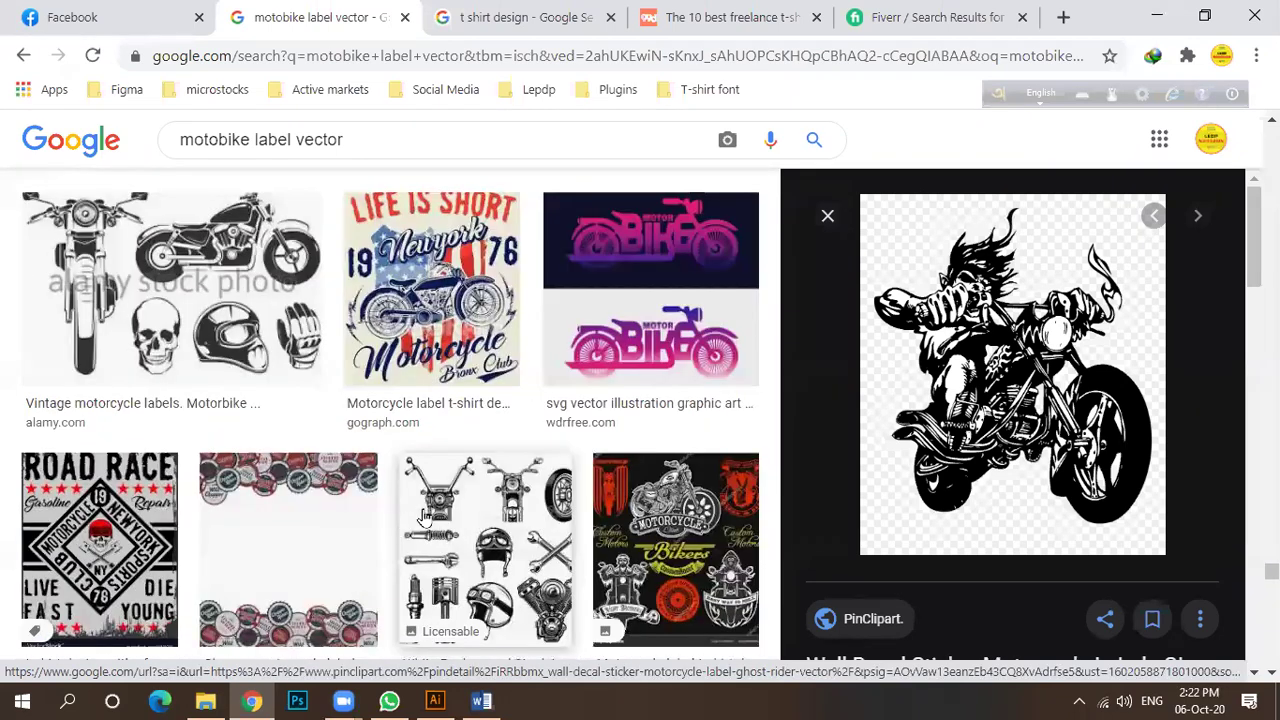
Browse the motorcycle label results and refine the image search to "race motobike label vector".
{"action": "scroll", "coordinate": [424, 520], "scroll_direction": "down", "scroll_amount": 8}
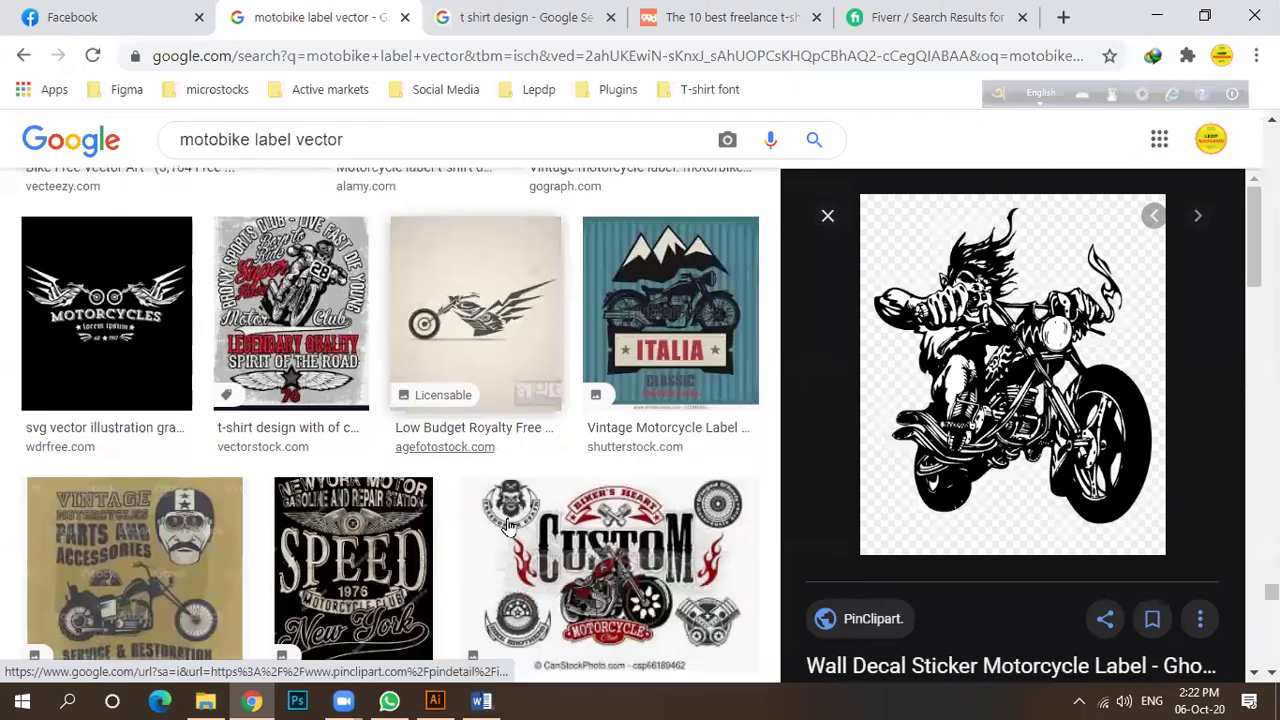
{"action": "scroll", "coordinate": [508, 525], "scroll_direction": "down", "scroll_amount": 4}
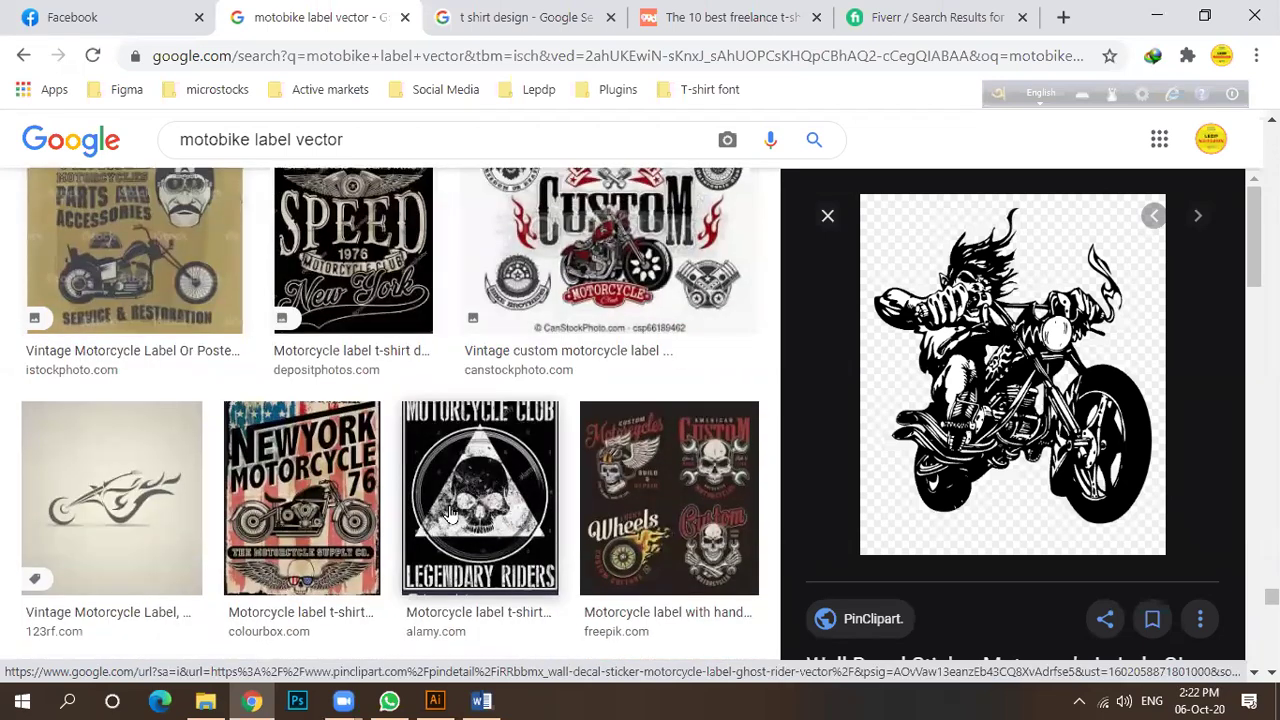
{"action": "scroll", "coordinate": [450, 514], "scroll_direction": "down", "scroll_amount": 5}
{"action": "scroll", "coordinate": [450, 514], "scroll_direction": "down", "scroll_amount": 5}
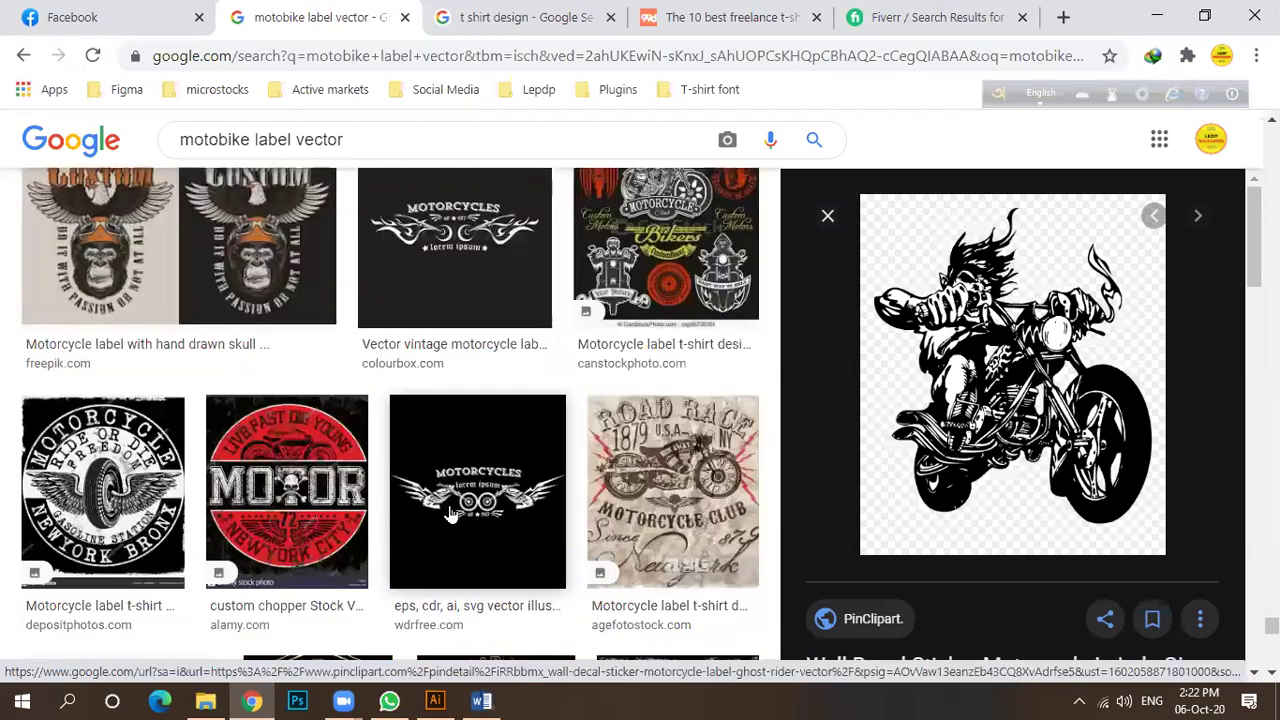
{"action": "scroll", "coordinate": [188, 135], "scroll_direction": "down", "scroll_amount": 2}
{"action": "left_click", "coordinate": [182, 139]}
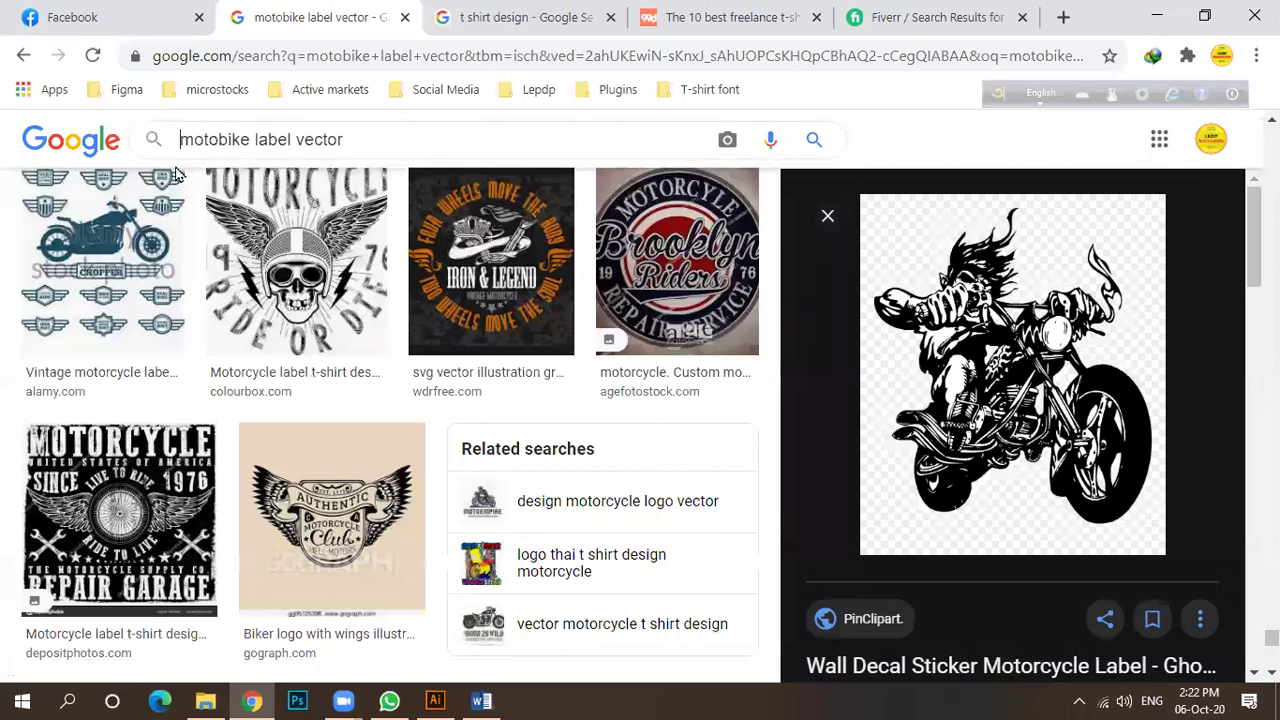
{"action": "type", "text": "race"}
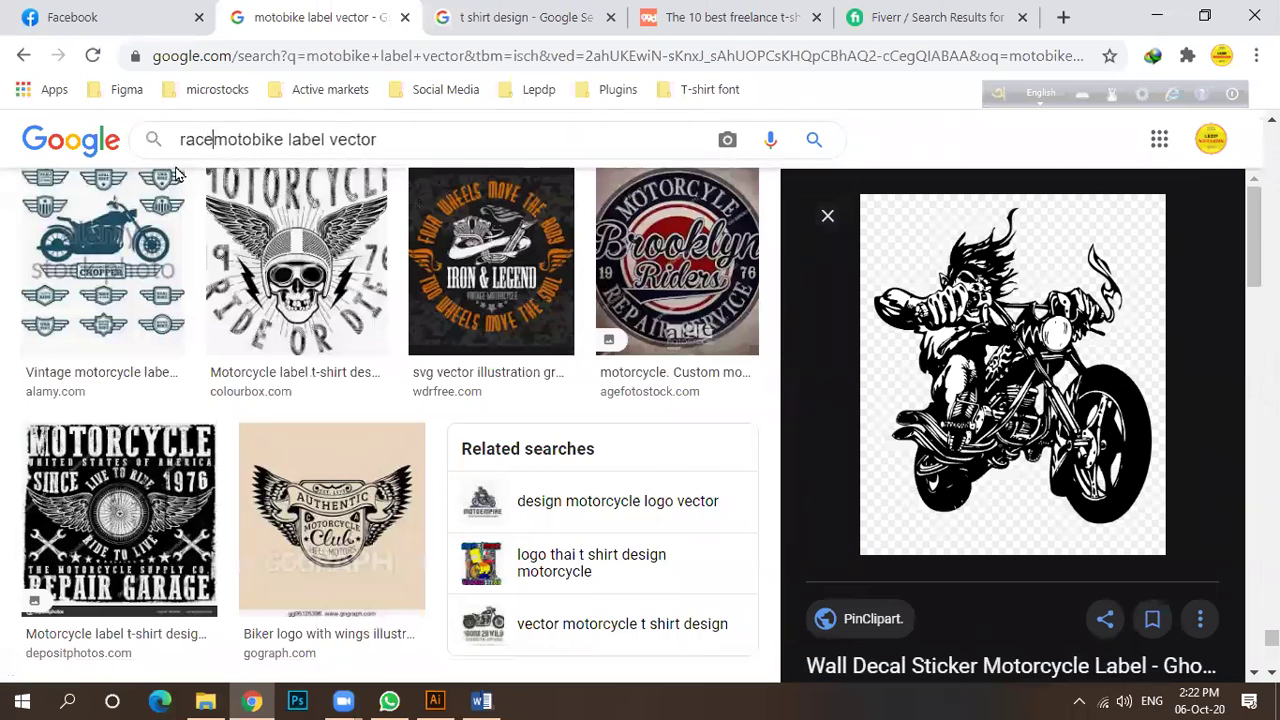
{"action": "key", "text": "Return"}
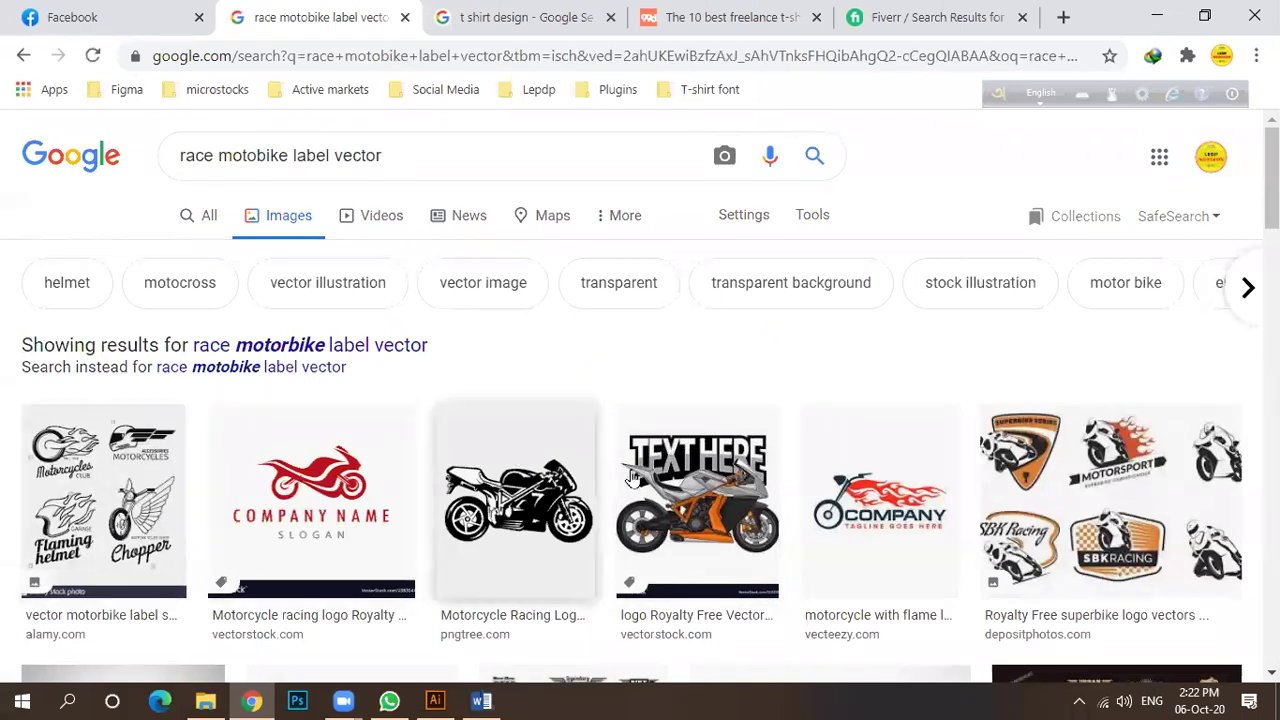
Find the RoadShow "Superbike Race Vector Art & Graphics" image in the results and copy it.
{"action": "scroll", "coordinate": [610, 490], "scroll_direction": "down", "scroll_amount": 2}
{"action": "scroll", "coordinate": [660, 467], "scroll_direction": "down", "scroll_amount": 3}
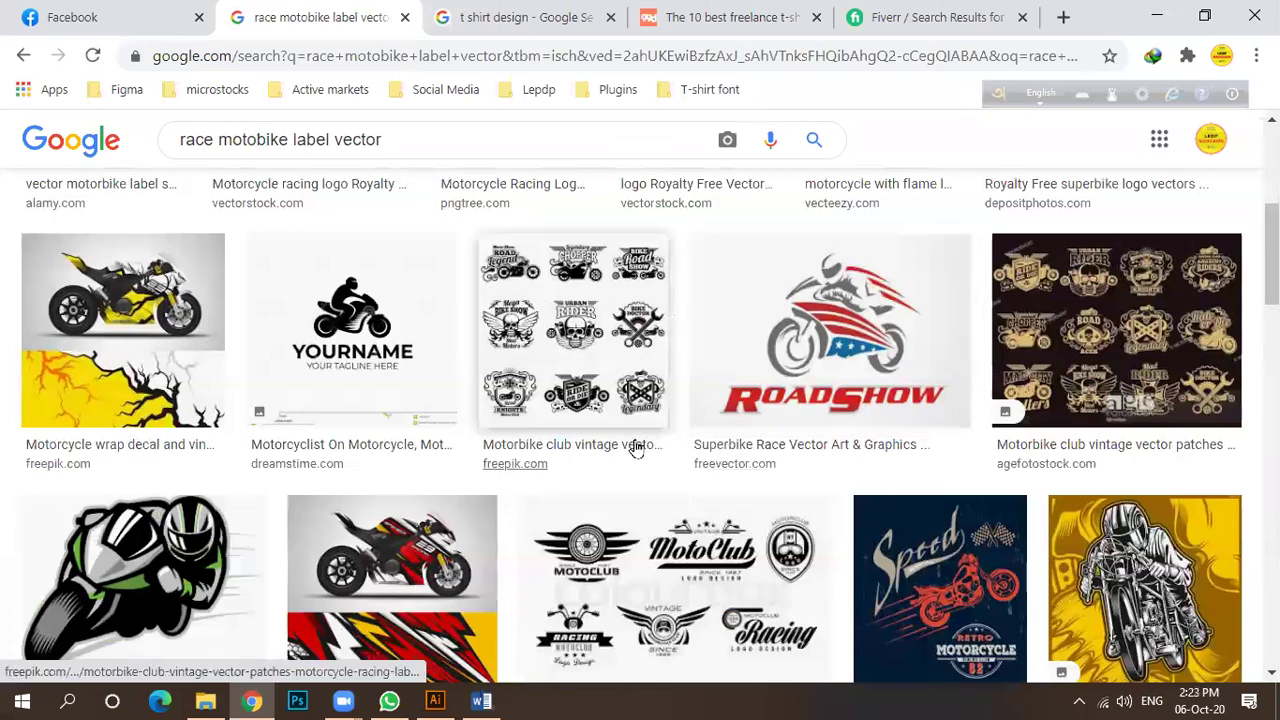
{"action": "scroll", "coordinate": [636, 450], "scroll_direction": "down", "scroll_amount": 4}
{"action": "scroll", "coordinate": [610, 460], "scroll_direction": "up", "scroll_amount": 5}
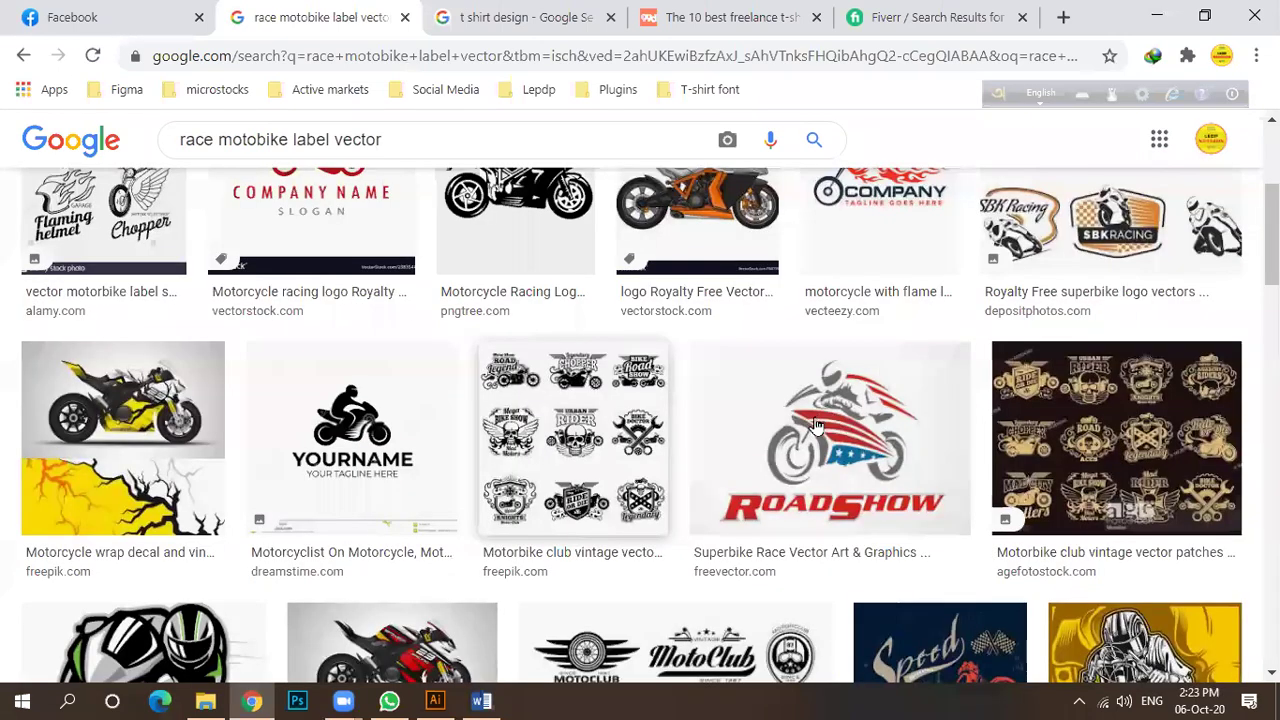
{"action": "left_click", "coordinate": [818, 430]}
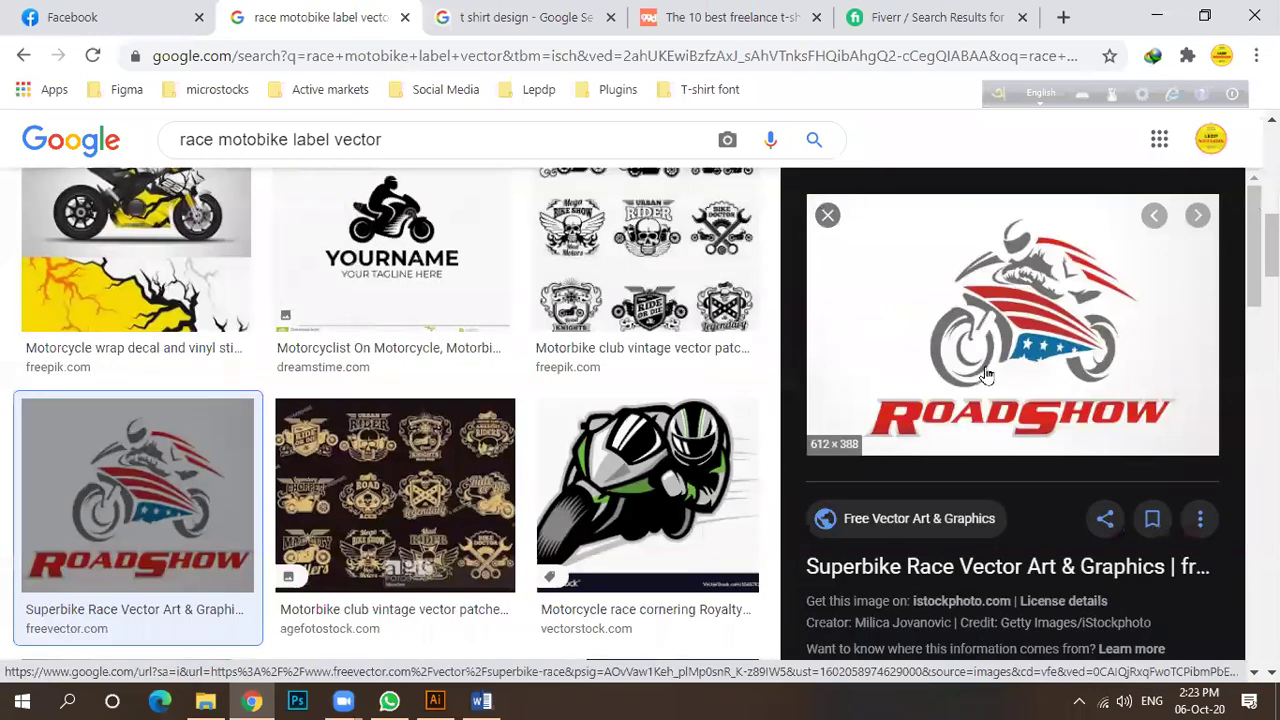
{"action": "right_click", "coordinate": [1003, 338]}
{"action": "left_click", "coordinate": [790, 521]}
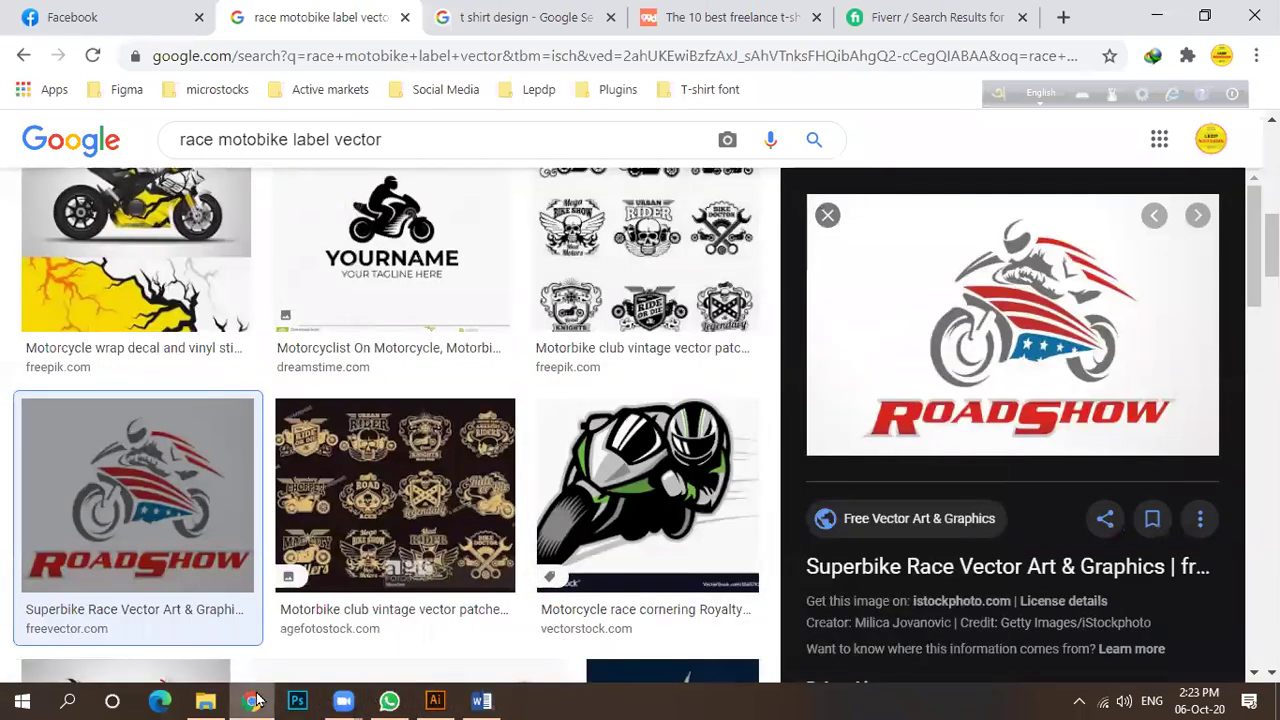
Switch to Illustrator, paste the copied RoadShow image and position it above the Mountain Bike artwork.
{"action": "left_click", "coordinate": [435, 700]}
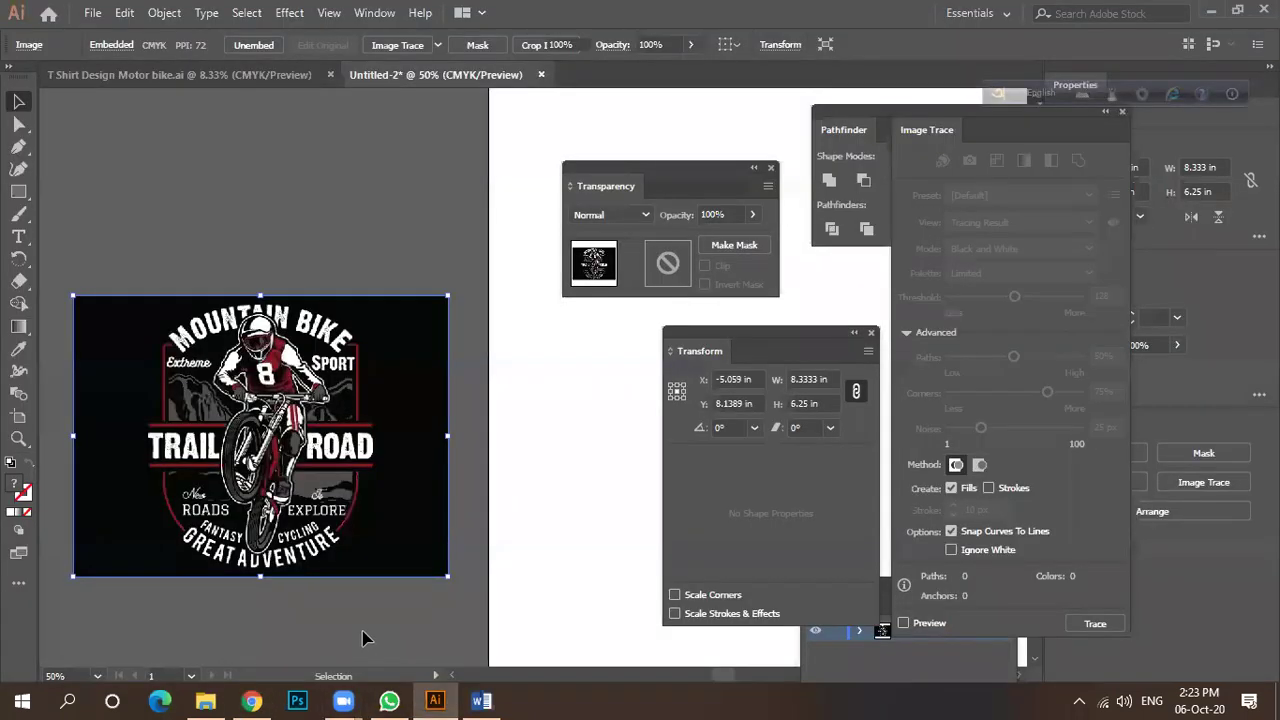
{"action": "left_click", "coordinate": [359, 625]}
{"action": "key", "text": "ctrl+v"}
{"action": "scroll", "coordinate": [341, 457], "scroll_direction": "down", "scroll_amount": 2}
{"action": "left_click_drag", "start_coordinate": [470, 425], "coordinate": [320, 290]}
{"action": "scroll", "coordinate": [308, 272], "scroll_direction": "up", "scroll_amount": 5}
{"action": "scroll", "coordinate": [300, 280], "scroll_direction": "down", "scroll_amount": 1}
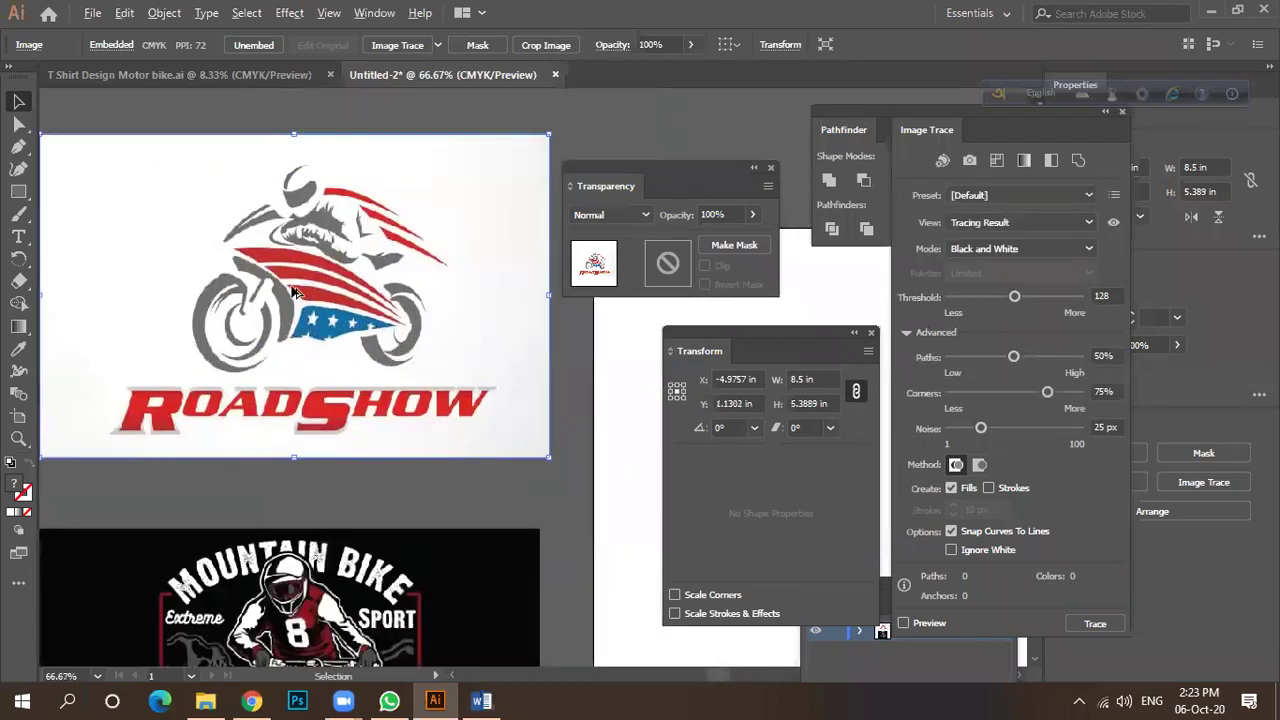
{"action": "scroll", "coordinate": [295, 291], "scroll_direction": "down", "scroll_amount": 2}
{"action": "scroll", "coordinate": [293, 255], "scroll_direction": "up", "scroll_amount": 2}
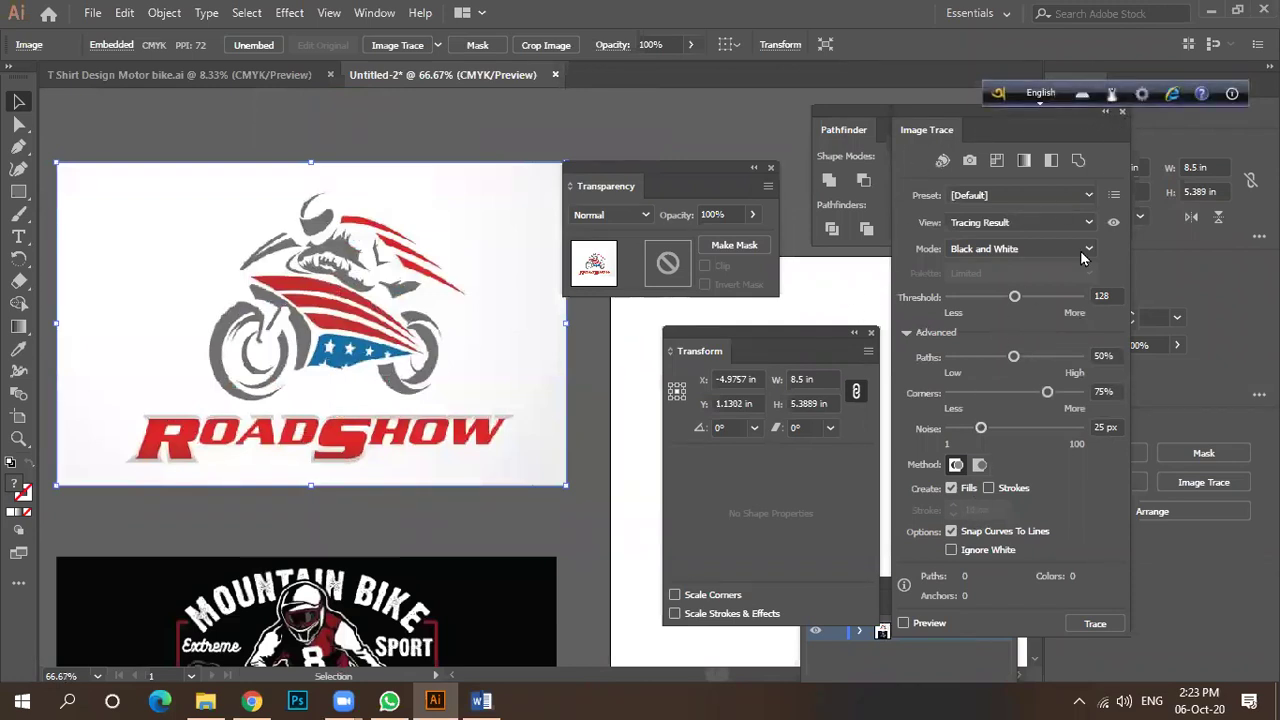
Close and reopen the Image Trace settings, moving them clear of the RoadShow image.
{"action": "left_click", "coordinate": [1122, 111]}
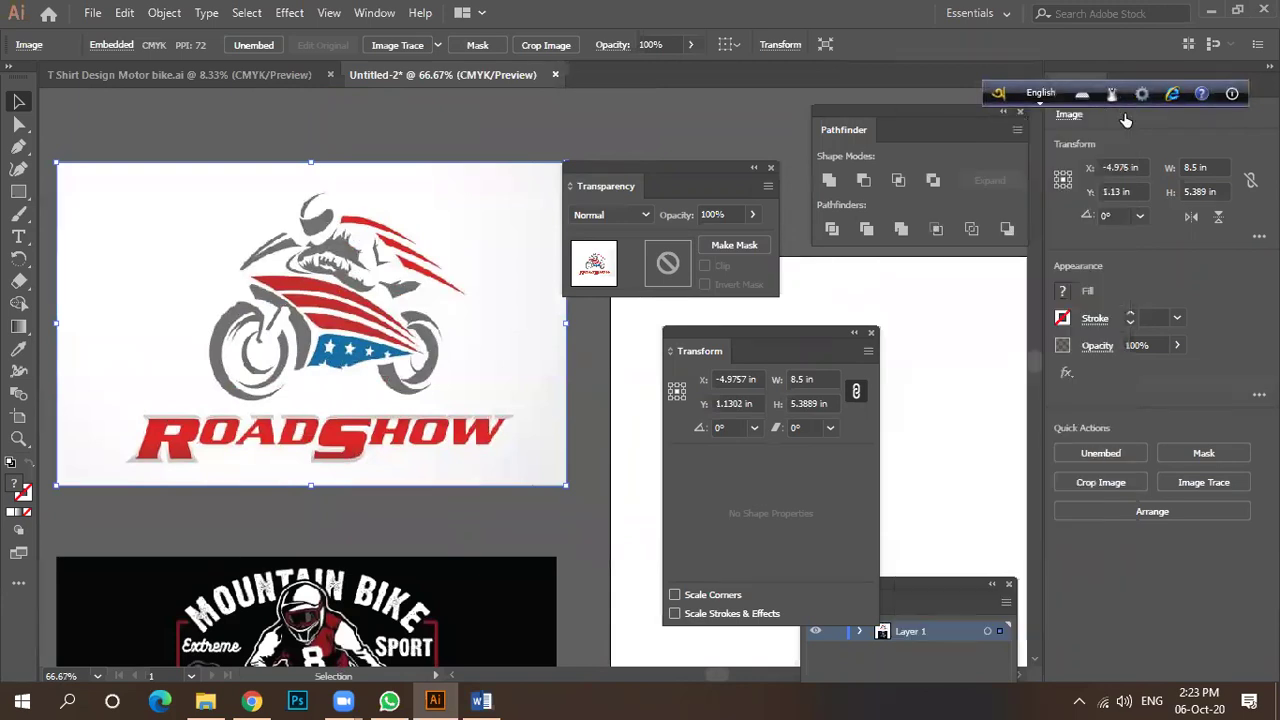
{"action": "left_click", "coordinate": [374, 13]}
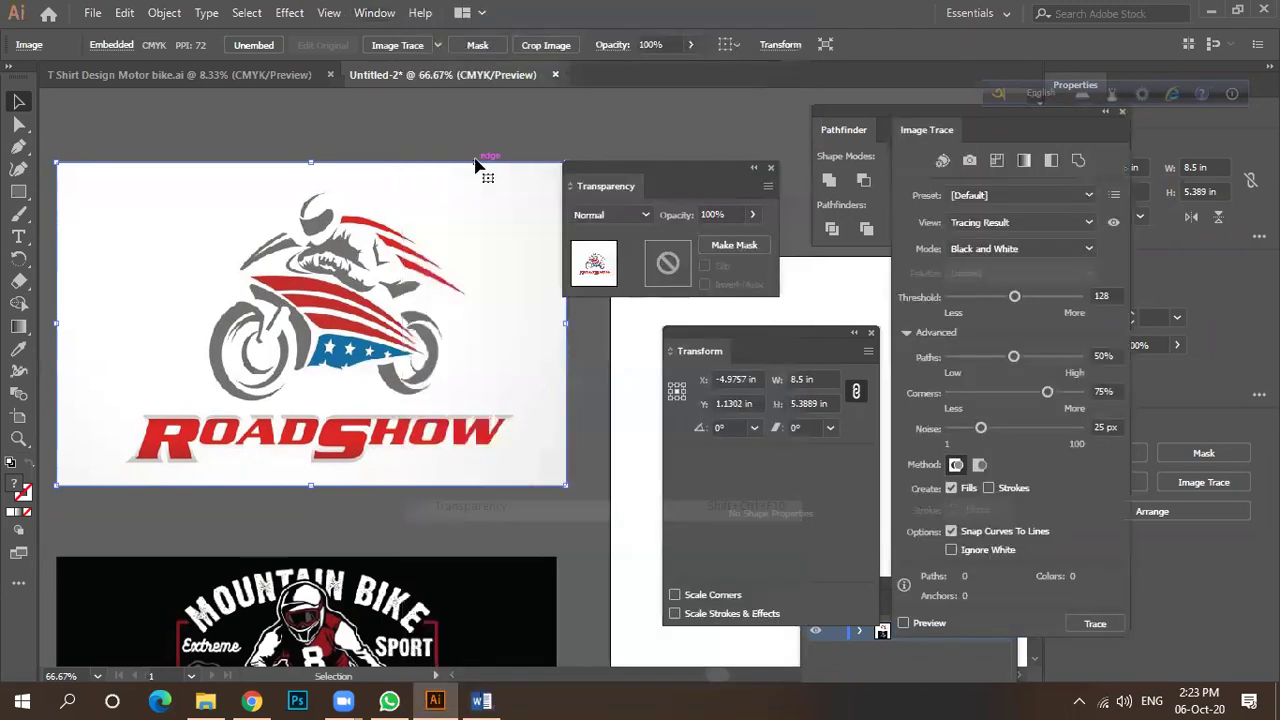
{"action": "left_click", "coordinate": [475, 163]}
{"action": "mouse_move", "coordinate": [920, 135]}
{"action": "left_mouse_down"}
{"action": "mouse_move", "coordinate": [790, 137]}
{"action": "mouse_move", "coordinate": [1005, 178]}
{"action": "left_mouse_up"}
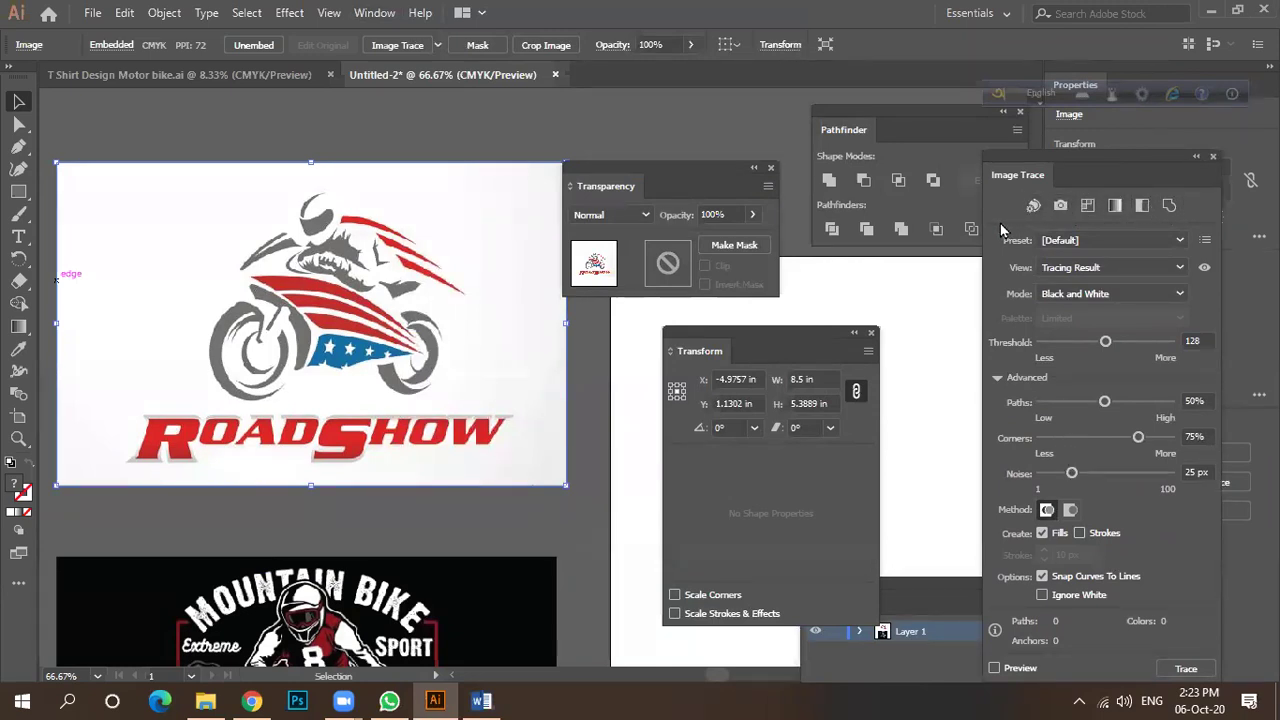
{"action": "mouse_move", "coordinate": [1103, 174]}
{"action": "left_mouse_down"}
{"action": "mouse_move", "coordinate": [1103, 151]}
{"action": "mouse_move", "coordinate": [1088, 146]}
{"action": "left_mouse_up"}
Trace the RoadShow image in black and white with Ignore White on and Paths at 57%.
{"action": "left_click", "coordinate": [979, 641]}
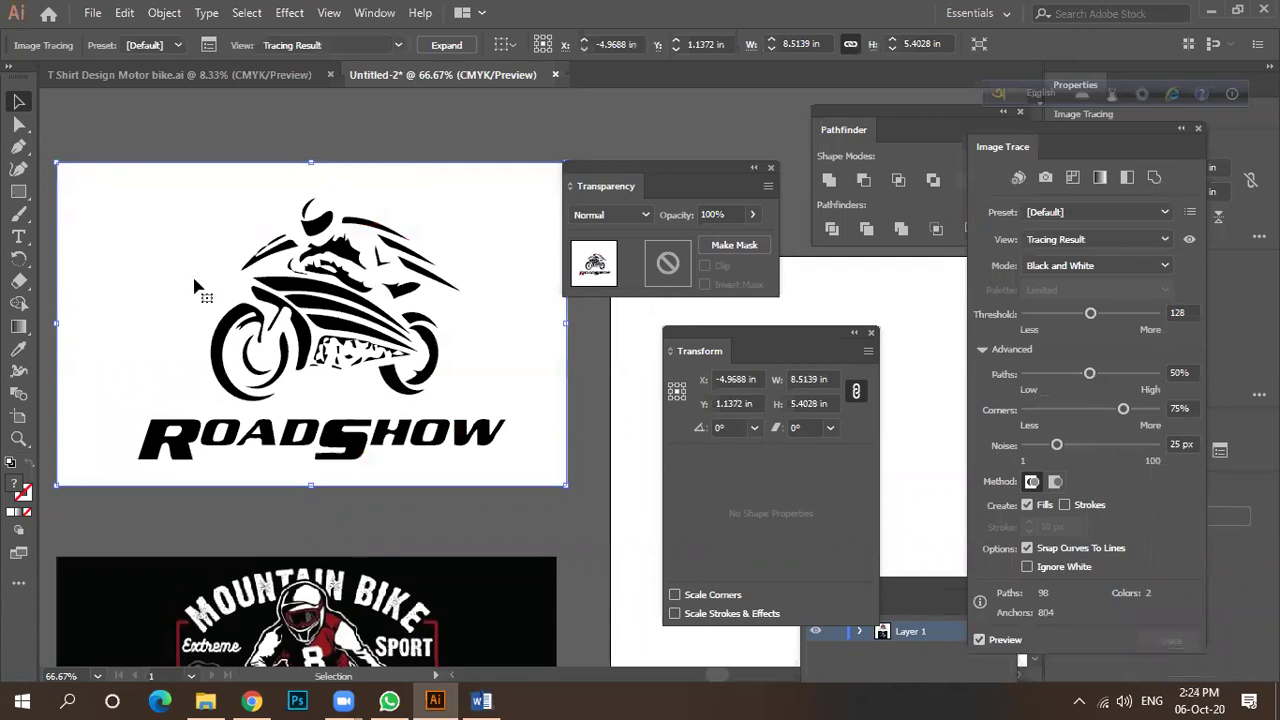
{"action": "scroll", "coordinate": [330, 322], "scroll_direction": "down", "scroll_amount": 1}
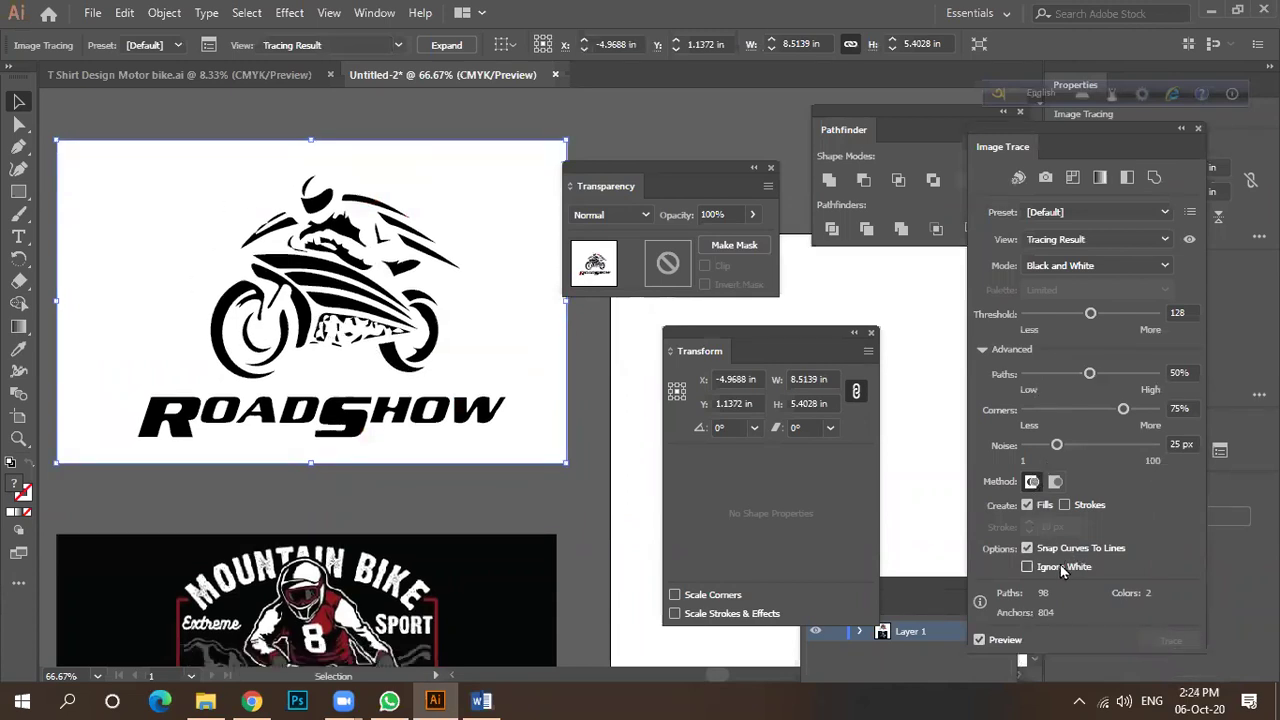
{"action": "left_click", "coordinate": [1027, 568]}
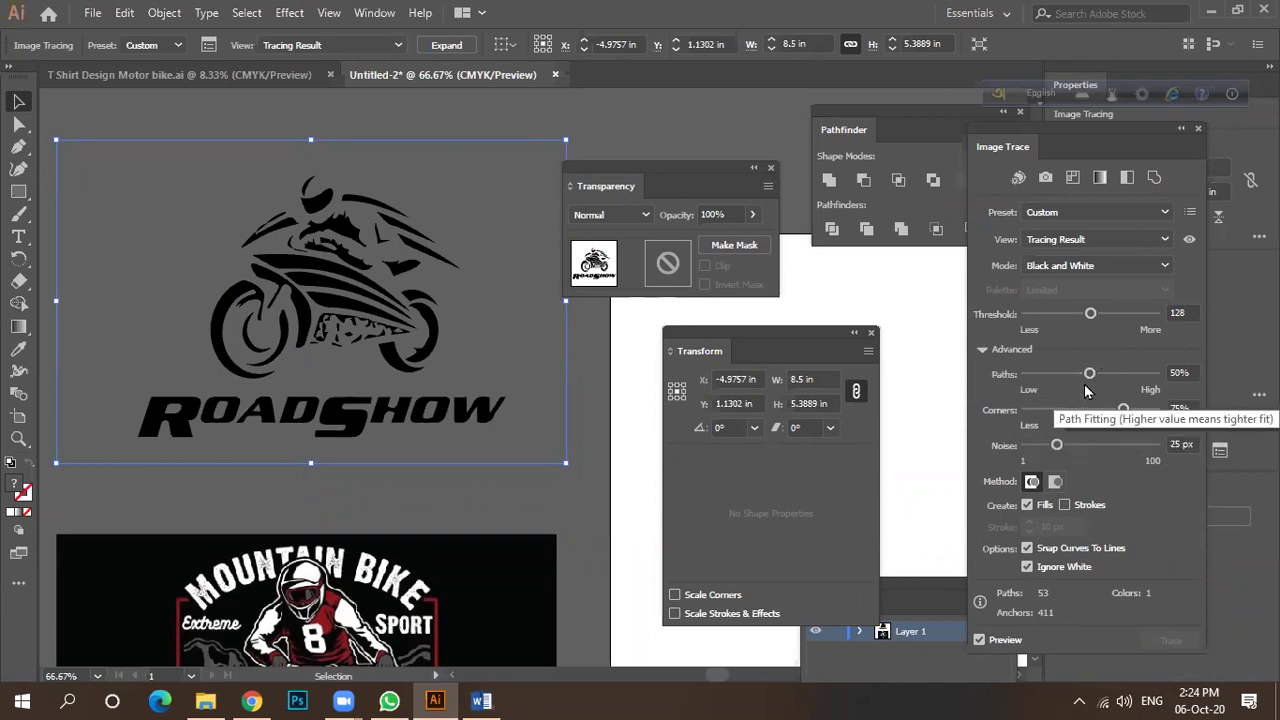
{"action": "left_click_drag", "start_coordinate": [1089, 373], "coordinate": [1093, 376]}
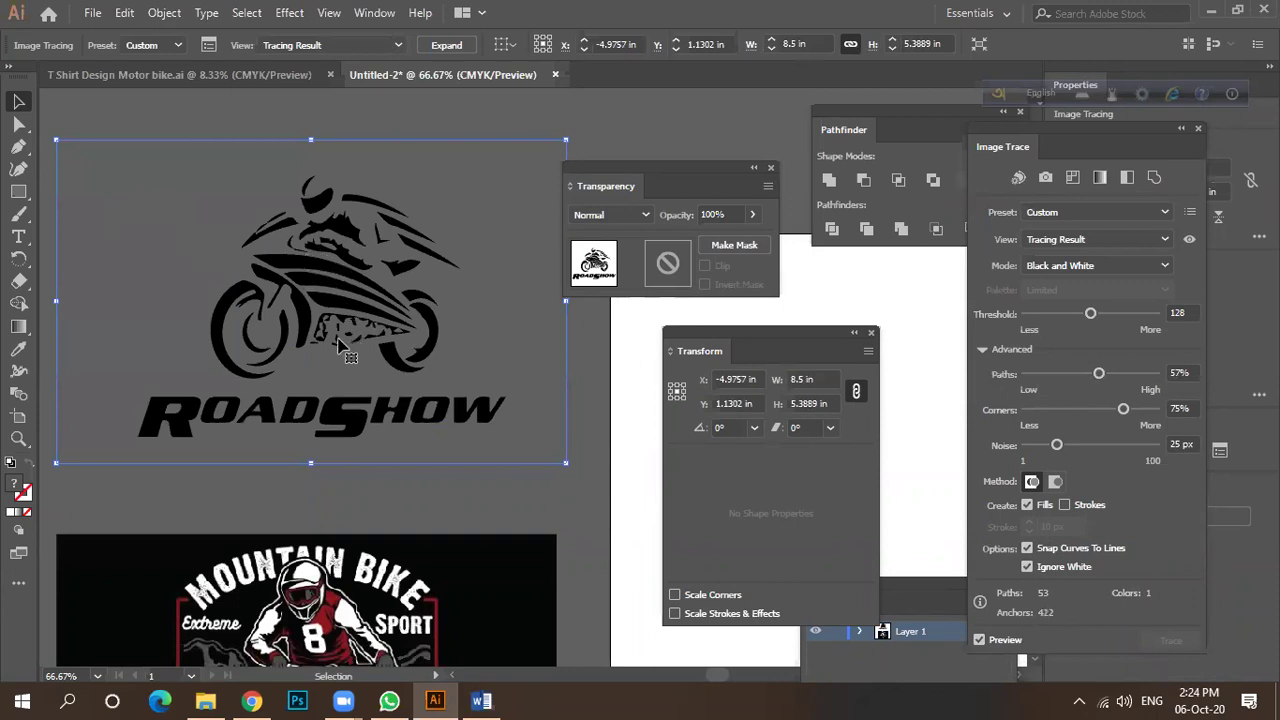
Toggle the tracing preview off and on to check the current trace settings.
{"action": "left_click", "coordinate": [980, 640]}
{"action": "left_click", "coordinate": [980, 640]}
{"action": "left_click", "coordinate": [979, 640]}
{"action": "left_click", "coordinate": [979, 640]}
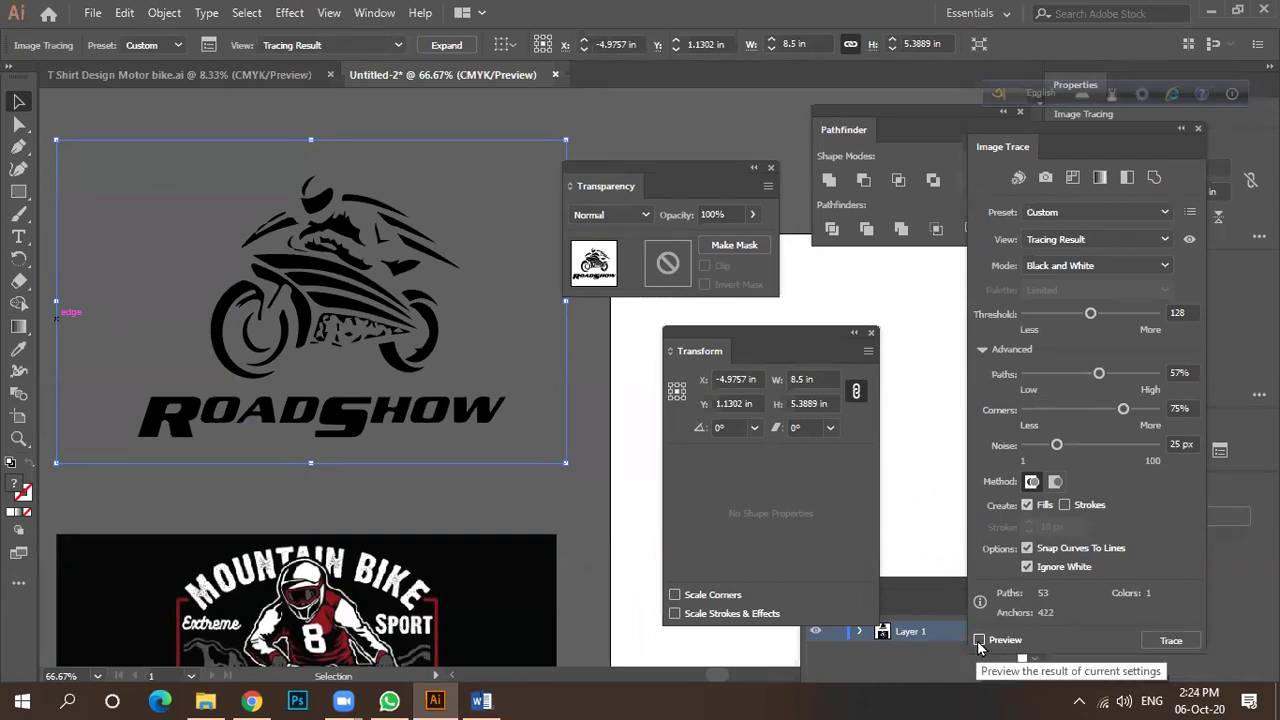
{"action": "left_click", "coordinate": [1027, 567]}
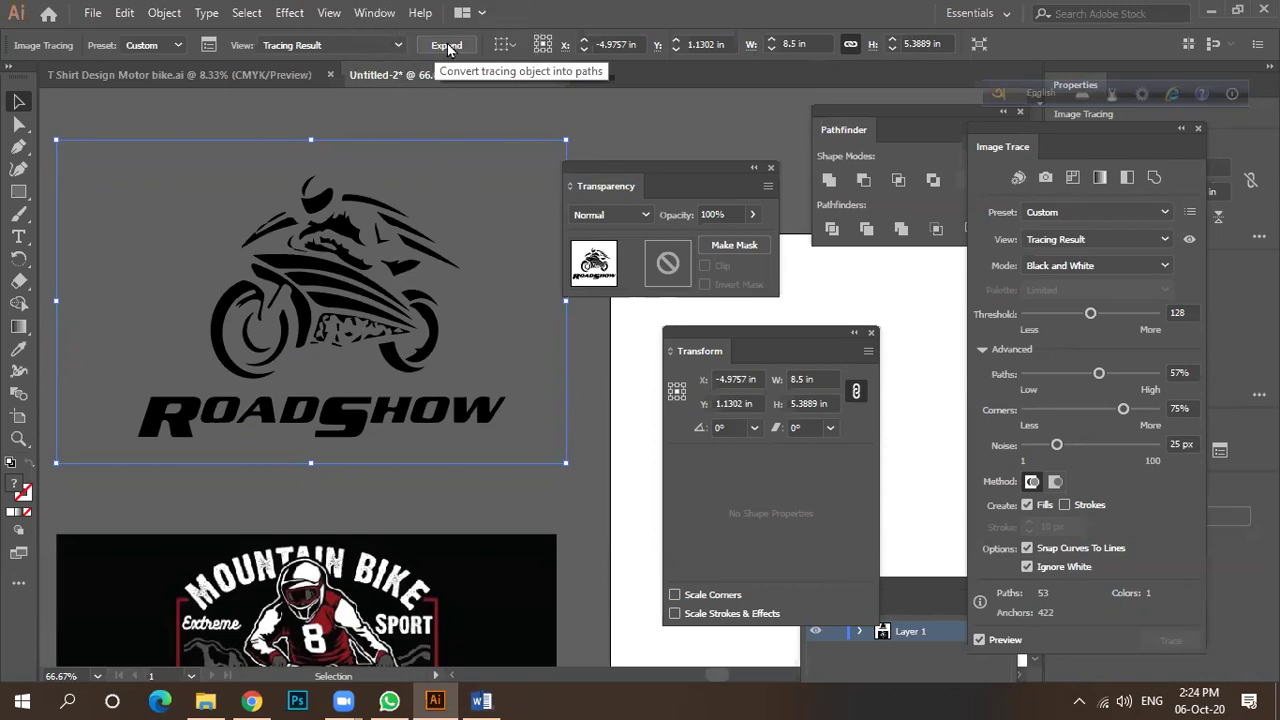
Expand the RoadShow tracing into editable paths and deselect it.
{"action": "mouse_move", "coordinate": [1073, 133]}
{"action": "left_mouse_down"}
{"action": "mouse_move", "coordinate": [1030, 157]}
{"action": "mouse_move", "coordinate": [1110, 149]}
{"action": "left_mouse_up"}
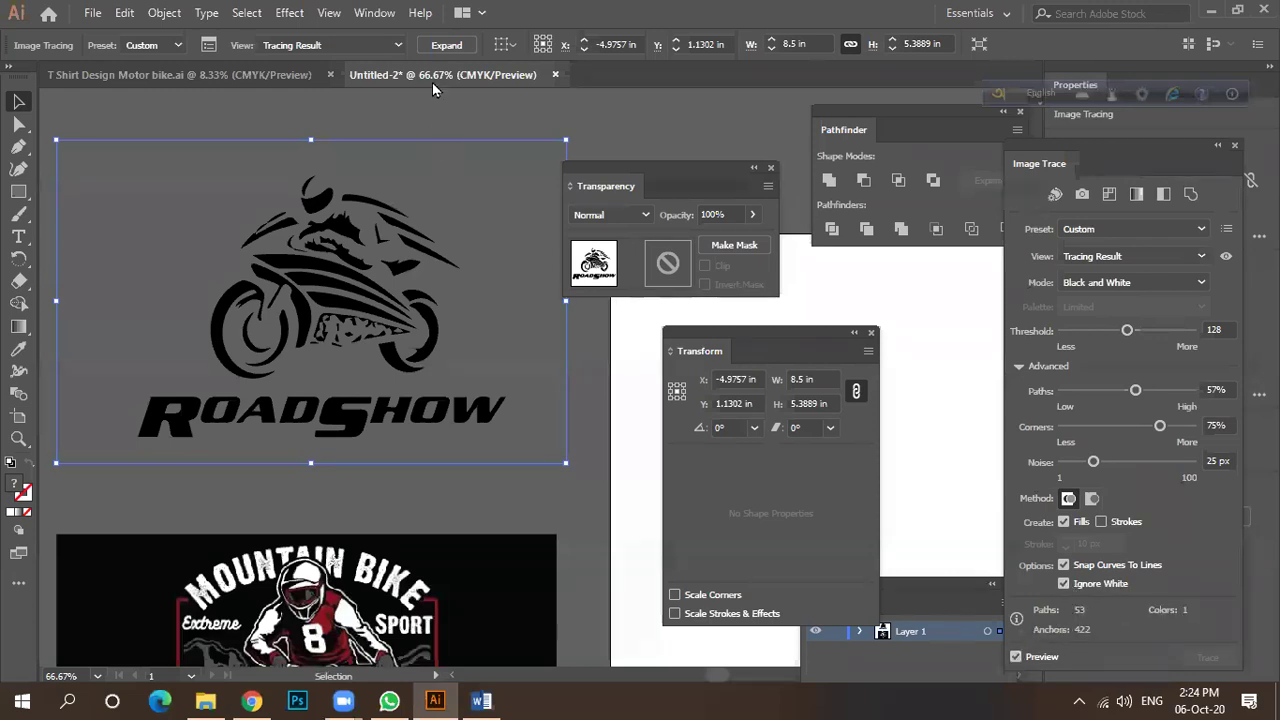
{"action": "left_click", "coordinate": [447, 45]}
{"action": "left_click", "coordinate": [548, 388]}
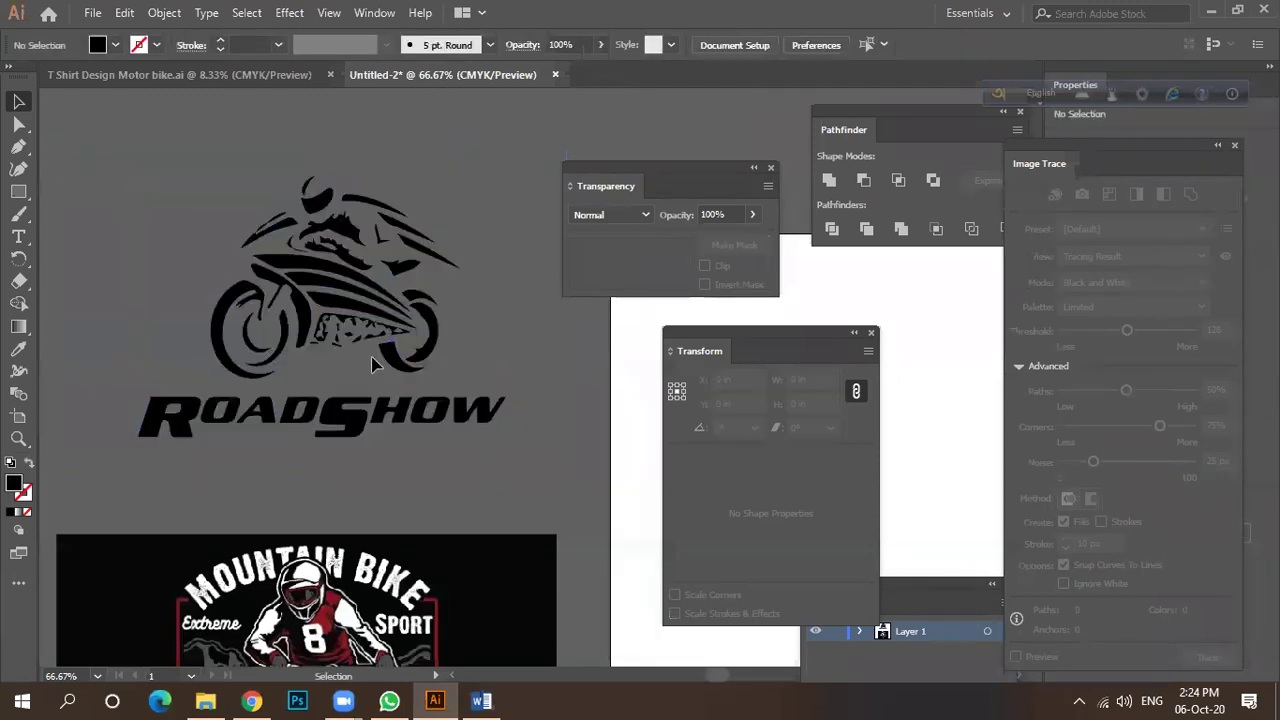
Inspect the expanded RoadShow artwork and ungroup it into separate shapes.
{"action": "left_click", "coordinate": [340, 312]}
{"action": "scroll", "coordinate": [386, 244], "scroll_direction": "up", "scroll_amount": 1}
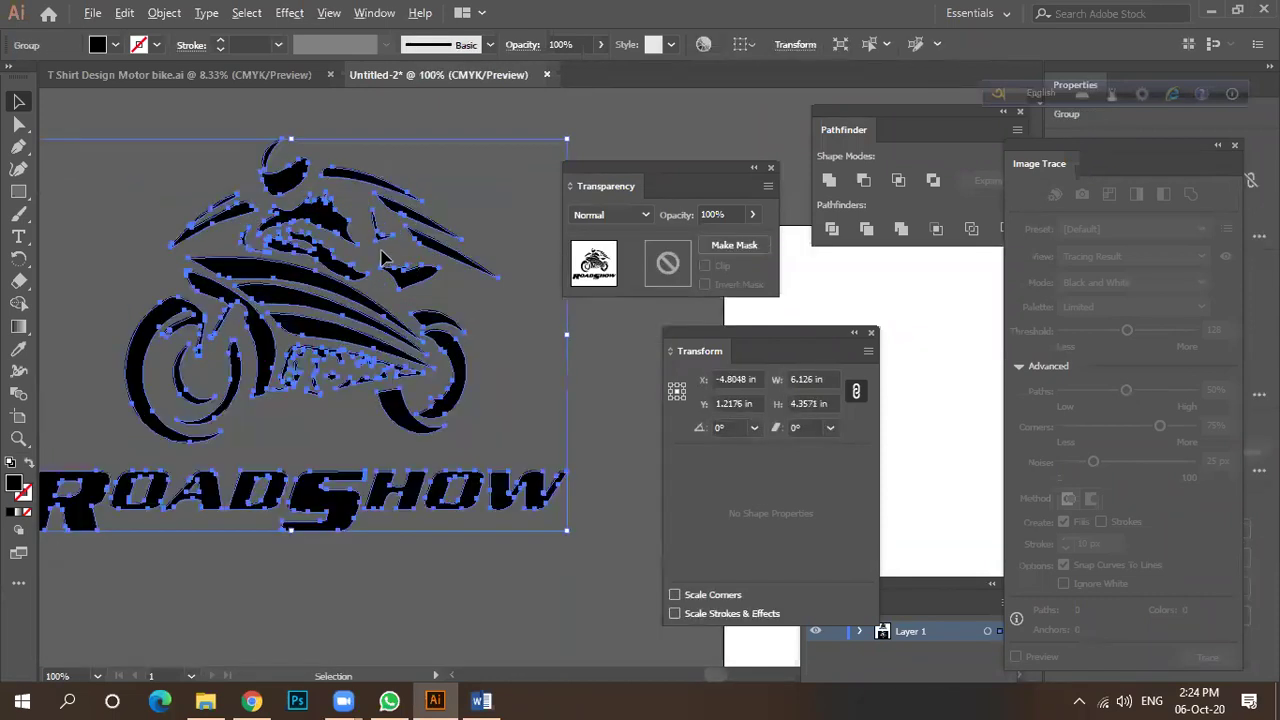
{"action": "scroll", "coordinate": [386, 244], "scroll_direction": "down", "scroll_amount": 2}
{"action": "scroll", "coordinate": [388, 242], "scroll_direction": "down", "scroll_amount": 2}
{"action": "left_click", "coordinate": [512, 354]}
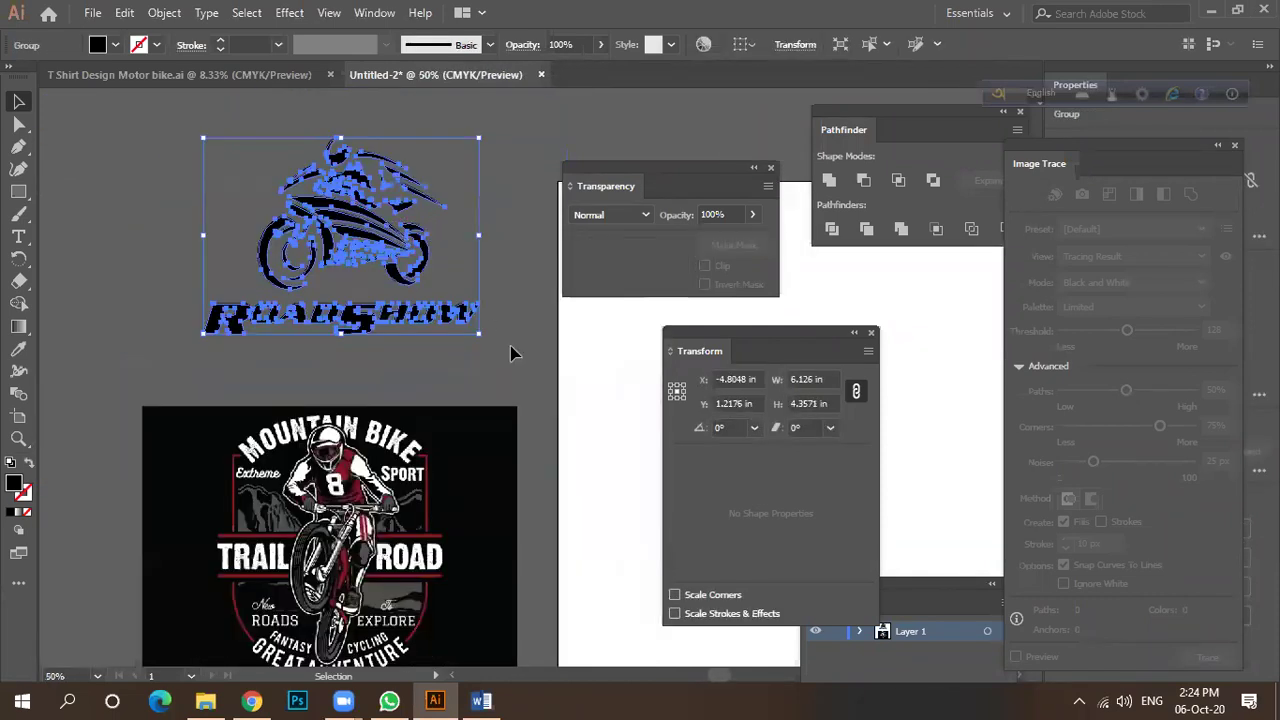
{"action": "left_click_drag", "start_coordinate": [452, 347], "coordinate": [188, 215]}
{"action": "right_click", "coordinate": [310, 220]}
{"action": "left_click", "coordinate": [395, 370]}
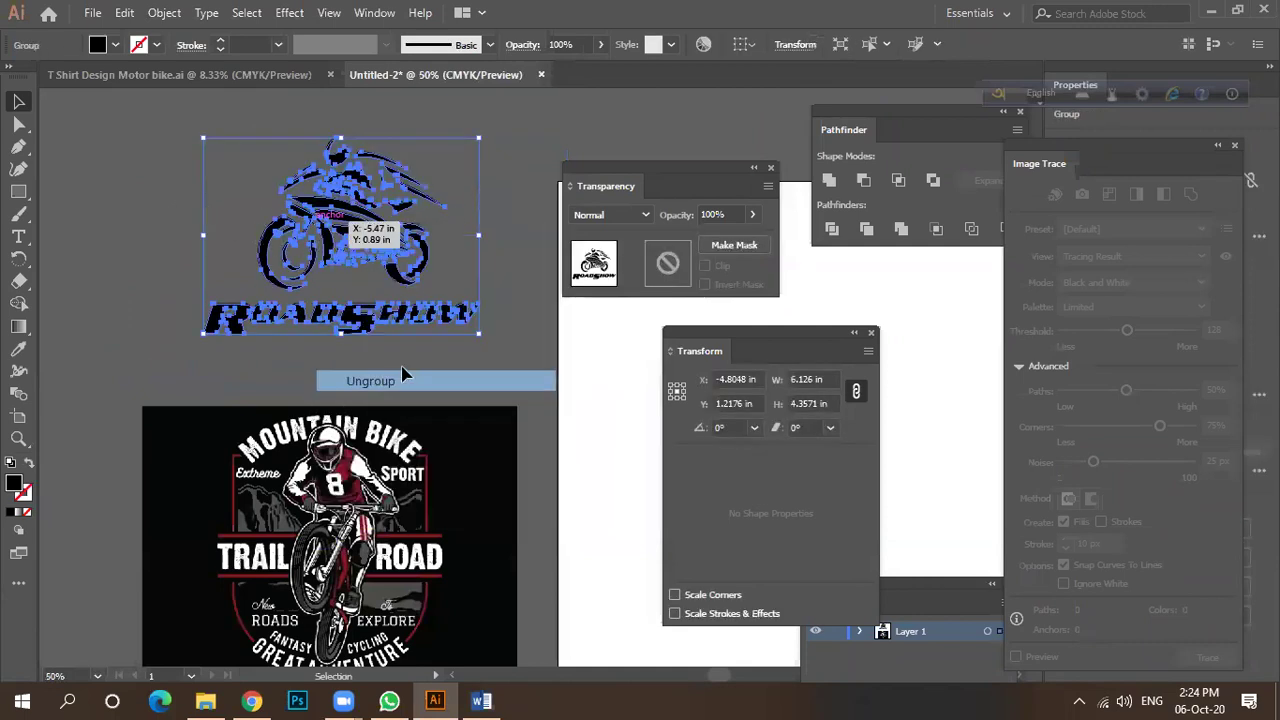
{"action": "left_click", "coordinate": [538, 355]}
Move the RoadShow lettering away from the motorcycle and delete it.
{"action": "left_click_drag", "start_coordinate": [157, 303], "coordinate": [197, 367]}
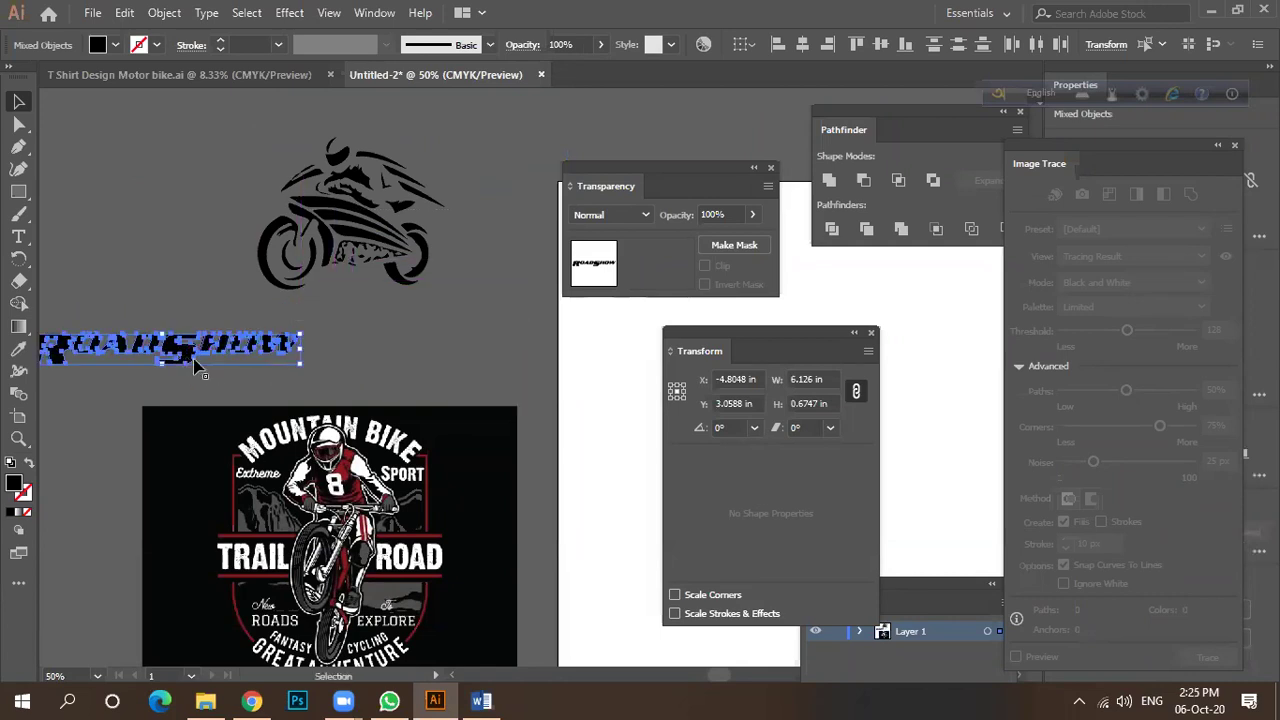
{"action": "scroll", "coordinate": [473, 308], "scroll_direction": "down", "scroll_amount": 1}
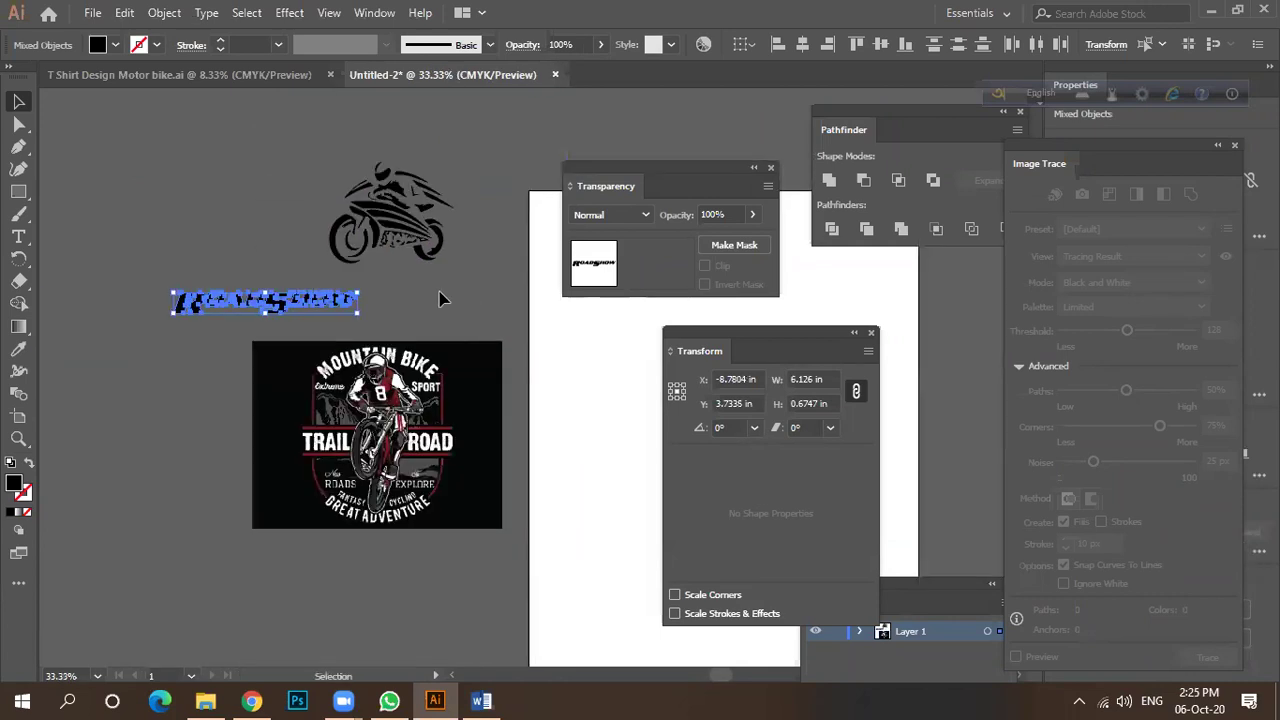
{"action": "key", "text": "Delete"}
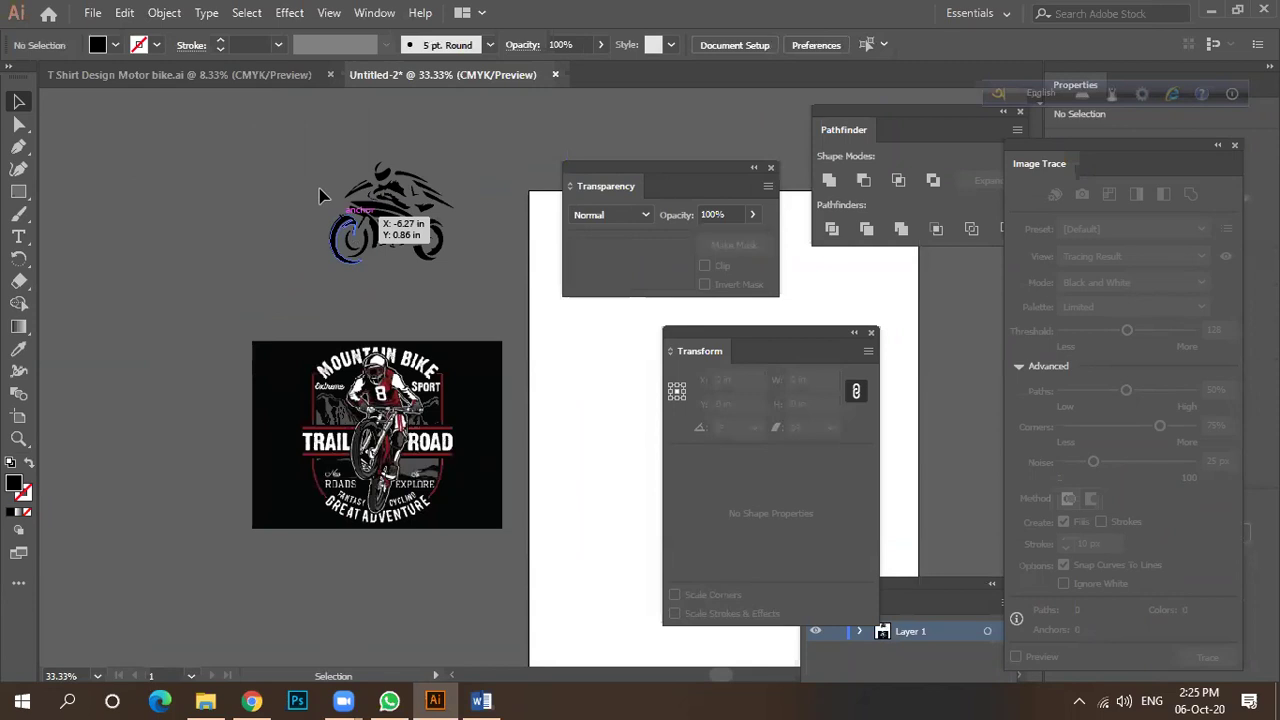
Select the curved body stripes of the traced motorcycle and group them.
{"action": "key", "text": "ctrl+a"}
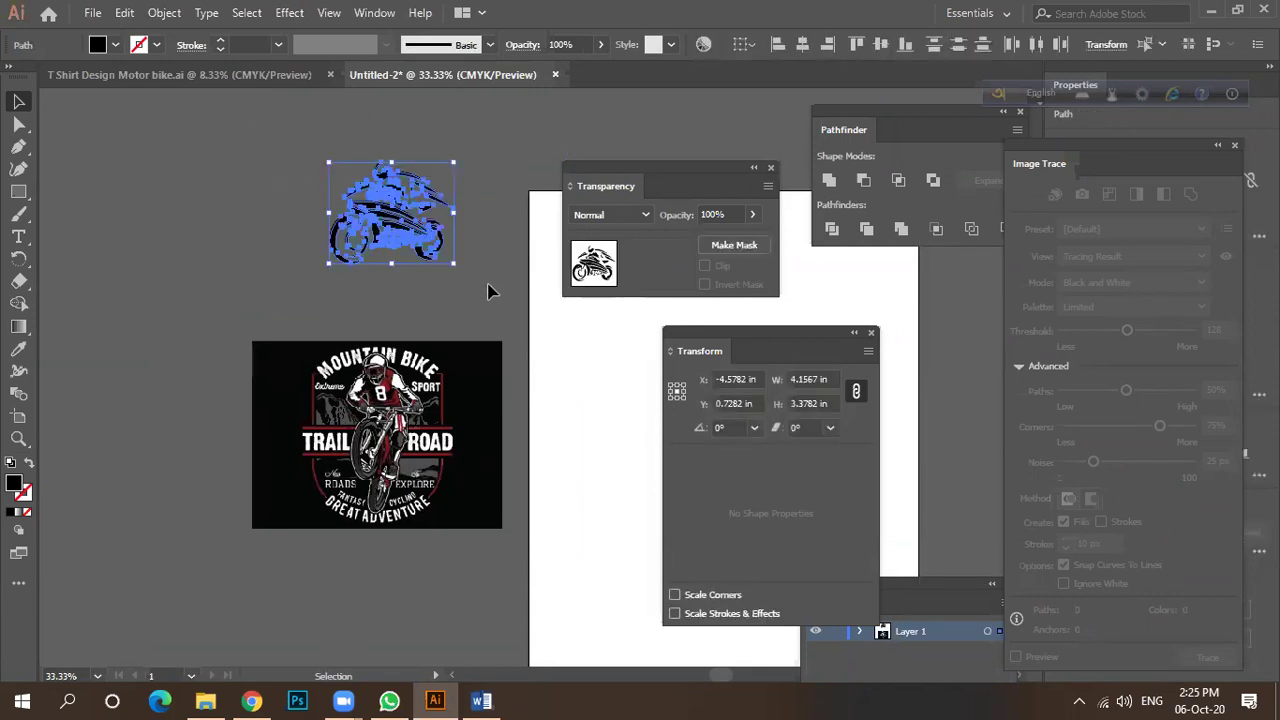
{"action": "left_click", "coordinate": [485, 290]}
{"action": "scroll", "coordinate": [393, 233], "scroll_direction": "up", "scroll_amount": 2}
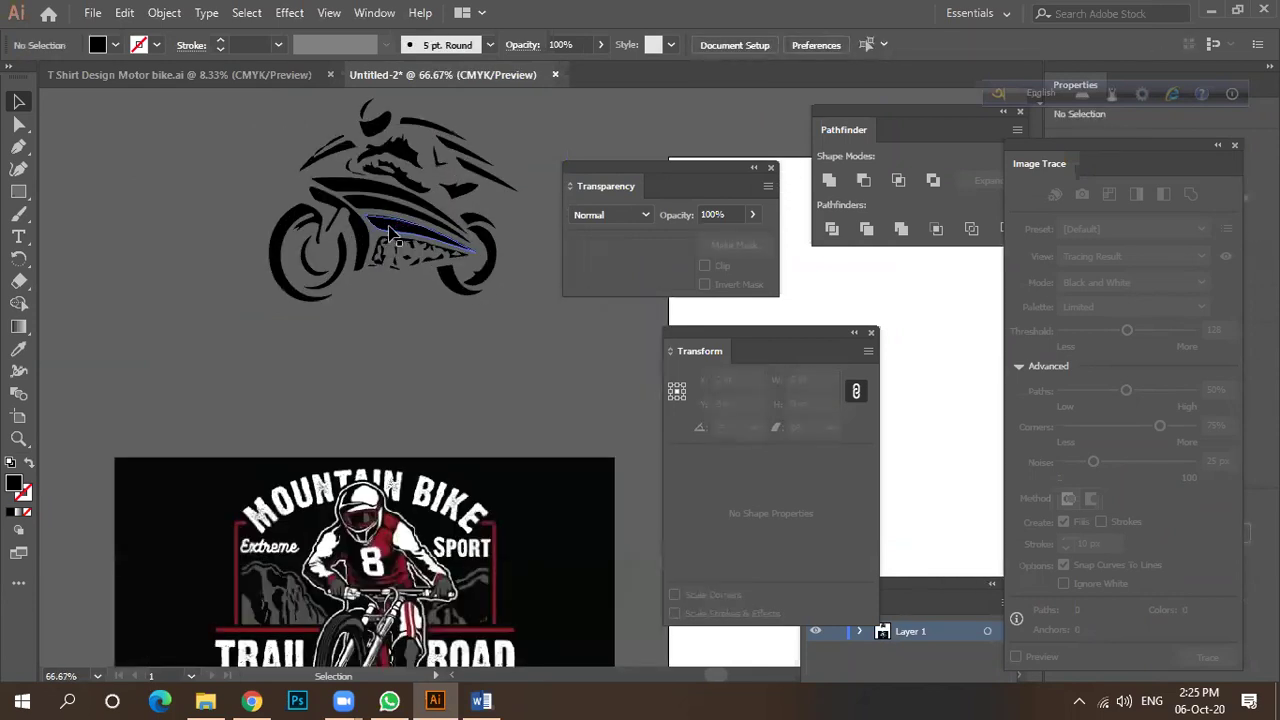
{"action": "left_click", "coordinate": [391, 233]}
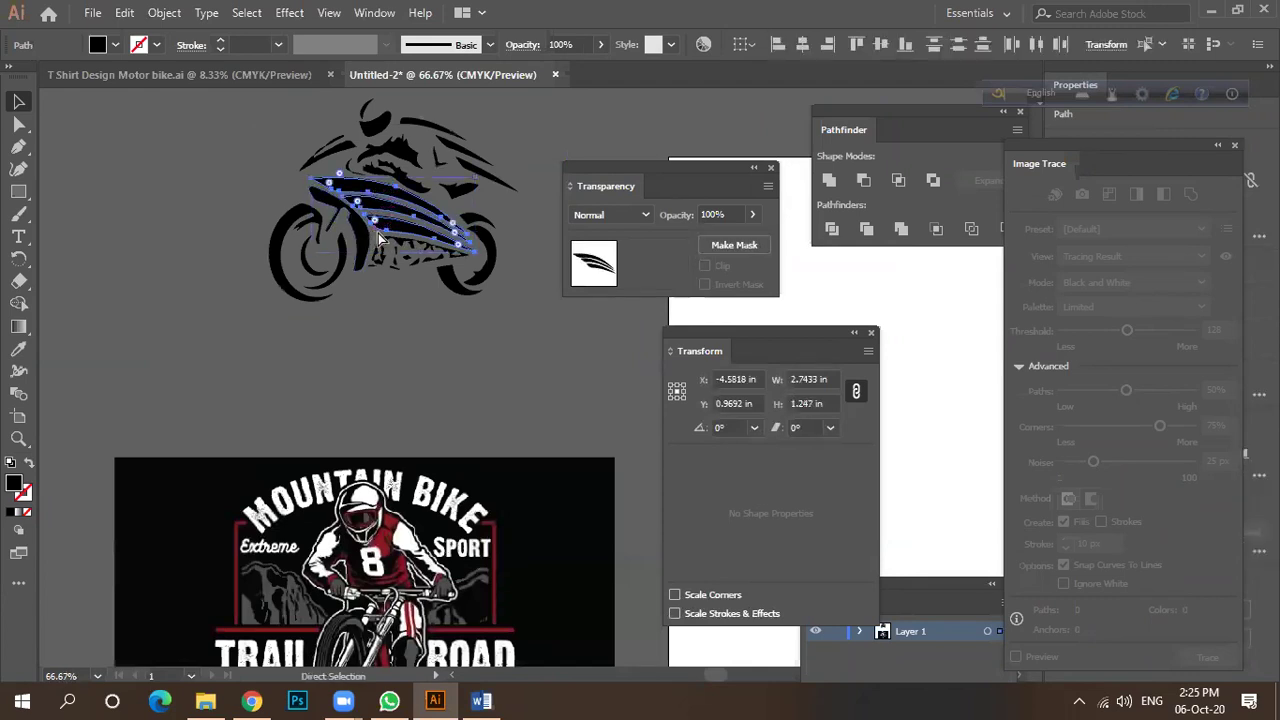
{"action": "key", "text": "ctrl+g"}
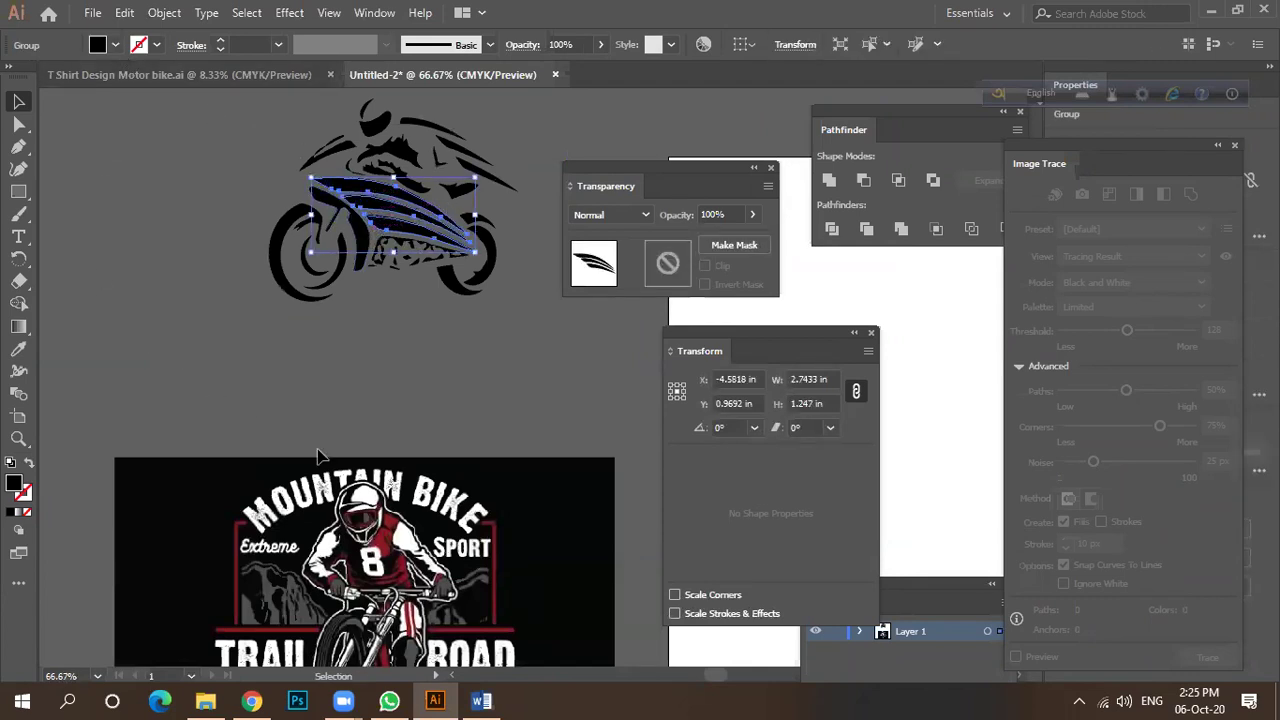
Fill the grouped body stripes with the dark red sampled from the Mountain Bike rider's jersey.
{"action": "key", "text": "i"}
{"action": "left_click", "coordinate": [388, 538]}
{"action": "left_click", "coordinate": [18, 97]}
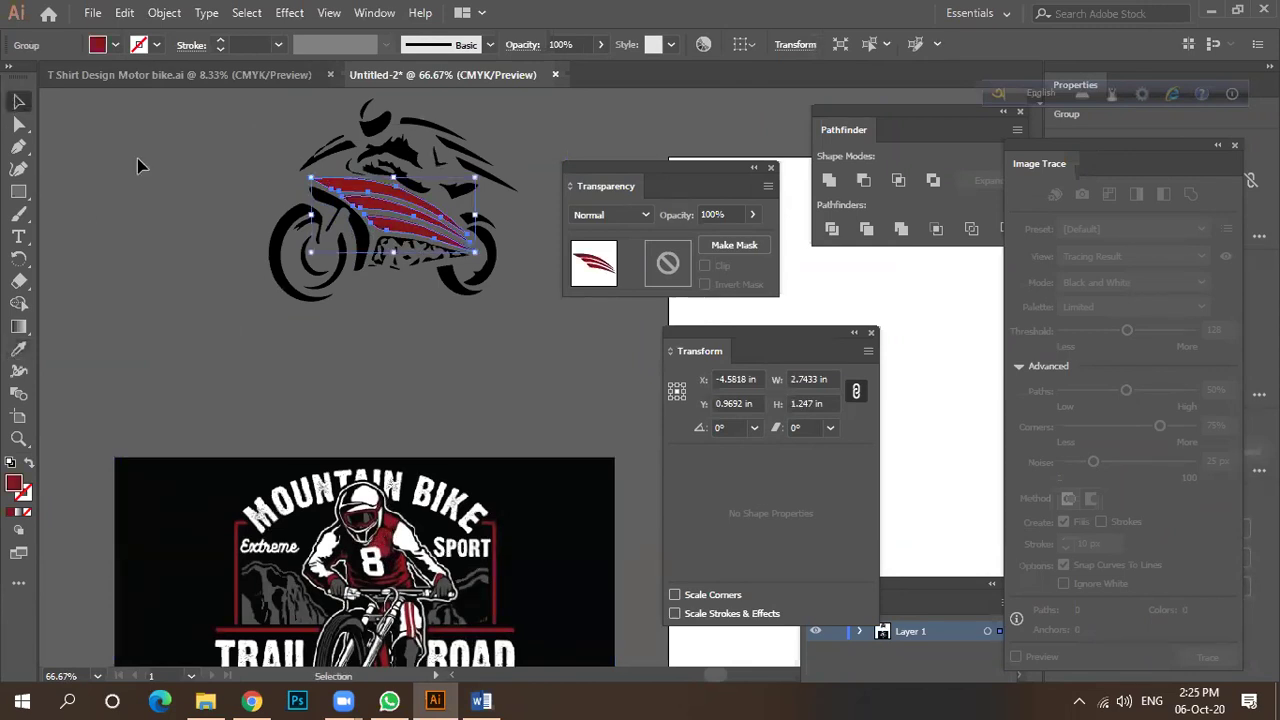
Deselect the body stripes and examine the recoloured motorcycle beside the Mountain Bike reference design.
{"action": "left_click", "coordinate": [133, 161]}
{"action": "scroll", "coordinate": [200, 195], "scroll_direction": "down", "scroll_amount": 1}
{"action": "scroll", "coordinate": [258, 240], "scroll_direction": "up", "scroll_amount": 1}
{"action": "scroll", "coordinate": [270, 250], "scroll_direction": "up", "scroll_amount": 1}
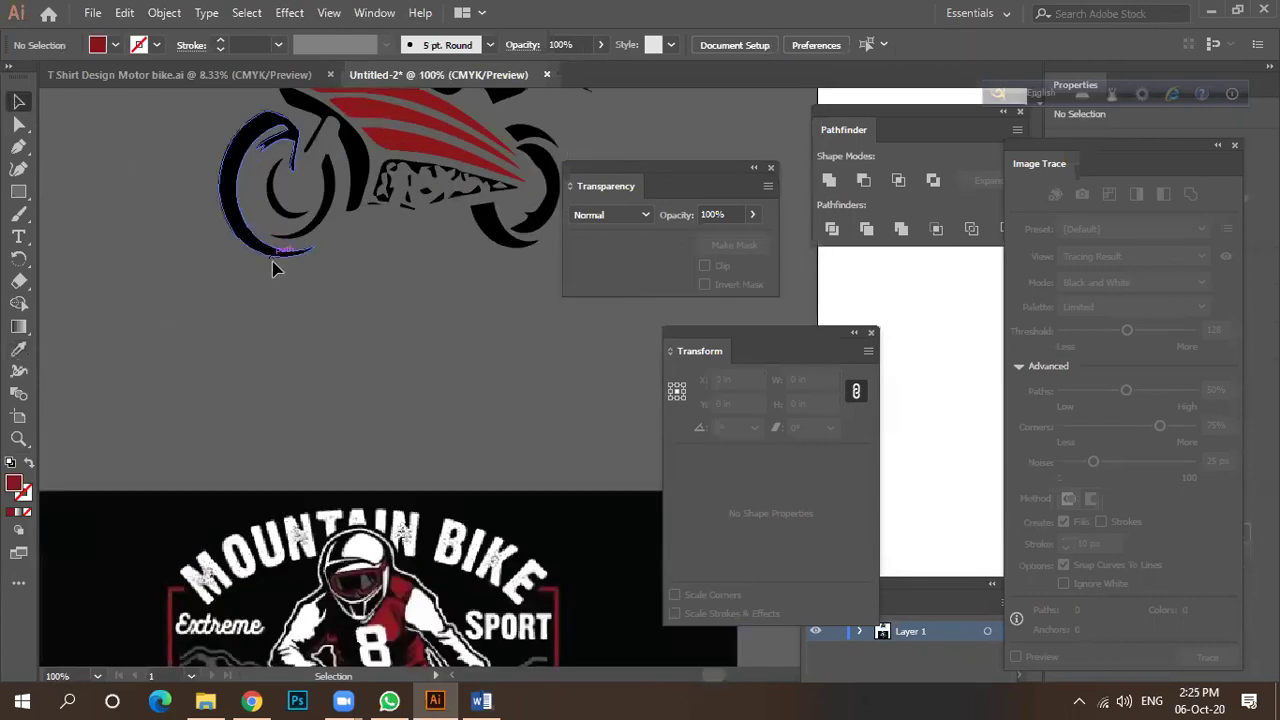
{"action": "scroll", "coordinate": [334, 286], "scroll_direction": "down", "scroll_amount": 1}
{"action": "scroll", "coordinate": [351, 278], "scroll_direction": "down", "scroll_amount": 1}
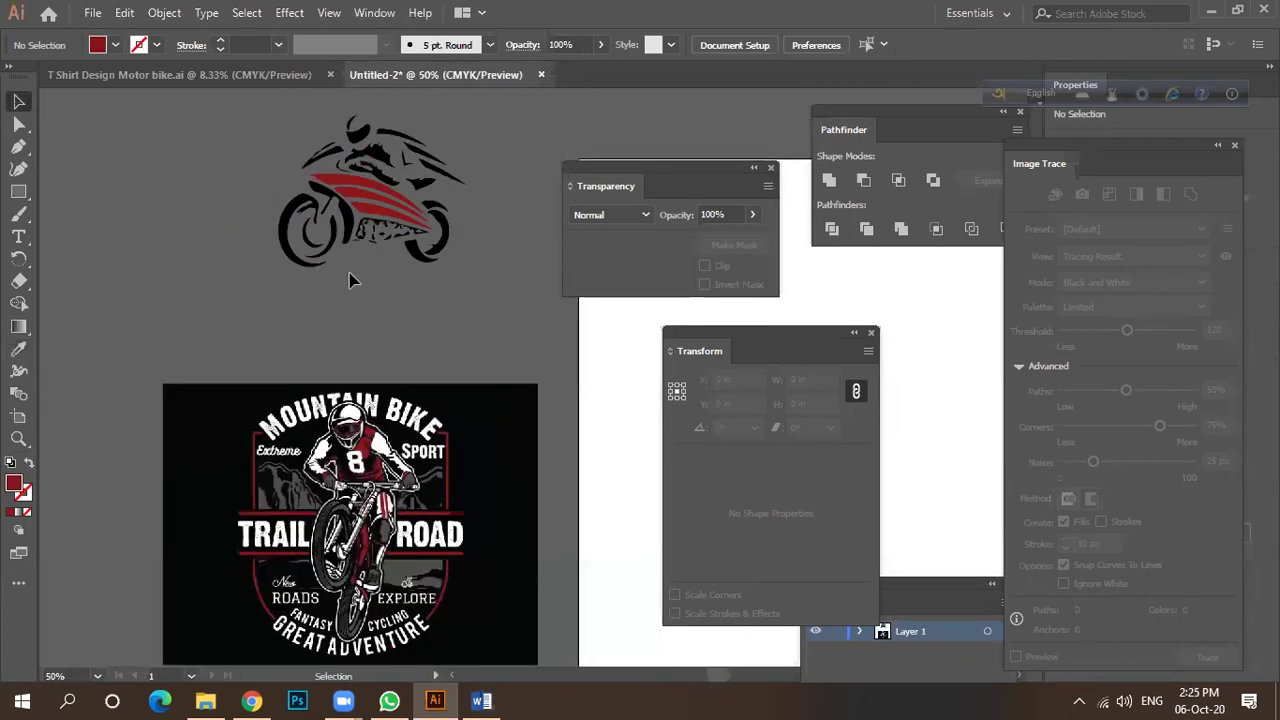
{"action": "scroll", "coordinate": [349, 190], "scroll_direction": "up", "scroll_amount": 2}
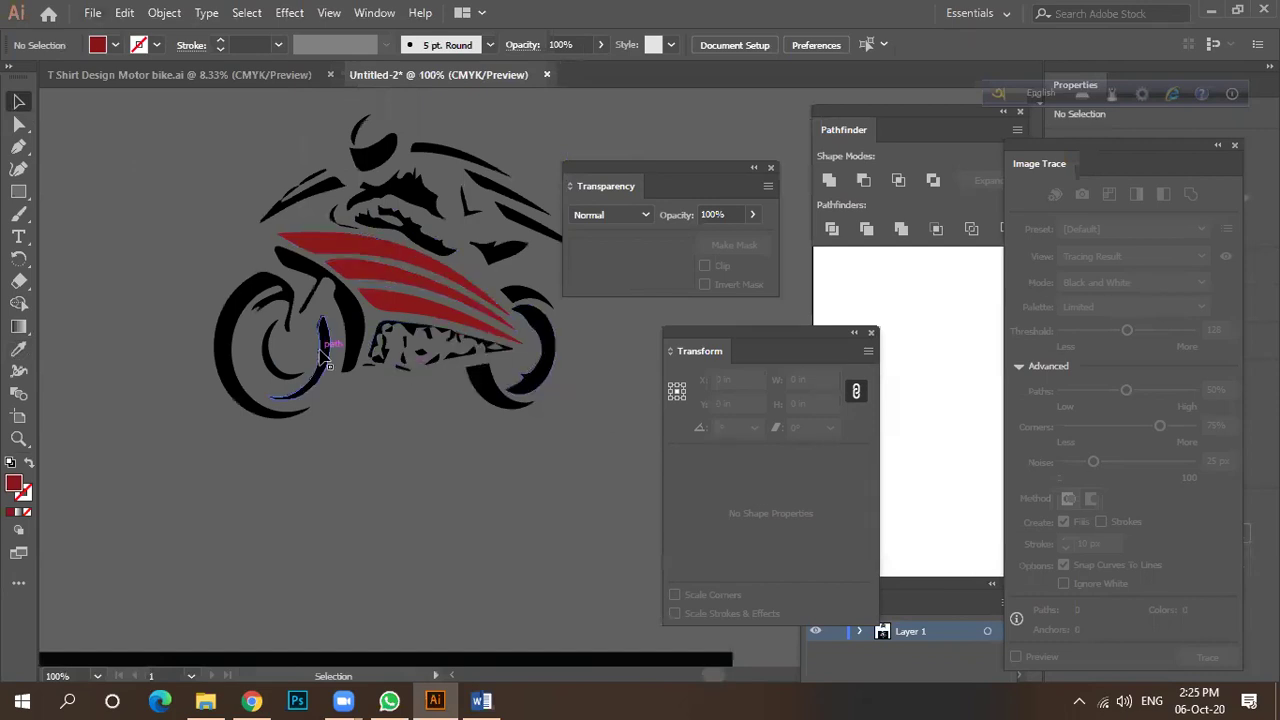
{"action": "scroll", "coordinate": [340, 350], "scroll_direction": "down", "scroll_amount": 2}
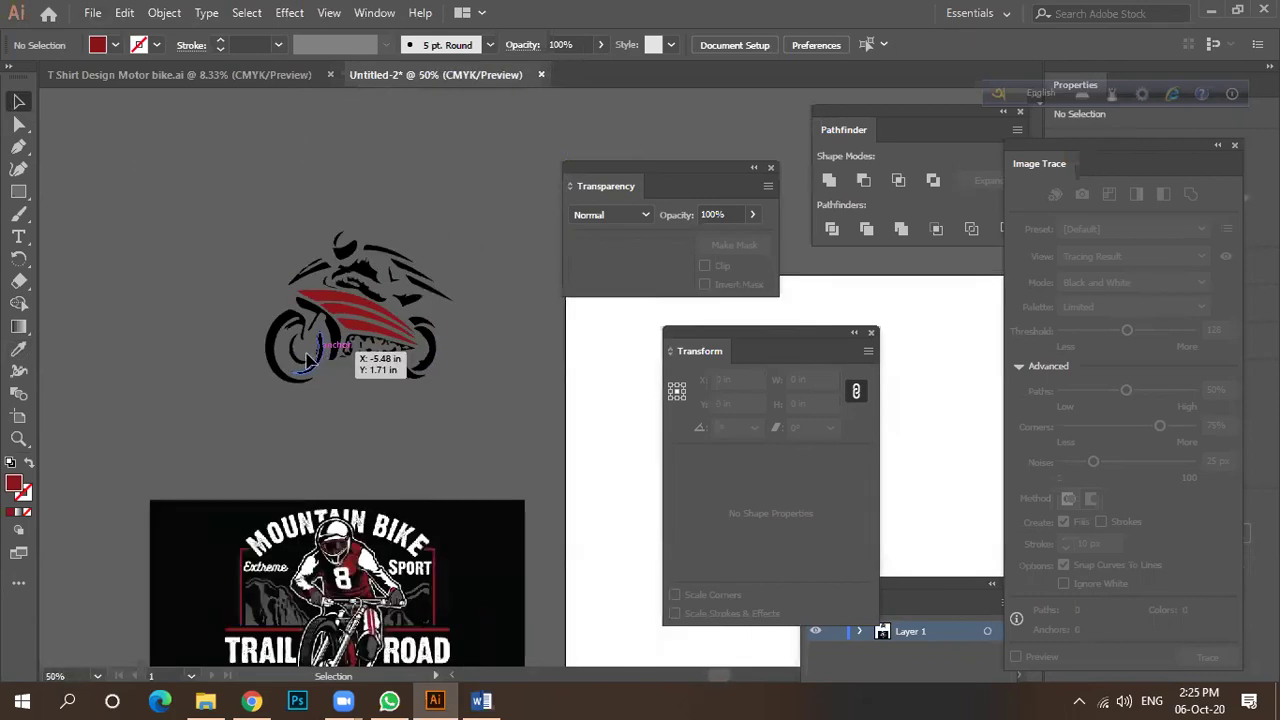
Select all shapes of the traced motorcycle and rider, group them, and clear the selection.
{"action": "key", "text": "ctrl+a"}
{"action": "left_click", "coordinate": [494, 429]}
{"action": "left_click_drag", "start_coordinate": [205, 214], "coordinate": [486, 412]}
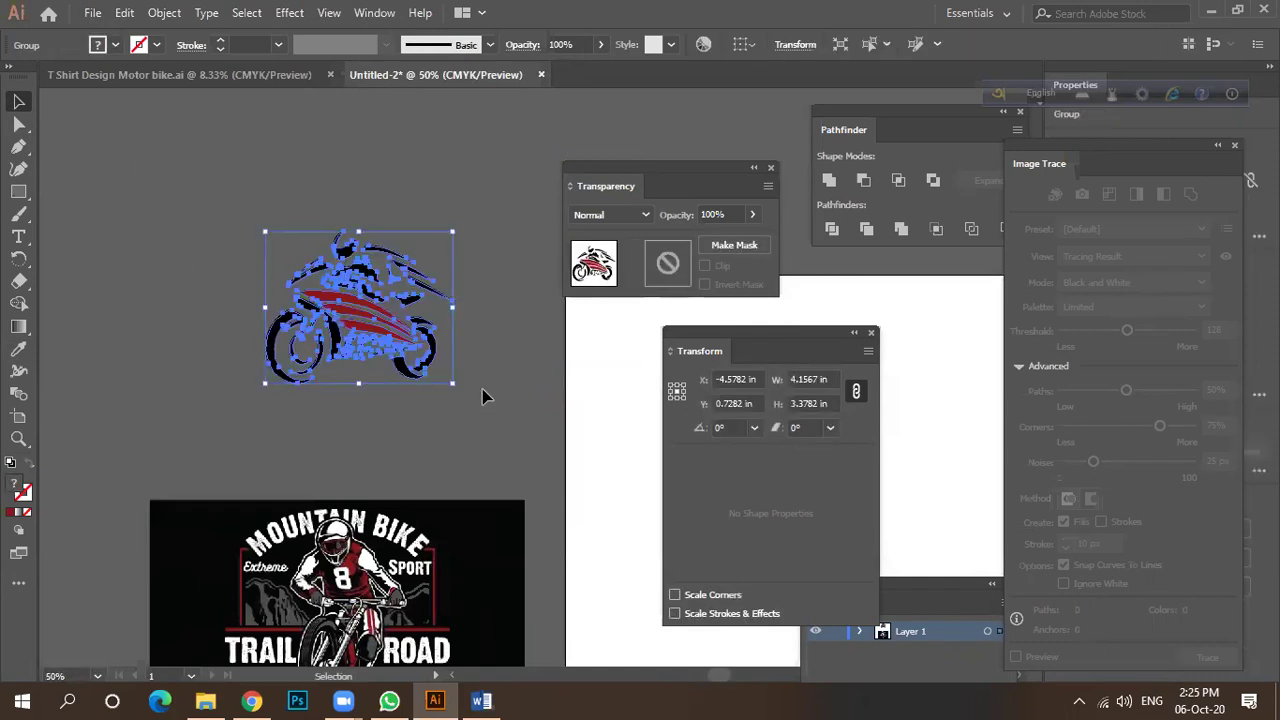
{"action": "left_click", "coordinate": [484, 397]}
{"action": "scroll", "coordinate": [440, 350], "scroll_direction": "down", "scroll_amount": 1}
Move the grouped motorcycle onto the artboard, enlarge it to about 9.24 in wide by 7.51 in high, and deselect it.
{"action": "left_click_drag", "start_coordinate": [617, 397], "coordinate": [374, 314]}
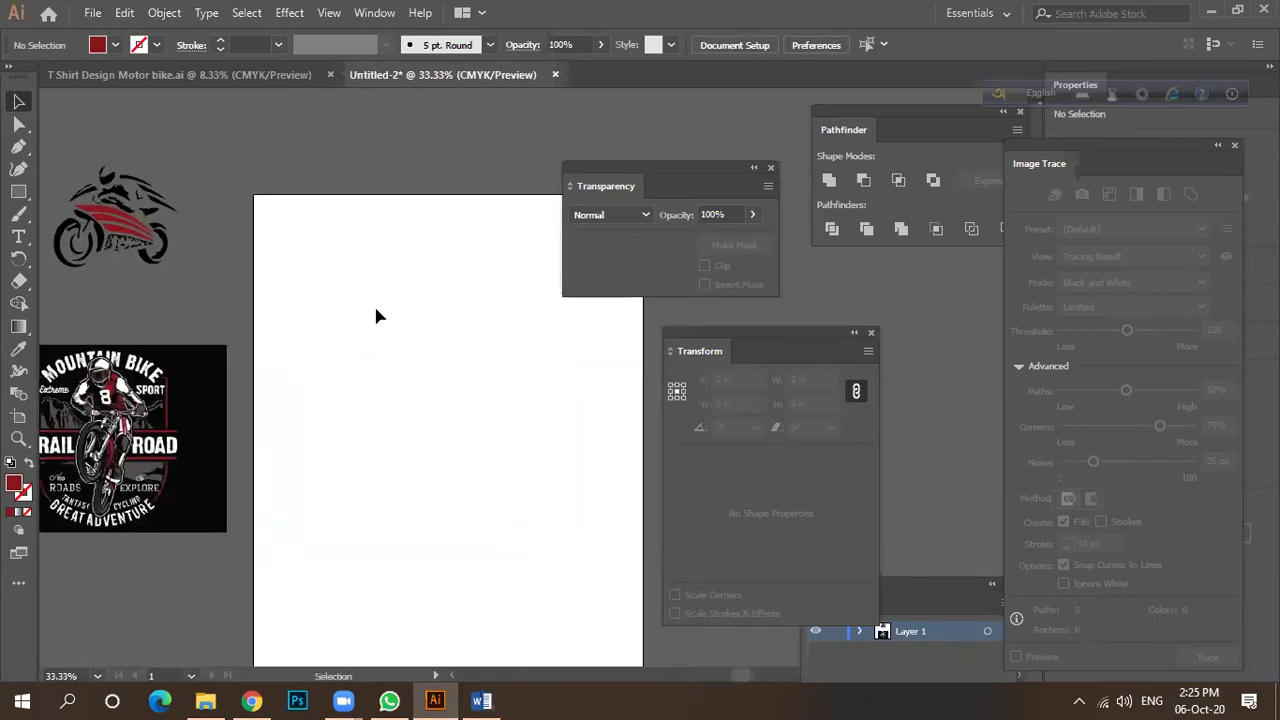
{"action": "left_click_drag", "start_coordinate": [129, 240], "coordinate": [572, 558]}
{"action": "left_click_drag", "start_coordinate": [430, 552], "coordinate": [474, 566]}
{"action": "key", "text": "ctrl+shift+a"}
{"action": "scroll", "coordinate": [355, 455], "scroll_direction": "down", "scroll_amount": 1}
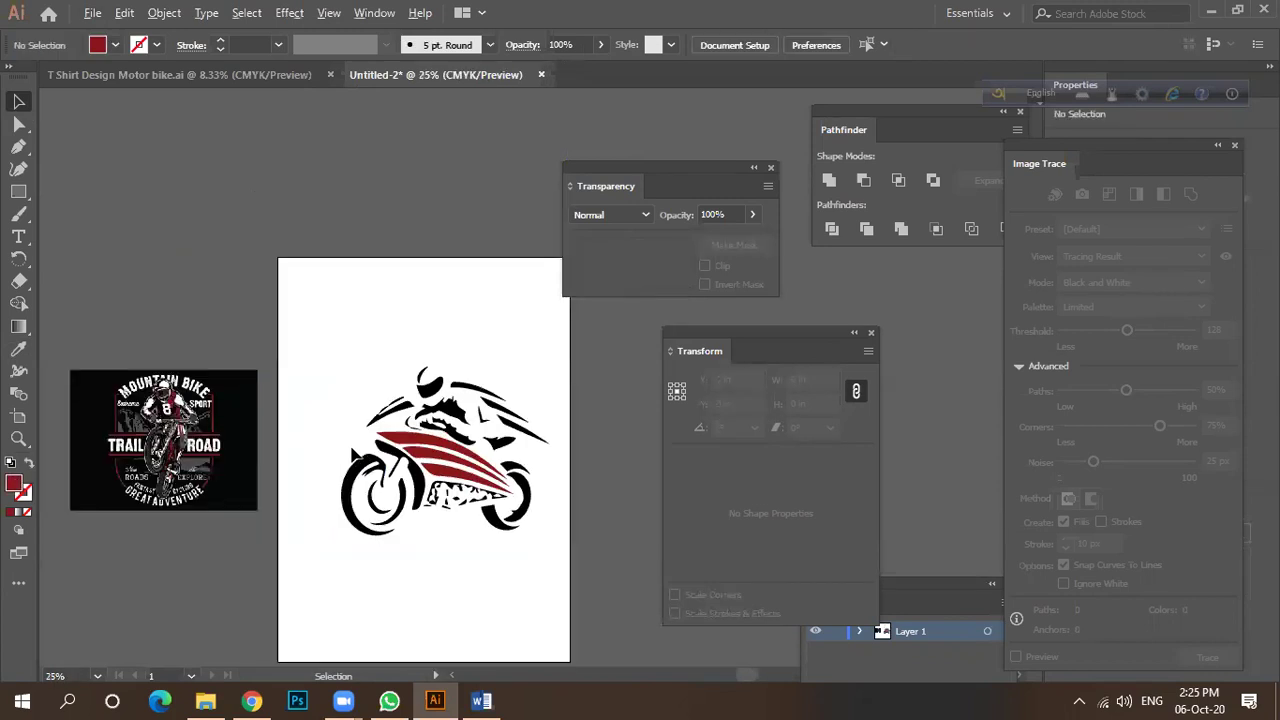
Examine the enlarged motorcycle's engine detail, the rider and the overall placement on the artboard.
{"action": "scroll", "coordinate": [450, 420], "scroll_direction": "up", "scroll_amount": 1}
{"action": "scroll", "coordinate": [430, 415], "scroll_direction": "down", "scroll_amount": 1}
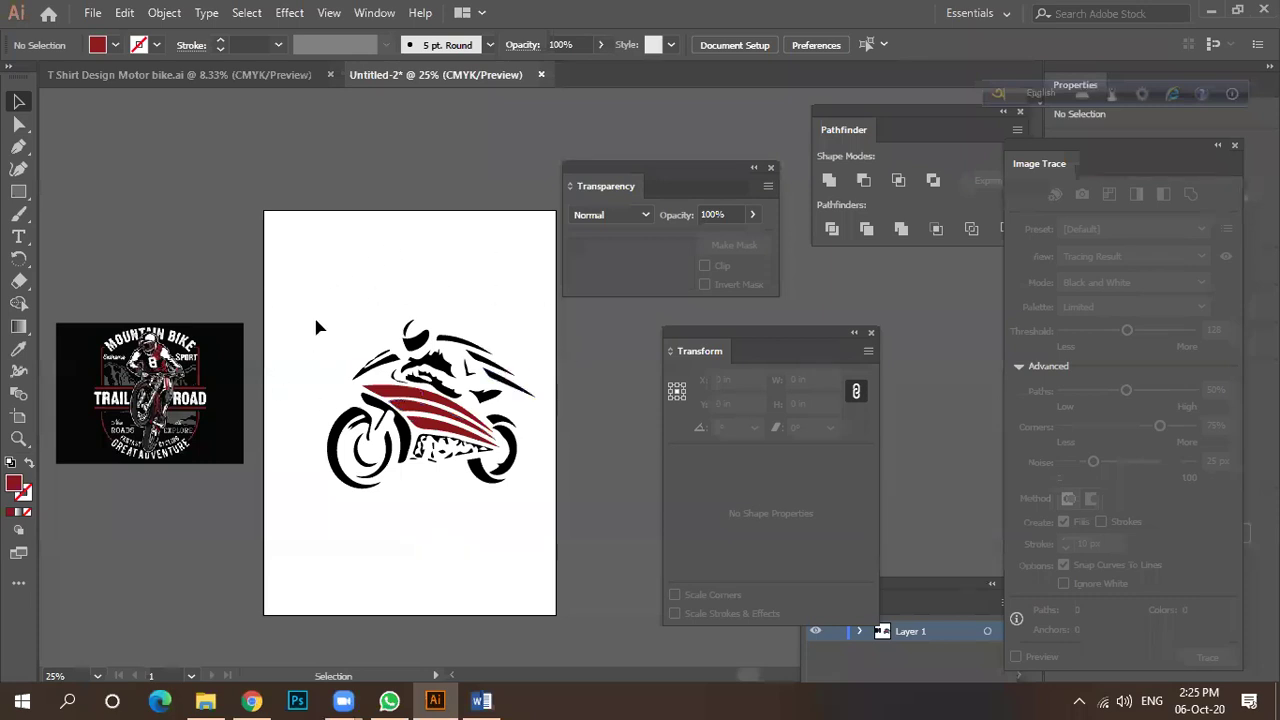
{"action": "scroll", "coordinate": [422, 475], "scroll_direction": "up", "scroll_amount": 2}
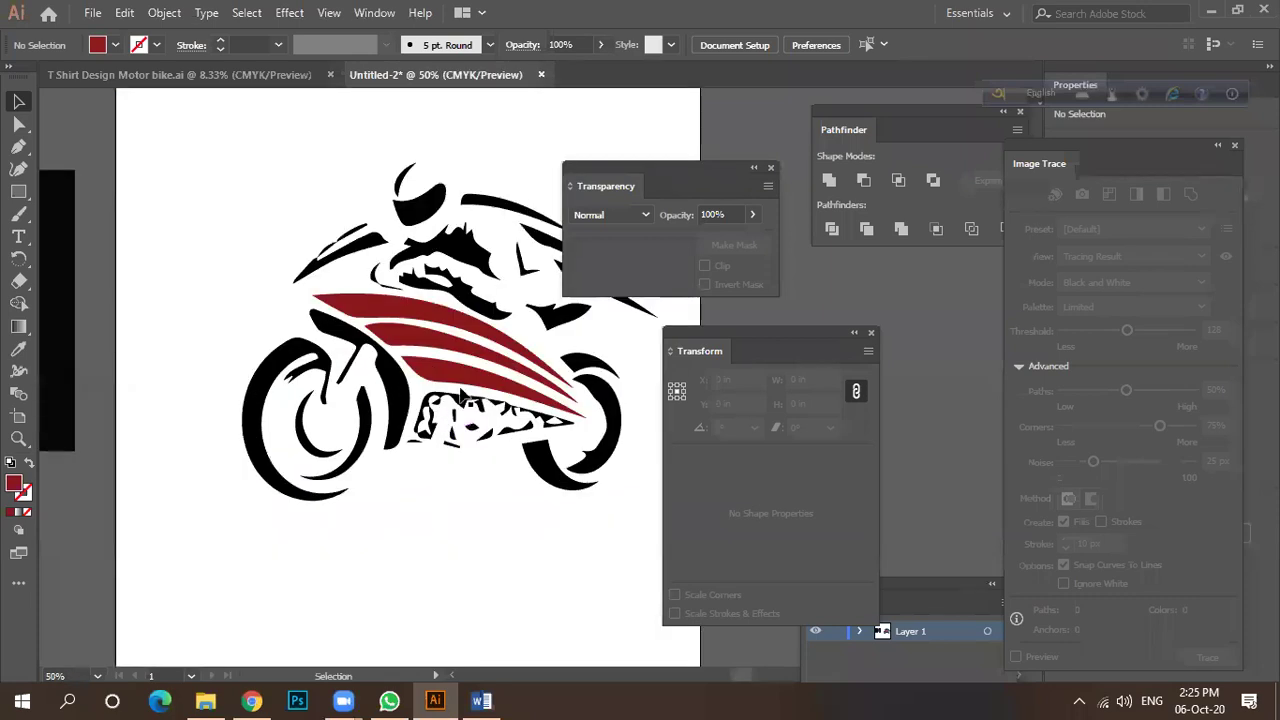
{"action": "left_click", "coordinate": [425, 425]}
{"action": "scroll", "coordinate": [420, 432], "scroll_direction": "up", "scroll_amount": 4}
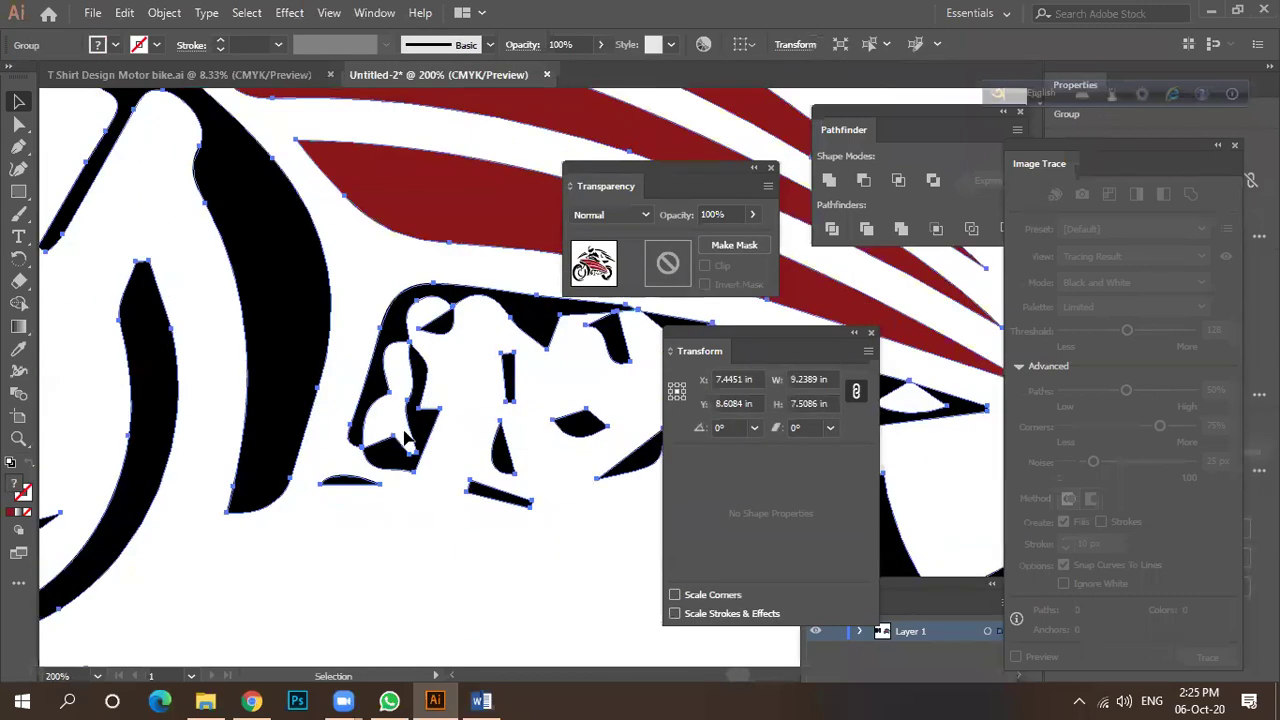
{"action": "scroll", "coordinate": [490, 385], "scroll_direction": "down", "scroll_amount": 5}
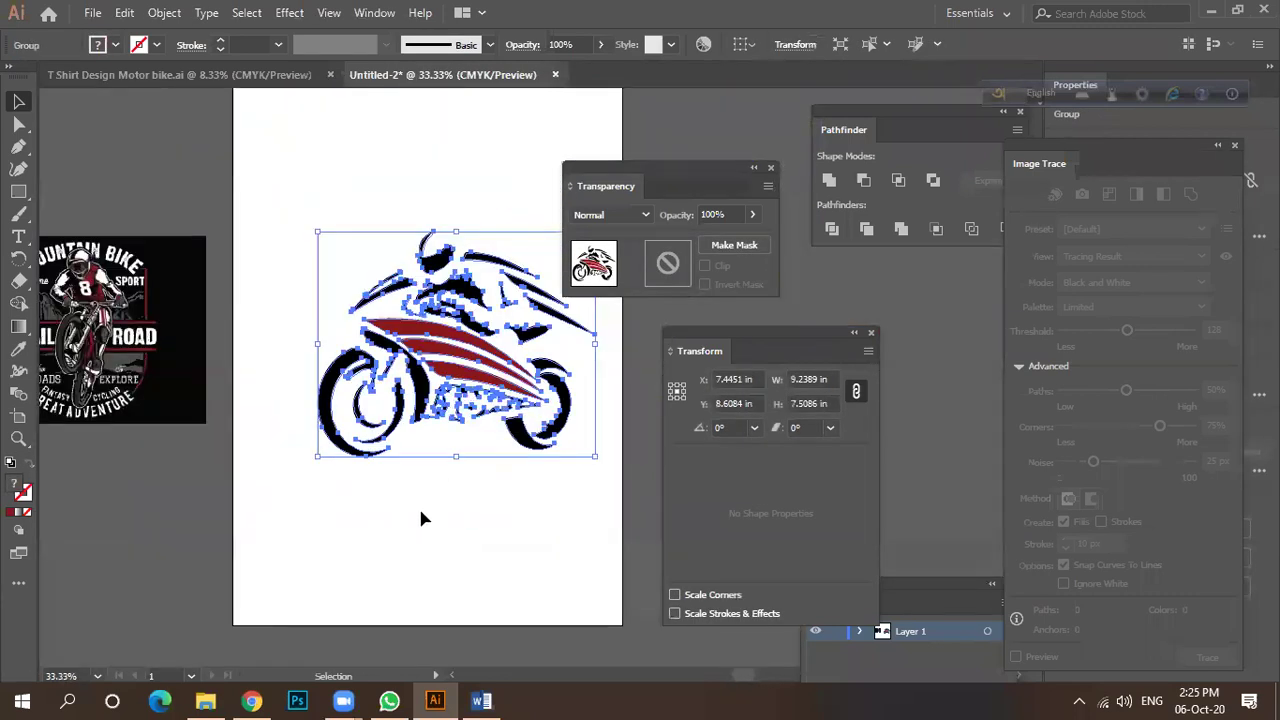
{"action": "left_click", "coordinate": [398, 507]}
{"action": "scroll", "coordinate": [366, 480], "scroll_direction": "down", "scroll_amount": 1}
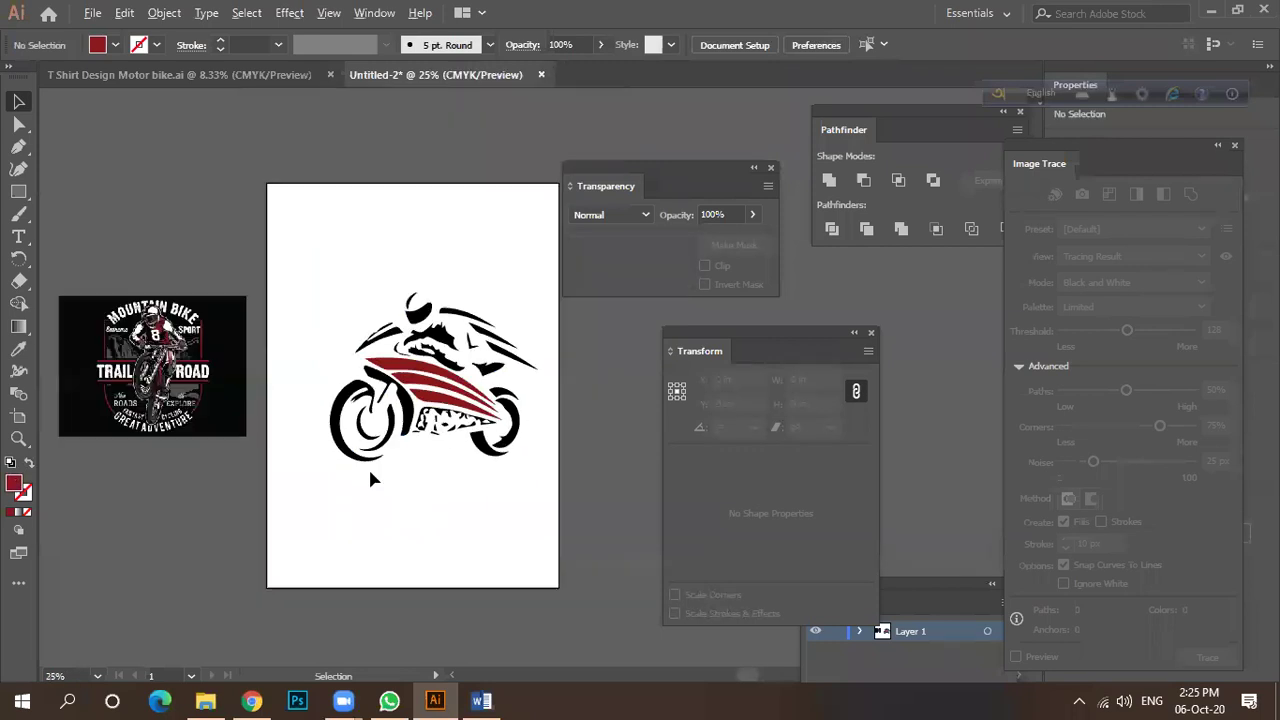
{"action": "scroll", "coordinate": [412, 318], "scroll_direction": "up", "scroll_amount": 3}
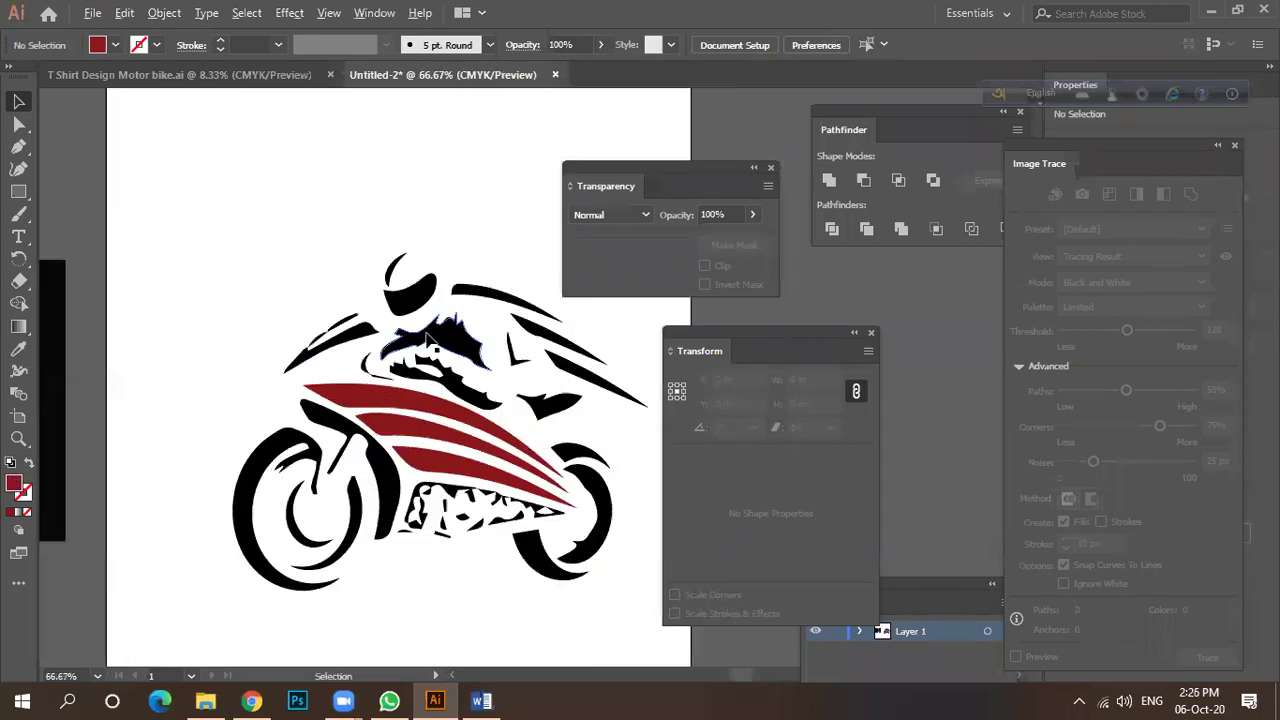
{"action": "scroll", "coordinate": [412, 318], "scroll_direction": "down", "scroll_amount": 2}
{"action": "scroll", "coordinate": [410, 320], "scroll_direction": "down", "scroll_amount": 1}
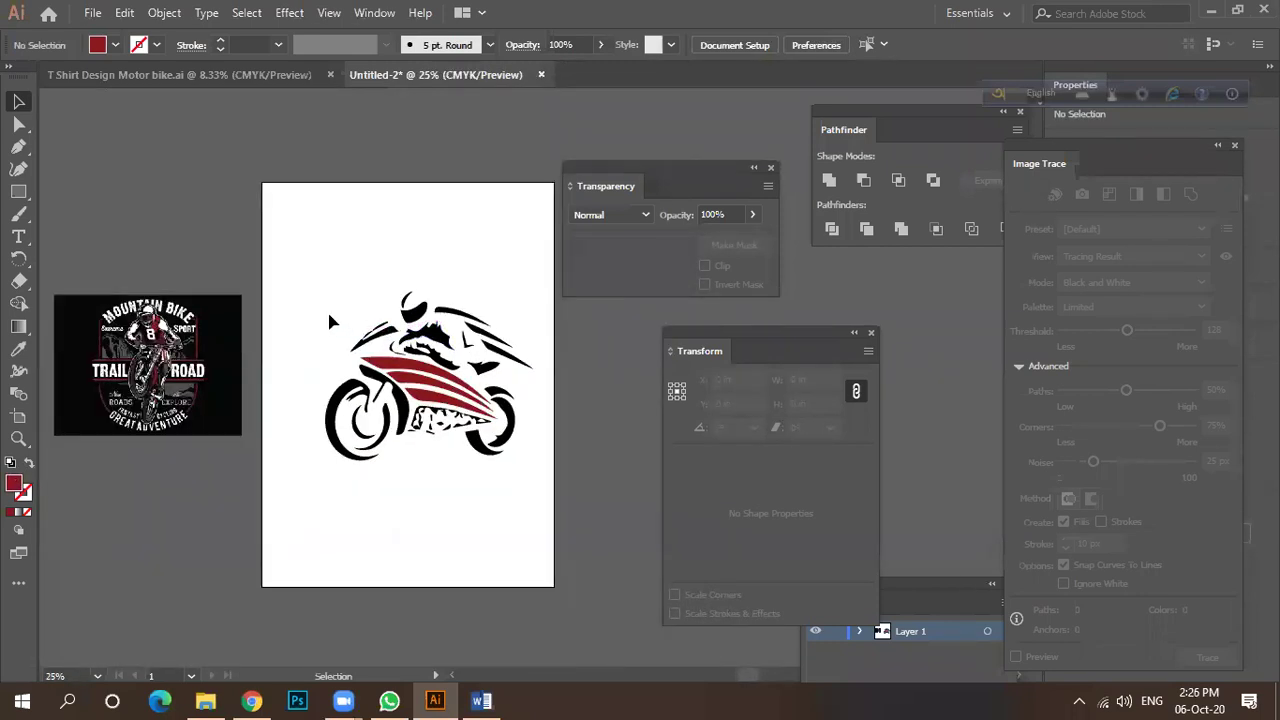
{"action": "scroll", "coordinate": [372, 272], "scroll_direction": "down", "scroll_amount": 1}
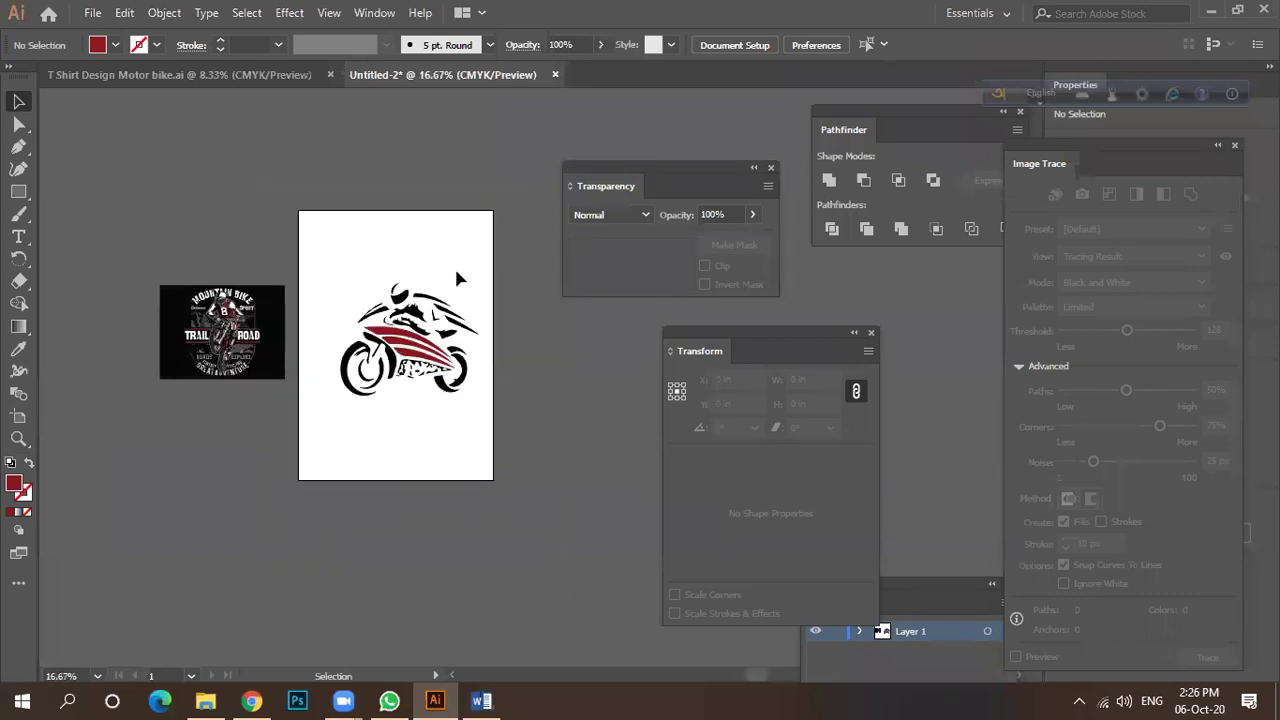
Switch to Word and highlight the "Vector grunge" and "Vector Ribbon" lines in the T-Shirt Design notes.
{"action": "left_click", "coordinate": [481, 700]}
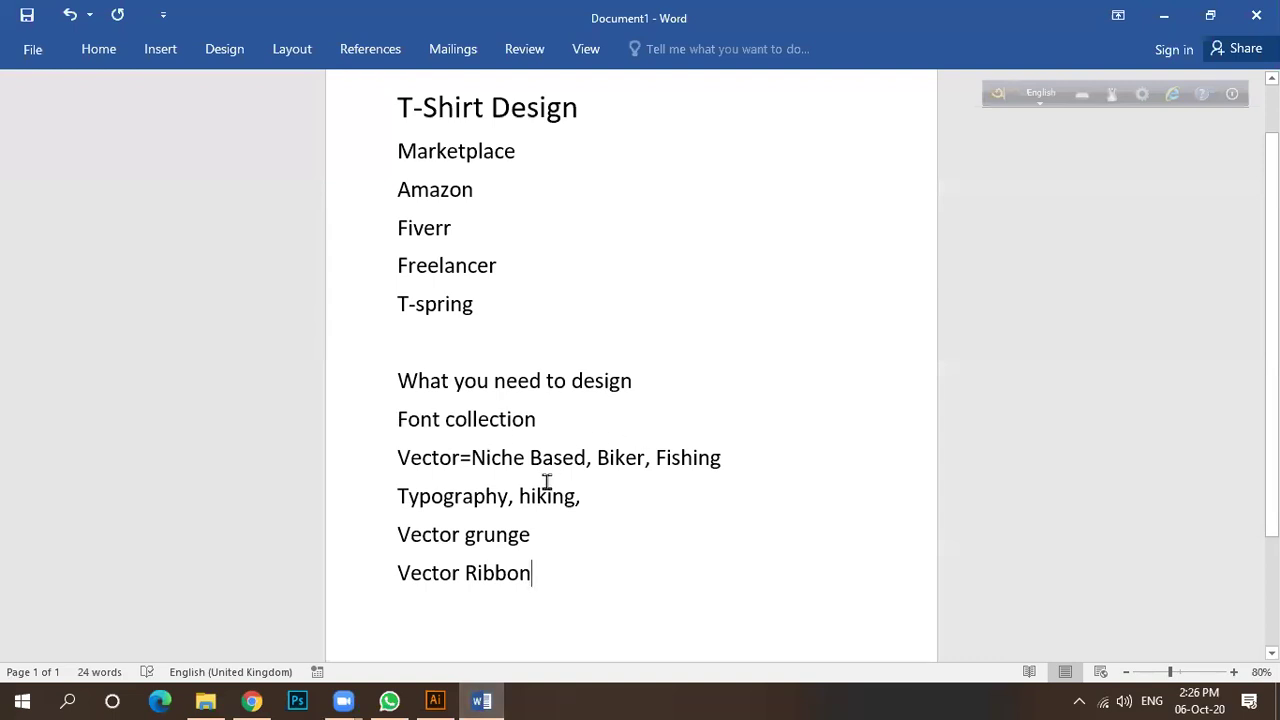
{"action": "triple_click", "coordinate": [512, 536]}
{"action": "left_click_drag", "start_coordinate": [408, 574], "coordinate": [549, 590]}
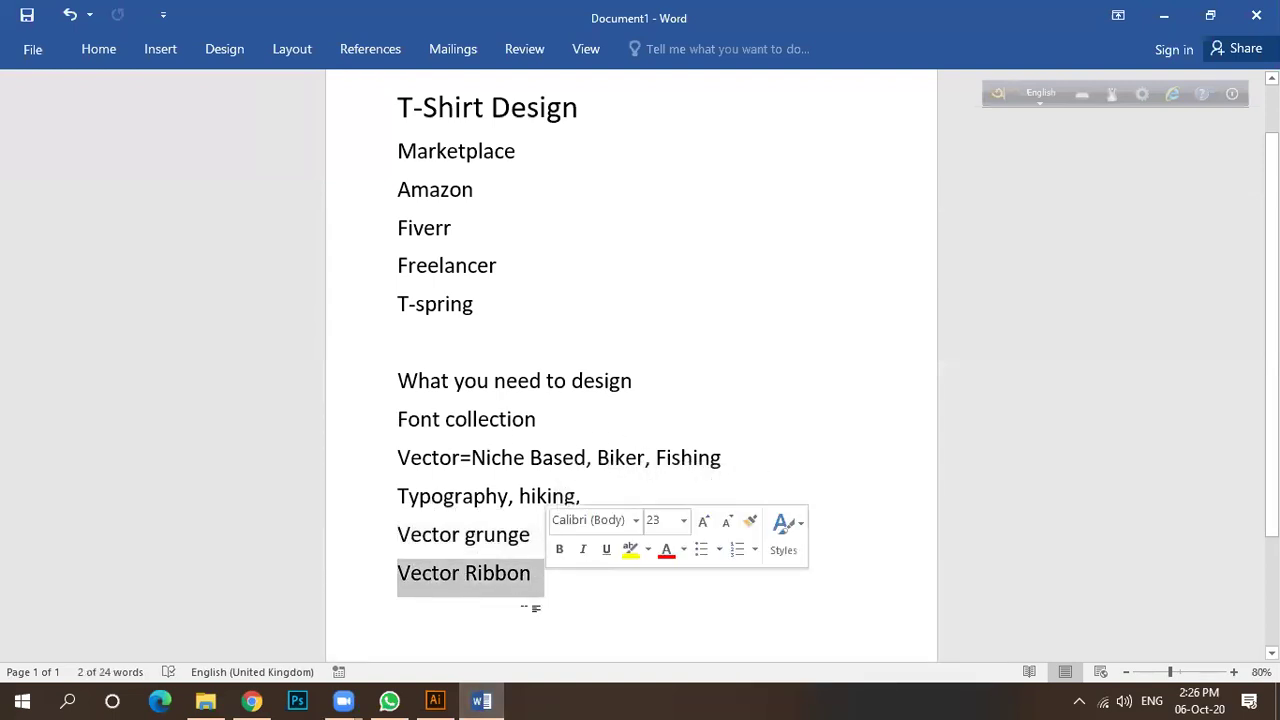
Switch to Chrome and search Google Images for "ribbon label vector".
{"action": "left_click", "coordinate": [251, 700]}
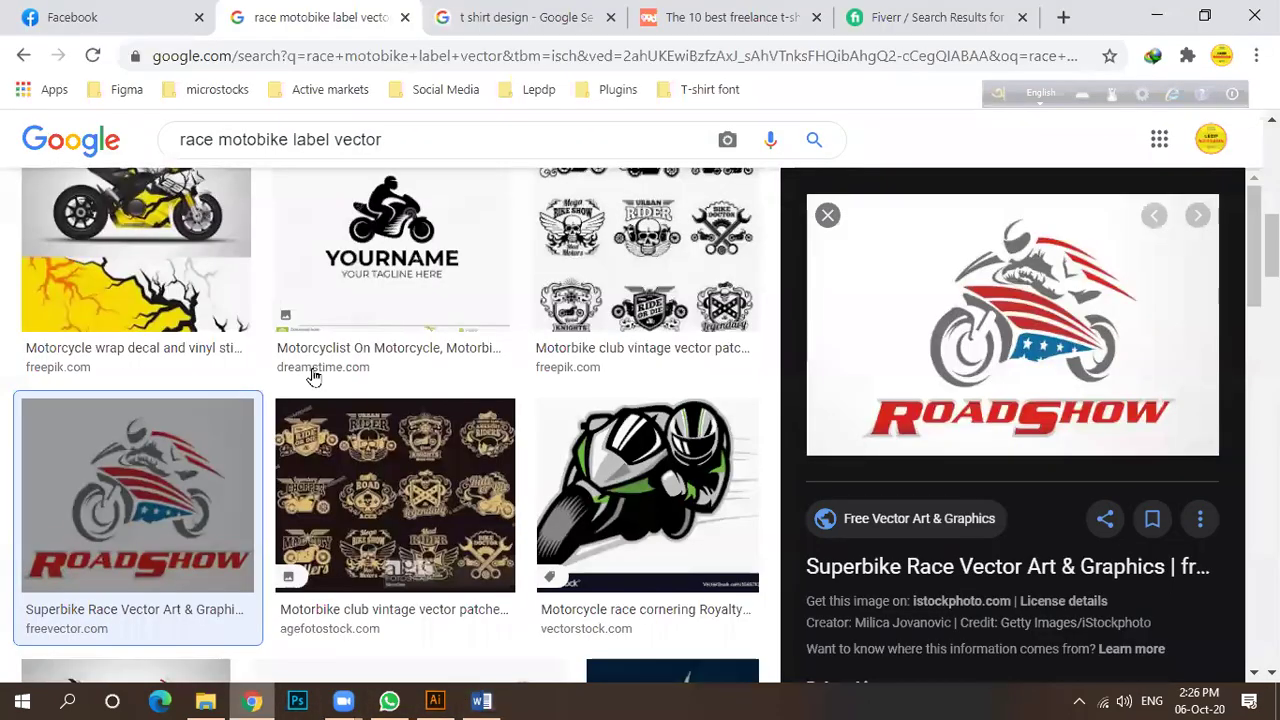
{"action": "left_click", "coordinate": [435, 700]}
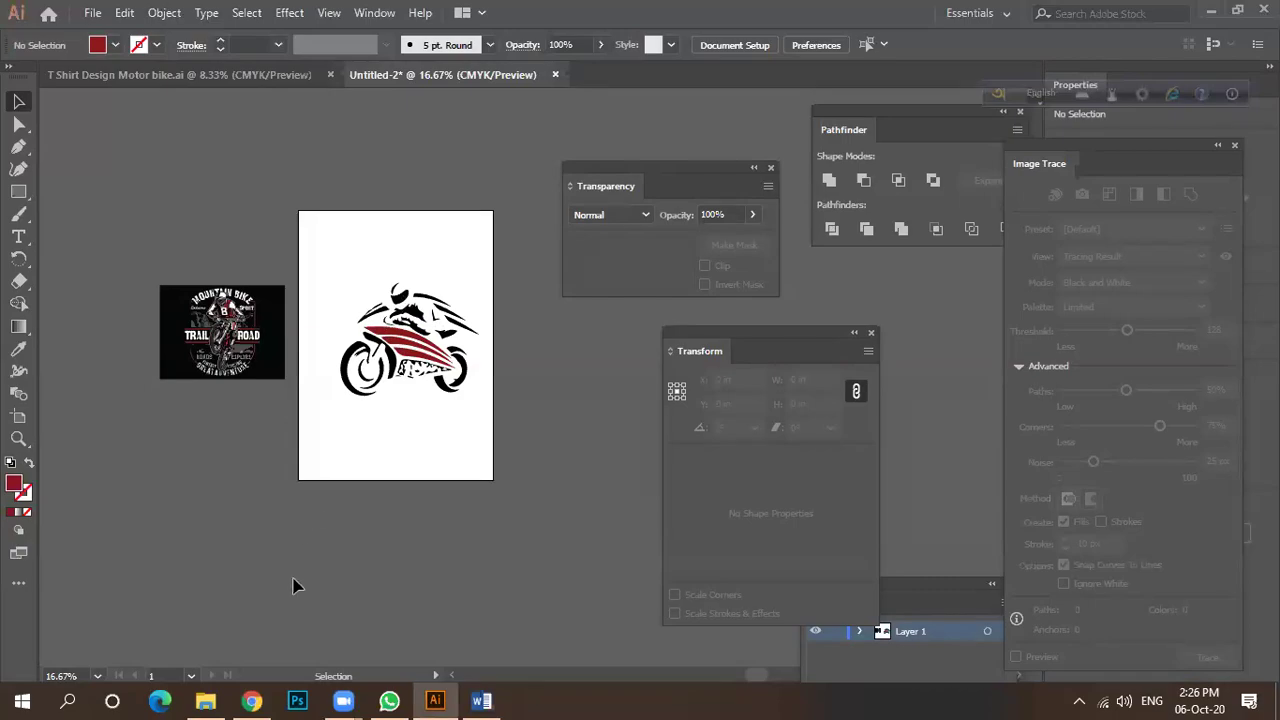
{"action": "left_click", "coordinate": [251, 700]}
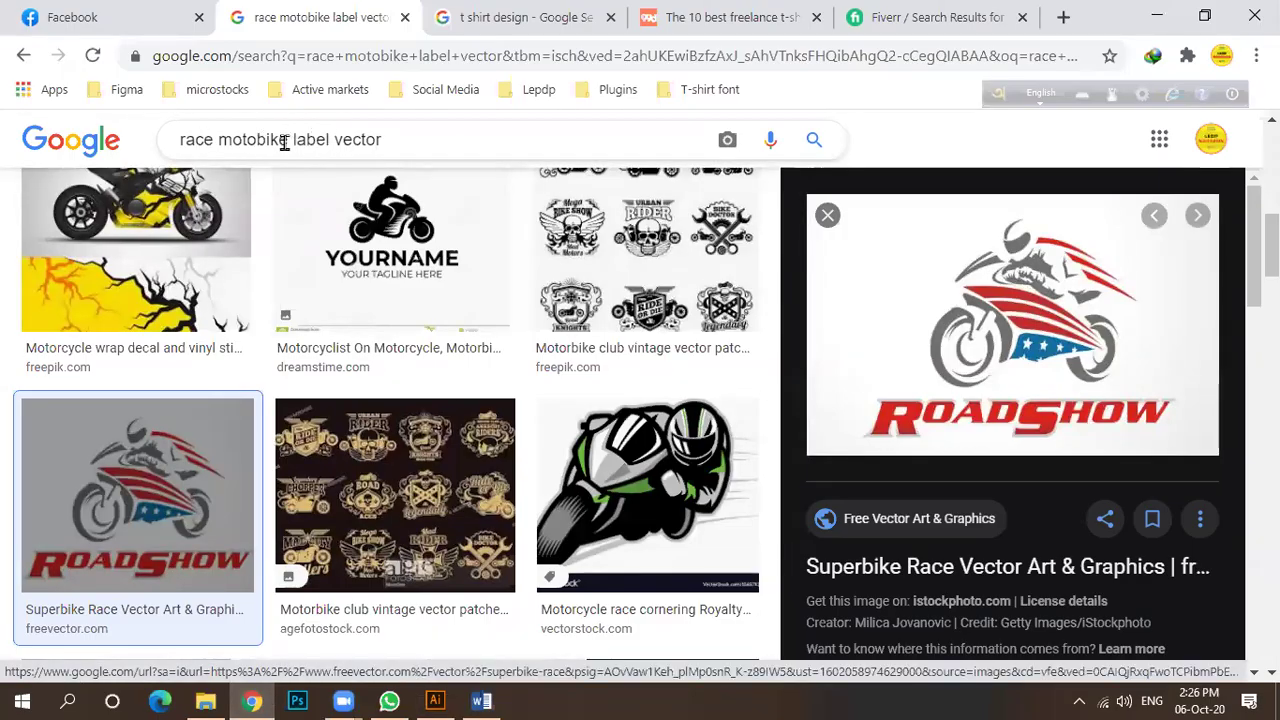
{"action": "left_click_drag", "start_coordinate": [284, 143], "coordinate": [160, 139]}
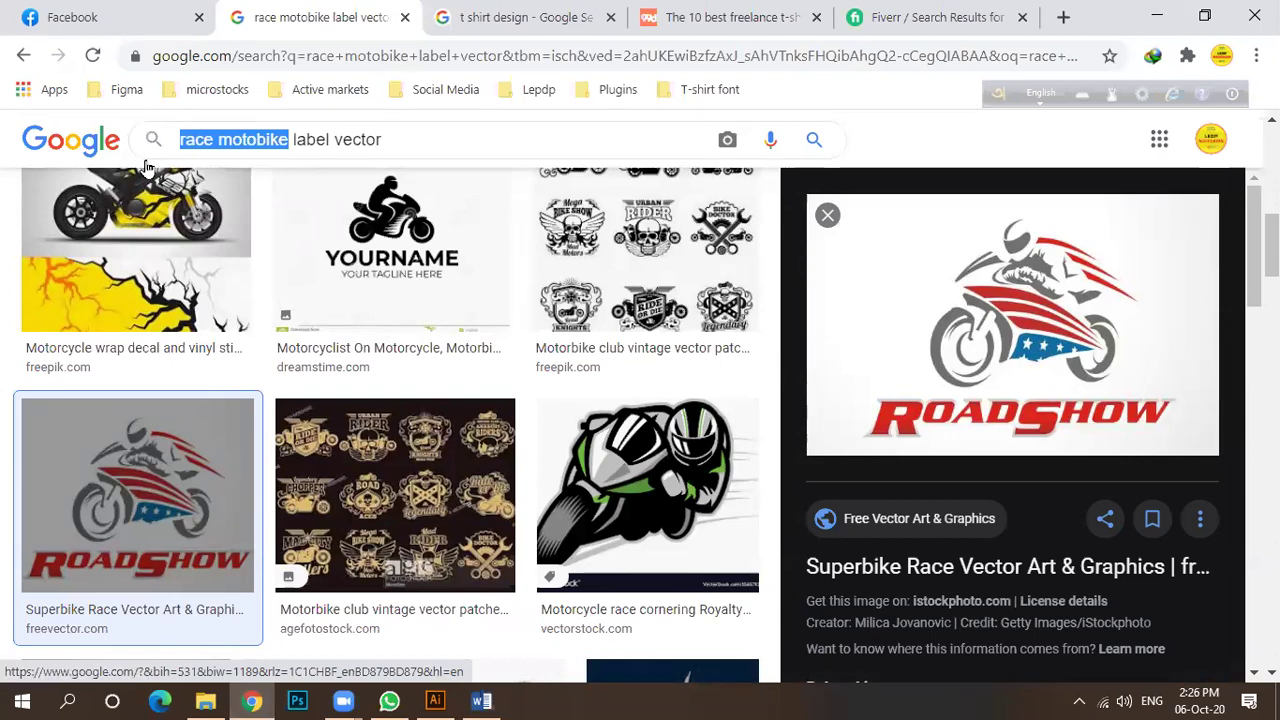
{"action": "type", "text": "ribbon"}
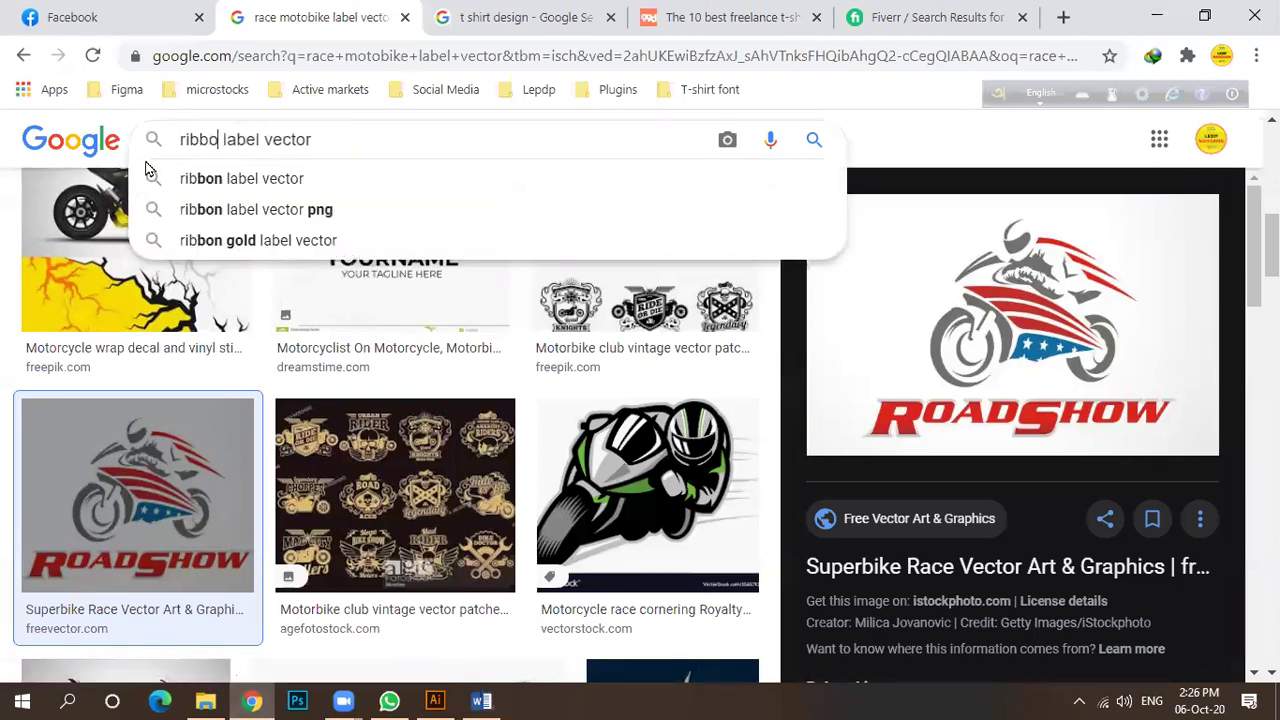
{"action": "left_click", "coordinate": [148, 170]}
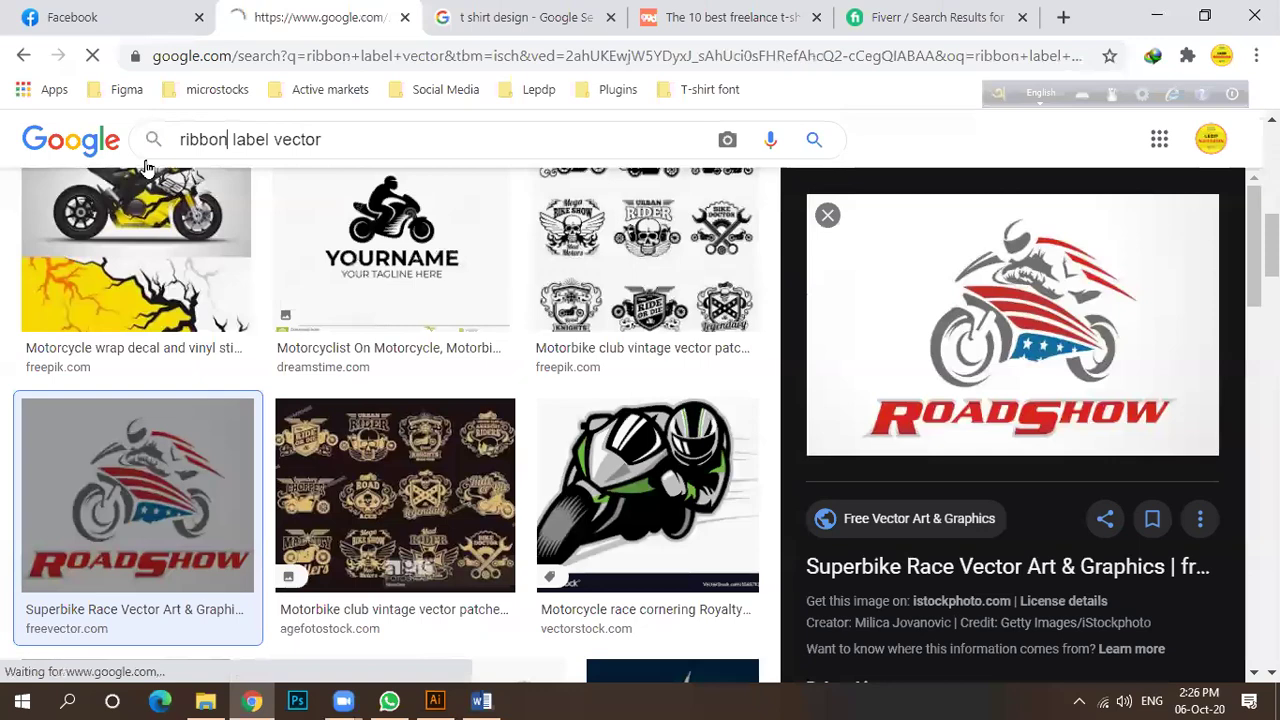
Examine the ribbon label image results for a suitable ribbon shape, and return to Illustrator.
{"action": "scroll", "coordinate": [605, 390], "scroll_direction": "down", "scroll_amount": 4}
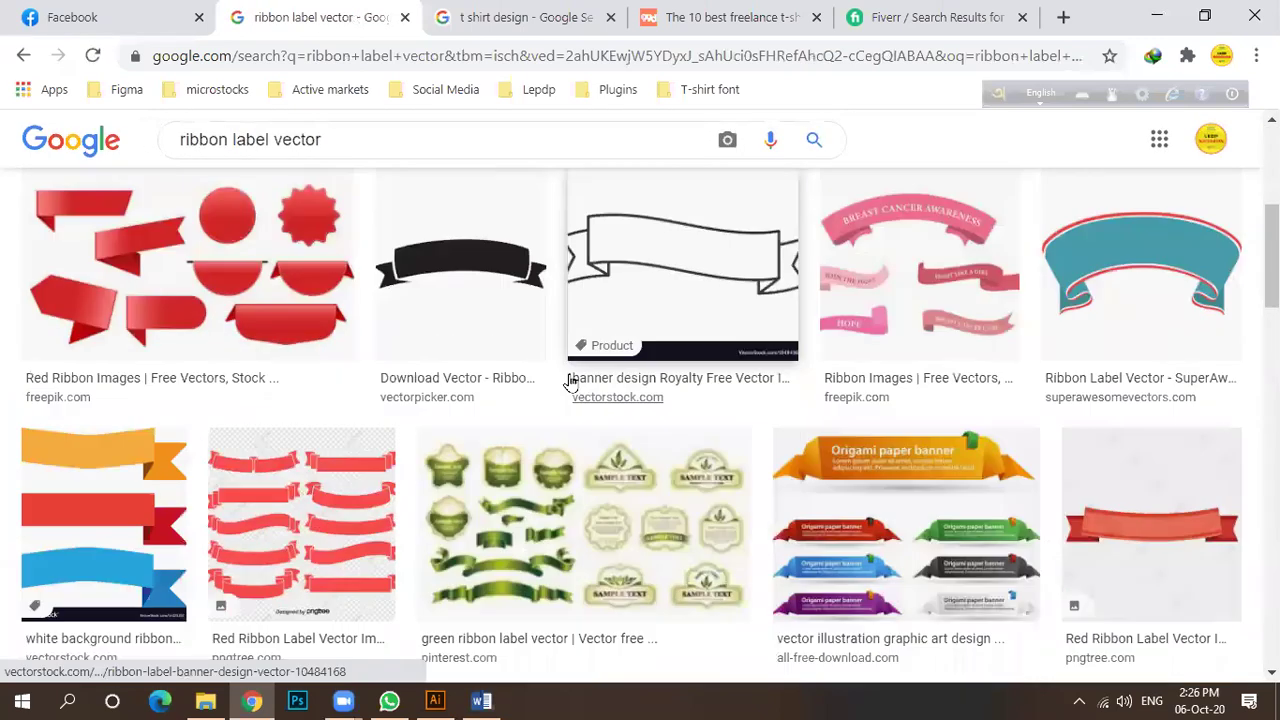
{"action": "scroll", "coordinate": [503, 390], "scroll_direction": "up", "scroll_amount": 2}
{"action": "scroll", "coordinate": [415, 386], "scroll_direction": "up", "scroll_amount": 1}
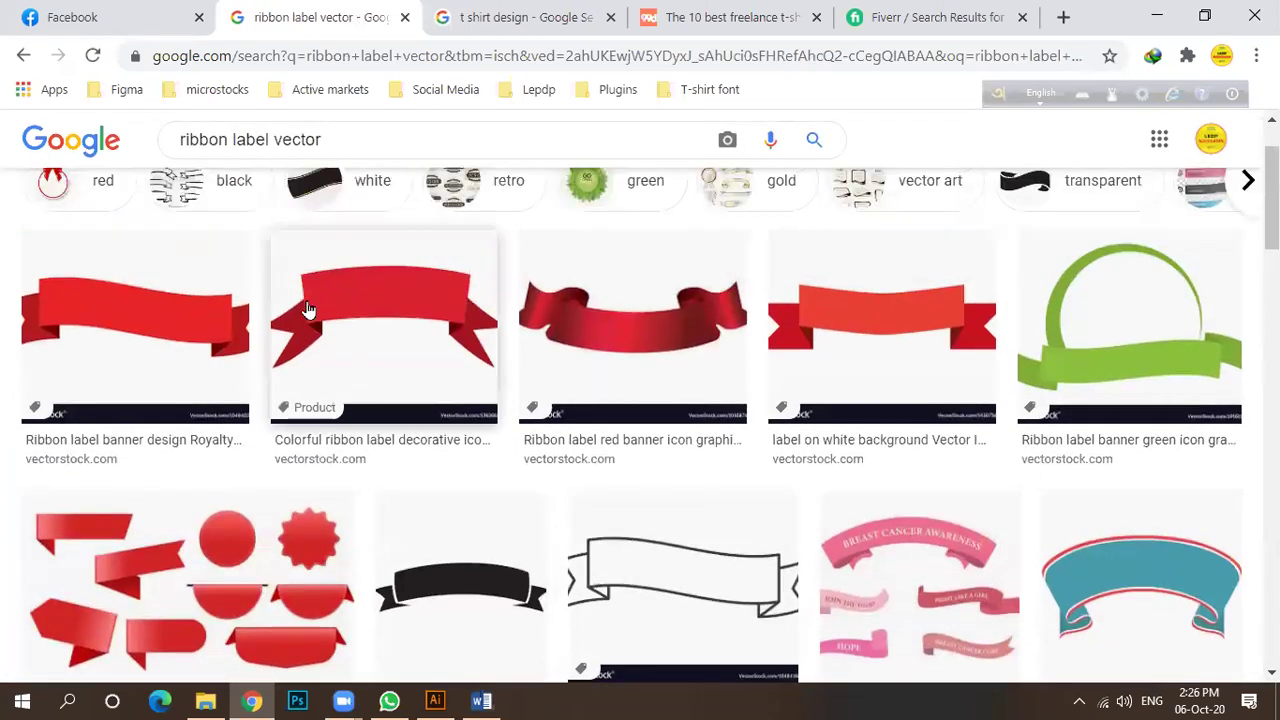
{"action": "scroll", "coordinate": [220, 345], "scroll_direction": "up", "scroll_amount": 1}
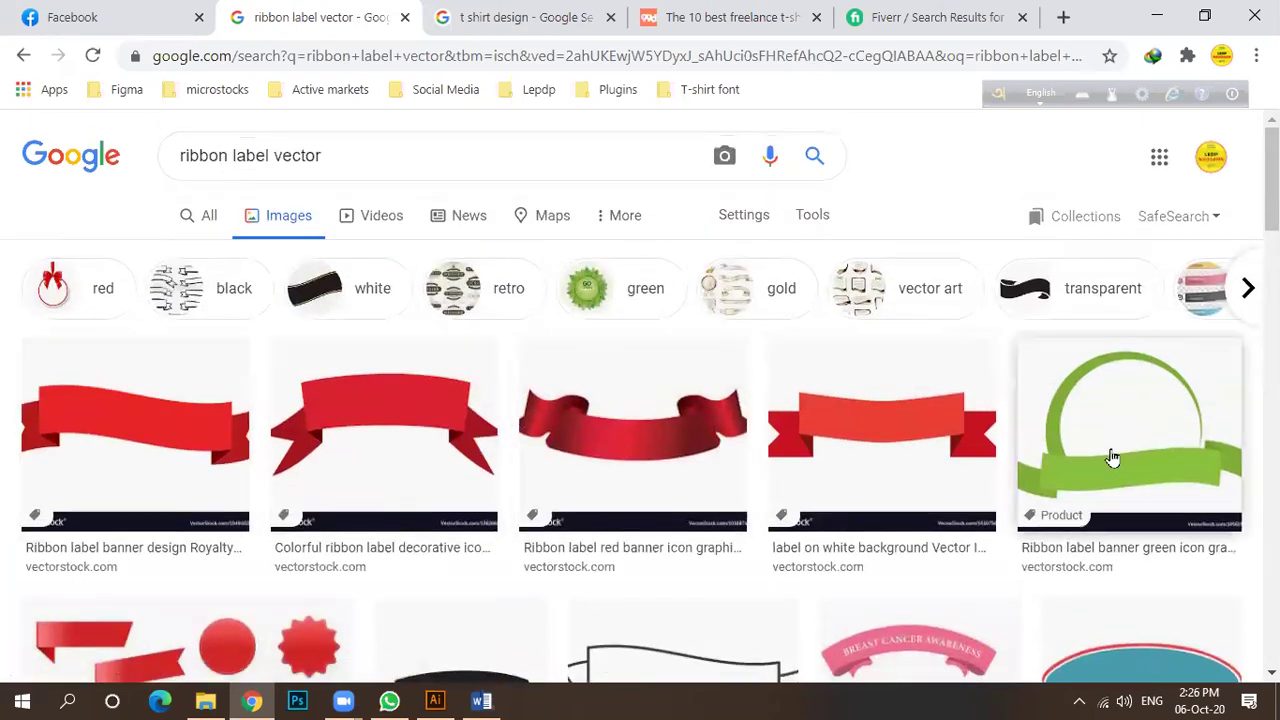
{"action": "scroll", "coordinate": [505, 436], "scroll_direction": "down", "scroll_amount": 5}
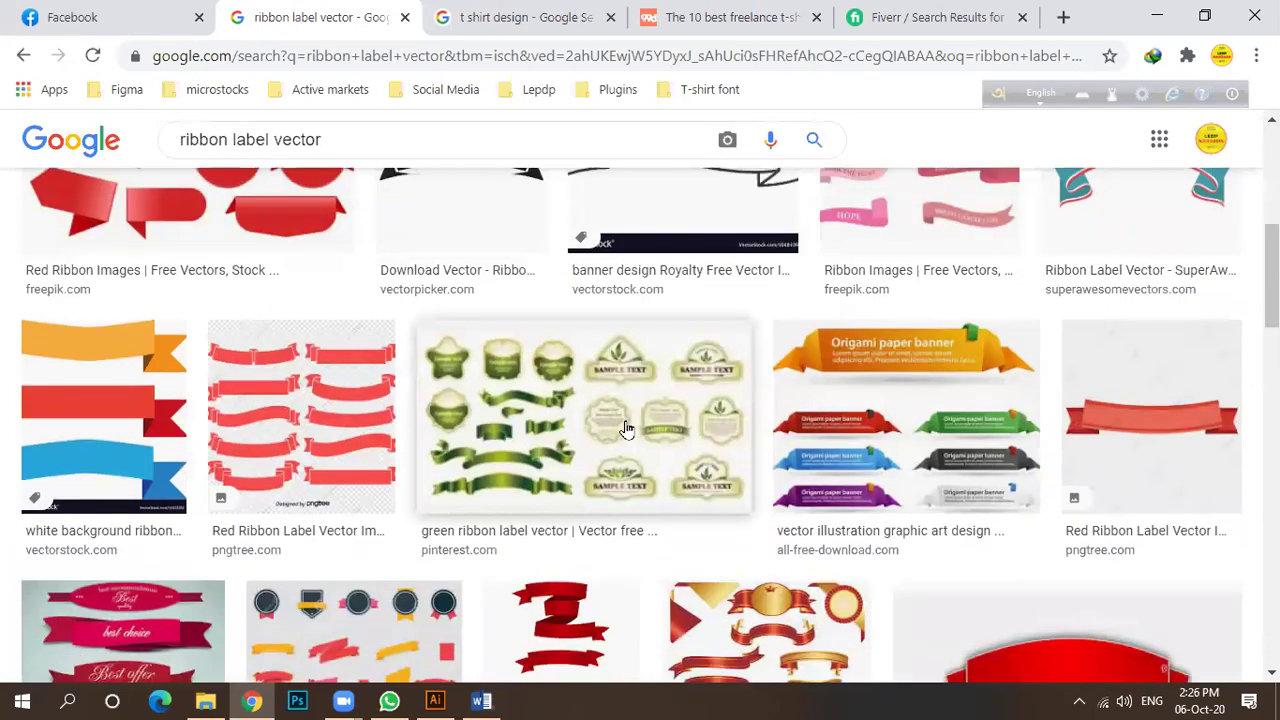
{"action": "scroll", "coordinate": [500, 432], "scroll_direction": "down", "scroll_amount": 5}
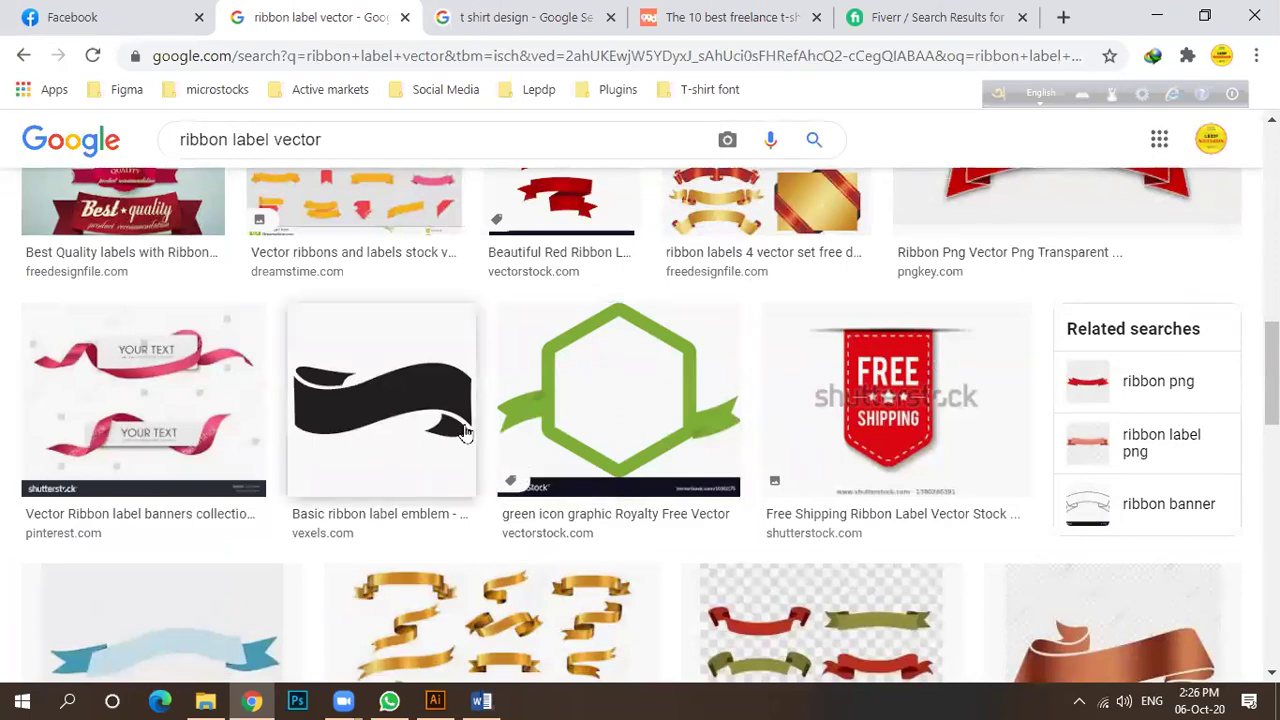
{"action": "scroll", "coordinate": [414, 432], "scroll_direction": "up", "scroll_amount": 2}
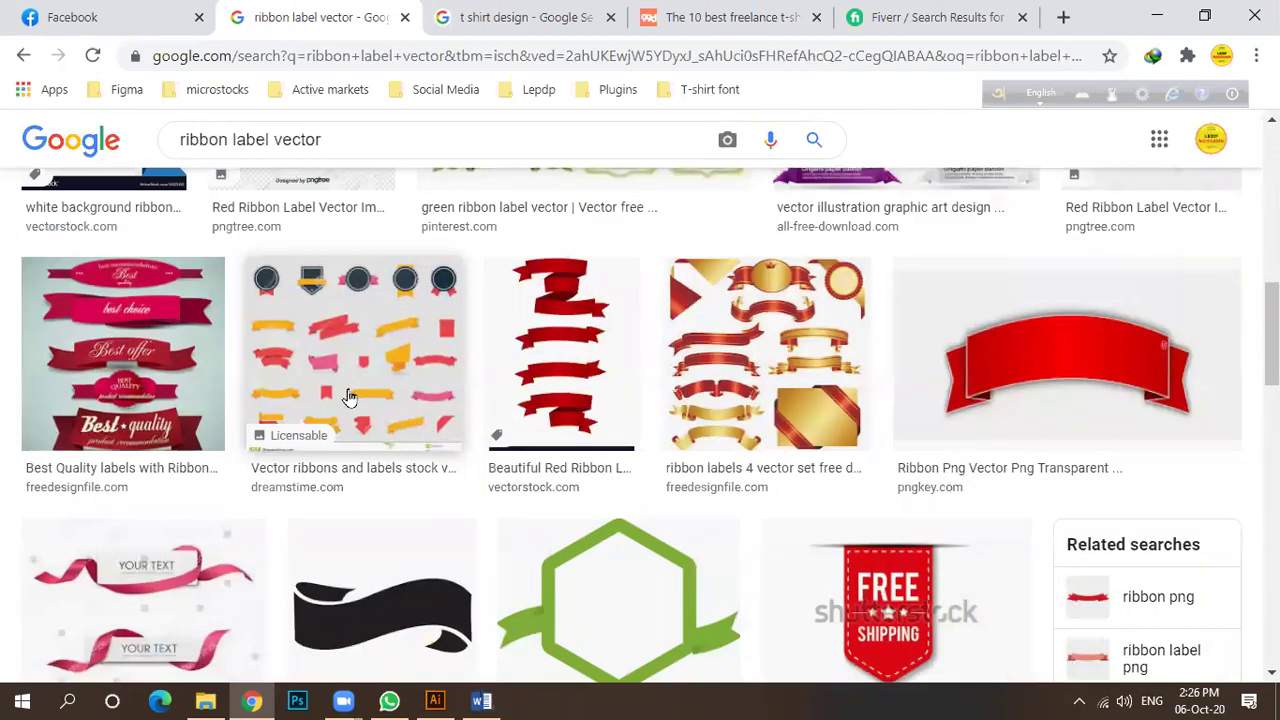
{"action": "scroll", "coordinate": [349, 397], "scroll_direction": "up", "scroll_amount": 4}
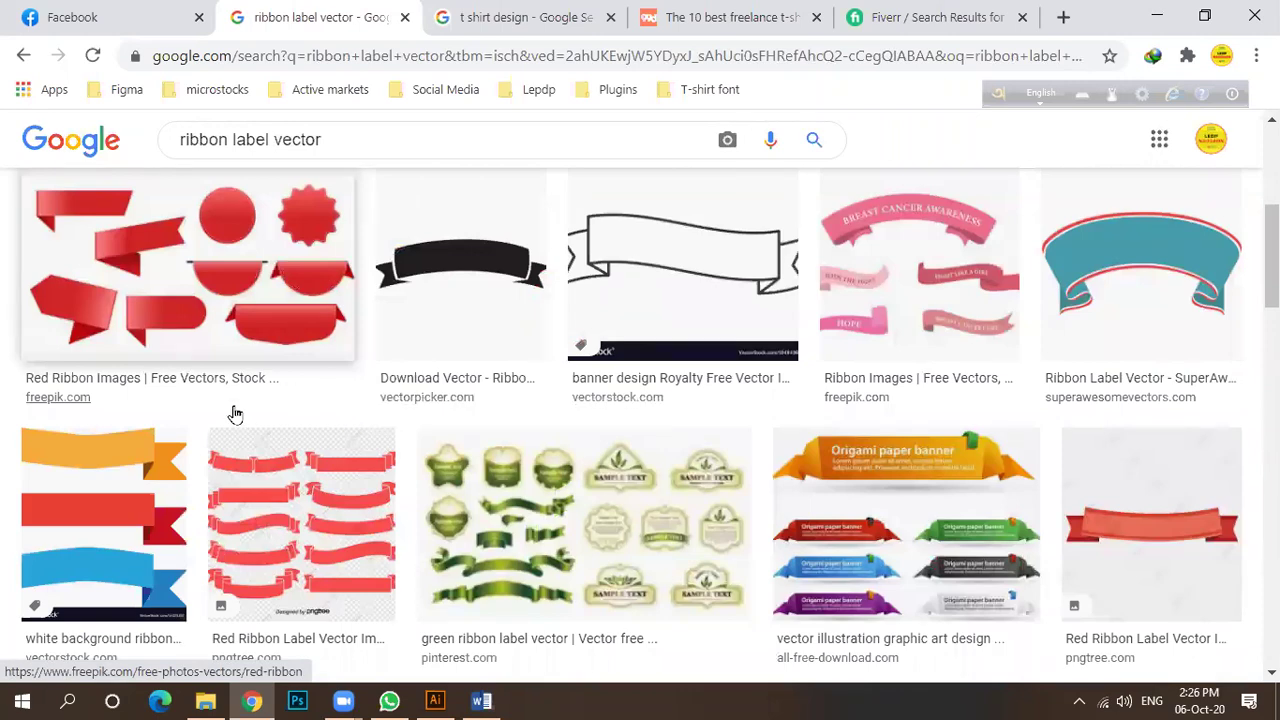
{"action": "scroll", "coordinate": [529, 551], "scroll_direction": "down", "scroll_amount": 7}
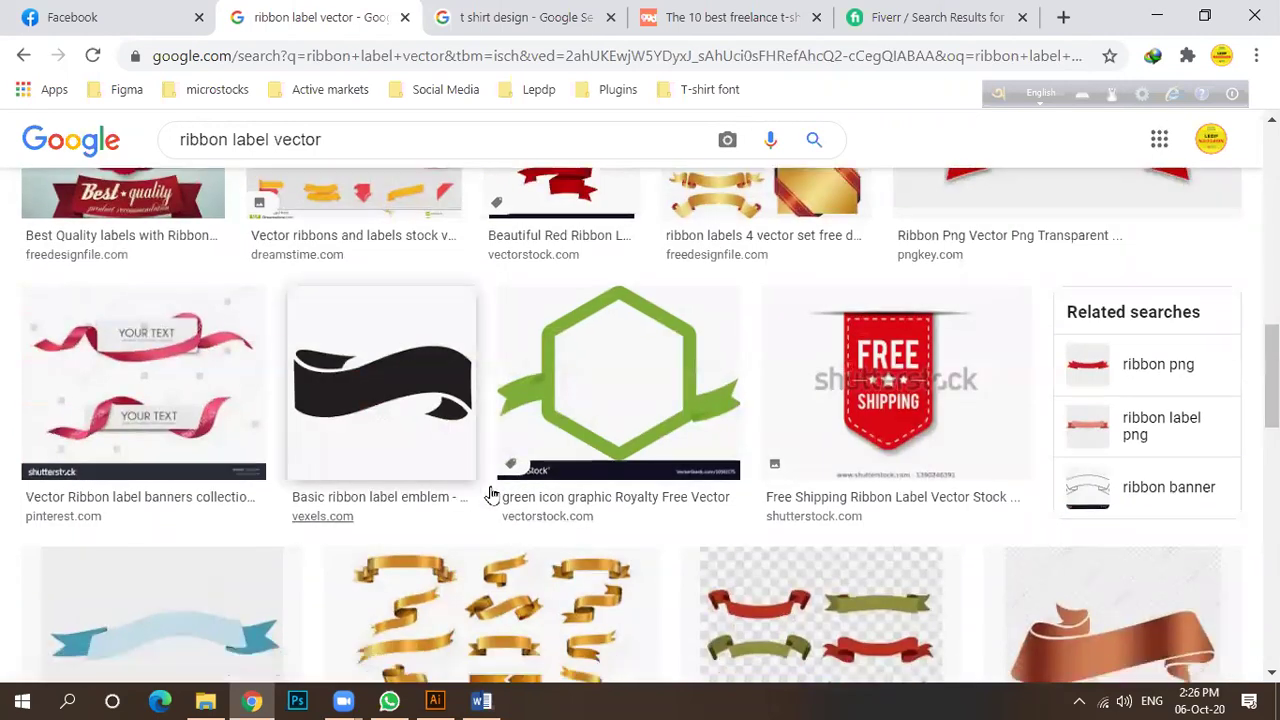
{"action": "scroll", "coordinate": [492, 494], "scroll_direction": "down", "scroll_amount": 10}
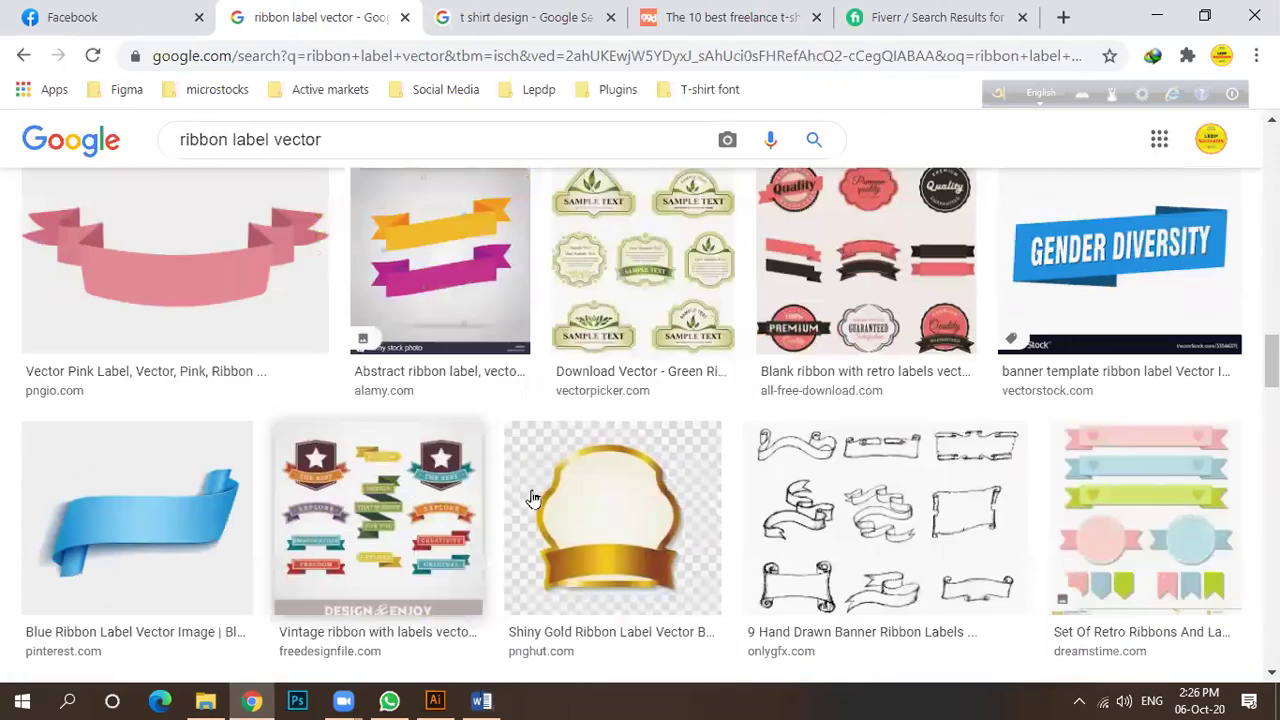
{"action": "scroll", "coordinate": [533, 498], "scroll_direction": "down", "scroll_amount": 10}
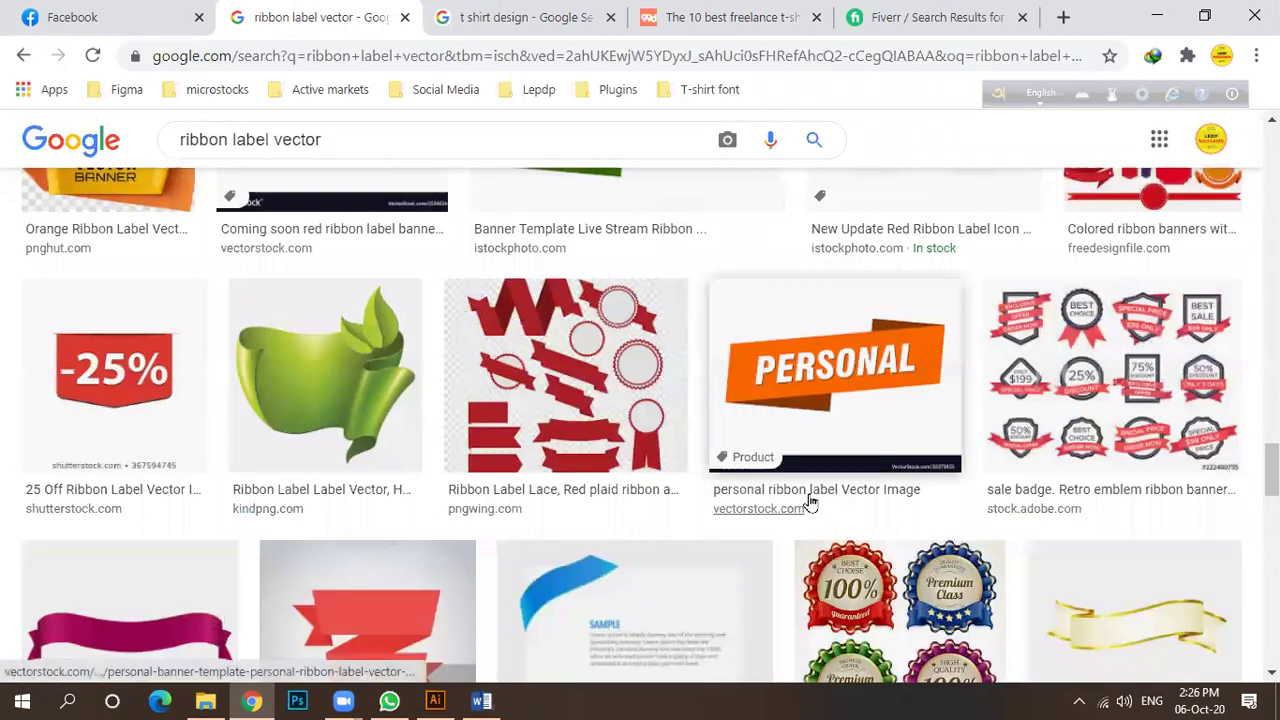
{"action": "scroll", "coordinate": [420, 425], "scroll_direction": "down", "scroll_amount": 3}
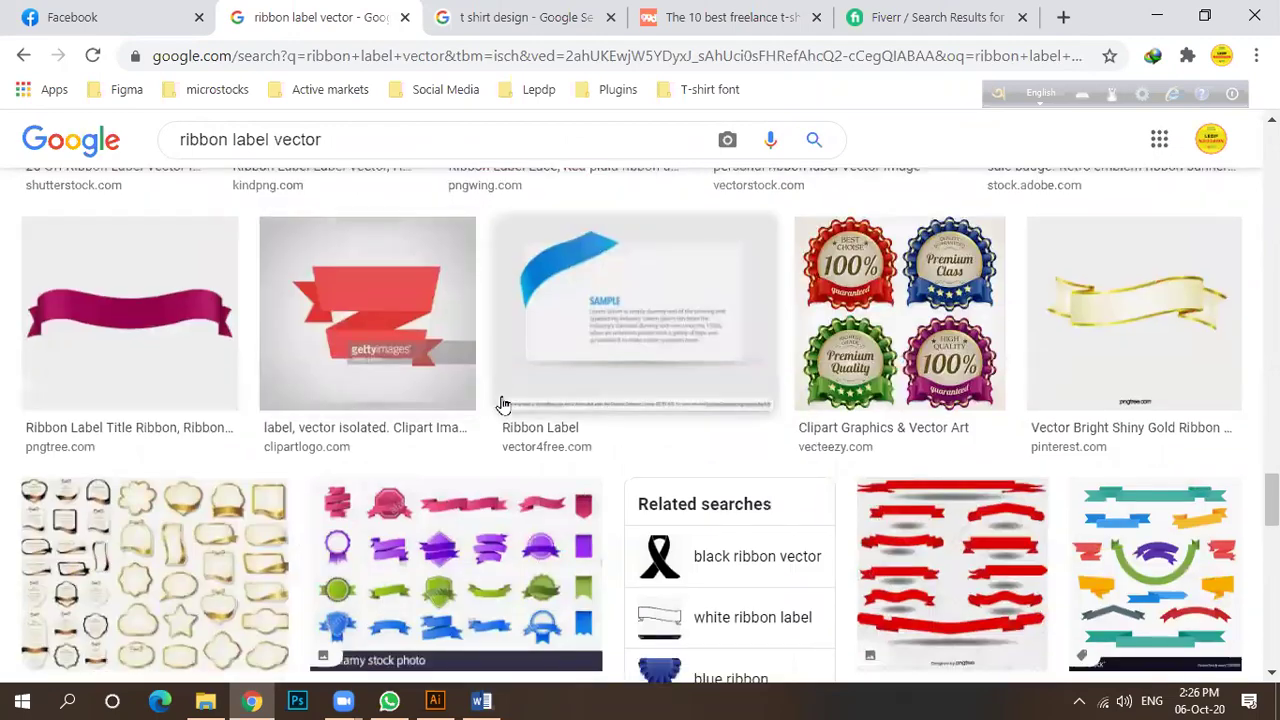
{"action": "left_click", "coordinate": [435, 700]}
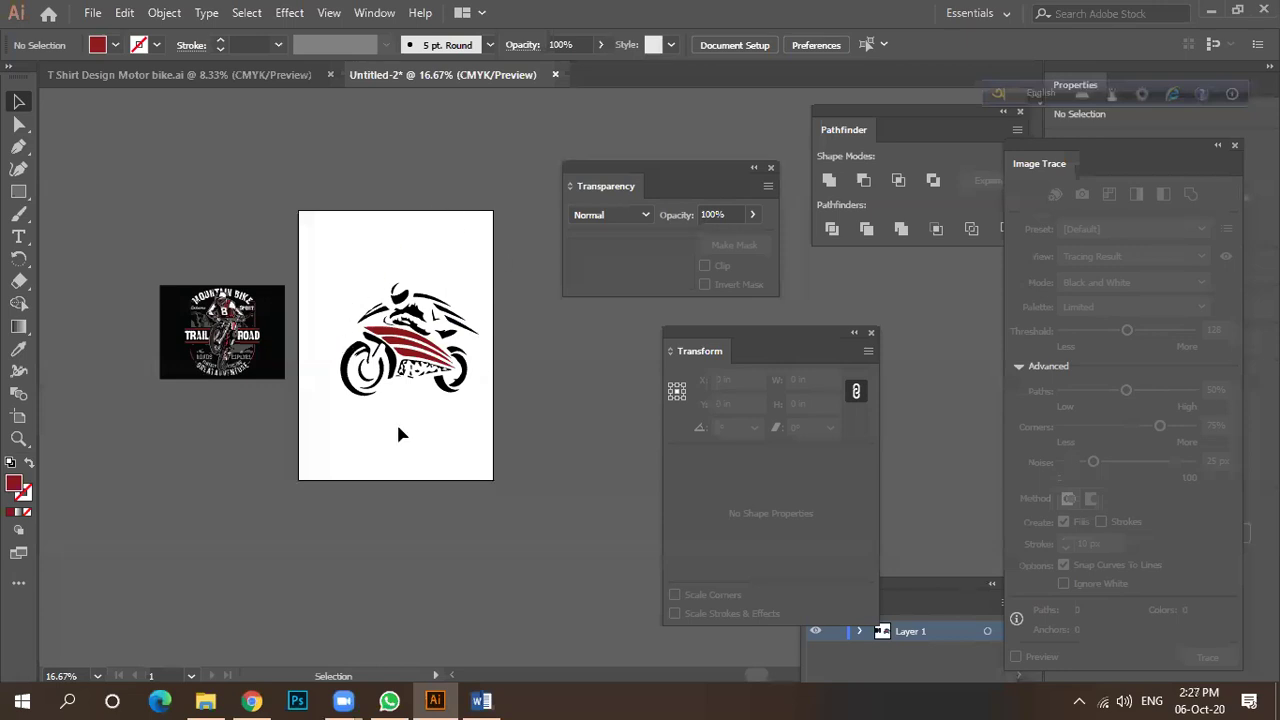
Switch to Chrome, enlarge the curved pink ribbon from PNGio in the image results, and copy that image.
{"action": "left_click", "coordinate": [252, 700]}
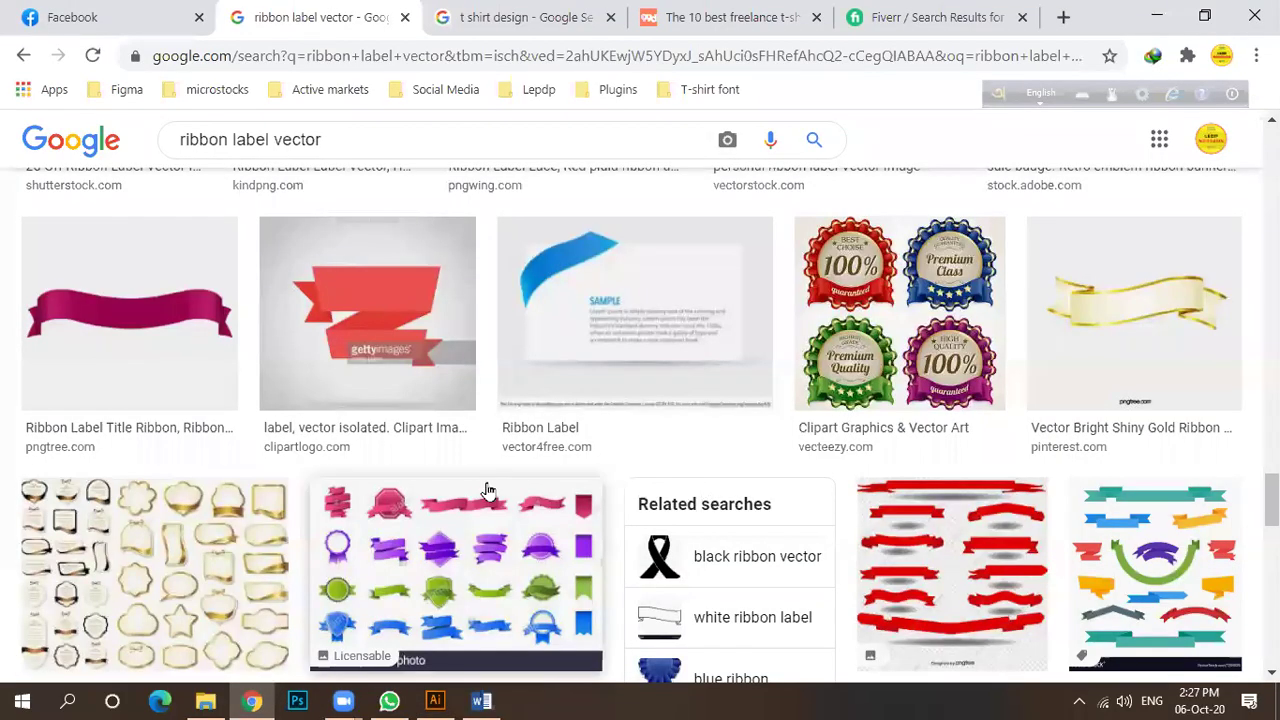
{"action": "scroll", "coordinate": [487, 490], "scroll_direction": "up", "scroll_amount": 6}
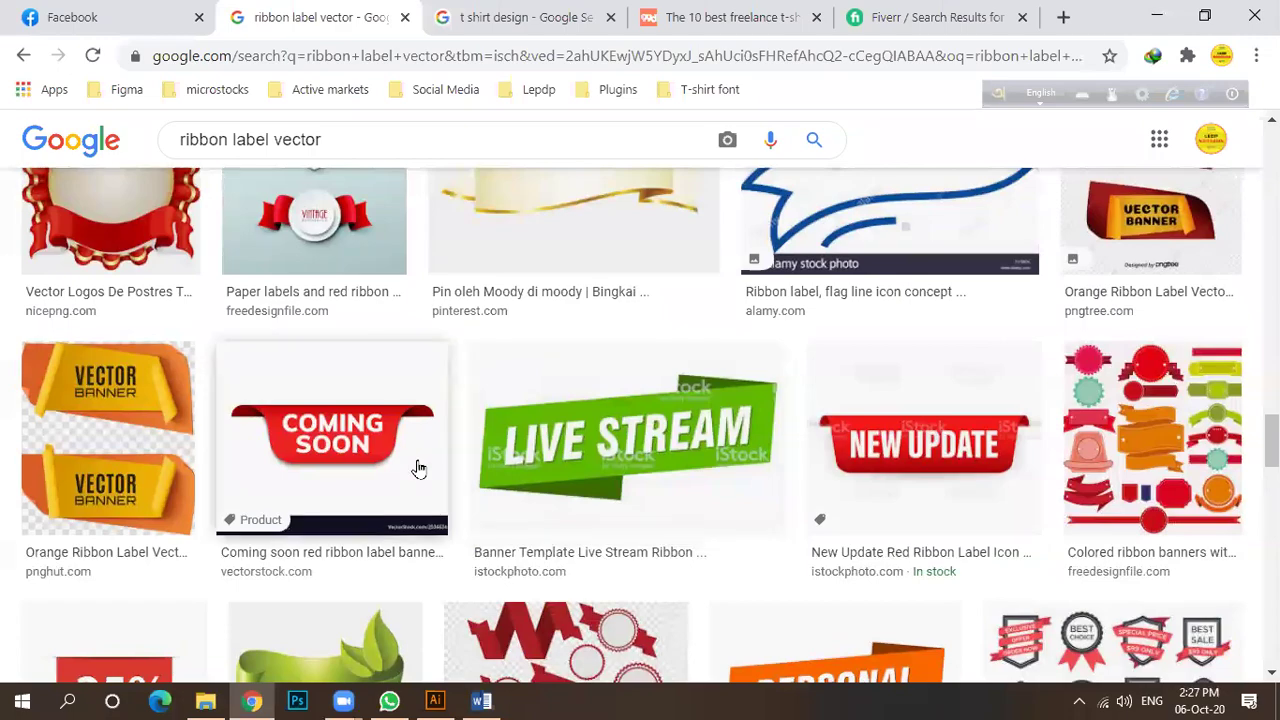
{"action": "scroll", "coordinate": [430, 475], "scroll_direction": "up", "scroll_amount": 8}
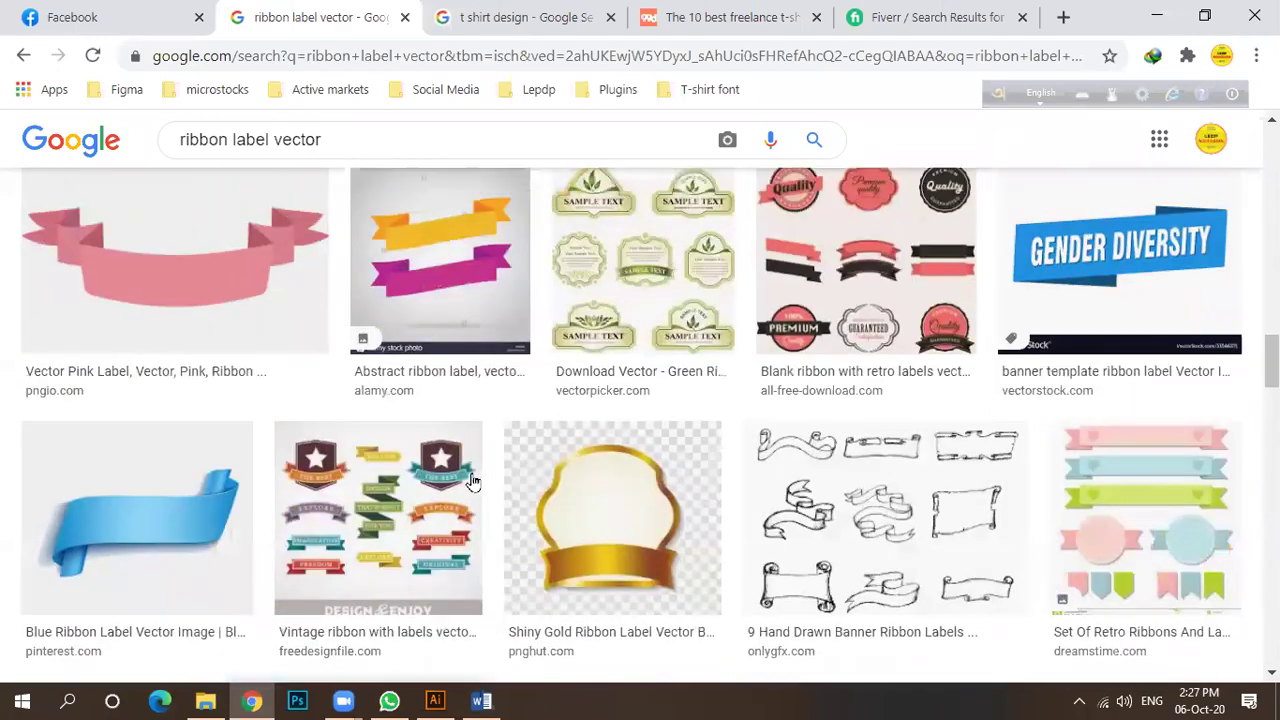
{"action": "scroll", "coordinate": [474, 481], "scroll_direction": "up", "scroll_amount": 3}
{"action": "left_click", "coordinate": [200, 400]}
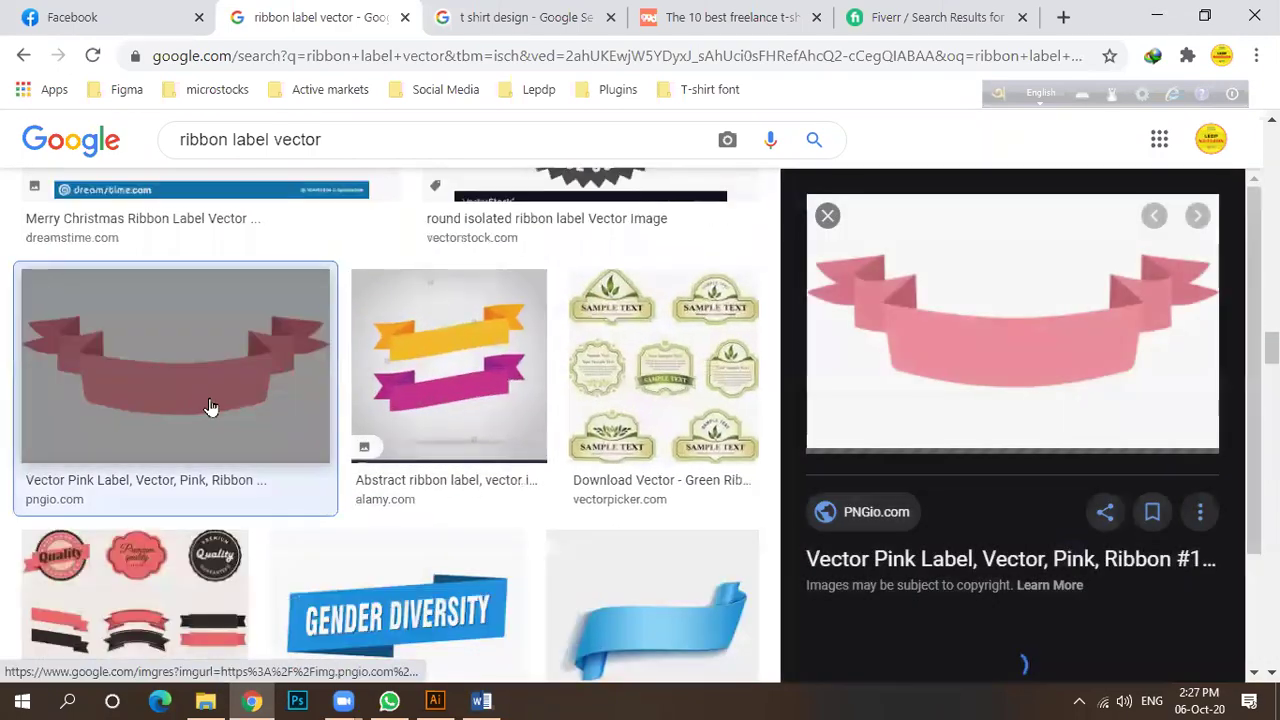
{"action": "right_click", "coordinate": [951, 351]}
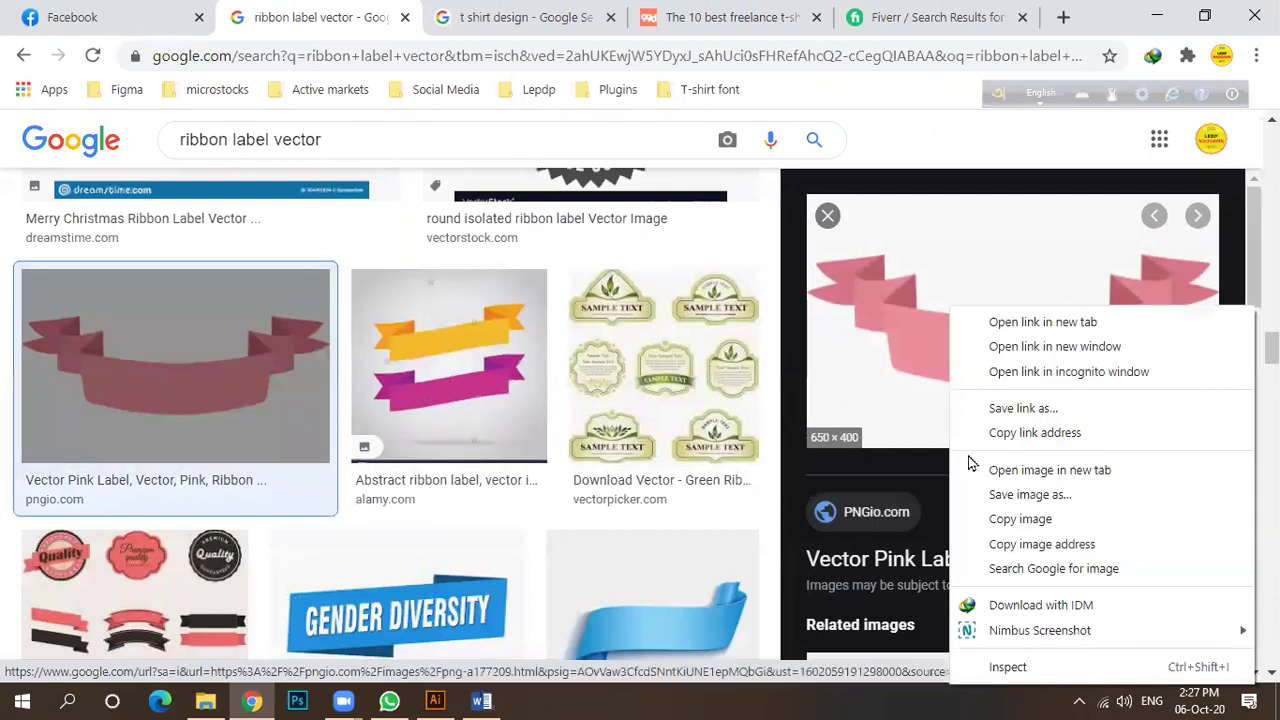
{"action": "left_click", "coordinate": [986, 519]}
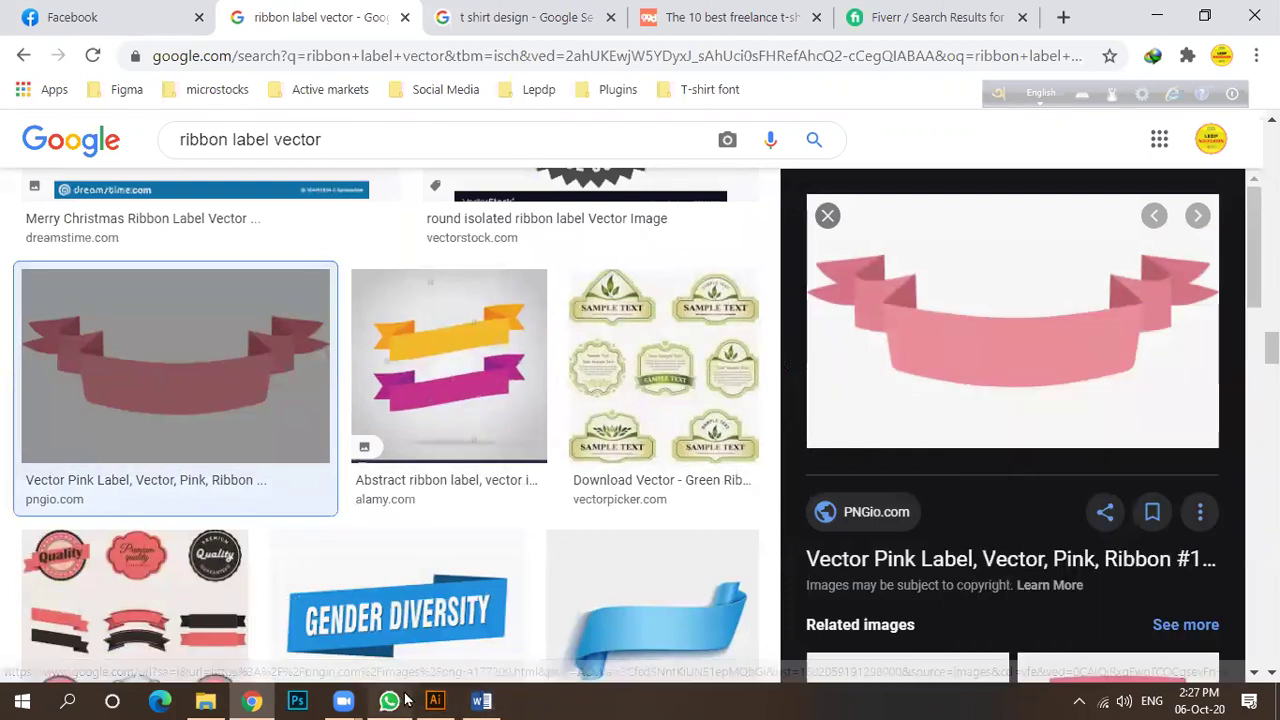
Switch to Illustrator, paste the pink ribbon image, and place it beside the artboard above the Mountain Bike reference.
{"action": "left_click", "coordinate": [435, 700]}
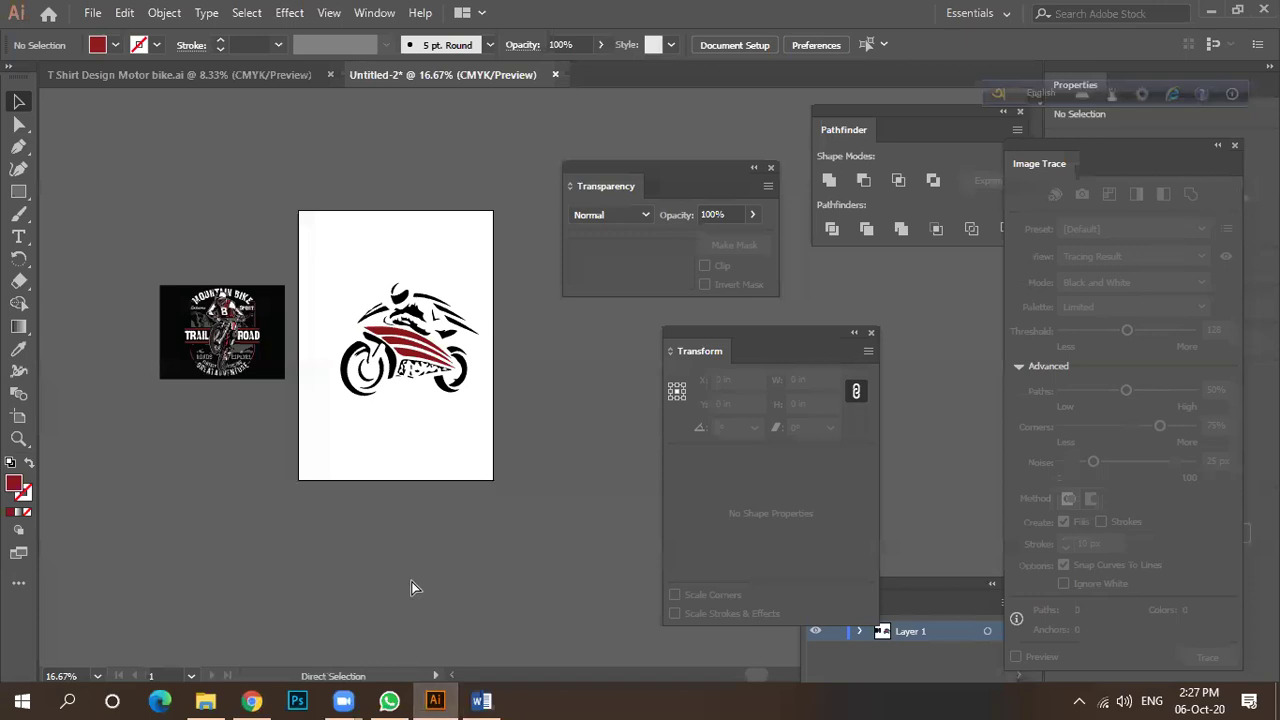
{"action": "key", "text": "ctrl+v"}
{"action": "left_click_drag", "start_coordinate": [523, 409], "coordinate": [188, 200]}
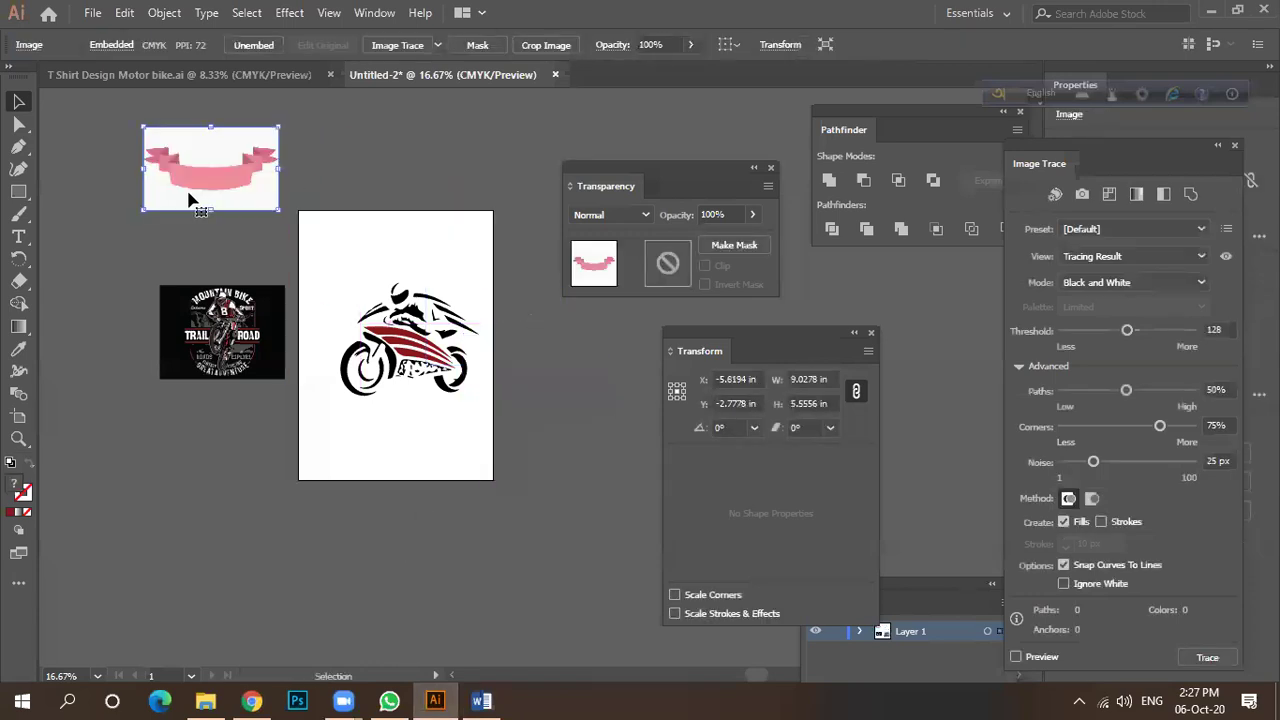
Duplicate the pink ribbon image beside the artboard, keeping the original as a spare, and clear the selection.
{"action": "scroll", "coordinate": [208, 204], "scroll_direction": "up", "scroll_amount": 3}
{"action": "scroll", "coordinate": [264, 298], "scroll_direction": "down", "scroll_amount": 2}
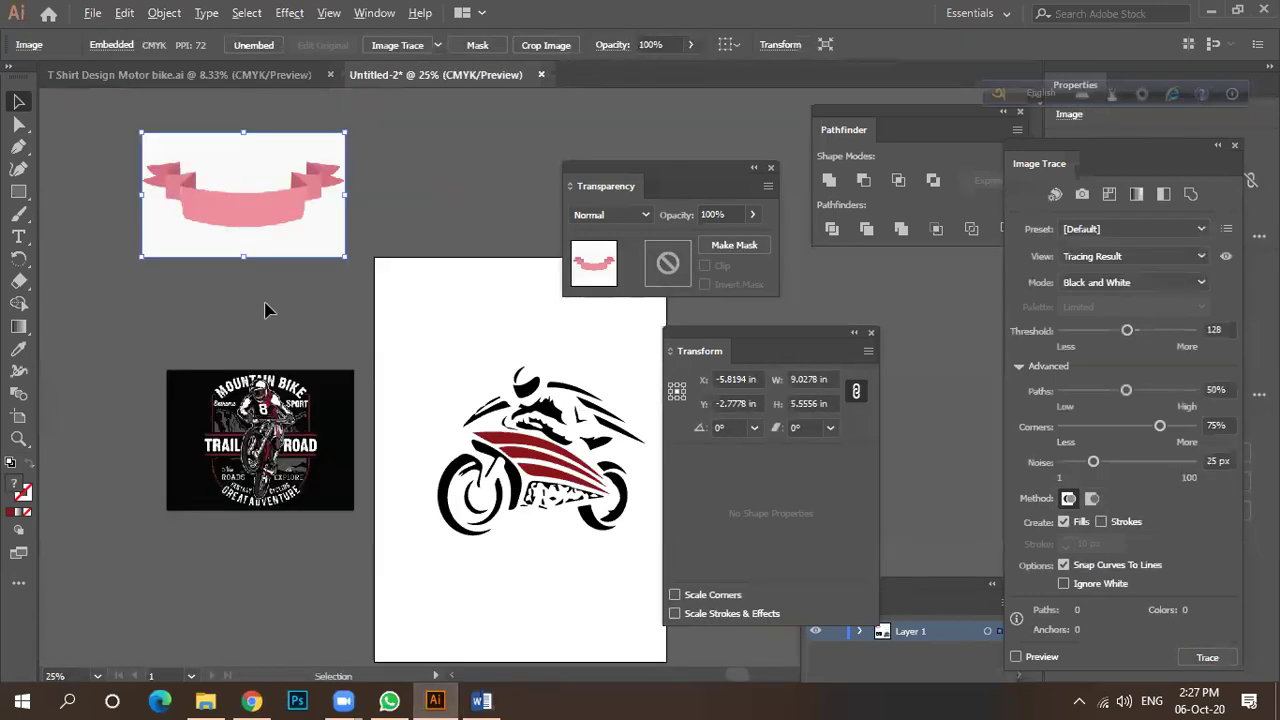
{"action": "scroll", "coordinate": [324, 298], "scroll_direction": "down", "scroll_amount": 1}
{"action": "left_click_drag", "start_coordinate": [290, 258], "coordinate": [310, 235], "text": "alt"}
{"action": "scroll", "coordinate": [310, 235], "scroll_direction": "up", "scroll_amount": 4}
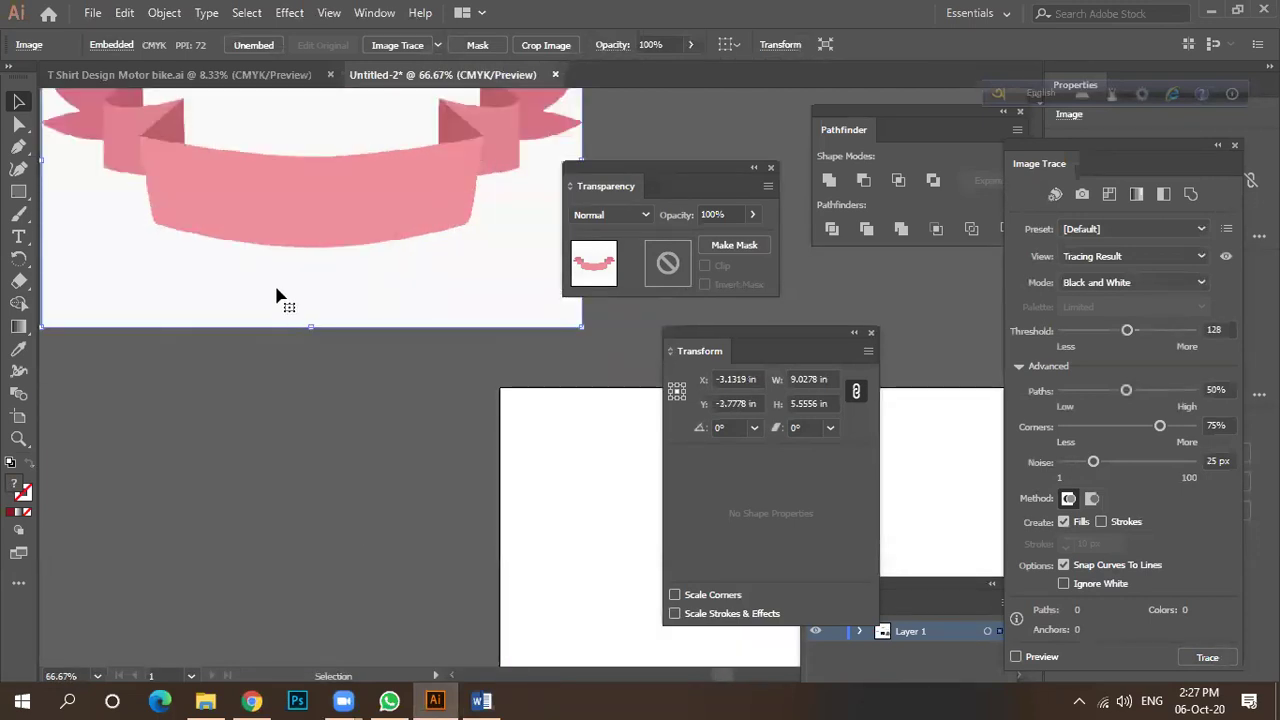
{"action": "scroll", "coordinate": [282, 294], "scroll_direction": "down", "scroll_amount": 2}
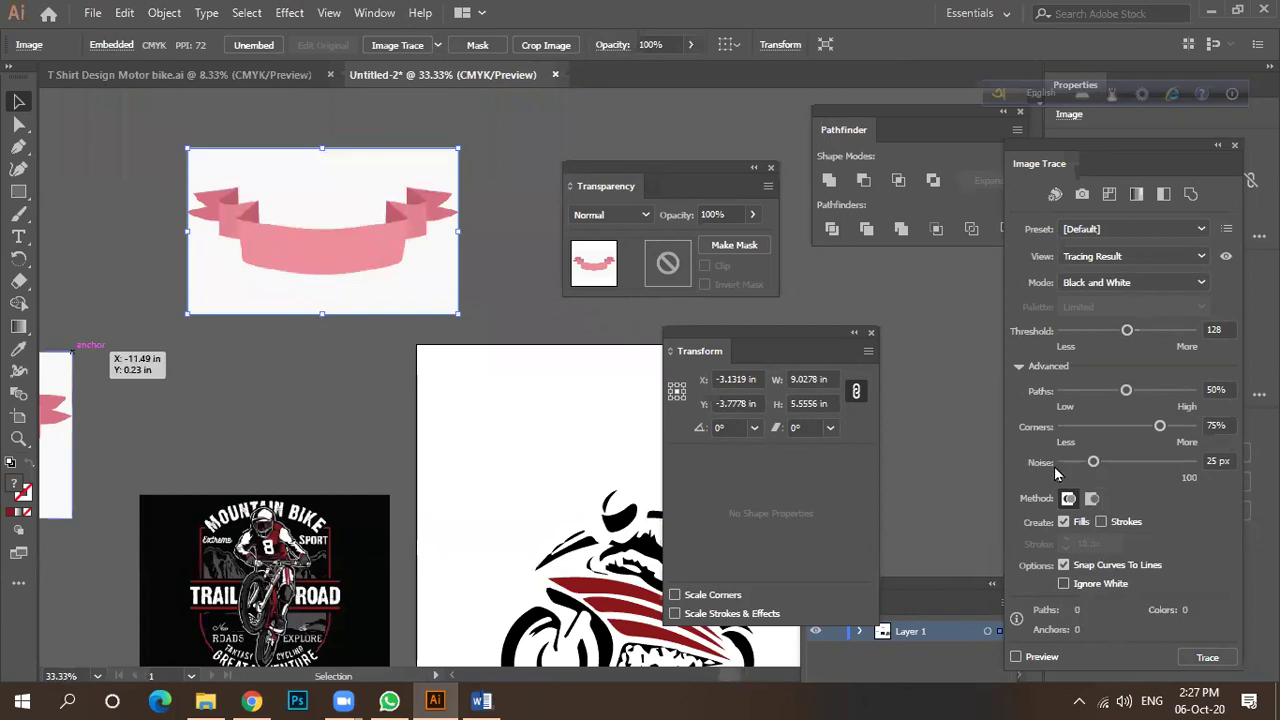
{"action": "left_click", "coordinate": [978, 370]}
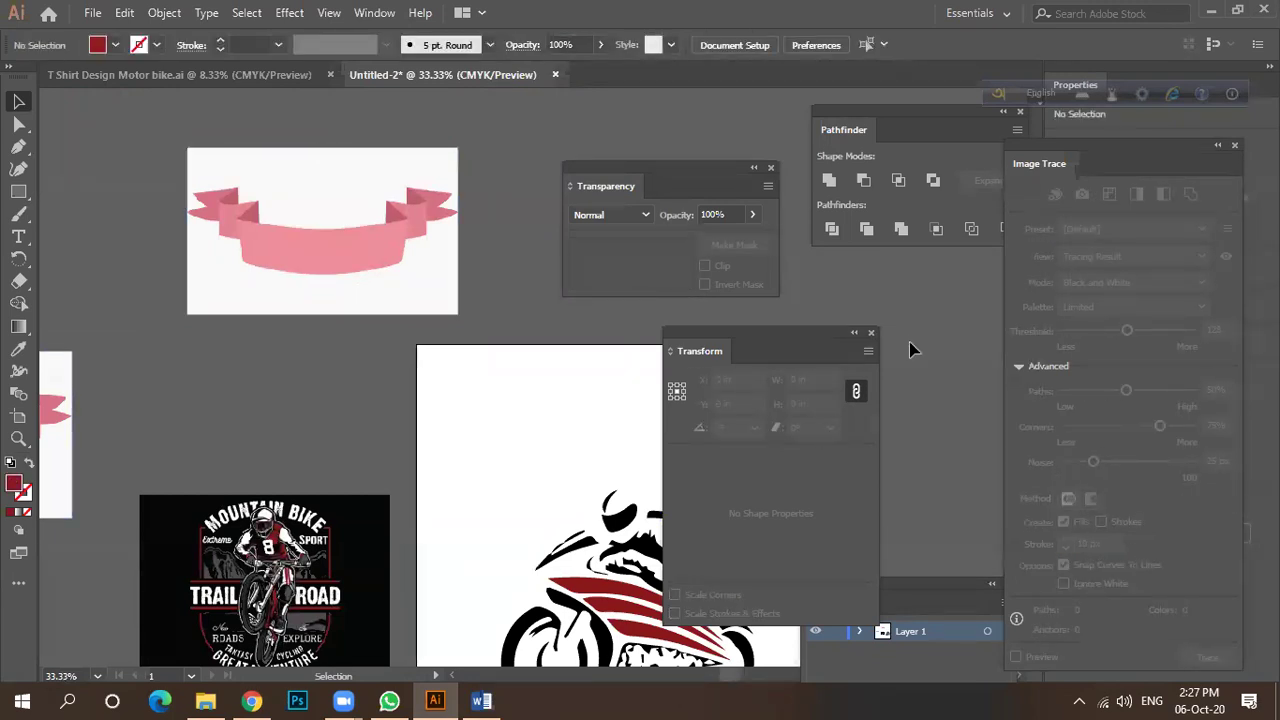
Image-trace the ribbon copy in black and white with Preview and Ignore White enabled.
{"action": "left_click", "coordinate": [286, 256]}
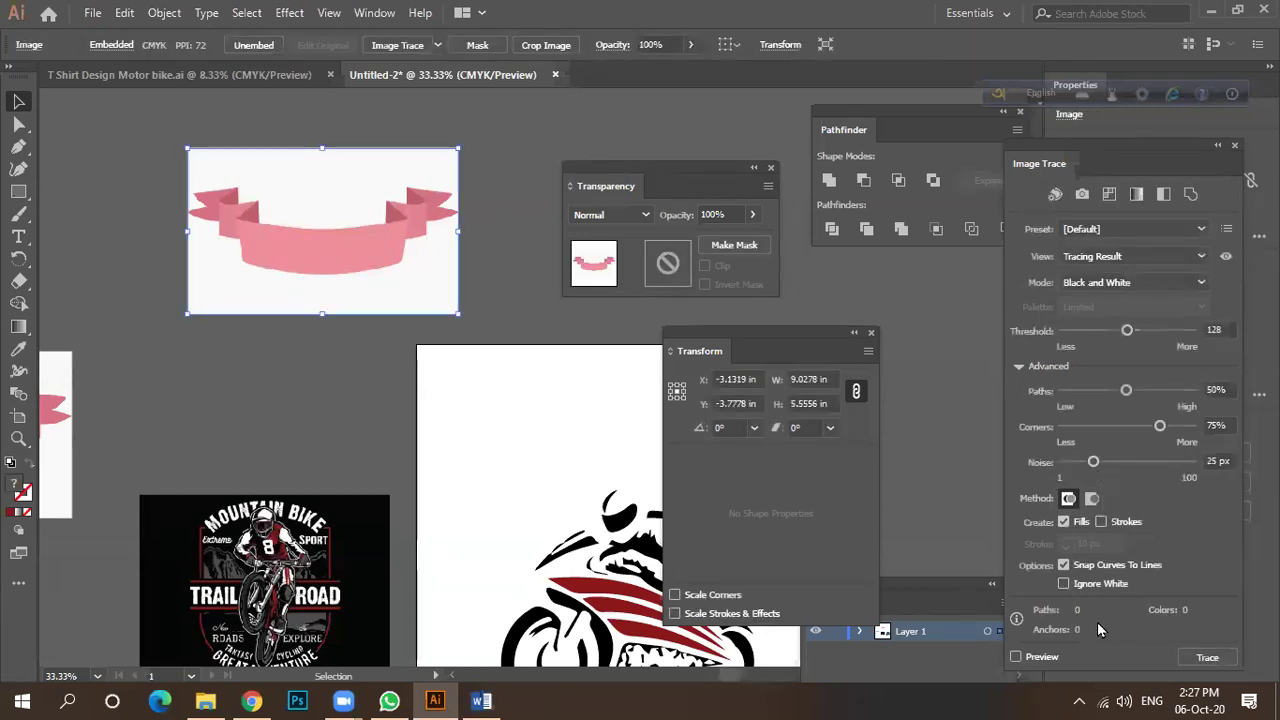
{"action": "left_click", "coordinate": [1063, 585]}
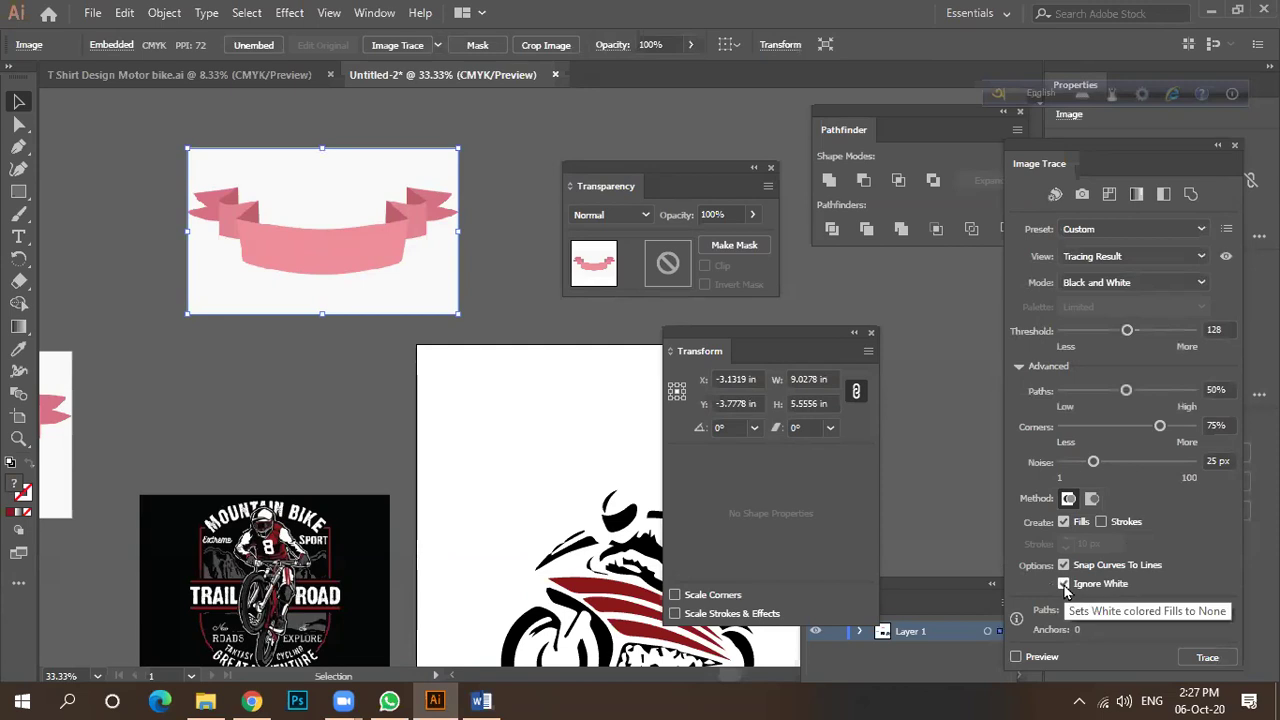
{"action": "left_click", "coordinate": [1056, 656]}
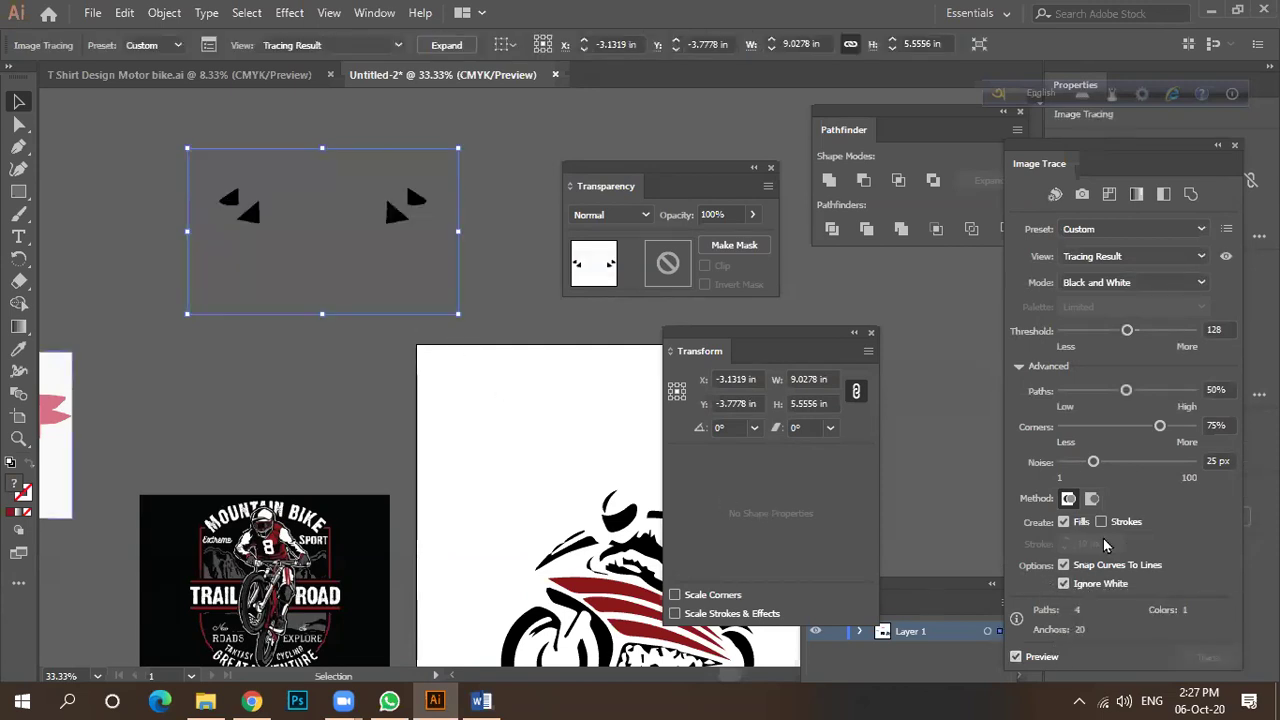
{"action": "left_click", "coordinate": [1064, 585]}
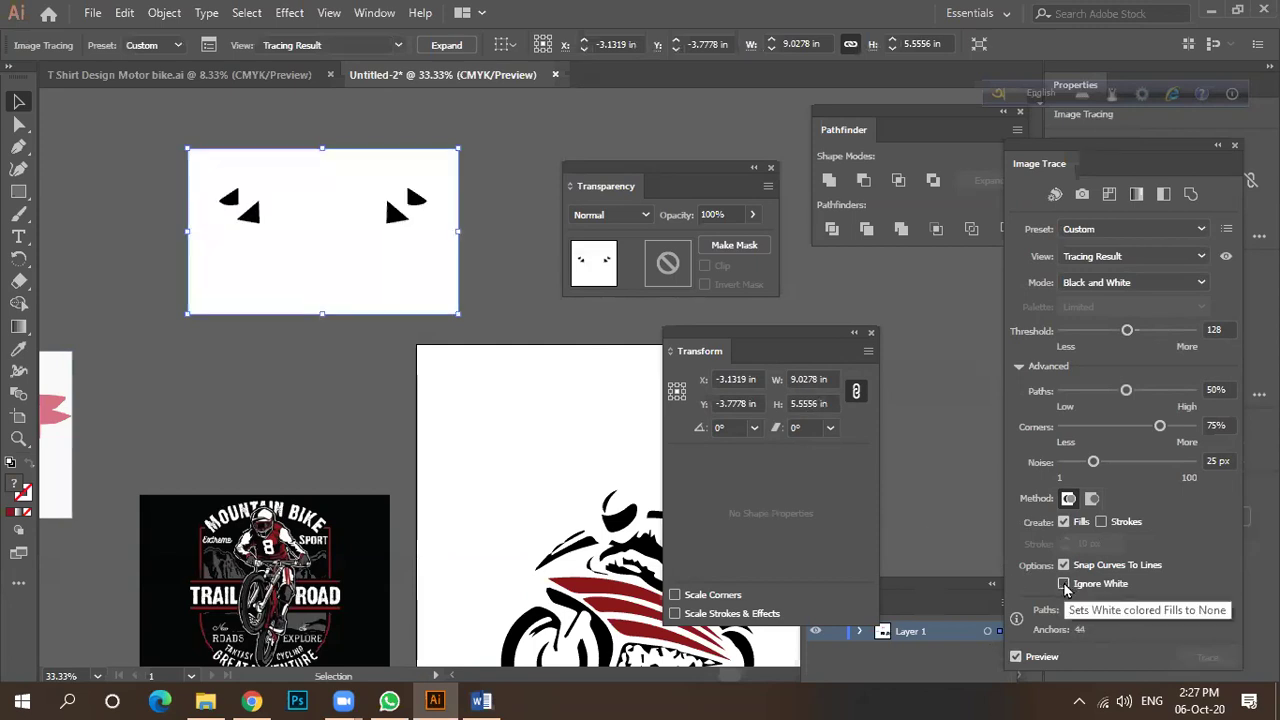
{"action": "left_click", "coordinate": [1065, 587]}
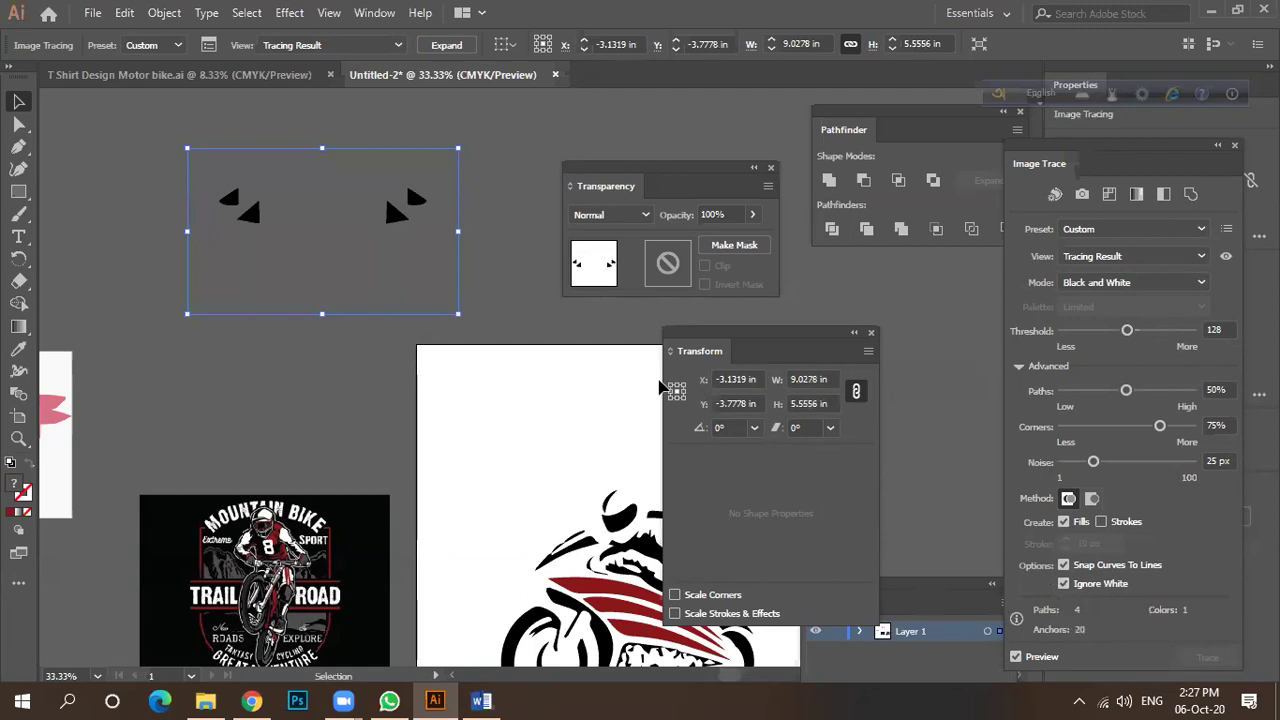
Raise the ribbon trace's threshold to 194 and check the resulting edges up close.
{"action": "left_click_drag", "start_coordinate": [1126, 331], "coordinate": [1104, 341]}
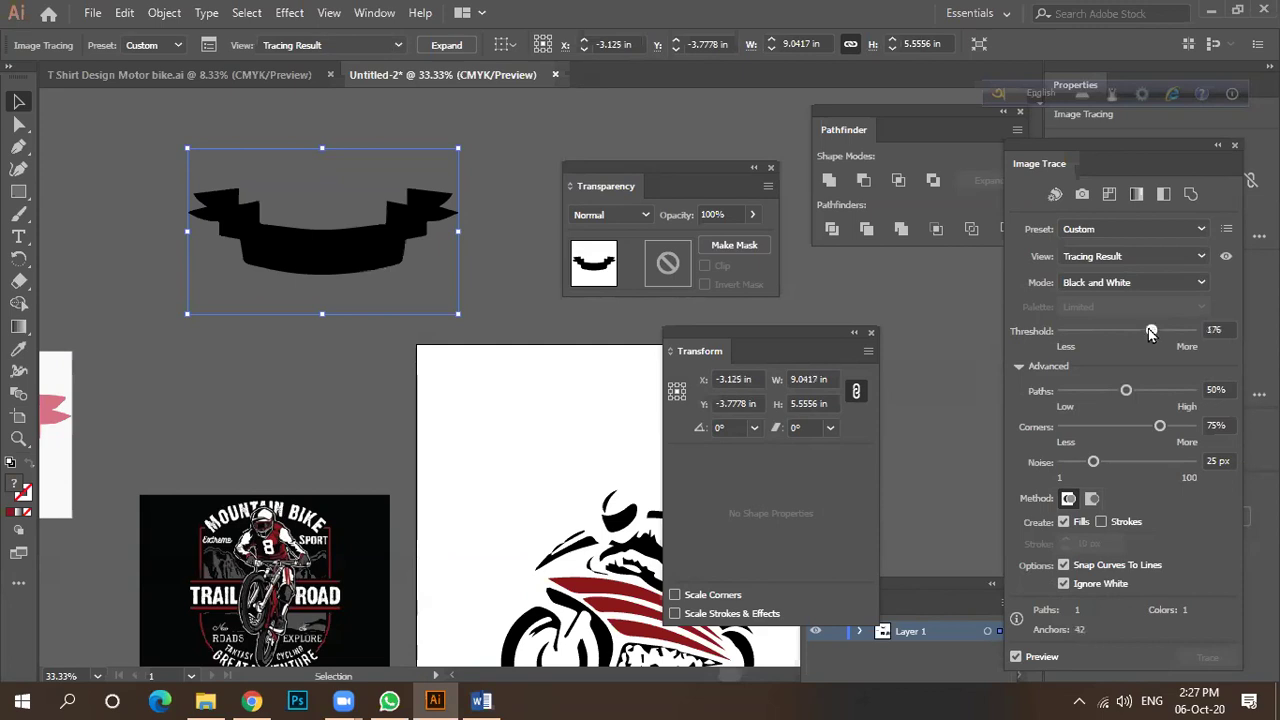
{"action": "left_click_drag", "start_coordinate": [1144, 333], "coordinate": [1160, 333]}
{"action": "scroll", "coordinate": [340, 300], "scroll_direction": "up", "scroll_amount": 3}
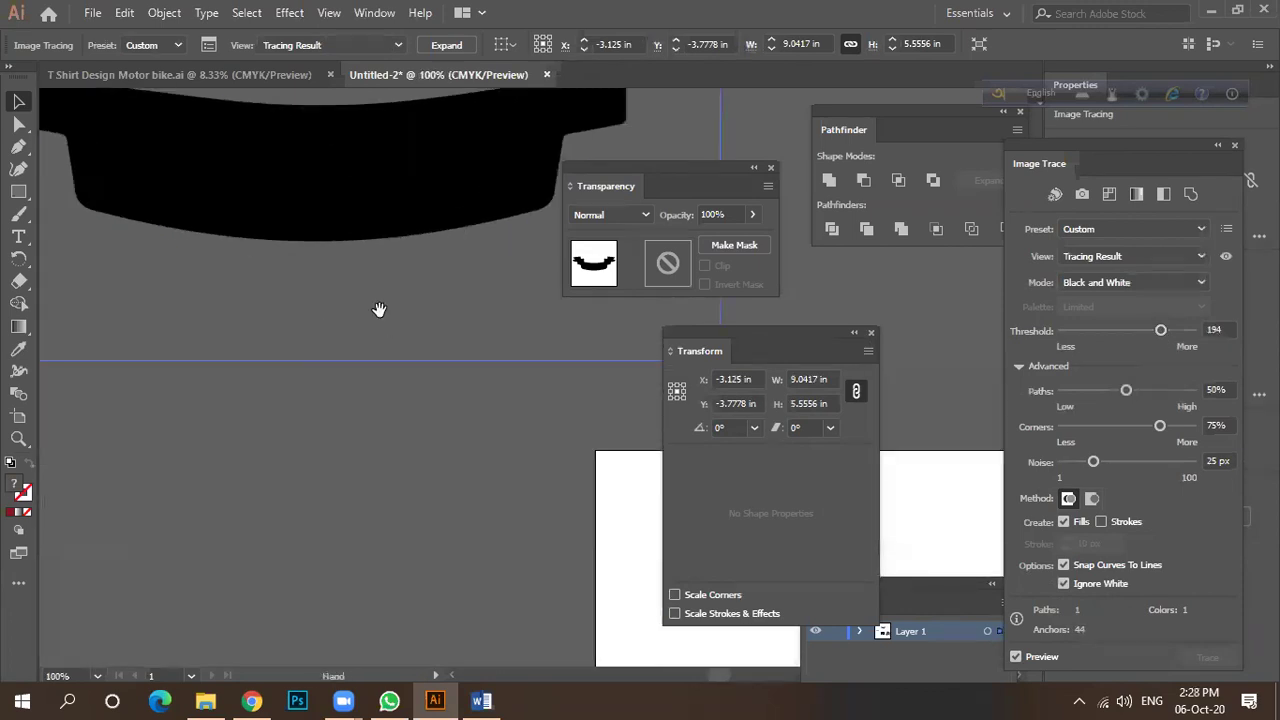
{"action": "left_click_drag", "start_coordinate": [379, 309], "coordinate": [386, 466]}
{"action": "scroll", "coordinate": [366, 369], "scroll_direction": "down", "scroll_amount": 2}
{"action": "scroll", "coordinate": [413, 298], "scroll_direction": "up", "scroll_amount": 3}
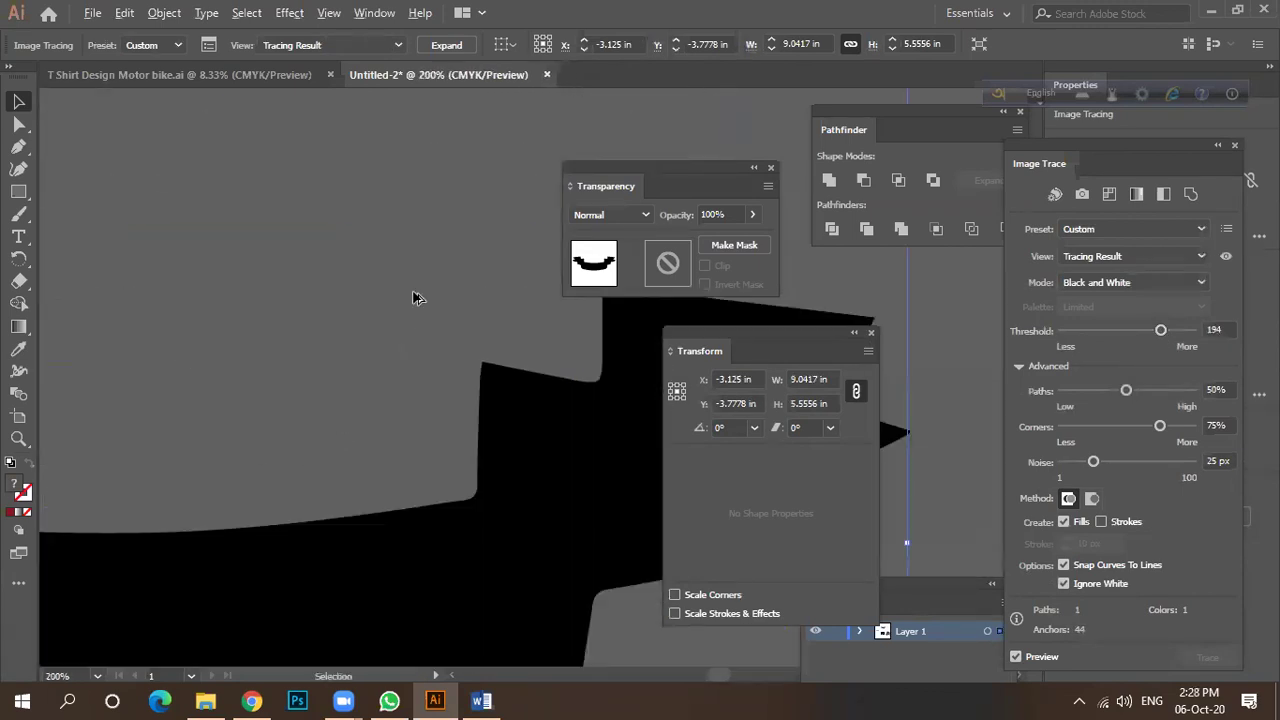
{"action": "scroll", "coordinate": [295, 310], "scroll_direction": "down", "scroll_amount": 3}
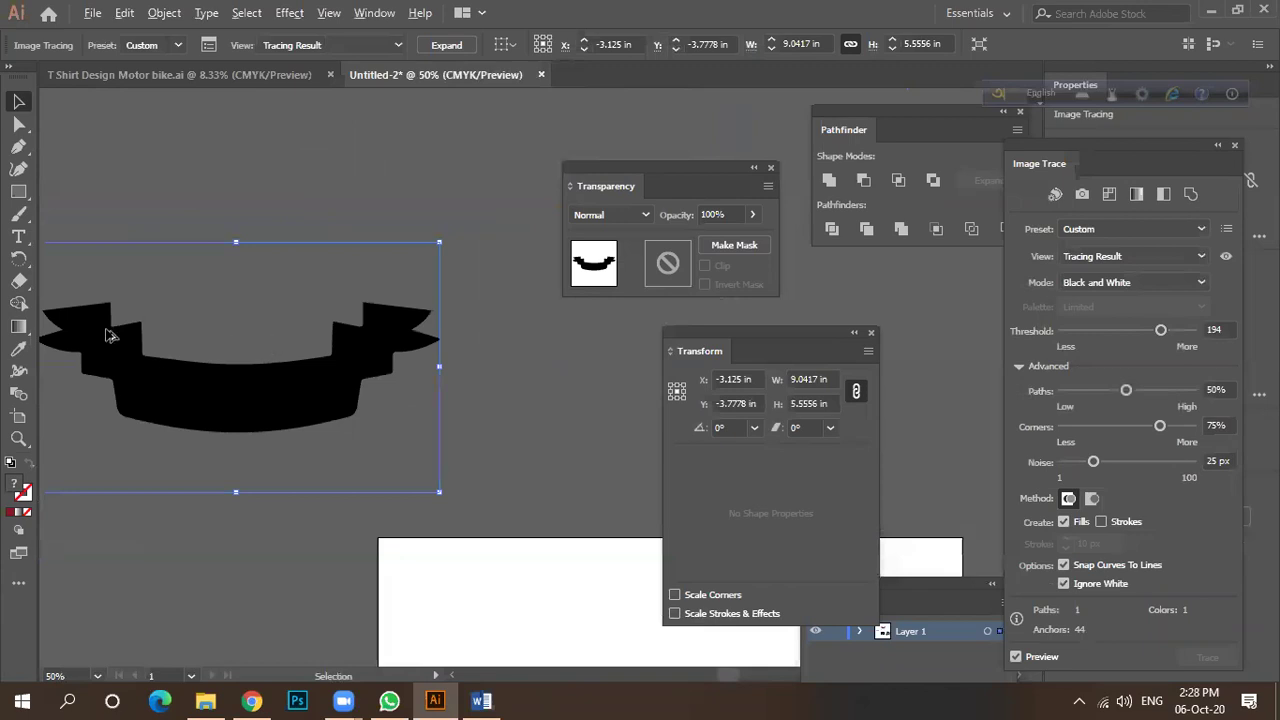
{"action": "scroll", "coordinate": [112, 332], "scroll_direction": "up", "scroll_amount": 2}
{"action": "scroll", "coordinate": [259, 313], "scroll_direction": "down", "scroll_amount": 3}
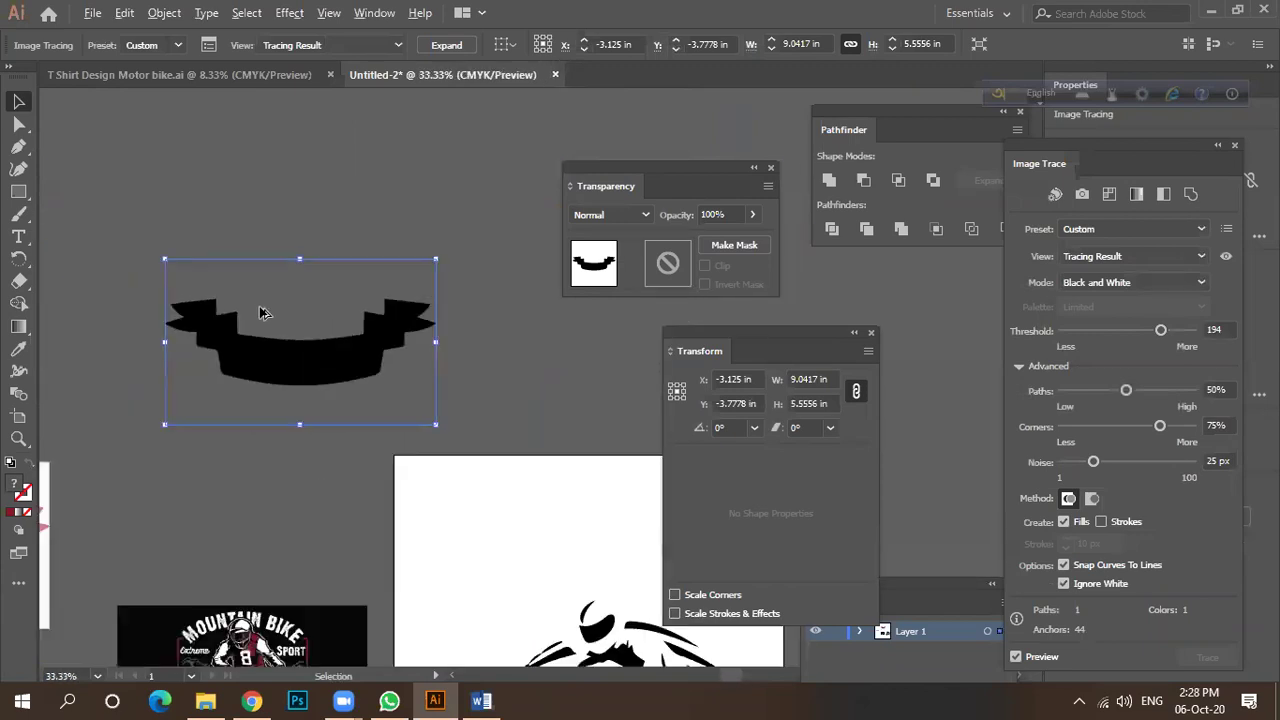
Expand the ribbon tracing into editable vector paths and deselect it.
{"action": "left_click_drag", "start_coordinate": [1093, 149], "coordinate": [1083, 130]}
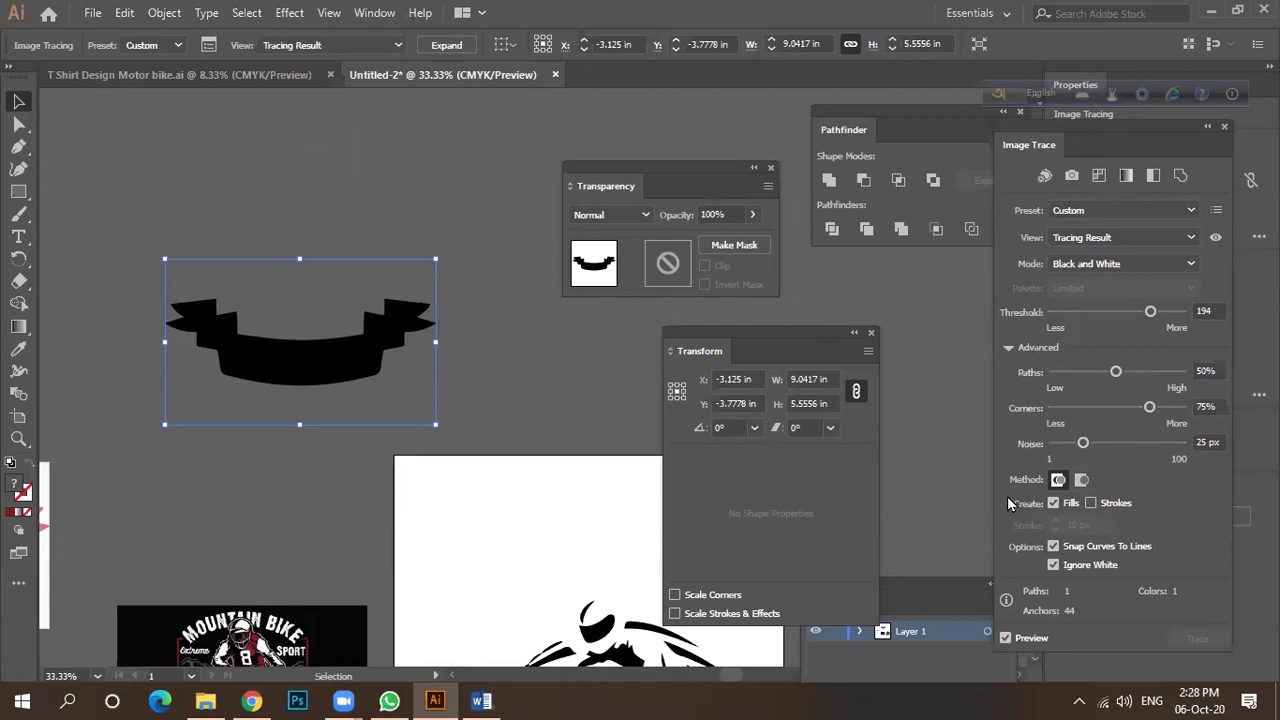
{"action": "left_click", "coordinate": [446, 45]}
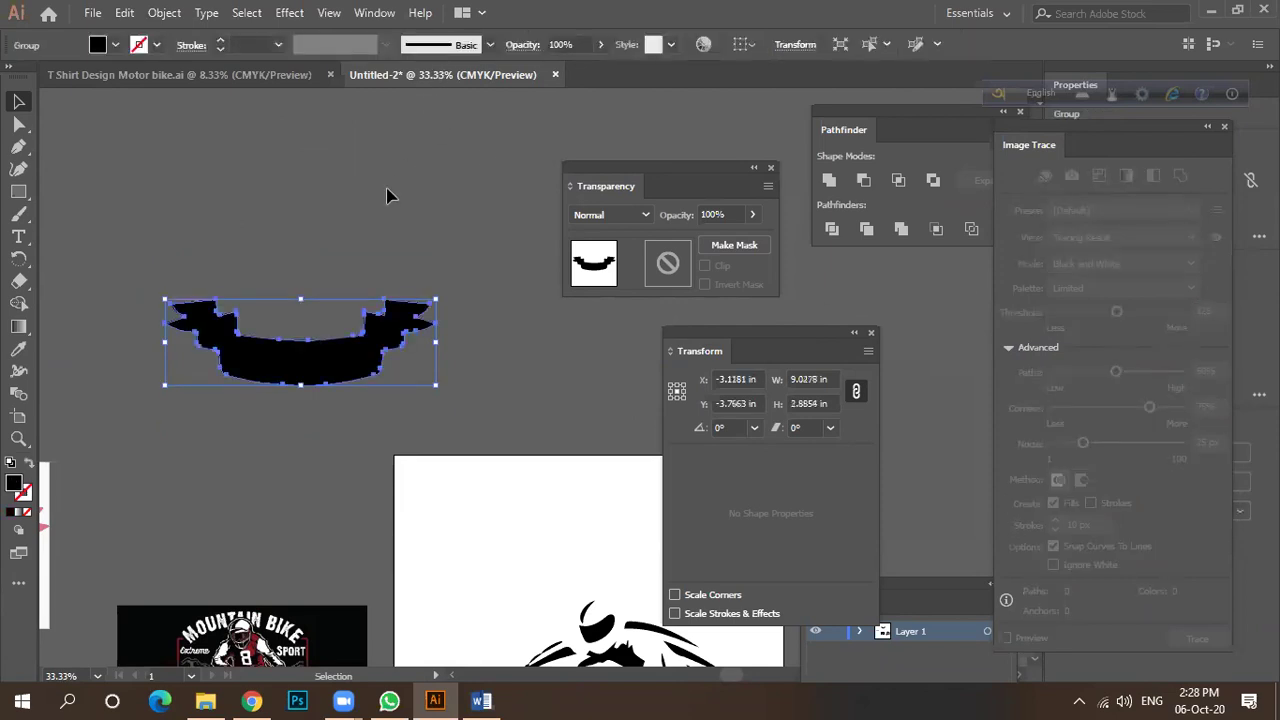
{"action": "left_click", "coordinate": [365, 215]}
Change the expanded ribbon's fill from black to a dark grey.
{"action": "scroll", "coordinate": [300, 391], "scroll_direction": "up", "scroll_amount": 3}
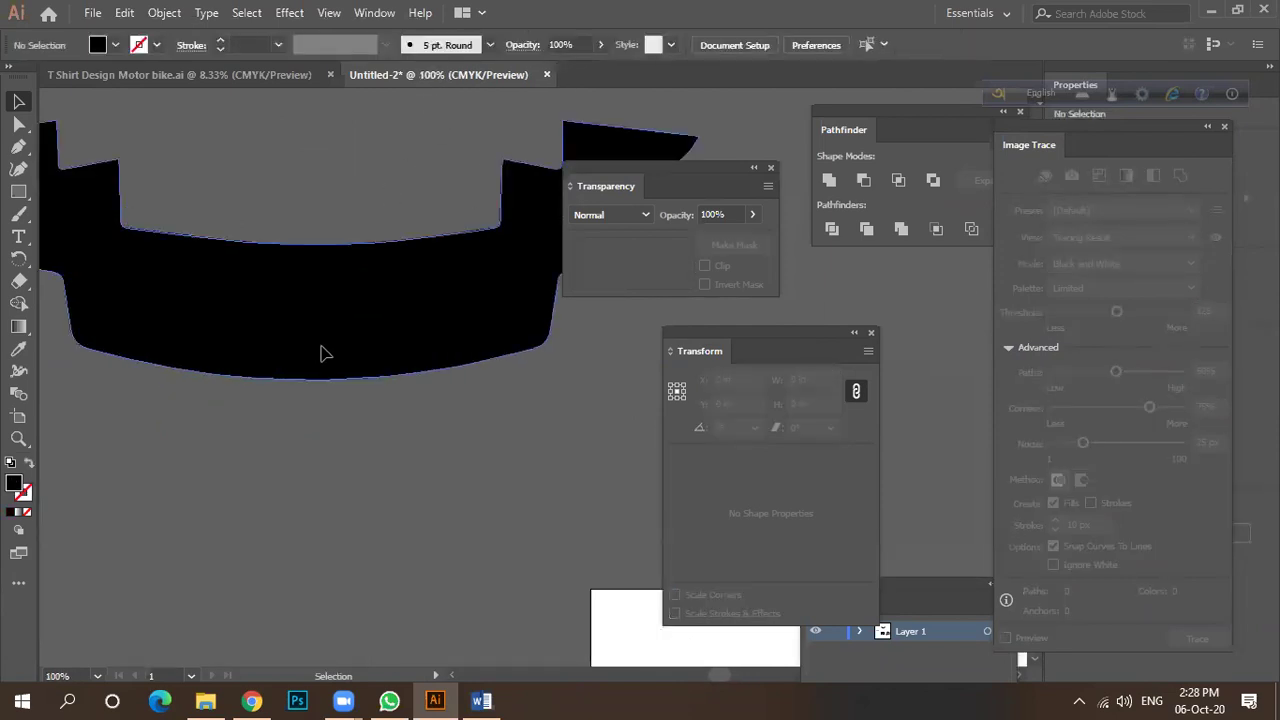
{"action": "scroll", "coordinate": [323, 354], "scroll_direction": "down", "scroll_amount": 2}
{"action": "left_click", "coordinate": [346, 326]}
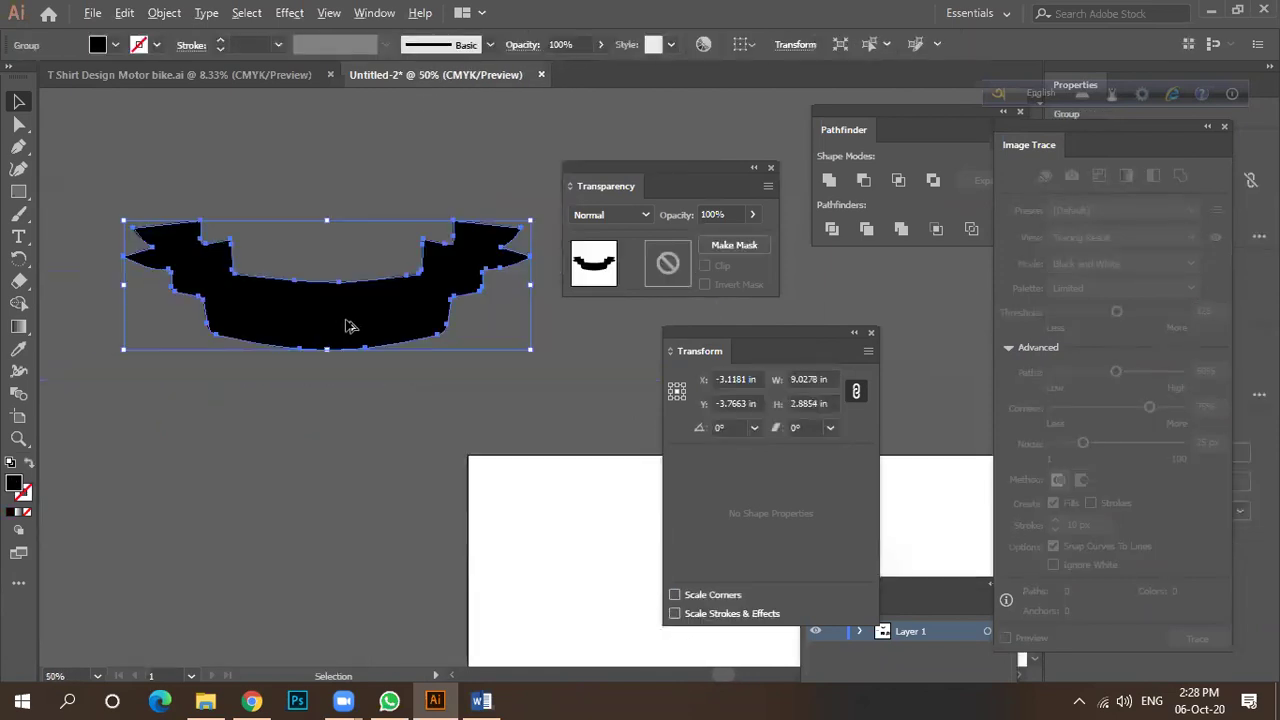
{"action": "double_click", "coordinate": [13, 489]}
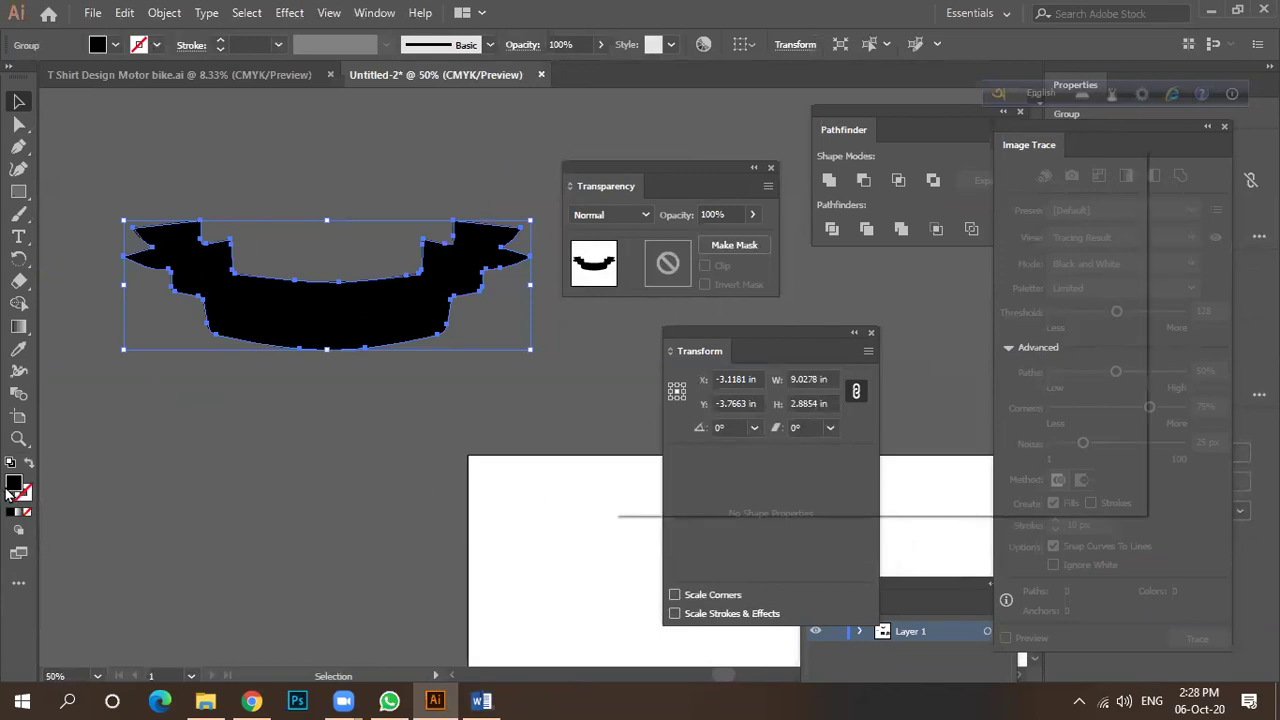
{"action": "left_click_drag", "start_coordinate": [913, 345], "coordinate": [905, 315]}
{"action": "mouse_move", "coordinate": [779, 399]}
{"action": "left_mouse_down"}
{"action": "mouse_move", "coordinate": [605, 412]}
{"action": "mouse_move", "coordinate": [620, 419]}
{"action": "left_mouse_up"}
{"action": "key", "text": "Return"}
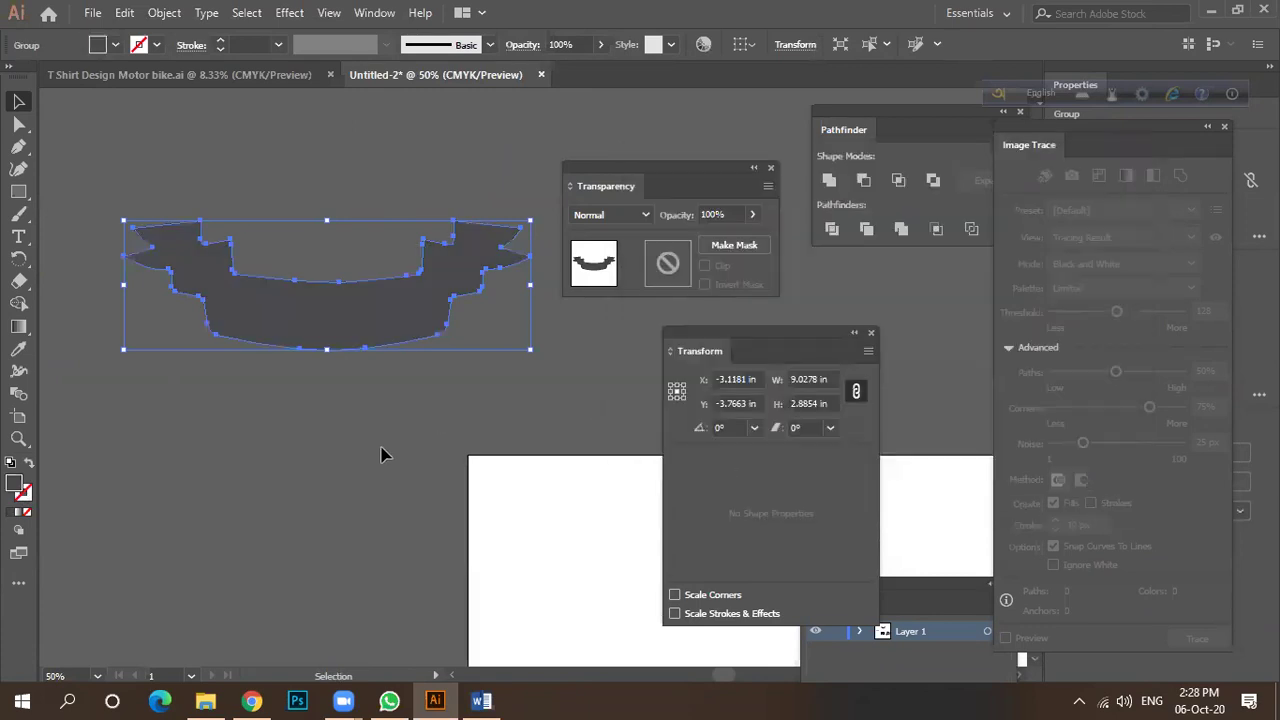
{"action": "left_click", "coordinate": [309, 394]}
Move the dark grey ribbon onto the artboard, just above the motorcycle rider's helmet.
{"action": "scroll", "coordinate": [309, 354], "scroll_direction": "down", "scroll_amount": 4}
{"action": "left_click_drag", "start_coordinate": [279, 368], "coordinate": [382, 443]}
{"action": "scroll", "coordinate": [382, 443], "scroll_direction": "up", "scroll_amount": 2}
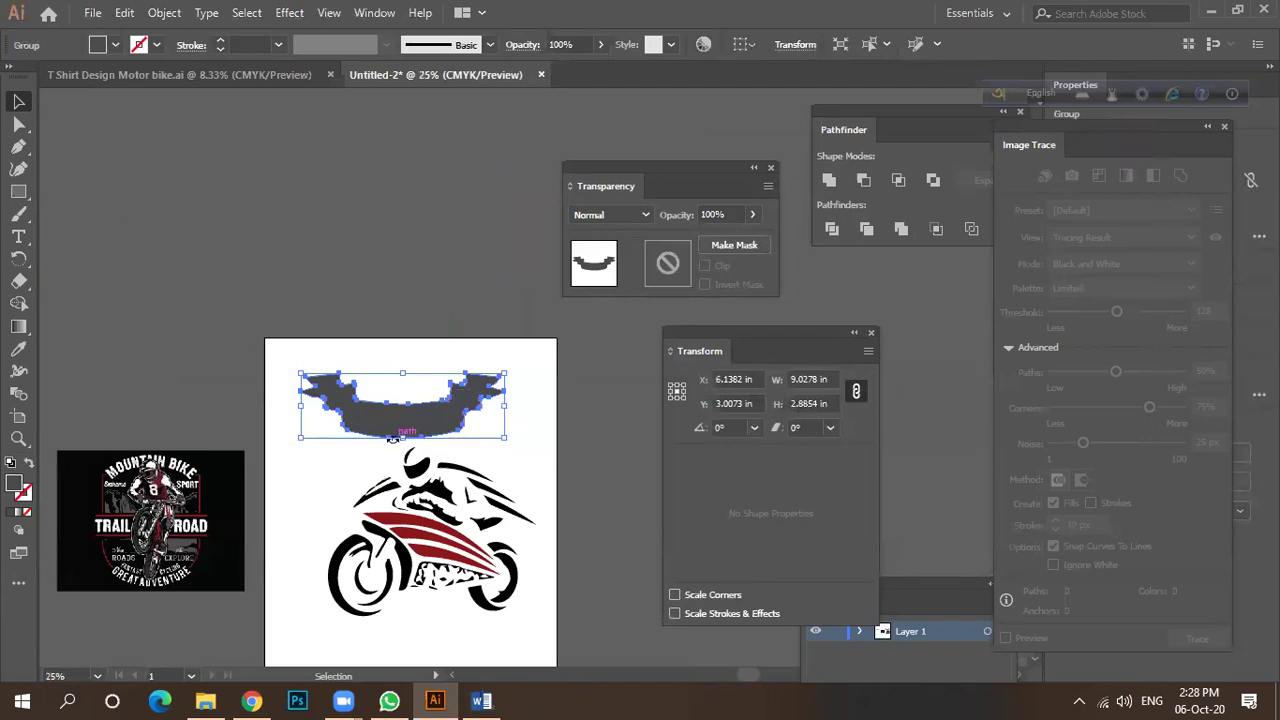
{"action": "scroll", "coordinate": [408, 434], "scroll_direction": "up", "scroll_amount": 1}
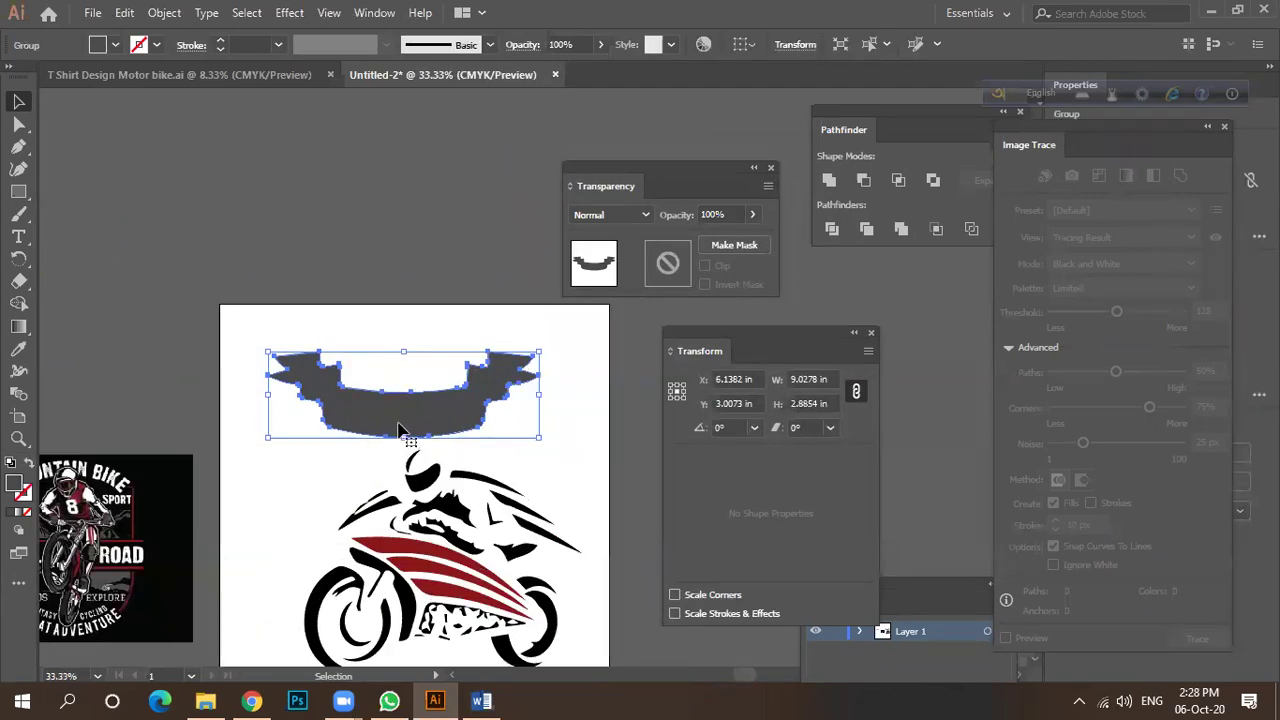
{"action": "scroll", "coordinate": [414, 418], "scroll_direction": "down", "scroll_amount": 2}
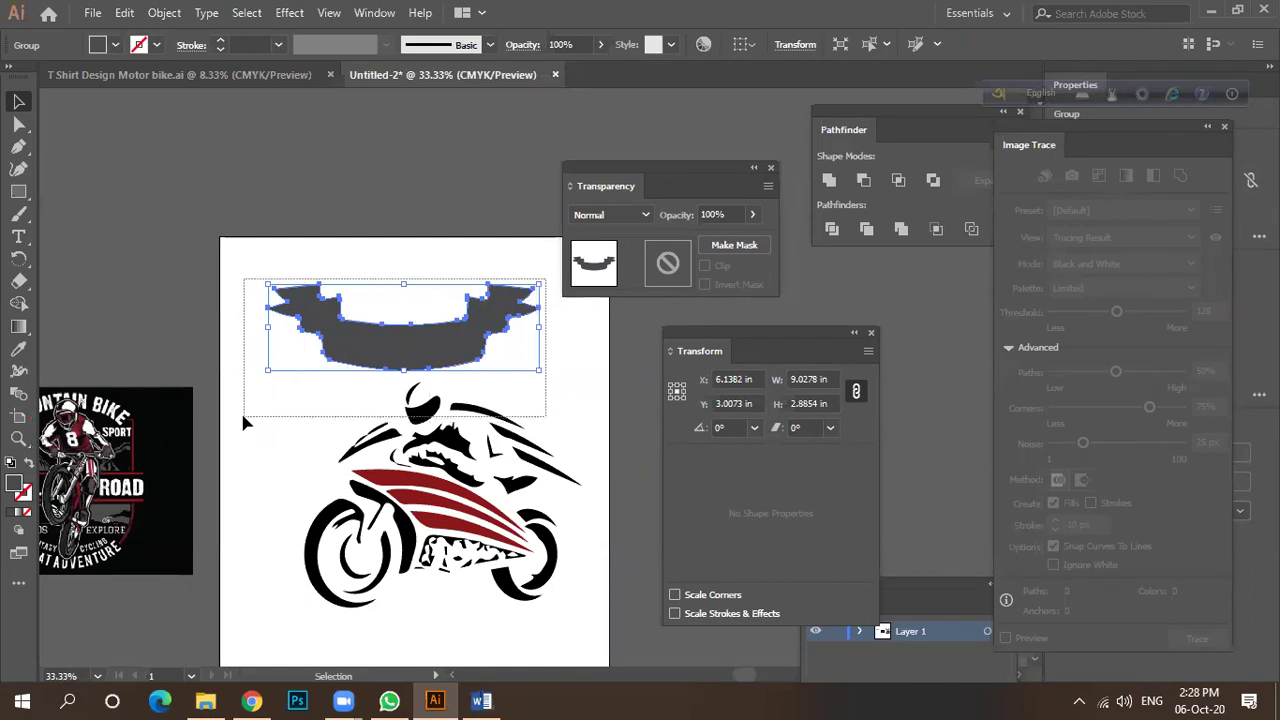
Rotate the ribbon 180° so that it arches upward, and position it over the rider's helmet.
{"action": "left_click_drag", "start_coordinate": [243, 420], "coordinate": [400, 460]}
{"action": "left_click", "coordinate": [457, 343]}
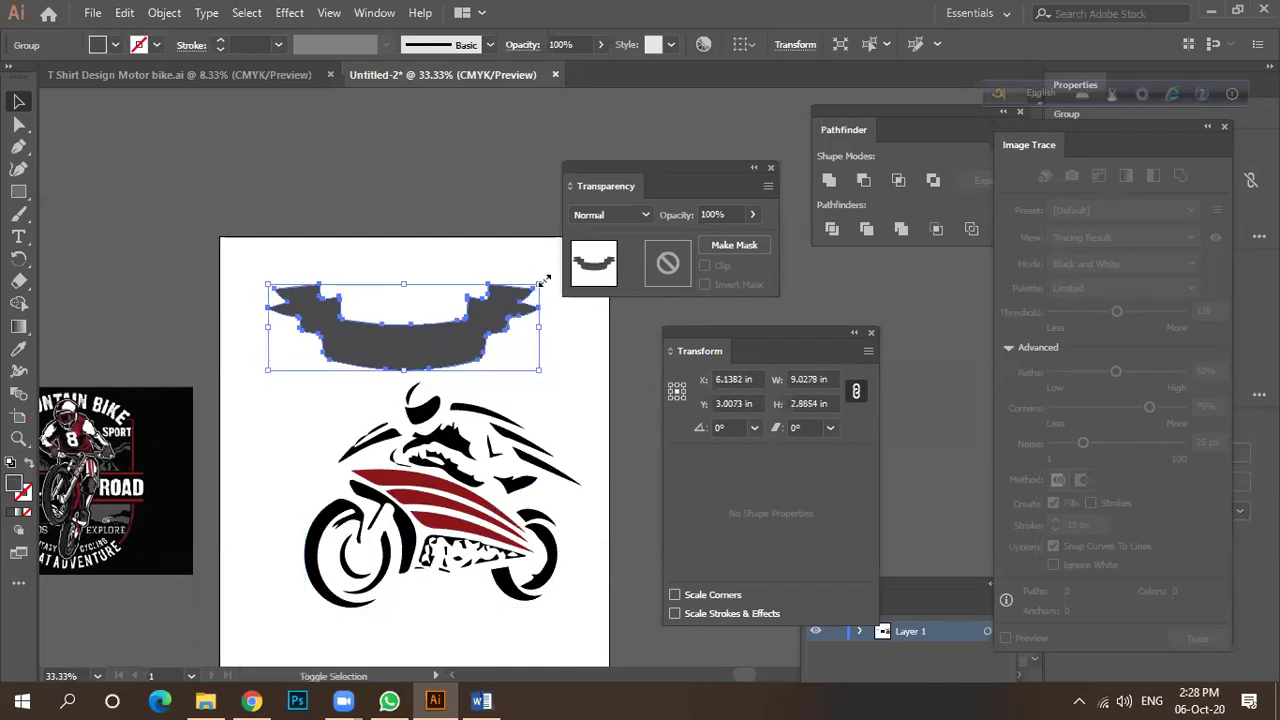
{"action": "left_click_drag", "start_coordinate": [548, 279], "coordinate": [262, 369]}
{"action": "left_click_drag", "start_coordinate": [396, 337], "coordinate": [418, 374]}
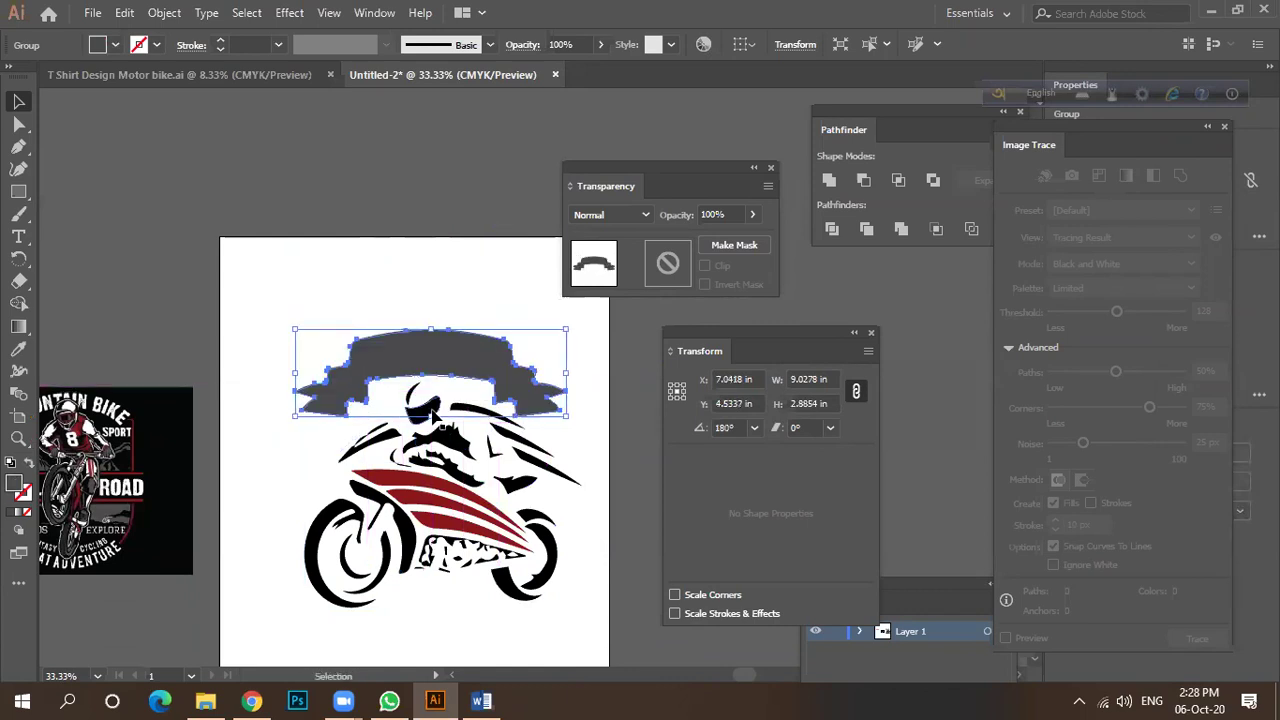
Set the ribbon's fill colour to #111111 and deselect it.
{"action": "scroll", "coordinate": [505, 365], "scroll_direction": "up", "scroll_amount": 2}
{"action": "scroll", "coordinate": [403, 363], "scroll_direction": "up", "scroll_amount": 1}
{"action": "scroll", "coordinate": [457, 354], "scroll_direction": "down", "scroll_amount": 3}
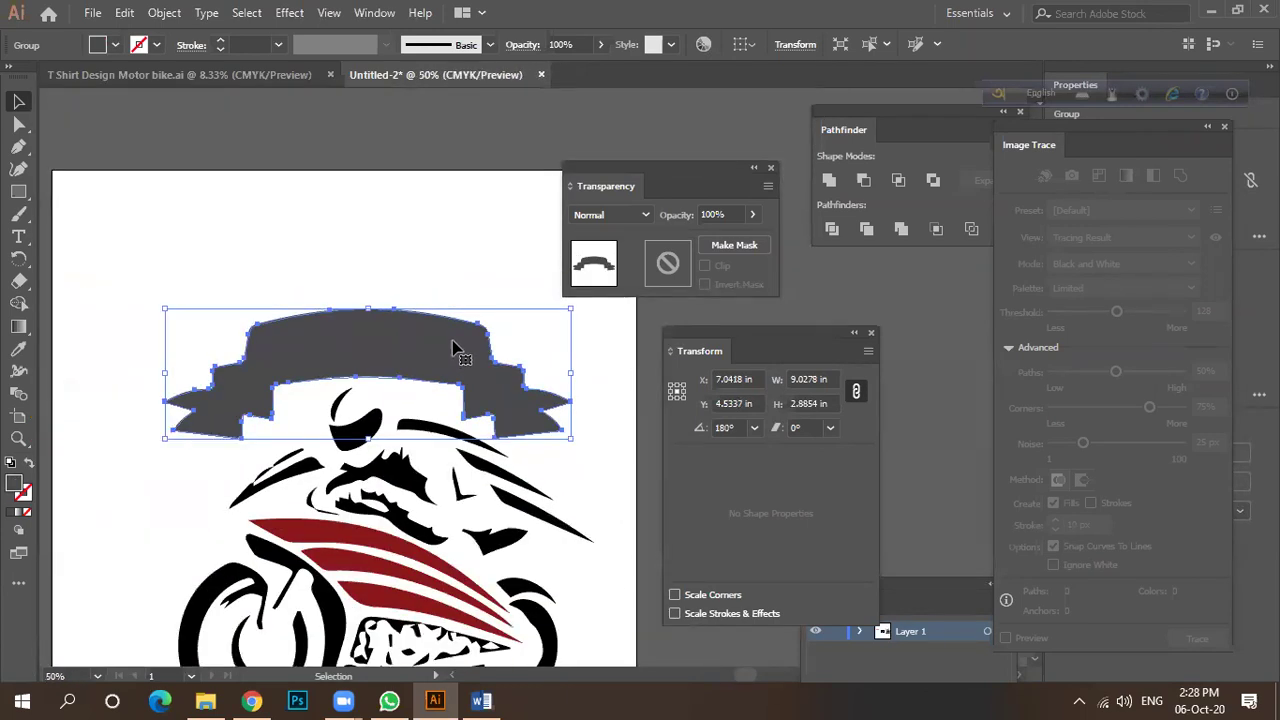
{"action": "scroll", "coordinate": [443, 302], "scroll_direction": "up", "scroll_amount": 1}
{"action": "left_click", "coordinate": [114, 45]}
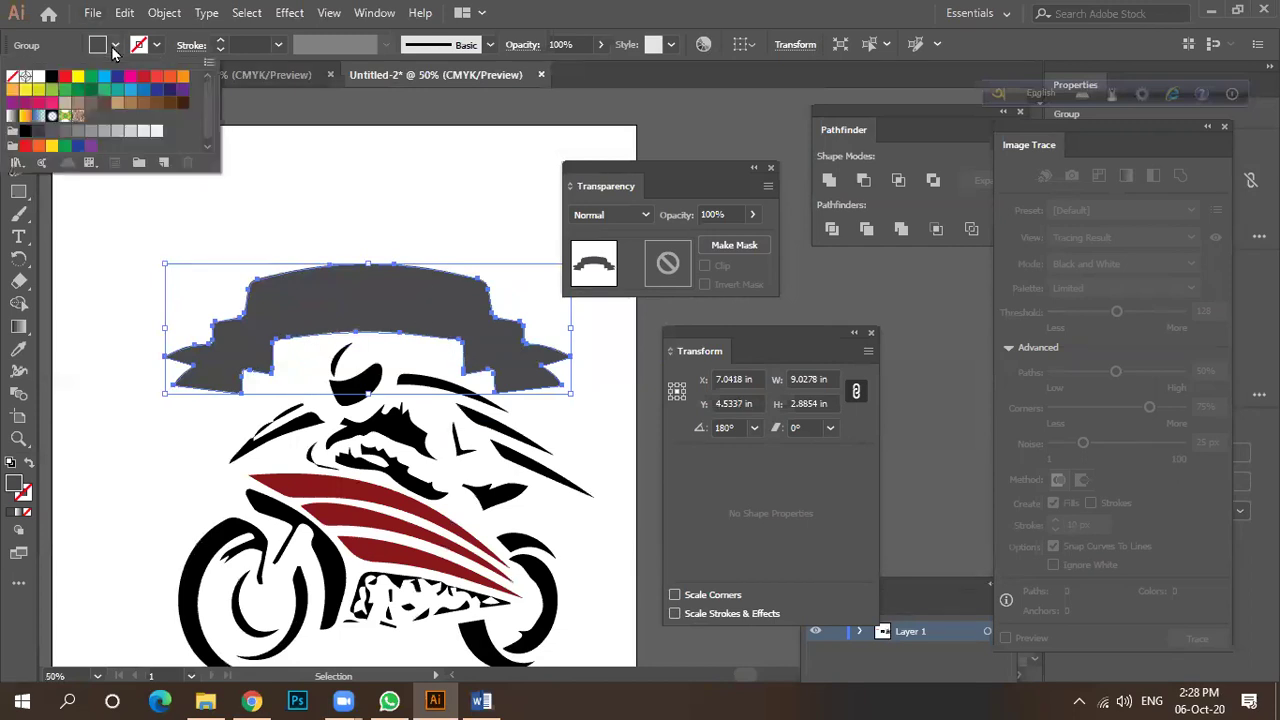
{"action": "double_click", "coordinate": [18, 489]}
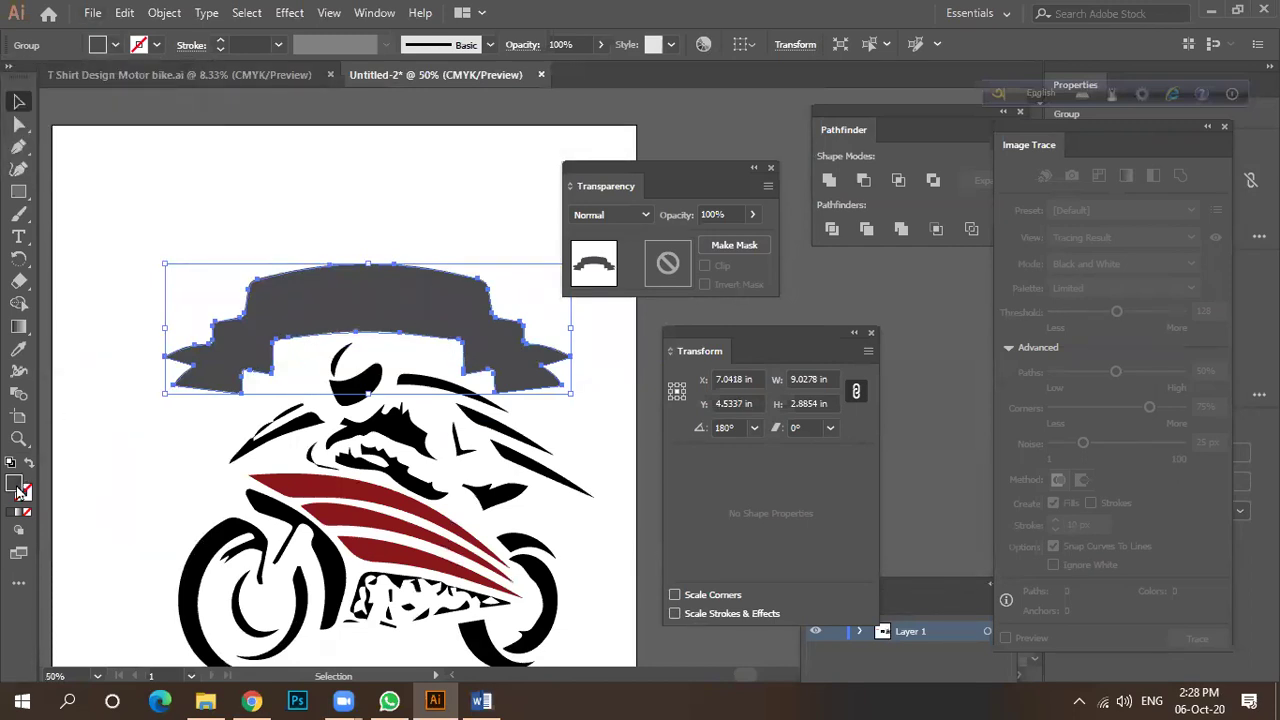
{"action": "type", "text": "111111"}
{"action": "left_click", "coordinate": [1078, 220]}
{"action": "left_click", "coordinate": [587, 342]}
Adjust the ribbon's fill to a neutral near-black shade in the Color Picker, then deselect the ribbon.
{"action": "left_click", "coordinate": [405, 330]}
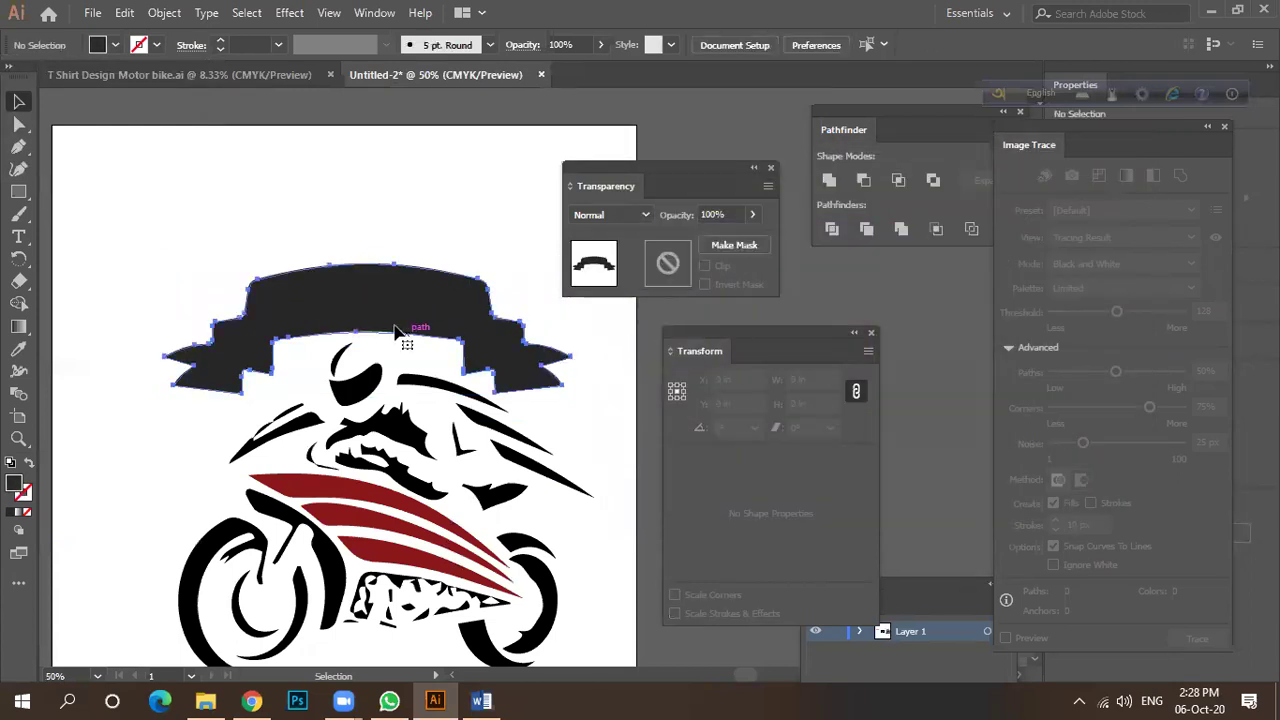
{"action": "double_click", "coordinate": [17, 488]}
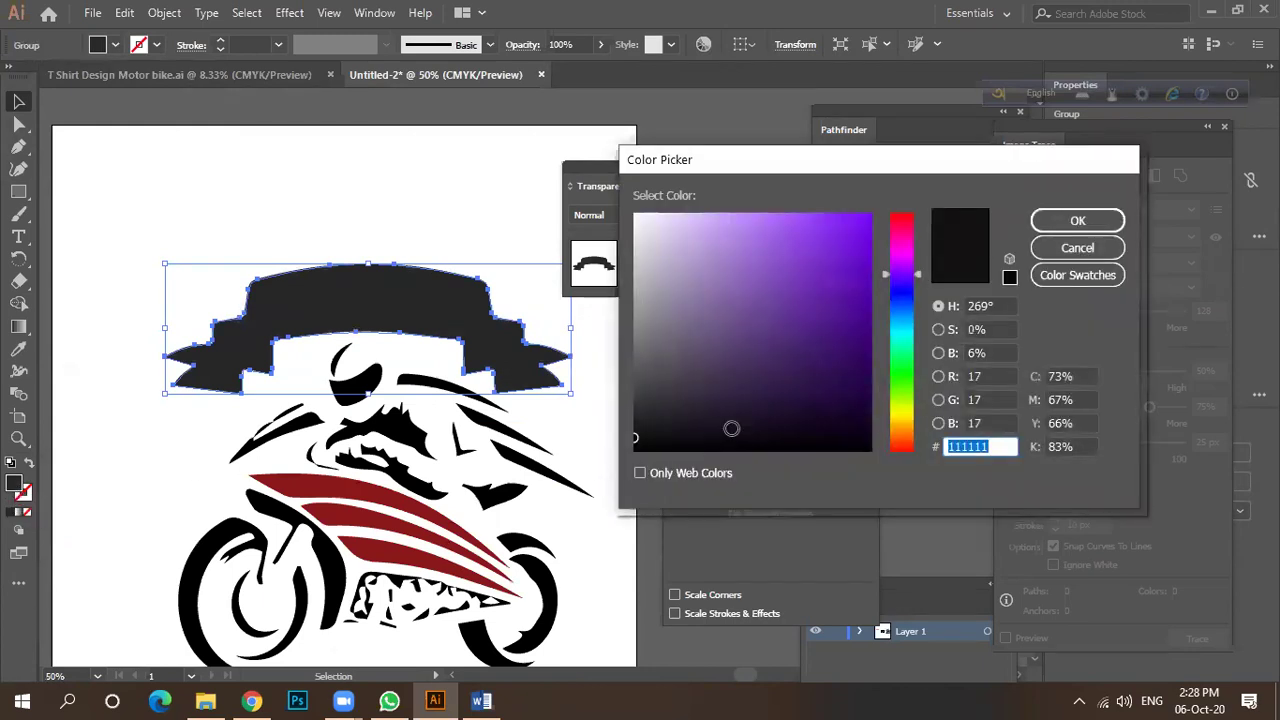
{"action": "left_click_drag", "start_coordinate": [898, 335], "coordinate": [914, 436]}
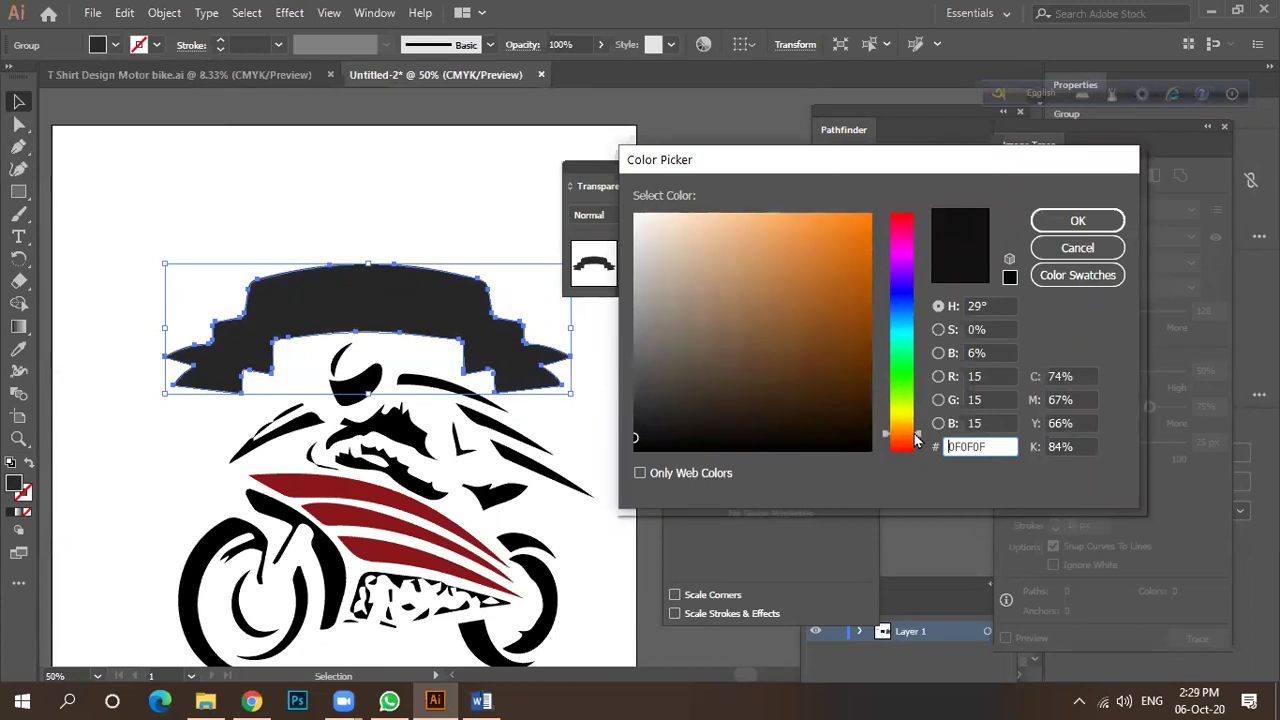
{"action": "mouse_move", "coordinate": [730, 431]}
{"action": "left_mouse_down"}
{"action": "mouse_move", "coordinate": [612, 408]}
{"action": "mouse_move", "coordinate": [598, 428]}
{"action": "left_mouse_up"}
{"action": "left_click", "coordinate": [1077, 221]}
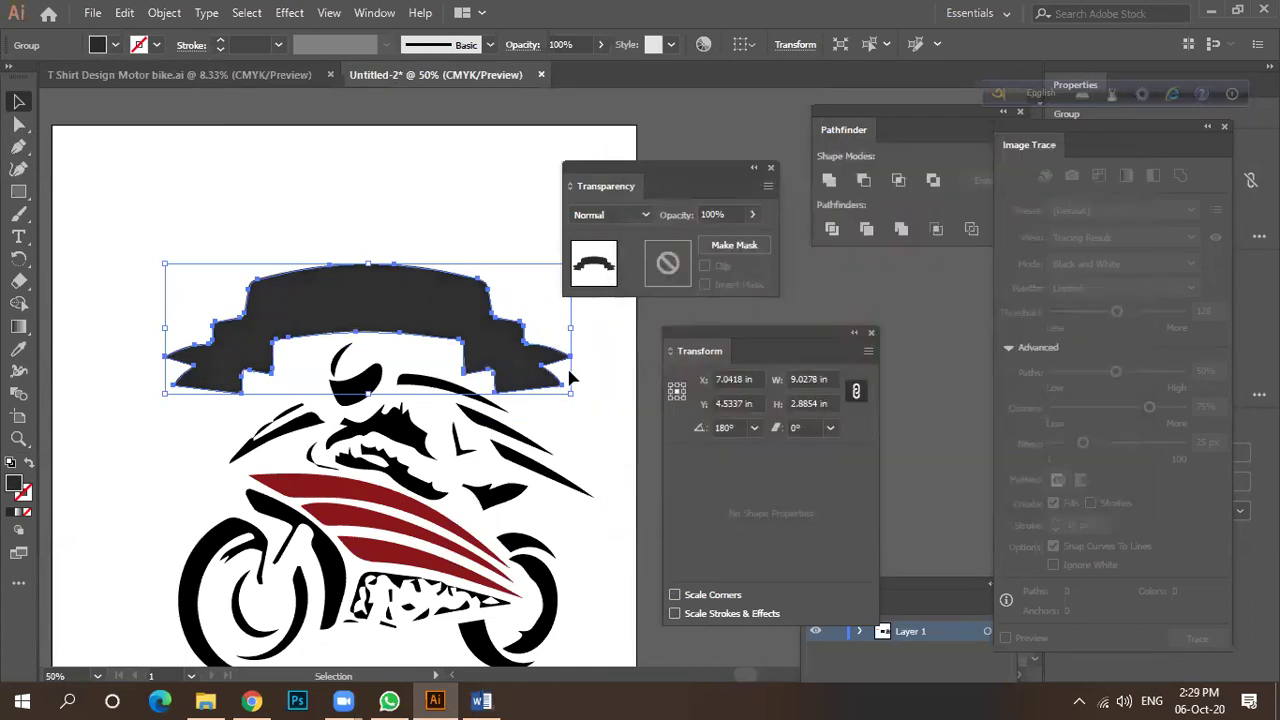
{"action": "key", "text": "ctrl+shift+a"}
Enlarge the ribbon proportionally to about 11.9 in wide, keep it arched over the rider's helmet, and deselect it.
{"action": "key", "text": "ctrl+minus"}
{"action": "scroll", "coordinate": [315, 300], "scroll_direction": "up", "scroll_amount": 2}
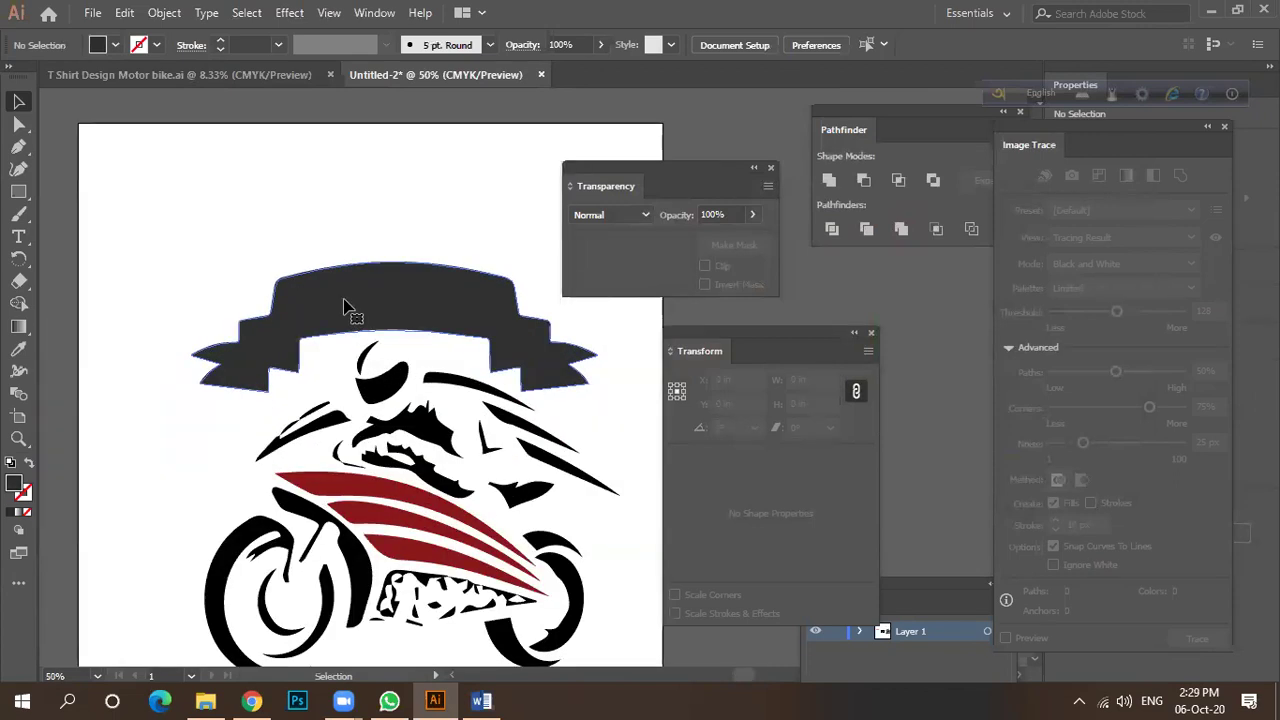
{"action": "left_click", "coordinate": [330, 308]}
{"action": "scroll", "coordinate": [300, 452], "scroll_direction": "down", "scroll_amount": 3}
{"action": "left_click_drag", "start_coordinate": [399, 389], "coordinate": [418, 373]}
{"action": "scroll", "coordinate": [324, 410], "scroll_direction": "up", "scroll_amount": 2}
{"action": "left_click_drag", "start_coordinate": [314, 372], "coordinate": [349, 354]}
{"action": "scroll", "coordinate": [329, 371], "scroll_direction": "up", "scroll_amount": 3}
{"action": "scroll", "coordinate": [329, 347], "scroll_direction": "down", "scroll_amount": 3}
{"action": "scroll", "coordinate": [352, 360], "scroll_direction": "down", "scroll_amount": 2}
{"action": "scroll", "coordinate": [218, 390], "scroll_direction": "up", "scroll_amount": 3}
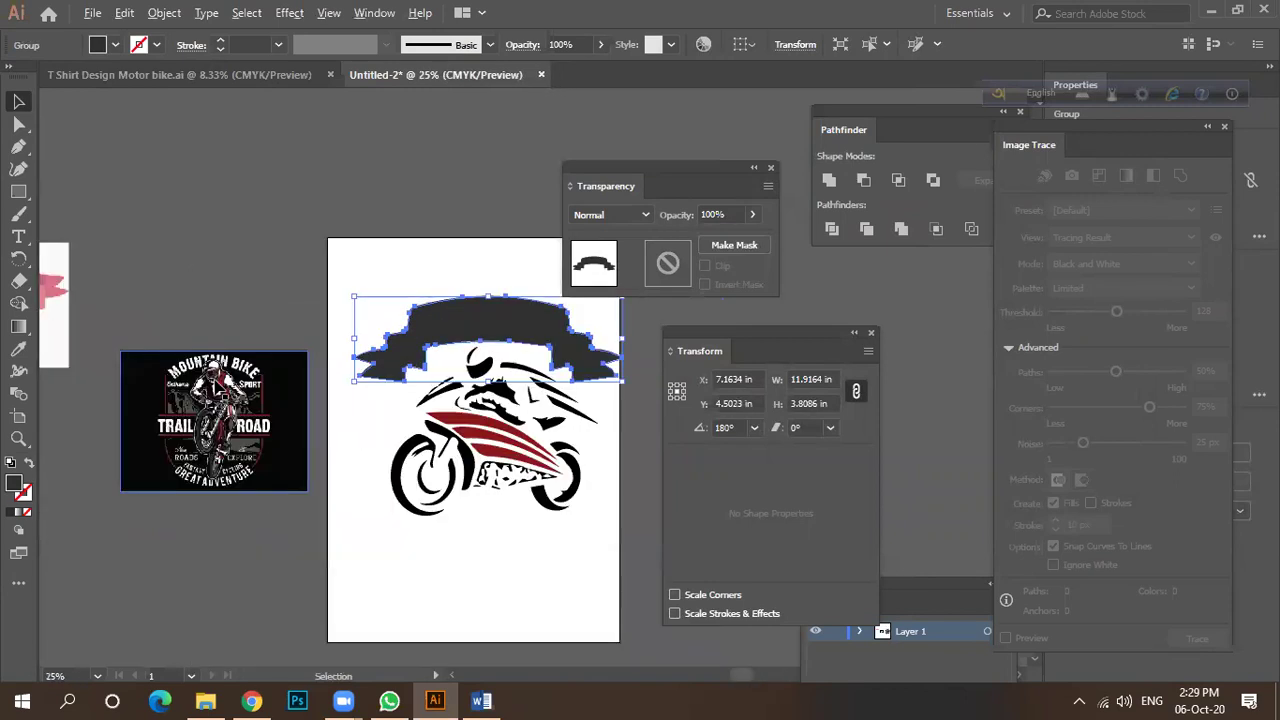
{"action": "scroll", "coordinate": [218, 390], "scroll_direction": "down", "scroll_amount": 3}
{"action": "left_click", "coordinate": [202, 315]}
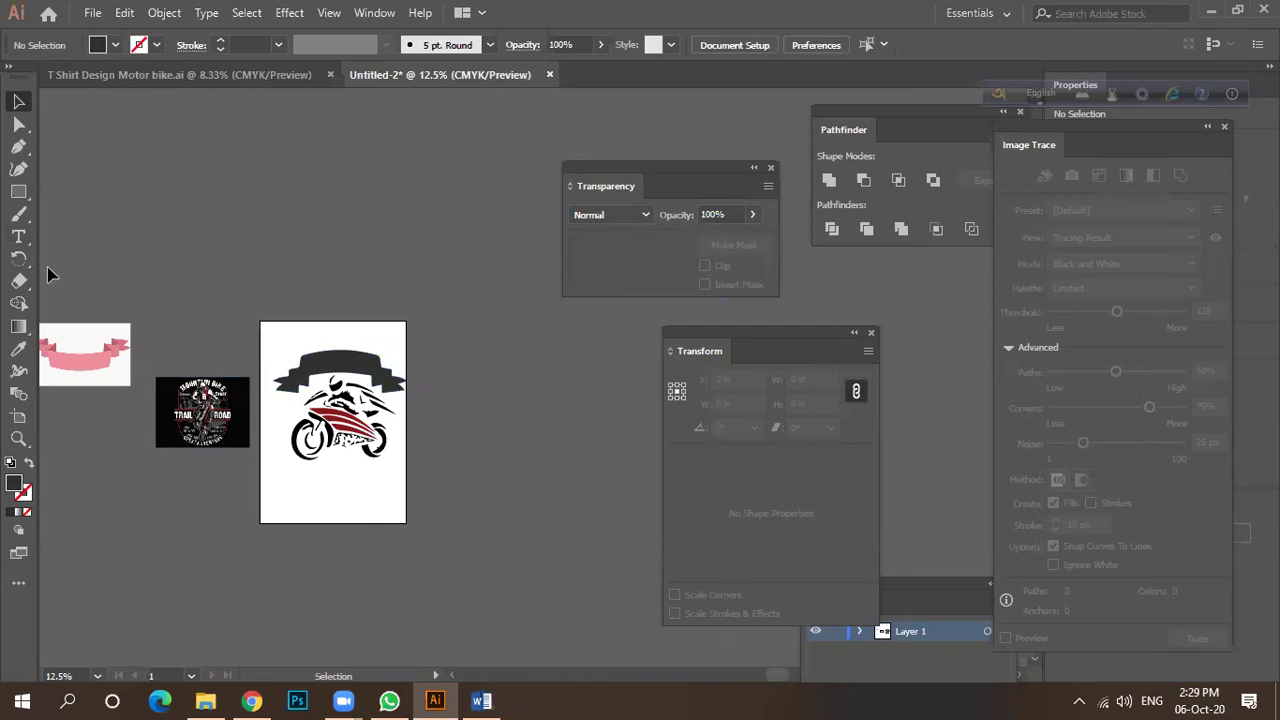
Add the point text "Mountainbike" in Myriad Pro at a 1 in font size, above and beside the artboard.
{"action": "key", "text": "t"}
{"action": "left_click", "coordinate": [433, 276]}
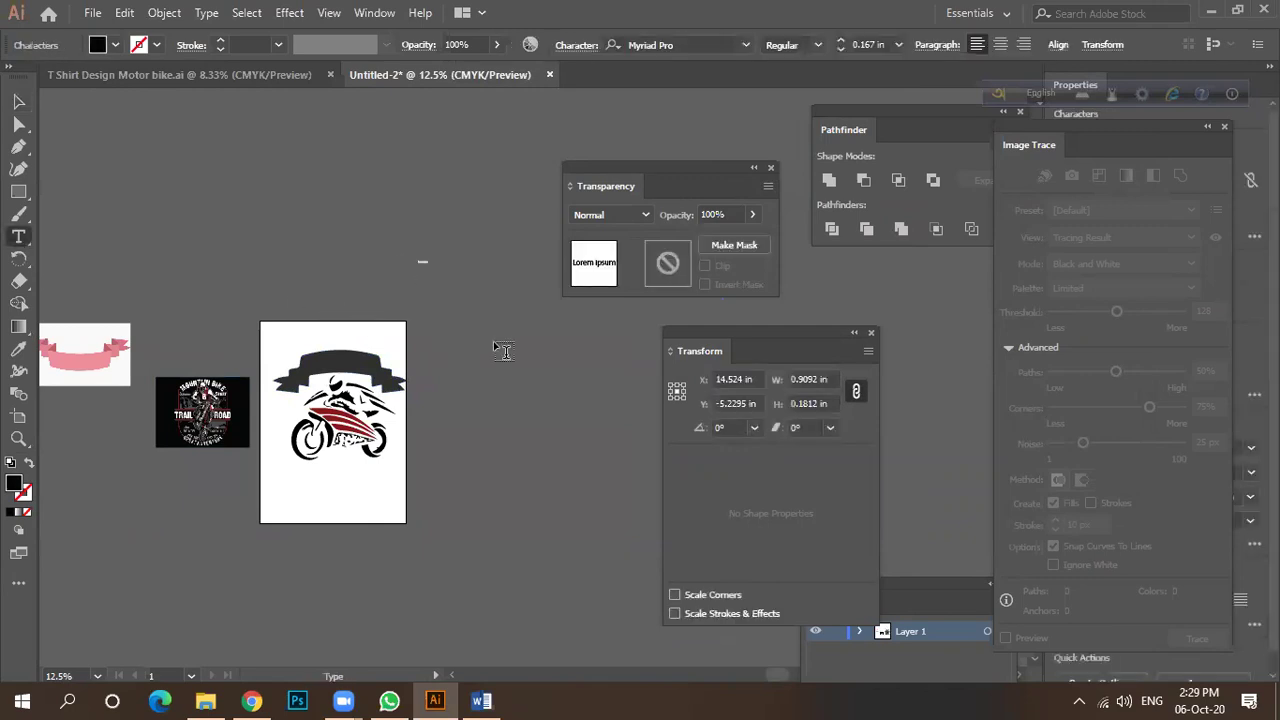
{"action": "left_click", "coordinate": [898, 45]}
{"action": "left_click", "coordinate": [925, 378]}
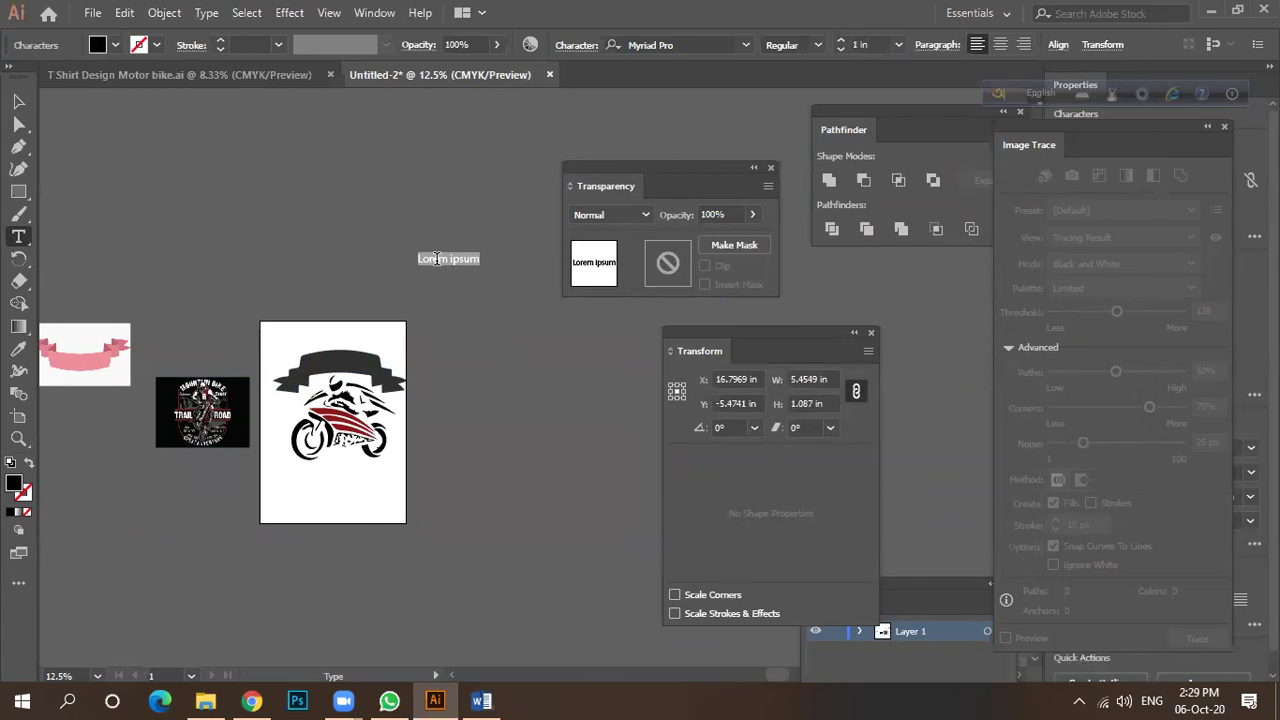
{"action": "type", "text": "Moto"}
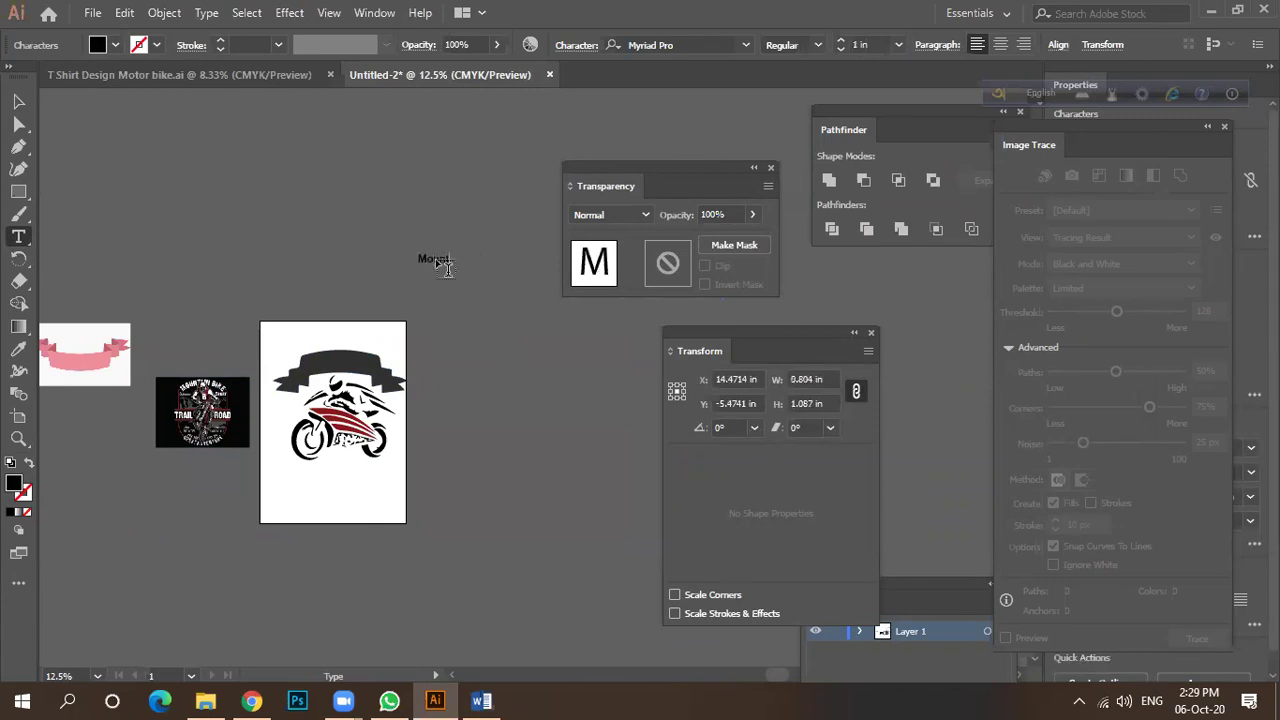
{"action": "type", "text": "tainbik"}
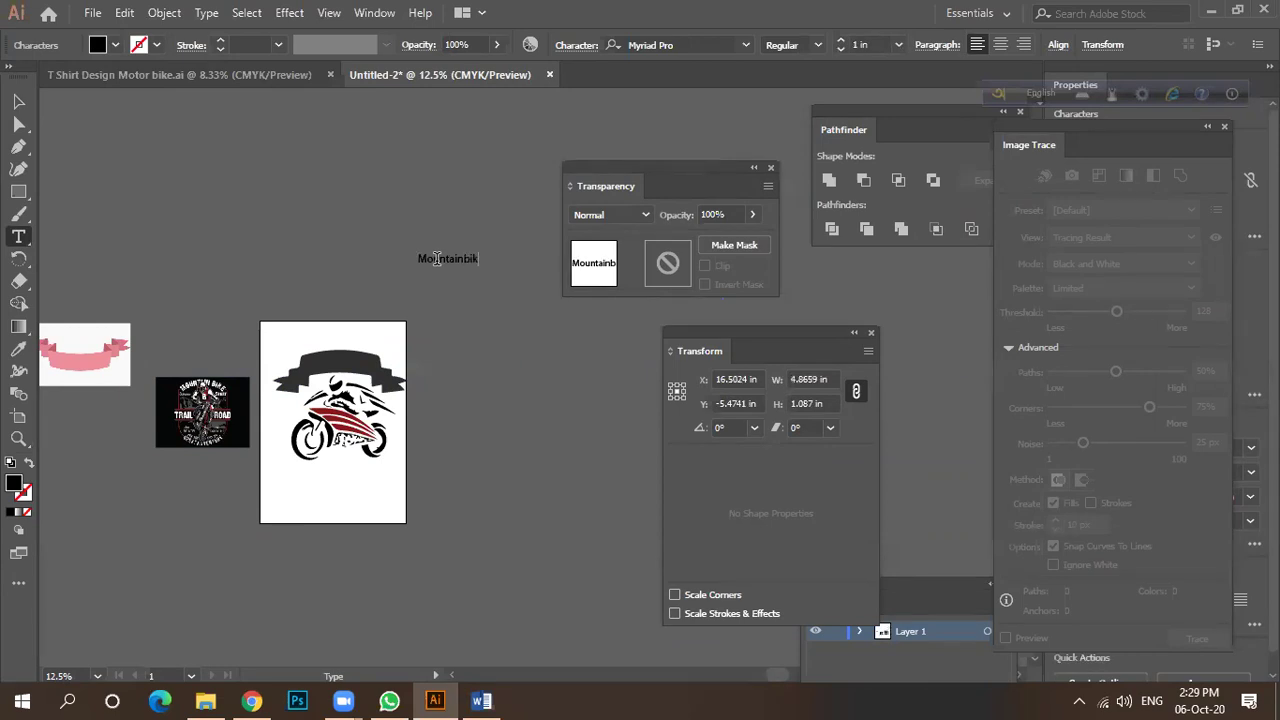
{"action": "left_click", "coordinate": [18, 101]}
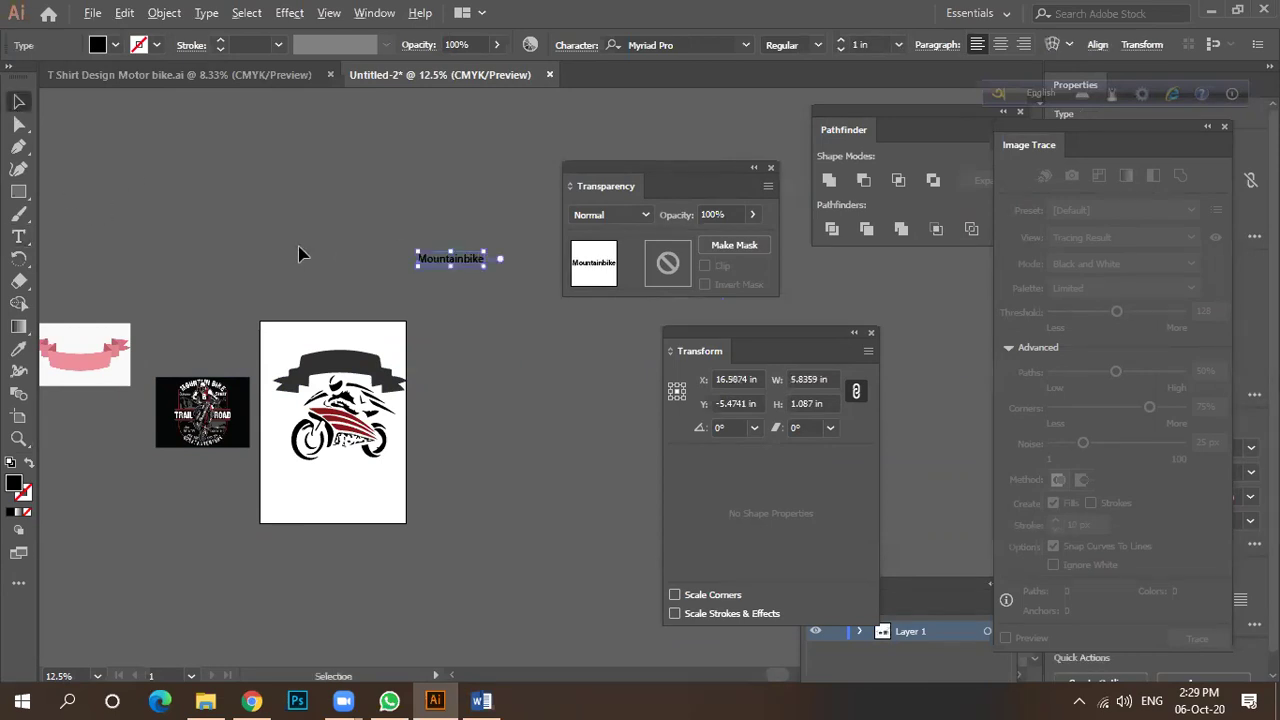
Insert a space in the title text so that it reads "Mountain bike".
{"action": "key", "text": "ctrl+minus"}
{"action": "key", "text": "ctrl+plus"}
{"action": "key", "text": "ctrl+plus"}
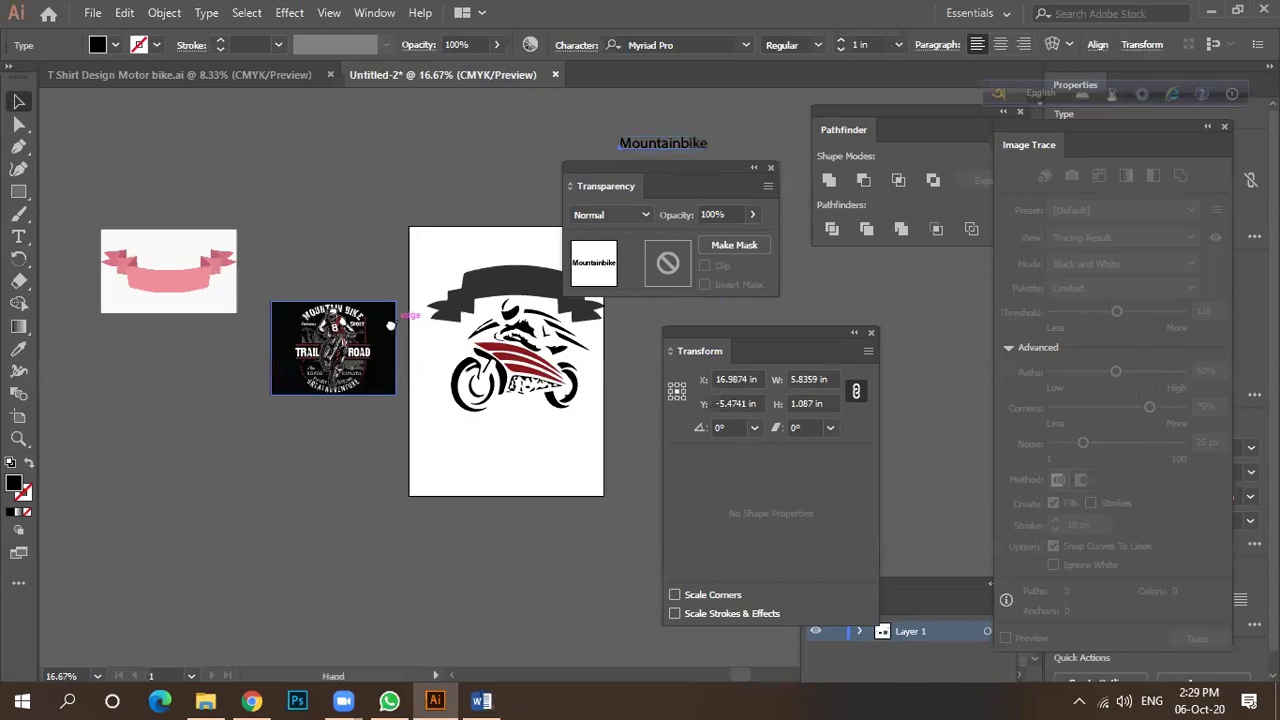
{"action": "key", "text": "ctrl+plus"}
{"action": "key", "text": "ctrl+plus"}
{"action": "key", "text": "ctrl+plus"}
{"action": "key", "text": "ctrl+plus"}
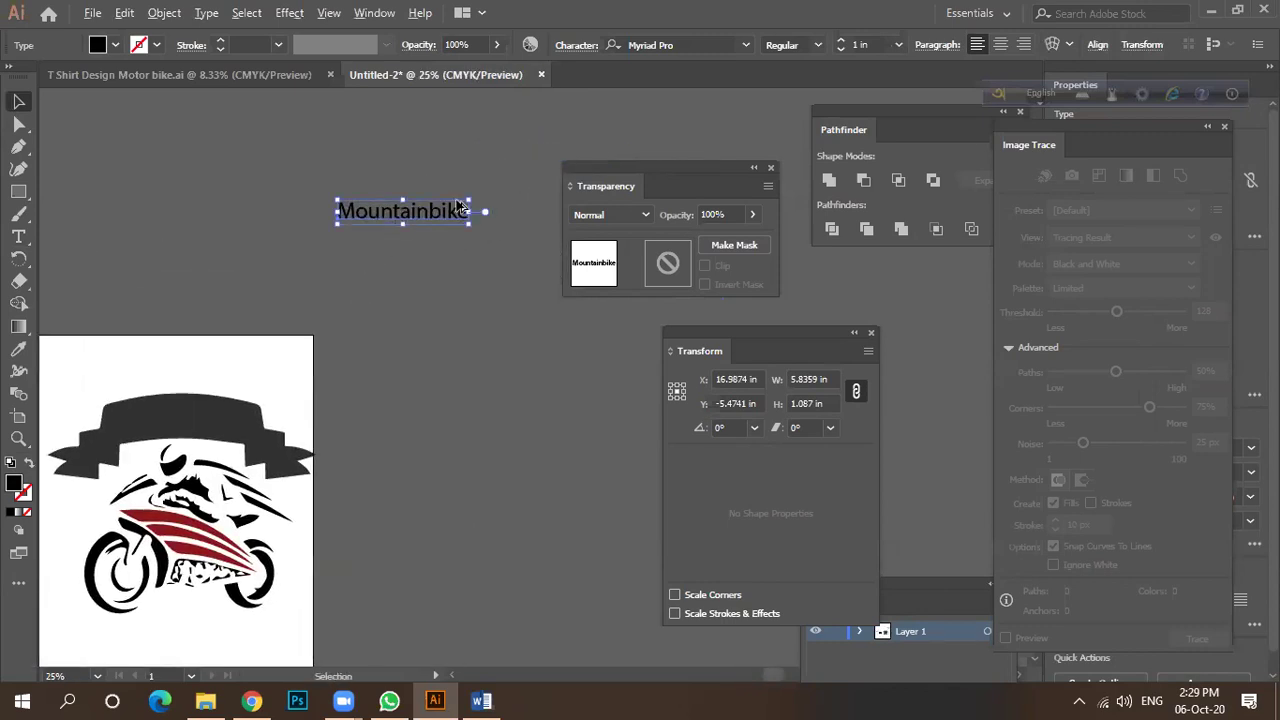
{"action": "double_click", "coordinate": [420, 232]}
{"action": "double_click", "coordinate": [418, 227]}
{"action": "left_click", "coordinate": [399, 232]}
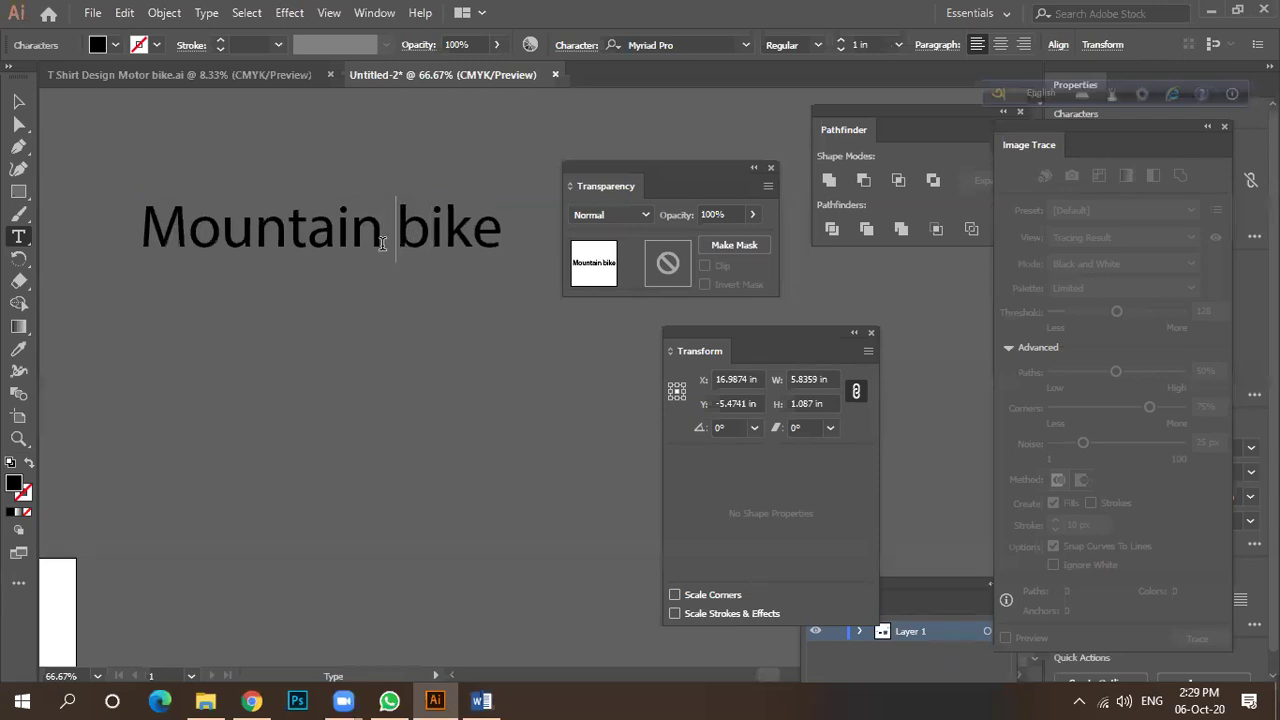
{"action": "key", "text": "Escape"}
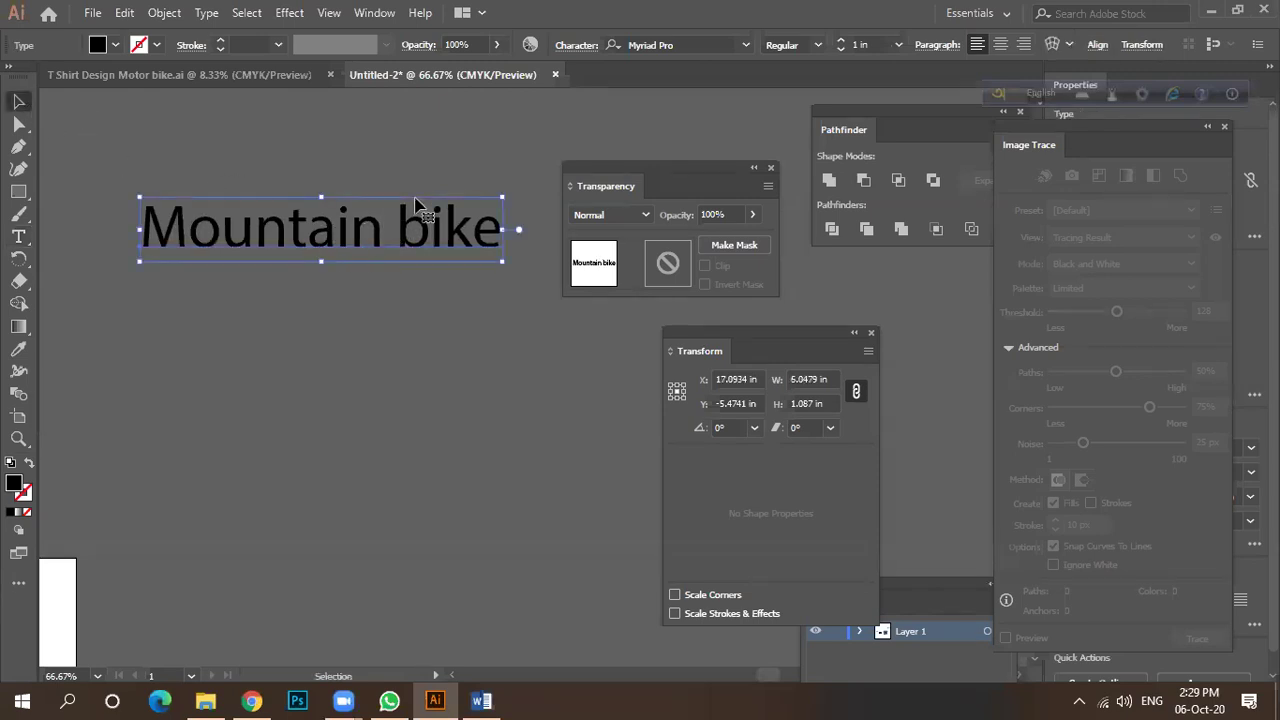
Apply All Caps to the "Mountain bike" text and move it down closer to the artboard's upper-right corner.
{"action": "left_click", "coordinate": [573, 46]}
{"action": "left_click", "coordinate": [566, 49]}
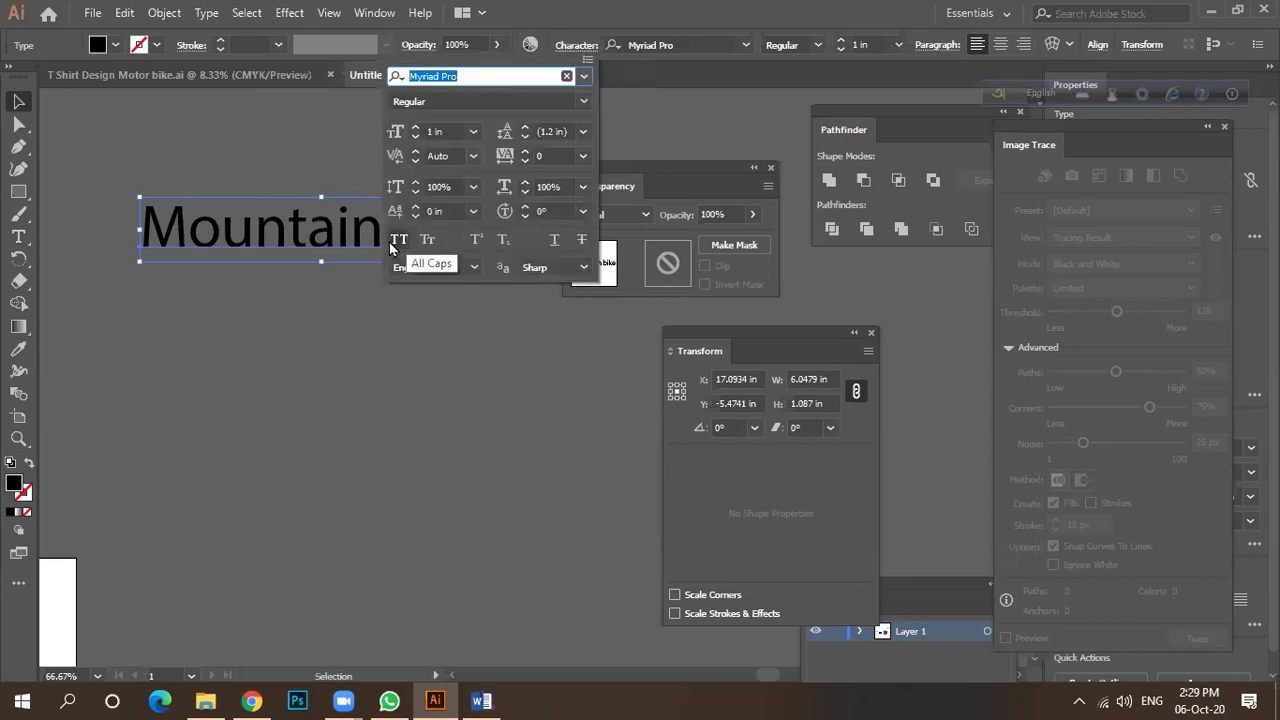
{"action": "left_click", "coordinate": [398, 241]}
{"action": "left_click", "coordinate": [276, 386]}
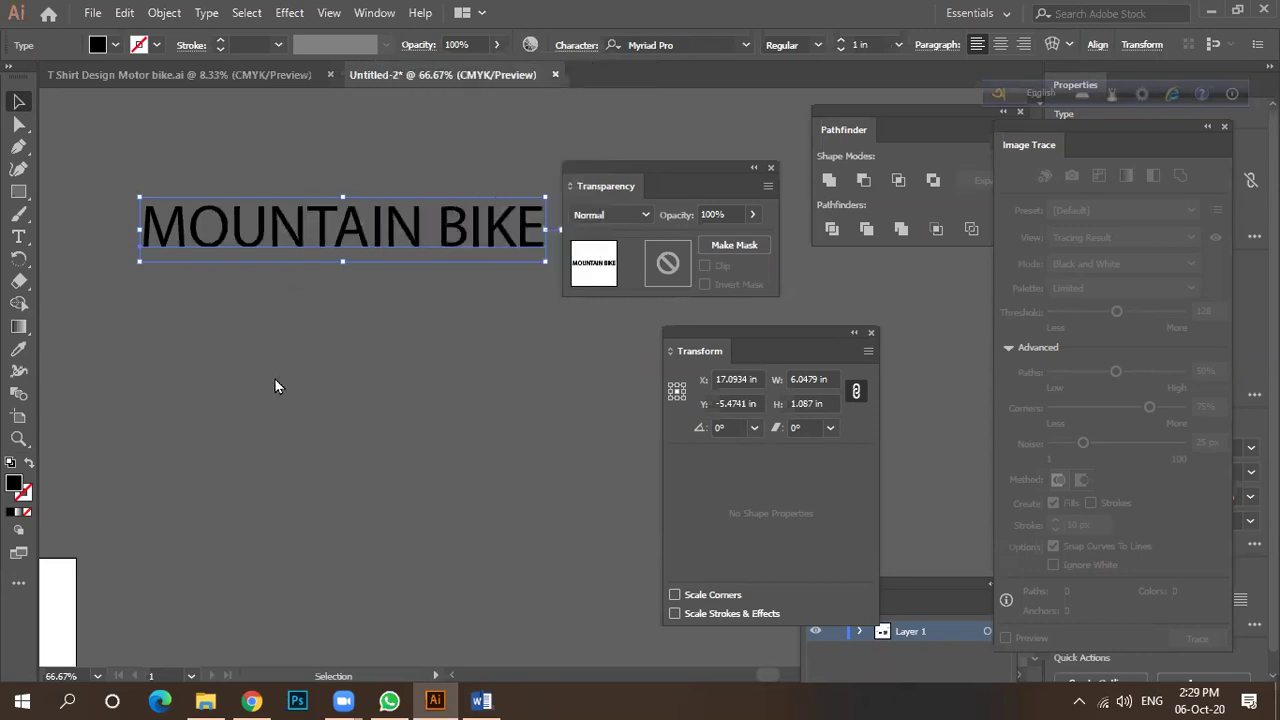
{"action": "left_click_drag", "start_coordinate": [318, 248], "coordinate": [290, 398]}
{"action": "scroll", "coordinate": [411, 303], "scroll_direction": "down", "scroll_amount": 2}
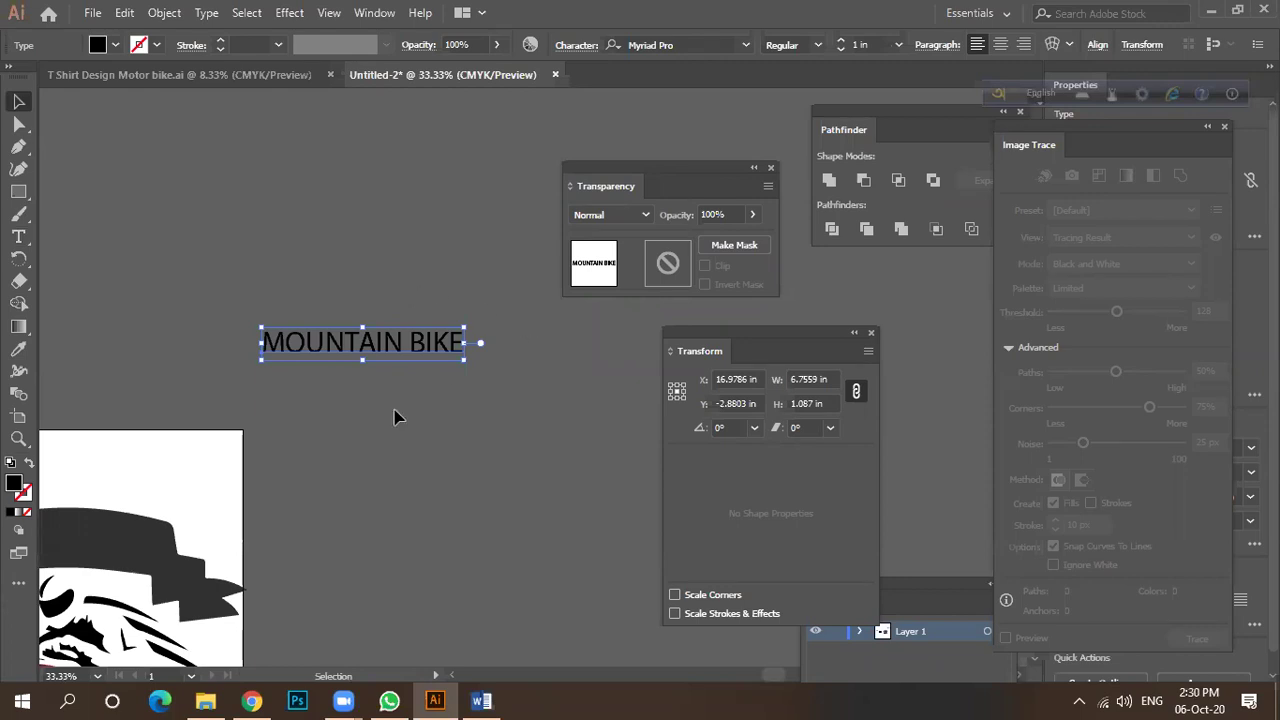
{"action": "scroll", "coordinate": [348, 416], "scroll_direction": "down", "scroll_amount": 1}
{"action": "scroll", "coordinate": [432, 405], "scroll_direction": "down", "scroll_amount": 2}
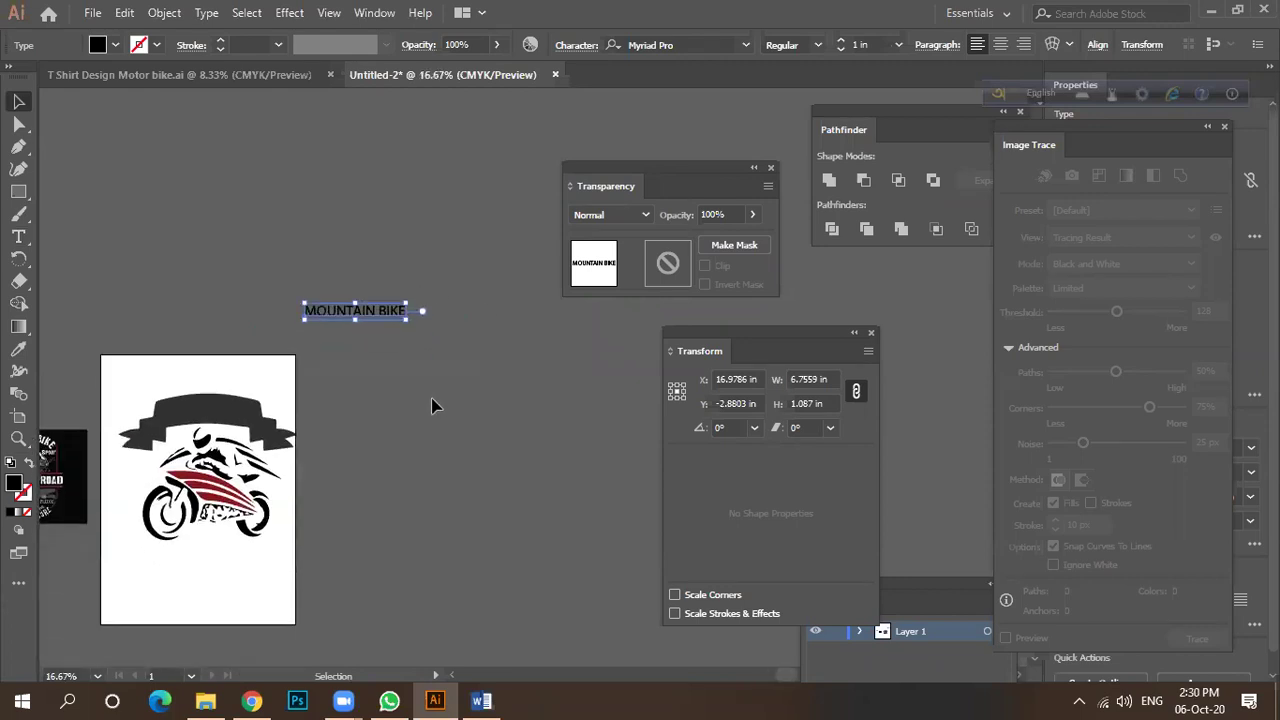
Switch to Chrome, open the bookmarked Bonfire page on T-shirt fonts in a new tab, and close the freelance T-shirt designers tab.
{"action": "left_click", "coordinate": [252, 700]}
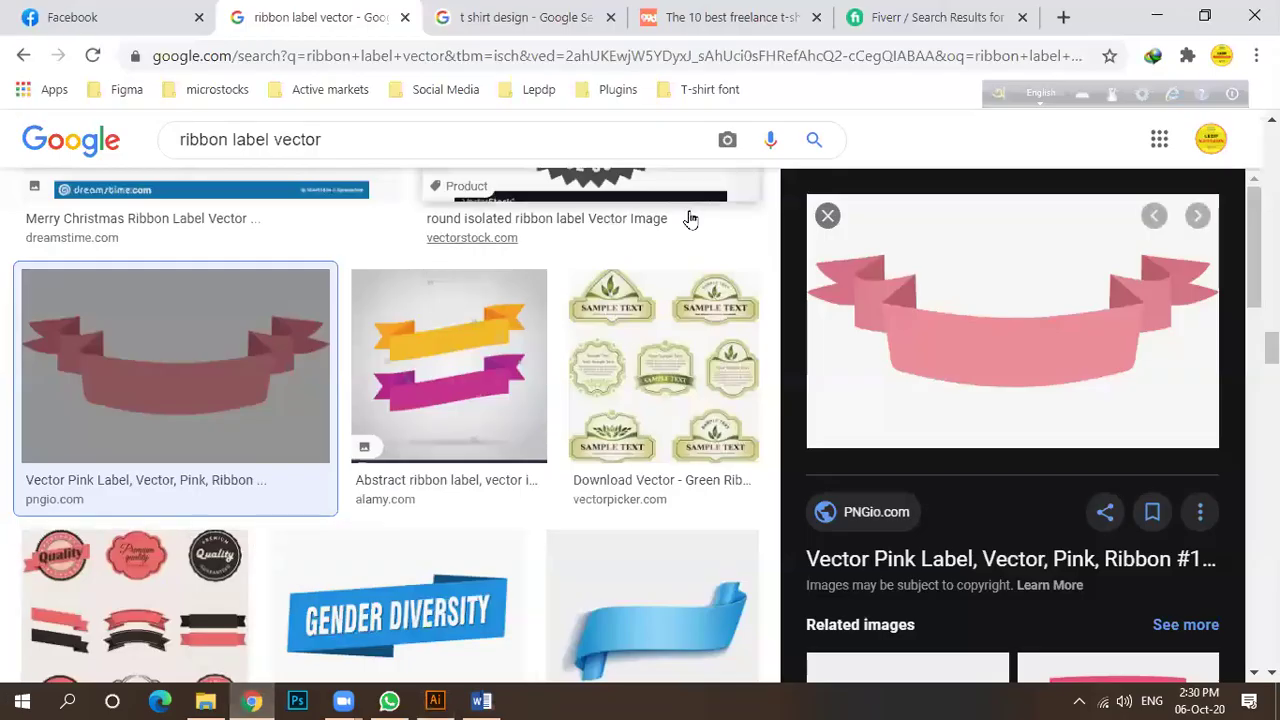
{"action": "left_click", "coordinate": [712, 91]}
{"action": "right_click", "coordinate": [727, 122]}
{"action": "left_click", "coordinate": [764, 144]}
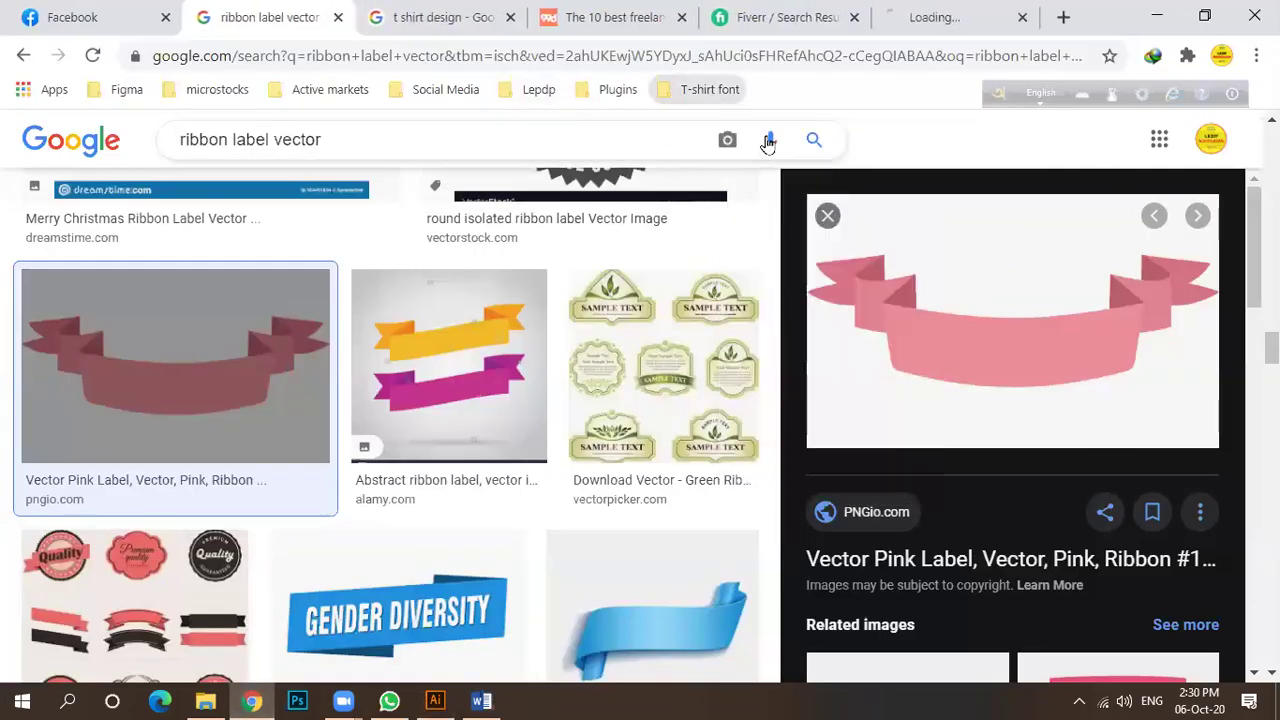
{"action": "left_click", "coordinate": [679, 17]}
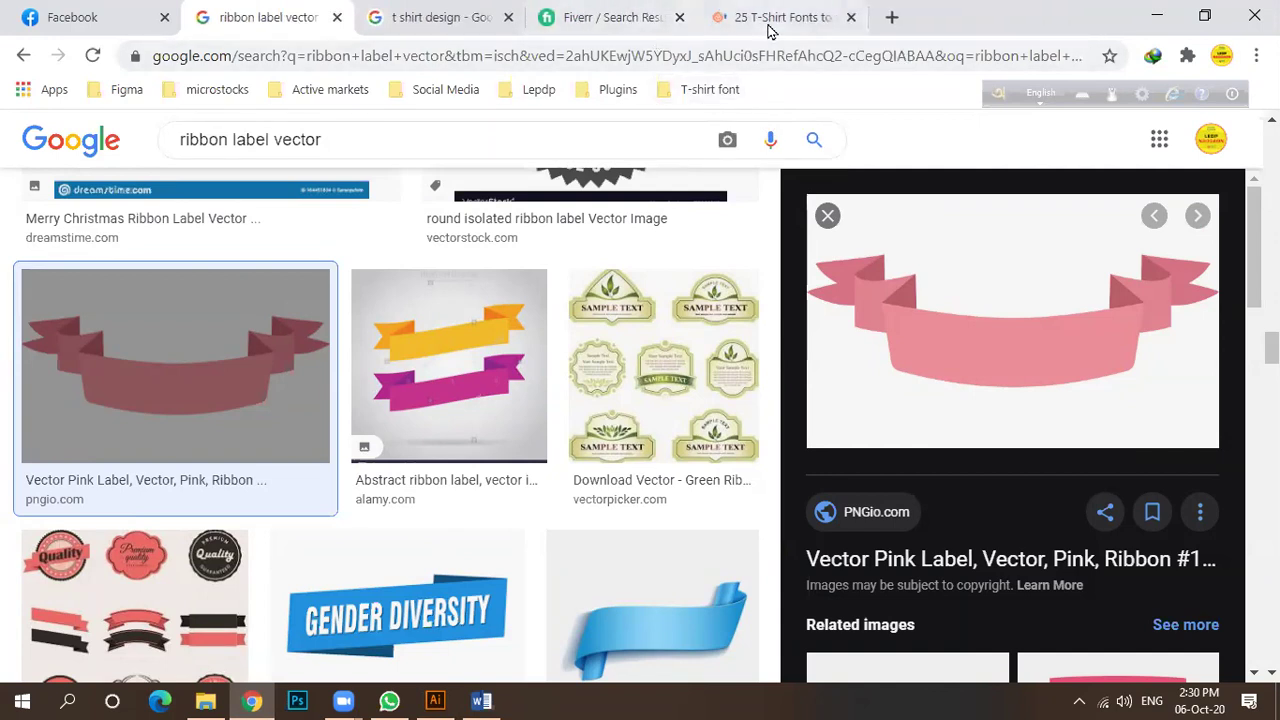
{"action": "left_click", "coordinate": [722, 18]}
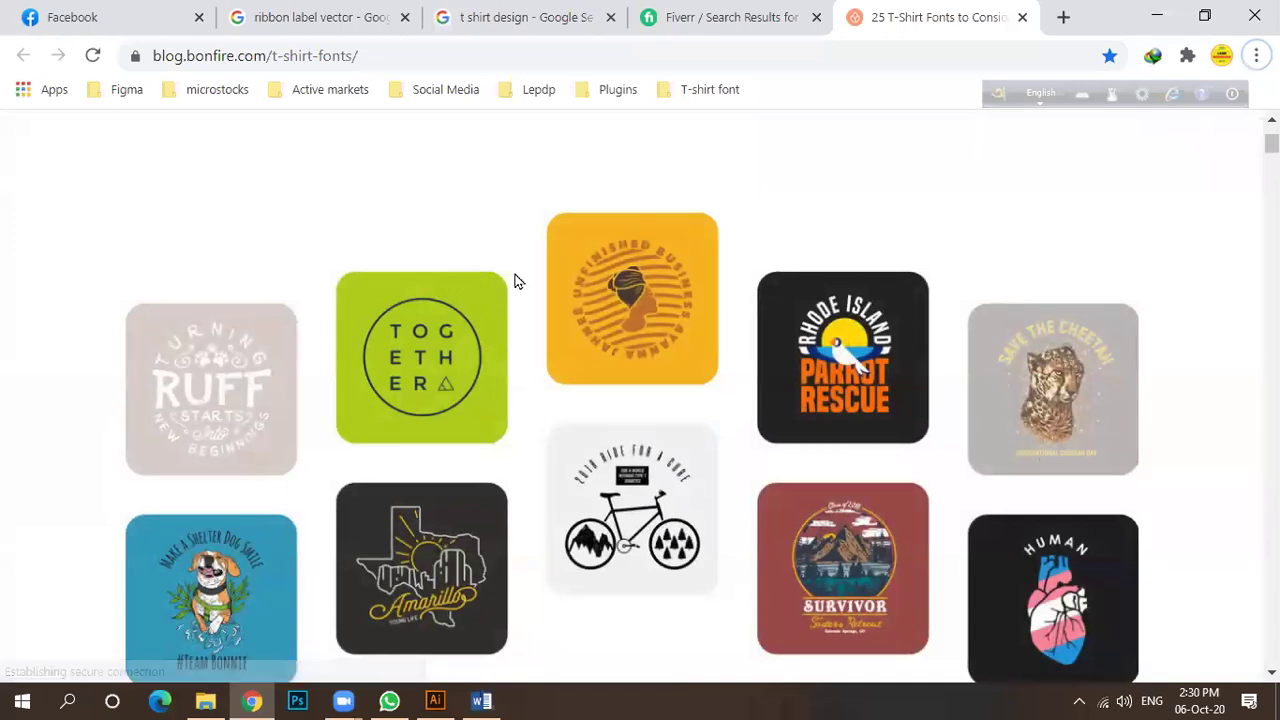
Examine the Bonfire article on the 25 best T-shirt fonts, comparing the sample shirts and suggested pairings from Montserrat through Titan One.
{"action": "scroll", "coordinate": [548, 307], "scroll_direction": "up", "scroll_amount": 2}
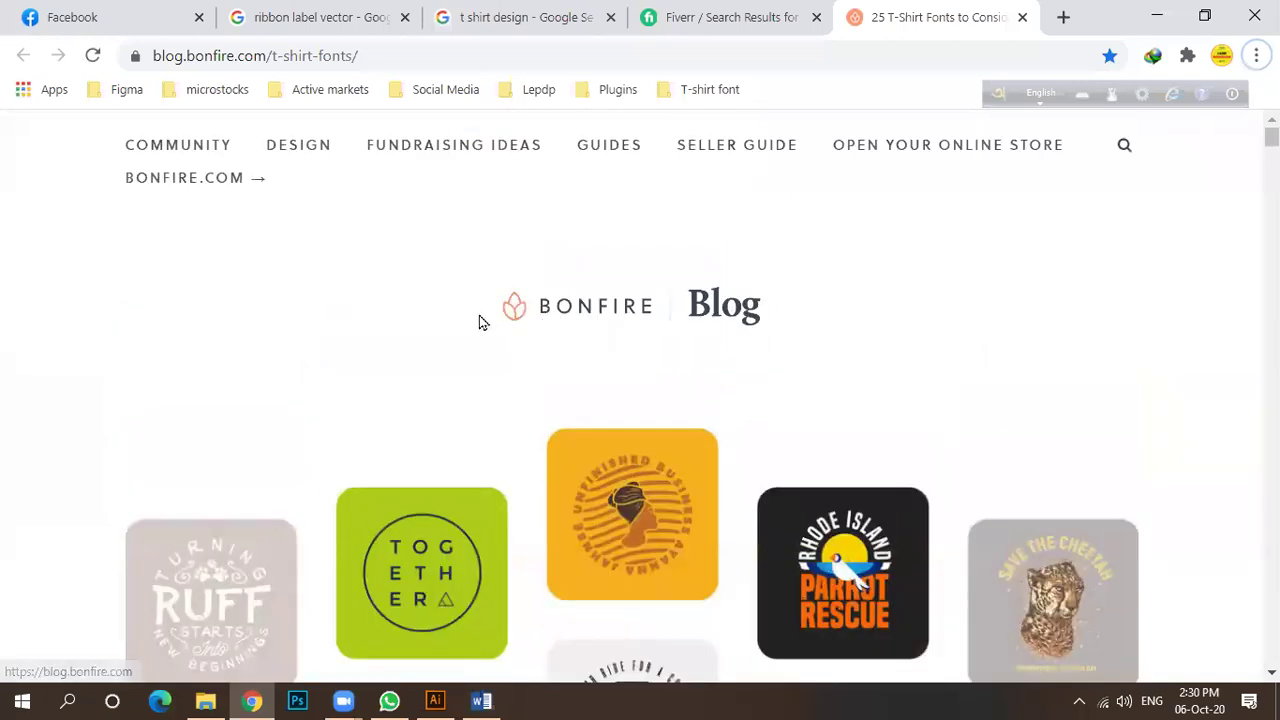
{"action": "left_click", "coordinate": [391, 55]}
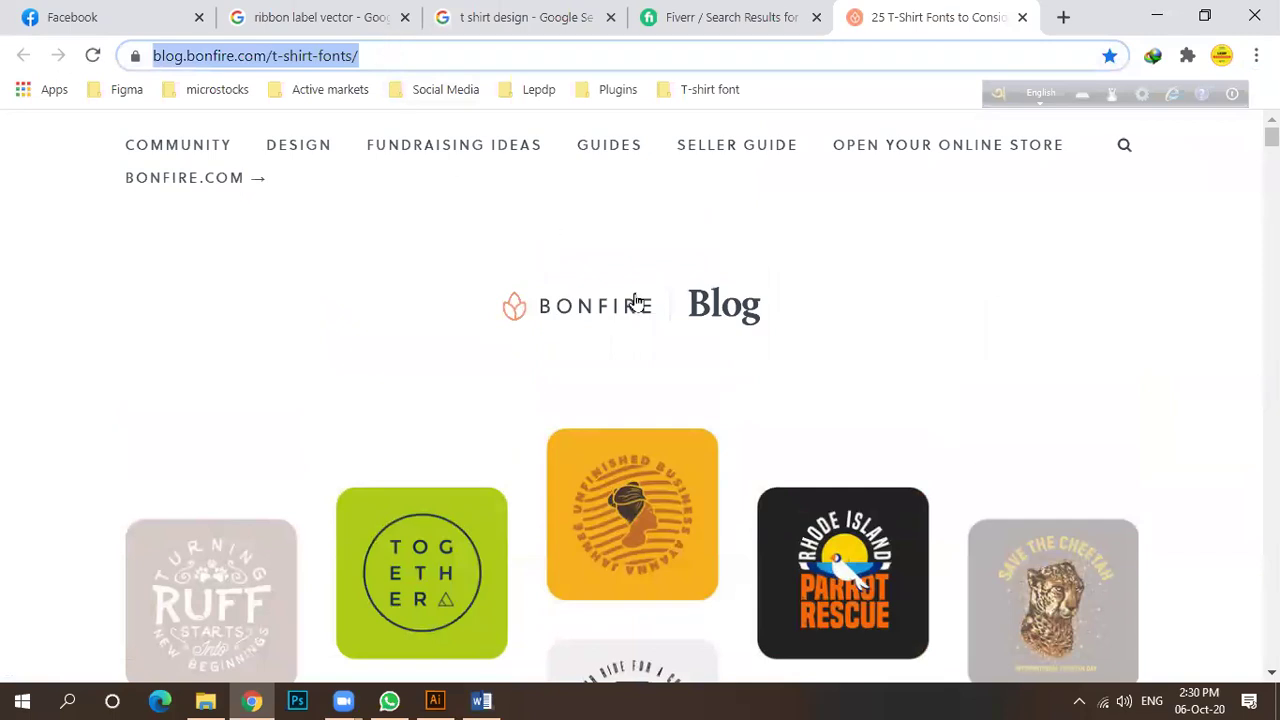
{"action": "scroll", "coordinate": [478, 255], "scroll_direction": "down", "scroll_amount": 4}
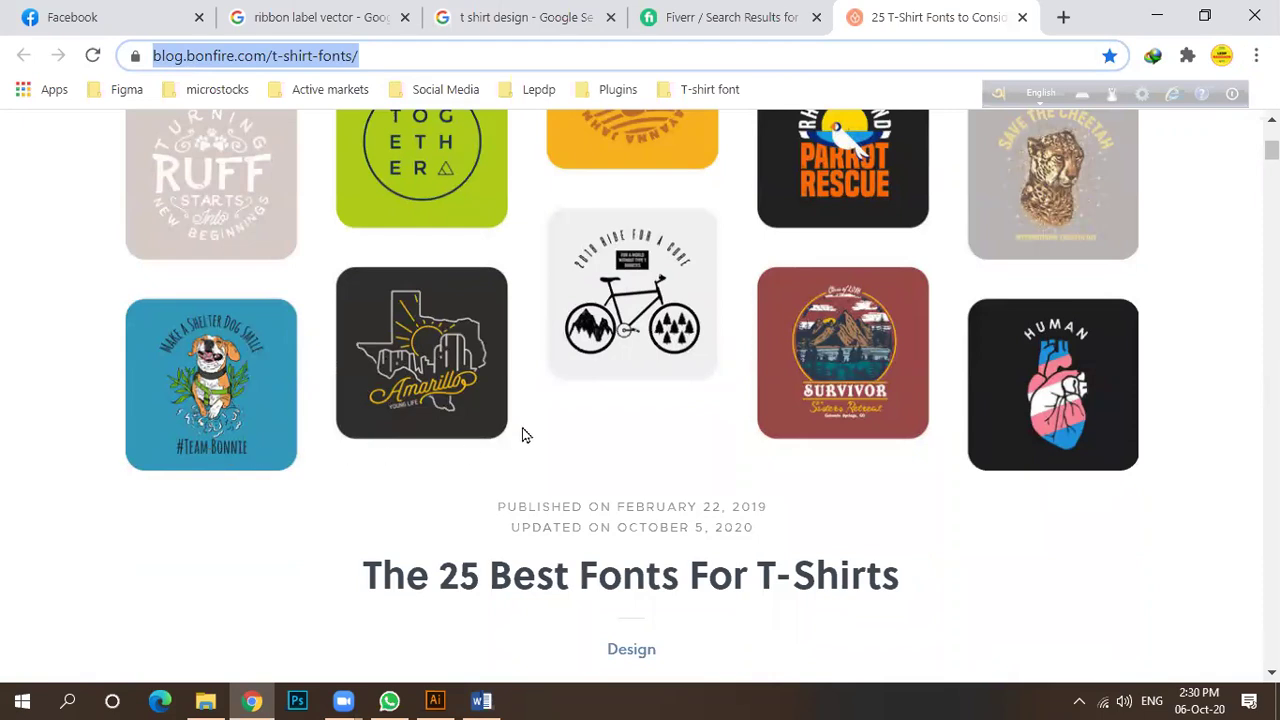
{"action": "scroll", "coordinate": [522, 435], "scroll_direction": "down", "scroll_amount": 10}
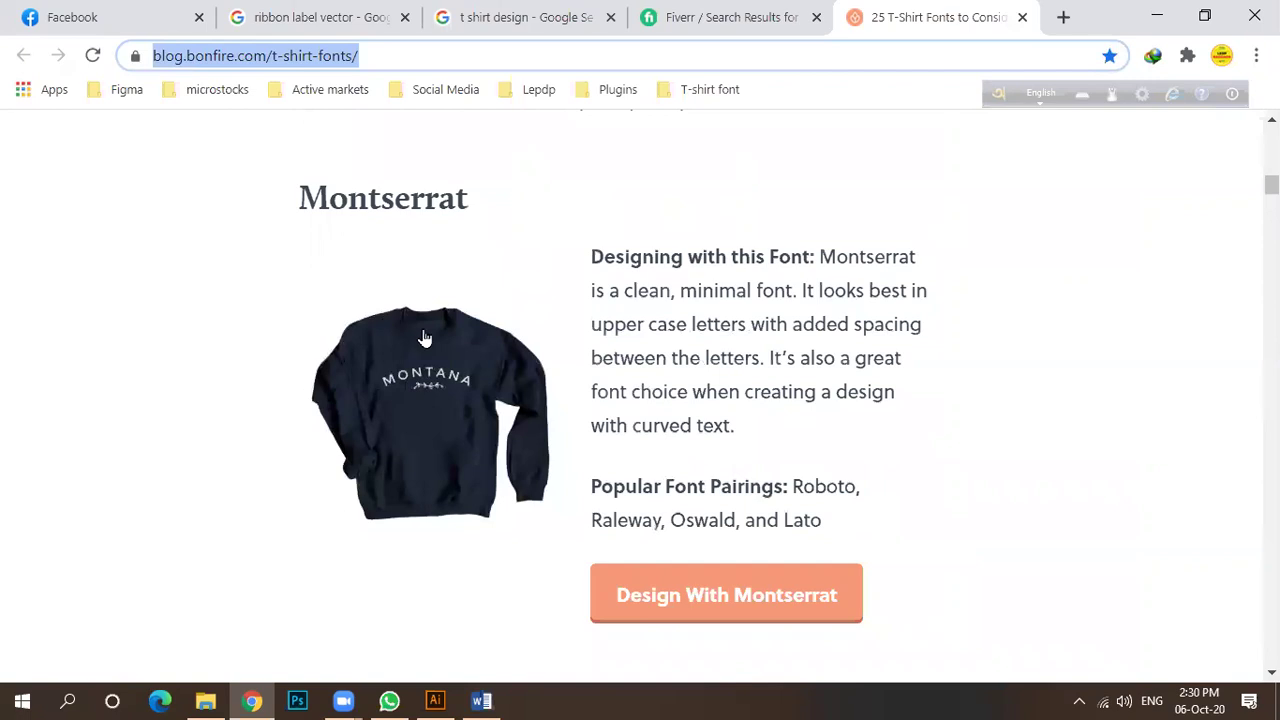
{"action": "scroll", "coordinate": [430, 340], "scroll_direction": "down", "scroll_amount": 4}
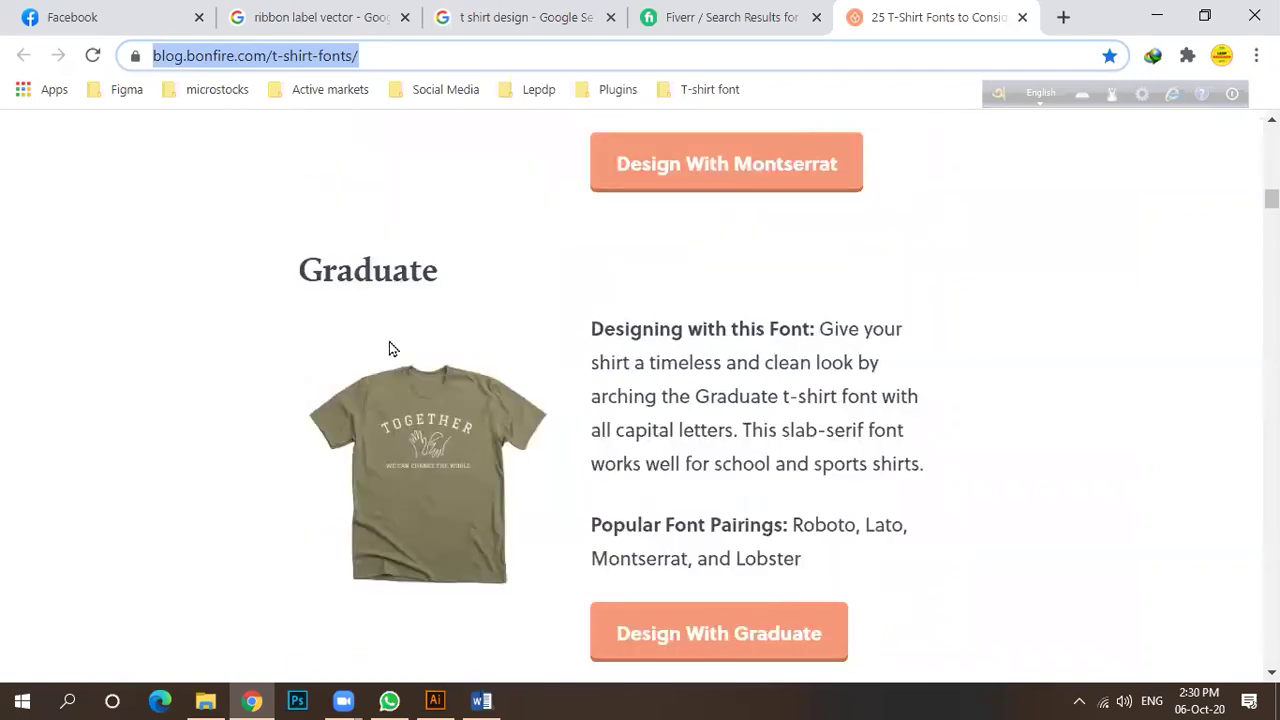
{"action": "scroll", "coordinate": [469, 357], "scroll_direction": "up", "scroll_amount": 4}
{"action": "scroll", "coordinate": [283, 360], "scroll_direction": "down", "scroll_amount": 8}
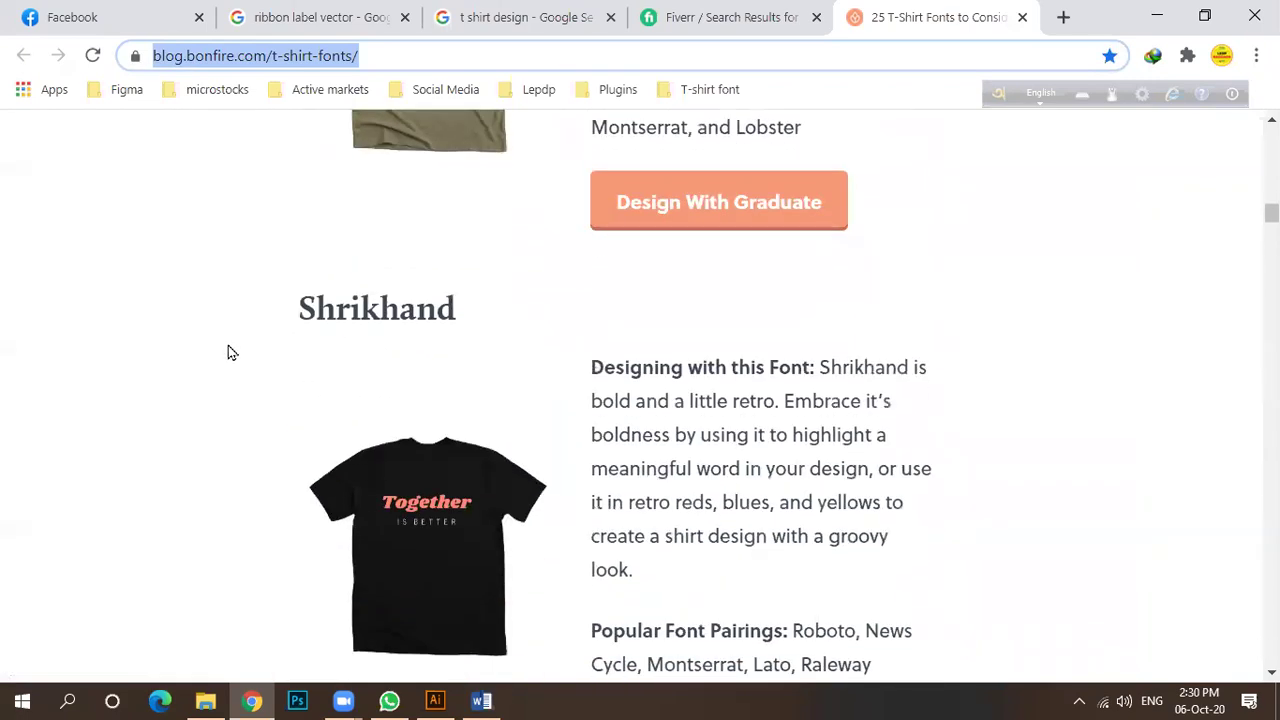
{"action": "scroll", "coordinate": [556, 336], "scroll_direction": "down", "scroll_amount": 3}
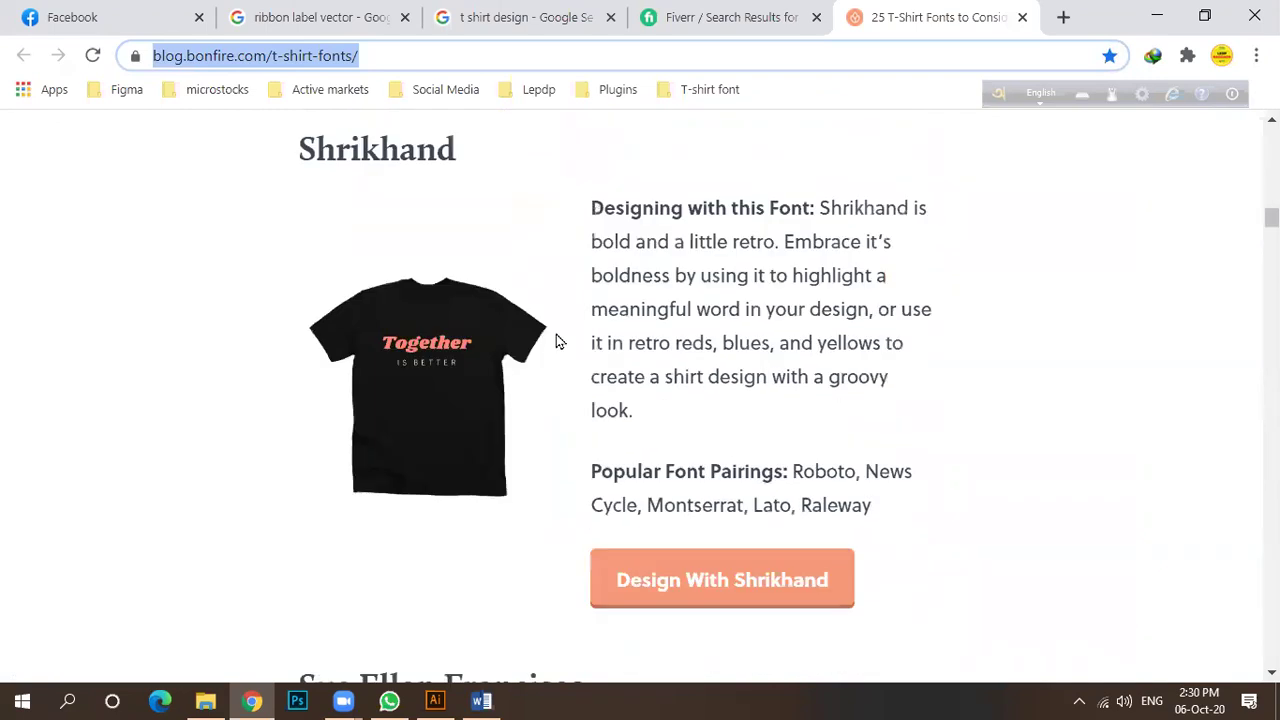
{"action": "scroll", "coordinate": [474, 418], "scroll_direction": "down", "scroll_amount": 9}
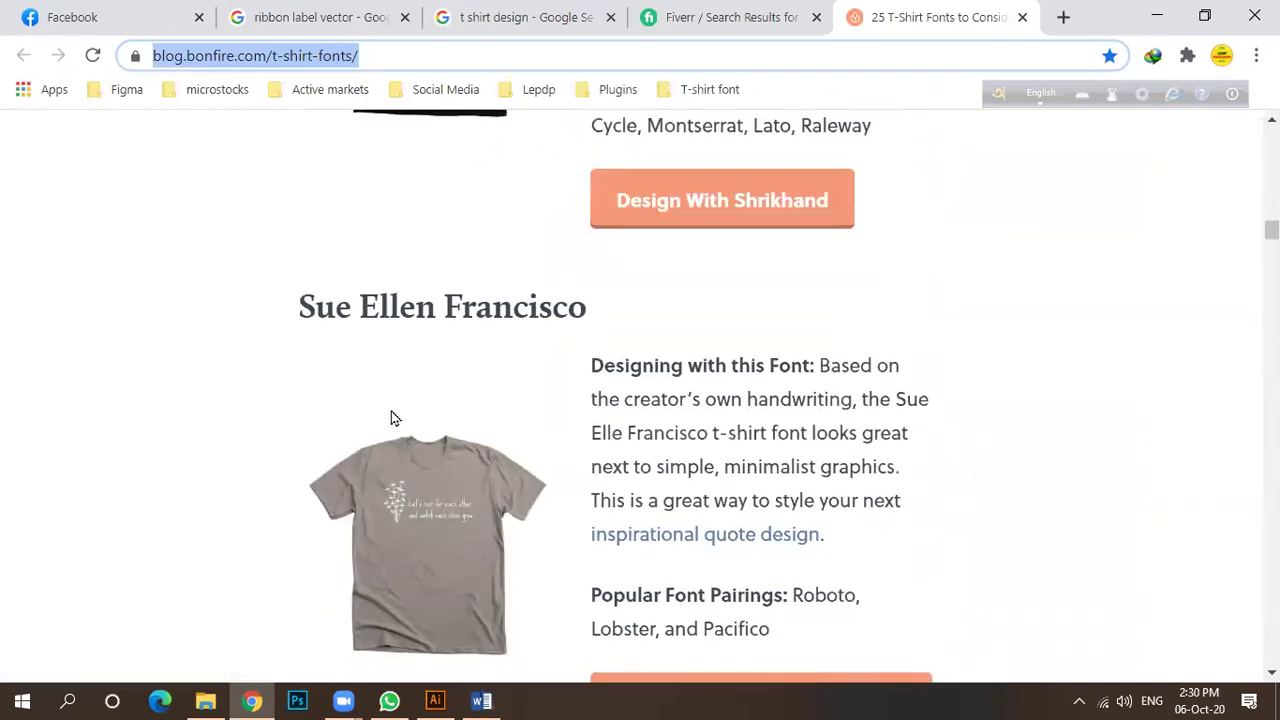
{"action": "left_click_drag", "start_coordinate": [600, 183], "coordinate": [954, 220]}
{"action": "left_click", "coordinate": [954, 220]}
{"action": "scroll", "coordinate": [594, 394], "scroll_direction": "down", "scroll_amount": 11}
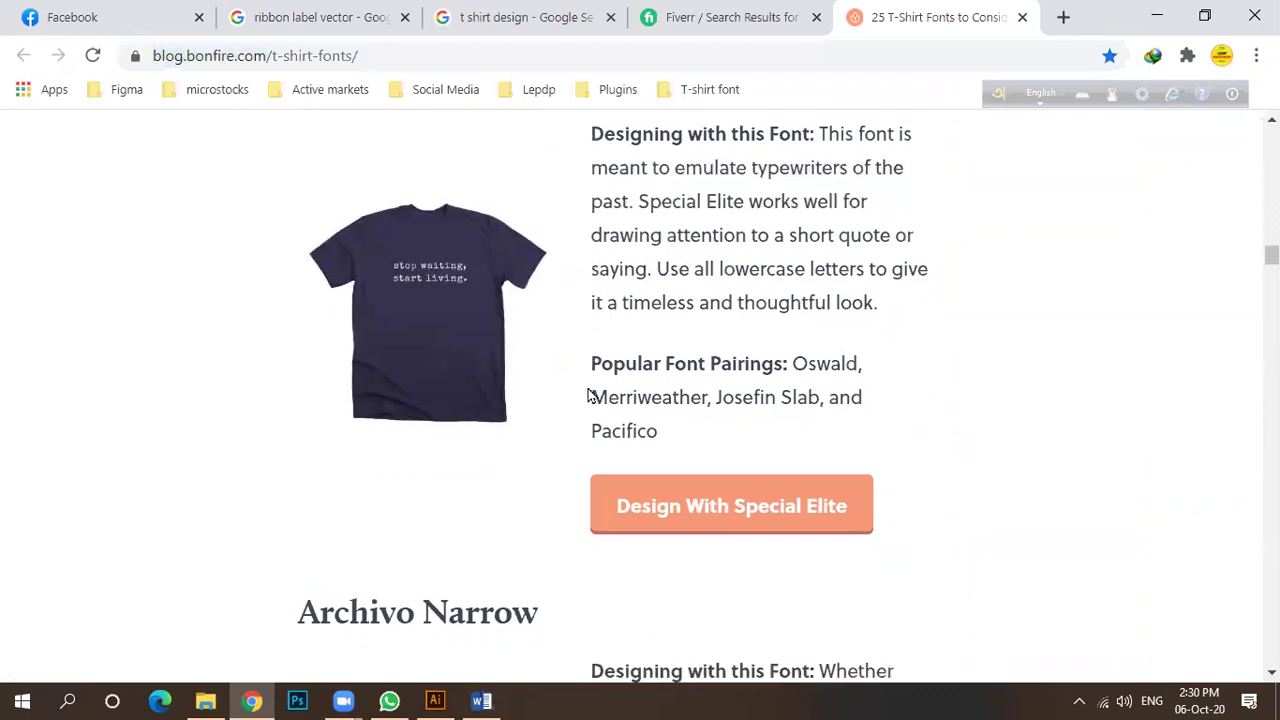
{"action": "scroll", "coordinate": [420, 414], "scroll_direction": "down", "scroll_amount": 8}
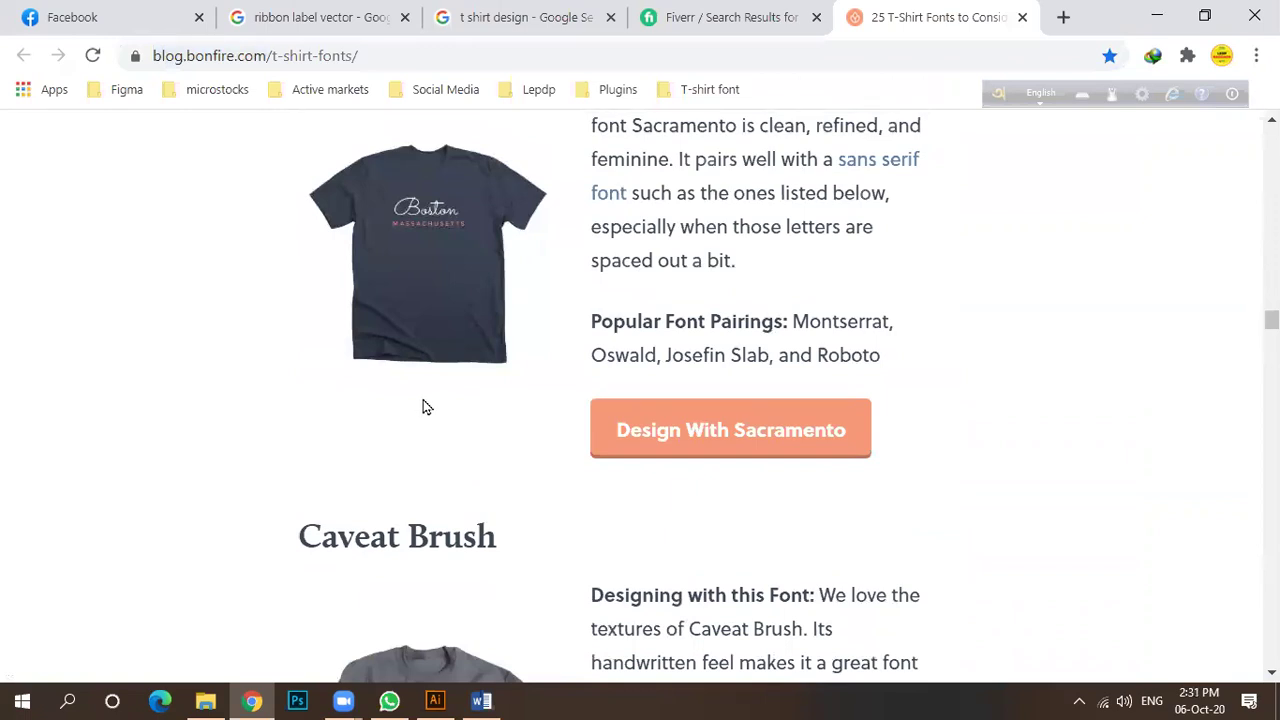
{"action": "scroll", "coordinate": [543, 397], "scroll_direction": "down", "scroll_amount": 4}
{"action": "scroll", "coordinate": [667, 378], "scroll_direction": "down", "scroll_amount": 1}
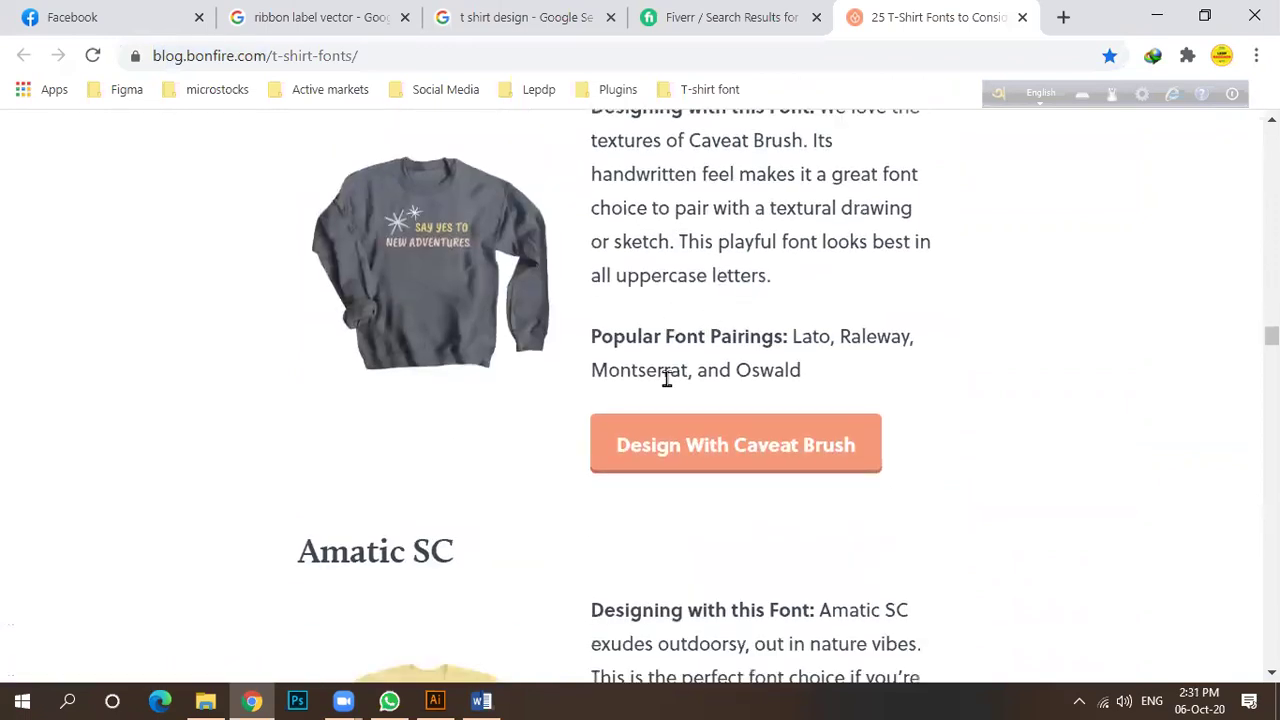
{"action": "scroll", "coordinate": [640, 378], "scroll_direction": "down", "scroll_amount": 4}
{"action": "scroll", "coordinate": [569, 394], "scroll_direction": "down", "scroll_amount": 3}
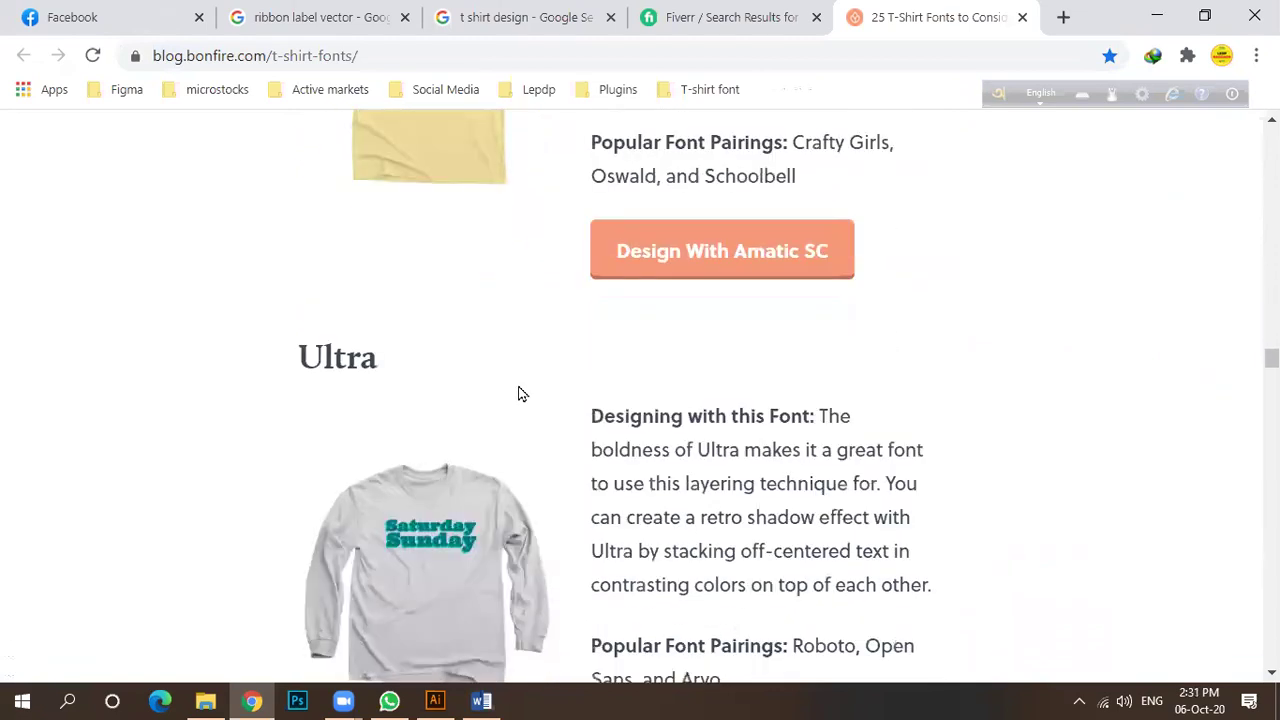
{"action": "scroll", "coordinate": [518, 393], "scroll_direction": "down", "scroll_amount": 10}
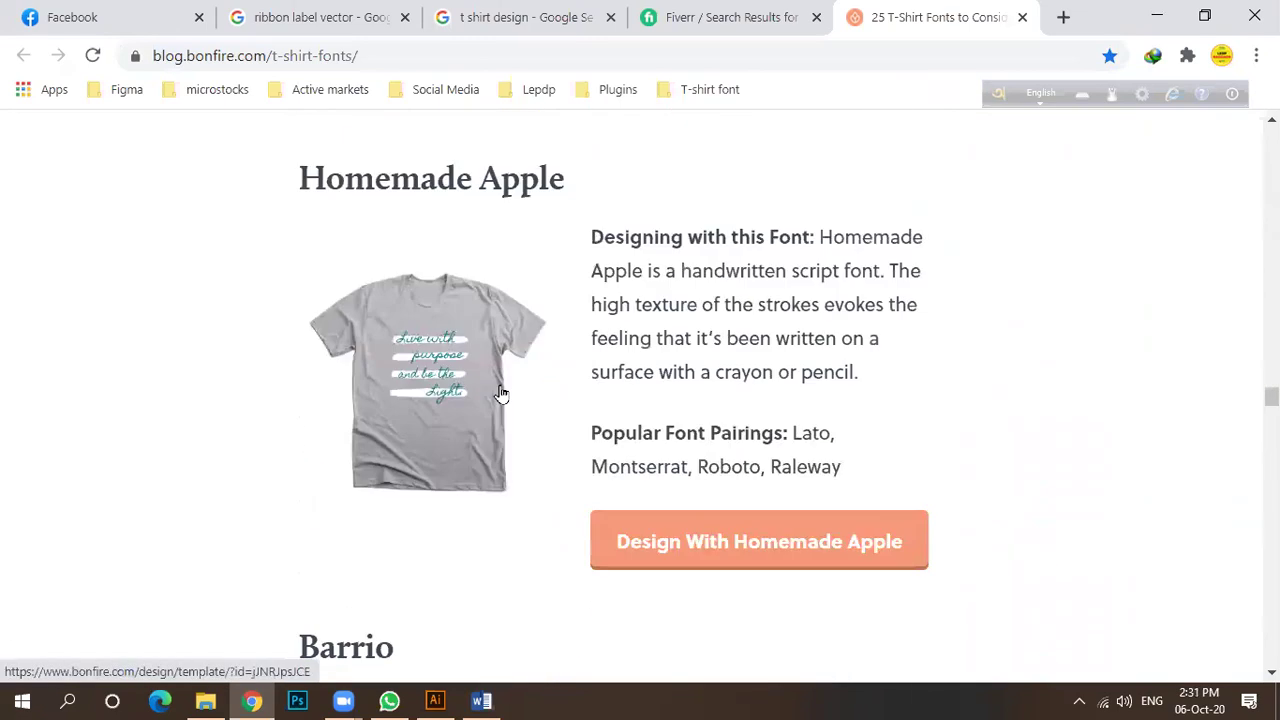
{"action": "scroll", "coordinate": [490, 393], "scroll_direction": "down", "scroll_amount": 8}
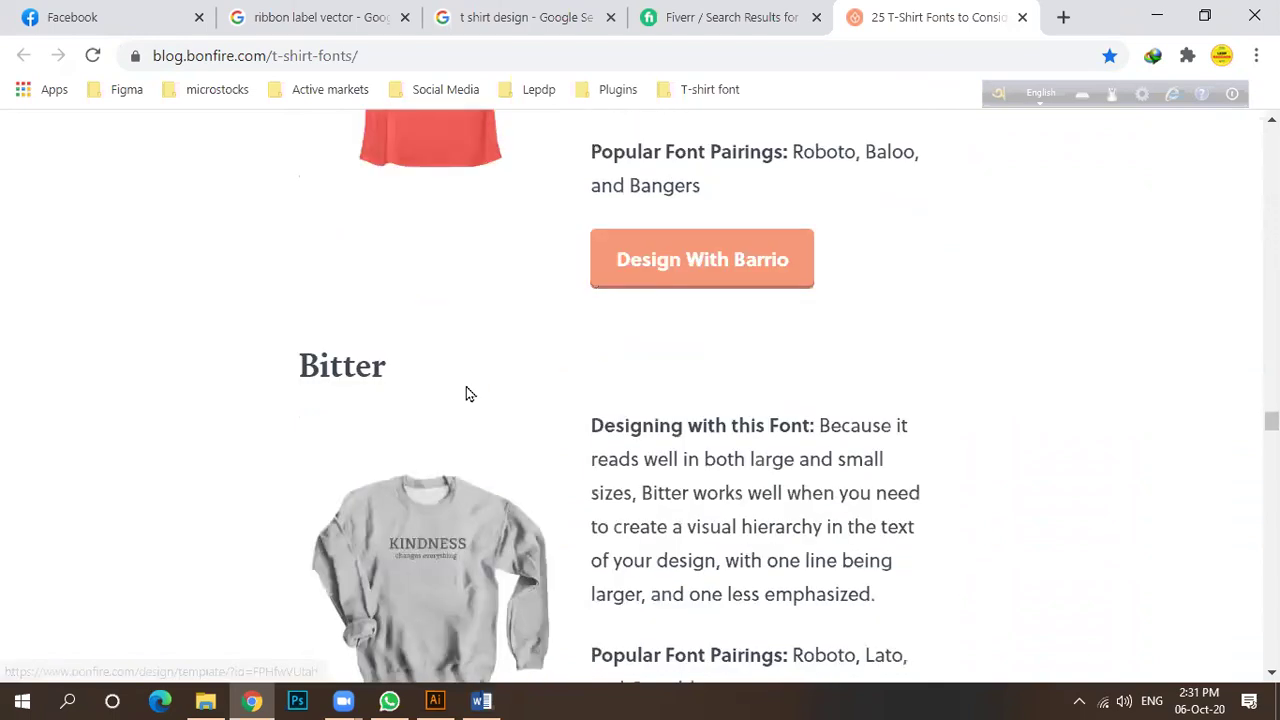
{"action": "scroll", "coordinate": [470, 394], "scroll_direction": "down", "scroll_amount": 9}
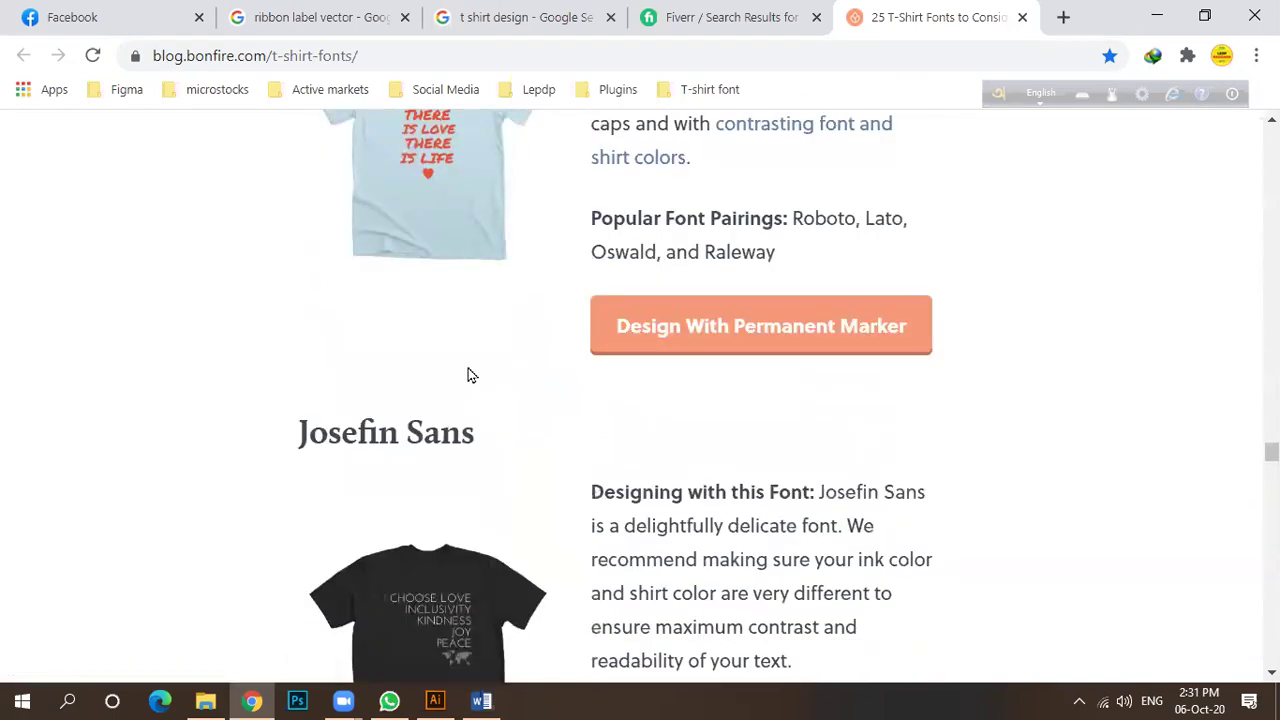
{"action": "scroll", "coordinate": [468, 375], "scroll_direction": "down", "scroll_amount": 6}
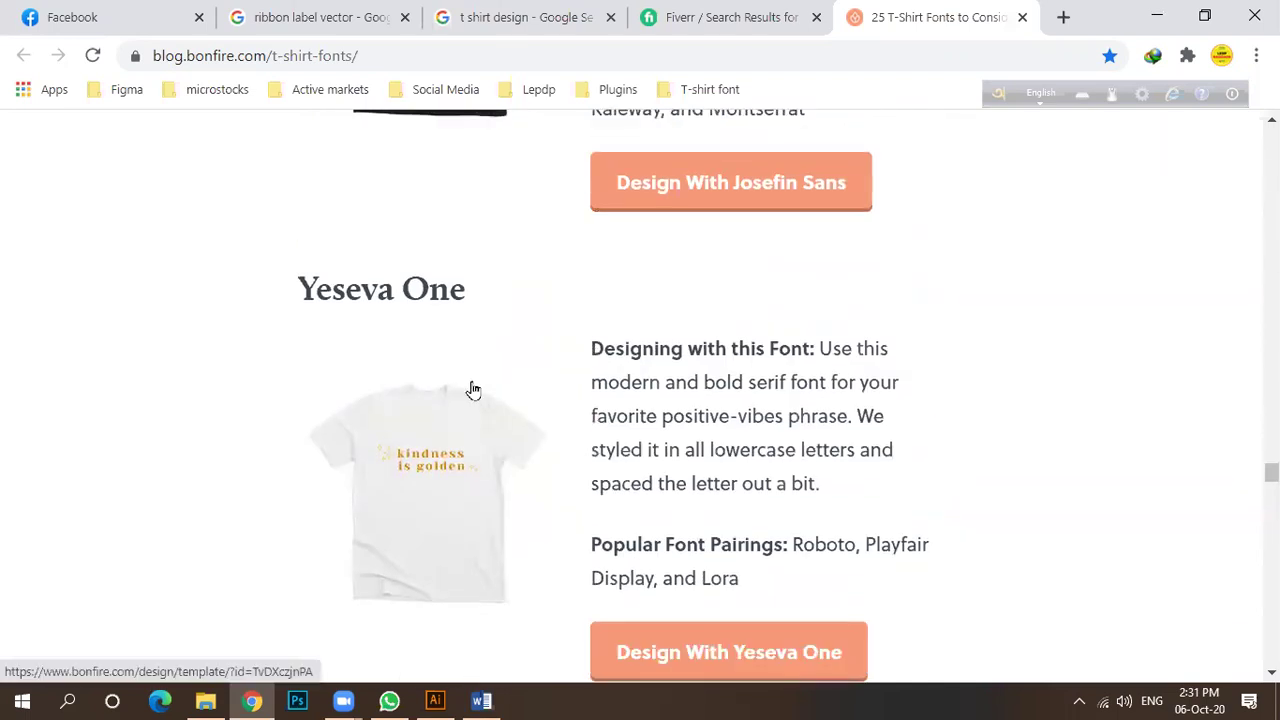
{"action": "scroll", "coordinate": [474, 390], "scroll_direction": "down", "scroll_amount": 10}
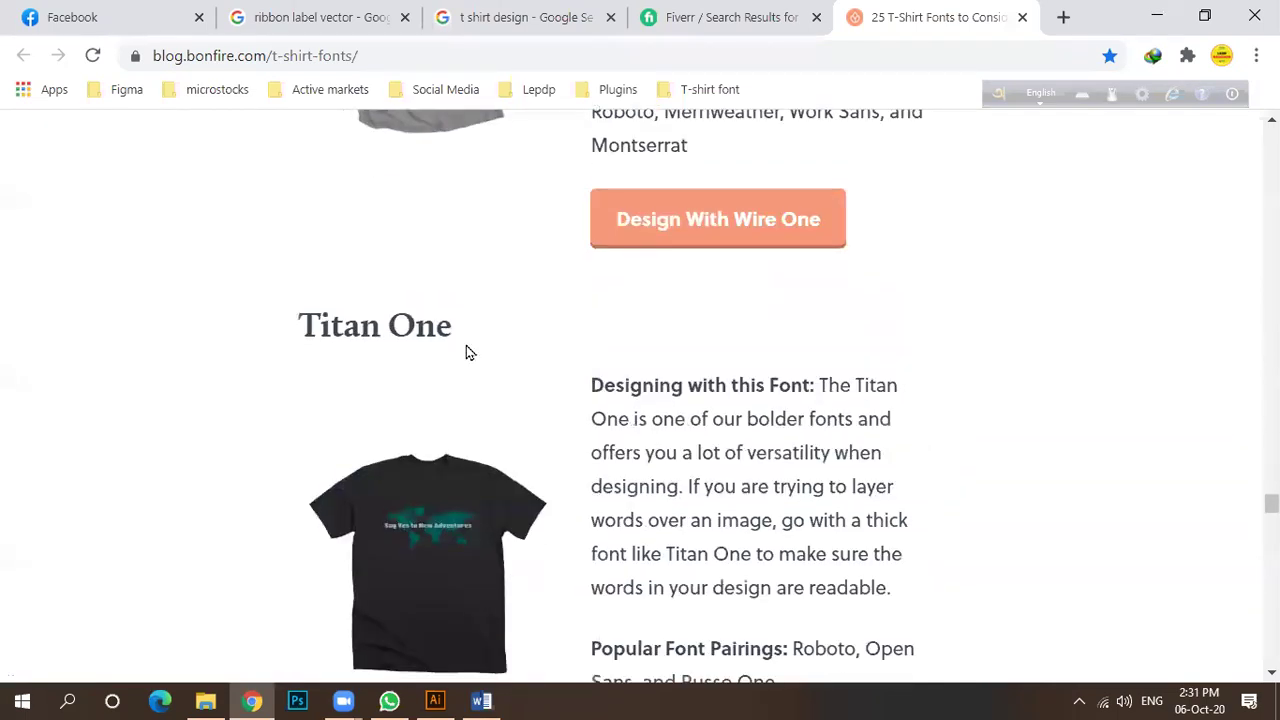
Copy the address of the Bonfire T-shirt fonts page, switch to WhatsApp and send the link to the 268th group chat.
{"action": "left_click", "coordinate": [391, 56]}
{"action": "key", "text": "ctrl+c"}
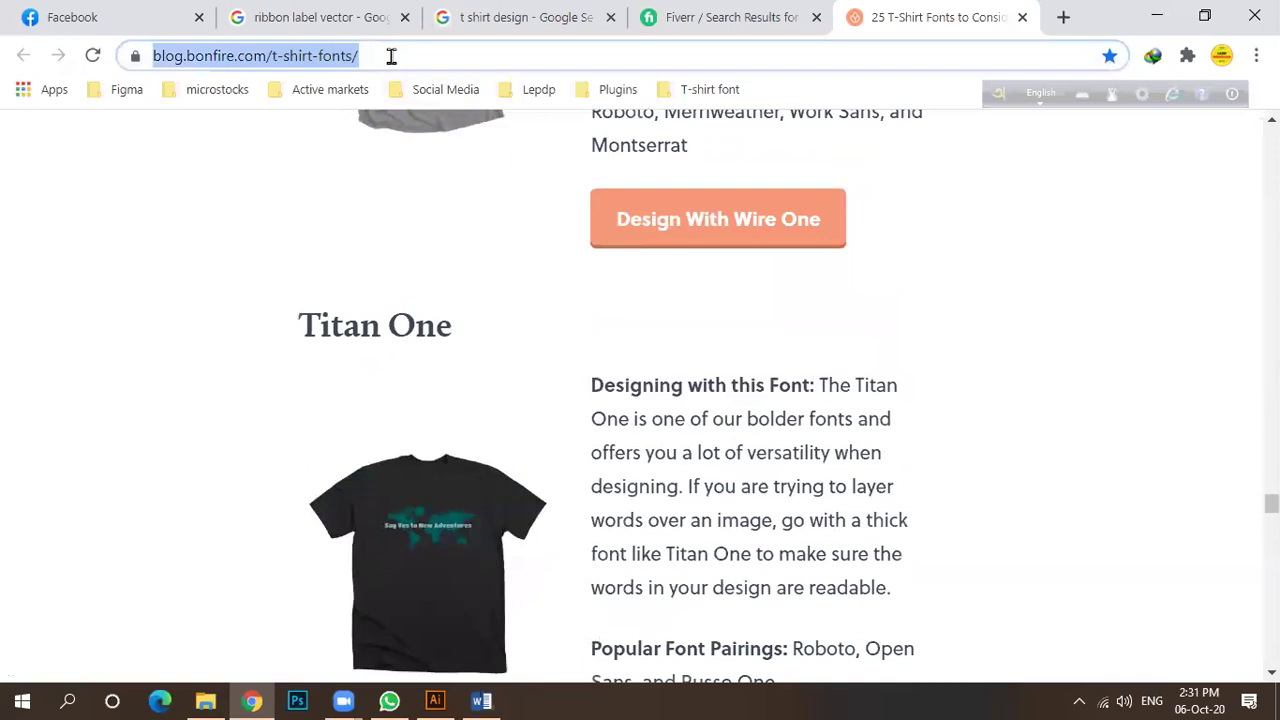
{"action": "left_click", "coordinate": [392, 700]}
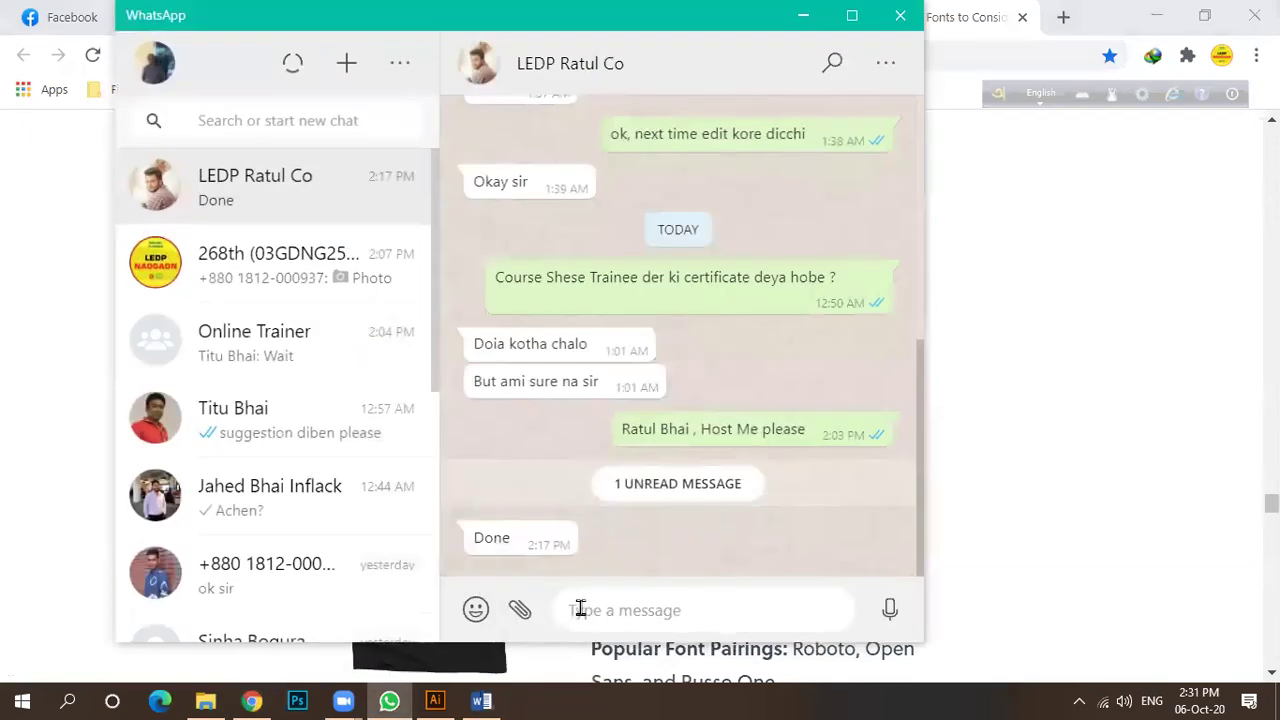
{"action": "left_click", "coordinate": [277, 287]}
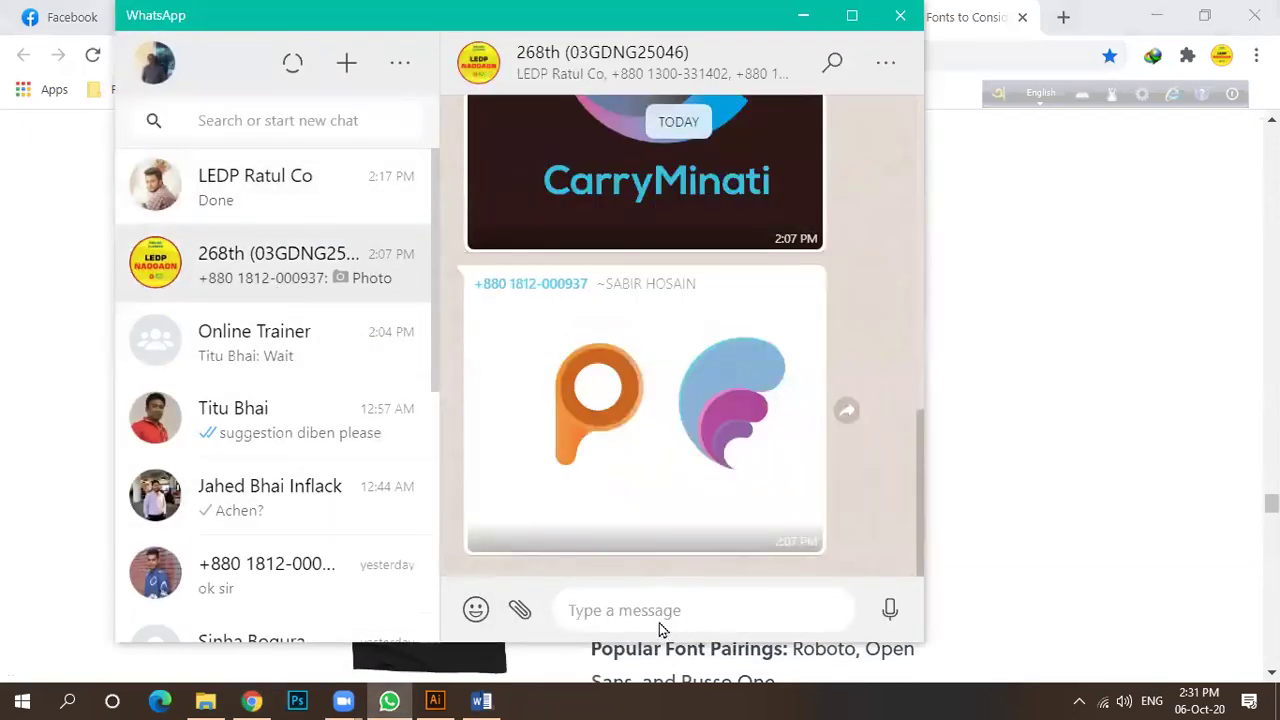
{"action": "key", "text": "ctrl+v"}
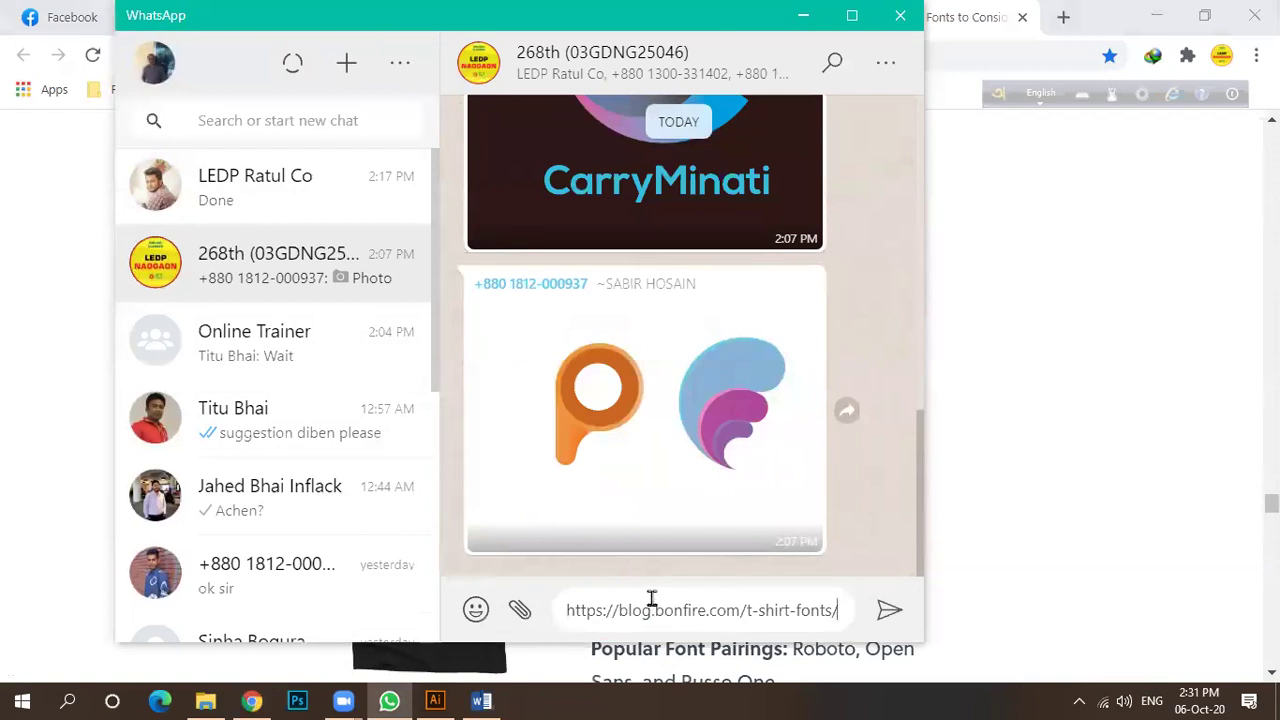
{"action": "key", "text": "Return"}
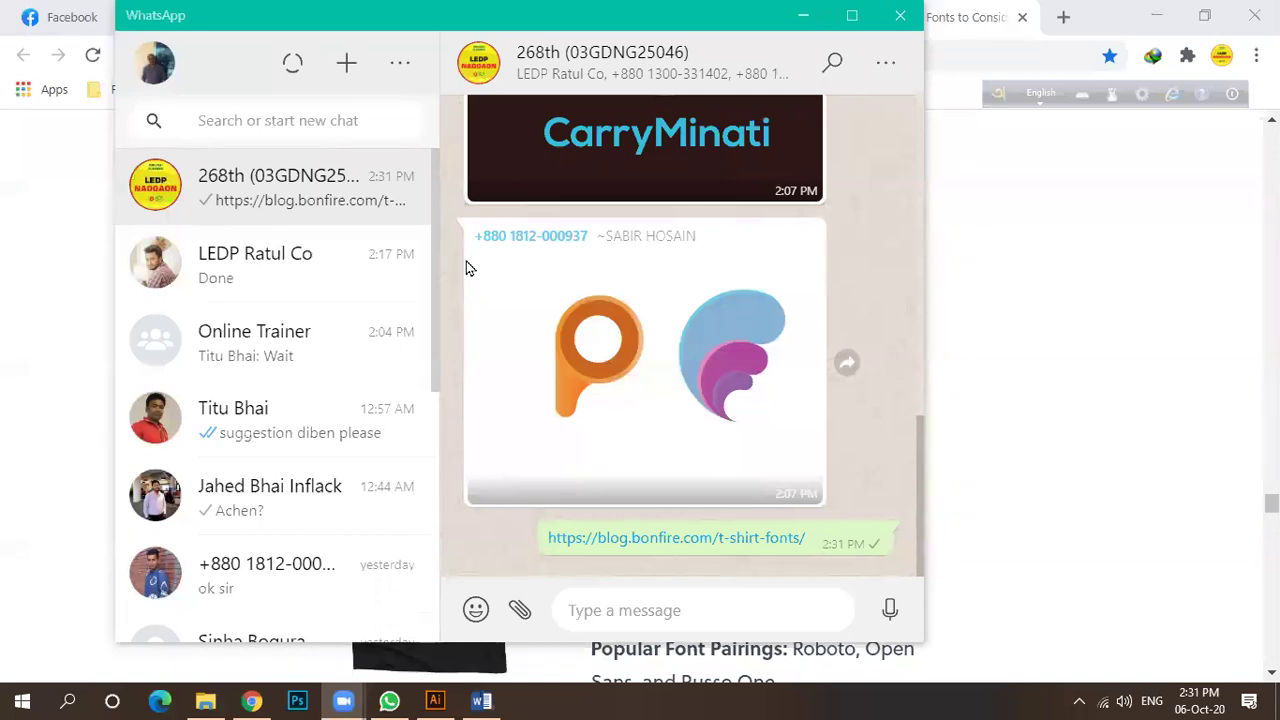
Switch to Illustrator and examine the dark ribbon above the motorcycle up close and in the whole layout.
{"action": "left_click", "coordinate": [435, 700]}
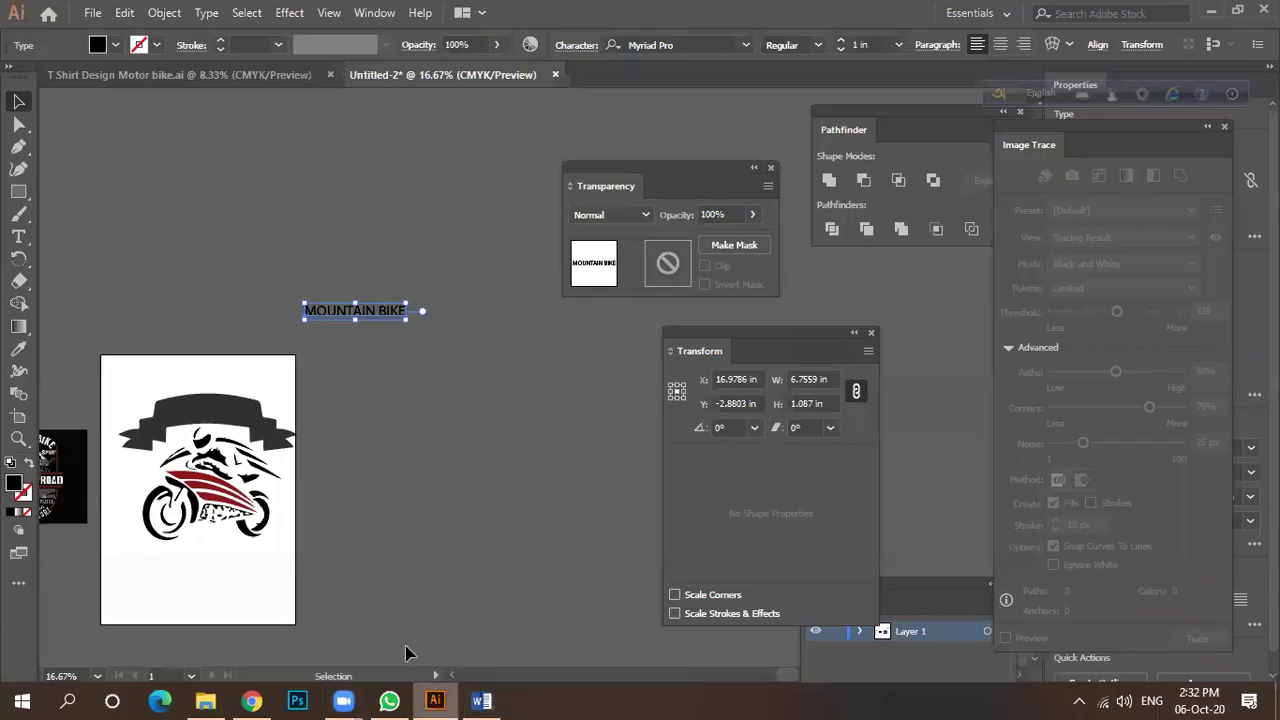
{"action": "key", "text": "space"}
{"action": "left_click_drag", "start_coordinate": [252, 568], "coordinate": [346, 526]}
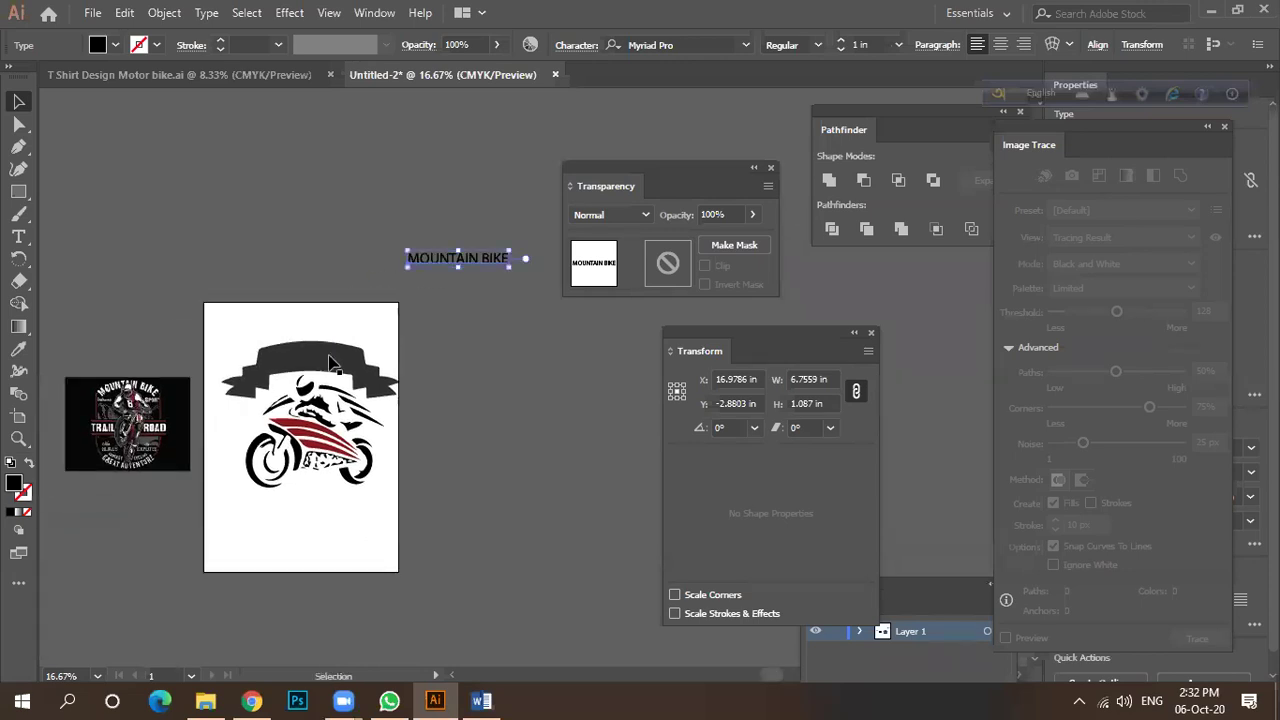
{"action": "scroll", "coordinate": [282, 380], "scroll_direction": "up", "scroll_amount": 4}
{"action": "scroll", "coordinate": [265, 360], "scroll_direction": "down", "scroll_amount": 2}
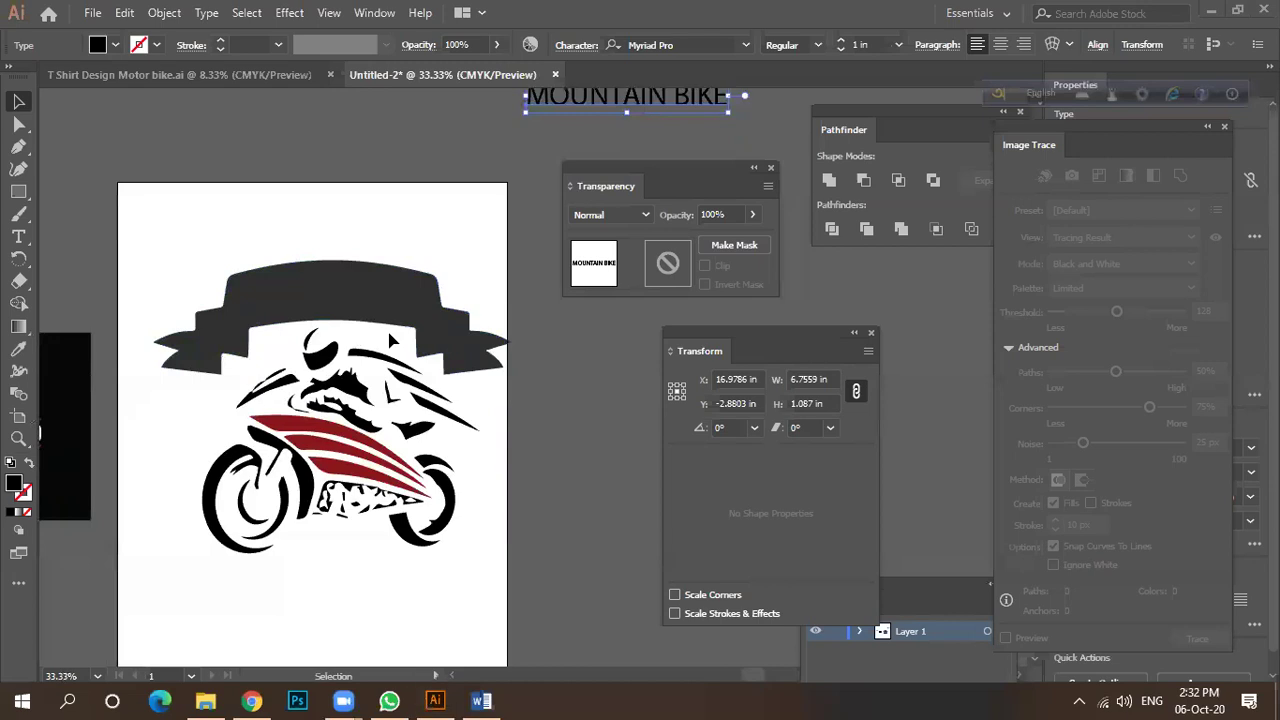
{"action": "scroll", "coordinate": [286, 310], "scroll_direction": "up", "scroll_amount": 3}
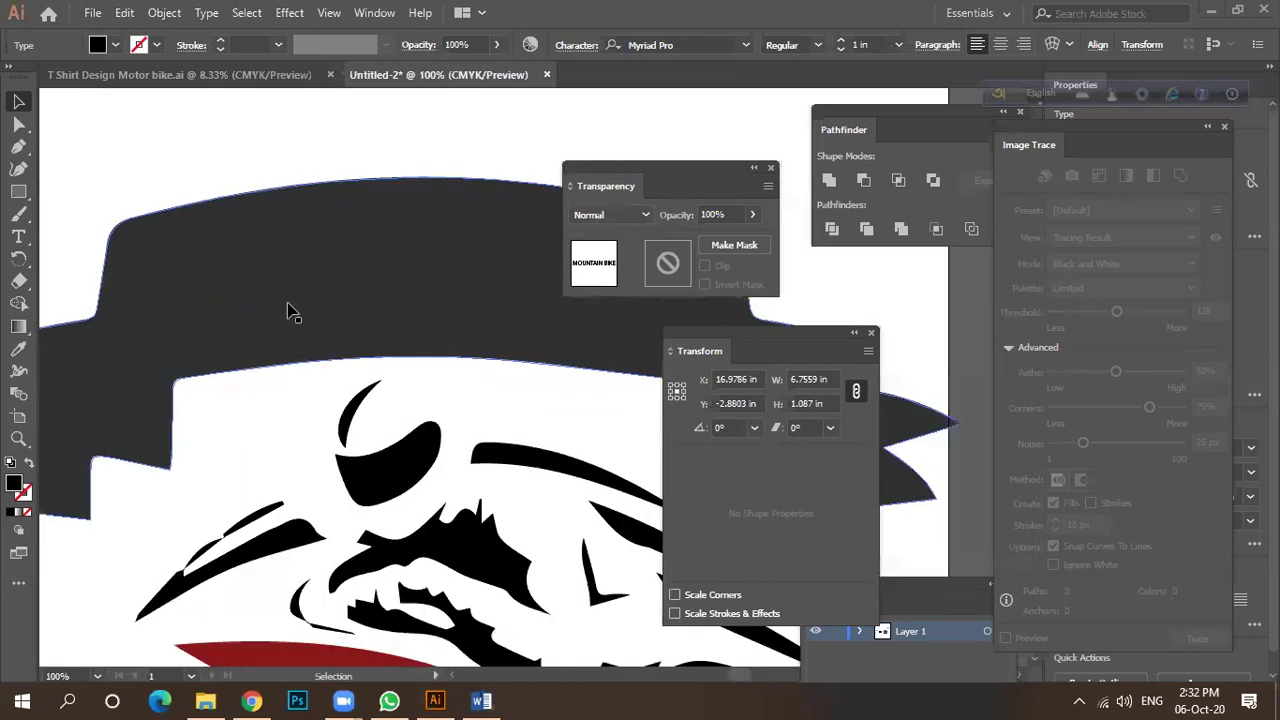
{"action": "scroll", "coordinate": [306, 297], "scroll_direction": "down", "scroll_amount": 2}
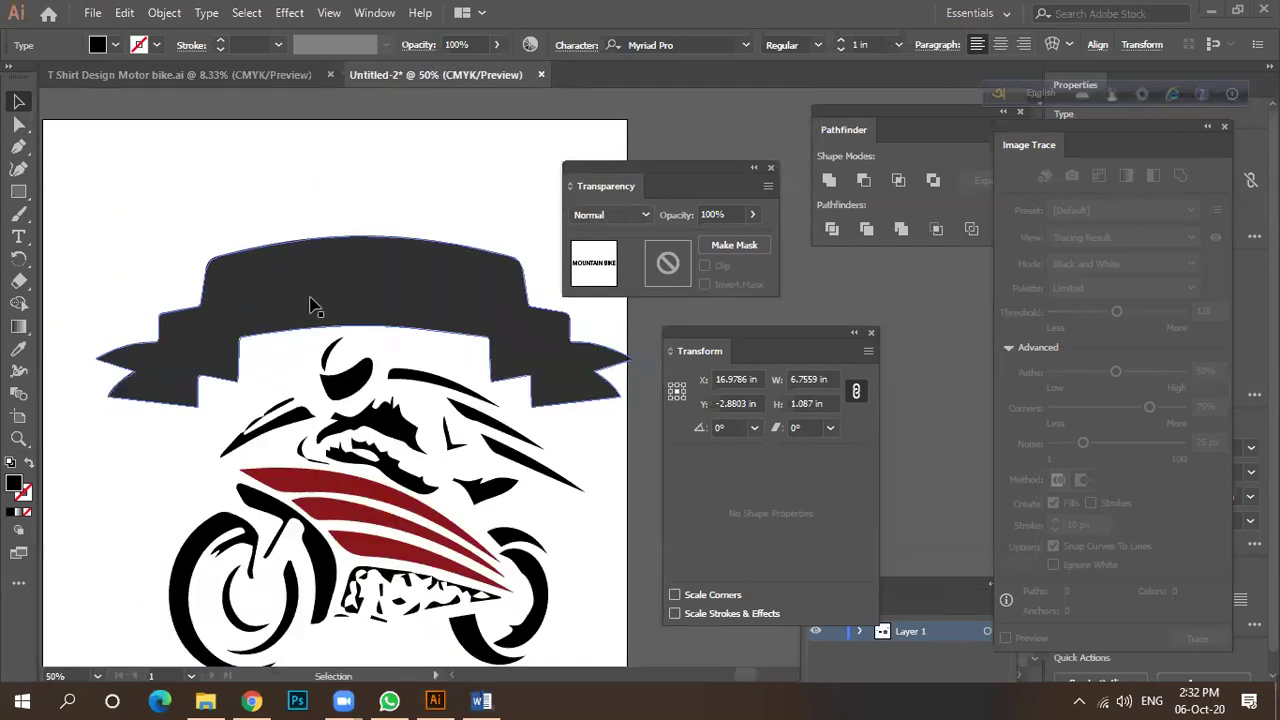
{"action": "scroll", "coordinate": [310, 305], "scroll_direction": "down", "scroll_amount": 1}
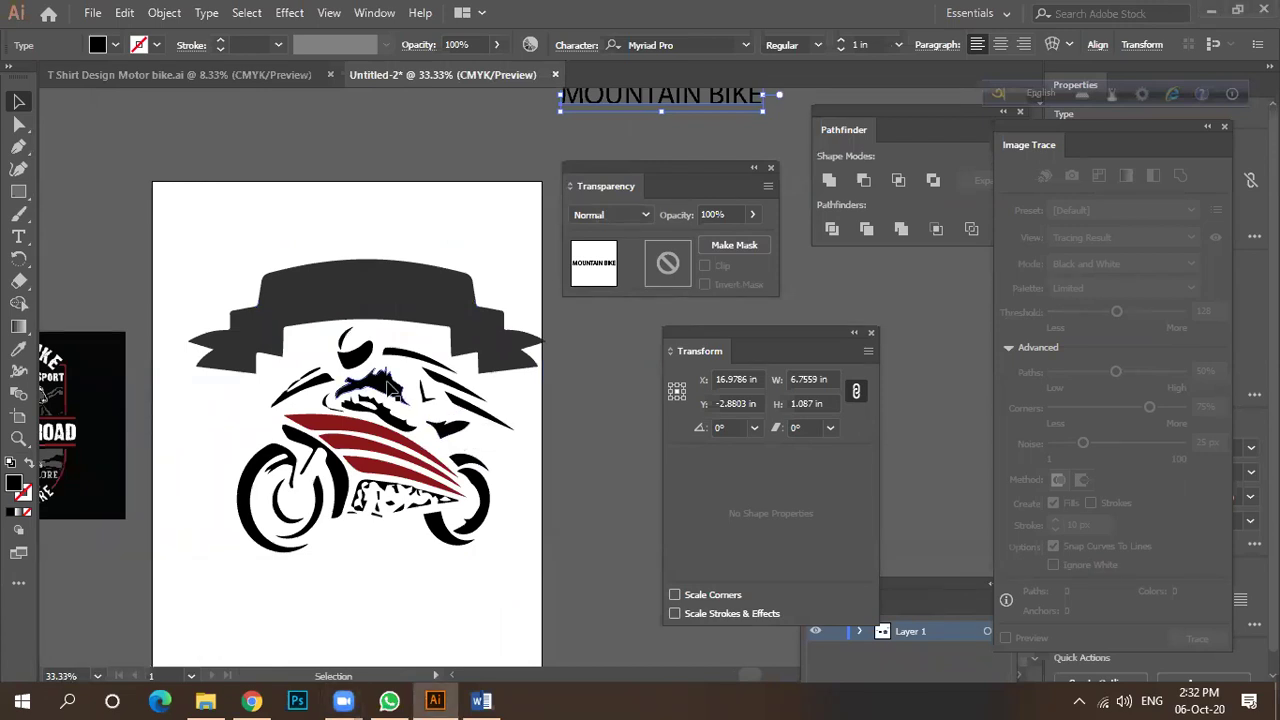
{"action": "scroll", "coordinate": [360, 297], "scroll_direction": "up", "scroll_amount": 2}
{"action": "scroll", "coordinate": [362, 300], "scroll_direction": "down", "scroll_amount": 2}
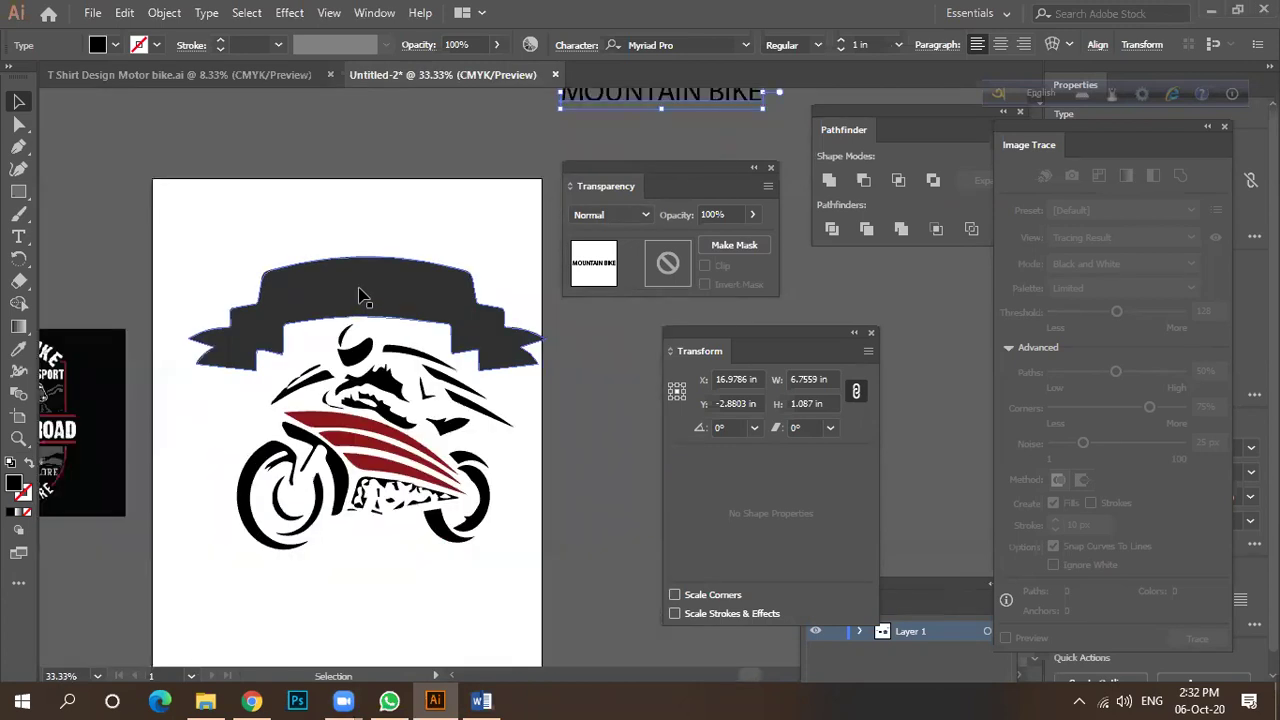
Move the "MOUNTAIN BIKE" text down beside the artboard's lower right edge, to about X 17.54 in, Y 14.49 in.
{"action": "left_click", "coordinate": [362, 297]}
{"action": "scroll", "coordinate": [364, 262], "scroll_direction": "up", "scroll_amount": 3}
{"action": "scroll", "coordinate": [368, 260], "scroll_direction": "down", "scroll_amount": 5}
{"action": "left_click_drag", "start_coordinate": [509, 186], "coordinate": [510, 436]}
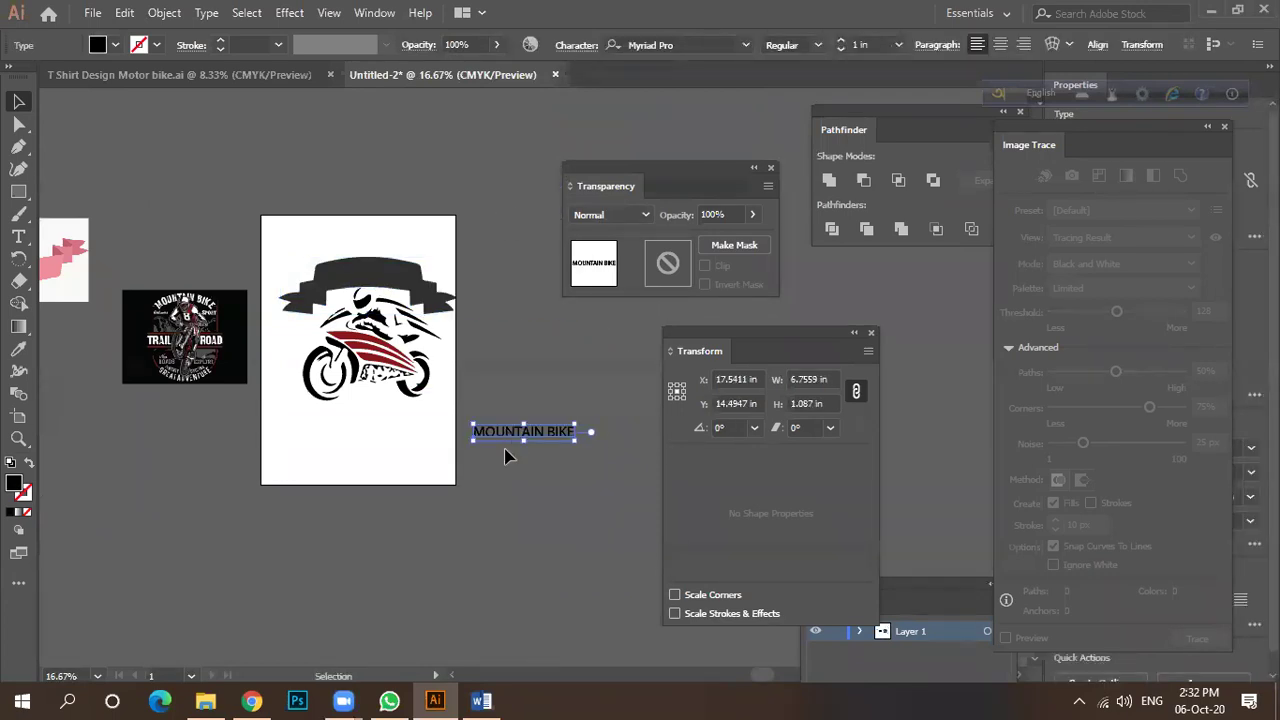
Switch to Chrome and search Google for "font squirrel" in a new tab.
{"action": "left_click", "coordinate": [250, 700]}
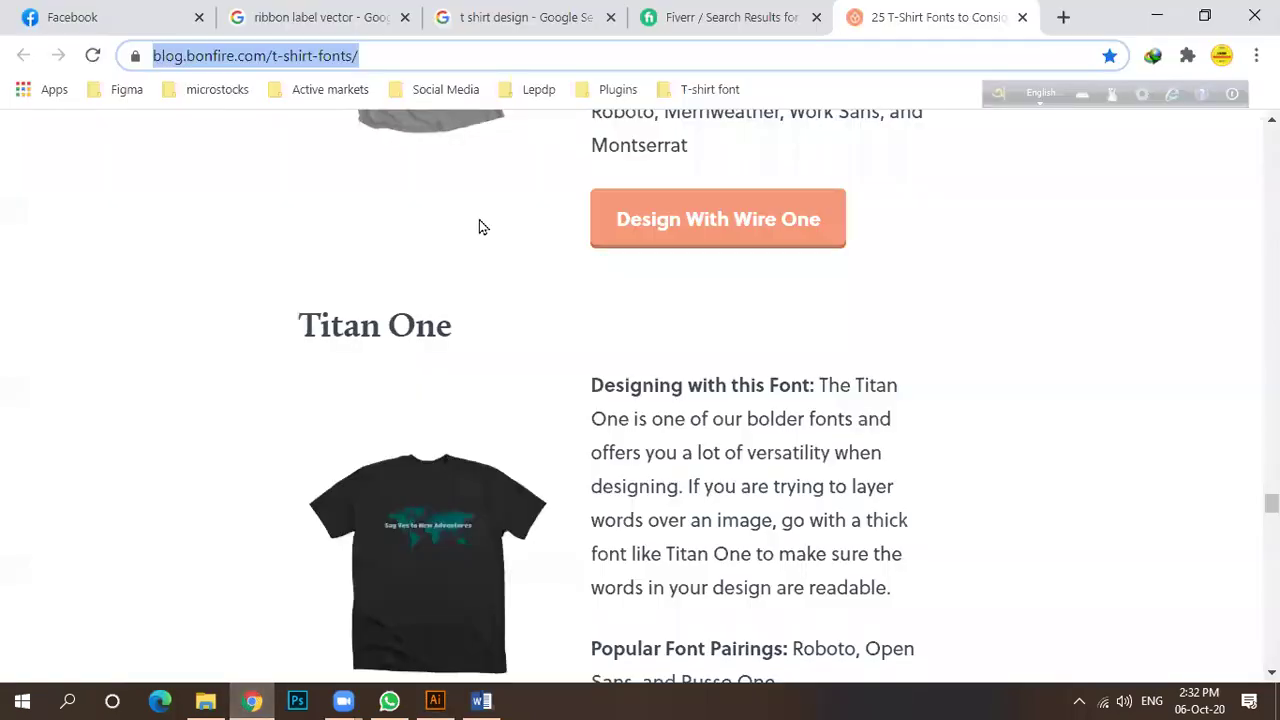
{"action": "left_click", "coordinate": [1063, 18]}
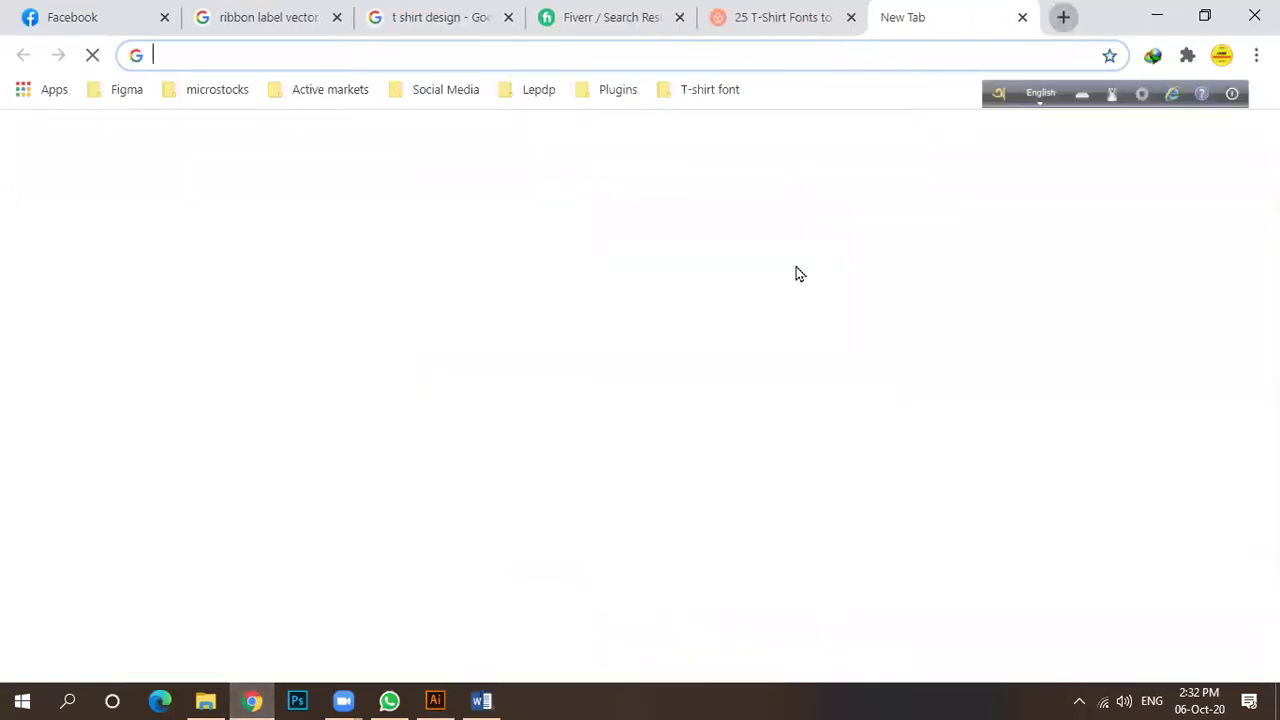
{"action": "left_click", "coordinate": [569, 457]}
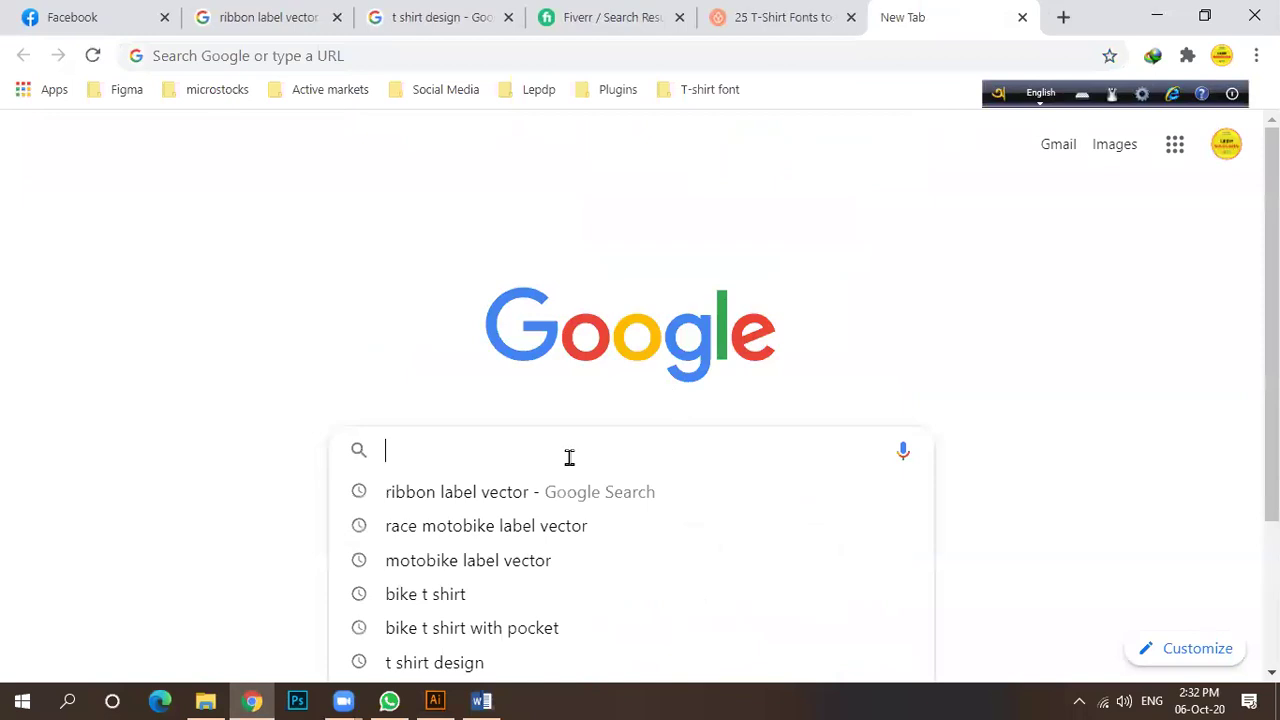
{"action": "type", "text": "font"}
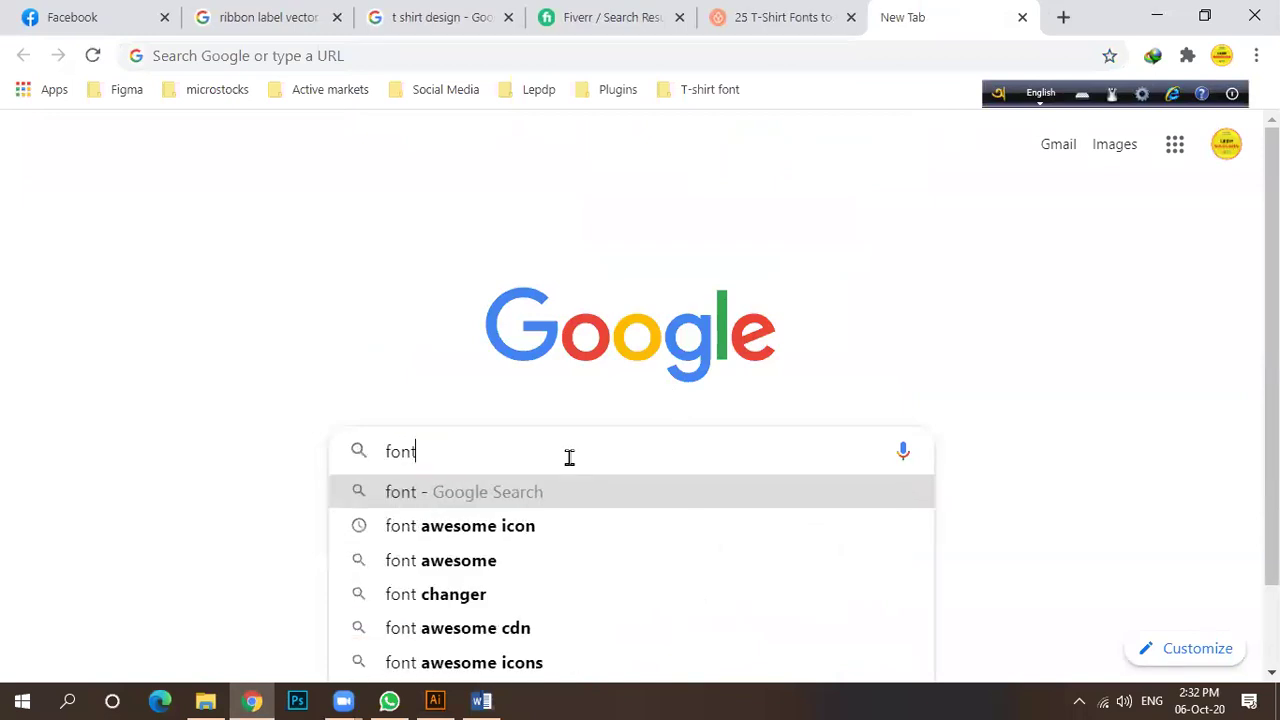
{"action": "type", "text": "s"}
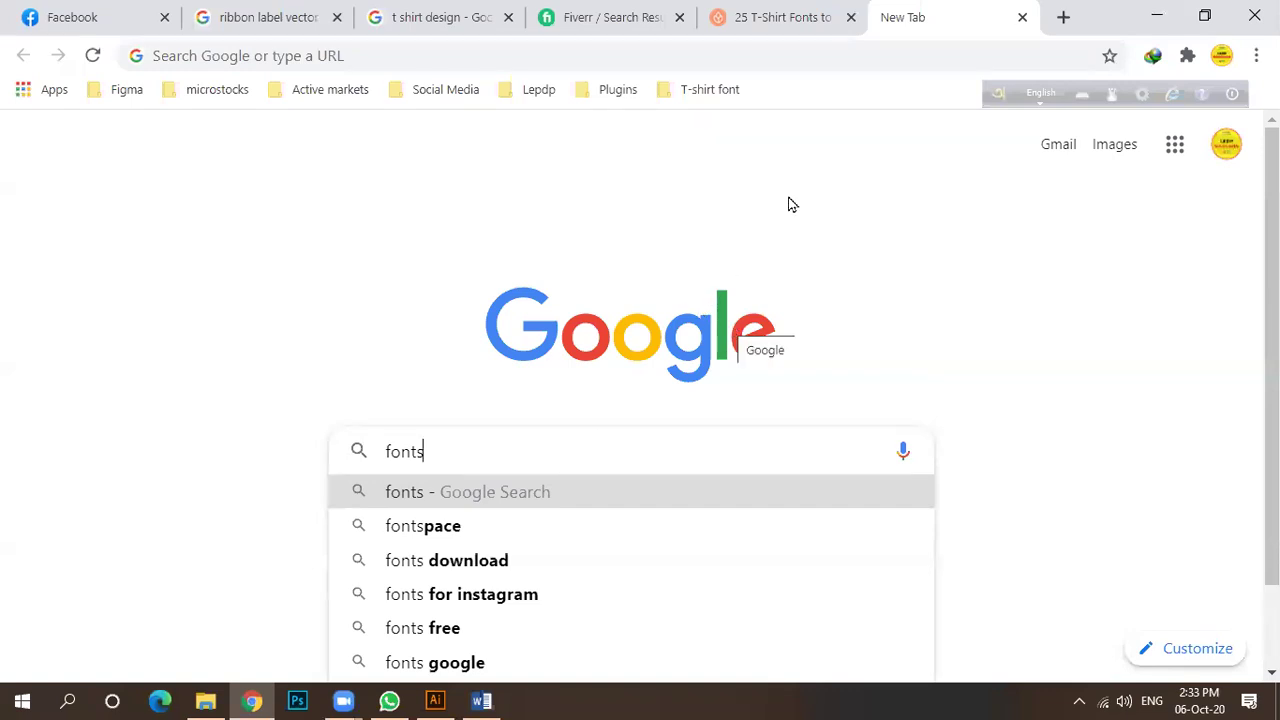
{"action": "left_click", "coordinate": [600, 20]}
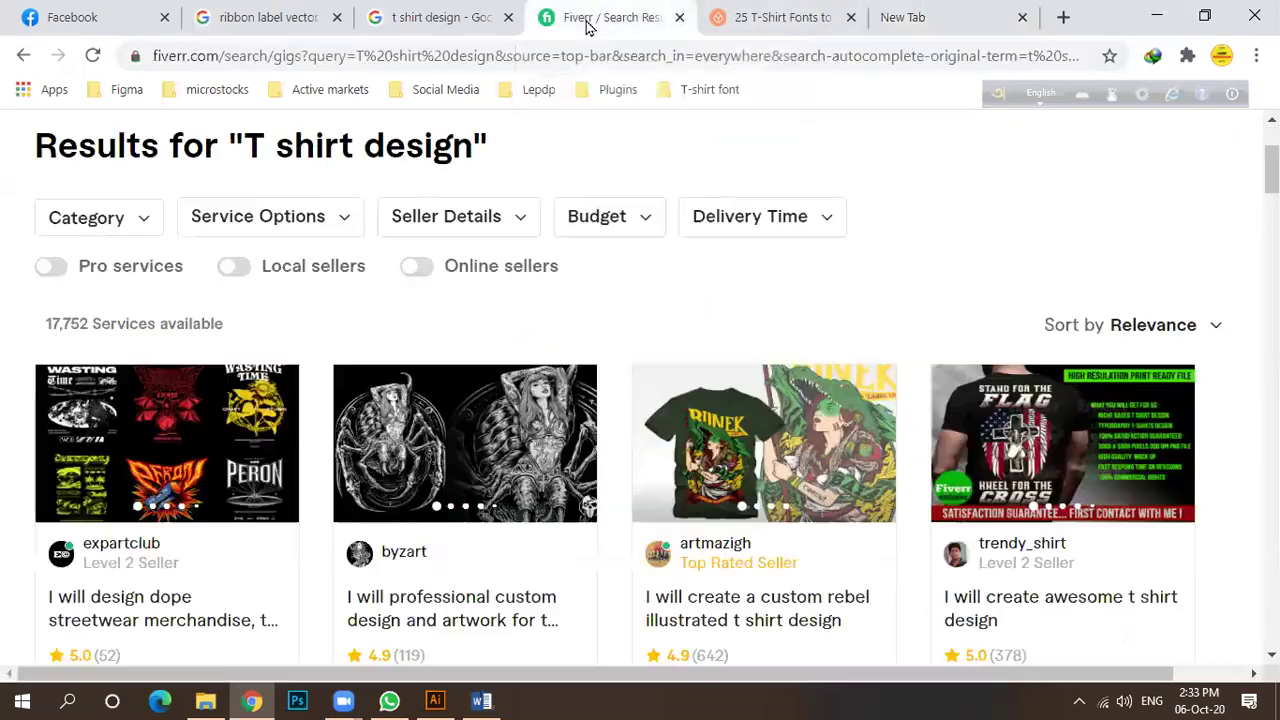
{"action": "left_click", "coordinate": [805, 20]}
{"action": "left_click", "coordinate": [935, 18]}
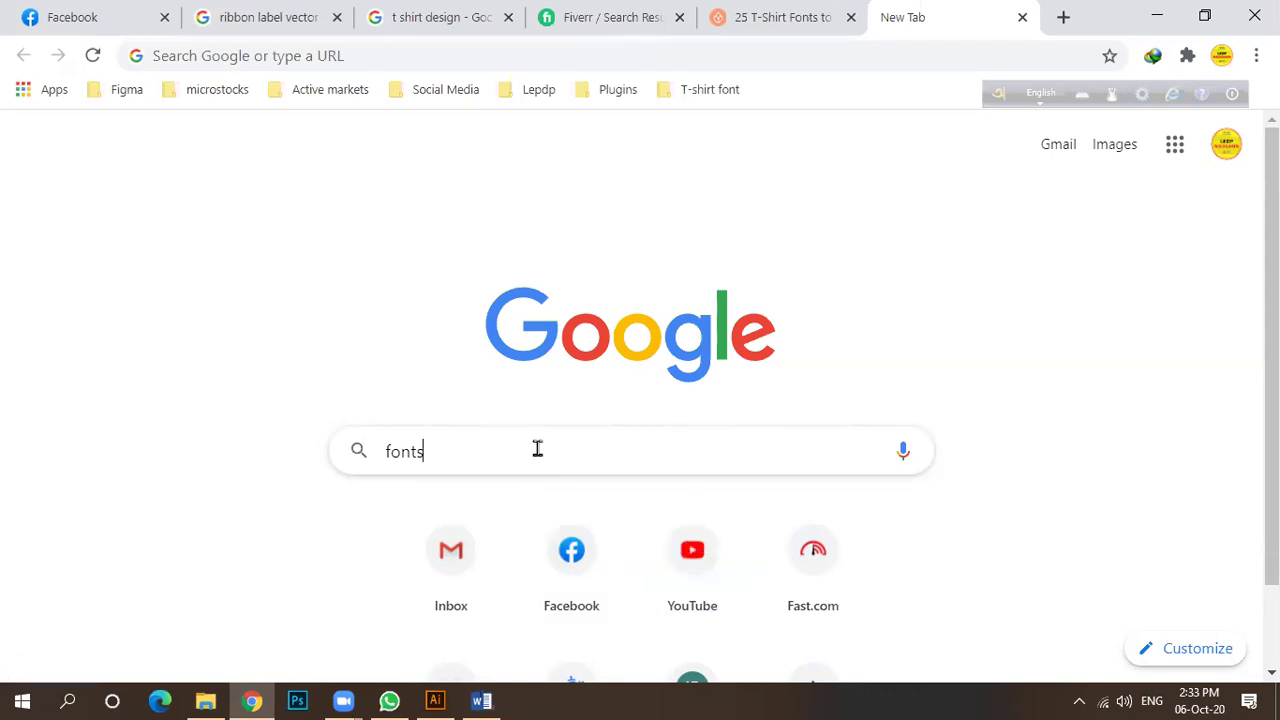
{"action": "type", "text": "qu"}
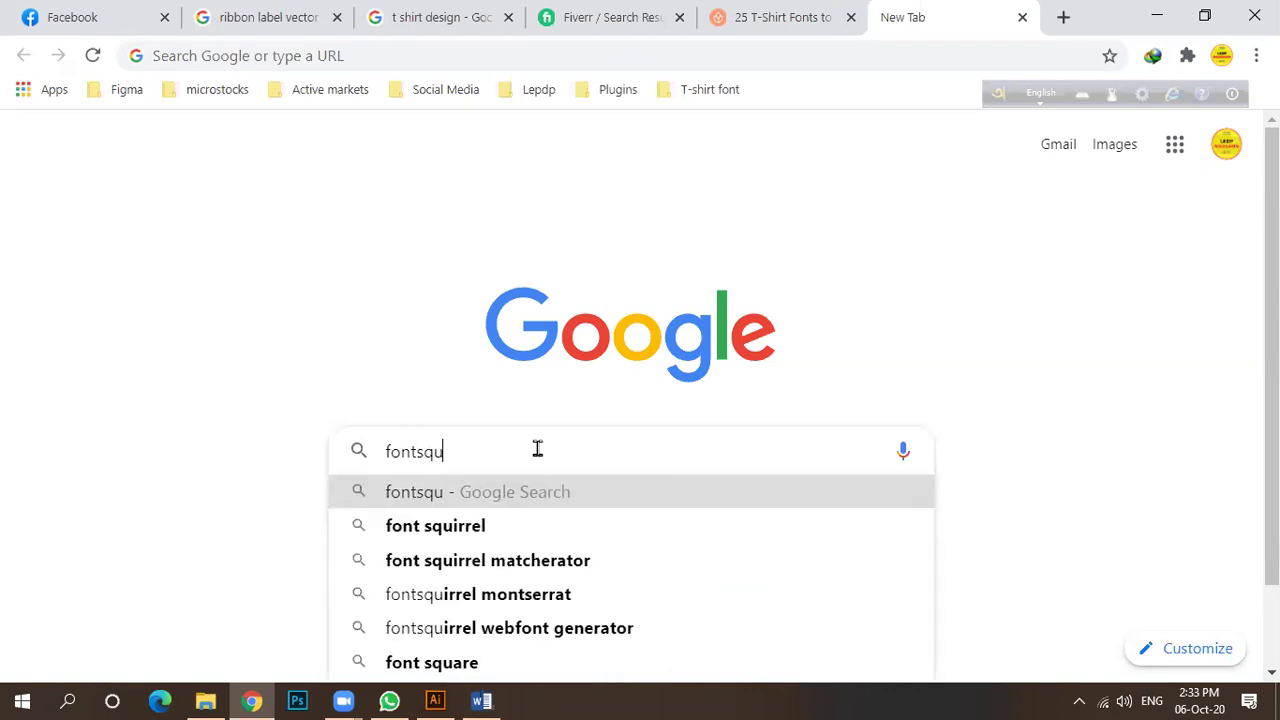
{"action": "key", "text": "Down"}
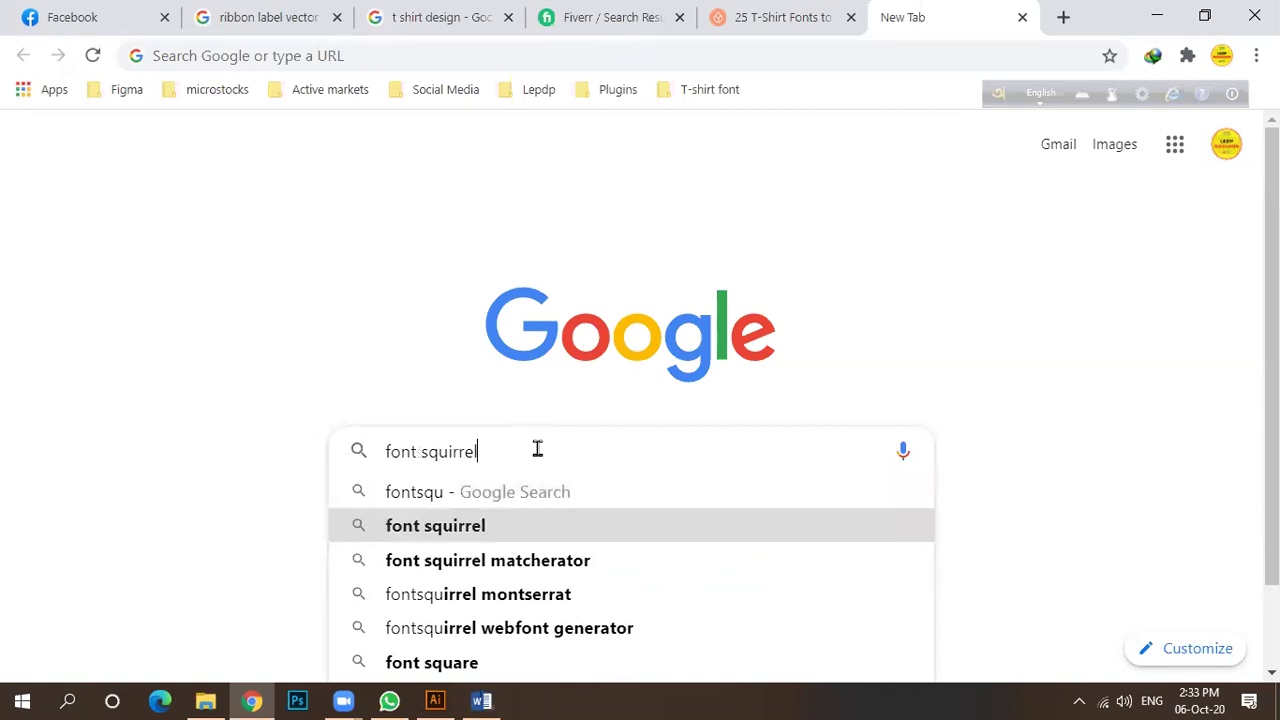
{"action": "key", "text": "Return"}
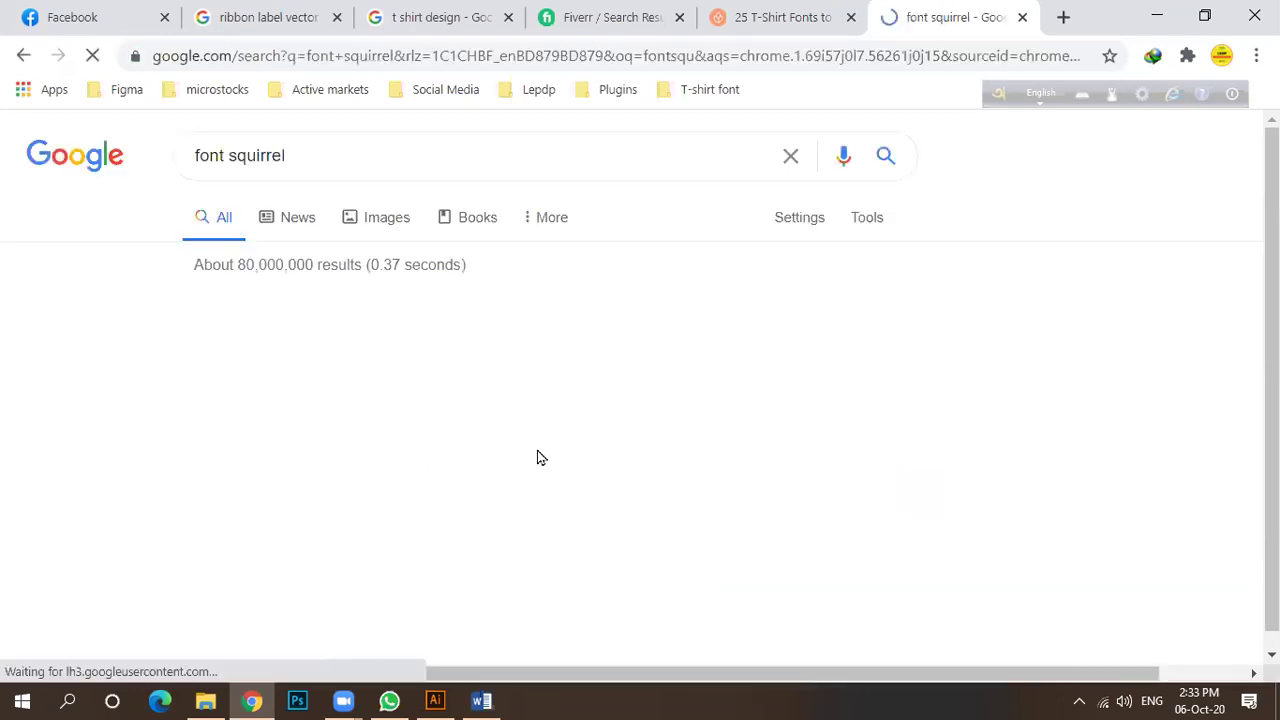
Open the Font Squirrel website from the search results in its own tab and bring it to the front.
{"action": "right_click", "coordinate": [398, 337]}
{"action": "left_click", "coordinate": [432, 342]}
{"action": "left_click", "coordinate": [920, 20]}
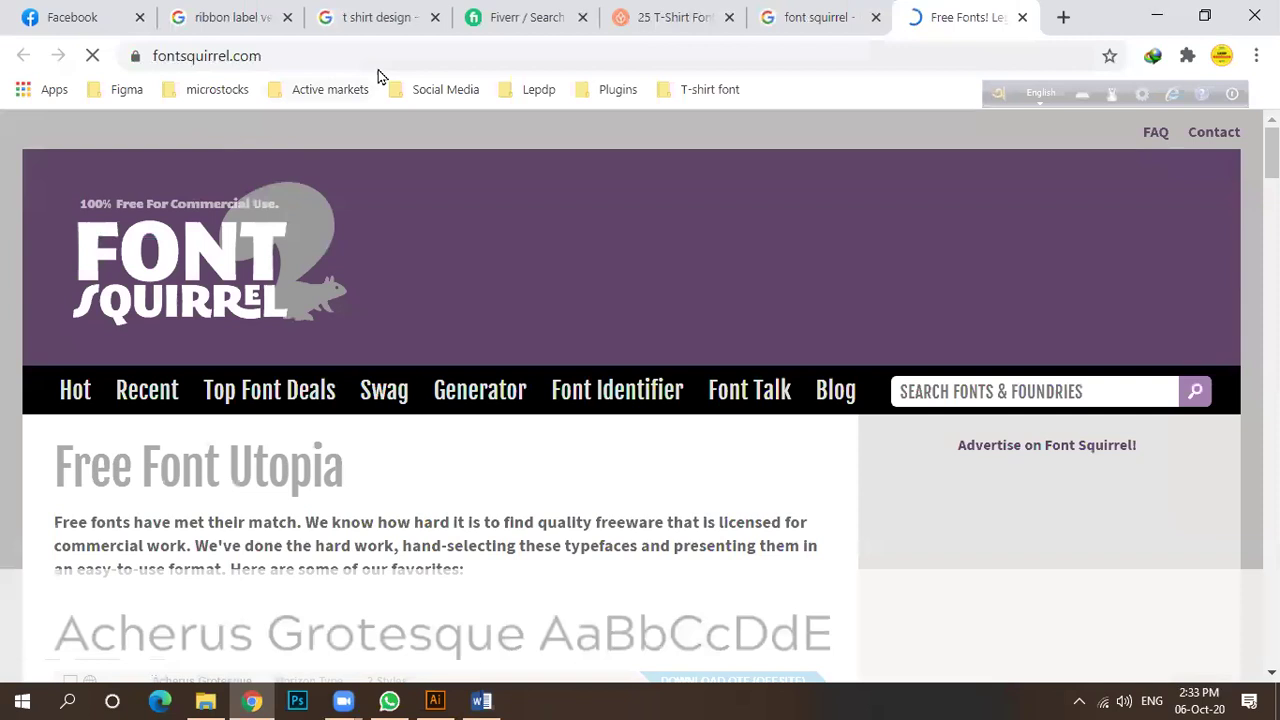
Copy the address of the Font Squirrel site, switch to WhatsApp and send the link to the 268th group chat.
{"action": "left_click", "coordinate": [297, 56]}
{"action": "key", "text": "ctrl+c"}
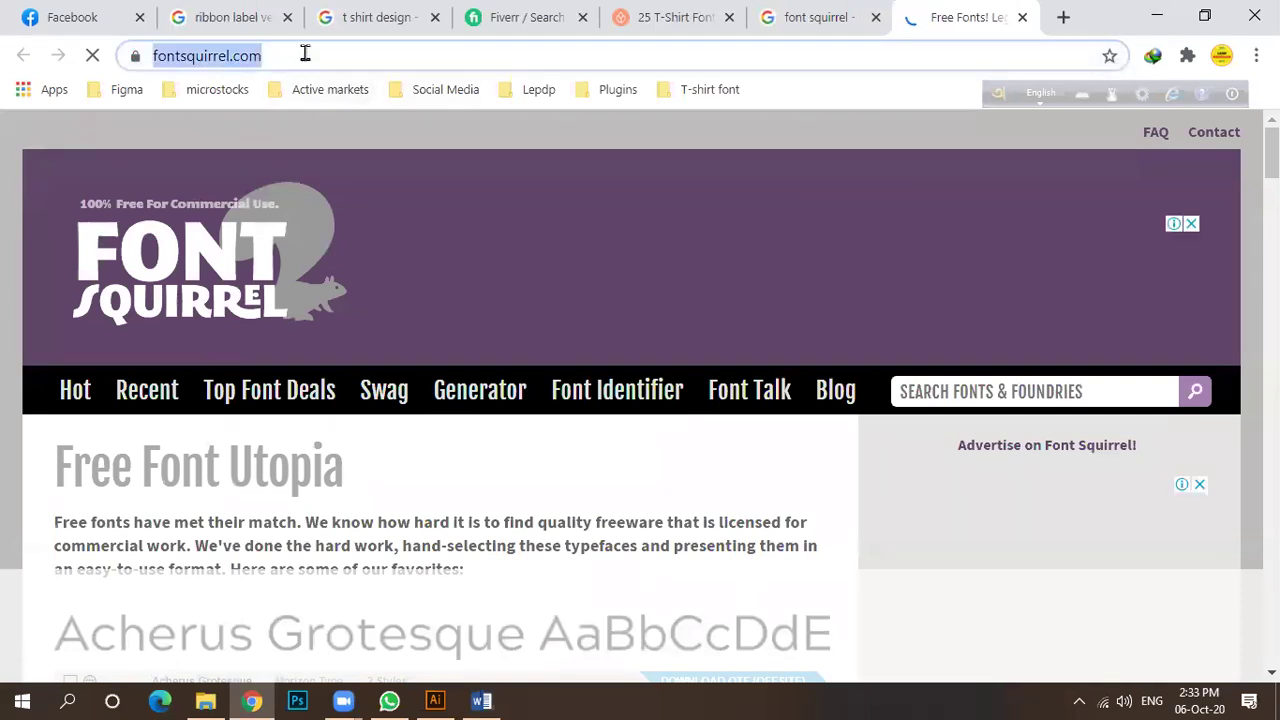
{"action": "left_click", "coordinate": [388, 703]}
{"action": "left_click", "coordinate": [586, 603]}
{"action": "key", "text": "ctrl+v"}
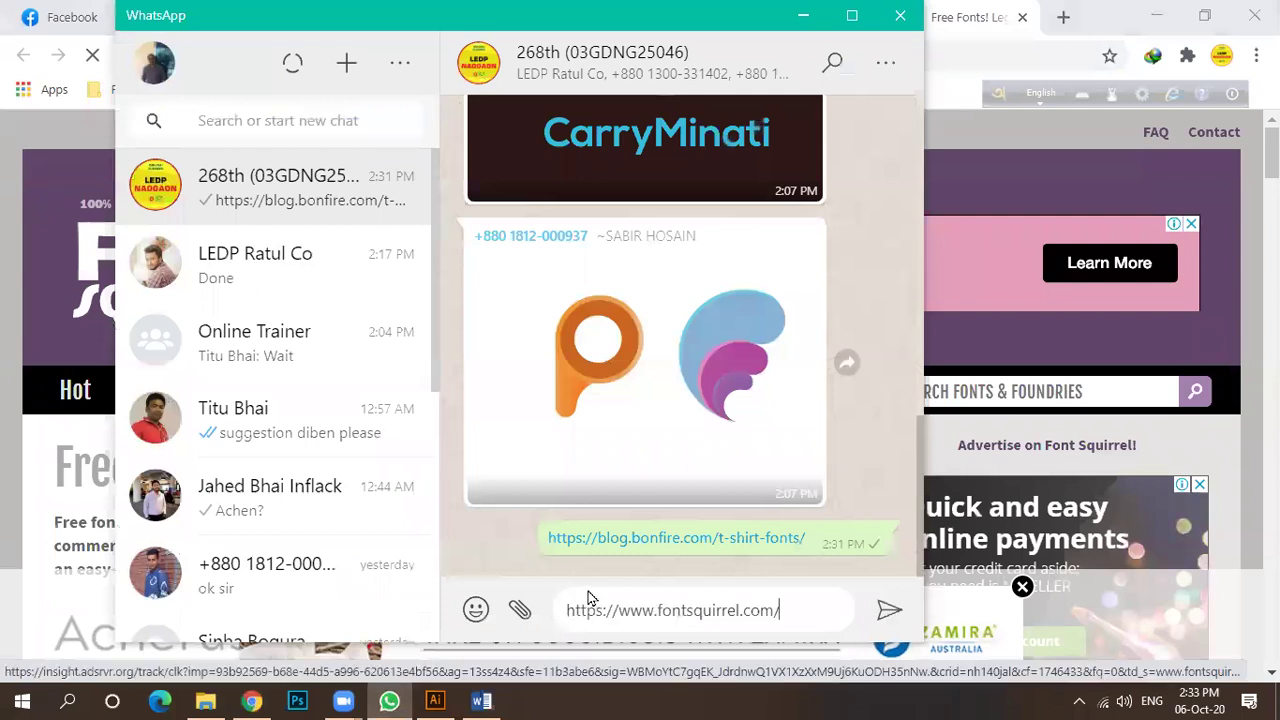
{"action": "key", "text": "Return"}
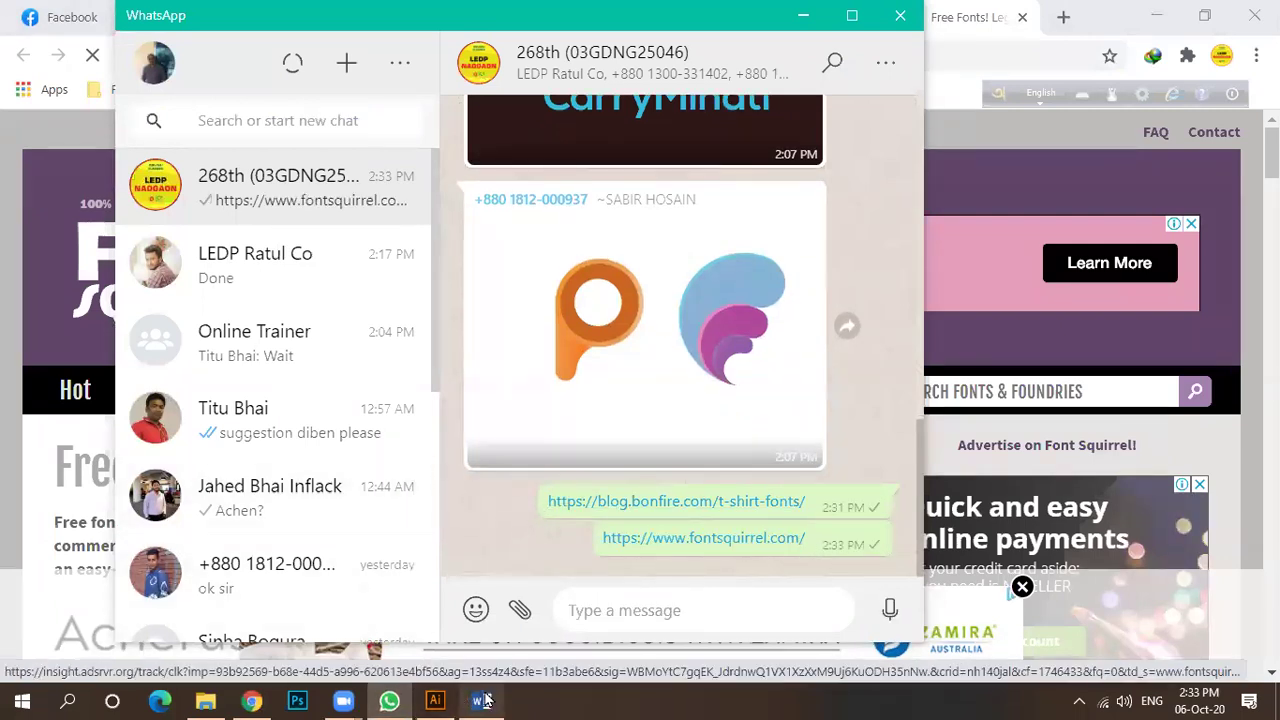
{"action": "mouse_move", "coordinate": [482, 701]}
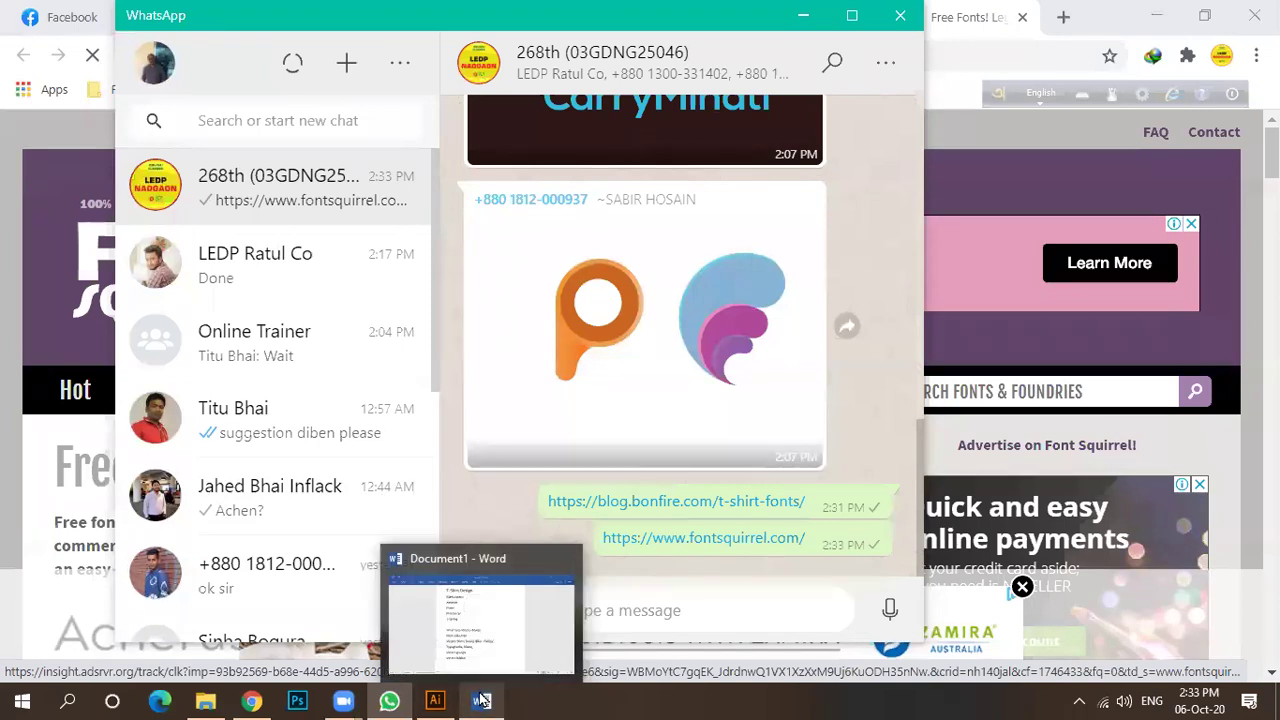
{"action": "left_click", "coordinate": [482, 701]}
{"action": "left_click", "coordinate": [565, 423]}
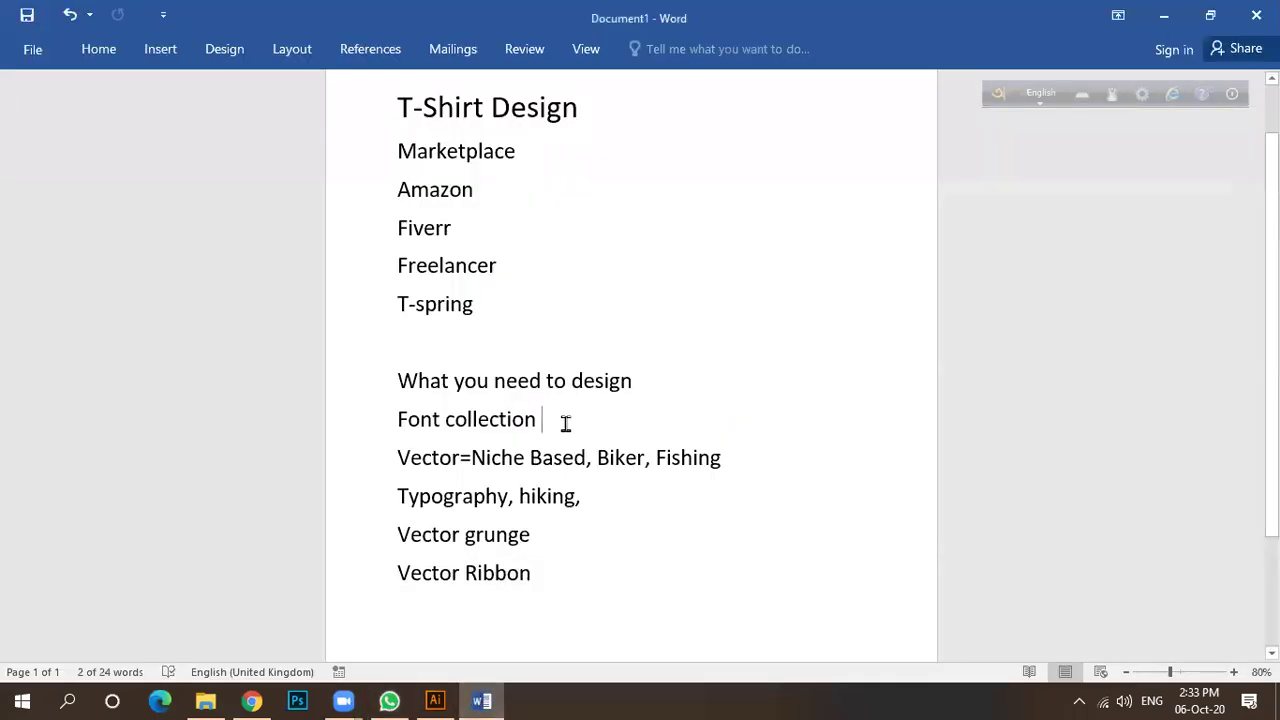
{"action": "type", "text": "-"}
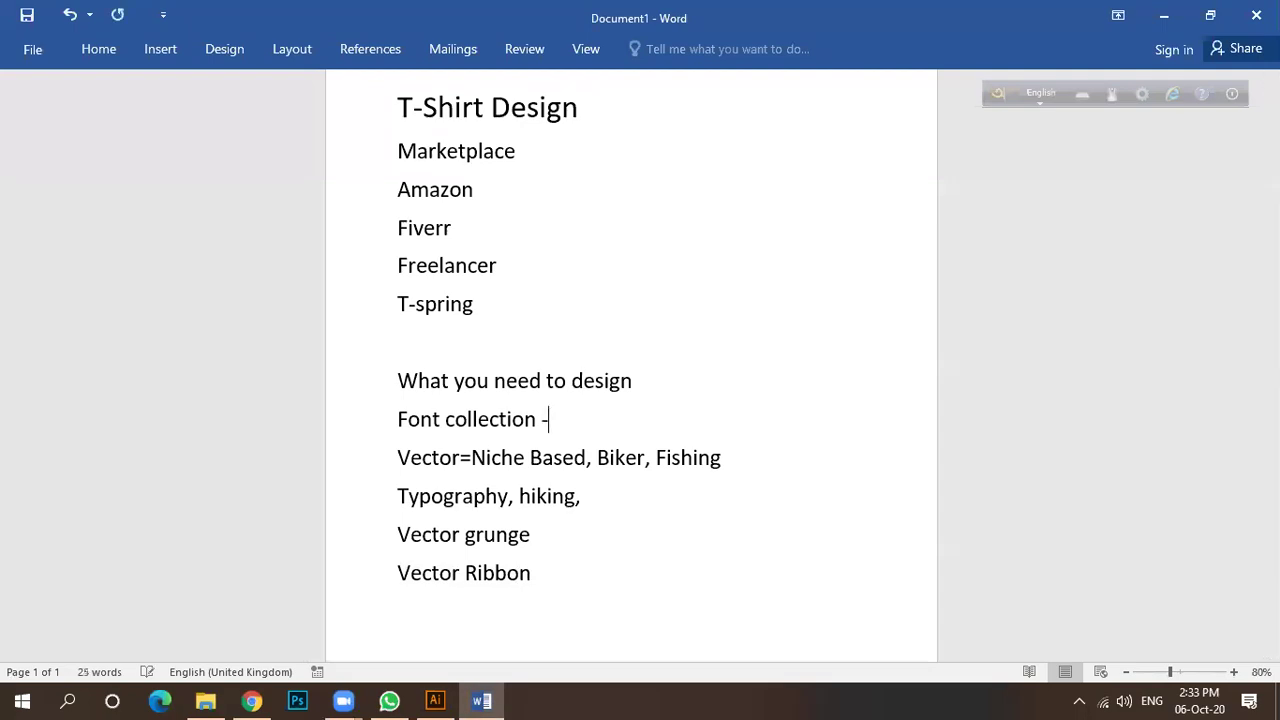
{"action": "key", "text": "ctrl+v"}
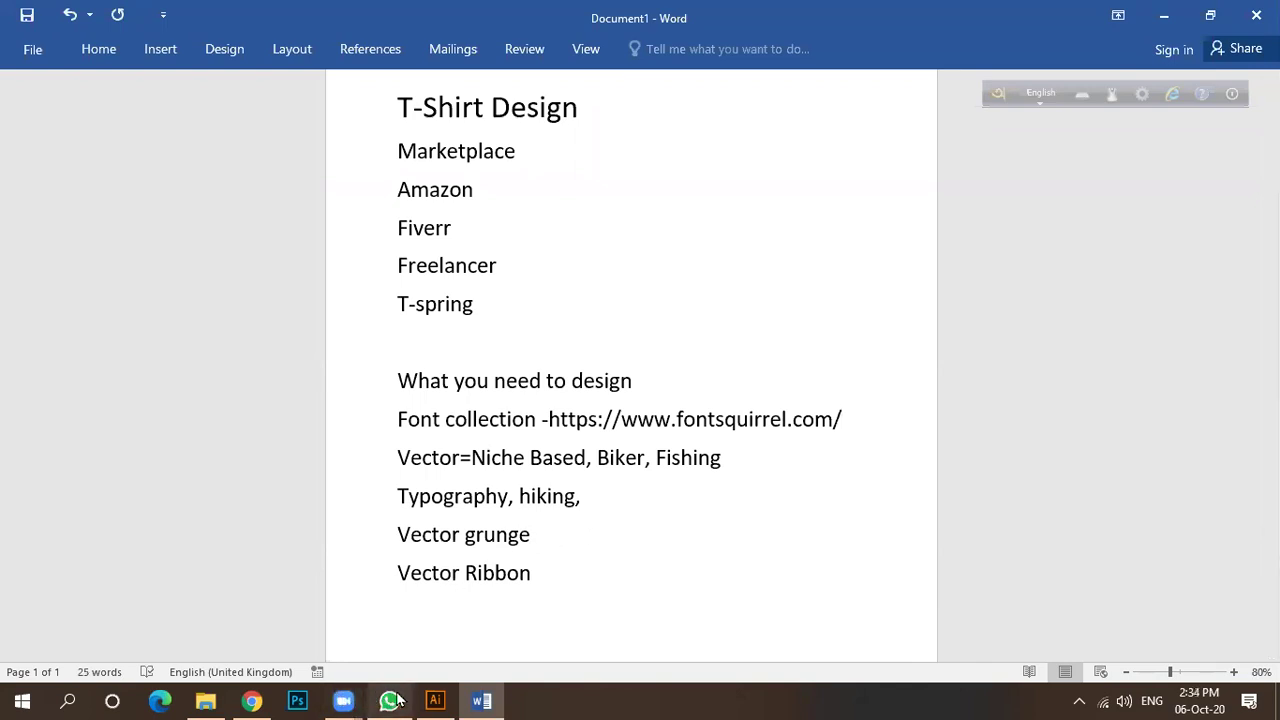
{"action": "left_click", "coordinate": [434, 700]}
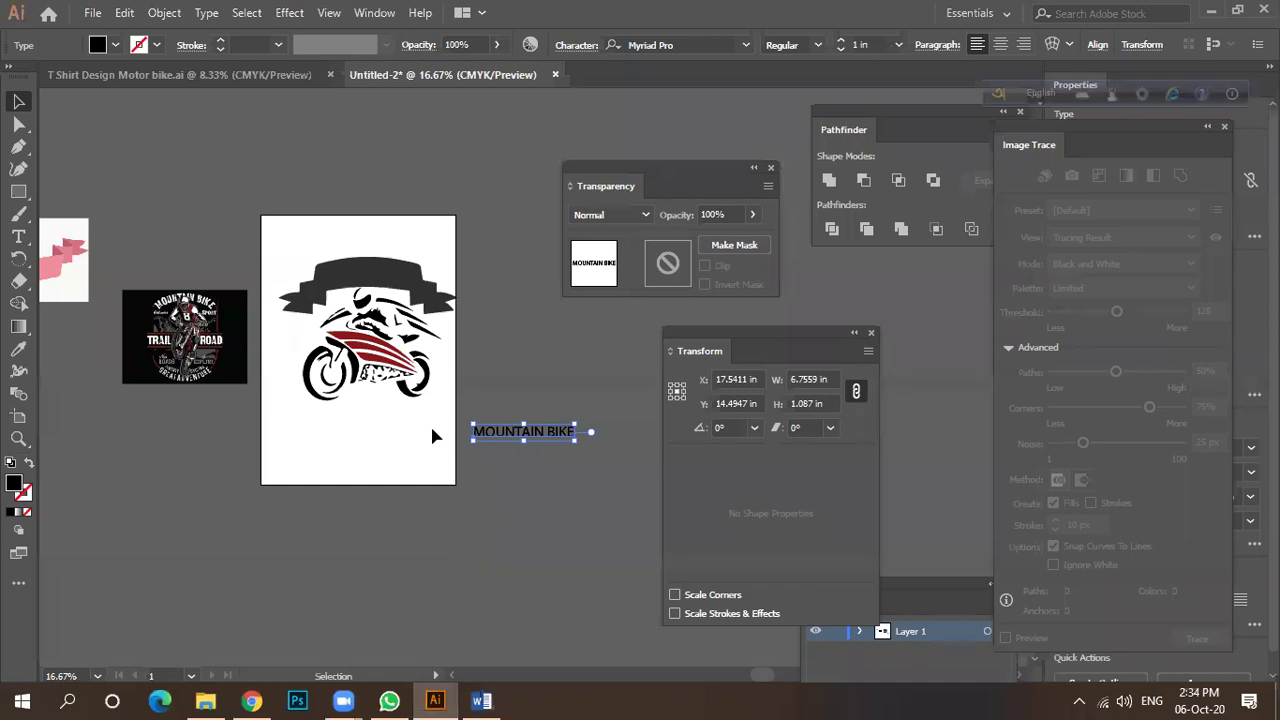
{"action": "scroll", "coordinate": [389, 283], "scroll_direction": "up", "scroll_amount": 4}
{"action": "scroll", "coordinate": [389, 283], "scroll_direction": "down", "scroll_amount": 3}
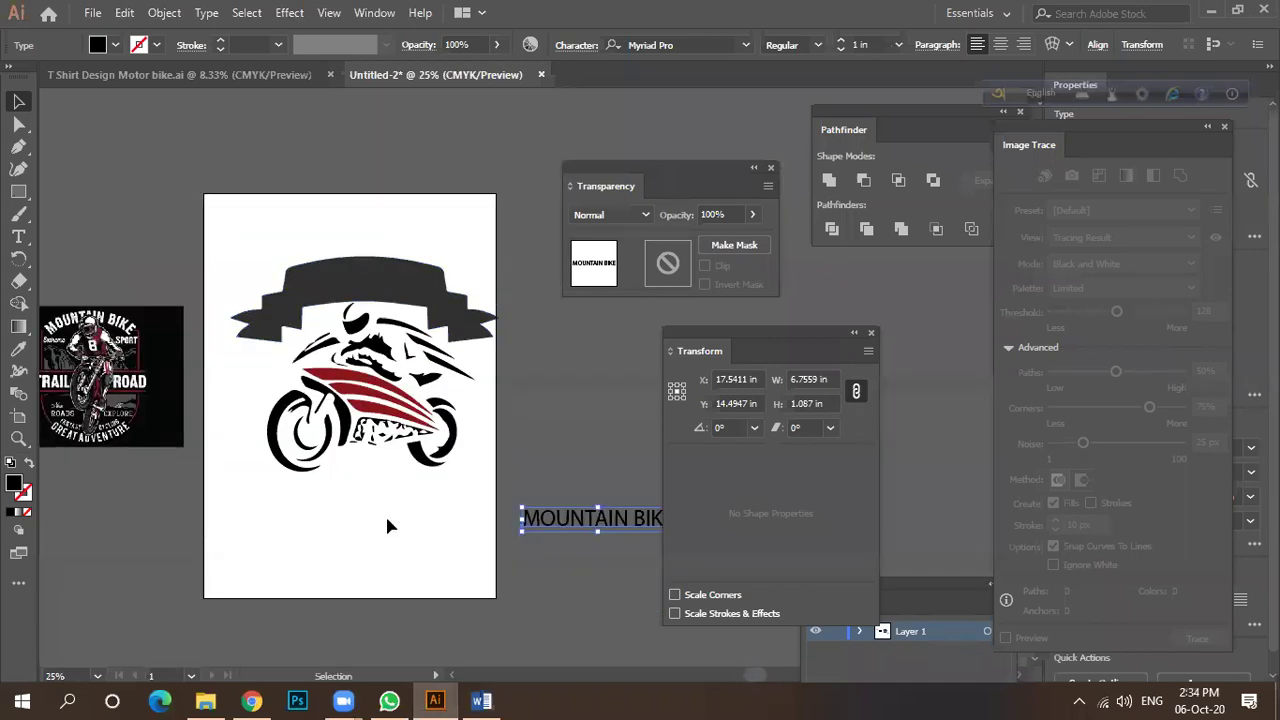
Switch to Chrome and examine the free font samples on the Font Squirrel home page, from Acherus Grotesque down to the Questa banner.
{"action": "left_click", "coordinate": [252, 700]}
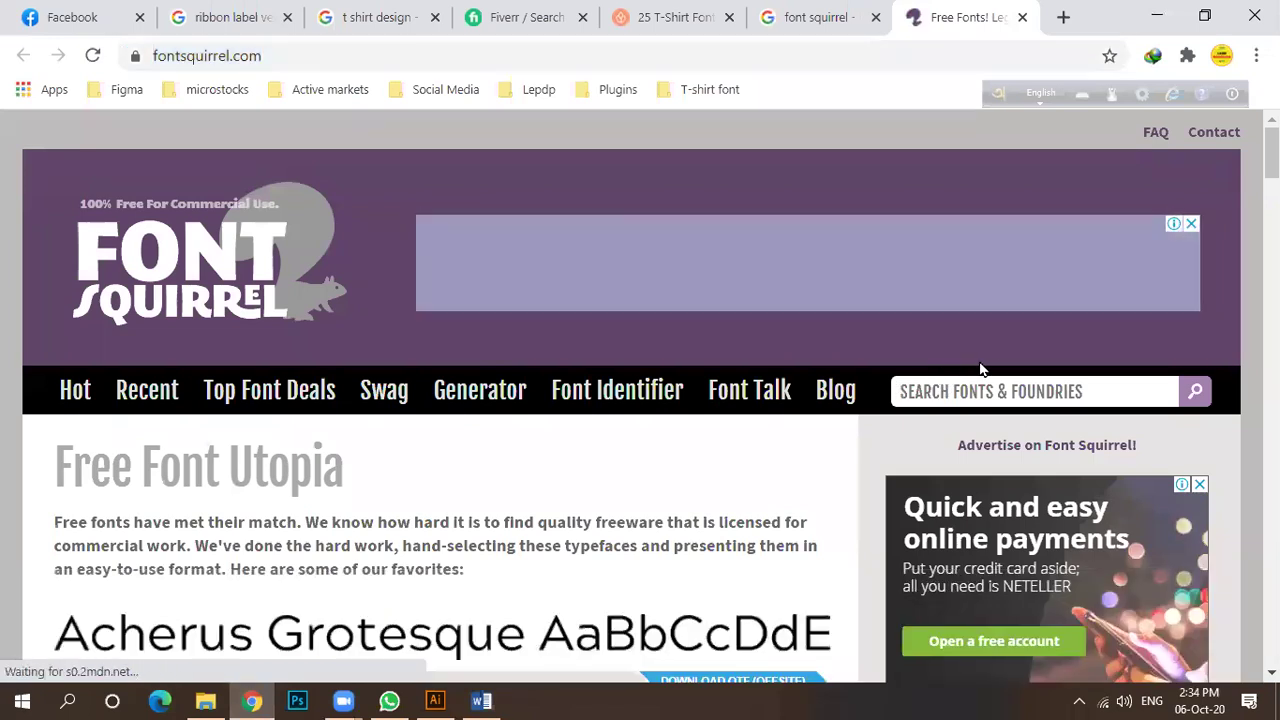
{"action": "scroll", "coordinate": [976, 272], "scroll_direction": "down", "scroll_amount": 2}
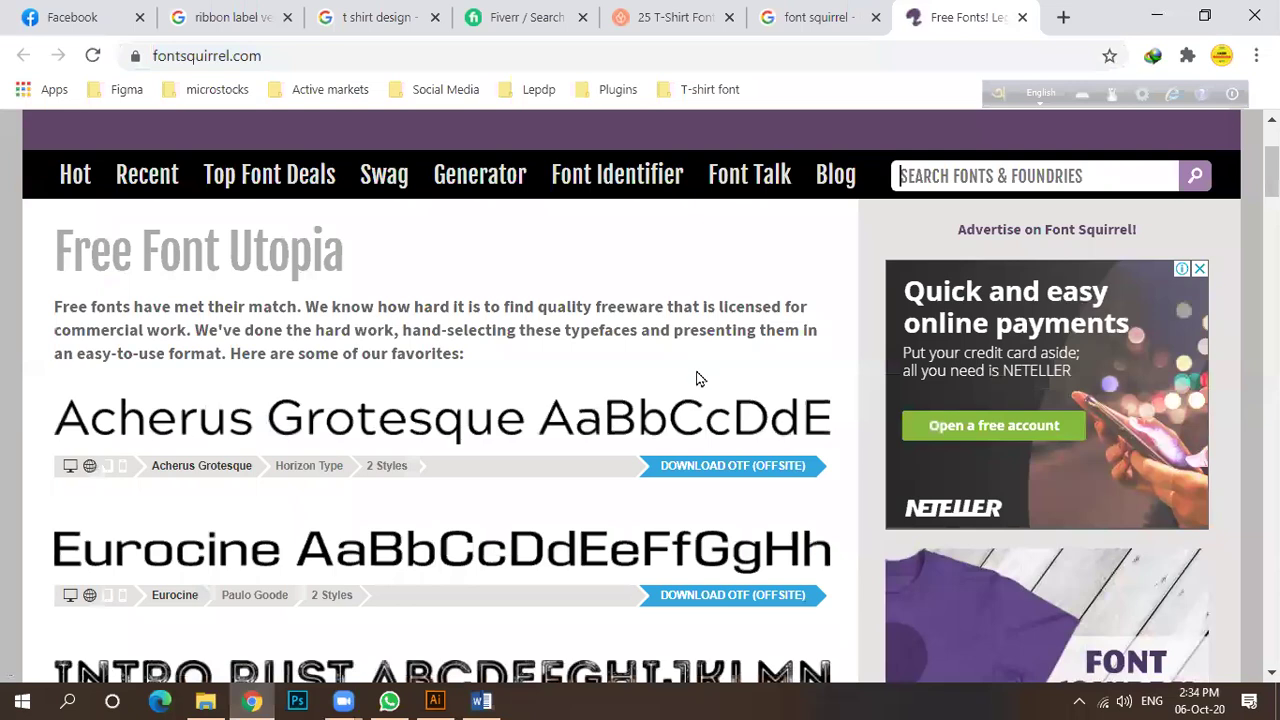
{"action": "scroll", "coordinate": [730, 382], "scroll_direction": "down", "scroll_amount": 3}
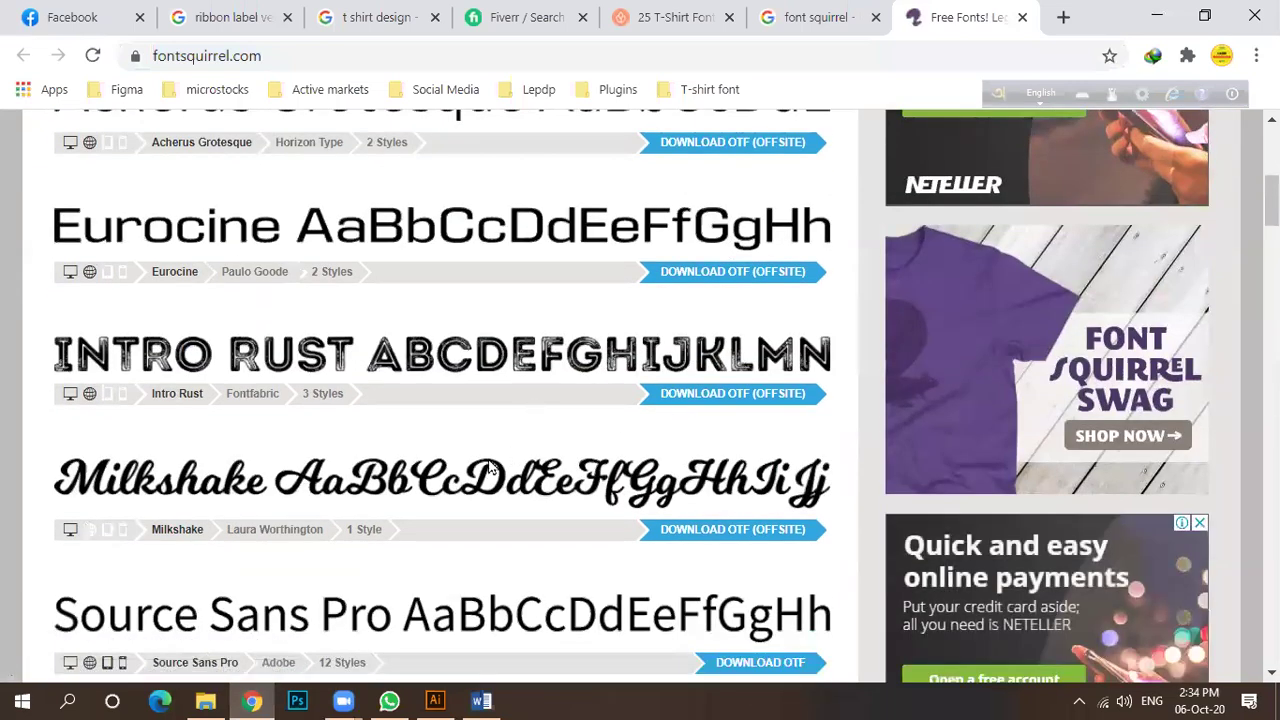
{"action": "scroll", "coordinate": [490, 453], "scroll_direction": "down", "scroll_amount": 4}
{"action": "scroll", "coordinate": [505, 388], "scroll_direction": "down", "scroll_amount": 5}
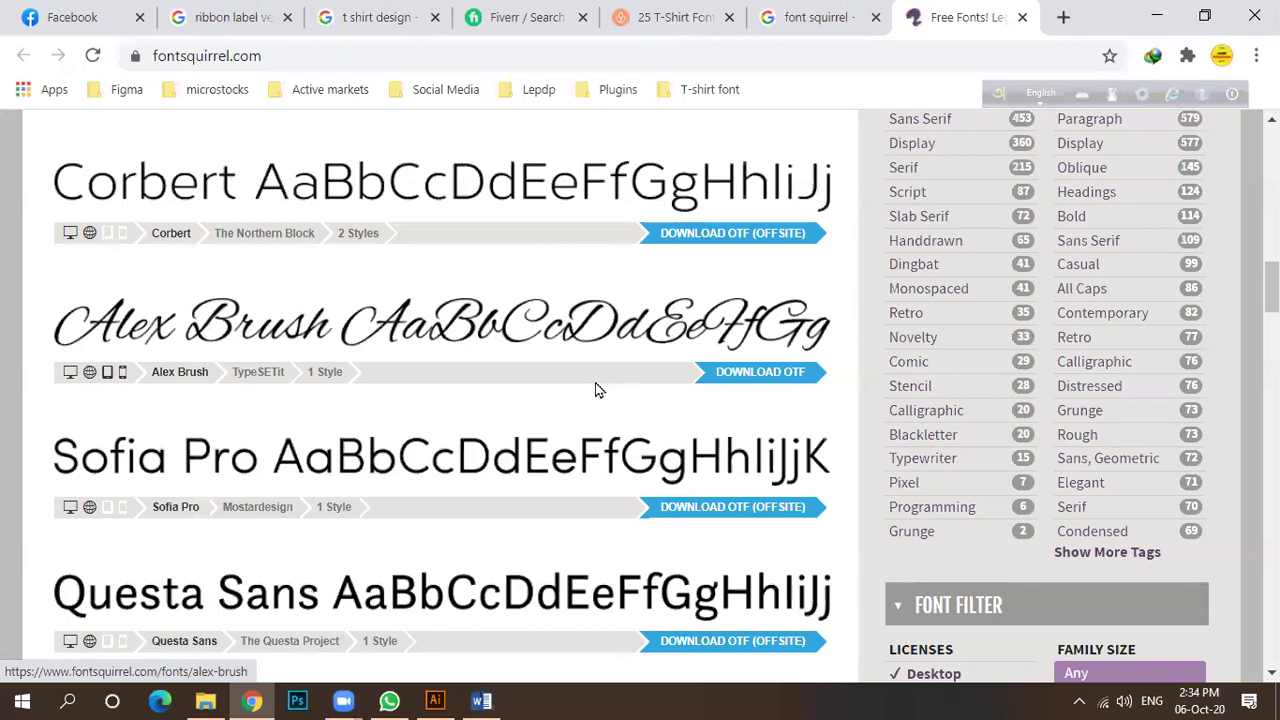
{"action": "scroll", "coordinate": [491, 414], "scroll_direction": "down", "scroll_amount": 6}
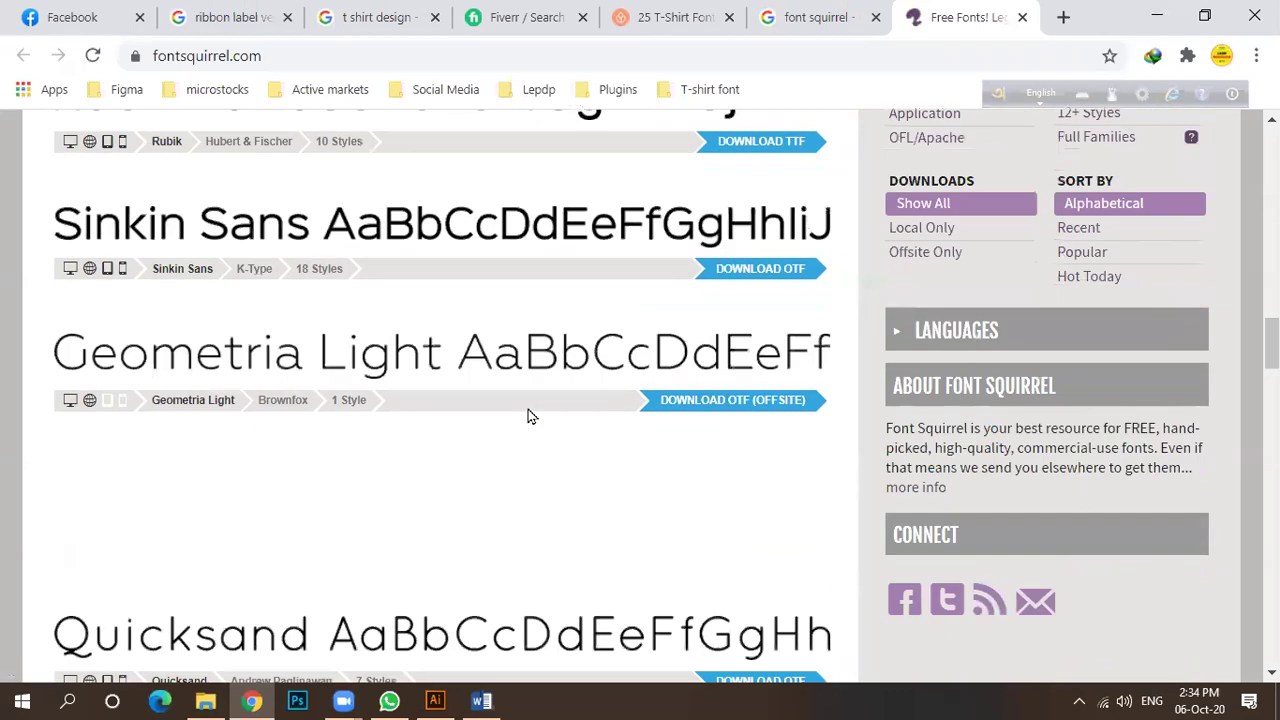
{"action": "scroll", "coordinate": [471, 409], "scroll_direction": "down", "scroll_amount": 3}
{"action": "scroll", "coordinate": [473, 410], "scroll_direction": "down", "scroll_amount": 7}
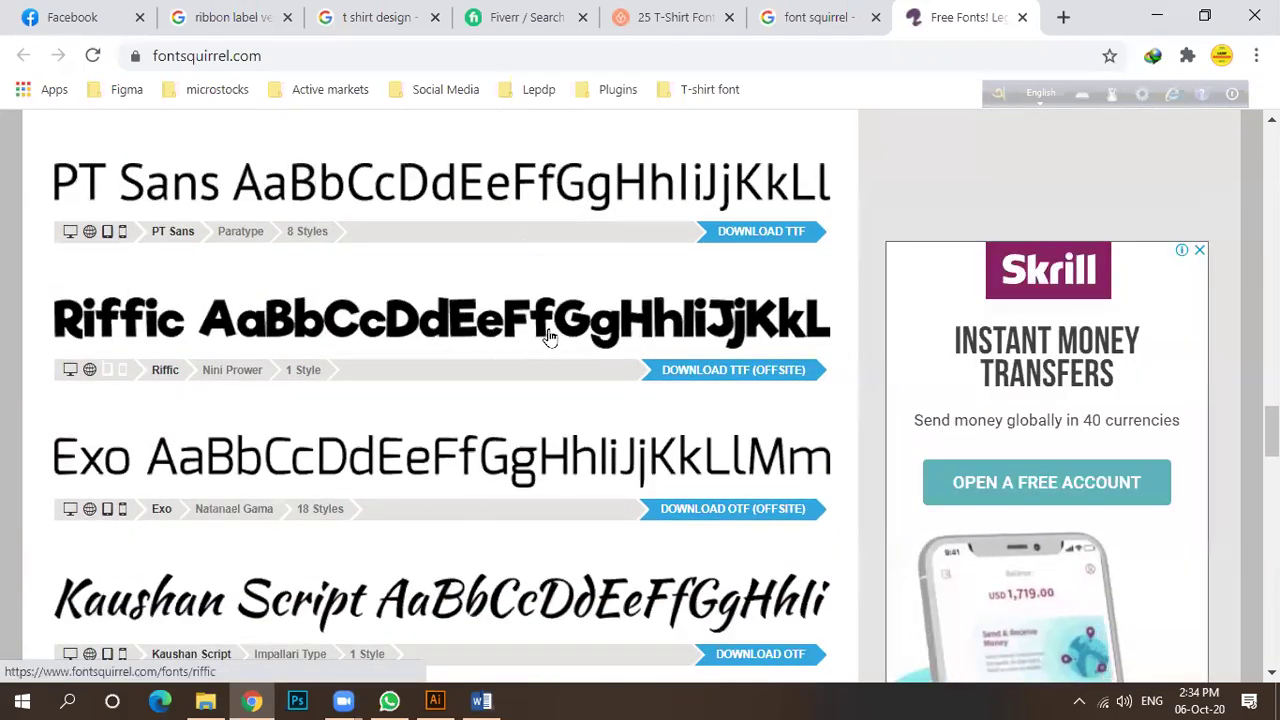
{"action": "scroll", "coordinate": [477, 390], "scroll_direction": "down", "scroll_amount": 3}
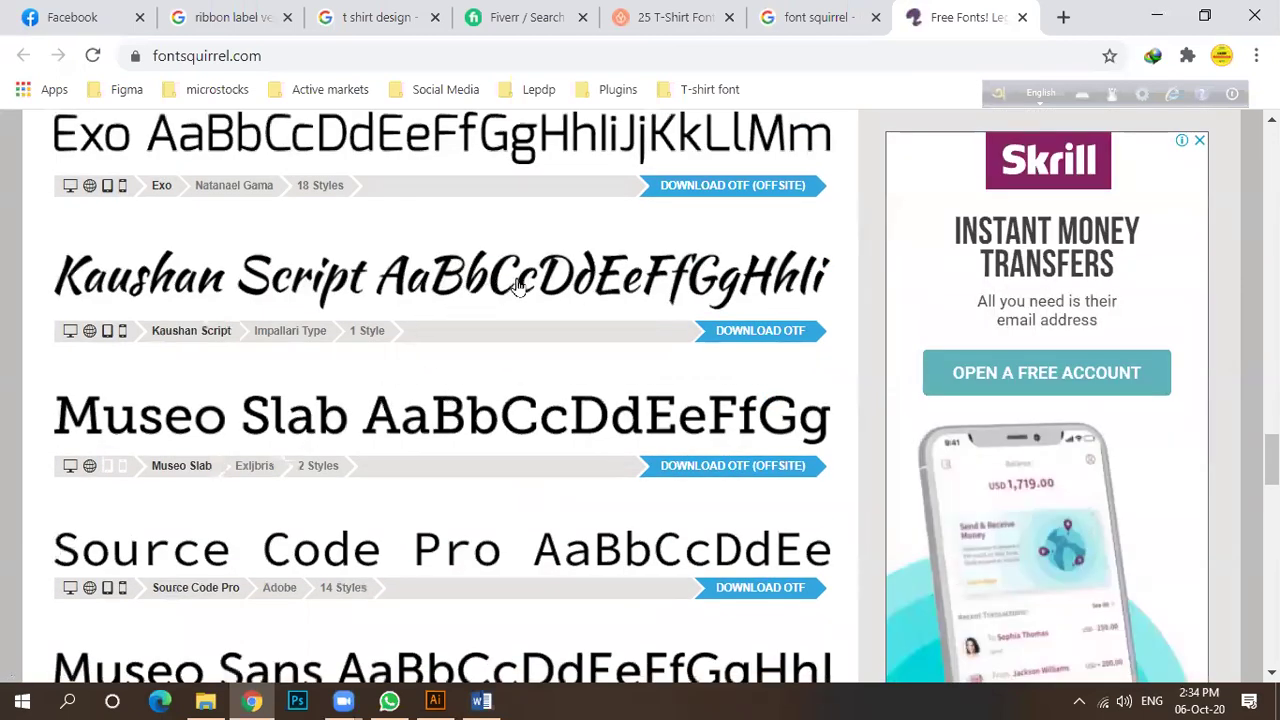
{"action": "scroll", "coordinate": [550, 343], "scroll_direction": "down", "scroll_amount": 7}
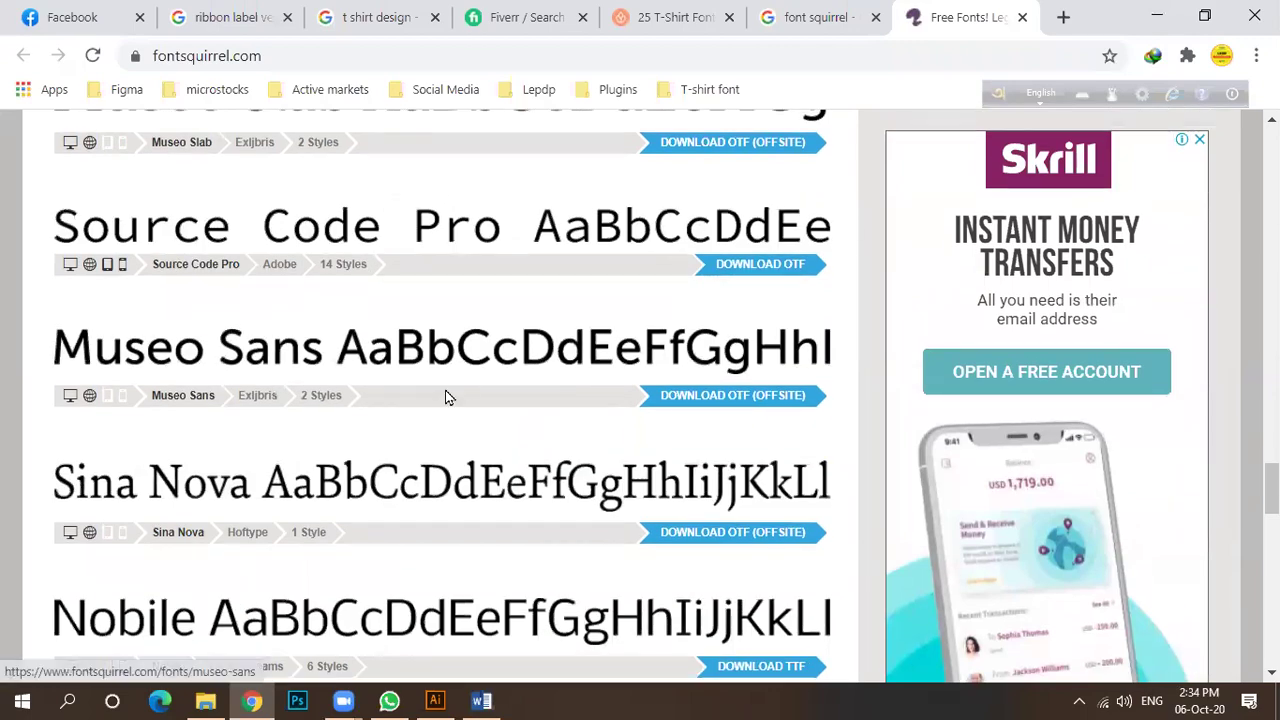
{"action": "scroll", "coordinate": [425, 390], "scroll_direction": "down", "scroll_amount": 12}
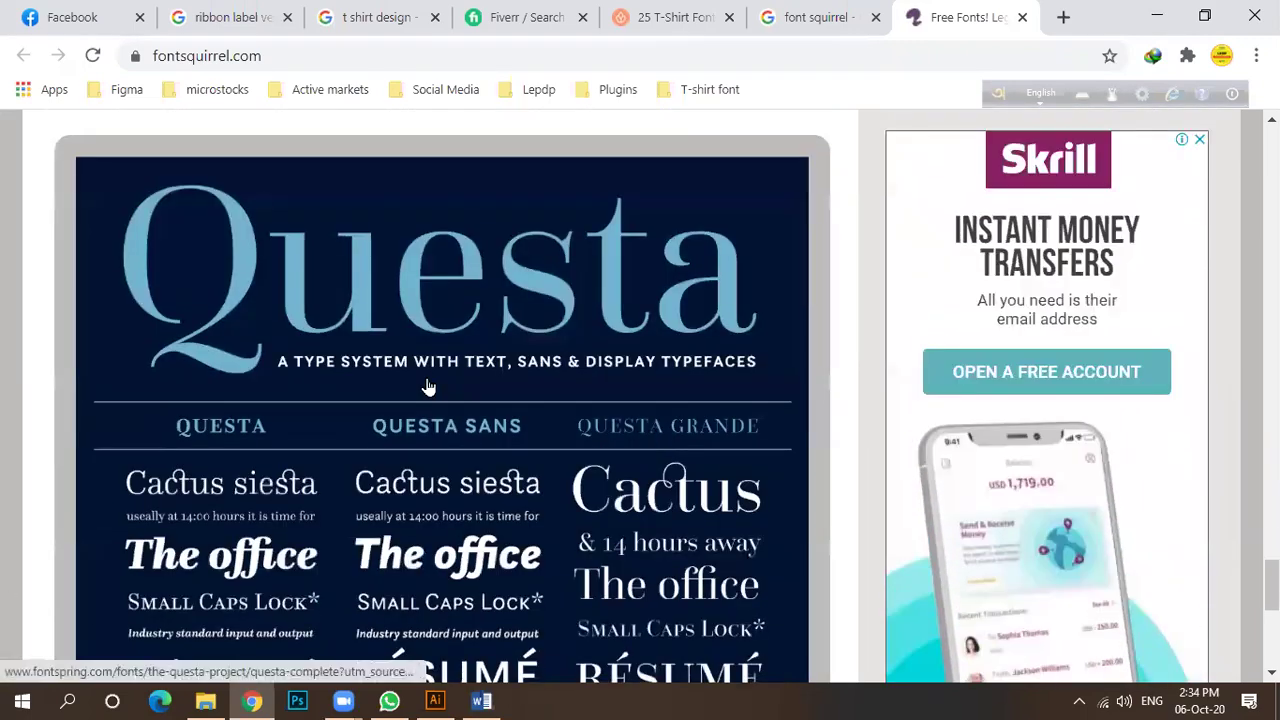
{"action": "scroll", "coordinate": [430, 386], "scroll_direction": "up", "scroll_amount": 1}
{"action": "scroll", "coordinate": [432, 383], "scroll_direction": "down", "scroll_amount": 2}
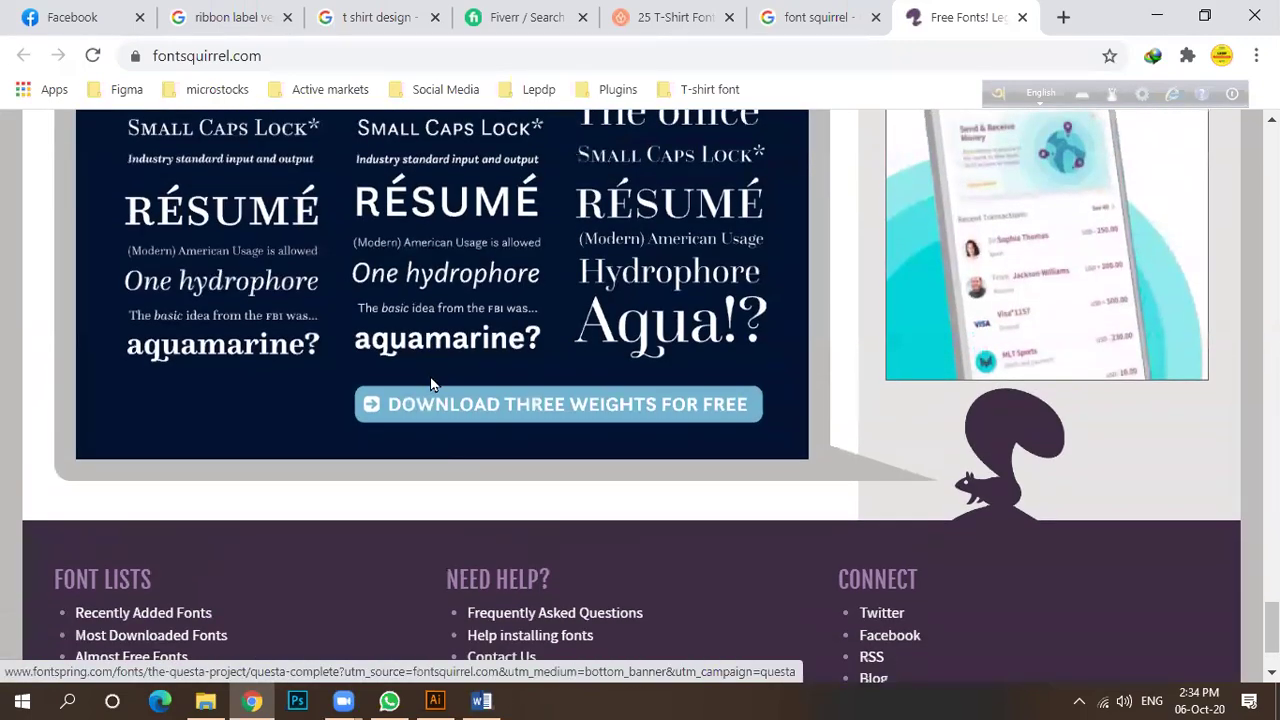
Search Google for "t shirt font" in a new tab.
{"action": "left_click", "coordinate": [1063, 17]}
{"action": "left_click", "coordinate": [502, 459]}
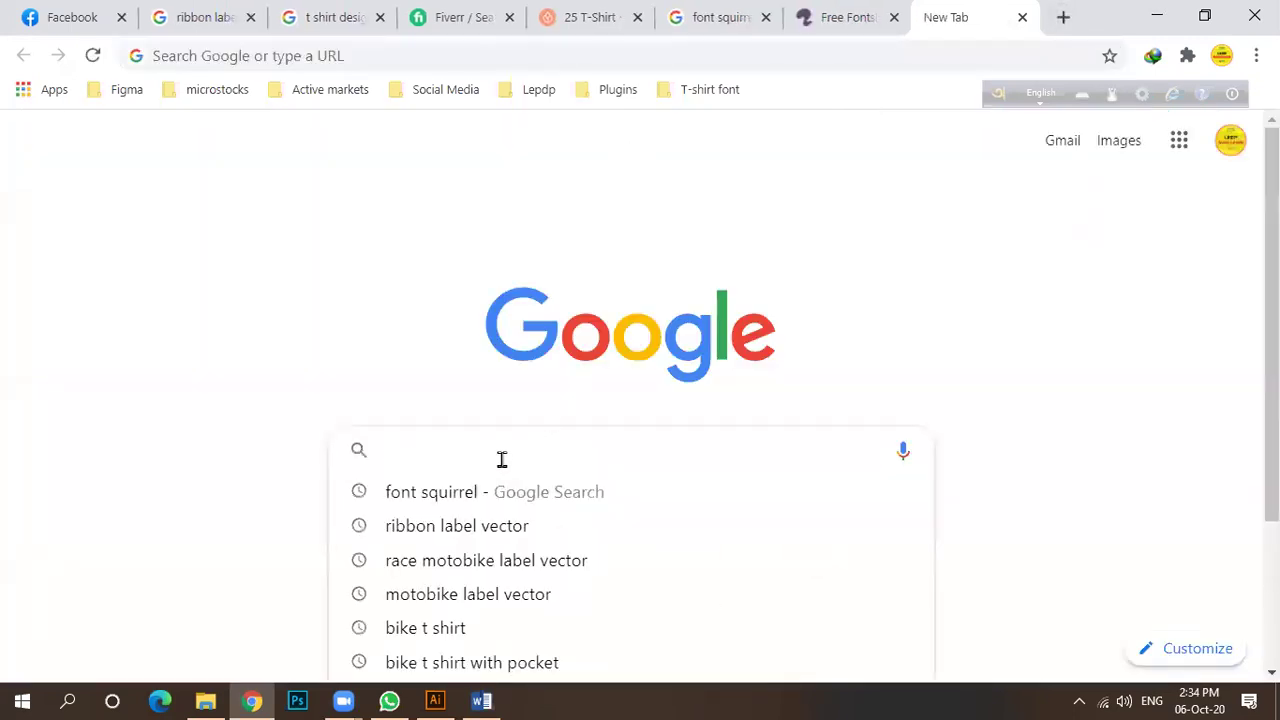
{"action": "type", "text": "t"}
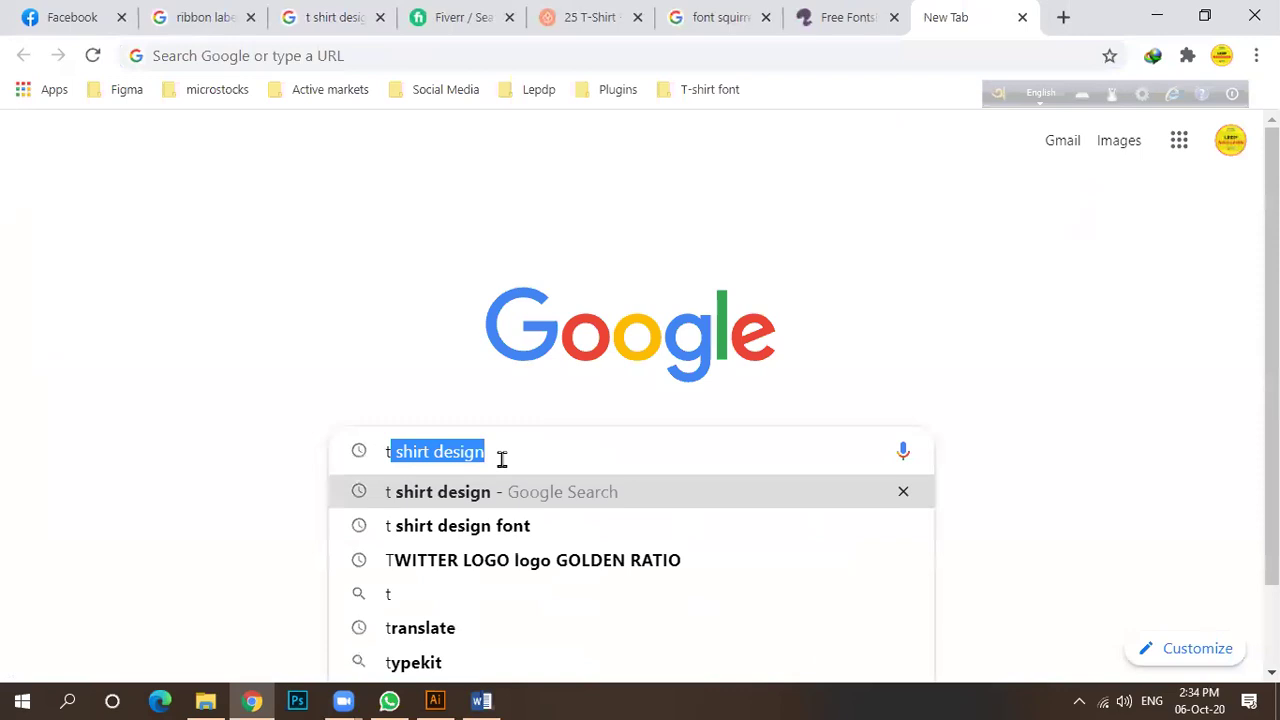
{"action": "type", "text": " s"}
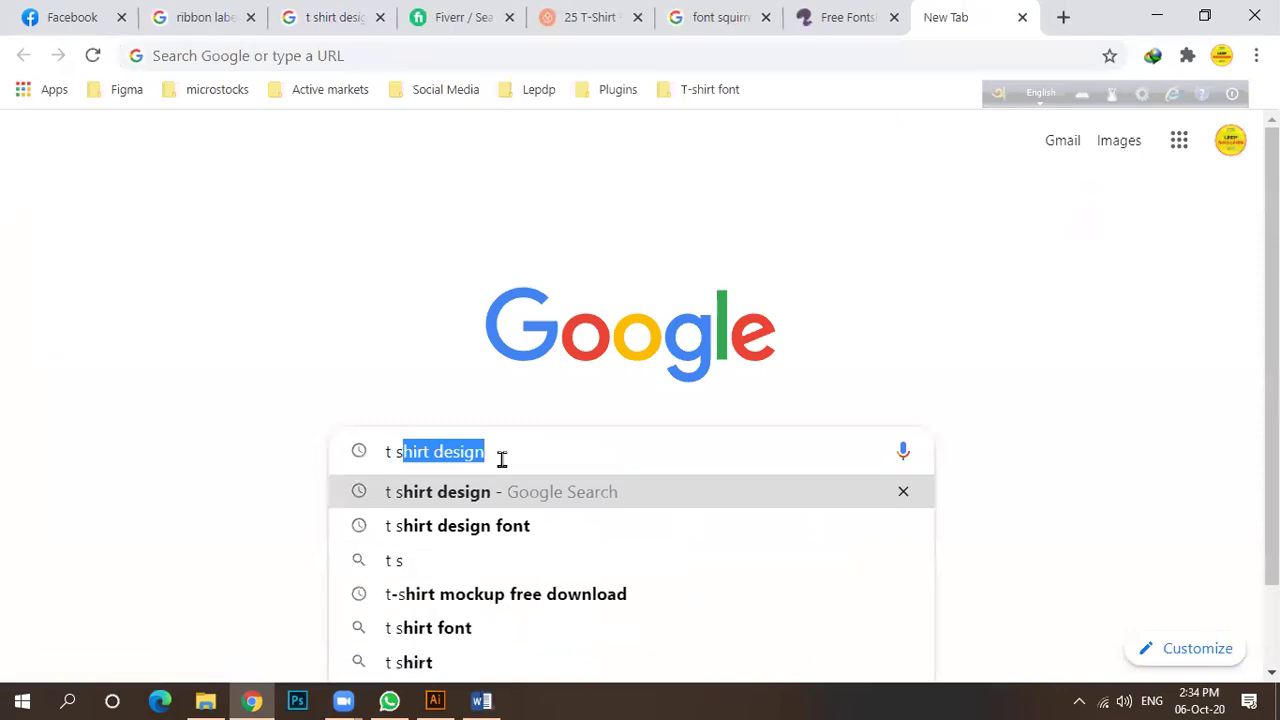
{"action": "type", "text": "hirt font"}
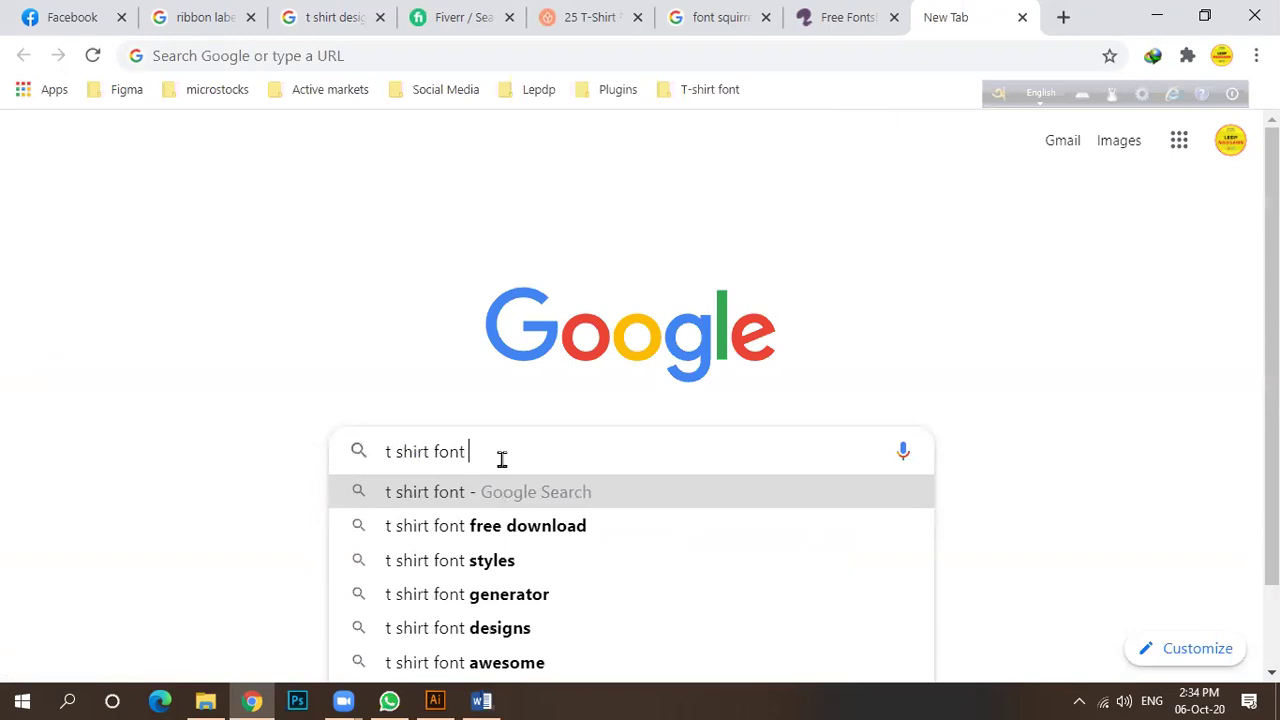
{"action": "key", "text": "Return"}
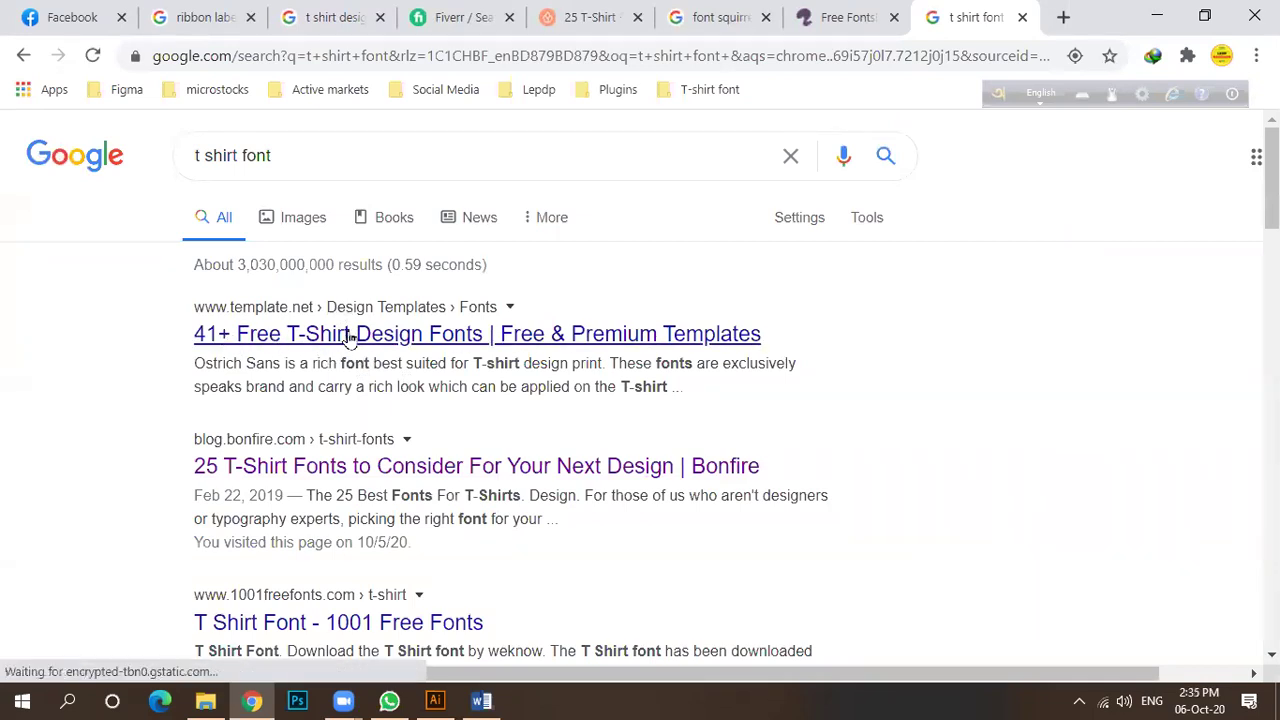
Open the template.net result "41+ Free T-Shirt Design Fonts" in a new tab and switch to it.
{"action": "right_click", "coordinate": [352, 336]}
{"action": "left_click", "coordinate": [442, 348]}
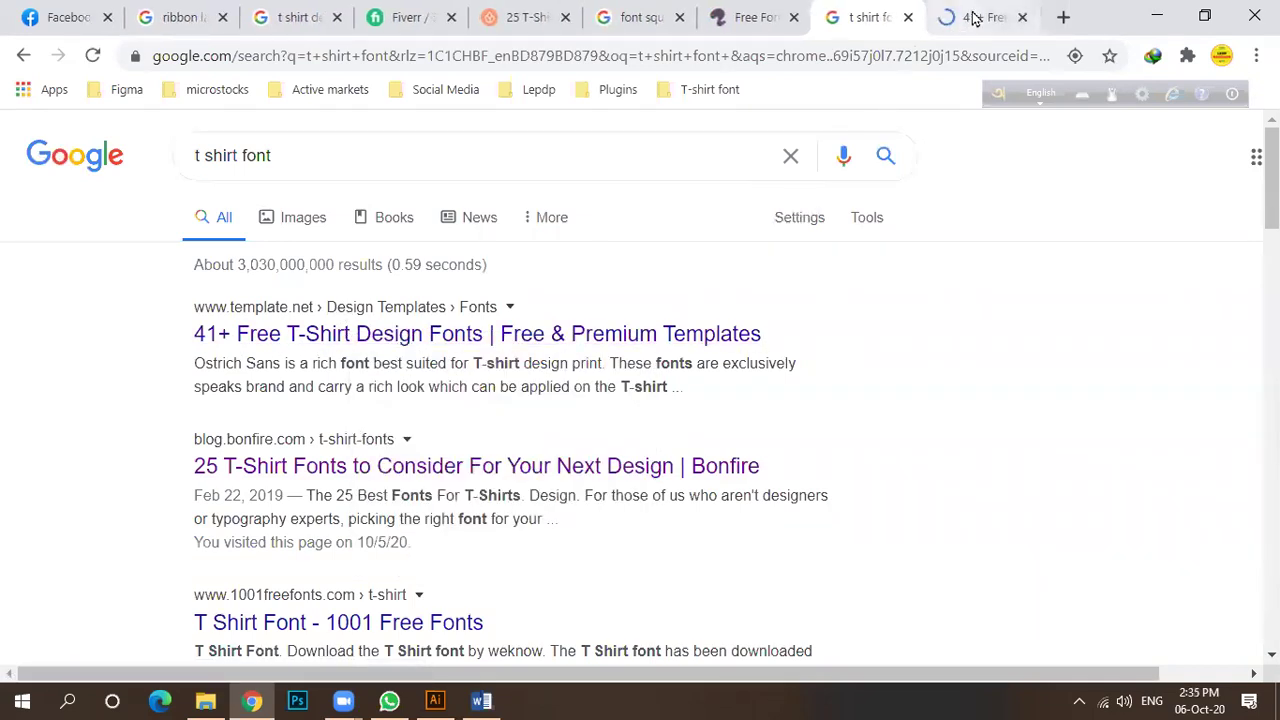
{"action": "left_click", "coordinate": [1000, 17]}
Examine the template.net article's introduction and its Ostrich Sans entry, including the sample image, description and download option.
{"action": "scroll", "coordinate": [428, 357], "scroll_direction": "down", "scroll_amount": 2}
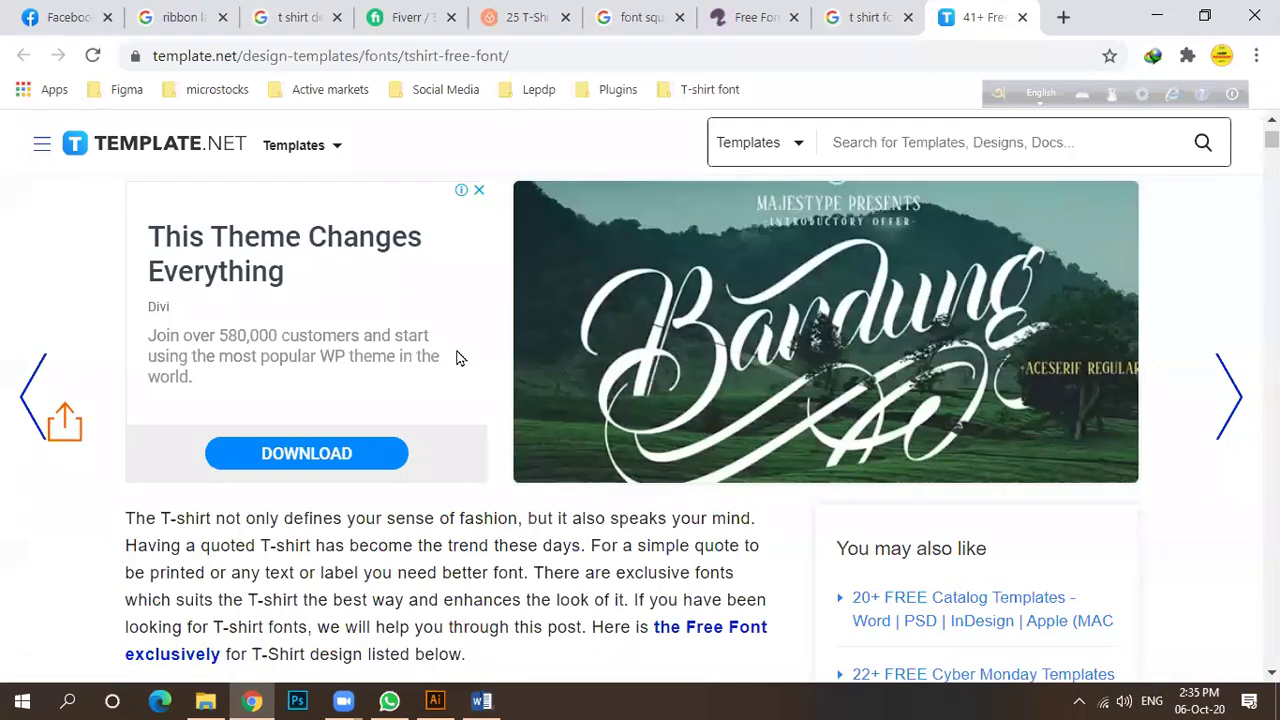
{"action": "scroll", "coordinate": [457, 356], "scroll_direction": "down", "scroll_amount": 4}
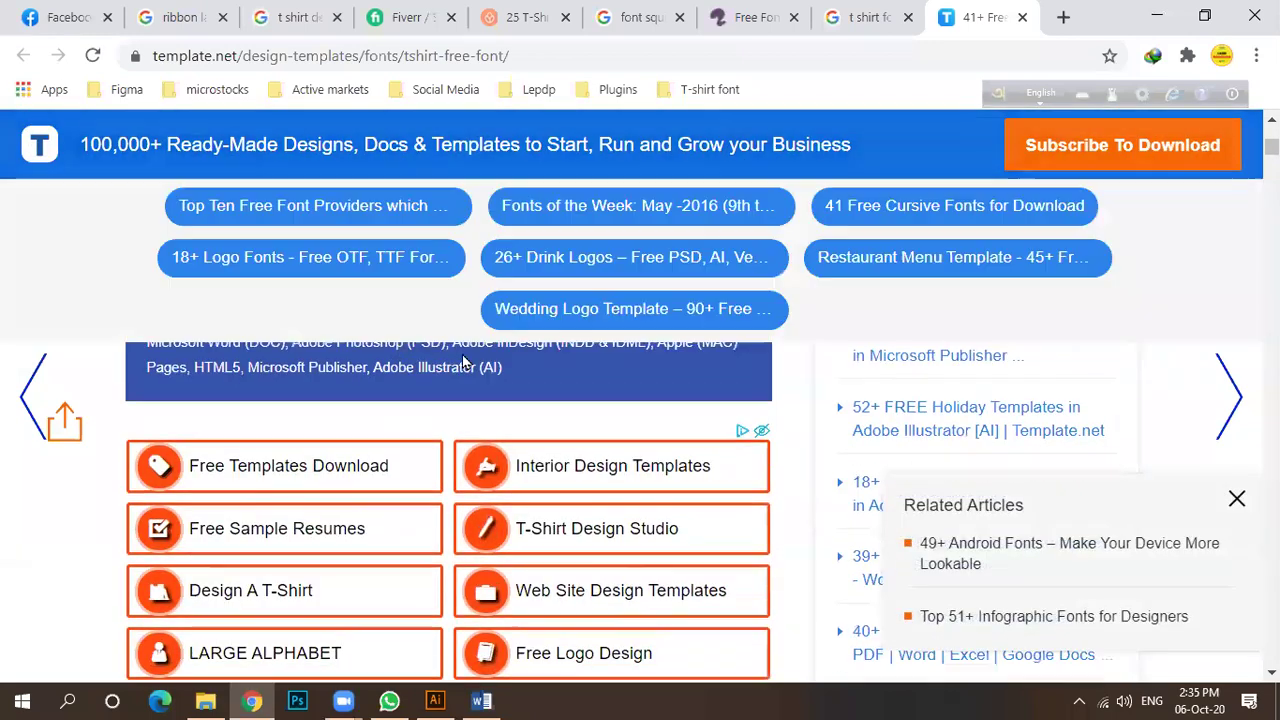
{"action": "scroll", "coordinate": [479, 341], "scroll_direction": "up", "scroll_amount": 4}
{"action": "scroll", "coordinate": [479, 341], "scroll_direction": "down", "scroll_amount": 6}
{"action": "scroll", "coordinate": [479, 367], "scroll_direction": "down", "scroll_amount": 3}
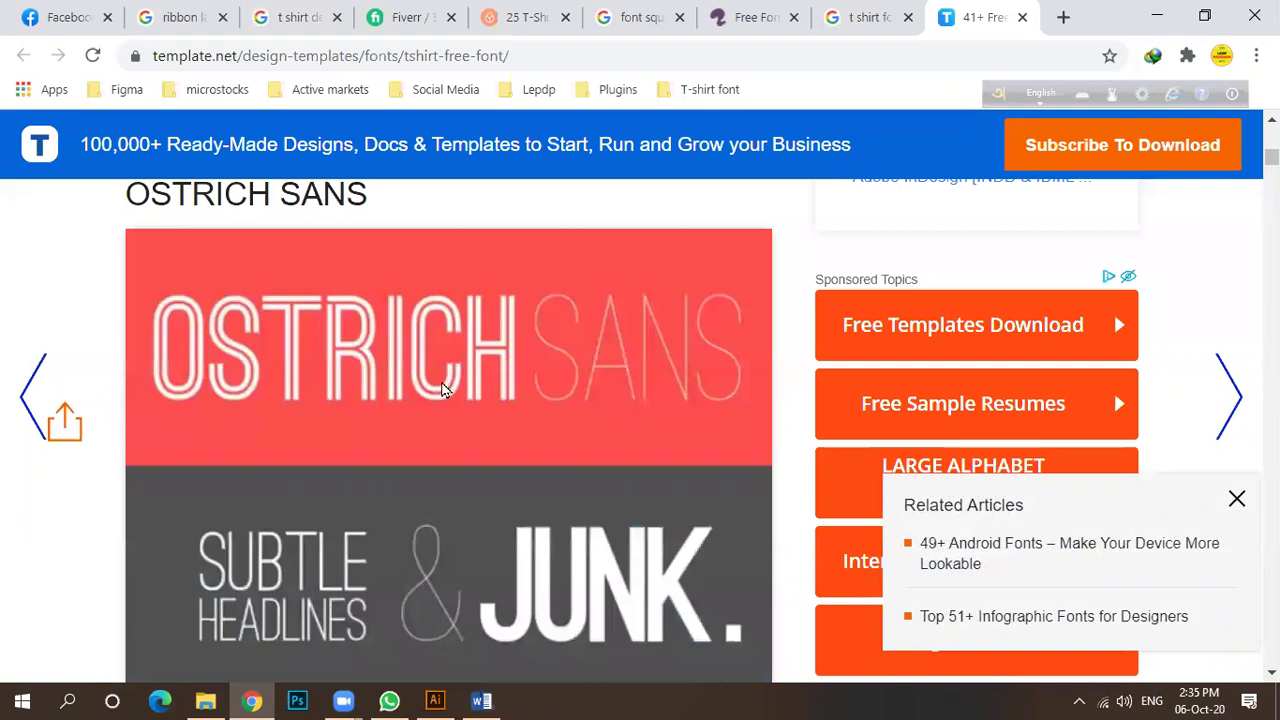
{"action": "scroll", "coordinate": [445, 390], "scroll_direction": "up", "scroll_amount": 1}
{"action": "scroll", "coordinate": [250, 392], "scroll_direction": "up", "scroll_amount": 3}
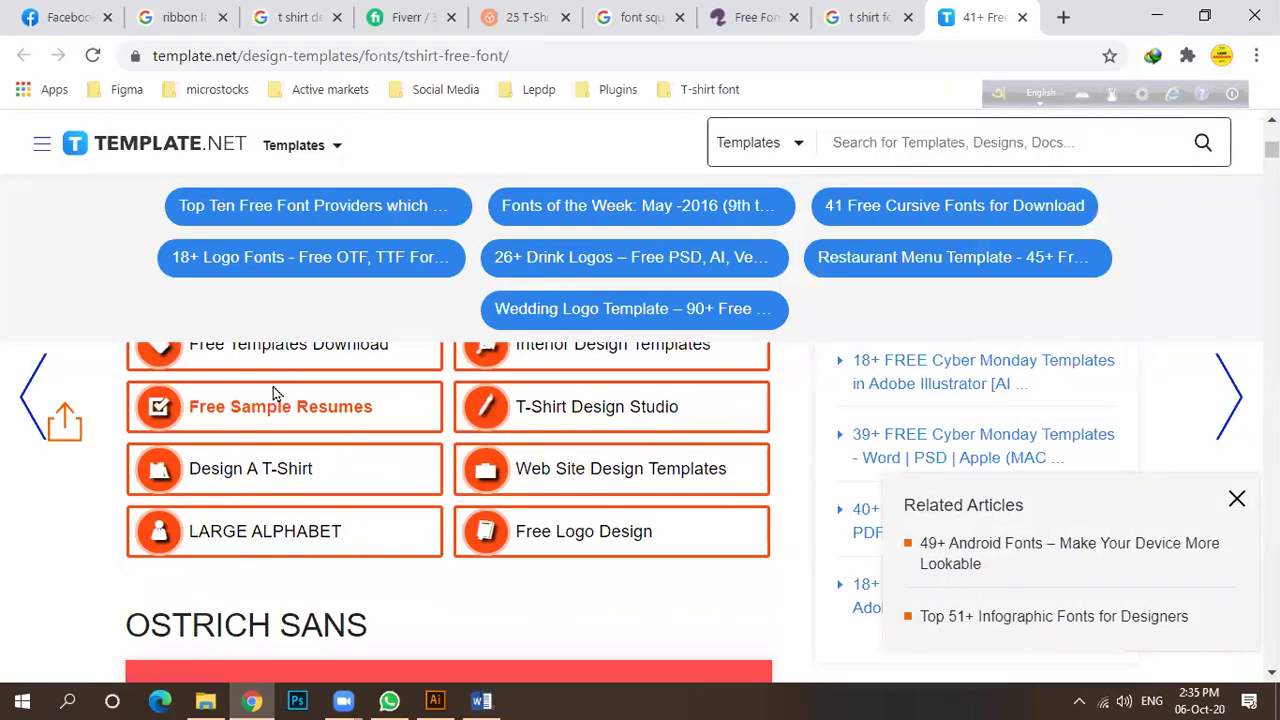
{"action": "scroll", "coordinate": [285, 400], "scroll_direction": "down", "scroll_amount": 2}
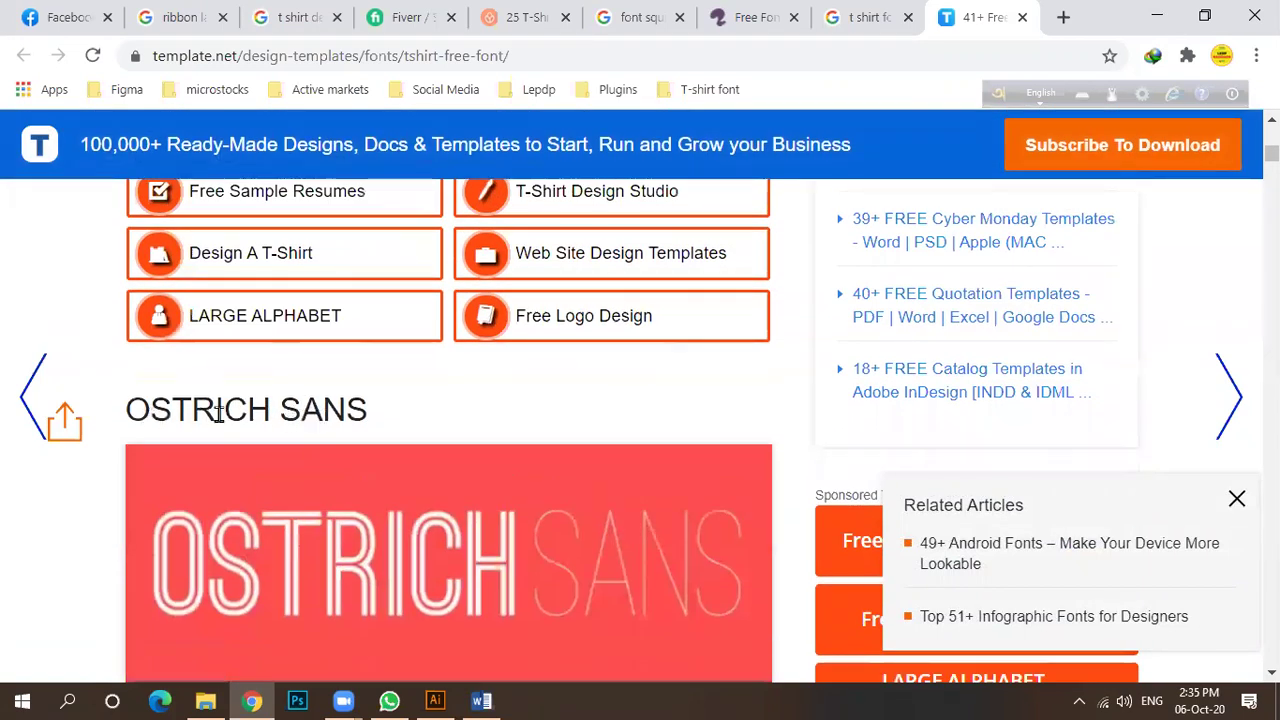
{"action": "double_click", "coordinate": [297, 410]}
{"action": "left_click_drag", "start_coordinate": [127, 410], "coordinate": [389, 412]}
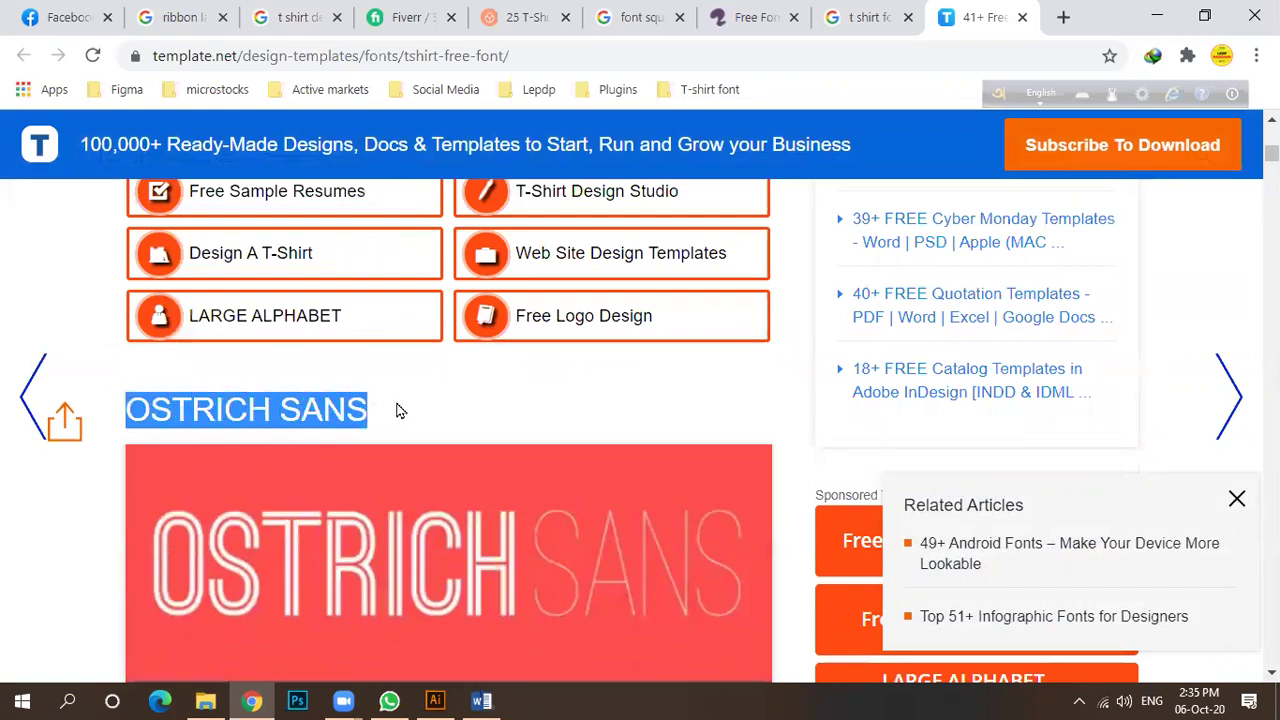
{"action": "scroll", "coordinate": [440, 425], "scroll_direction": "down", "scroll_amount": 4}
{"action": "scroll", "coordinate": [443, 423], "scroll_direction": "down", "scroll_amount": 2}
{"action": "left_click", "coordinate": [204, 437]}
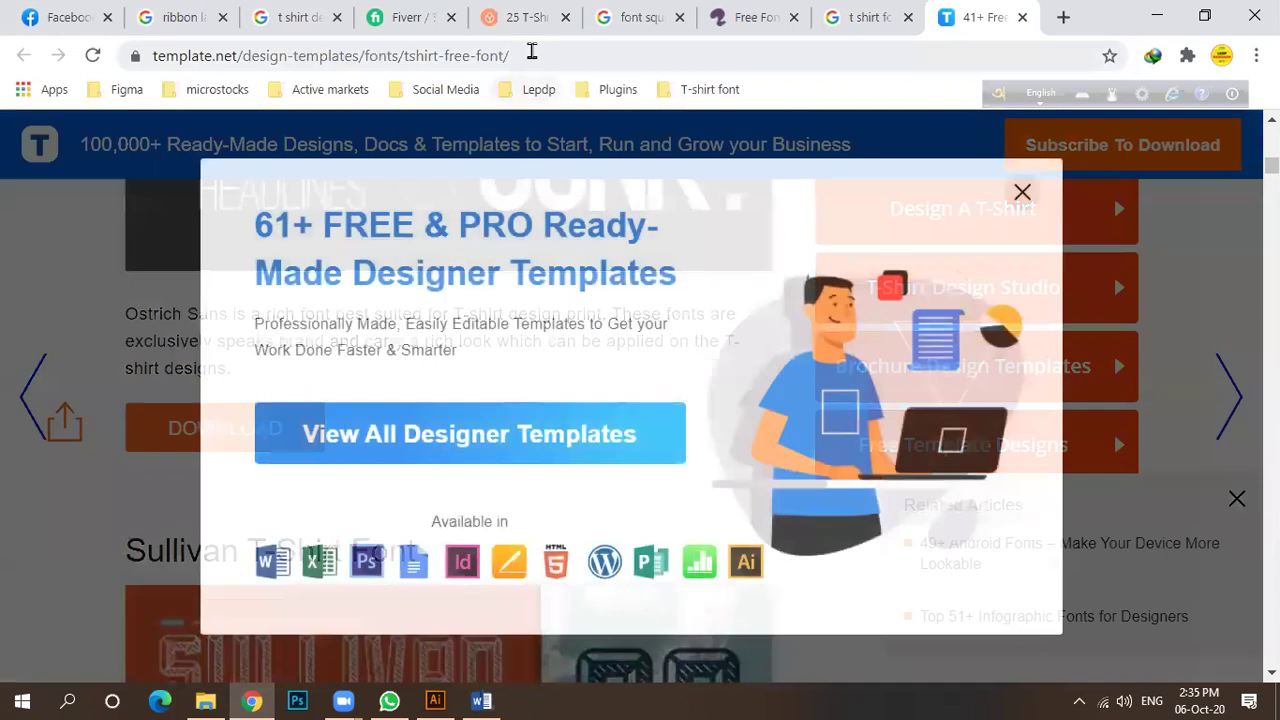
Copy the template.net article's address, switch to the Word document and add it on a new line below the Font Squirrel link.
{"action": "left_click", "coordinate": [534, 55]}
{"action": "key", "text": "ctrl+c"}
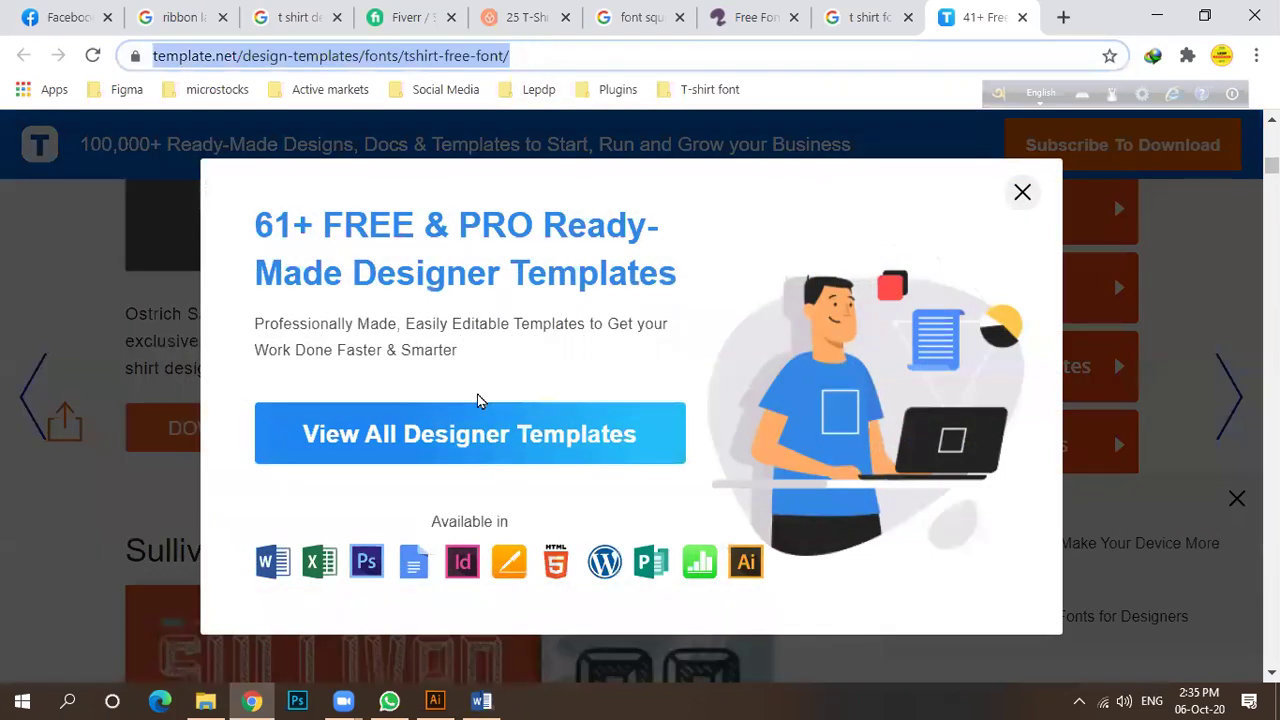
{"action": "left_click", "coordinate": [481, 700]}
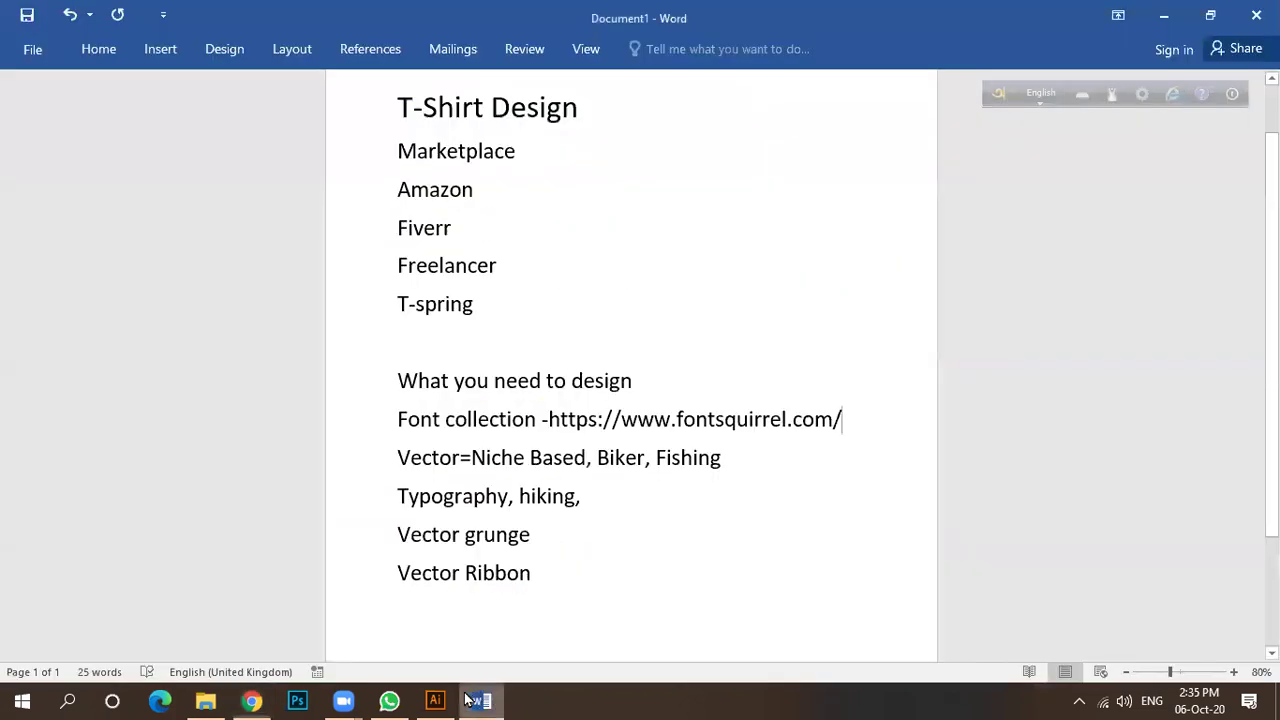
{"action": "key", "text": "Return"}
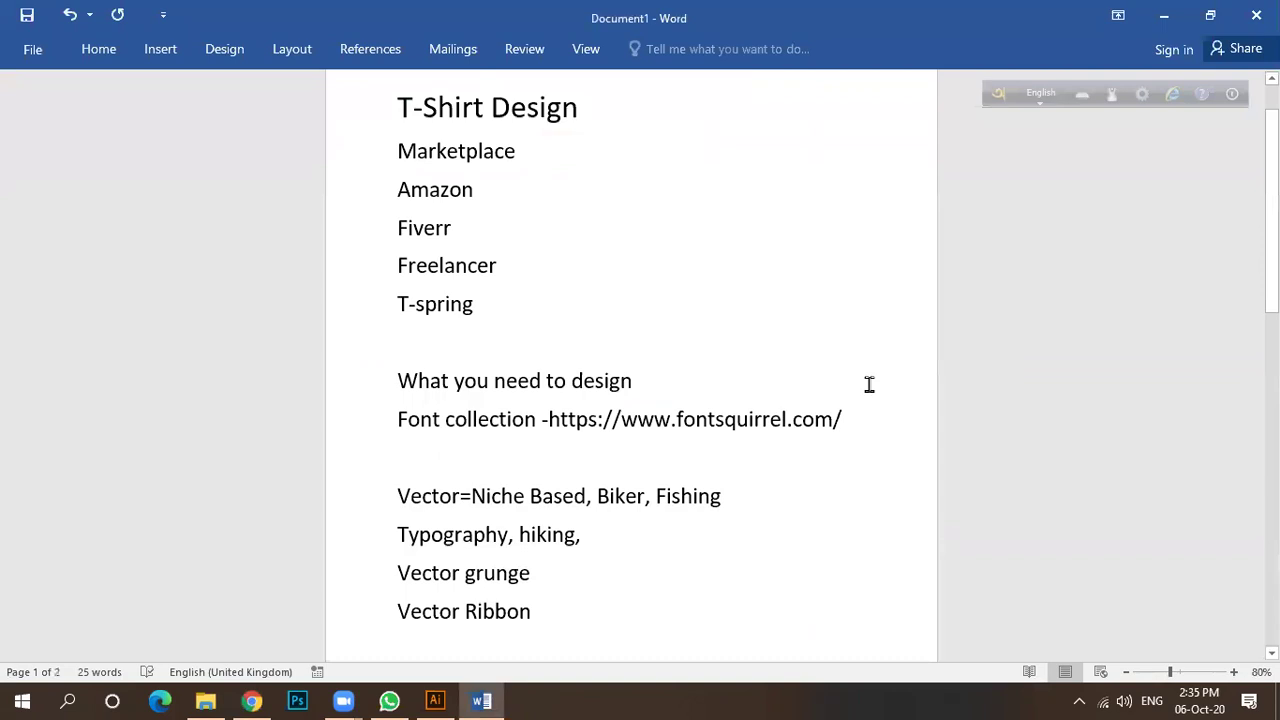
{"action": "key", "text": "ctrl+v"}
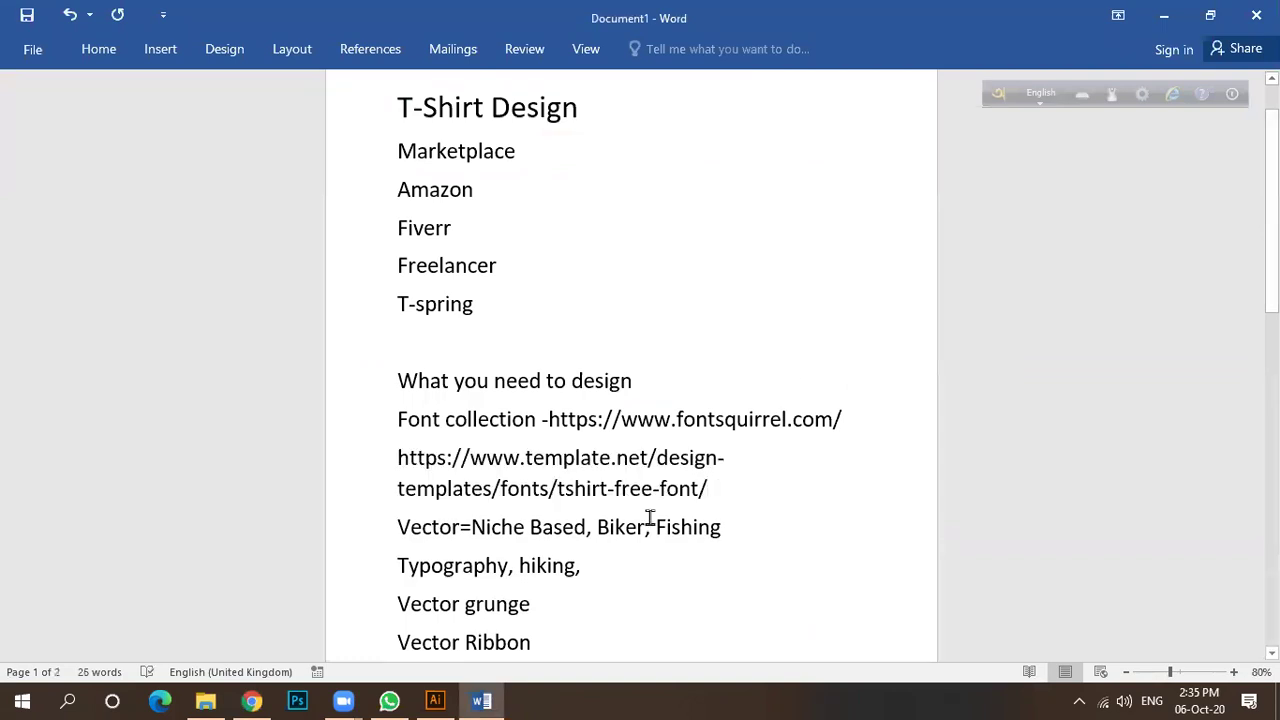
Switch back to Chrome, dismiss the designer templates pop-up and examine the Sullivan, Bebas Neue and Geared font samples in the article.
{"action": "key", "text": "alt+Tab"}
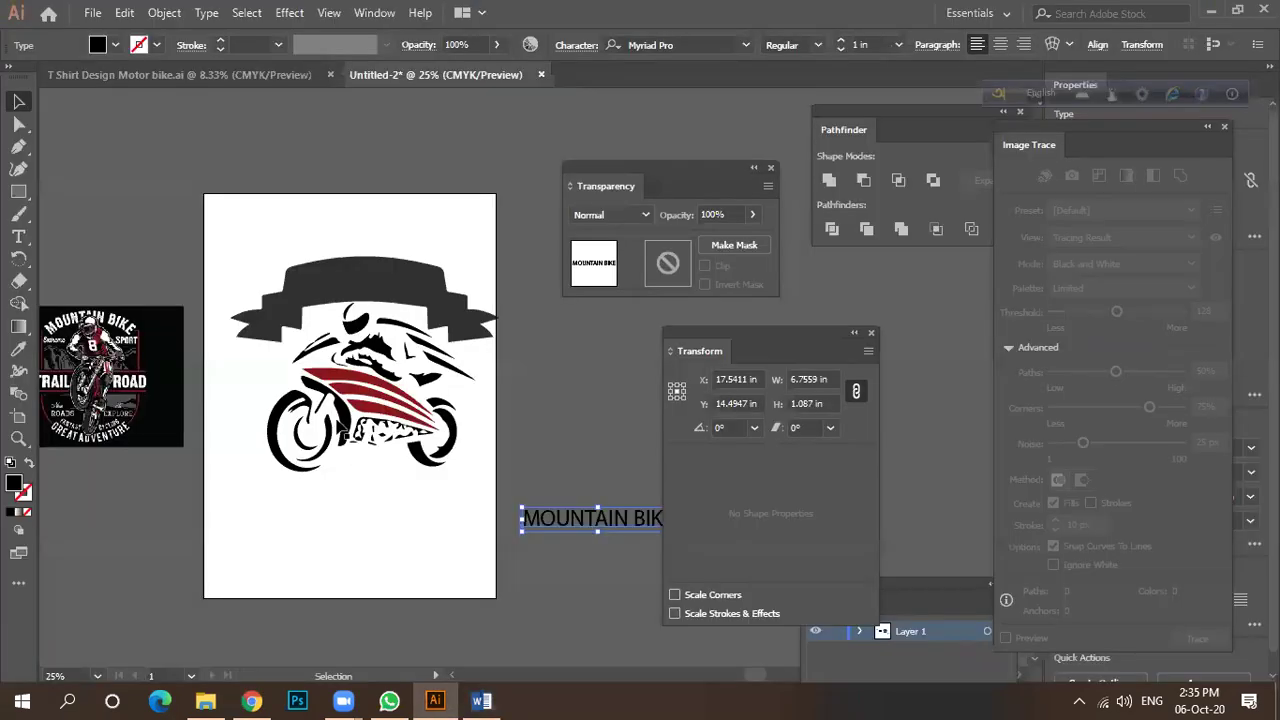
{"action": "key", "text": "alt+Tab"}
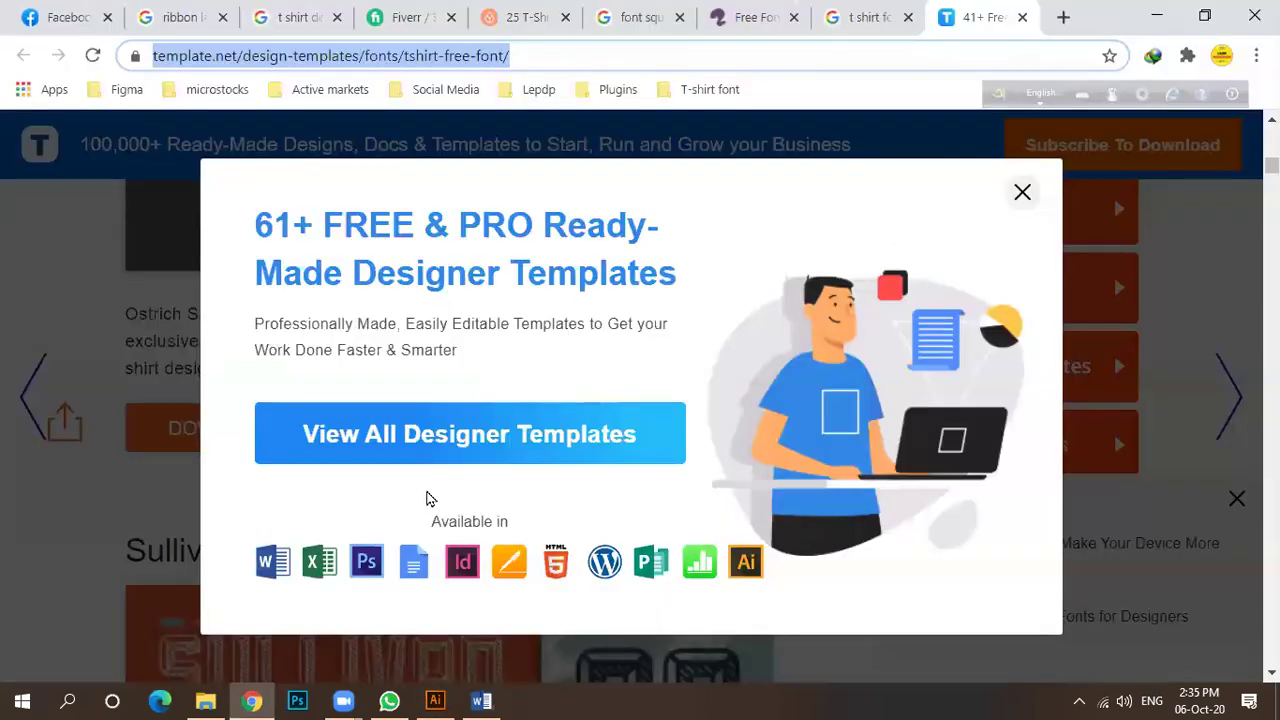
{"action": "left_click", "coordinate": [1018, 192]}
{"action": "scroll", "coordinate": [517, 390], "scroll_direction": "down", "scroll_amount": 5}
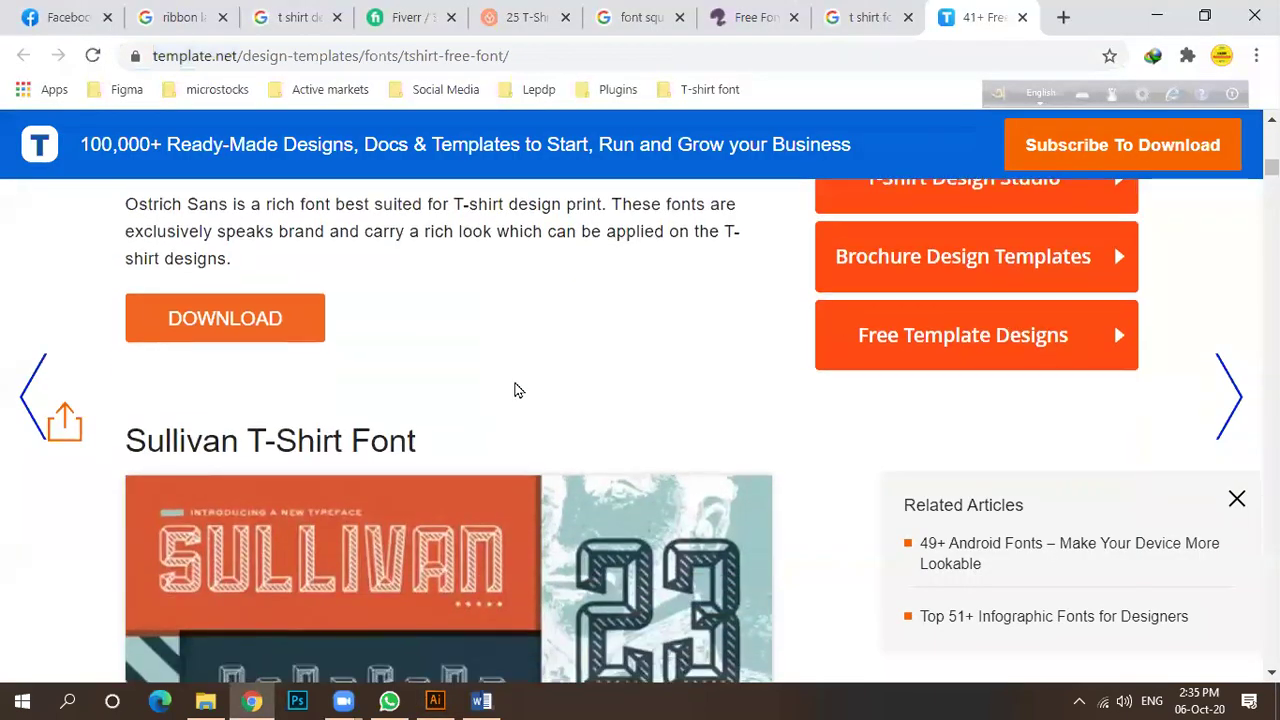
{"action": "scroll", "coordinate": [517, 390], "scroll_direction": "up", "scroll_amount": 3}
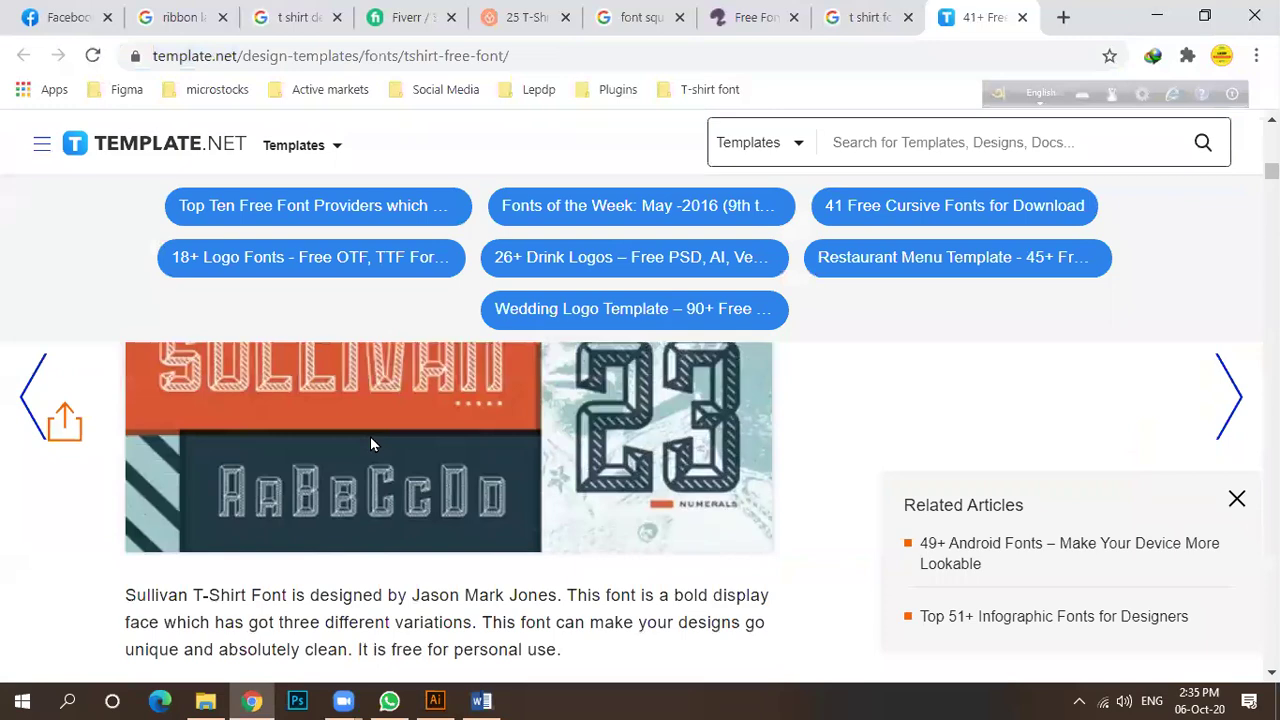
{"action": "scroll", "coordinate": [366, 436], "scroll_direction": "down", "scroll_amount": 7}
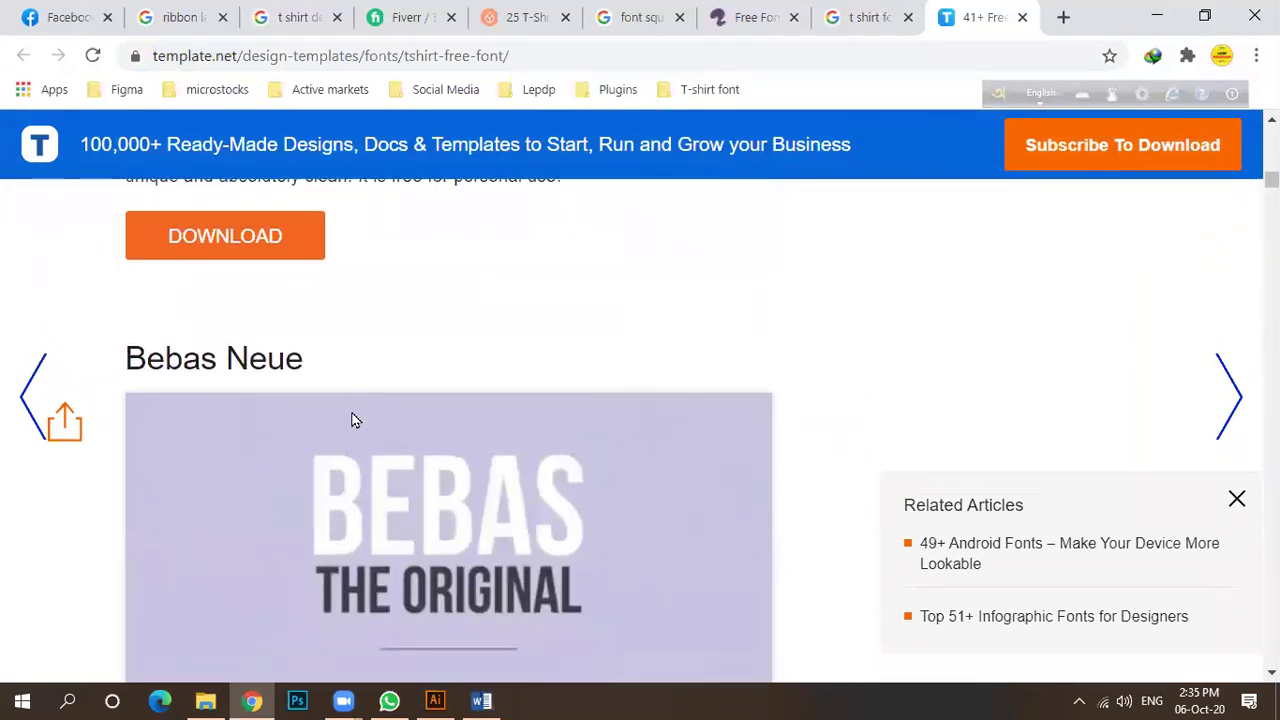
{"action": "scroll", "coordinate": [454, 443], "scroll_direction": "down", "scroll_amount": 5}
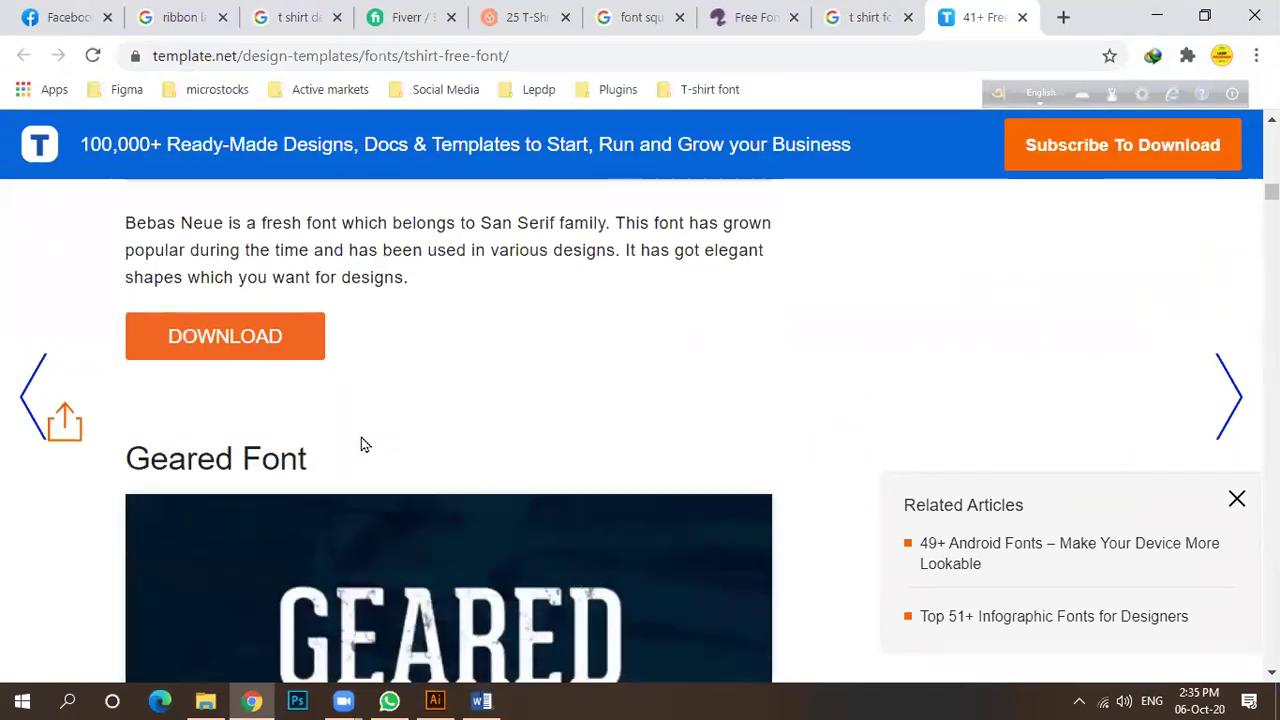
{"action": "scroll", "coordinate": [390, 435], "scroll_direction": "down", "scroll_amount": 3}
{"action": "scroll", "coordinate": [370, 370], "scroll_direction": "up", "scroll_amount": 3}
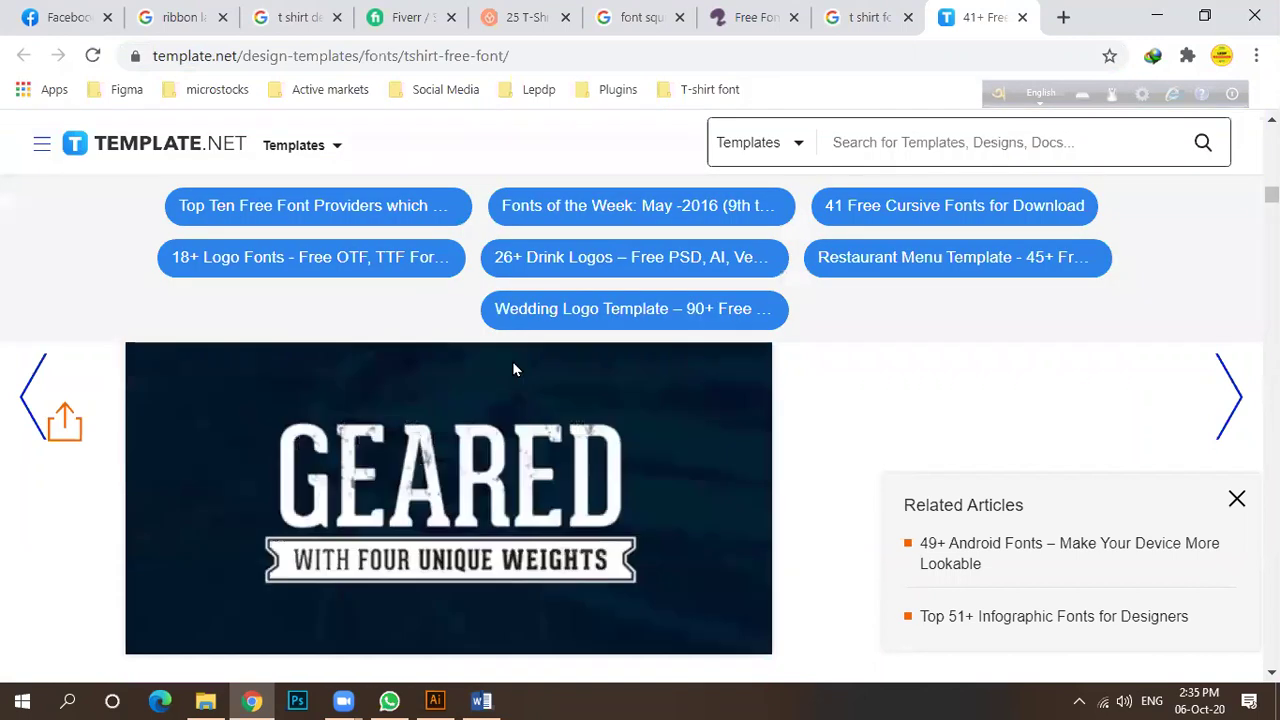
{"action": "scroll", "coordinate": [368, 370], "scroll_direction": "up", "scroll_amount": 1}
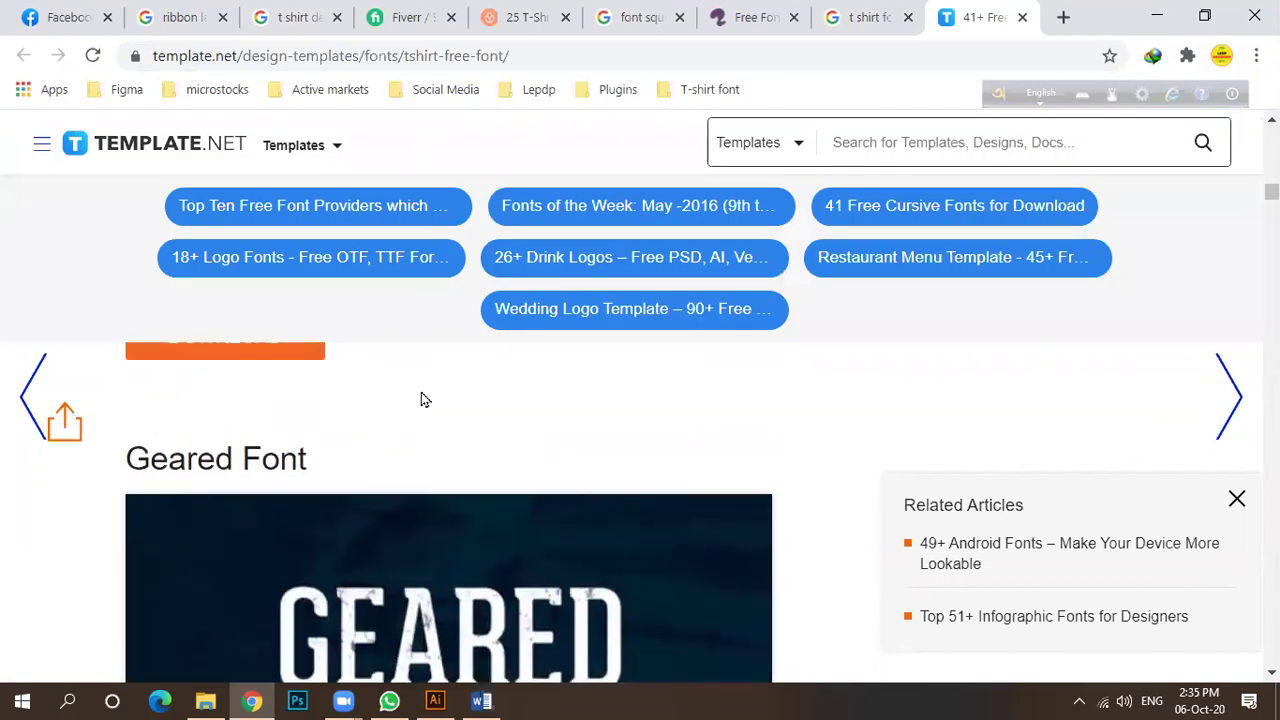
{"action": "scroll", "coordinate": [408, 437], "scroll_direction": "down", "scroll_amount": 2}
{"action": "scroll", "coordinate": [405, 437], "scroll_direction": "down", "scroll_amount": 2}
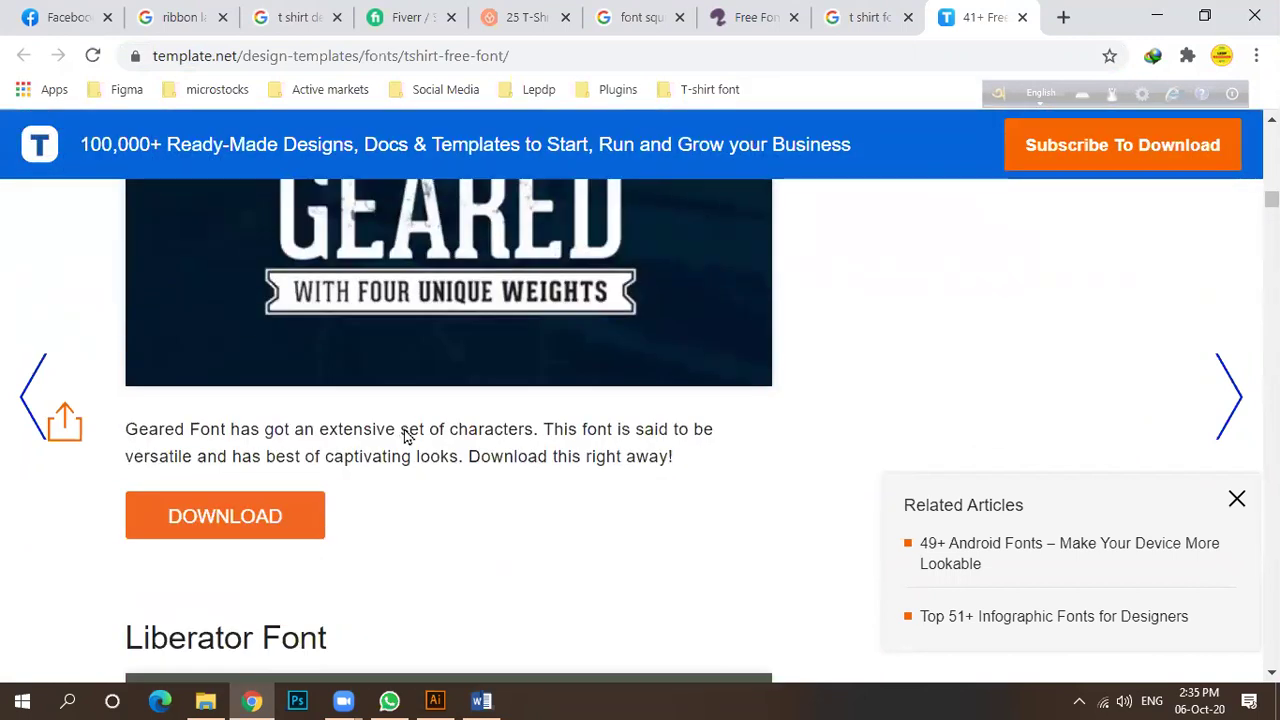
{"action": "scroll", "coordinate": [410, 435], "scroll_direction": "up", "scroll_amount": 1}
{"action": "scroll", "coordinate": [365, 448], "scroll_direction": "down", "scroll_amount": 2}
Open the Geared font's download page on Lost Type and examine its description, licensing options and sample images.
{"action": "left_click", "coordinate": [283, 429]}
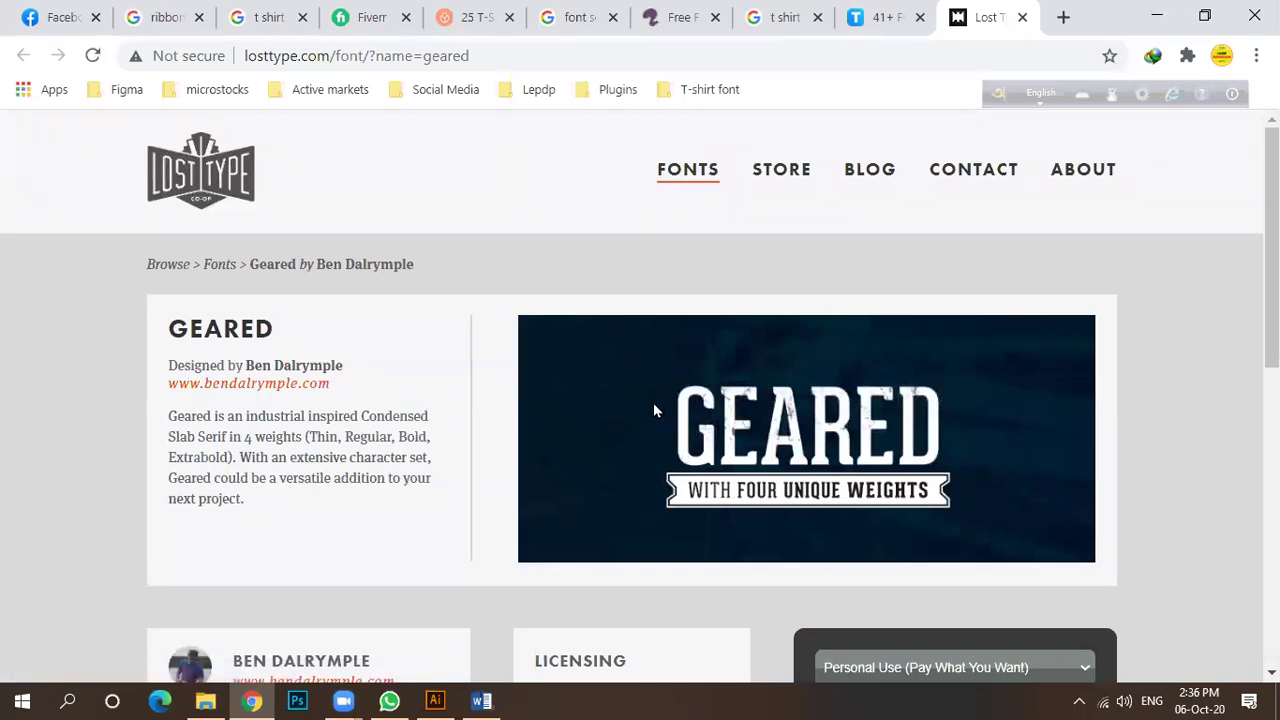
{"action": "scroll", "coordinate": [625, 403], "scroll_direction": "down", "scroll_amount": 4}
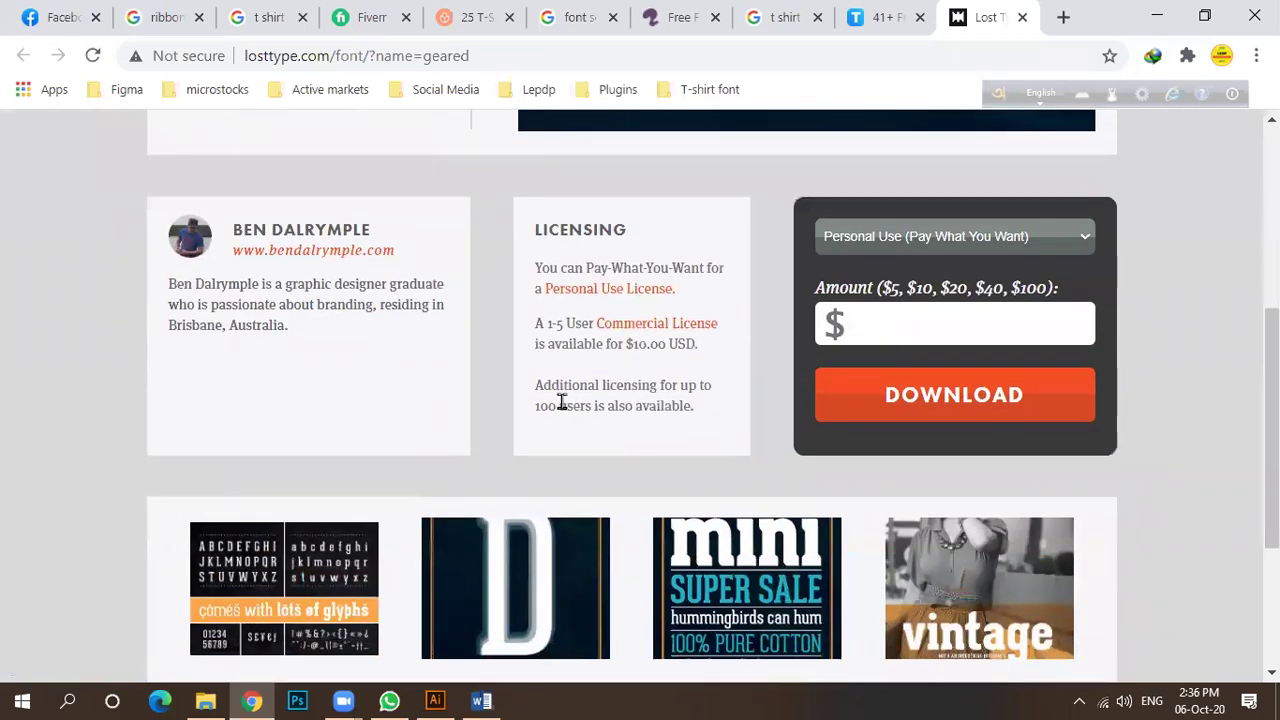
{"action": "scroll", "coordinate": [586, 405], "scroll_direction": "down", "scroll_amount": 3}
{"action": "scroll", "coordinate": [586, 405], "scroll_direction": "up", "scroll_amount": 7}
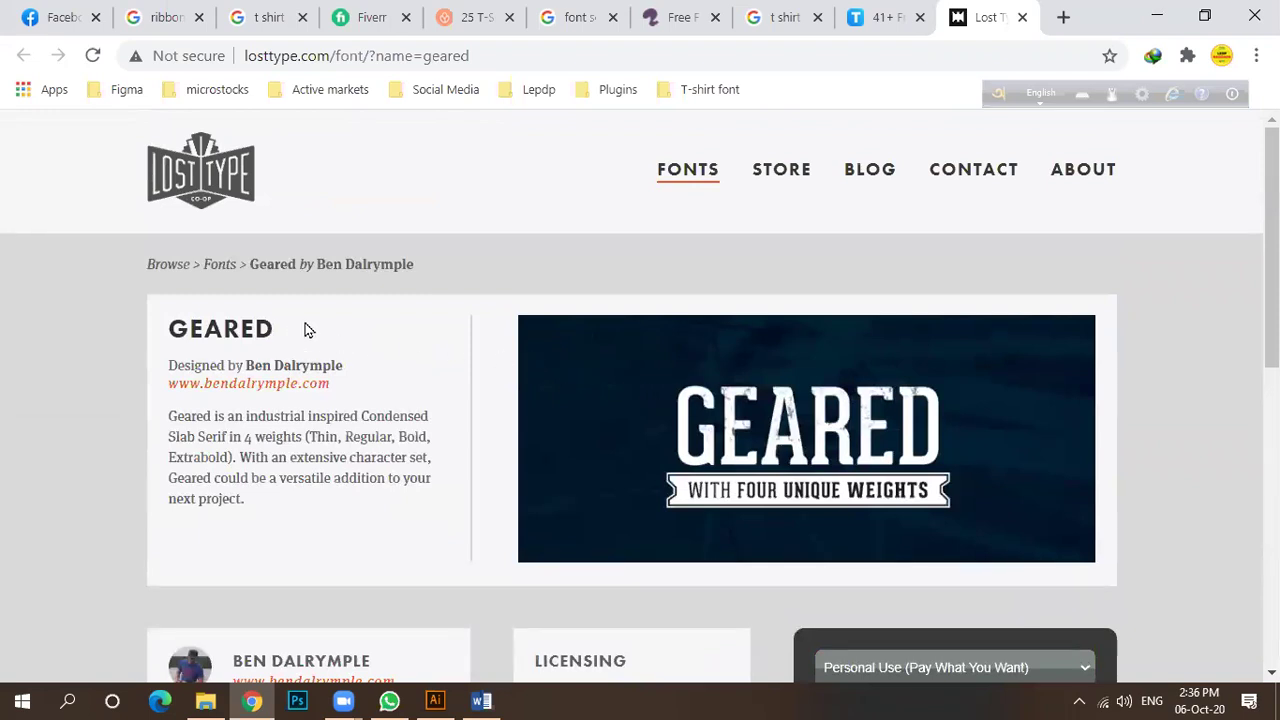
{"action": "triple_click", "coordinate": [236, 330]}
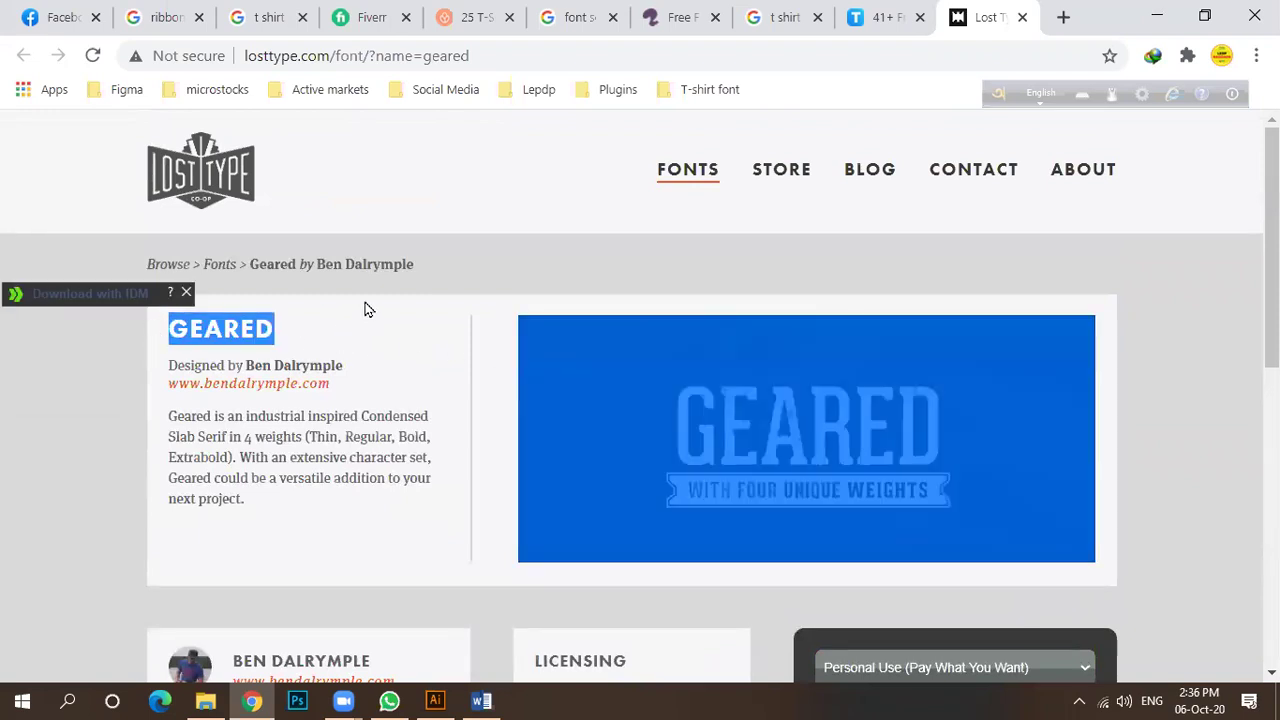
{"action": "left_click", "coordinate": [328, 332]}
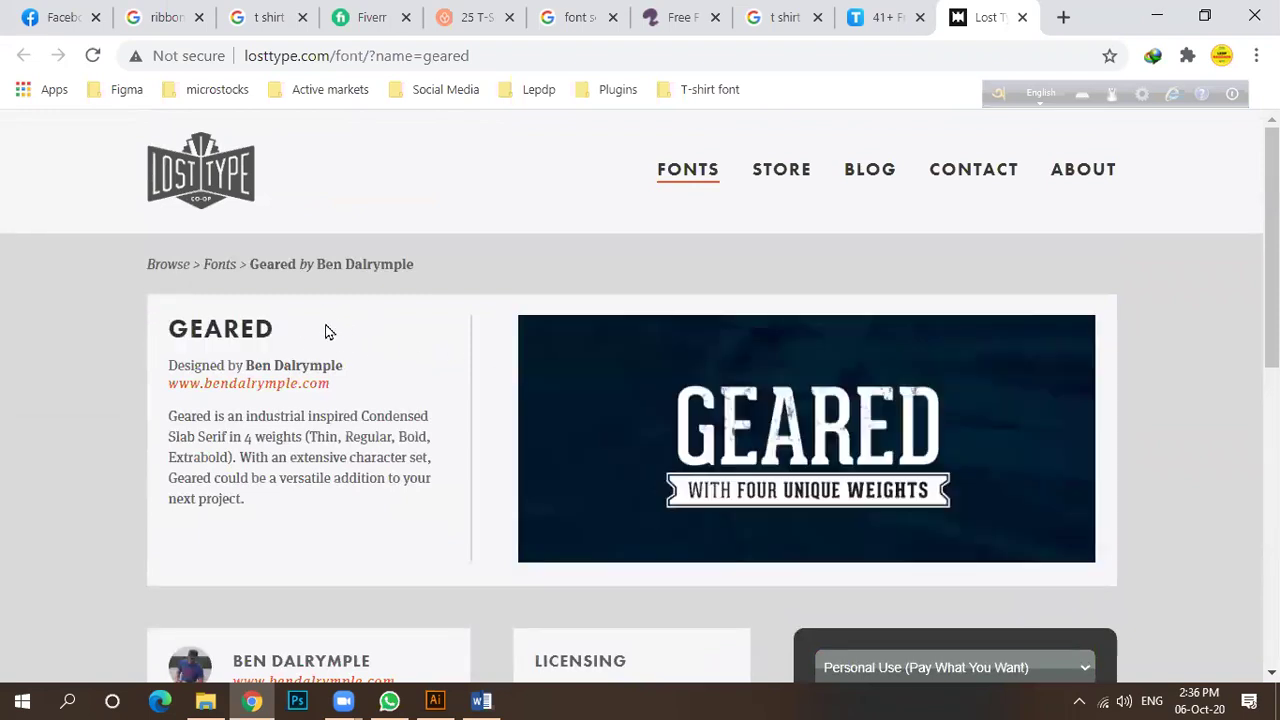
Return to the template.net article and copy the heading text "Liberator Font".
{"action": "left_click", "coordinate": [871, 25]}
{"action": "scroll", "coordinate": [405, 444], "scroll_direction": "down", "scroll_amount": 3}
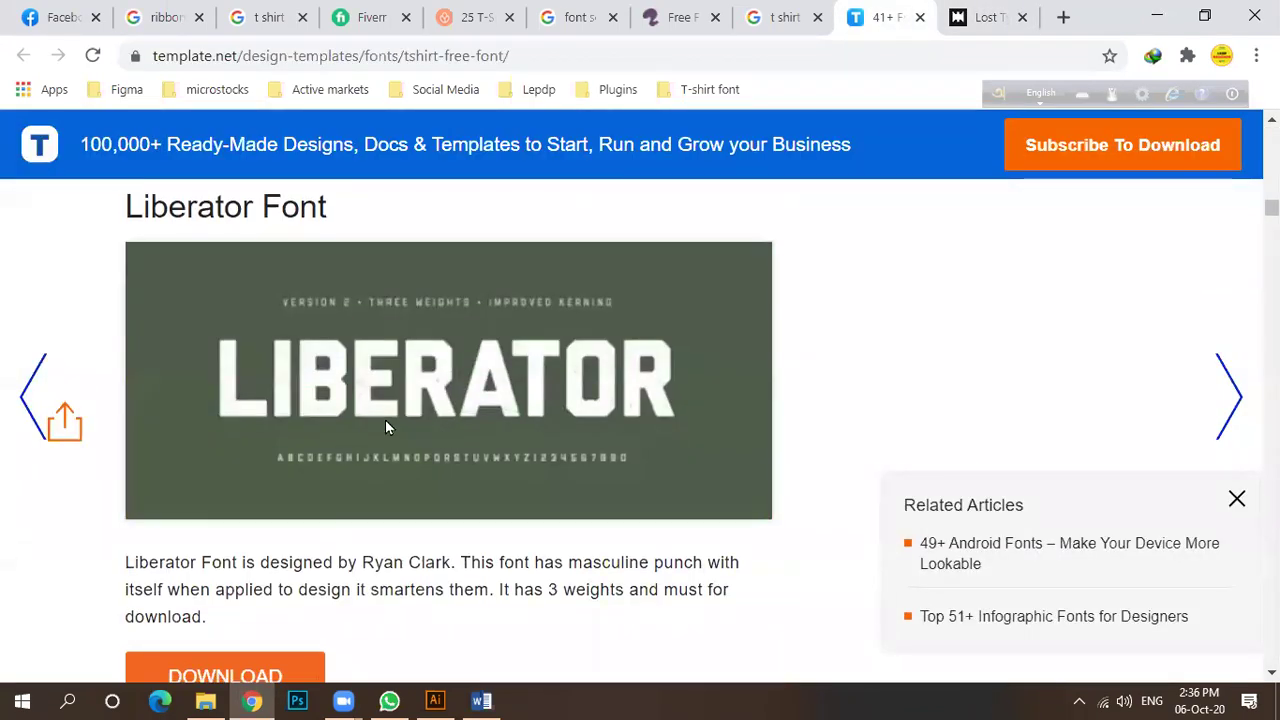
{"action": "scroll", "coordinate": [330, 390], "scroll_direction": "up", "scroll_amount": 2}
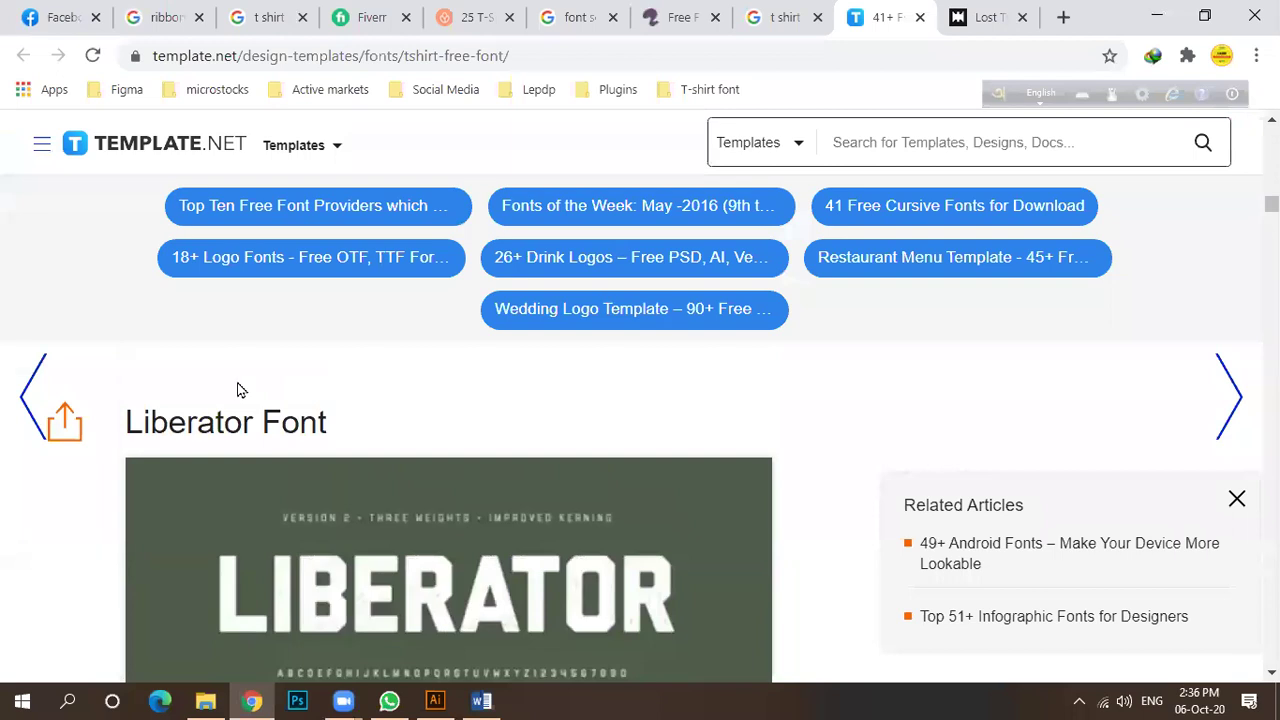
{"action": "left_click_drag", "start_coordinate": [336, 421], "coordinate": [147, 415]}
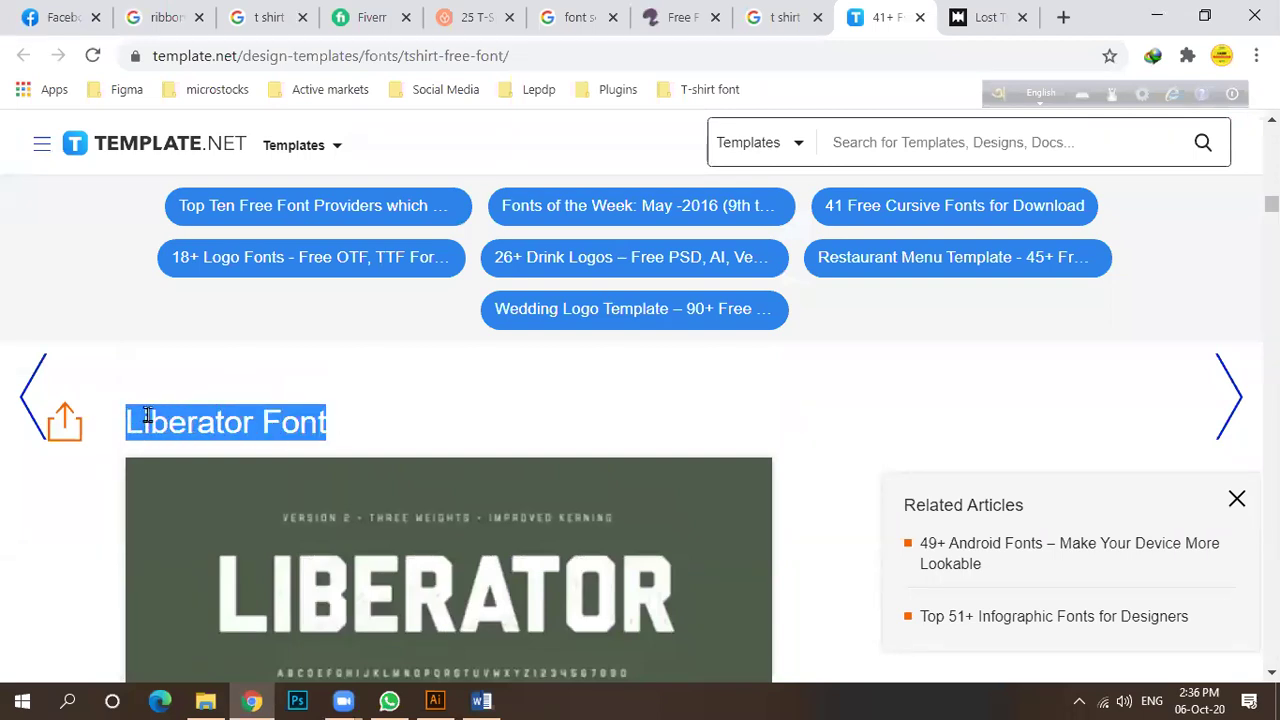
Switch to the Font Squirrel site, search its fonts for "Liberator Font" and look through the results page.
{"action": "left_click", "coordinate": [783, 26]}
{"action": "left_click", "coordinate": [686, 24]}
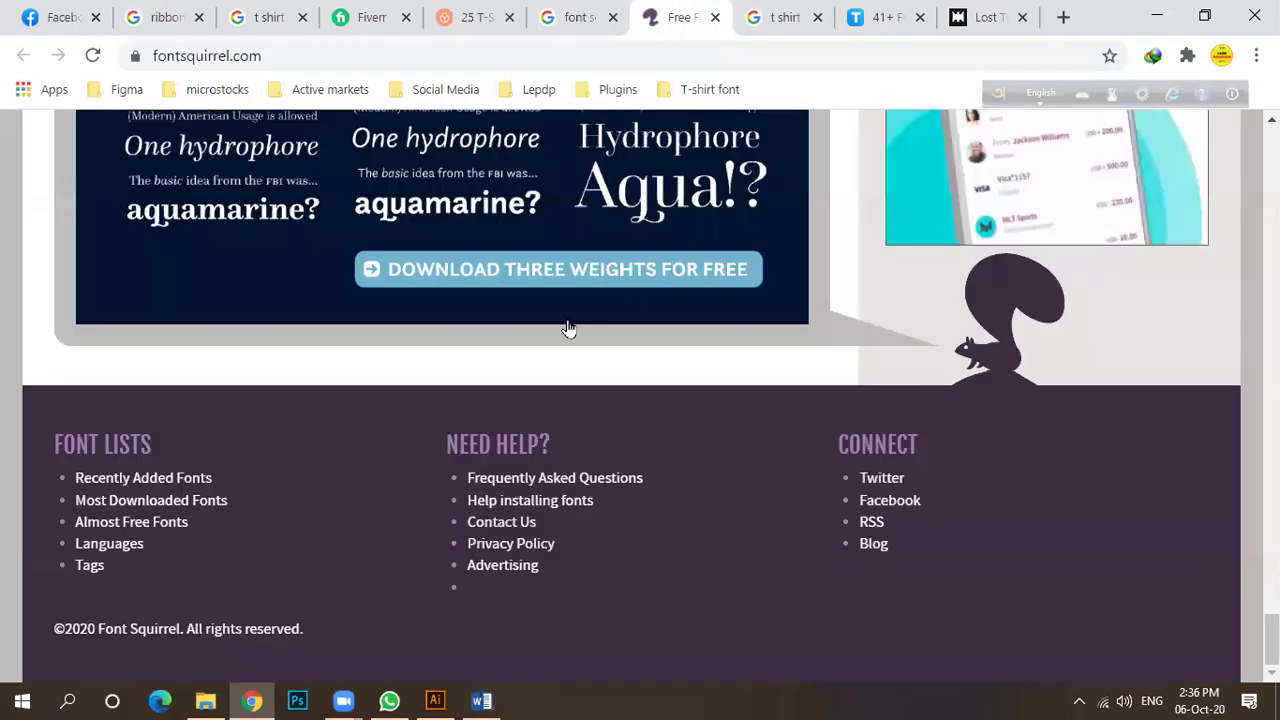
{"action": "scroll", "coordinate": [569, 326], "scroll_direction": "up", "scroll_amount": 5}
{"action": "scroll", "coordinate": [540, 325], "scroll_direction": "up", "scroll_amount": 15}
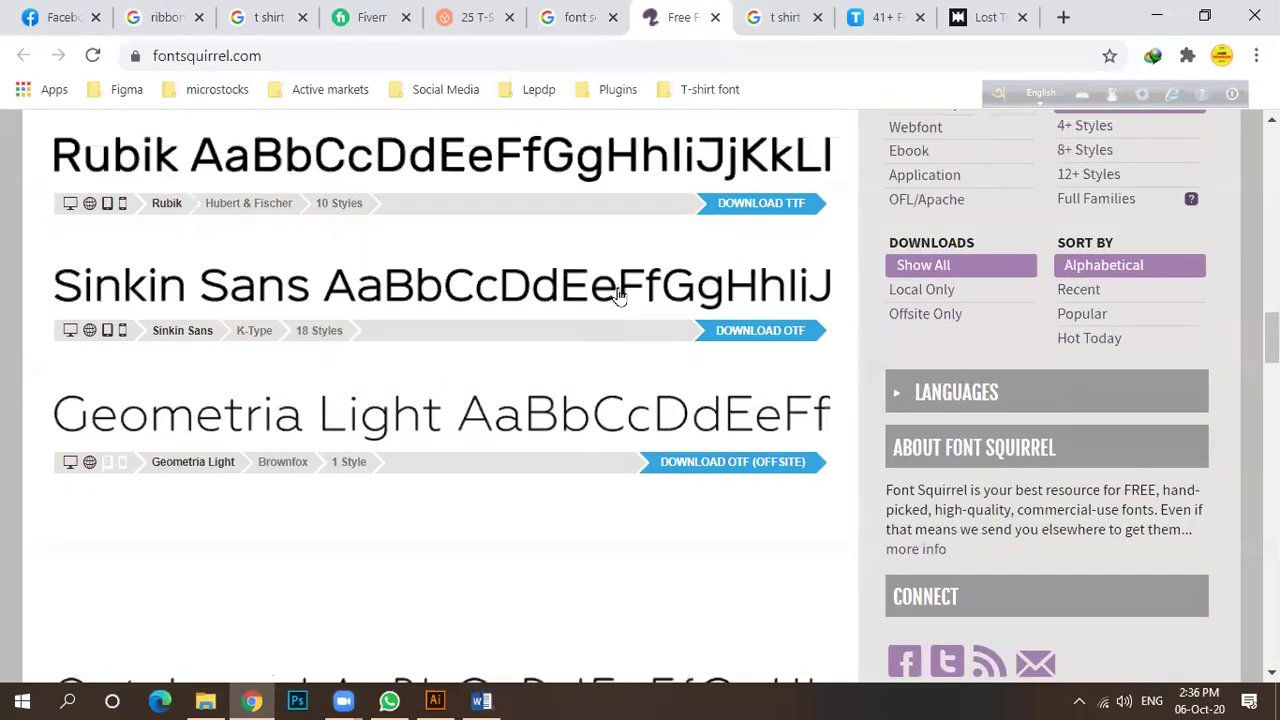
{"action": "scroll", "coordinate": [670, 272], "scroll_direction": "up", "scroll_amount": 10}
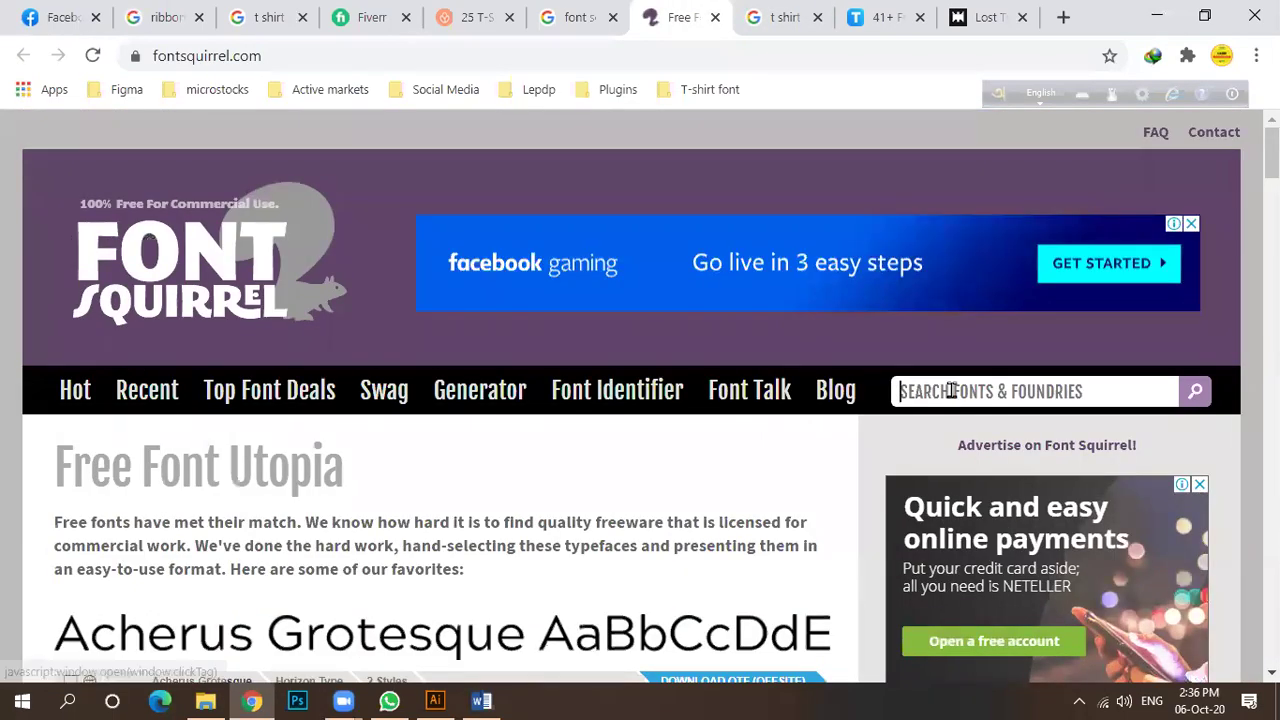
{"action": "left_click", "coordinate": [968, 382]}
{"action": "type", "text": "LIBERATOR FONT"}
{"action": "key", "text": "Return"}
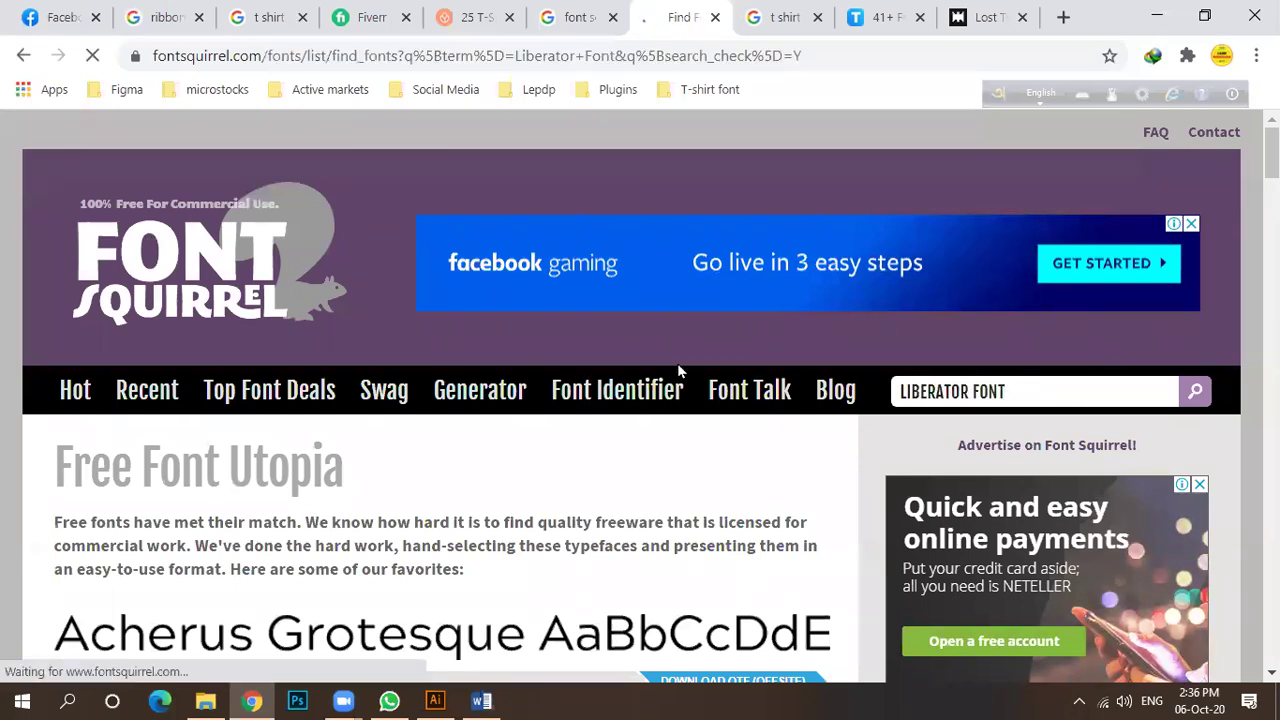
{"action": "scroll", "coordinate": [704, 321], "scroll_direction": "down", "scroll_amount": 2}
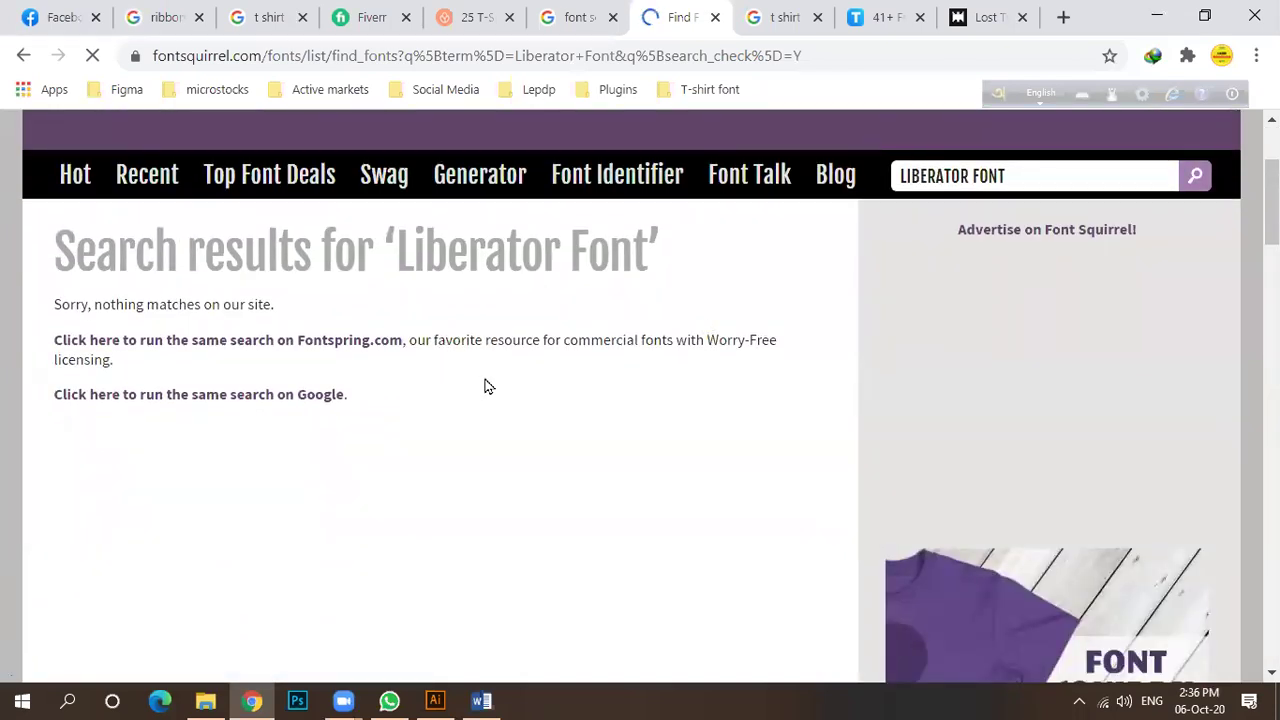
{"action": "scroll", "coordinate": [487, 384], "scroll_direction": "down", "scroll_amount": 3}
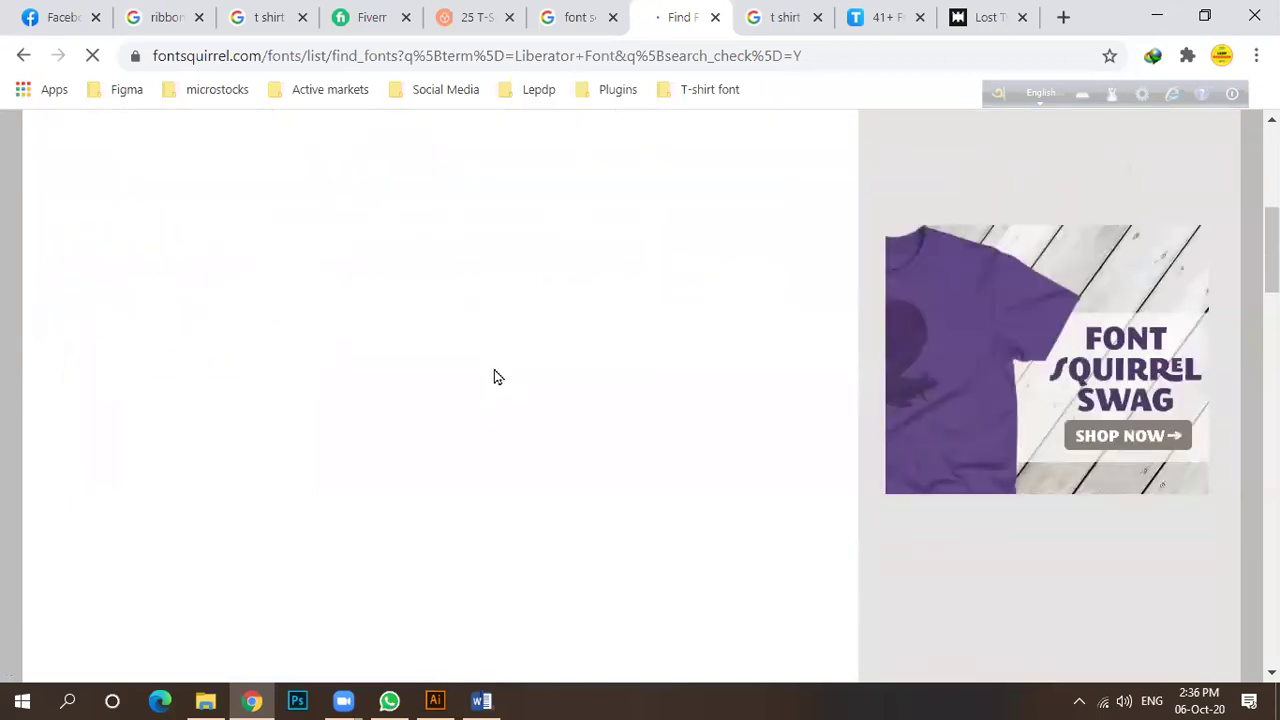
Review the "Liberator Font" results on Font Squirrel, shorten the search term to "Liberator" and check the new results.
{"action": "scroll", "coordinate": [496, 370], "scroll_direction": "up", "scroll_amount": 3}
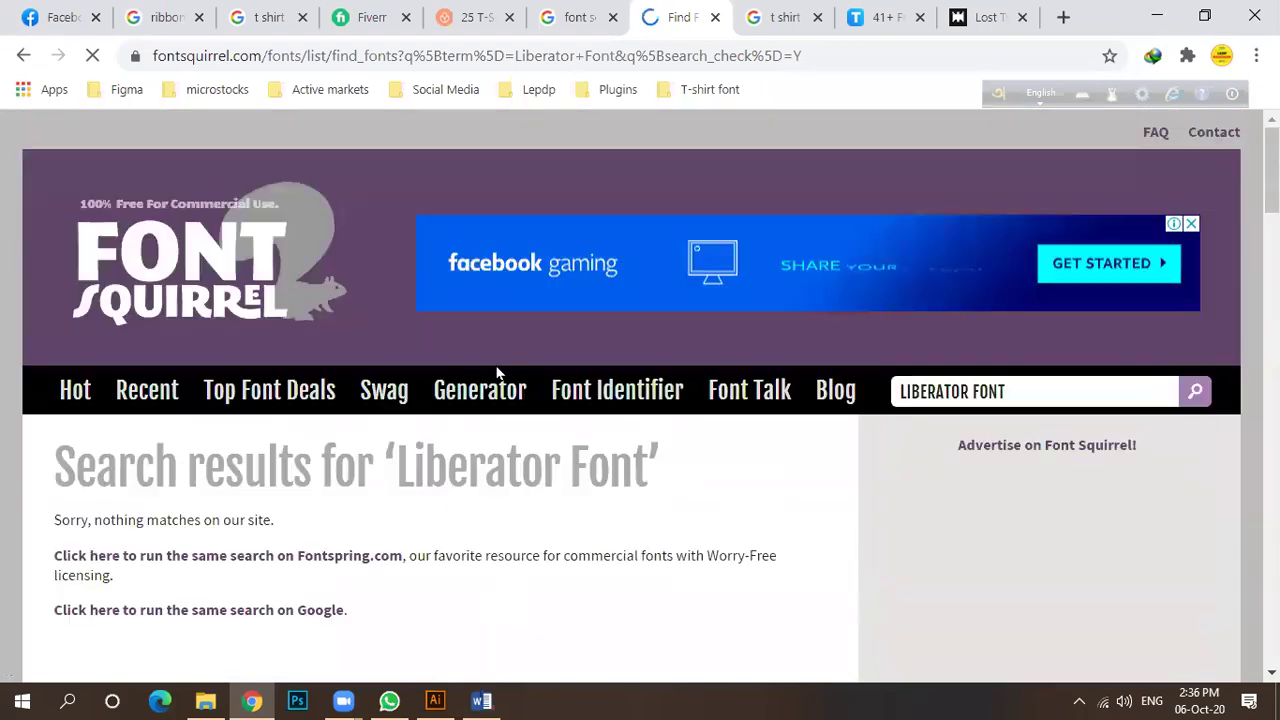
{"action": "scroll", "coordinate": [498, 371], "scroll_direction": "down", "scroll_amount": 2}
{"action": "scroll", "coordinate": [498, 371], "scroll_direction": "up", "scroll_amount": 2}
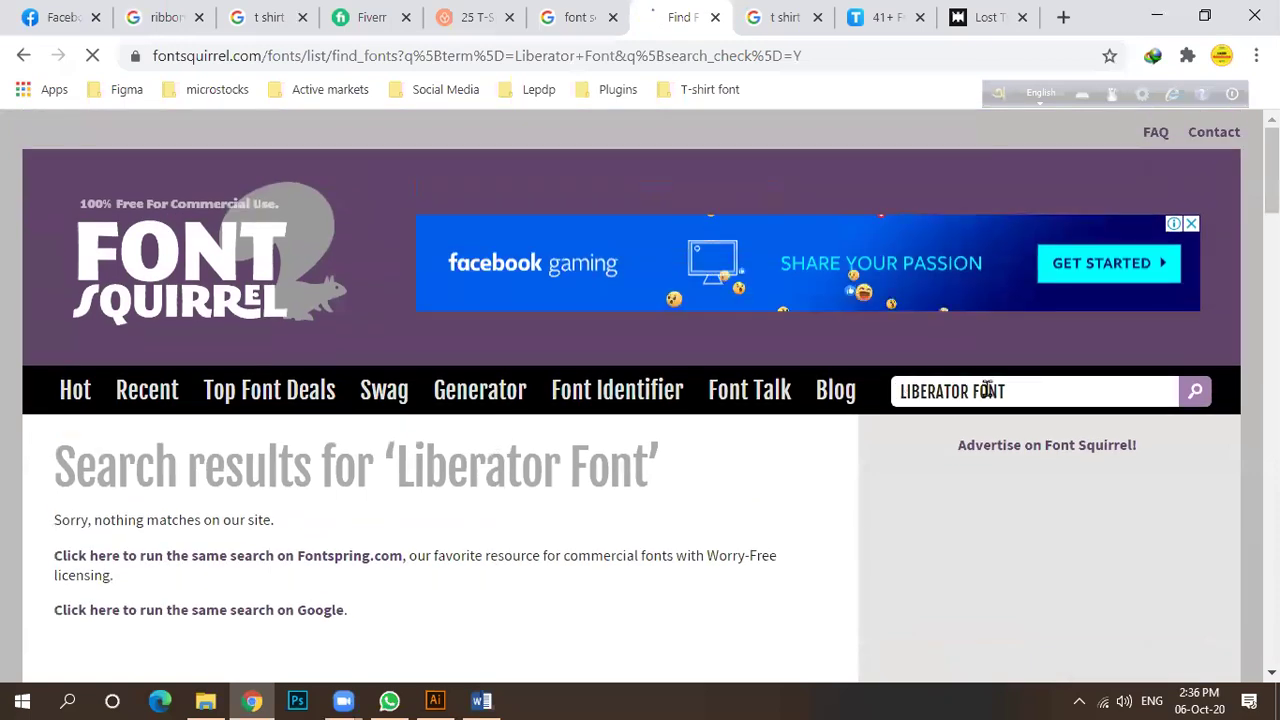
{"action": "double_click", "coordinate": [981, 391]}
{"action": "key", "text": "BackSpace"}
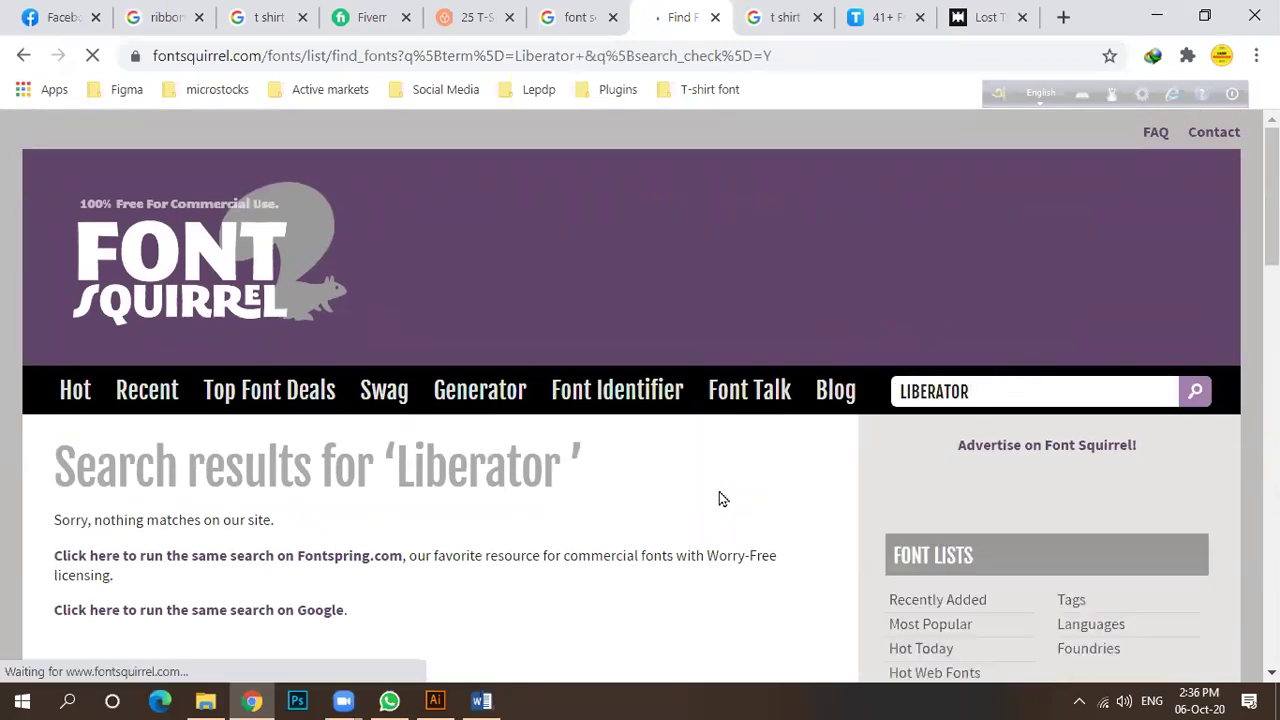
{"action": "scroll", "coordinate": [629, 480], "scroll_direction": "down", "scroll_amount": 4}
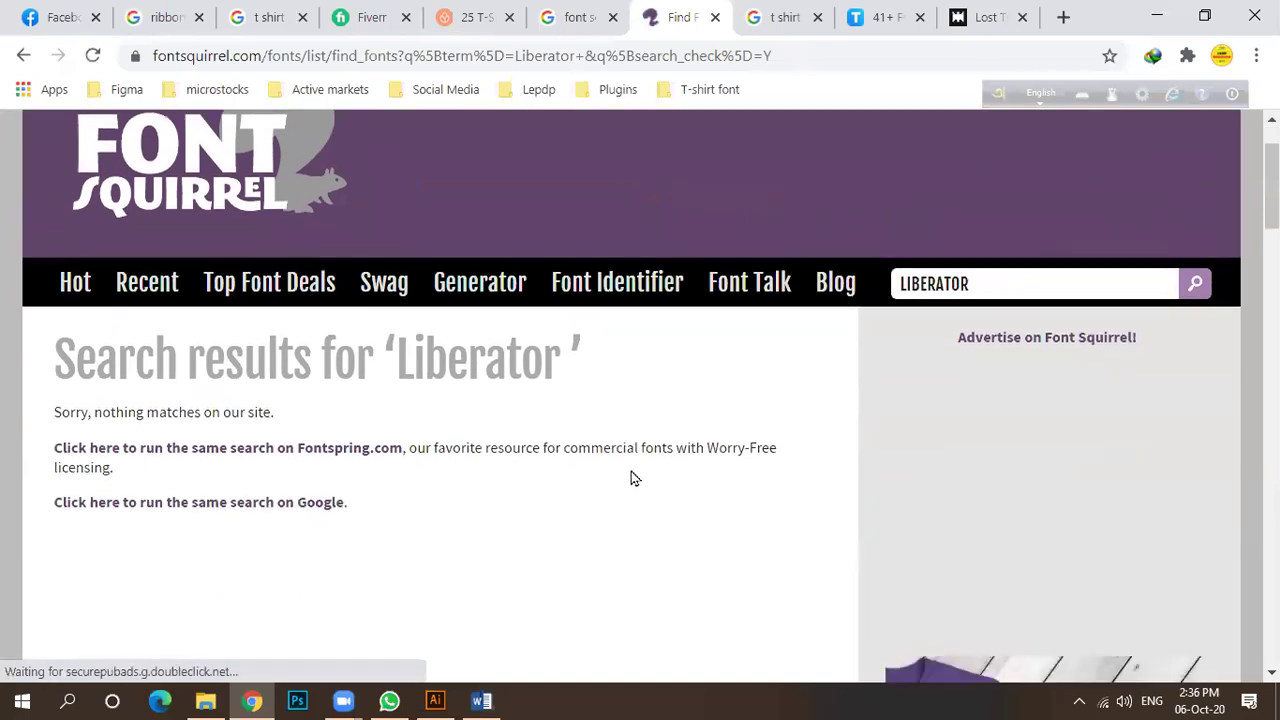
{"action": "scroll", "coordinate": [621, 478], "scroll_direction": "up", "scroll_amount": 4}
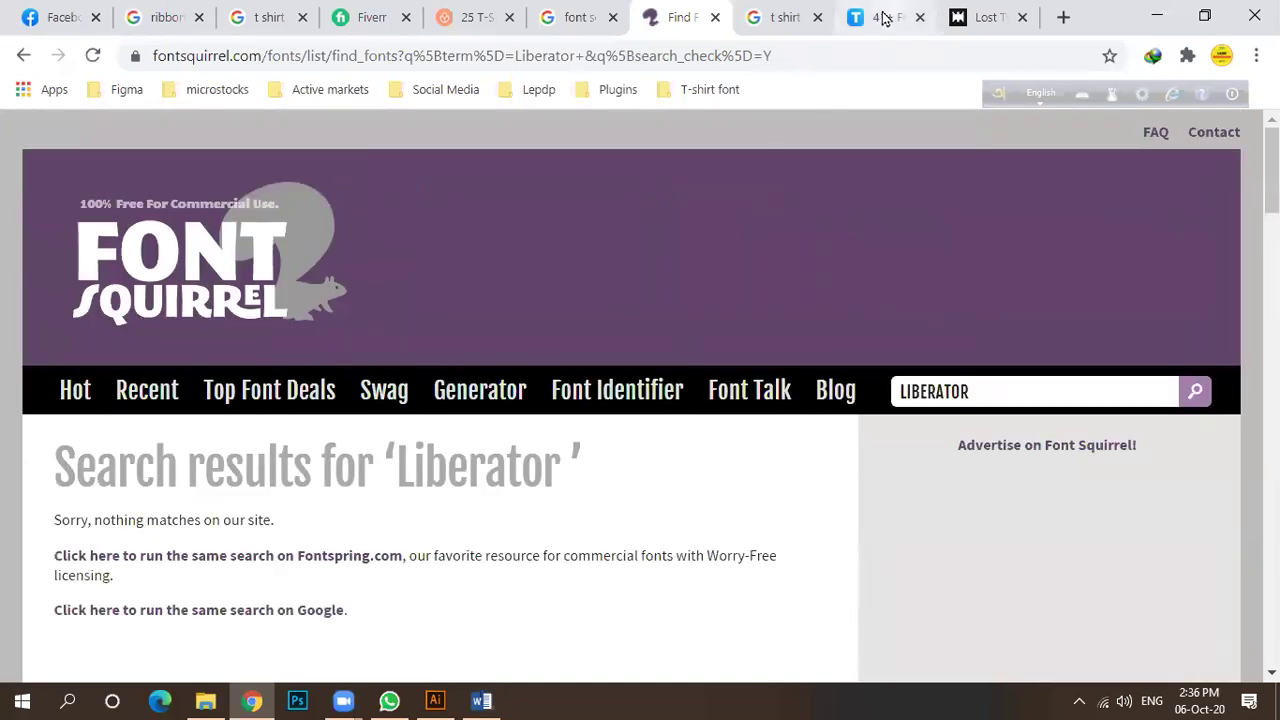
Return to the template.net article and examine the League Gothic, Bolten, Quick Sand and Streetwear font samples.
{"action": "left_click", "coordinate": [850, 25]}
{"action": "scroll", "coordinate": [421, 530], "scroll_direction": "down", "scroll_amount": 4}
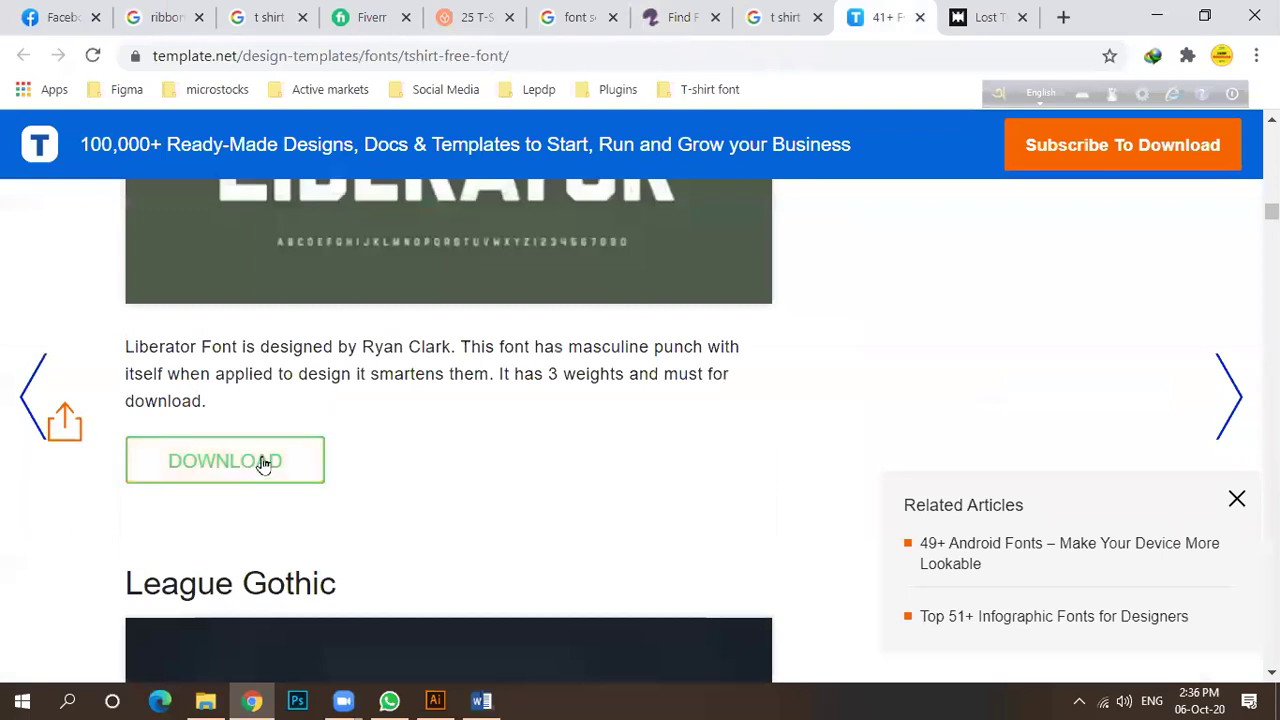
{"action": "scroll", "coordinate": [418, 475], "scroll_direction": "down", "scroll_amount": 5}
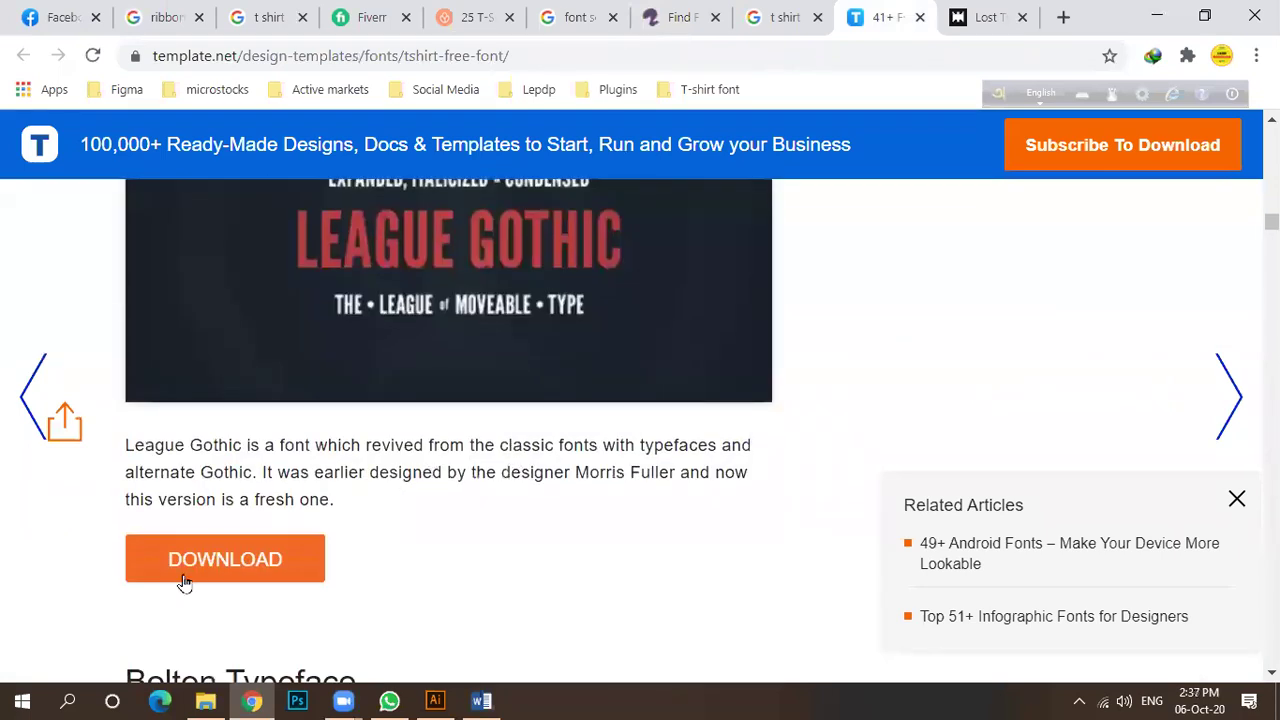
{"action": "scroll", "coordinate": [497, 543], "scroll_direction": "up", "scroll_amount": 2}
{"action": "scroll", "coordinate": [466, 491], "scroll_direction": "down", "scroll_amount": 9}
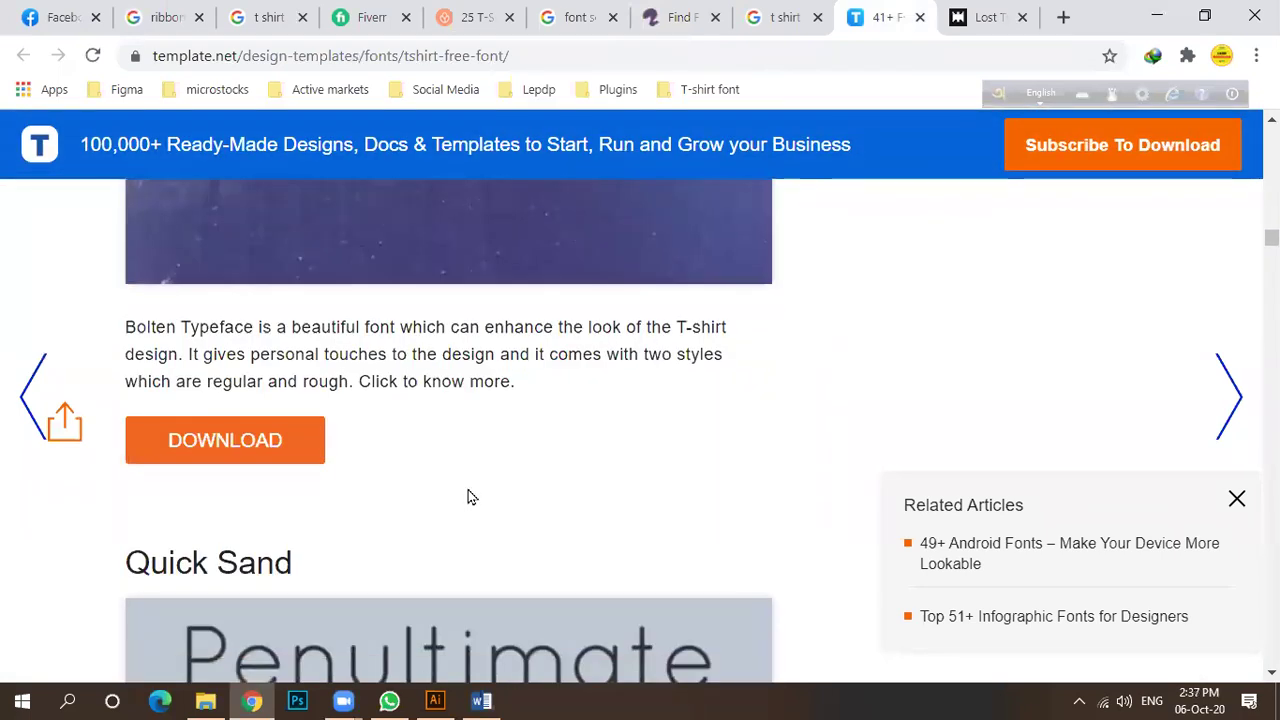
{"action": "scroll", "coordinate": [470, 492], "scroll_direction": "up", "scroll_amount": 2}
{"action": "scroll", "coordinate": [340, 493], "scroll_direction": "down", "scroll_amount": 1}
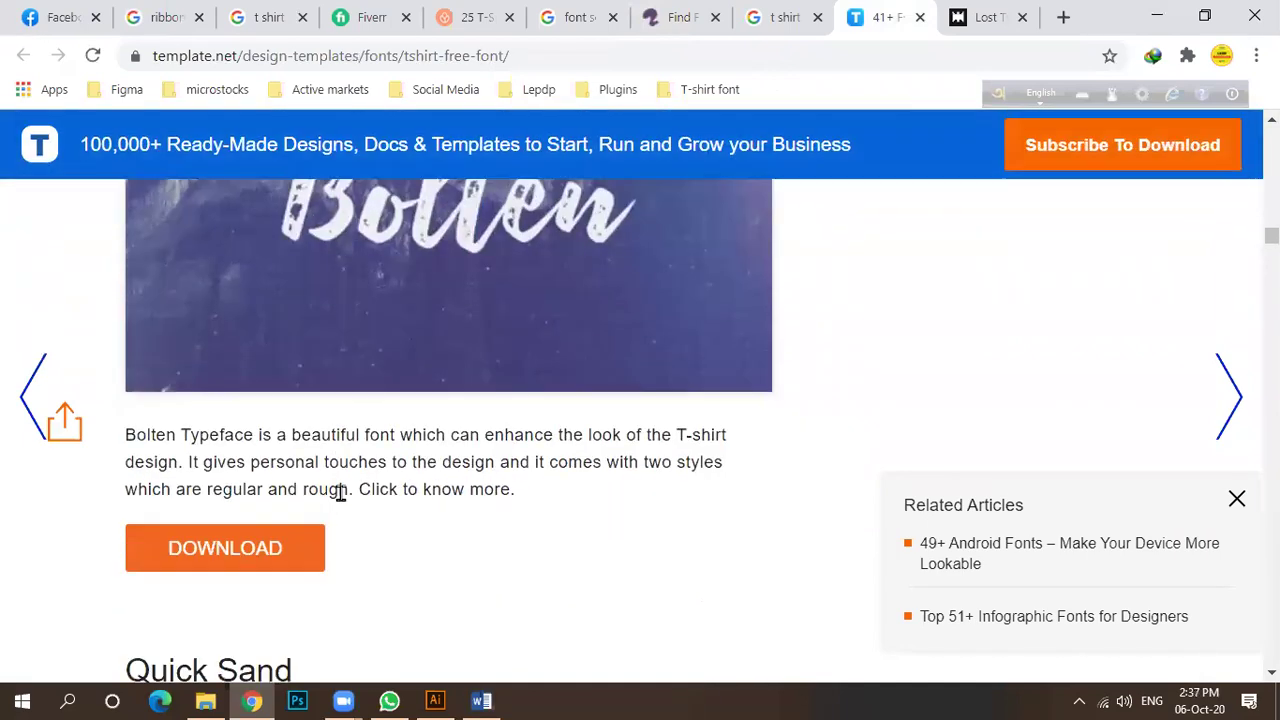
{"action": "scroll", "coordinate": [340, 493], "scroll_direction": "down", "scroll_amount": 3}
{"action": "scroll", "coordinate": [346, 491], "scroll_direction": "down", "scroll_amount": 6}
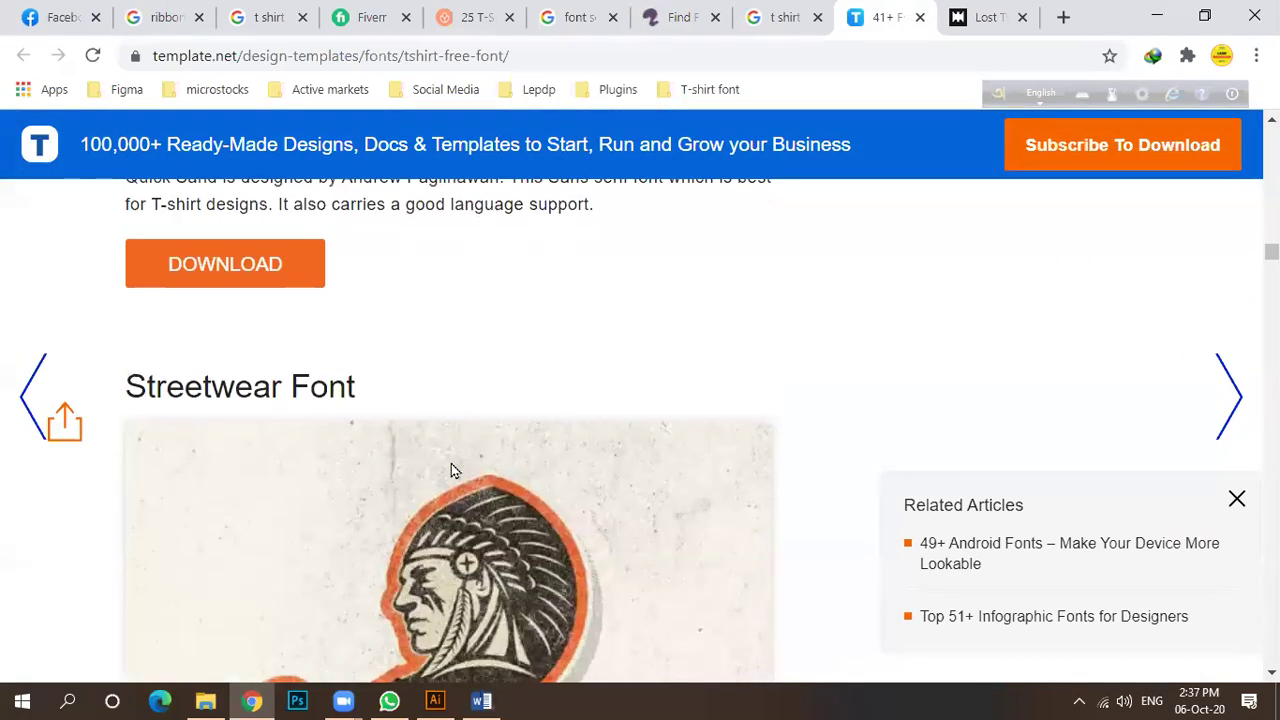
{"action": "scroll", "coordinate": [400, 486], "scroll_direction": "down", "scroll_amount": 3}
{"action": "scroll", "coordinate": [368, 487], "scroll_direction": "down", "scroll_amount": 4}
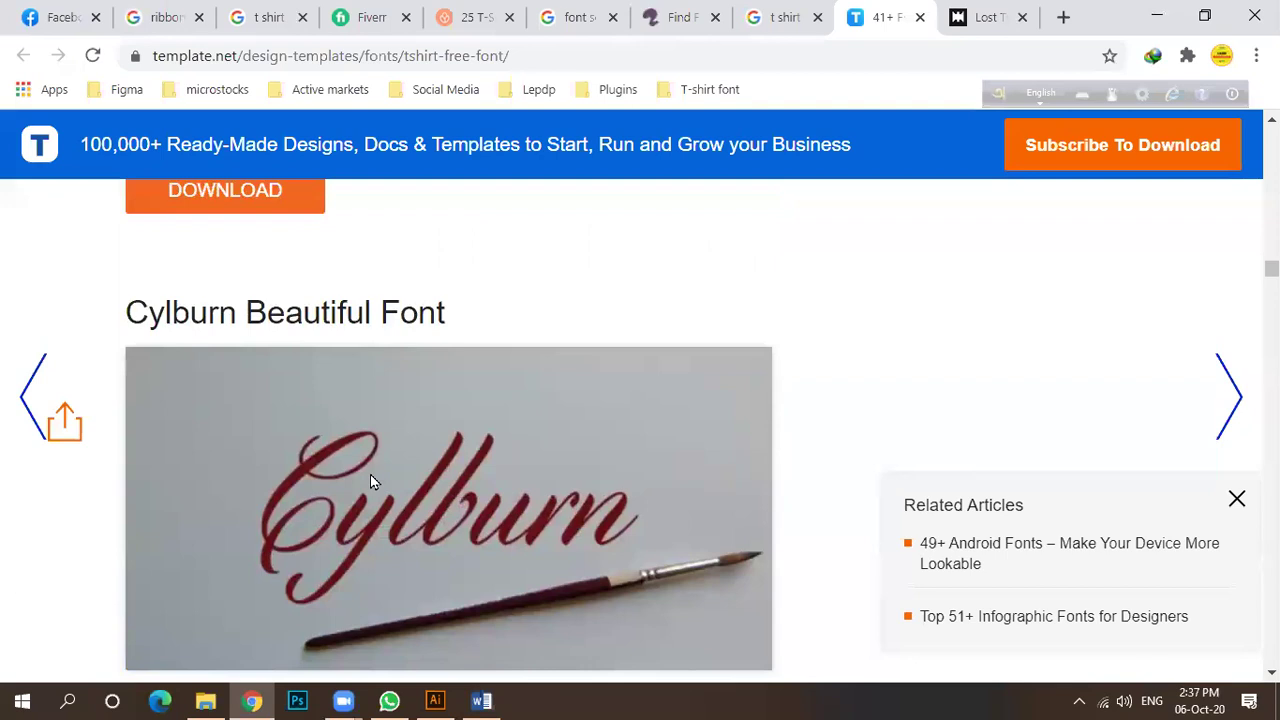
Examine the article's further samples, from Cylburn, Hipster and Haymaker through Hamster, Vintage Logo and Nexa Rust to Stonestick.
{"action": "scroll", "coordinate": [391, 476], "scroll_direction": "down", "scroll_amount": 10}
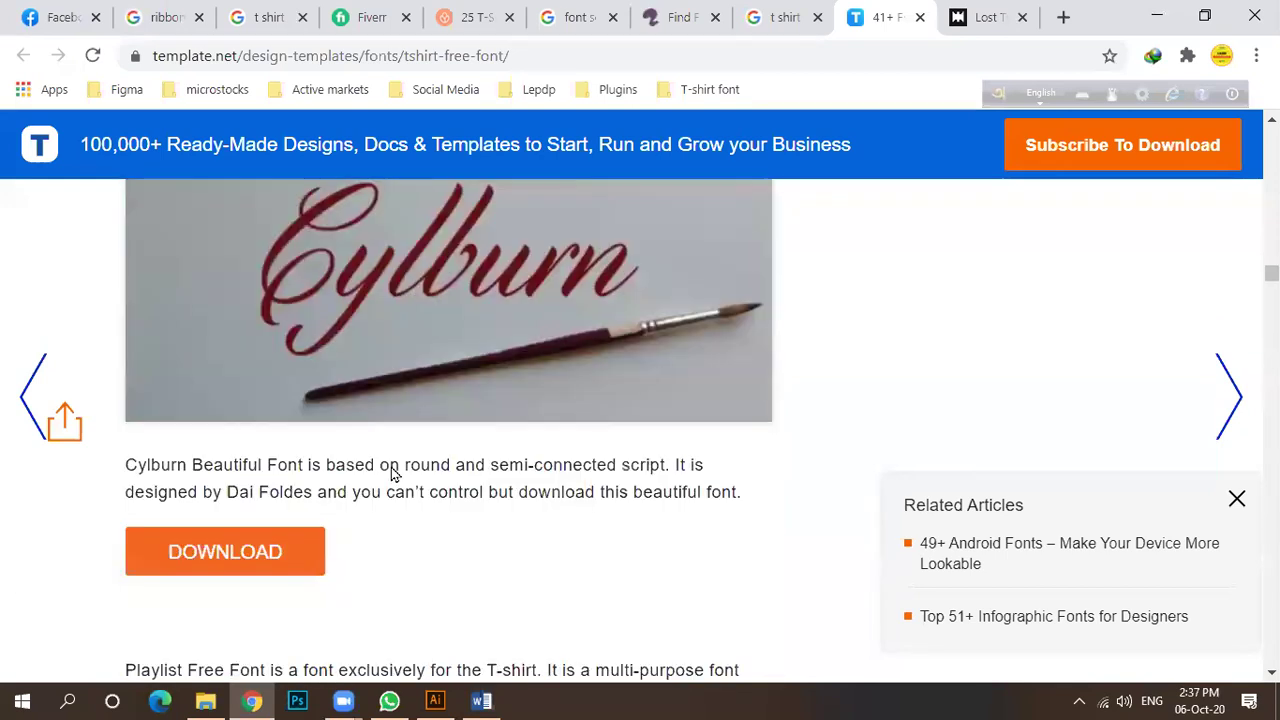
{"action": "scroll", "coordinate": [396, 474], "scroll_direction": "down", "scroll_amount": 3}
{"action": "scroll", "coordinate": [396, 465], "scroll_direction": "up", "scroll_amount": 6}
{"action": "scroll", "coordinate": [396, 465], "scroll_direction": "down", "scroll_amount": 1}
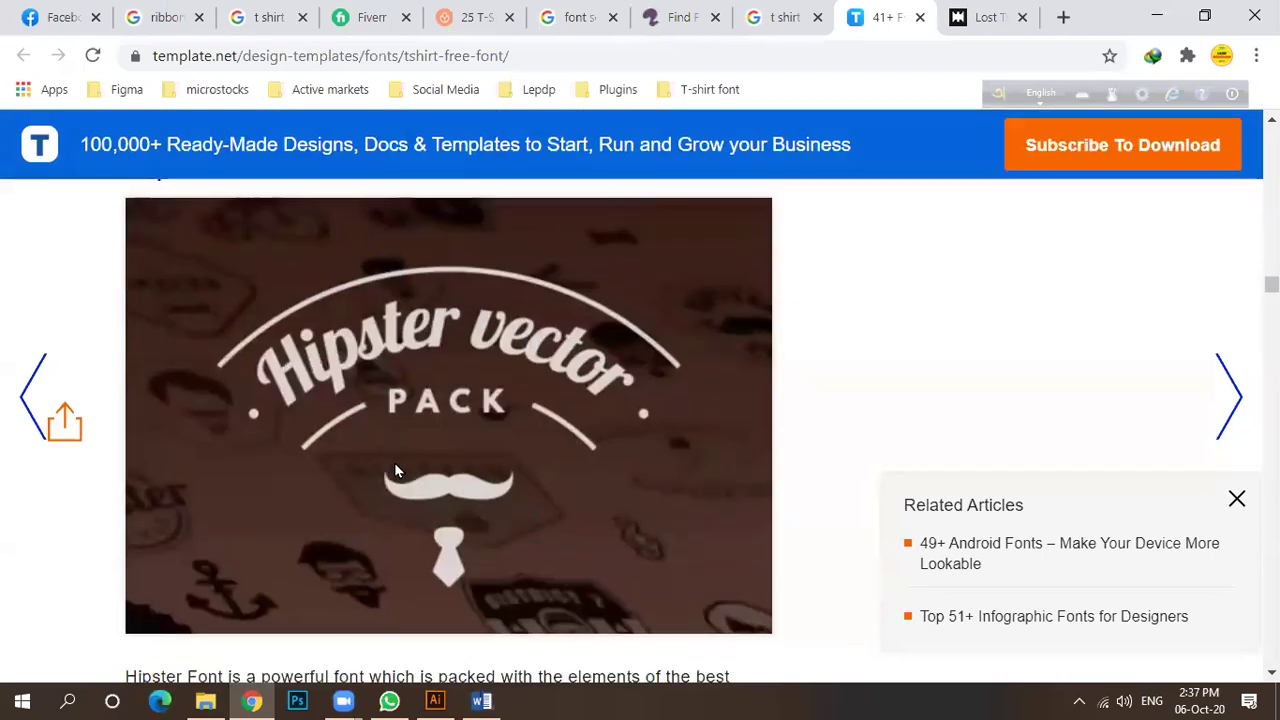
{"action": "scroll", "coordinate": [394, 466], "scroll_direction": "up", "scroll_amount": 3}
{"action": "scroll", "coordinate": [390, 490], "scroll_direction": "down", "scroll_amount": 8}
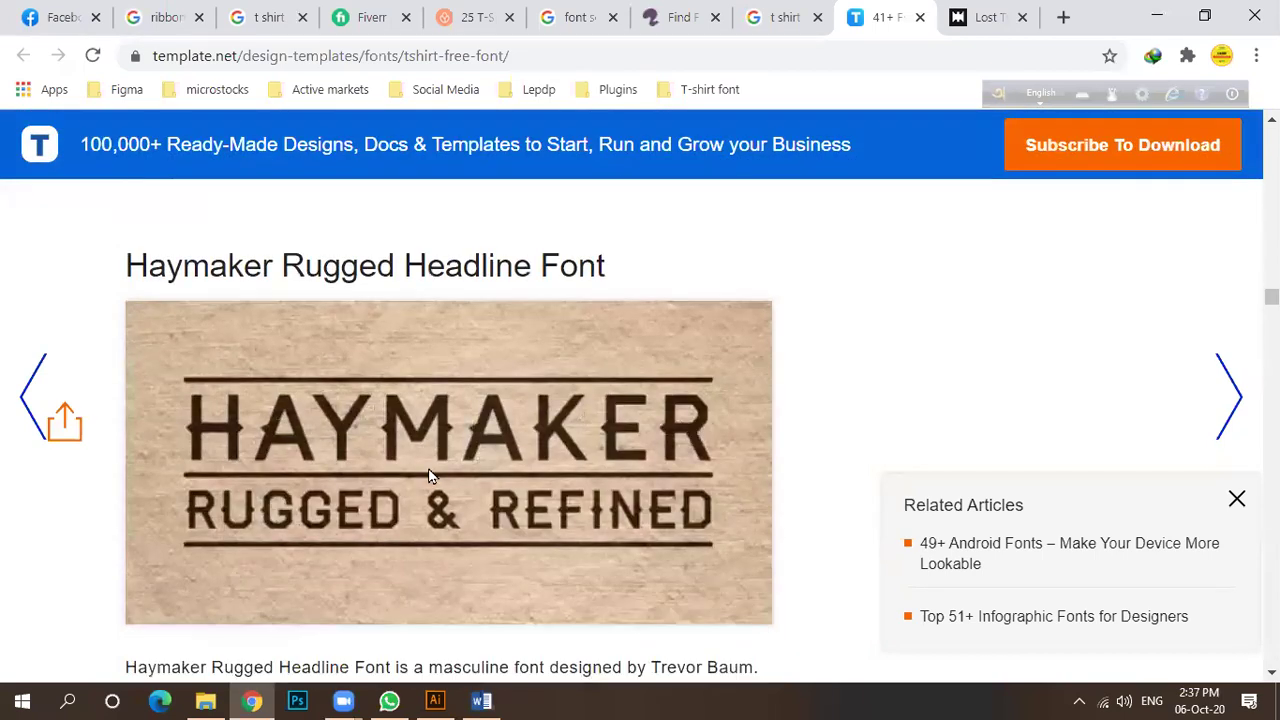
{"action": "scroll", "coordinate": [430, 465], "scroll_direction": "down", "scroll_amount": 4}
{"action": "scroll", "coordinate": [425, 465], "scroll_direction": "down", "scroll_amount": 3}
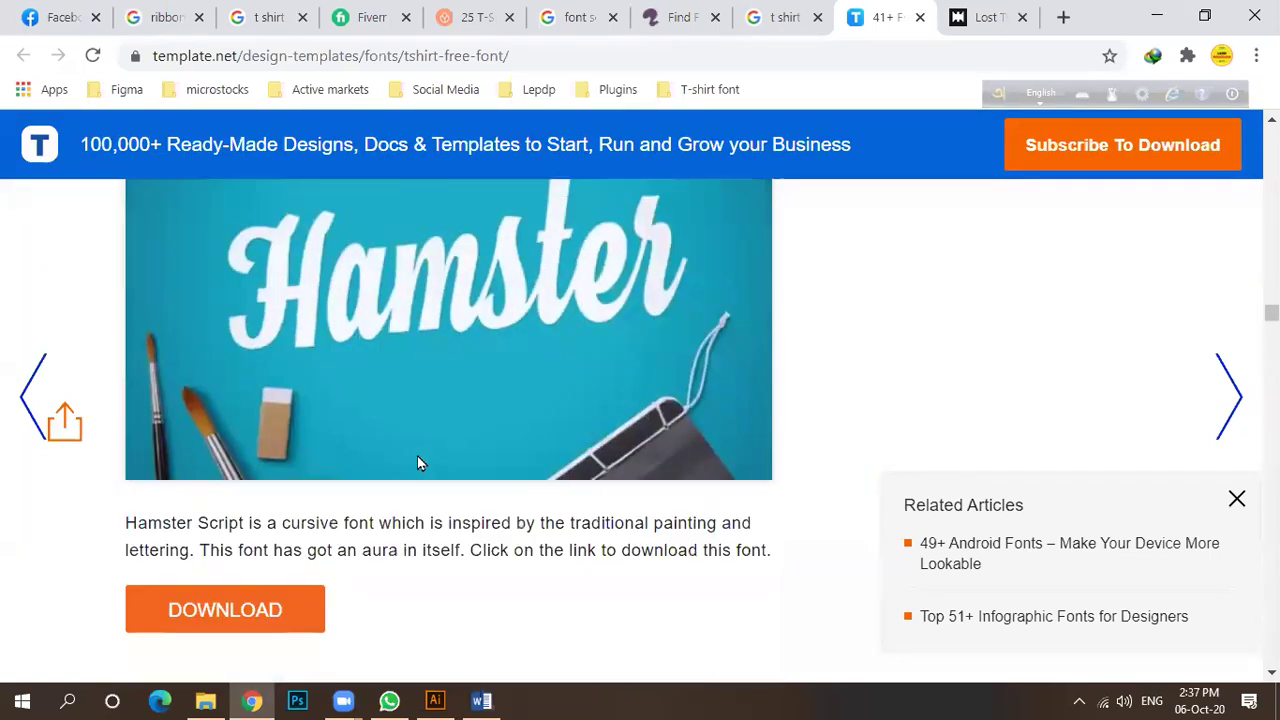
{"action": "scroll", "coordinate": [426, 442], "scroll_direction": "down", "scroll_amount": 8}
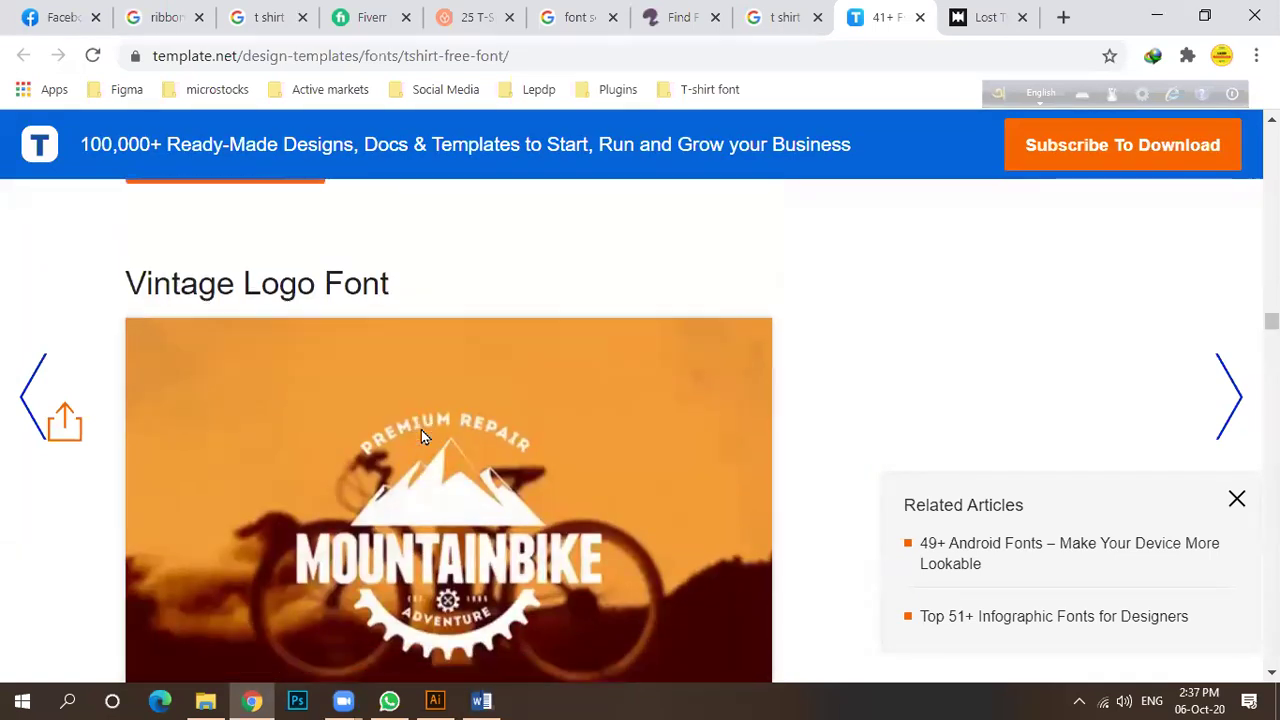
{"action": "scroll", "coordinate": [421, 432], "scroll_direction": "down", "scroll_amount": 5}
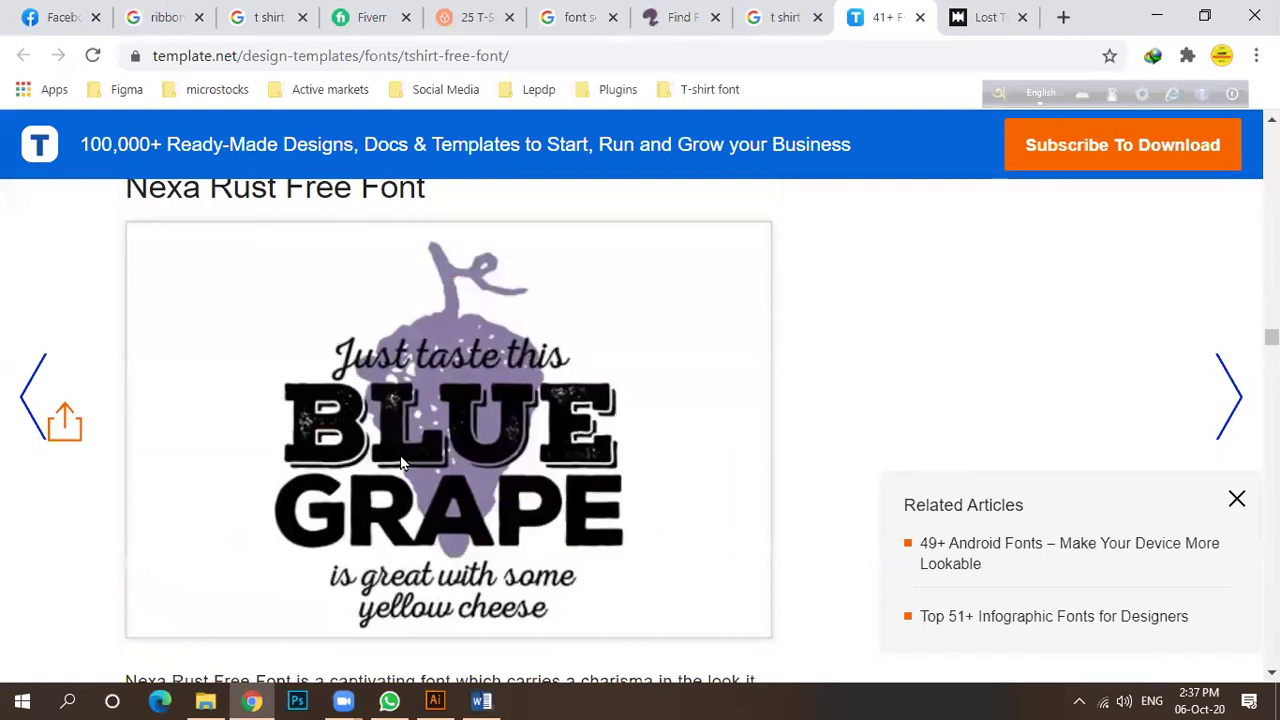
{"action": "scroll", "coordinate": [402, 465], "scroll_direction": "down", "scroll_amount": 4}
{"action": "scroll", "coordinate": [368, 451], "scroll_direction": "down", "scroll_amount": 3}
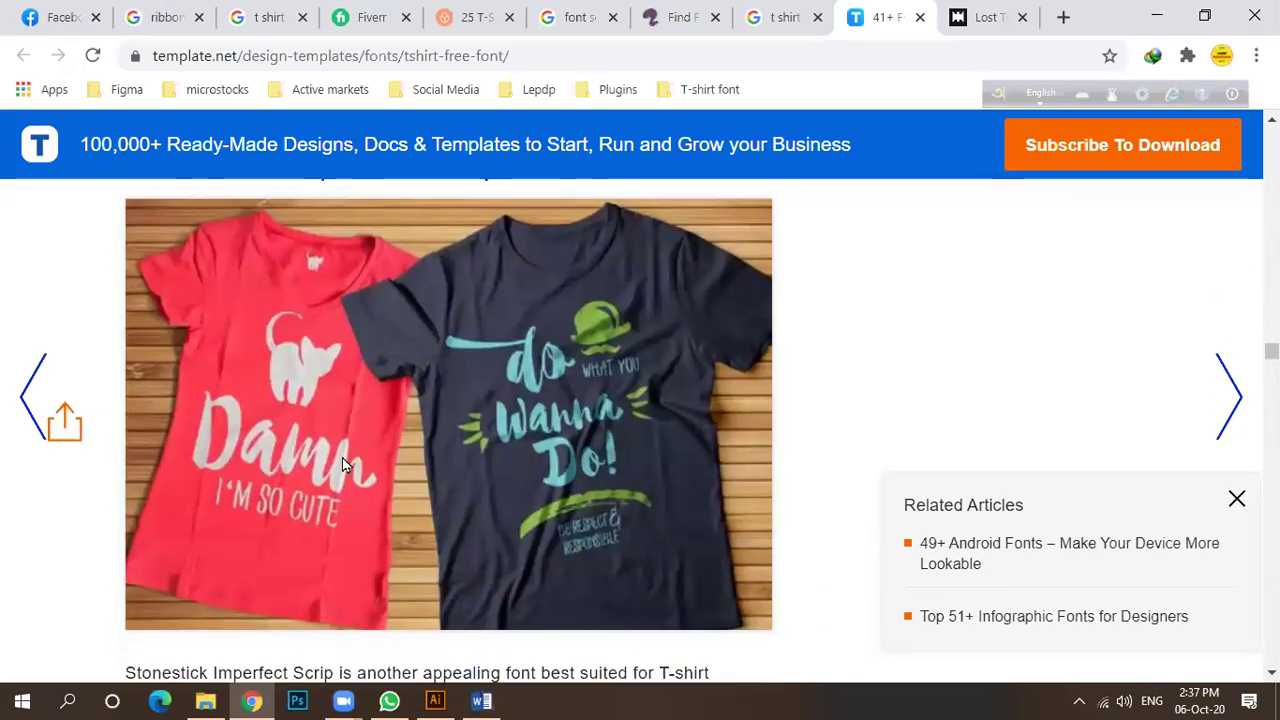
Switch to Illustrator, move the "MOUNTAIN BIKE" title onto the artboard below the motorcycle and set its font to Nauert Plain.
{"action": "key", "text": "alt+Tab"}
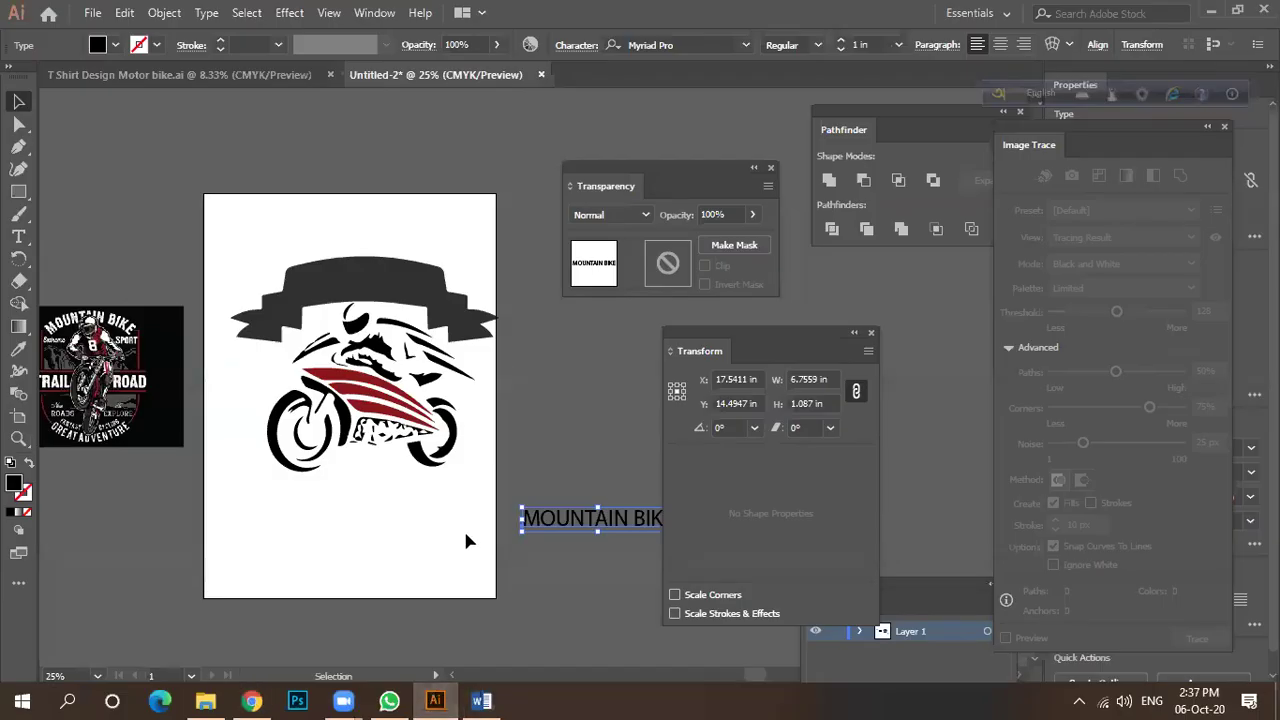
{"action": "left_click_drag", "start_coordinate": [583, 526], "coordinate": [360, 525]}
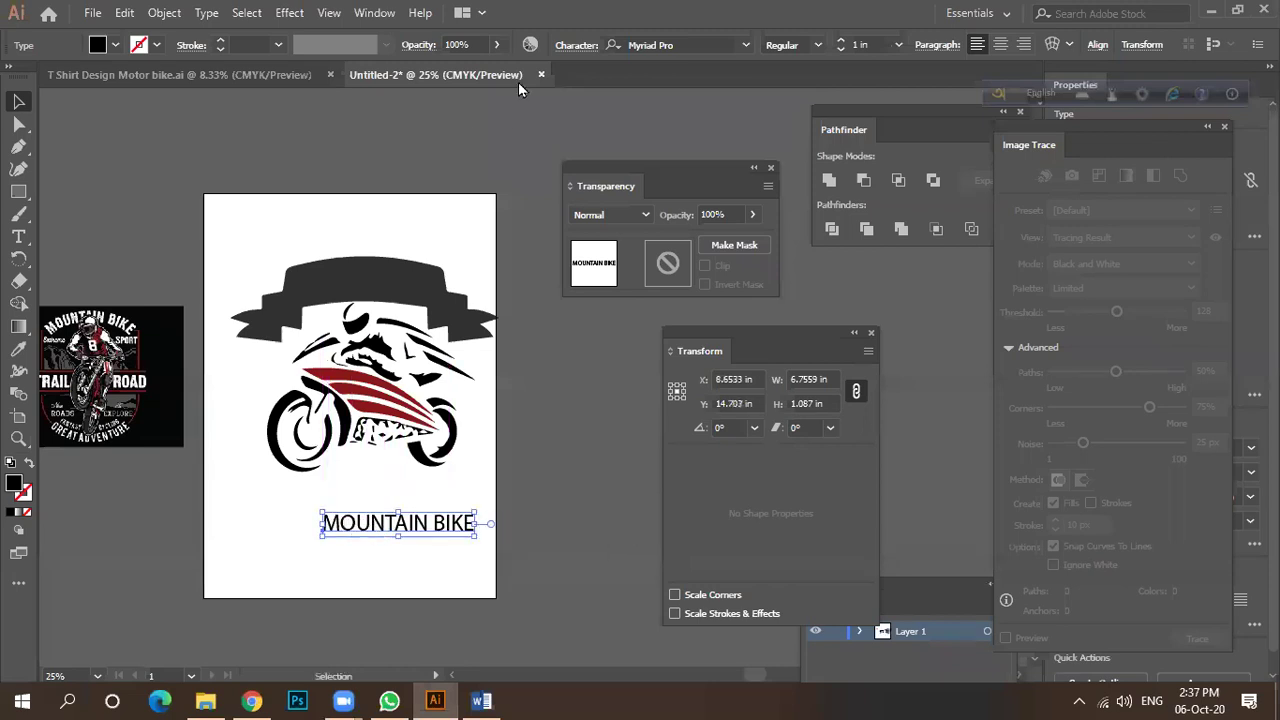
{"action": "left_click", "coordinate": [705, 44]}
{"action": "key", "text": "Down"}
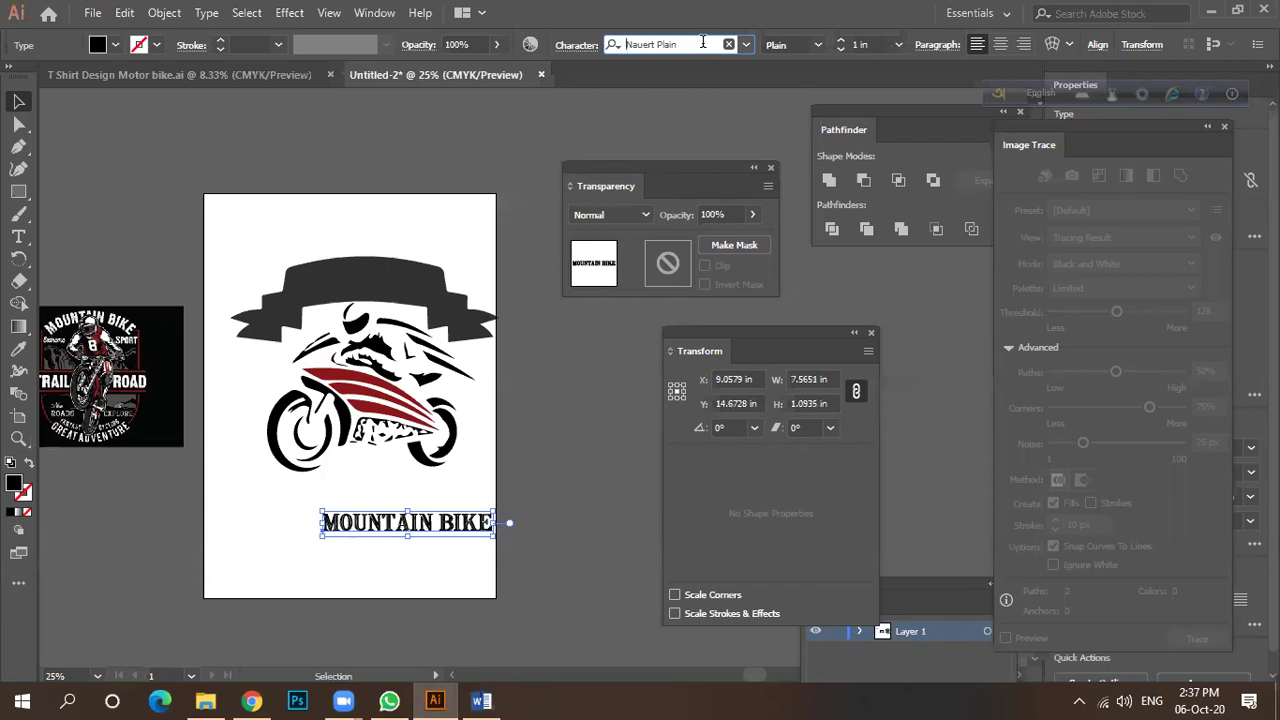
{"action": "left_click_drag", "start_coordinate": [688, 42], "coordinate": [620, 44]}
{"action": "left_click", "coordinate": [597, 395]}
Move the "MOUNTAIN BIKE" title up onto the dark ribbon and fill it with a light grey swatch.
{"action": "left_click_drag", "start_coordinate": [459, 524], "coordinate": [410, 289]}
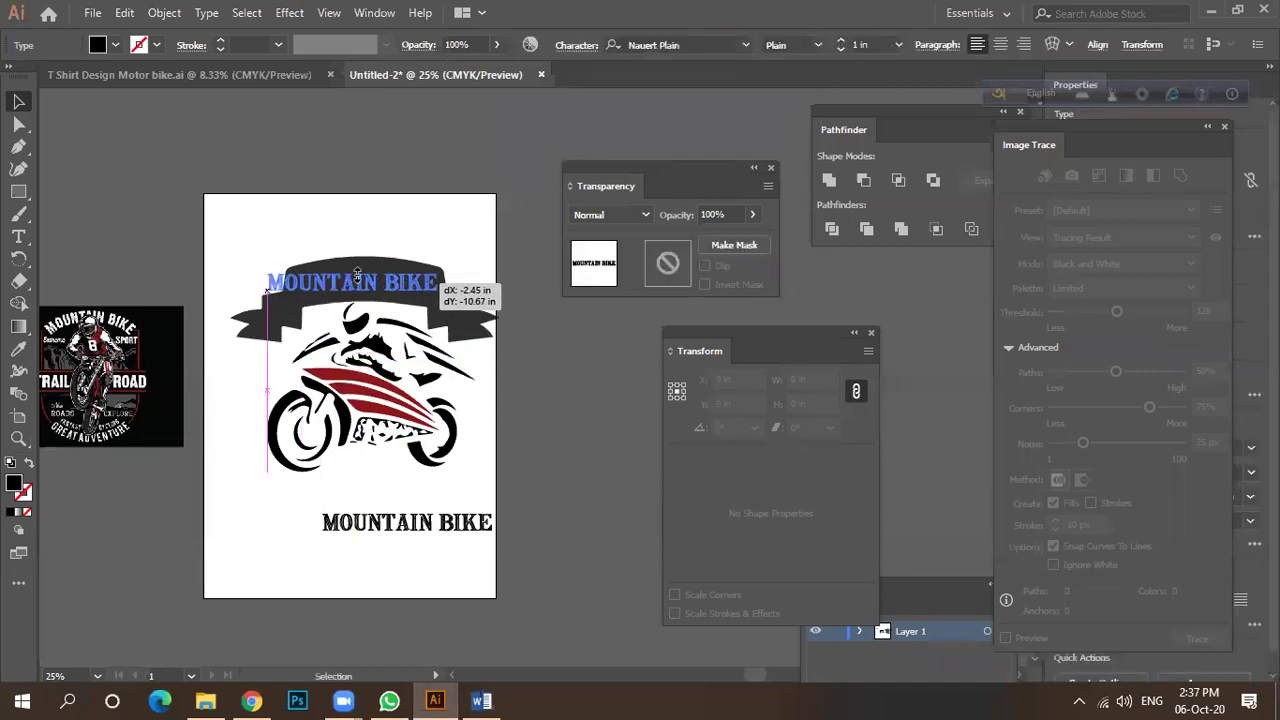
{"action": "key", "text": "ctrl+1"}
{"action": "scroll", "coordinate": [330, 375], "scroll_direction": "up", "scroll_amount": 3}
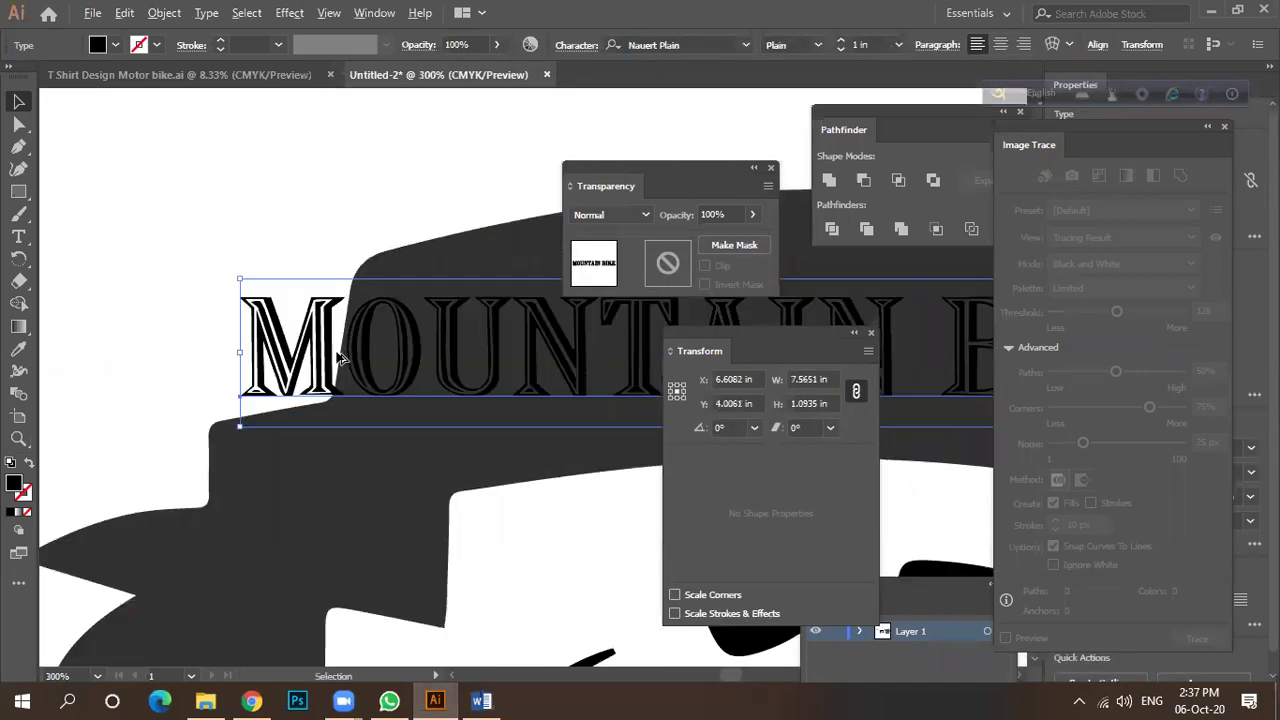
{"action": "scroll", "coordinate": [315, 365], "scroll_direction": "down", "scroll_amount": 2}
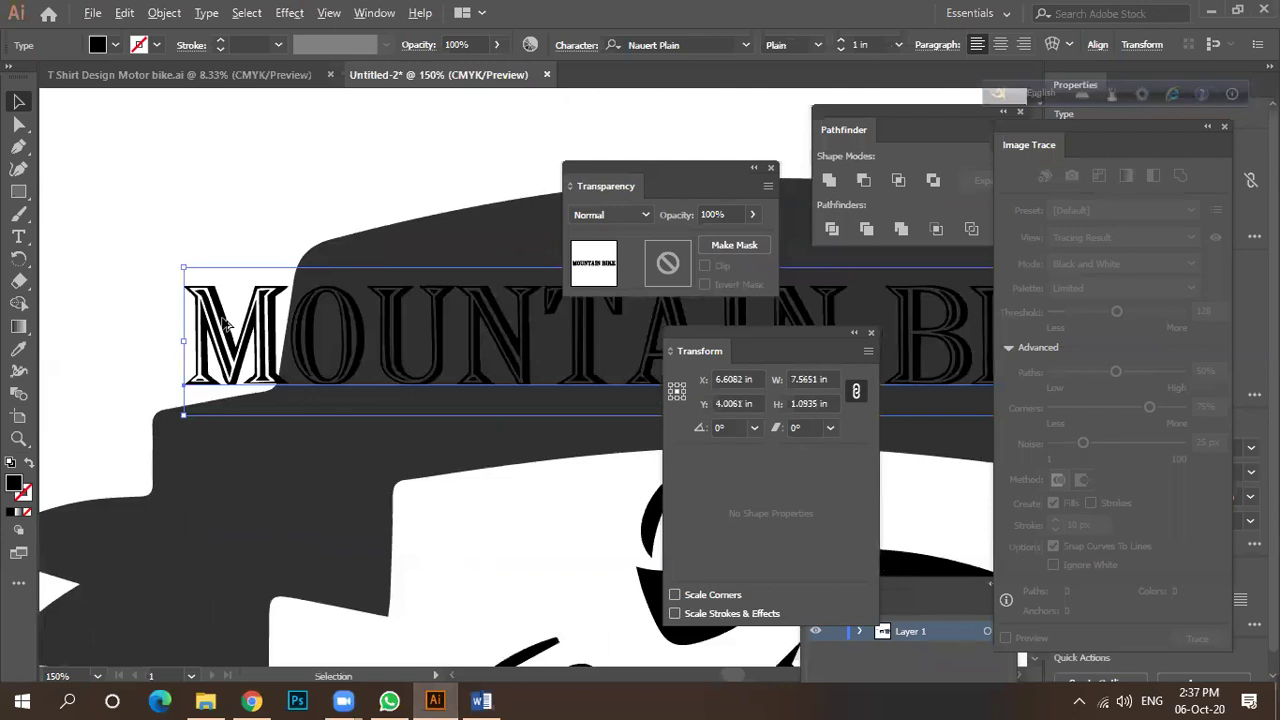
{"action": "left_click", "coordinate": [115, 45]}
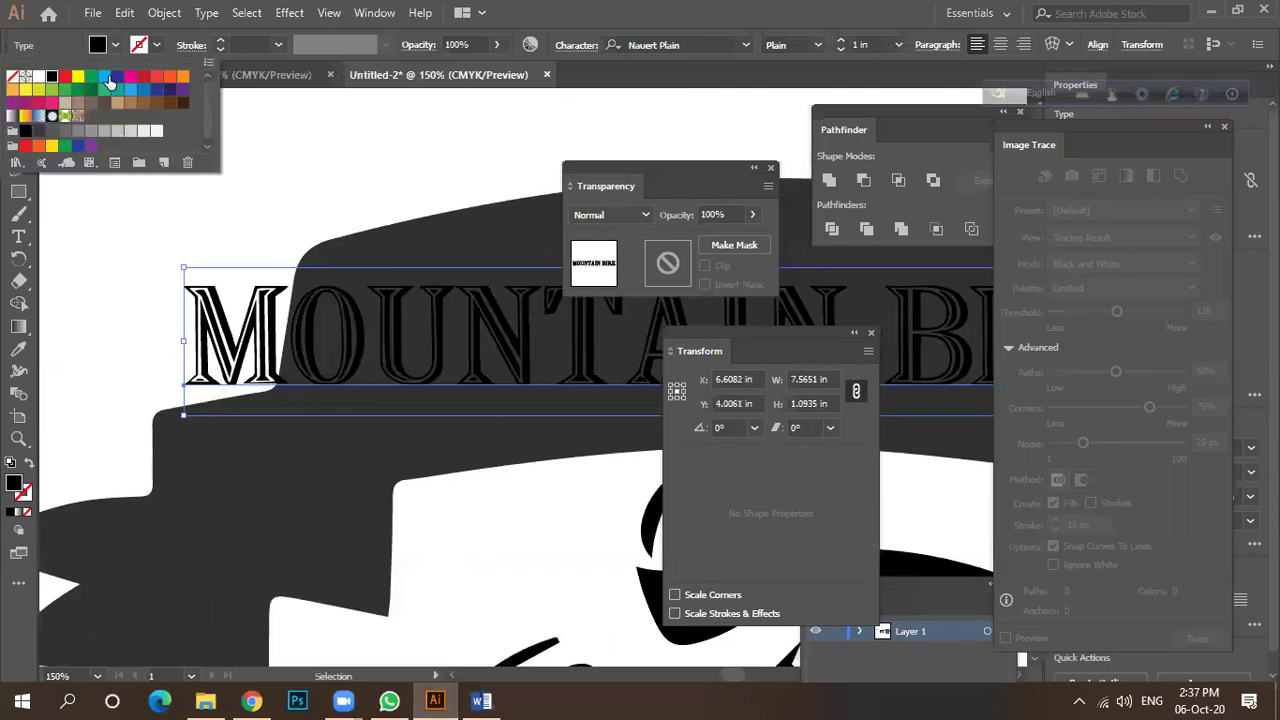
{"action": "left_click", "coordinate": [143, 130]}
{"action": "key", "text": "Escape"}
{"action": "scroll", "coordinate": [156, 240], "scroll_direction": "down", "scroll_amount": 2}
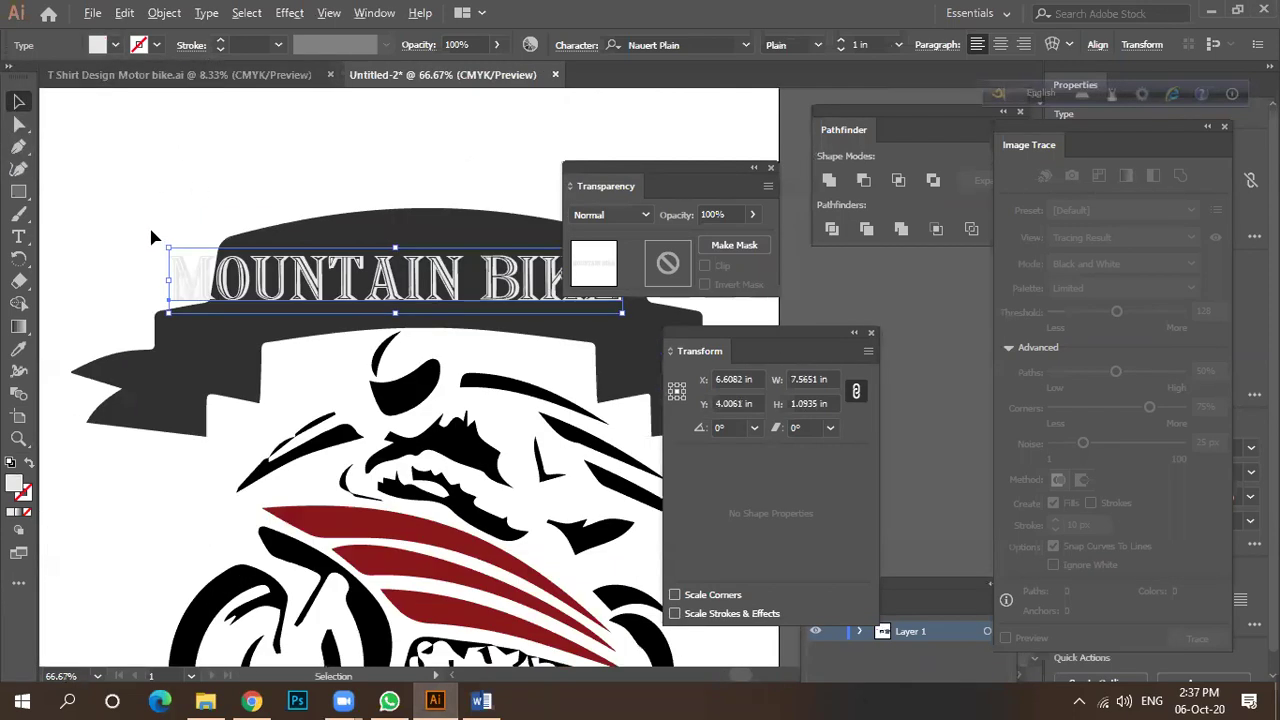
{"action": "left_click", "coordinate": [117, 46]}
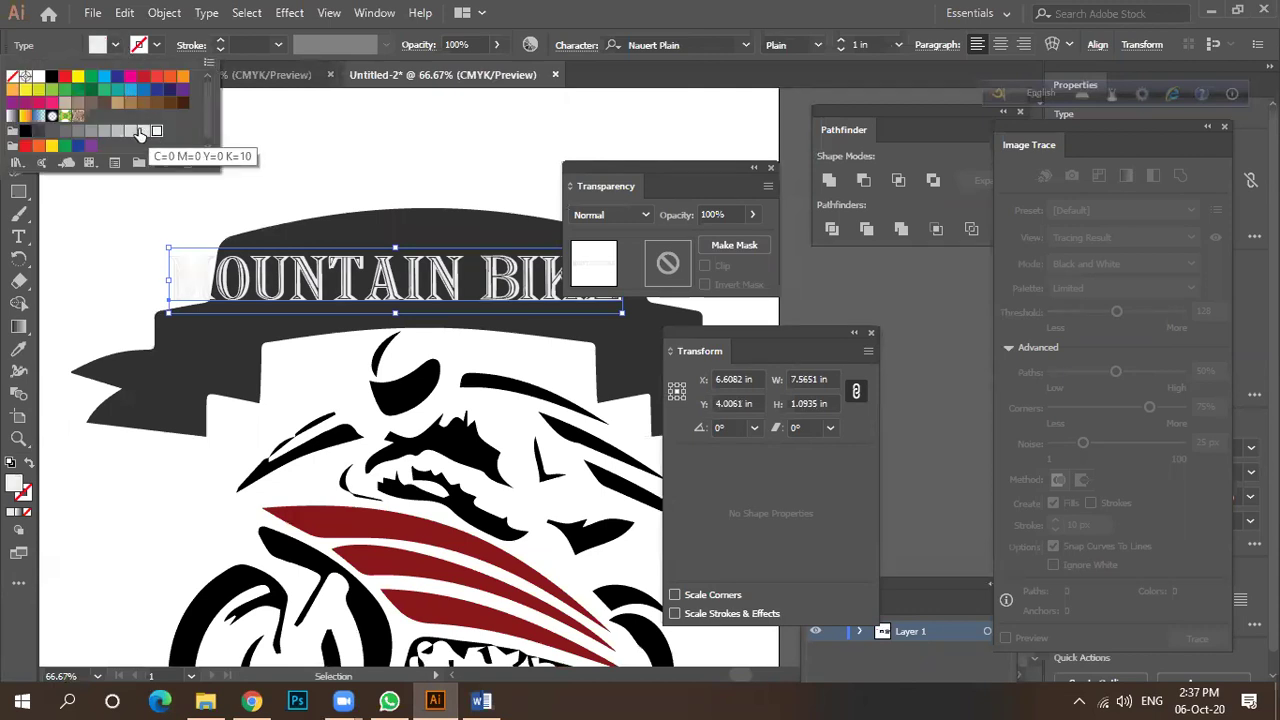
{"action": "key", "text": "Escape"}
{"action": "scroll", "coordinate": [203, 193], "scroll_direction": "down", "scroll_amount": 2}
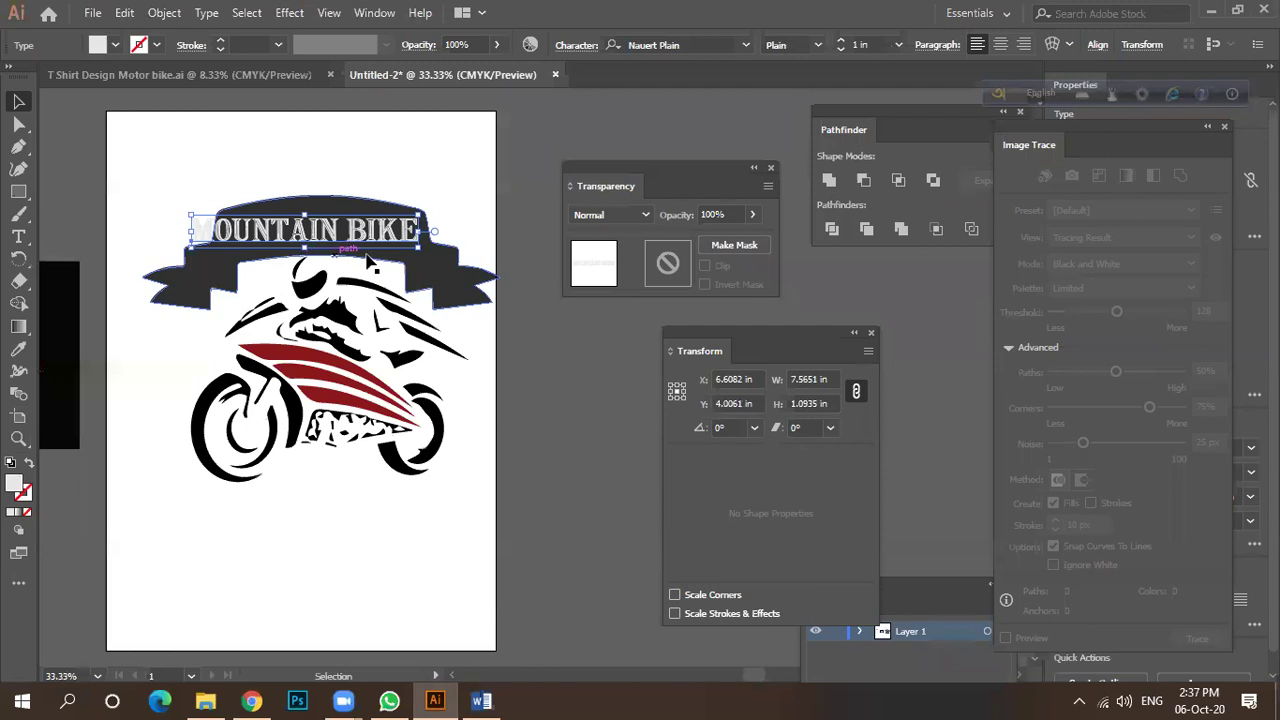
Reposition the title horizontally centred within the upper band of the ribbon.
{"action": "scroll", "coordinate": [334, 268], "scroll_direction": "up", "scroll_amount": 1}
{"action": "mouse_move", "coordinate": [334, 268]}
{"action": "left_mouse_down"}
{"action": "mouse_move", "coordinate": [348, 268]}
{"action": "mouse_move", "coordinate": [328, 244]}
{"action": "left_mouse_up"}
{"action": "scroll", "coordinate": [348, 268], "scroll_direction": "up", "scroll_amount": 4}
{"action": "scroll", "coordinate": [365, 238], "scroll_direction": "down", "scroll_amount": 2}
{"action": "scroll", "coordinate": [313, 248], "scroll_direction": "down", "scroll_amount": 1}
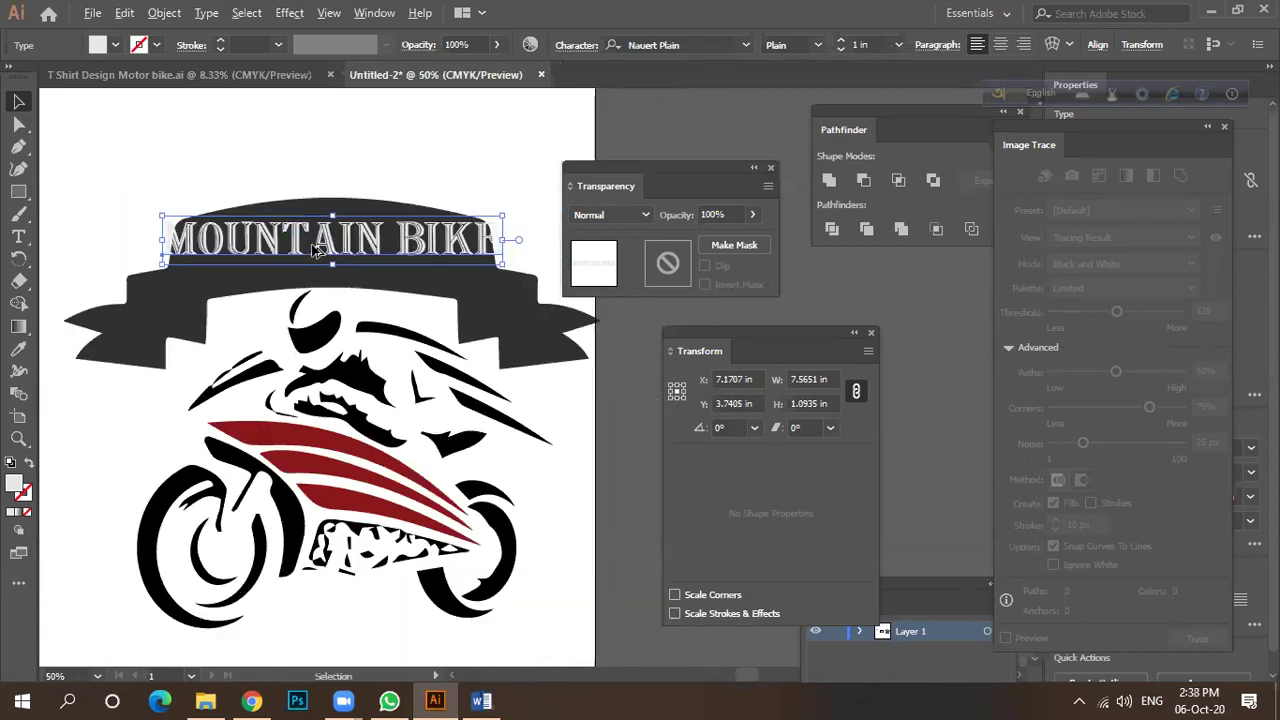
{"action": "scroll", "coordinate": [345, 242], "scroll_direction": "up", "scroll_amount": 4}
{"action": "scroll", "coordinate": [345, 242], "scroll_direction": "down", "scroll_amount": 5}
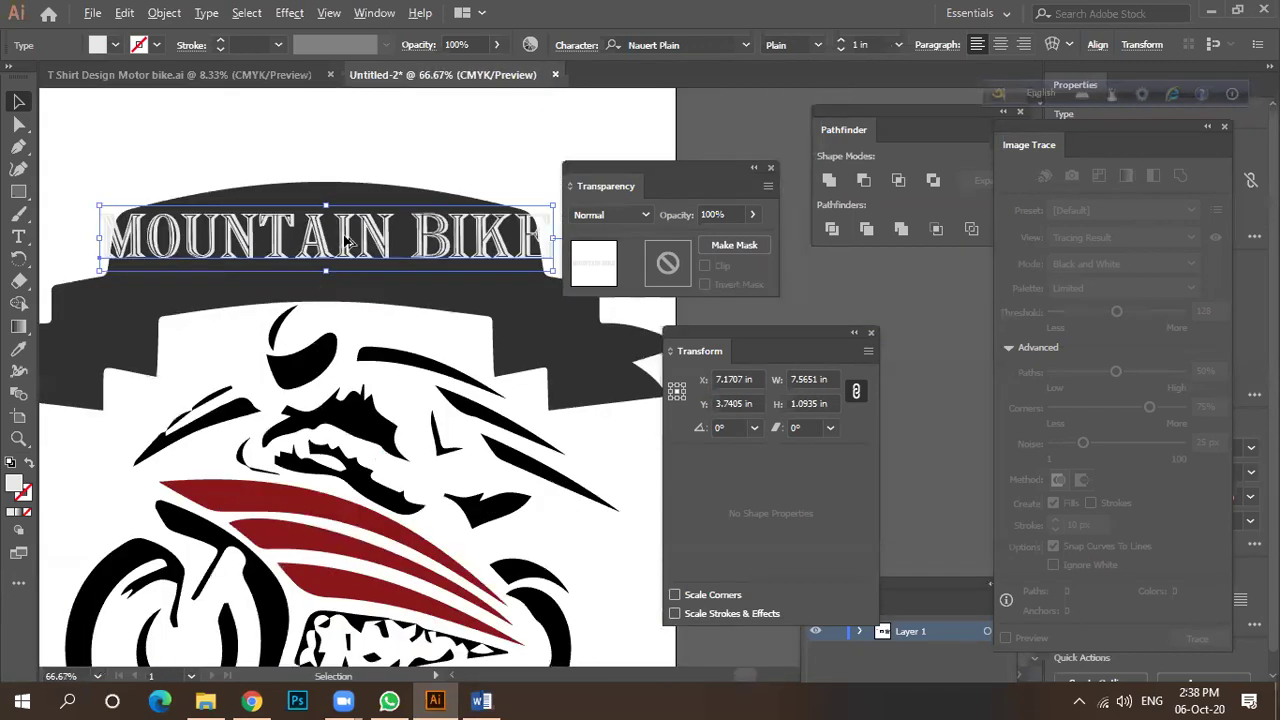
Duplicate the "MOUNTAIN BIKE" title beside the artboard, level with the original, and move the Transparency panel out of the way.
{"action": "left_click_drag", "start_coordinate": [356, 255], "coordinate": [720, 335]}
{"action": "left_click_drag", "start_coordinate": [697, 168], "coordinate": [1003, 379]}
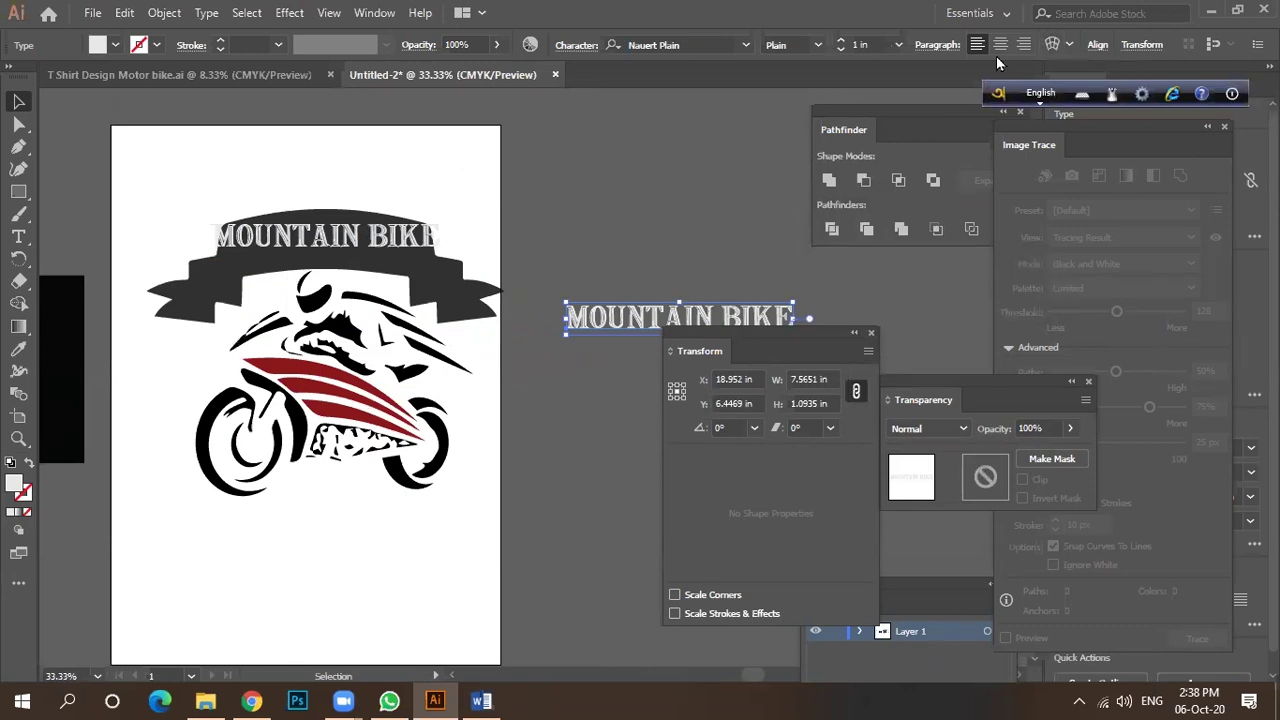
{"action": "left_click", "coordinate": [318, 250]}
{"action": "left_click_drag", "start_coordinate": [634, 329], "coordinate": [650, 241]}
{"action": "left_click", "coordinate": [343, 251]}
{"action": "left_click", "coordinate": [651, 247]}
{"action": "left_click", "coordinate": [339, 245]}
{"action": "scroll", "coordinate": [285, 245], "scroll_direction": "up", "scroll_amount": 3}
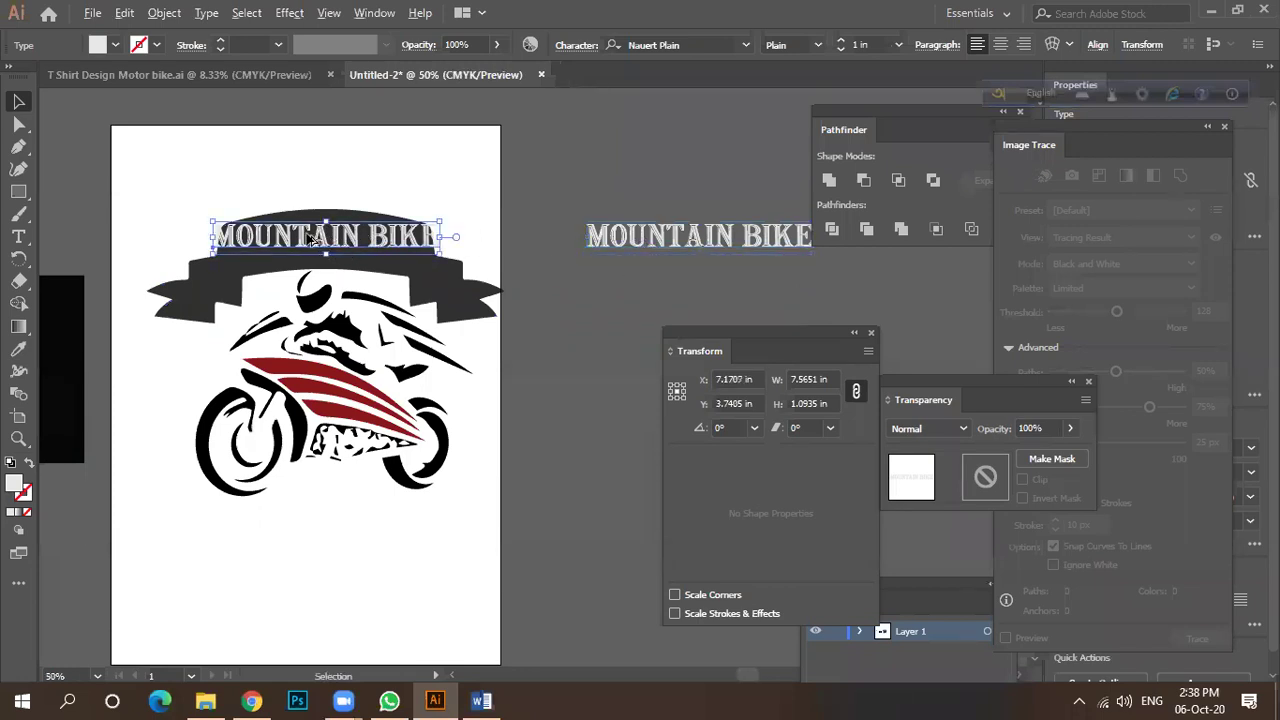
{"action": "left_click", "coordinate": [1051, 46]}
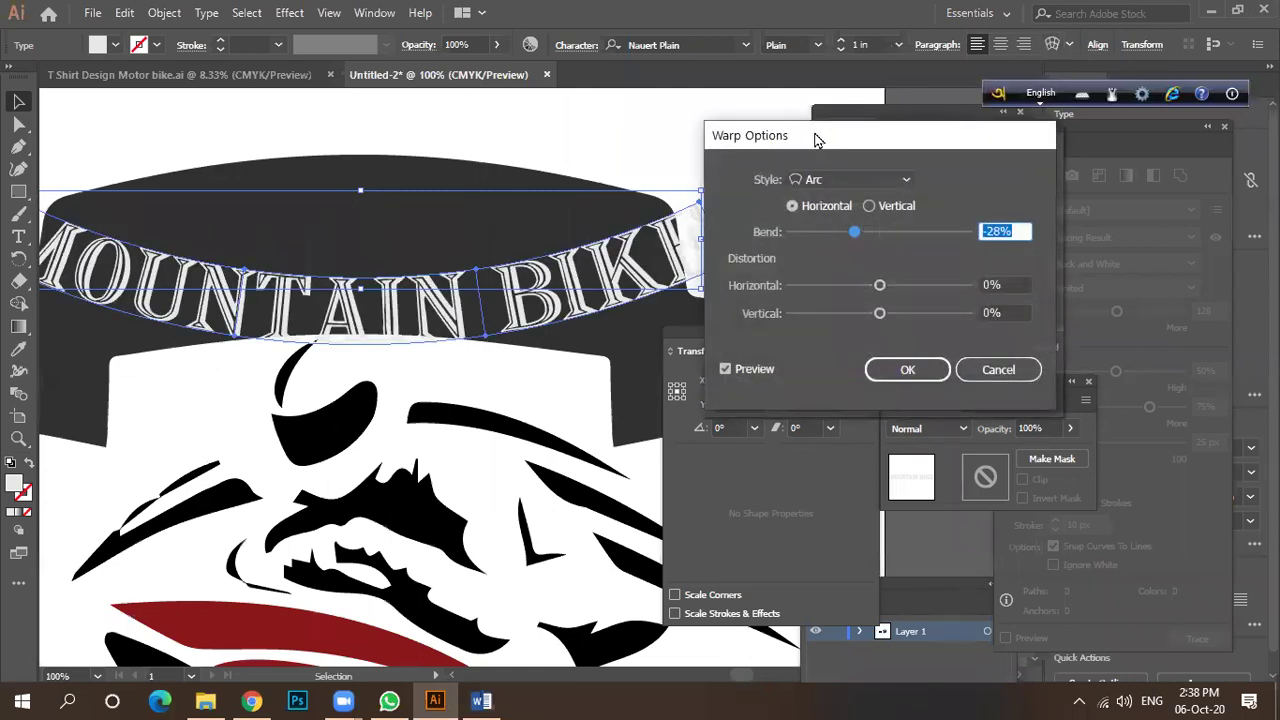
{"action": "left_click_drag", "start_coordinate": [815, 140], "coordinate": [907, 189]}
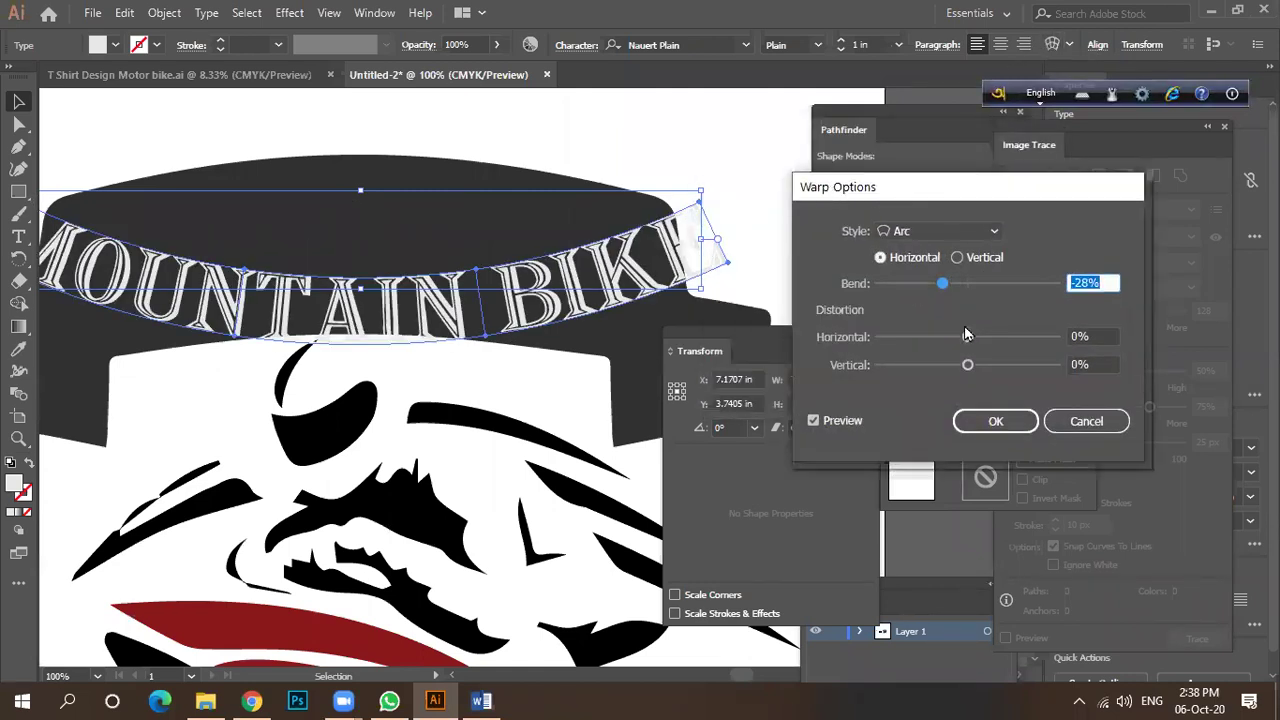
{"action": "left_click", "coordinate": [1086, 421]}
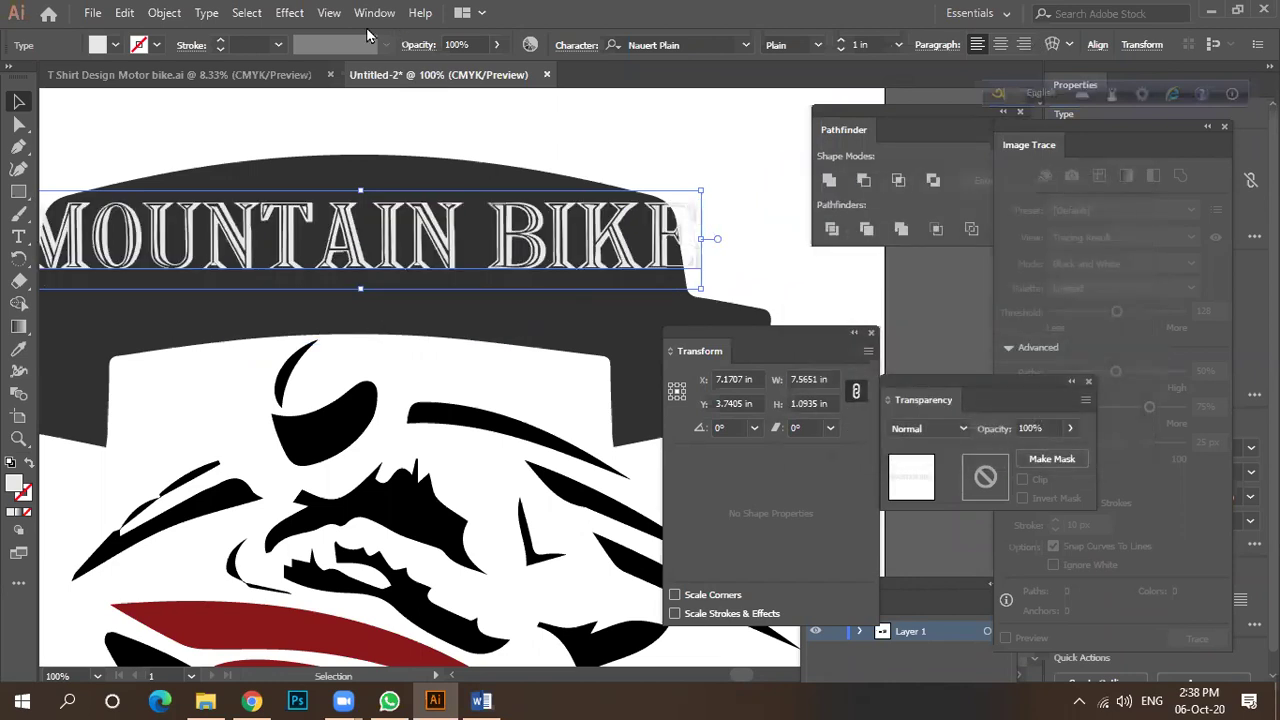
Apply an Arc warp effect with a horizontal bend of 26% to the "MOUNTAIN BIKE" title on the ribbon.
{"action": "left_click", "coordinate": [290, 14]}
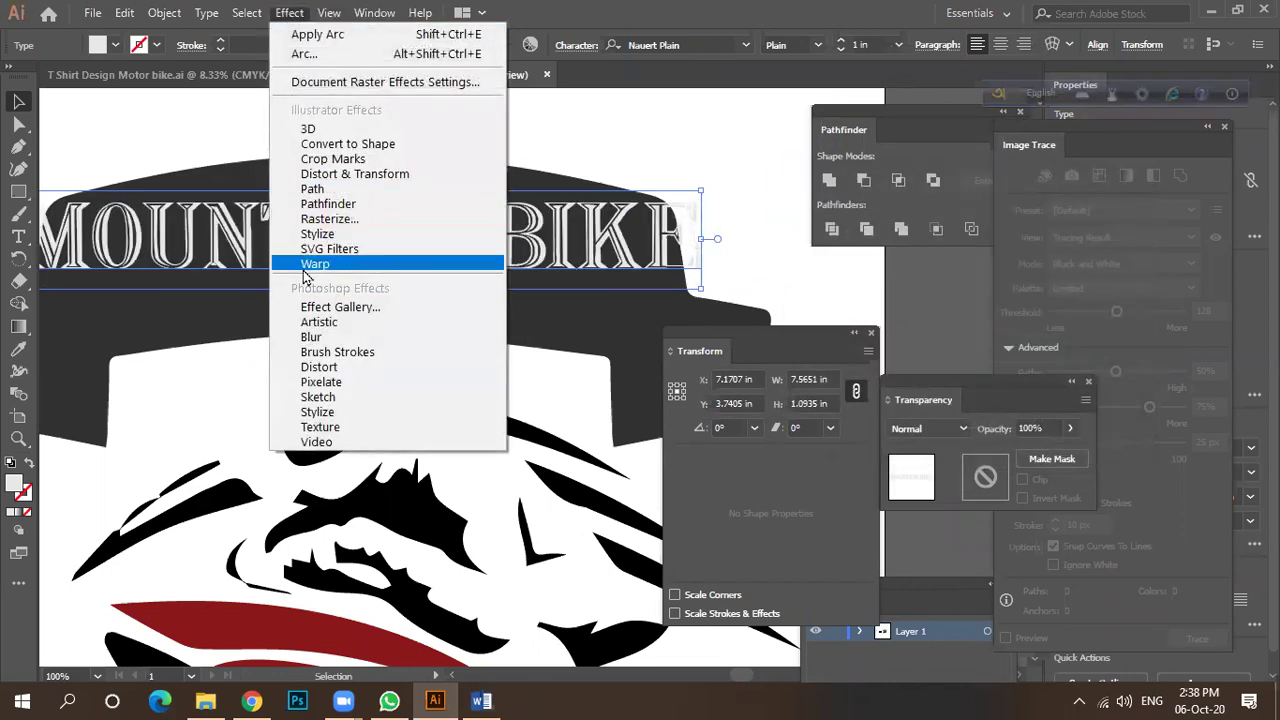
{"action": "mouse_move", "coordinate": [302, 264]}
{"action": "left_click", "coordinate": [574, 272]}
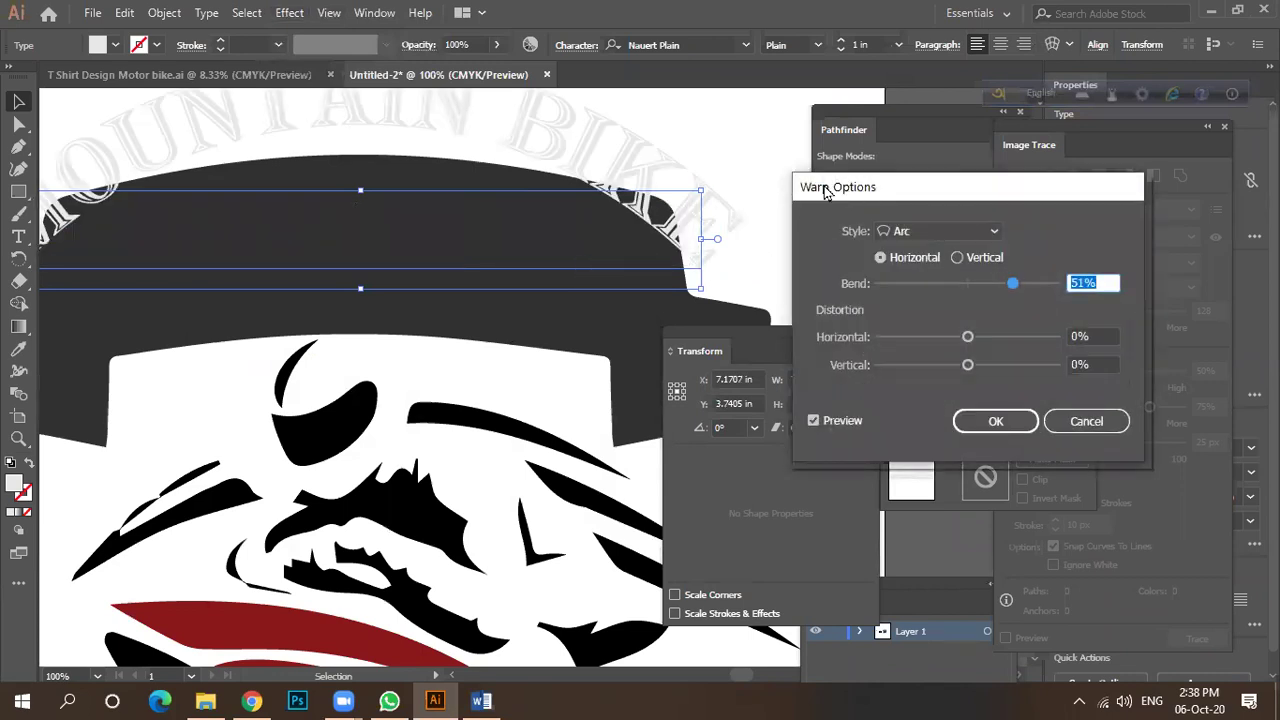
{"action": "left_click_drag", "start_coordinate": [825, 192], "coordinate": [856, 128]}
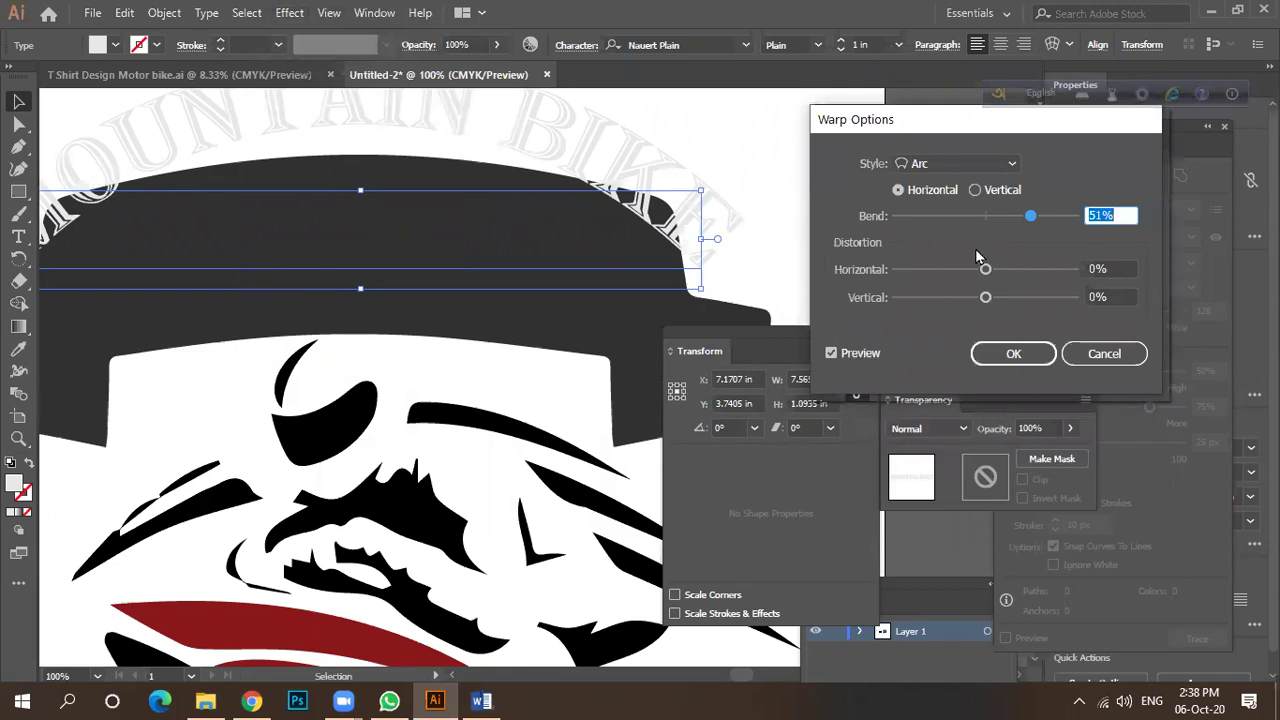
{"action": "mouse_move", "coordinate": [1035, 224]}
{"action": "left_mouse_down"}
{"action": "mouse_move", "coordinate": [1000, 232]}
{"action": "mouse_move", "coordinate": [1011, 225]}
{"action": "left_mouse_up"}
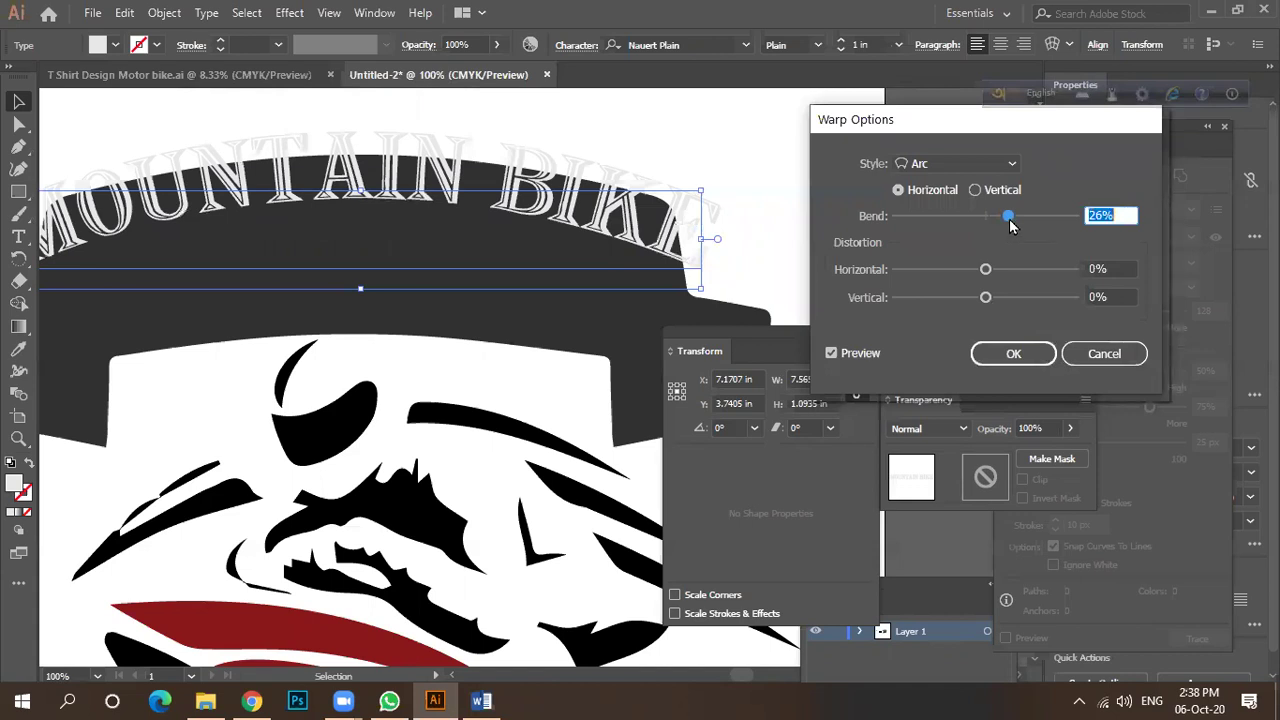
{"action": "left_click", "coordinate": [1005, 353]}
Move the arched title down onto the ribbon's curved band and scale it proportionally to about 6.81 in wide.
{"action": "left_click_drag", "start_coordinate": [400, 178], "coordinate": [370, 228]}
{"action": "scroll", "coordinate": [380, 218], "scroll_direction": "down", "scroll_amount": 2}
{"action": "key", "text": "ctrl+z"}
{"action": "key", "text": "ctrl+shift+a"}
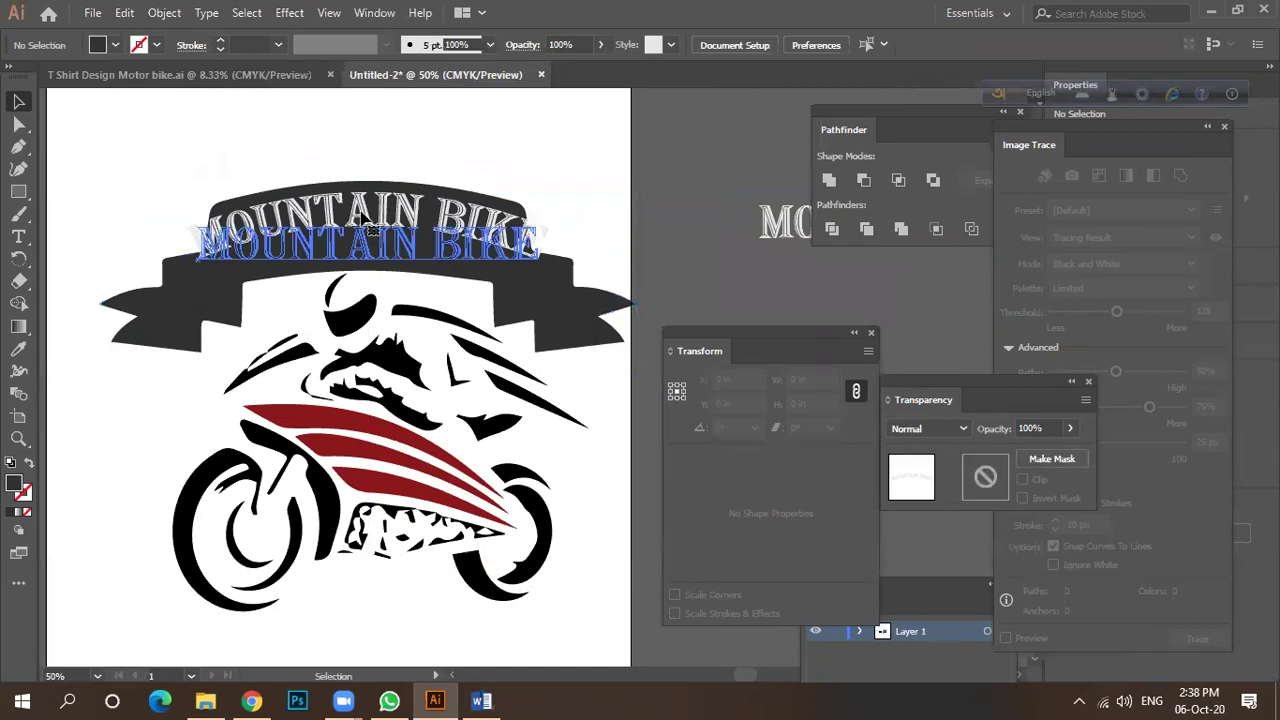
{"action": "left_click", "coordinate": [370, 228]}
{"action": "scroll", "coordinate": [370, 228], "scroll_direction": "up", "scroll_amount": 2}
{"action": "left_click_drag", "start_coordinate": [362, 291], "coordinate": [355, 238]}
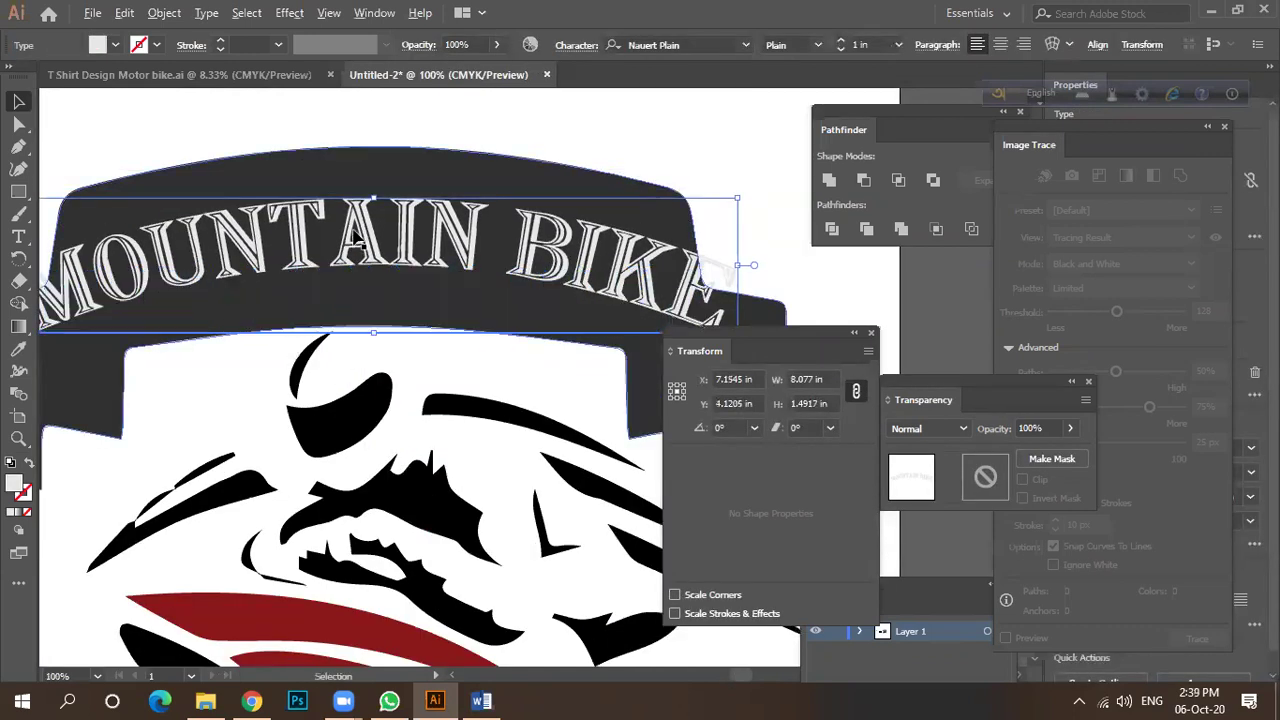
{"action": "scroll", "coordinate": [355, 238], "scroll_direction": "down", "scroll_amount": 2}
{"action": "left_click_drag", "start_coordinate": [546, 214], "coordinate": [519, 218]}
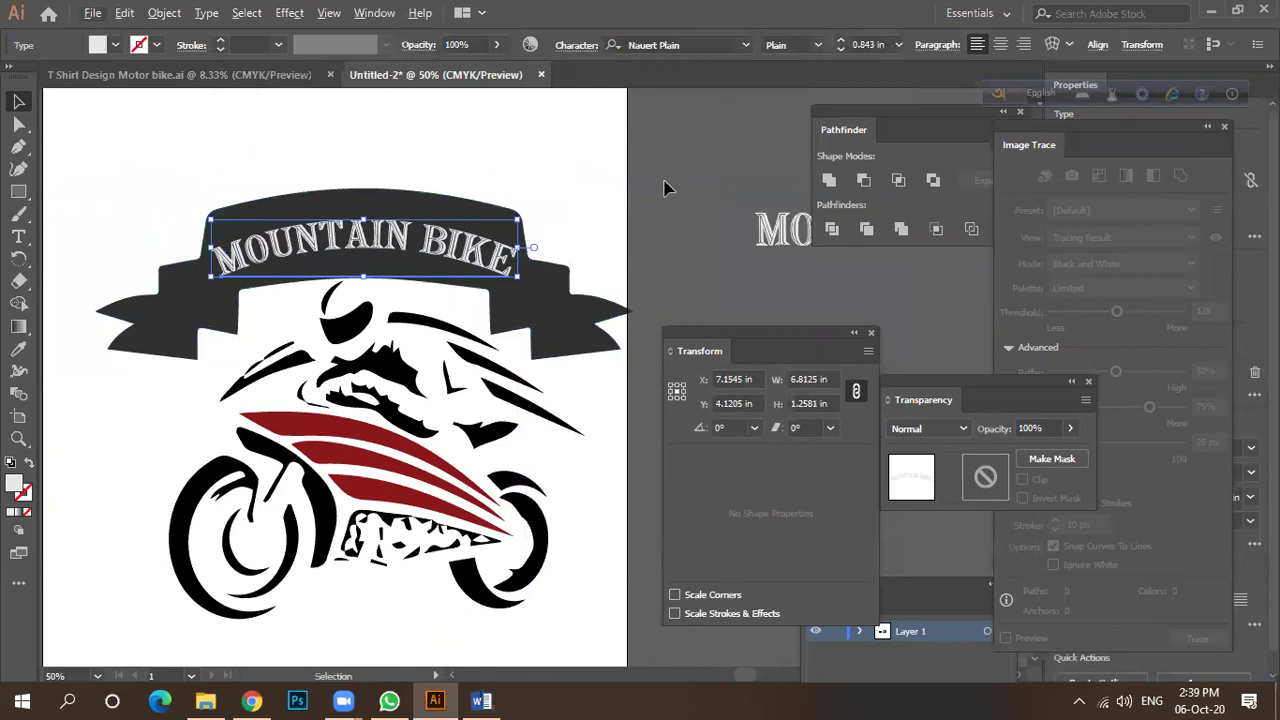
Start an Arc envelope warp on the duplicate title beside the artboard and try bends of 25% and -69%.
{"action": "scroll", "coordinate": [665, 188], "scroll_direction": "down", "scroll_amount": 2}
{"action": "left_click_drag", "start_coordinate": [694, 191], "coordinate": [564, 232]}
{"action": "left_click", "coordinate": [645, 265]}
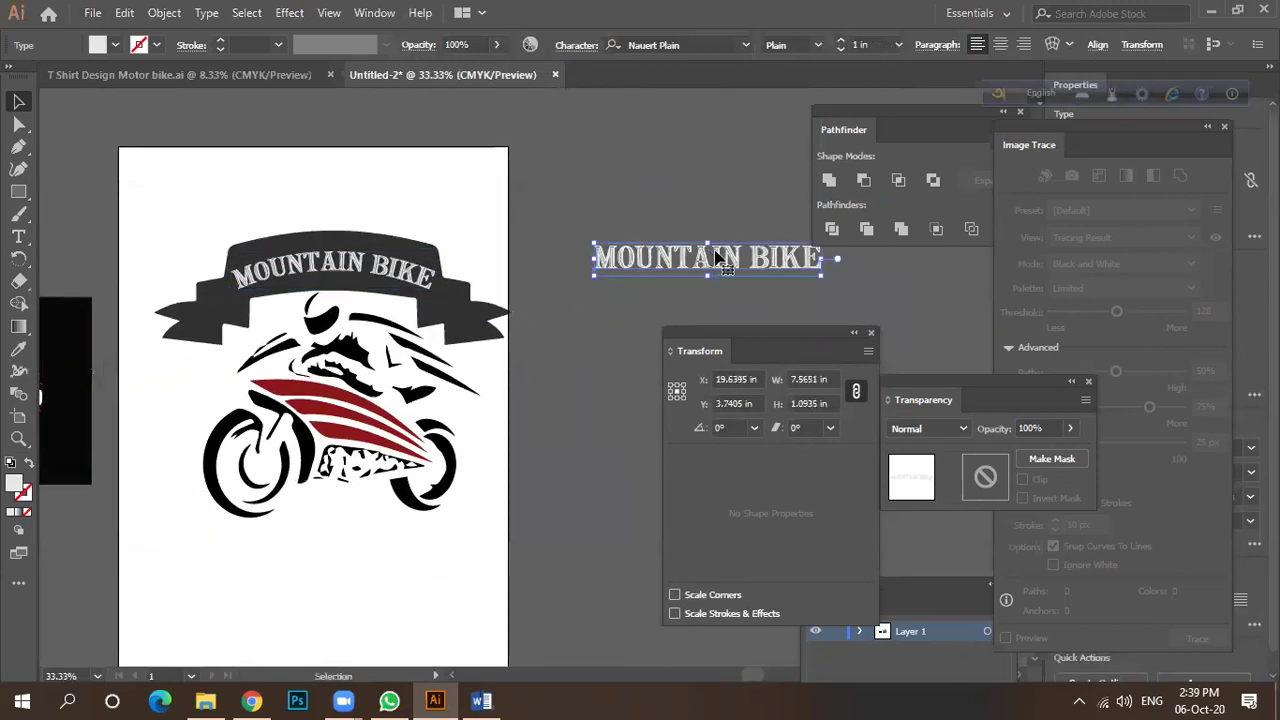
{"action": "left_click_drag", "start_coordinate": [716, 258], "coordinate": [608, 214]}
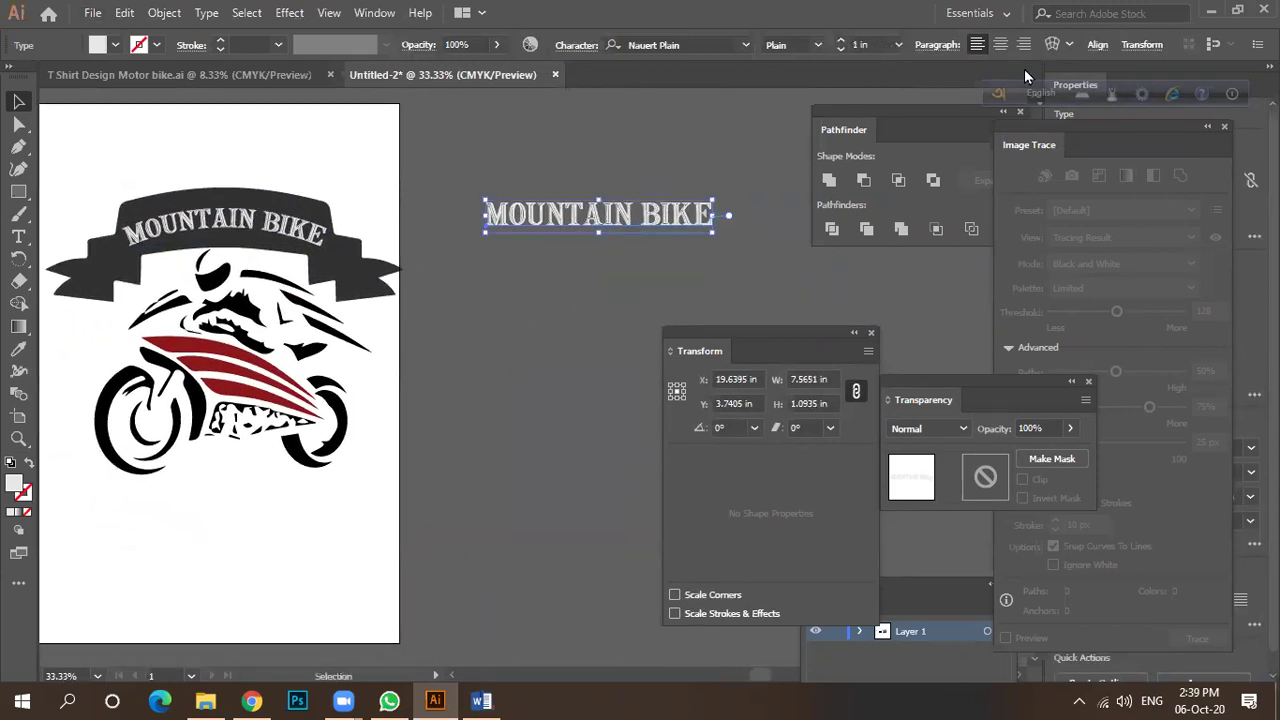
{"action": "left_click", "coordinate": [1052, 45]}
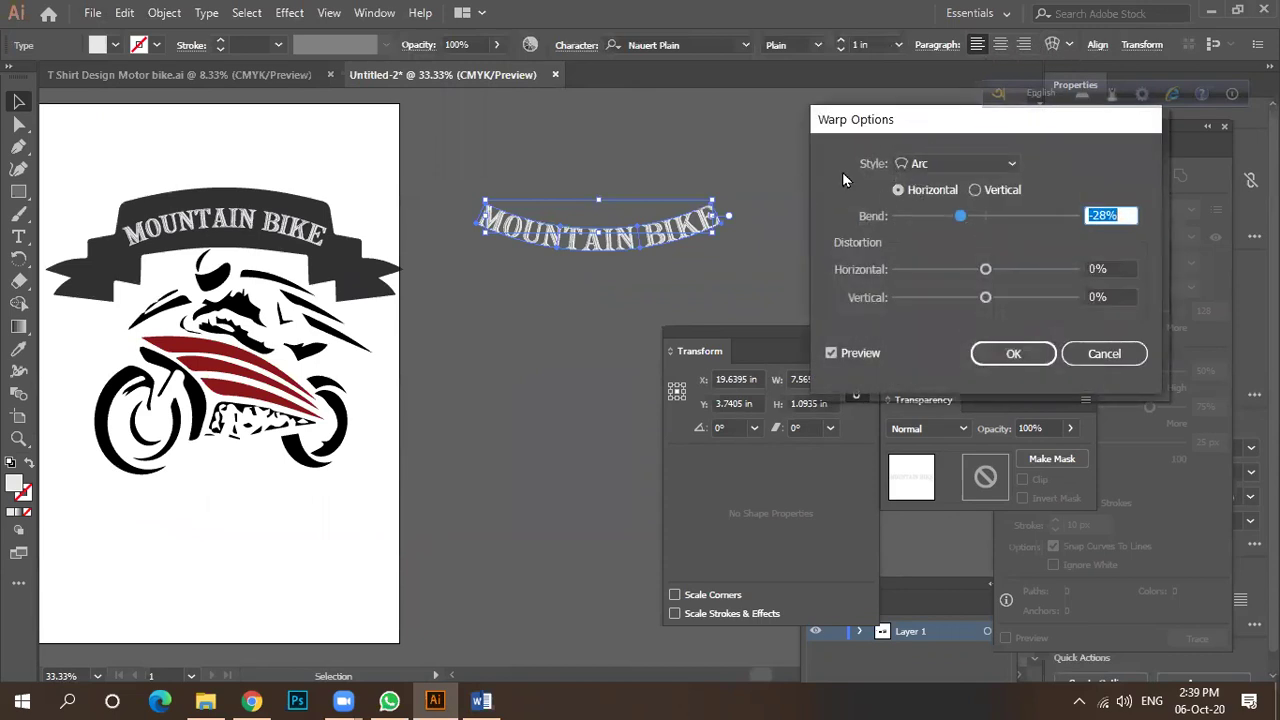
{"action": "left_click_drag", "start_coordinate": [960, 216], "coordinate": [1008, 223]}
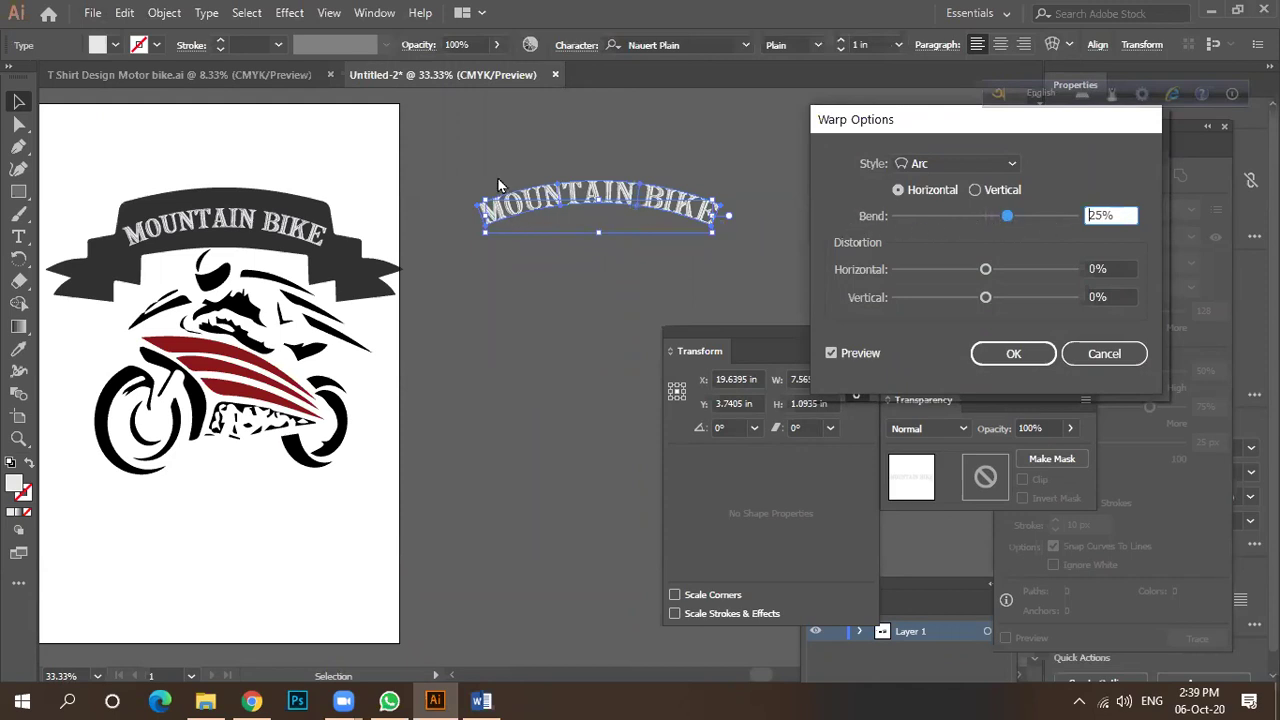
{"action": "left_click_drag", "start_coordinate": [1011, 223], "coordinate": [922, 230]}
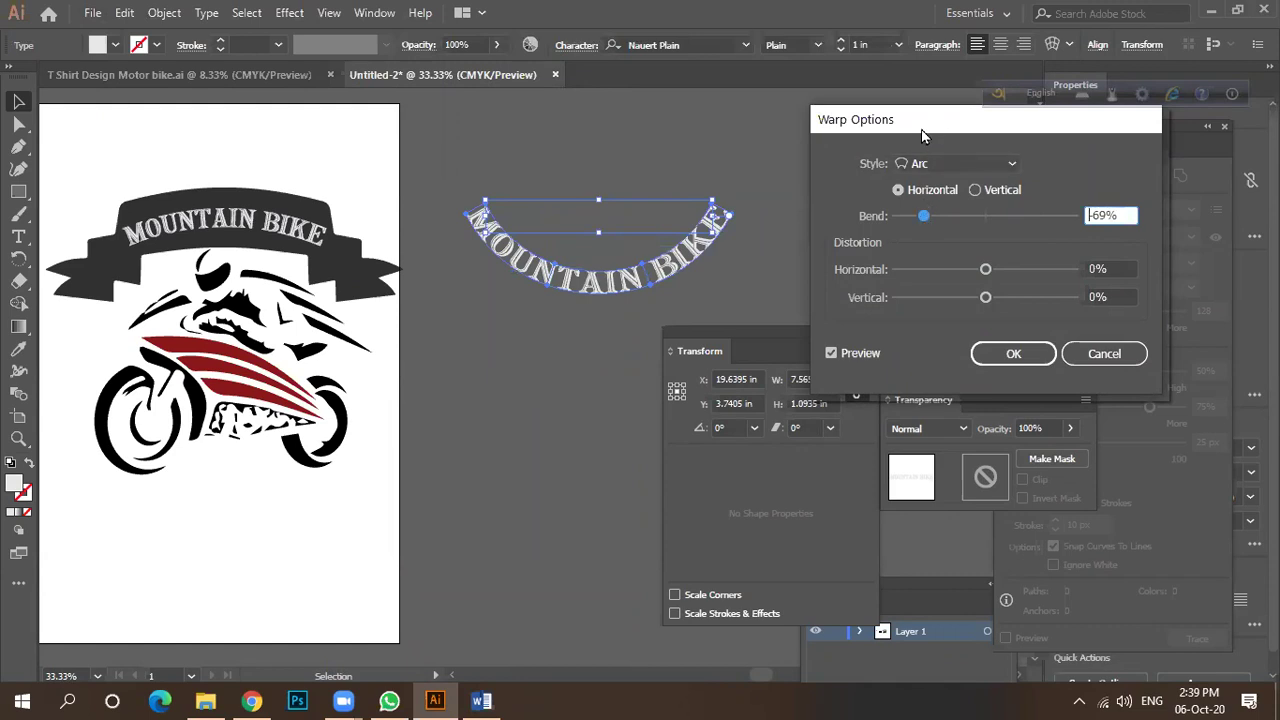
{"action": "left_click_drag", "start_coordinate": [922, 135], "coordinate": [977, 166]}
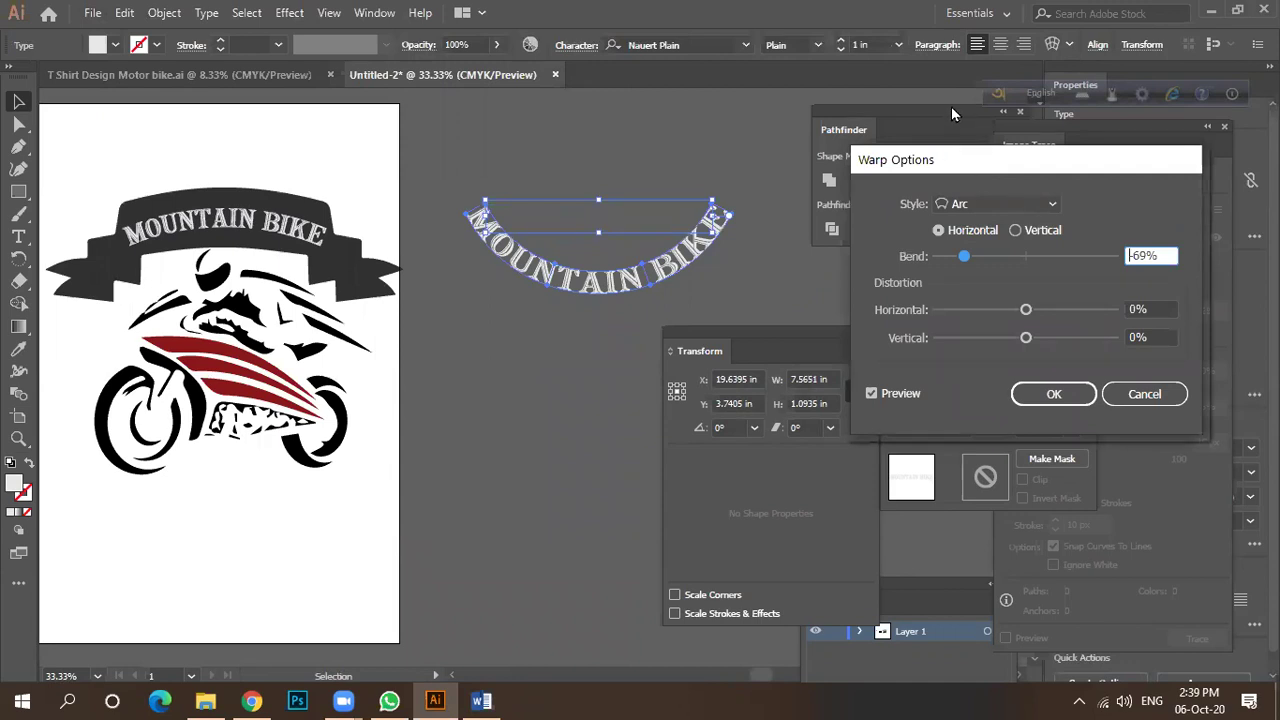
{"action": "left_click_drag", "start_coordinate": [954, 161], "coordinate": [924, 168]}
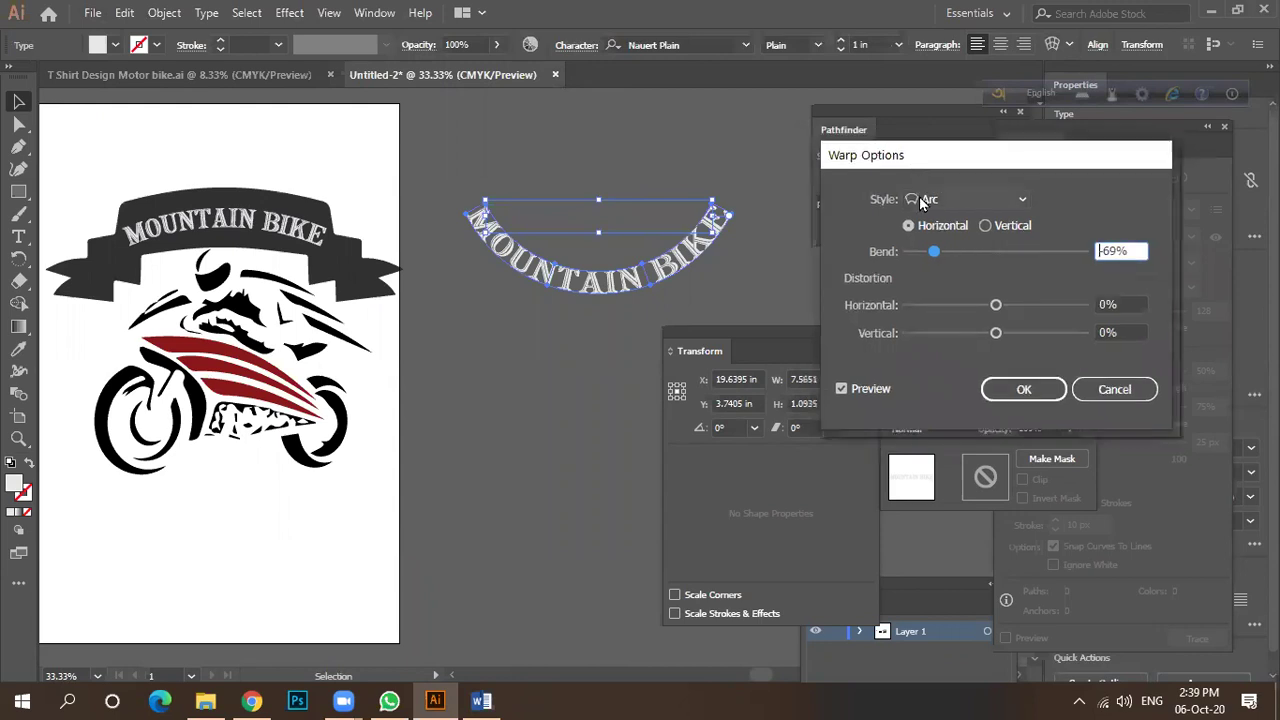
{"action": "left_click_drag", "start_coordinate": [938, 163], "coordinate": [920, 162]}
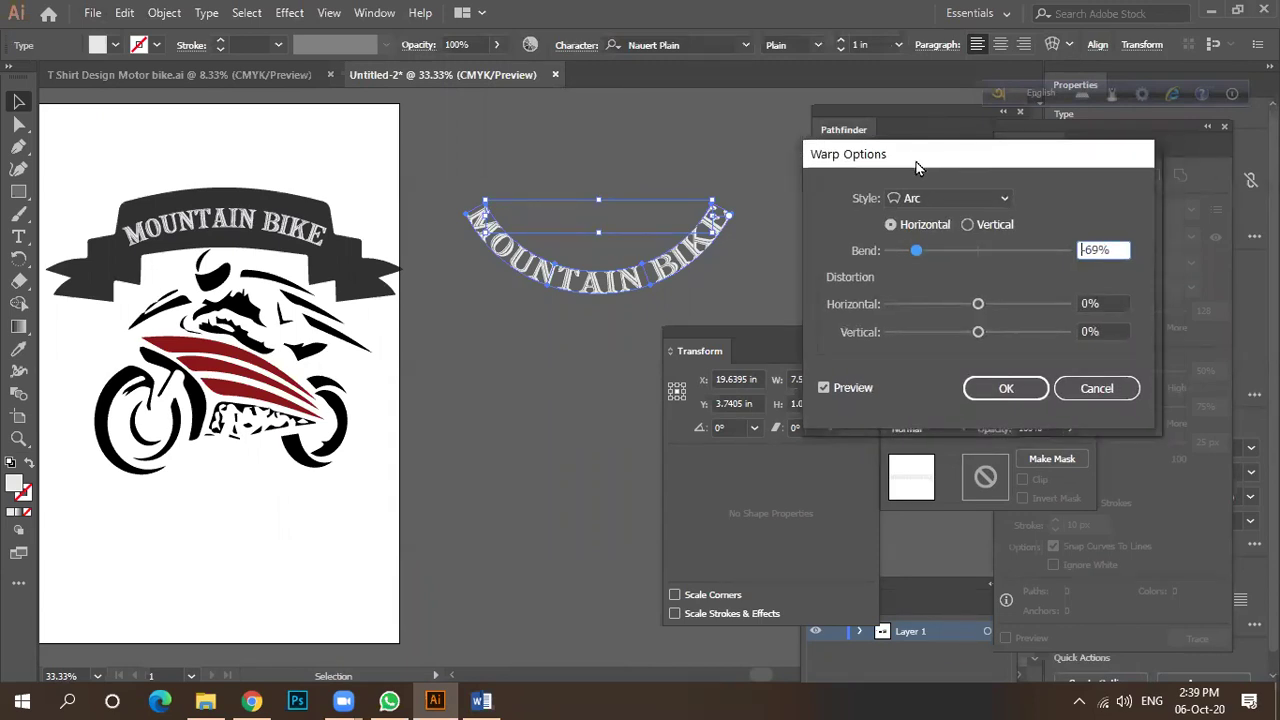
{"action": "left_click_drag", "start_coordinate": [918, 168], "coordinate": [844, 171]}
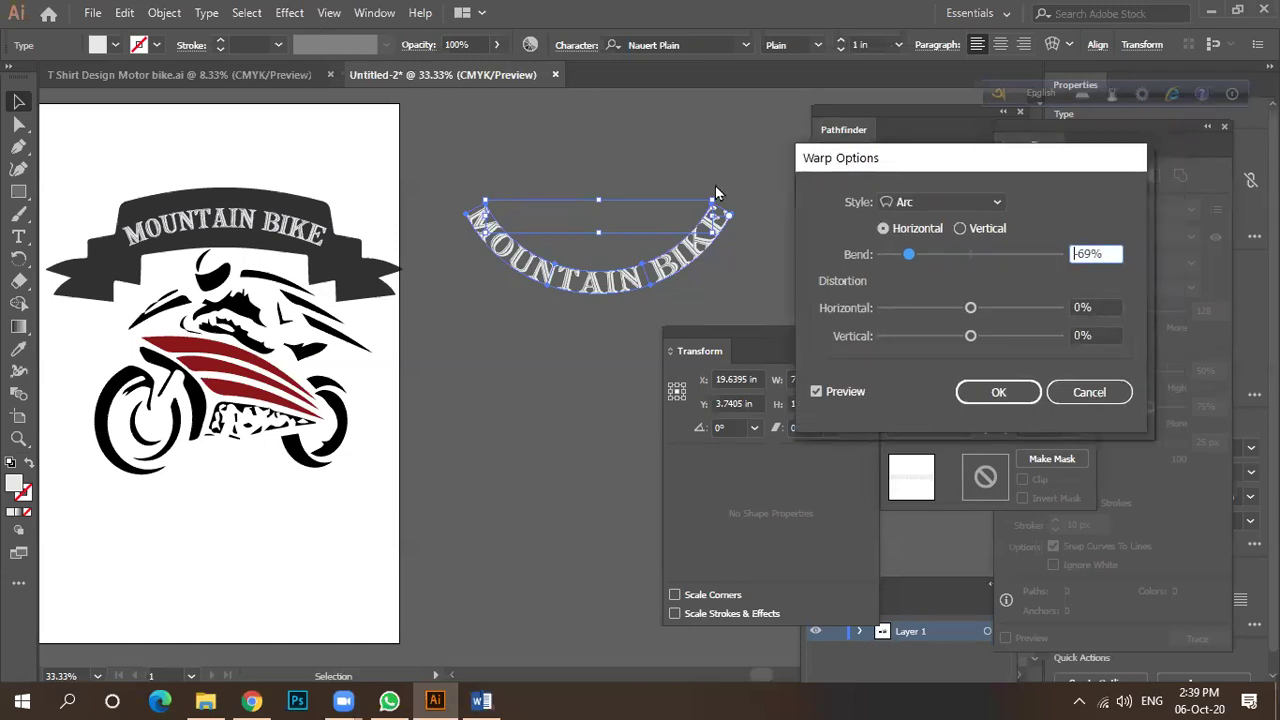
{"action": "left_click_drag", "start_coordinate": [908, 165], "coordinate": [927, 155]}
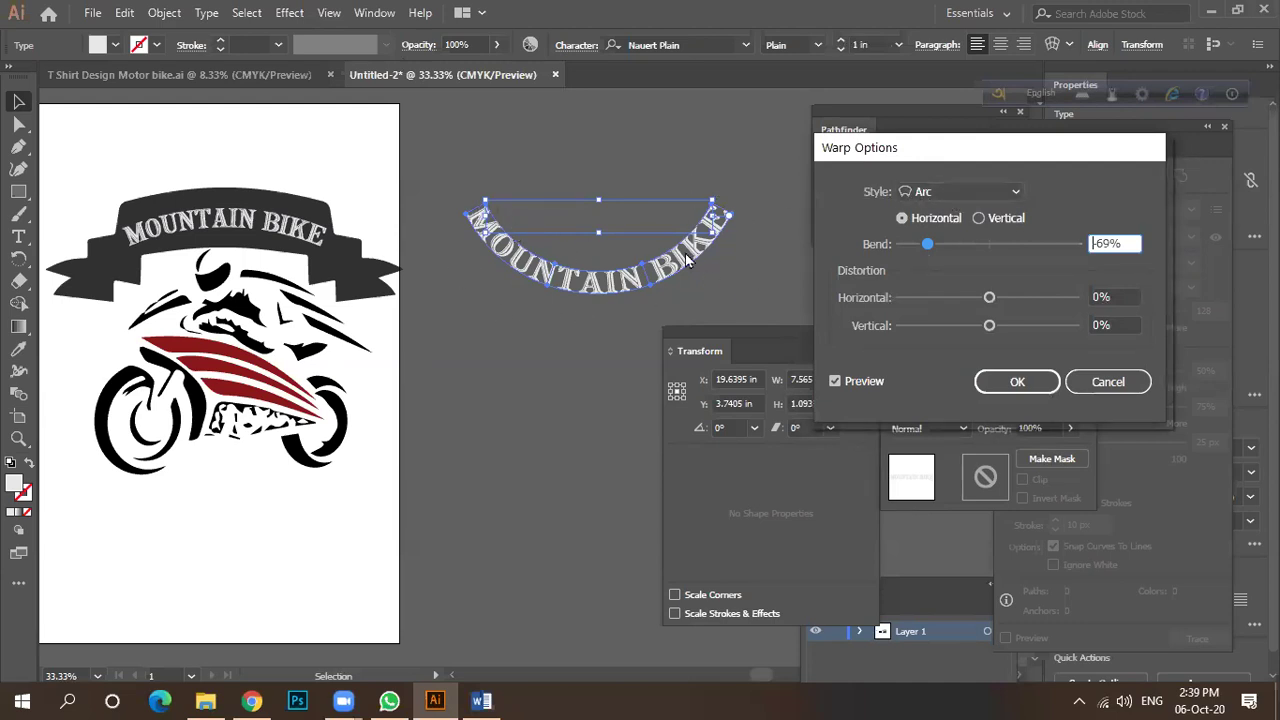
{"action": "left_click", "coordinate": [912, 191]}
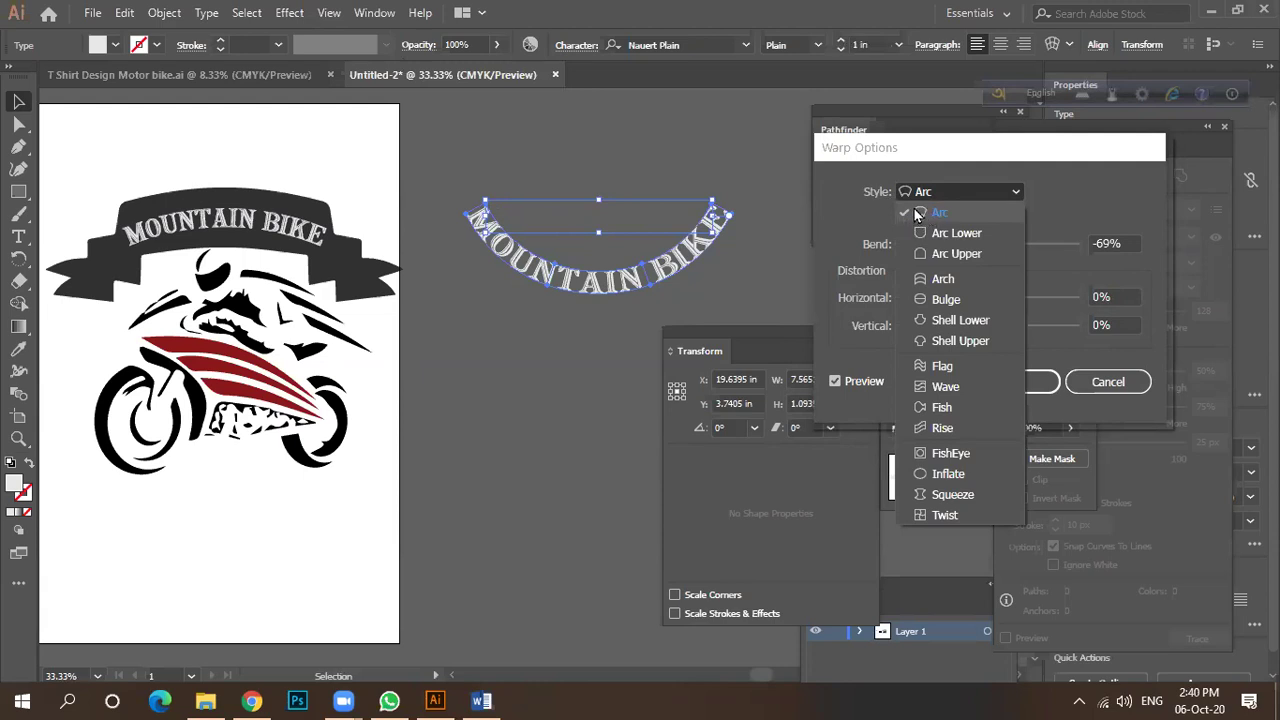
{"action": "left_click", "coordinate": [930, 175]}
Set the duplicate's Arc warp to 21% bend, 12% horizontal distortion and 0% vertical distortion.
{"action": "left_click_drag", "start_coordinate": [927, 244], "coordinate": [1019, 247]}
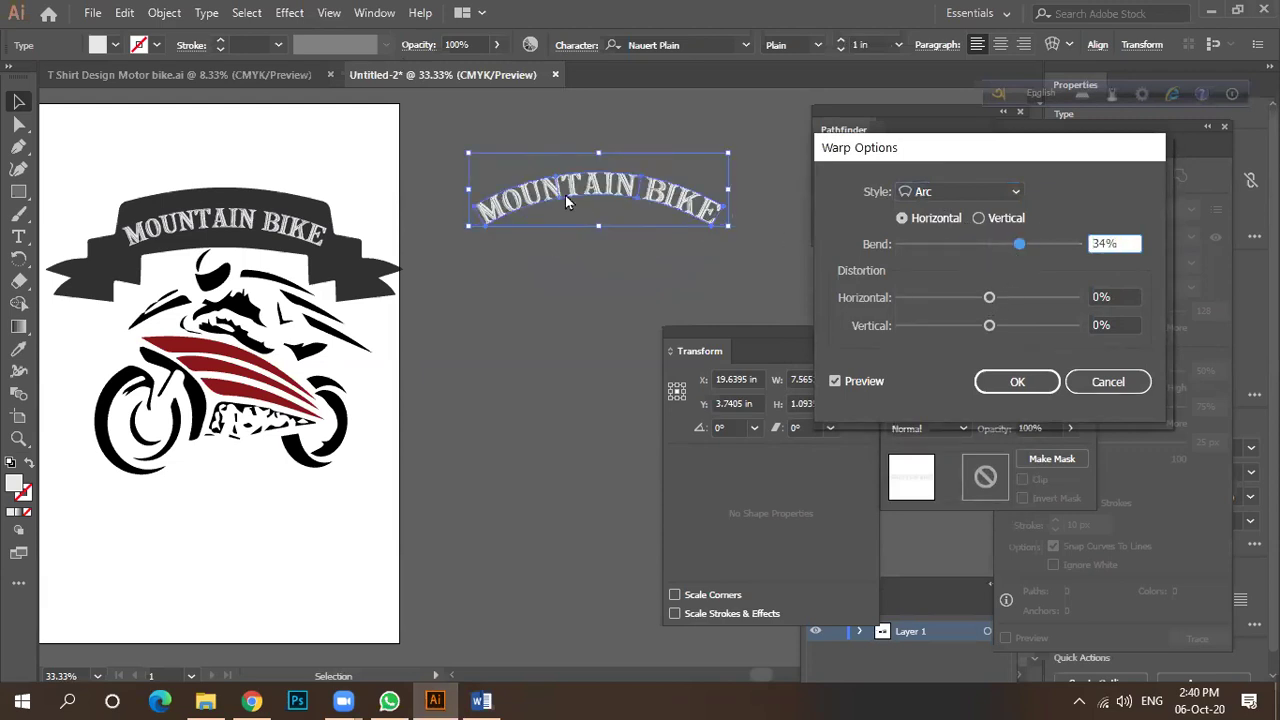
{"action": "left_click_drag", "start_coordinate": [989, 298], "coordinate": [1034, 300]}
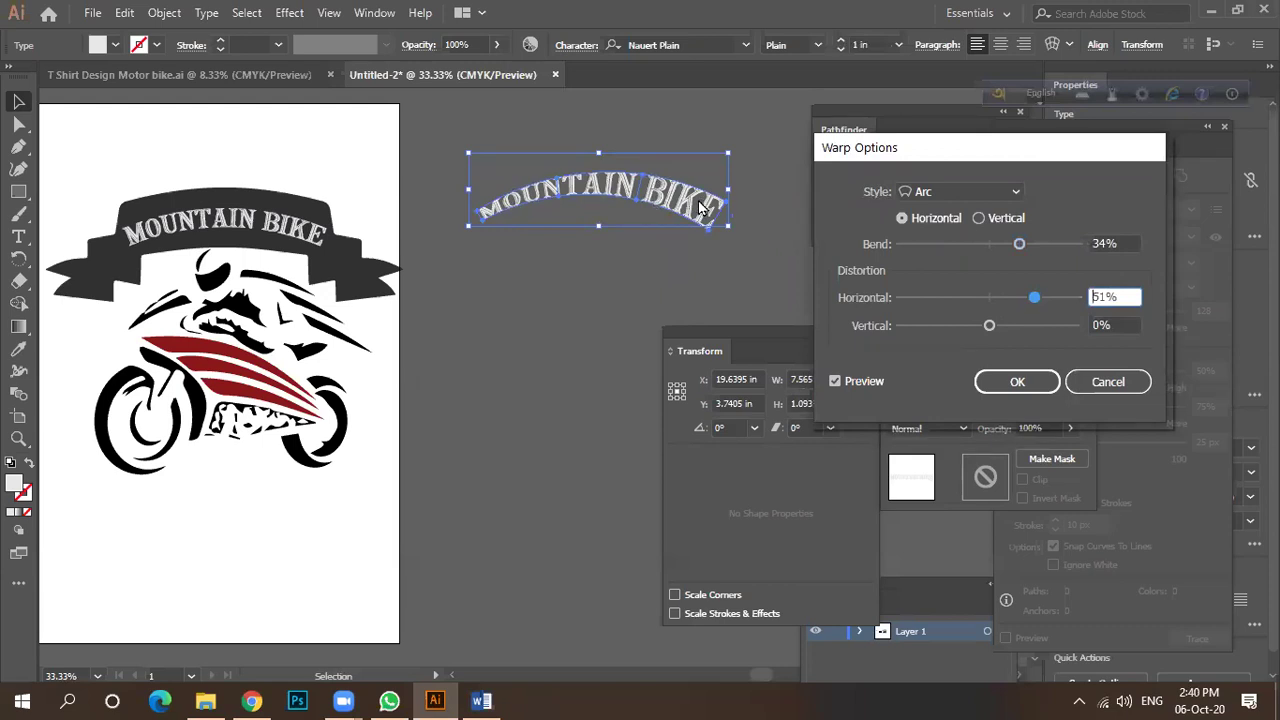
{"action": "left_click_drag", "start_coordinate": [1033, 303], "coordinate": [991, 336]}
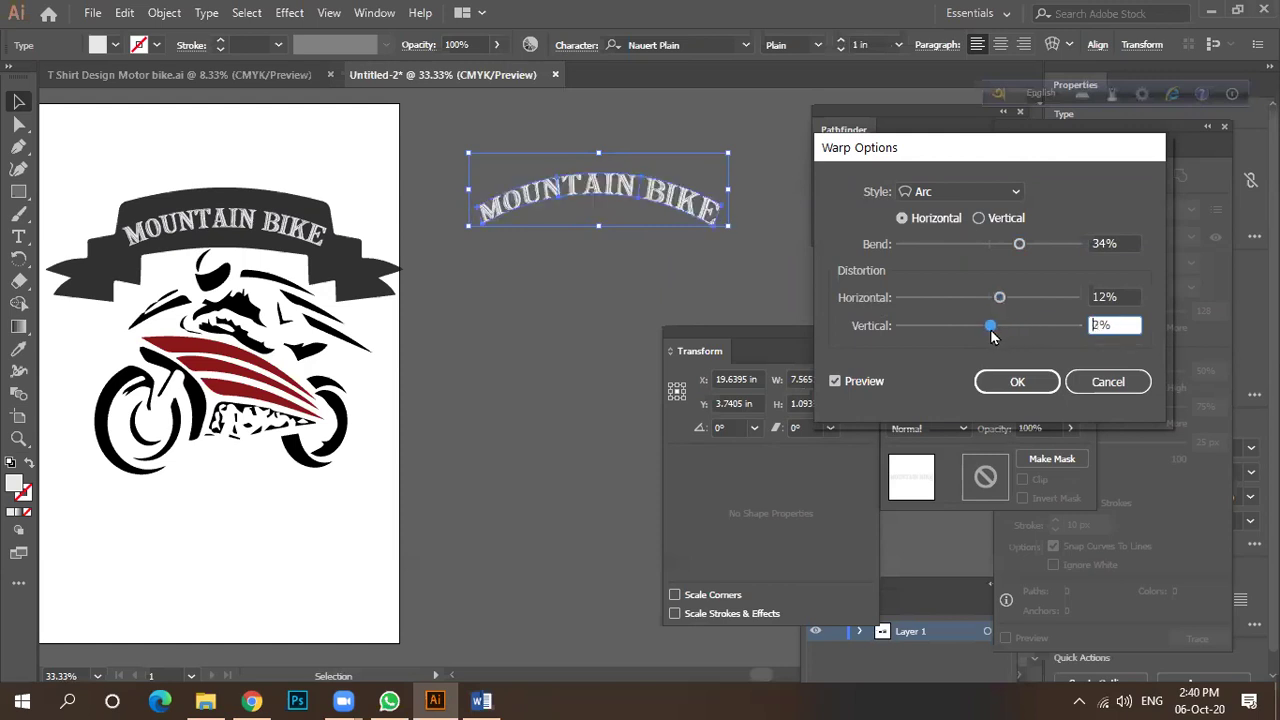
{"action": "left_click_drag", "start_coordinate": [1124, 326], "coordinate": [1053, 320]}
{"action": "type", "text": "00"}
{"action": "left_click_drag", "start_coordinate": [1019, 244], "coordinate": [1007, 248]}
Try the Arc Lower warp style on the duplicate title with bends of 40%, -9%, 22%, 20% and 12%.
{"action": "left_click", "coordinate": [960, 195]}
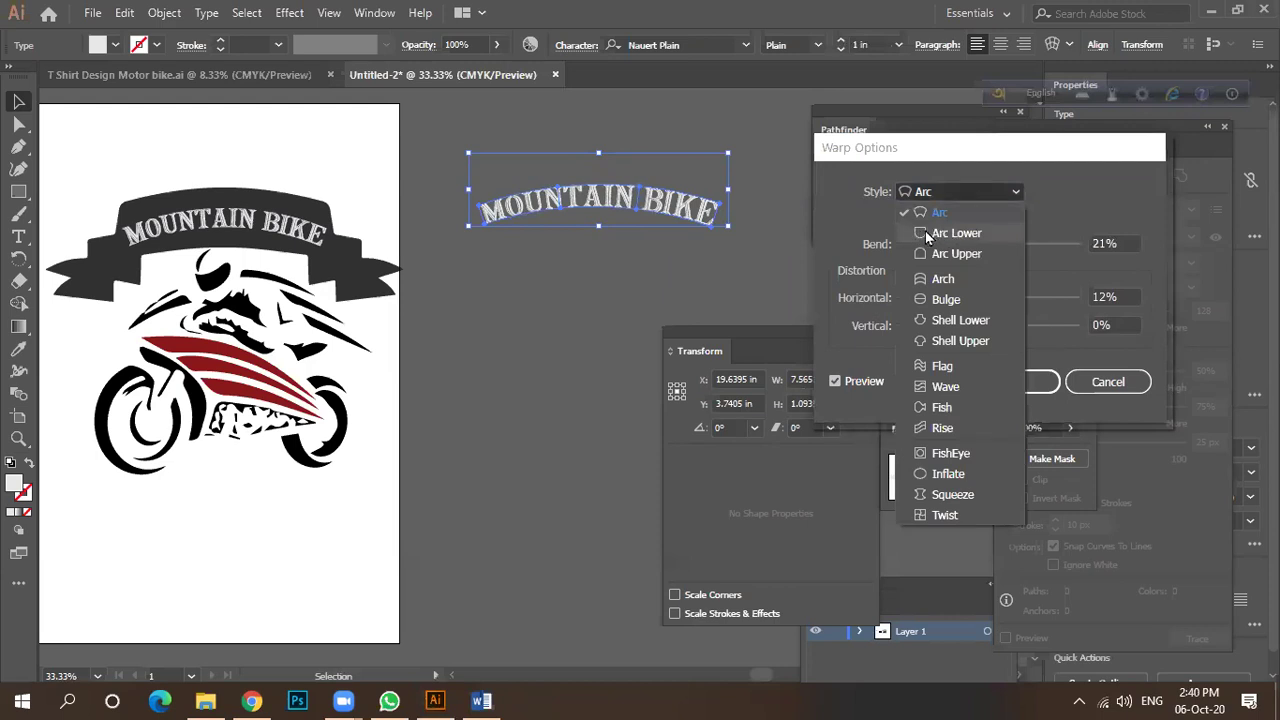
{"action": "left_click", "coordinate": [955, 233]}
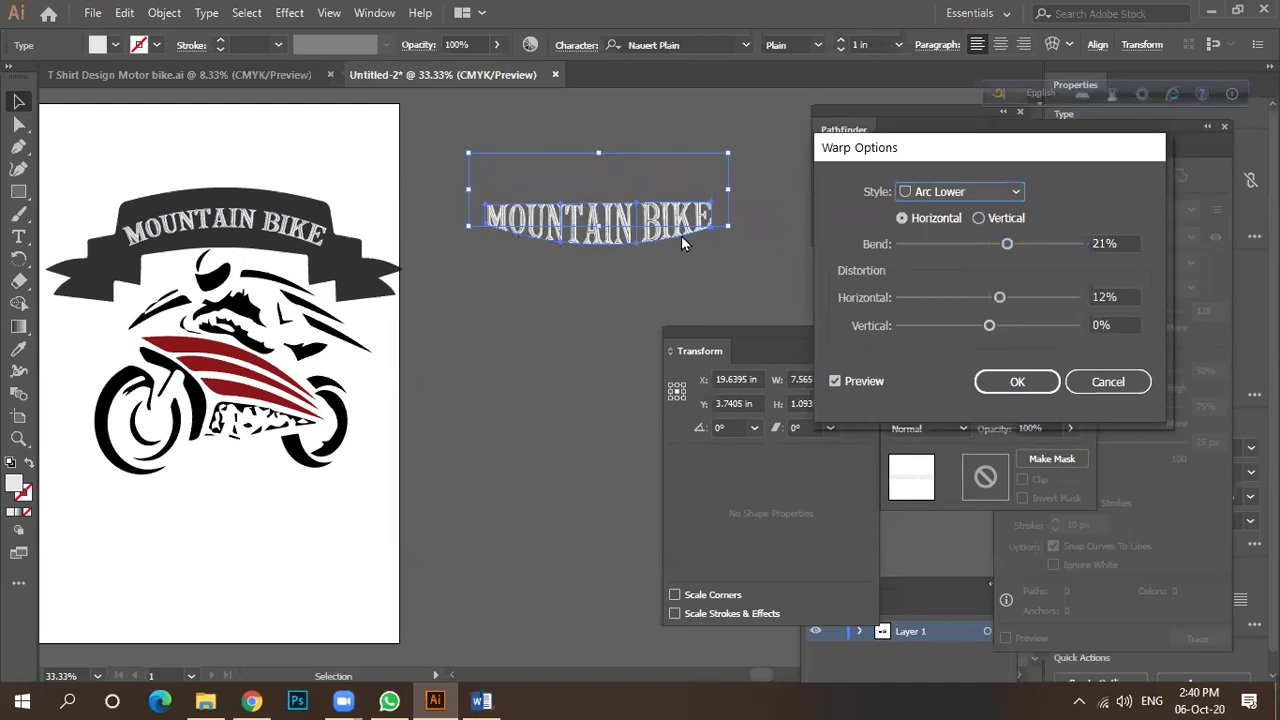
{"action": "left_click_drag", "start_coordinate": [1008, 249], "coordinate": [1021, 249]}
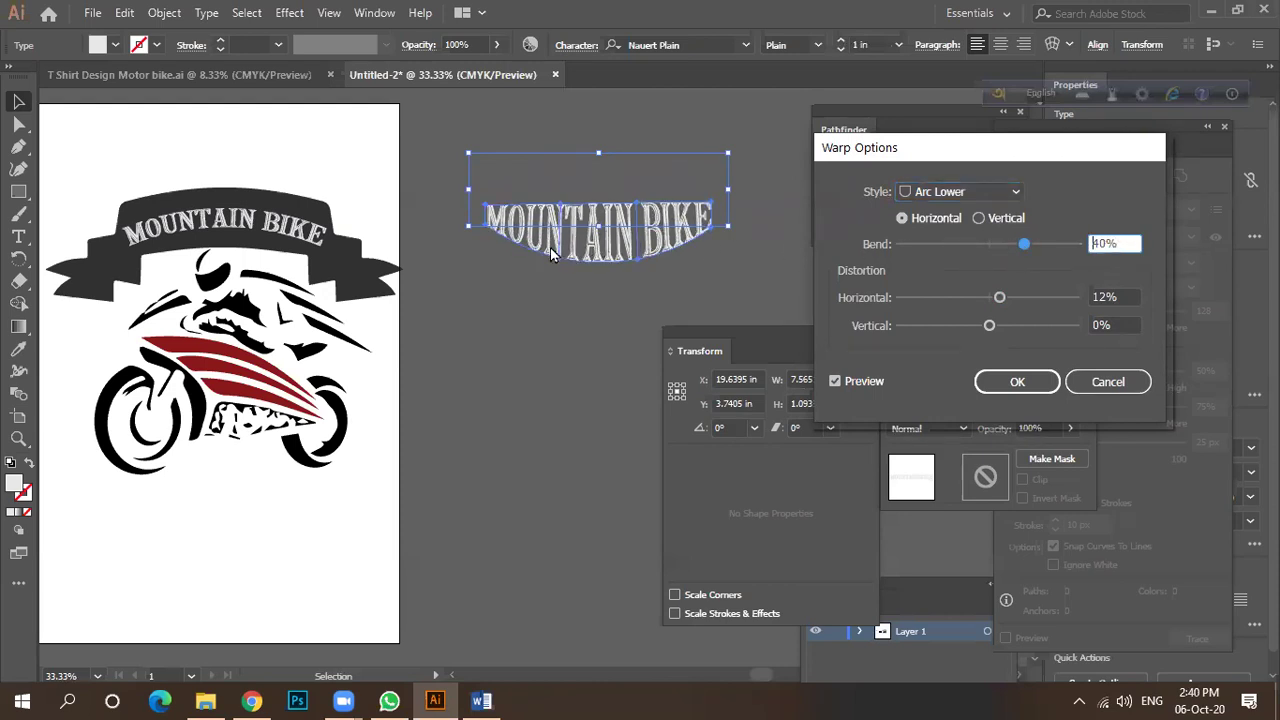
{"action": "left_click_drag", "start_coordinate": [1022, 249], "coordinate": [980, 253]}
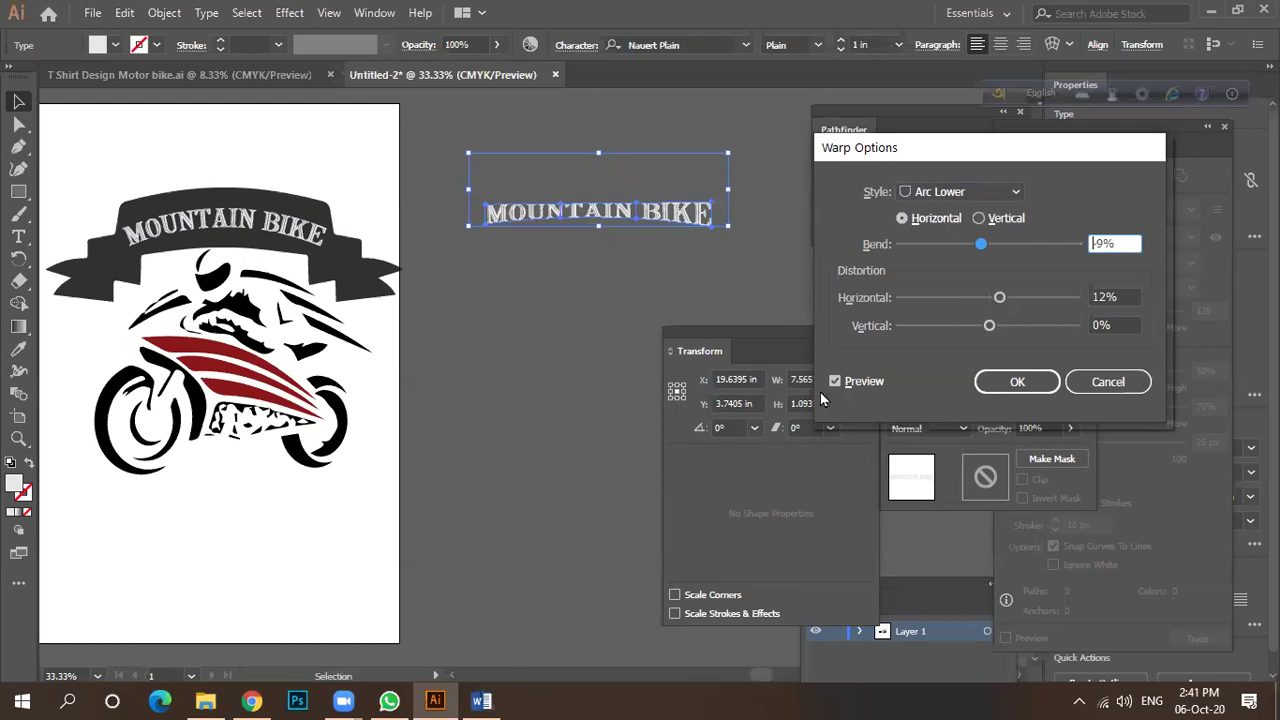
{"action": "left_click_drag", "start_coordinate": [980, 245], "coordinate": [1008, 252]}
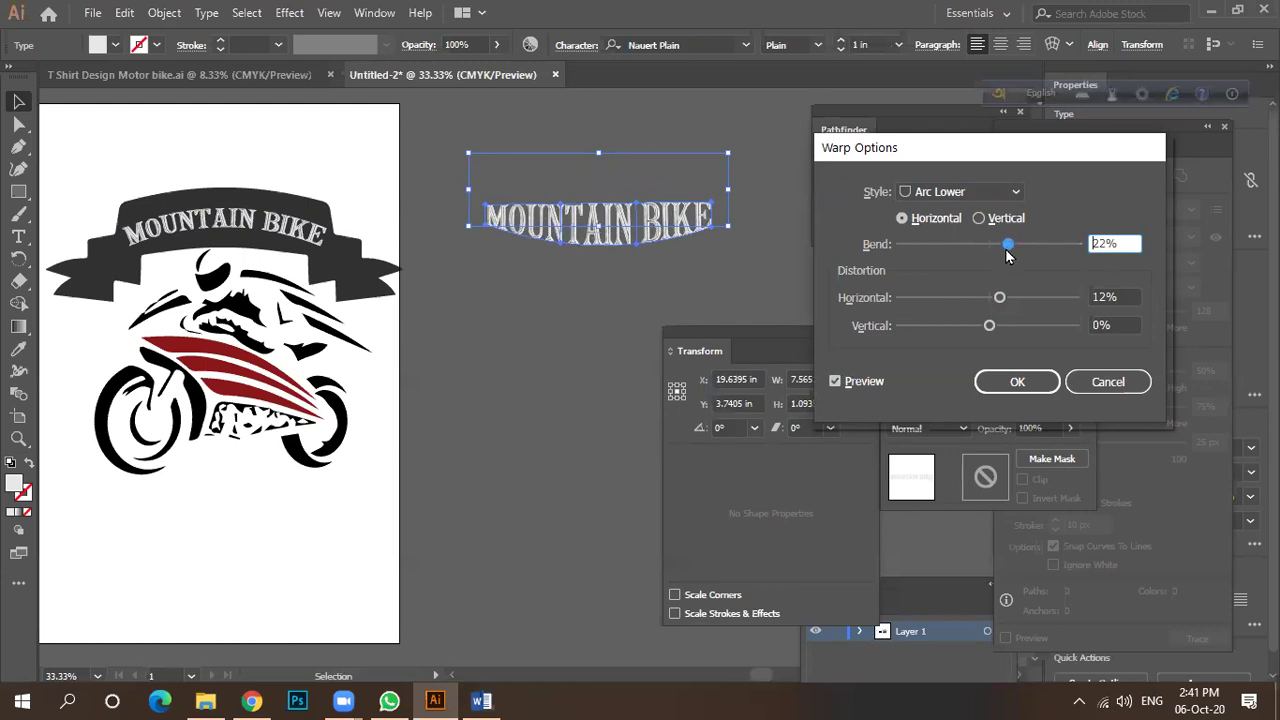
{"action": "mouse_move", "coordinate": [1007, 251]}
{"action": "left_mouse_down"}
{"action": "mouse_move", "coordinate": [1026, 251]}
{"action": "mouse_move", "coordinate": [1006, 251]}
{"action": "left_mouse_up"}
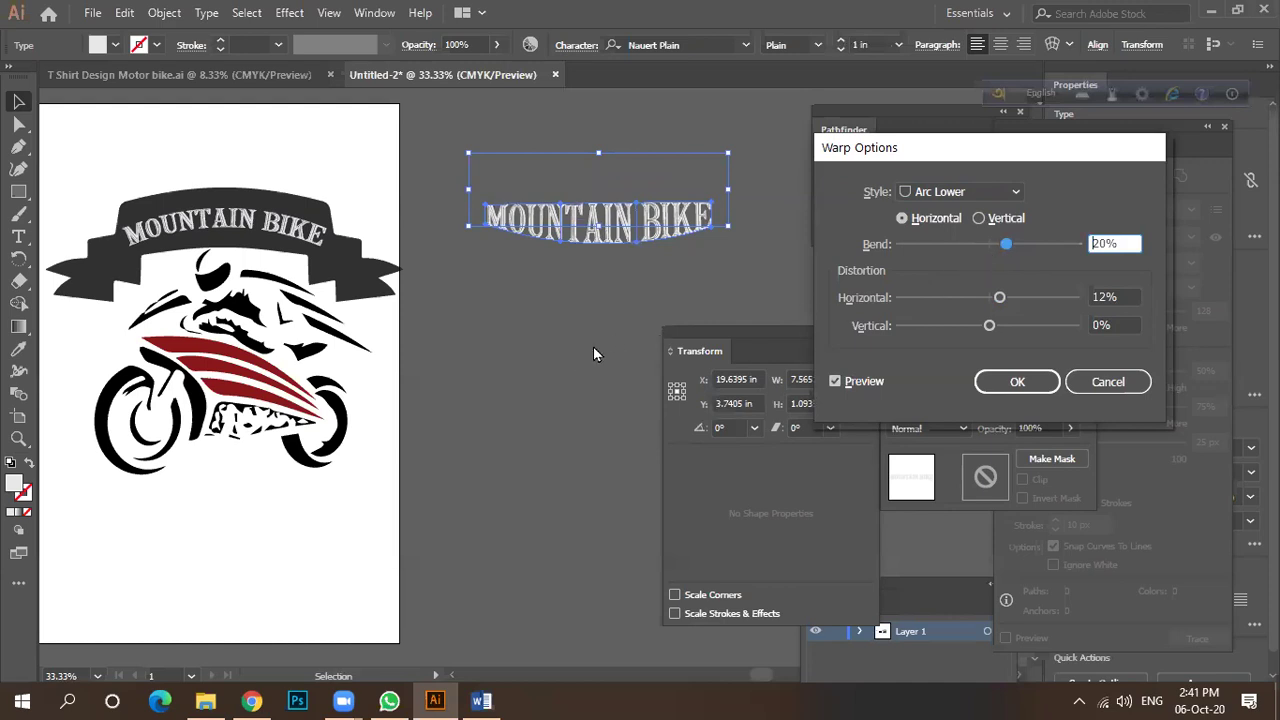
{"action": "left_click_drag", "start_coordinate": [1006, 246], "coordinate": [997, 253]}
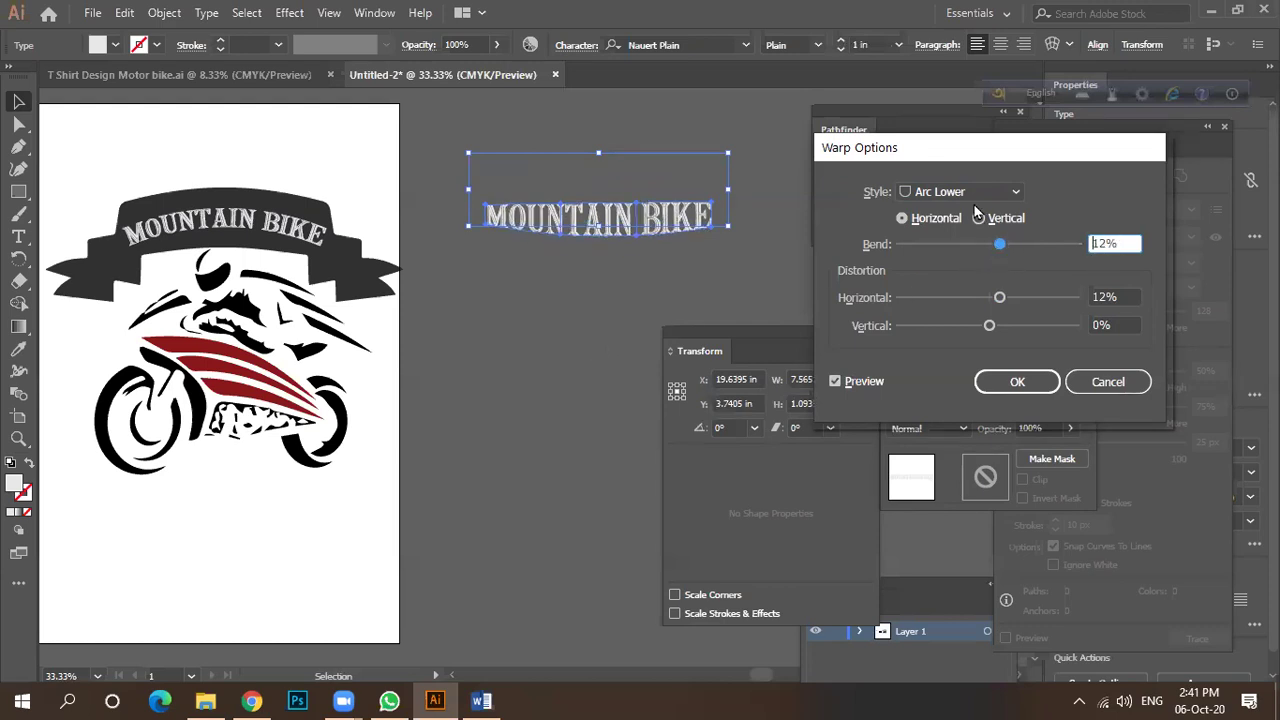
Try the Arc Upper warp style on the duplicate title with a bend of 21%.
{"action": "left_click", "coordinate": [958, 193]}
{"action": "left_click", "coordinate": [945, 254]}
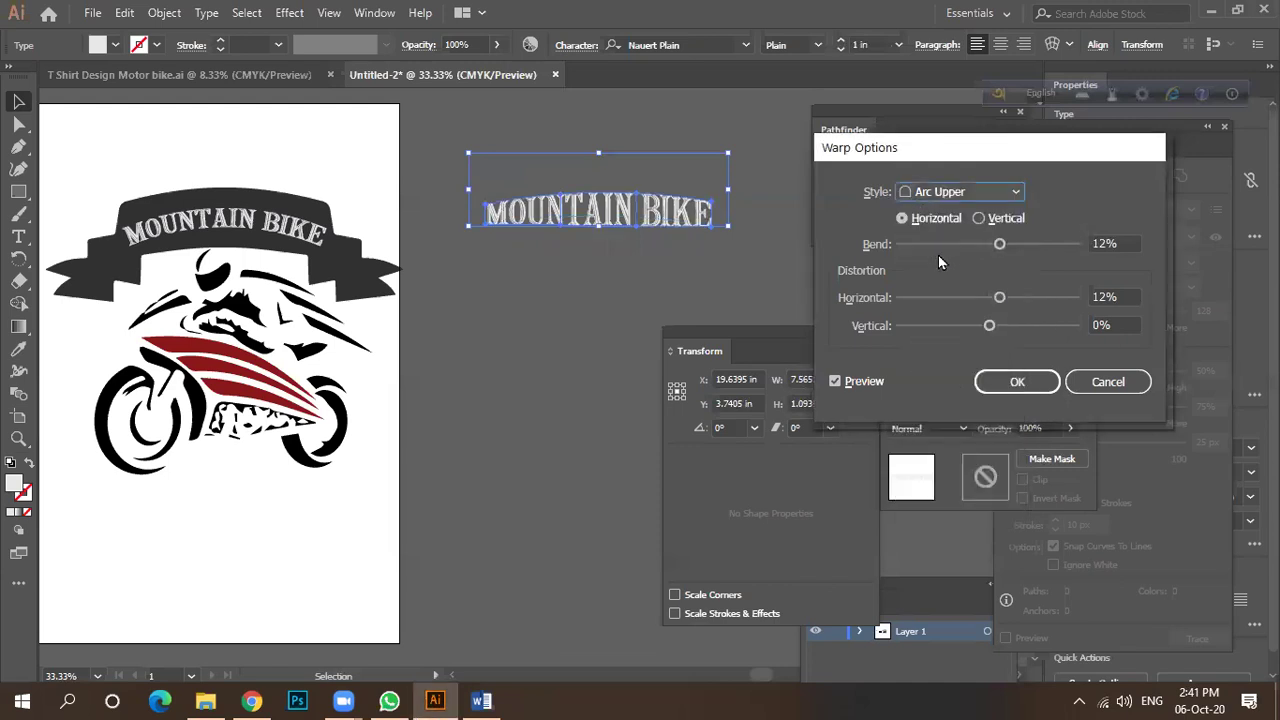
{"action": "mouse_move", "coordinate": [1000, 246]}
{"action": "left_mouse_down"}
{"action": "mouse_move", "coordinate": [1022, 248]}
{"action": "mouse_move", "coordinate": [1006, 253]}
{"action": "left_mouse_up"}
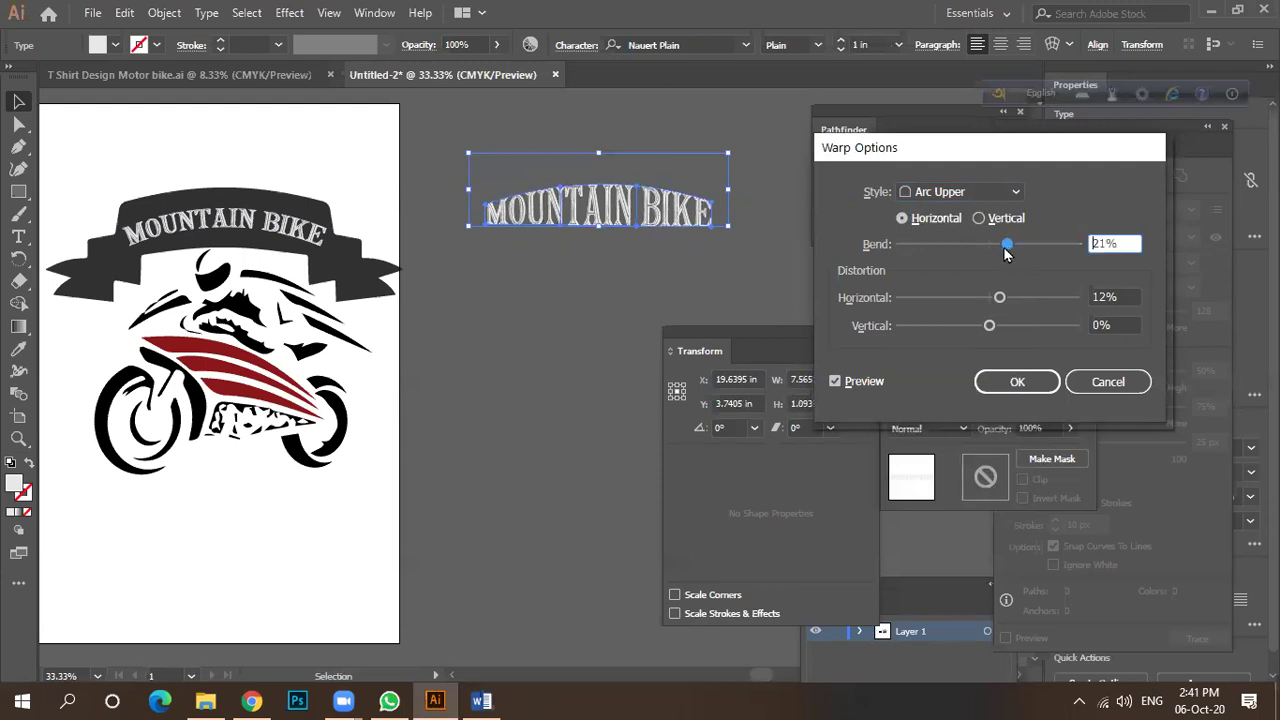
Try the Arch warp style on the duplicate title with bends of 41%, 24% and 9%.
{"action": "left_click", "coordinate": [940, 194]}
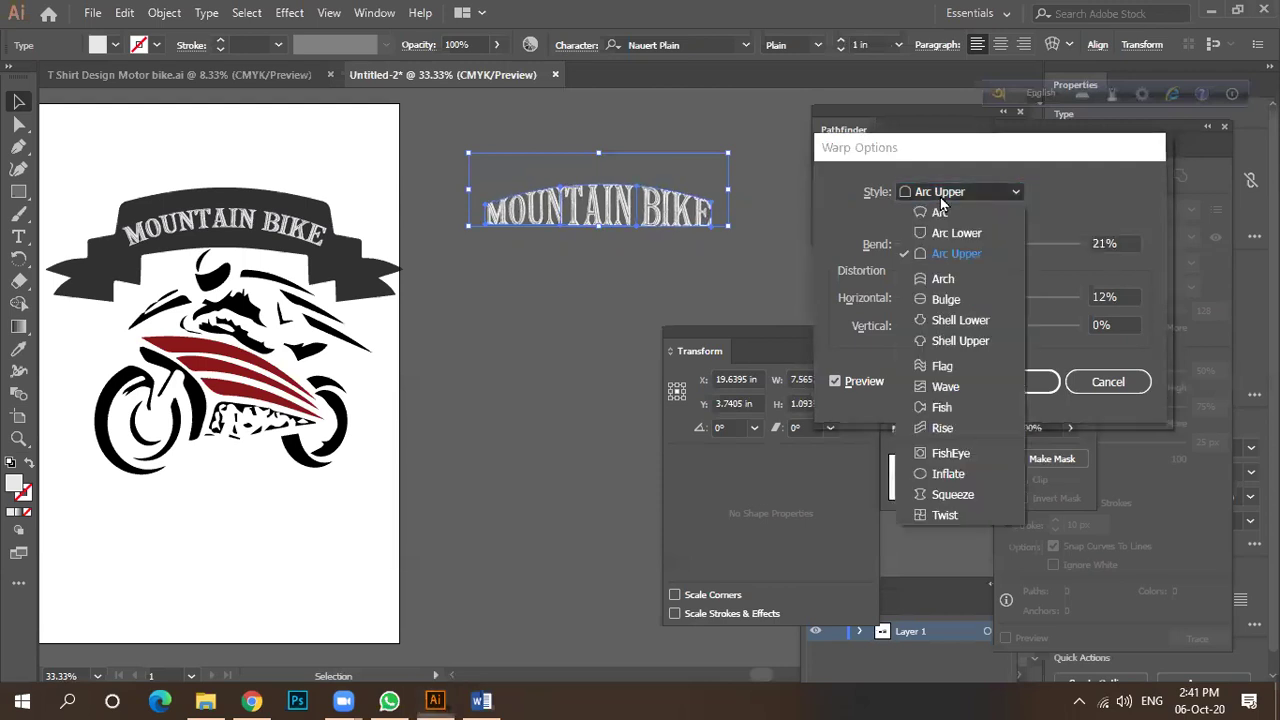
{"action": "left_click", "coordinate": [936, 280]}
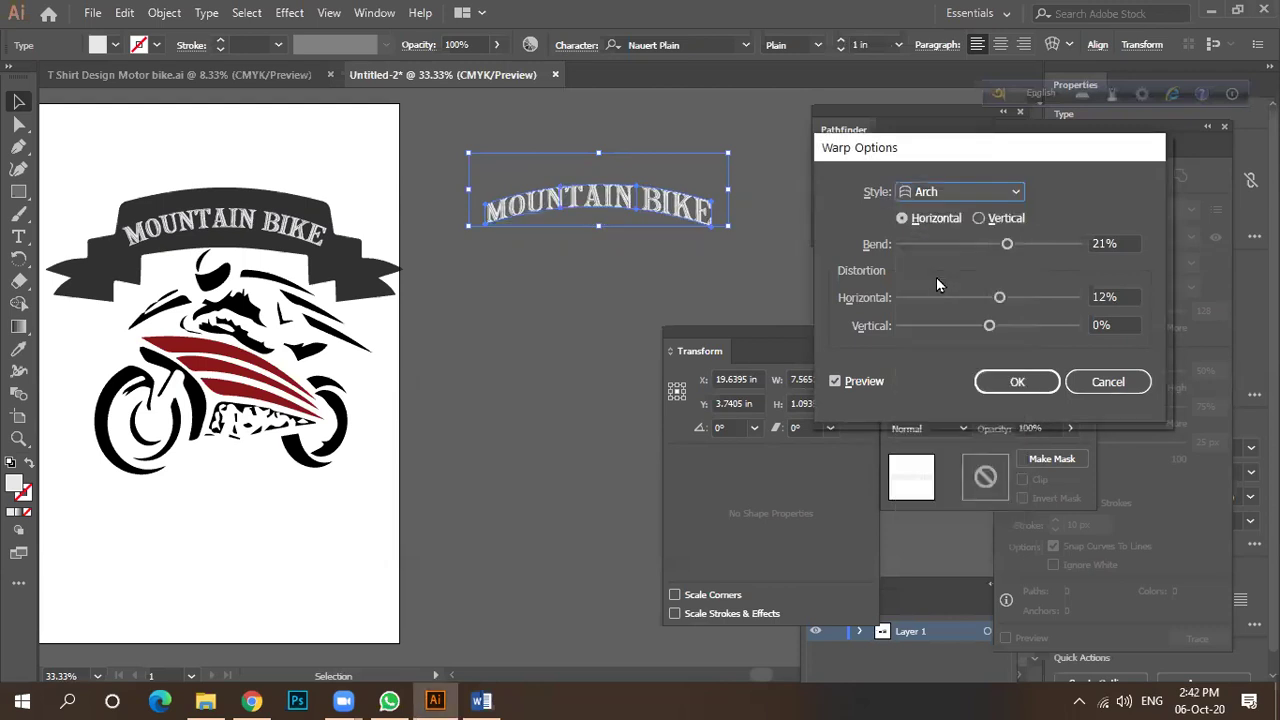
{"action": "left_click_drag", "start_coordinate": [1006, 245], "coordinate": [1025, 250]}
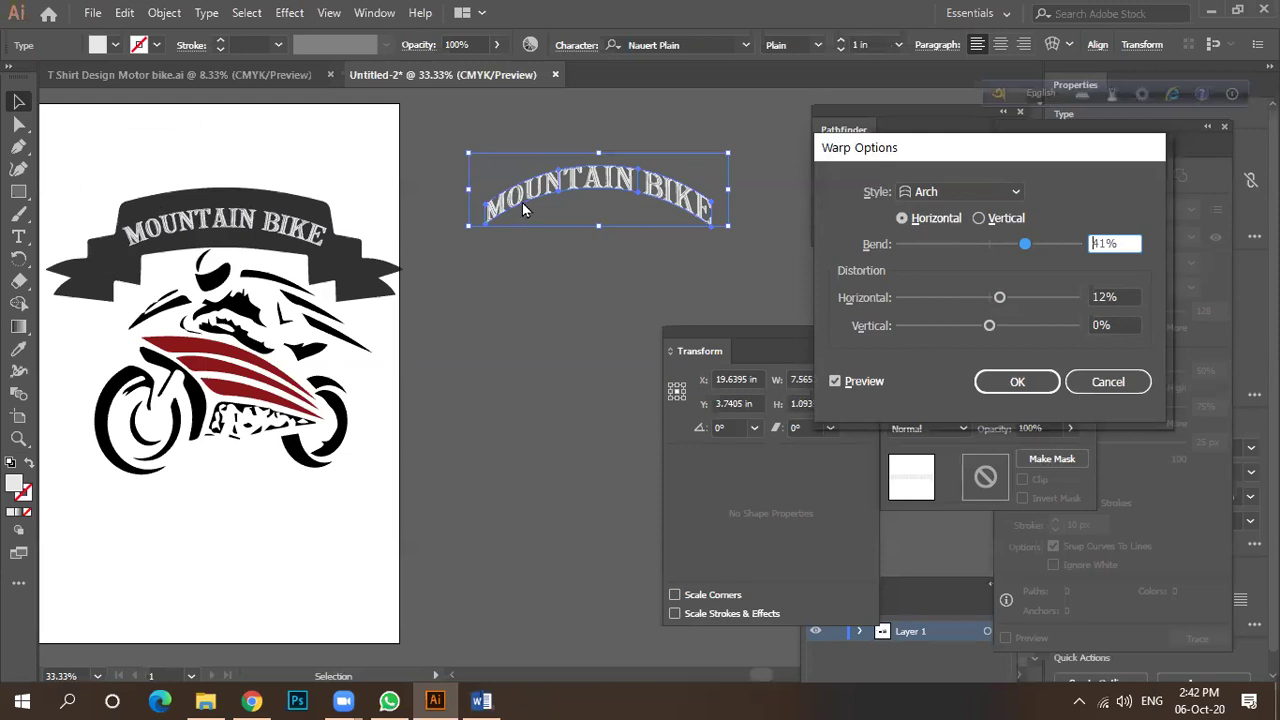
{"action": "left_click_drag", "start_coordinate": [1025, 252], "coordinate": [1010, 256]}
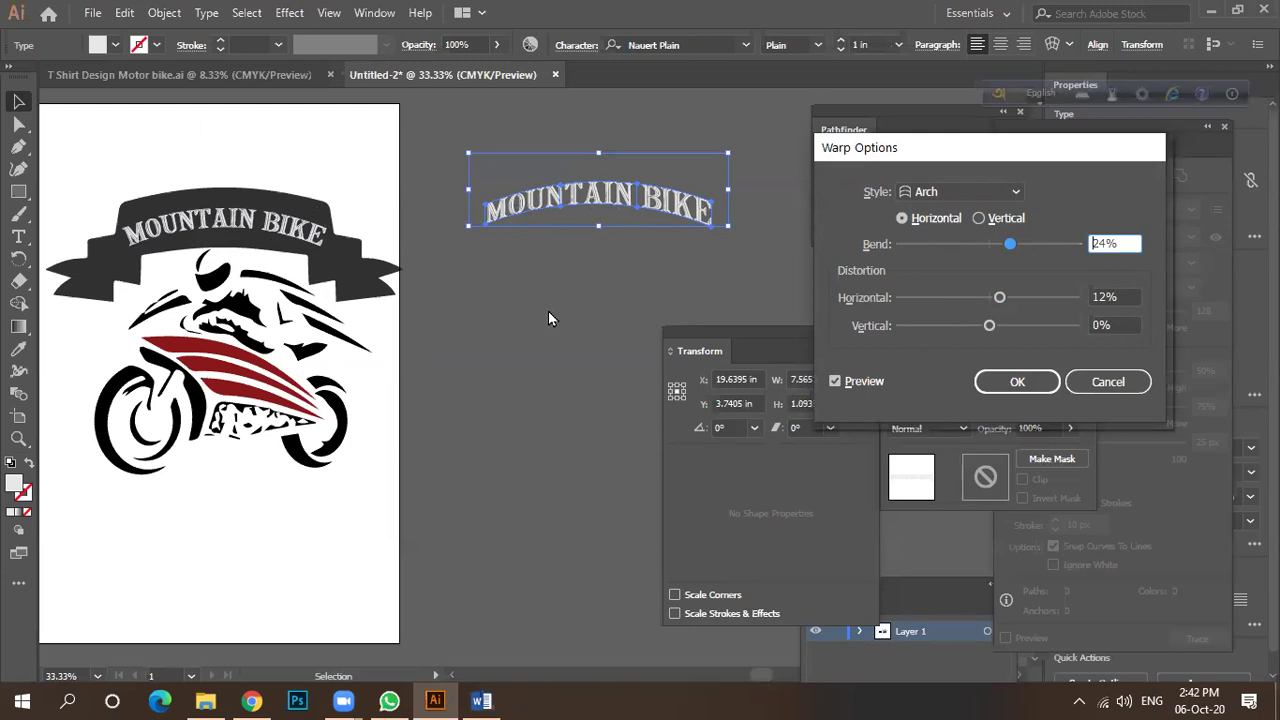
{"action": "mouse_move", "coordinate": [1009, 251]}
{"action": "left_mouse_down"}
{"action": "mouse_move", "coordinate": [1025, 251]}
{"action": "mouse_move", "coordinate": [997, 251]}
{"action": "left_mouse_up"}
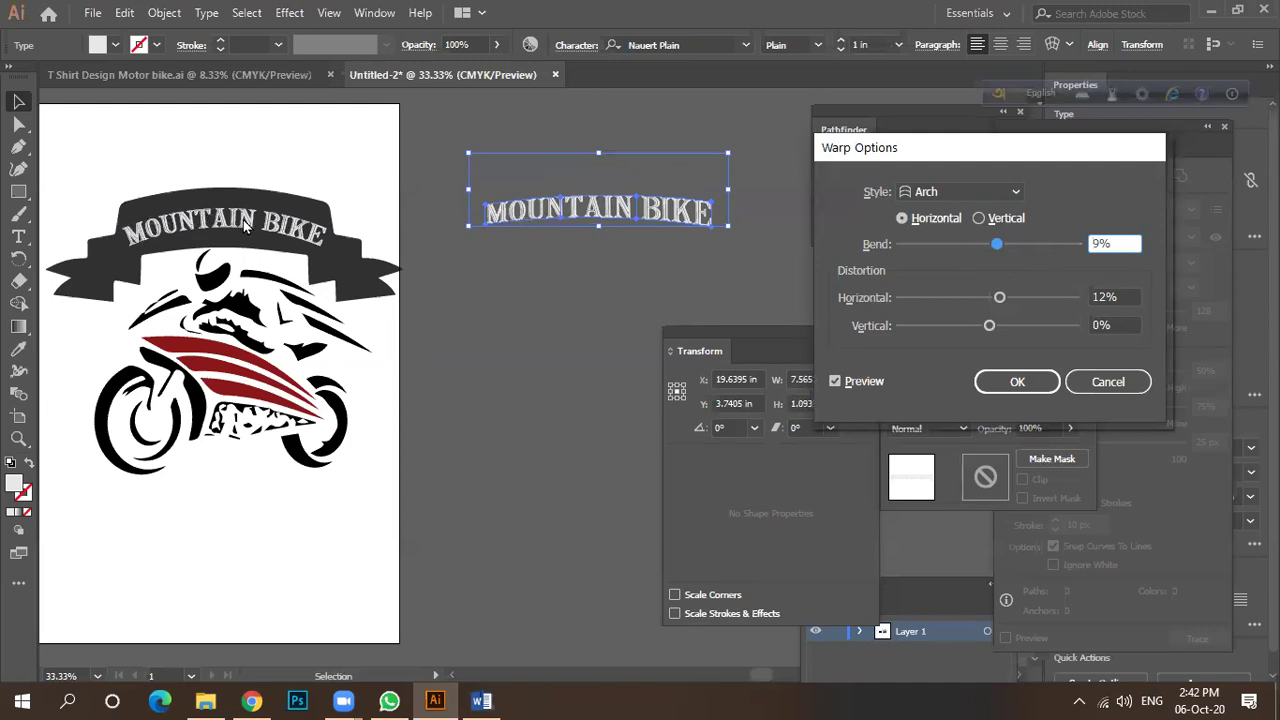
Compare the Arc style on the duplicate title, return to Arch and apply the warp with a 20% bend.
{"action": "left_click", "coordinate": [962, 192]}
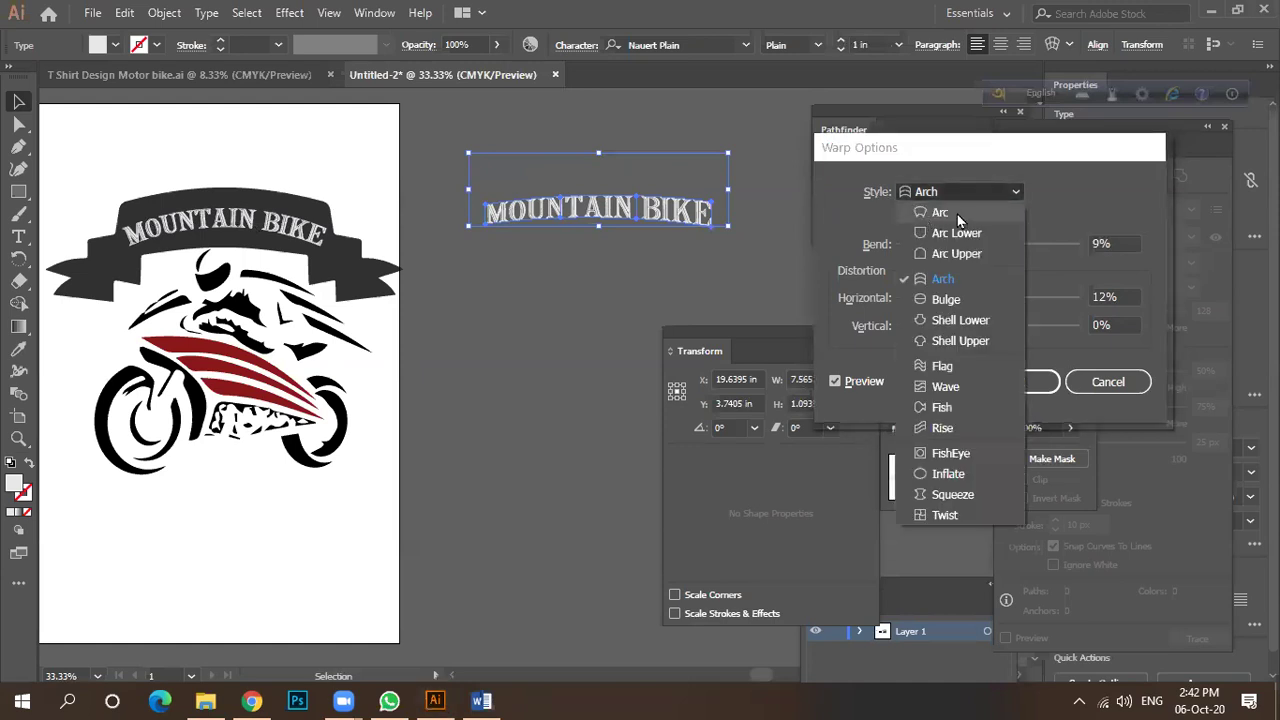
{"action": "left_click", "coordinate": [957, 212]}
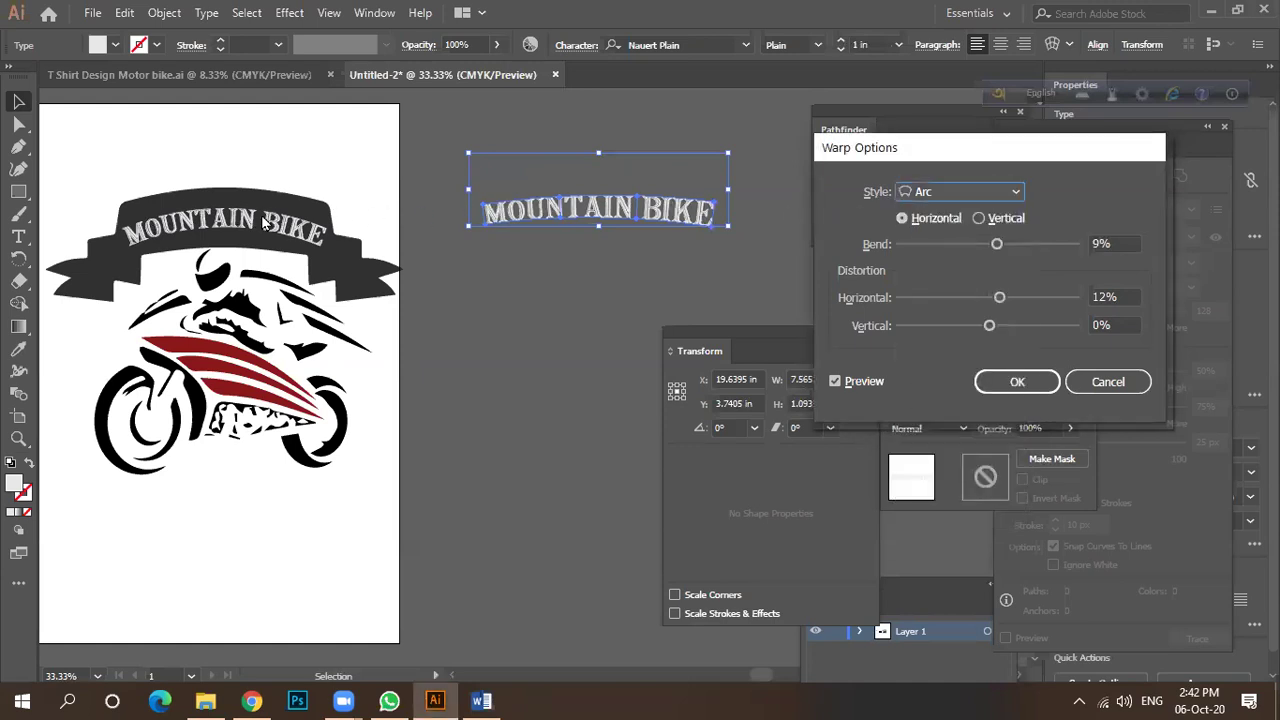
{"action": "left_click", "coordinate": [960, 193]}
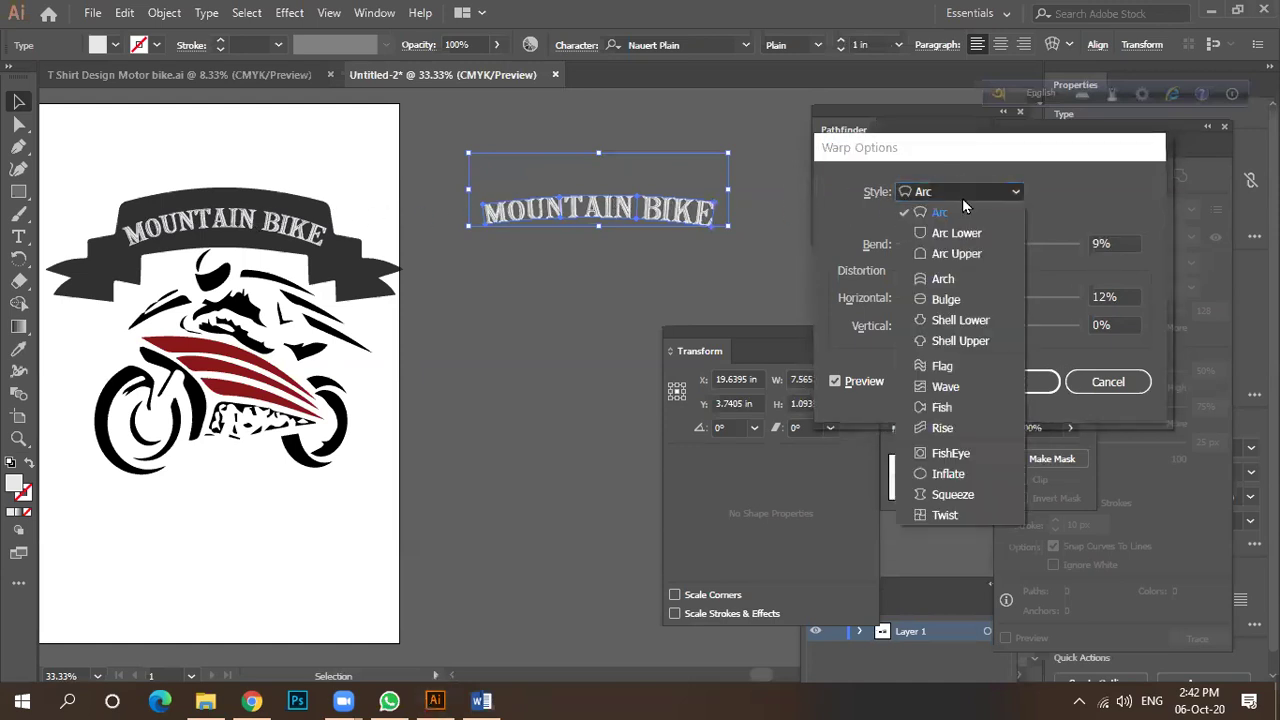
{"action": "left_click", "coordinate": [953, 278]}
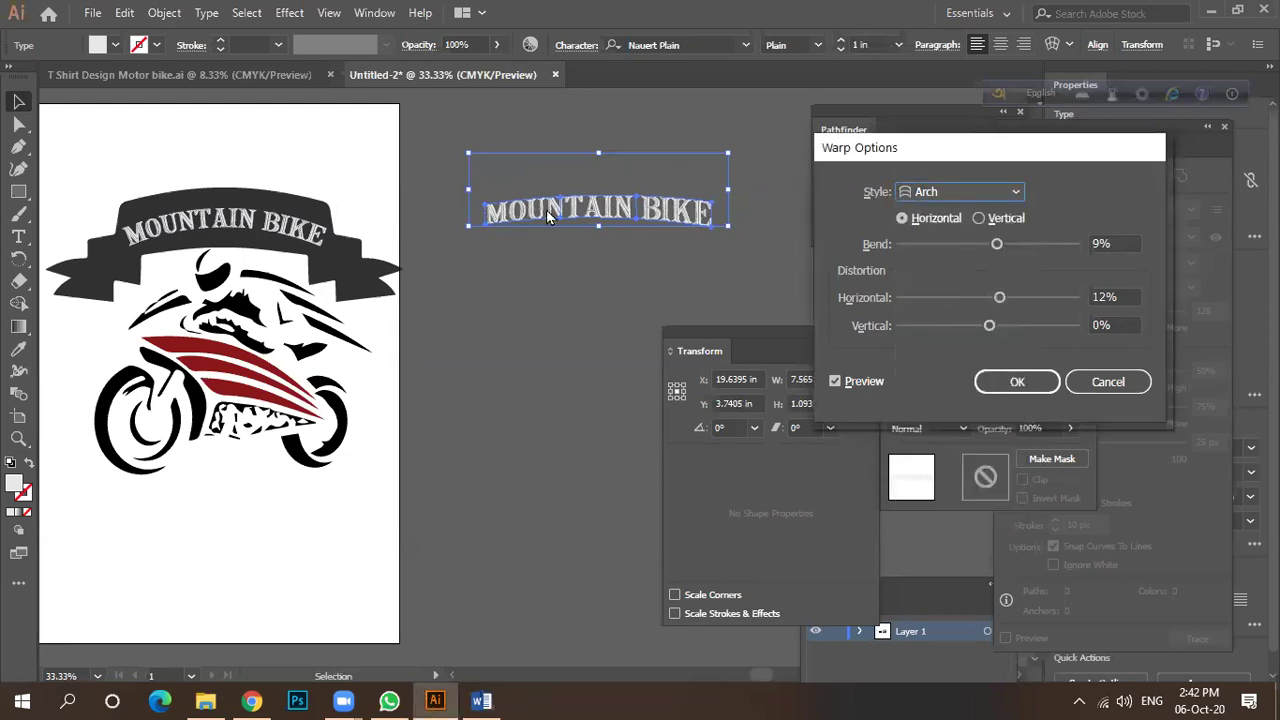
{"action": "left_click_drag", "start_coordinate": [997, 246], "coordinate": [1006, 247]}
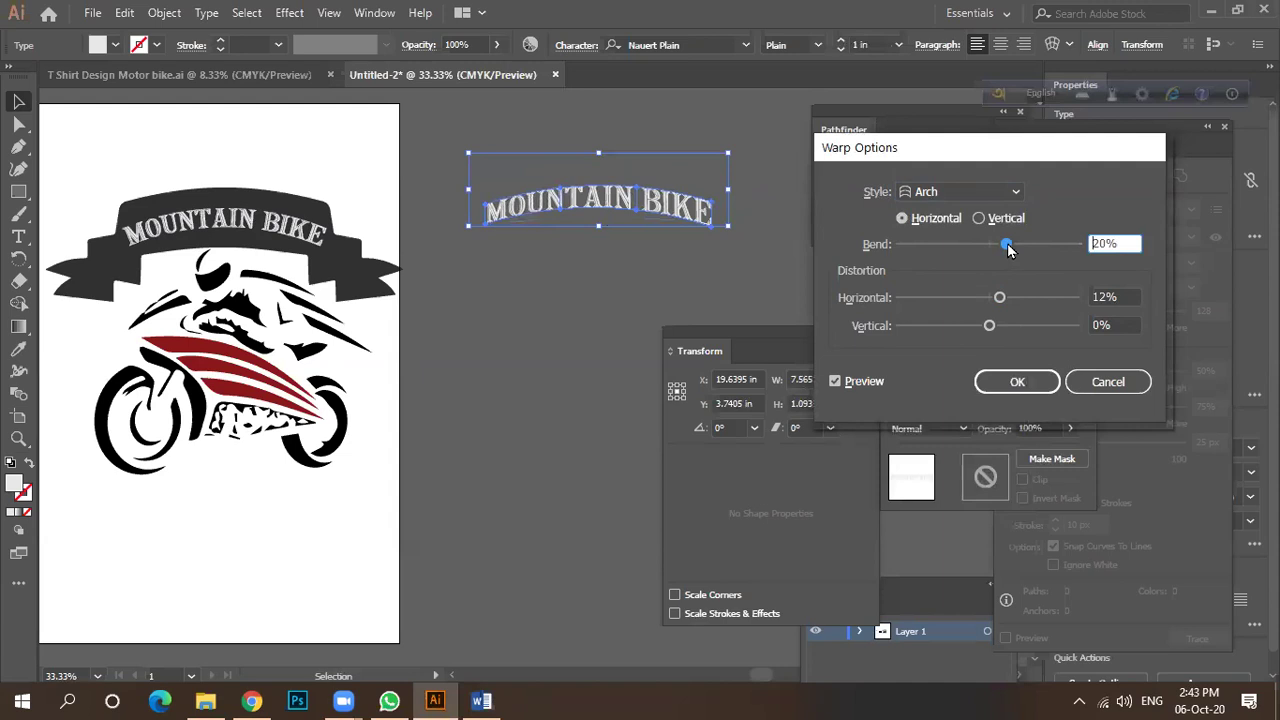
{"action": "left_click", "coordinate": [1036, 378]}
{"action": "left_click", "coordinate": [458, 284]}
{"action": "left_click_drag", "start_coordinate": [262, 231], "coordinate": [366, 251]}
{"action": "key", "text": "Delete"}
{"action": "key", "text": "ctrl+z"}
{"action": "key", "text": "ctrl+z"}
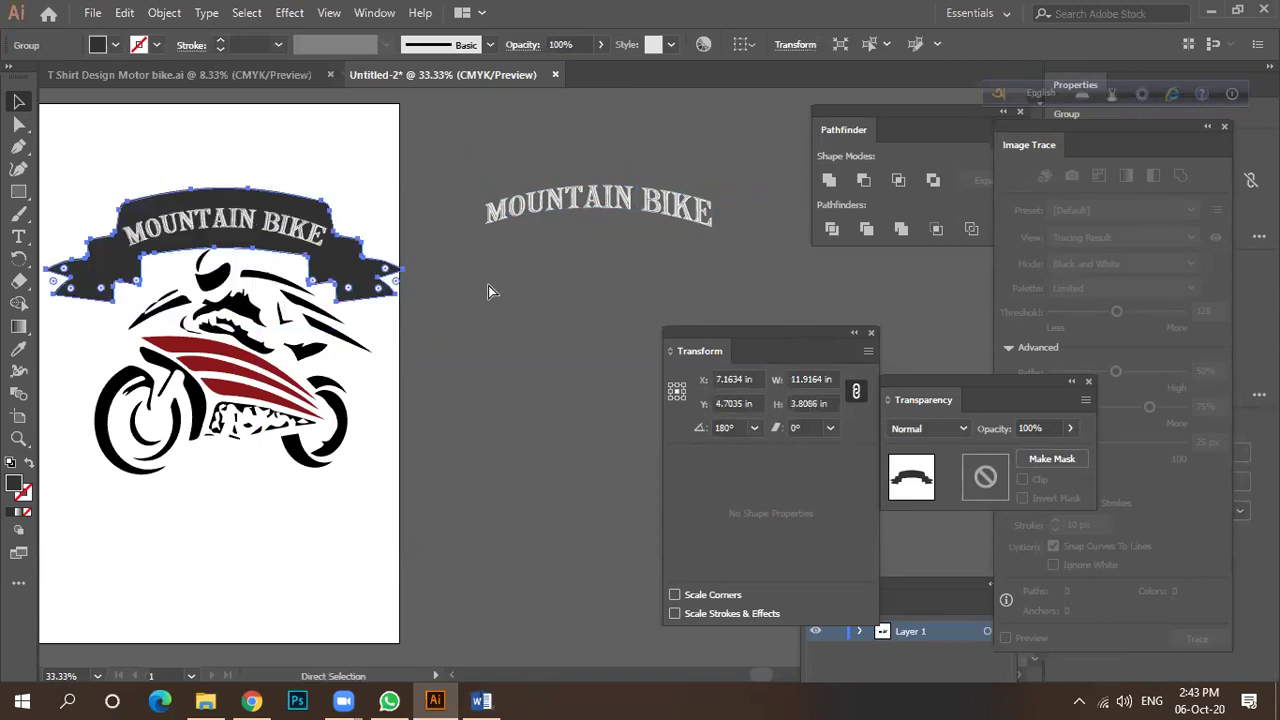
{"action": "left_click", "coordinate": [440, 265]}
Copy the title from the ribbon and place the copy directly below the warped title beside the artboard.
{"action": "left_click", "coordinate": [288, 243]}
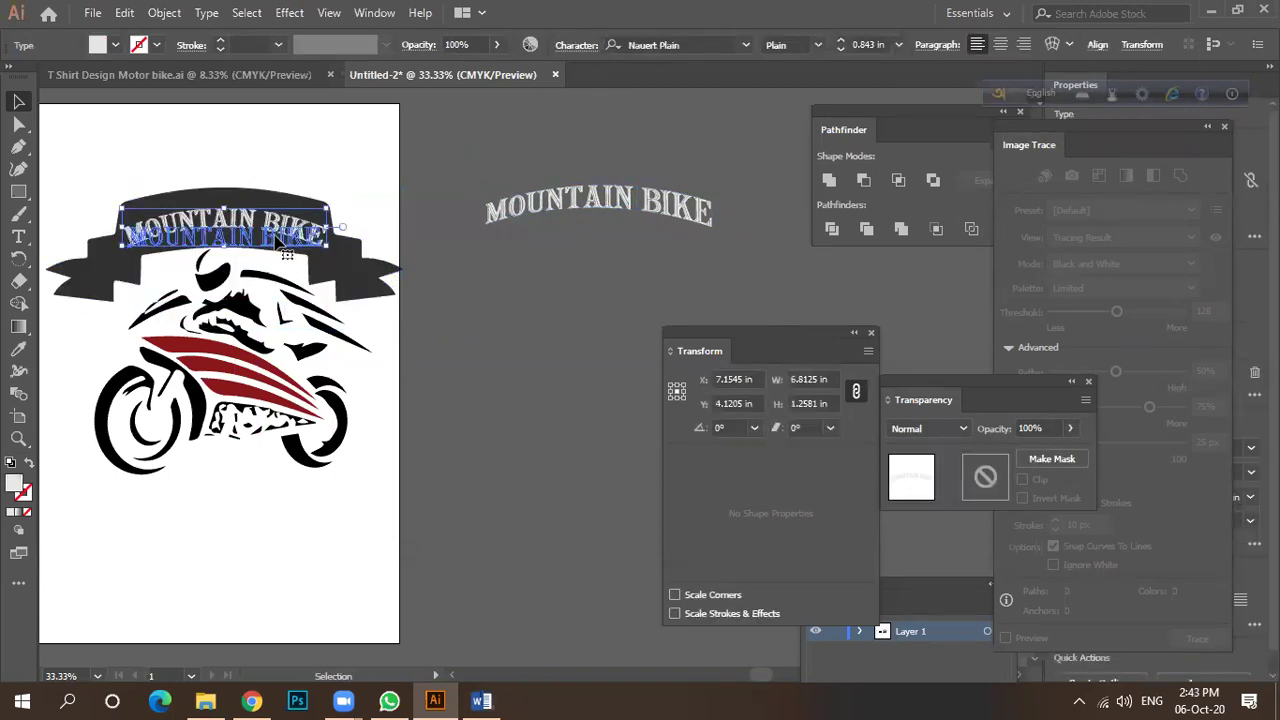
{"action": "left_click_drag", "start_coordinate": [262, 232], "coordinate": [626, 250]}
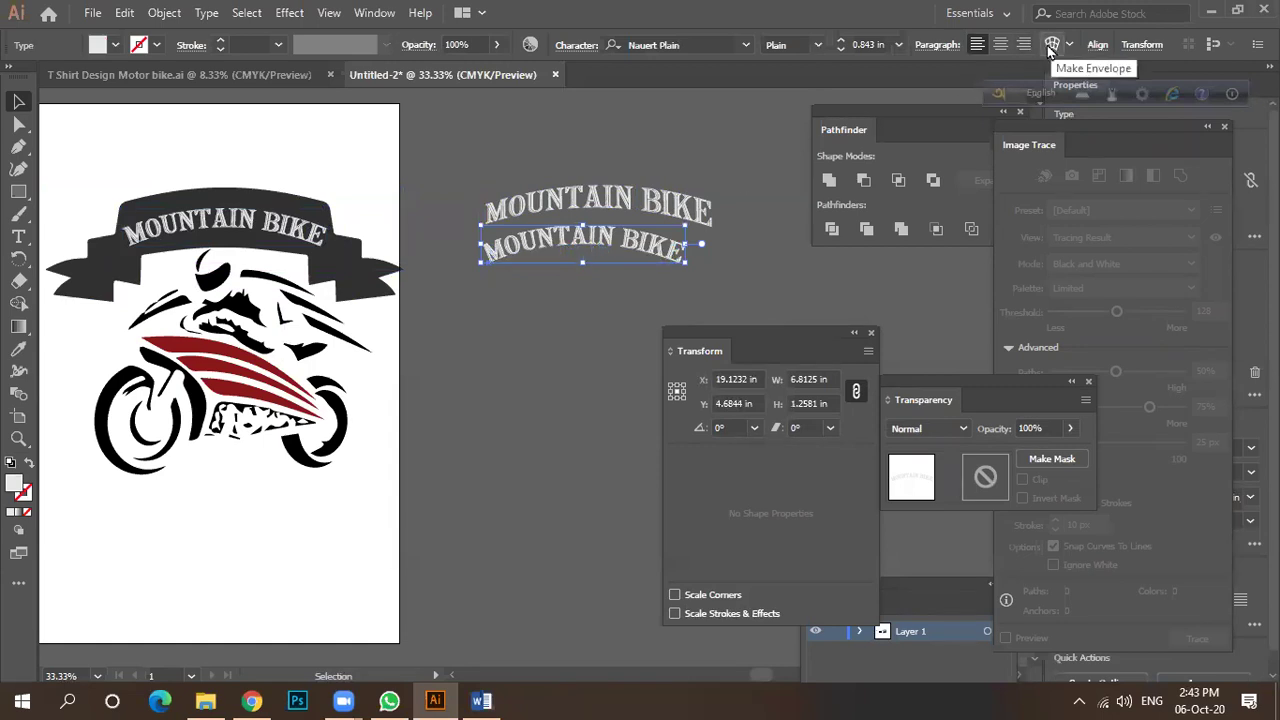
{"action": "left_click_drag", "start_coordinate": [579, 241], "coordinate": [593, 241]}
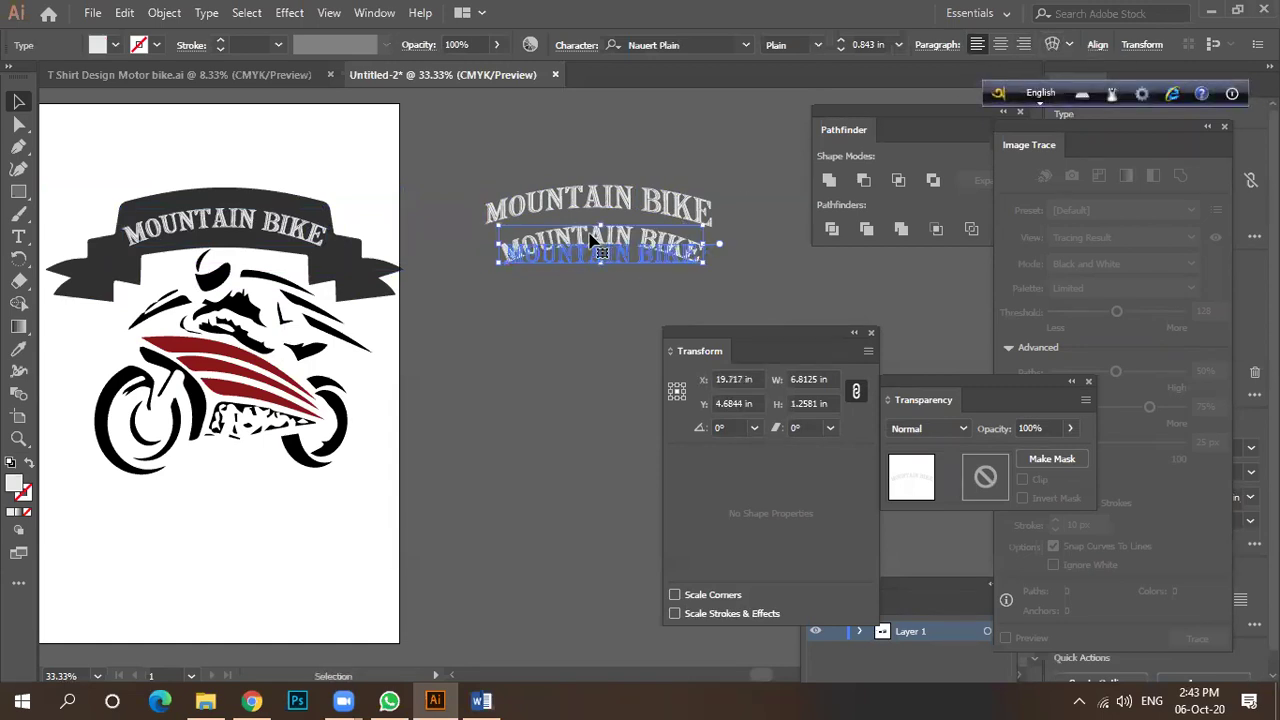
{"action": "left_click", "coordinate": [449, 186]}
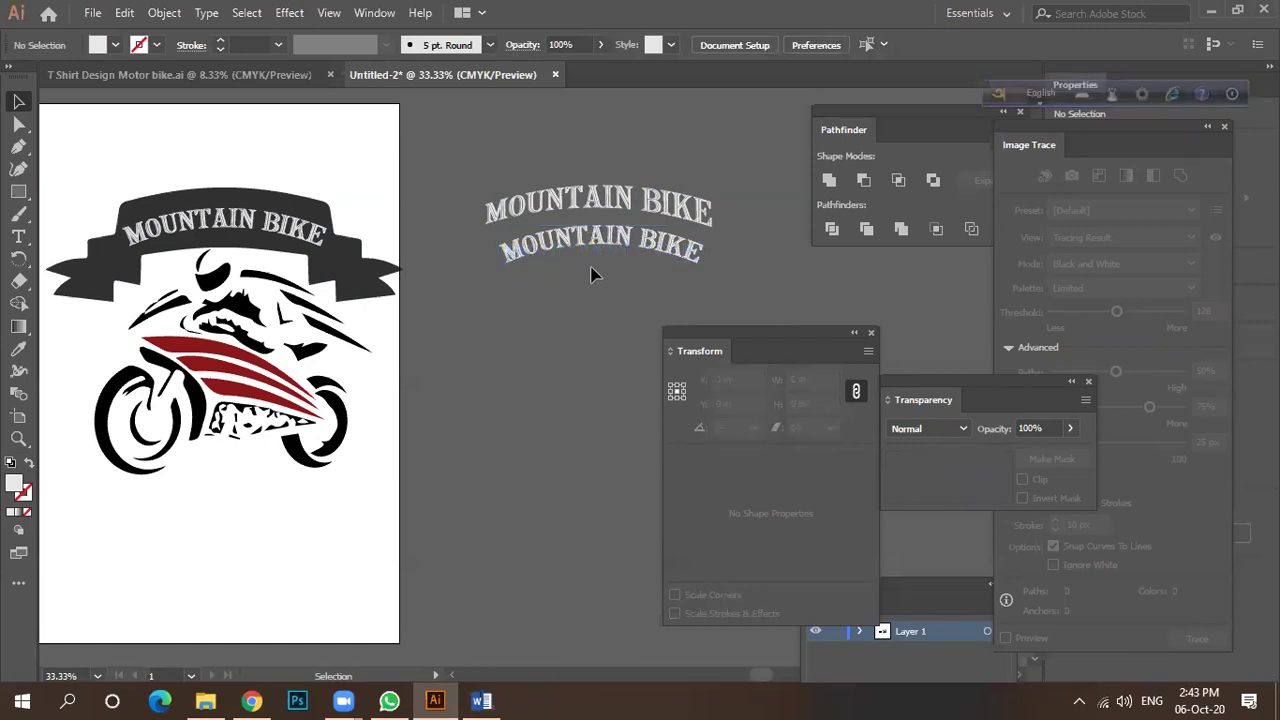
Set the bend of the upper title's Arch warp to 25%.
{"action": "left_click", "coordinate": [598, 207]}
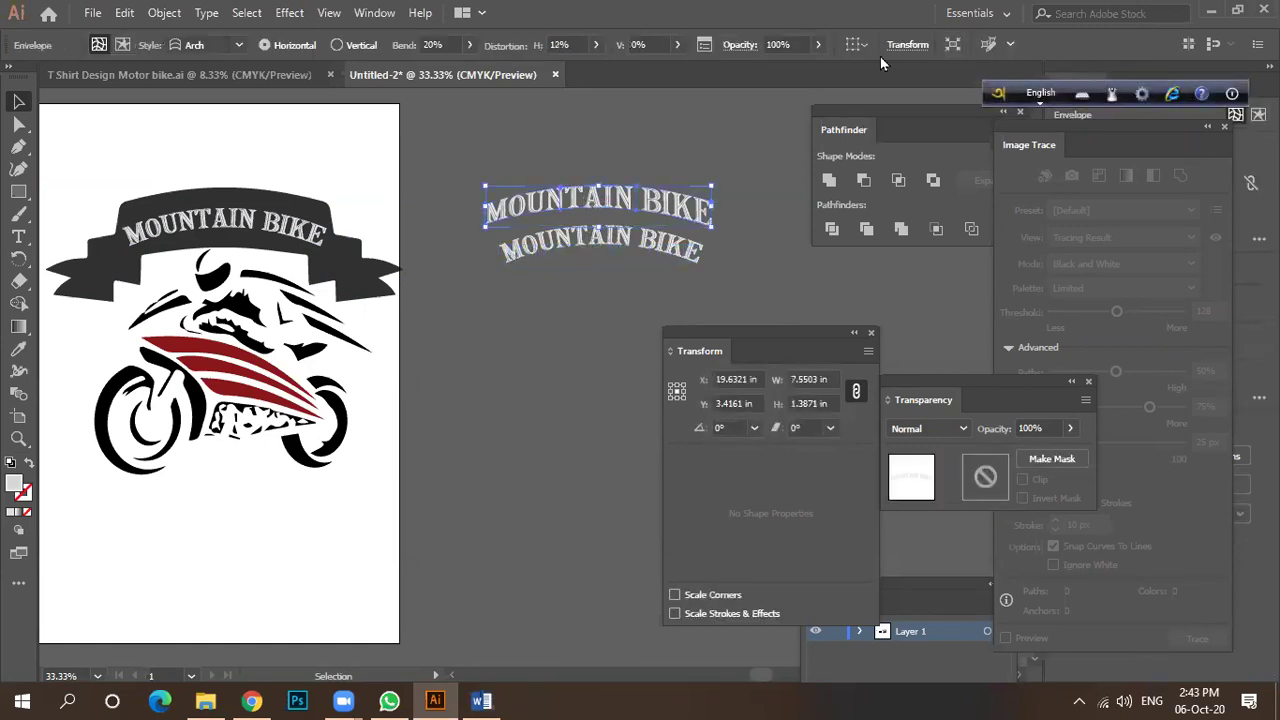
{"action": "left_click", "coordinate": [437, 44]}
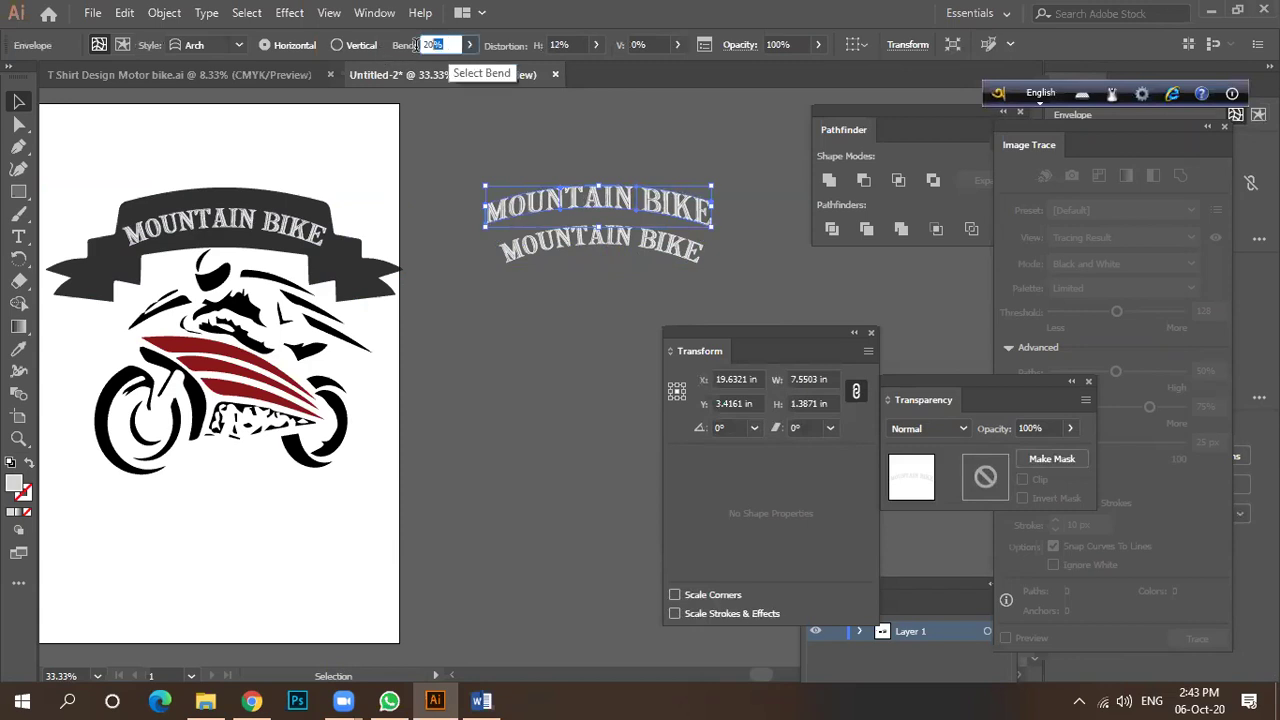
{"action": "type", "text": "25"}
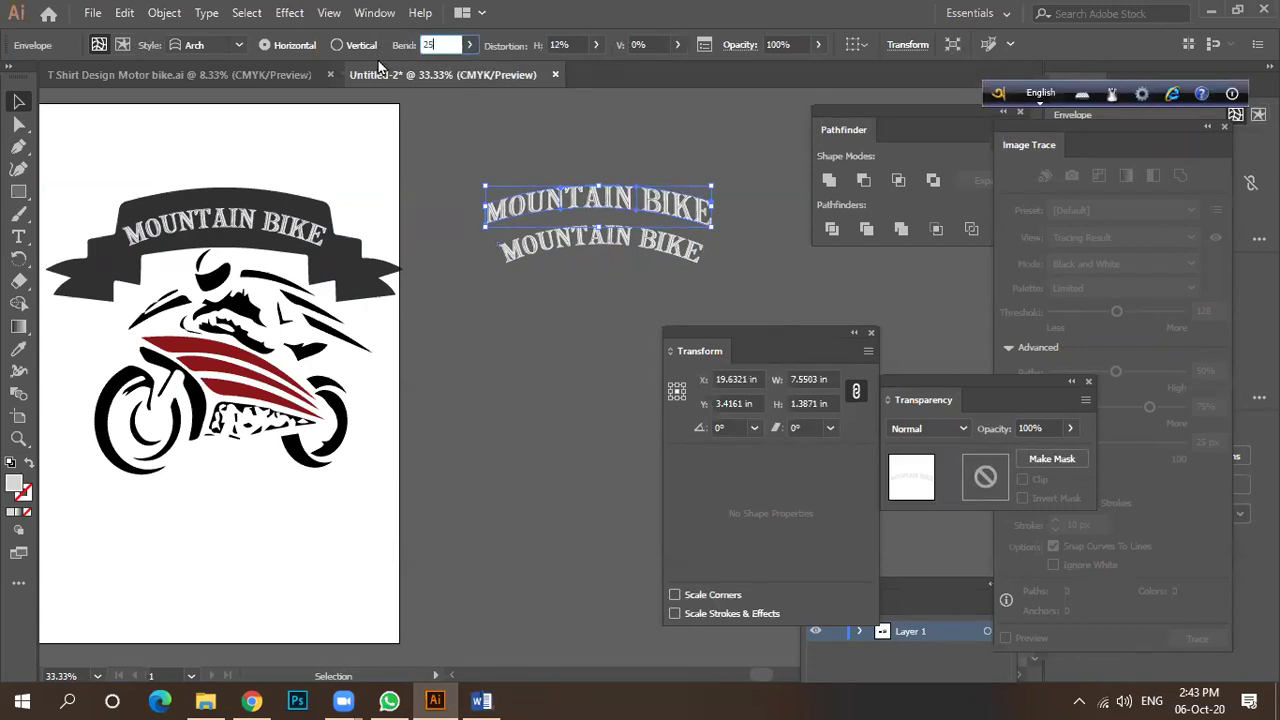
{"action": "key", "text": "Return"}
{"action": "left_click", "coordinate": [520, 134]}
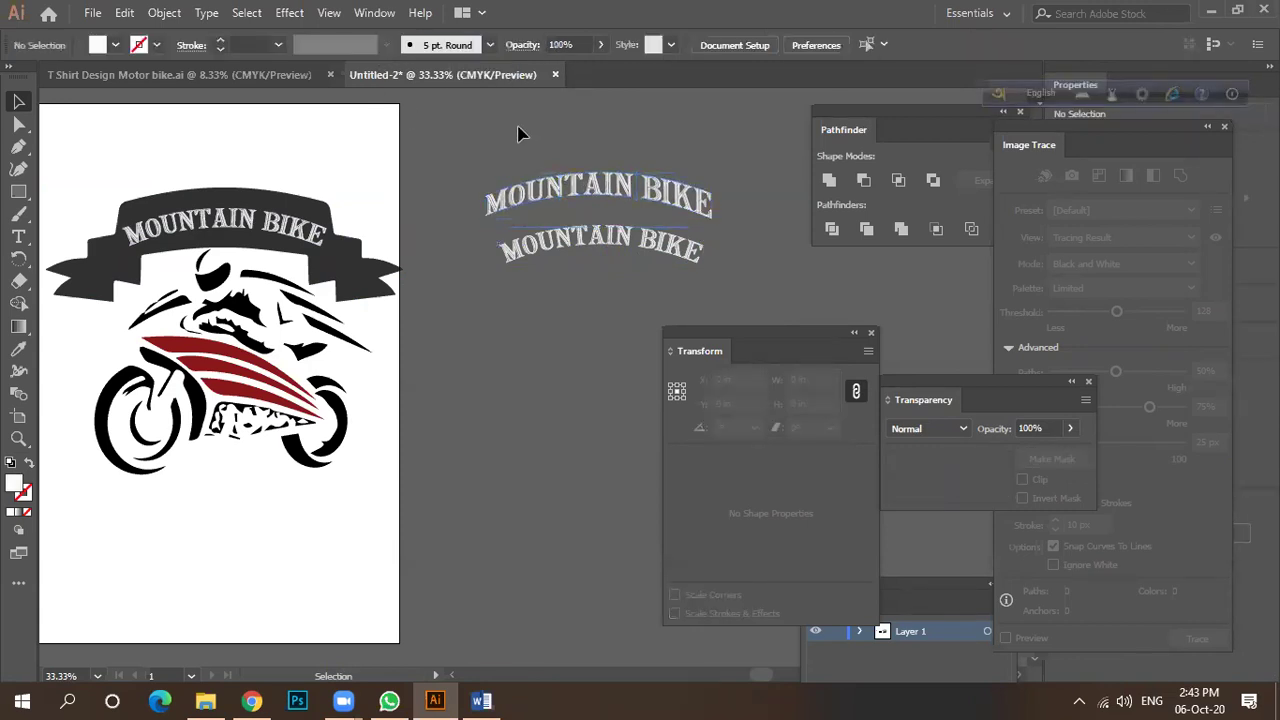
Apply an Arc envelope warp with a 25% bend to the lower title copy and move it down clear of the upper one.
{"action": "left_click", "coordinate": [583, 254]}
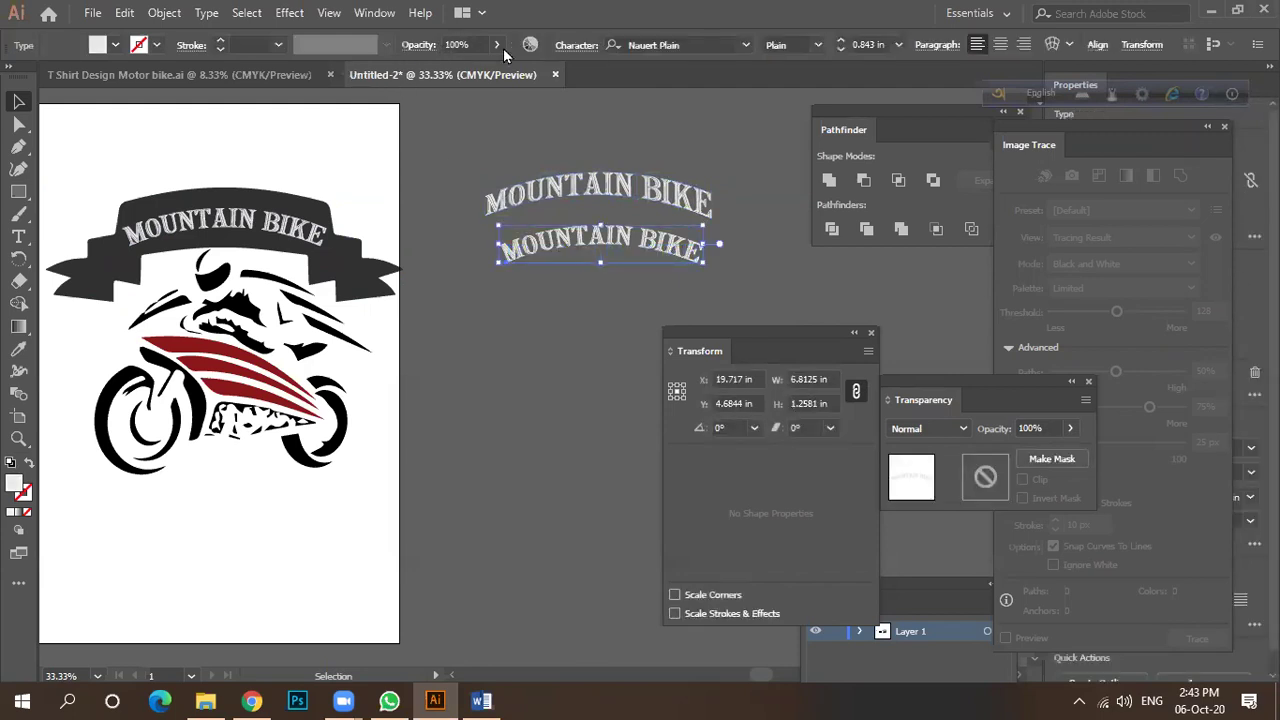
{"action": "left_click", "coordinate": [1053, 46]}
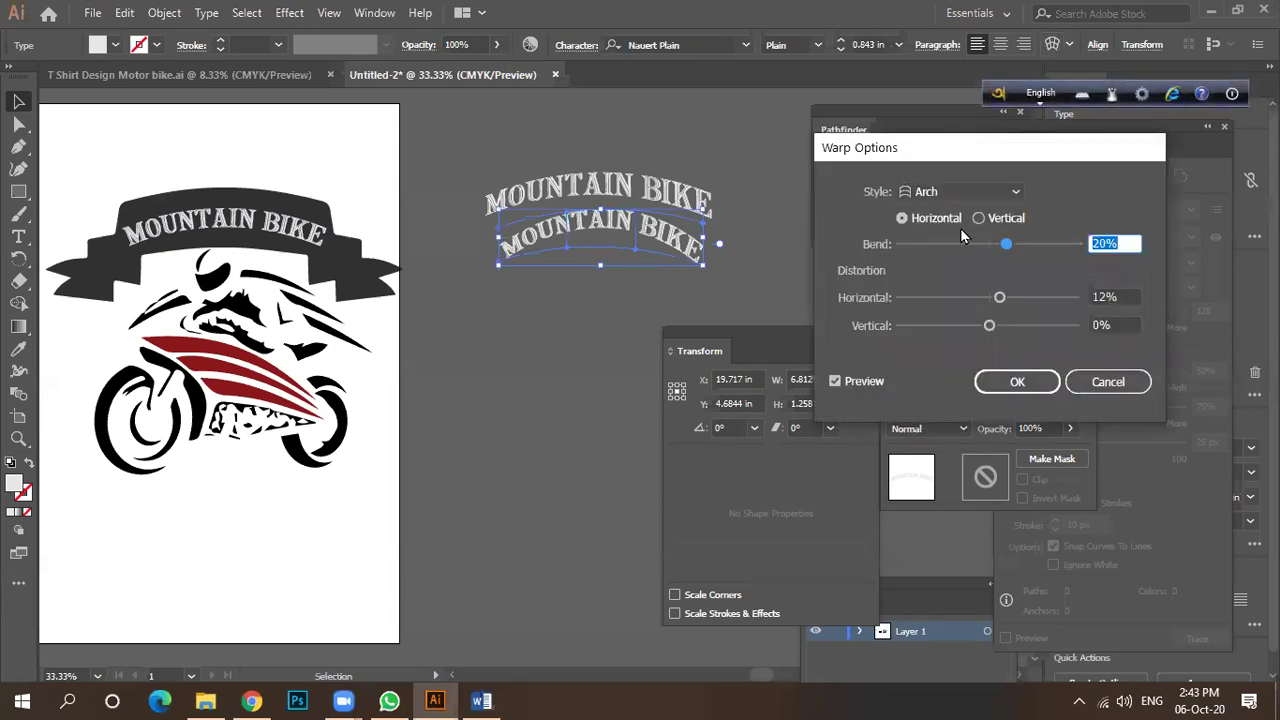
{"action": "type", "text": "5"}
{"action": "key", "text": "BackSpace"}
{"action": "type", "text": "25"}
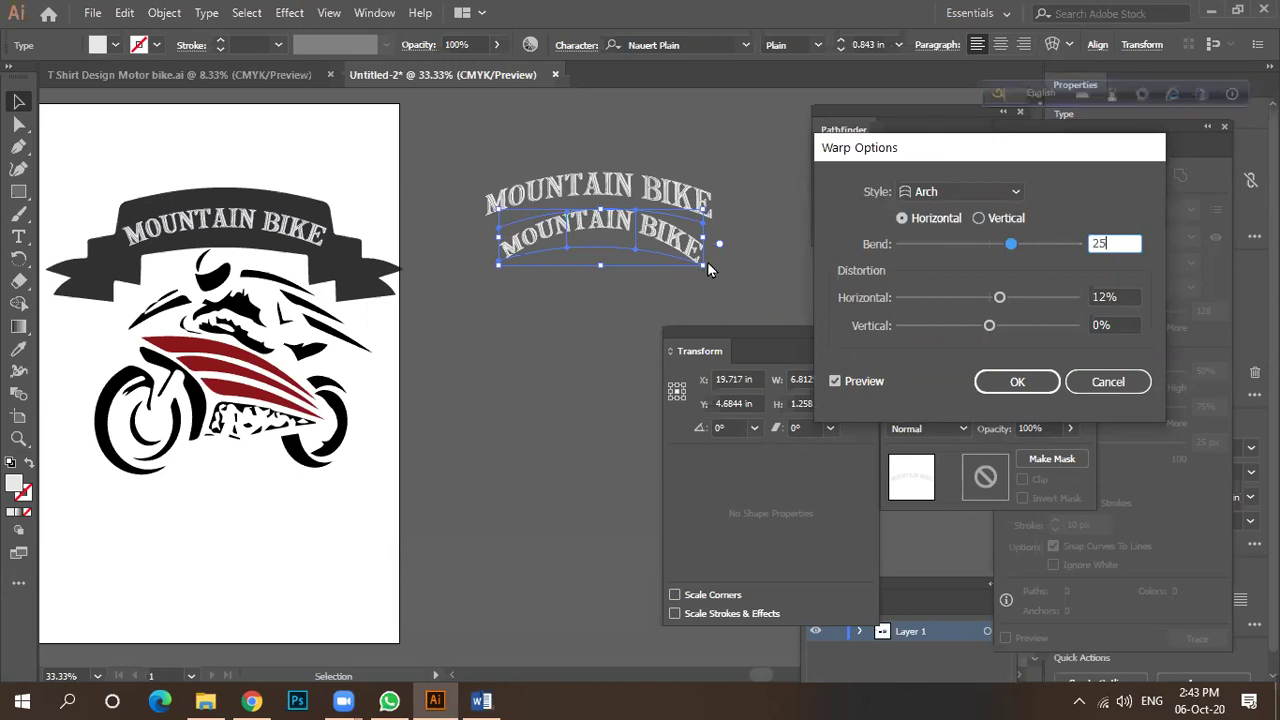
{"action": "left_click", "coordinate": [953, 190]}
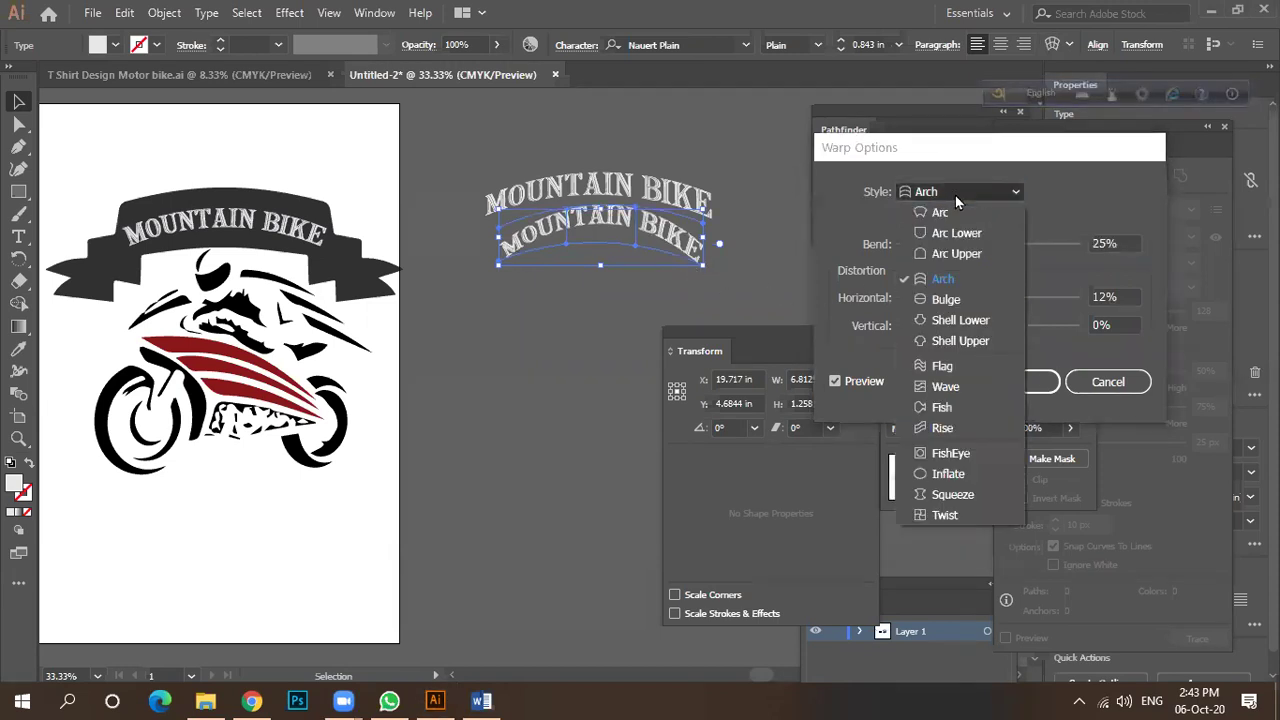
{"action": "left_click", "coordinate": [954, 210]}
{"action": "left_click", "coordinate": [1003, 381]}
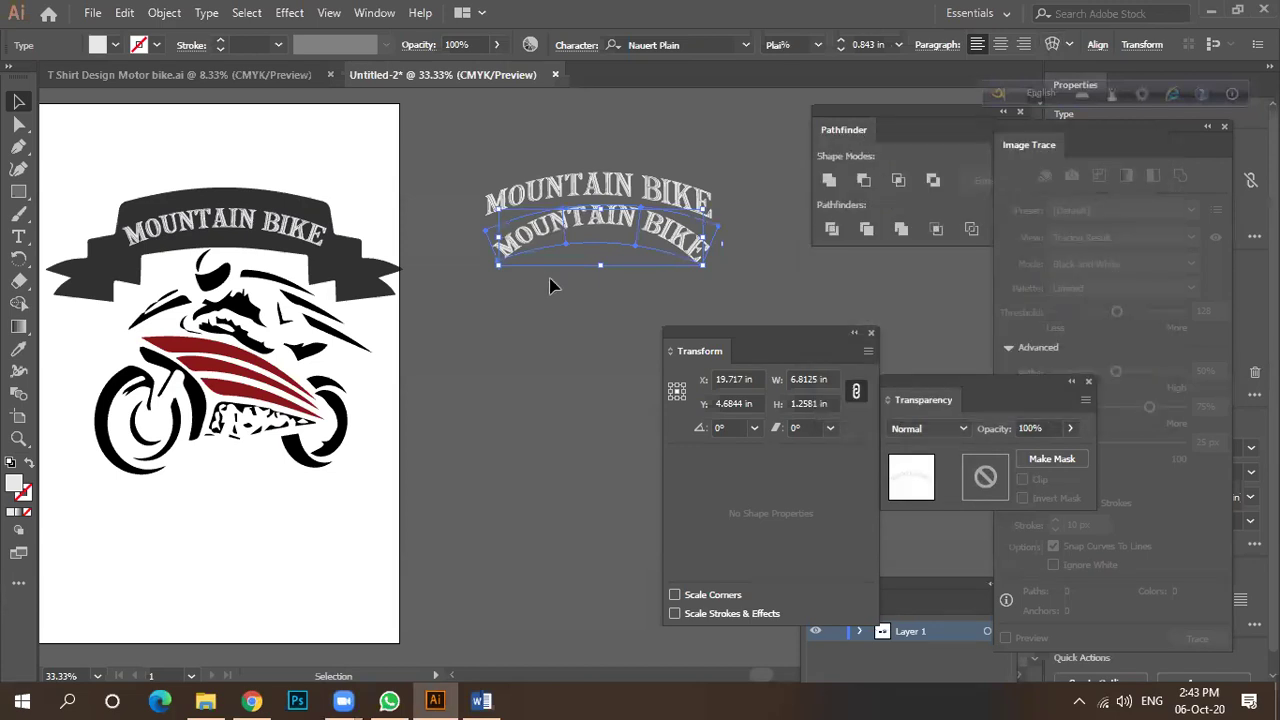
{"action": "left_click", "coordinate": [551, 314]}
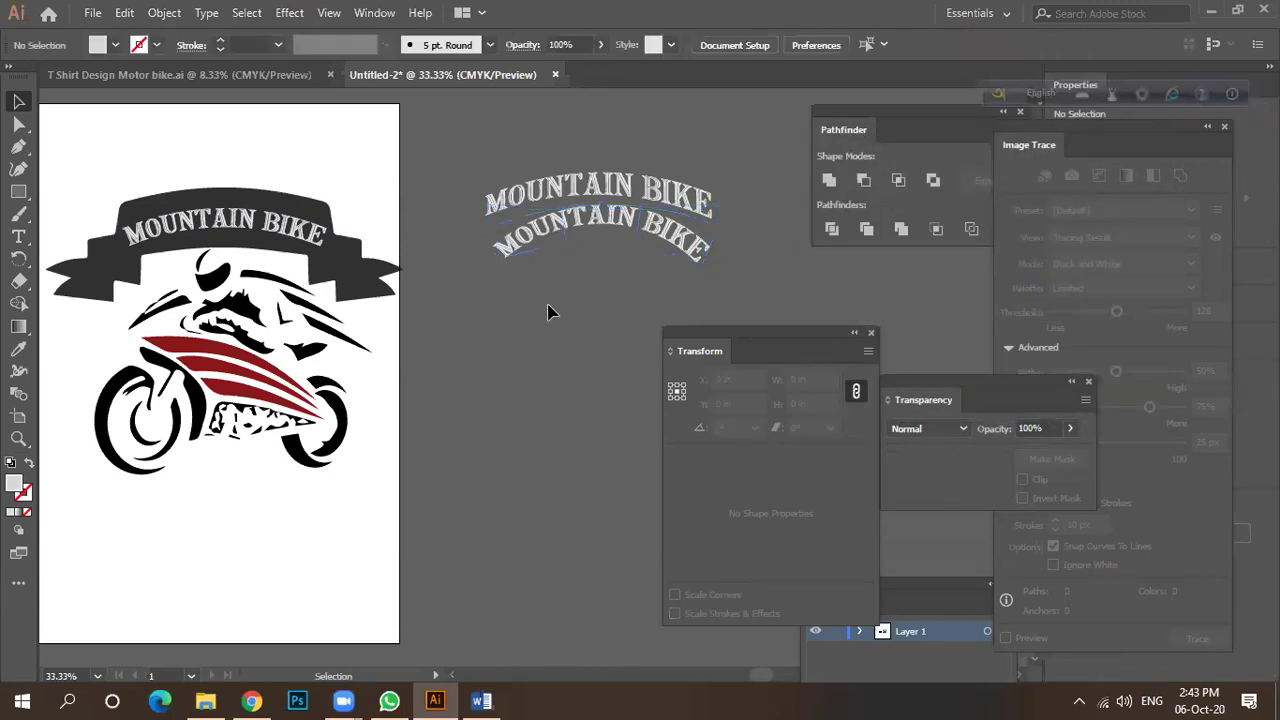
{"action": "left_click_drag", "start_coordinate": [594, 221], "coordinate": [593, 275]}
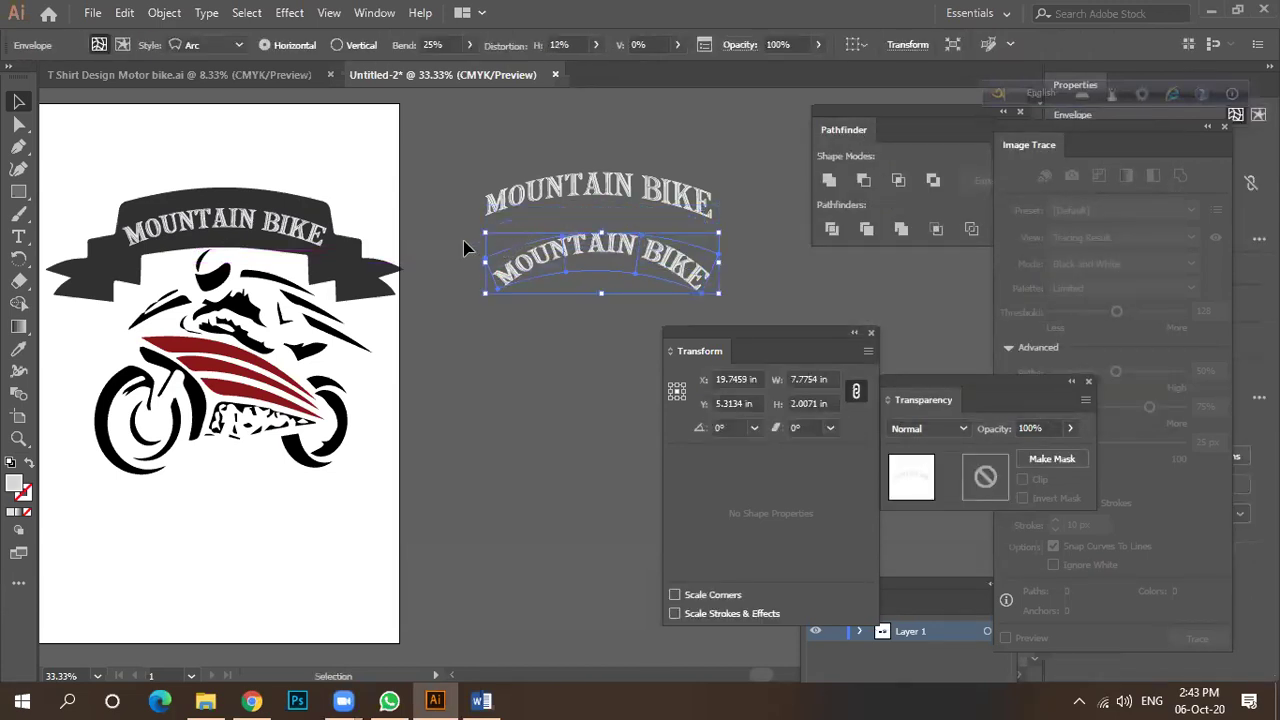
{"action": "left_click", "coordinate": [465, 244]}
Show the rulers and place a vertical guide at the left end of the upper, Arch-warped title.
{"action": "scroll", "coordinate": [638, 250], "scroll_direction": "up", "scroll_amount": 1}
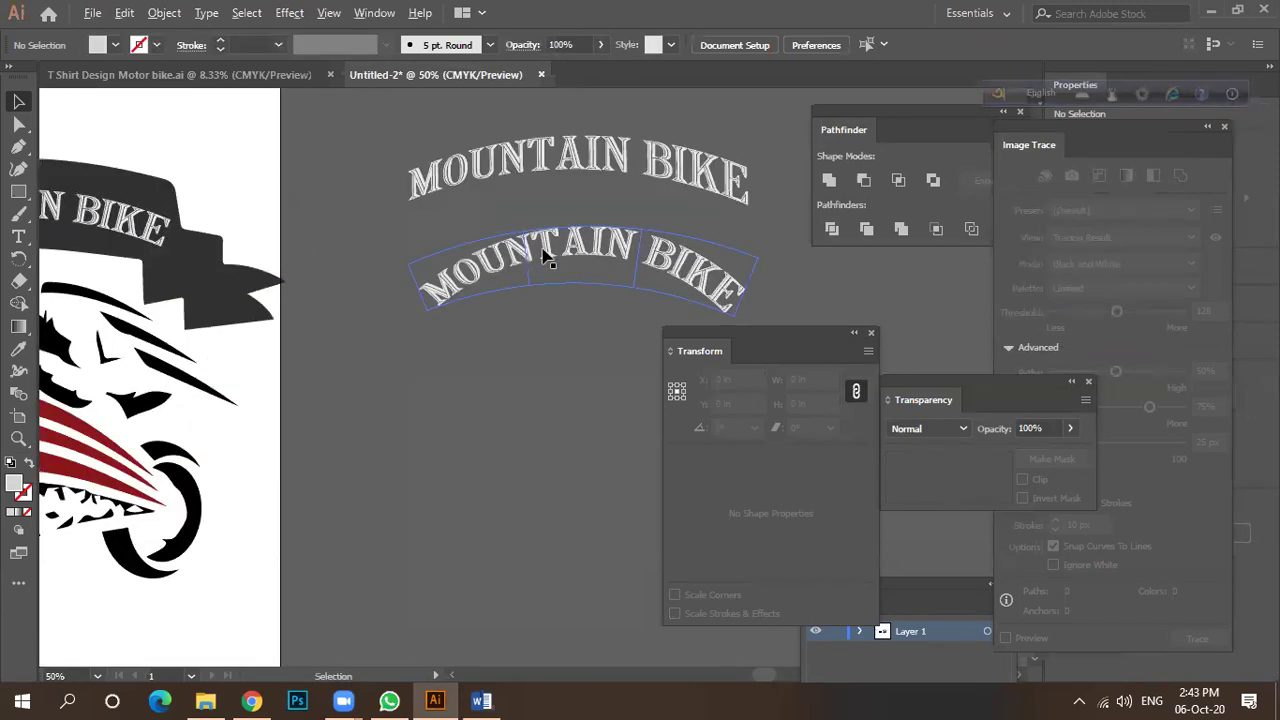
{"action": "left_click_drag", "start_coordinate": [540, 250], "coordinate": [420, 278]}
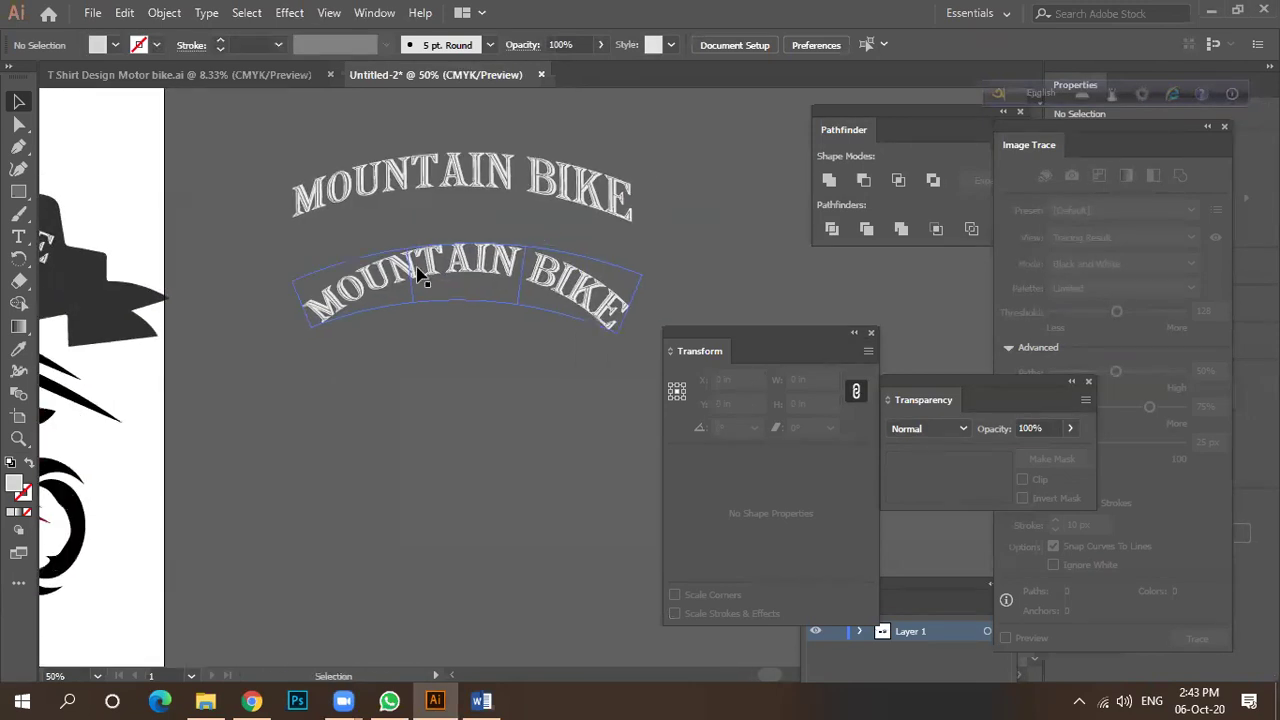
{"action": "left_click", "coordinate": [302, 206]}
{"action": "scroll", "coordinate": [281, 212], "scroll_direction": "up", "scroll_amount": 1}
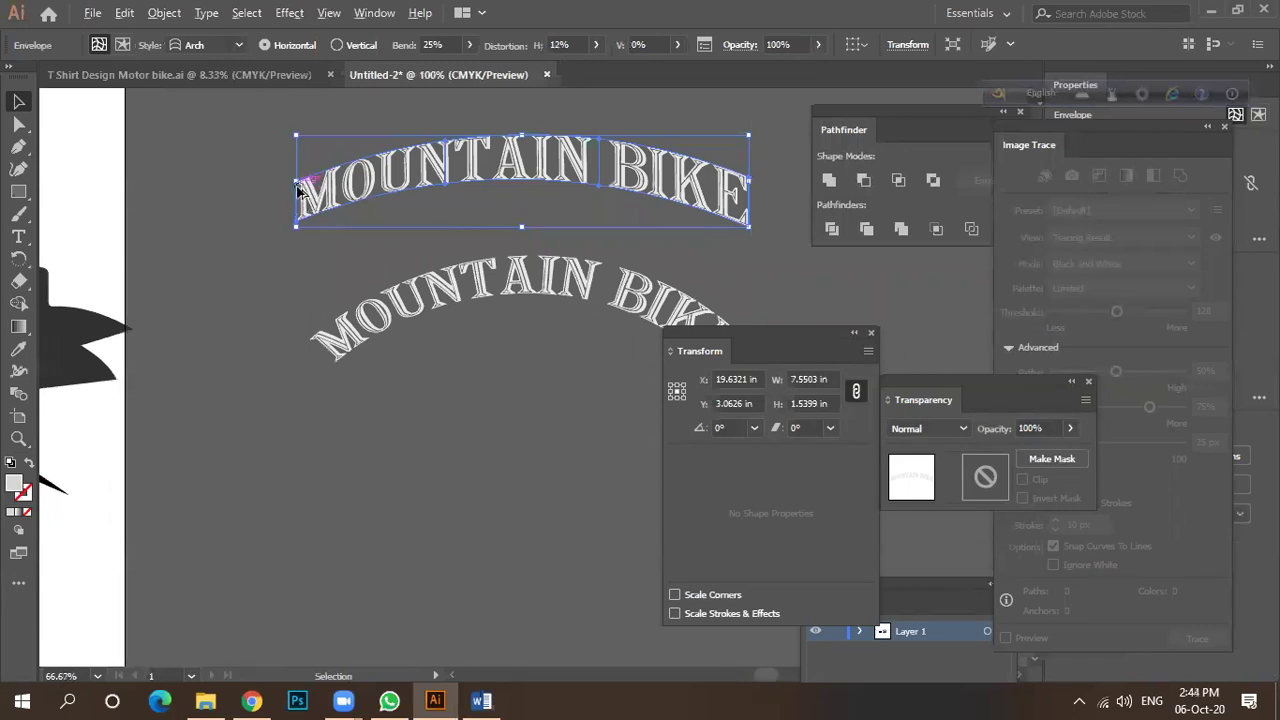
{"action": "scroll", "coordinate": [298, 190], "scroll_direction": "up", "scroll_amount": 1}
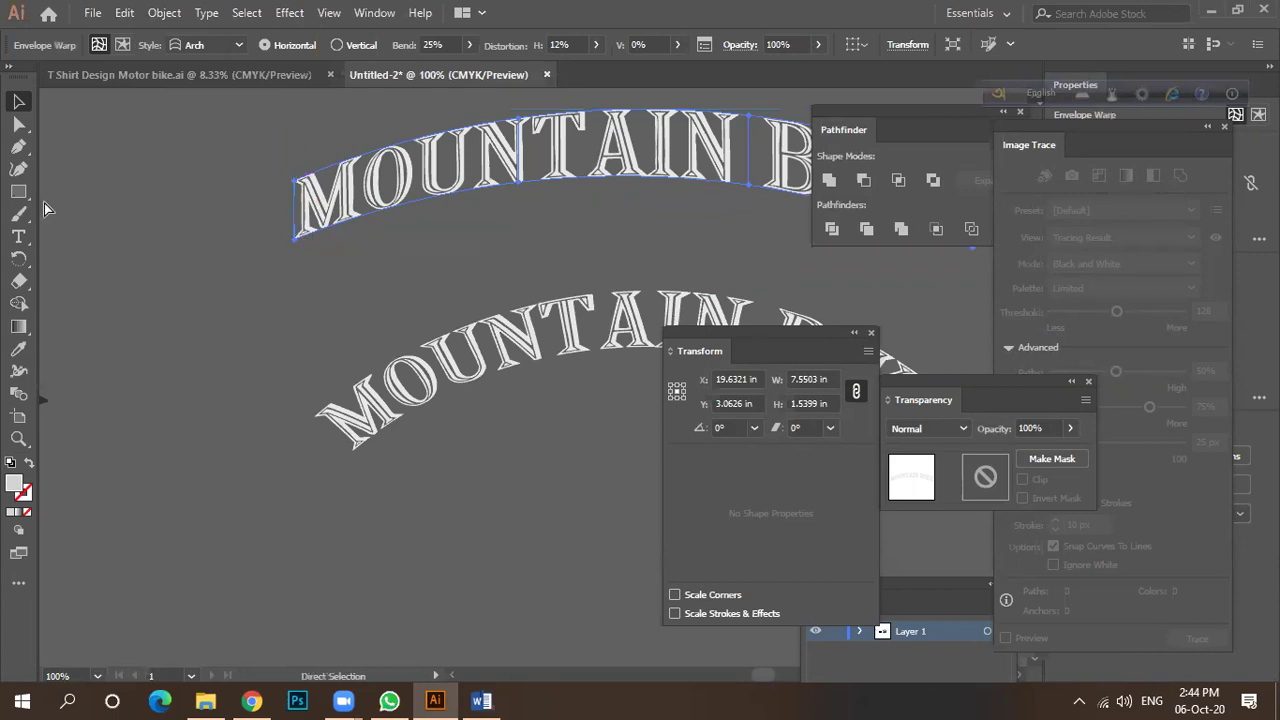
{"action": "key", "text": "ctrl+r"}
{"action": "left_click_drag", "start_coordinate": [48, 266], "coordinate": [300, 268]}
{"action": "scroll", "coordinate": [203, 272], "scroll_direction": "down", "scroll_amount": 2}
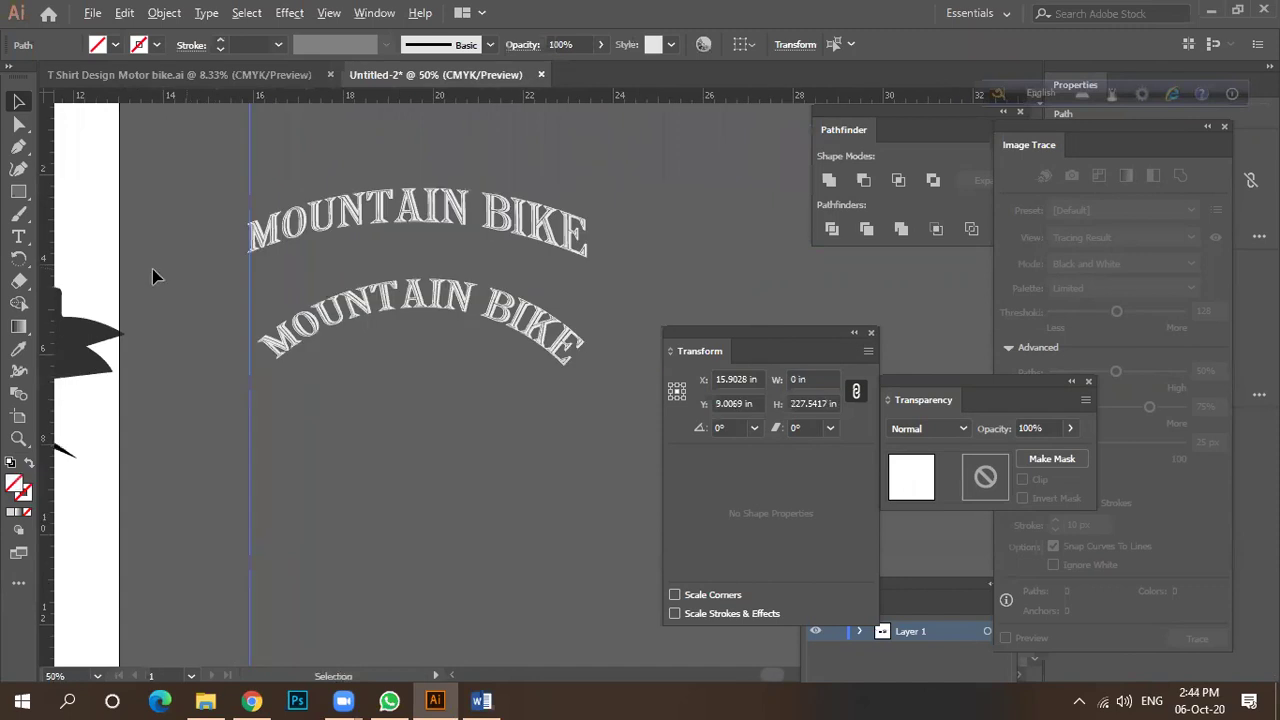
Add vertical guides at the upper title's right end and the lower title's left end, and select the lower title.
{"action": "left_click_drag", "start_coordinate": [50, 285], "coordinate": [586, 268]}
{"action": "left_click_drag", "start_coordinate": [50, 262], "coordinate": [262, 298]}
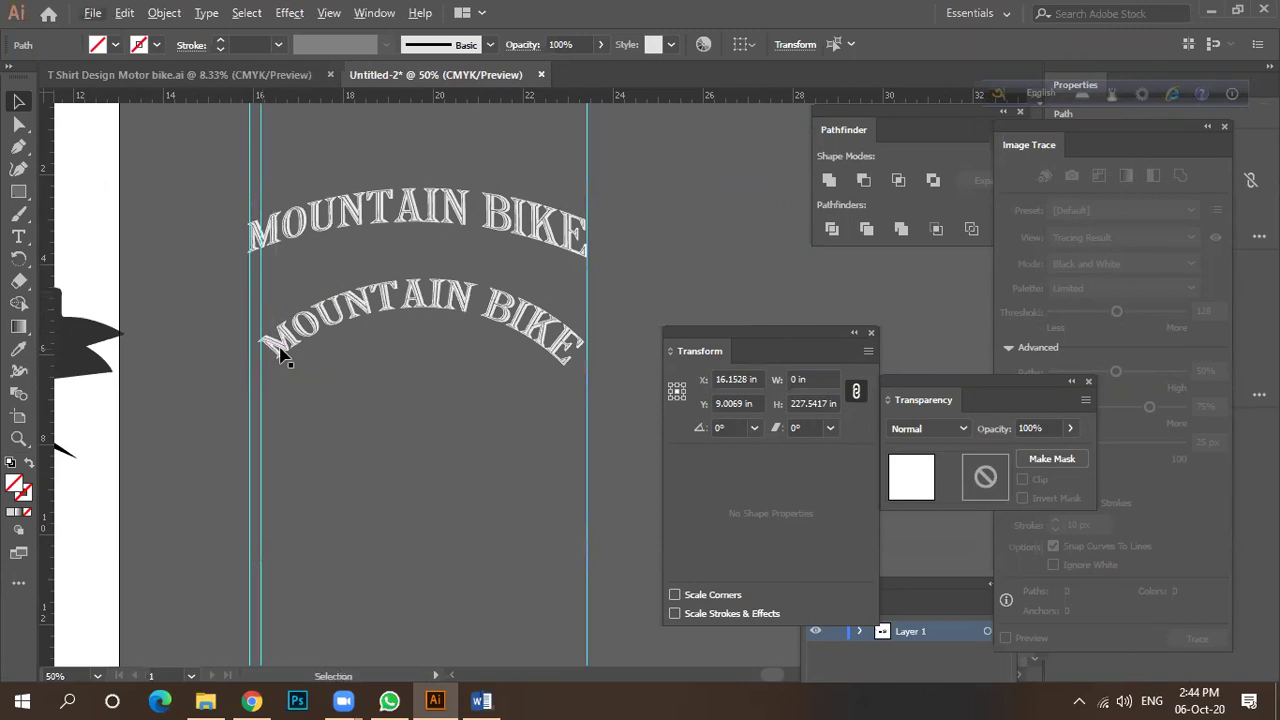
{"action": "scroll", "coordinate": [278, 361], "scroll_direction": "up", "scroll_amount": 2}
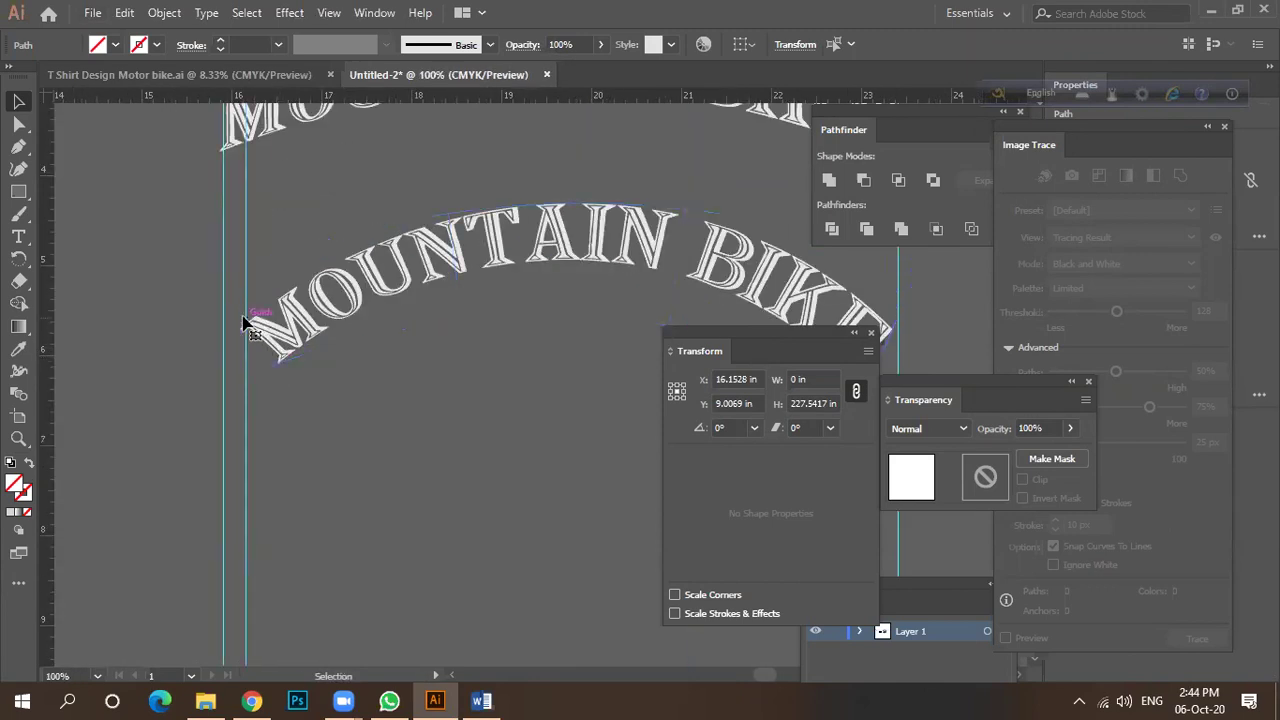
{"action": "scroll", "coordinate": [279, 288], "scroll_direction": "down", "scroll_amount": 2}
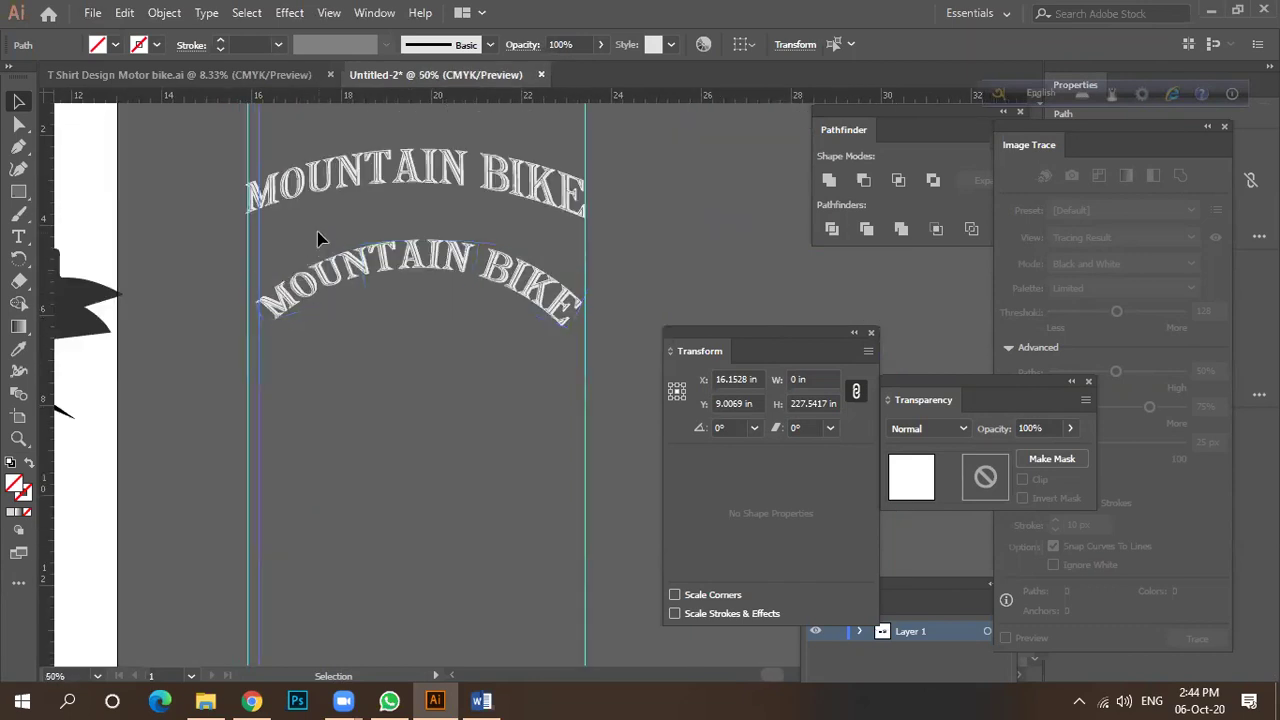
{"action": "left_click", "coordinate": [343, 262]}
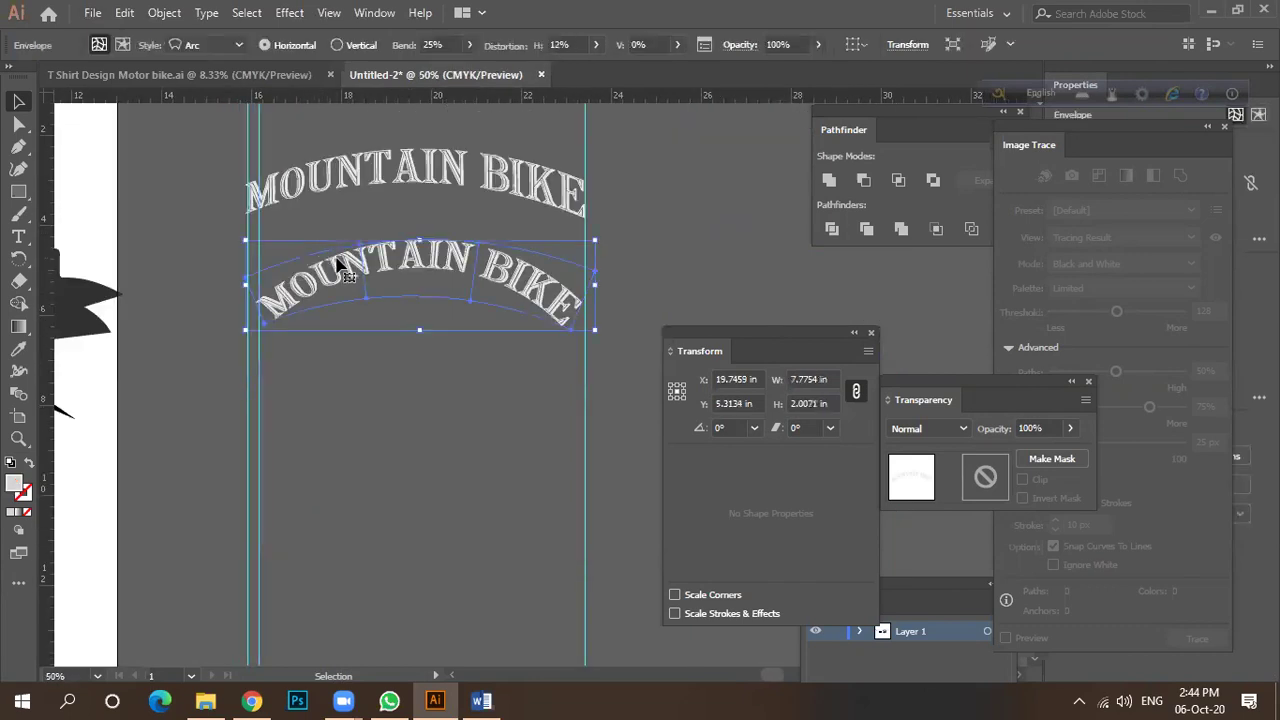
Compare the envelope warp settings of the upper and lower titles and look through the available warp styles.
{"action": "left_click", "coordinate": [374, 174]}
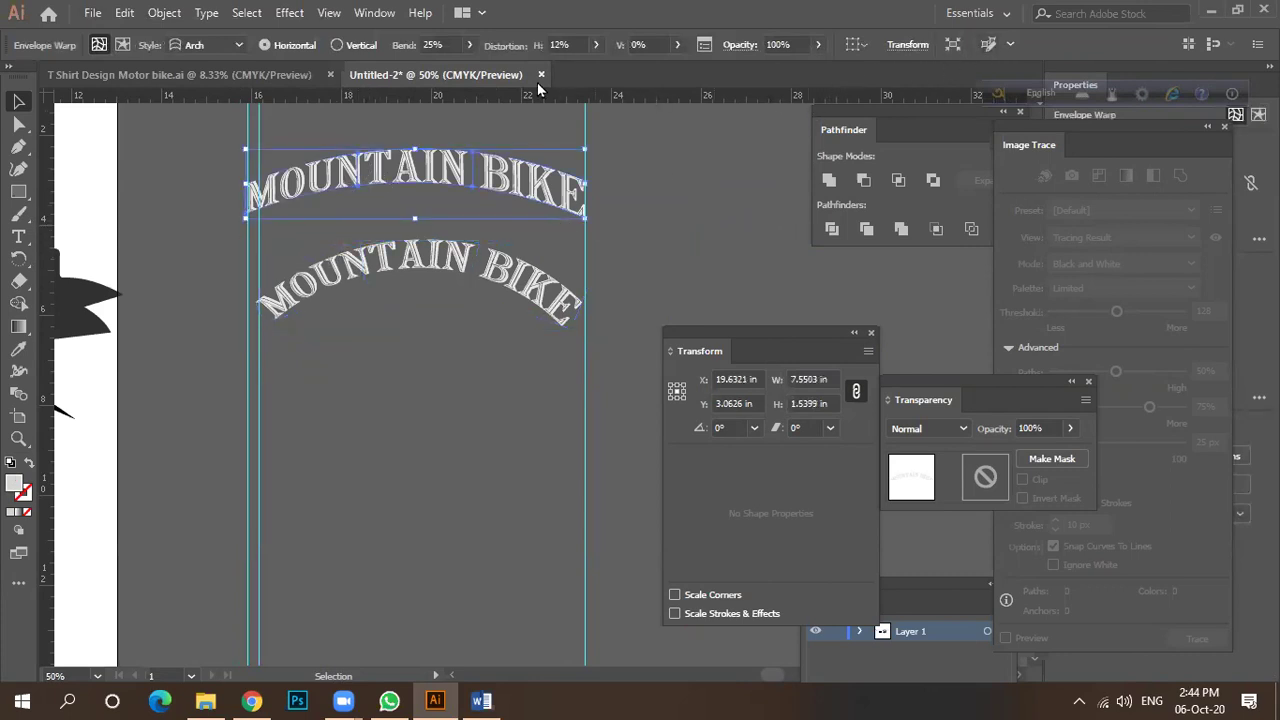
{"action": "left_click", "coordinate": [497, 296]}
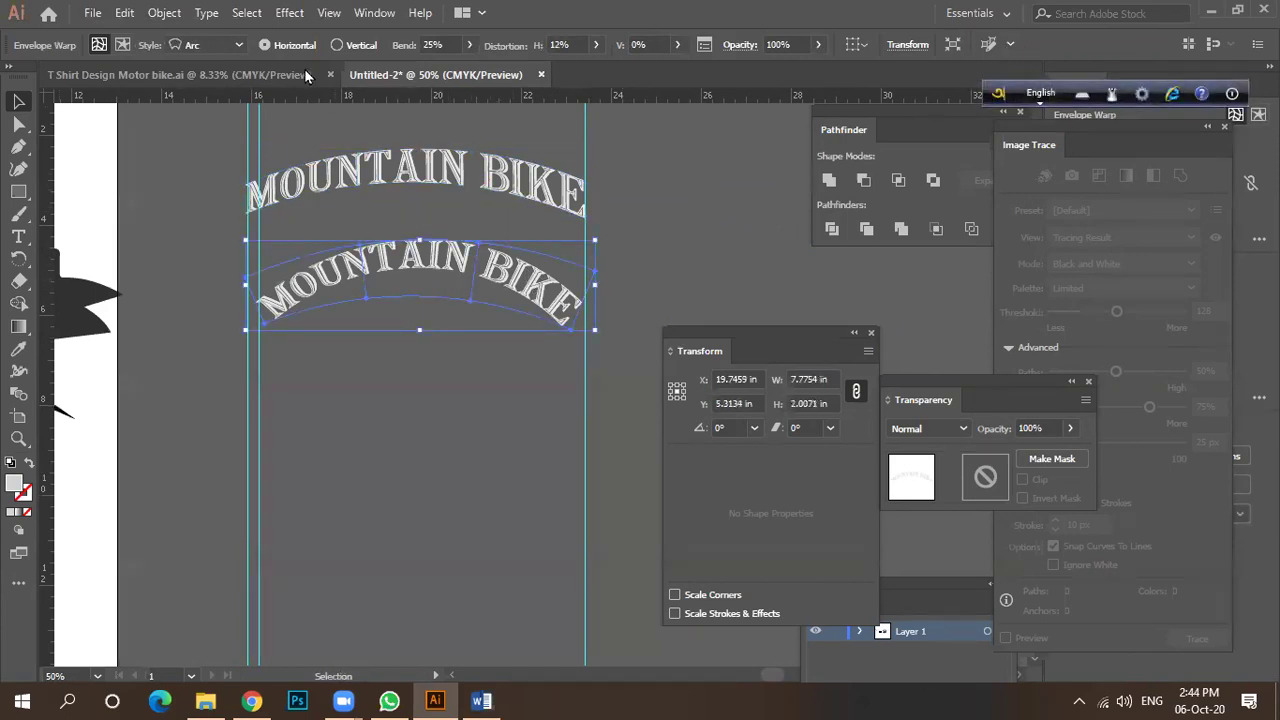
{"action": "left_click", "coordinate": [211, 45]}
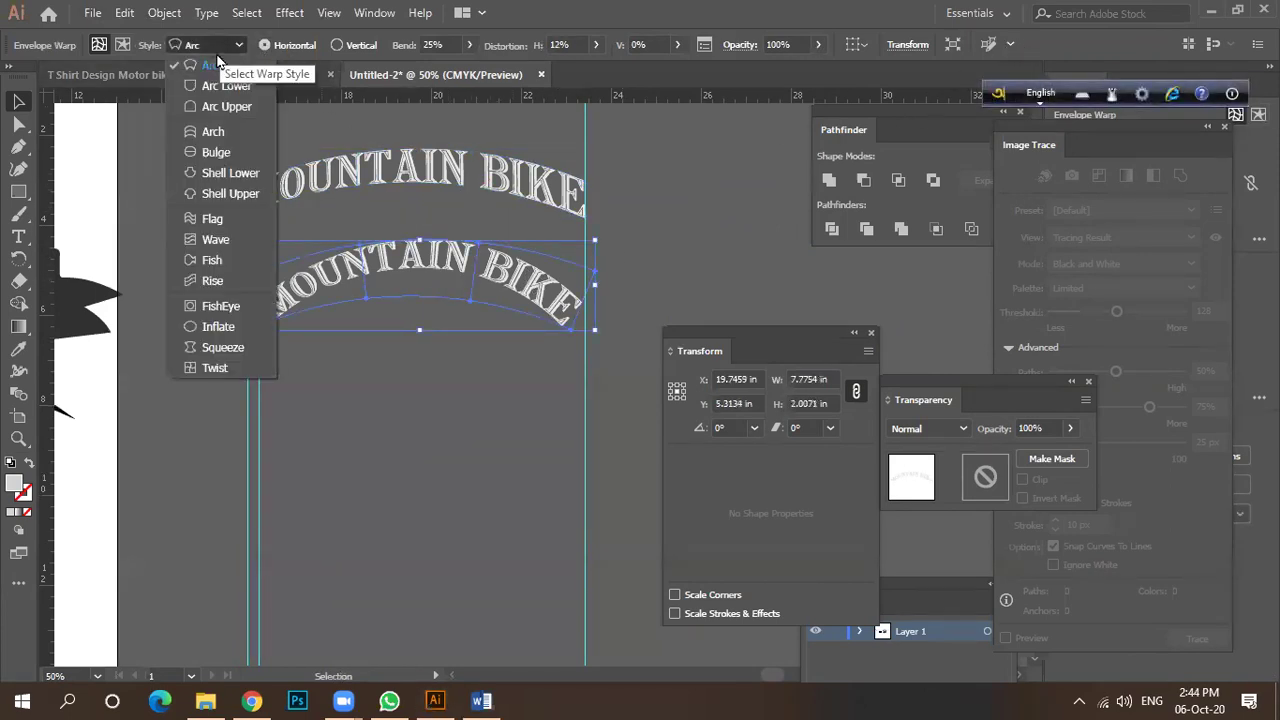
{"action": "left_click", "coordinate": [448, 170]}
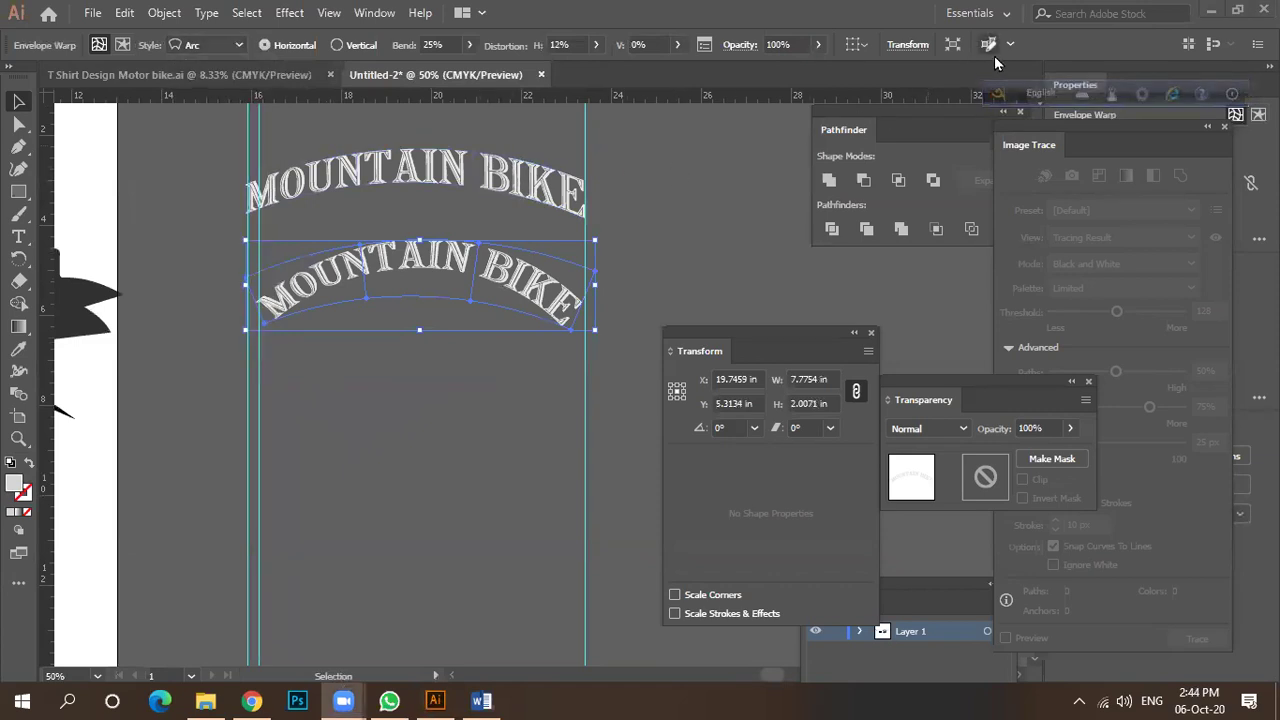
Alternate the lower title's envelope warp style between Arch and Arc to compare their shapes, ending on Arch.
{"action": "left_click", "coordinate": [198, 45]}
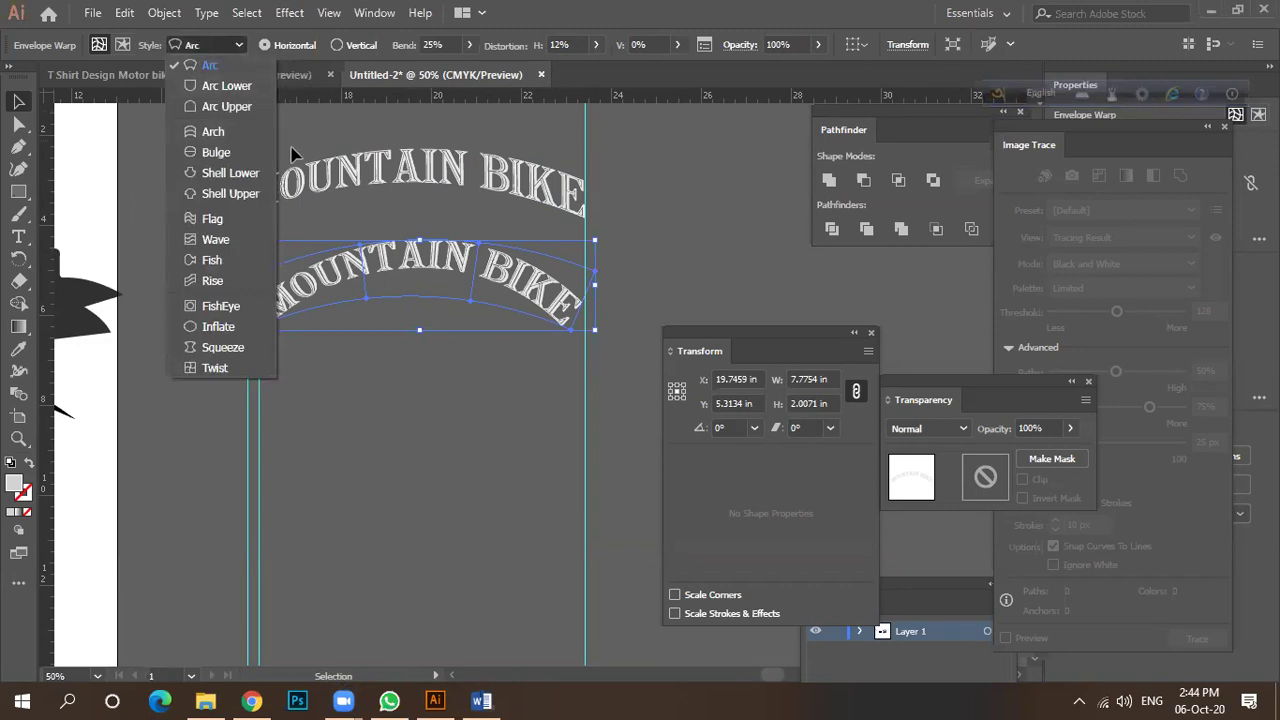
{"action": "left_click", "coordinate": [213, 132]}
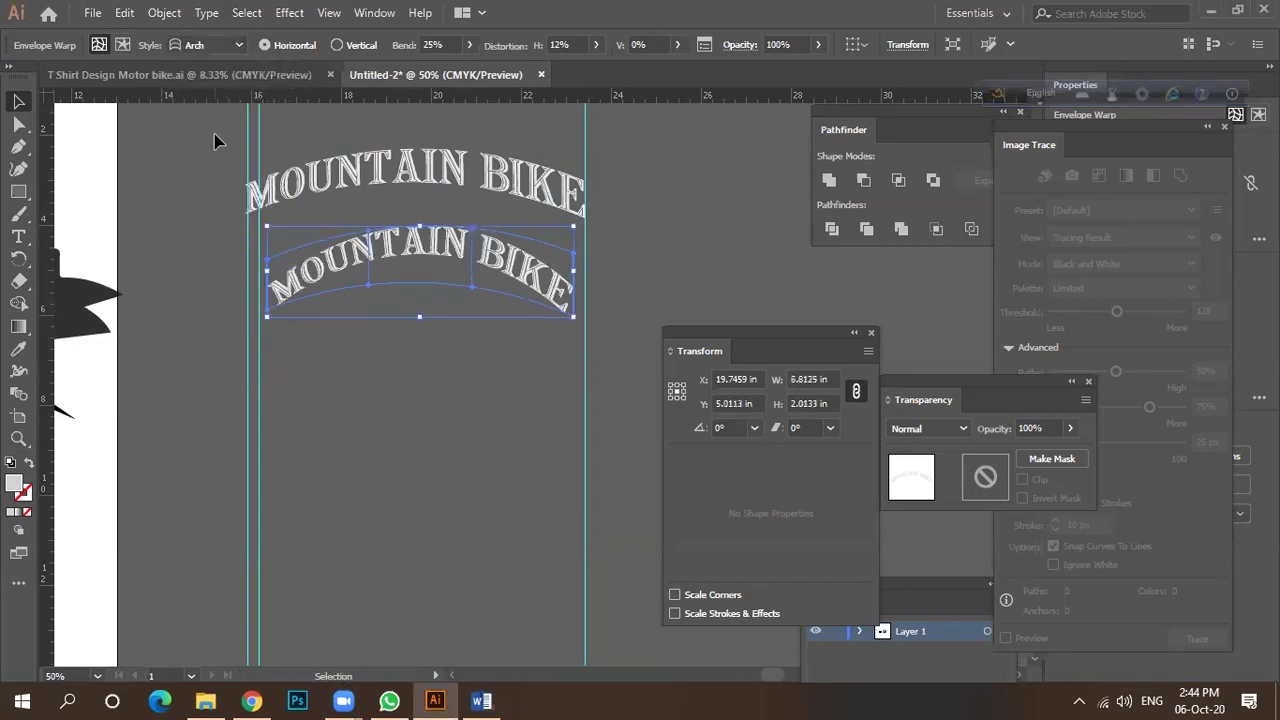
{"action": "left_click", "coordinate": [214, 44]}
{"action": "left_click", "coordinate": [219, 132]}
{"action": "left_click", "coordinate": [213, 44]}
{"action": "left_click", "coordinate": [213, 62]}
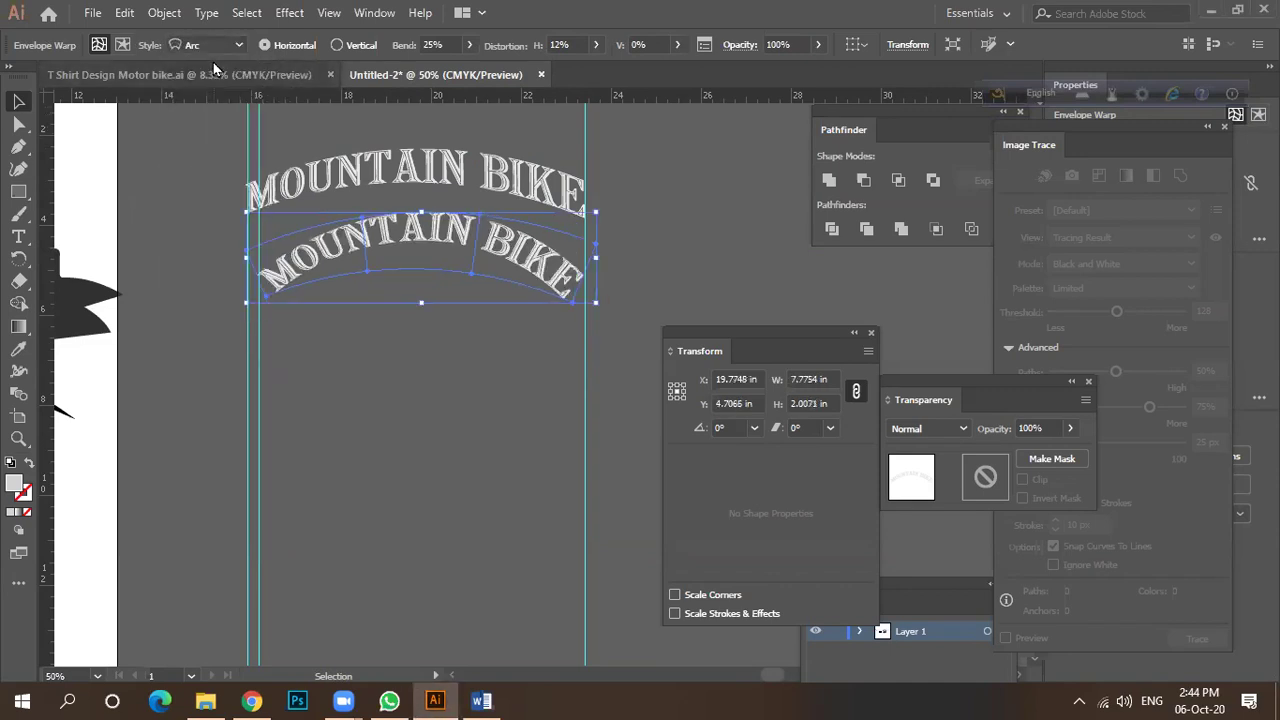
{"action": "left_click", "coordinate": [213, 45]}
{"action": "left_click", "coordinate": [211, 133]}
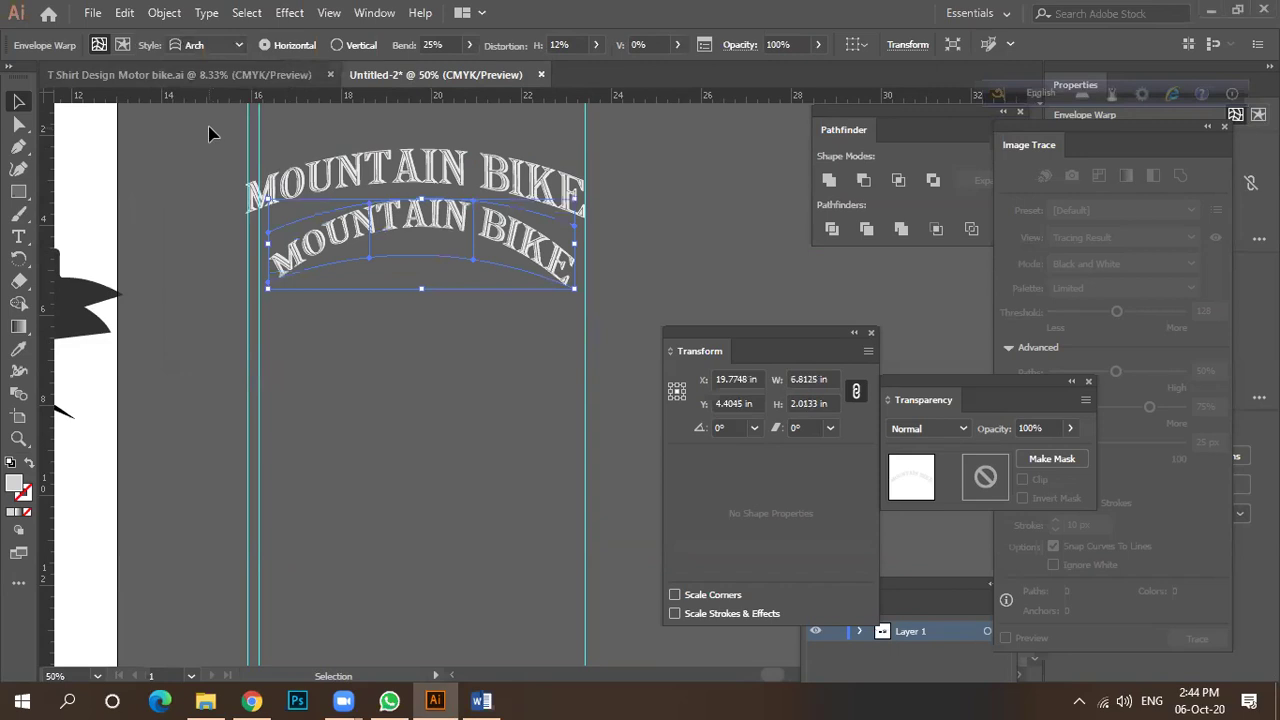
Reduce the lower title's bend to 3%, change its warp style to Shell Upper and move it down clear of the upper title.
{"action": "left_click", "coordinate": [469, 45]}
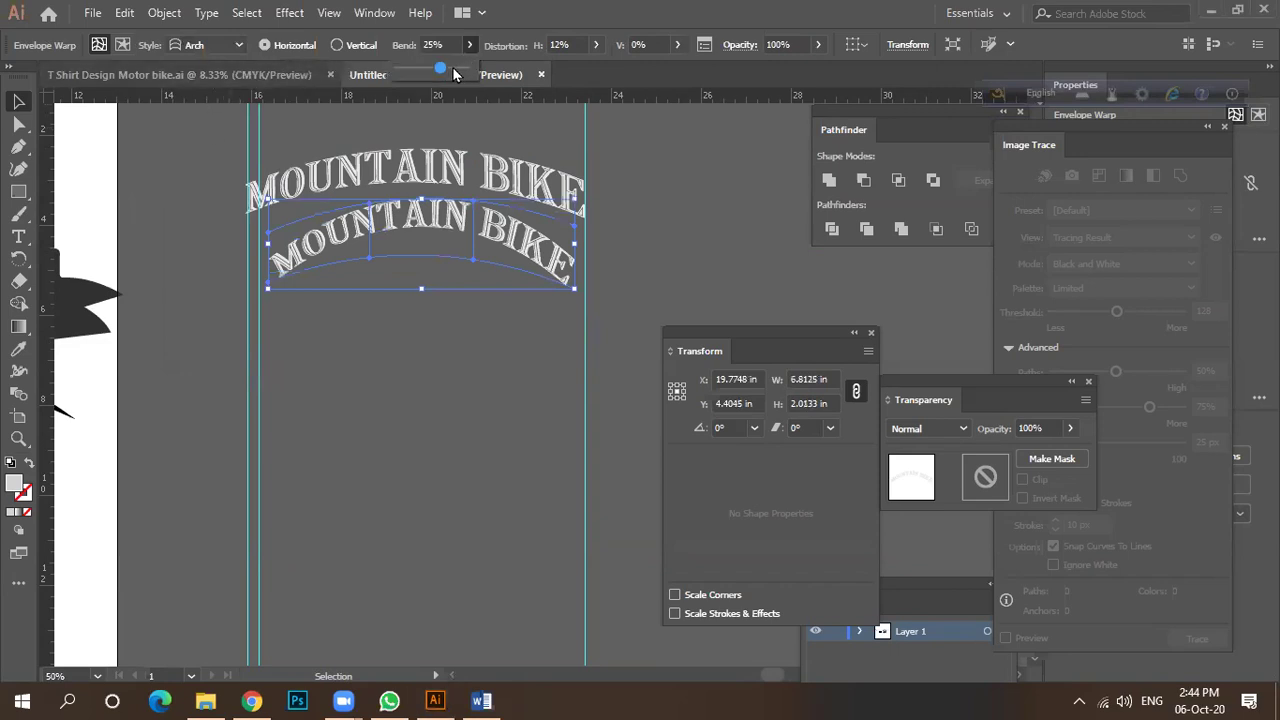
{"action": "mouse_move", "coordinate": [444, 70]}
{"action": "left_mouse_down"}
{"action": "mouse_move", "coordinate": [421, 76]}
{"action": "mouse_move", "coordinate": [432, 72]}
{"action": "left_mouse_up"}
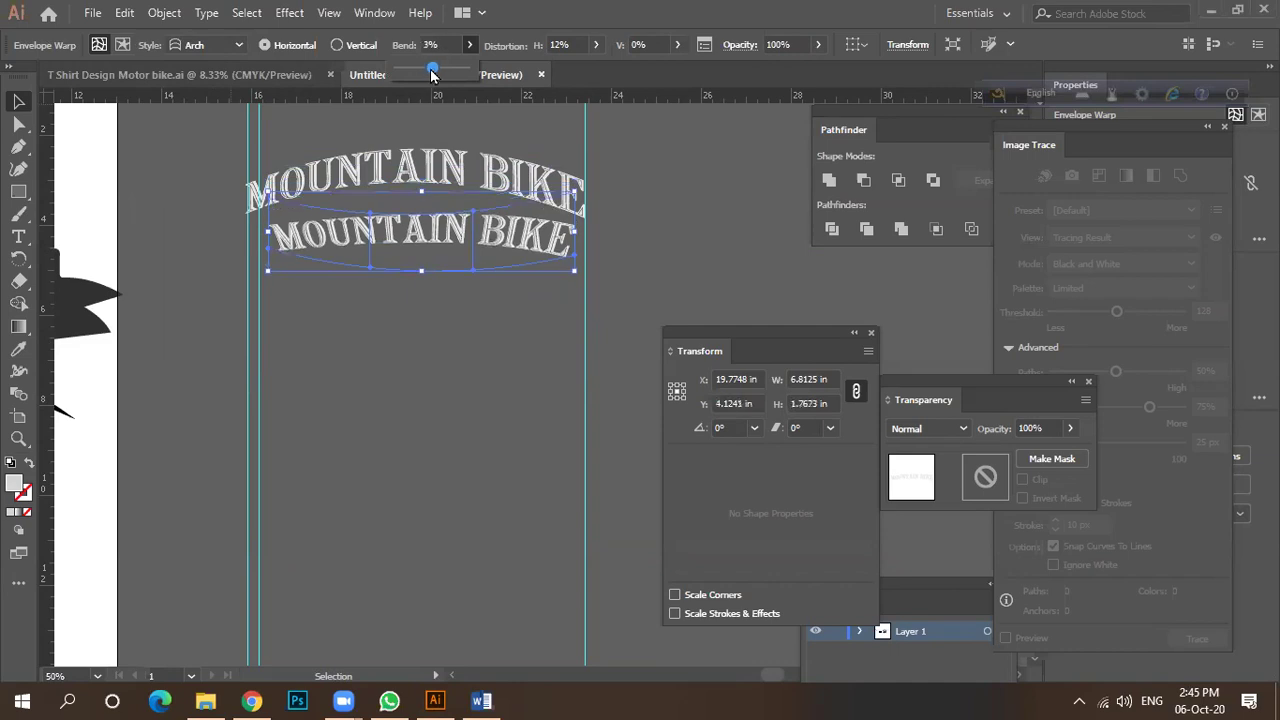
{"action": "left_click", "coordinate": [218, 45]}
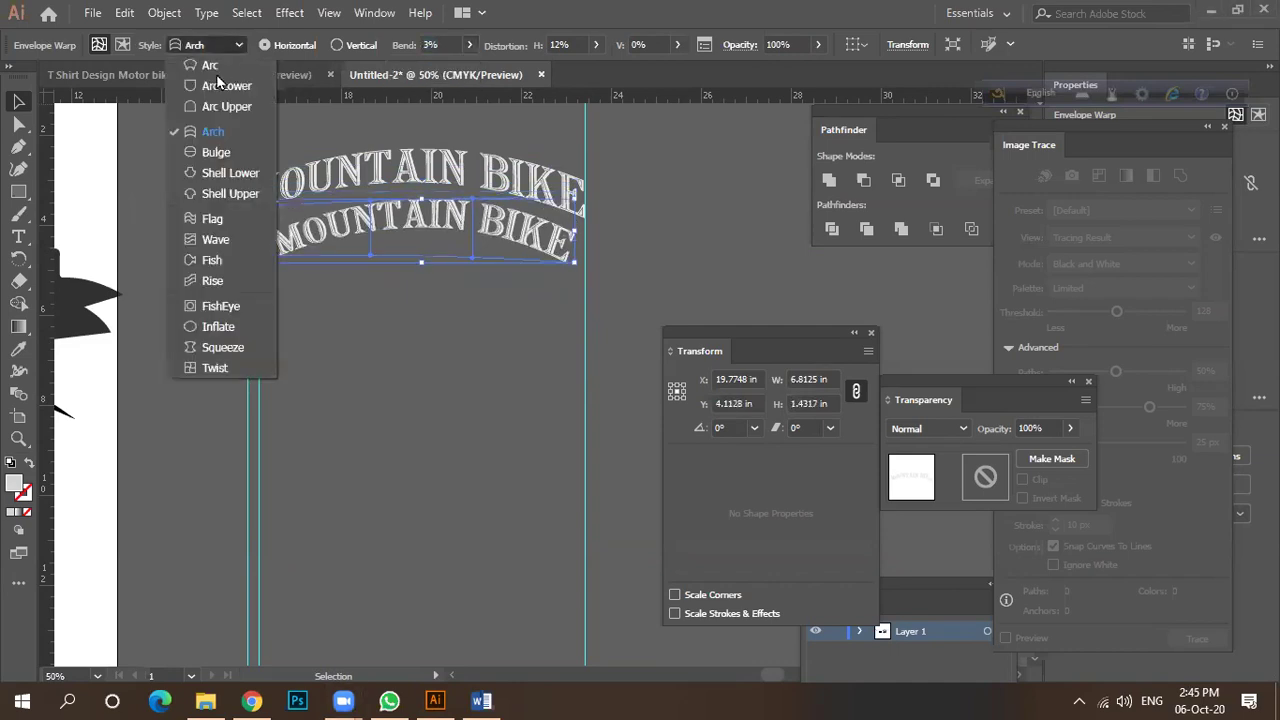
{"action": "left_click", "coordinate": [212, 190]}
{"action": "left_click_drag", "start_coordinate": [400, 234], "coordinate": [400, 288]}
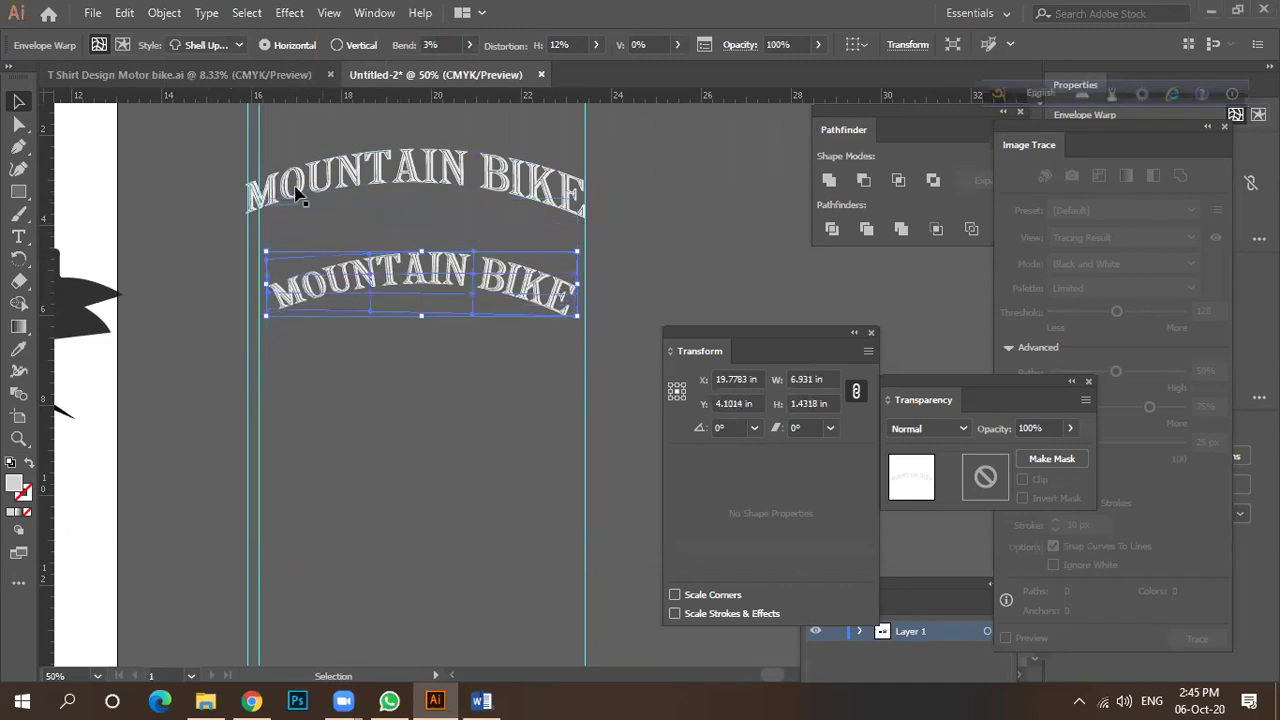
{"action": "left_click", "coordinate": [186, 46]}
{"action": "left_click", "coordinate": [443, 157]}
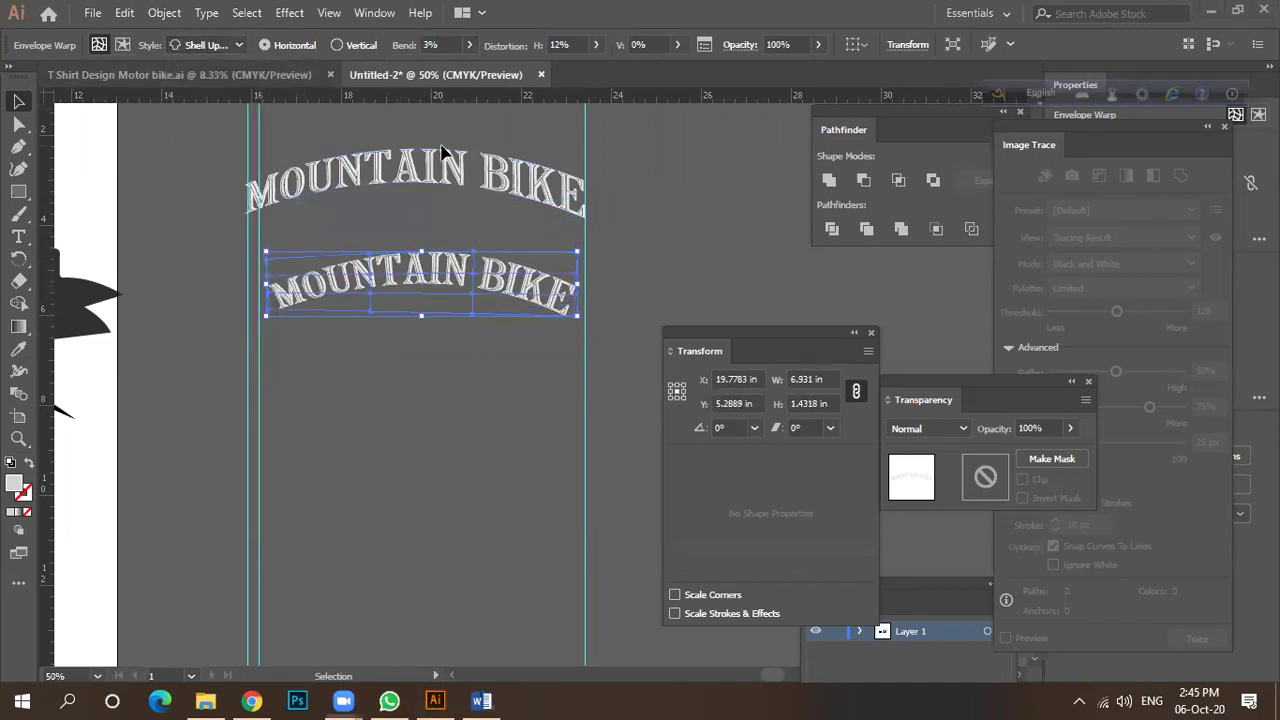
Add the text "MOUNTAIN BIKE" in black Nauert Plain on the empty canvas beyond the guides and select it as an object.
{"action": "scroll", "coordinate": [408, 322], "scroll_direction": "down", "scroll_amount": 4}
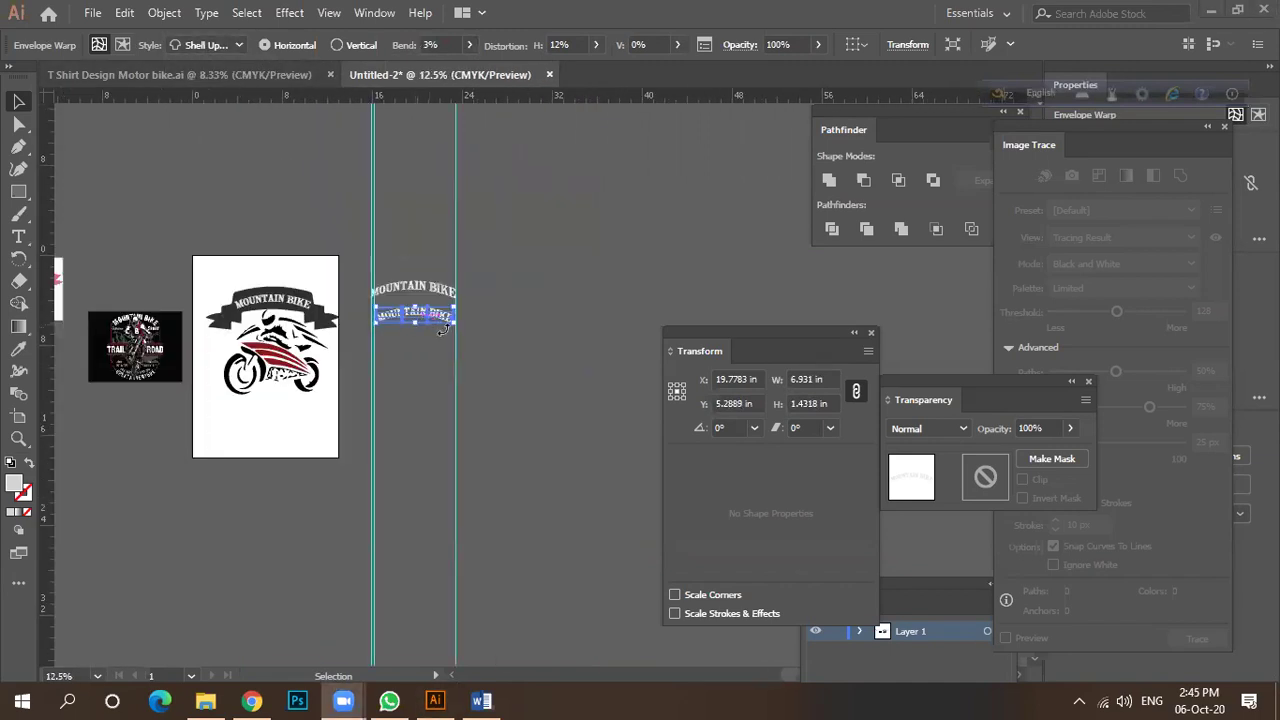
{"action": "scroll", "coordinate": [480, 328], "scroll_direction": "down", "scroll_amount": 1}
{"action": "scroll", "coordinate": [489, 297], "scroll_direction": "up", "scroll_amount": 2}
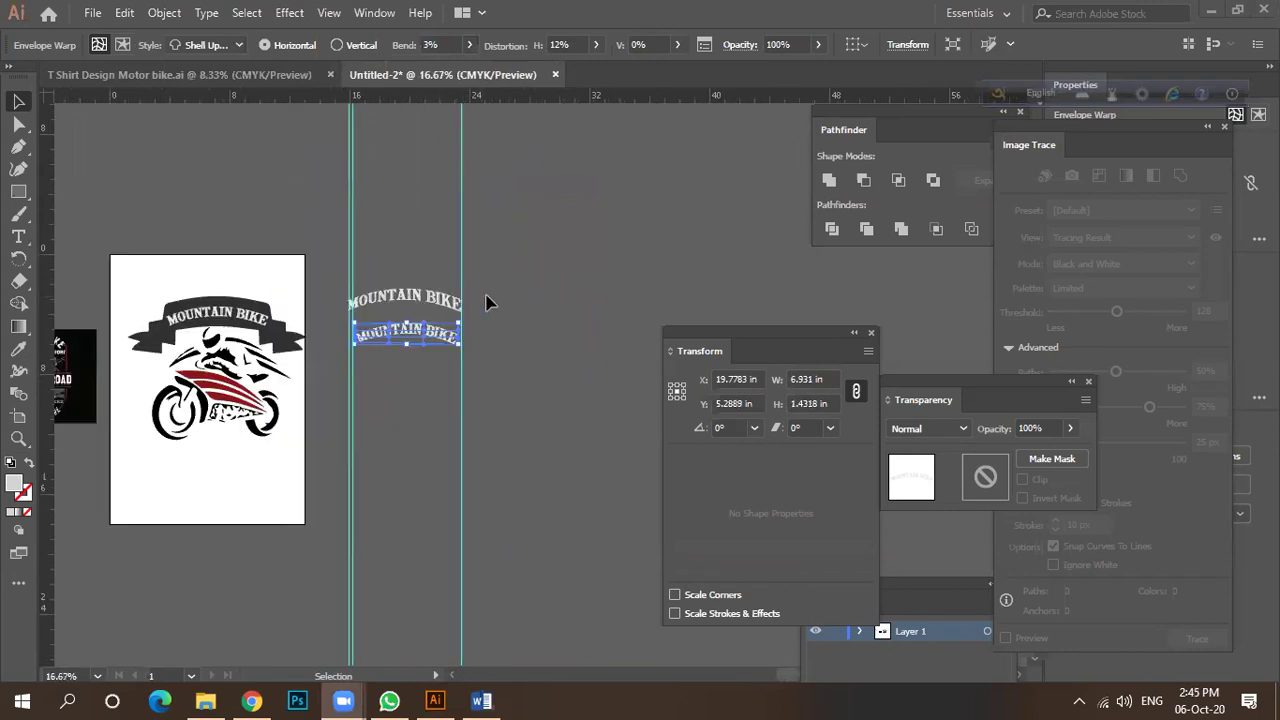
{"action": "key", "text": "t"}
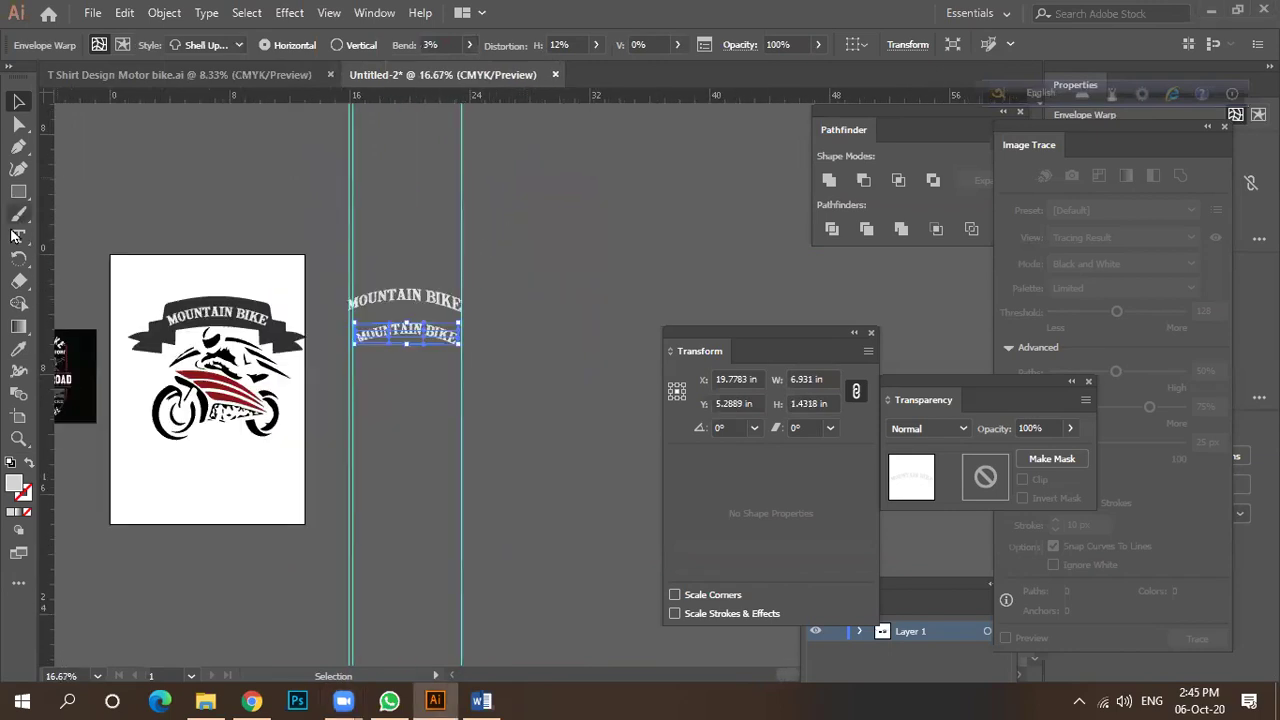
{"action": "left_click", "coordinate": [555, 240]}
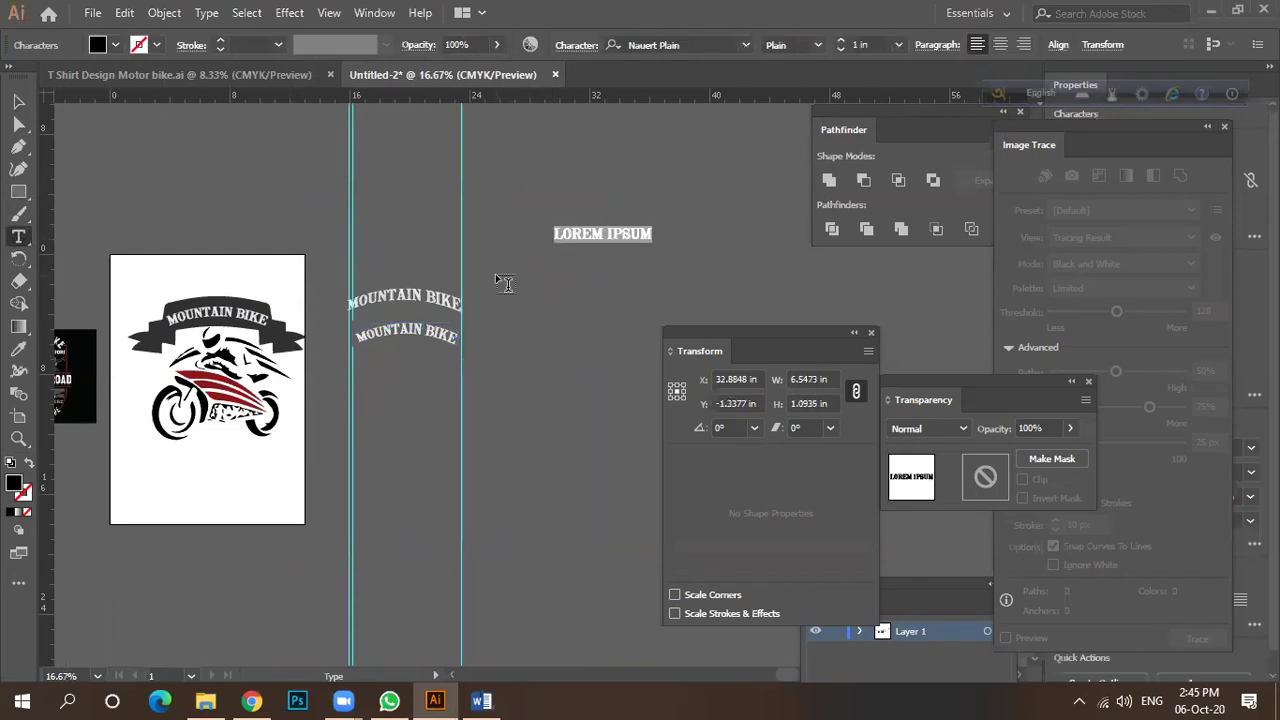
{"action": "type", "text": "MOUNT"}
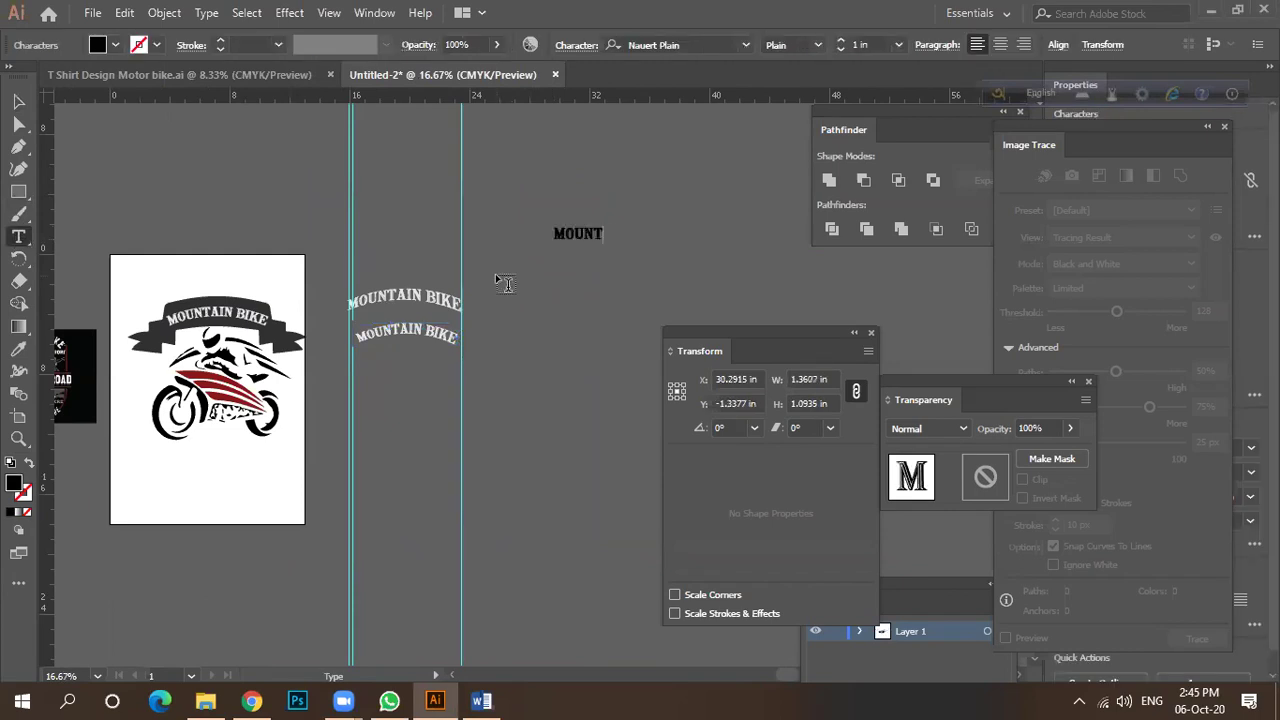
{"action": "type", "text": "AIN BIKE"}
{"action": "left_click", "coordinate": [14, 98]}
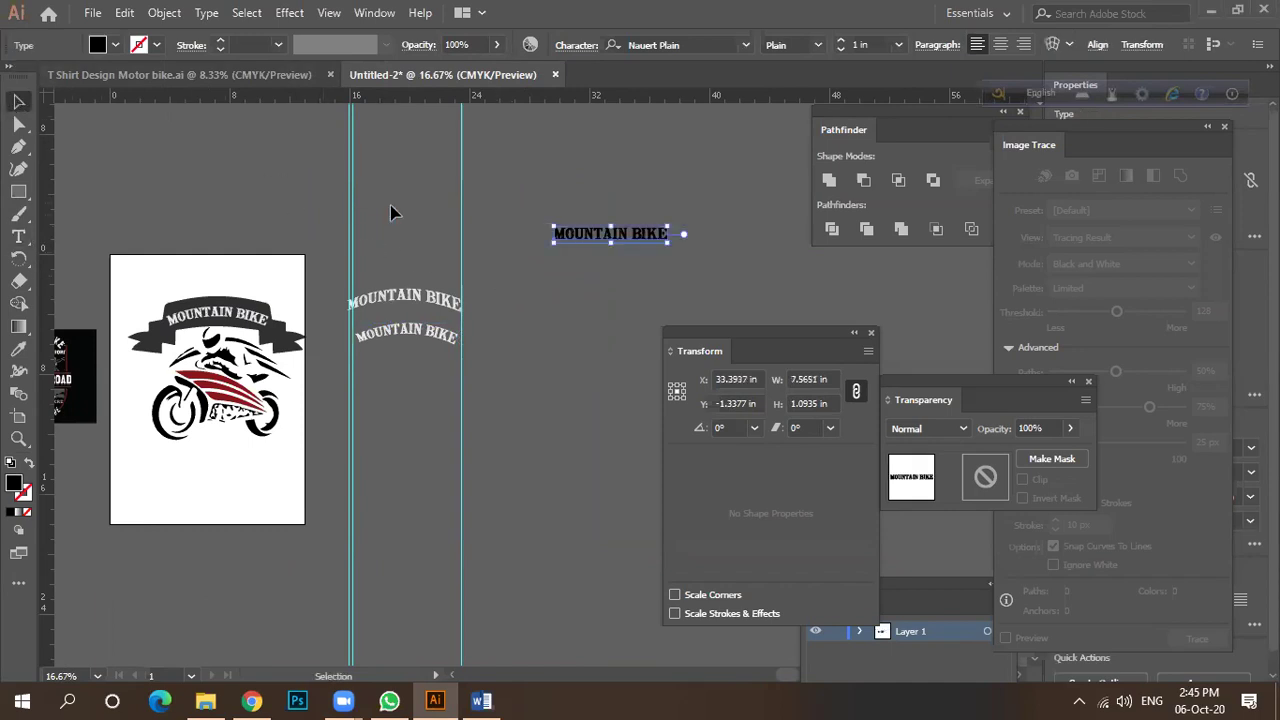
Enlarge the new black title to about 11 in wide and place it above the two warped titles.
{"action": "left_click_drag", "start_coordinate": [585, 243], "coordinate": [492, 262]}
{"action": "key", "text": "ctrl+equal"}
{"action": "left_click_drag", "start_coordinate": [590, 267], "coordinate": [609, 286]}
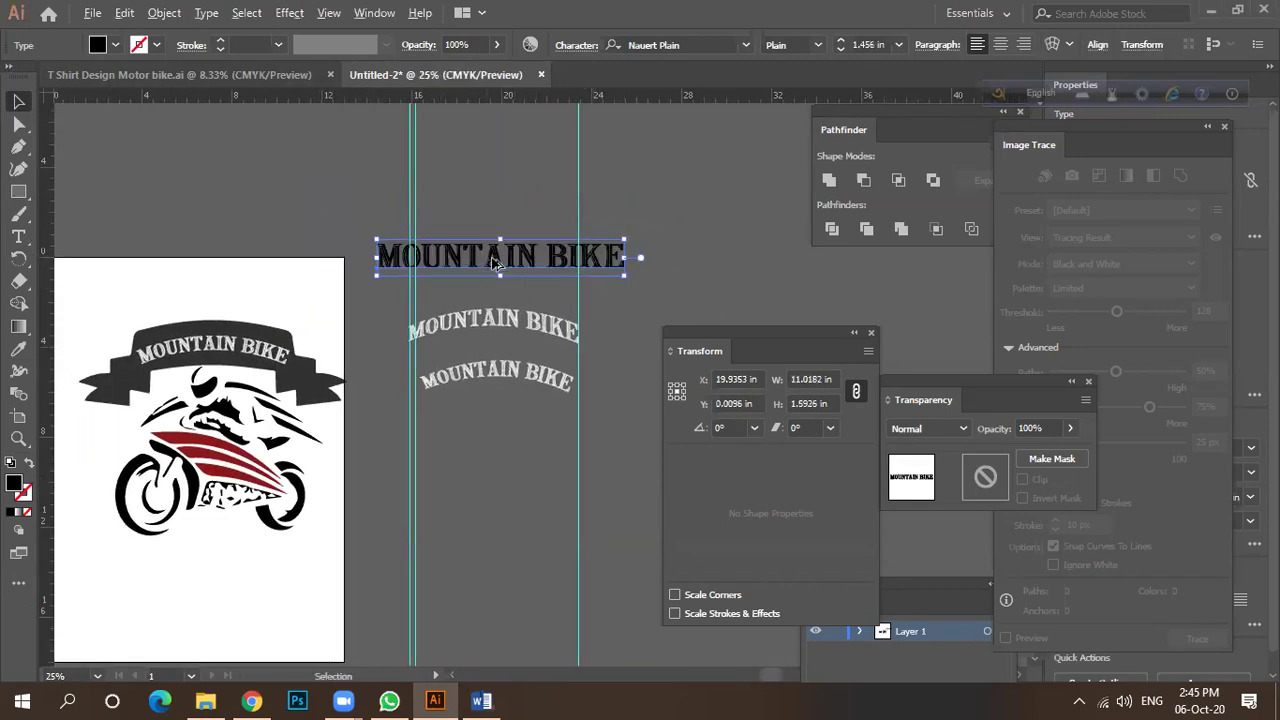
{"action": "key", "text": "ctrl+equal"}
{"action": "key", "text": "ctrl+minus"}
{"action": "left_click_drag", "start_coordinate": [515, 247], "coordinate": [527, 242]}
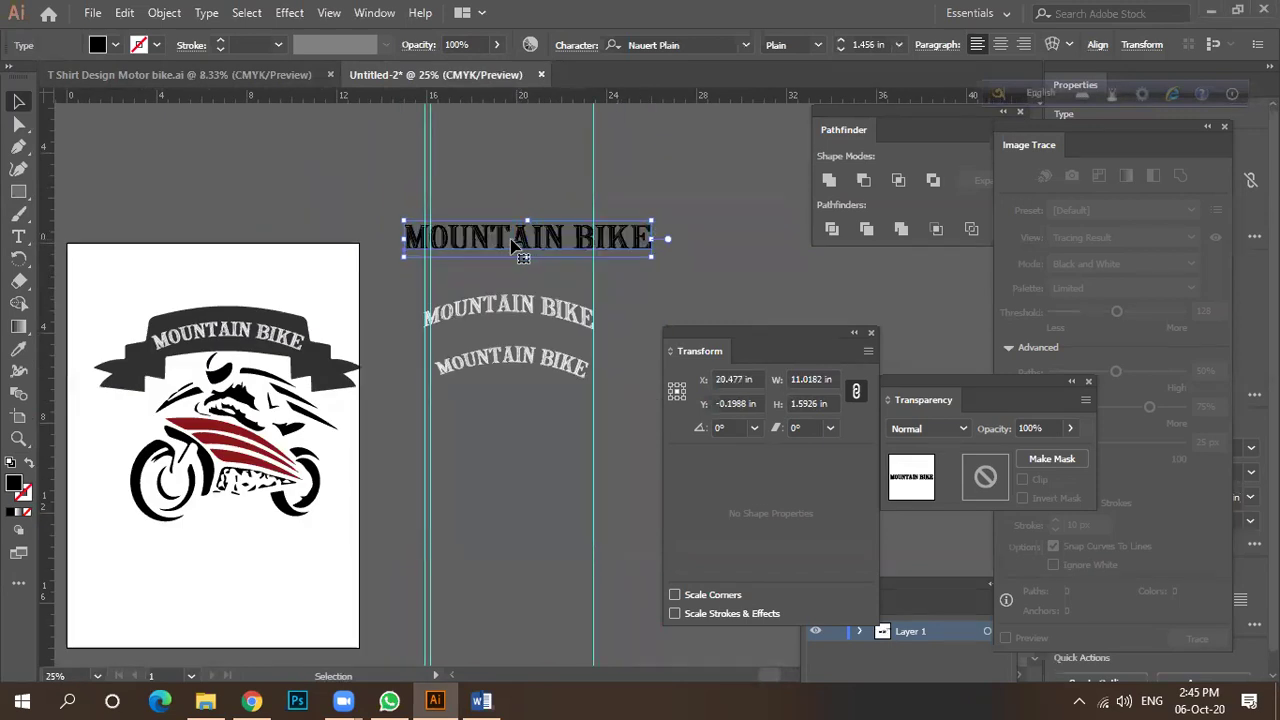
Start an envelope warp on the black title and preview the Arch style with a 25% bend.
{"action": "left_click", "coordinate": [1066, 52]}
{"action": "left_click", "coordinate": [1056, 48]}
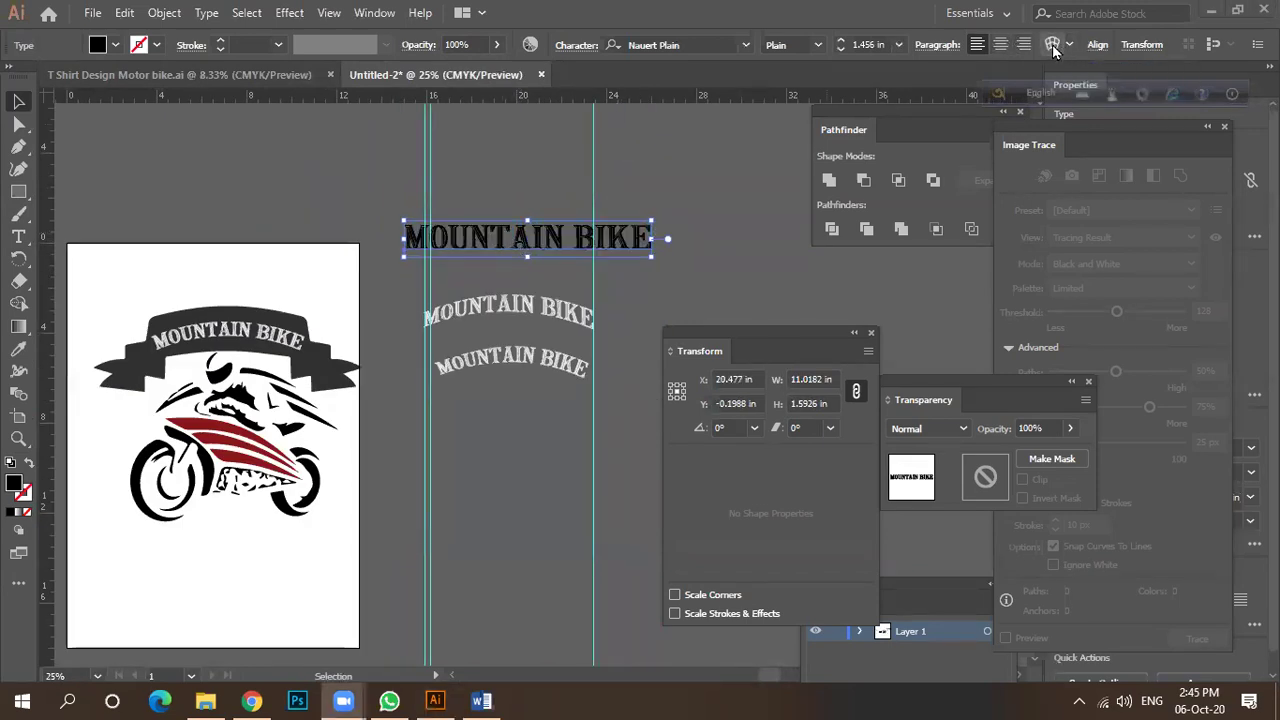
{"action": "left_click", "coordinate": [1050, 46]}
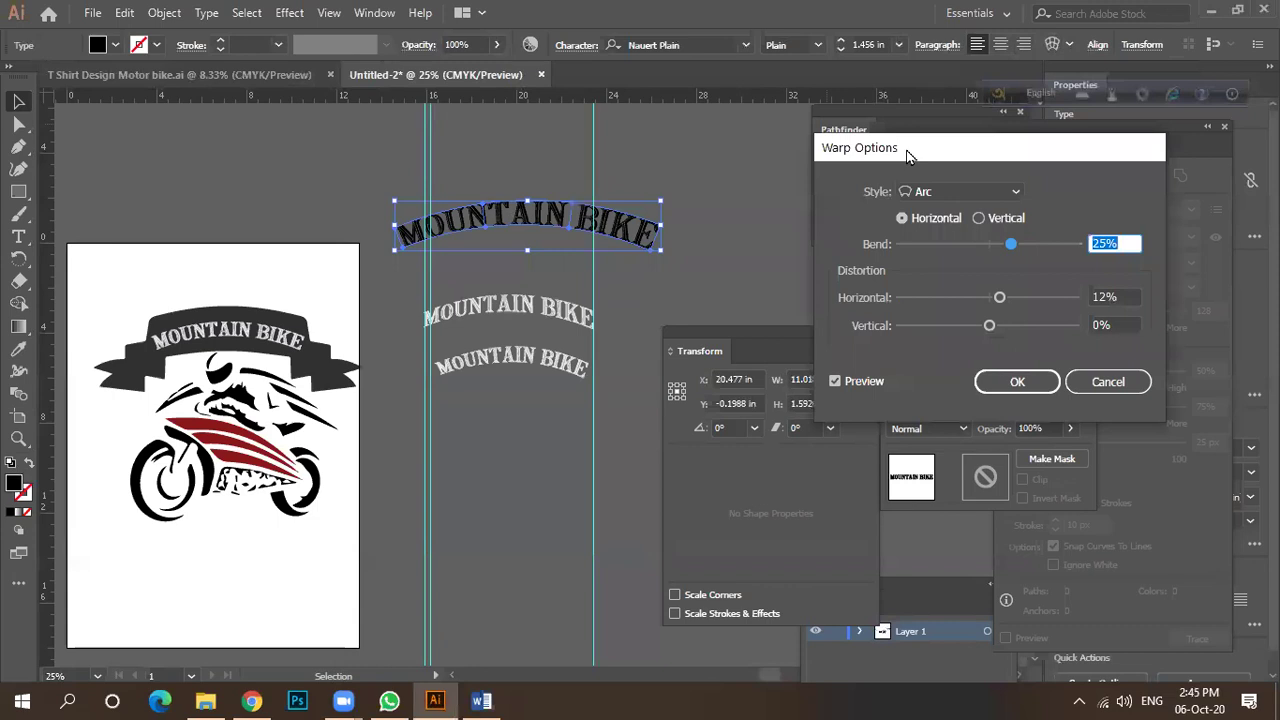
{"action": "left_click_drag", "start_coordinate": [914, 151], "coordinate": [886, 123]}
{"action": "left_click", "coordinate": [888, 170]}
{"action": "left_click", "coordinate": [903, 248]}
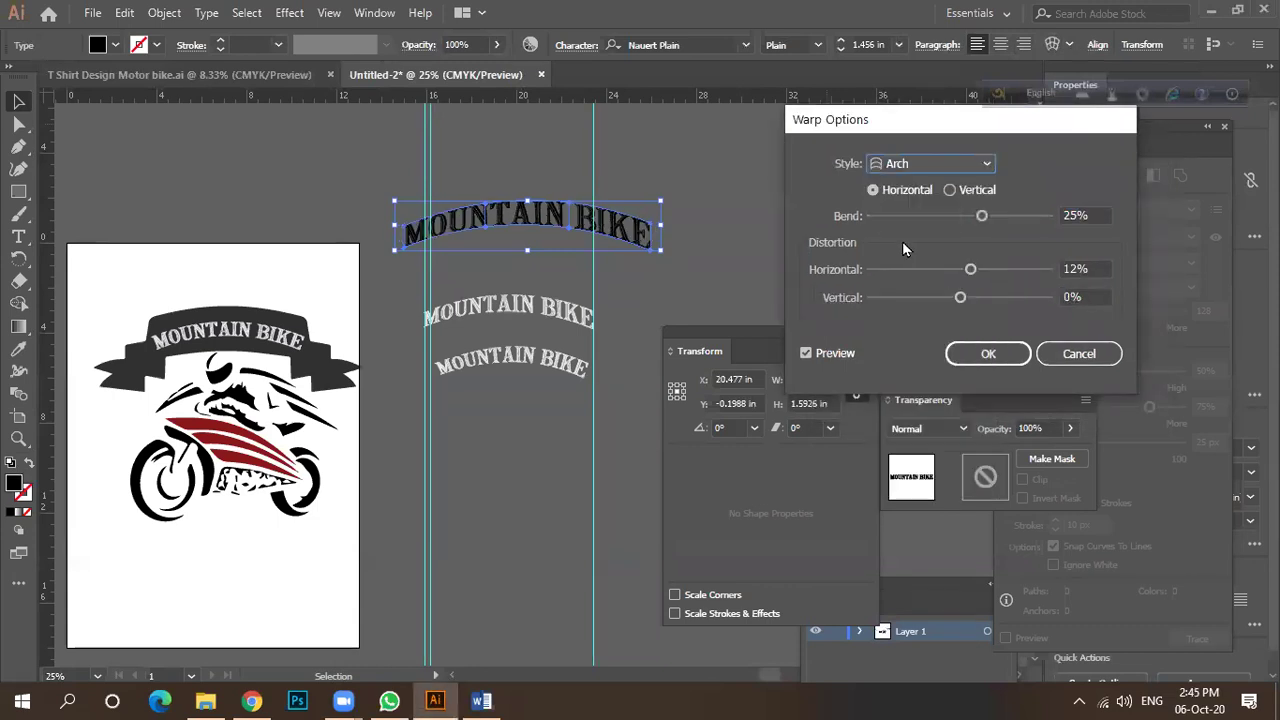
Preview the Flag warp style on the black title with a 47% bend.
{"action": "left_click", "coordinate": [919, 172]}
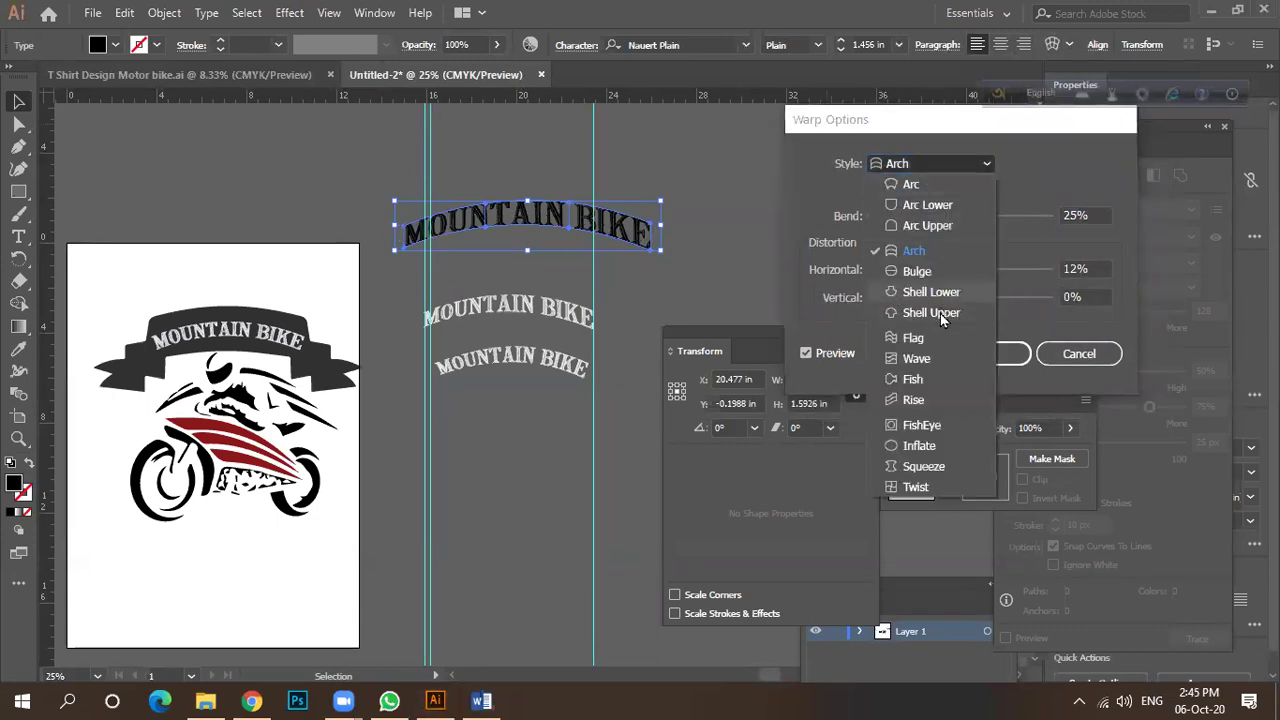
{"action": "left_click", "coordinate": [913, 338]}
{"action": "left_click_drag", "start_coordinate": [982, 216], "coordinate": [1001, 216]}
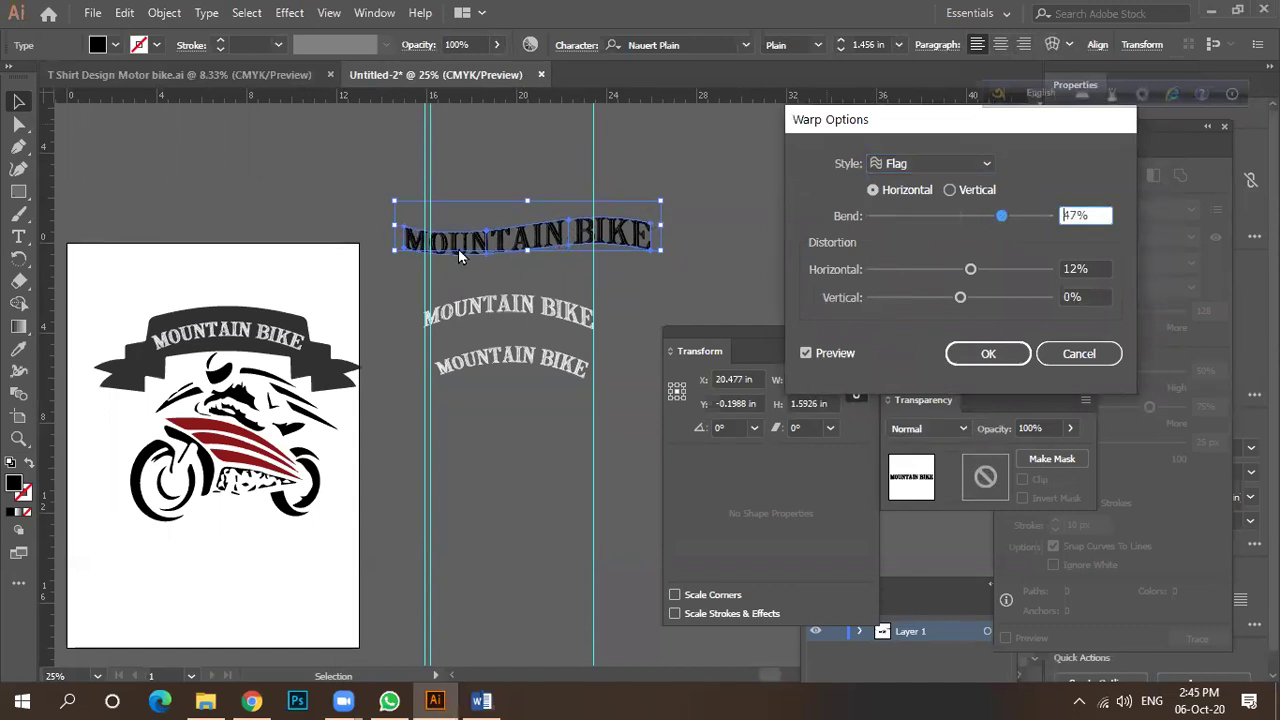
Preview the Wave warp style on the black title, varying the bend and ending at 39%.
{"action": "left_click", "coordinate": [927, 167]}
{"action": "left_click", "coordinate": [905, 359]}
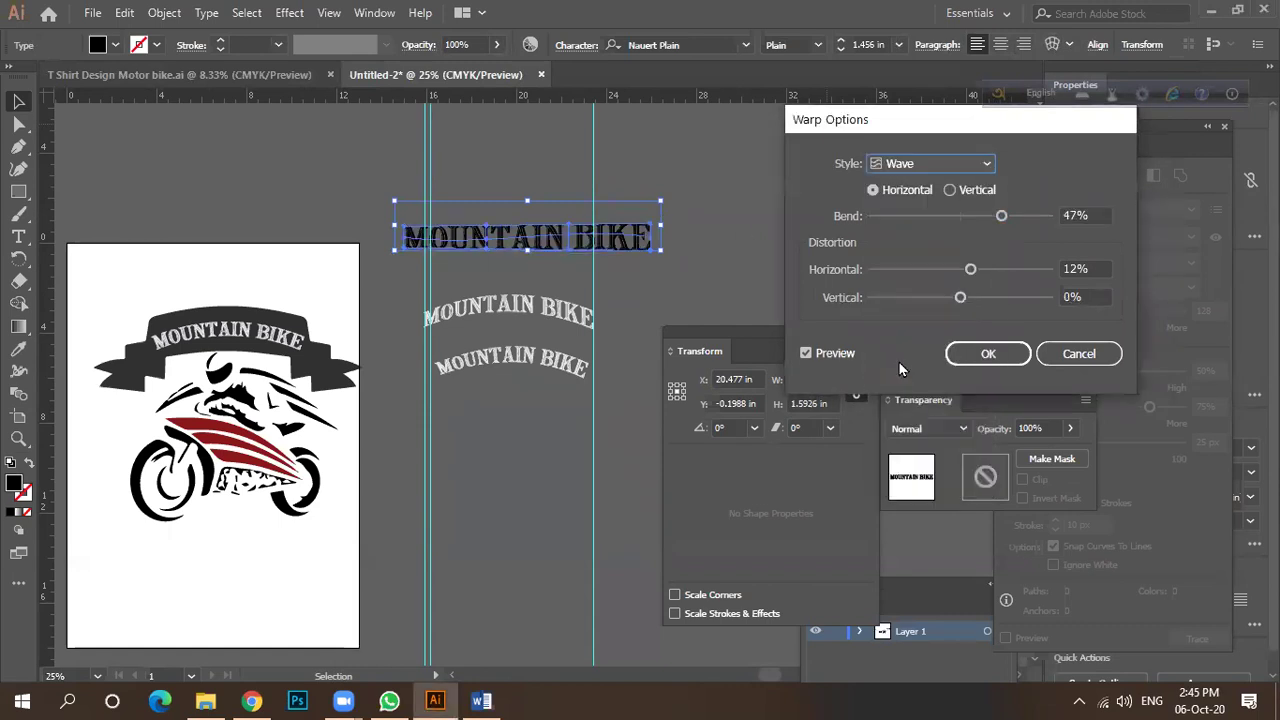
{"action": "left_click_drag", "start_coordinate": [1001, 216], "coordinate": [1029, 219]}
{"action": "left_click_drag", "start_coordinate": [1008, 222], "coordinate": [995, 216]}
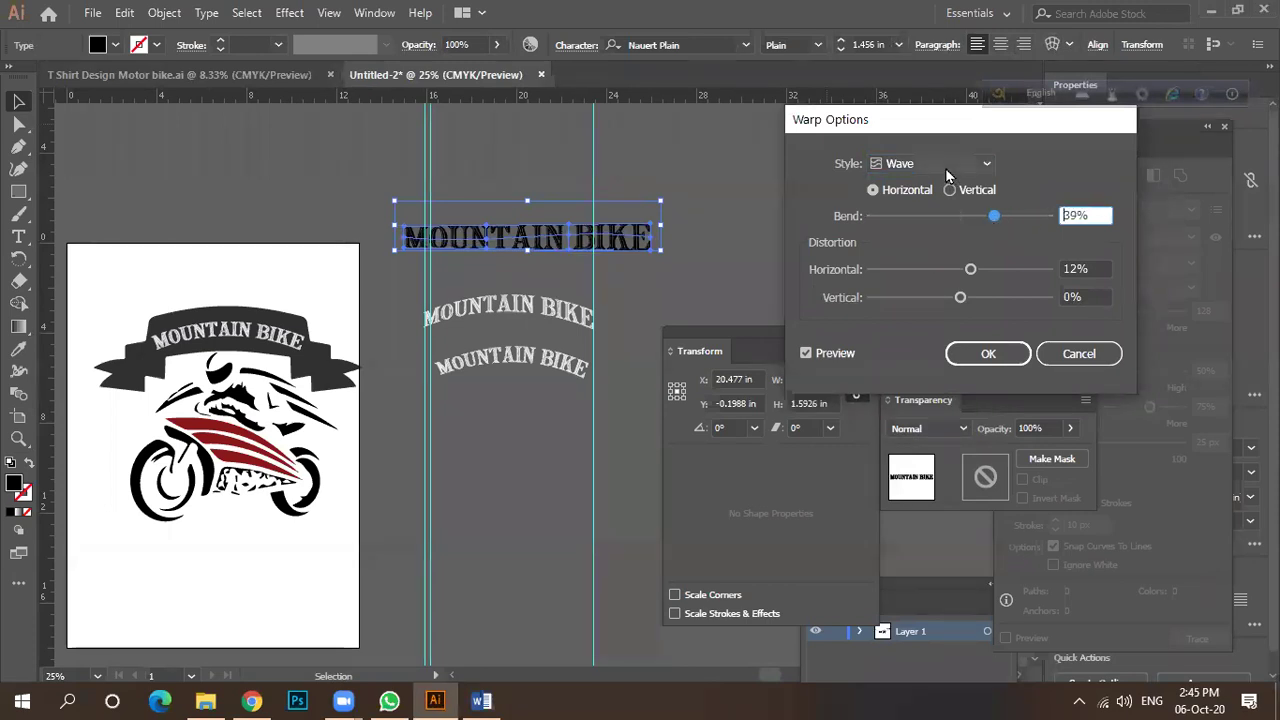
Preview the Fish warp style on the black title with a 53% bend.
{"action": "left_click", "coordinate": [930, 163]}
{"action": "left_click", "coordinate": [913, 379]}
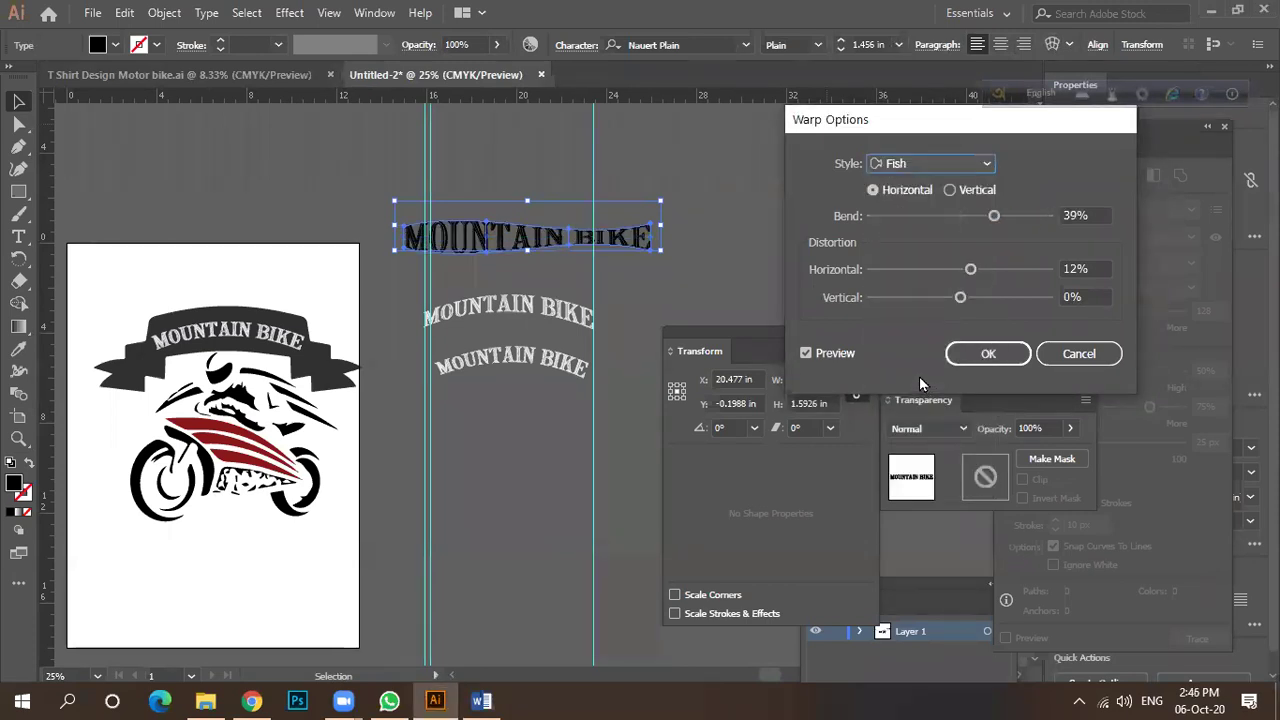
{"action": "left_click_drag", "start_coordinate": [993, 216], "coordinate": [1007, 216]}
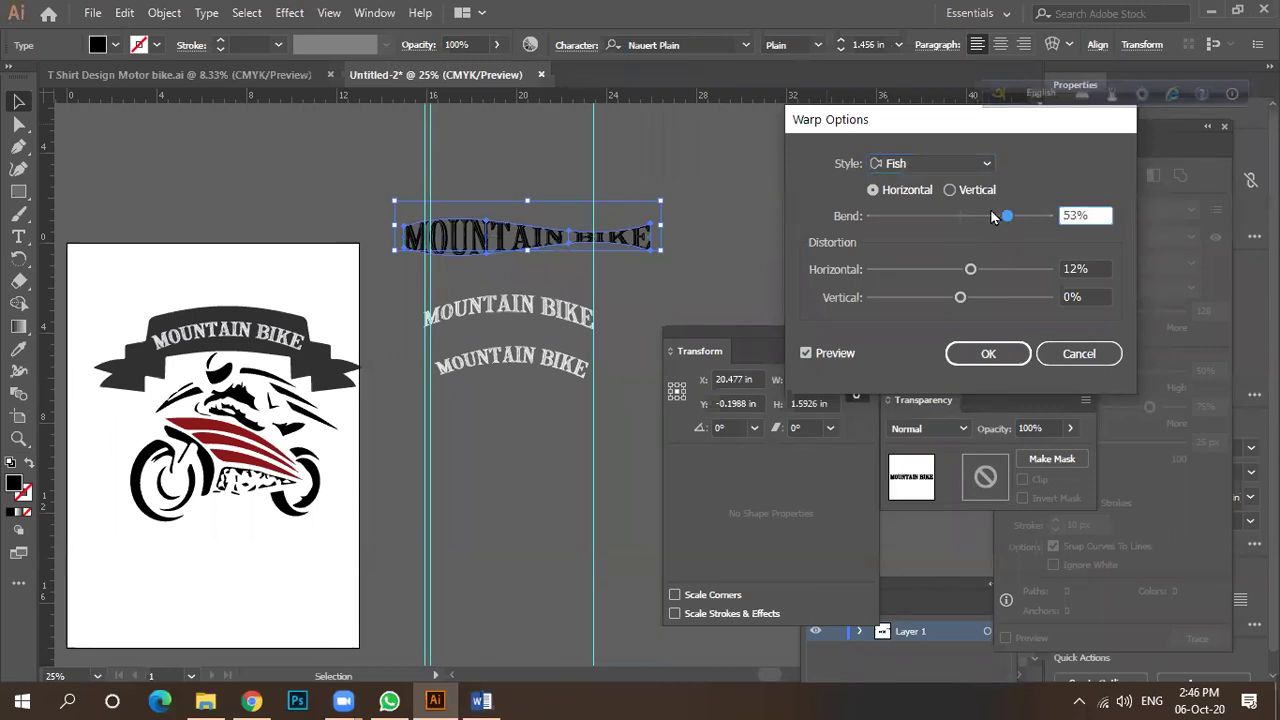
Preview the Rise warp style on the black title, trying a 68% bend and ending at 62%.
{"action": "left_click", "coordinate": [957, 165]}
{"action": "left_click", "coordinate": [913, 399]}
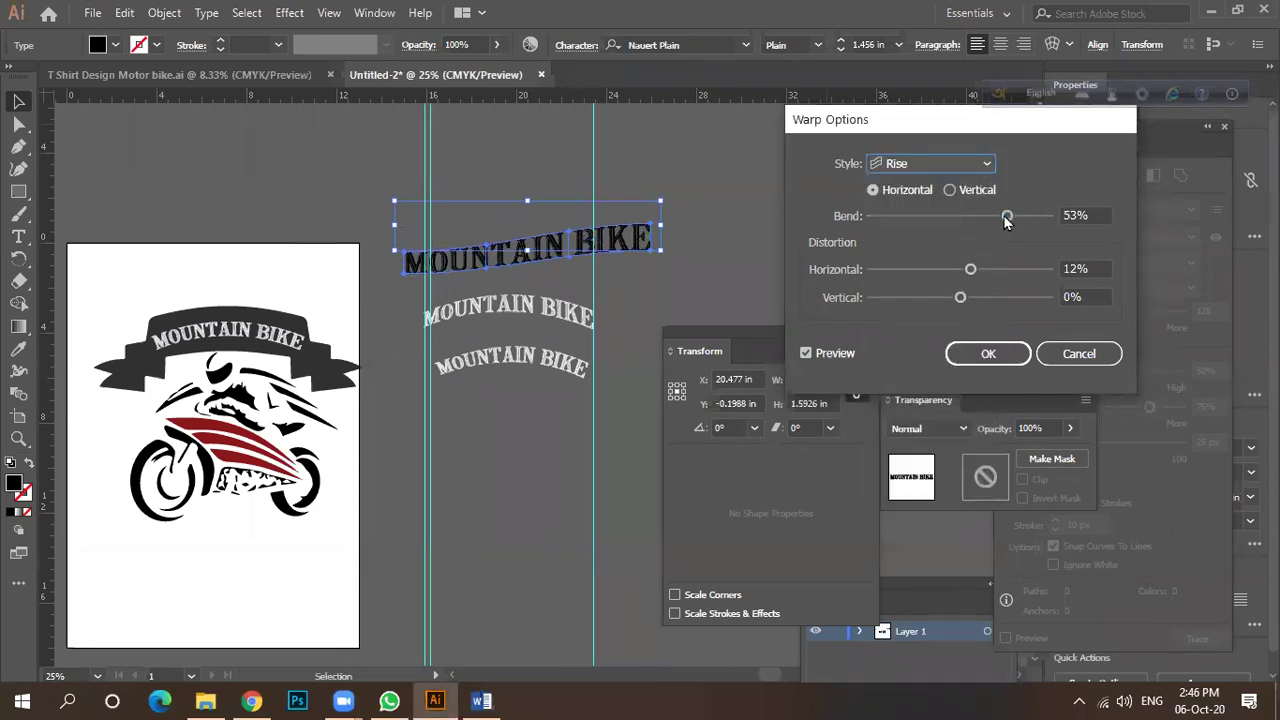
{"action": "left_click_drag", "start_coordinate": [1007, 216], "coordinate": [1021, 219]}
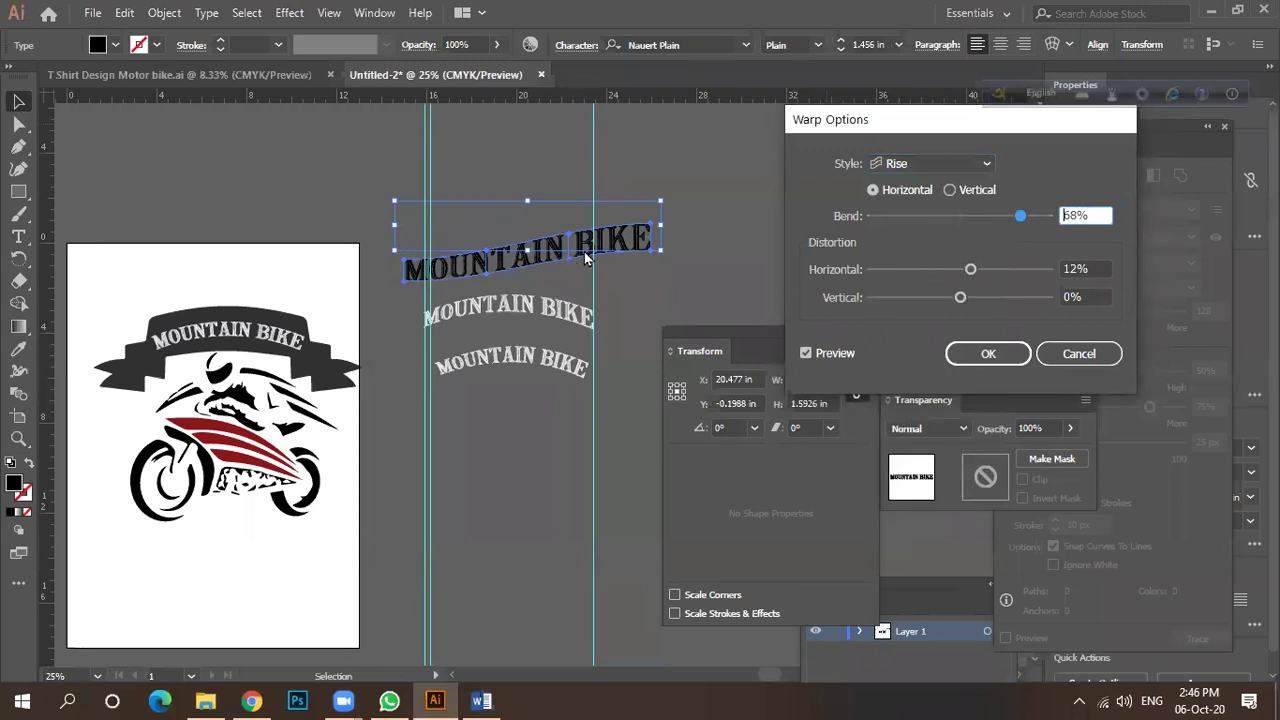
{"action": "mouse_move", "coordinate": [1027, 217]}
{"action": "left_mouse_down"}
{"action": "mouse_move", "coordinate": [914, 216]}
{"action": "mouse_move", "coordinate": [1014, 218]}
{"action": "left_mouse_up"}
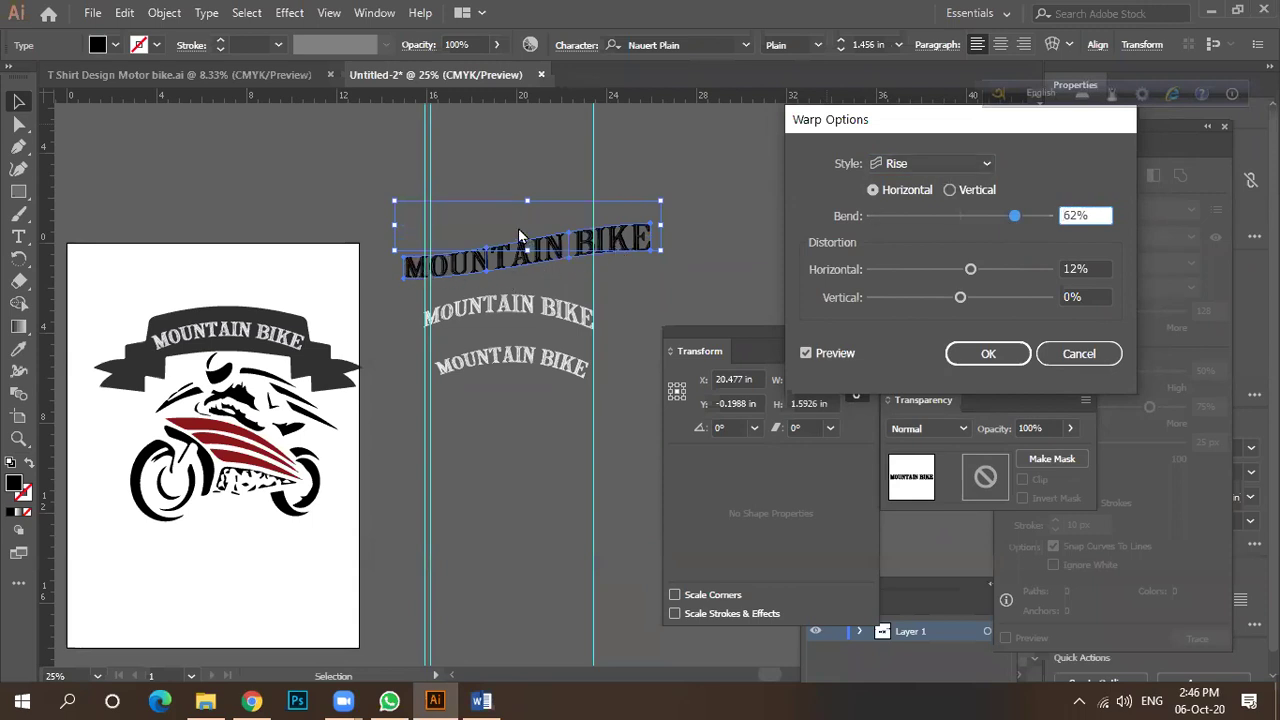
Preview the Twist warp style on the black title, lowering the bend to 8%.
{"action": "left_click", "coordinate": [980, 164]}
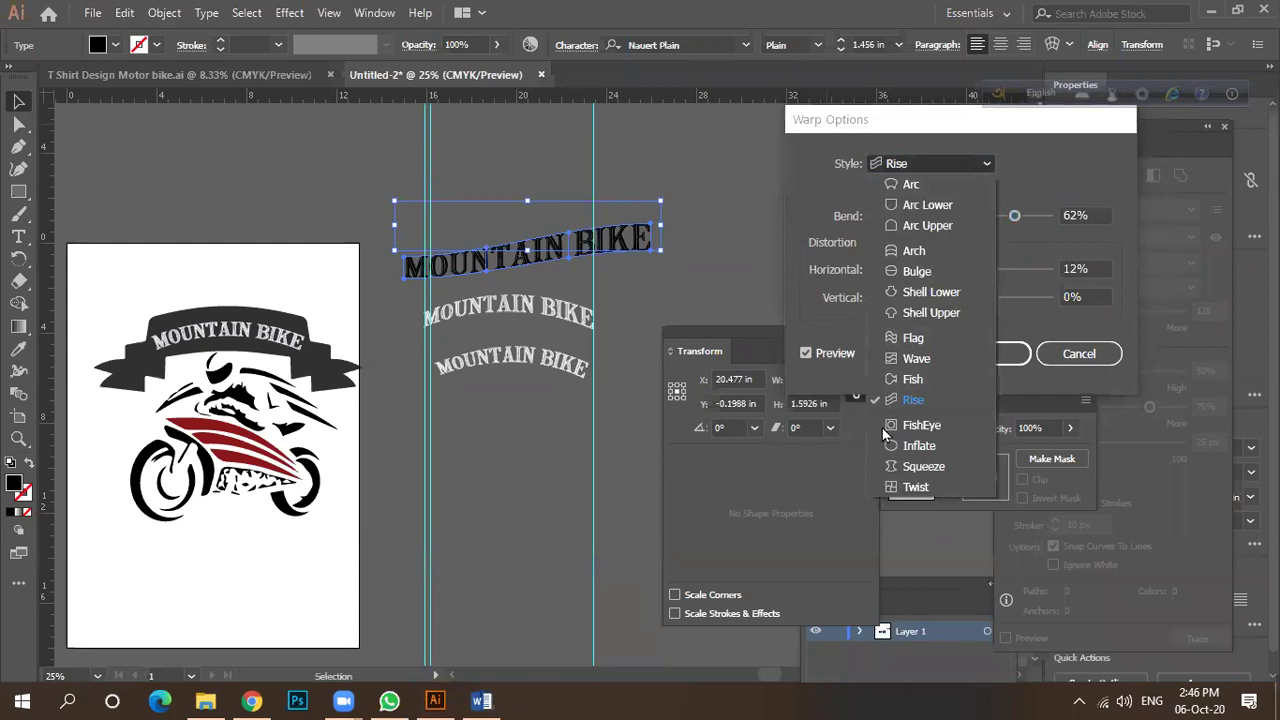
{"action": "left_click", "coordinate": [912, 487]}
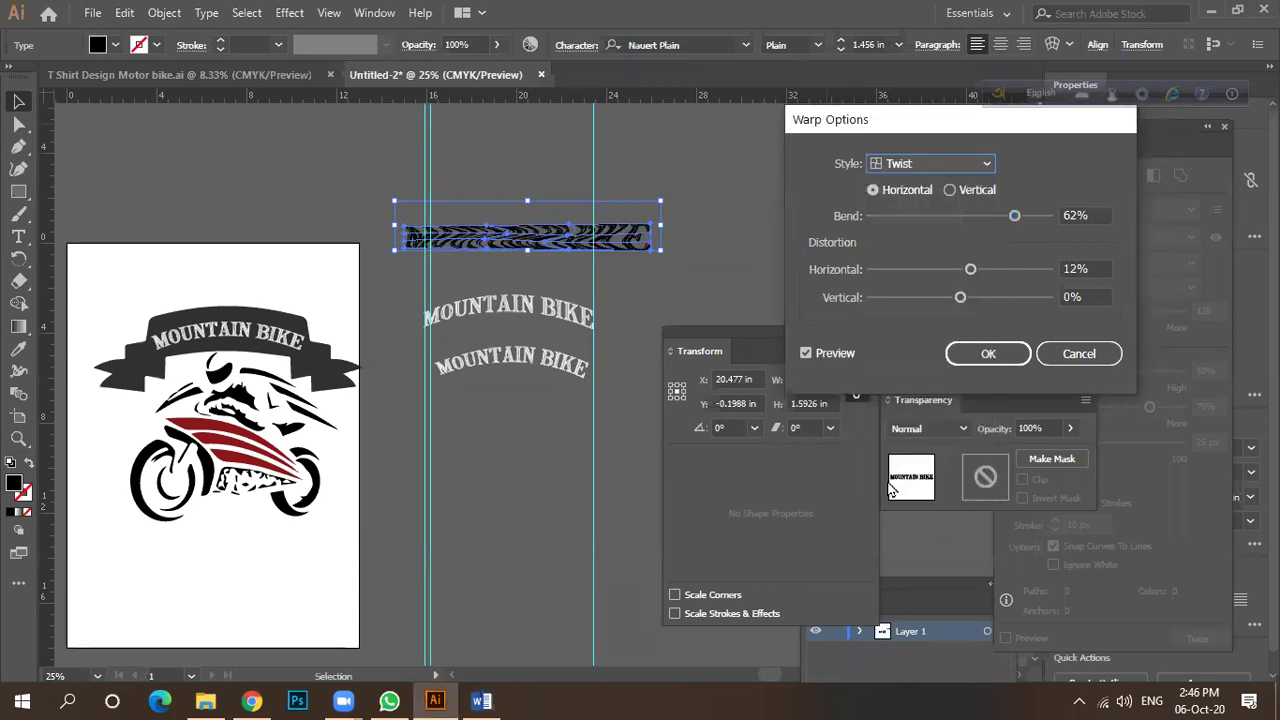
{"action": "left_click_drag", "start_coordinate": [1013, 215], "coordinate": [966, 222]}
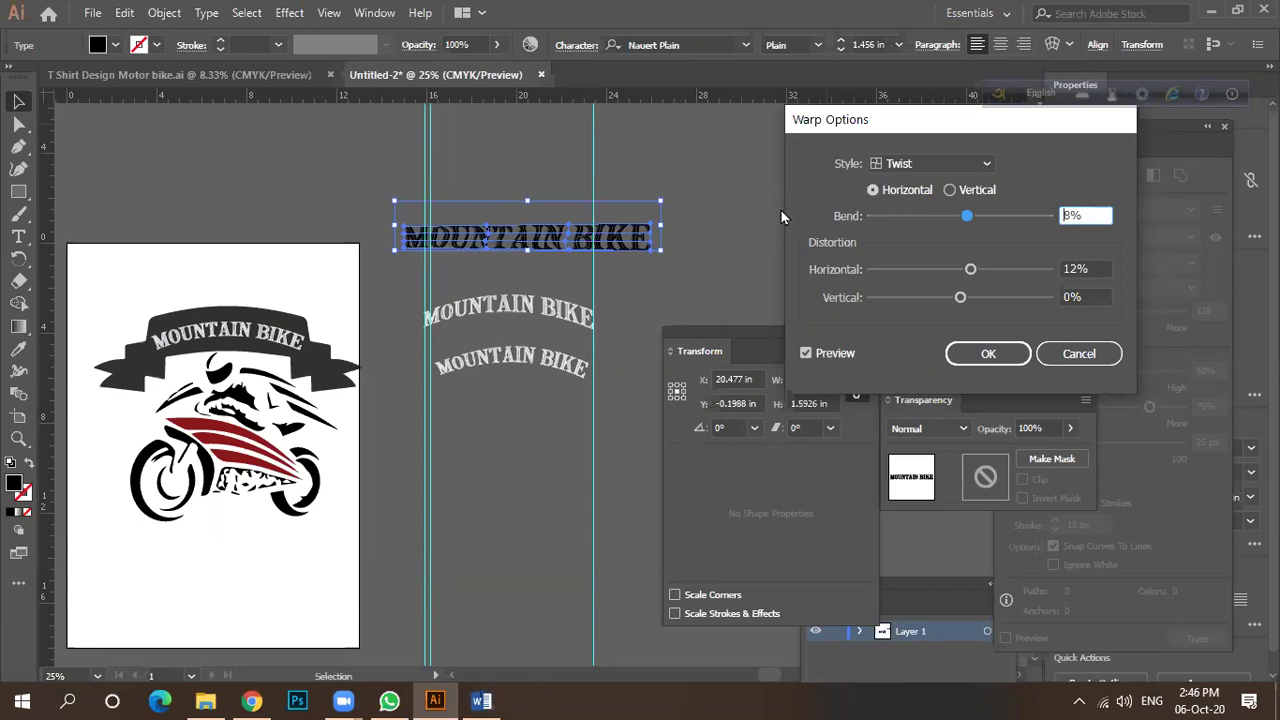
Warp the black title with the Arc Lower style at a 19% bend.
{"action": "left_click", "coordinate": [935, 164]}
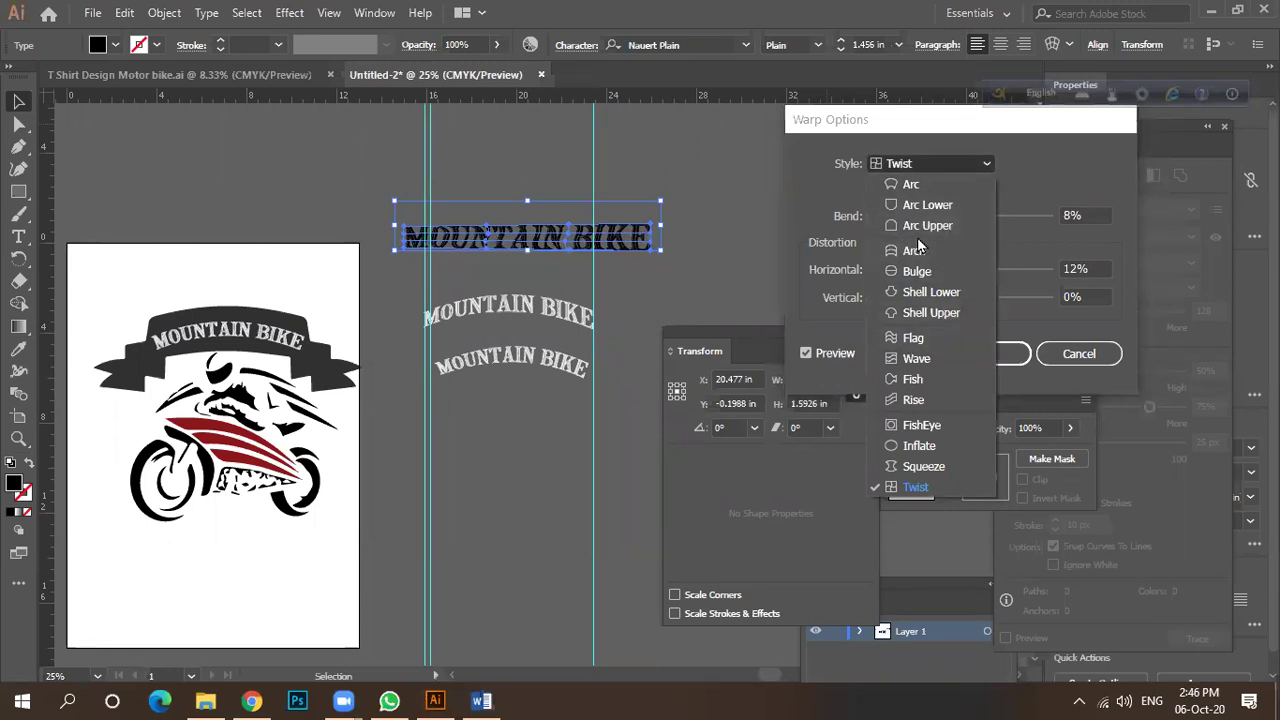
{"action": "left_click", "coordinate": [928, 205]}
{"action": "left_click_drag", "start_coordinate": [954, 222], "coordinate": [961, 226]}
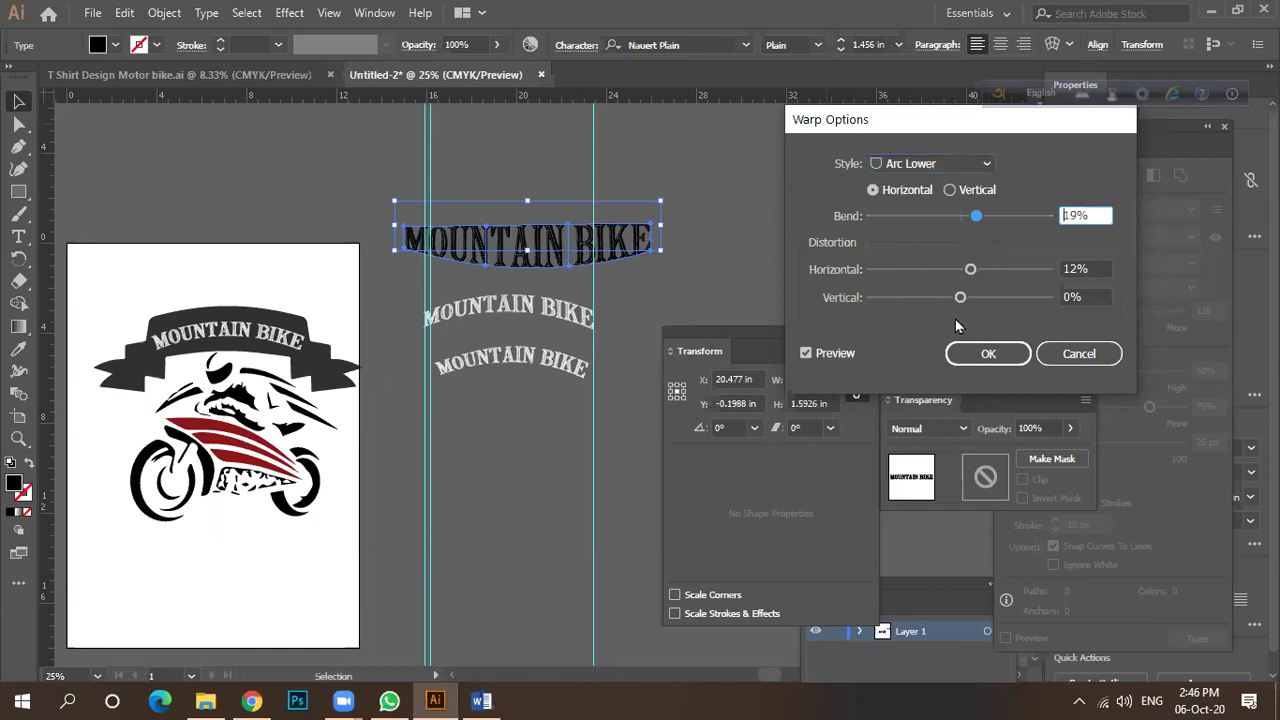
{"action": "left_click", "coordinate": [988, 354]}
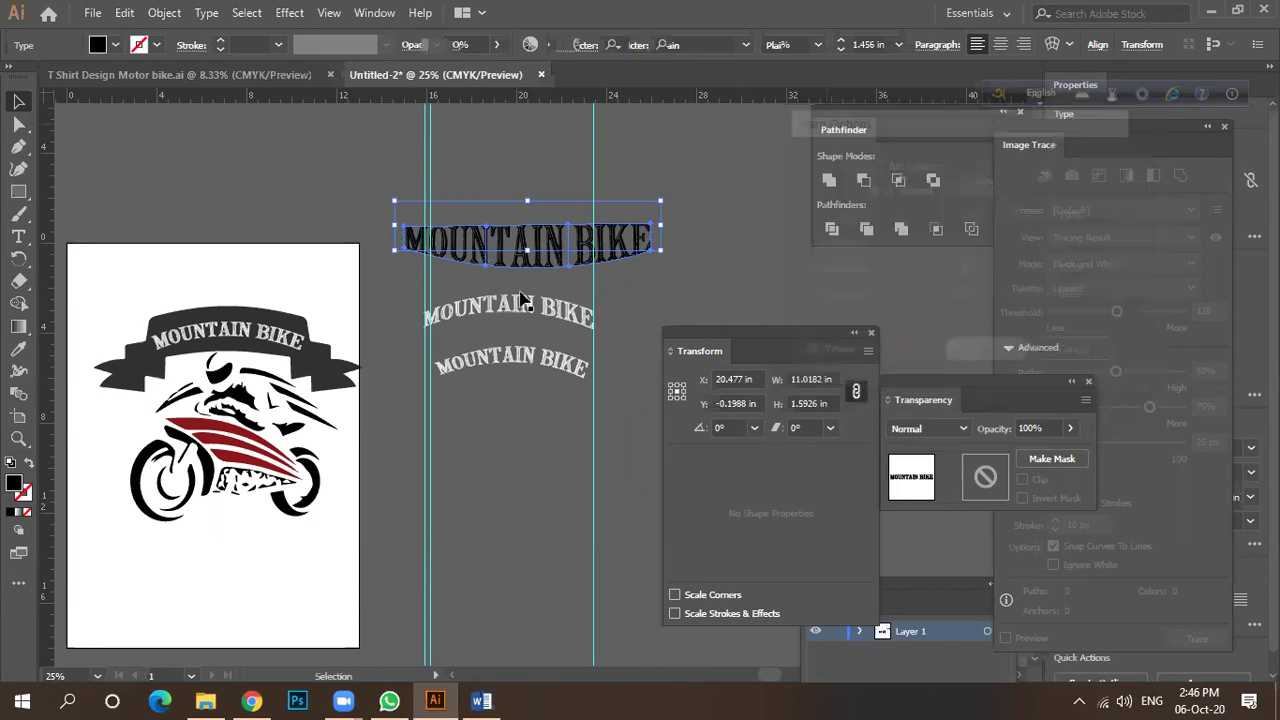
Undo the Arc Lower warp and place a copy of the plain black title up and to the right of the original.
{"action": "left_click", "coordinate": [630, 292]}
{"action": "scroll", "coordinate": [631, 220], "scroll_direction": "down", "scroll_amount": 1}
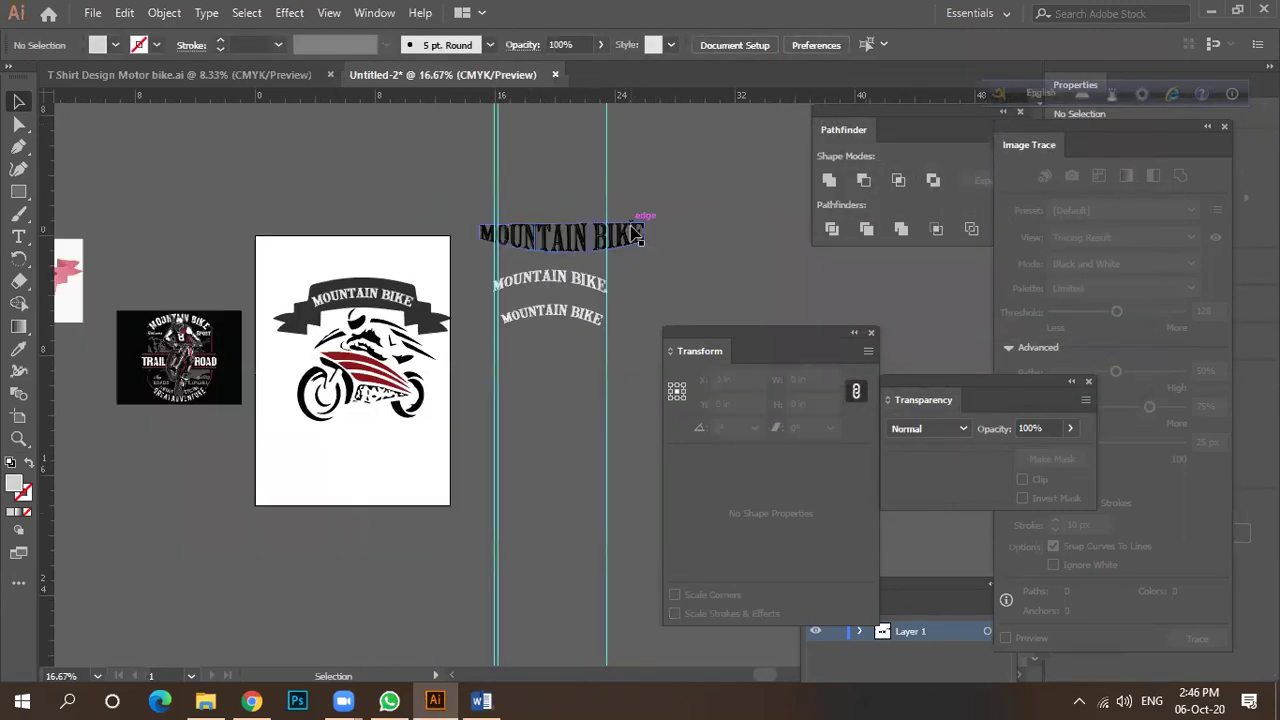
{"action": "key", "text": "ctrl+z"}
{"action": "key", "text": "ctrl+z"}
{"action": "left_click_drag", "start_coordinate": [585, 243], "coordinate": [727, 181]}
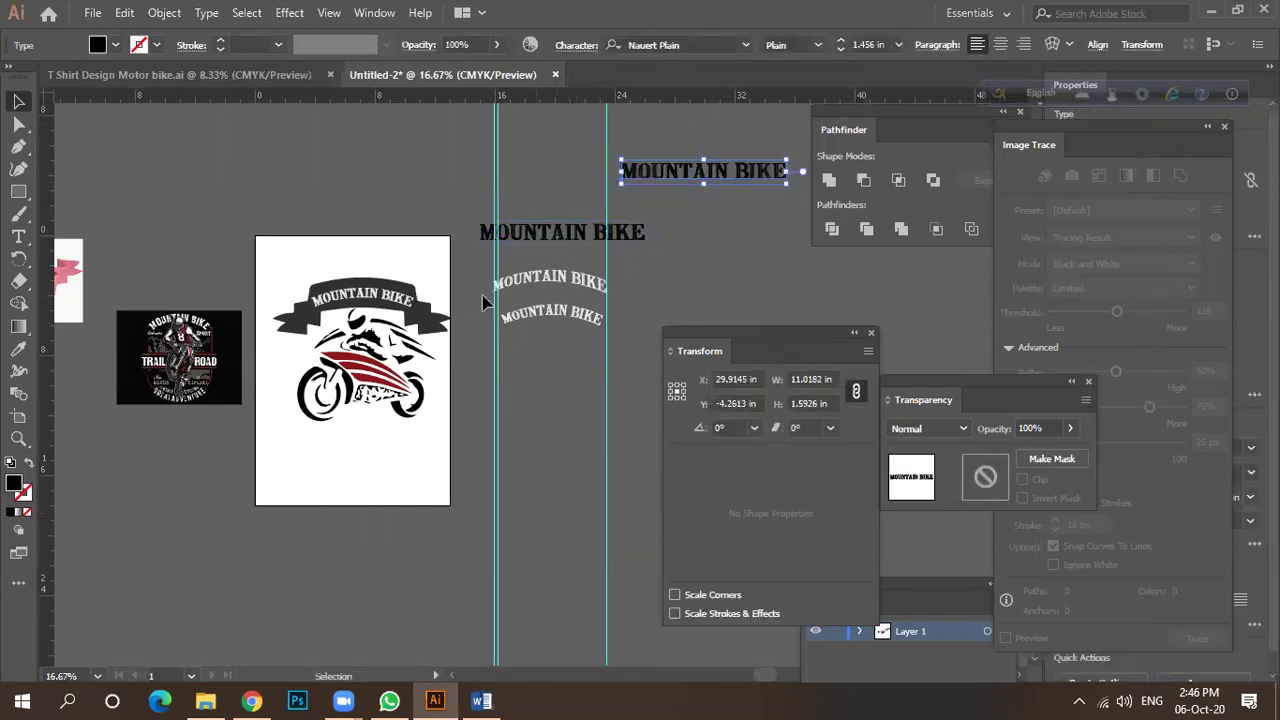
Replace the title on the ribbon with a white arched title copy from beside the artboard.
{"action": "scroll", "coordinate": [305, 312], "scroll_direction": "up", "scroll_amount": 2}
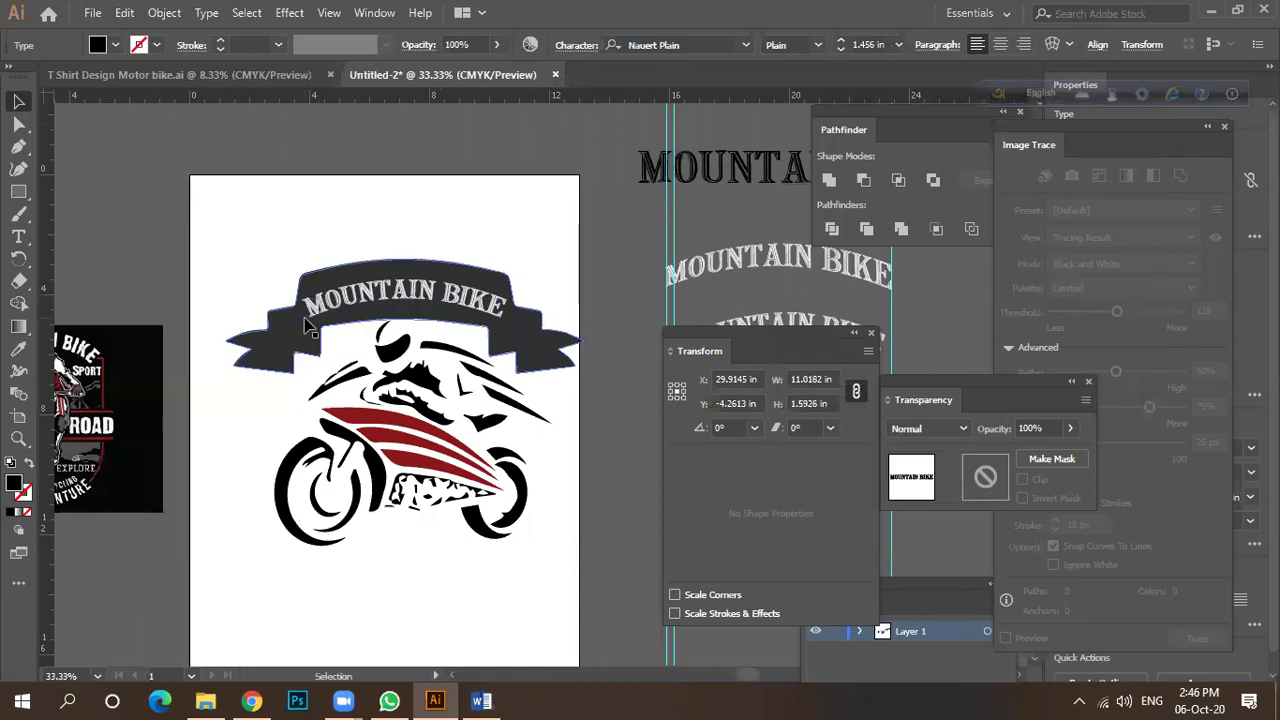
{"action": "scroll", "coordinate": [342, 243], "scroll_direction": "down", "scroll_amount": 1}
{"action": "left_click_drag", "start_coordinate": [446, 346], "coordinate": [460, 198]}
{"action": "left_click_drag", "start_coordinate": [580, 270], "coordinate": [352, 292]}
Scale the white title to about 6.39 in wide and centre it within the ribbon's middle band, then select the ribbon.
{"action": "scroll", "coordinate": [208, 295], "scroll_direction": "up", "scroll_amount": 4}
{"action": "left_click_drag", "start_coordinate": [243, 308], "coordinate": [246, 314]}
{"action": "scroll", "coordinate": [240, 312], "scroll_direction": "down", "scroll_amount": 1}
{"action": "left_click_drag", "start_coordinate": [669, 245], "coordinate": [636, 253]}
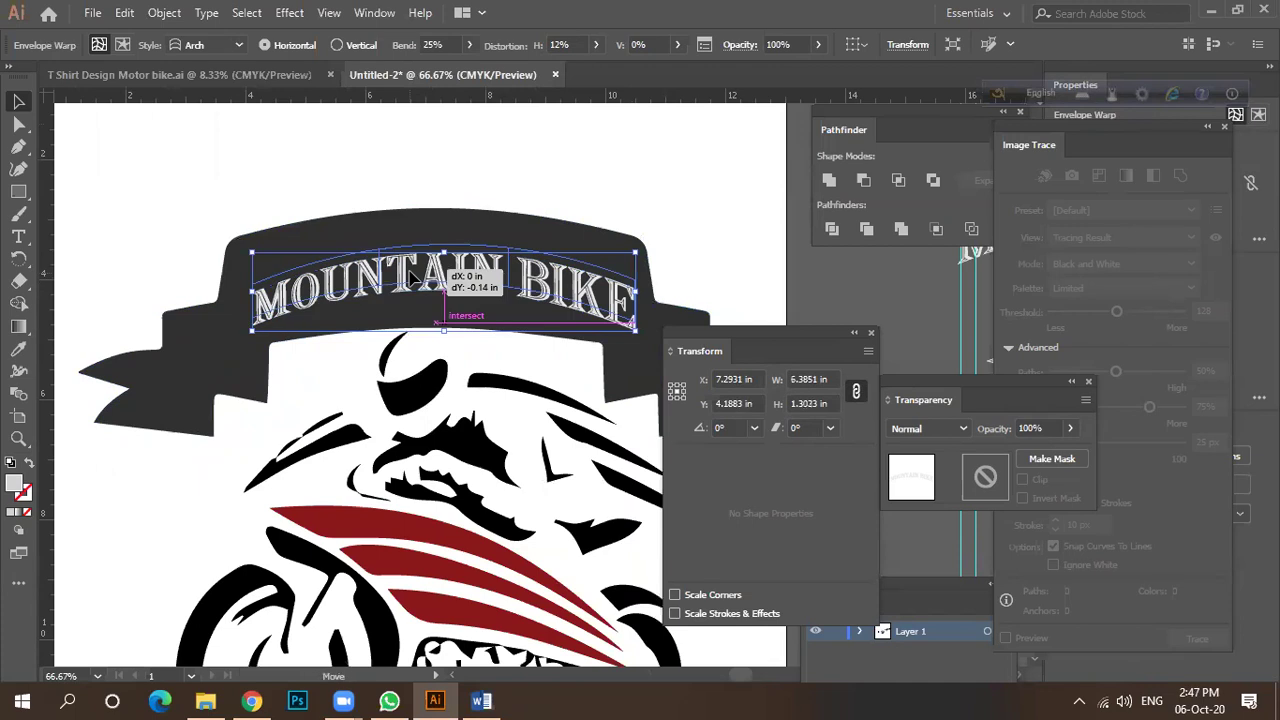
{"action": "left_click", "coordinate": [444, 214]}
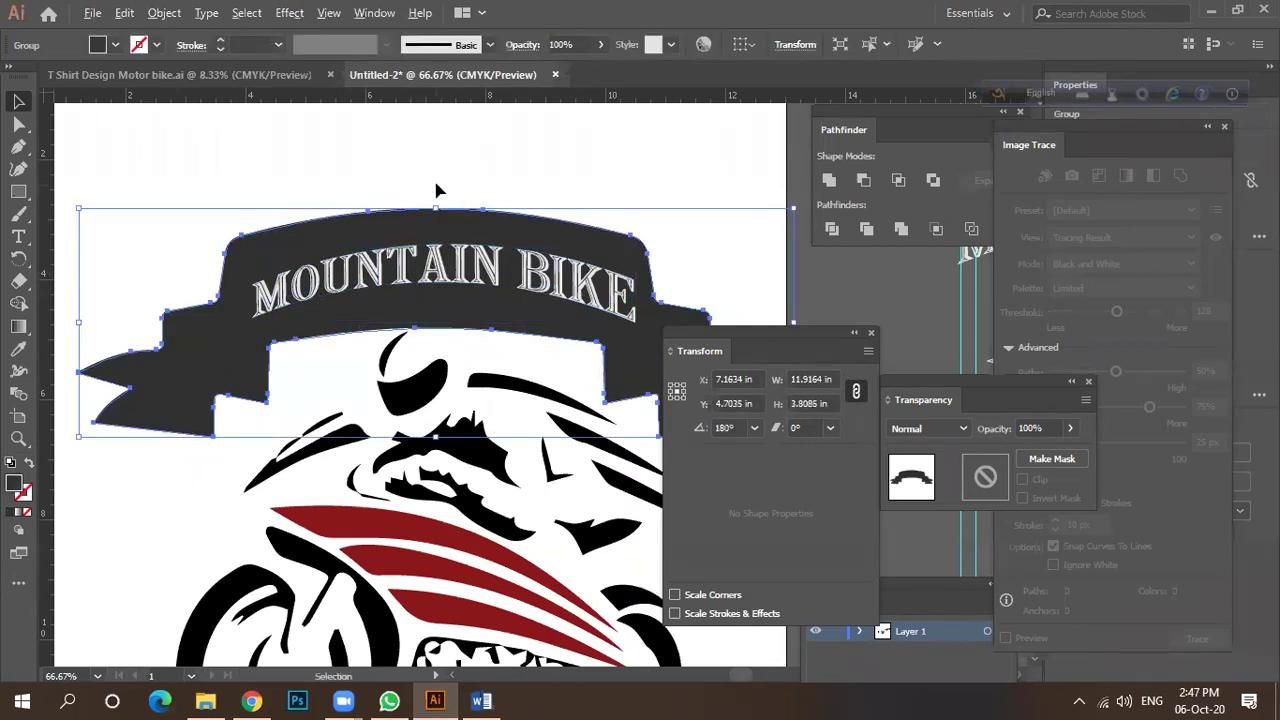
Examine the dark "MOUNTAIN BIKE" ribbon and its edges above the motorcycle artwork.
{"action": "scroll", "coordinate": [435, 190], "scroll_direction": "down", "scroll_amount": 1}
{"action": "left_click", "coordinate": [432, 250]}
{"action": "left_click", "coordinate": [435, 213]}
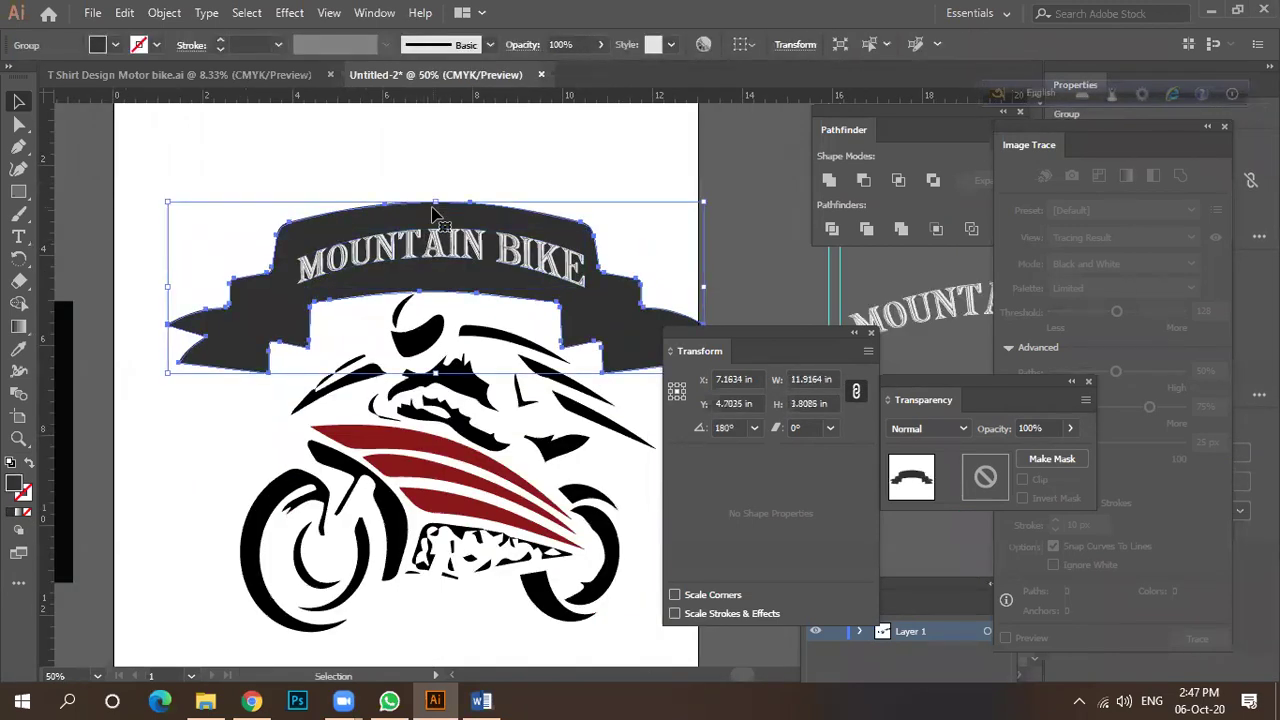
{"action": "mouse_move", "coordinate": [437, 200]}
{"action": "left_mouse_down"}
{"action": "mouse_move", "coordinate": [435, 212]}
{"action": "mouse_move", "coordinate": [437, 196]}
{"action": "left_mouse_up"}
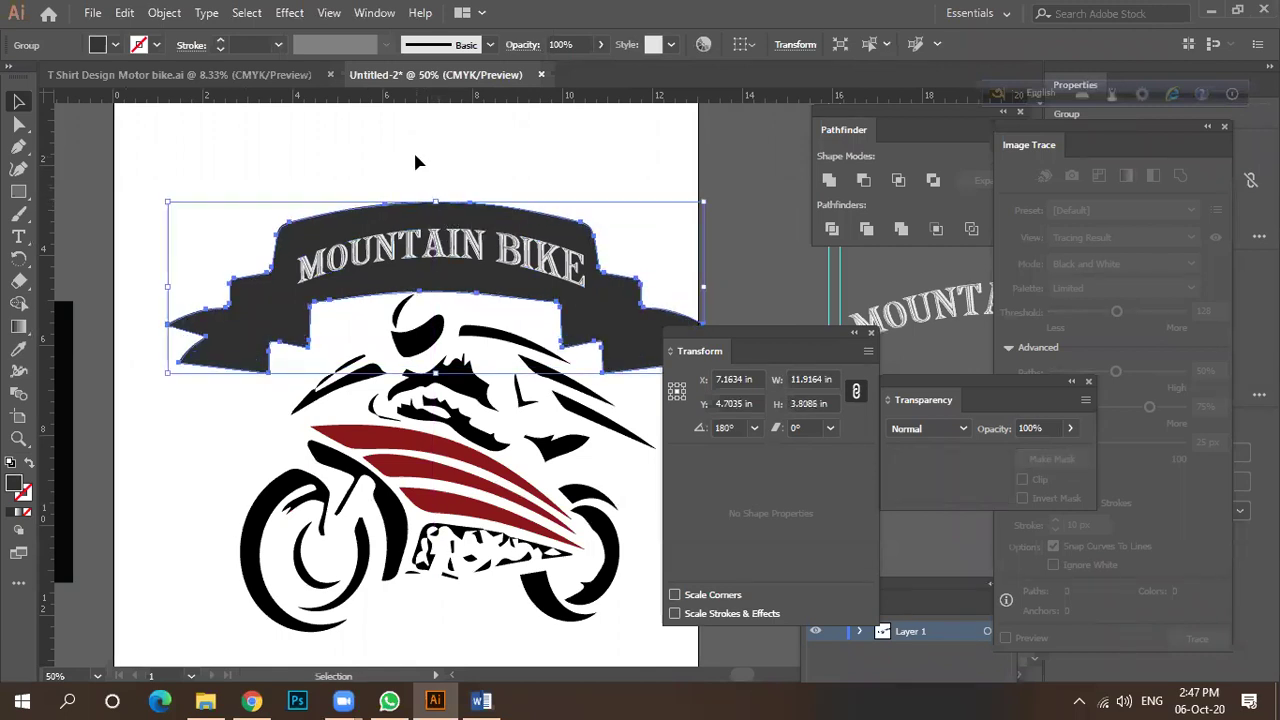
{"action": "left_click", "coordinate": [420, 188]}
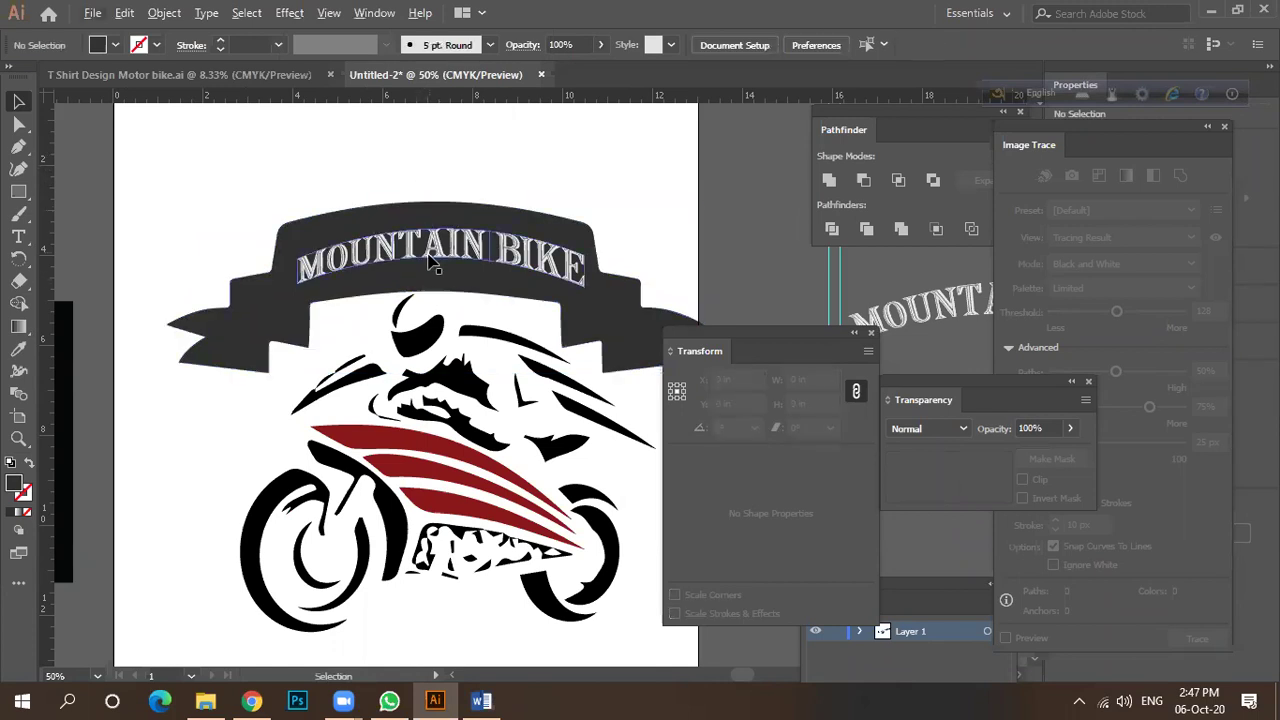
{"action": "left_click", "coordinate": [277, 340]}
{"action": "scroll", "coordinate": [278, 285], "scroll_direction": "down", "scroll_amount": 1}
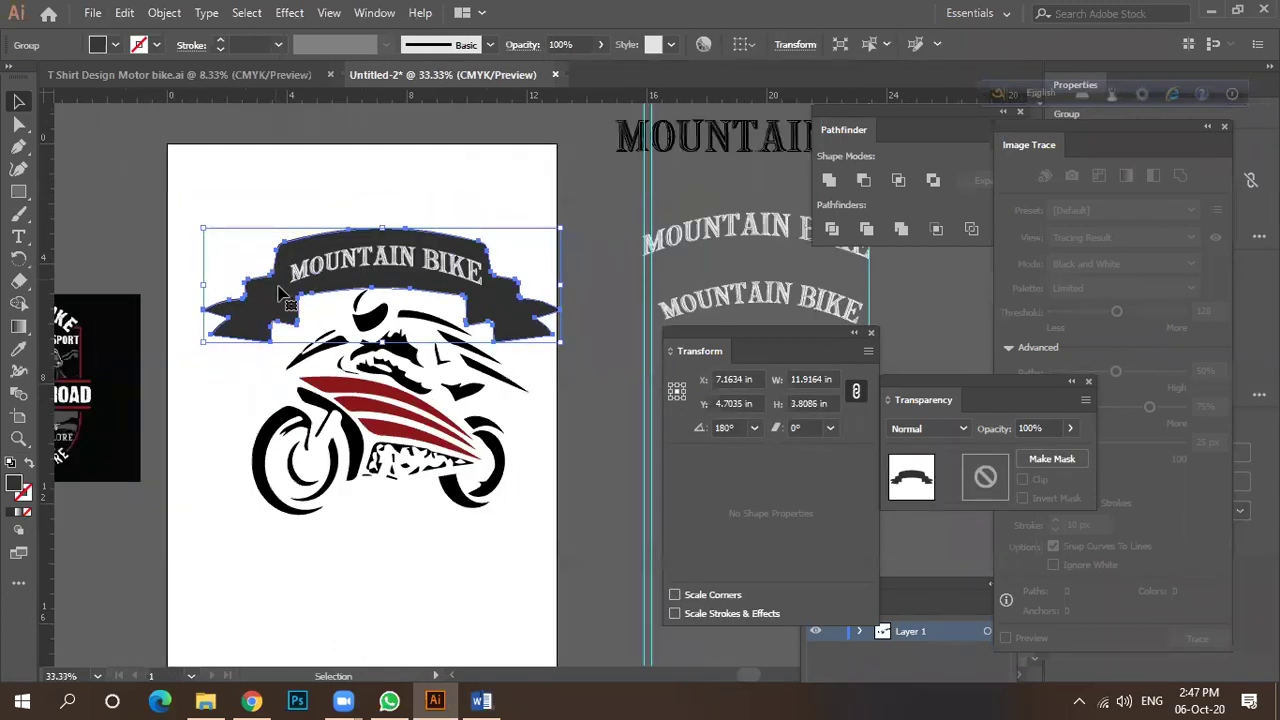
{"action": "scroll", "coordinate": [472, 318], "scroll_direction": "up", "scroll_amount": 2}
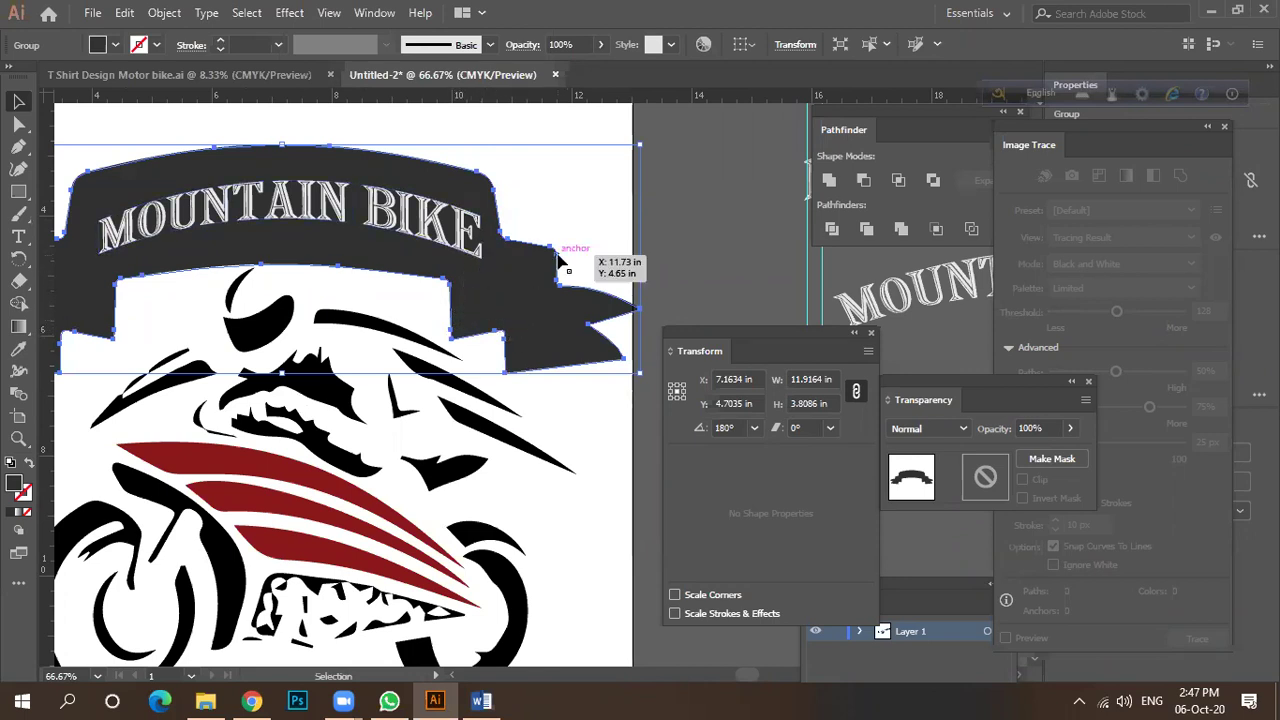
{"action": "scroll", "coordinate": [455, 283], "scroll_direction": "down", "scroll_amount": 1}
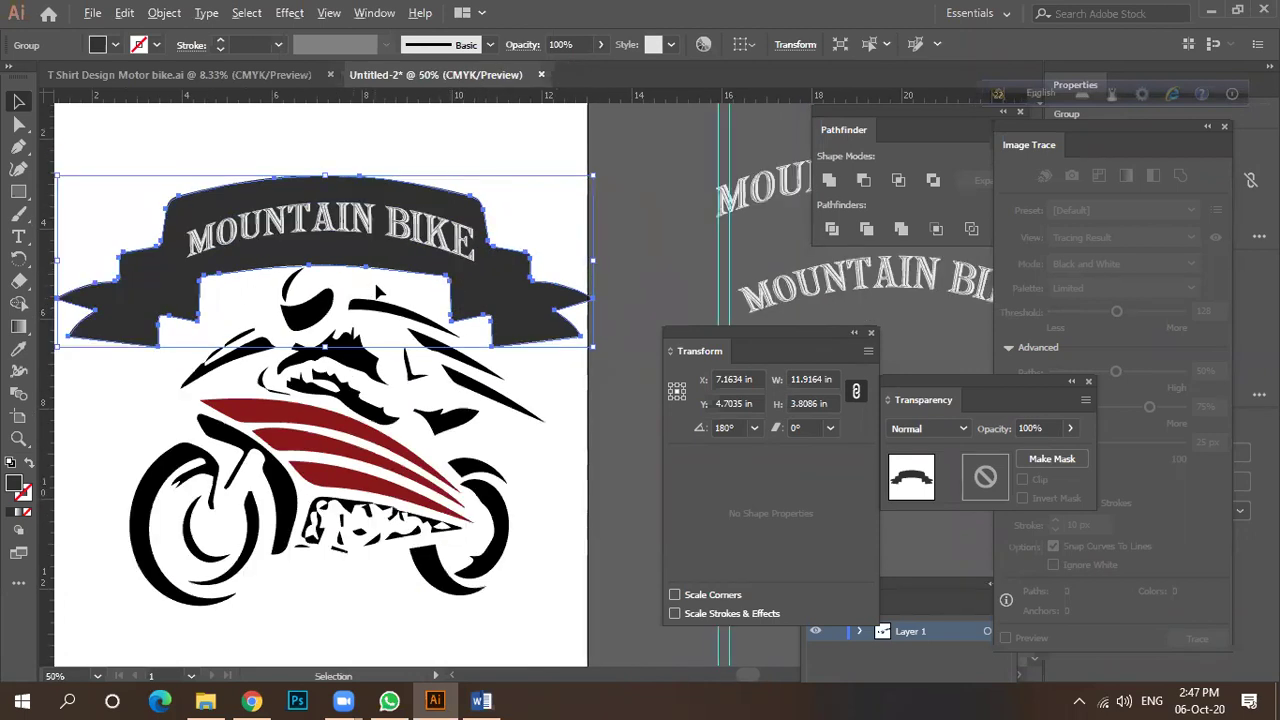
{"action": "scroll", "coordinate": [378, 291], "scroll_direction": "down", "scroll_amount": 1}
{"action": "scroll", "coordinate": [370, 288], "scroll_direction": "down", "scroll_amount": 1}
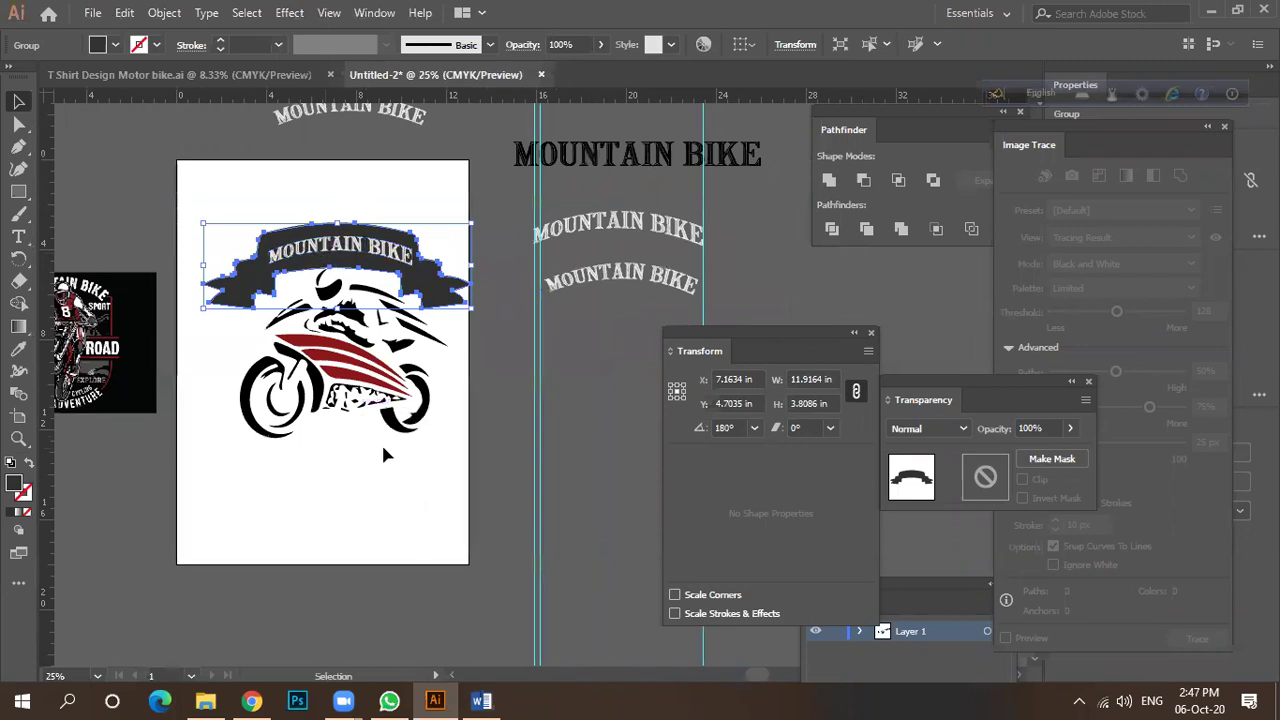
Duplicate the dark ribbon, placing the copy slightly below the original so the two overlap.
{"action": "scroll", "coordinate": [240, 272], "scroll_direction": "up", "scroll_amount": 3}
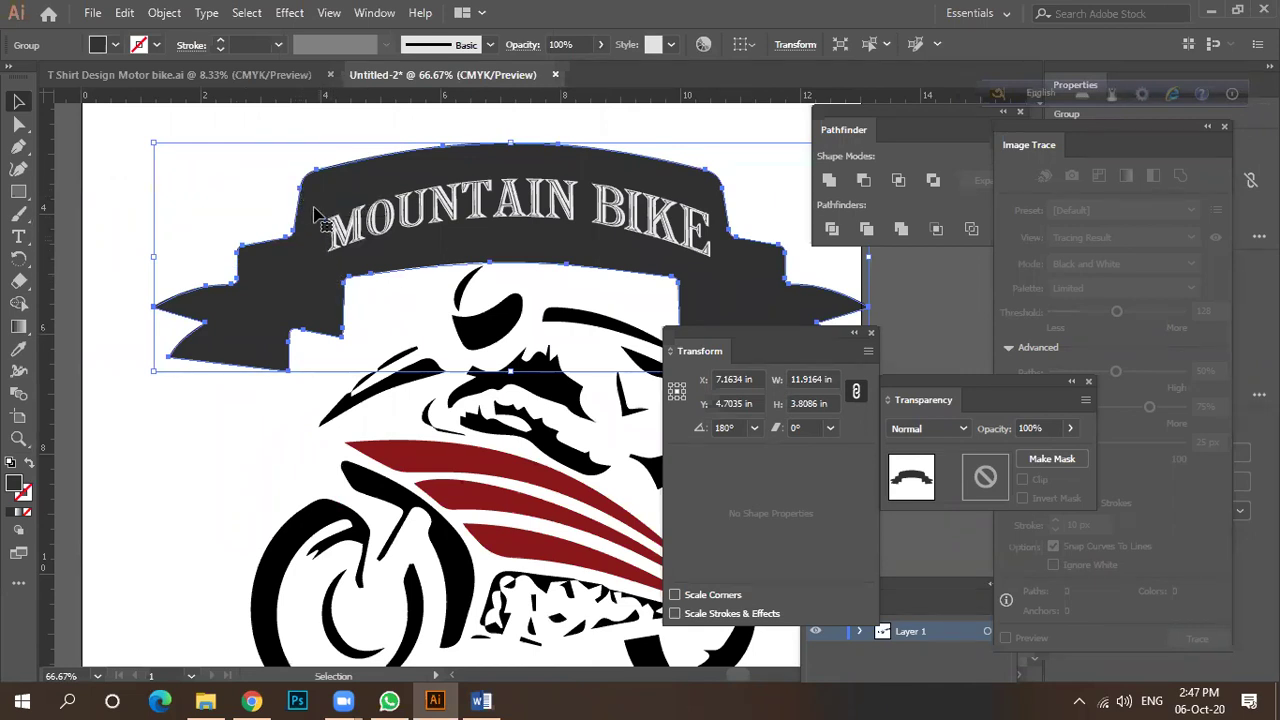
{"action": "mouse_move", "coordinate": [353, 260]}
{"action": "left_mouse_down"}
{"action": "mouse_move", "coordinate": [362, 281]}
{"action": "mouse_move", "coordinate": [353, 265]}
{"action": "left_mouse_up"}
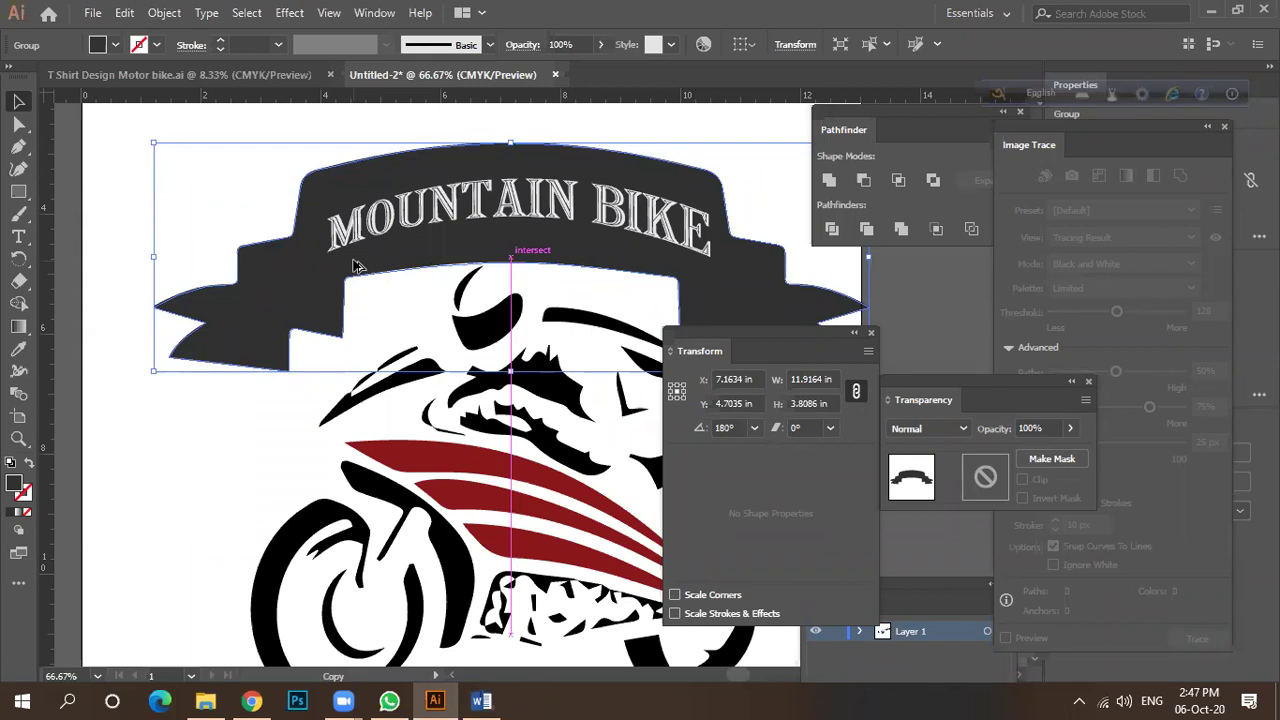
{"action": "left_click_drag", "start_coordinate": [351, 267], "coordinate": [340, 276]}
{"action": "scroll", "coordinate": [270, 294], "scroll_direction": "down", "scroll_amount": 1}
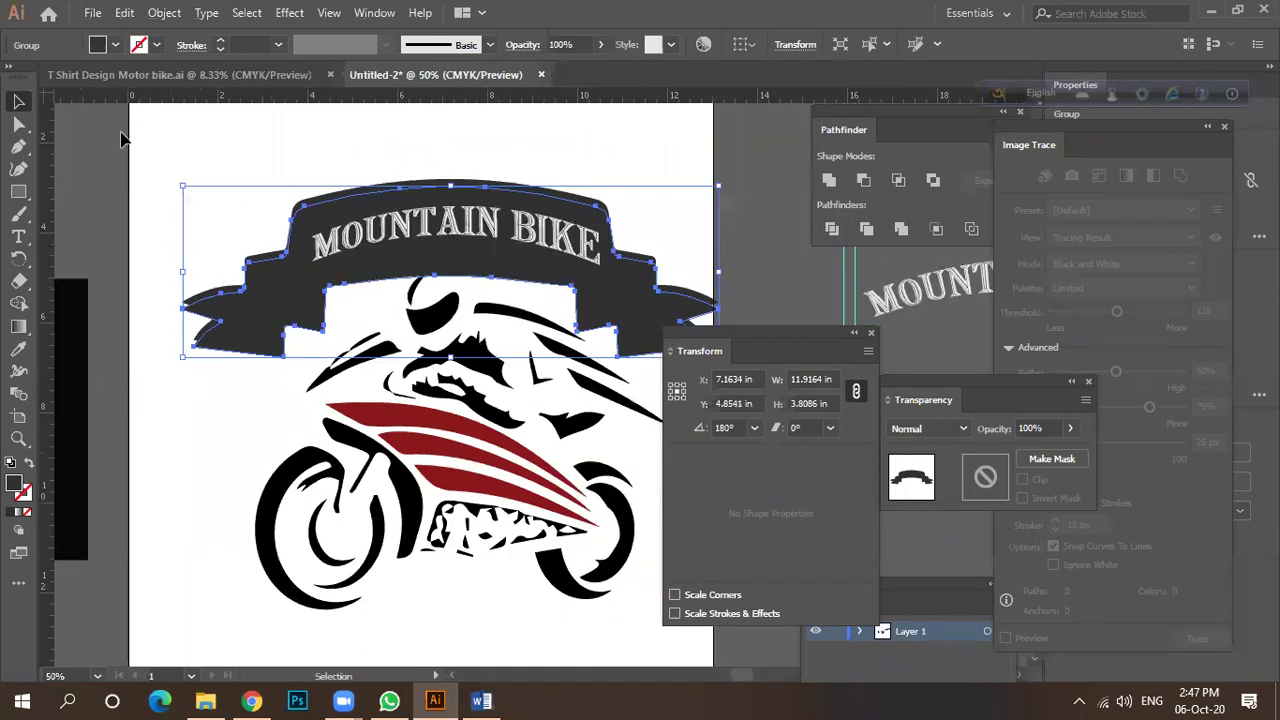
Fill the ribbon copy with a lighter dark grey than the original ribbon.
{"action": "left_click", "coordinate": [115, 44]}
{"action": "left_click", "coordinate": [90, 132]}
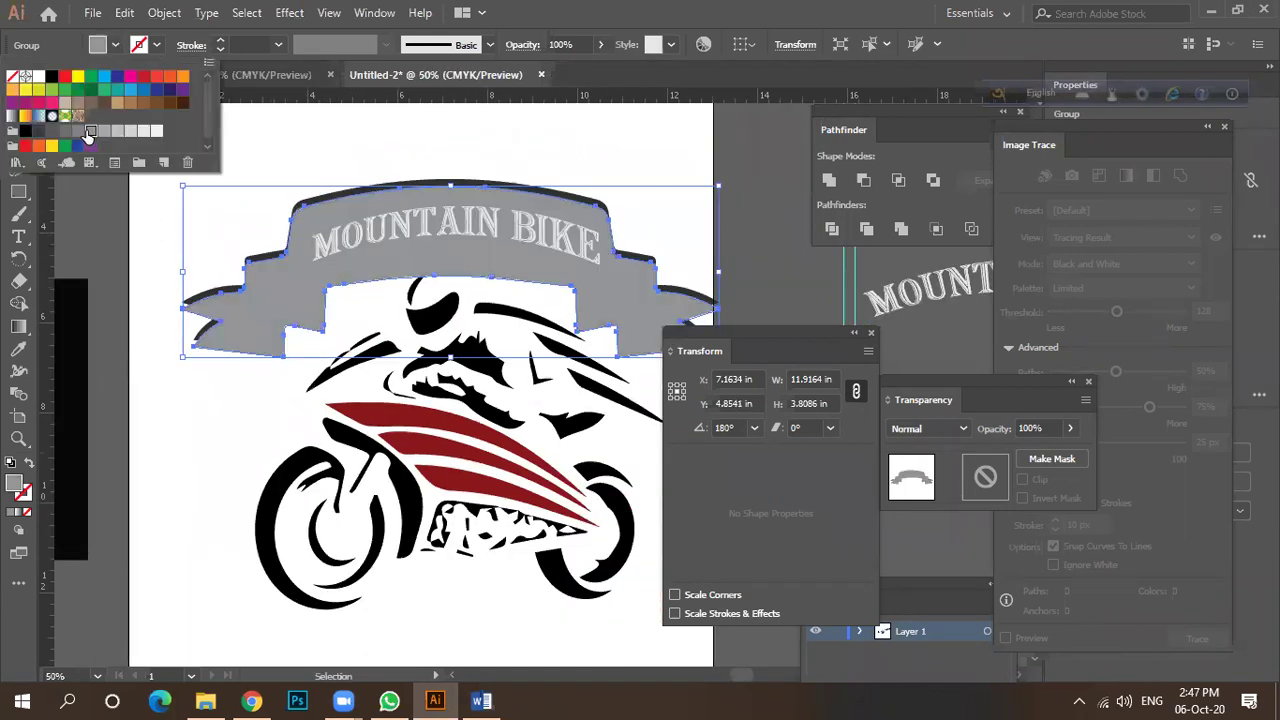
{"action": "left_click", "coordinate": [65, 131]}
{"action": "left_click", "coordinate": [52, 131]}
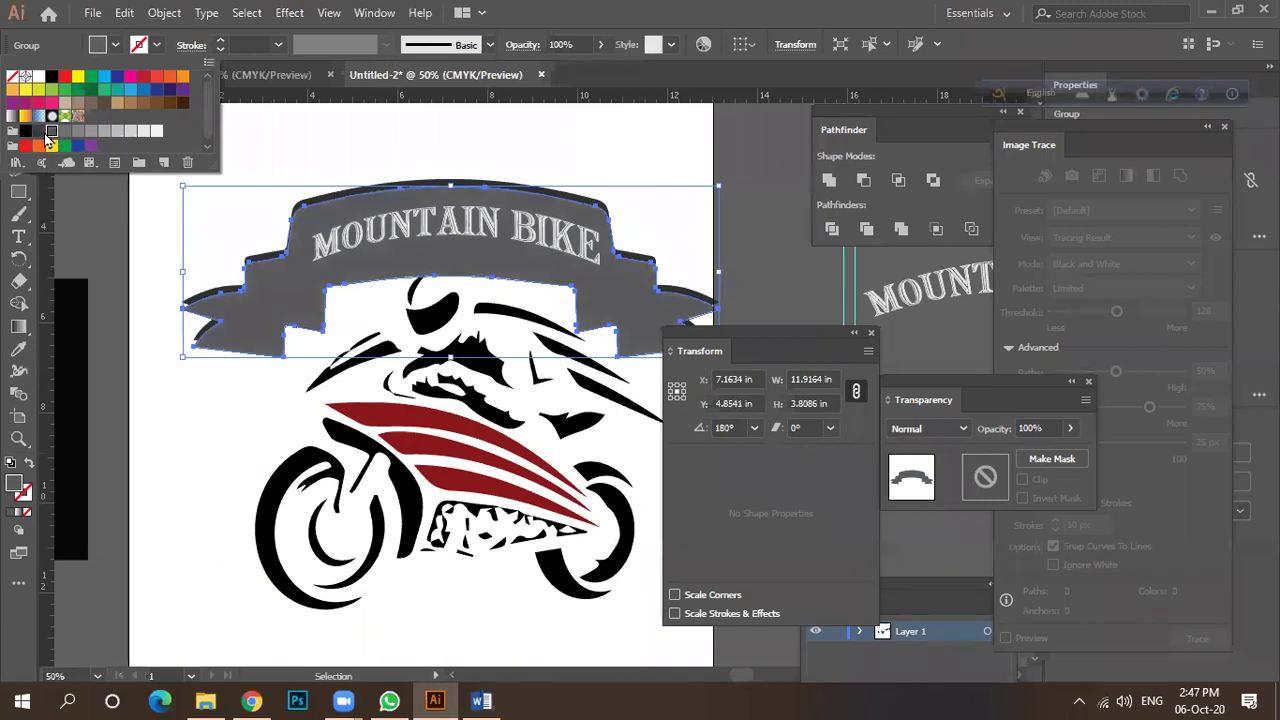
{"action": "key", "text": "Escape"}
Move the grey ribbon copy off the artboard to the empty area at its lower left.
{"action": "key", "text": "ctrl+minus"}
{"action": "left_click_drag", "start_coordinate": [408, 287], "coordinate": [175, 530]}
{"action": "key", "text": "ctrl+minus"}
{"action": "key", "text": "ctrl+plus"}
{"action": "key", "text": "ctrl+plus"}
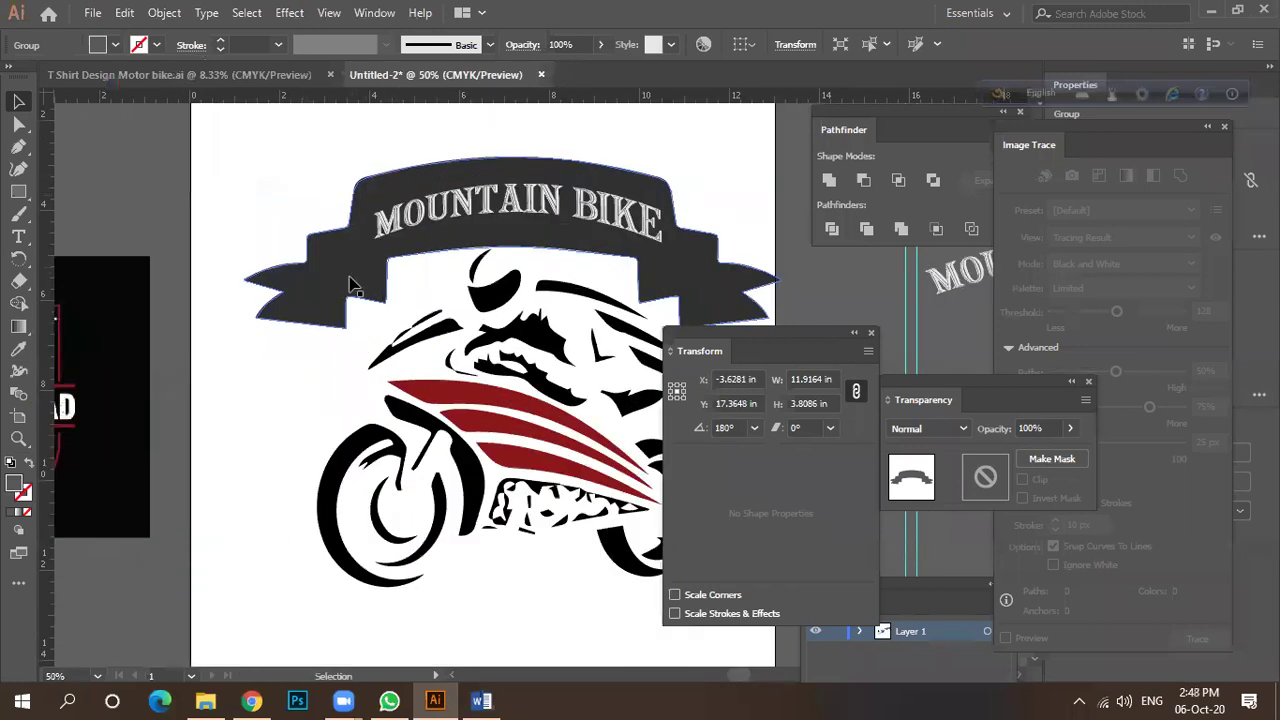
Switch to Chrome and look through the open "ribbon label vector" image results around the pink folded ribbon.
{"action": "key", "text": "ctrl+minus"}
{"action": "key", "text": "ctrl+minus"}
{"action": "key", "text": "ctrl+minus"}
{"action": "left_click", "coordinate": [252, 700]}
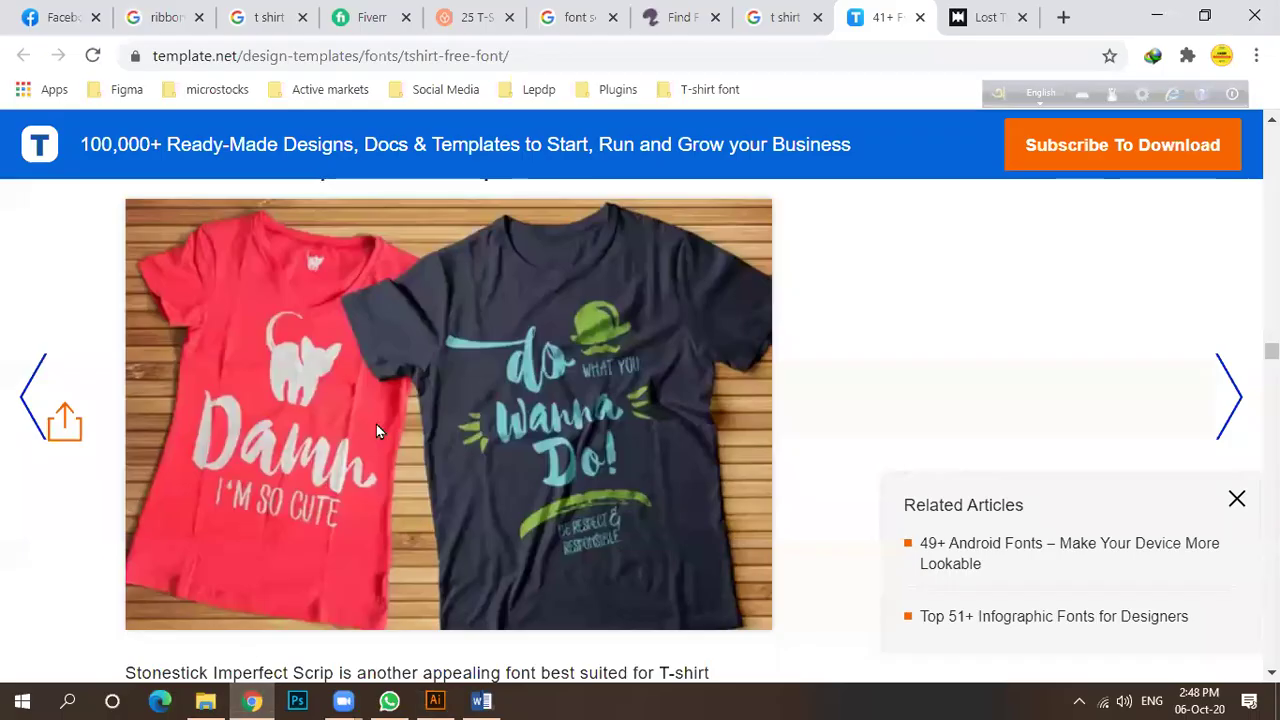
{"action": "left_click", "coordinate": [571, 18]}
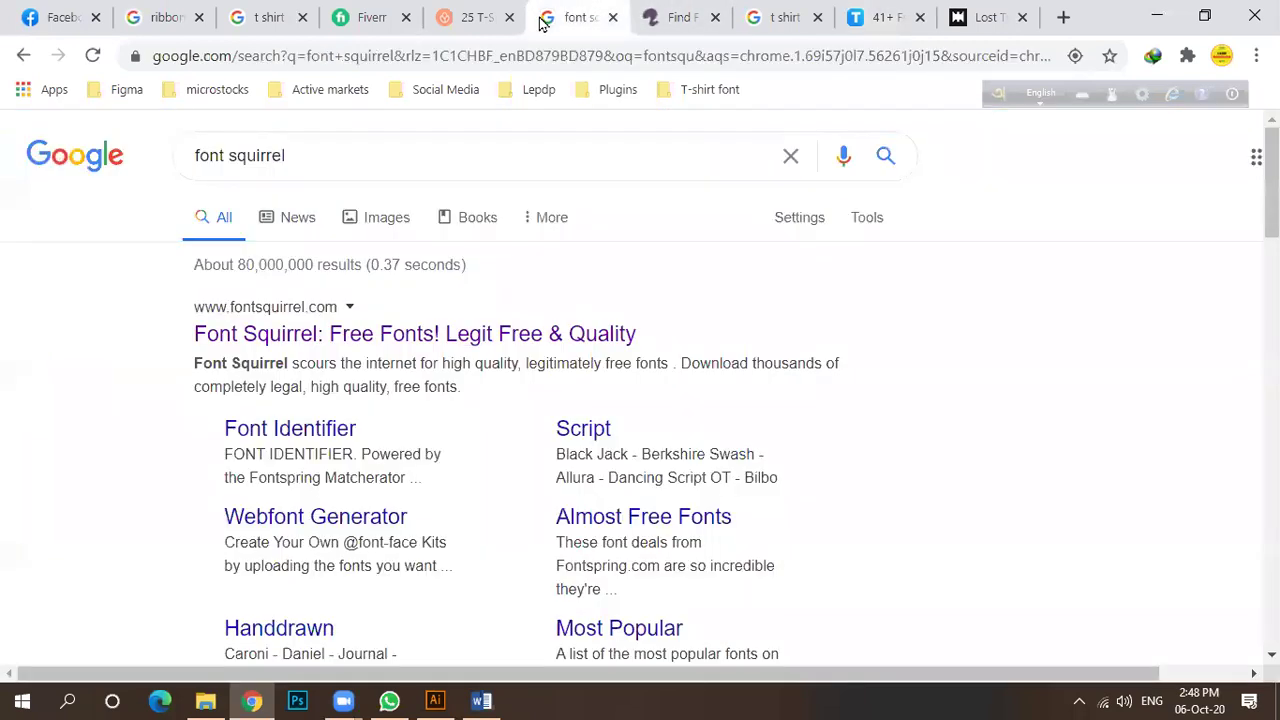
{"action": "left_click", "coordinate": [778, 20]}
{"action": "left_click", "coordinate": [280, 20]}
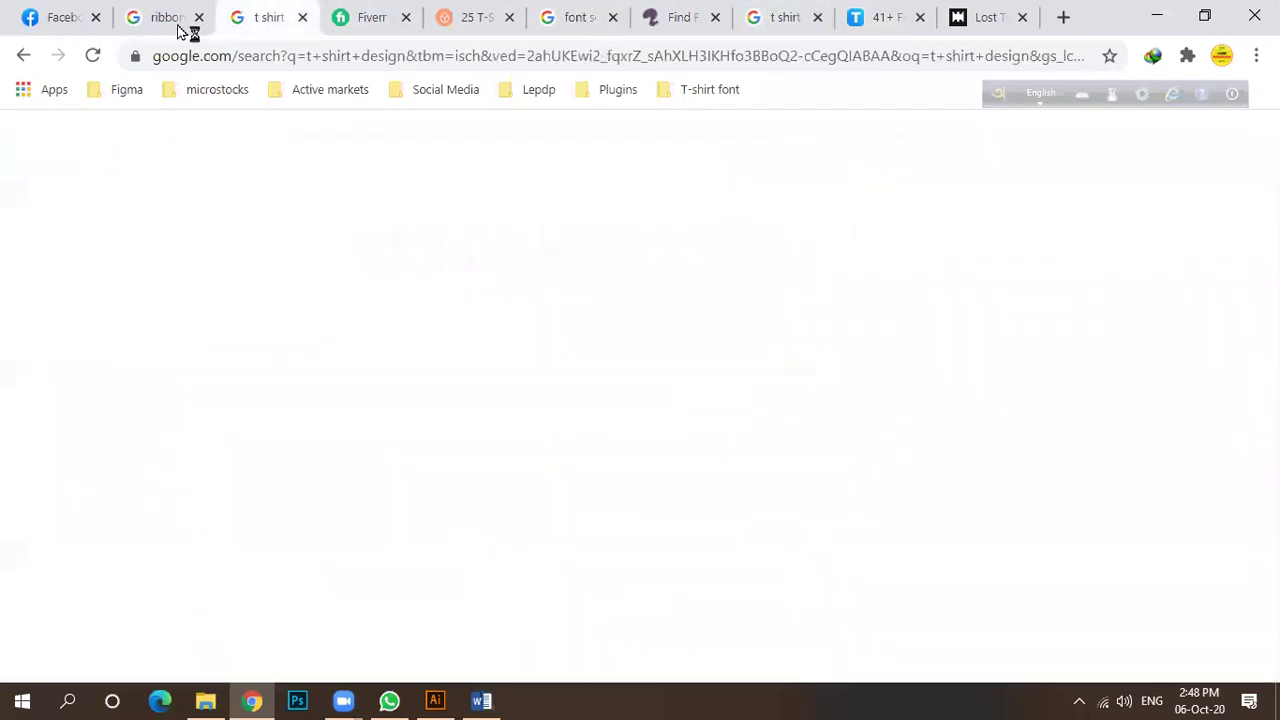
{"action": "left_click", "coordinate": [175, 20]}
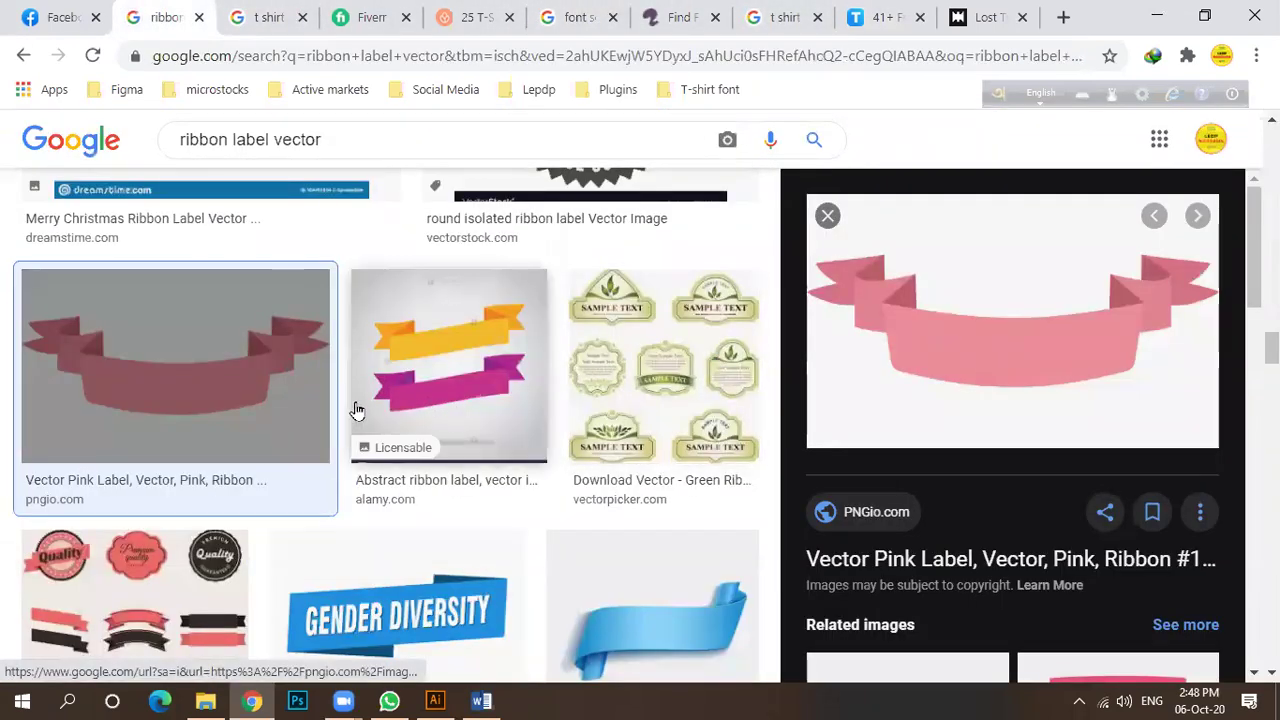
{"action": "scroll", "coordinate": [457, 423], "scroll_direction": "down", "scroll_amount": 2}
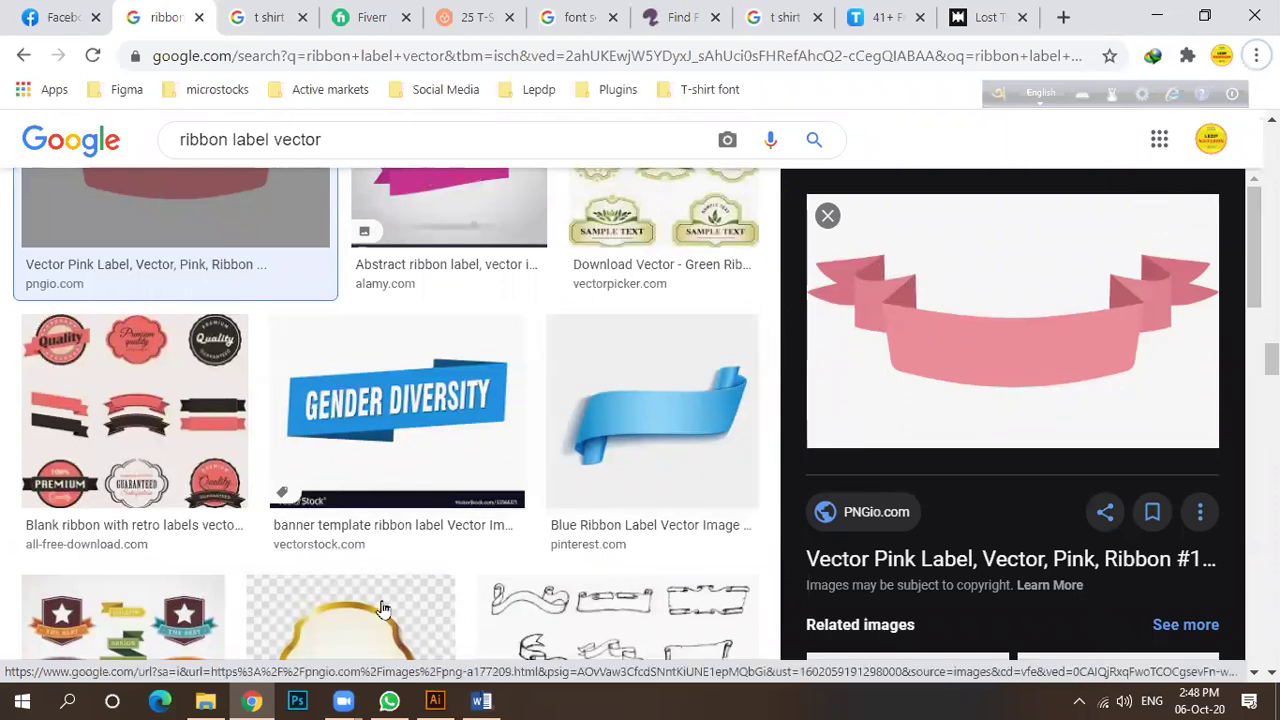
Switch back to Illustrator and move the pink ribbon image to just above the artboard's upper-left corner.
{"action": "left_click", "coordinate": [432, 700]}
{"action": "scroll", "coordinate": [270, 468], "scroll_direction": "down", "scroll_amount": 1, "text": "alt"}
{"action": "left_click_drag", "start_coordinate": [106, 320], "coordinate": [258, 256]}
{"action": "scroll", "coordinate": [265, 253], "scroll_direction": "up", "scroll_amount": 2, "text": "alt"}
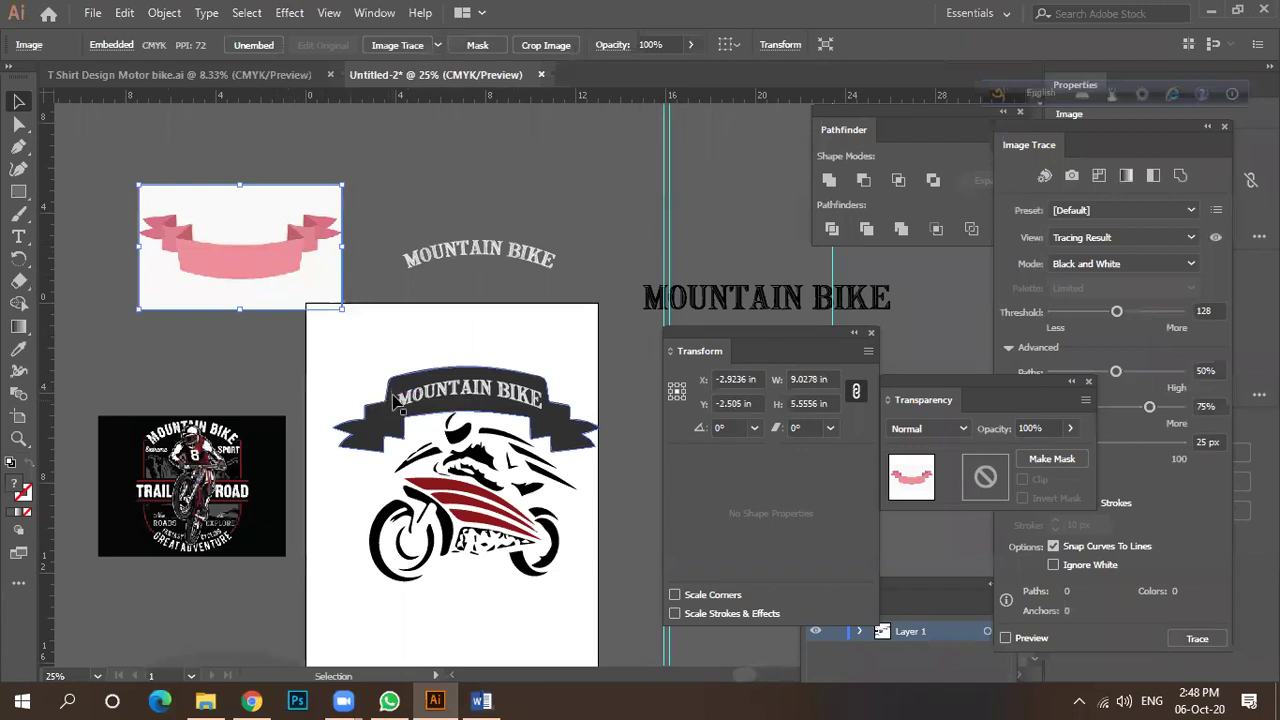
Compare the dark ribbon's folds and ends with those of the pink reference ribbon.
{"action": "scroll", "coordinate": [366, 425], "scroll_direction": "up", "scroll_amount": 2, "text": "alt"}
{"action": "left_click", "coordinate": [375, 424]}
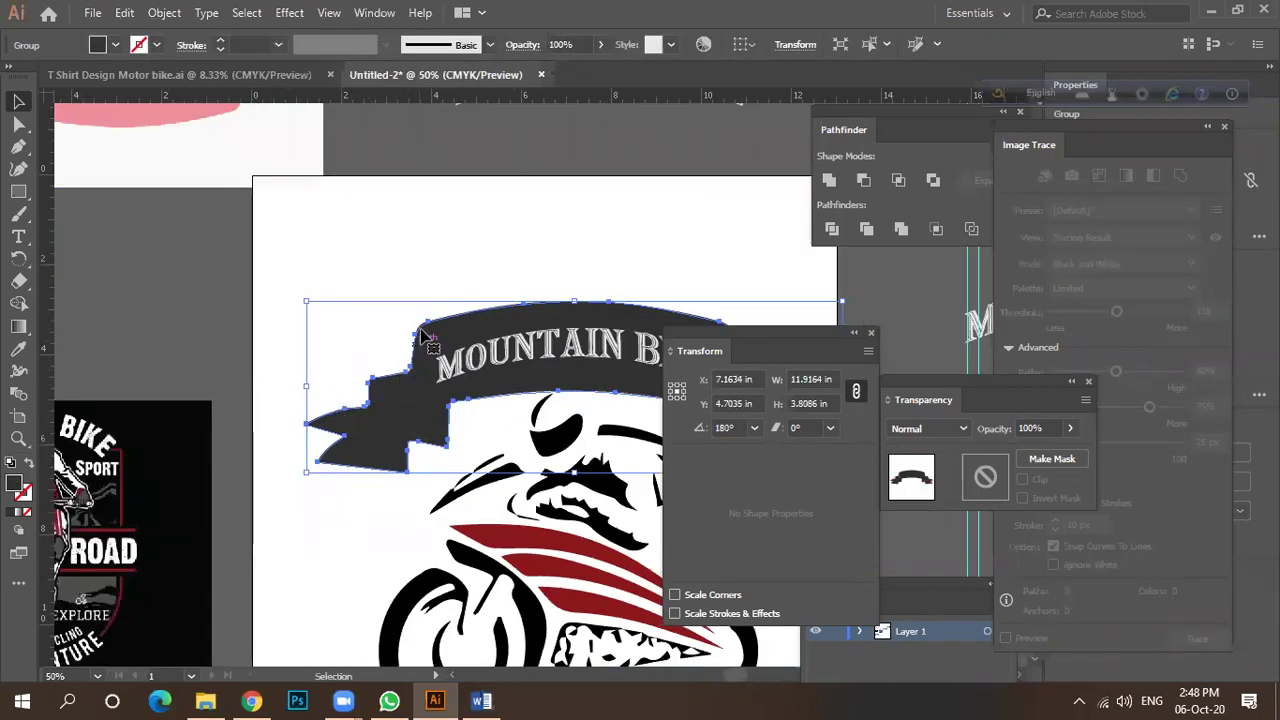
{"action": "scroll", "coordinate": [370, 408], "scroll_direction": "down", "scroll_amount": 1, "text": "alt"}
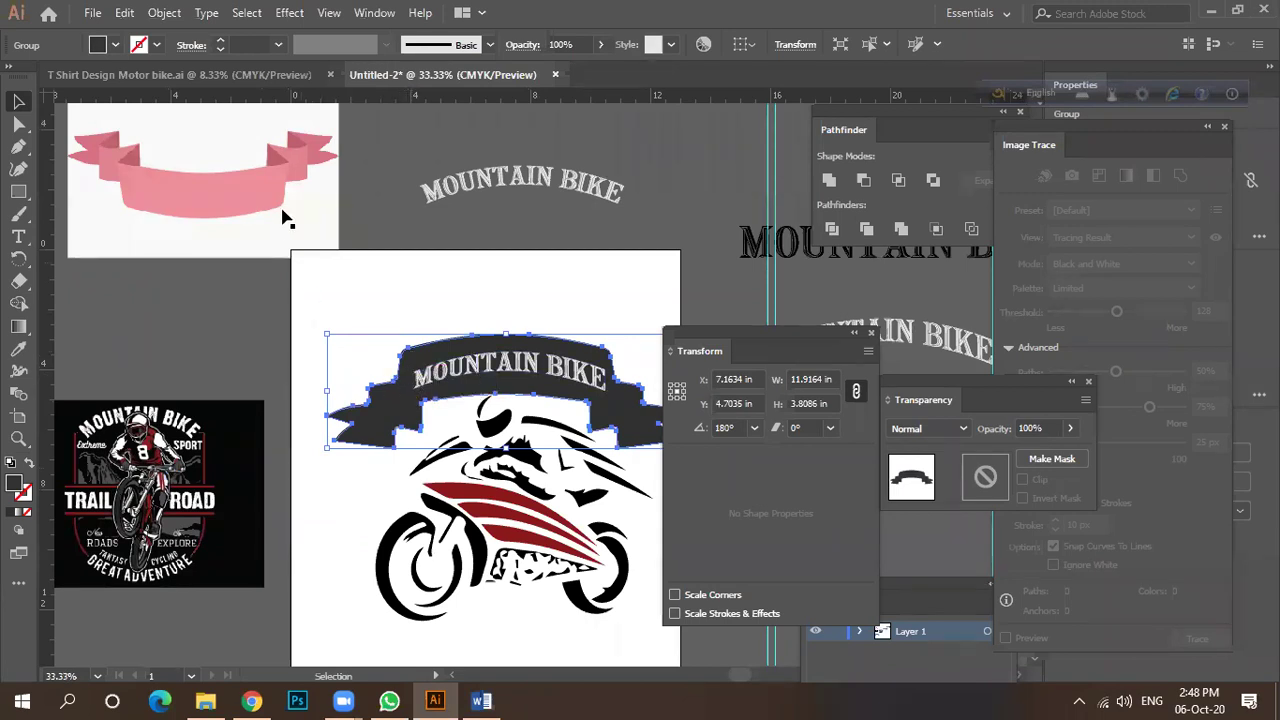
{"action": "scroll", "coordinate": [276, 179], "scroll_direction": "up", "scroll_amount": 1, "text": "alt"}
{"action": "scroll", "coordinate": [240, 200], "scroll_direction": "down", "scroll_amount": 1, "text": "alt"}
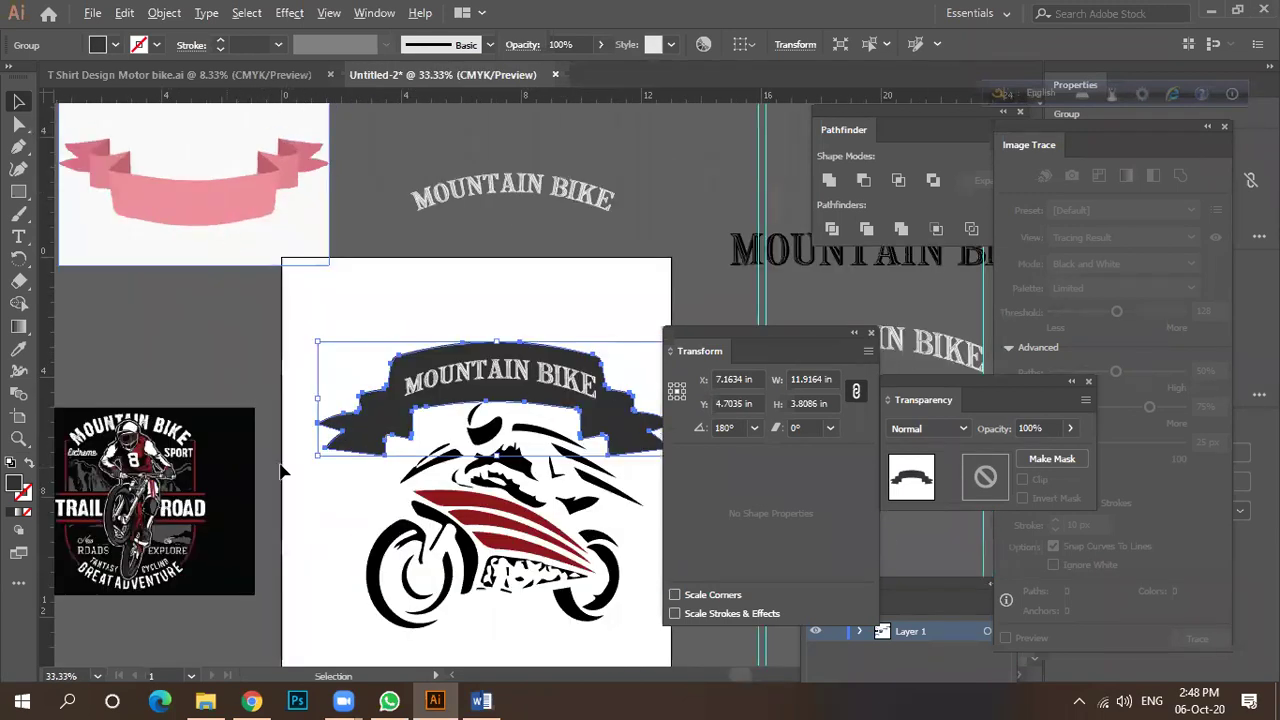
{"action": "scroll", "coordinate": [254, 189], "scroll_direction": "up", "scroll_amount": 3, "text": "alt"}
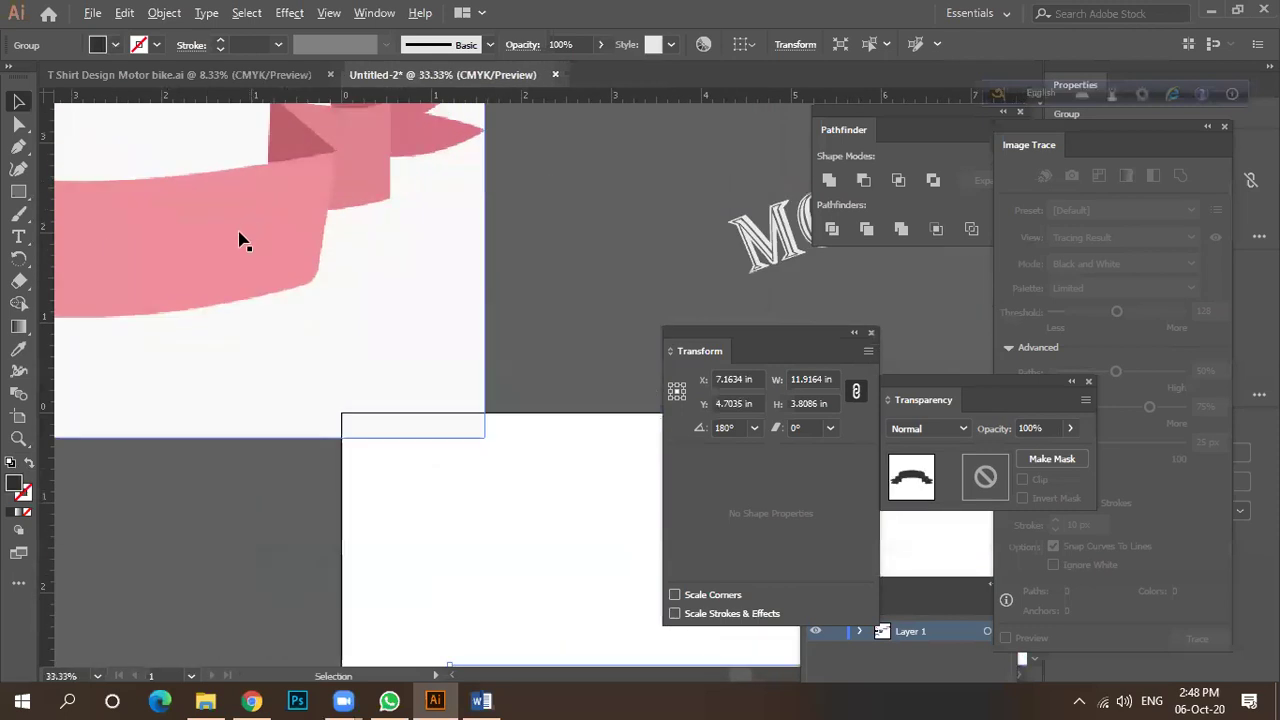
{"action": "scroll", "coordinate": [240, 240], "scroll_direction": "down", "scroll_amount": 4, "text": "alt"}
Trace the pink ribbon image with the Low Fidelity Photo preset and expand the result into vector paths.
{"action": "left_click", "coordinate": [218, 234]}
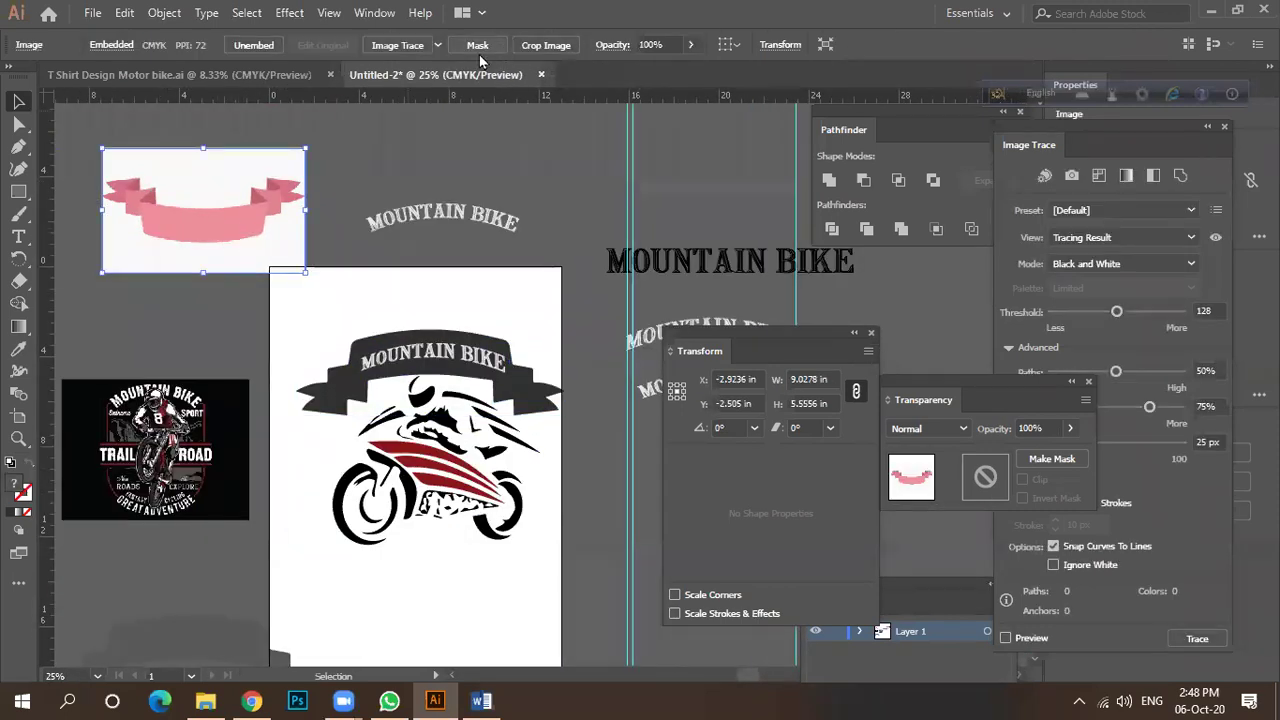
{"action": "left_click", "coordinate": [1114, 214]}
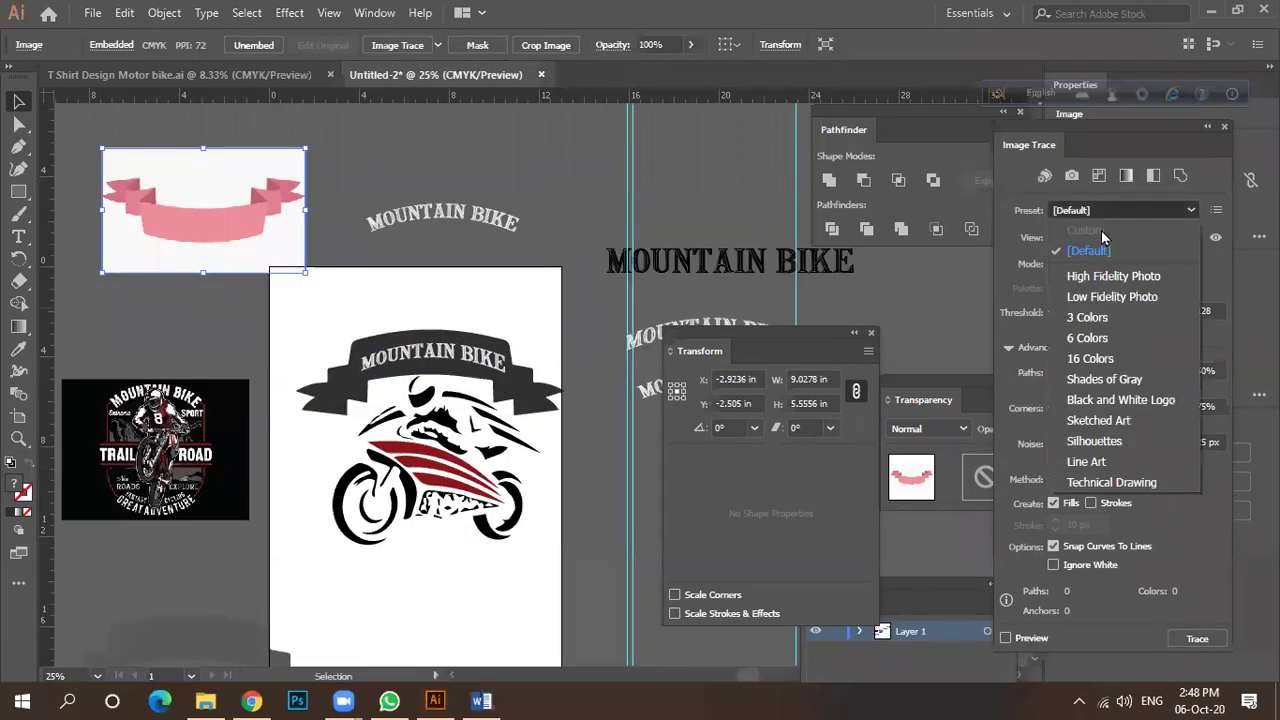
{"action": "left_click", "coordinate": [1086, 298]}
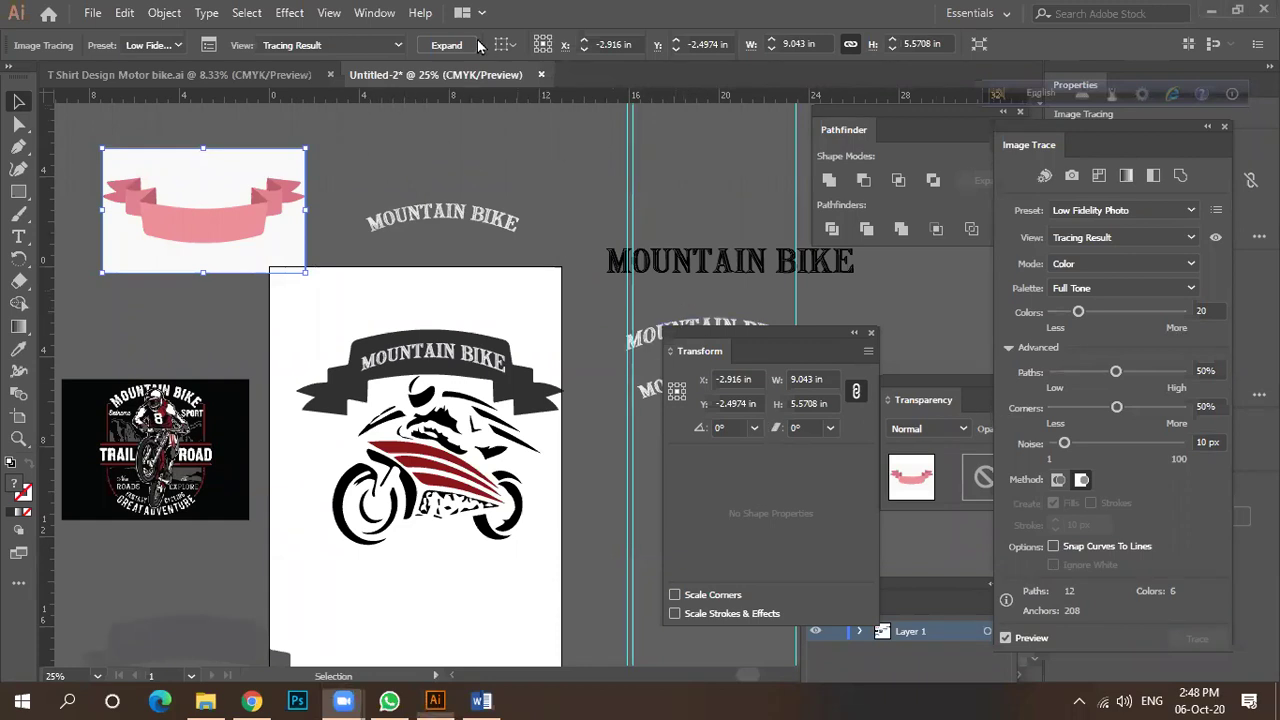
{"action": "left_click", "coordinate": [445, 45]}
{"action": "left_click", "coordinate": [422, 150]}
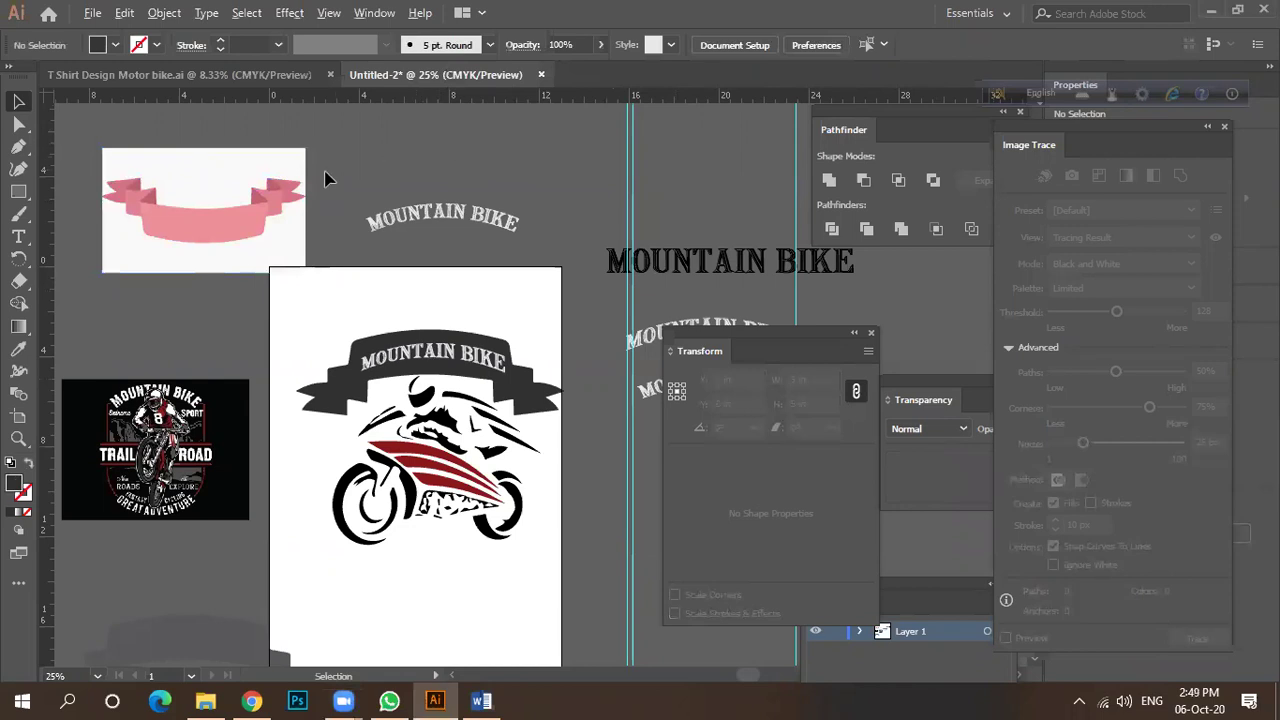
Ungroup the expanded tracing of the pink ribbon into separate paths.
{"action": "scroll", "coordinate": [195, 205], "scroll_direction": "up", "scroll_amount": 1}
{"action": "scroll", "coordinate": [315, 218], "scroll_direction": "up", "scroll_amount": 1}
{"action": "scroll", "coordinate": [315, 218], "scroll_direction": "down", "scroll_amount": 2}
{"action": "left_click", "coordinate": [285, 230]}
{"action": "scroll", "coordinate": [280, 235], "scroll_direction": "down", "scroll_amount": 2}
{"action": "right_click", "coordinate": [280, 232]}
{"action": "left_click", "coordinate": [345, 243]}
{"action": "left_click", "coordinate": [312, 255]}
Move the white background pieces of the tracing away from the pink ribbon shapes.
{"action": "left_click_drag", "start_coordinate": [320, 246], "coordinate": [170, 250]}
{"action": "left_click_drag", "start_coordinate": [259, 187], "coordinate": [200, 110]}
{"action": "scroll", "coordinate": [329, 223], "scroll_direction": "up", "scroll_amount": 3}
{"action": "left_click_drag", "start_coordinate": [329, 223], "coordinate": [351, 234]}
{"action": "scroll", "coordinate": [351, 234], "scroll_direction": "up", "scroll_amount": 2}
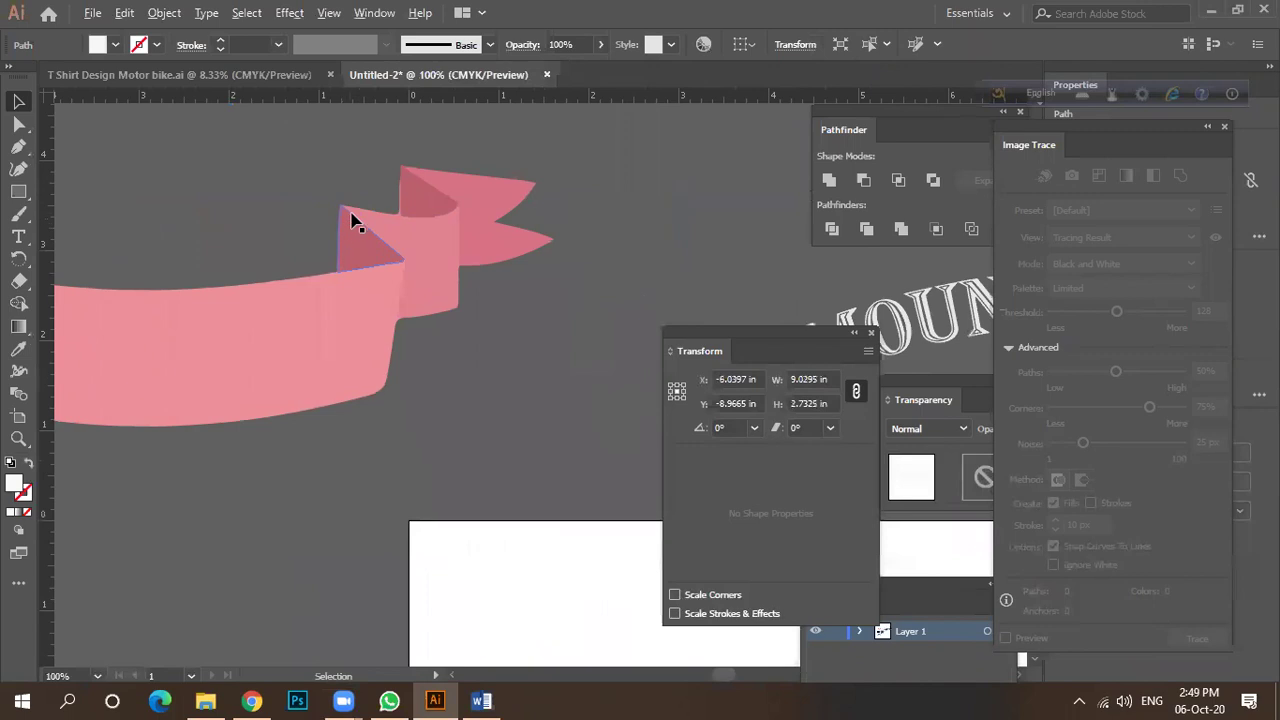
Fill the pink ribbon's central band with dark grey.
{"action": "scroll", "coordinate": [351, 222], "scroll_direction": "down", "scroll_amount": 5}
{"action": "scroll", "coordinate": [351, 250], "scroll_direction": "up", "scroll_amount": 1}
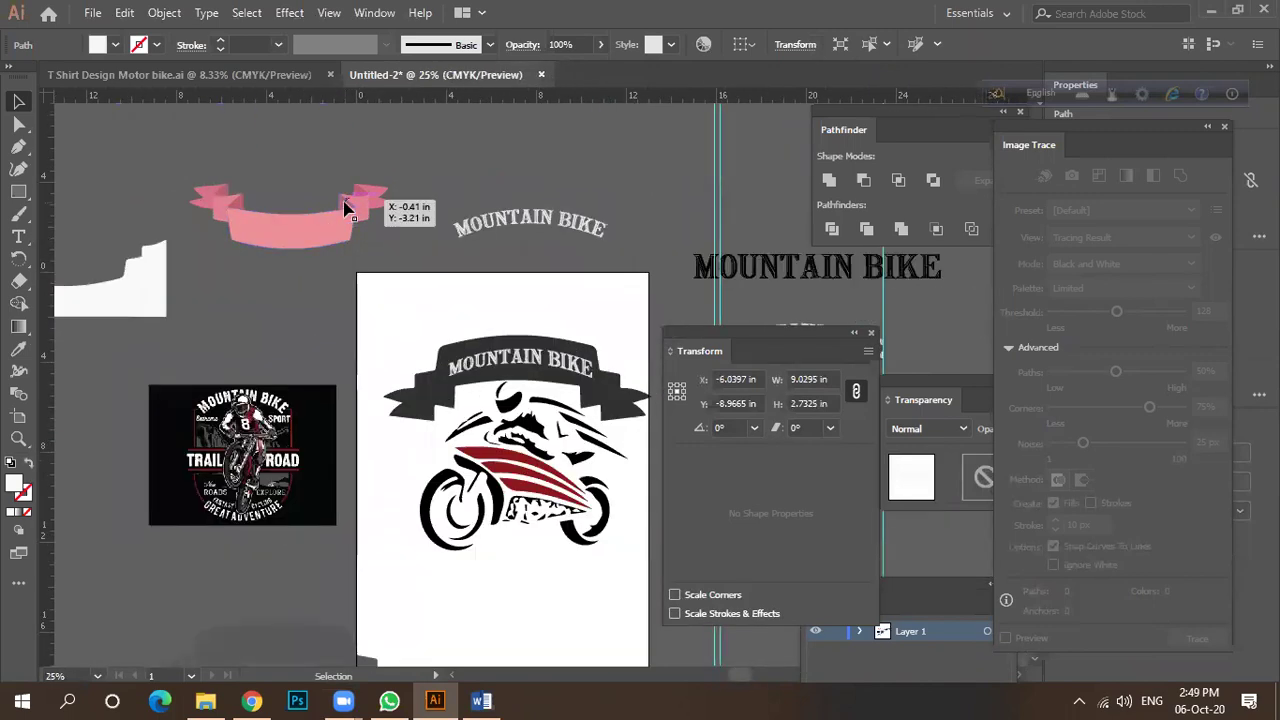
{"action": "scroll", "coordinate": [344, 208], "scroll_direction": "up", "scroll_amount": 4}
{"action": "scroll", "coordinate": [354, 206], "scroll_direction": "down", "scroll_amount": 3}
{"action": "left_click", "coordinate": [329, 263]}
{"action": "scroll", "coordinate": [329, 263], "scroll_direction": "down", "scroll_amount": 2}
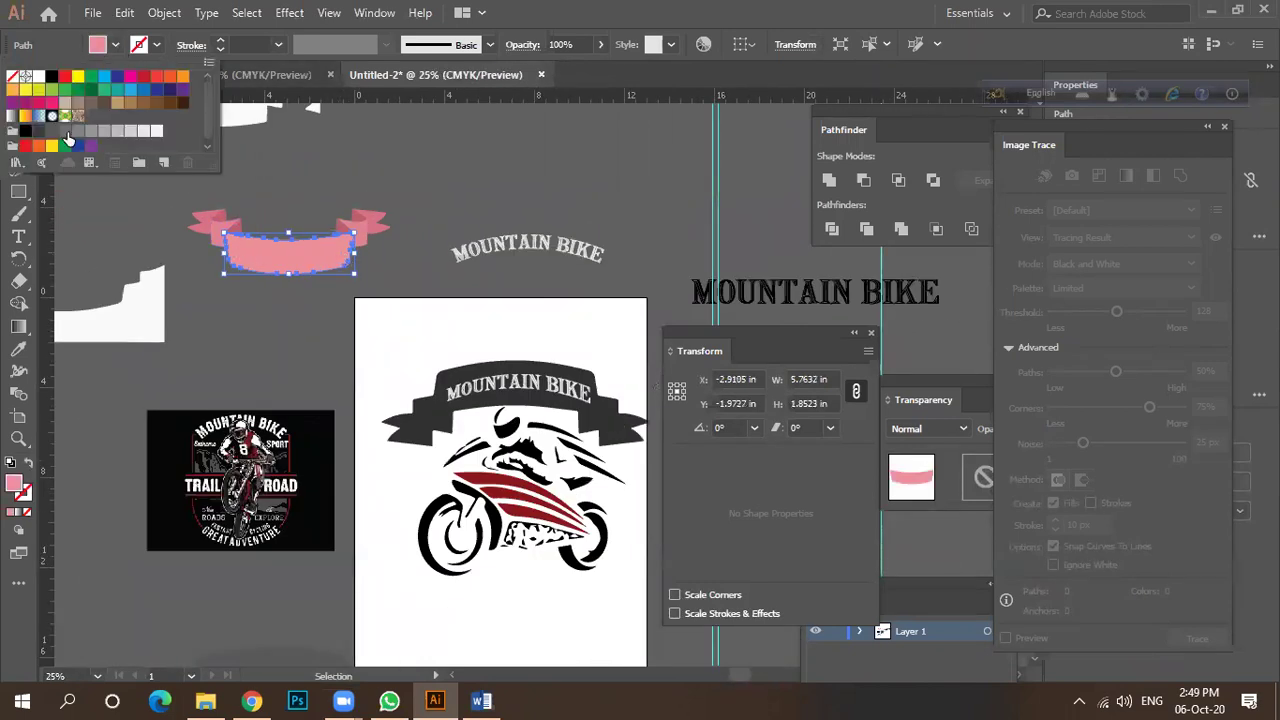
{"action": "left_click", "coordinate": [66, 132]}
{"action": "left_click", "coordinate": [51, 132]}
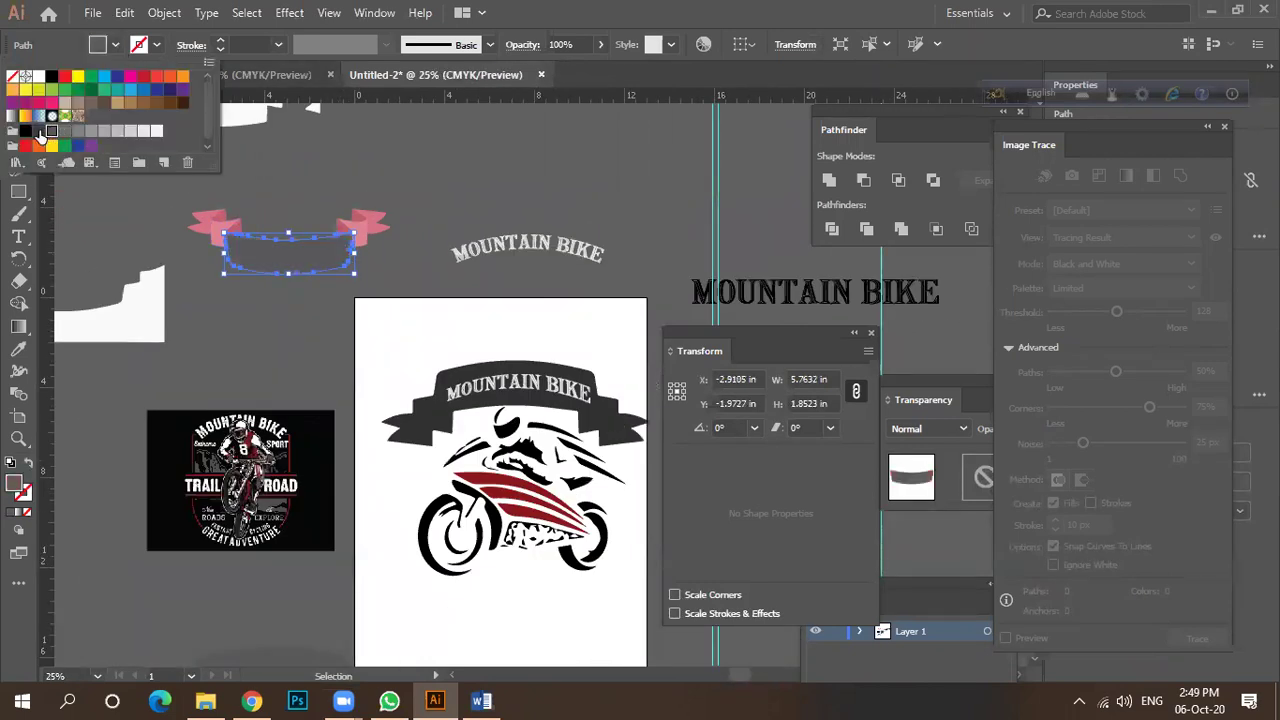
{"action": "left_click", "coordinate": [38, 132]}
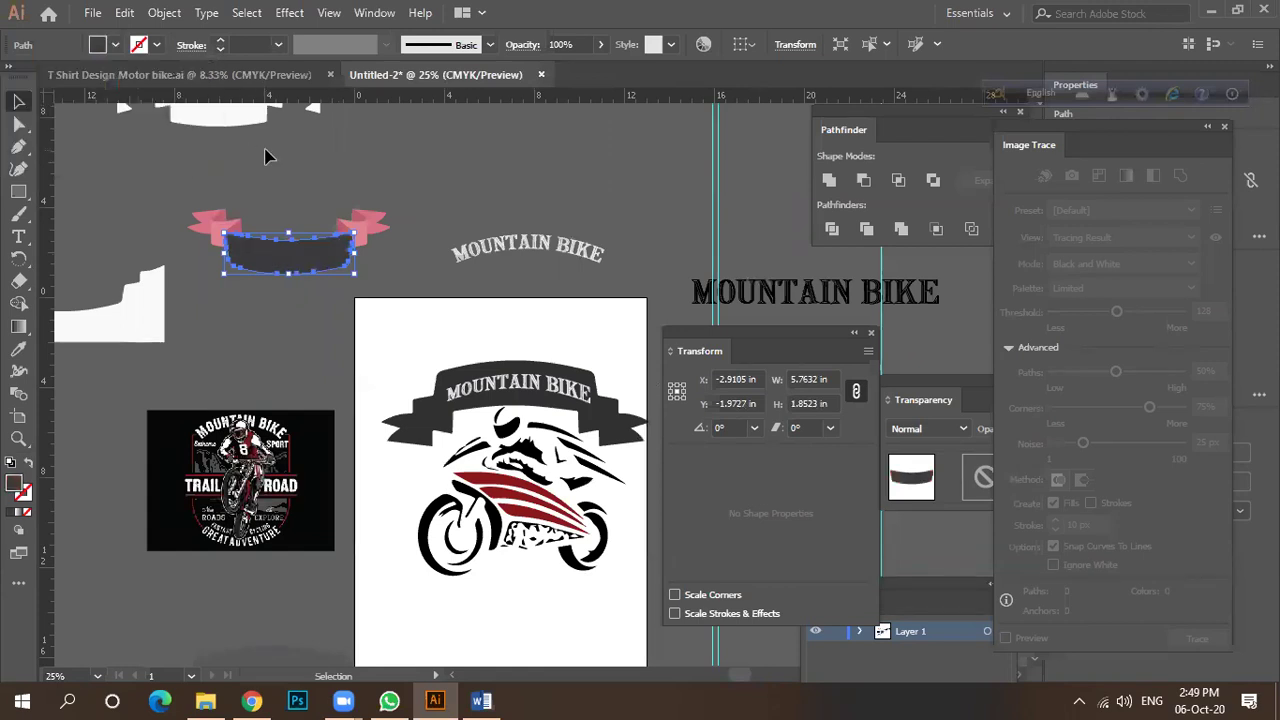
Recolor the light pink fold at the ribbon's right end by sampling the central band's dark grey with the Eyedropper.
{"action": "left_click", "coordinate": [310, 208]}
{"action": "scroll", "coordinate": [346, 228], "scroll_direction": "up", "scroll_amount": 3}
{"action": "left_click", "coordinate": [400, 256]}
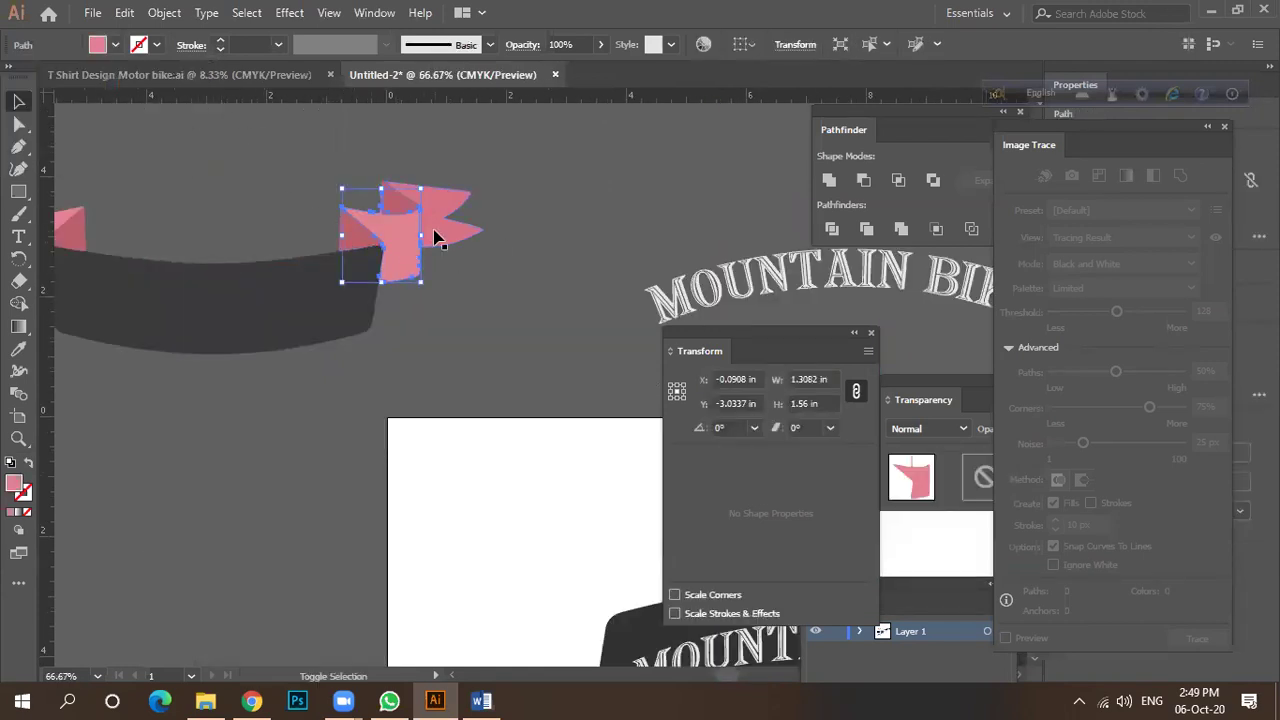
{"action": "left_click", "coordinate": [508, 258]}
{"action": "left_click", "coordinate": [396, 252]}
{"action": "scroll", "coordinate": [478, 225], "scroll_direction": "down", "scroll_amount": 1}
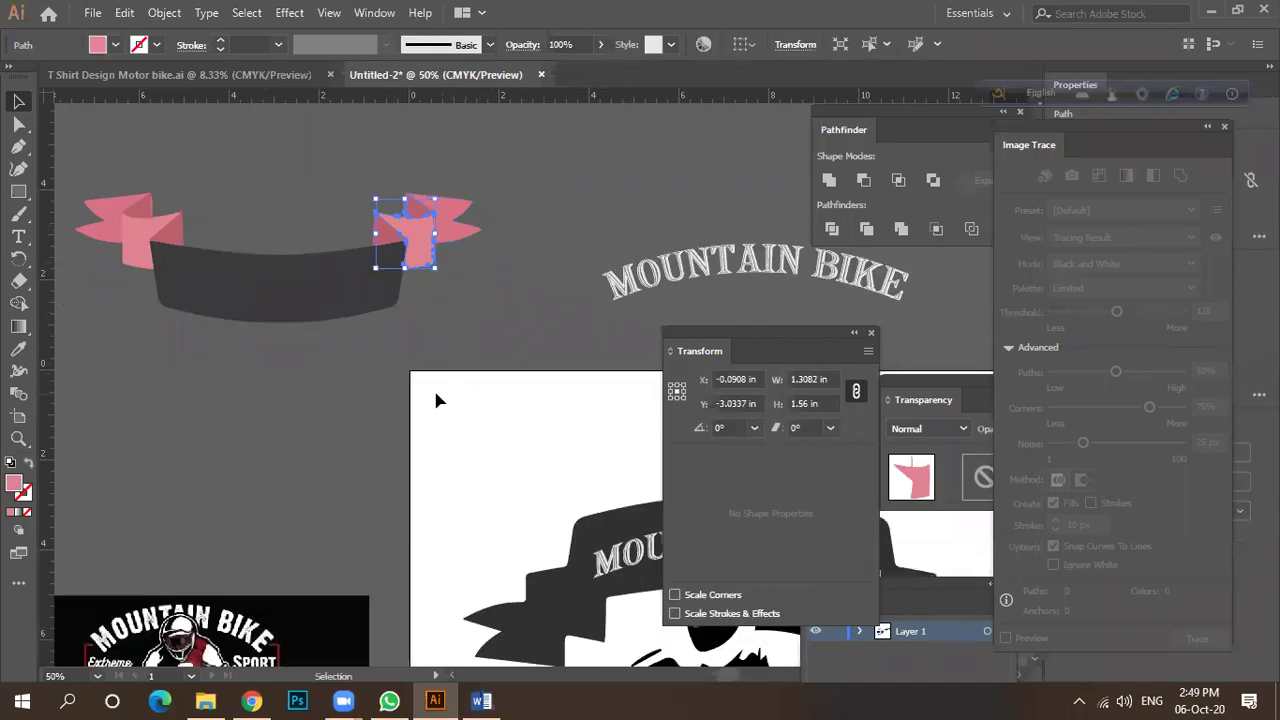
{"action": "key", "text": "i"}
{"action": "left_click", "coordinate": [327, 289]}
{"action": "key", "text": "v"}
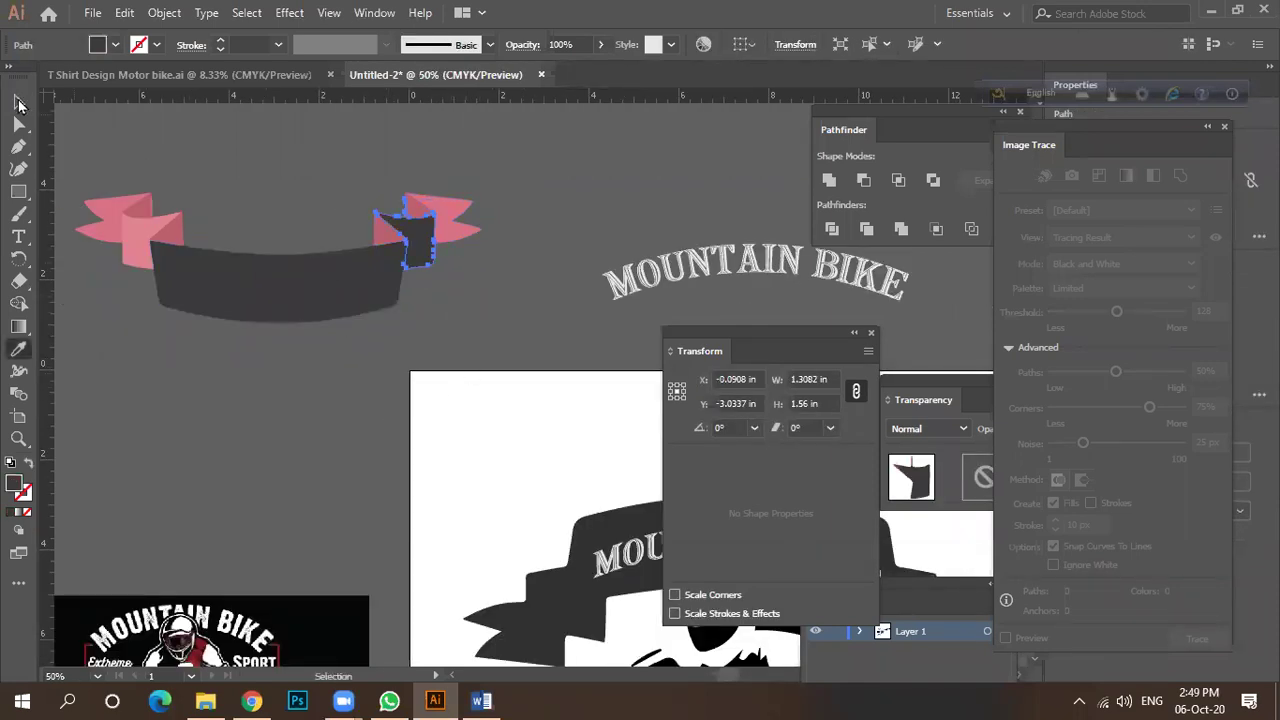
Fill the pink tail at the ribbon's right end with the 90% black swatch and darken it to #202021.
{"action": "left_click", "coordinate": [445, 240]}
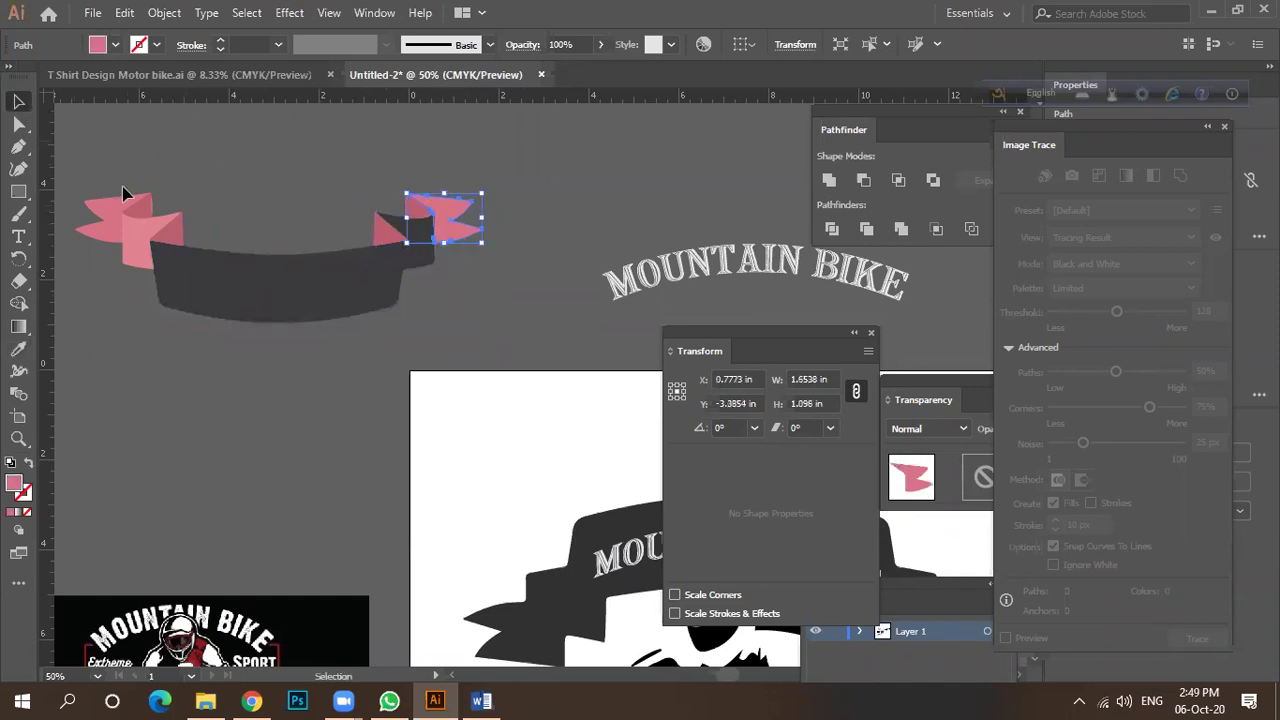
{"action": "left_click", "coordinate": [97, 44]}
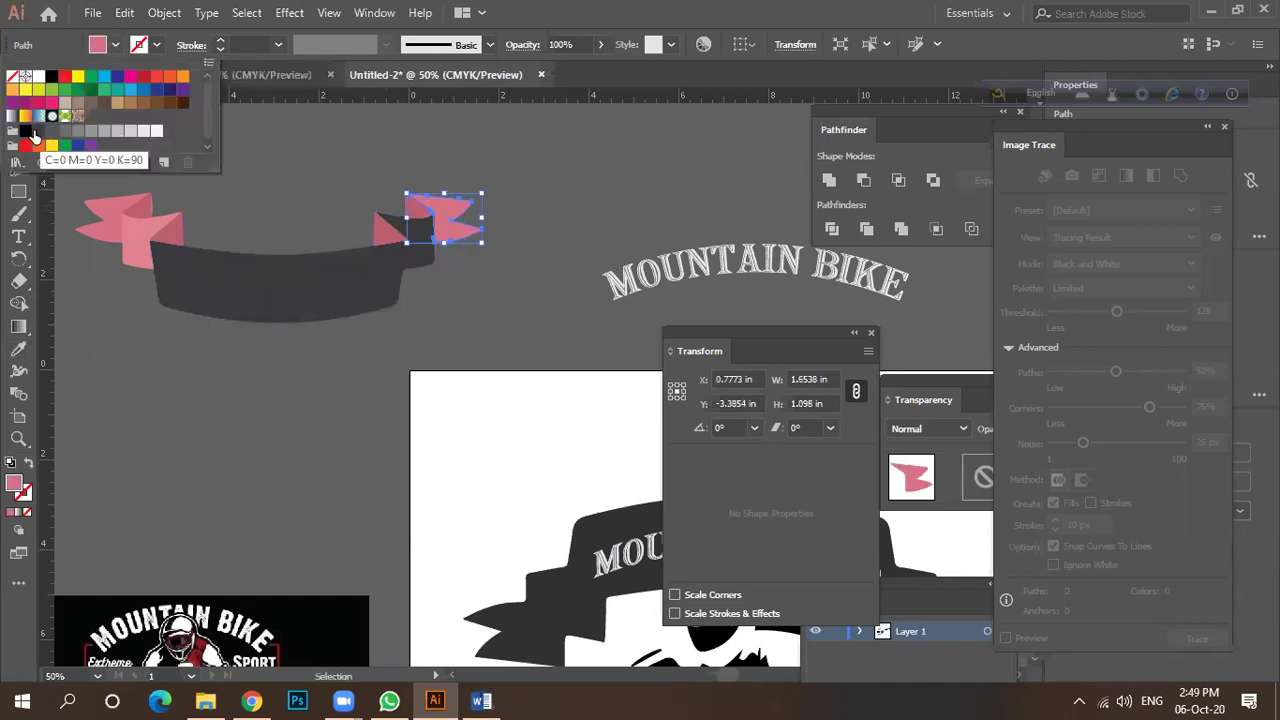
{"action": "left_click", "coordinate": [35, 135]}
{"action": "left_click", "coordinate": [177, 266]}
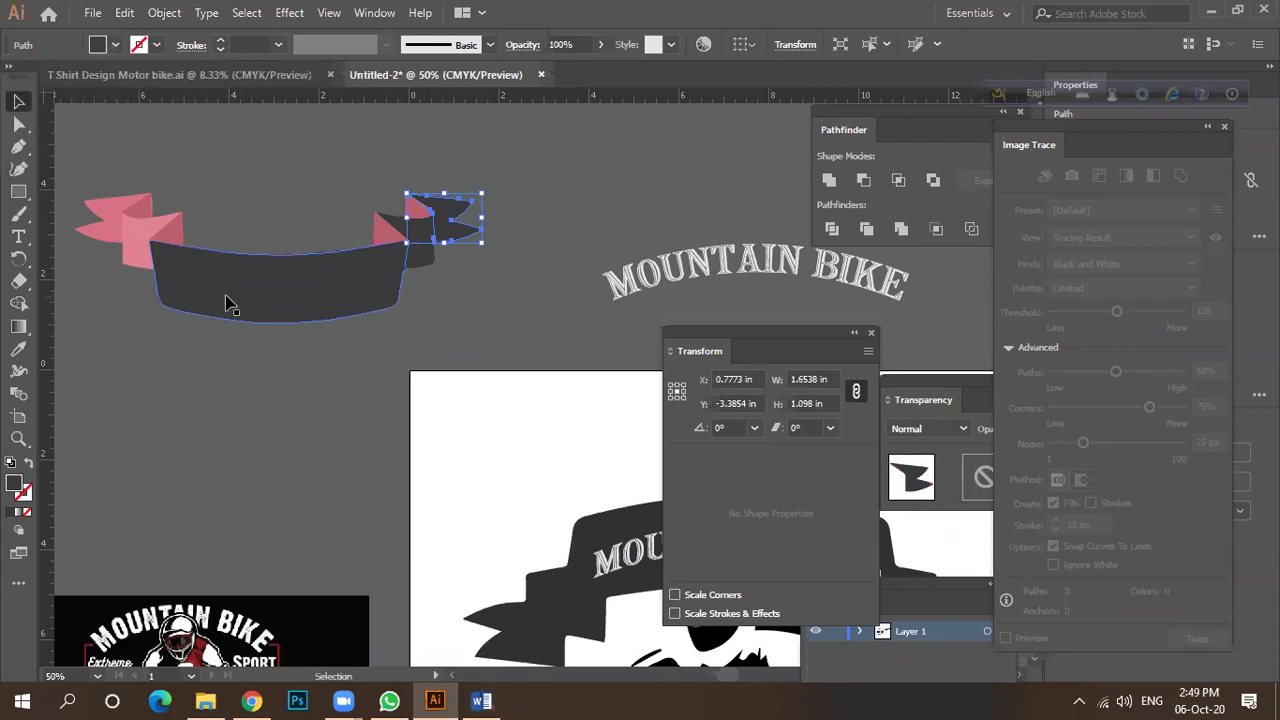
{"action": "double_click", "coordinate": [13, 487]}
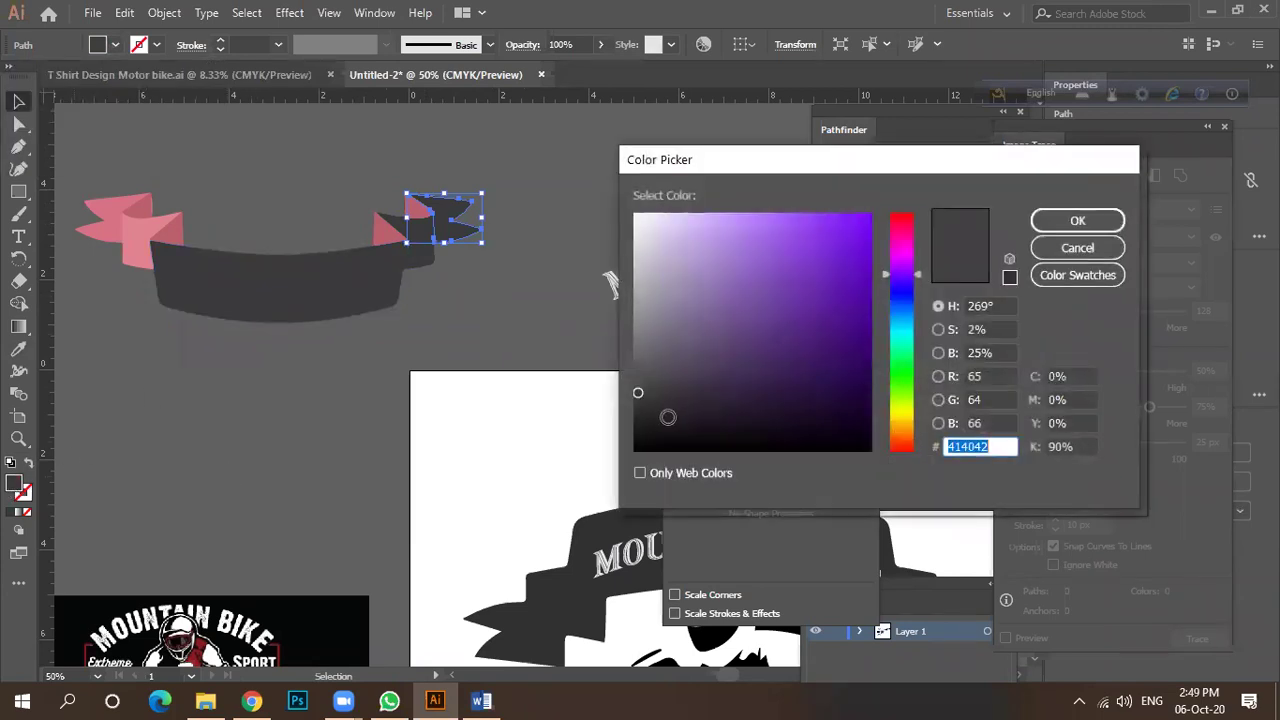
{"action": "left_click", "coordinate": [651, 386]}
{"action": "left_click", "coordinate": [640, 420]}
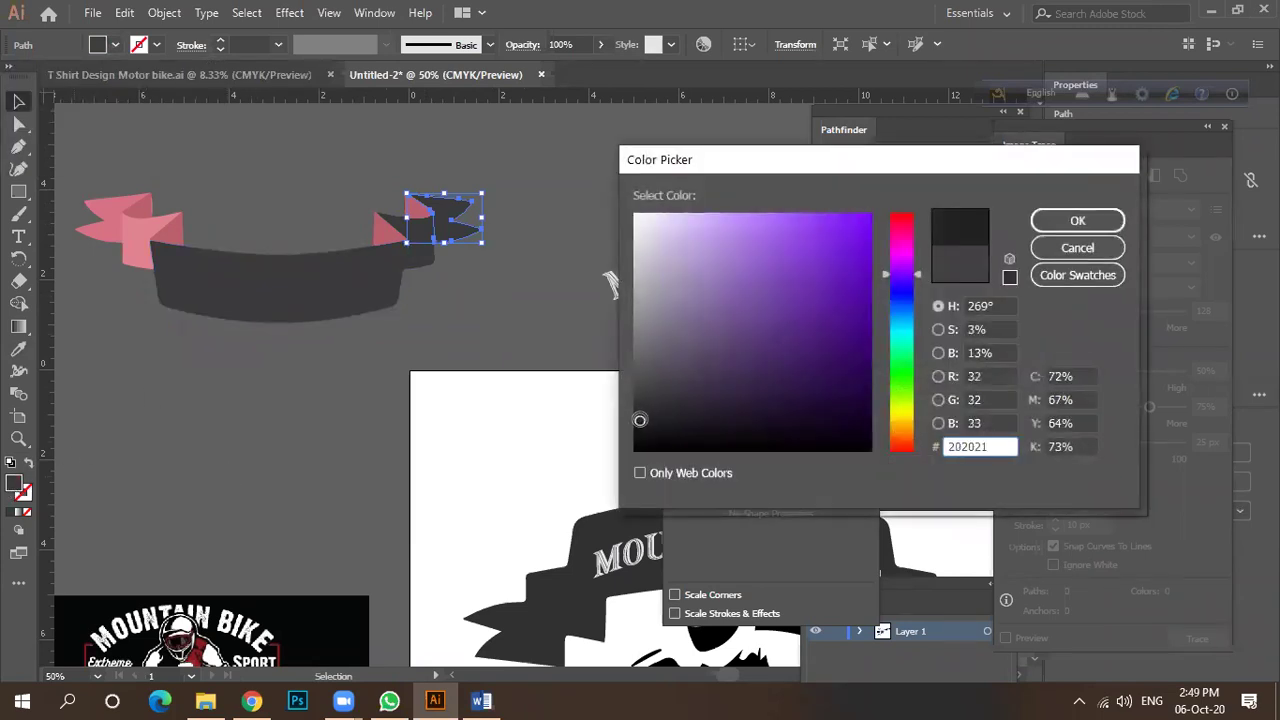
{"action": "left_click", "coordinate": [1040, 228]}
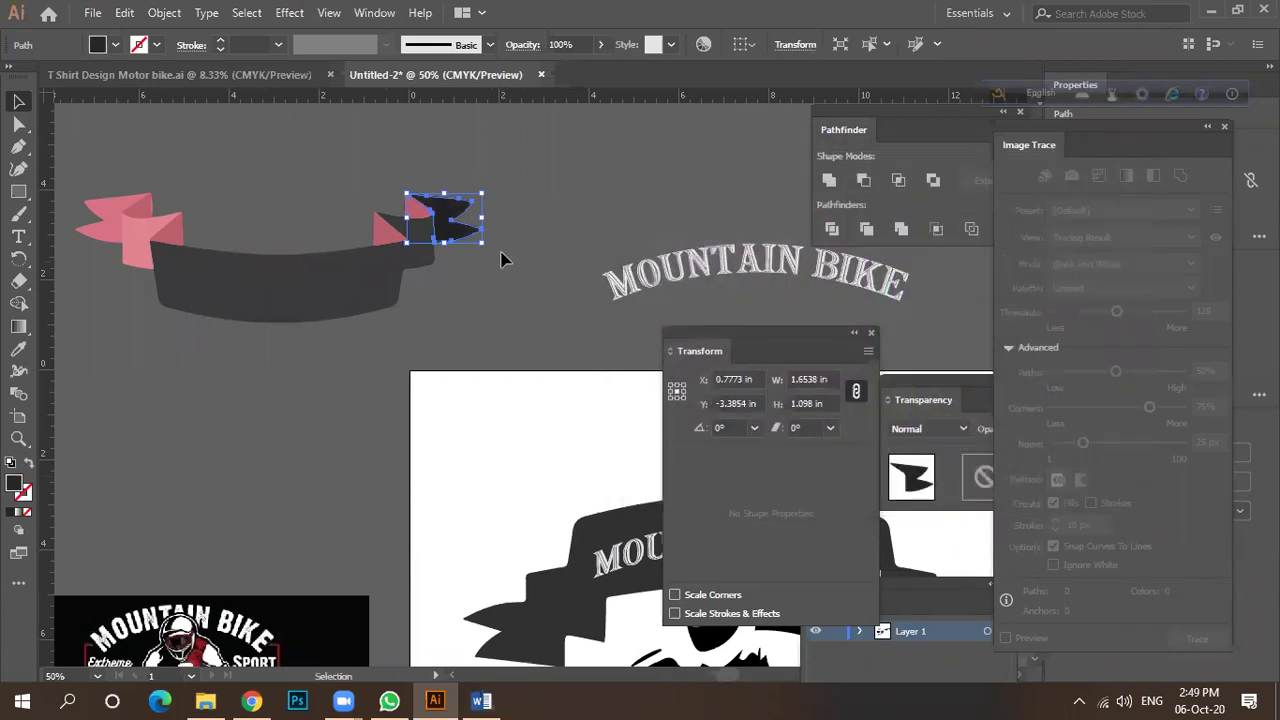
Set the fill of the dark grey fold beside the ribbon's right tail to #343138.
{"action": "left_click", "coordinate": [466, 256]}
{"action": "key", "text": "ctrl+z"}
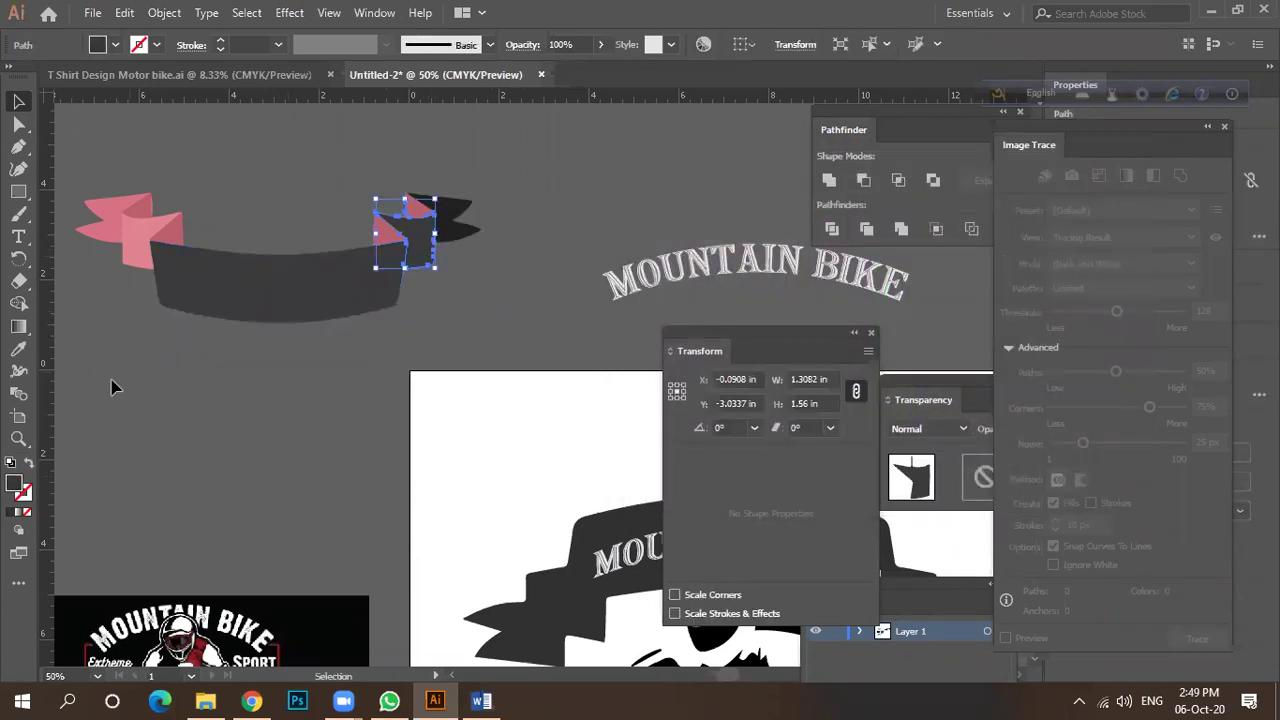
{"action": "double_click", "coordinate": [12, 488]}
{"action": "left_click", "coordinate": [664, 399]}
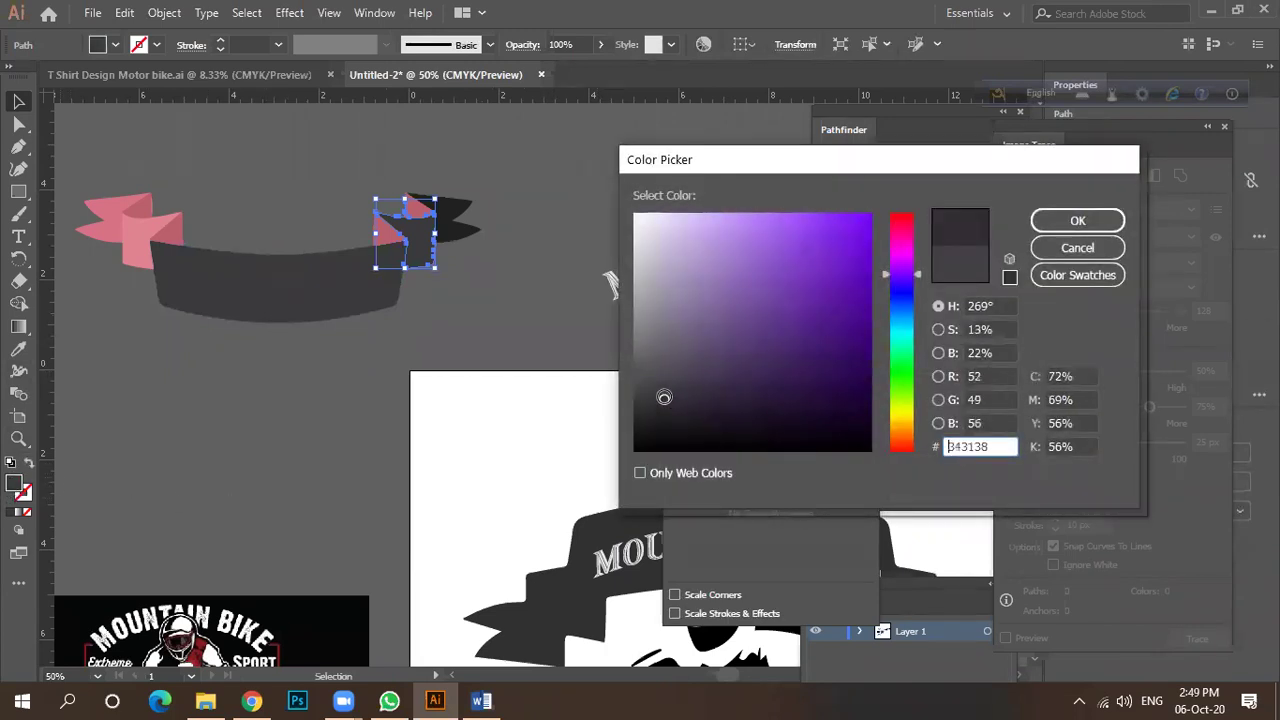
{"action": "left_click", "coordinate": [1065, 225]}
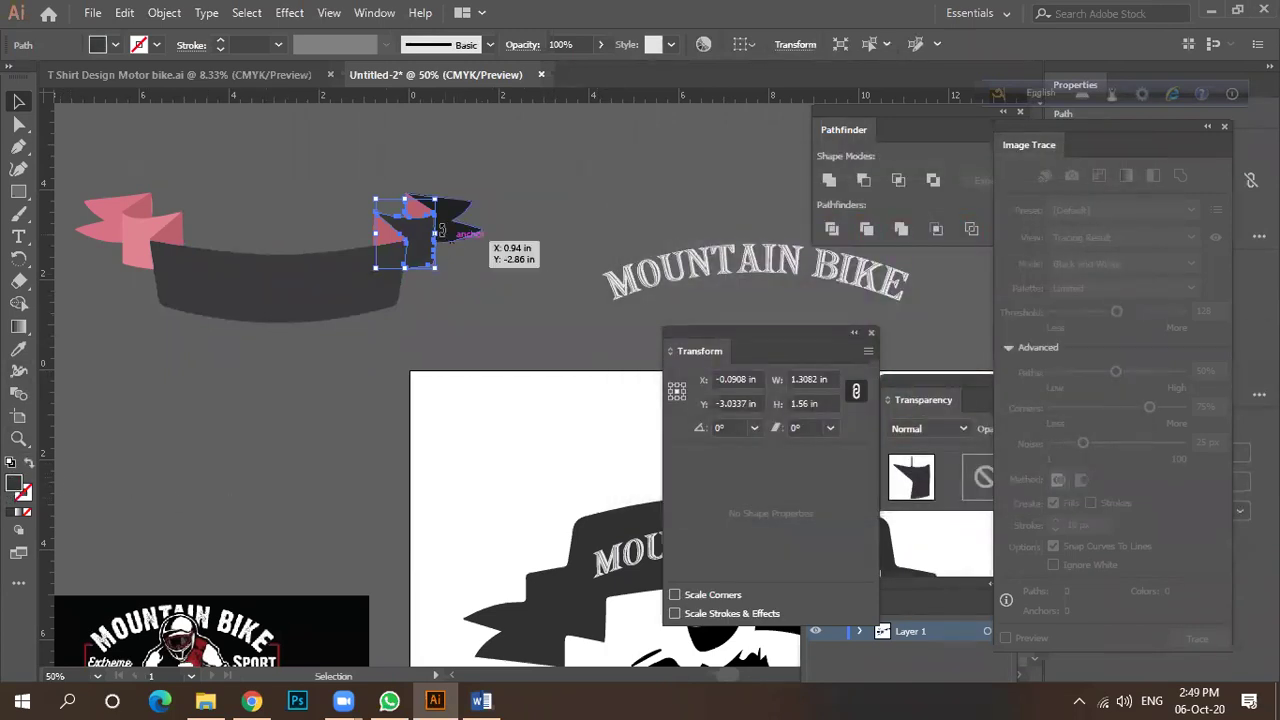
Change the fill of the ribbon's right tail to the dark bluish tone #1C1C28.
{"action": "key", "text": "ctrl+z"}
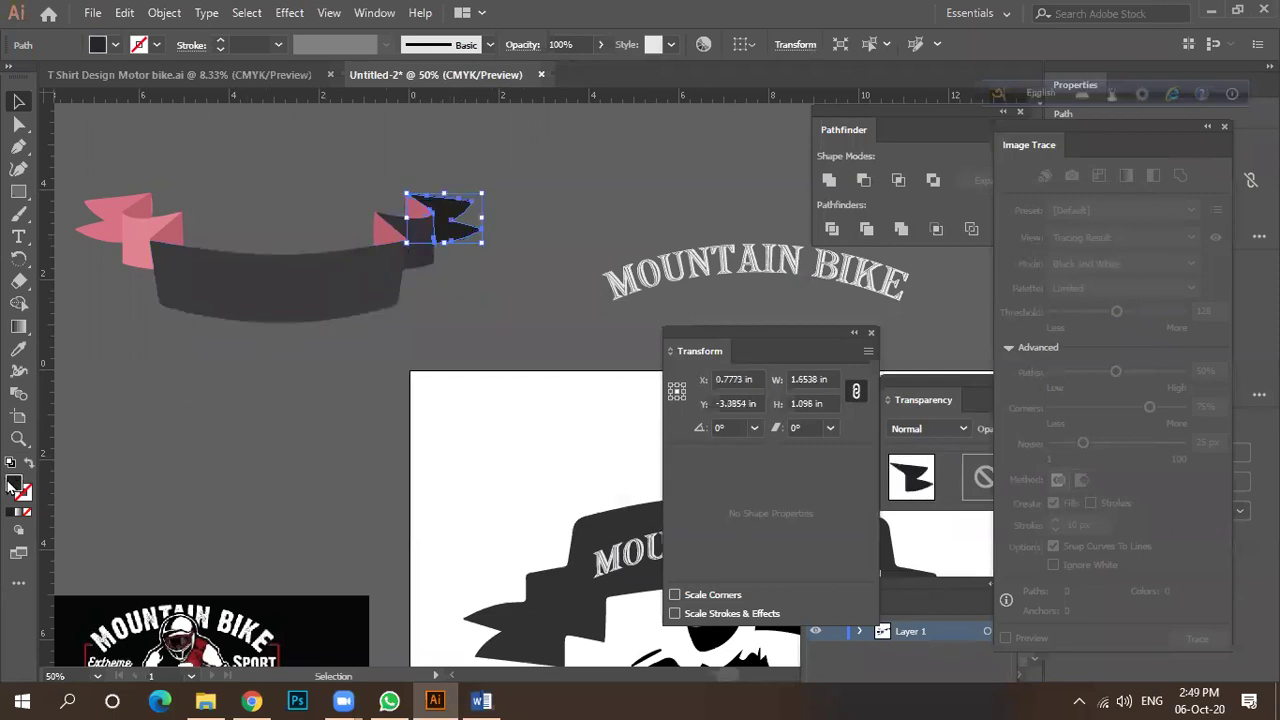
{"action": "double_click", "coordinate": [12, 487]}
{"action": "left_click_drag", "start_coordinate": [681, 407], "coordinate": [681, 416]}
{"action": "left_click", "coordinate": [1078, 222]}
{"action": "double_click", "coordinate": [16, 488]}
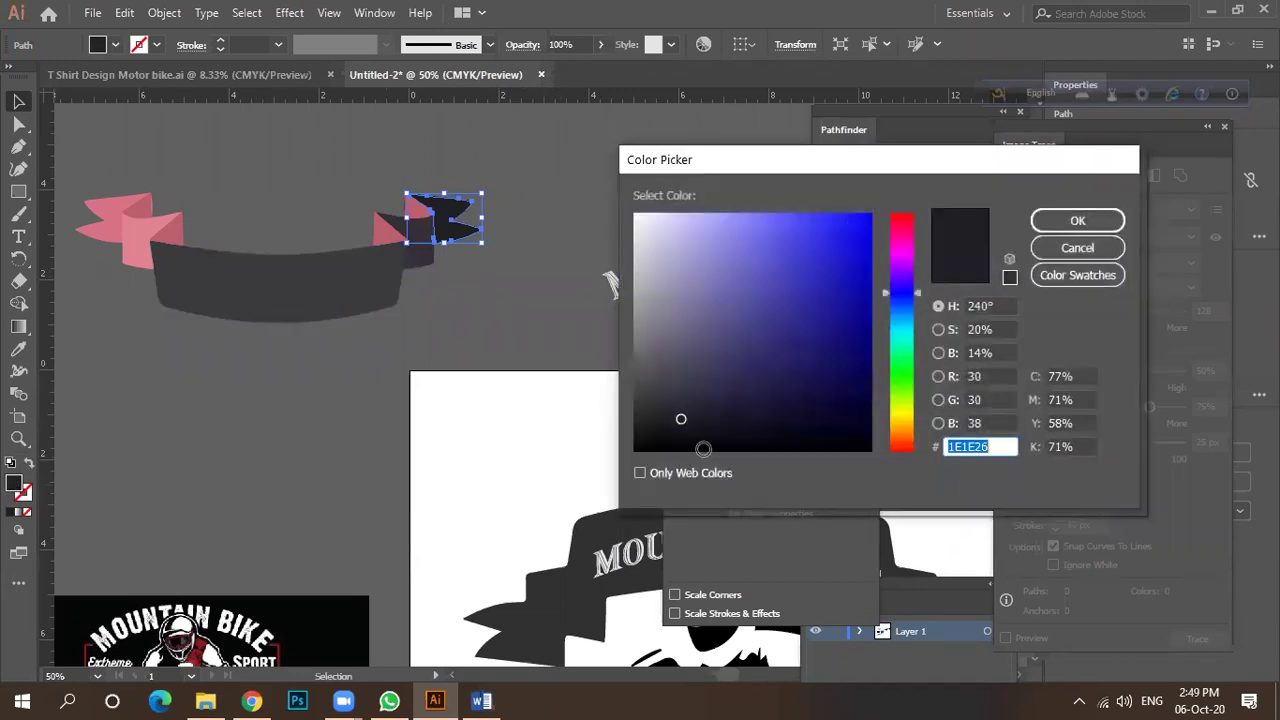
{"action": "left_click", "coordinate": [706, 412]}
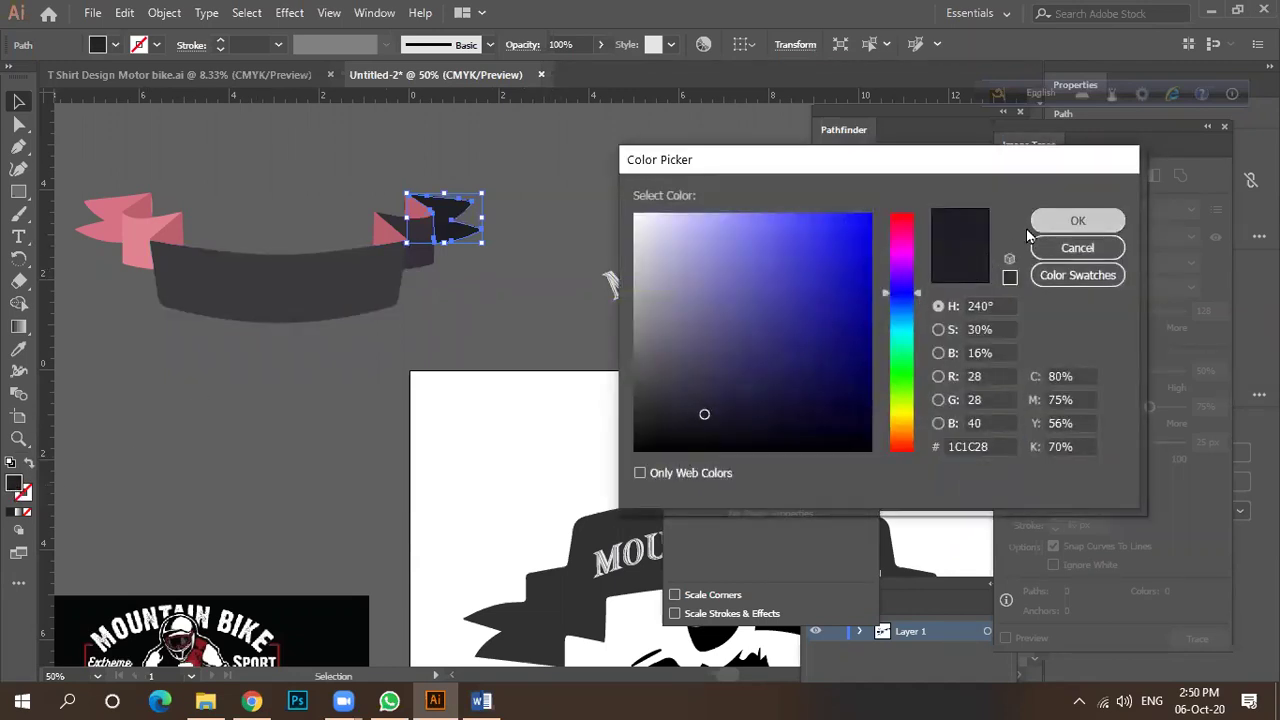
{"action": "left_click", "coordinate": [1045, 219]}
Set the fill of the ribbon's right tail to the near-black #171719.
{"action": "left_click", "coordinate": [463, 309]}
{"action": "scroll", "coordinate": [432, 248], "scroll_direction": "up", "scroll_amount": 2}
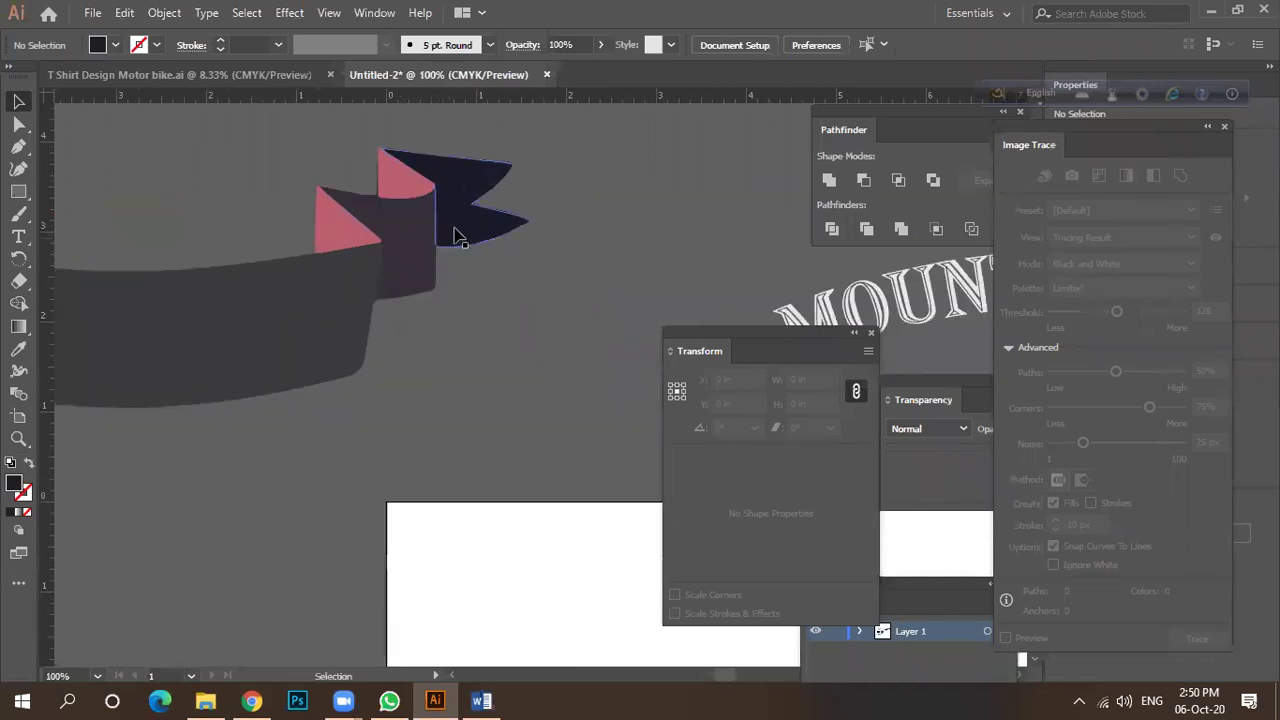
{"action": "left_click", "coordinate": [455, 228]}
{"action": "double_click", "coordinate": [13, 488]}
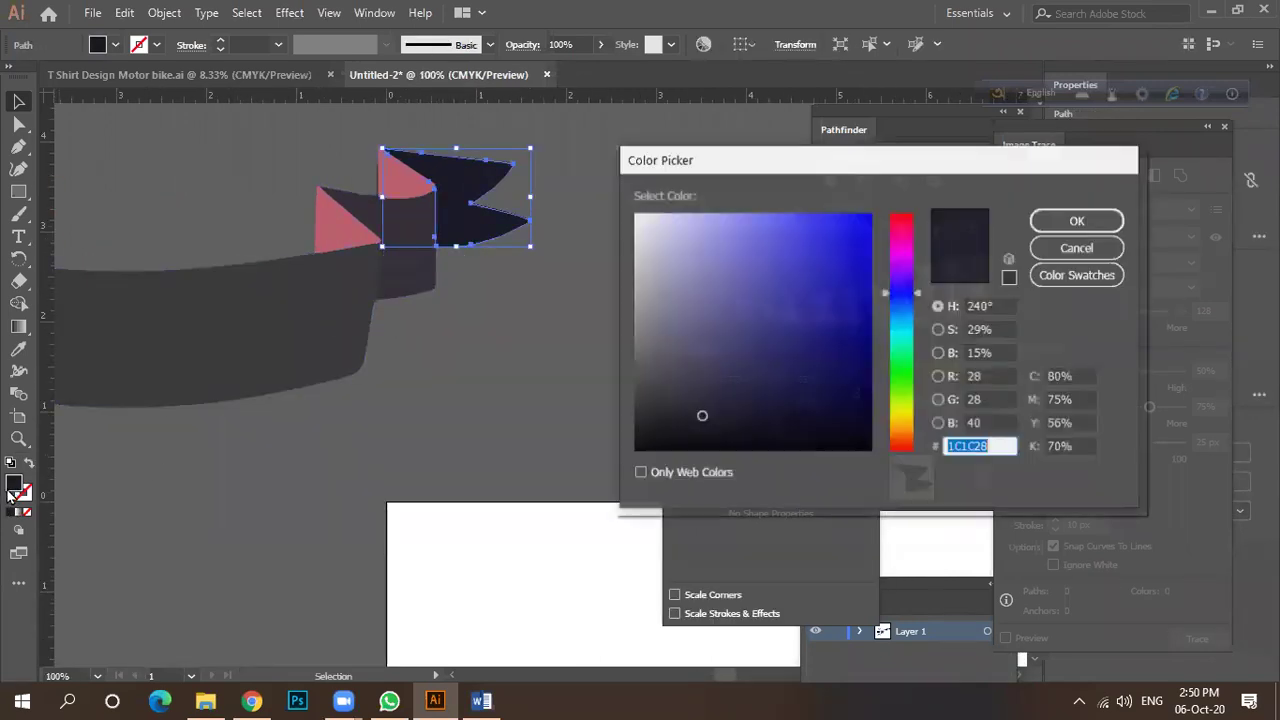
{"action": "left_click_drag", "start_coordinate": [642, 414], "coordinate": [654, 427]}
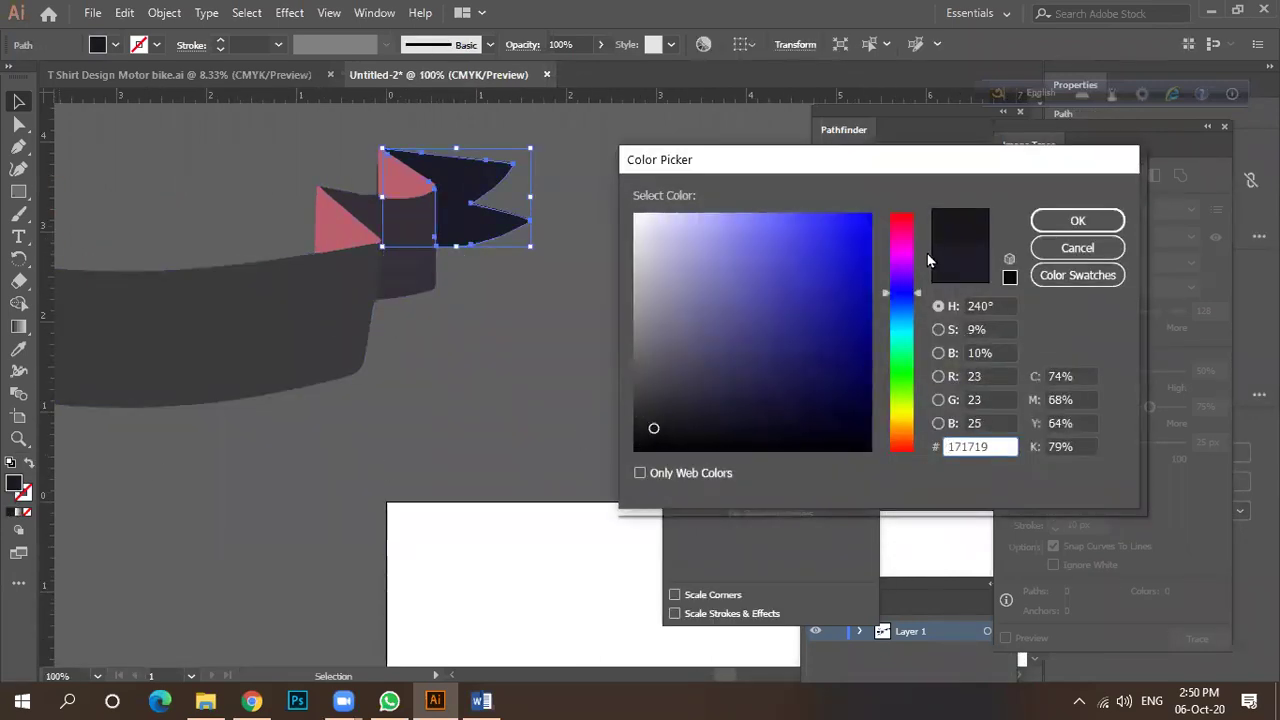
{"action": "left_click", "coordinate": [1075, 220]}
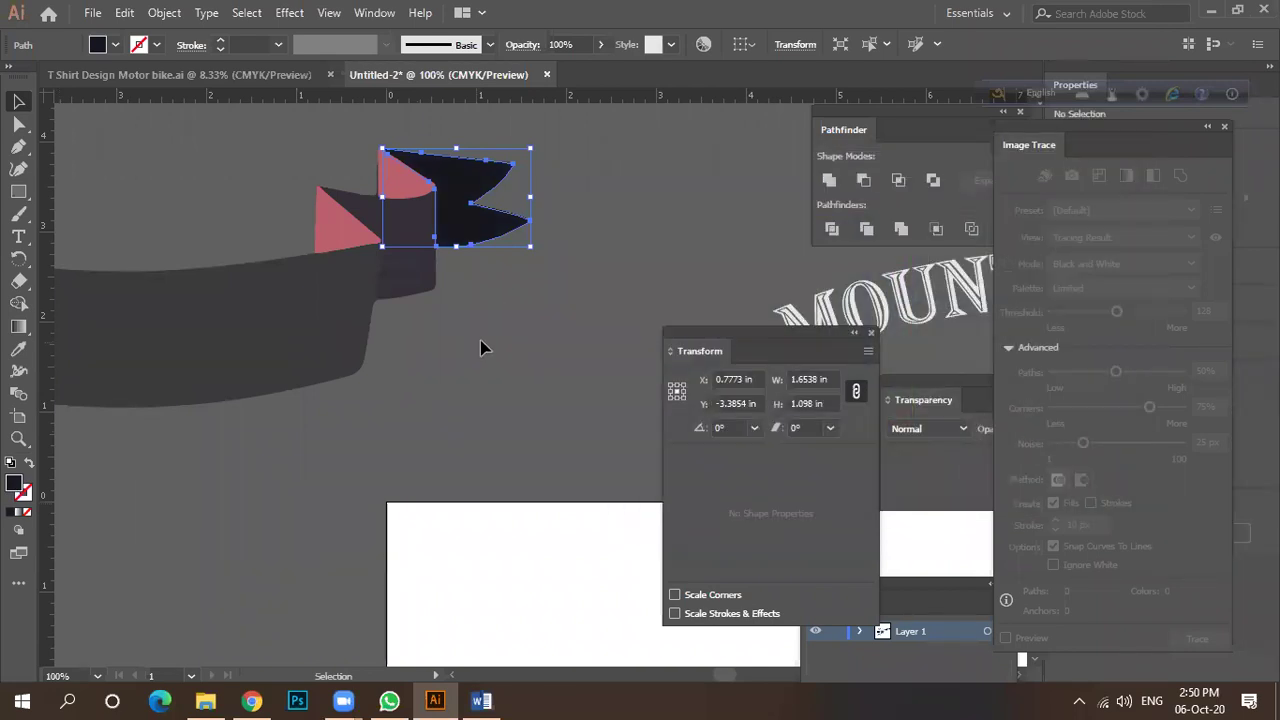
{"action": "left_click", "coordinate": [481, 341]}
Recolor the light pink fold at the ribbon's left end by sampling the right fold's color with the Eyedropper.
{"action": "scroll", "coordinate": [510, 341], "scroll_direction": "down", "scroll_amount": 1}
{"action": "scroll", "coordinate": [509, 314], "scroll_direction": "down", "scroll_amount": 1}
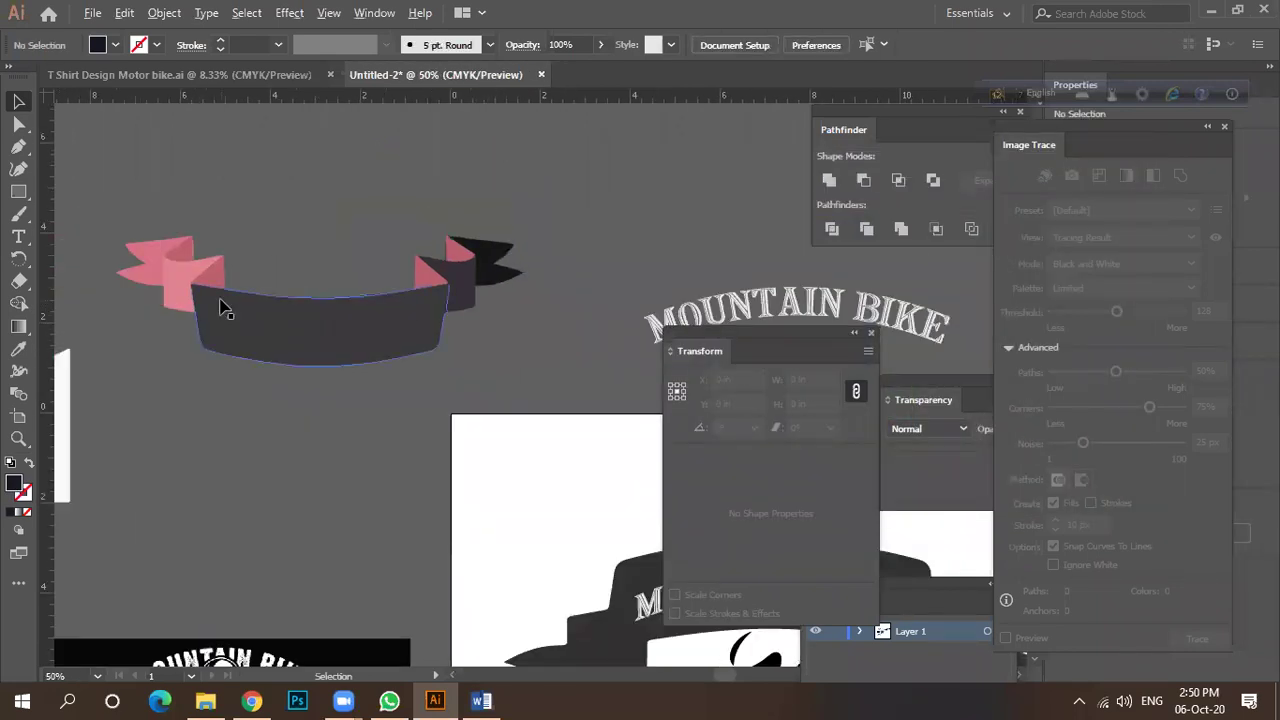
{"action": "left_click", "coordinate": [178, 296]}
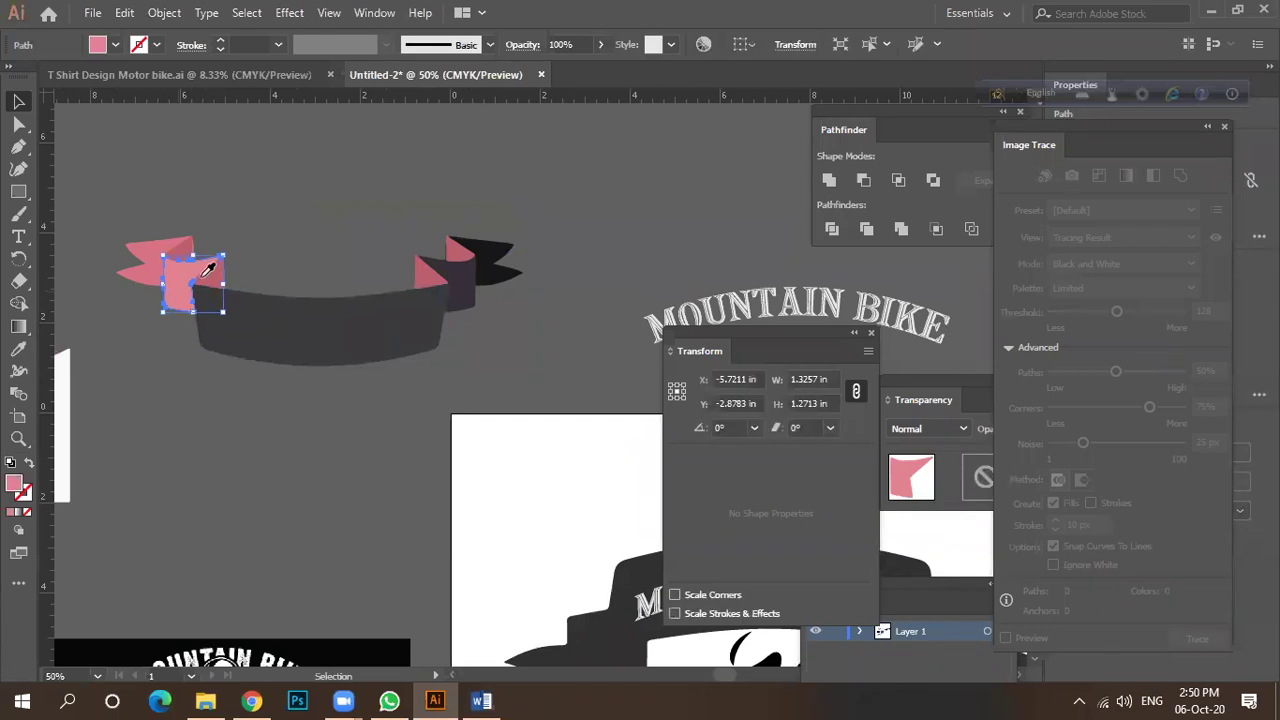
{"action": "key", "text": "i"}
{"action": "left_click", "coordinate": [450, 280]}
{"action": "left_click", "coordinate": [13, 100]}
Recolor the ribbon's pink left tail from the left fold with the Eyedropper and darken its fill to #1C1A1E.
{"action": "left_click", "coordinate": [135, 258]}
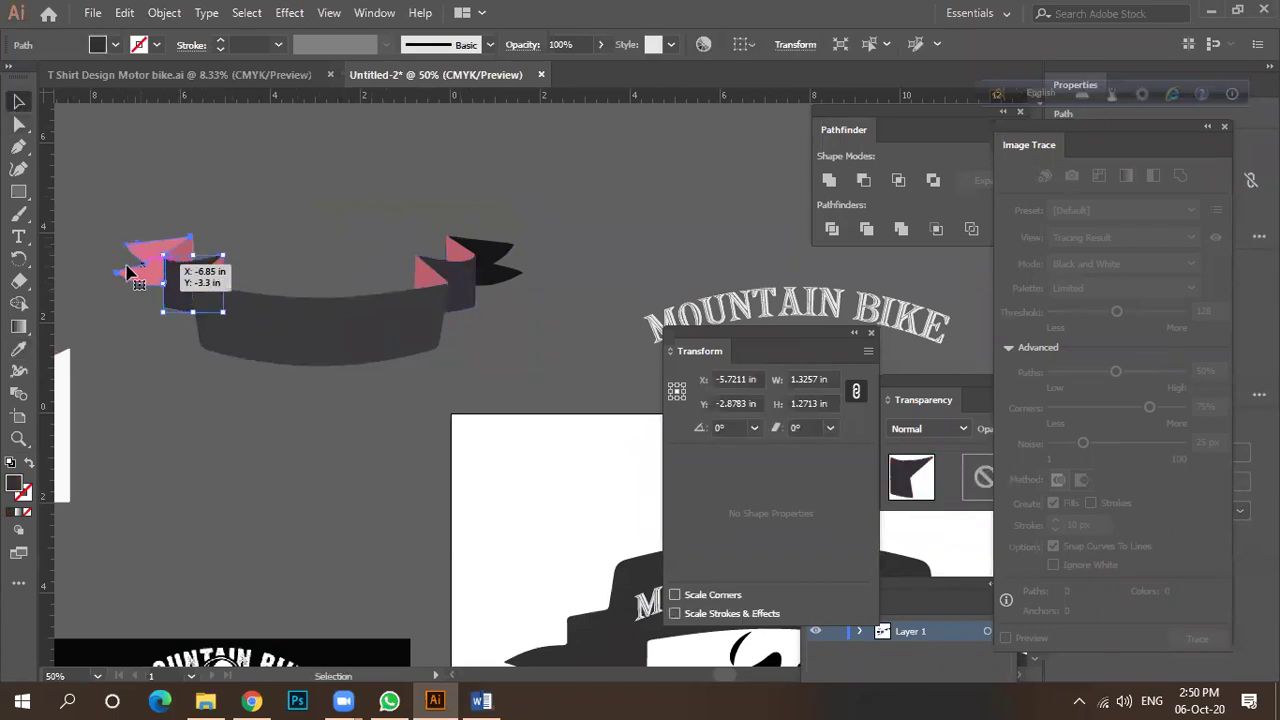
{"action": "key", "text": "i"}
{"action": "left_click", "coordinate": [175, 292]}
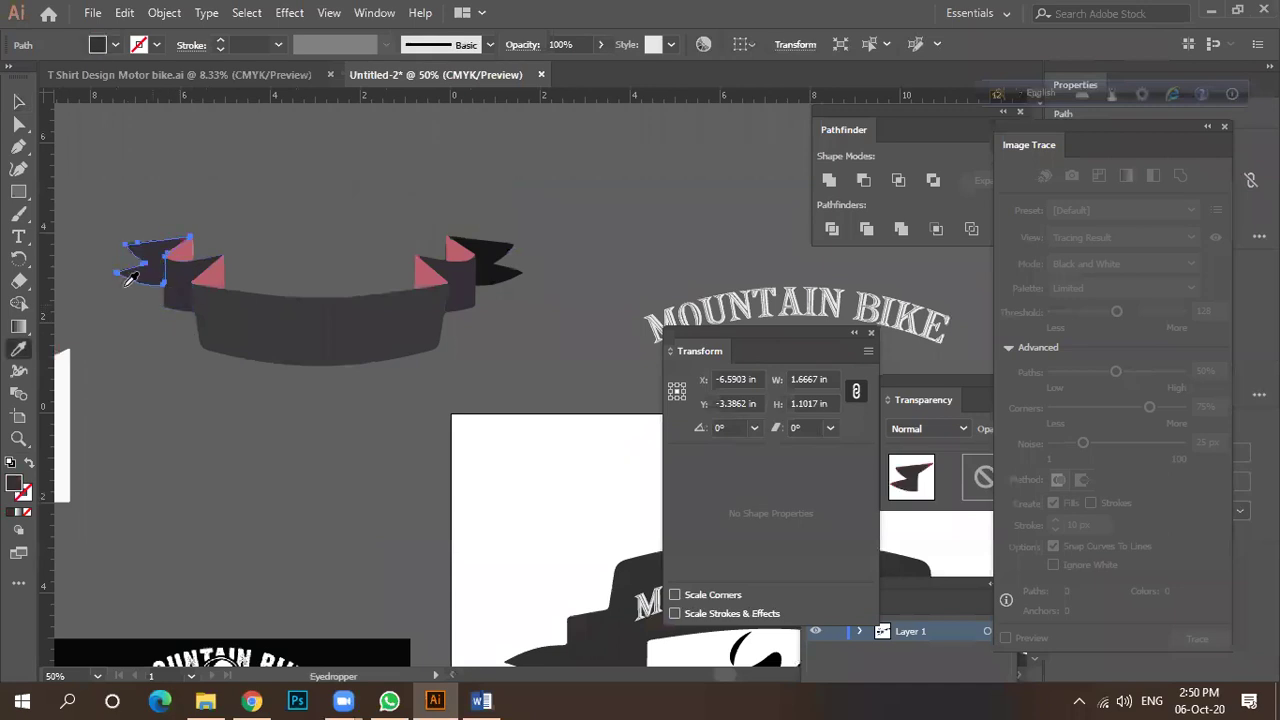
{"action": "double_click", "coordinate": [16, 490]}
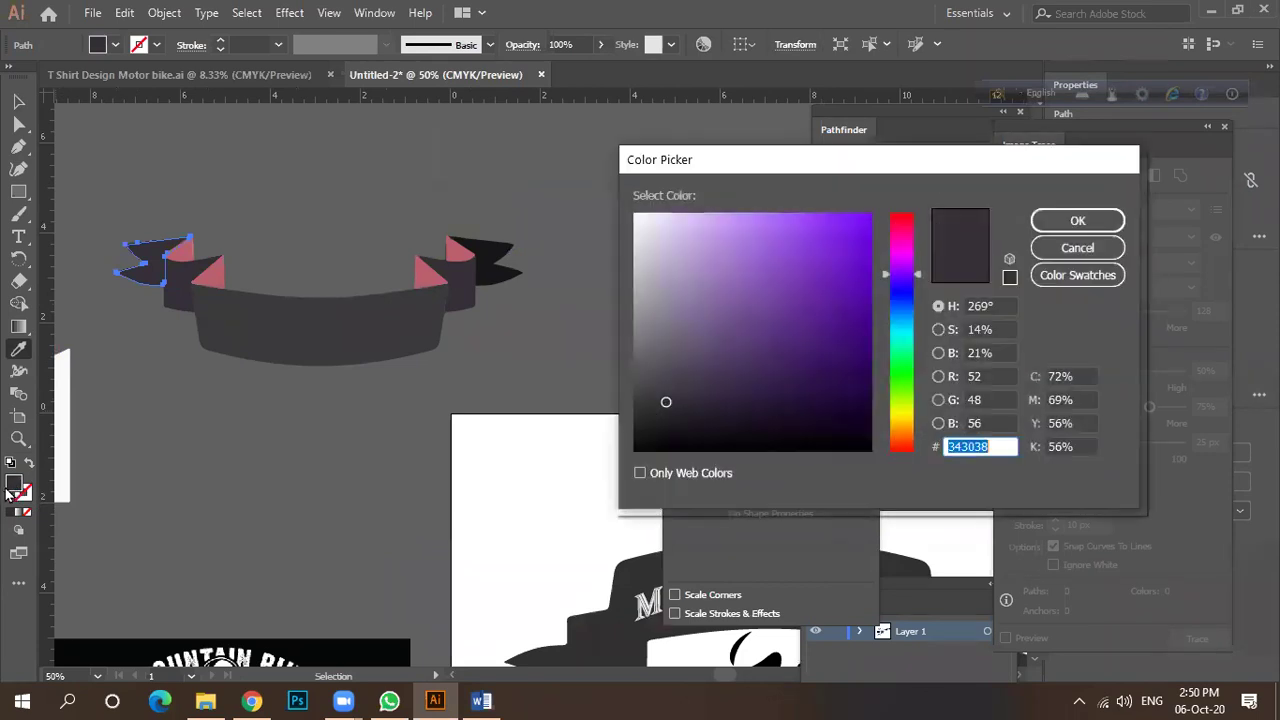
{"action": "left_click", "coordinate": [662, 422]}
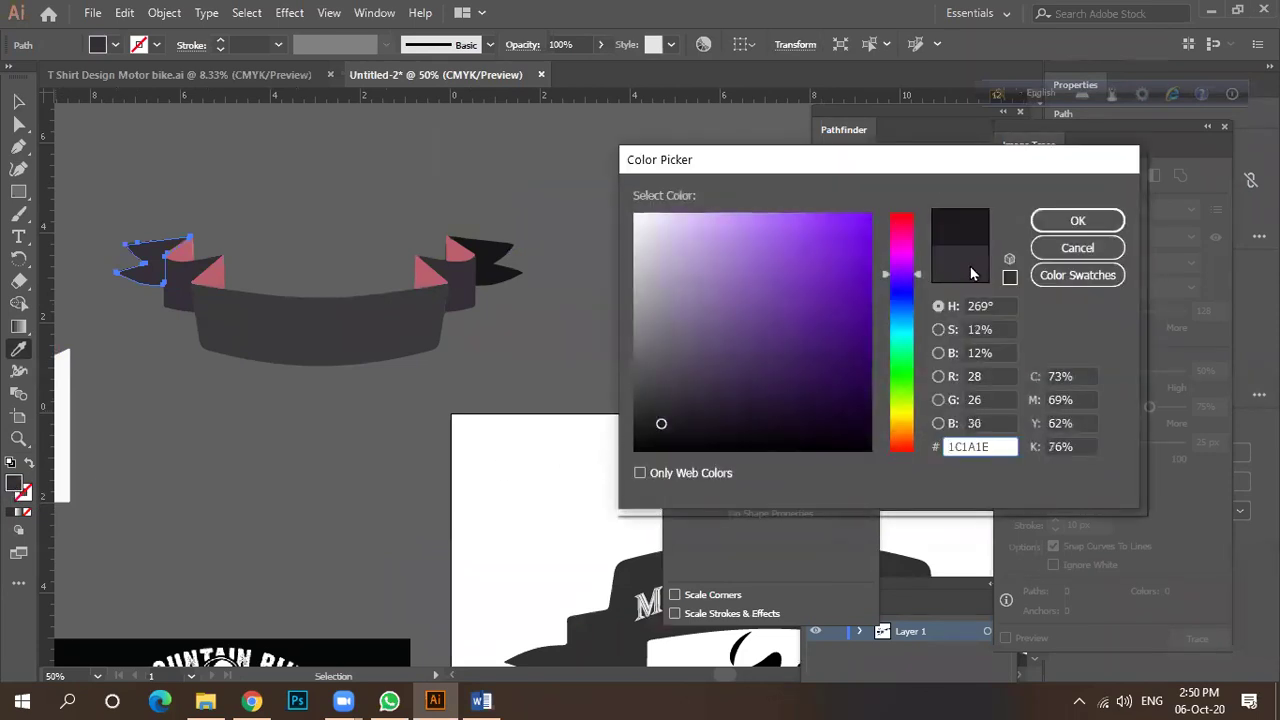
{"action": "left_click", "coordinate": [1077, 221]}
{"action": "key", "text": "v"}
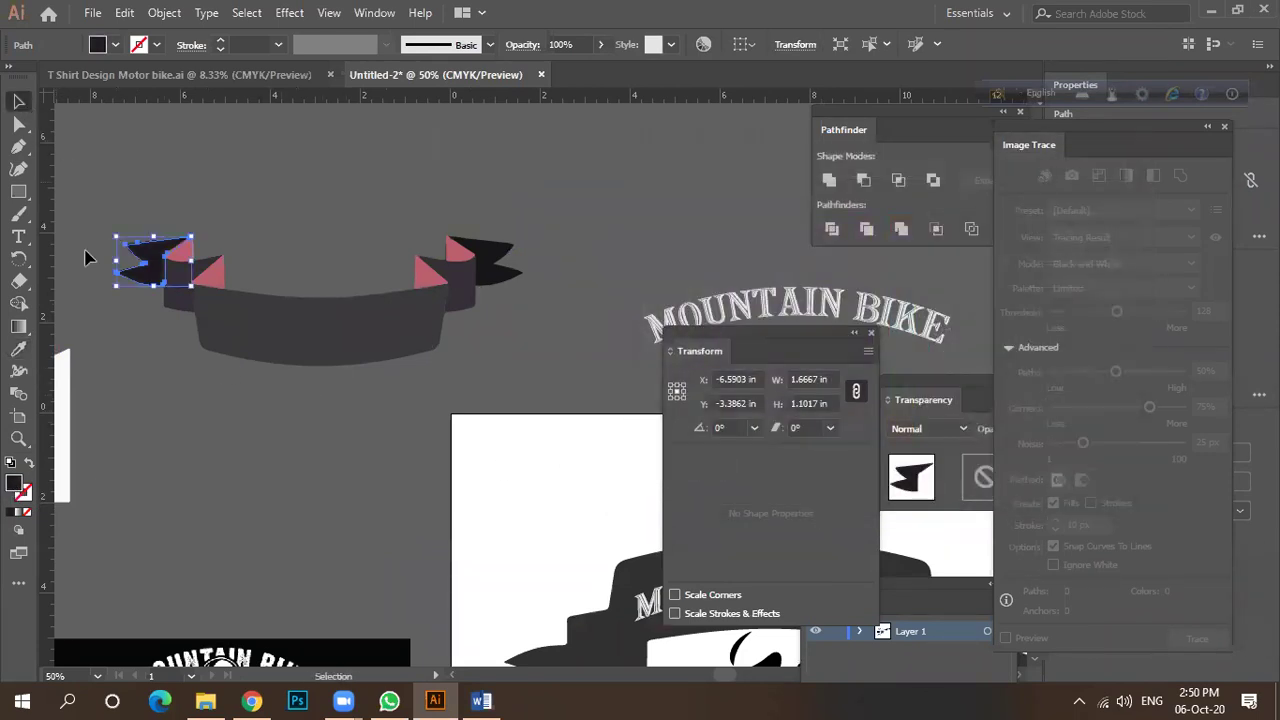
Select the four remaining pink triangular folds on both ends of the ribbon and fill them with grey #4C4A4A.
{"action": "left_click", "coordinate": [161, 405]}
{"action": "scroll", "coordinate": [249, 409], "scroll_direction": "down", "scroll_amount": 3}
{"action": "scroll", "coordinate": [217, 346], "scroll_direction": "up", "scroll_amount": 4}
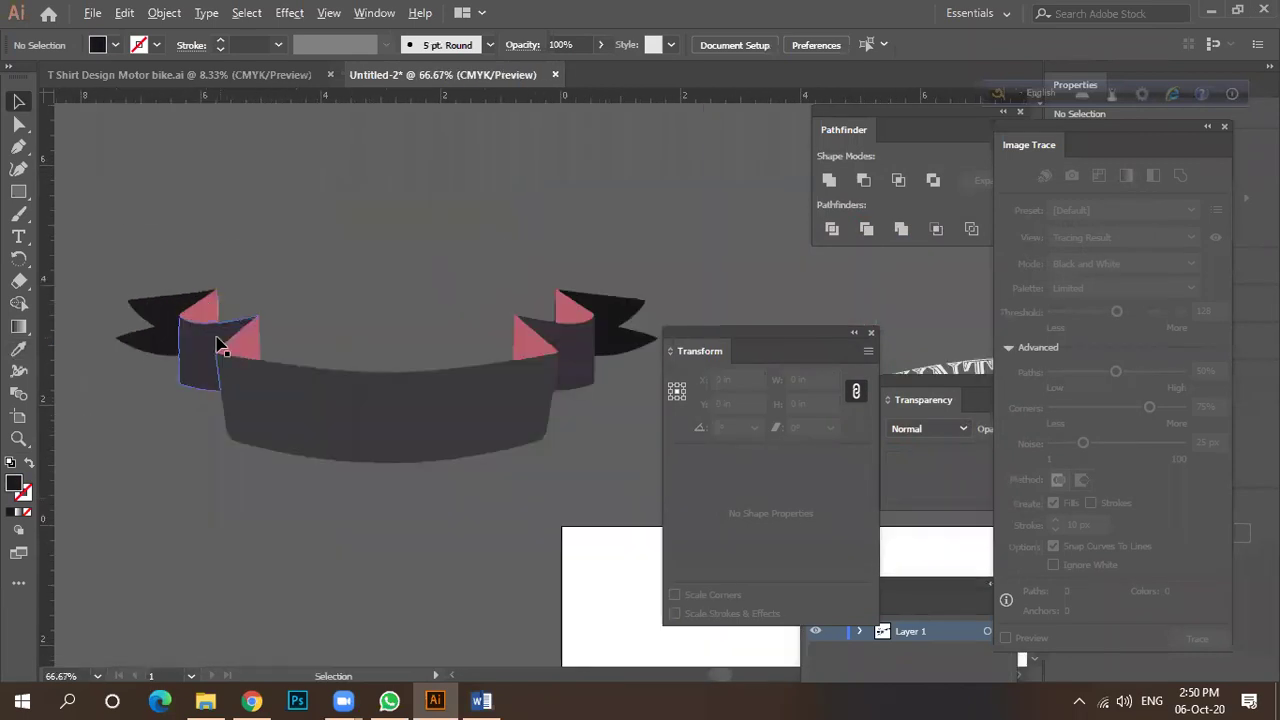
{"action": "scroll", "coordinate": [193, 311], "scroll_direction": "up", "scroll_amount": 2}
{"action": "left_click", "coordinate": [211, 321]}
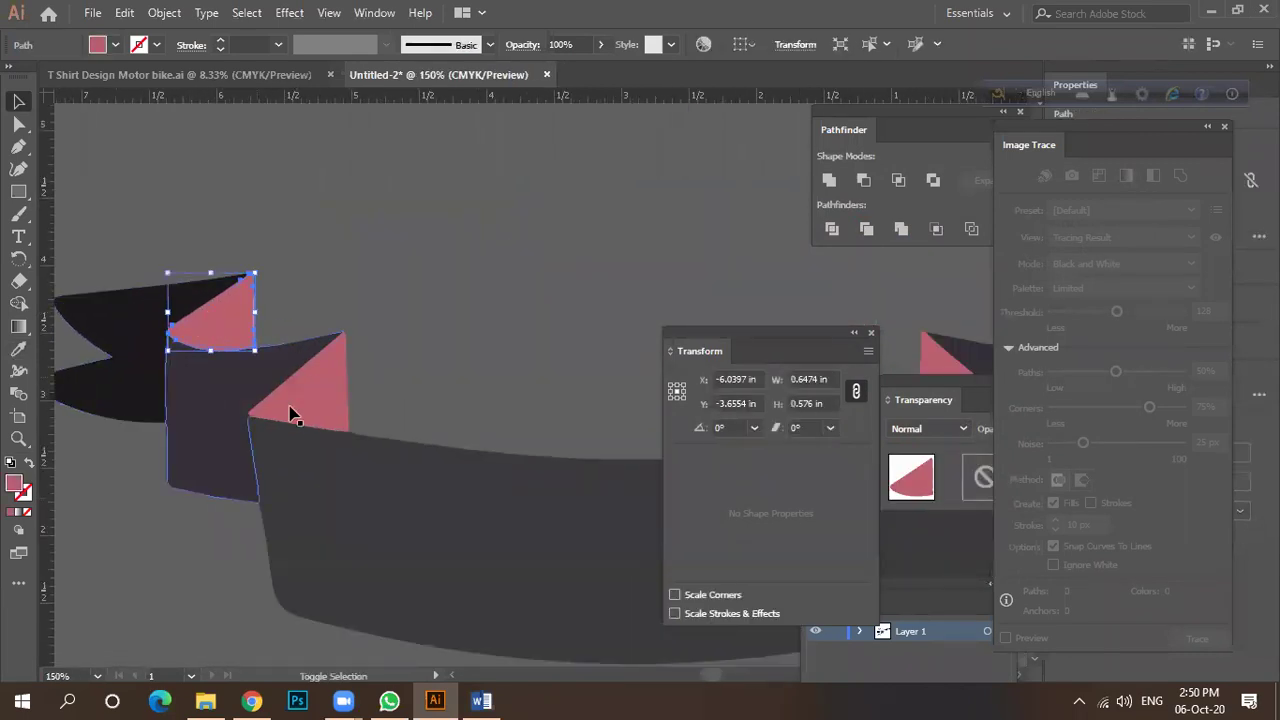
{"action": "left_click", "coordinate": [310, 410], "text": "shift"}
{"action": "scroll", "coordinate": [210, 325], "scroll_direction": "down", "scroll_amount": 1}
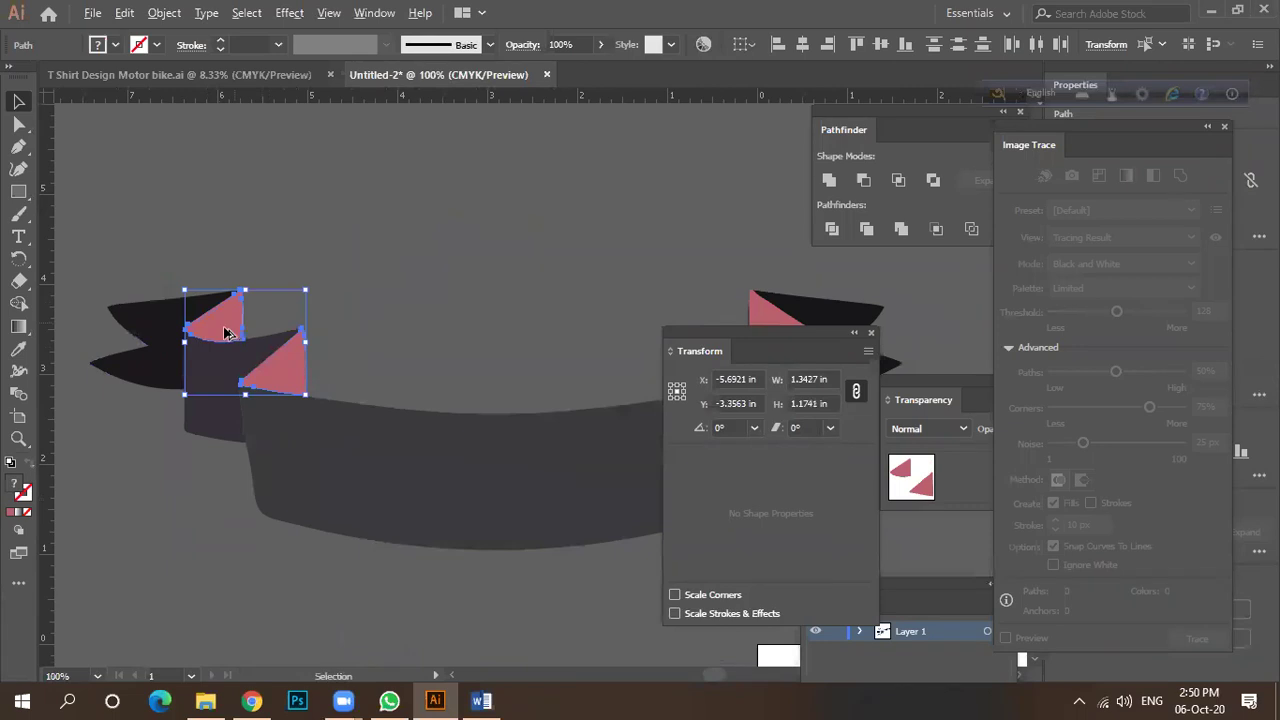
{"action": "scroll", "coordinate": [225, 333], "scroll_direction": "down", "scroll_amount": 2}
{"action": "left_click", "coordinate": [490, 330], "text": "shift"}
{"action": "left_click", "coordinate": [502, 327], "text": "shift"}
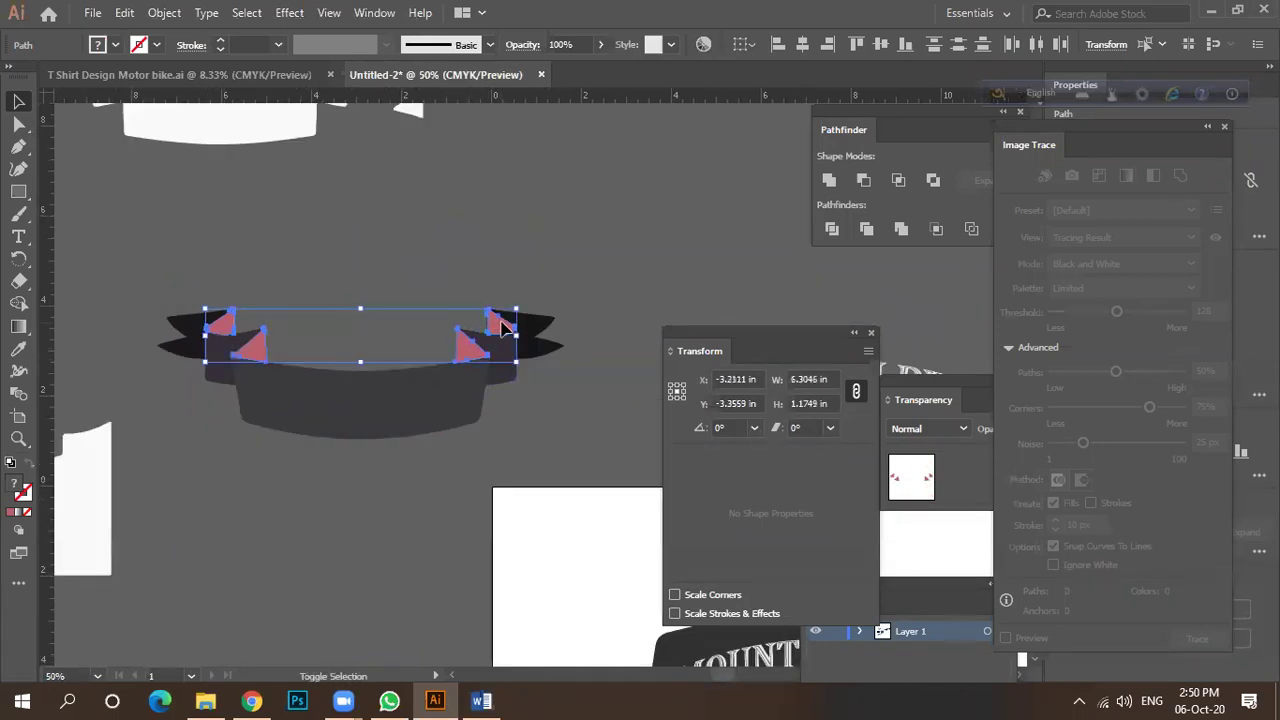
{"action": "double_click", "coordinate": [16, 485]}
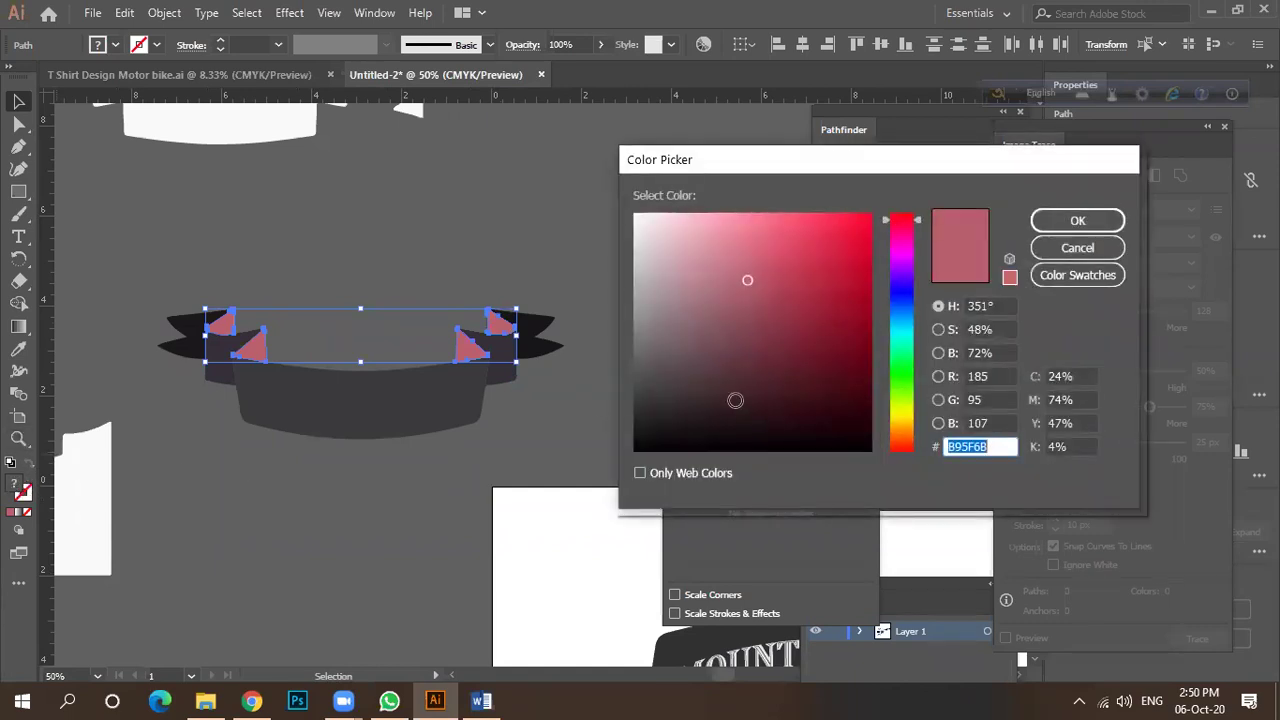
{"action": "left_click", "coordinate": [666, 412]}
{"action": "left_click_drag", "start_coordinate": [666, 412], "coordinate": [640, 380]}
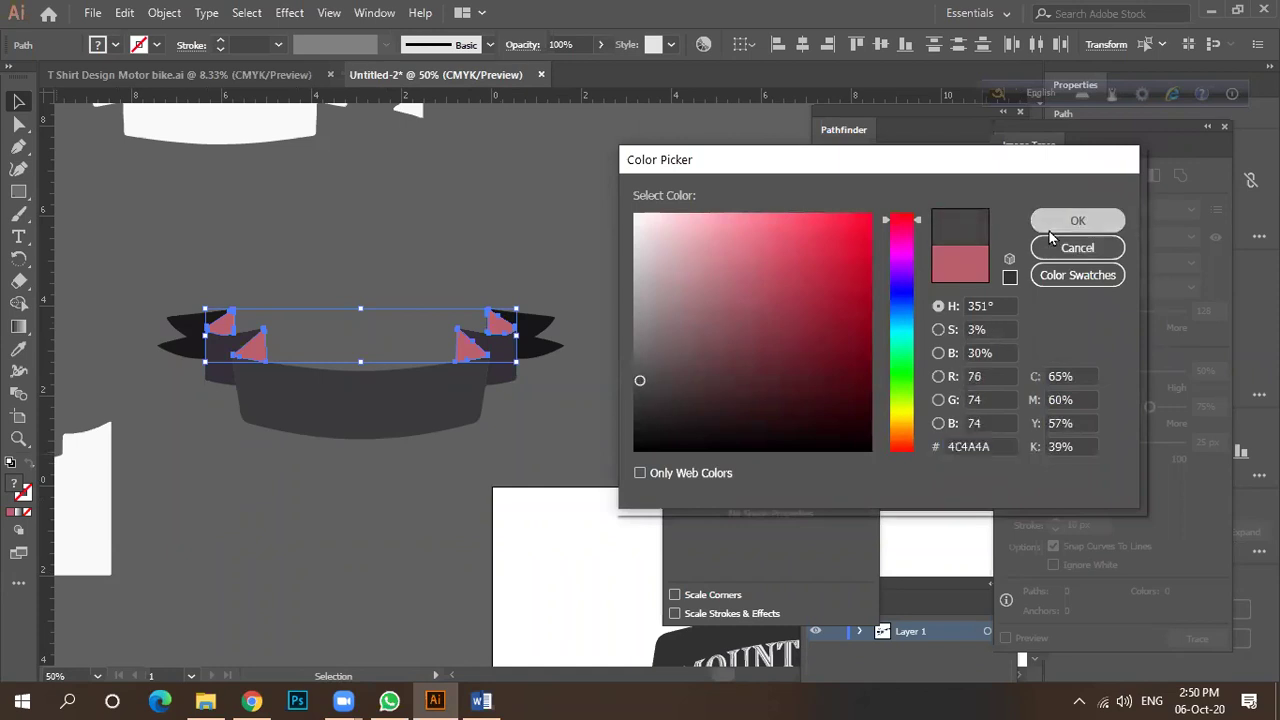
{"action": "left_click", "coordinate": [1077, 220]}
{"action": "left_click", "coordinate": [505, 251]}
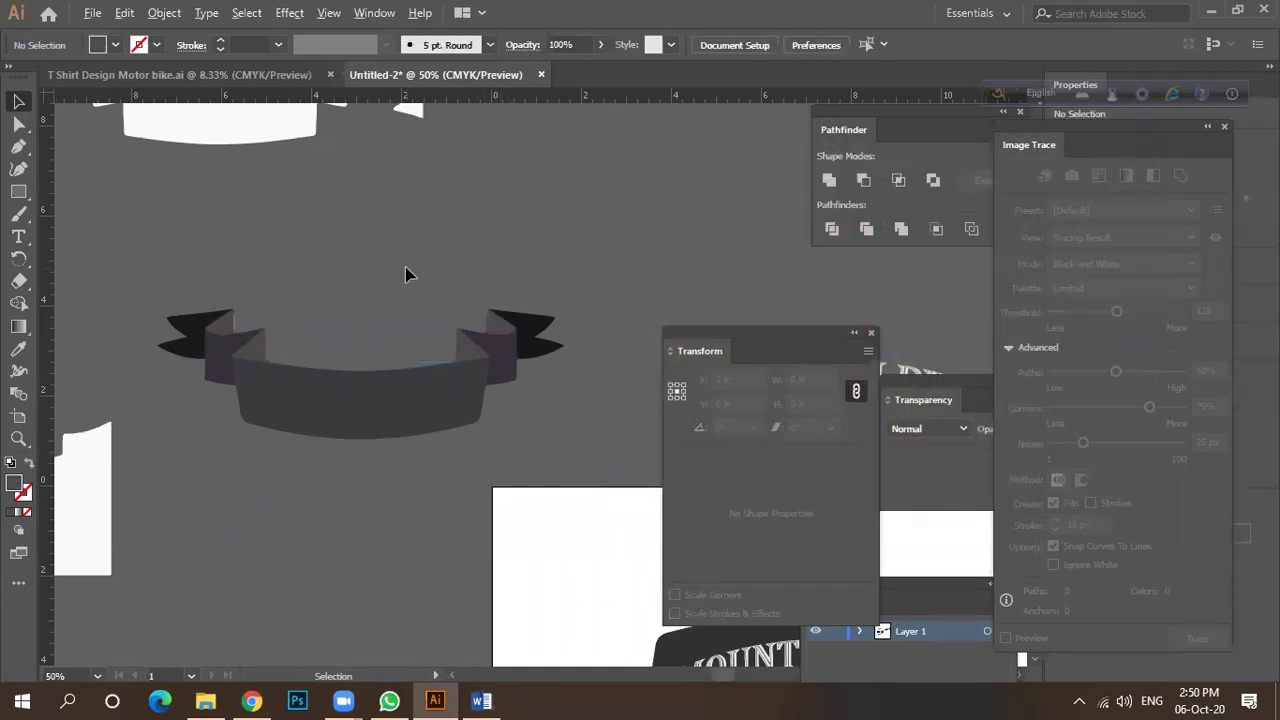
Delete the thin leftover pink sliver at the edge of the ribbon's upper left fold.
{"action": "scroll", "coordinate": [405, 274], "scroll_direction": "down", "scroll_amount": 1}
{"action": "scroll", "coordinate": [300, 315], "scroll_direction": "up", "scroll_amount": 5}
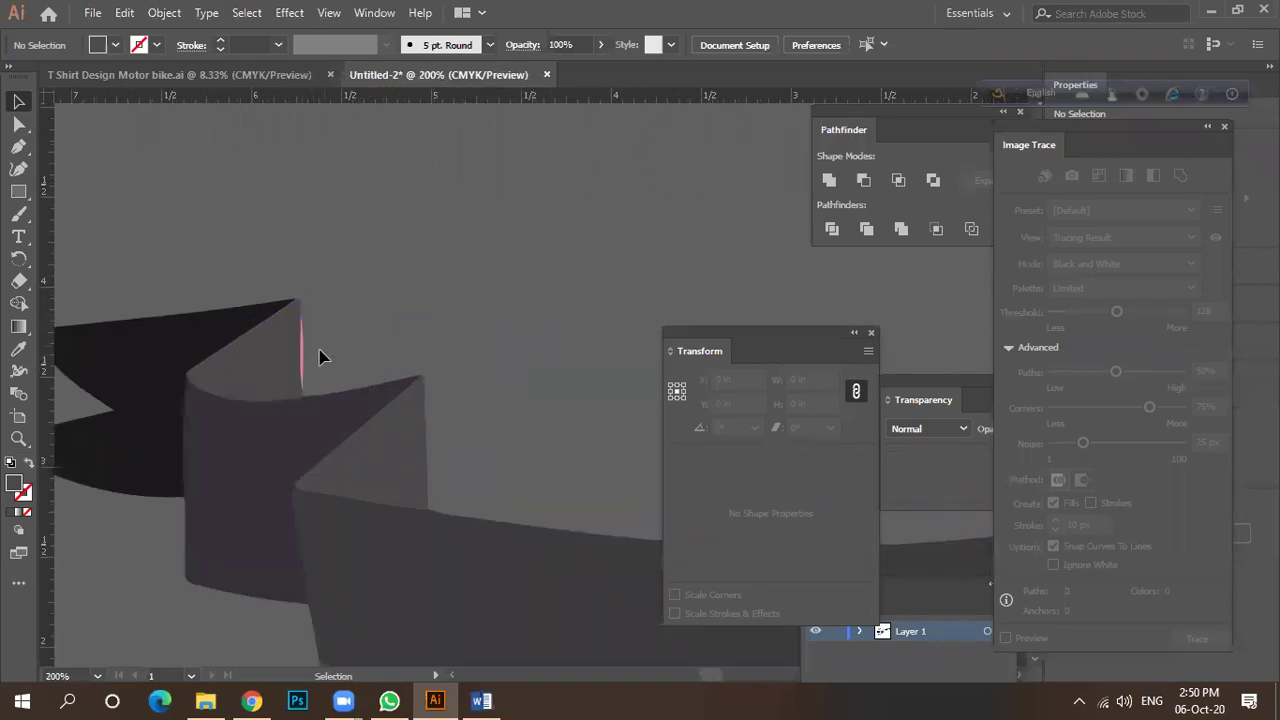
{"action": "scroll", "coordinate": [308, 358], "scroll_direction": "up", "scroll_amount": 3}
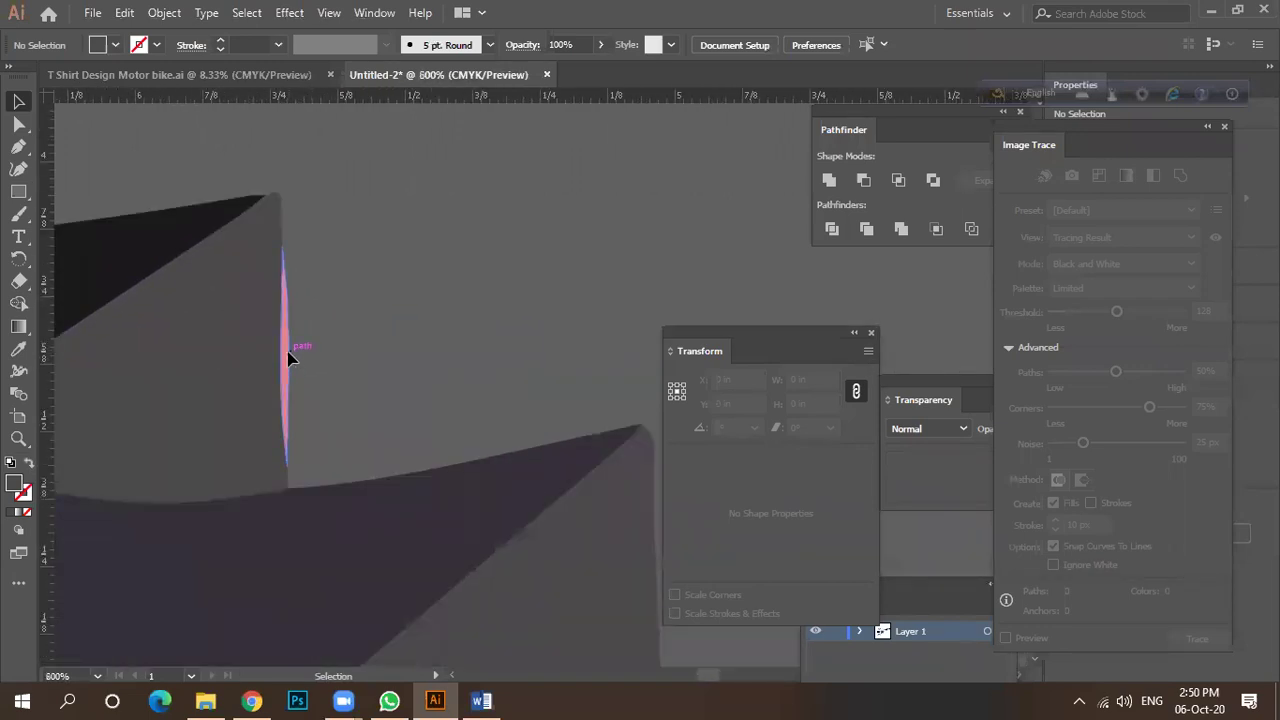
{"action": "left_click", "coordinate": [288, 358]}
{"action": "left_click_drag", "start_coordinate": [287, 357], "coordinate": [455, 331]}
{"action": "key", "text": "Delete"}
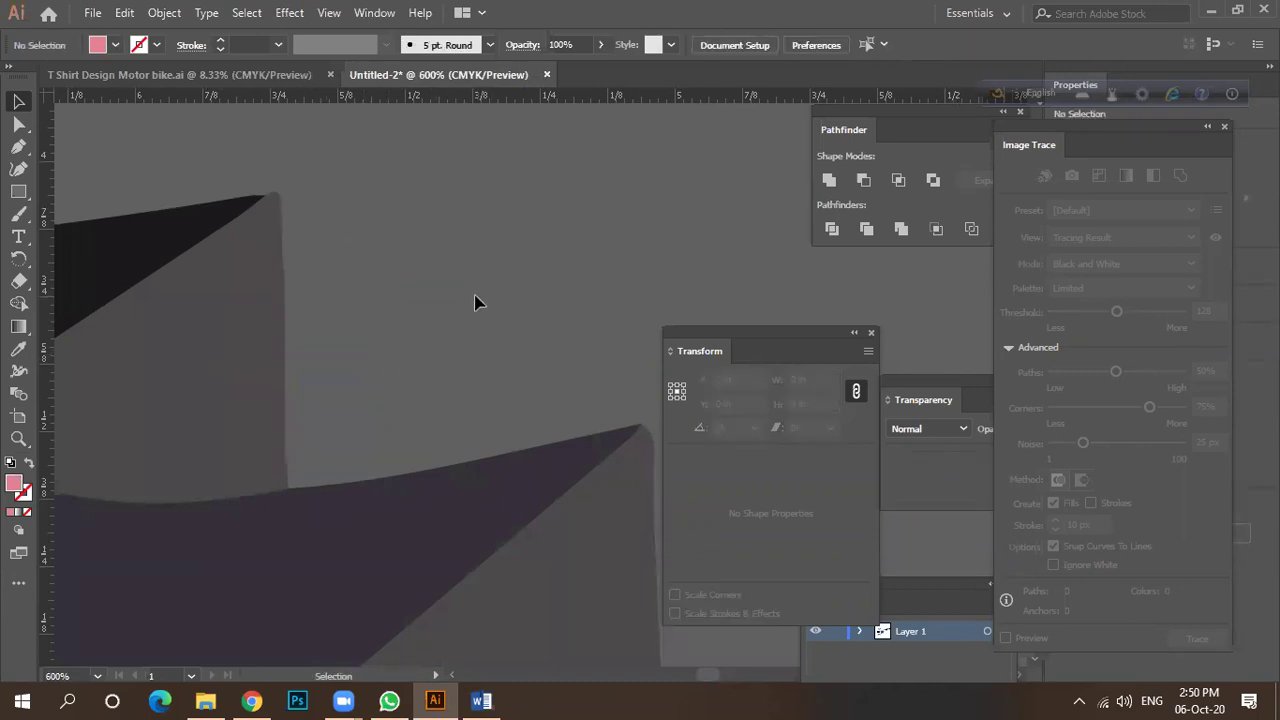
{"action": "scroll", "coordinate": [396, 327], "scroll_direction": "down", "scroll_amount": 10}
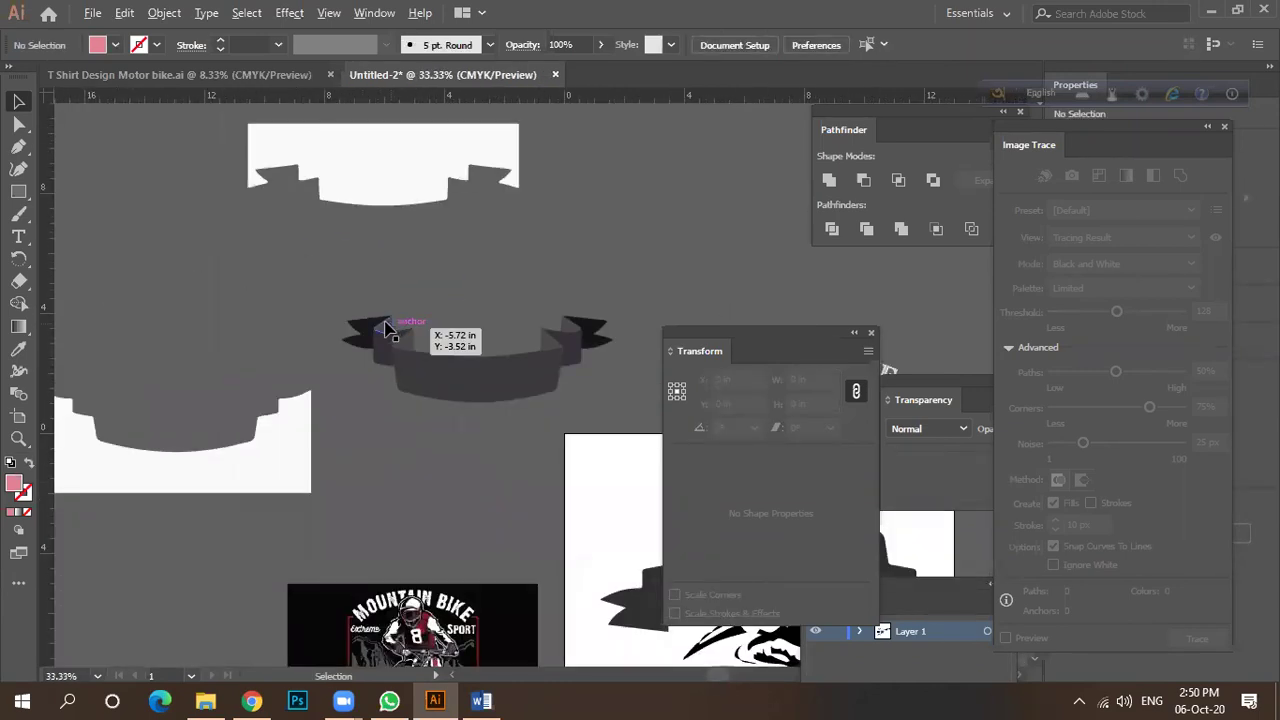
{"action": "scroll", "coordinate": [547, 355], "scroll_direction": "up", "scroll_amount": 6}
{"action": "scroll", "coordinate": [486, 323], "scroll_direction": "down", "scroll_amount": 7}
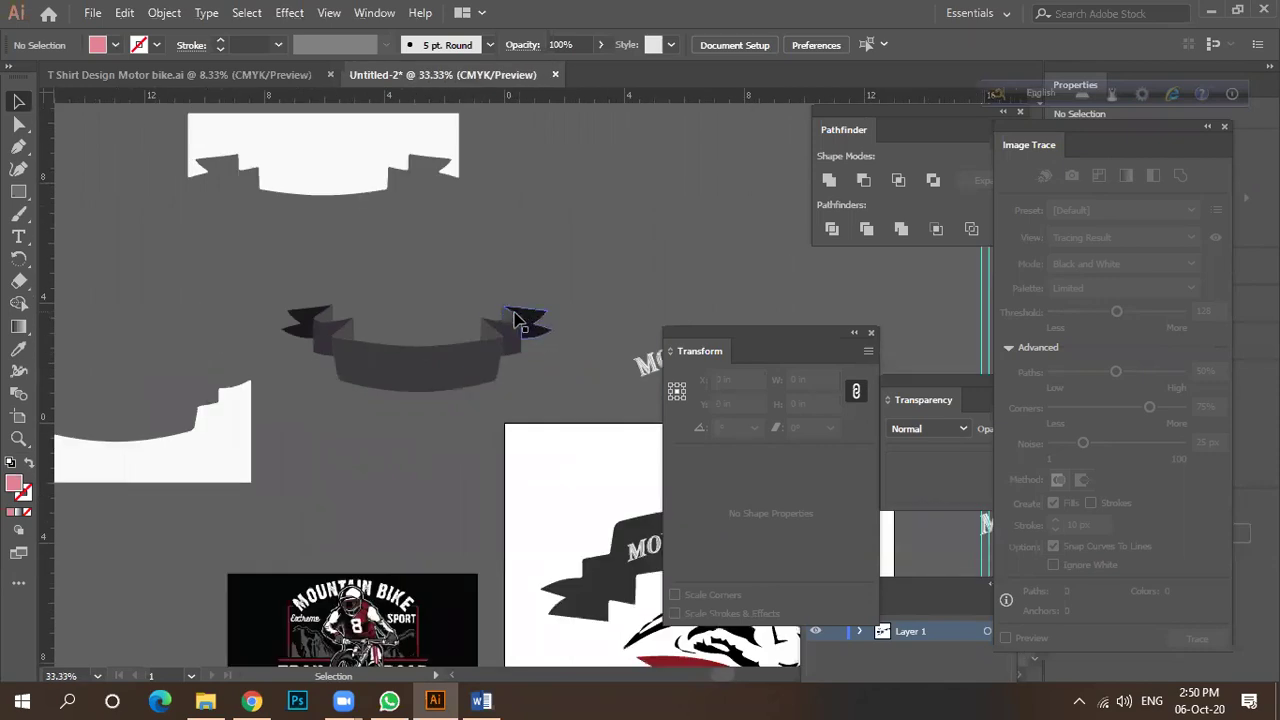
{"action": "scroll", "coordinate": [505, 333], "scroll_direction": "up", "scroll_amount": 6}
{"action": "scroll", "coordinate": [505, 333], "scroll_direction": "up", "scroll_amount": 2}
{"action": "left_click_drag", "start_coordinate": [414, 346], "coordinate": [297, 234]}
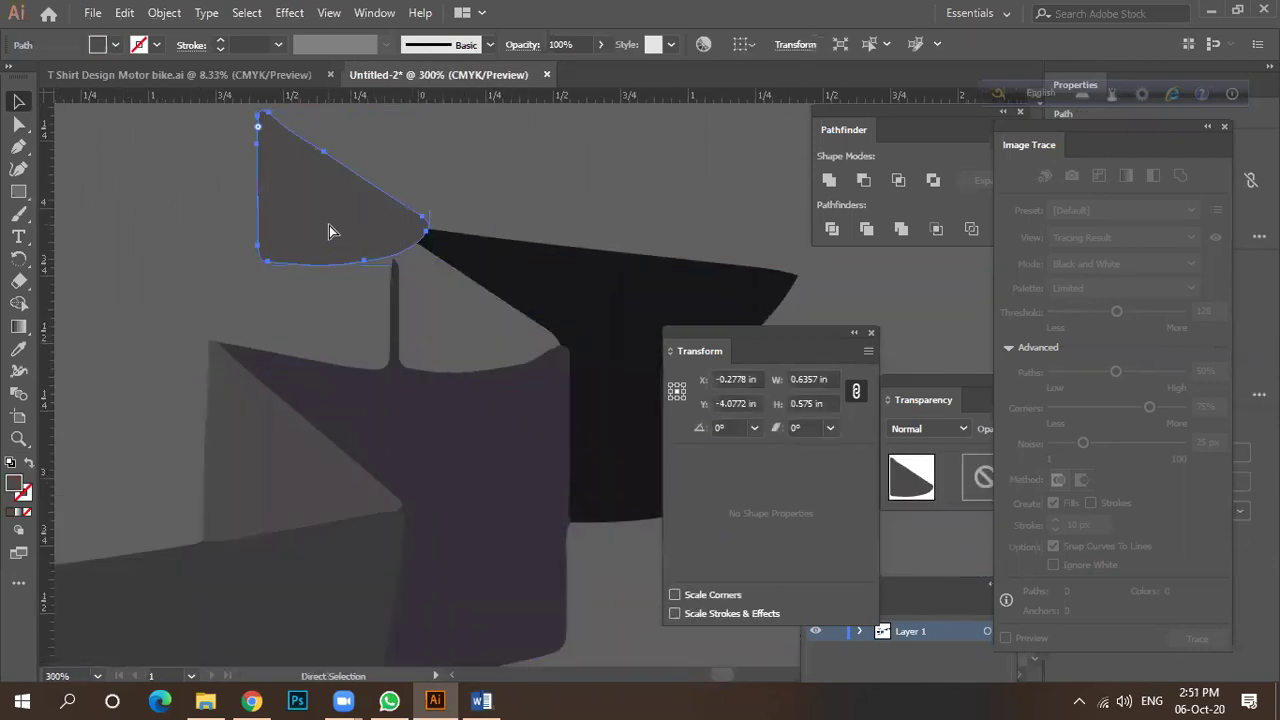
{"action": "key", "text": "ctrl+z"}
Try to stretch the grey upper fold at the ribbon's right end over the gaps along its edges.
{"action": "scroll", "coordinate": [400, 370], "scroll_direction": "up", "scroll_amount": 3}
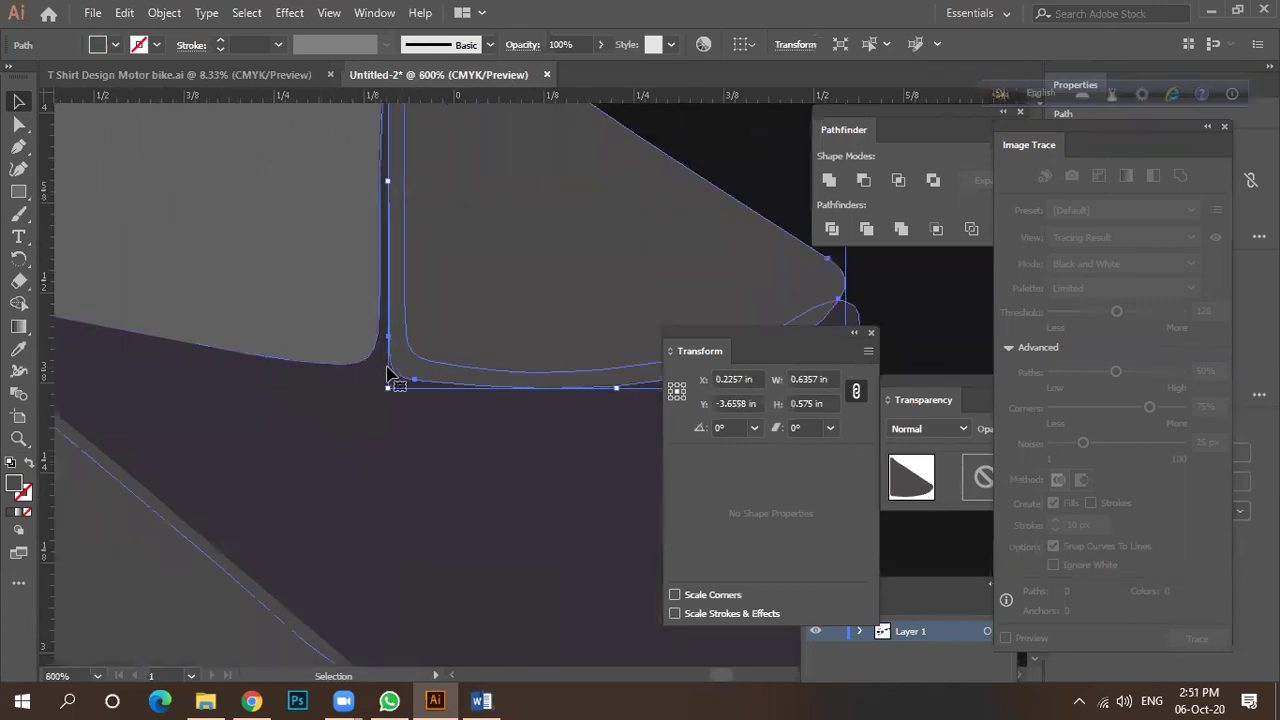
{"action": "left_click_drag", "start_coordinate": [387, 185], "coordinate": [360, 186]}
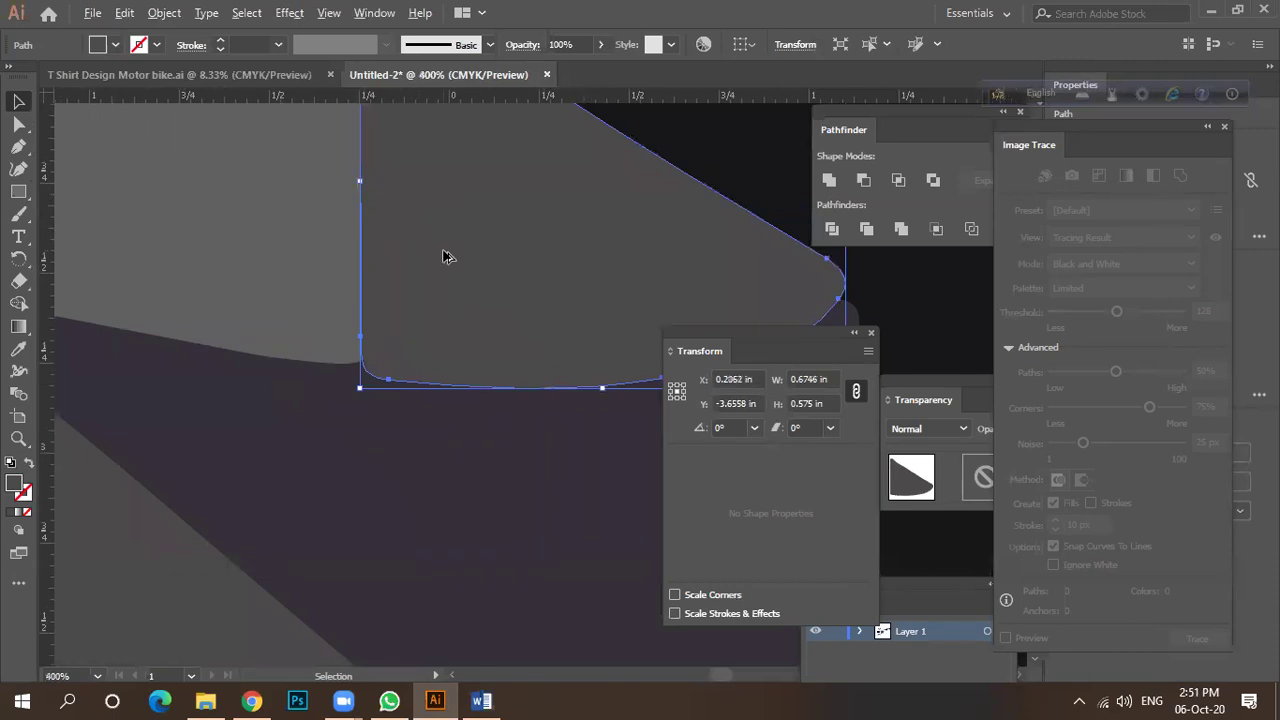
{"action": "scroll", "coordinate": [443, 251], "scroll_direction": "down", "scroll_amount": 5}
{"action": "scroll", "coordinate": [453, 228], "scroll_direction": "up", "scroll_amount": 3}
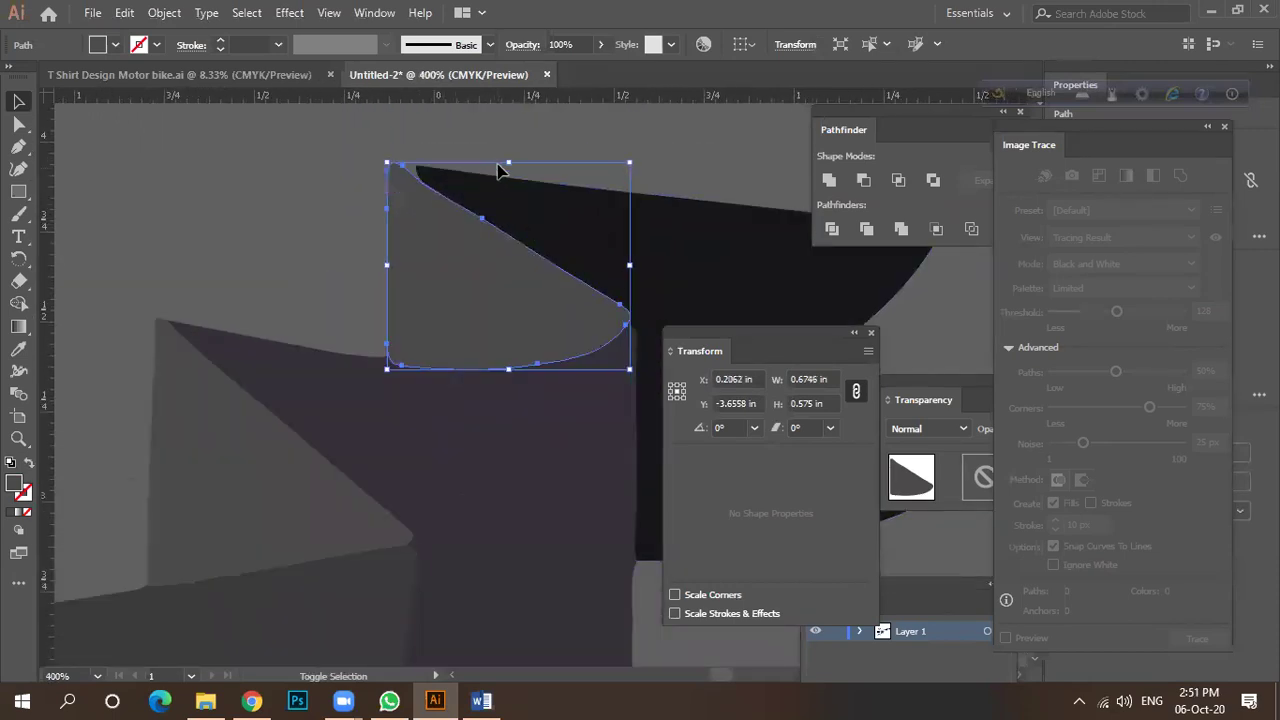
{"action": "left_click_drag", "start_coordinate": [507, 162], "coordinate": [507, 146]}
{"action": "scroll", "coordinate": [506, 229], "scroll_direction": "down", "scroll_amount": 2}
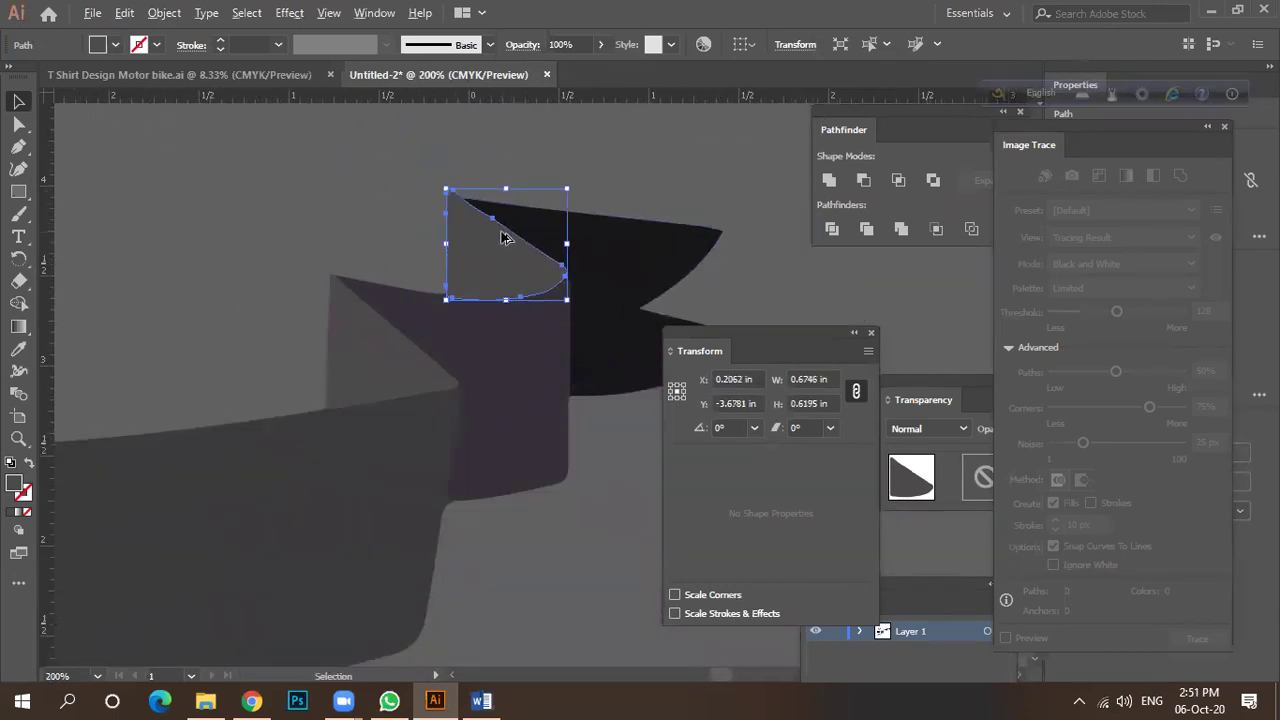
{"action": "scroll", "coordinate": [571, 313], "scroll_direction": "up", "scroll_amount": 2}
{"action": "left_click_drag", "start_coordinate": [557, 287], "coordinate": [565, 312]}
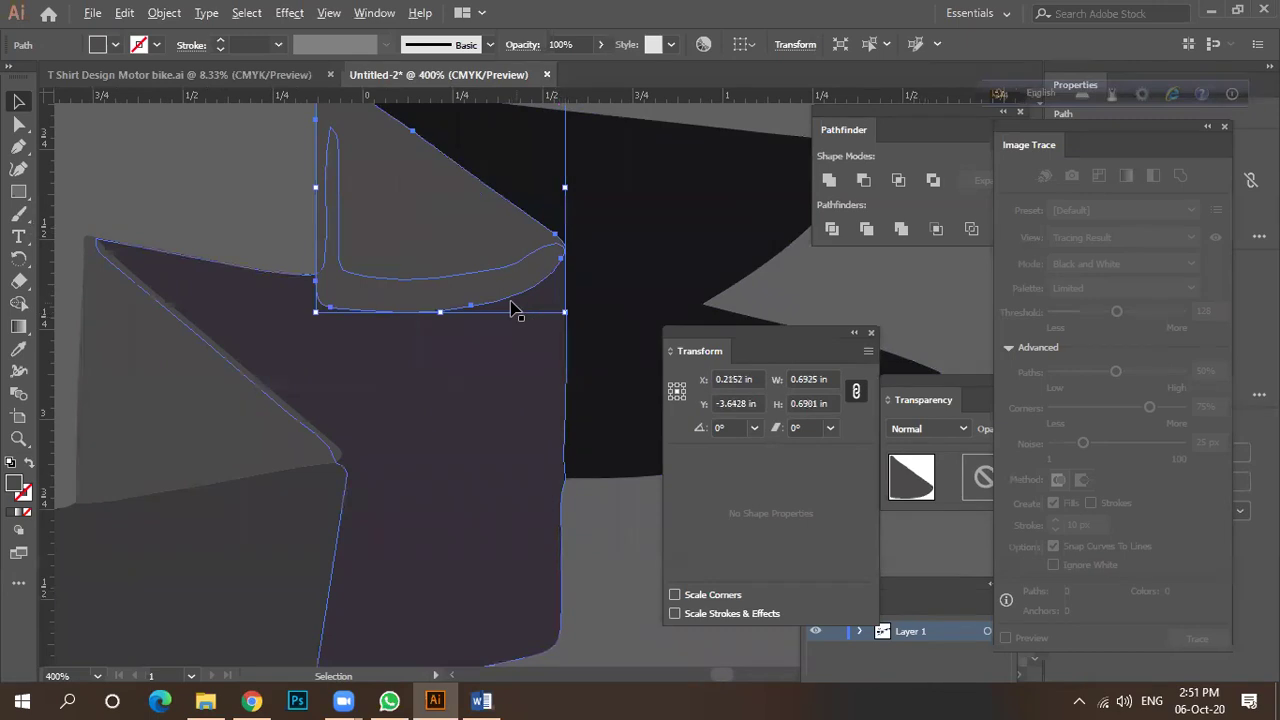
{"action": "scroll", "coordinate": [512, 310], "scroll_direction": "down", "scroll_amount": 2}
Try to merge the right end's stretched upper fold with its overlapping regions using the Shape Builder, then deselect the pieces.
{"action": "left_click", "coordinate": [437, 366]}
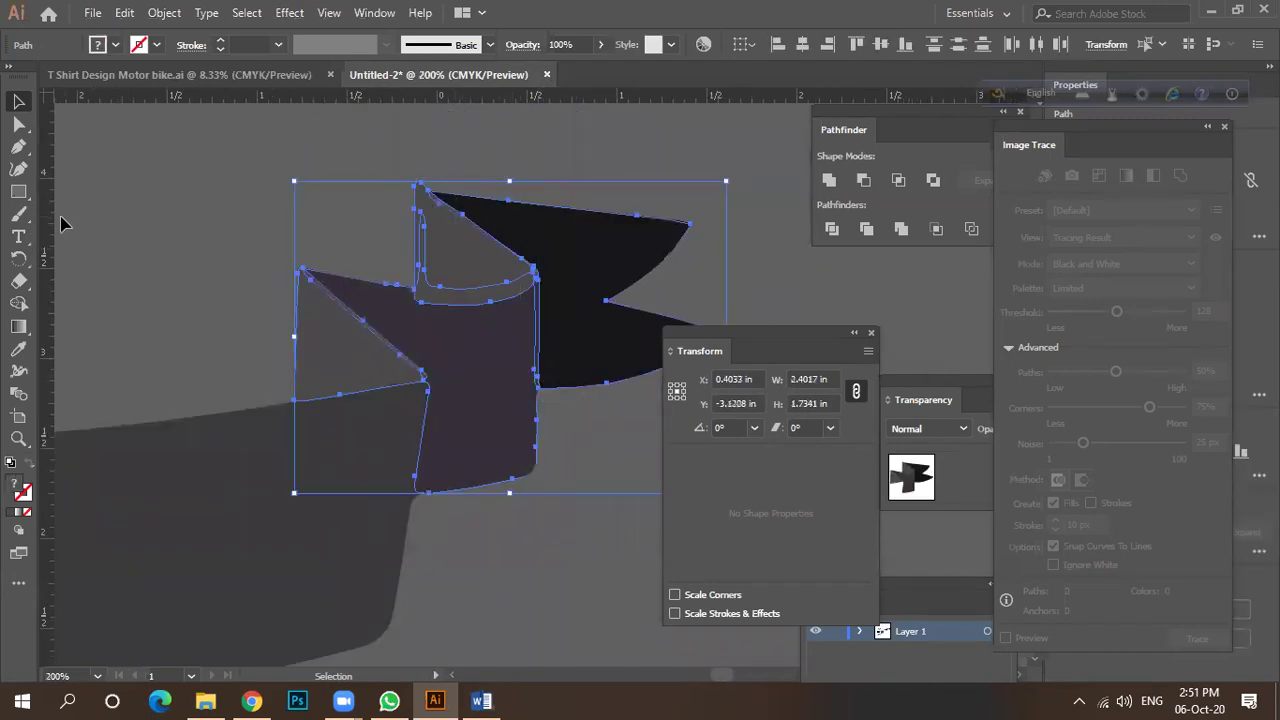
{"action": "left_click", "coordinate": [18, 303]}
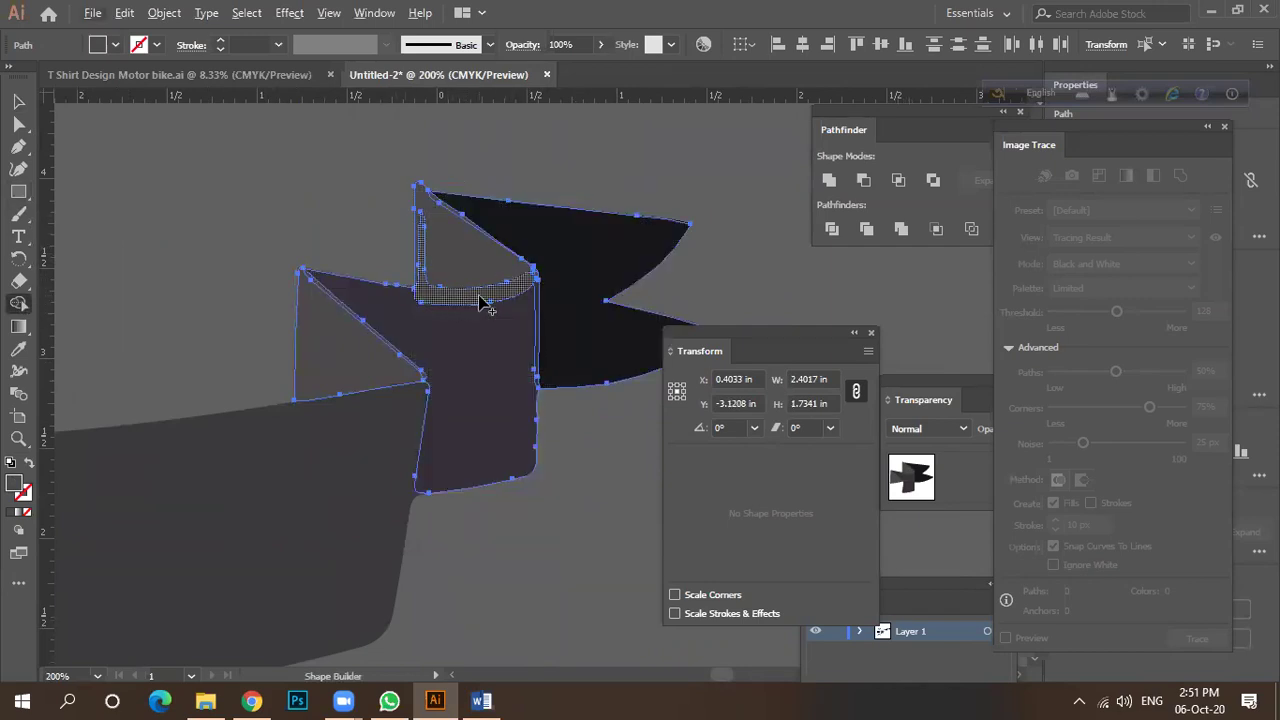
{"action": "scroll", "coordinate": [395, 255], "scroll_direction": "up", "scroll_amount": 4}
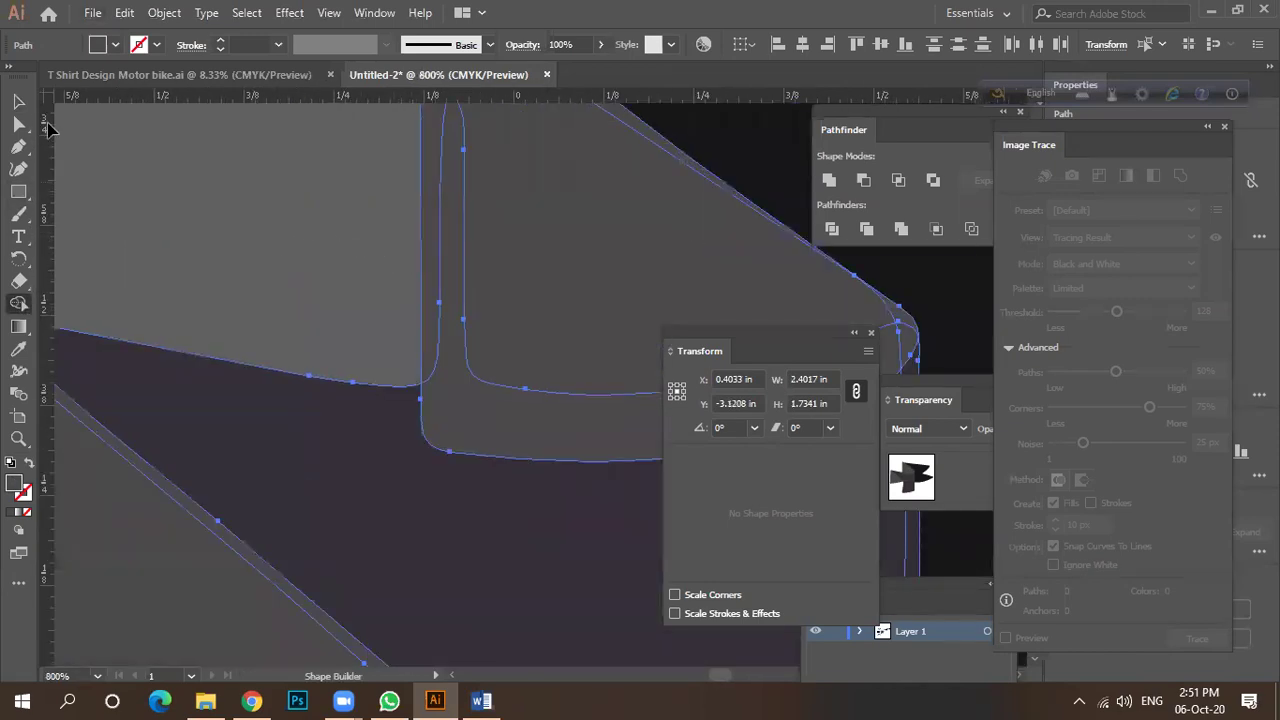
{"action": "scroll", "coordinate": [360, 275], "scroll_direction": "down", "scroll_amount": 1}
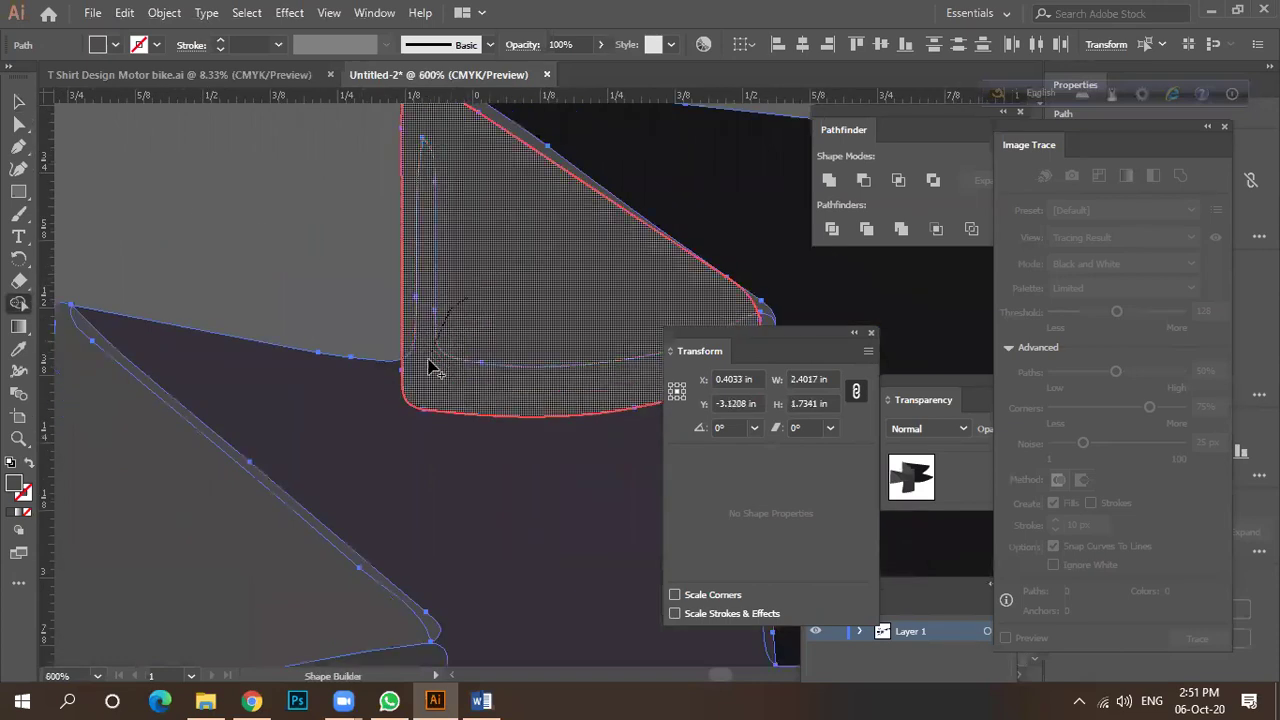
{"action": "scroll", "coordinate": [469, 291], "scroll_direction": "down", "scroll_amount": 2}
{"action": "scroll", "coordinate": [475, 260], "scroll_direction": "up", "scroll_amount": 3}
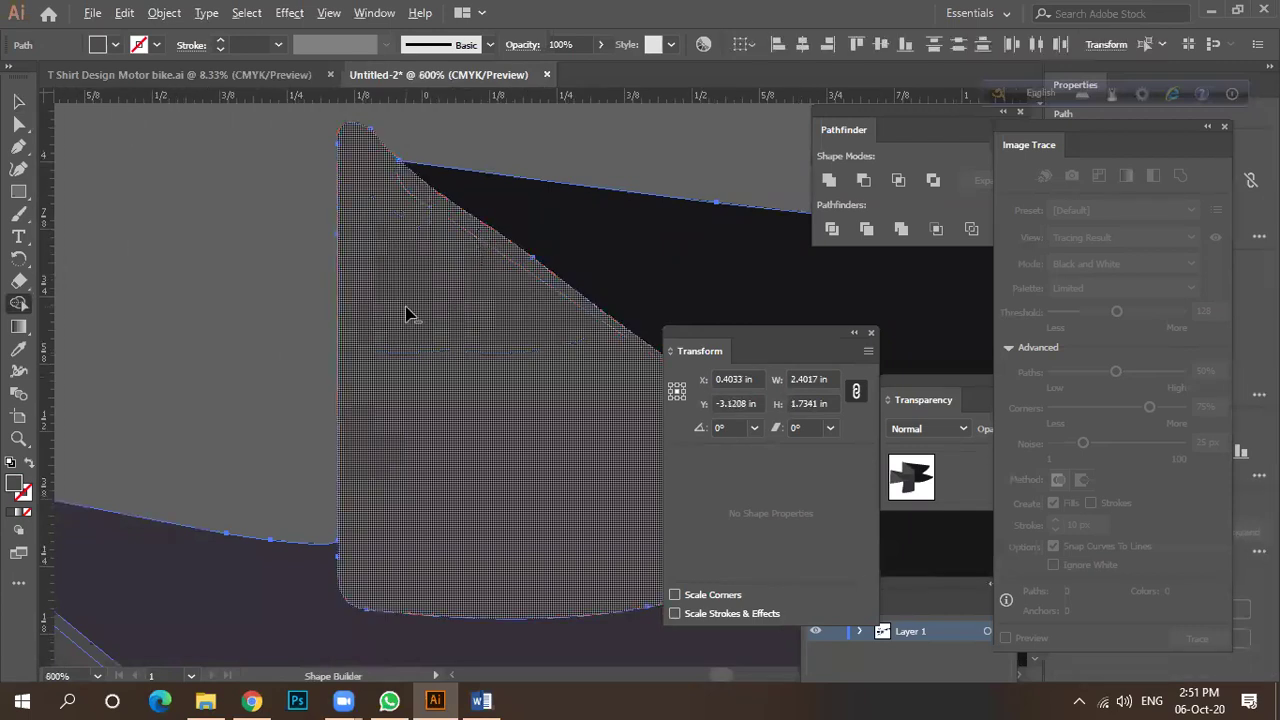
{"action": "scroll", "coordinate": [409, 310], "scroll_direction": "down", "scroll_amount": 5}
{"action": "key", "text": "v"}
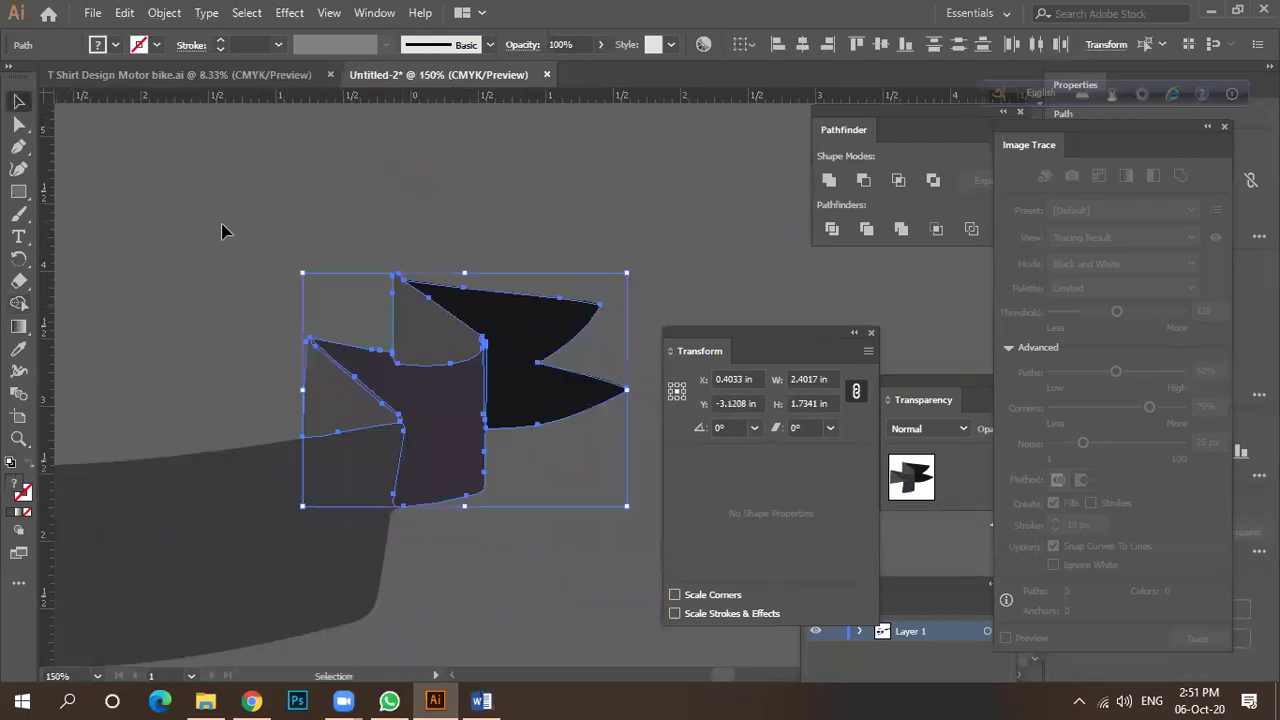
{"action": "left_click", "coordinate": [223, 229]}
{"action": "scroll", "coordinate": [577, 389], "scroll_direction": "down", "scroll_amount": 2}
{"action": "scroll", "coordinate": [600, 375], "scroll_direction": "down", "scroll_amount": 2}
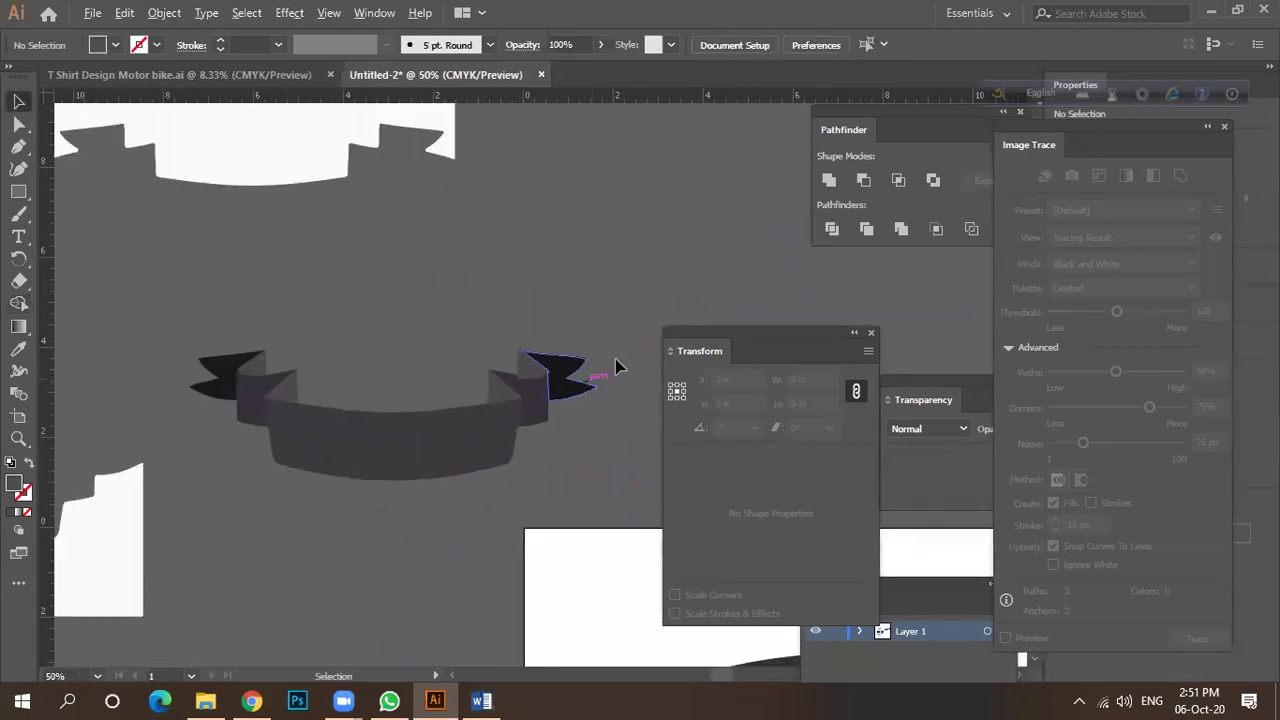
Undo the merging and stretching of the grey upper fold at the ribbon's right end.
{"action": "scroll", "coordinate": [391, 349], "scroll_direction": "up", "scroll_amount": 4}
{"action": "left_click", "coordinate": [379, 280]}
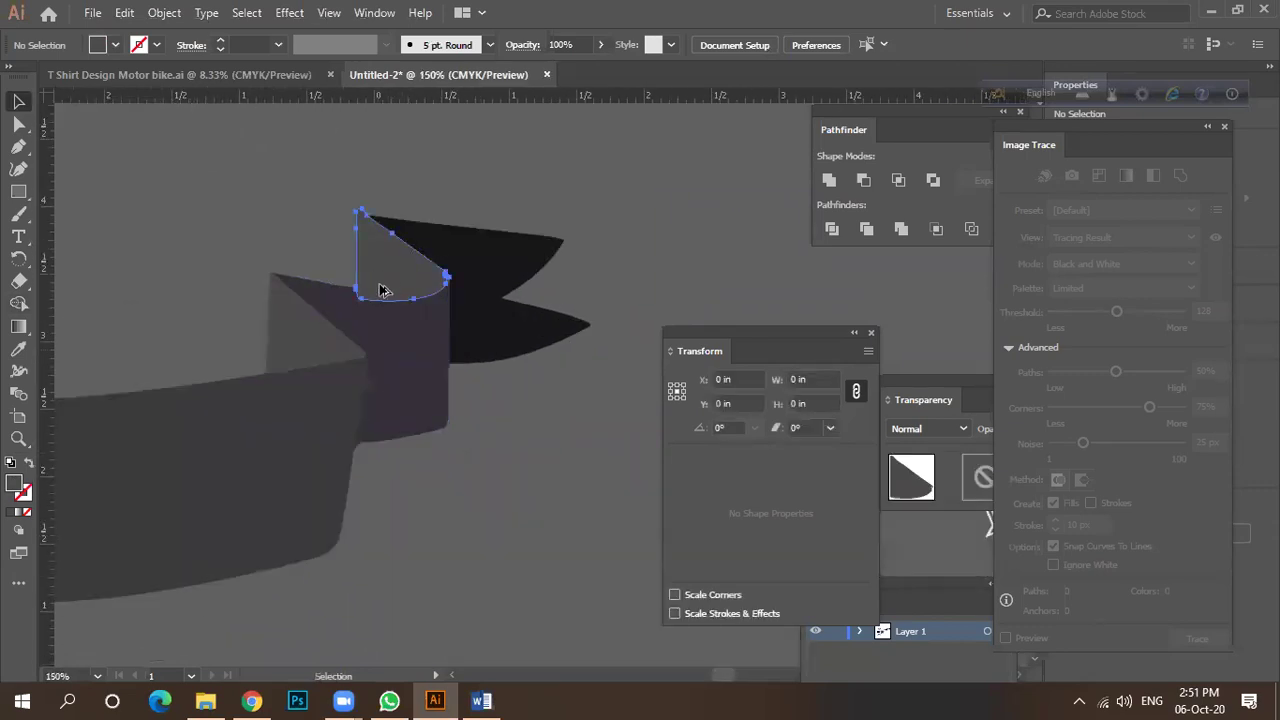
{"action": "scroll", "coordinate": [379, 288], "scroll_direction": "up", "scroll_amount": 4}
{"action": "key", "text": "a"}
{"action": "left_click", "coordinate": [394, 283]}
{"action": "key", "text": "Right"}
{"action": "key", "text": "Right"}
{"action": "key", "text": "Right"}
{"action": "key", "text": "Right"}
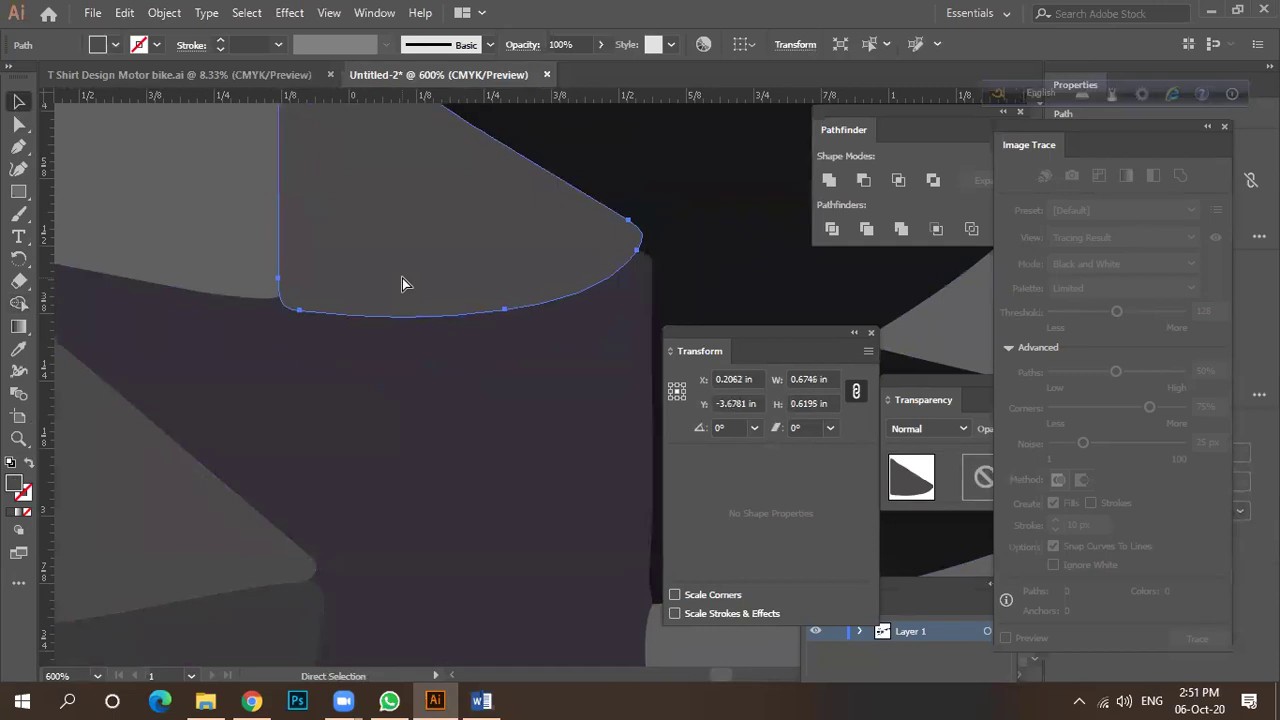
{"action": "key", "text": "v"}
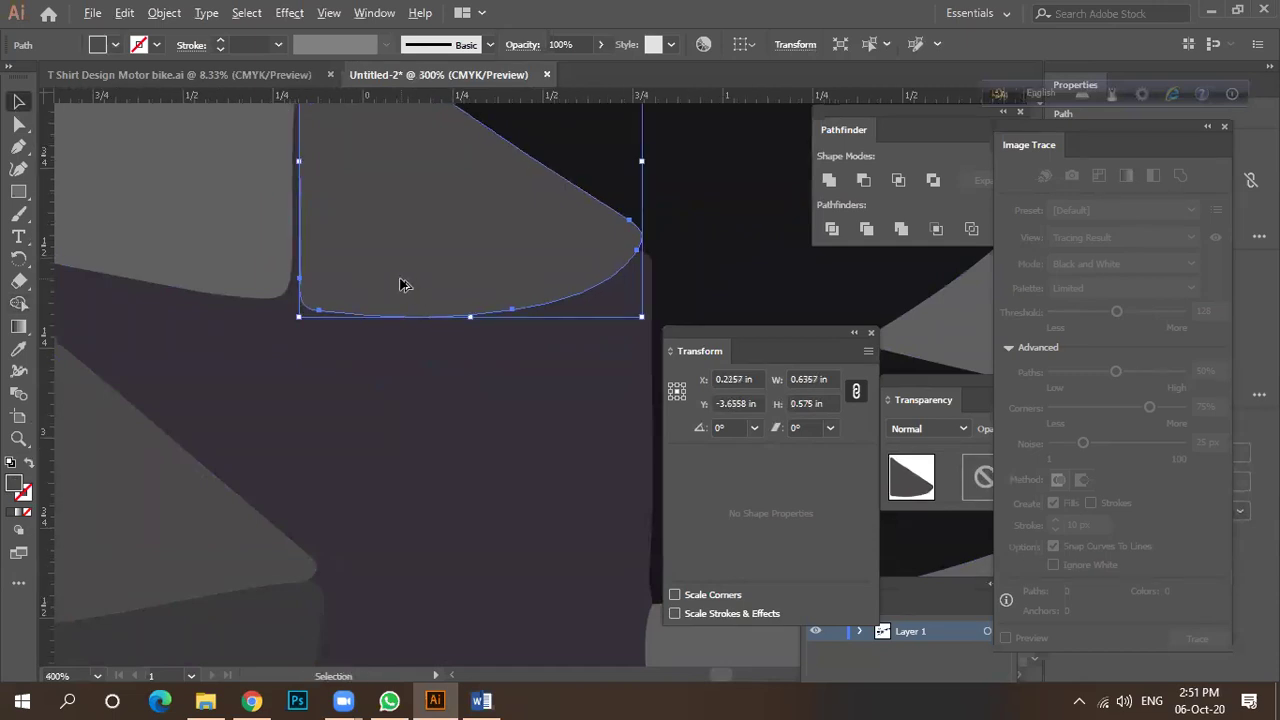
Stretch the grey upper fold at the ribbon's right end to about 0.80 in wide and 0.65 in high.
{"action": "scroll", "coordinate": [392, 305], "scroll_direction": "down", "scroll_amount": 2}
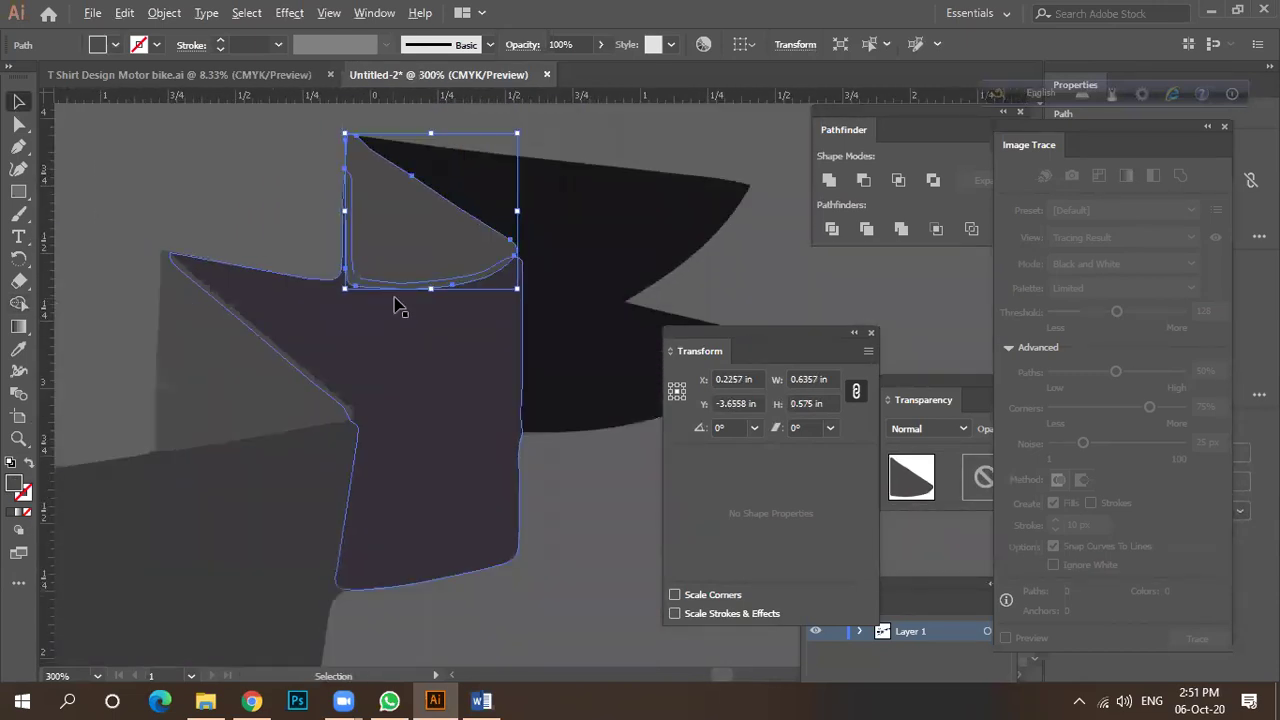
{"action": "left_click_drag", "start_coordinate": [516, 211], "coordinate": [540, 211]}
{"action": "left_click_drag", "start_coordinate": [431, 134], "coordinate": [429, 277]}
{"action": "scroll", "coordinate": [440, 236], "scroll_direction": "down", "scroll_amount": 1}
{"action": "left_click", "coordinate": [425, 325]}
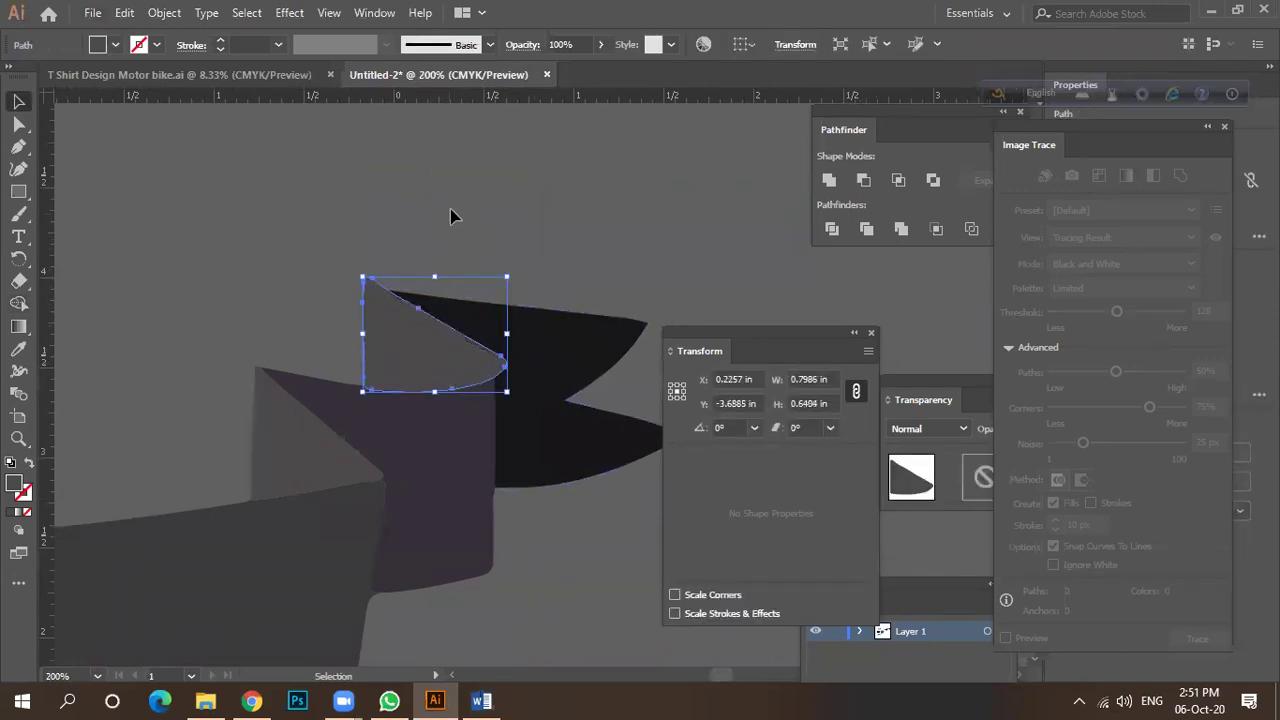
{"action": "left_click", "coordinate": [451, 211]}
Select the right tail with the grey upper fold and merge their overlapping strip into the dark tail with the Shape Builder.
{"action": "scroll", "coordinate": [540, 415], "scroll_direction": "up", "scroll_amount": 2}
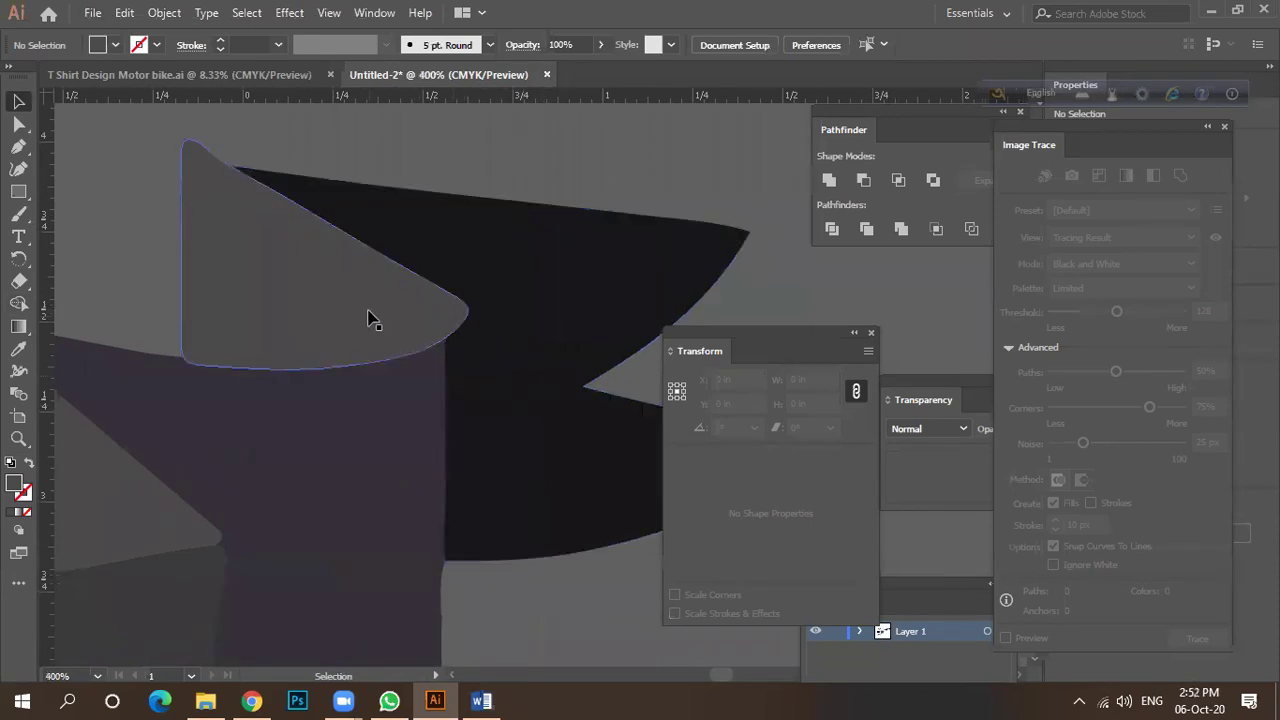
{"action": "left_click", "coordinate": [489, 288]}
{"action": "scroll", "coordinate": [490, 287], "scroll_direction": "down", "scroll_amount": 1}
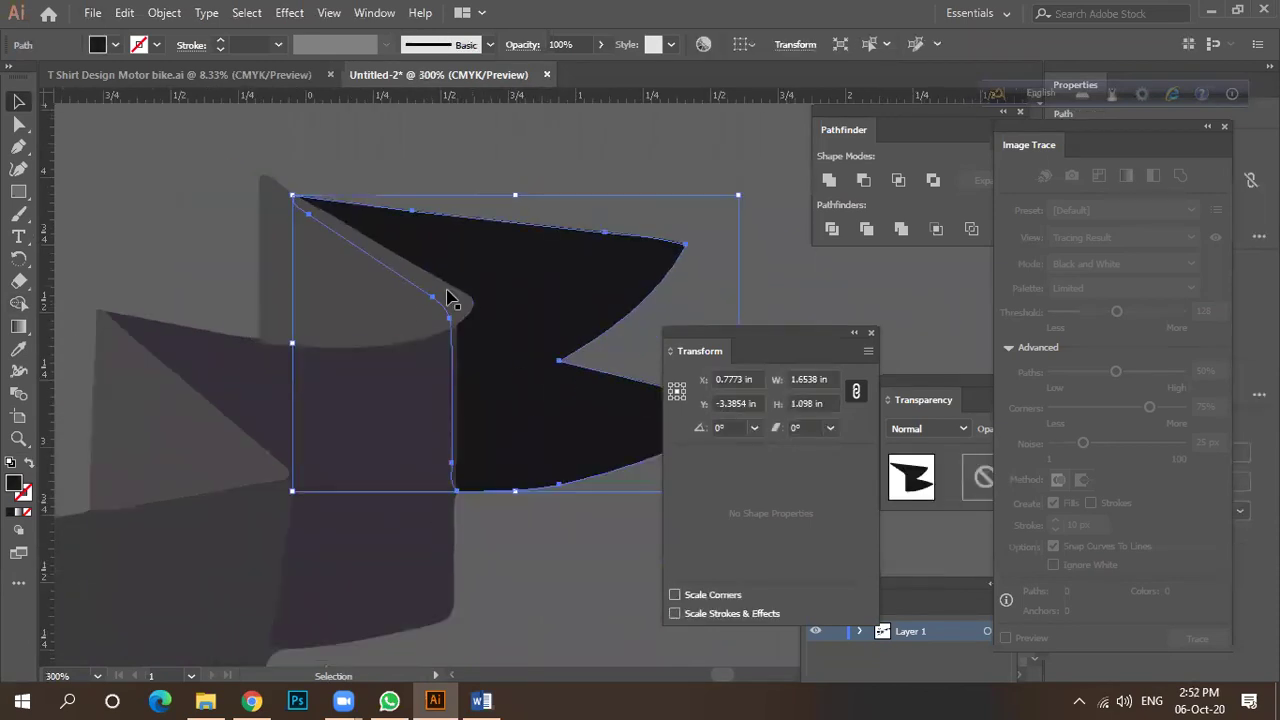
{"action": "left_click", "coordinate": [365, 300], "text": "shift"}
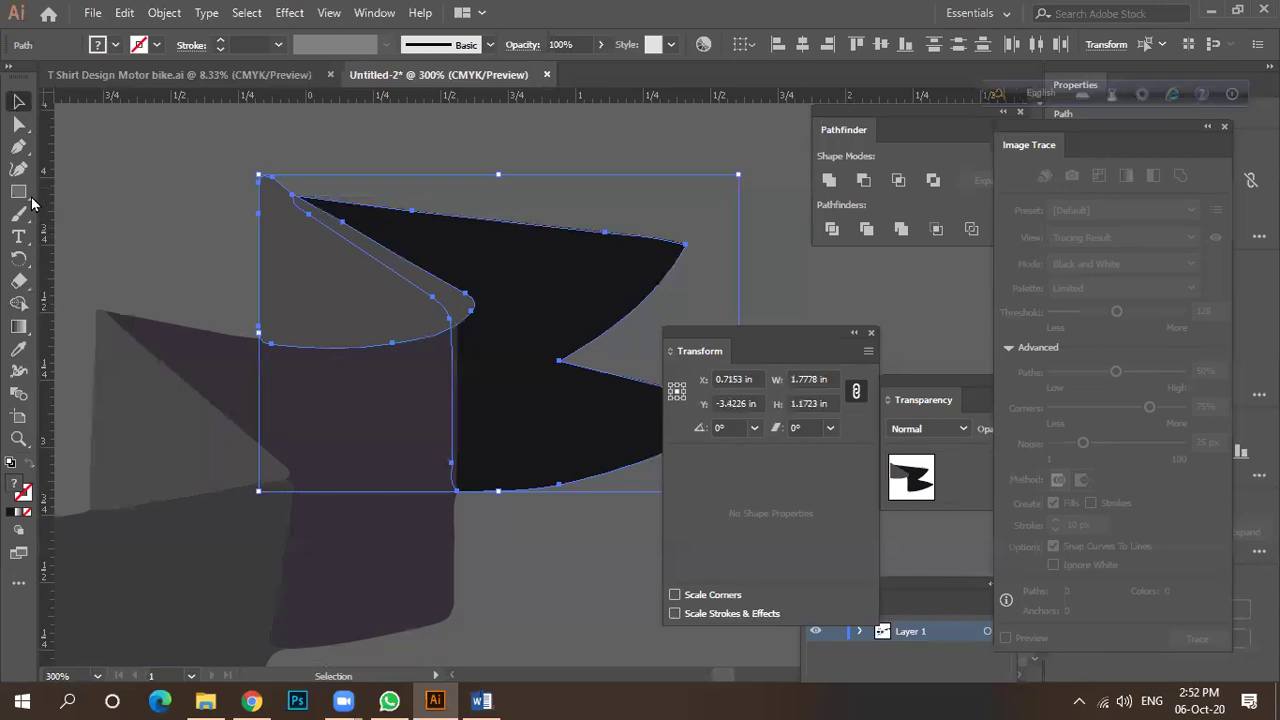
{"action": "left_click", "coordinate": [18, 303]}
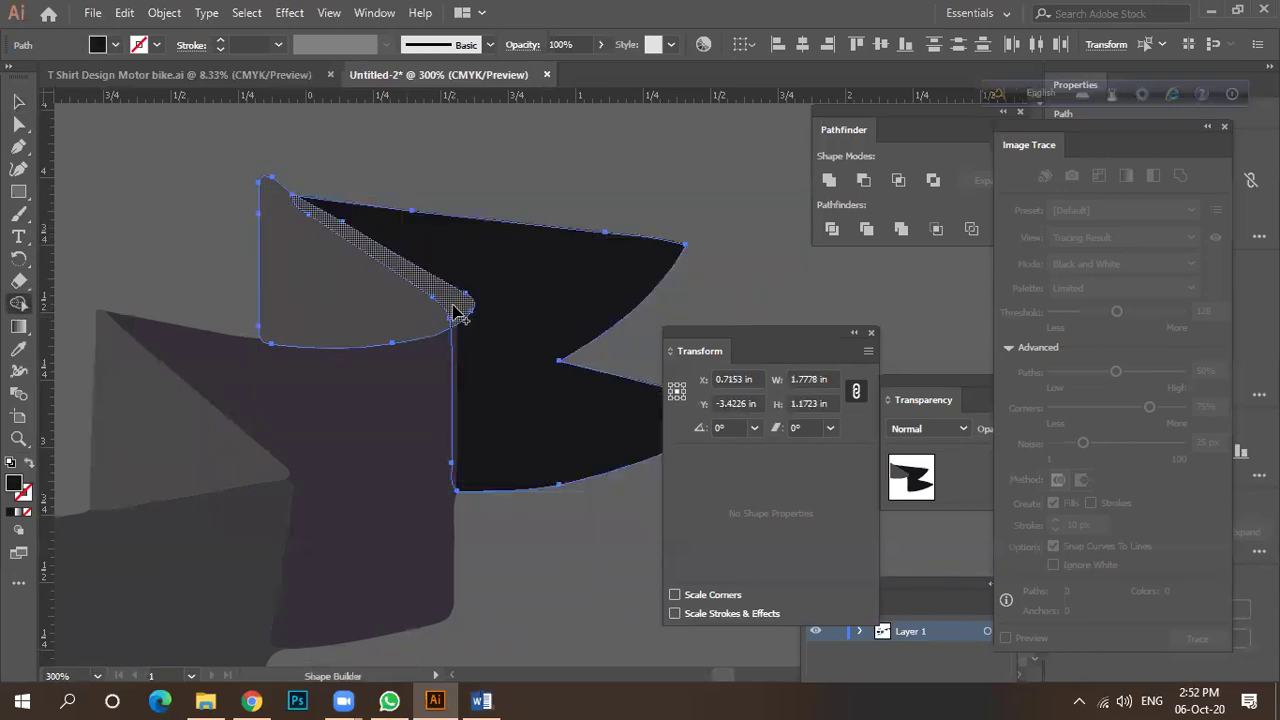
{"action": "left_click_drag", "start_coordinate": [458, 313], "coordinate": [500, 331]}
{"action": "scroll", "coordinate": [500, 286], "scroll_direction": "down", "scroll_amount": 1}
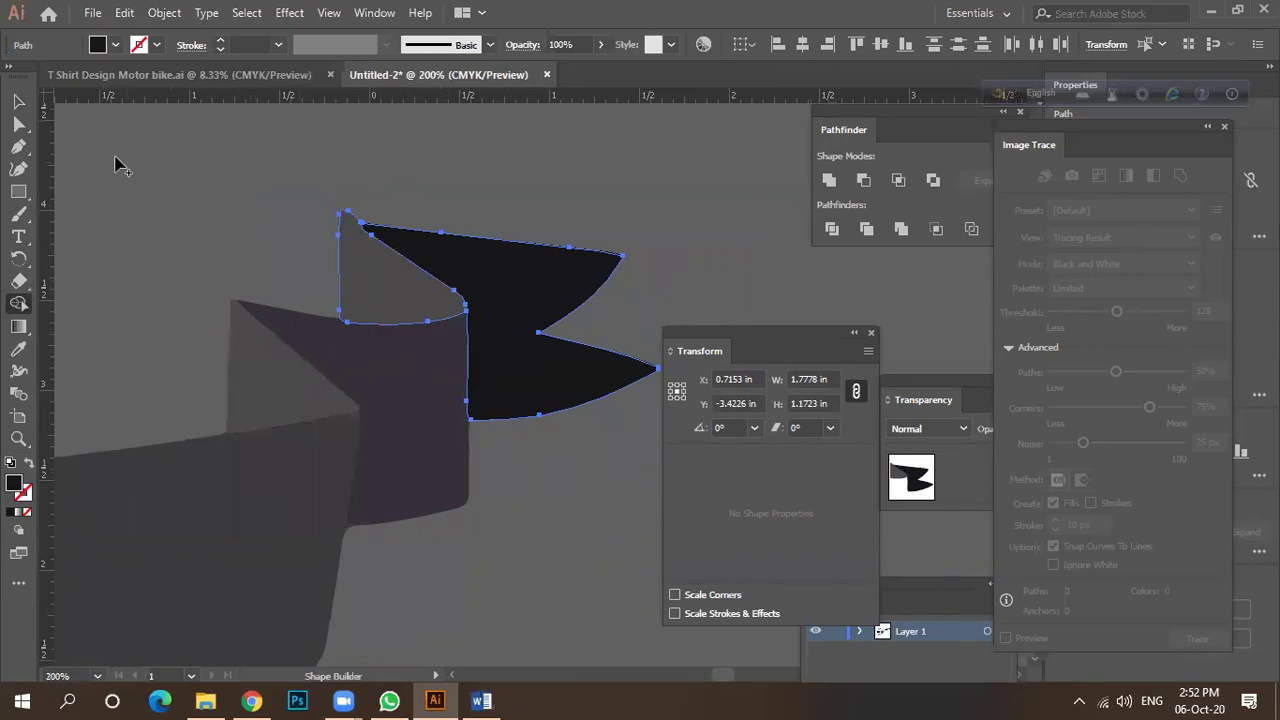
{"action": "key", "text": "v"}
{"action": "left_click", "coordinate": [243, 198]}
Try to shift the right end's grey upper fold about 0.1 in to the right.
{"action": "scroll", "coordinate": [363, 229], "scroll_direction": "up", "scroll_amount": 2}
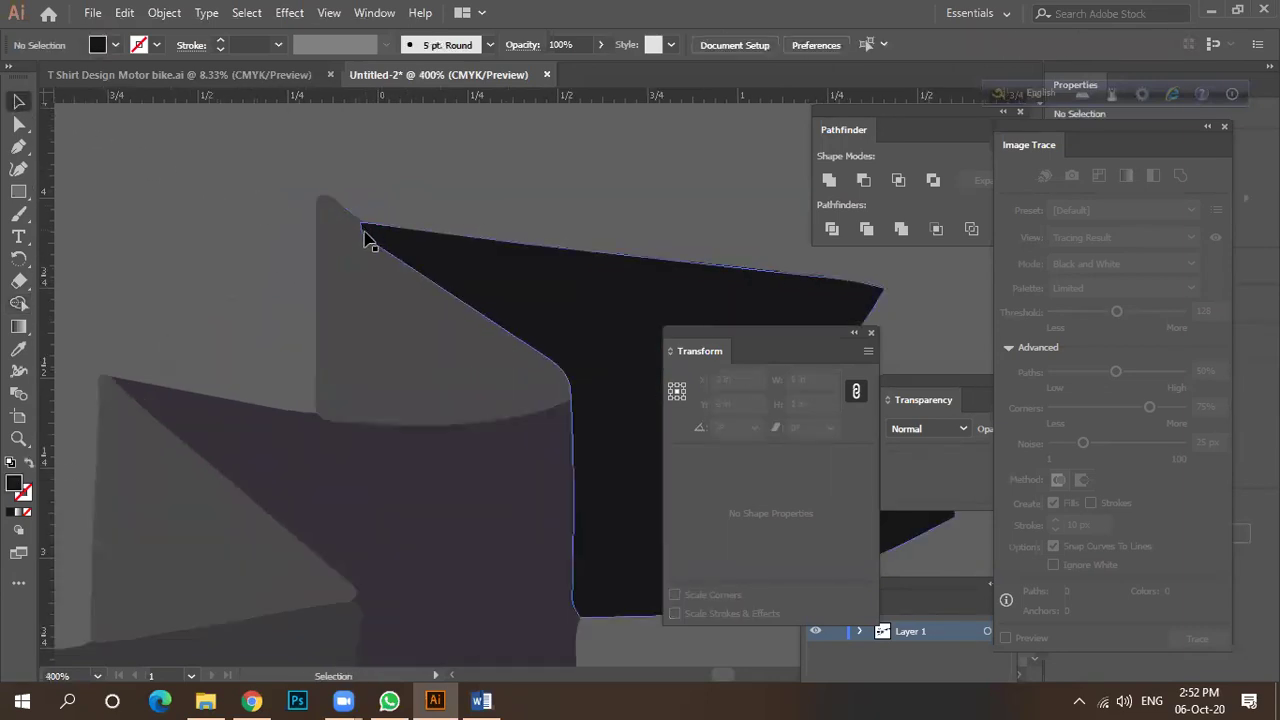
{"action": "left_click", "coordinate": [354, 266]}
{"action": "scroll", "coordinate": [410, 229], "scroll_direction": "down", "scroll_amount": 1}
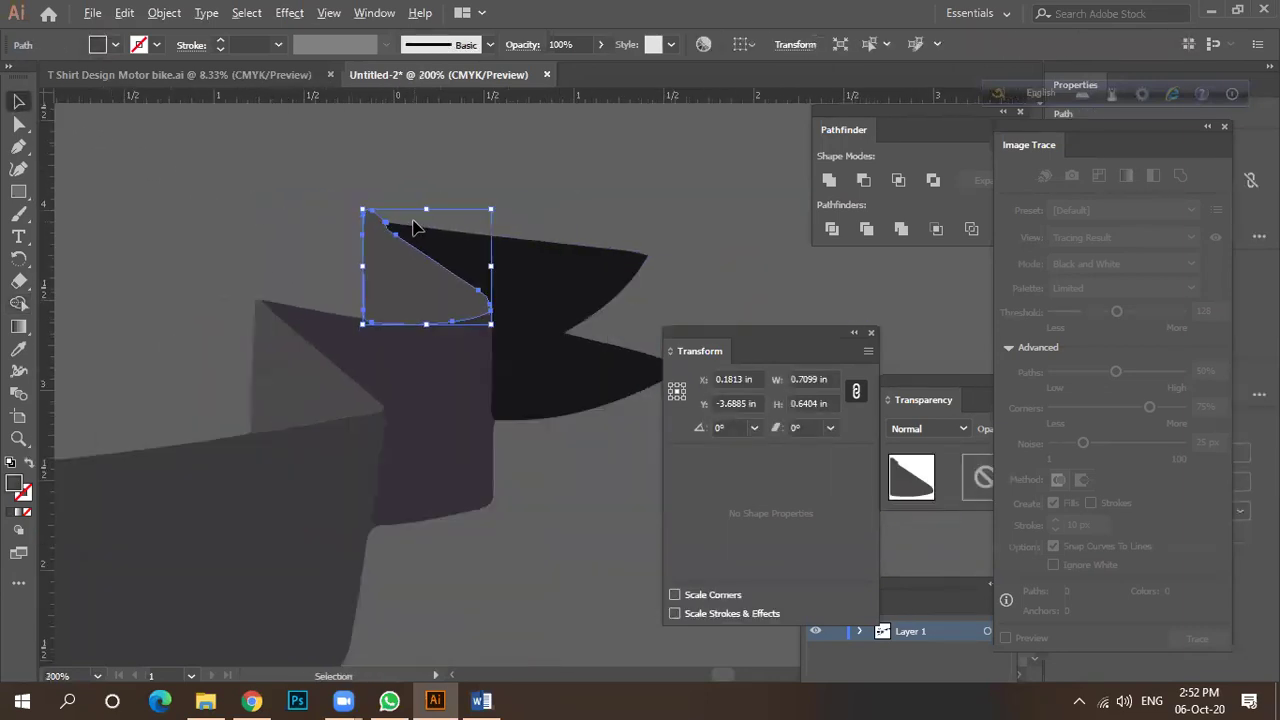
{"action": "scroll", "coordinate": [417, 228], "scroll_direction": "down", "scroll_amount": 2}
{"action": "left_click_drag", "start_coordinate": [400, 271], "coordinate": [417, 279]}
{"action": "scroll", "coordinate": [386, 277], "scroll_direction": "up", "scroll_amount": 4}
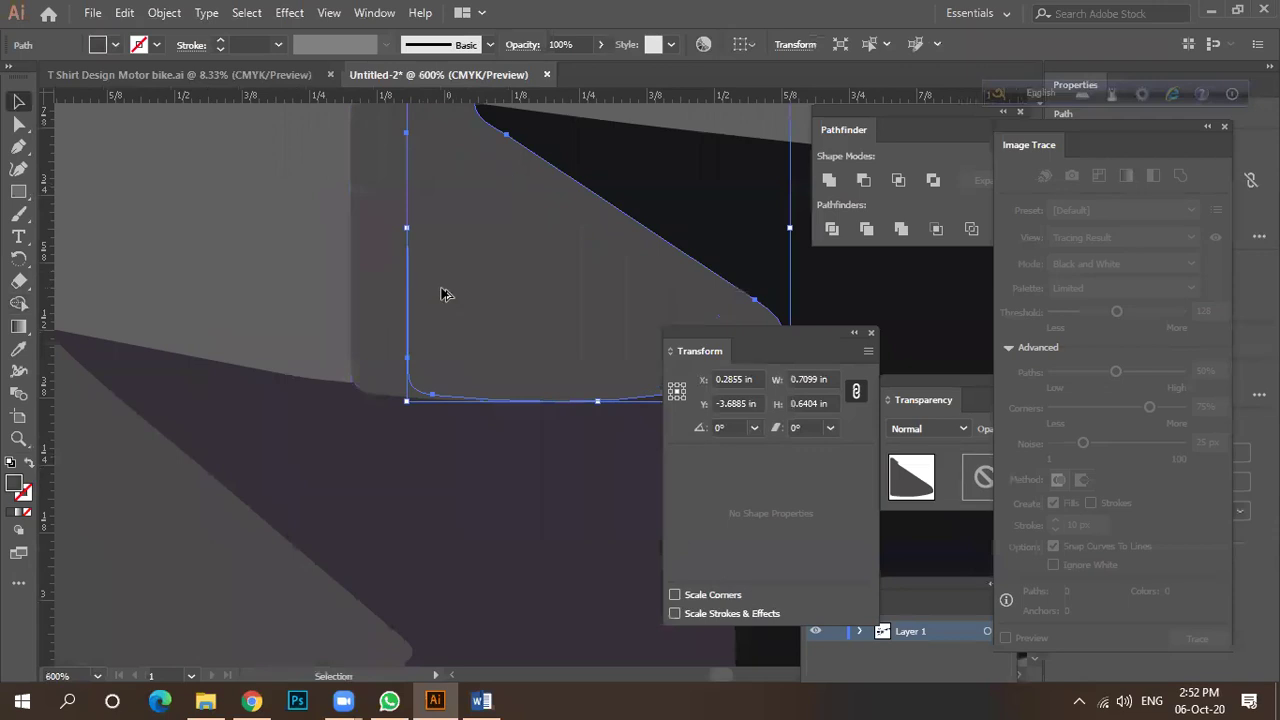
{"action": "scroll", "coordinate": [445, 294], "scroll_direction": "down", "scroll_amount": 1}
{"action": "left_click", "coordinate": [333, 254]}
{"action": "left_click_drag", "start_coordinate": [466, 291], "coordinate": [283, 263]}
{"action": "key", "text": "Delete"}
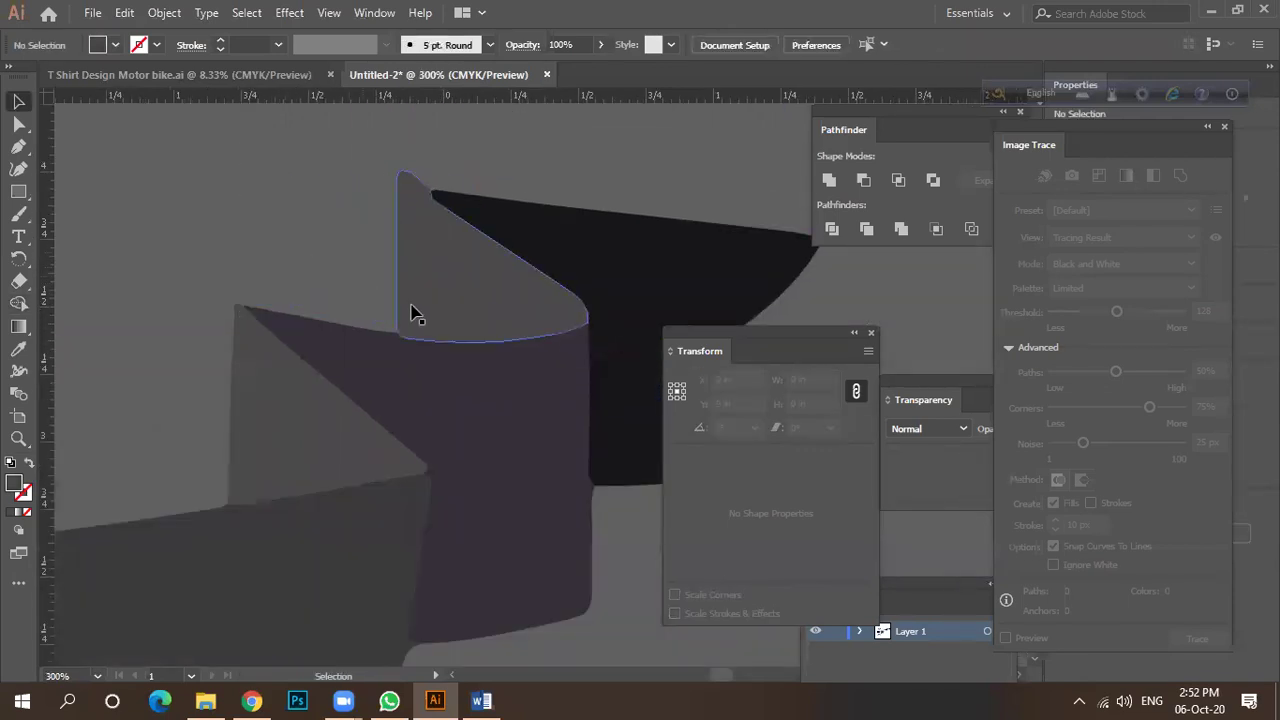
Draw a dark rectangle about 0.97 in wide and 0.23 in high just above the ribbon's right upper fold.
{"action": "scroll", "coordinate": [417, 186], "scroll_direction": "up", "scroll_amount": 1}
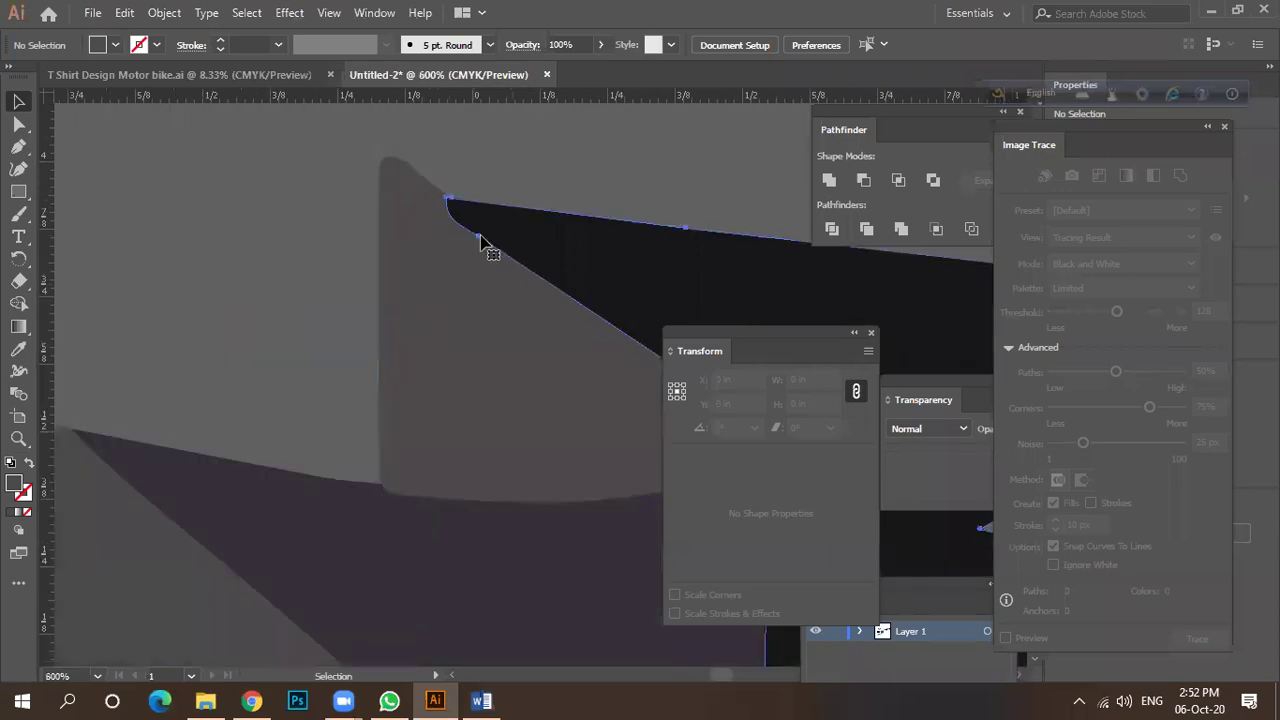
{"action": "left_click", "coordinate": [480, 240]}
{"action": "scroll", "coordinate": [462, 230], "scroll_direction": "down", "scroll_amount": 1}
{"action": "left_click", "coordinate": [84, 186]}
{"action": "left_click", "coordinate": [18, 191]}
{"action": "left_click_drag", "start_coordinate": [325, 150], "coordinate": [587, 211]}
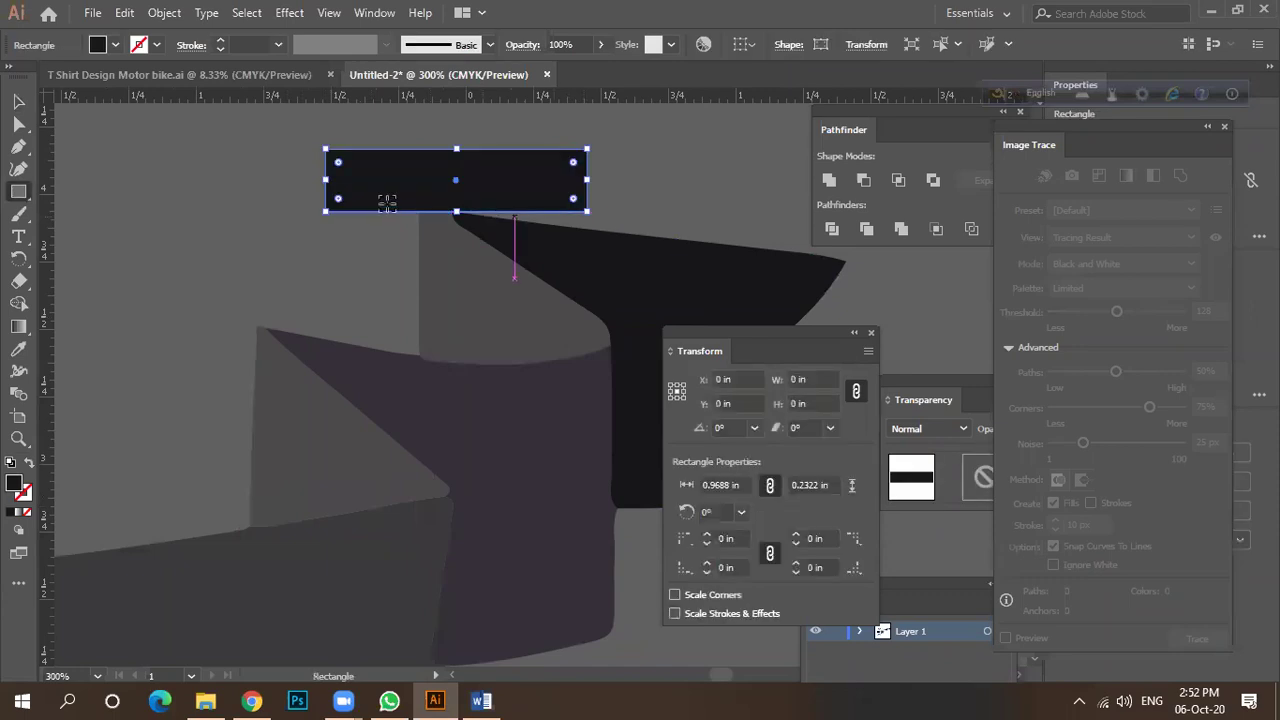
Rotate the rectangle to 351.82°, lengthen it to about 2.08 in and lay it along the upper edge of the right tail.
{"action": "scroll", "coordinate": [380, 195], "scroll_direction": "up", "scroll_amount": 1}
{"action": "left_click", "coordinate": [17, 104]}
{"action": "scroll", "coordinate": [156, 216], "scroll_direction": "down", "scroll_amount": 1}
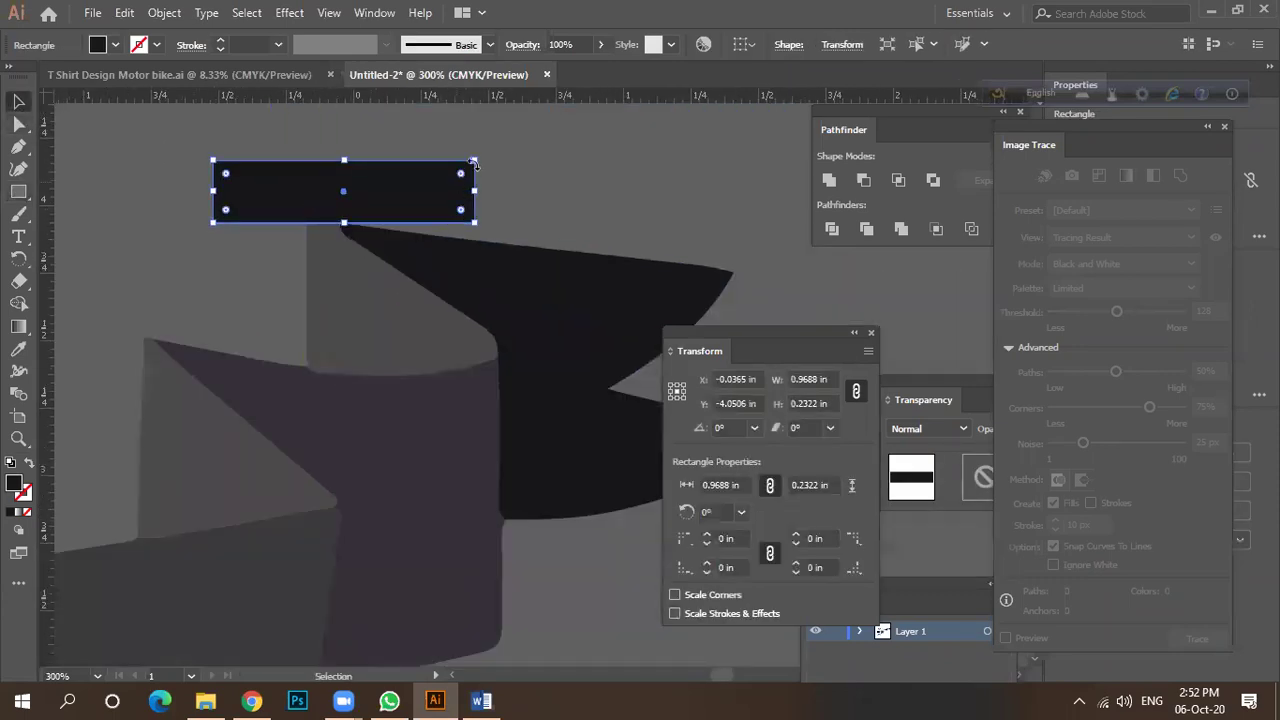
{"action": "left_click_drag", "start_coordinate": [481, 155], "coordinate": [500, 178]}
{"action": "scroll", "coordinate": [346, 210], "scroll_direction": "up", "scroll_amount": 2}
{"action": "left_click_drag", "start_coordinate": [346, 210], "coordinate": [403, 189]}
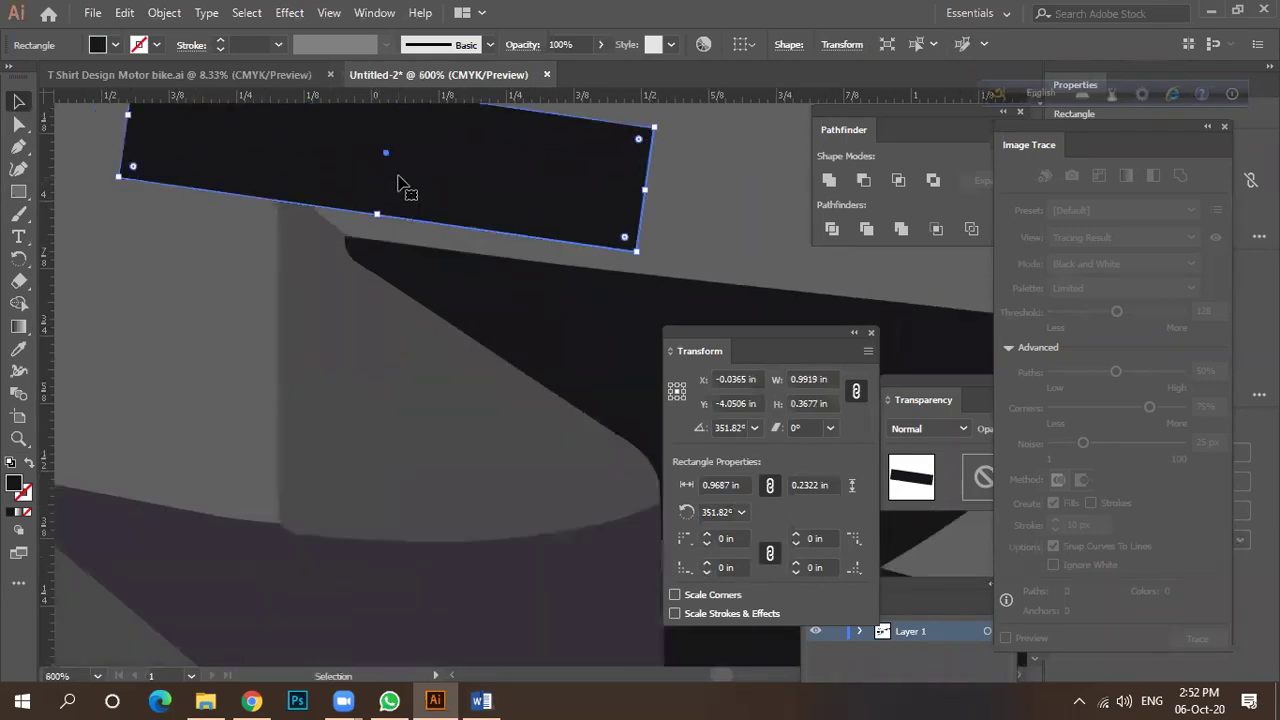
{"action": "left_click_drag", "start_coordinate": [500, 180], "coordinate": [800, 218]}
{"action": "left_click_drag", "start_coordinate": [645, 205], "coordinate": [651, 211]}
{"action": "scroll", "coordinate": [430, 192], "scroll_direction": "down", "scroll_amount": 1}
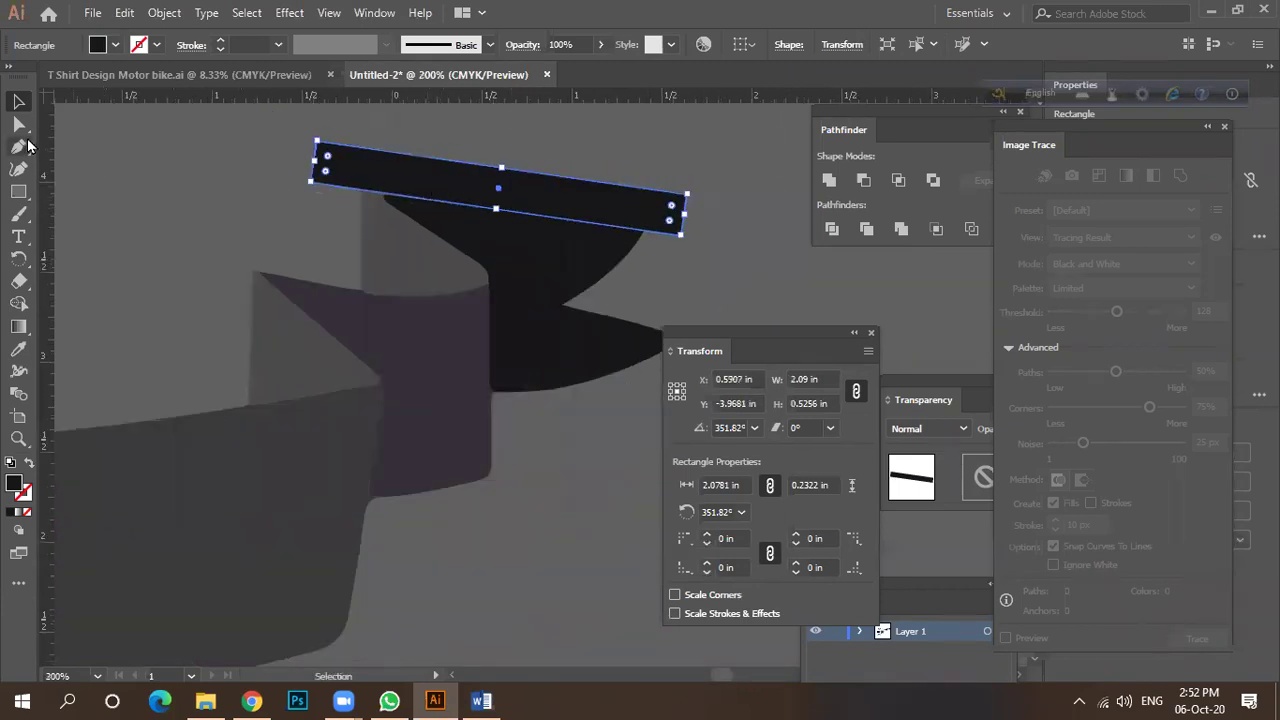
Select the rectangle with the right end's pieces and trim it and the protruding fold and tail edges away with the Shape Builder.
{"action": "left_click_drag", "start_coordinate": [243, 155], "coordinate": [558, 246]}
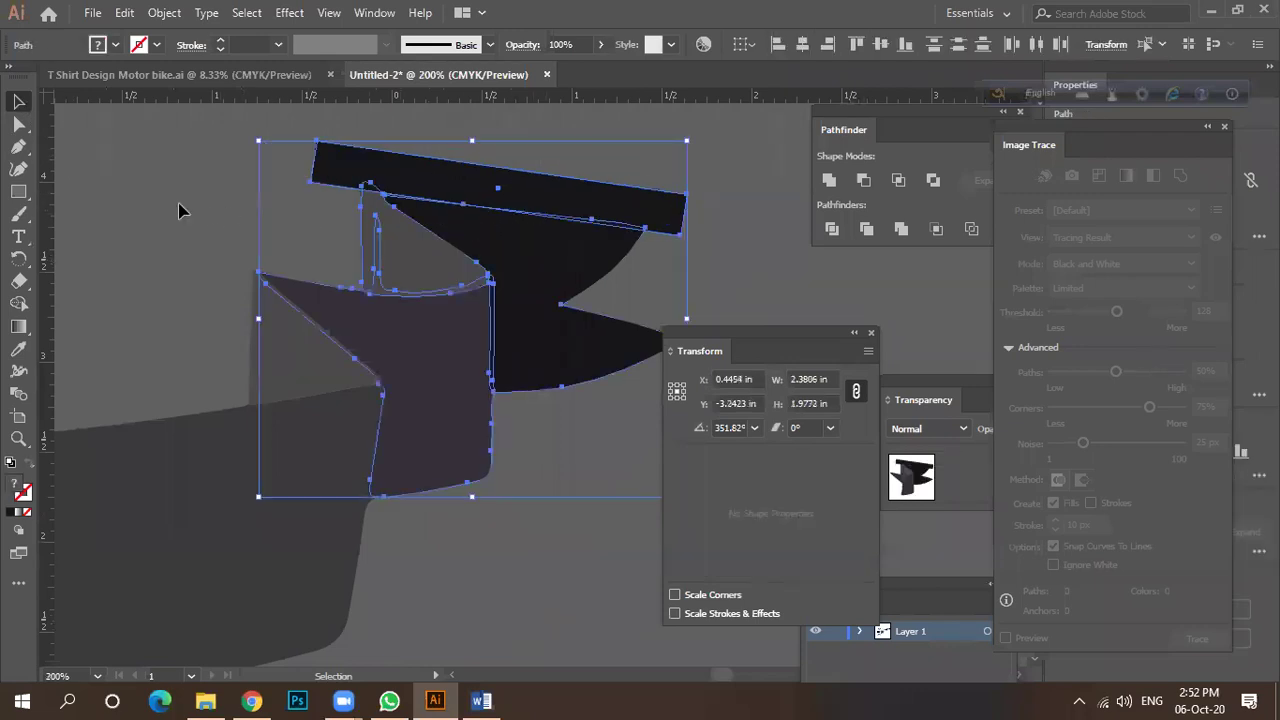
{"action": "left_click", "coordinate": [19, 303]}
{"action": "left_click_drag", "start_coordinate": [365, 188], "coordinate": [594, 189]}
{"action": "scroll", "coordinate": [594, 189], "scroll_direction": "up", "scroll_amount": 2}
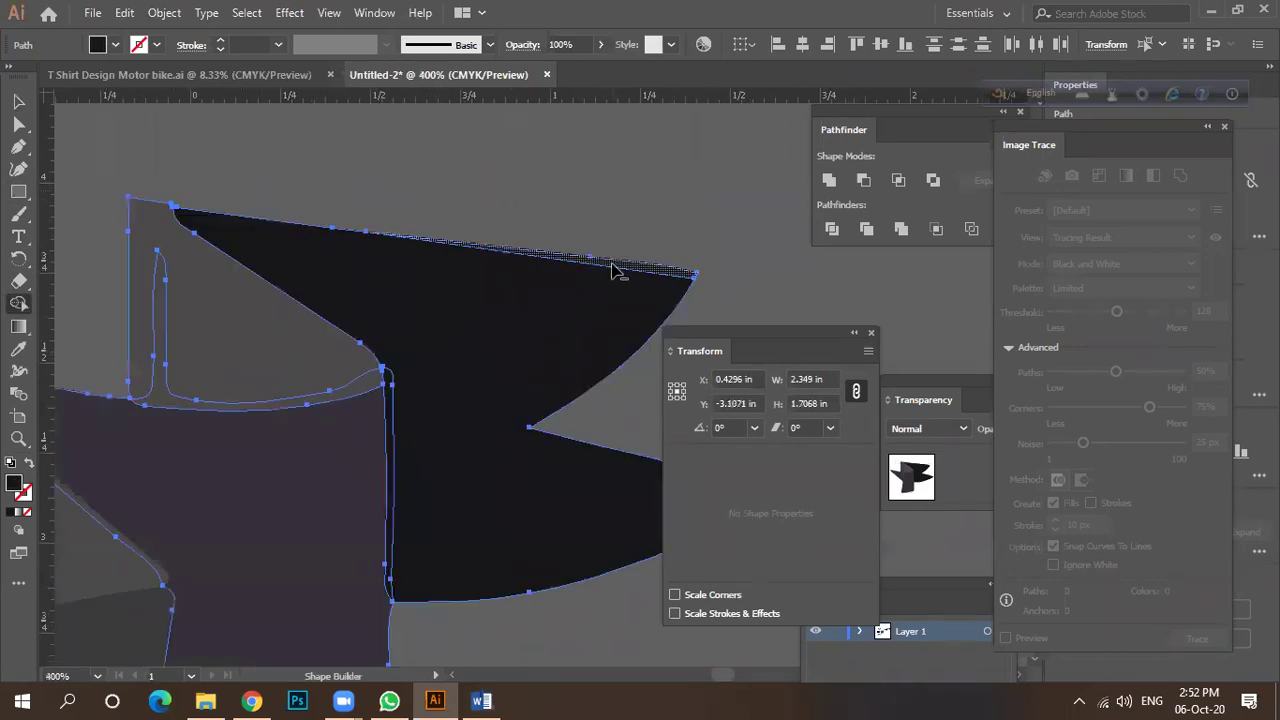
{"action": "scroll", "coordinate": [515, 186], "scroll_direction": "down", "scroll_amount": 2}
{"action": "left_click", "coordinate": [18, 102]}
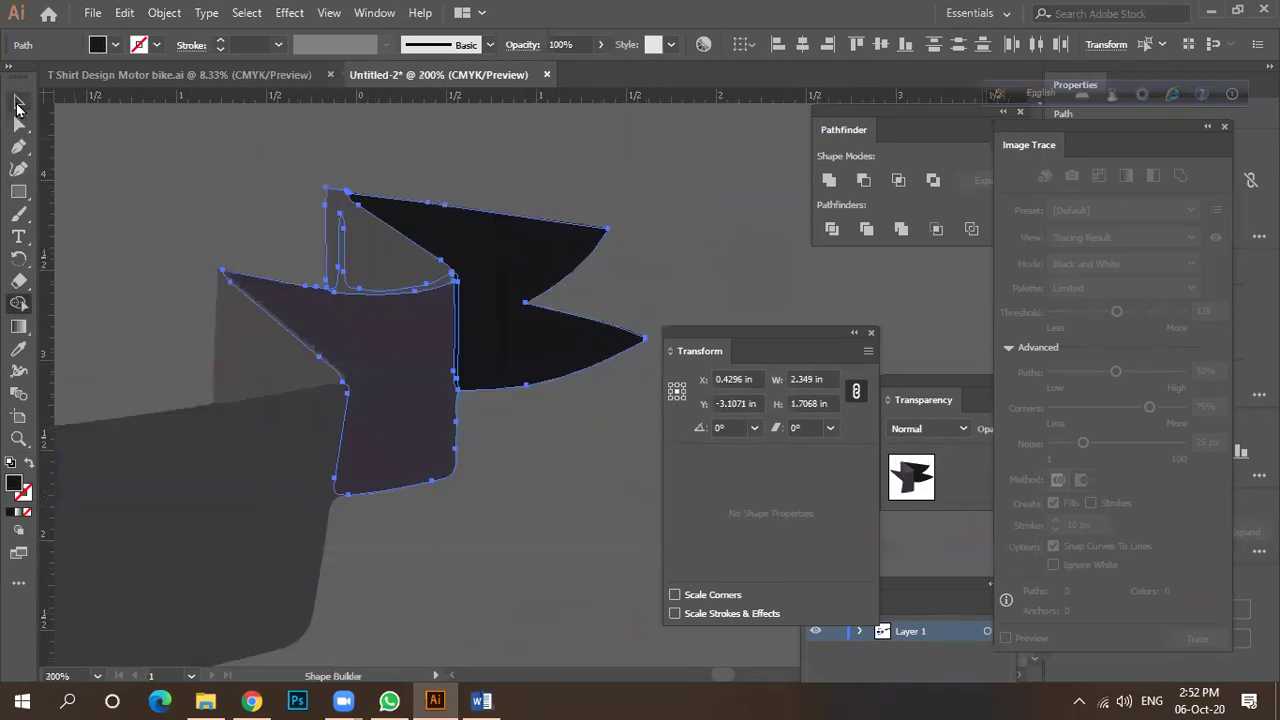
Select all the pieces of the dark folded ribbon and group them.
{"action": "left_click", "coordinate": [209, 189]}
{"action": "scroll", "coordinate": [588, 190], "scroll_direction": "down", "scroll_amount": 3}
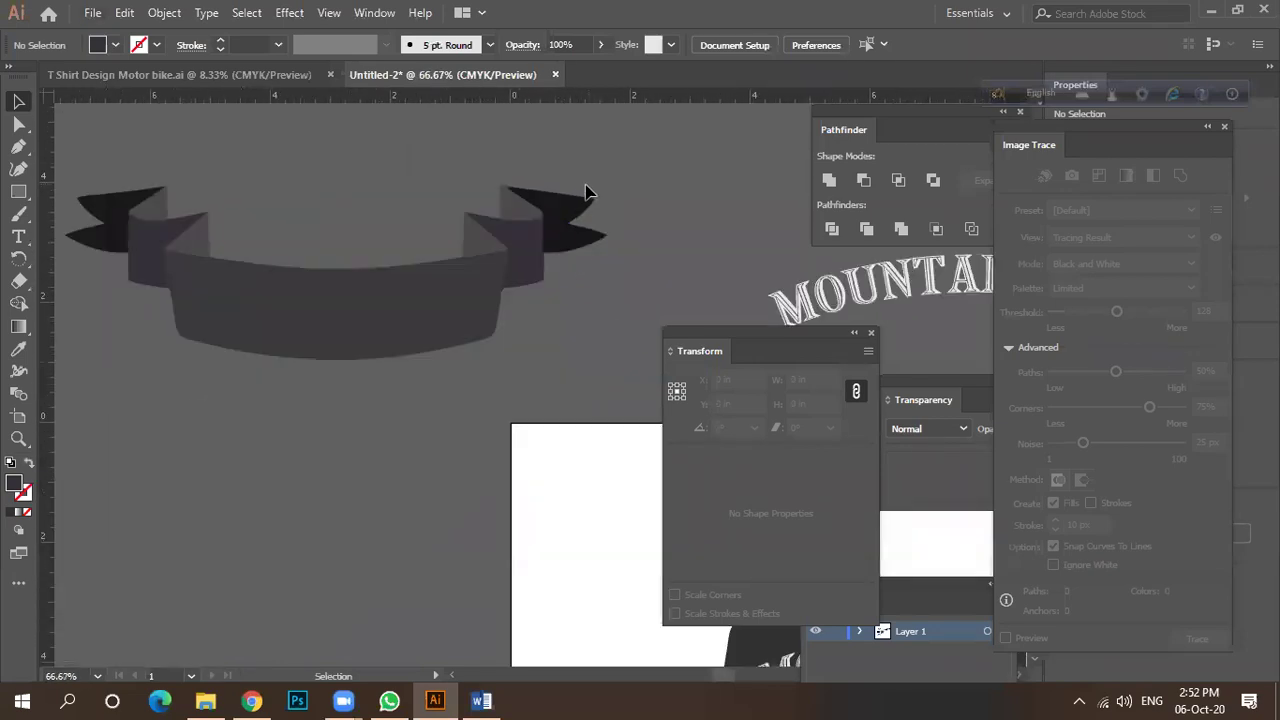
{"action": "scroll", "coordinate": [347, 207], "scroll_direction": "down", "scroll_amount": 1}
{"action": "left_click_drag", "start_coordinate": [134, 171], "coordinate": [580, 312]}
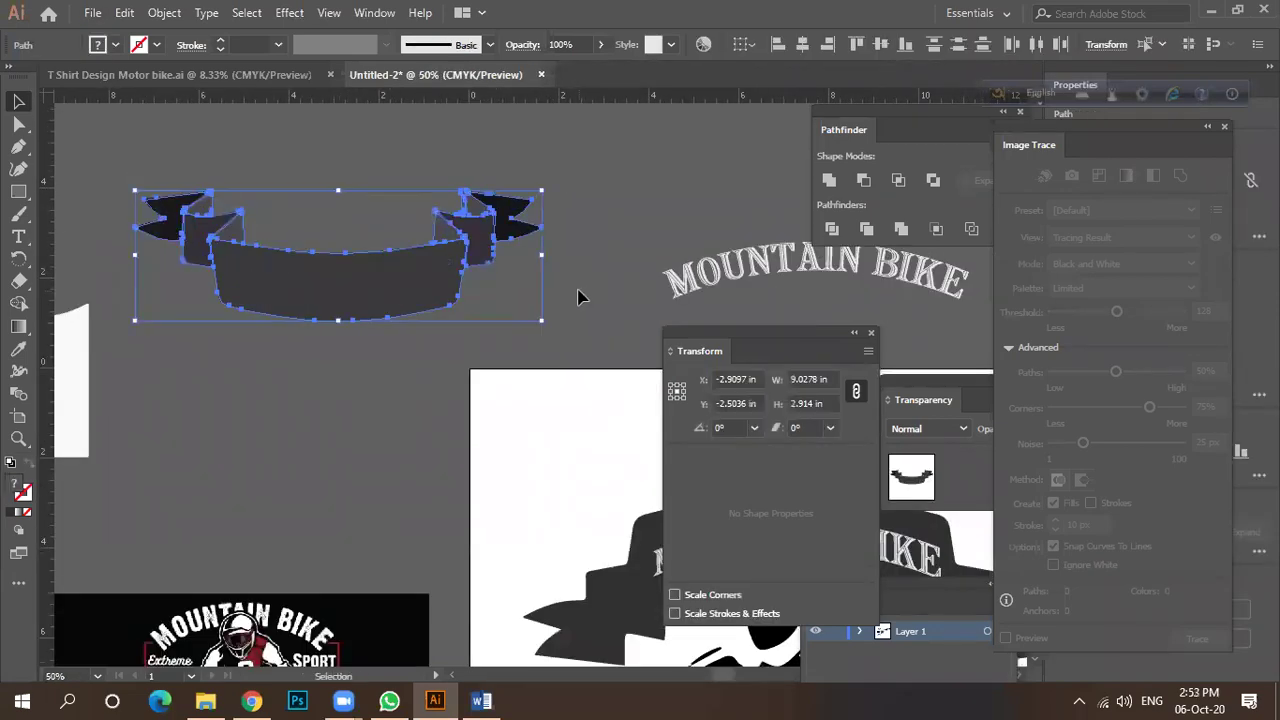
{"action": "key", "text": "ctrl+g"}
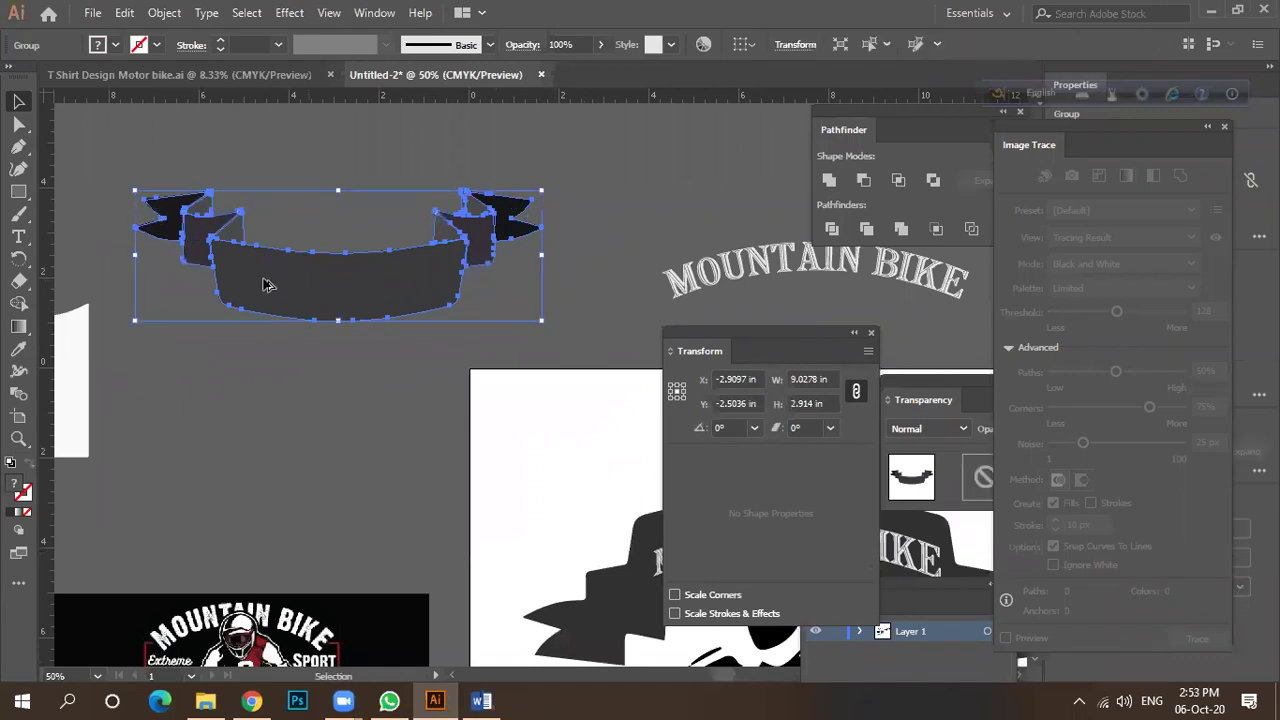
{"action": "left_click", "coordinate": [245, 355]}
Move the old ribbon off the design and place the new ribbon group behind the "MOUNTAIN BIKE" text on the artboard.
{"action": "scroll", "coordinate": [250, 350], "scroll_direction": "down", "scroll_amount": 2}
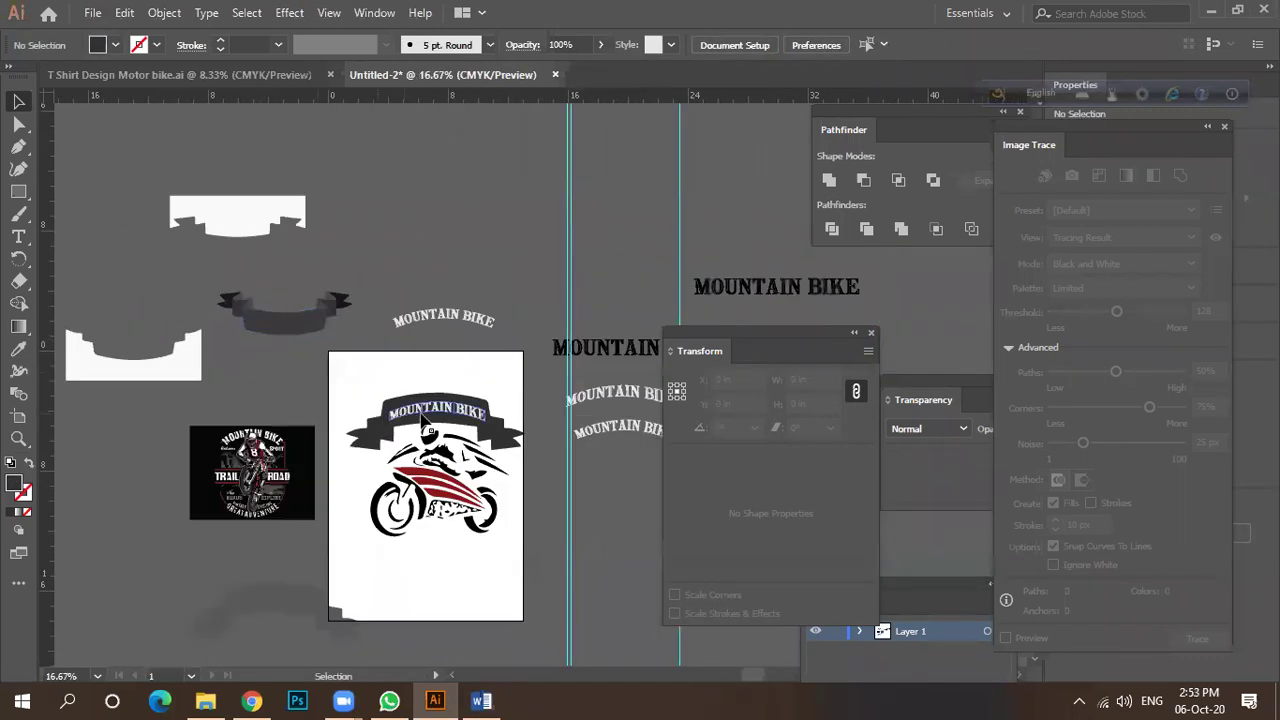
{"action": "left_click_drag", "start_coordinate": [422, 420], "coordinate": [410, 196]}
{"action": "left_click", "coordinate": [275, 322]}
{"action": "left_click_drag", "start_coordinate": [275, 322], "coordinate": [424, 328]}
{"action": "scroll", "coordinate": [447, 435], "scroll_direction": "up", "scroll_amount": 2}
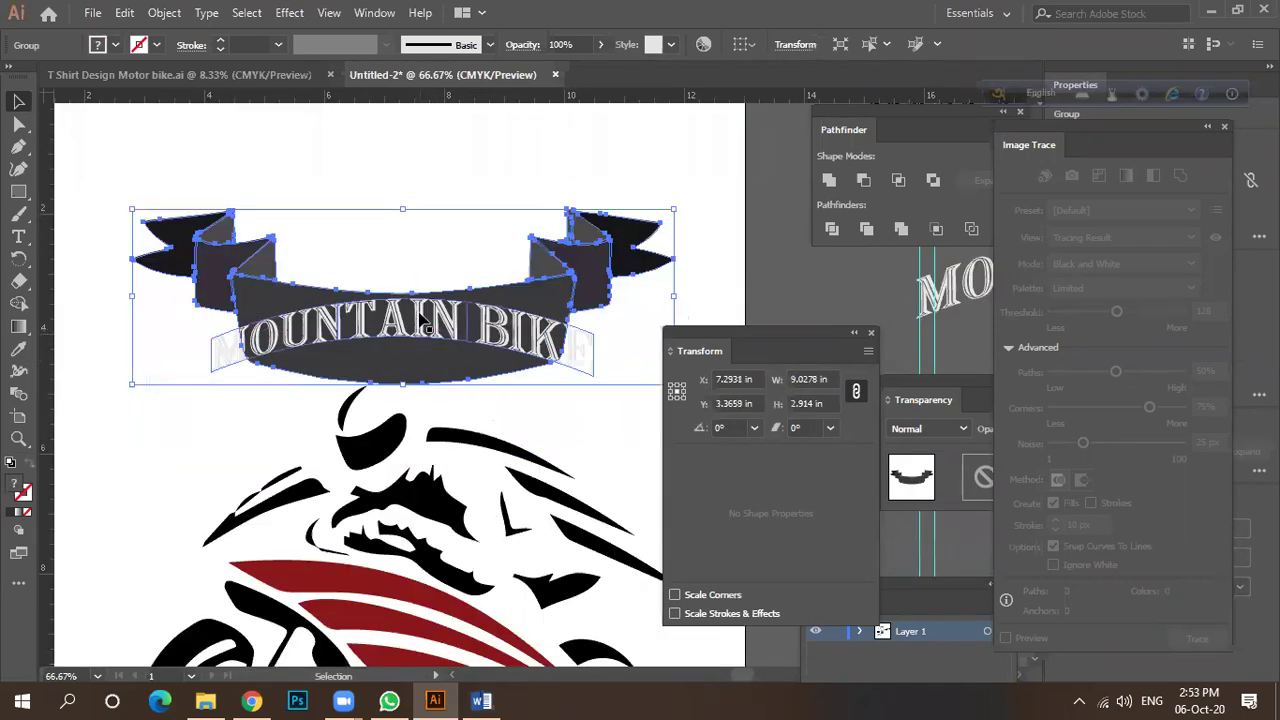
Rotate the ribbon group upside down and position its upward-arching band behind the text above the motorcycle rider.
{"action": "left_click_drag", "start_coordinate": [682, 204], "coordinate": [187, 335]}
{"action": "left_click_drag", "start_coordinate": [366, 234], "coordinate": [309, 380]}
{"action": "scroll", "coordinate": [389, 367], "scroll_direction": "up", "scroll_amount": 3}
{"action": "scroll", "coordinate": [285, 362], "scroll_direction": "down", "scroll_amount": 3}
{"action": "scroll", "coordinate": [262, 352], "scroll_direction": "down", "scroll_amount": 2}
{"action": "scroll", "coordinate": [334, 294], "scroll_direction": "up", "scroll_amount": 2}
Position the "MOUNTAIN BIKE" text on the ribbon and scale it proportionally to about 5.13 in wide and 1.05 in high.
{"action": "left_click_drag", "start_coordinate": [340, 284], "coordinate": [338, 312]}
{"action": "scroll", "coordinate": [338, 312], "scroll_direction": "down", "scroll_amount": 3}
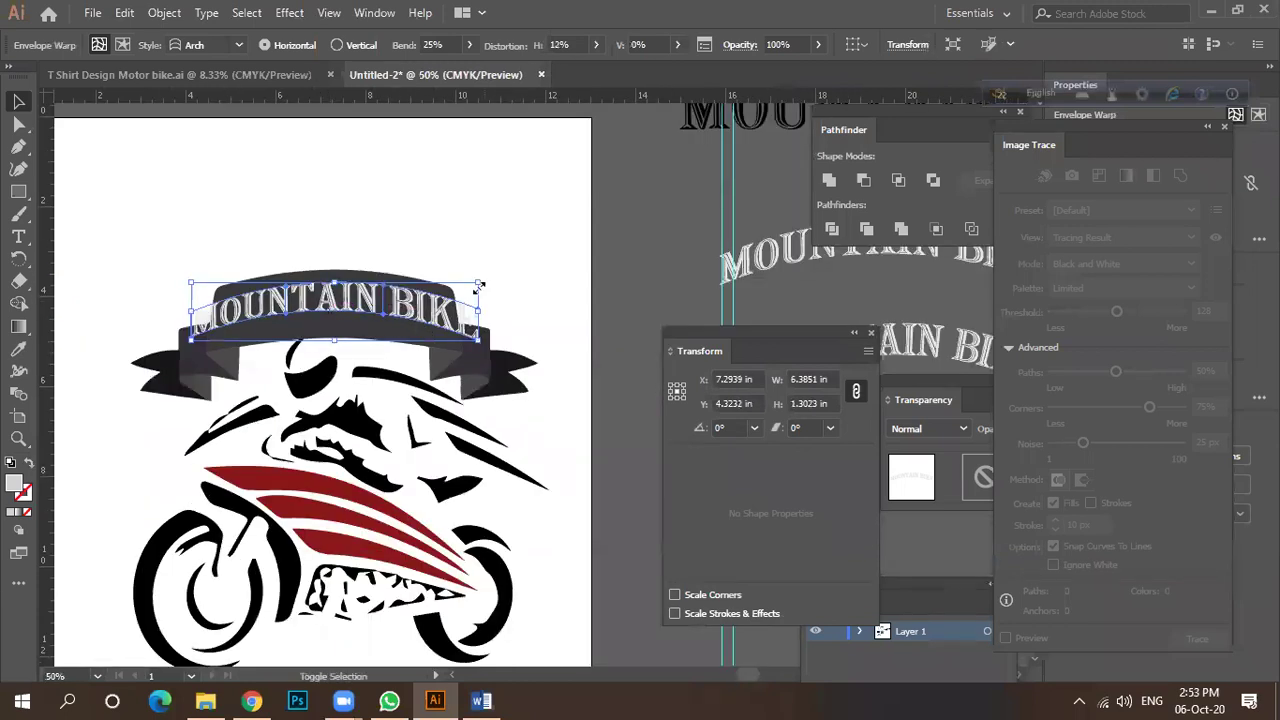
{"action": "left_click_drag", "start_coordinate": [463, 287], "coordinate": [430, 293]}
{"action": "scroll", "coordinate": [386, 313], "scroll_direction": "up", "scroll_amount": 3}
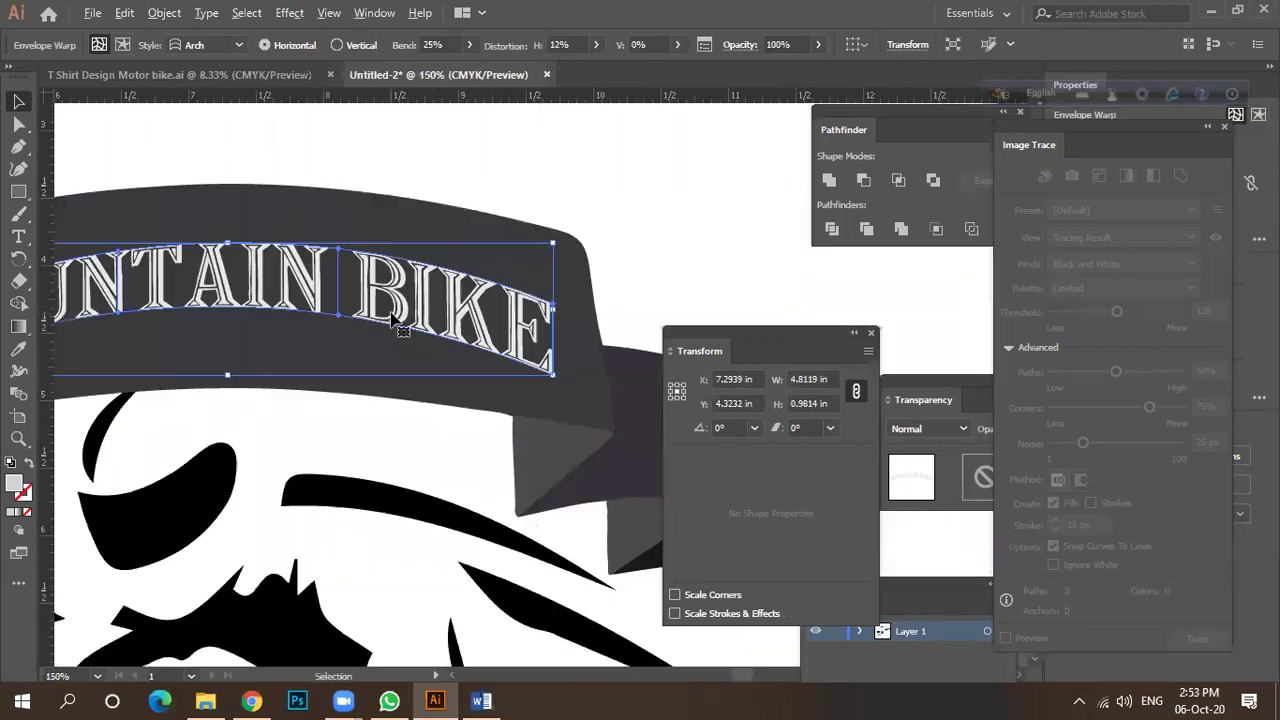
{"action": "left_click_drag", "start_coordinate": [552, 243], "coordinate": [575, 240]}
{"action": "scroll", "coordinate": [420, 191], "scroll_direction": "down", "scroll_amount": 3}
{"action": "left_click", "coordinate": [357, 220]}
{"action": "scroll", "coordinate": [357, 220], "scroll_direction": "down", "scroll_amount": 3}
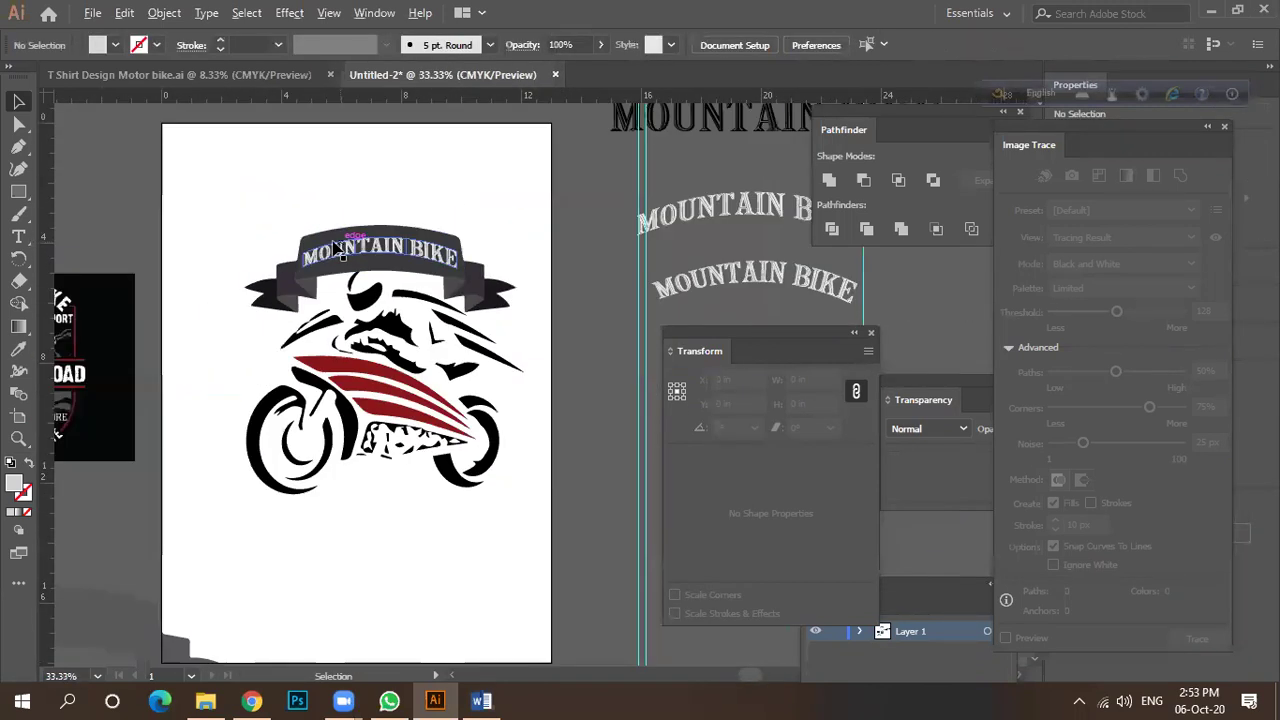
{"action": "scroll", "coordinate": [405, 263], "scroll_direction": "up", "scroll_amount": 3}
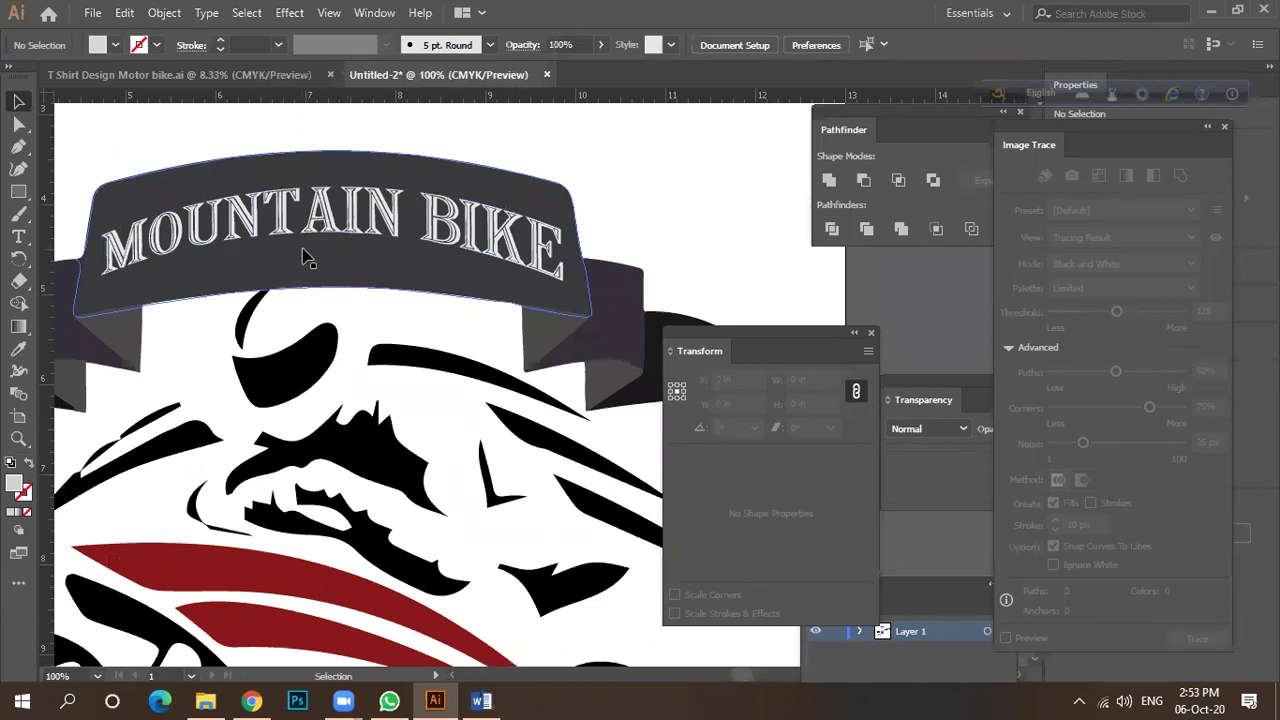
Set the text's arch bend to 14% and move the text down to about Y 4.32 in on the ribbon.
{"action": "left_click", "coordinate": [344, 230]}
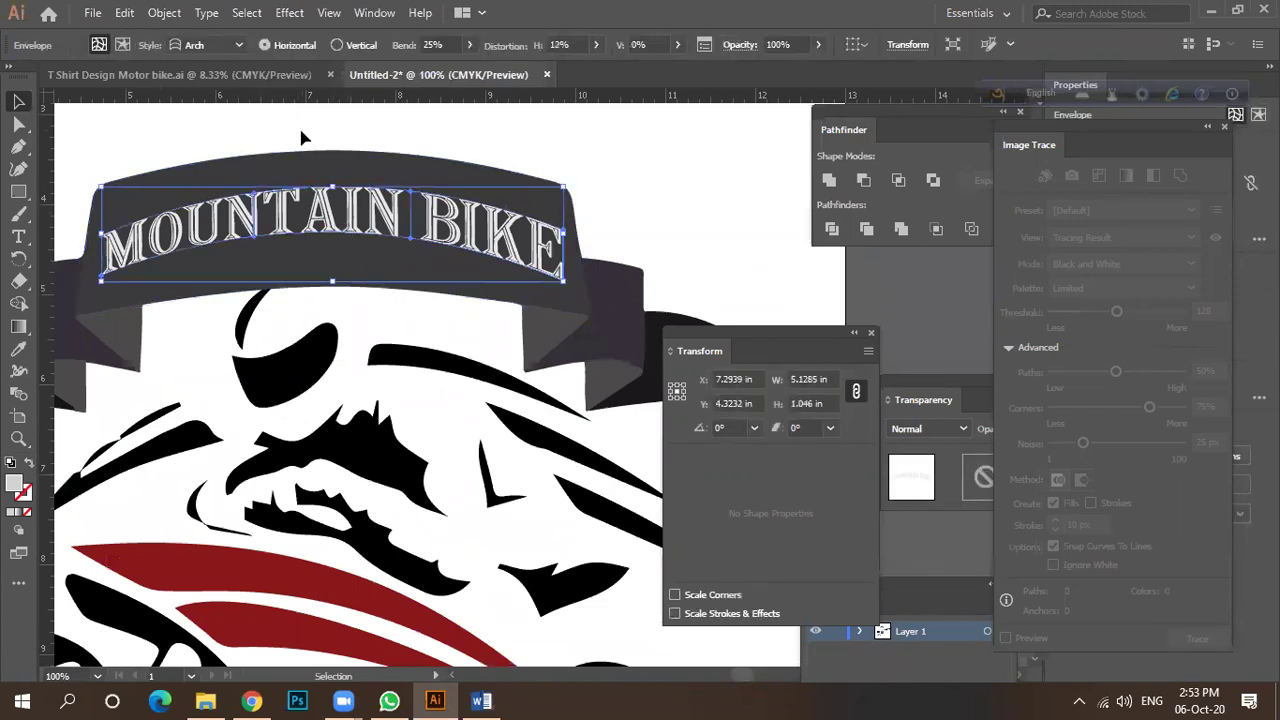
{"action": "left_click", "coordinate": [467, 50]}
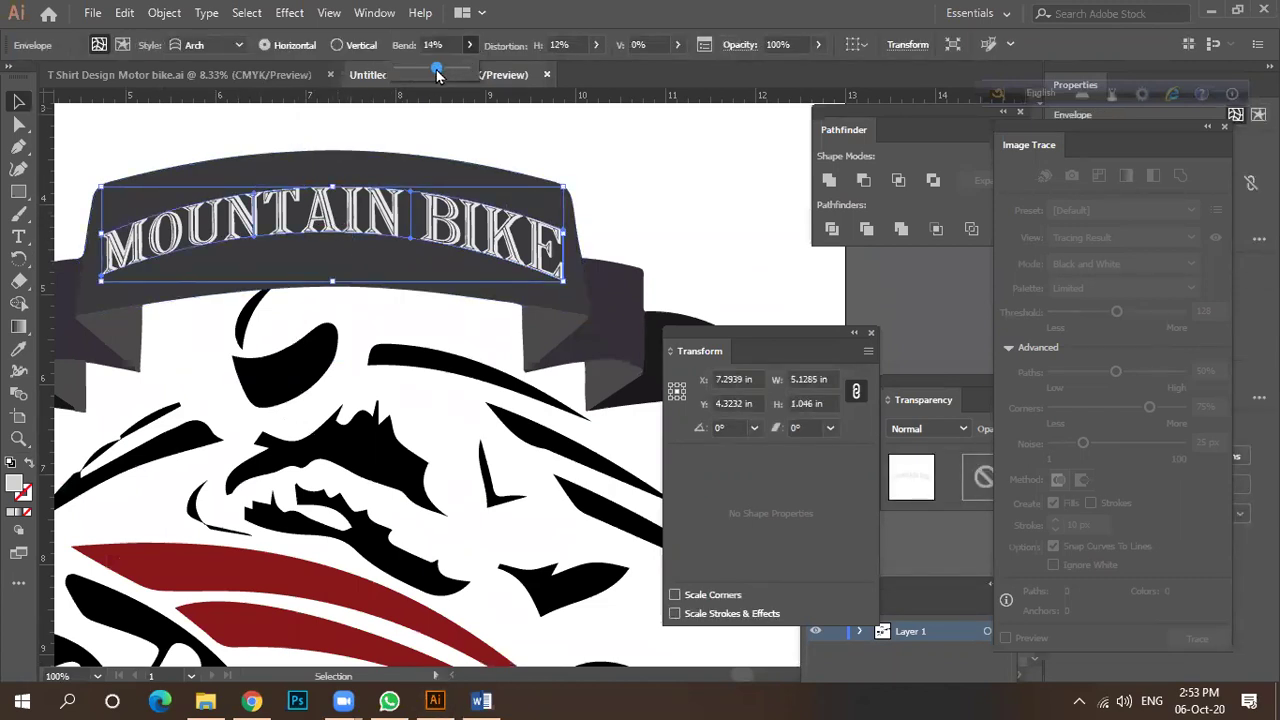
{"action": "left_click", "coordinate": [520, 155]}
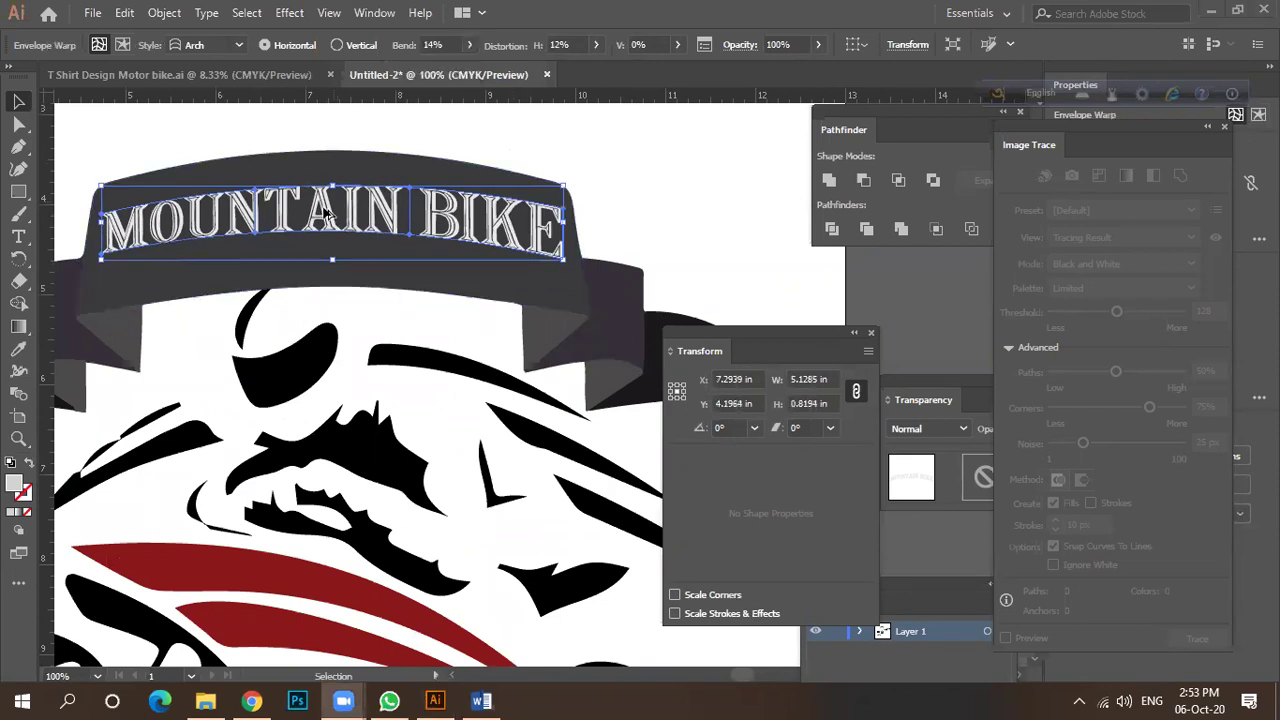
{"action": "key", "text": "h"}
{"action": "left_click_drag", "start_coordinate": [342, 152], "coordinate": [343, 203]}
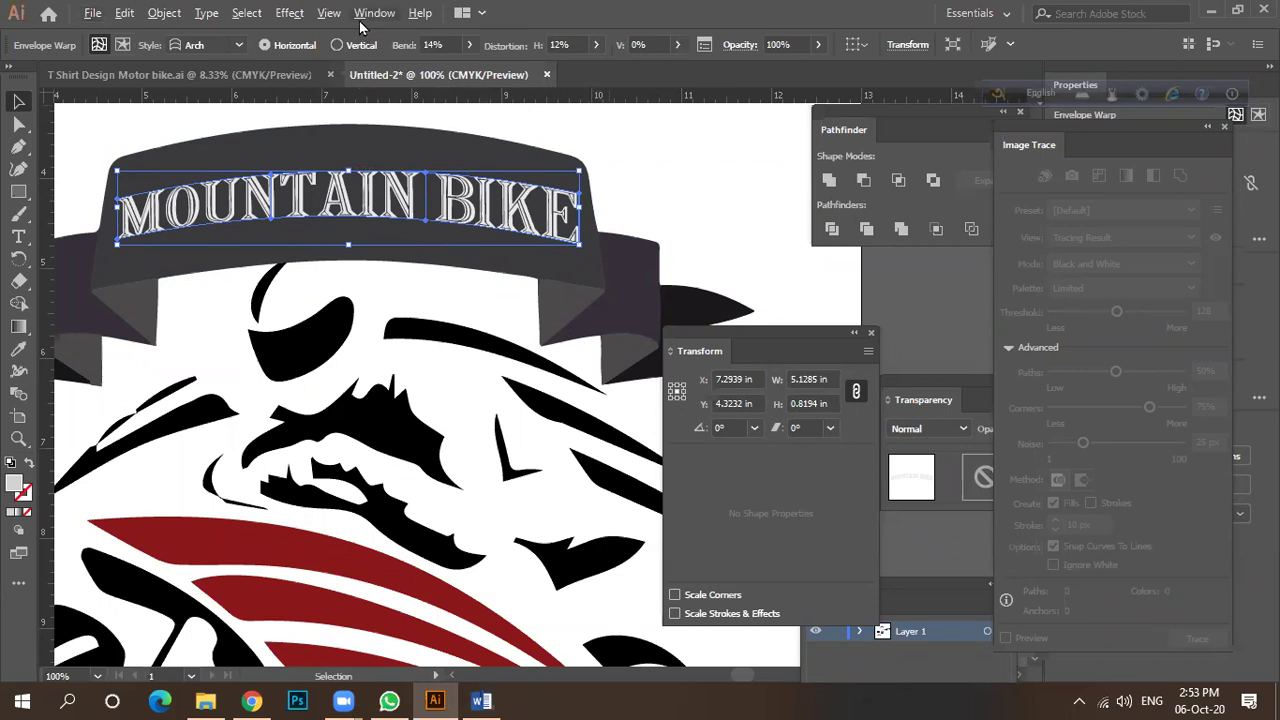
Open the Character settings clear of the banner and expand them to show all options.
{"action": "key", "text": "ctrl+t"}
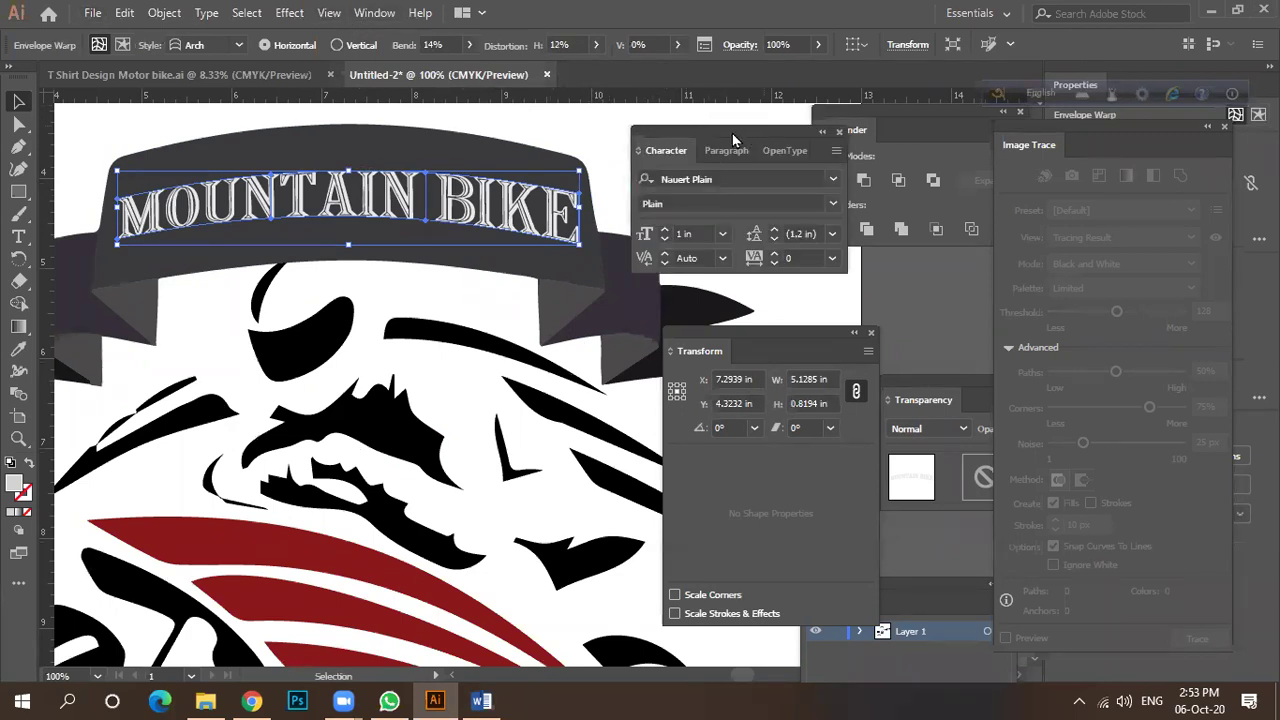
{"action": "left_click_drag", "start_coordinate": [692, 134], "coordinate": [777, 161]}
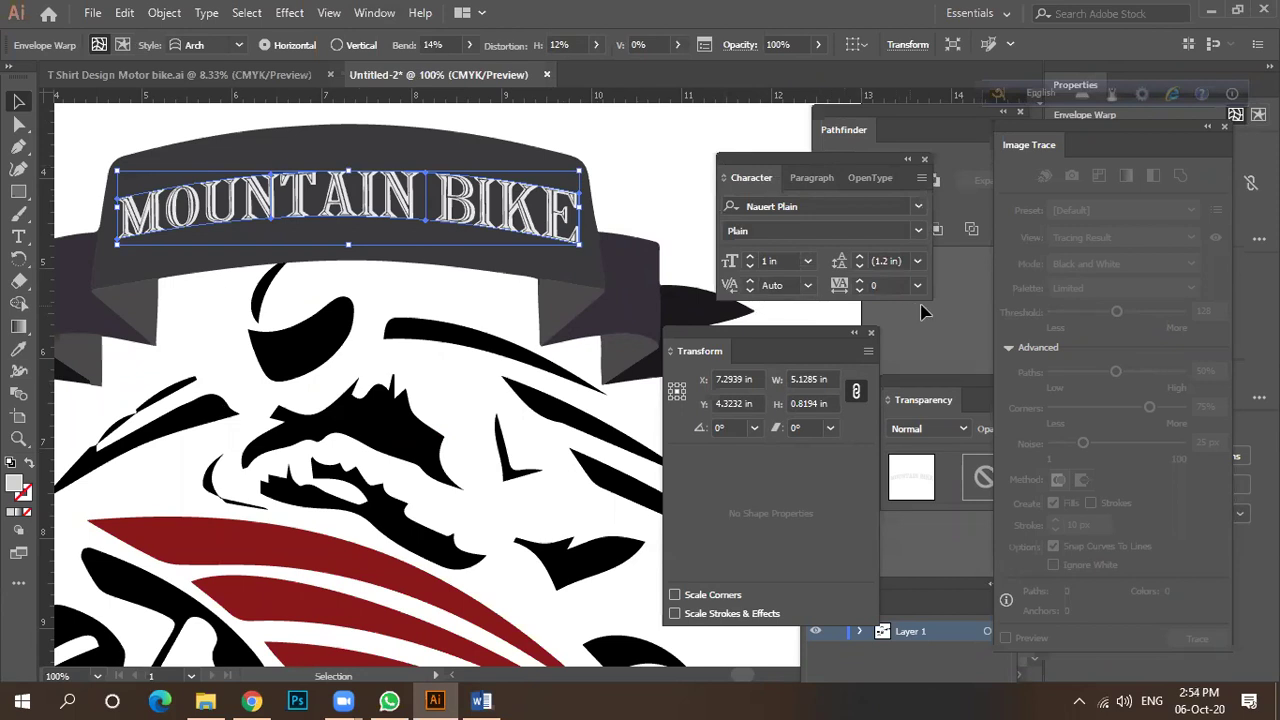
{"action": "left_click", "coordinate": [921, 178]}
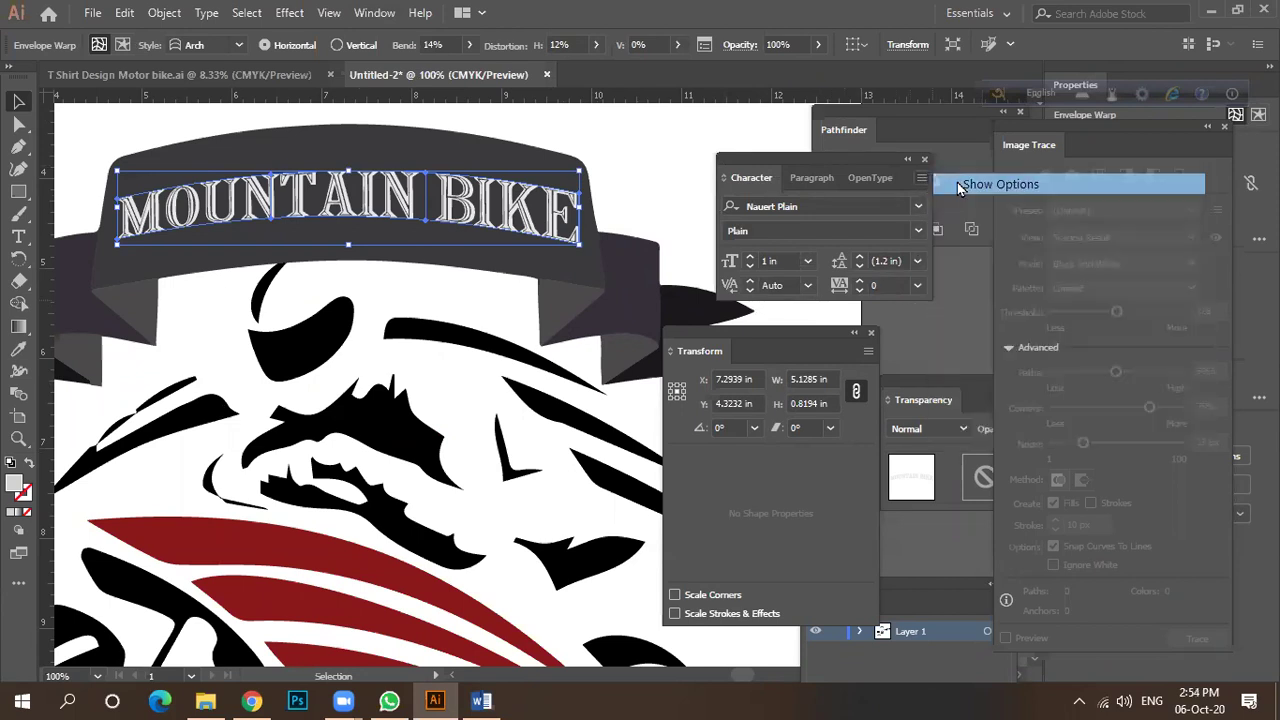
{"action": "left_click", "coordinate": [957, 185]}
{"action": "left_click", "coordinate": [921, 180]}
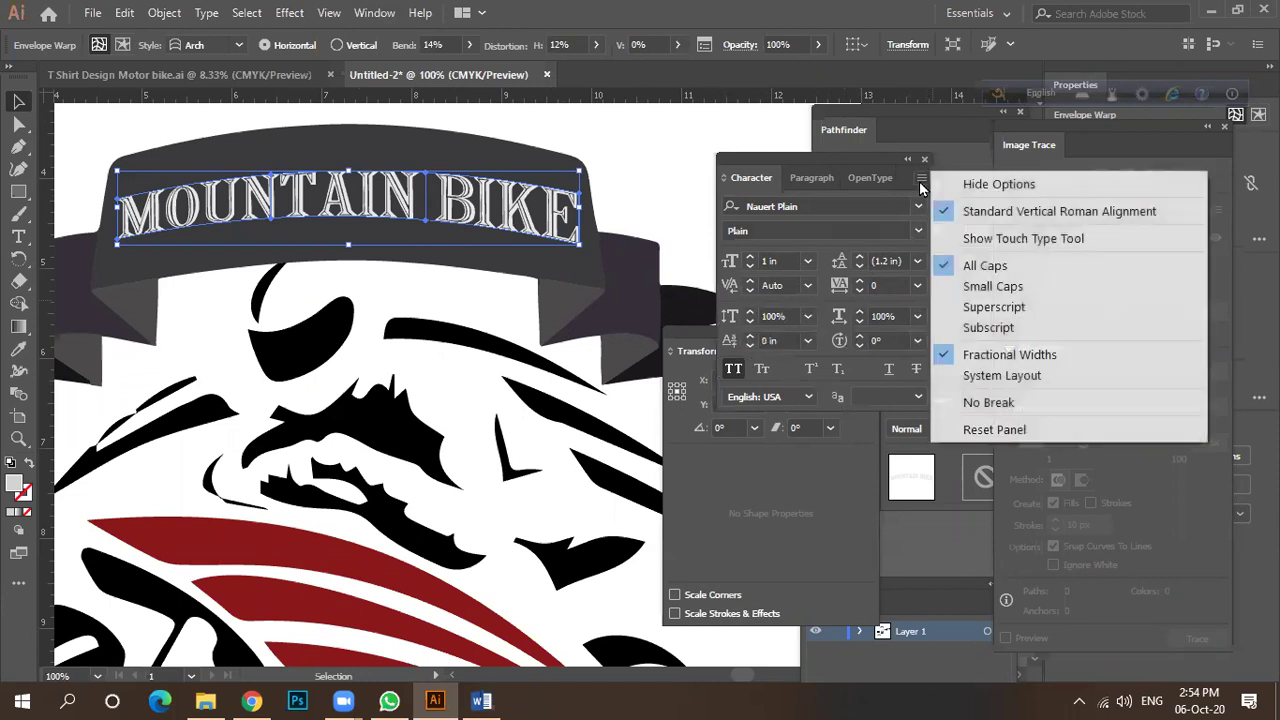
{"action": "left_click", "coordinate": [879, 285]}
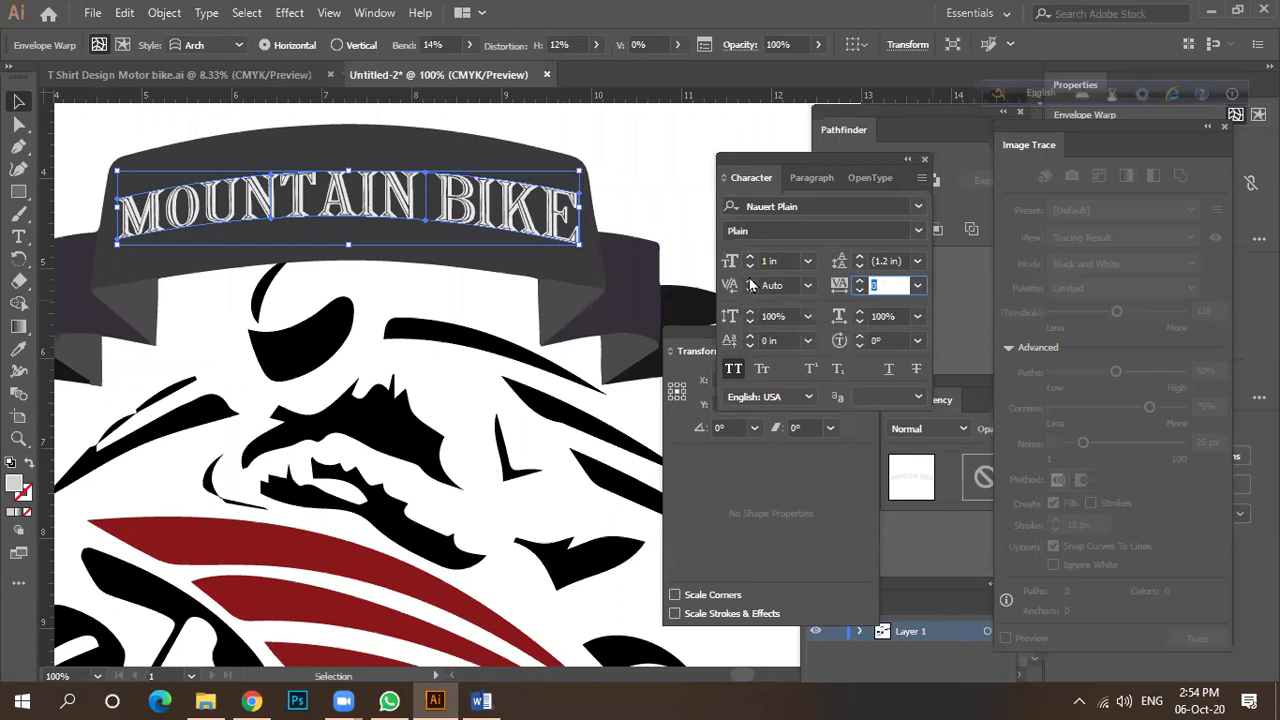
{"action": "left_click", "coordinate": [840, 263]}
{"action": "left_click", "coordinate": [840, 263]}
{"action": "left_click", "coordinate": [840, 263]}
{"action": "left_click", "coordinate": [842, 265]}
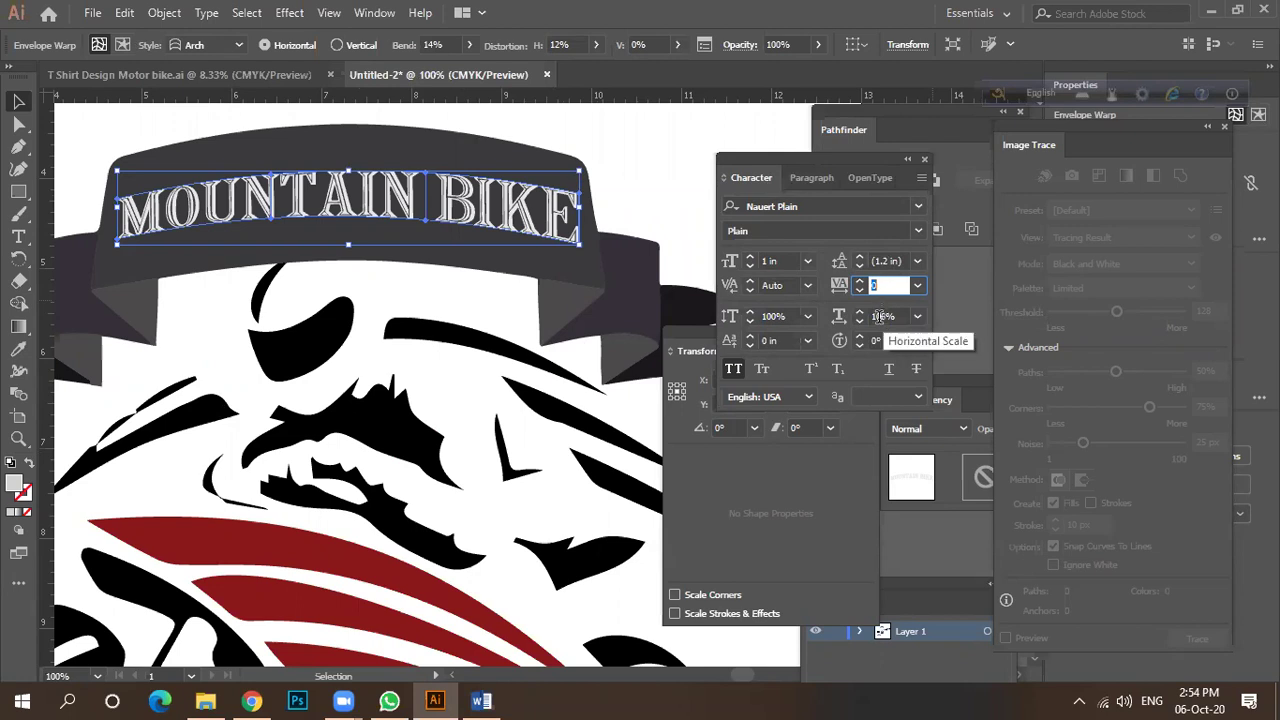
Open the warped text for editing and select all the "MOUNTAIN BIKE" characters.
{"action": "double_click", "coordinate": [272, 215]}
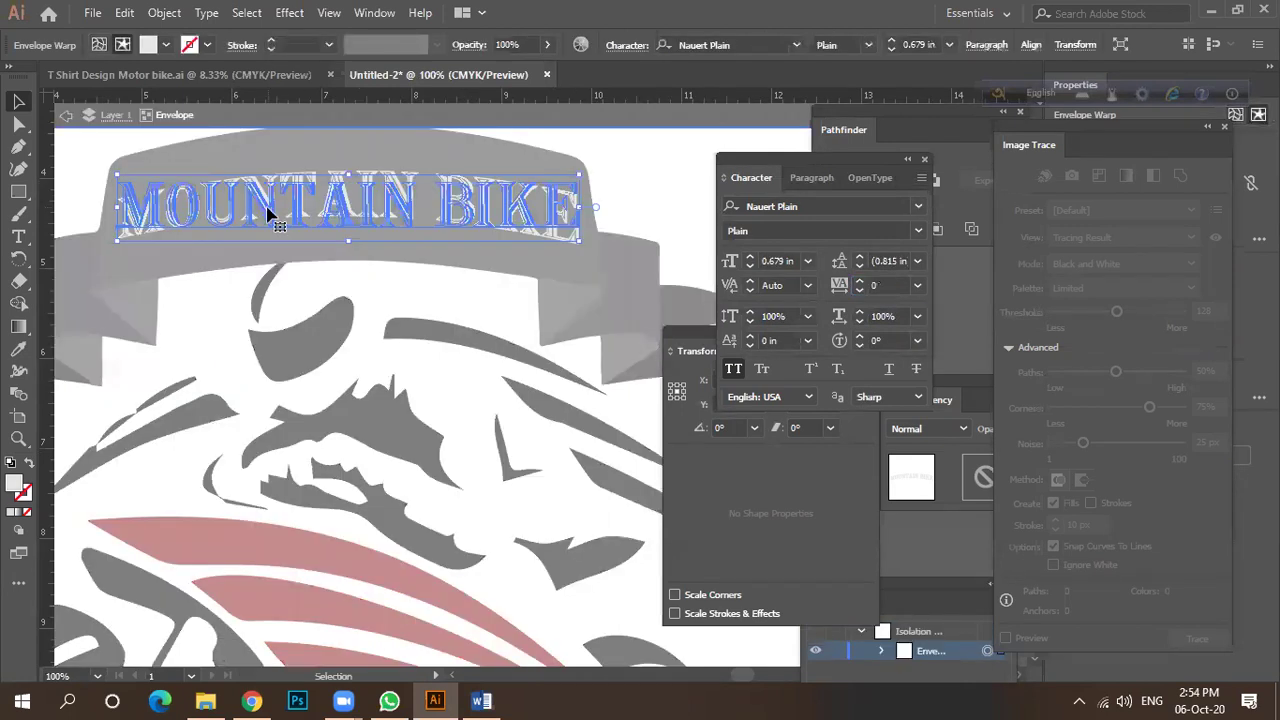
{"action": "double_click", "coordinate": [123, 210]}
{"action": "left_click_drag", "start_coordinate": [123, 210], "coordinate": [590, 208]}
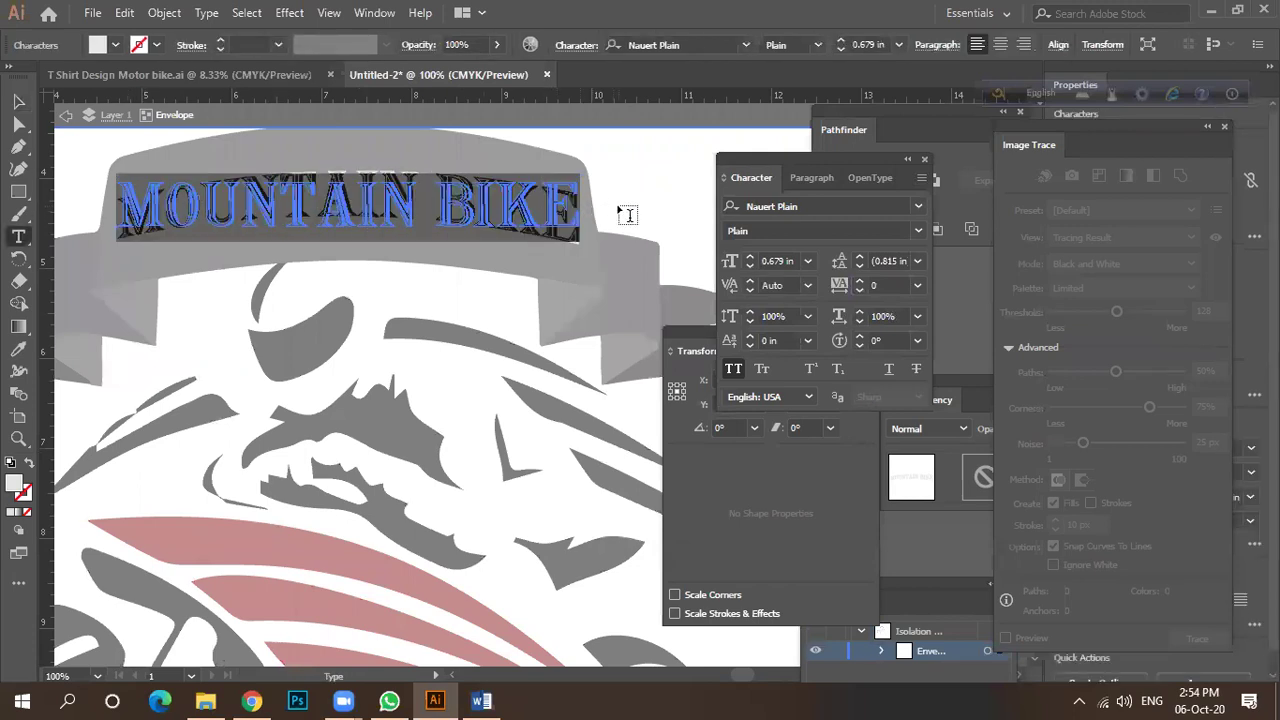
Set the selected characters' horizontal scale to 101% and tracking to 5.
{"action": "left_click", "coordinate": [772, 316]}
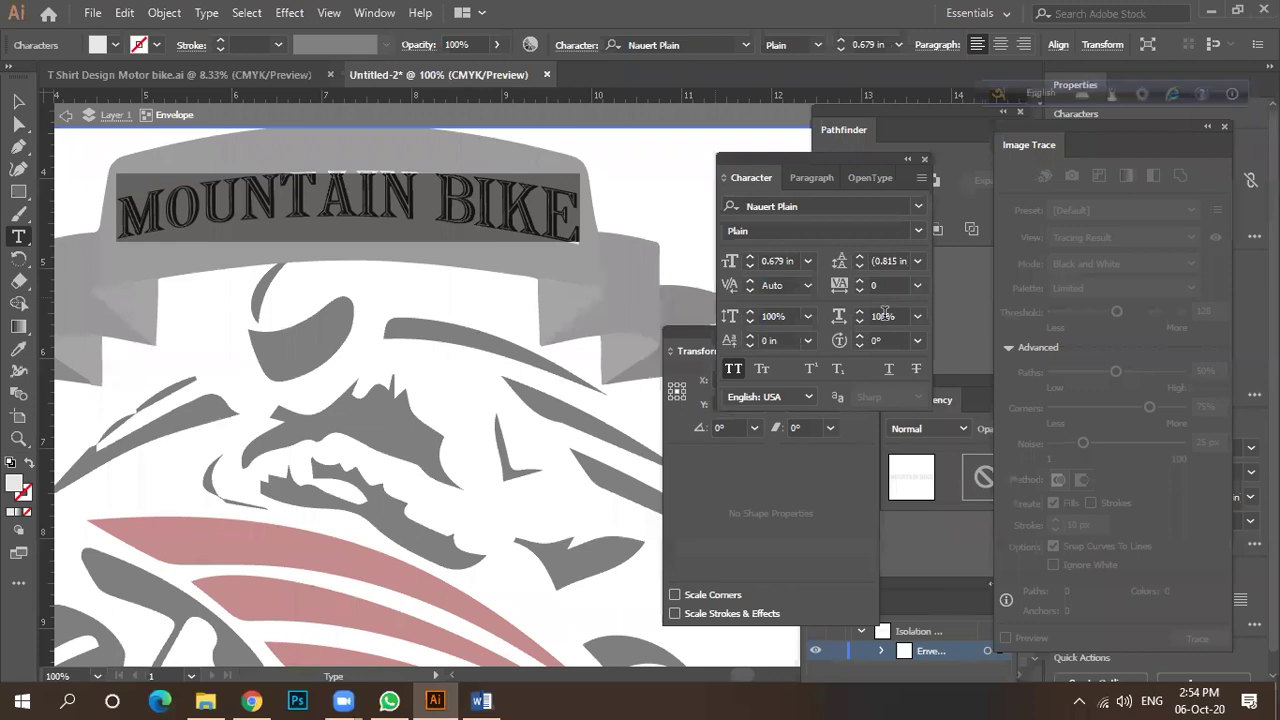
{"action": "scroll", "coordinate": [884, 316], "scroll_direction": "up", "scroll_amount": 2}
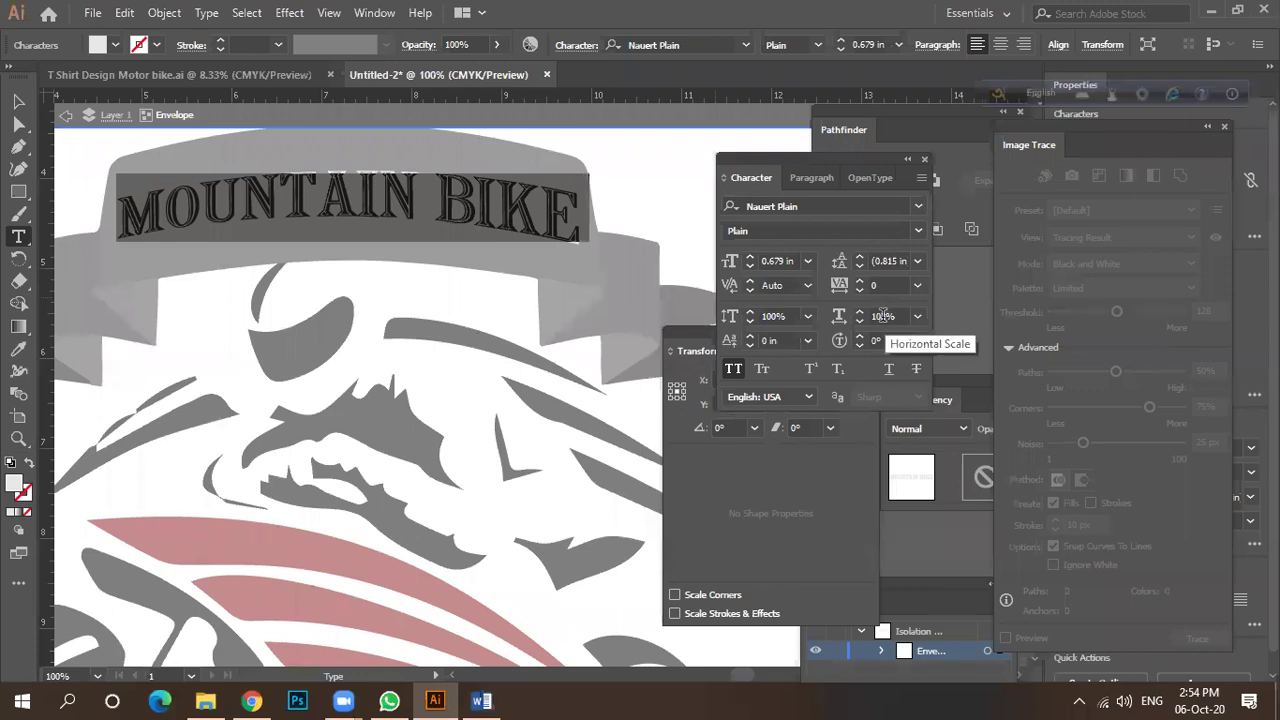
{"action": "scroll", "coordinate": [884, 316], "scroll_direction": "up", "scroll_amount": 2}
{"action": "scroll", "coordinate": [884, 316], "scroll_direction": "down", "scroll_amount": 3}
{"action": "scroll", "coordinate": [876, 288], "scroll_direction": "up", "scroll_amount": 2}
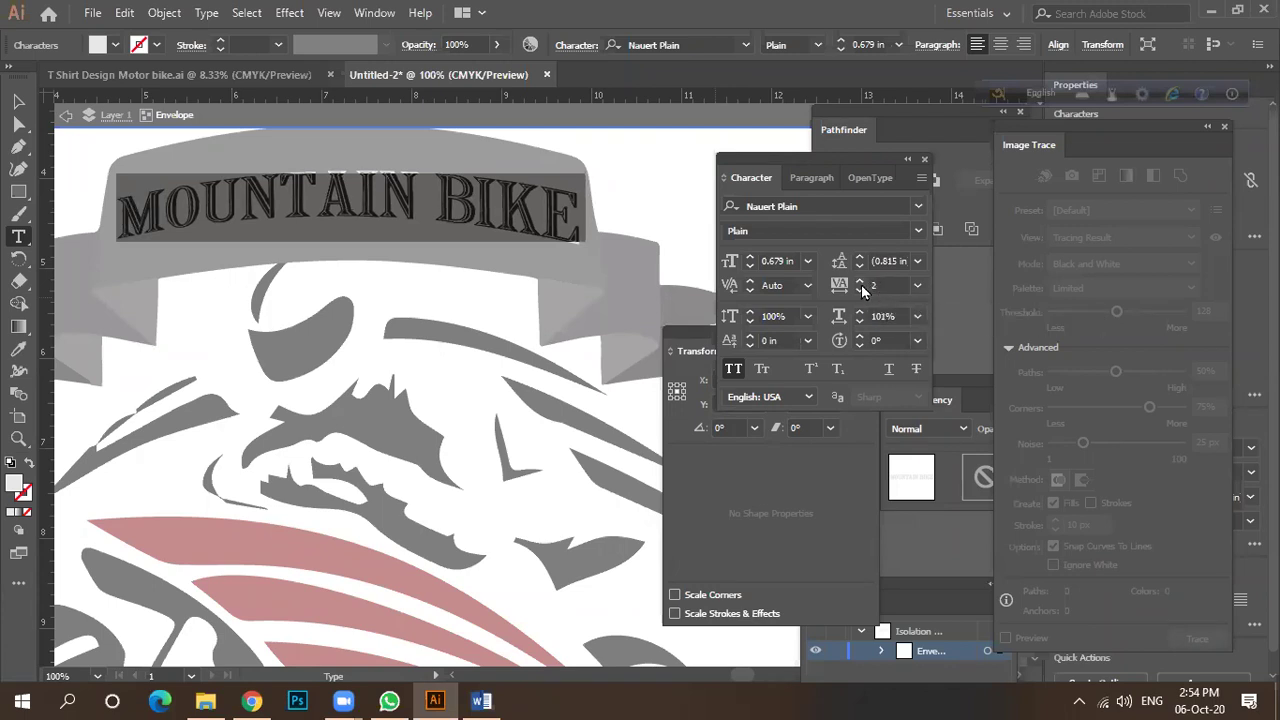
{"action": "scroll", "coordinate": [861, 284], "scroll_direction": "up", "scroll_amount": 3}
{"action": "scroll", "coordinate": [861, 285], "scroll_direction": "up", "scroll_amount": 2}
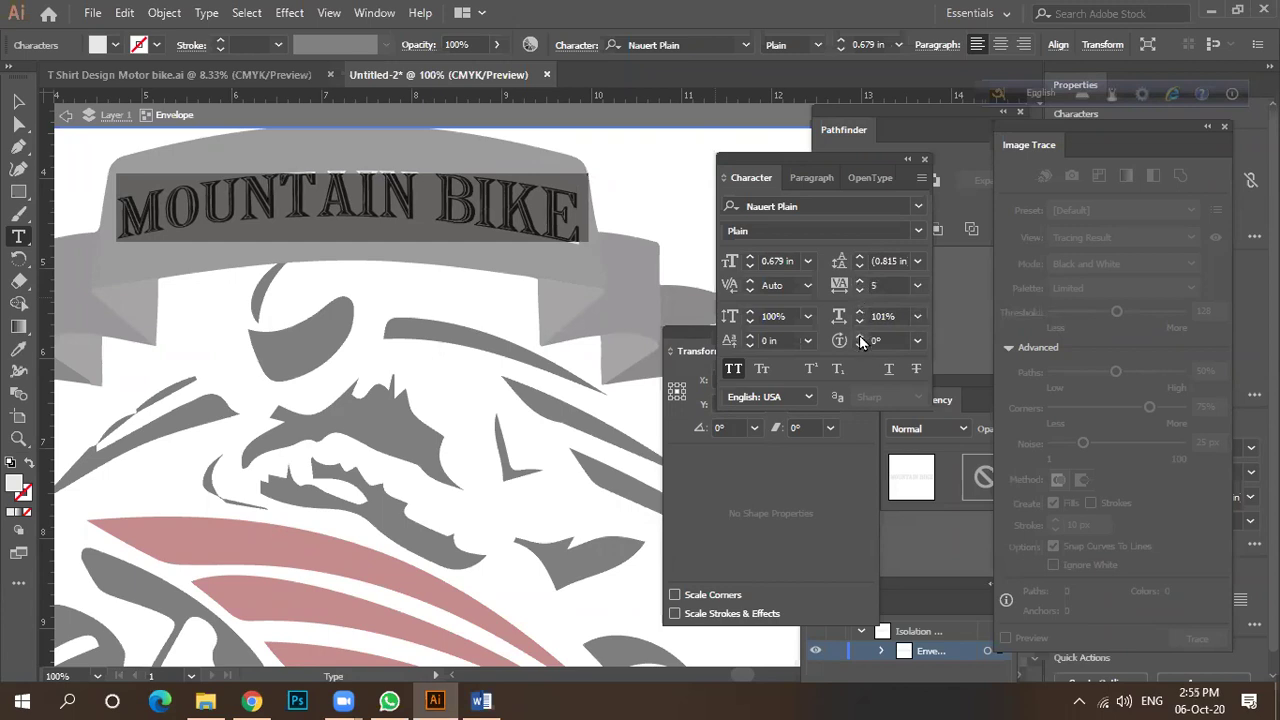
Set the selected characters' rotation to -1° and vertical scale to 144%.
{"action": "scroll", "coordinate": [859, 336], "scroll_direction": "up", "scroll_amount": 4}
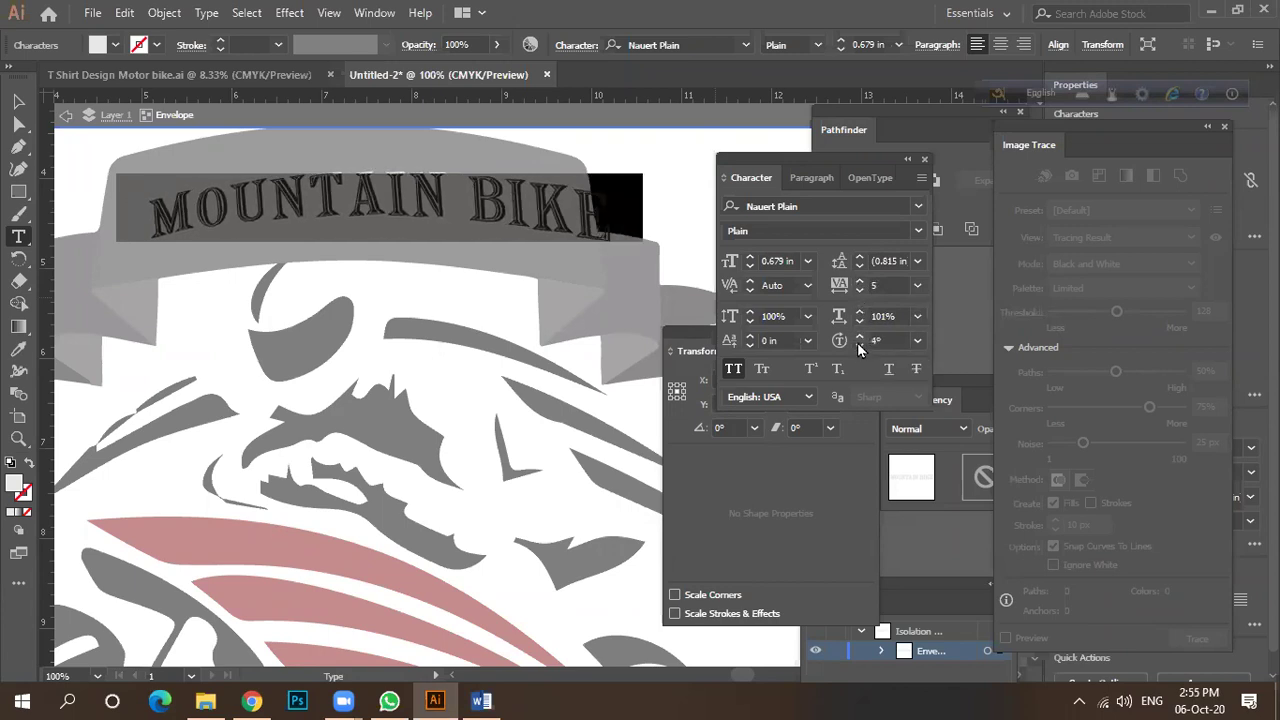
{"action": "scroll", "coordinate": [857, 346], "scroll_direction": "down", "scroll_amount": 5}
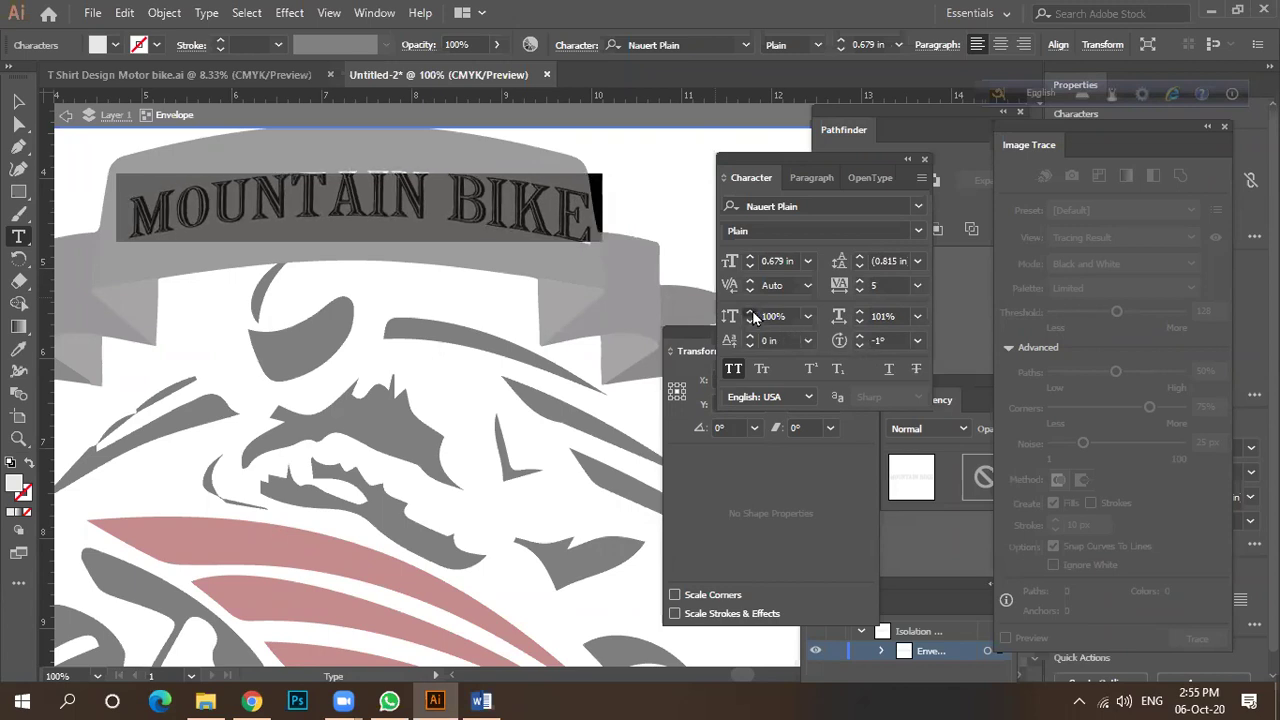
{"action": "scroll", "coordinate": [754, 318], "scroll_direction": "up", "scroll_amount": 14}
{"action": "scroll", "coordinate": [754, 318], "scroll_direction": "up", "scroll_amount": 16}
{"action": "scroll", "coordinate": [754, 318], "scroll_direction": "up", "scroll_amount": 10}
{"action": "scroll", "coordinate": [754, 318], "scroll_direction": "up", "scroll_amount": 4}
Set the characters' baseline shift to -0.125 in and try to increase their kerning.
{"action": "scroll", "coordinate": [752, 341], "scroll_direction": "up", "scroll_amount": 18}
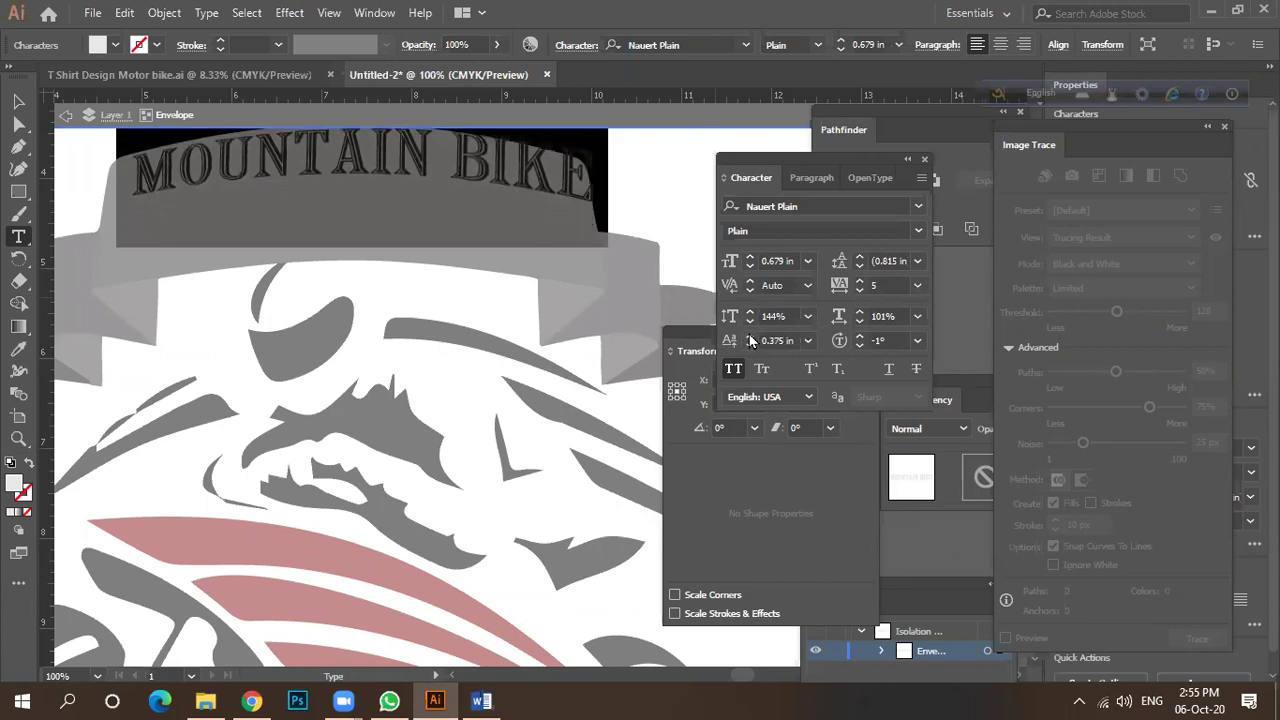
{"action": "scroll", "coordinate": [752, 347], "scroll_direction": "down", "scroll_amount": 20}
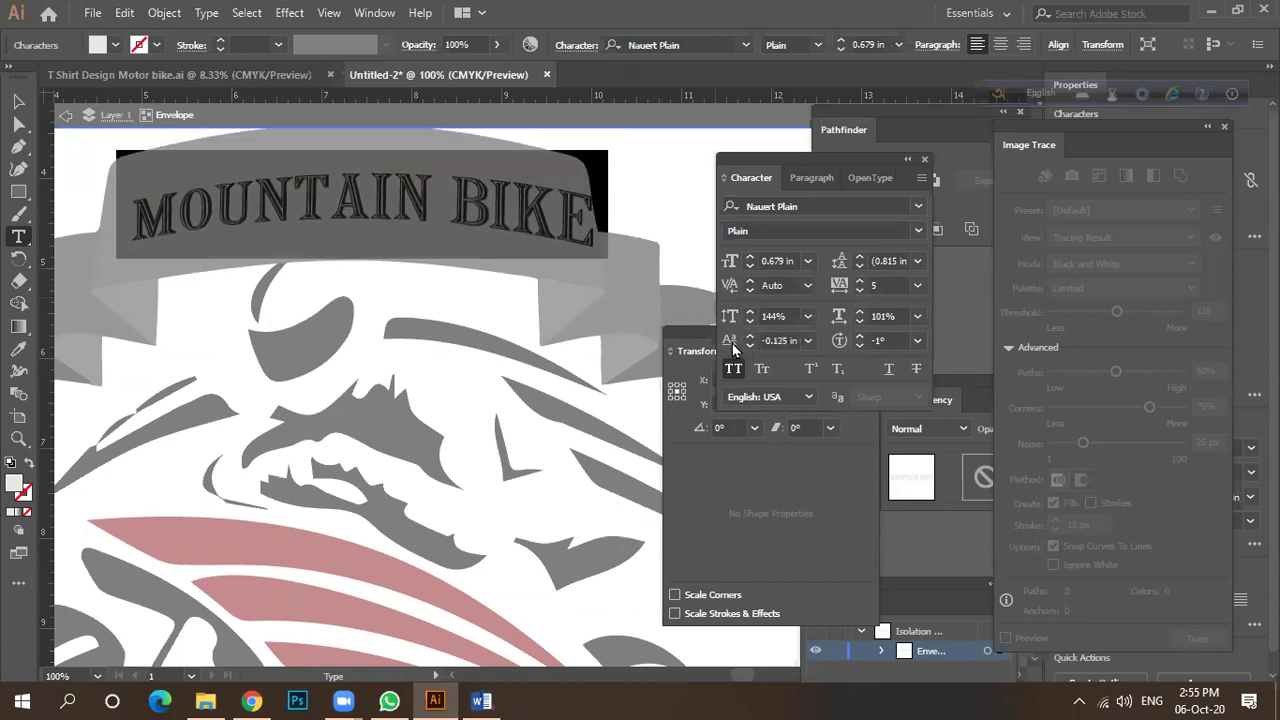
{"action": "left_click", "coordinate": [807, 287]}
{"action": "left_click", "coordinate": [806, 292]}
{"action": "left_click", "coordinate": [751, 281]}
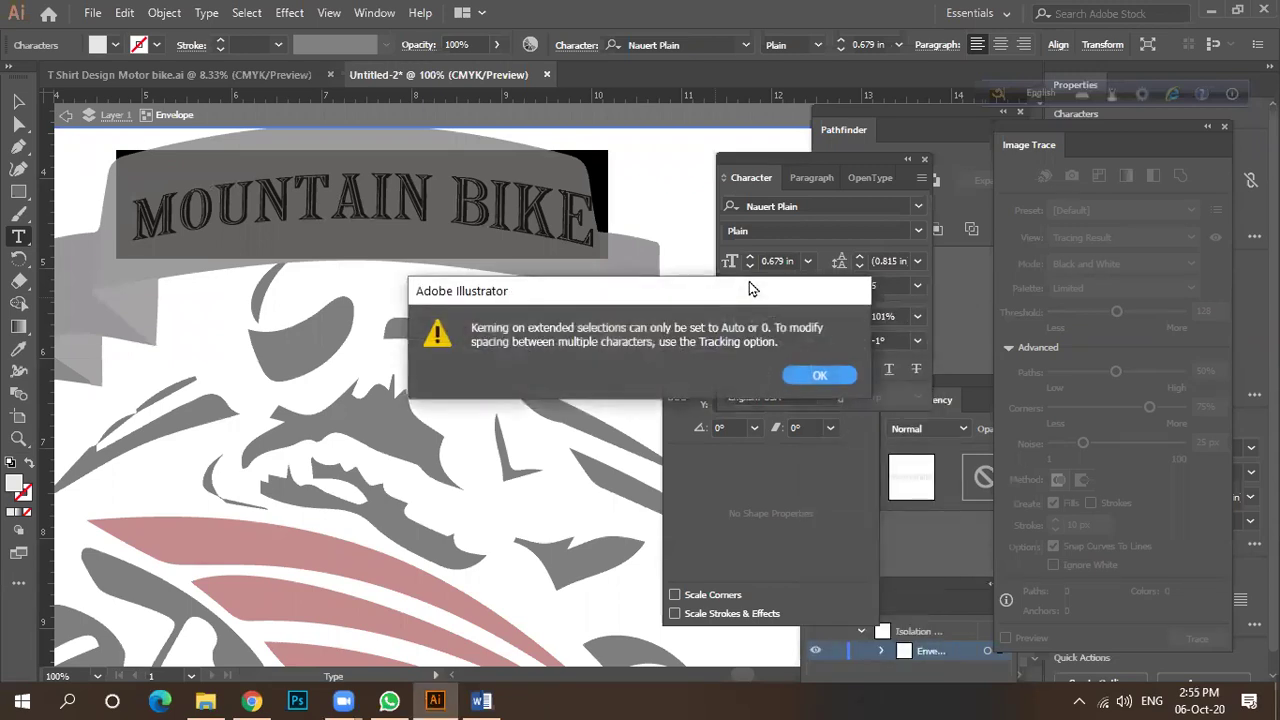
{"action": "left_click", "coordinate": [817, 375]}
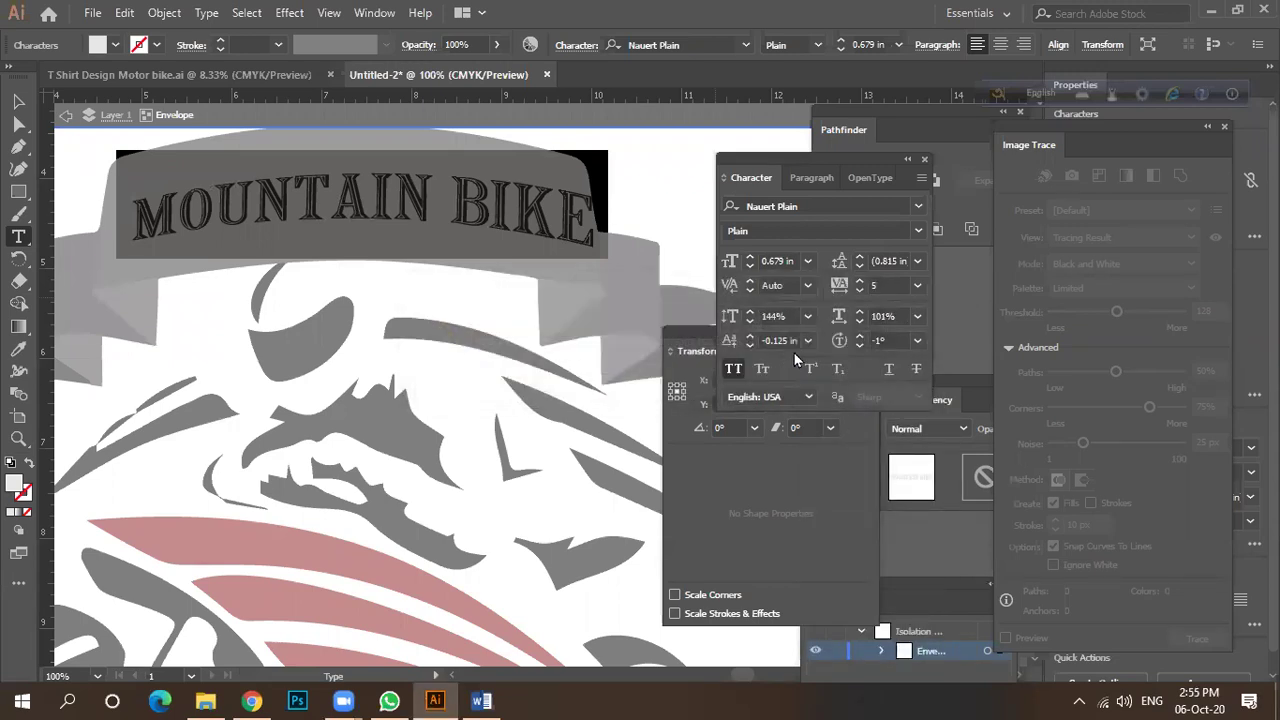
Adjust the tracking of the selected characters to -1.
{"action": "left_click", "coordinate": [857, 285]}
{"action": "left_click", "coordinate": [857, 285]}
{"action": "left_click", "coordinate": [857, 285]}
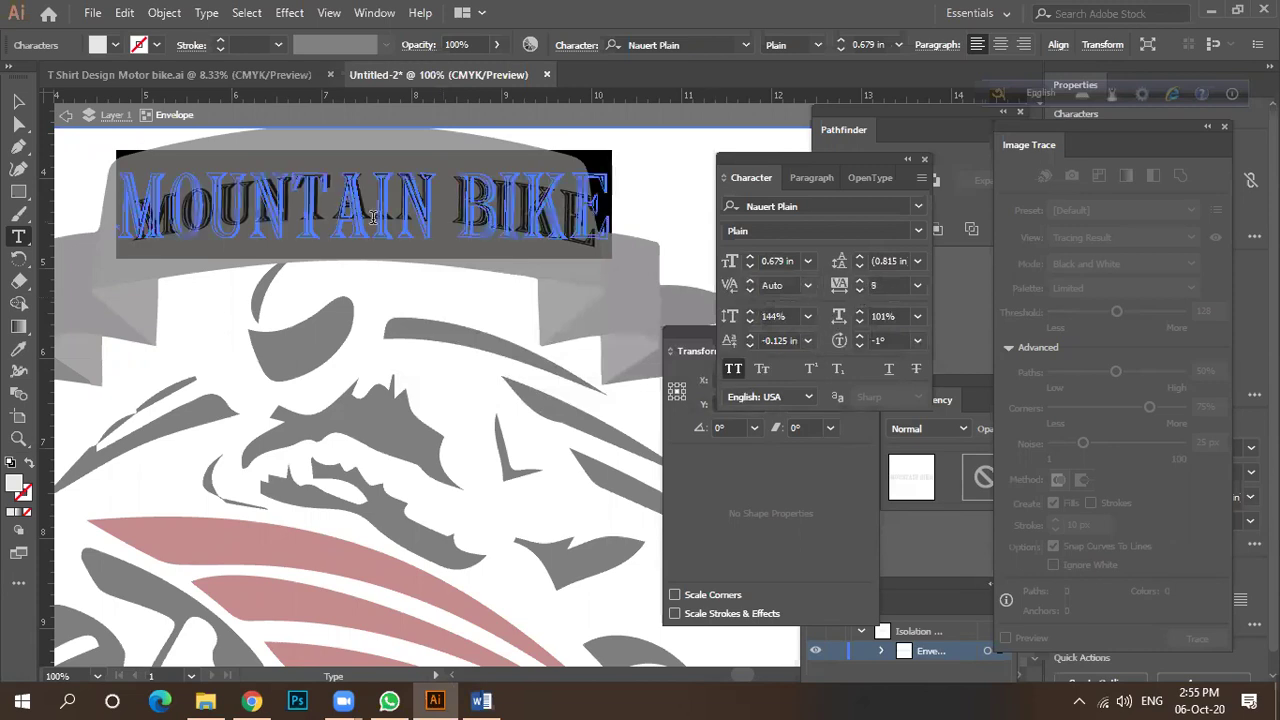
{"action": "left_click", "coordinate": [858, 291]}
{"action": "left_click", "coordinate": [858, 291]}
{"action": "left_click", "coordinate": [858, 291]}
{"action": "left_click", "coordinate": [858, 291]}
{"action": "left_click", "coordinate": [857, 291]}
{"action": "left_click", "coordinate": [857, 291]}
{"action": "left_click", "coordinate": [856, 291]}
{"action": "left_click", "coordinate": [856, 291]}
{"action": "left_click", "coordinate": [857, 291]}
{"action": "left_click", "coordinate": [857, 291]}
Set the characters' horizontal scale to 92%, then close the Character settings and leave text editing.
{"action": "left_click", "coordinate": [858, 322]}
{"action": "left_click", "coordinate": [858, 322]}
{"action": "left_click", "coordinate": [857, 322]}
{"action": "left_click", "coordinate": [857, 322]}
{"action": "left_click", "coordinate": [857, 322]}
{"action": "left_click", "coordinate": [856, 322]}
{"action": "left_click", "coordinate": [856, 322]}
{"action": "left_click", "coordinate": [856, 322]}
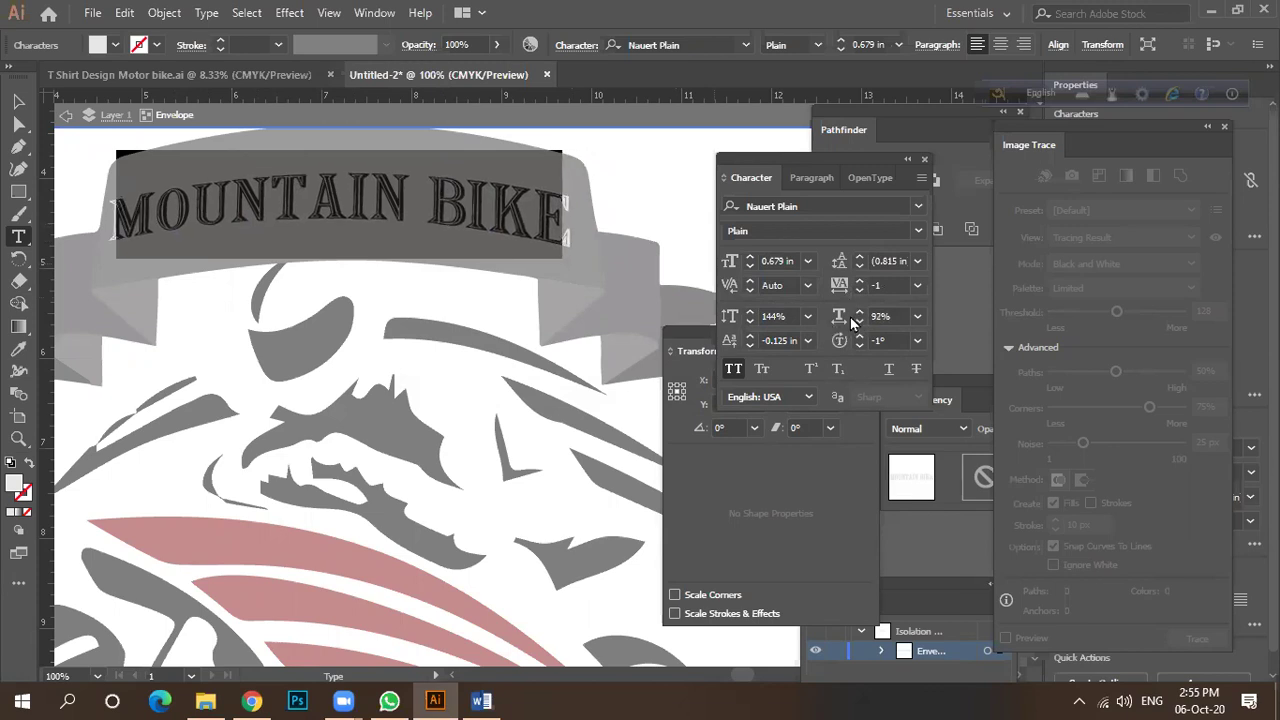
{"action": "left_click", "coordinate": [925, 162]}
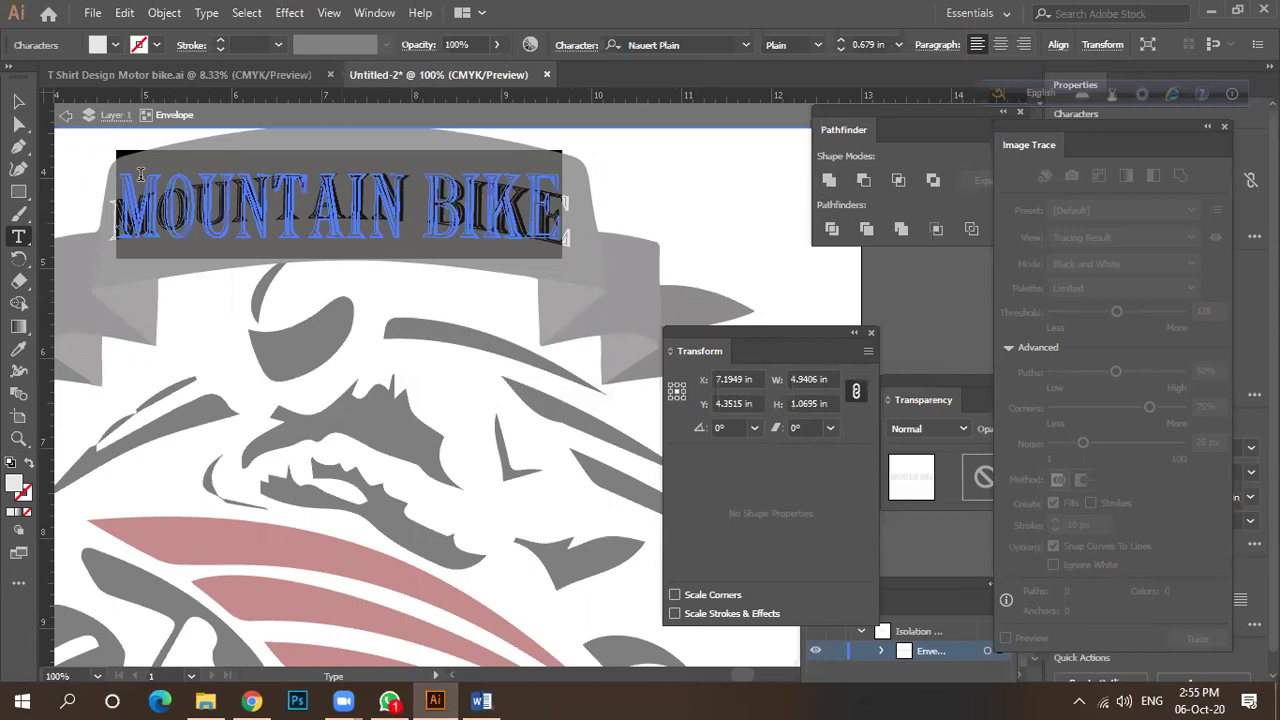
{"action": "left_click", "coordinate": [18, 101]}
{"action": "scroll", "coordinate": [430, 334], "scroll_direction": "down", "scroll_amount": 1}
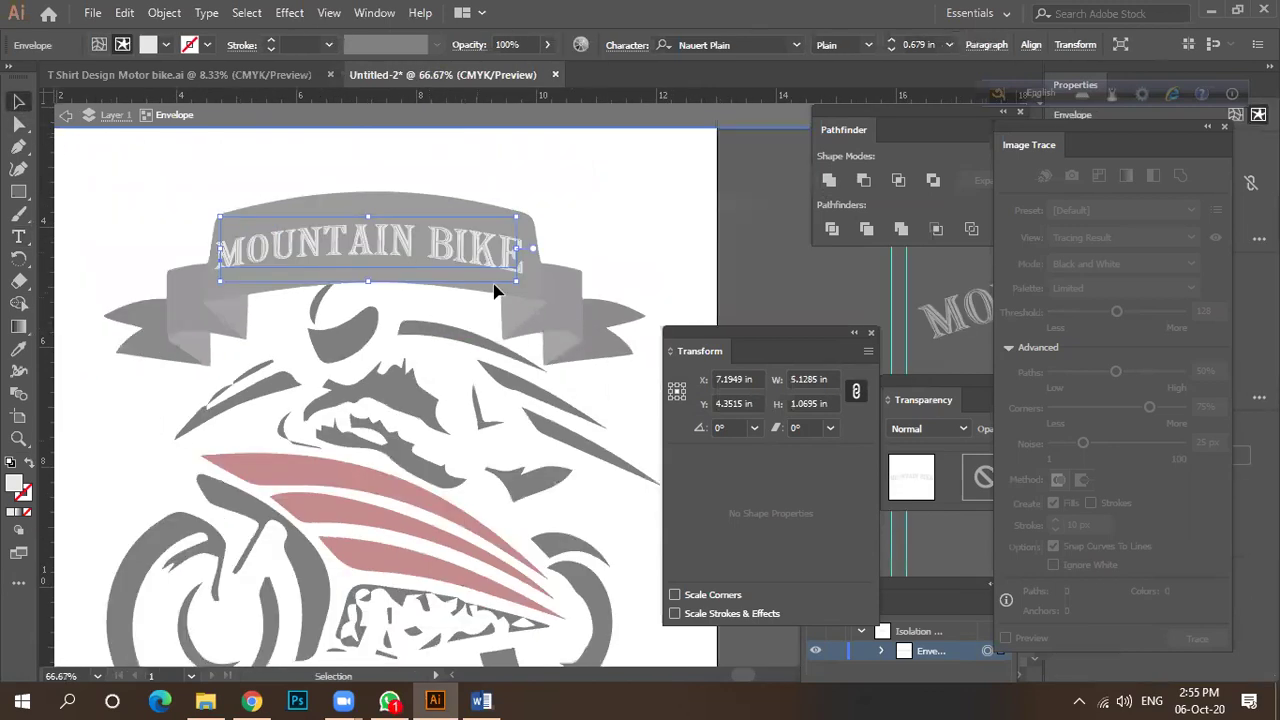
Exit the text envelope's isolation, then move the motorcycle artwork lower under the banner and scale it to about 7.33 × 5.96 in.
{"action": "left_click", "coordinate": [65, 114]}
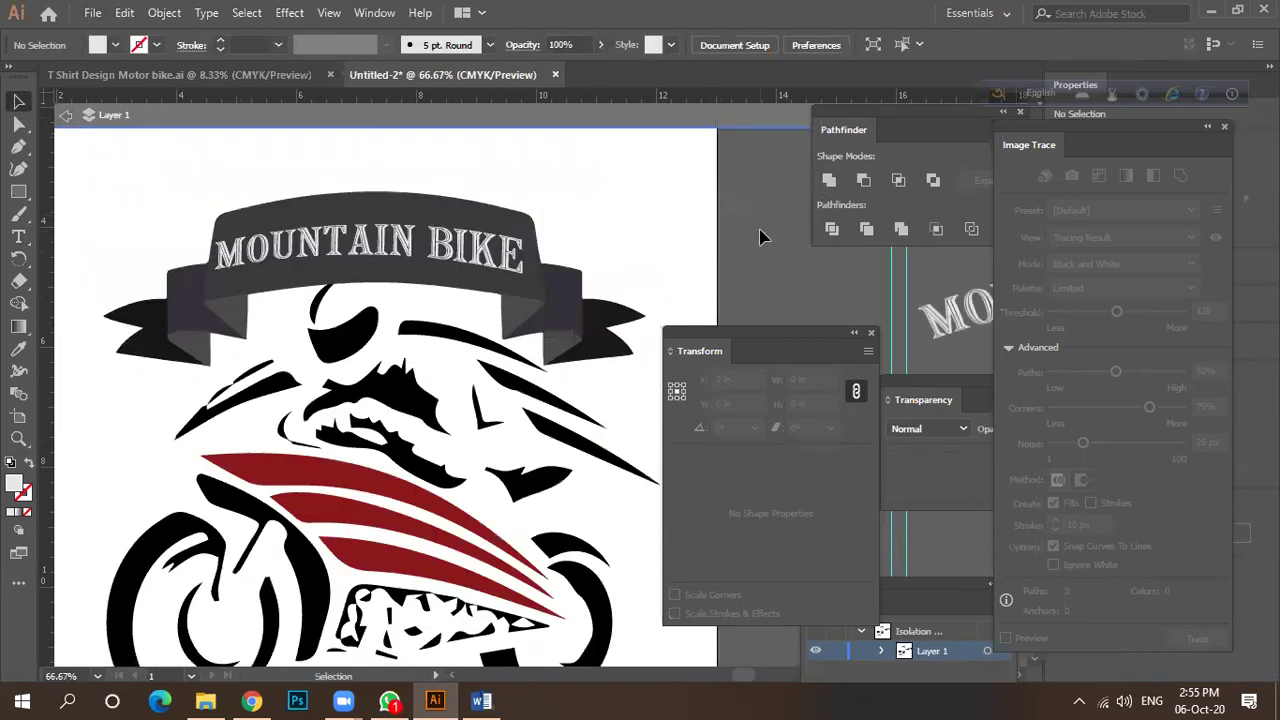
{"action": "scroll", "coordinate": [434, 270], "scroll_direction": "down", "scroll_amount": 2}
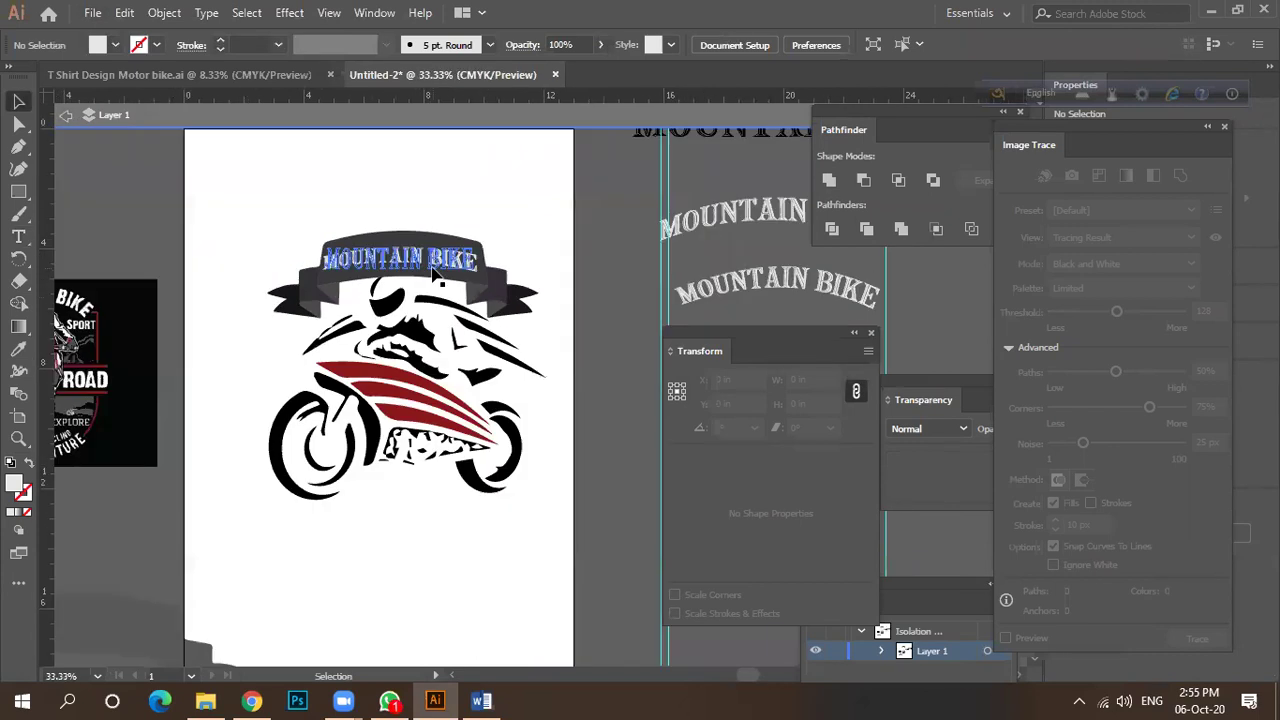
{"action": "scroll", "coordinate": [360, 256], "scroll_direction": "down", "scroll_amount": 1}
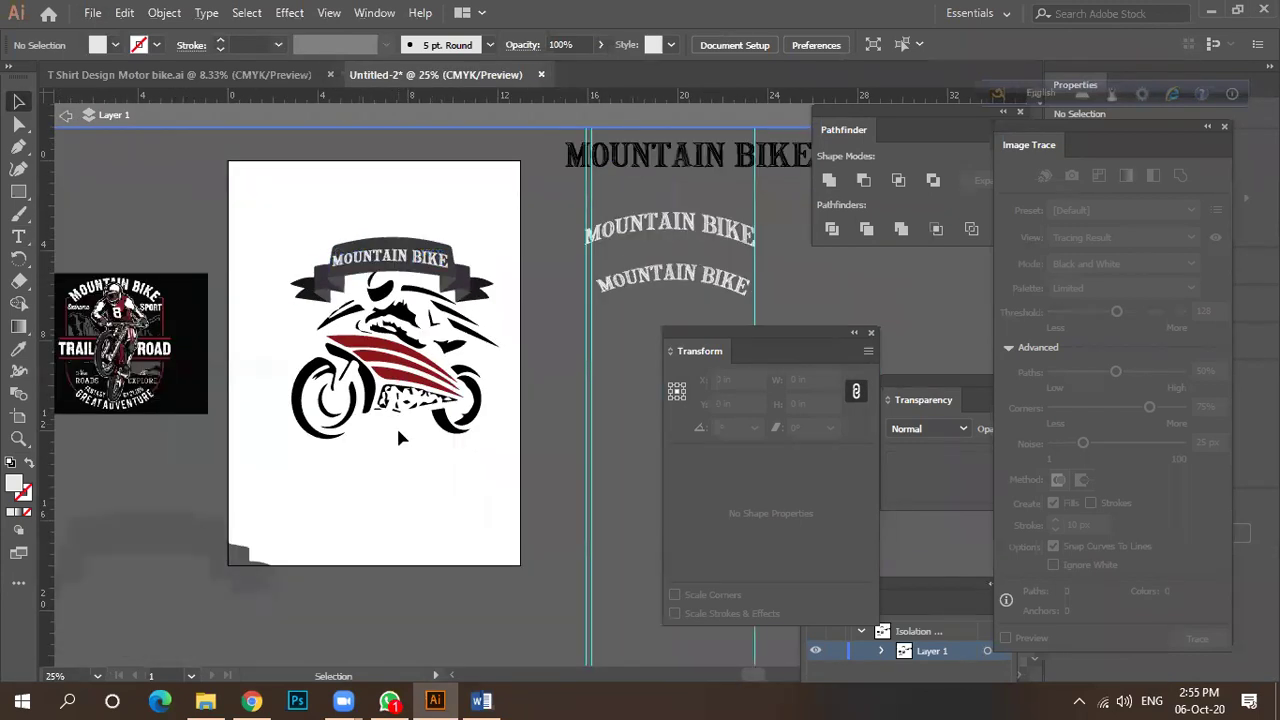
{"action": "scroll", "coordinate": [276, 404], "scroll_direction": "down", "scroll_amount": 1}
{"action": "left_click", "coordinate": [137, 358]}
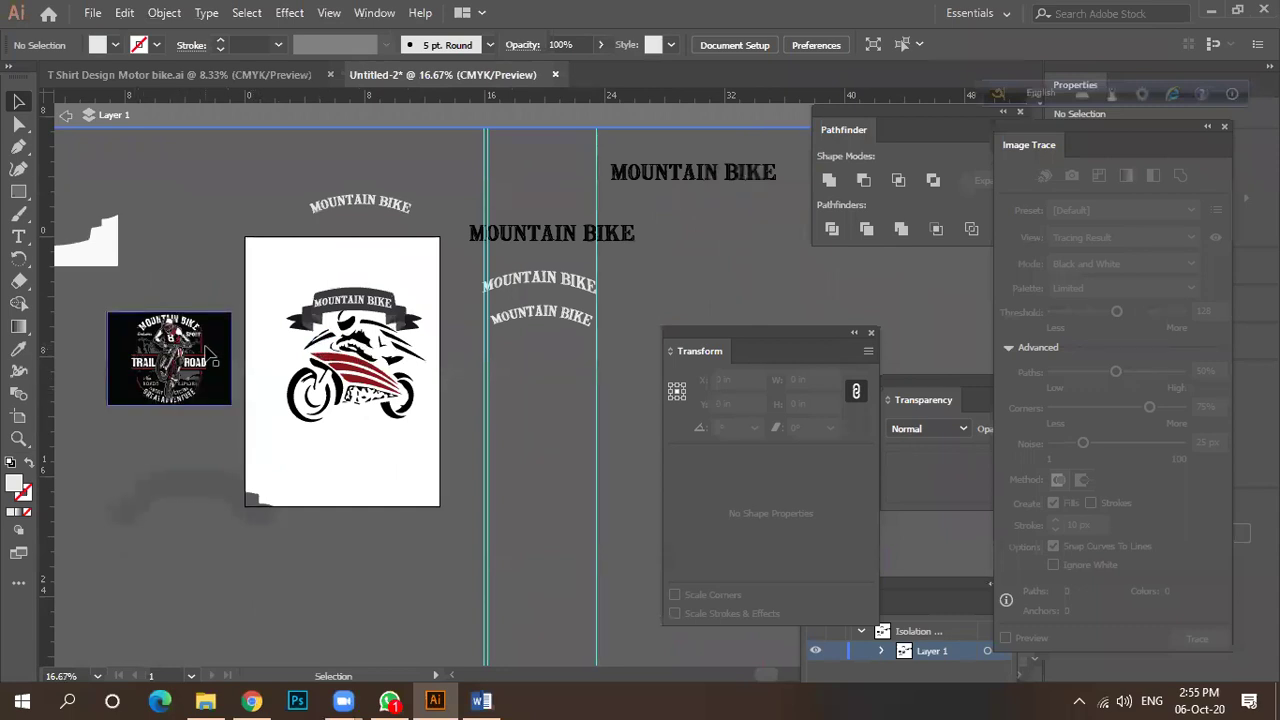
{"action": "scroll", "coordinate": [375, 395], "scroll_direction": "up", "scroll_amount": 2}
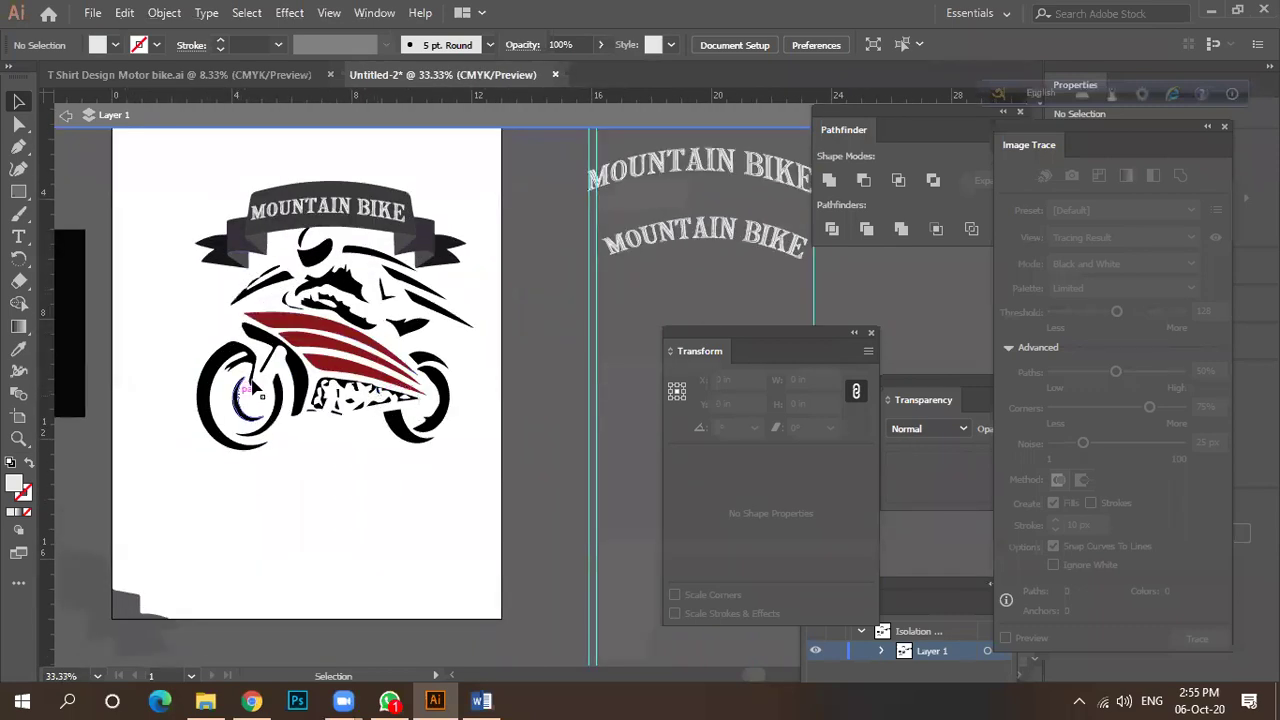
{"action": "left_click_drag", "start_coordinate": [328, 356], "coordinate": [325, 390]}
{"action": "left_click_drag", "start_coordinate": [449, 481], "coordinate": [441, 437]}
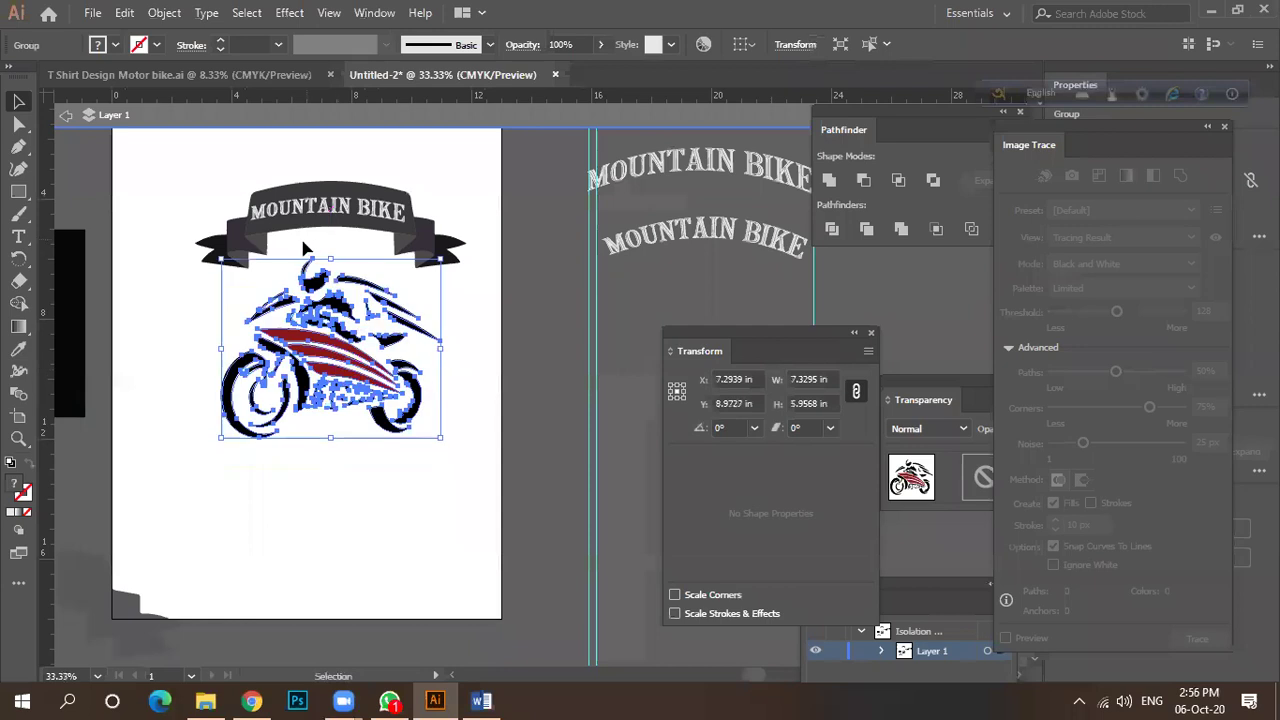
{"action": "left_click", "coordinate": [255, 387]}
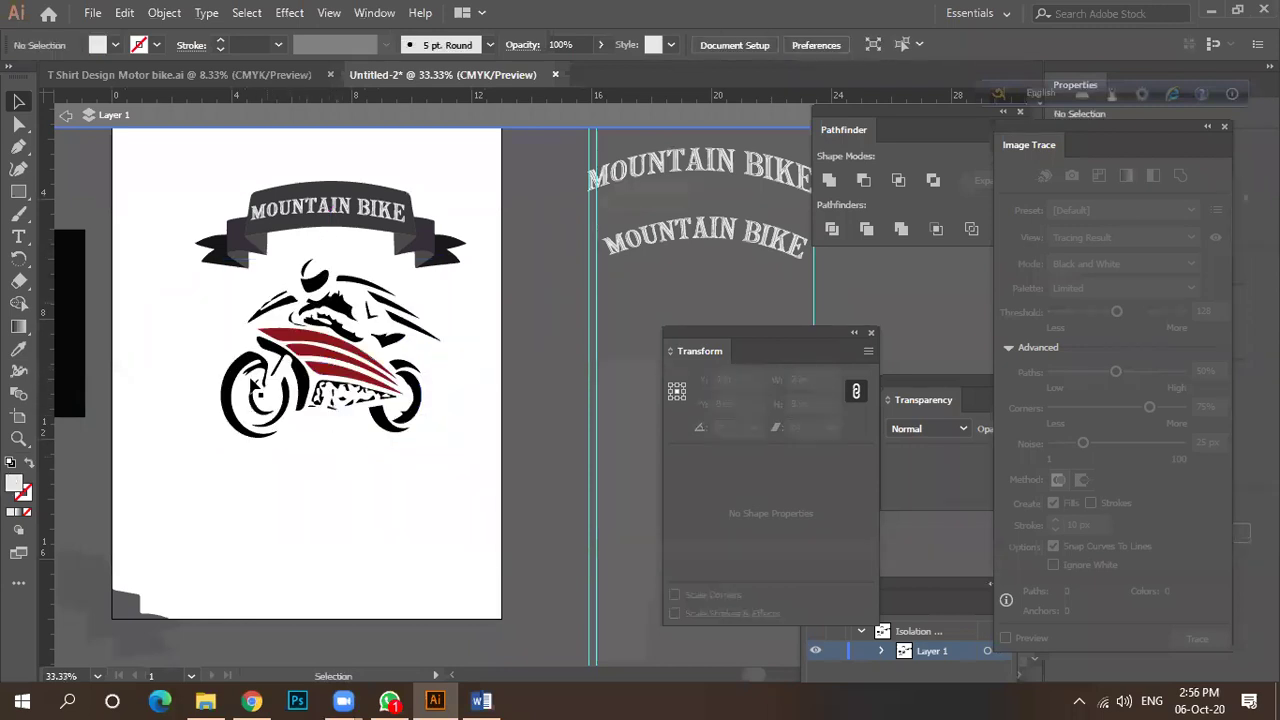
Create a five-sided polygon with a 3.3187 in radius and place it off the artboard beside the arched text copies.
{"action": "scroll", "coordinate": [362, 420], "scroll_direction": "down", "scroll_amount": 1}
{"action": "left_click_drag", "start_coordinate": [18, 191], "coordinate": [105, 237]}
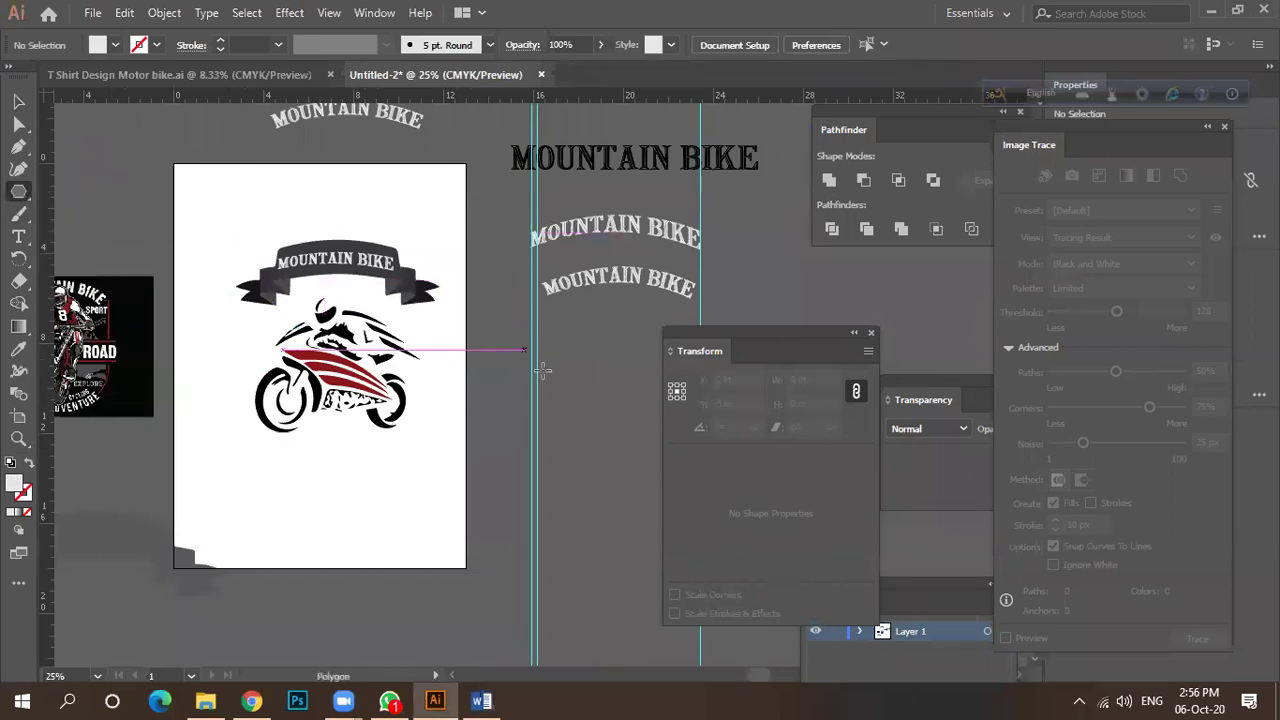
{"action": "left_click", "coordinate": [612, 356]}
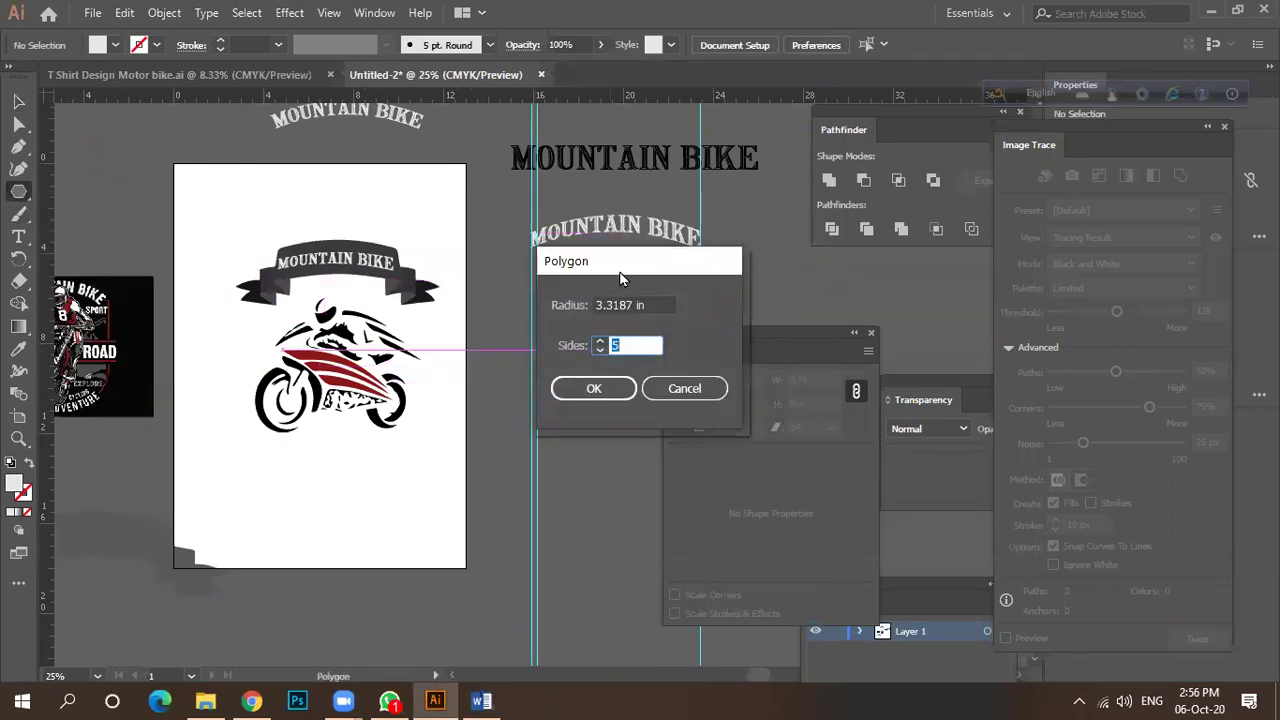
{"action": "left_click_drag", "start_coordinate": [615, 273], "coordinate": [552, 268]}
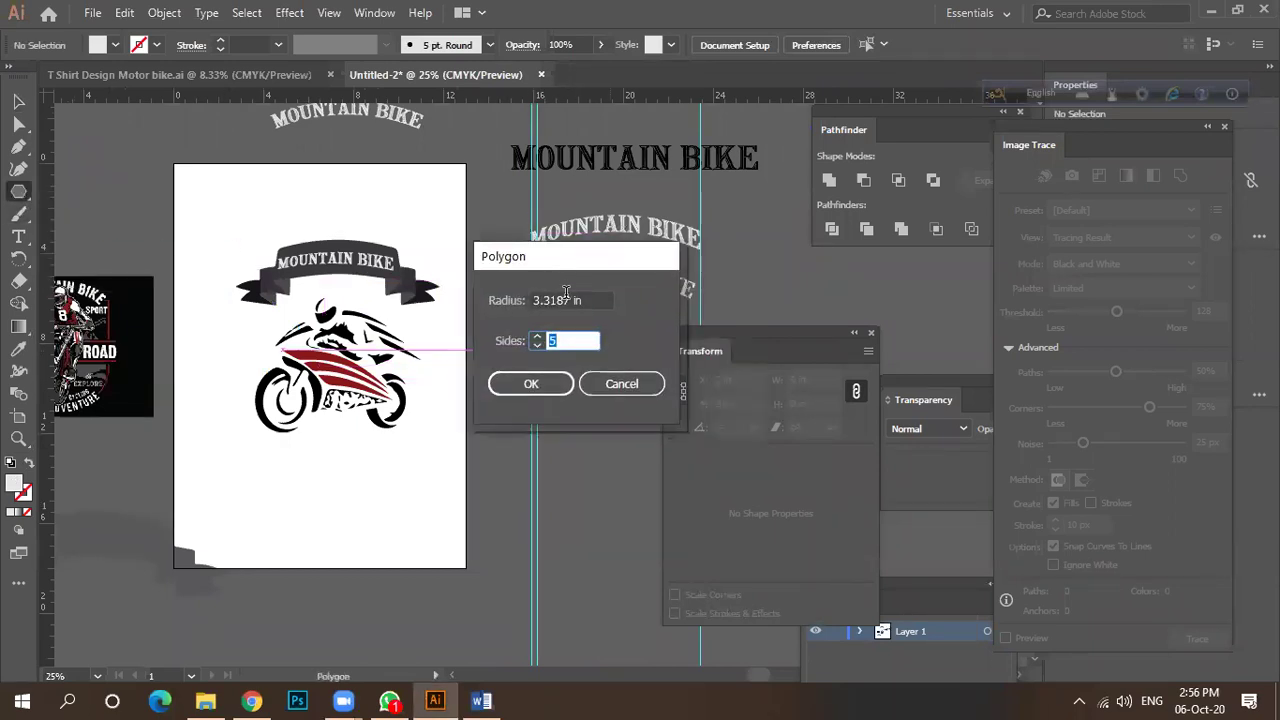
{"action": "left_click", "coordinate": [530, 380]}
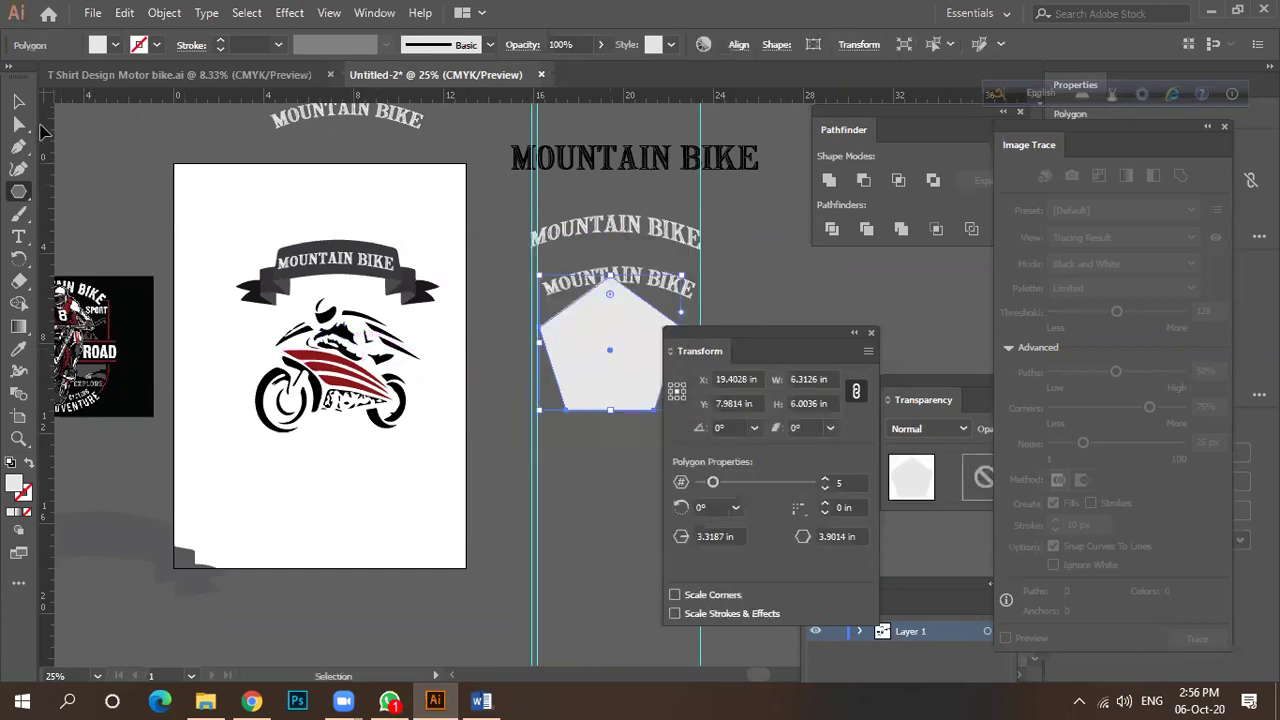
{"action": "key", "text": "v"}
{"action": "left_click_drag", "start_coordinate": [615, 390], "coordinate": [555, 460]}
{"action": "scroll", "coordinate": [548, 435], "scroll_direction": "up", "scroll_amount": 2}
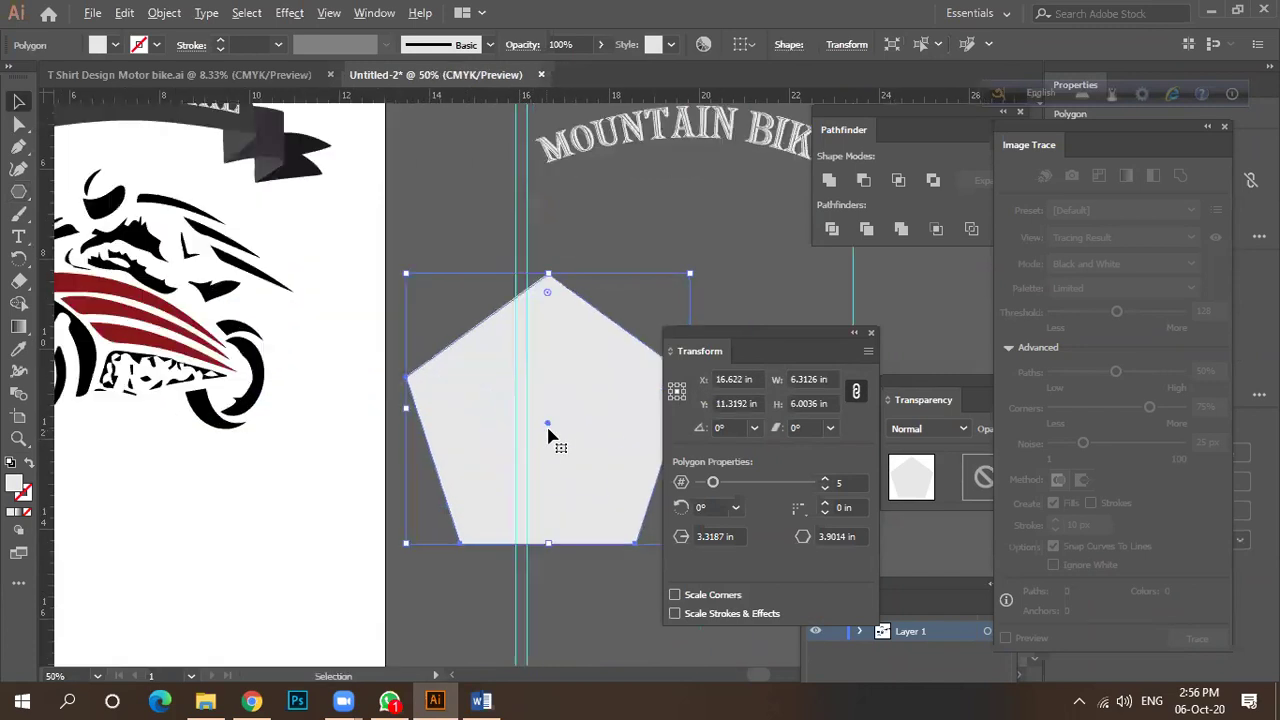
{"action": "scroll", "coordinate": [540, 399], "scroll_direction": "down", "scroll_amount": 2}
{"action": "left_click_drag", "start_coordinate": [576, 412], "coordinate": [562, 338]}
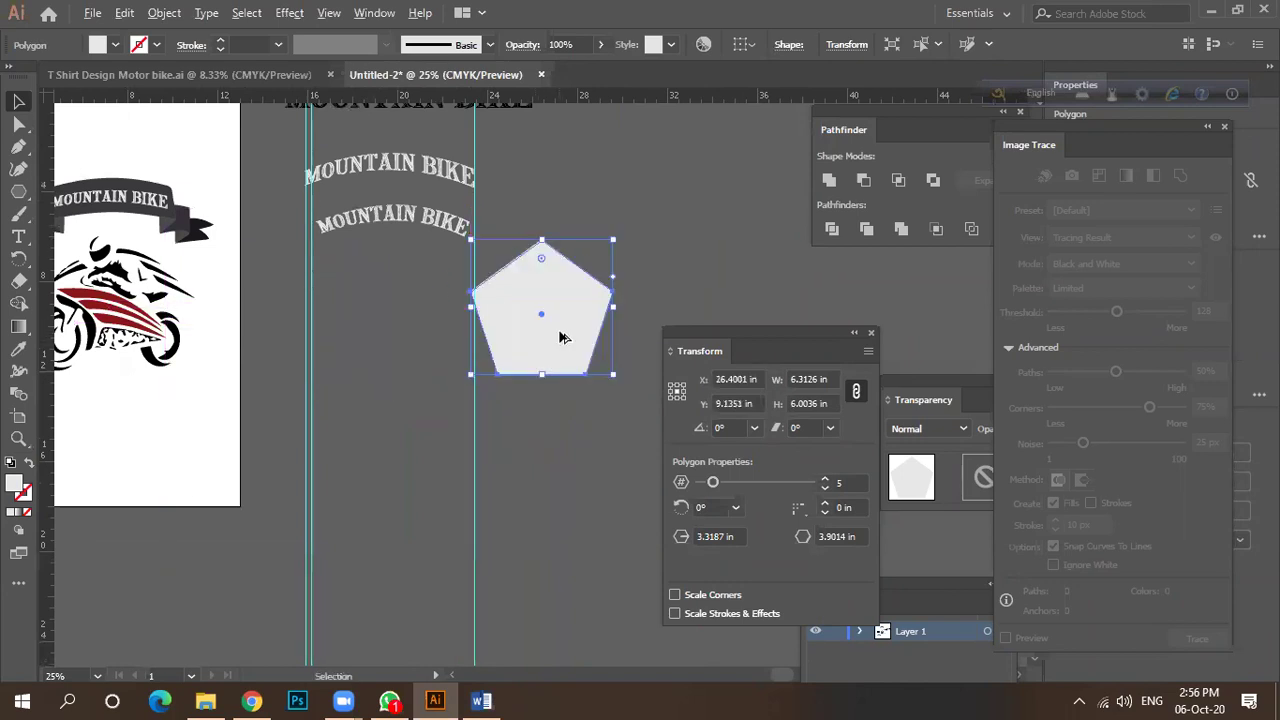
Create a six-sided polygon above the pentagon and enlarge it to about 5.39 × 4.66 in.
{"action": "left_click", "coordinate": [18, 191]}
{"action": "left_click_drag", "start_coordinate": [554, 164], "coordinate": [570, 178]}
{"action": "left_click", "coordinate": [614, 174]}
{"action": "type", "text": "6"}
{"action": "left_click", "coordinate": [529, 383]}
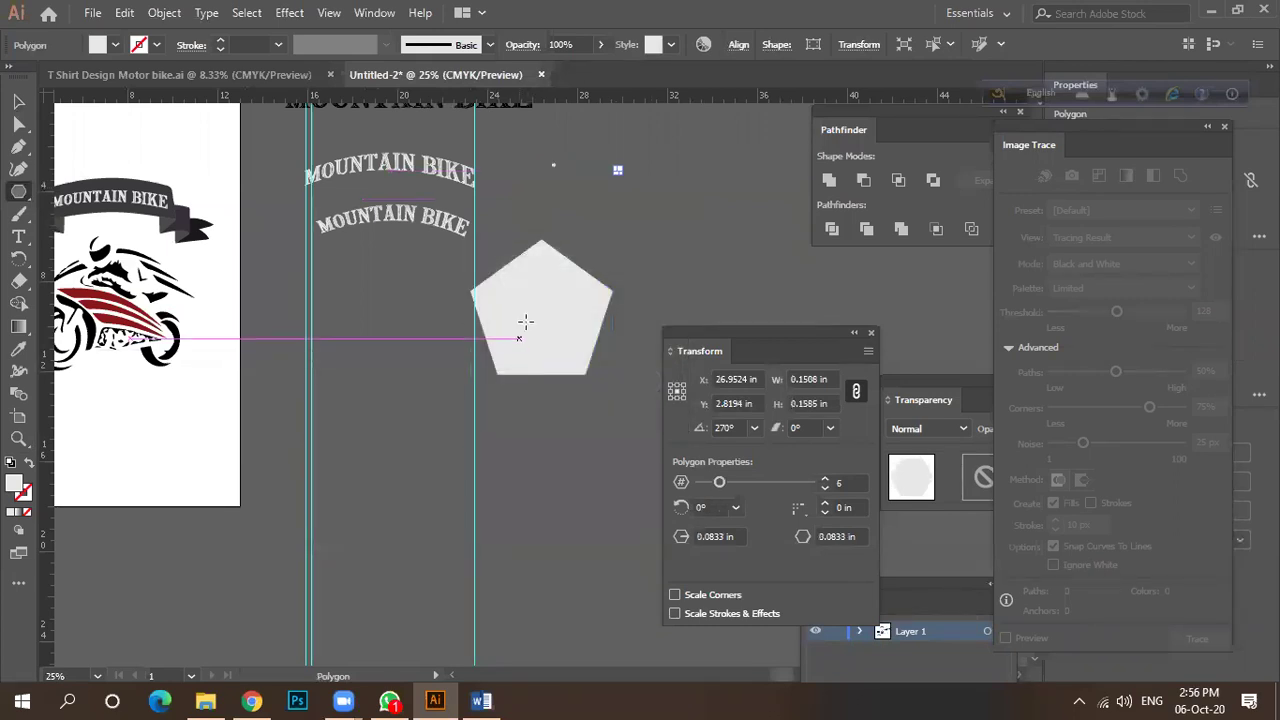
{"action": "left_click", "coordinate": [18, 101]}
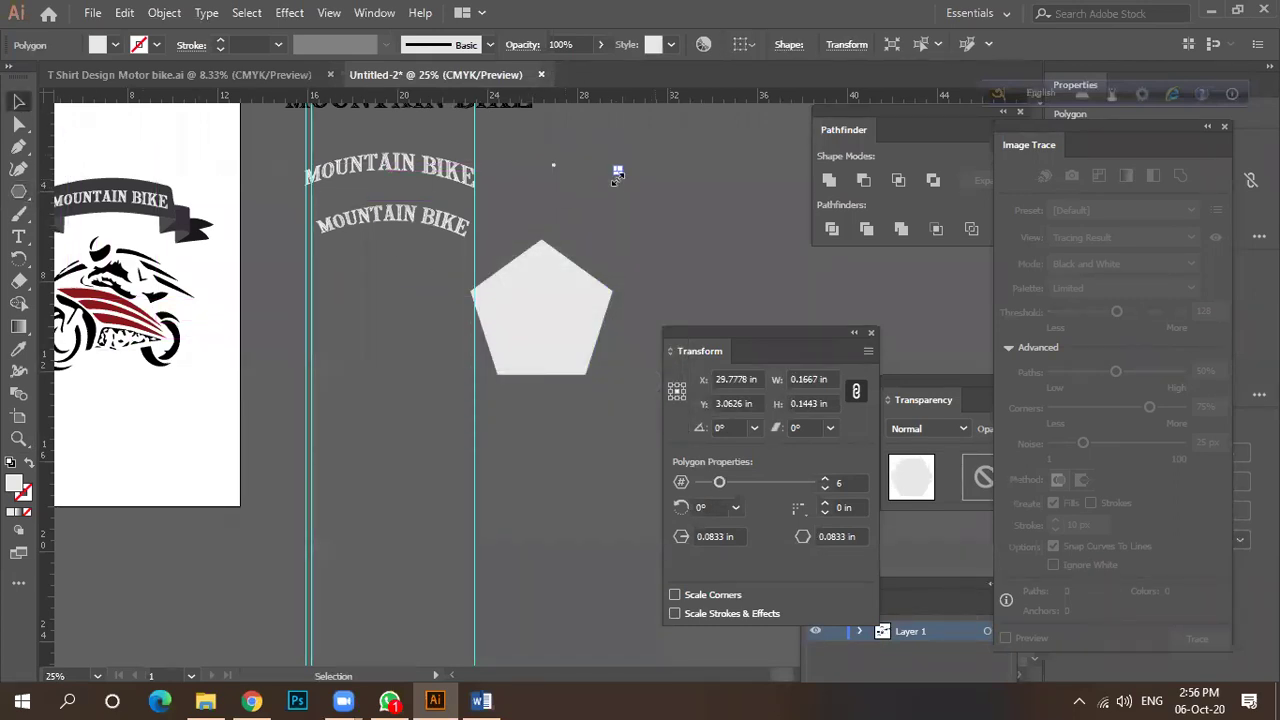
{"action": "key", "text": "ctrl+space"}
{"action": "left_click_drag", "start_coordinate": [620, 177], "coordinate": [766, 292]}
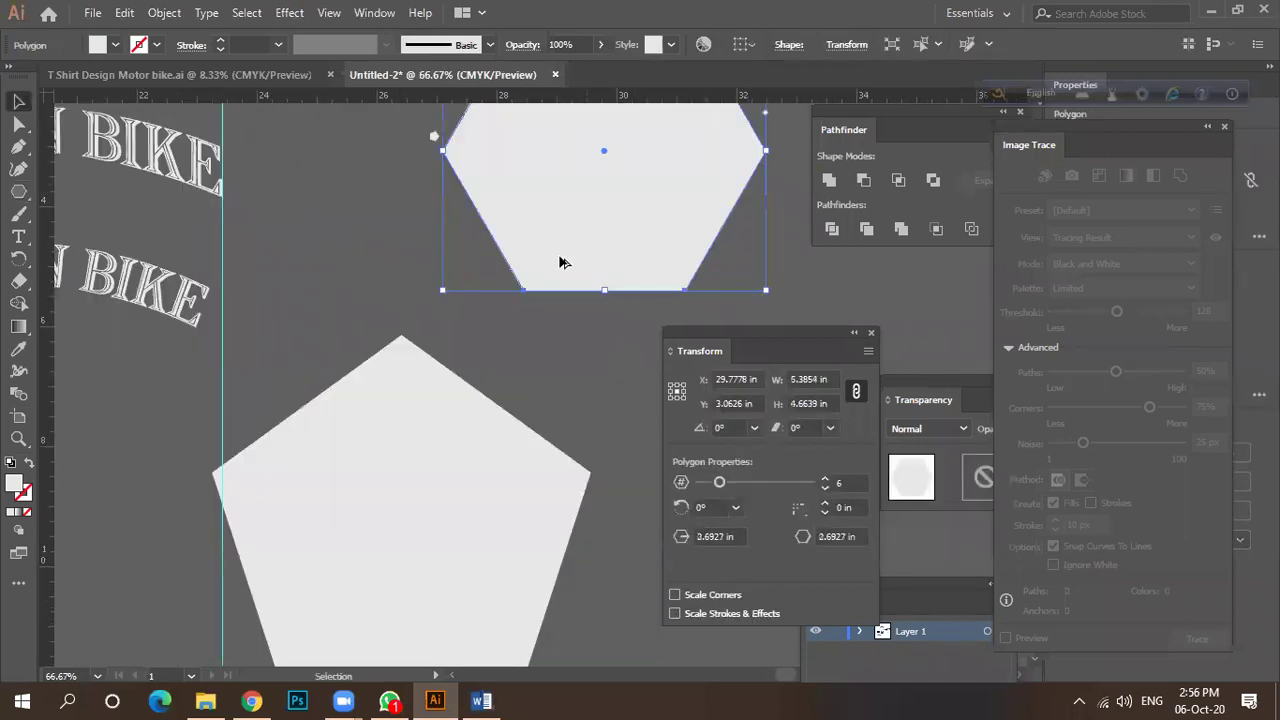
Move the pentagon onto the artboard so it overlaps the lower rear part of the motorcycle.
{"action": "scroll", "coordinate": [560, 260], "scroll_direction": "down", "scroll_amount": 2}
{"action": "scroll", "coordinate": [548, 271], "scroll_direction": "down", "scroll_amount": 1}
{"action": "left_click", "coordinate": [510, 350]}
{"action": "scroll", "coordinate": [525, 345], "scroll_direction": "down", "scroll_amount": 1}
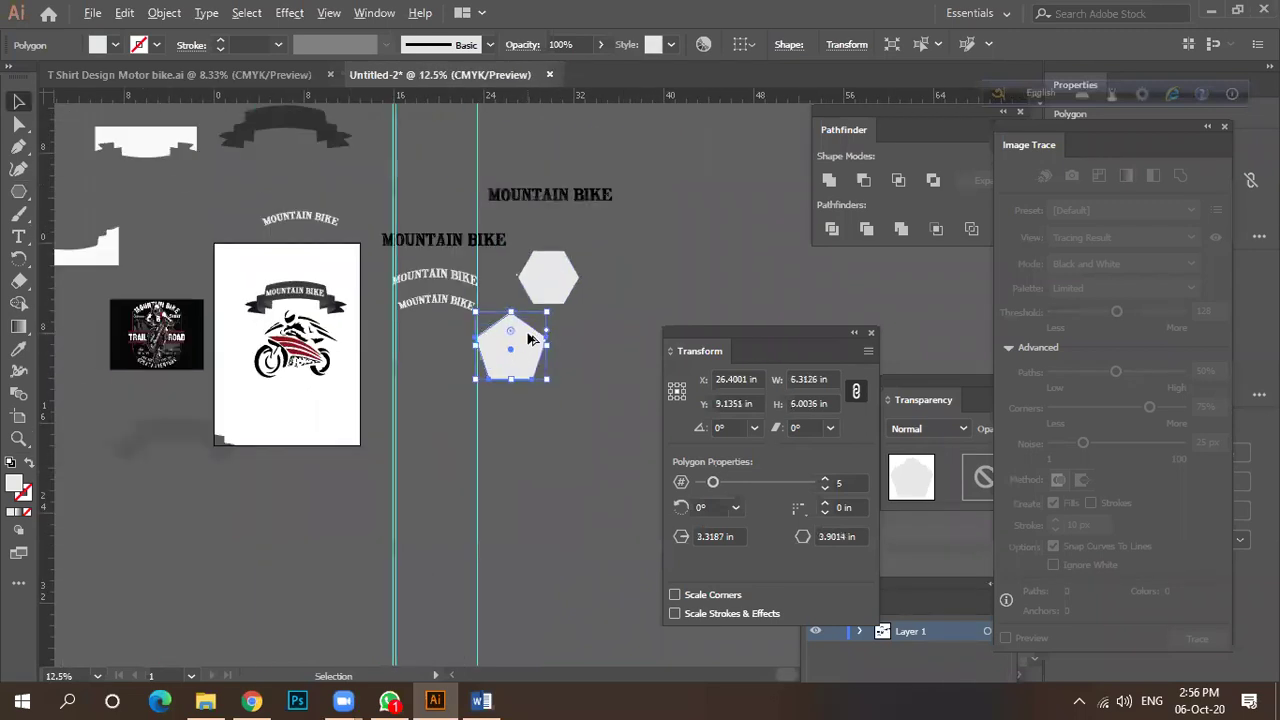
{"action": "left_click_drag", "start_coordinate": [518, 368], "coordinate": [330, 426]}
{"action": "scroll", "coordinate": [328, 424], "scroll_direction": "up", "scroll_amount": 3}
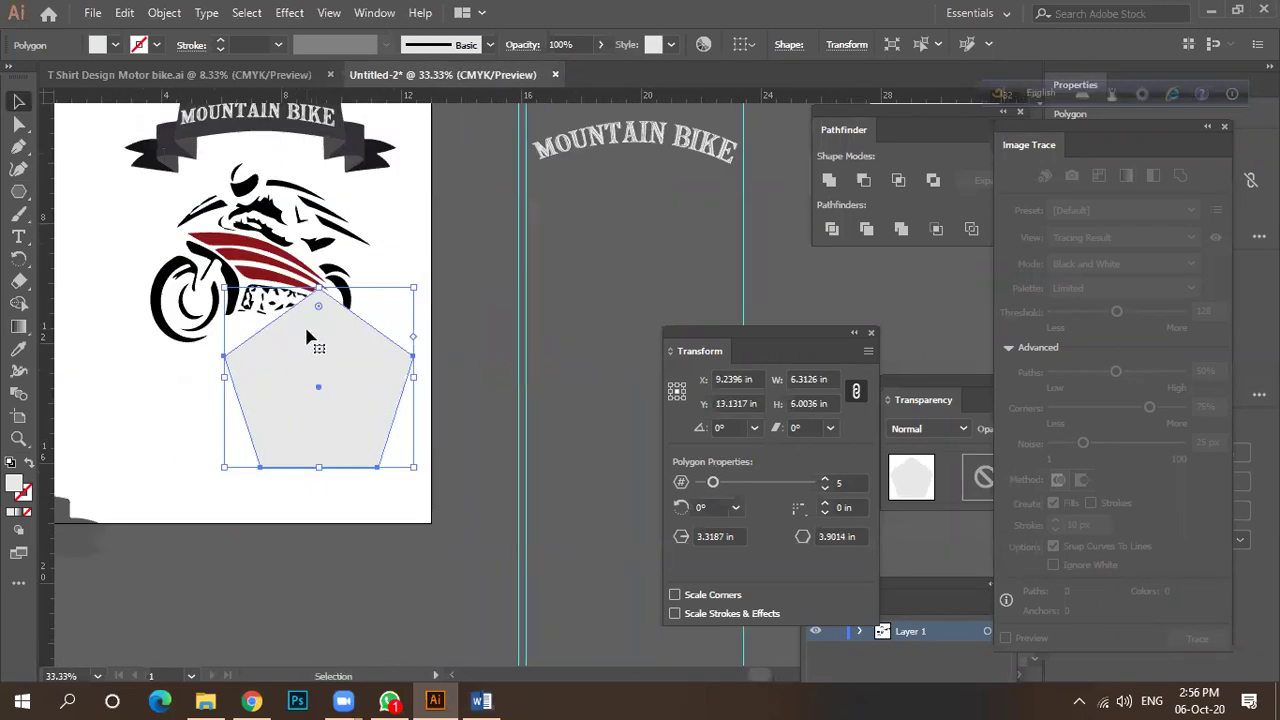
{"action": "scroll", "coordinate": [387, 292], "scroll_direction": "down", "scroll_amount": 2}
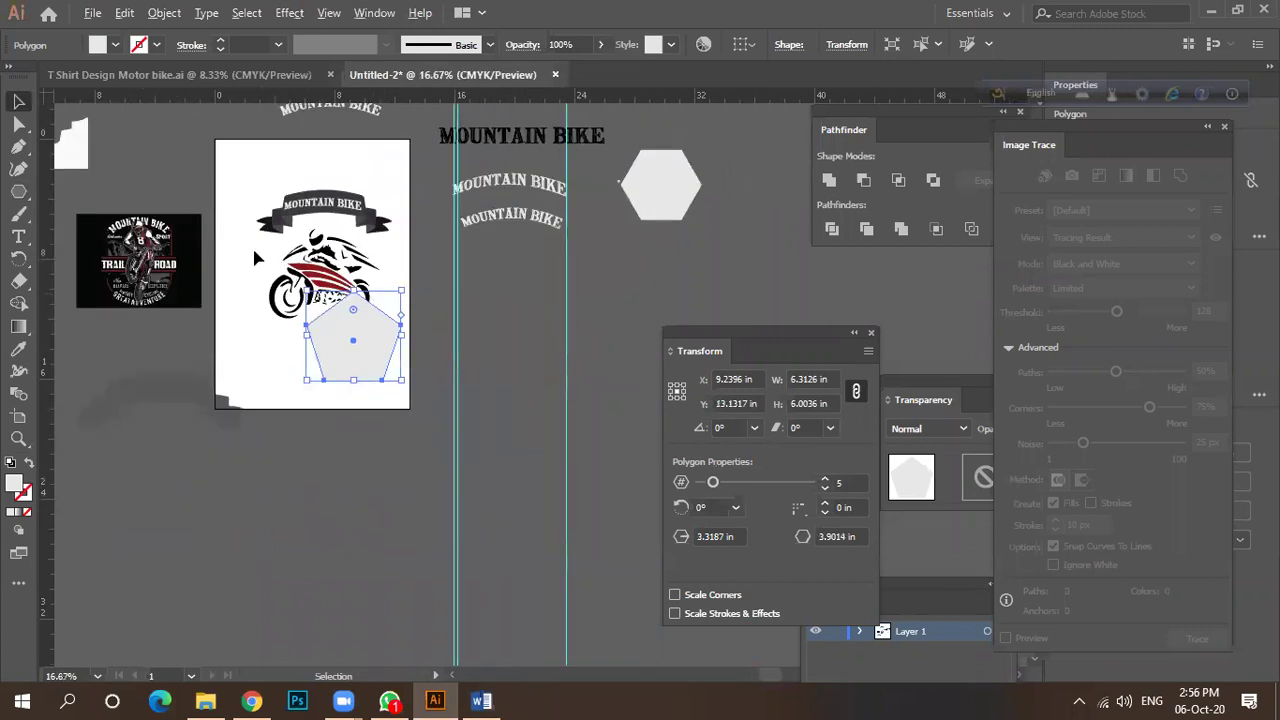
Fill the pentagon with the dark grey swatch.
{"action": "left_click", "coordinate": [116, 45]}
{"action": "left_click", "coordinate": [52, 77]}
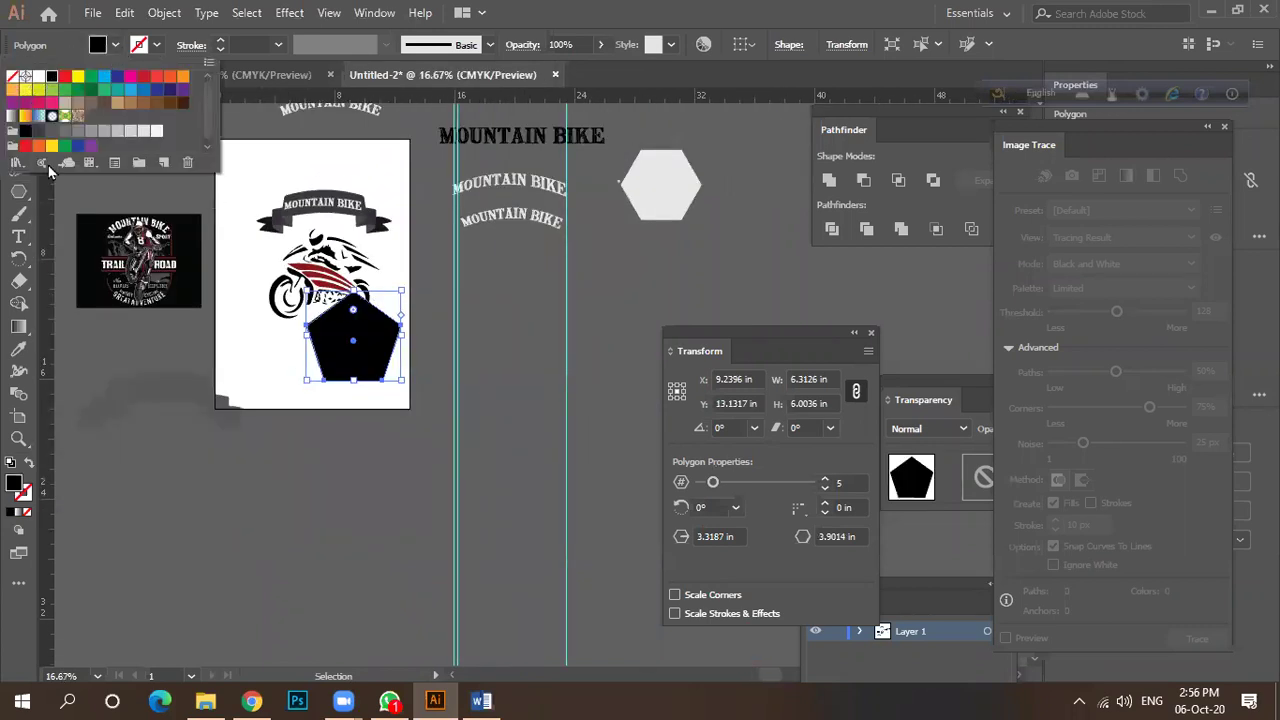
{"action": "left_click", "coordinate": [40, 131]}
Turn the pentagon 180° so it points down, enlarge it to about 7.39 × 7.03 in, and place it over the motorcycle.
{"action": "left_click_drag", "start_coordinate": [345, 373], "coordinate": [308, 316]}
{"action": "scroll", "coordinate": [325, 292], "scroll_direction": "up", "scroll_amount": 2}
{"action": "left_click_drag", "start_coordinate": [425, 165], "coordinate": [189, 389]}
{"action": "left_click_drag", "start_coordinate": [296, 271], "coordinate": [304, 277]}
{"action": "scroll", "coordinate": [308, 277], "scroll_direction": "up", "scroll_amount": 1}
{"action": "scroll", "coordinate": [310, 277], "scroll_direction": "down", "scroll_amount": 1}
{"action": "left_click_drag", "start_coordinate": [428, 344], "coordinate": [445, 361]}
{"action": "left_click_drag", "start_coordinate": [352, 276], "coordinate": [352, 310]}
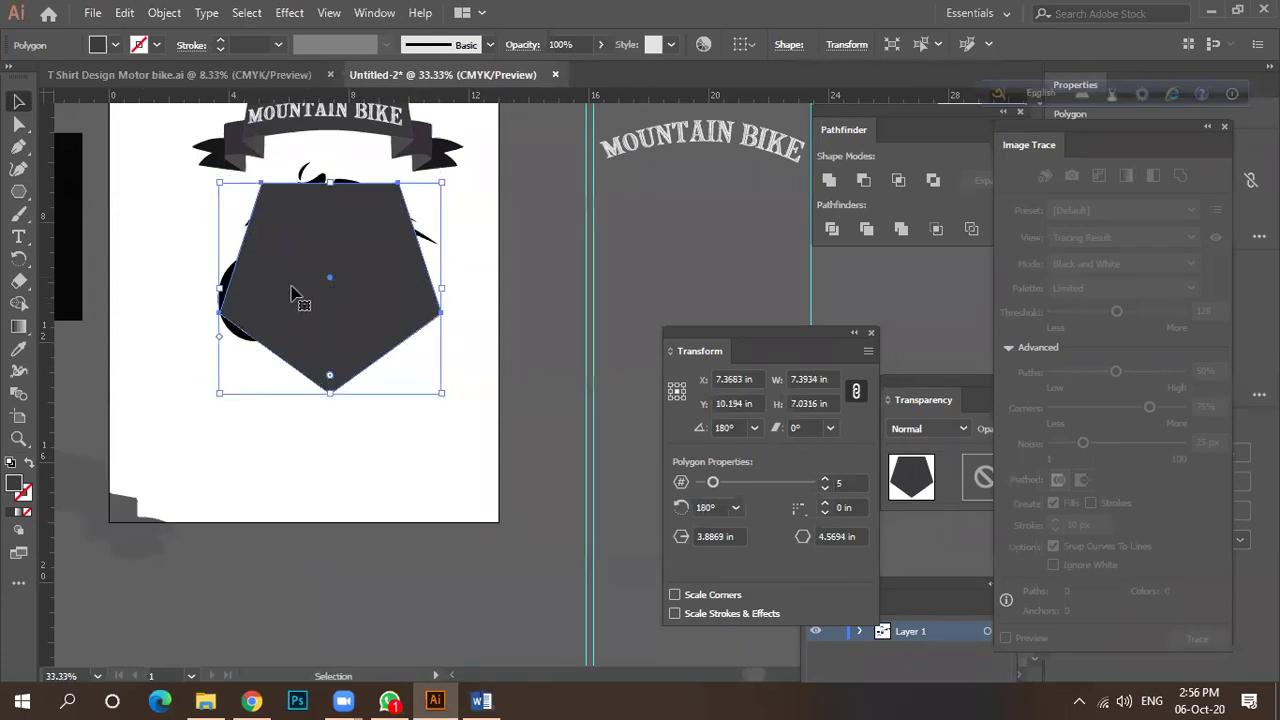
Swap the pentagon's fill and stroke so it becomes an unfilled dark grey outline.
{"action": "left_click", "coordinate": [29, 464]}
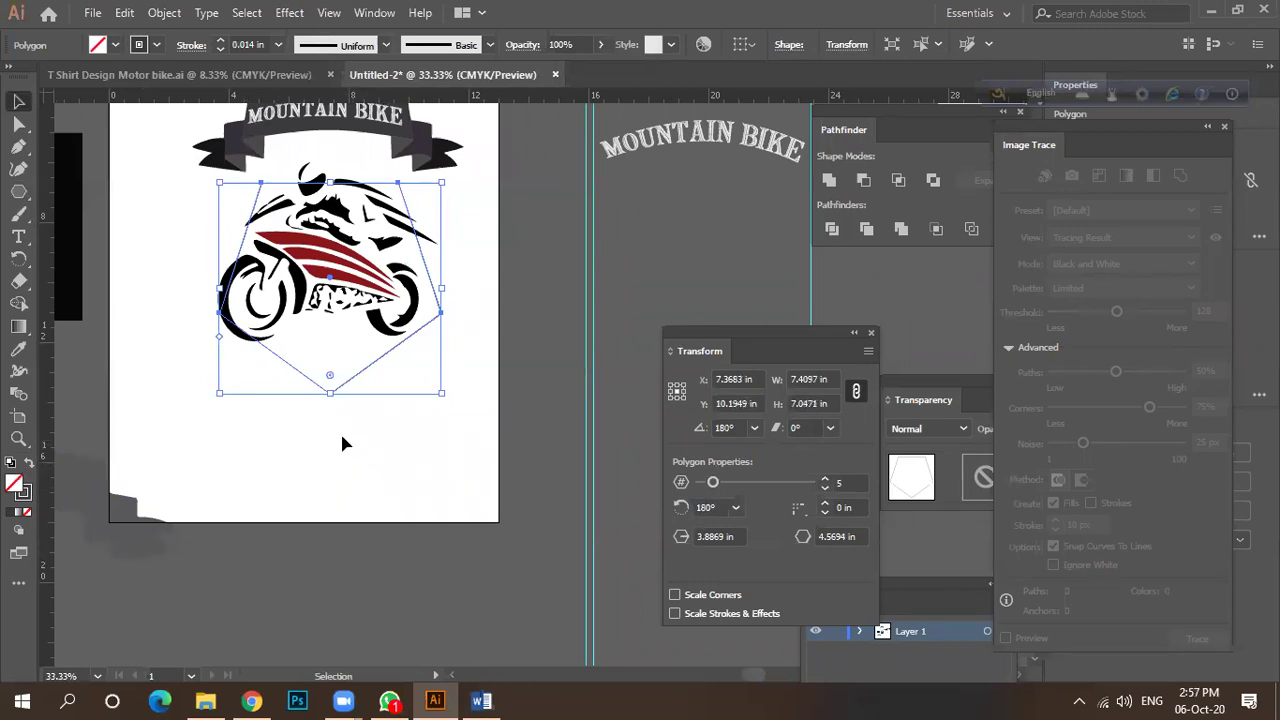
{"action": "scroll", "coordinate": [320, 316], "scroll_direction": "up", "scroll_amount": 2}
{"action": "scroll", "coordinate": [323, 314], "scroll_direction": "down", "scroll_amount": 2}
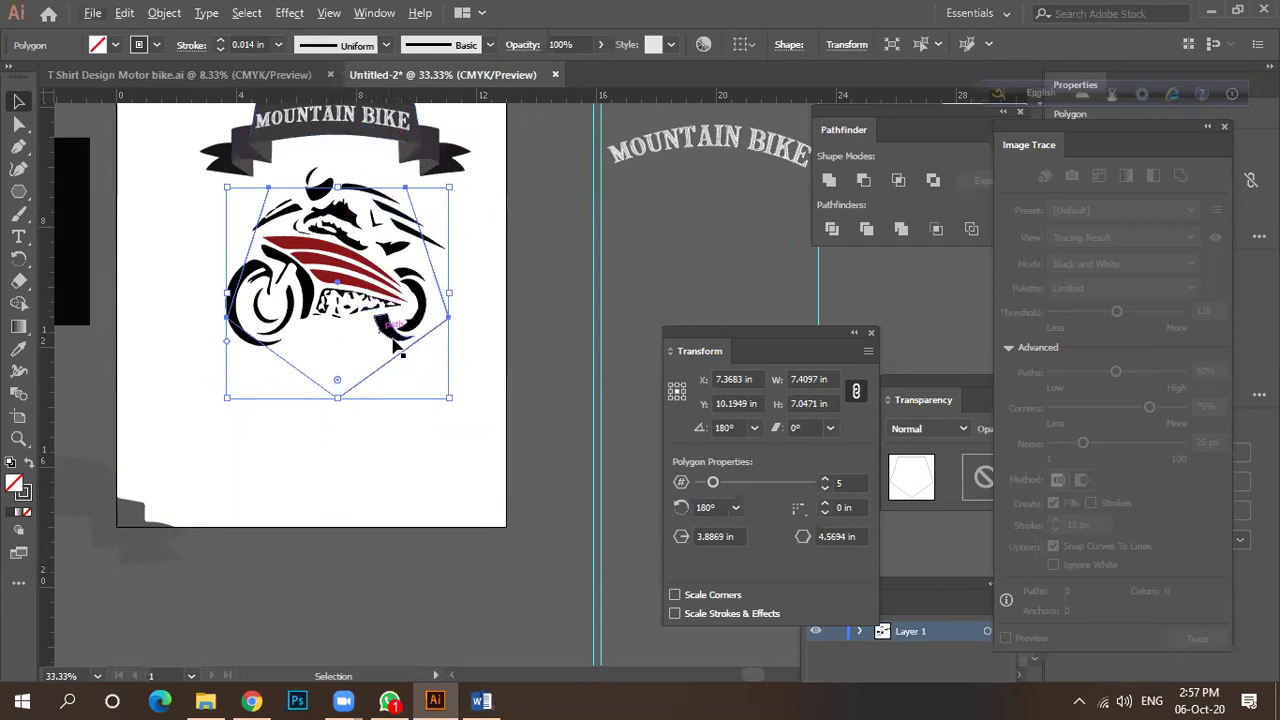
{"action": "scroll", "coordinate": [375, 372], "scroll_direction": "up", "scroll_amount": 1}
{"action": "scroll", "coordinate": [423, 367], "scroll_direction": "down", "scroll_amount": 2}
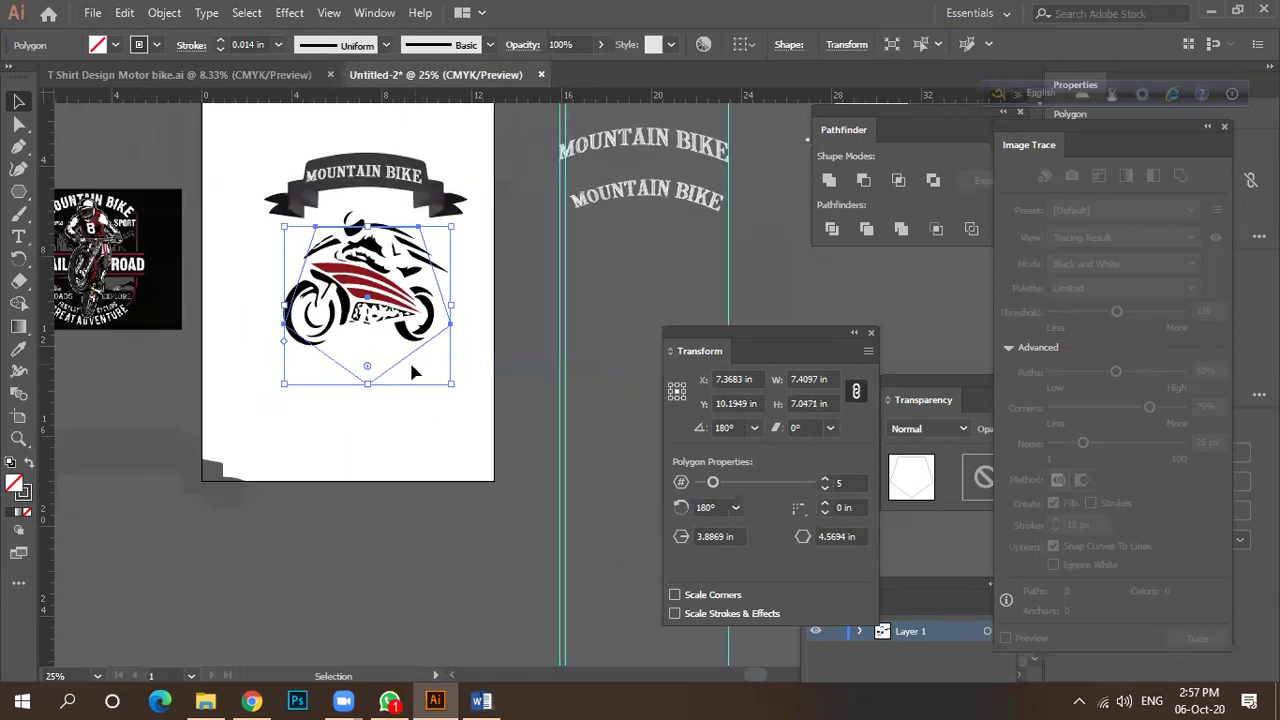
{"action": "scroll", "coordinate": [305, 322], "scroll_direction": "up", "scroll_amount": 3}
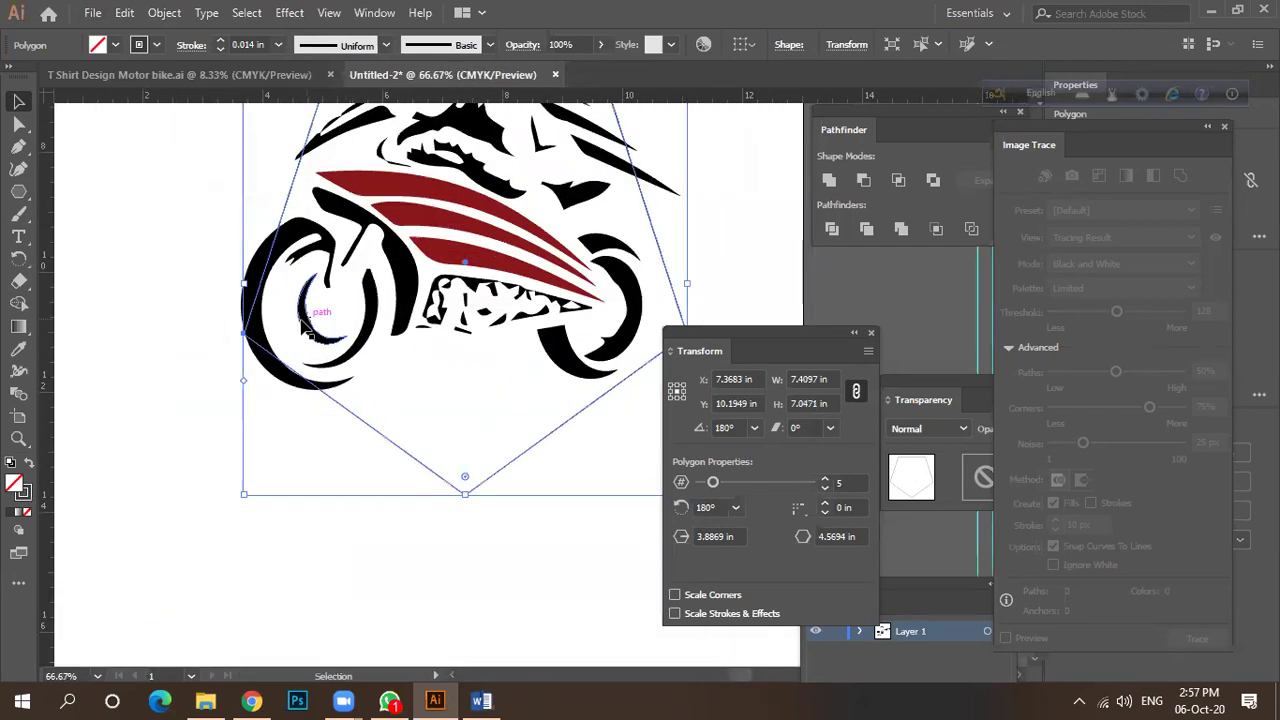
{"action": "scroll", "coordinate": [237, 344], "scroll_direction": "down", "scroll_amount": 1}
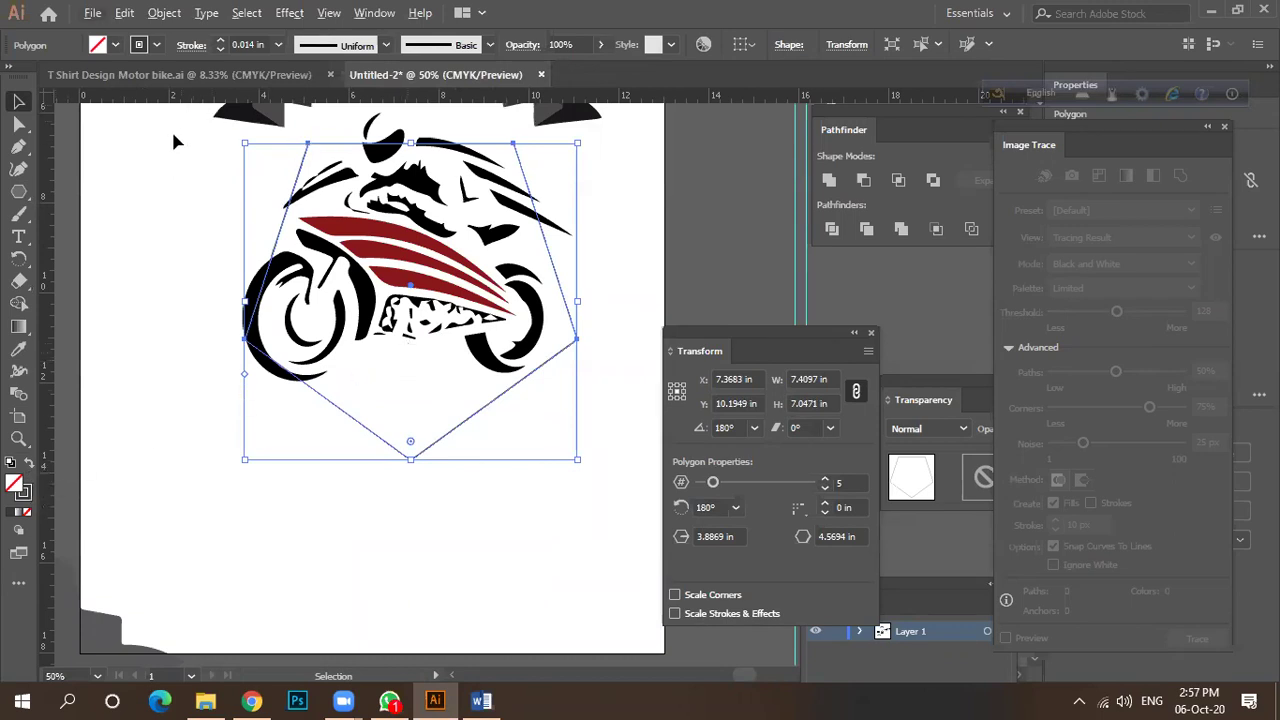
Give the pentagon an orange stroke with a weight of 0.25 in.
{"action": "left_click", "coordinate": [157, 45]}
{"action": "left_click", "coordinate": [157, 45]}
{"action": "left_click", "coordinate": [157, 46]}
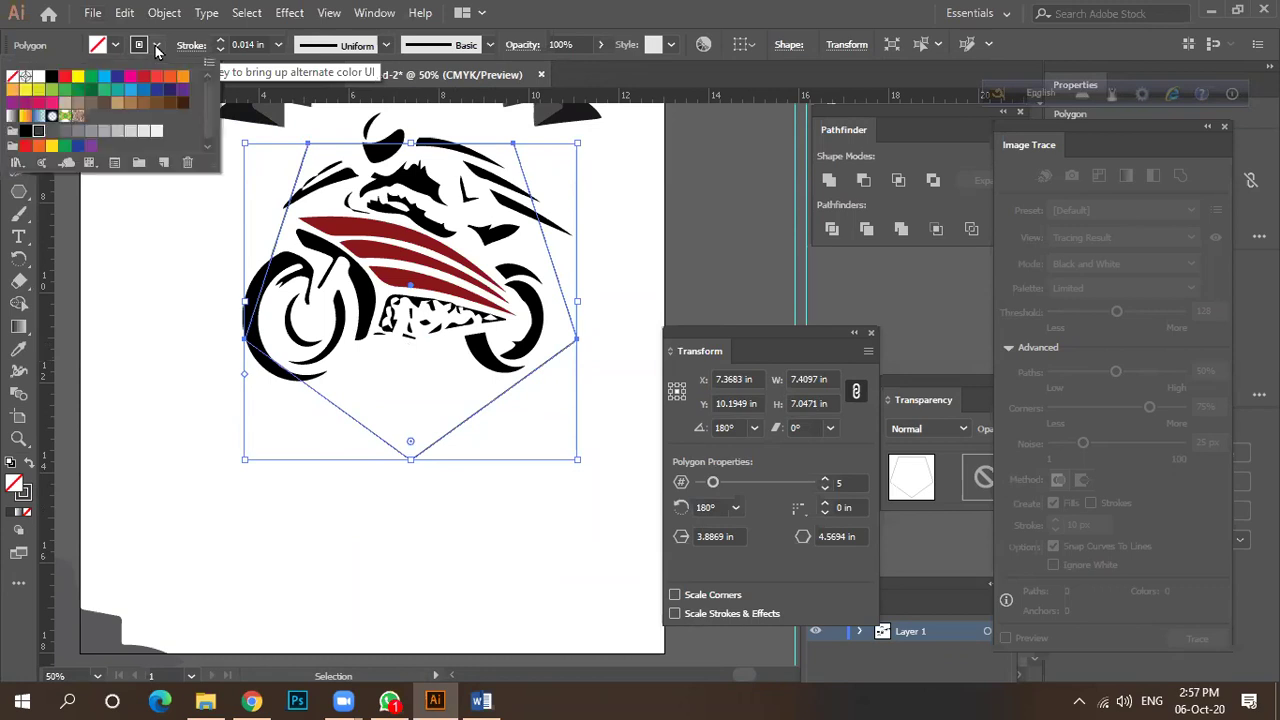
{"action": "left_click", "coordinate": [170, 77]}
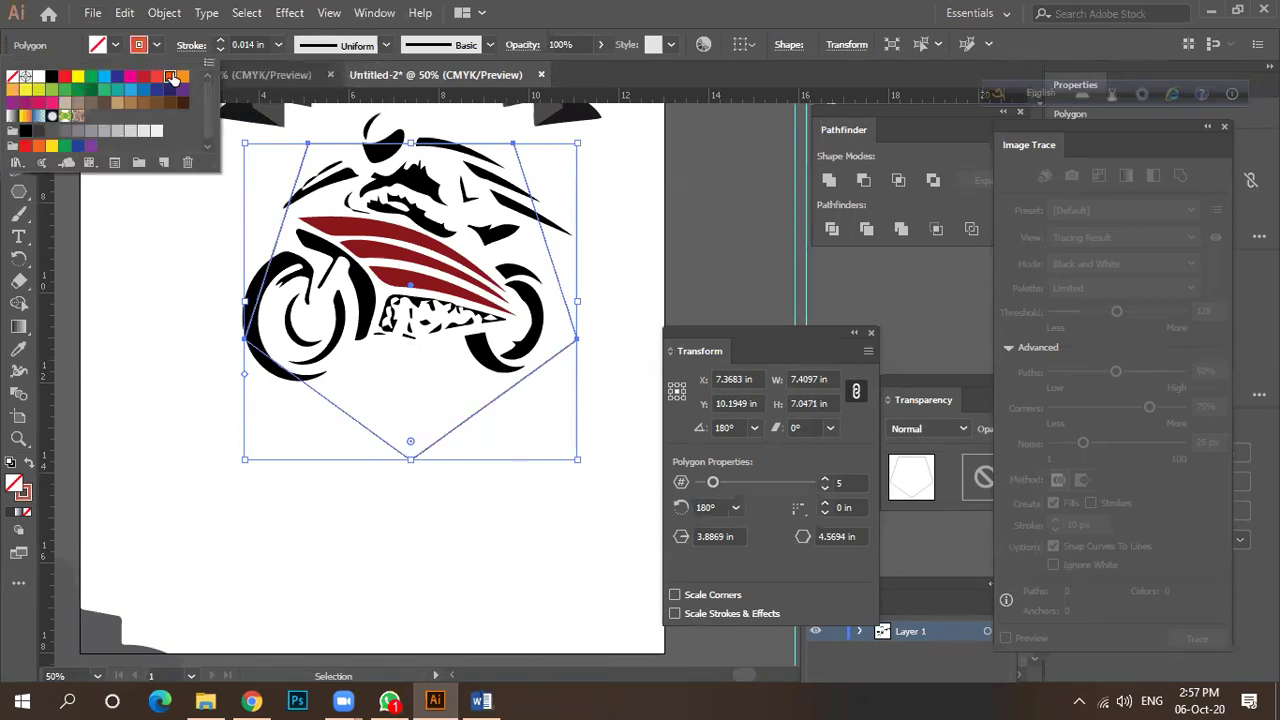
{"action": "left_click", "coordinate": [276, 55]}
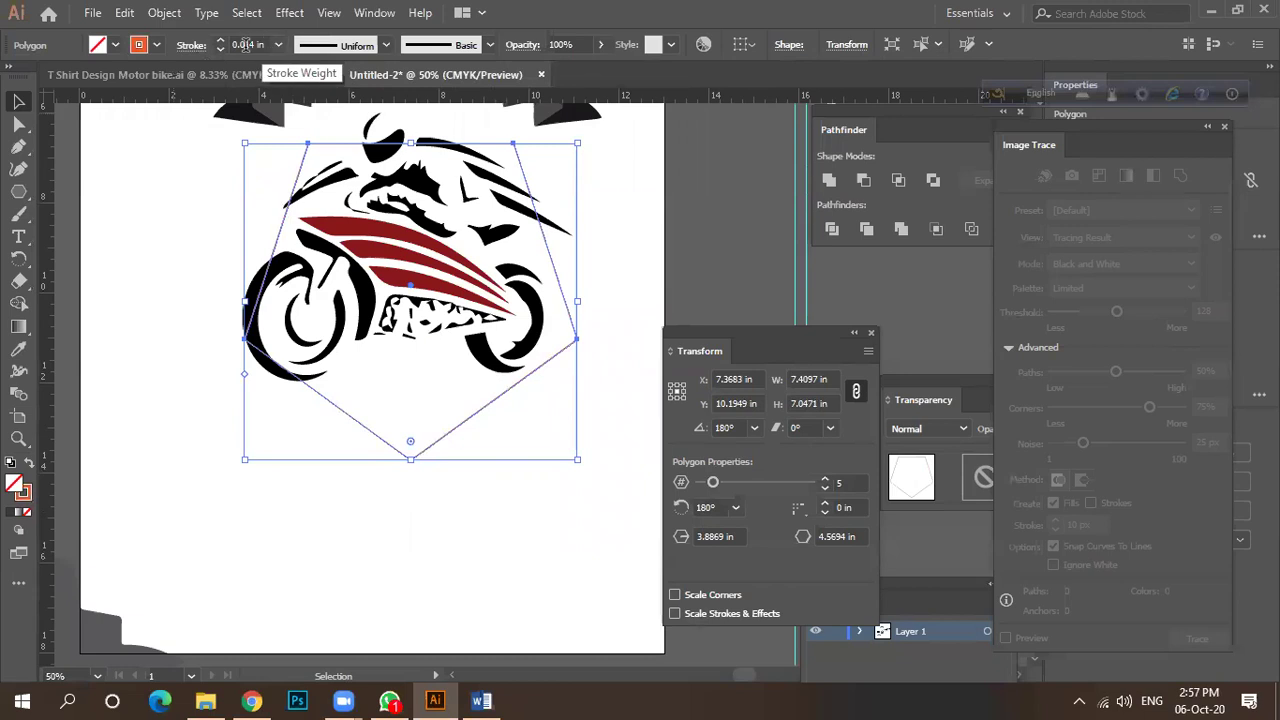
{"action": "scroll", "coordinate": [243, 47], "scroll_direction": "up", "scroll_amount": 5}
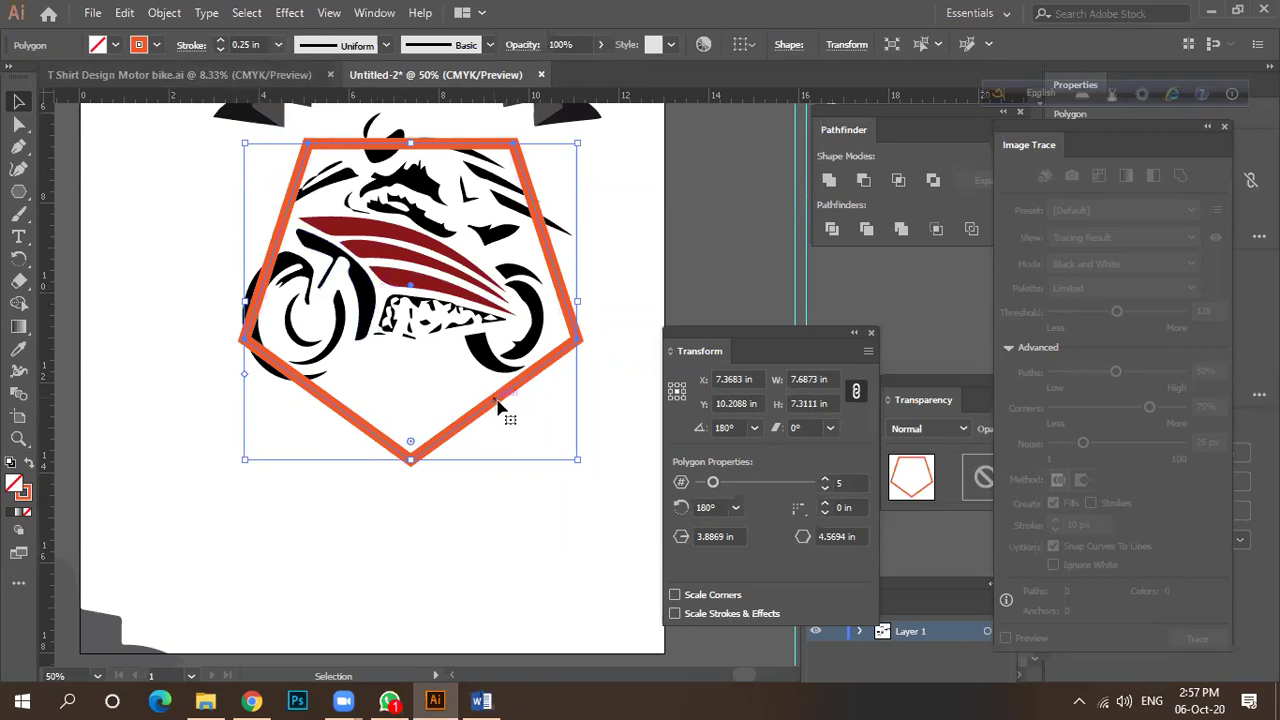
Align the horizontal centres of the pentagon and the motorcycle artwork relative to the selection.
{"action": "left_click", "coordinate": [485, 348], "text": "shift"}
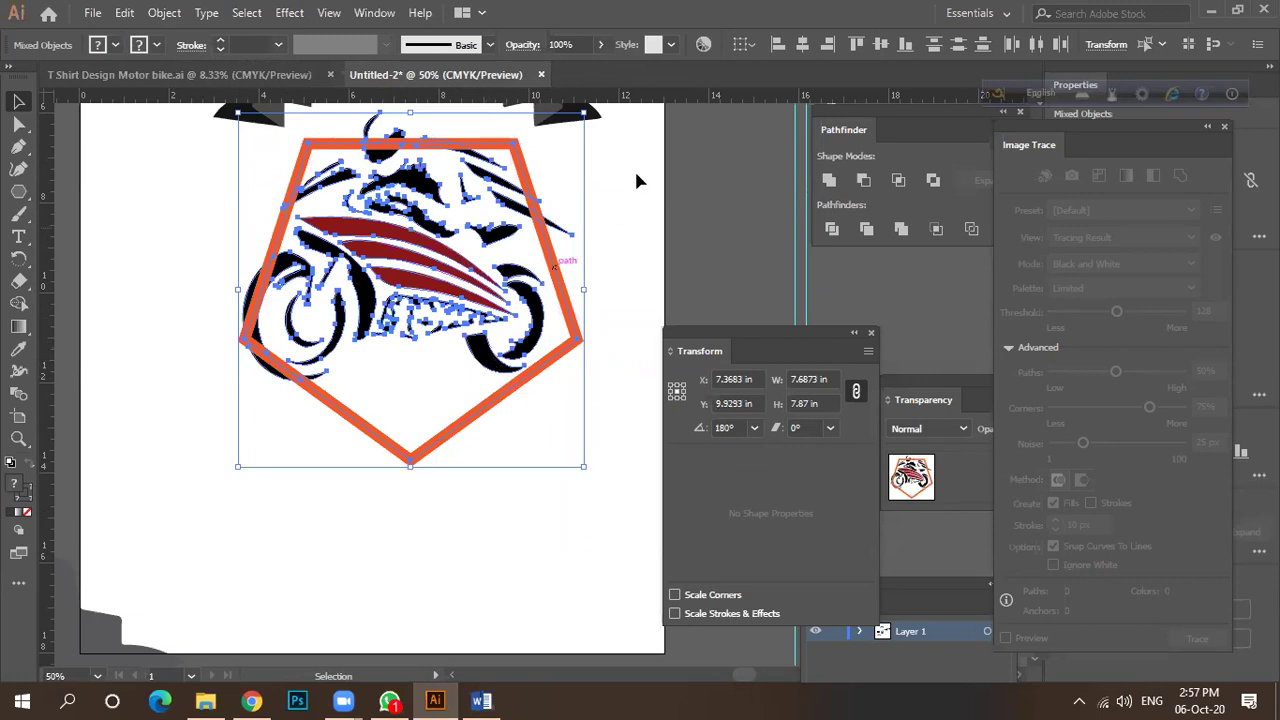
{"action": "left_click", "coordinate": [738, 48]}
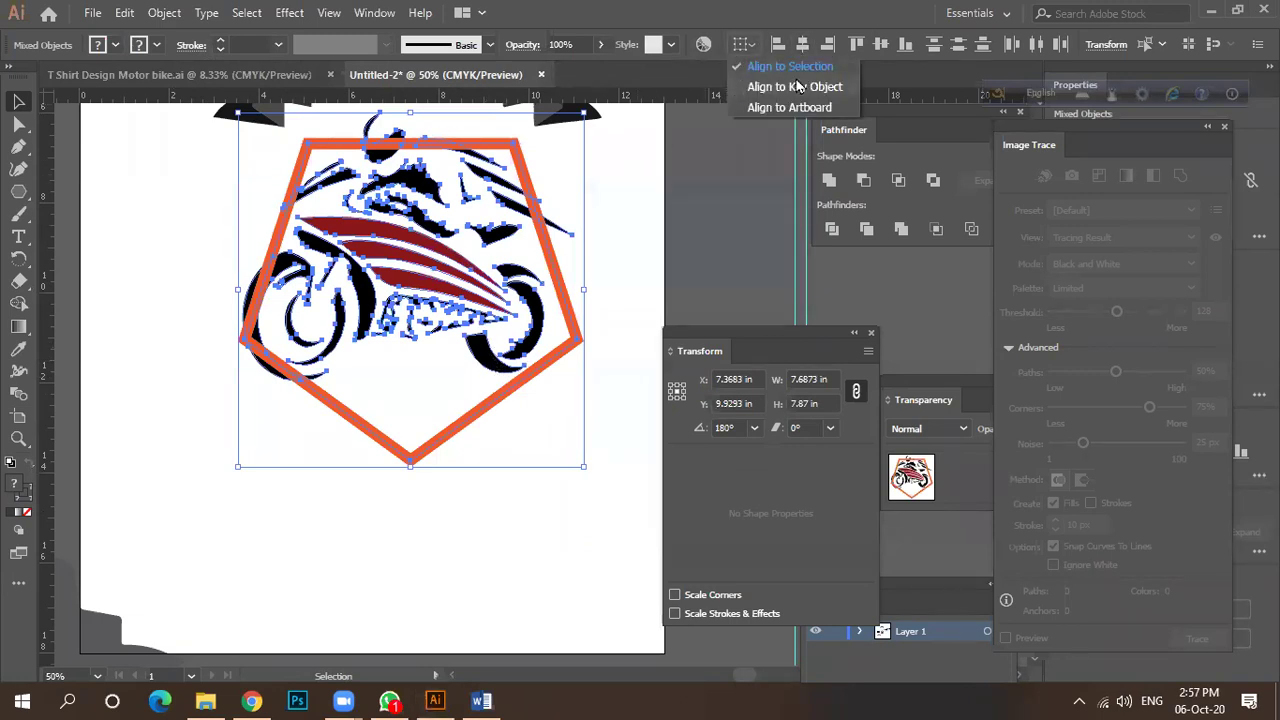
{"action": "left_click", "coordinate": [784, 63]}
{"action": "left_click", "coordinate": [800, 47]}
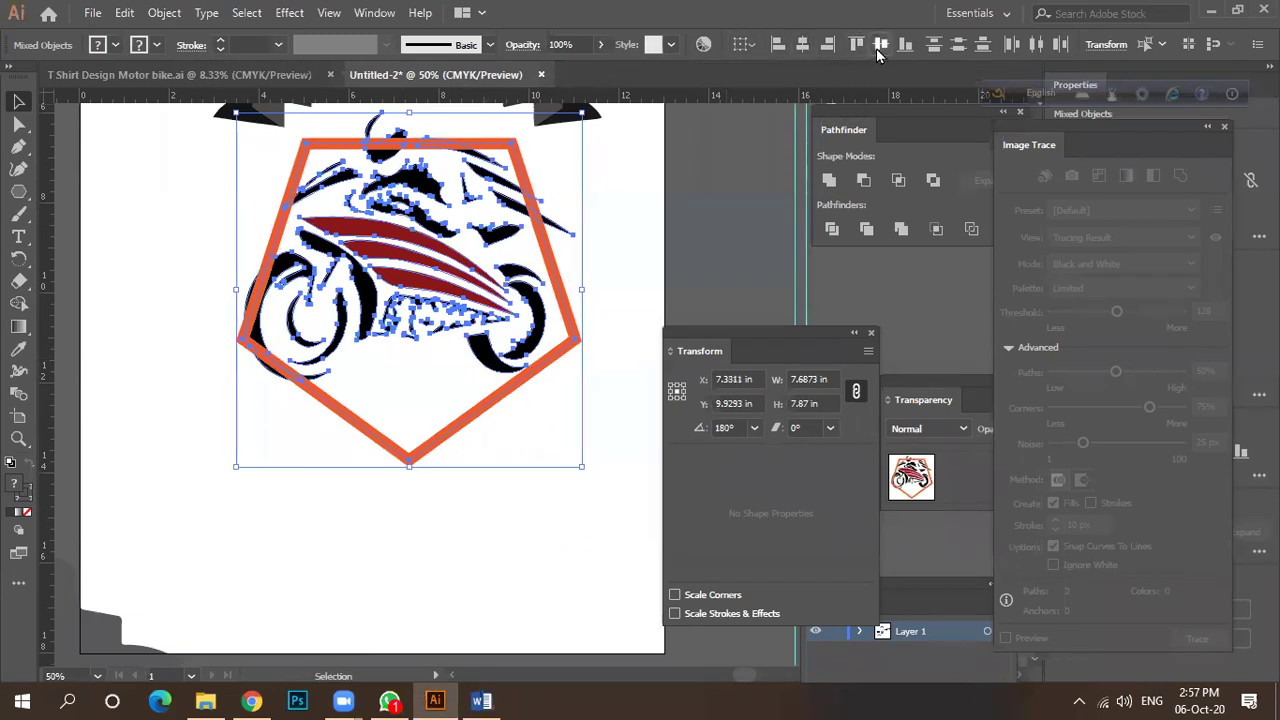
Reposition the orange pentagon over the motorcycle, just below the ribbon banner, at about X 7.21 in, Y 9.82 in.
{"action": "scroll", "coordinate": [396, 333], "scroll_direction": "down", "scroll_amount": 1}
{"action": "left_click", "coordinate": [551, 295]}
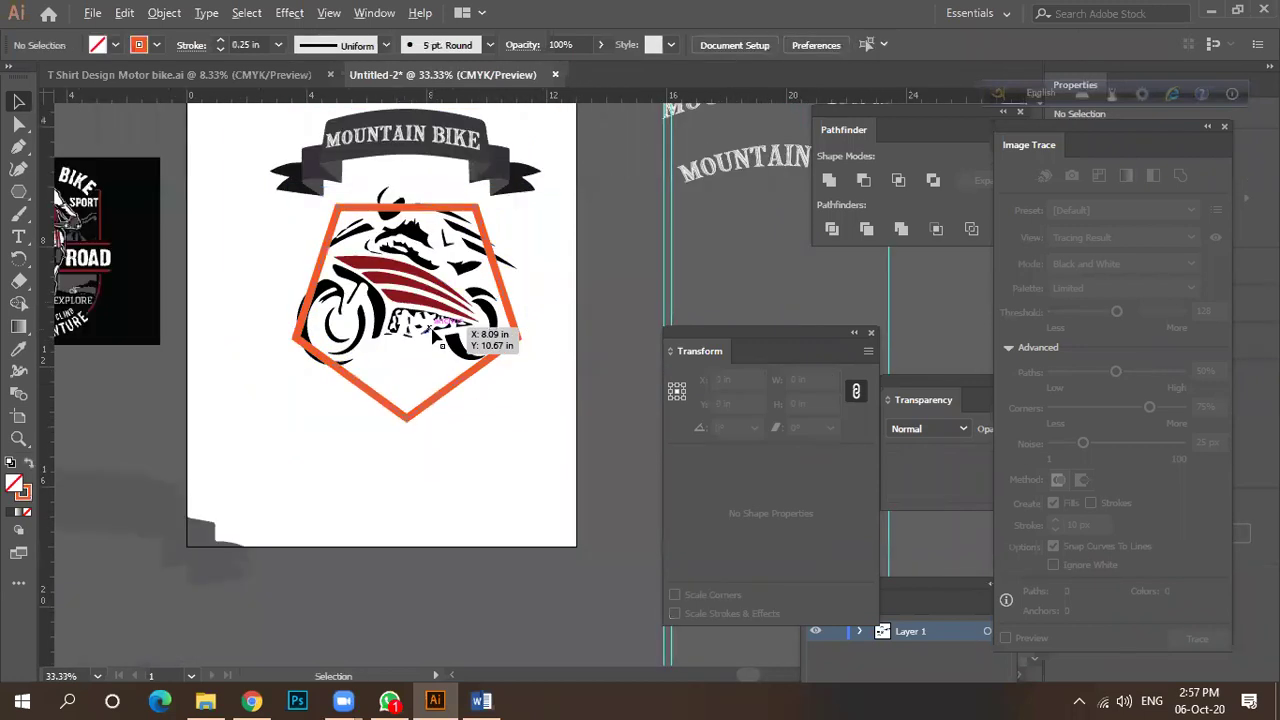
{"action": "left_click", "coordinate": [440, 340]}
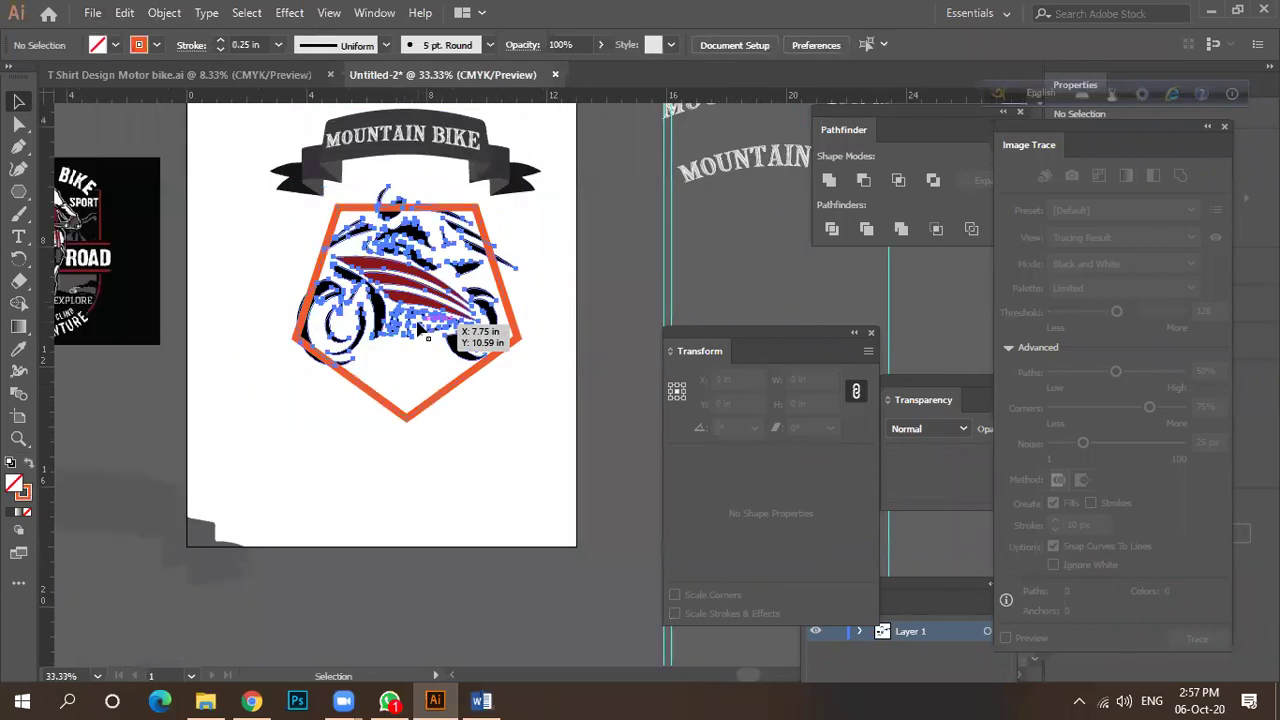
{"action": "left_click", "coordinate": [555, 347]}
{"action": "left_click_drag", "start_coordinate": [474, 368], "coordinate": [466, 375]}
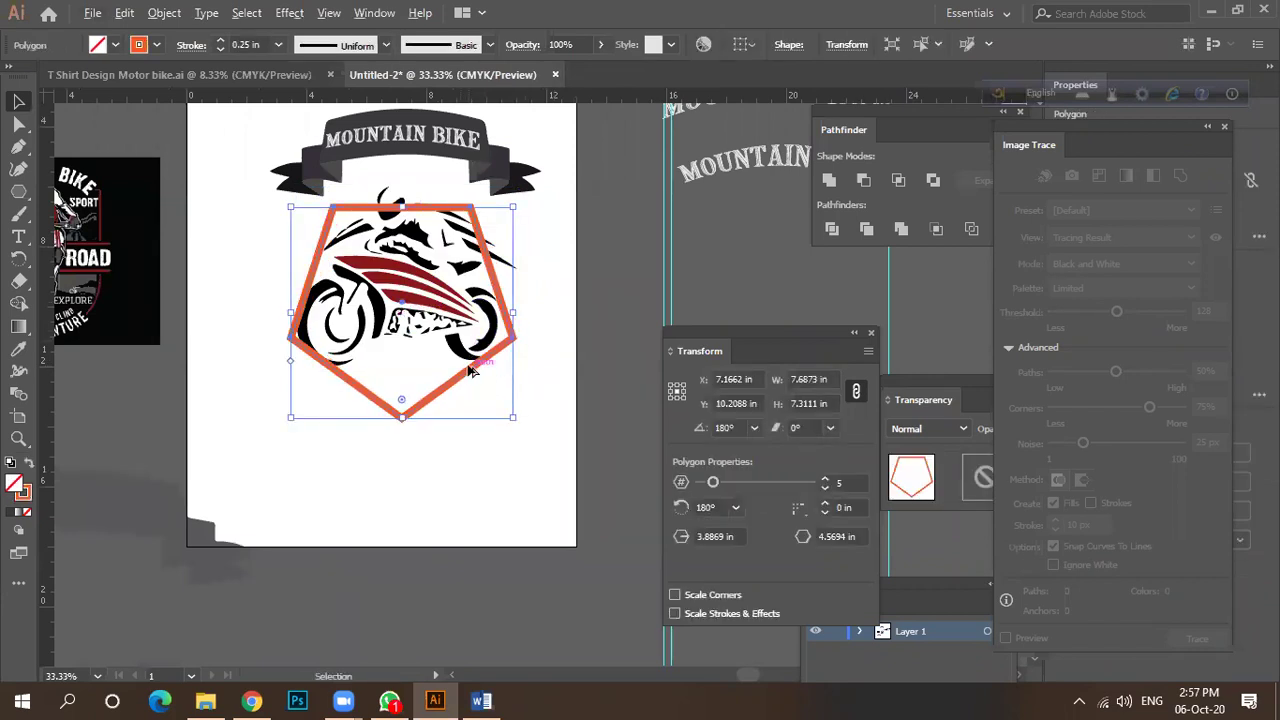
{"action": "scroll", "coordinate": [435, 255], "scroll_direction": "up", "scroll_amount": 2}
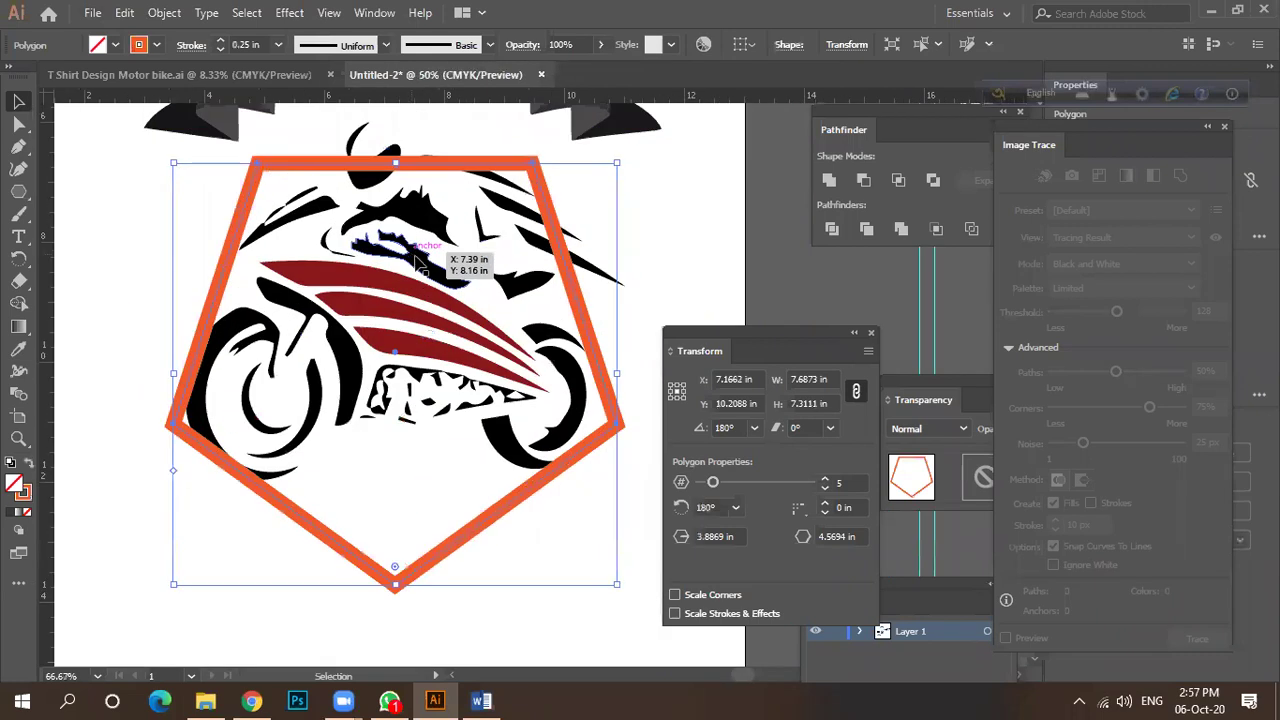
{"action": "scroll", "coordinate": [435, 255], "scroll_direction": "down", "scroll_amount": 2}
{"action": "left_click_drag", "start_coordinate": [449, 396], "coordinate": [452, 383]}
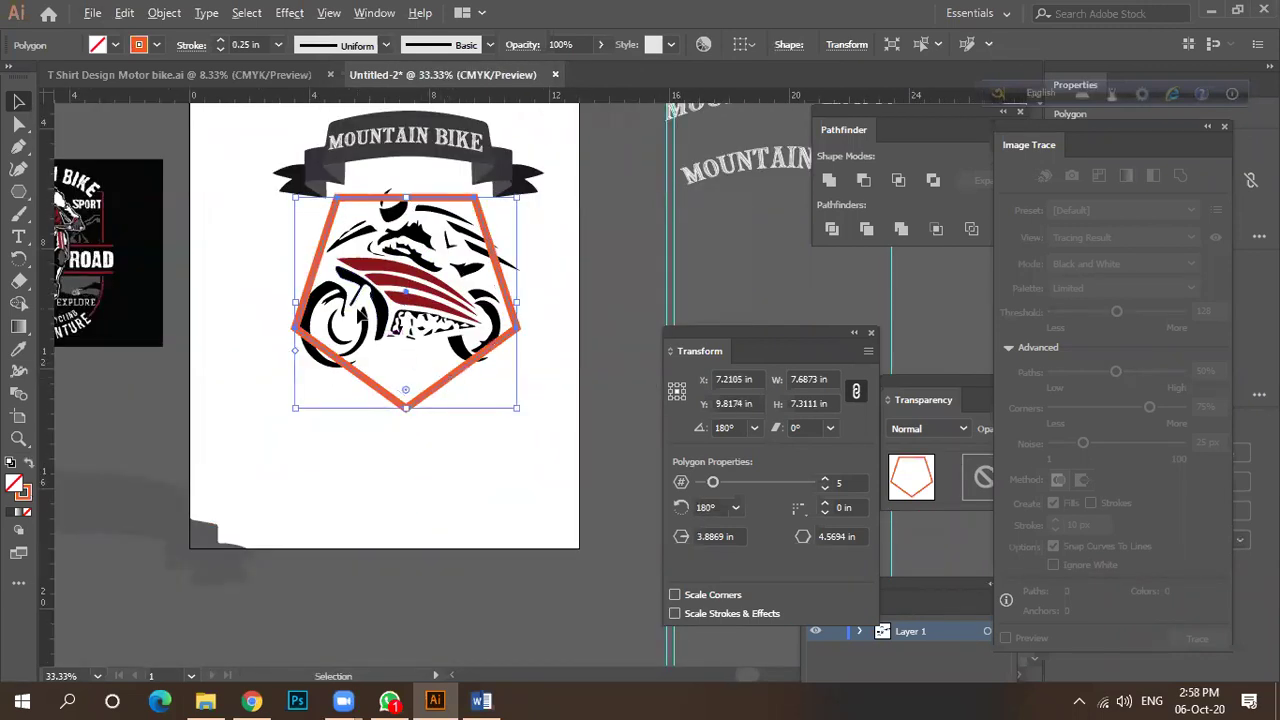
{"action": "scroll", "coordinate": [386, 195], "scroll_direction": "up", "scroll_amount": 3}
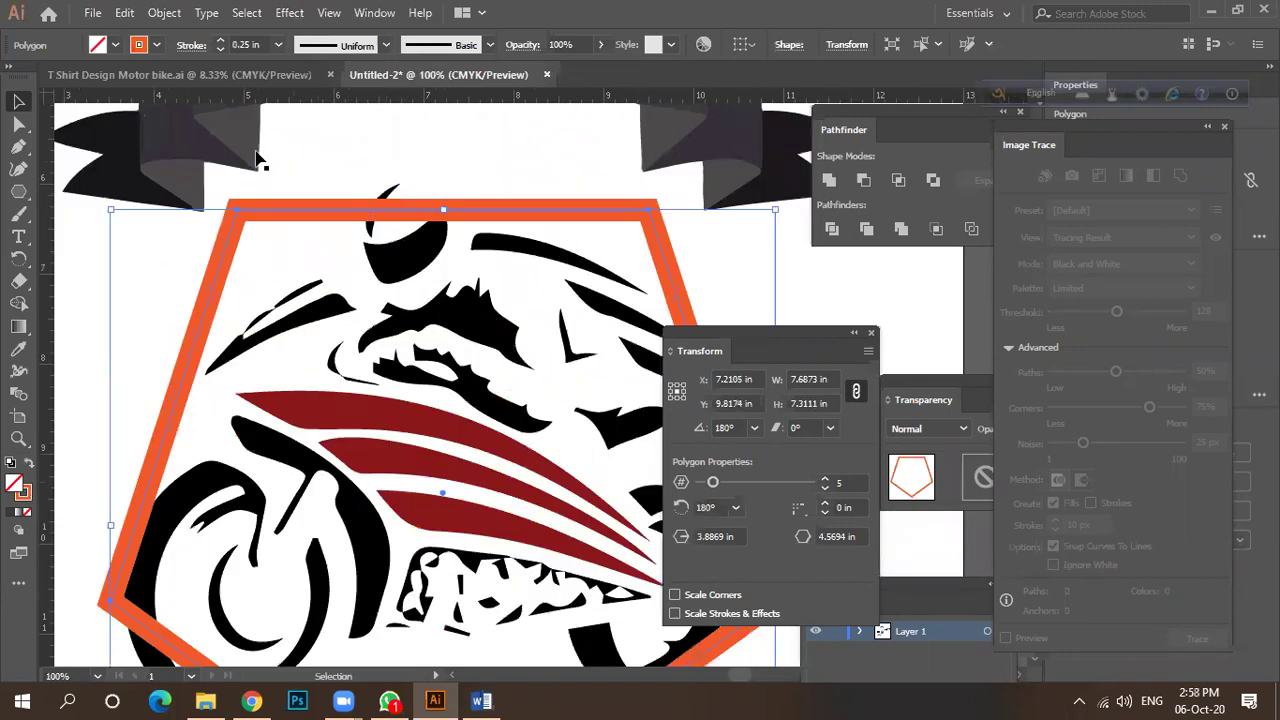
{"action": "scroll", "coordinate": [270, 164], "scroll_direction": "down", "scroll_amount": 1}
{"action": "scroll", "coordinate": [277, 172], "scroll_direction": "down", "scroll_amount": 1}
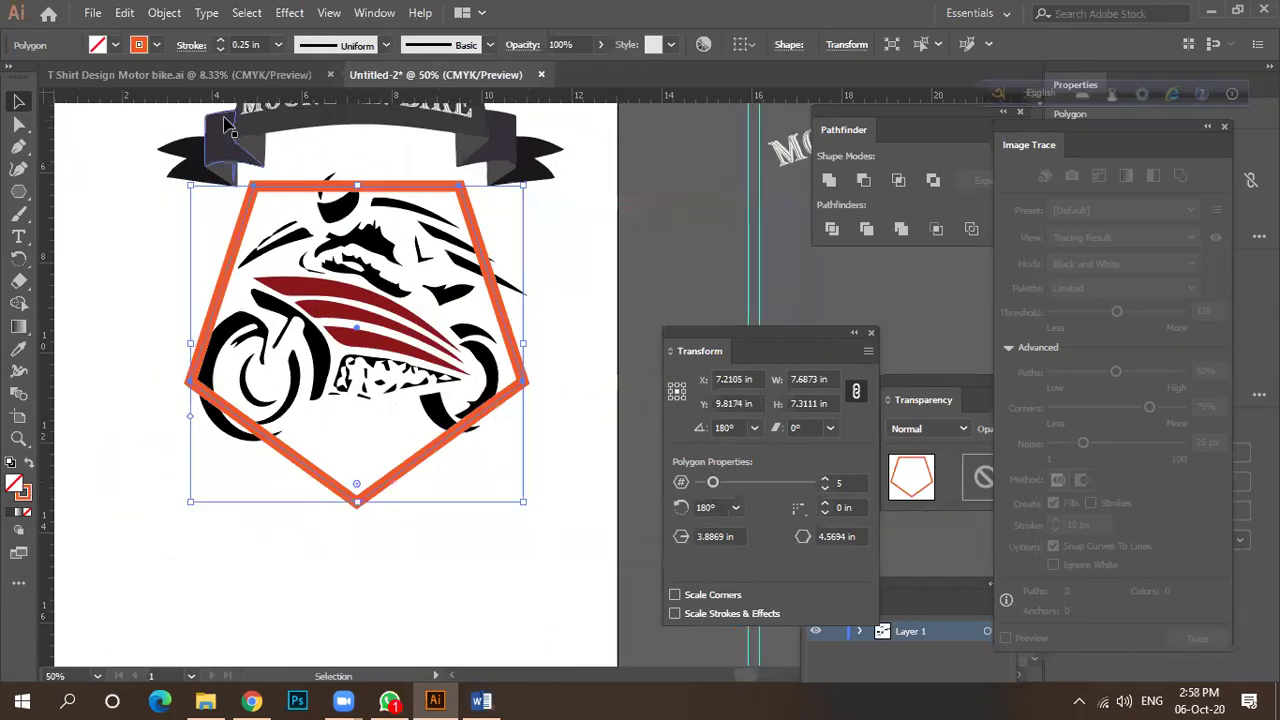
{"action": "left_click", "coordinate": [165, 13]}
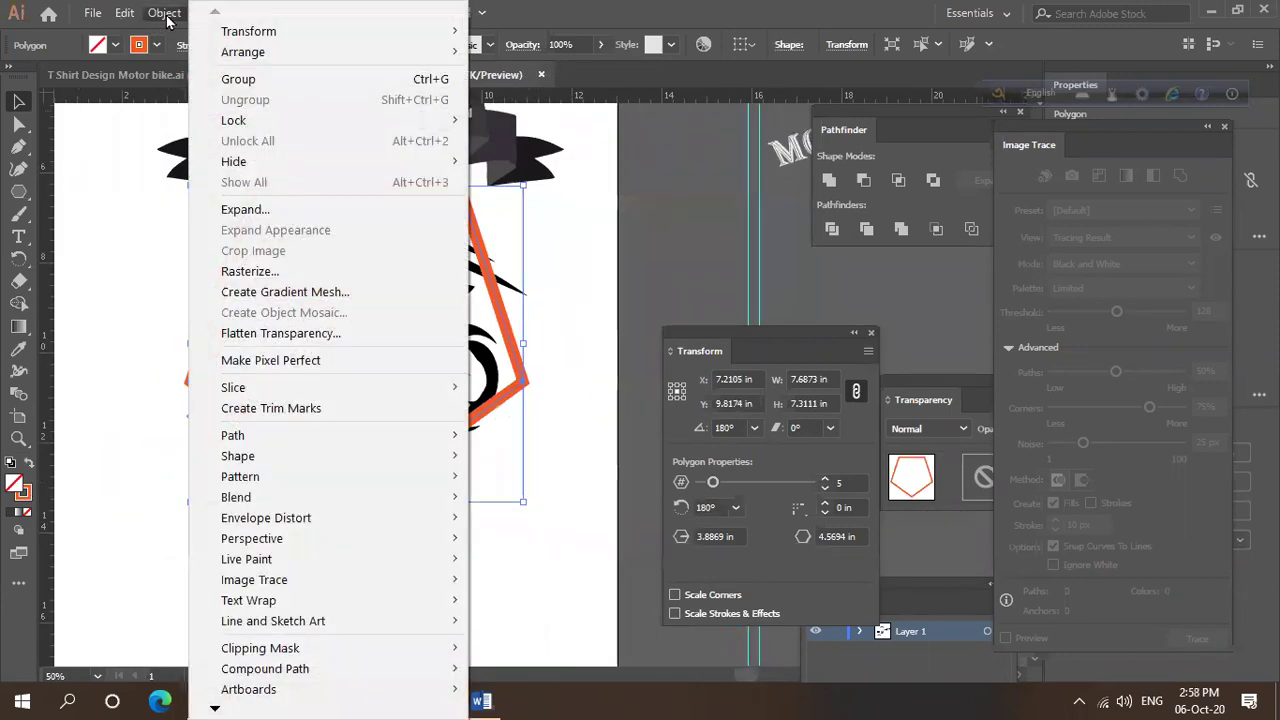
{"action": "left_click", "coordinate": [251, 209]}
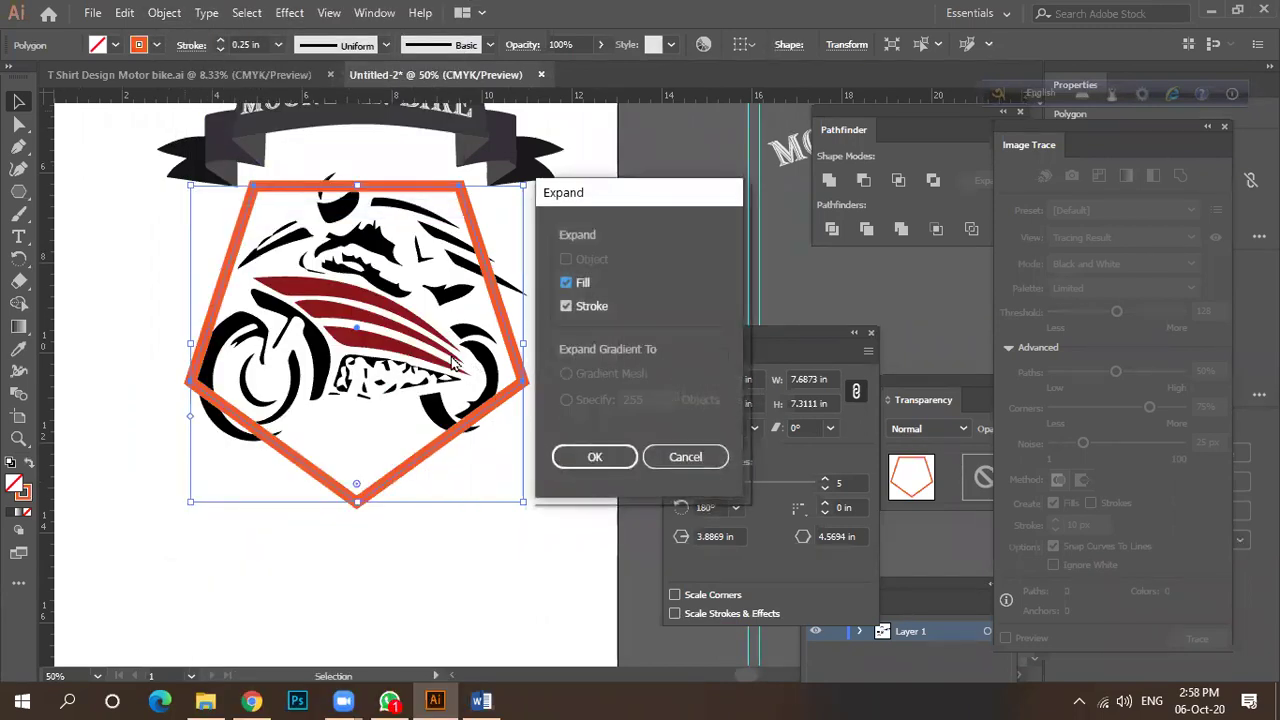
{"action": "left_click", "coordinate": [686, 456]}
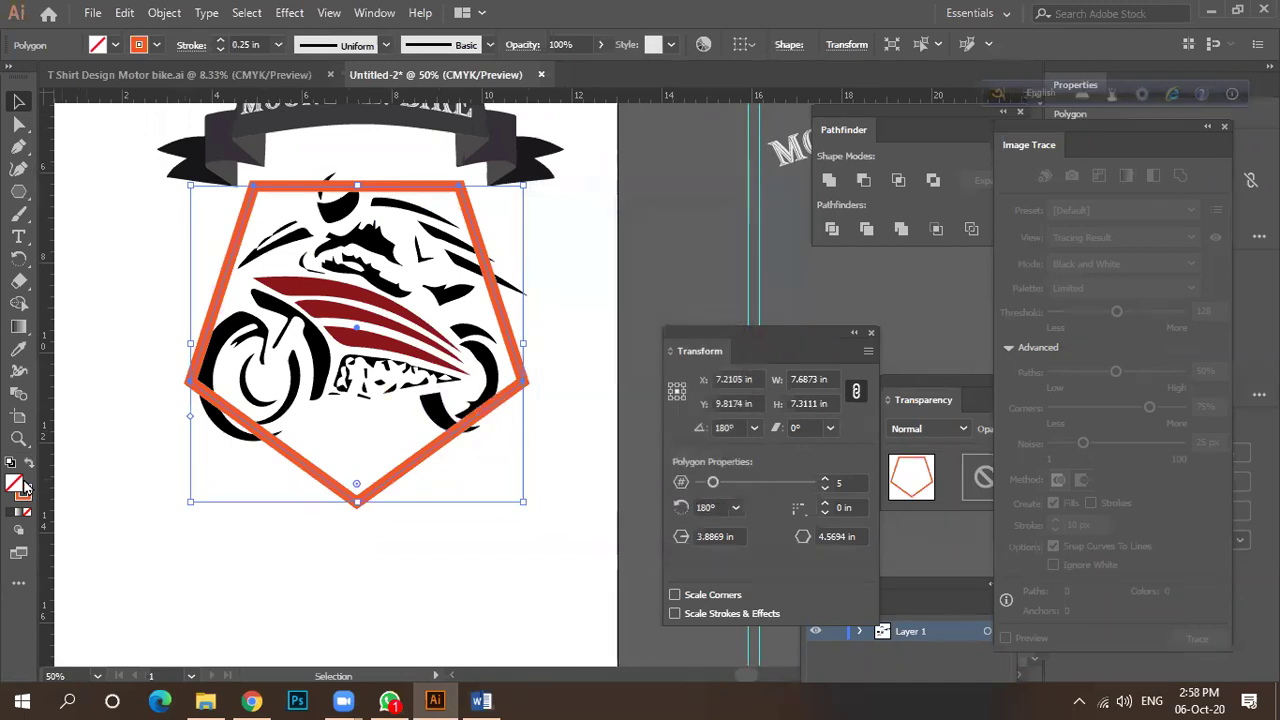
Expand the orange pentagon with Fill and Stroke enabled, turning its outline into a filled shape.
{"action": "scroll", "coordinate": [272, 445], "scroll_direction": "up", "scroll_amount": 3}
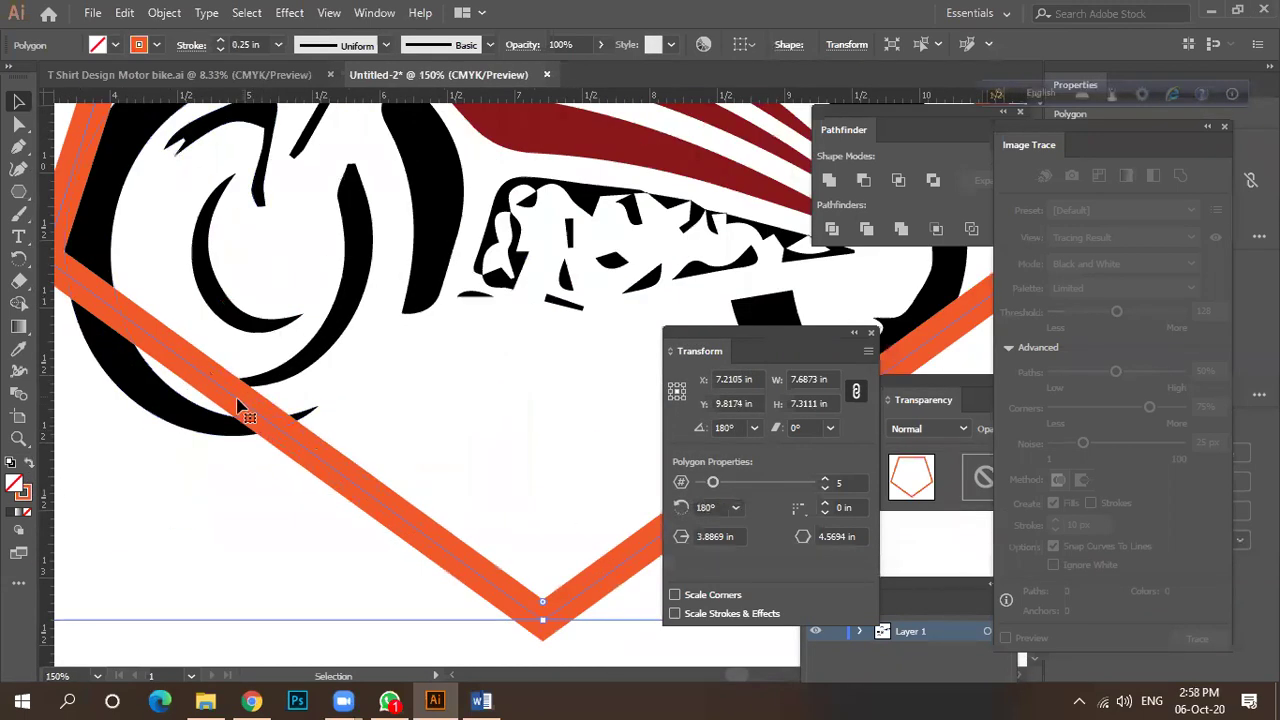
{"action": "scroll", "coordinate": [240, 405], "scroll_direction": "up", "scroll_amount": 2}
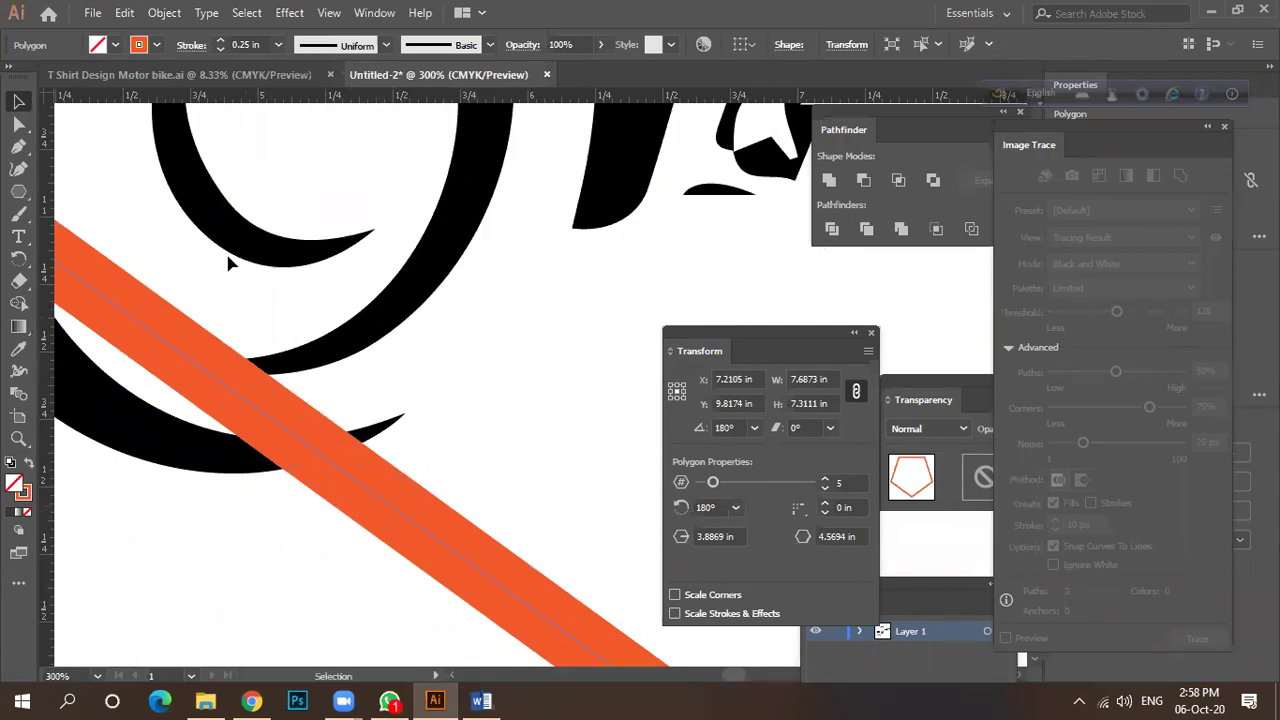
{"action": "left_click", "coordinate": [165, 13]}
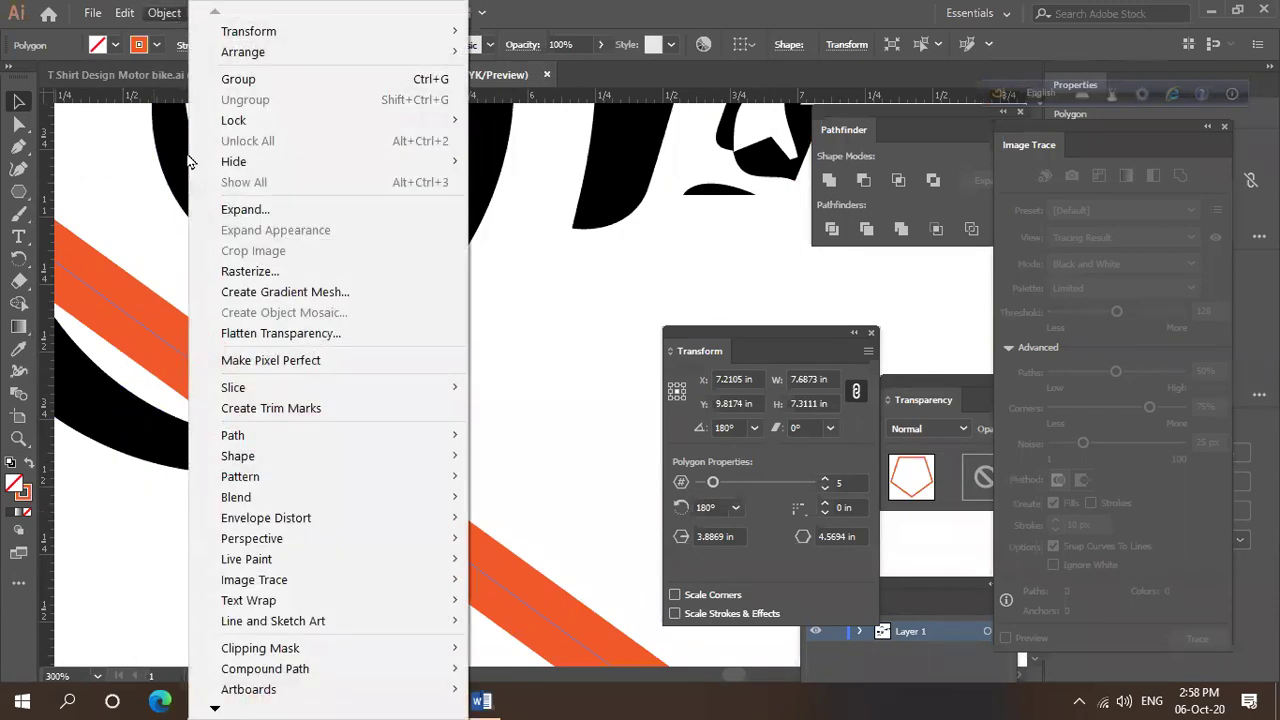
{"action": "left_click", "coordinate": [240, 207]}
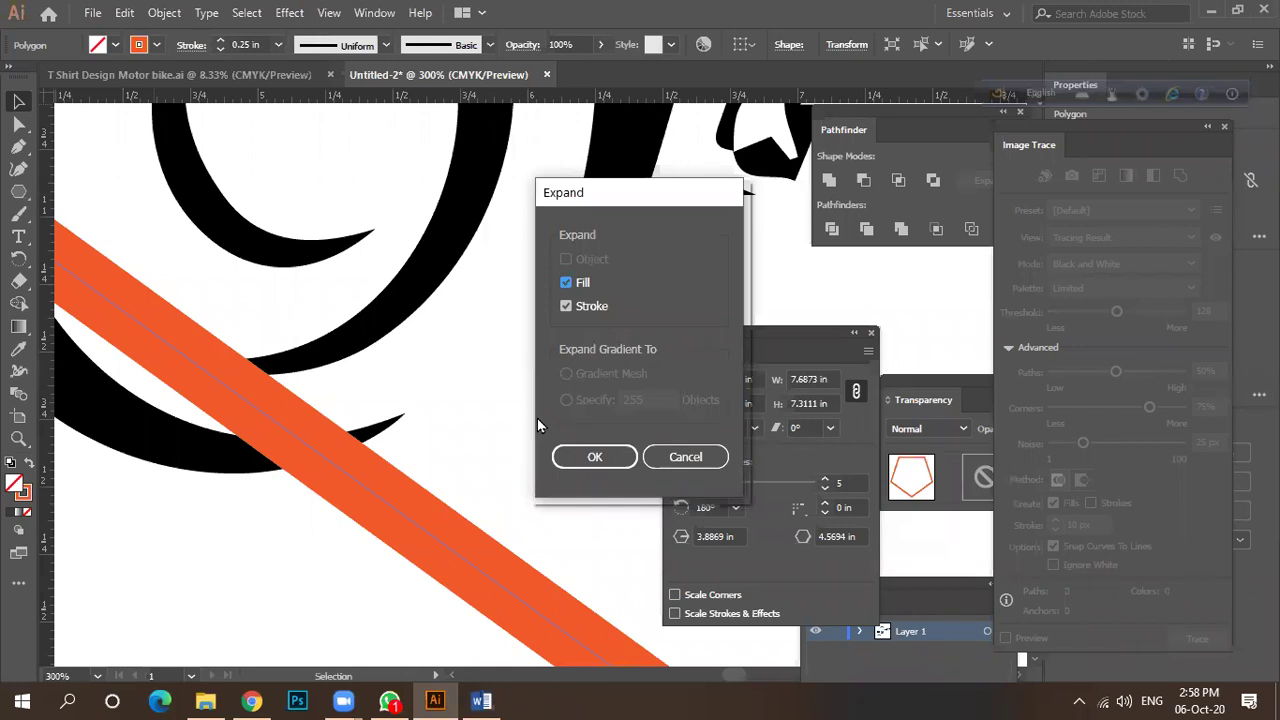
{"action": "left_click", "coordinate": [580, 462]}
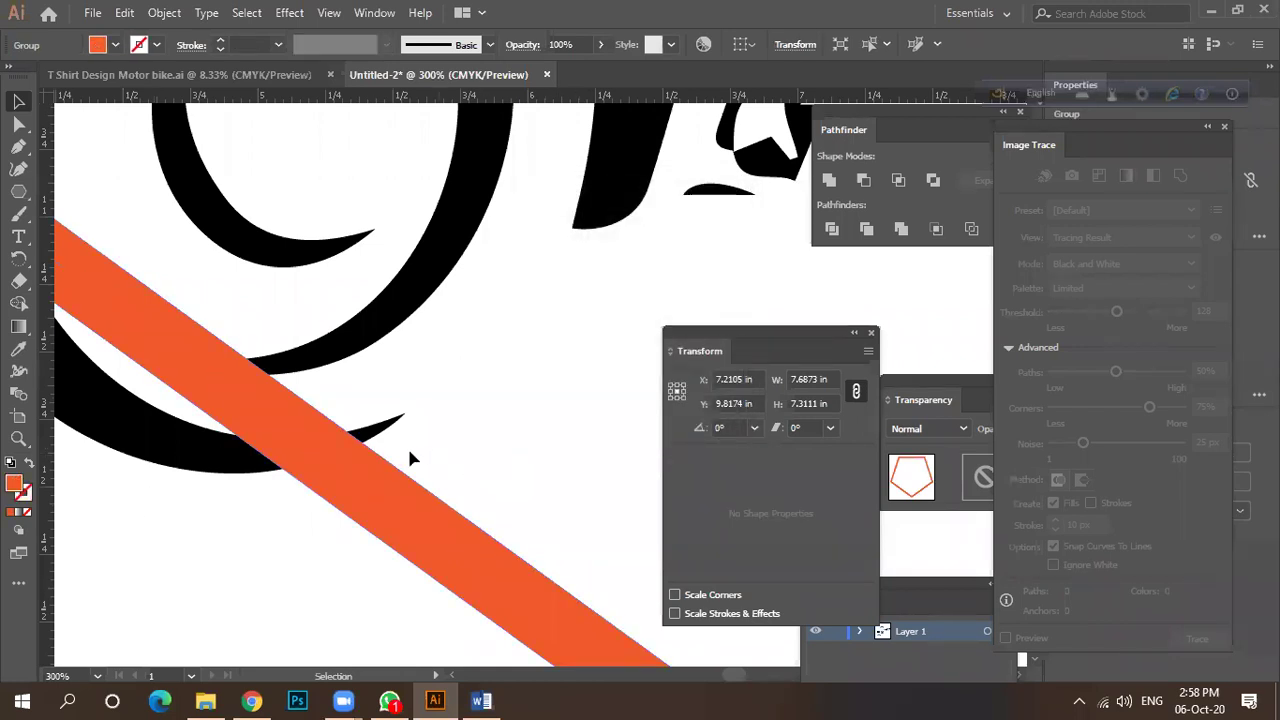
{"action": "scroll", "coordinate": [409, 458], "scroll_direction": "down", "scroll_amount": 4}
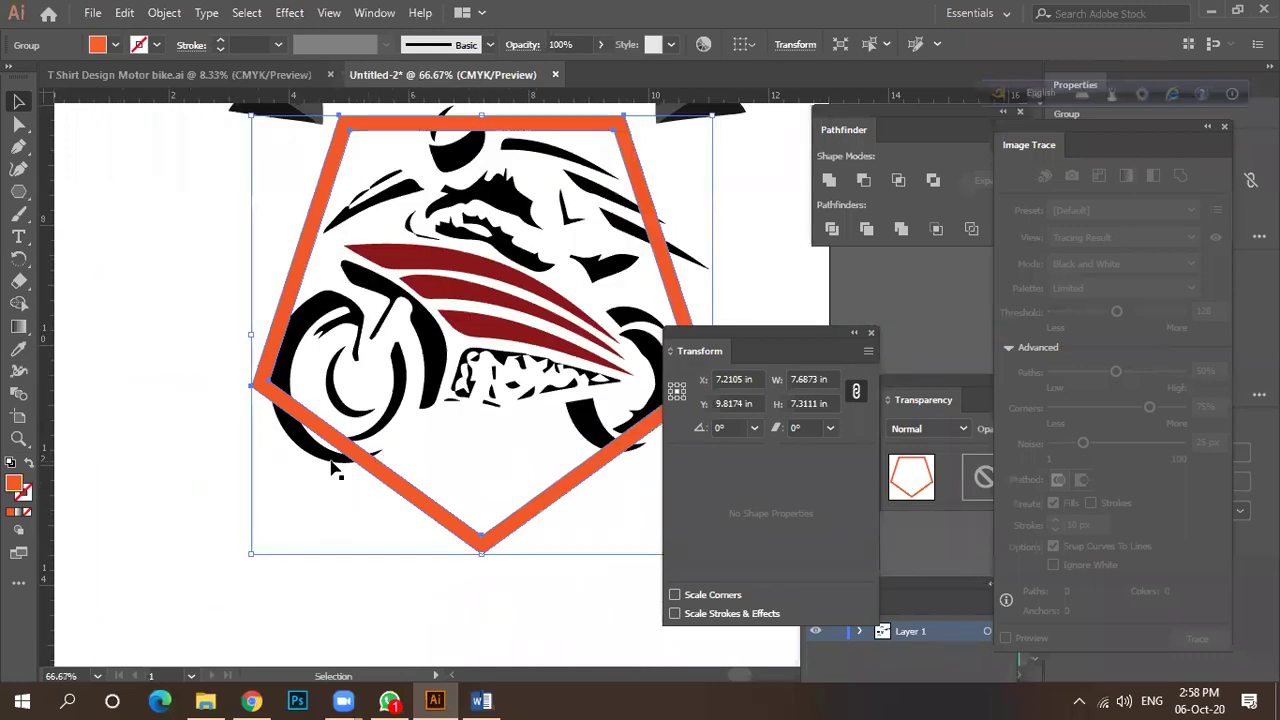
{"action": "scroll", "coordinate": [337, 469], "scroll_direction": "down", "scroll_amount": 2}
{"action": "scroll", "coordinate": [503, 433], "scroll_direction": "up", "scroll_amount": 1}
{"action": "scroll", "coordinate": [503, 433], "scroll_direction": "up", "scroll_amount": 1}
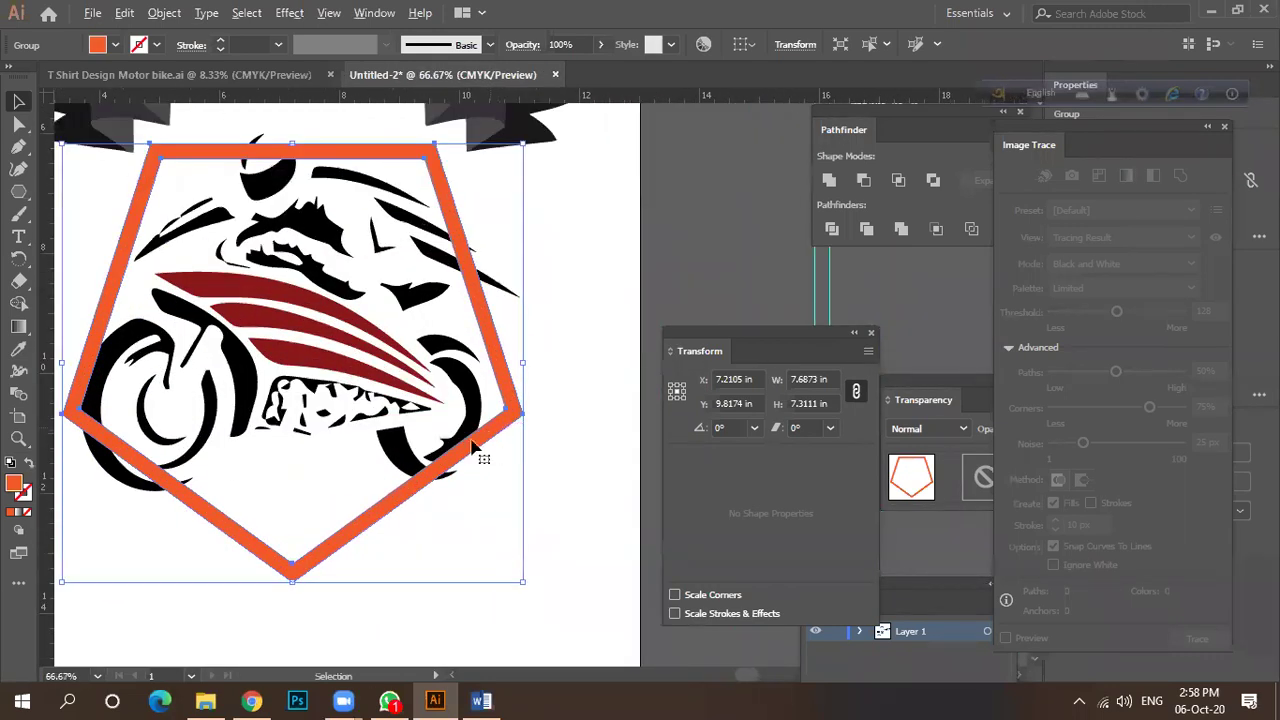
{"action": "left_click", "coordinate": [18, 123]}
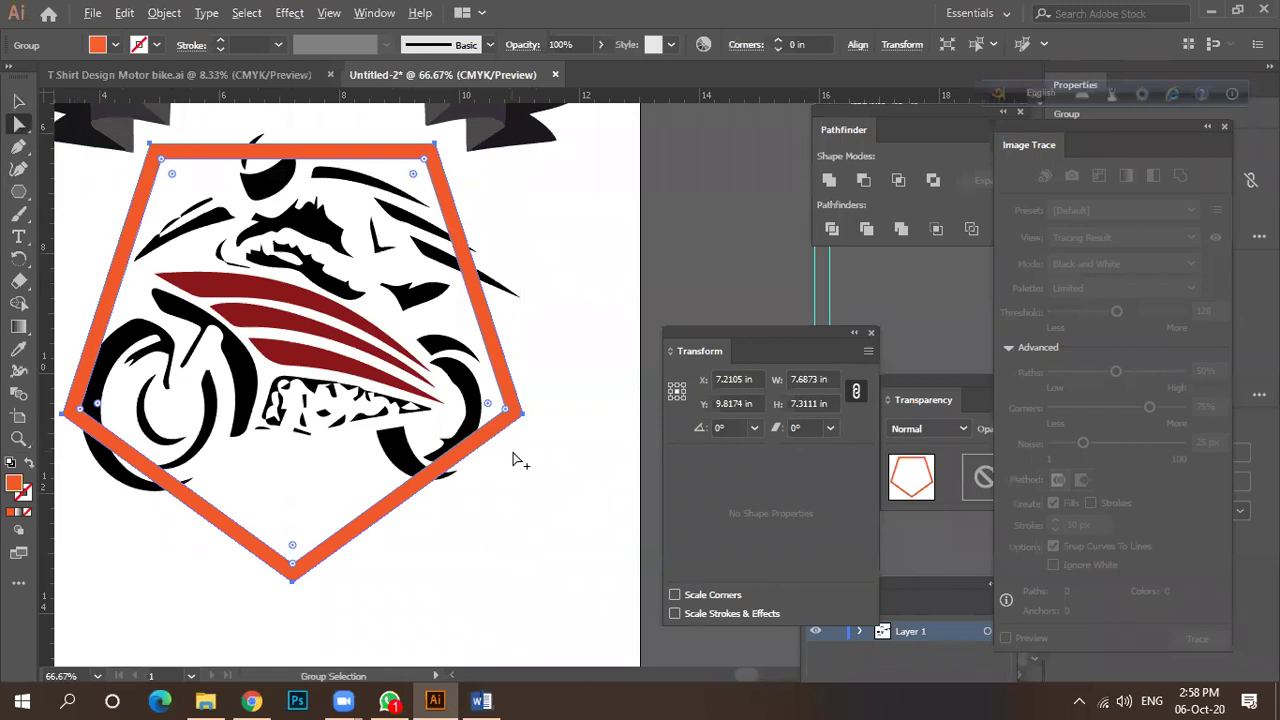
{"action": "scroll", "coordinate": [510, 455], "scroll_direction": "down", "scroll_amount": 1}
{"action": "left_click", "coordinate": [17, 101]}
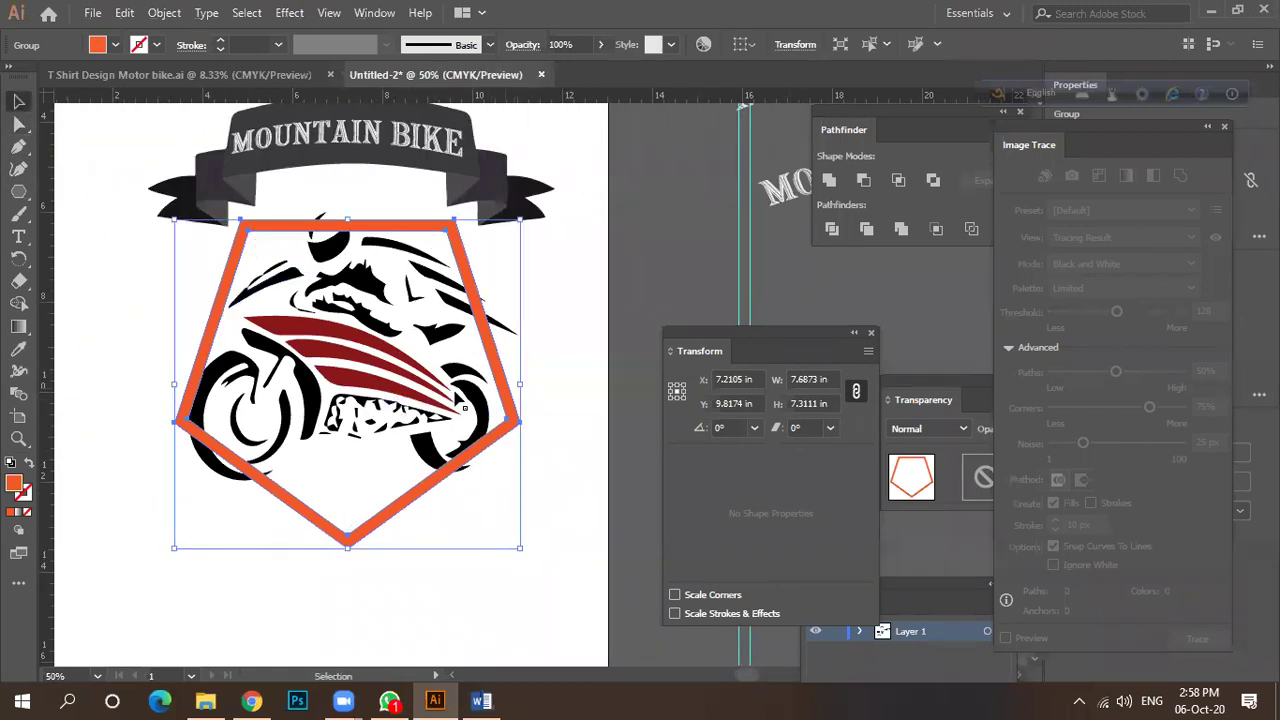
{"action": "left_click", "coordinate": [418, 410]}
{"action": "left_click", "coordinate": [500, 493]}
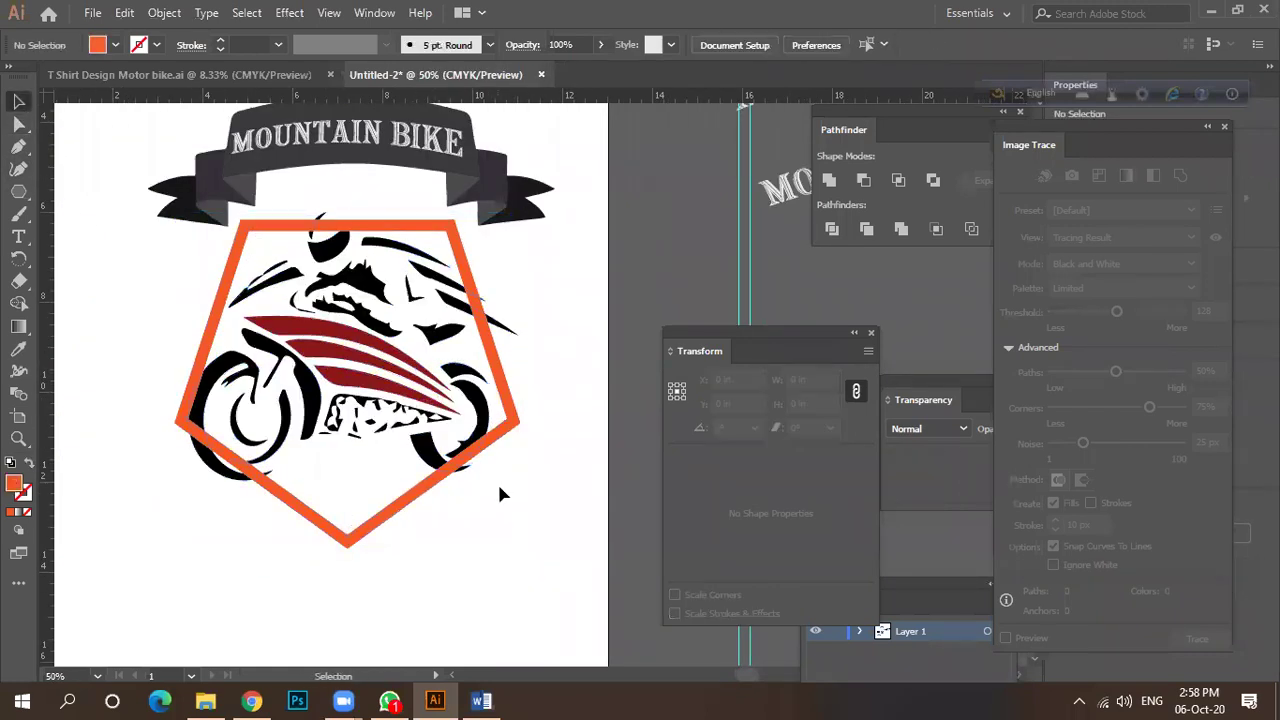
{"action": "scroll", "coordinate": [540, 458], "scroll_direction": "down", "scroll_amount": 2}
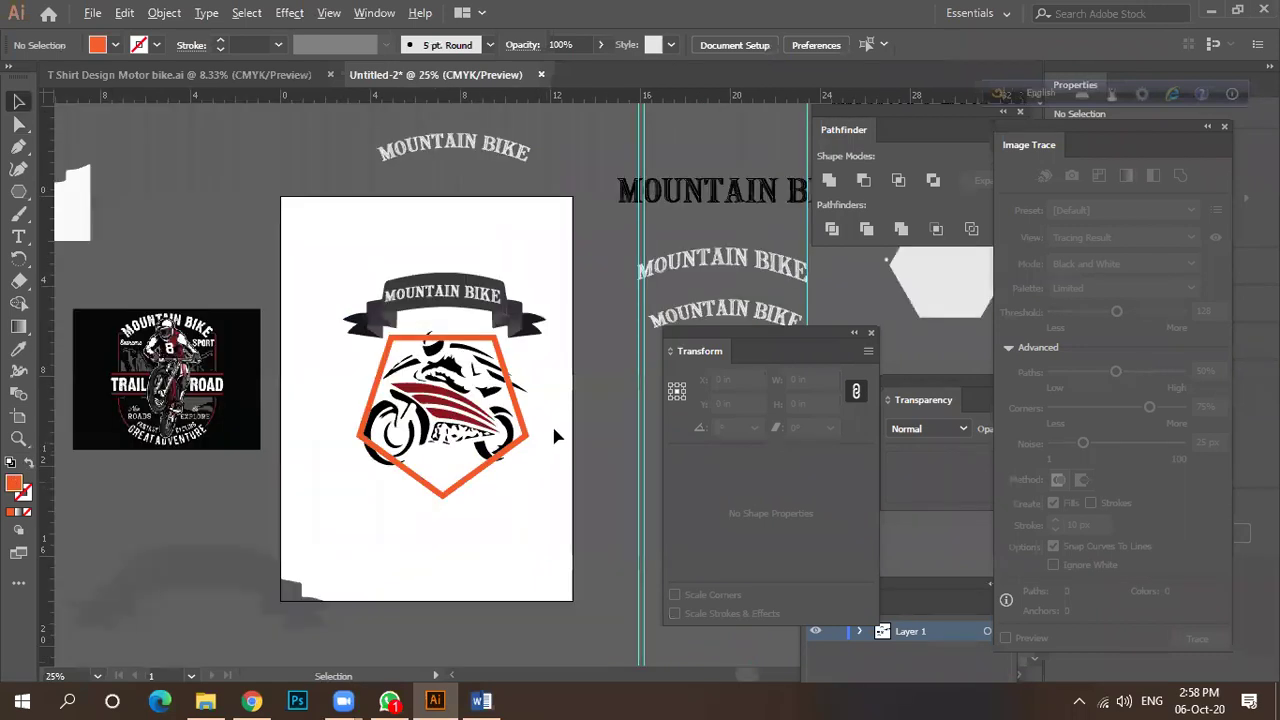
{"action": "scroll", "coordinate": [456, 452], "scroll_direction": "up", "scroll_amount": 3}
{"action": "scroll", "coordinate": [465, 450], "scroll_direction": "down", "scroll_amount": 2}
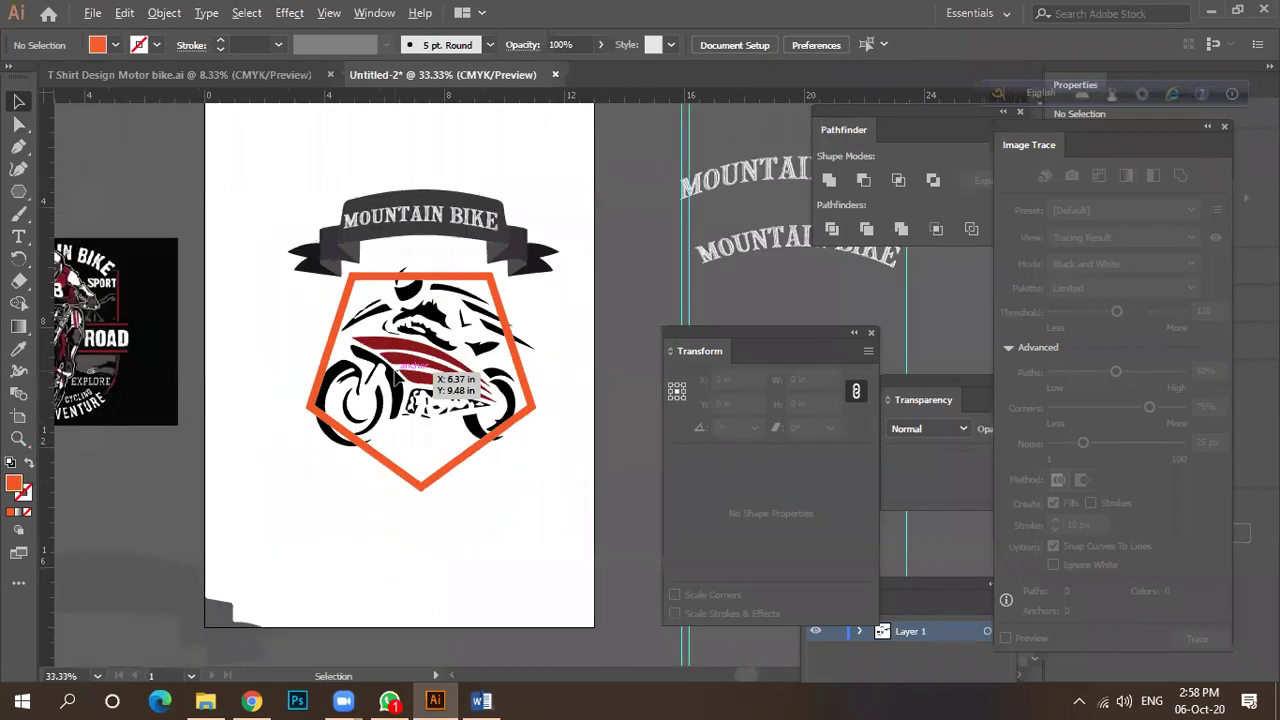
Round the inner and outer side corners of the pentagon frame together to about 6.04 in, forming a shield.
{"action": "left_click", "coordinate": [470, 452]}
{"action": "left_click", "coordinate": [14, 122]}
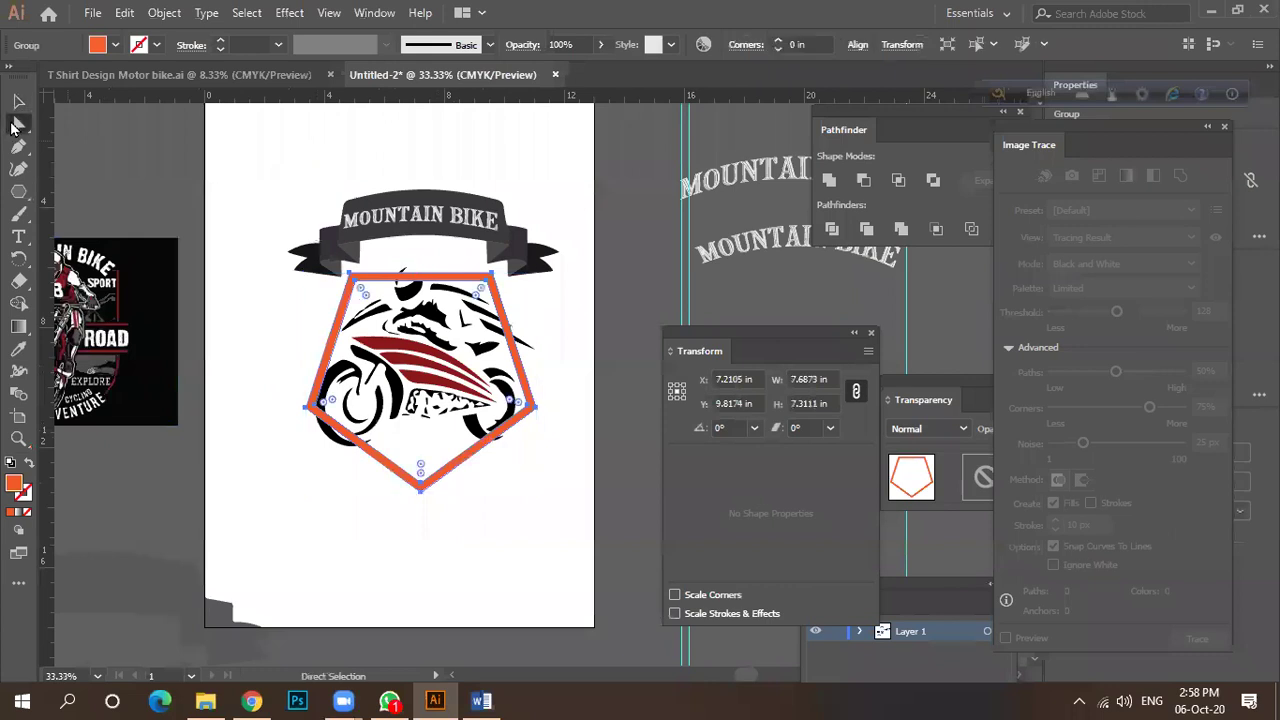
{"action": "scroll", "coordinate": [297, 401], "scroll_direction": "up", "scroll_amount": 2}
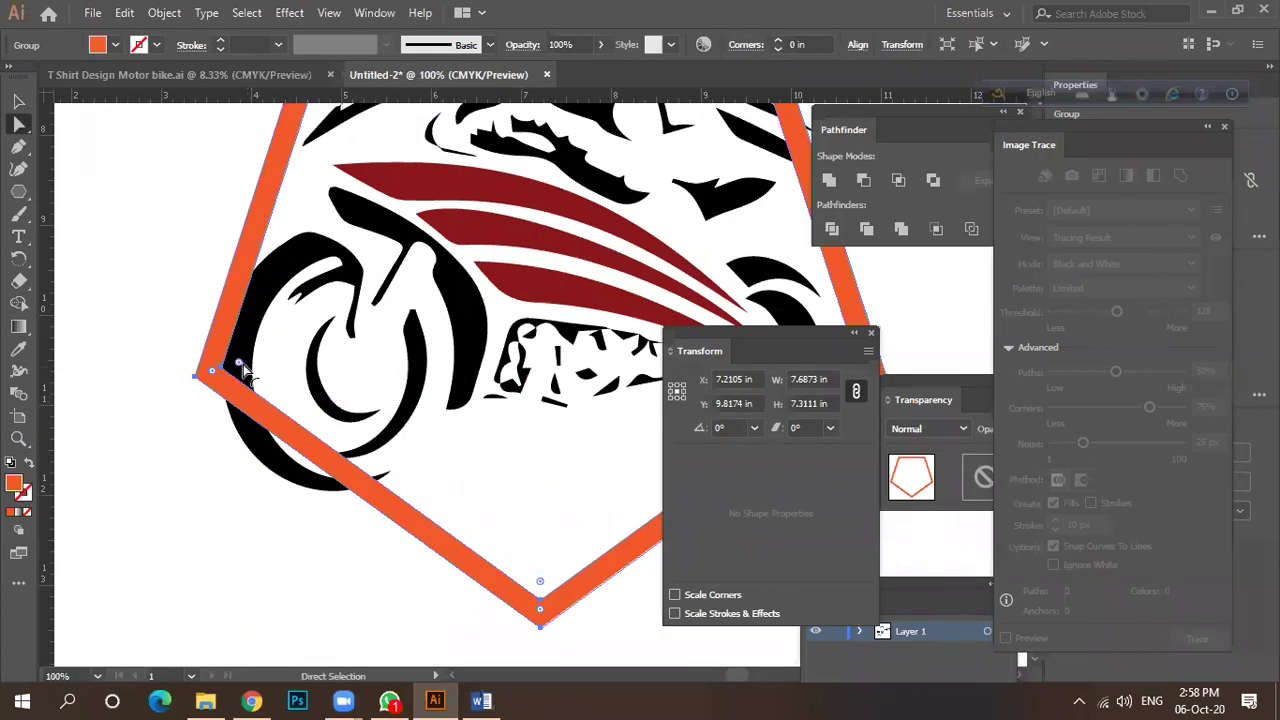
{"action": "scroll", "coordinate": [190, 388], "scroll_direction": "down", "scroll_amount": 1}
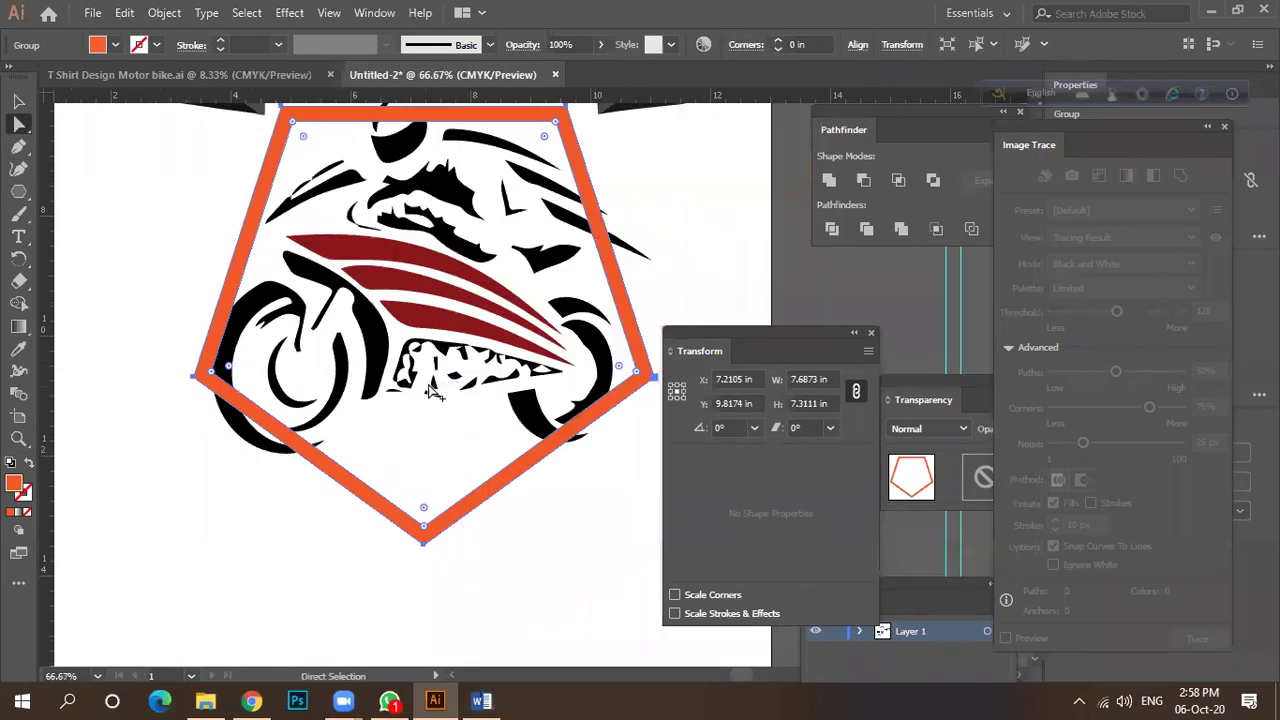
{"action": "scroll", "coordinate": [437, 393], "scroll_direction": "down", "scroll_amount": 1}
{"action": "left_click_drag", "start_coordinate": [220, 318], "coordinate": [616, 406]}
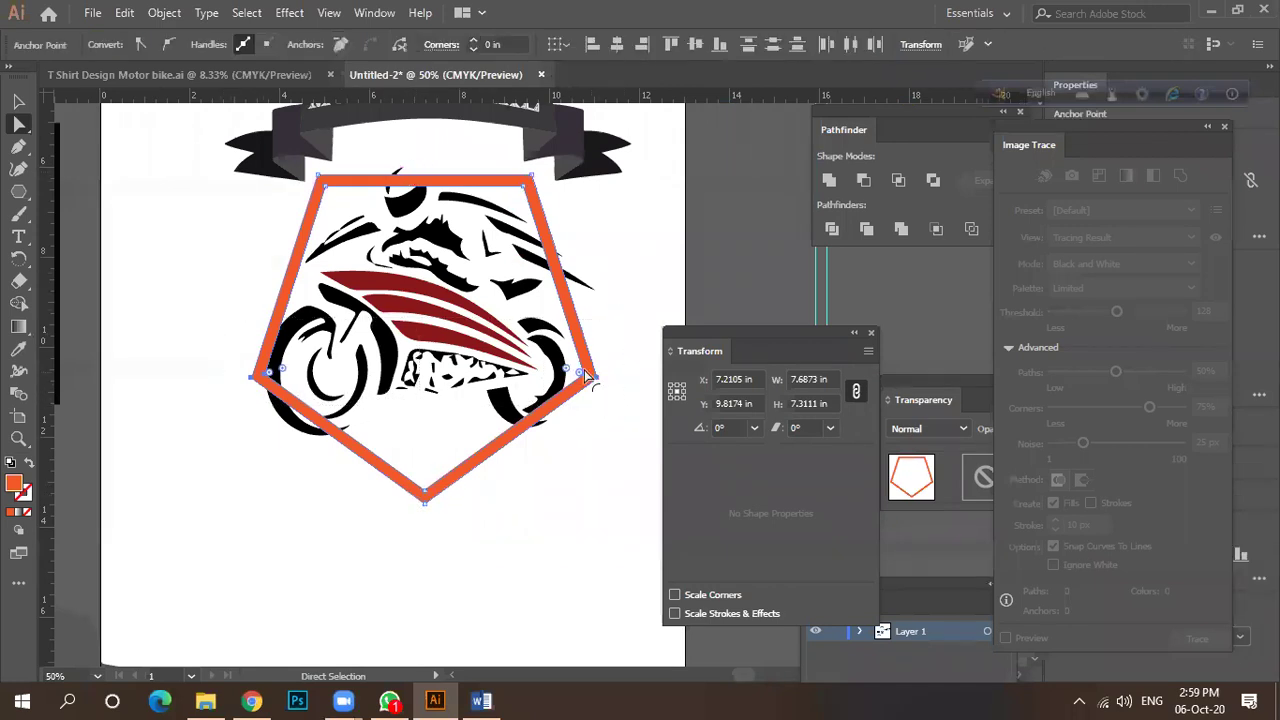
{"action": "left_click_drag", "start_coordinate": [284, 369], "coordinate": [640, 378]}
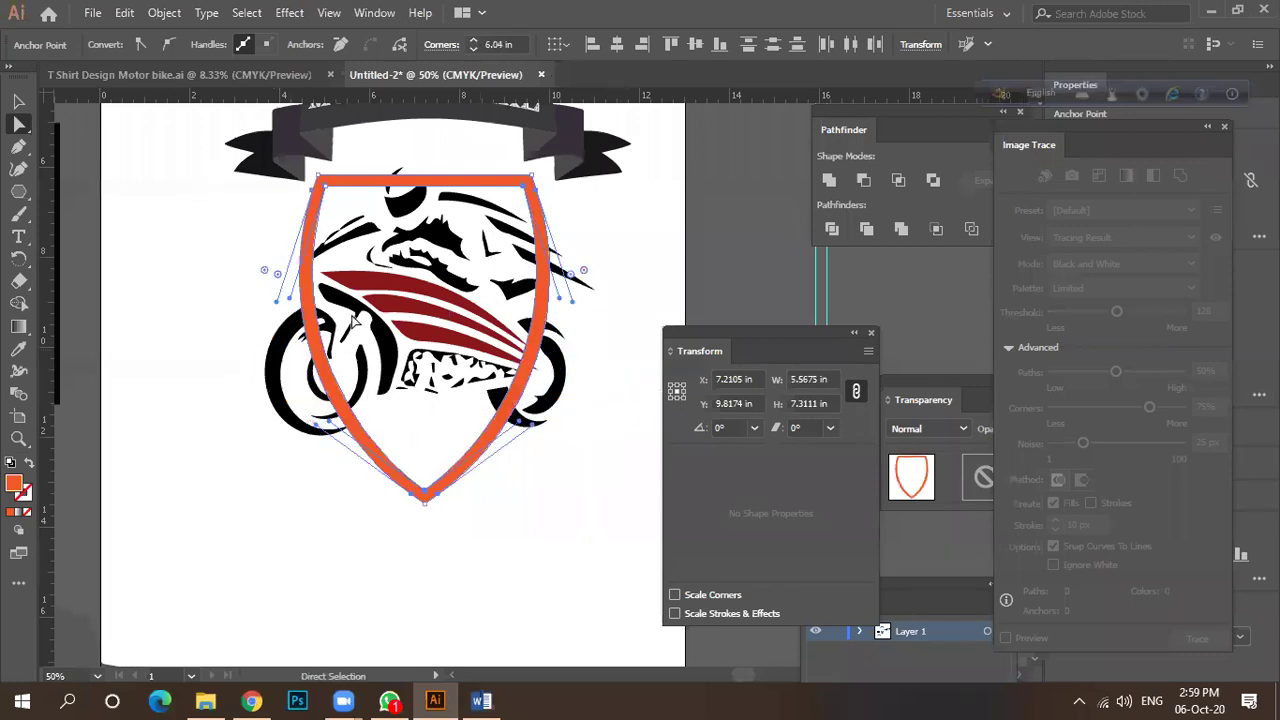
{"action": "key", "text": "v"}
{"action": "left_click", "coordinate": [171, 209]}
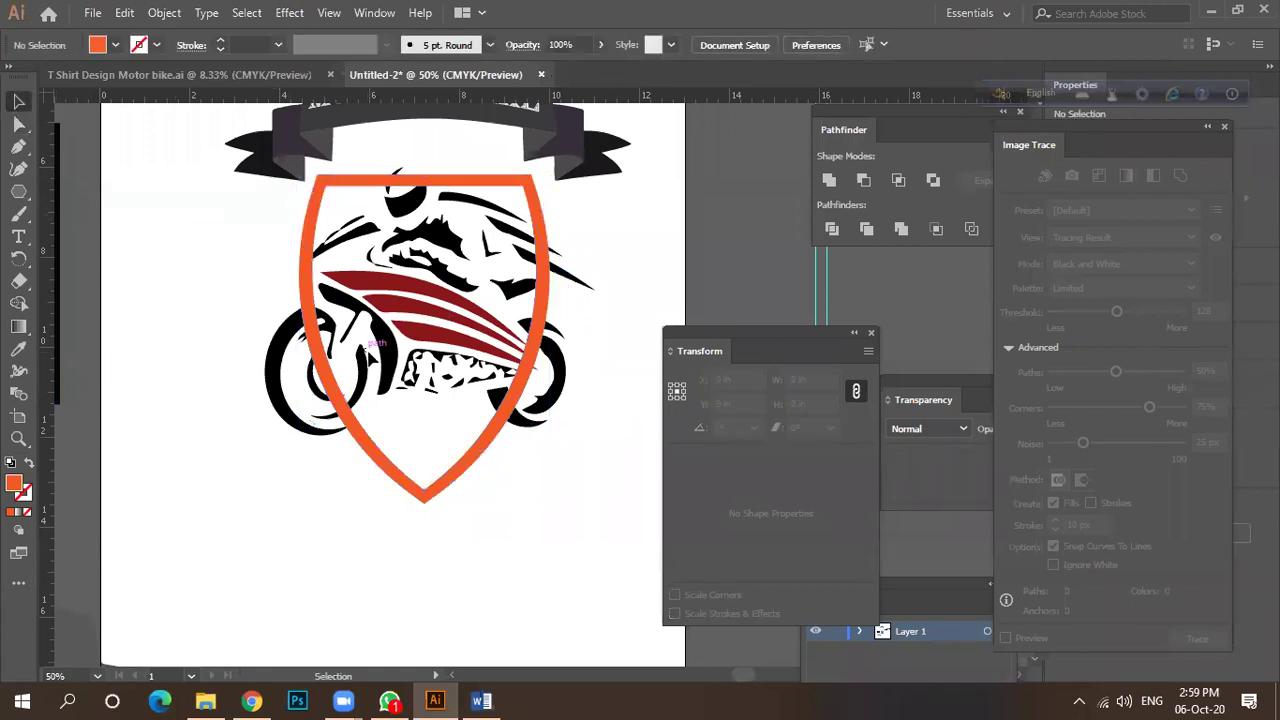
Widen the orange shield evenly about its centre to about 7.11 in, keeping its height.
{"action": "left_click", "coordinate": [490, 432]}
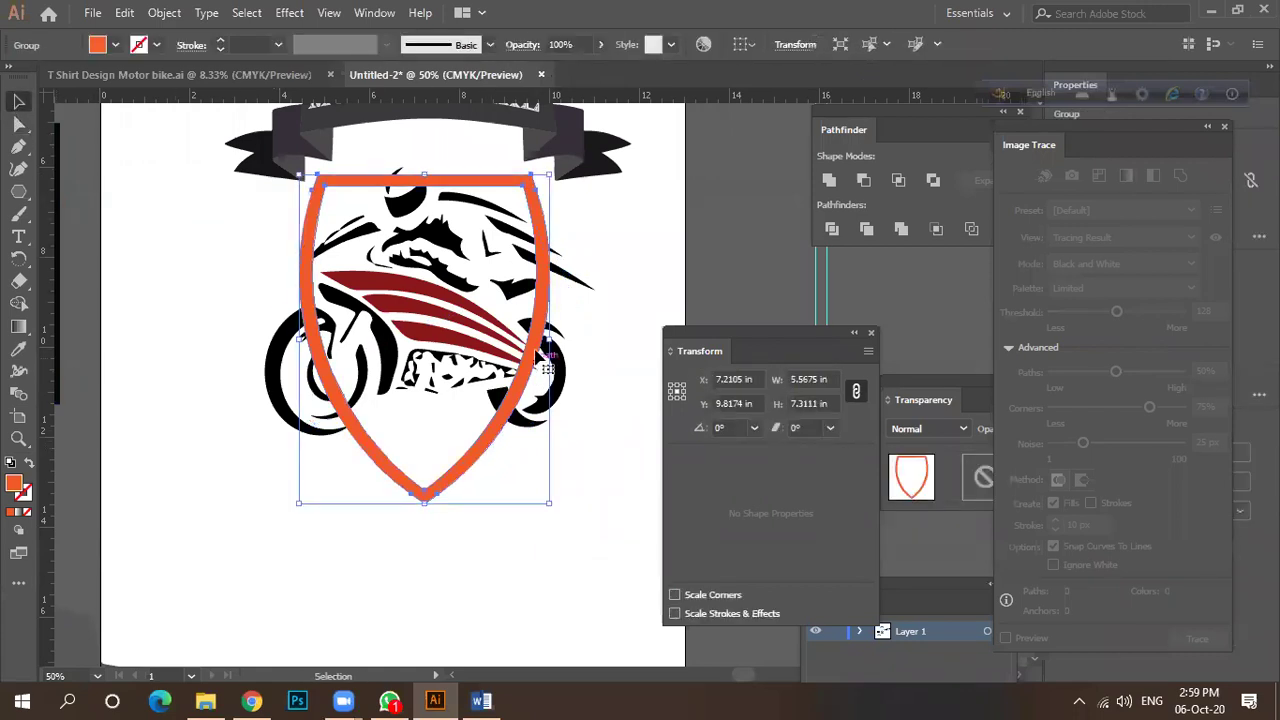
{"action": "left_click_drag", "start_coordinate": [551, 339], "coordinate": [588, 370]}
{"action": "key", "text": "a"}
{"action": "left_click_drag", "start_coordinate": [609, 340], "coordinate": [584, 340]}
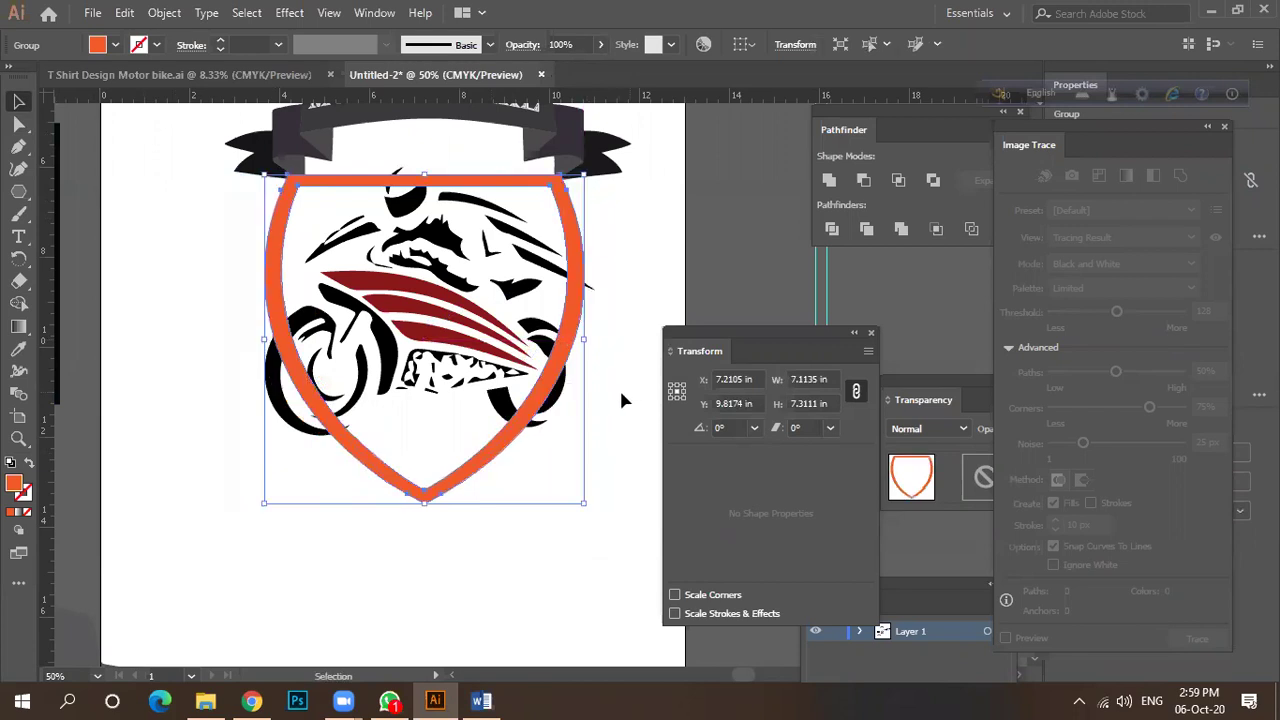
{"action": "left_click", "coordinate": [528, 552]}
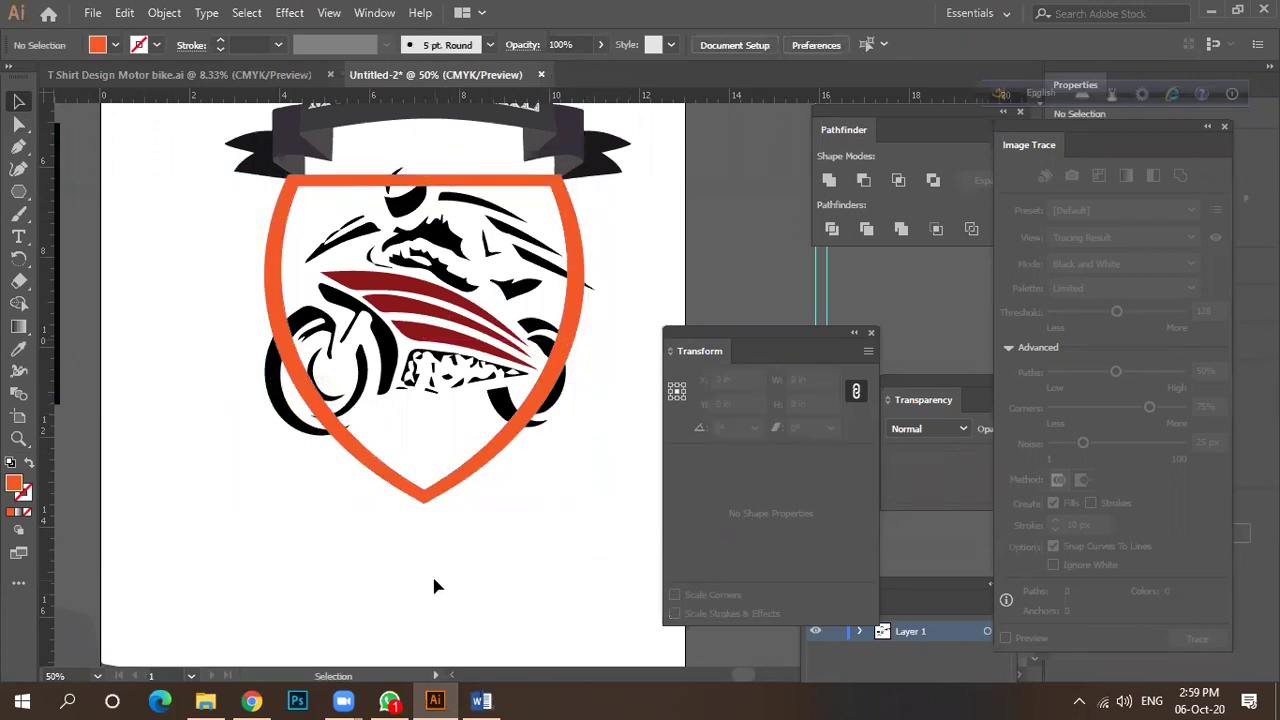
Move the orange shield slightly up against the ribbon banner, to about X 7.26 in, Y 9.57 in.
{"action": "scroll", "coordinate": [433, 563], "scroll_direction": "down", "scroll_amount": 1}
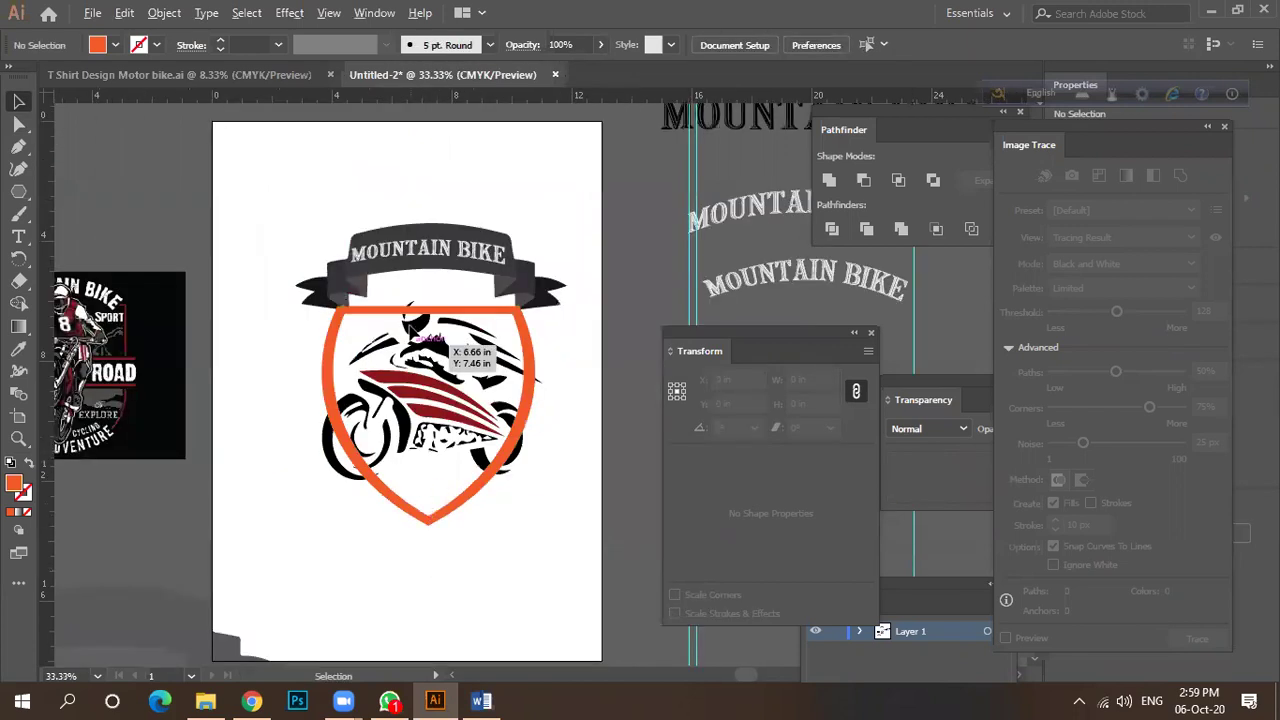
{"action": "scroll", "coordinate": [410, 328], "scroll_direction": "up", "scroll_amount": 2}
{"action": "left_click", "coordinate": [460, 364]}
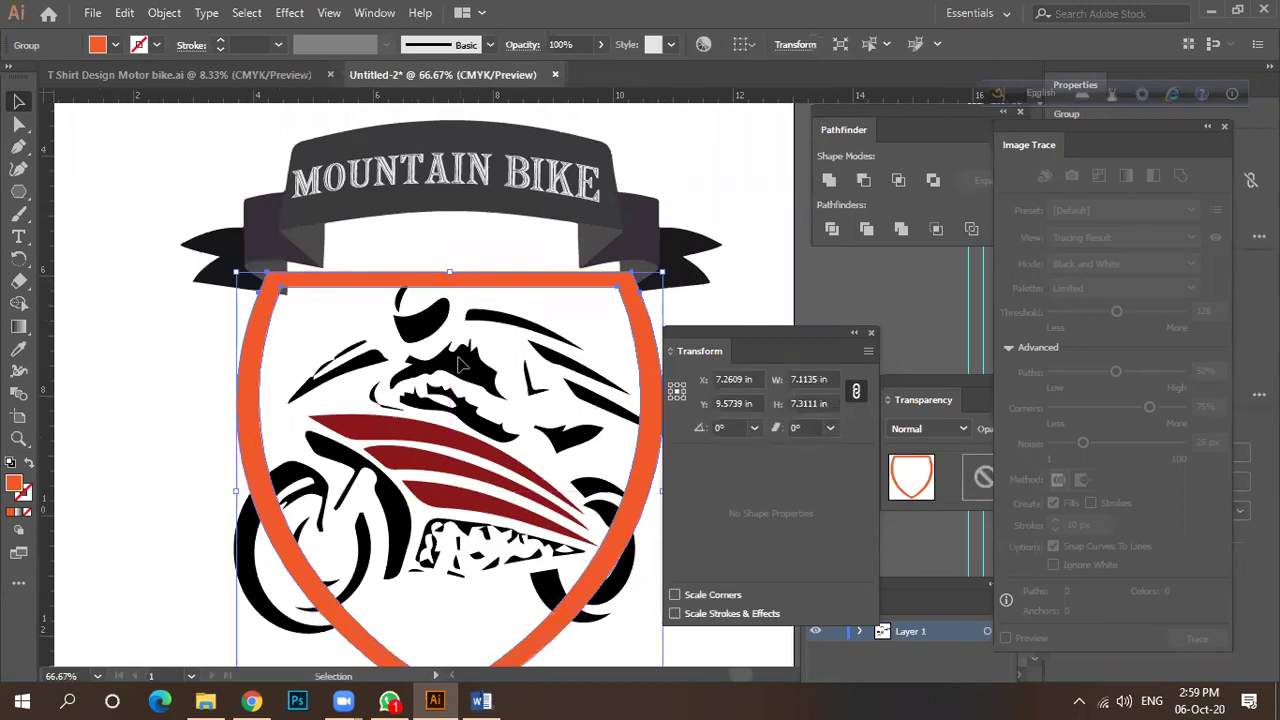
Switch to WhatsApp and open the group chat with unread messages.
{"action": "left_click", "coordinate": [389, 701]}
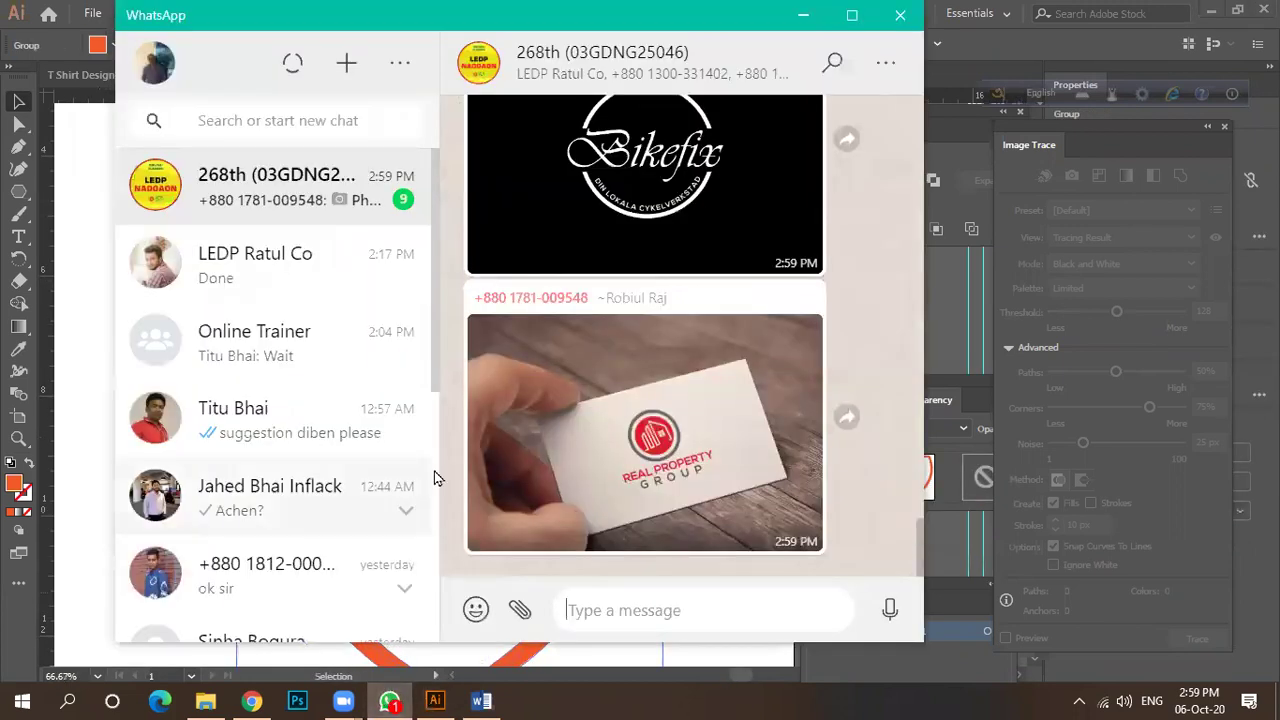
{"action": "left_click", "coordinate": [259, 202]}
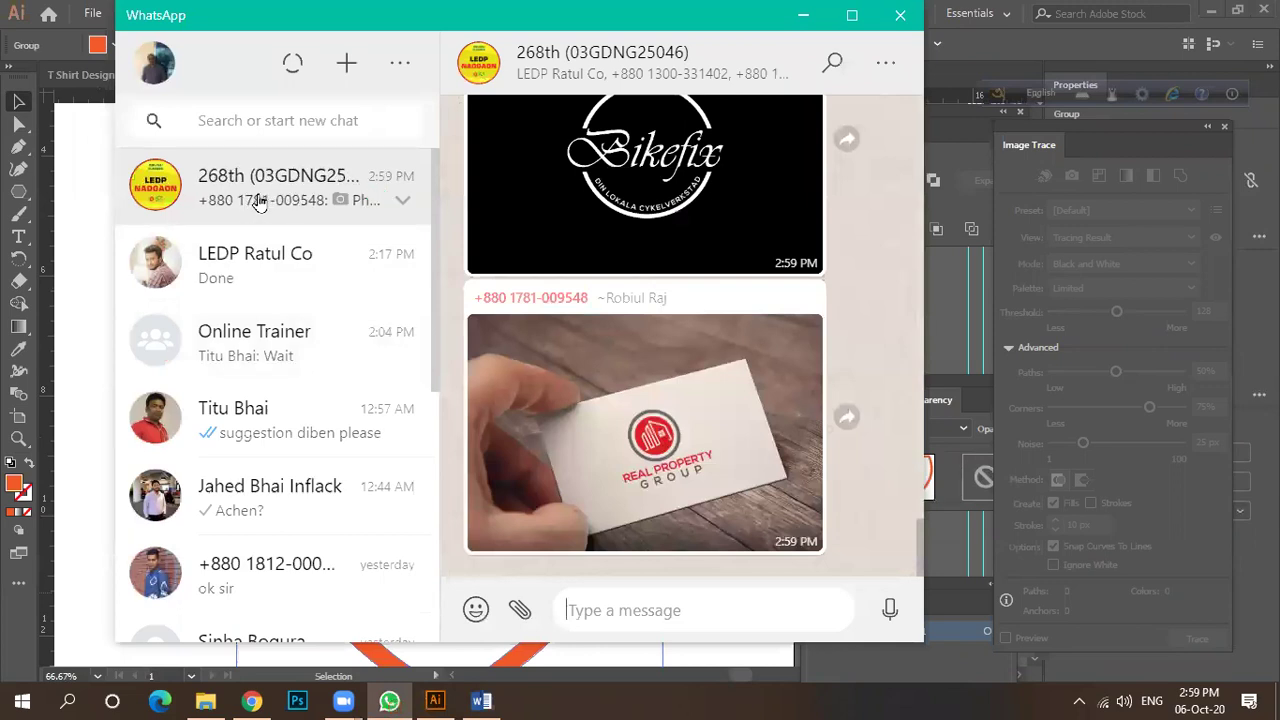
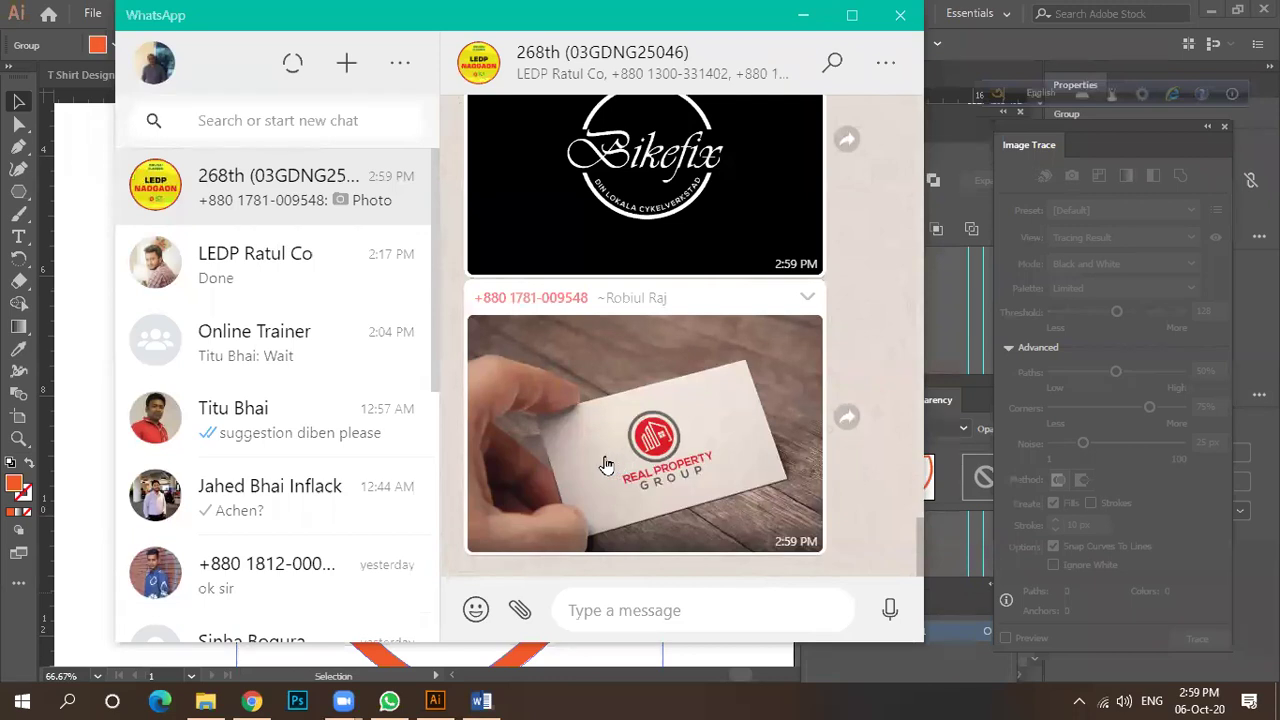
Switch back to Illustrator, scale the orange shield down to about 6.13 by 6.30 in and move it to about X 7.37, Y 9.32 in.
{"action": "left_click", "coordinate": [435, 700]}
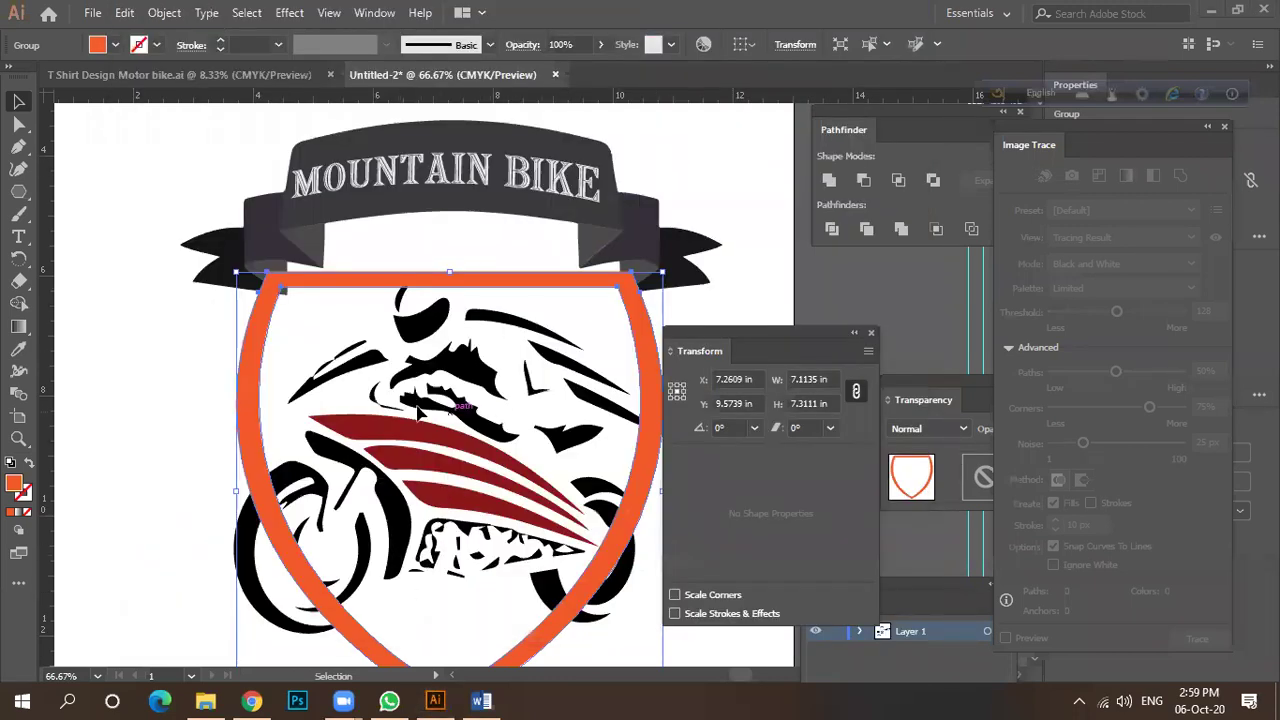
{"action": "key", "text": "ctrl+minus"}
{"action": "scroll", "coordinate": [447, 342], "scroll_direction": "down", "scroll_amount": 1}
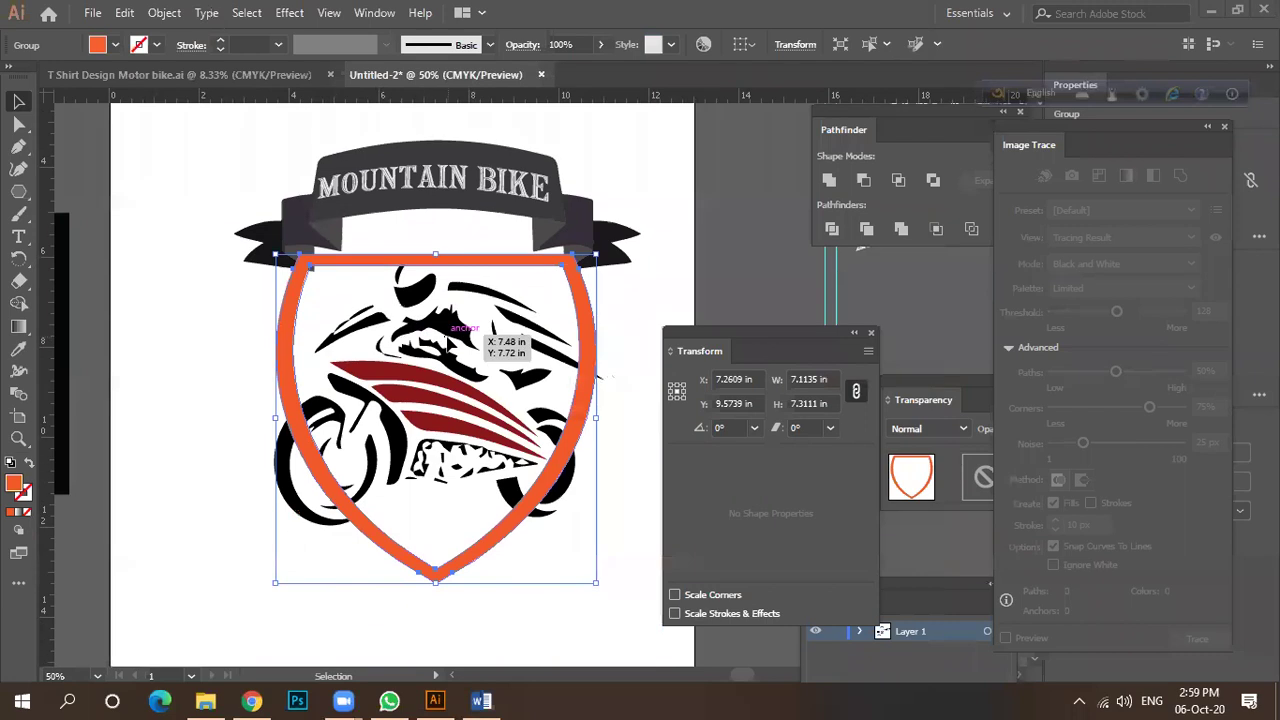
{"action": "key", "text": "ctrl+plus"}
{"action": "key", "text": "ctrl+plus"}
{"action": "key", "text": "ctrl+minus"}
{"action": "key", "text": "ctrl+minus"}
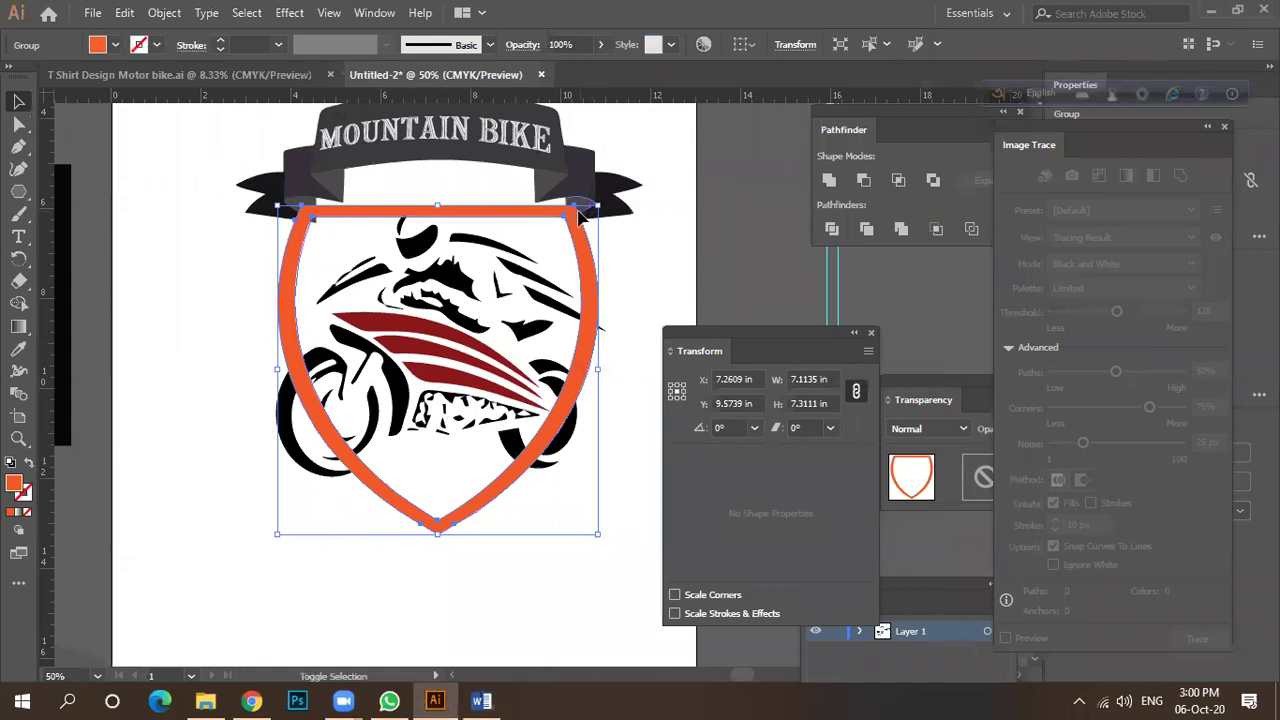
{"action": "left_click_drag", "start_coordinate": [596, 533], "coordinate": [580, 514]}
{"action": "left_click", "coordinate": [646, 449]}
{"action": "left_click_drag", "start_coordinate": [458, 232], "coordinate": [486, 229]}
{"action": "scroll", "coordinate": [486, 229], "scroll_direction": "up", "scroll_amount": 2}
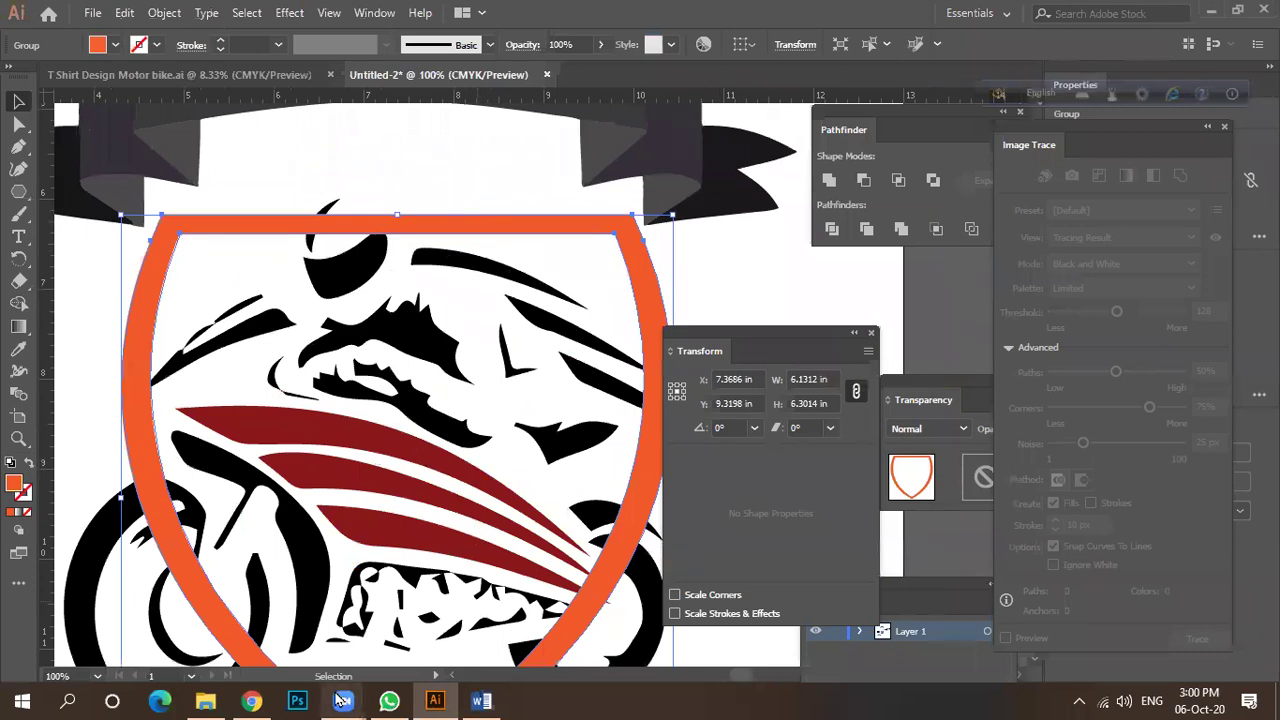
{"action": "mouse_move", "coordinate": [343, 700]}
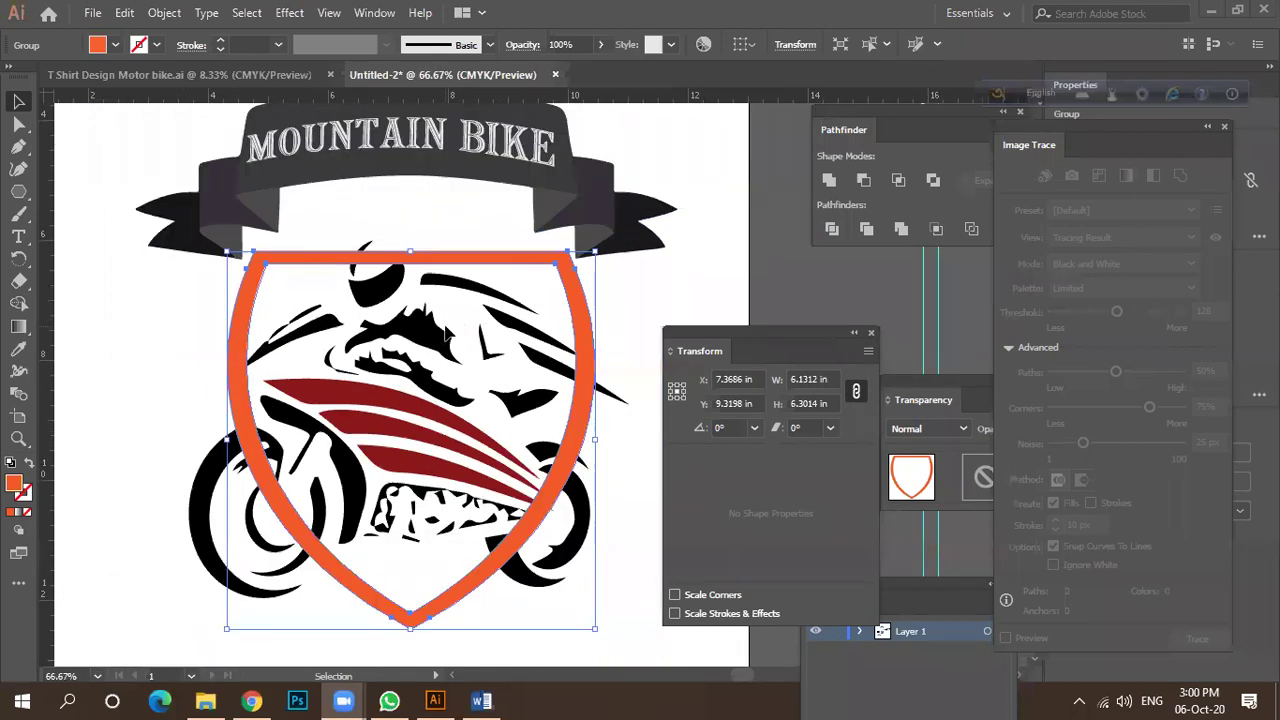
Examine the frame and lettering around the rider in the black reference design beside the artboard.
{"action": "scroll", "coordinate": [448, 328], "scroll_direction": "down", "scroll_amount": 3}
{"action": "scroll", "coordinate": [403, 381], "scroll_direction": "up", "scroll_amount": 1}
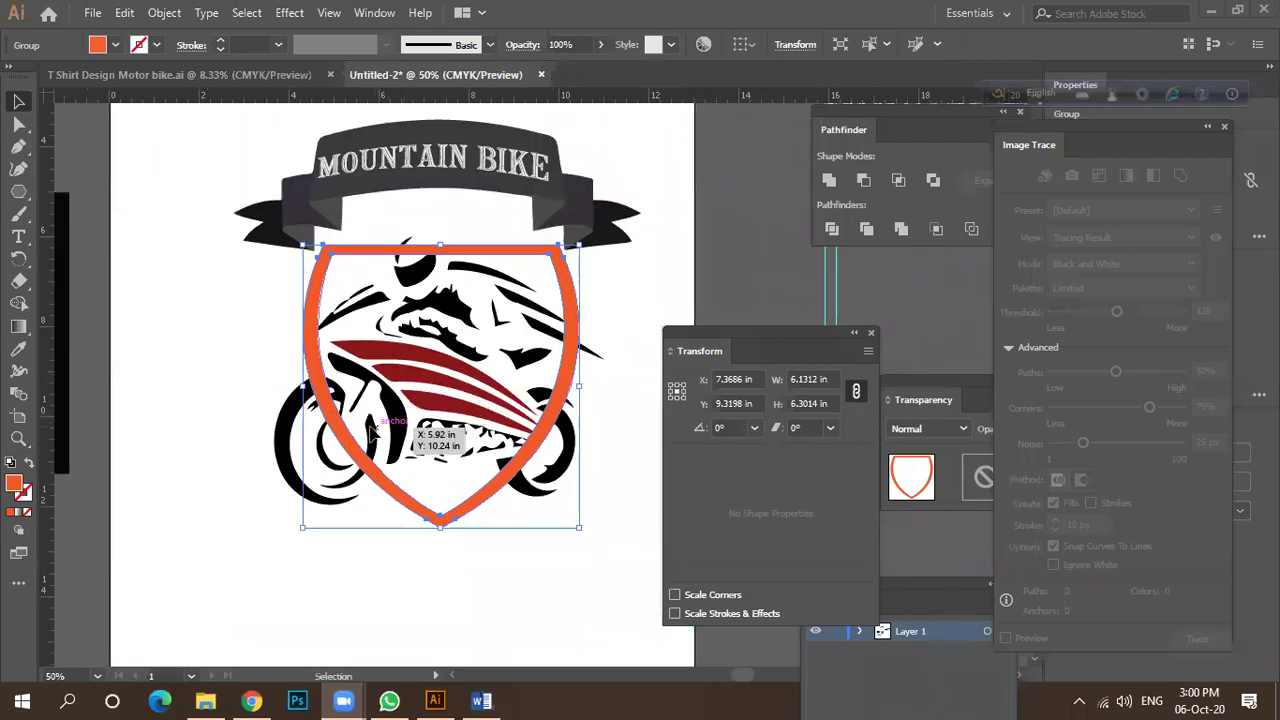
{"action": "scroll", "coordinate": [490, 440], "scroll_direction": "down", "scroll_amount": 1}
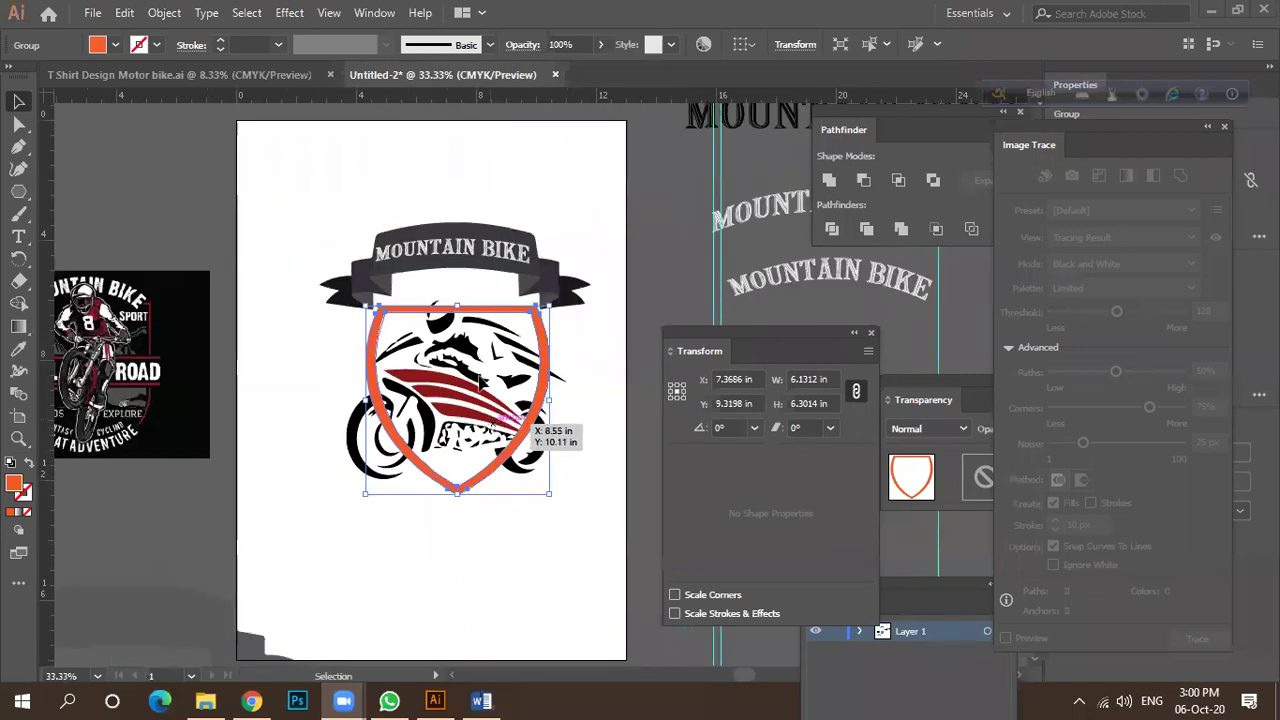
{"action": "scroll", "coordinate": [475, 330], "scroll_direction": "down", "scroll_amount": 1}
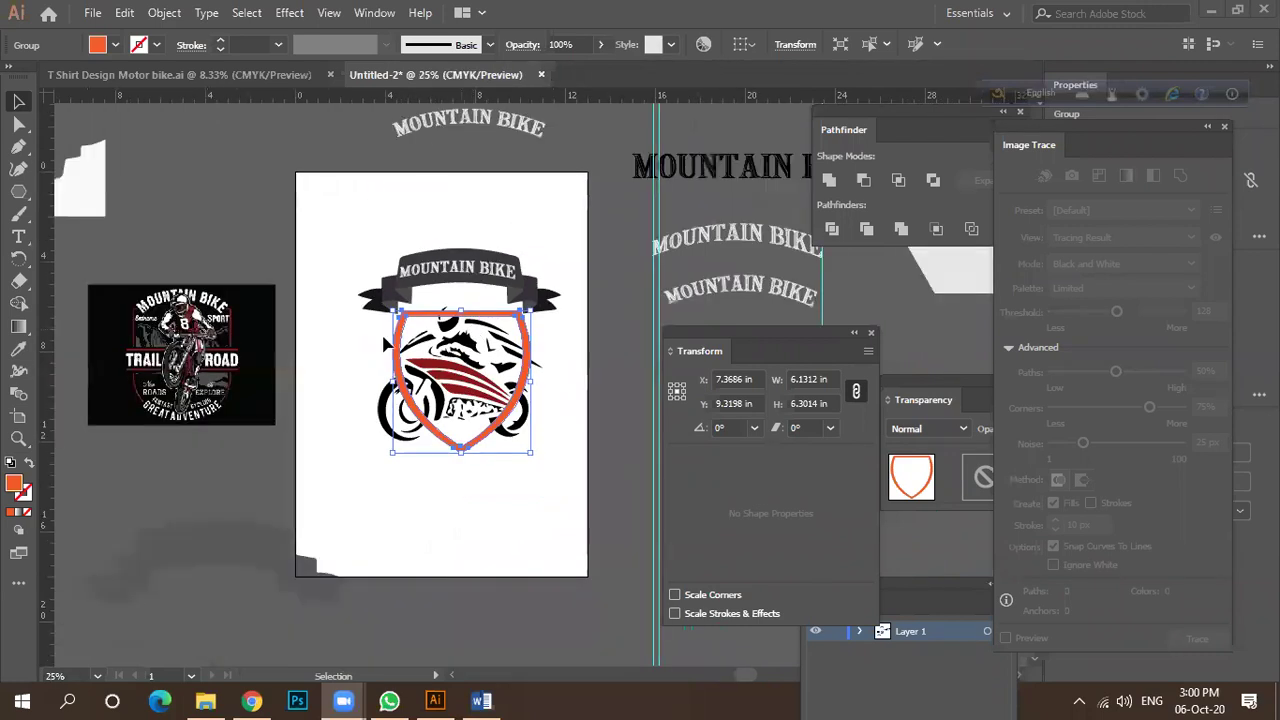
{"action": "scroll", "coordinate": [143, 328], "scroll_direction": "up", "scroll_amount": 3}
{"action": "scroll", "coordinate": [143, 325], "scroll_direction": "up", "scroll_amount": 3}
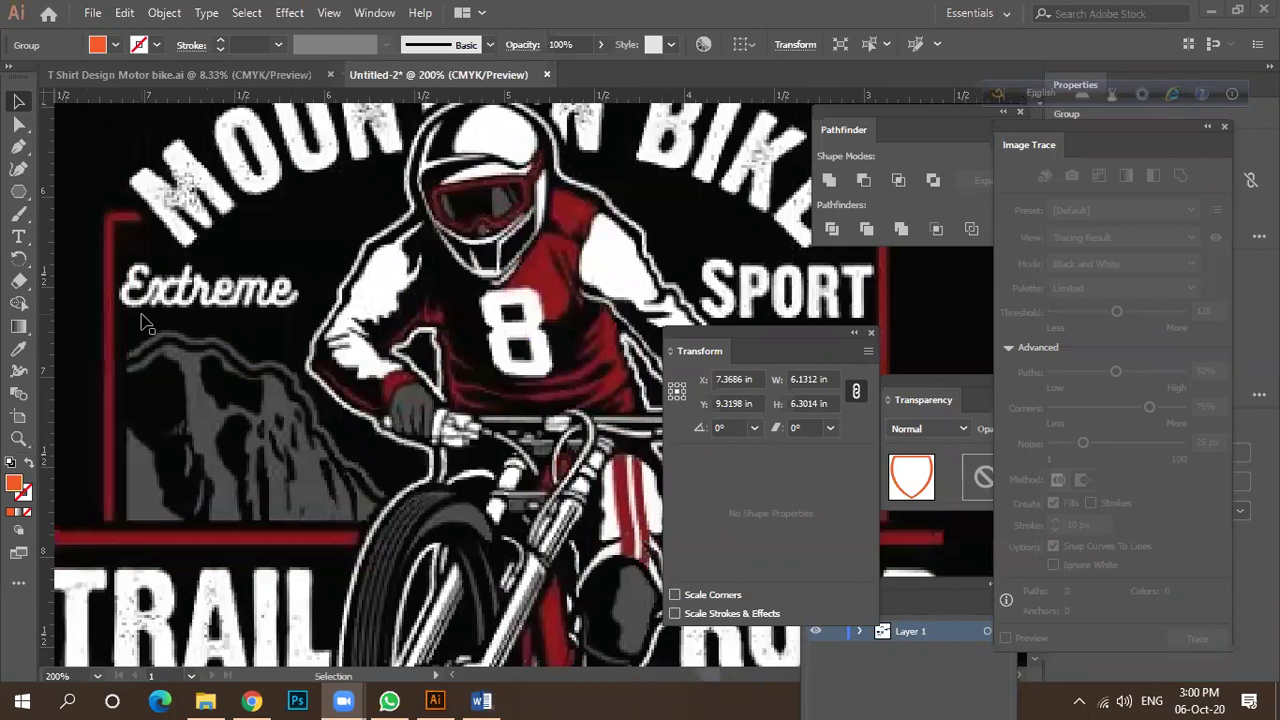
{"action": "scroll", "coordinate": [143, 324], "scroll_direction": "down", "scroll_amount": 3}
{"action": "scroll", "coordinate": [145, 323], "scroll_direction": "down", "scroll_amount": 2}
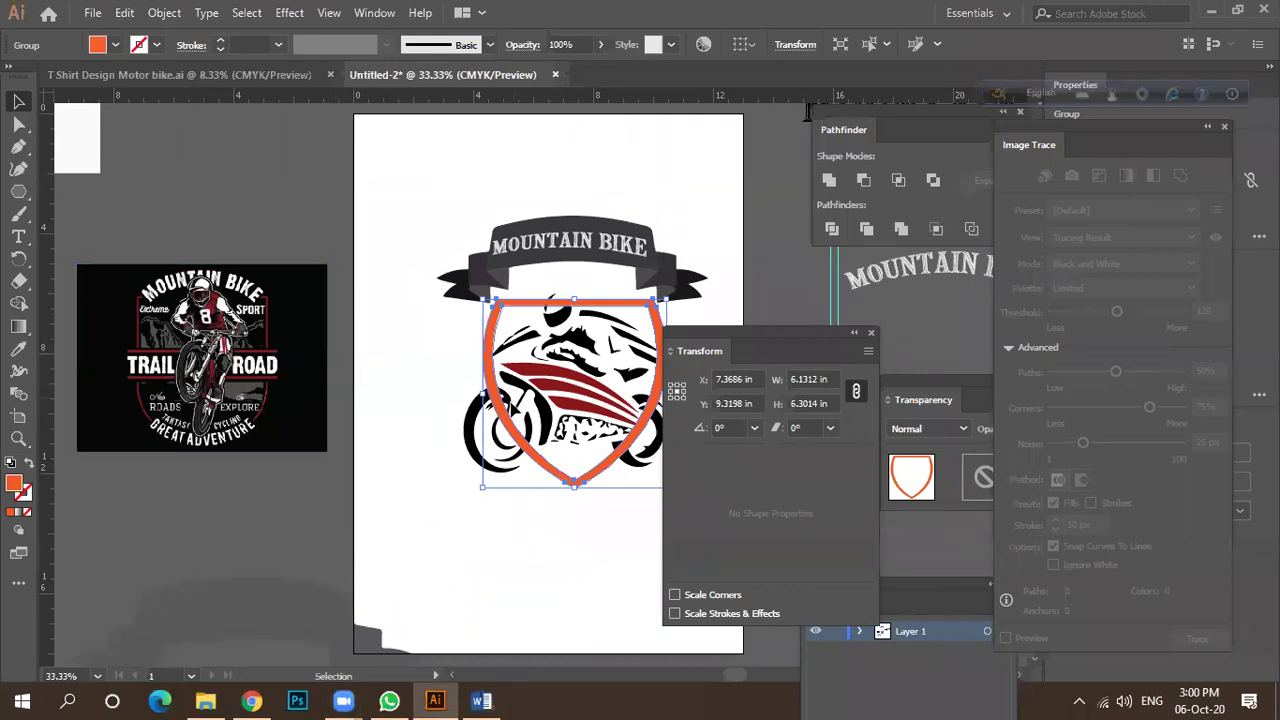
Move the orange shield off the artboard into the empty area above the reference image, to about X -2.97 in, Y -0.64 in.
{"action": "left_click_drag", "start_coordinate": [508, 440], "coordinate": [310, 264]}
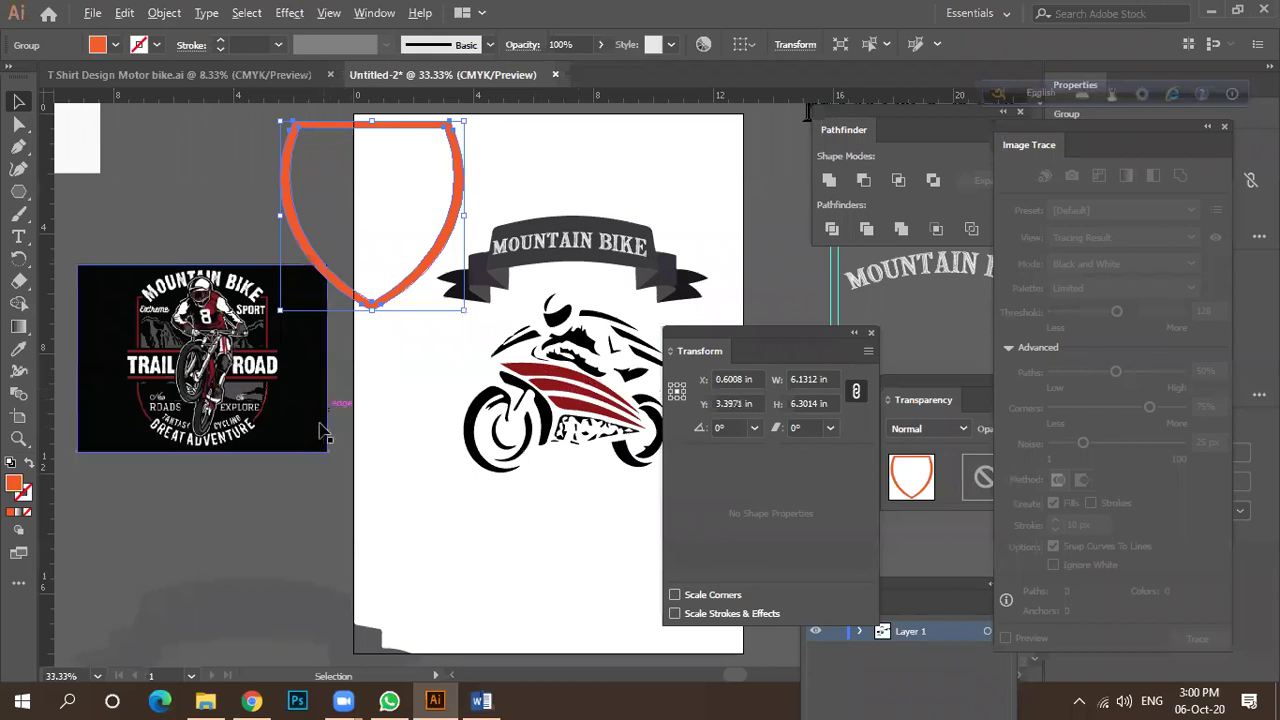
{"action": "scroll", "coordinate": [289, 475], "scroll_direction": "down", "scroll_amount": 1}
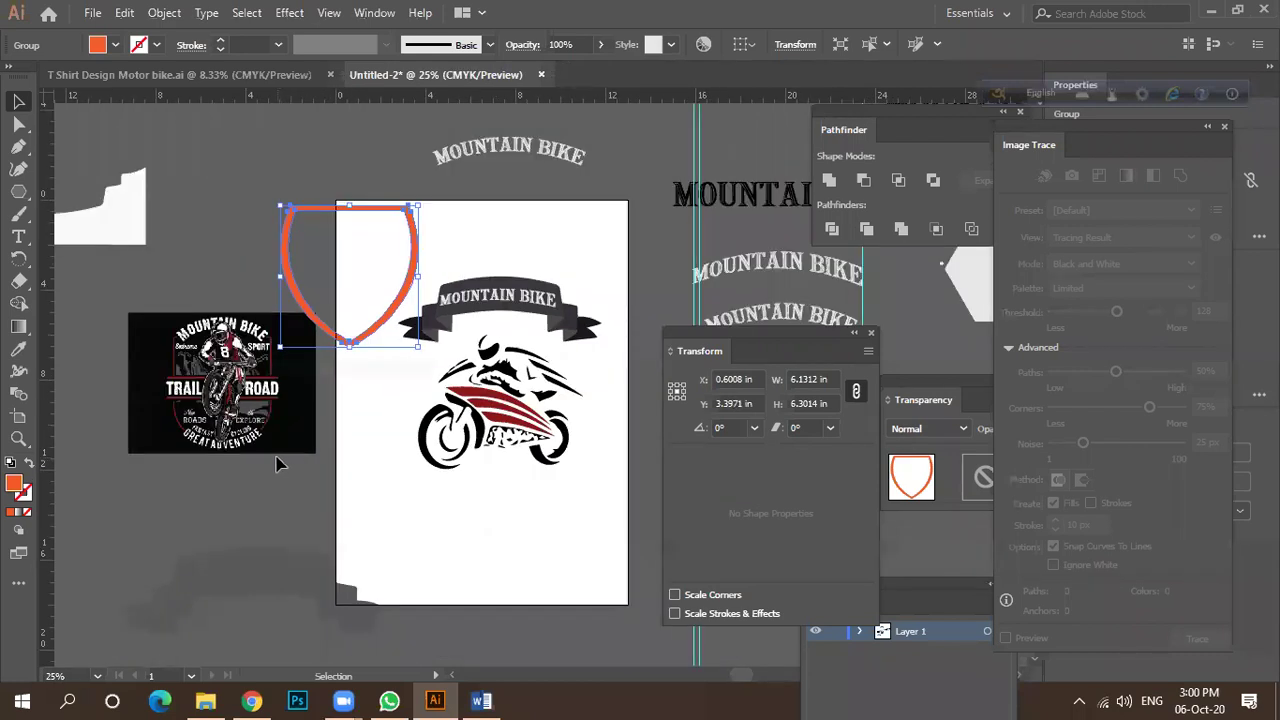
{"action": "left_click_drag", "start_coordinate": [378, 318], "coordinate": [381, 526]}
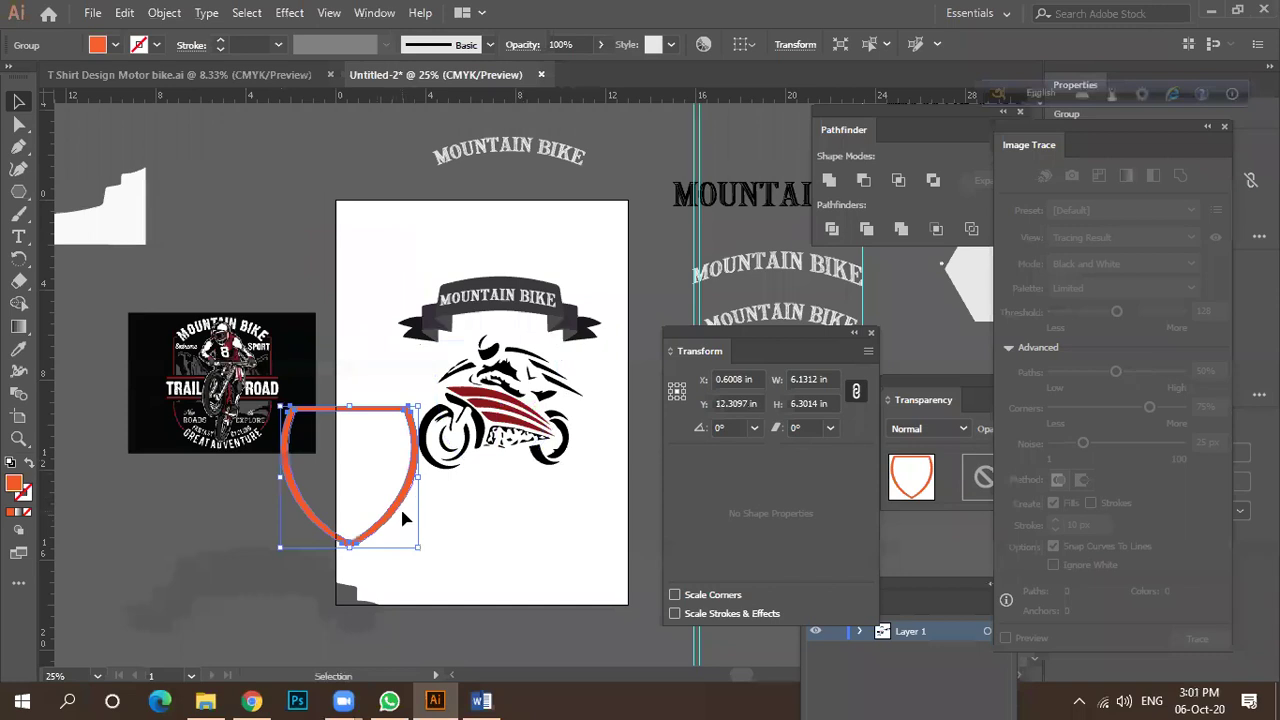
{"action": "scroll", "coordinate": [400, 506], "scroll_direction": "down", "scroll_amount": 1}
{"action": "left_click_drag", "start_coordinate": [400, 506], "coordinate": [338, 301]}
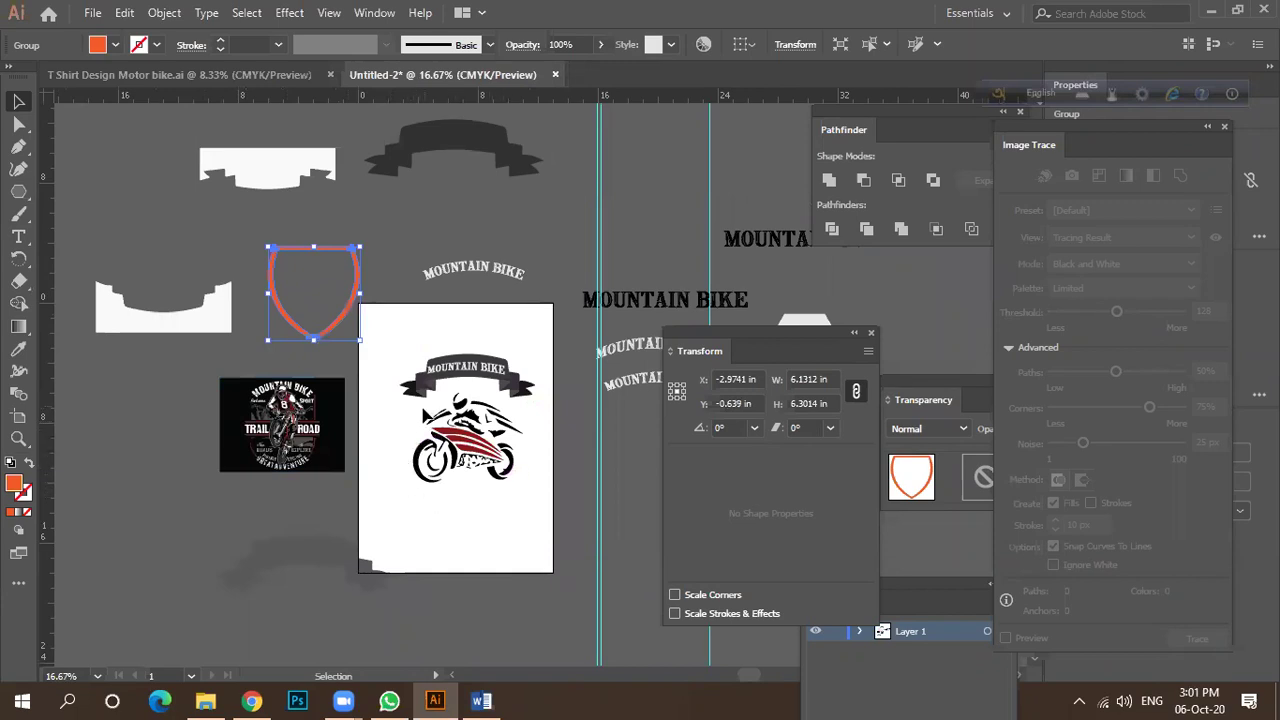
Draw an orange square about 6.57 in wide over the motorcycle and place it at about X 6.84 in, Y 9.57 in.
{"action": "left_click", "coordinate": [20, 195]}
{"action": "right_click", "coordinate": [22, 198]}
{"action": "left_click", "coordinate": [100, 190]}
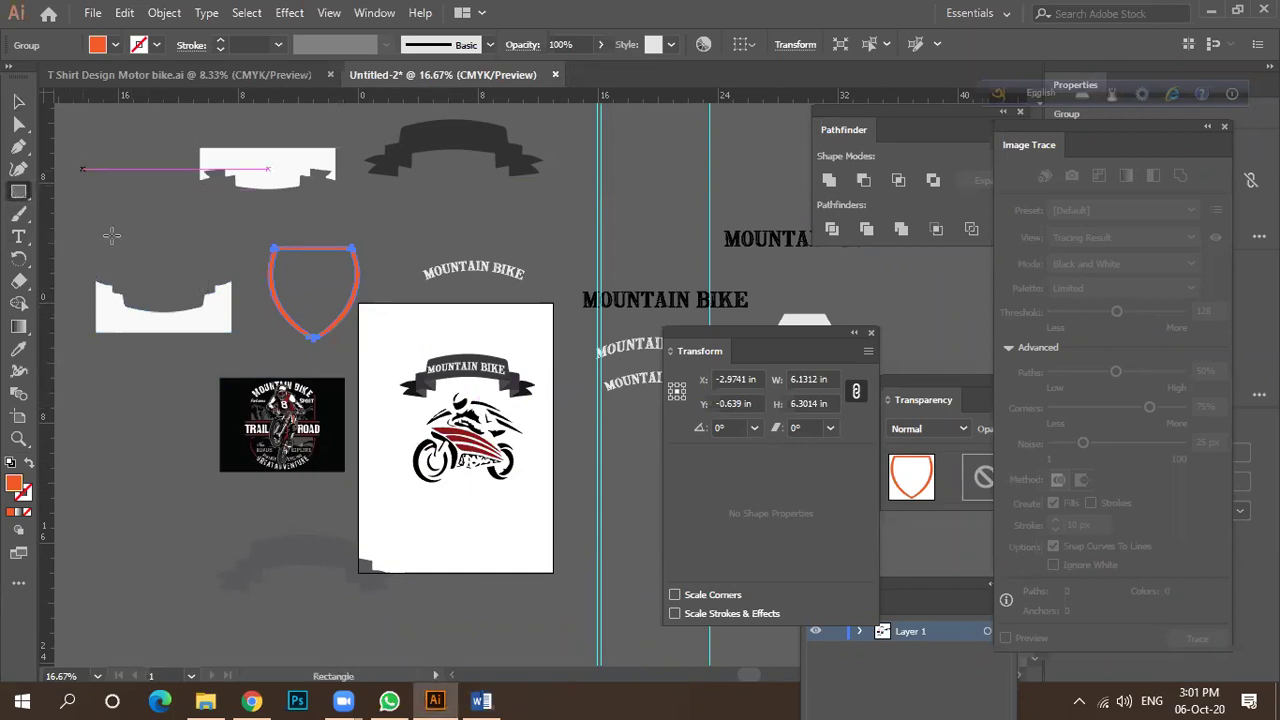
{"action": "left_click_drag", "start_coordinate": [426, 410], "coordinate": [513, 508]}
{"action": "scroll", "coordinate": [500, 476], "scroll_direction": "up", "scroll_amount": 2}
{"action": "left_click", "coordinate": [16, 104]}
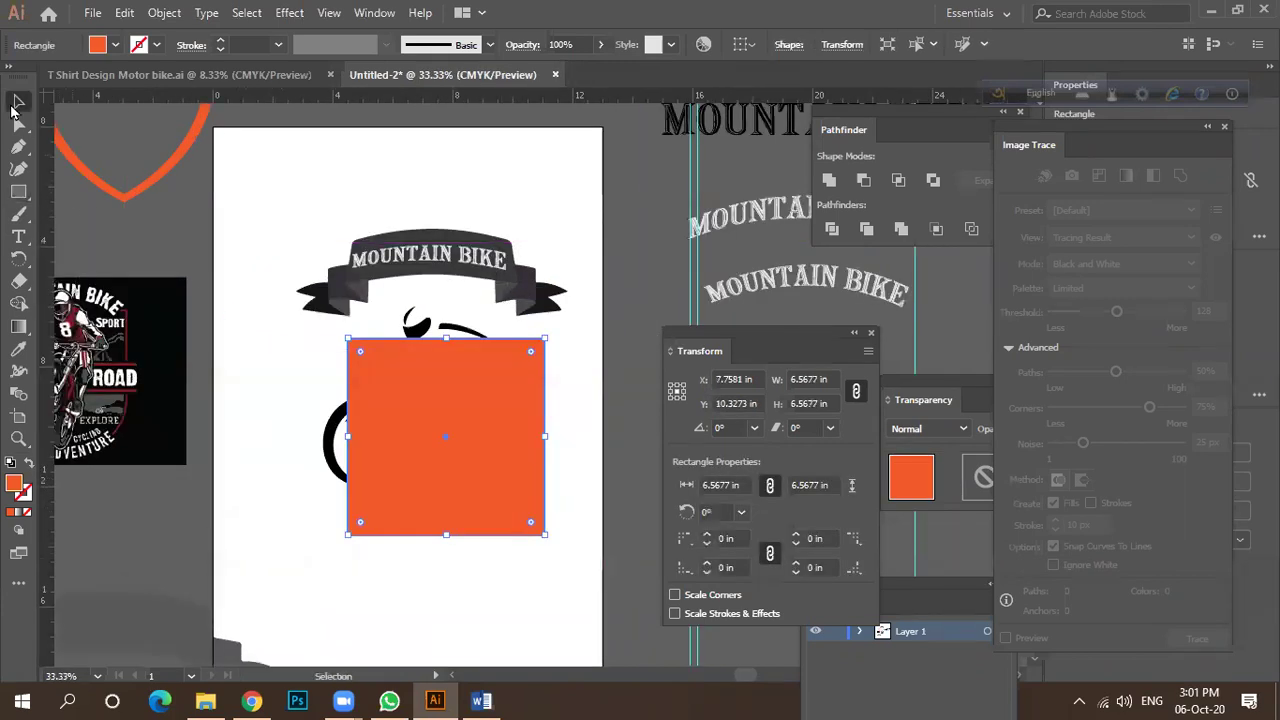
{"action": "left_click_drag", "start_coordinate": [434, 437], "coordinate": [406, 414]}
{"action": "left_click_drag", "start_coordinate": [502, 341], "coordinate": [572, 378]}
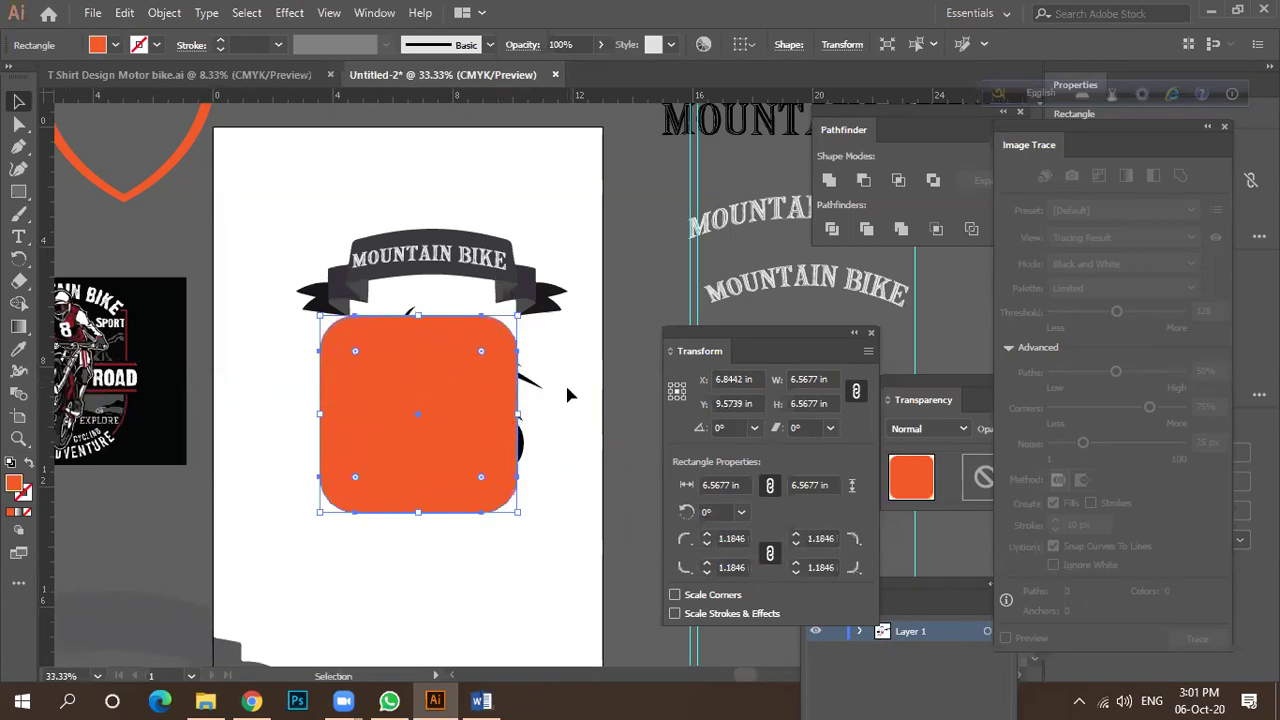
{"action": "left_click_drag", "start_coordinate": [481, 353], "coordinate": [548, 302]}
{"action": "scroll", "coordinate": [474, 400], "scroll_direction": "down", "scroll_amount": 1}
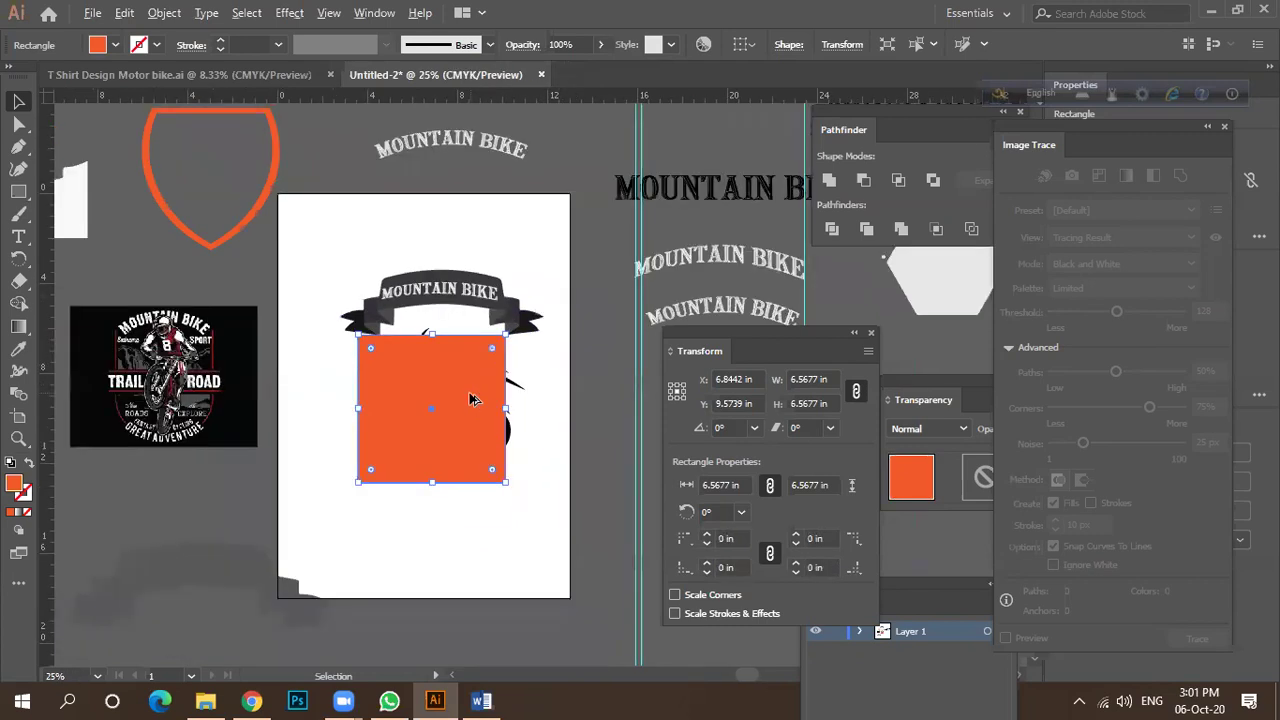
Swap the square's fill and stroke to make an orange outline, and shift it right to about X 7.09 in.
{"action": "left_click", "coordinate": [29, 465]}
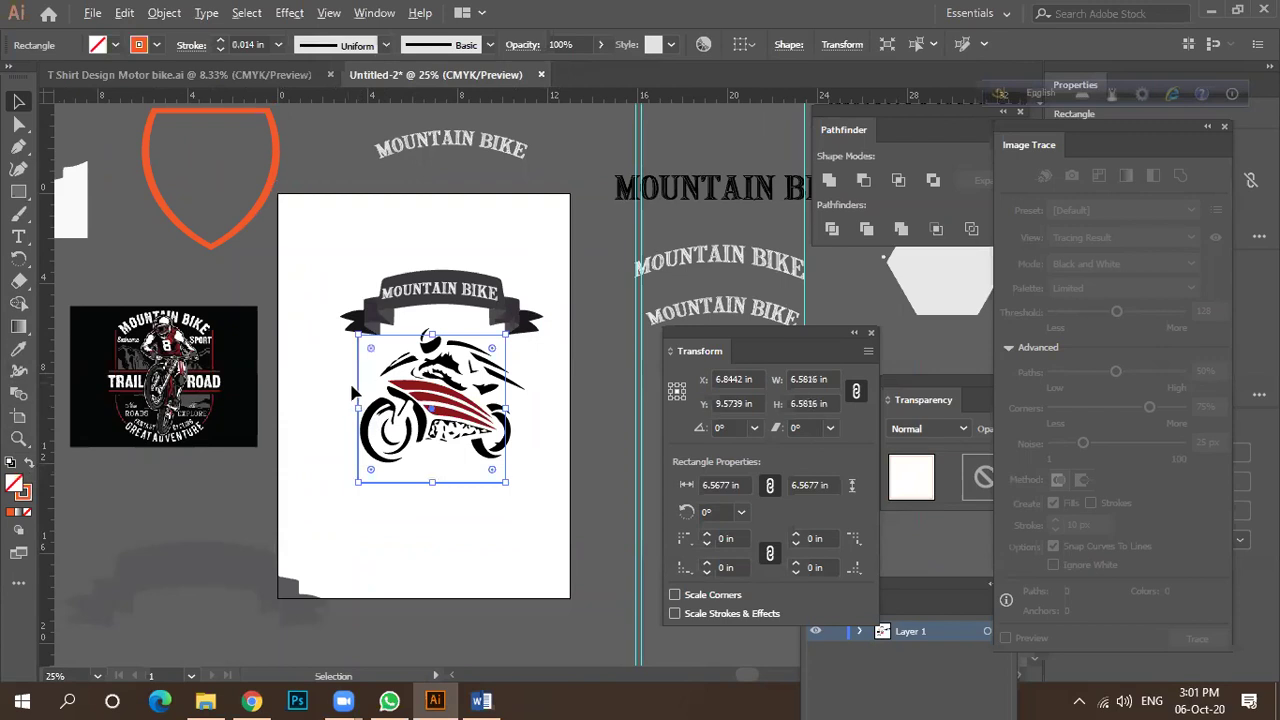
{"action": "left_click_drag", "start_coordinate": [362, 386], "coordinate": [369, 387]}
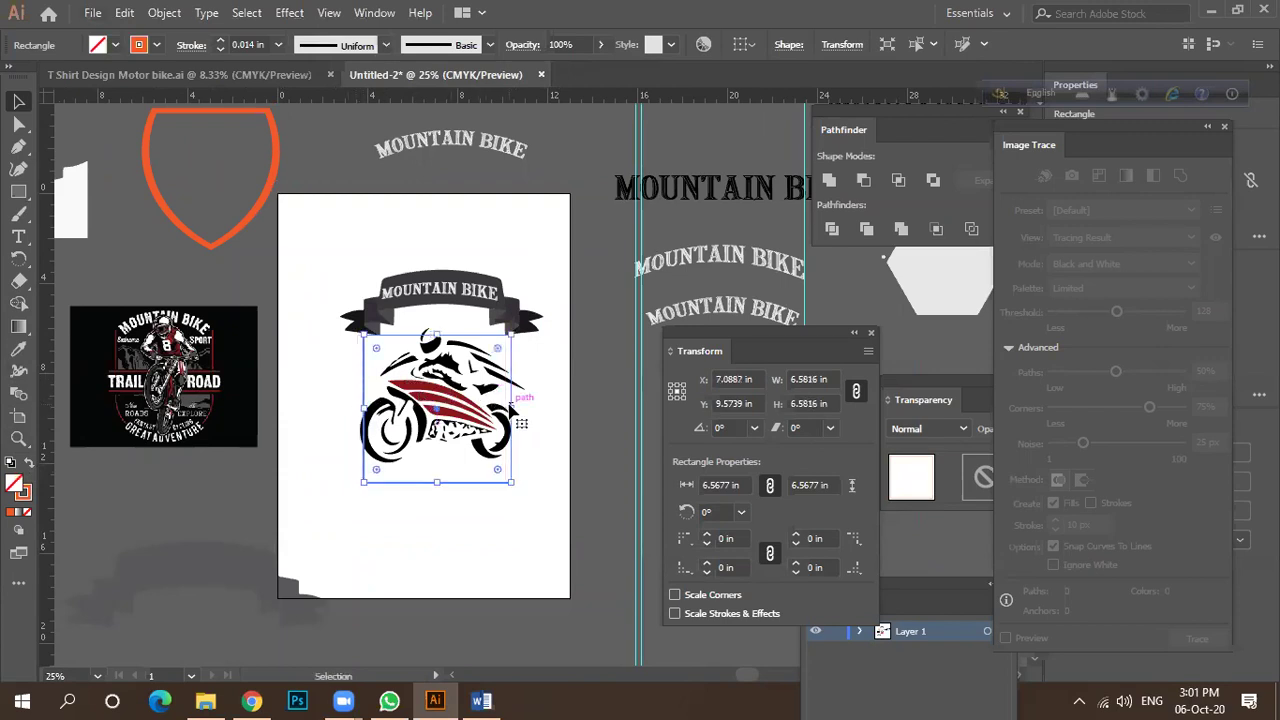
{"action": "scroll", "coordinate": [511, 410], "scroll_direction": "up", "scroll_amount": 1}
{"action": "scroll", "coordinate": [511, 410], "scroll_direction": "down", "scroll_amount": 1}
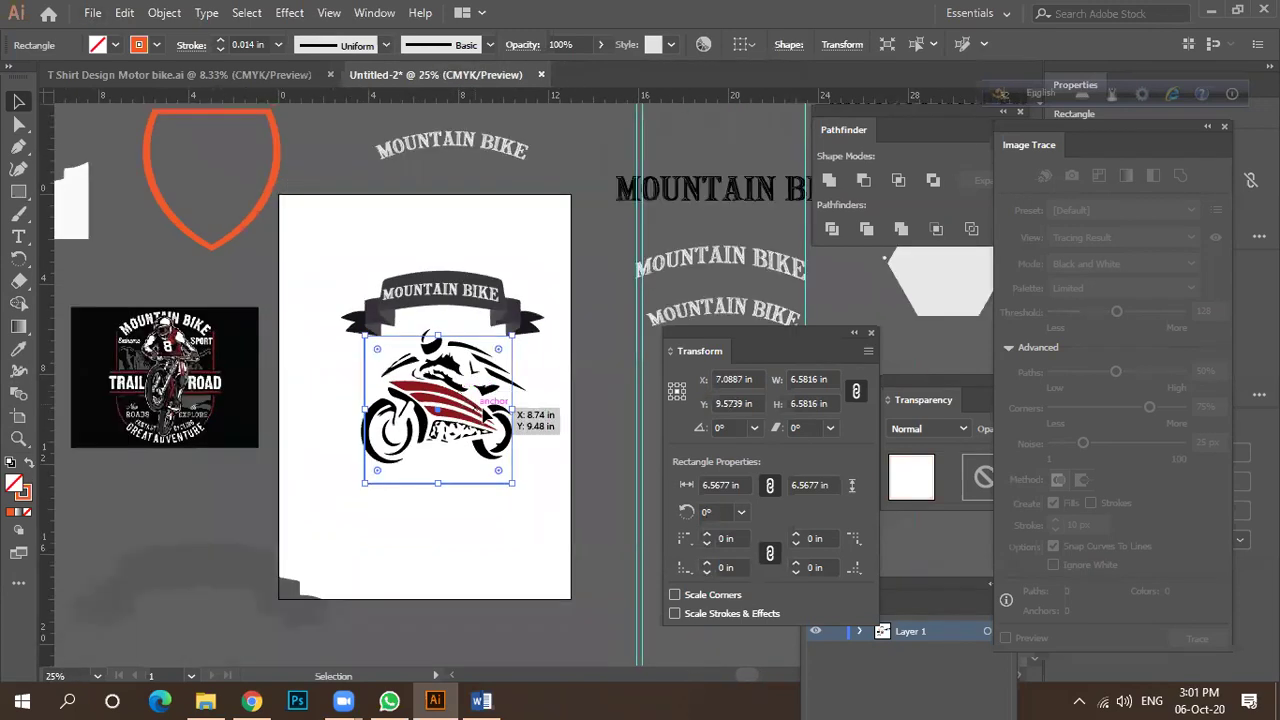
Narrow the outlined square evenly about its centre to about 6.10 in and set its stroke weight to 0.25 in.
{"action": "scroll", "coordinate": [511, 410], "scroll_direction": "up", "scroll_amount": 2}
{"action": "left_click_drag", "start_coordinate": [514, 408], "coordinate": [480, 410]}
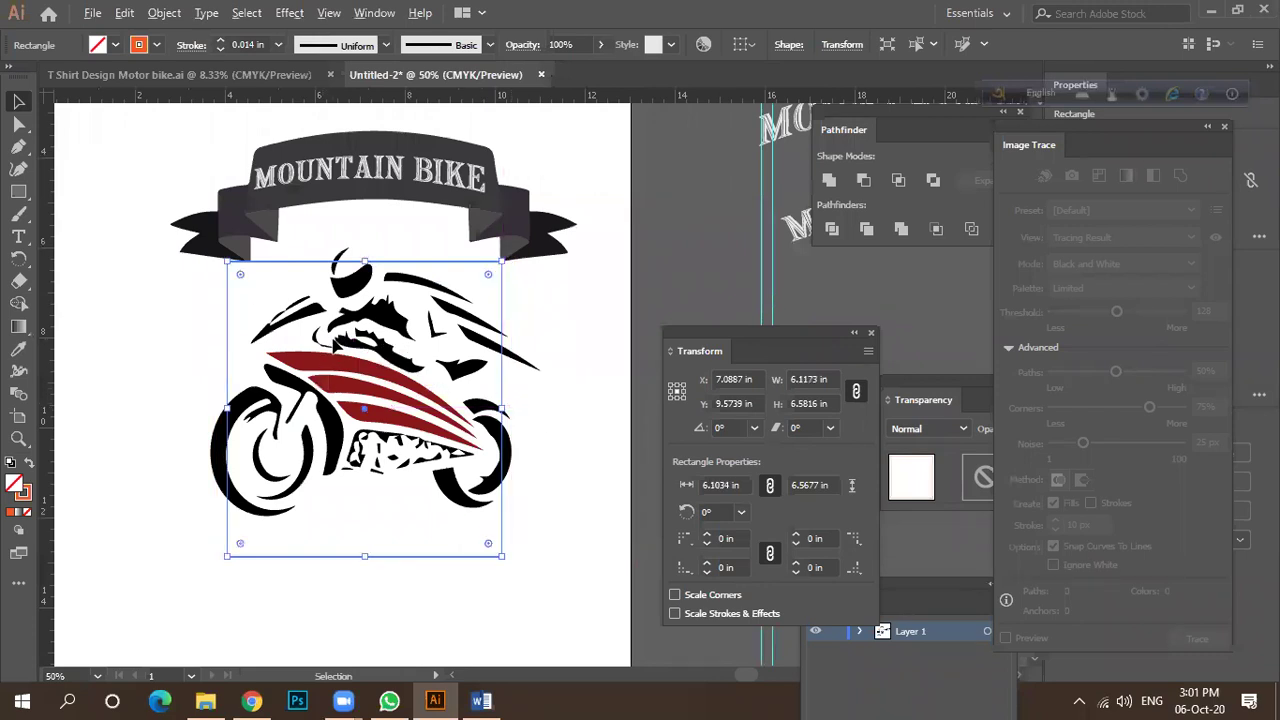
{"action": "scroll", "coordinate": [332, 345], "scroll_direction": "down", "scroll_amount": 1}
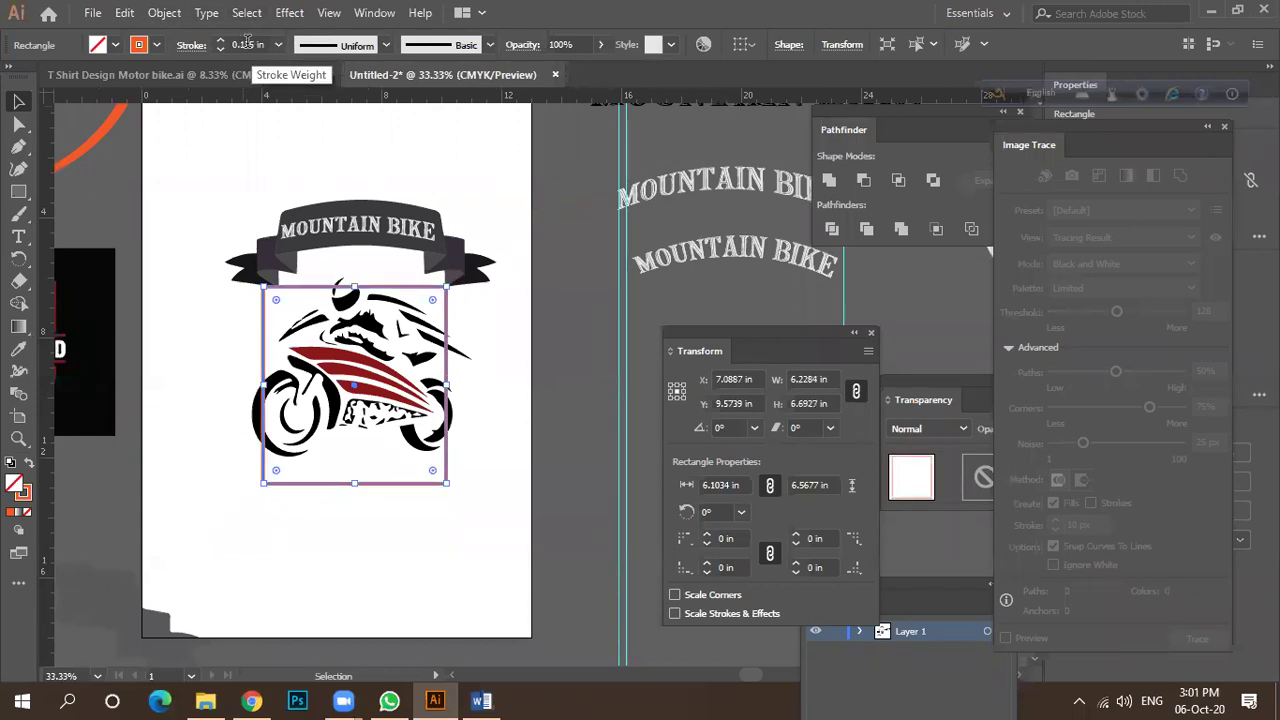
{"action": "type", "text": "0.25"}
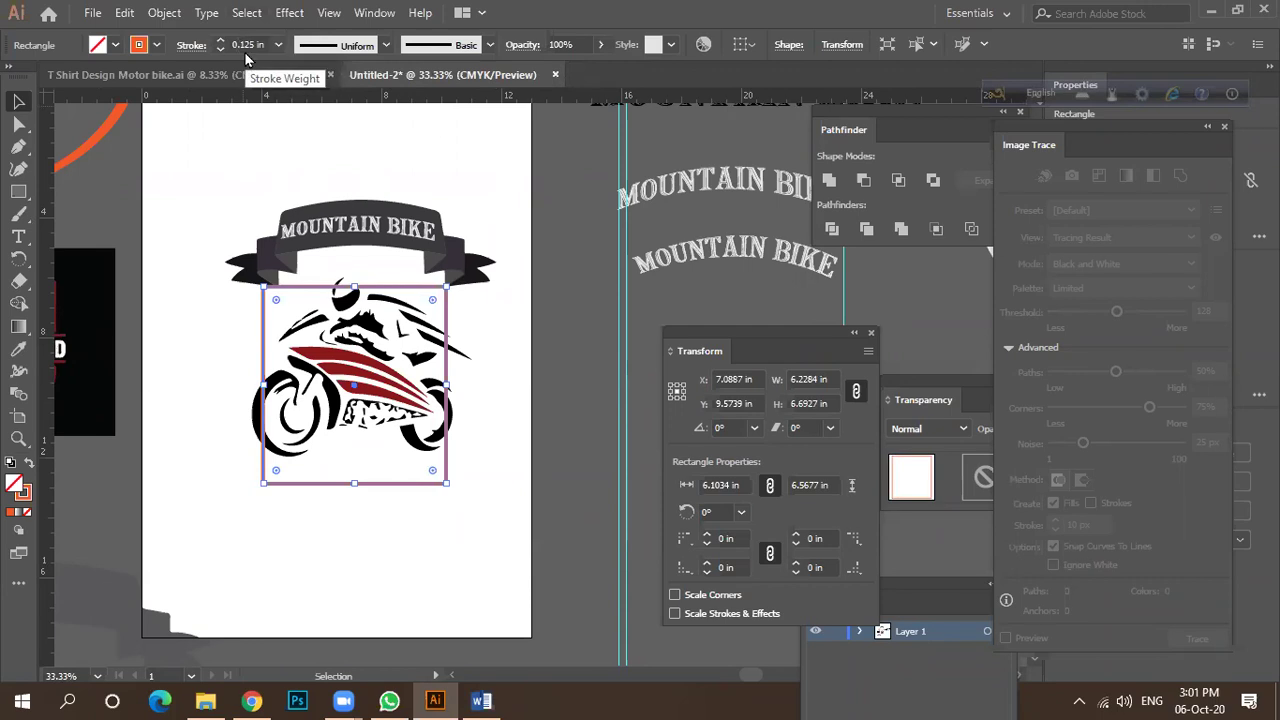
{"action": "key", "text": "Return"}
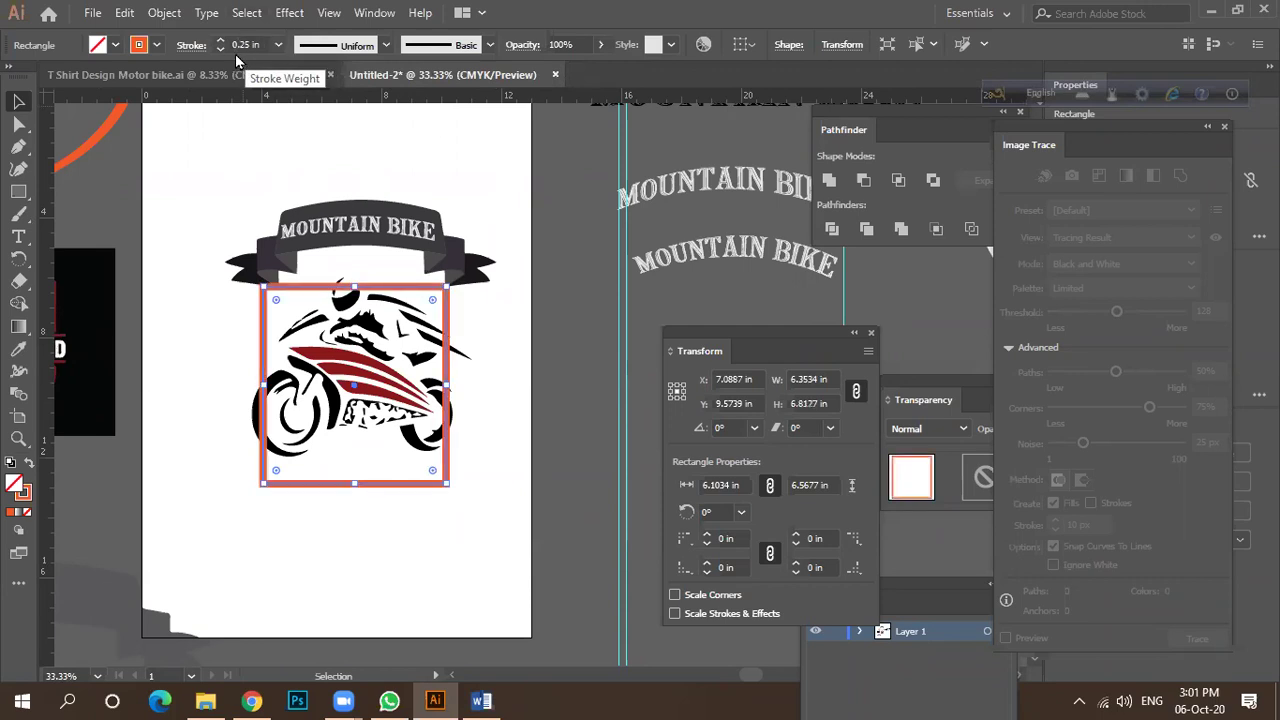
Expand the outlined rectangle's stroke into a filled orange frame.
{"action": "left_click", "coordinate": [166, 14]}
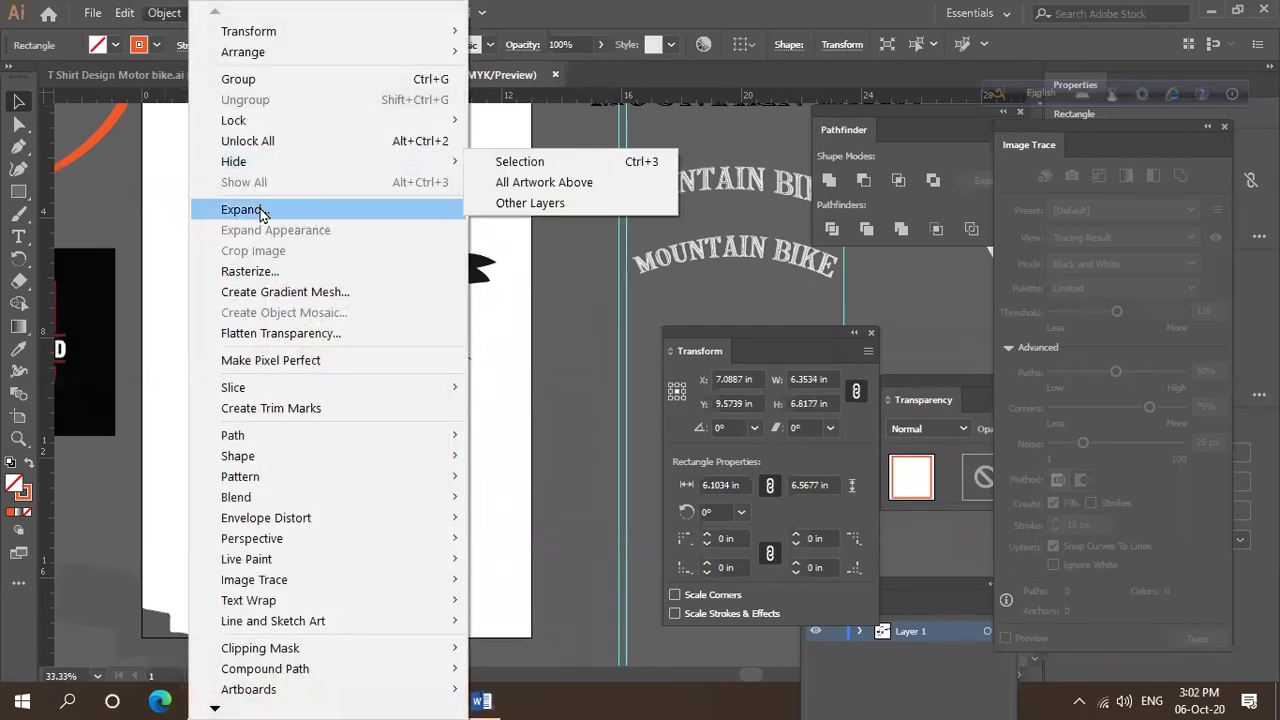
{"action": "left_click", "coordinate": [245, 209]}
{"action": "left_click", "coordinate": [591, 454]}
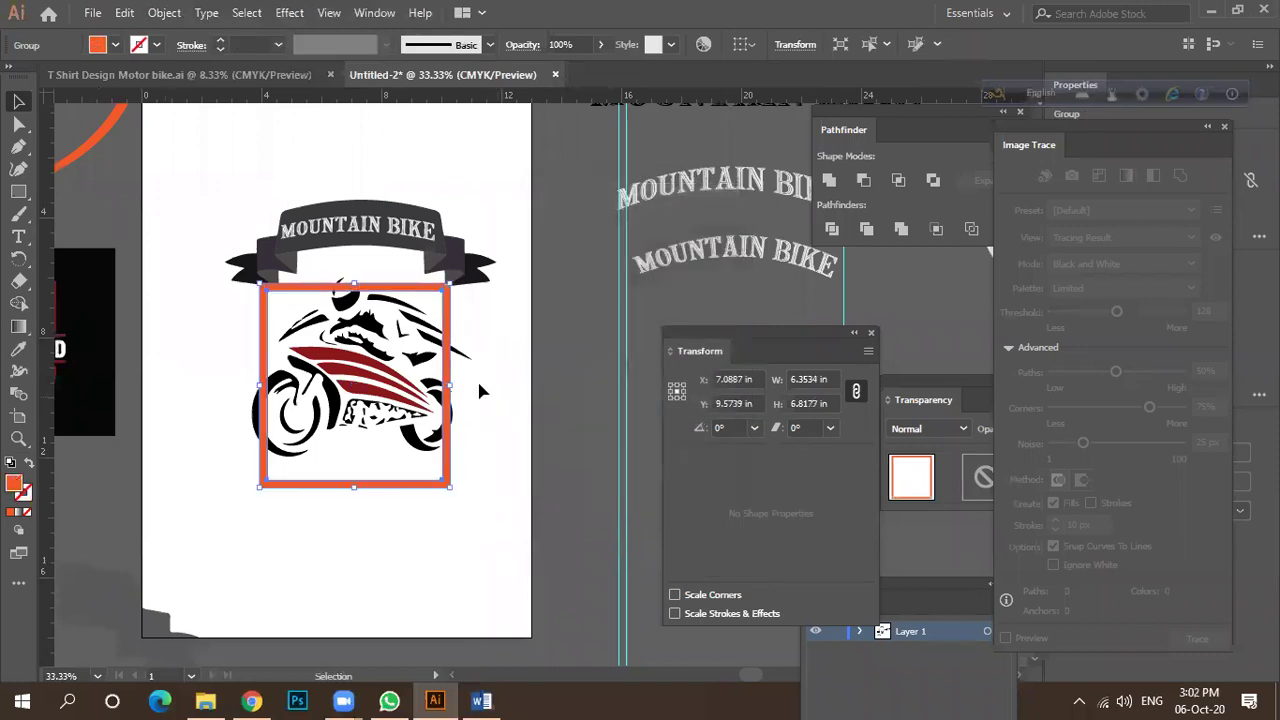
Select the lower anchor points of the orange frame and round both bottom corners, inside and outside.
{"action": "key", "text": "ctrl+1"}
{"action": "scroll", "coordinate": [447, 385], "scroll_direction": "up", "scroll_amount": 1}
{"action": "scroll", "coordinate": [460, 355], "scroll_direction": "down", "scroll_amount": 3}
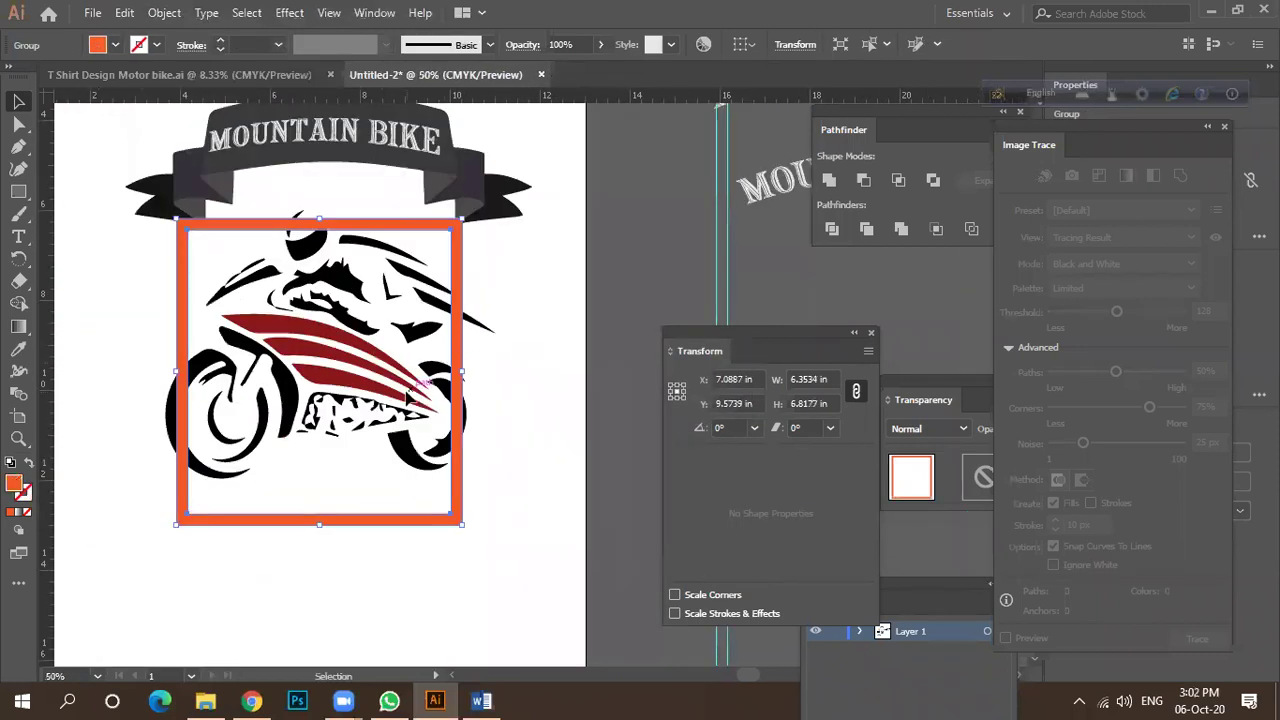
{"action": "scroll", "coordinate": [295, 240], "scroll_direction": "up", "scroll_amount": 1}
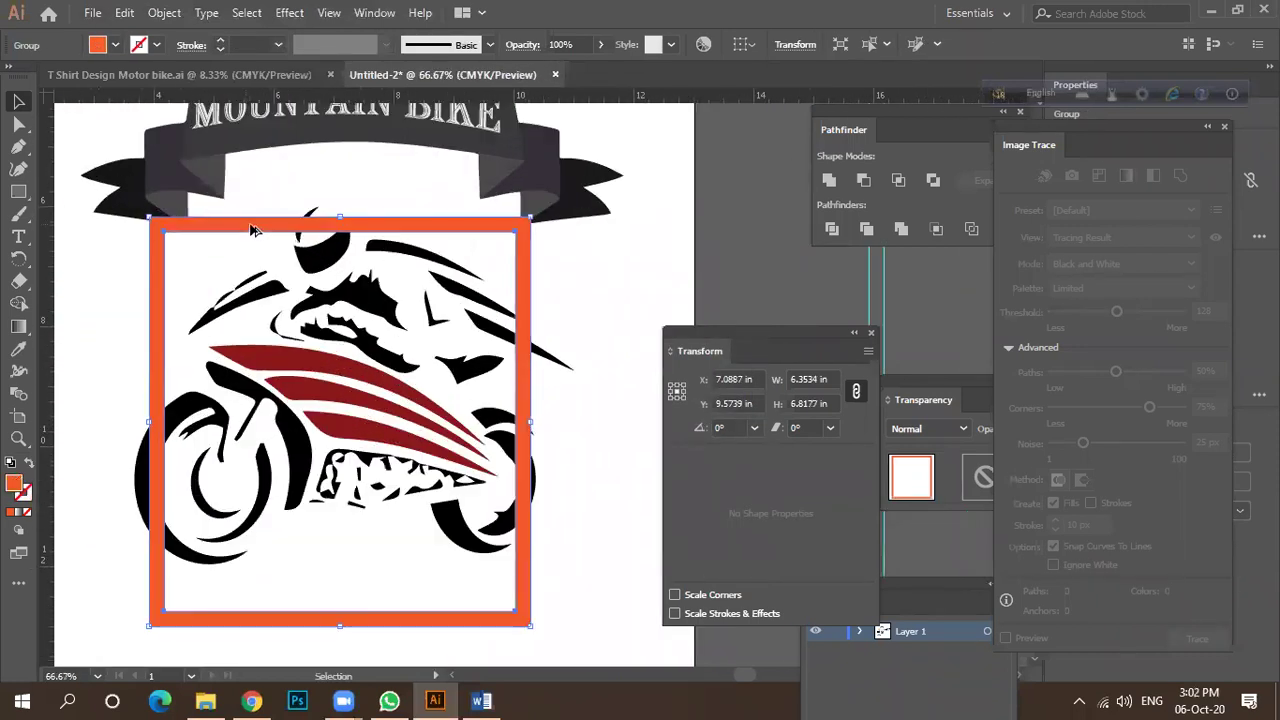
{"action": "scroll", "coordinate": [260, 235], "scroll_direction": "down", "scroll_amount": 2}
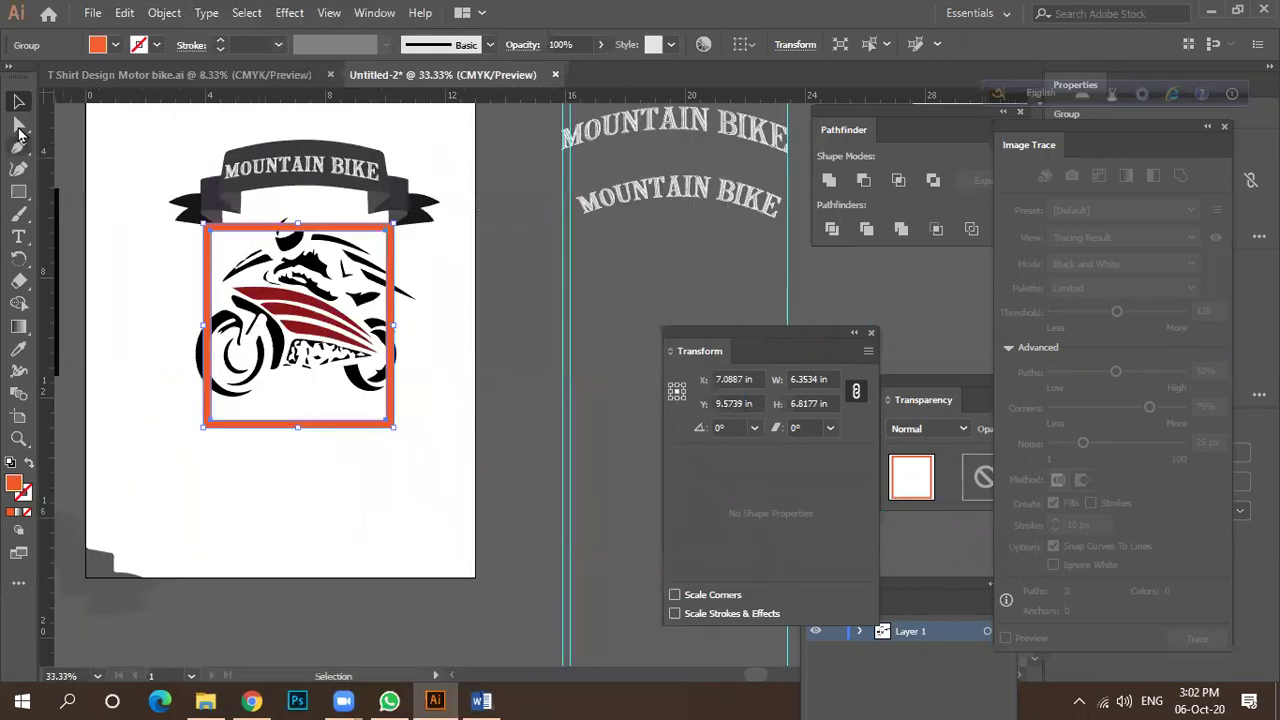
{"action": "key", "text": "a"}
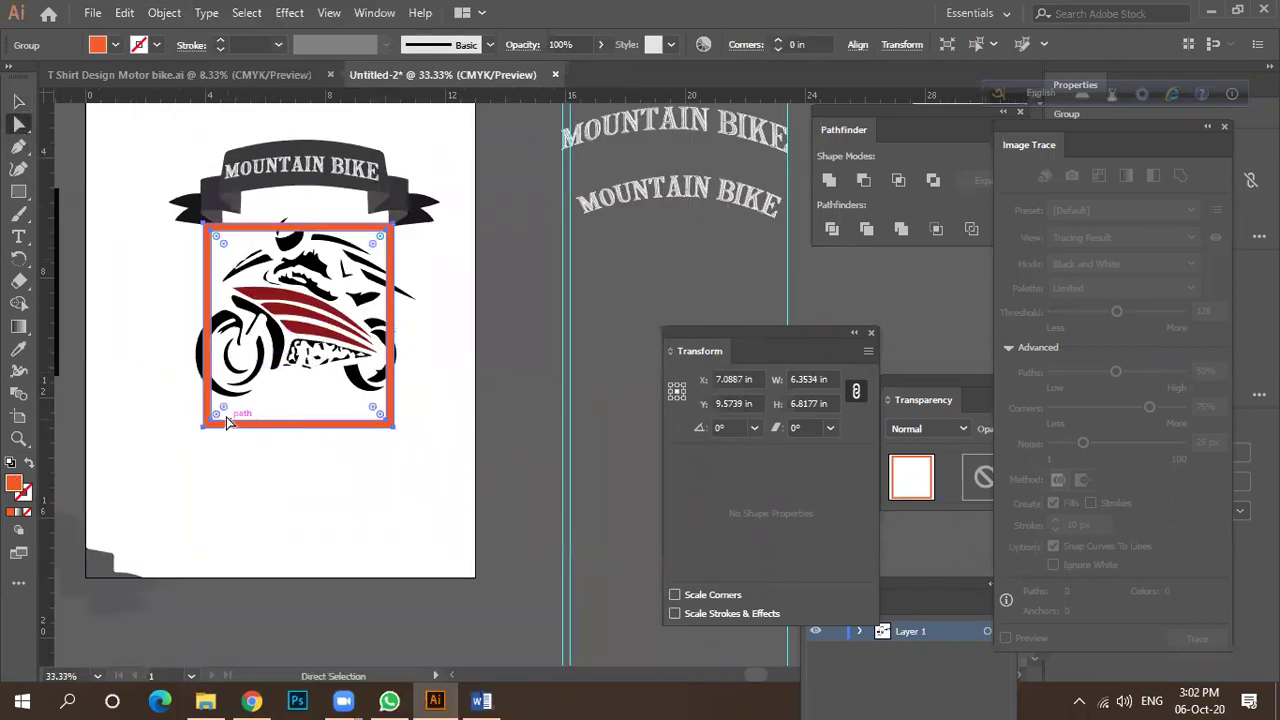
{"action": "left_click_drag", "start_coordinate": [428, 472], "coordinate": [237, 392]}
{"action": "scroll", "coordinate": [330, 390], "scroll_direction": "up", "scroll_amount": 2}
{"action": "scroll", "coordinate": [325, 390], "scroll_direction": "down", "scroll_amount": 2}
Stretch the orange frame downward to a height of about 7.35 in, keeping its top edge in place, and deselect it.
{"action": "key", "text": "v"}
{"action": "left_click_drag", "start_coordinate": [288, 425], "coordinate": [288, 441]}
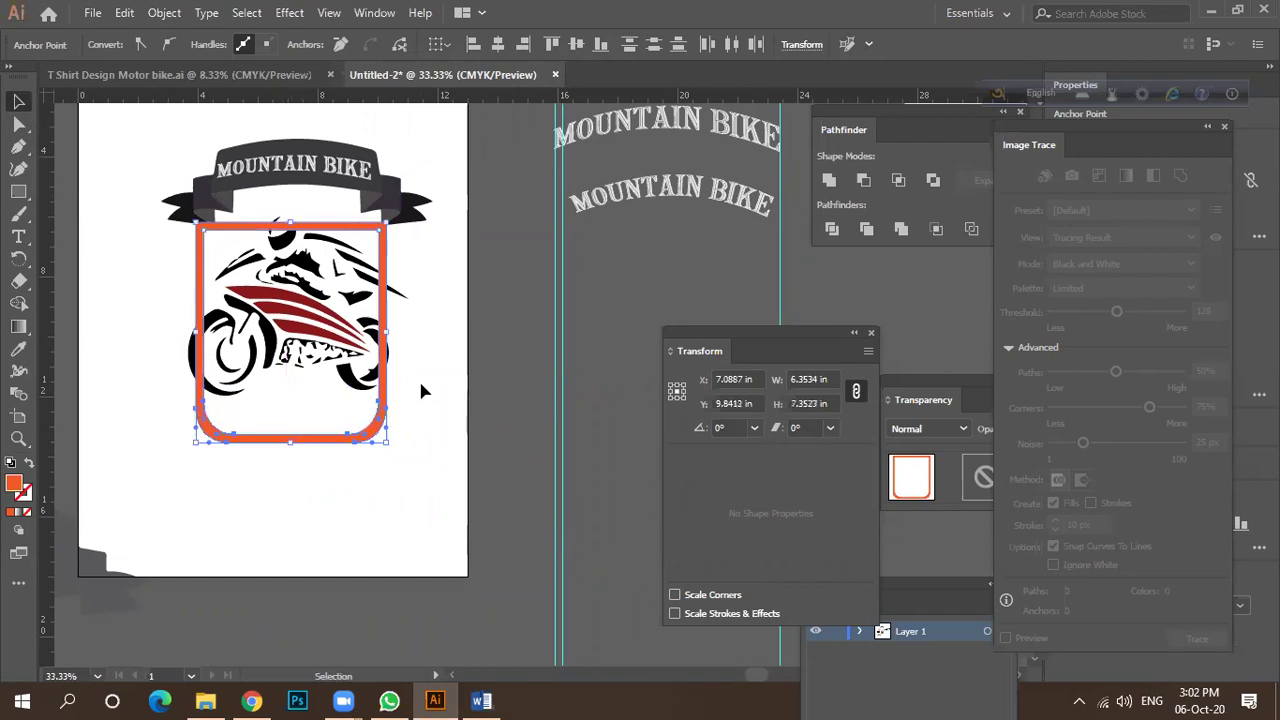
{"action": "left_click", "coordinate": [420, 390]}
{"action": "scroll", "coordinate": [270, 245], "scroll_direction": "up", "scroll_amount": 2}
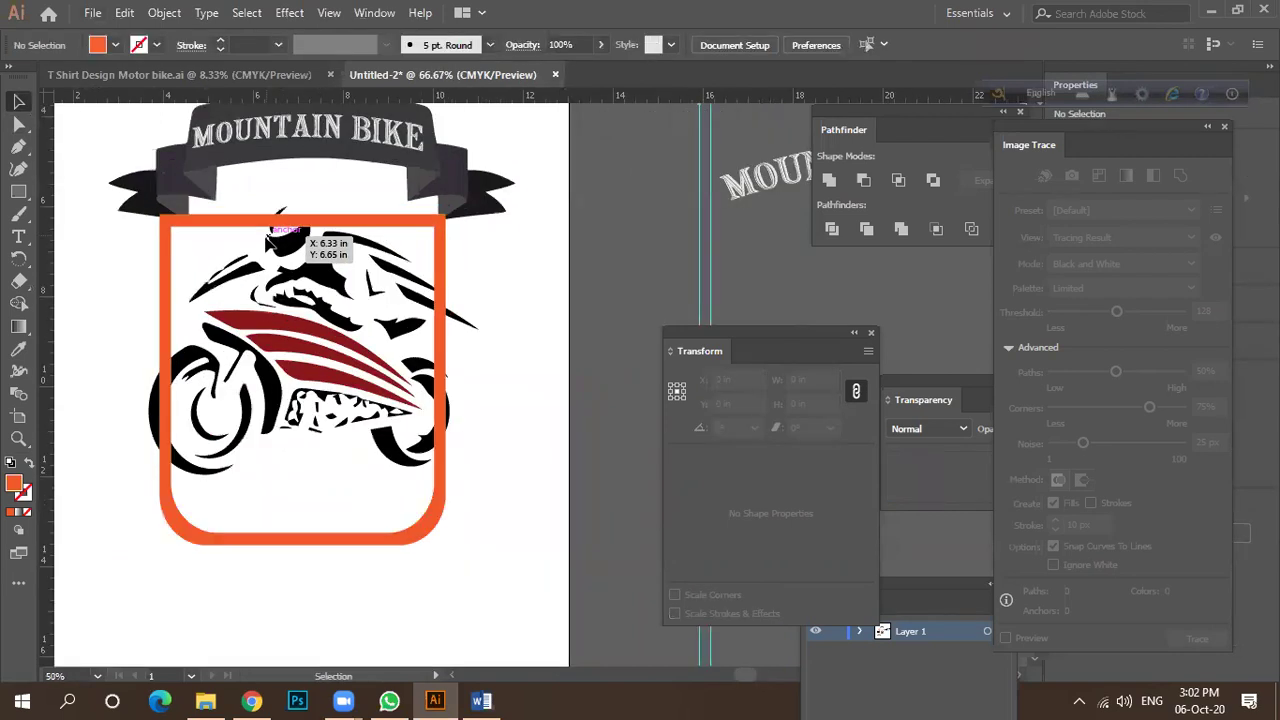
{"action": "scroll", "coordinate": [270, 245], "scroll_direction": "down", "scroll_amount": 1}
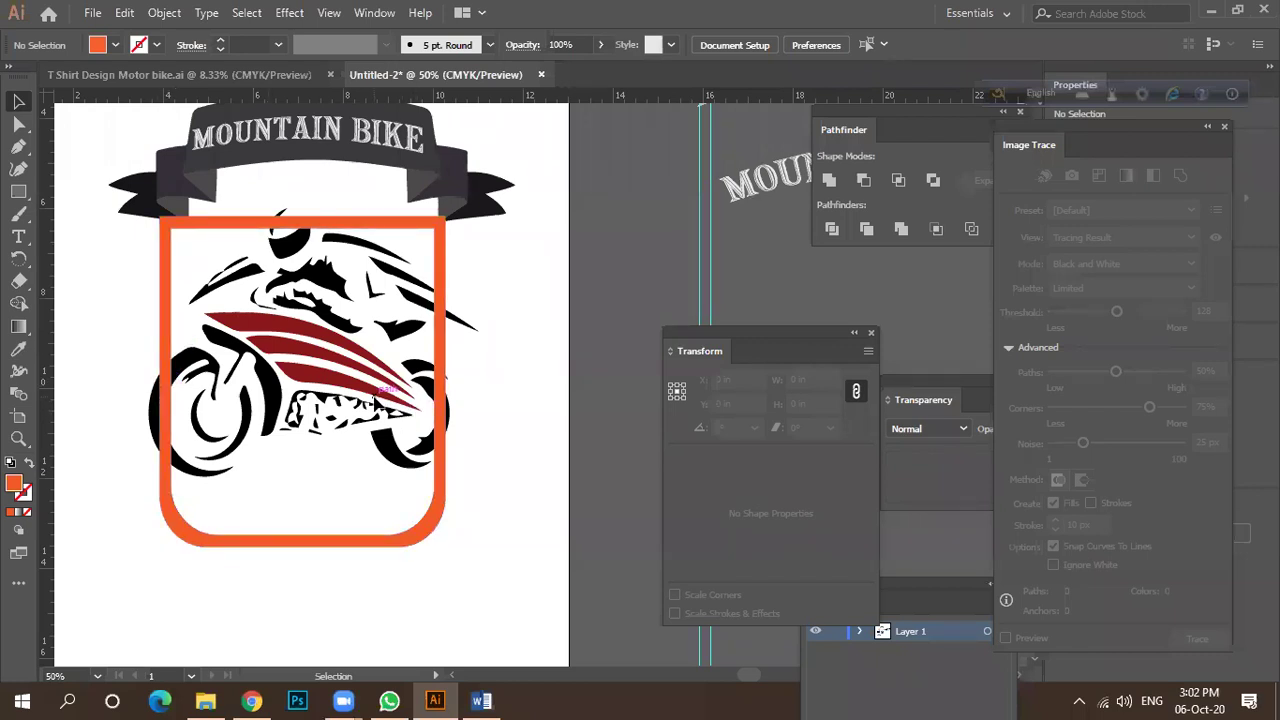
Select the motorcycle group on the artboard and place a duplicate of it in the empty area to the right.
{"action": "key", "text": "ctrl+alt"}
{"action": "left_click", "coordinate": [350, 370]}
{"action": "scroll", "coordinate": [350, 370], "scroll_direction": "down", "scroll_amount": 2}
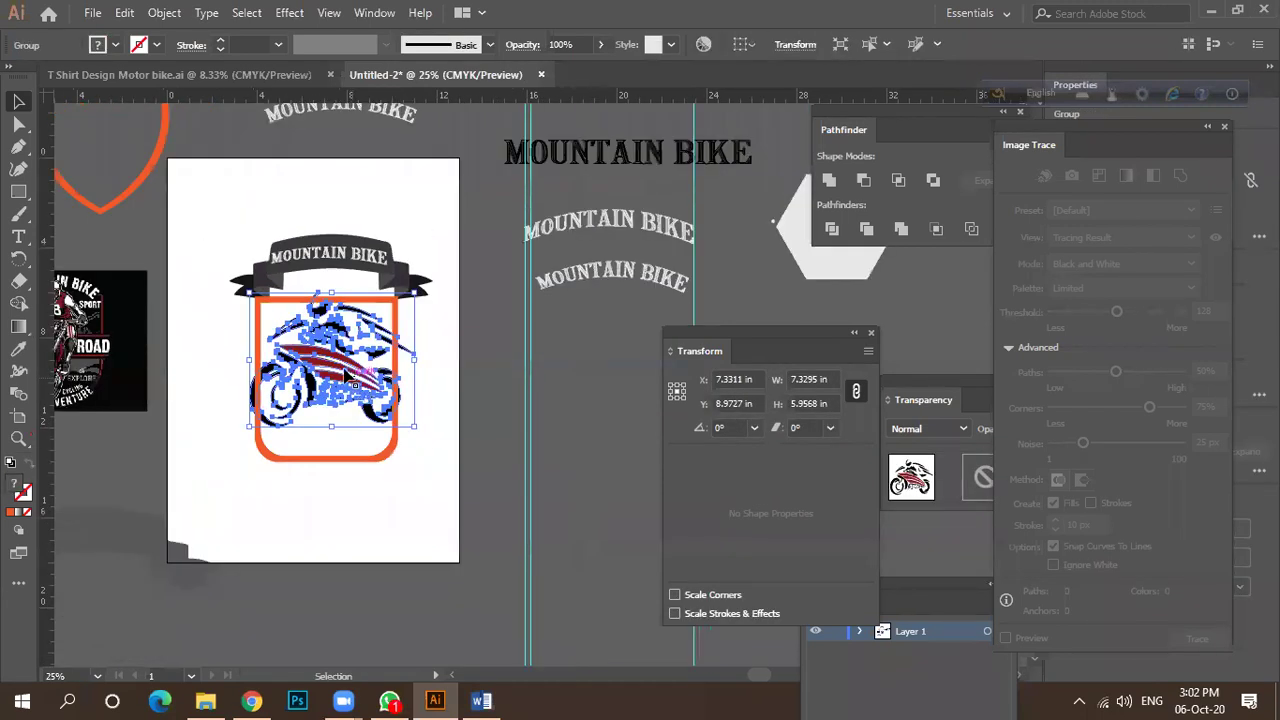
{"action": "left_click", "coordinate": [497, 447]}
{"action": "left_click_drag", "start_coordinate": [518, 413], "coordinate": [594, 381]}
Switch to WhatsApp, browse the recent logo images posted in the group chat, and return to Illustrator.
{"action": "left_click", "coordinate": [389, 701]}
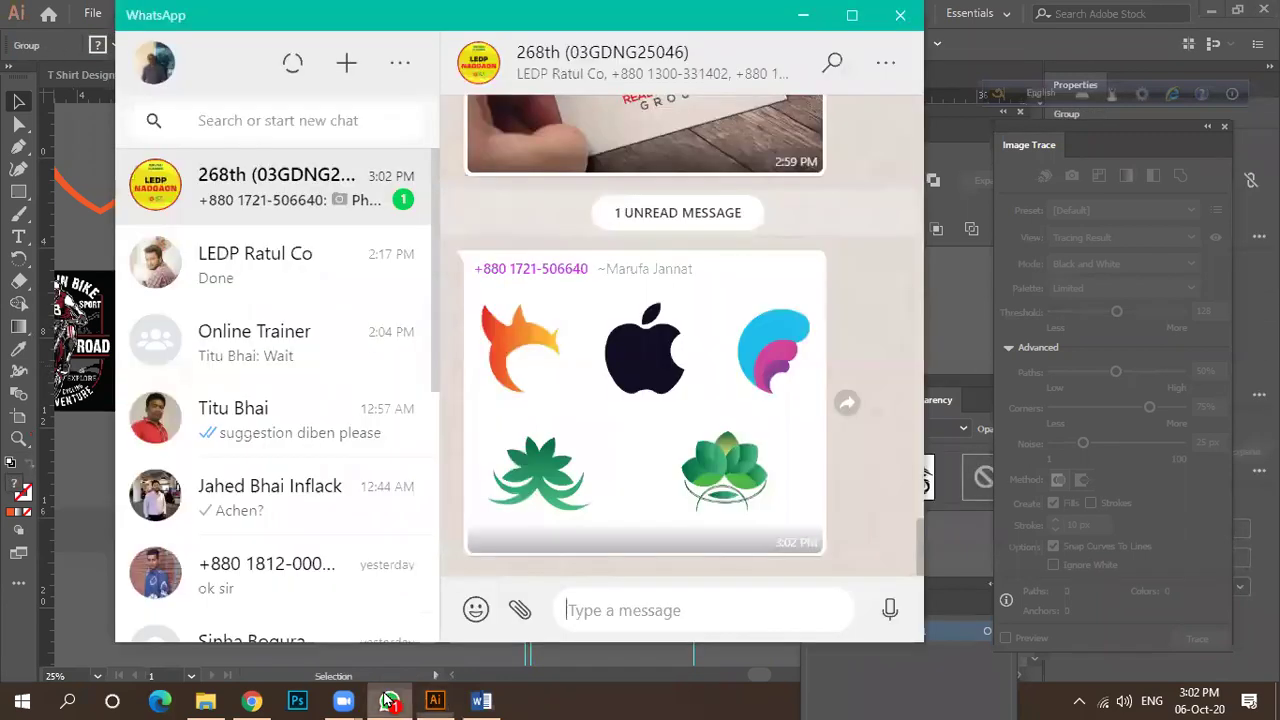
{"action": "left_click", "coordinate": [255, 197]}
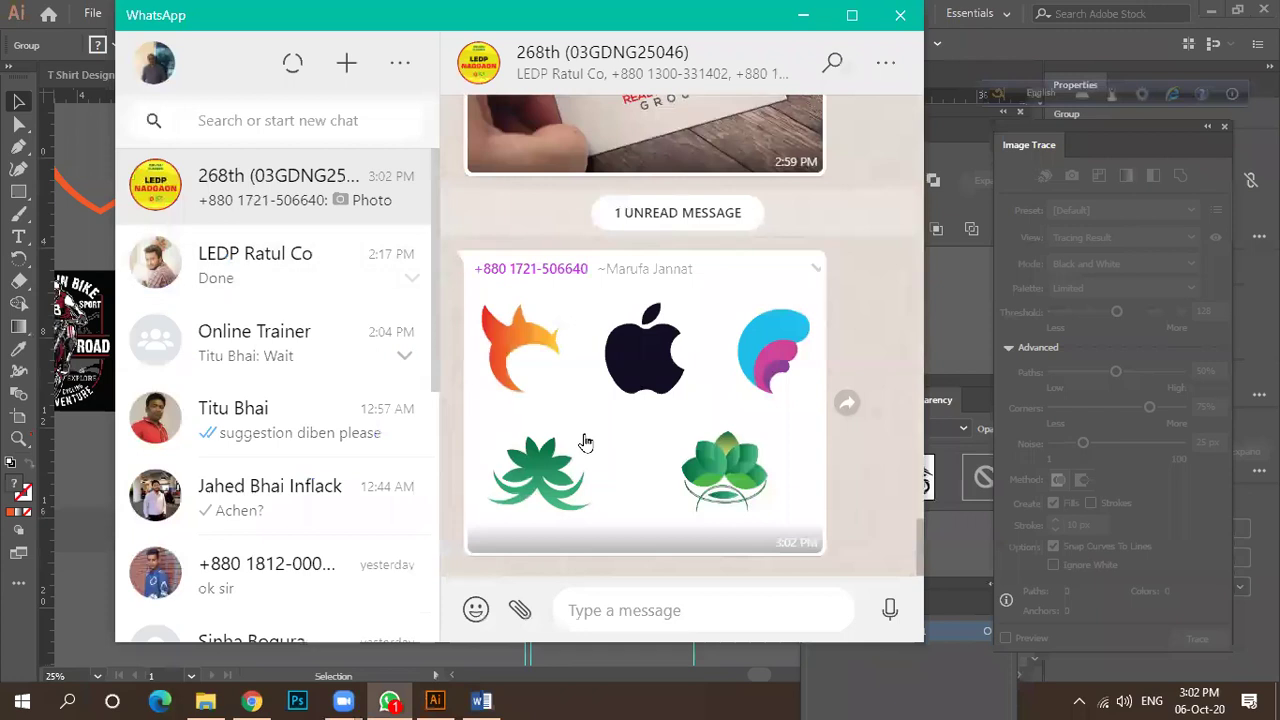
{"action": "scroll", "coordinate": [644, 457], "scroll_direction": "up", "scroll_amount": 10}
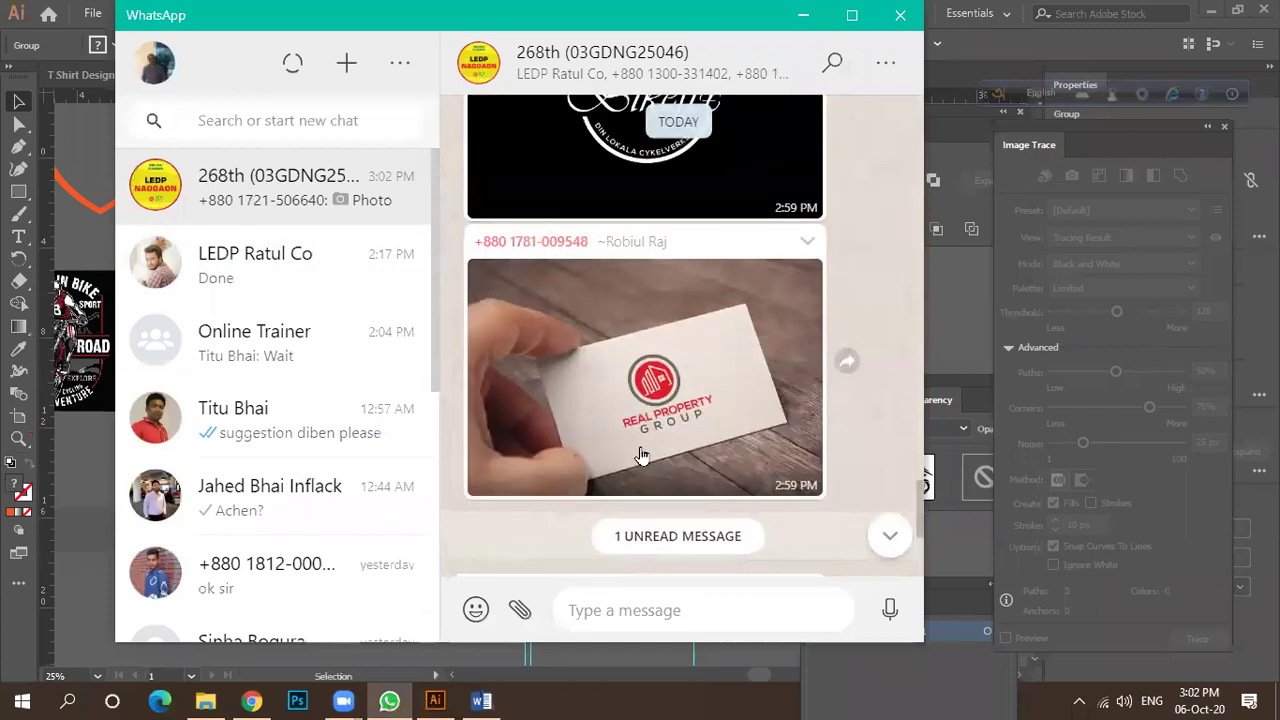
{"action": "scroll", "coordinate": [641, 455], "scroll_direction": "down", "scroll_amount": 10}
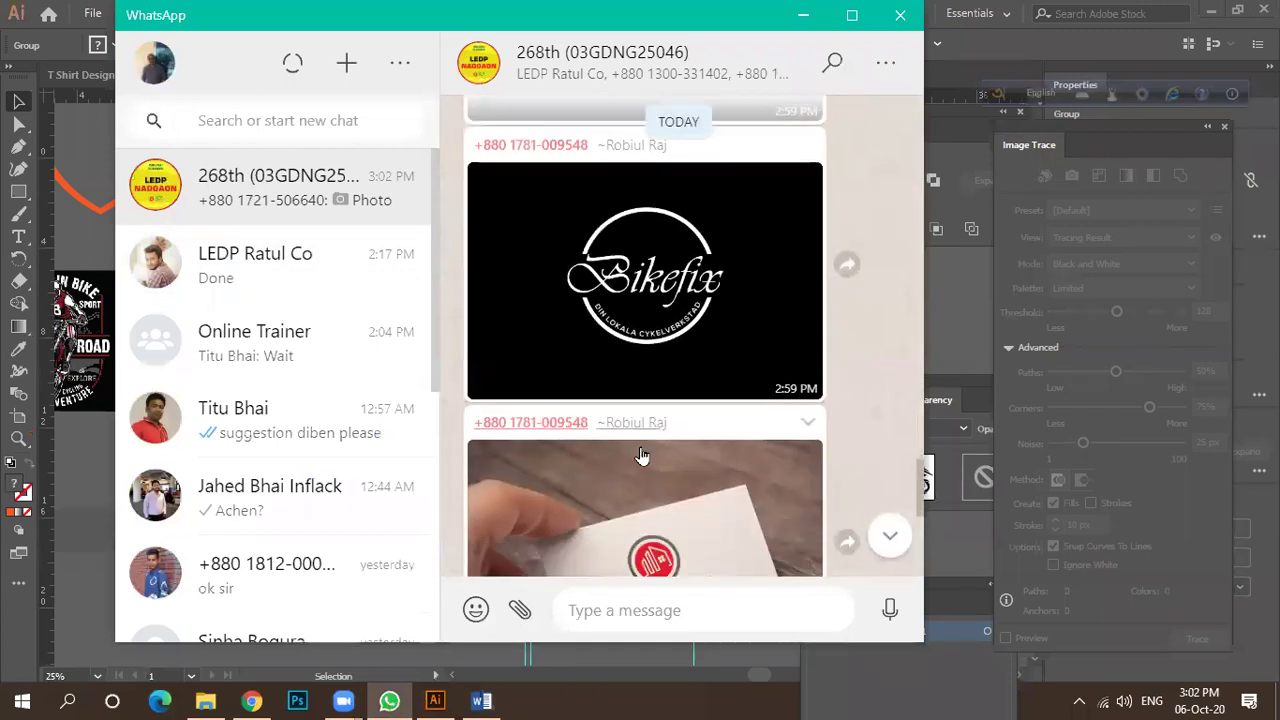
{"action": "left_click", "coordinate": [435, 700]}
Move the duplicate motorcycle slightly farther right and up, below the spare arched MOUNTAIN BIKE texts, and deselect it.
{"action": "left_click", "coordinate": [439, 526]}
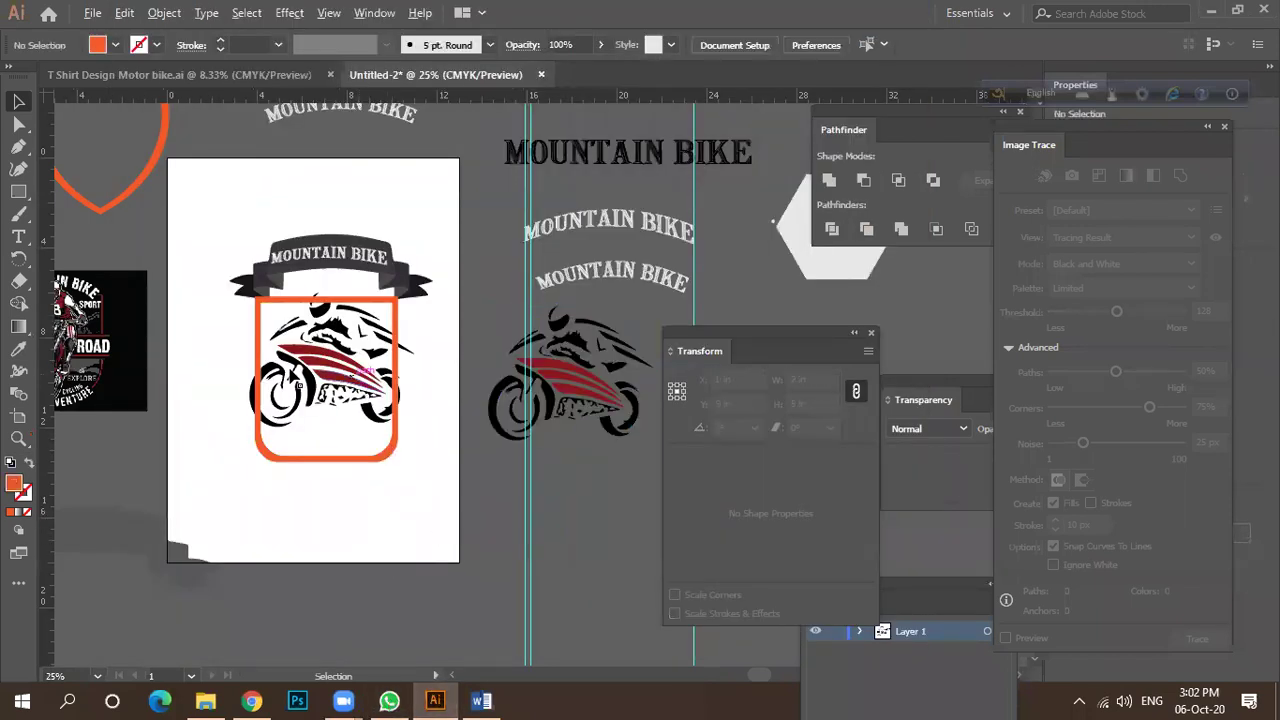
{"action": "scroll", "coordinate": [272, 370], "scroll_direction": "up", "scroll_amount": 3}
{"action": "scroll", "coordinate": [281, 368], "scroll_direction": "down", "scroll_amount": 2}
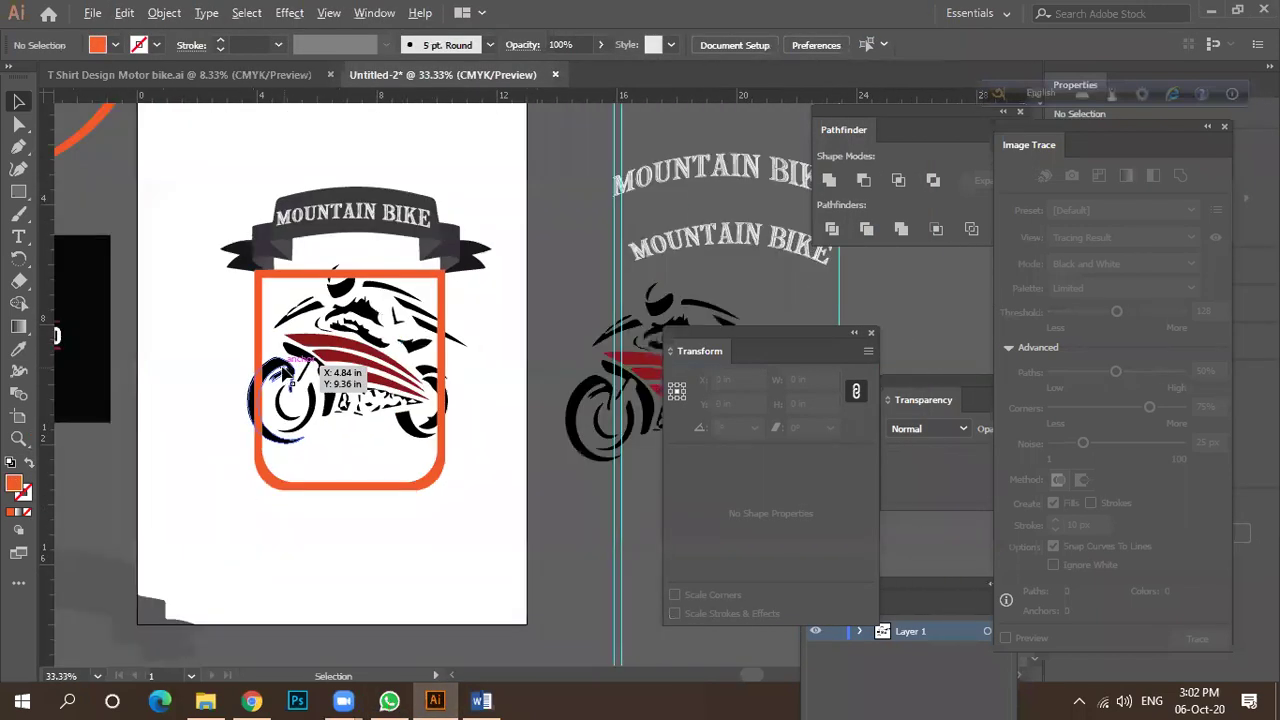
{"action": "left_click_drag", "start_coordinate": [325, 378], "coordinate": [600, 345]}
{"action": "scroll", "coordinate": [400, 395], "scroll_direction": "down", "scroll_amount": 1}
{"action": "left_click", "coordinate": [510, 418]}
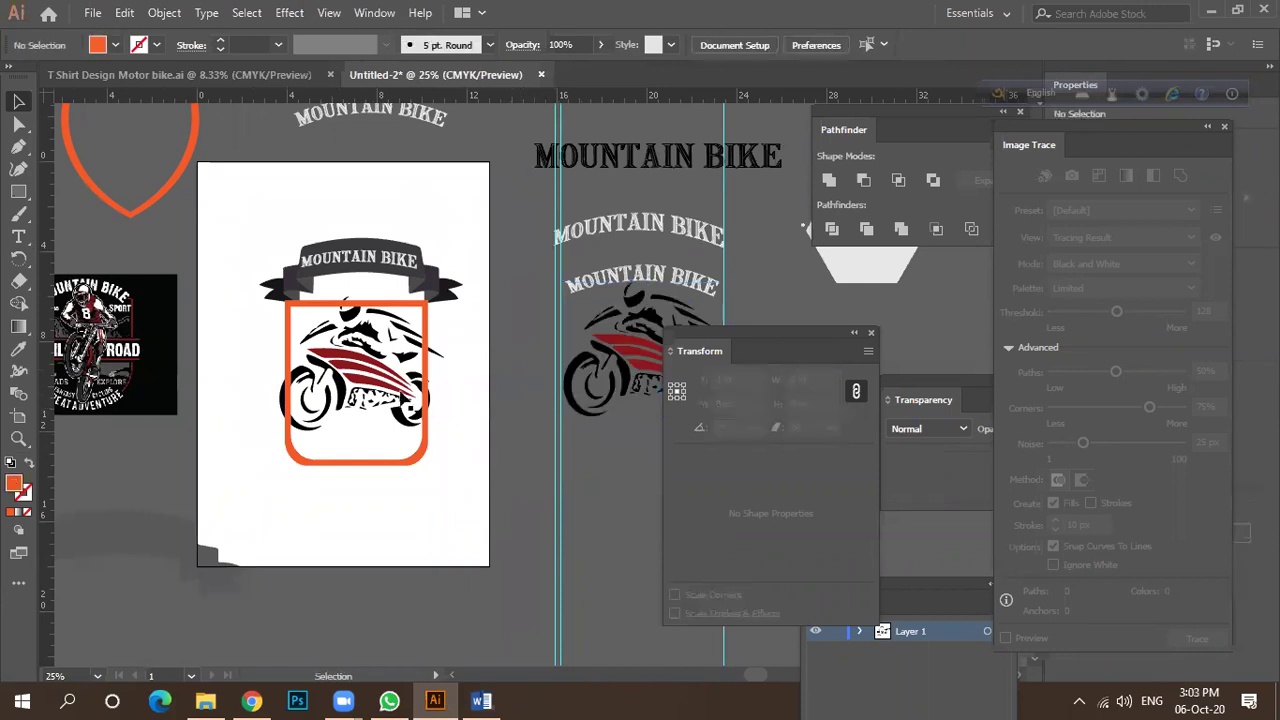
Apply Offset Path to the motorcycle on the artboard with a 0.225 in offset, miter joins and a miter limit of 4.
{"action": "left_click", "coordinate": [395, 388]}
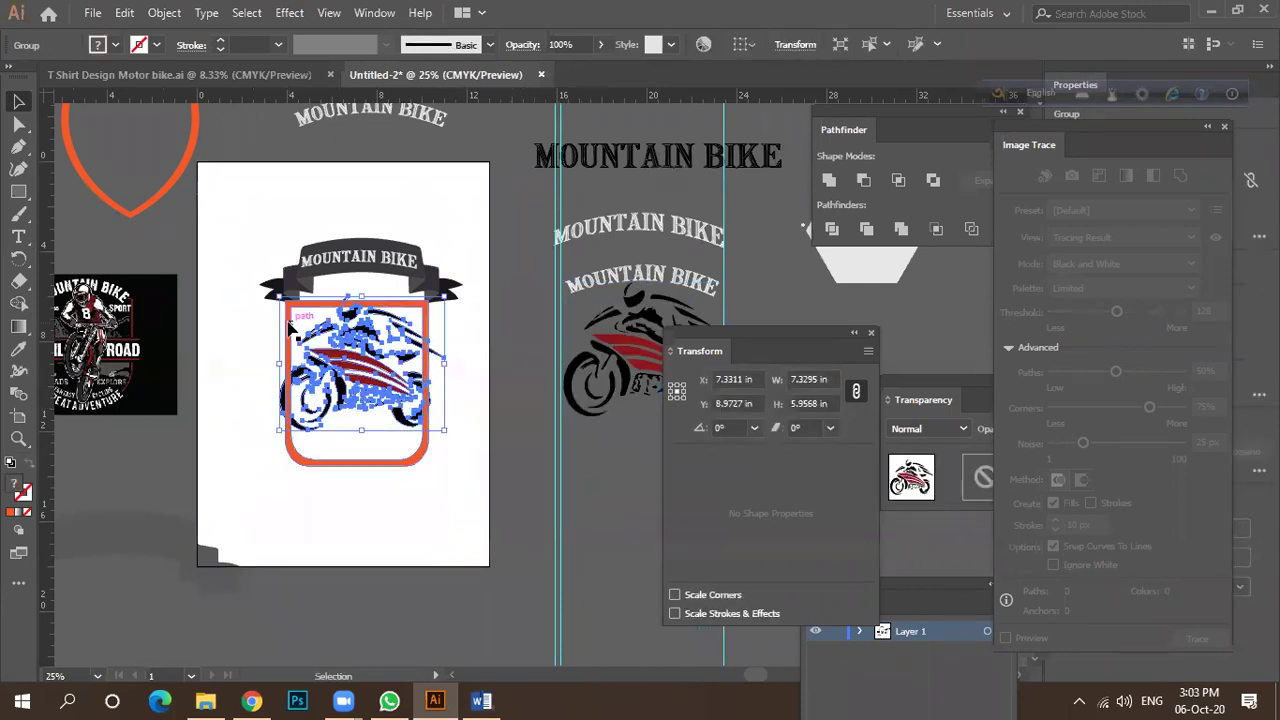
{"action": "left_click", "coordinate": [164, 13]}
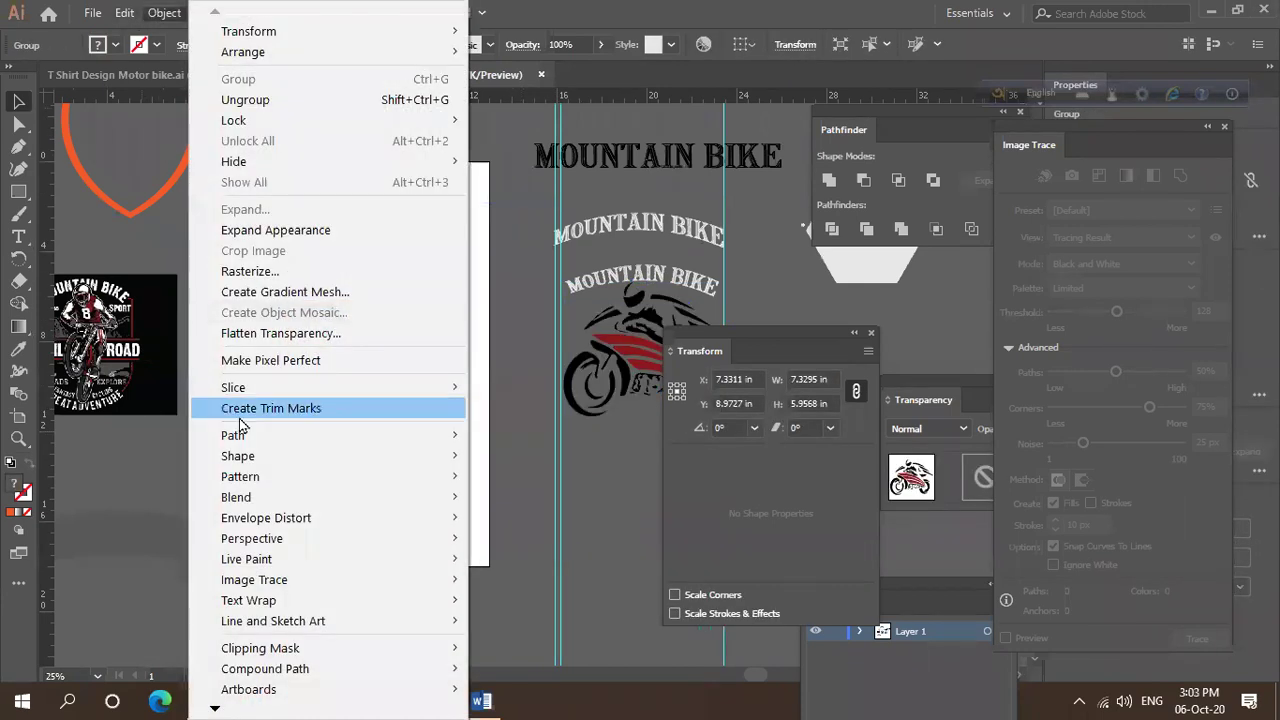
{"action": "mouse_move", "coordinate": [270, 437]}
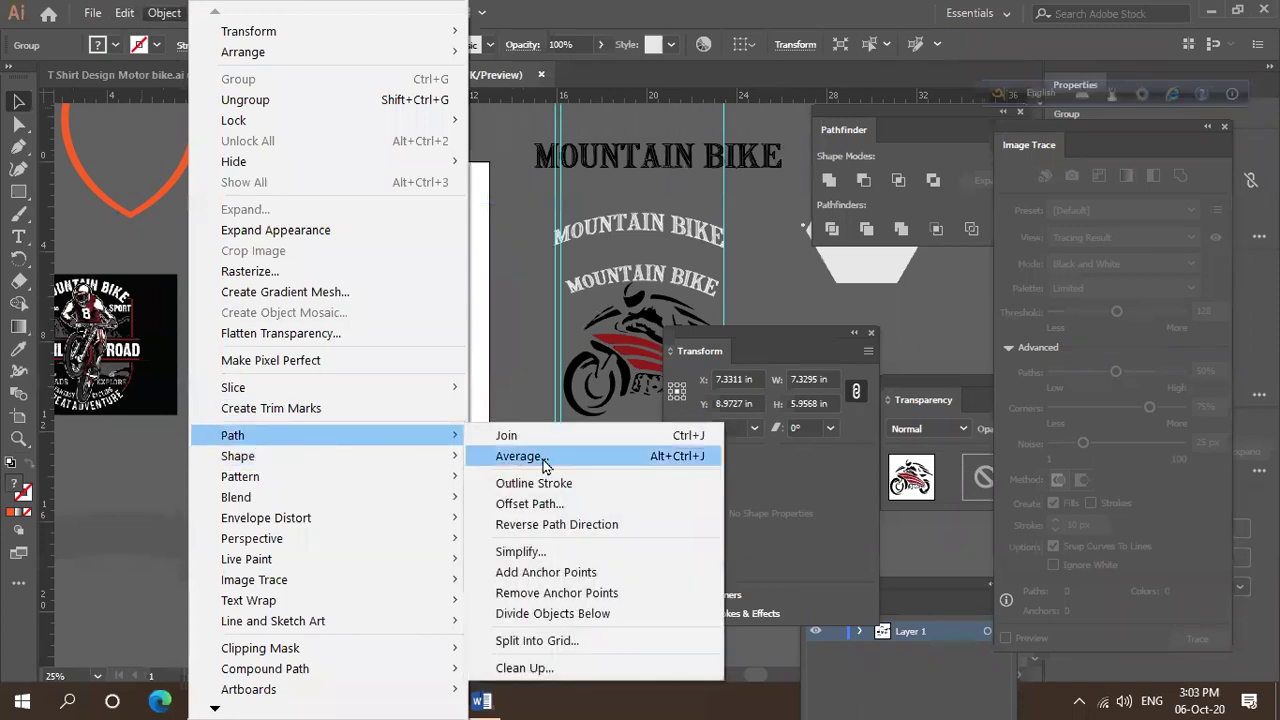
{"action": "left_click", "coordinate": [525, 503]}
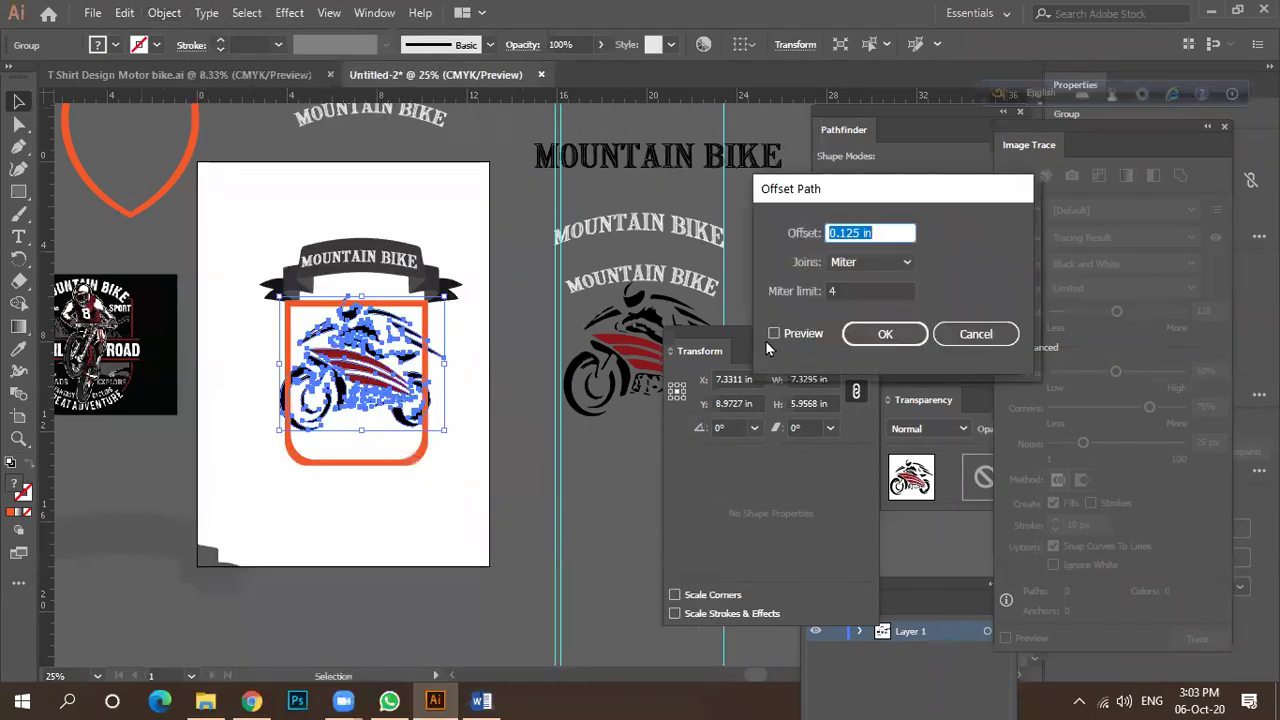
{"action": "left_click", "coordinate": [774, 334]}
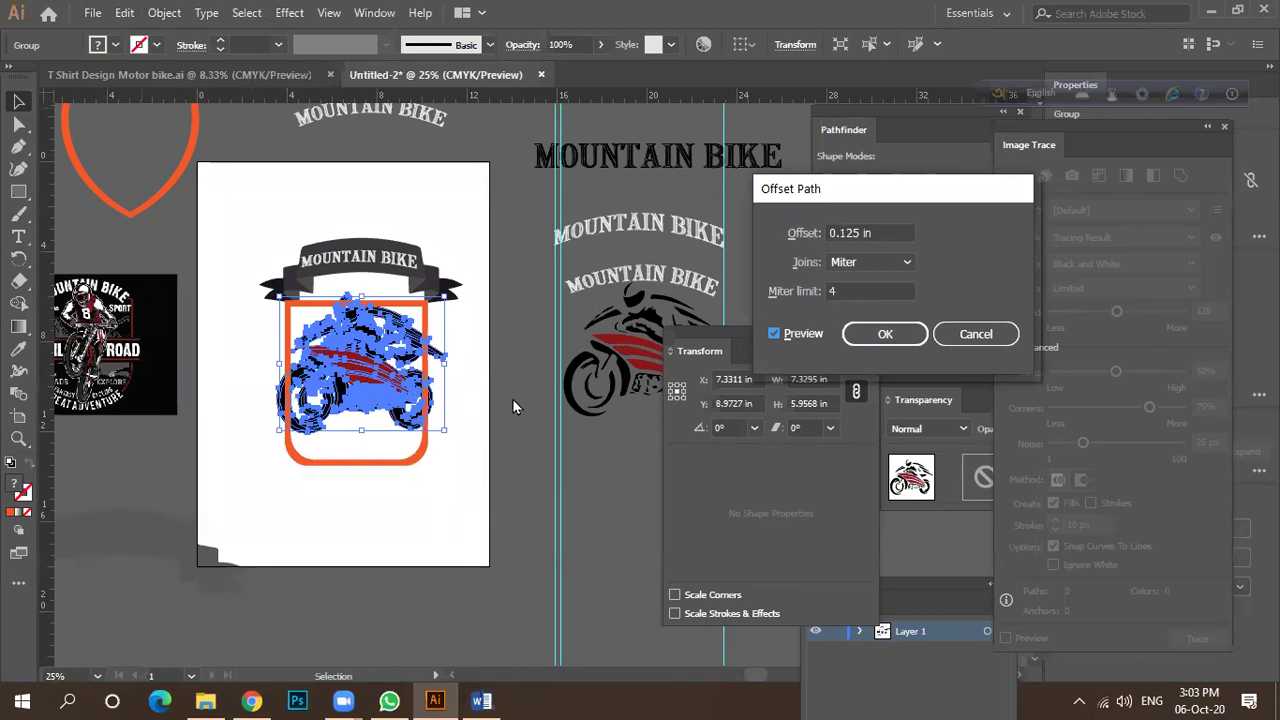
{"action": "left_click", "coordinate": [842, 232]}
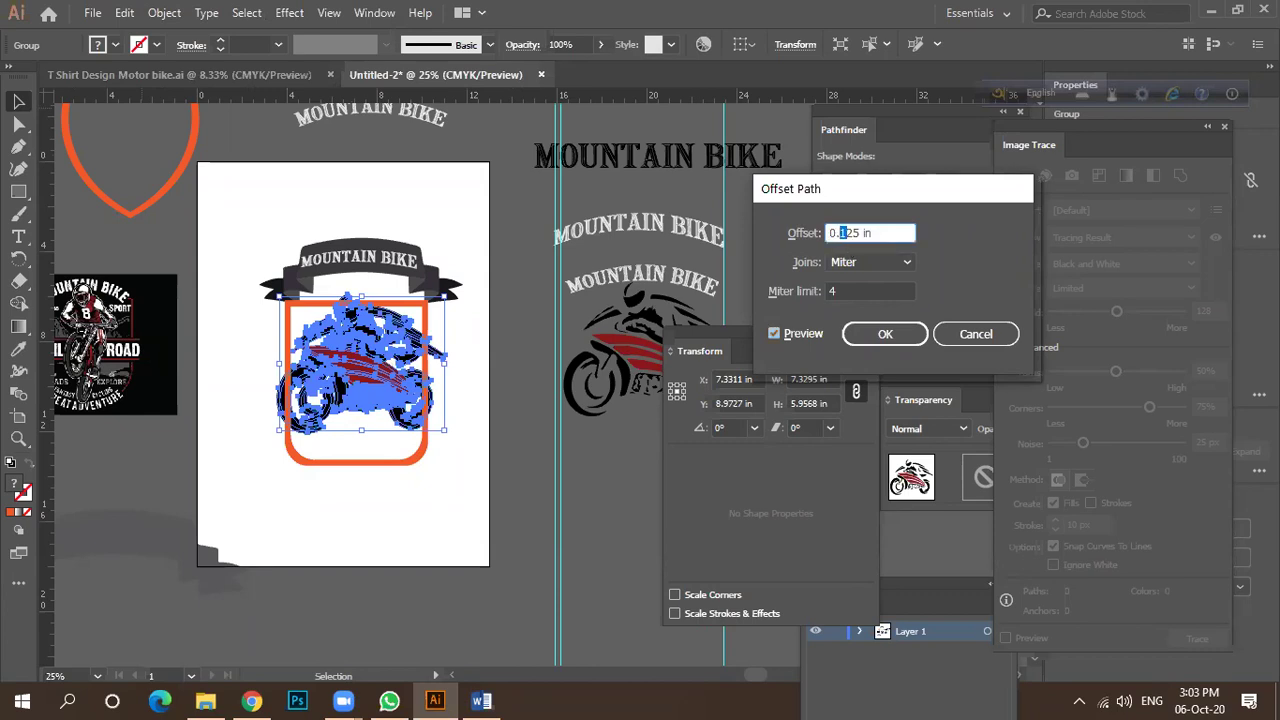
{"action": "key", "text": "Tab"}
{"action": "left_click", "coordinate": [775, 334]}
{"action": "left_click", "coordinate": [775, 334]}
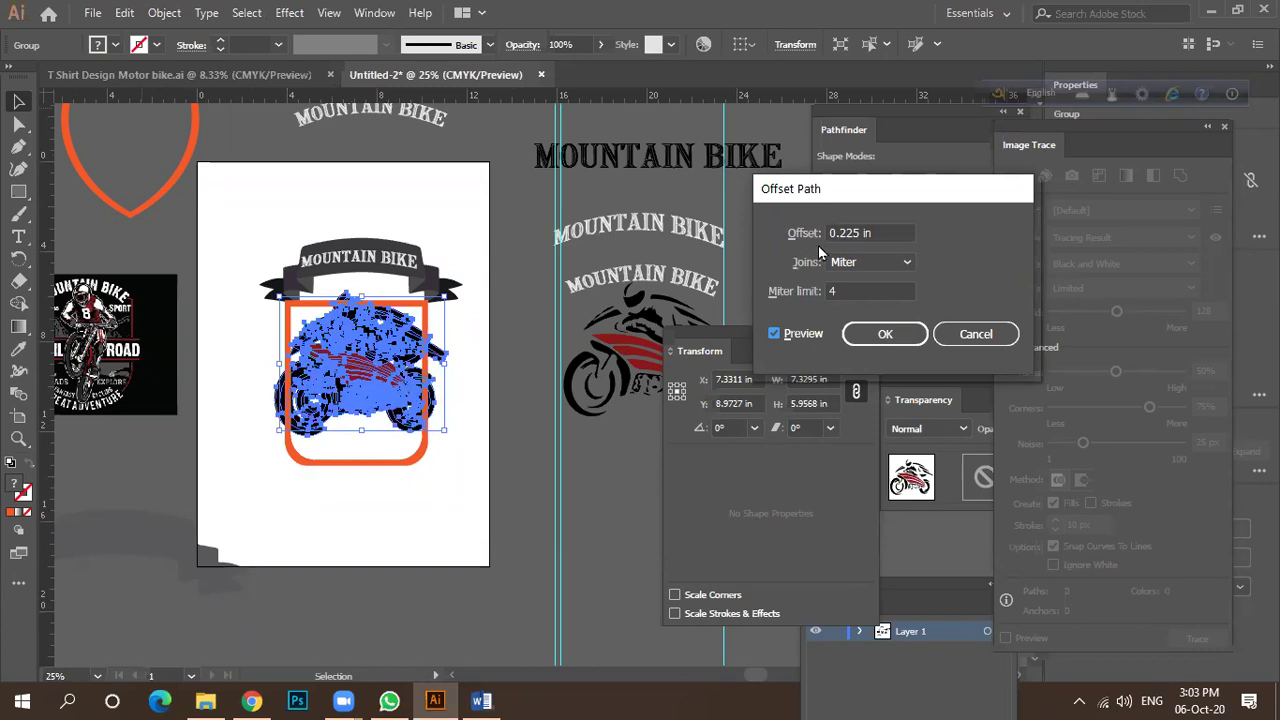
{"action": "left_click", "coordinate": [885, 334]}
Fill the motorcycle's offset paths with the light orange swatch.
{"action": "key", "text": "ctrl+1"}
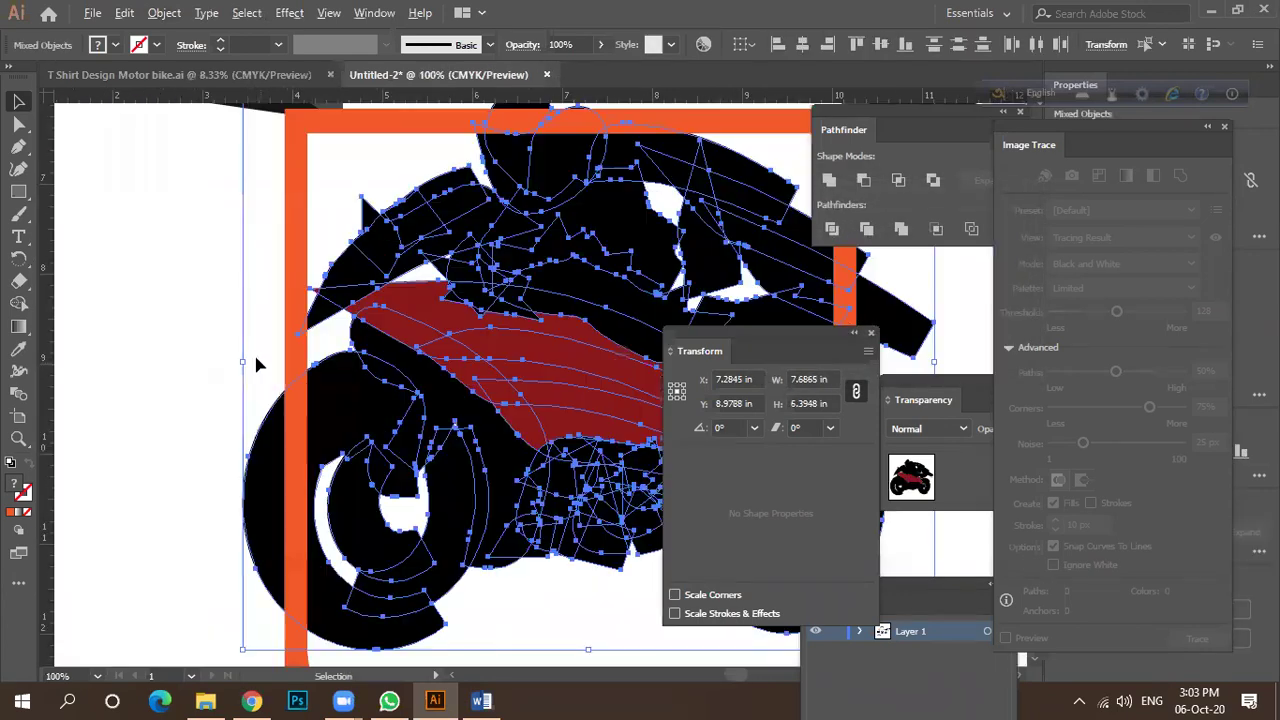
{"action": "scroll", "coordinate": [252, 470], "scroll_direction": "up", "scroll_amount": 1}
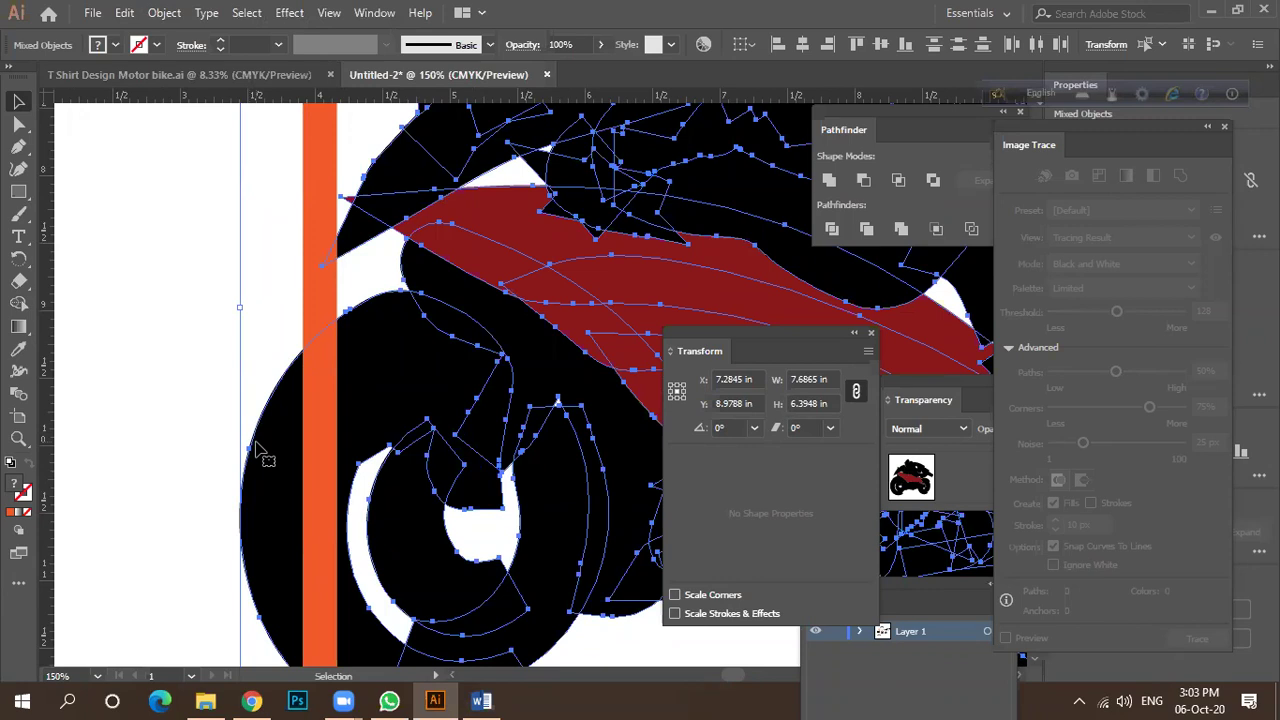
{"action": "scroll", "coordinate": [234, 430], "scroll_direction": "down", "scroll_amount": 2}
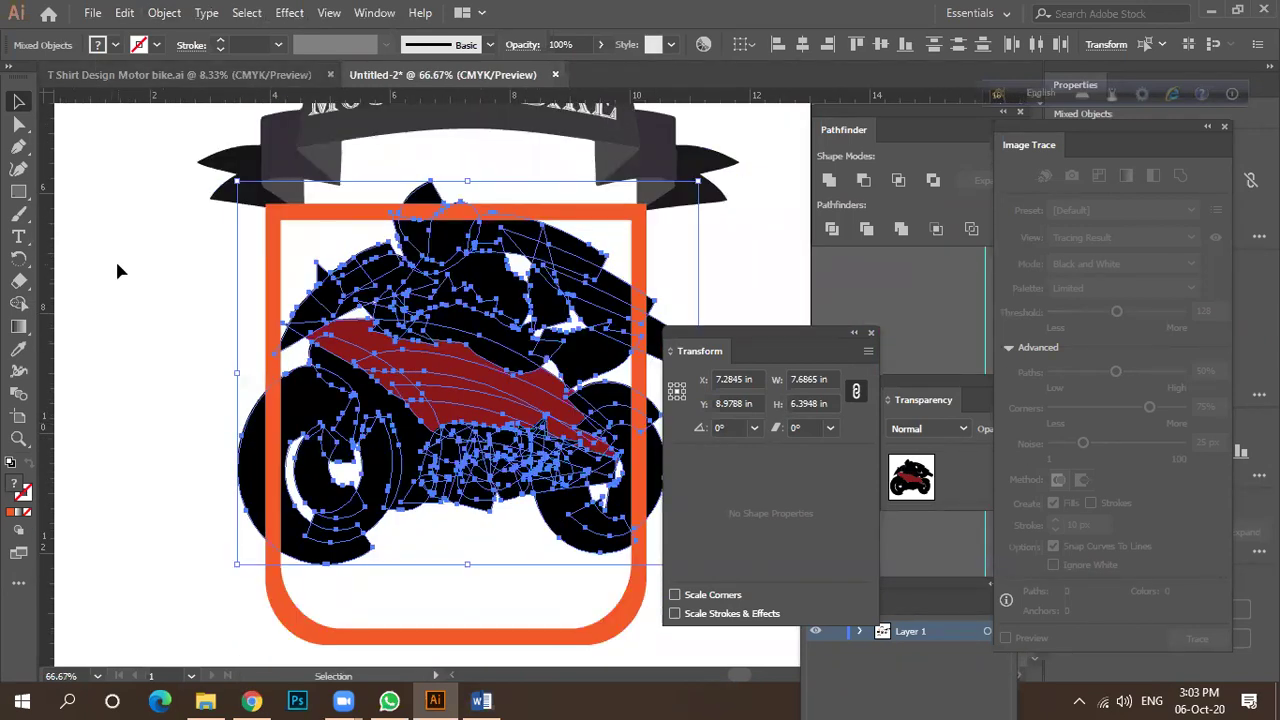
{"action": "left_click", "coordinate": [115, 45]}
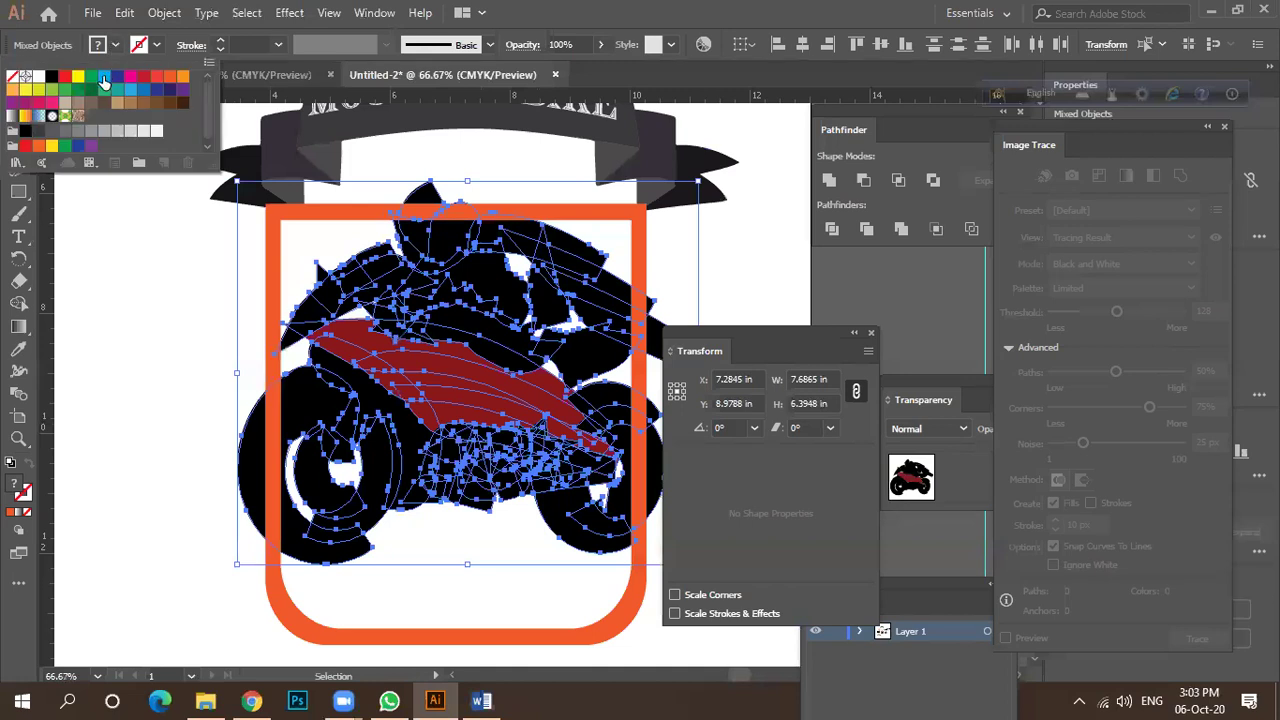
{"action": "left_click", "coordinate": [183, 77]}
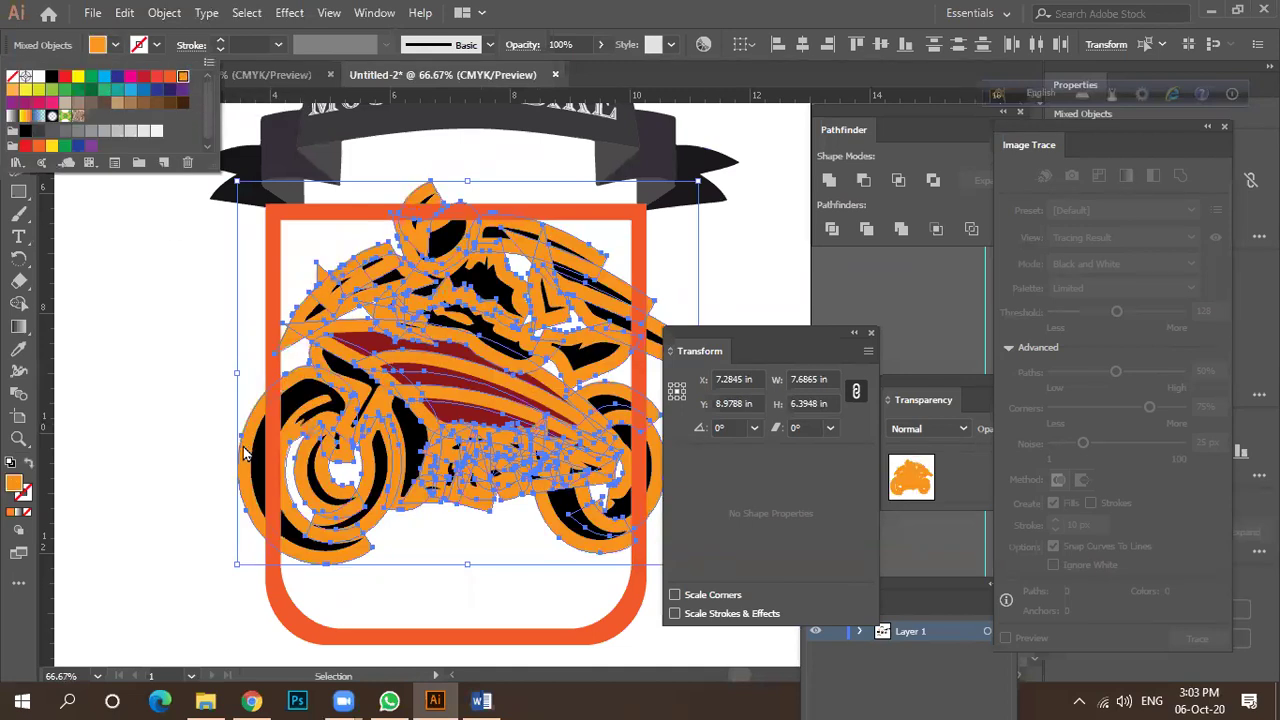
Swap the offset paths' fill and stroke so they have an orange outline and no fill, and make the stroke active.
{"action": "left_click", "coordinate": [190, 45]}
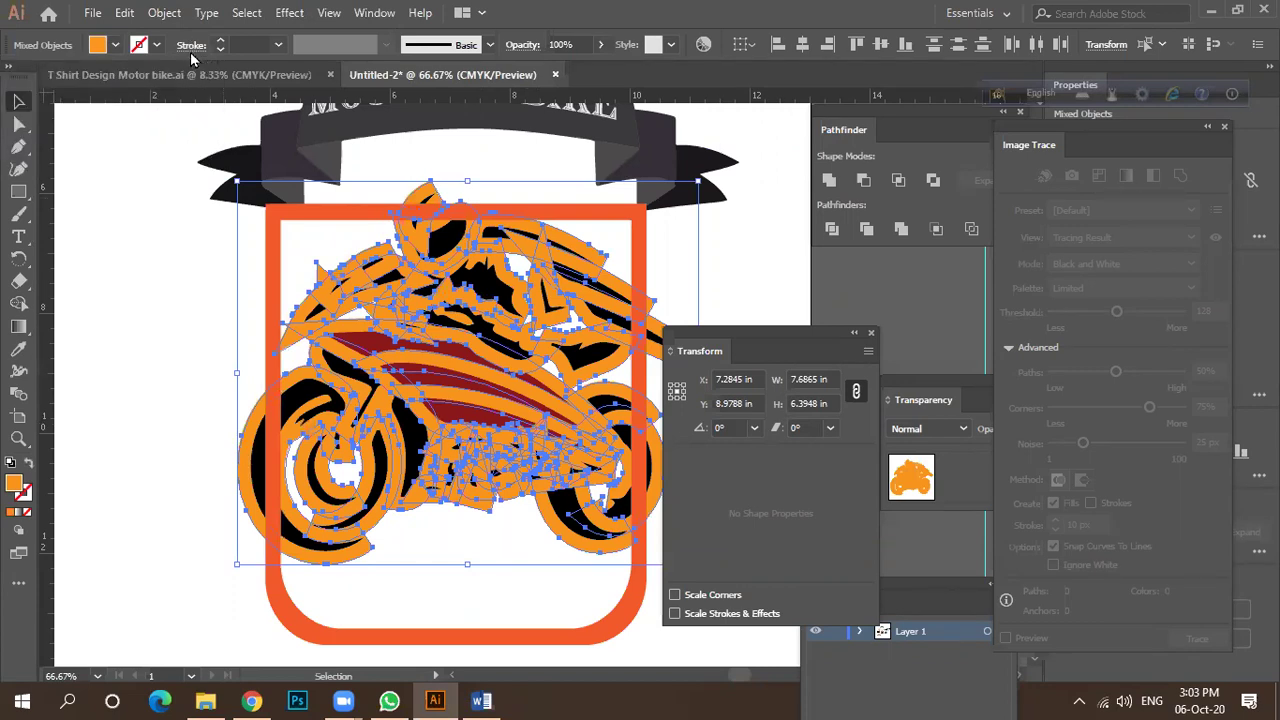
{"action": "left_click", "coordinate": [190, 45]}
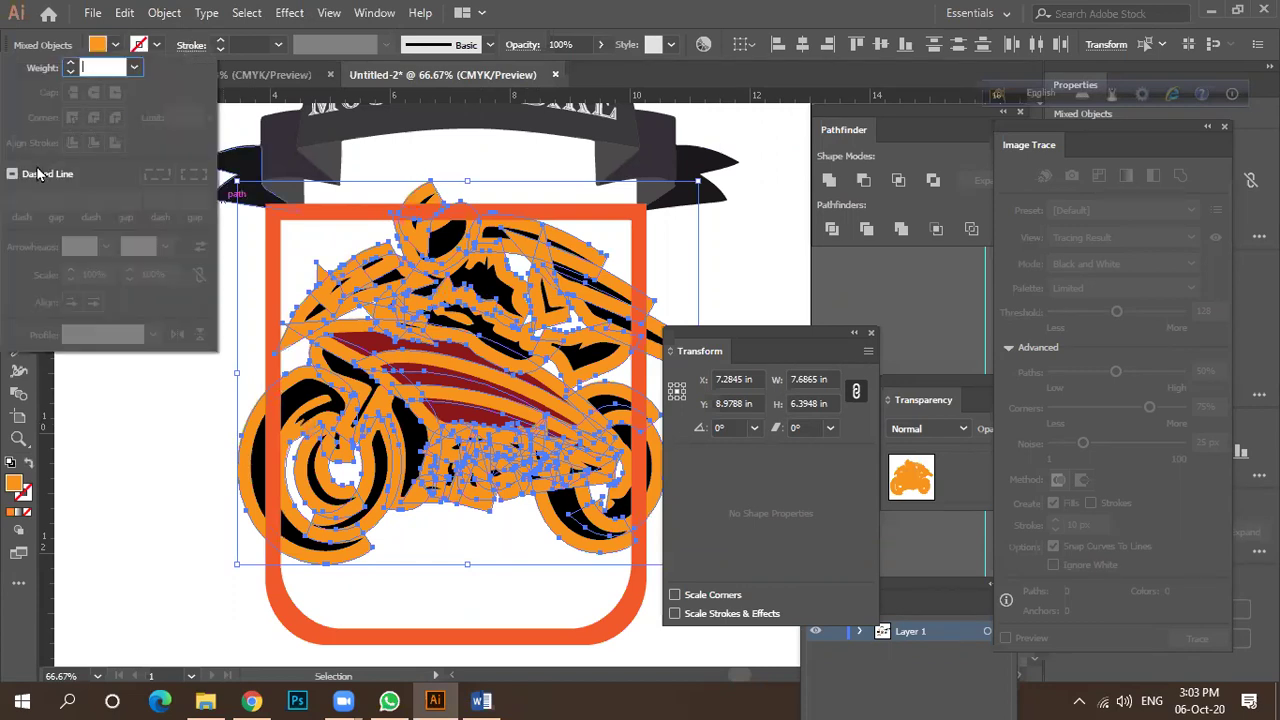
{"action": "left_click", "coordinate": [250, 478]}
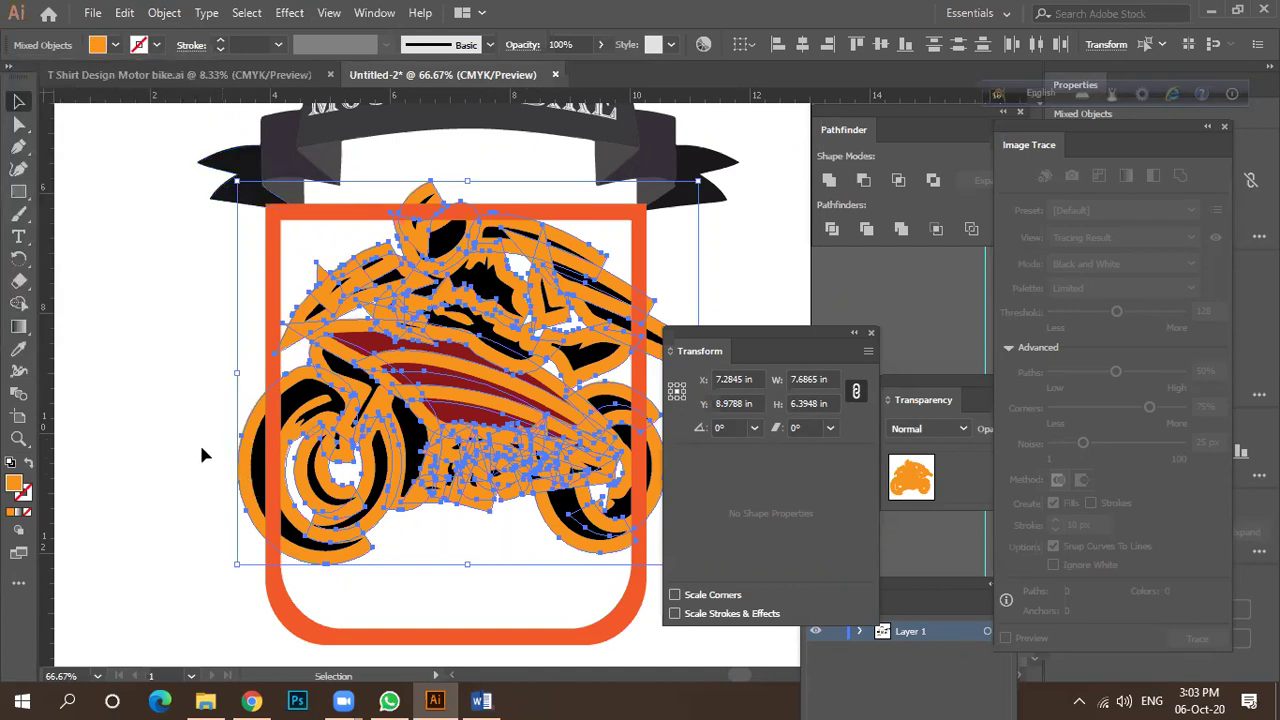
{"action": "left_click", "coordinate": [27, 467]}
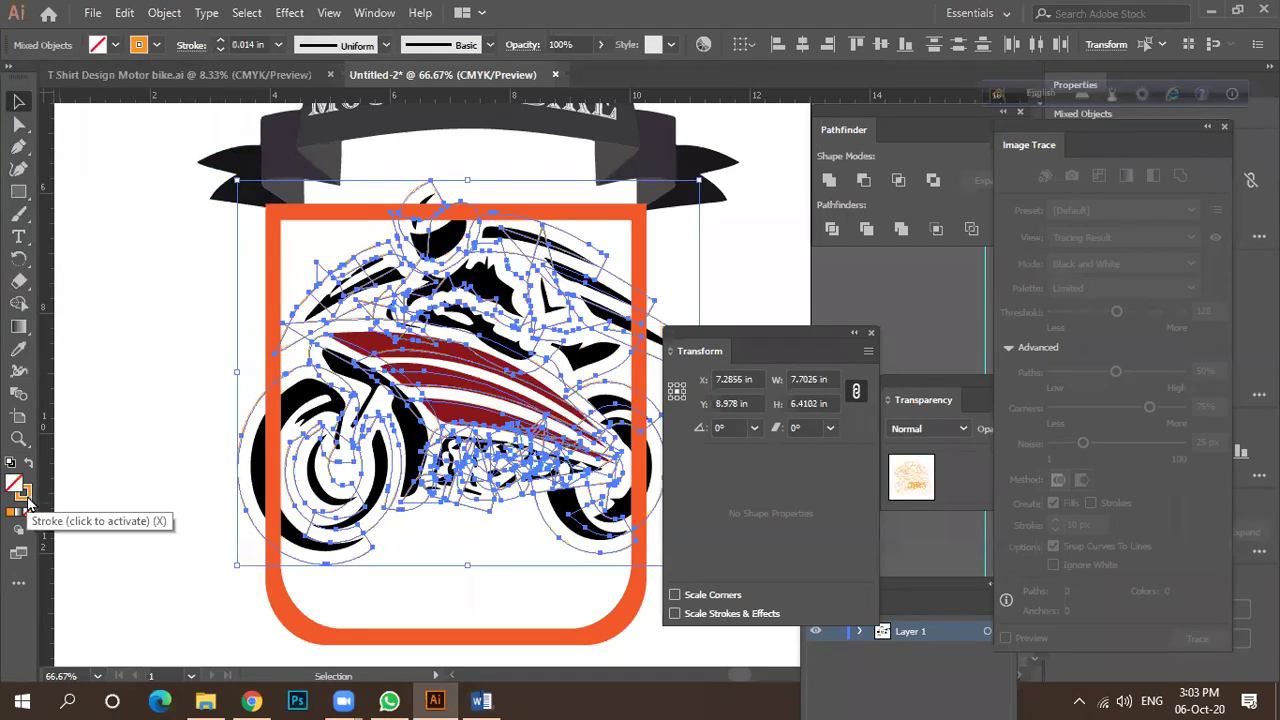
{"action": "left_click", "coordinate": [26, 500]}
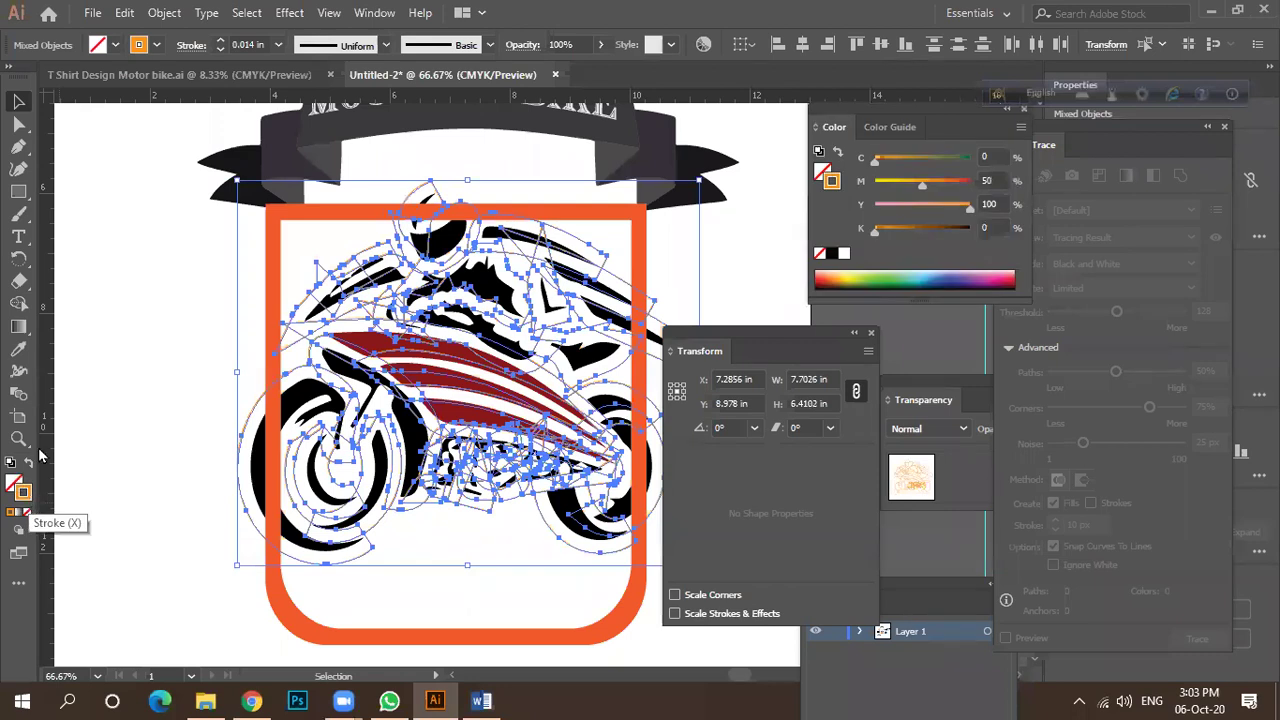
Set the stroke weight of the orange offset paths to 0.125 in and deselect them.
{"action": "scroll", "coordinate": [240, 390], "scroll_direction": "up", "scroll_amount": 2}
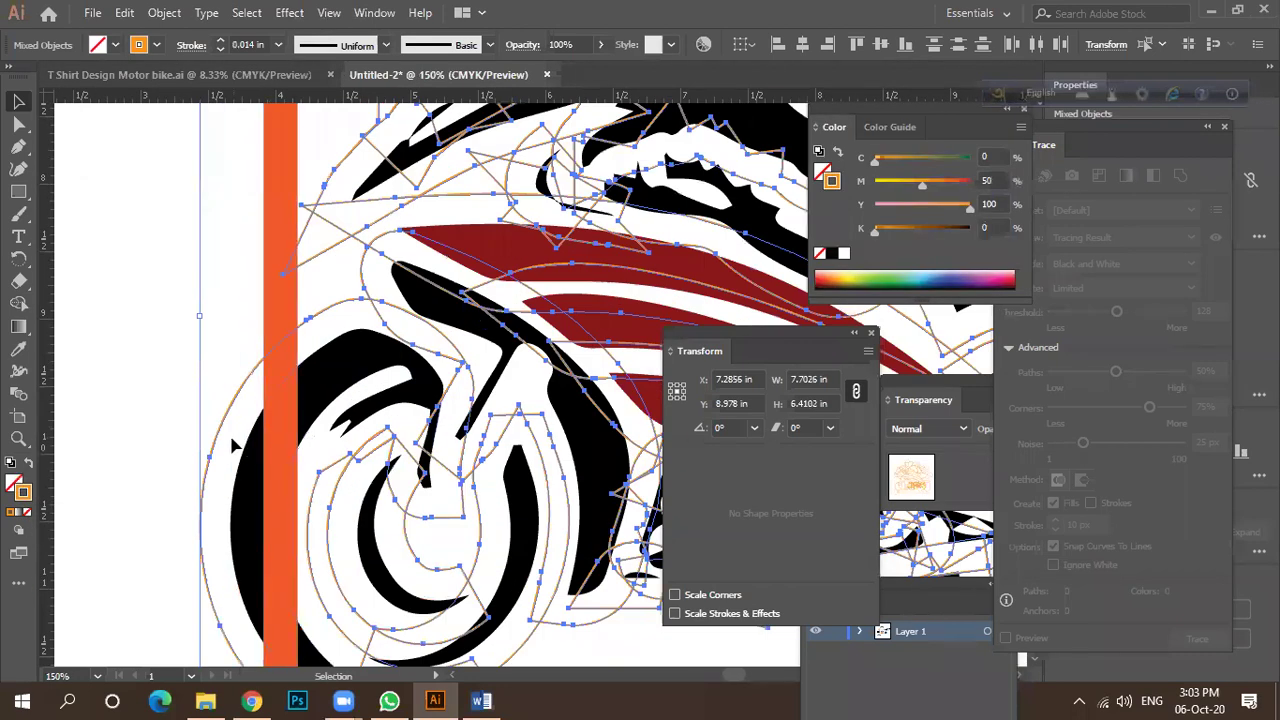
{"action": "scroll", "coordinate": [220, 440], "scroll_direction": "up", "scroll_amount": 5}
{"action": "scroll", "coordinate": [222, 420], "scroll_direction": "down", "scroll_amount": 2}
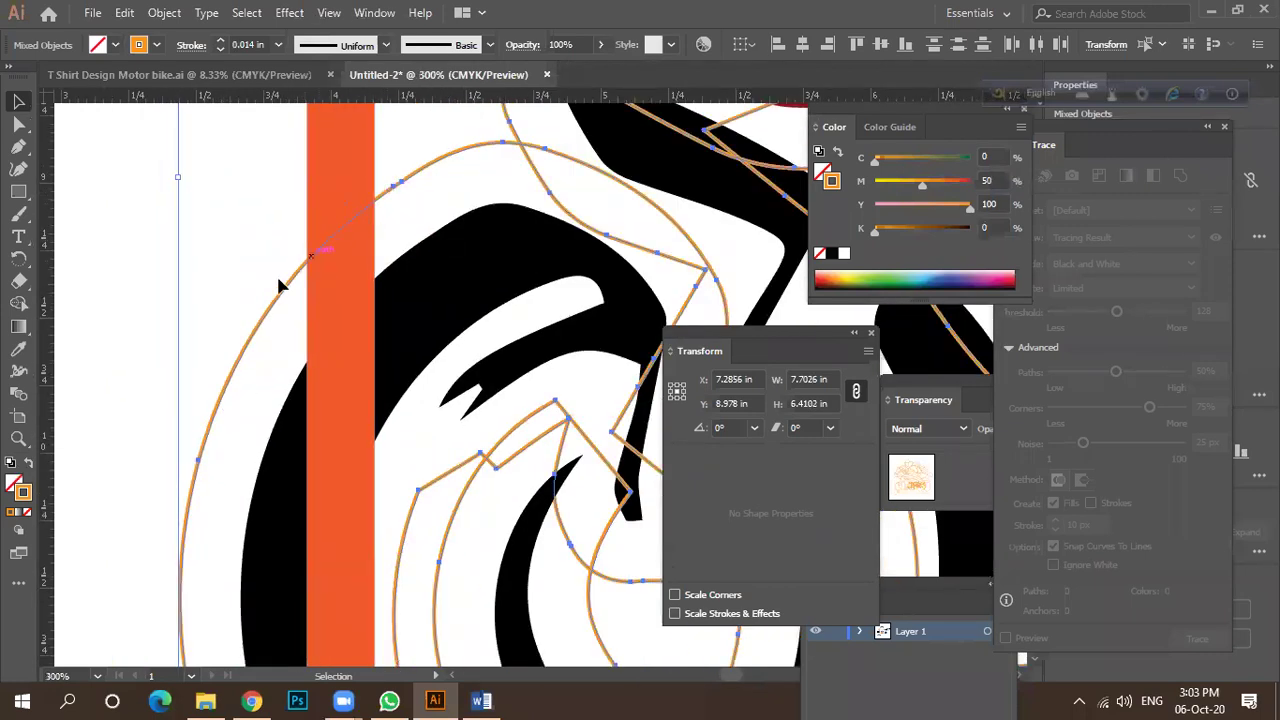
{"action": "left_click", "coordinate": [278, 44]}
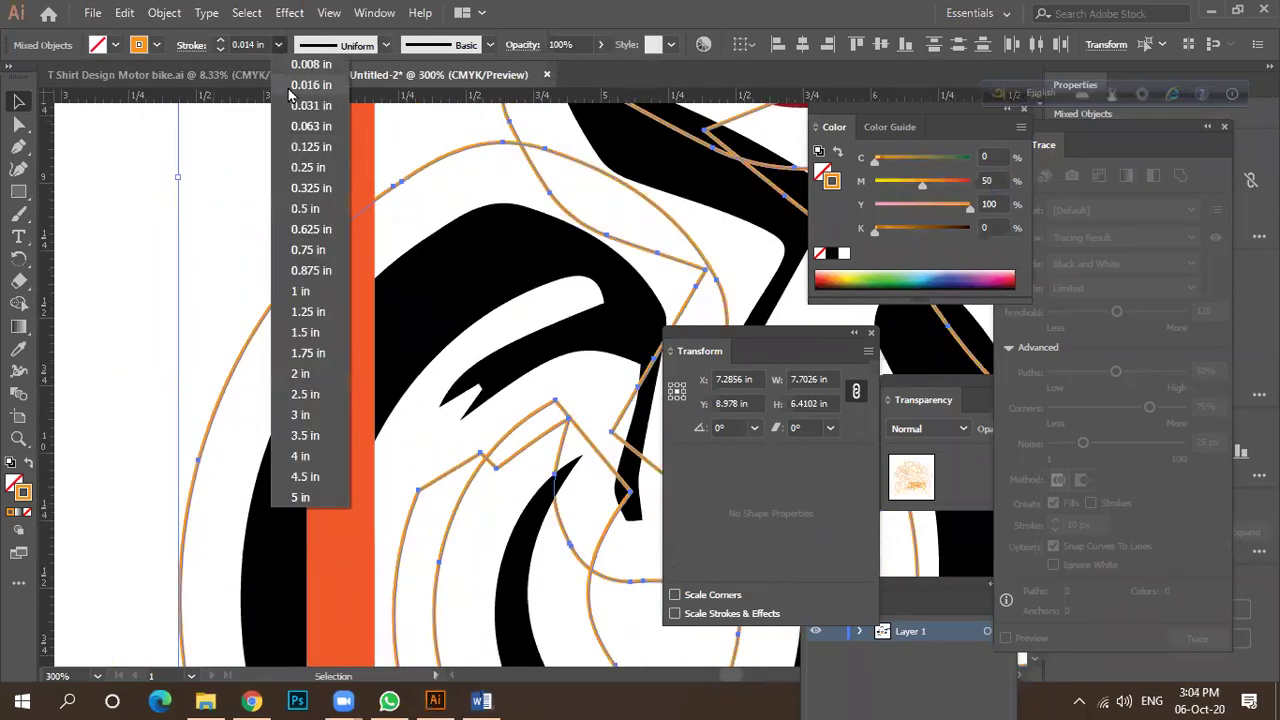
{"action": "left_click", "coordinate": [298, 147]}
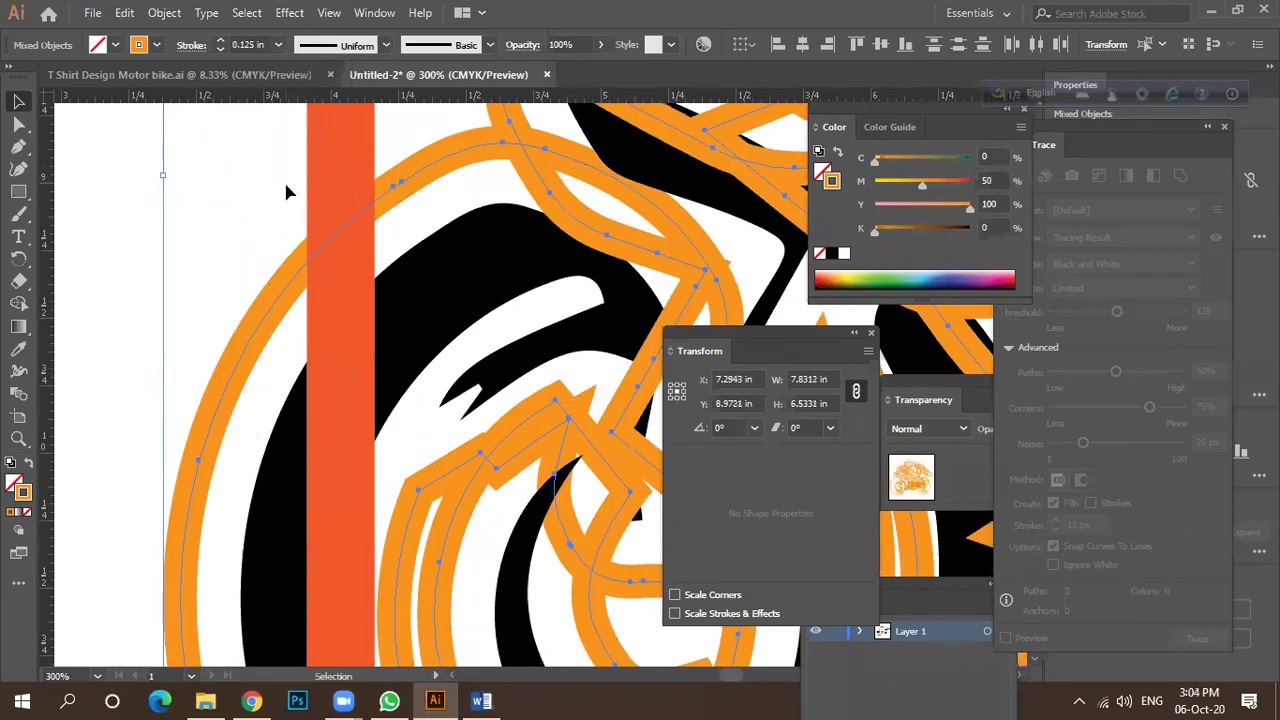
{"action": "scroll", "coordinate": [266, 251], "scroll_direction": "down", "scroll_amount": 2}
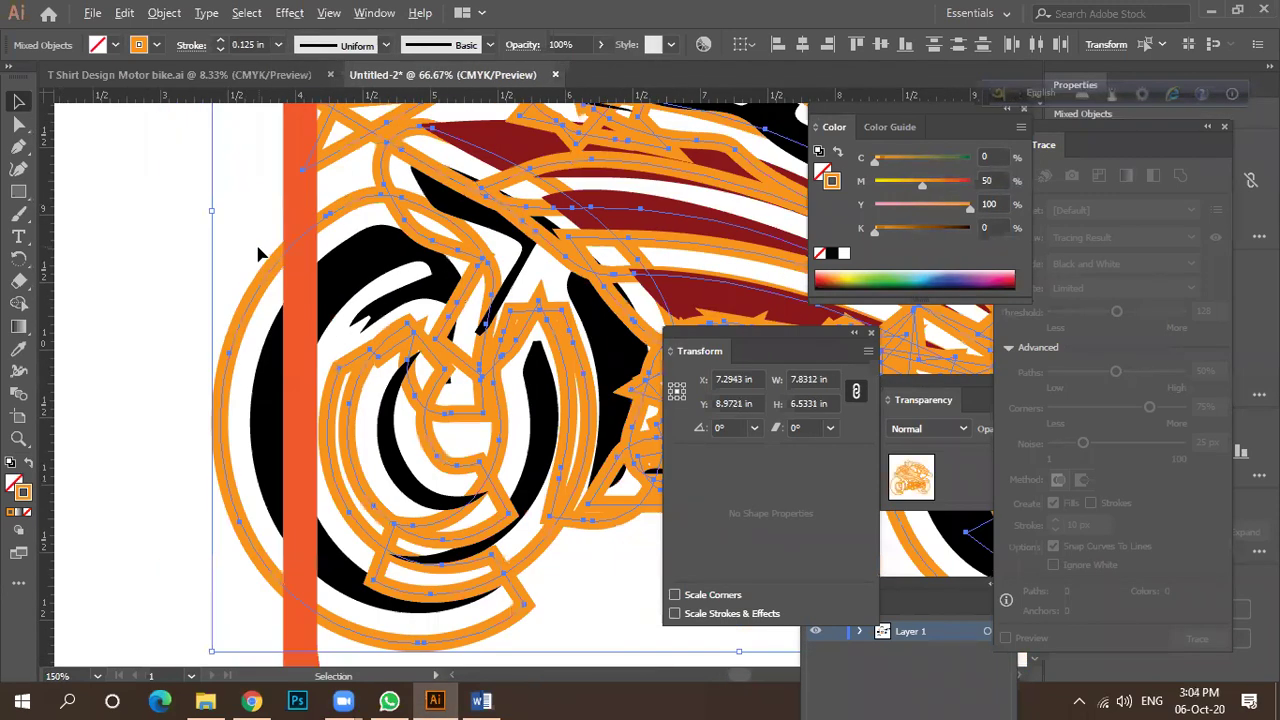
{"action": "scroll", "coordinate": [258, 253], "scroll_direction": "down", "scroll_amount": 3}
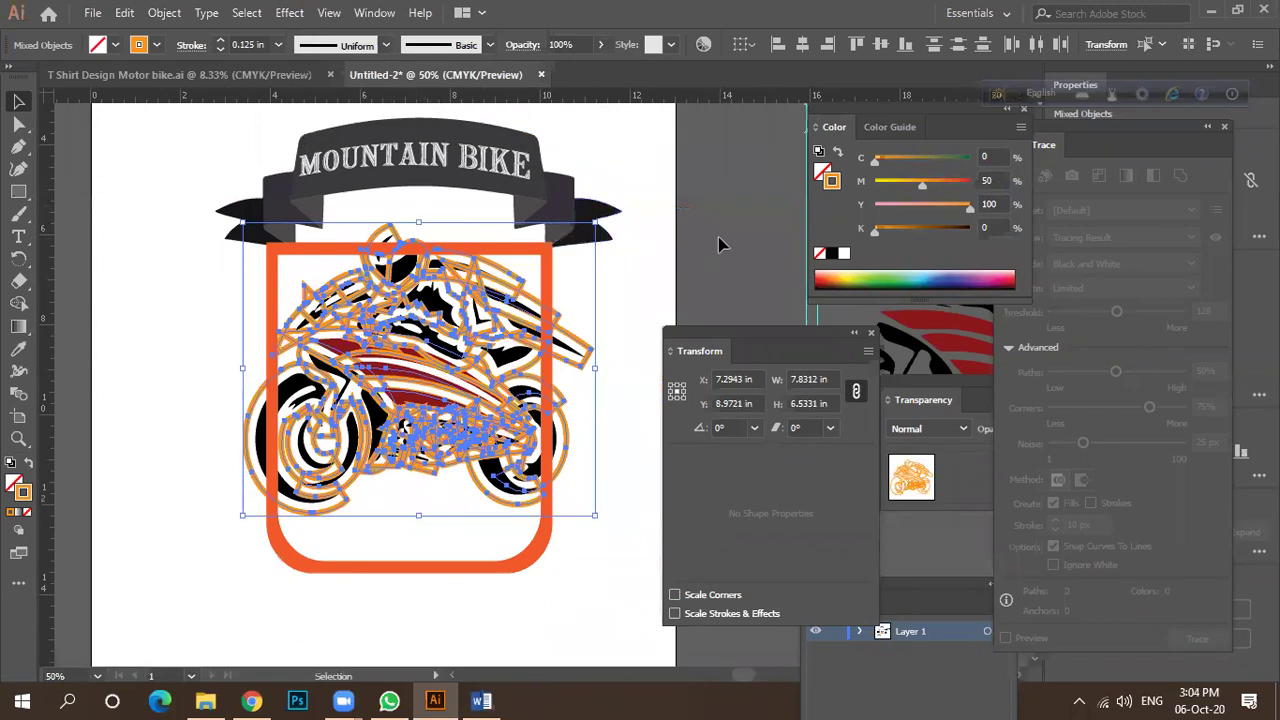
{"action": "left_click", "coordinate": [718, 244]}
Try moving the motorcycle together with its orange offset outlines up and to the right, and undo the move.
{"action": "left_click", "coordinate": [590, 349]}
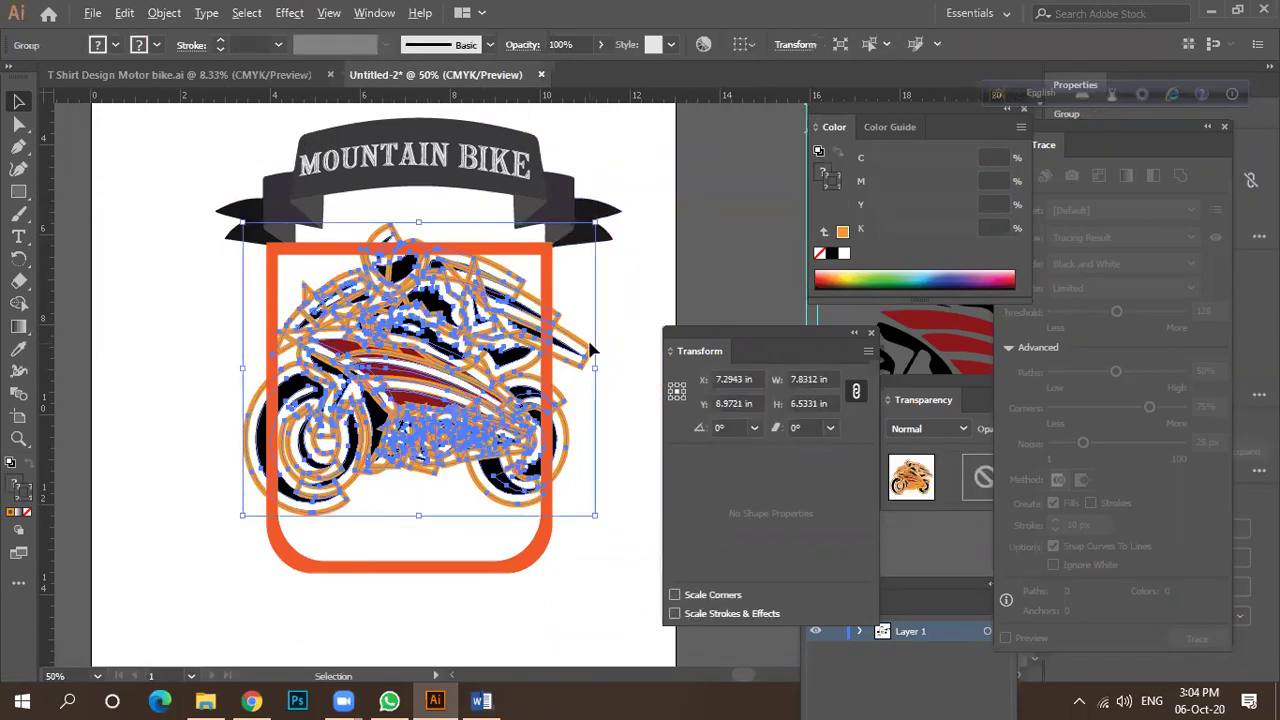
{"action": "left_click_drag", "start_coordinate": [590, 349], "coordinate": [653, 285]}
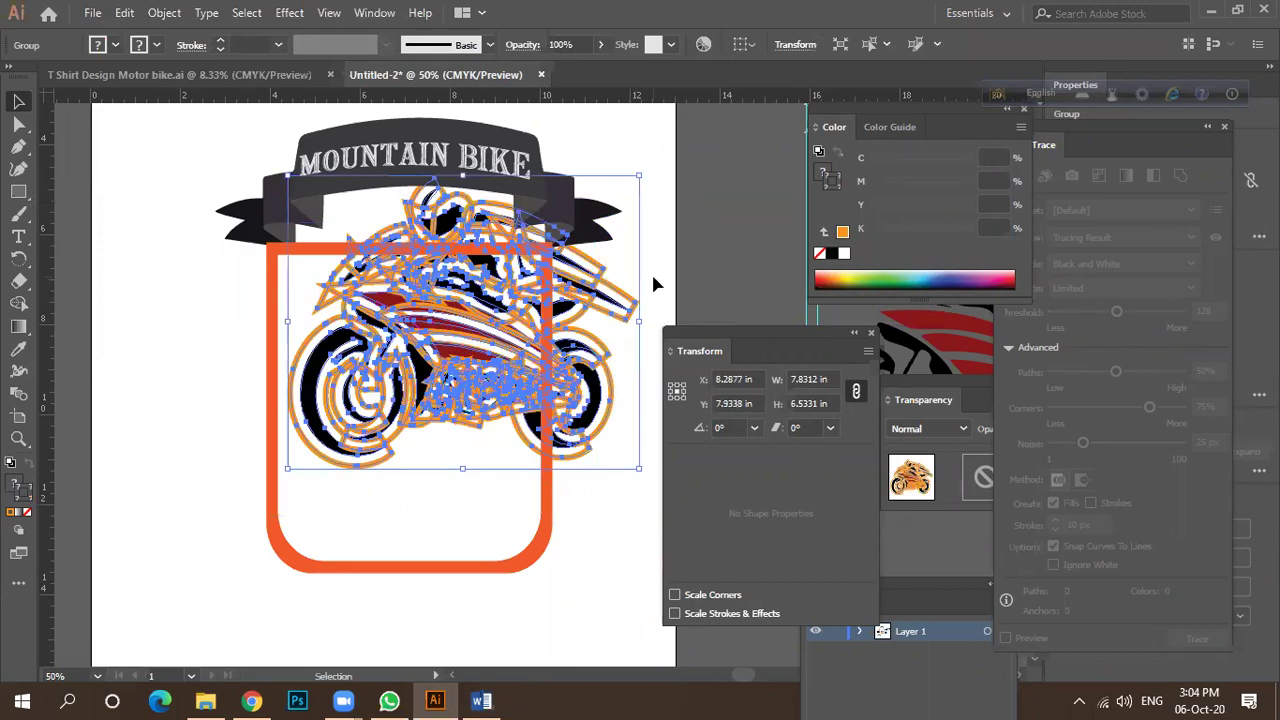
{"action": "key", "text": "ctrl+z"}
Ungroup the motorcycle artwork together with its orange offset outlines.
{"action": "scroll", "coordinate": [489, 318], "scroll_direction": "up", "scroll_amount": 2}
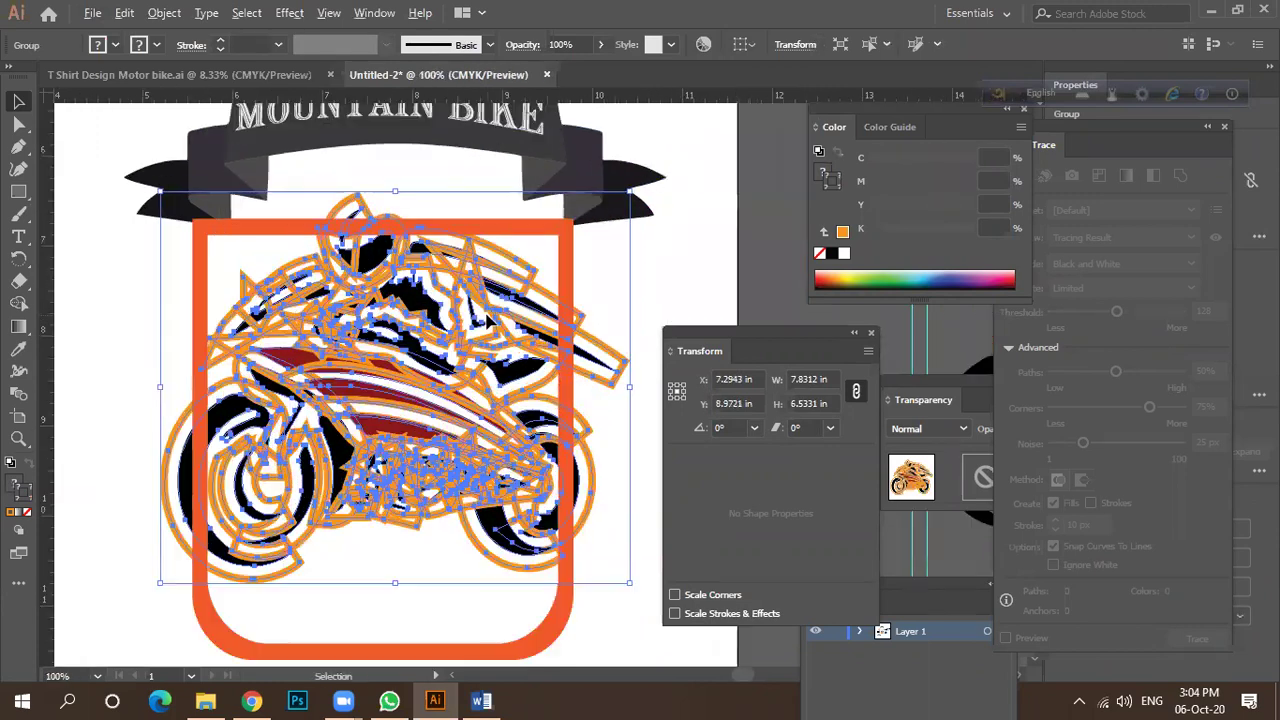
{"action": "scroll", "coordinate": [489, 318], "scroll_direction": "up", "scroll_amount": 1}
{"action": "right_click", "coordinate": [474, 270]}
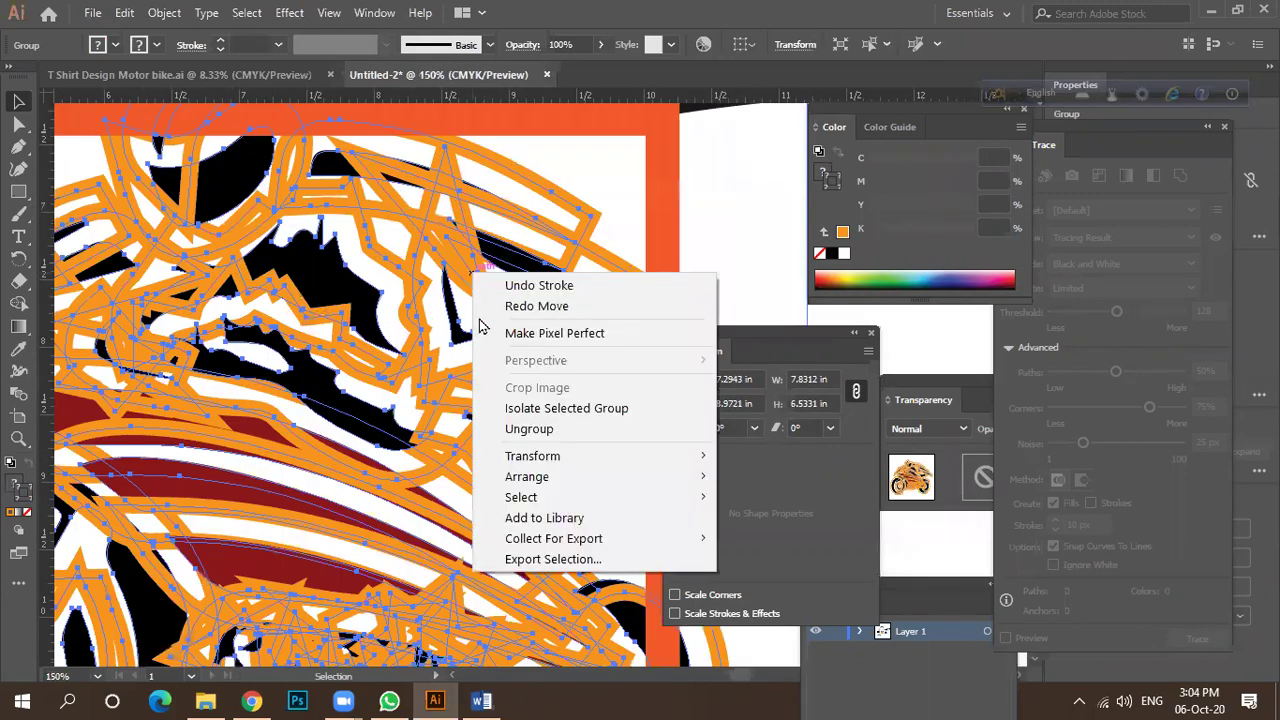
{"action": "left_click", "coordinate": [502, 431]}
{"action": "scroll", "coordinate": [462, 272], "scroll_direction": "down", "scroll_amount": 2}
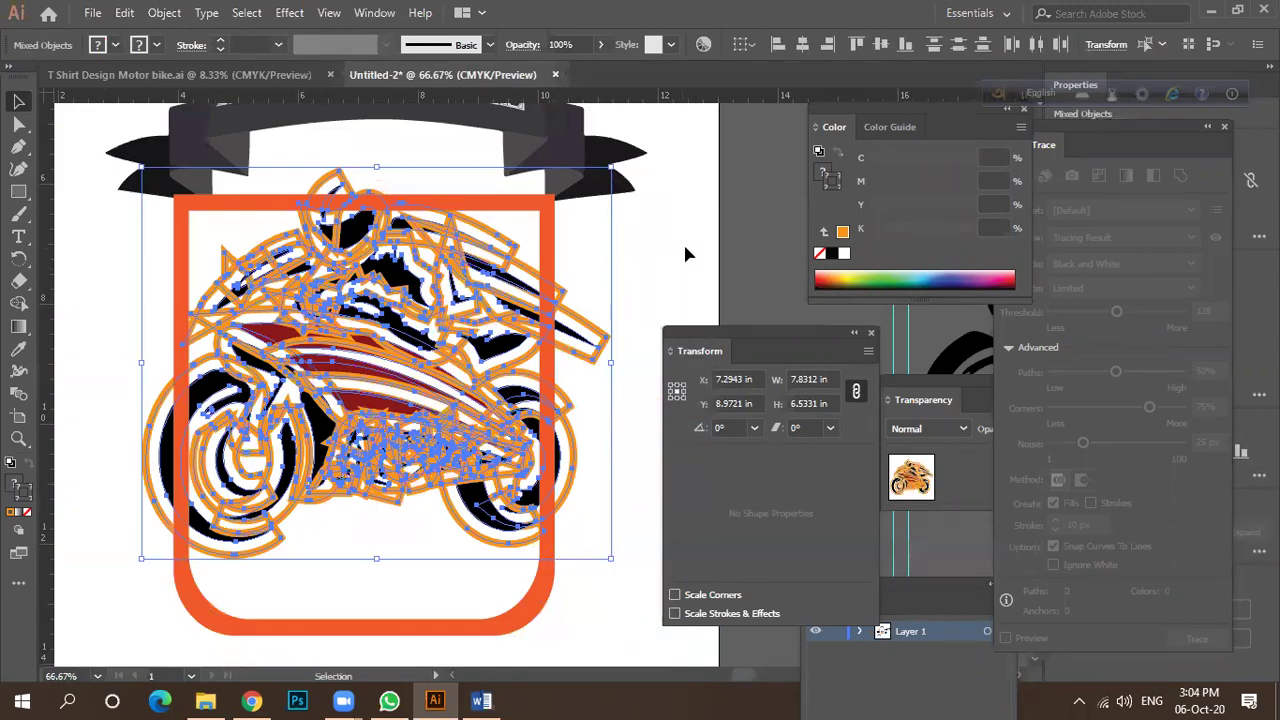
Try moving the orange outline path around the exhaust up and to the right, and undo the move.
{"action": "left_click", "coordinate": [685, 254]}
{"action": "left_click_drag", "start_coordinate": [613, 338], "coordinate": [706, 284]}
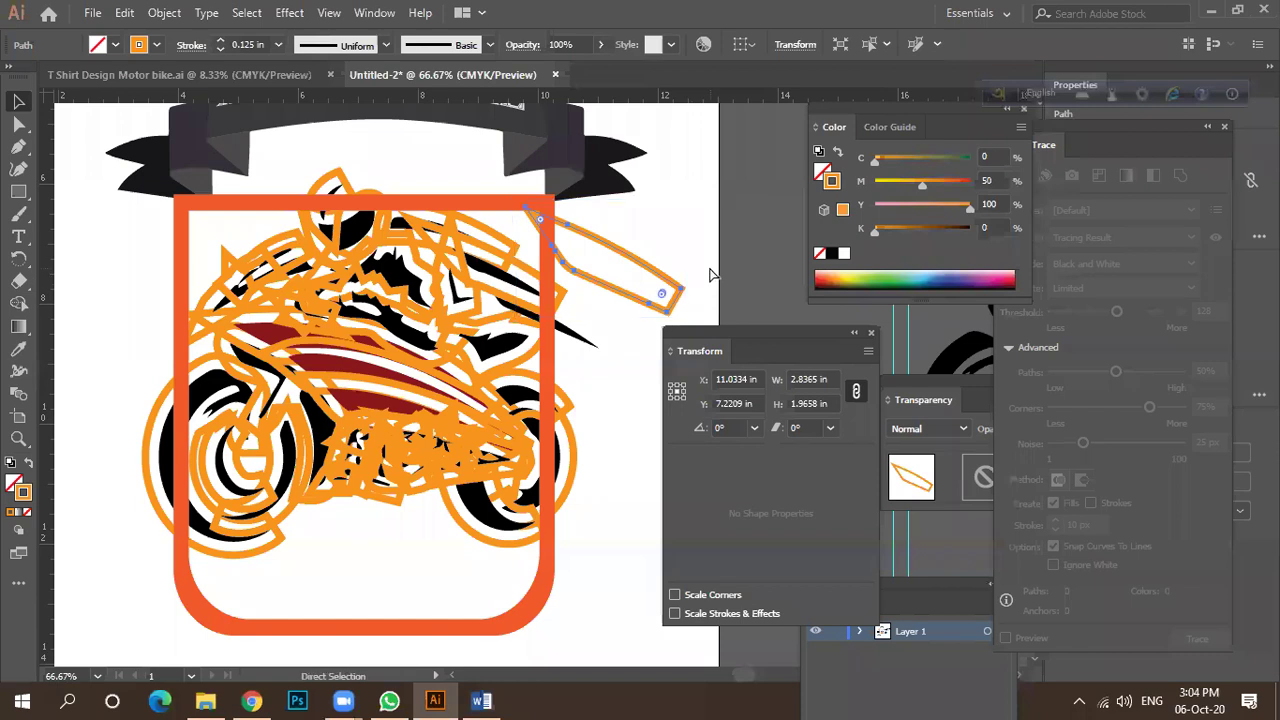
{"action": "key", "text": "ctrl+z"}
{"action": "scroll", "coordinate": [639, 269], "scroll_direction": "down", "scroll_amount": 1}
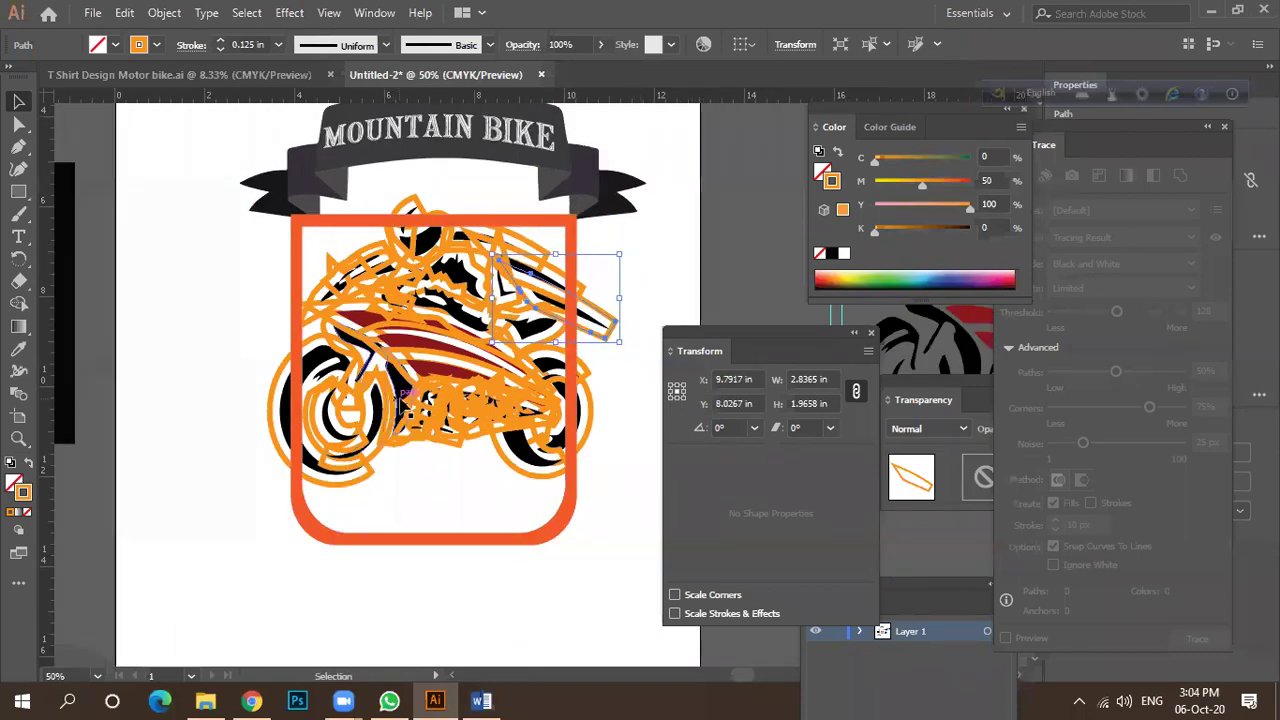
Select the motorcycle group and try moving it to the left, and undo the move.
{"action": "left_click", "coordinate": [410, 400]}
{"action": "scroll", "coordinate": [420, 370], "scroll_direction": "up", "scroll_amount": 3}
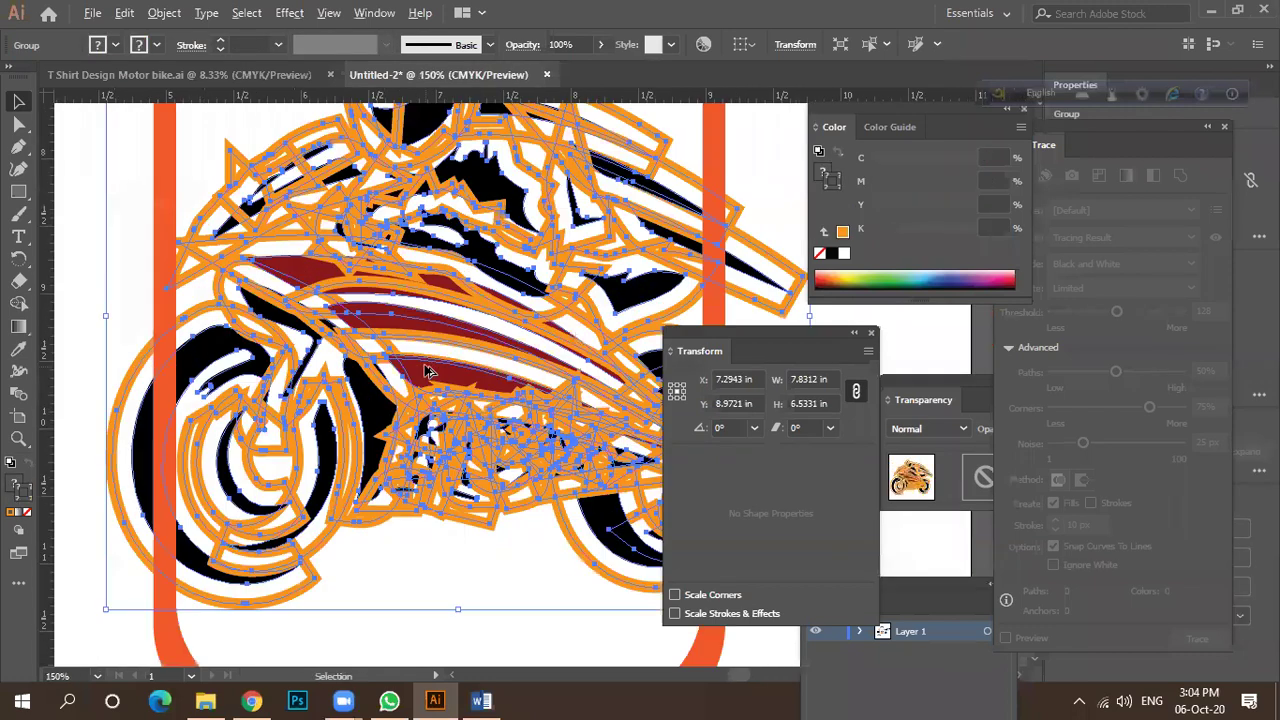
{"action": "scroll", "coordinate": [422, 350], "scroll_direction": "down", "scroll_amount": 2}
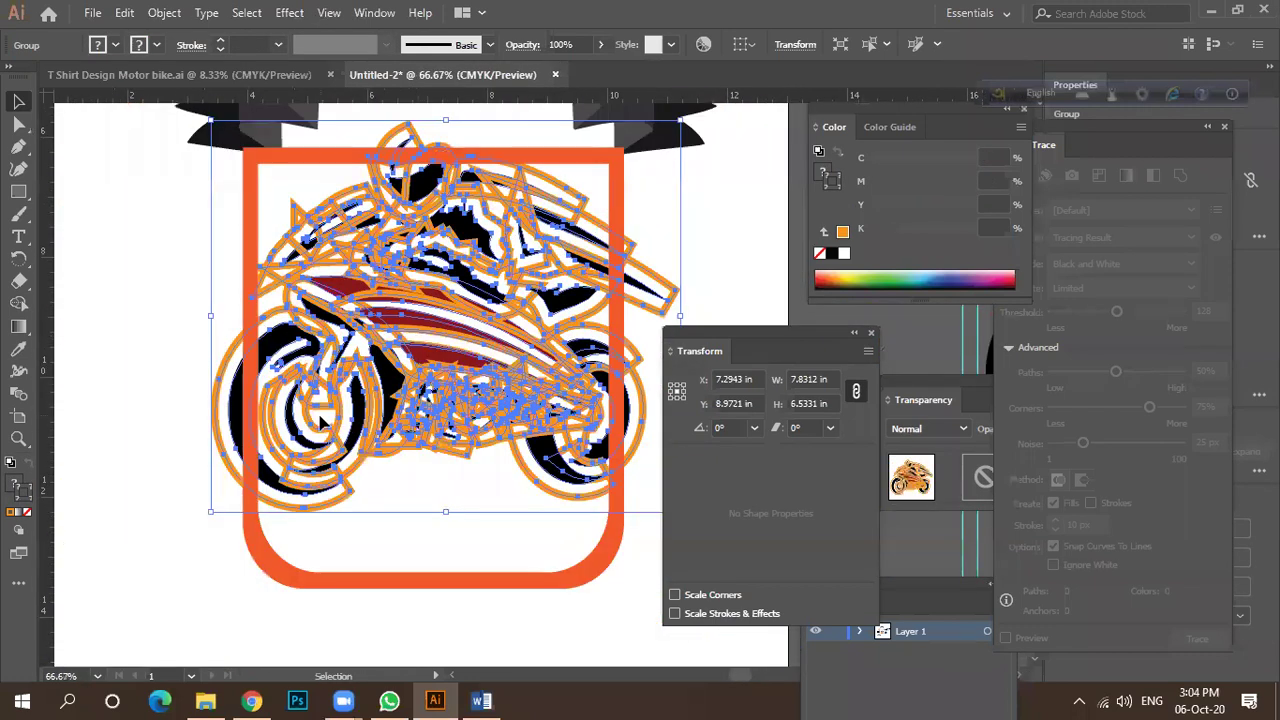
{"action": "left_click_drag", "start_coordinate": [220, 422], "coordinate": [149, 429]}
{"action": "key", "text": "ctrl+z"}
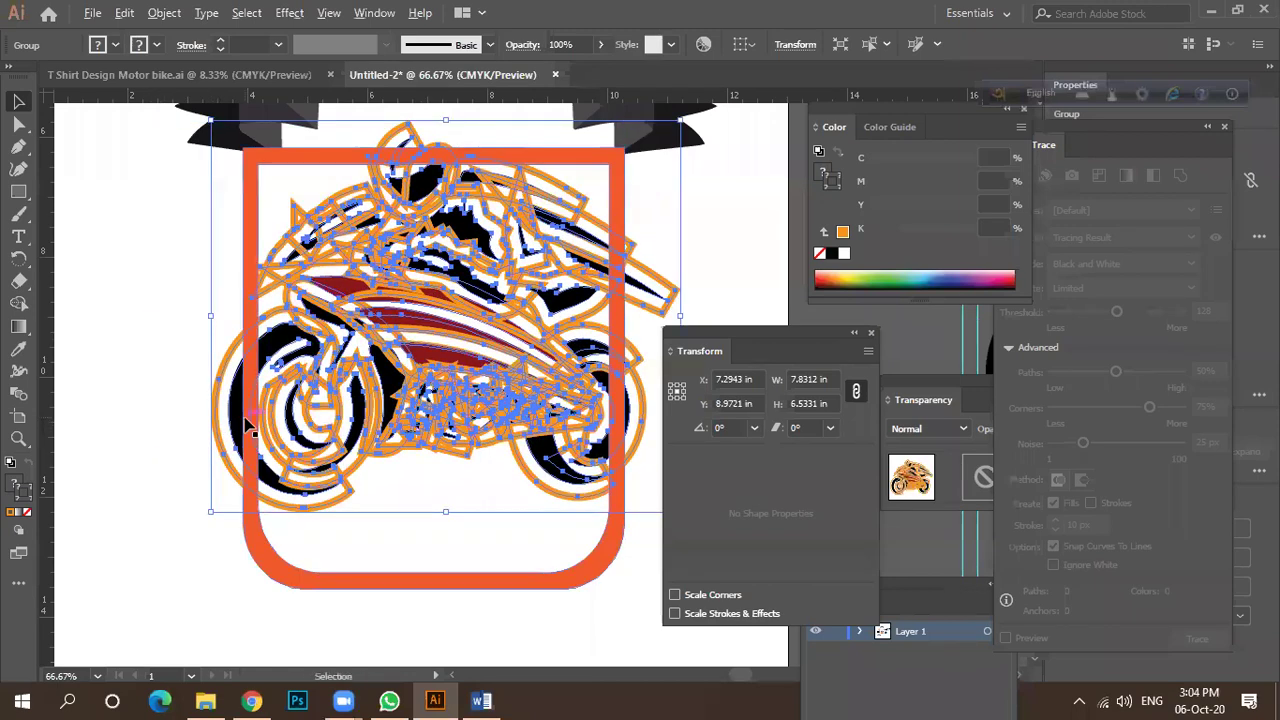
Select the motorcycle group and examine the orange offset outlines around its front wheel and rider up close.
{"action": "scroll", "coordinate": [245, 425], "scroll_direction": "up", "scroll_amount": 2}
{"action": "left_click", "coordinate": [193, 428]}
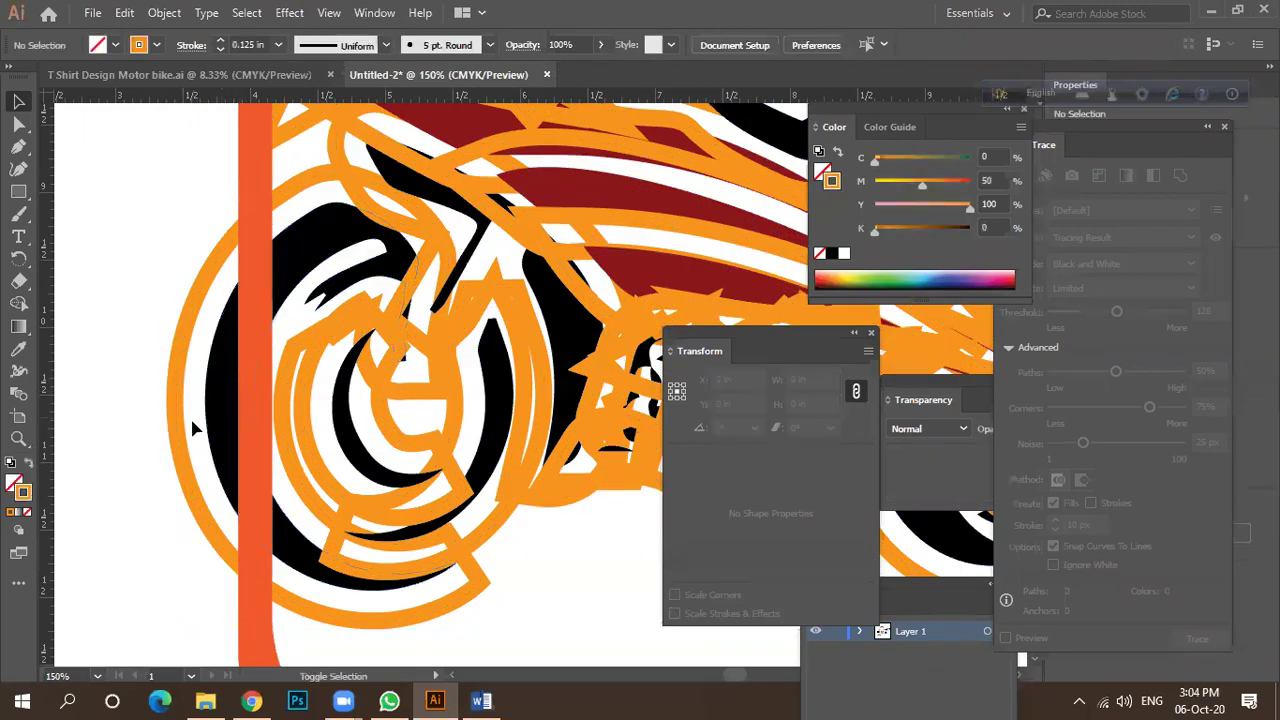
{"action": "scroll", "coordinate": [216, 428], "scroll_direction": "down", "scroll_amount": 2}
{"action": "scroll", "coordinate": [457, 280], "scroll_direction": "up", "scroll_amount": 3}
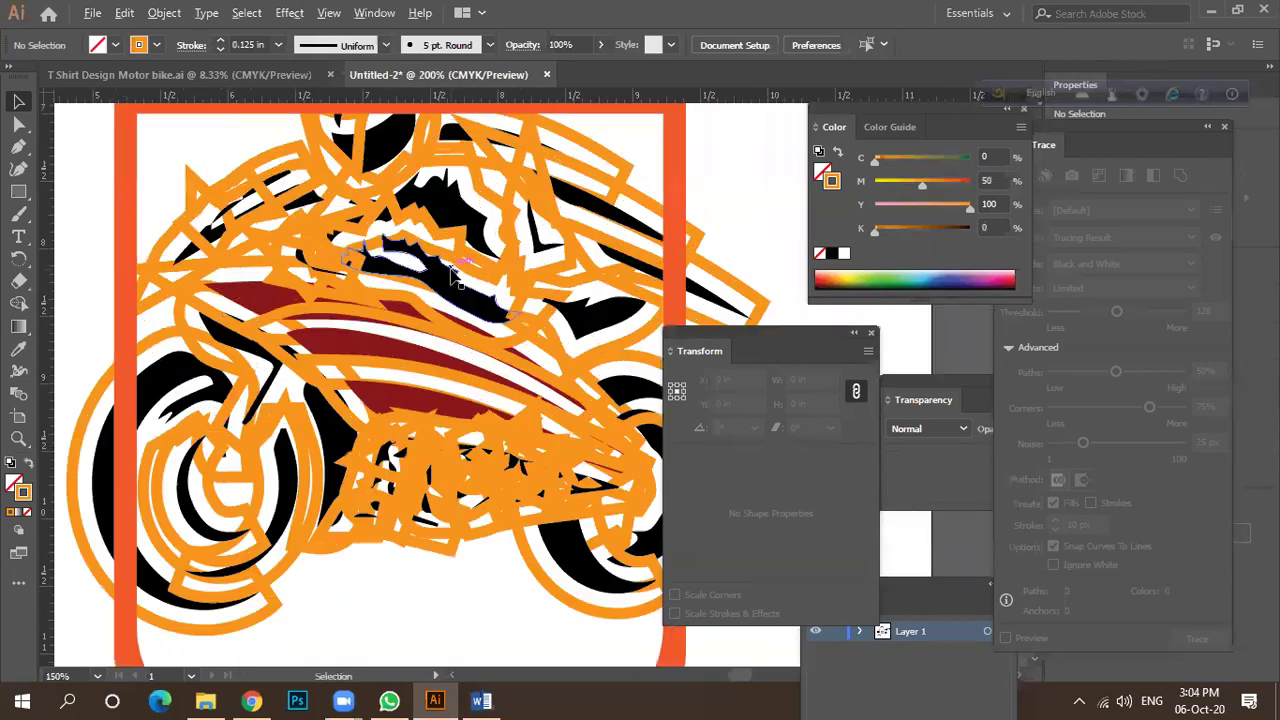
{"action": "scroll", "coordinate": [440, 286], "scroll_direction": "up", "scroll_amount": 1}
{"action": "scroll", "coordinate": [420, 290], "scroll_direction": "down", "scroll_amount": 3}
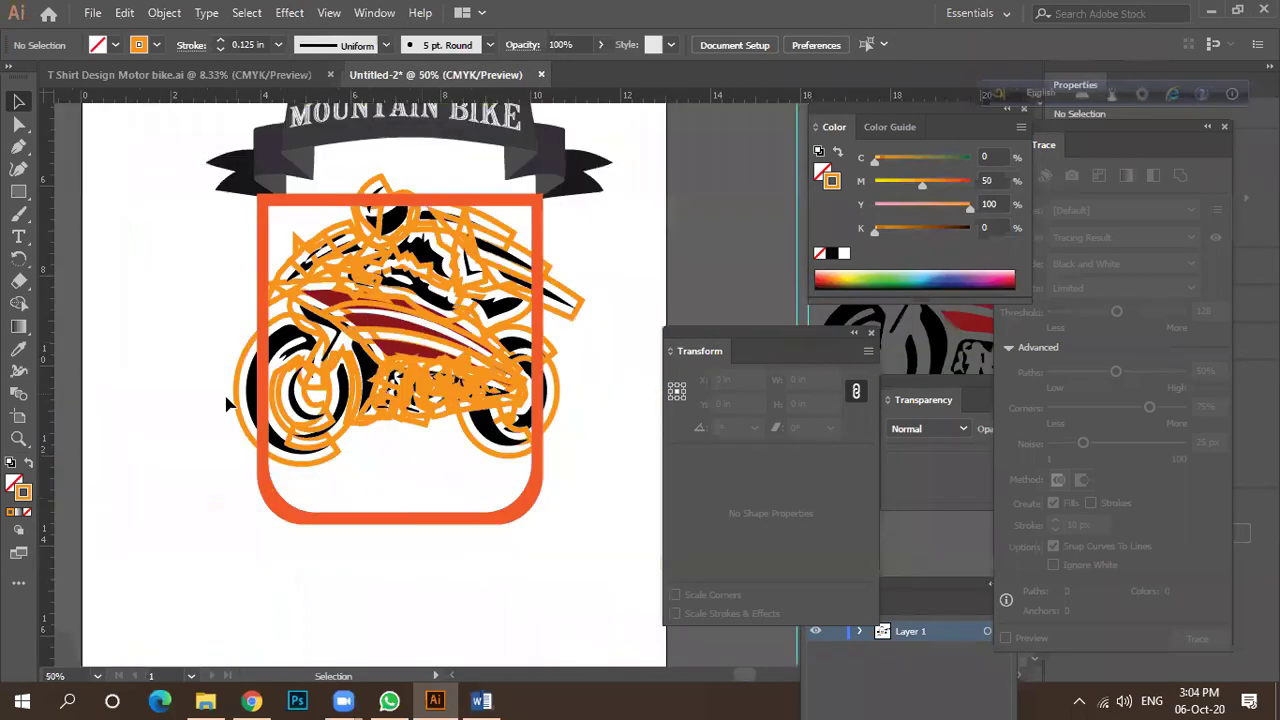
{"action": "left_click", "coordinate": [235, 407]}
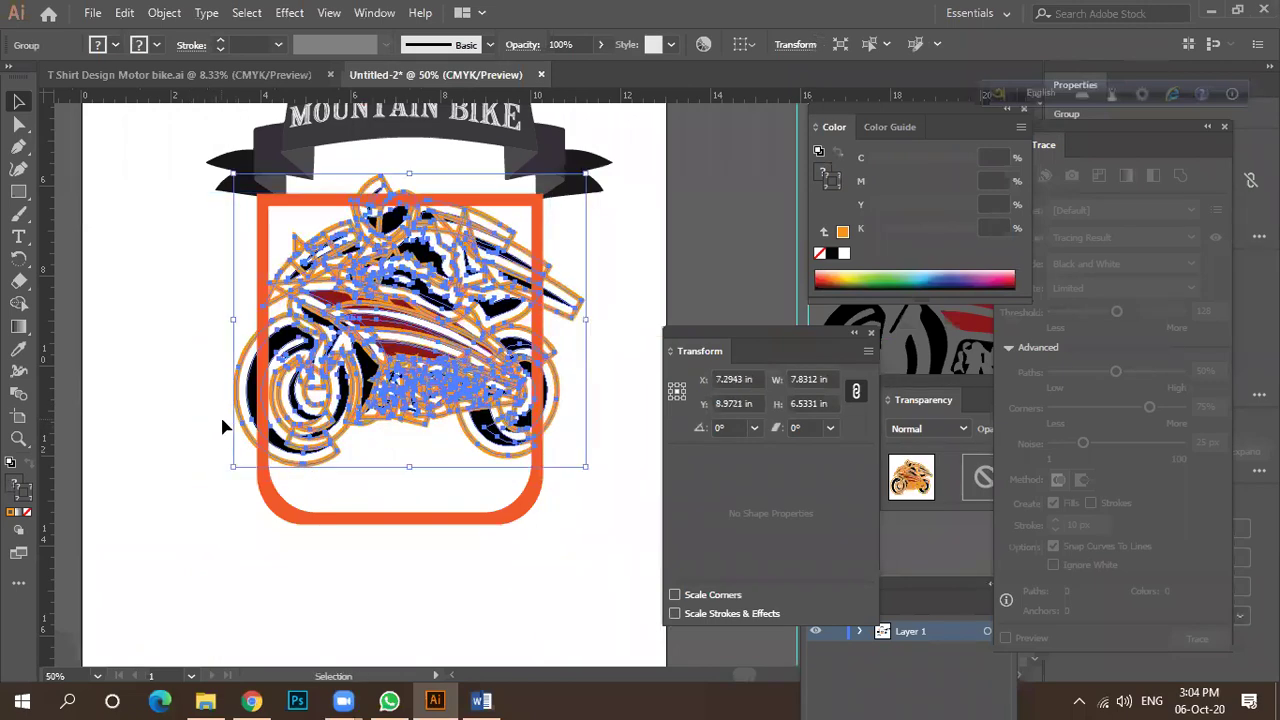
{"action": "scroll", "coordinate": [246, 374], "scroll_direction": "up", "scroll_amount": 2}
{"action": "scroll", "coordinate": [340, 345], "scroll_direction": "down", "scroll_amount": 1}
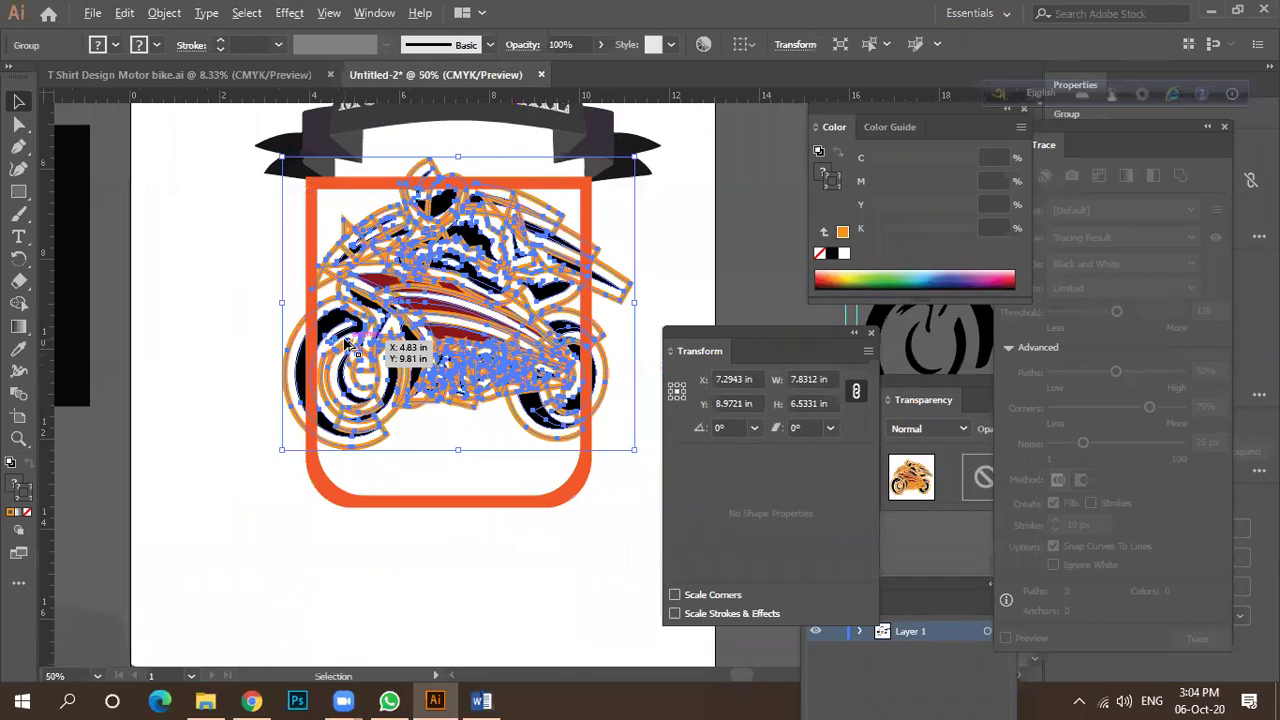
{"action": "scroll", "coordinate": [438, 163], "scroll_direction": "up", "scroll_amount": 2}
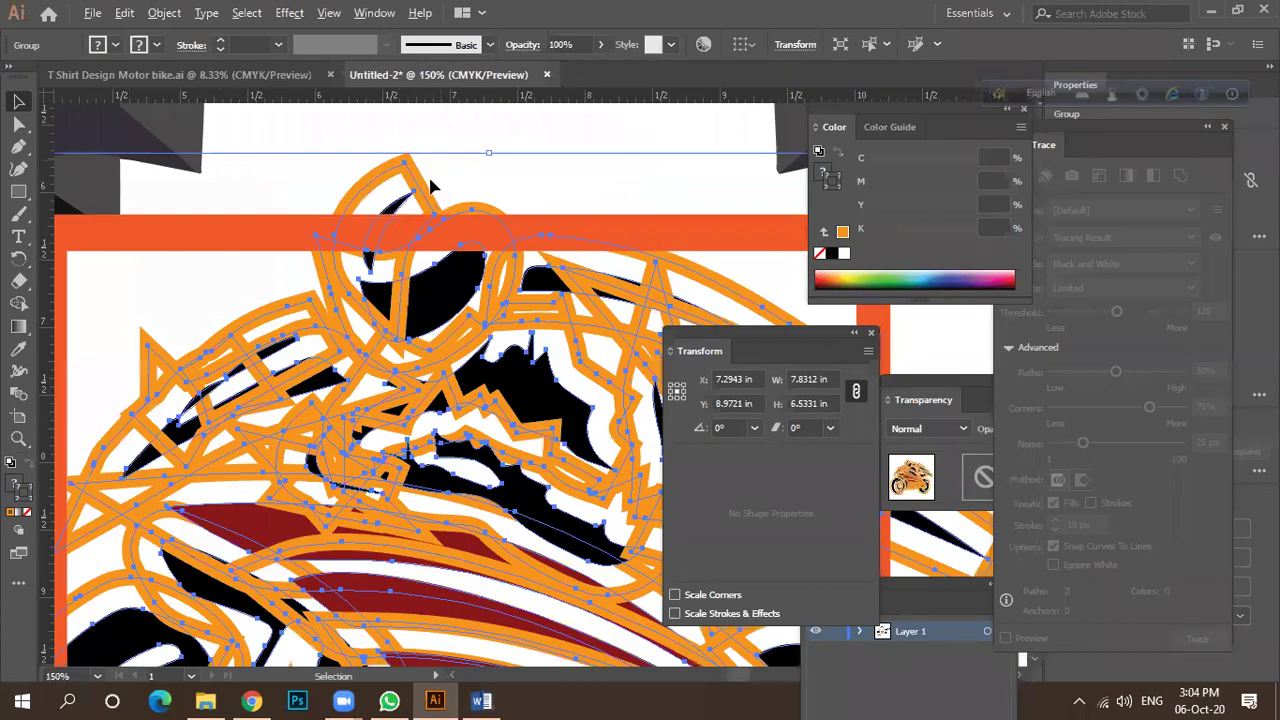
{"action": "scroll", "coordinate": [463, 178], "scroll_direction": "down", "scroll_amount": 3}
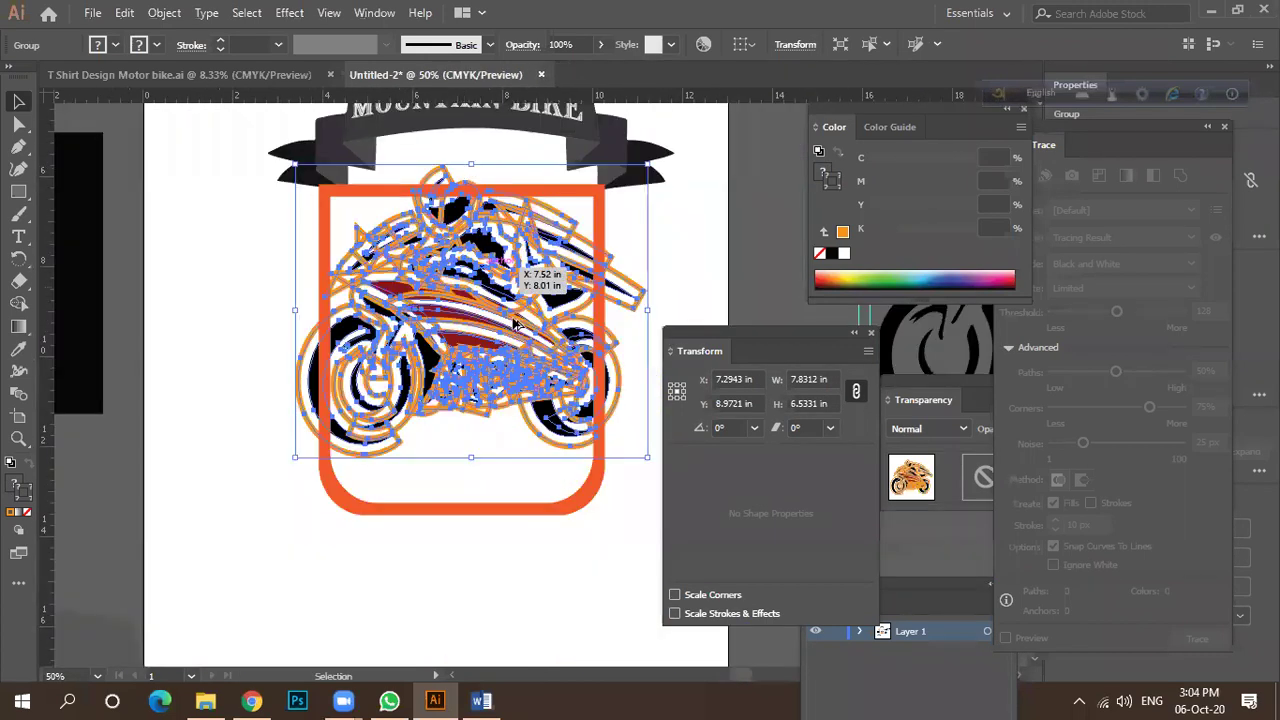
{"action": "scroll", "coordinate": [512, 343], "scroll_direction": "up", "scroll_amount": 1}
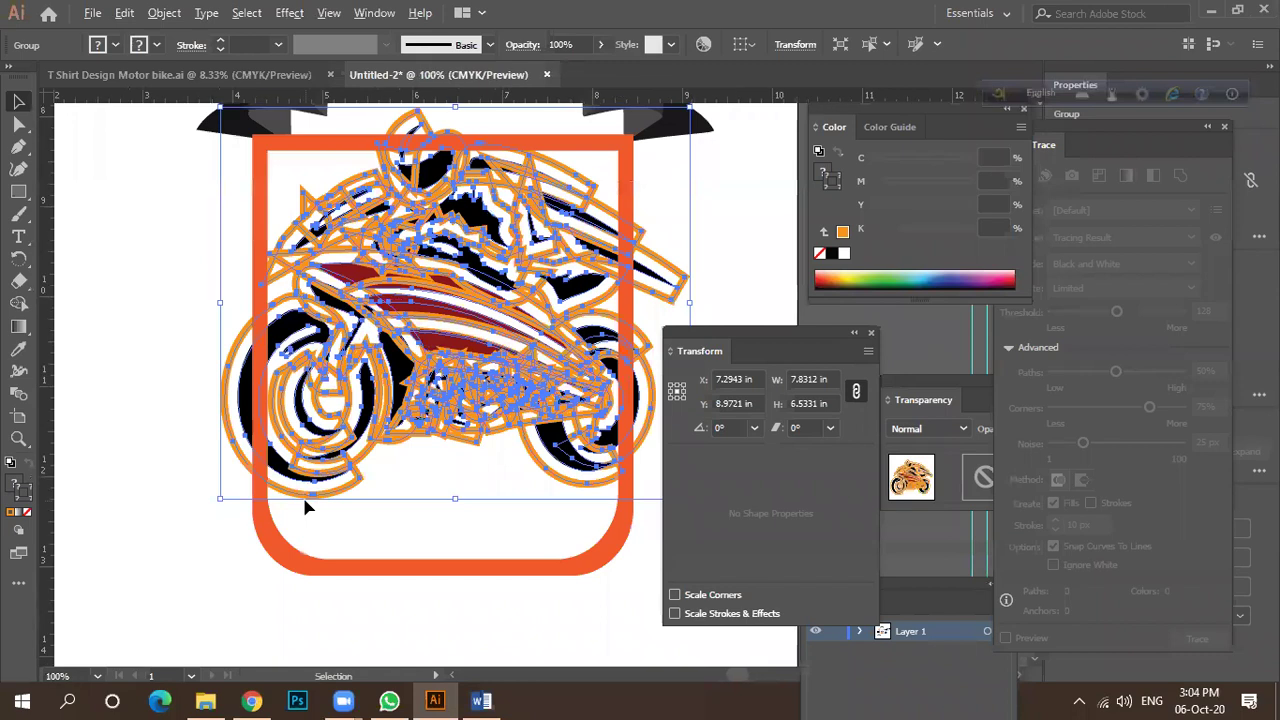
{"action": "scroll", "coordinate": [289, 499], "scroll_direction": "up", "scroll_amount": 3}
{"action": "scroll", "coordinate": [289, 499], "scroll_direction": "up", "scroll_amount": 4}
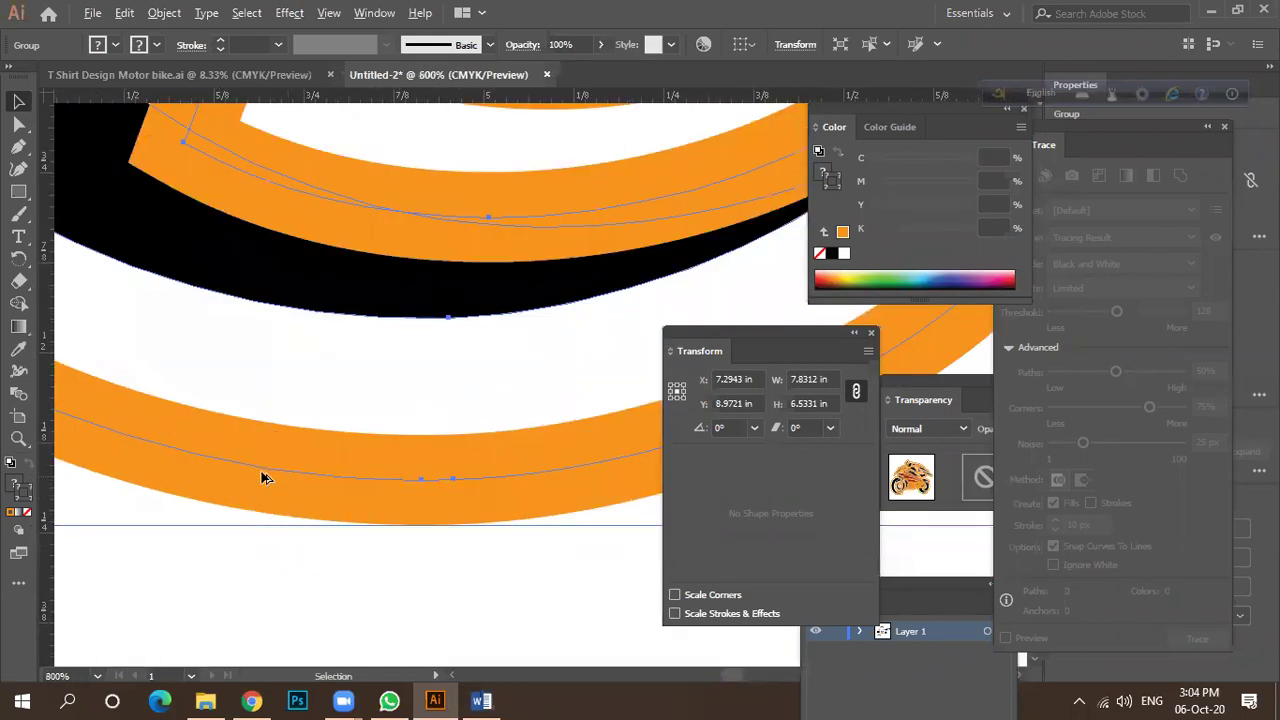
{"action": "scroll", "coordinate": [265, 476], "scroll_direction": "down", "scroll_amount": 6}
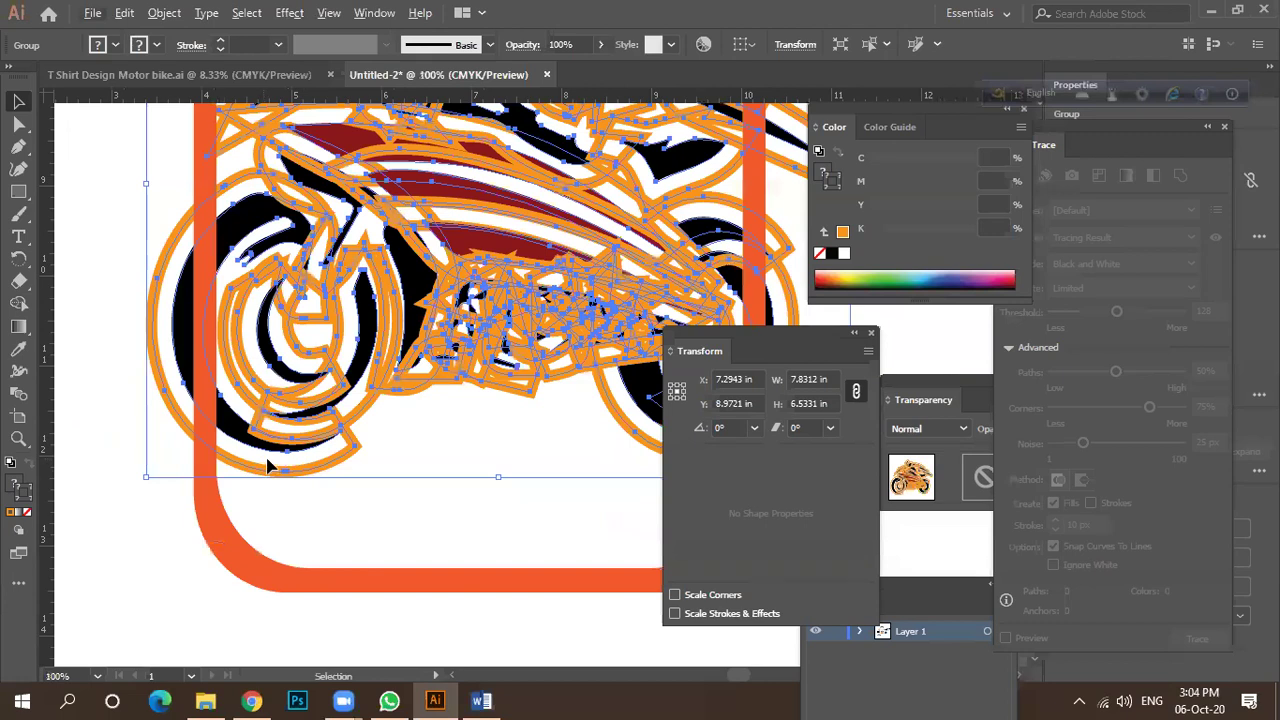
Ungroup the selected motorcycle and its orange offset outlines.
{"action": "right_click", "coordinate": [322, 458]}
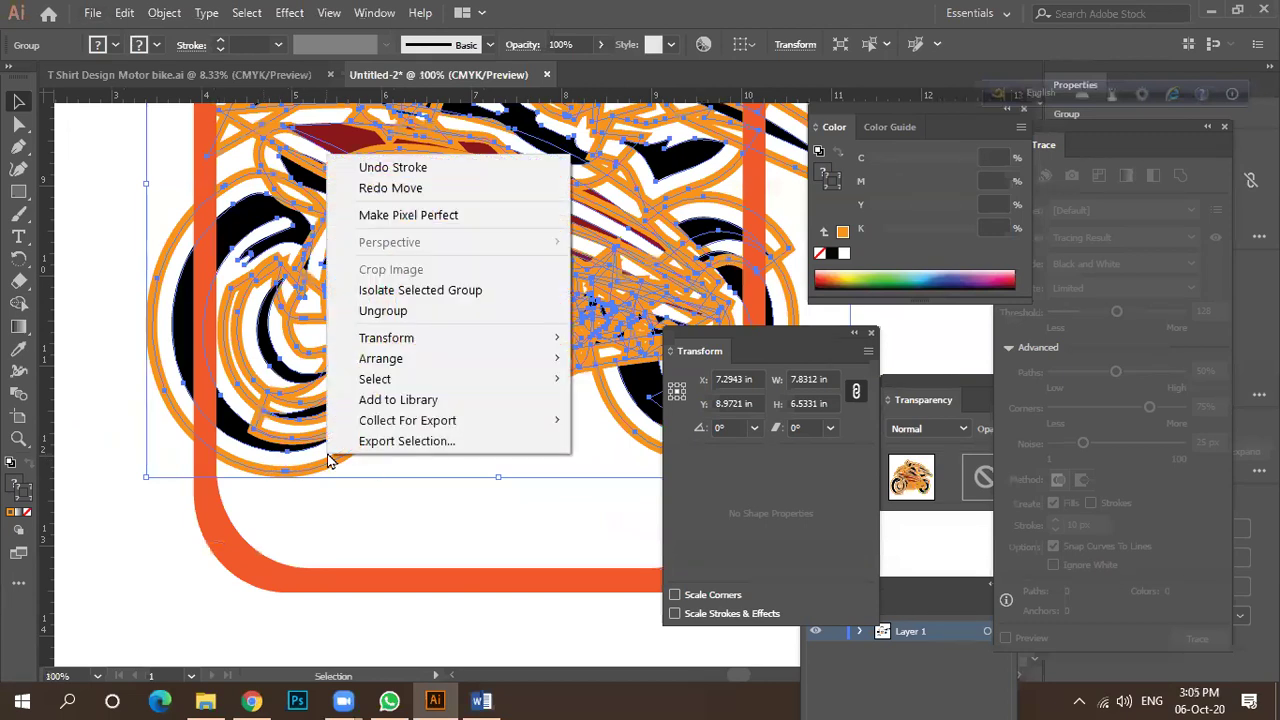
{"action": "left_click", "coordinate": [390, 314]}
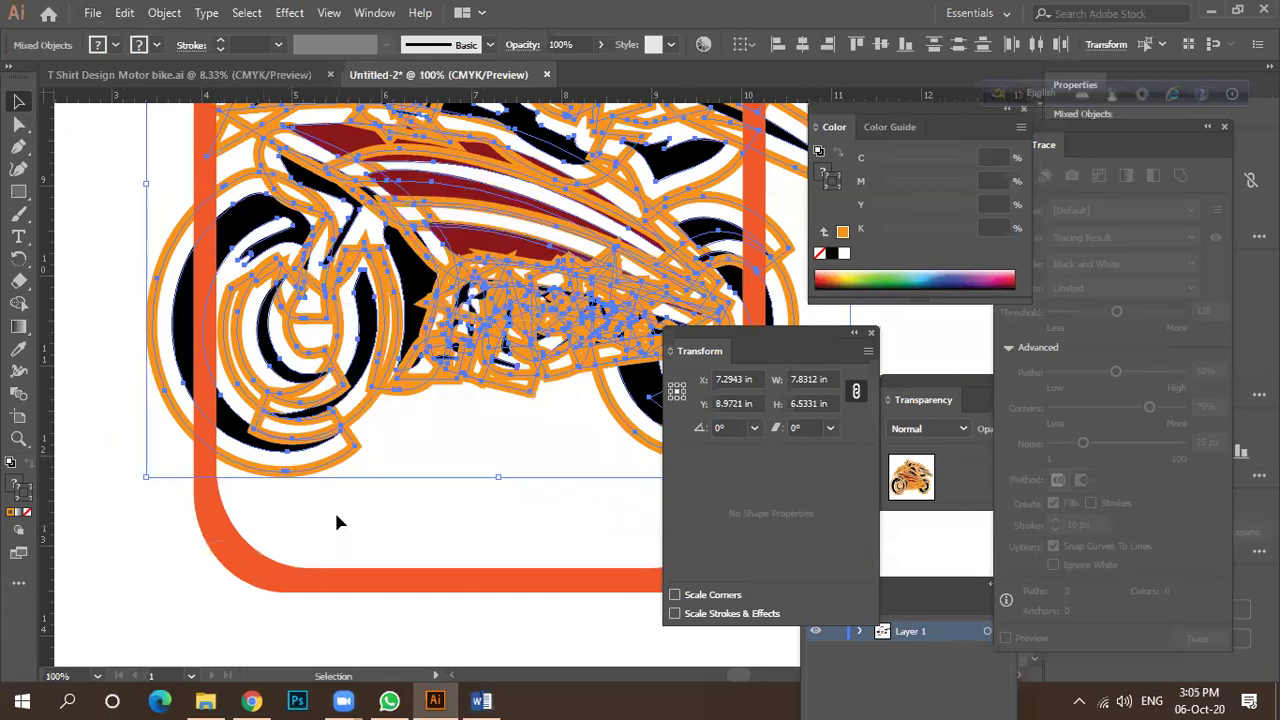
{"action": "scroll", "coordinate": [320, 472], "scroll_direction": "up", "scroll_amount": 3}
{"action": "scroll", "coordinate": [331, 477], "scroll_direction": "down", "scroll_amount": 4}
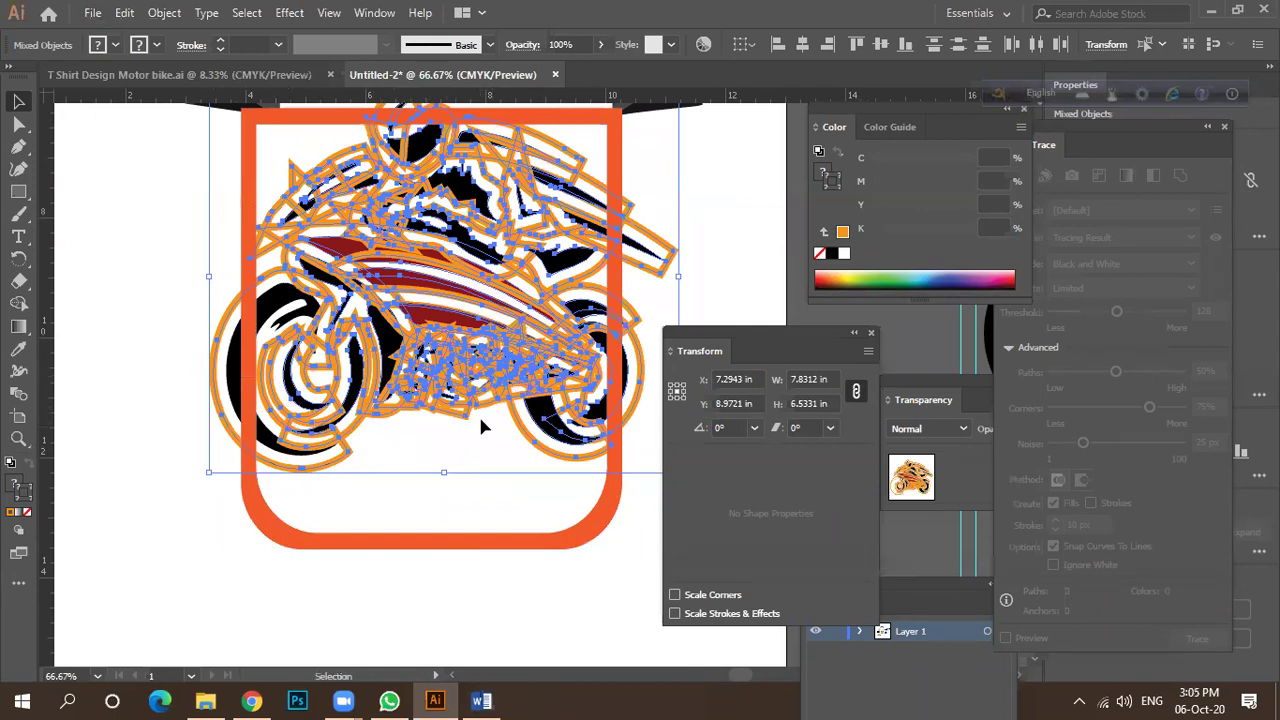
{"action": "scroll", "coordinate": [483, 251], "scroll_direction": "up", "scroll_amount": 4}
{"action": "scroll", "coordinate": [428, 266], "scroll_direction": "down", "scroll_amount": 4}
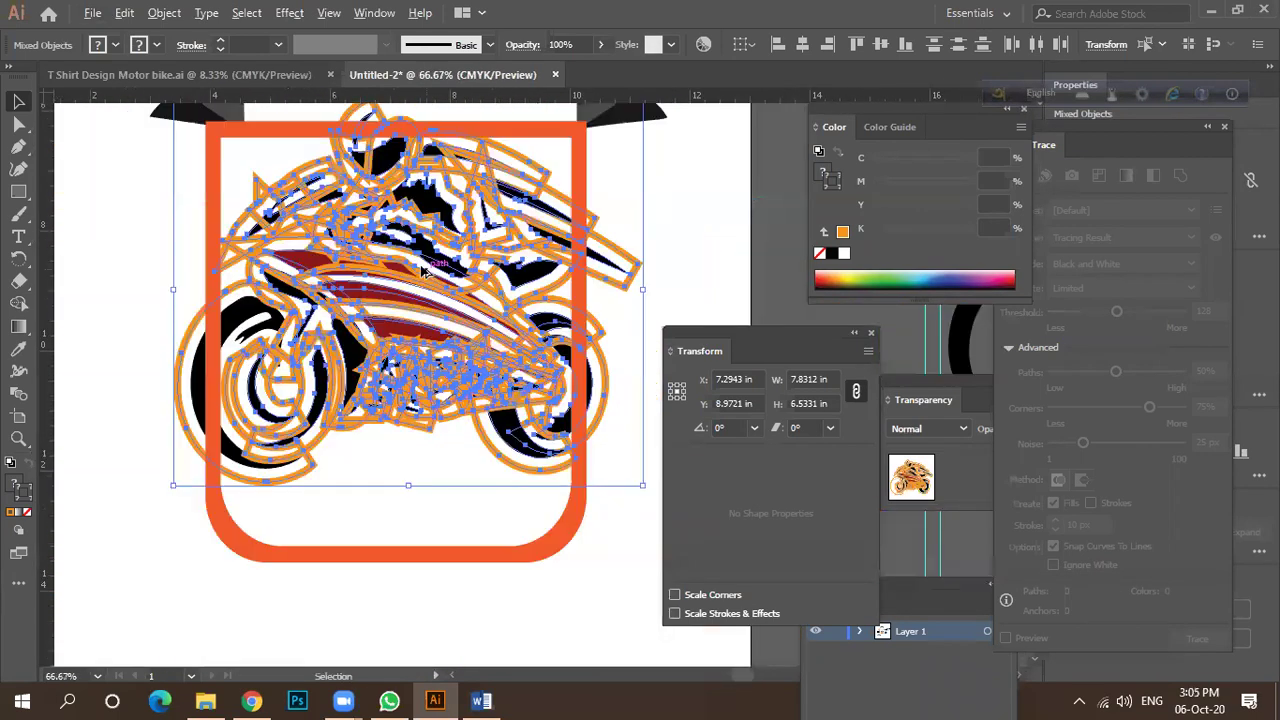
Try moving all of the ungrouped motorcycle pieces down and to the left, and undo the move.
{"action": "left_click_drag", "start_coordinate": [555, 477], "coordinate": [520, 530]}
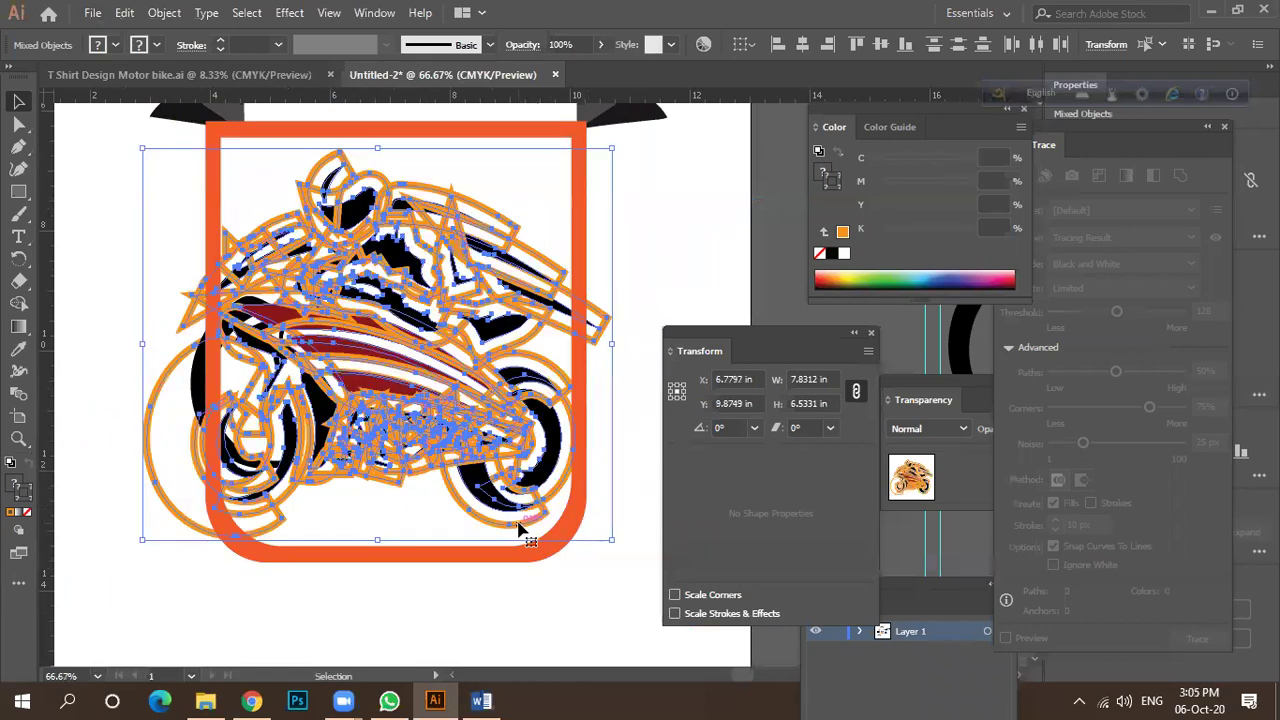
{"action": "key", "text": "ctrl+z"}
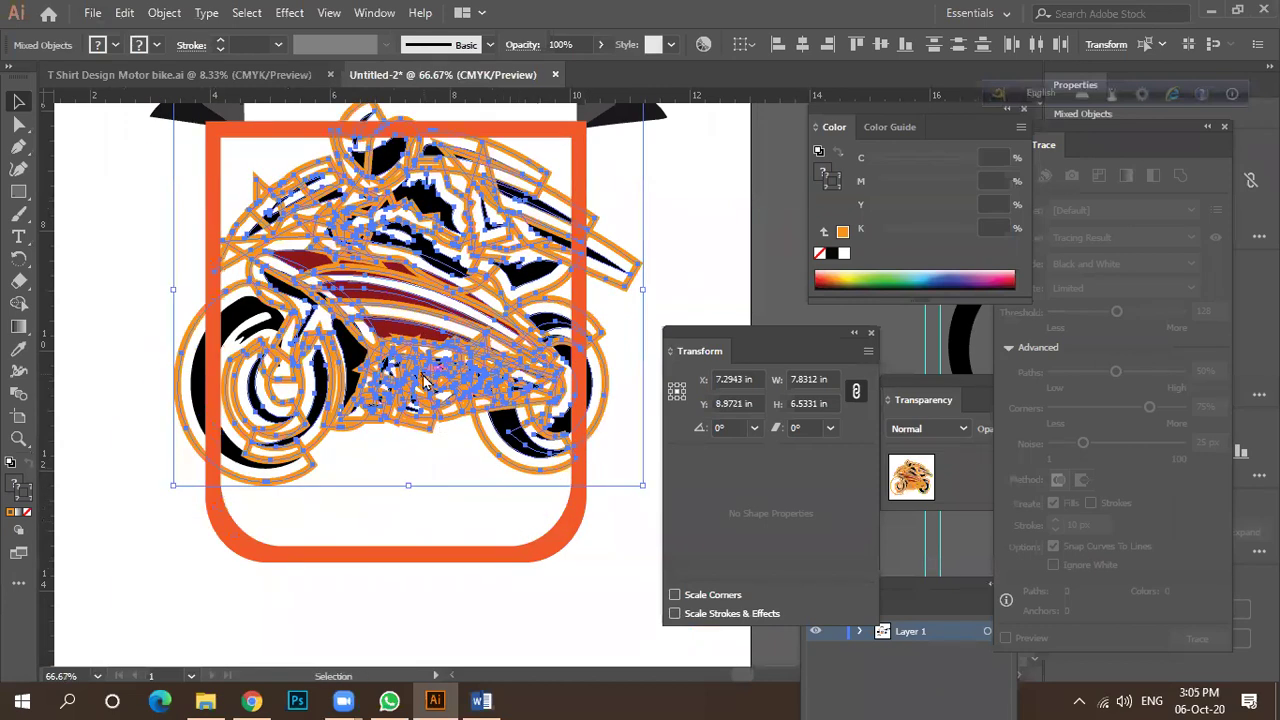
{"action": "right_click", "coordinate": [425, 378]}
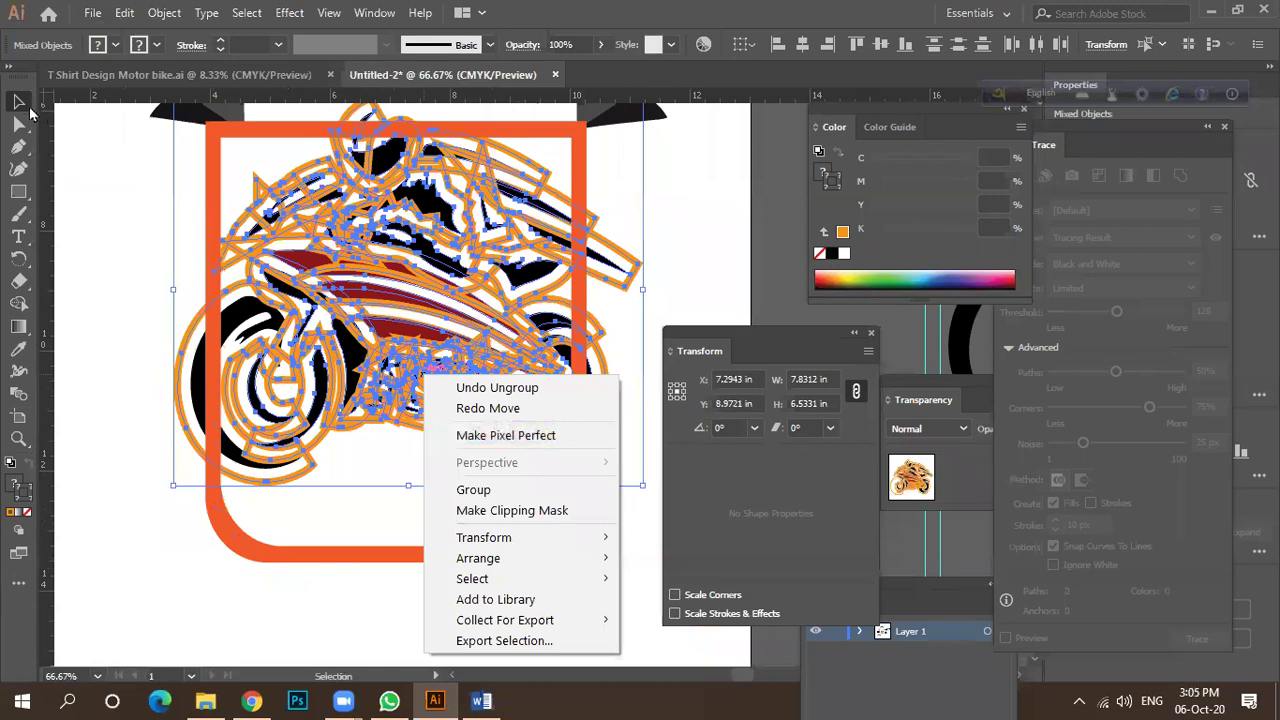
{"action": "left_click", "coordinate": [30, 113]}
{"action": "scroll", "coordinate": [176, 410], "scroll_direction": "up", "scroll_amount": 2}
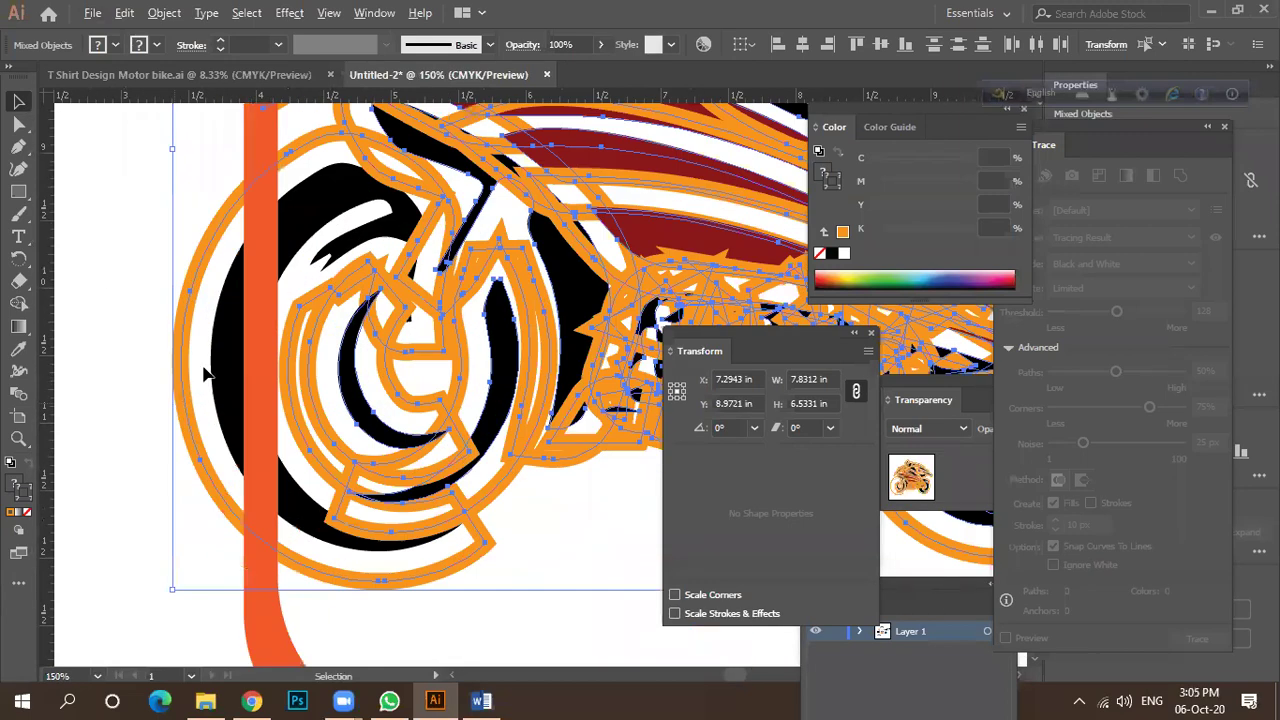
{"action": "scroll", "coordinate": [204, 374], "scroll_direction": "down", "scroll_amount": 2}
{"action": "scroll", "coordinate": [181, 421], "scroll_direction": "up", "scroll_amount": 4}
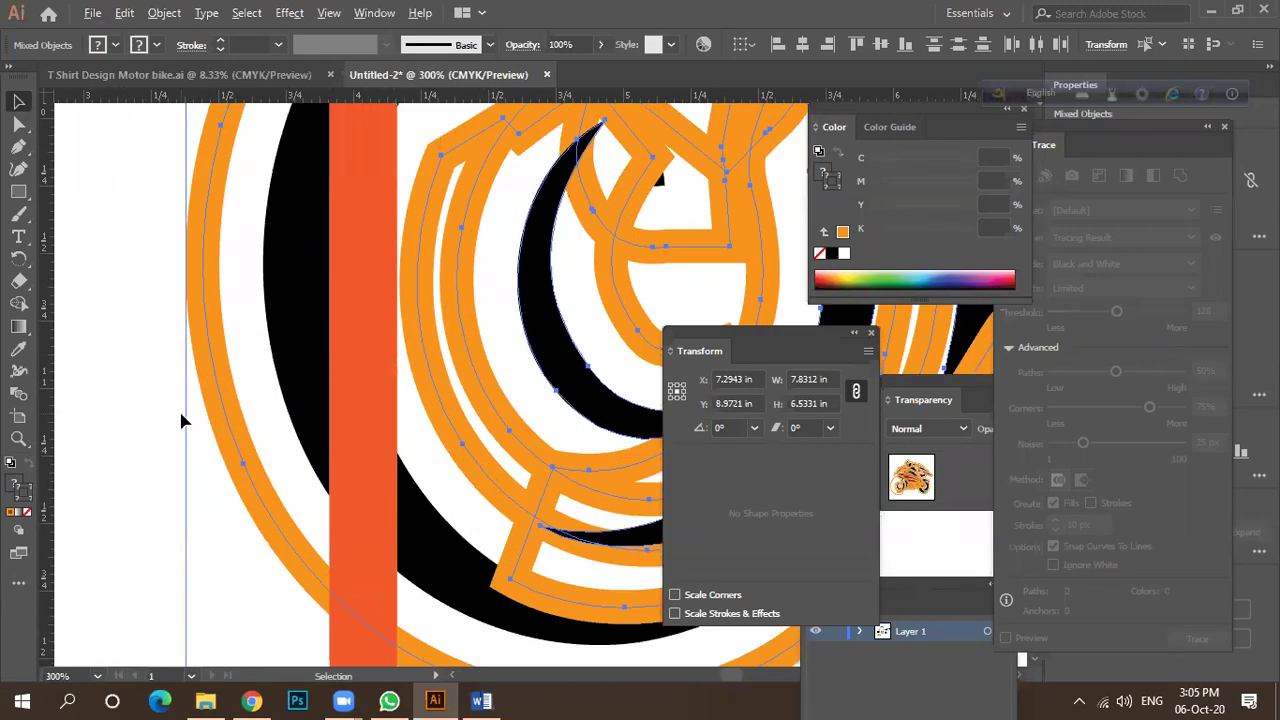
{"action": "scroll", "coordinate": [208, 402], "scroll_direction": "down", "scroll_amount": 3}
{"action": "scroll", "coordinate": [210, 398], "scroll_direction": "down", "scroll_amount": 1}
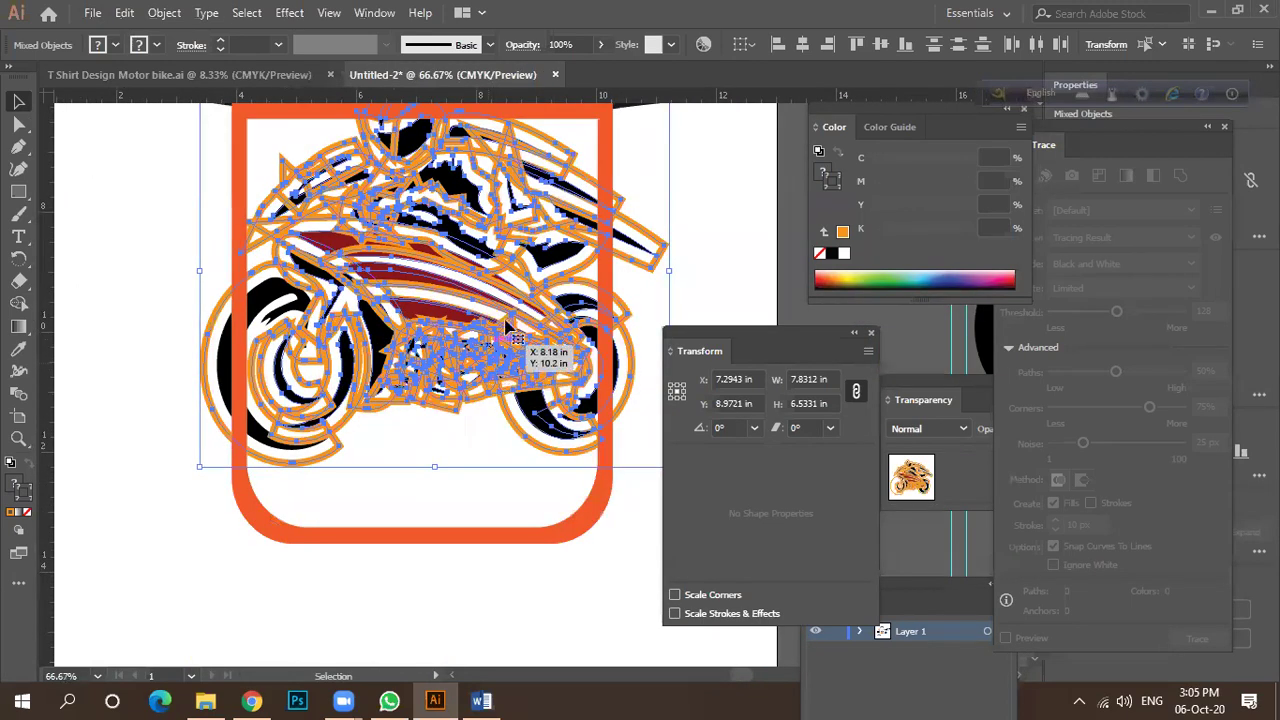
Select the motorcycle group with its orange offset outlines and expand both its fill and stroke.
{"action": "left_click", "coordinate": [702, 214]}
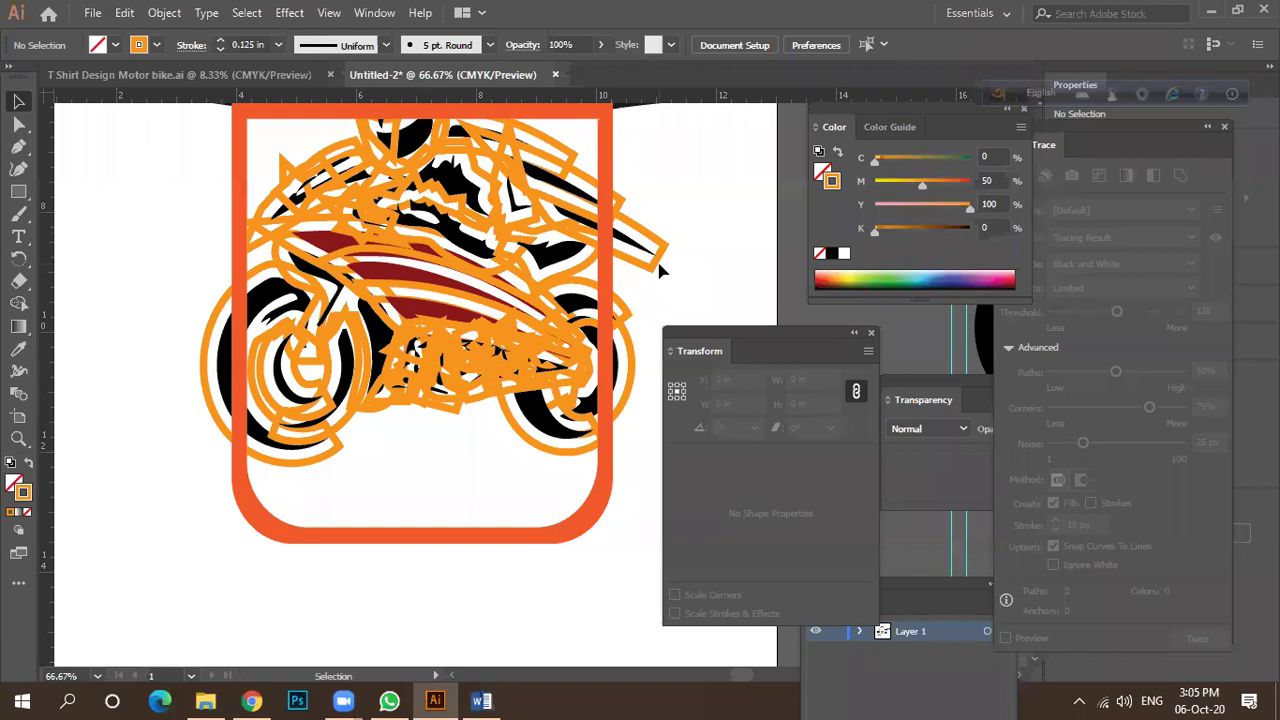
{"action": "left_click", "coordinate": [652, 271]}
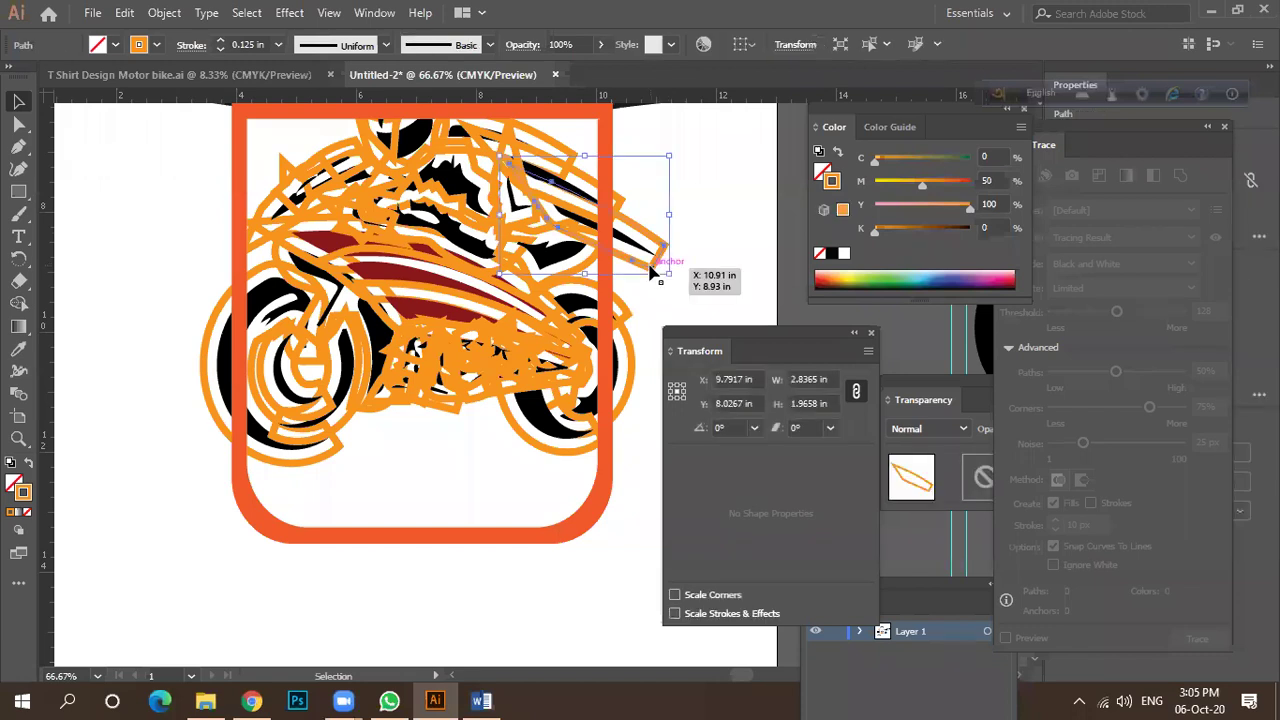
{"action": "left_click", "coordinate": [400, 410]}
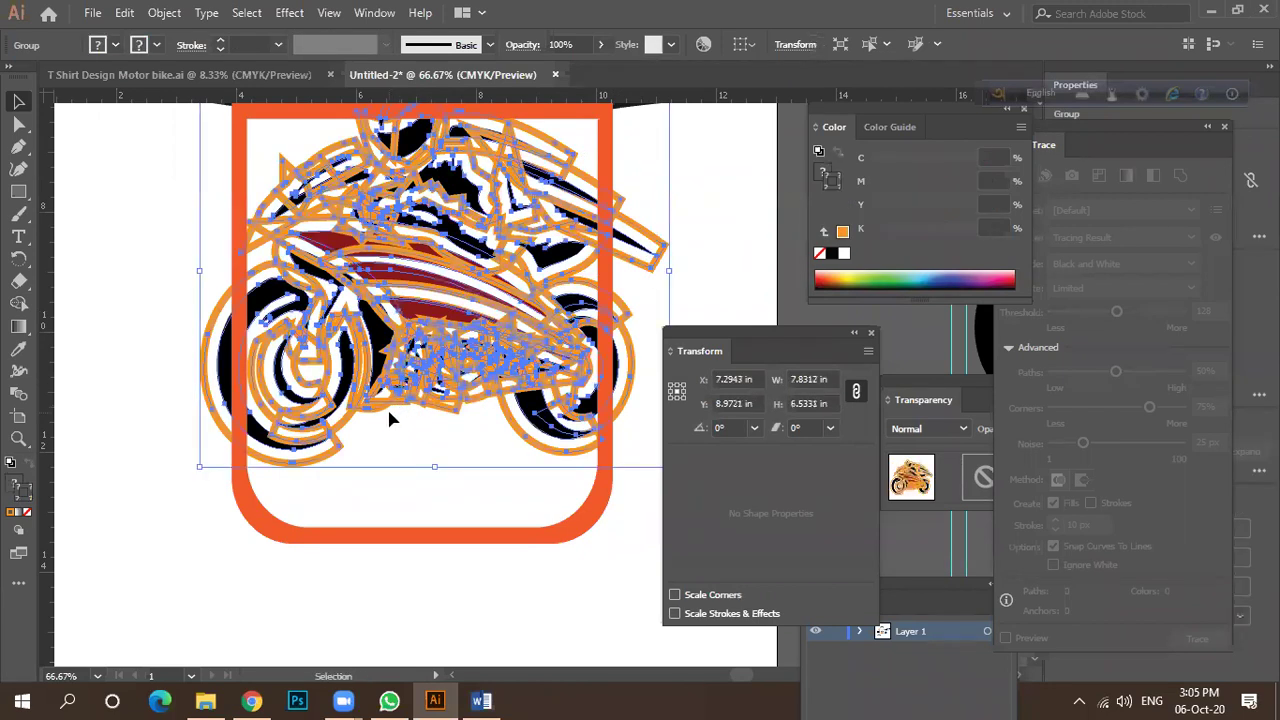
{"action": "scroll", "coordinate": [194, 382], "scroll_direction": "up", "scroll_amount": 2}
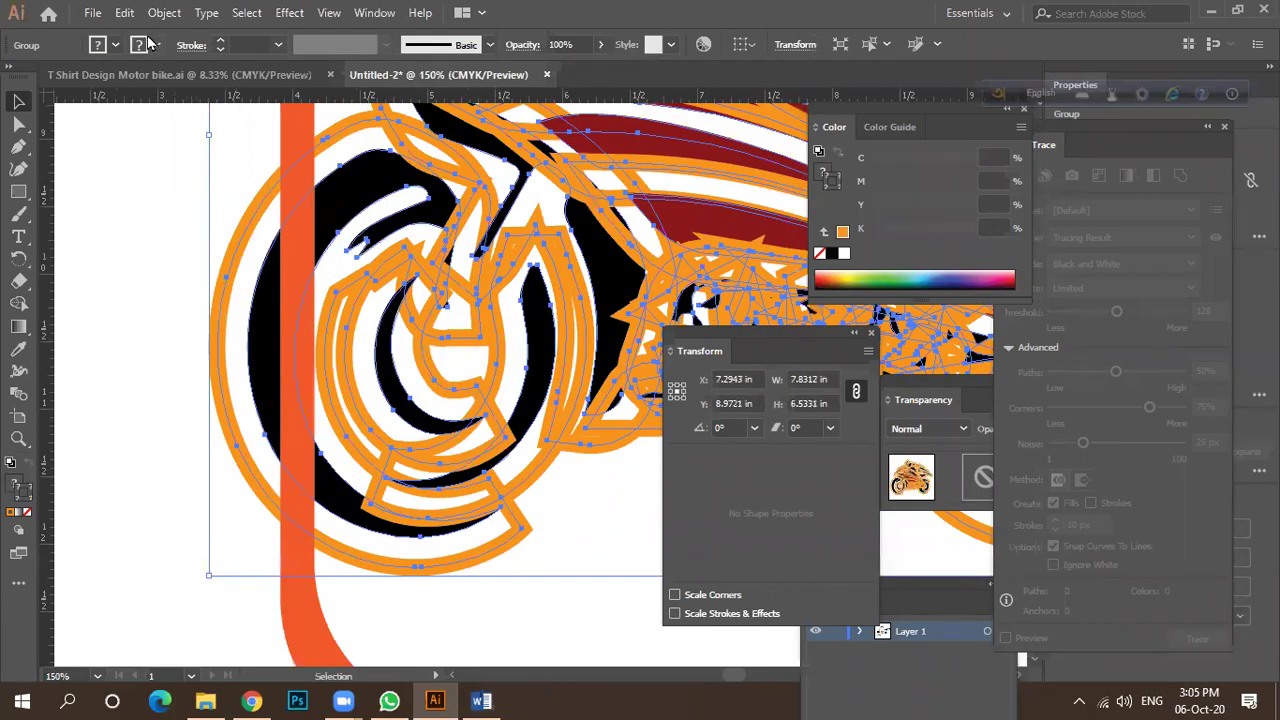
{"action": "left_click", "coordinate": [164, 13]}
{"action": "left_click", "coordinate": [245, 232]}
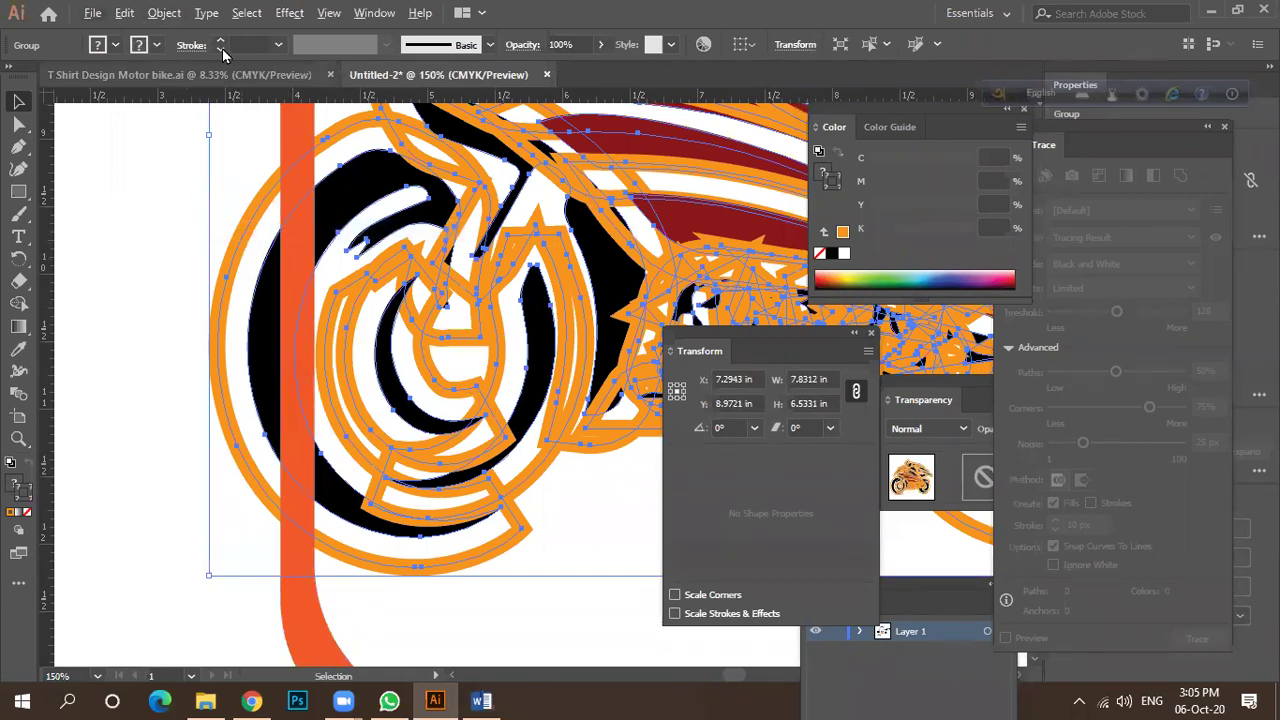
{"action": "left_click", "coordinate": [168, 13]}
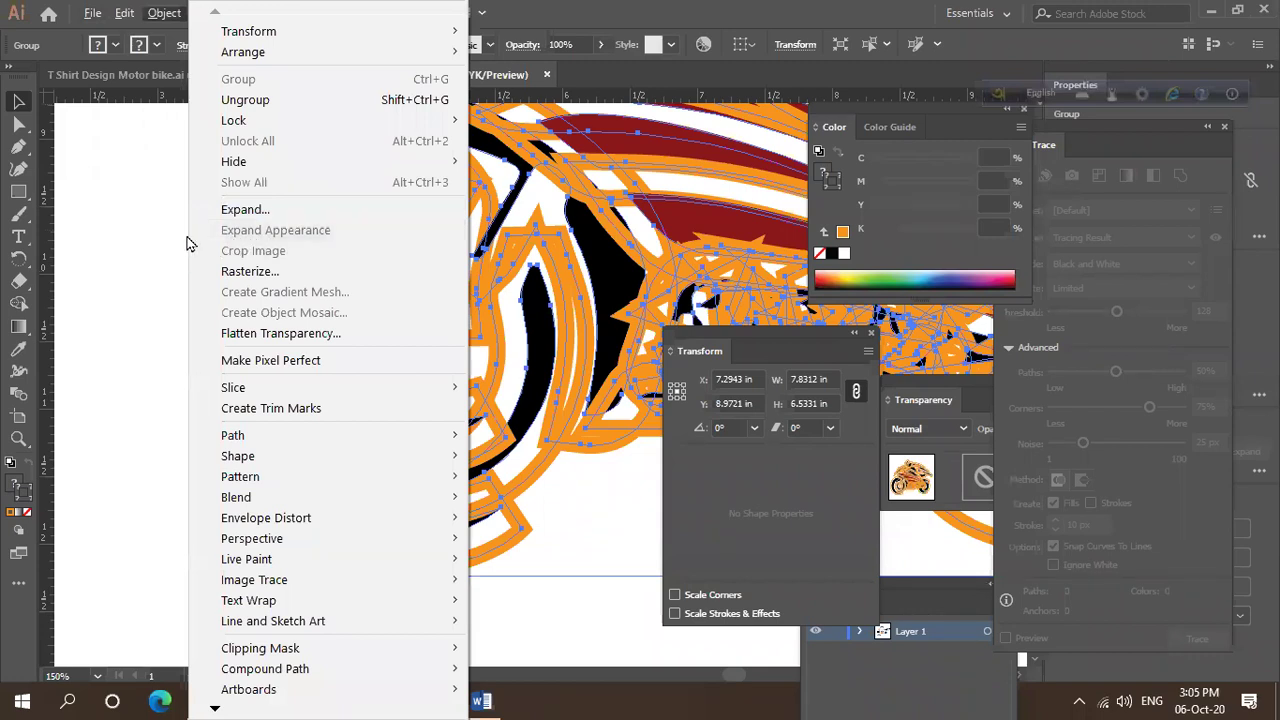
{"action": "left_click", "coordinate": [245, 209]}
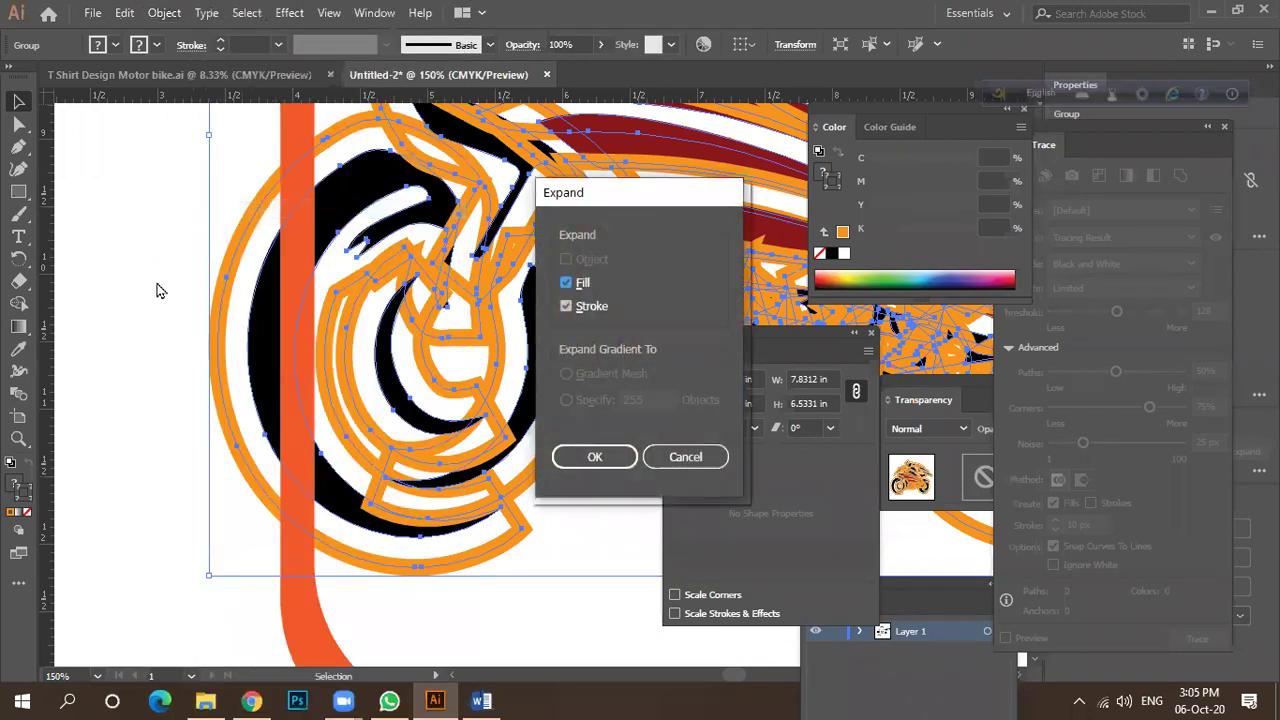
{"action": "left_click", "coordinate": [572, 457]}
Examine the expanded orange outlines around the motorcycle's wheels, rider and tail, both up close and across the whole design.
{"action": "scroll", "coordinate": [203, 357], "scroll_direction": "down", "scroll_amount": 1}
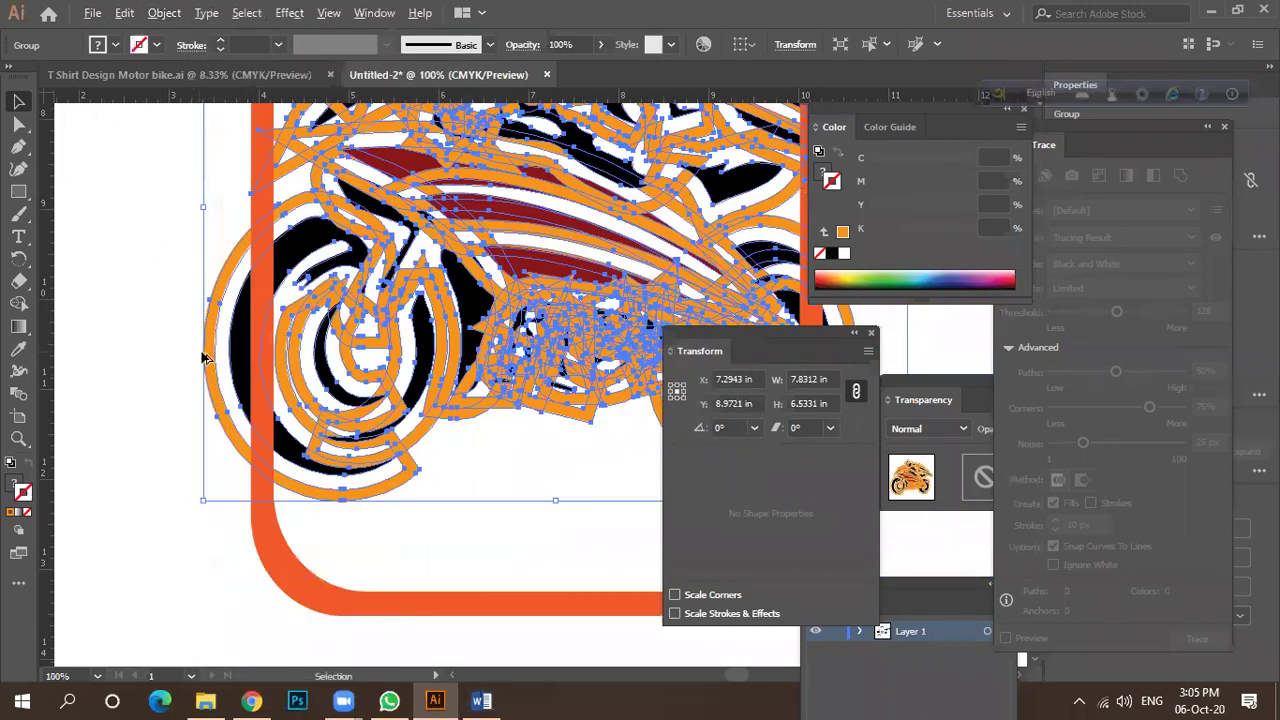
{"action": "scroll", "coordinate": [210, 365], "scroll_direction": "up", "scroll_amount": 2}
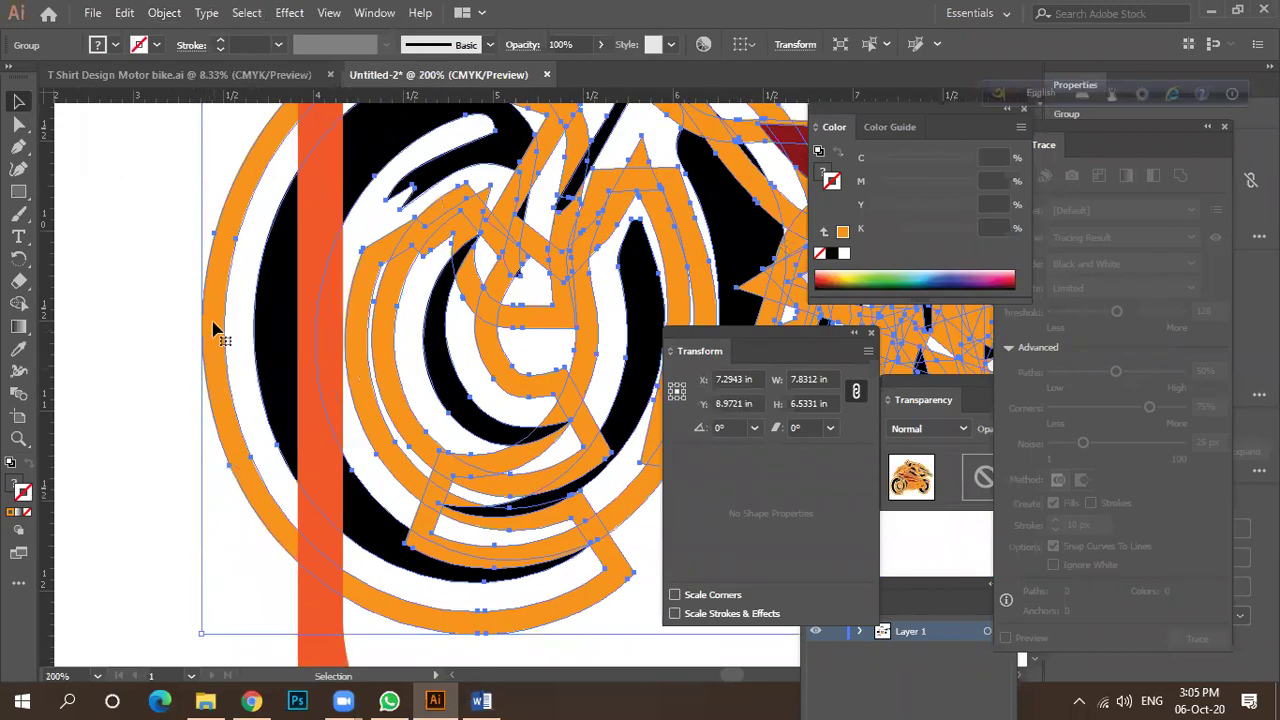
{"action": "scroll", "coordinate": [177, 354], "scroll_direction": "down", "scroll_amount": 2}
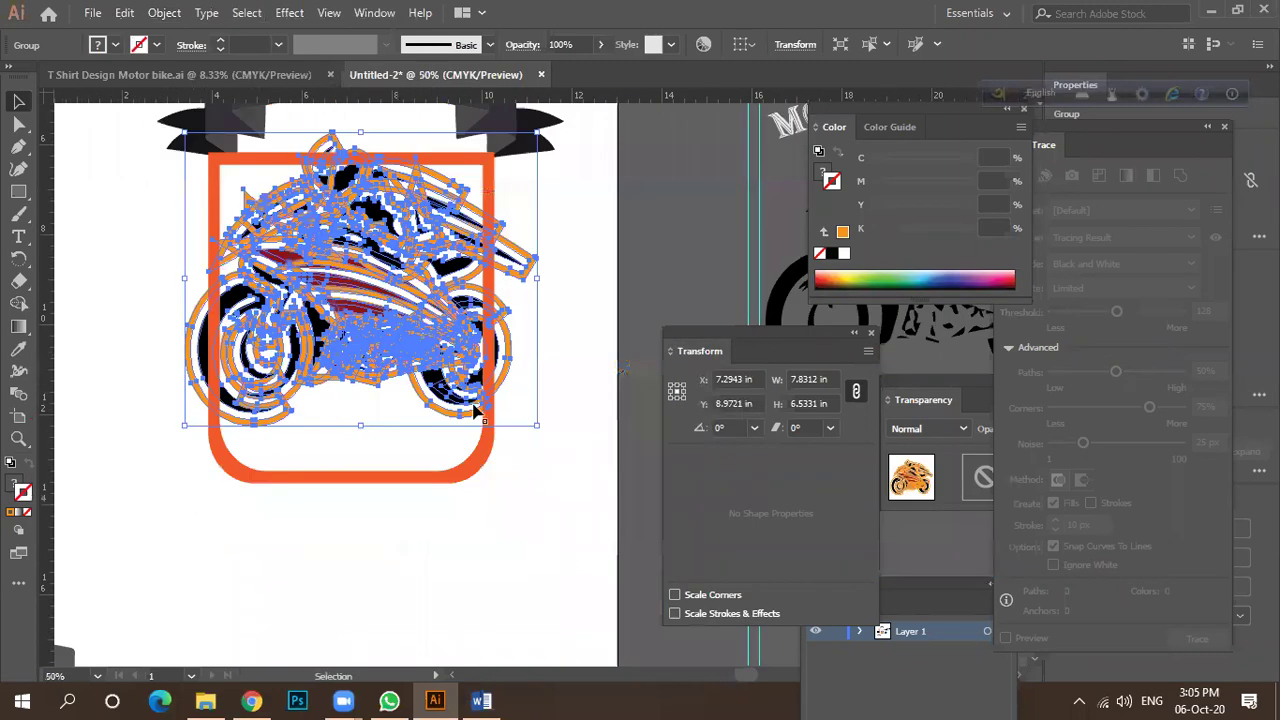
{"action": "scroll", "coordinate": [580, 406], "scroll_direction": "up", "scroll_amount": 2}
{"action": "scroll", "coordinate": [574, 368], "scroll_direction": "down", "scroll_amount": 3}
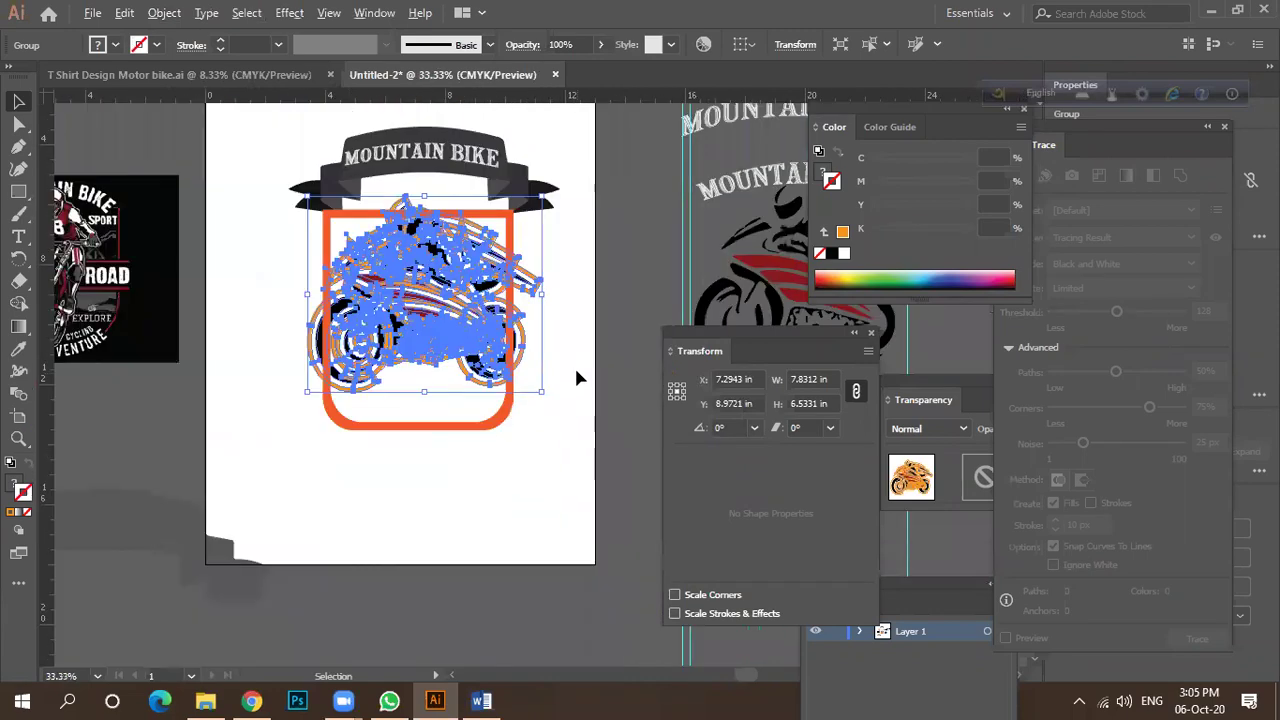
{"action": "scroll", "coordinate": [507, 232], "scroll_direction": "up", "scroll_amount": 3}
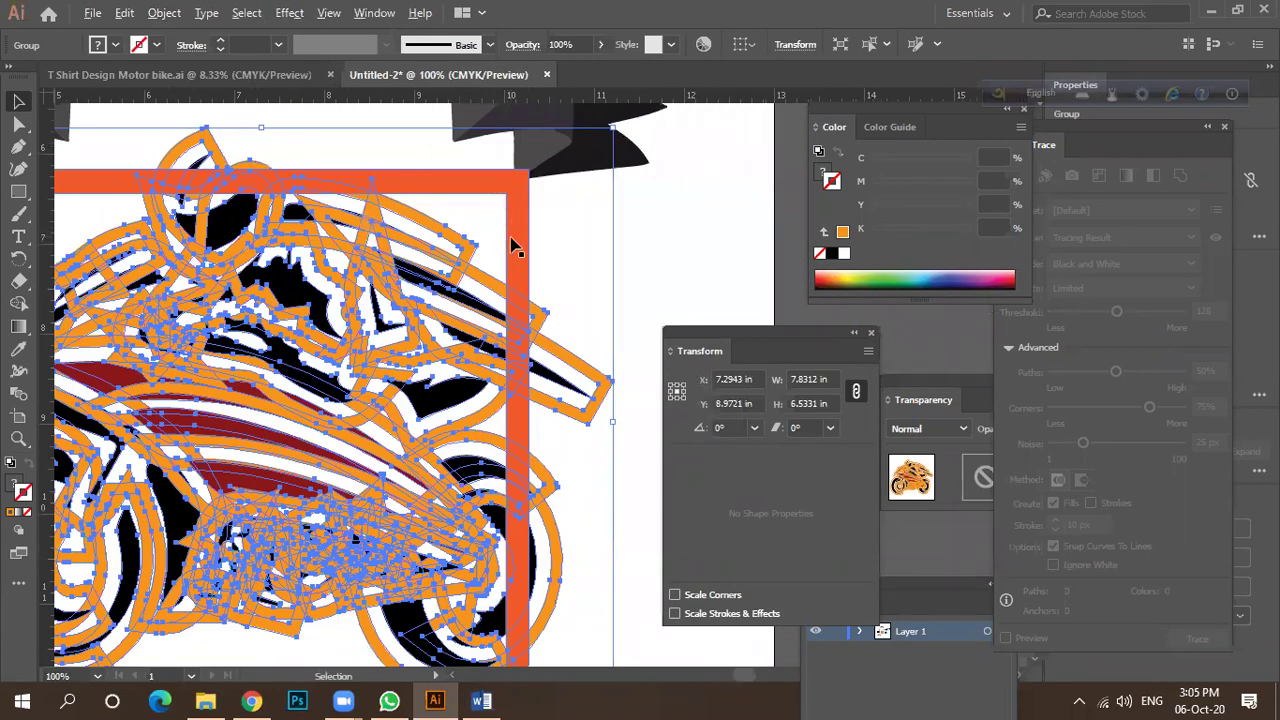
{"action": "scroll", "coordinate": [512, 245], "scroll_direction": "down", "scroll_amount": 1}
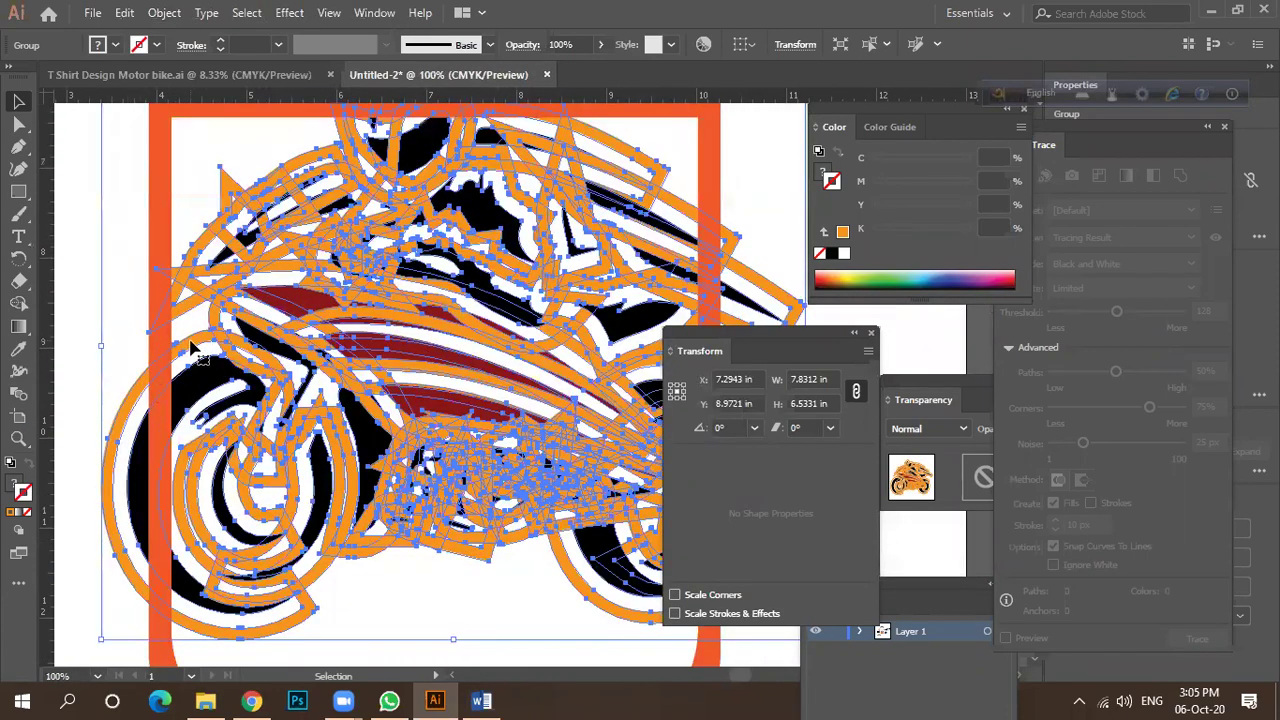
Try a small move of the expanded motorcycle group, undo it, and ungroup the artwork.
{"action": "left_click", "coordinate": [91, 393]}
{"action": "left_click", "coordinate": [112, 414]}
{"action": "mouse_move", "coordinate": [112, 414]}
{"action": "left_mouse_down"}
{"action": "mouse_move", "coordinate": [89, 408]}
{"action": "mouse_move", "coordinate": [126, 410]}
{"action": "left_mouse_up"}
{"action": "key", "text": "ctrl+z"}
{"action": "right_click", "coordinate": [131, 408]}
{"action": "left_click", "coordinate": [157, 254]}
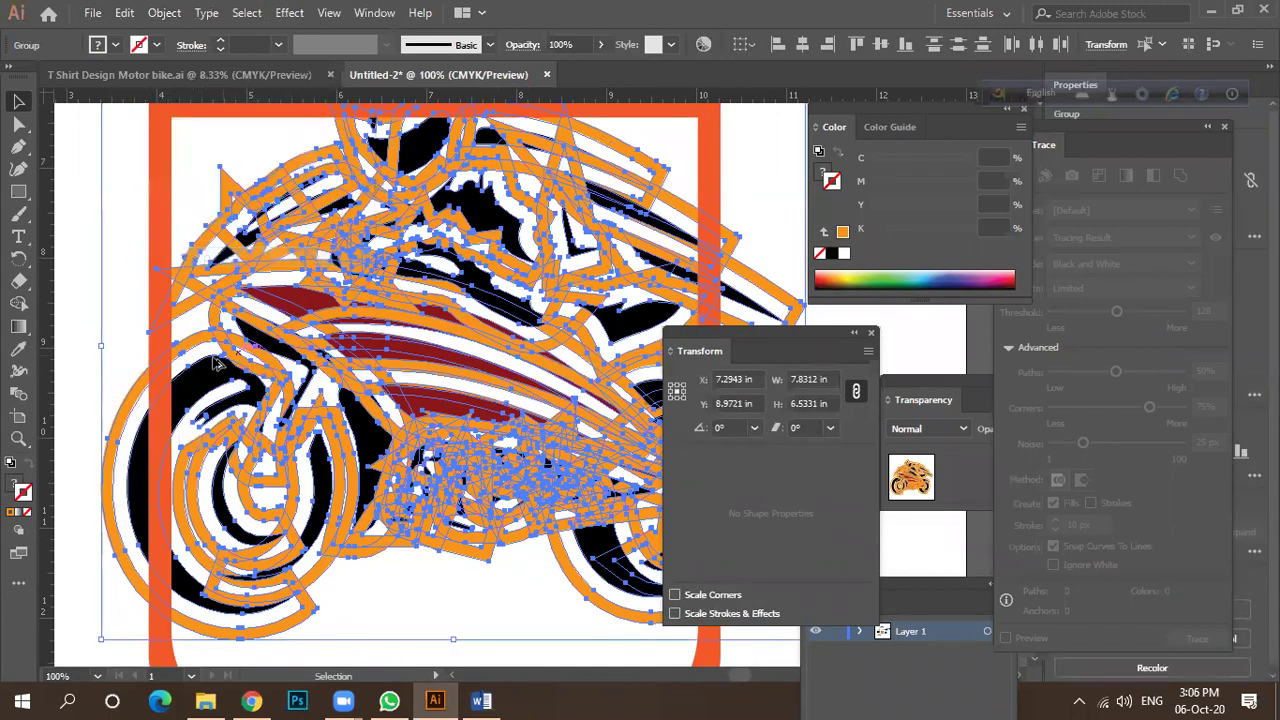
Select only the orange outline piece around the motorcycle's tail and examine it up close.
{"action": "key", "text": "ctrl+minus"}
{"action": "key", "text": "ctrl+minus"}
{"action": "left_click", "coordinate": [569, 300]}
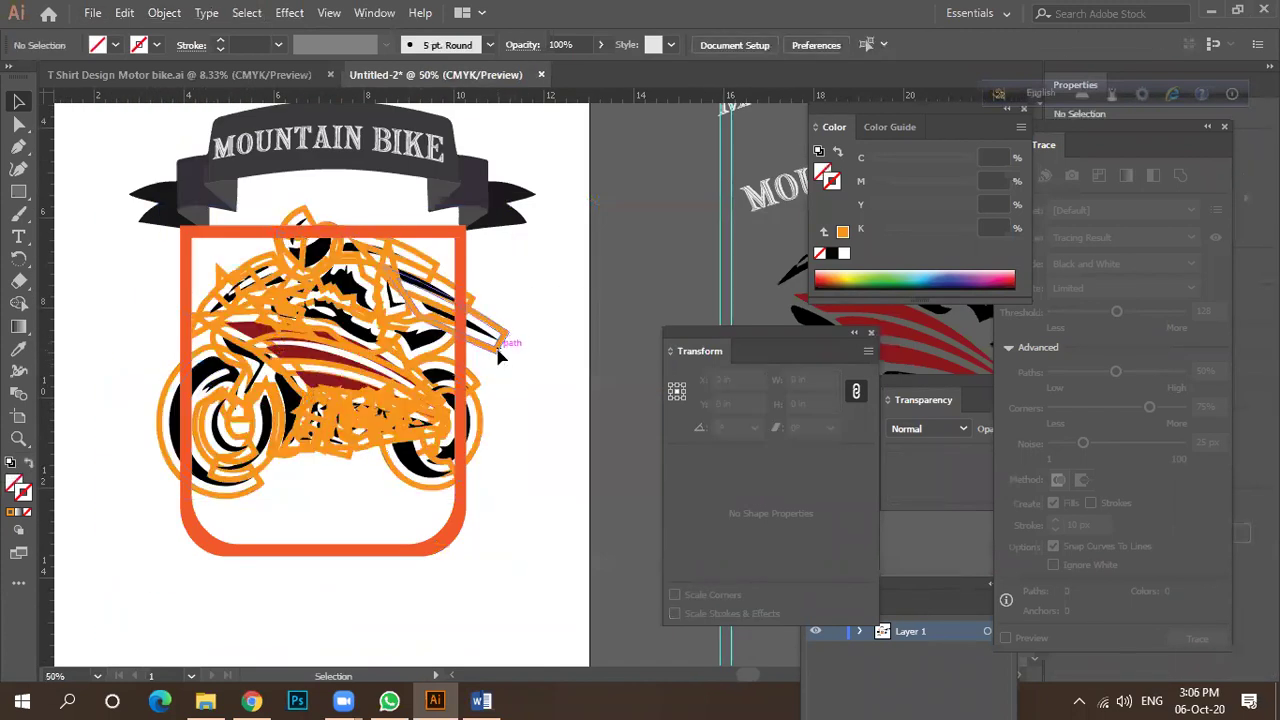
{"action": "left_click", "coordinate": [500, 352]}
{"action": "scroll", "coordinate": [470, 345], "scroll_direction": "up", "scroll_amount": 5}
{"action": "scroll", "coordinate": [408, 340], "scroll_direction": "down", "scroll_amount": 6}
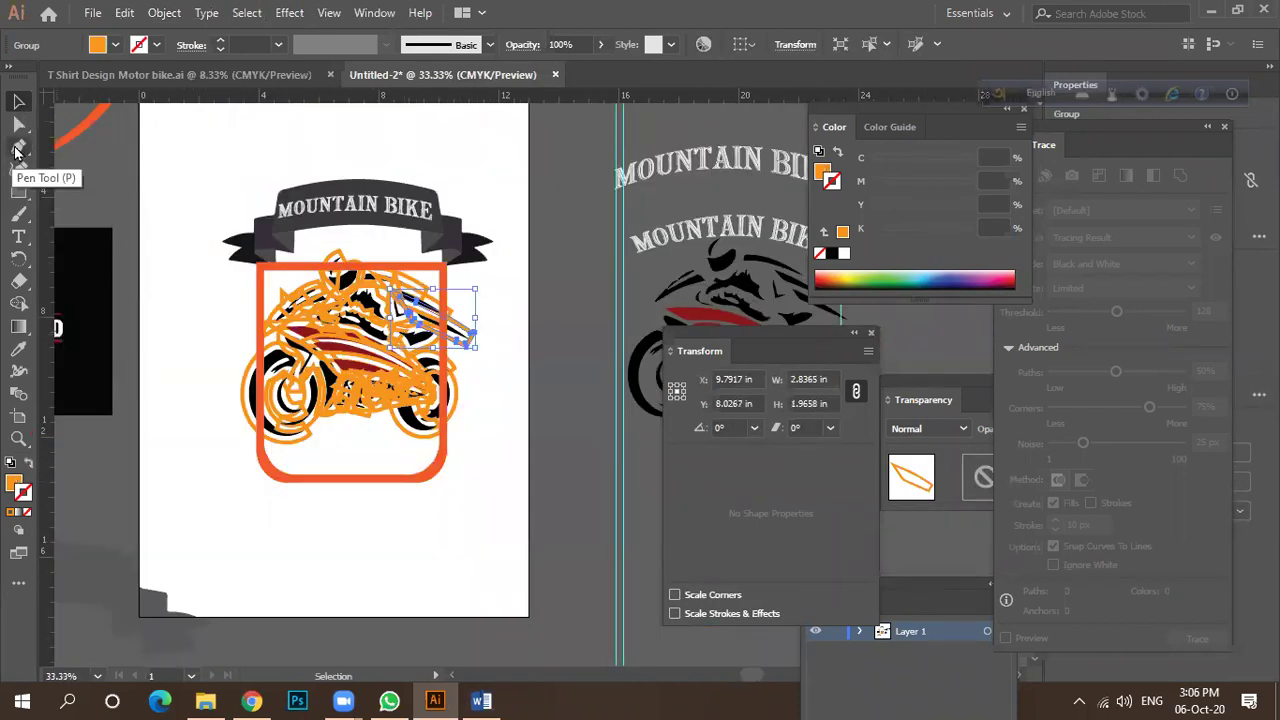
{"action": "left_click", "coordinate": [17, 305]}
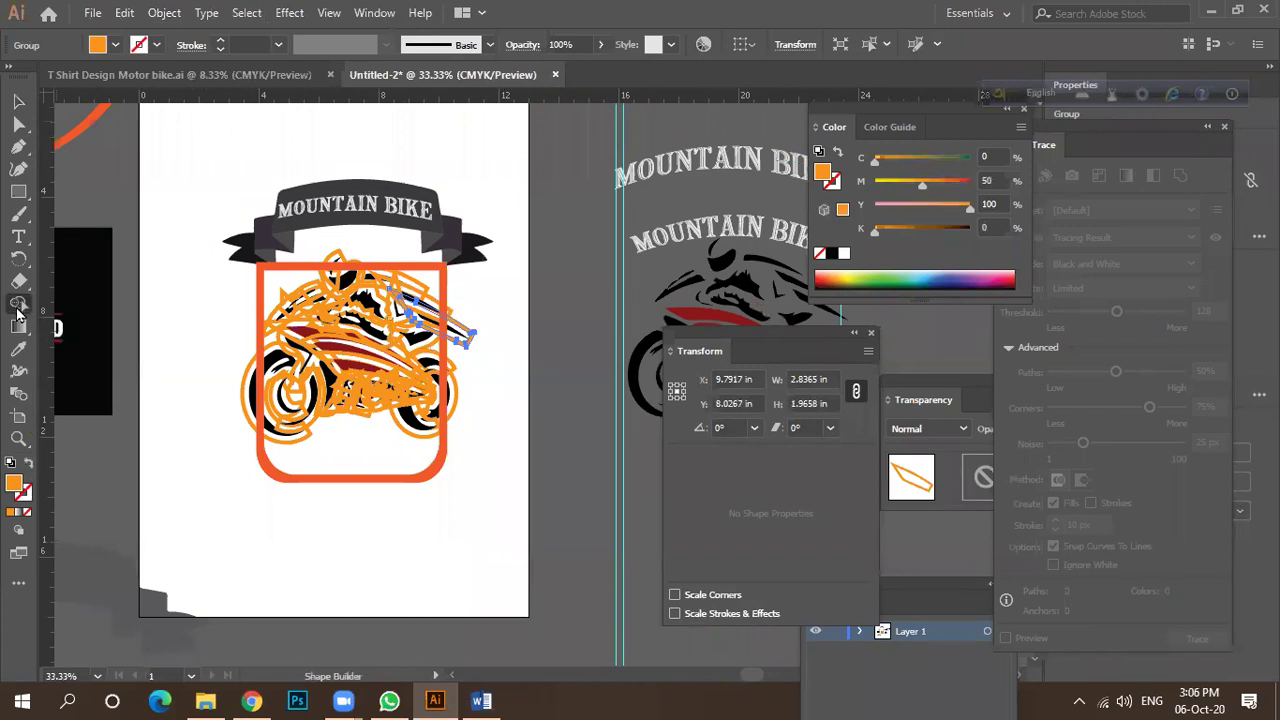
{"action": "left_click", "coordinate": [17, 285]}
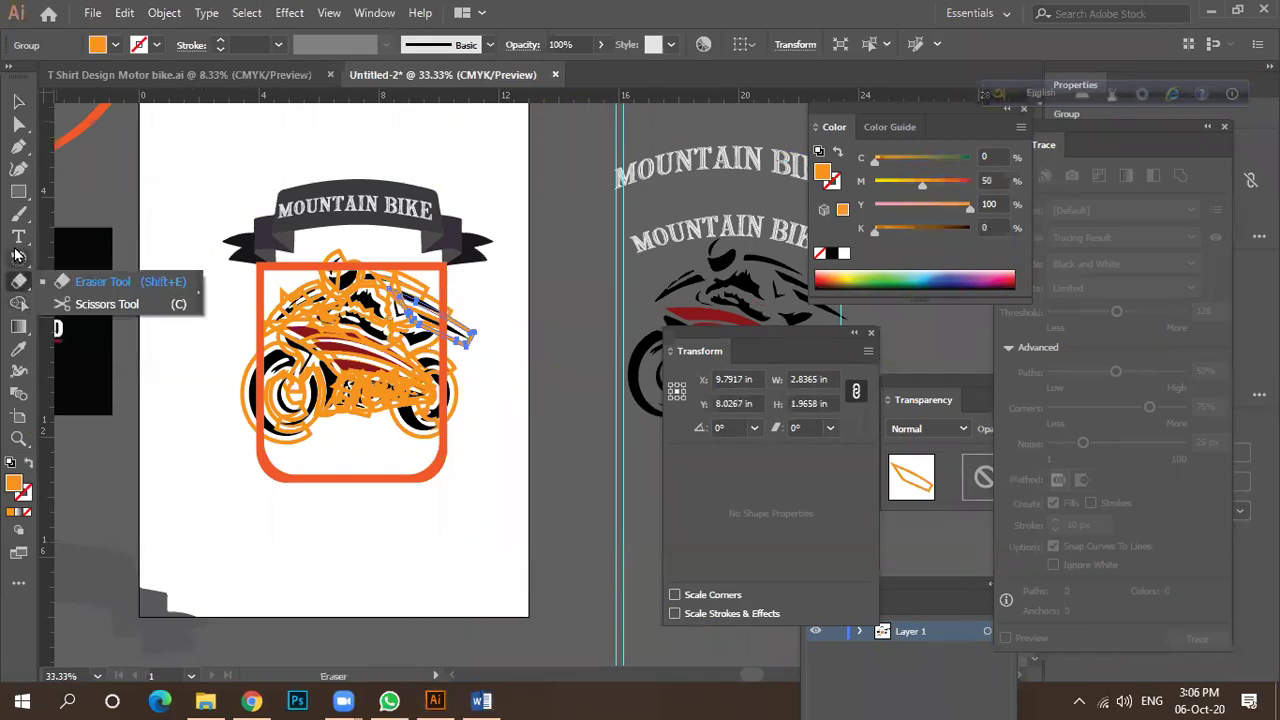
{"action": "left_click", "coordinate": [17, 216]}
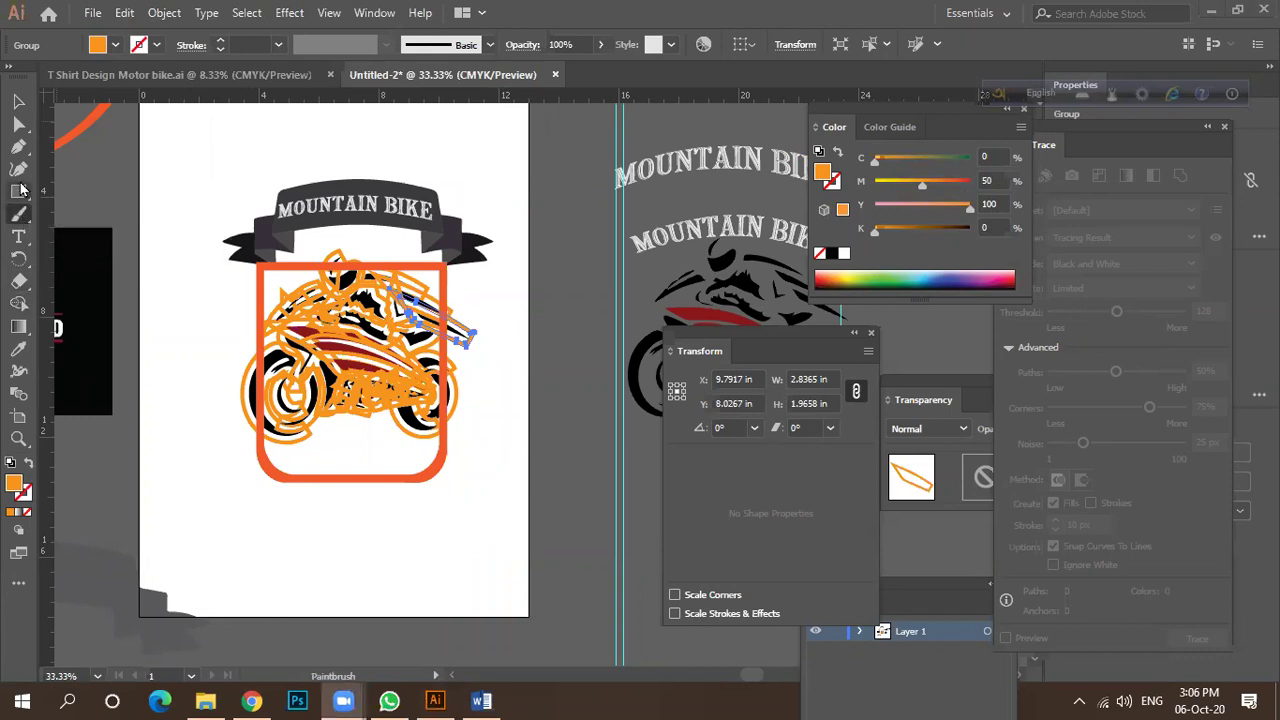
{"action": "left_click", "coordinate": [17, 102]}
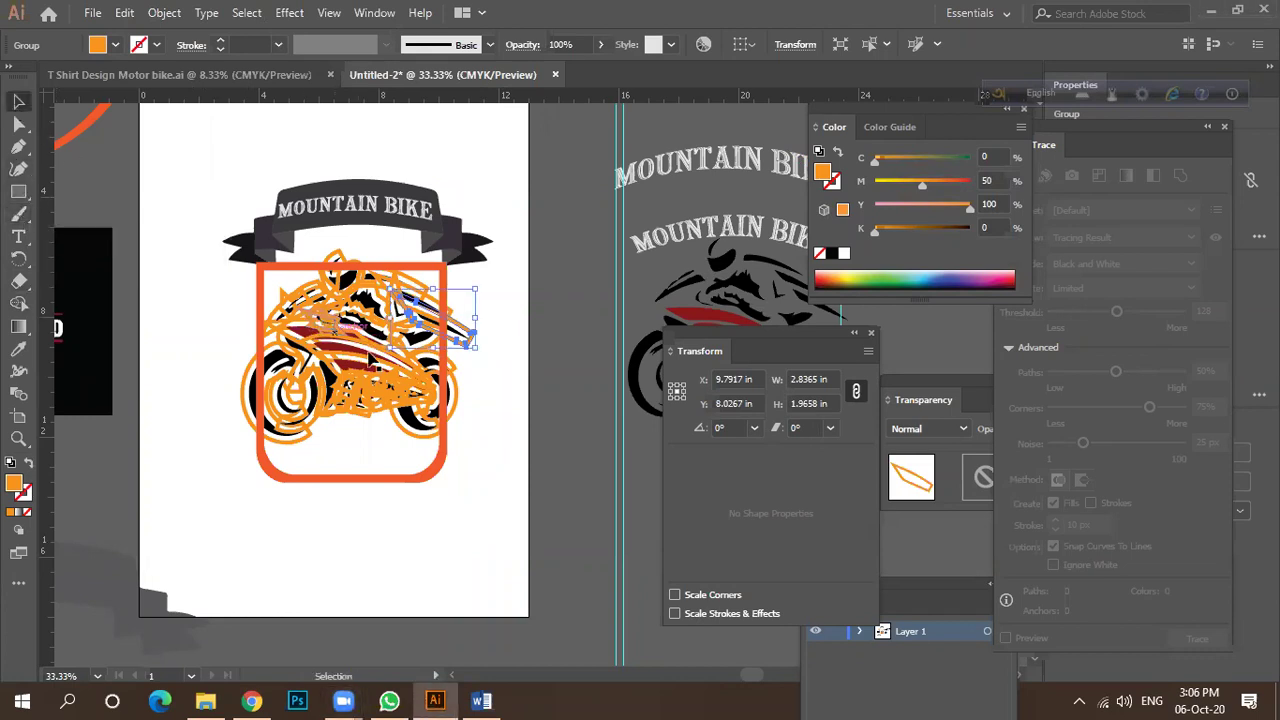
Try moving the orange tail outline away from the motorcycle, down and to the right, and undo the move.
{"action": "scroll", "coordinate": [450, 340], "scroll_direction": "up", "scroll_amount": 2}
{"action": "left_click_drag", "start_coordinate": [484, 358], "coordinate": [553, 411]}
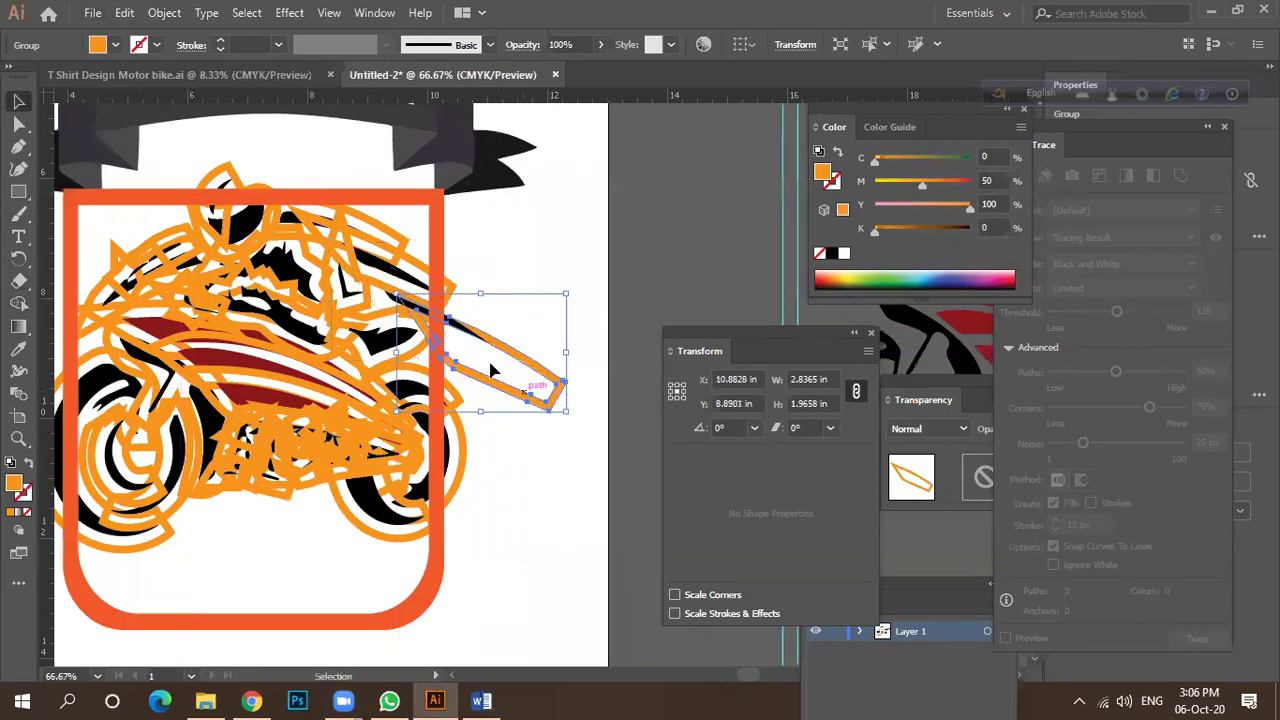
{"action": "scroll", "coordinate": [491, 366], "scroll_direction": "up", "scroll_amount": 2}
{"action": "left_click", "coordinate": [477, 308]}
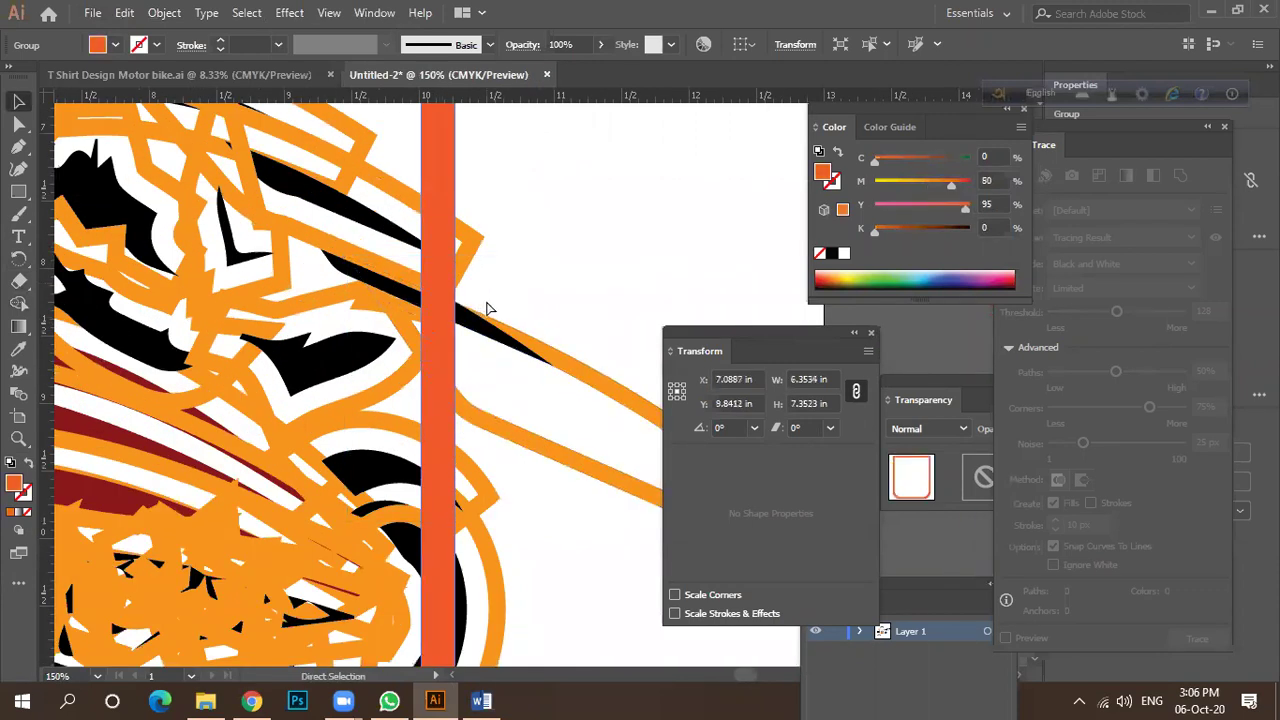
{"action": "key", "text": "ctrl+z"}
{"action": "scroll", "coordinate": [551, 306], "scroll_direction": "down", "scroll_amount": 2}
{"action": "mouse_move", "coordinate": [556, 322]}
{"action": "left_mouse_down"}
{"action": "mouse_move", "coordinate": [548, 343]}
{"action": "mouse_move", "coordinate": [531, 331]}
{"action": "left_mouse_up"}
{"action": "scroll", "coordinate": [531, 331], "scroll_direction": "up", "scroll_amount": 3}
{"action": "scroll", "coordinate": [531, 333], "scroll_direction": "down", "scroll_amount": 4}
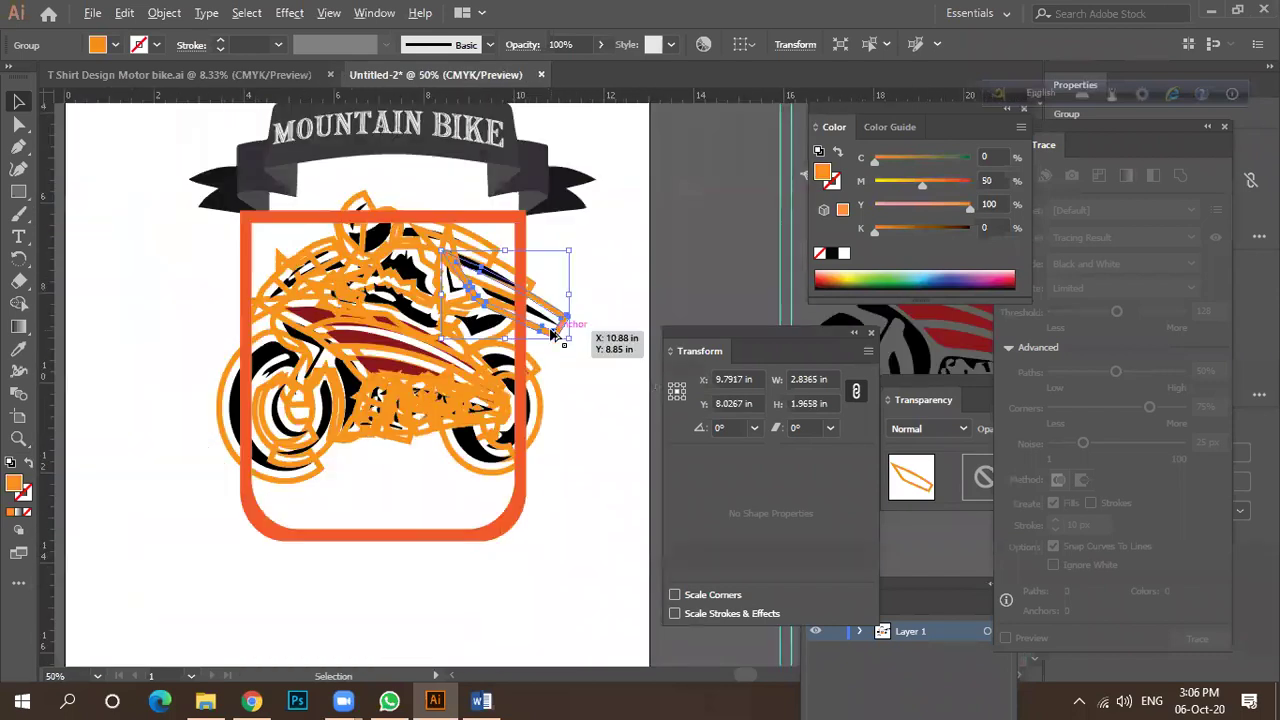
Pull the outer front-wheel outline out to the left of the motorcycle and several smaller orange outline pieces out below it.
{"action": "left_click_drag", "start_coordinate": [350, 455], "coordinate": [192, 433]}
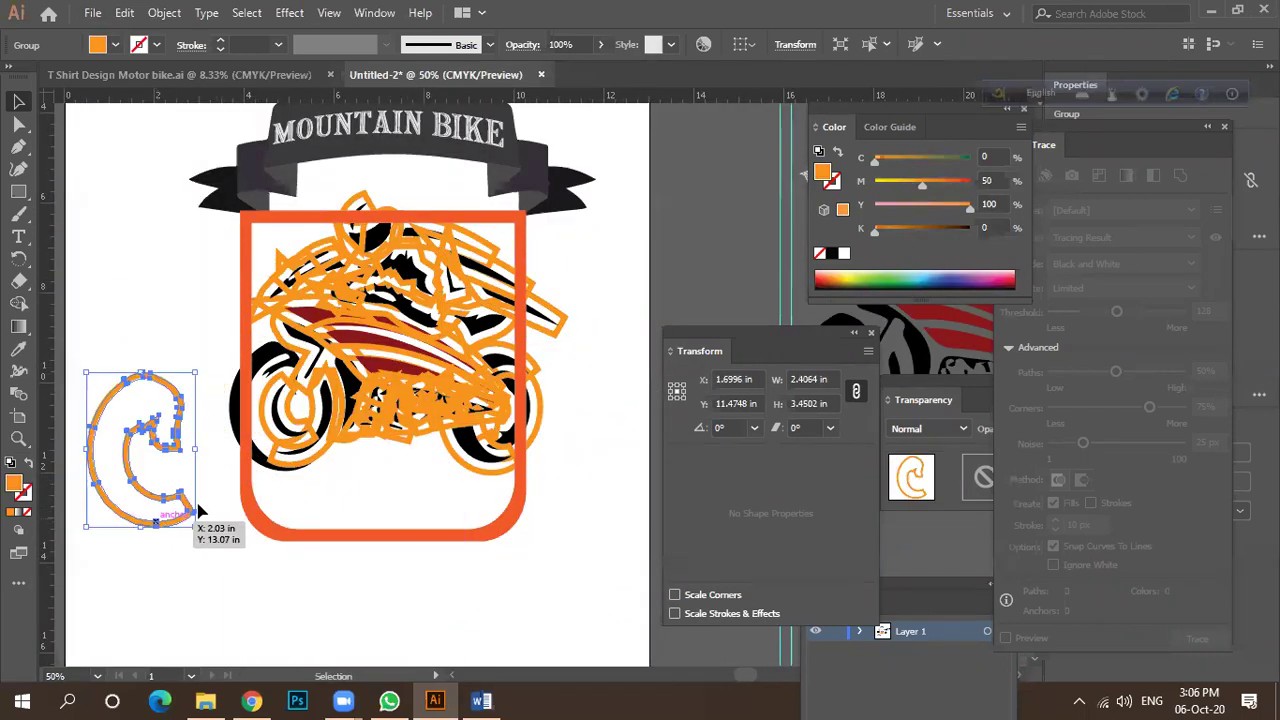
{"action": "left_click_drag", "start_coordinate": [308, 455], "coordinate": [352, 512]}
{"action": "scroll", "coordinate": [352, 512], "scroll_direction": "down", "scroll_amount": 3}
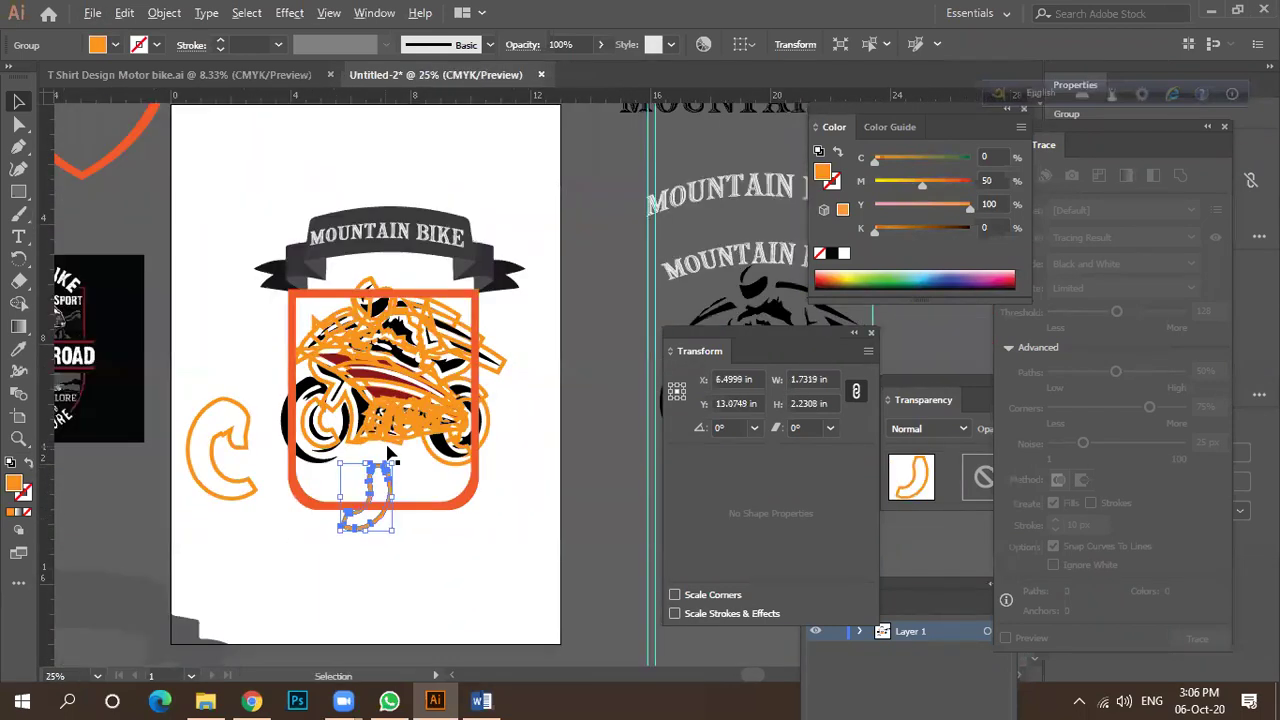
{"action": "left_click_drag", "start_coordinate": [423, 453], "coordinate": [423, 500]}
{"action": "left_click_drag", "start_coordinate": [443, 443], "coordinate": [385, 497]}
{"action": "scroll", "coordinate": [377, 437], "scroll_direction": "up", "scroll_amount": 5}
{"action": "scroll", "coordinate": [300, 400], "scroll_direction": "down", "scroll_amount": 5}
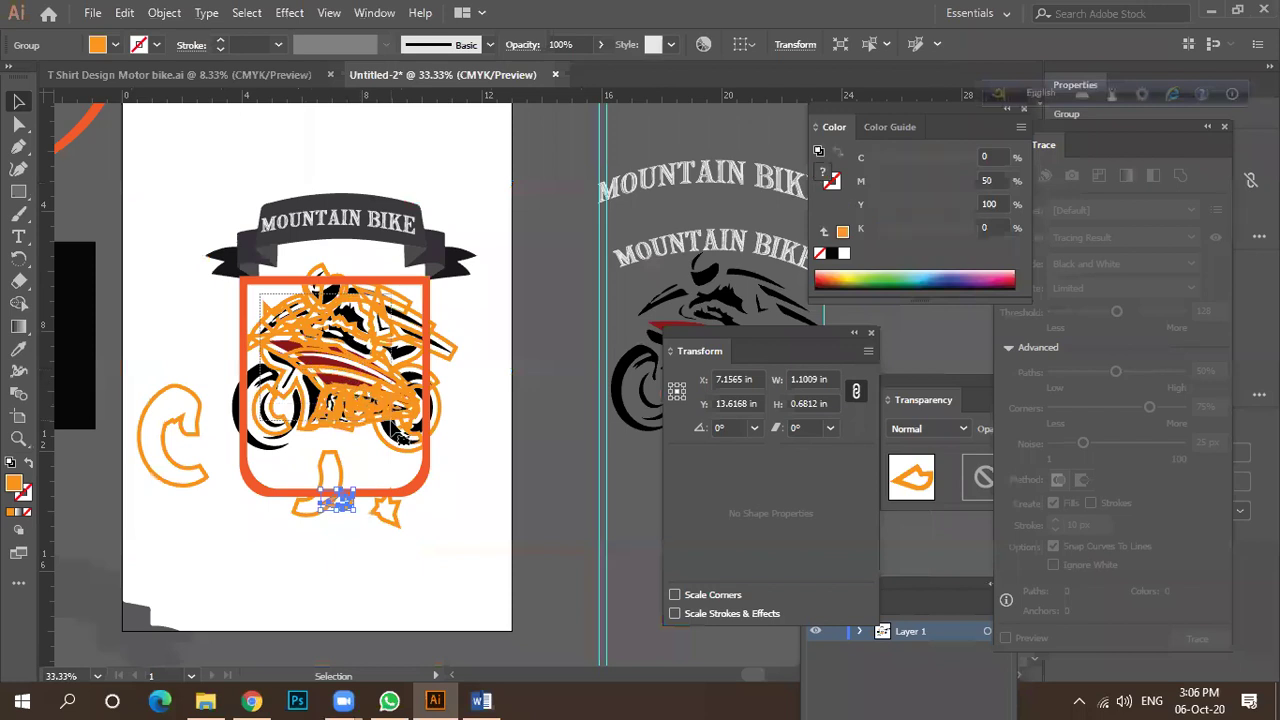
Delete the main body of the motorcycle with its orange outlines, and move the orange frame down and left off the design.
{"action": "left_click", "coordinate": [395, 430]}
{"action": "key", "text": "Delete"}
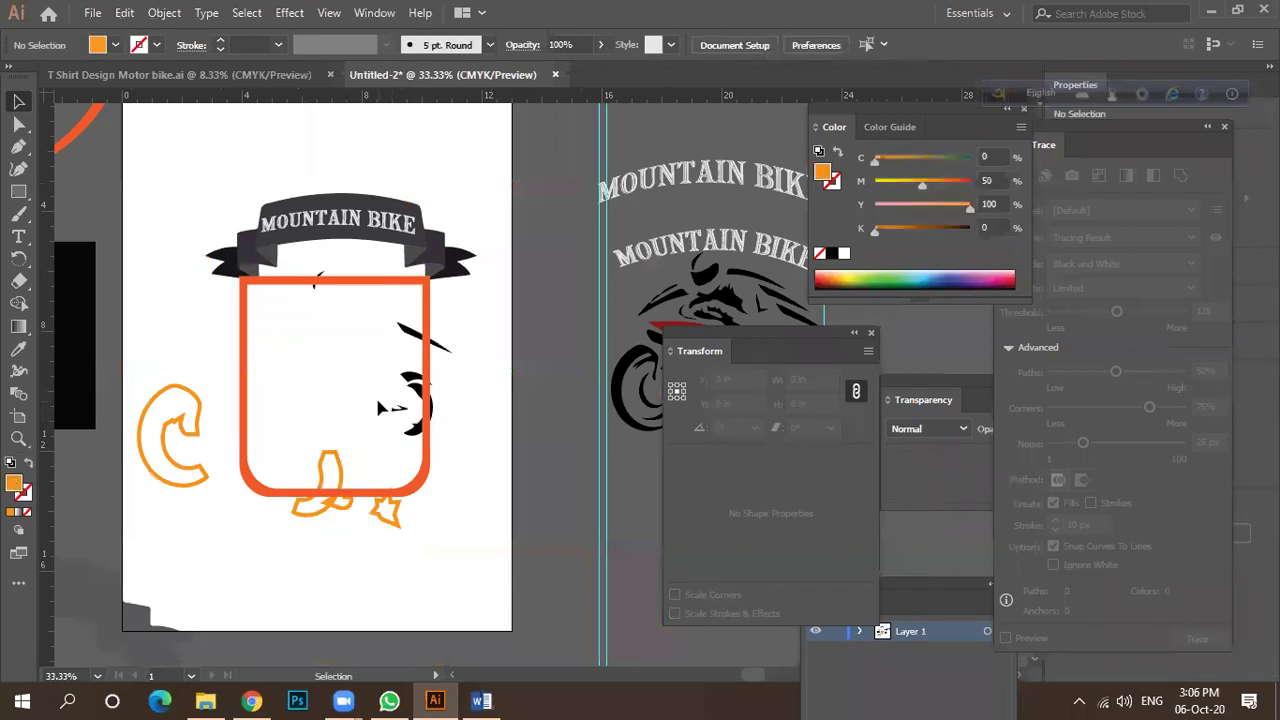
{"action": "scroll", "coordinate": [480, 451], "scroll_direction": "down", "scroll_amount": 1}
{"action": "left_click_drag", "start_coordinate": [434, 484], "coordinate": [238, 570]}
Delete the leftover black motorcycle fragments and the loose orange outline pieces from the artboard.
{"action": "left_click_drag", "start_coordinate": [467, 527], "coordinate": [390, 390]}
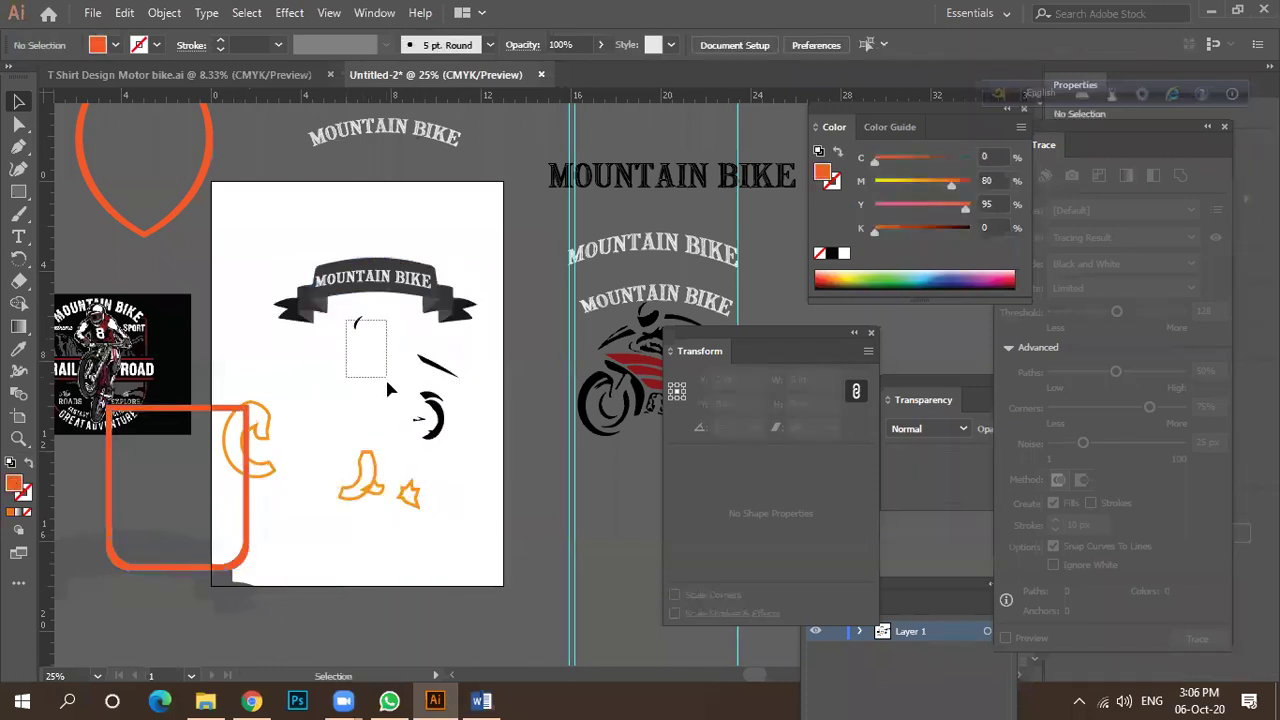
{"action": "left_click_drag", "start_coordinate": [421, 495], "coordinate": [432, 510]}
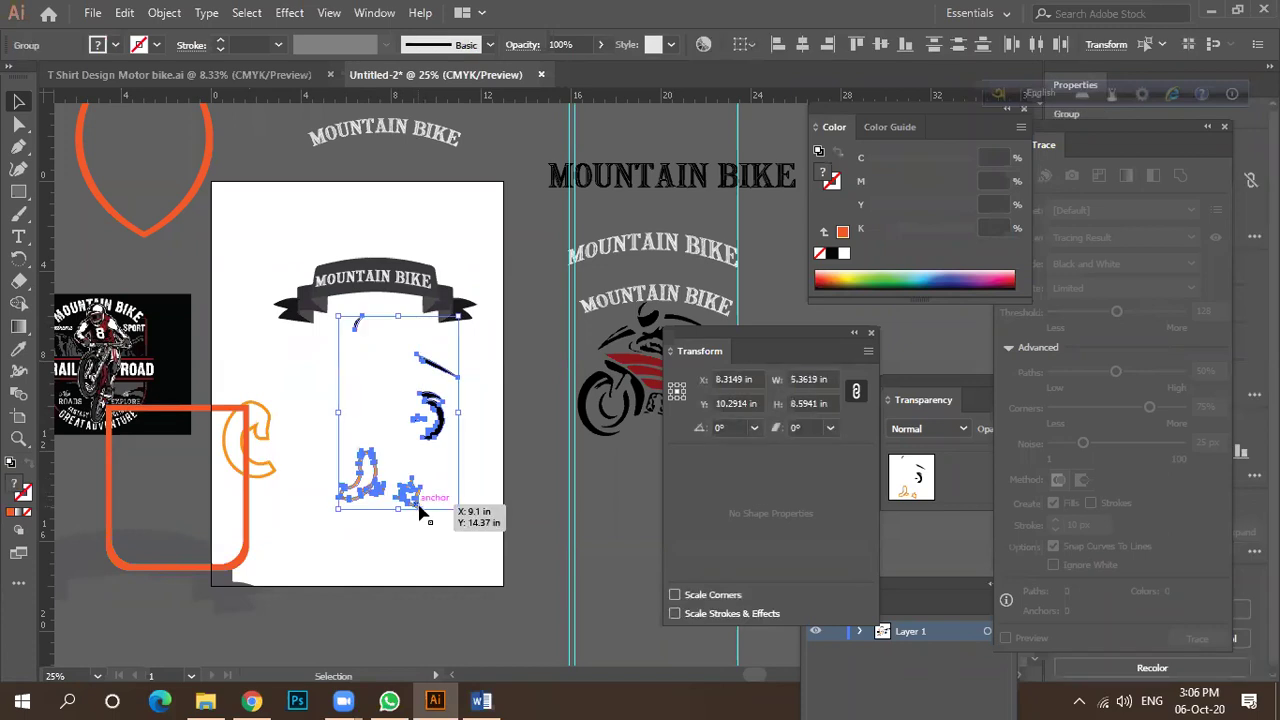
{"action": "key", "text": "Delete"}
{"action": "left_click_drag", "start_coordinate": [275, 432], "coordinate": [366, 429]}
{"action": "key", "text": "Delete"}
Move the orange frame back under the ribbon banner and place a copy of the spare motorcycle over it.
{"action": "left_click_drag", "start_coordinate": [256, 530], "coordinate": [441, 474]}
{"action": "left_click_drag", "start_coordinate": [585, 425], "coordinate": [310, 458]}
{"action": "scroll", "coordinate": [352, 420], "scroll_direction": "up", "scroll_amount": 1}
{"action": "left_click_drag", "start_coordinate": [352, 420], "coordinate": [380, 386]}
{"action": "scroll", "coordinate": [425, 365], "scroll_direction": "down", "scroll_amount": 1}
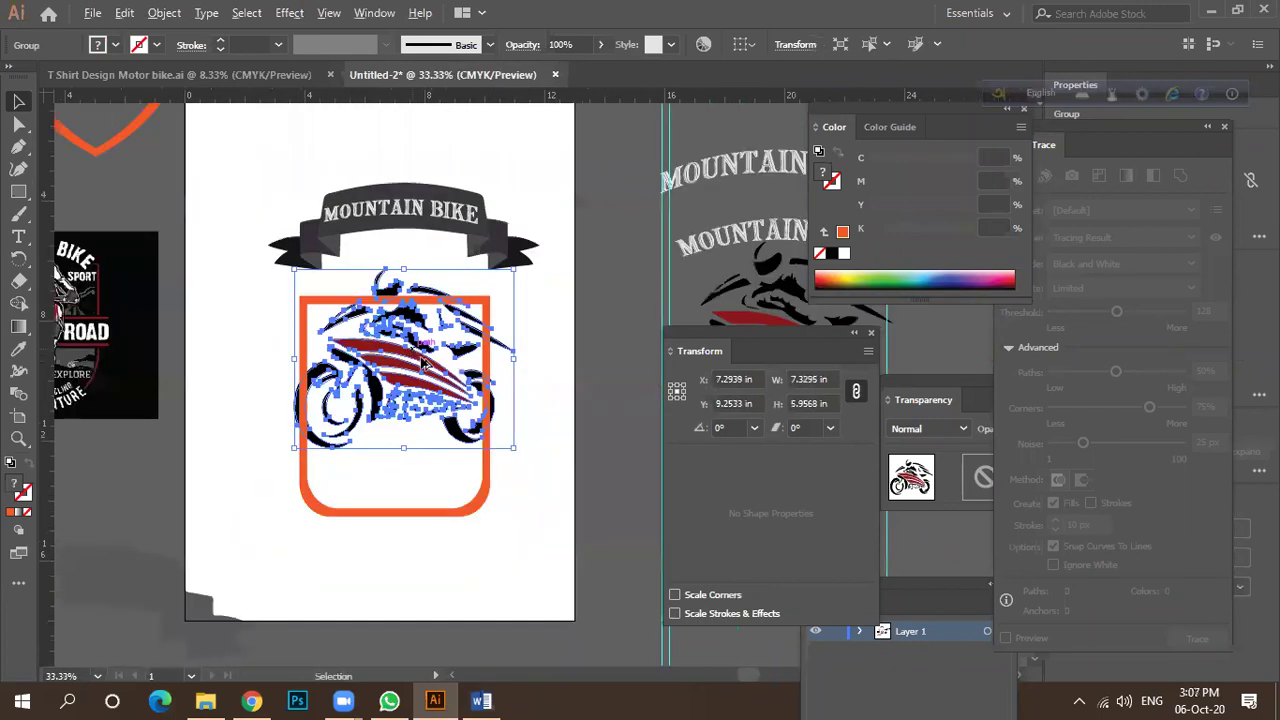
Move the orange frame slightly up behind the motorcycle, closer to the ribbon banner.
{"action": "left_click_drag", "start_coordinate": [449, 511], "coordinate": [453, 494]}
{"action": "scroll", "coordinate": [375, 285], "scroll_direction": "up", "scroll_amount": 2}
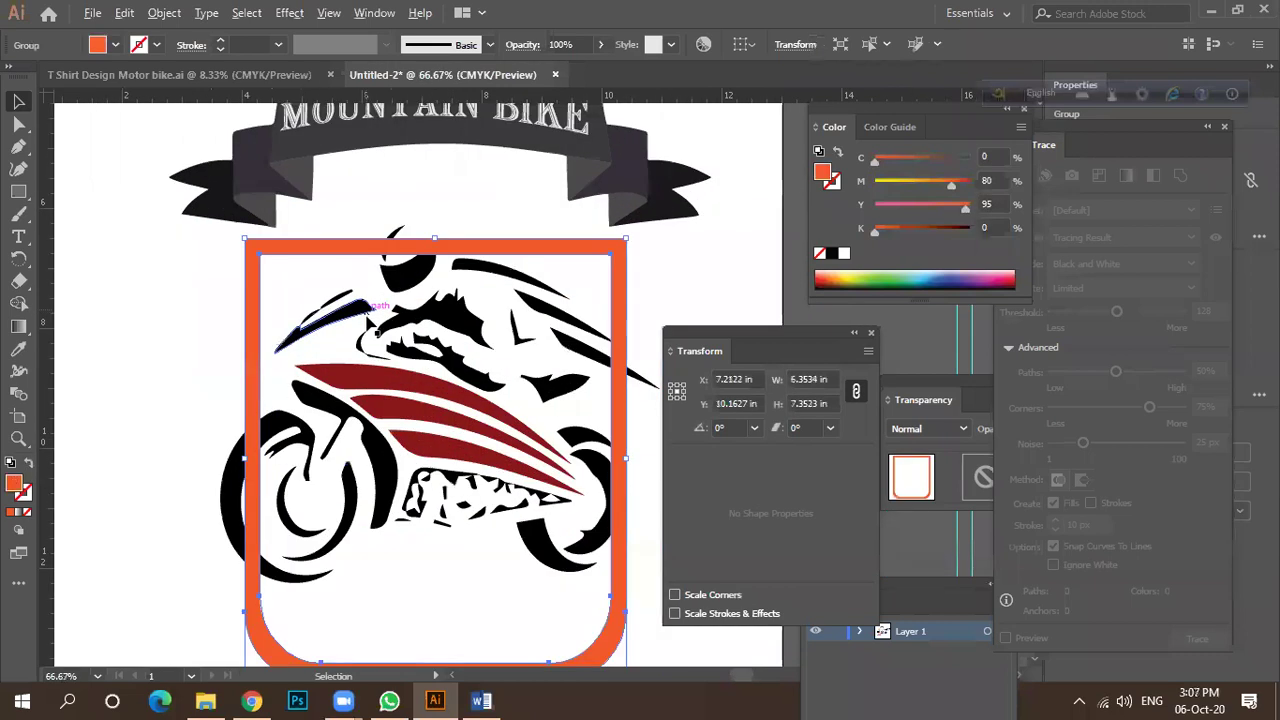
{"action": "scroll", "coordinate": [375, 283], "scroll_direction": "down", "scroll_amount": 1}
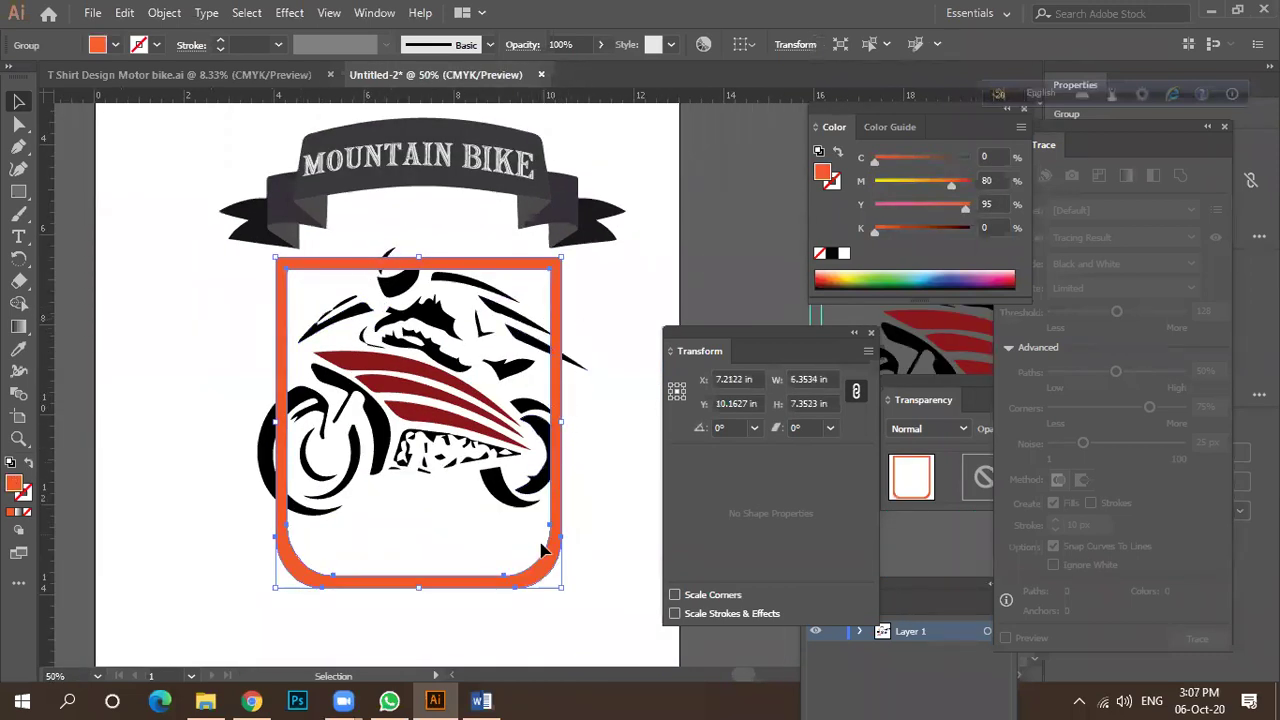
{"action": "scroll", "coordinate": [507, 484], "scroll_direction": "down", "scroll_amount": 1}
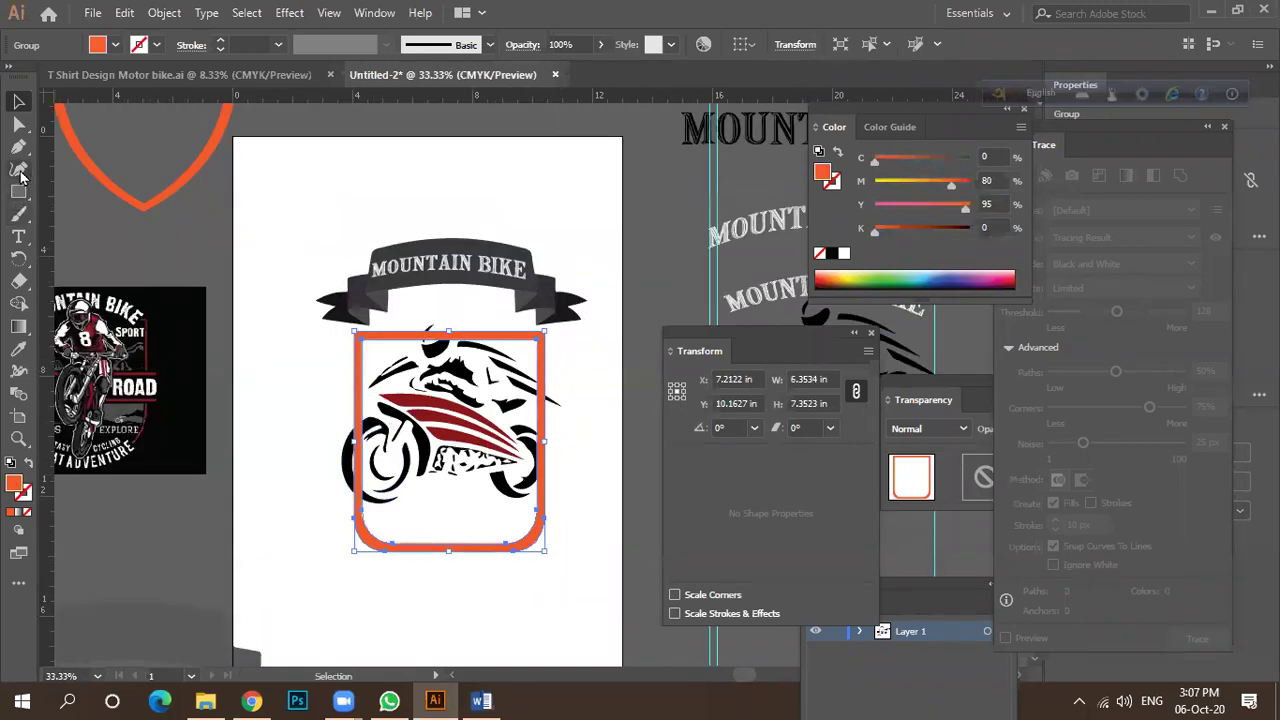
Draw a narrow slanted strip with the Pen tool across the frame's left side, just above the front wheel.
{"action": "left_click", "coordinate": [18, 146]}
{"action": "scroll", "coordinate": [375, 470], "scroll_direction": "up", "scroll_amount": 2}
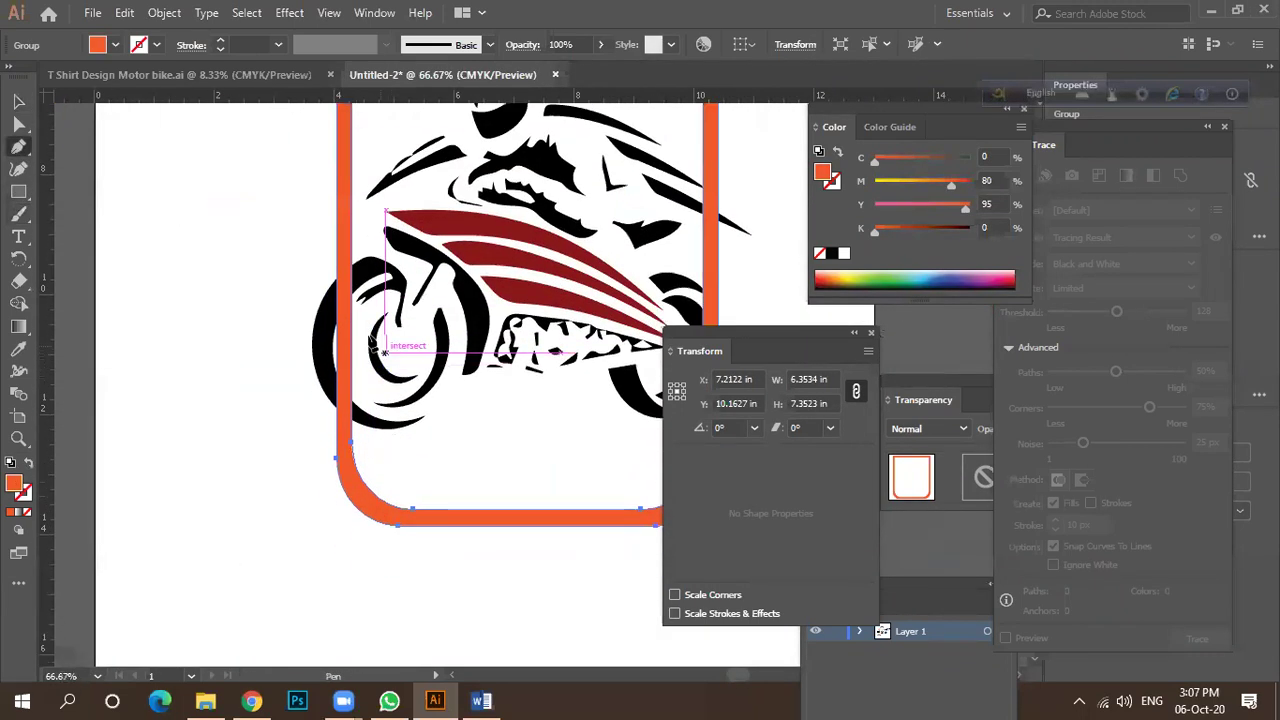
{"action": "scroll", "coordinate": [335, 280], "scroll_direction": "up", "scroll_amount": 1}
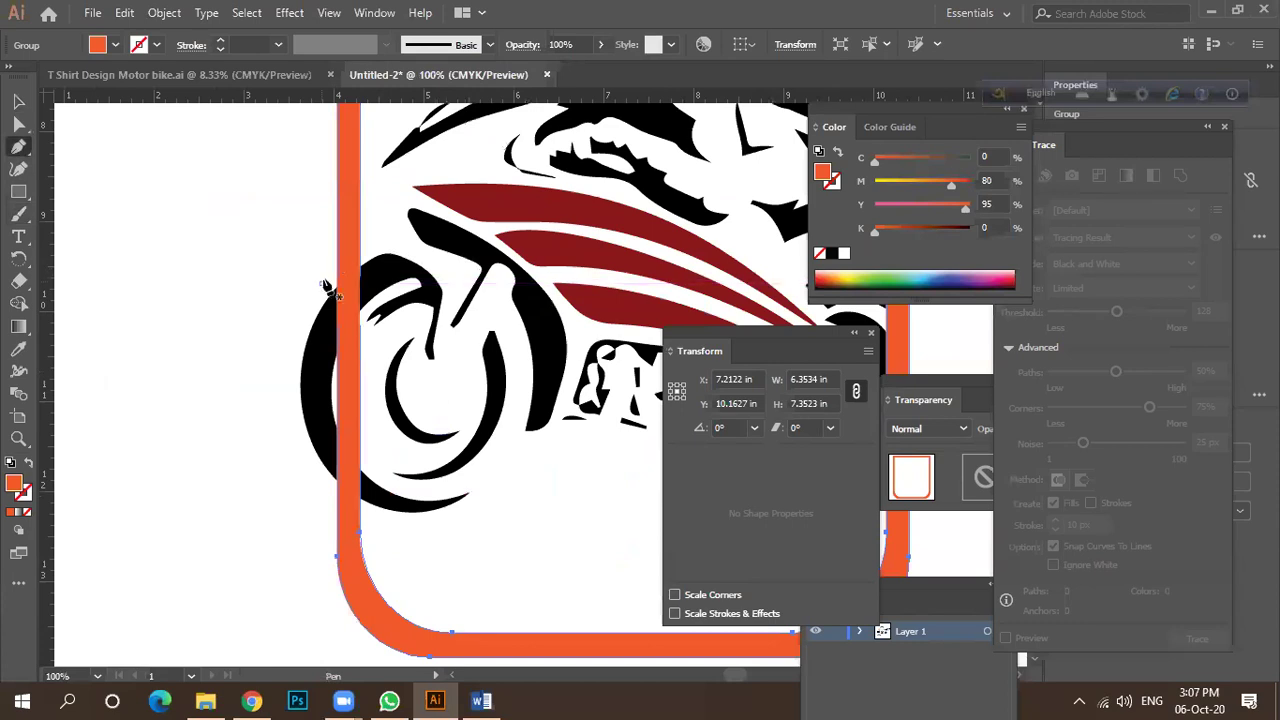
{"action": "left_click", "coordinate": [321, 282]}
{"action": "left_click", "coordinate": [379, 230]}
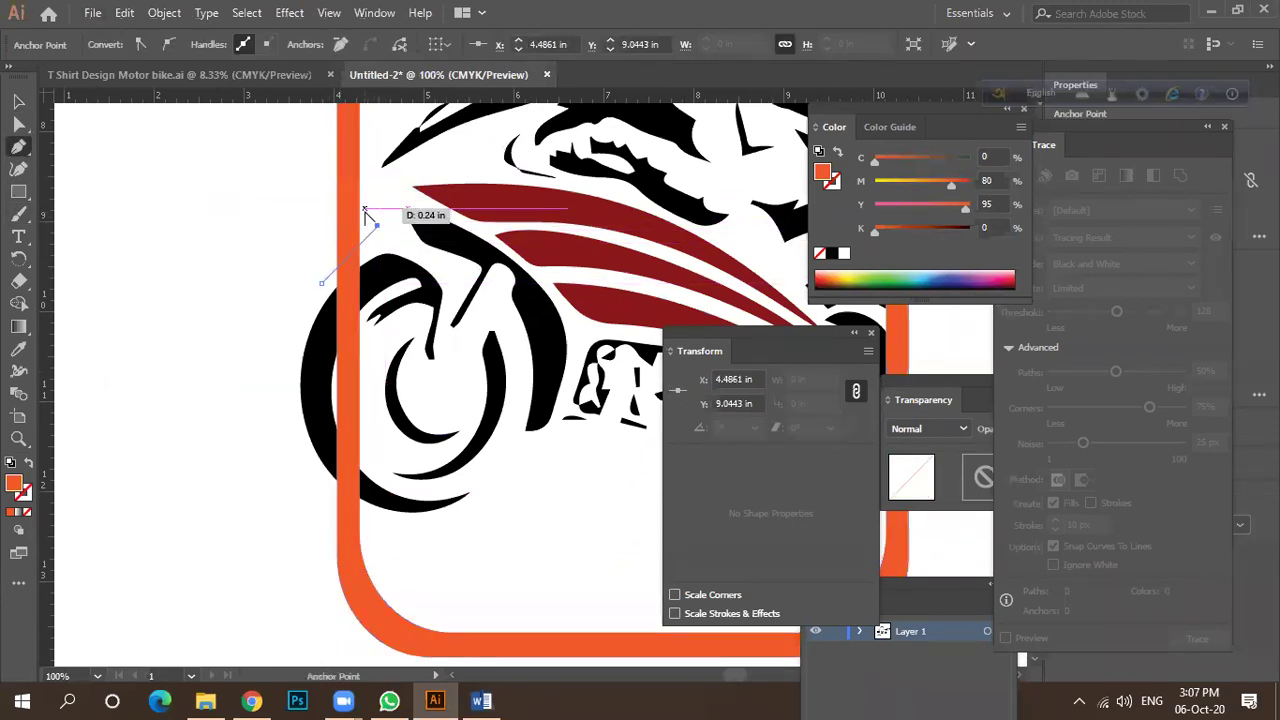
{"action": "scroll", "coordinate": [368, 220], "scroll_direction": "up", "scroll_amount": 3}
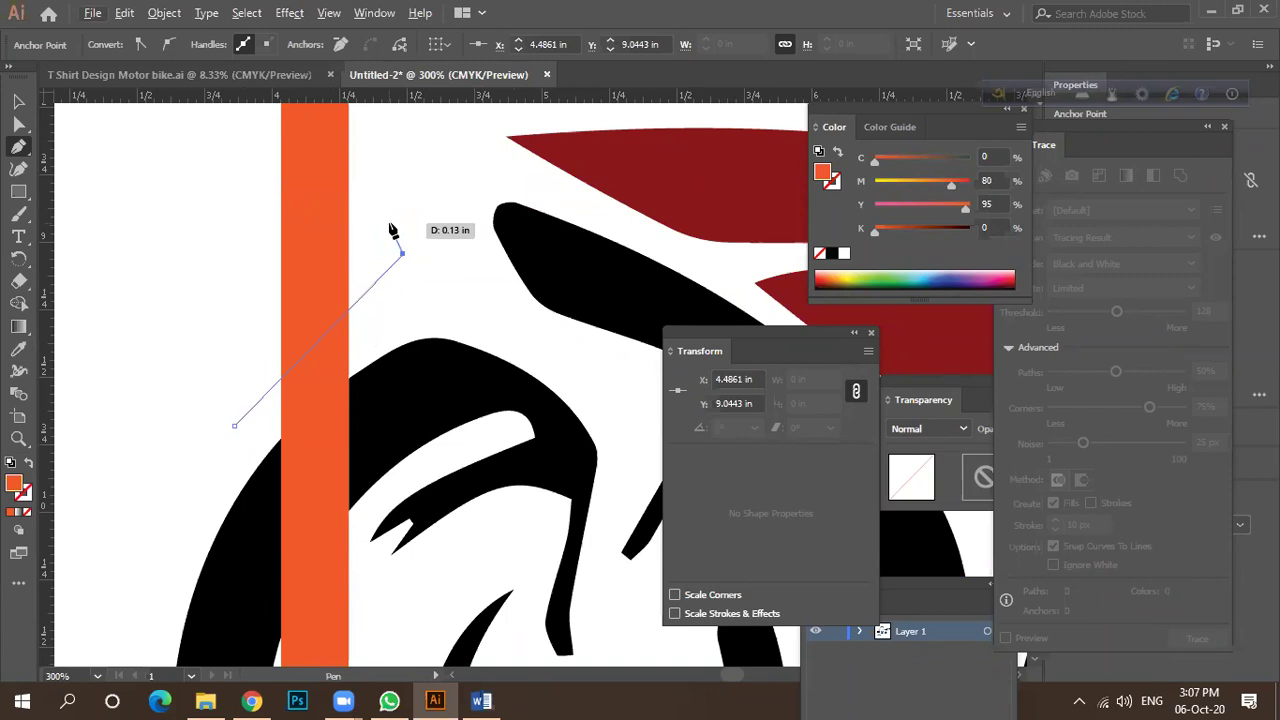
{"action": "left_click", "coordinate": [380, 233]}
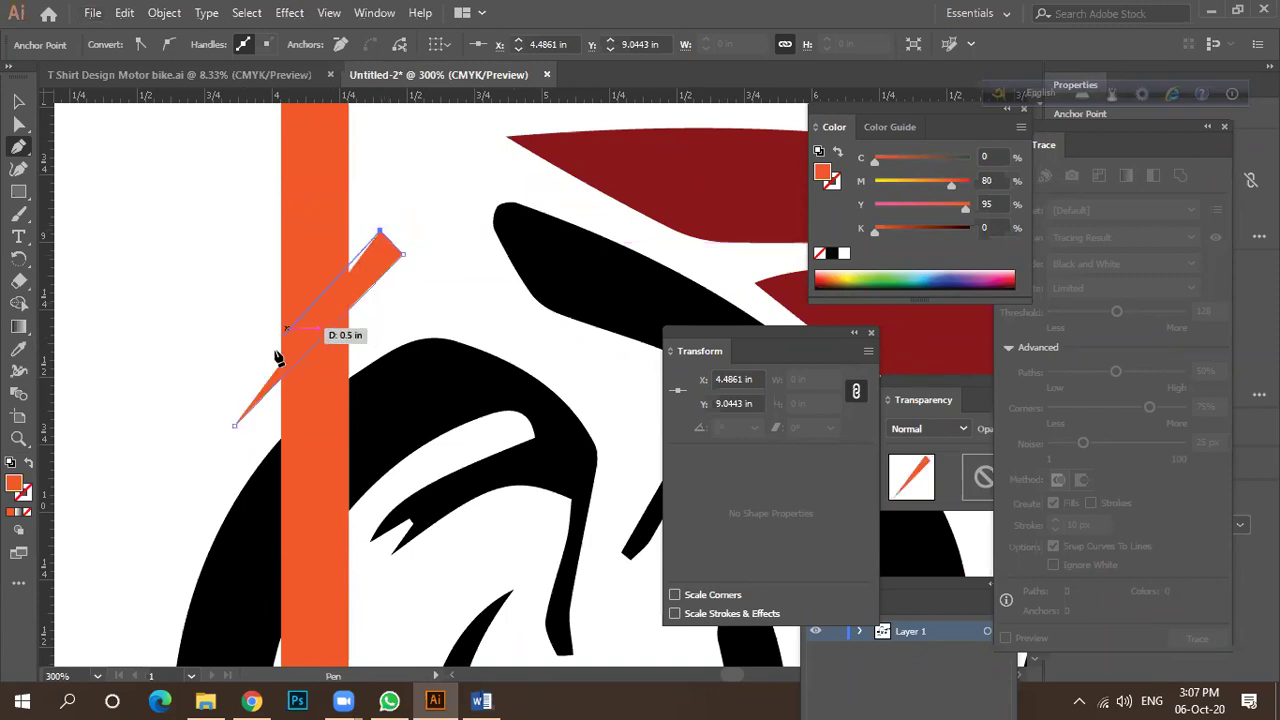
{"action": "left_click", "coordinate": [216, 386]}
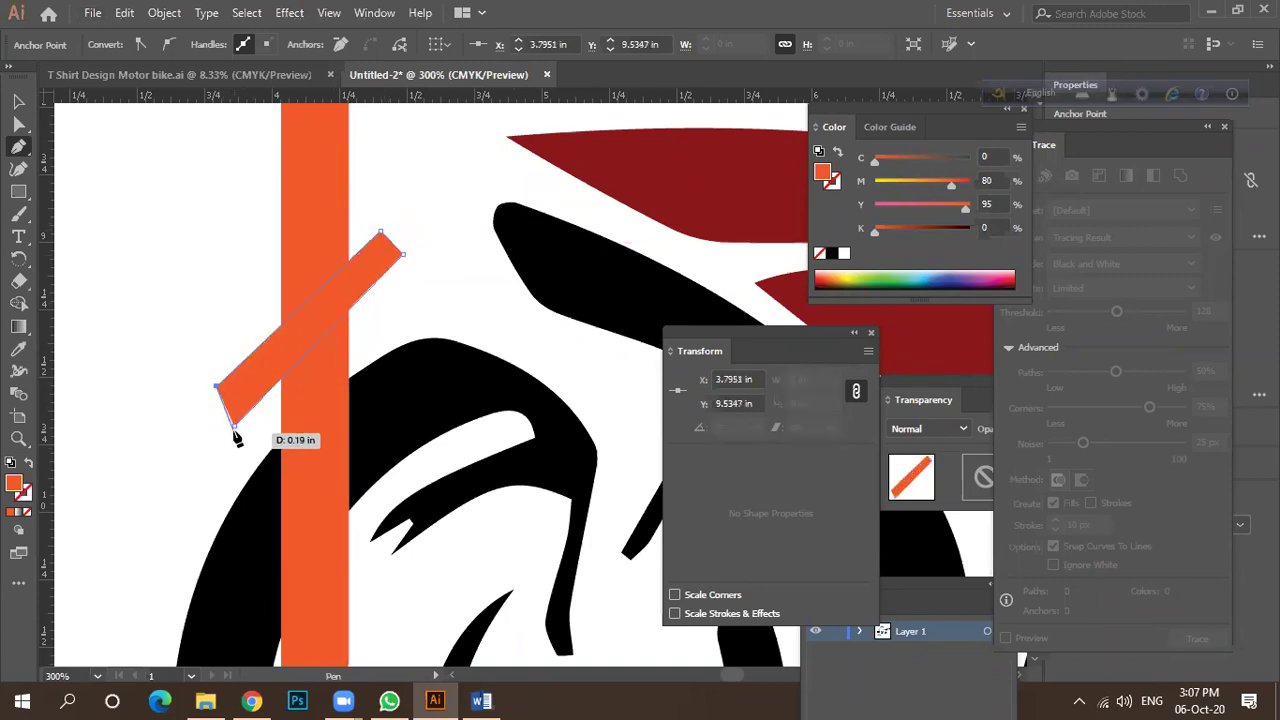
{"action": "key", "text": "ctrl+1"}
Draw a second narrow slanted strip with the Pen tool across the frame's left side, just below the front wheel.
{"action": "scroll", "coordinate": [393, 352], "scroll_direction": "down", "scroll_amount": 4}
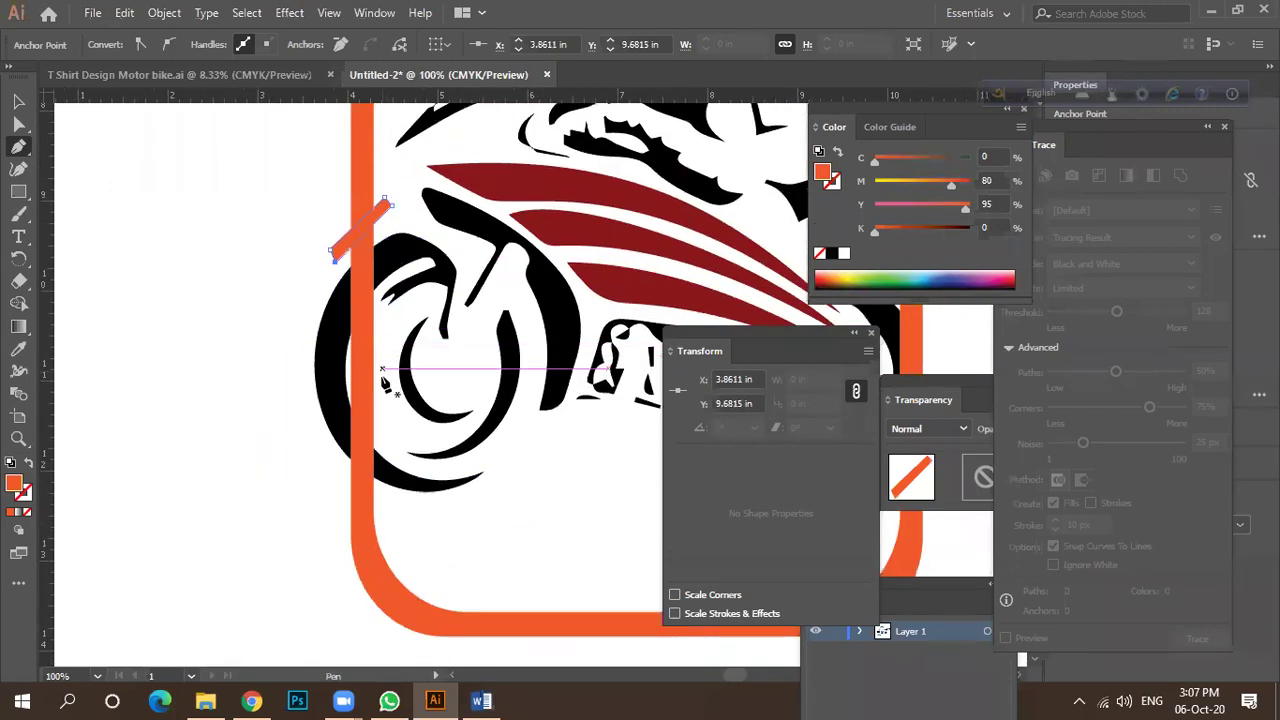
{"action": "left_click", "coordinate": [330, 396]}
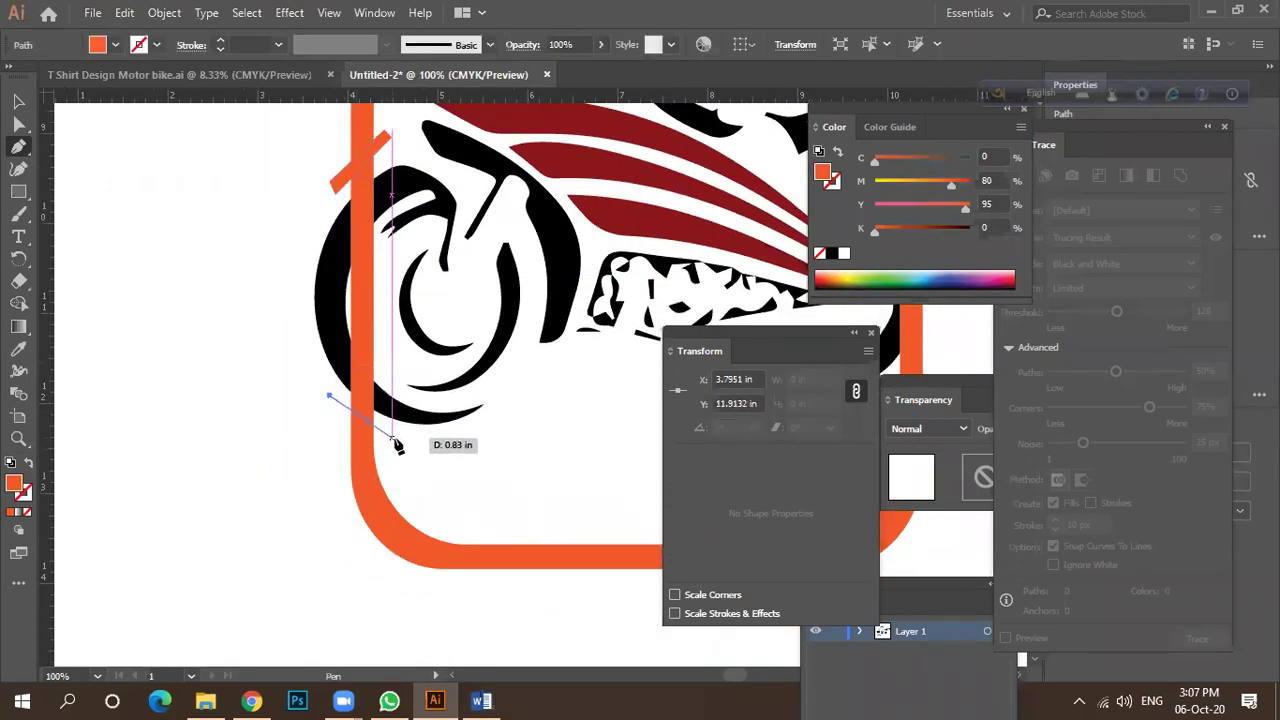
{"action": "left_click", "coordinate": [398, 440]}
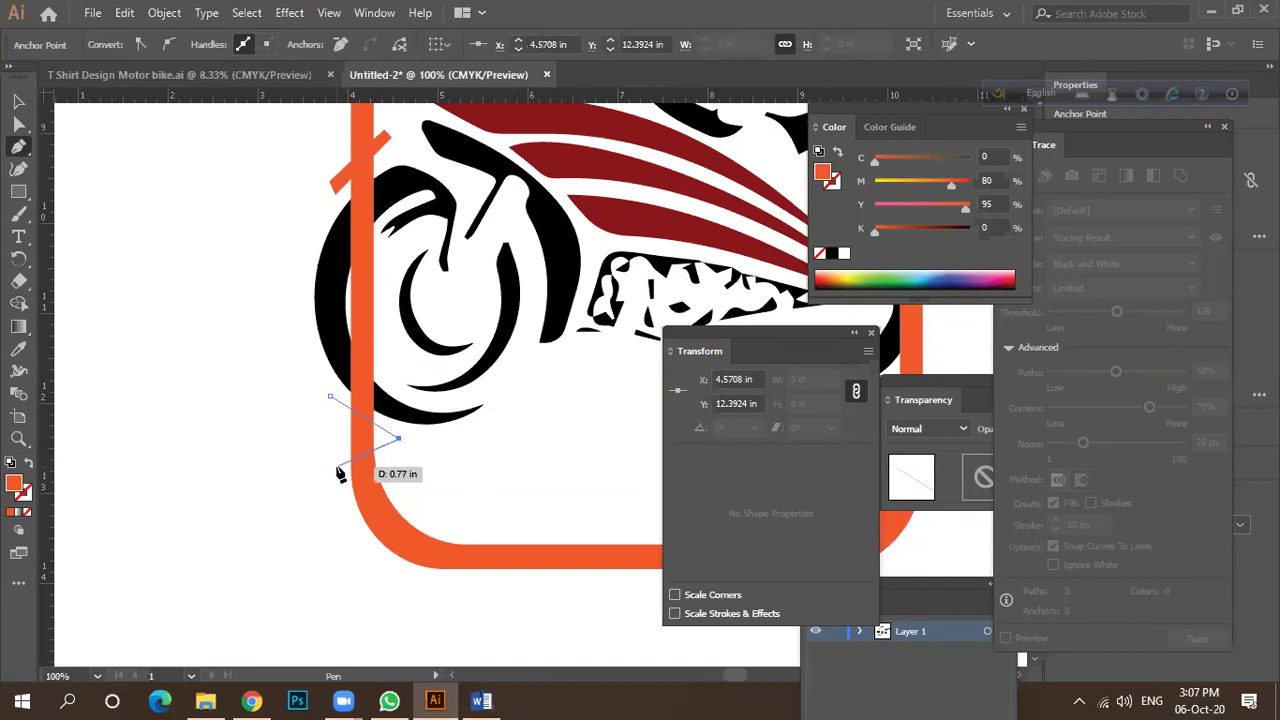
{"action": "left_click", "coordinate": [390, 450]}
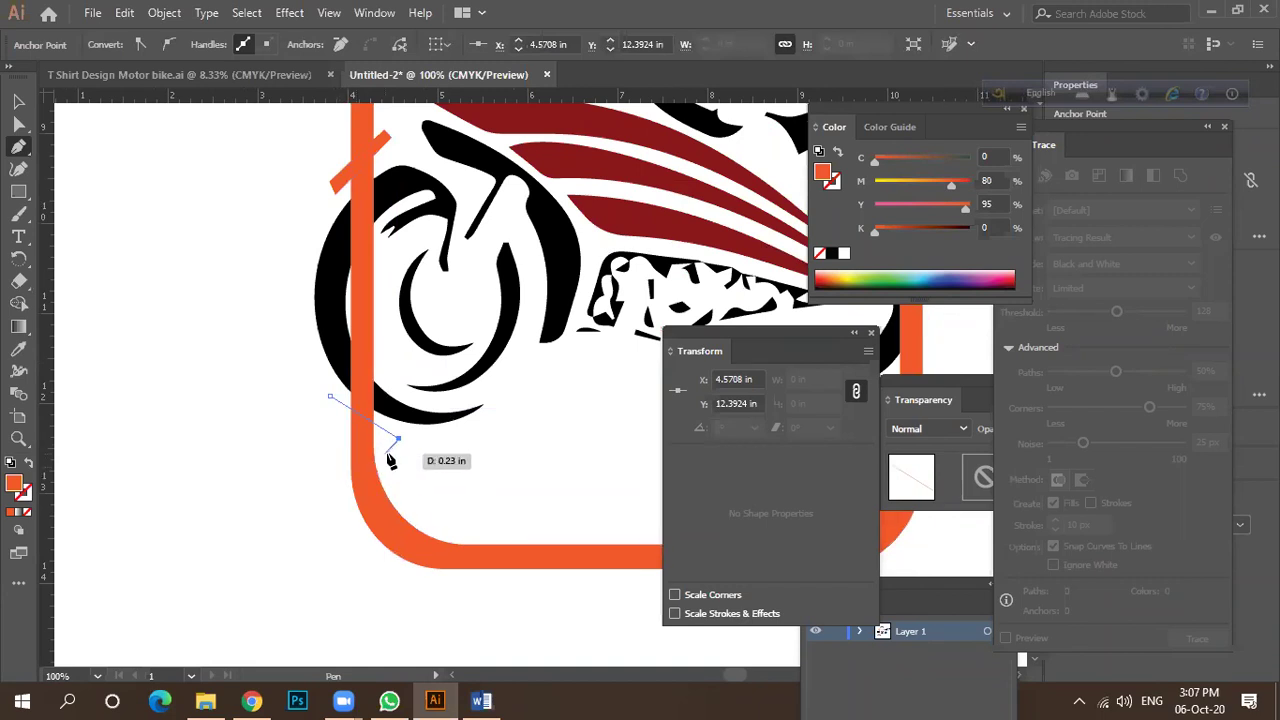
{"action": "left_click", "coordinate": [325, 407]}
{"action": "left_click", "coordinate": [330, 396]}
Rotate the strip above the front wheel to about 356.13° and nudge it so it follows the tyre's curve.
{"action": "key", "text": "ctrl+minus"}
{"action": "key", "text": "ctrl+minus"}
{"action": "left_click", "coordinate": [17, 102]}
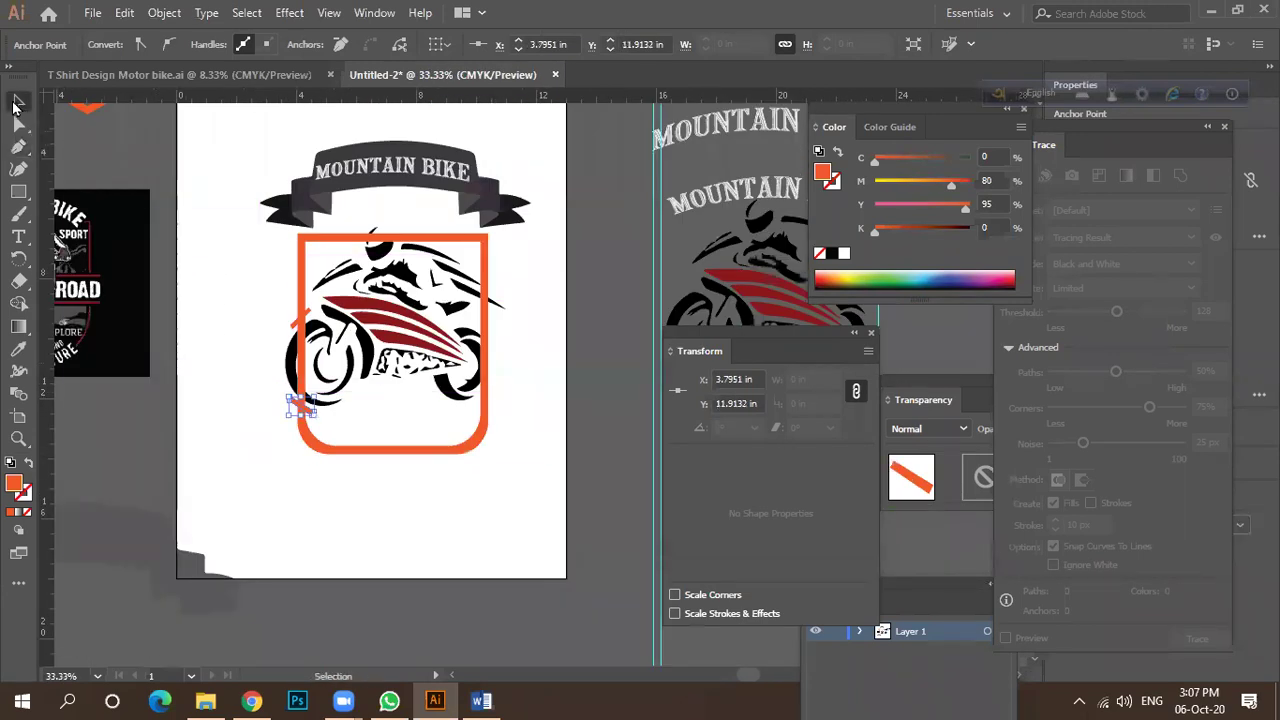
{"action": "key", "text": "ctrl+plus"}
{"action": "left_click_drag", "start_coordinate": [303, 330], "coordinate": [335, 247]}
{"action": "key", "text": "ctrl+plus"}
{"action": "key", "text": "ctrl+plus"}
{"action": "key", "text": "ctrl+plus"}
{"action": "key", "text": "ctrl+plus"}
{"action": "key", "text": "ctrl+plus"}
{"action": "key", "text": "ctrl+plus"}
{"action": "key", "text": "ctrl+plus"}
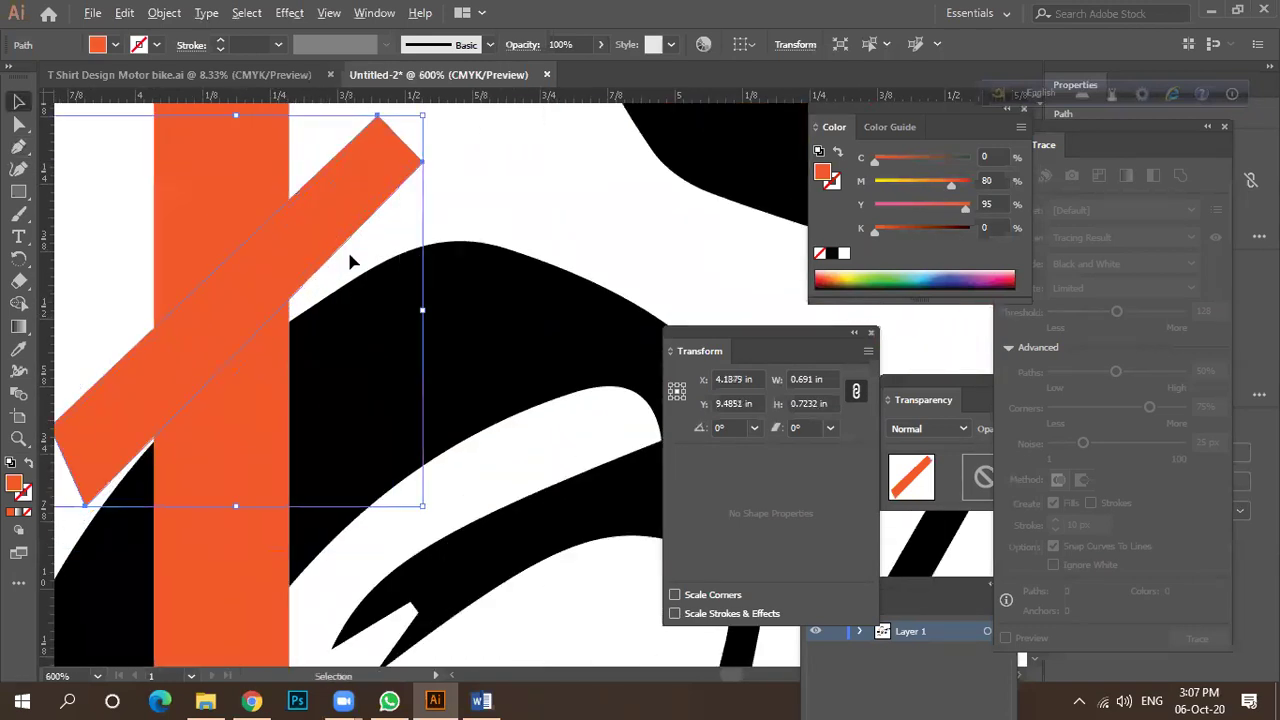
{"action": "scroll", "coordinate": [350, 262], "scroll_direction": "down", "scroll_amount": 1}
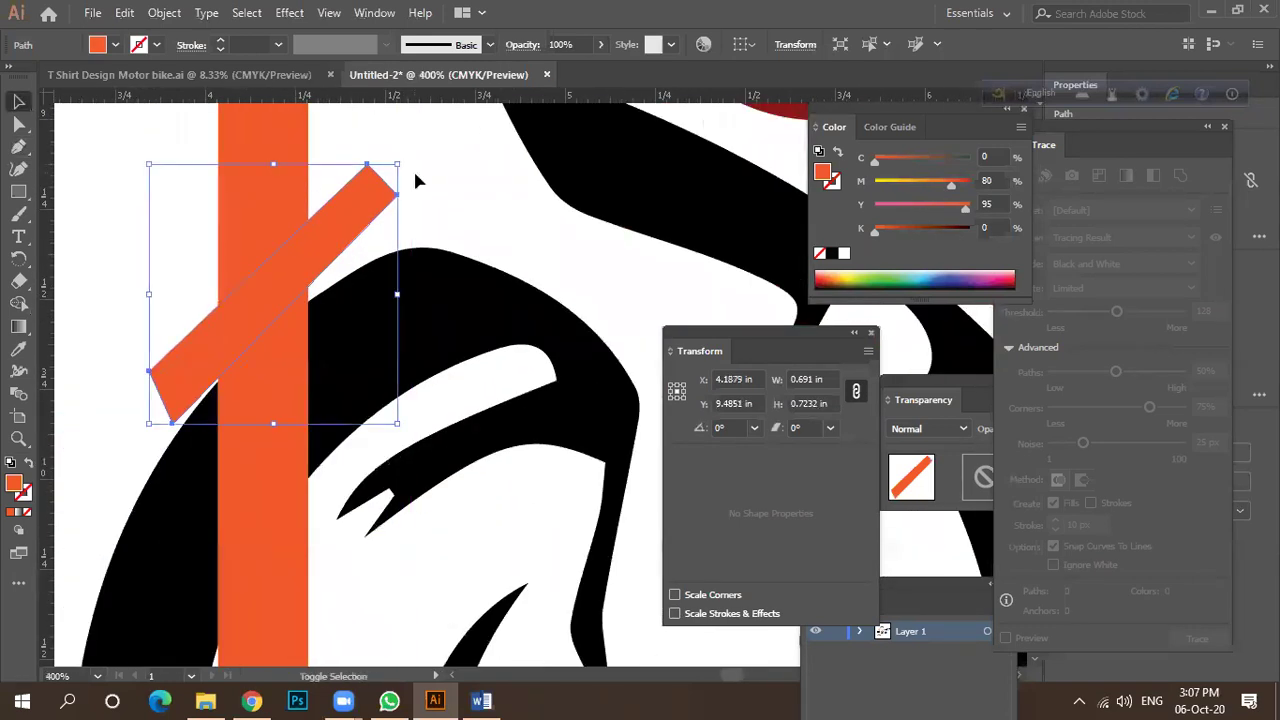
{"action": "mouse_move", "coordinate": [404, 161]}
{"action": "left_mouse_down"}
{"action": "mouse_move", "coordinate": [435, 168]}
{"action": "mouse_move", "coordinate": [408, 186]}
{"action": "left_mouse_up"}
{"action": "left_click_drag", "start_coordinate": [363, 232], "coordinate": [366, 245]}
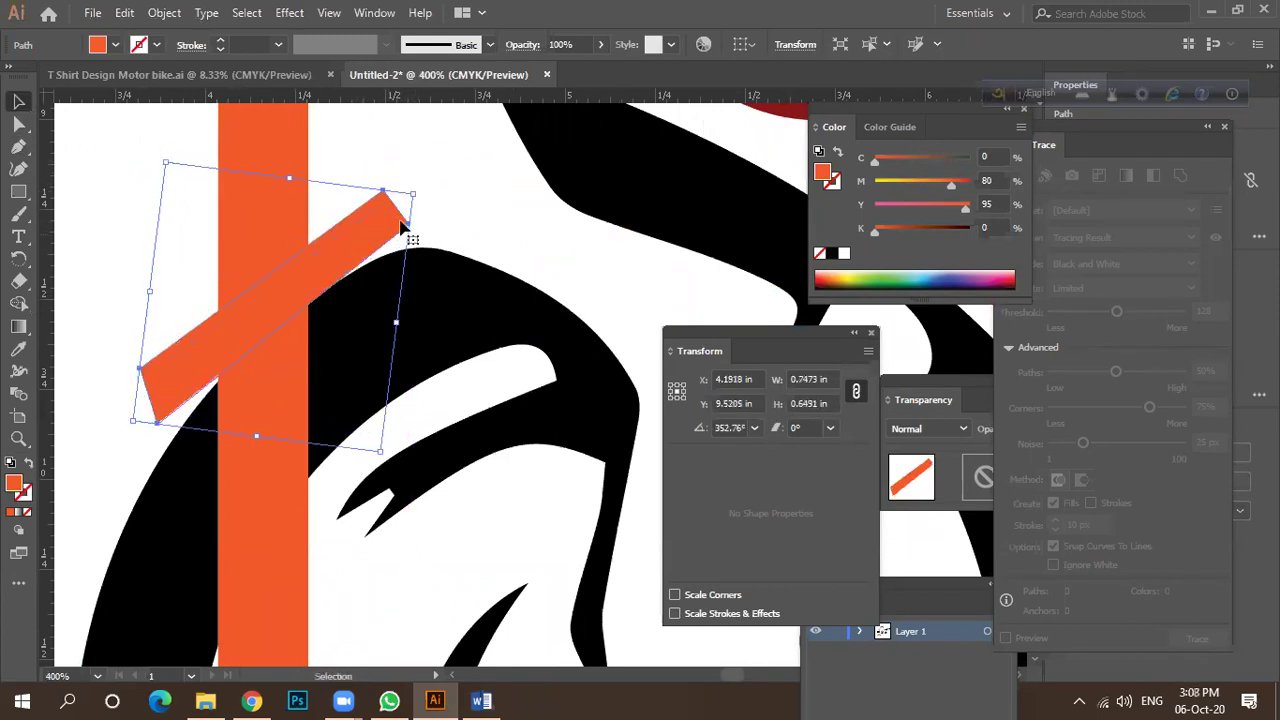
{"action": "left_click_drag", "start_coordinate": [421, 190], "coordinate": [405, 197]}
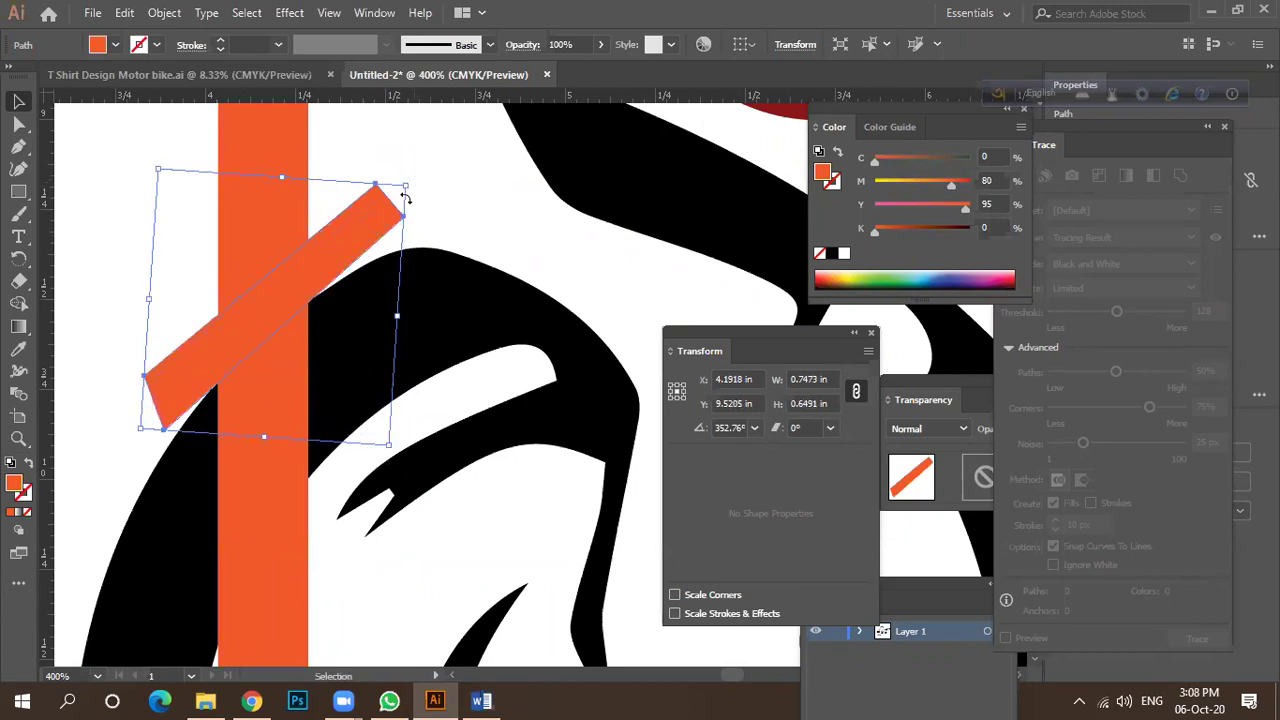
{"action": "mouse_move", "coordinate": [346, 254]}
{"action": "left_mouse_down"}
{"action": "mouse_move", "coordinate": [343, 243]}
{"action": "mouse_move", "coordinate": [349, 256]}
{"action": "left_mouse_up"}
Place copies of the strips across the frame's right side, one above and one below the rear wheel, angled along the tyre.
{"action": "scroll", "coordinate": [343, 237], "scroll_direction": "down", "scroll_amount": 5}
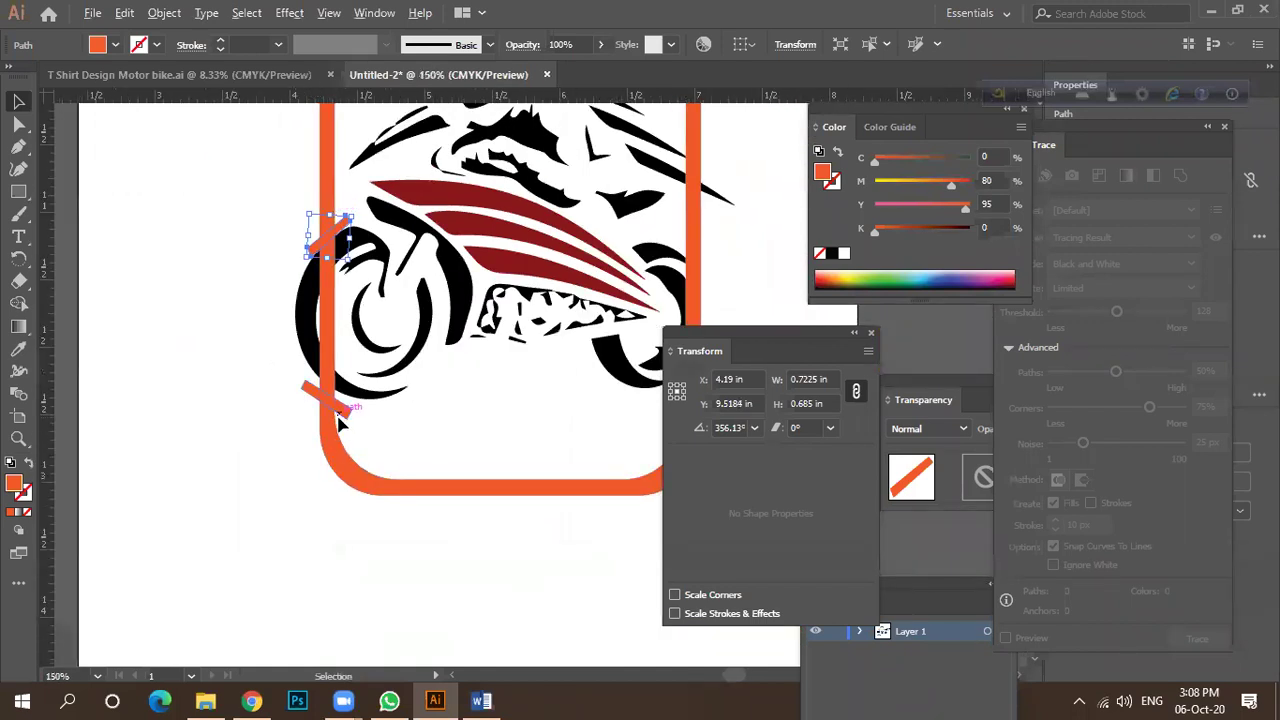
{"action": "scroll", "coordinate": [337, 420], "scroll_direction": "up", "scroll_amount": 3}
{"action": "left_click_drag", "start_coordinate": [337, 396], "coordinate": [517, 360]}
{"action": "scroll", "coordinate": [350, 380], "scroll_direction": "up", "scroll_amount": 2}
{"action": "scroll", "coordinate": [335, 376], "scroll_direction": "down", "scroll_amount": 7}
{"action": "scroll", "coordinate": [533, 359], "scroll_direction": "up", "scroll_amount": 4}
{"action": "left_click_drag", "start_coordinate": [492, 310], "coordinate": [449, 256]}
{"action": "scroll", "coordinate": [420, 346], "scroll_direction": "up", "scroll_amount": 3}
{"action": "scroll", "coordinate": [505, 380], "scroll_direction": "down", "scroll_amount": 5}
{"action": "left_click_drag", "start_coordinate": [505, 372], "coordinate": [466, 420]}
{"action": "scroll", "coordinate": [510, 285], "scroll_direction": "up", "scroll_amount": 3}
{"action": "scroll", "coordinate": [497, 345], "scroll_direction": "up", "scroll_amount": 1}
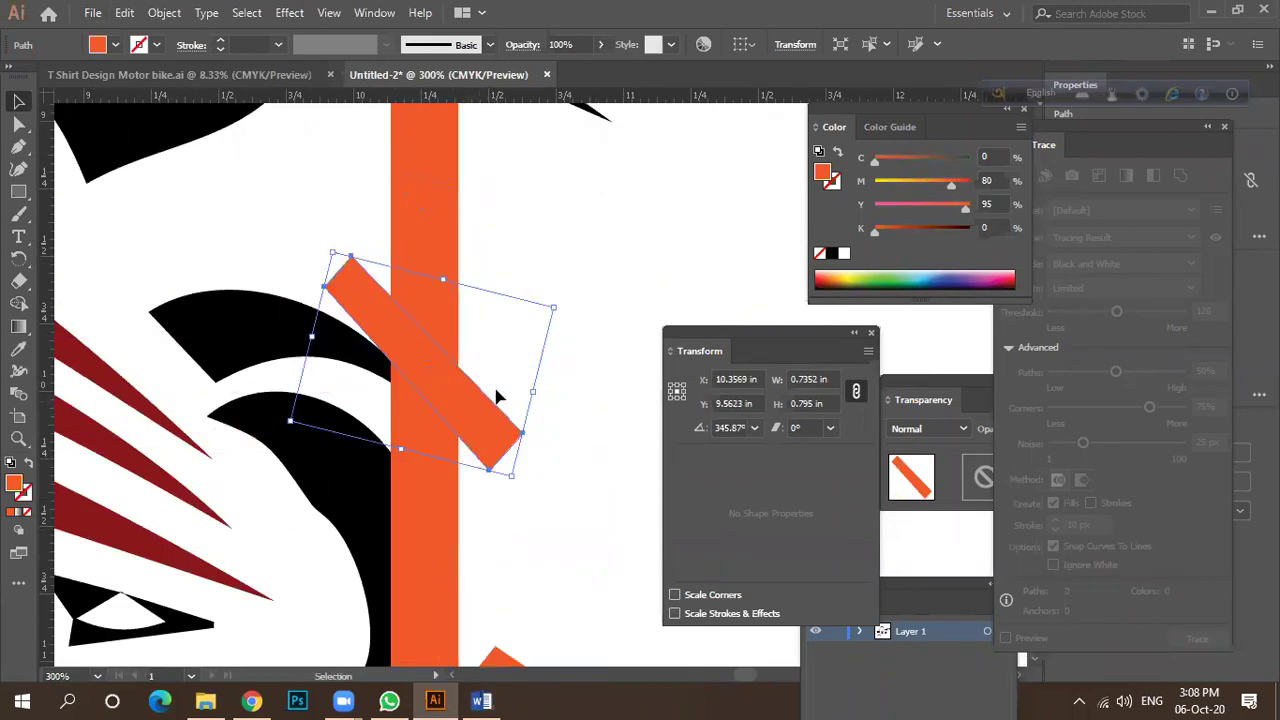
Copy the strip from above the rear wheel up to the motorcycle's pointed tail and rotate it to follow the tail's lower edge.
{"action": "scroll", "coordinate": [497, 397], "scroll_direction": "down", "scroll_amount": 4}
{"action": "left_click_drag", "start_coordinate": [513, 378], "coordinate": [512, 323]}
{"action": "scroll", "coordinate": [519, 309], "scroll_direction": "up", "scroll_amount": 4}
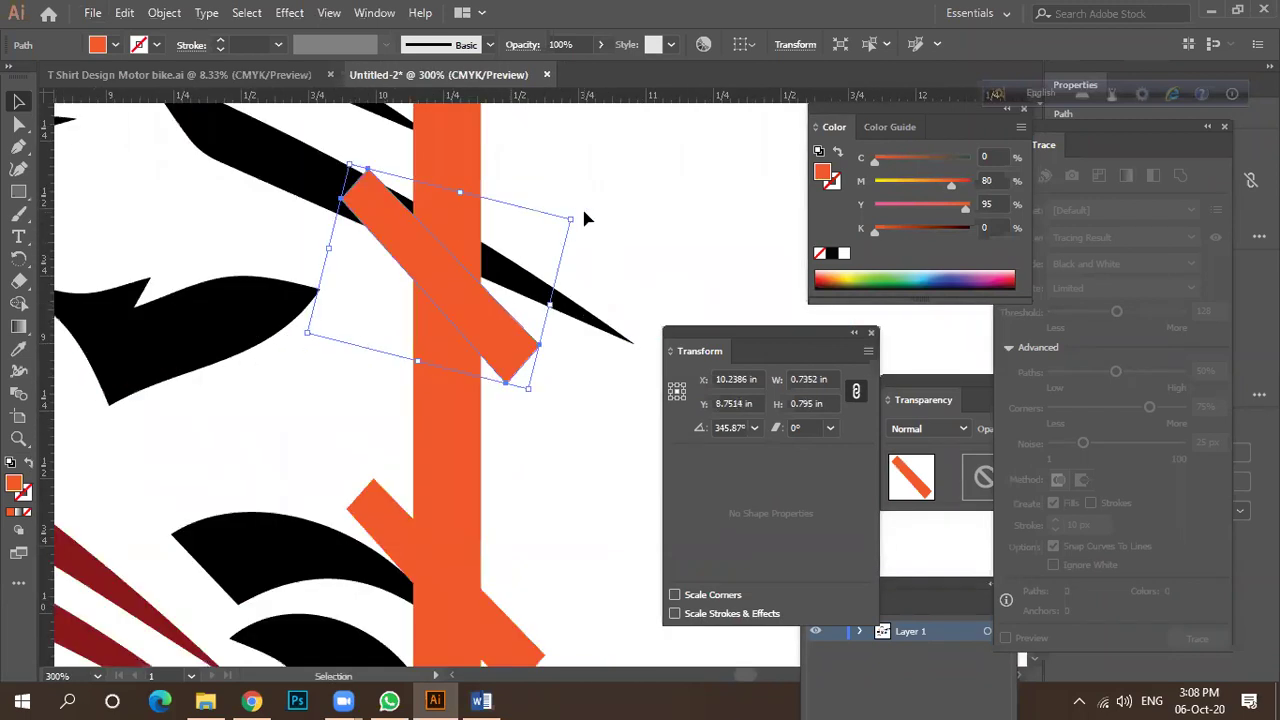
{"action": "left_click_drag", "start_coordinate": [579, 214], "coordinate": [545, 158]}
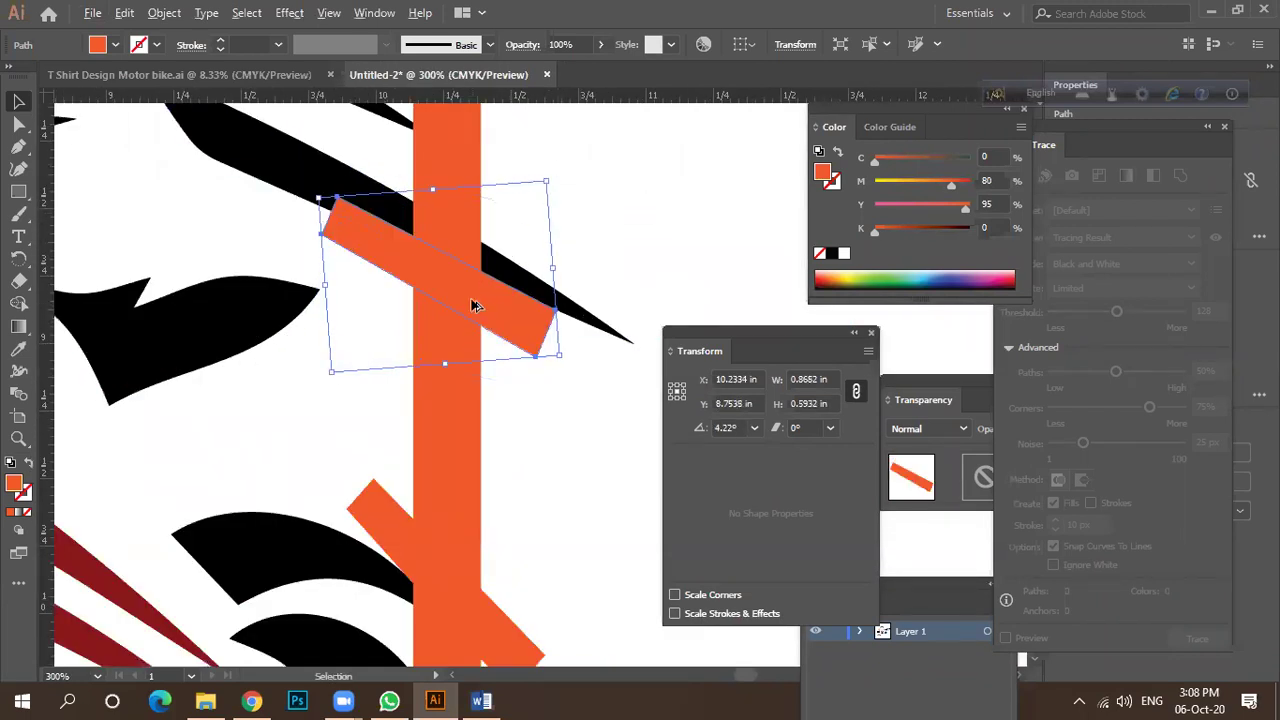
{"action": "scroll", "coordinate": [465, 298], "scroll_direction": "up", "scroll_amount": 1}
{"action": "mouse_move", "coordinate": [465, 293]}
{"action": "left_mouse_down"}
{"action": "mouse_move", "coordinate": [466, 315]}
{"action": "mouse_move", "coordinate": [473, 293]}
{"action": "mouse_move", "coordinate": [467, 303]}
{"action": "left_mouse_up"}
{"action": "left_click_drag", "start_coordinate": [584, 150], "coordinate": [574, 140]}
Place another copy of the strip across the frame along the upper edge of the pointed tail and adjust its angle.
{"action": "scroll", "coordinate": [570, 250], "scroll_direction": "down", "scroll_amount": 1}
{"action": "left_click_drag", "start_coordinate": [560, 277], "coordinate": [612, 192]}
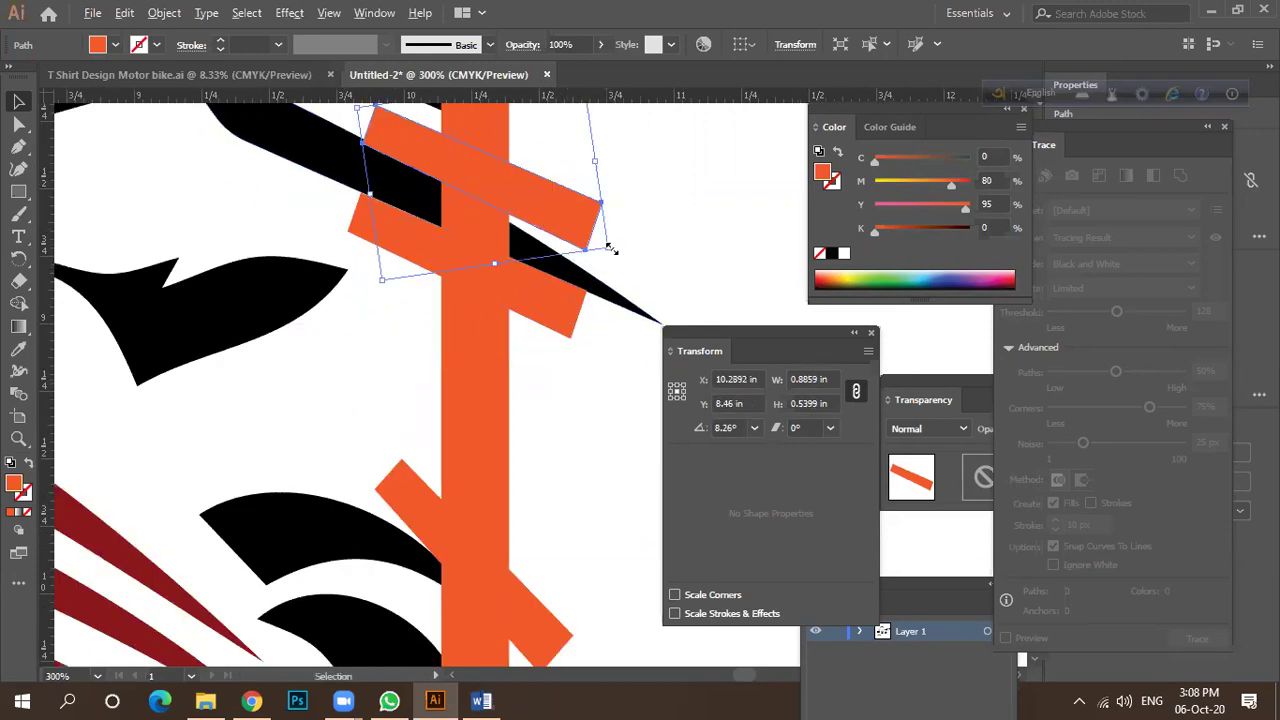
{"action": "left_click_drag", "start_coordinate": [619, 252], "coordinate": [607, 376]}
{"action": "scroll", "coordinate": [598, 213], "scroll_direction": "down", "scroll_amount": 3}
Copy a strip onto the frame's top edge, rotate it to nearly vertical, and place one on each side of the rider's helmet.
{"action": "left_click_drag", "start_coordinate": [537, 436], "coordinate": [262, 262]}
{"action": "left_click_drag", "start_coordinate": [306, 314], "coordinate": [491, 307]}
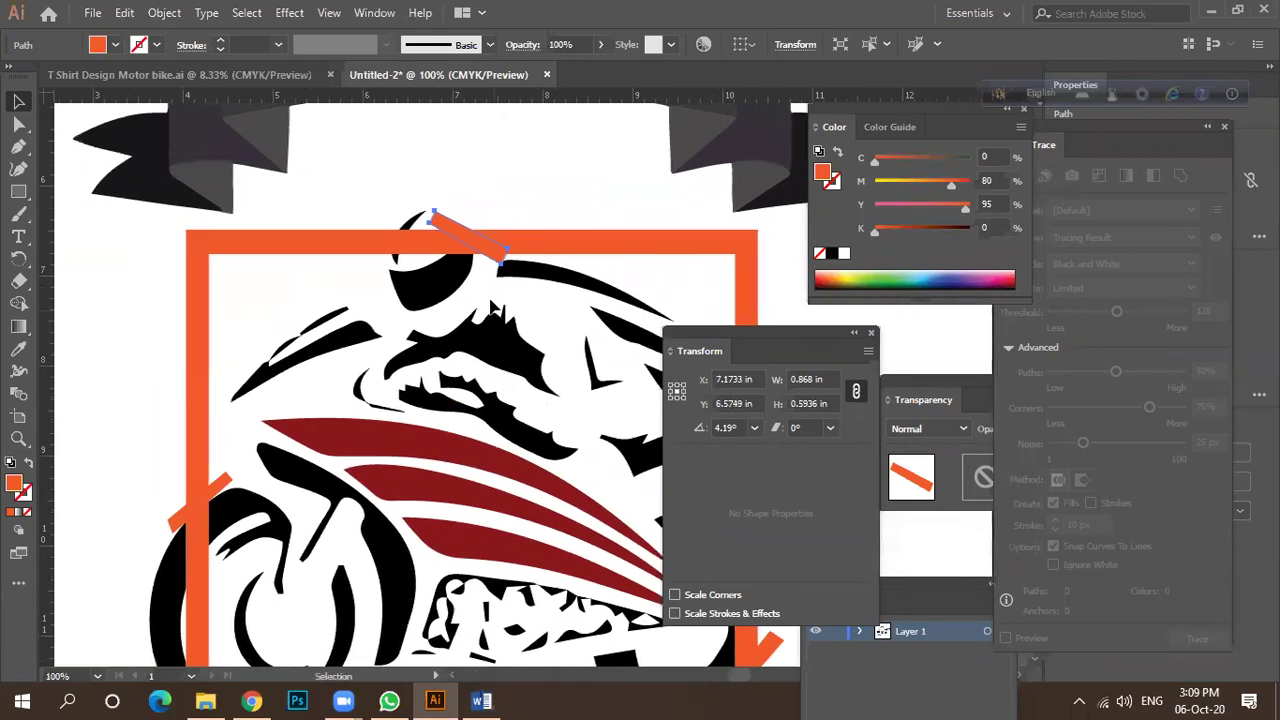
{"action": "left_click_drag", "start_coordinate": [477, 245], "coordinate": [532, 285]}
{"action": "key", "text": "ctrl+equal"}
{"action": "key", "text": "ctrl+minus"}
{"action": "key", "text": "ctrl+minus"}
{"action": "key", "text": "ctrl+minus"}
{"action": "key", "text": "ctrl+minus"}
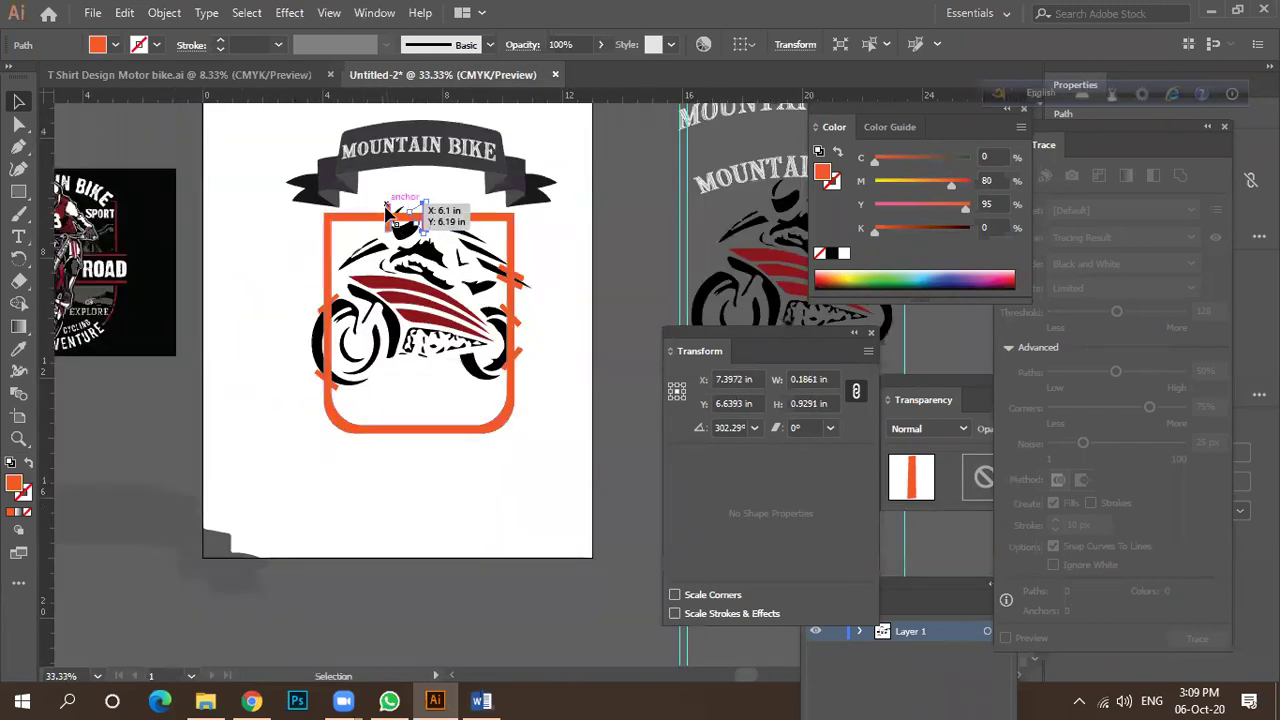
Select all the orange strips around the helmet, tail and both wheels together with the orange frame.
{"action": "left_click", "coordinate": [466, 214], "text": "shift"}
{"action": "scroll", "coordinate": [537, 297], "scroll_direction": "up", "scroll_amount": 3}
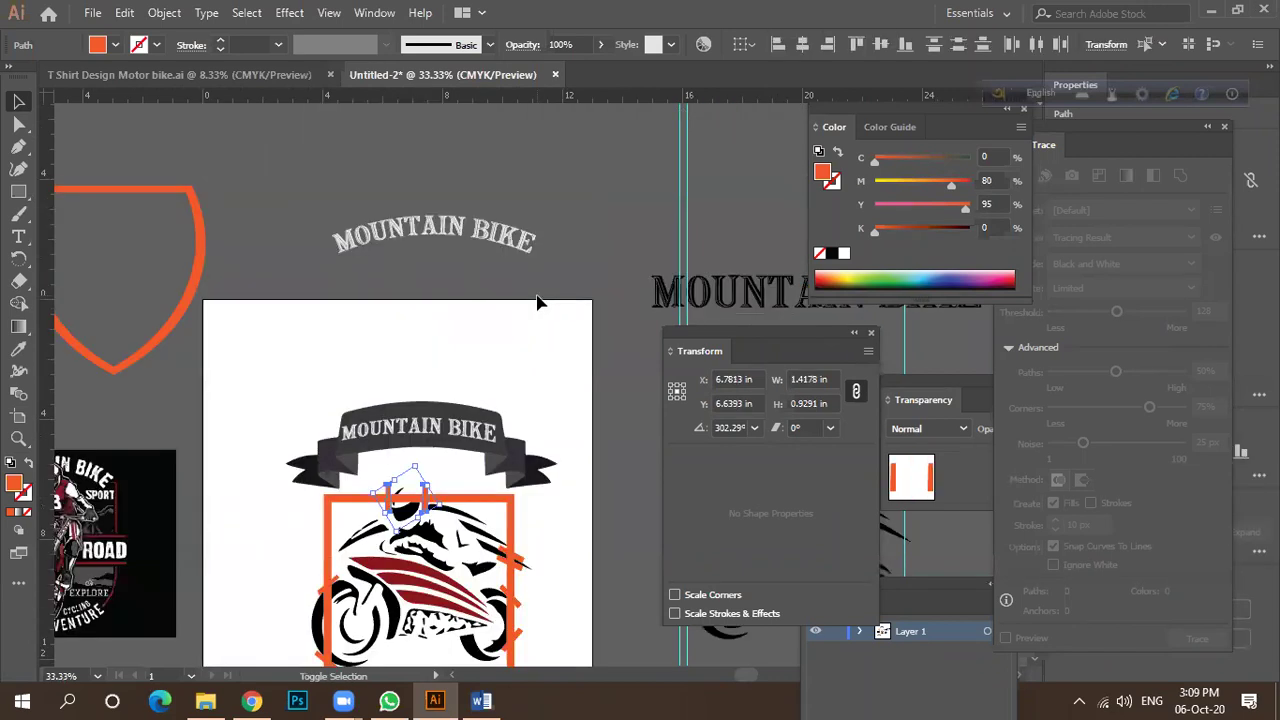
{"action": "scroll", "coordinate": [537, 297], "scroll_direction": "down", "scroll_amount": 1}
{"action": "scroll", "coordinate": [527, 434], "scroll_direction": "up", "scroll_amount": 1}
{"action": "scroll", "coordinate": [466, 247], "scroll_direction": "down", "scroll_amount": 3}
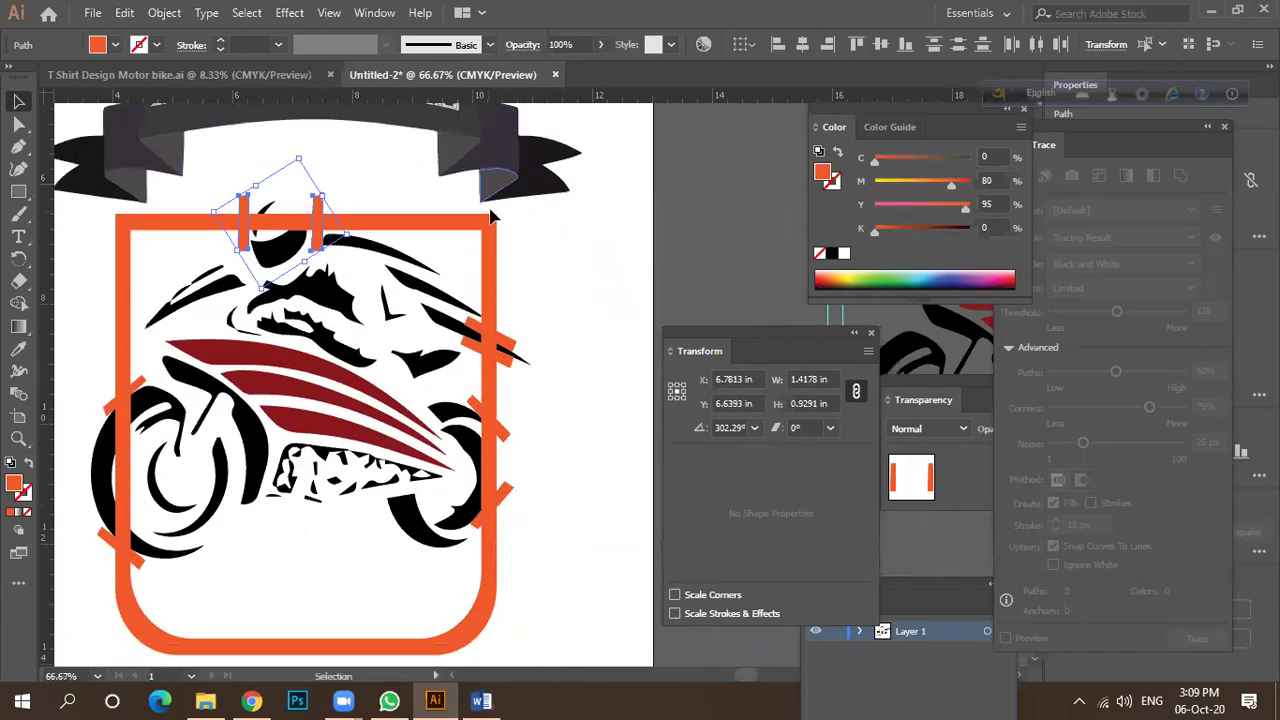
{"action": "left_click", "coordinate": [508, 344], "text": "shift"}
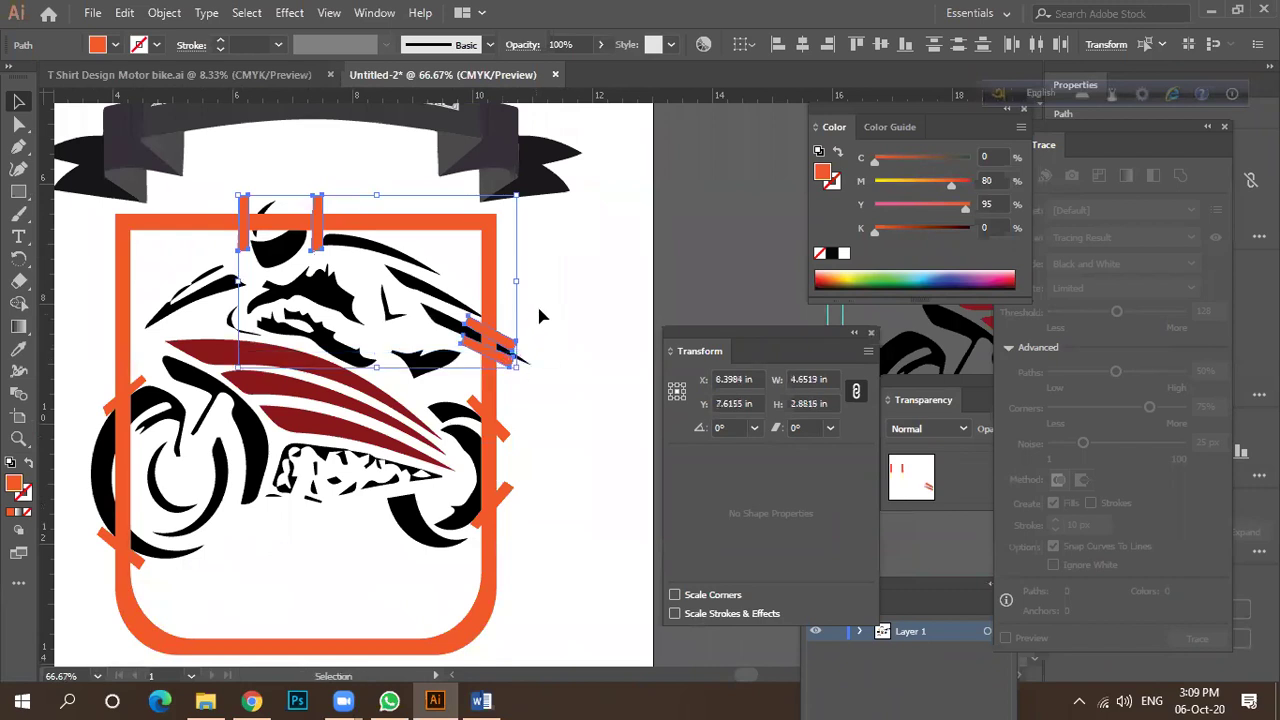
{"action": "scroll", "coordinate": [535, 337], "scroll_direction": "down", "scroll_amount": 2}
{"action": "left_click", "coordinate": [504, 348], "text": "shift"}
{"action": "left_click", "coordinate": [507, 412], "text": "shift"}
{"action": "left_click", "coordinate": [130, 462], "text": "shift"}
{"action": "left_click", "coordinate": [140, 300], "text": "shift"}
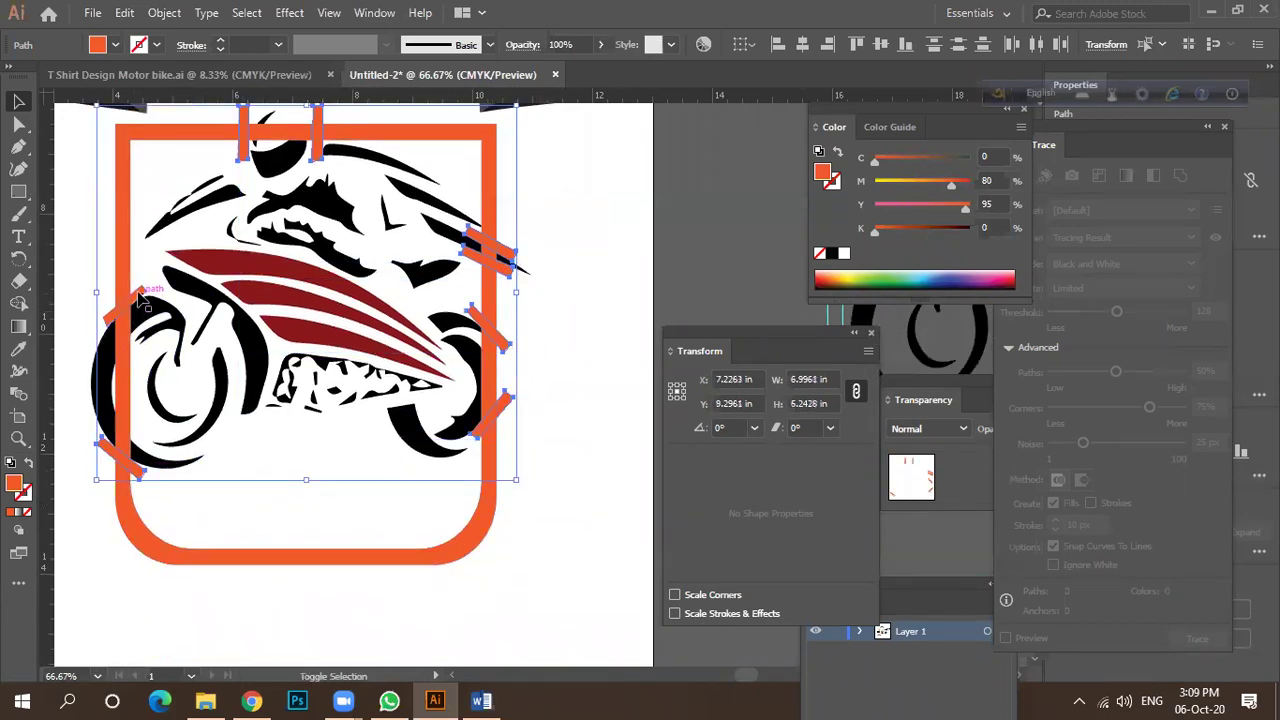
{"action": "left_click", "coordinate": [283, 560], "text": "shift"}
{"action": "key", "text": "ctrl+minus"}
{"action": "key", "text": "ctrl+minus"}
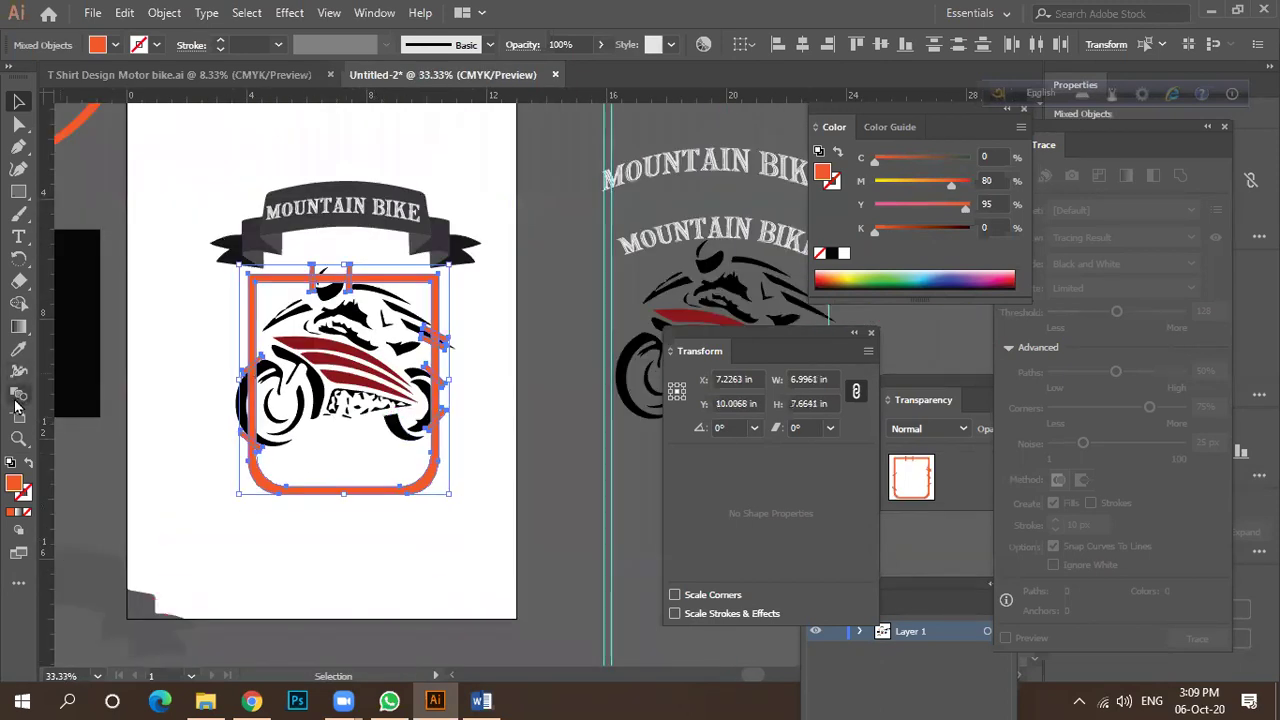
Cut gaps in the frame's left side above and below the front wheel by removing both strips with Shape Builder.
{"action": "left_click", "coordinate": [20, 305]}
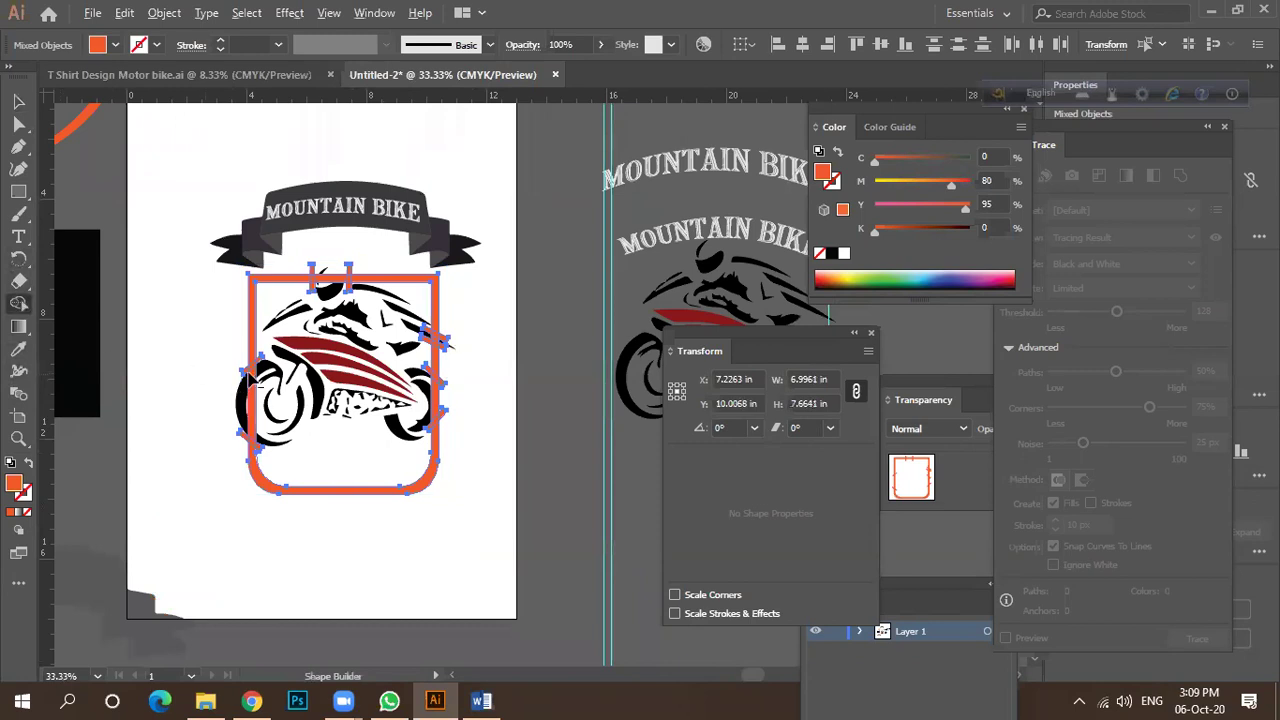
{"action": "scroll", "coordinate": [250, 380], "scroll_direction": "up", "scroll_amount": 4}
{"action": "mouse_move", "coordinate": [226, 366]}
{"action": "left_mouse_down"}
{"action": "mouse_move", "coordinate": [304, 294]}
{"action": "mouse_move", "coordinate": [330, 290]}
{"action": "left_mouse_up"}
{"action": "scroll", "coordinate": [236, 322], "scroll_direction": "down", "scroll_amount": 4}
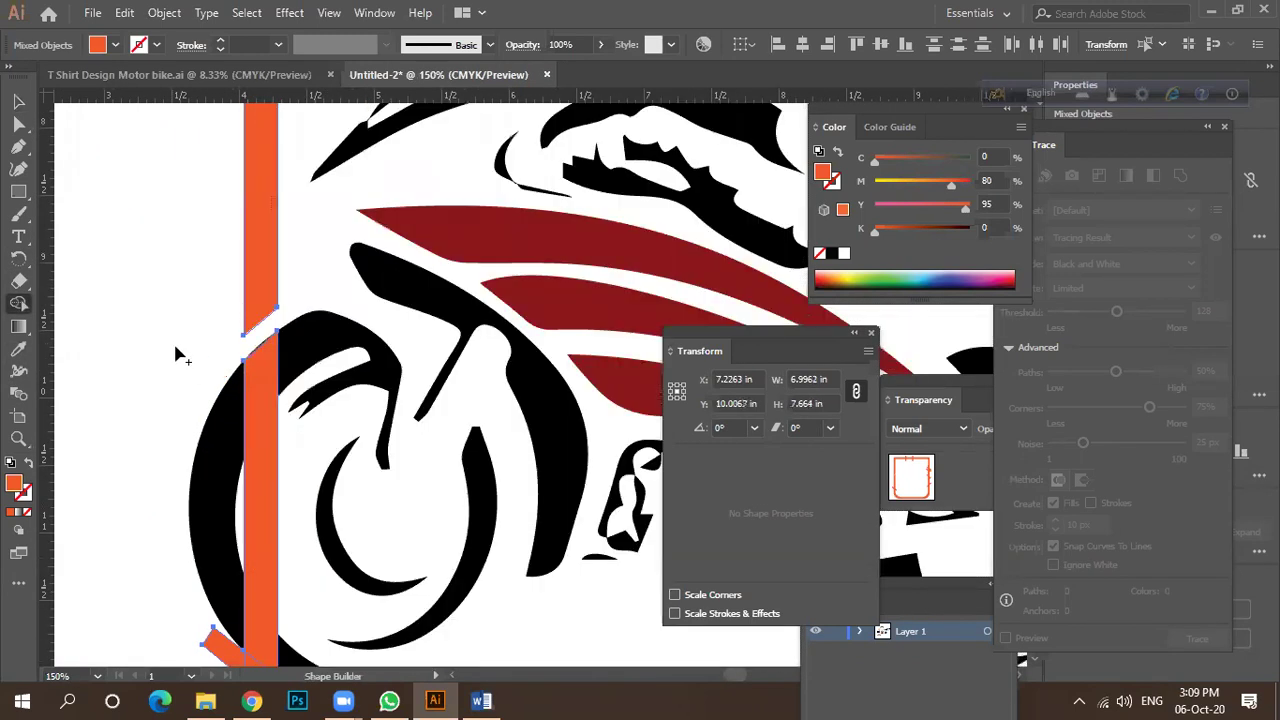
{"action": "scroll", "coordinate": [200, 460], "scroll_direction": "up", "scroll_amount": 4}
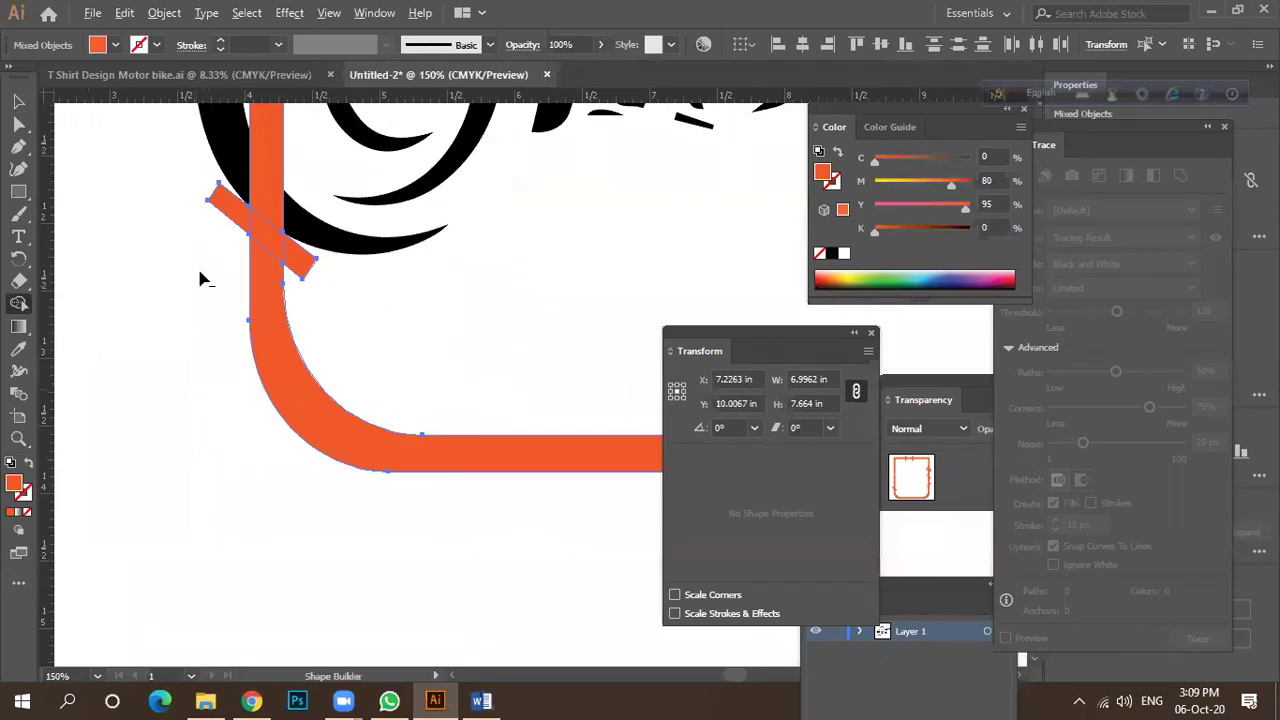
{"action": "left_click_drag", "start_coordinate": [206, 196], "coordinate": [346, 310]}
{"action": "scroll", "coordinate": [196, 380], "scroll_direction": "down", "scroll_amount": 3}
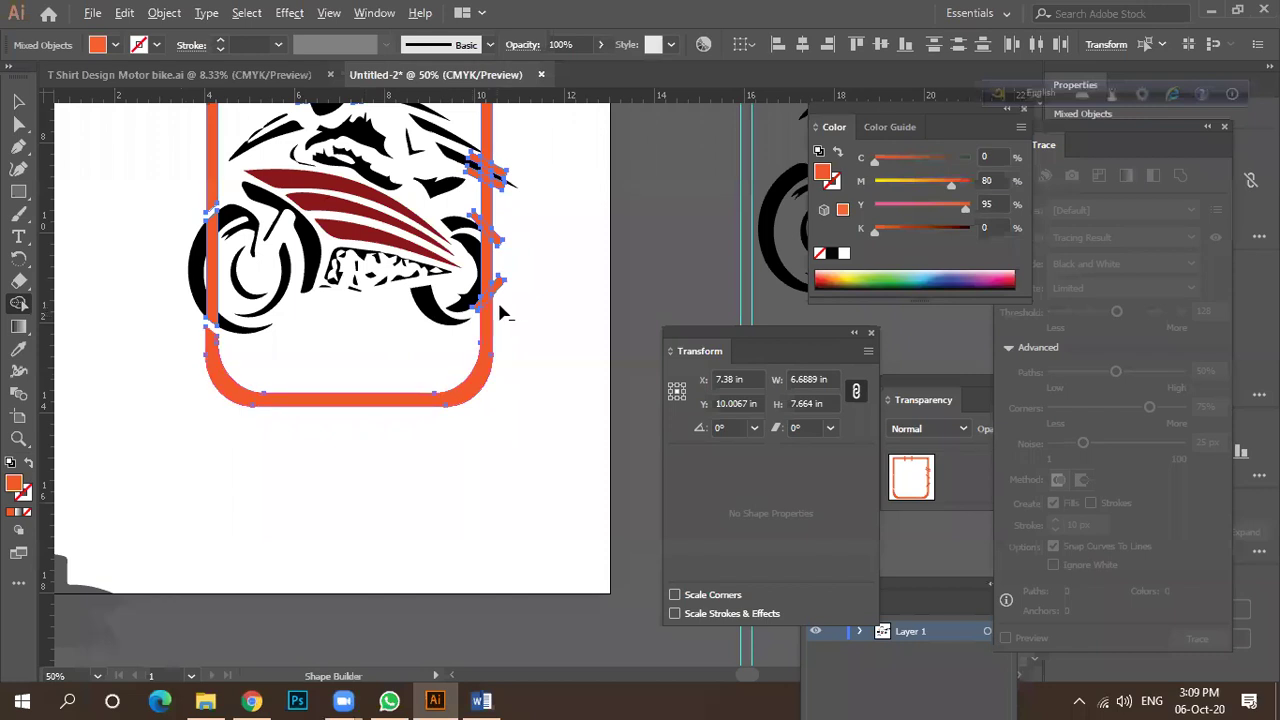
Remove the strips above and below the rear wheel with Shape Builder to cut gaps in the frame's right side.
{"action": "scroll", "coordinate": [486, 299], "scroll_direction": "up", "scroll_amount": 3}
{"action": "left_click_drag", "start_coordinate": [441, 305], "coordinate": [487, 252]}
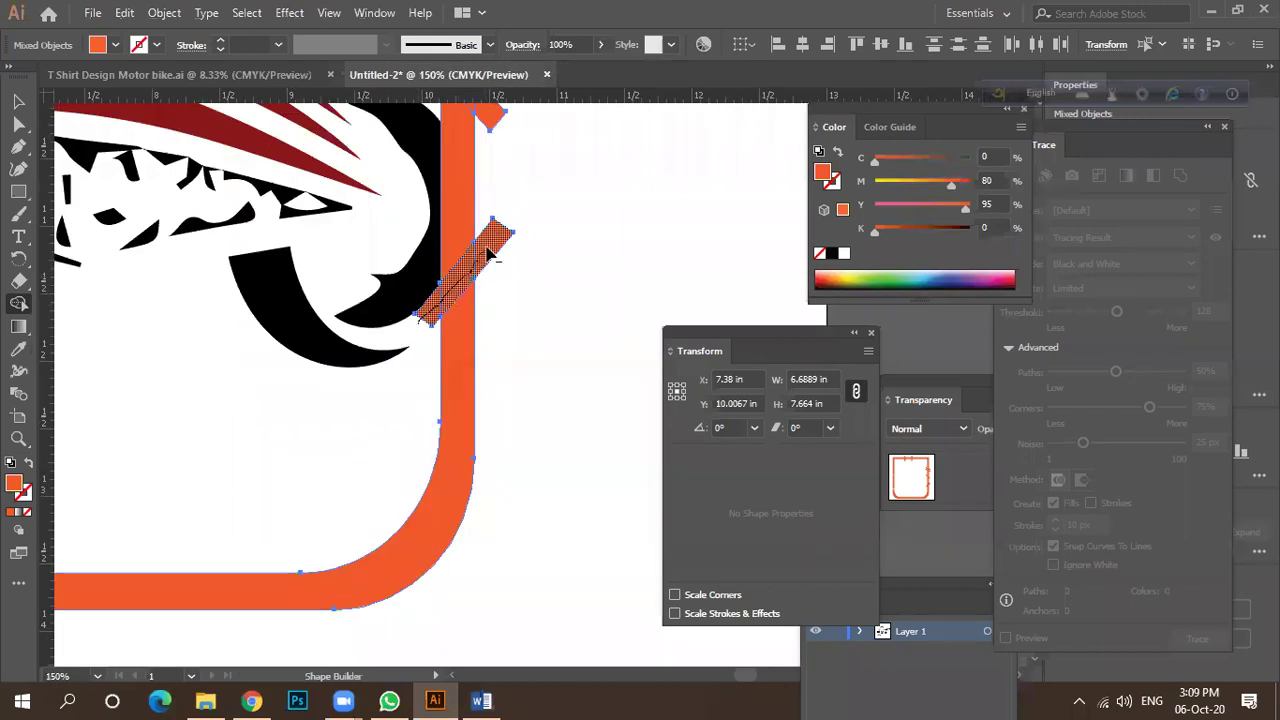
{"action": "left_click_drag", "start_coordinate": [530, 288], "coordinate": [538, 306]}
{"action": "scroll", "coordinate": [540, 310], "scroll_direction": "up", "scroll_amount": 5}
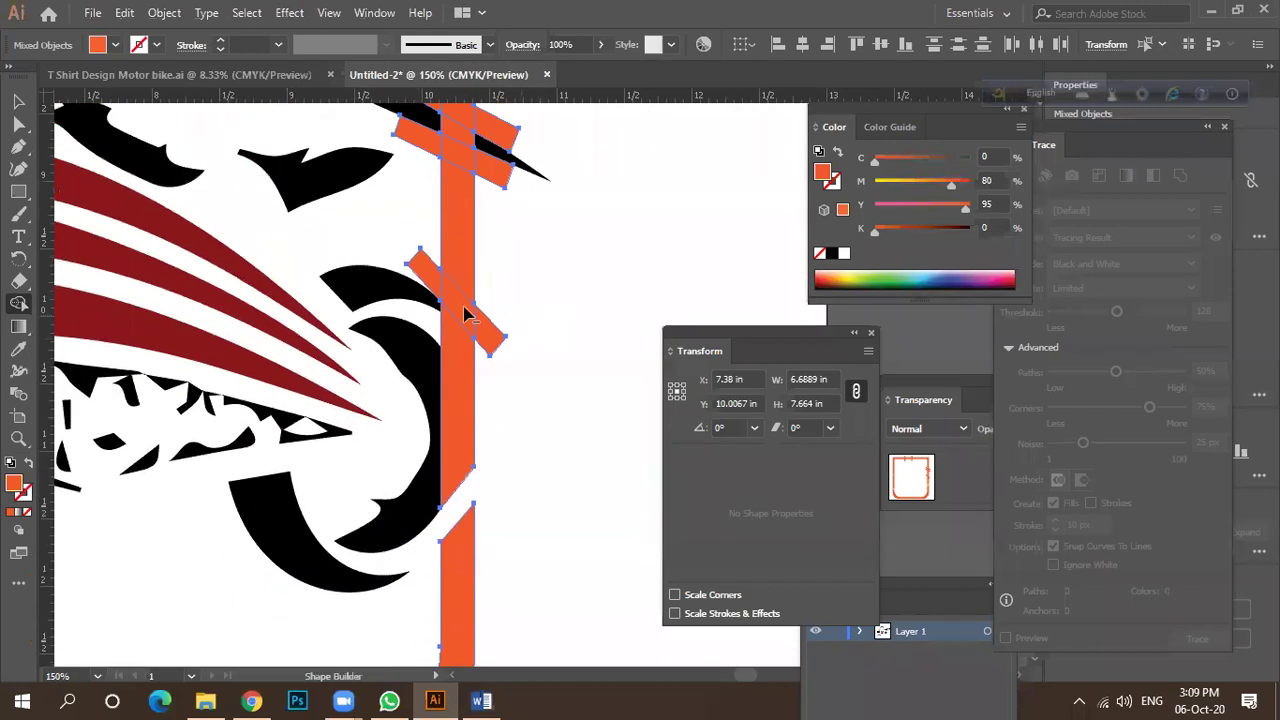
{"action": "mouse_move", "coordinate": [406, 250]}
{"action": "left_mouse_down"}
{"action": "mouse_move", "coordinate": [514, 357]}
{"action": "mouse_move", "coordinate": [520, 345]}
{"action": "left_mouse_up"}
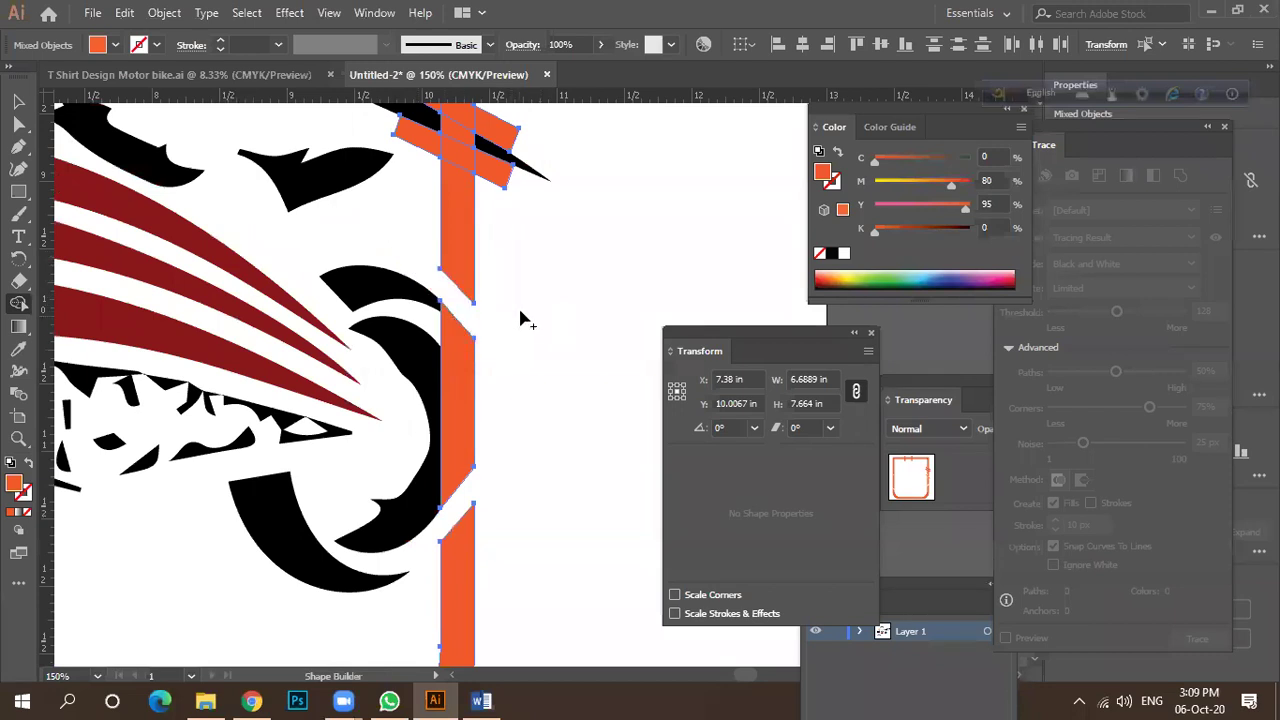
{"action": "scroll", "coordinate": [518, 322], "scroll_direction": "up", "scroll_amount": 1}
Remove the two strips along the motorcycle's pointed tail with Shape Builder to cut the frame there.
{"action": "scroll", "coordinate": [516, 320], "scroll_direction": "up", "scroll_amount": 2}
{"action": "left_click_drag", "start_coordinate": [392, 257], "coordinate": [495, 312]}
{"action": "left_click_drag", "start_coordinate": [420, 220], "coordinate": [518, 283]}
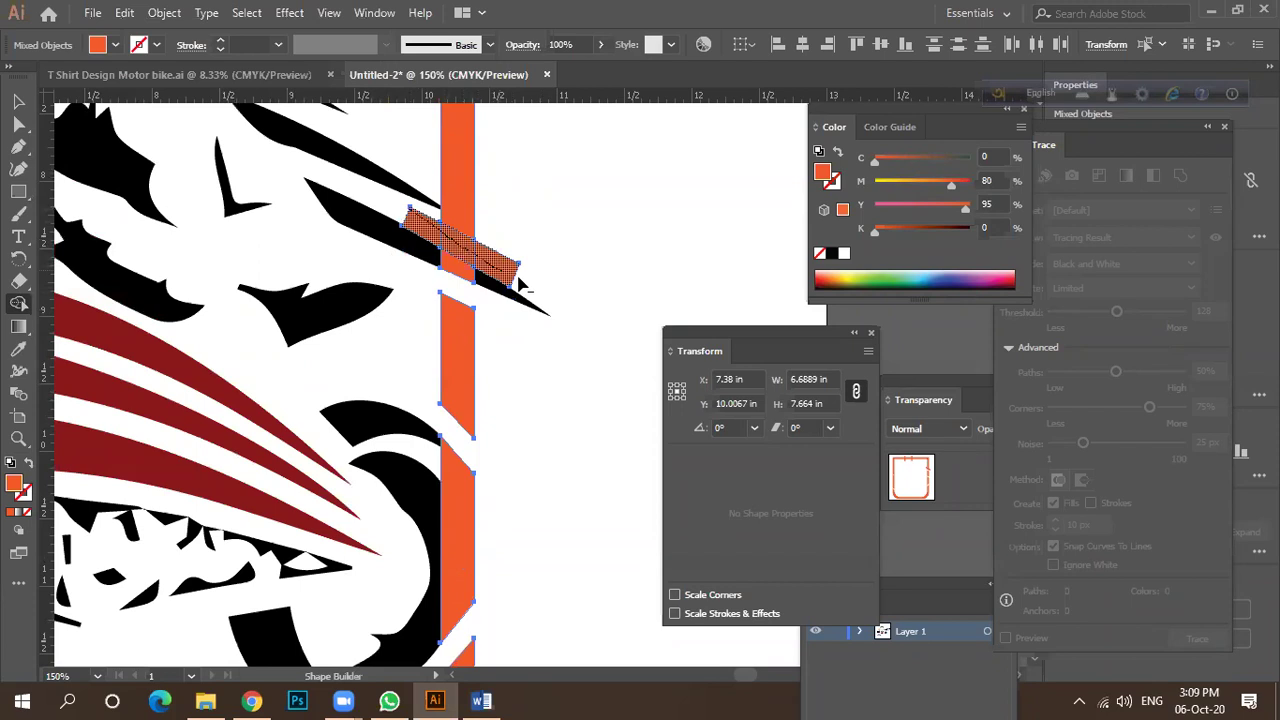
{"action": "left_click_drag", "start_coordinate": [535, 347], "coordinate": [527, 346]}
{"action": "scroll", "coordinate": [527, 346], "scroll_direction": "down", "scroll_amount": 4}
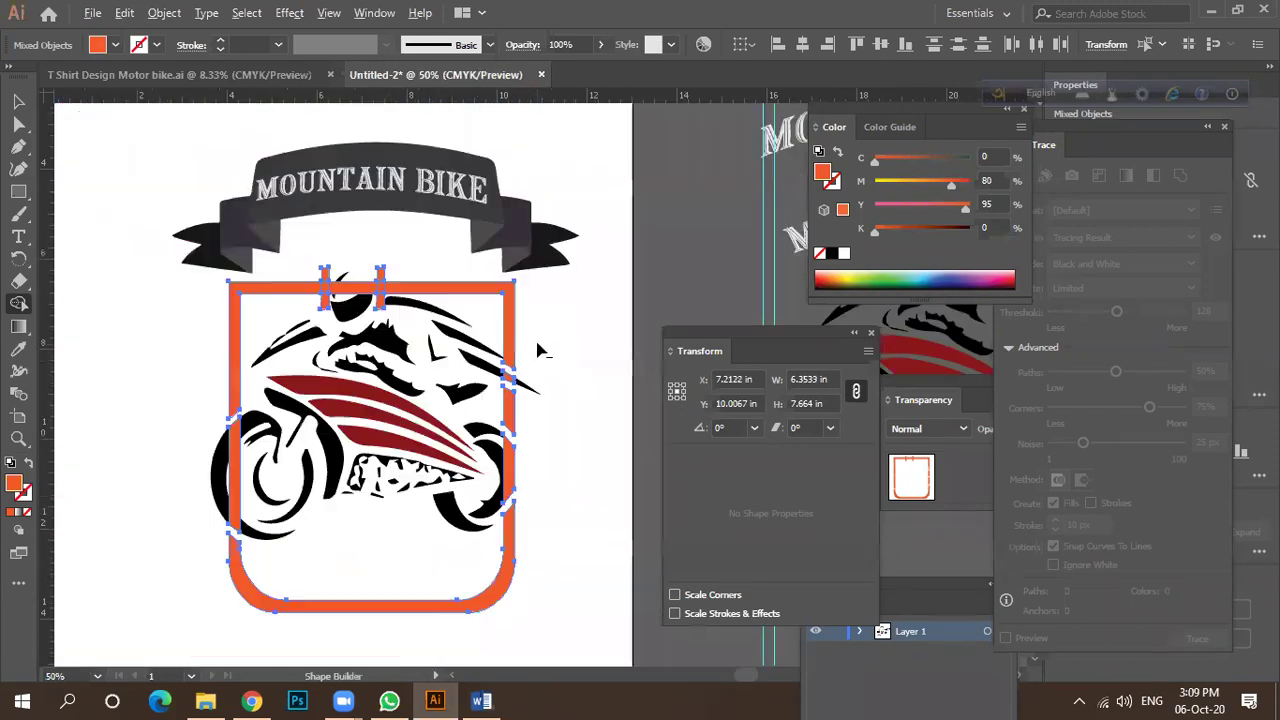
Remove the two upright strips beside the rider's helmet with Shape Builder to cut gaps in the frame's top edge.
{"action": "scroll", "coordinate": [497, 337], "scroll_direction": "down", "scroll_amount": 2}
{"action": "scroll", "coordinate": [383, 280], "scroll_direction": "up", "scroll_amount": 7}
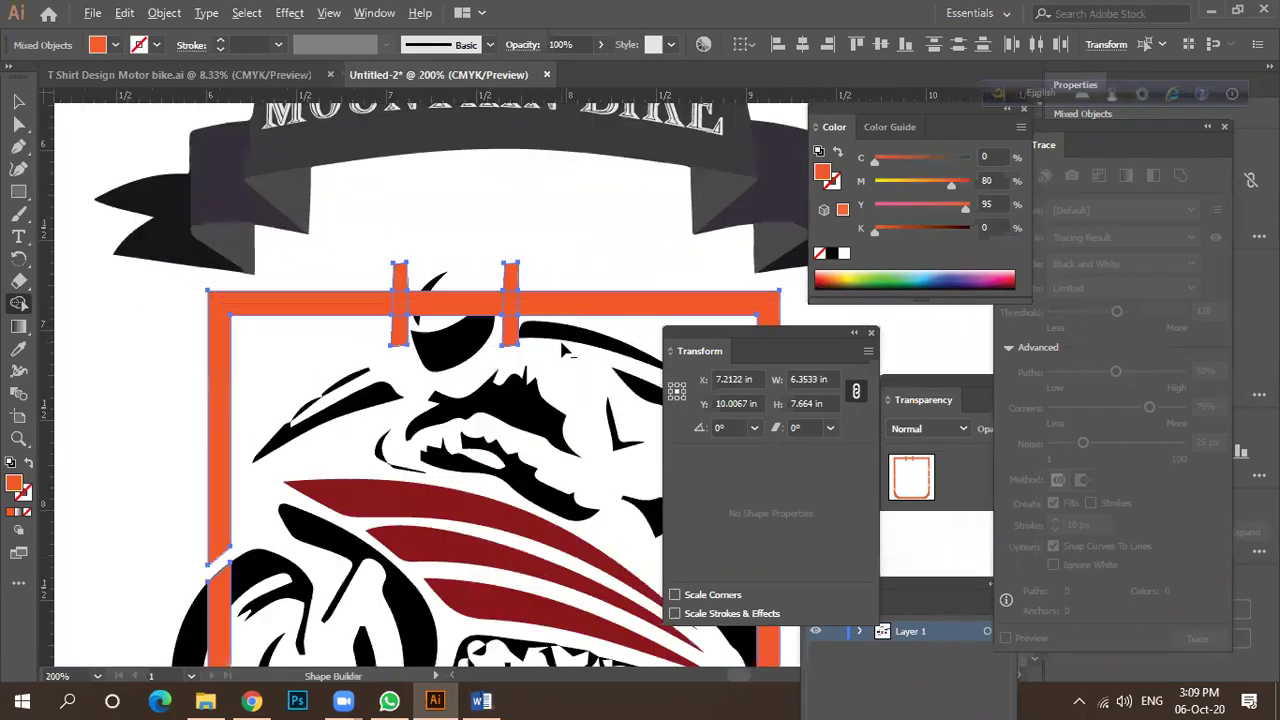
{"action": "mouse_move", "coordinate": [465, 190]}
{"action": "left_mouse_down"}
{"action": "mouse_move", "coordinate": [466, 358]}
{"action": "mouse_move", "coordinate": [385, 352]}
{"action": "left_mouse_up"}
{"action": "mouse_move", "coordinate": [253, 181]}
{"action": "left_mouse_down"}
{"action": "mouse_move", "coordinate": [237, 250]}
{"action": "mouse_move", "coordinate": [243, 372]}
{"action": "left_mouse_up"}
{"action": "scroll", "coordinate": [243, 372], "scroll_direction": "down", "scroll_amount": 2}
{"action": "scroll", "coordinate": [257, 335], "scroll_direction": "down", "scroll_amount": 3}
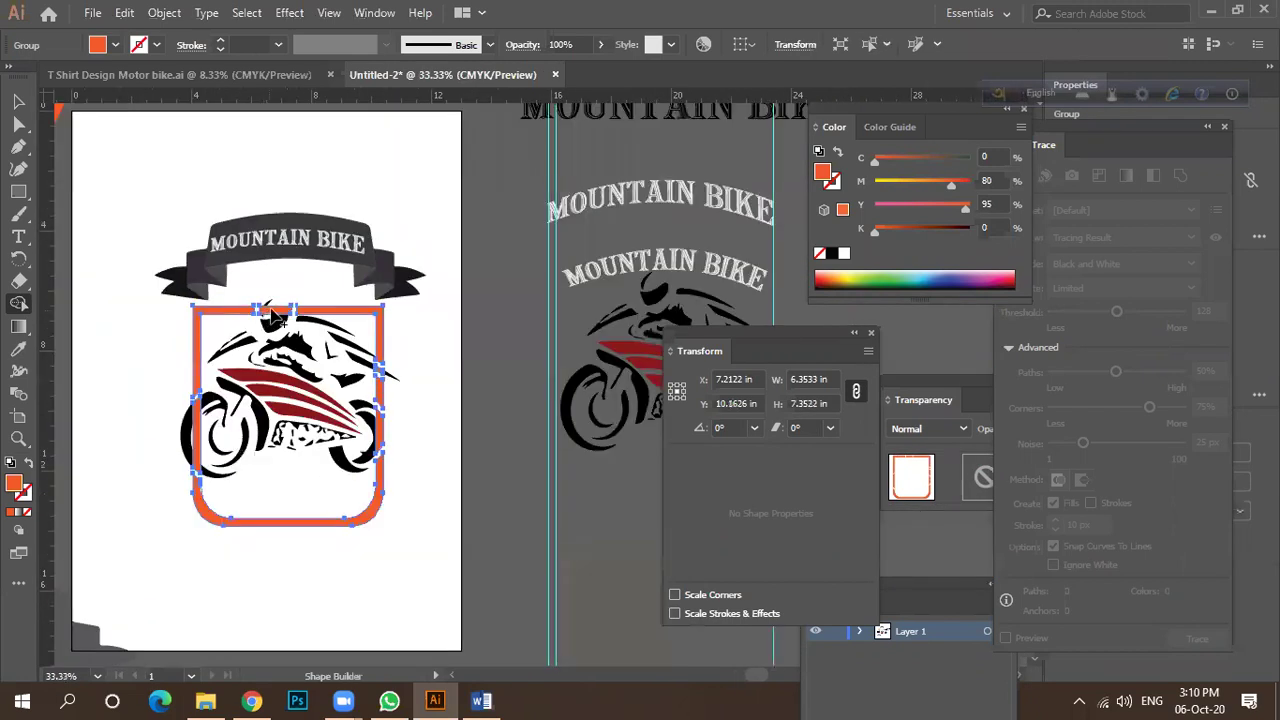
Ungroup the orange rounded frame around the motorcycle.
{"action": "scroll", "coordinate": [129, 266], "scroll_direction": "down", "scroll_amount": 1}
{"action": "key", "text": "v"}
{"action": "left_click", "coordinate": [113, 165]}
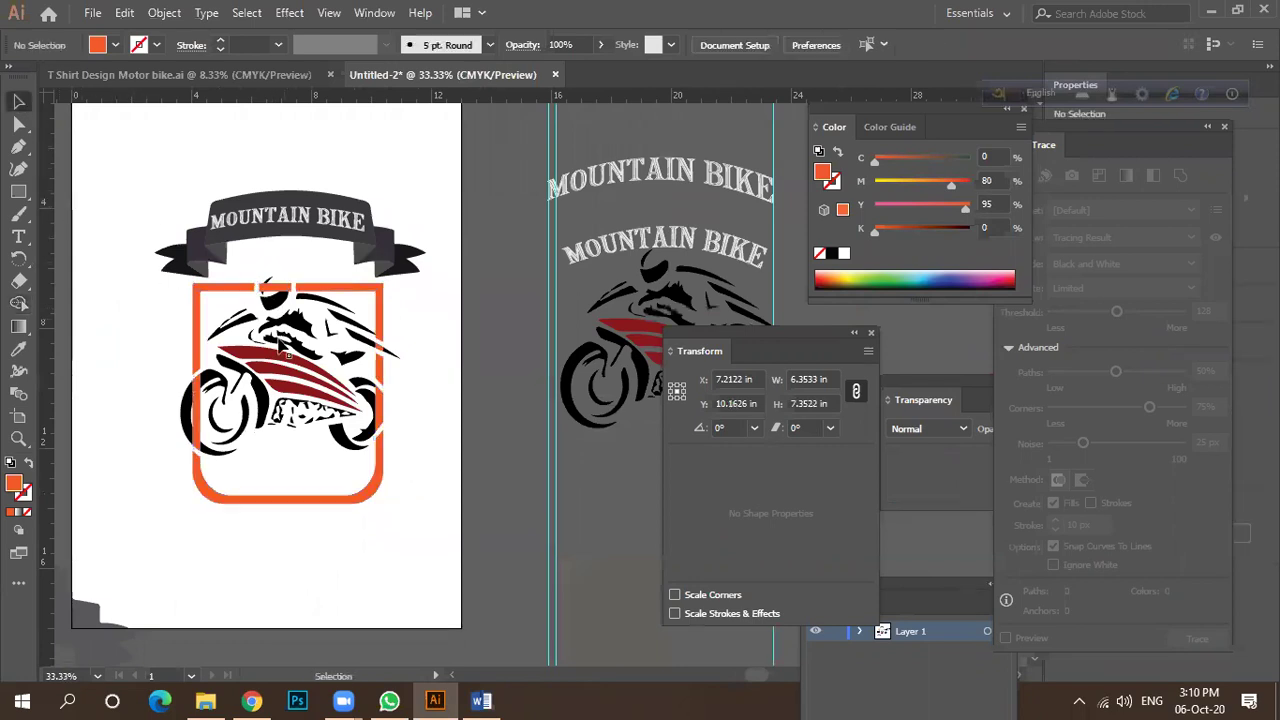
{"action": "scroll", "coordinate": [276, 380], "scroll_direction": "up", "scroll_amount": 2}
{"action": "scroll", "coordinate": [340, 385], "scroll_direction": "down", "scroll_amount": 1}
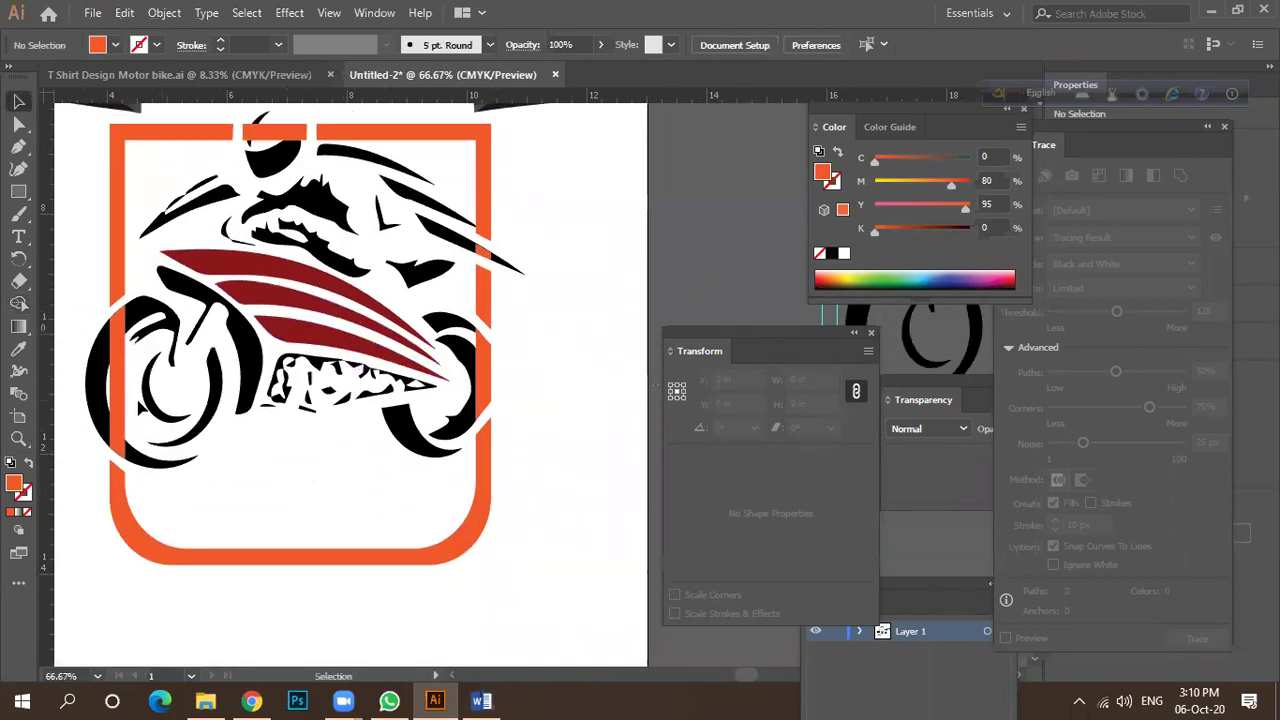
{"action": "left_click", "coordinate": [135, 402]}
{"action": "right_click", "coordinate": [143, 398]}
{"action": "left_click", "coordinate": [177, 250]}
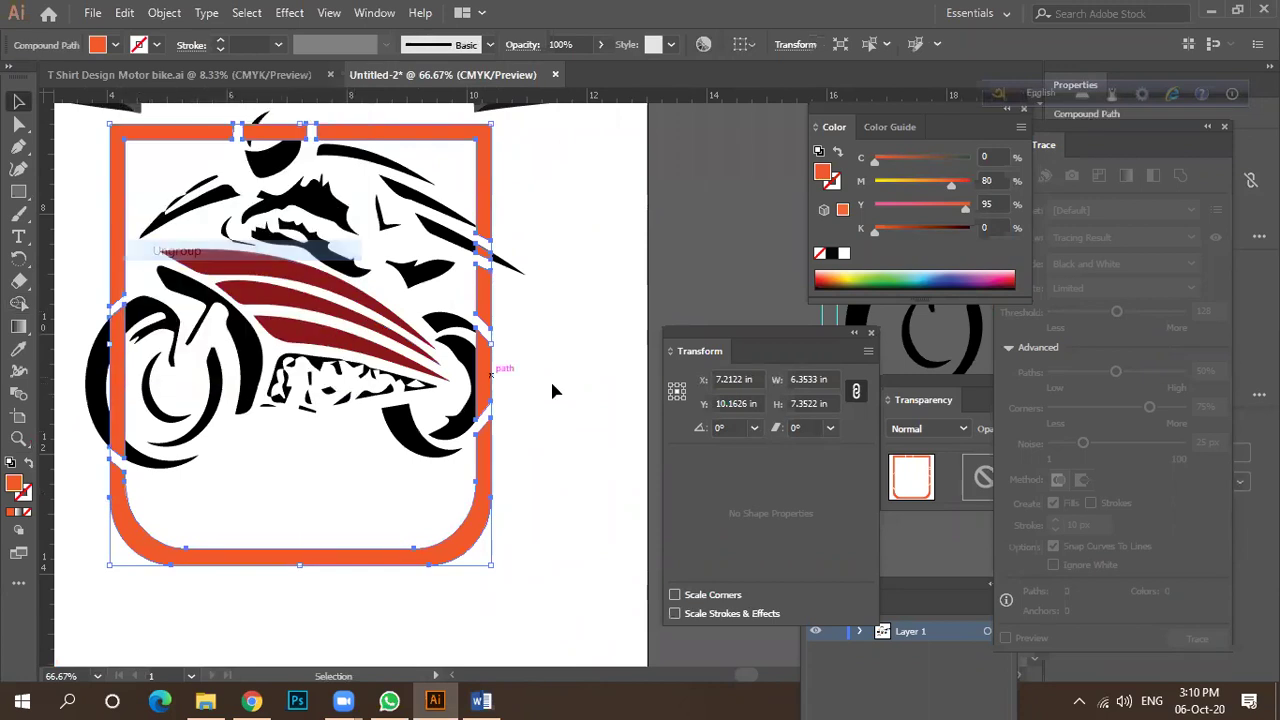
{"action": "left_click", "coordinate": [551, 386]}
{"action": "left_click", "coordinate": [484, 385]}
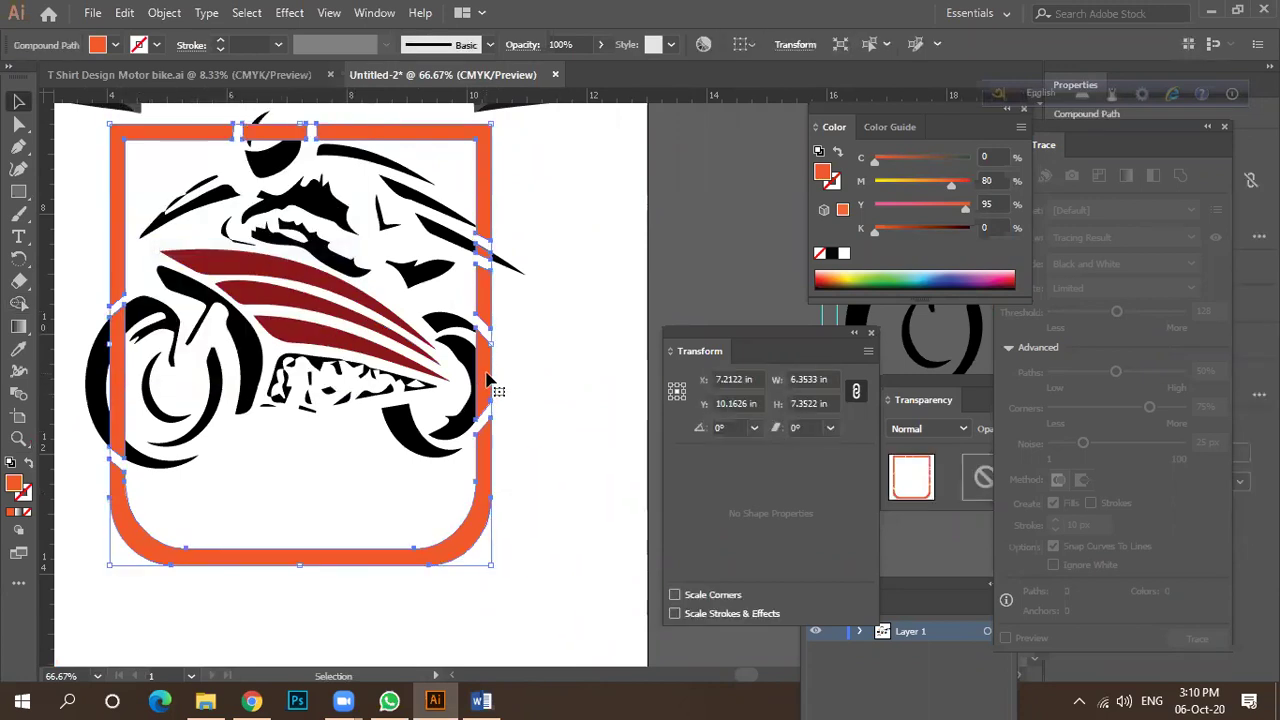
{"action": "right_click", "coordinate": [487, 380]}
{"action": "mouse_move", "coordinate": [546, 536]}
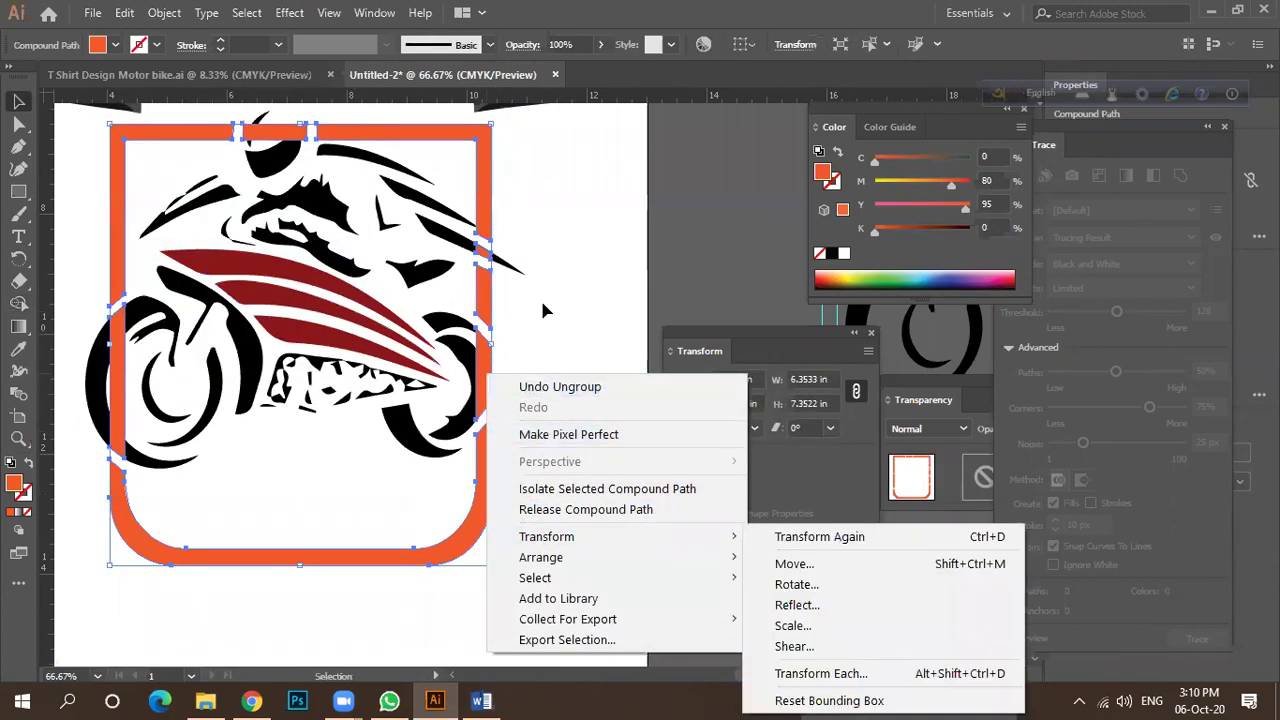
{"action": "left_click", "coordinate": [543, 311]}
{"action": "left_click", "coordinate": [483, 378]}
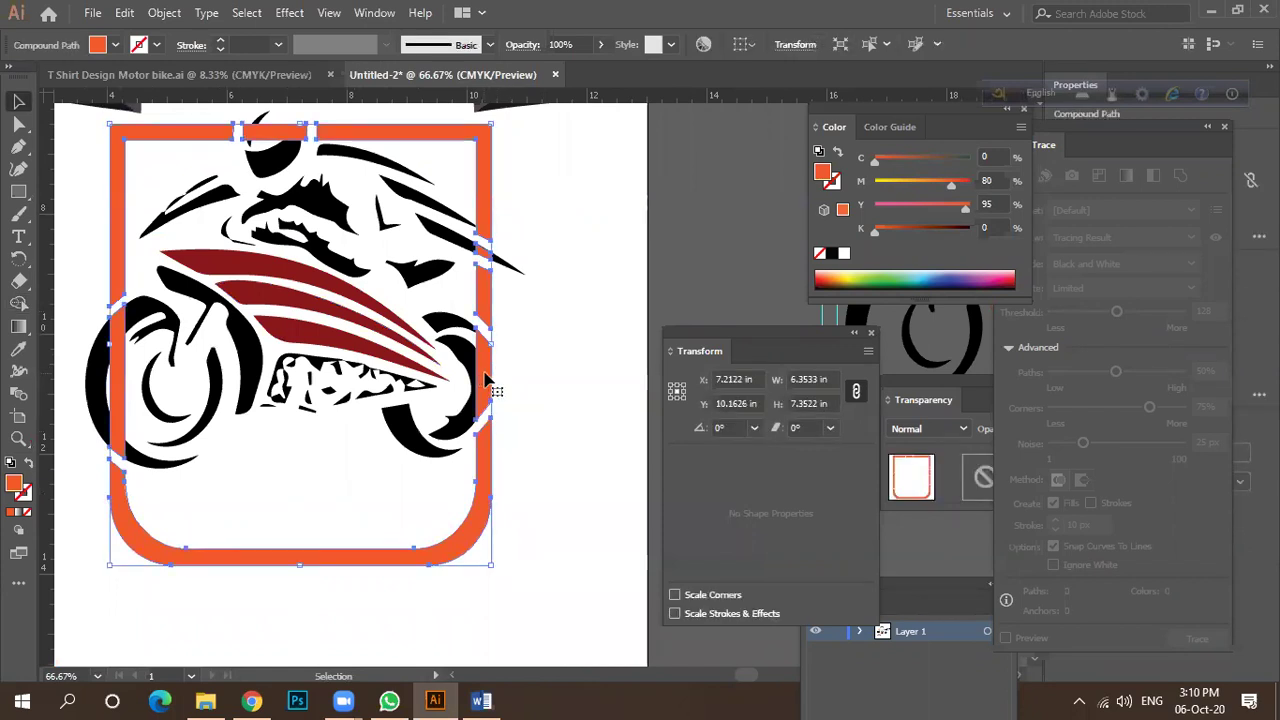
{"action": "left_click", "coordinate": [18, 123]}
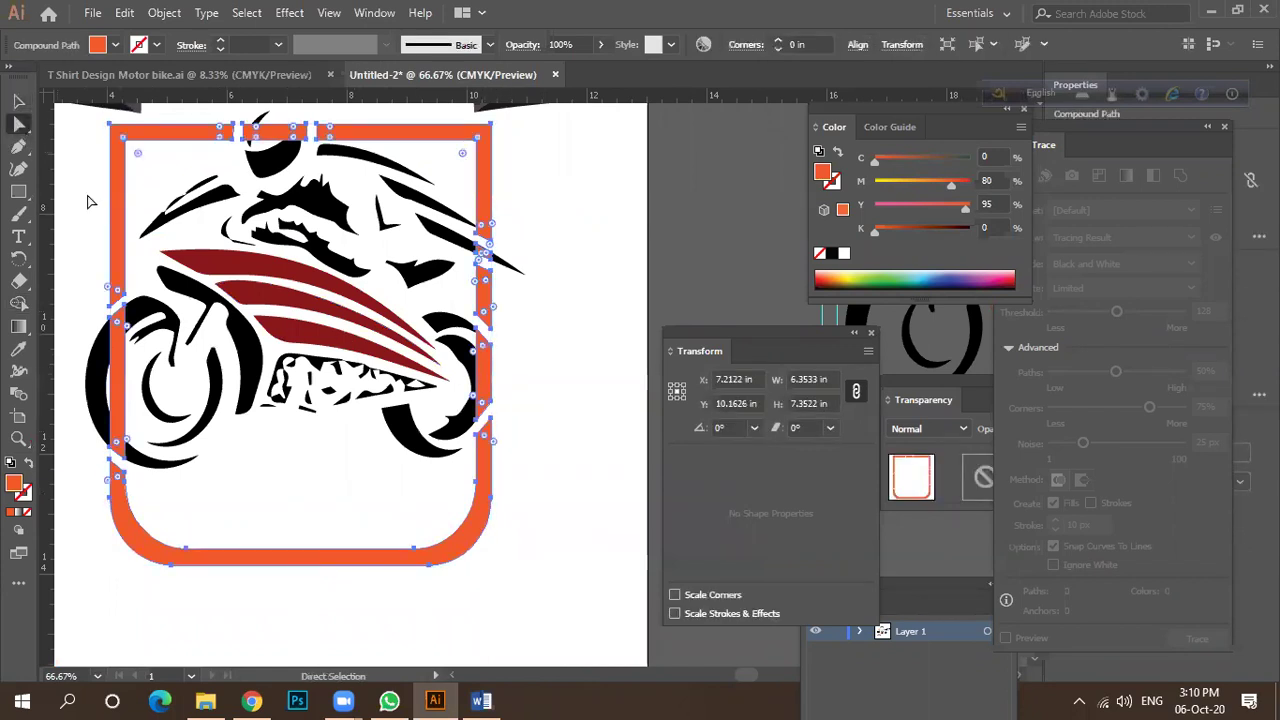
{"action": "left_click", "coordinate": [497, 381]}
{"action": "left_click", "coordinate": [486, 380]}
{"action": "left_click", "coordinate": [502, 367]}
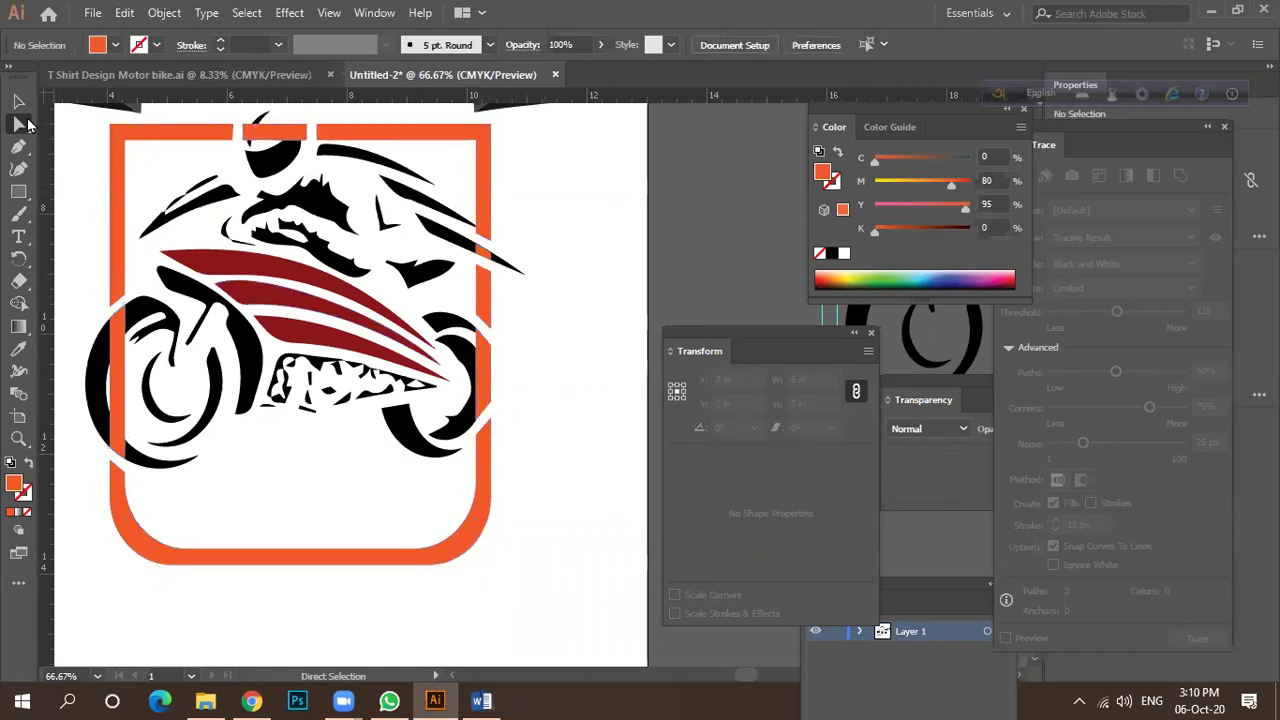
{"action": "right_click", "coordinate": [117, 178]}
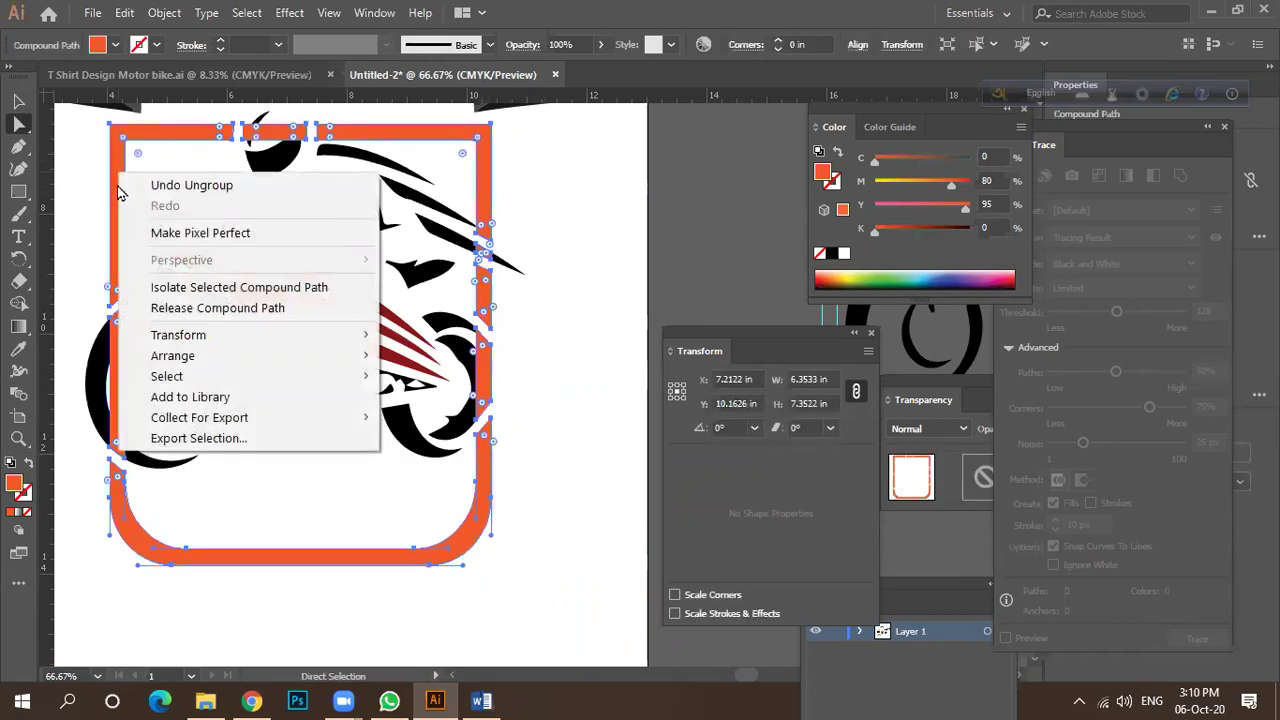
{"action": "left_click", "coordinate": [531, 278]}
Isolate the orange frame's compound path and delete the small piece overlapping the rider's pointed black streak on the frame's right side.
{"action": "scroll", "coordinate": [531, 278], "scroll_direction": "up", "scroll_amount": 3}
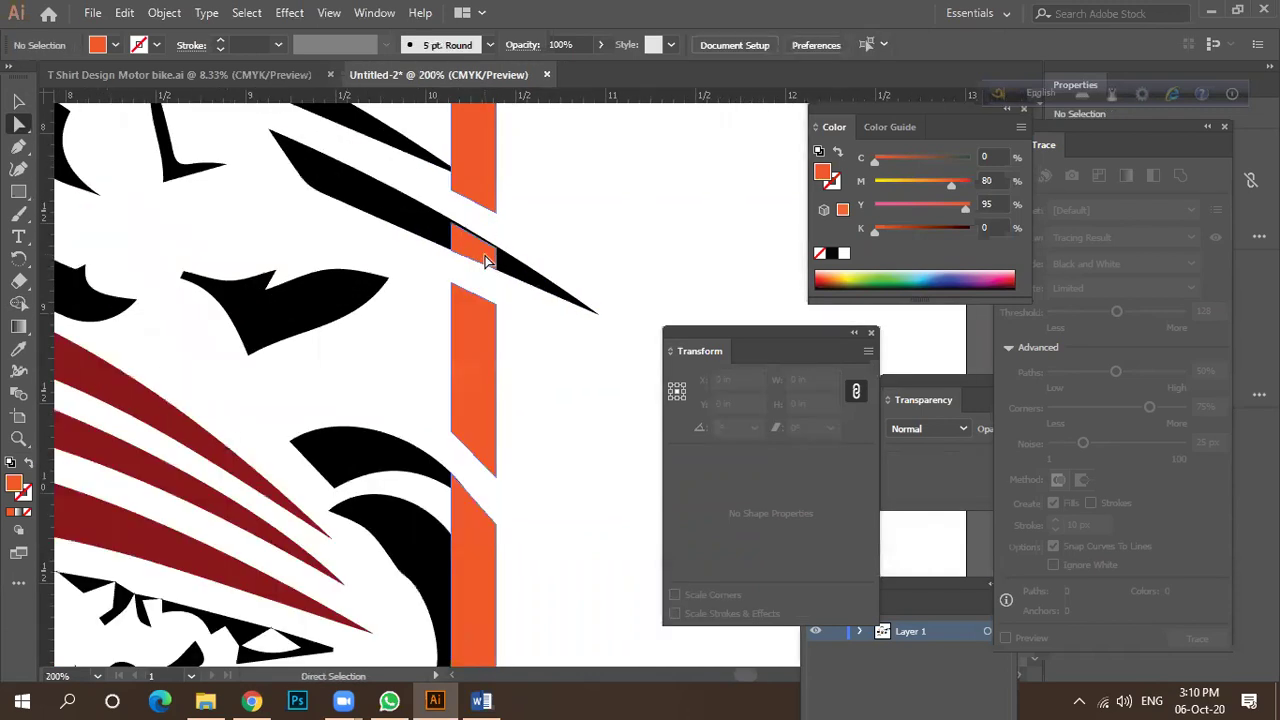
{"action": "left_click", "coordinate": [484, 258]}
{"action": "left_click", "coordinate": [18, 101]}
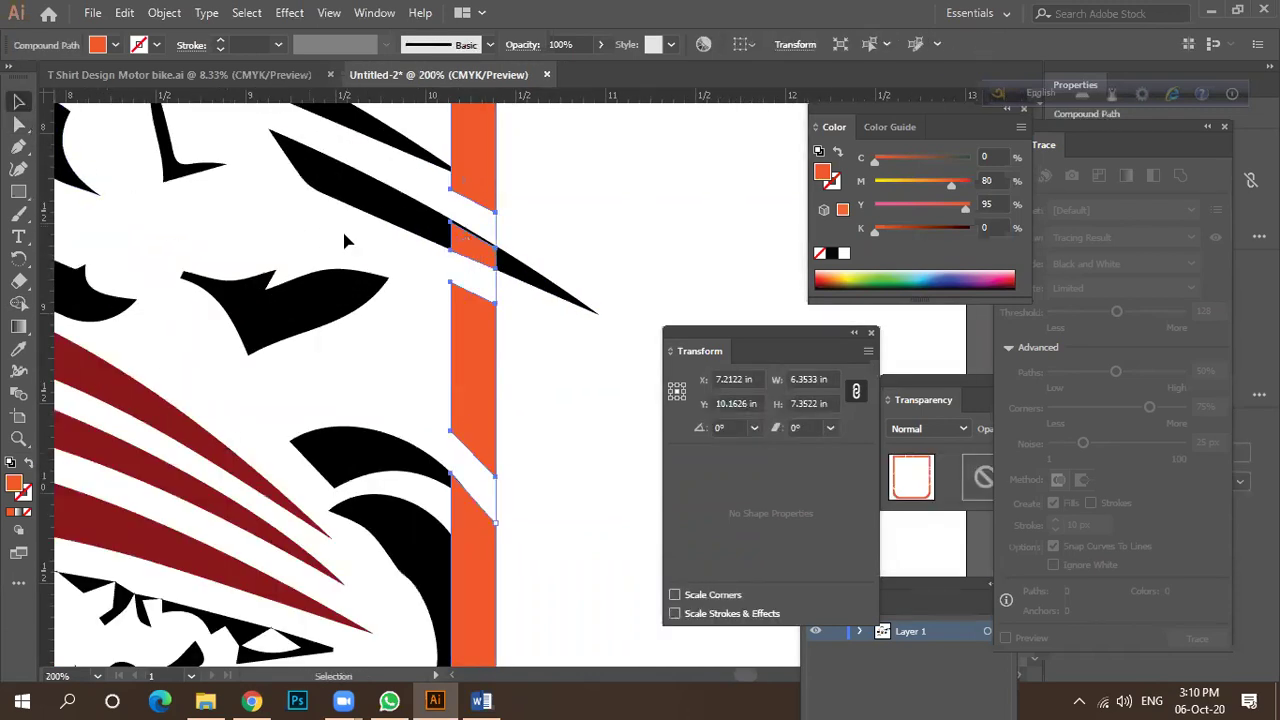
{"action": "double_click", "coordinate": [475, 256]}
{"action": "scroll", "coordinate": [551, 260], "scroll_direction": "down", "scroll_amount": 2}
{"action": "left_click", "coordinate": [528, 256]}
{"action": "left_click_drag", "start_coordinate": [527, 257], "coordinate": [557, 286]}
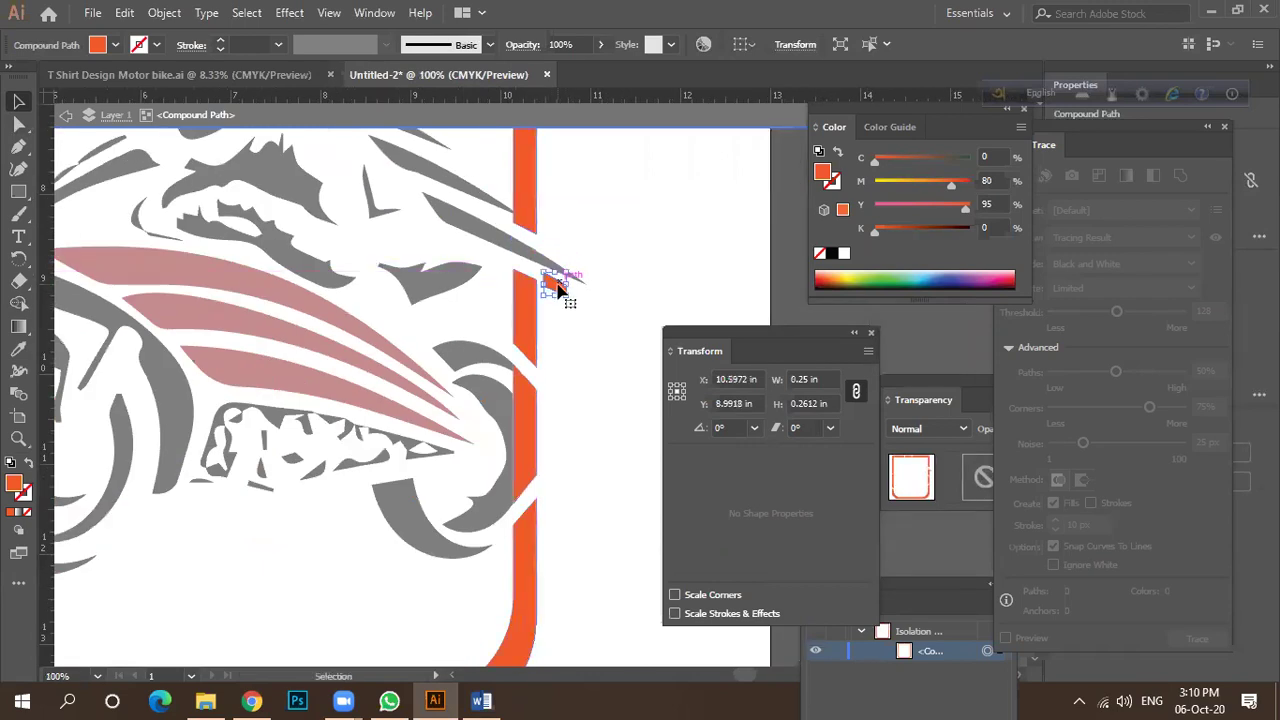
{"action": "key", "text": "Delete"}
Delete the two orange frame pieces that cross the motorcycle's rear and front wheels.
{"action": "left_click", "coordinate": [530, 430]}
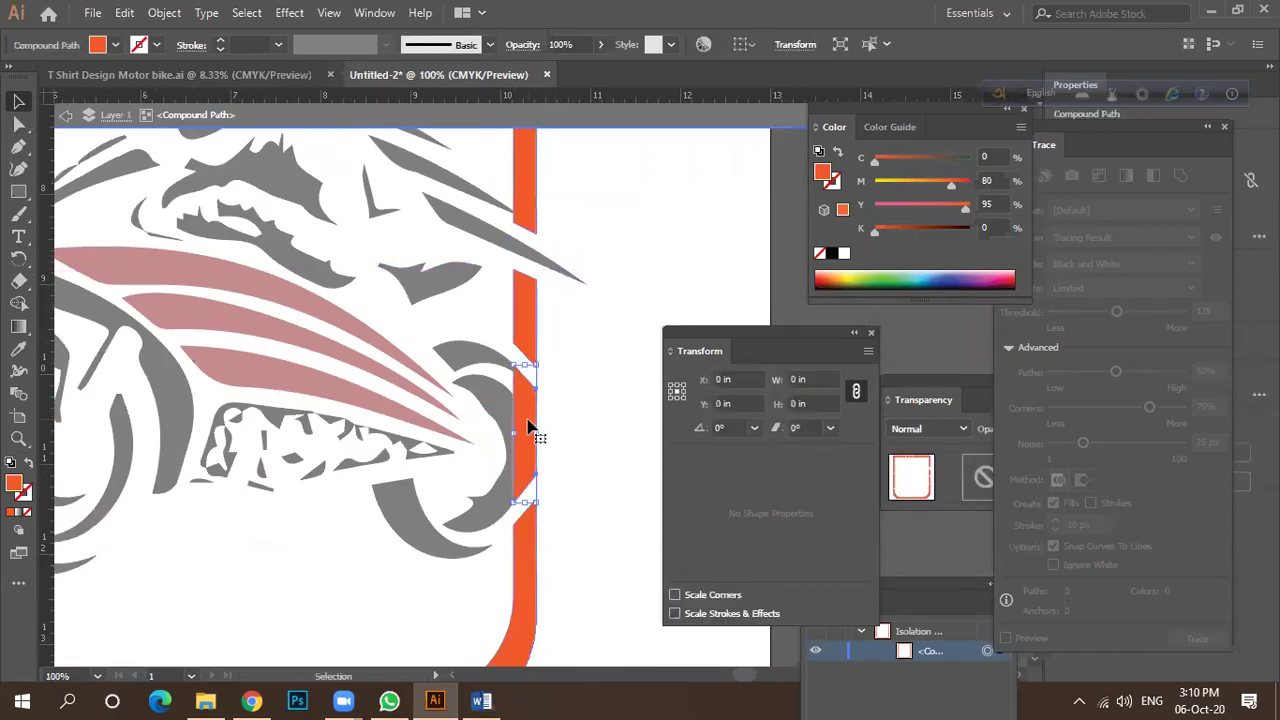
{"action": "key", "text": "Delete"}
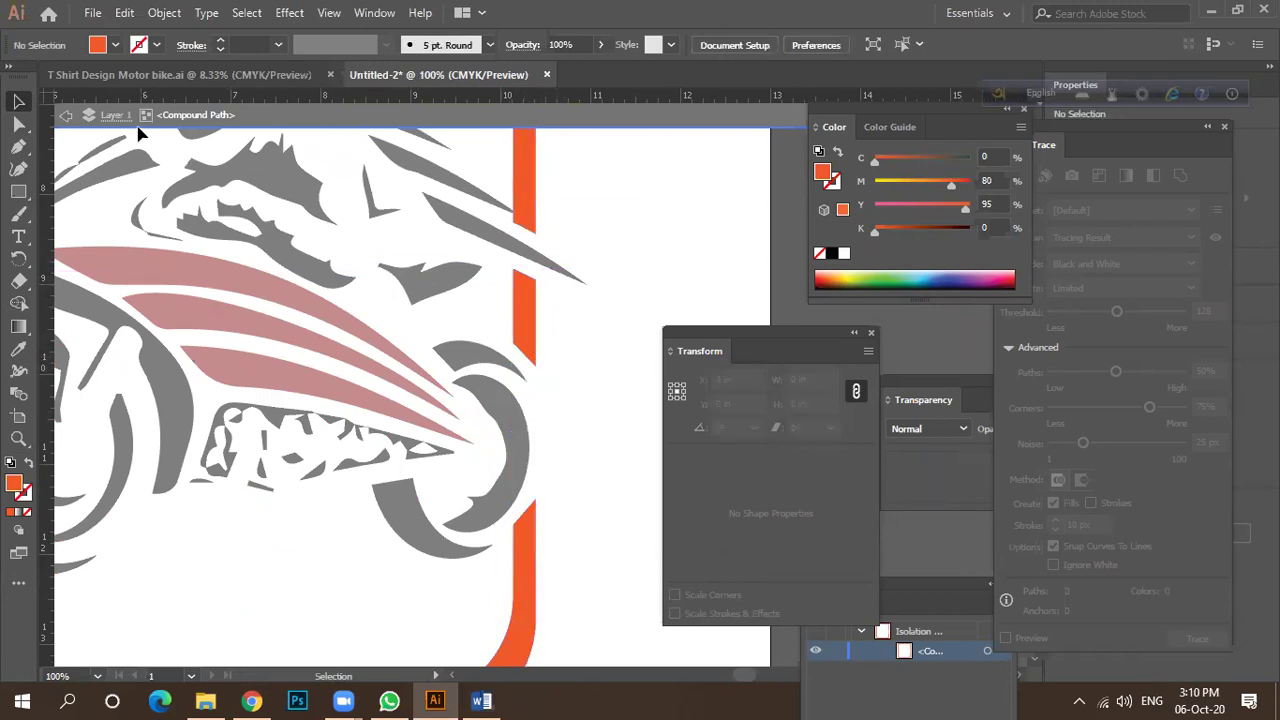
{"action": "key", "text": "h"}
{"action": "left_click_drag", "start_coordinate": [424, 207], "coordinate": [205, 358]}
{"action": "left_click", "coordinate": [220, 344]}
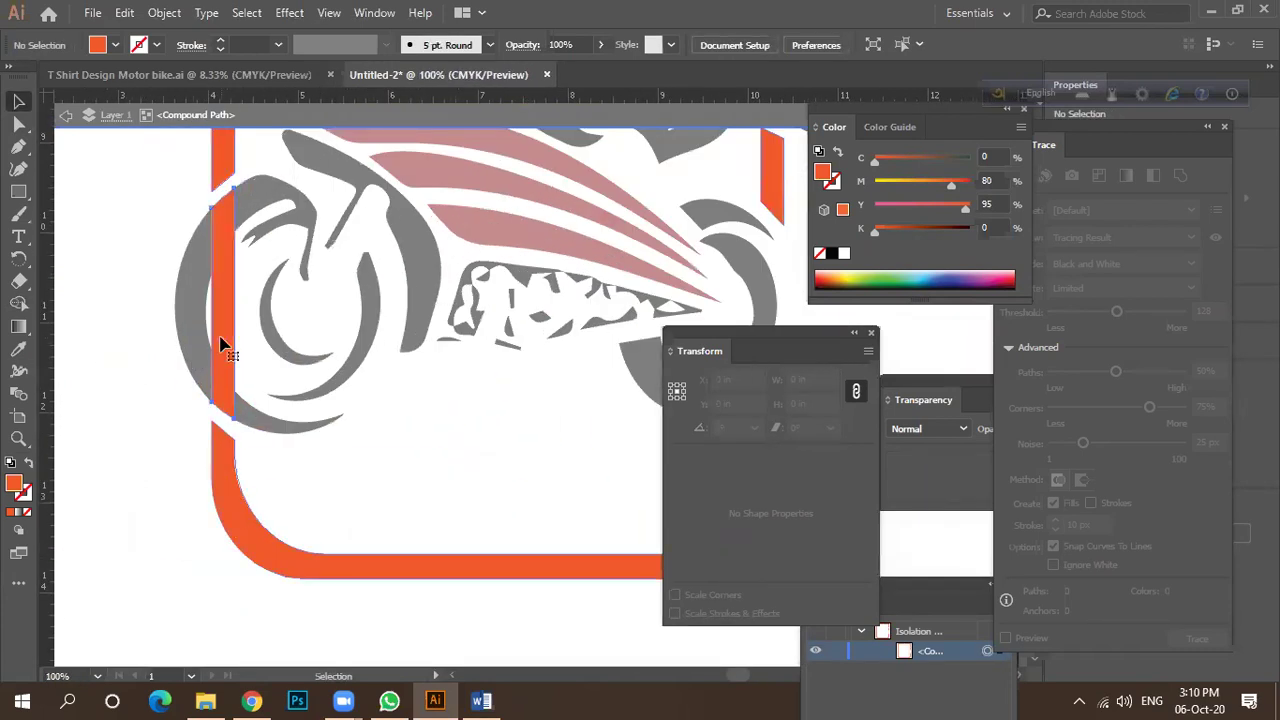
{"action": "key", "text": "Delete"}
Delete the orange frame piece behind the rider's helmet and exit isolation mode.
{"action": "key", "text": "ctrl+minus"}
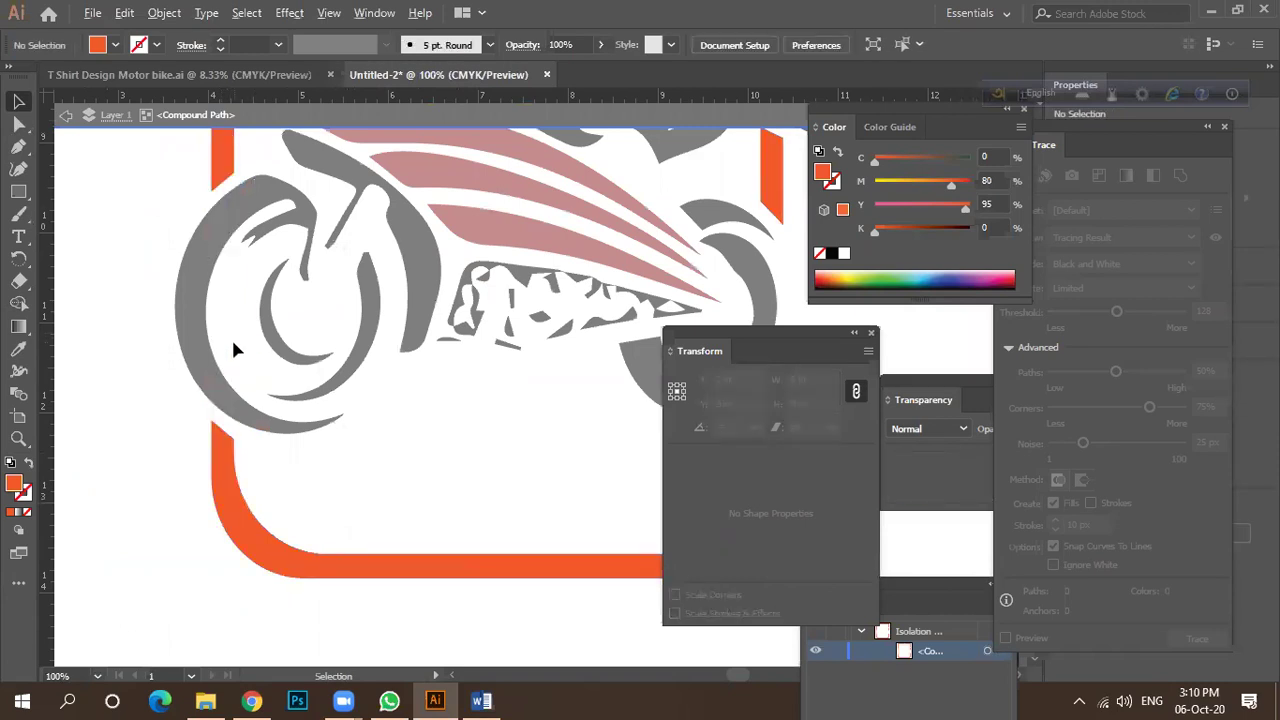
{"action": "key", "text": "ctrl+minus"}
{"action": "key", "text": "ctrl+minus"}
{"action": "scroll", "coordinate": [335, 195], "scroll_direction": "up", "scroll_amount": 2}
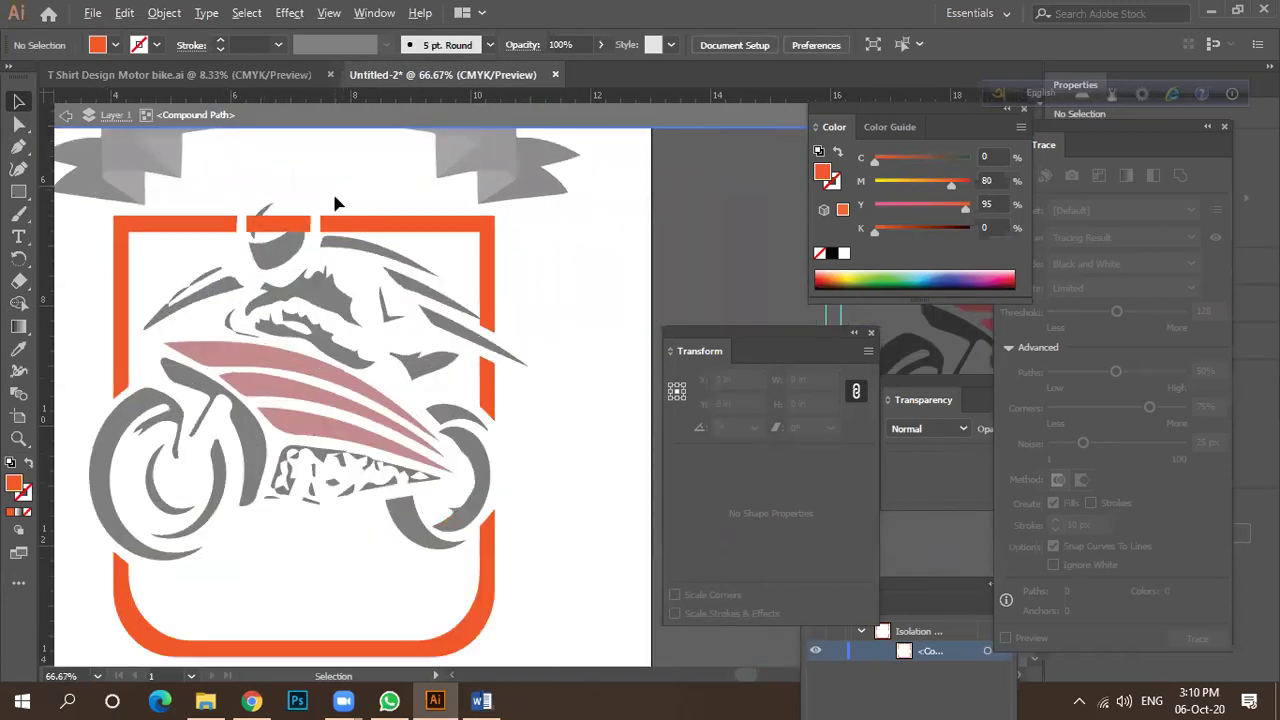
{"action": "left_click", "coordinate": [281, 229]}
{"action": "key", "text": "Delete"}
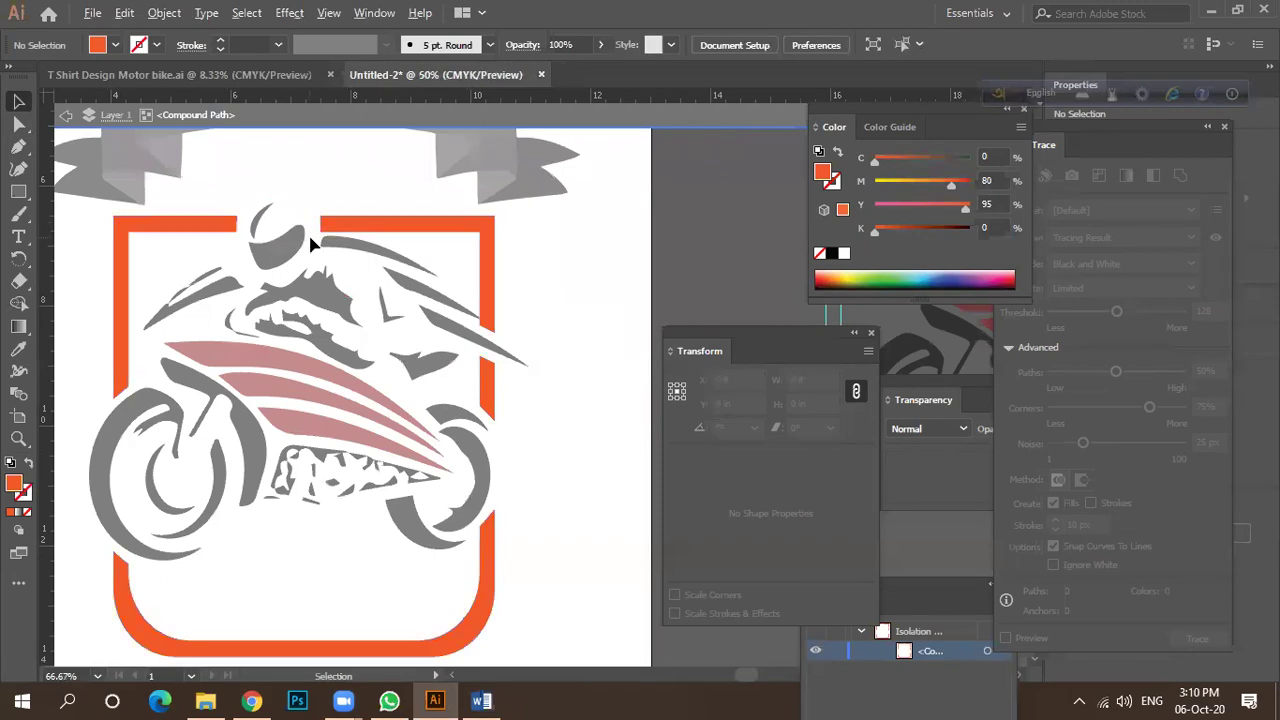
{"action": "scroll", "coordinate": [300, 245], "scroll_direction": "down", "scroll_amount": 2}
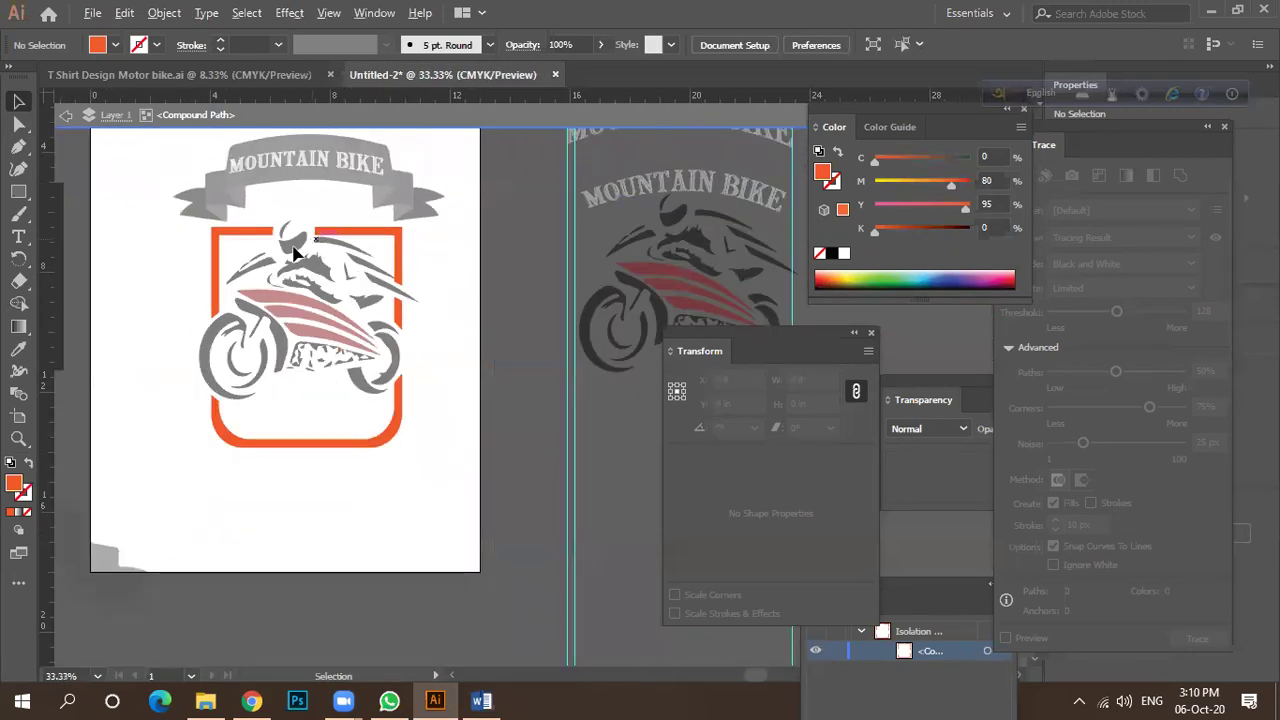
{"action": "left_click", "coordinate": [68, 117]}
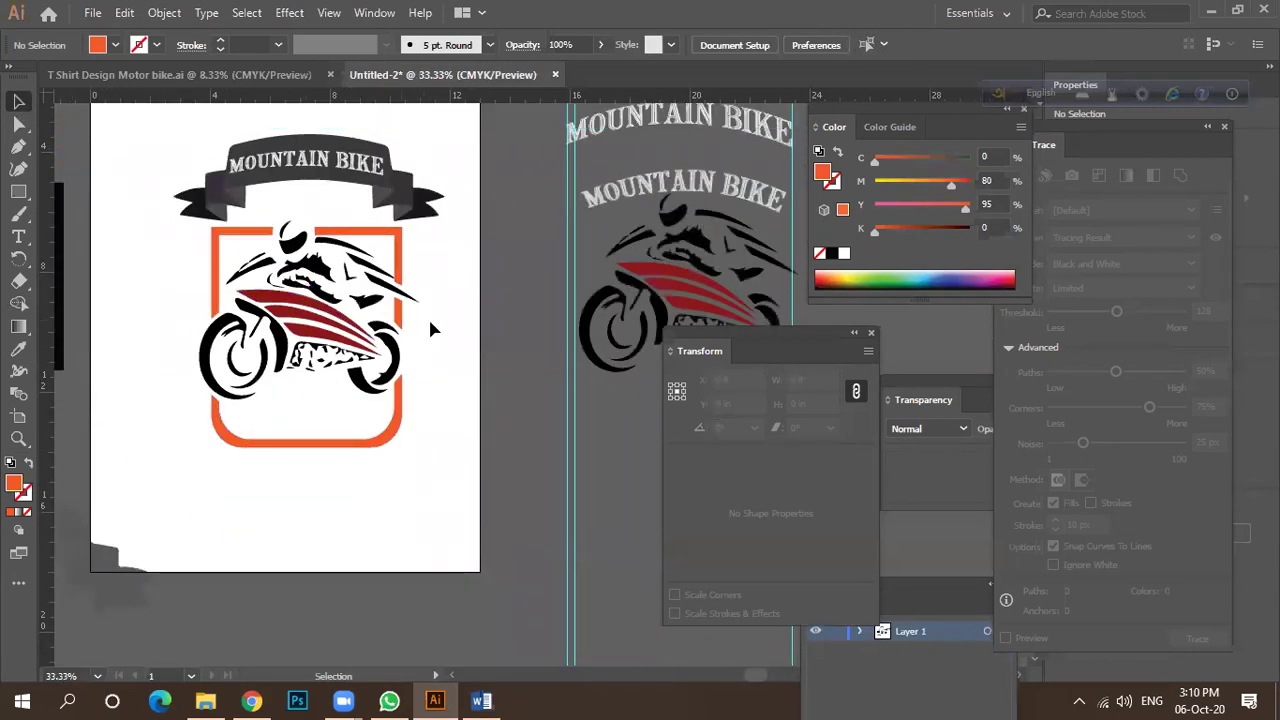
Examine the trimmed frame artwork and compare it with the black Trail Road reference design.
{"action": "scroll", "coordinate": [365, 252], "scroll_direction": "up", "scroll_amount": 3}
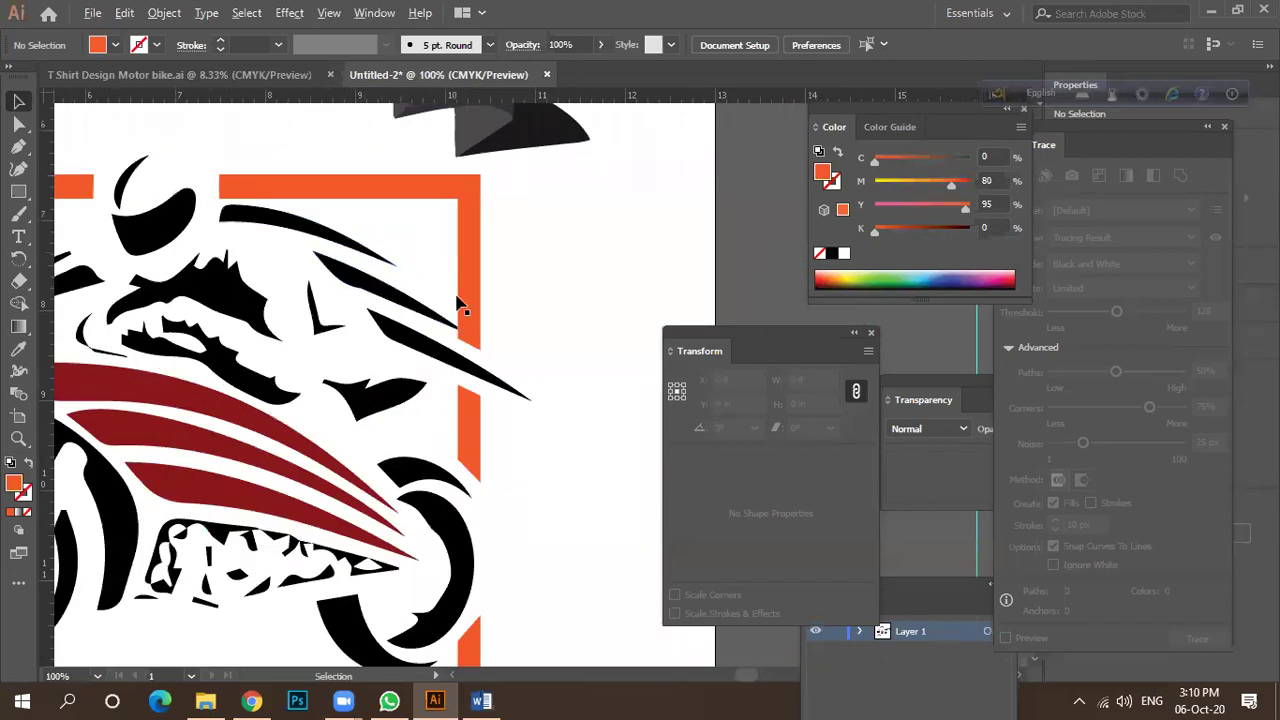
{"action": "scroll", "coordinate": [460, 303], "scroll_direction": "down", "scroll_amount": 2}
{"action": "scroll", "coordinate": [460, 303], "scroll_direction": "down", "scroll_amount": 1}
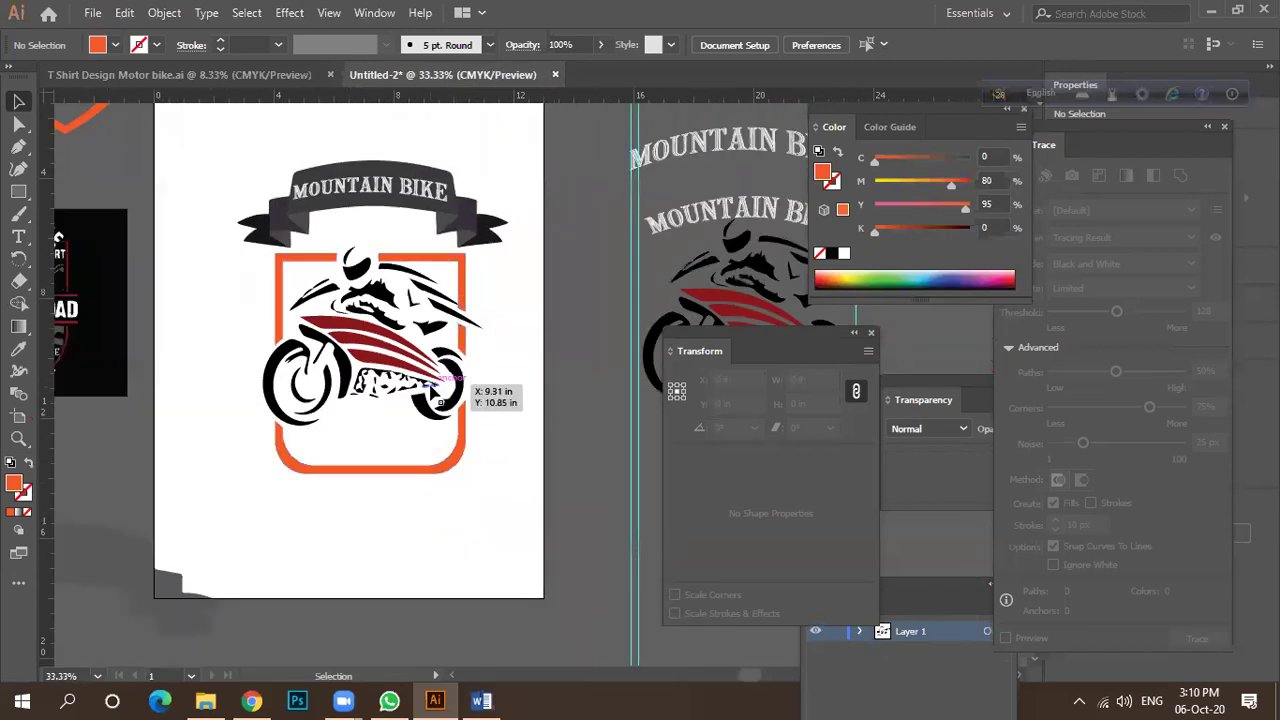
{"action": "scroll", "coordinate": [378, 352], "scroll_direction": "down", "scroll_amount": 2}
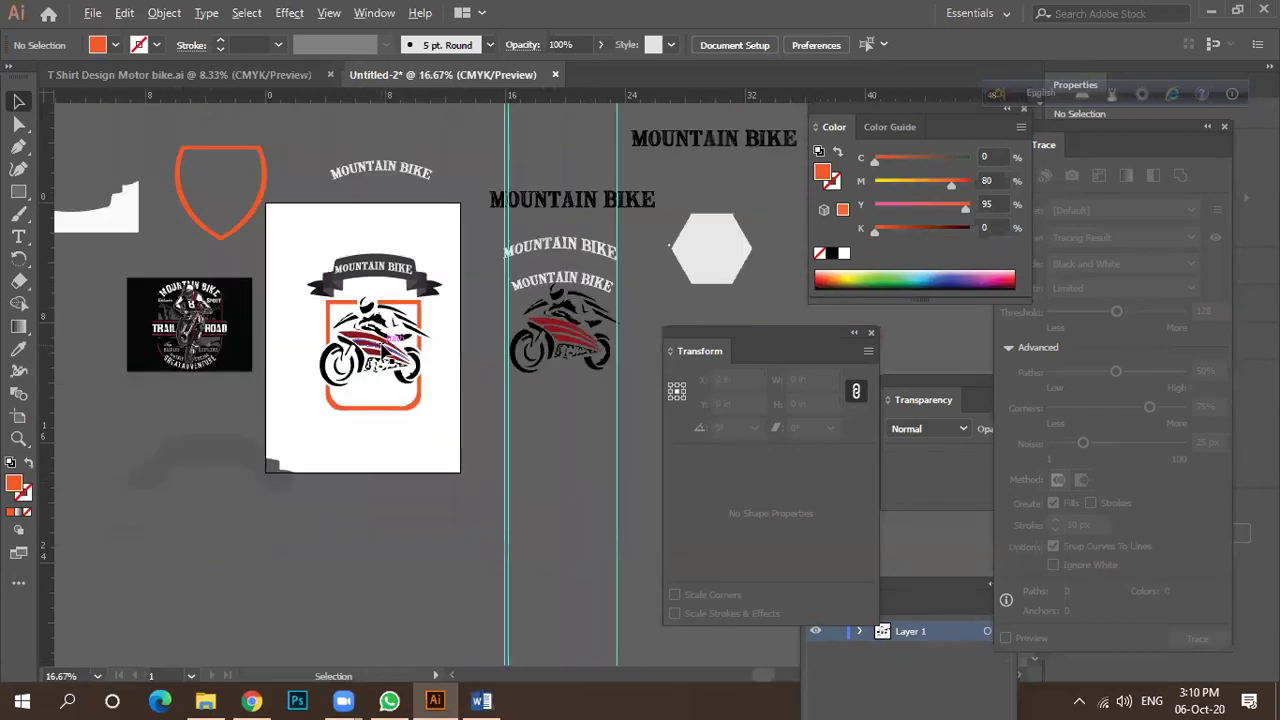
{"action": "scroll", "coordinate": [175, 345], "scroll_direction": "up", "scroll_amount": 3}
{"action": "scroll", "coordinate": [165, 340], "scroll_direction": "down", "scroll_amount": 1}
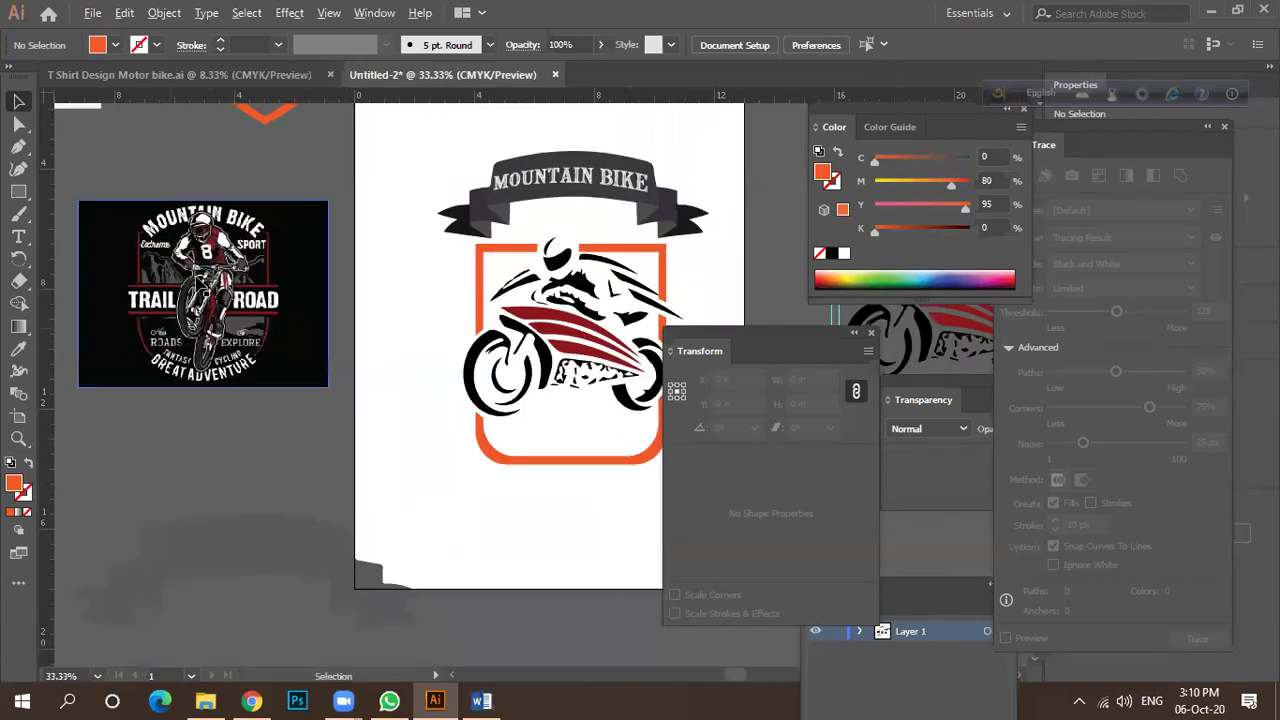
{"action": "scroll", "coordinate": [160, 250], "scroll_direction": "up", "scroll_amount": 1}
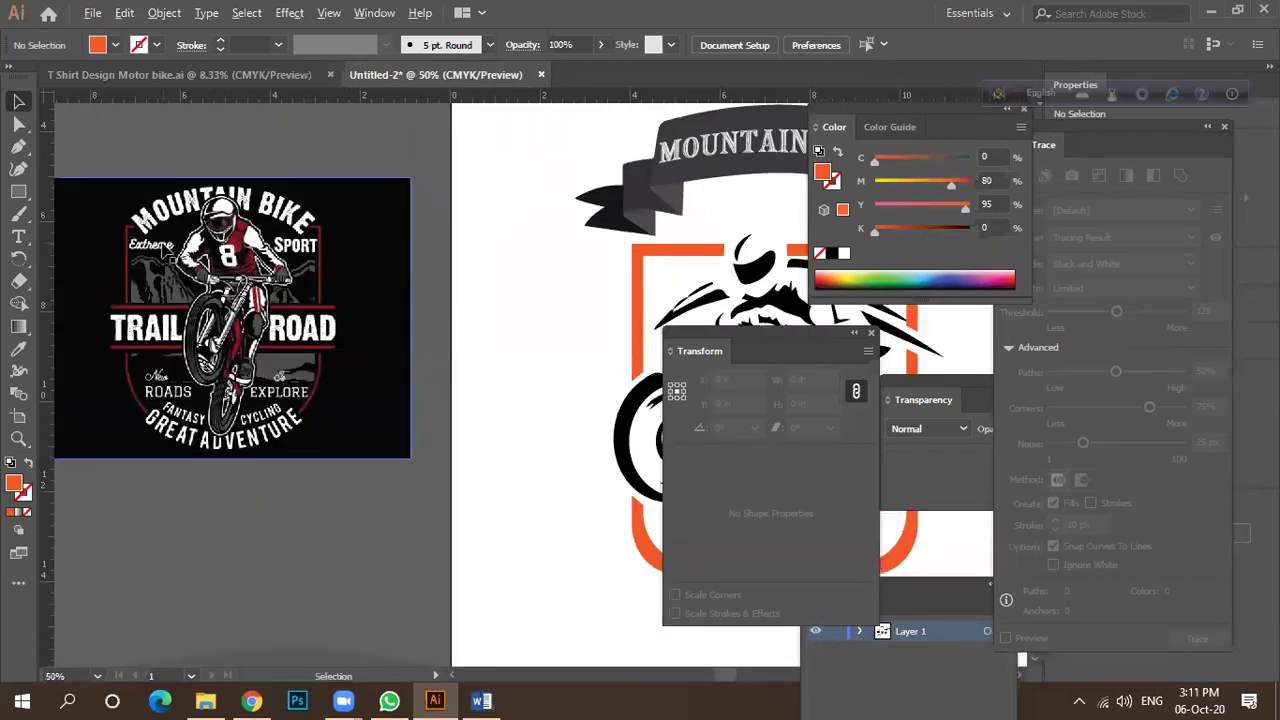
Copy the black MOUNTAIN BIKE text to below the artboard and set the copy's font to Nucleogenesis Shadow.
{"action": "scroll", "coordinate": [115, 283], "scroll_direction": "down", "scroll_amount": 3}
{"action": "left_click_drag", "start_coordinate": [537, 172], "coordinate": [337, 466]}
{"action": "left_click", "coordinate": [689, 44]}
{"action": "key", "text": "Down"}
{"action": "key", "text": "Down"}
{"action": "key", "text": "Down"}
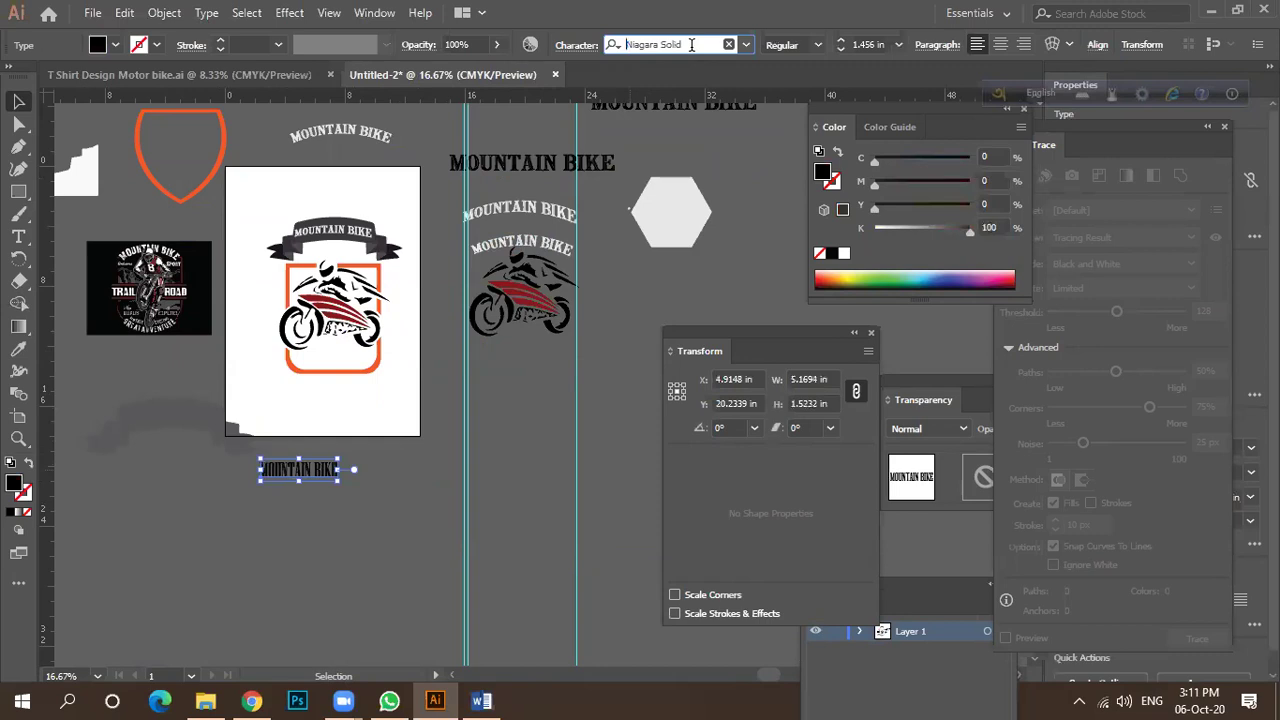
{"action": "key", "text": "Down"}
{"action": "key", "text": "Down"}
{"action": "key", "text": "Down"}
{"action": "key", "text": "Down"}
{"action": "key", "text": "Down"}
{"action": "key", "text": "Down"}
{"action": "key", "text": "Down"}
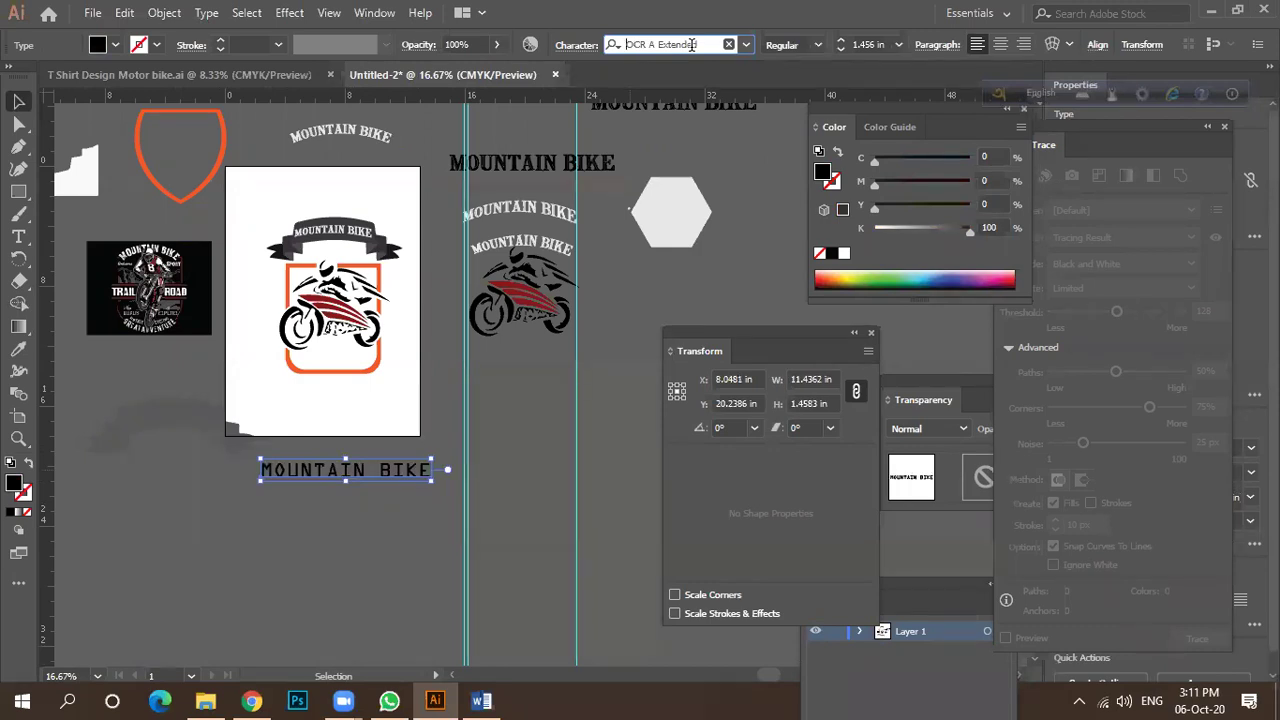
{"action": "key", "text": "Up"}
{"action": "key", "text": "Up"}
{"action": "key", "text": "Up"}
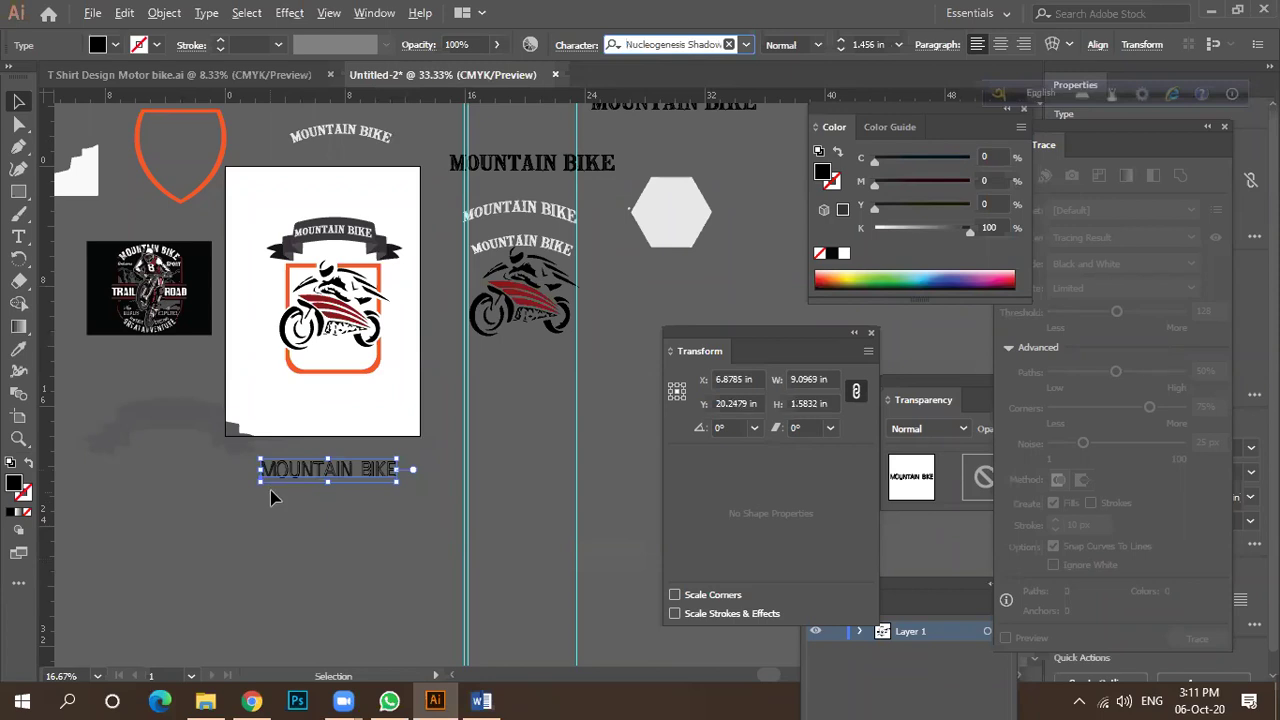
Replace the wording of the copied text below the artboard with EXTREM.
{"action": "scroll", "coordinate": [270, 497], "scroll_direction": "up", "scroll_amount": 2}
{"action": "left_click_drag", "start_coordinate": [300, 445], "coordinate": [614, 476]}
{"action": "double_click", "coordinate": [288, 428]}
{"action": "type", "text": "E"}
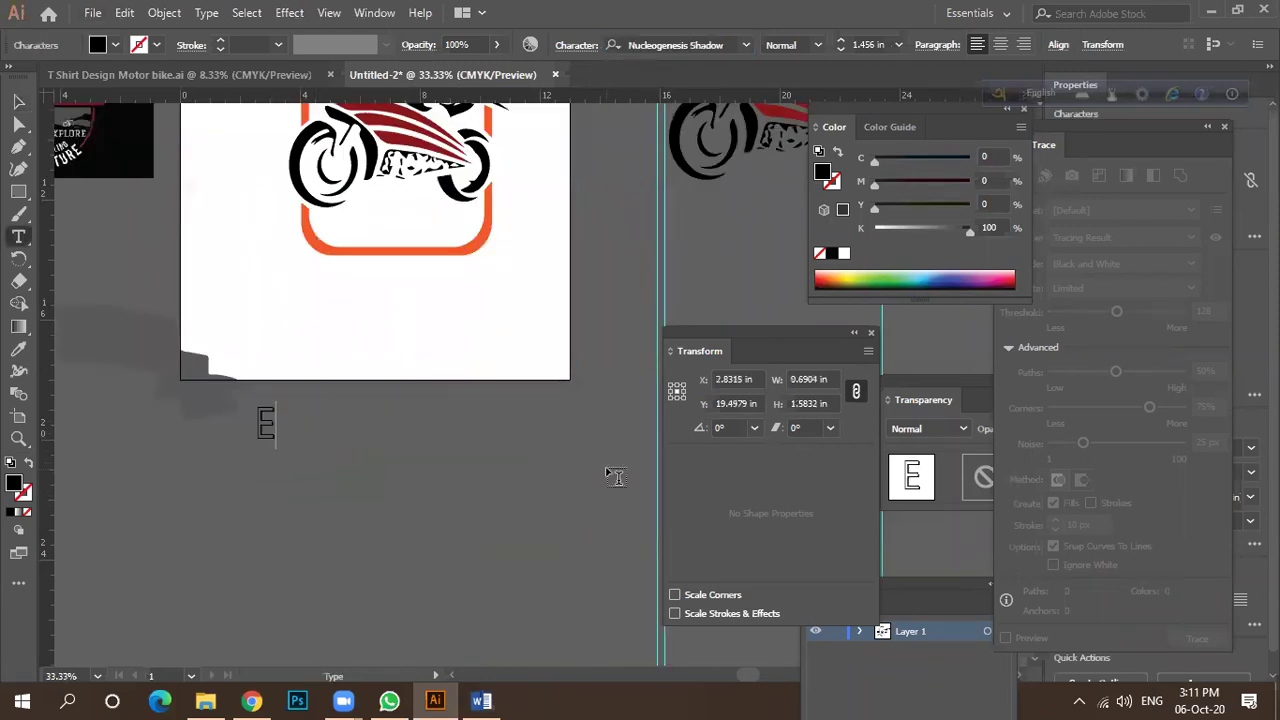
{"action": "type", "text": "XTREM"}
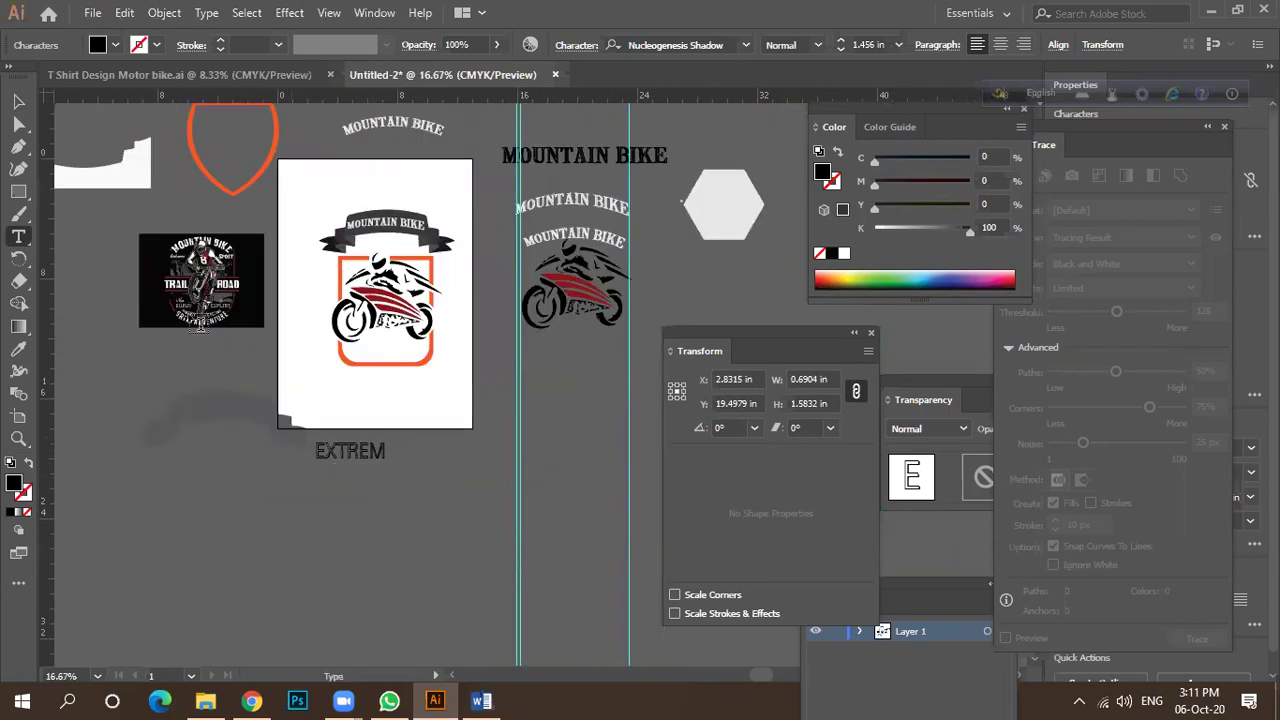
{"action": "scroll", "coordinate": [374, 477], "scroll_direction": "down", "scroll_amount": 1}
{"action": "left_click", "coordinate": [15, 103]}
Place the EXTREM text inside the orange frame's upper-left corner, scaled down to about 1.59 in wide.
{"action": "left_click", "coordinate": [345, 451]}
{"action": "scroll", "coordinate": [165, 259], "scroll_direction": "up", "scroll_amount": 1}
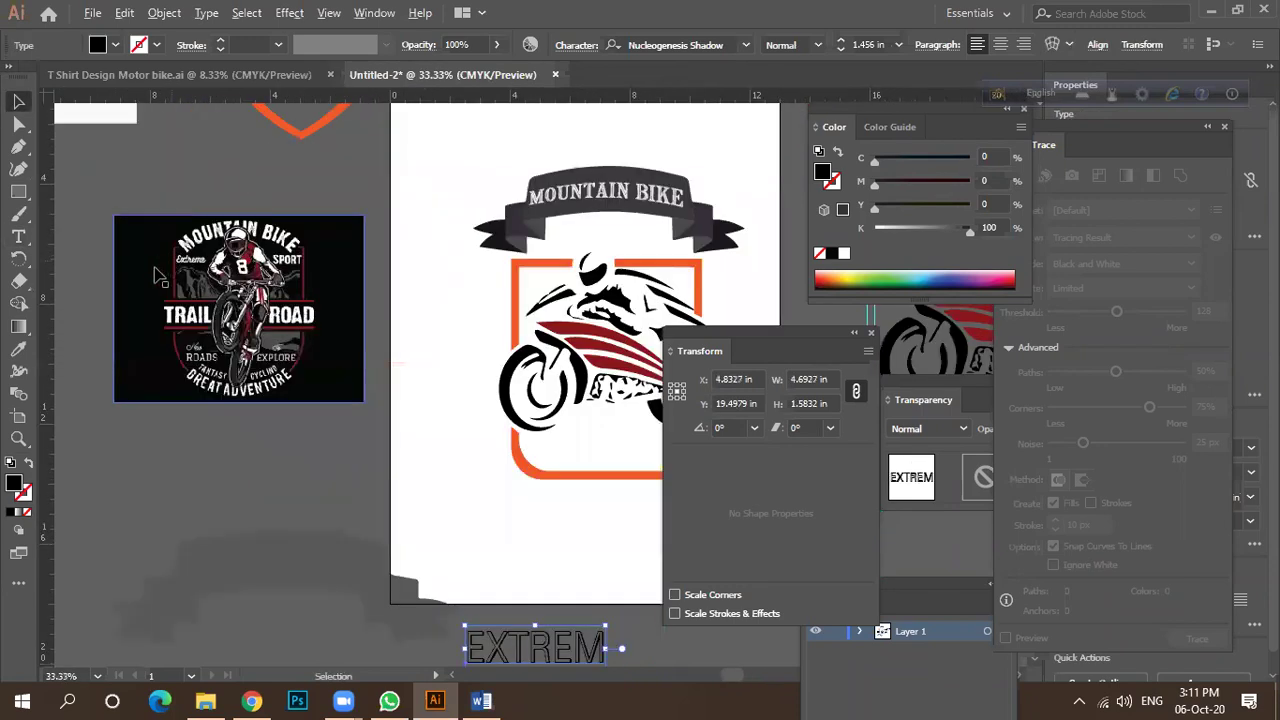
{"action": "scroll", "coordinate": [121, 275], "scroll_direction": "down", "scroll_amount": 1}
{"action": "left_click_drag", "start_coordinate": [323, 450], "coordinate": [327, 271]}
{"action": "scroll", "coordinate": [327, 271], "scroll_direction": "up", "scroll_amount": 4}
{"action": "left_click_drag", "start_coordinate": [207, 208], "coordinate": [288, 240]}
{"action": "scroll", "coordinate": [300, 245], "scroll_direction": "up", "scroll_amount": 2}
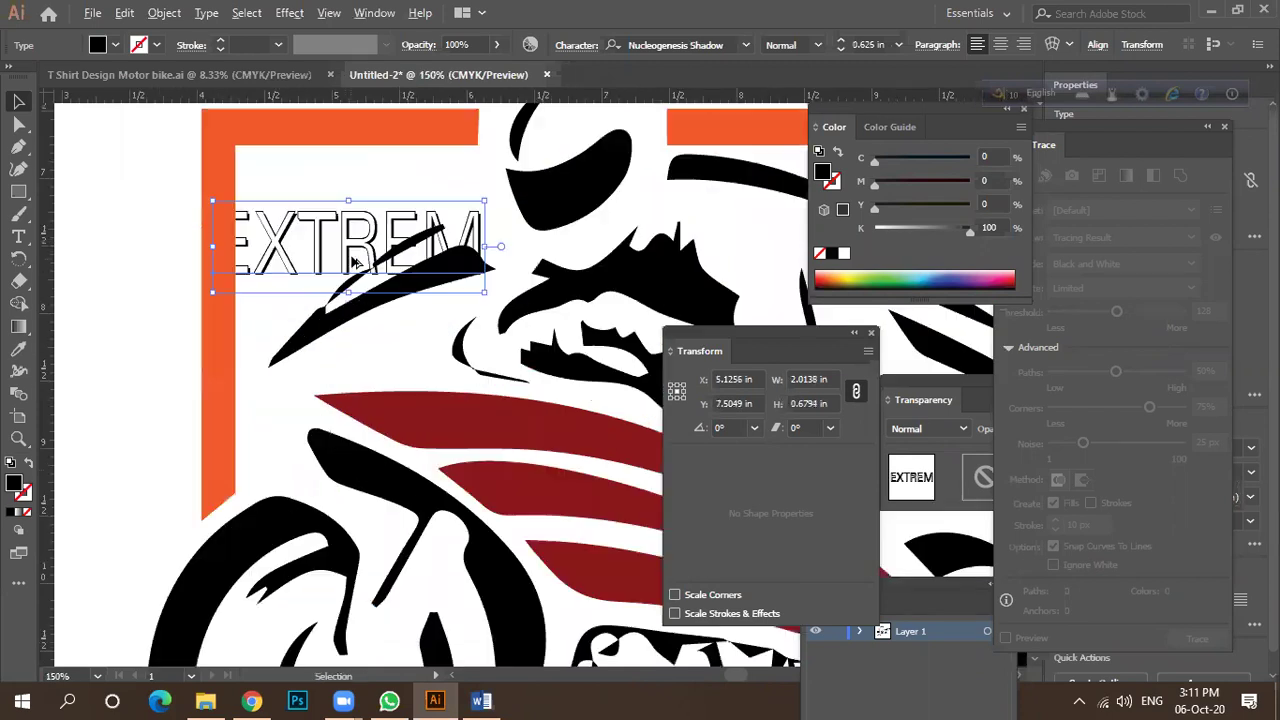
{"action": "left_click_drag", "start_coordinate": [222, 200], "coordinate": [274, 161]}
{"action": "left_click_drag", "start_coordinate": [343, 200], "coordinate": [320, 200]}
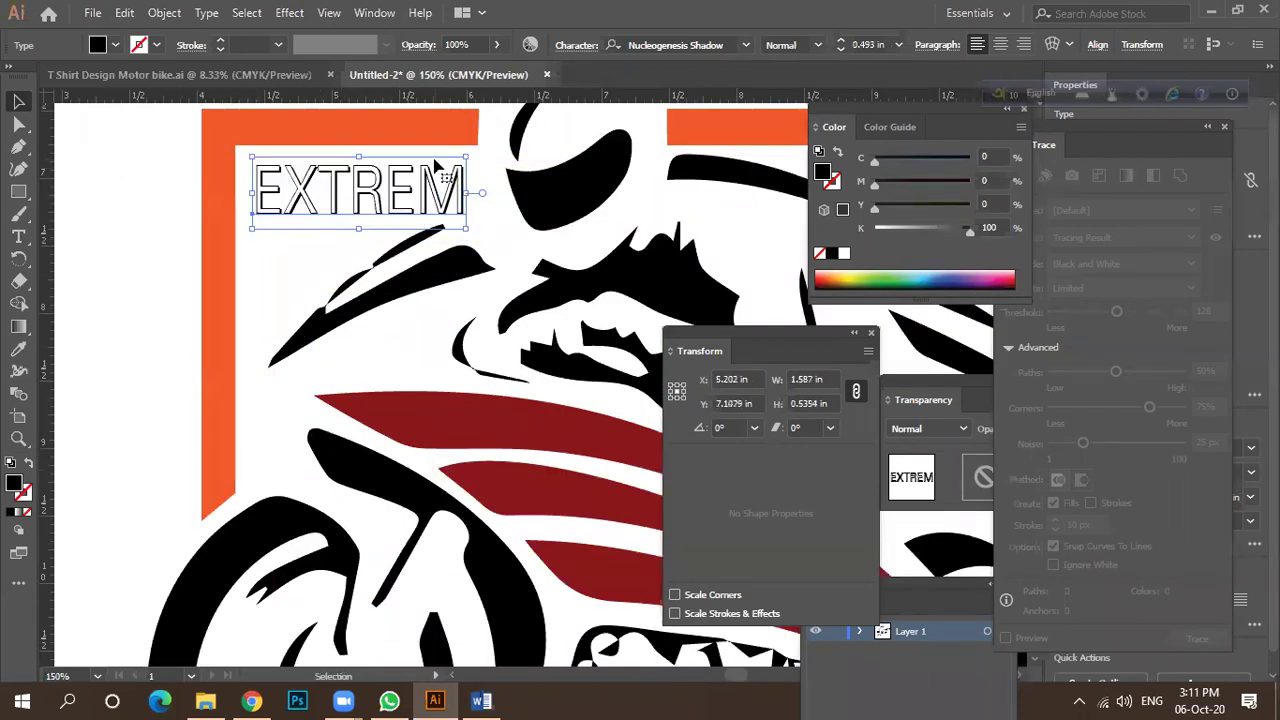
Set the EXTREM text's font to Ol'54 and scale it to about 1.55 in wide inside the frame's upper-left corner.
{"action": "left_click", "coordinate": [673, 44]}
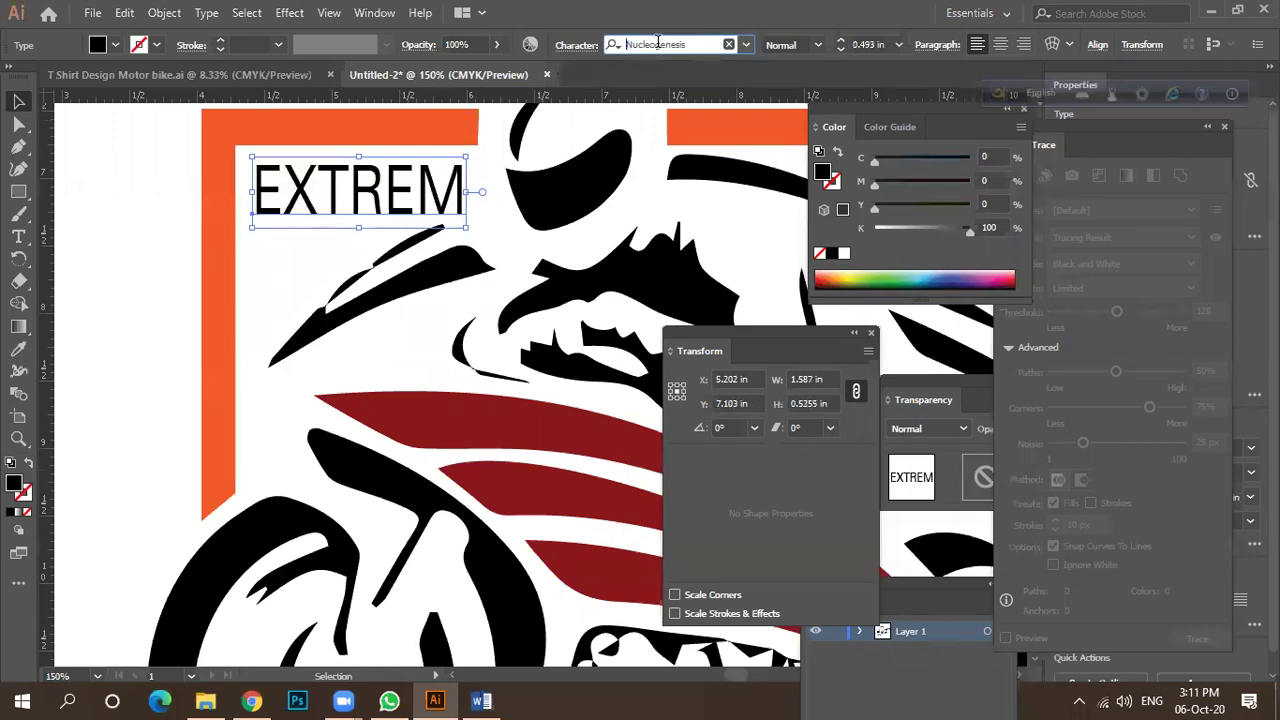
{"action": "scroll", "coordinate": [660, 43], "scroll_direction": "down", "scroll_amount": 2}
{"action": "scroll", "coordinate": [657, 42], "scroll_direction": "up", "scroll_amount": 2}
{"action": "scroll", "coordinate": [657, 42], "scroll_direction": "down", "scroll_amount": 3}
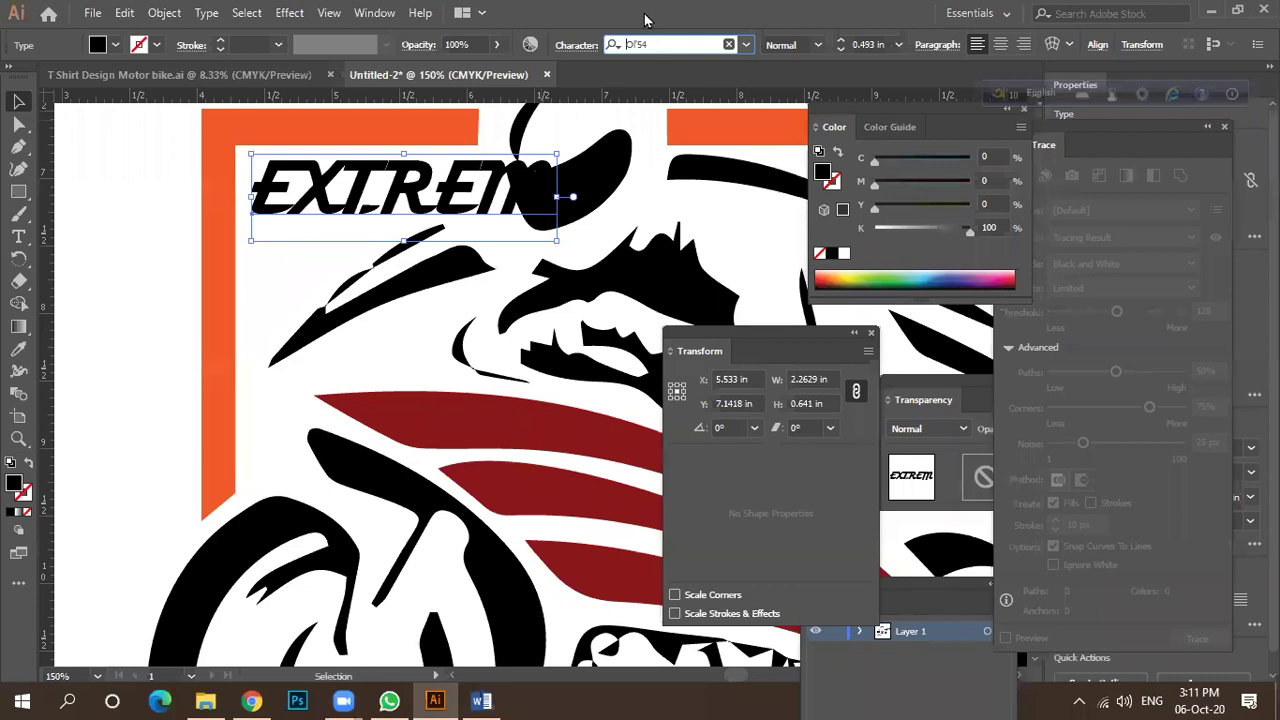
{"action": "left_click_drag", "start_coordinate": [556, 156], "coordinate": [489, 173]}
{"action": "left_click_drag", "start_coordinate": [373, 203], "coordinate": [372, 192]}
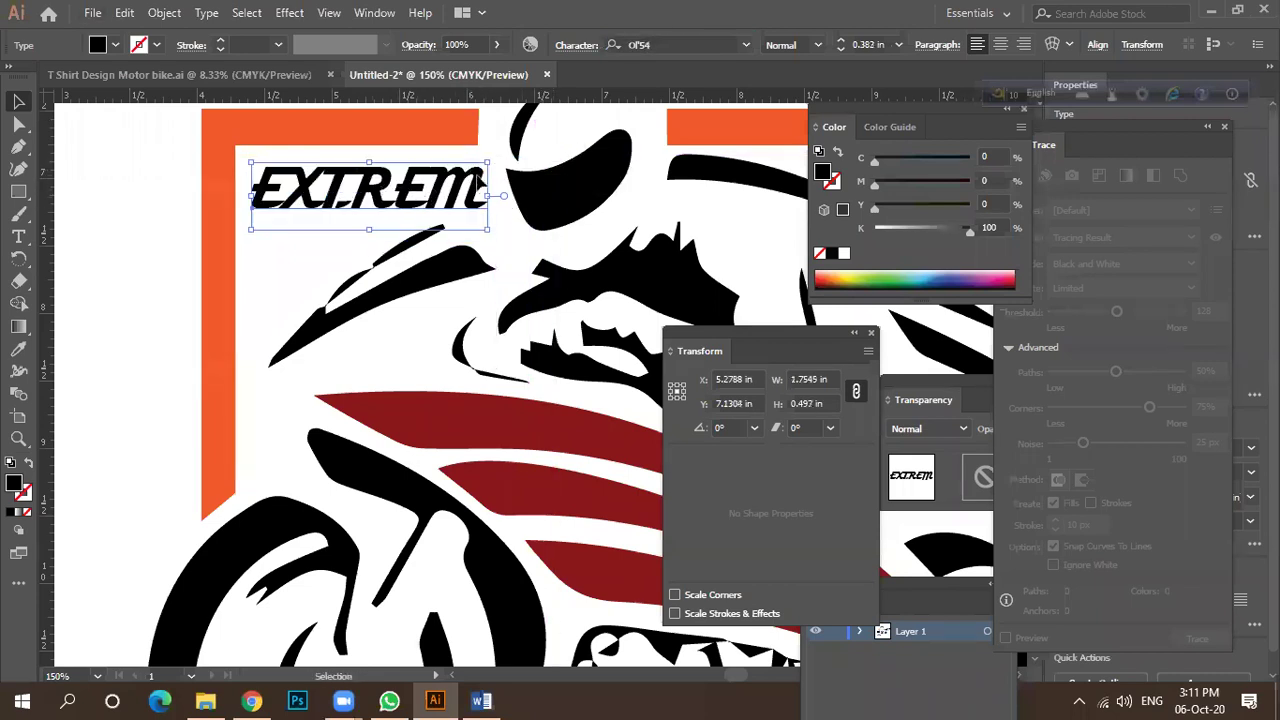
{"action": "left_click_drag", "start_coordinate": [489, 231], "coordinate": [460, 214]}
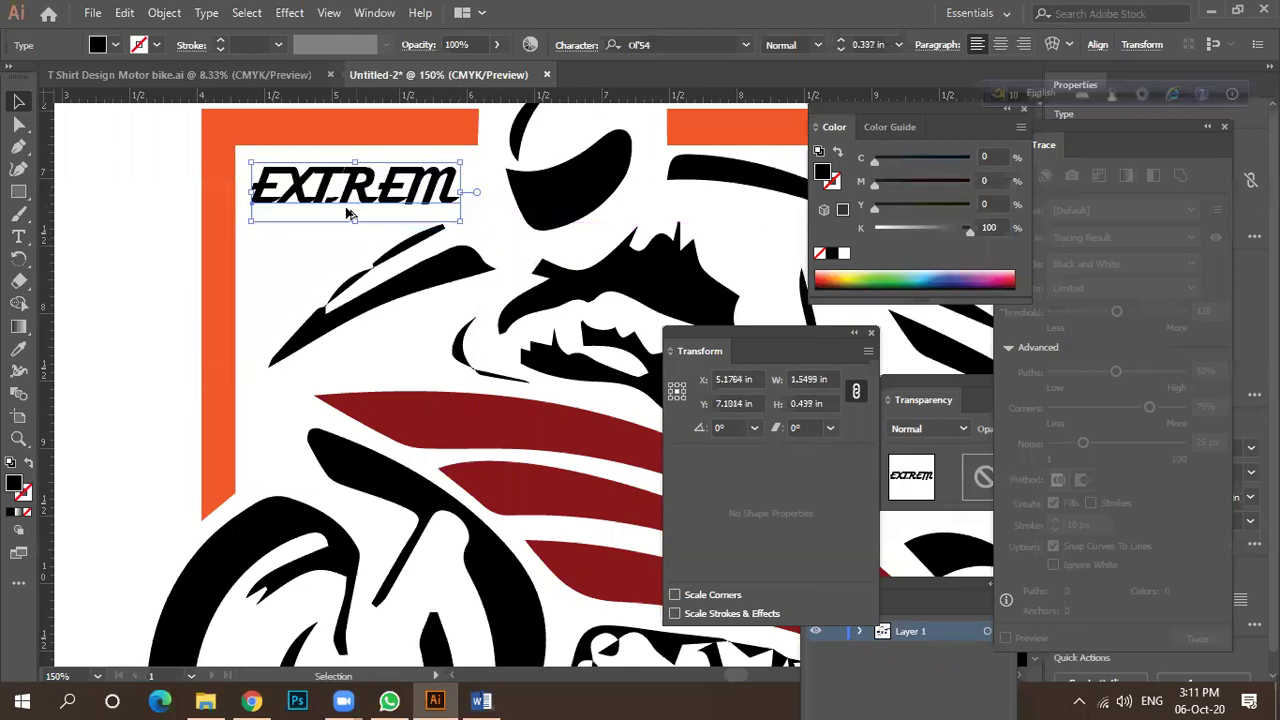
Copy the EXTREM text across to the orange frame's upper-right corner.
{"action": "scroll", "coordinate": [349, 209], "scroll_direction": "down", "scroll_amount": 2}
{"action": "scroll", "coordinate": [226, 214], "scroll_direction": "down", "scroll_amount": 1}
{"action": "left_click_drag", "start_coordinate": [300, 207], "coordinate": [488, 205]}
{"action": "scroll", "coordinate": [488, 205], "scroll_direction": "up", "scroll_amount": 3}
Replace the copied text's wording with SPORT and fit it into the frame's upper-right corner.
{"action": "key", "text": "t"}
{"action": "left_click_drag", "start_coordinate": [340, 200], "coordinate": [558, 210]}
{"action": "type", "text": "S"}
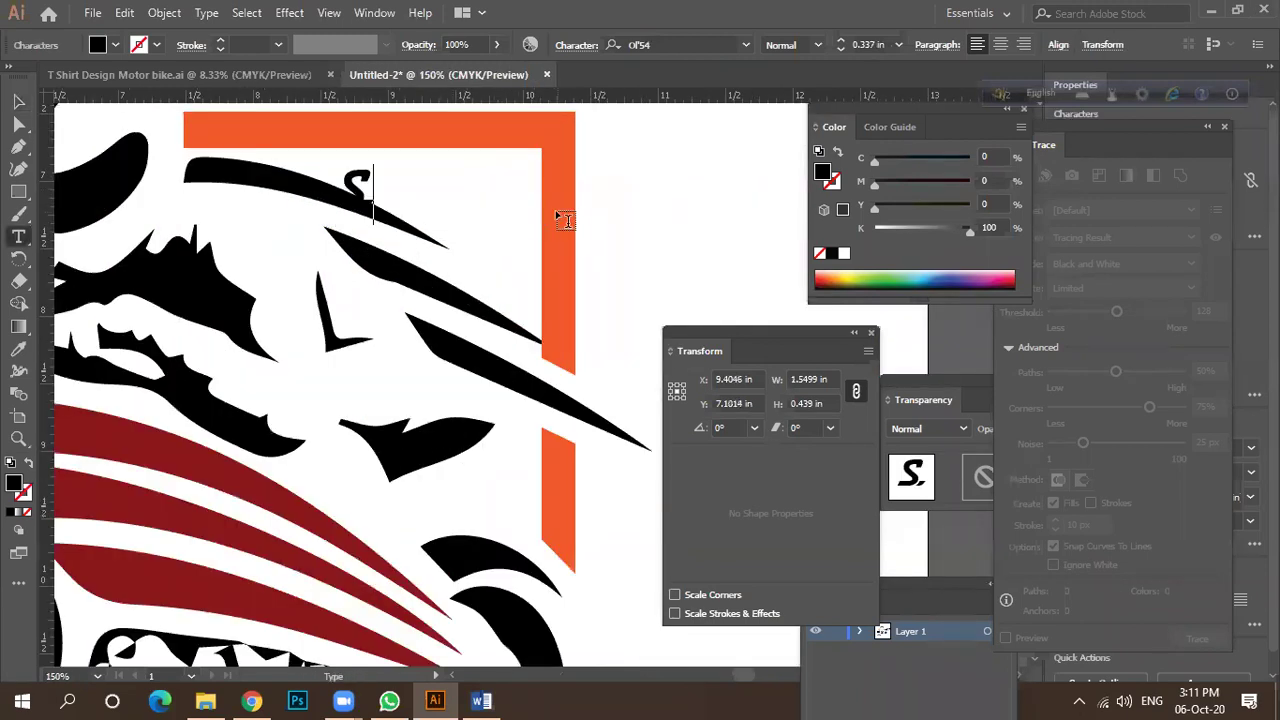
{"action": "type", "text": "PORT"}
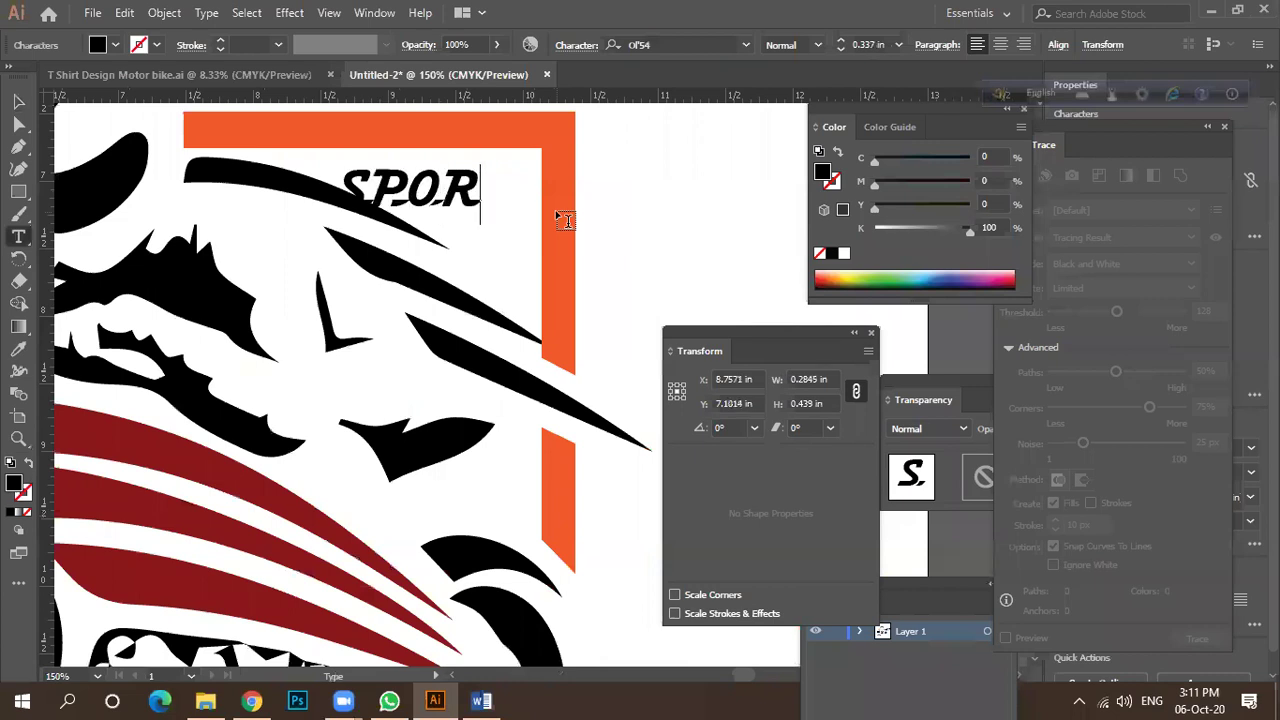
{"action": "left_click", "coordinate": [18, 101]}
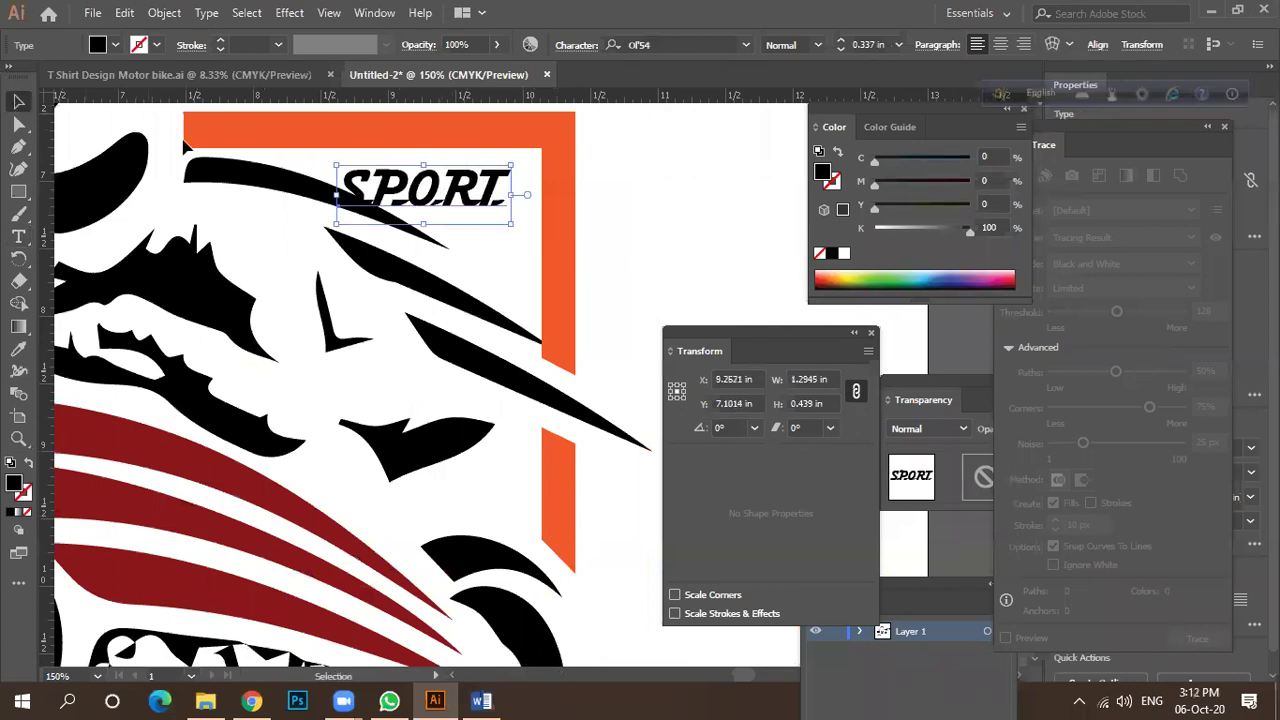
{"action": "left_click_drag", "start_coordinate": [418, 193], "coordinate": [447, 186]}
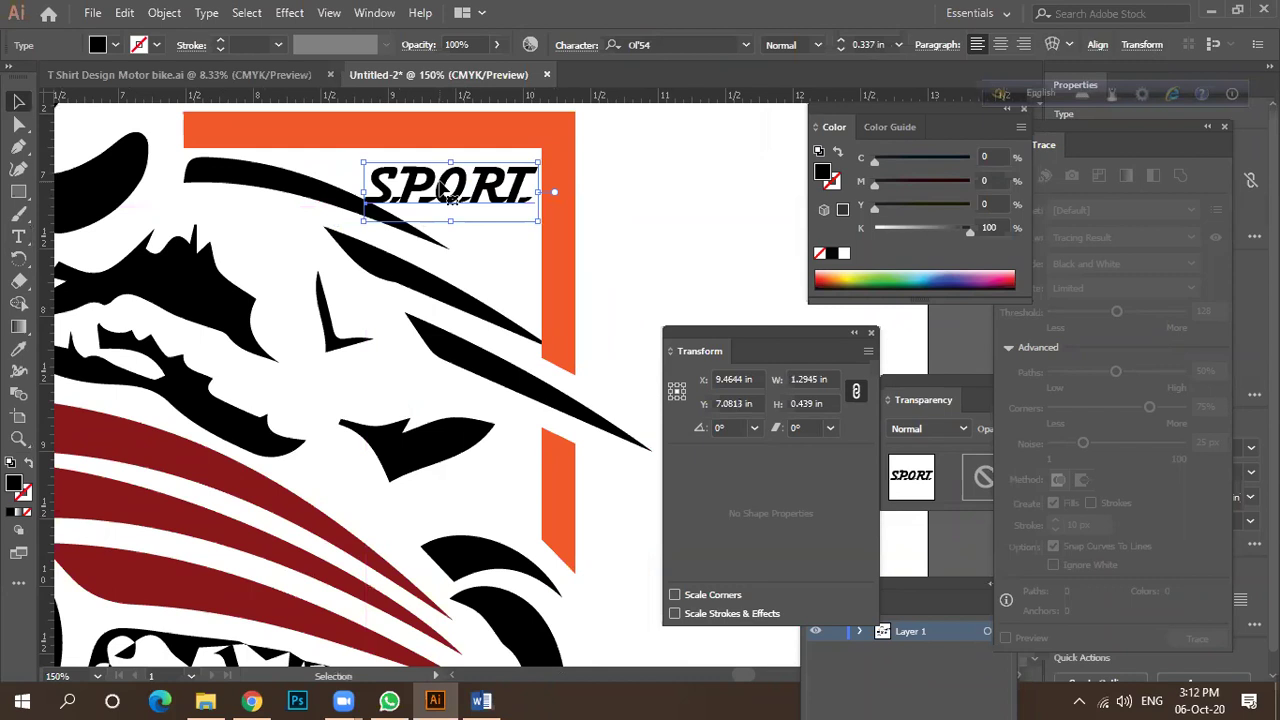
Examine the framed artwork with its corner texts and compare it with the lower lettering of the Trail Road reference design.
{"action": "scroll", "coordinate": [448, 185], "scroll_direction": "down", "scroll_amount": 2}
{"action": "scroll", "coordinate": [451, 197], "scroll_direction": "down", "scroll_amount": 2}
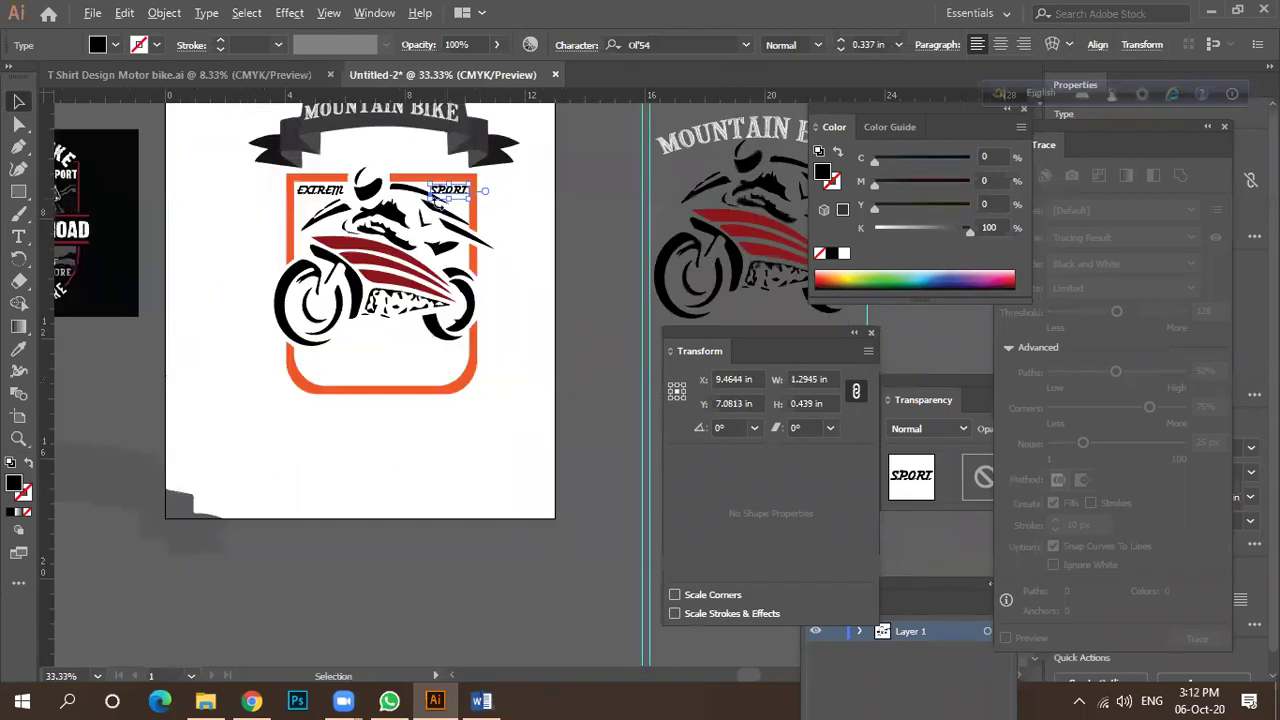
{"action": "scroll", "coordinate": [237, 318], "scroll_direction": "down", "scroll_amount": 2}
{"action": "scroll", "coordinate": [237, 318], "scroll_direction": "up", "scroll_amount": 3}
{"action": "scroll", "coordinate": [130, 284], "scroll_direction": "up", "scroll_amount": 1}
{"action": "scroll", "coordinate": [130, 284], "scroll_direction": "down", "scroll_amount": 2}
{"action": "scroll", "coordinate": [150, 310], "scroll_direction": "down", "scroll_amount": 1}
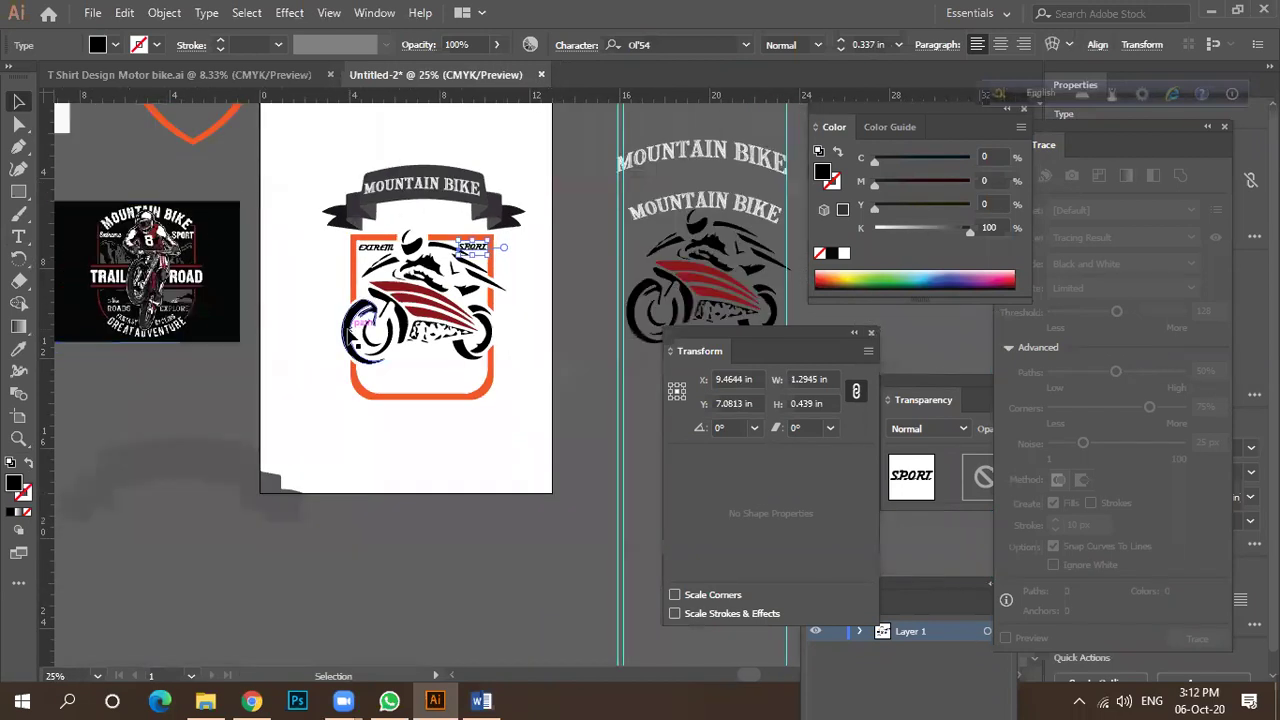
{"action": "scroll", "coordinate": [386, 342], "scroll_direction": "up", "scroll_amount": 1}
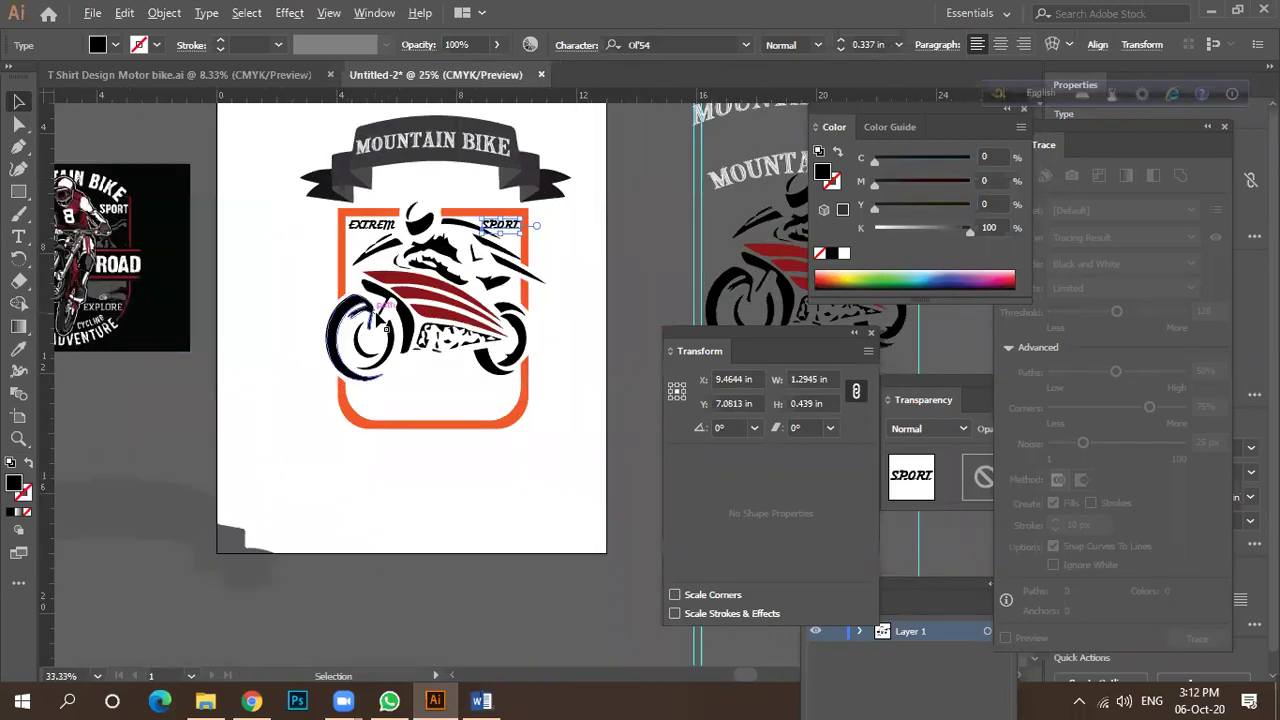
{"action": "scroll", "coordinate": [372, 325], "scroll_direction": "down", "scroll_amount": 1}
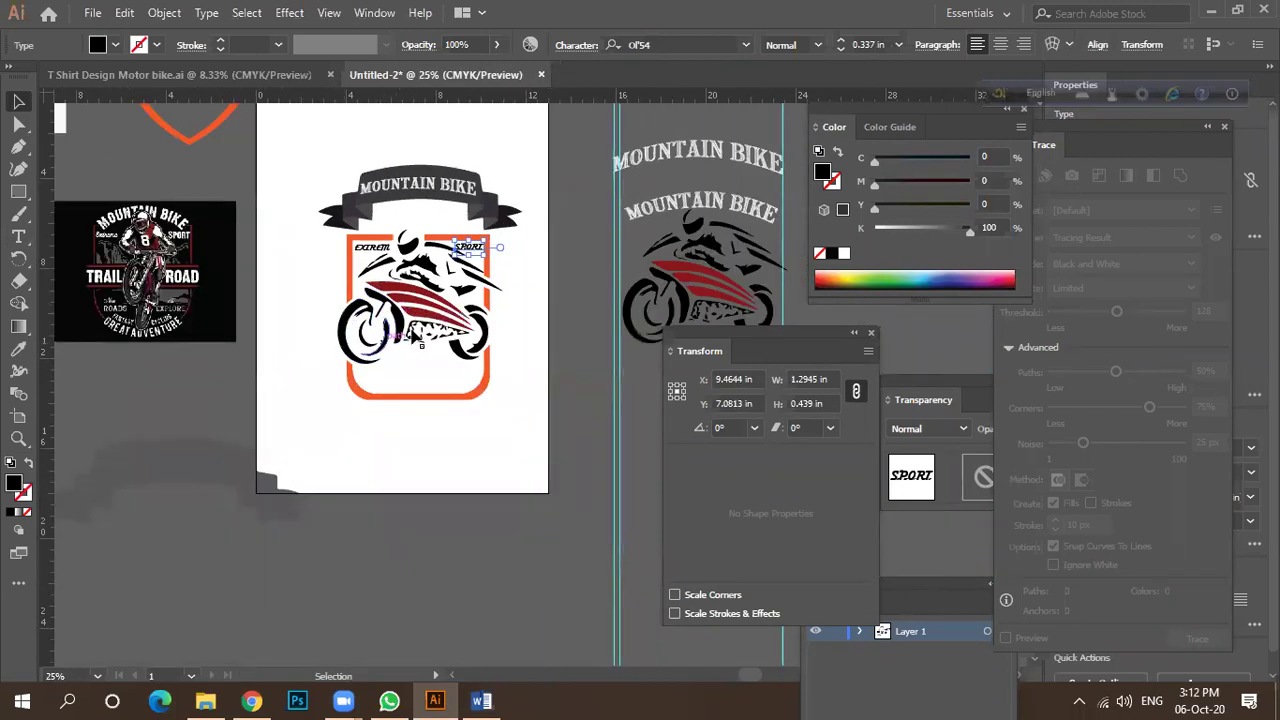
{"action": "scroll", "coordinate": [126, 326], "scroll_direction": "up", "scroll_amount": 1}
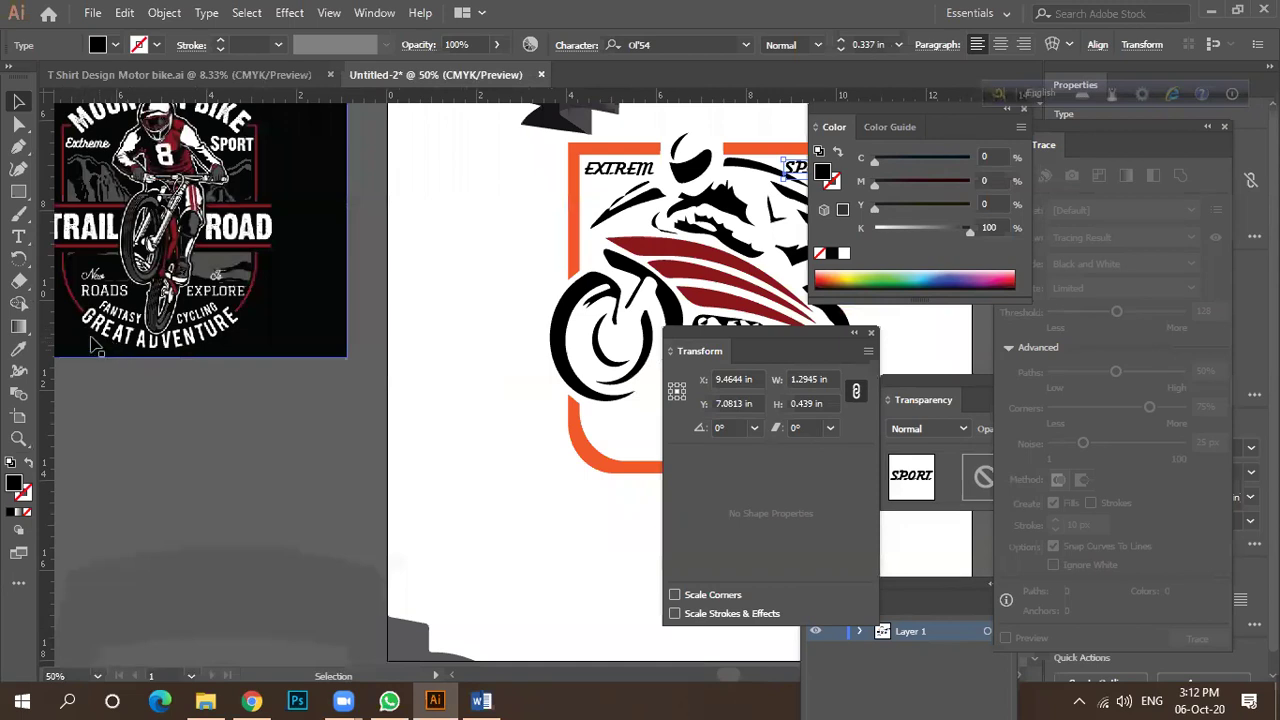
{"action": "scroll", "coordinate": [162, 380], "scroll_direction": "down", "scroll_amount": 1}
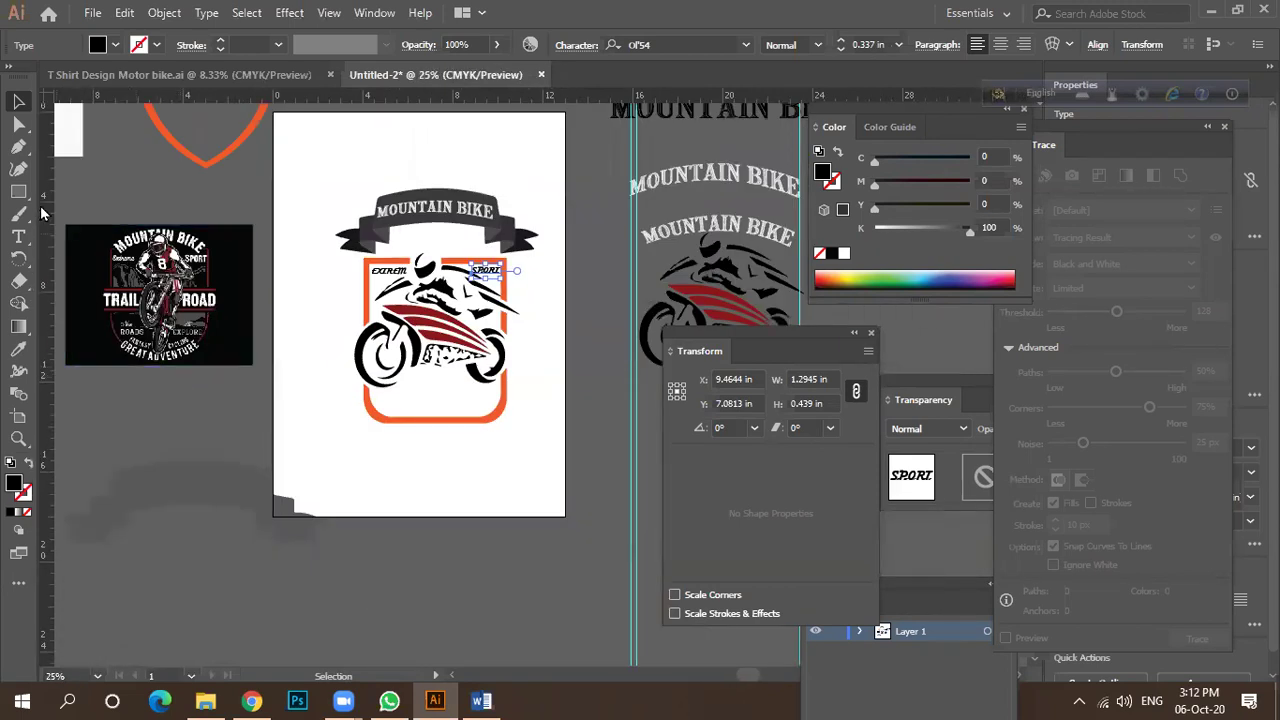
Copy the black MOUNTAIN BIKE text to the bottom of the artboard and replace the copy's wording with GREAT ADVENTURE.
{"action": "scroll", "coordinate": [185, 295], "scroll_direction": "down", "scroll_amount": 1}
{"action": "left_click_drag", "start_coordinate": [535, 187], "coordinate": [329, 449]}
{"action": "double_click", "coordinate": [272, 437]}
{"action": "left_click", "coordinate": [309, 426]}
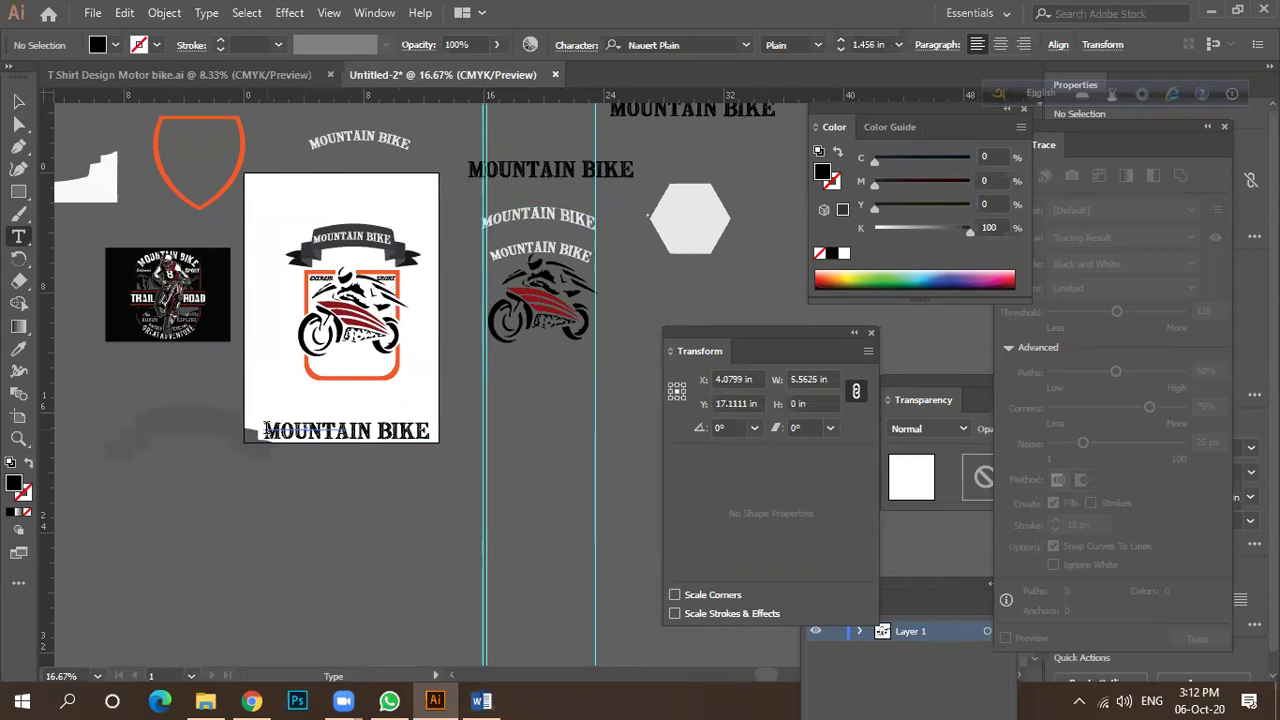
{"action": "key", "text": "ctrl"}
{"action": "left_click", "coordinate": [270, 441], "text": "ctrl"}
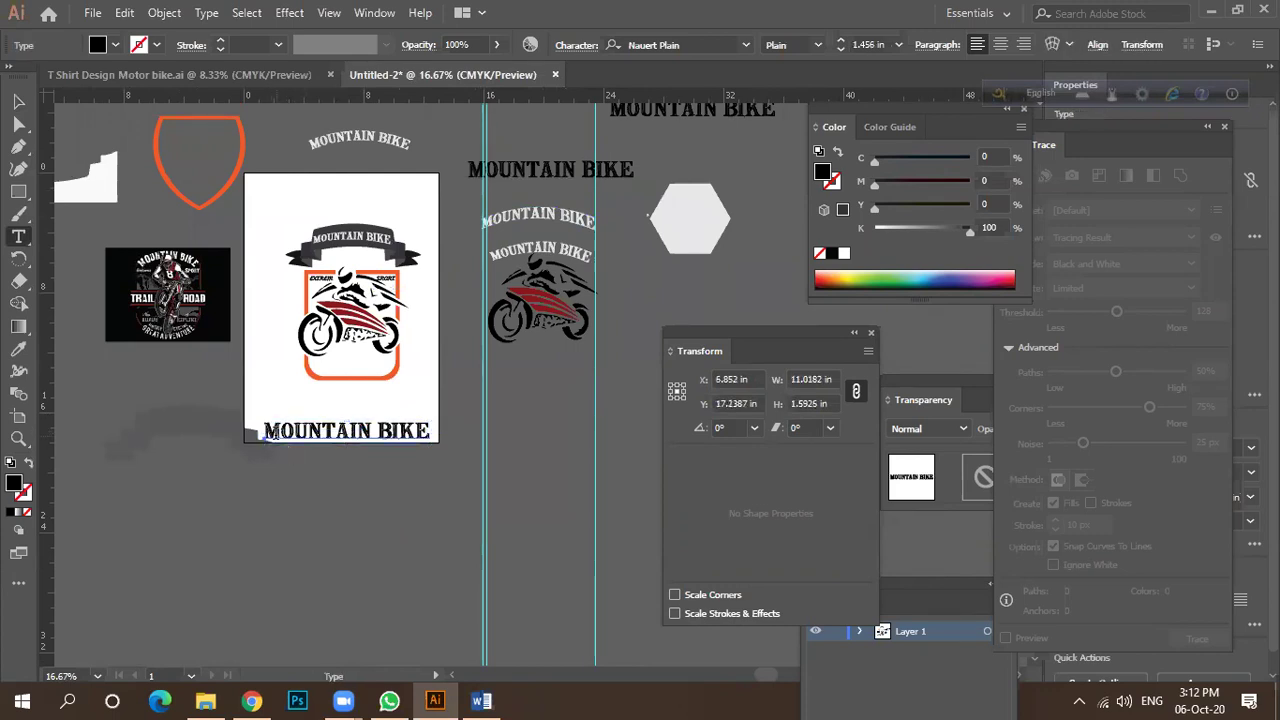
{"action": "left_click_drag", "start_coordinate": [262, 432], "coordinate": [520, 445]}
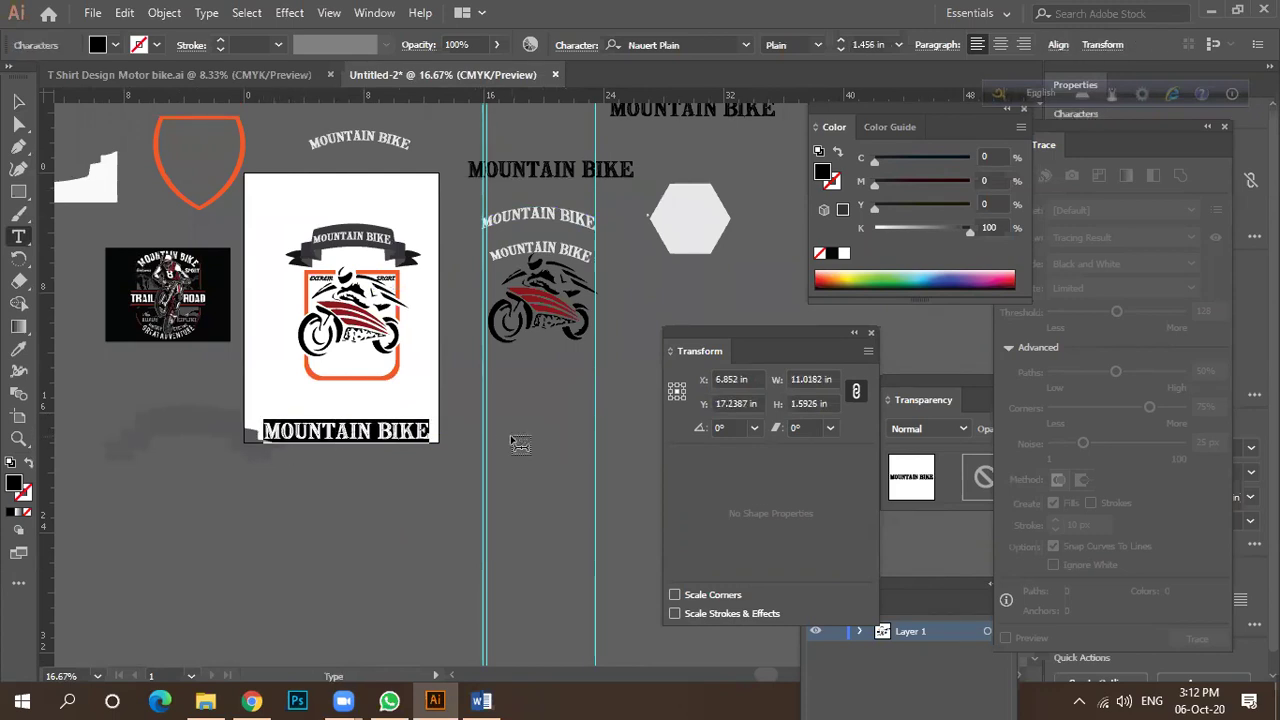
{"action": "type", "text": "GREAT "}
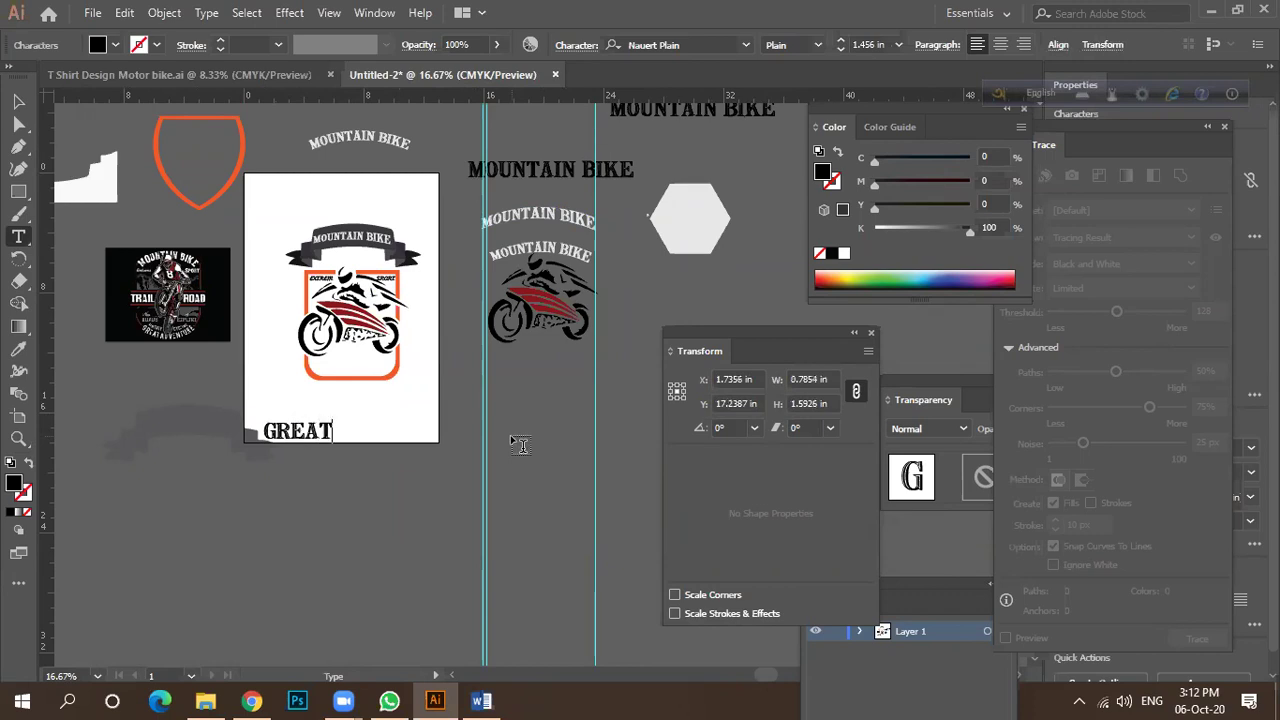
{"action": "type", "text": "ADVE"}
{"action": "type", "text": "NTURE"}
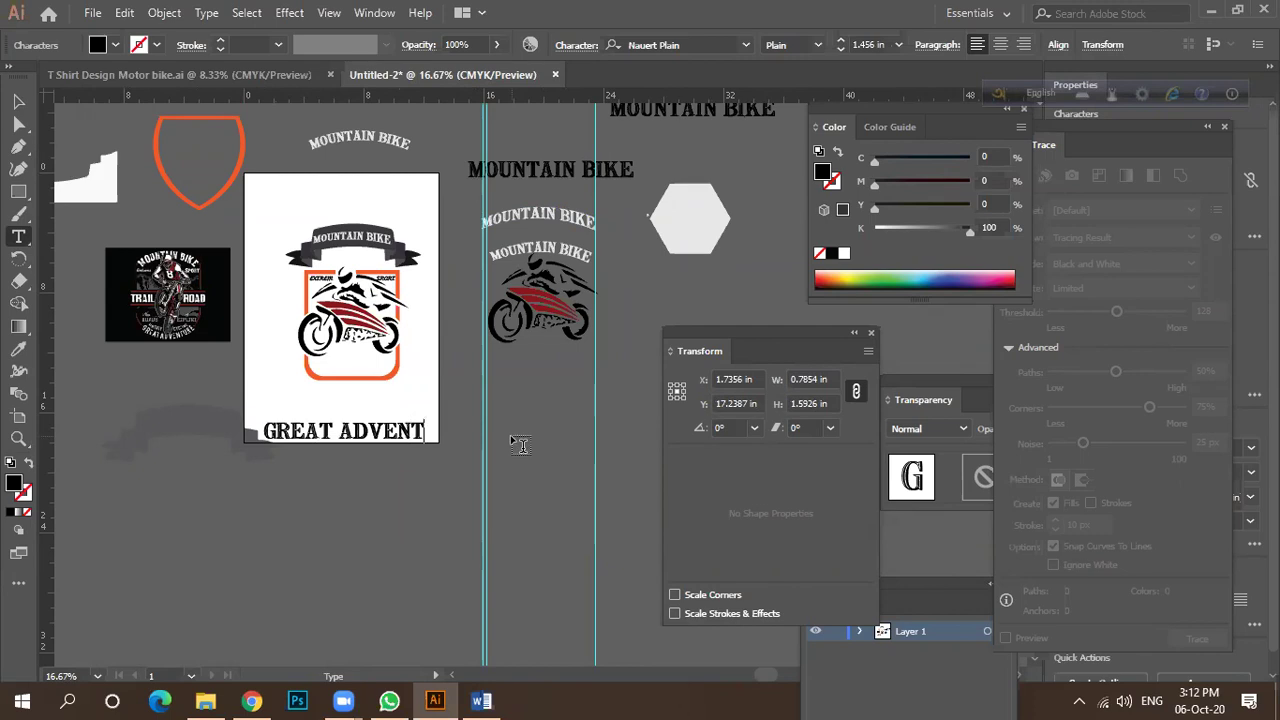
{"action": "left_click", "coordinate": [18, 101]}
Scale the GREAT ADVENTURE text to about 5.37 in wide and place it in front of the orange frame's bottom edge.
{"action": "left_click", "coordinate": [400, 440]}
{"action": "scroll", "coordinate": [400, 440], "scroll_direction": "up", "scroll_amount": 2}
{"action": "left_click_drag", "start_coordinate": [400, 443], "coordinate": [376, 322]}
{"action": "left_click_drag", "start_coordinate": [511, 282], "coordinate": [314, 314]}
{"action": "scroll", "coordinate": [323, 323], "scroll_direction": "up", "scroll_amount": 1}
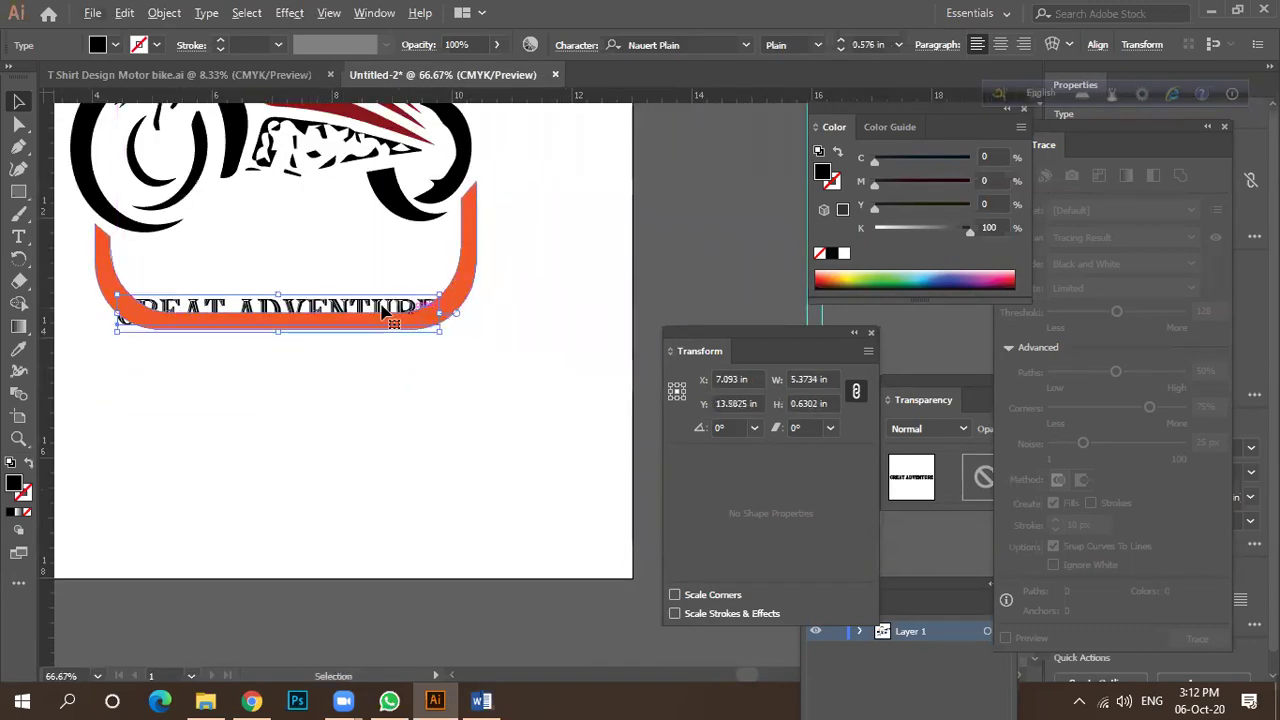
{"action": "key", "text": "ctrl+shift+bracketright"}
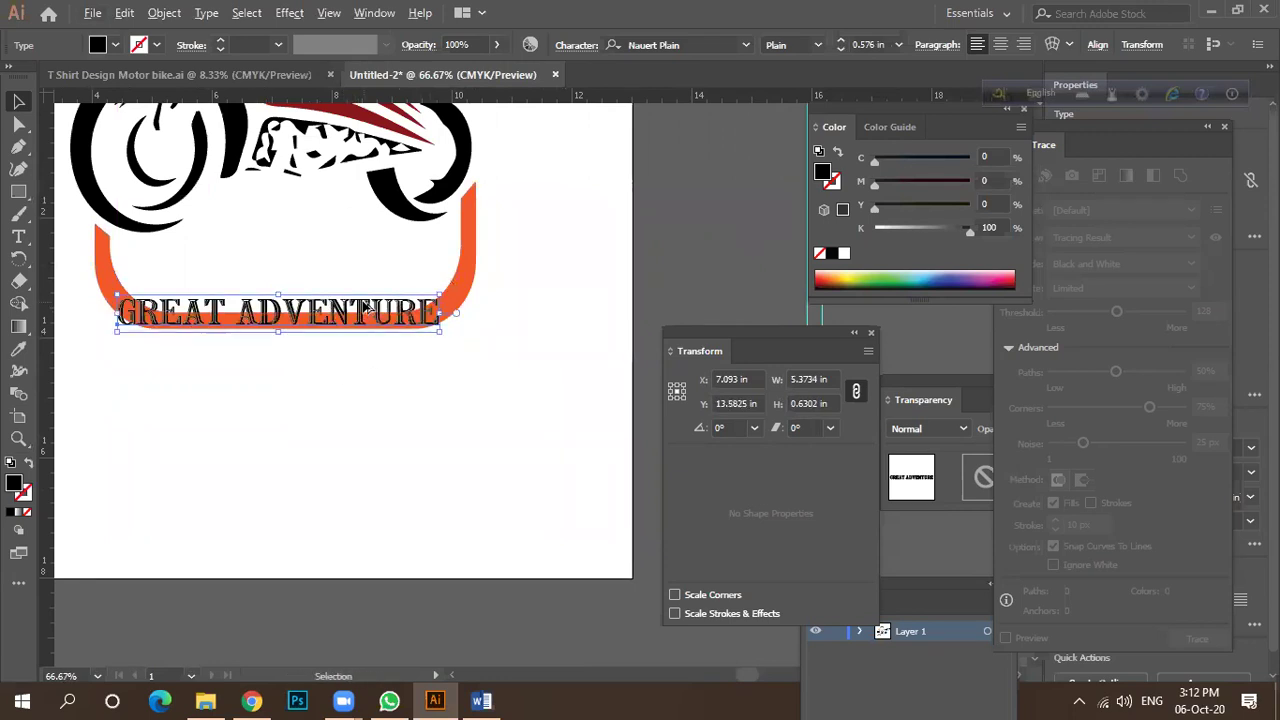
{"action": "scroll", "coordinate": [360, 310], "scroll_direction": "down", "scroll_amount": 1}
{"action": "left_click_drag", "start_coordinate": [260, 320], "coordinate": [268, 328]}
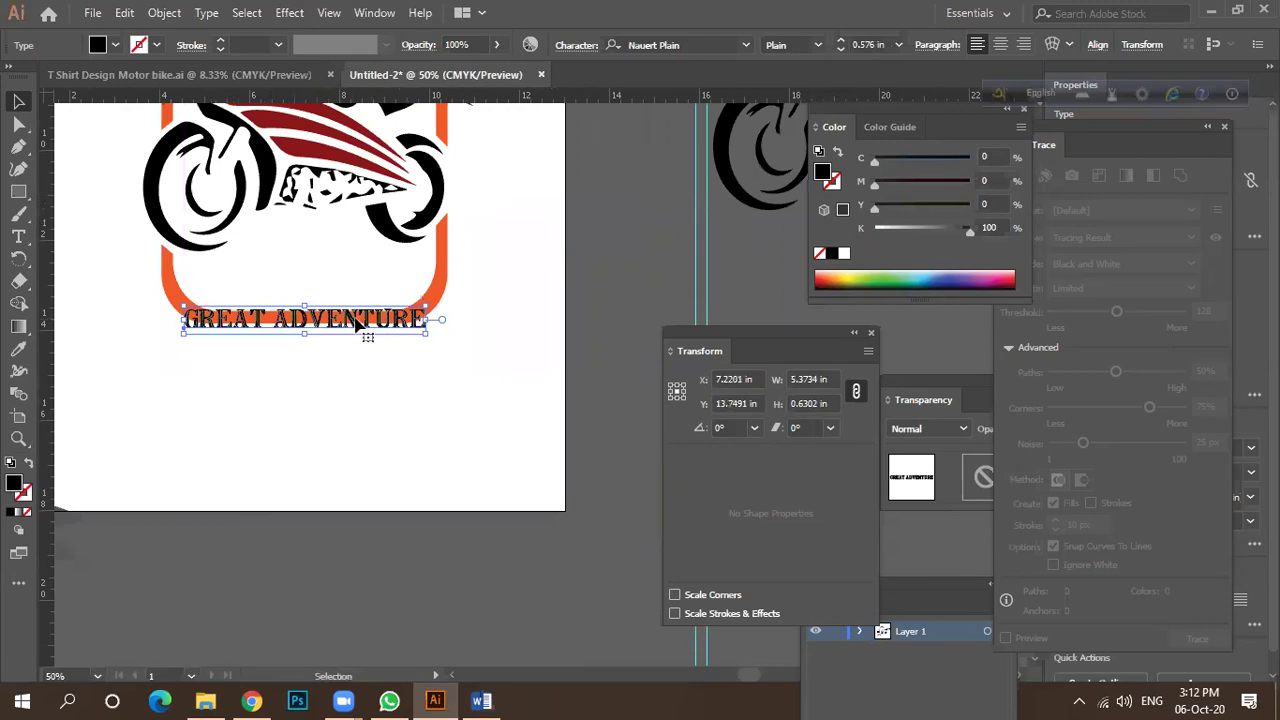
Draw a black rectangle about 5.66 × 2.15 in over the frame's bottom edge, with the GREAT ADVENTURE text moved aside.
{"action": "left_click", "coordinate": [40, 182]}
{"action": "left_click", "coordinate": [18, 195]}
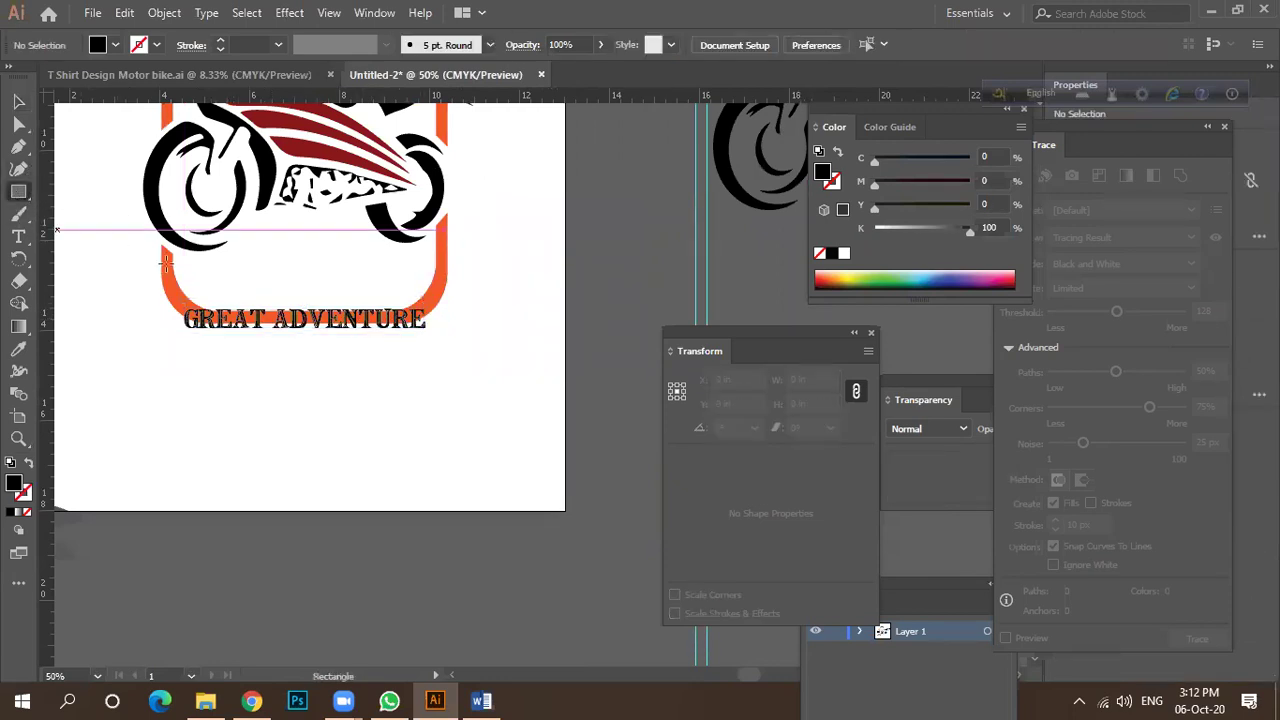
{"action": "left_click_drag", "start_coordinate": [186, 289], "coordinate": [425, 371]}
{"action": "key", "text": "v"}
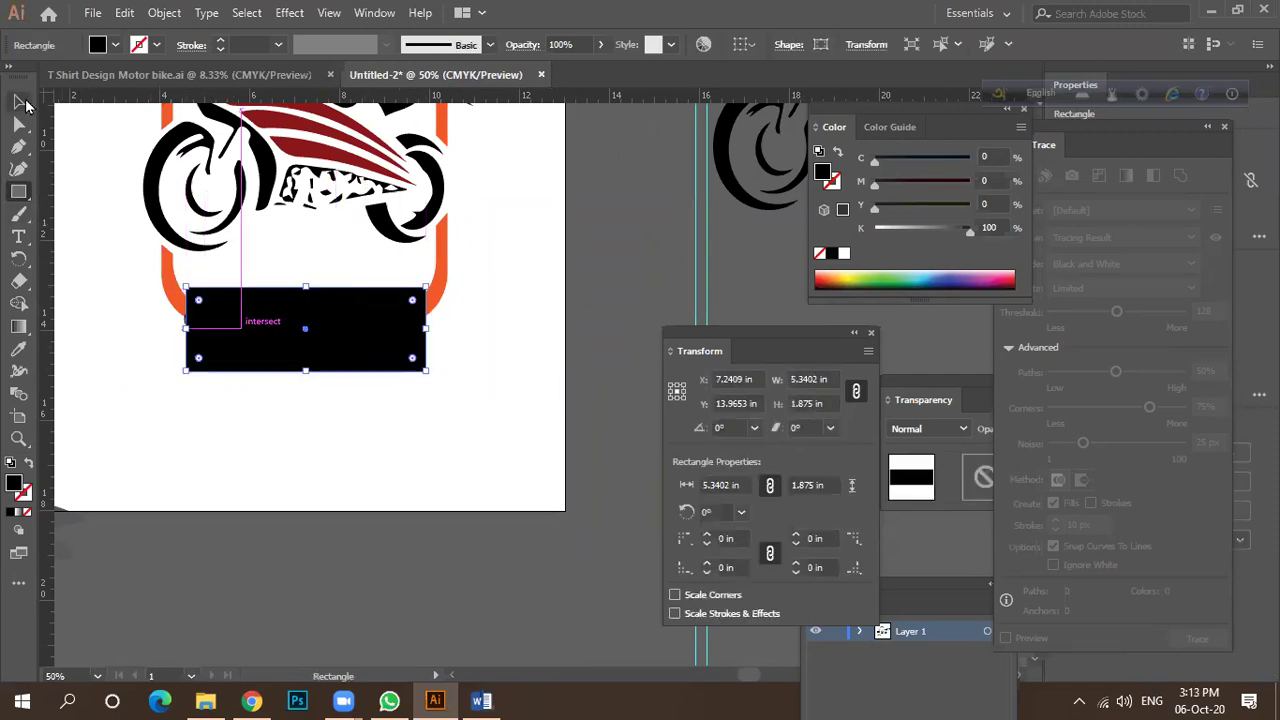
{"action": "left_click_drag", "start_coordinate": [343, 337], "coordinate": [569, 378]}
{"action": "left_click_drag", "start_coordinate": [318, 411], "coordinate": [314, 323]}
{"action": "mouse_move", "coordinate": [427, 328]}
{"action": "left_mouse_down"}
{"action": "mouse_move", "coordinate": [443, 328]}
{"action": "mouse_move", "coordinate": [432, 328]}
{"action": "left_mouse_up"}
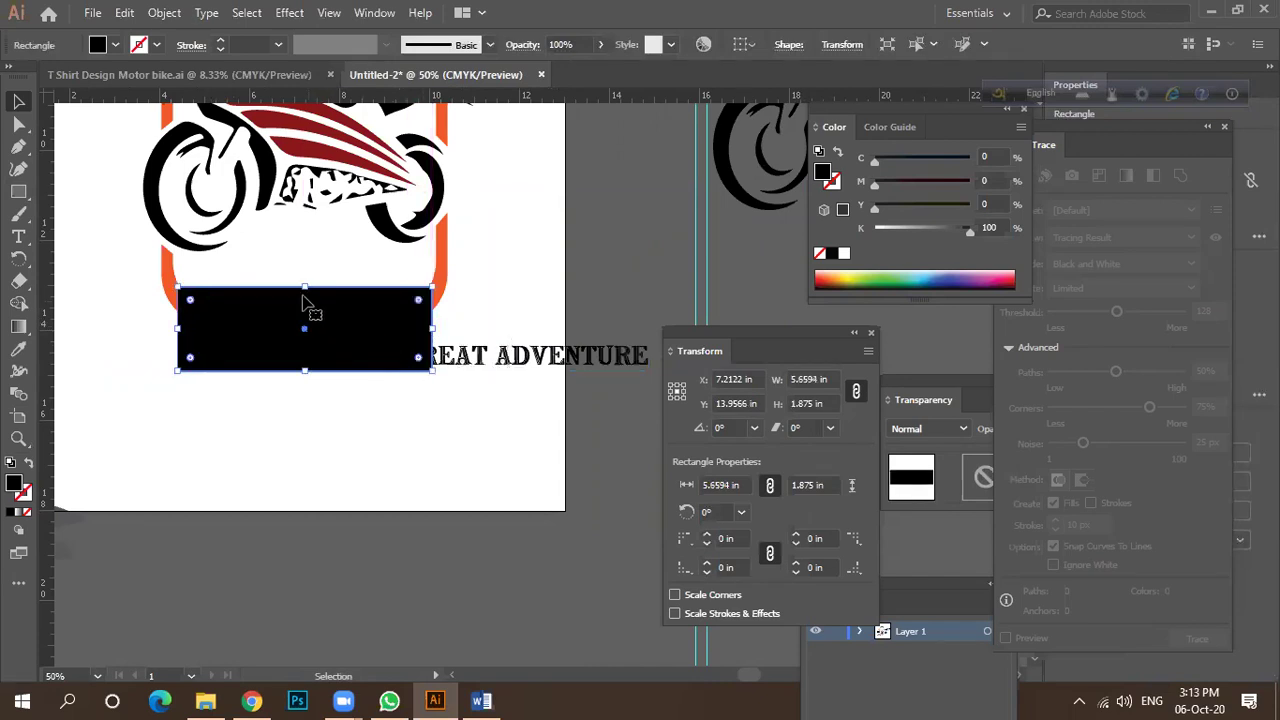
{"action": "left_click_drag", "start_coordinate": [306, 288], "coordinate": [306, 281]}
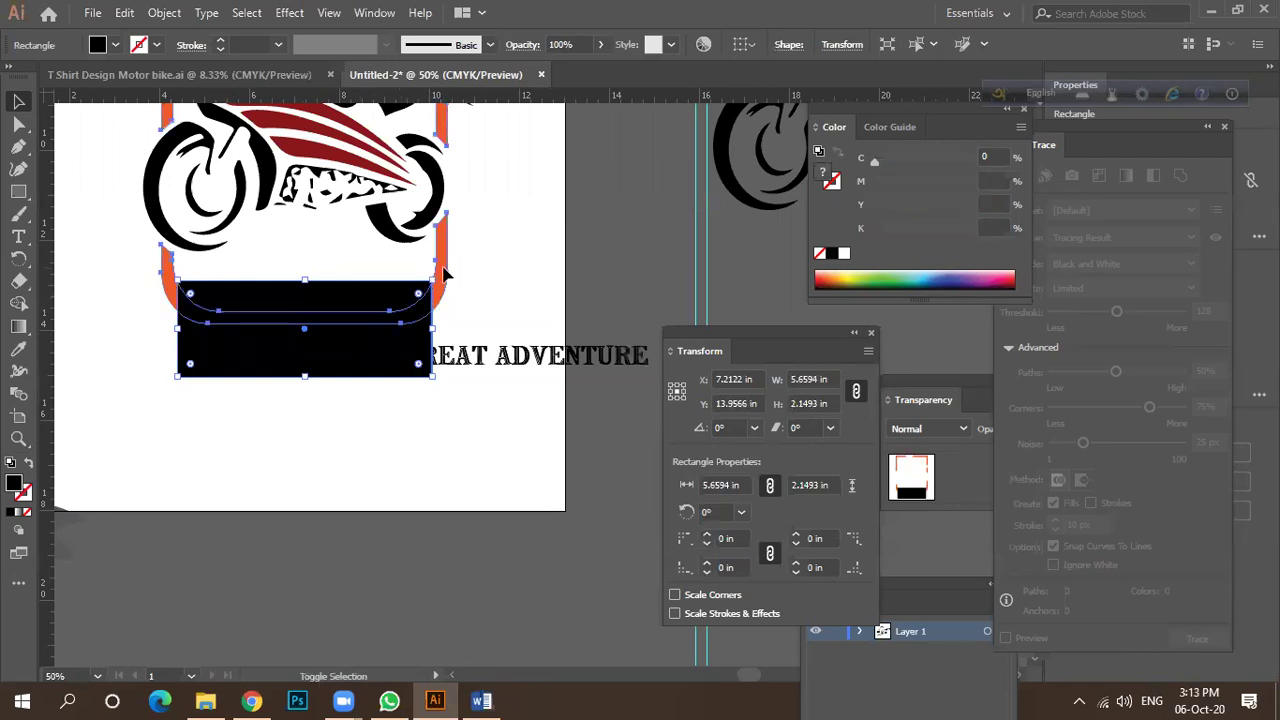
Cut away the frame's bottom bar together with the black rectangle using the Shape Builder tool.
{"action": "left_click", "coordinate": [443, 272], "text": "shift"}
{"action": "left_click", "coordinate": [18, 303]}
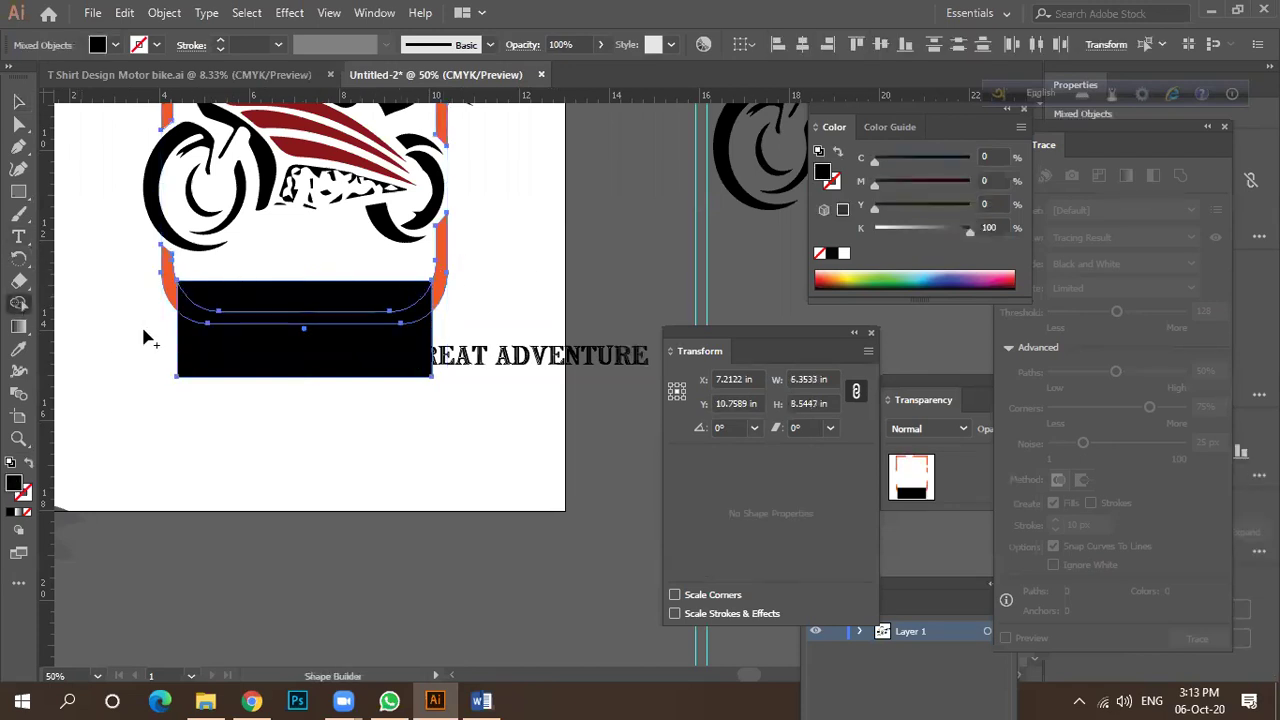
{"action": "left_click", "coordinate": [298, 360], "text": "alt"}
{"action": "key", "text": "v"}
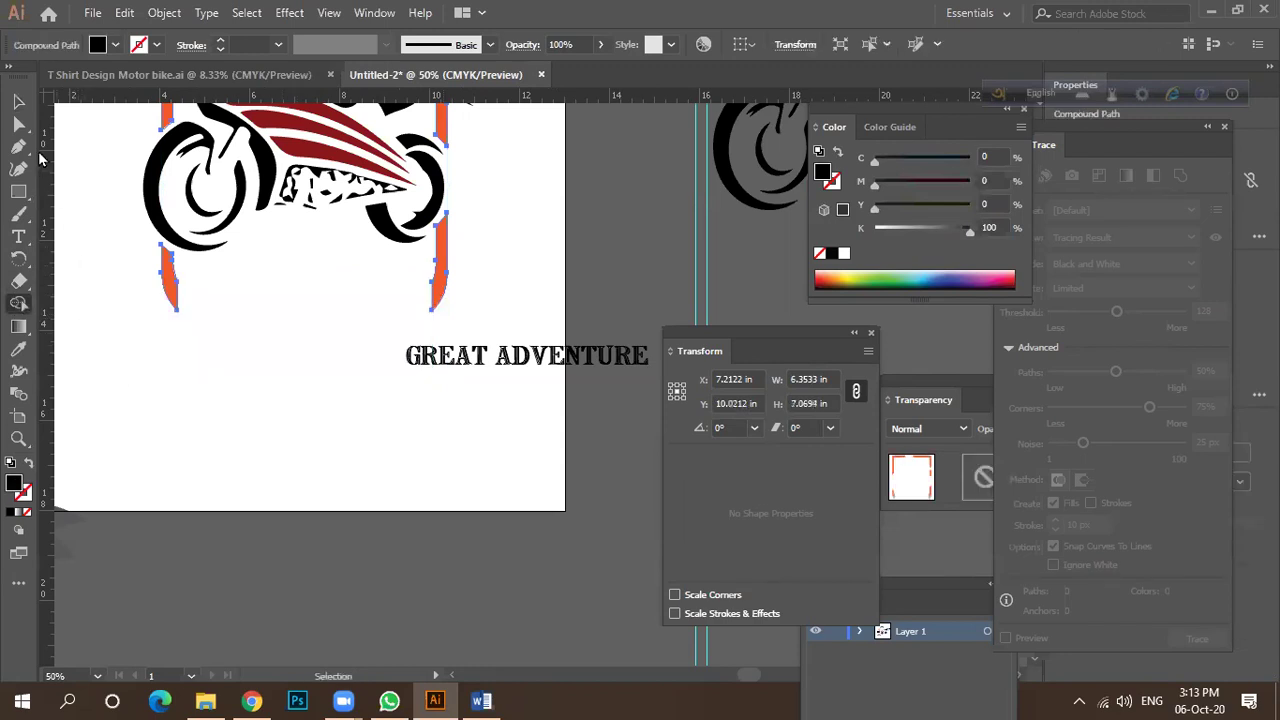
{"action": "left_click", "coordinate": [228, 330]}
Move the GREAT ADVENTURE text into the gap between the frame's two lower ends.
{"action": "key", "text": "ctrl+minus"}
{"action": "left_click_drag", "start_coordinate": [389, 356], "coordinate": [277, 325]}
{"action": "scroll", "coordinate": [277, 325], "scroll_direction": "up", "scroll_amount": 3}
{"action": "scroll", "coordinate": [348, 320], "scroll_direction": "down", "scroll_amount": 1}
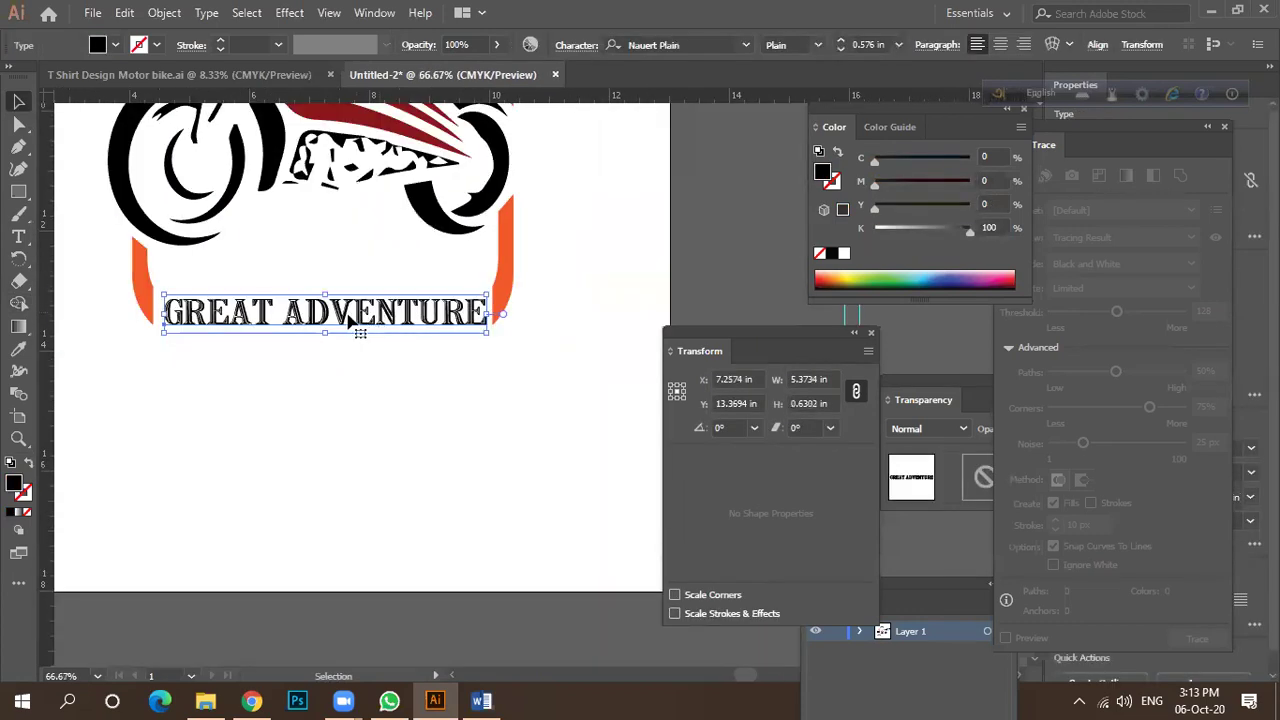
{"action": "scroll", "coordinate": [328, 318], "scroll_direction": "up", "scroll_amount": 1}
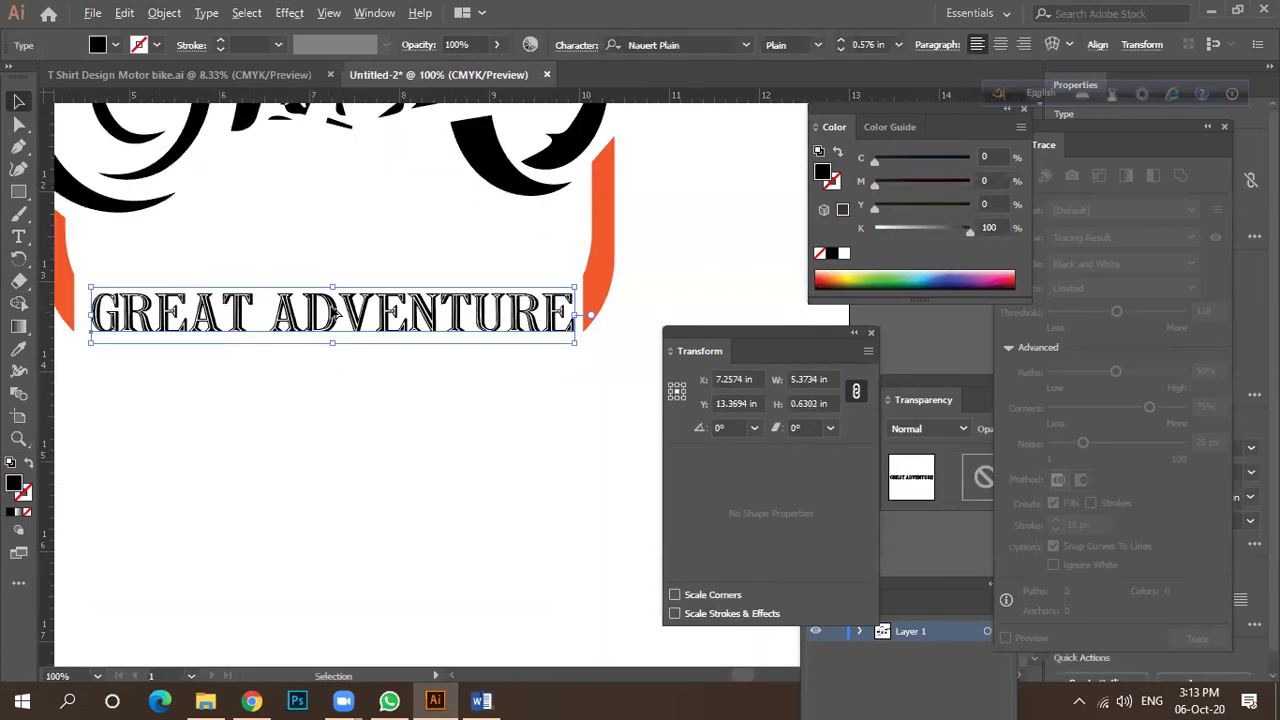
Check the reference's lower lettering and place a copy of the GREAT ADVENTURE text directly above the original.
{"action": "scroll", "coordinate": [320, 315], "scroll_direction": "down", "scroll_amount": 6}
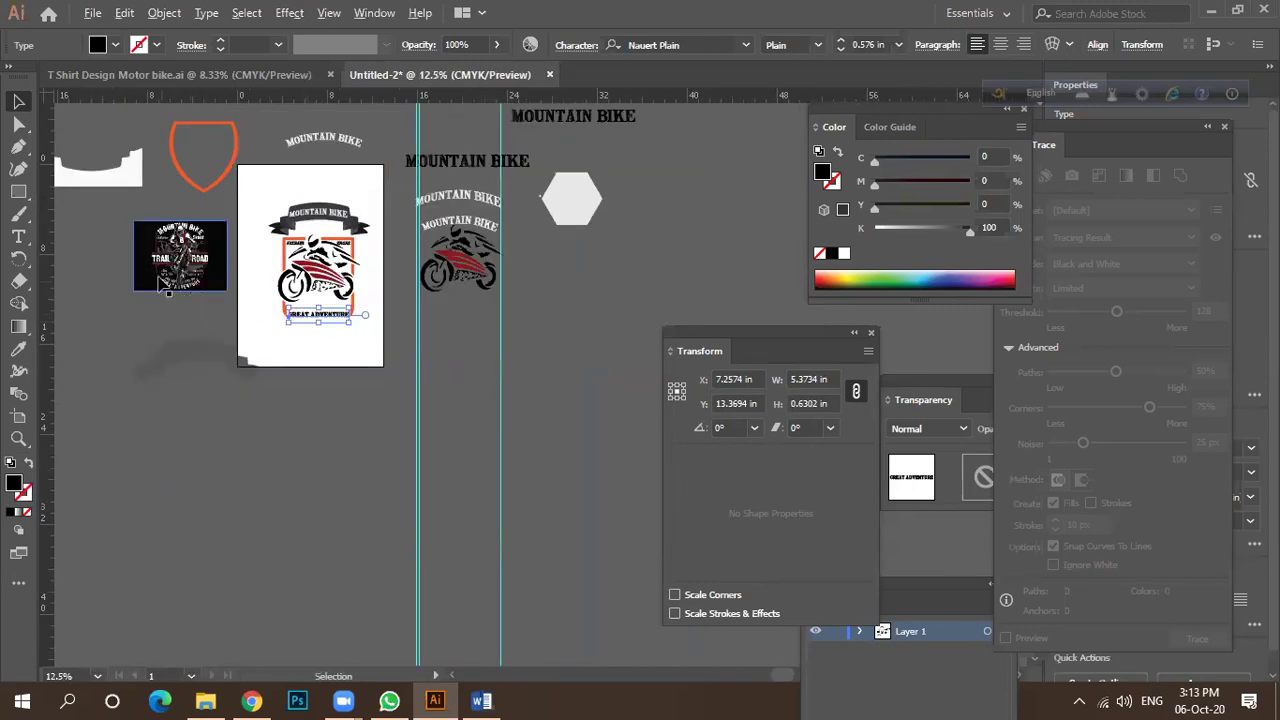
{"action": "scroll", "coordinate": [165, 283], "scroll_direction": "up", "scroll_amount": 4}
{"action": "scroll", "coordinate": [210, 302], "scroll_direction": "up", "scroll_amount": 1}
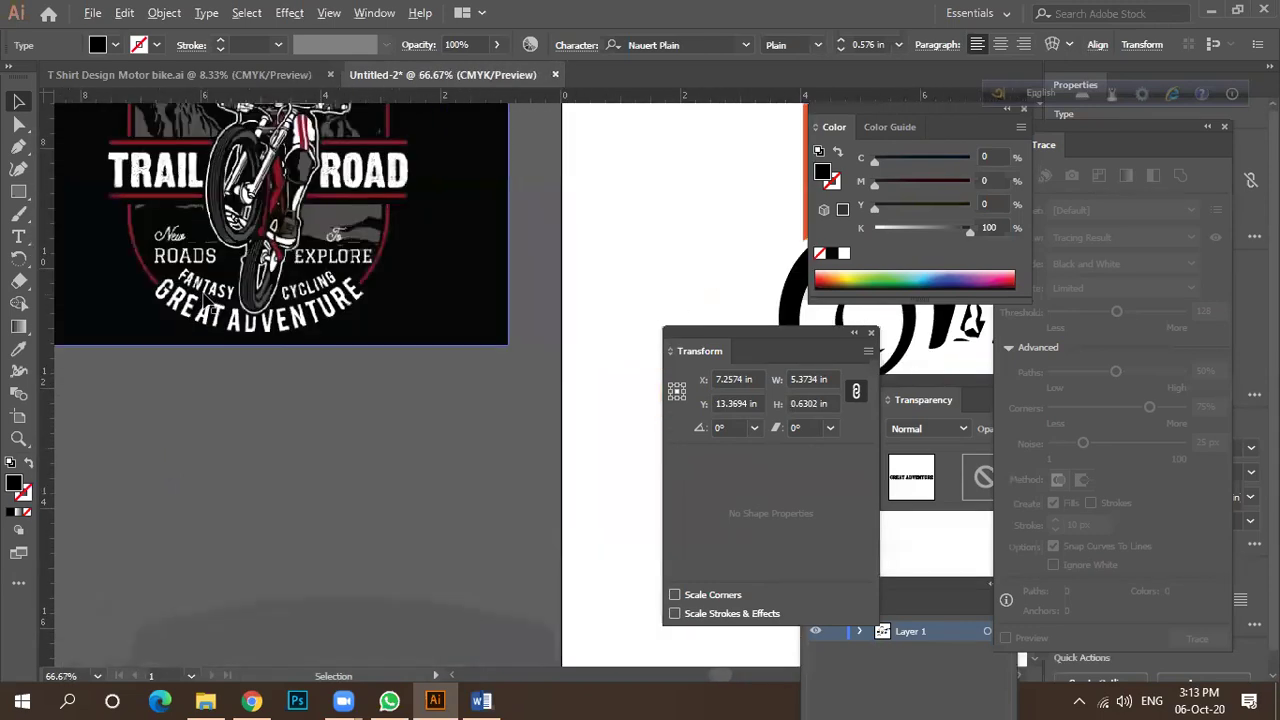
{"action": "scroll", "coordinate": [128, 326], "scroll_direction": "down", "scroll_amount": 2}
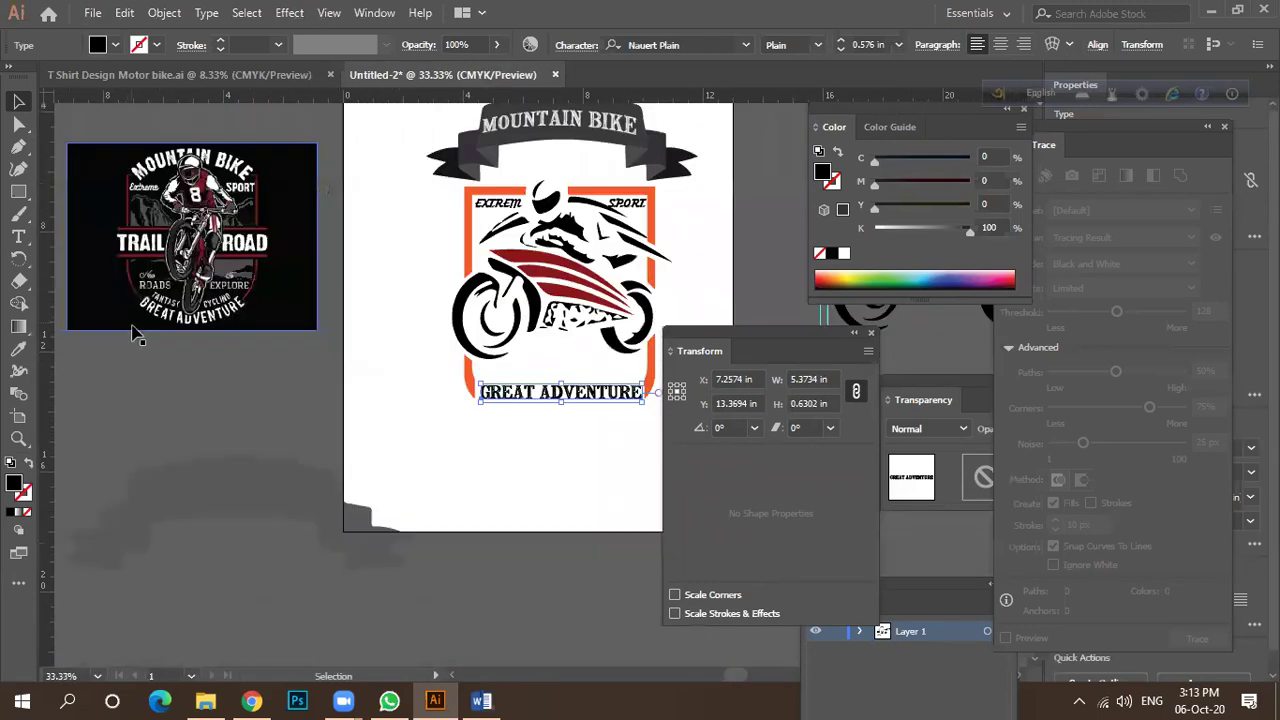
{"action": "scroll", "coordinate": [524, 397], "scroll_direction": "up", "scroll_amount": 1}
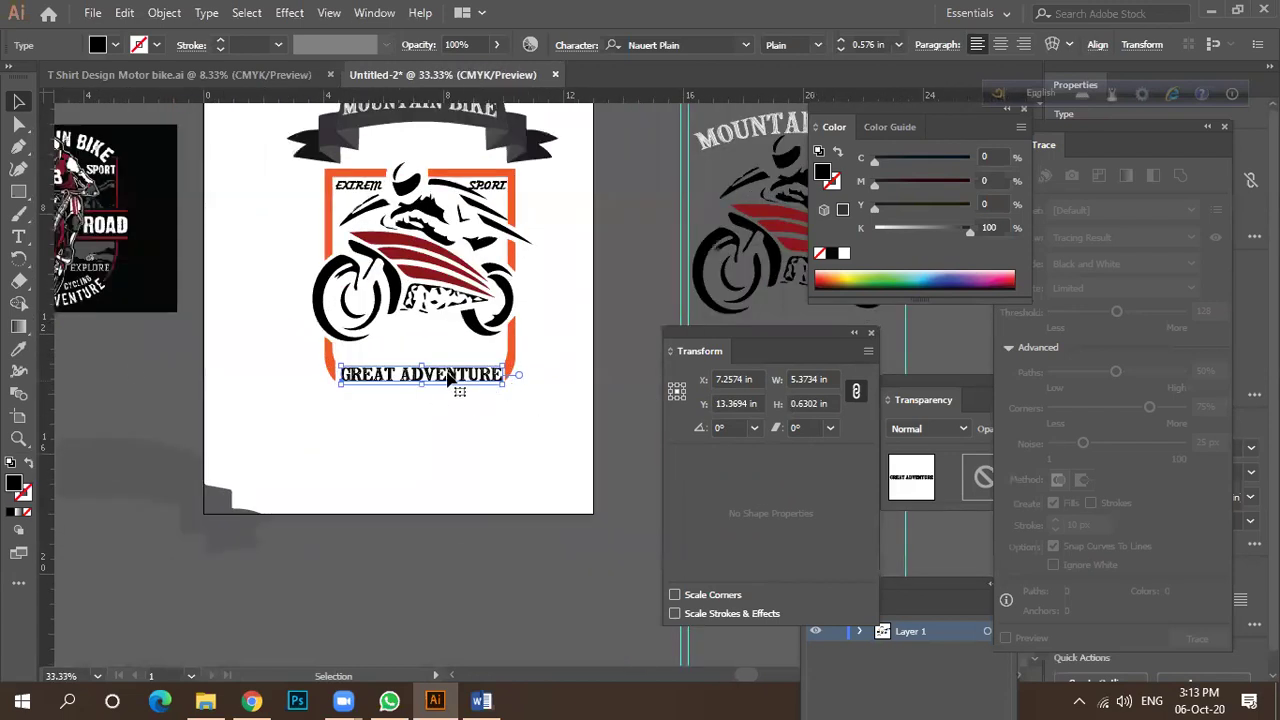
{"action": "left_click_drag", "start_coordinate": [455, 375], "coordinate": [452, 362]}
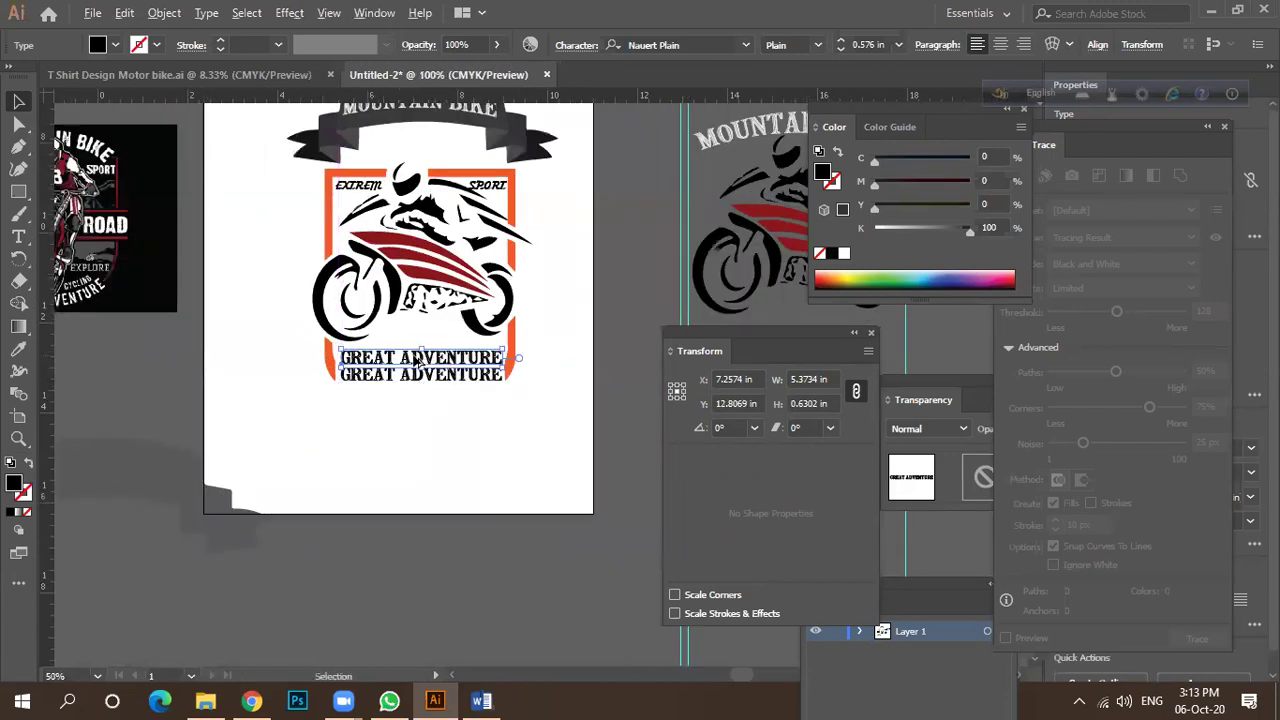
Retype the upper copy of the GREAT ADVENTURE text as FANTACY BIKING.
{"action": "key", "text": "ctrl+1"}
{"action": "key", "text": "t"}
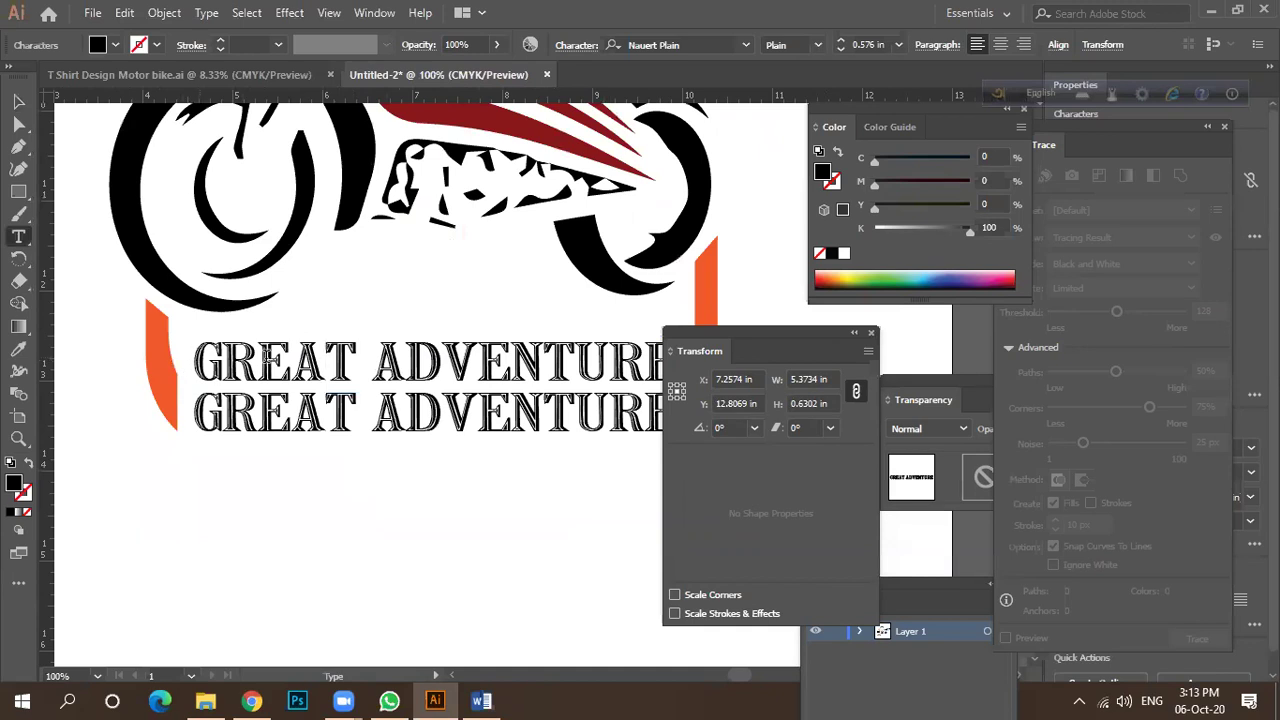
{"action": "left_click_drag", "start_coordinate": [194, 362], "coordinate": [752, 358]}
{"action": "type", "text": "FANTACY"}
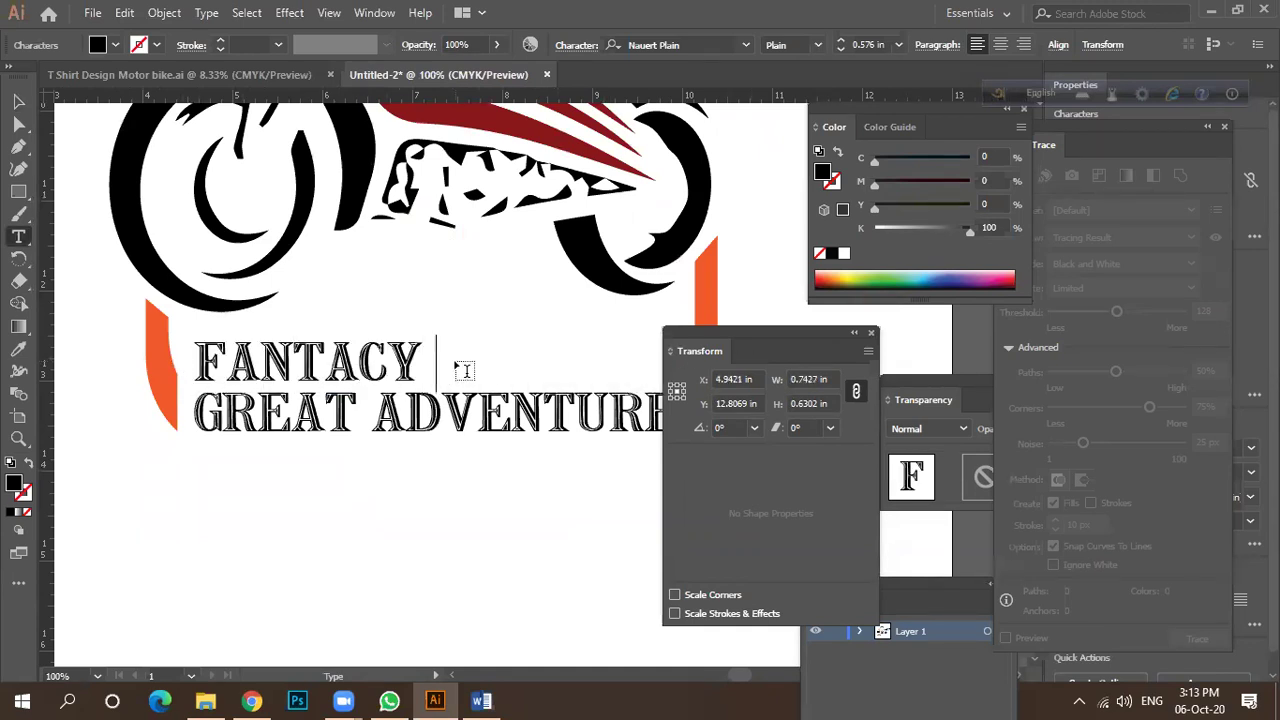
{"action": "type", "text": " BIKING"}
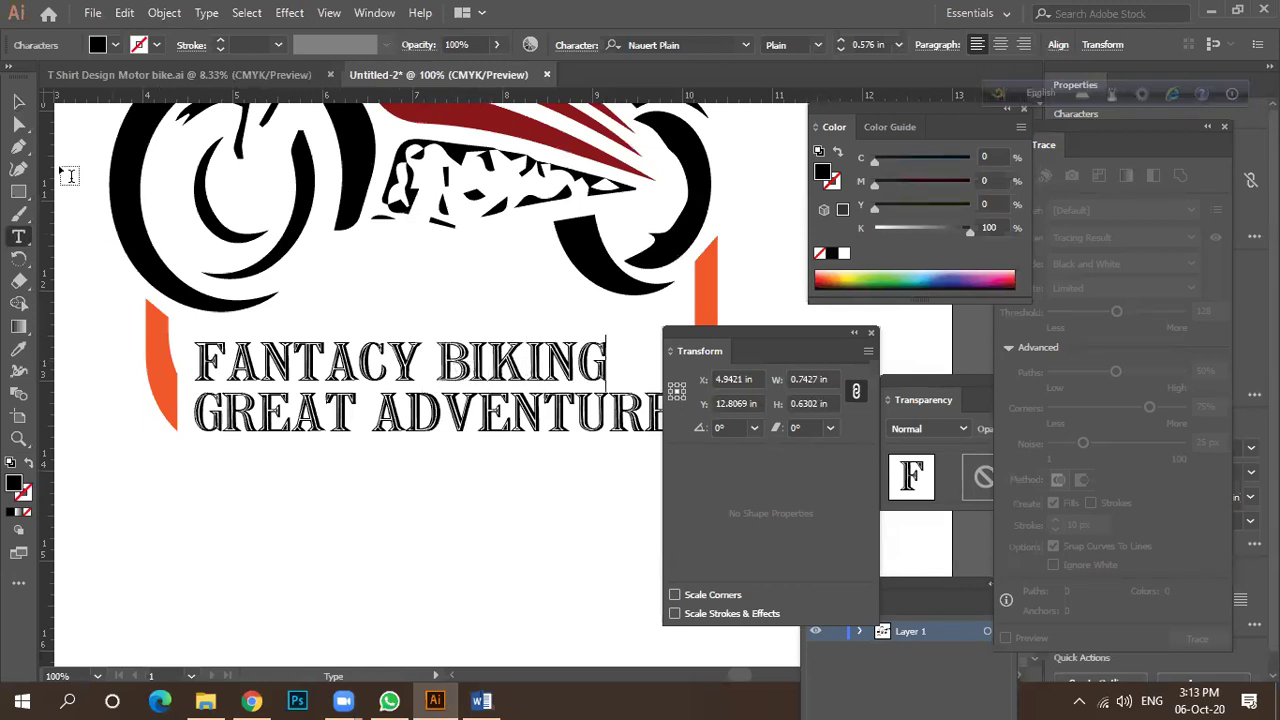
{"action": "left_click", "coordinate": [18, 101]}
Try the Signature of the Ancient font on the FANTACY BIKING text.
{"action": "key", "text": "ctrl+minus"}
{"action": "left_click", "coordinate": [678, 45]}
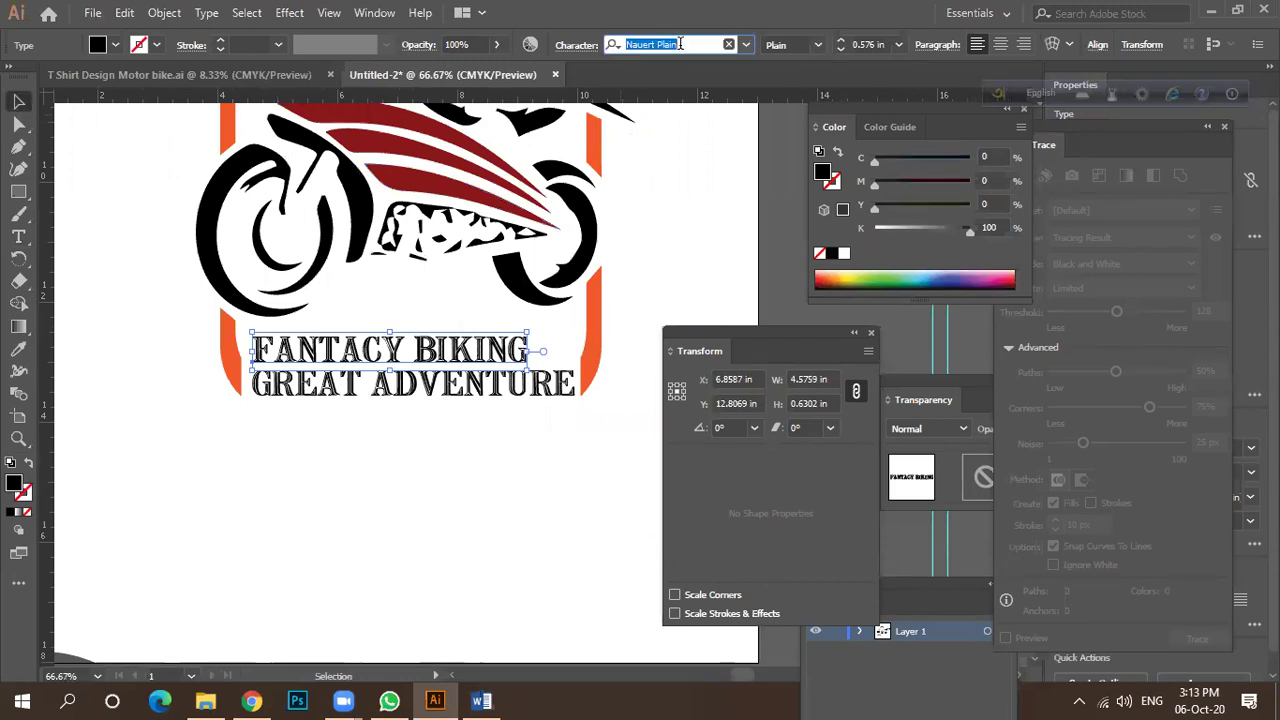
{"action": "type", "text": "sig"}
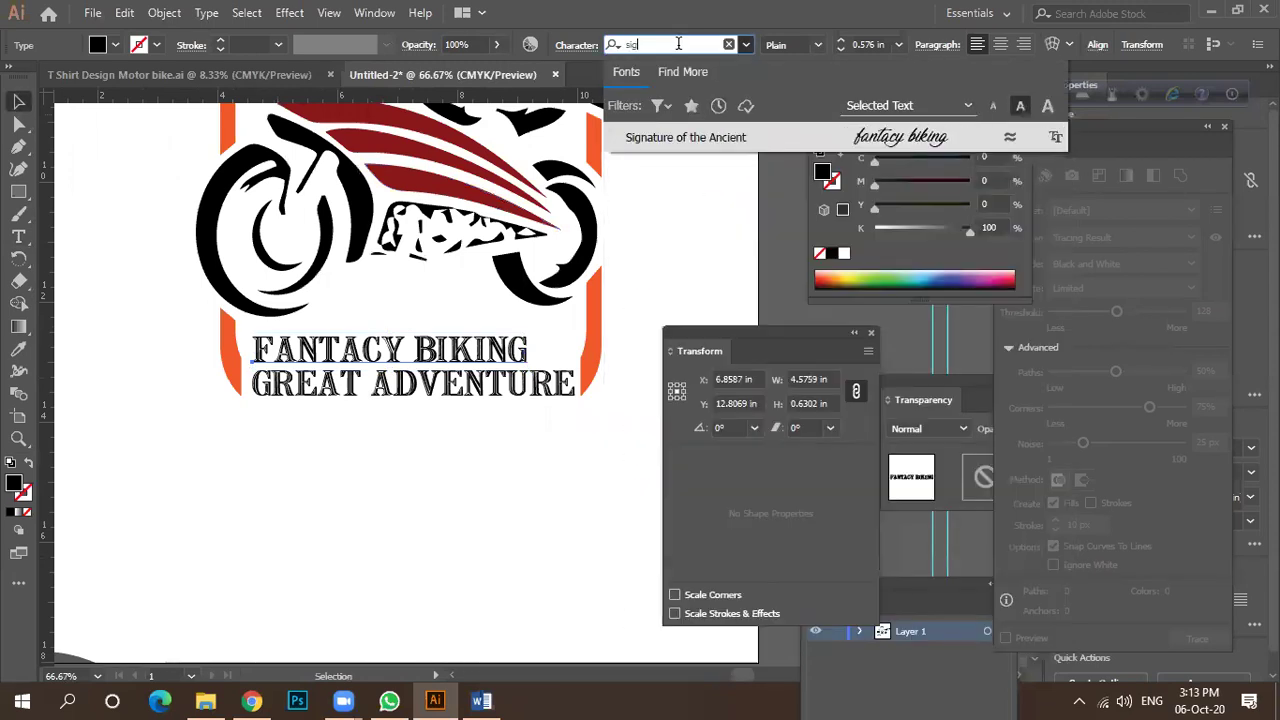
{"action": "left_click", "coordinate": [706, 135]}
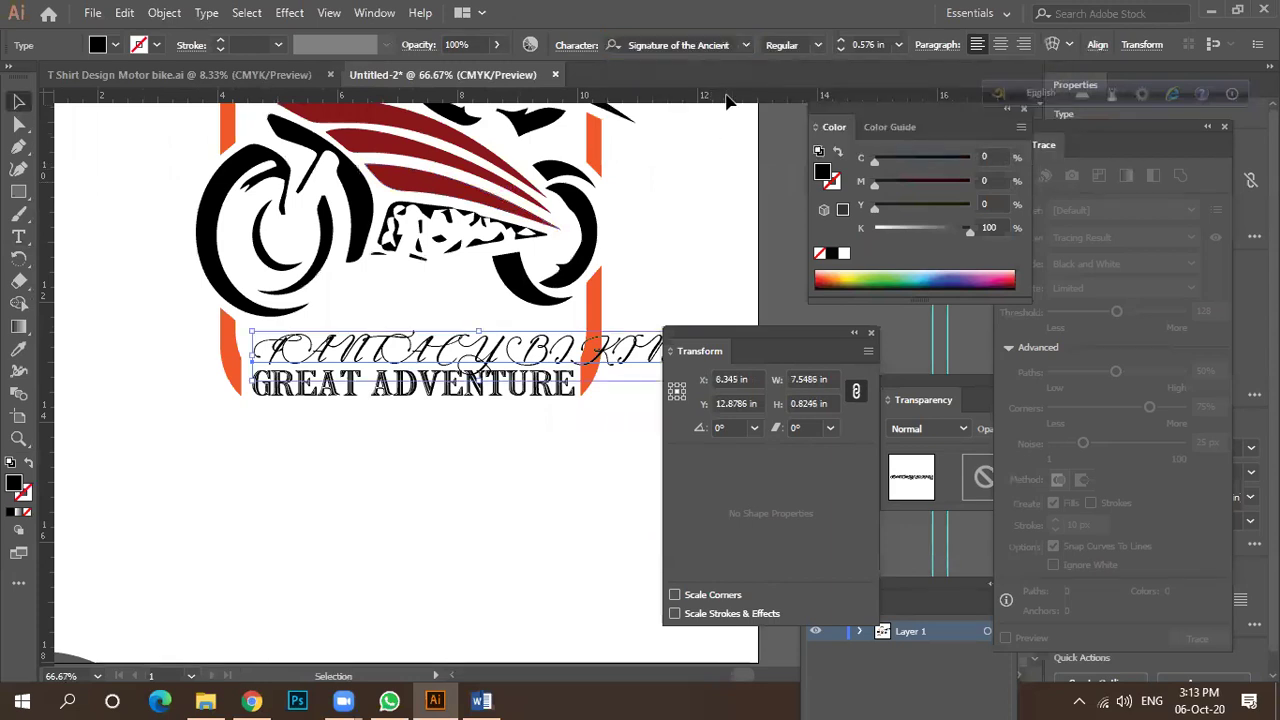
Browse the neighbouring fonts for the FANTACY BIKING text and settle on Stay Wildy Personal Use.
{"action": "left_click", "coordinate": [706, 45]}
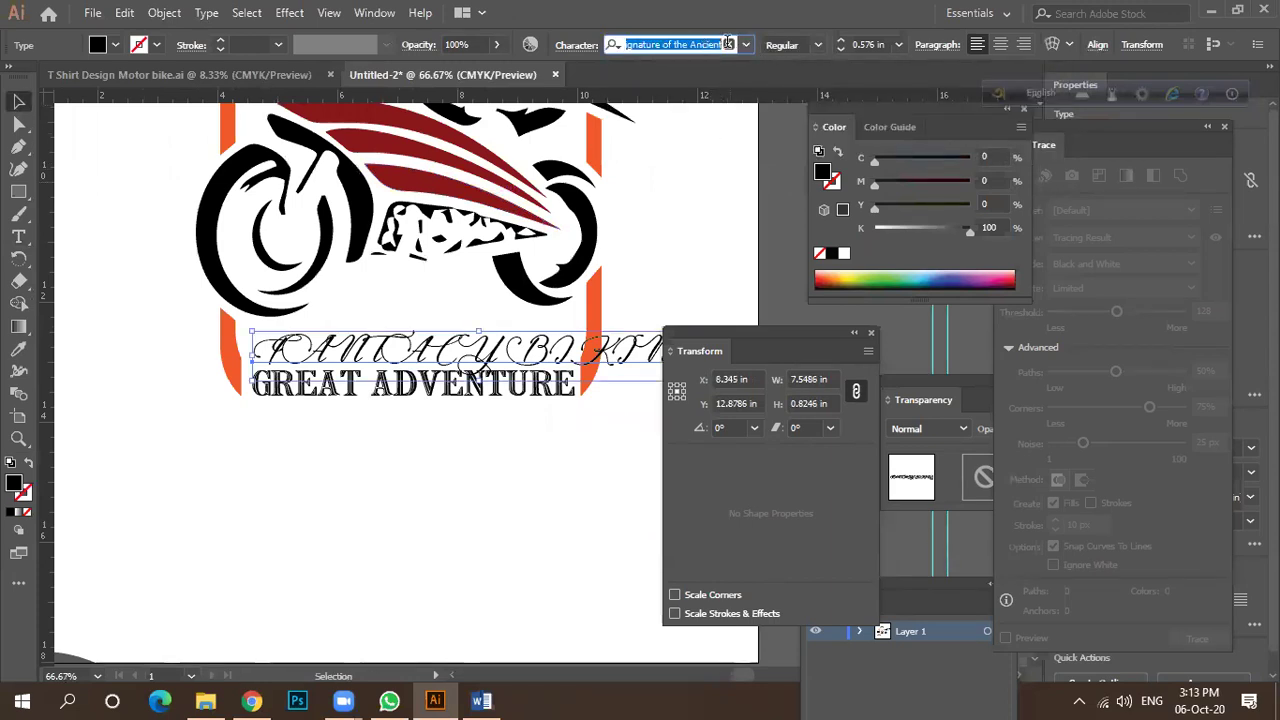
{"action": "type", "text": "sit"}
{"action": "key", "text": "Return"}
{"action": "key", "text": "Down"}
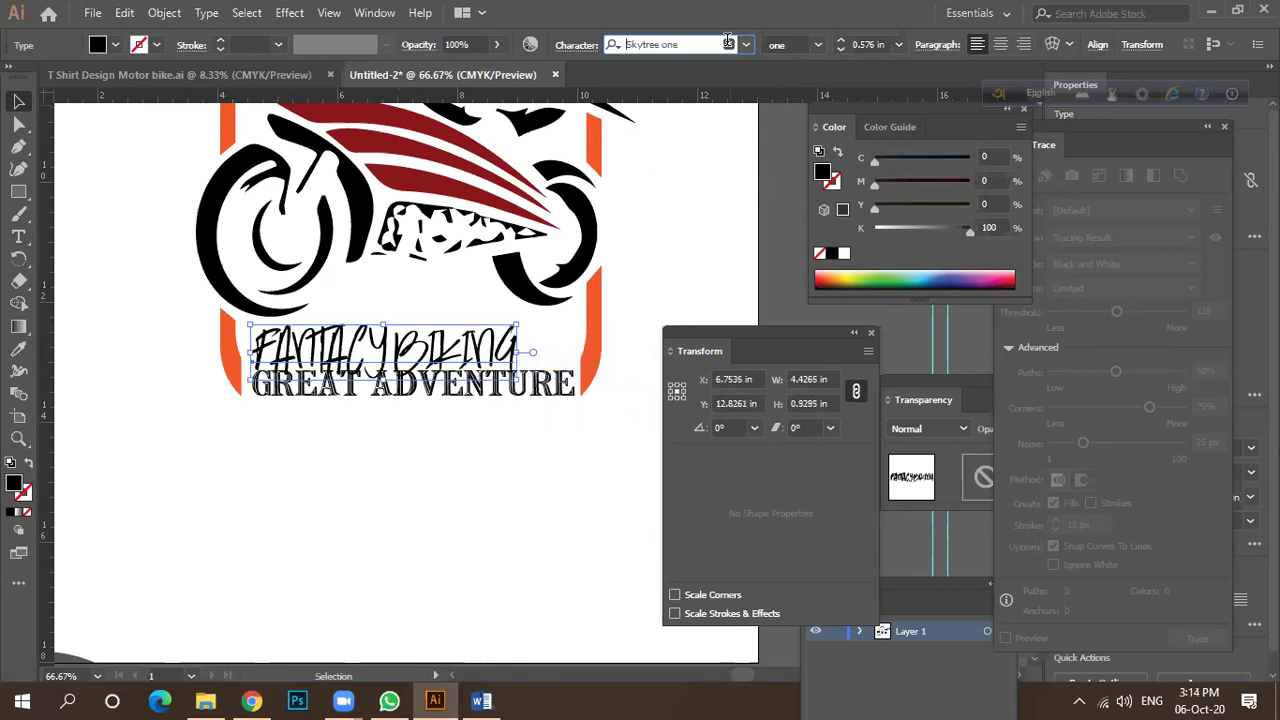
{"action": "key", "text": "Down"}
{"action": "key", "text": "Down"}
{"action": "key", "text": "Down"}
{"action": "key", "text": "Down"}
{"action": "key", "text": "Down"}
{"action": "key", "text": "Down"}
{"action": "key", "text": "Down"}
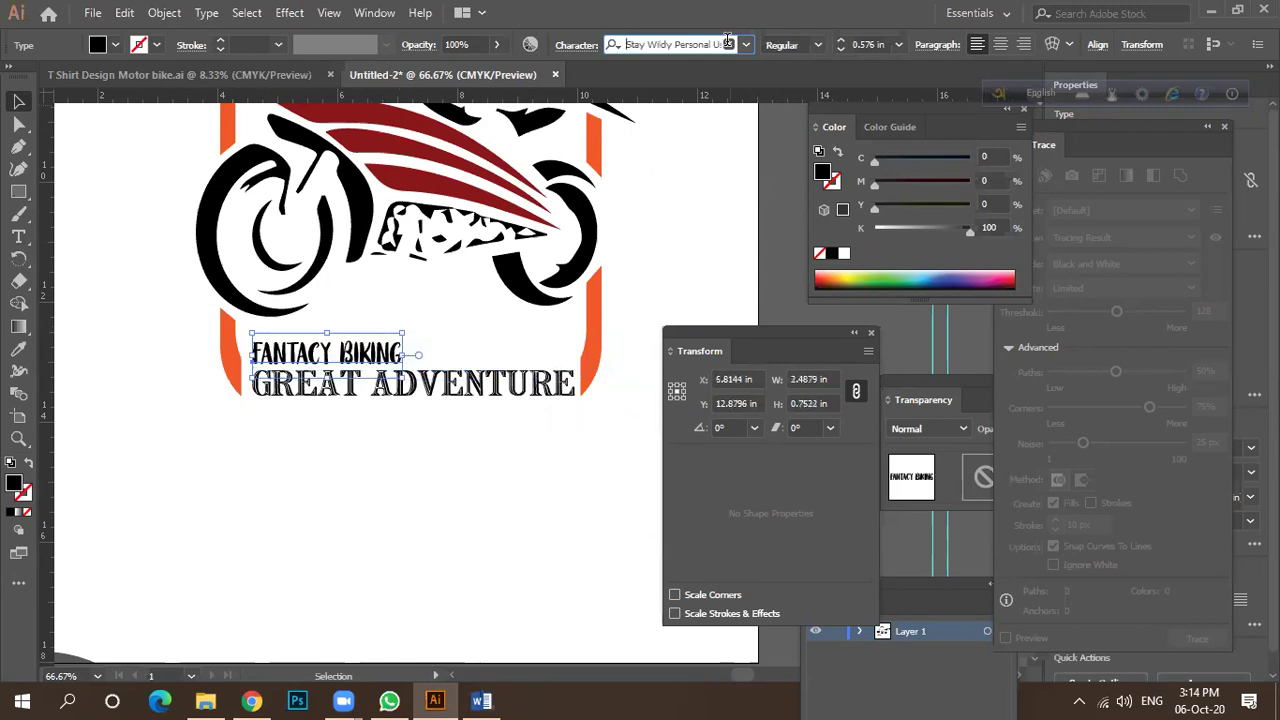
{"action": "left_click", "coordinate": [353, 452]}
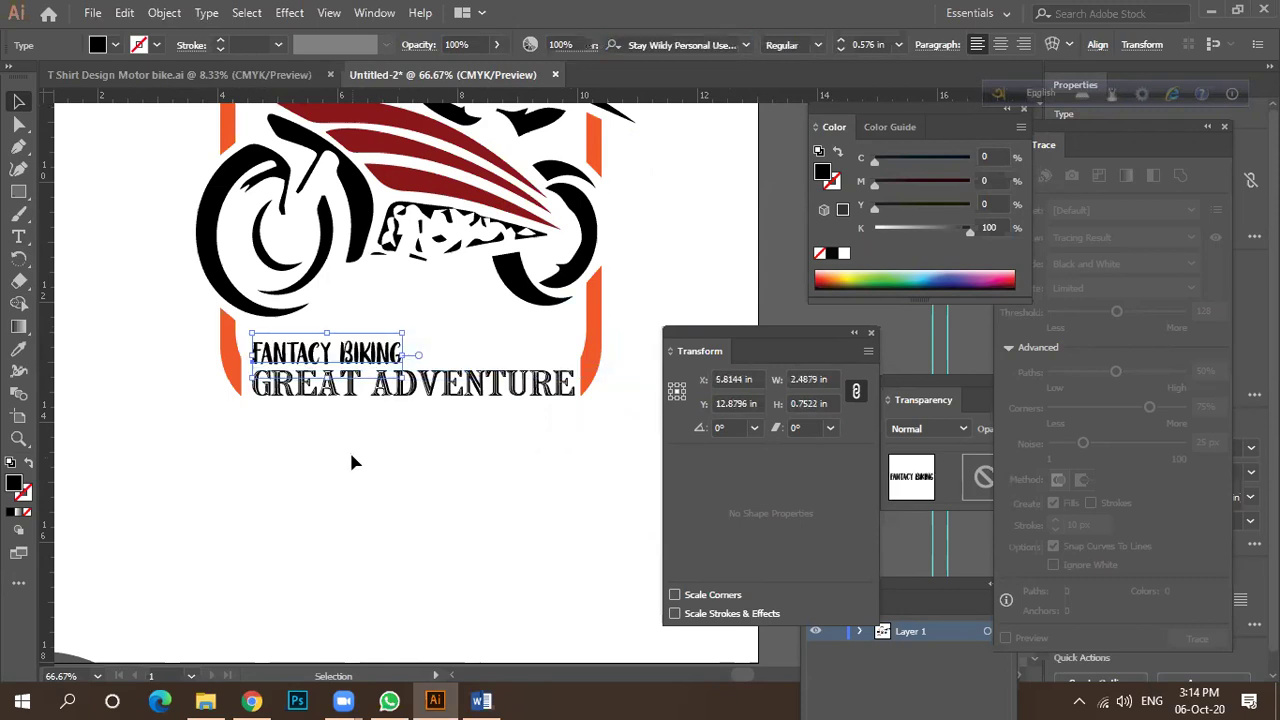
Warp the GREAT ADVENTURE text with a horizontal Arch style, a bend of -14% and 12% horizontal distortion.
{"action": "key", "text": "ctrl+equal"}
{"action": "key", "text": "ctrl+equal"}
{"action": "key", "text": "ctrl+equal"}
{"action": "left_click", "coordinate": [212, 418]}
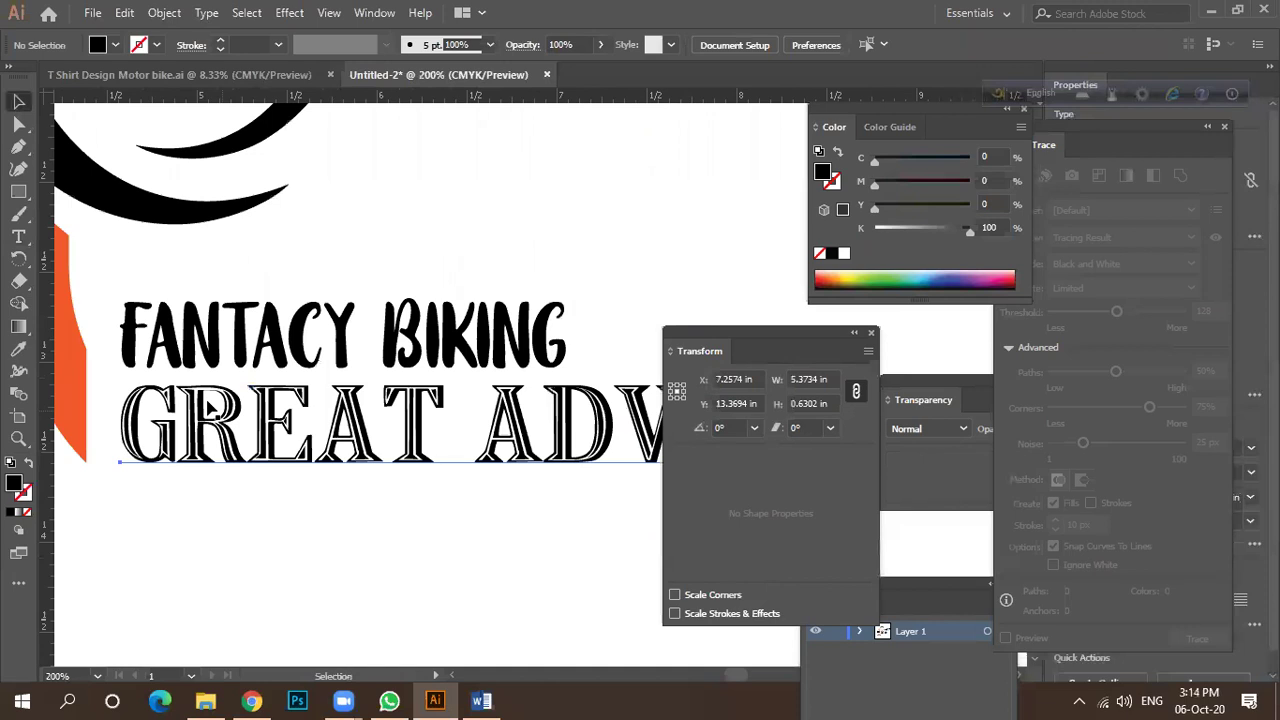
{"action": "key", "text": "ctrl+minus"}
{"action": "key", "text": "ctrl+minus"}
{"action": "key", "text": "ctrl+minus"}
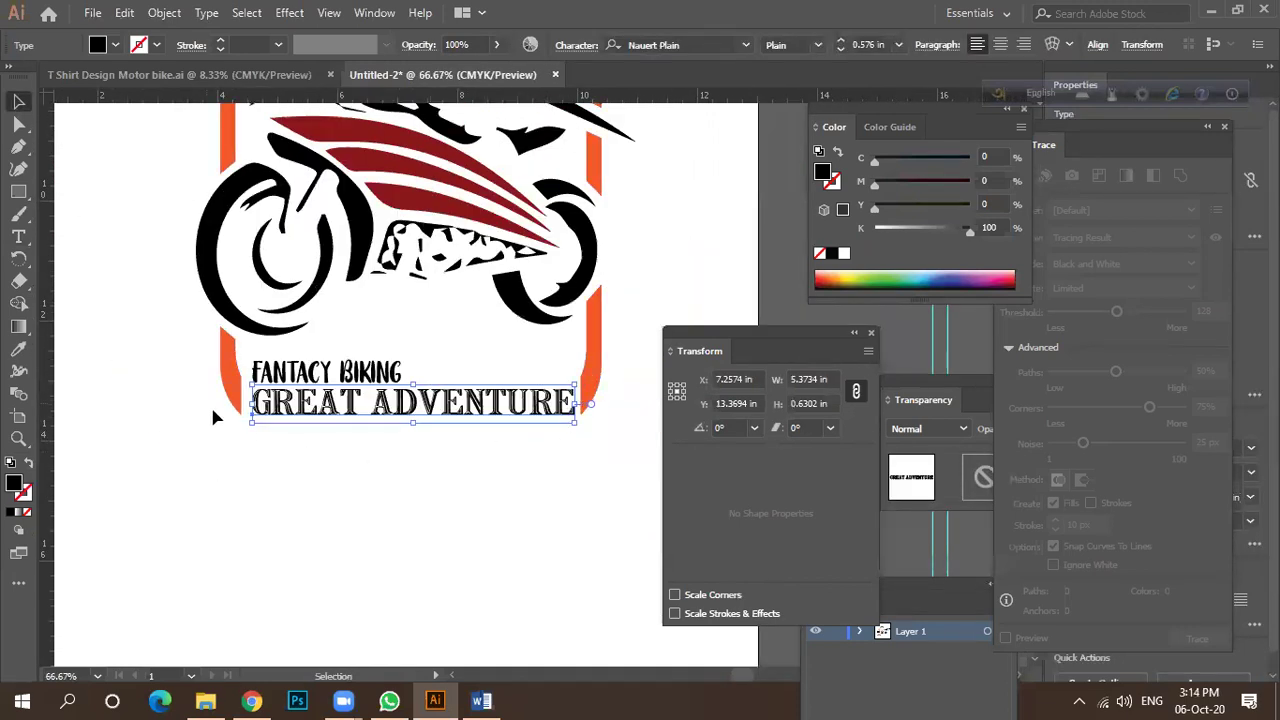
{"action": "left_click", "coordinate": [1052, 44]}
{"action": "left_click", "coordinate": [927, 165]}
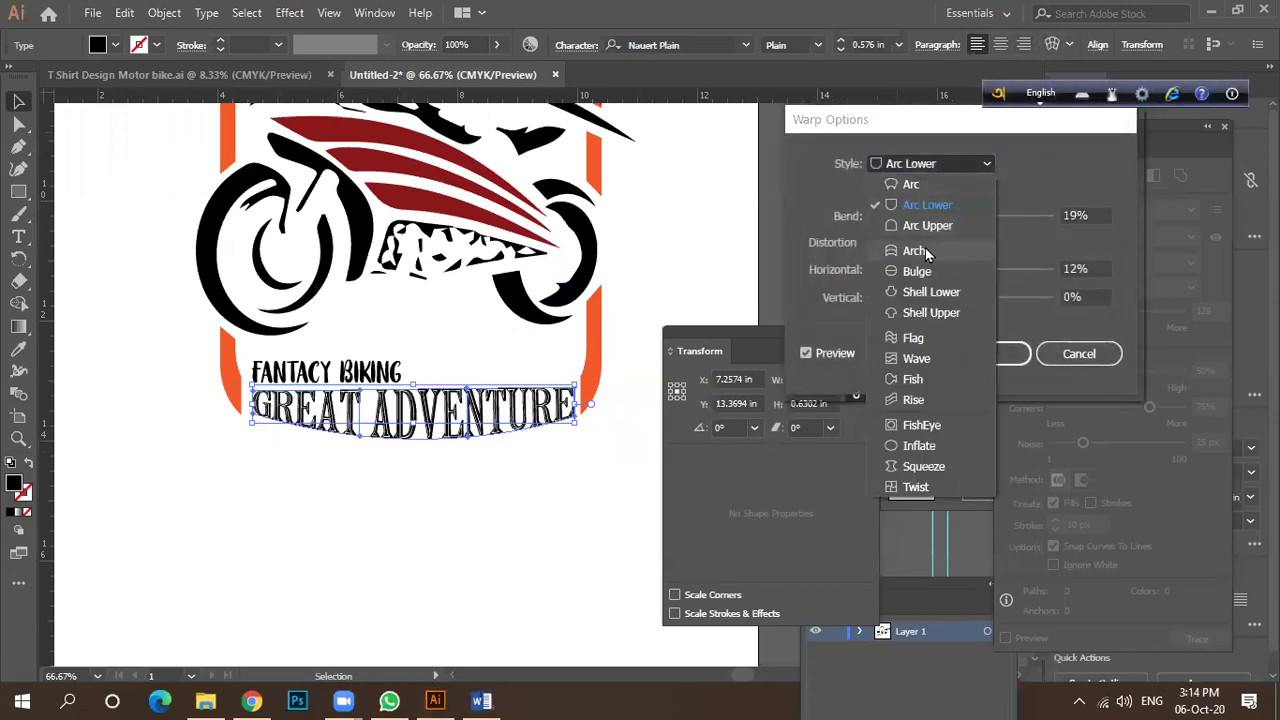
{"action": "left_click", "coordinate": [880, 252]}
{"action": "left_click_drag", "start_coordinate": [974, 217], "coordinate": [947, 222]}
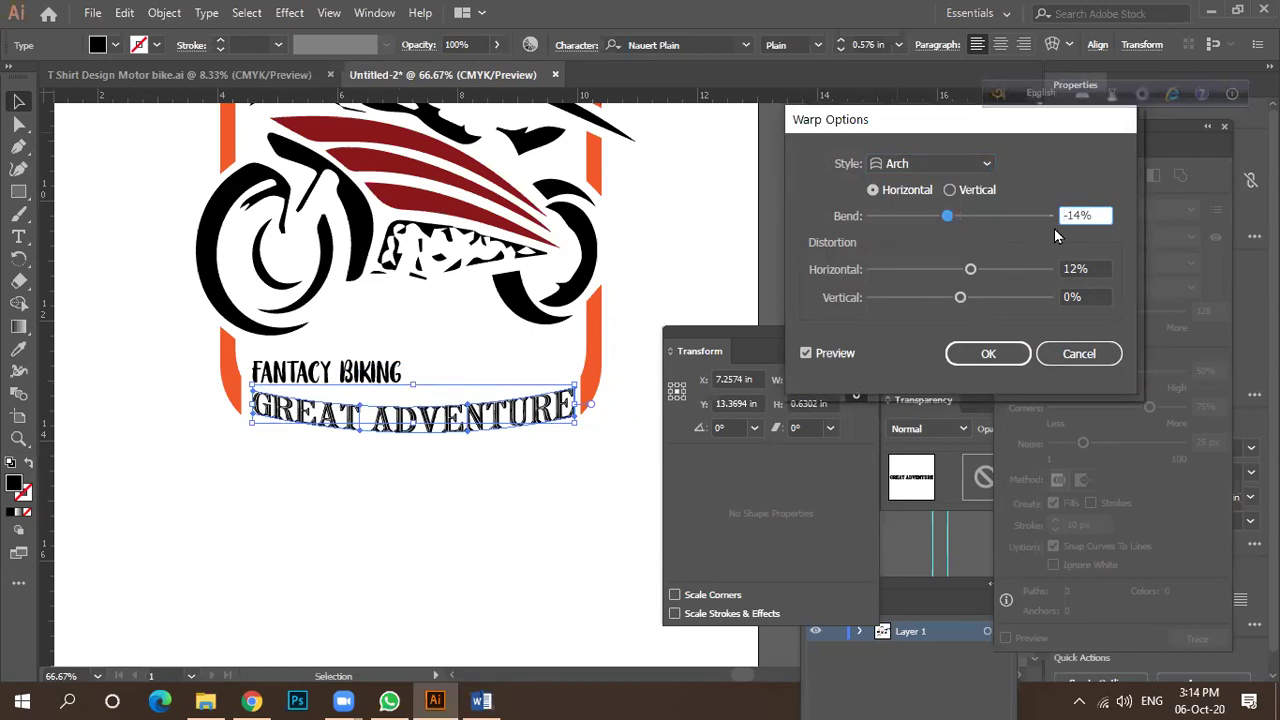
{"action": "left_click", "coordinate": [988, 353]}
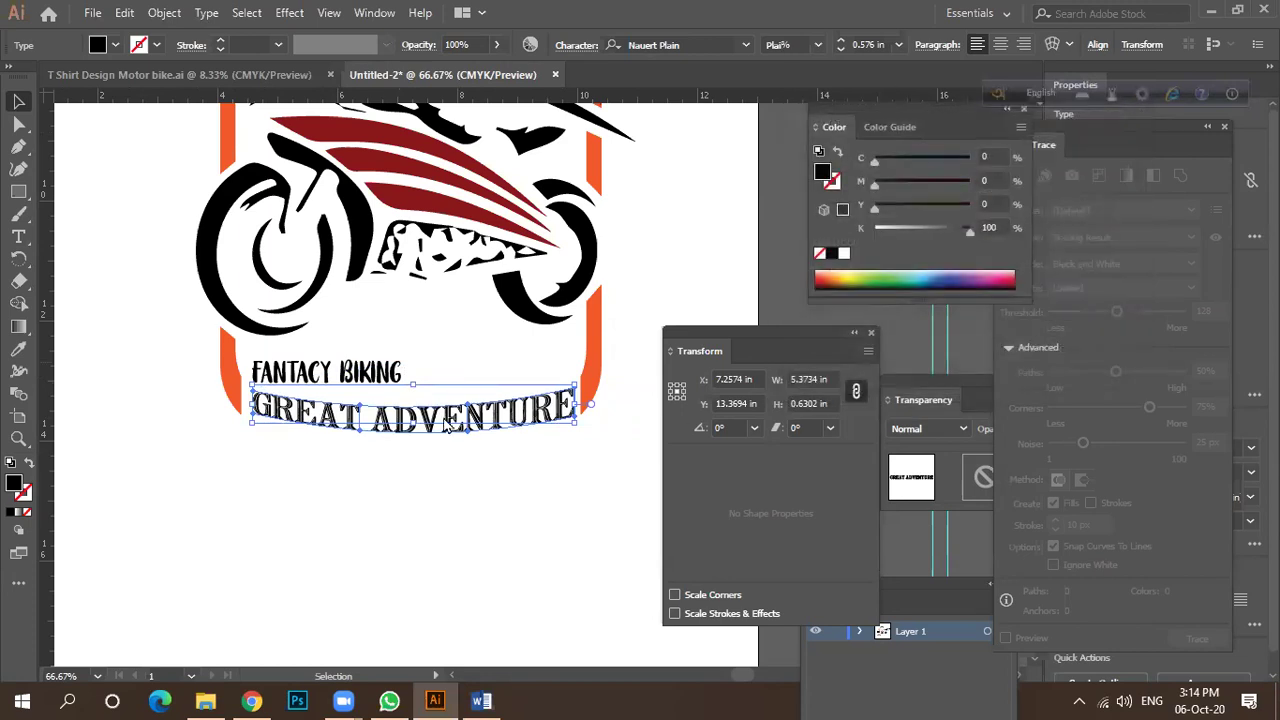
Apply the same horizontal Arch warp with a -14% bend to the FANTACY BIKING text.
{"action": "left_click", "coordinate": [376, 372]}
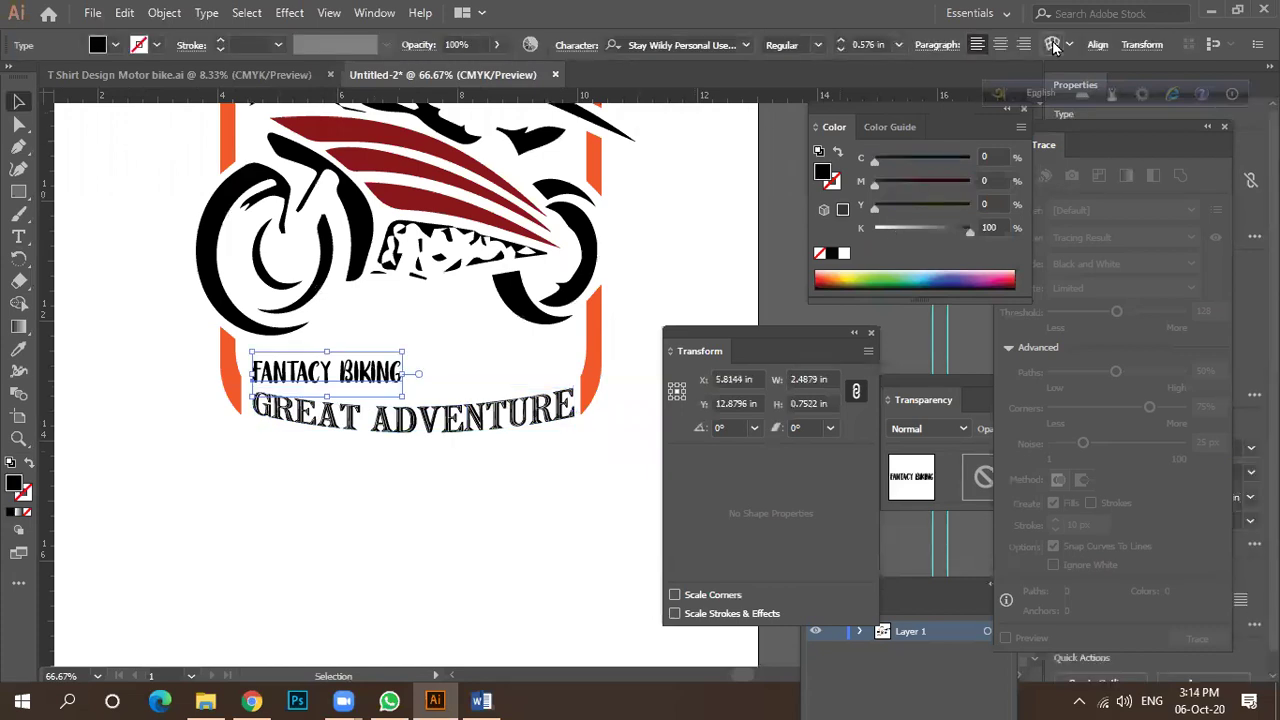
{"action": "left_click", "coordinate": [1053, 47]}
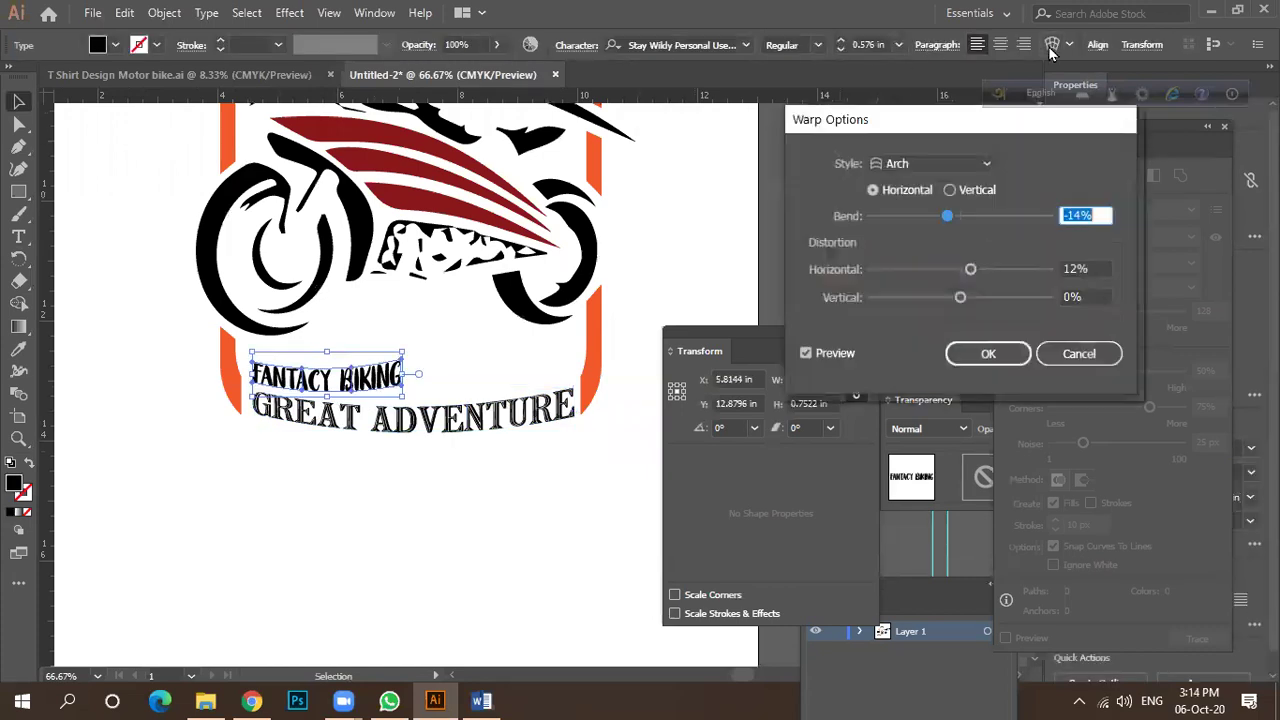
{"action": "left_click", "coordinate": [986, 354]}
Centre FANTACY BIKING above GREAT ADVENTURE and shift GREAT ADVENTURE slightly down to separate the two lines.
{"action": "left_click_drag", "start_coordinate": [320, 380], "coordinate": [440, 416]}
{"action": "scroll", "coordinate": [430, 385], "scroll_direction": "up", "scroll_amount": 3}
{"action": "scroll", "coordinate": [287, 267], "scroll_direction": "down", "scroll_amount": 2}
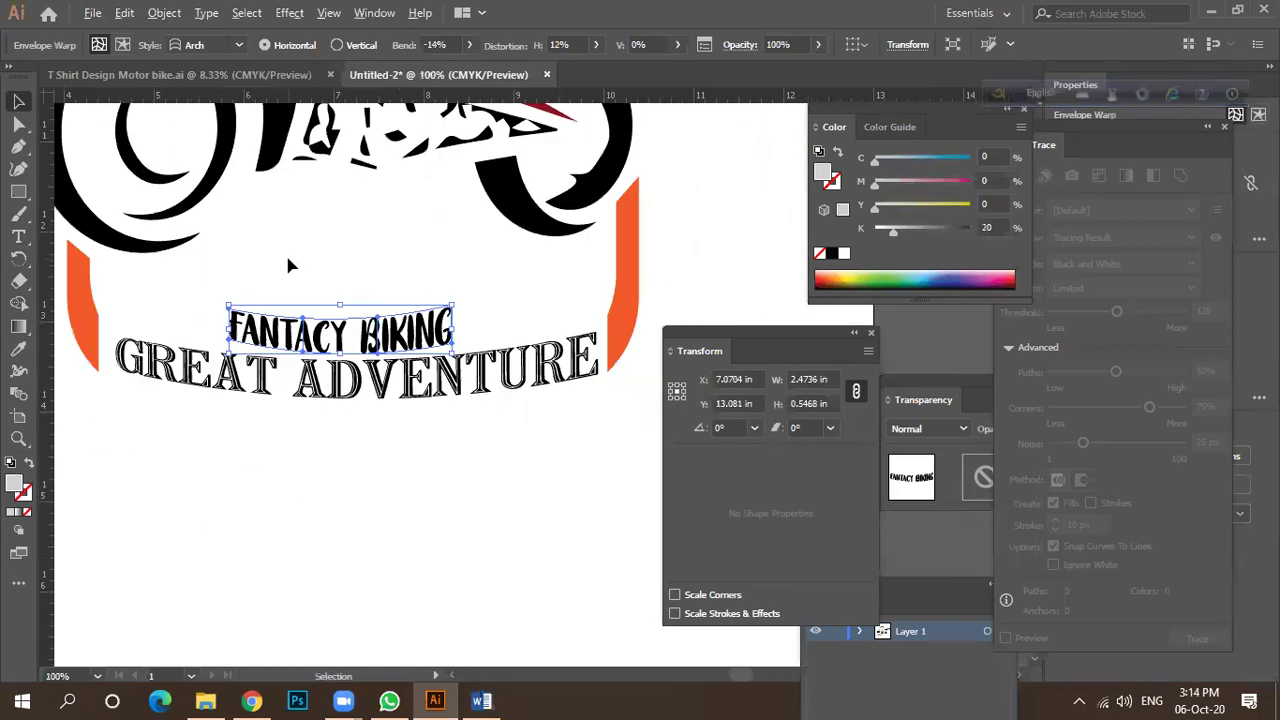
{"action": "left_click_drag", "start_coordinate": [368, 392], "coordinate": [368, 401]}
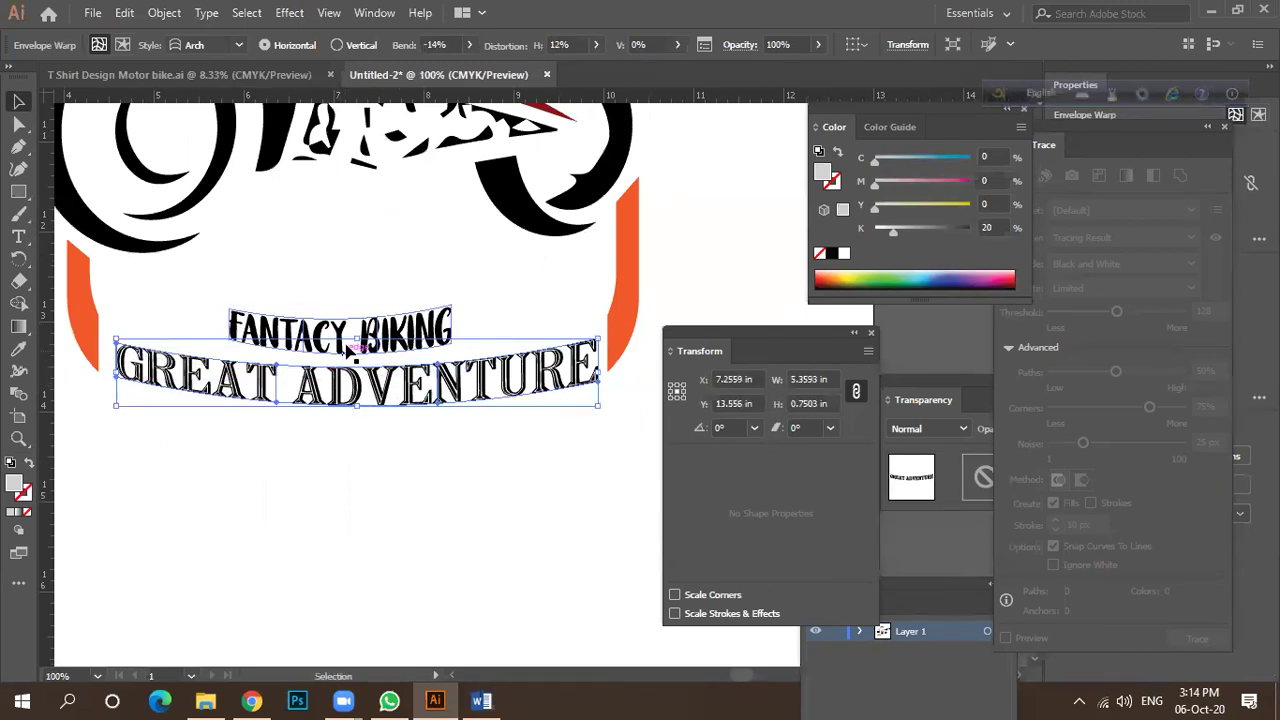
{"action": "left_click", "coordinate": [355, 318]}
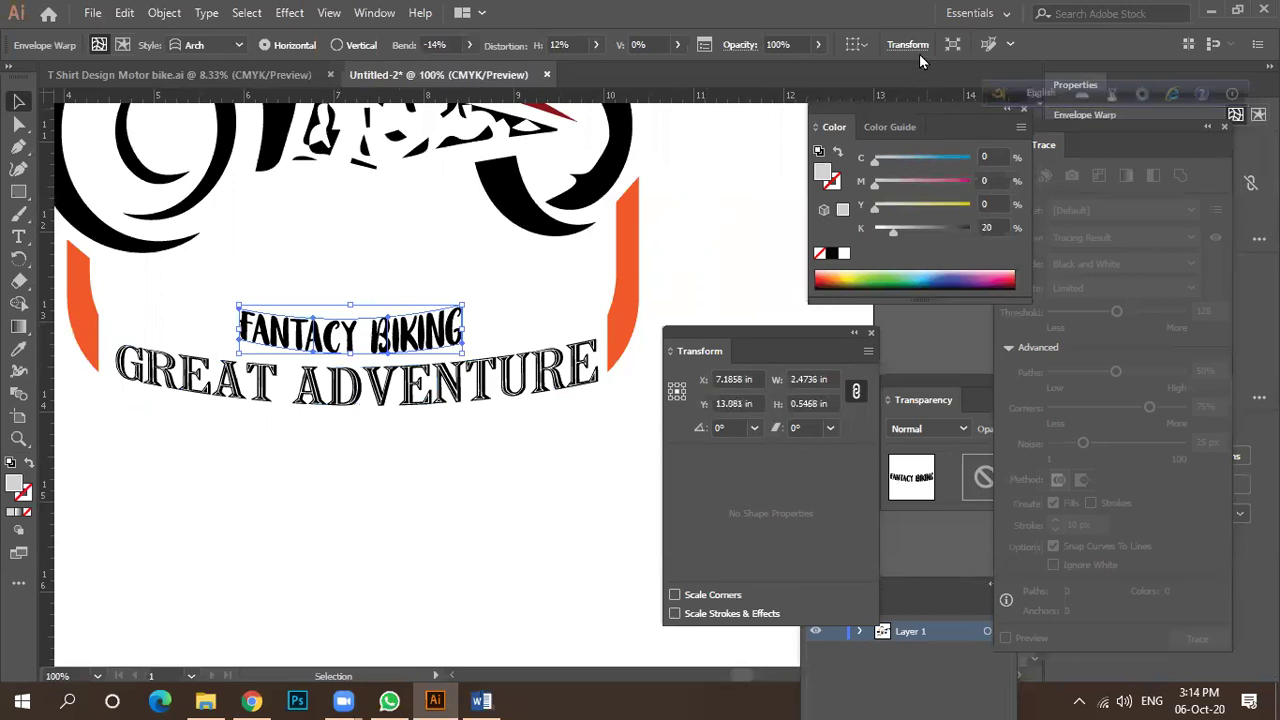
Set the FANTACY BIKING warp's bend to -10% and raise the text clear of GREAT ADVENTURE.
{"action": "left_click", "coordinate": [469, 45]}
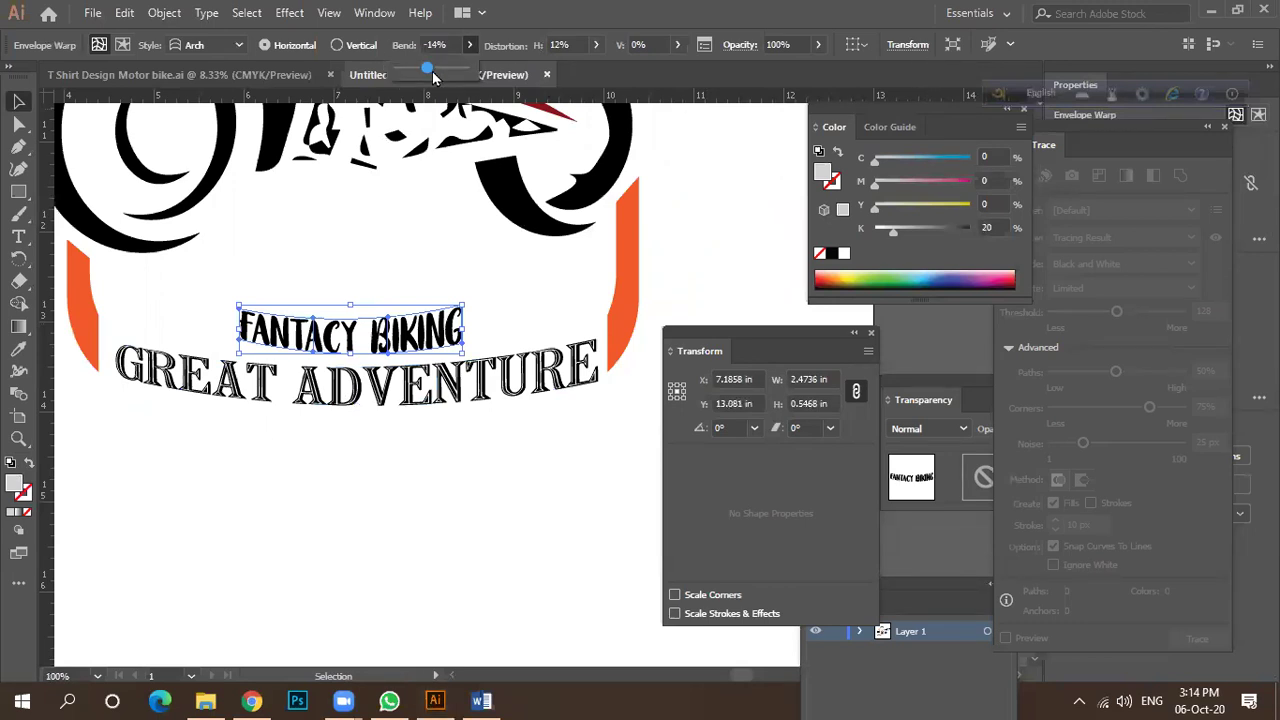
{"action": "left_click_drag", "start_coordinate": [428, 69], "coordinate": [432, 75]}
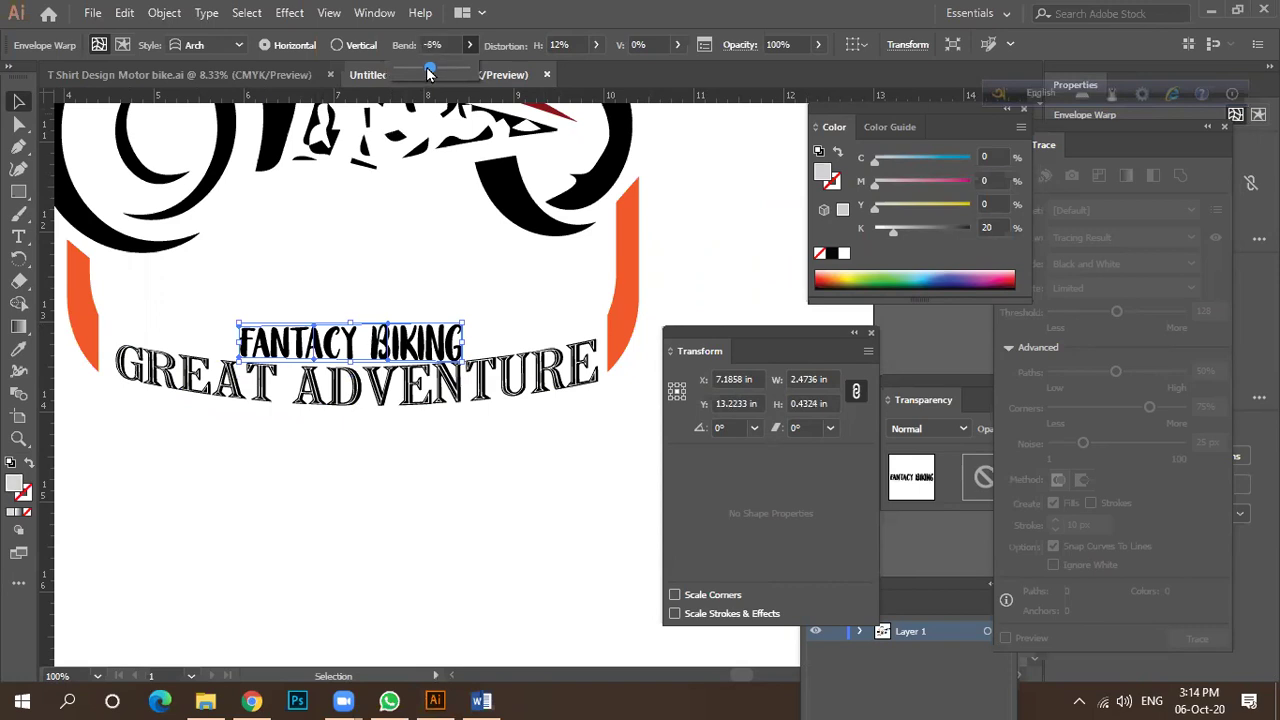
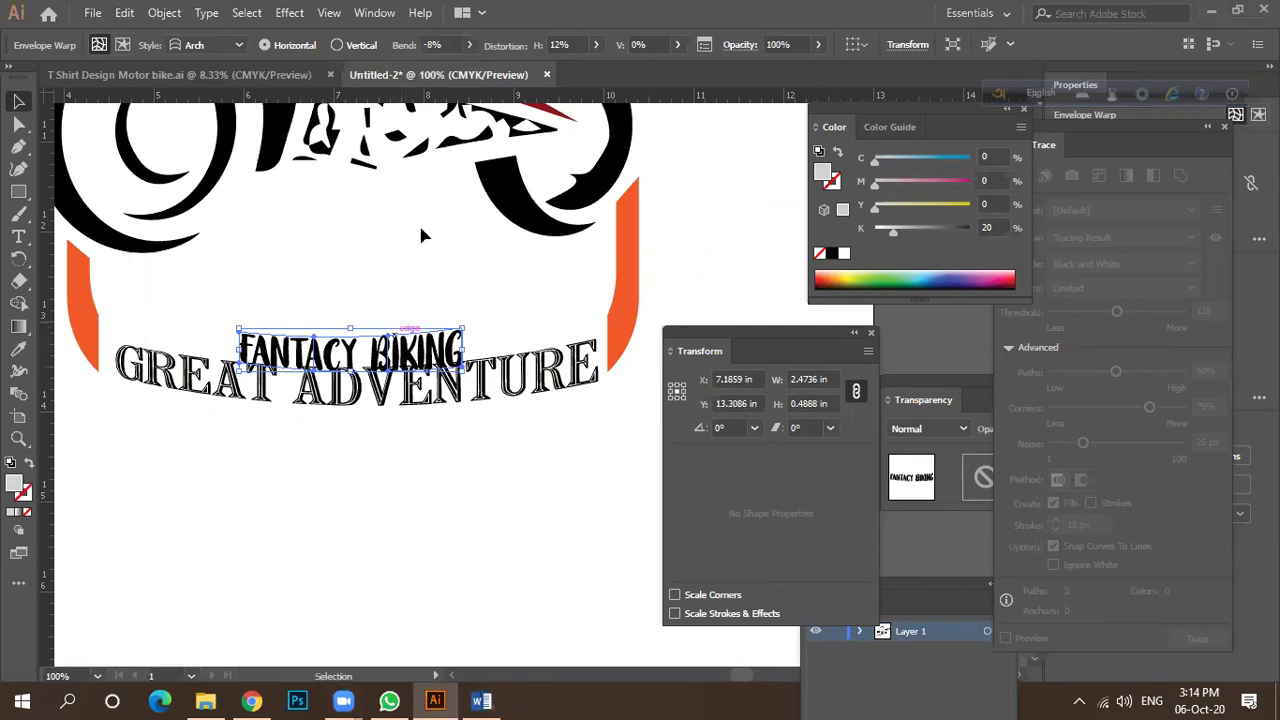
{"action": "left_click", "coordinate": [467, 46]}
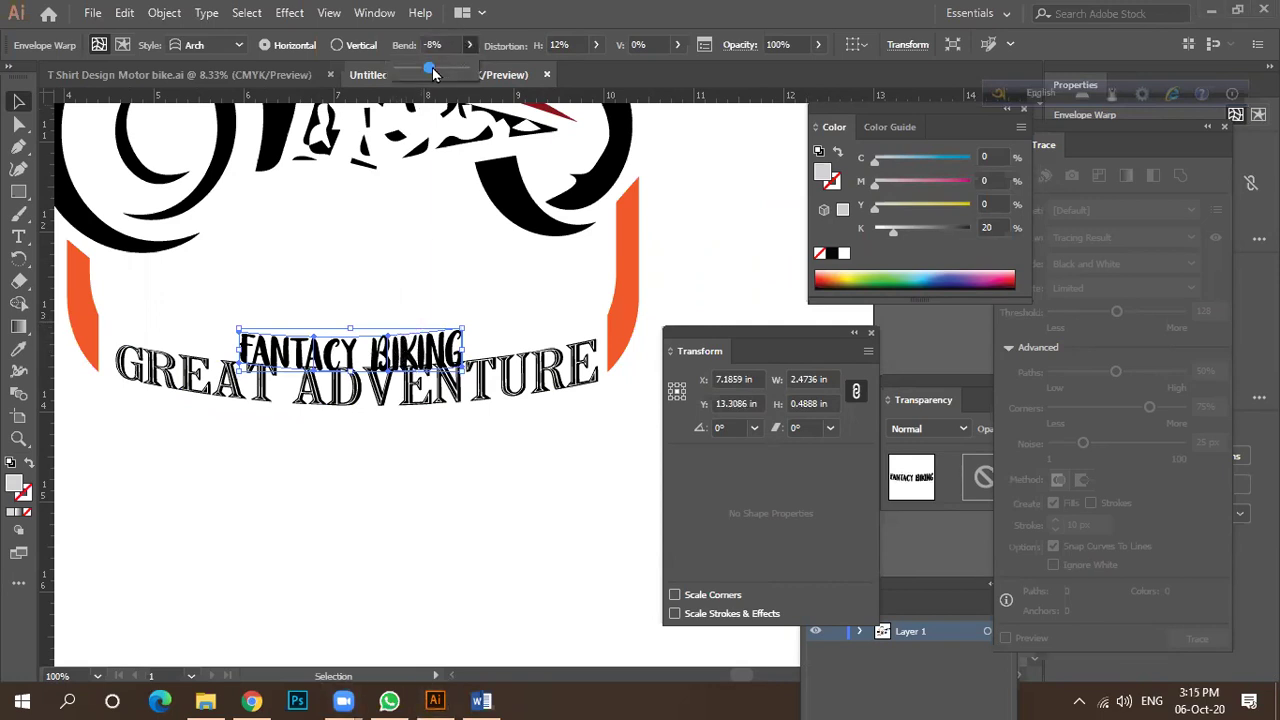
{"action": "left_click", "coordinate": [411, 46]}
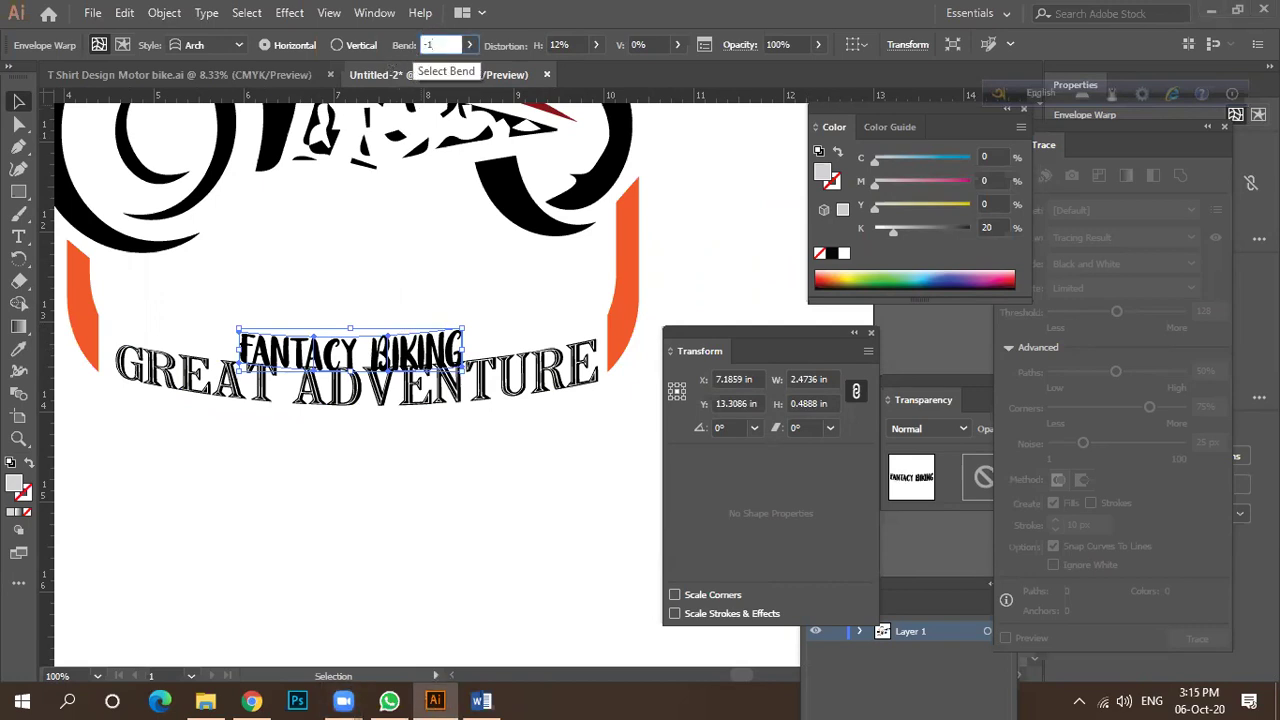
{"action": "type", "text": "-10"}
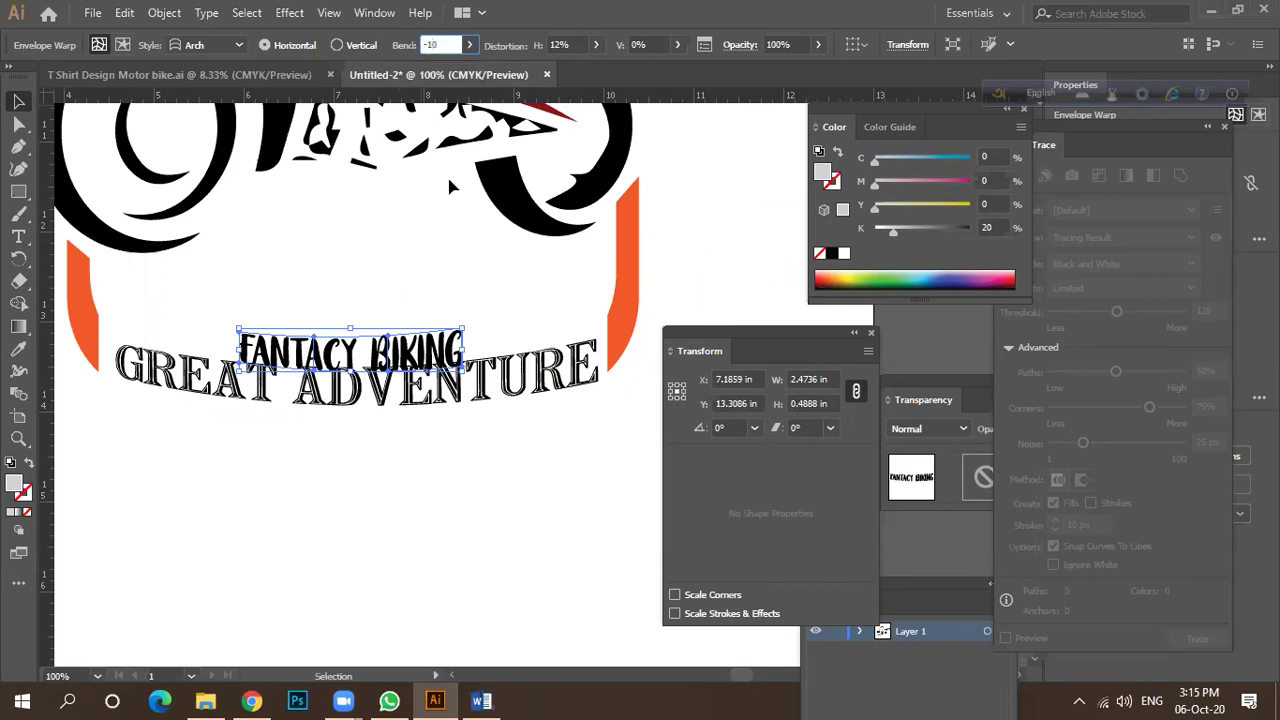
{"action": "key", "text": "Return"}
{"action": "left_click", "coordinate": [431, 254]}
{"action": "left_click_drag", "start_coordinate": [415, 345], "coordinate": [414, 330]}
{"action": "key", "text": "ctrl+plus"}
{"action": "key", "text": "ctrl+plus"}
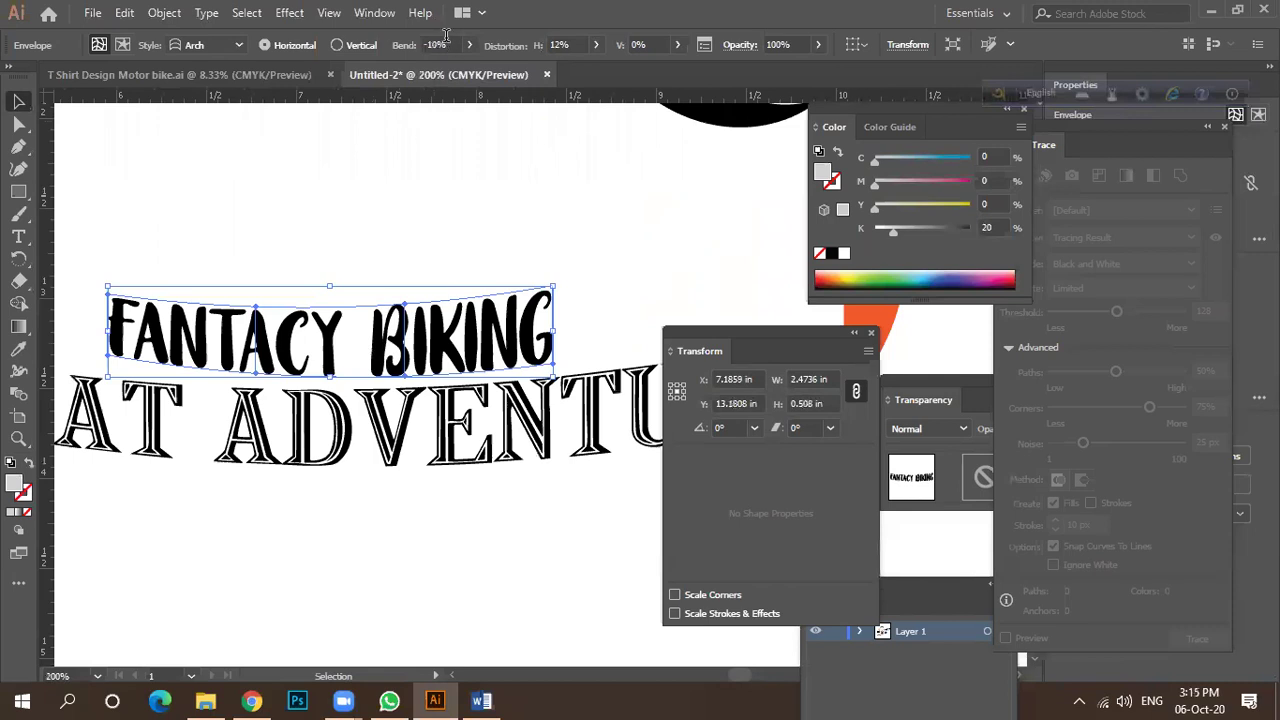
Set the FANTACY BIKING warp's bend to -8% and compare its curve with GREAT ADVENTURE.
{"action": "left_click", "coordinate": [407, 47]}
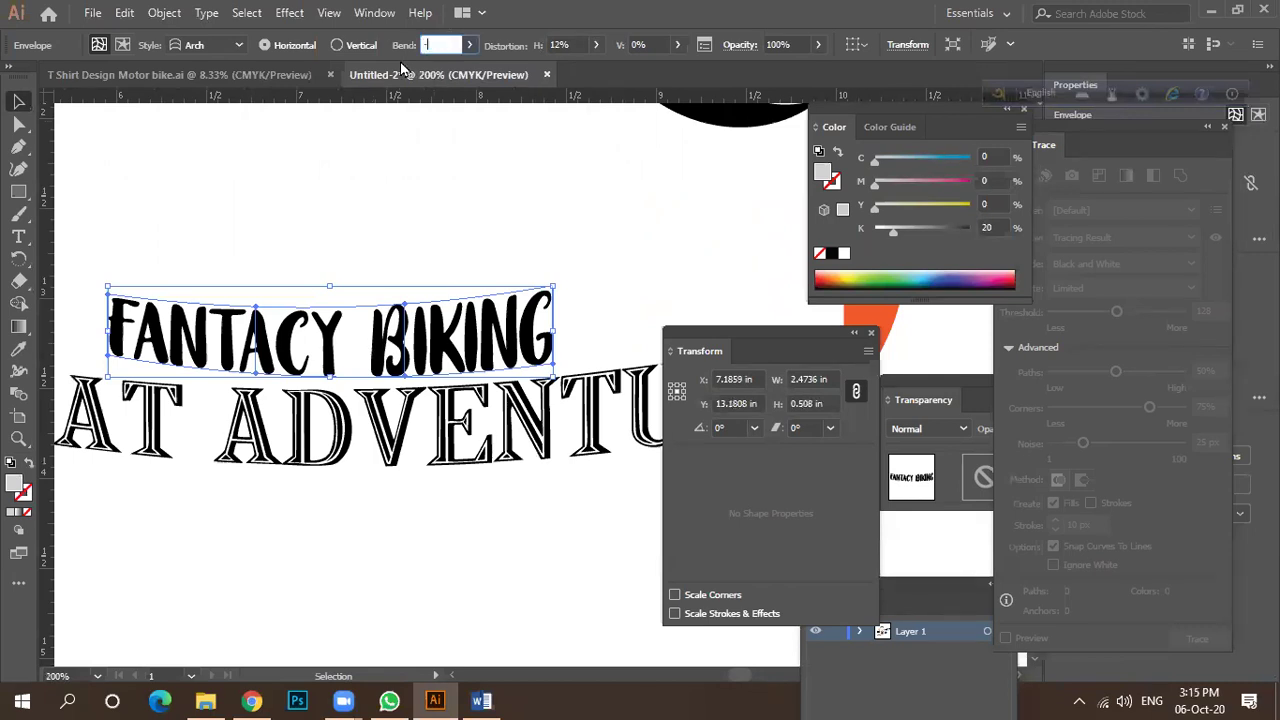
{"action": "key", "text": "Return"}
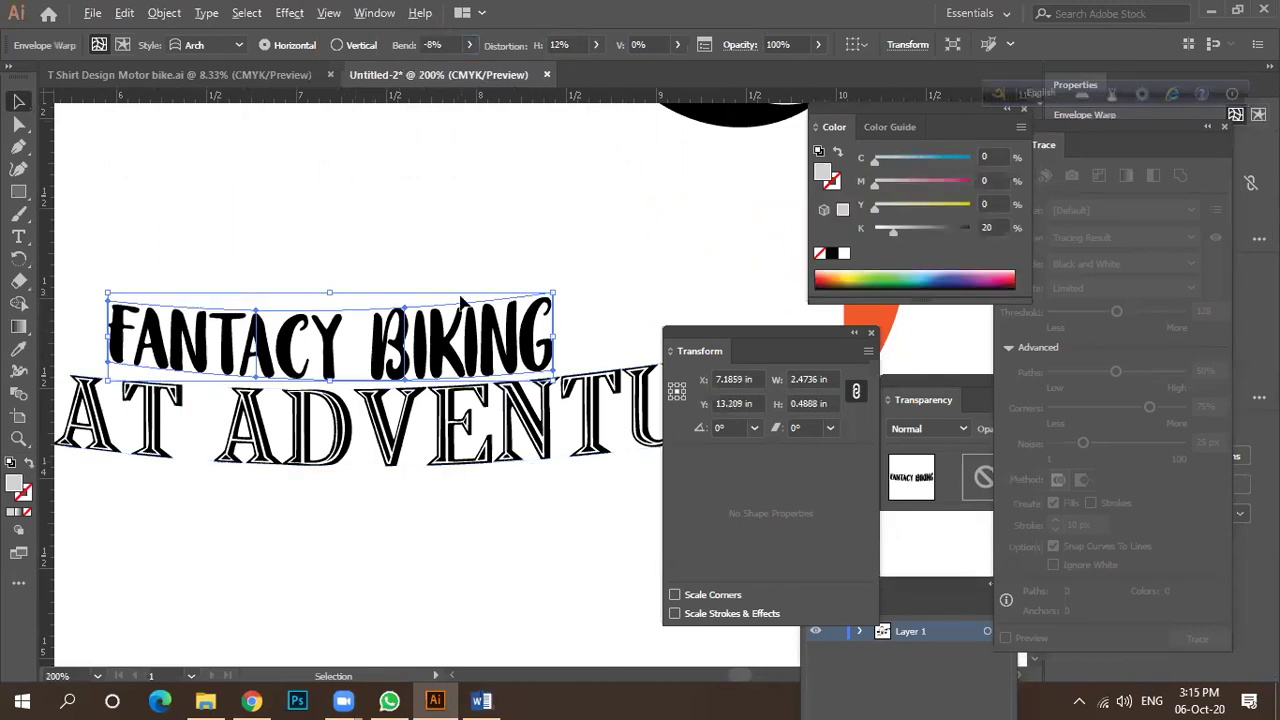
{"action": "key", "text": "ctrl+minus"}
{"action": "key", "text": "ctrl+minus"}
{"action": "left_click", "coordinate": [428, 446]}
{"action": "key", "text": "ctrl+plus"}
{"action": "key", "text": "ctrl+plus"}
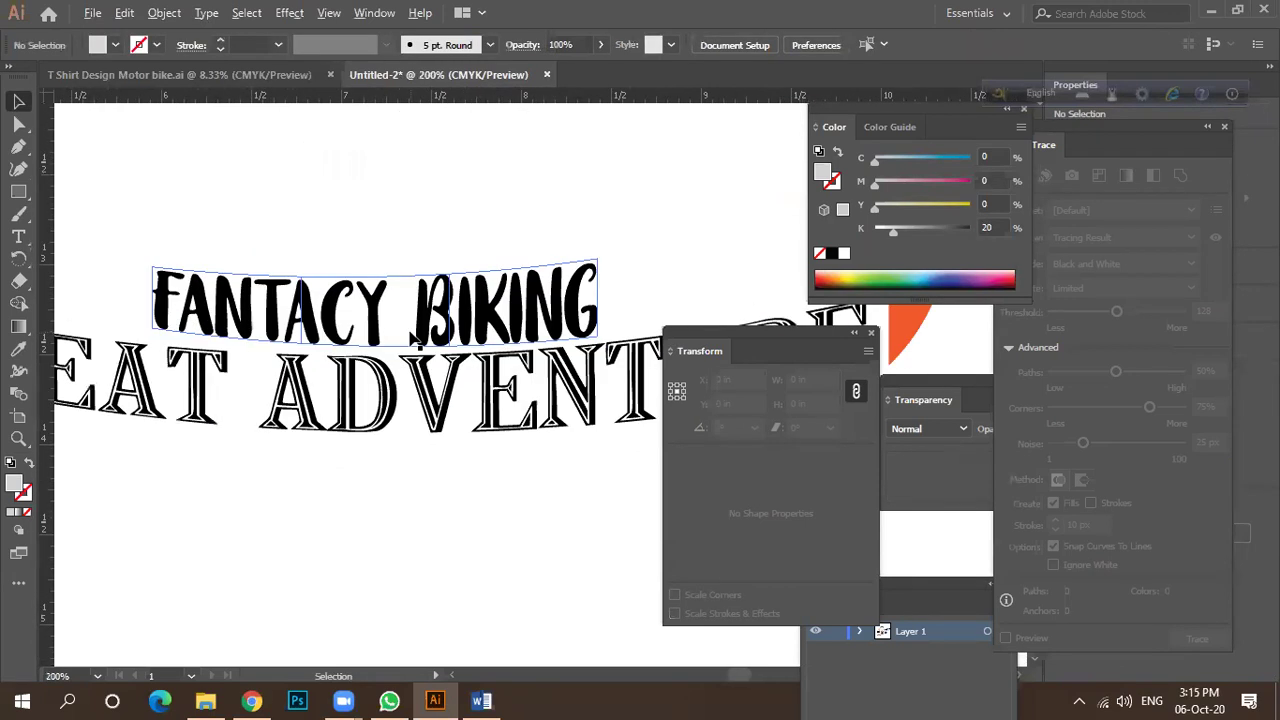
Set the FANTACY BIKING warp's bend to -6% and nudge the text up about 0.05 in.
{"action": "left_click", "coordinate": [455, 275]}
{"action": "left_click", "coordinate": [404, 45]}
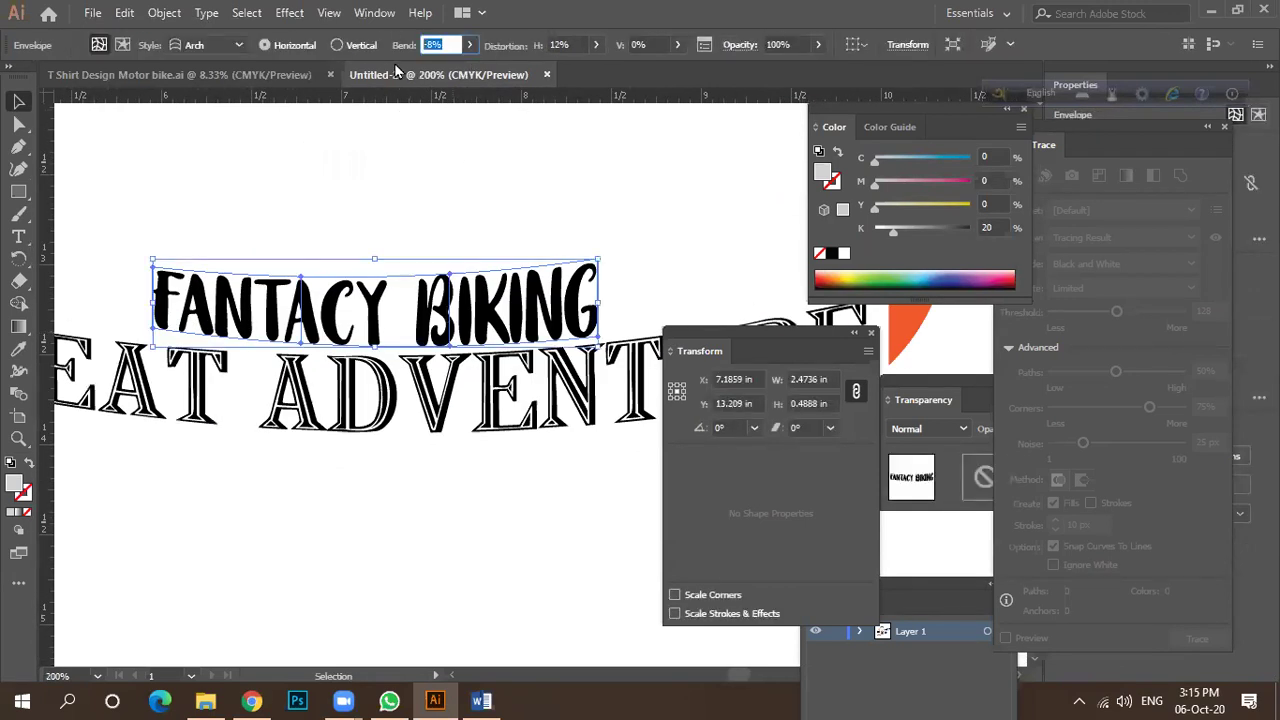
{"action": "type", "text": "-6"}
{"action": "key", "text": "Return"}
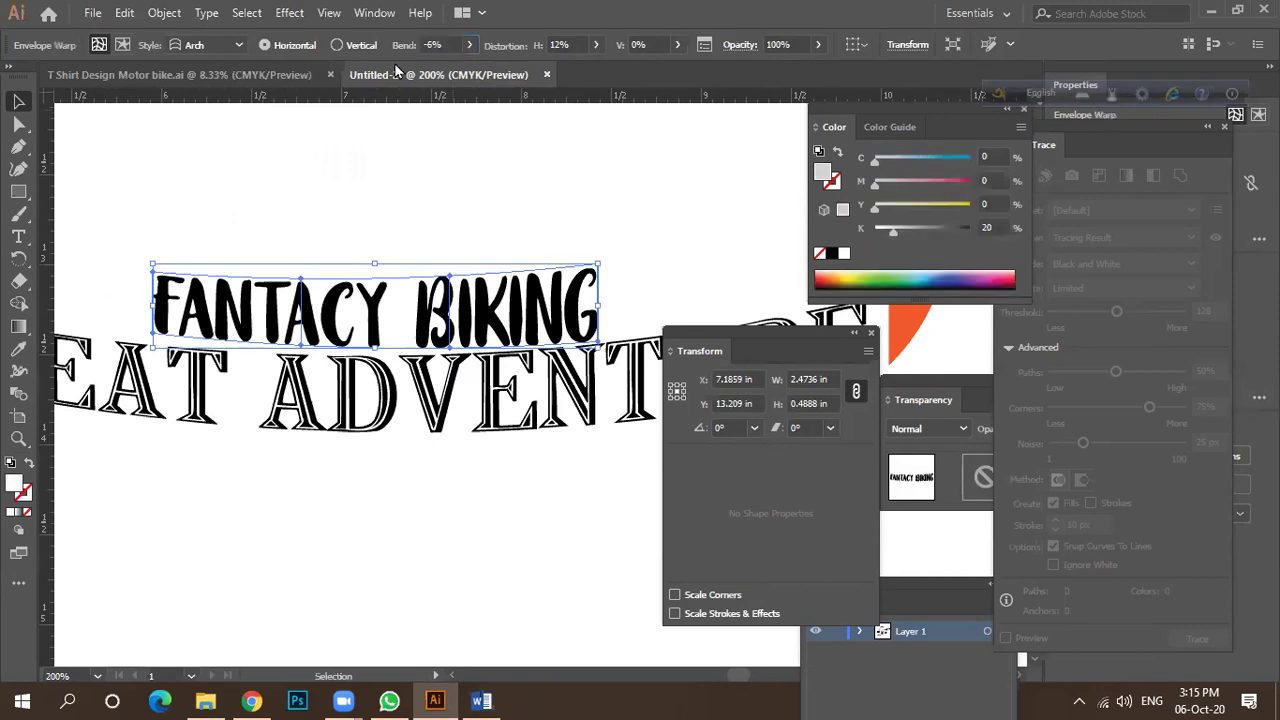
{"action": "scroll", "coordinate": [391, 251], "scroll_direction": "down", "scroll_amount": 1}
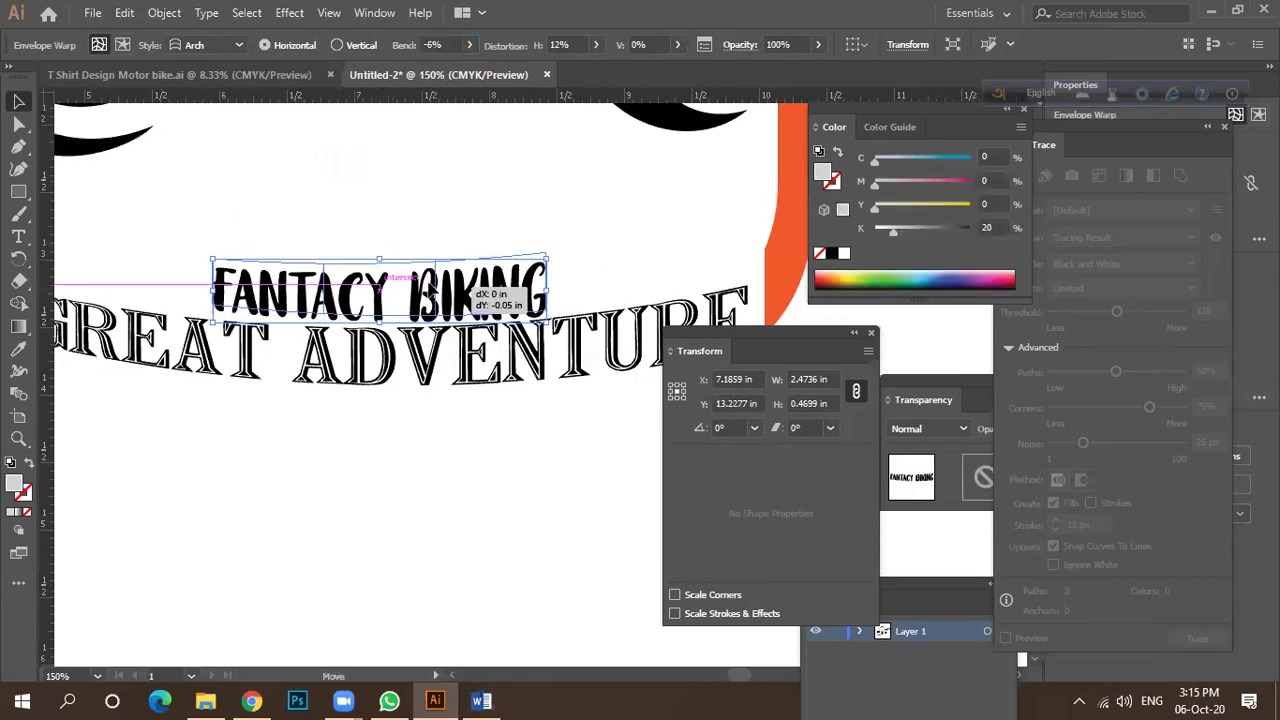
{"action": "scroll", "coordinate": [407, 290], "scroll_direction": "down", "scroll_amount": 2}
{"action": "left_click", "coordinate": [400, 386]}
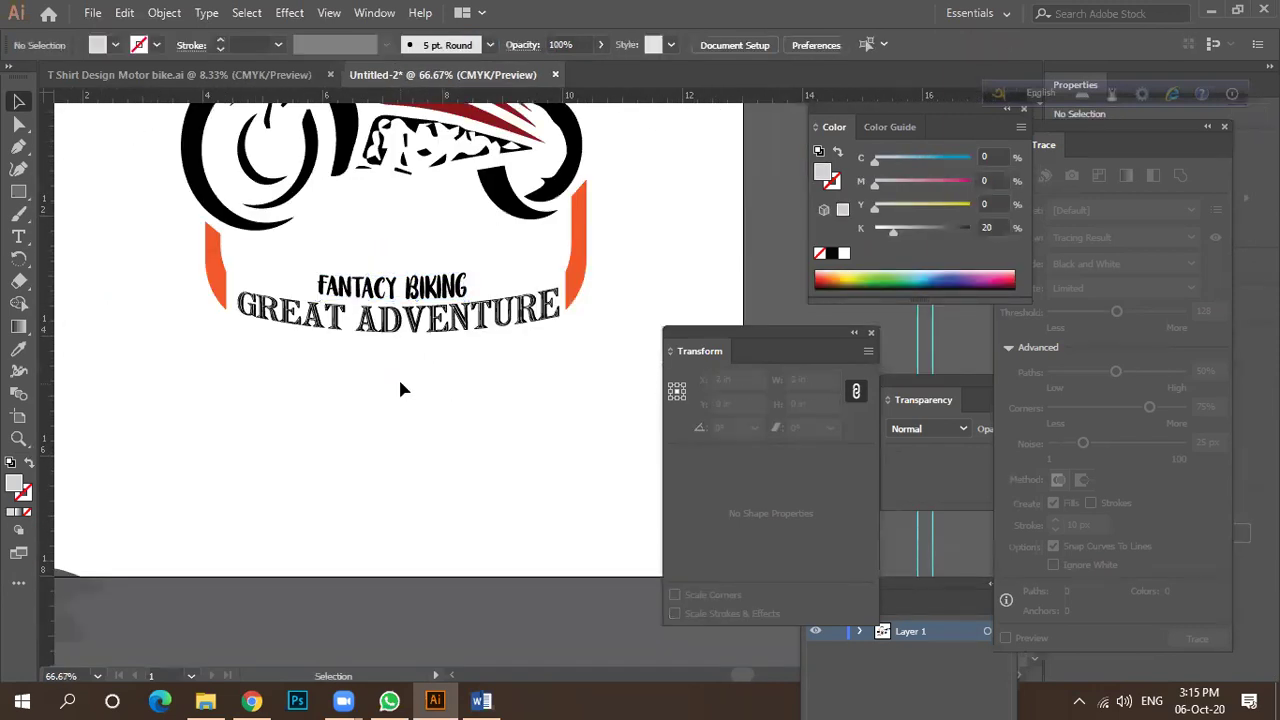
{"action": "scroll", "coordinate": [357, 366], "scroll_direction": "down", "scroll_amount": 1}
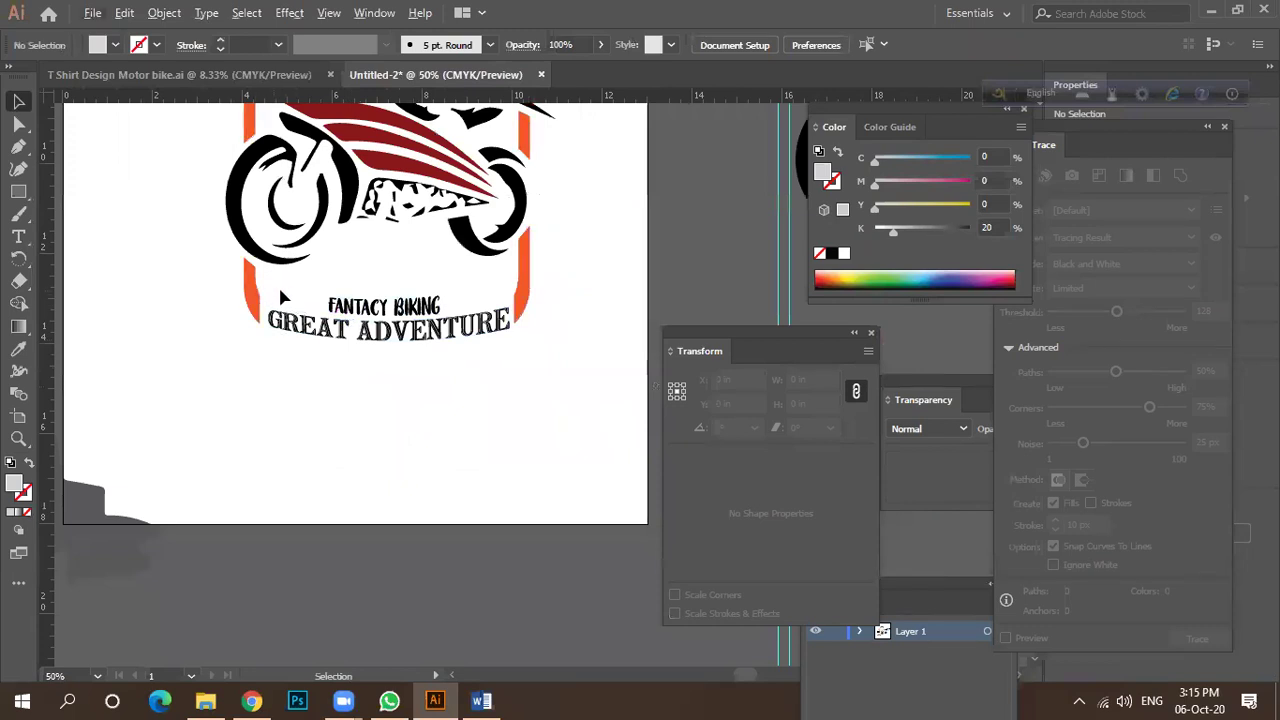
Compare the lettering at the base of the orange frame with the lower lettering of the reference design.
{"action": "scroll", "coordinate": [297, 304], "scroll_direction": "up", "scroll_amount": 1}
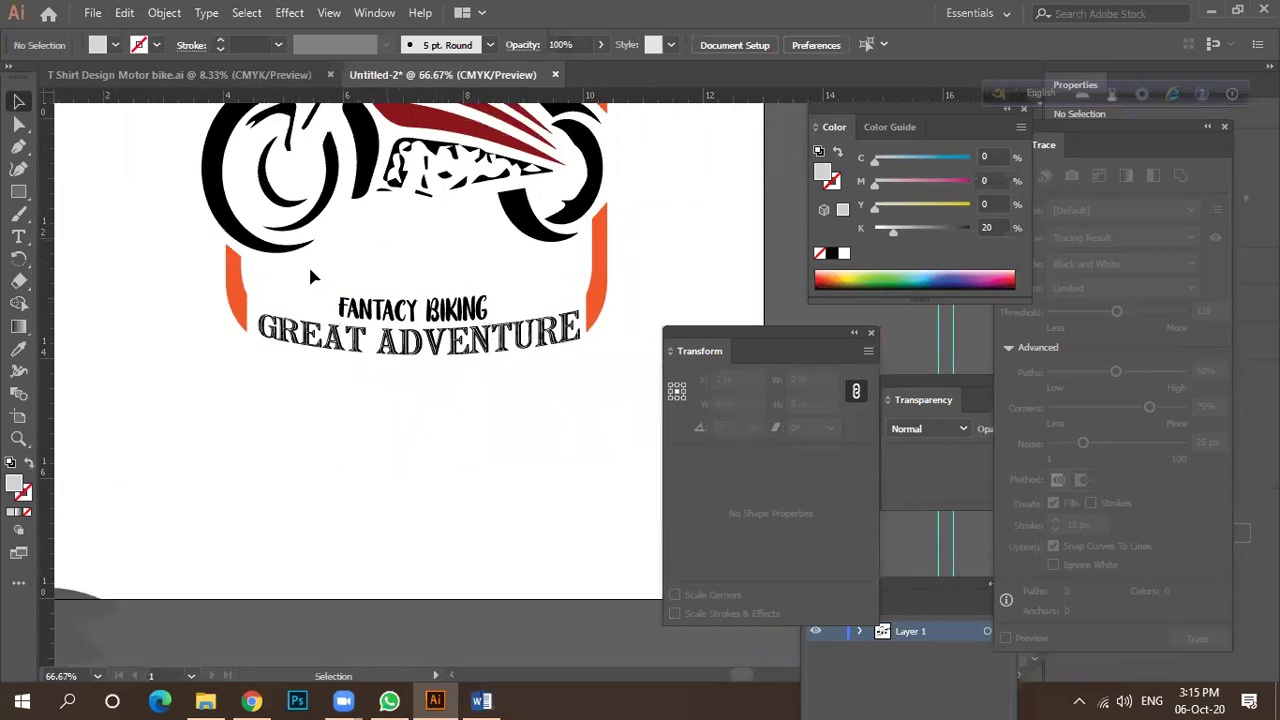
{"action": "scroll", "coordinate": [310, 276], "scroll_direction": "down", "scroll_amount": 3}
{"action": "scroll", "coordinate": [60, 280], "scroll_direction": "up", "scroll_amount": 1}
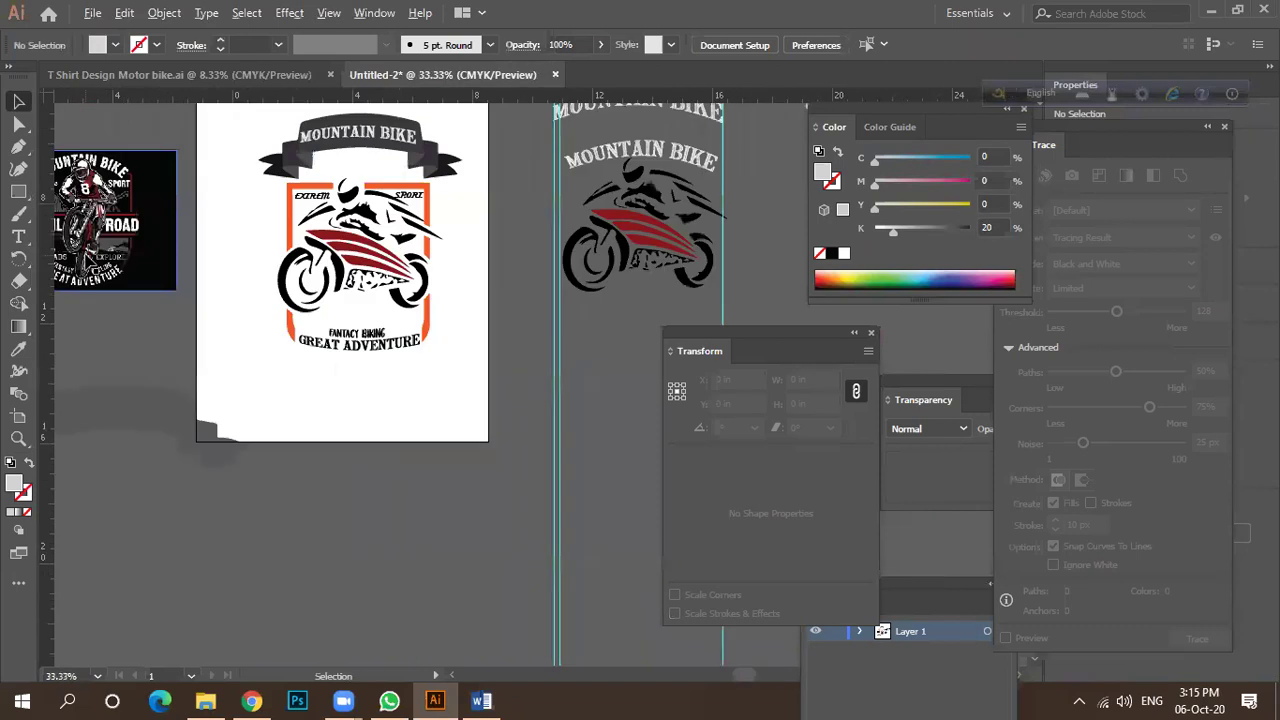
{"action": "scroll", "coordinate": [97, 276], "scroll_direction": "up", "scroll_amount": 2}
{"action": "scroll", "coordinate": [215, 290], "scroll_direction": "down", "scroll_amount": 2}
{"action": "scroll", "coordinate": [105, 276], "scroll_direction": "up", "scroll_amount": 1}
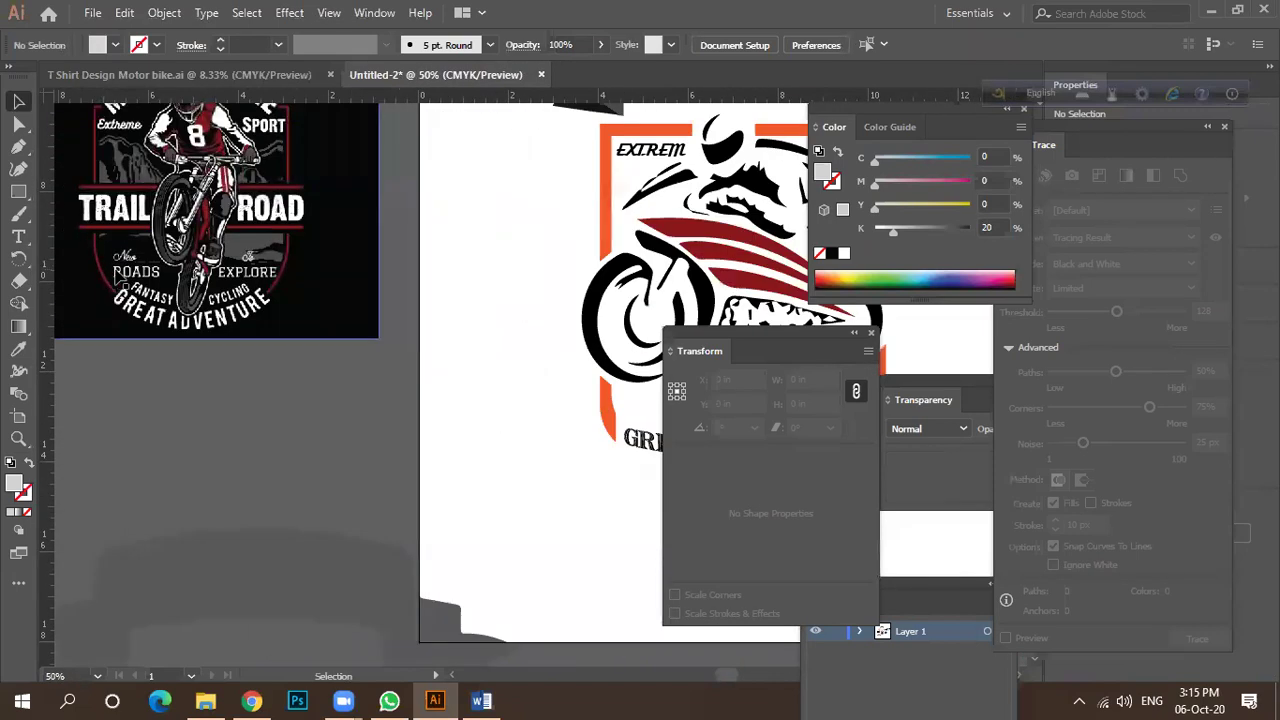
{"action": "scroll", "coordinate": [145, 310], "scroll_direction": "down", "scroll_amount": 1}
{"action": "scroll", "coordinate": [184, 310], "scroll_direction": "down", "scroll_amount": 2}
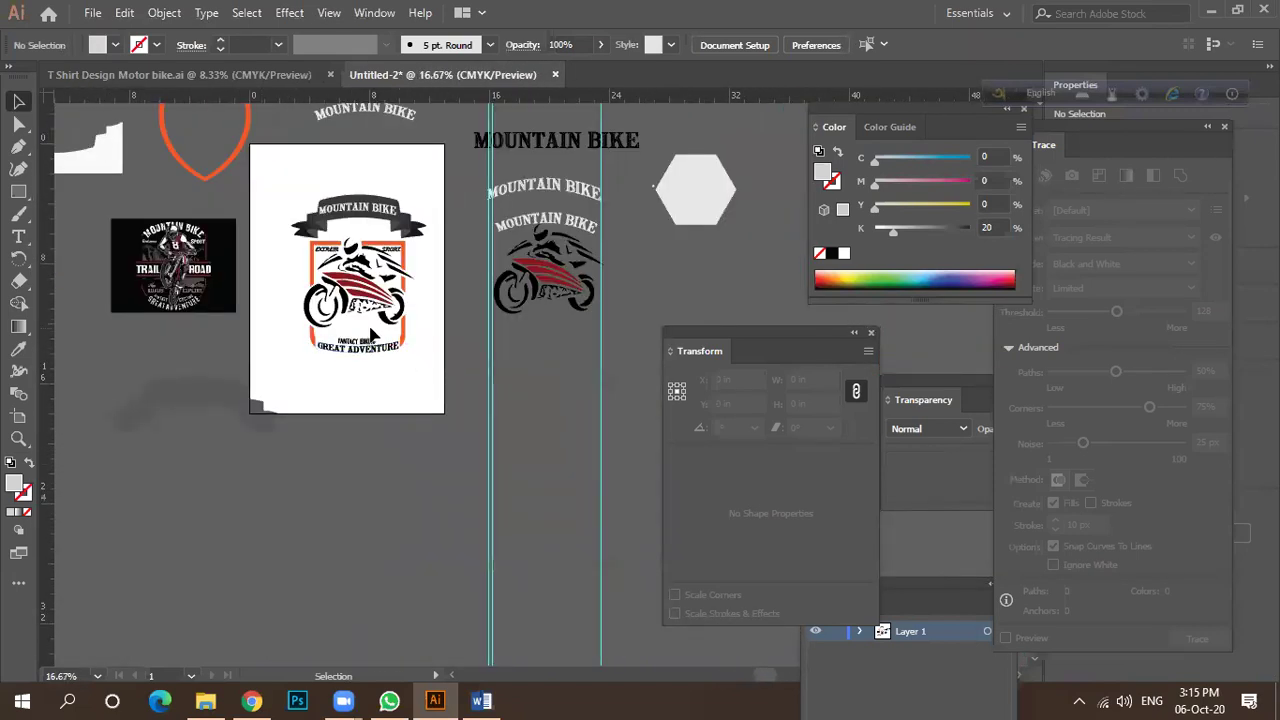
Draw a five-pointed star about 0.46 in wide before FANTACY BIKING and match its fill to the text's black.
{"action": "scroll", "coordinate": [352, 345], "scroll_direction": "up", "scroll_amount": 3}
{"action": "left_click", "coordinate": [18, 191]}
{"action": "left_click", "coordinate": [85, 258]}
{"action": "scroll", "coordinate": [380, 309], "scroll_direction": "up", "scroll_amount": 3}
{"action": "left_click_drag", "start_coordinate": [283, 318], "coordinate": [301, 339]}
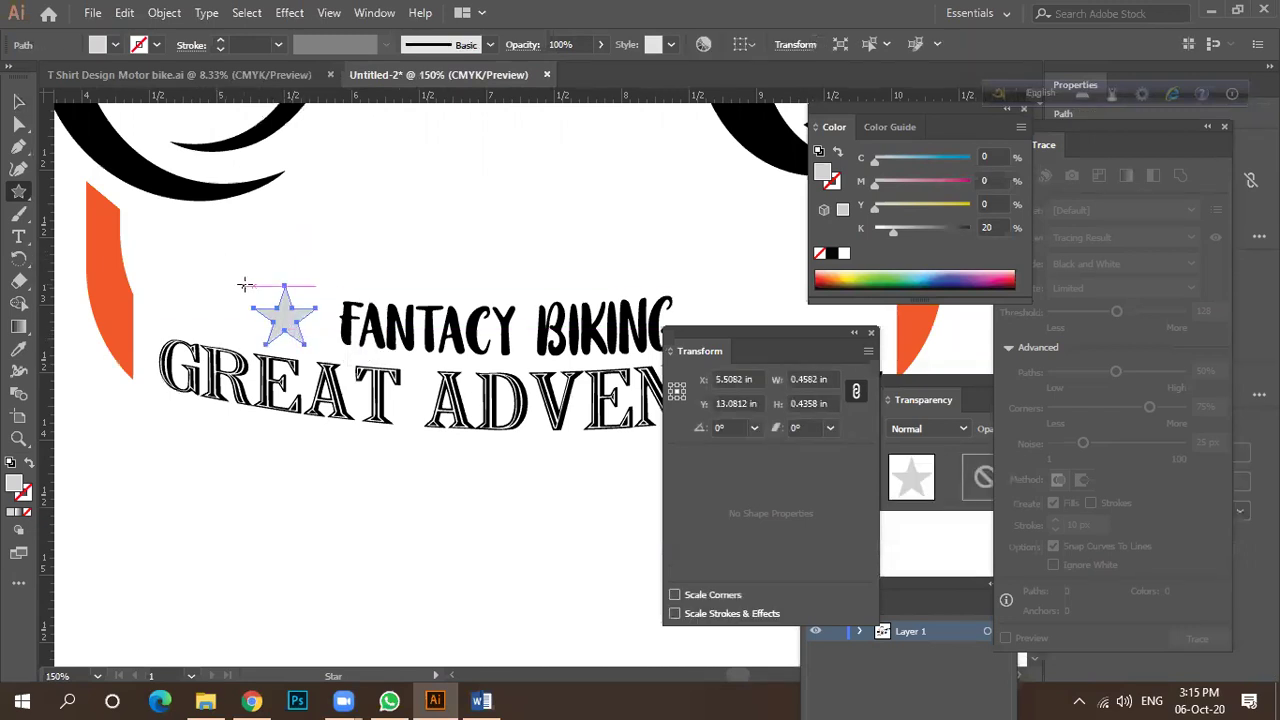
{"action": "key", "text": "i"}
{"action": "left_click", "coordinate": [370, 326]}
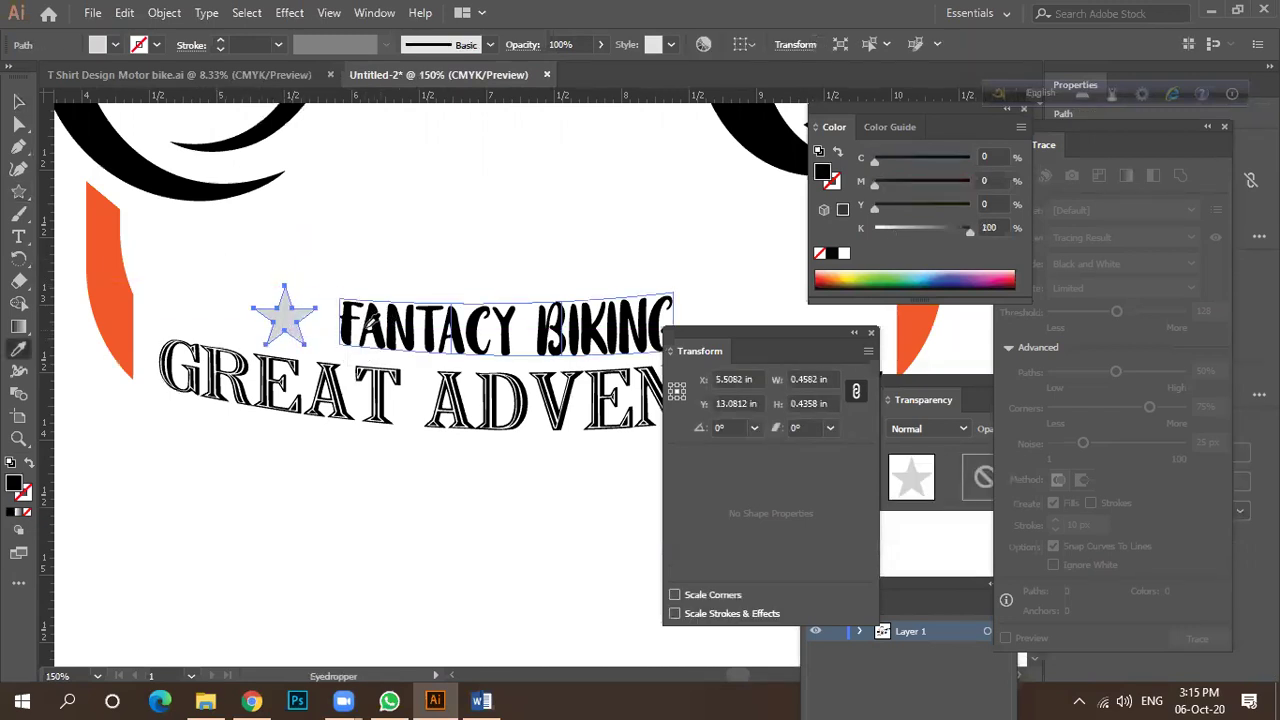
{"action": "left_click", "coordinate": [18, 101]}
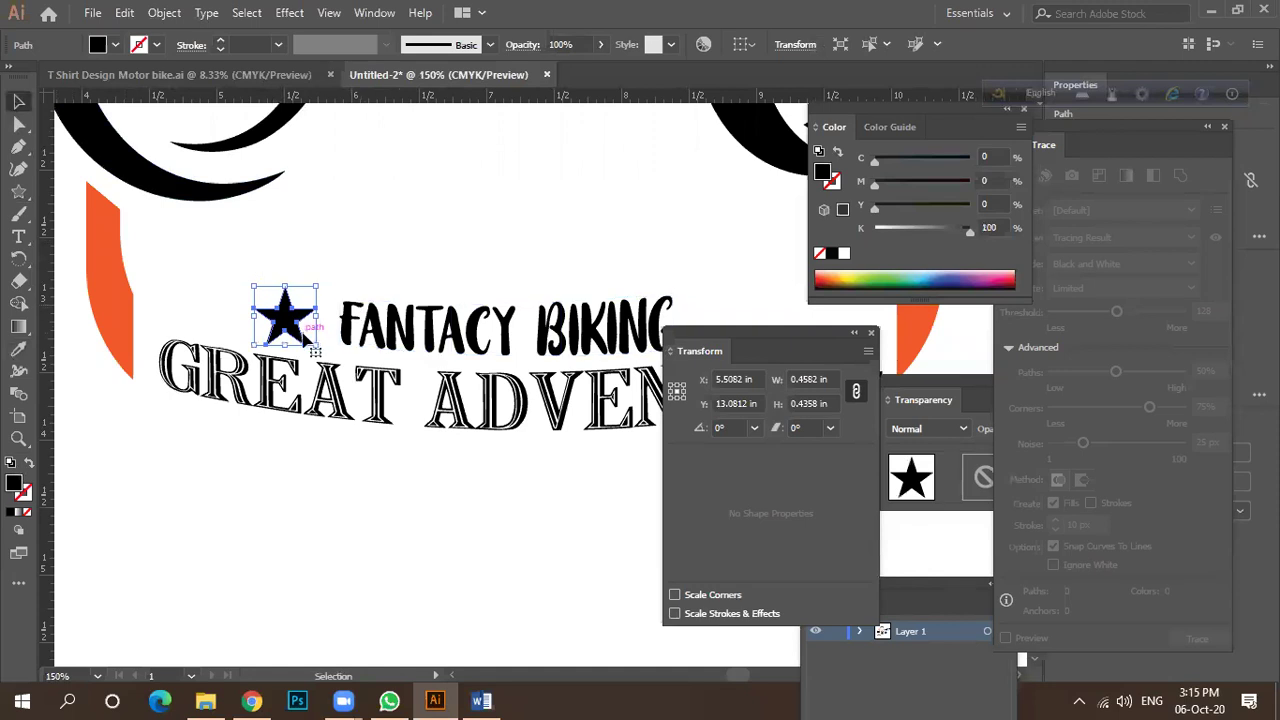
Arrange three black stars of decreasing size leading toward the start of FANTACY BIKING, above GREAT ADVENTURE.
{"action": "scroll", "coordinate": [312, 338], "scroll_direction": "down", "scroll_amount": 1}
{"action": "scroll", "coordinate": [300, 338], "scroll_direction": "up", "scroll_amount": 2}
{"action": "left_click_drag", "start_coordinate": [297, 330], "coordinate": [333, 322]}
{"action": "scroll", "coordinate": [340, 338], "scroll_direction": "up", "scroll_amount": 1}
{"action": "mouse_move", "coordinate": [284, 325]}
{"action": "left_mouse_down"}
{"action": "mouse_move", "coordinate": [243, 300]}
{"action": "mouse_move", "coordinate": [291, 341]}
{"action": "mouse_move", "coordinate": [325, 320]}
{"action": "mouse_move", "coordinate": [291, 317]}
{"action": "mouse_move", "coordinate": [322, 333]}
{"action": "mouse_move", "coordinate": [316, 308]}
{"action": "mouse_move", "coordinate": [267, 308]}
{"action": "left_mouse_up"}
{"action": "scroll", "coordinate": [367, 318], "scroll_direction": "down", "scroll_amount": 4}
{"action": "scroll", "coordinate": [367, 321], "scroll_direction": "up", "scroll_amount": 3}
{"action": "left_click_drag", "start_coordinate": [376, 316], "coordinate": [350, 306]}
Distribute the three stars before FANTACY BIKING evenly in the horizontal direction.
{"action": "left_click", "coordinate": [260, 300], "text": "shift"}
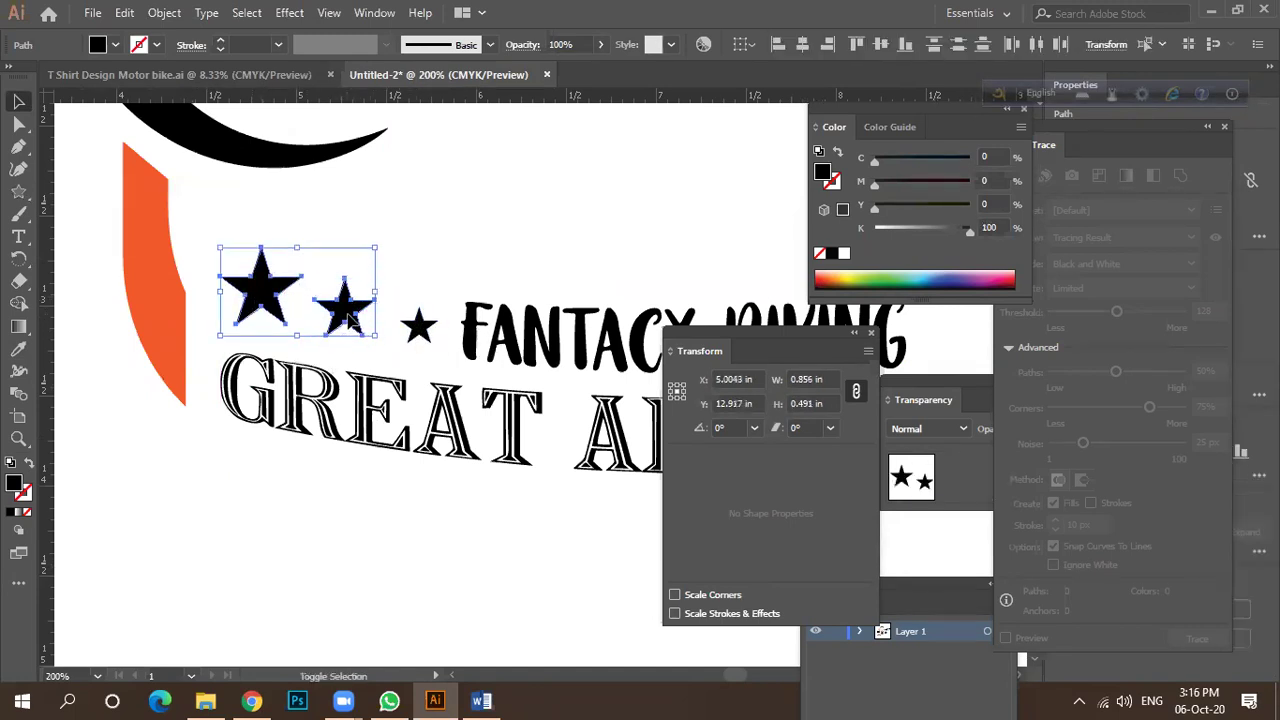
{"action": "left_click", "coordinate": [418, 325], "text": "shift"}
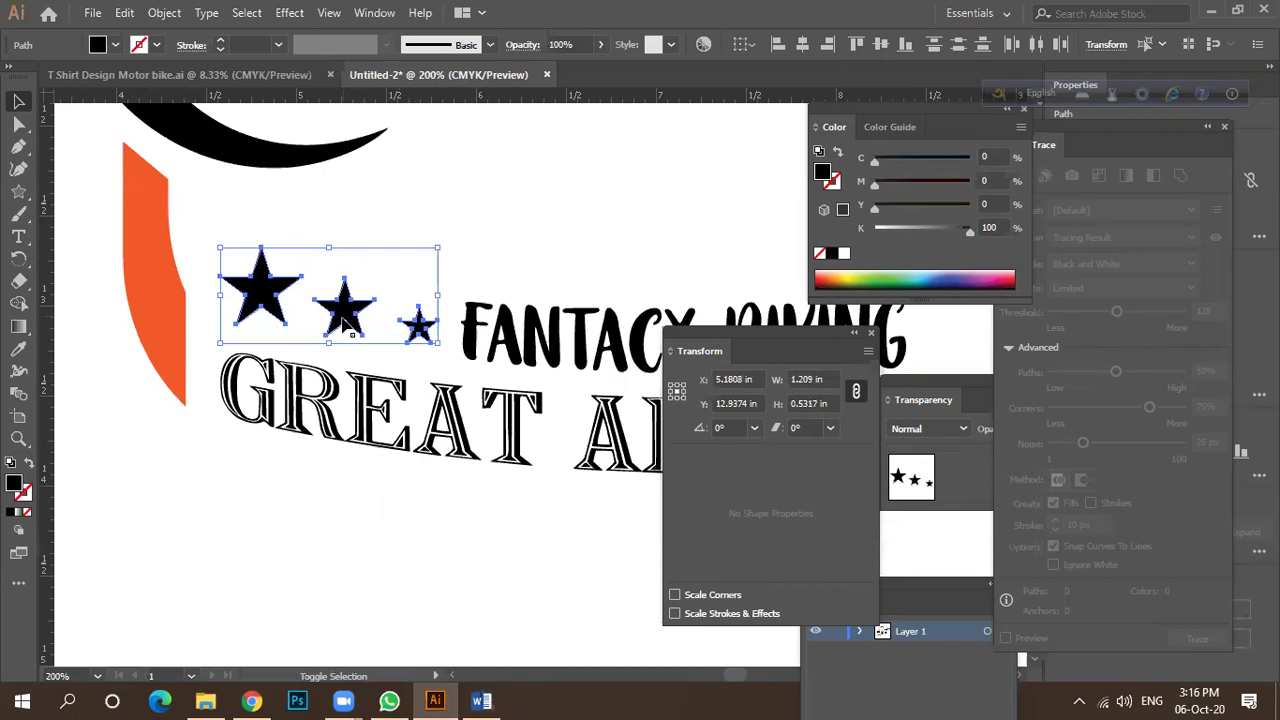
{"action": "left_click", "coordinate": [1037, 44]}
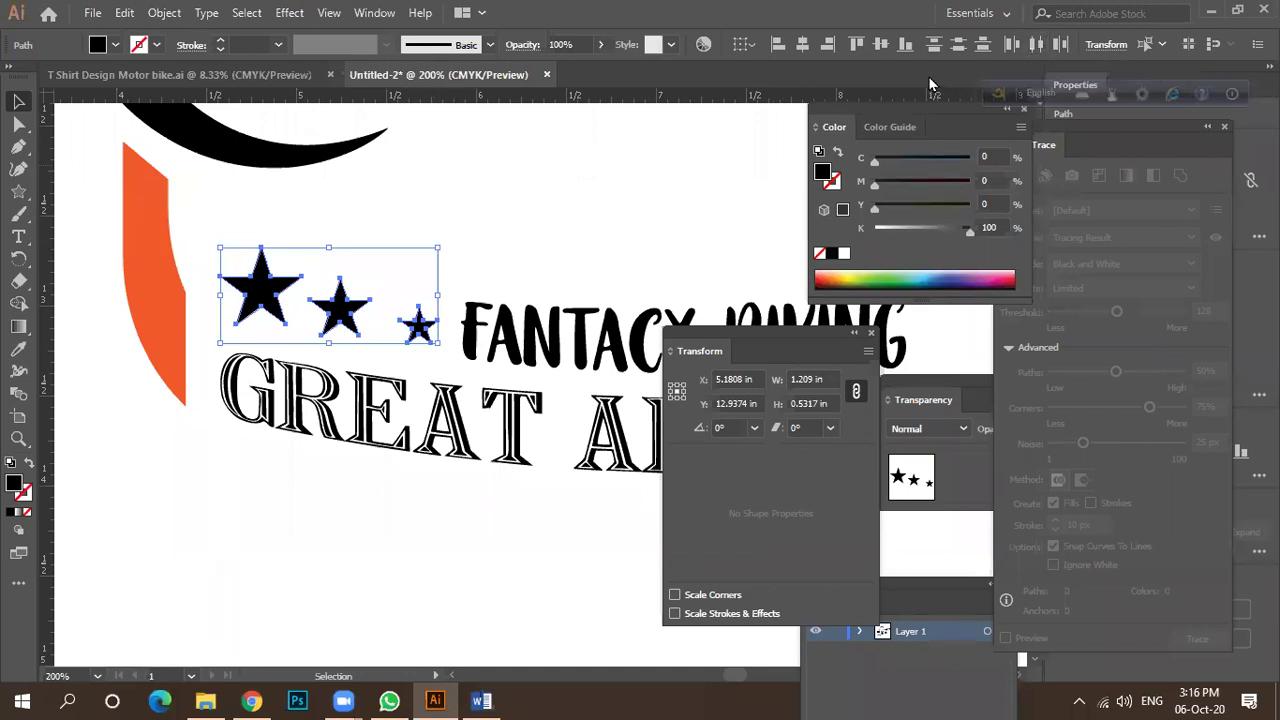
Duplicate the three stars to the far end of FANTACY BIKING and group the copies.
{"action": "key", "text": "ctrl+minus"}
{"action": "left_click_drag", "start_coordinate": [333, 329], "coordinate": [684, 309]}
{"action": "scroll", "coordinate": [340, 280], "scroll_direction": "right", "scroll_amount": 5}
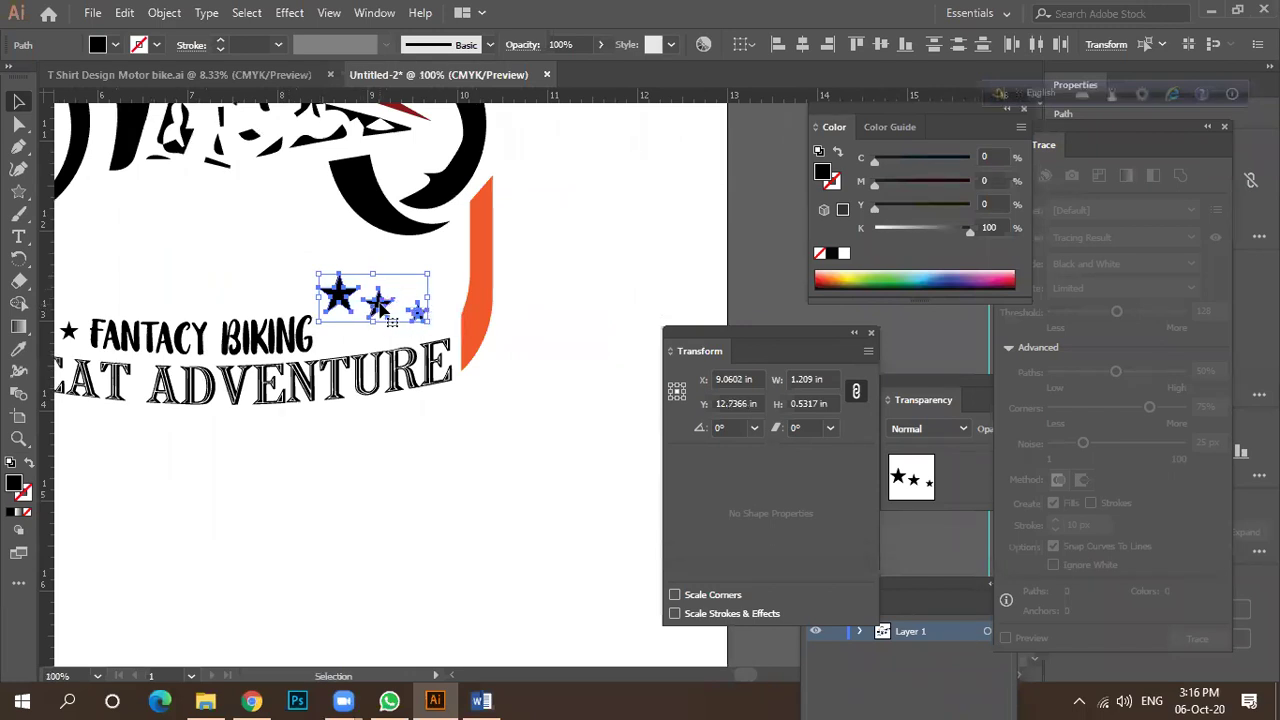
{"action": "key", "text": "ctrl+g"}
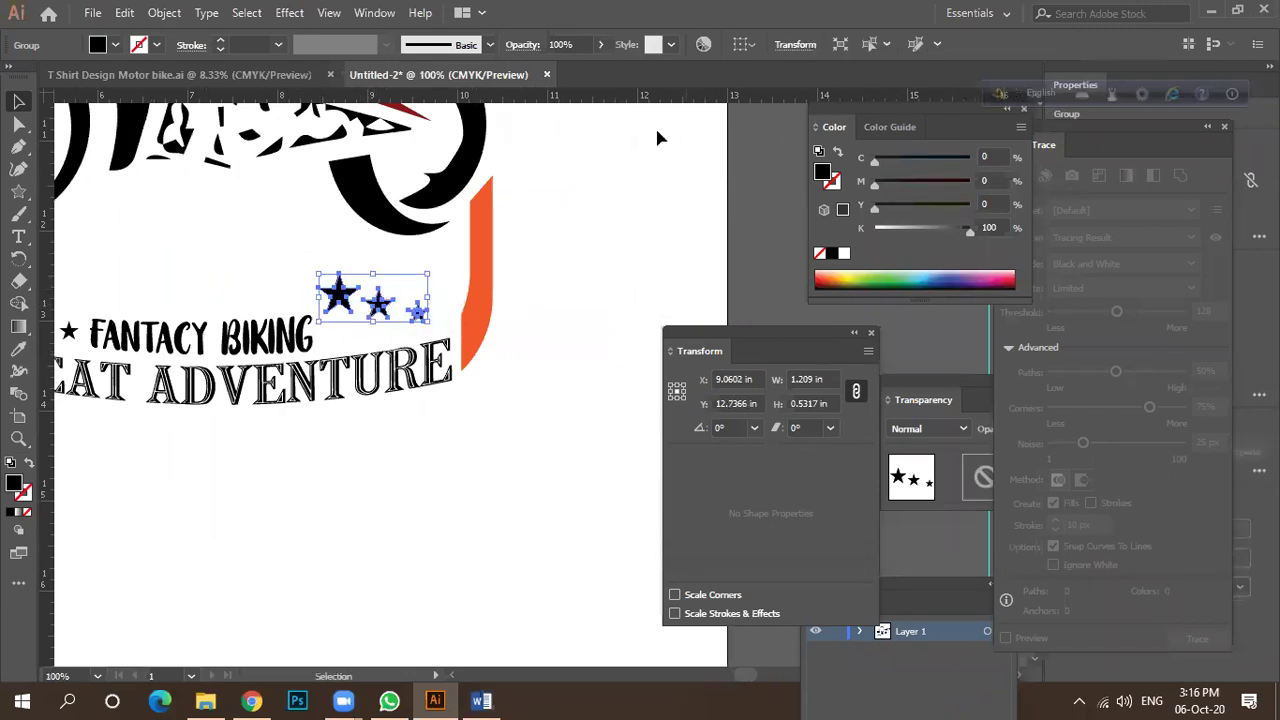
Reflect the copied star group across the horizontal axis and place it close to the end of FANTACY BIKING.
{"action": "right_click", "coordinate": [376, 298]}
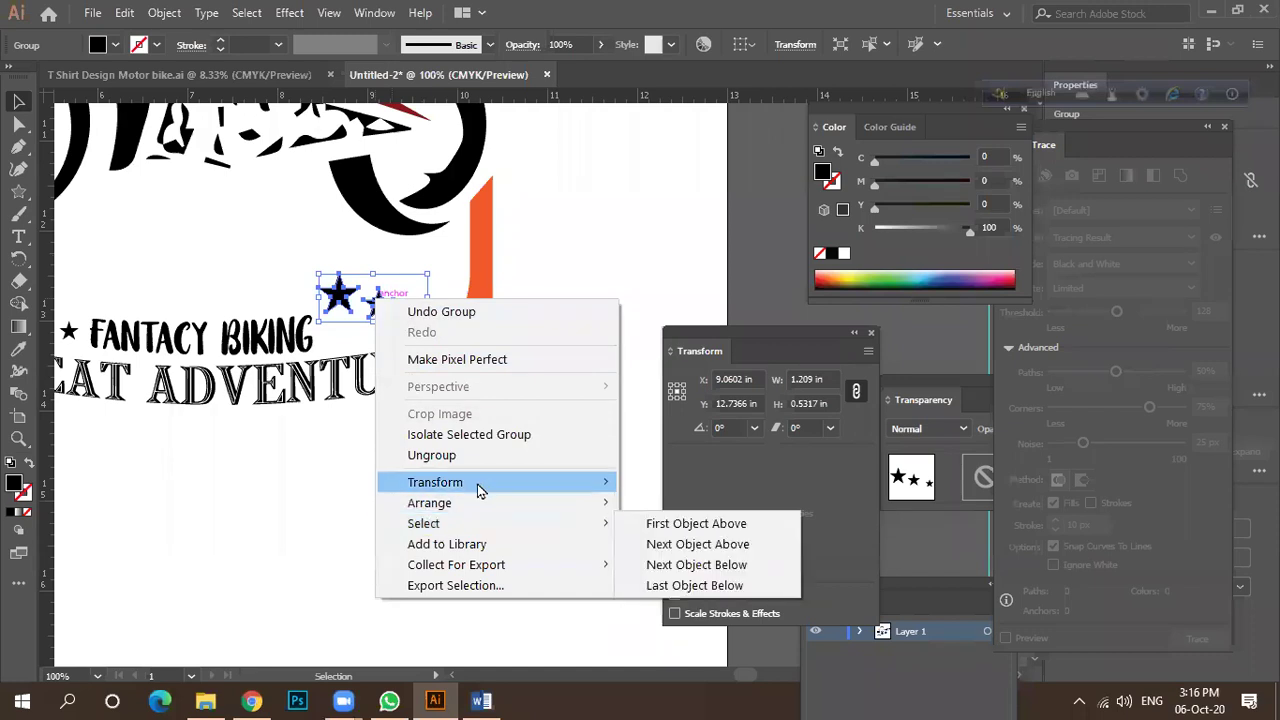
{"action": "mouse_move", "coordinate": [491, 484]}
{"action": "left_click", "coordinate": [685, 555]}
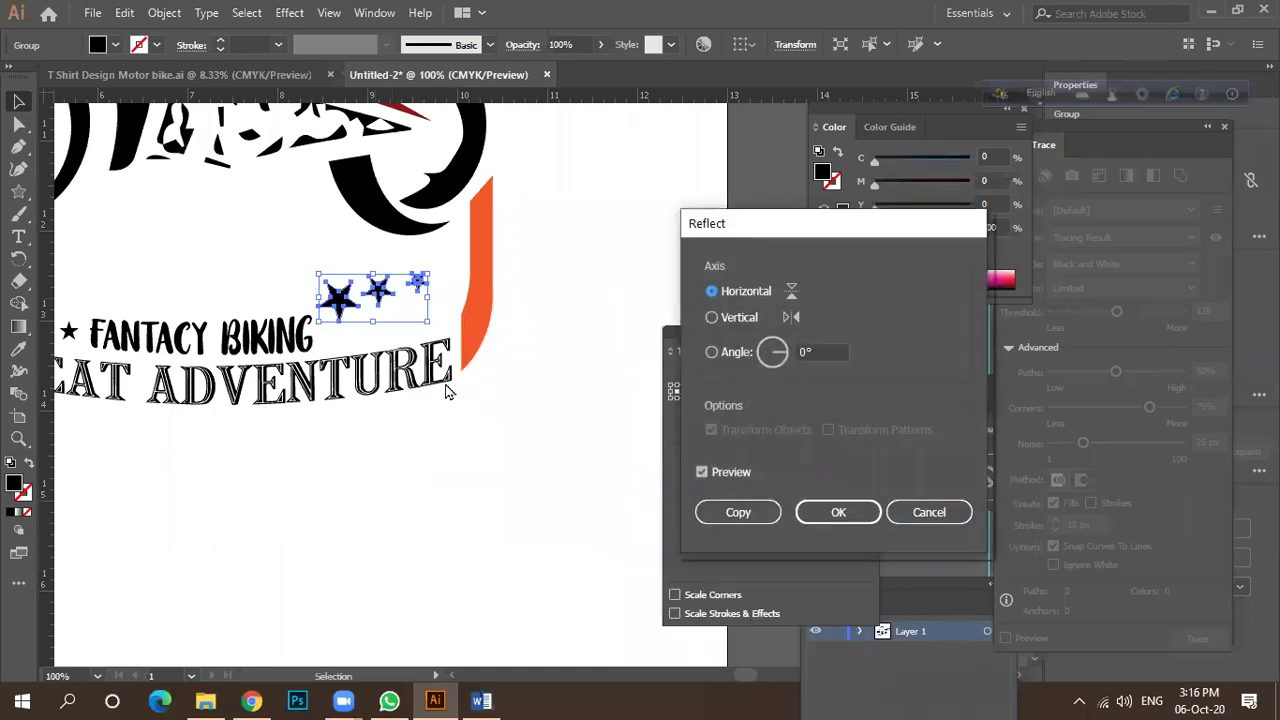
{"action": "key", "text": "Return"}
{"action": "left_click_drag", "start_coordinate": [347, 304], "coordinate": [358, 320]}
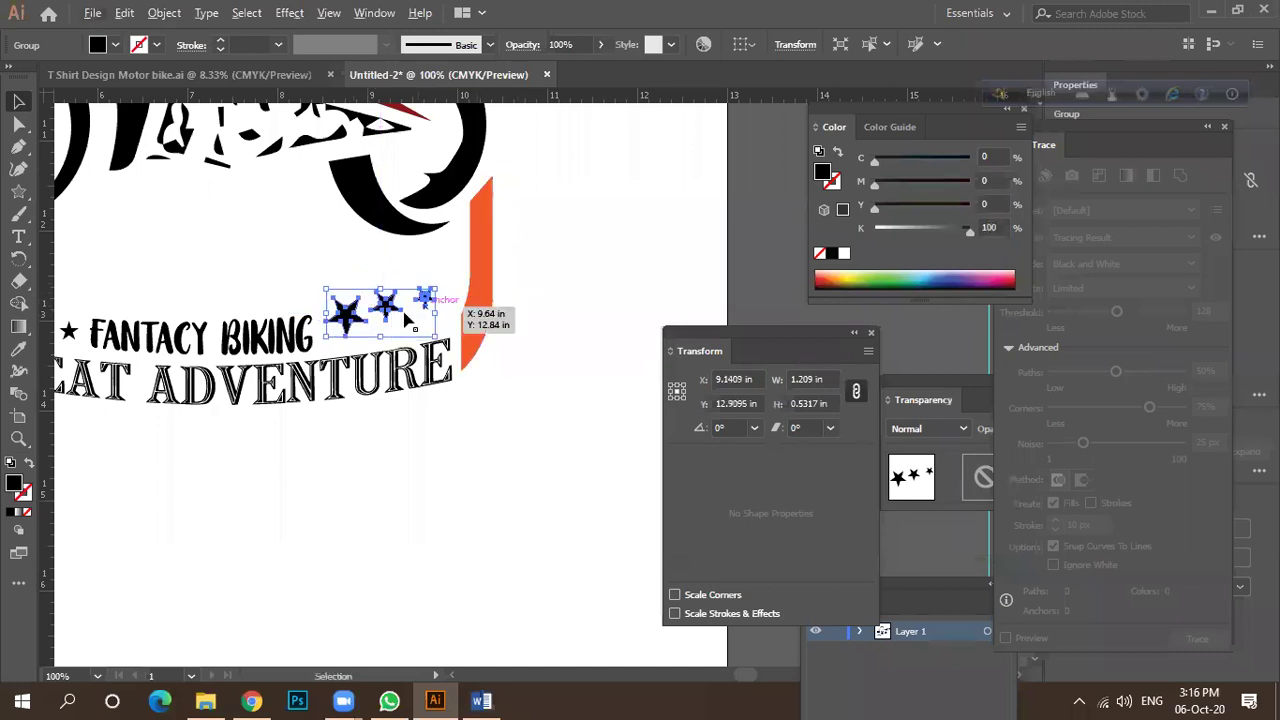
{"action": "scroll", "coordinate": [535, 314], "scroll_direction": "down", "scroll_amount": 3}
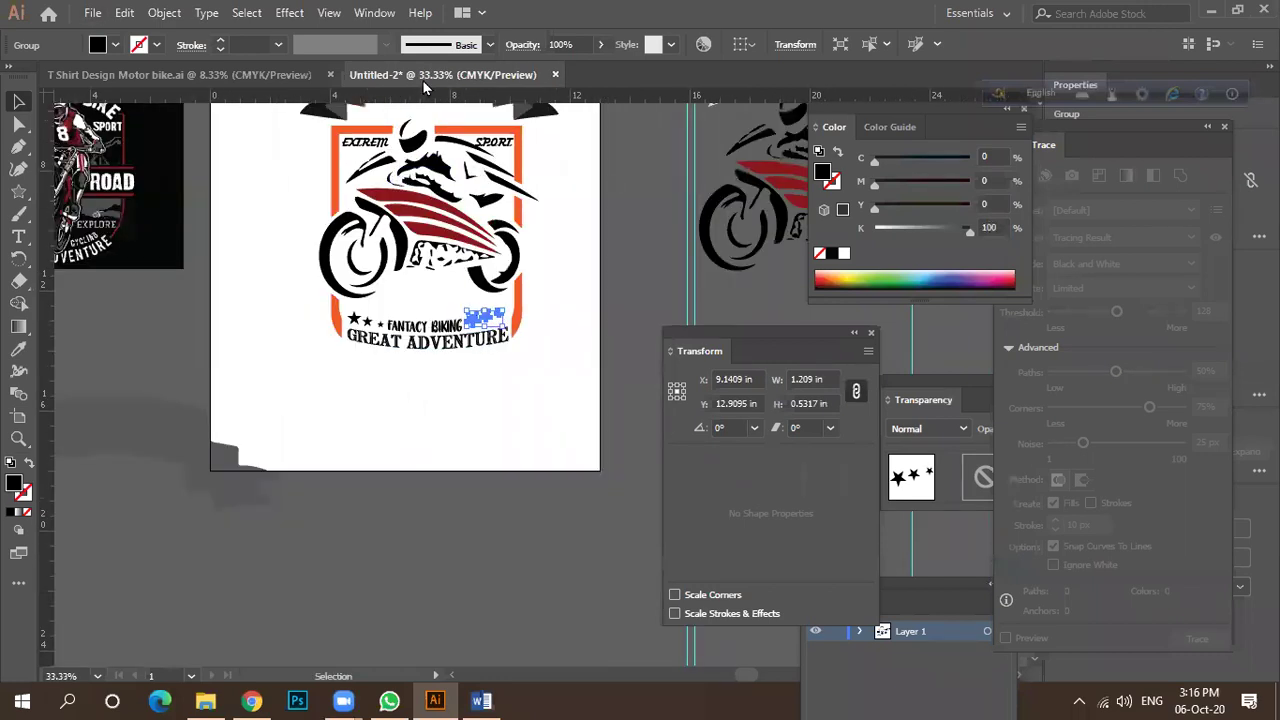
{"action": "left_click_drag", "start_coordinate": [550, 340], "coordinate": [365, 318]}
{"action": "scroll", "coordinate": [368, 326], "scroll_direction": "up", "scroll_amount": 5}
{"action": "scroll", "coordinate": [410, 290], "scroll_direction": "down", "scroll_amount": 2}
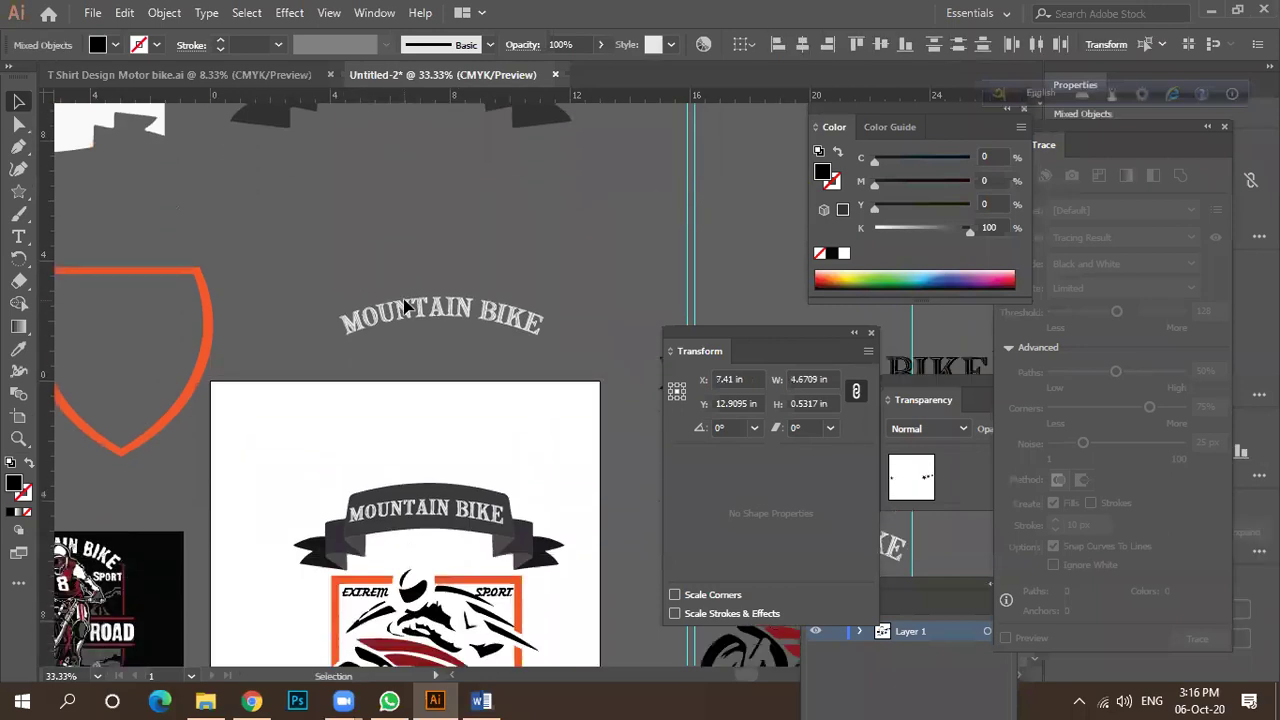
{"action": "scroll", "coordinate": [440, 218], "scroll_direction": "down", "scroll_amount": 2}
{"action": "left_click", "coordinate": [612, 281]}
{"action": "scroll", "coordinate": [612, 281], "scroll_direction": "down", "scroll_amount": 4}
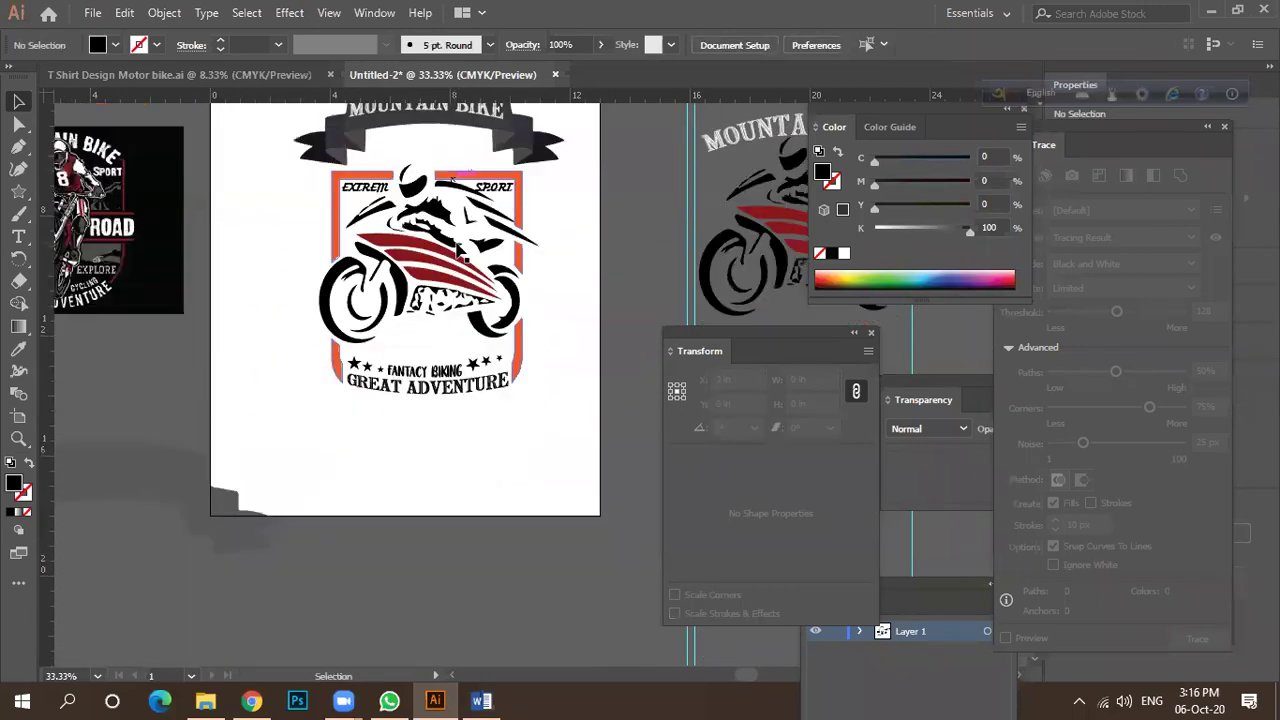
Group the three original stars before FANTACY BIKING.
{"action": "scroll", "coordinate": [364, 358], "scroll_direction": "up", "scroll_amount": 6}
{"action": "left_click", "coordinate": [330, 285]}
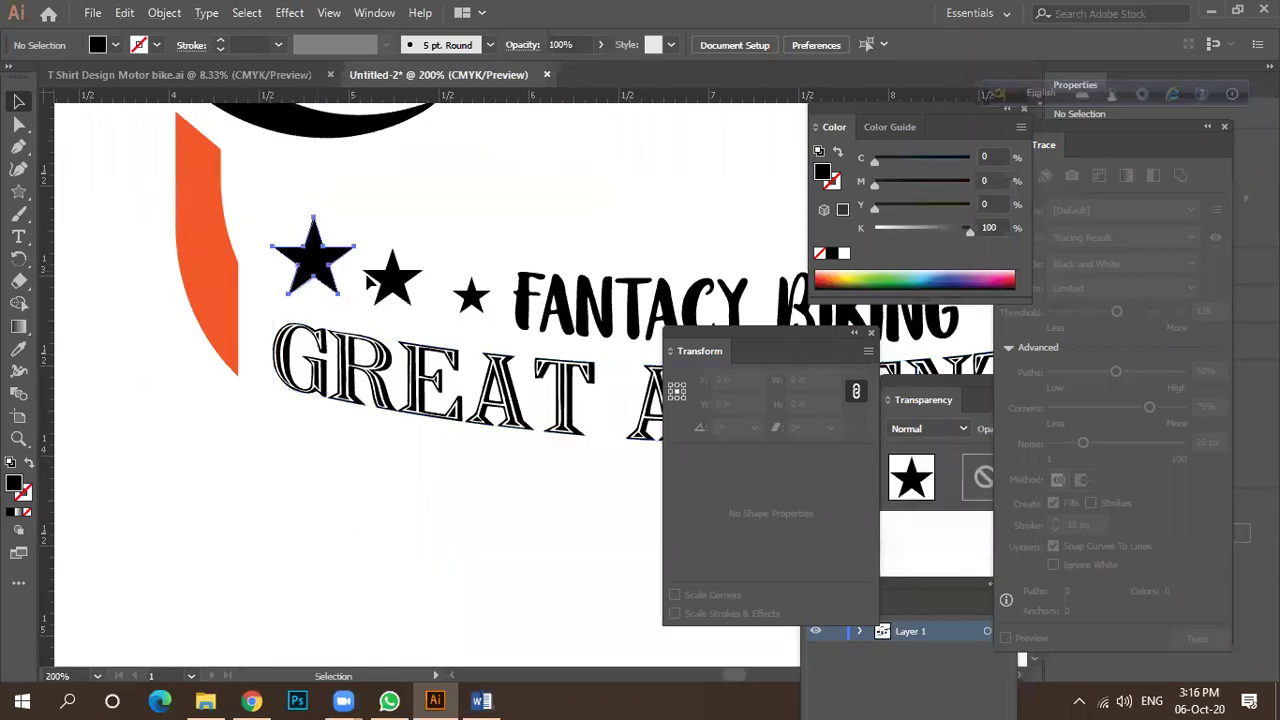
{"action": "left_click", "coordinate": [392, 278], "text": "shift"}
{"action": "left_click", "coordinate": [470, 297], "text": "shift"}
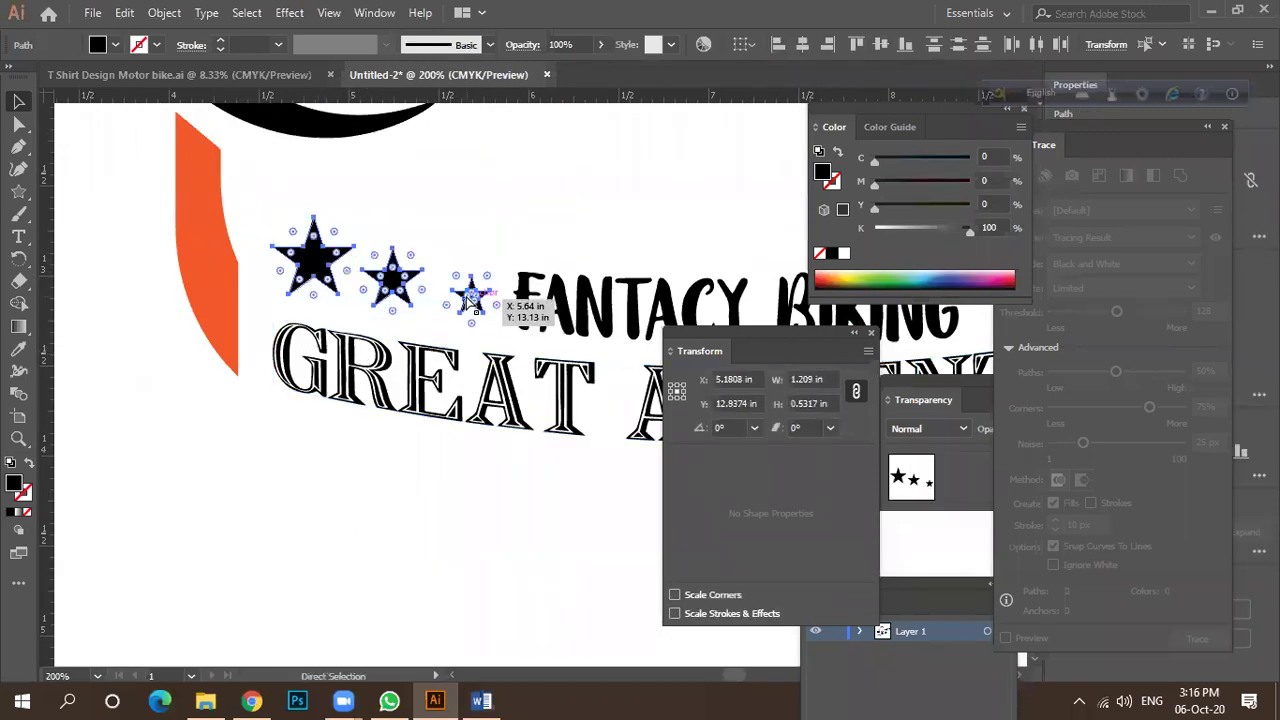
{"action": "key", "text": "ctrl+g"}
Align the two star groups on either side of FANTACY BIKING by their vertical centres.
{"action": "scroll", "coordinate": [475, 295], "scroll_direction": "down", "scroll_amount": 4}
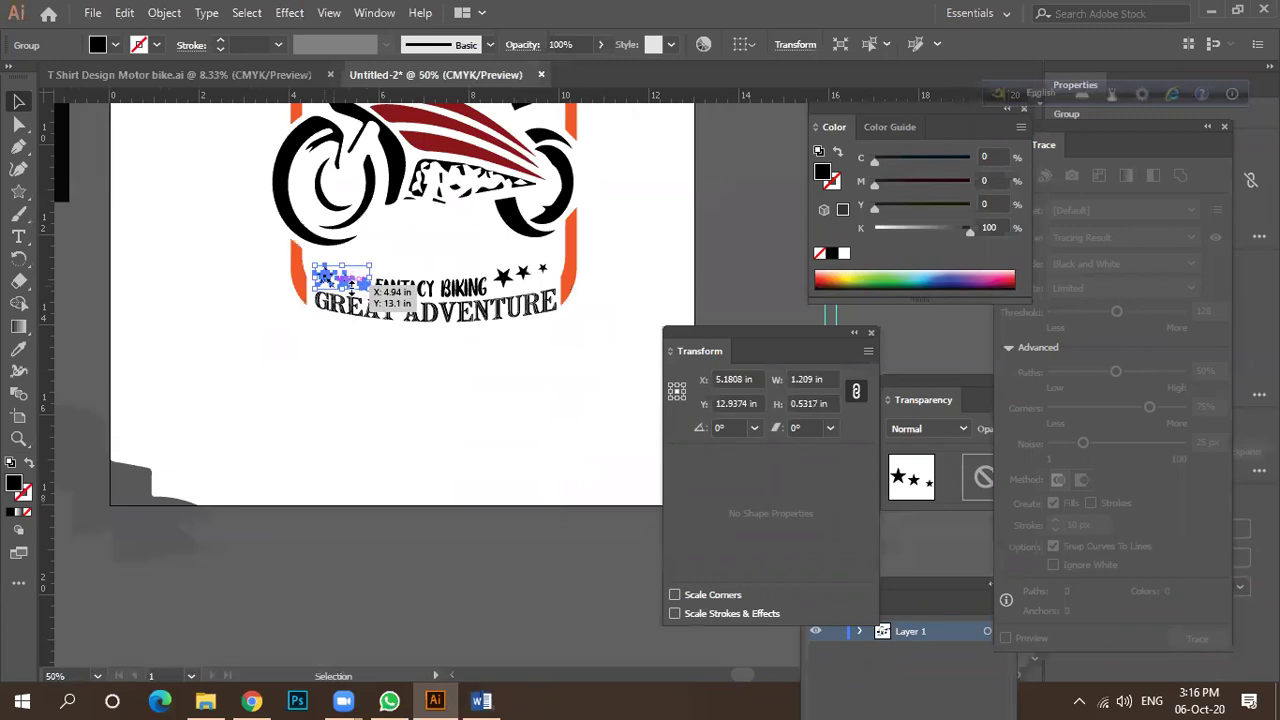
{"action": "left_click", "coordinate": [511, 284], "text": "shift"}
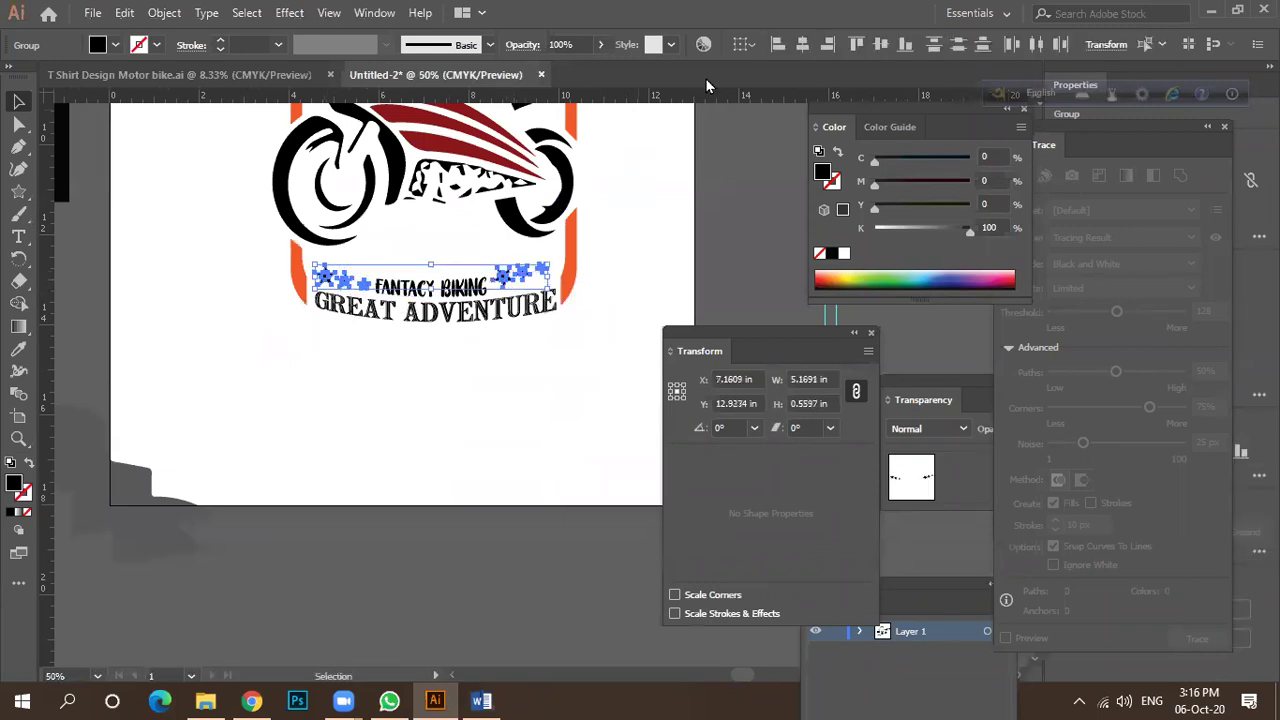
{"action": "left_click", "coordinate": [881, 45]}
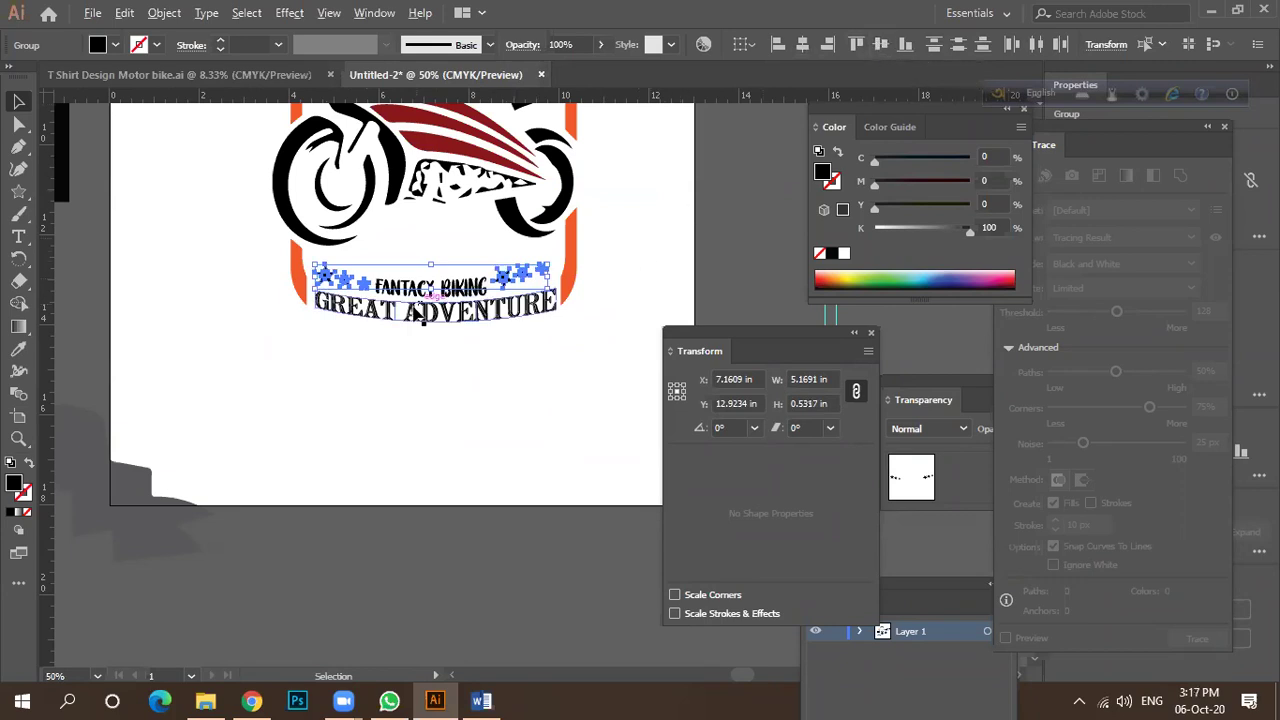
Nudge both star groups down about 0.06 in toward GREAT ADVENTURE and deselect them.
{"action": "scroll", "coordinate": [420, 315], "scroll_direction": "up", "scroll_amount": 2}
{"action": "key", "text": "Down"}
{"action": "key", "text": "Down"}
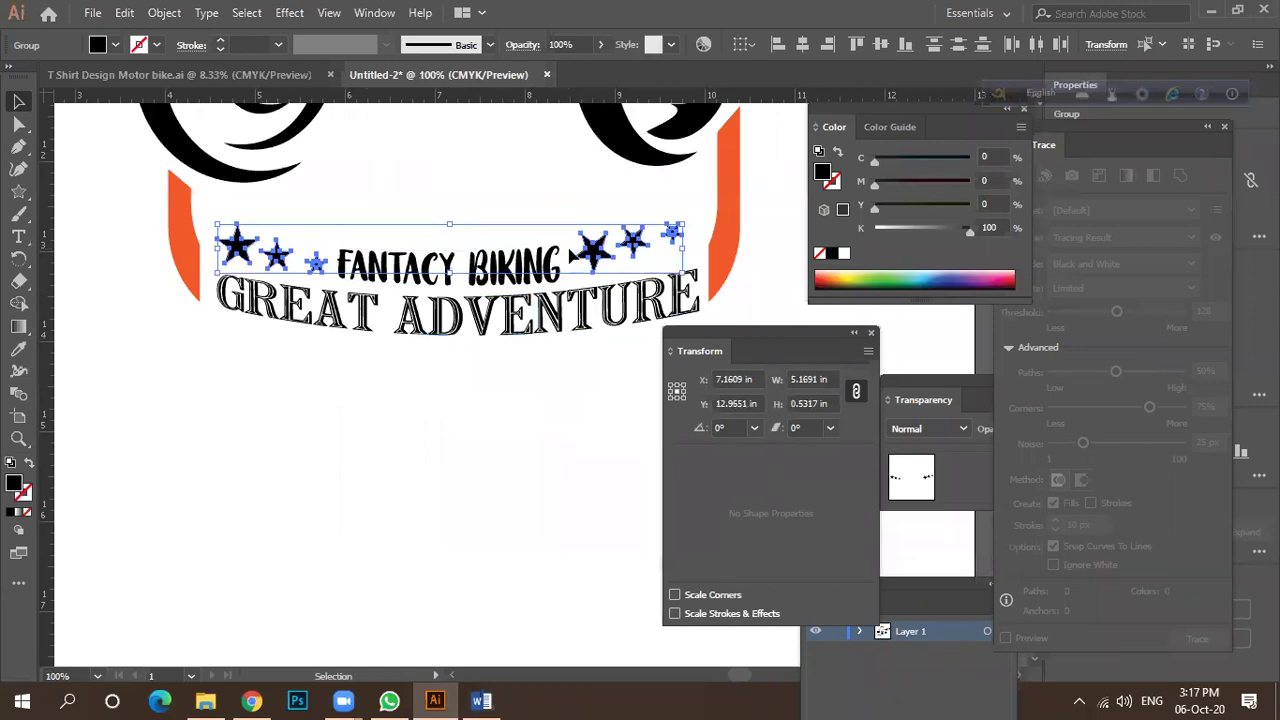
{"action": "key", "text": "Down"}
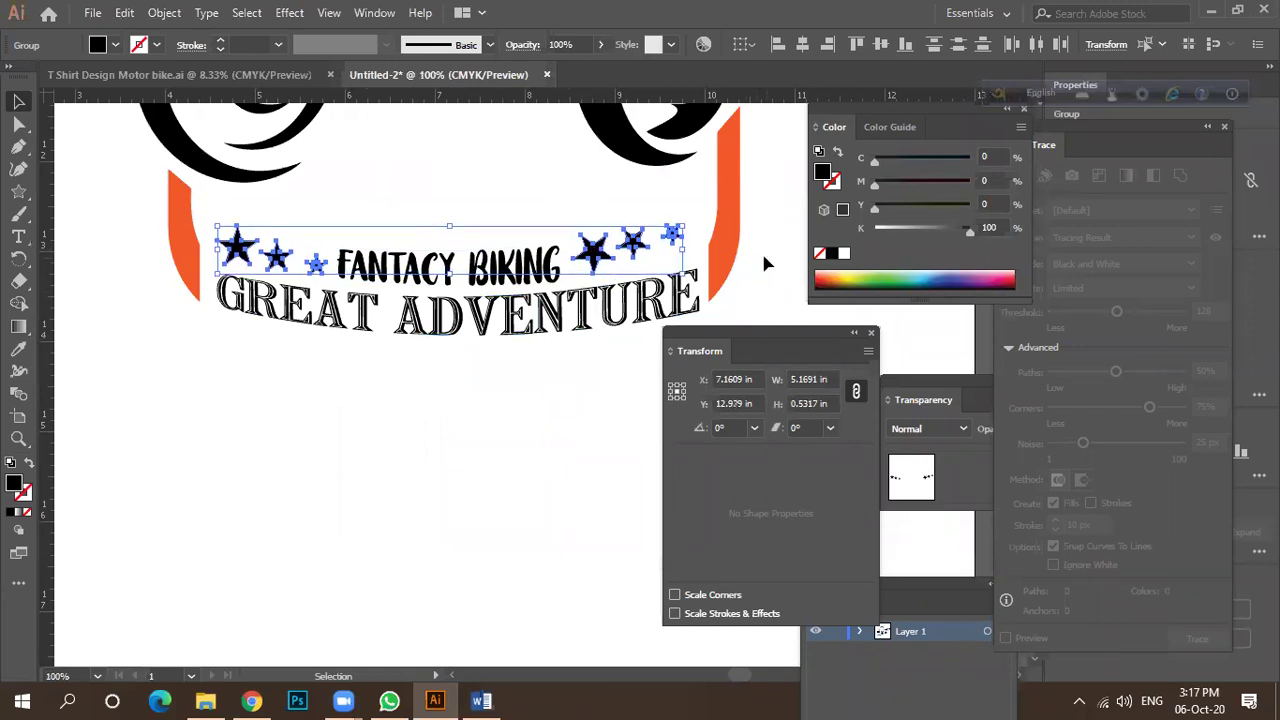
{"action": "left_click", "coordinate": [761, 250]}
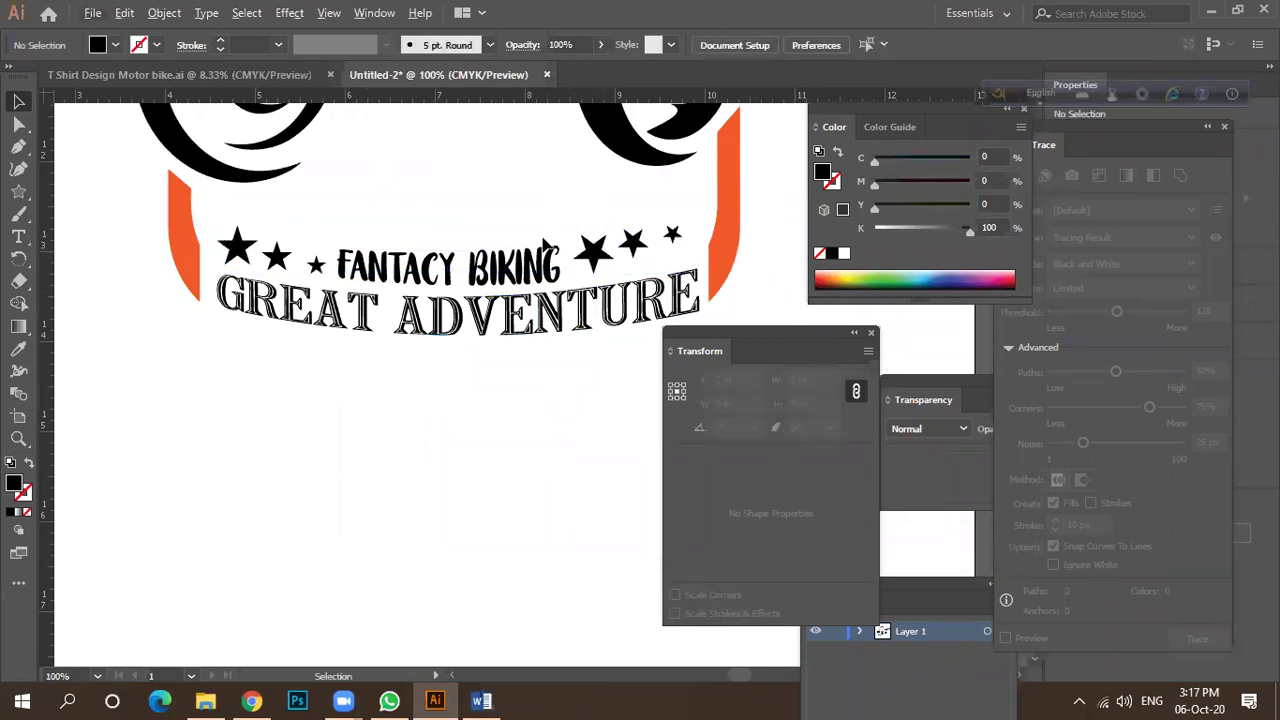
Reflect the star group after FANTACY BIKING across the horizontal axis and rotate it to 225°.
{"action": "right_click", "coordinate": [597, 259]}
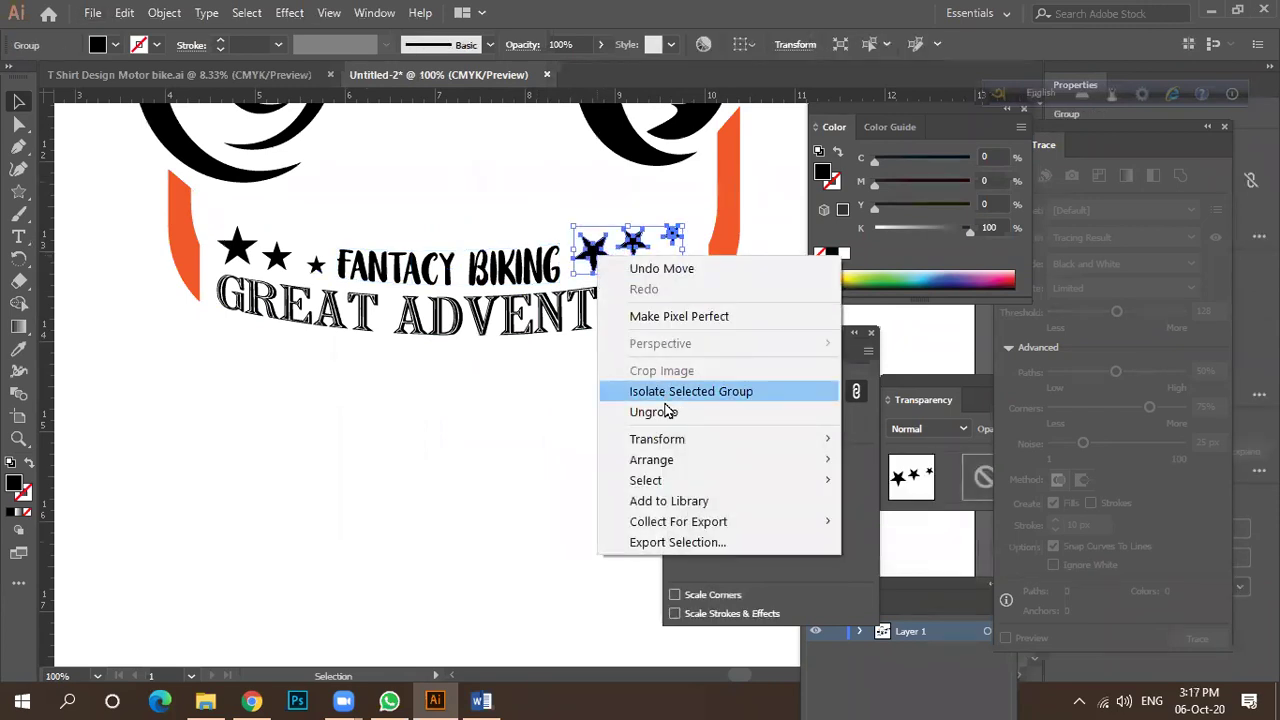
{"action": "mouse_move", "coordinate": [661, 445]}
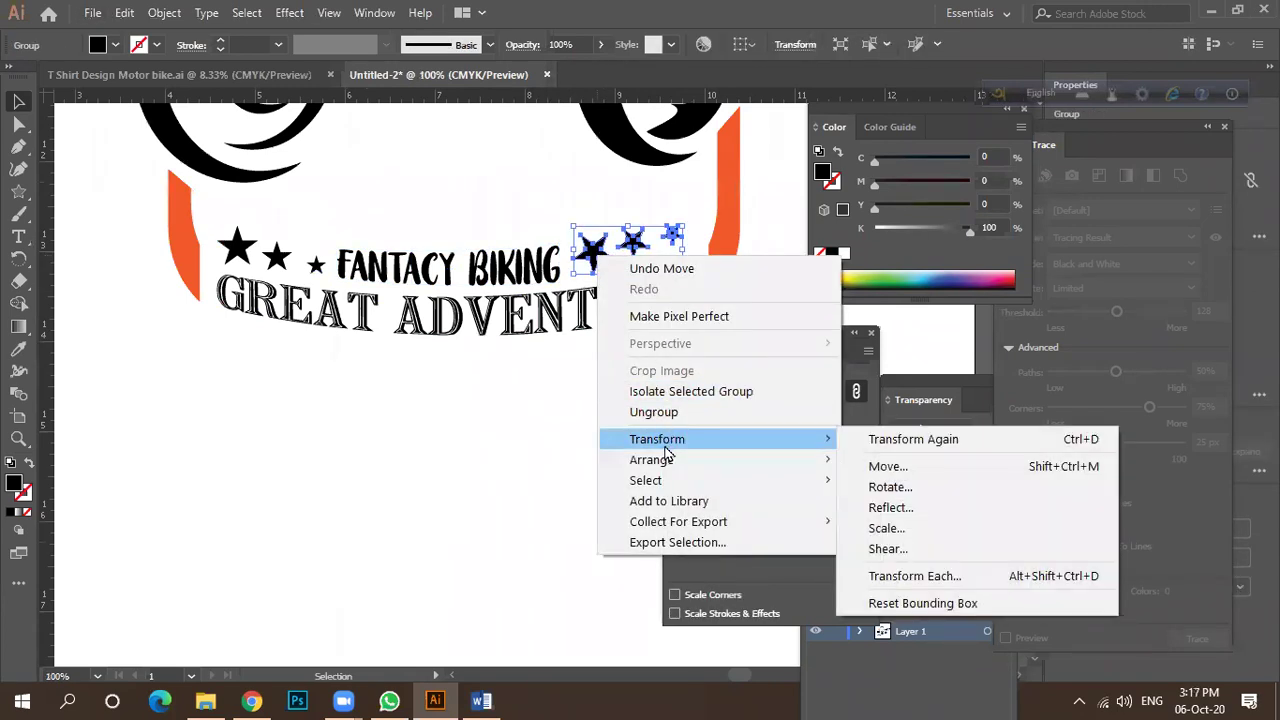
{"action": "left_click", "coordinate": [887, 508]}
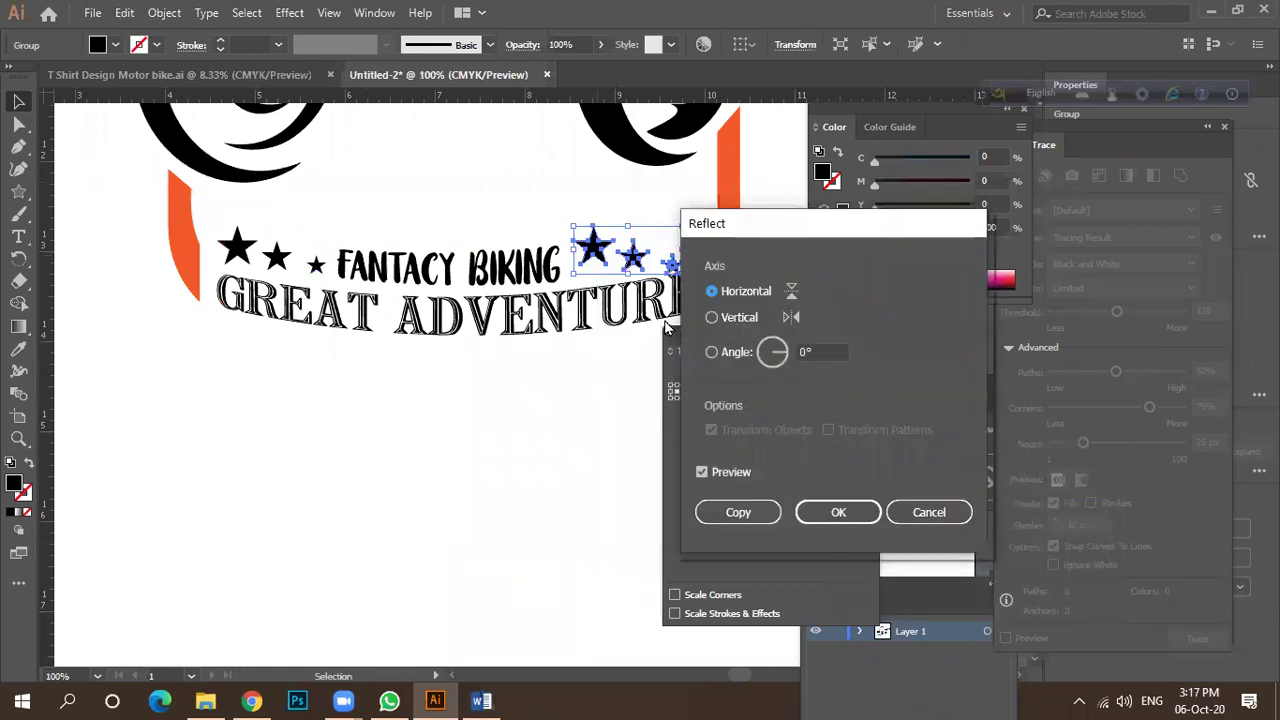
{"action": "left_click", "coordinate": [836, 512]}
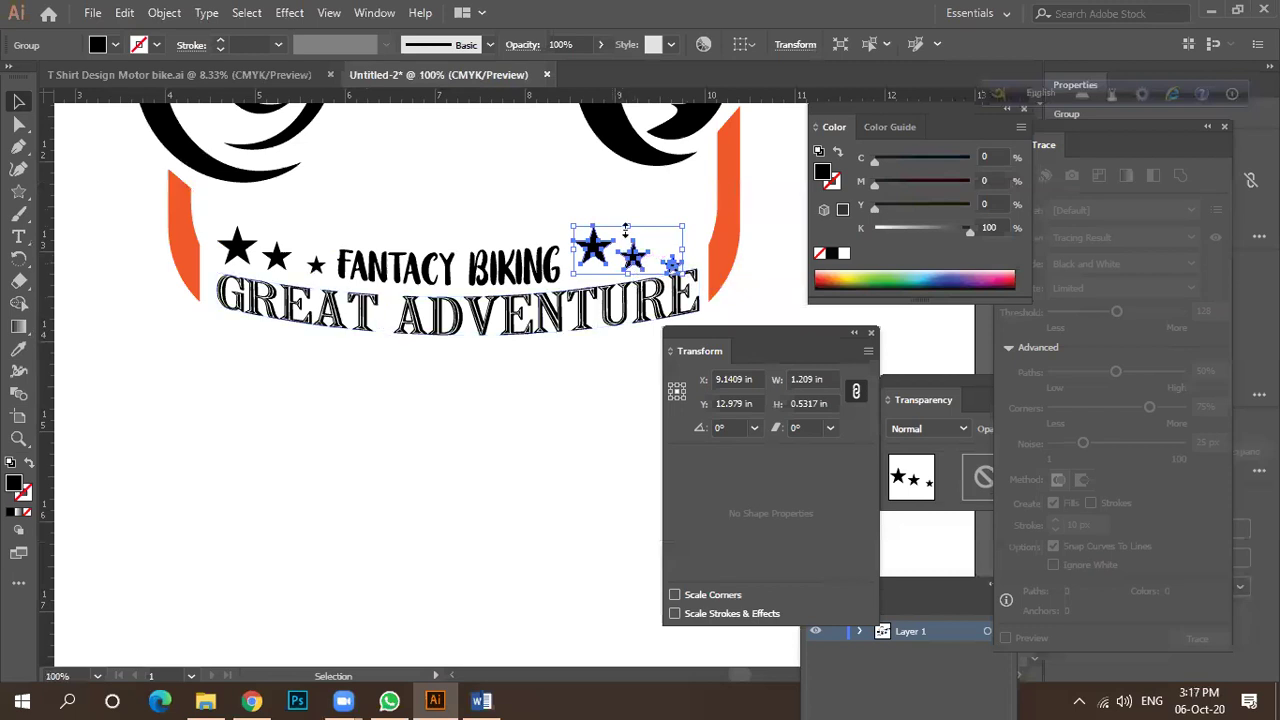
{"action": "left_click_drag", "start_coordinate": [633, 258], "coordinate": [648, 236]}
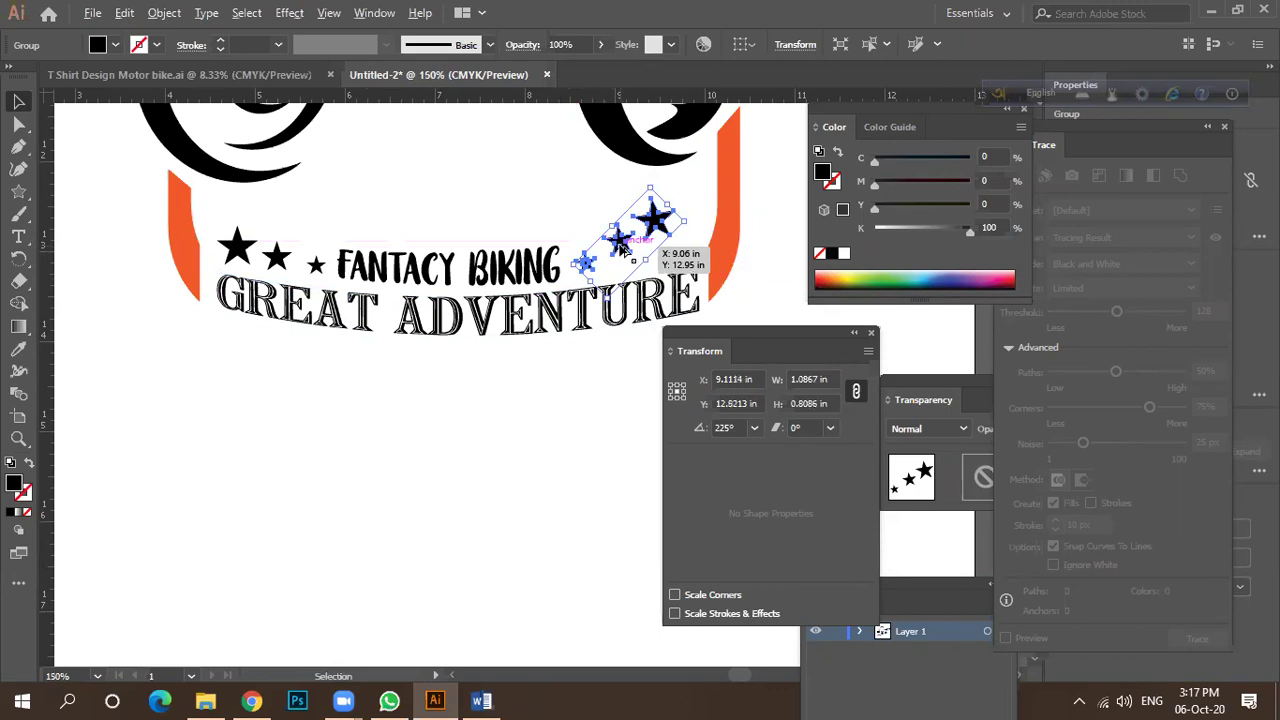
Reflect the star group after FANTACY BIKING across the vertical axis and rotate it to about 189.37°.
{"action": "scroll", "coordinate": [622, 248], "scroll_direction": "up", "scroll_amount": 1}
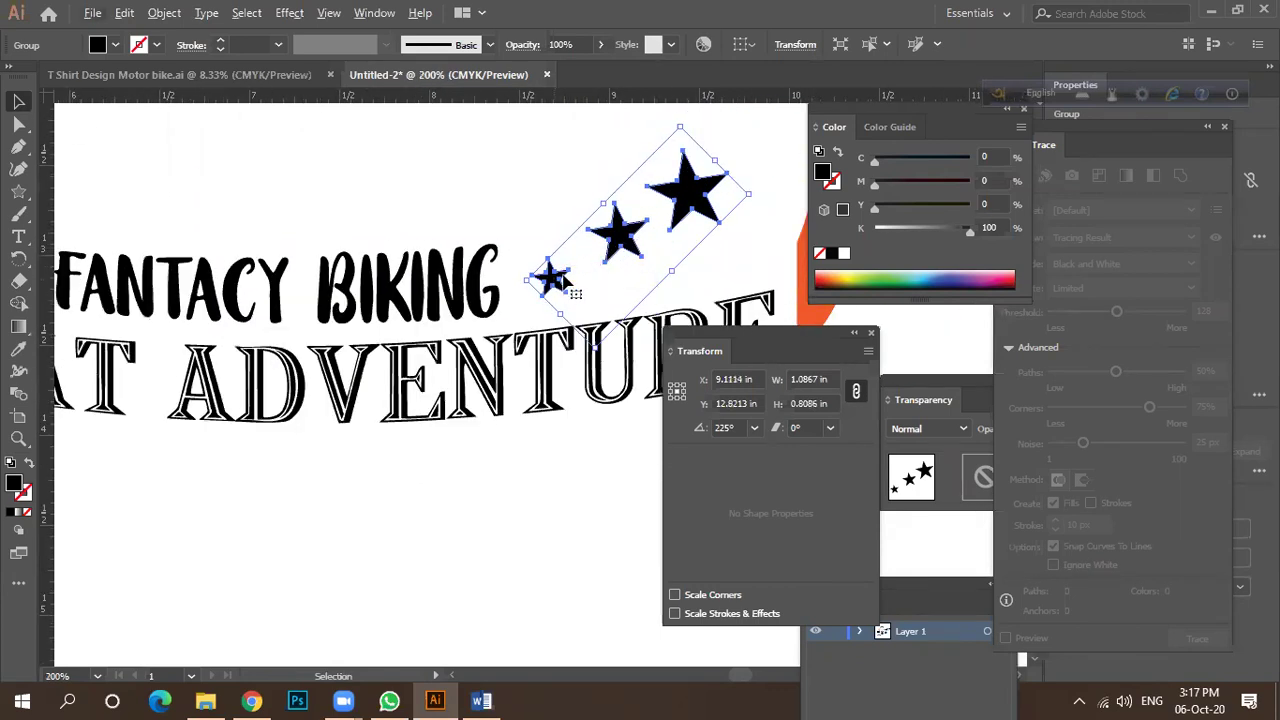
{"action": "right_click", "coordinate": [628, 250]}
{"action": "mouse_move", "coordinate": [722, 428]}
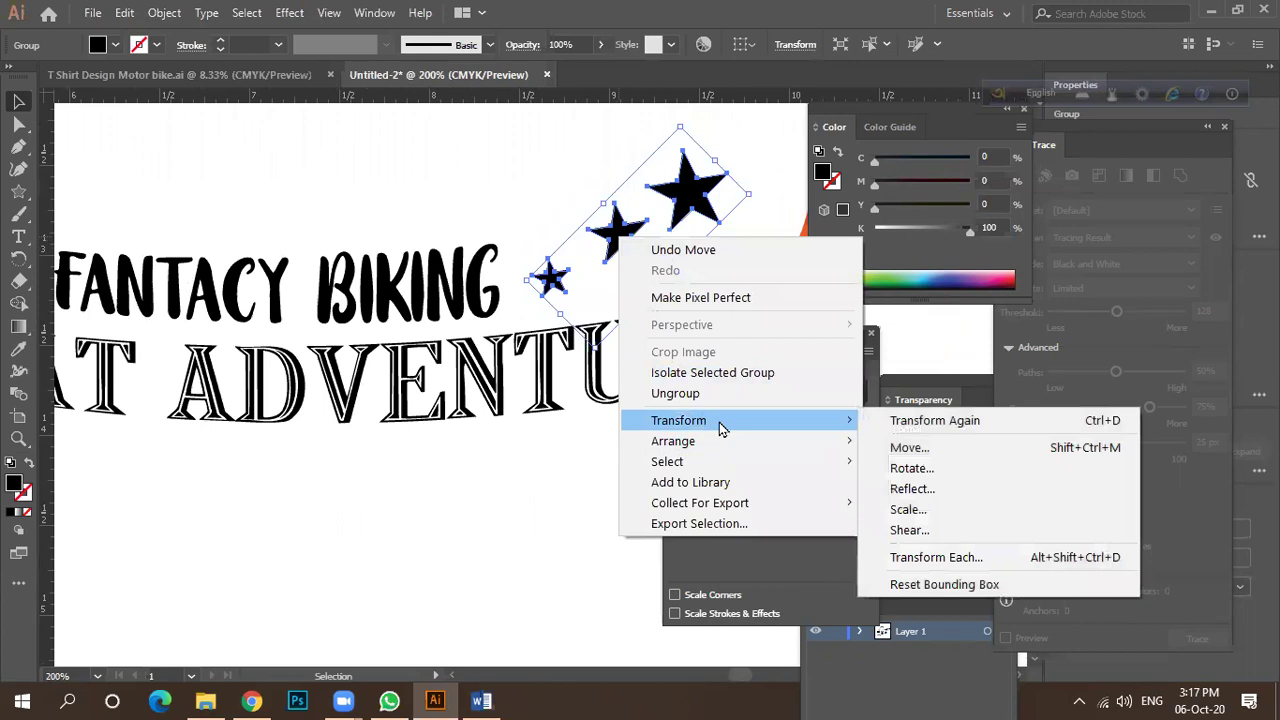
{"action": "left_click", "coordinate": [905, 489]}
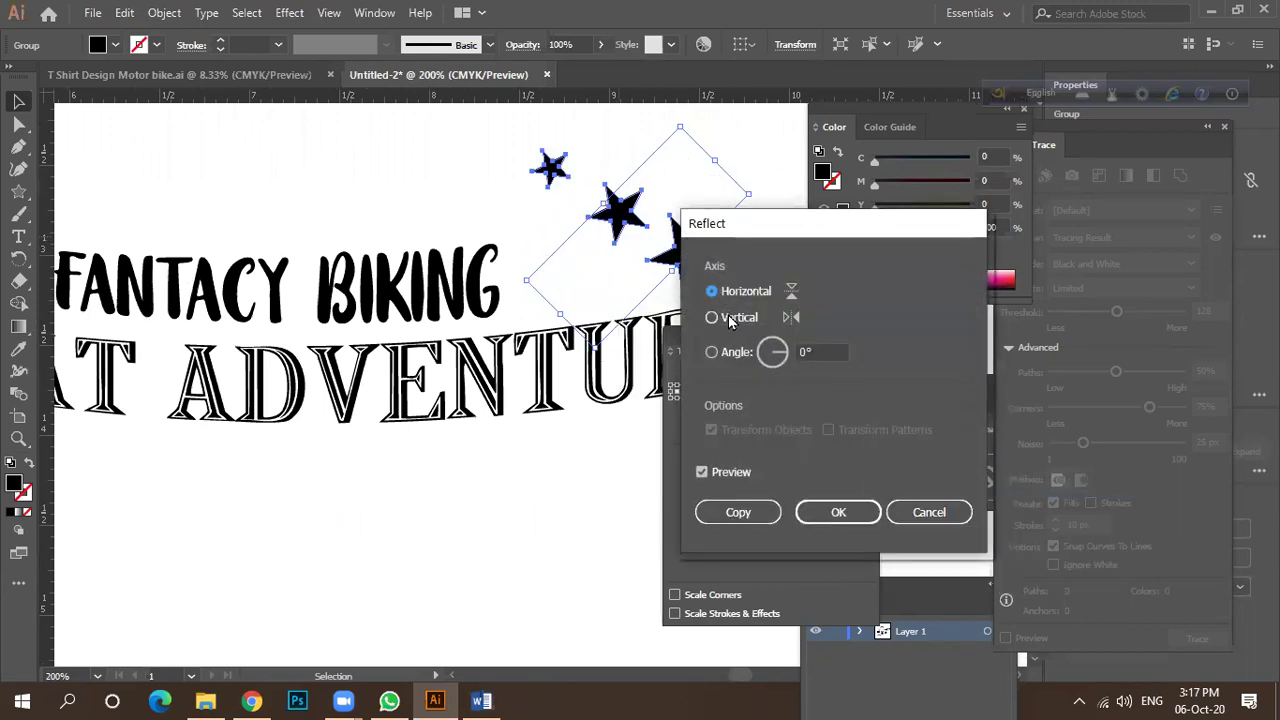
{"action": "left_click", "coordinate": [729, 318]}
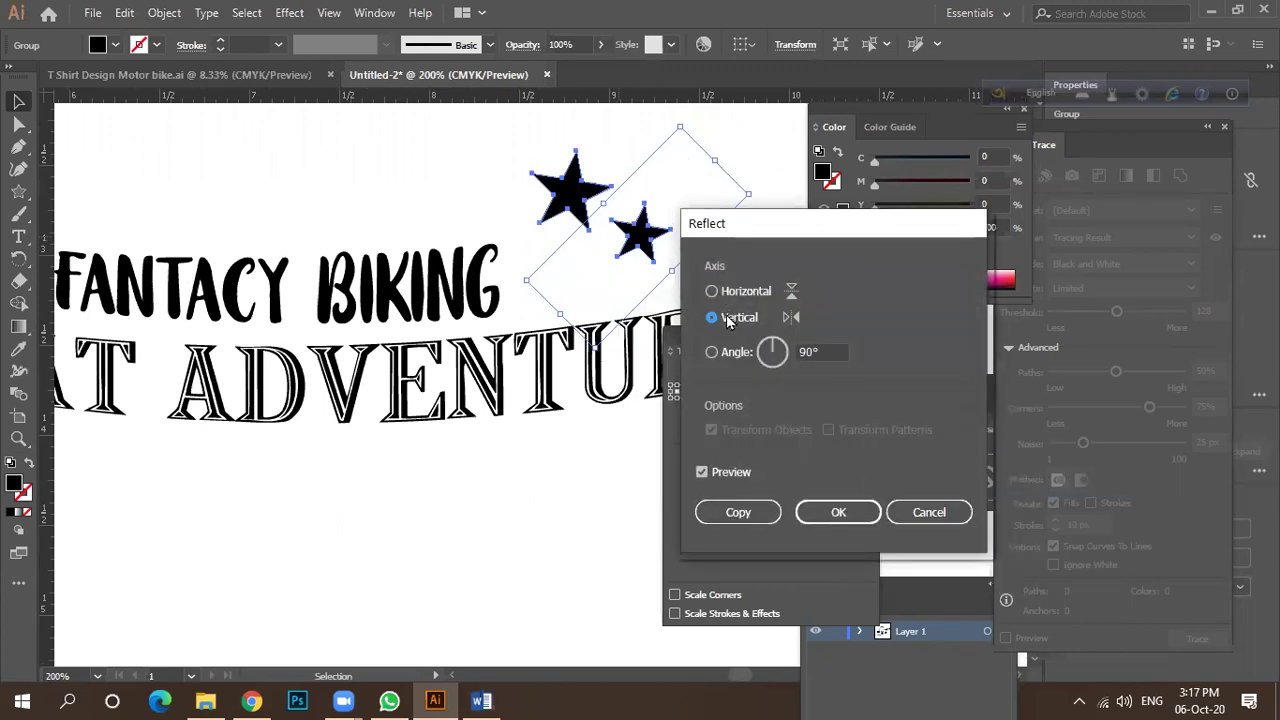
{"action": "left_click", "coordinate": [840, 512]}
{"action": "left_click_drag", "start_coordinate": [600, 135], "coordinate": [700, 252]}
{"action": "scroll", "coordinate": [611, 243], "scroll_direction": "down", "scroll_amount": 2}
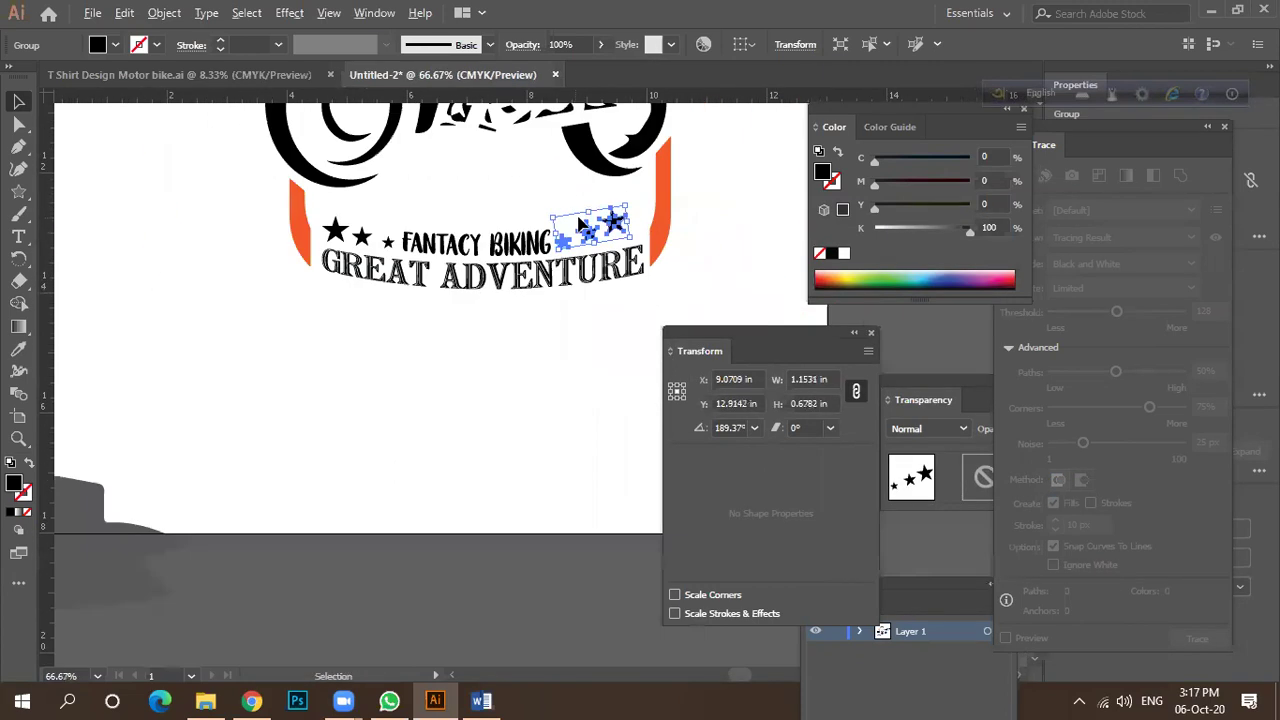
Place a horizontal guide at about Y 12.74 in and position the reflected star group against it at about Y 12.91 in.
{"action": "scroll", "coordinate": [590, 240], "scroll_direction": "up", "scroll_amount": 1}
{"action": "left_click_drag", "start_coordinate": [597, 228], "coordinate": [600, 222]}
{"action": "scroll", "coordinate": [599, 222], "scroll_direction": "down", "scroll_amount": 1}
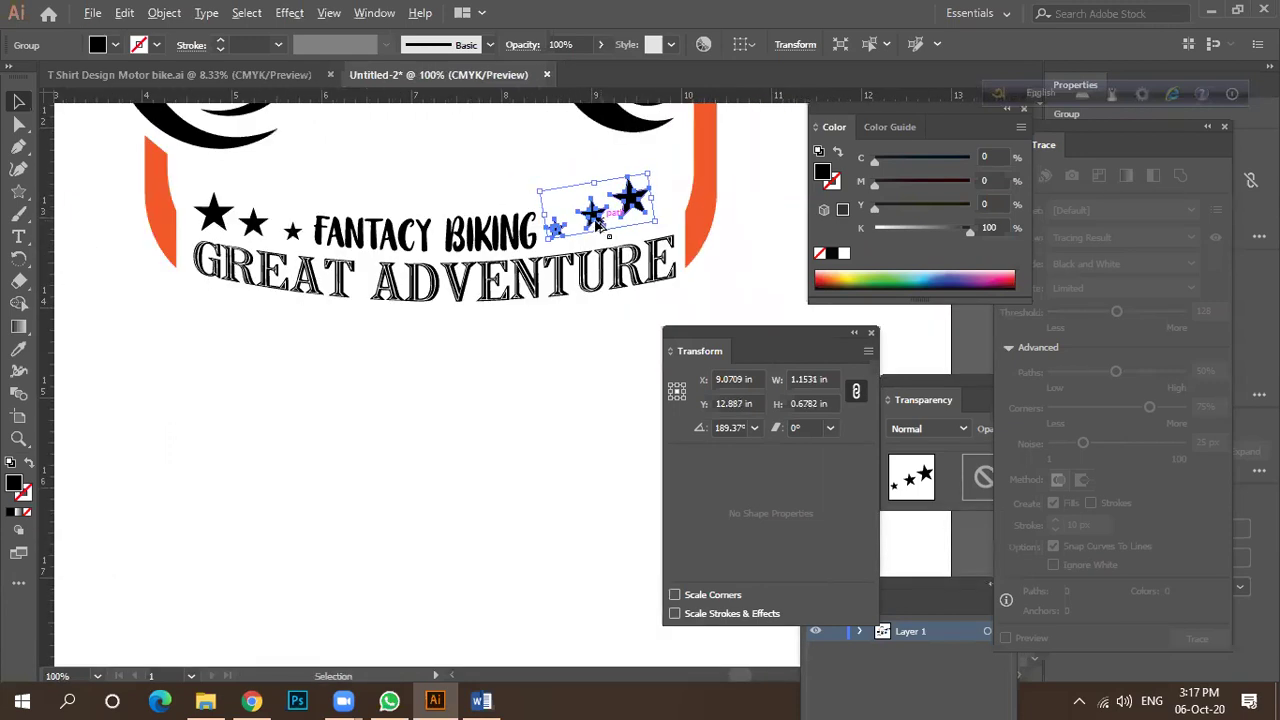
{"action": "left_click_drag", "start_coordinate": [520, 103], "coordinate": [516, 195]}
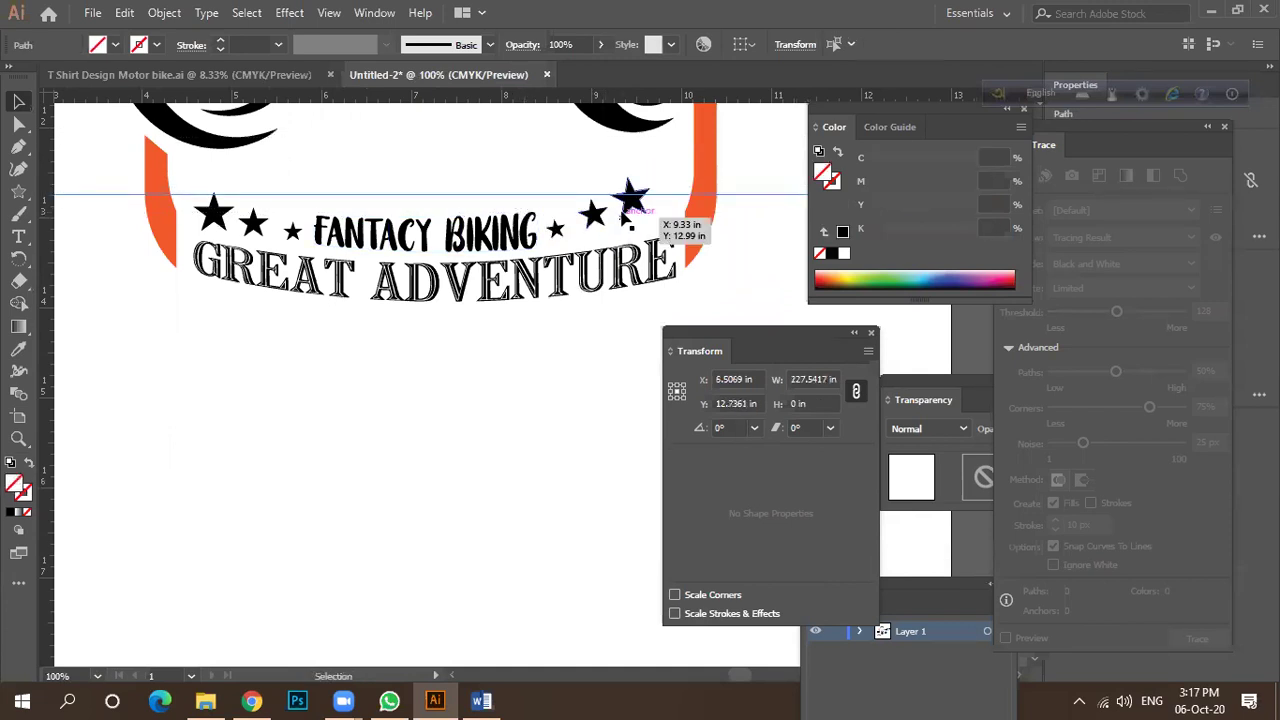
{"action": "left_click_drag", "start_coordinate": [633, 207], "coordinate": [630, 210]}
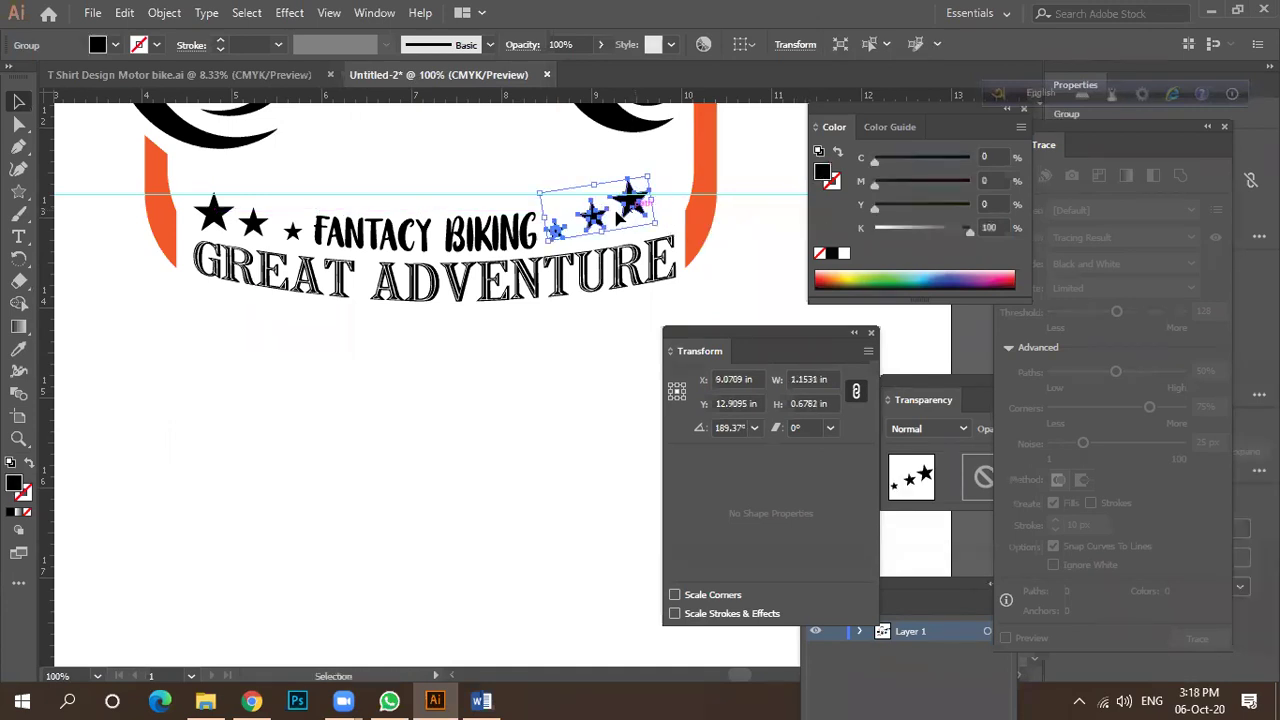
{"action": "scroll", "coordinate": [580, 214], "scroll_direction": "up", "scroll_amount": 2}
{"action": "scroll", "coordinate": [577, 214], "scroll_direction": "up", "scroll_amount": 1}
{"action": "scroll", "coordinate": [588, 212], "scroll_direction": "down", "scroll_amount": 1}
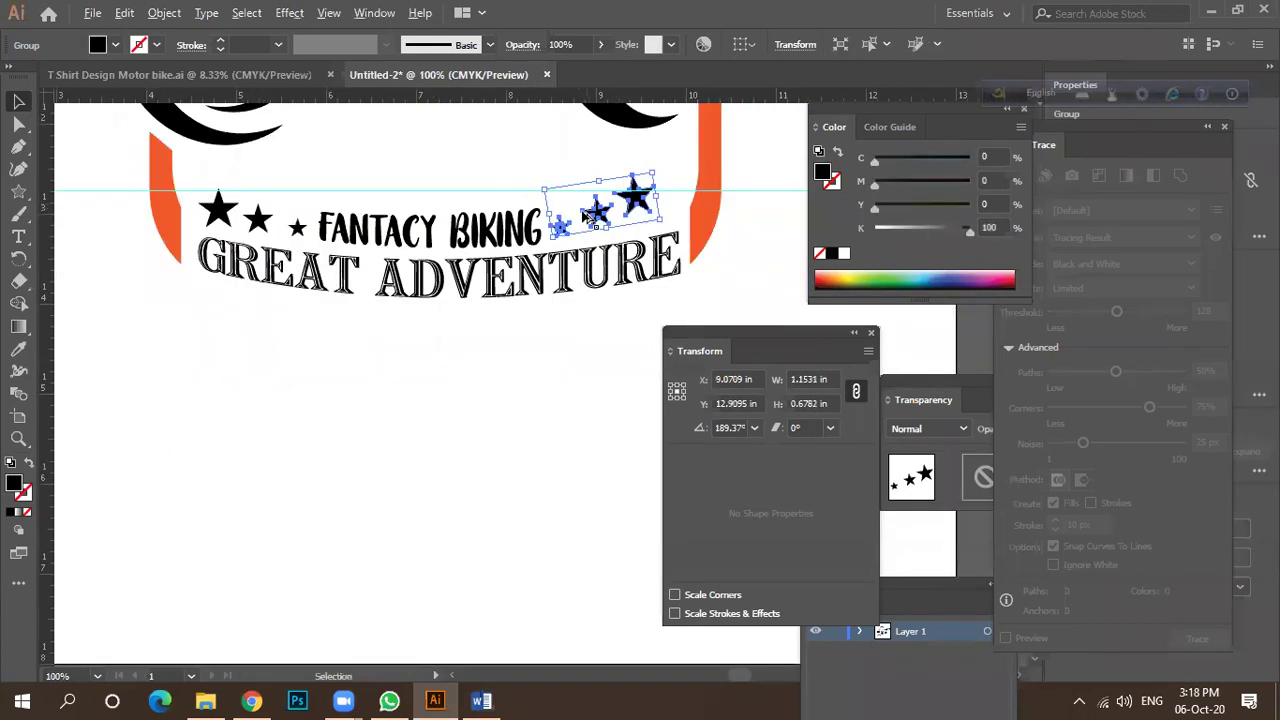
{"action": "left_click", "coordinate": [265, 219]}
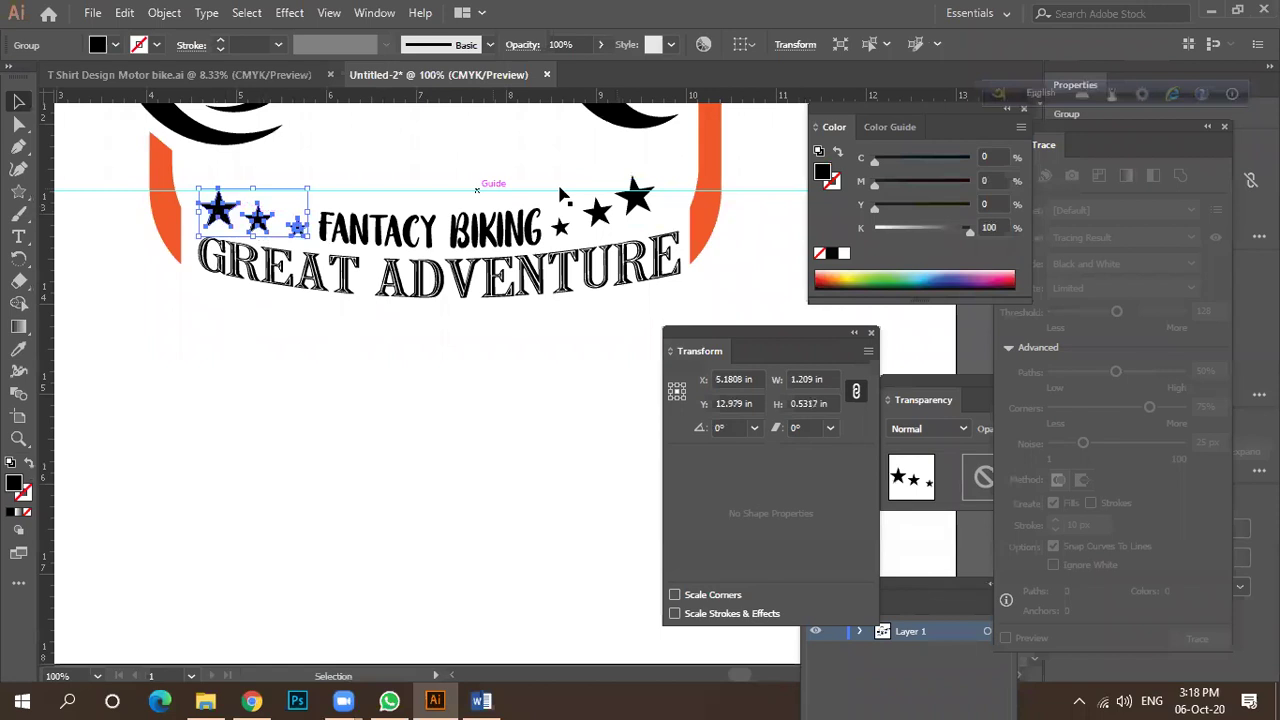
{"action": "left_click", "coordinate": [637, 204]}
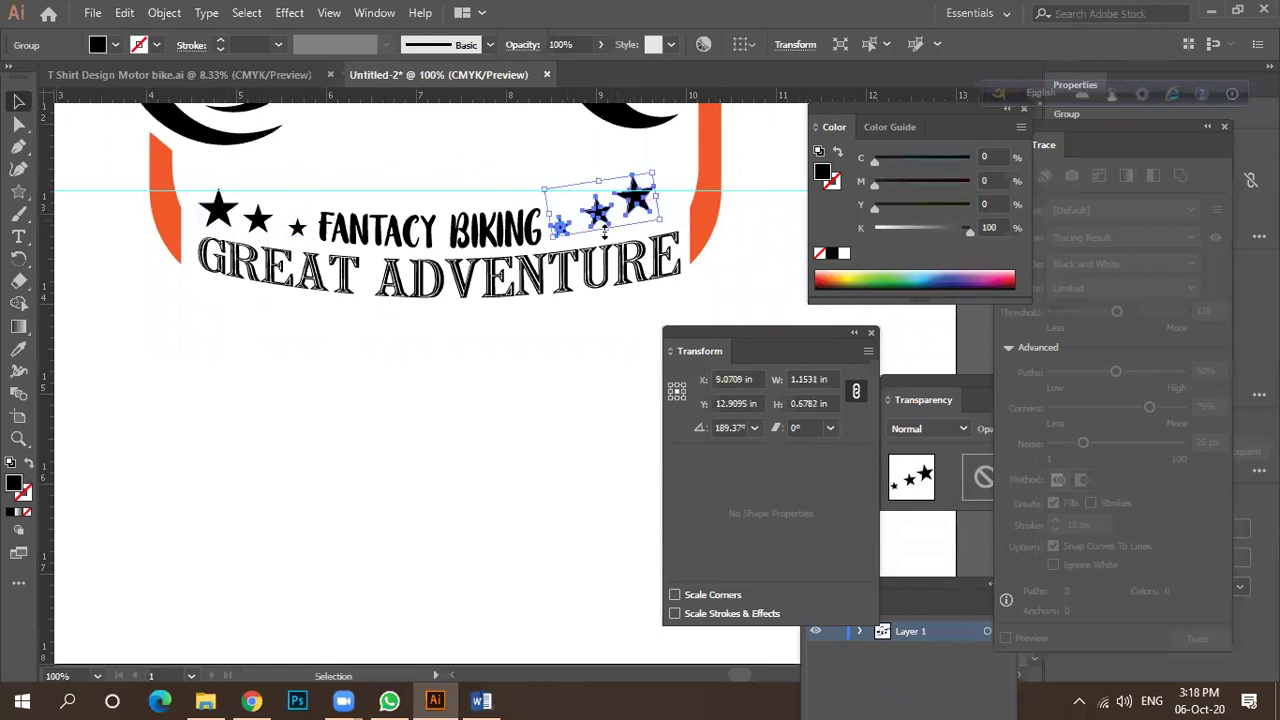
Align the FANTACY BIKING and GREAT ADVENTURE lettering by their horizontal centres and deselect them.
{"action": "left_click", "coordinate": [457, 248]}
{"action": "left_click", "coordinate": [464, 278], "text": "shift"}
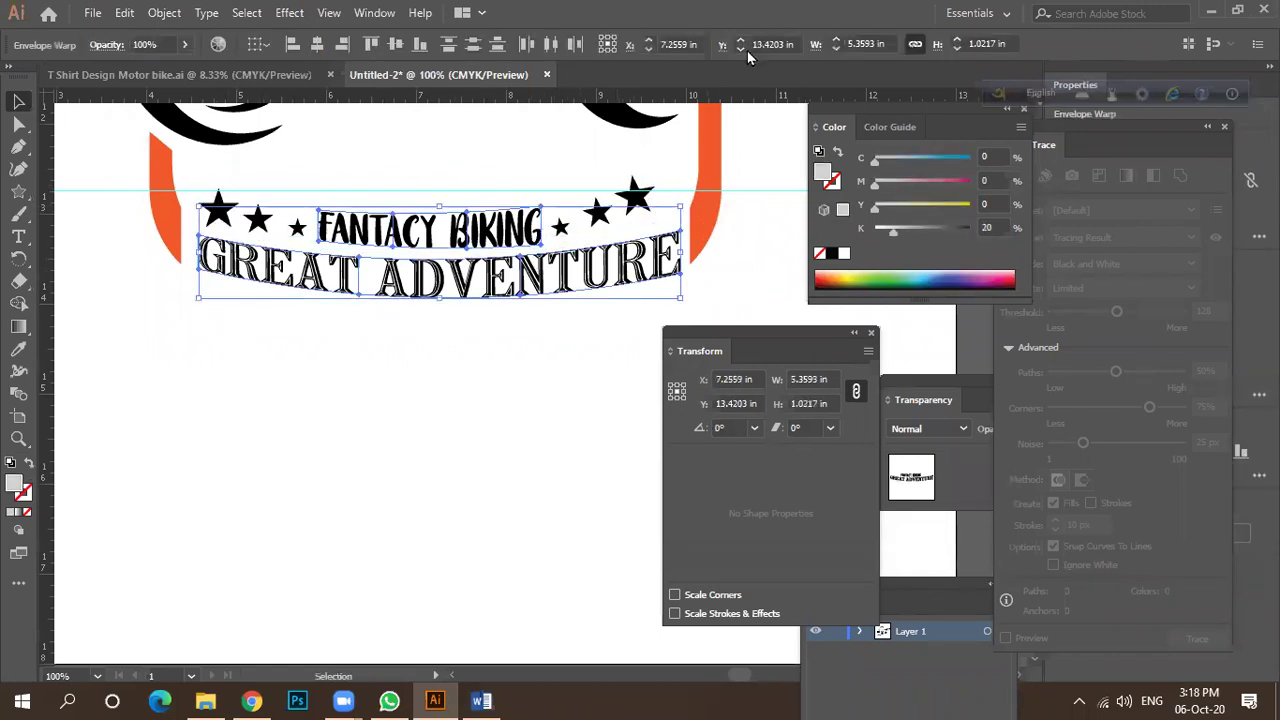
{"action": "left_click", "coordinate": [316, 45]}
{"action": "left_click", "coordinate": [629, 316]}
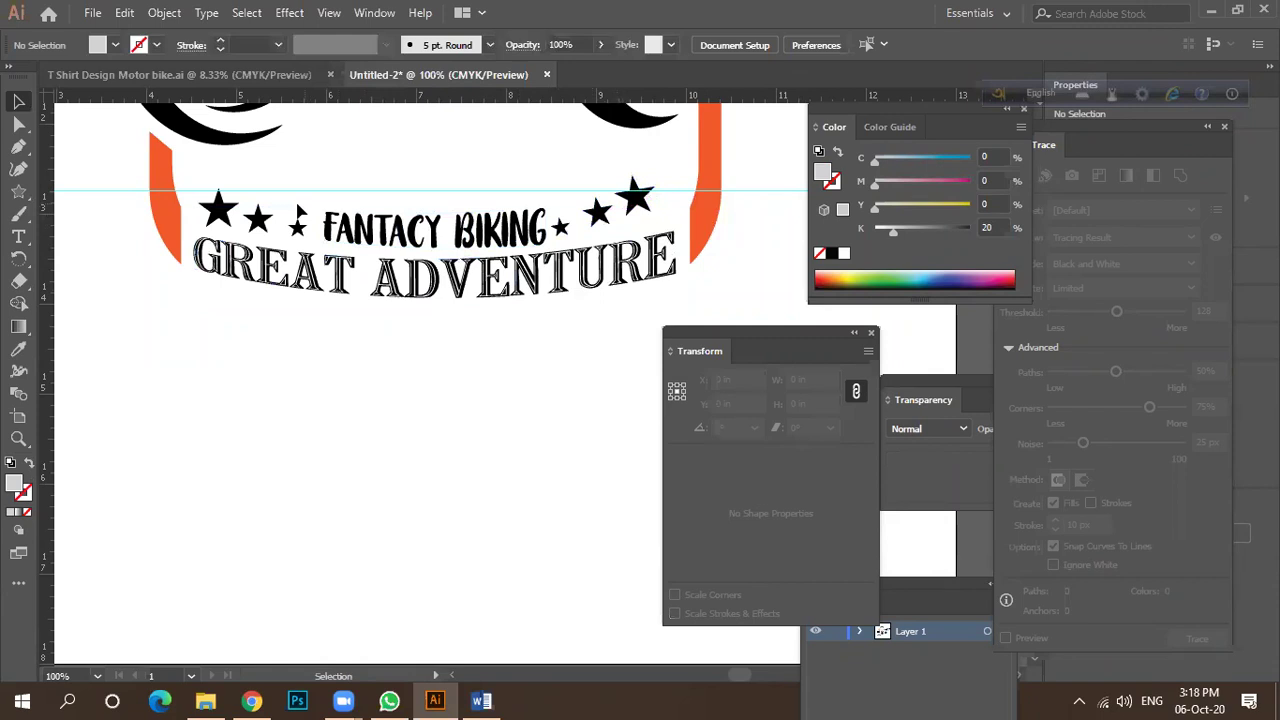
Move the star group before FANTACY BIKING to about X 5.07 in and shrink the group after it to about 1.09 by 0.64 in.
{"action": "left_click", "coordinate": [222, 214]}
{"action": "left_click_drag", "start_coordinate": [222, 214], "coordinate": [212, 209]}
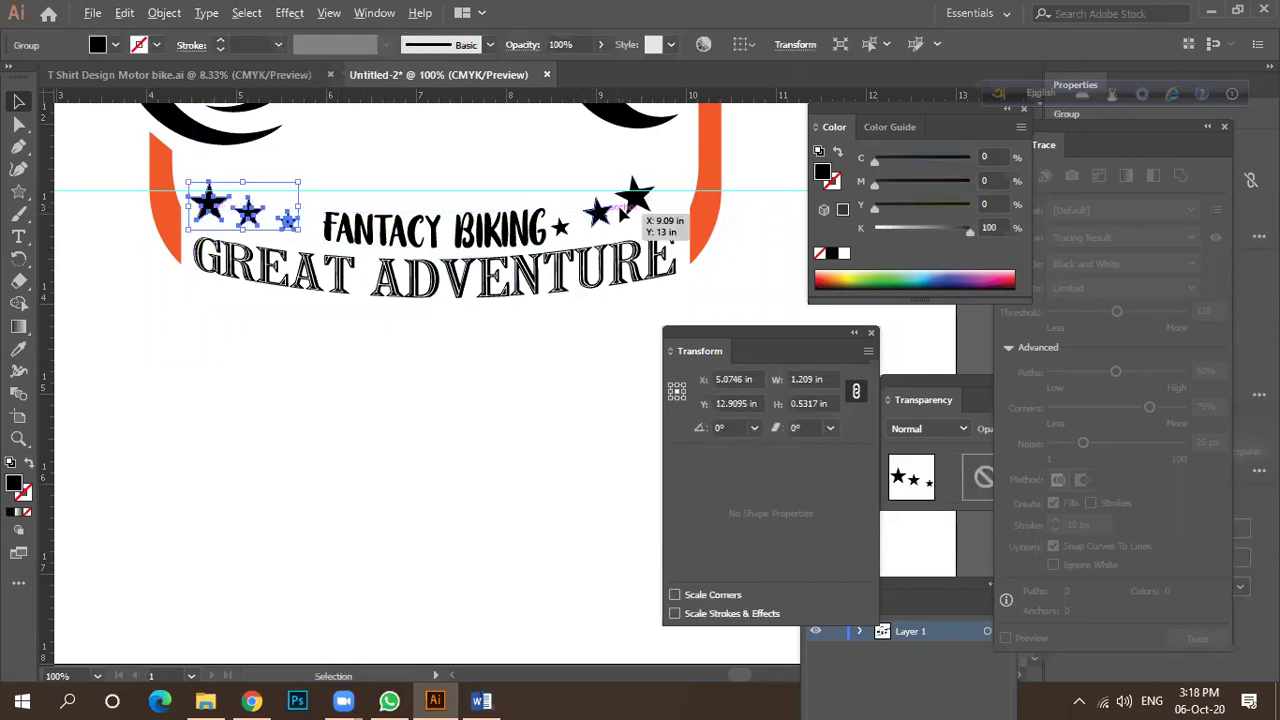
{"action": "scroll", "coordinate": [643, 207], "scroll_direction": "up", "scroll_amount": 2}
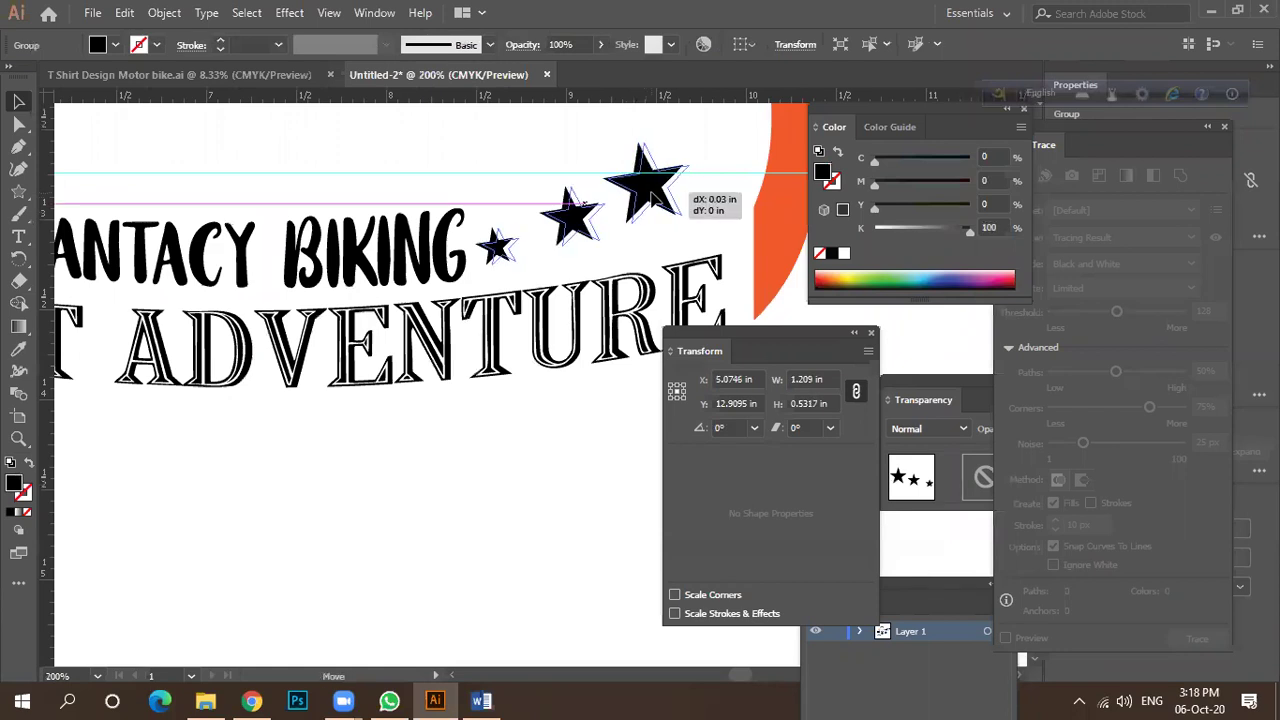
{"action": "left_click", "coordinate": [647, 200]}
{"action": "scroll", "coordinate": [648, 204], "scroll_direction": "down", "scroll_amount": 2}
{"action": "mouse_move", "coordinate": [668, 180]}
{"action": "left_mouse_down"}
{"action": "mouse_move", "coordinate": [690, 168]}
{"action": "mouse_move", "coordinate": [662, 176]}
{"action": "left_mouse_up"}
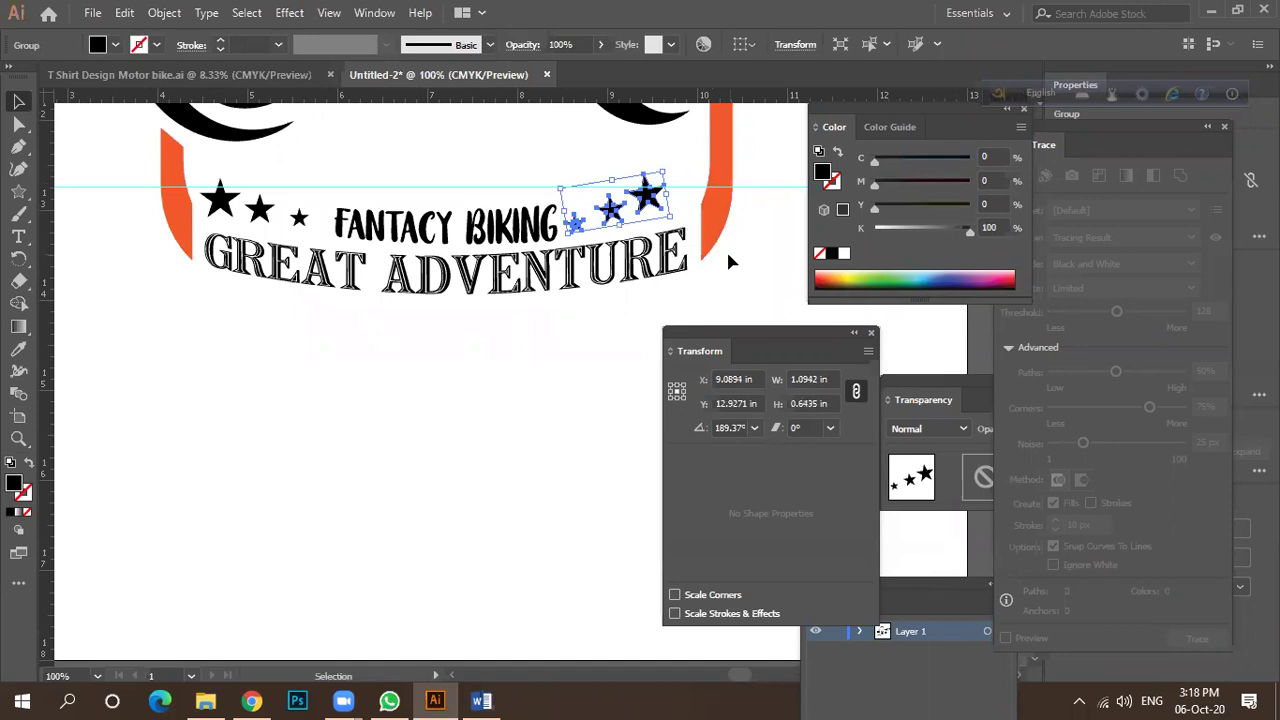
{"action": "left_click", "coordinate": [728, 262]}
Compare the lettering and stars below the motorcycle with the whole graphic and the reference design.
{"action": "scroll", "coordinate": [338, 205], "scroll_direction": "down", "scroll_amount": 2}
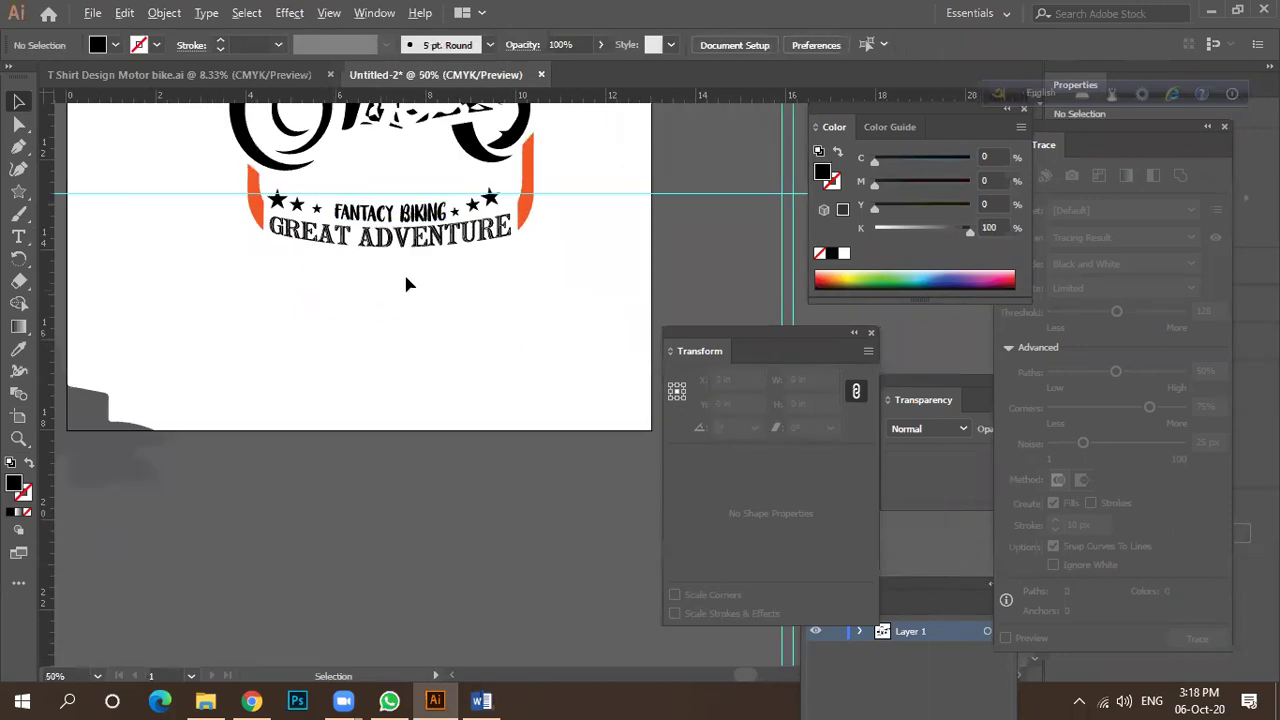
{"action": "scroll", "coordinate": [400, 280], "scroll_direction": "up", "scroll_amount": 2}
{"action": "scroll", "coordinate": [385, 270], "scroll_direction": "down", "scroll_amount": 2}
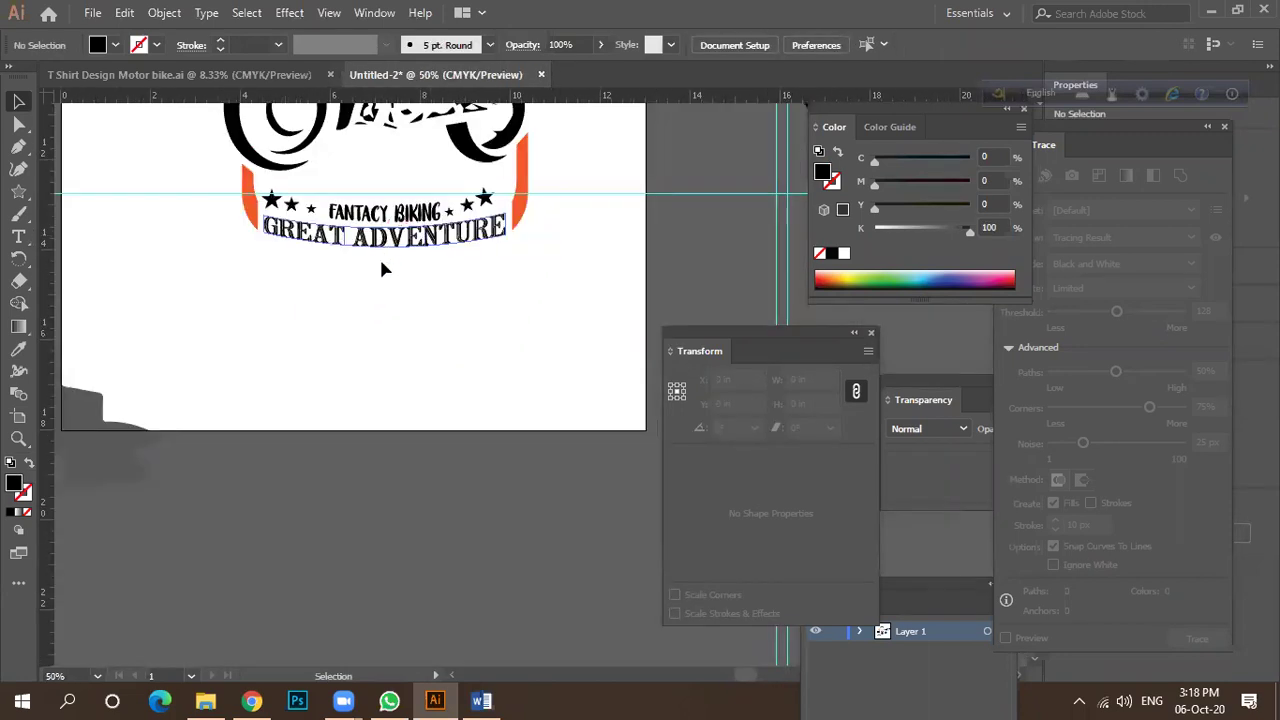
{"action": "scroll", "coordinate": [375, 250], "scroll_direction": "up", "scroll_amount": 1}
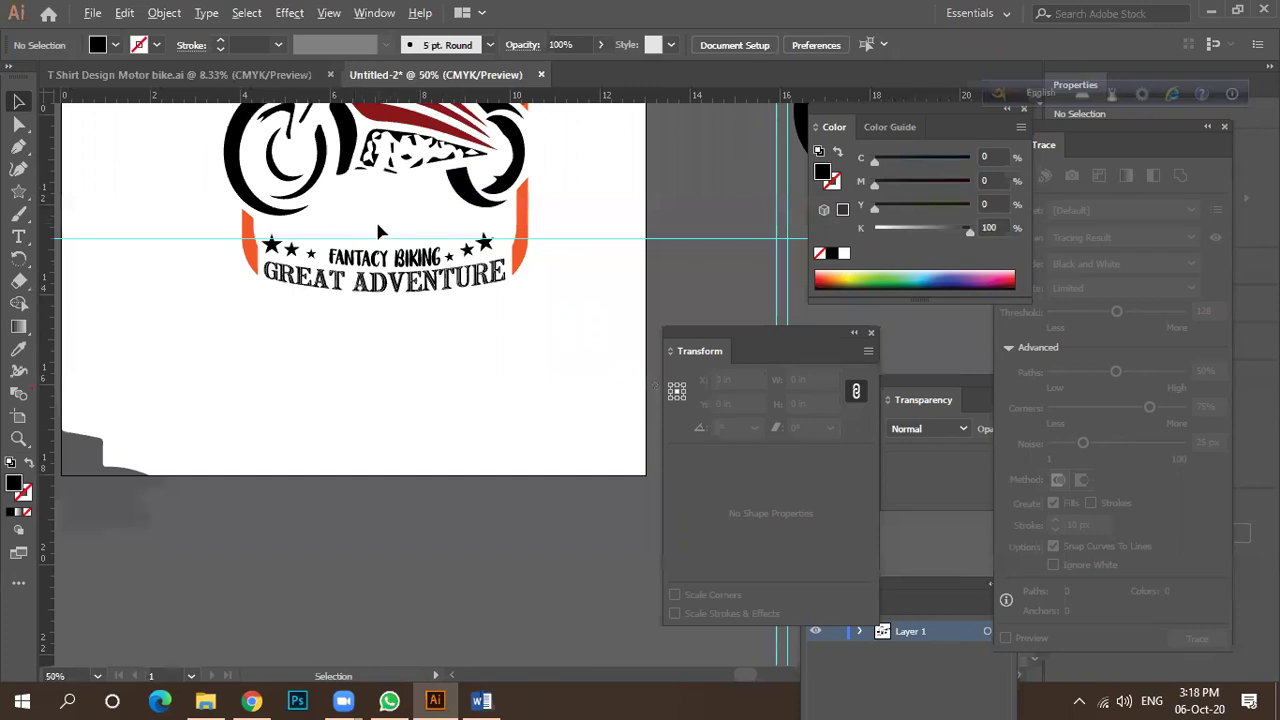
{"action": "scroll", "coordinate": [378, 232], "scroll_direction": "down", "scroll_amount": 1}
{"action": "scroll", "coordinate": [378, 230], "scroll_direction": "down", "scroll_amount": 1}
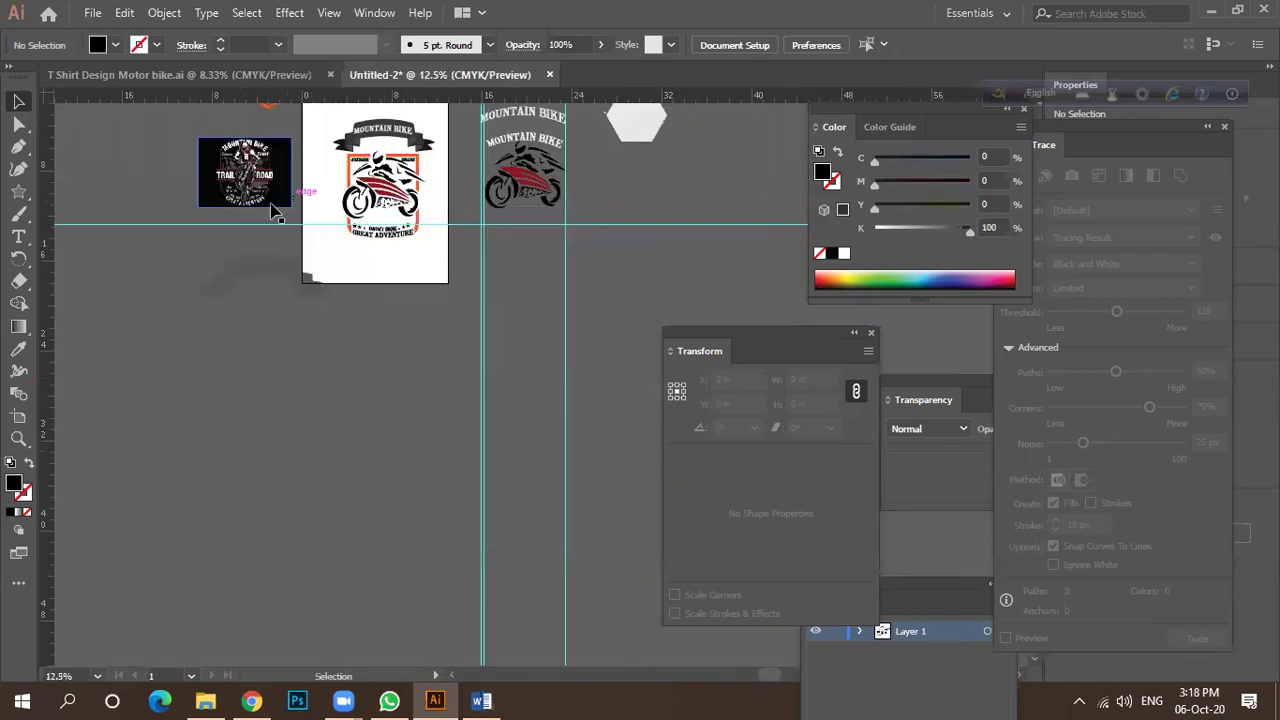
{"action": "scroll", "coordinate": [255, 208], "scroll_direction": "up", "scroll_amount": 1}
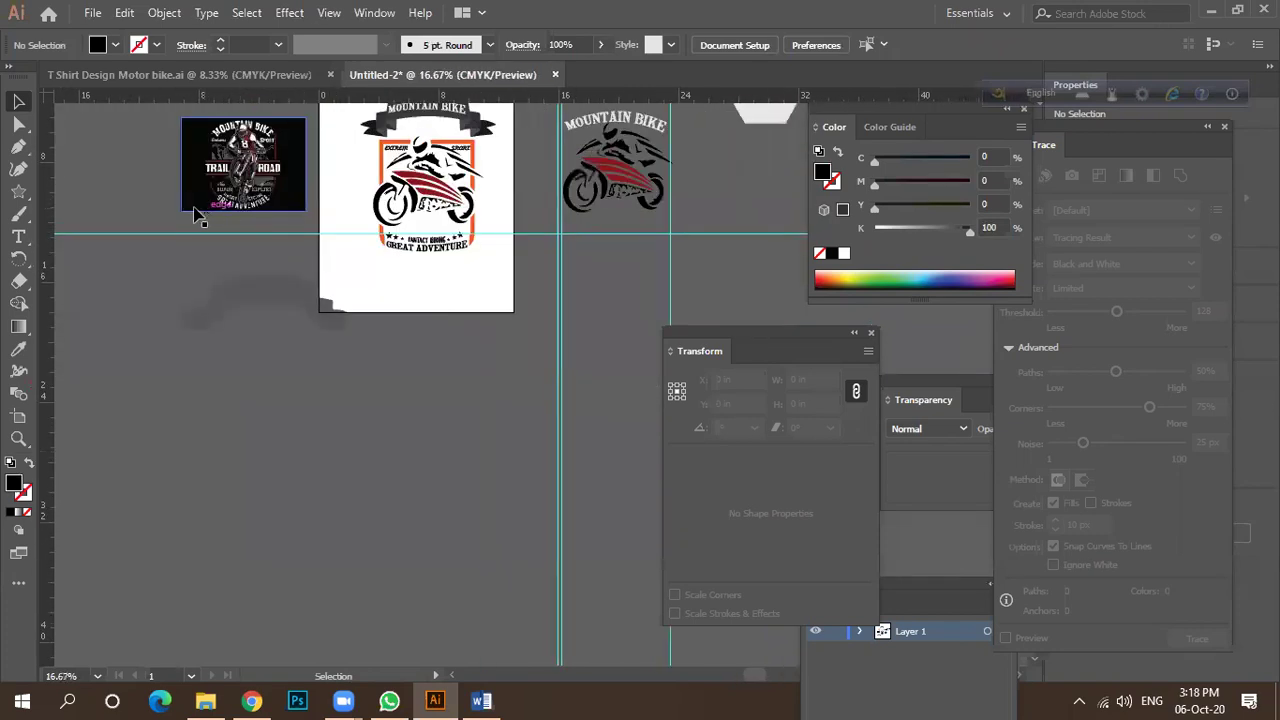
Draw a black ellipse about 7.83 in wide and 1.66 in high across the lower part of the motorcycle.
{"action": "left_click", "coordinate": [22, 196]}
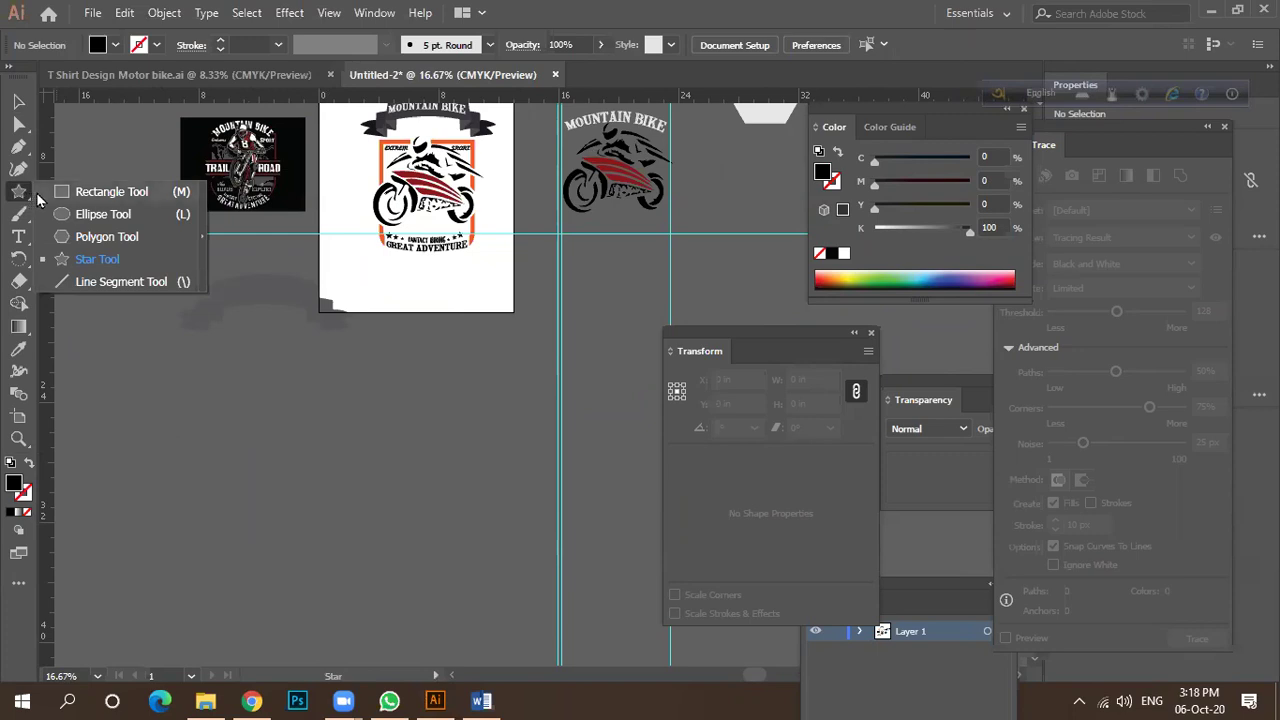
{"action": "left_click", "coordinate": [92, 214]}
{"action": "scroll", "coordinate": [448, 241], "scroll_direction": "up", "scroll_amount": 2}
{"action": "left_click_drag", "start_coordinate": [300, 181], "coordinate": [533, 225]}
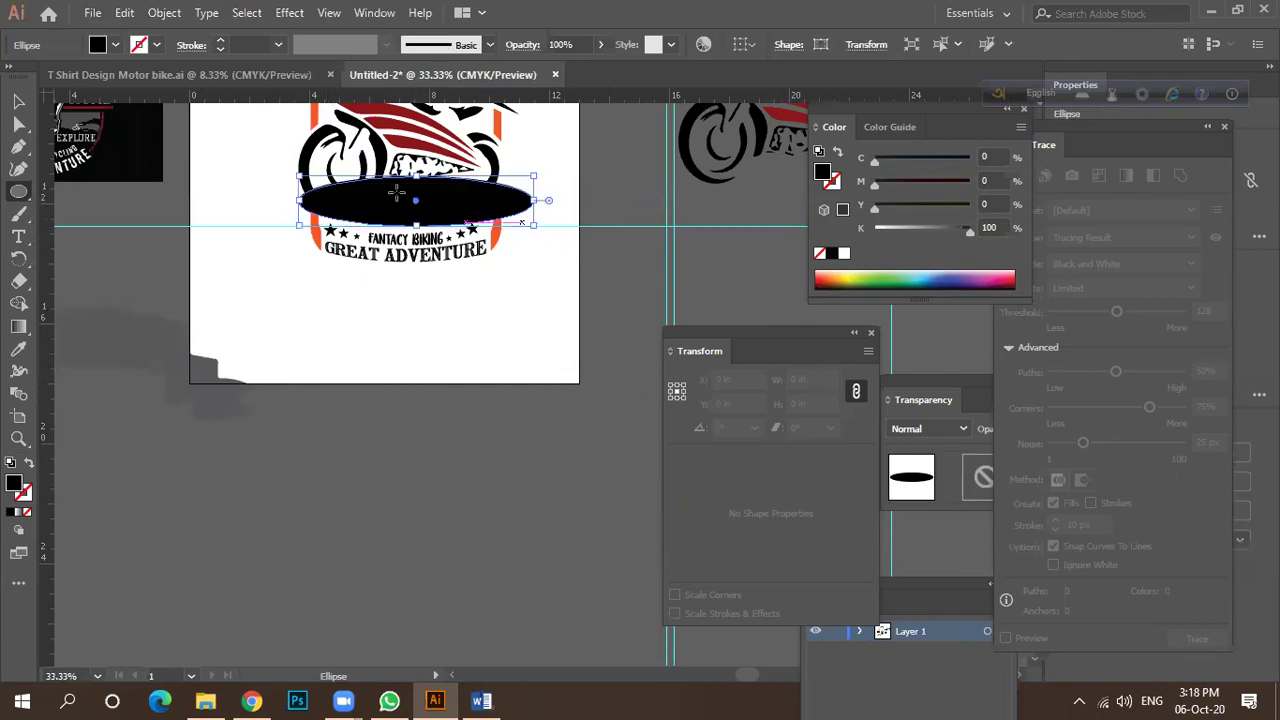
{"action": "left_click", "coordinate": [16, 101]}
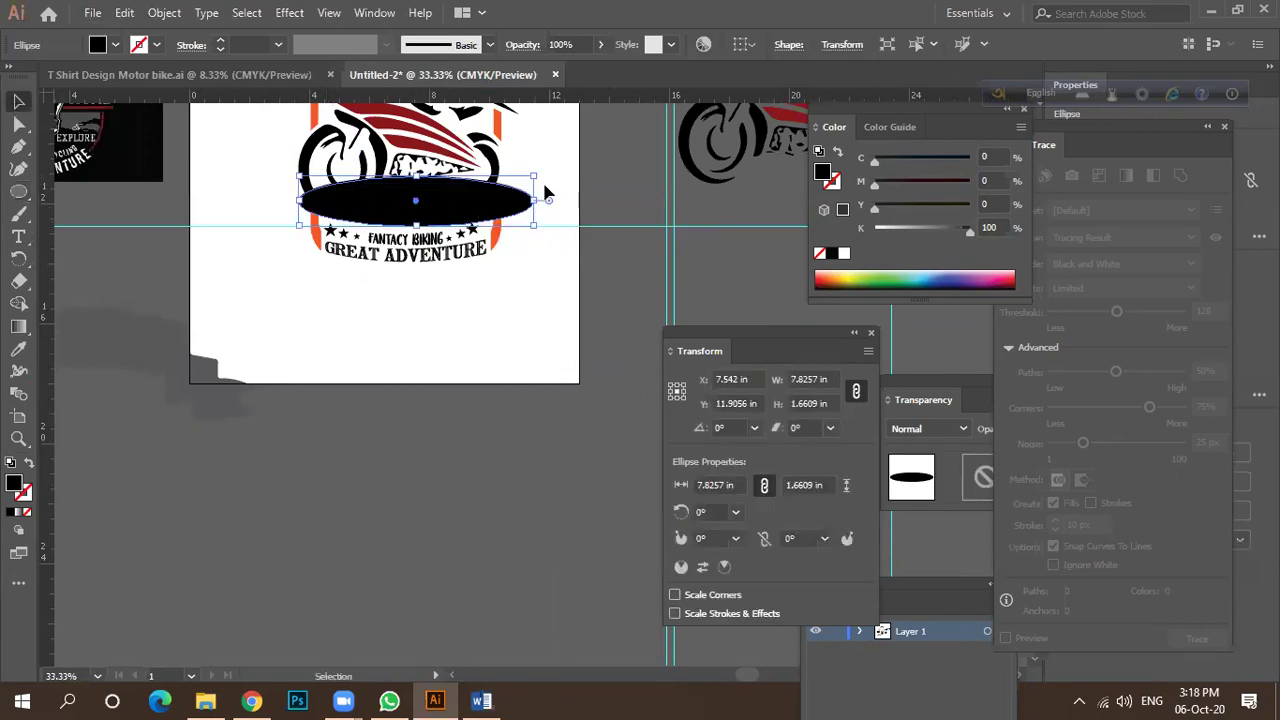
Rotate the black ellipse to about 14.71° and position it across the motorcycle's wheels.
{"action": "left_click_drag", "start_coordinate": [527, 205], "coordinate": [337, 386]}
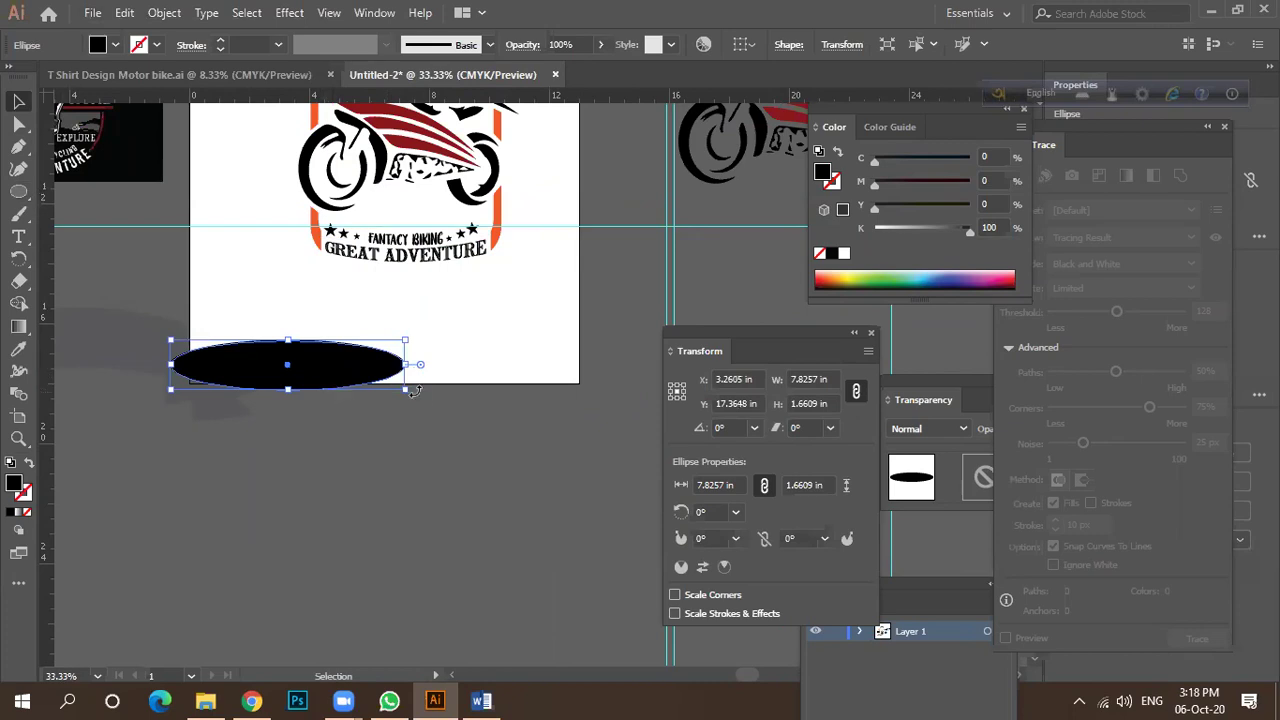
{"action": "left_click_drag", "start_coordinate": [434, 397], "coordinate": [361, 346]}
{"action": "left_click_drag", "start_coordinate": [361, 346], "coordinate": [484, 180]}
{"action": "scroll", "coordinate": [430, 290], "scroll_direction": "down", "scroll_amount": 1}
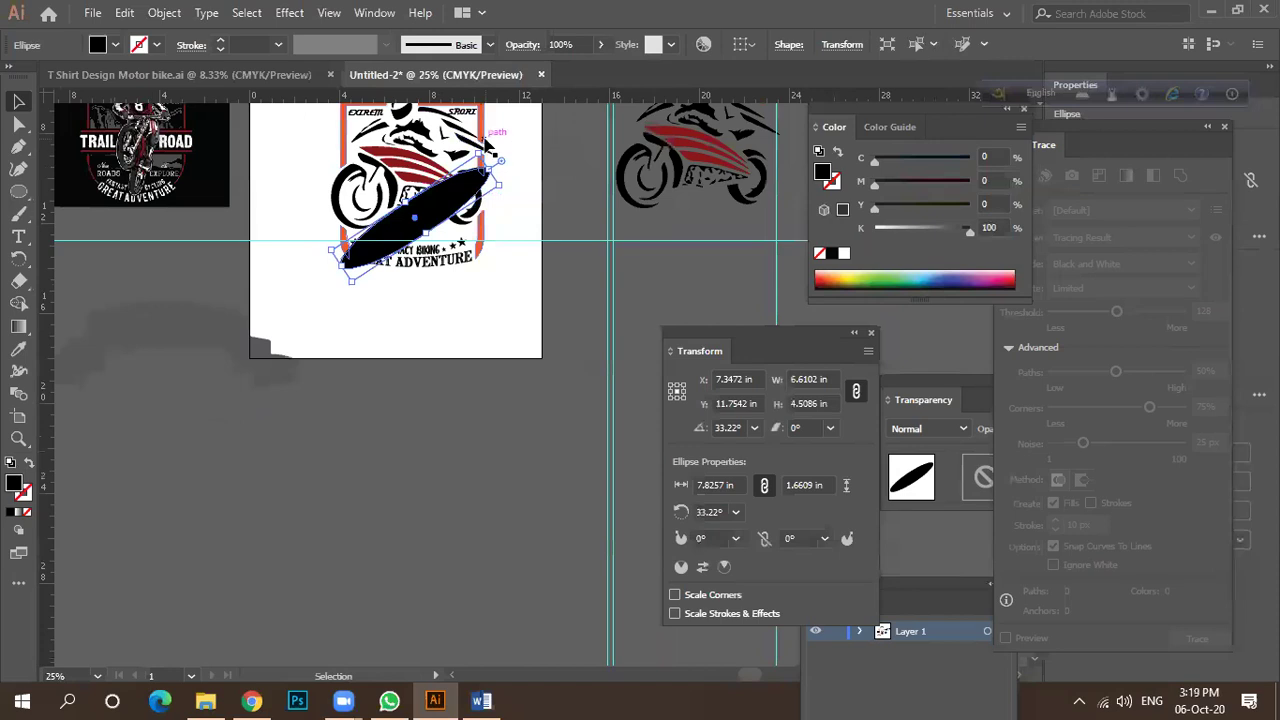
{"action": "left_click_drag", "start_coordinate": [497, 163], "coordinate": [503, 188]}
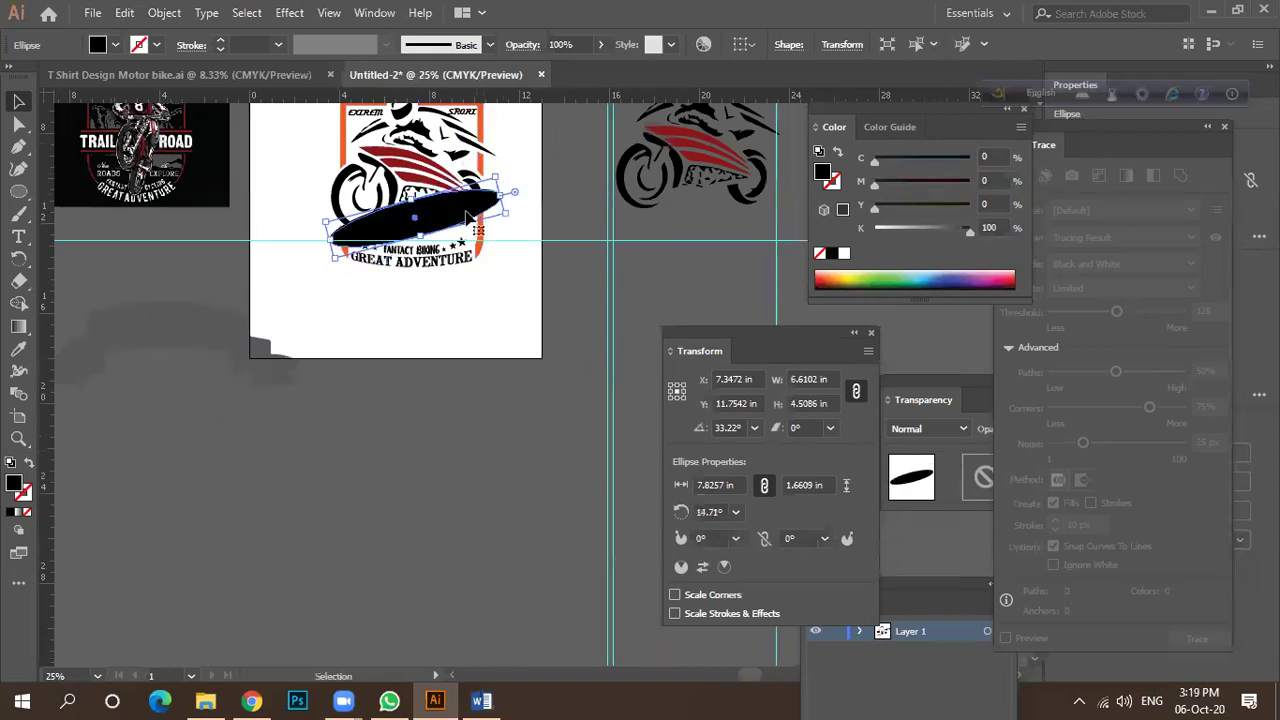
Stack the tilted black ellipse behind the motorcycle artwork.
{"action": "scroll", "coordinate": [457, 220], "scroll_direction": "up", "scroll_amount": 2}
{"action": "key", "text": "ctrl+shift+bracketleft"}
{"action": "left_click", "coordinate": [400, 172]}
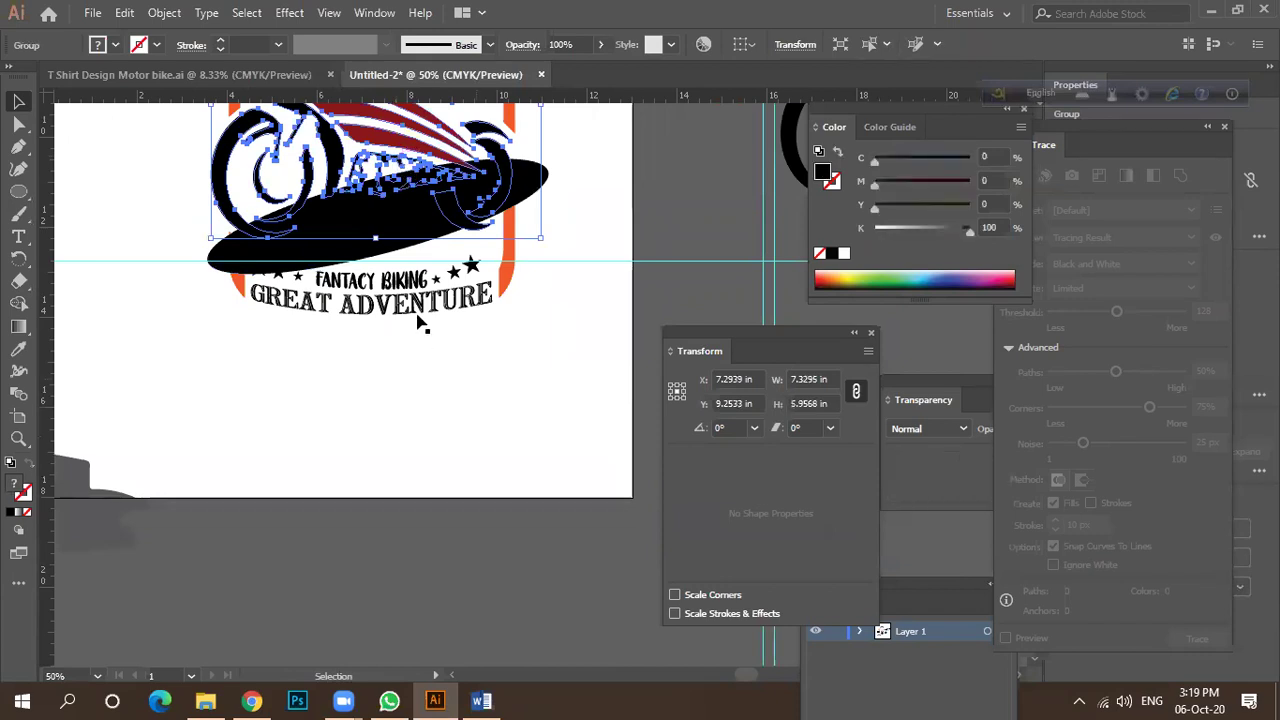
{"action": "key", "text": "ctrl+z"}
Shrink the tilted ellipse to about 5.16 by 0.95 in and centre it below the motorcycle.
{"action": "left_click", "coordinate": [371, 223]}
{"action": "left_click_drag", "start_coordinate": [550, 170], "coordinate": [505, 184]}
{"action": "left_click_drag", "start_coordinate": [372, 180], "coordinate": [401, 232]}
{"action": "left_click", "coordinate": [558, 242]}
{"action": "scroll", "coordinate": [403, 232], "scroll_direction": "down", "scroll_amount": 1}
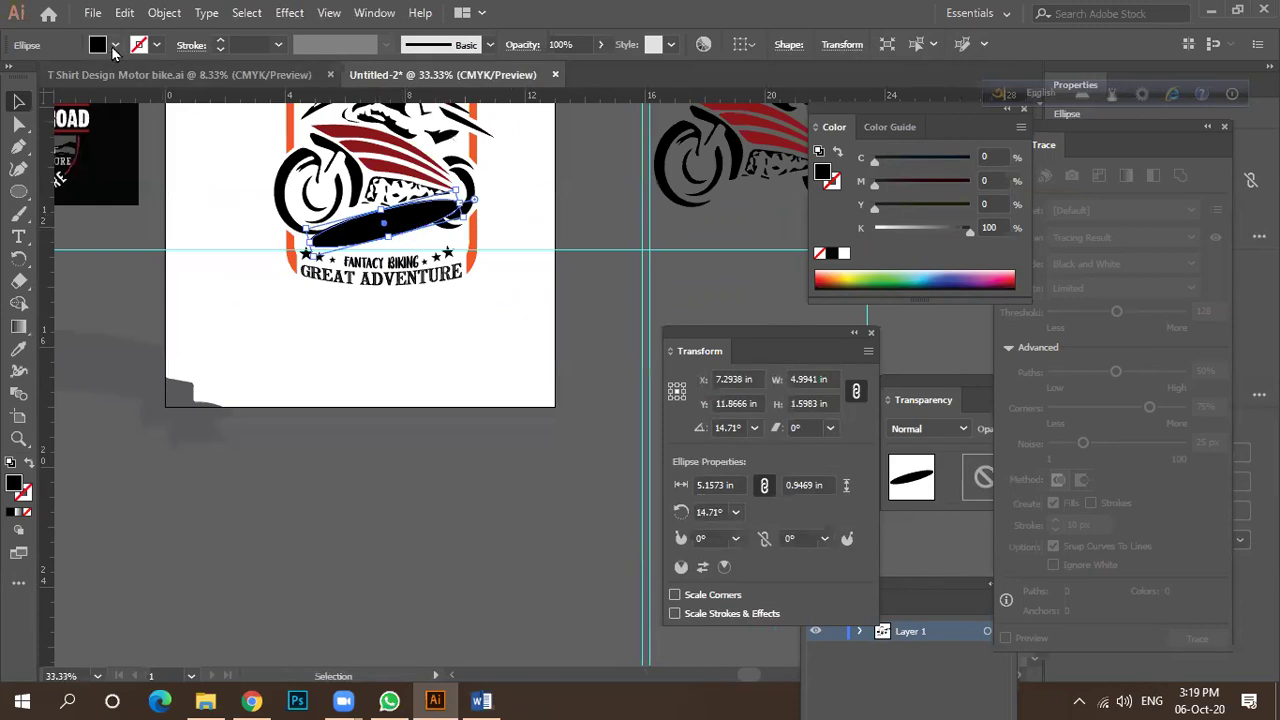
Fill the tilted ellipse with the 90% black swatch.
{"action": "left_click", "coordinate": [114, 46]}
{"action": "left_click", "coordinate": [40, 131]}
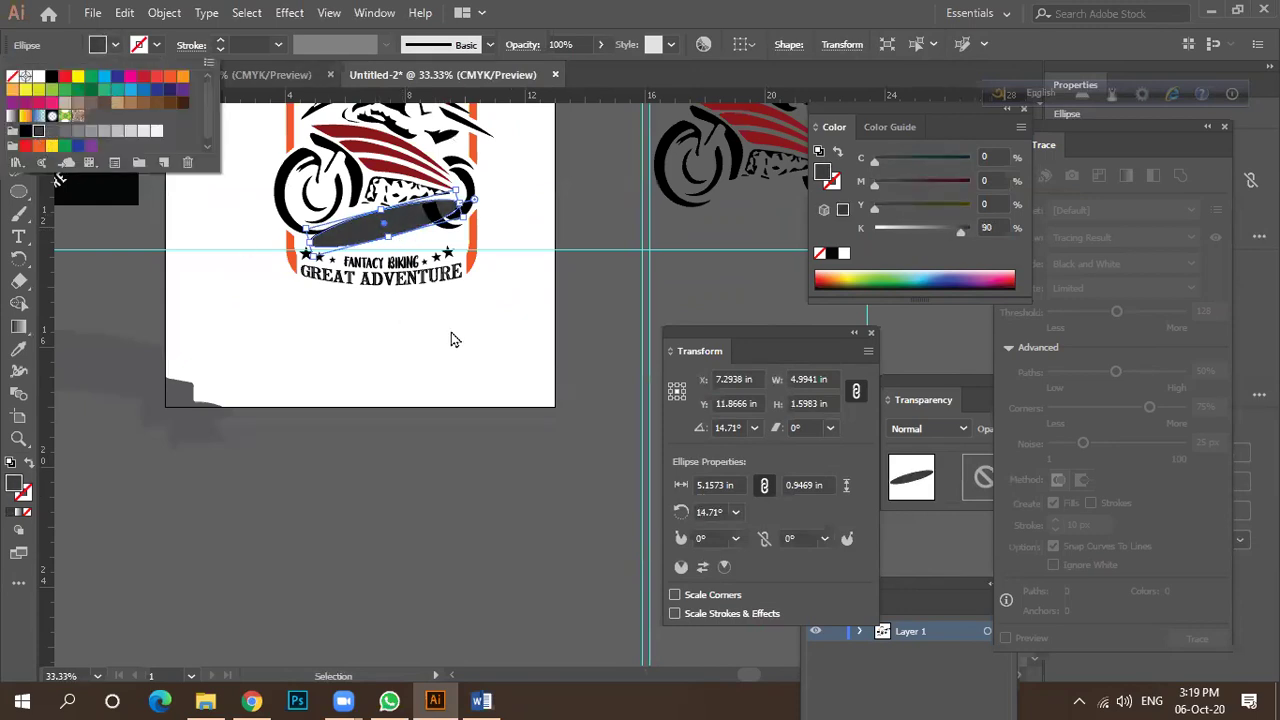
{"action": "key", "text": "Escape"}
{"action": "key", "text": "v"}
Move the dark grey ellipse down about 0.37 in and rotate it to about 4.12°.
{"action": "scroll", "coordinate": [388, 232], "scroll_direction": "up", "scroll_amount": 2}
{"action": "left_click_drag", "start_coordinate": [428, 223], "coordinate": [434, 248]}
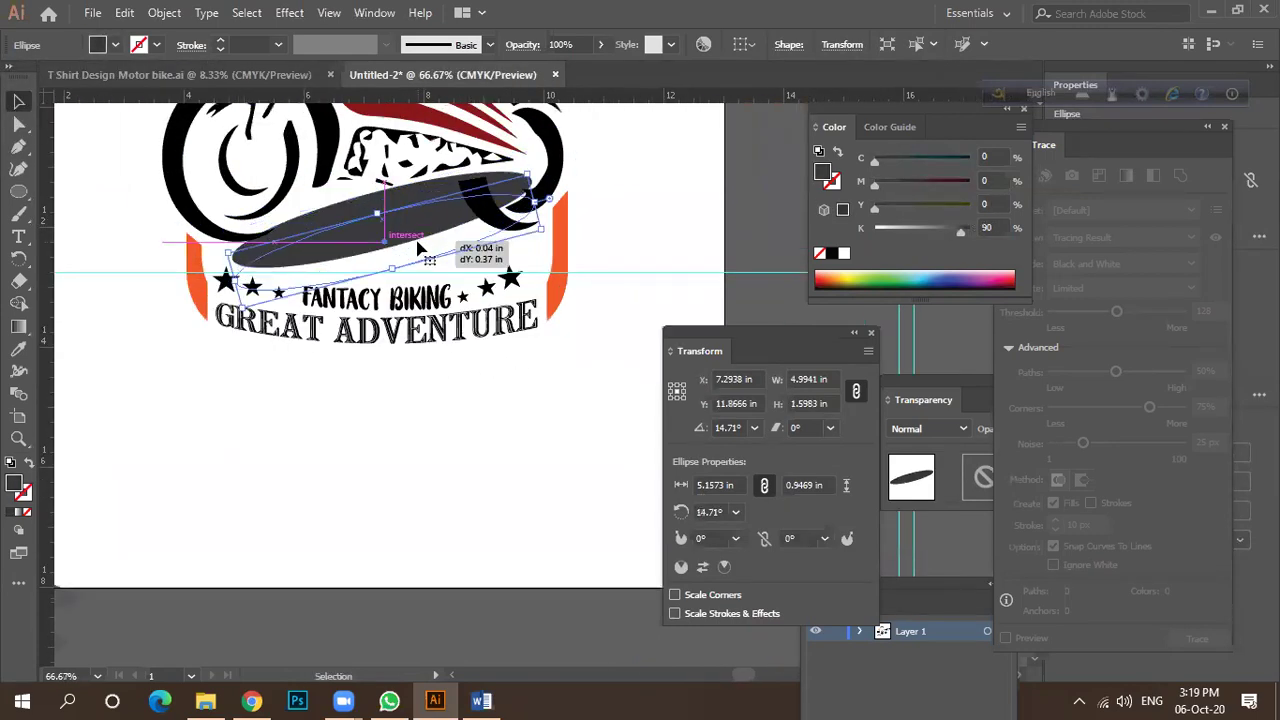
{"action": "scroll", "coordinate": [434, 248], "scroll_direction": "down", "scroll_amount": 3}
{"action": "left_click_drag", "start_coordinate": [489, 188], "coordinate": [500, 218]}
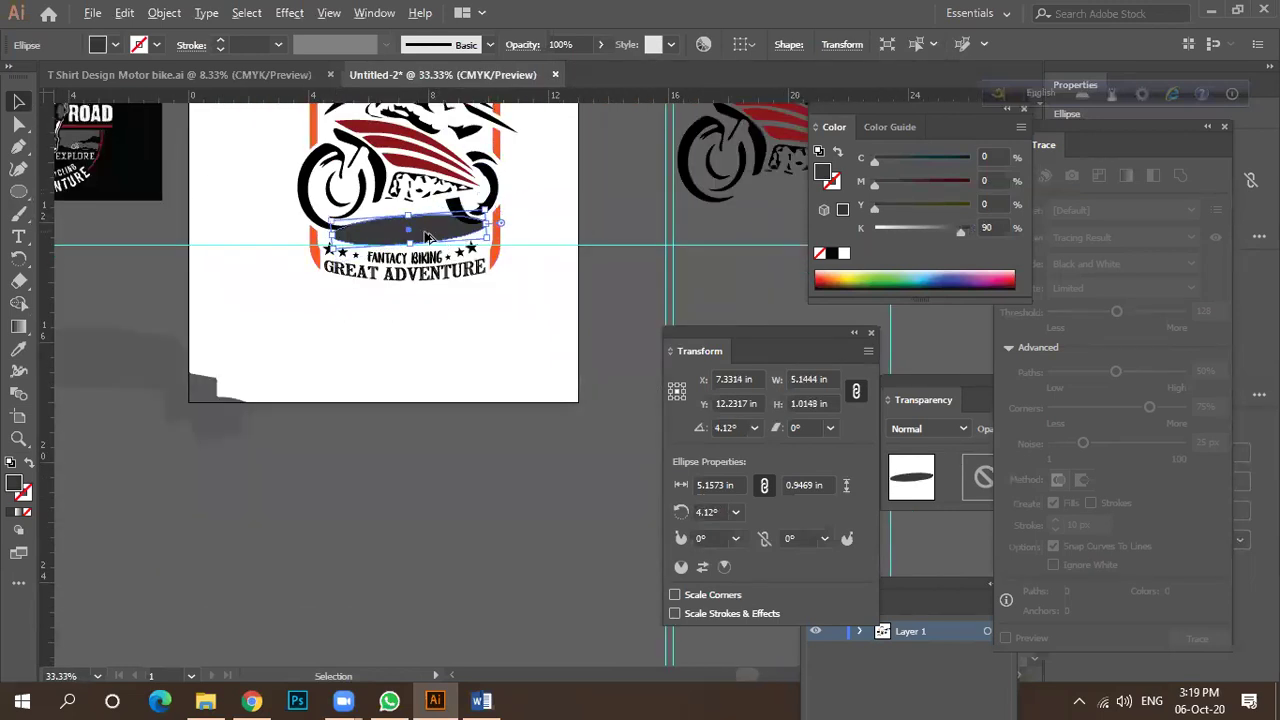
Widen the dark grey ellipse to about 7.69 in so it extends past both sides of the orange frame.
{"action": "scroll", "coordinate": [430, 232], "scroll_direction": "up", "scroll_amount": 2}
{"action": "scroll", "coordinate": [500, 217], "scroll_direction": "down", "scroll_amount": 1}
{"action": "left_click_drag", "start_coordinate": [530, 217], "coordinate": [591, 233]}
Trim off the ellipse ends that protrude beyond the orange frame with the Shape Builder tool.
{"action": "left_click", "coordinate": [545, 264], "text": "shift"}
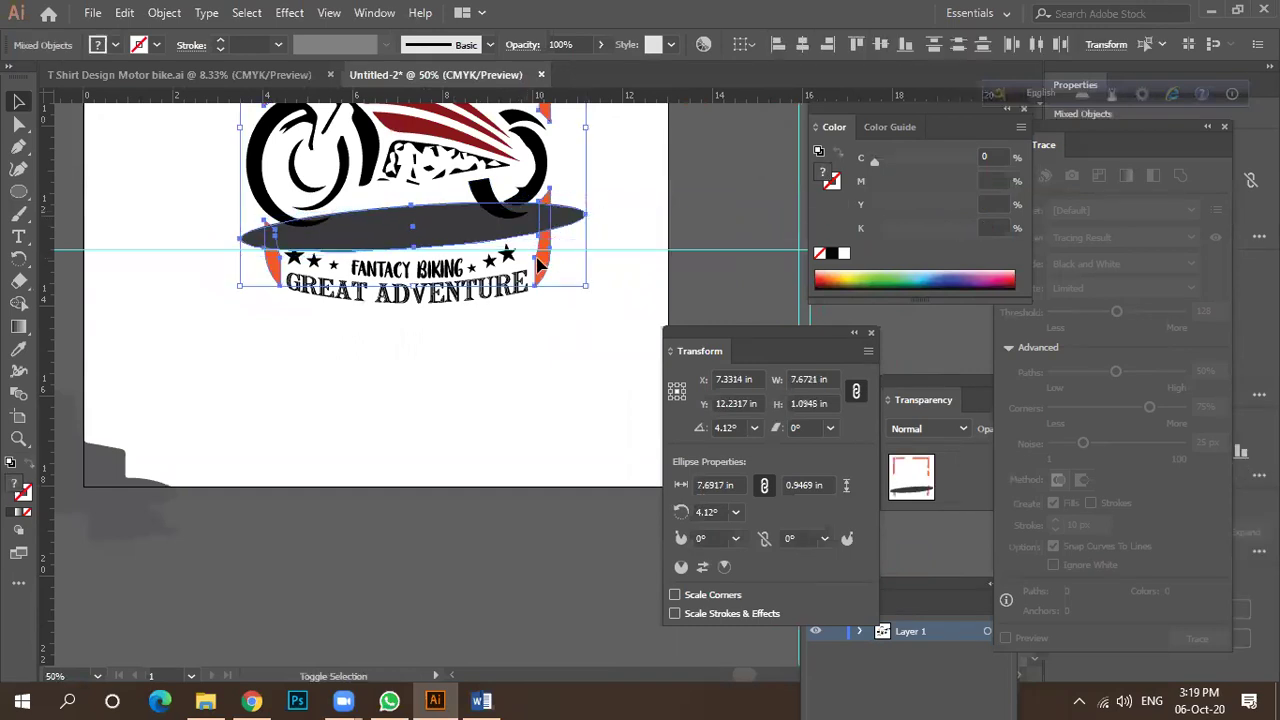
{"action": "left_click", "coordinate": [19, 303]}
{"action": "left_click", "coordinate": [568, 218], "text": "alt"}
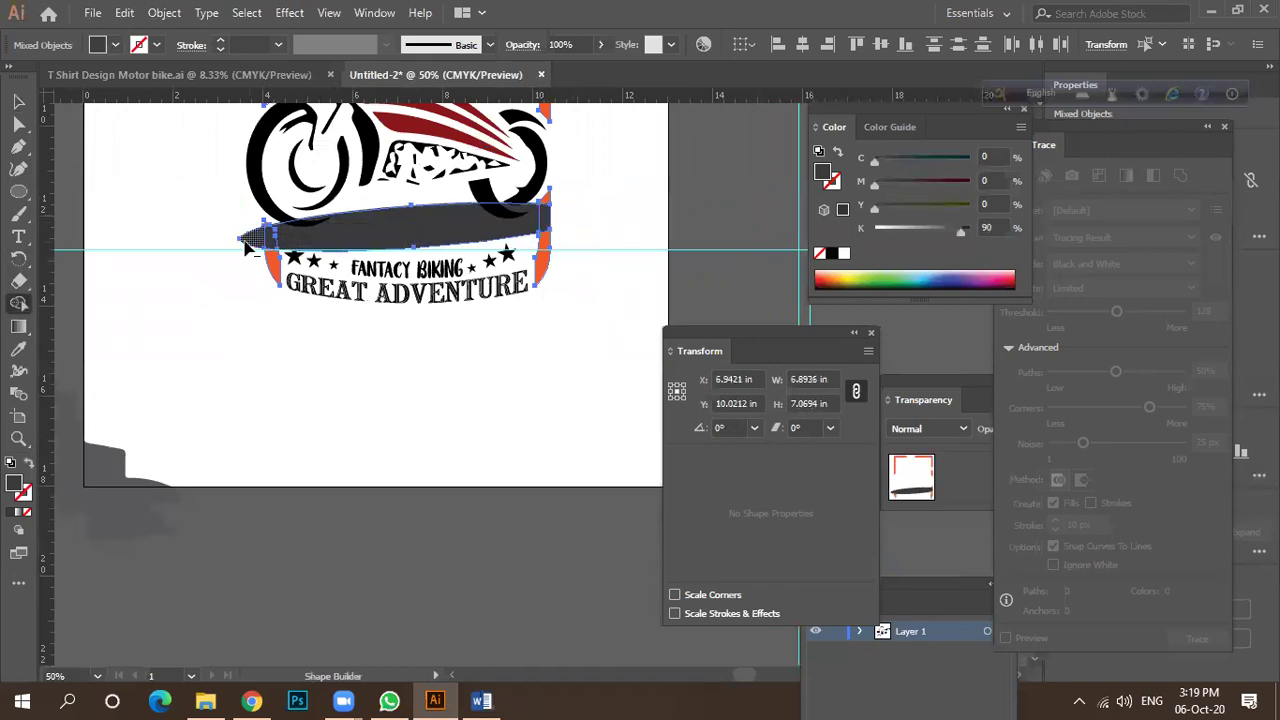
{"action": "left_click", "coordinate": [17, 104]}
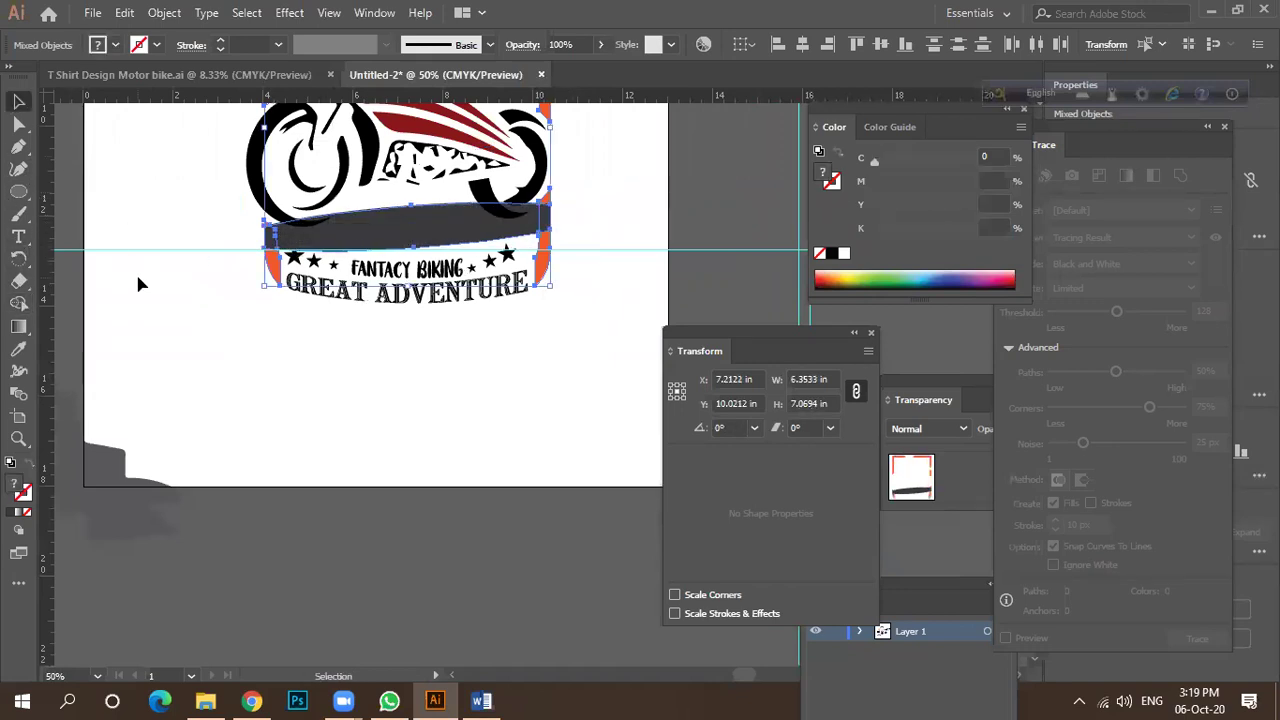
Stretch the dark grey ground shape vertically to a height of about 1.22 in.
{"action": "left_click", "coordinate": [140, 278]}
{"action": "key", "text": "ctrl+a"}
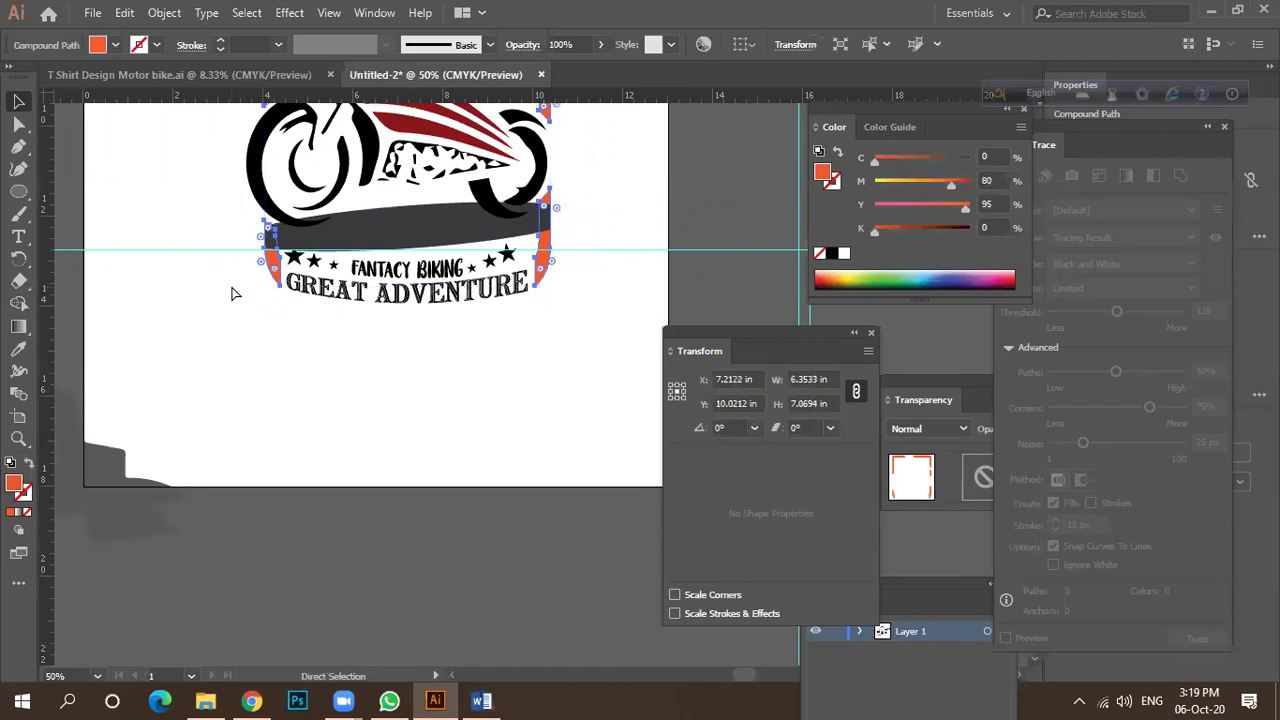
{"action": "left_click", "coordinate": [222, 302]}
{"action": "scroll", "coordinate": [297, 308], "scroll_direction": "down", "scroll_amount": 3}
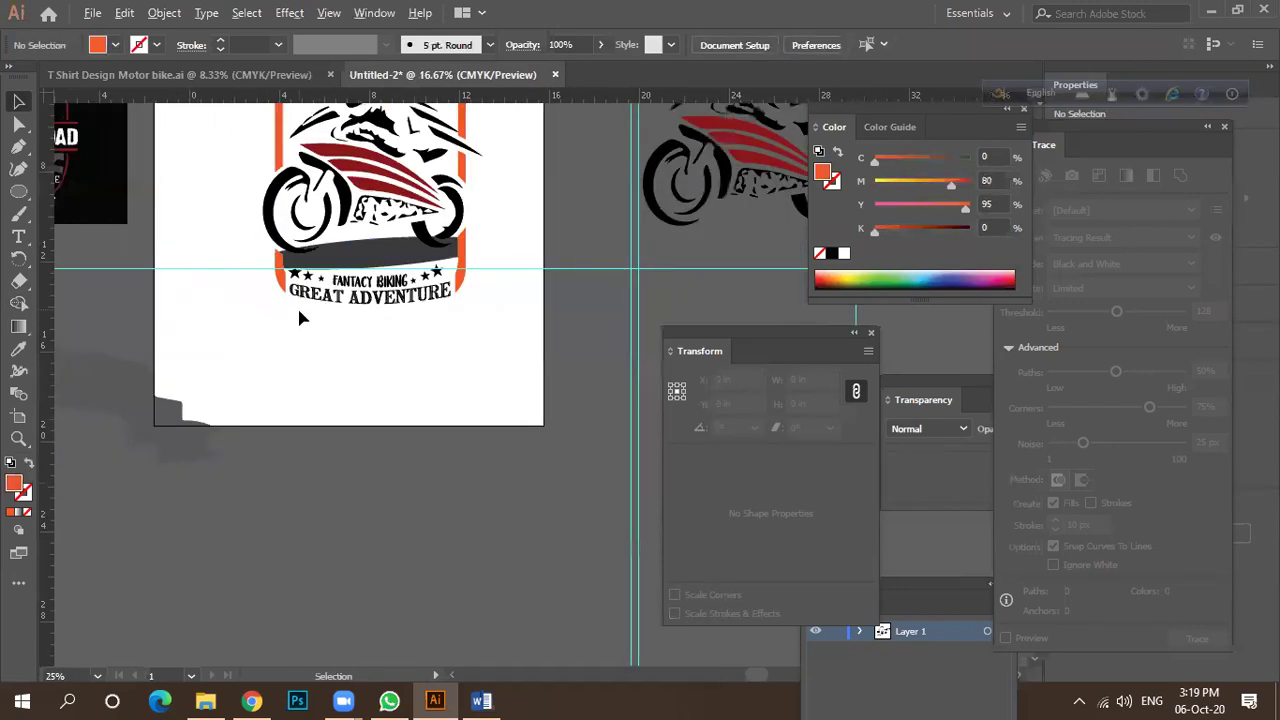
{"action": "left_click", "coordinate": [337, 287]}
{"action": "scroll", "coordinate": [337, 287], "scroll_direction": "up", "scroll_amount": 3}
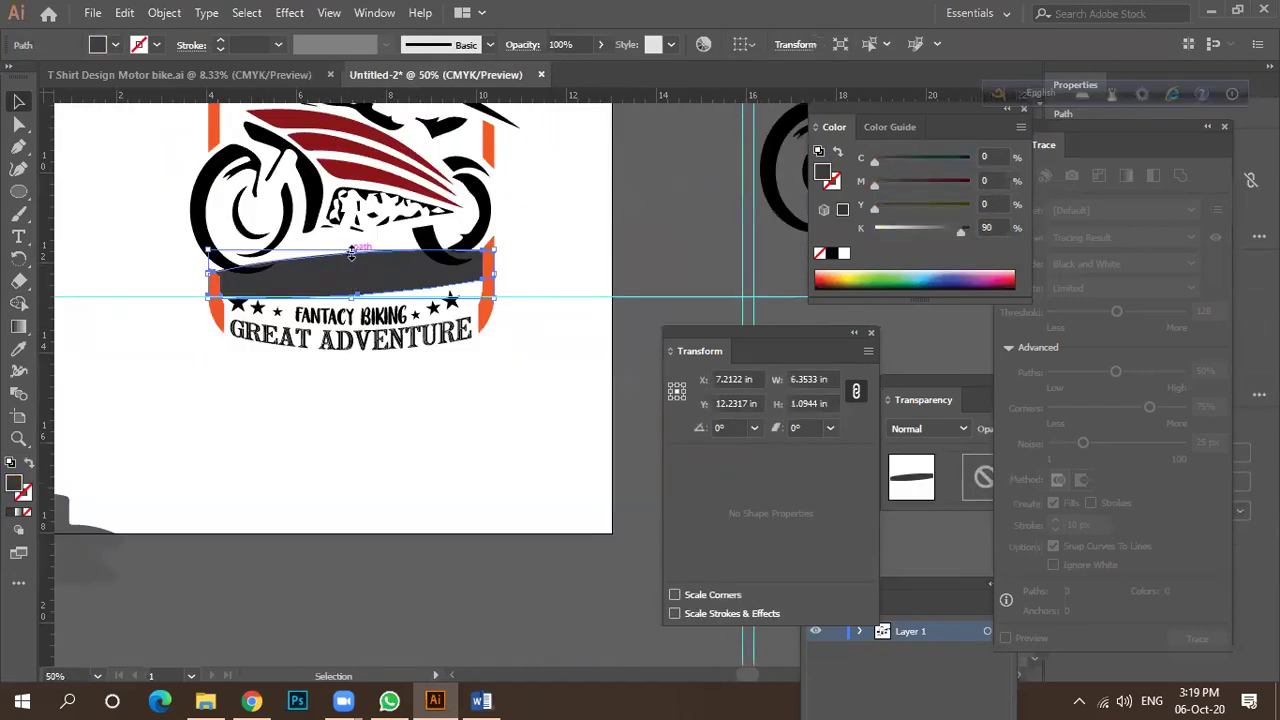
{"action": "left_click_drag", "start_coordinate": [353, 250], "coordinate": [353, 242]}
{"action": "scroll", "coordinate": [349, 283], "scroll_direction": "down", "scroll_amount": 2}
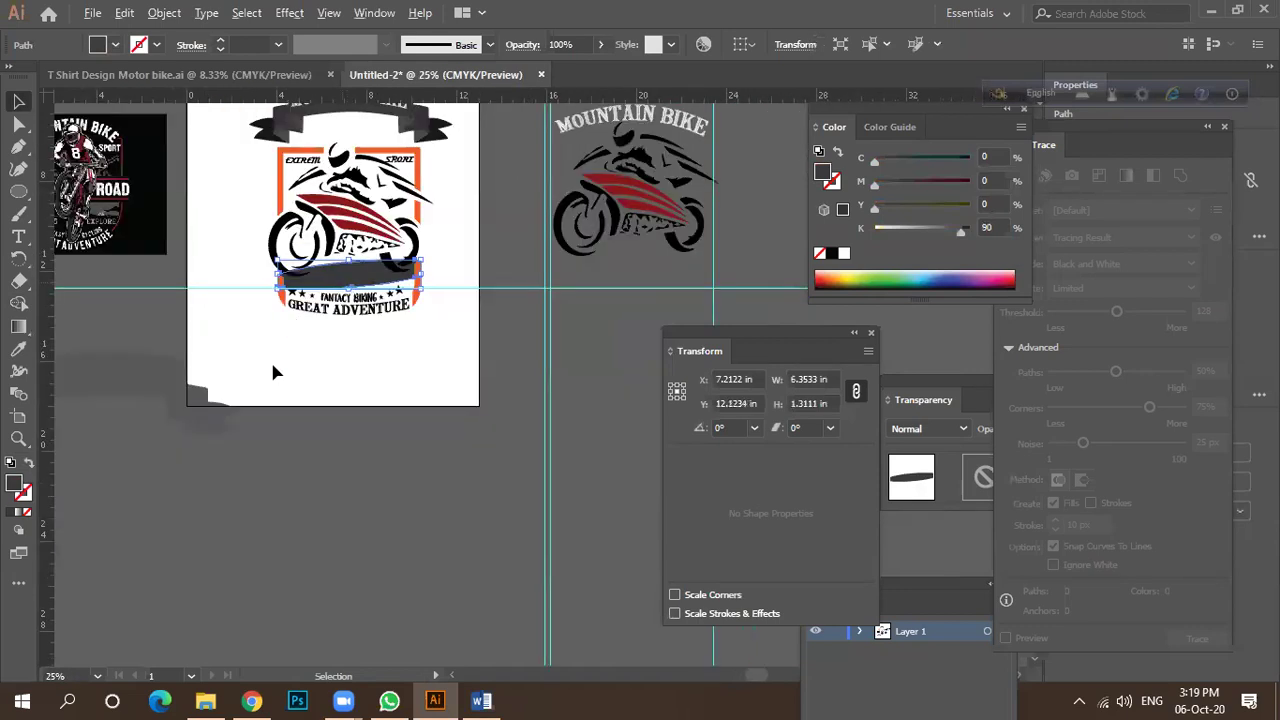
{"action": "left_click", "coordinate": [277, 372]}
{"action": "scroll", "coordinate": [283, 366], "scroll_direction": "down", "scroll_amount": 1}
{"action": "scroll", "coordinate": [283, 366], "scroll_direction": "up", "scroll_amount": 3}
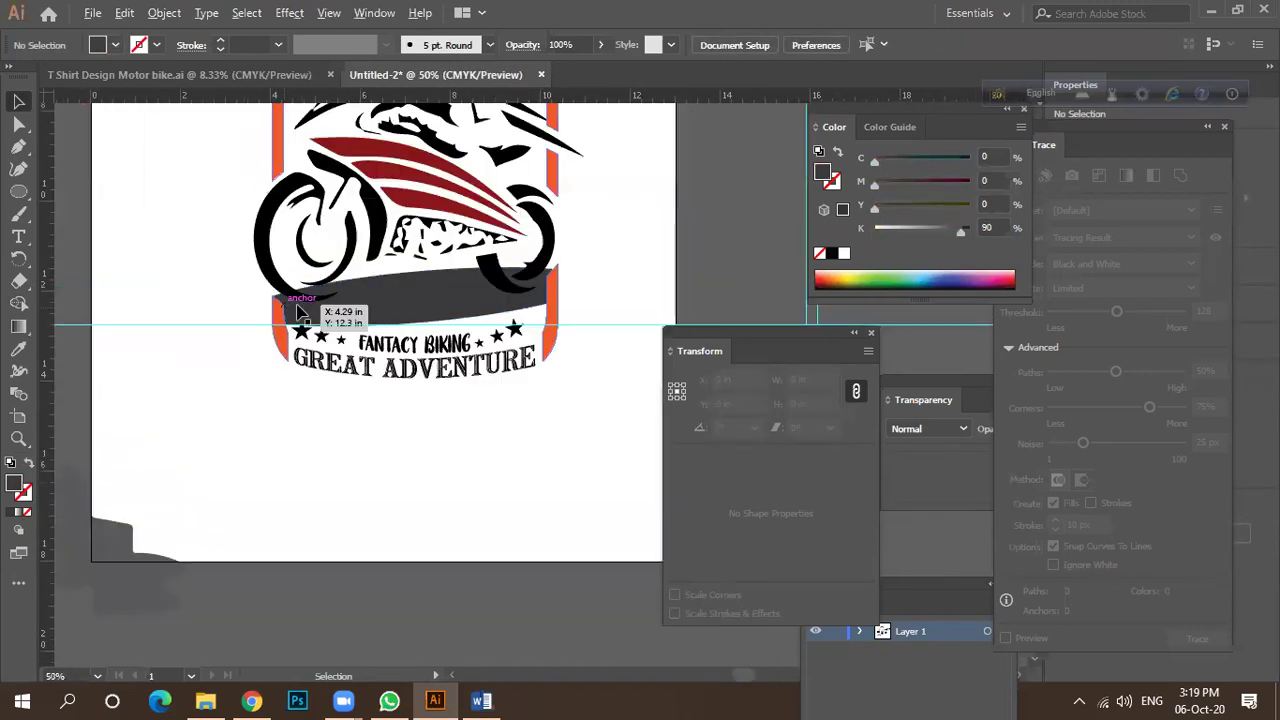
{"action": "left_click", "coordinate": [420, 285]}
{"action": "left_click_drag", "start_coordinate": [420, 270], "coordinate": [421, 274]}
{"action": "left_click", "coordinate": [575, 300]}
{"action": "scroll", "coordinate": [420, 294], "scroll_direction": "down", "scroll_amount": 3}
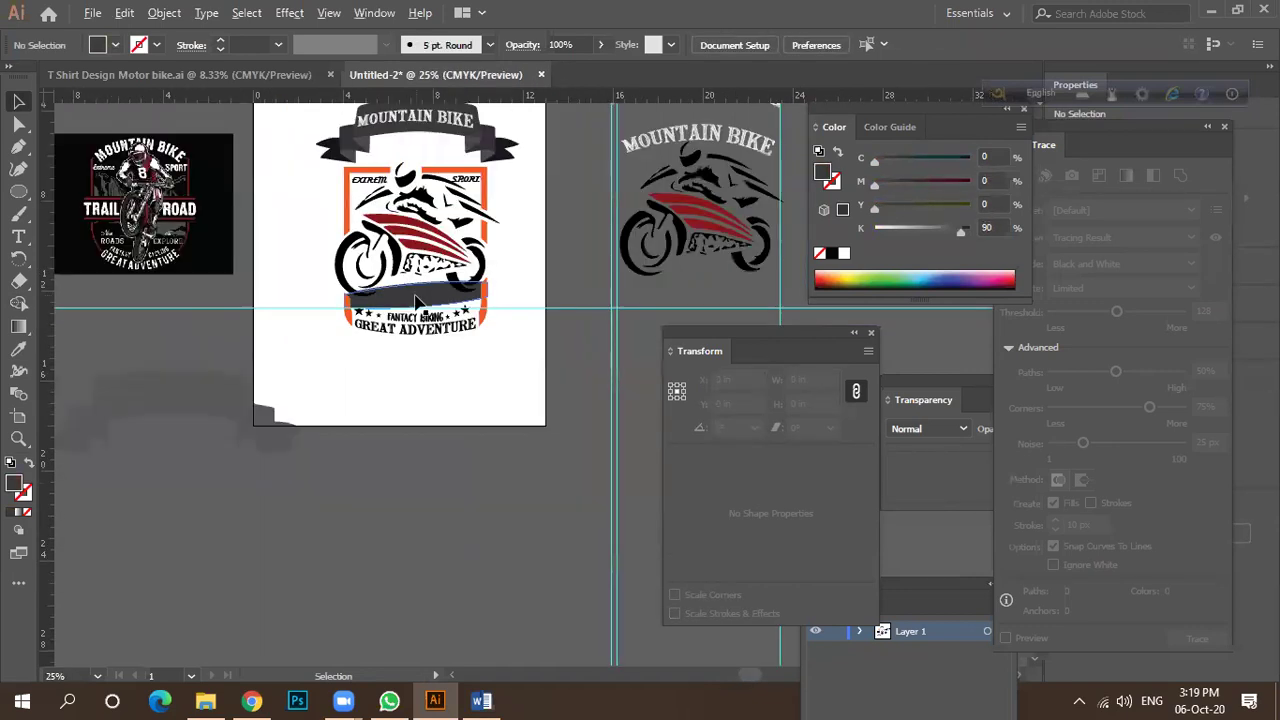
Make a centred, proportionally smaller copy of the dark grey shape, about 4.55 in wide and 0.87 in high.
{"action": "scroll", "coordinate": [405, 315], "scroll_direction": "up", "scroll_amount": 3}
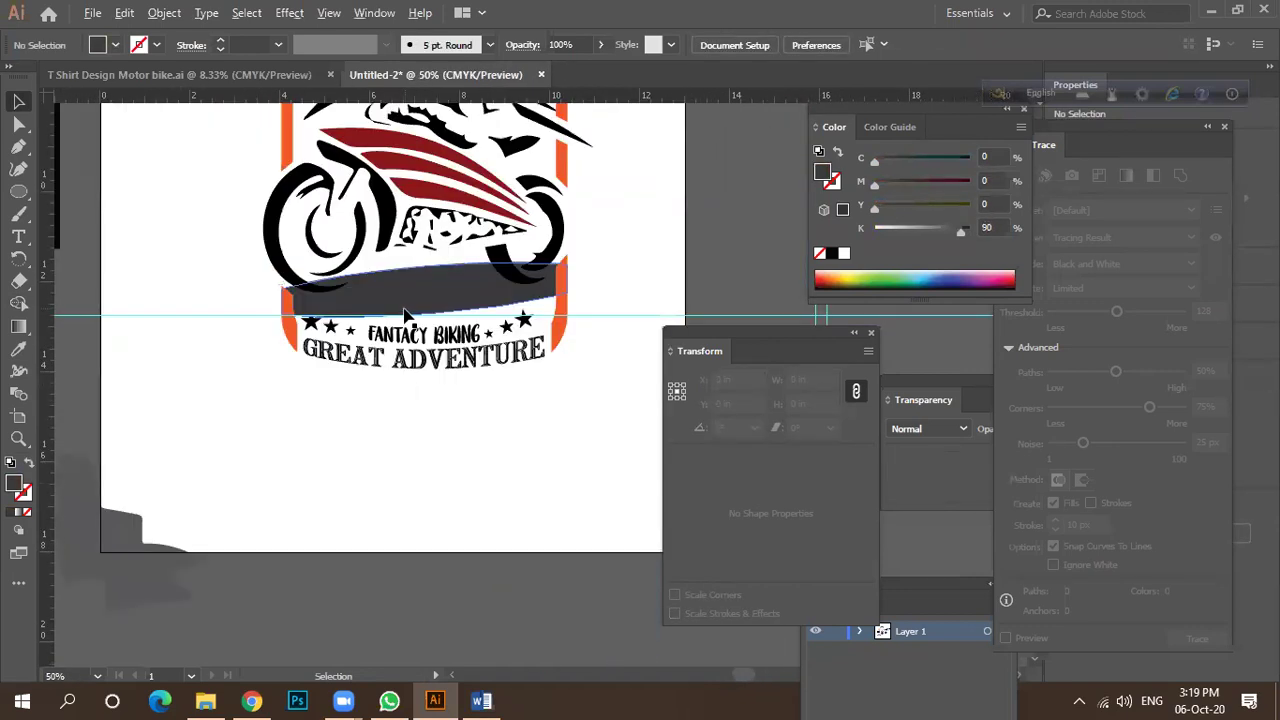
{"action": "left_click", "coordinate": [362, 318]}
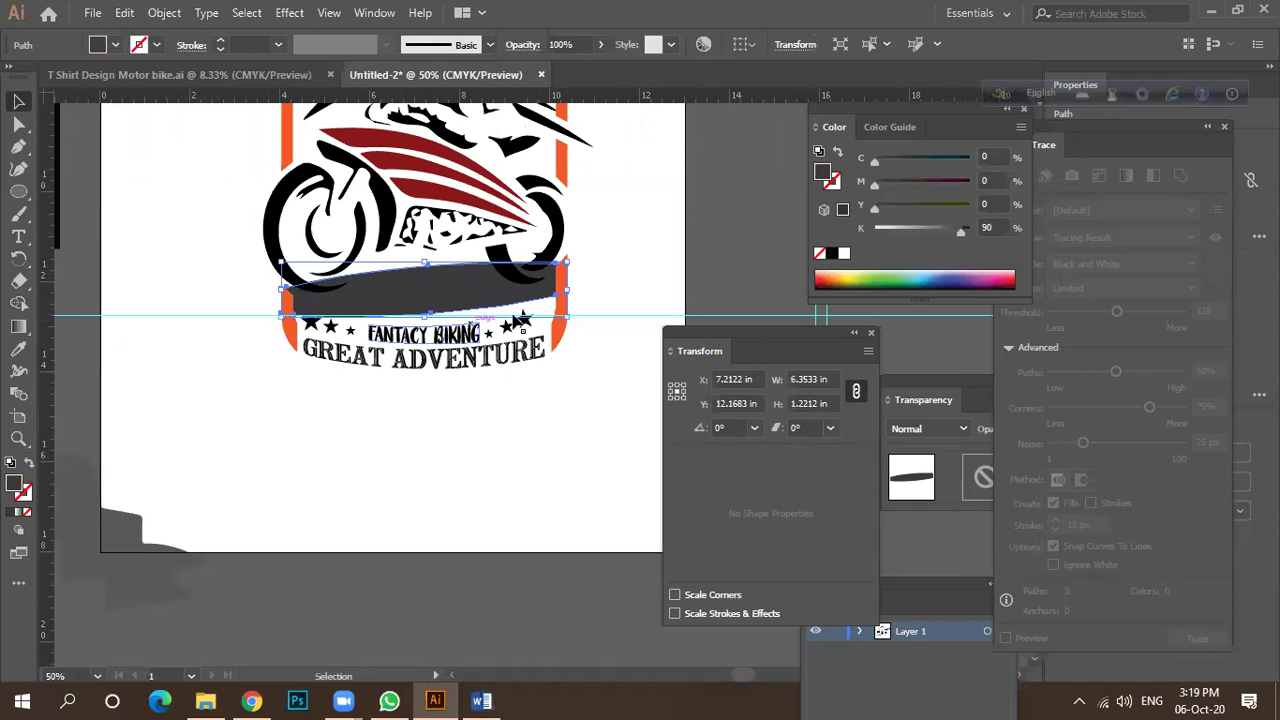
{"action": "left_click_drag", "start_coordinate": [565, 313], "coordinate": [548, 301]}
{"action": "key", "text": "ctrl+z"}
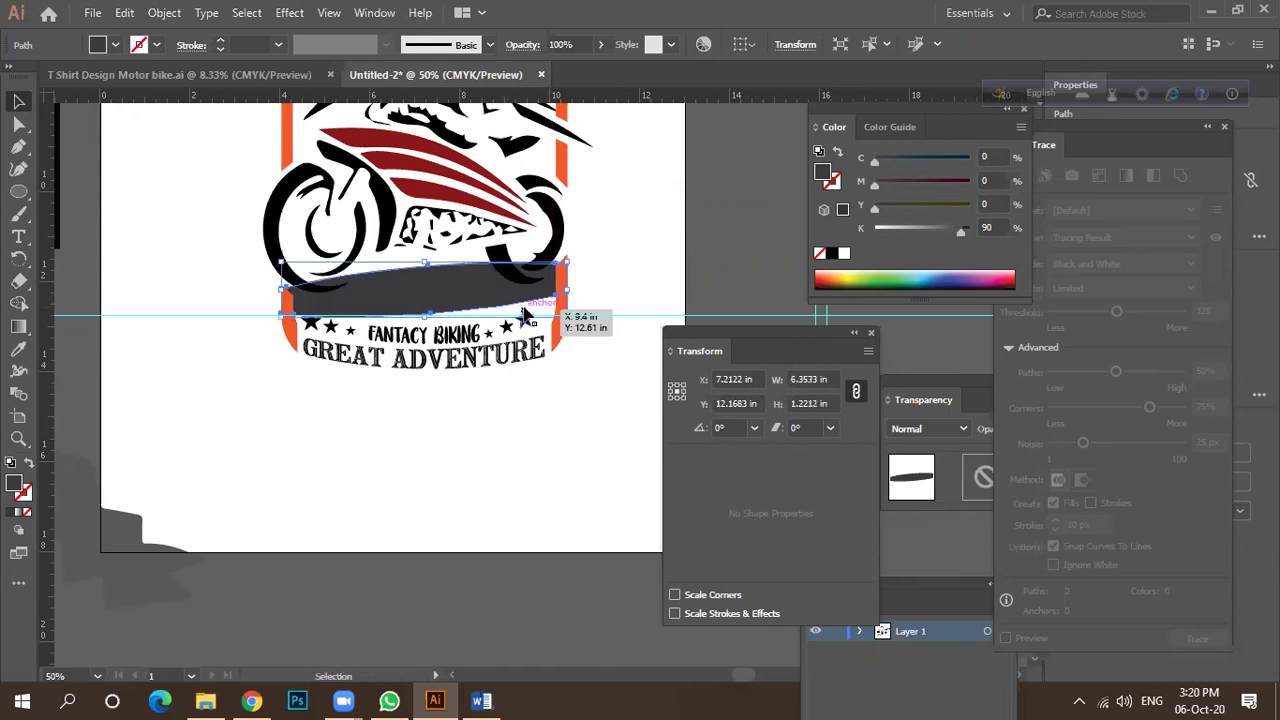
{"action": "left_click_drag", "start_coordinate": [563, 312], "coordinate": [512, 308]}
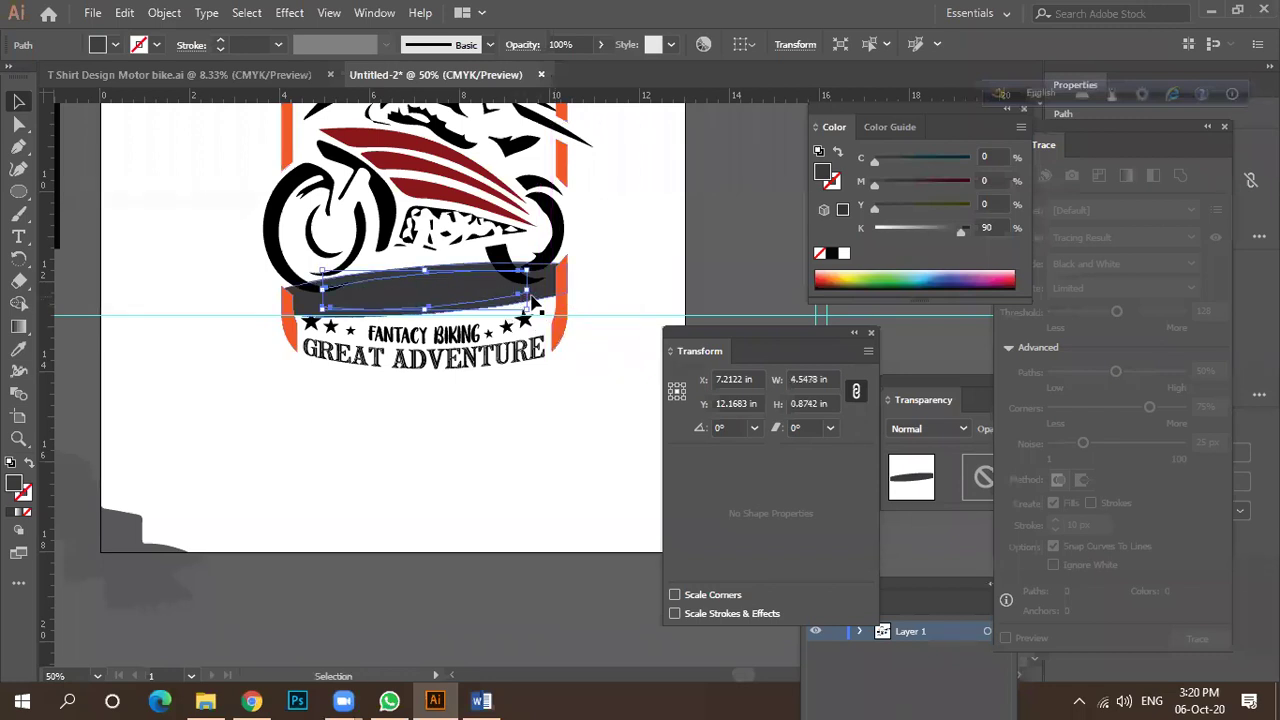
{"action": "scroll", "coordinate": [483, 305], "scroll_direction": "up", "scroll_amount": 1}
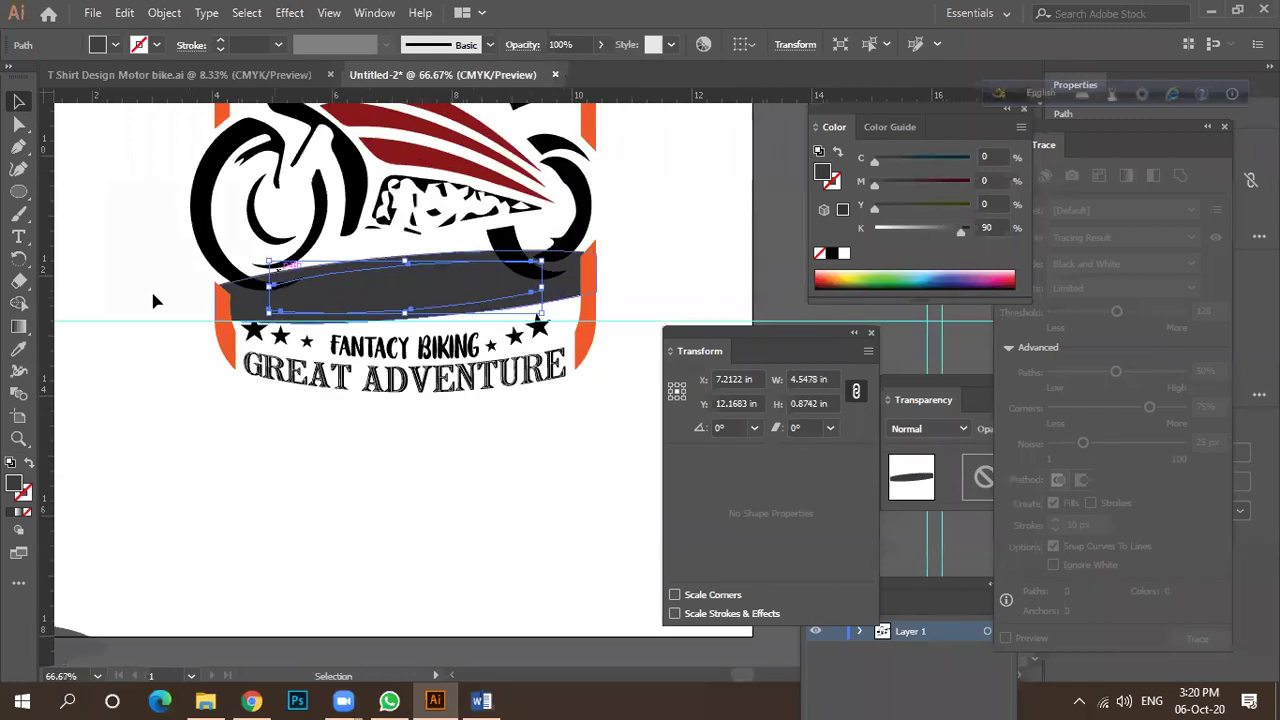
Select both nested dark grey shapes and set the blend spacing to Specified Steps with 50 steps.
{"action": "left_click", "coordinate": [245, 305], "text": "shift"}
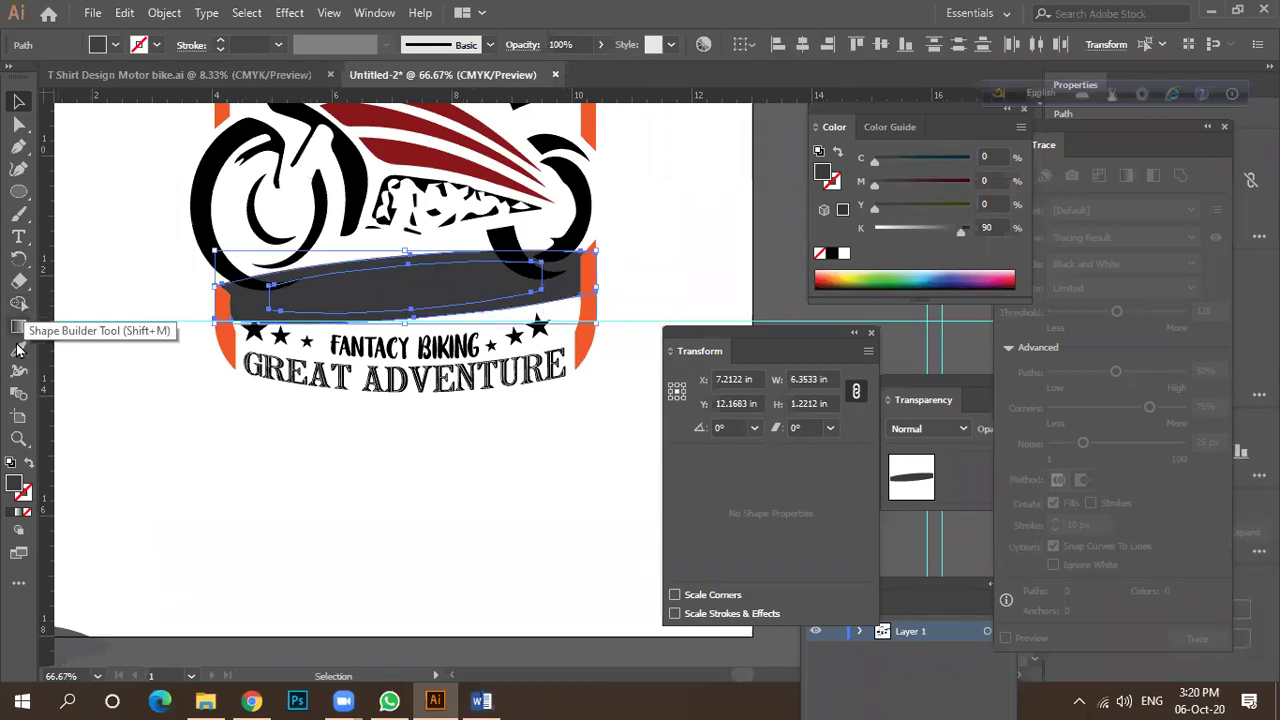
{"action": "left_click", "coordinate": [16, 395]}
{"action": "double_click", "coordinate": [16, 395]}
{"action": "left_click", "coordinate": [781, 221]}
{"action": "left_click", "coordinate": [785, 257]}
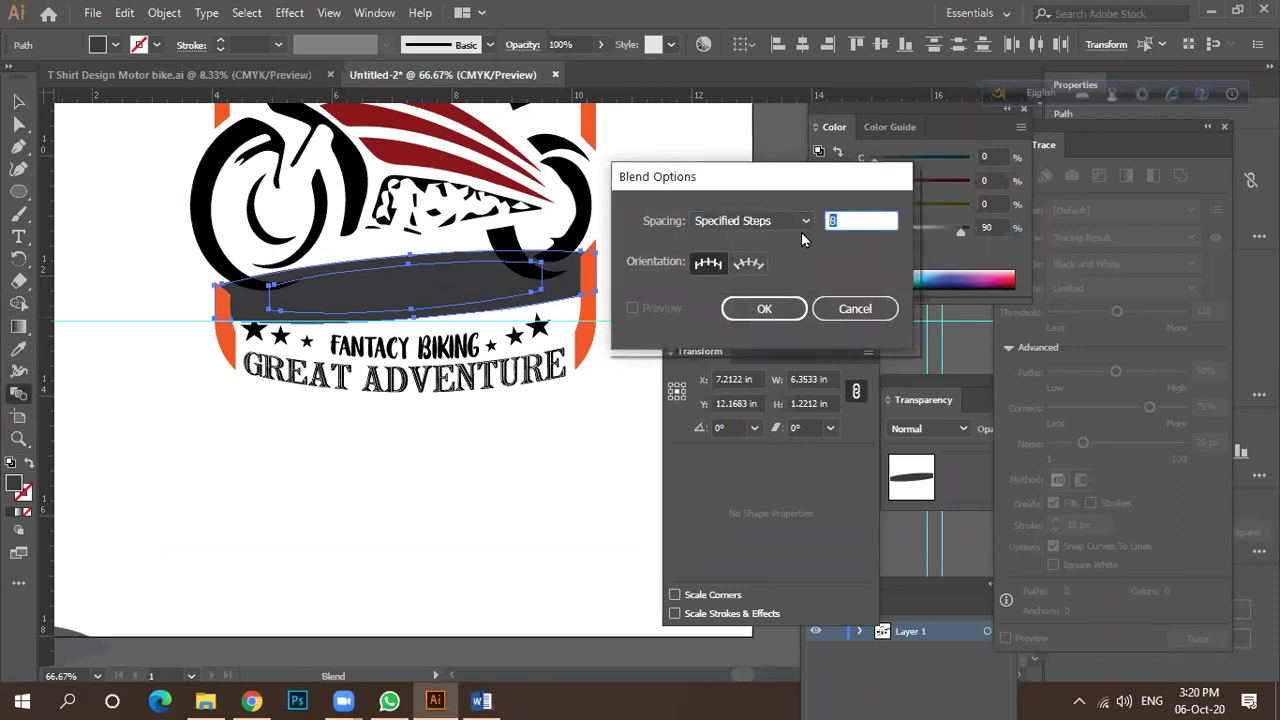
{"action": "type", "text": "50"}
{"action": "left_click", "coordinate": [753, 312]}
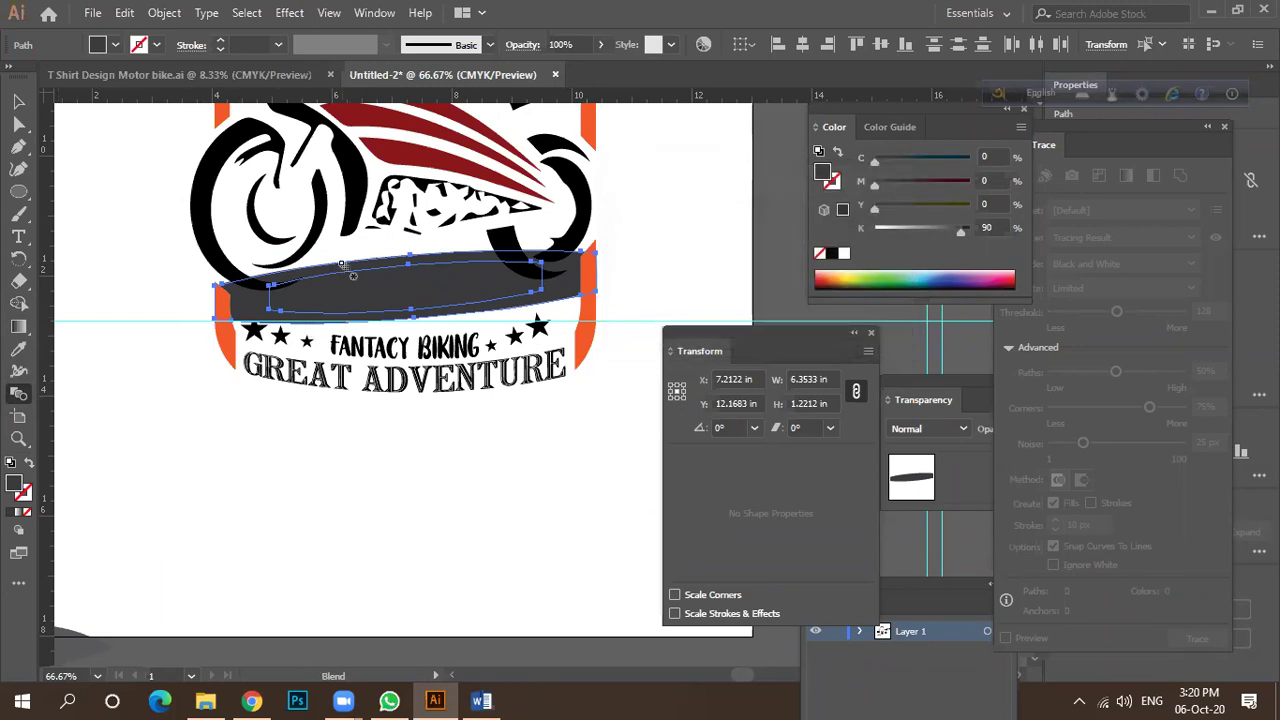
Try blending the outer and inner dark grey shapes, then undo the blend.
{"action": "left_click", "coordinate": [340, 276]}
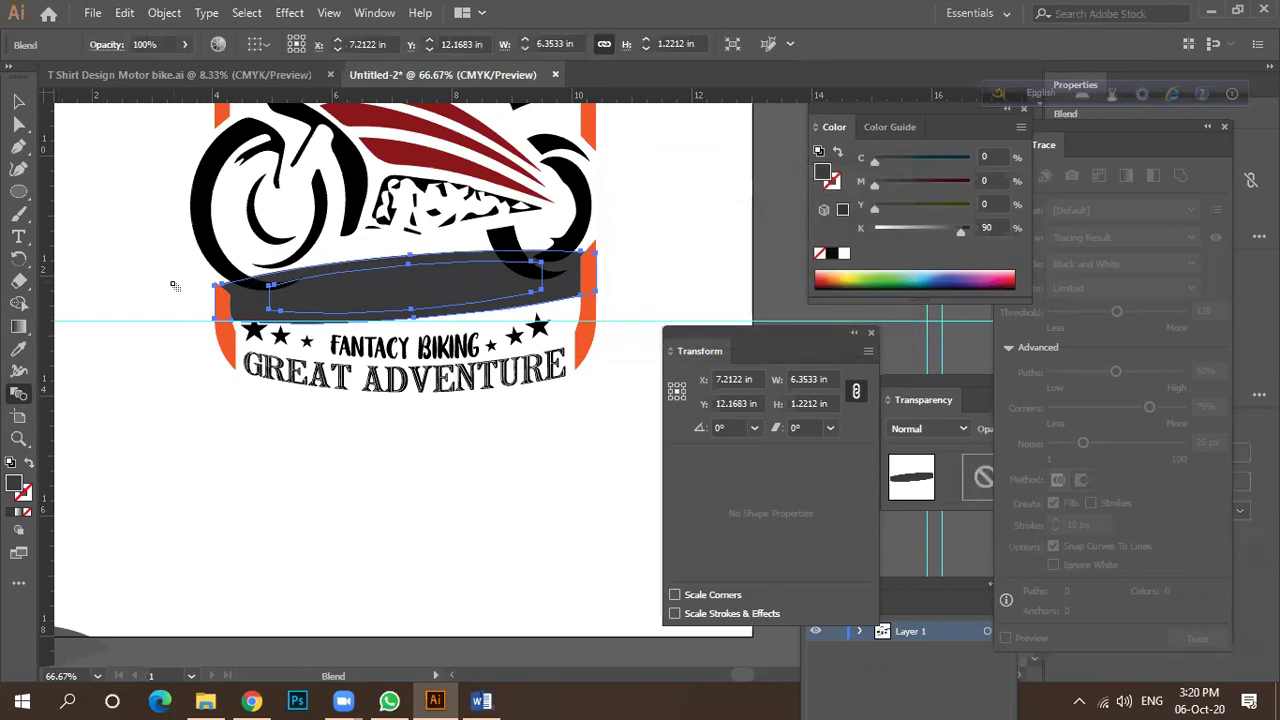
{"action": "left_click", "coordinate": [15, 104]}
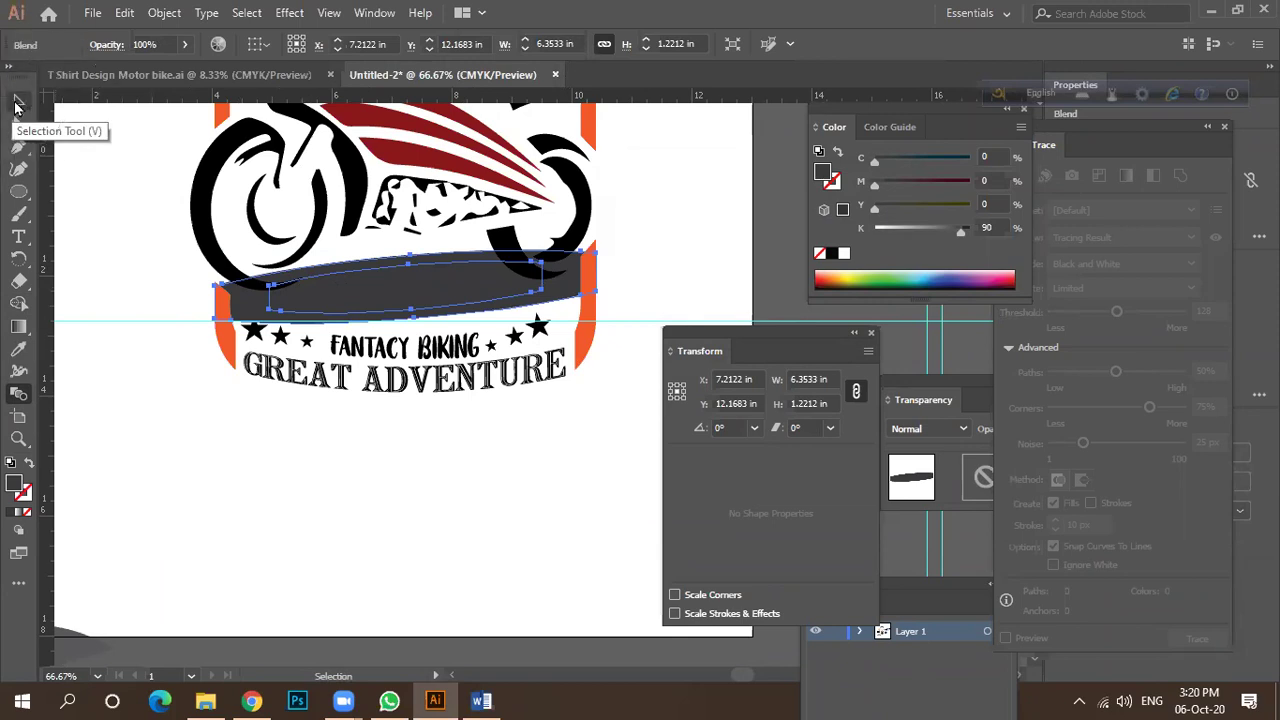
{"action": "key", "text": "ctrl+z"}
{"action": "left_click", "coordinate": [128, 400]}
Make a centred copy of the dark grey shape scaled down to about half its width.
{"action": "left_click", "coordinate": [483, 318]}
{"action": "key", "text": "a"}
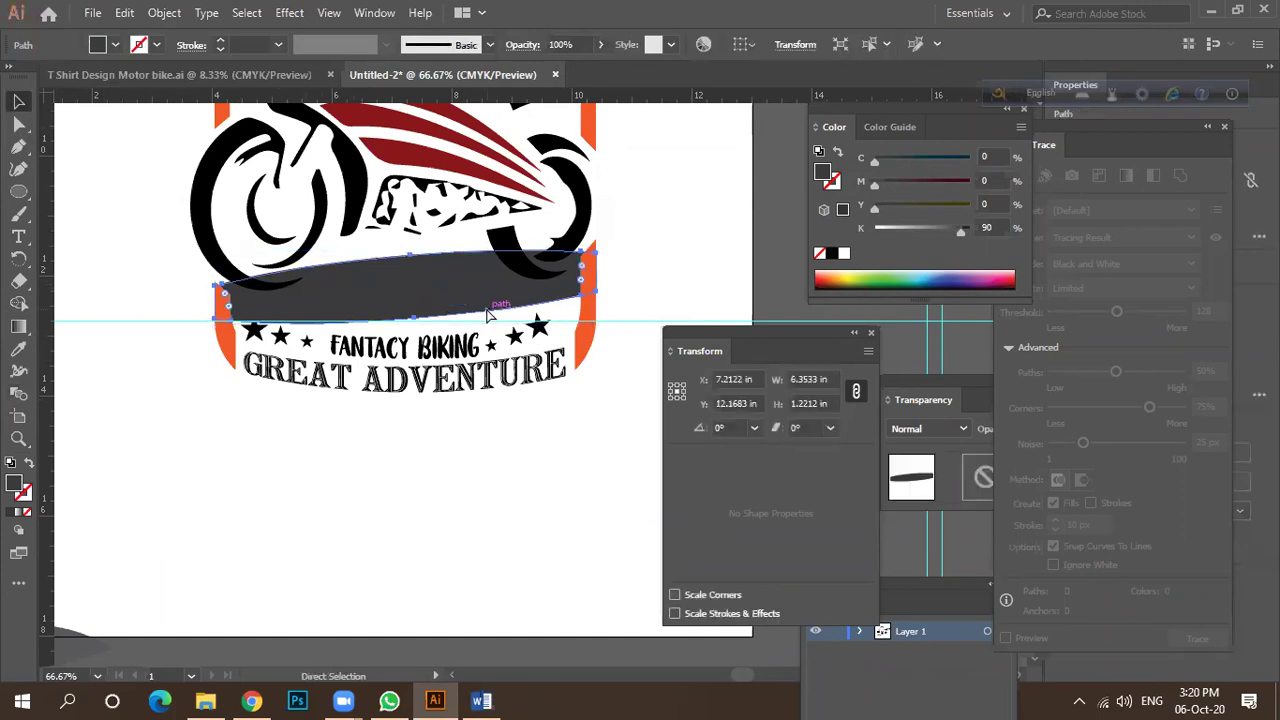
{"action": "key", "text": "ctrl"}
{"action": "left_click_drag", "start_coordinate": [597, 326], "coordinate": [556, 302]}
{"action": "key", "text": "ctrl+z"}
Fill the larger outer shape with white and set its opacity to 0%.
{"action": "left_click", "coordinate": [113, 45]}
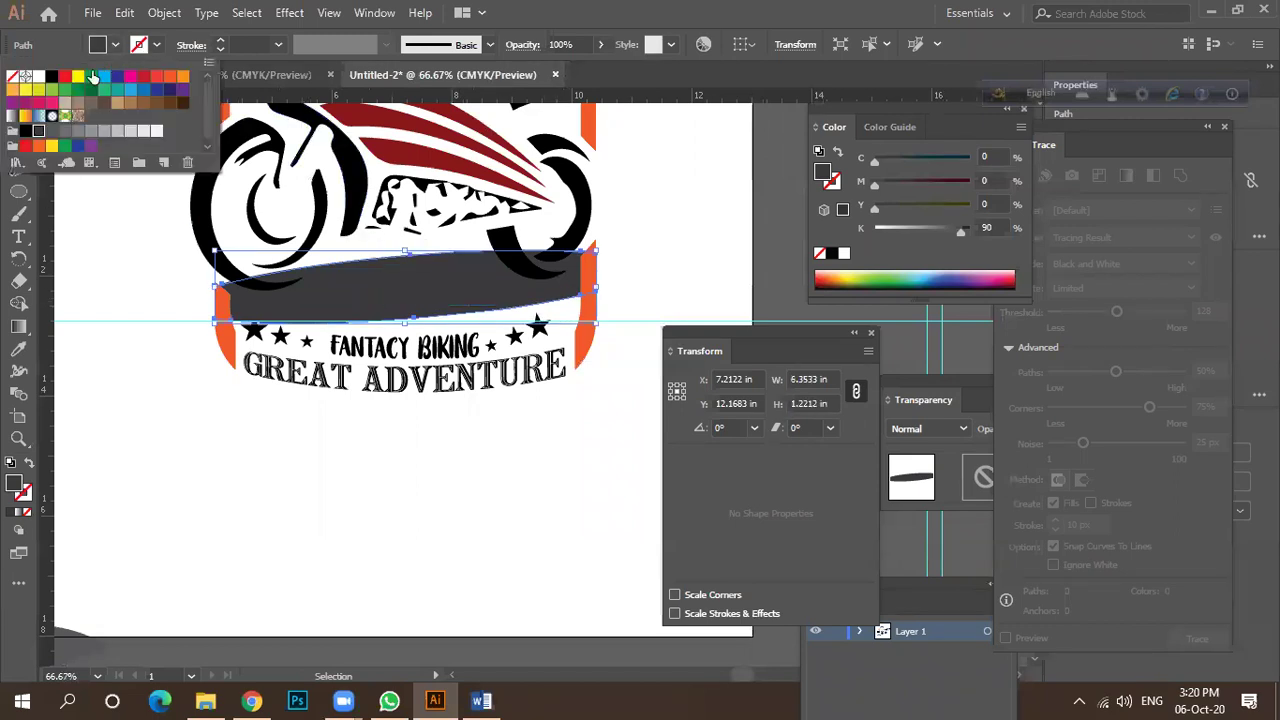
{"action": "left_click", "coordinate": [37, 77]}
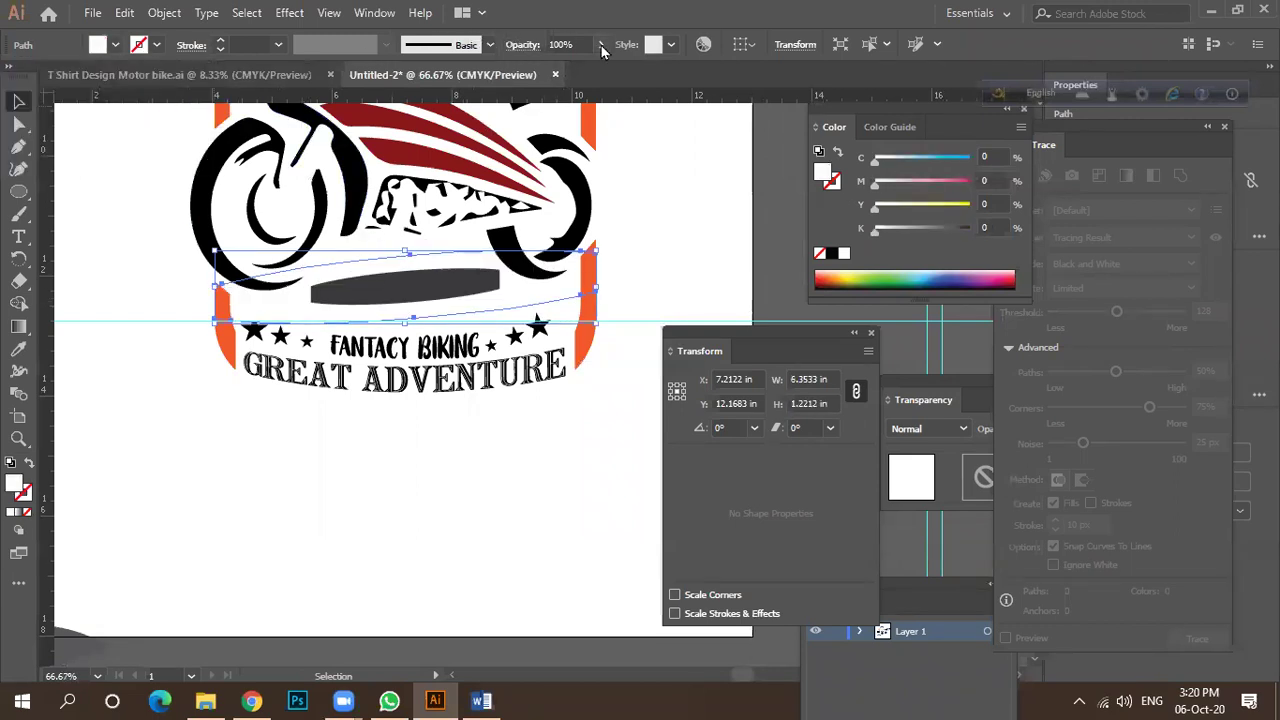
{"action": "left_click", "coordinate": [560, 45]}
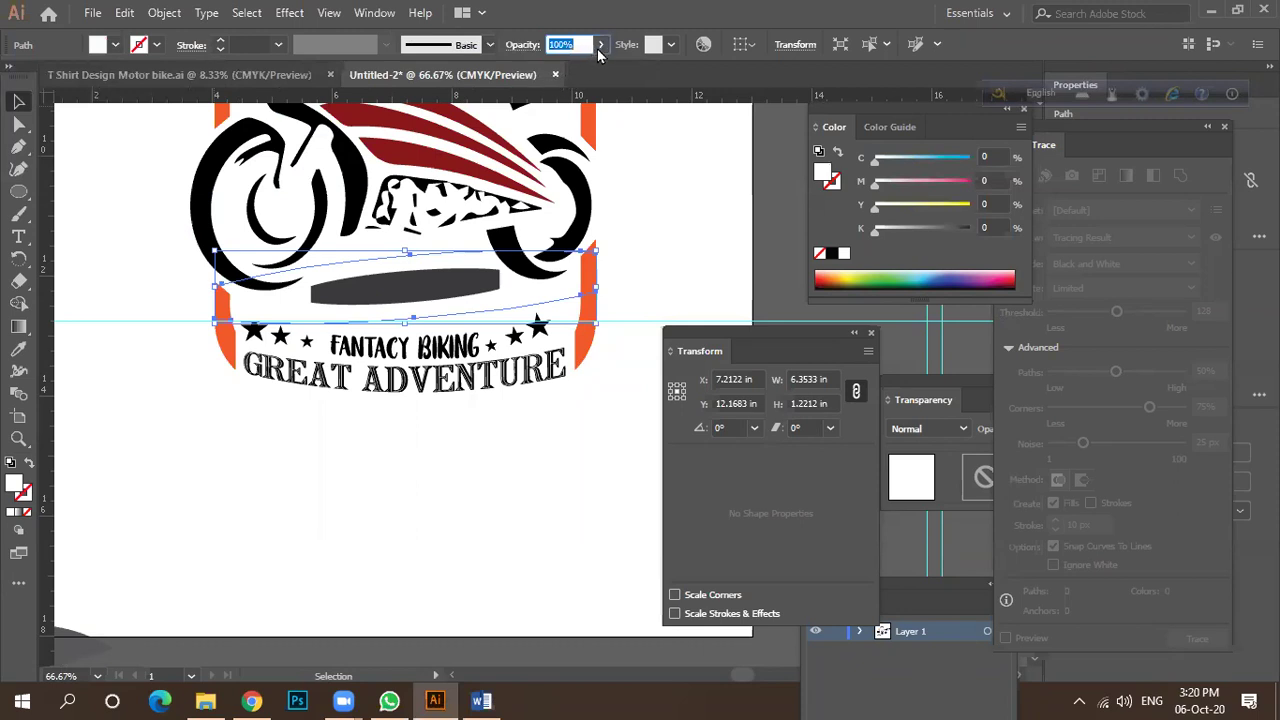
{"action": "left_click", "coordinate": [600, 45]}
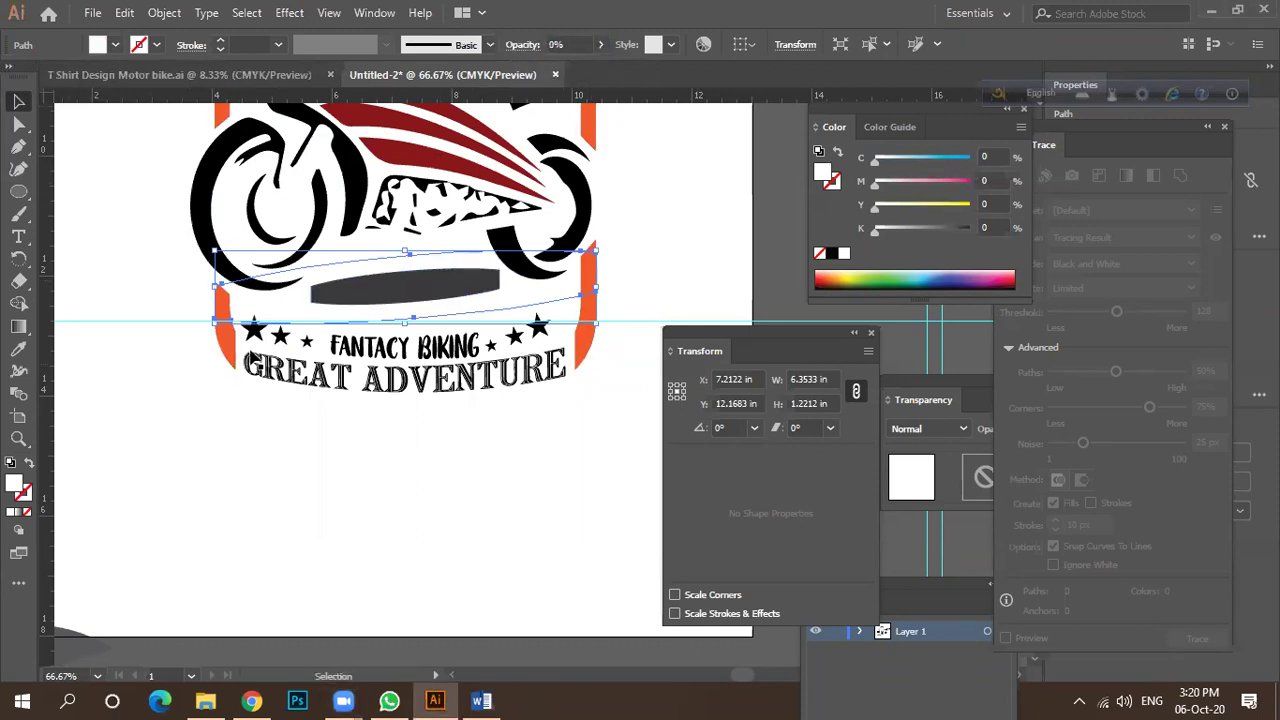
Blend the dark inner shape with the transparent outer shape in 50 specified steps to form a soft shadow.
{"action": "left_click", "coordinate": [345, 300], "text": "shift"}
{"action": "double_click", "coordinate": [18, 396]}
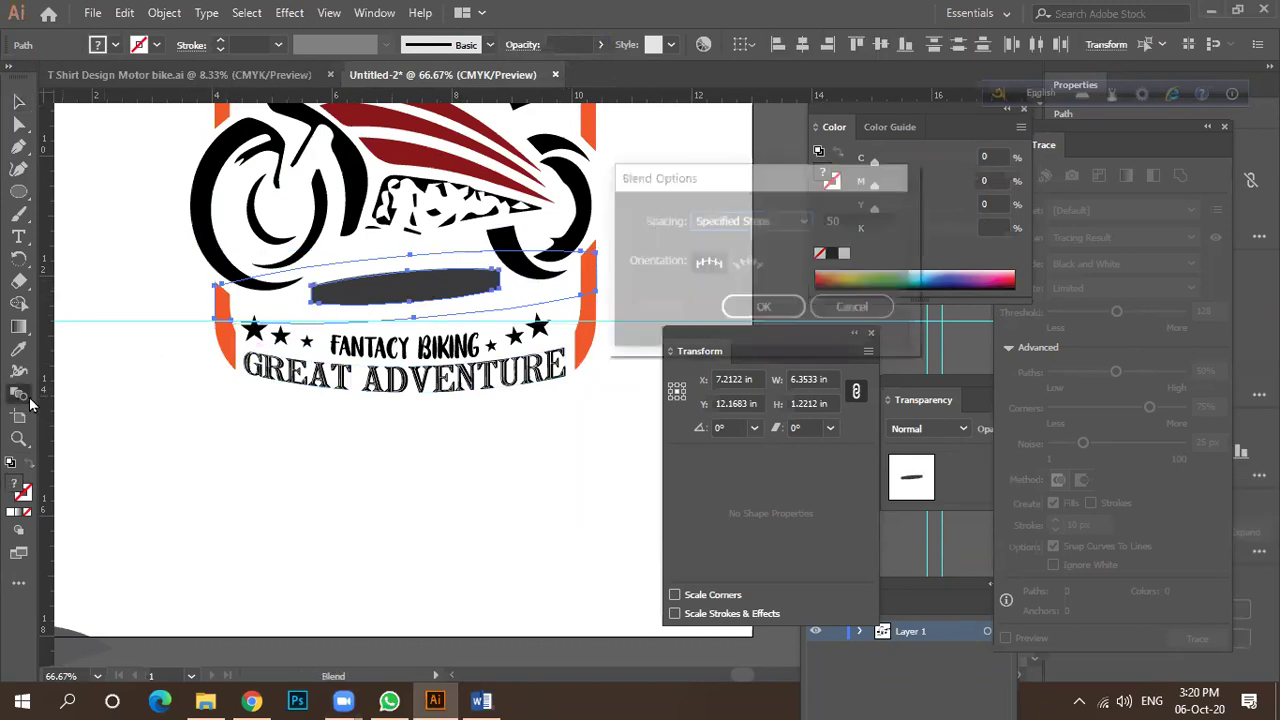
{"action": "left_click", "coordinate": [757, 306]}
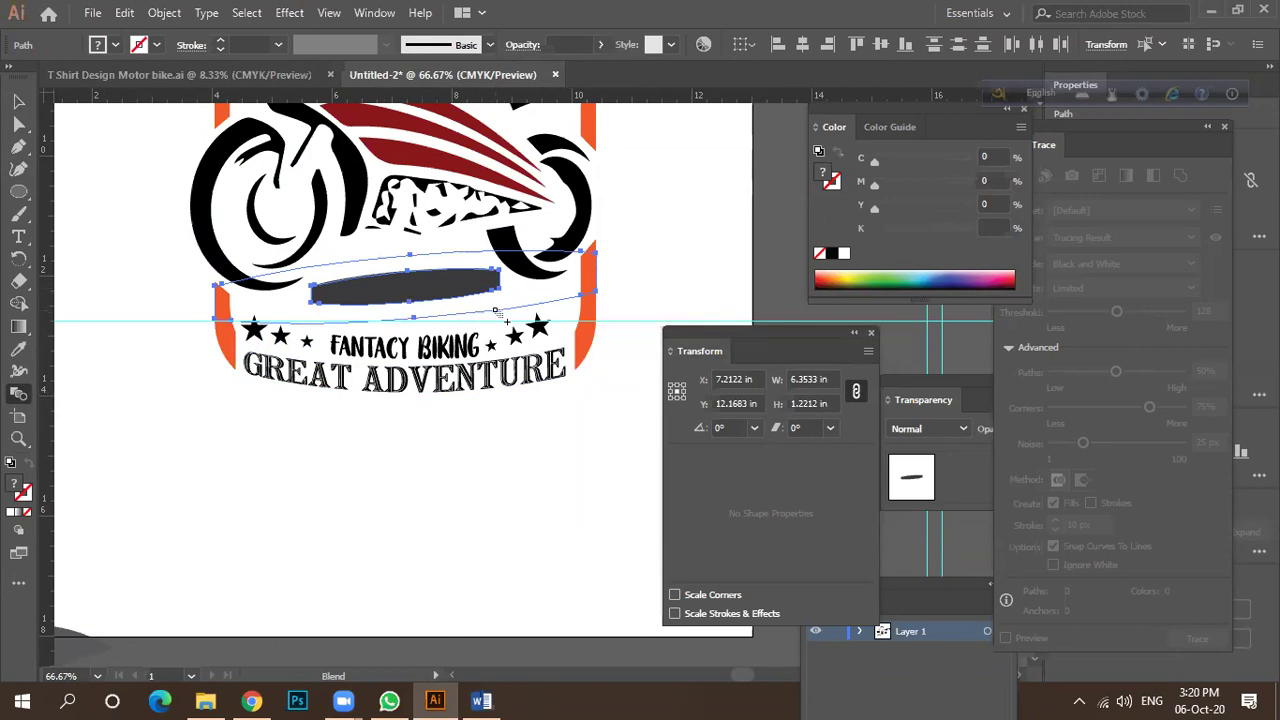
{"action": "left_click", "coordinate": [395, 320]}
{"action": "left_click", "coordinate": [18, 101]}
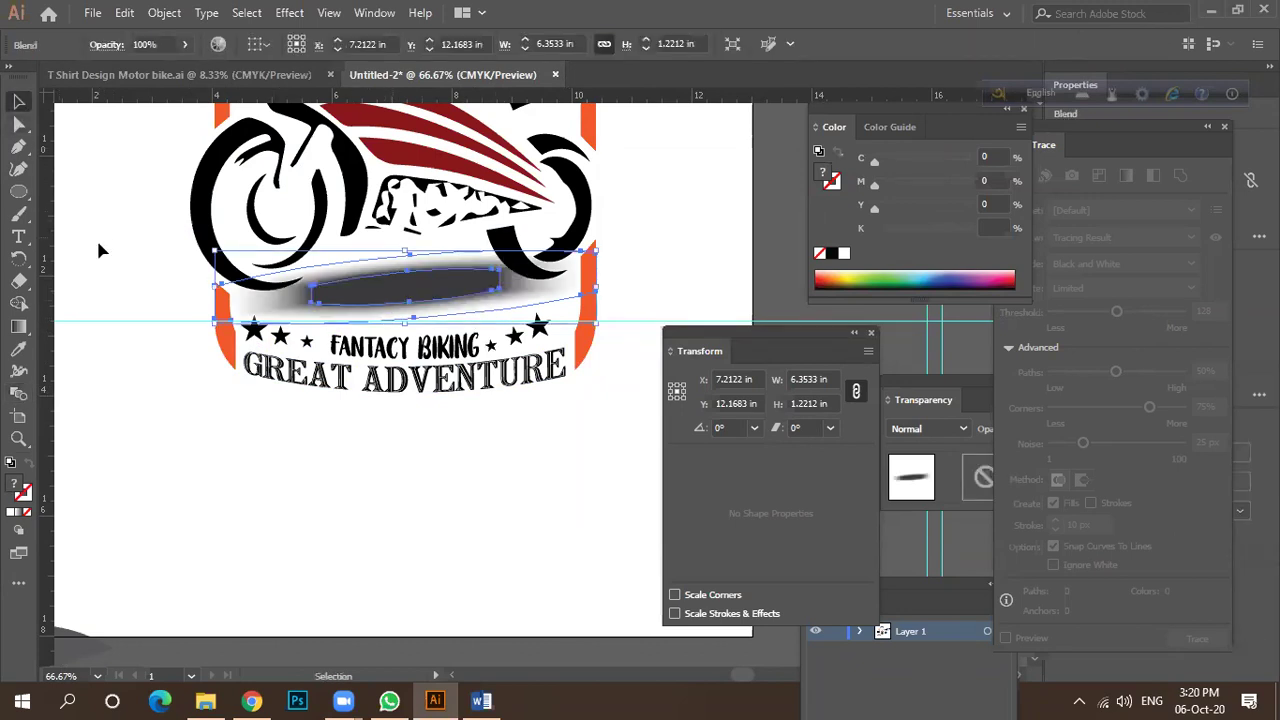
{"action": "left_click", "coordinate": [407, 397]}
Enlarge the blended shadow proportionally from its centre to about 7.67 in wide and 1.47 in high.
{"action": "scroll", "coordinate": [417, 435], "scroll_direction": "down", "scroll_amount": 5}
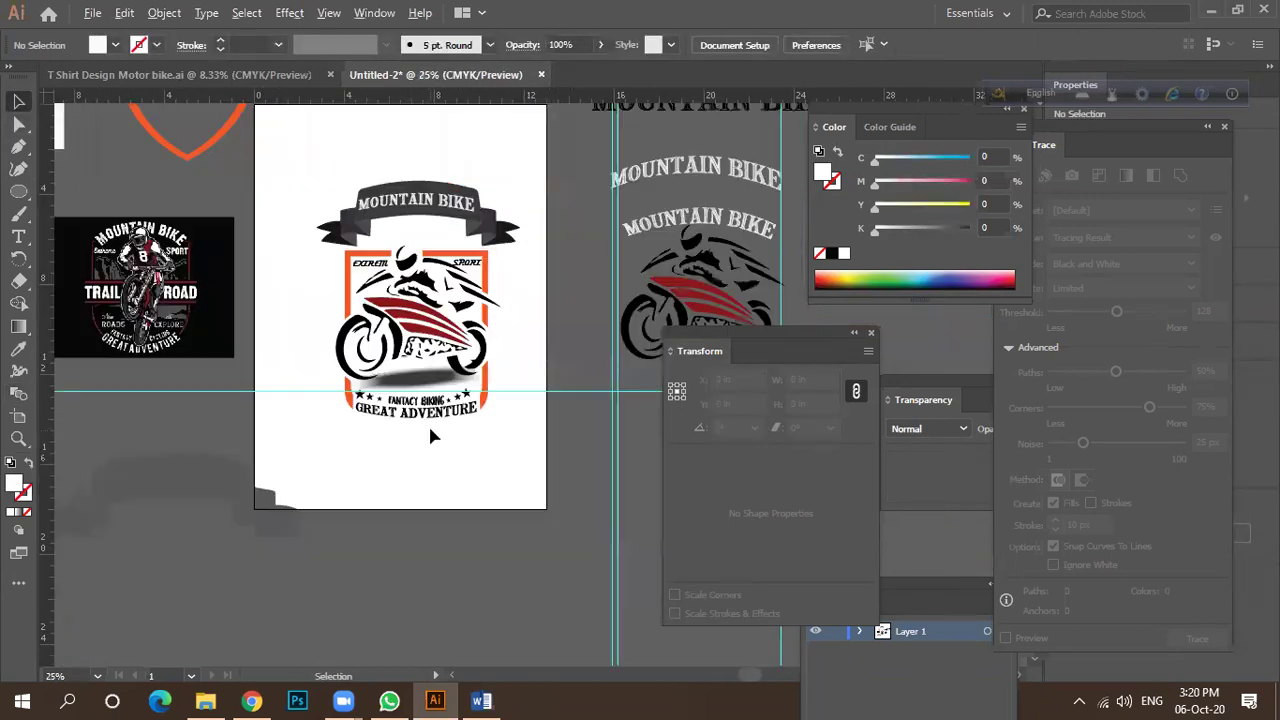
{"action": "scroll", "coordinate": [450, 400], "scroll_direction": "down", "scroll_amount": 1}
{"action": "scroll", "coordinate": [490, 342], "scroll_direction": "down", "scroll_amount": 1}
{"action": "scroll", "coordinate": [490, 340], "scroll_direction": "up", "scroll_amount": 3}
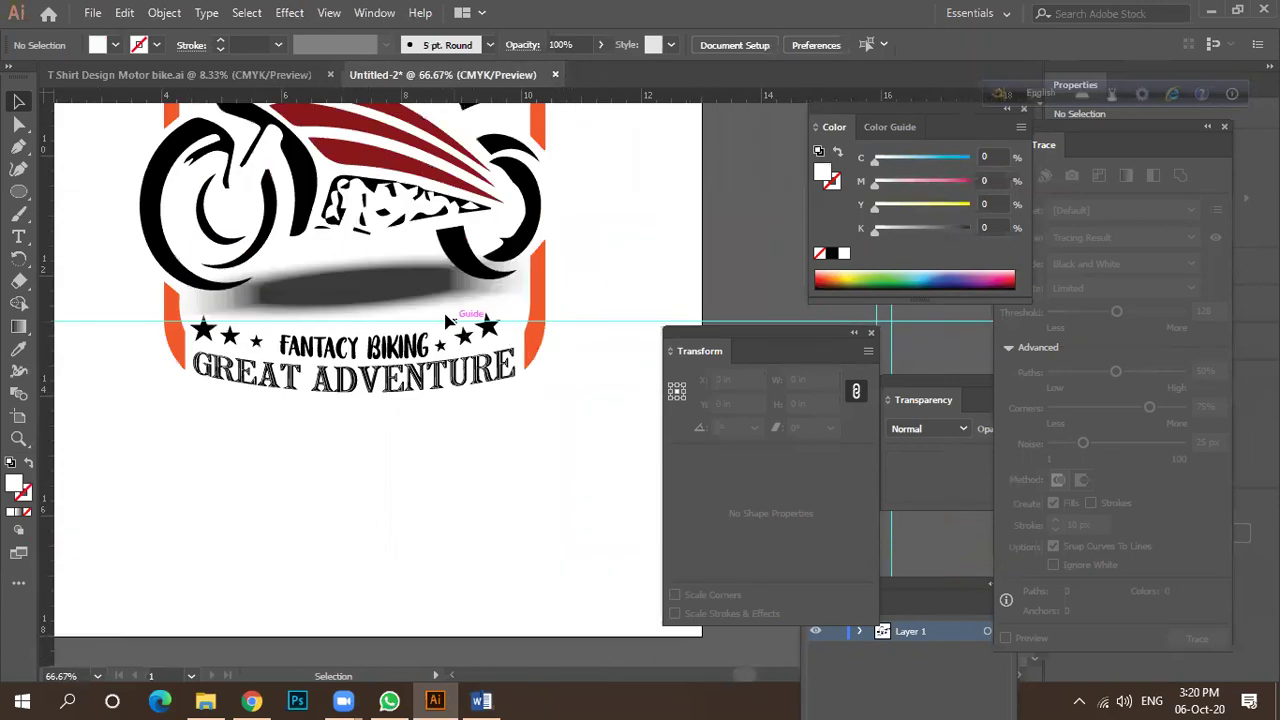
{"action": "left_click", "coordinate": [498, 315]}
{"action": "left_click_drag", "start_coordinate": [548, 322], "coordinate": [565, 350]}
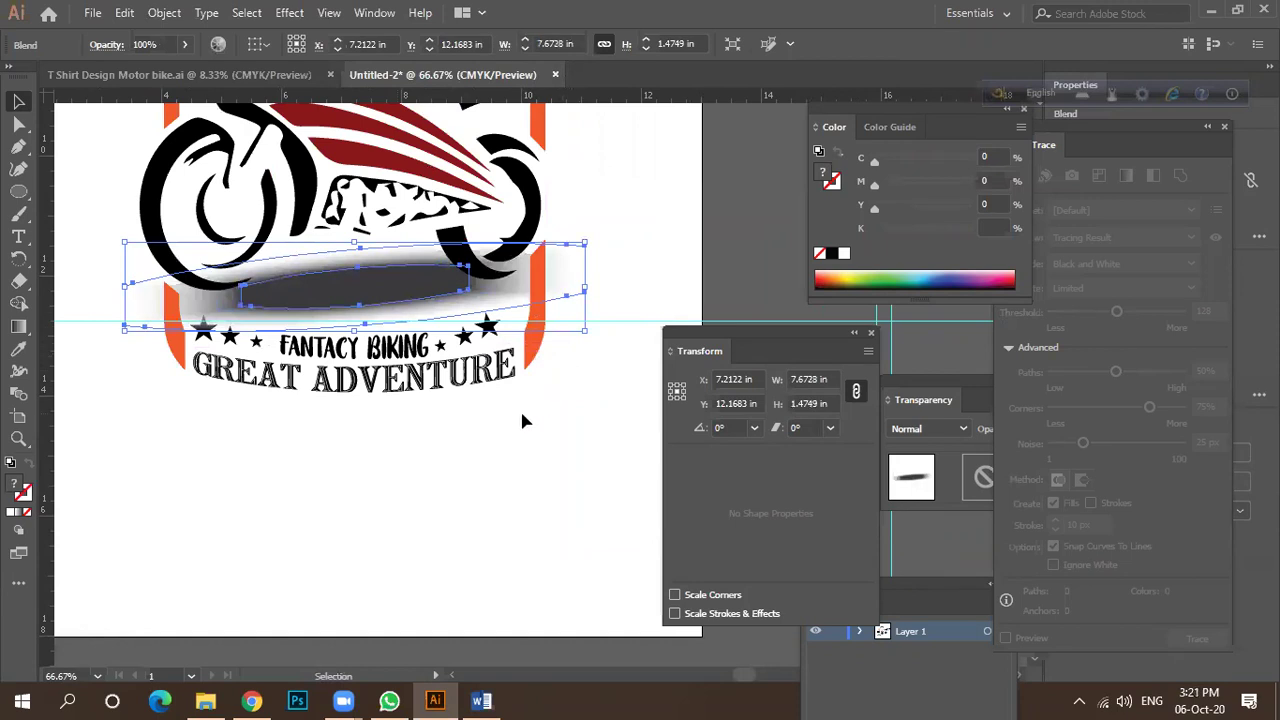
{"action": "left_click", "coordinate": [430, 401]}
Isolate the blend, set the inner dark shape's opacity to 55%, and exit isolation mode.
{"action": "left_click", "coordinate": [376, 338]}
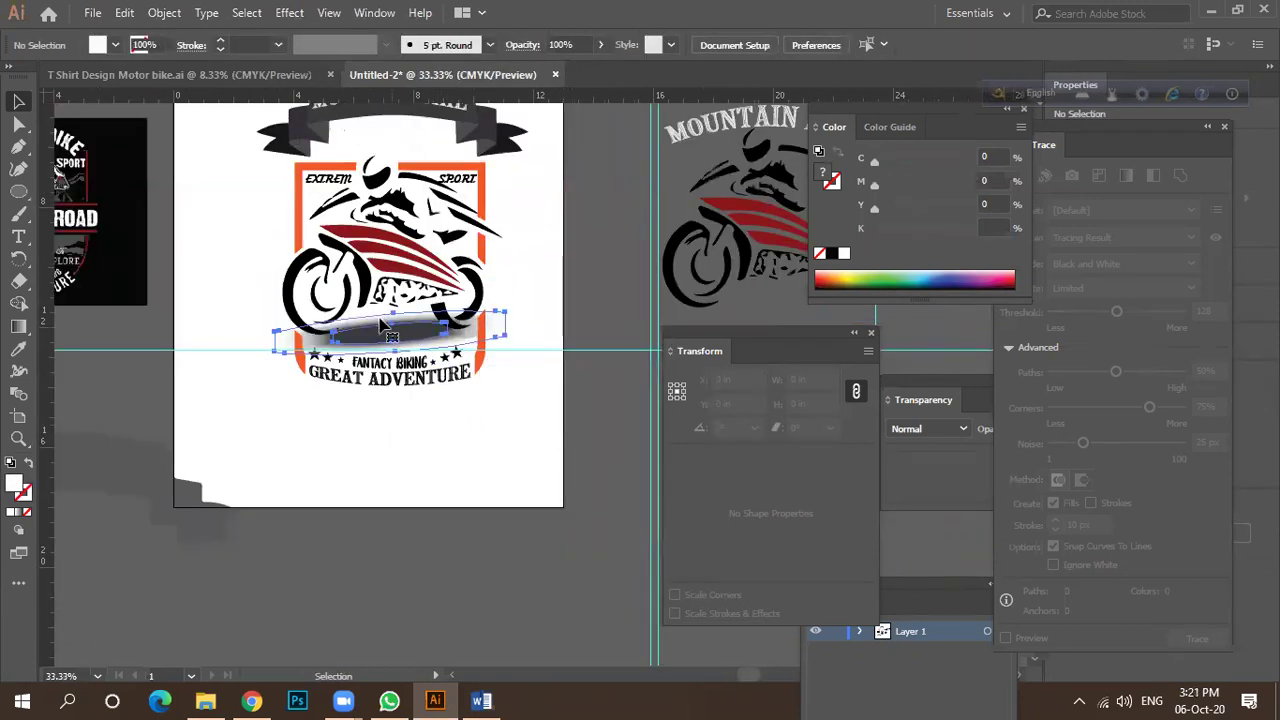
{"action": "double_click", "coordinate": [376, 338]}
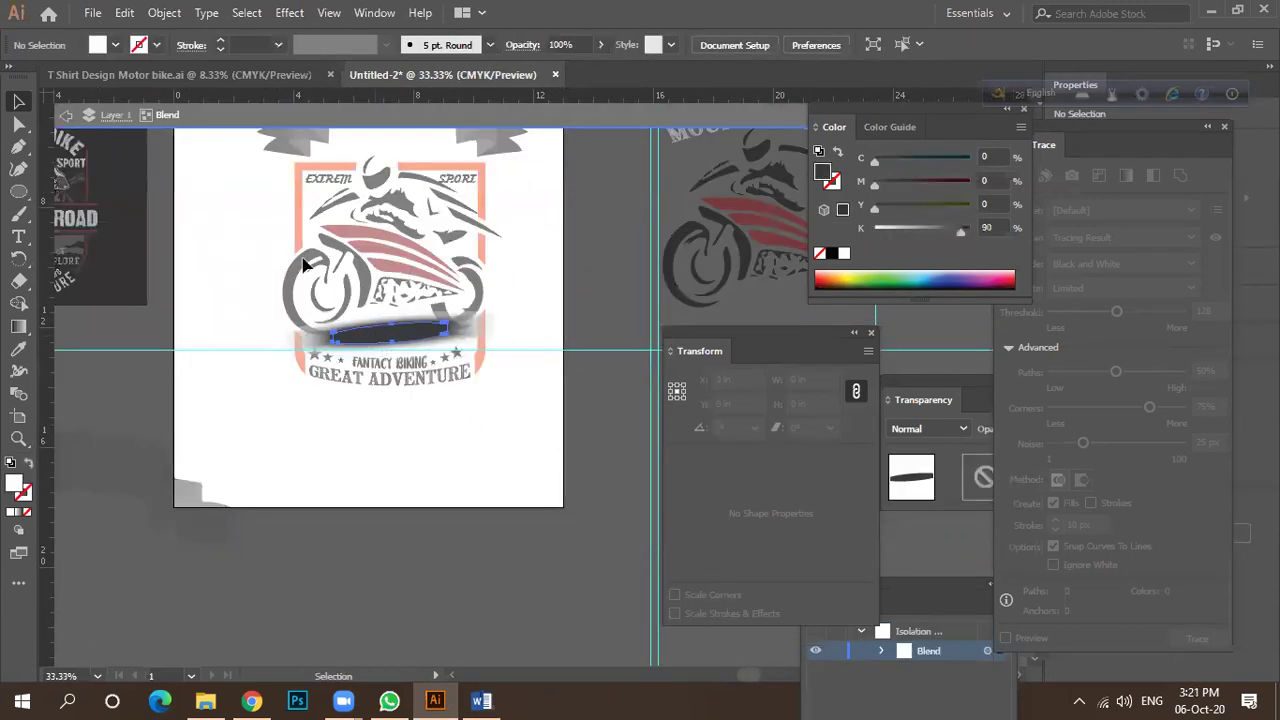
{"action": "left_click", "coordinate": [599, 46]}
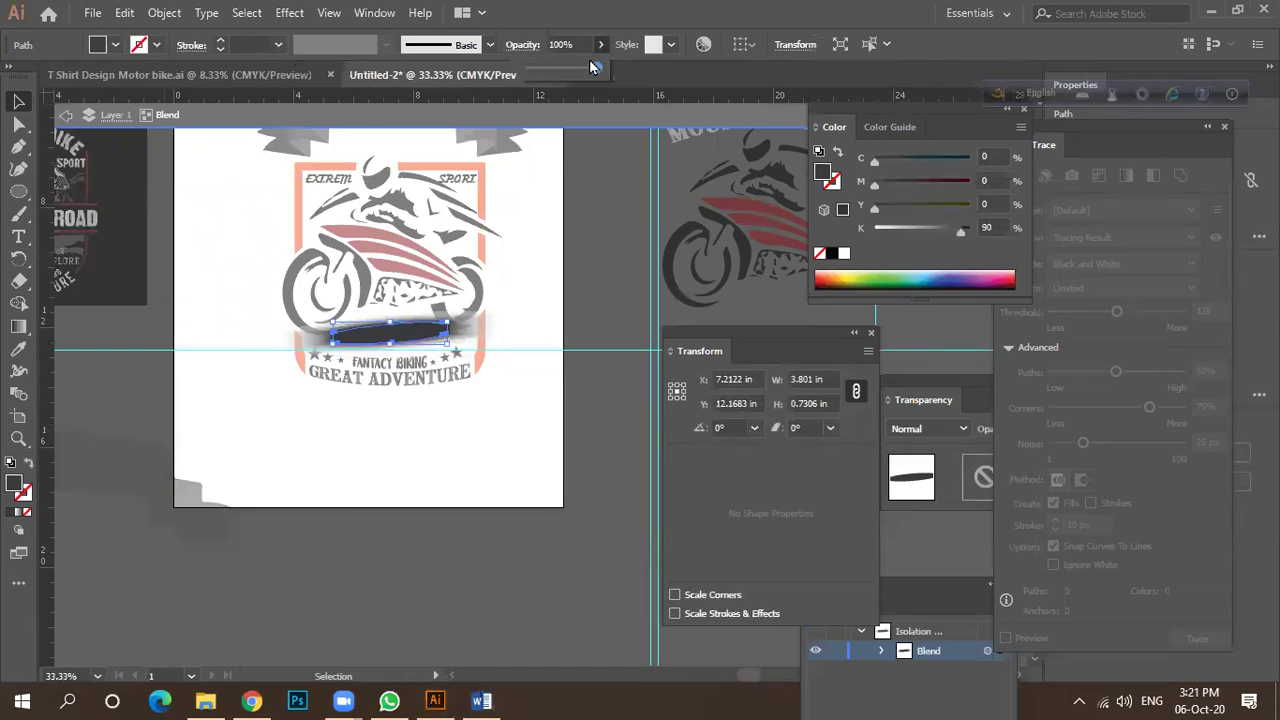
{"action": "left_click_drag", "start_coordinate": [567, 72], "coordinate": [566, 72]}
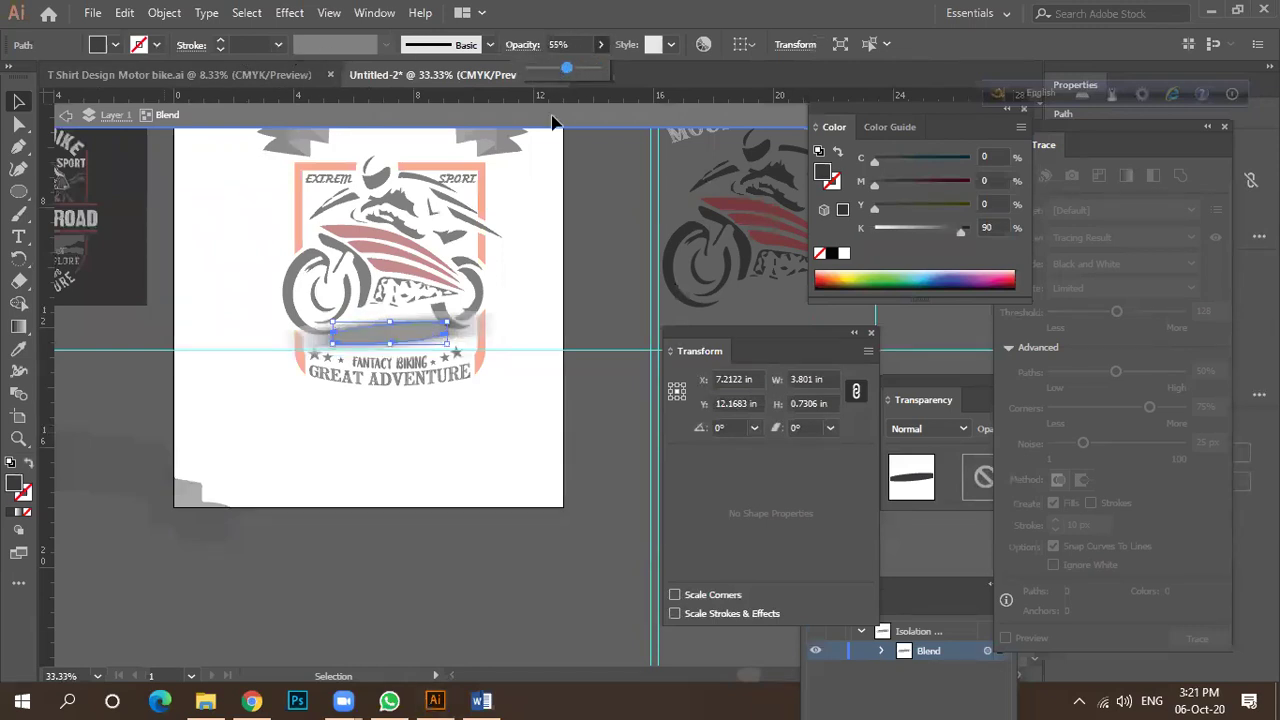
{"action": "left_click", "coordinate": [65, 117]}
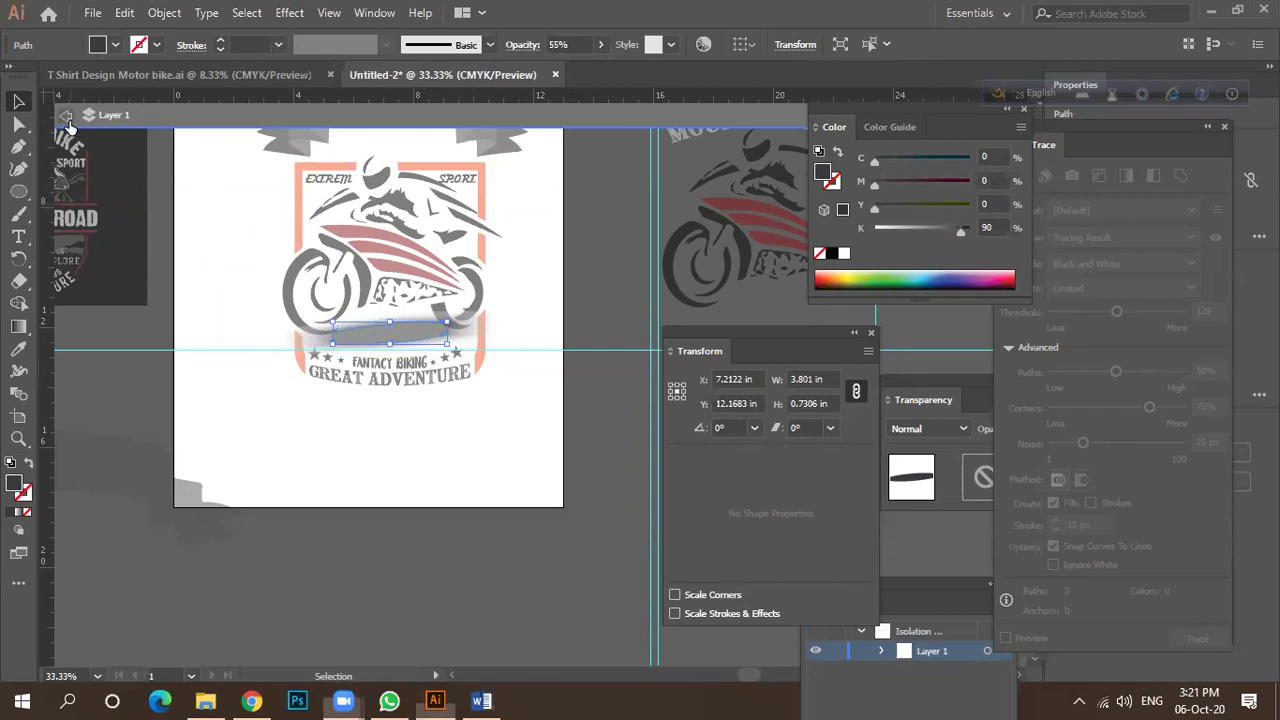
{"action": "left_click", "coordinate": [65, 117]}
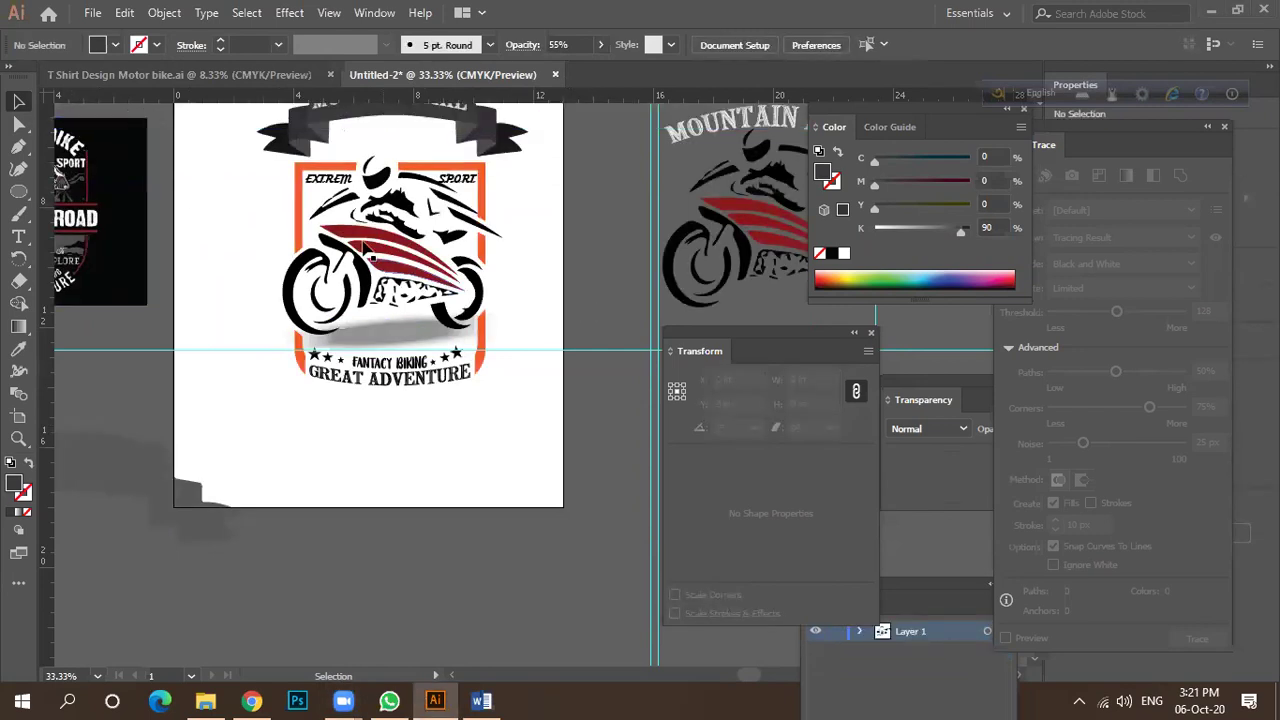
Move the horizontal guide crossing the artwork down below the artboard, to about Y 20.61 in.
{"action": "scroll", "coordinate": [347, 222], "scroll_direction": "down", "scroll_amount": 3}
{"action": "scroll", "coordinate": [400, 243], "scroll_direction": "up", "scroll_amount": 3}
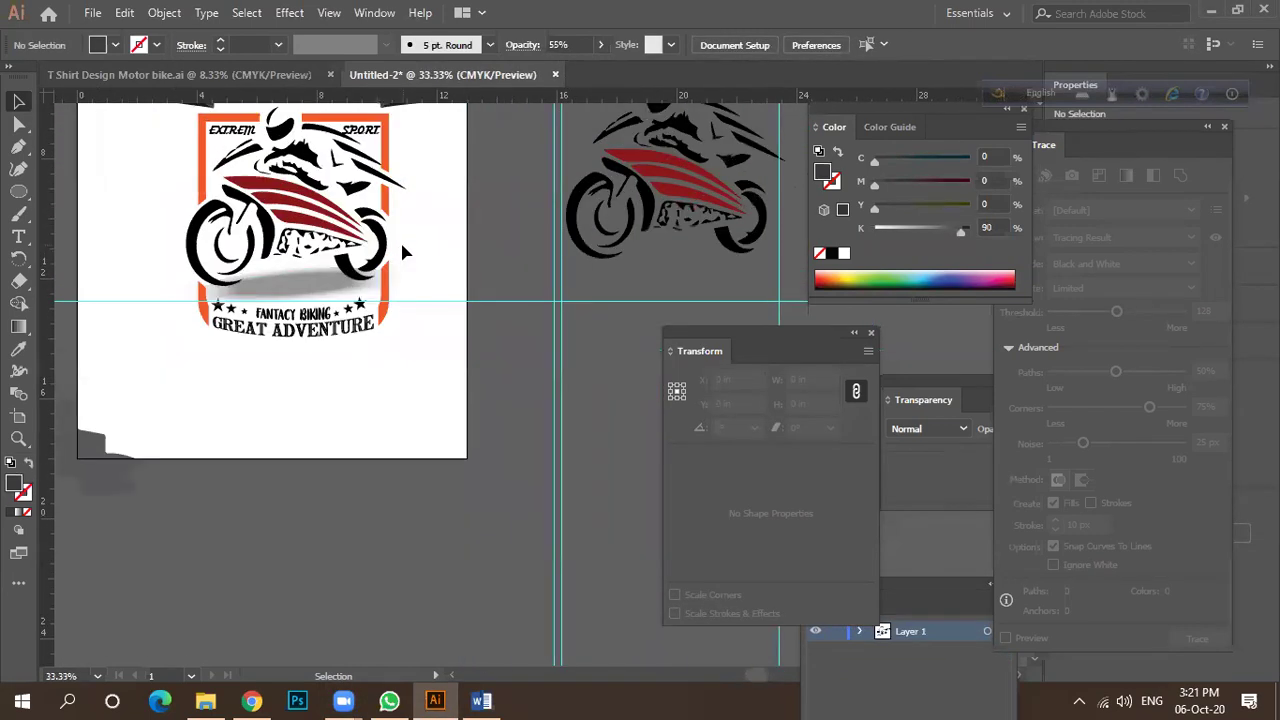
{"action": "scroll", "coordinate": [410, 222], "scroll_direction": "down", "scroll_amount": 1}
{"action": "left_click_drag", "start_coordinate": [469, 283], "coordinate": [414, 460]}
{"action": "scroll", "coordinate": [300, 235], "scroll_direction": "up", "scroll_amount": 2}
{"action": "scroll", "coordinate": [380, 322], "scroll_direction": "down", "scroll_amount": 1}
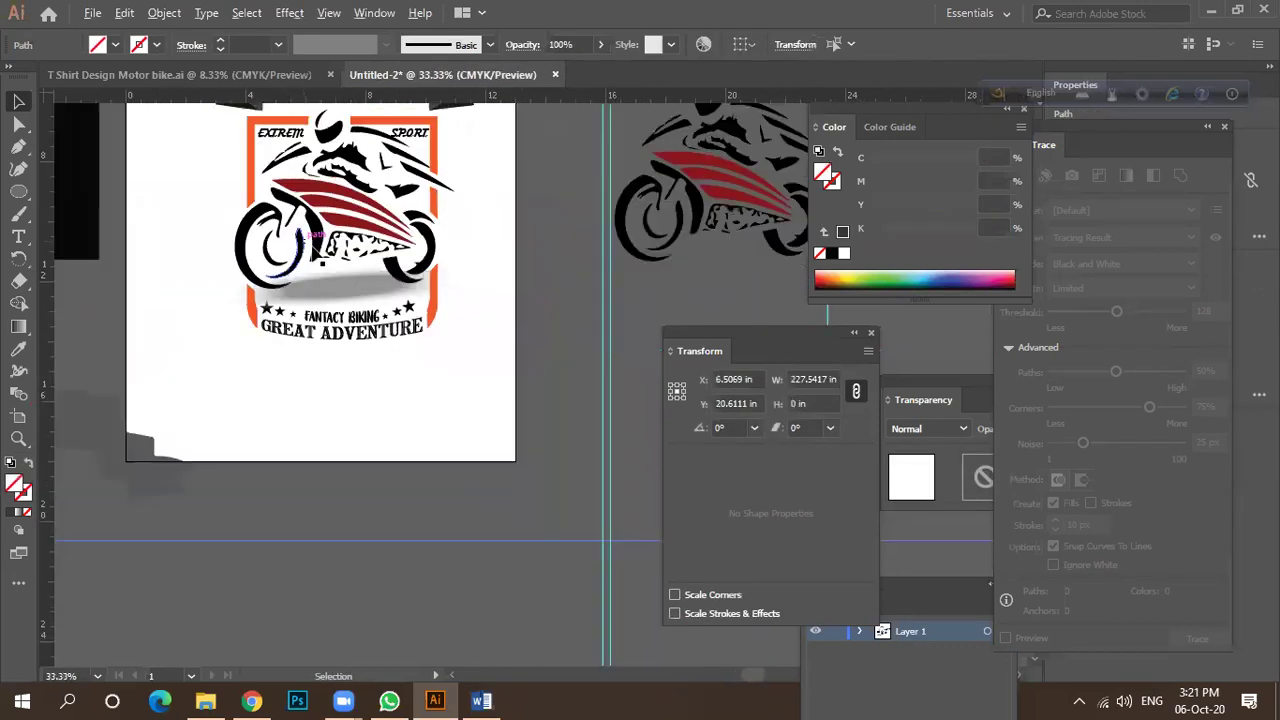
{"action": "scroll", "coordinate": [390, 325], "scroll_direction": "down", "scroll_amount": 2}
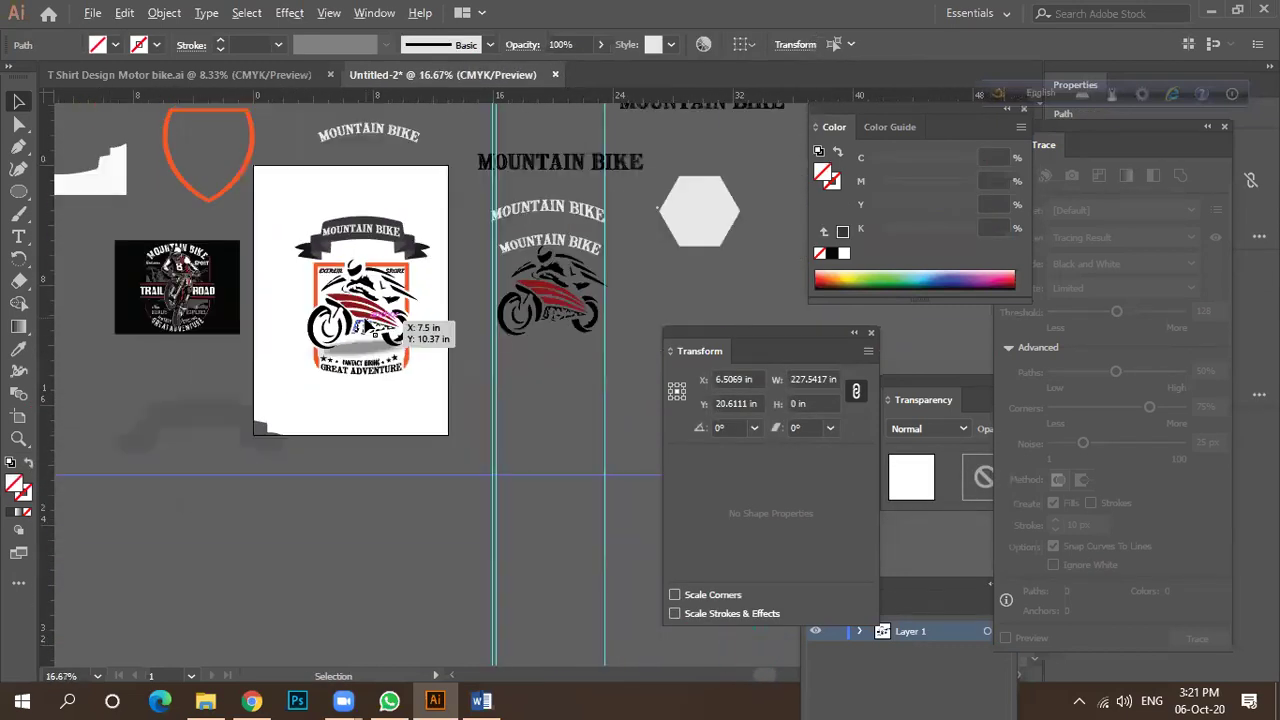
{"action": "scroll", "coordinate": [375, 325], "scroll_direction": "up", "scroll_amount": 4}
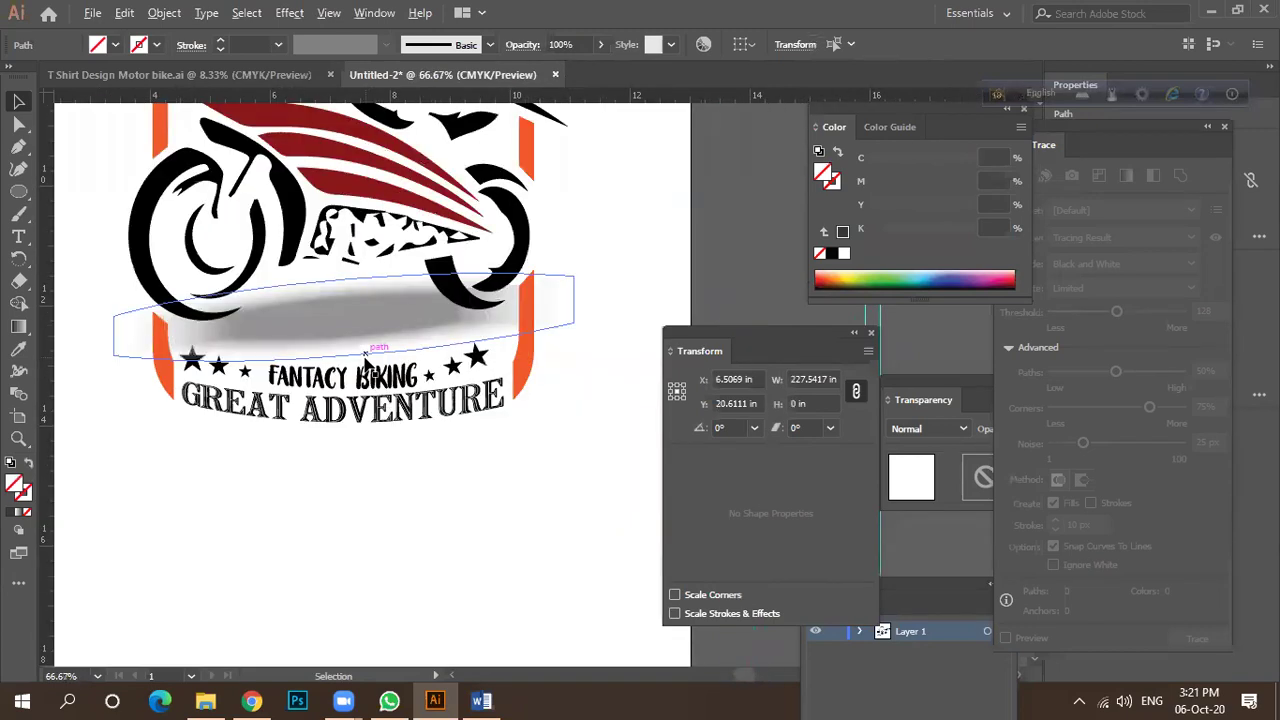
{"action": "left_click", "coordinate": [365, 330]}
{"action": "scroll", "coordinate": [370, 327], "scroll_direction": "down", "scroll_amount": 1}
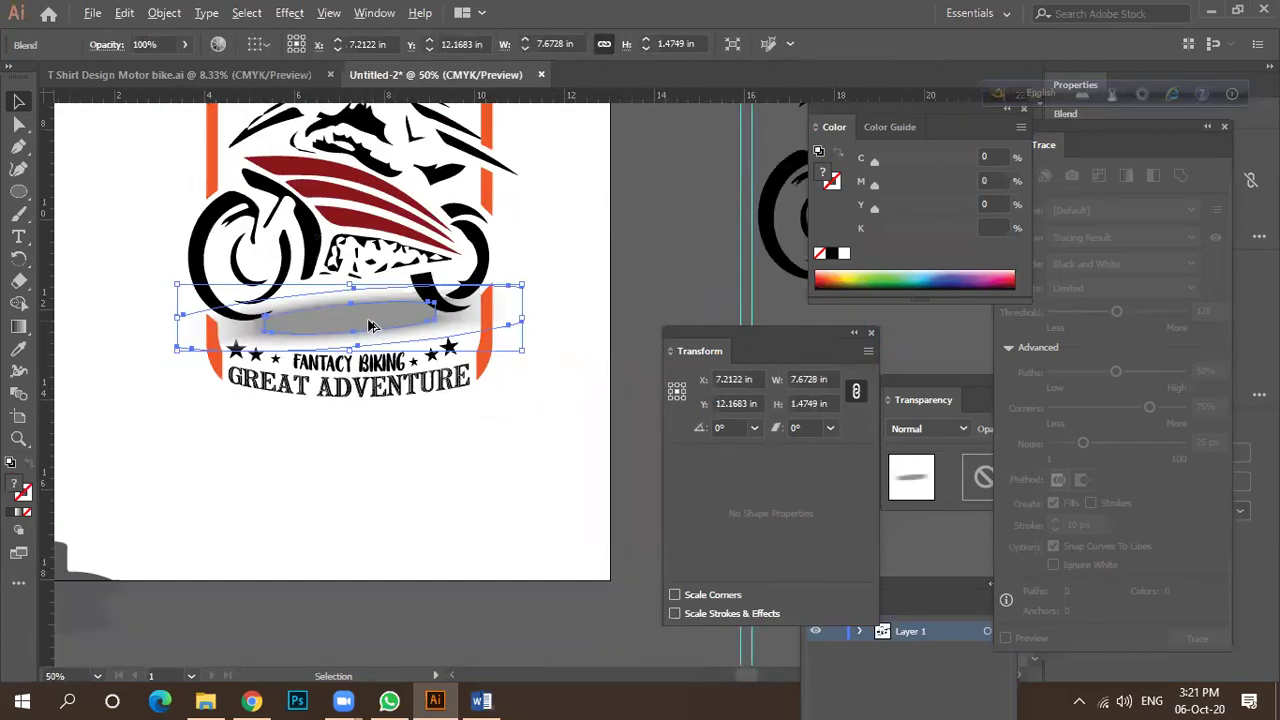
{"action": "scroll", "coordinate": [370, 325], "scroll_direction": "down", "scroll_amount": 2}
{"action": "scroll", "coordinate": [347, 160], "scroll_direction": "up", "scroll_amount": 1}
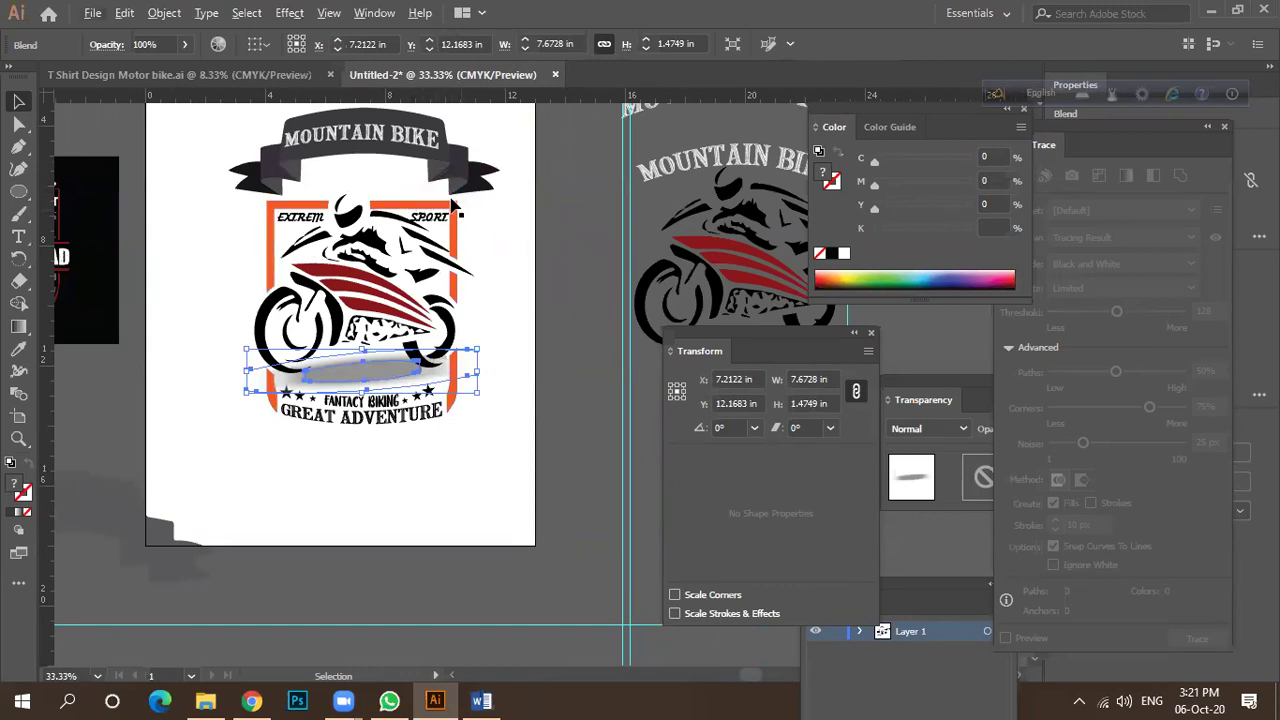
{"action": "scroll", "coordinate": [320, 197], "scroll_direction": "down", "scroll_amount": 1}
Move the MOUNTAIN BIKE lettering and its ribbon together down over the frame's top edge and bring them to the front.
{"action": "left_click", "coordinate": [375, 150]}
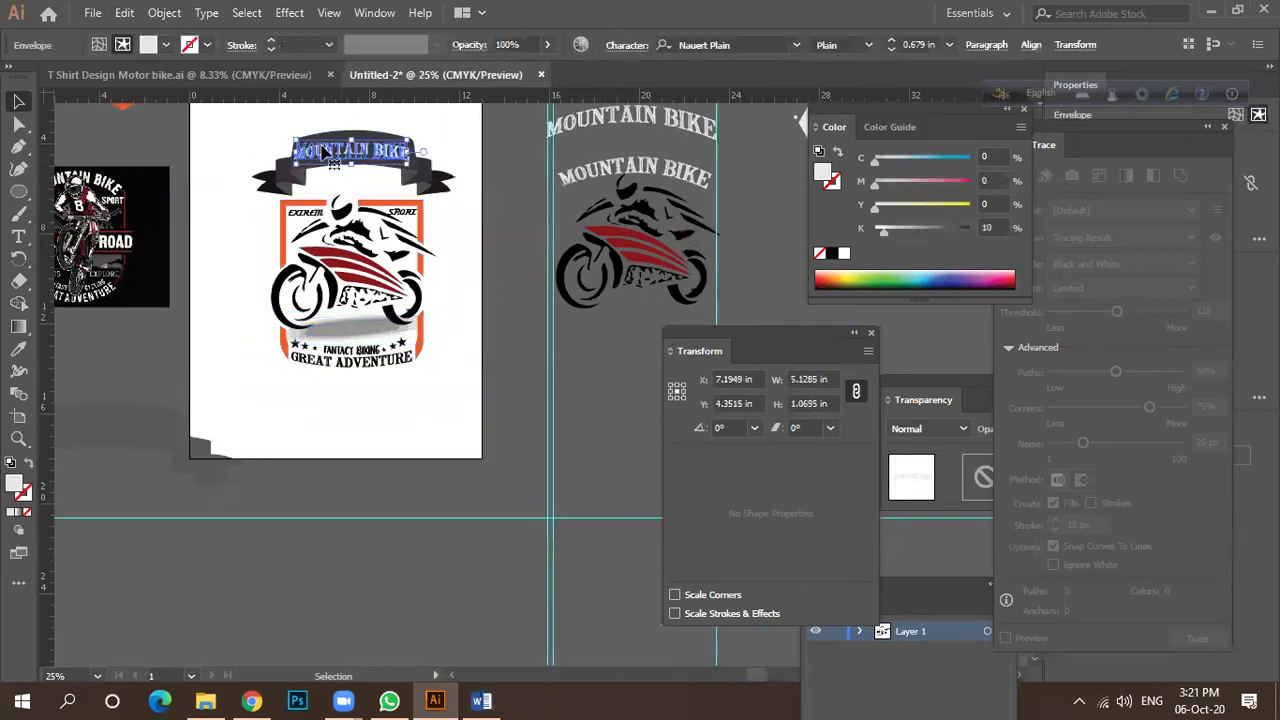
{"action": "left_click", "coordinate": [391, 172], "text": "shift"}
{"action": "left_click_drag", "start_coordinate": [377, 158], "coordinate": [370, 188]}
{"action": "scroll", "coordinate": [410, 210], "scroll_direction": "up", "scroll_amount": 2}
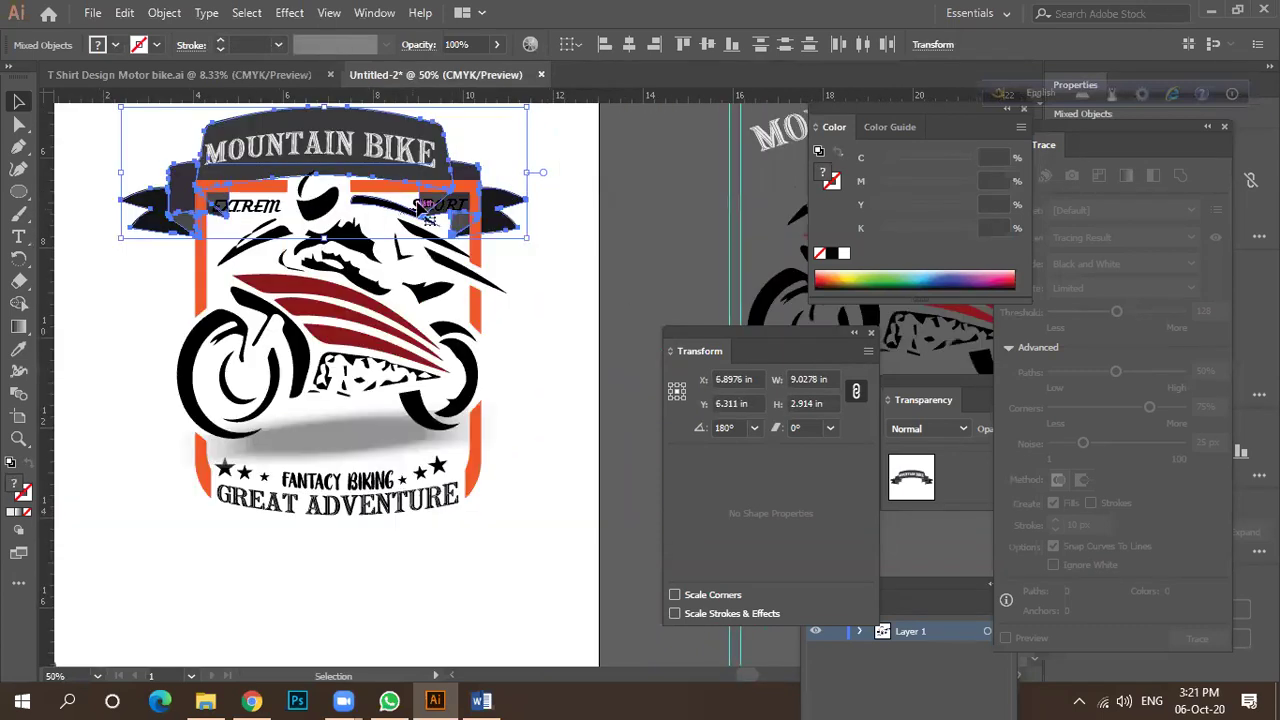
{"action": "key", "text": "alt+shift"}
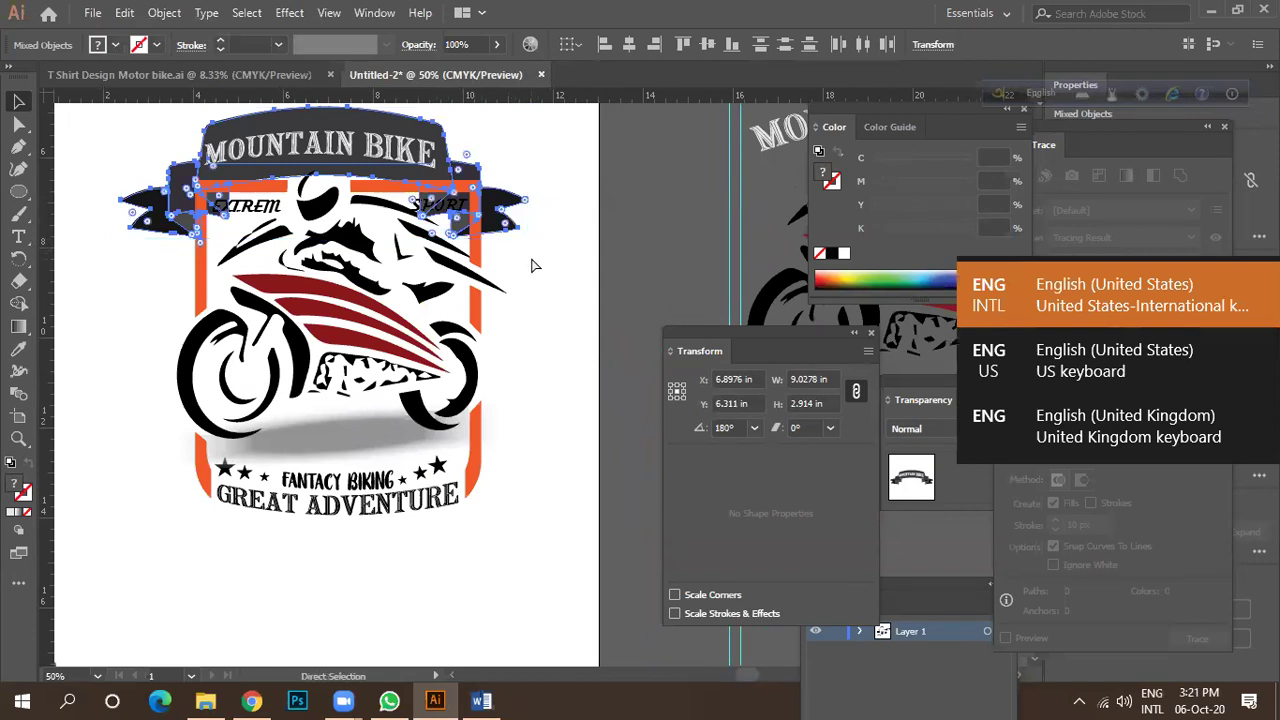
{"action": "key", "text": "ctrl+shift+bracketright"}
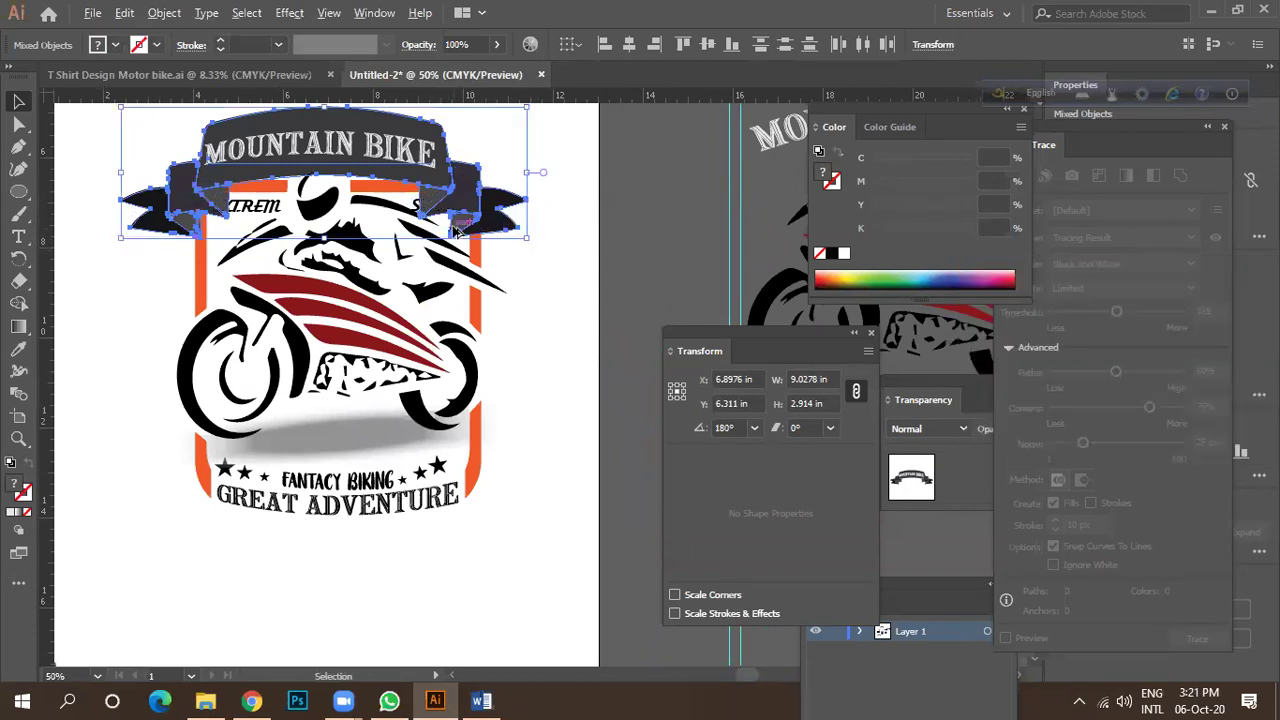
Enlarge the ribbon and its lettering proportionally from the centre to about 10.39 in wide and 3.35 in high.
{"action": "scroll", "coordinate": [490, 220], "scroll_direction": "down", "scroll_amount": 1}
{"action": "scroll", "coordinate": [443, 210], "scroll_direction": "up", "scroll_amount": 1}
{"action": "left_click_drag", "start_coordinate": [549, 111], "coordinate": [579, 103]}
{"action": "scroll", "coordinate": [550, 151], "scroll_direction": "down", "scroll_amount": 1}
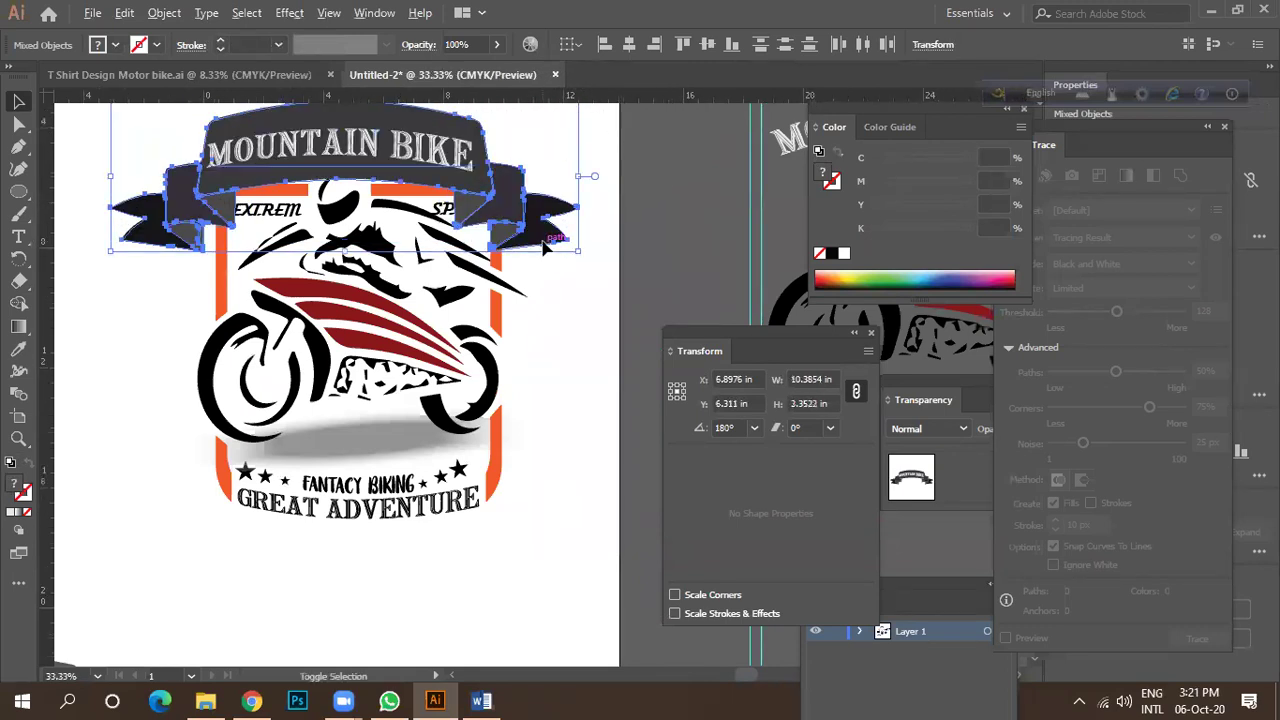
{"action": "scroll", "coordinate": [545, 248], "scroll_direction": "down", "scroll_amount": 1}
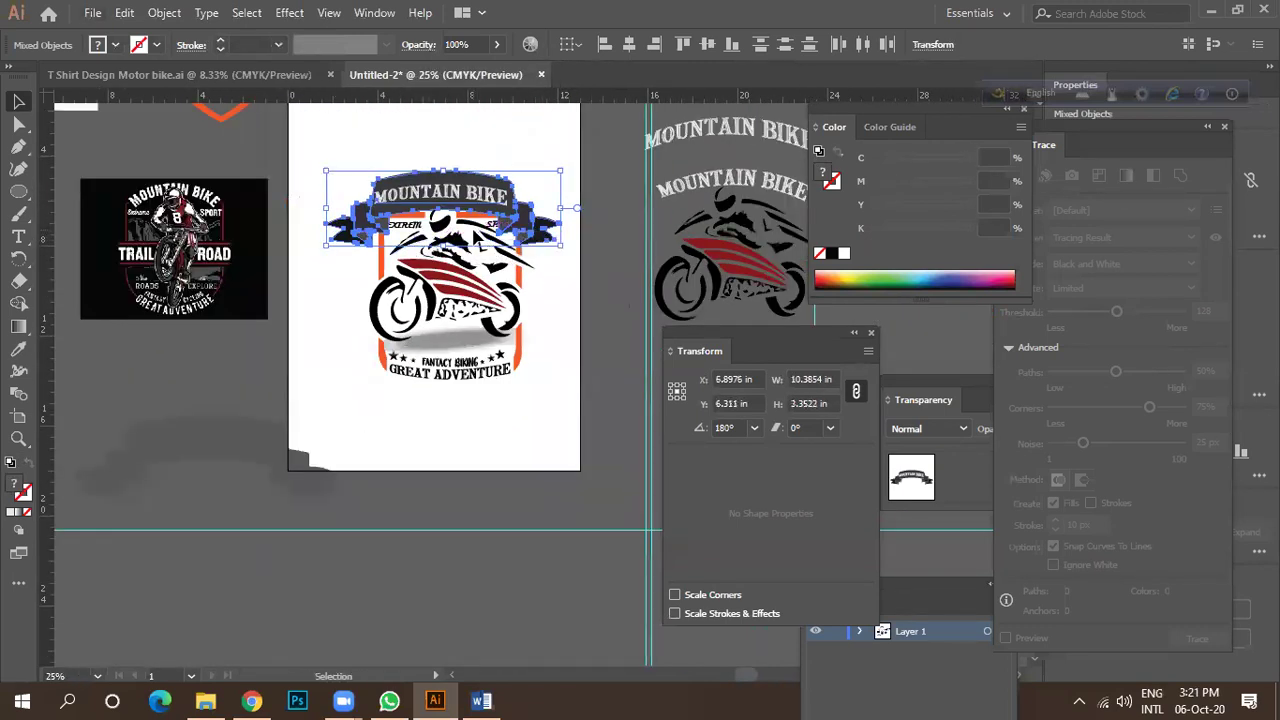
Reposition the ribbon and lettering above the rider at about X 6.97 in, Y 6.00 in.
{"action": "scroll", "coordinate": [465, 200], "scroll_direction": "up", "scroll_amount": 1}
{"action": "scroll", "coordinate": [420, 195], "scroll_direction": "down", "scroll_amount": 1}
{"action": "left_click_drag", "start_coordinate": [444, 187], "coordinate": [447, 197]}
{"action": "key", "text": "shift+Up"}
{"action": "key", "text": "shift+Up"}
{"action": "key", "text": "shift+Up"}
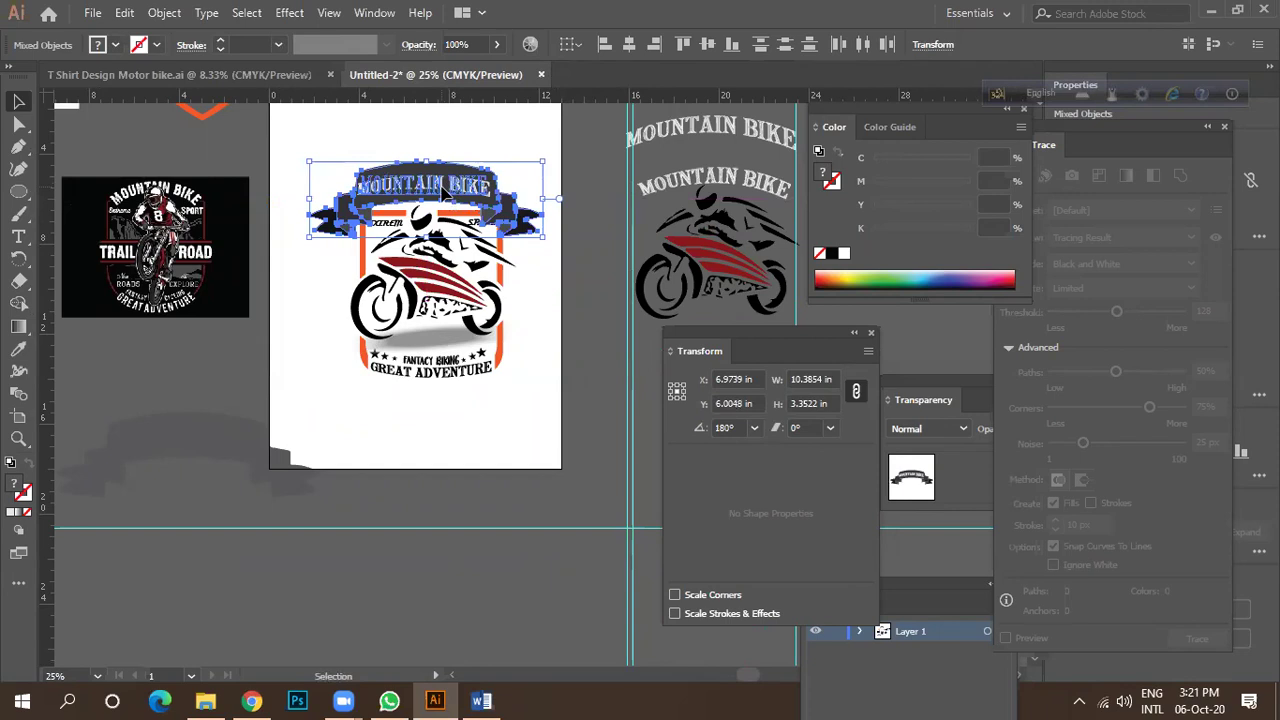
Examine how the orange frame's top edge sits behind the ribbon and around the rider's helmet.
{"action": "scroll", "coordinate": [410, 213], "scroll_direction": "up", "scroll_amount": 3}
{"action": "left_click", "coordinate": [340, 210]}
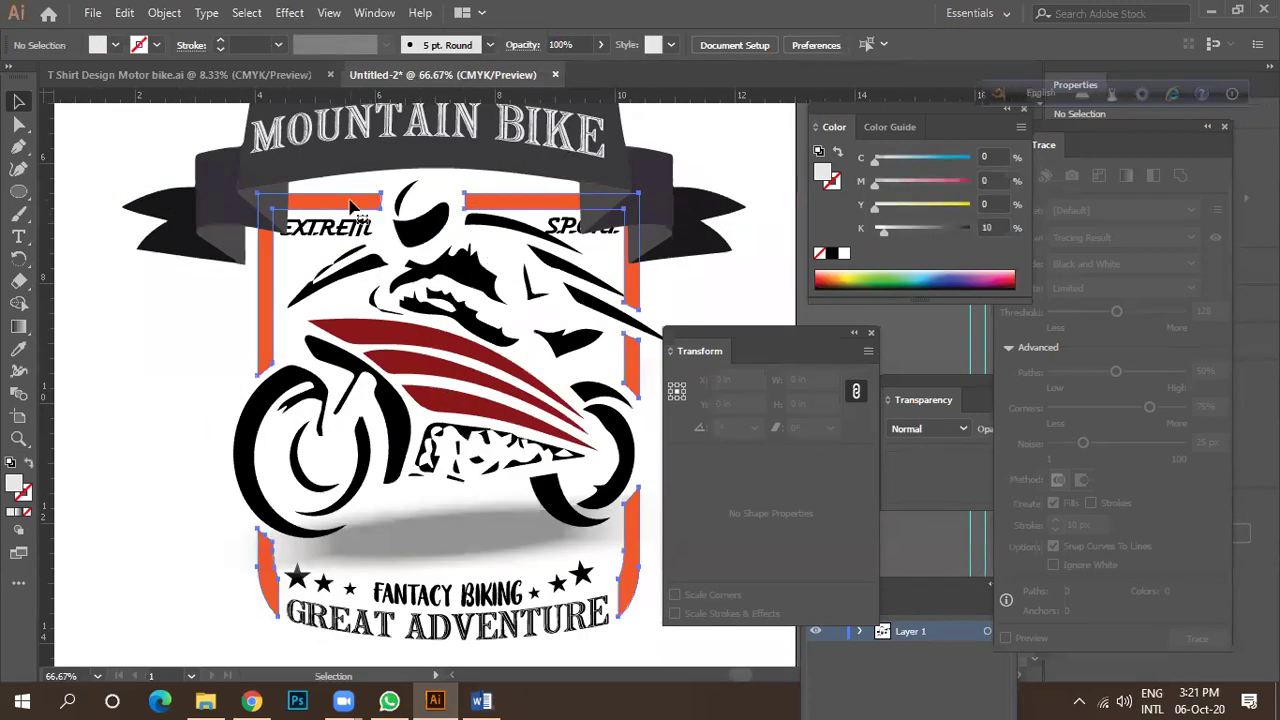
{"action": "right_click", "coordinate": [266, 279]}
{"action": "left_click", "coordinate": [188, 282]}
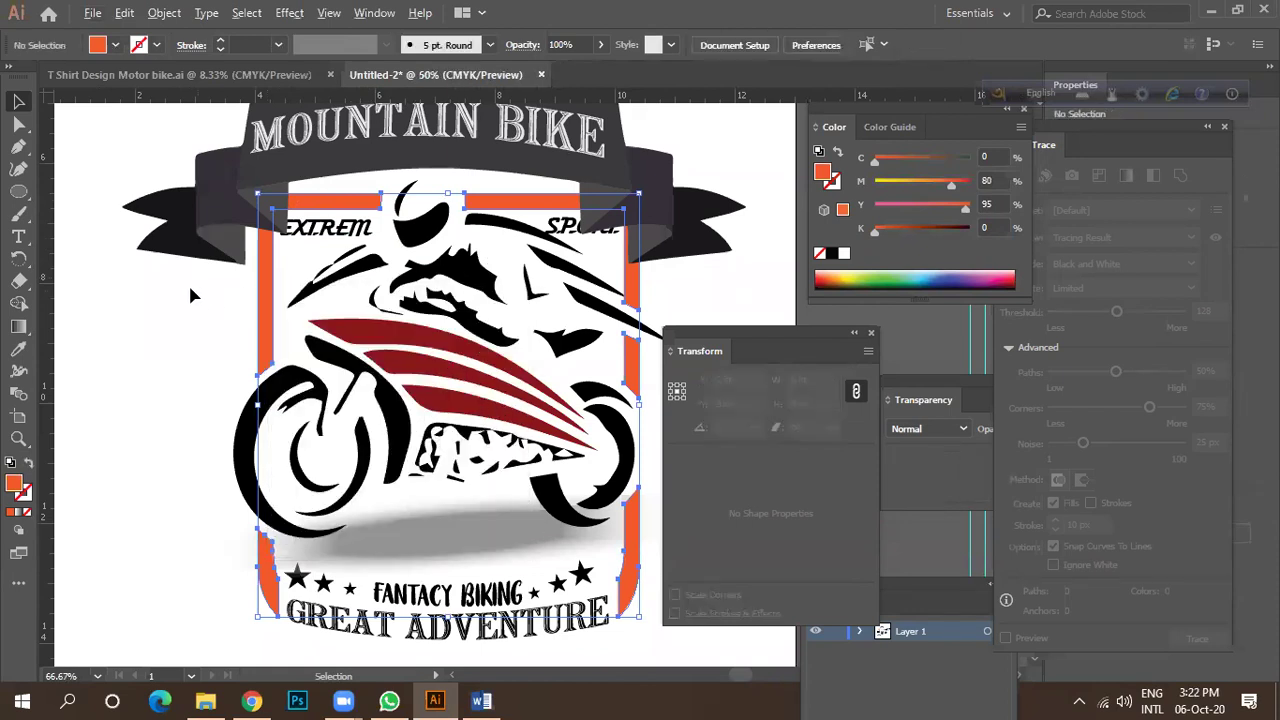
{"action": "scroll", "coordinate": [188, 282], "scroll_direction": "down", "scroll_amount": 2}
{"action": "scroll", "coordinate": [470, 270], "scroll_direction": "down", "scroll_amount": 2}
{"action": "left_click_drag", "start_coordinate": [470, 278], "coordinate": [377, 236]}
{"action": "scroll", "coordinate": [201, 192], "scroll_direction": "up", "scroll_amount": 3}
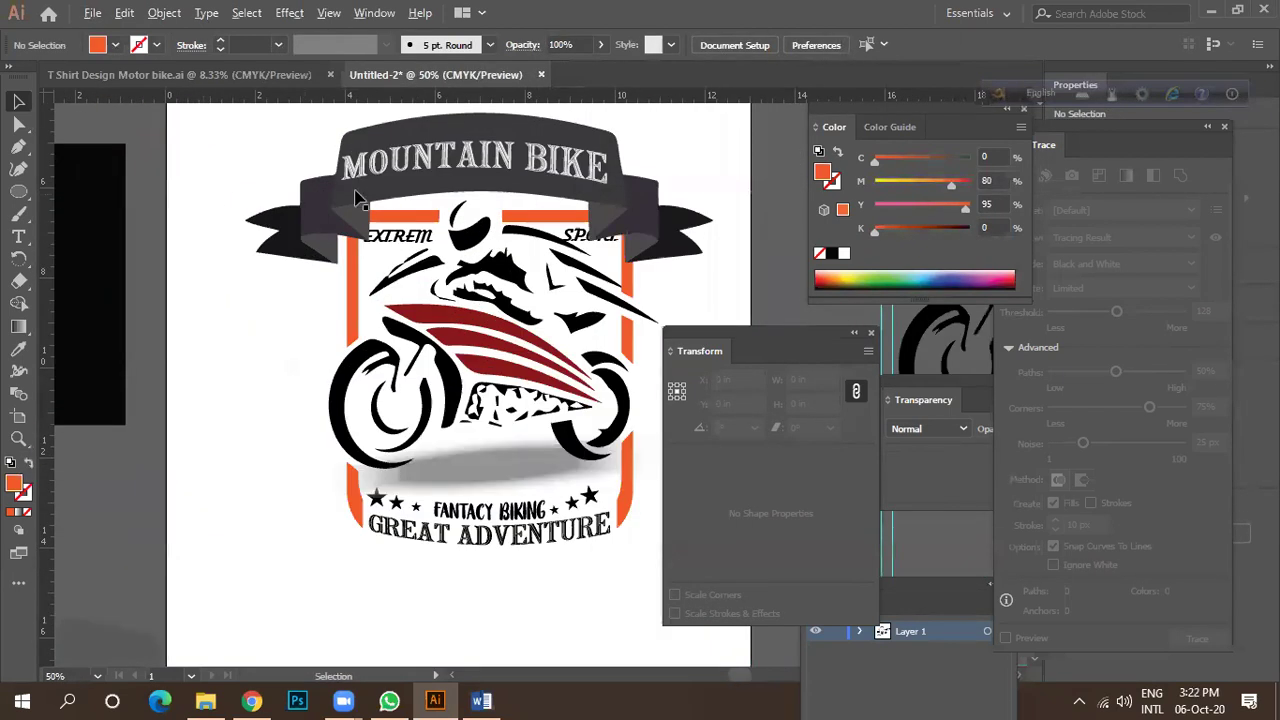
{"action": "scroll", "coordinate": [365, 195], "scroll_direction": "down", "scroll_amount": 2}
{"action": "scroll", "coordinate": [365, 195], "scroll_direction": "up", "scroll_amount": 1}
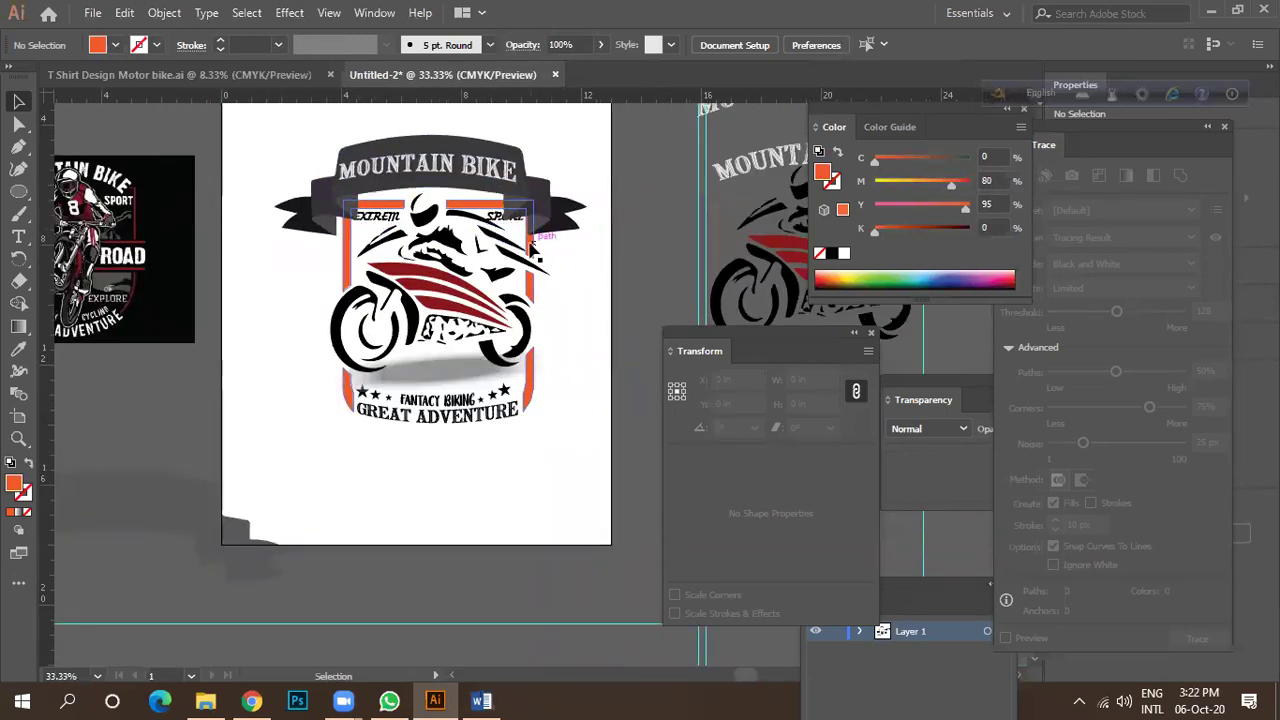
Draw a rectangle about 10.95 in wide and 1.79 in high across the ribbon, covering the frame's top edge.
{"action": "left_click", "coordinate": [20, 192]}
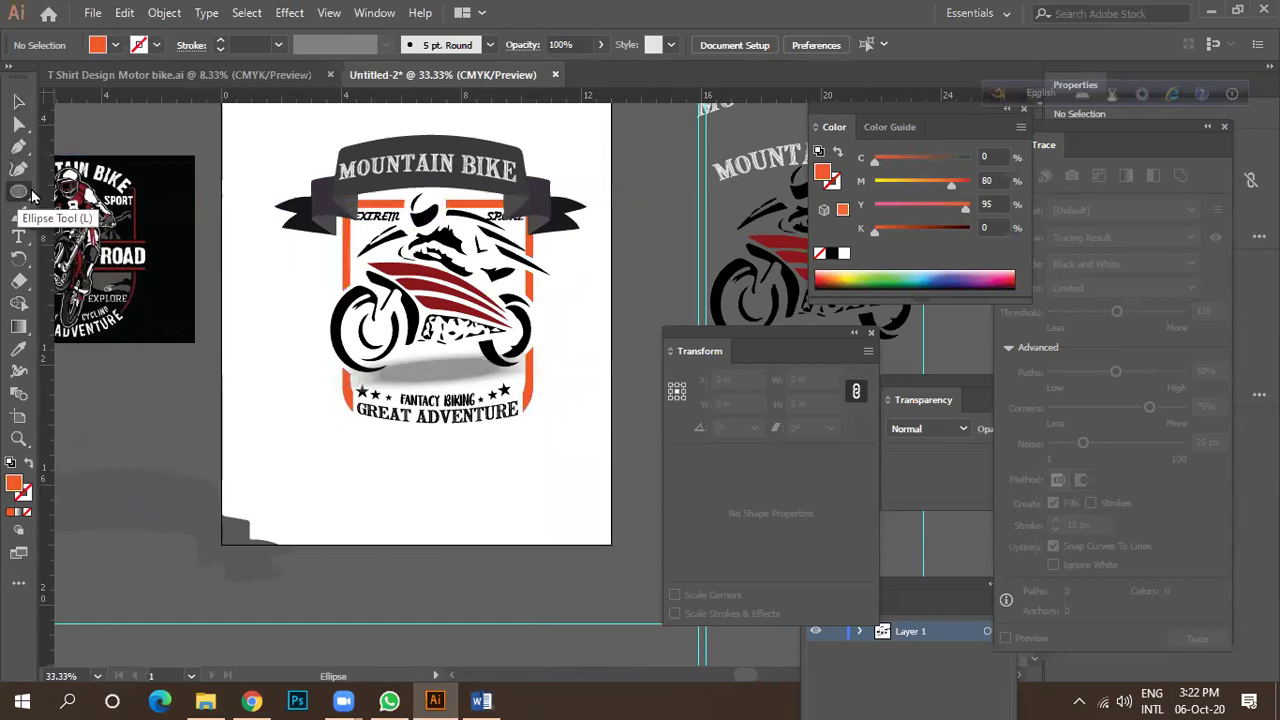
{"action": "left_click_drag", "start_coordinate": [20, 197], "coordinate": [100, 189]}
{"action": "left_click_drag", "start_coordinate": [275, 168], "coordinate": [603, 220]}
{"action": "key", "text": "v"}
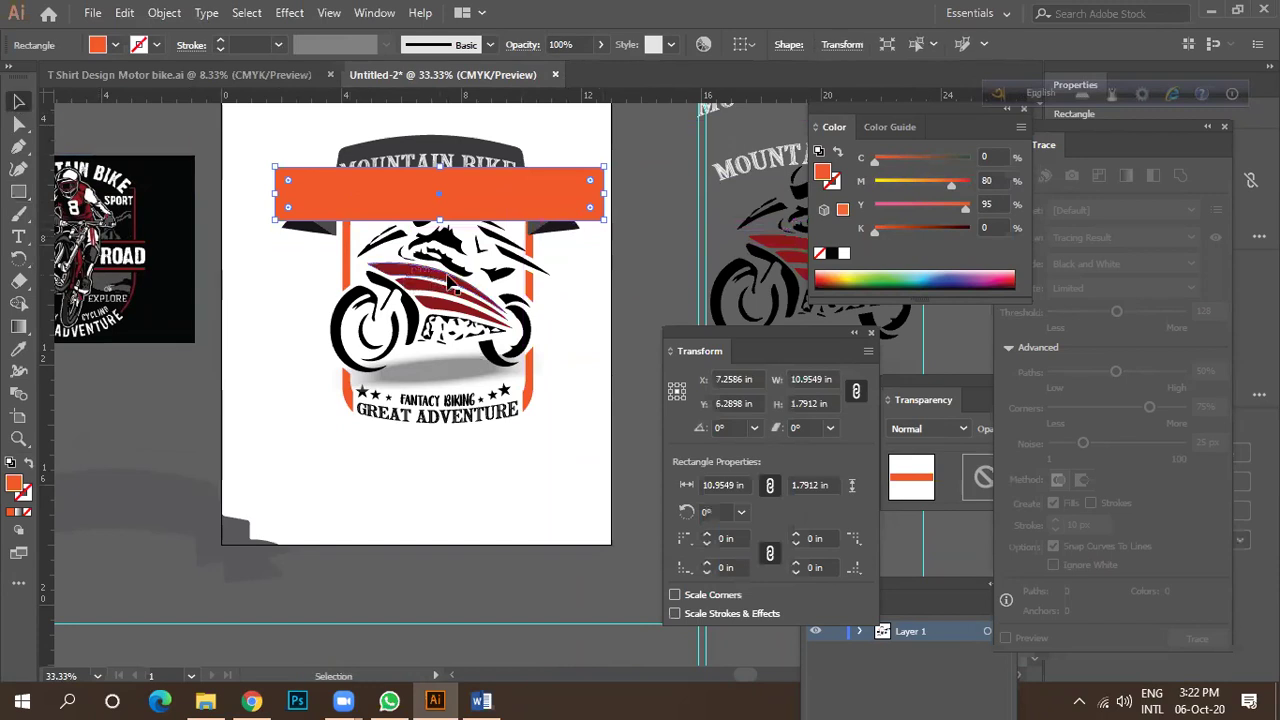
Cut away the frame's top edge together with the covering rectangle using Shape Builder, and deselect the frame.
{"action": "left_click", "coordinate": [531, 247], "text": "shift"}
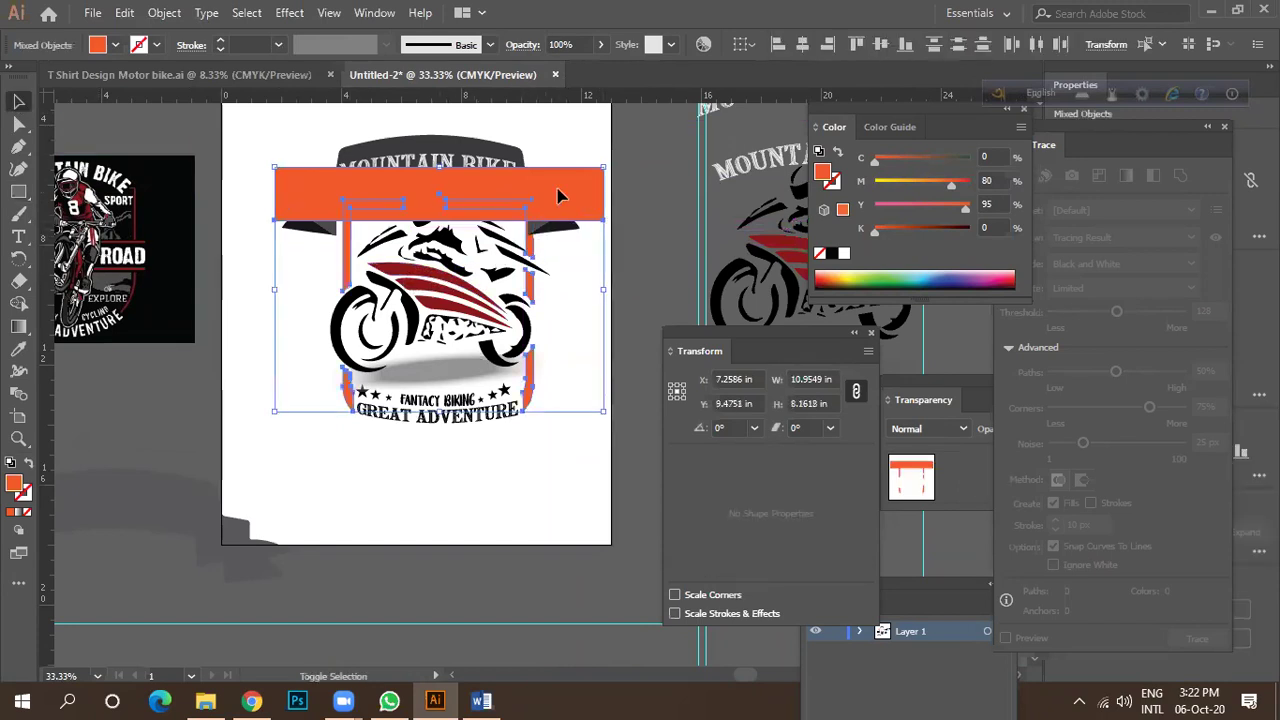
{"action": "scroll", "coordinate": [420, 173], "scroll_direction": "up", "scroll_amount": 3}
{"action": "scroll", "coordinate": [420, 173], "scroll_direction": "down", "scroll_amount": 1}
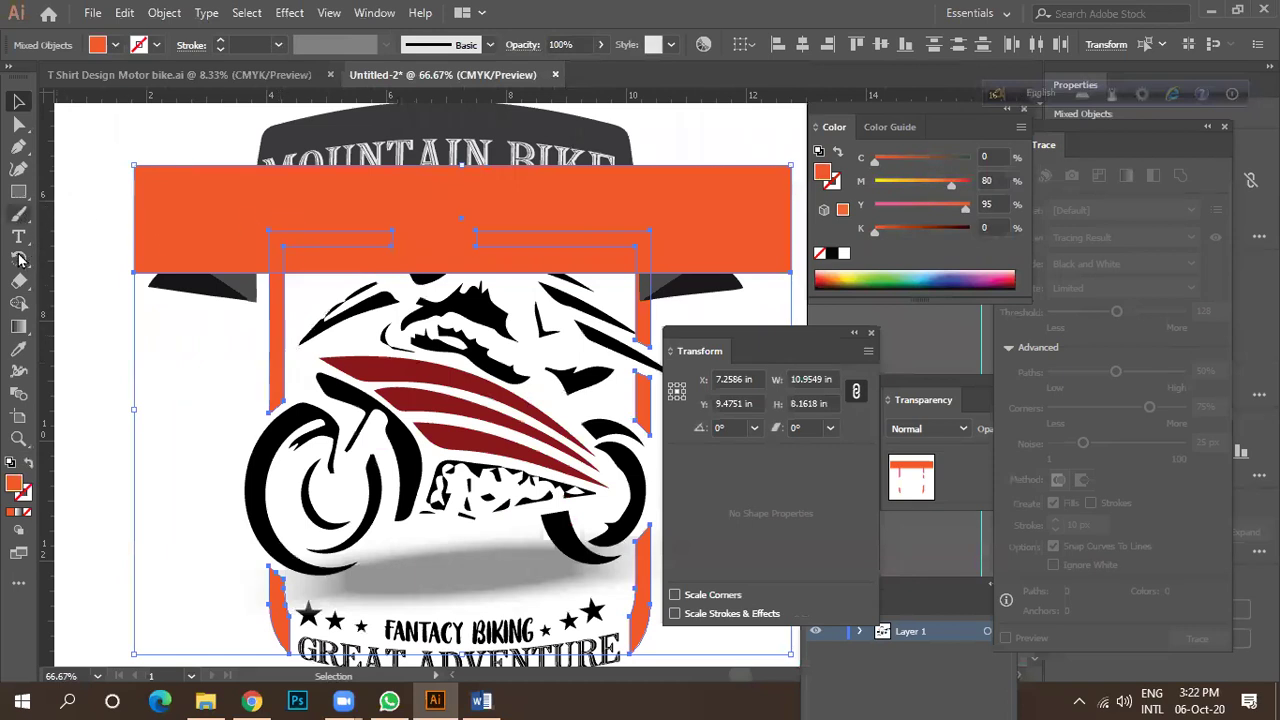
{"action": "left_click", "coordinate": [19, 303]}
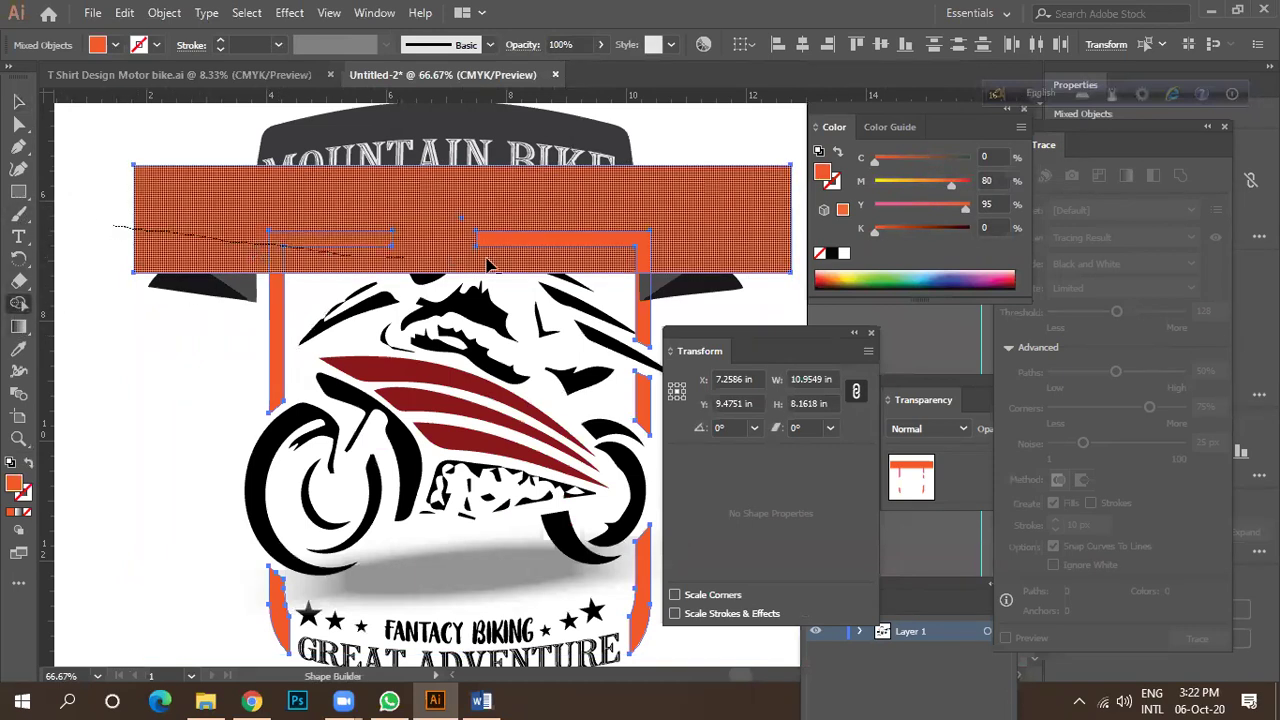
{"action": "left_click", "coordinate": [560, 245], "text": "alt"}
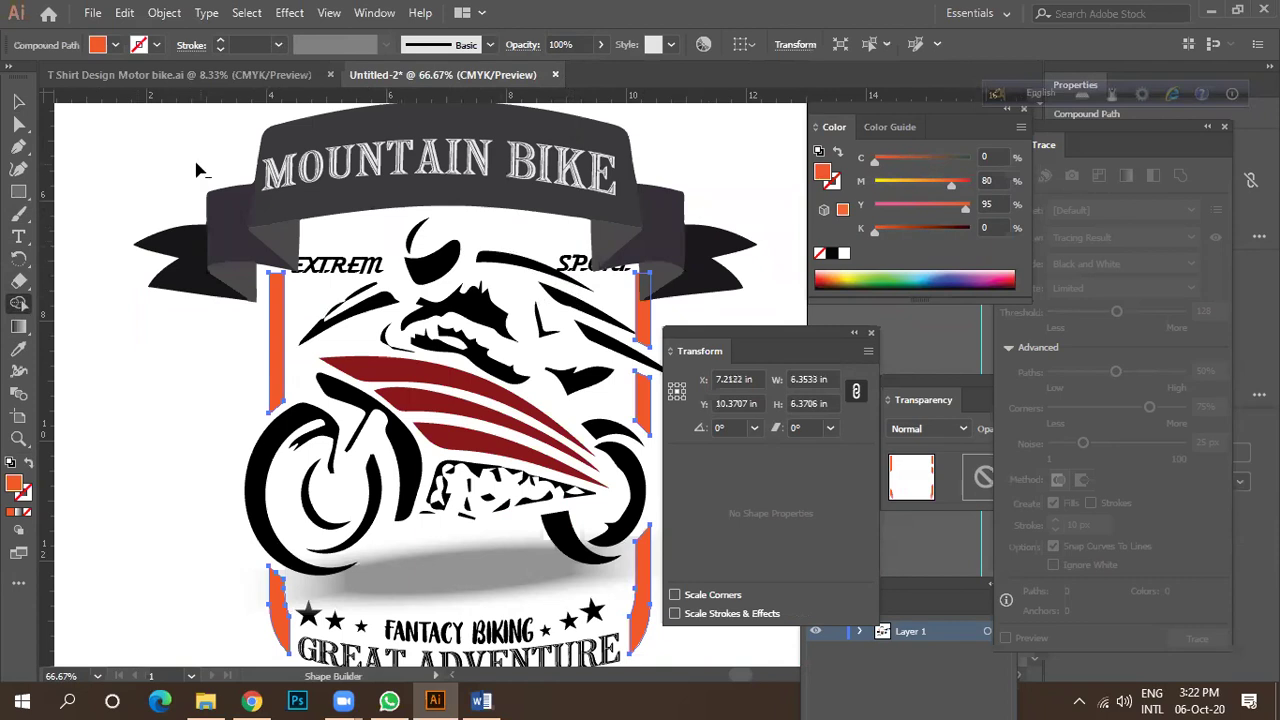
{"action": "left_click", "coordinate": [19, 101]}
{"action": "left_click", "coordinate": [81, 106]}
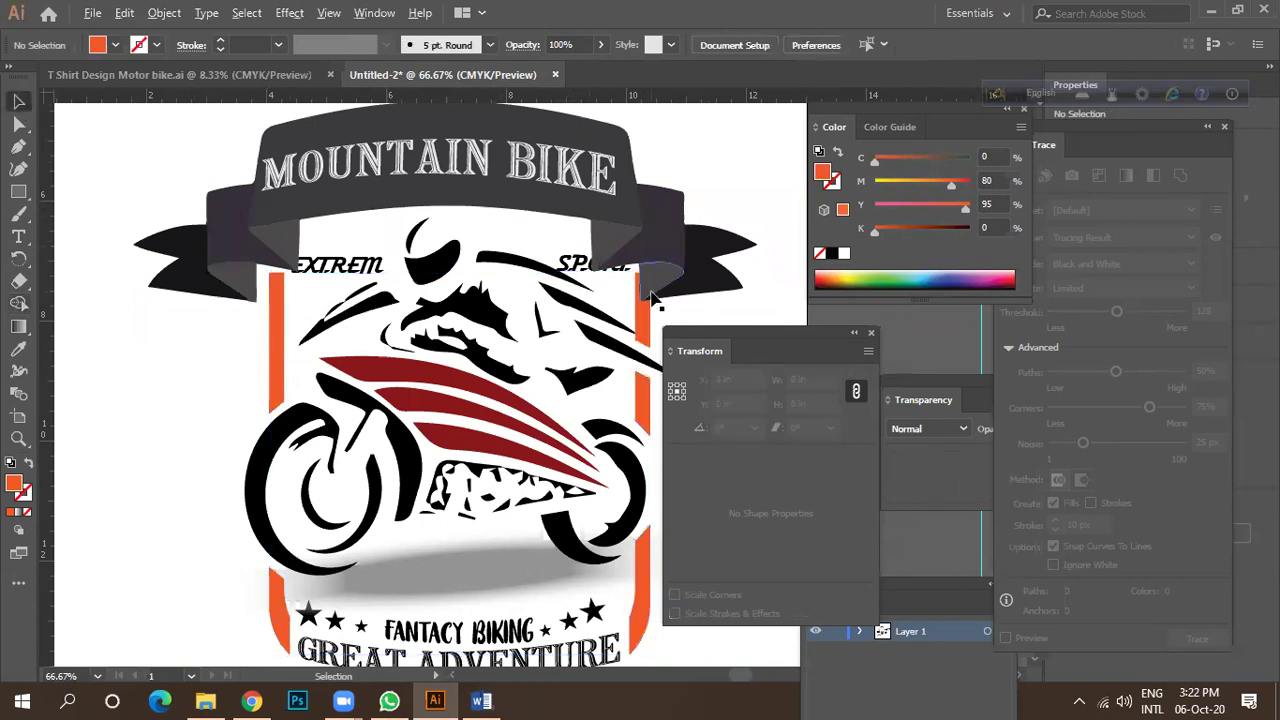
Draw a rectangle over the upper end of the frame's right bar and select it together with the frame.
{"action": "scroll", "coordinate": [652, 298], "scroll_direction": "down", "scroll_amount": 2}
{"action": "scroll", "coordinate": [652, 298], "scroll_direction": "right", "scroll_amount": 2}
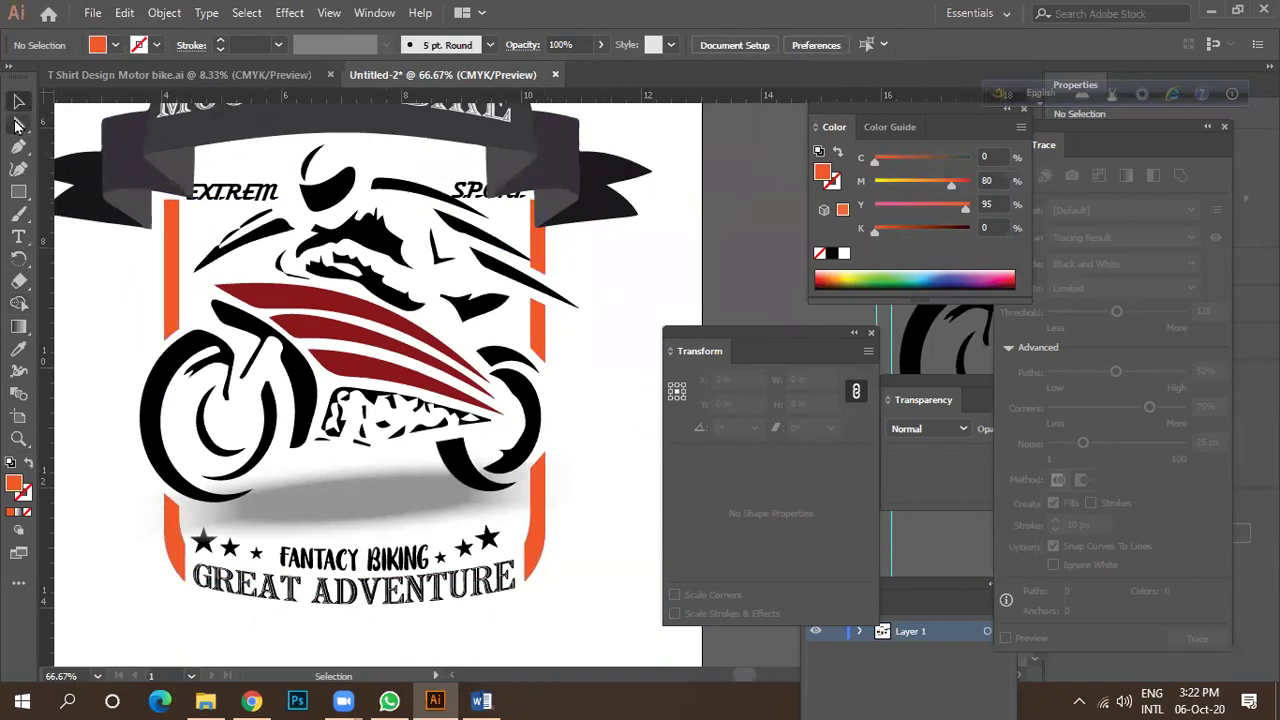
{"action": "left_click", "coordinate": [18, 191]}
{"action": "mouse_move", "coordinate": [584, 231]}
{"action": "left_mouse_down"}
{"action": "mouse_move", "coordinate": [586, 186]}
{"action": "mouse_move", "coordinate": [514, 157]}
{"action": "left_mouse_up"}
{"action": "left_click", "coordinate": [17, 101]}
{"action": "mouse_move", "coordinate": [562, 236]}
{"action": "left_mouse_down"}
{"action": "mouse_move", "coordinate": [543, 180]}
{"action": "mouse_move", "coordinate": [537, 237]}
{"action": "left_mouse_up"}
{"action": "left_click", "coordinate": [535, 262], "text": "shift"}
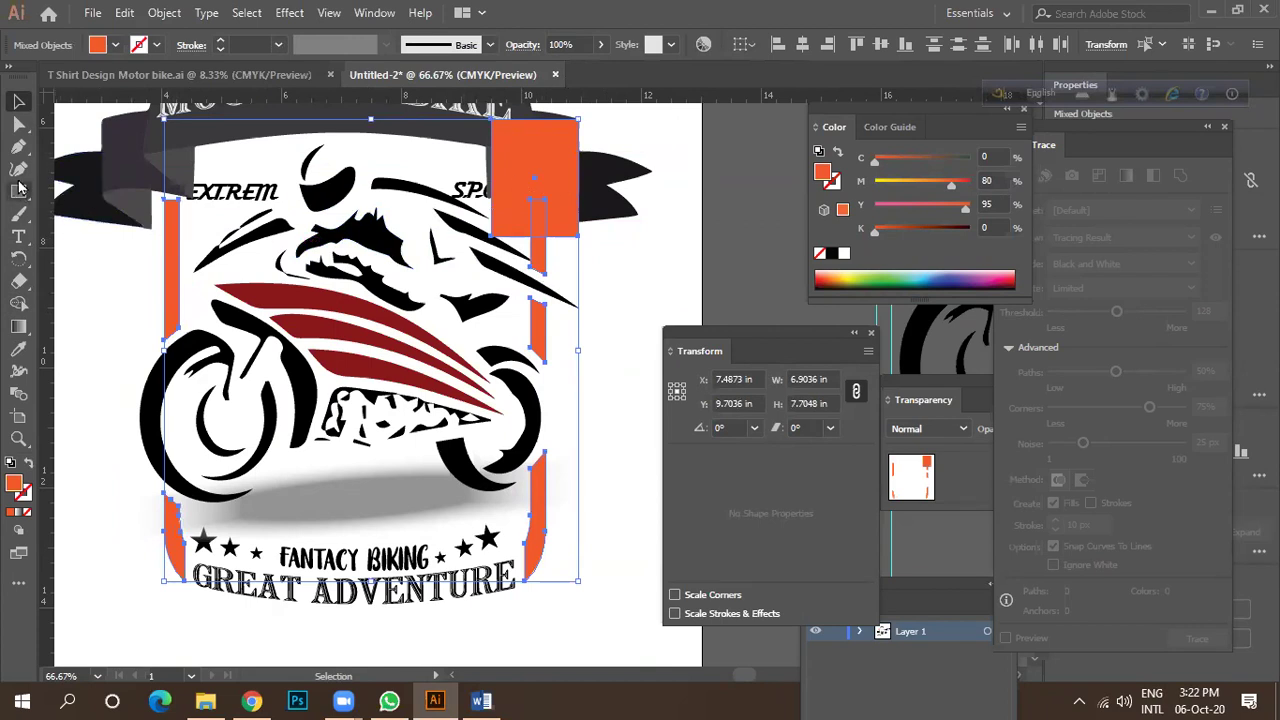
Remove the rectangle and the right bar's overlapping upper end with Shape Builder.
{"action": "left_click", "coordinate": [22, 304]}
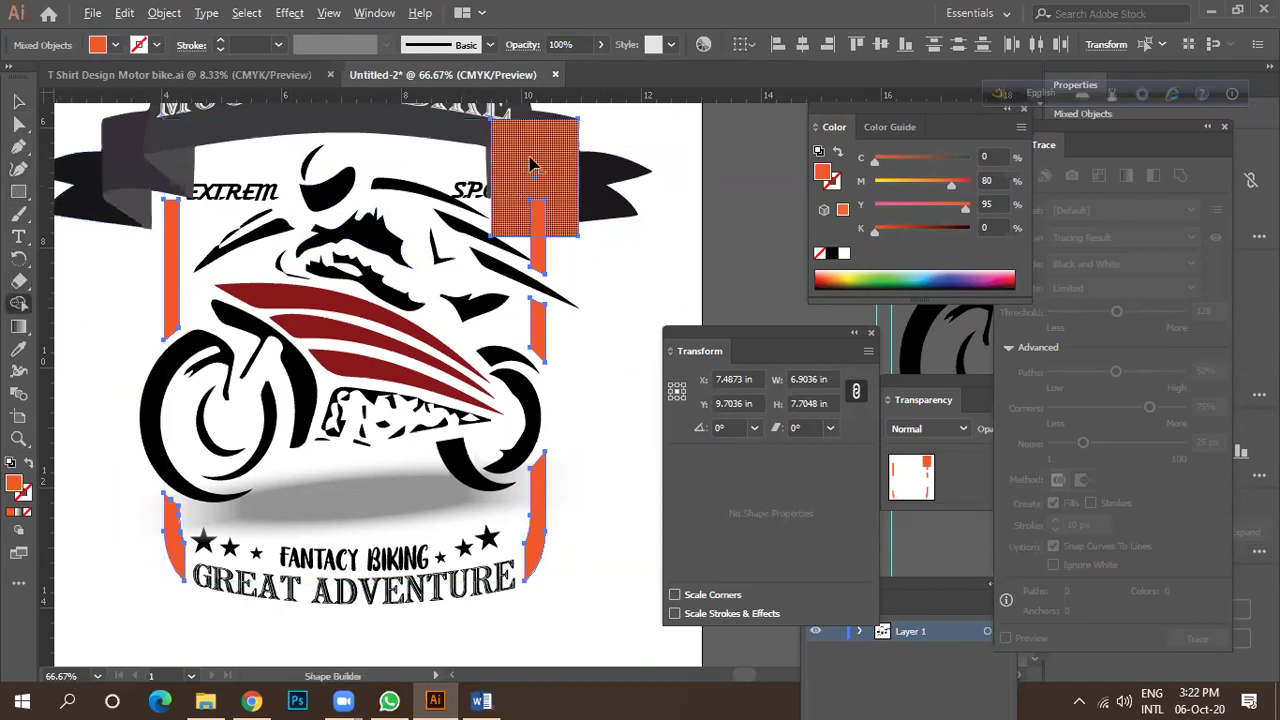
{"action": "left_click", "coordinate": [540, 214], "text": "alt"}
{"action": "key", "text": "v"}
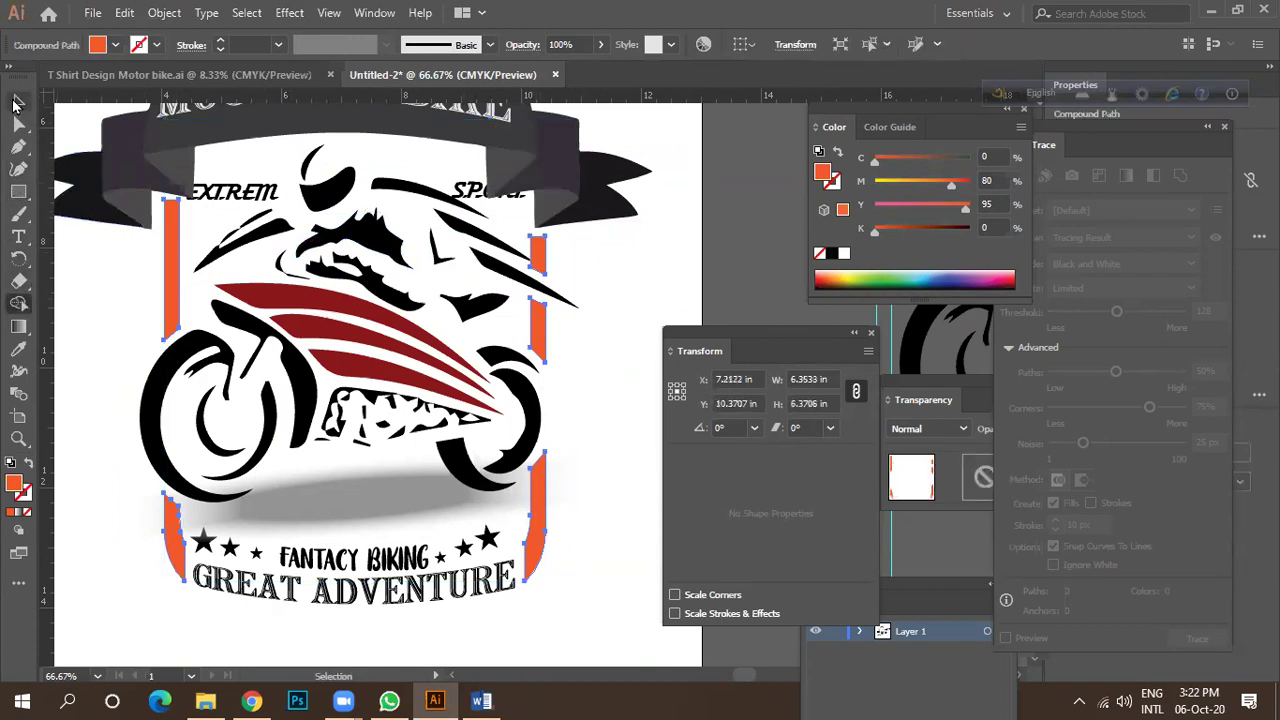
{"action": "key", "text": "ctrl+shift+a"}
Group the whole graphic and scale it down proportionally from its centre to about 9.67 in wide and 8.96 in high.
{"action": "key", "text": "ctrl+minus"}
{"action": "key", "text": "ctrl+minus"}
{"action": "key", "text": "ctrl+minus"}
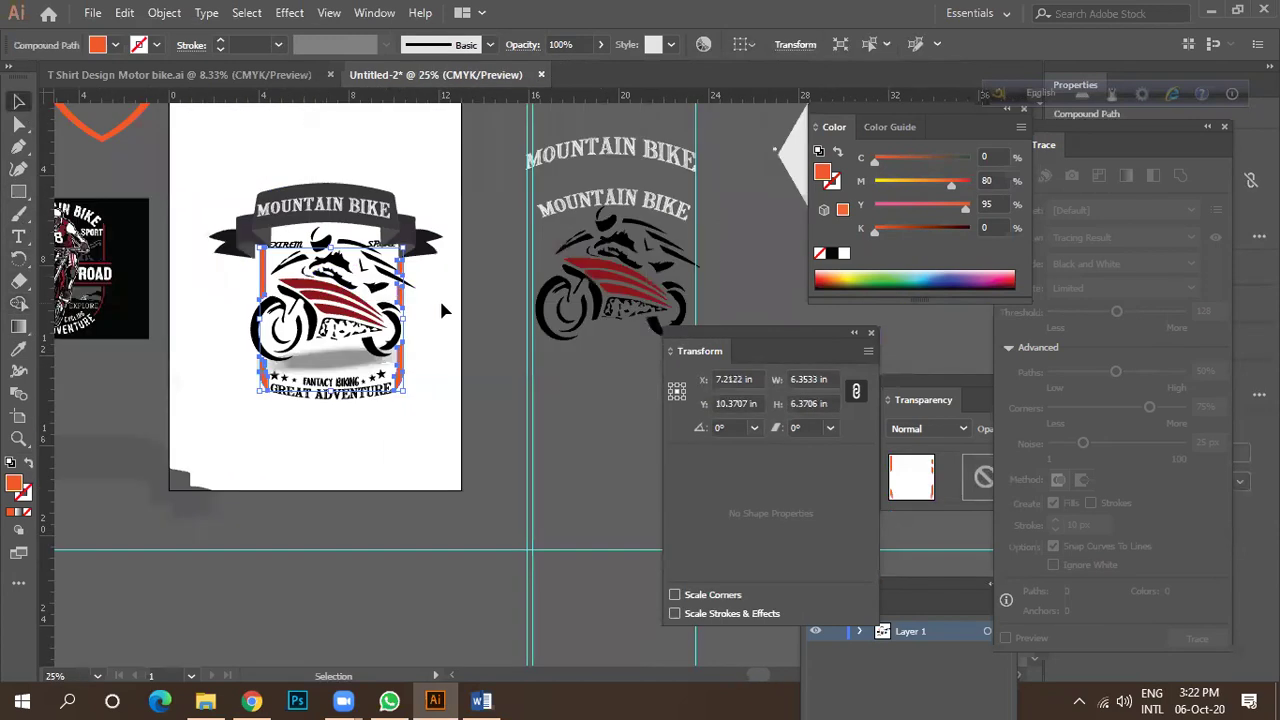
{"action": "key", "text": "a"}
{"action": "left_click_drag", "start_coordinate": [214, 166], "coordinate": [452, 448]}
{"action": "key", "text": "v"}
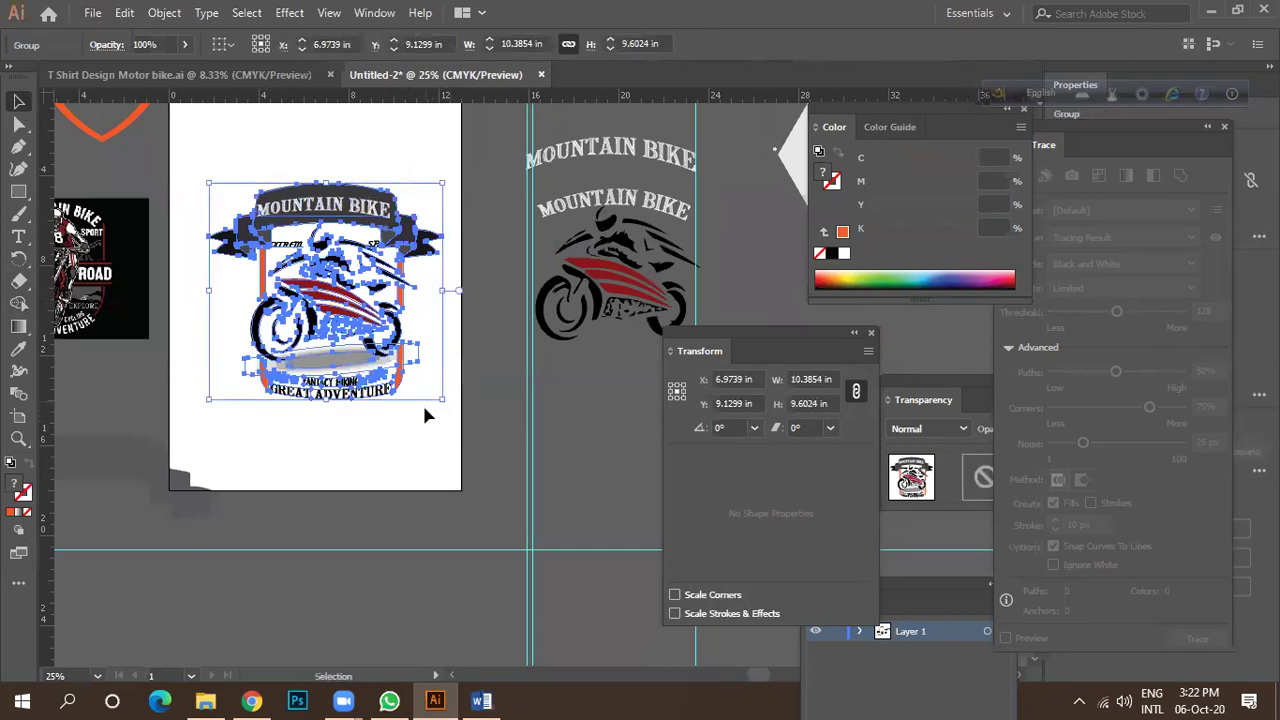
{"action": "mouse_move", "coordinate": [445, 398]}
{"action": "left_mouse_down"}
{"action": "mouse_move", "coordinate": [410, 381]}
{"action": "mouse_move", "coordinate": [432, 412]}
{"action": "left_mouse_up"}
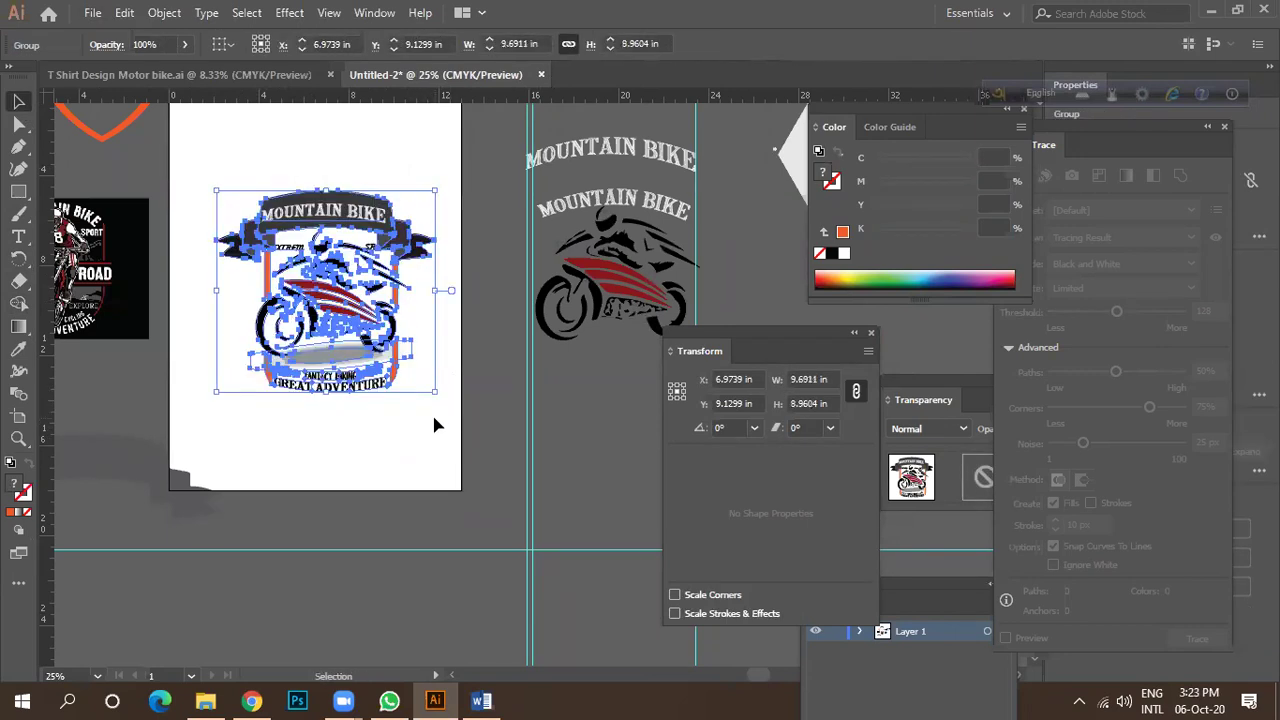
{"action": "left_click", "coordinate": [432, 412]}
Examine the finished graphic's details and its overall placement on the artboard.
{"action": "scroll", "coordinate": [411, 370], "scroll_direction": "up", "scroll_amount": 3}
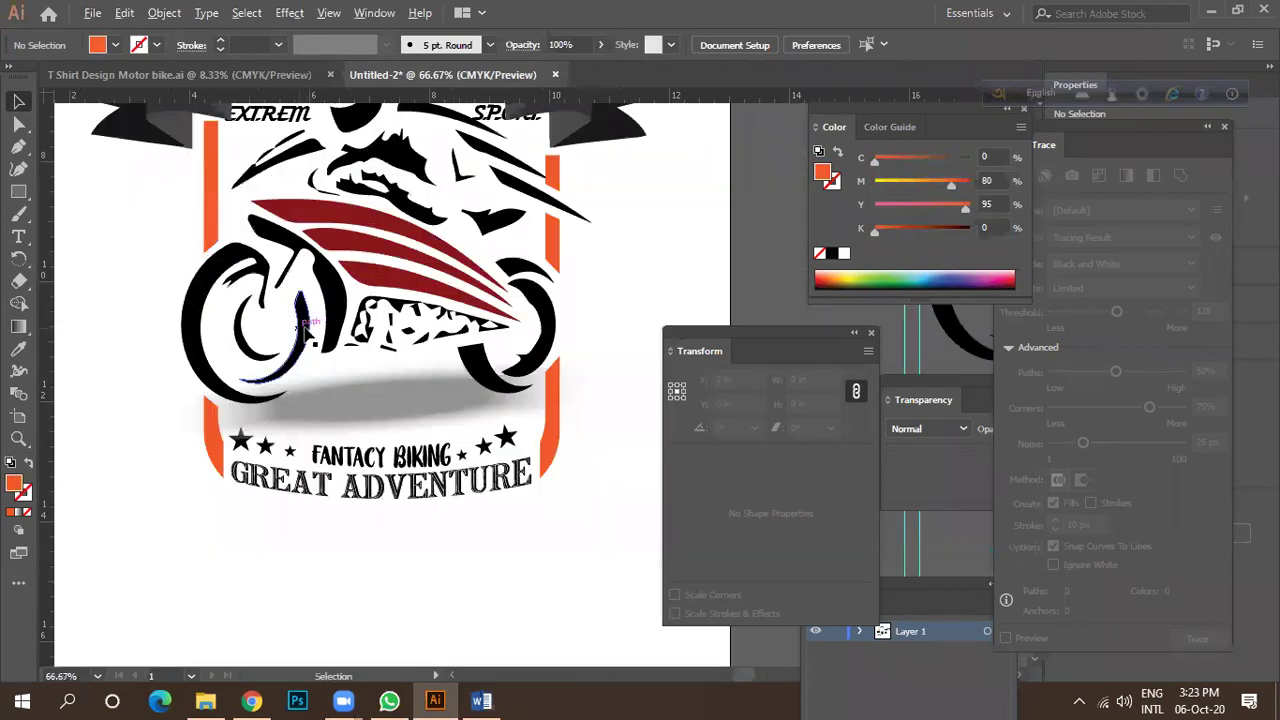
{"action": "scroll", "coordinate": [460, 308], "scroll_direction": "down", "scroll_amount": 2}
{"action": "scroll", "coordinate": [460, 308], "scroll_direction": "down", "scroll_amount": 1}
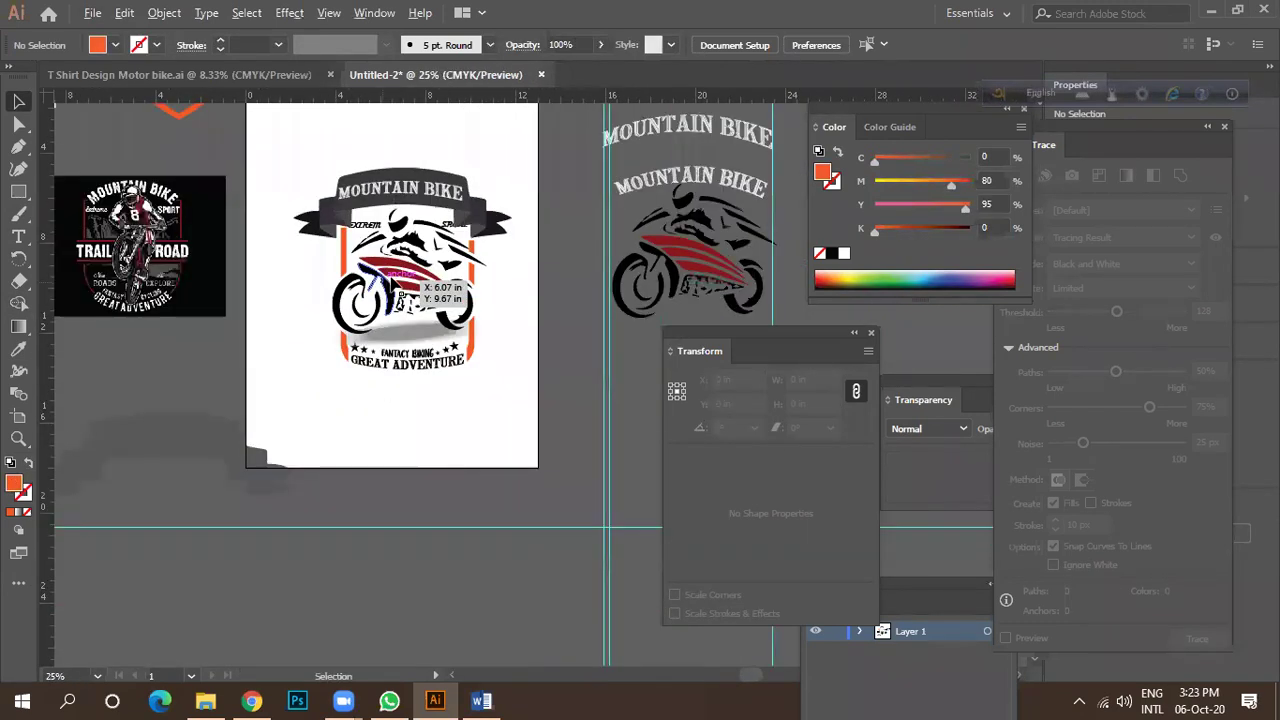
{"action": "scroll", "coordinate": [490, 228], "scroll_direction": "right", "scroll_amount": 2}
{"action": "scroll", "coordinate": [490, 228], "scroll_direction": "down", "scroll_amount": 1}
{"action": "left_click_drag", "start_coordinate": [322, 158], "coordinate": [480, 358]}
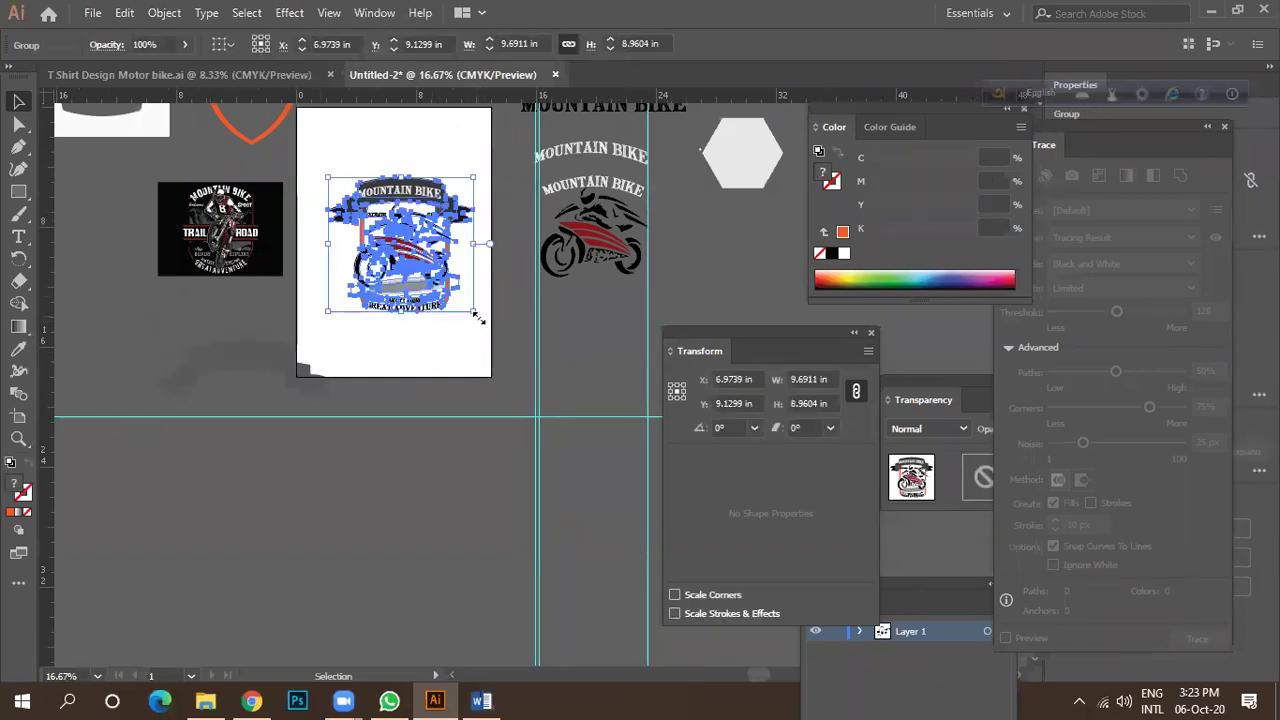
{"action": "left_click", "coordinate": [455, 344]}
{"action": "scroll", "coordinate": [455, 344], "scroll_direction": "up", "scroll_amount": 2}
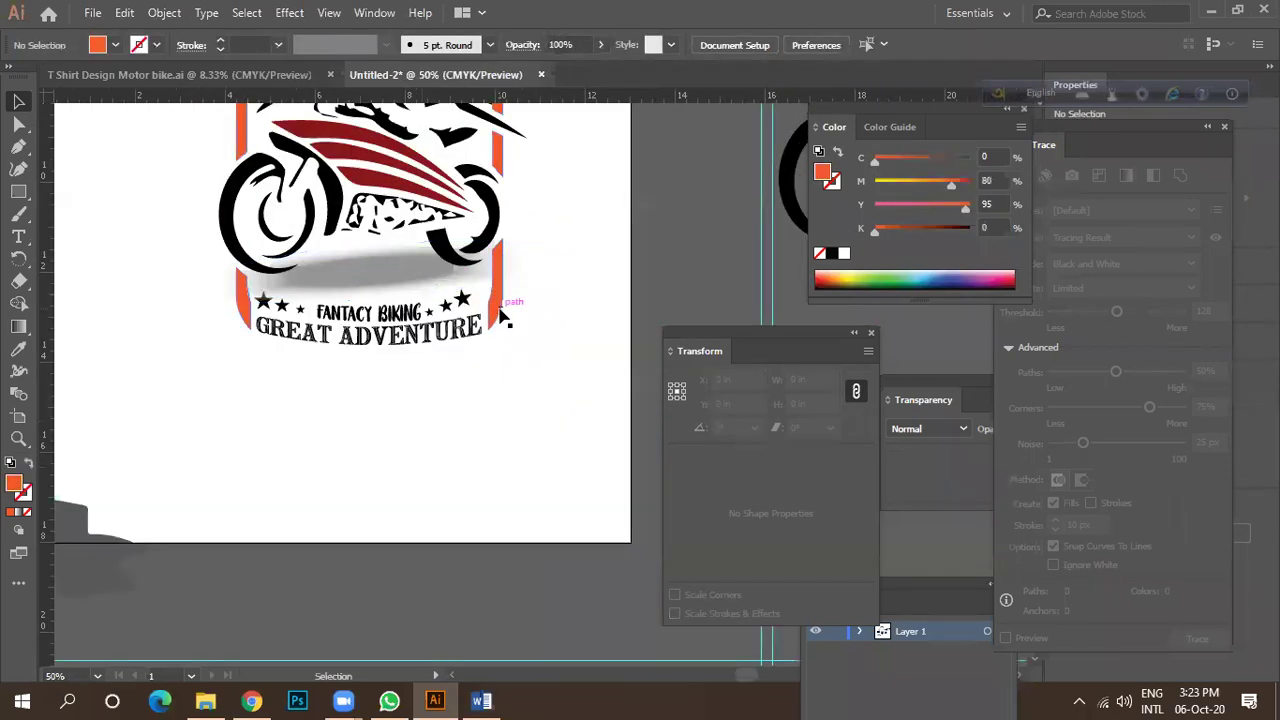
{"action": "scroll", "coordinate": [505, 314], "scroll_direction": "down", "scroll_amount": 2}
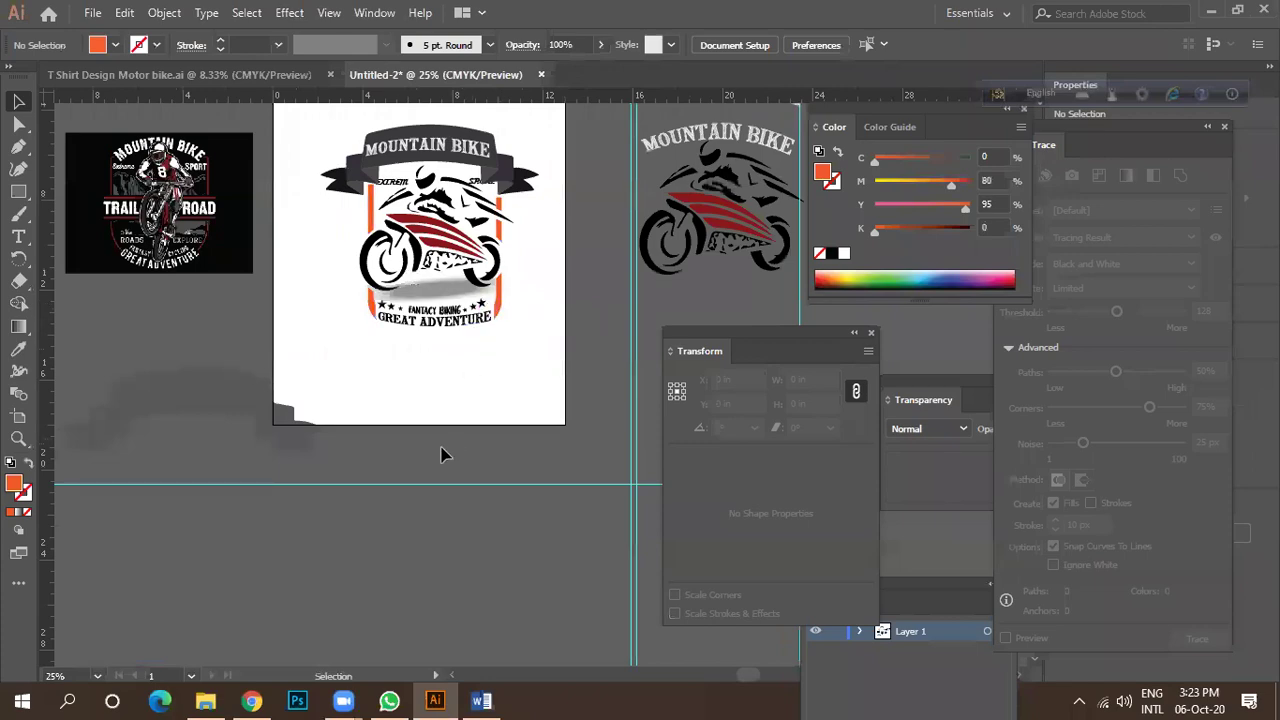
Switch to Chrome with the image search results for ribbon label vectors.
{"action": "left_click", "coordinate": [251, 700]}
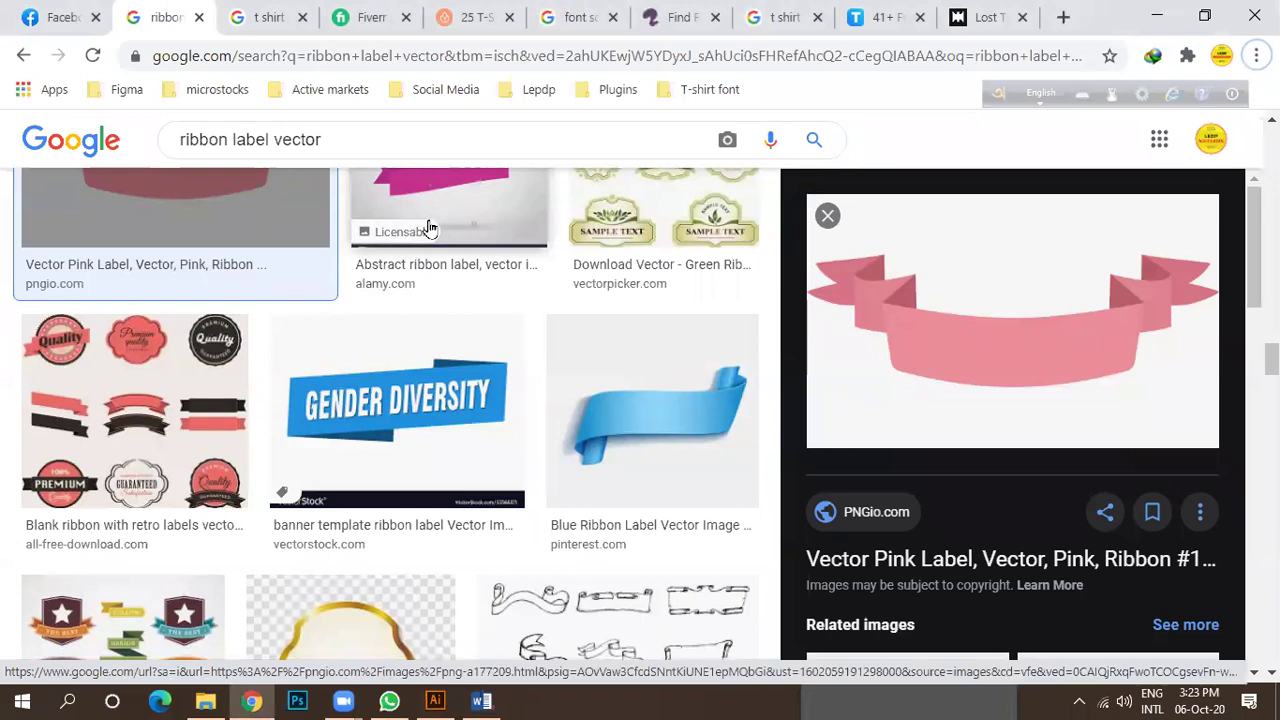
Look over the recent images in the WhatsApp group chat and switch back to the Illustrator T-shirt document.
{"action": "left_click", "coordinate": [389, 700]}
{"action": "scroll", "coordinate": [610, 418], "scroll_direction": "up", "scroll_amount": 5}
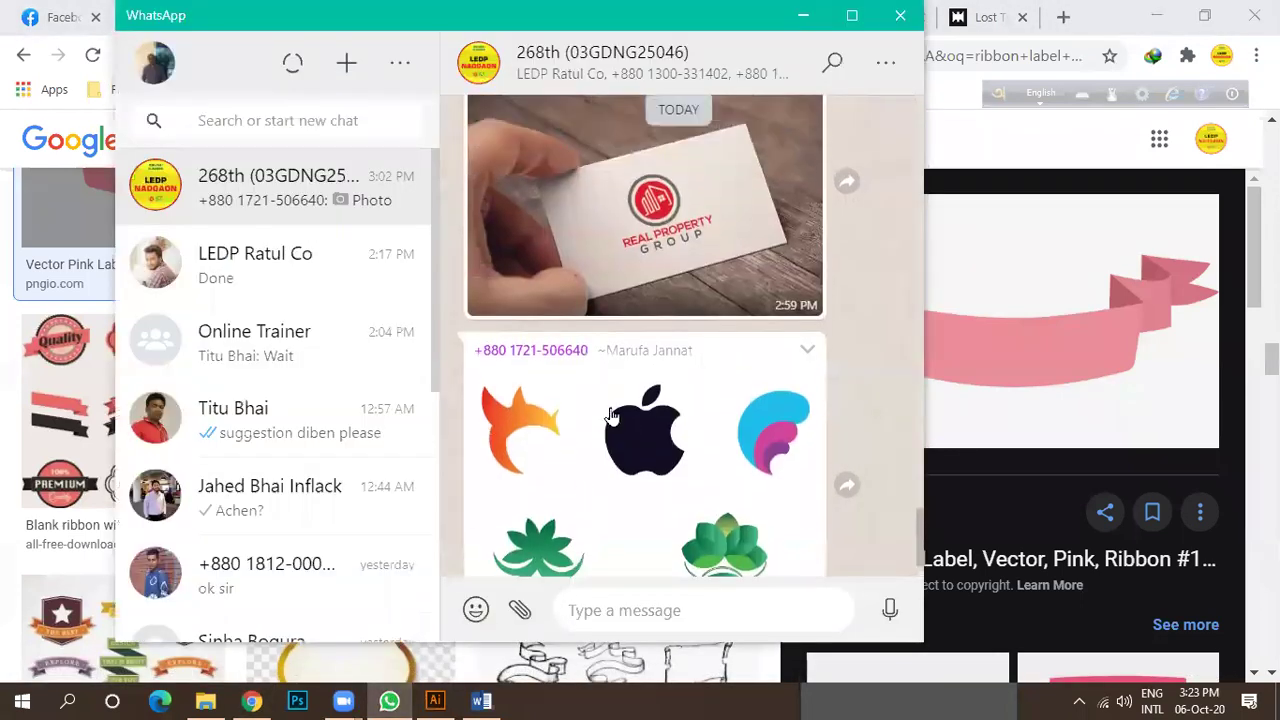
{"action": "left_click", "coordinate": [435, 700]}
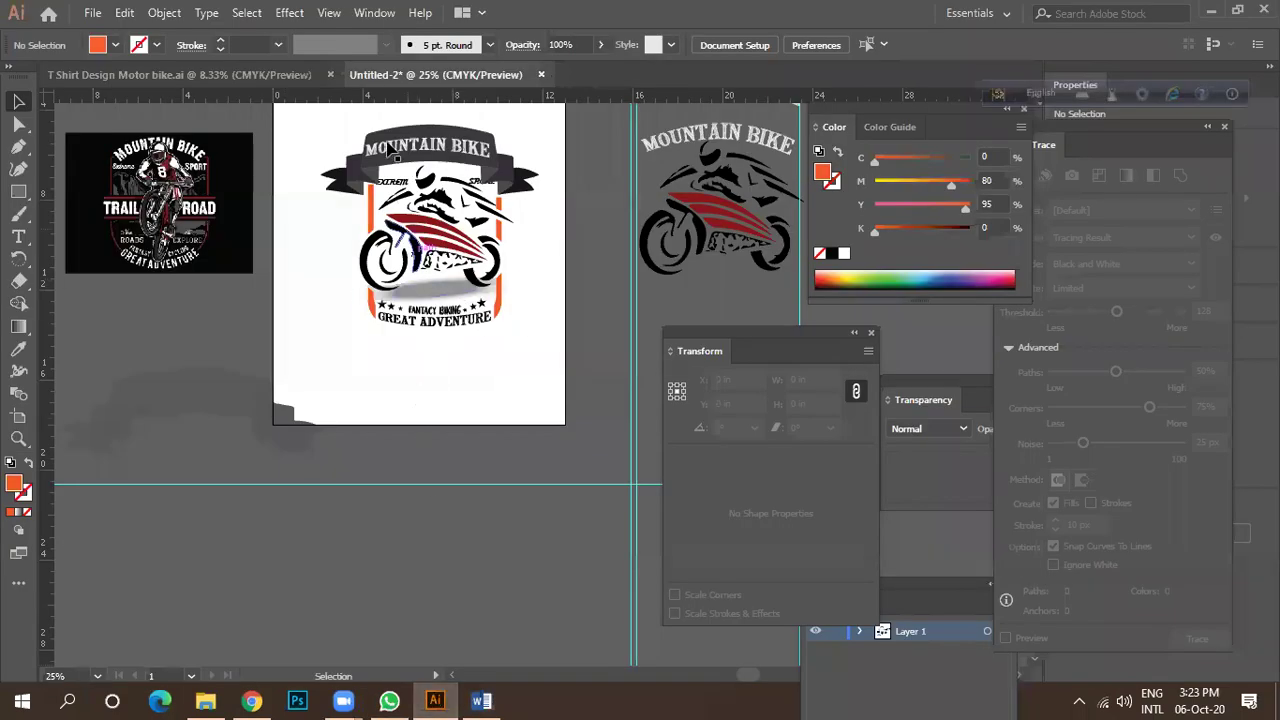
Ungroup the whole mountain bike graphic on the artboard.
{"action": "left_click_drag", "start_coordinate": [457, 234], "coordinate": [416, 148]}
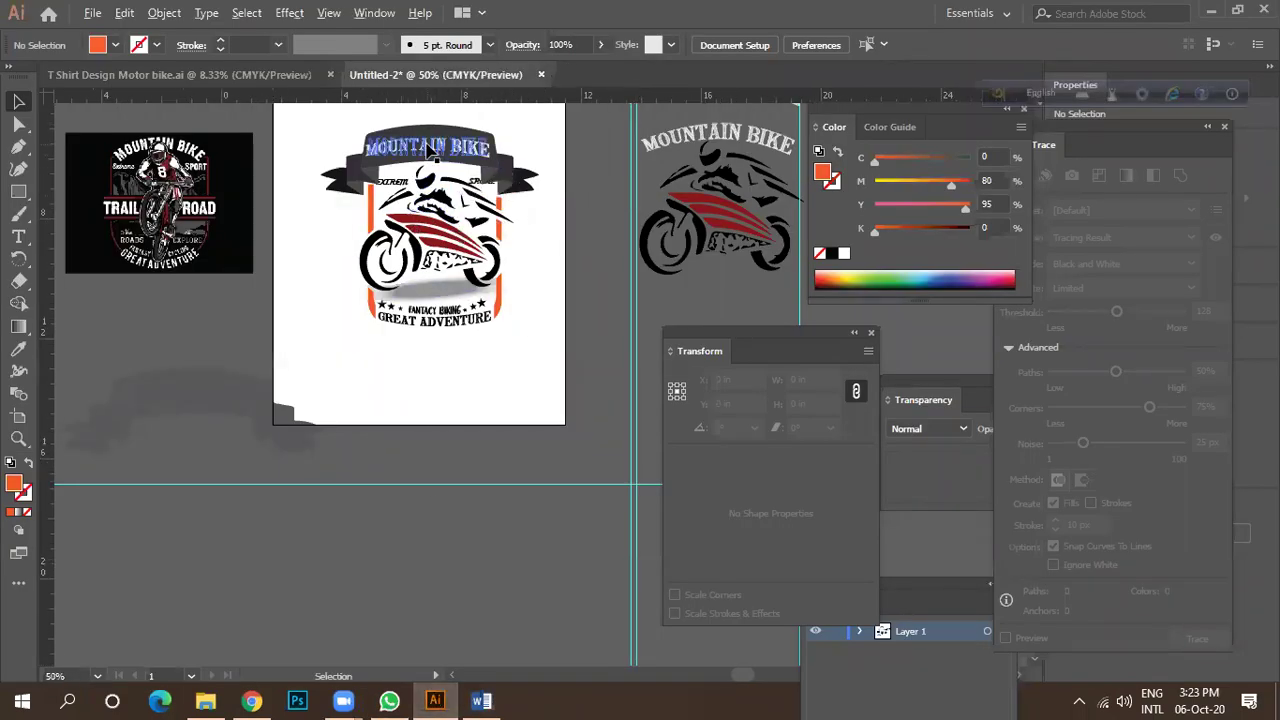
{"action": "scroll", "coordinate": [416, 148], "scroll_direction": "up", "scroll_amount": 3}
{"action": "left_click", "coordinate": [402, 150]}
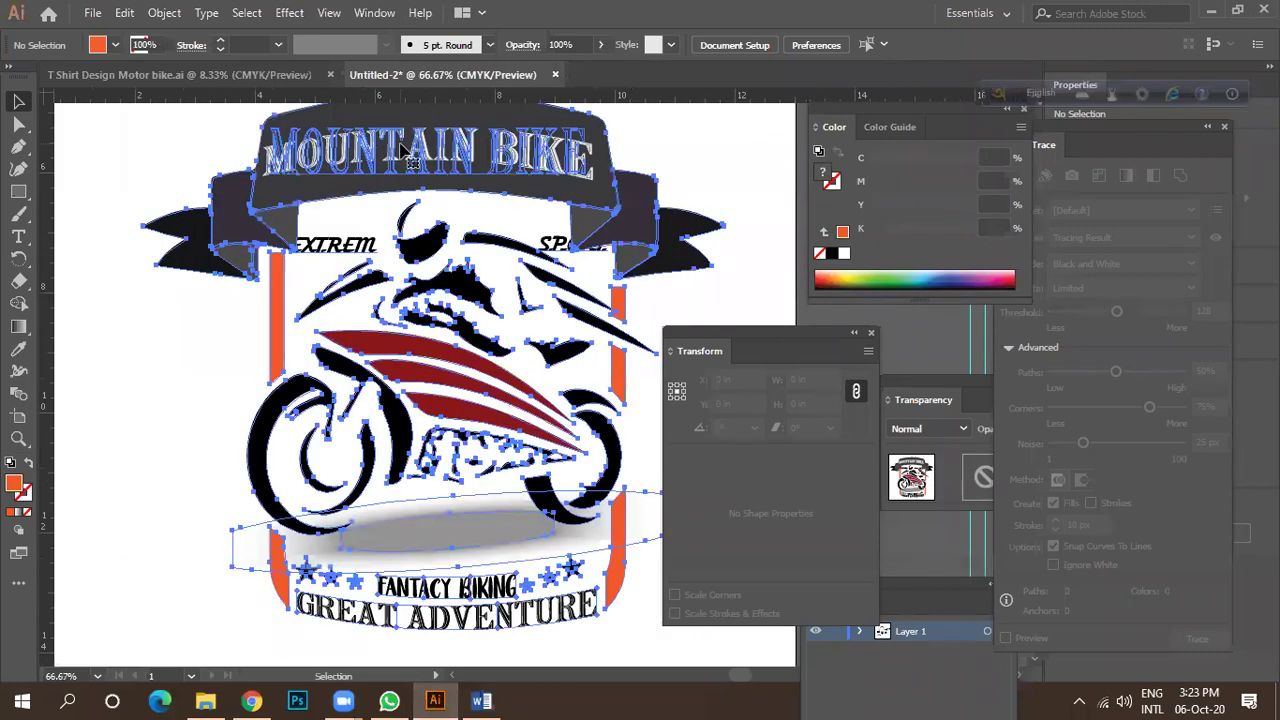
{"action": "scroll", "coordinate": [320, 218], "scroll_direction": "down", "scroll_amount": 2}
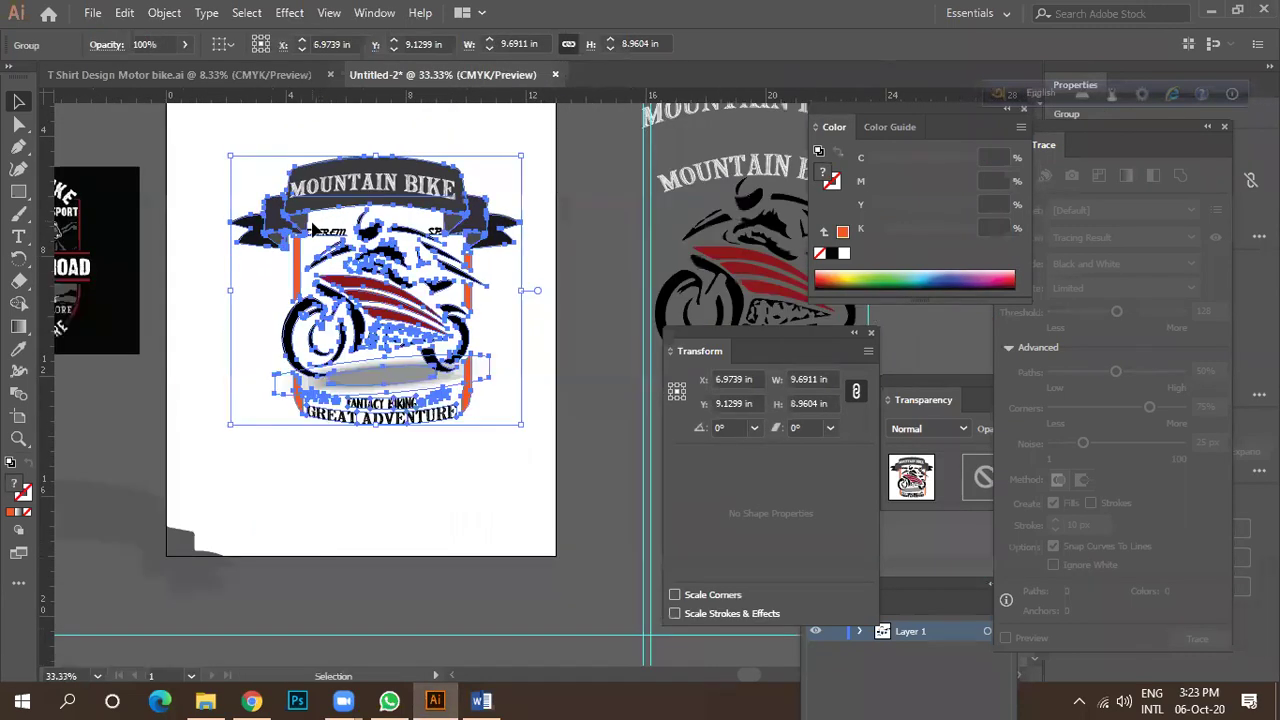
{"action": "right_click", "coordinate": [363, 175]}
{"action": "left_click", "coordinate": [543, 337]}
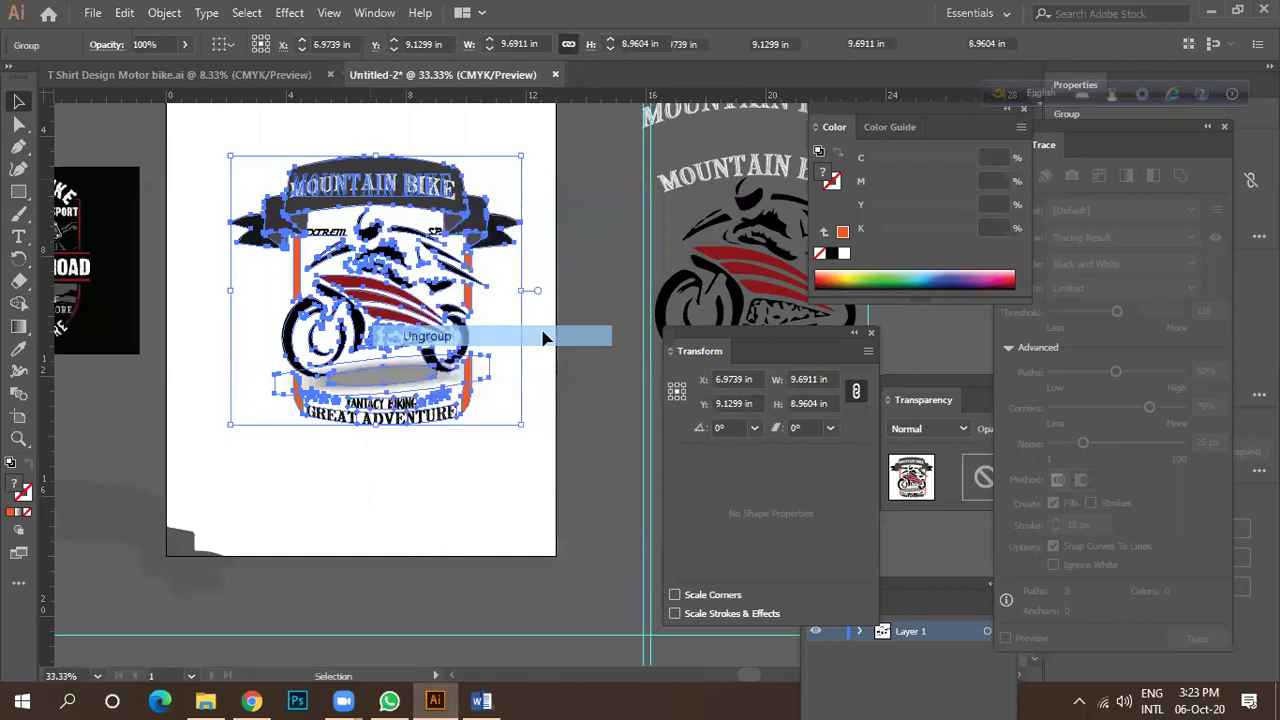
{"action": "scroll", "coordinate": [368, 184], "scroll_direction": "up", "scroll_amount": 3}
{"action": "left_click", "coordinate": [370, 190]}
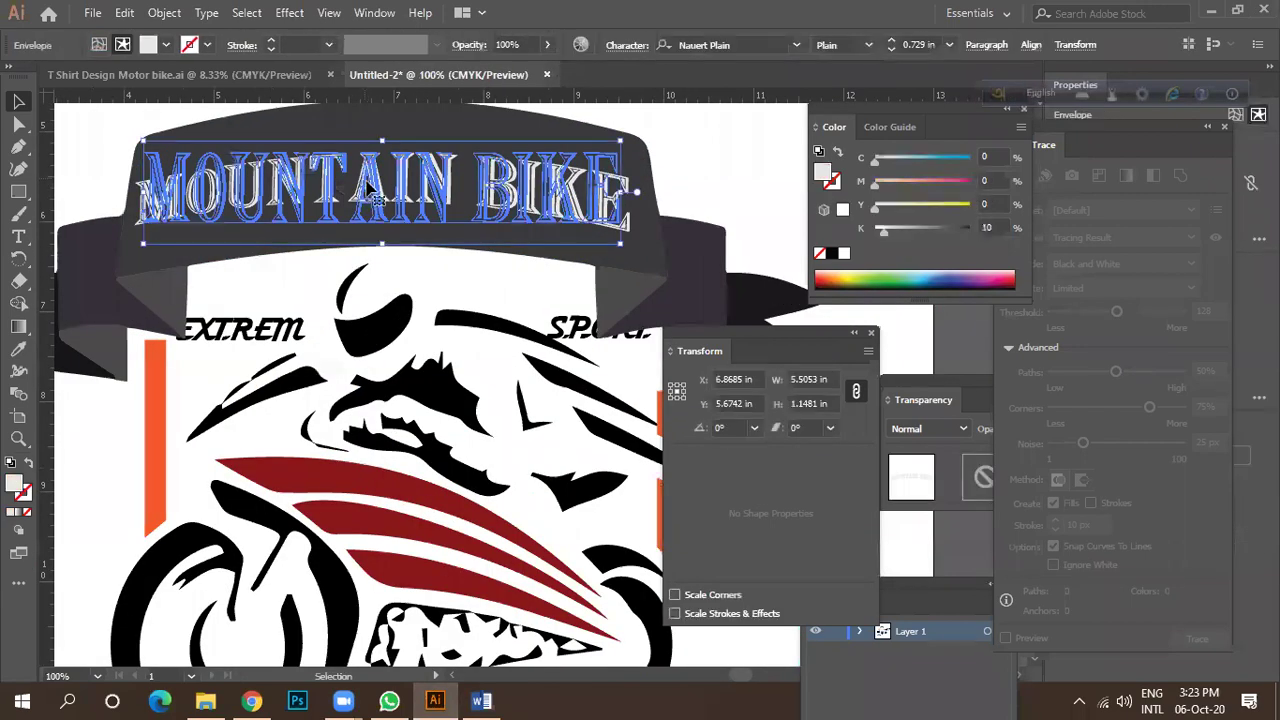
{"action": "right_click", "coordinate": [375, 164]}
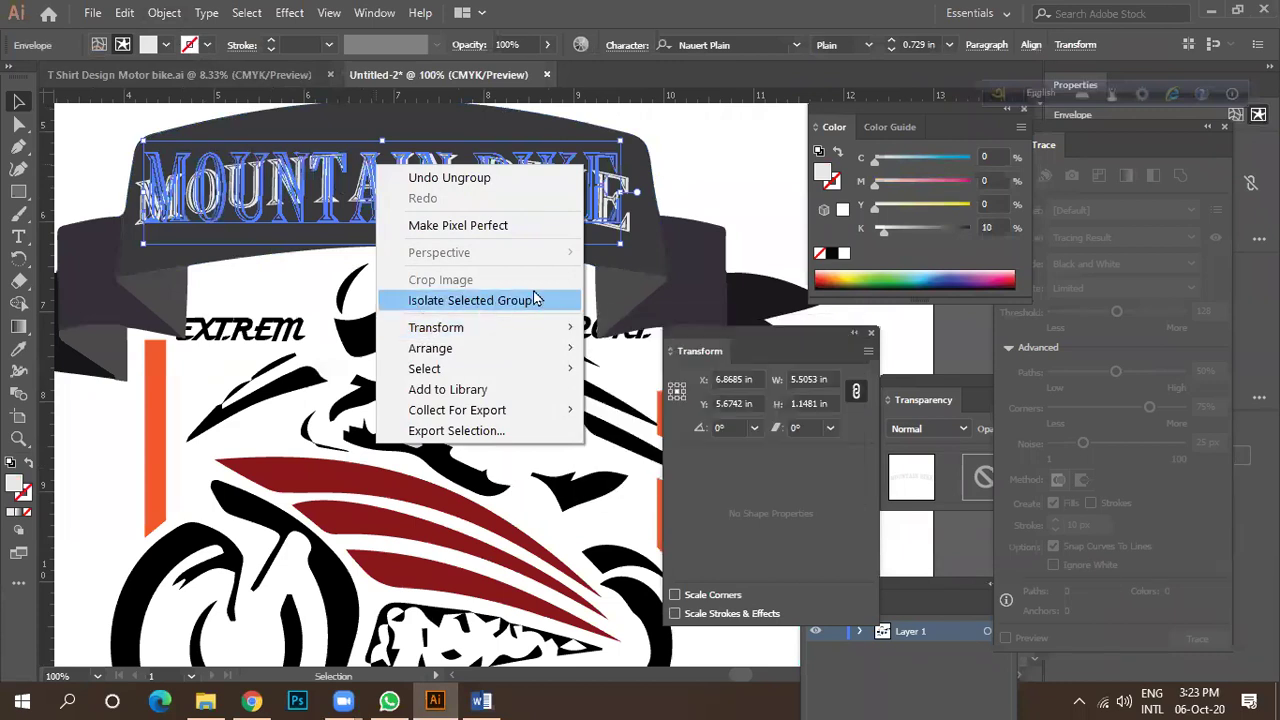
{"action": "left_click", "coordinate": [697, 176]}
{"action": "left_click", "coordinate": [697, 176]}
{"action": "scroll", "coordinate": [318, 238], "scroll_direction": "down", "scroll_amount": 2}
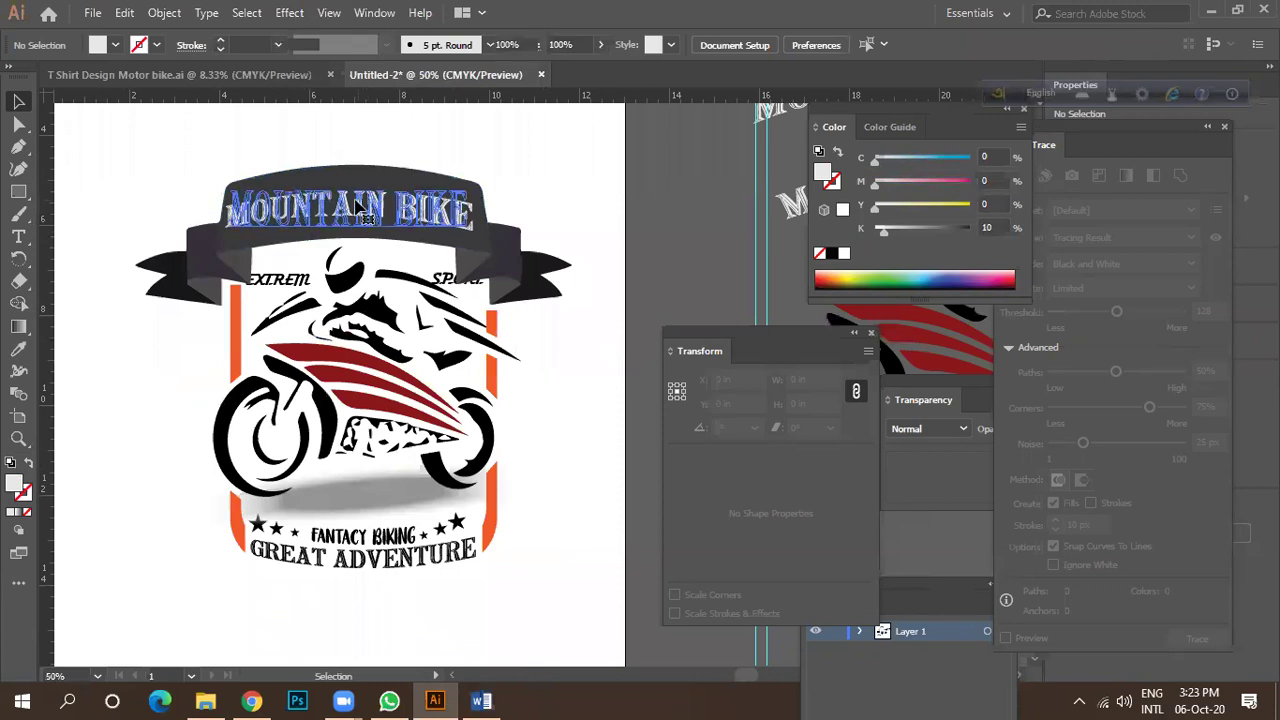
Expand the object and fill of the arched MOUNTAIN BIKE envelope lettering on the ribbon.
{"action": "left_click", "coordinate": [327, 238]}
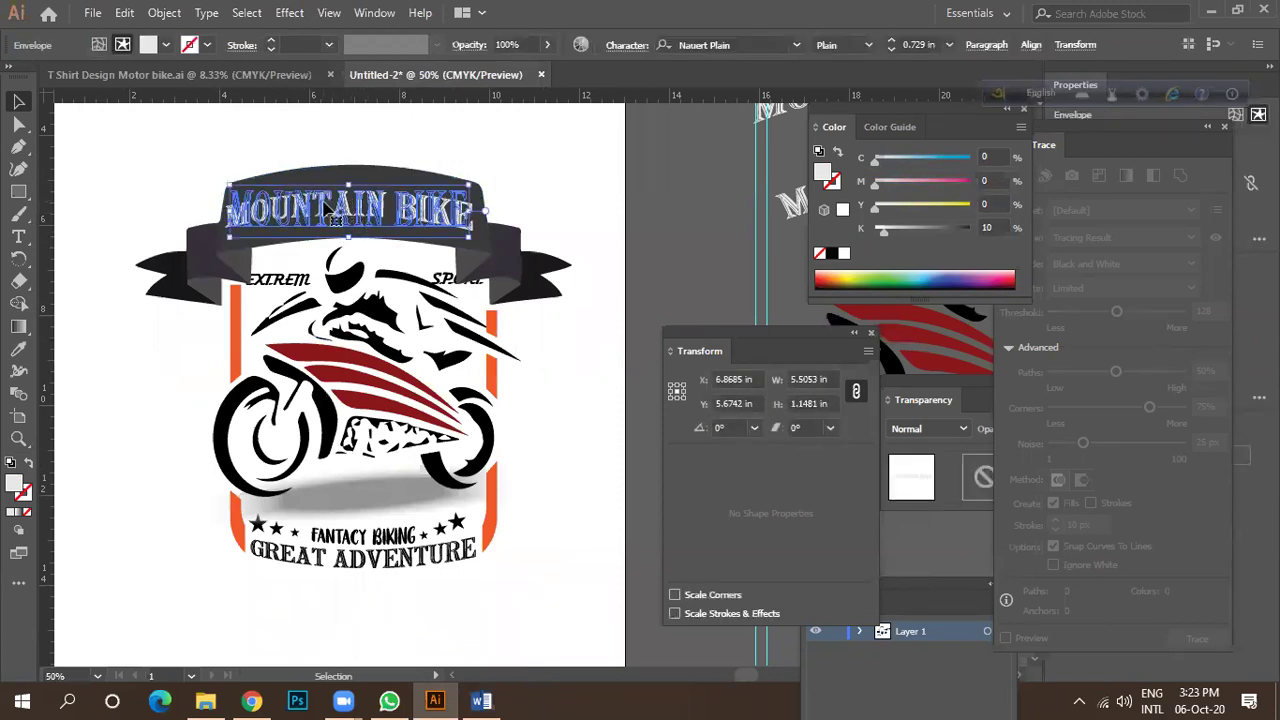
{"action": "left_click", "coordinate": [165, 13]}
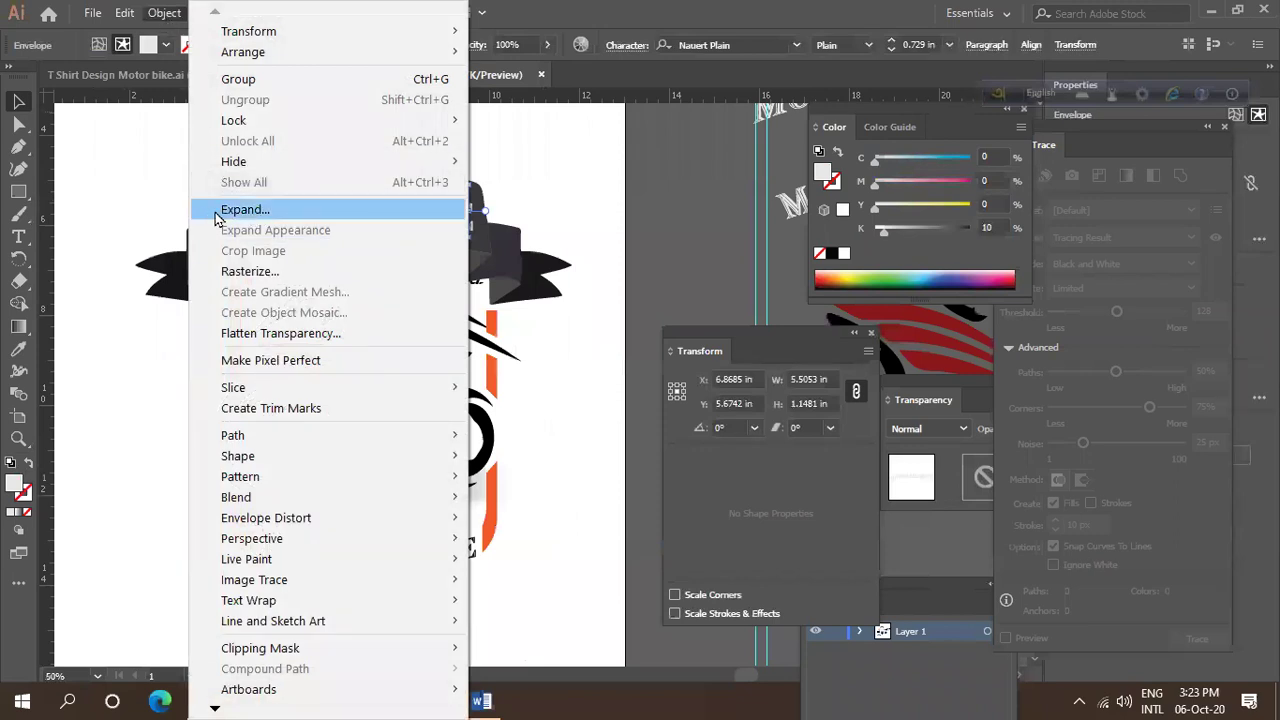
{"action": "left_click", "coordinate": [247, 210]}
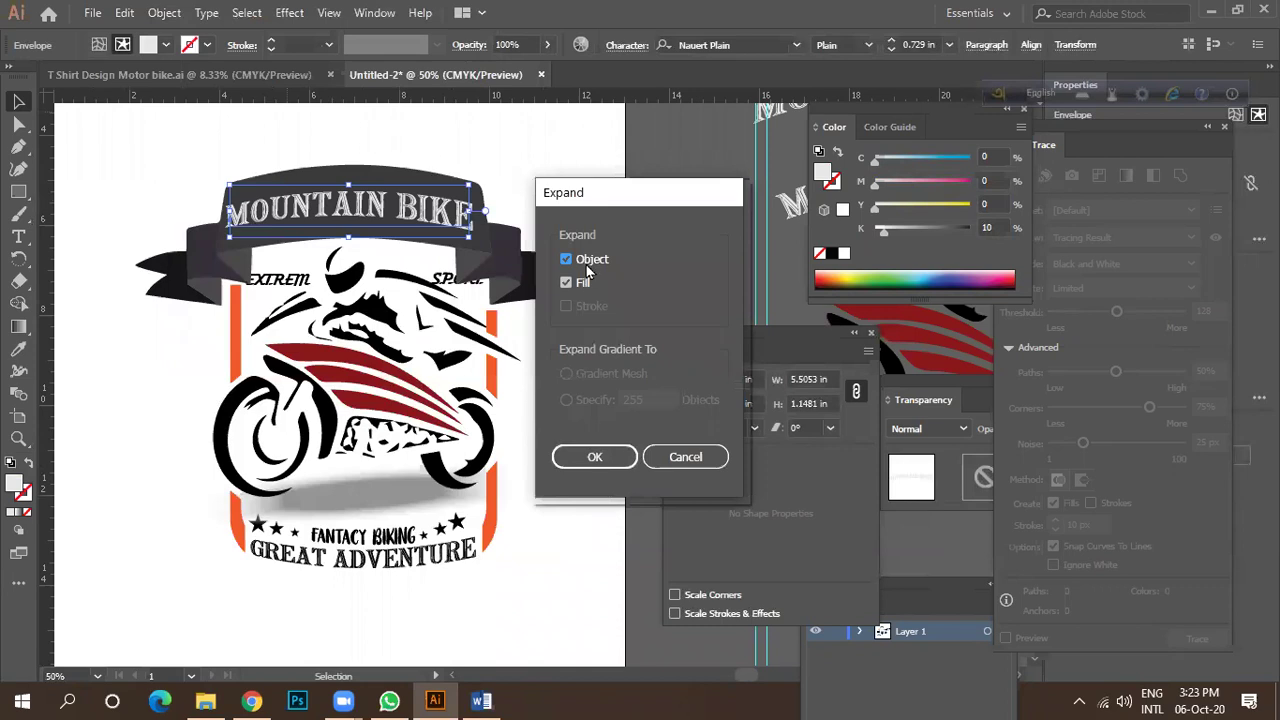
{"action": "left_click", "coordinate": [590, 455]}
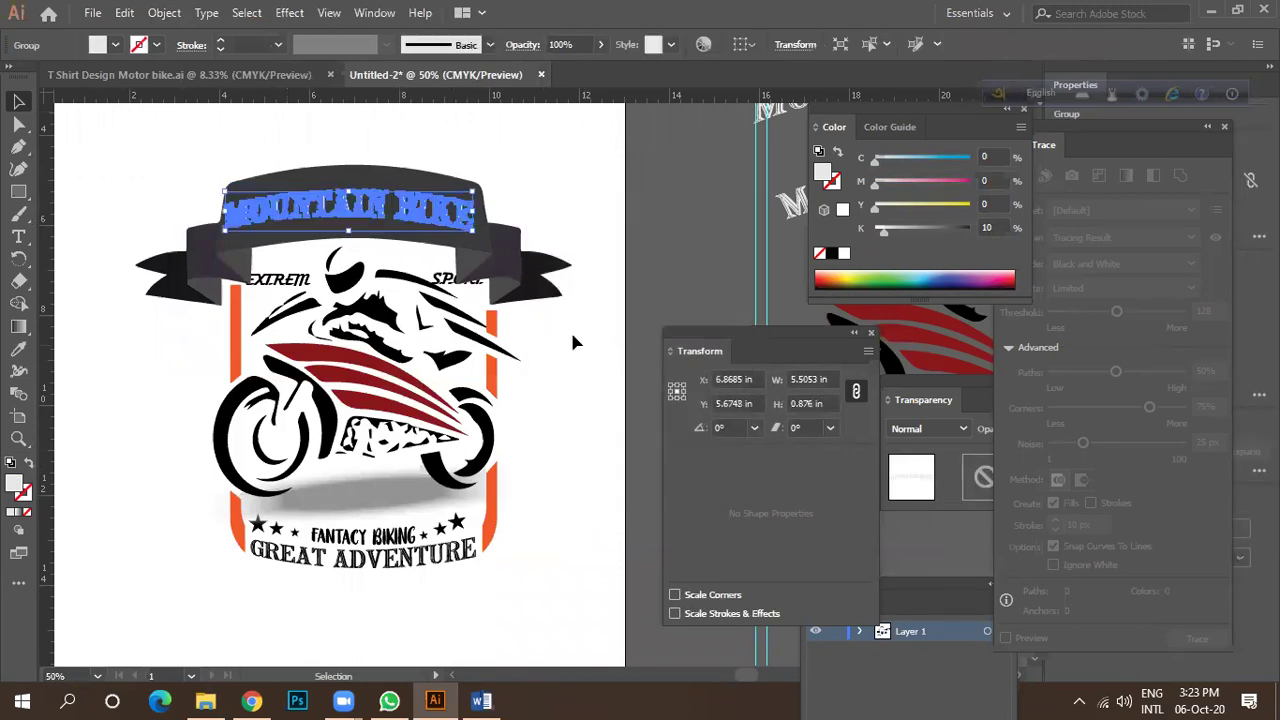
Examine the expanded ribbon lettering and the rest of the graphic down to the GREAT ADVENTURE text.
{"action": "left_click", "coordinate": [573, 343]}
{"action": "key", "text": "ctrl+plus"}
{"action": "key", "text": "ctrl+plus"}
{"action": "key", "text": "ctrl+plus"}
{"action": "key", "text": "ctrl+minus"}
{"action": "key", "text": "ctrl+minus"}
{"action": "left_click", "coordinate": [388, 222]}
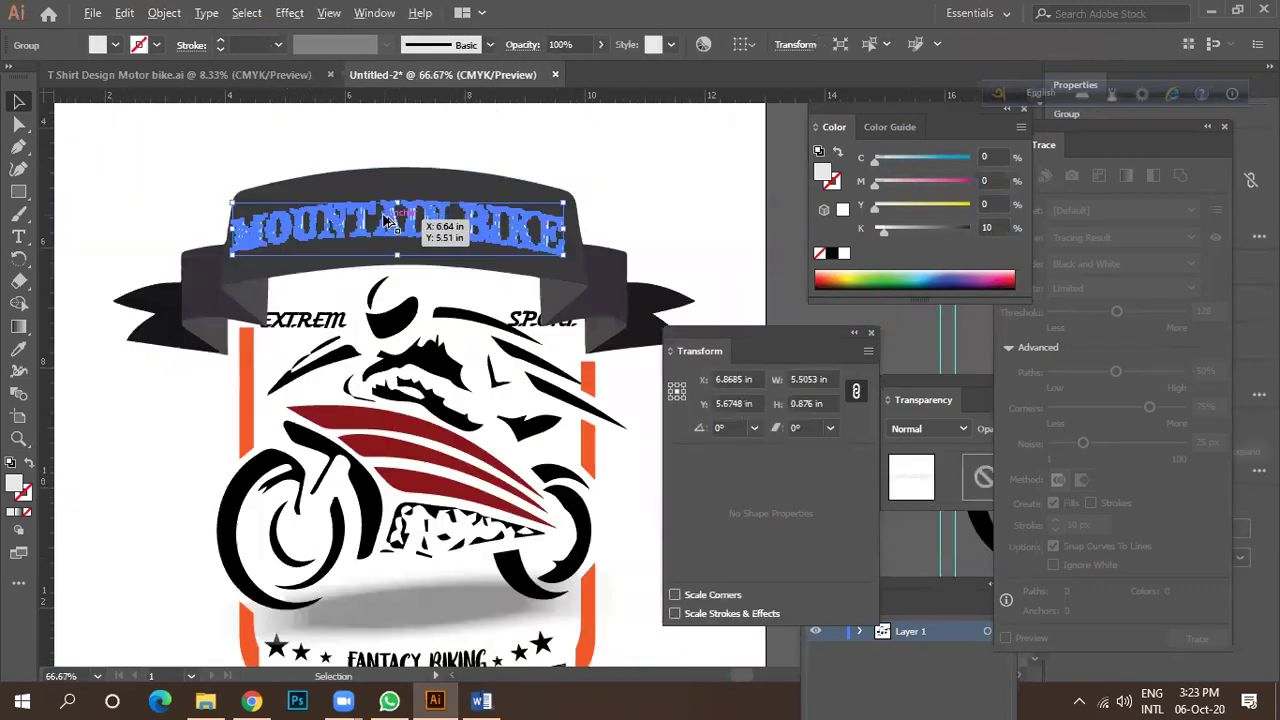
{"action": "scroll", "coordinate": [370, 250], "scroll_direction": "down", "scroll_amount": 5}
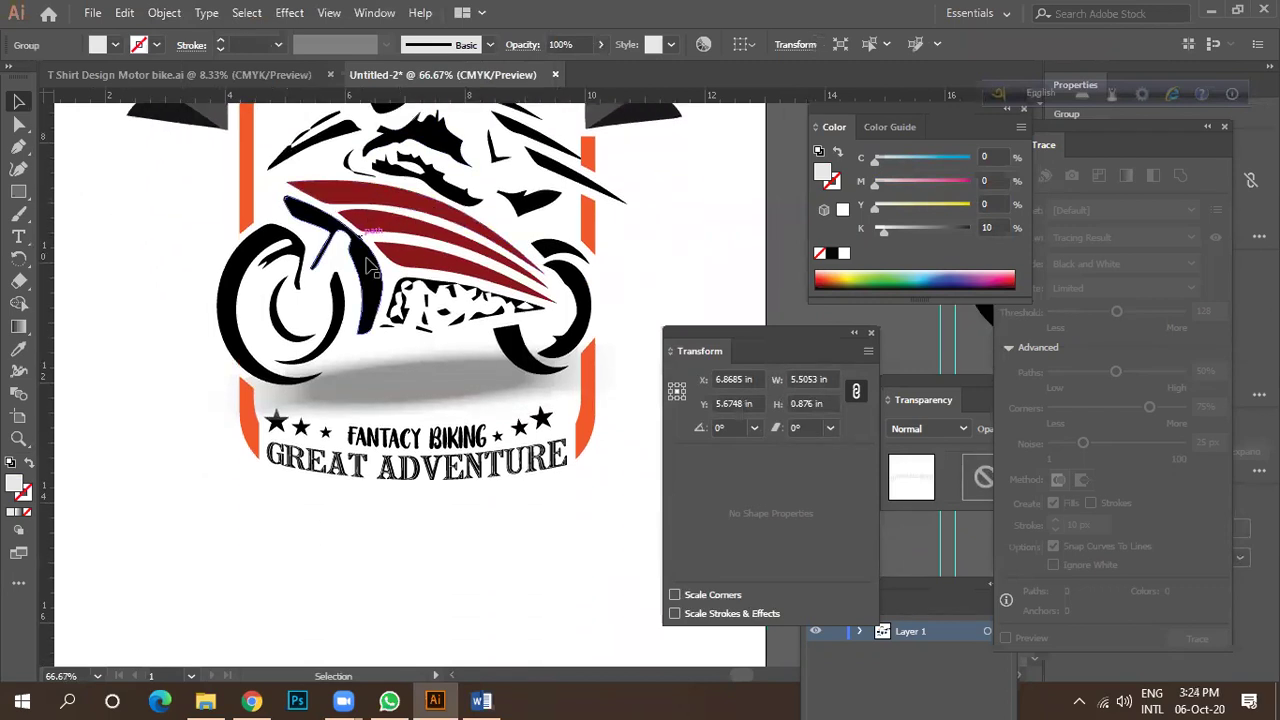
{"action": "scroll", "coordinate": [370, 265], "scroll_direction": "up", "scroll_amount": 4}
Move EXTREM and SPORT inward and up beneath the ribbon, to about X 5.57, Y 6.82 in and X 8.43, Y 6.67 in.
{"action": "left_click", "coordinate": [313, 283]}
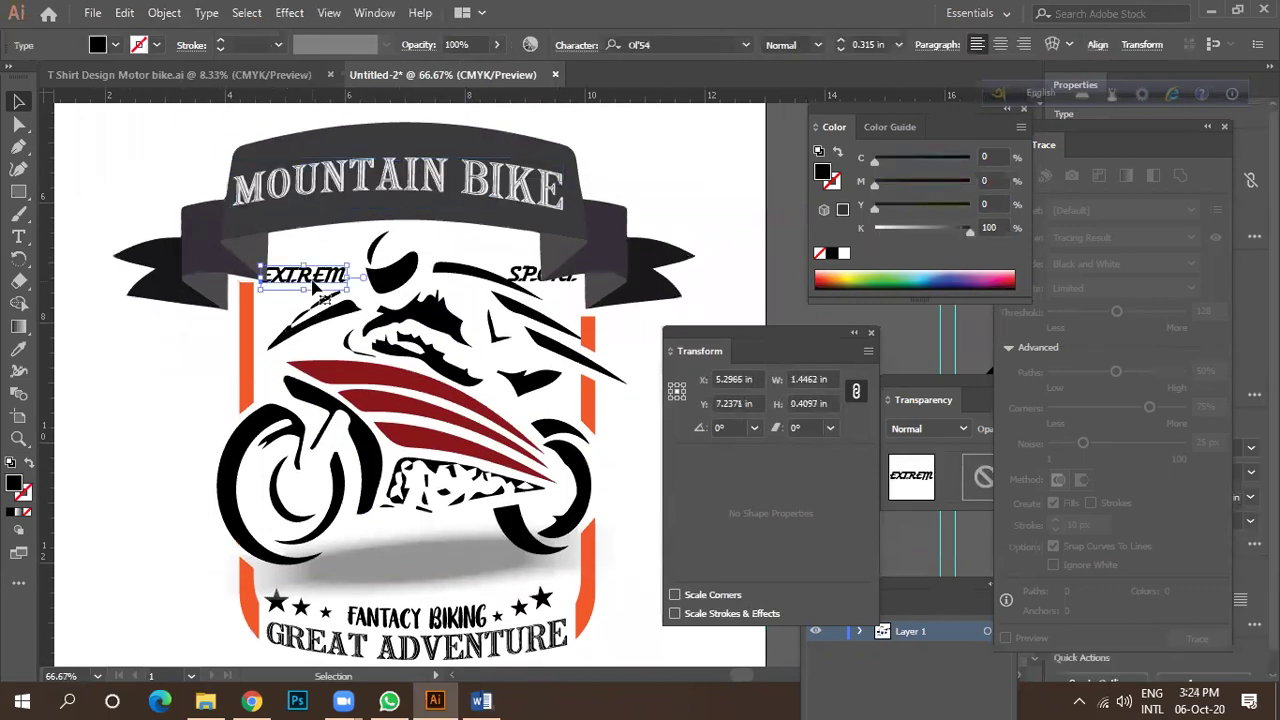
{"action": "left_click_drag", "start_coordinate": [322, 266], "coordinate": [338, 241]}
{"action": "left_click_drag", "start_coordinate": [530, 279], "coordinate": [490, 250]}
{"action": "scroll", "coordinate": [490, 250], "scroll_direction": "up", "scroll_amount": 2}
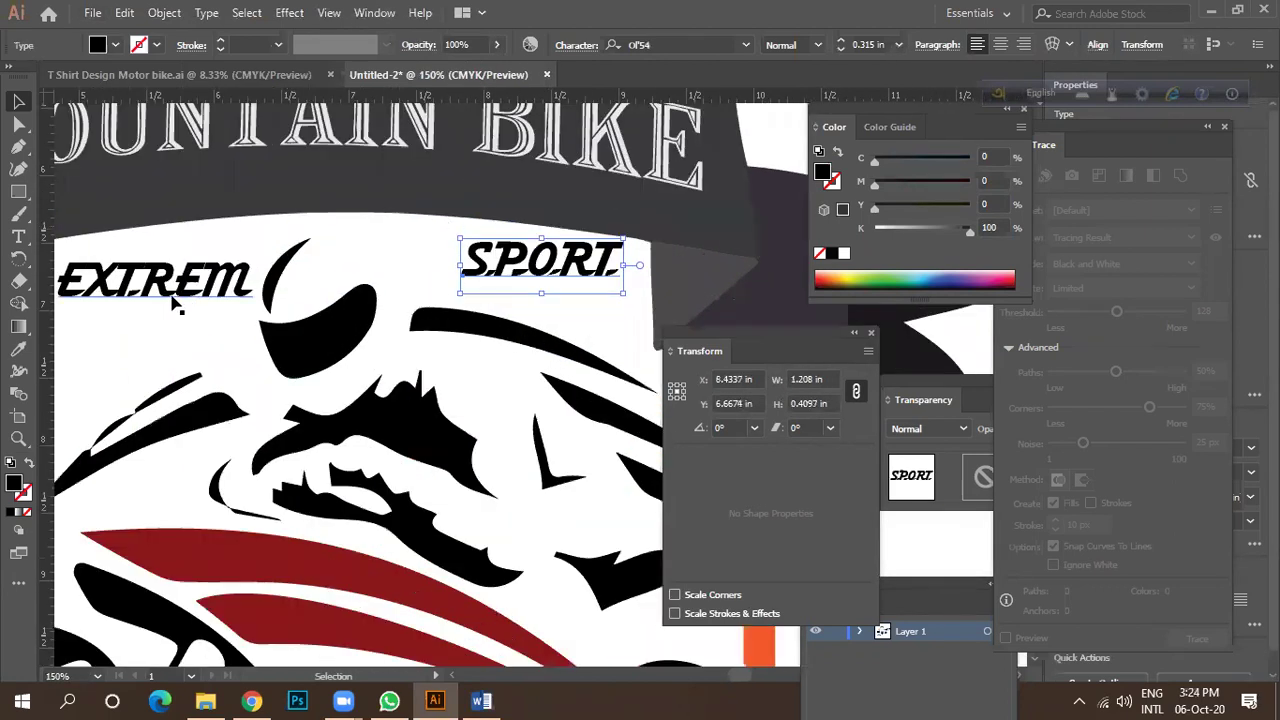
{"action": "scroll", "coordinate": [175, 305], "scroll_direction": "down", "scroll_amount": 3}
Start an envelope warp on the EXTREM text, trying Arc Upper, Bulge with 8% bend and Arc with 12% bend.
{"action": "left_click", "coordinate": [205, 289]}
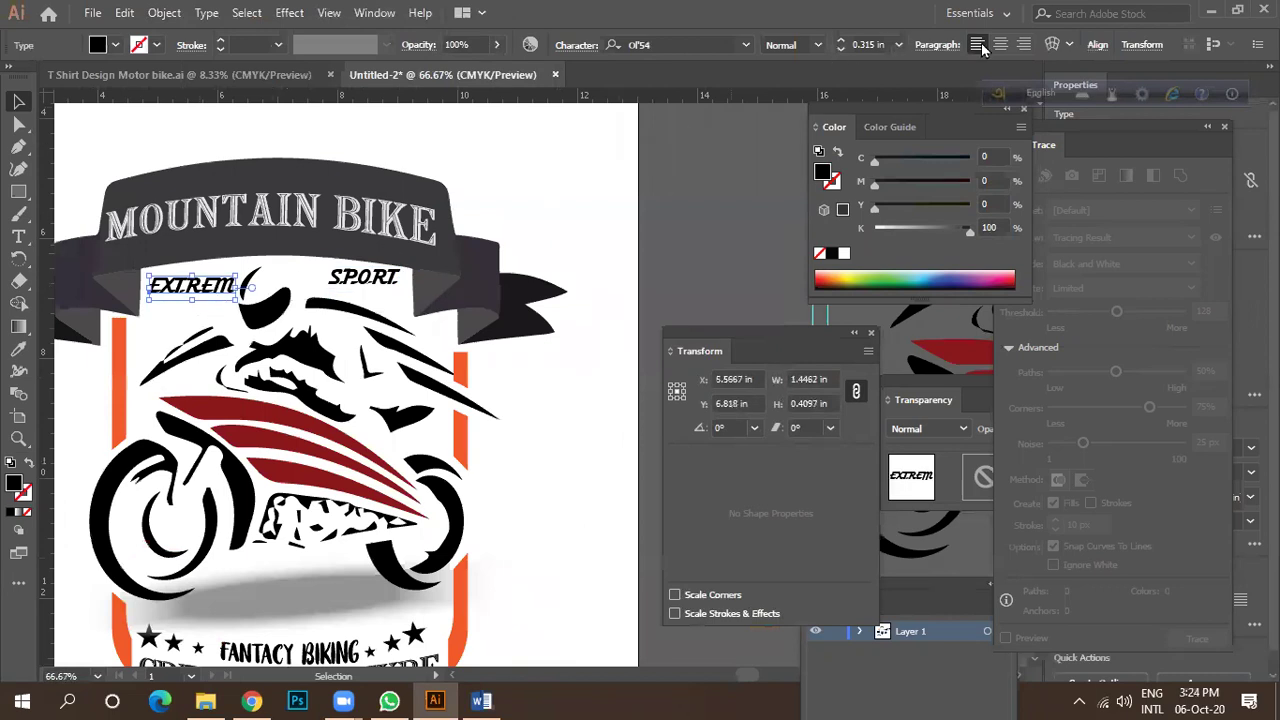
{"action": "left_click", "coordinate": [1052, 44]}
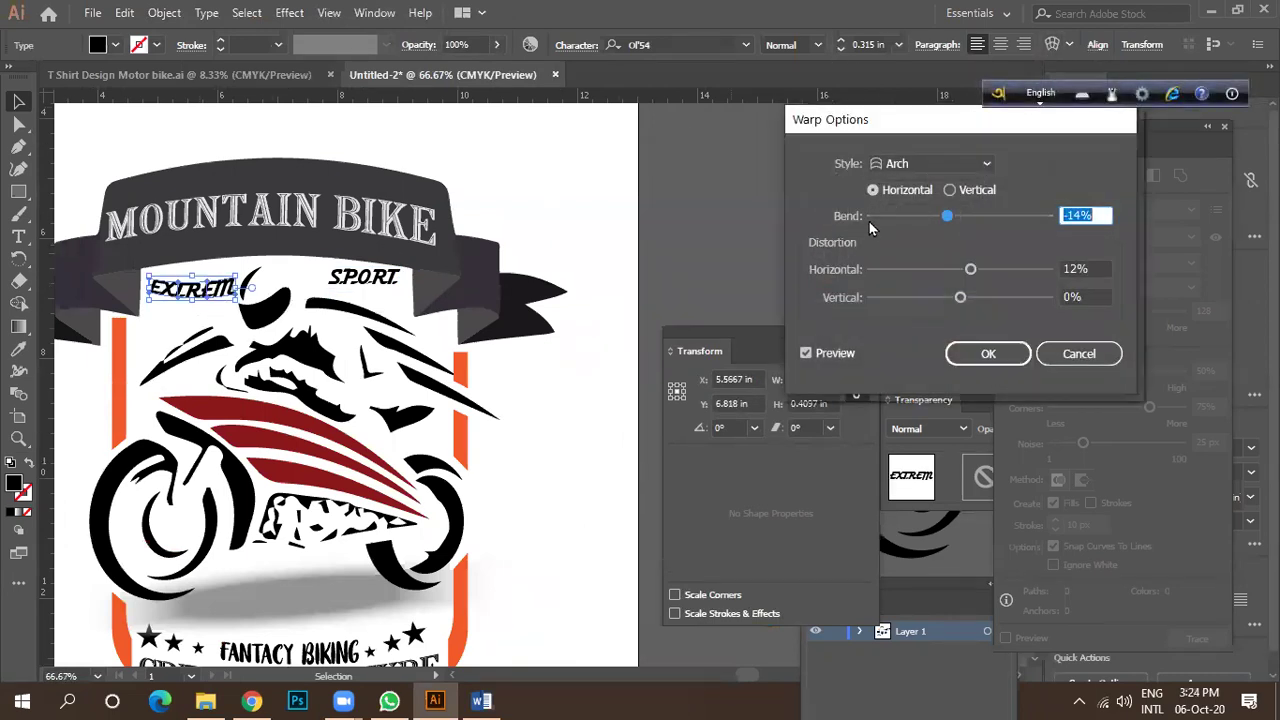
{"action": "left_click", "coordinate": [923, 167]}
{"action": "left_click", "coordinate": [910, 229]}
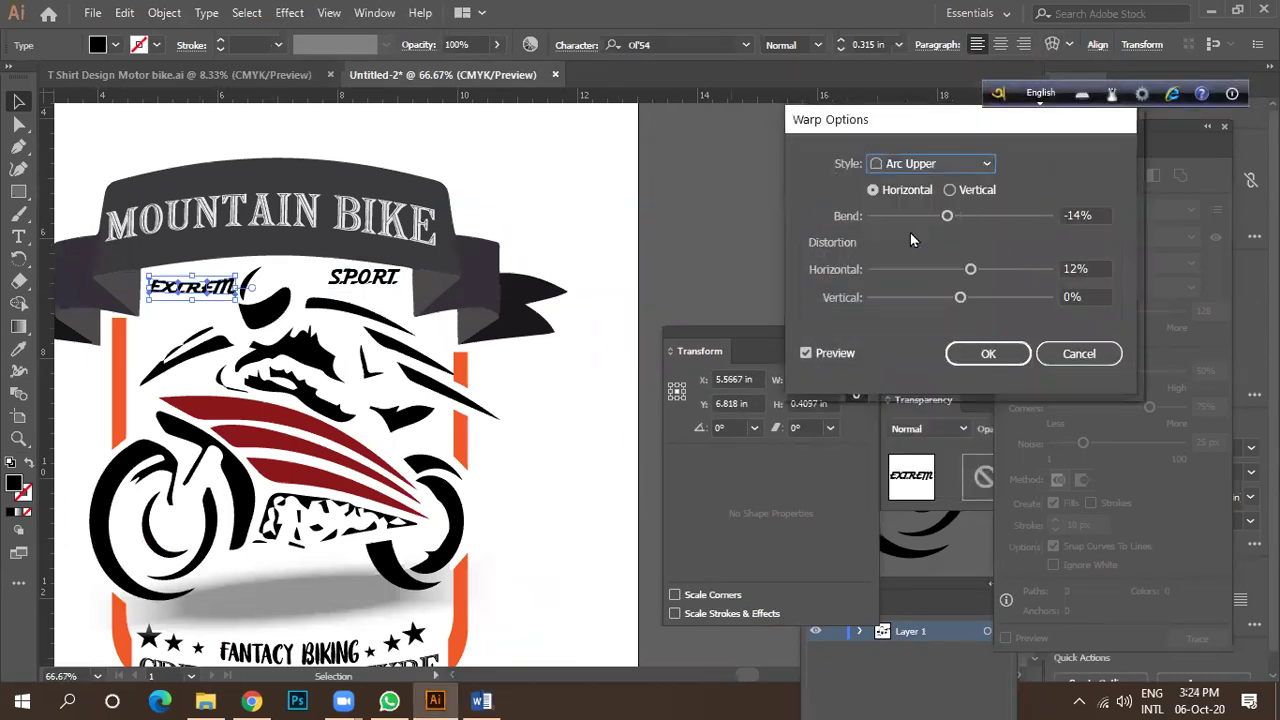
{"action": "left_click", "coordinate": [932, 164]}
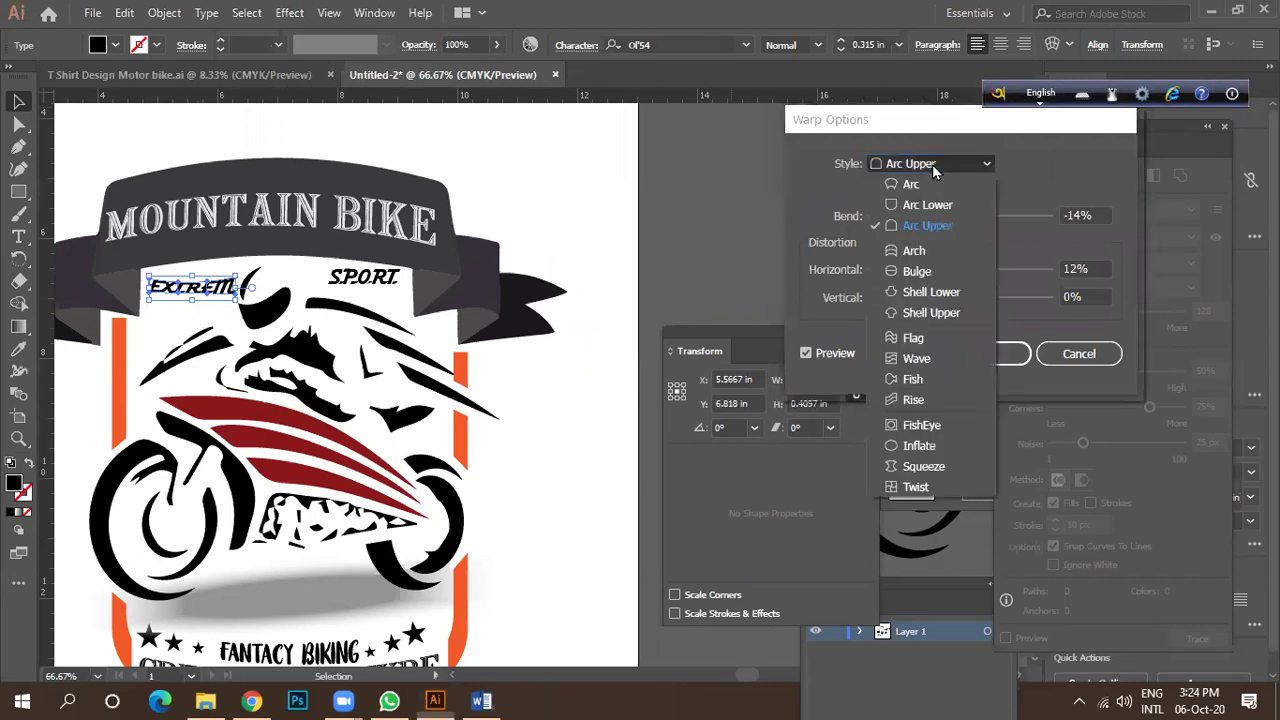
{"action": "left_click", "coordinate": [928, 272]}
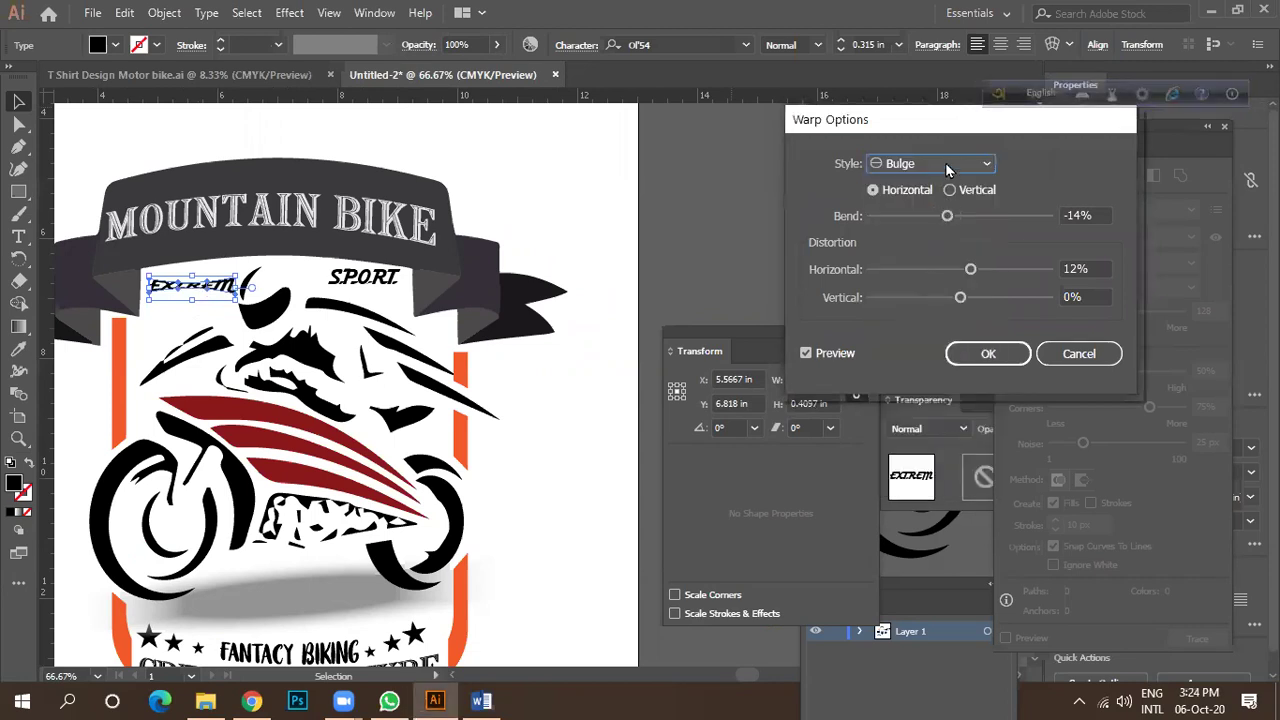
{"action": "left_click_drag", "start_coordinate": [947, 220], "coordinate": [968, 222]}
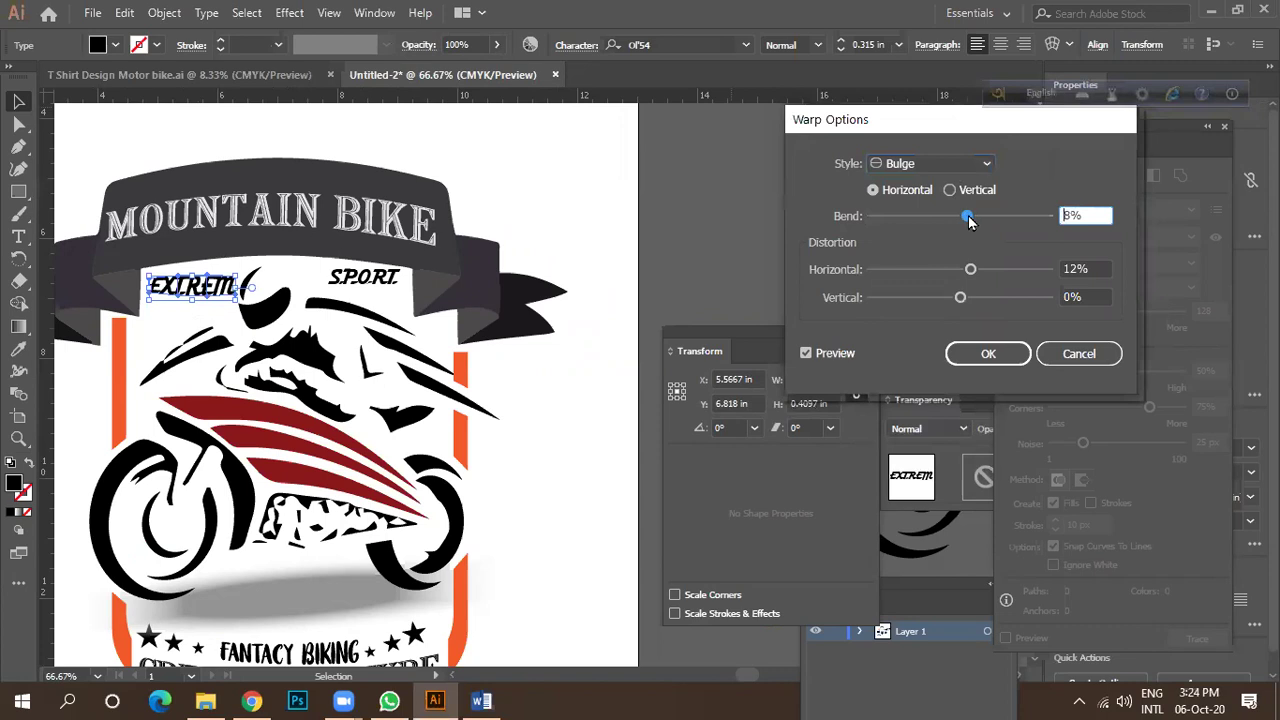
{"action": "left_click", "coordinate": [957, 166]}
{"action": "left_click", "coordinate": [950, 184]}
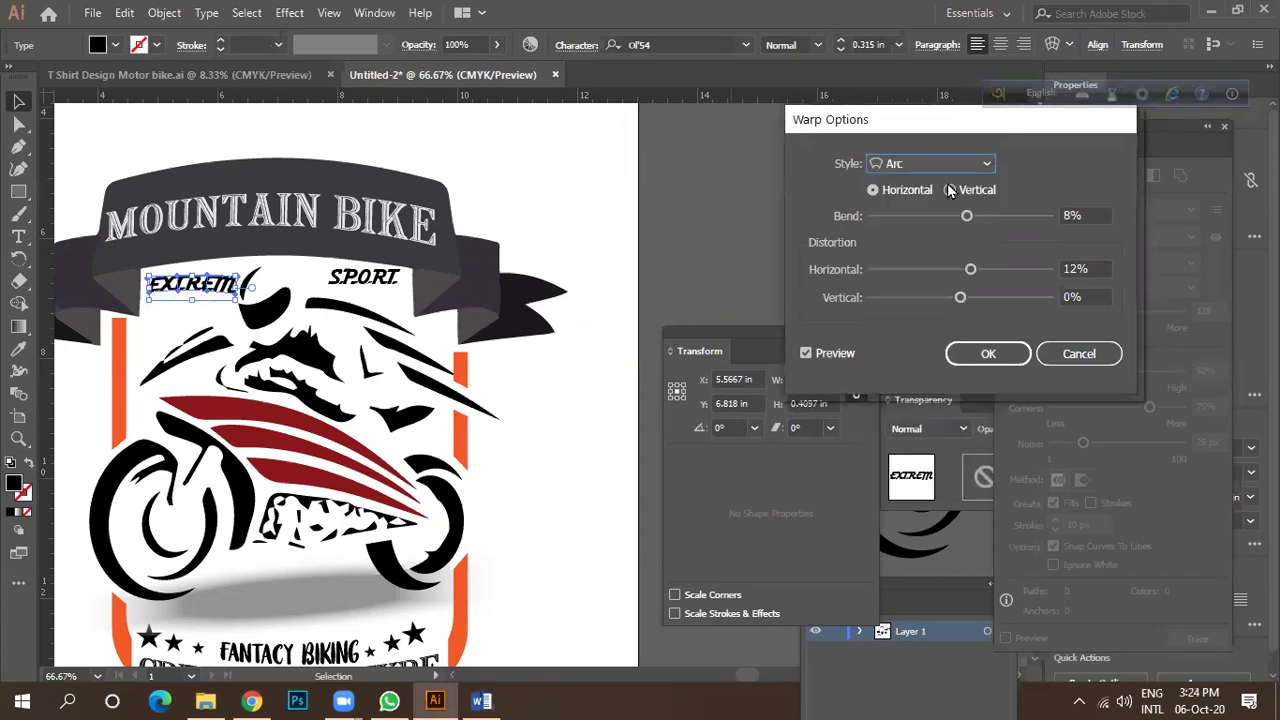
{"action": "left_click_drag", "start_coordinate": [967, 220], "coordinate": [972, 222]}
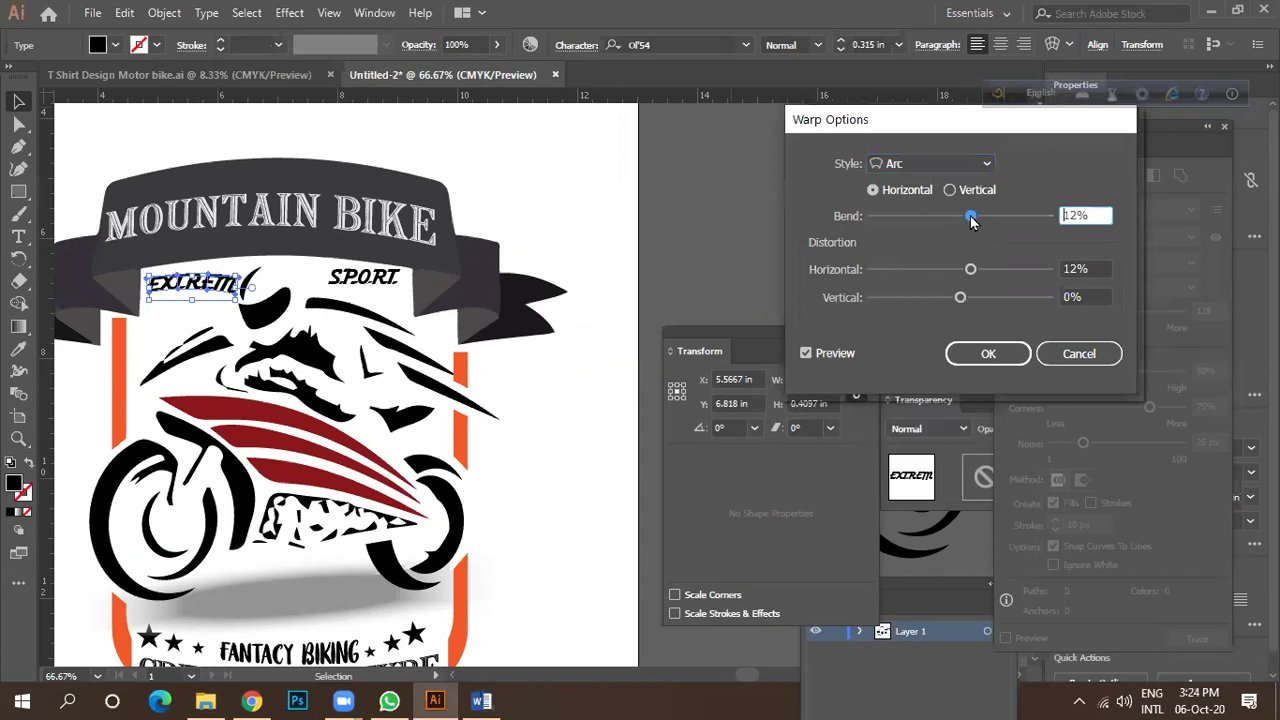
Apply the Arch warp style to the EXTREM text with a 9% horizontal bend.
{"action": "left_click", "coordinate": [953, 170]}
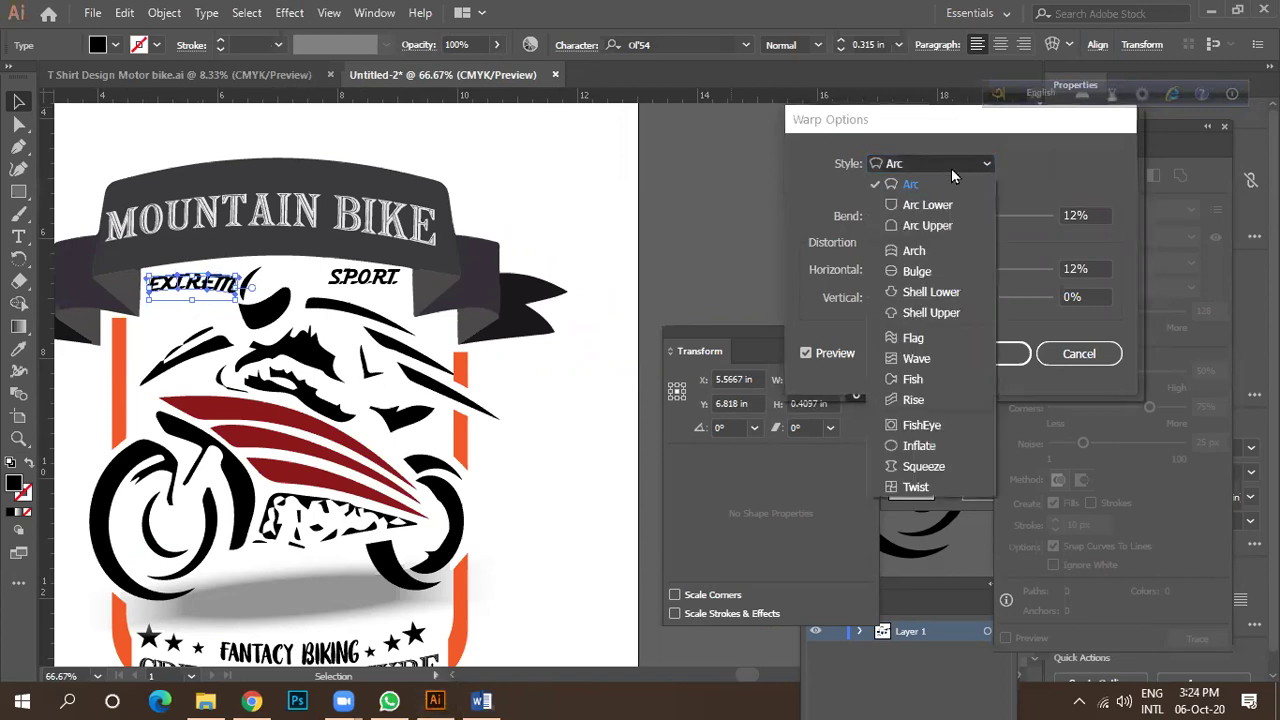
{"action": "left_click", "coordinate": [923, 249]}
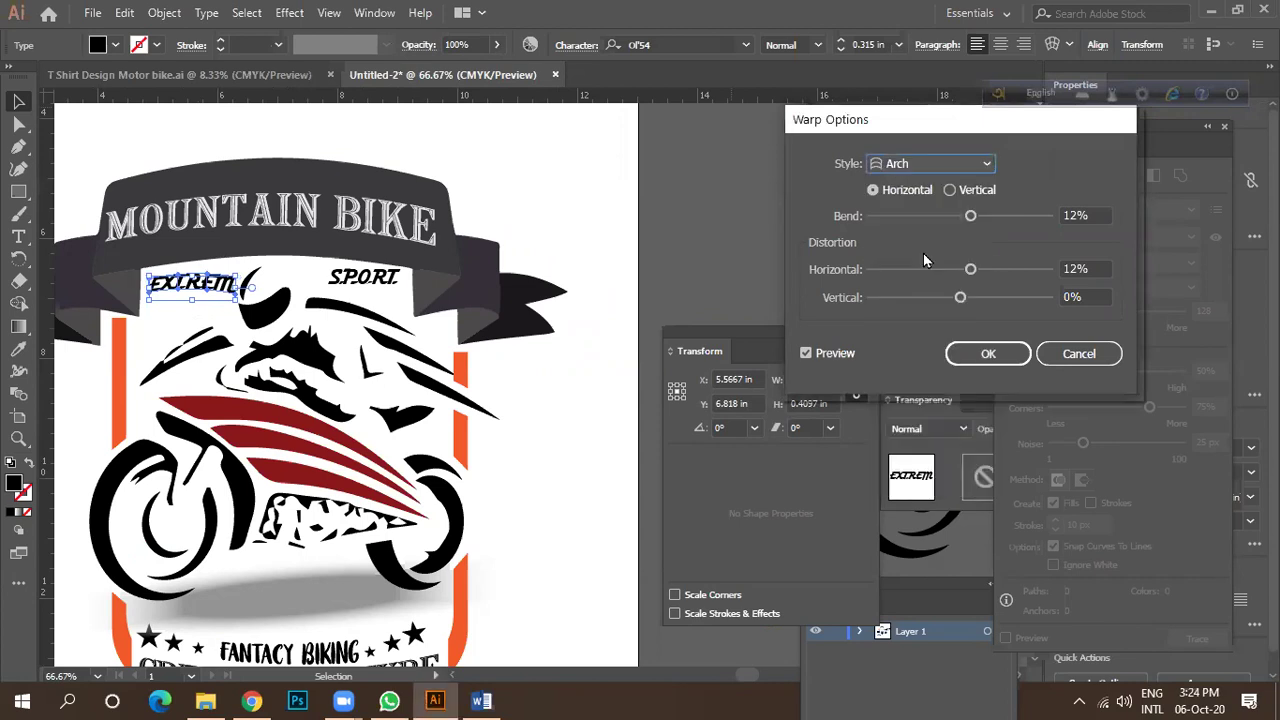
{"action": "left_click", "coordinate": [970, 217]}
{"action": "left_click", "coordinate": [985, 353]}
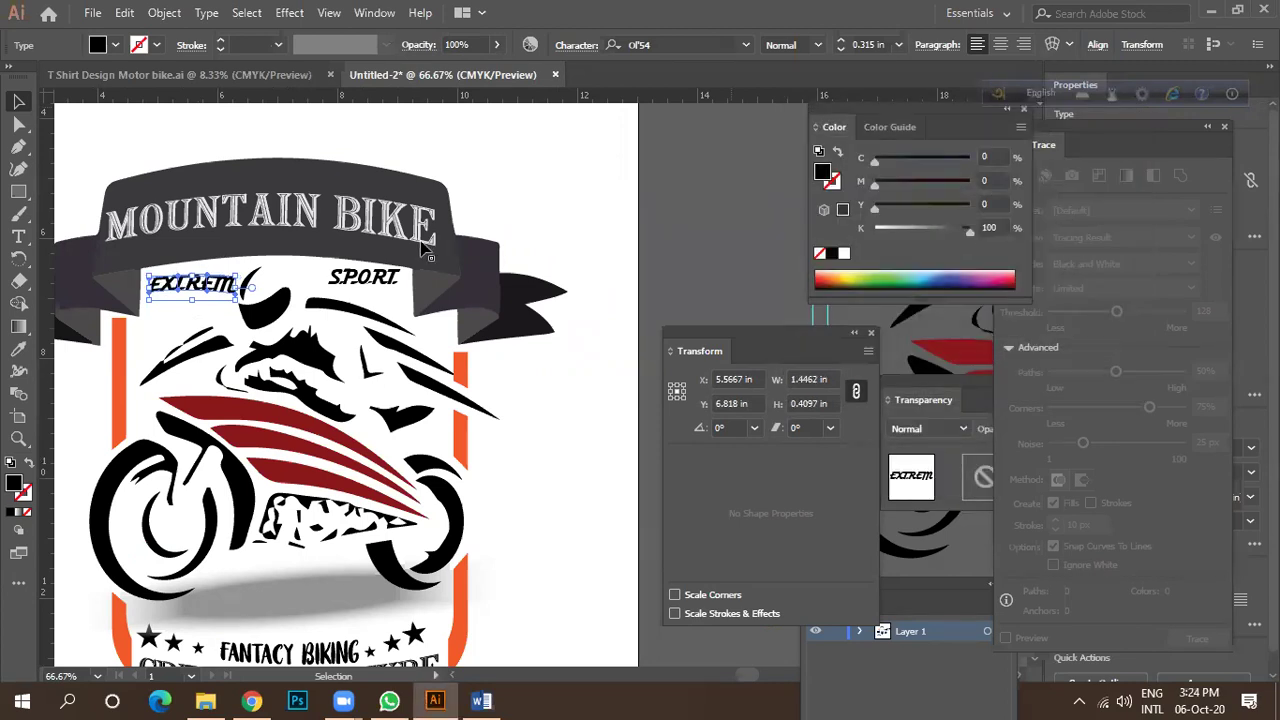
Rotate the warped EXTREM text by about 3.95° and move it up slightly to follow the ribbon's lower edge.
{"action": "scroll", "coordinate": [177, 308], "scroll_direction": "up", "scroll_amount": 2}
{"action": "left_click_drag", "start_coordinate": [177, 308], "coordinate": [306, 314]}
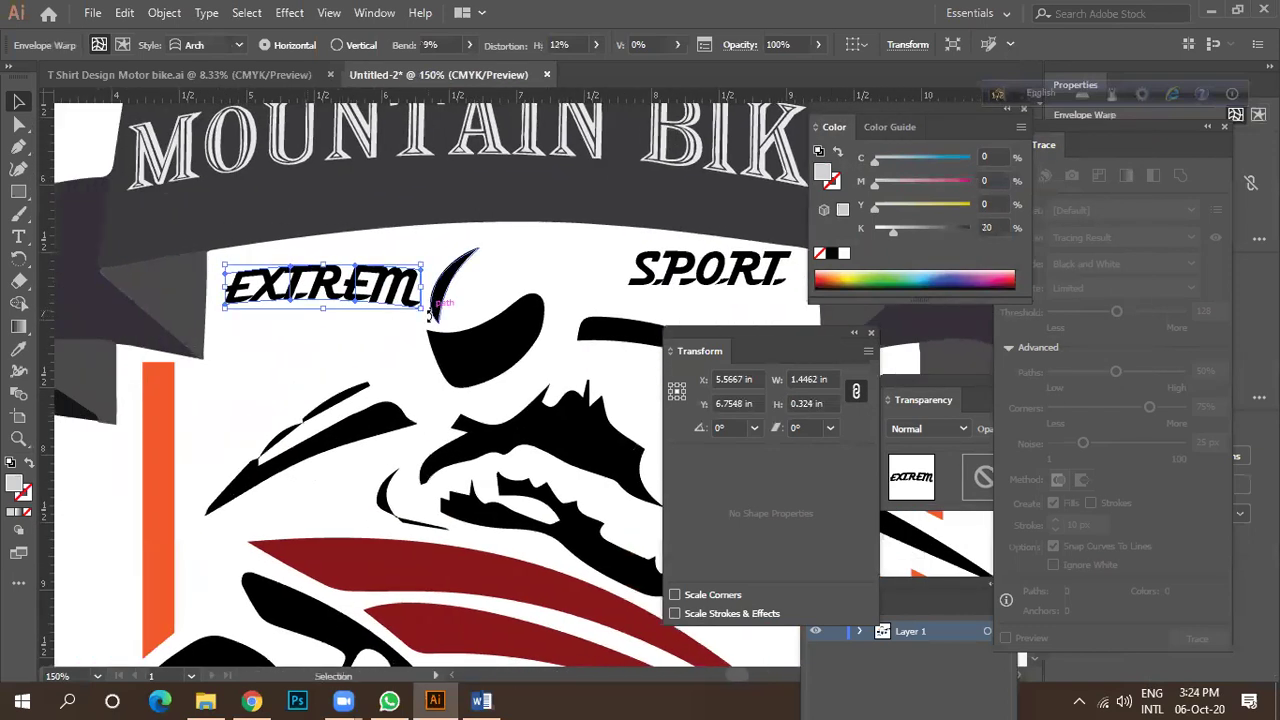
{"action": "mouse_move", "coordinate": [428, 297]}
{"action": "left_mouse_down"}
{"action": "mouse_move", "coordinate": [445, 287]}
{"action": "mouse_move", "coordinate": [427, 297]}
{"action": "mouse_move", "coordinate": [436, 276]}
{"action": "mouse_move", "coordinate": [452, 300]}
{"action": "mouse_move", "coordinate": [430, 303]}
{"action": "mouse_move", "coordinate": [425, 285]}
{"action": "left_mouse_up"}
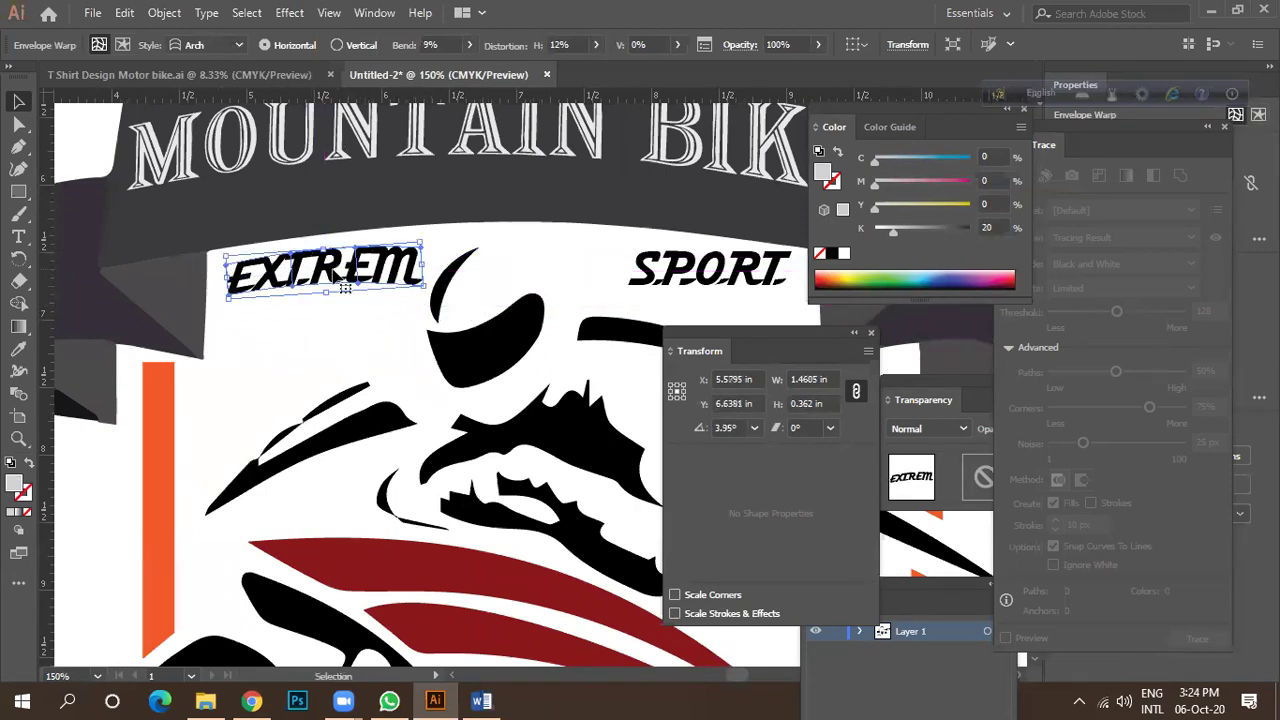
Apply an Arch envelope warp to the SPORT text with a 4% horizontal bend and 12% horizontal distortion.
{"action": "key", "text": "ctrl+minus"}
{"action": "key", "text": "ctrl+minus"}
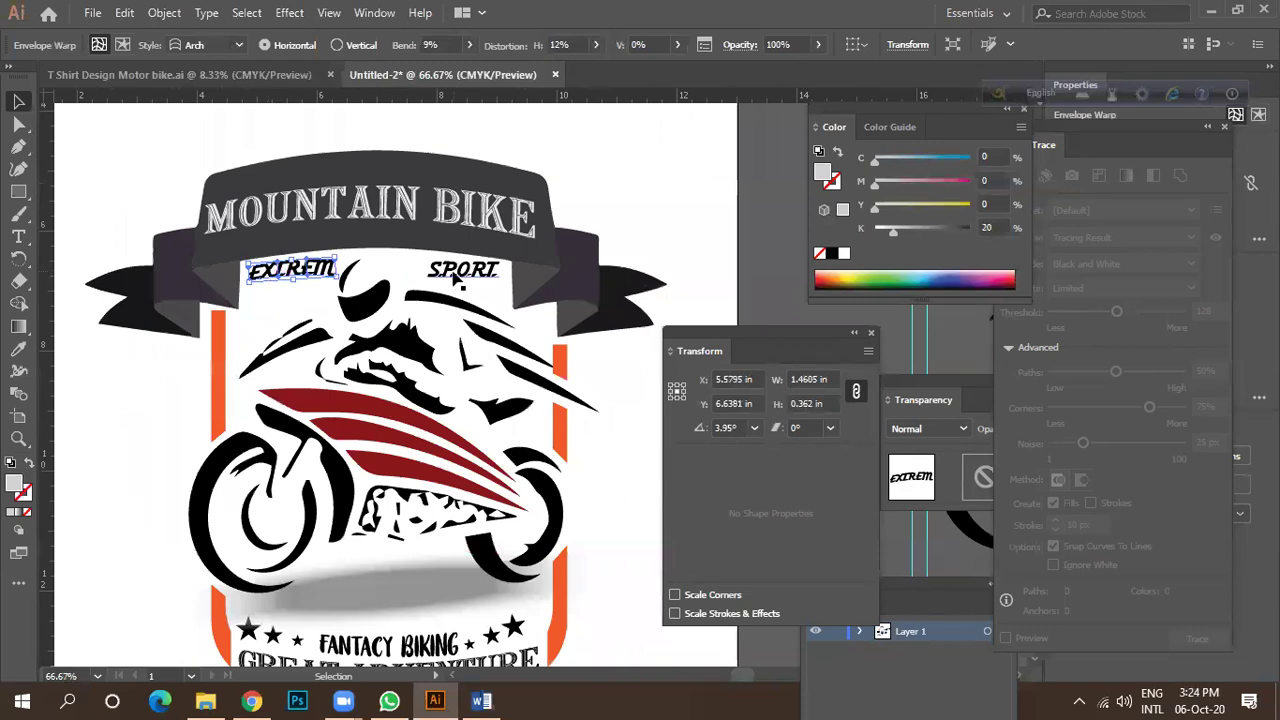
{"action": "left_click", "coordinate": [457, 280]}
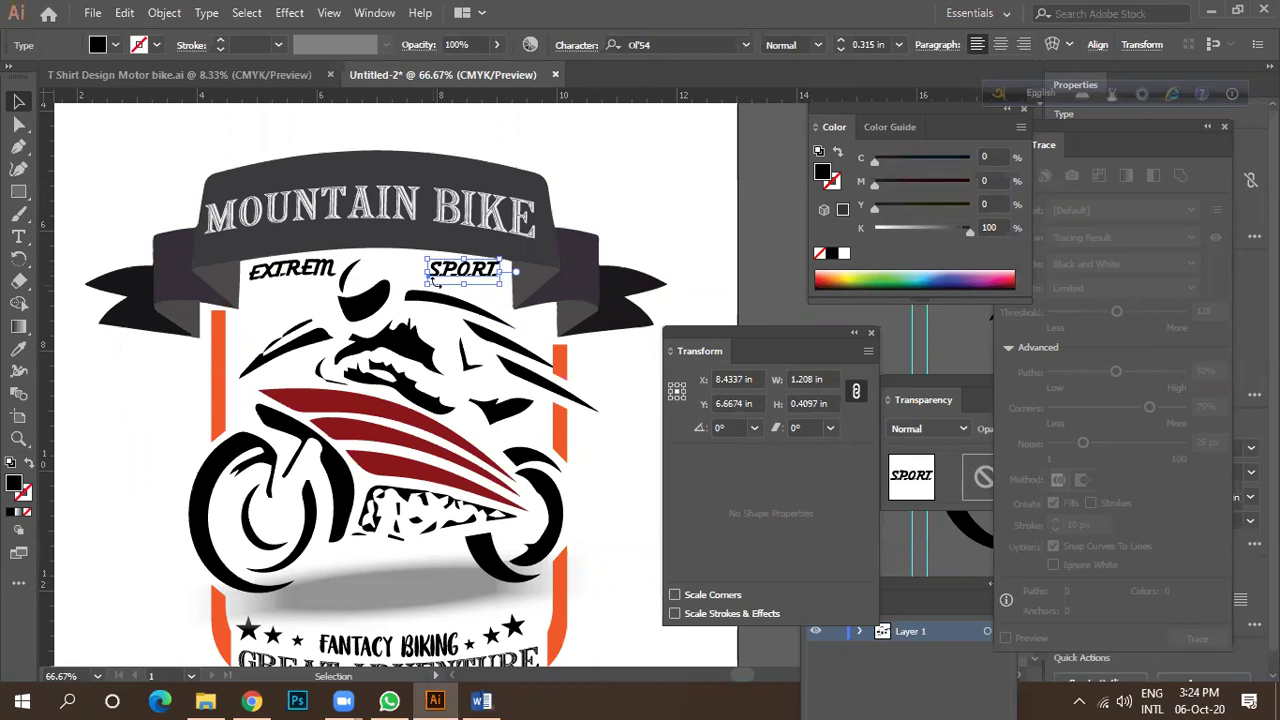
{"action": "left_click", "coordinate": [1052, 44]}
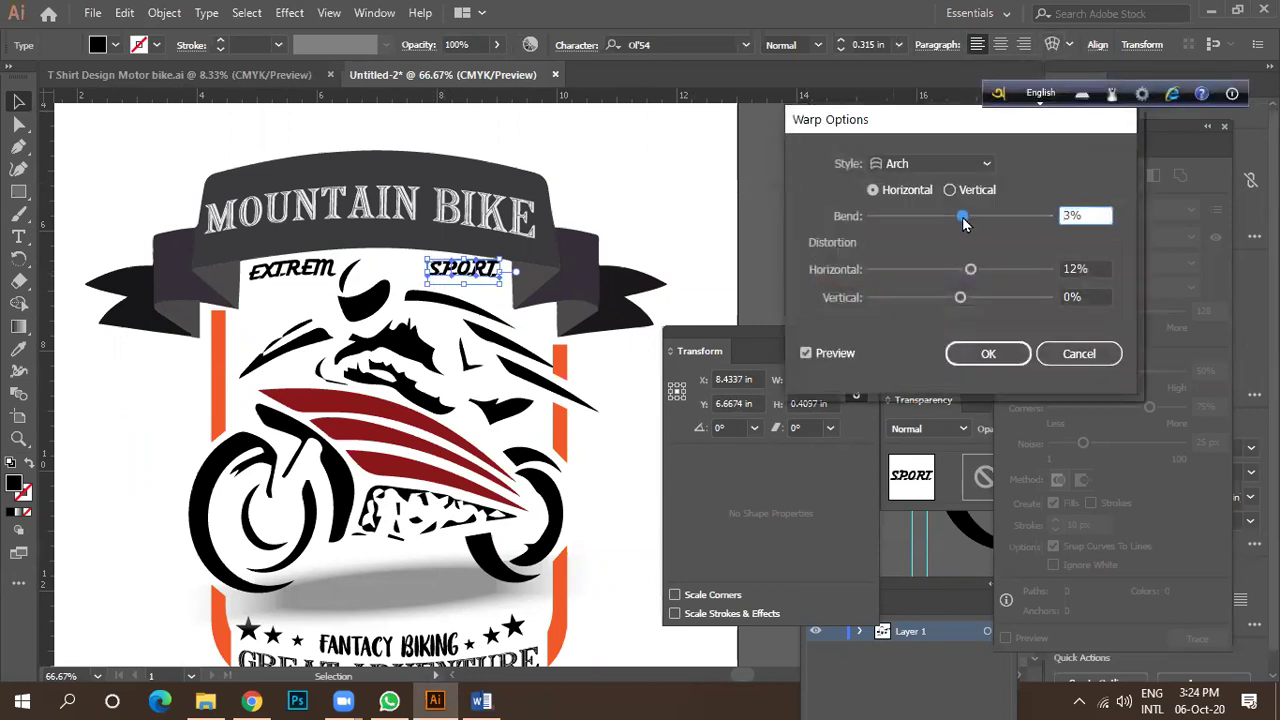
{"action": "left_click_drag", "start_coordinate": [960, 222], "coordinate": [959, 222]}
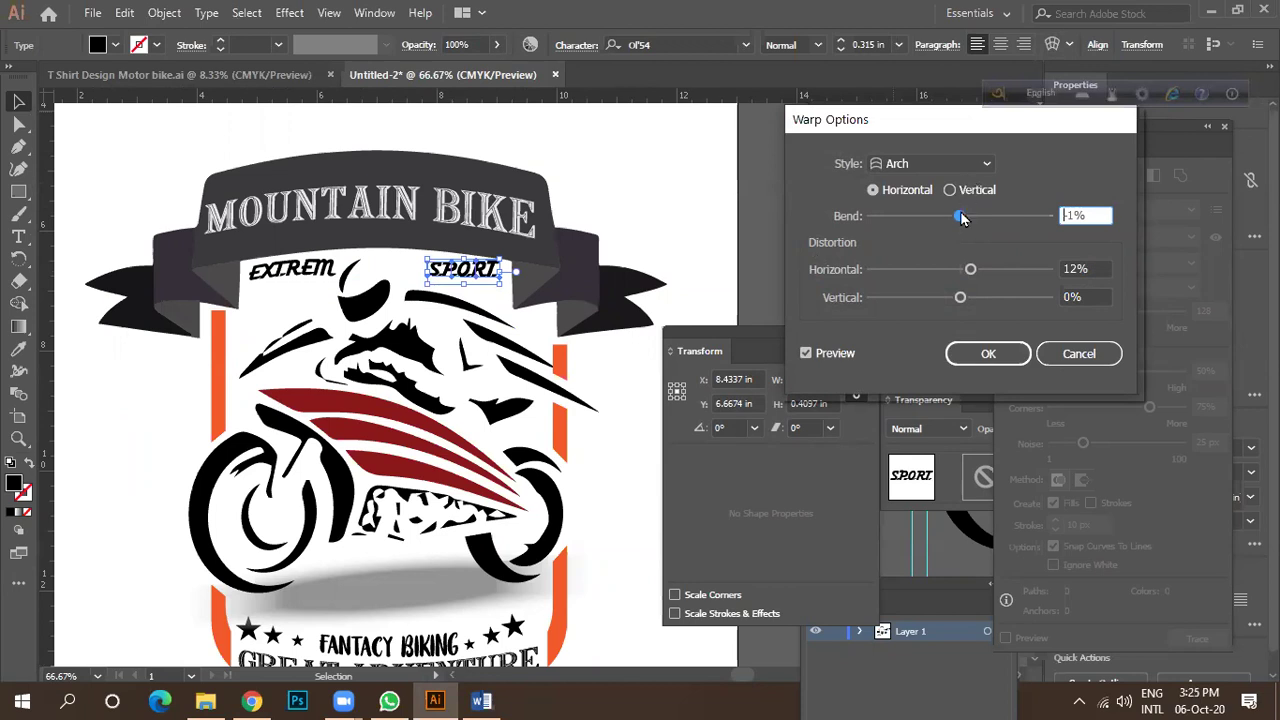
{"action": "left_click_drag", "start_coordinate": [963, 223], "coordinate": [966, 223]}
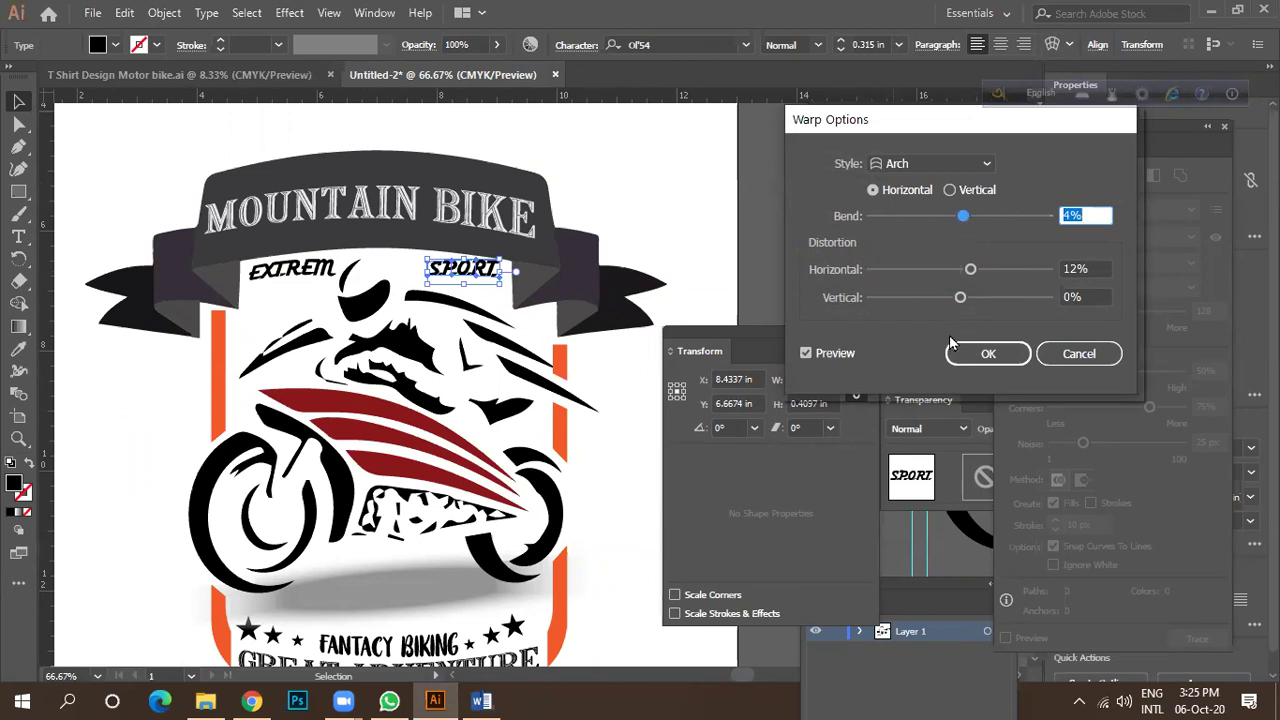
{"action": "left_click", "coordinate": [977, 352]}
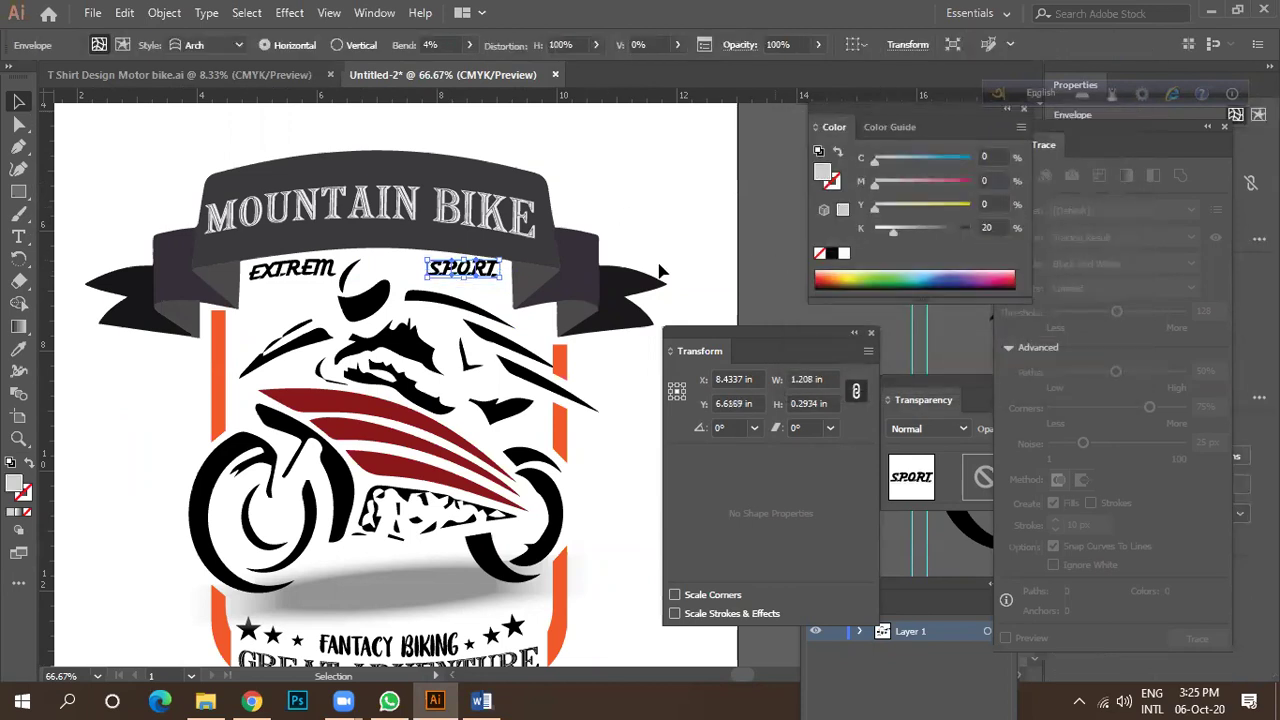
Rotate the warped SPORT text to about 351.61° and shift it to about X 8.49, Y 6.64 in along the ribbon's lower edge.
{"action": "key", "text": "ctrl+equal"}
{"action": "key", "text": "ctrl+equal"}
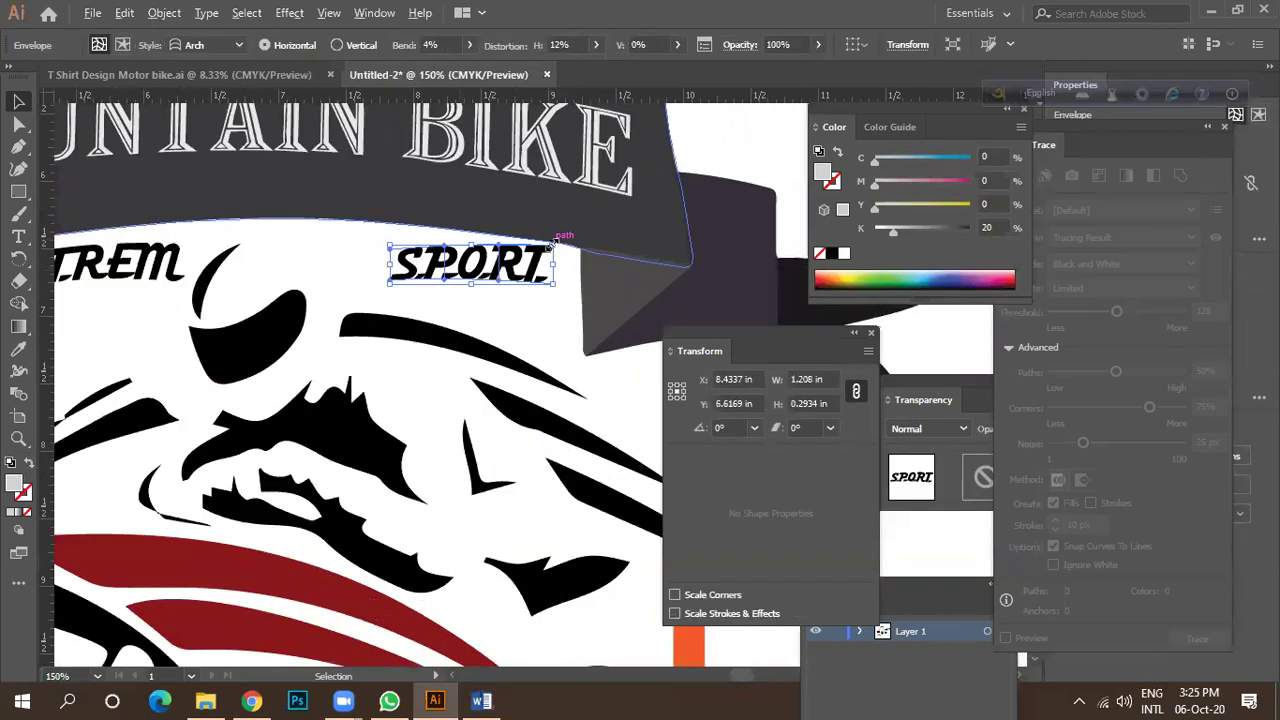
{"action": "scroll", "coordinate": [553, 240], "scroll_direction": "up", "scroll_amount": 2}
{"action": "left_click_drag", "start_coordinate": [560, 240], "coordinate": [562, 268]}
{"action": "left_click_drag", "start_coordinate": [476, 288], "coordinate": [488, 288]}
{"action": "scroll", "coordinate": [490, 285], "scroll_direction": "down", "scroll_amount": 4}
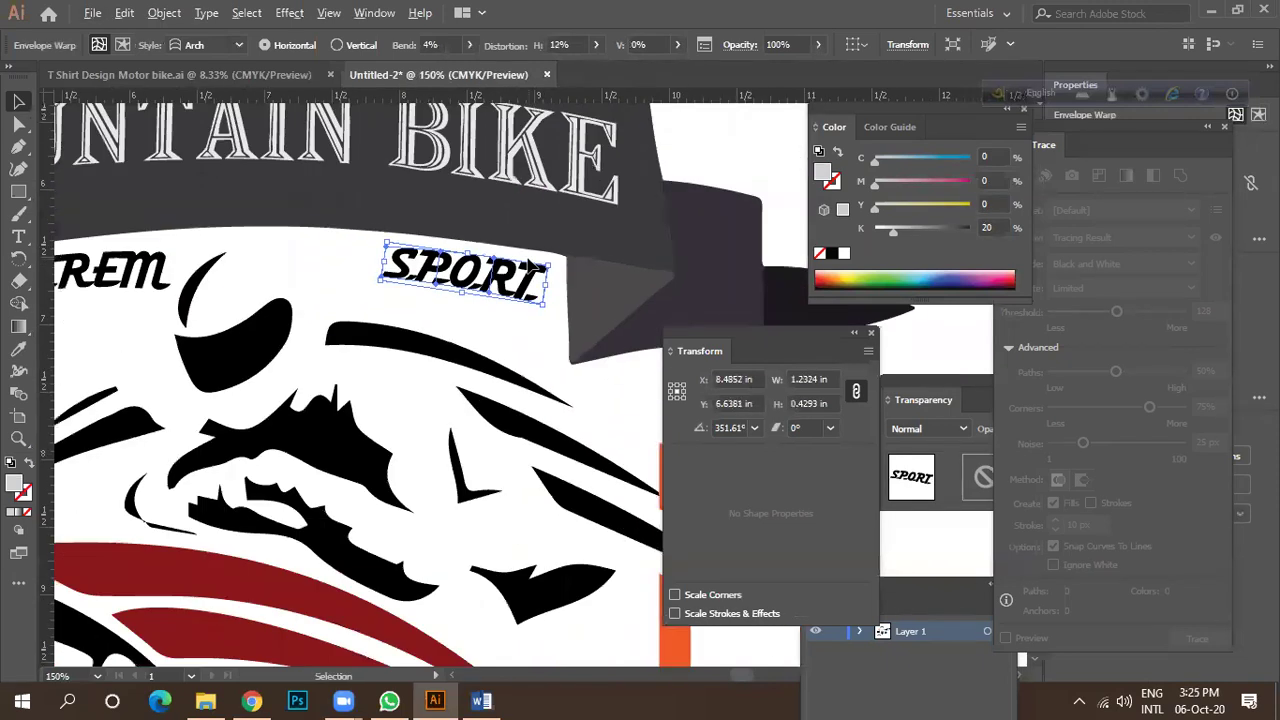
Expand the warped EXTREM and SPORT texts together into plain shapes, including object and fill.
{"action": "left_click", "coordinate": [343, 268]}
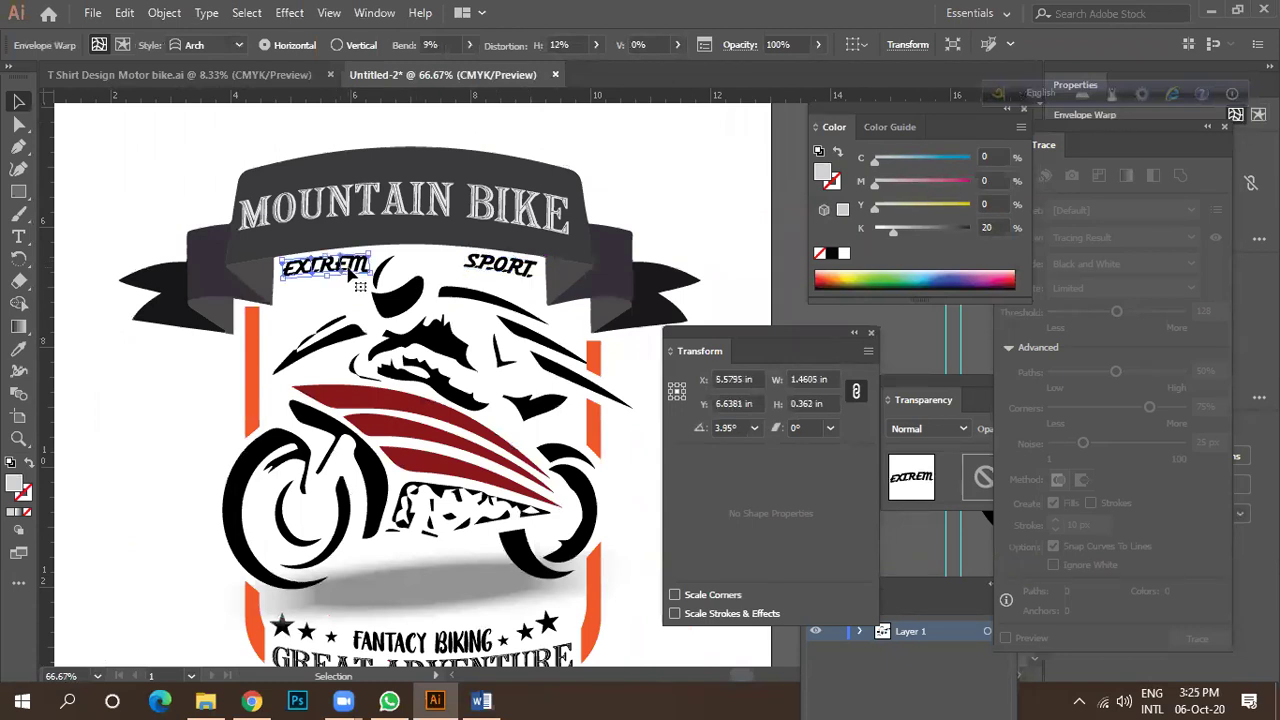
{"action": "left_click", "coordinate": [455, 268], "text": "shift"}
{"action": "left_click", "coordinate": [164, 12]}
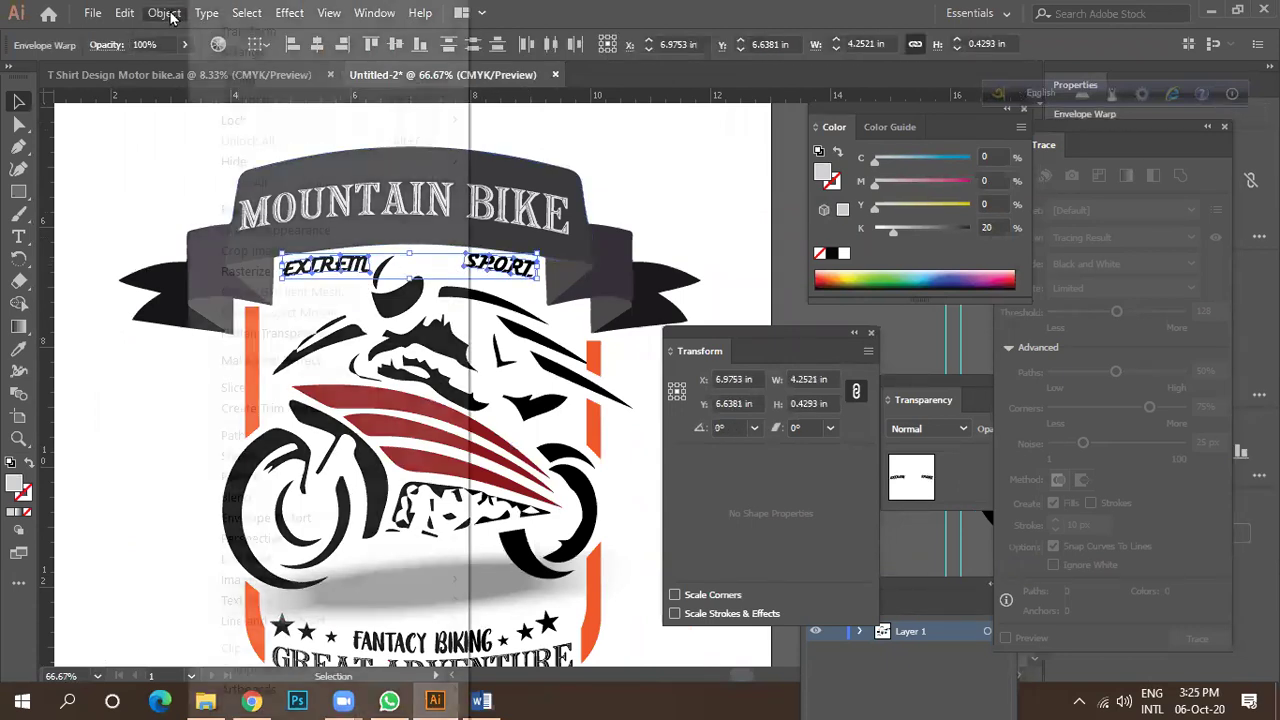
{"action": "left_click", "coordinate": [248, 211]}
{"action": "left_click", "coordinate": [593, 457]}
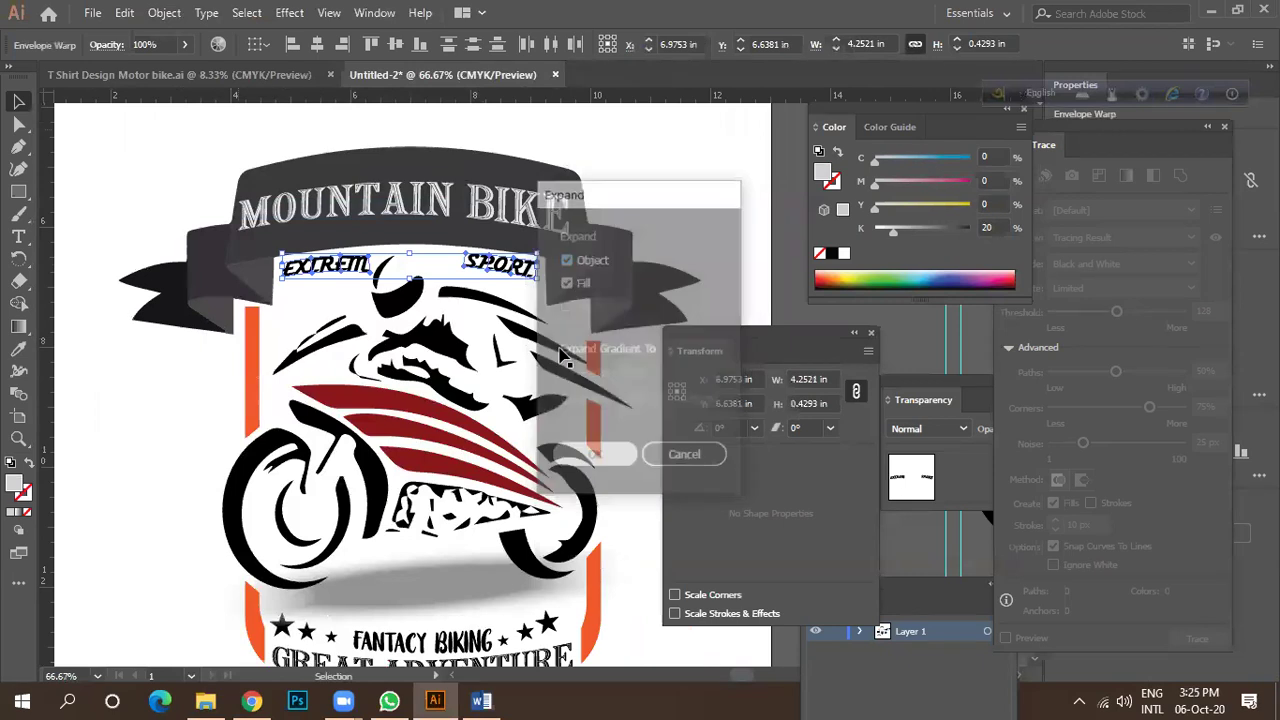
{"action": "left_click", "coordinate": [629, 214]}
Expand the warped GREAT ADVENTURE text below the motorcycle into plain shapes.
{"action": "key", "text": "ctrl+minus"}
{"action": "key", "text": "ctrl+minus"}
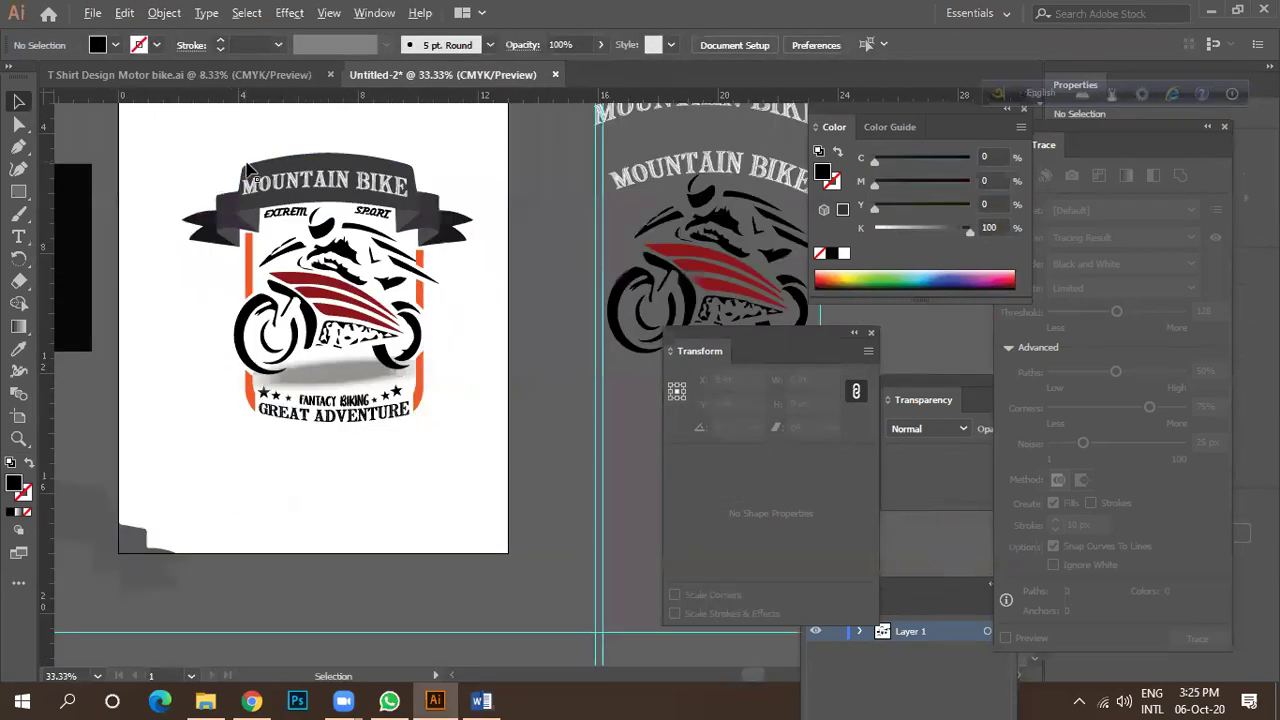
{"action": "left_click", "coordinate": [338, 418]}
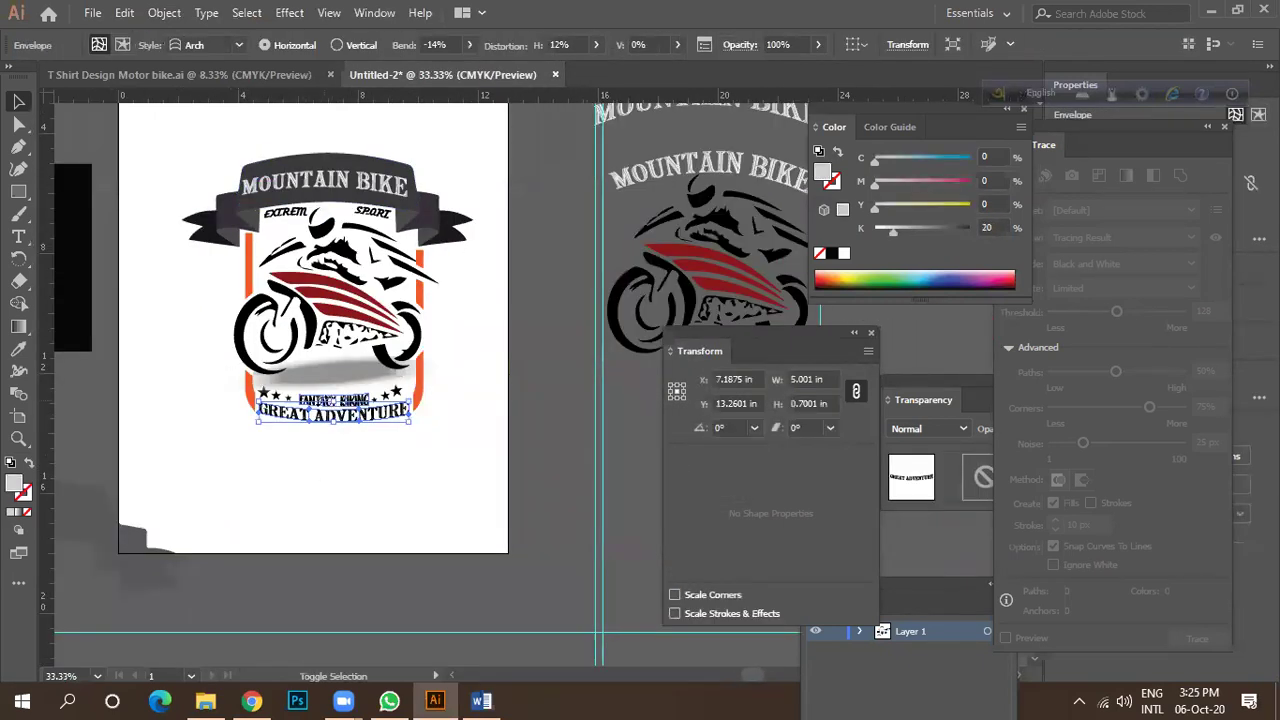
{"action": "left_click", "coordinate": [164, 13]}
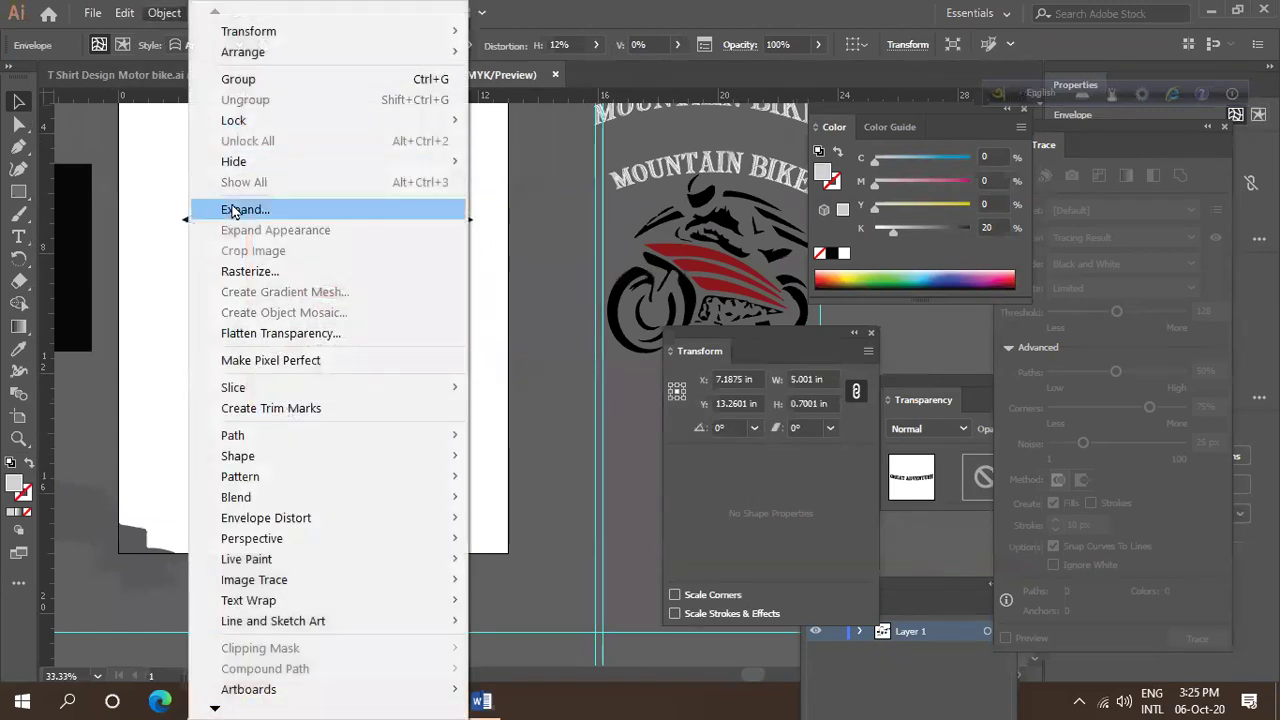
{"action": "left_click", "coordinate": [232, 210]}
{"action": "left_click", "coordinate": [591, 456]}
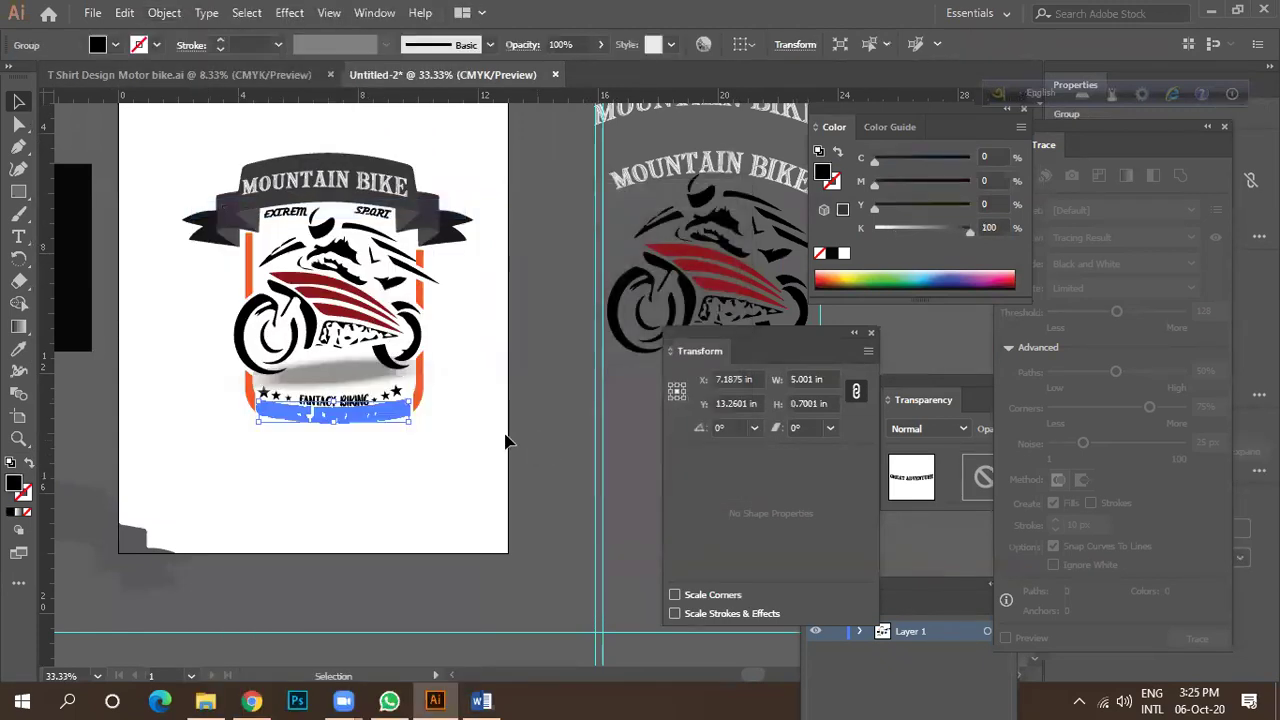
Expand the warped FANTACY BIKING text into plain shapes, including object and fill.
{"action": "key", "text": "ctrl+z"}
{"action": "key", "text": "ctrl+z"}
{"action": "left_click", "coordinate": [164, 13]}
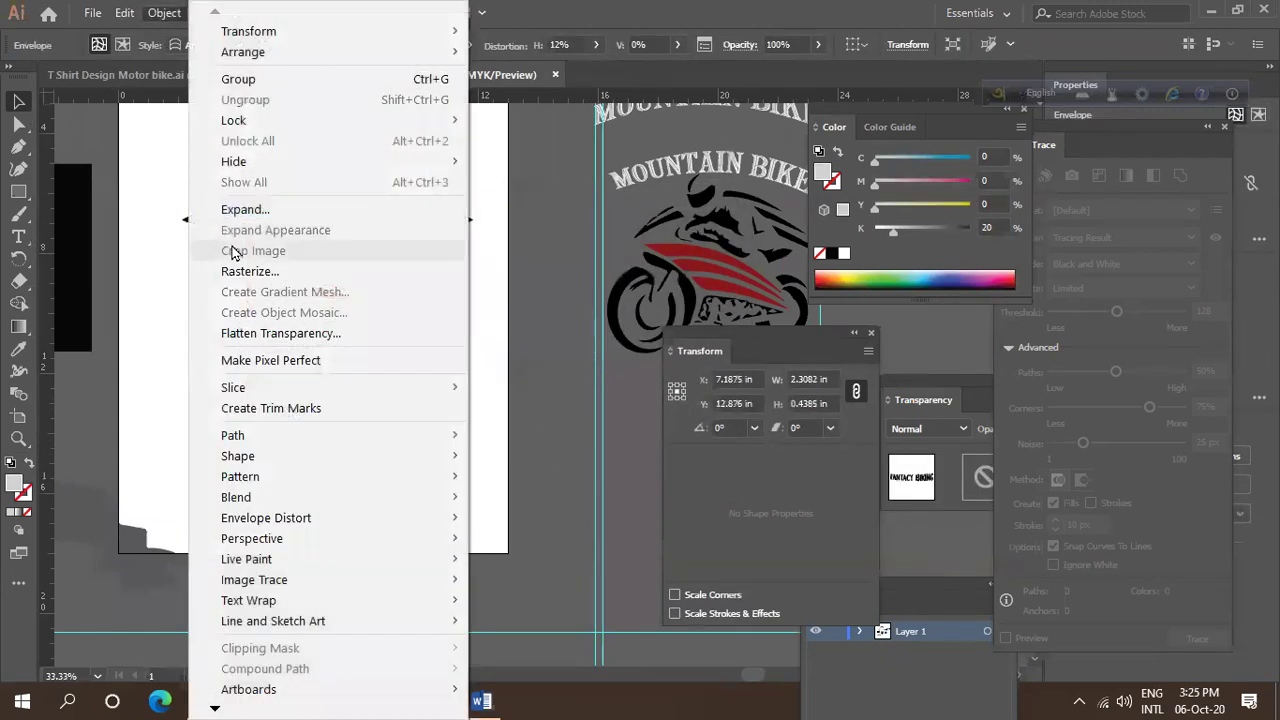
{"action": "left_click", "coordinate": [248, 209]}
{"action": "left_click", "coordinate": [588, 455]}
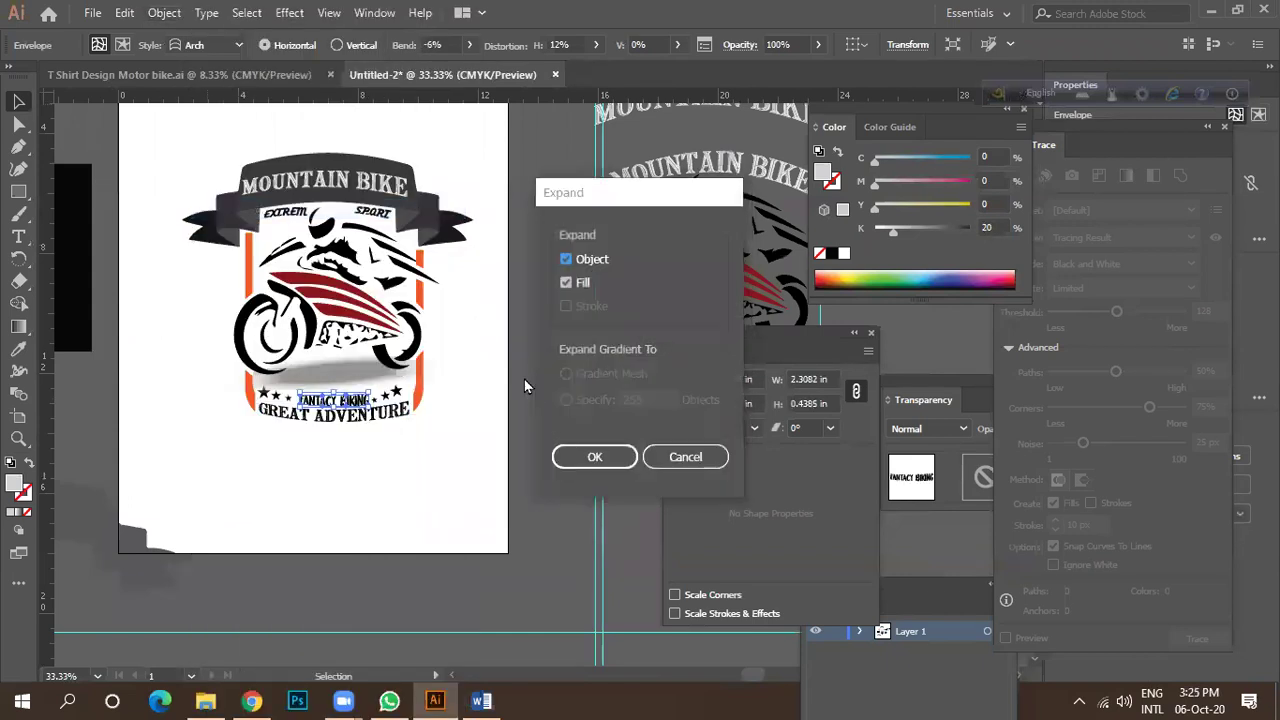
{"action": "left_click", "coordinate": [588, 455]}
{"action": "left_click", "coordinate": [524, 382]}
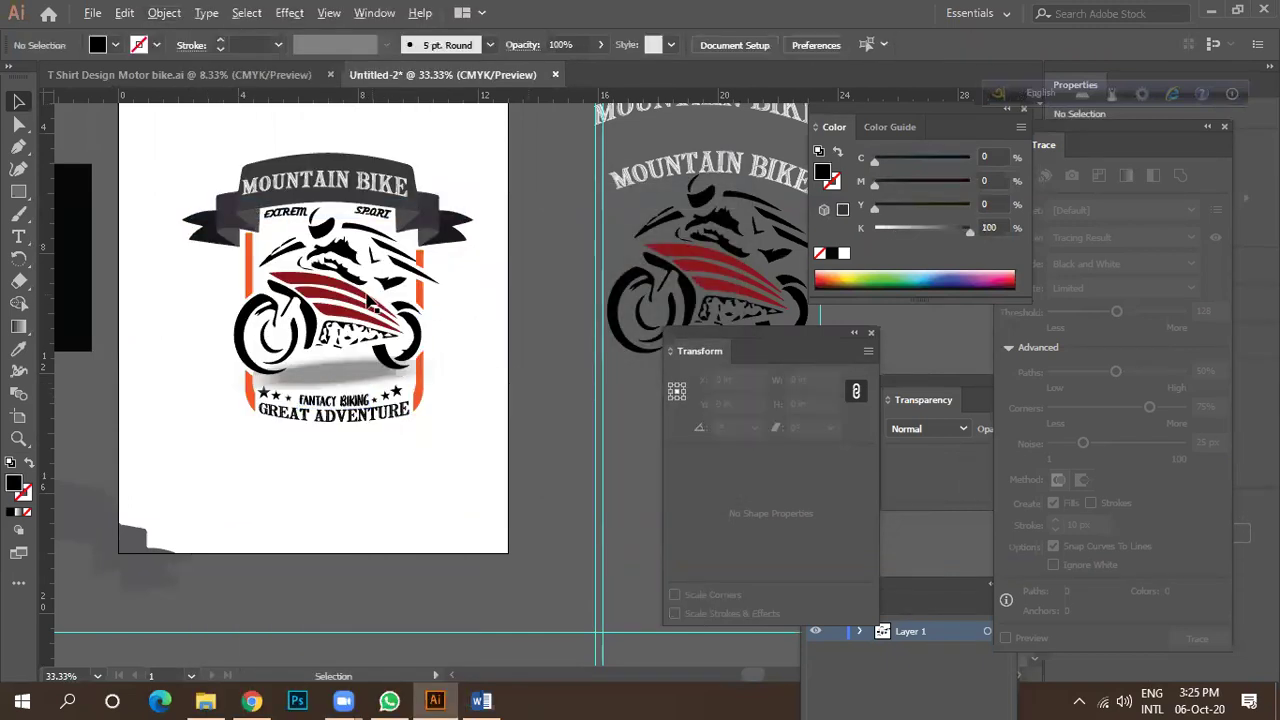
Examine the expanded FANTACY BIKING and GREAT ADVENTURE lettering and the complete graphic on the artboard.
{"action": "scroll", "coordinate": [370, 300], "scroll_direction": "down", "scroll_amount": 2}
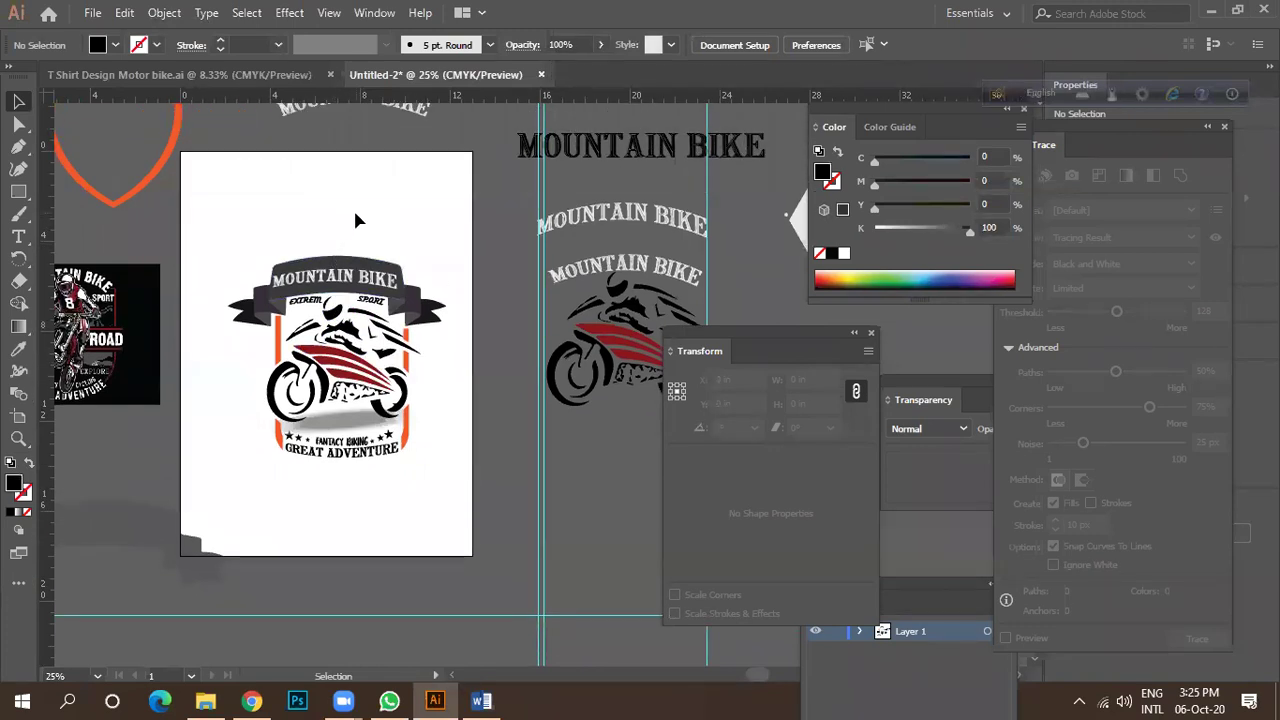
{"action": "scroll", "coordinate": [321, 442], "scroll_direction": "up", "scroll_amount": 4}
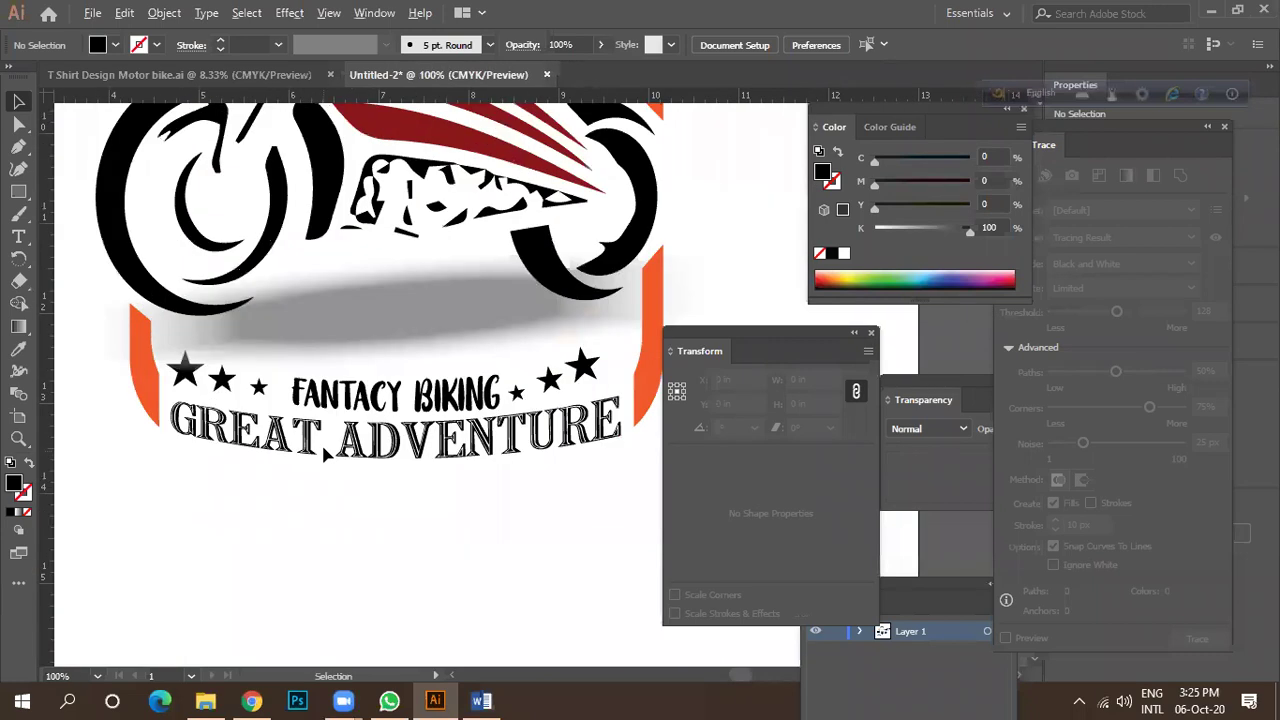
{"action": "left_click", "coordinate": [331, 398]}
{"action": "left_click", "coordinate": [312, 440]}
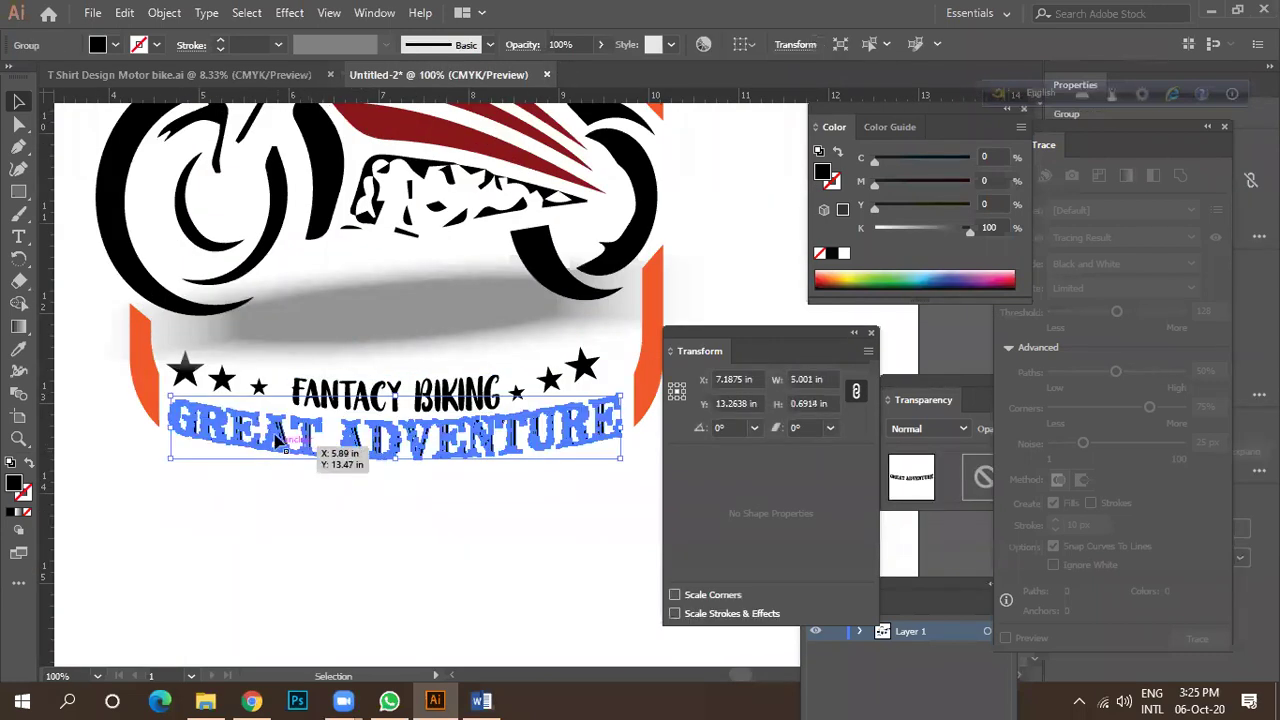
{"action": "scroll", "coordinate": [395, 388], "scroll_direction": "down", "scroll_amount": 2}
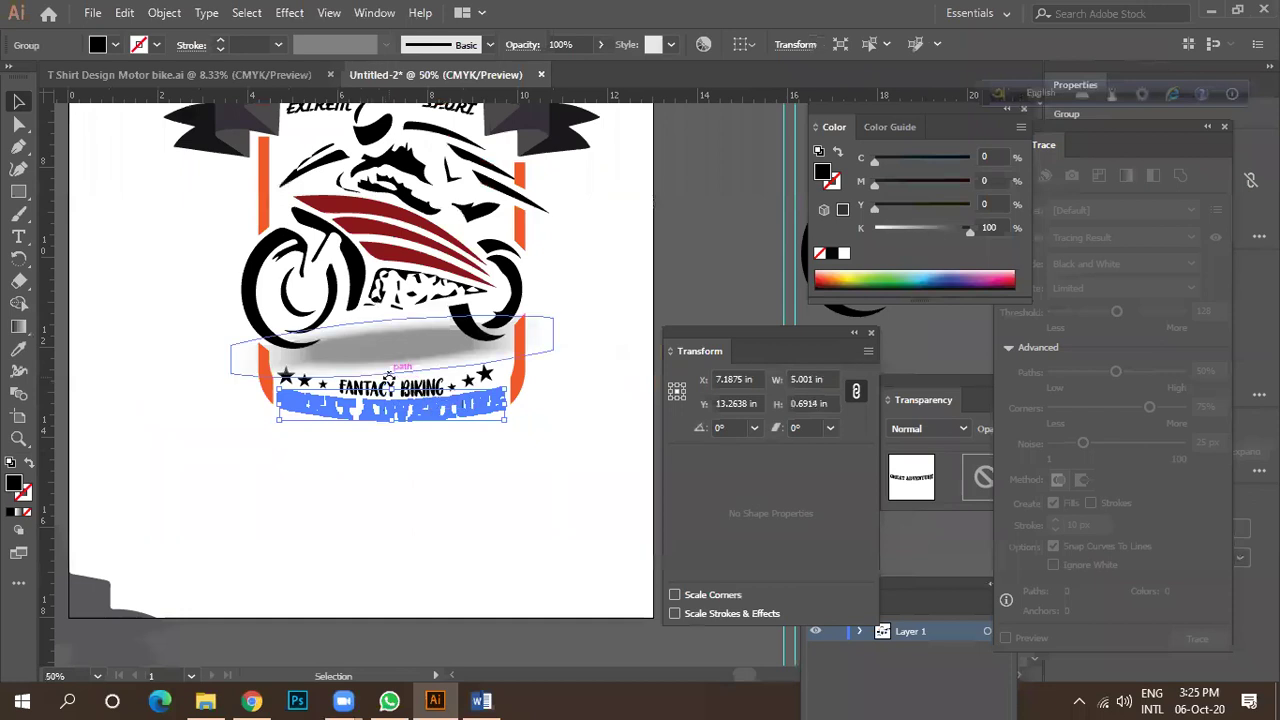
{"action": "scroll", "coordinate": [393, 388], "scroll_direction": "up", "scroll_amount": 1}
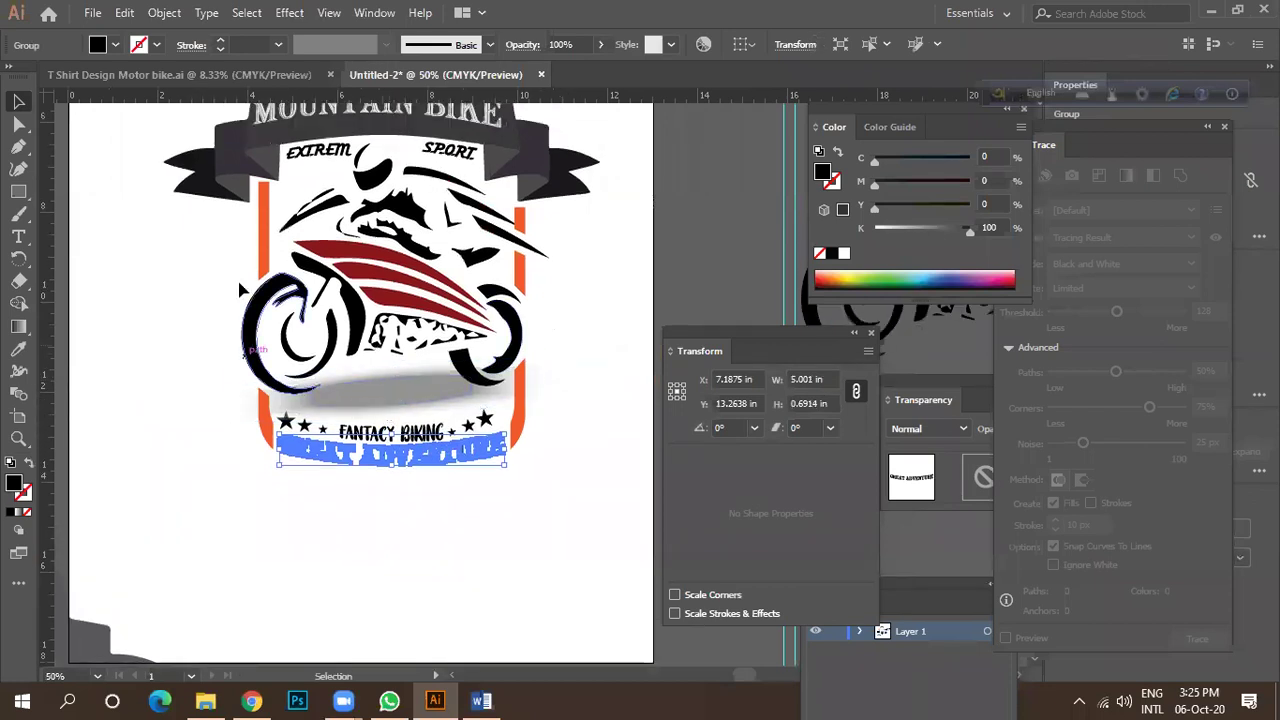
{"action": "scroll", "coordinate": [384, 404], "scroll_direction": "up", "scroll_amount": 2}
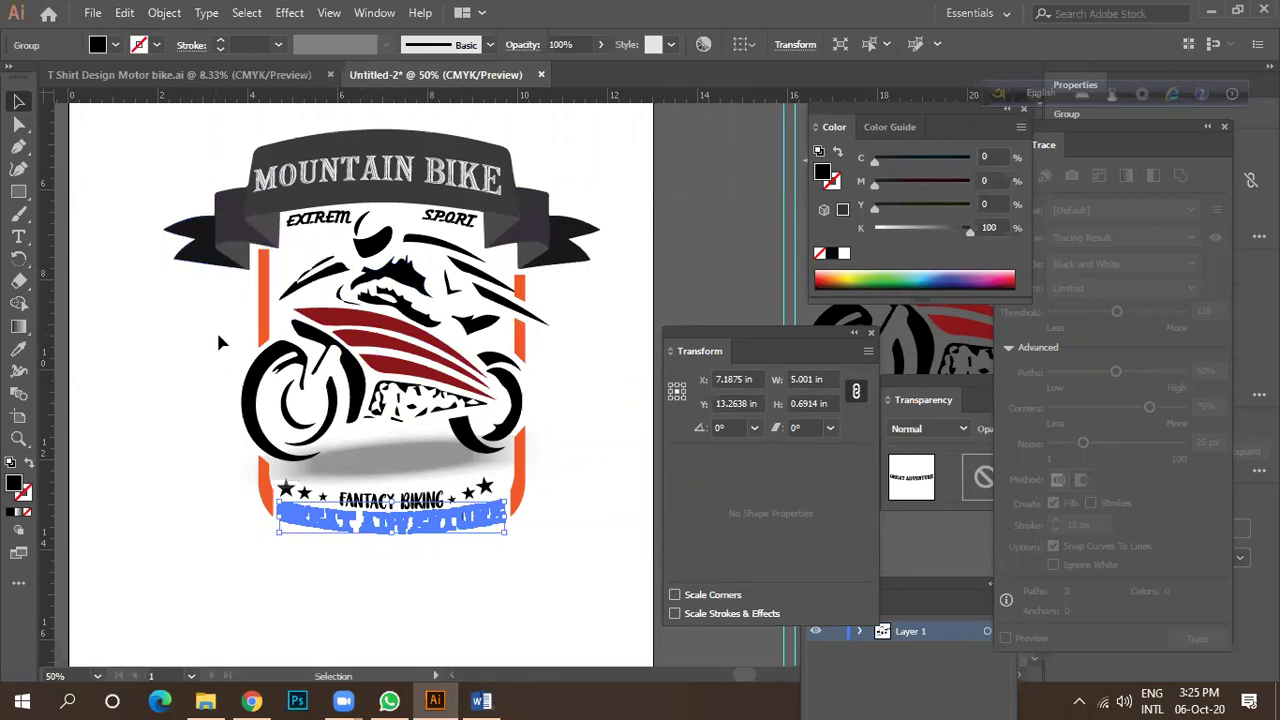
{"action": "scroll", "coordinate": [252, 332], "scroll_direction": "down", "scroll_amount": 1}
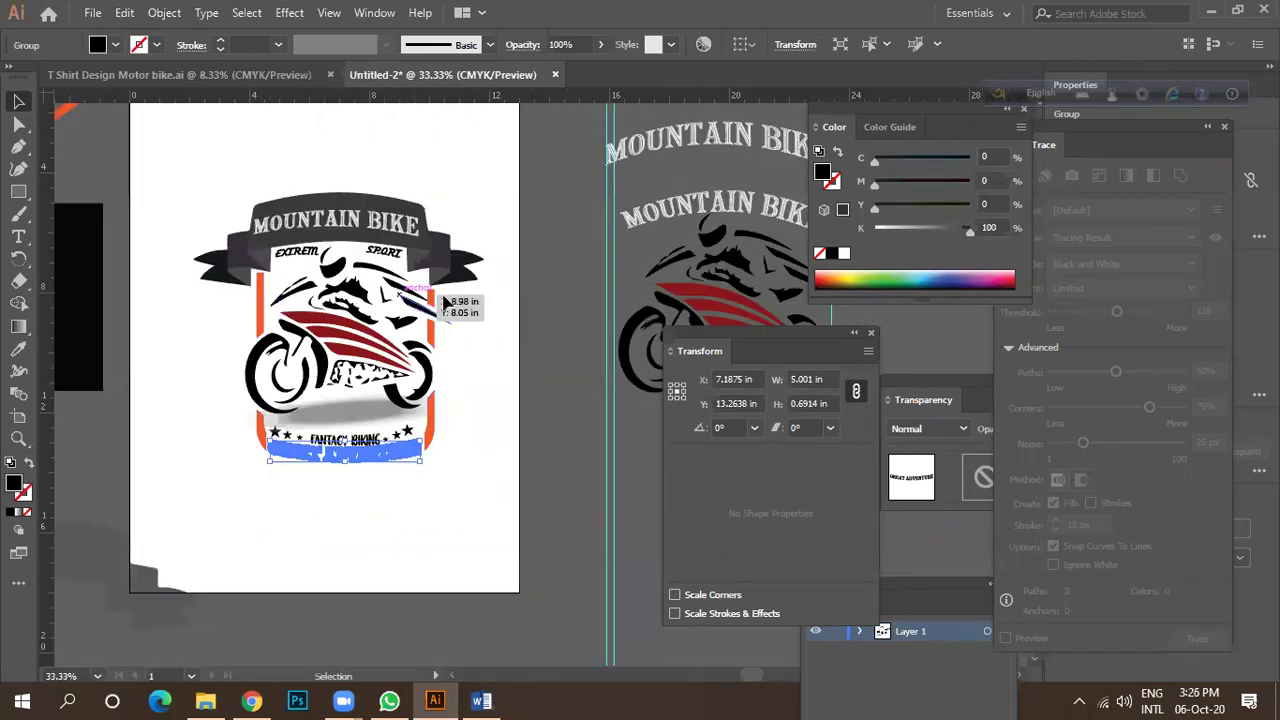
{"action": "left_click", "coordinate": [486, 316]}
{"action": "scroll", "coordinate": [512, 263], "scroll_direction": "down", "scroll_amount": 1}
{"action": "left_click_drag", "start_coordinate": [251, 176], "coordinate": [494, 463]}
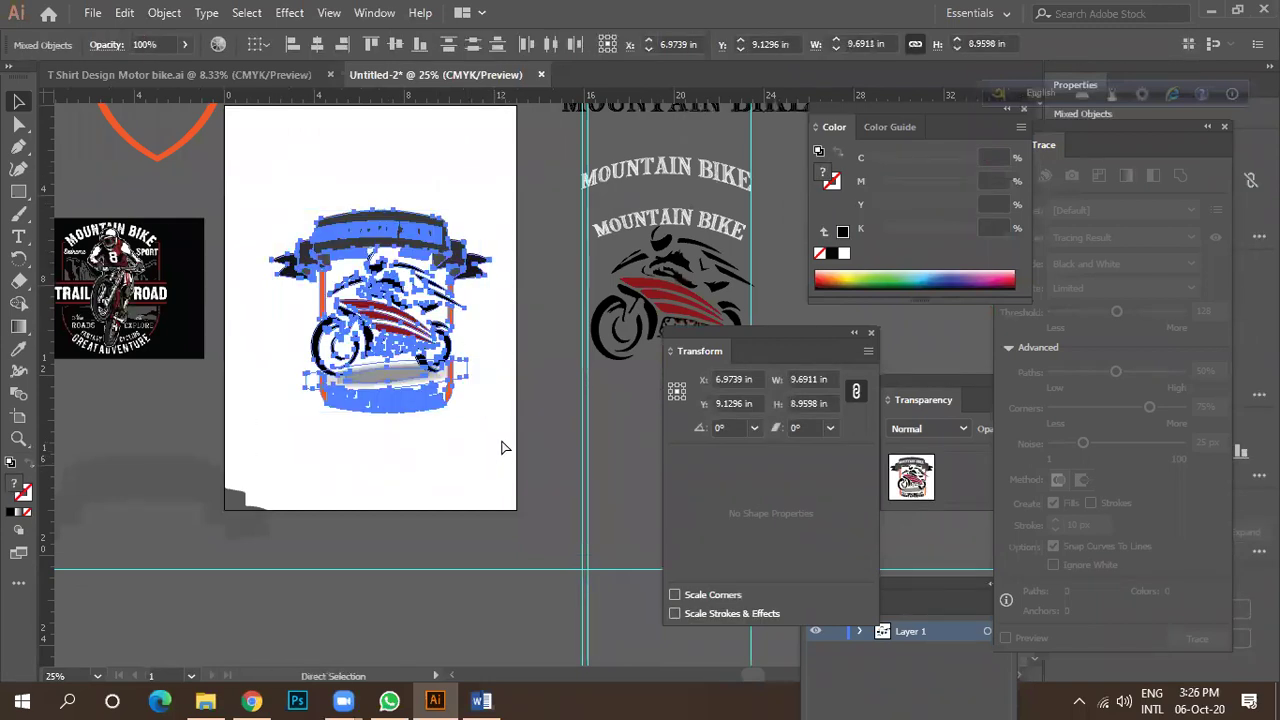
{"action": "left_click", "coordinate": [503, 443]}
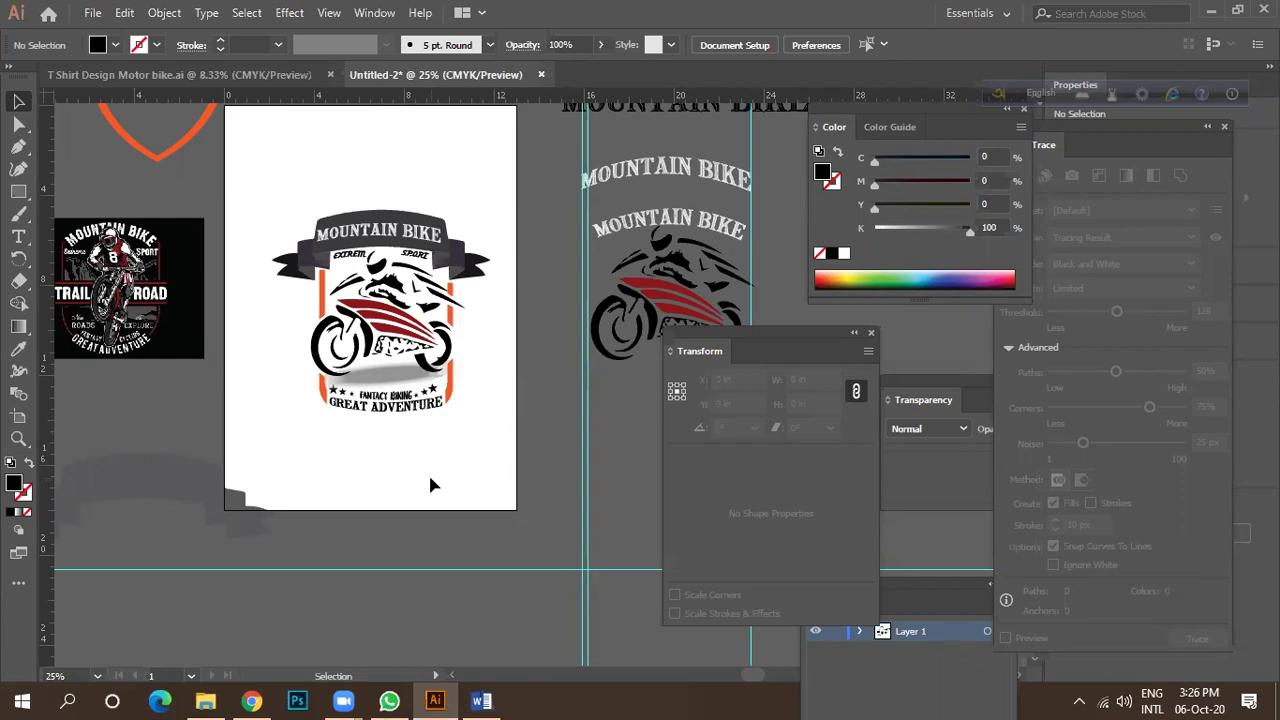
{"action": "left_click", "coordinate": [252, 700]}
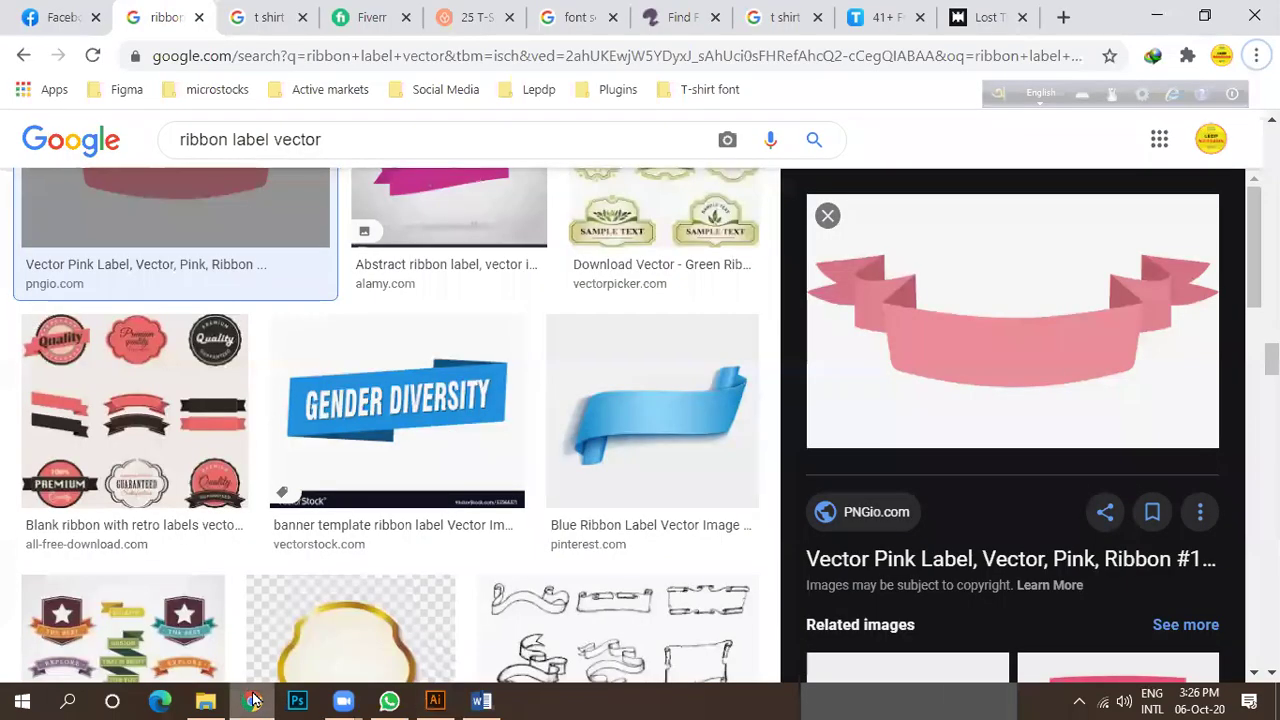
{"action": "mouse_move", "coordinate": [435, 700]}
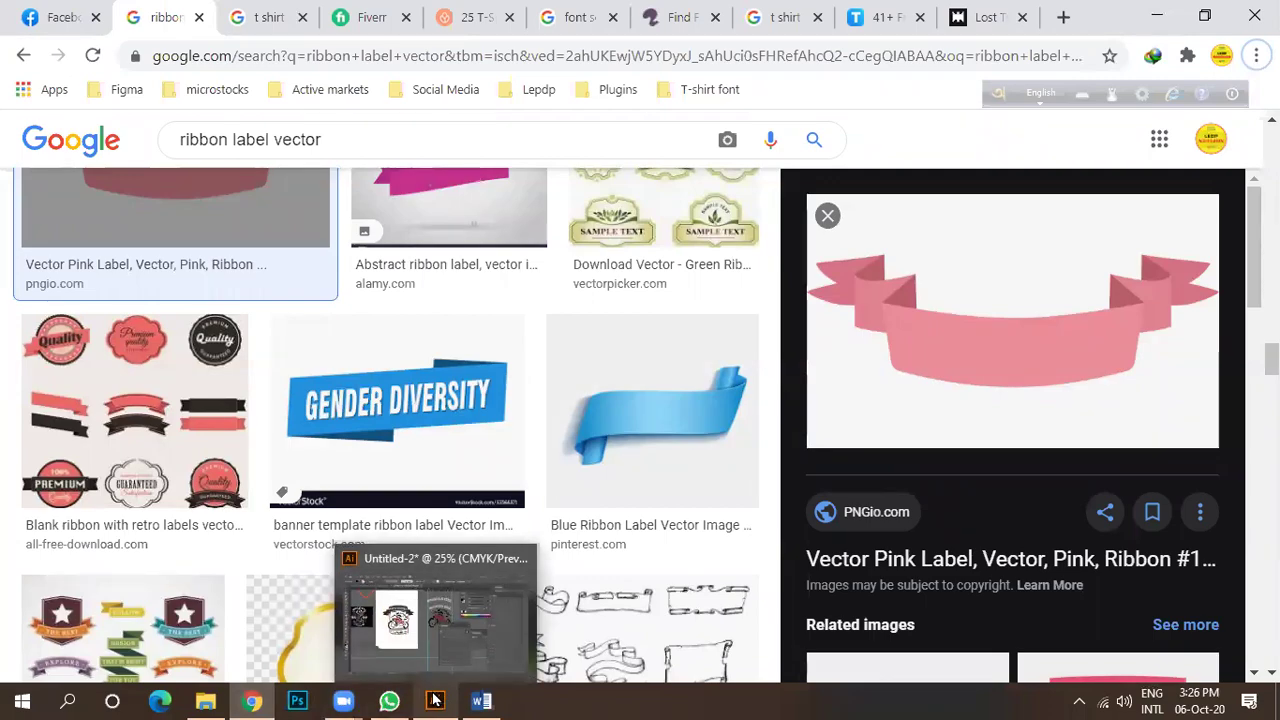
{"action": "left_click", "coordinate": [437, 615]}
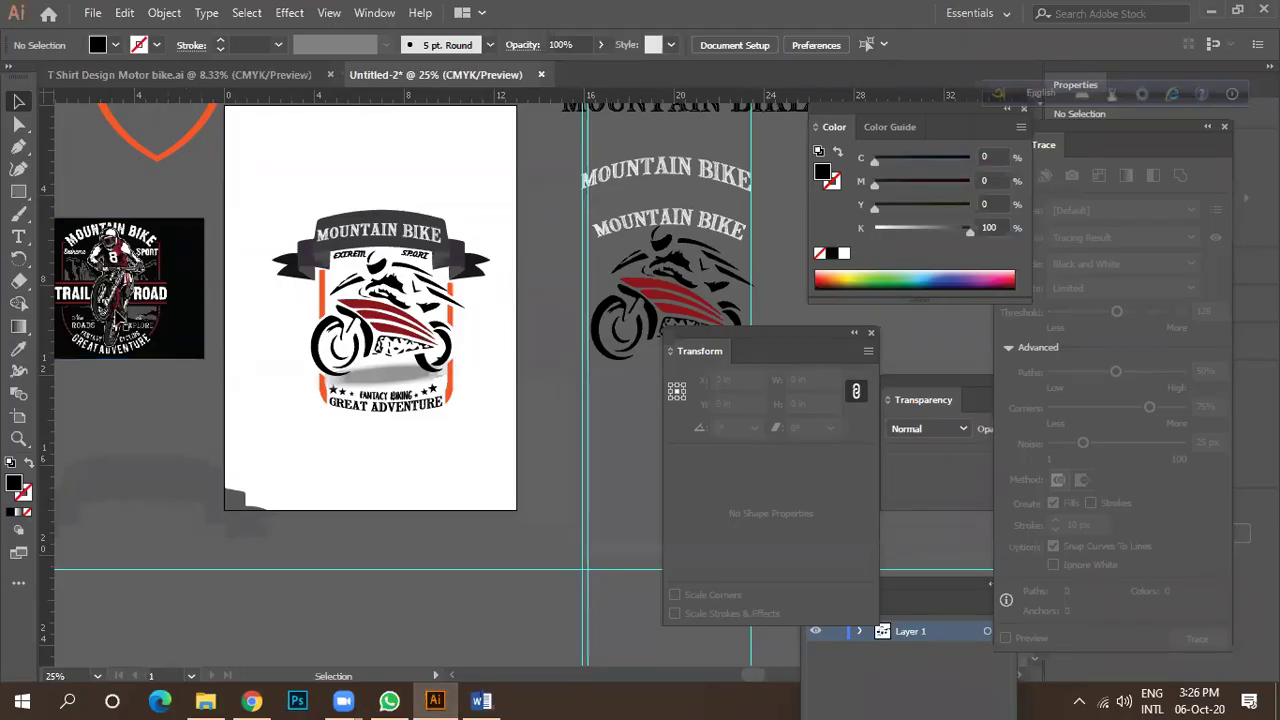
{"action": "left_click", "coordinate": [18, 281]}
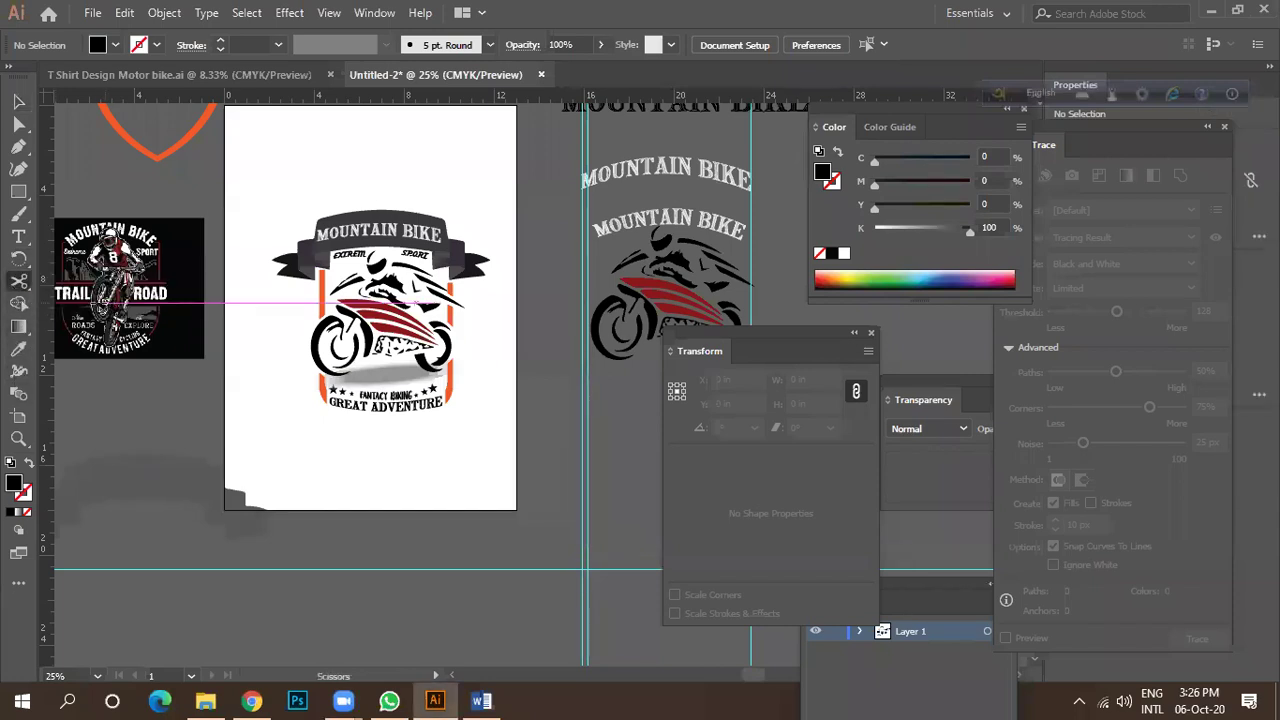
{"action": "left_click", "coordinate": [100, 303]}
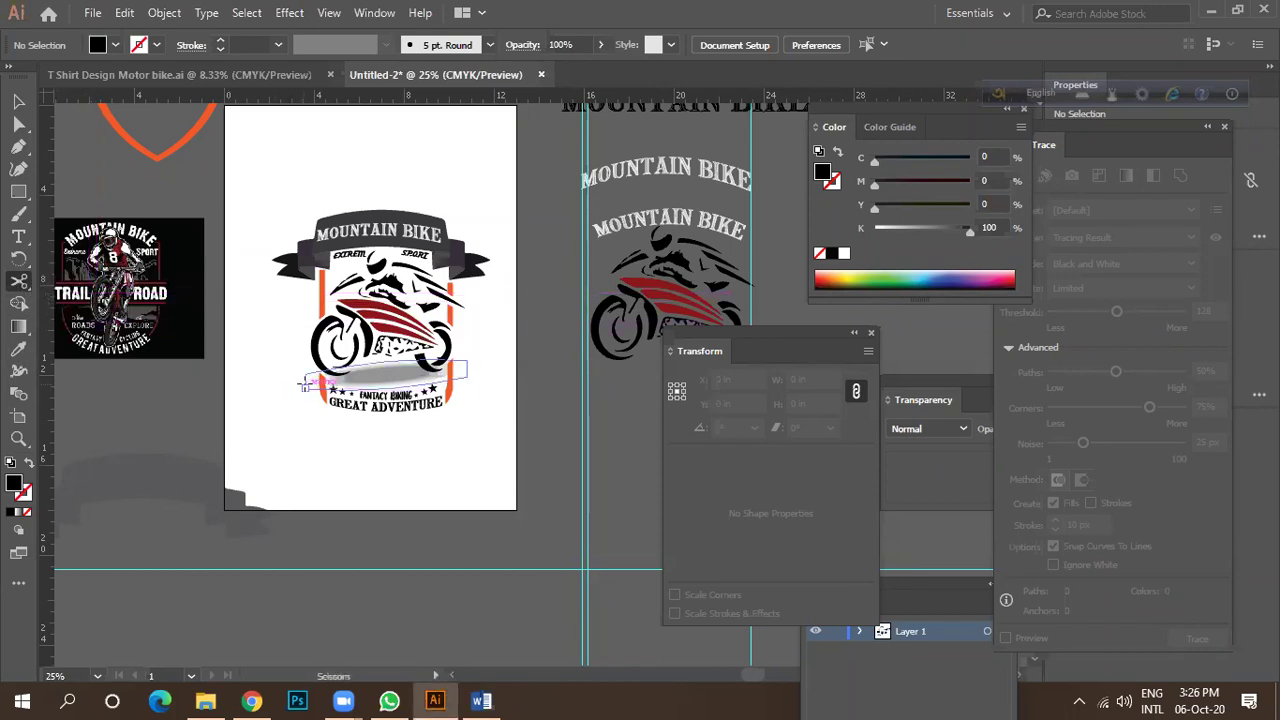
{"action": "key", "text": "v"}
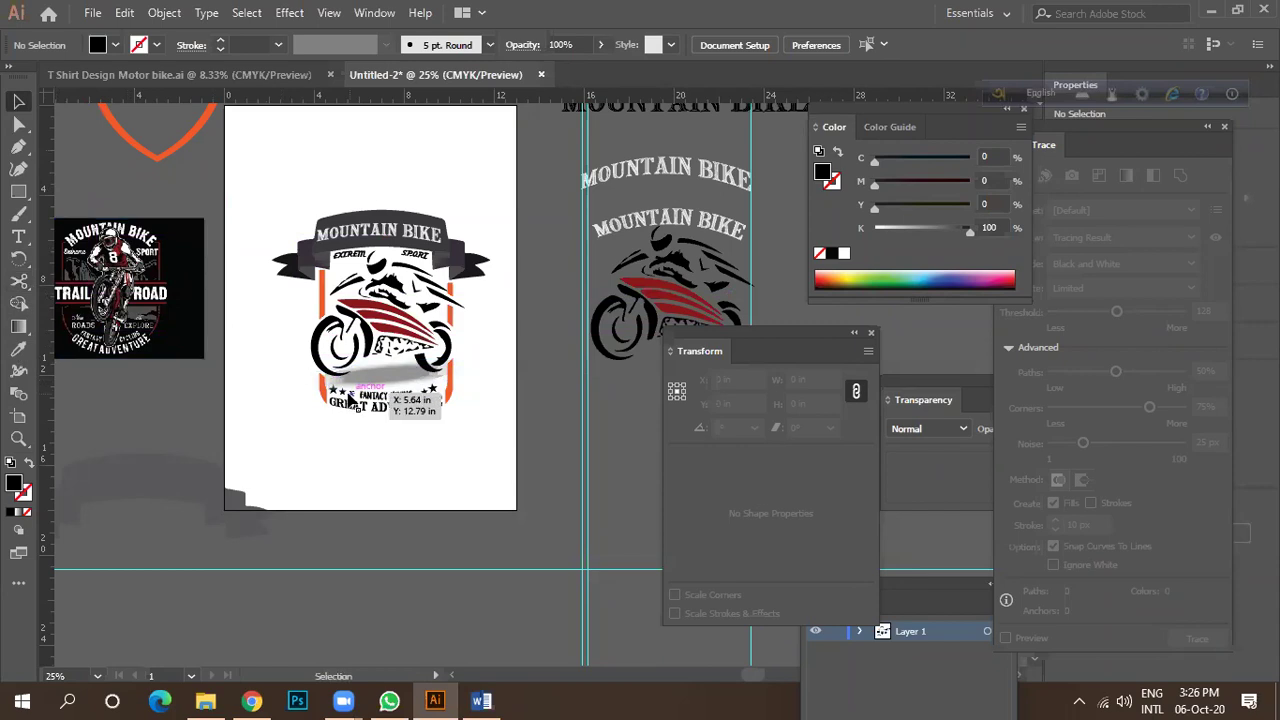
{"action": "scroll", "coordinate": [277, 341], "scroll_direction": "up", "scroll_amount": 4}
{"action": "scroll", "coordinate": [280, 388], "scroll_direction": "up", "scroll_amount": 1}
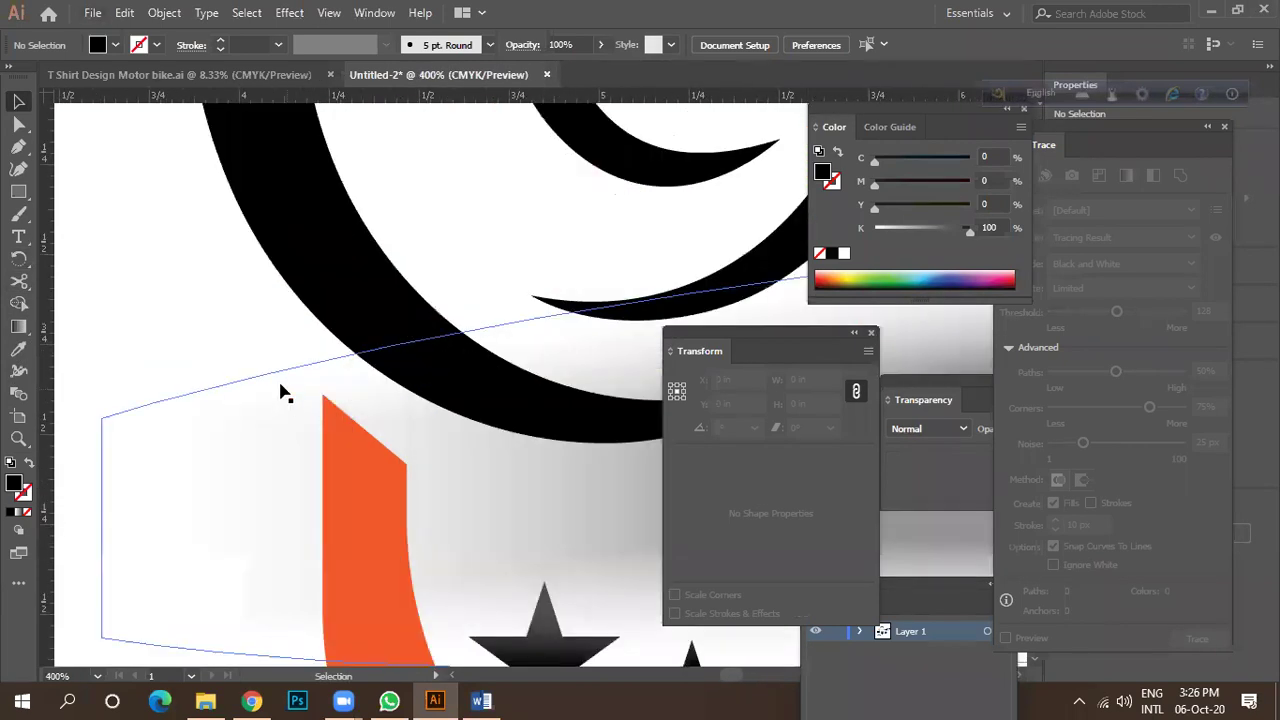
{"action": "scroll", "coordinate": [258, 352], "scroll_direction": "down", "scroll_amount": 4}
{"action": "scroll", "coordinate": [264, 352], "scroll_direction": "down", "scroll_amount": 1}
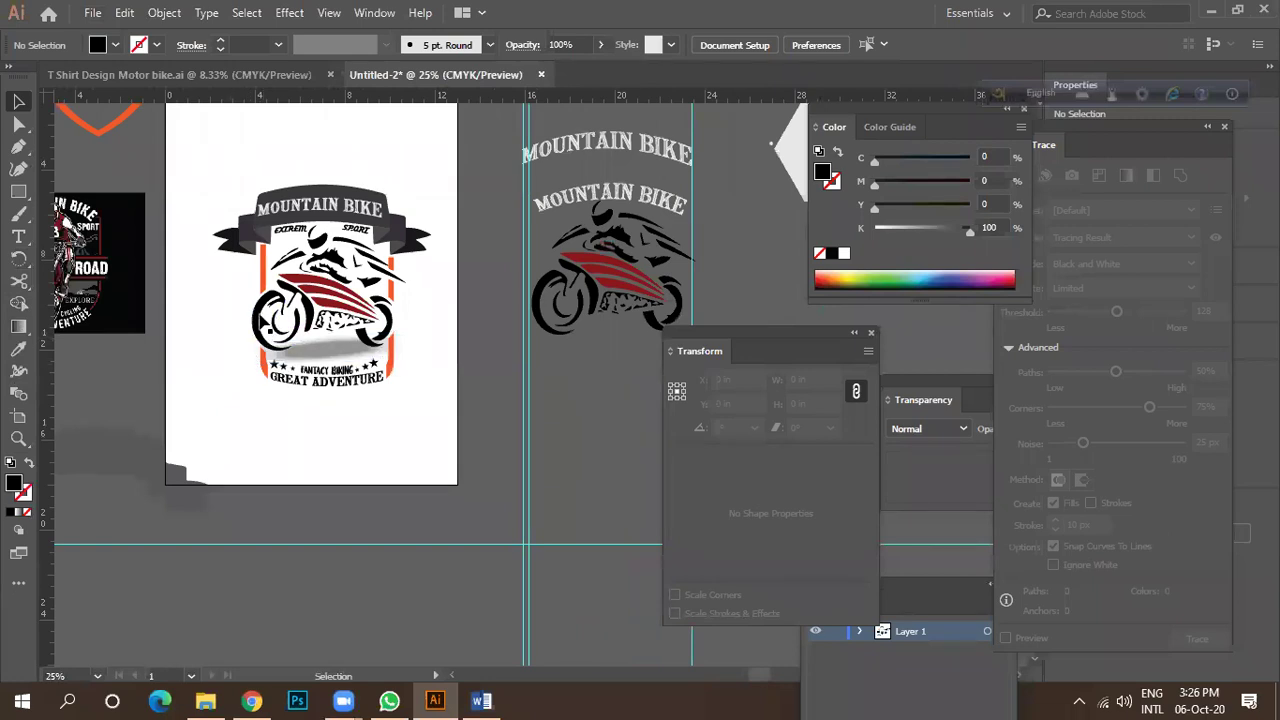
Move the orange shield frame on the pasteboard to the empty area below the black reference image.
{"action": "left_click", "coordinate": [24, 282]}
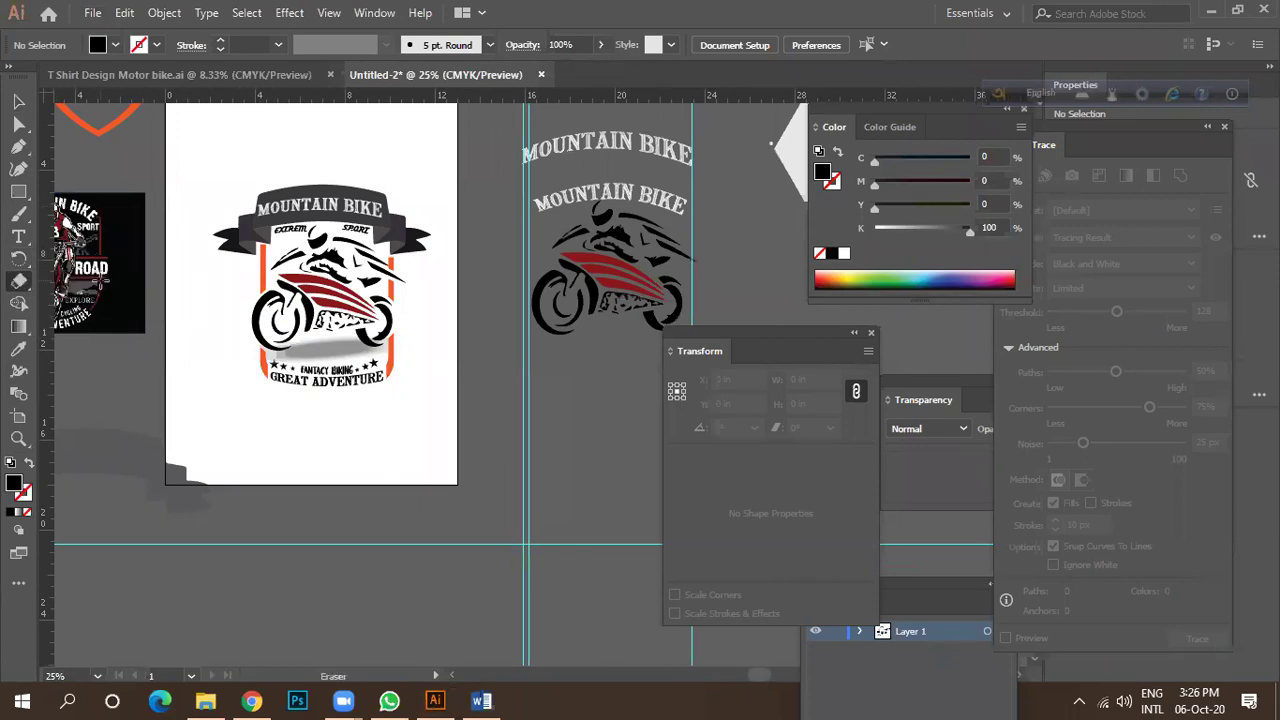
{"action": "scroll", "coordinate": [220, 277], "scroll_direction": "up", "scroll_amount": 2}
{"action": "left_click", "coordinate": [20, 104]}
{"action": "scroll", "coordinate": [275, 287], "scroll_direction": "down", "scroll_amount": 3}
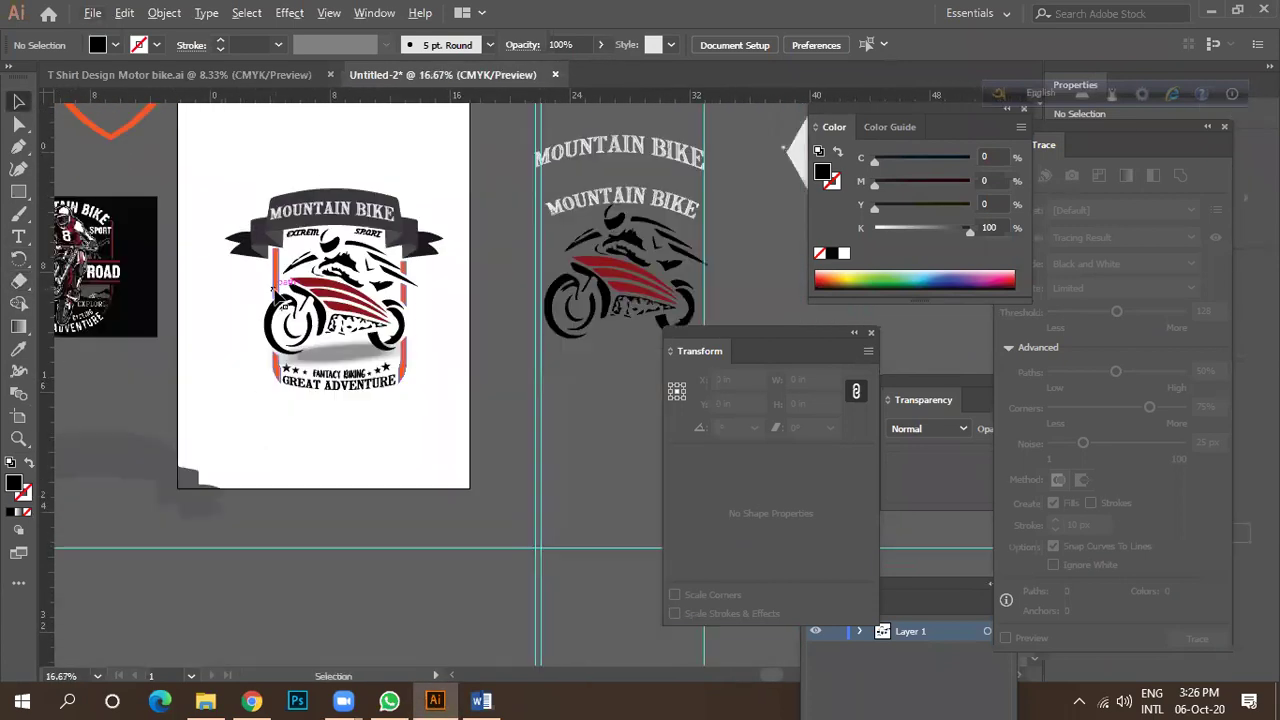
{"action": "left_click_drag", "start_coordinate": [168, 179], "coordinate": [160, 440]}
{"action": "left_click_drag", "start_coordinate": [171, 390], "coordinate": [309, 366]}
{"action": "scroll", "coordinate": [278, 349], "scroll_direction": "up", "scroll_amount": 3}
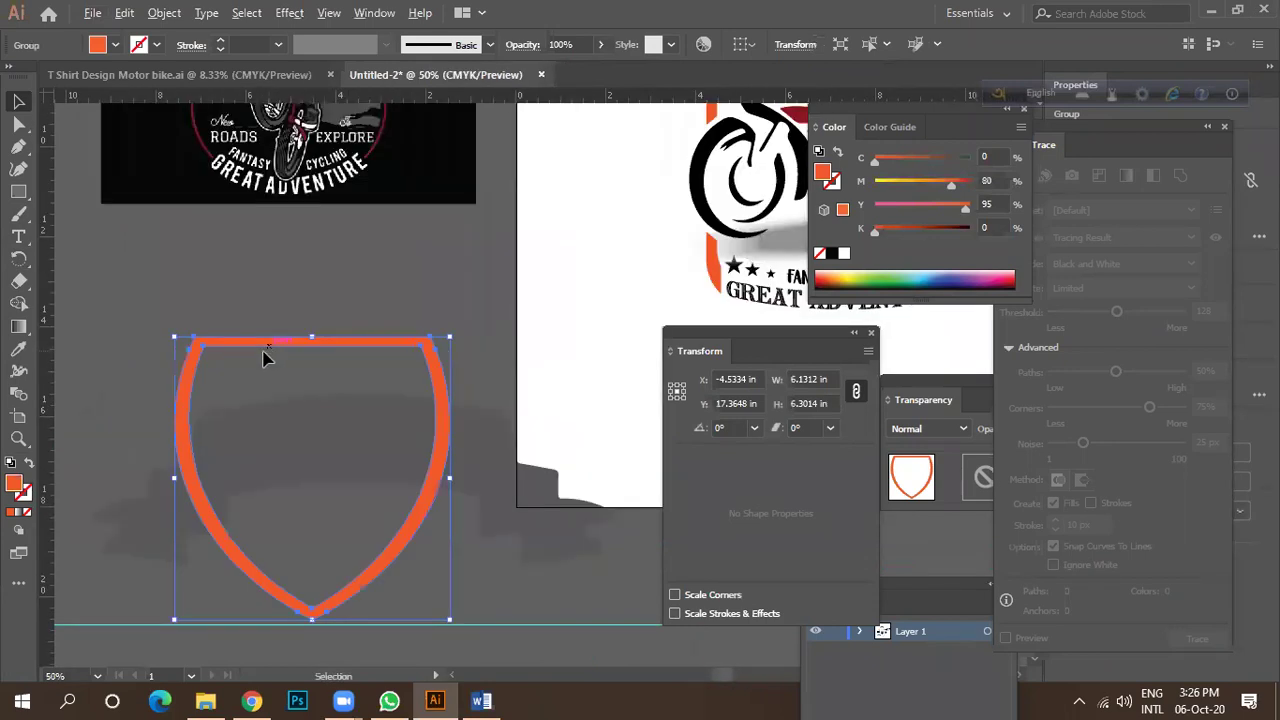
Erase openings in the straight upper edge of the orange shield with the Eraser tool.
{"action": "left_click_drag", "start_coordinate": [22, 289], "coordinate": [100, 284]}
{"action": "mouse_move", "coordinate": [230, 358]}
{"action": "left_mouse_down"}
{"action": "mouse_move", "coordinate": [263, 334]}
{"action": "mouse_move", "coordinate": [320, 334]}
{"action": "mouse_move", "coordinate": [372, 292]}
{"action": "left_mouse_up"}
{"action": "scroll", "coordinate": [301, 357], "scroll_direction": "up", "scroll_amount": 1}
{"action": "mouse_move", "coordinate": [305, 348]}
{"action": "left_mouse_down"}
{"action": "mouse_move", "coordinate": [394, 290]}
{"action": "mouse_move", "coordinate": [380, 306]}
{"action": "mouse_move", "coordinate": [366, 300]}
{"action": "mouse_move", "coordinate": [382, 318]}
{"action": "mouse_move", "coordinate": [399, 311]}
{"action": "mouse_move", "coordinate": [378, 330]}
{"action": "mouse_move", "coordinate": [424, 314]}
{"action": "mouse_move", "coordinate": [442, 339]}
{"action": "left_mouse_up"}
{"action": "left_click_drag", "start_coordinate": [500, 372], "coordinate": [424, 330]}
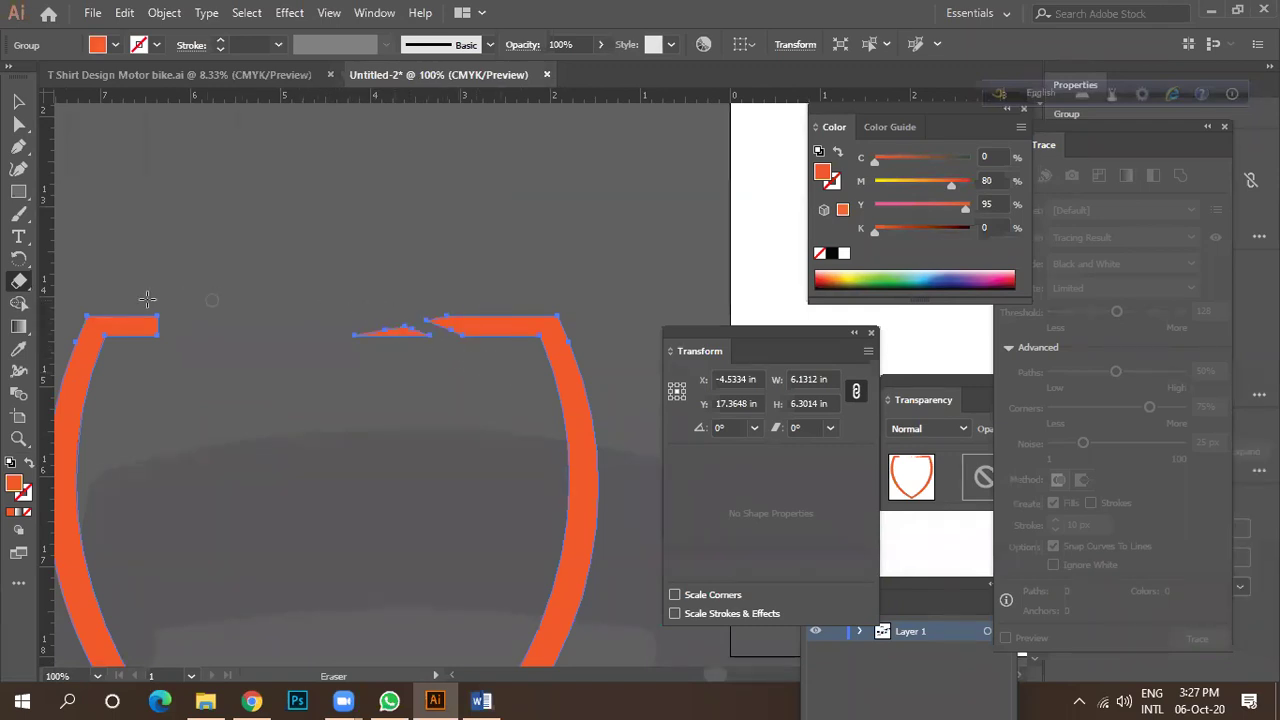
{"action": "mouse_move", "coordinate": [126, 369]}
{"action": "left_mouse_down"}
{"action": "mouse_move", "coordinate": [292, 249]}
{"action": "mouse_move", "coordinate": [333, 252]}
{"action": "left_mouse_up"}
{"action": "scroll", "coordinate": [333, 252], "scroll_direction": "down", "scroll_amount": 2}
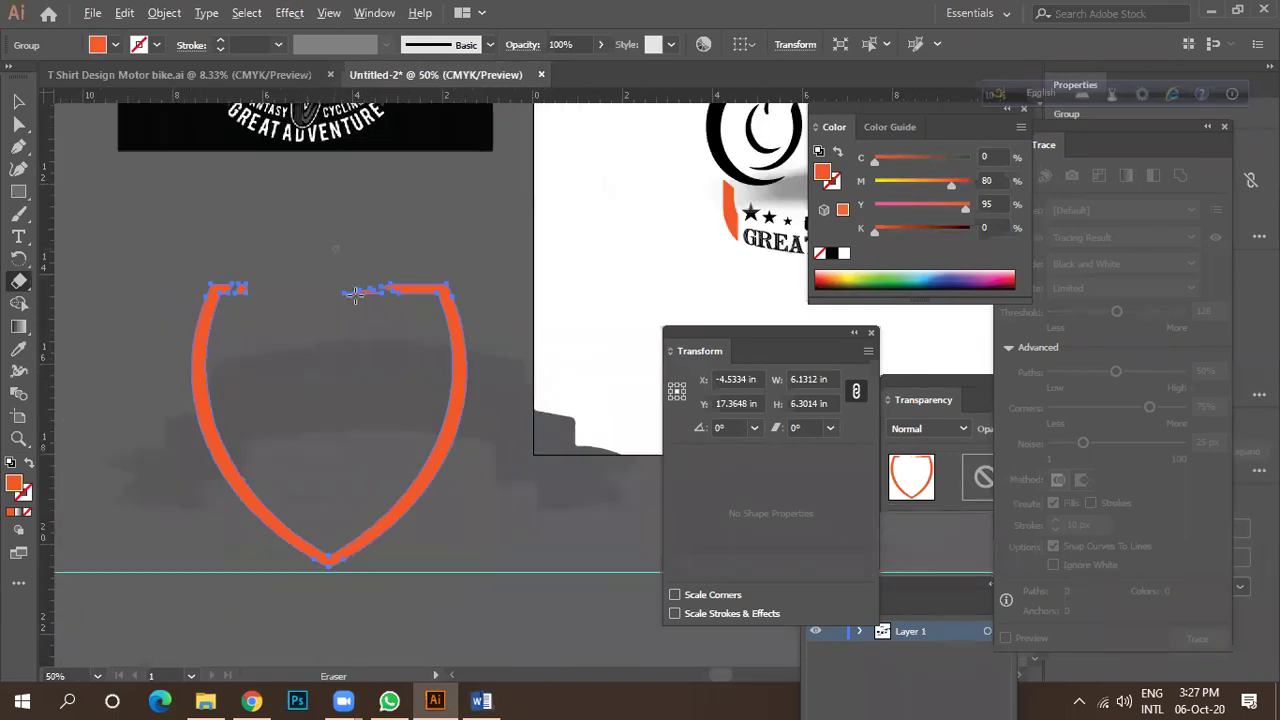
Erase a narrow gap across each lower side of the shield, cutting off its pointed tip.
{"action": "scroll", "coordinate": [340, 380], "scroll_direction": "down", "scroll_amount": 1}
{"action": "scroll", "coordinate": [345, 371], "scroll_direction": "down", "scroll_amount": 1}
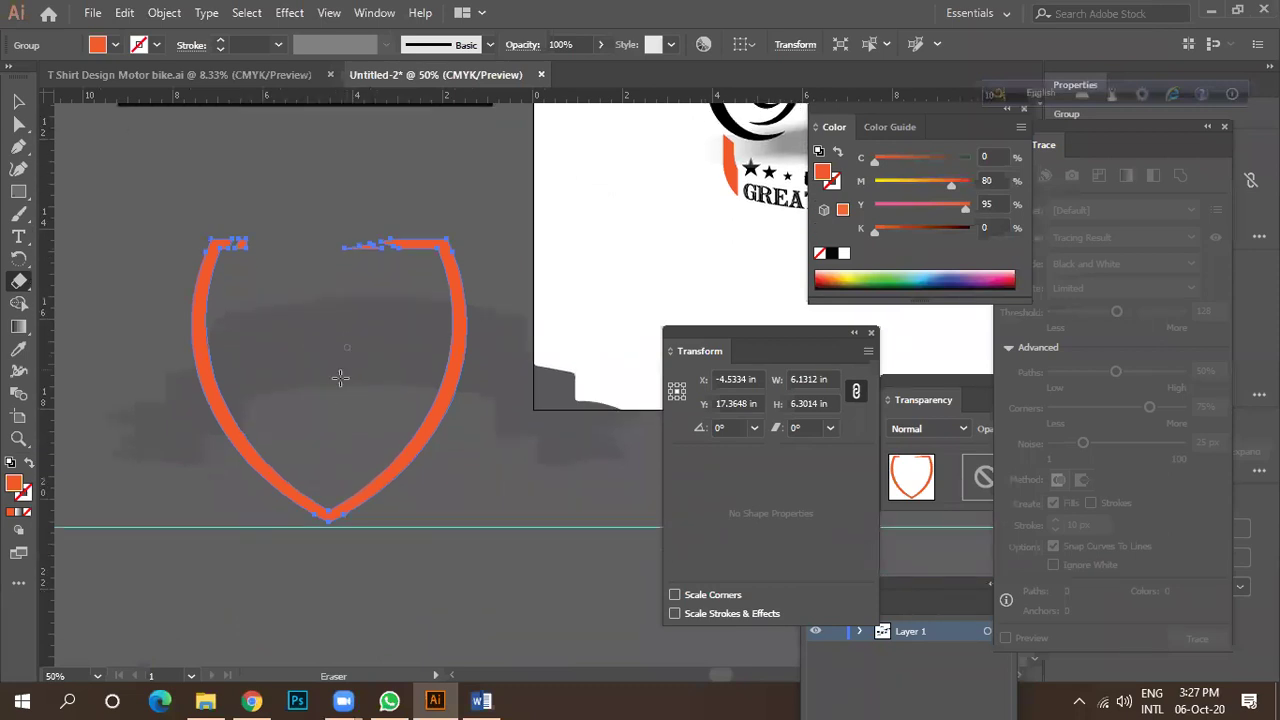
{"action": "left_click_drag", "start_coordinate": [195, 464], "coordinate": [237, 442]}
{"action": "left_click_drag", "start_coordinate": [369, 417], "coordinate": [465, 476]}
{"action": "scroll", "coordinate": [428, 480], "scroll_direction": "up", "scroll_amount": 2}
{"action": "scroll", "coordinate": [472, 378], "scroll_direction": "down", "scroll_amount": 2}
{"action": "scroll", "coordinate": [481, 372], "scroll_direction": "down", "scroll_amount": 1}
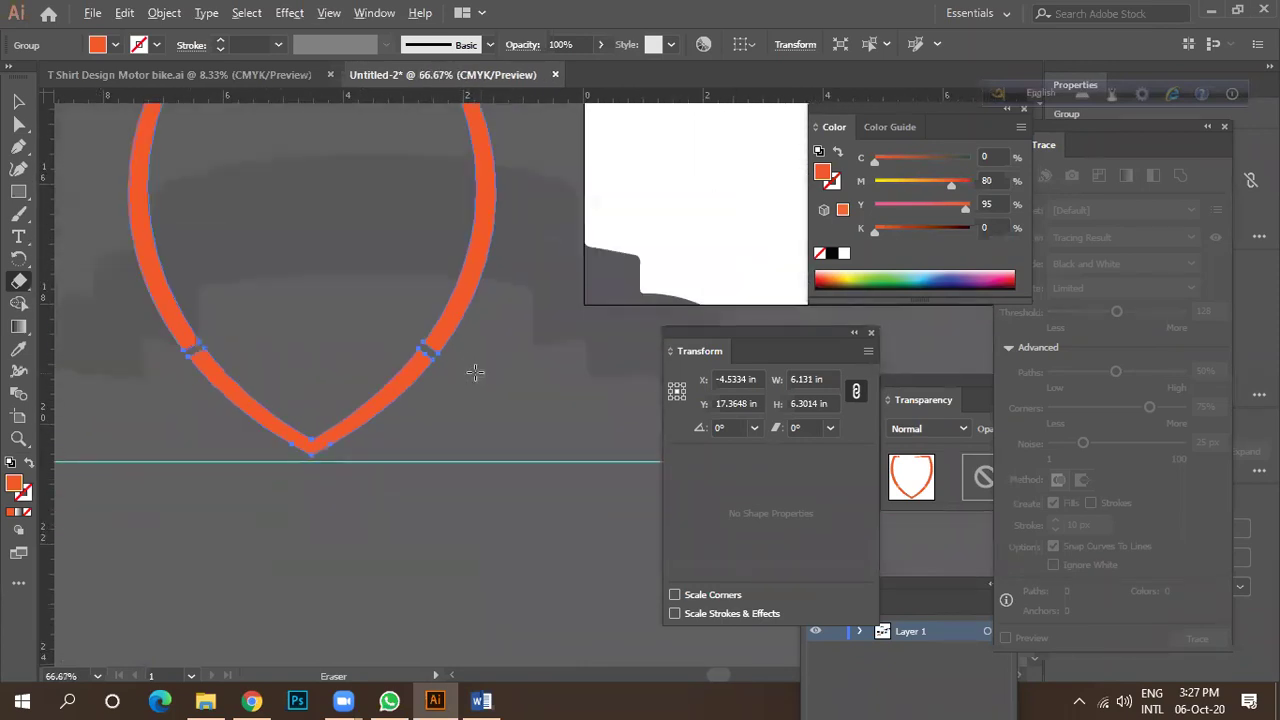
Ungroup the erased shield and move its V-shaped tip slightly down, away from the curved sides.
{"action": "left_click", "coordinate": [18, 101]}
{"action": "right_click", "coordinate": [213, 392]}
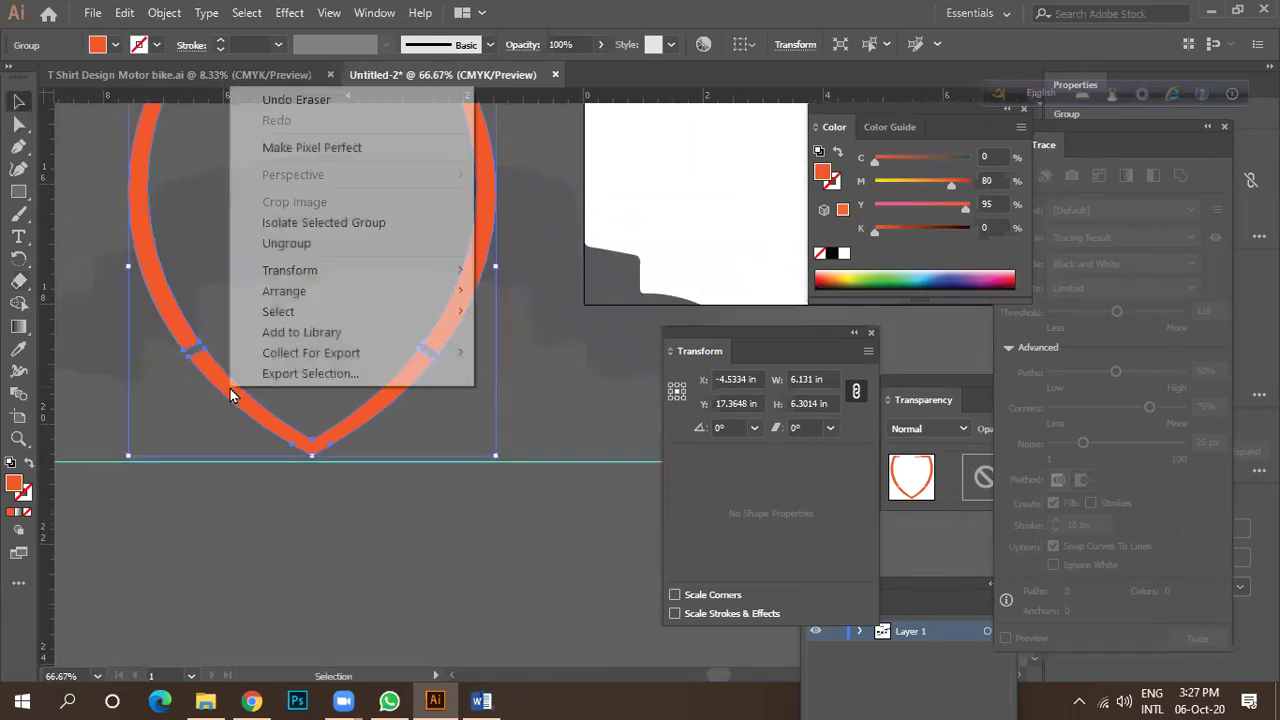
{"action": "left_click", "coordinate": [290, 243]}
{"action": "left_click", "coordinate": [403, 414]}
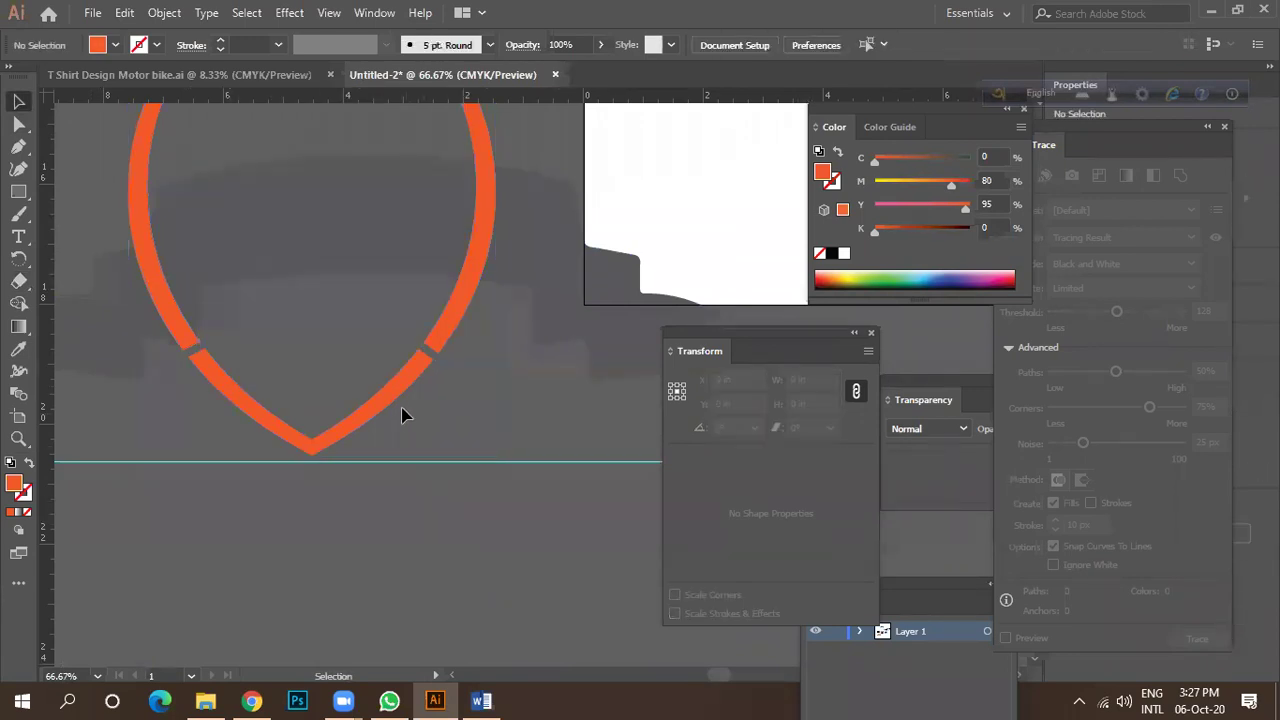
{"action": "left_click", "coordinate": [390, 405]}
{"action": "mouse_move", "coordinate": [390, 405]}
{"action": "left_mouse_down"}
{"action": "mouse_move", "coordinate": [393, 500]}
{"action": "mouse_move", "coordinate": [381, 458]}
{"action": "left_mouse_up"}
{"action": "scroll", "coordinate": [397, 430], "scroll_direction": "down", "scroll_amount": 2}
{"action": "left_click", "coordinate": [451, 480]}
{"action": "scroll", "coordinate": [305, 438], "scroll_direction": "down", "scroll_amount": 3}
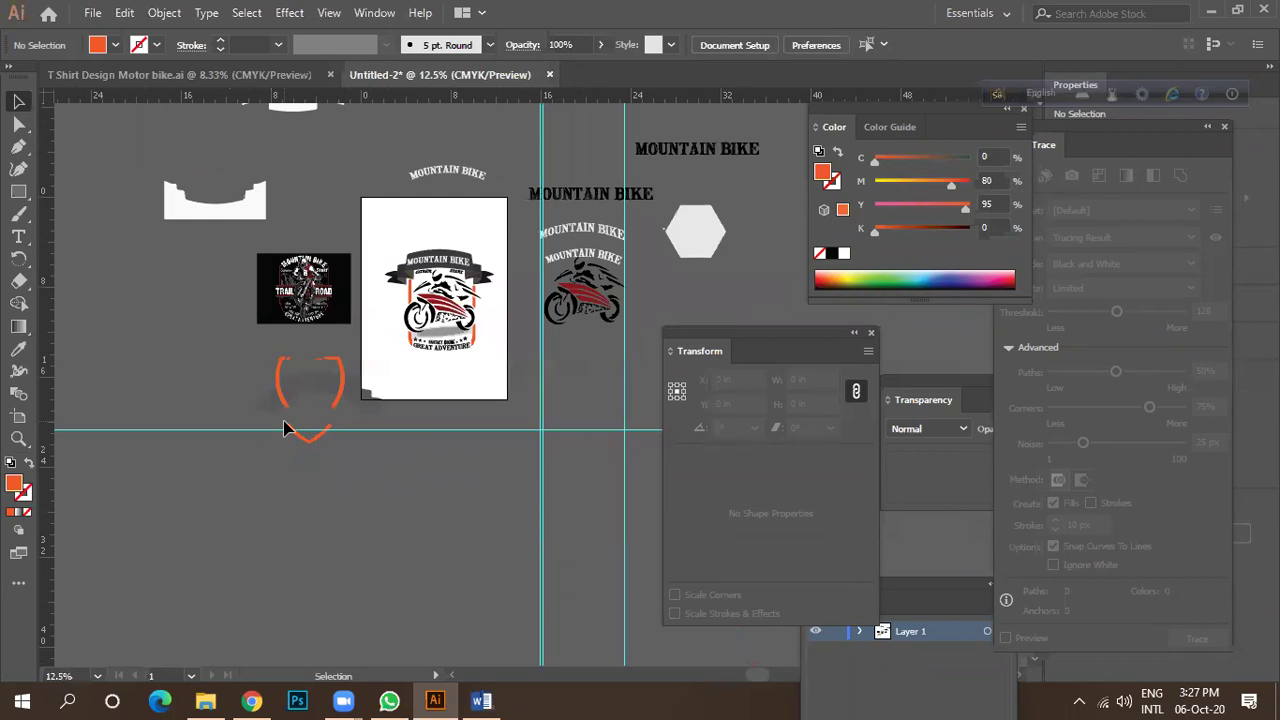
Look at the Fiverr results for T shirt design in Chrome, and return to Illustrator to examine the motorcycle graphic.
{"action": "left_click", "coordinate": [251, 700]}
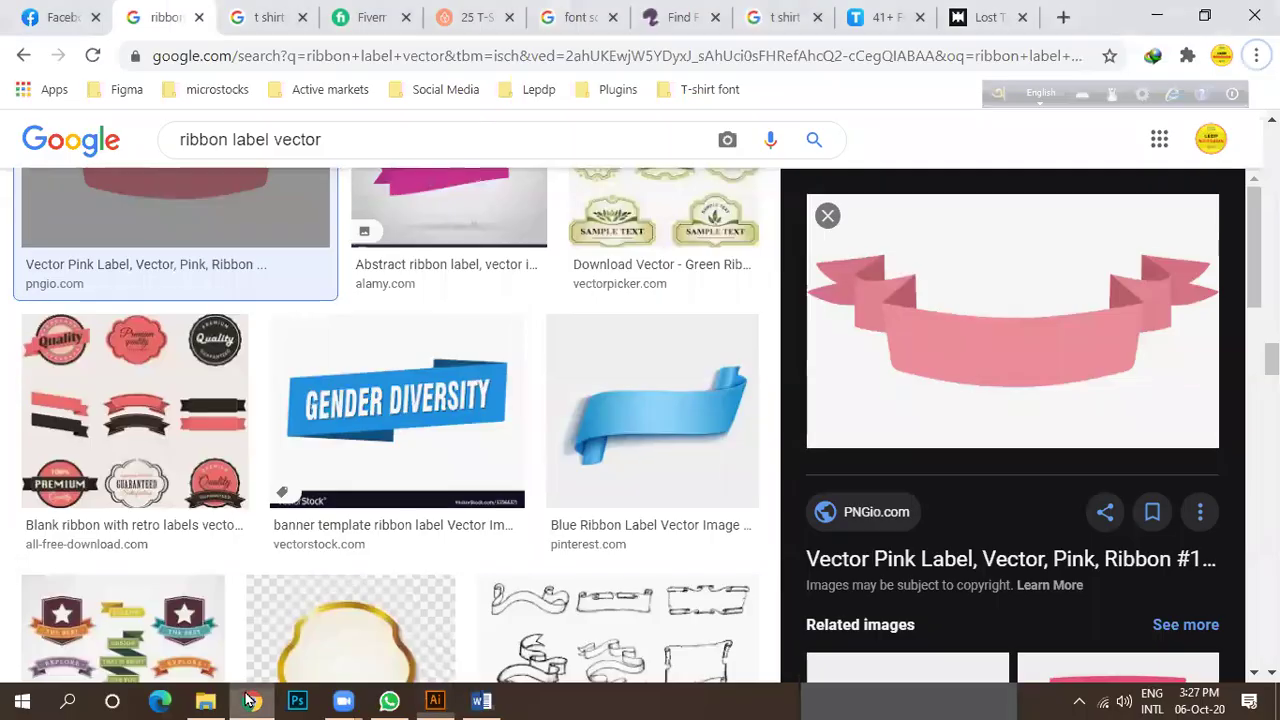
{"action": "left_click", "coordinate": [368, 20]}
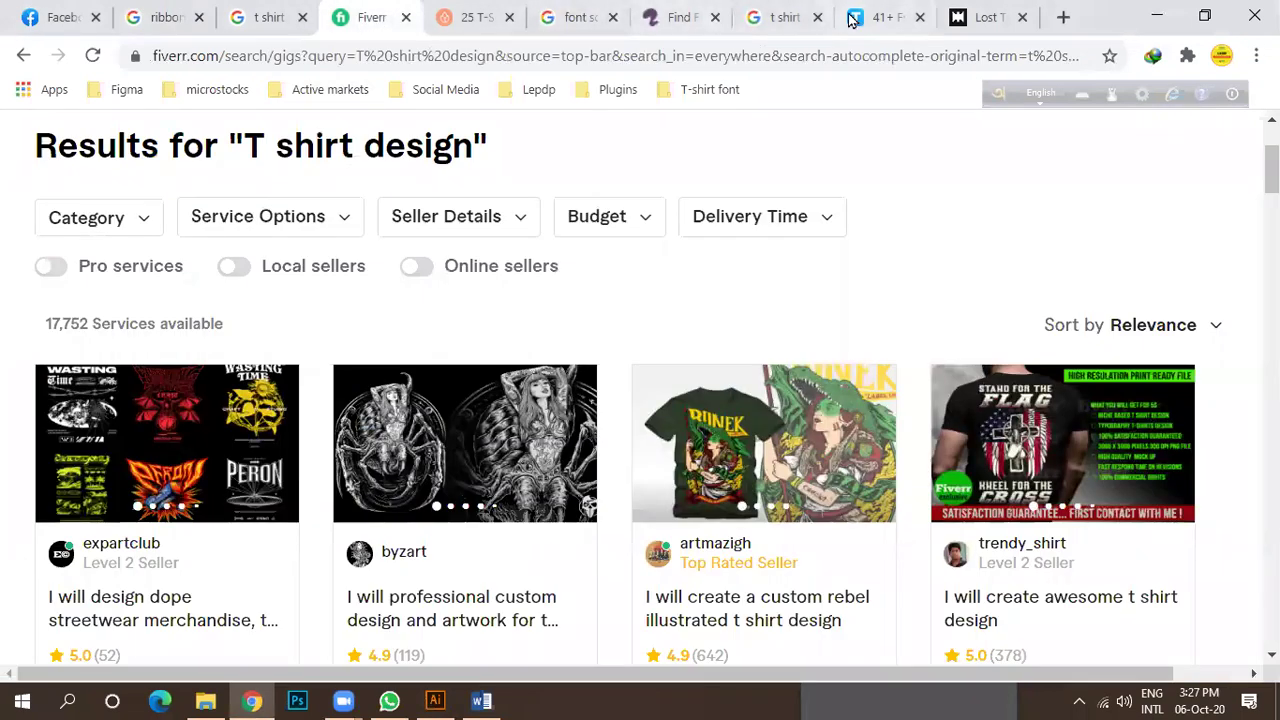
{"action": "left_click", "coordinate": [440, 698]}
{"action": "scroll", "coordinate": [395, 295], "scroll_direction": "up", "scroll_amount": 2}
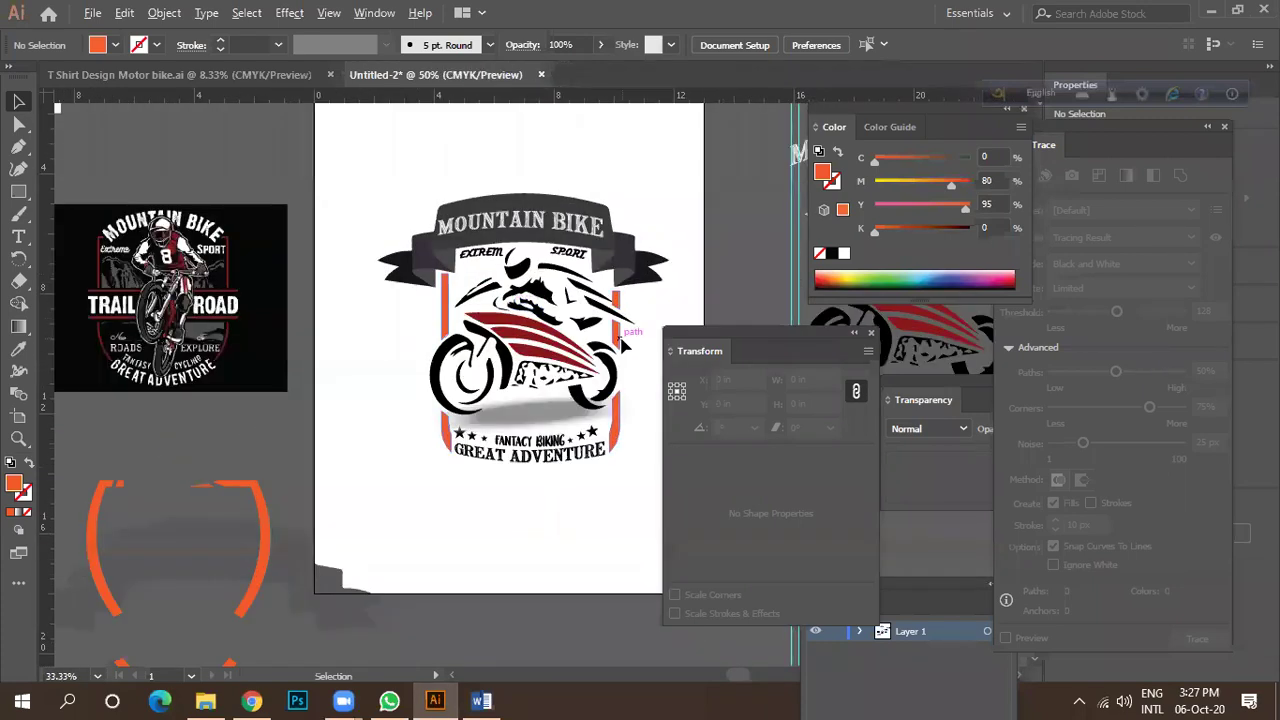
{"action": "scroll", "coordinate": [620, 345], "scroll_direction": "up", "scroll_amount": 5}
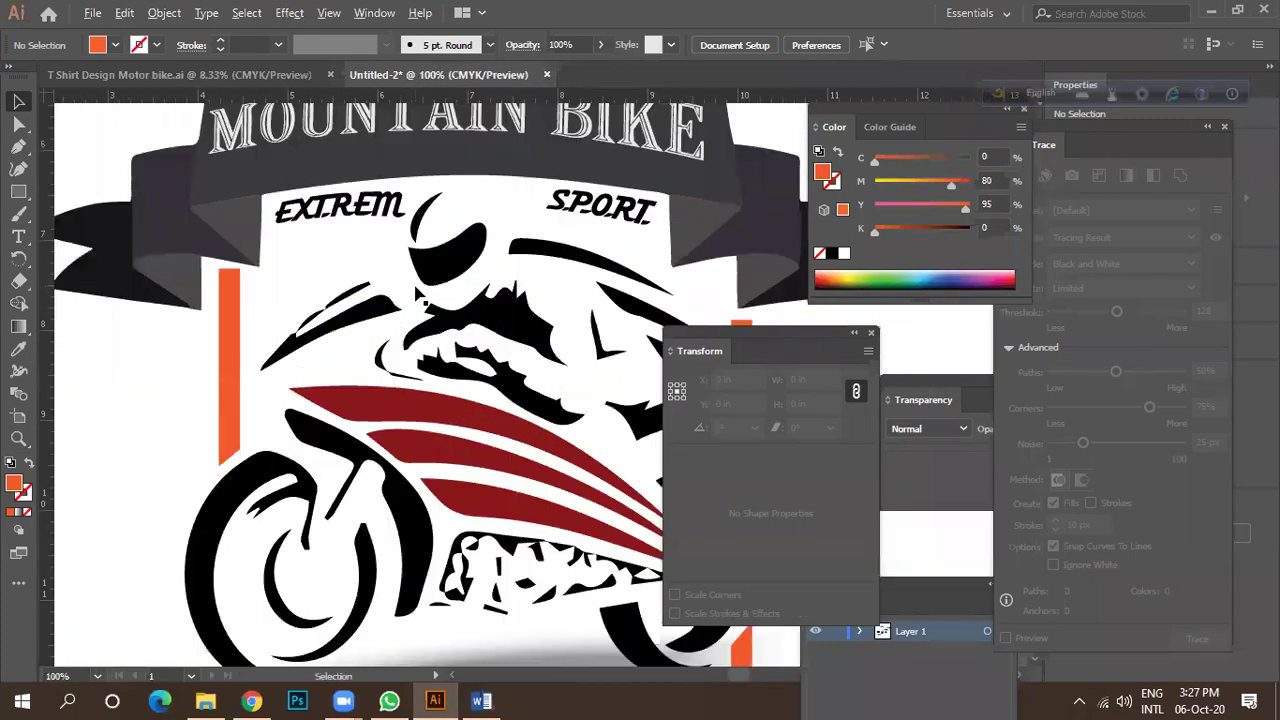
{"action": "scroll", "coordinate": [400, 380], "scroll_direction": "down", "scroll_amount": 1}
Find and open the Break Time image in the LEDP-2020 folder on the Desktop using File Explorer.
{"action": "left_click", "coordinate": [205, 700]}
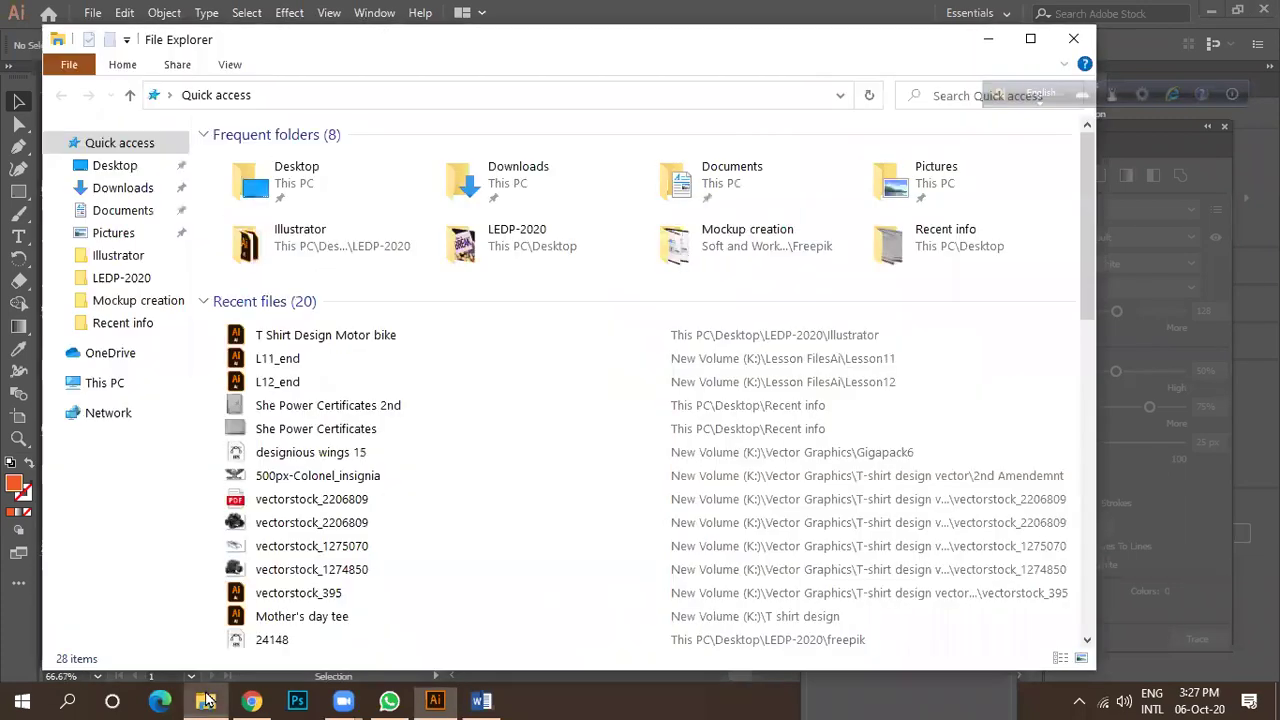
{"action": "left_click", "coordinate": [264, 338]}
{"action": "right_click", "coordinate": [258, 340]}
{"action": "left_click", "coordinate": [335, 640]}
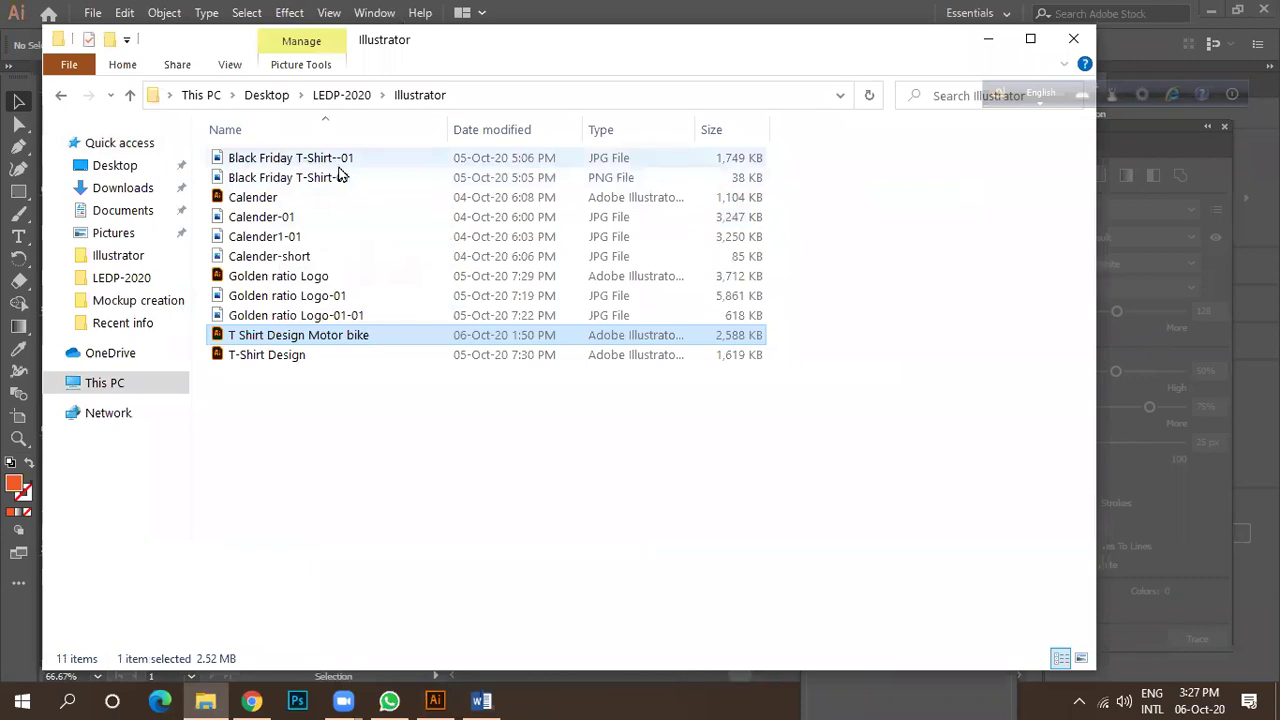
{"action": "left_click", "coordinate": [266, 95]}
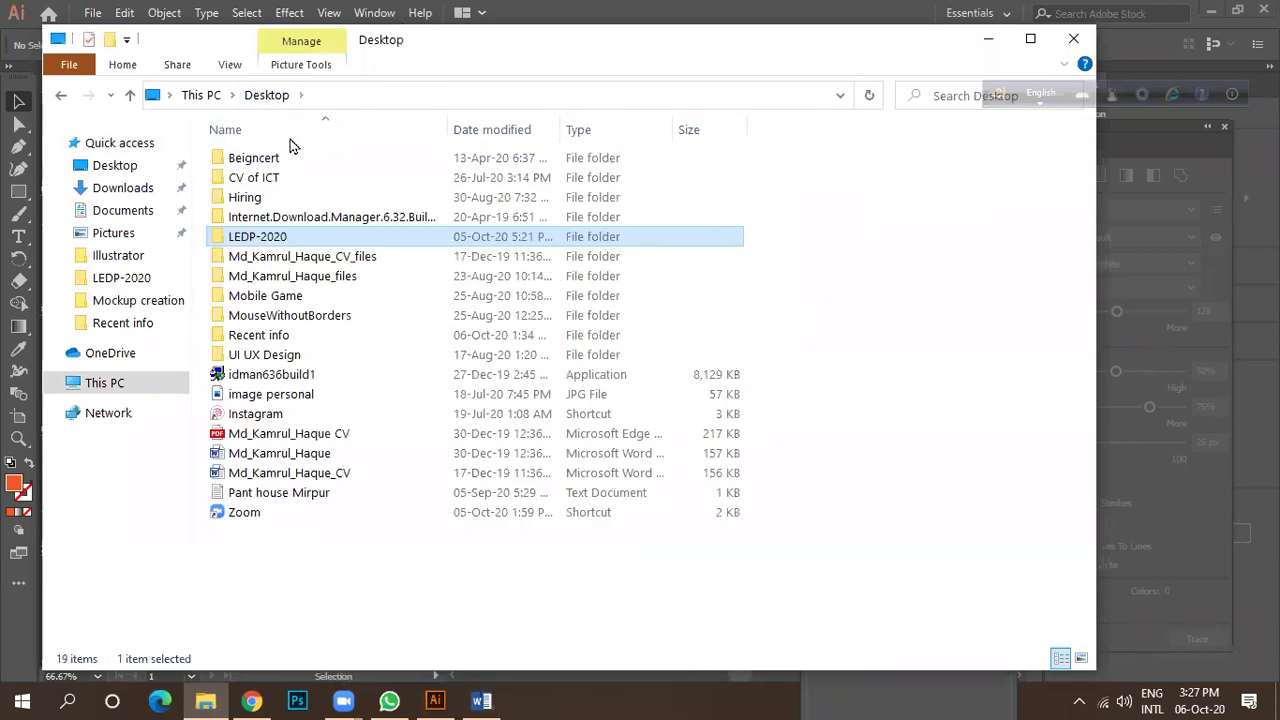
{"action": "double_click", "coordinate": [275, 240]}
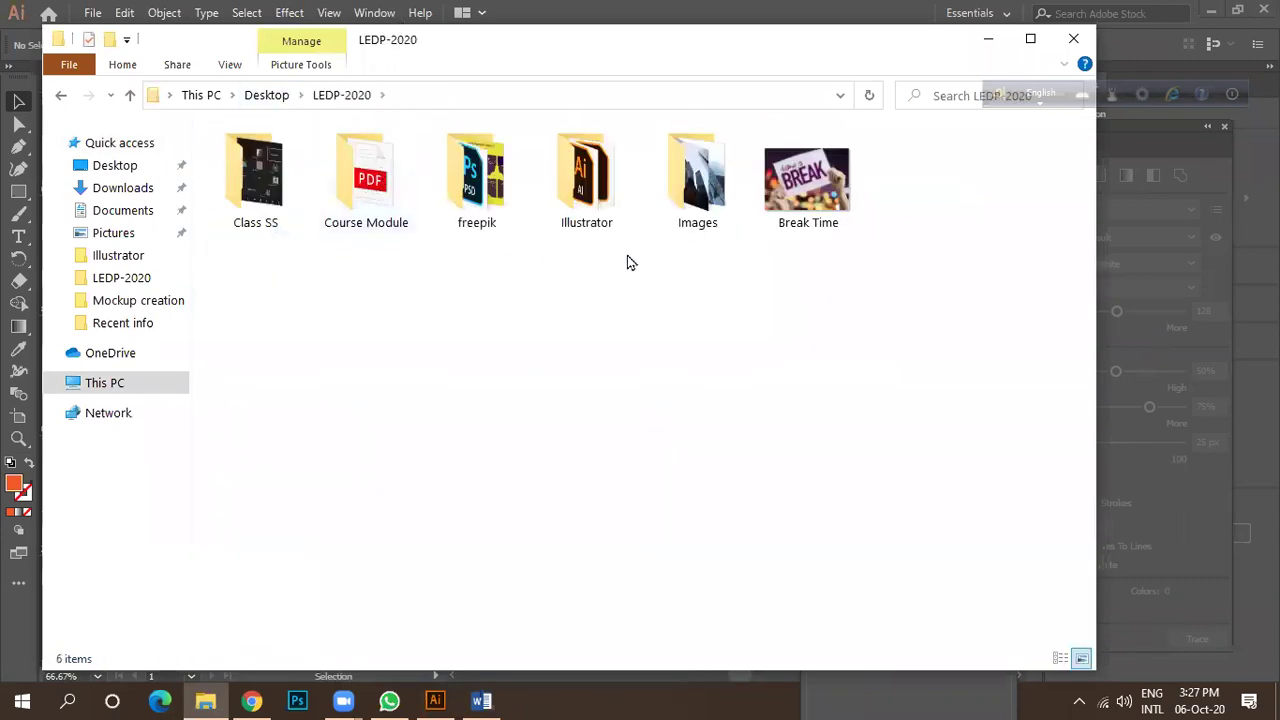
{"action": "double_click", "coordinate": [666, 223]}
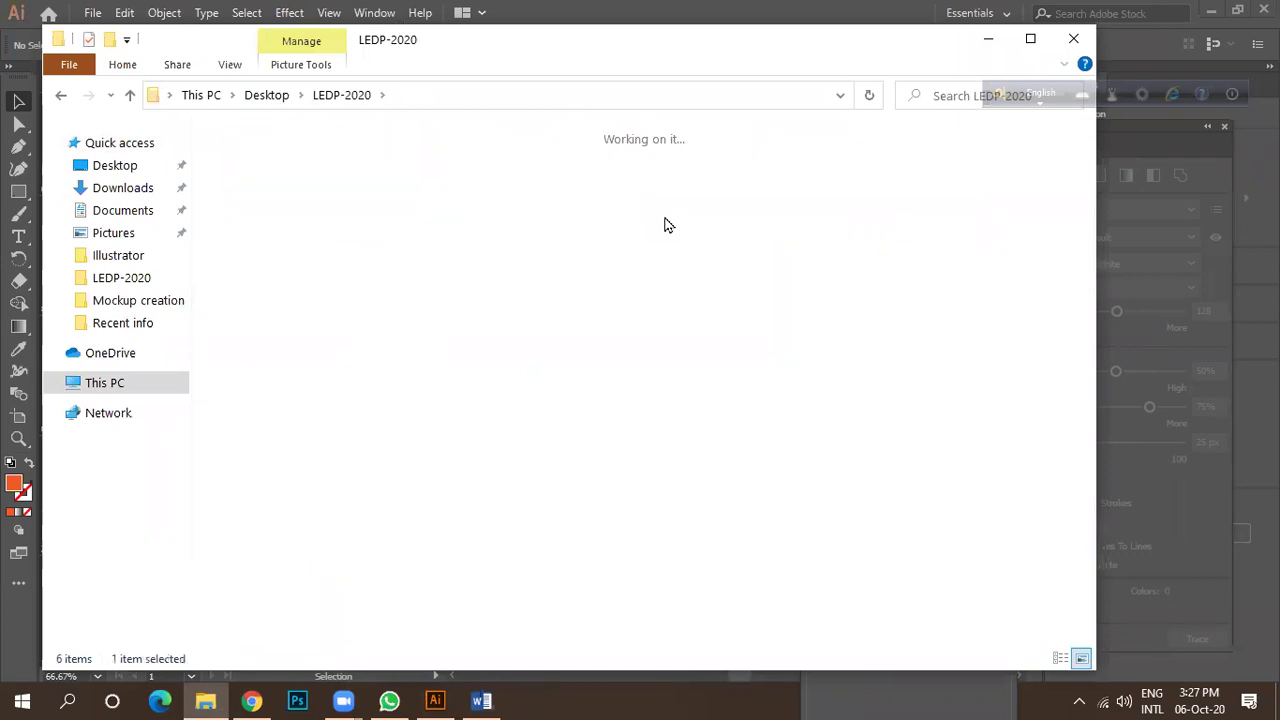
{"action": "left_click", "coordinate": [340, 100]}
{"action": "double_click", "coordinate": [784, 200]}
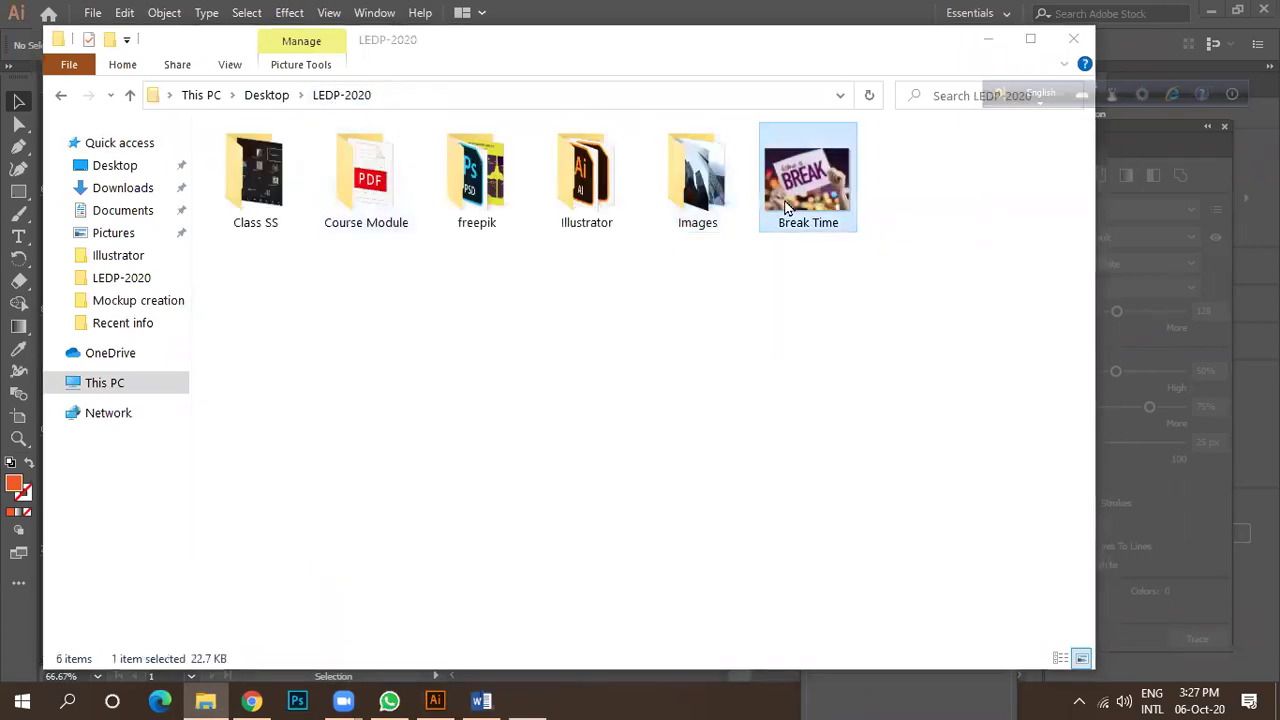
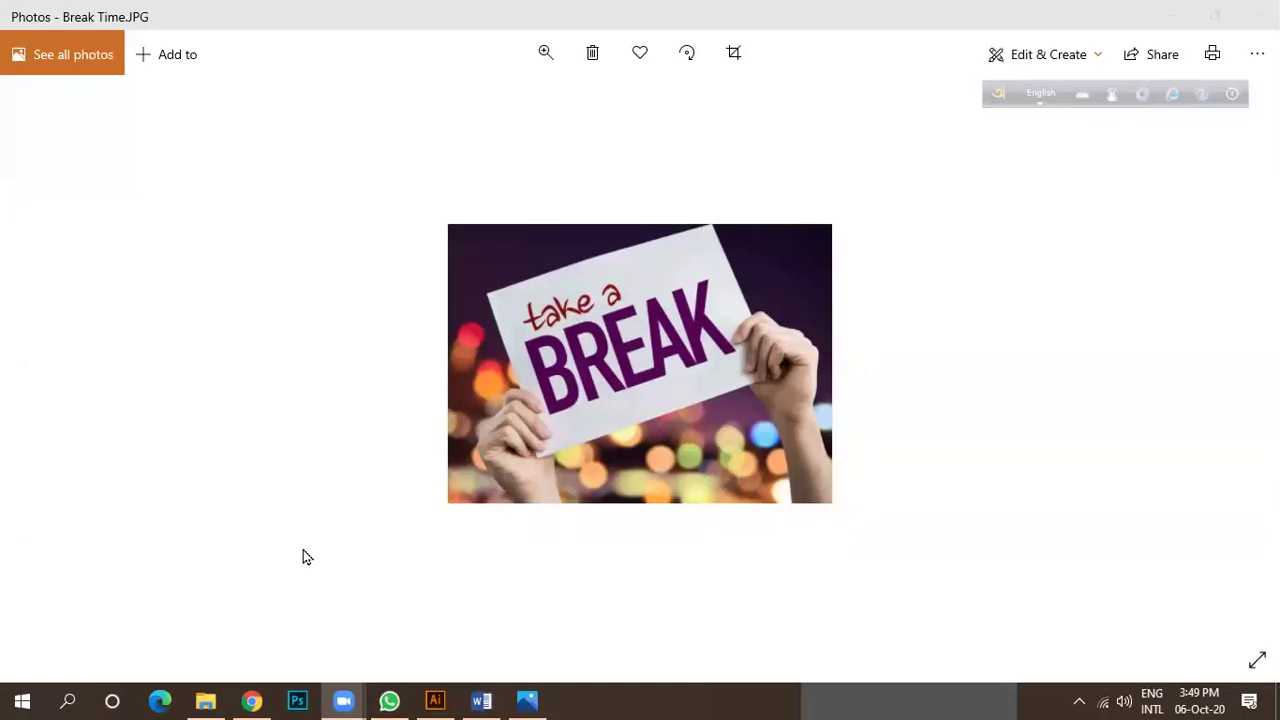
Switch to WhatsApp and review the logo images and links posted in the class group chat back to yesterday's messages.
{"action": "left_click", "coordinate": [407, 697]}
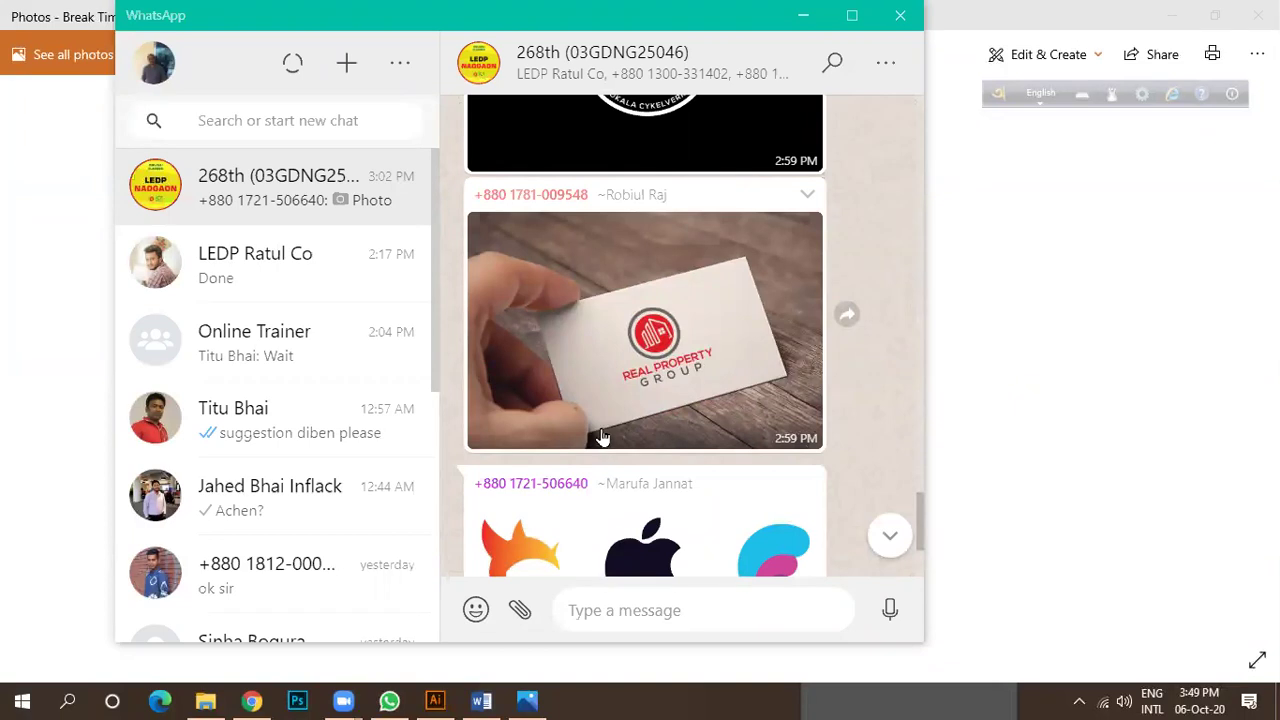
{"action": "scroll", "coordinate": [595, 437], "scroll_direction": "up", "scroll_amount": 15}
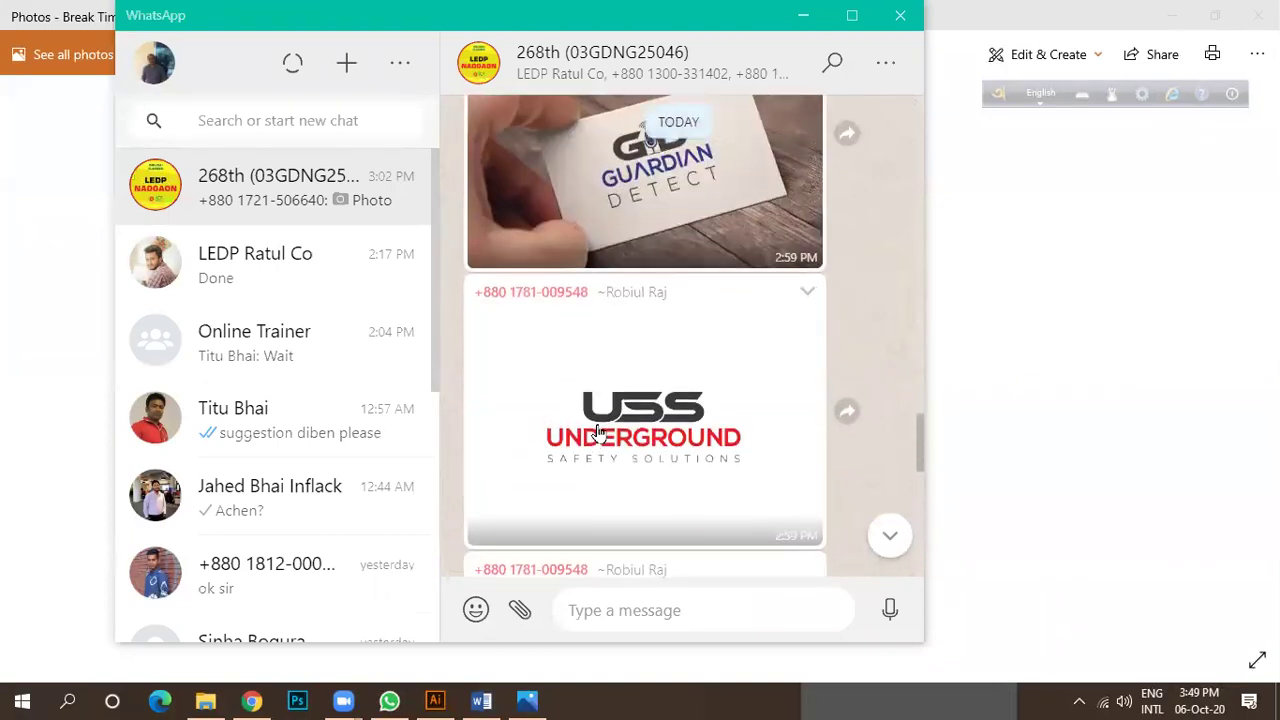
{"action": "scroll", "coordinate": [598, 432], "scroll_direction": "up", "scroll_amount": 5}
{"action": "scroll", "coordinate": [585, 448], "scroll_direction": "down", "scroll_amount": 5}
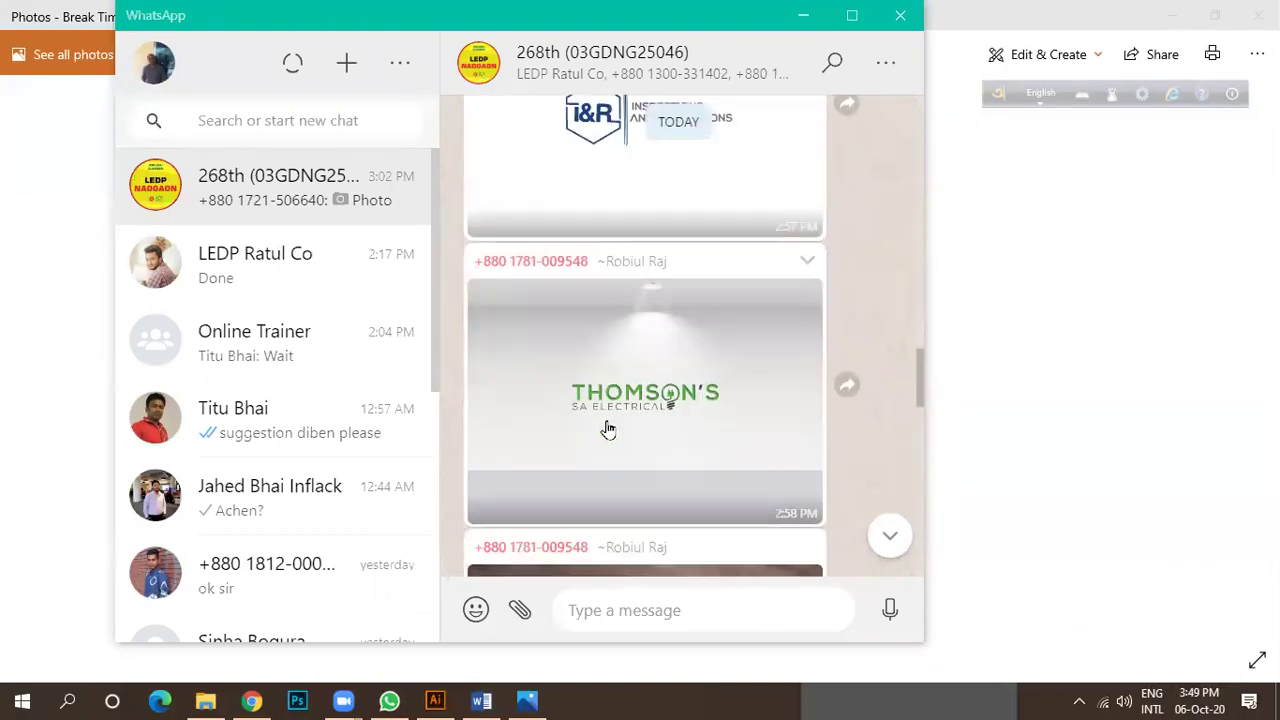
{"action": "scroll", "coordinate": [537, 451], "scroll_direction": "up", "scroll_amount": 5}
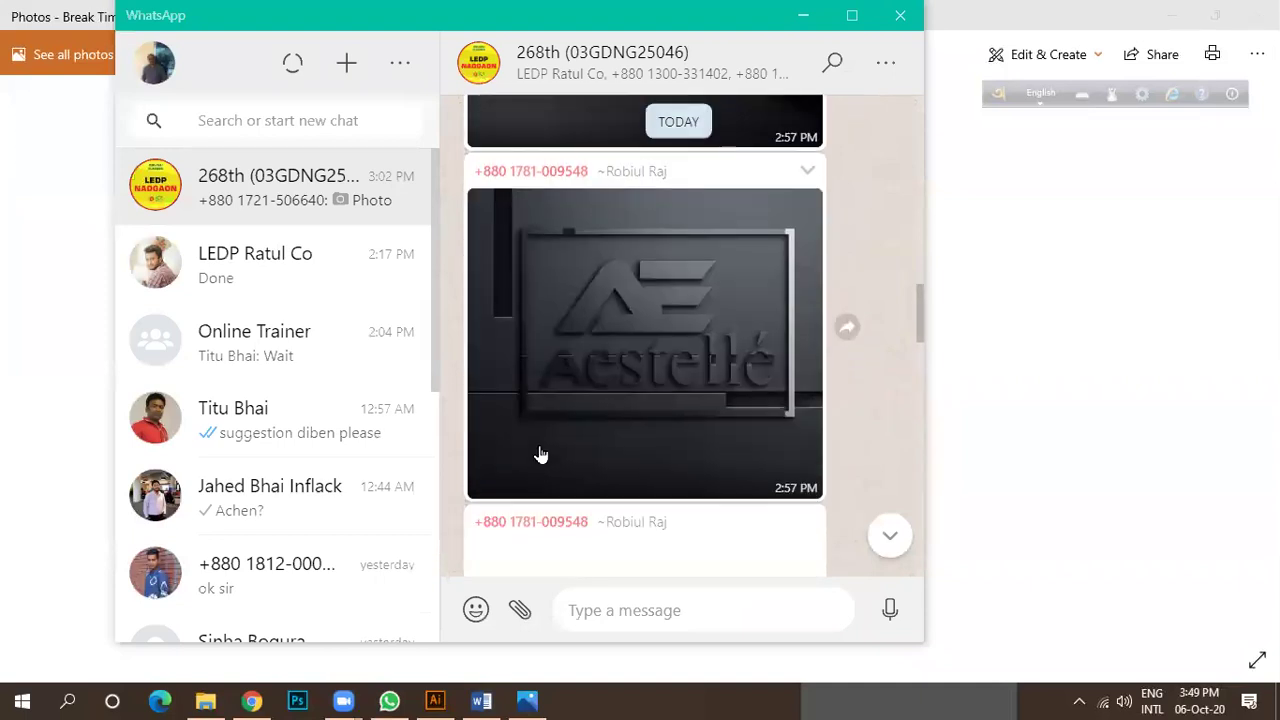
{"action": "scroll", "coordinate": [540, 453], "scroll_direction": "down", "scroll_amount": 5}
{"action": "scroll", "coordinate": [535, 447], "scroll_direction": "up", "scroll_amount": 8}
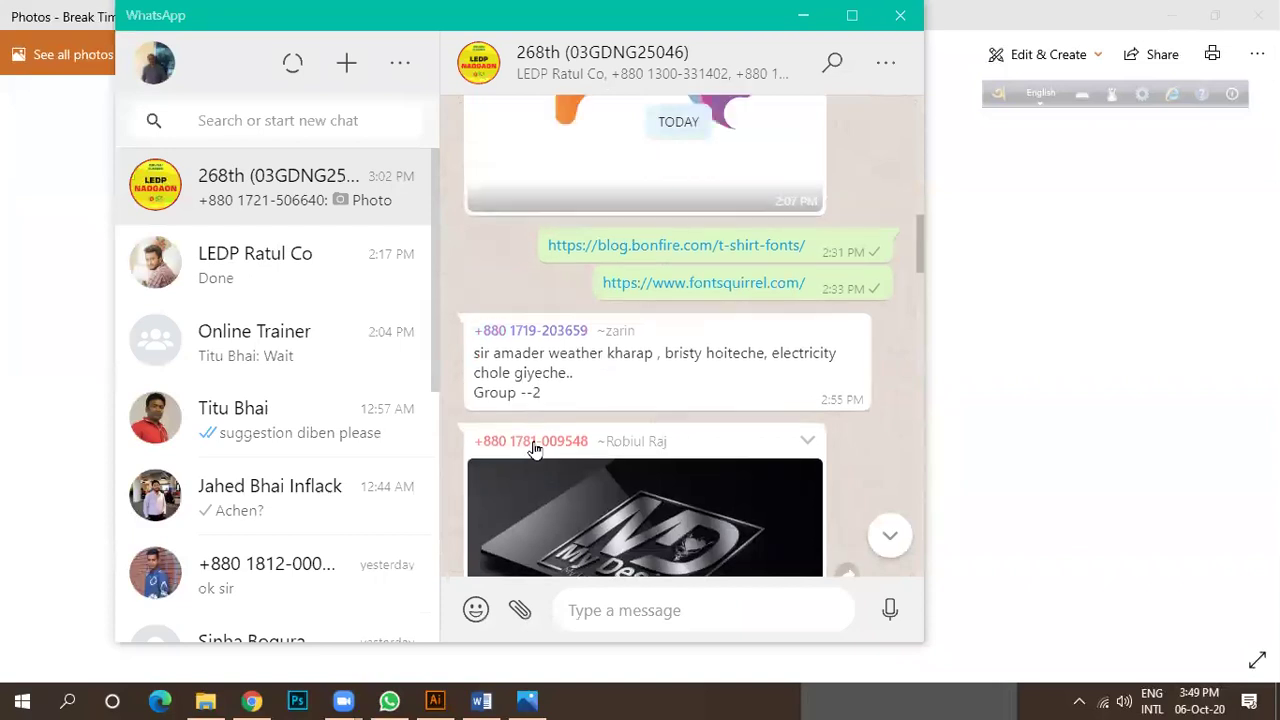
{"action": "scroll", "coordinate": [535, 449], "scroll_direction": "up", "scroll_amount": 3}
{"action": "scroll", "coordinate": [535, 449], "scroll_direction": "down", "scroll_amount": 5}
{"action": "scroll", "coordinate": [537, 448], "scroll_direction": "up", "scroll_amount": 8}
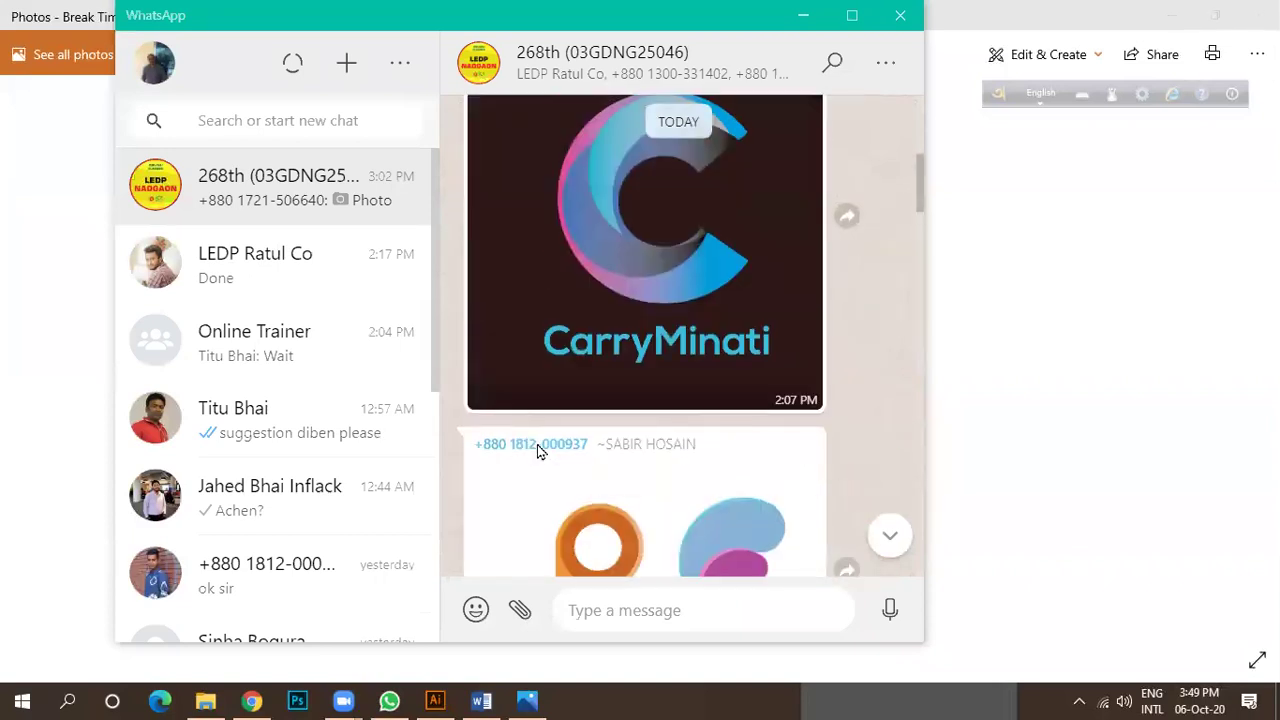
{"action": "scroll", "coordinate": [537, 448], "scroll_direction": "up", "scroll_amount": 10}
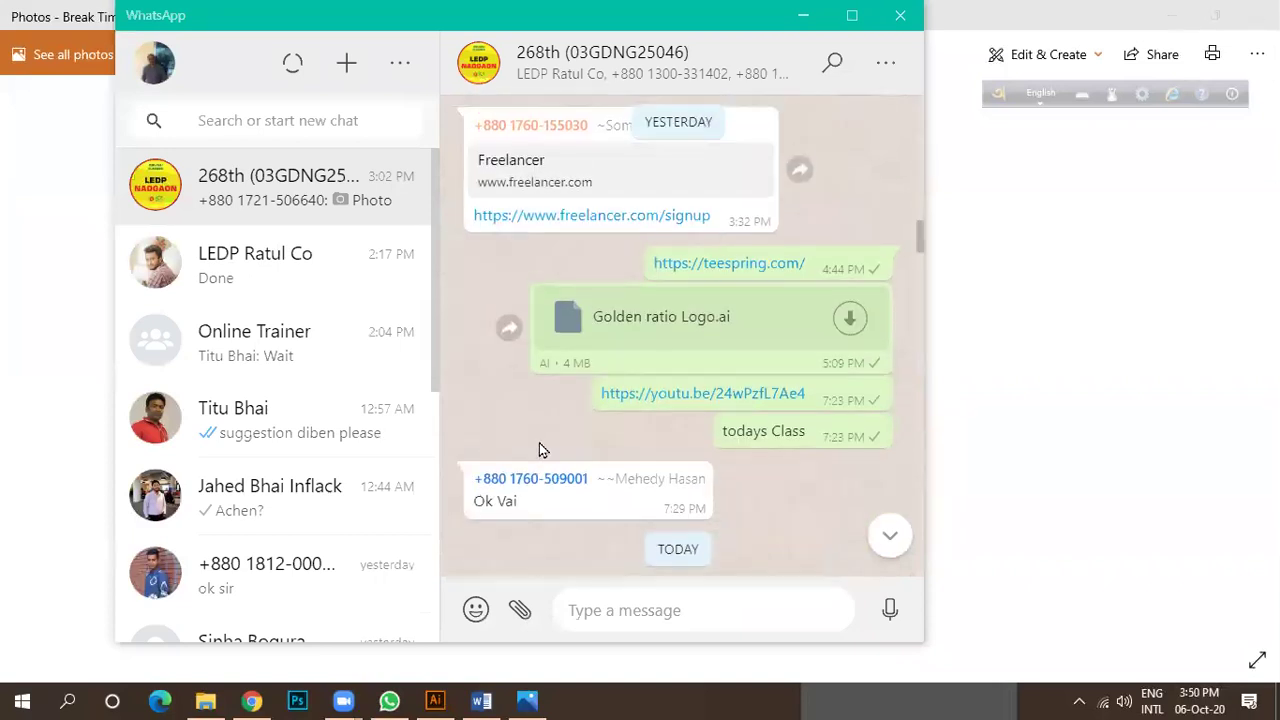
{"action": "scroll", "coordinate": [539, 445], "scroll_direction": "down", "scroll_amount": 3}
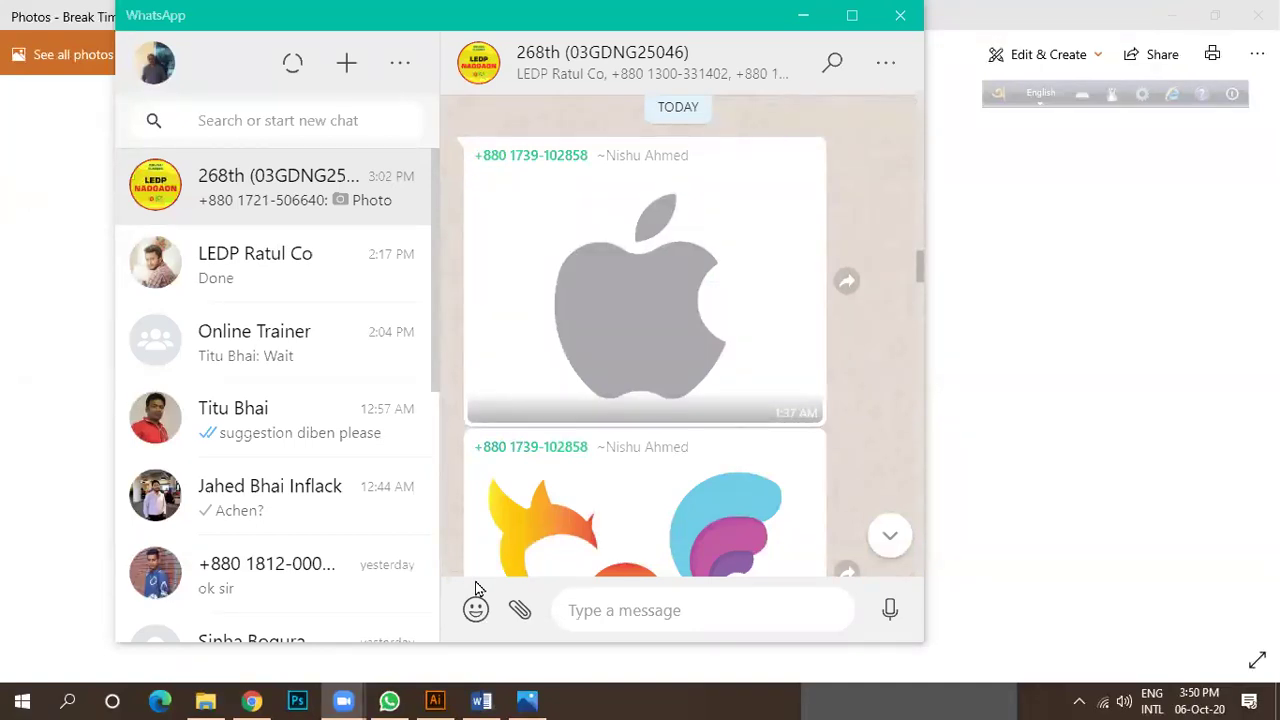
Close the Break Time image behind the WhatsApp window, keeping the class group chat open.
{"action": "left_click", "coordinate": [388, 700]}
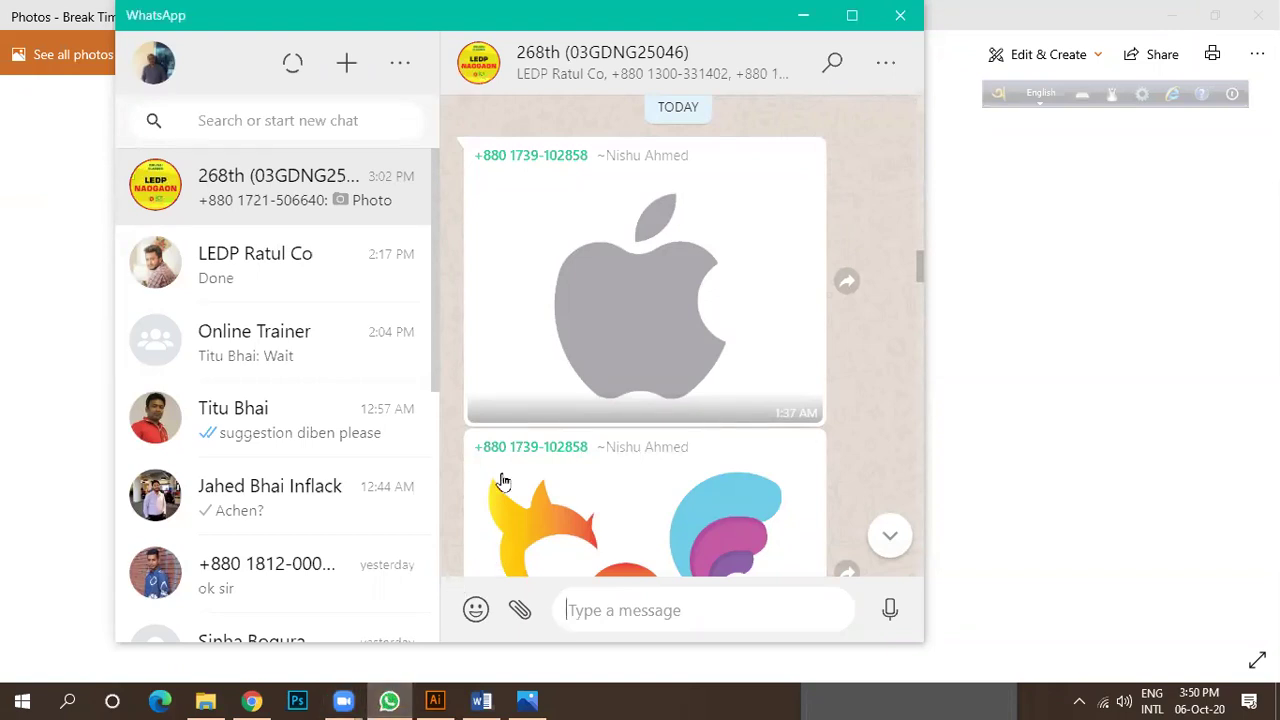
{"action": "left_click", "coordinate": [388, 700]}
{"action": "left_click", "coordinate": [388, 700]}
{"action": "left_click", "coordinate": [1258, 15]}
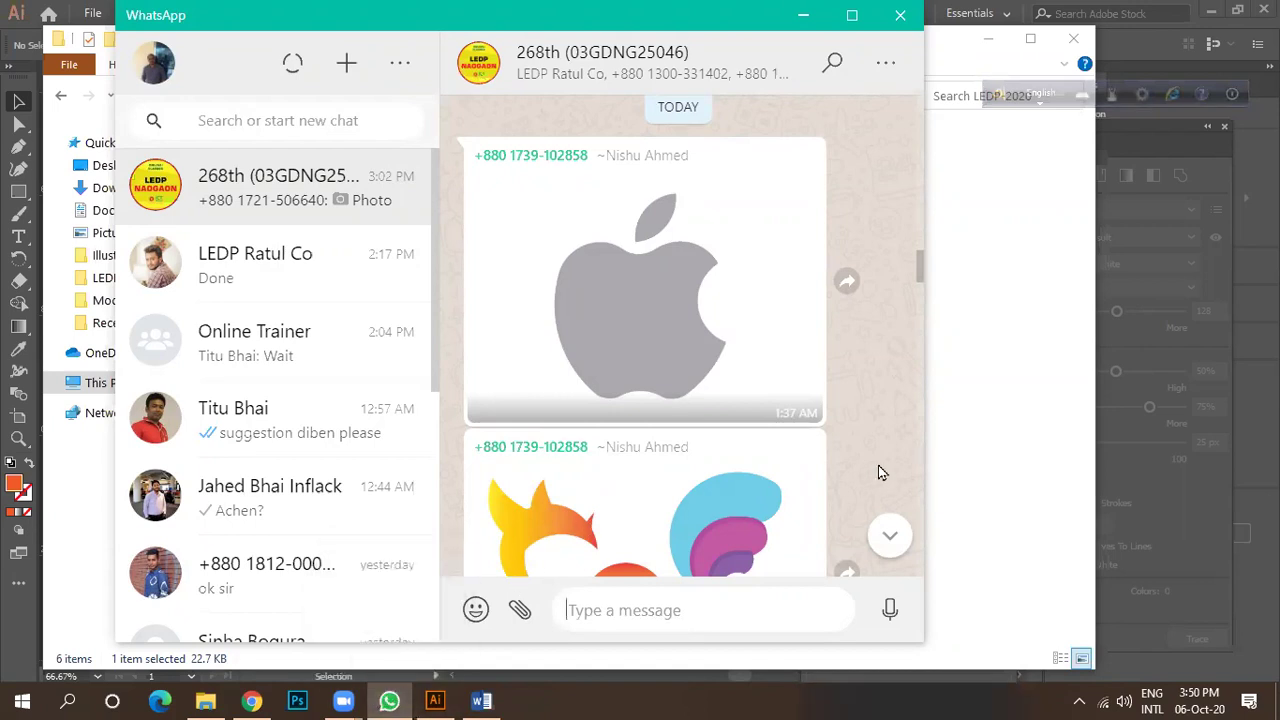
Browse today's group submissions and open the 2:00 PM image with six logos in the full-size viewer.
{"action": "scroll", "coordinate": [654, 374], "scroll_direction": "down", "scroll_amount": 2}
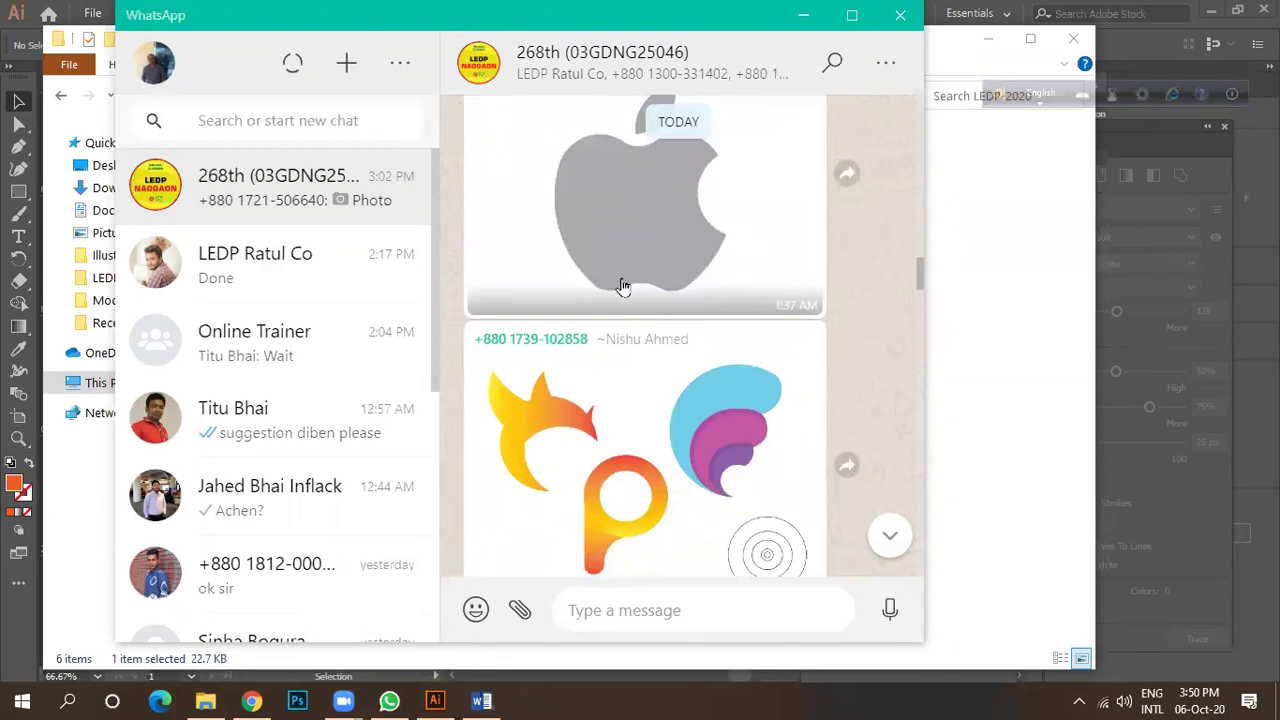
{"action": "scroll", "coordinate": [683, 428], "scroll_direction": "down", "scroll_amount": 2}
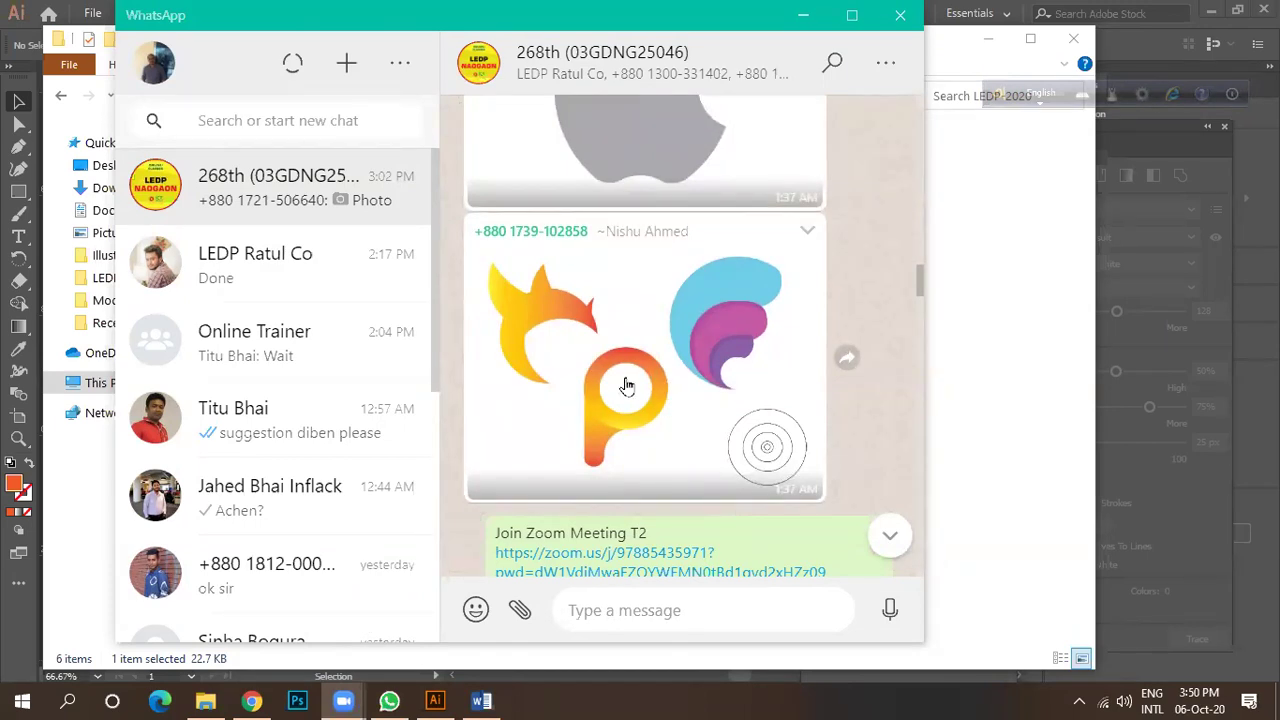
{"action": "scroll", "coordinate": [627, 386], "scroll_direction": "down", "scroll_amount": 8}
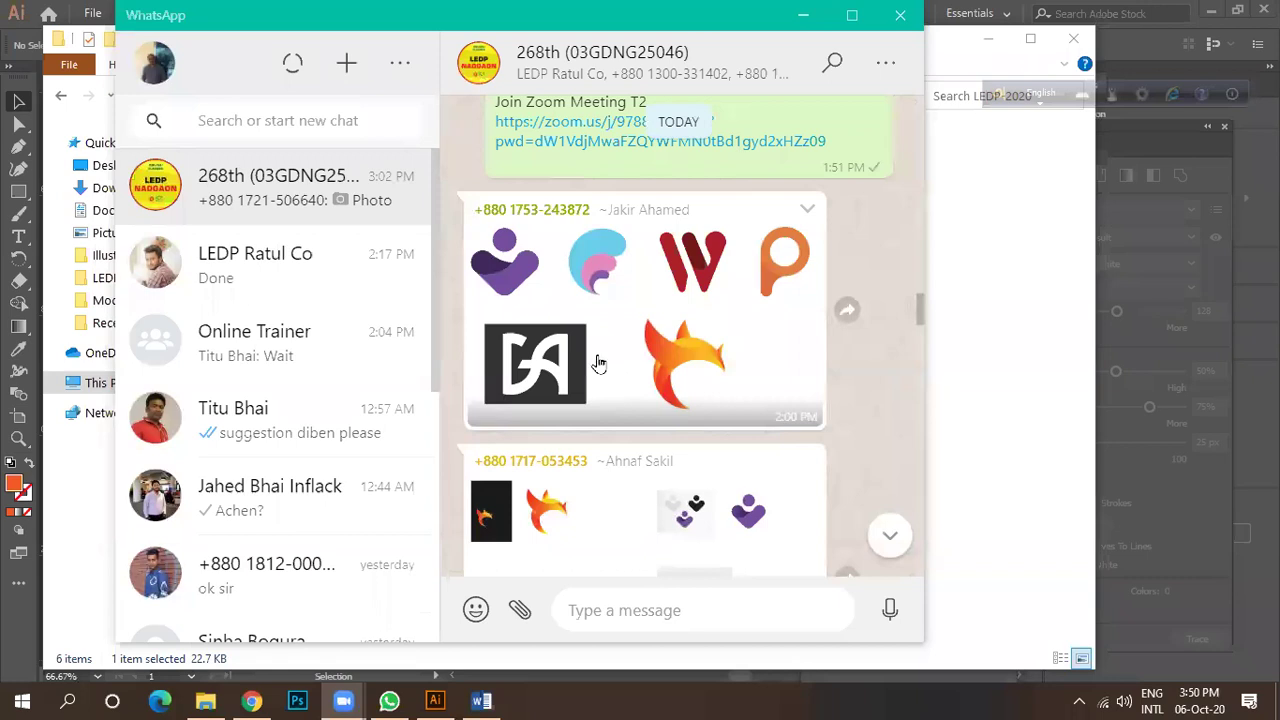
{"action": "left_click", "coordinate": [655, 356]}
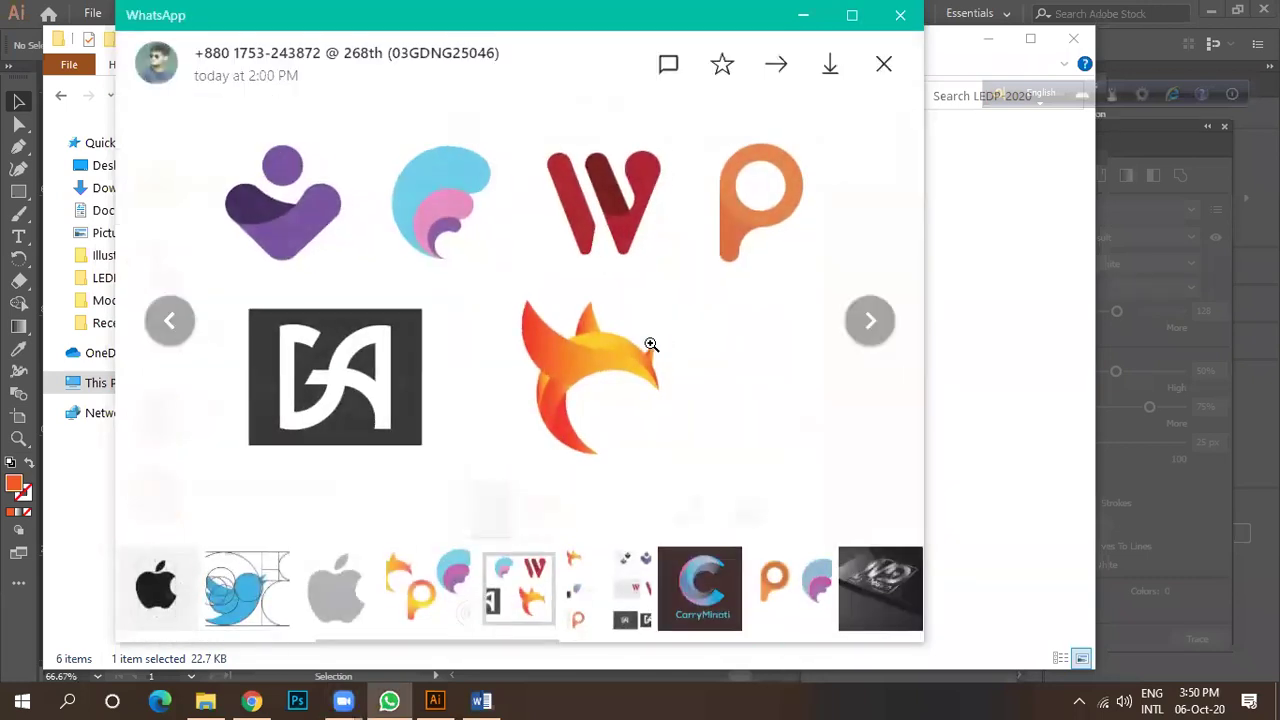
Zoom in on the fox logo and the blue-and-pink swirl logo in the 2:00 PM image to examine their shapes.
{"action": "left_click", "coordinate": [629, 325]}
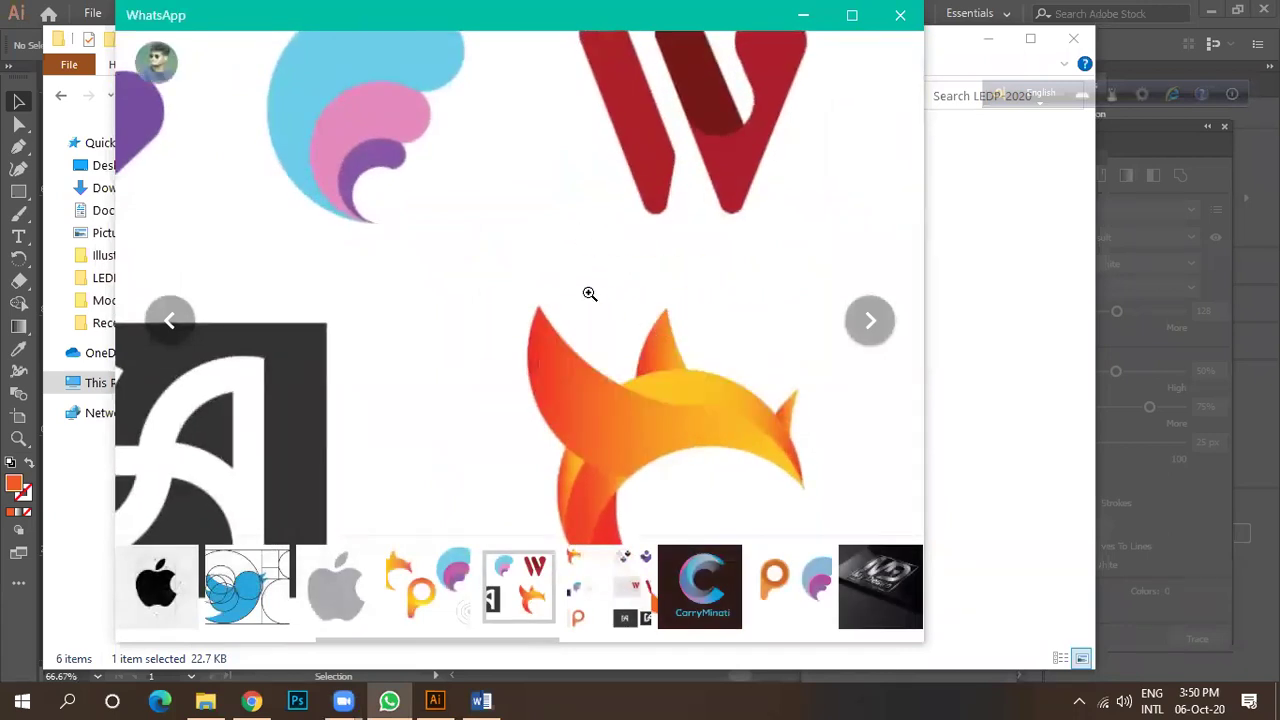
{"action": "key", "text": "Escape"}
{"action": "left_click", "coordinate": [660, 290]}
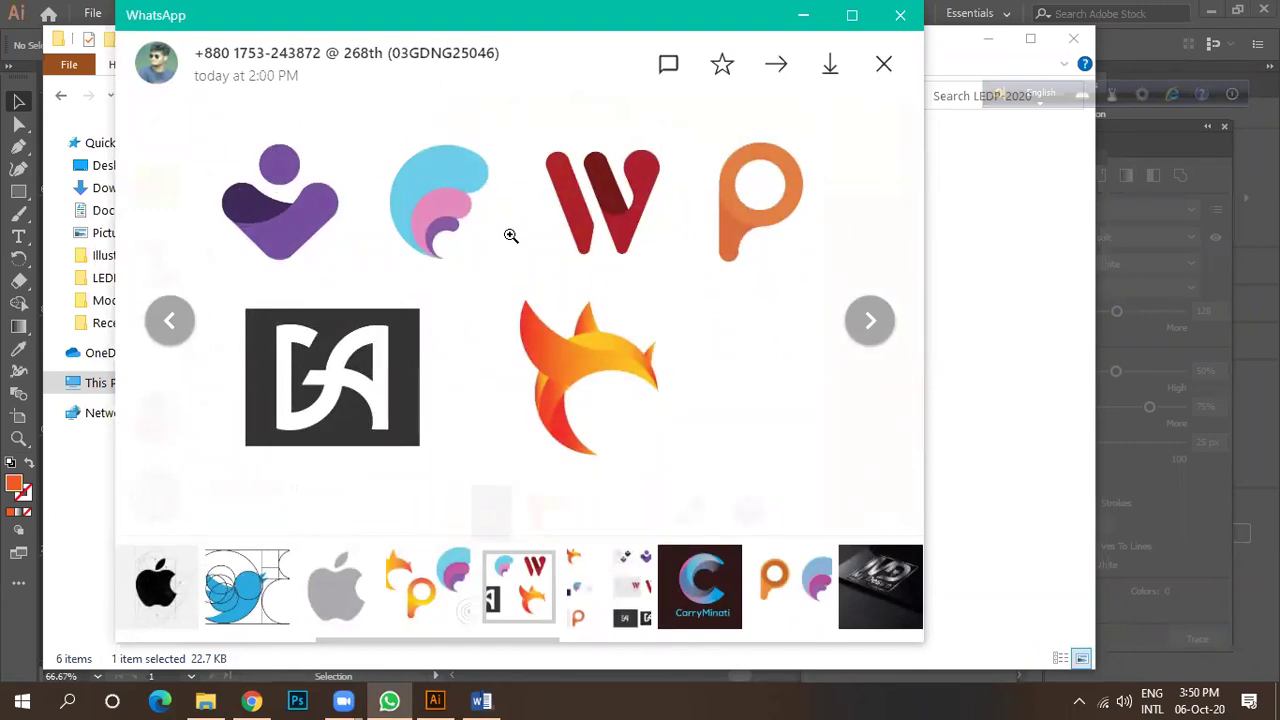
{"action": "left_click", "coordinate": [420, 205]}
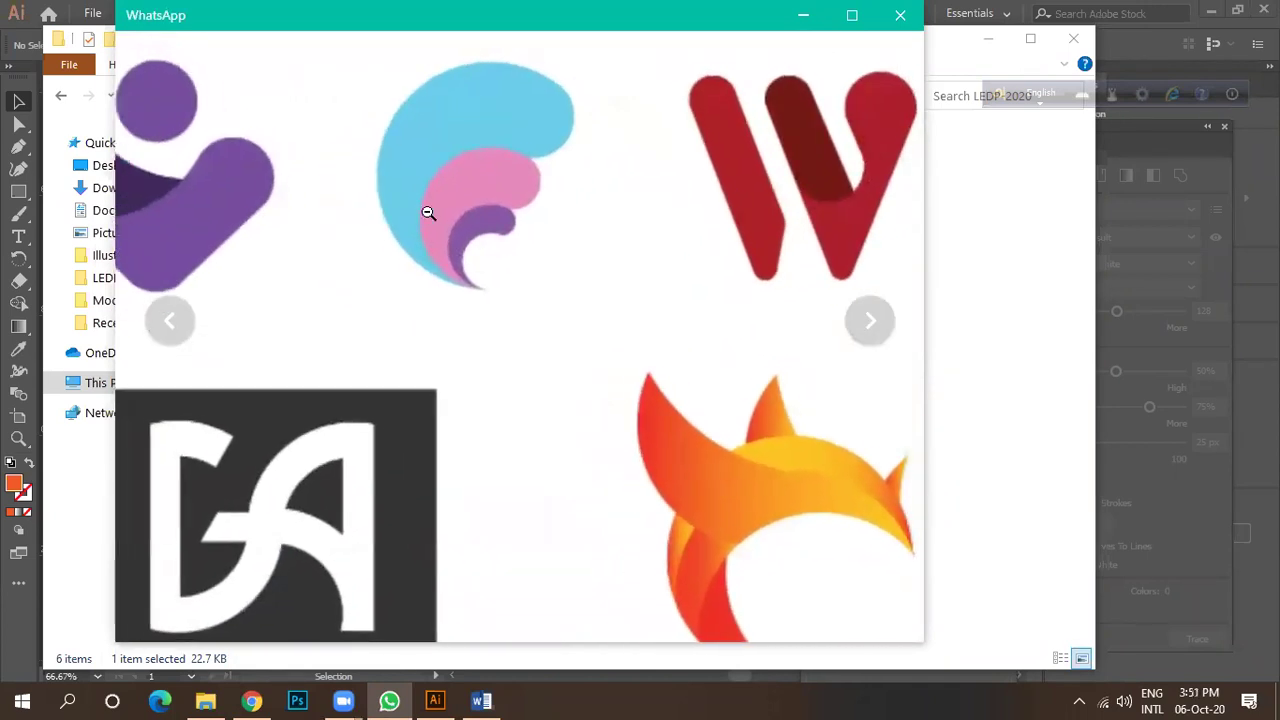
{"action": "left_click", "coordinate": [428, 213]}
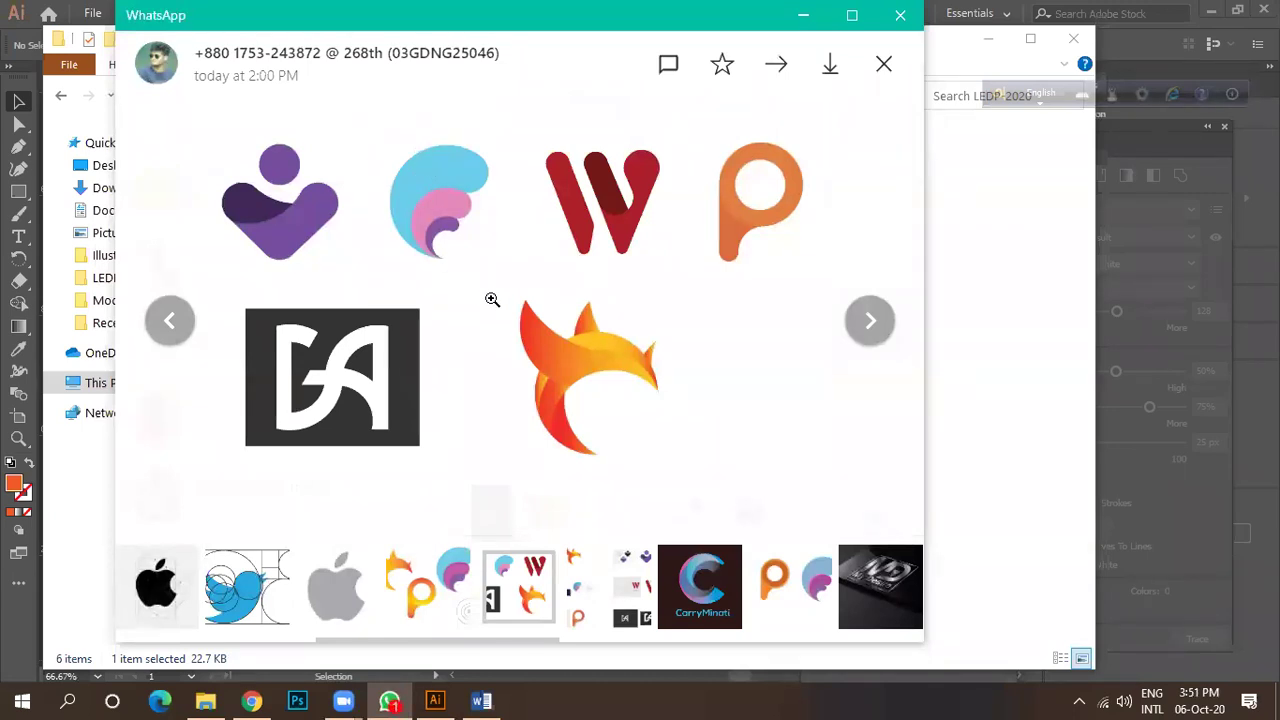
{"action": "left_click", "coordinate": [424, 232]}
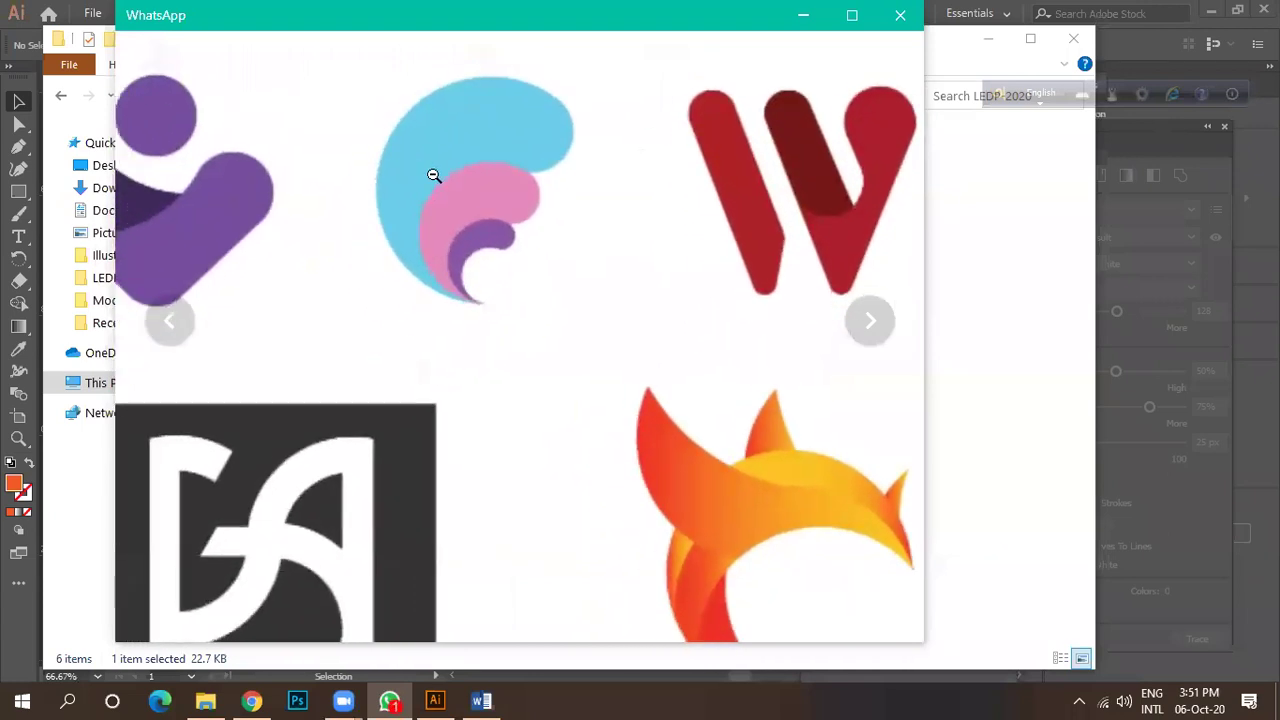
{"action": "left_click", "coordinate": [428, 186]}
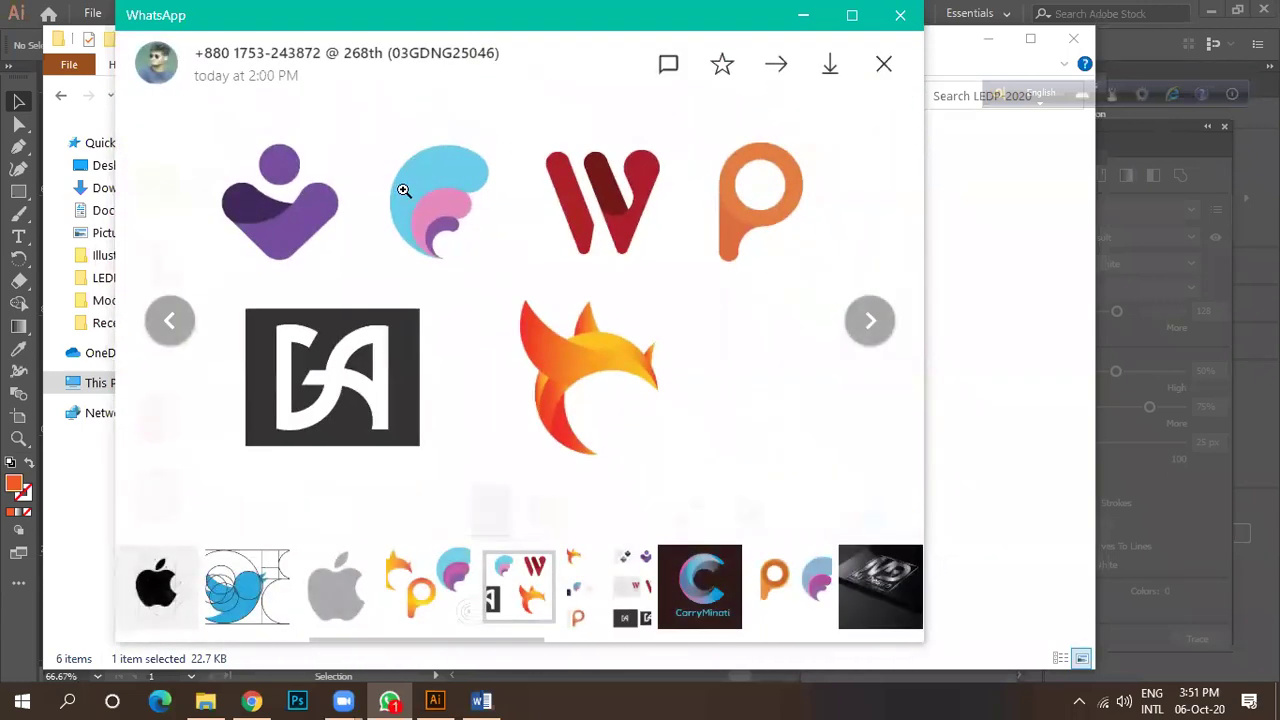
Examine the fox and orange P logos up close in the 2:00 PM image, and return to the group chat.
{"action": "left_click", "coordinate": [580, 372]}
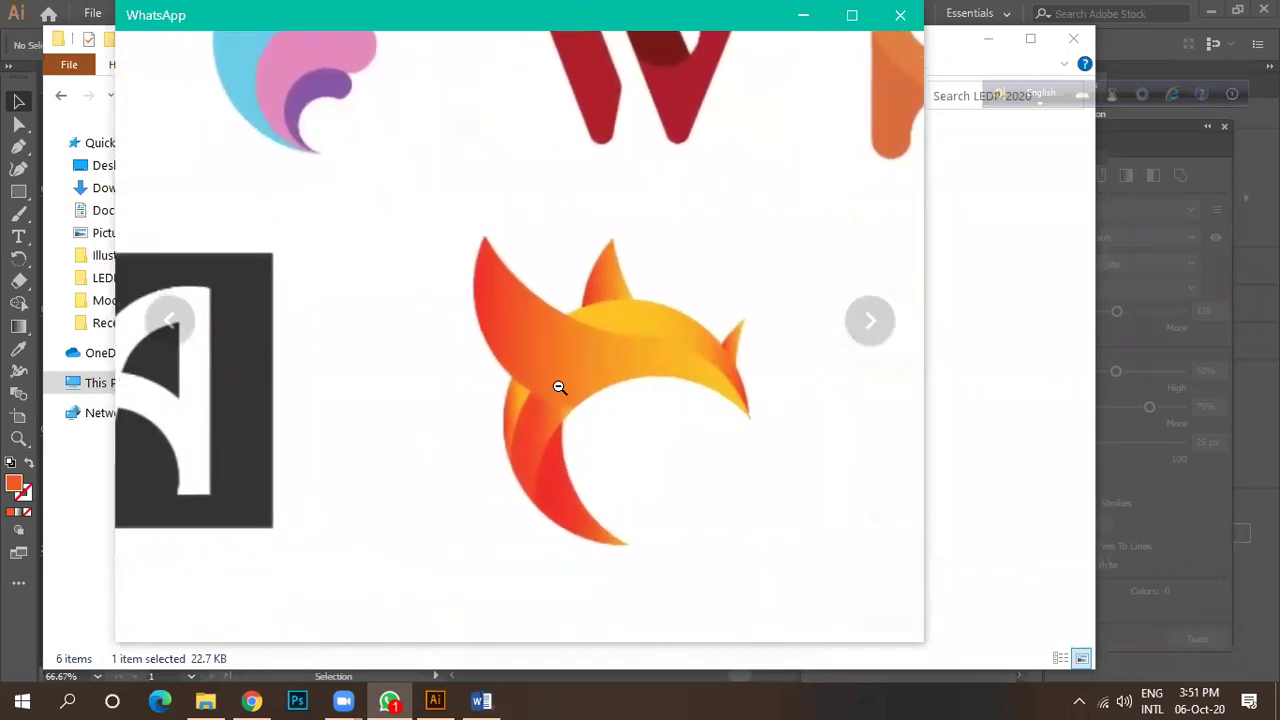
{"action": "left_click", "coordinate": [602, 388]}
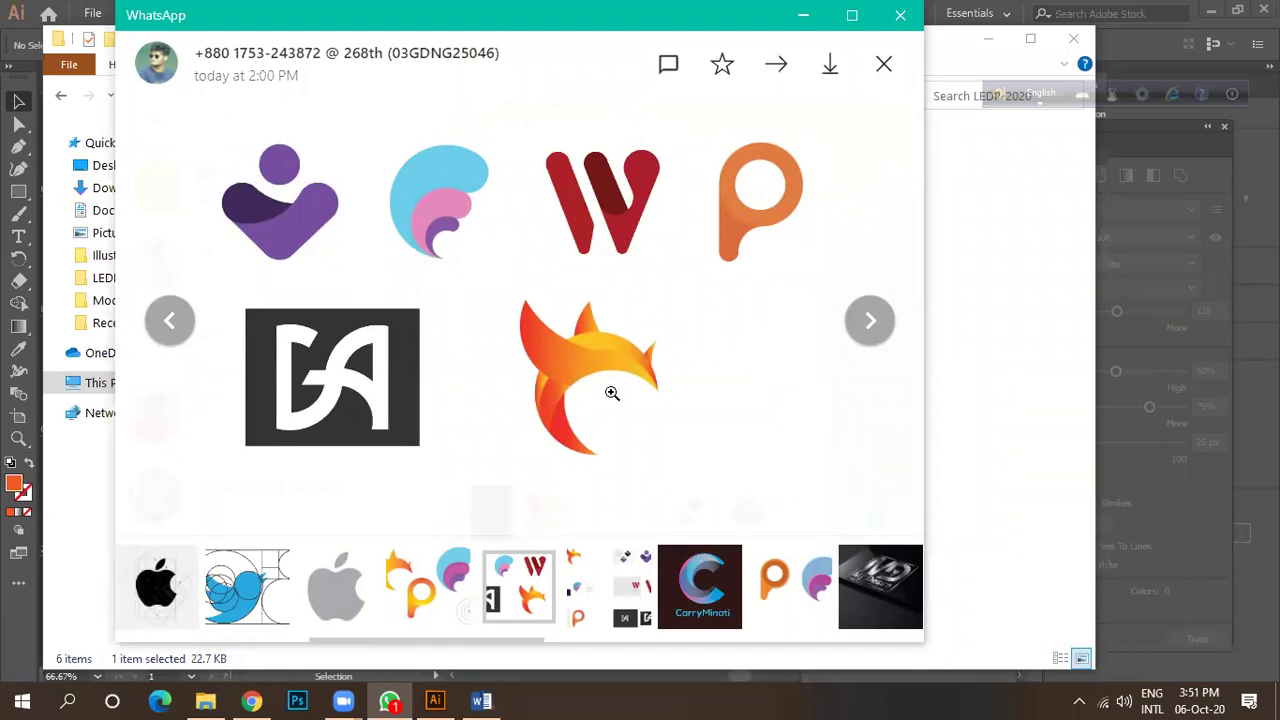
{"action": "left_click", "coordinate": [756, 240]}
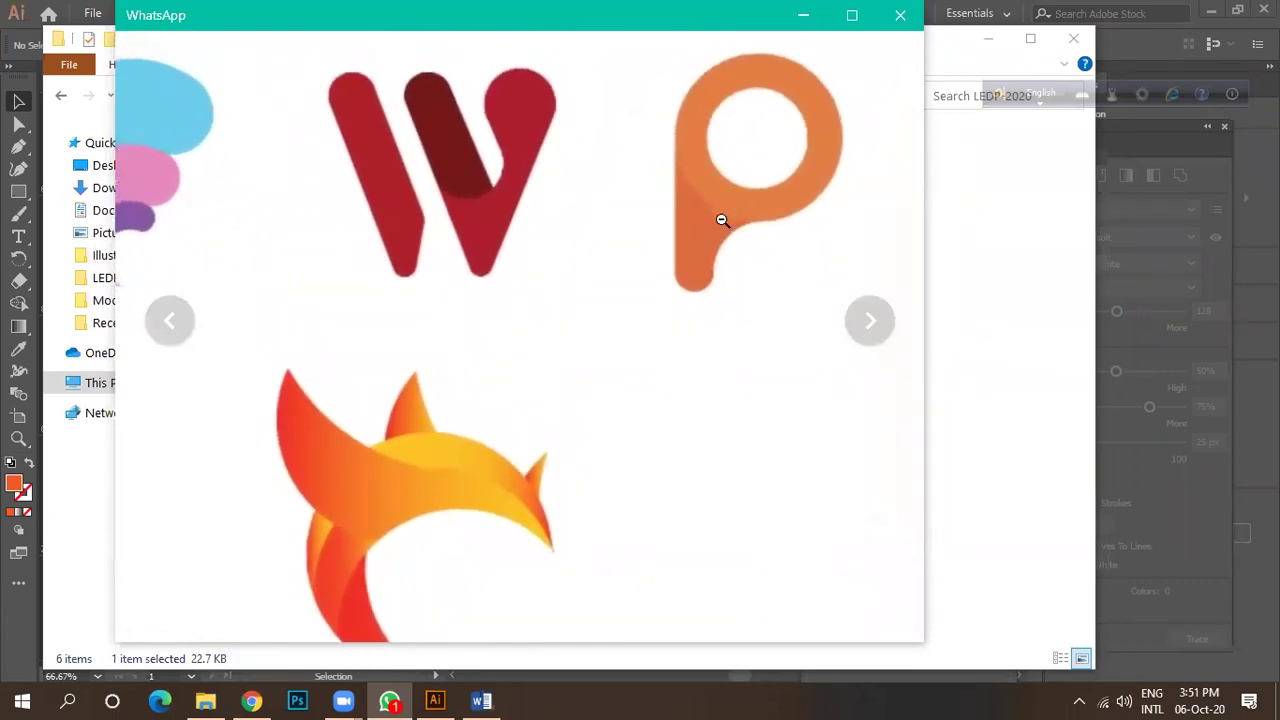
{"action": "left_click", "coordinate": [722, 220]}
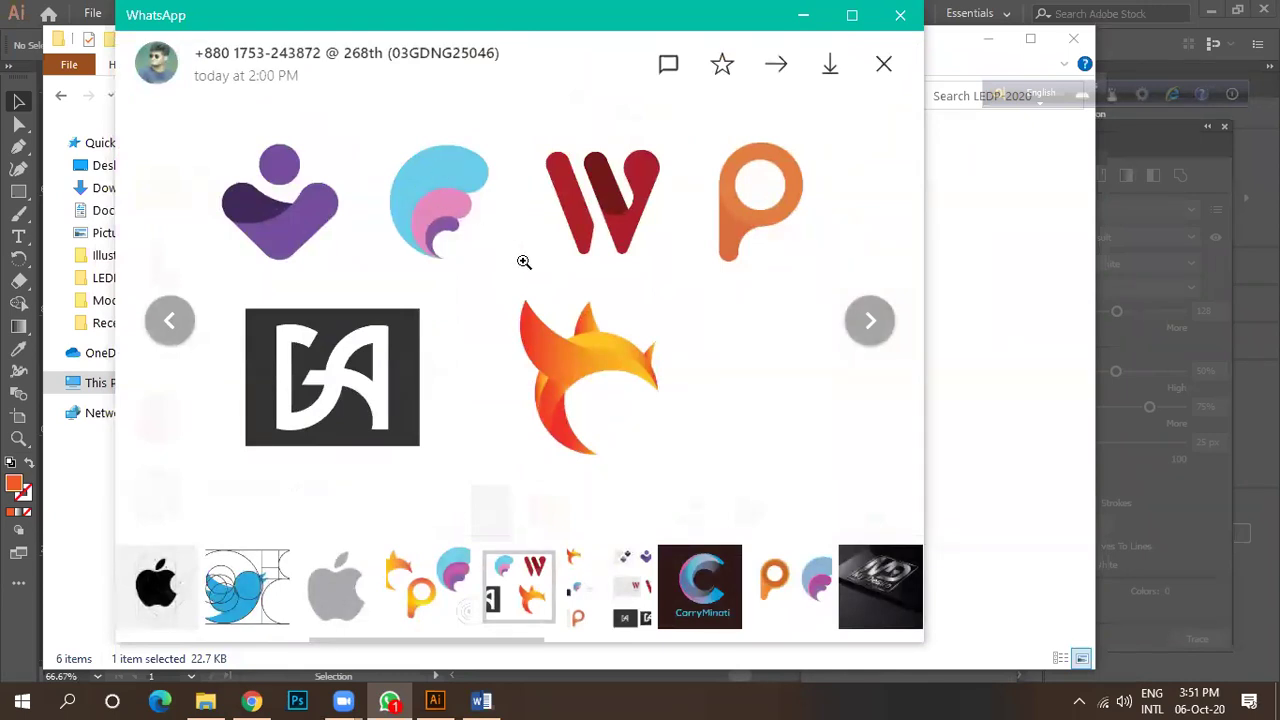
{"action": "key", "text": "Escape"}
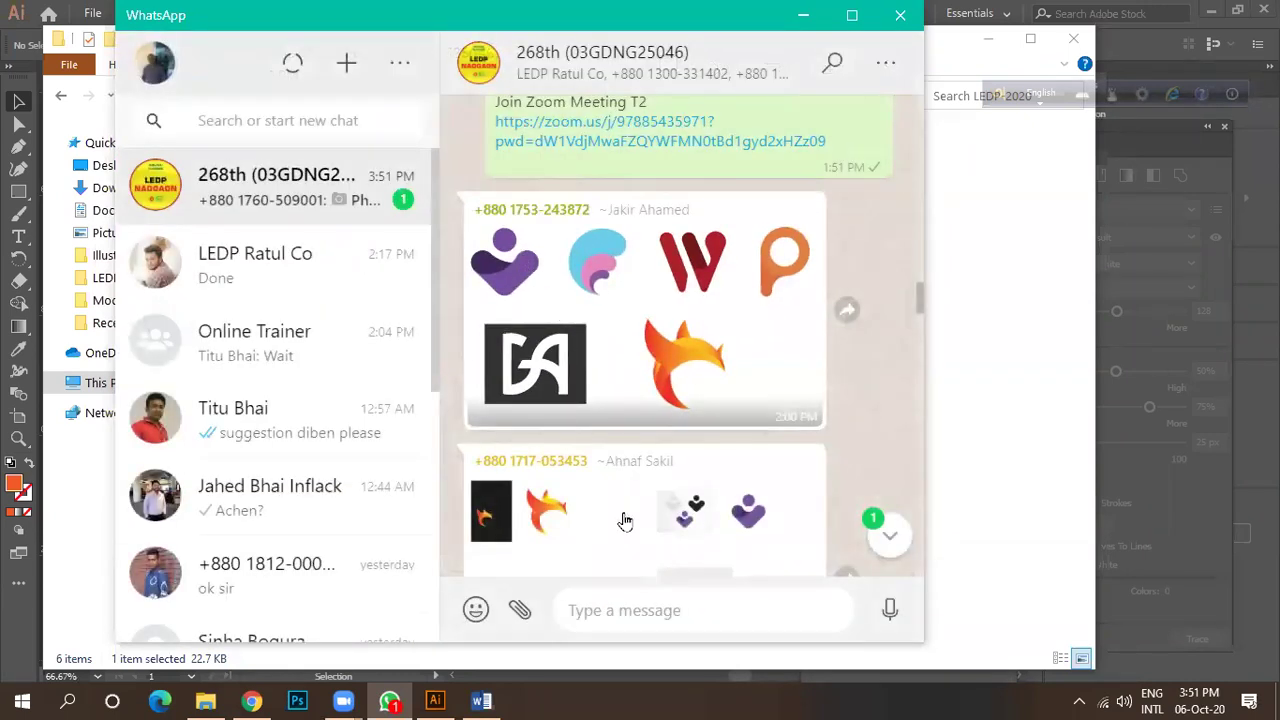
View the 2:05 PM image comparing reference and redrawn logos at full size, inspect its details, and close it.
{"action": "left_click", "coordinate": [625, 521]}
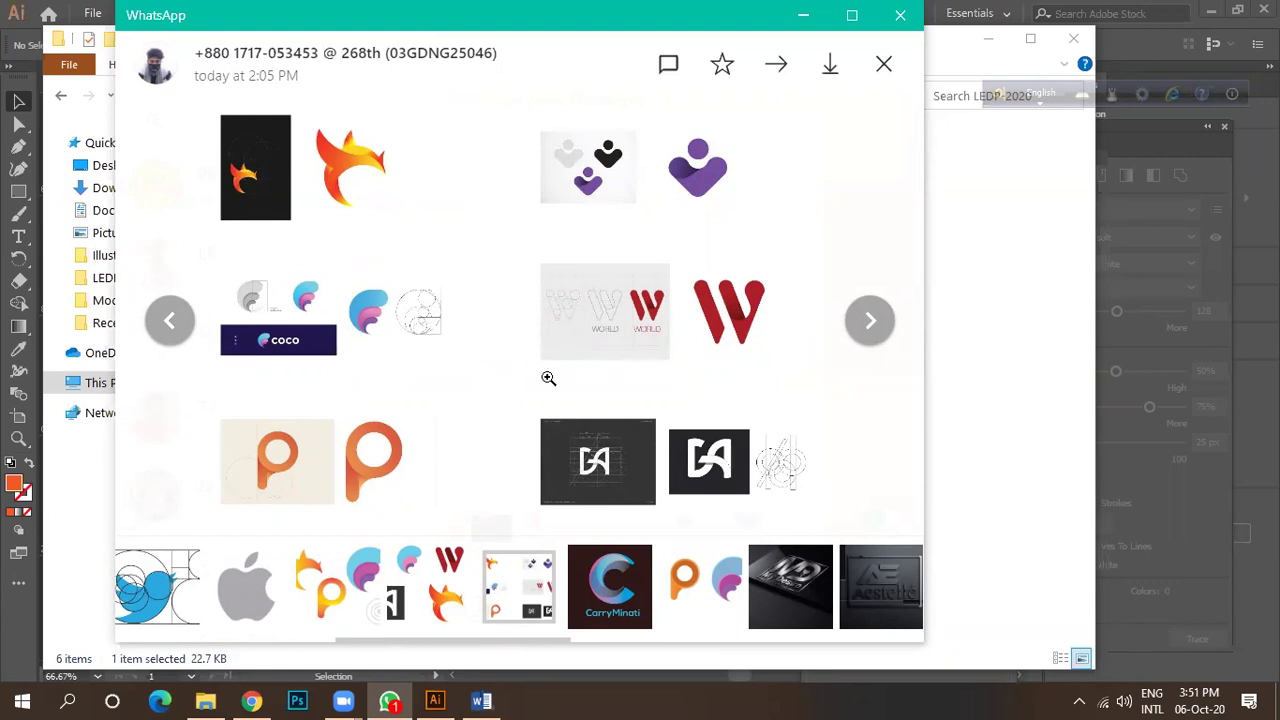
{"action": "left_click", "coordinate": [367, 487]}
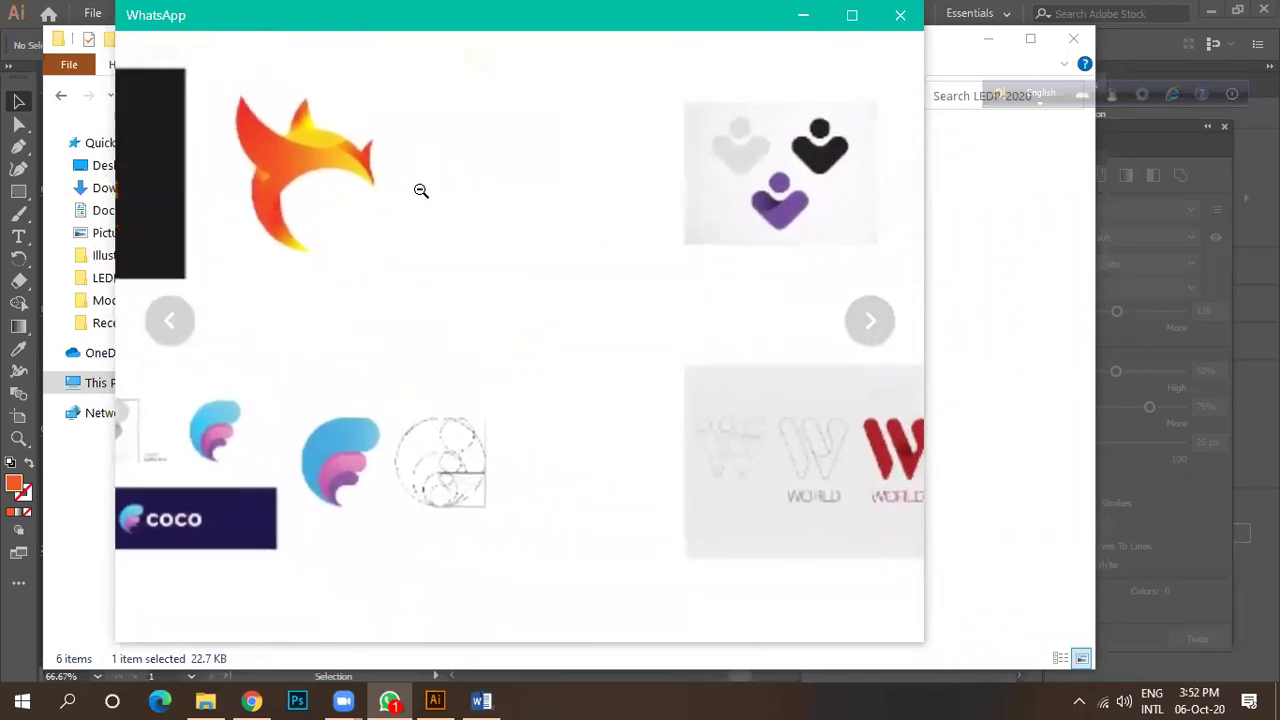
{"action": "left_click", "coordinate": [380, 195]}
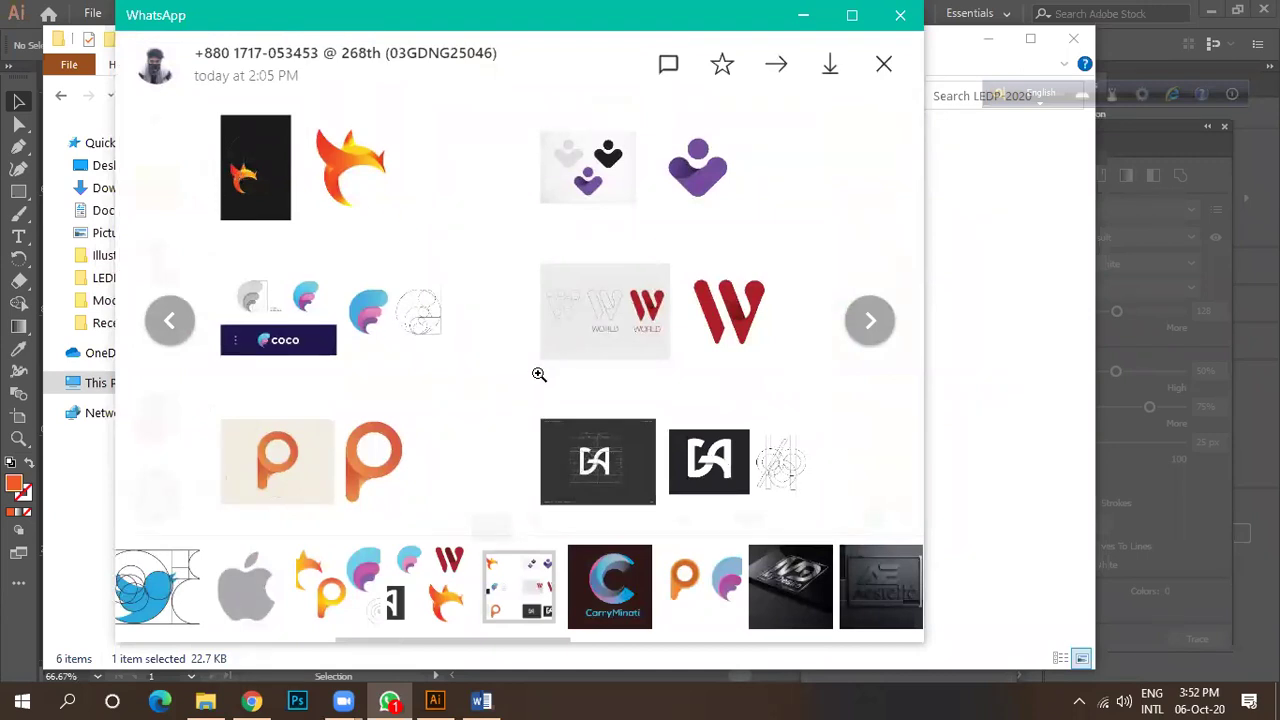
{"action": "key", "text": "Escape"}
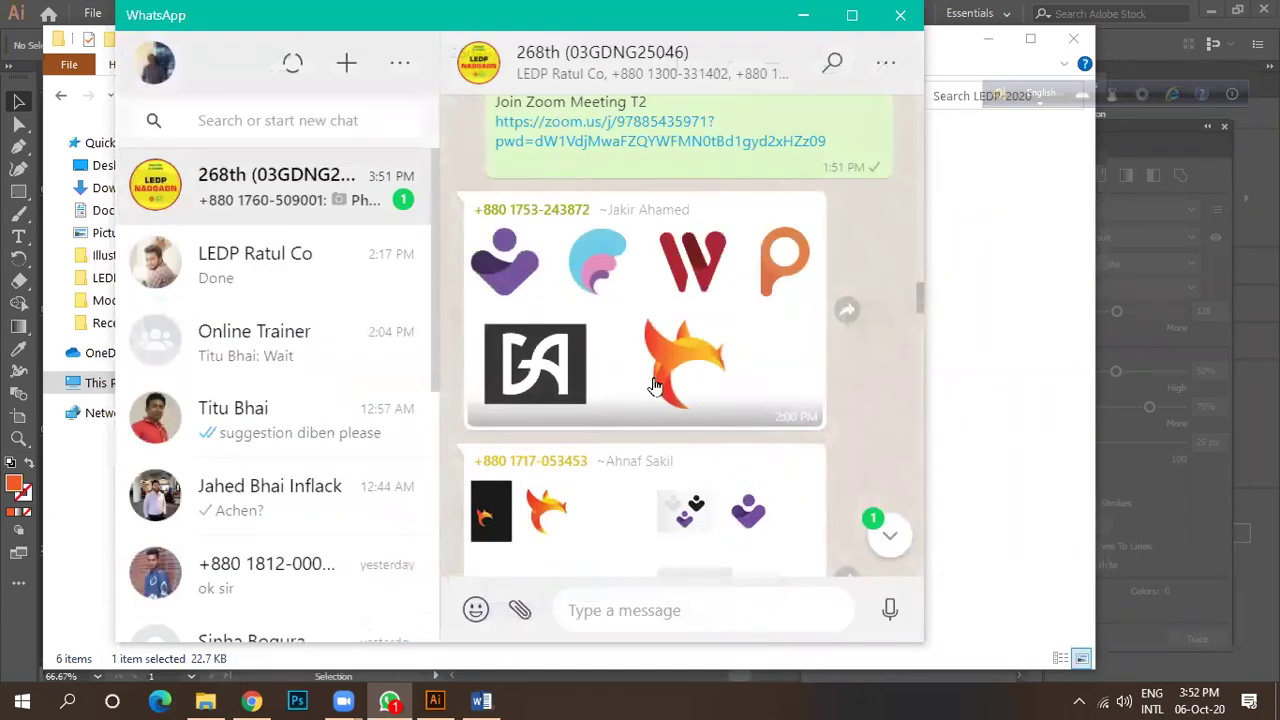
{"action": "left_click", "coordinate": [626, 517]}
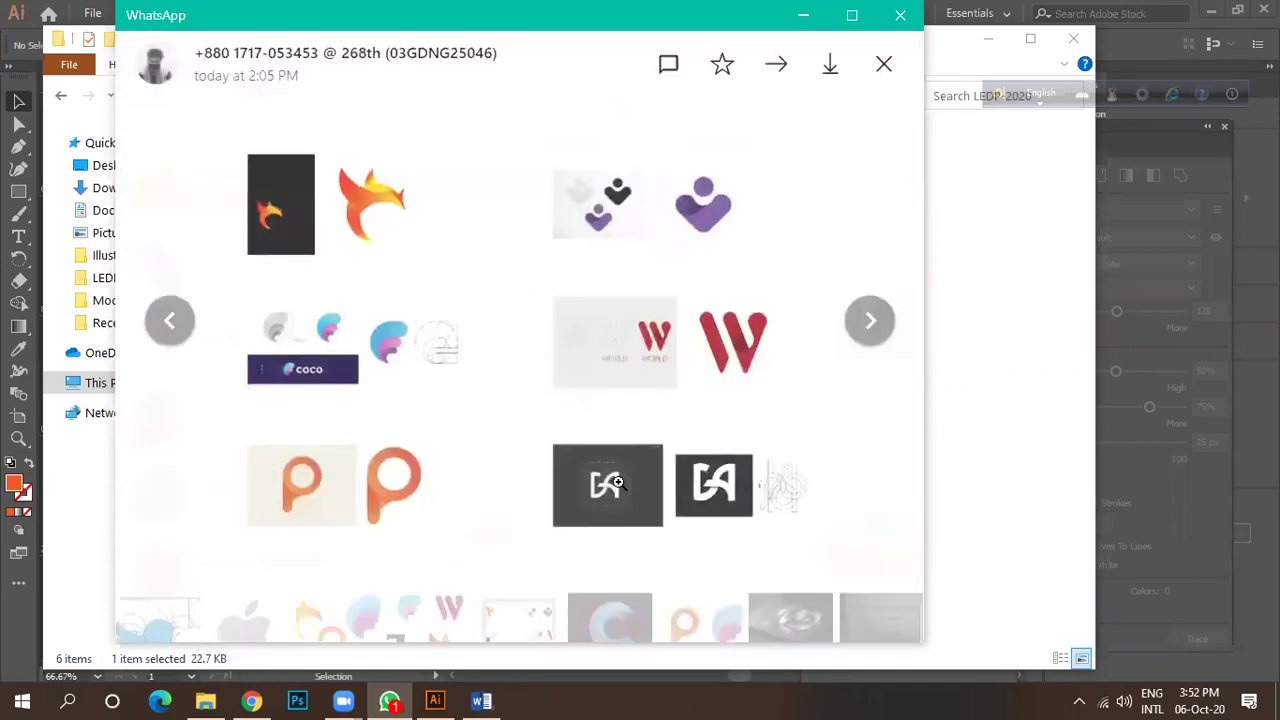
{"action": "key", "text": "Escape"}
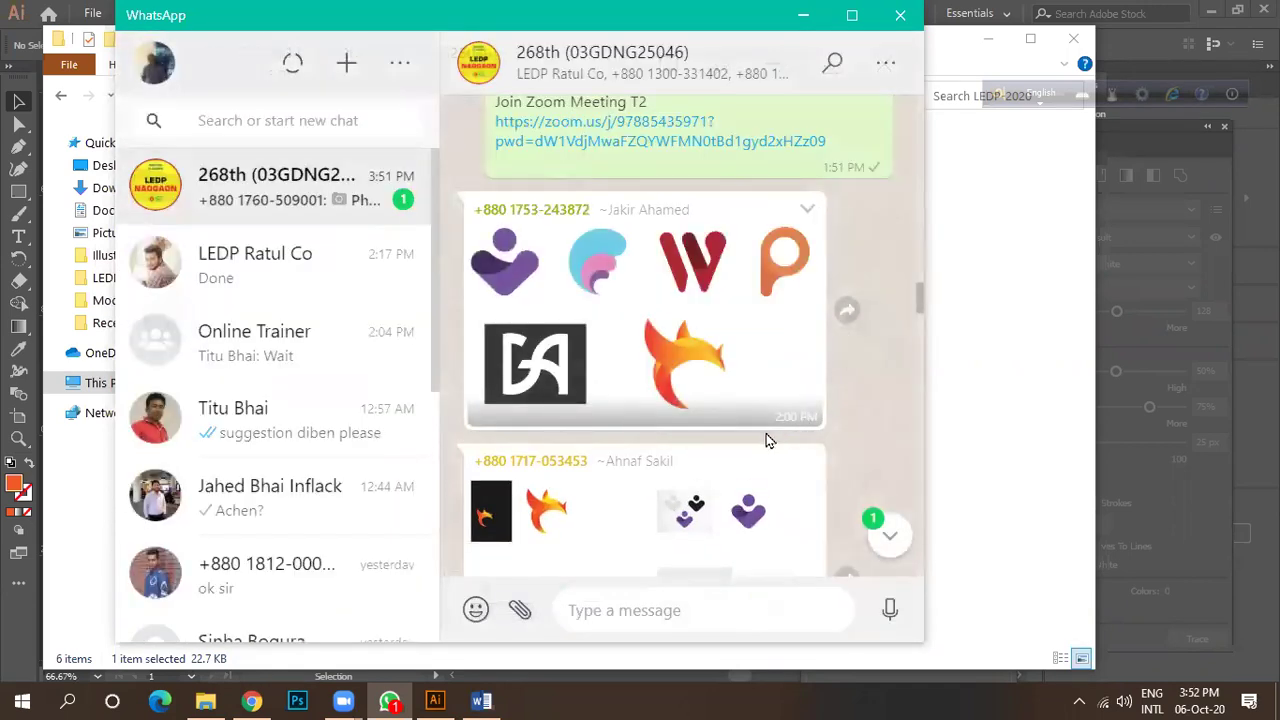
Find the CarryMinati logo submission in the group chat, view it at full size, and close it.
{"action": "scroll", "coordinate": [766, 437], "scroll_direction": "down", "scroll_amount": 3}
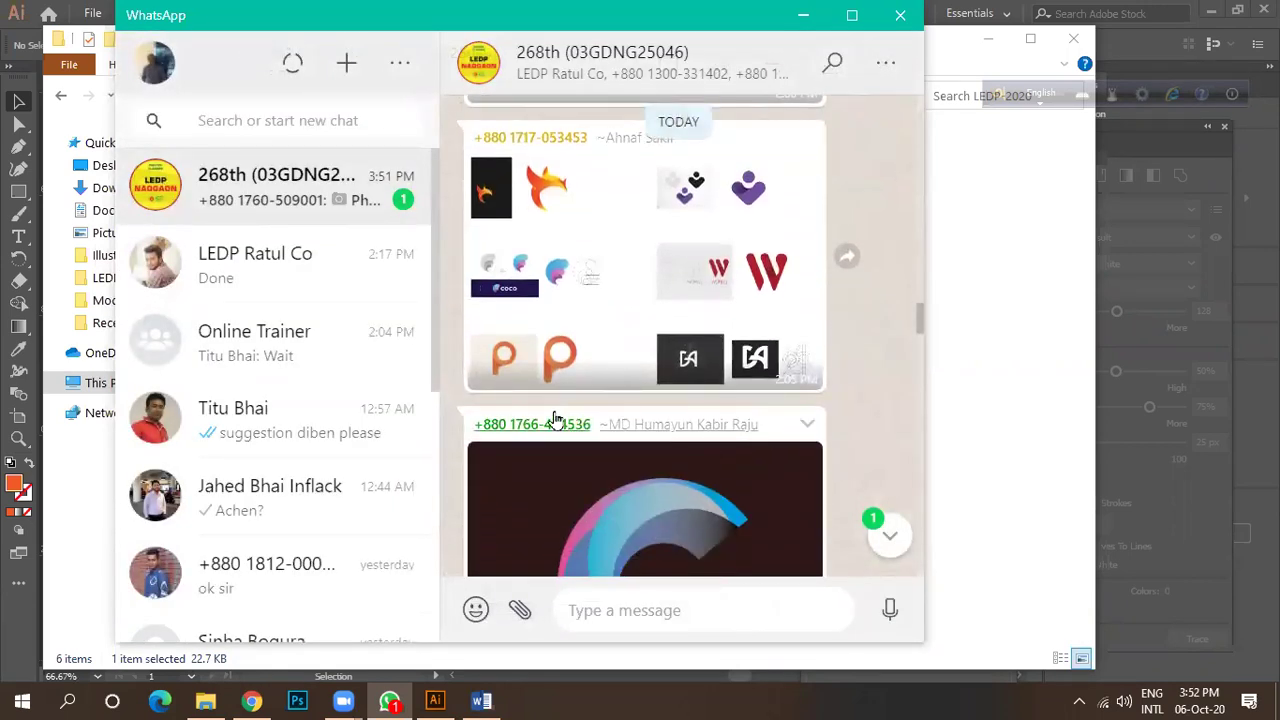
{"action": "scroll", "coordinate": [625, 445], "scroll_direction": "down", "scroll_amount": 2}
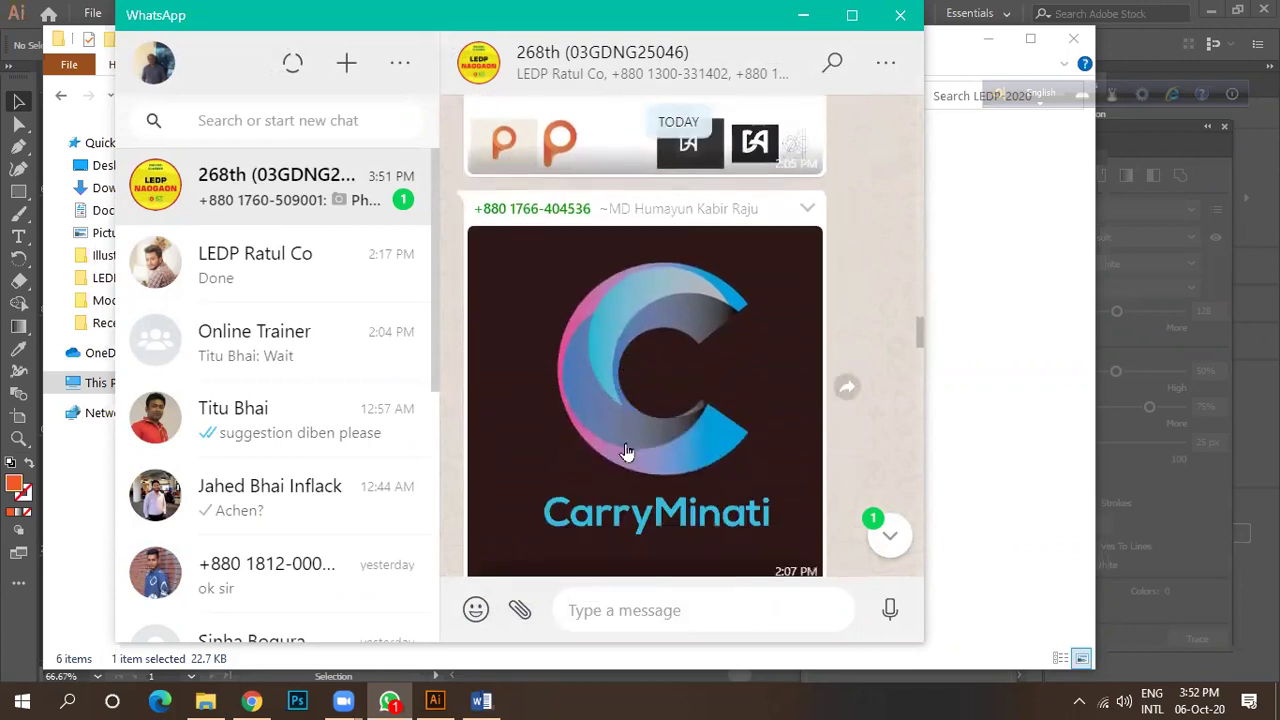
{"action": "left_click", "coordinate": [600, 381]}
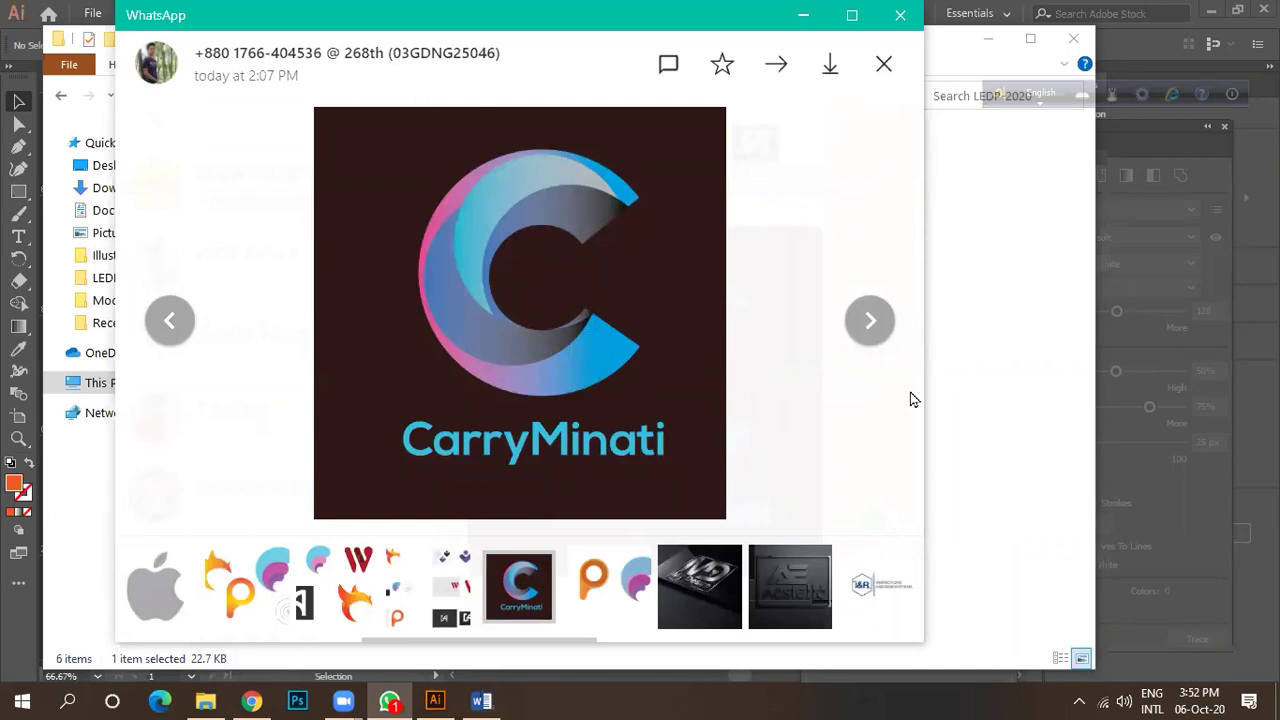
{"action": "key", "text": "Escape"}
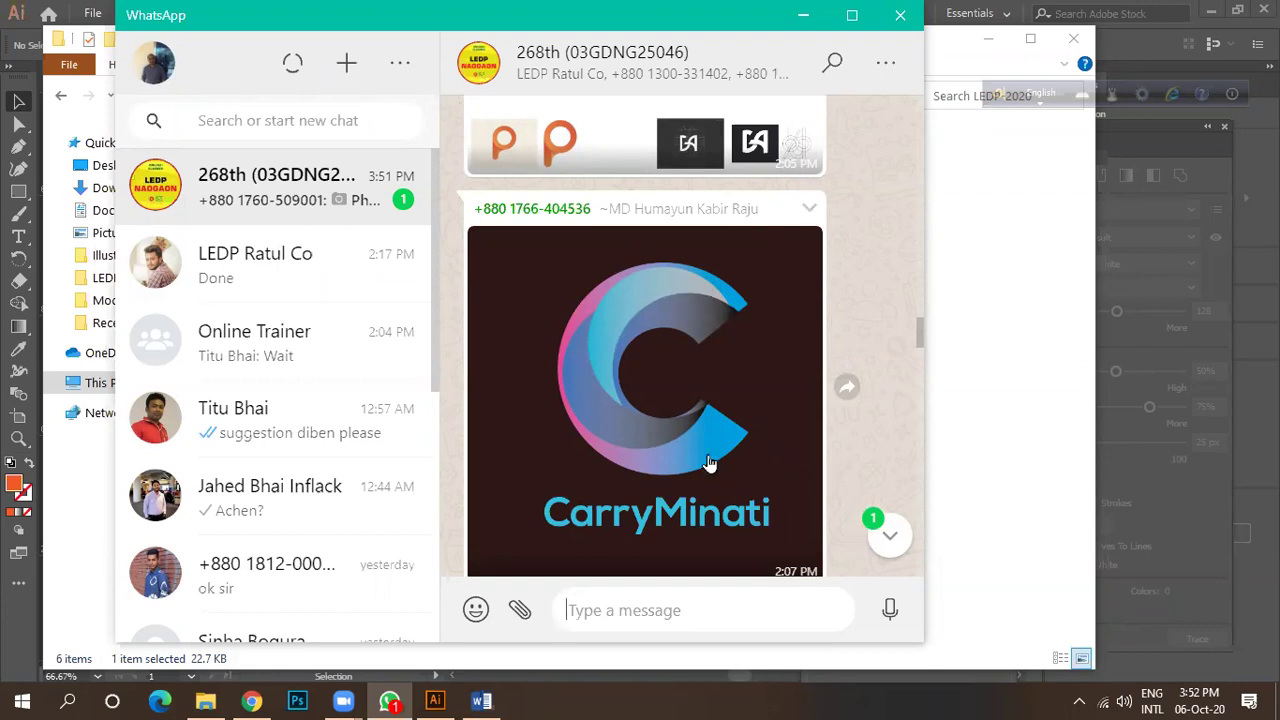
Open the 2:07 PM image with the orange P and swirl logos and inspect it up close.
{"action": "scroll", "coordinate": [659, 409], "scroll_direction": "down", "scroll_amount": 1}
{"action": "scroll", "coordinate": [659, 409], "scroll_direction": "down", "scroll_amount": 2}
{"action": "scroll", "coordinate": [658, 412], "scroll_direction": "down", "scroll_amount": 3}
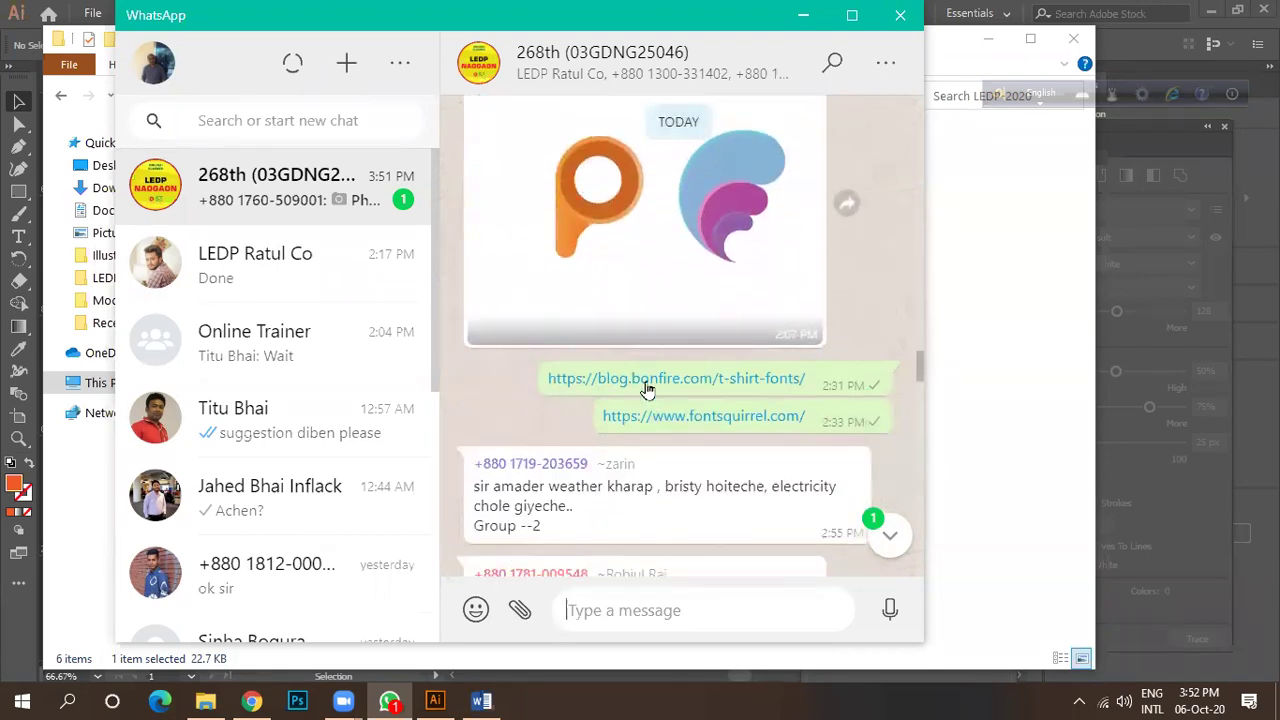
{"action": "left_click", "coordinate": [640, 240]}
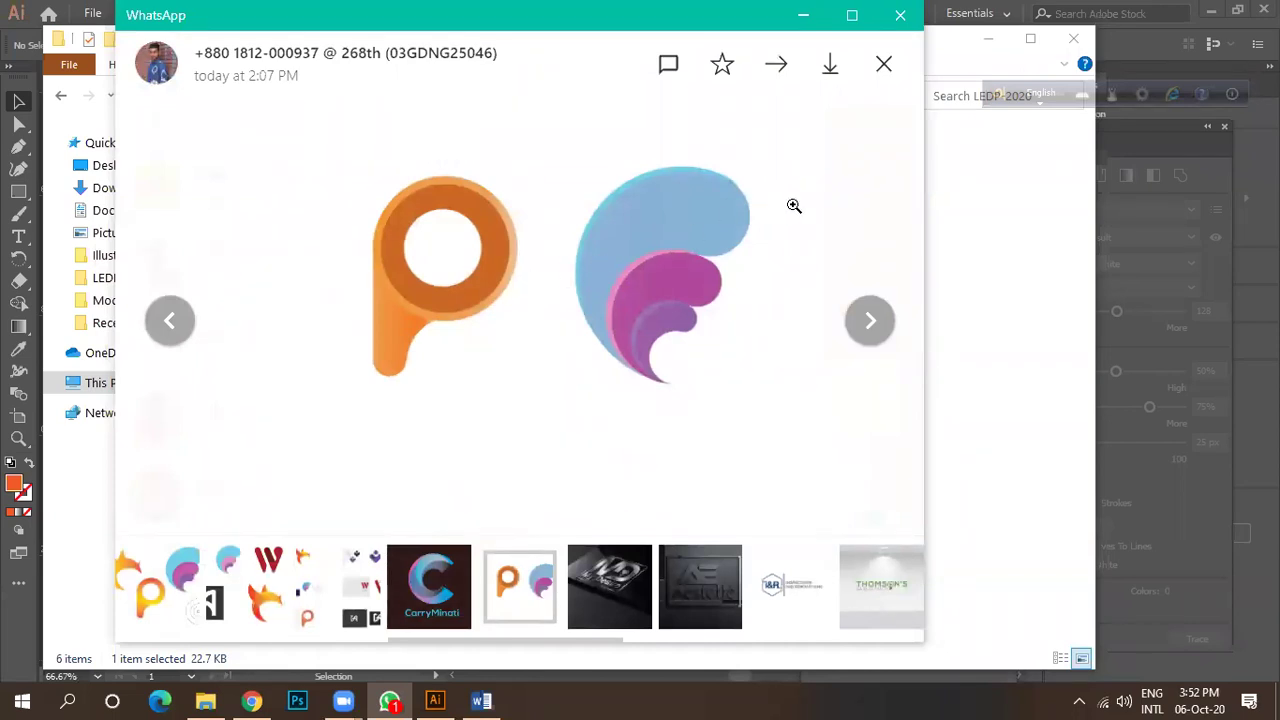
{"action": "left_click", "coordinate": [794, 206]}
{"action": "left_click", "coordinate": [618, 282]}
Advance to the My Desire logo mockup, zoom in on its lettering, and return to the group chat.
{"action": "left_click", "coordinate": [866, 338]}
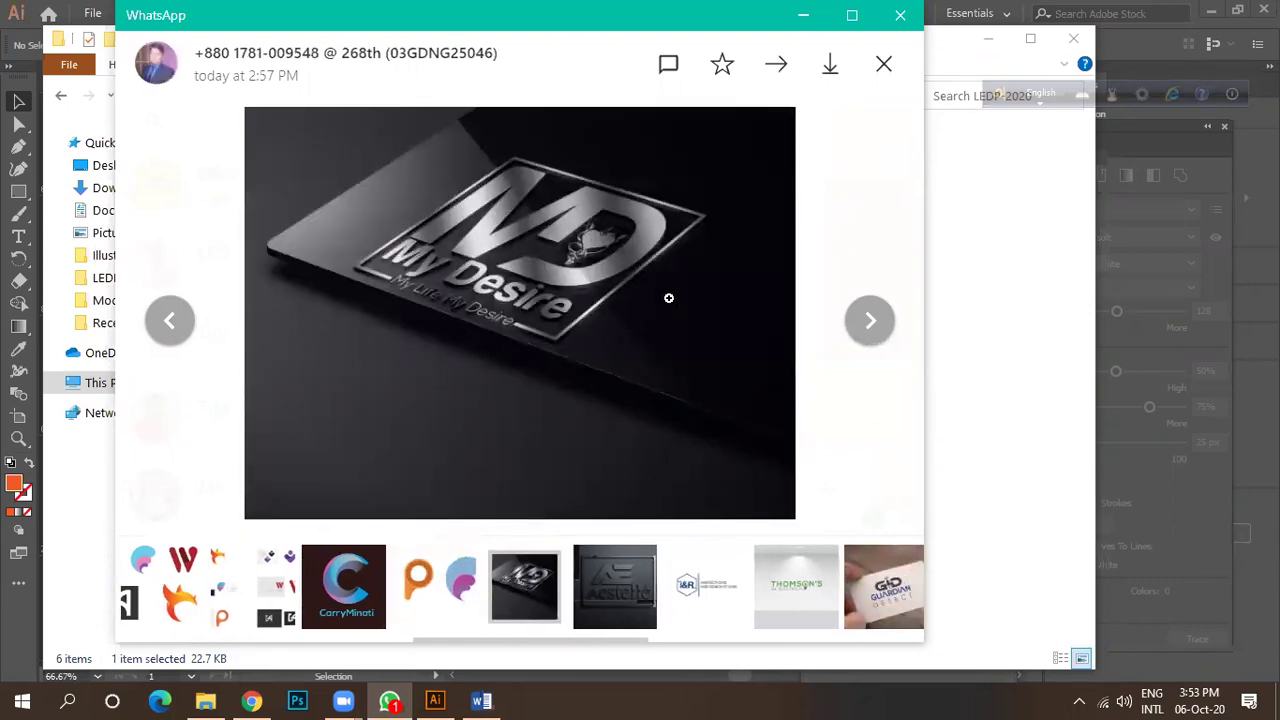
{"action": "left_click", "coordinate": [481, 341]}
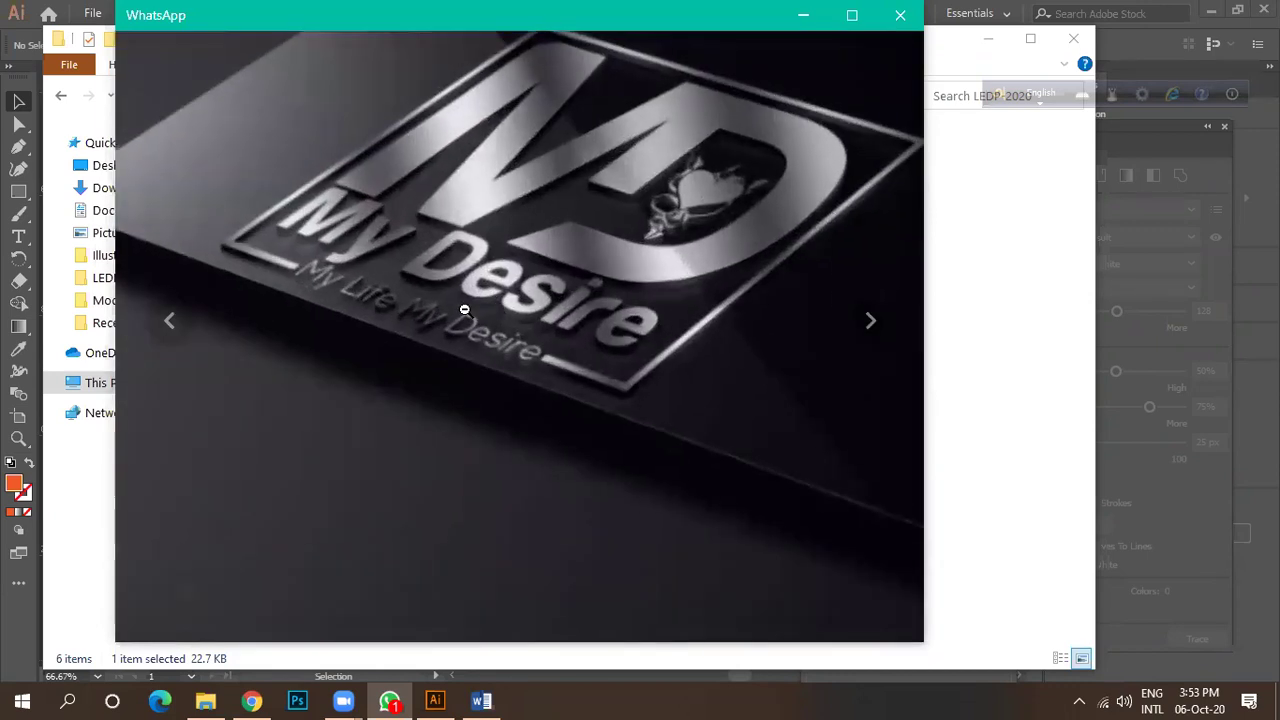
{"action": "left_click", "coordinate": [572, 273]}
{"action": "left_click", "coordinate": [546, 311]}
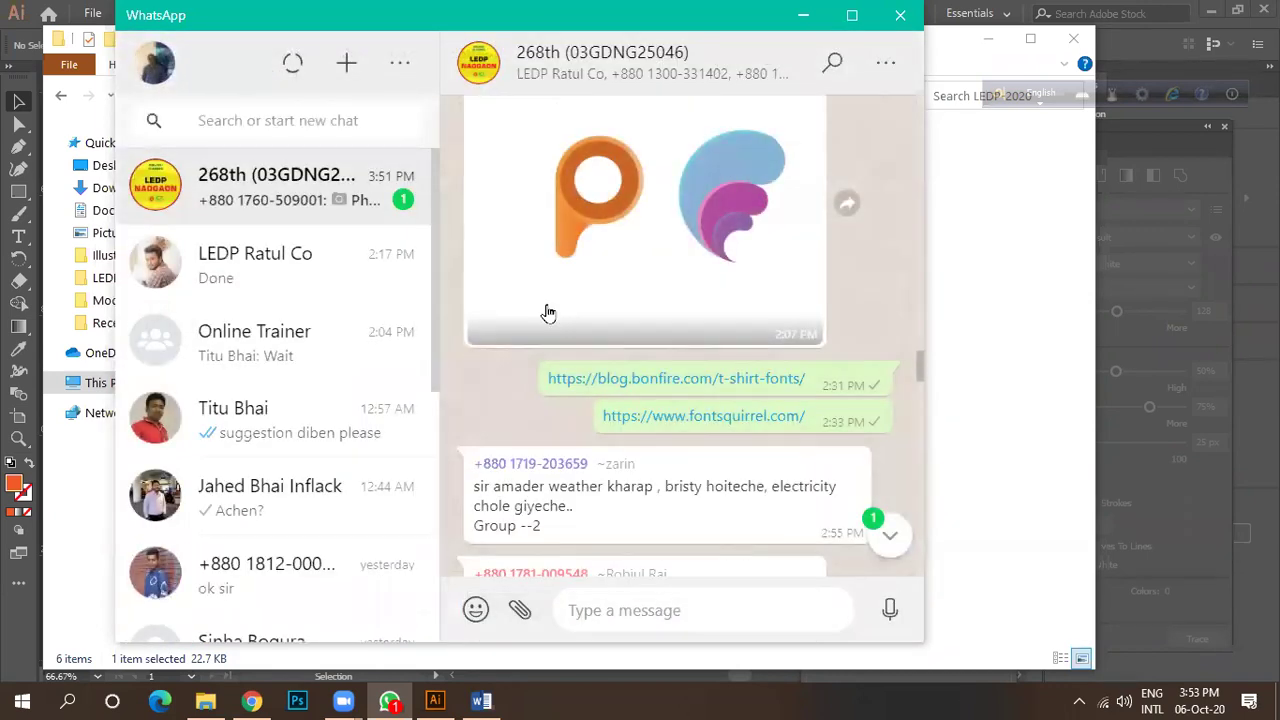
Go back through today's submissions to recheck the CarryMinati logo and the 2:05 PM logo comparison image.
{"action": "scroll", "coordinate": [748, 375], "scroll_direction": "down", "scroll_amount": 4}
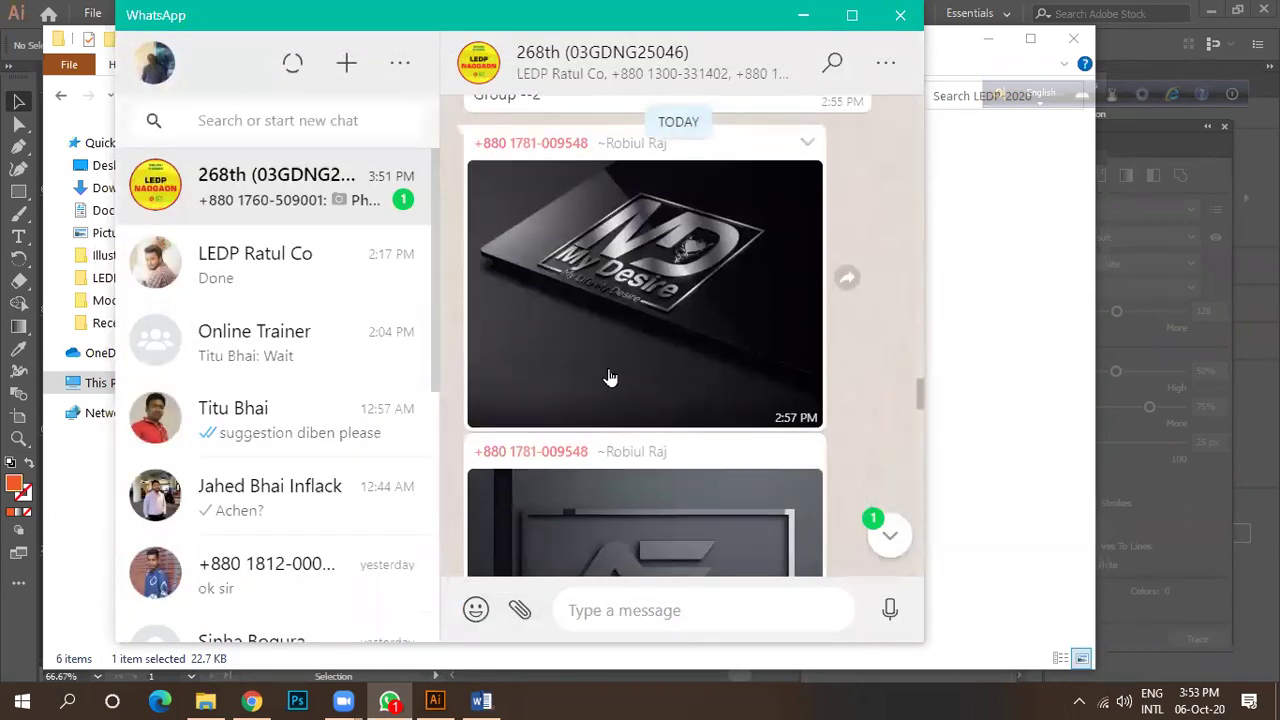
{"action": "scroll", "coordinate": [563, 444], "scroll_direction": "up", "scroll_amount": 5}
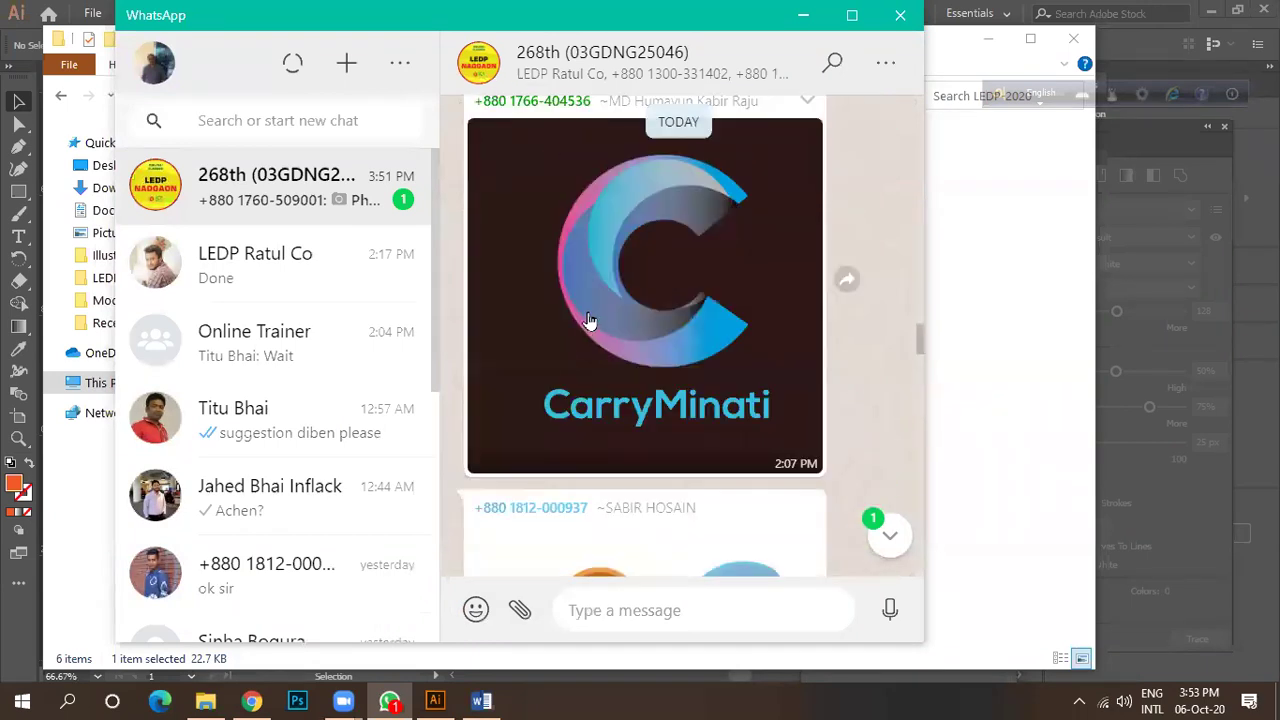
{"action": "left_click", "coordinate": [582, 325]}
{"action": "key", "text": "Escape"}
{"action": "scroll", "coordinate": [634, 277], "scroll_direction": "up", "scroll_amount": 3}
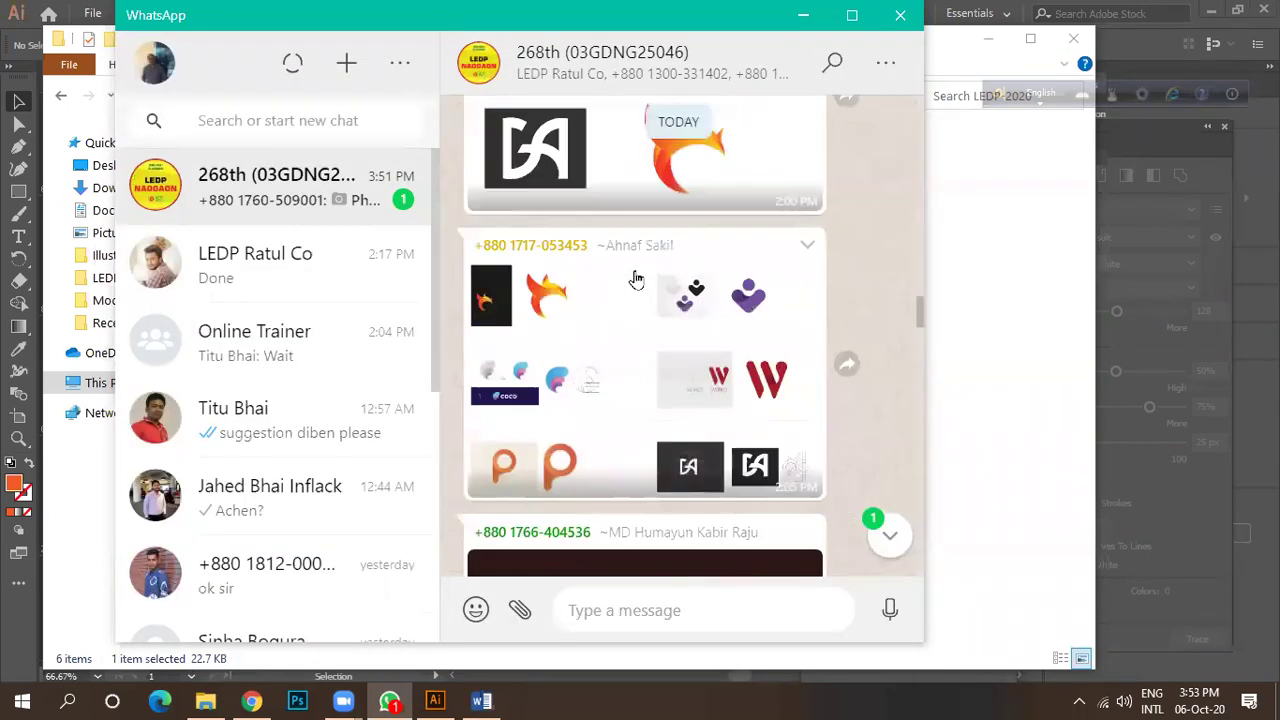
{"action": "left_click", "coordinate": [586, 306]}
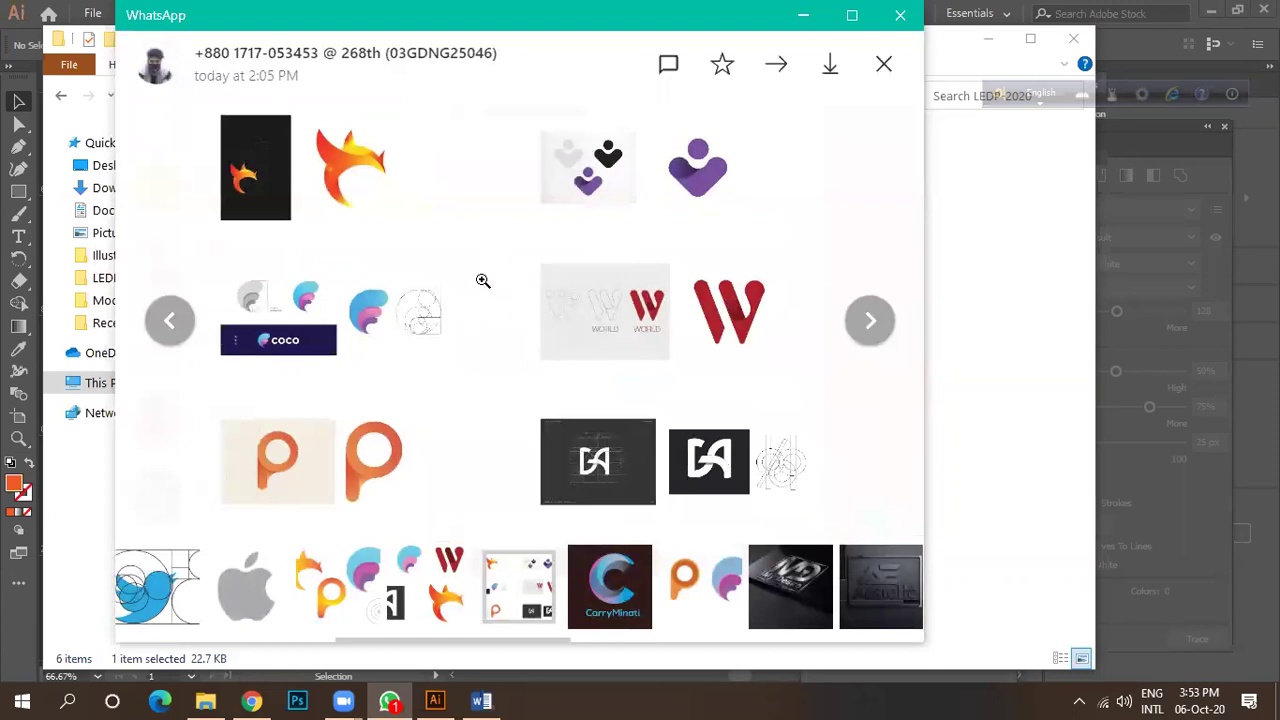
{"action": "left_click", "coordinate": [884, 67]}
View the I&R Inspections and Renovations logo at full size, close it, and browse to the newest group submission.
{"action": "scroll", "coordinate": [610, 440], "scroll_direction": "down", "scroll_amount": 10}
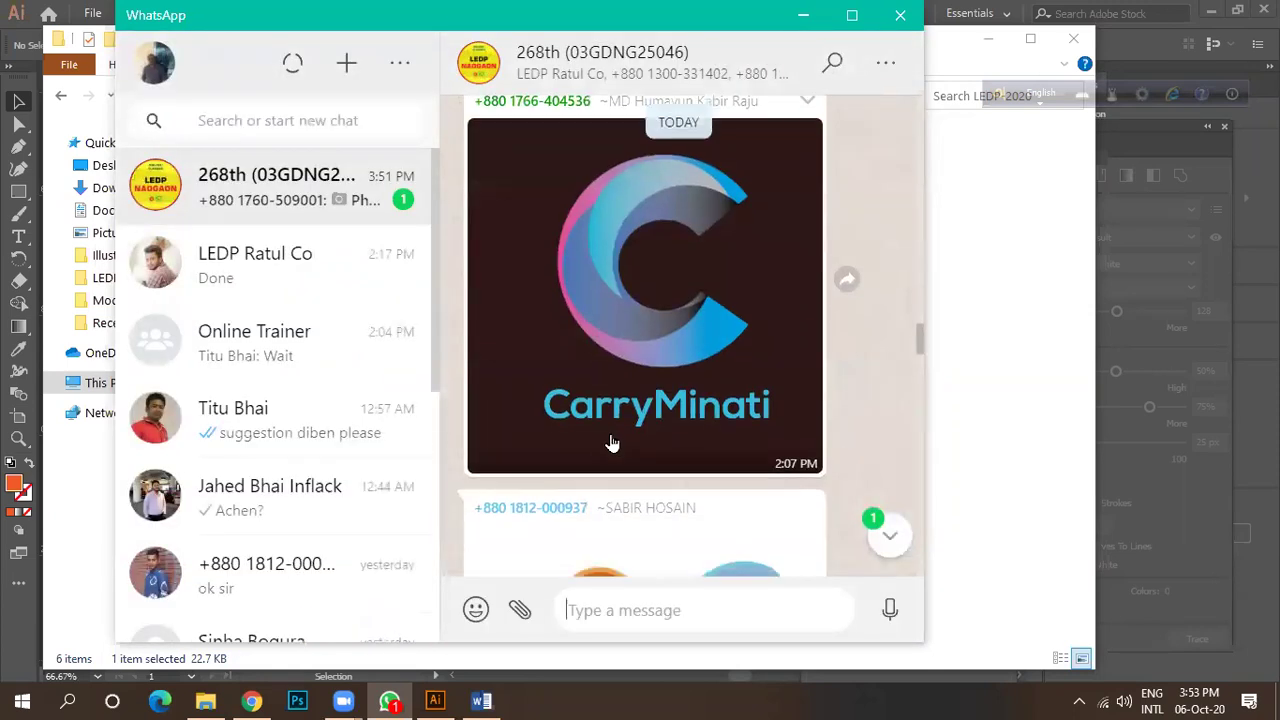
{"action": "scroll", "coordinate": [610, 444], "scroll_direction": "down", "scroll_amount": 4}
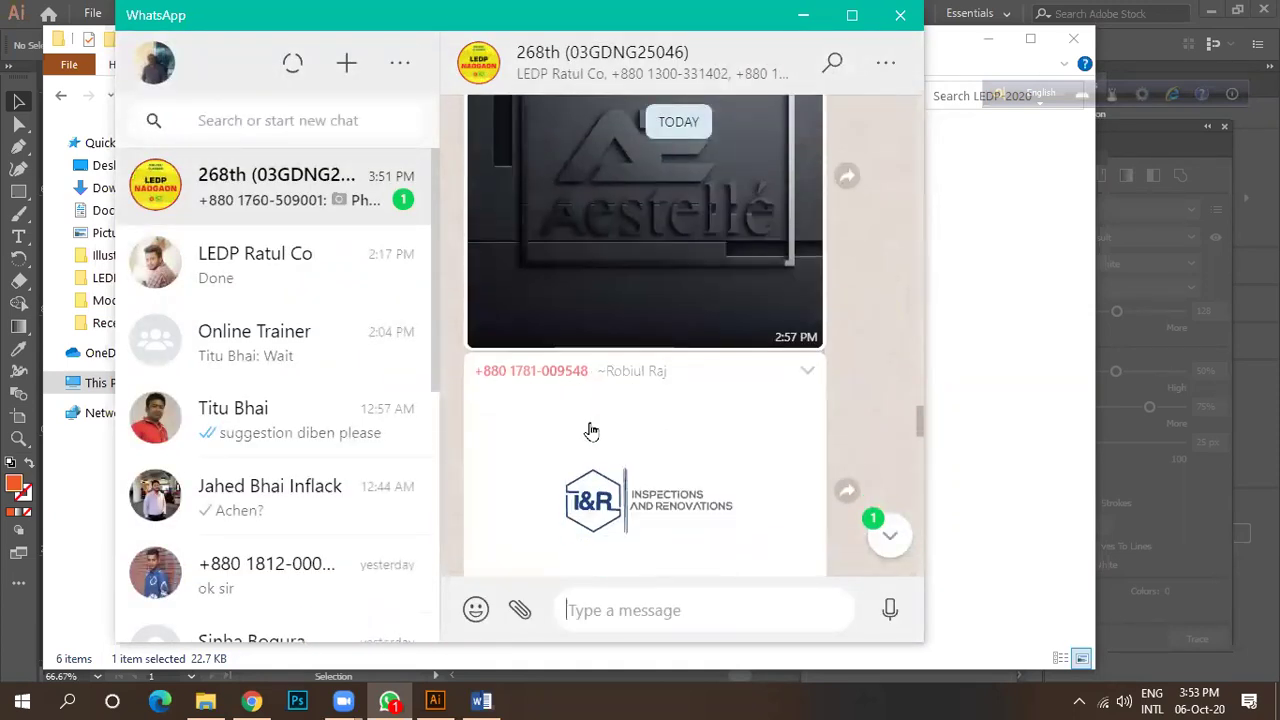
{"action": "scroll", "coordinate": [540, 436], "scroll_direction": "down", "scroll_amount": 2}
{"action": "left_click", "coordinate": [632, 312]}
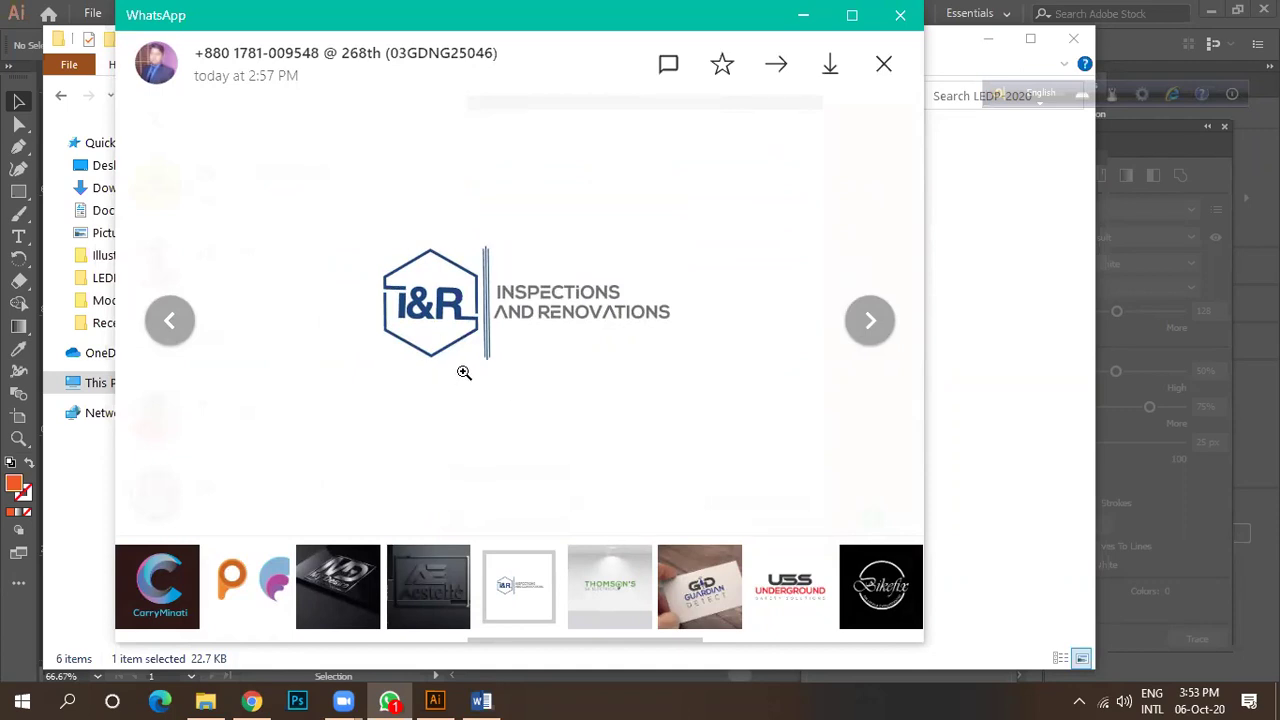
{"action": "left_click", "coordinate": [884, 64]}
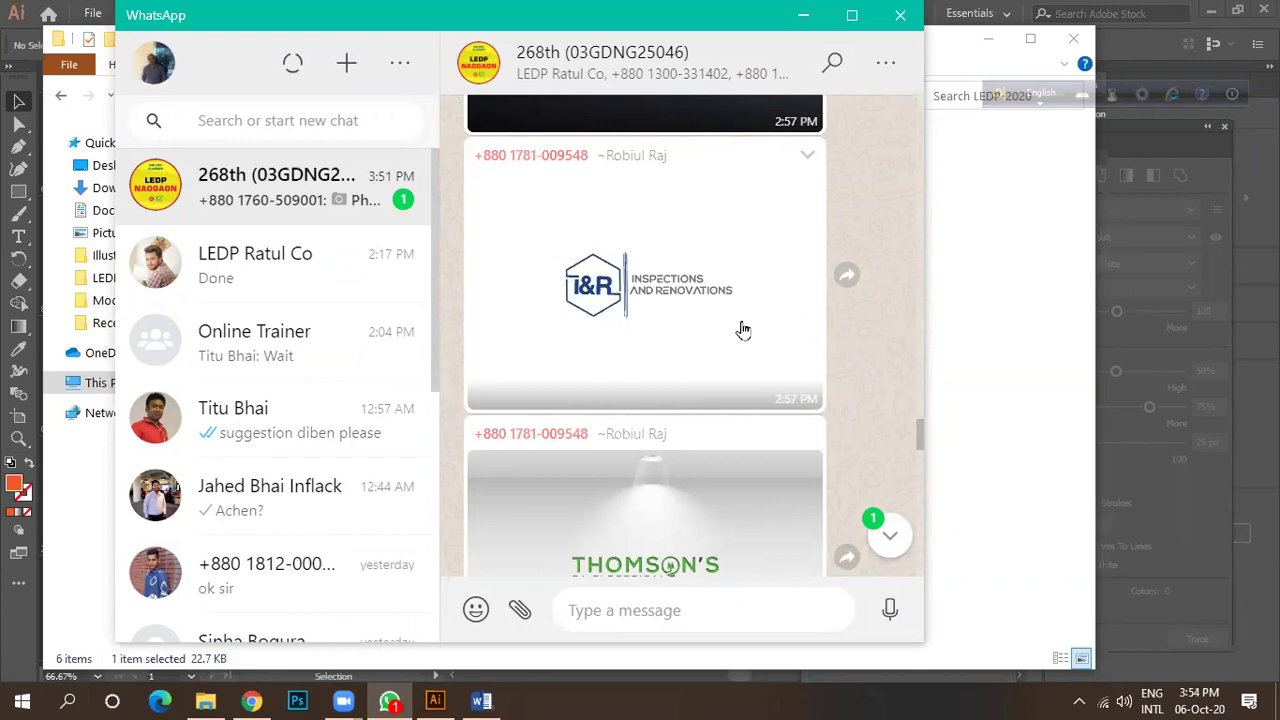
{"action": "scroll", "coordinate": [743, 330], "scroll_direction": "down", "scroll_amount": 5}
{"action": "scroll", "coordinate": [743, 330], "scroll_direction": "down", "scroll_amount": 10}
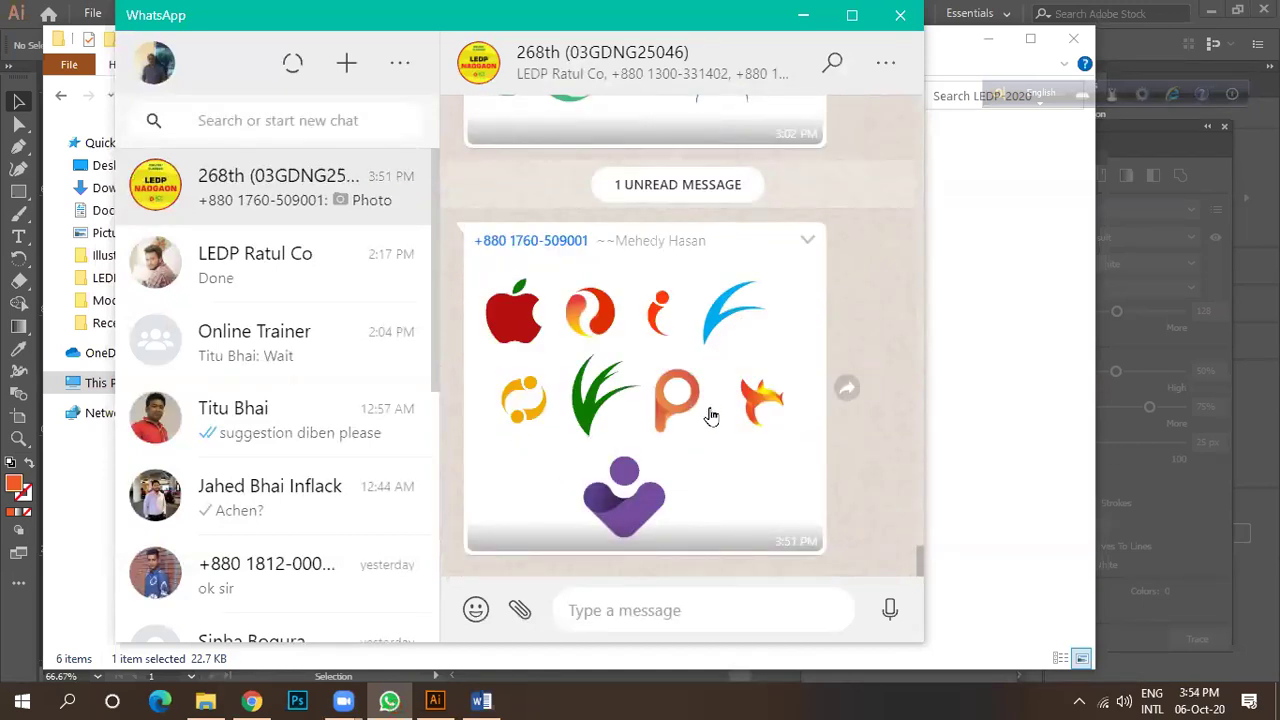
Open the shared five-logo image in the group chat and inspect the blue-pink wave, black apple and green leaf logos up close.
{"action": "scroll", "coordinate": [711, 418], "scroll_direction": "up", "scroll_amount": 1}
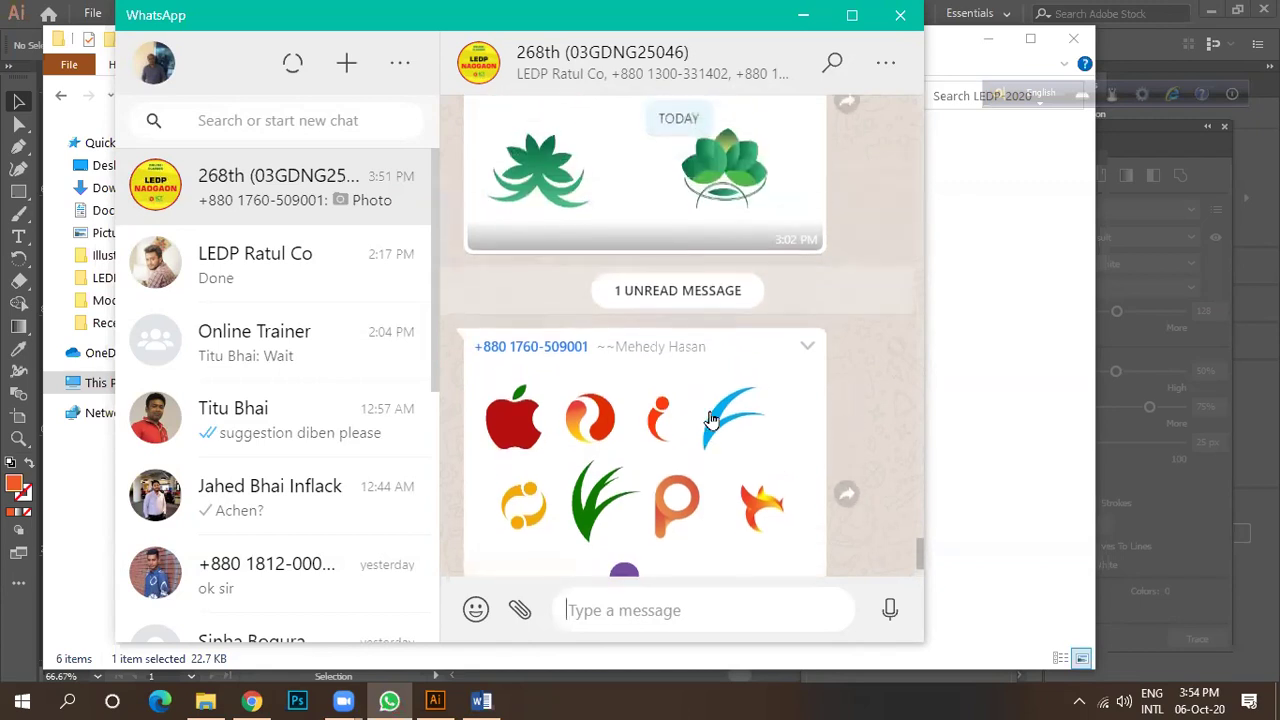
{"action": "scroll", "coordinate": [711, 421], "scroll_direction": "down", "scroll_amount": 1}
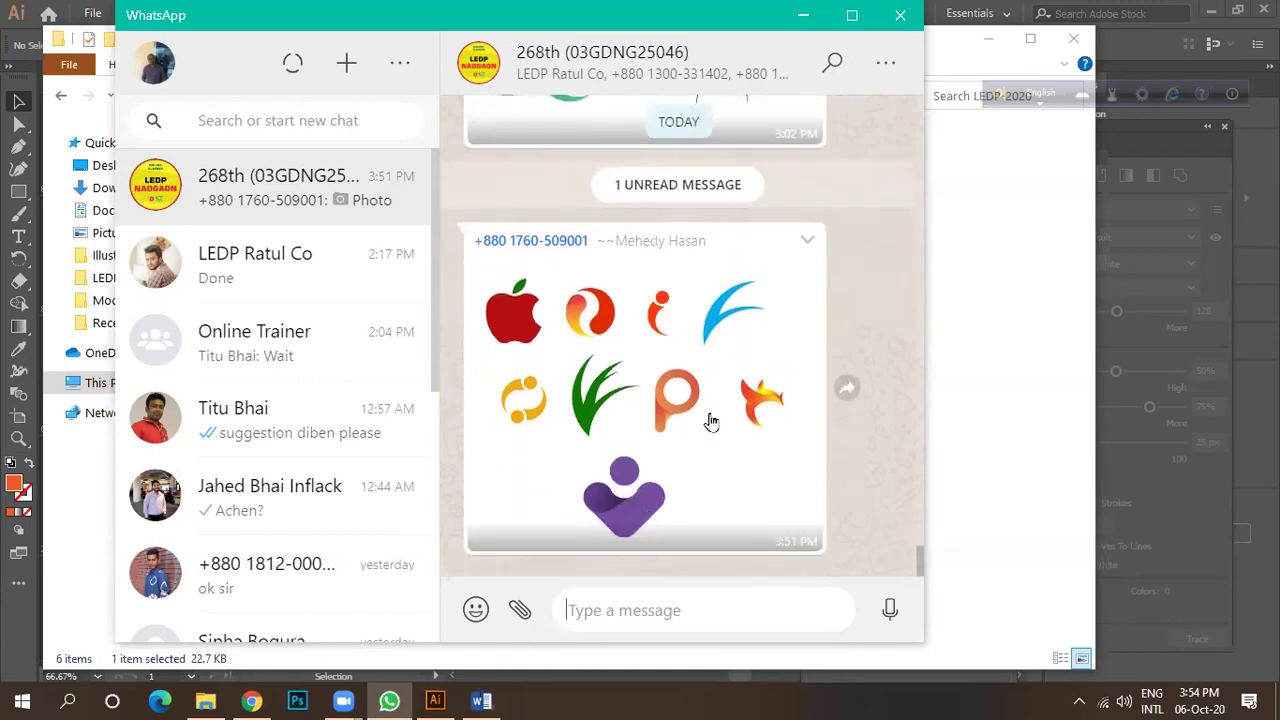
{"action": "scroll", "coordinate": [711, 421], "scroll_direction": "up", "scroll_amount": 3}
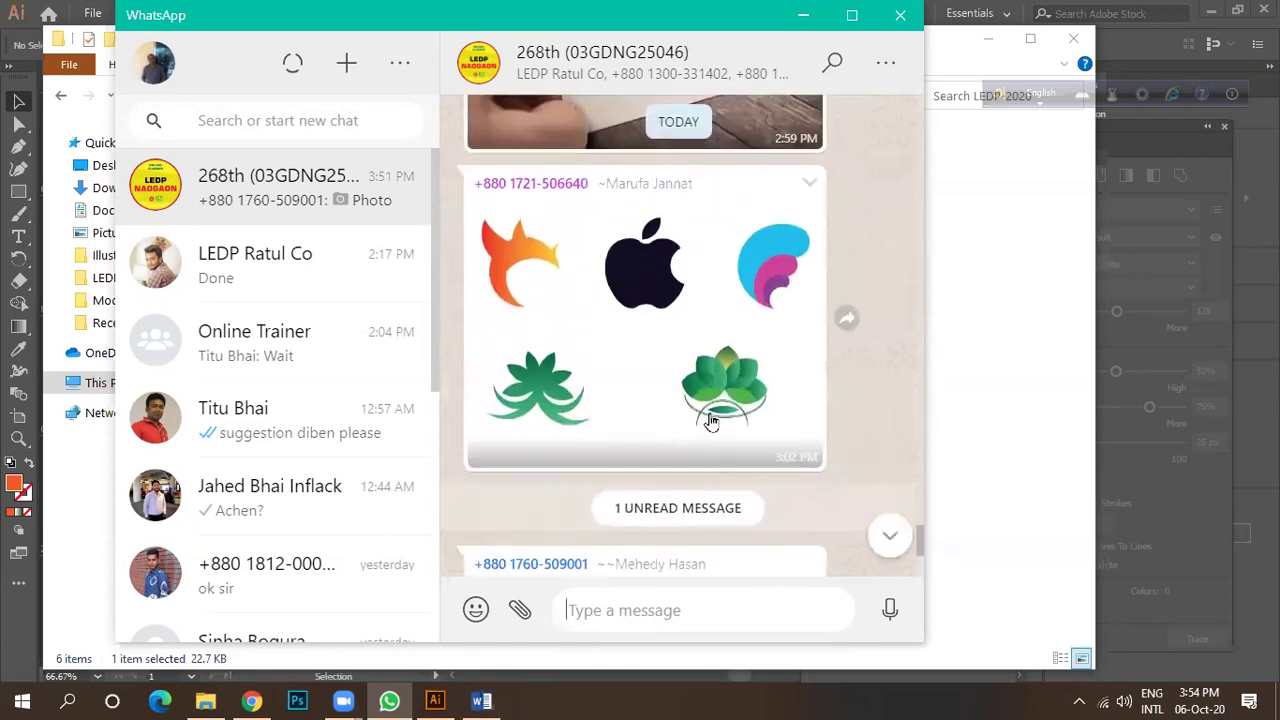
{"action": "scroll", "coordinate": [675, 421], "scroll_direction": "up", "scroll_amount": 1}
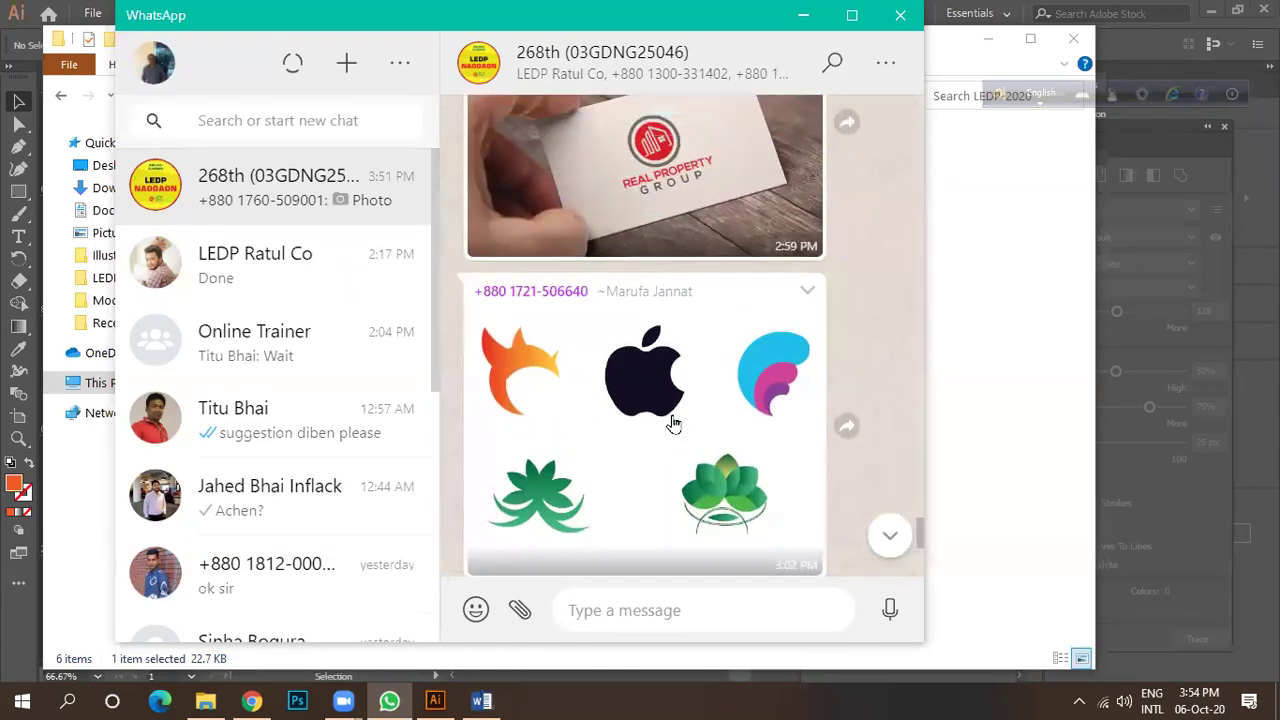
{"action": "left_click", "coordinate": [608, 421]}
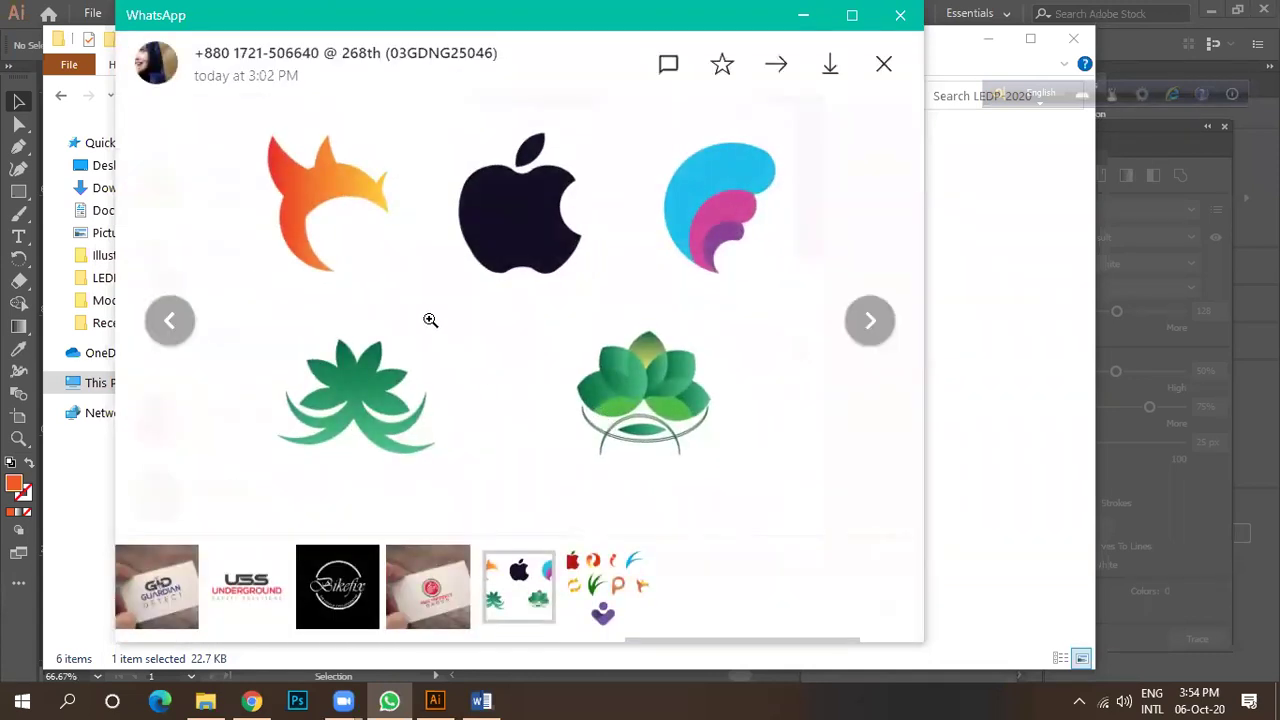
{"action": "left_click", "coordinate": [726, 205]}
{"action": "left_click", "coordinate": [716, 236]}
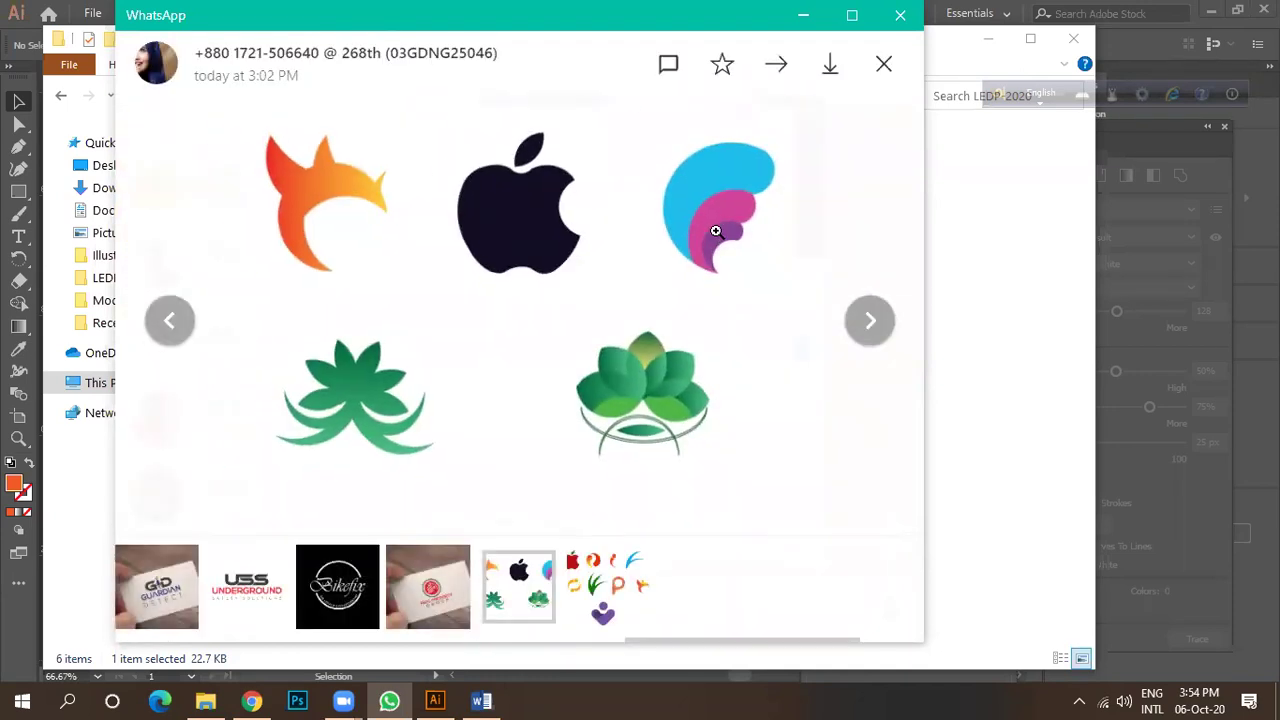
{"action": "left_click", "coordinate": [524, 153]}
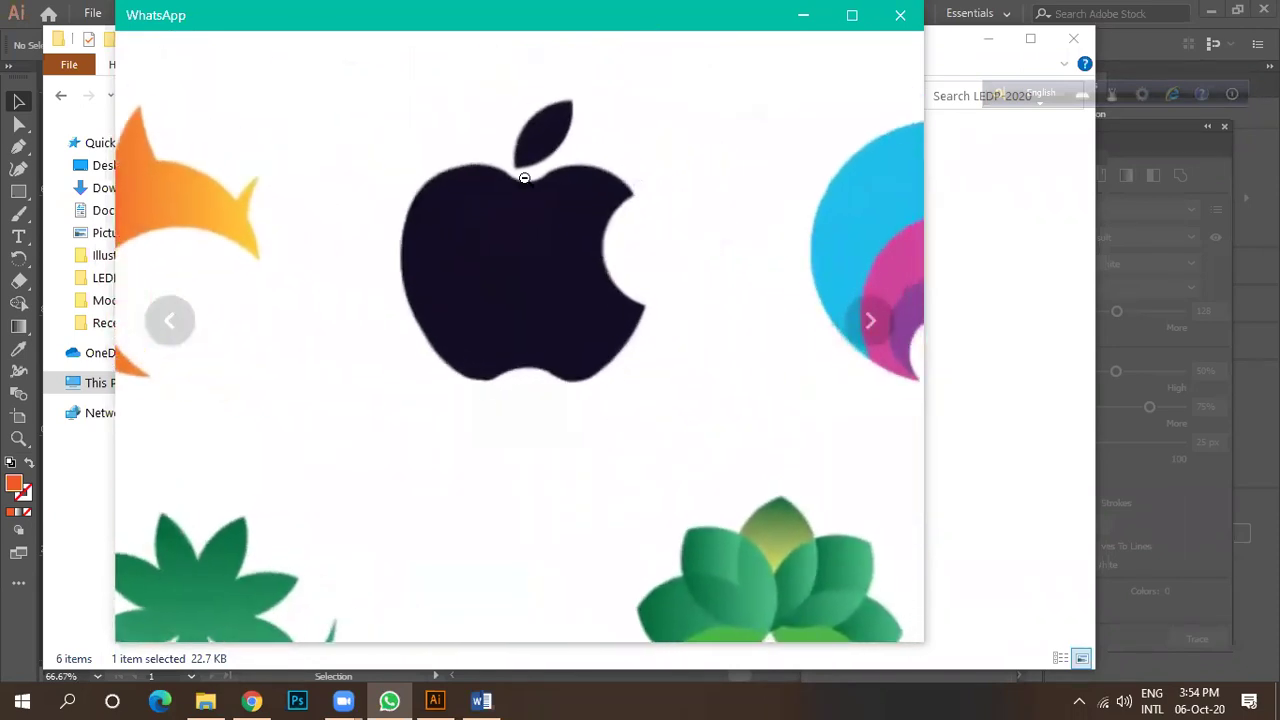
{"action": "left_click", "coordinate": [525, 175]}
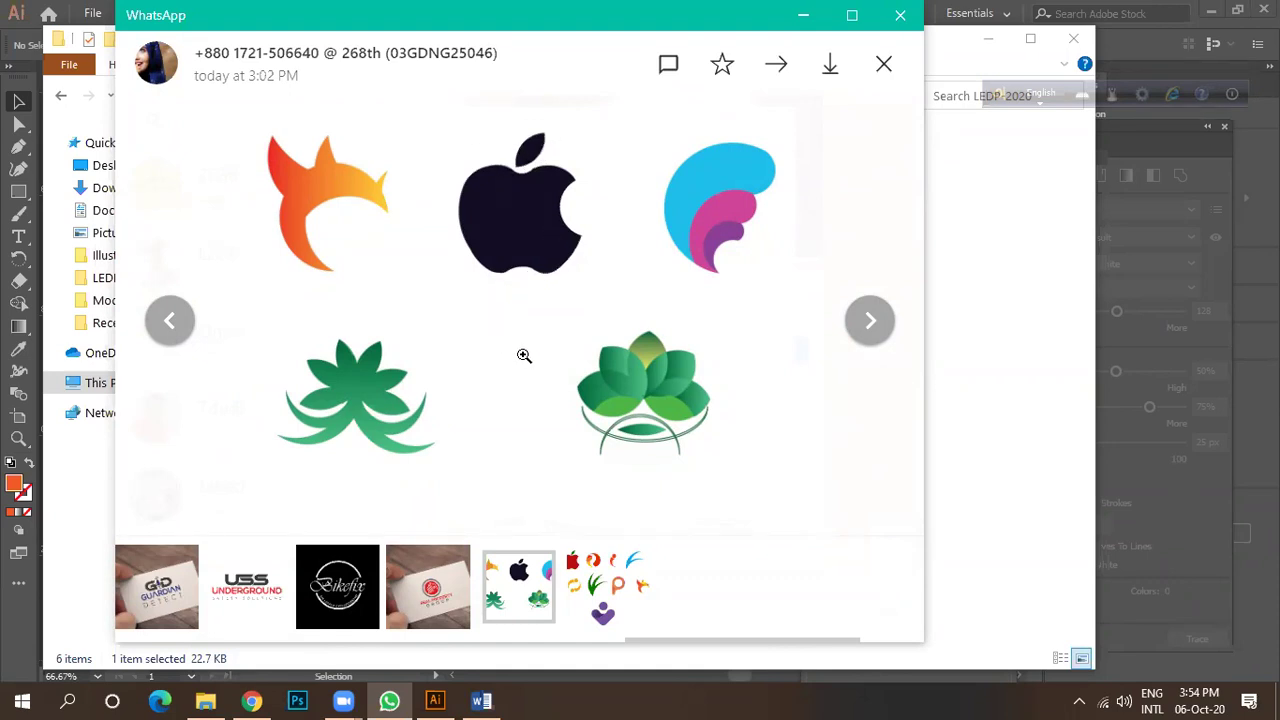
{"action": "left_click", "coordinate": [346, 397]}
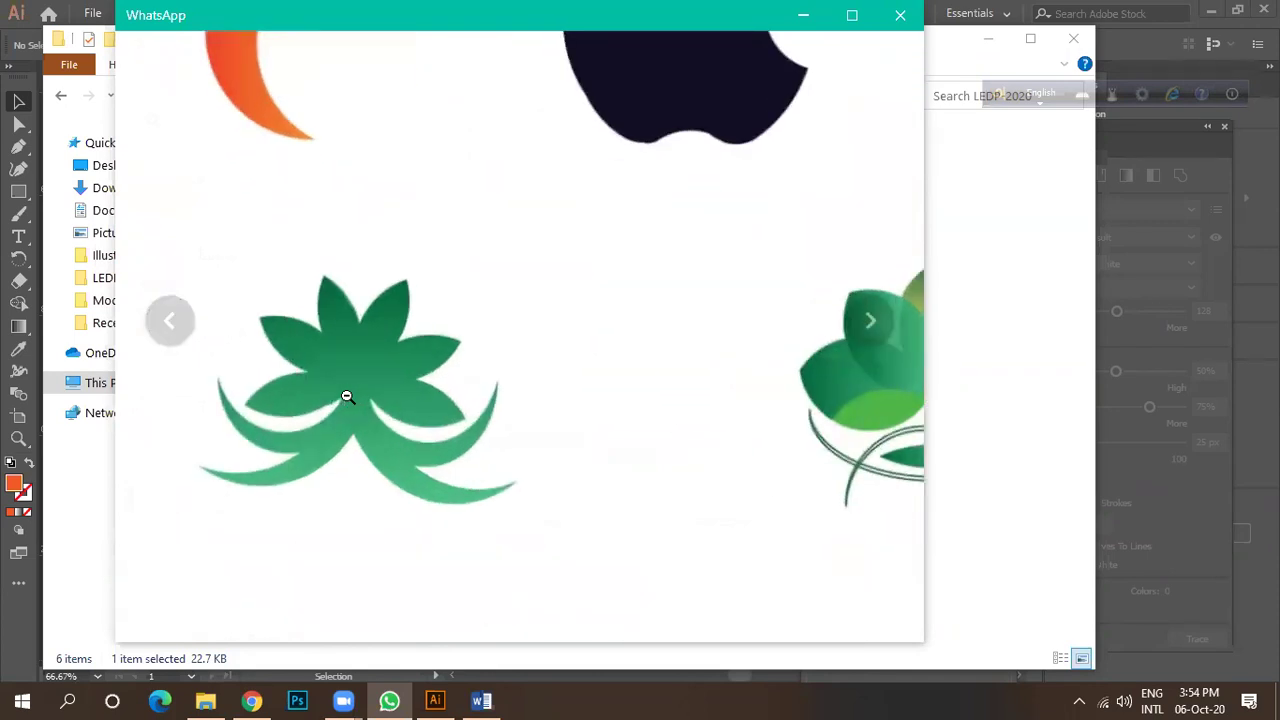
{"action": "left_click", "coordinate": [345, 393]}
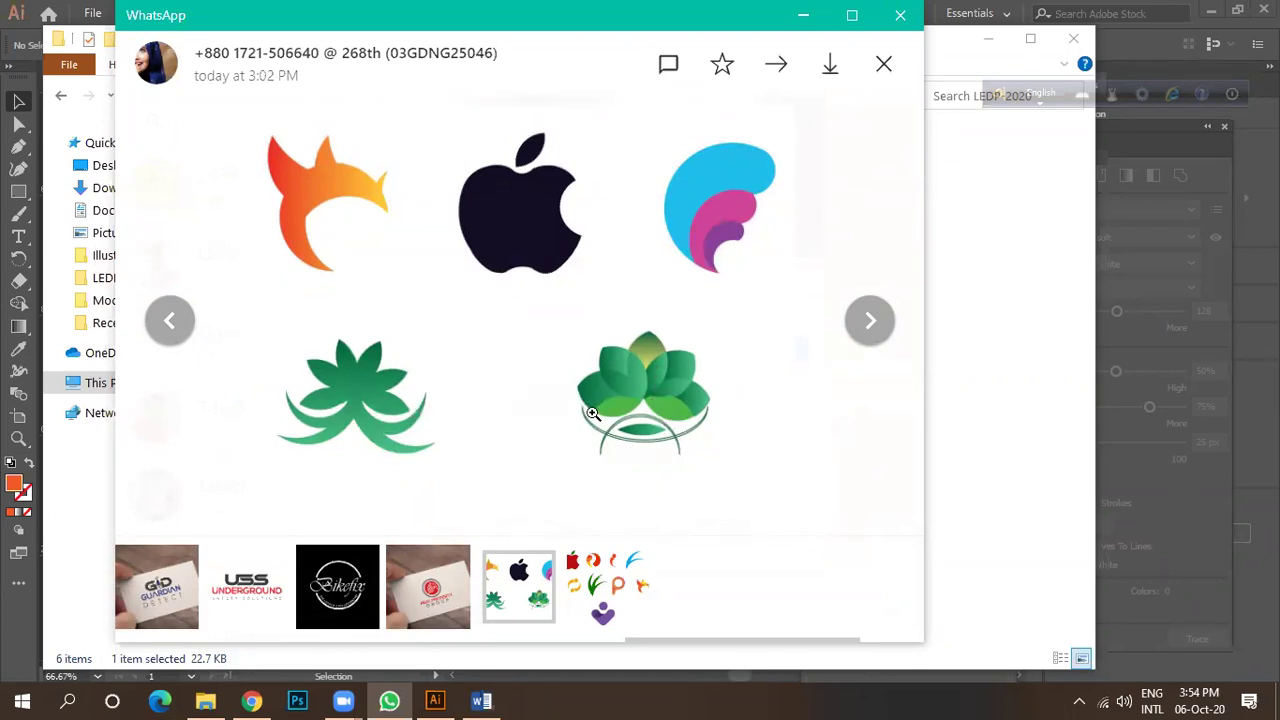
{"action": "key", "text": "Escape"}
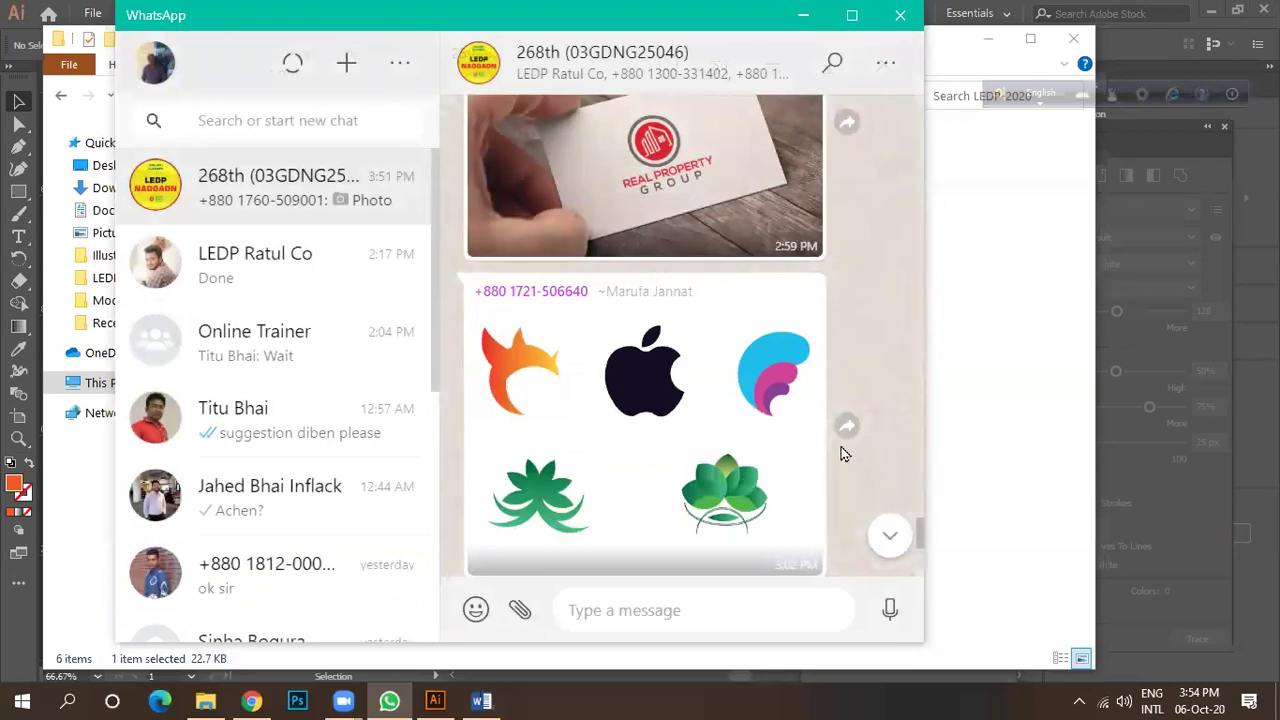
Open the newest shared image with the nine logos, inspect its designs enlarged, and close the image.
{"action": "scroll", "coordinate": [720, 397], "scroll_direction": "down", "scroll_amount": 3}
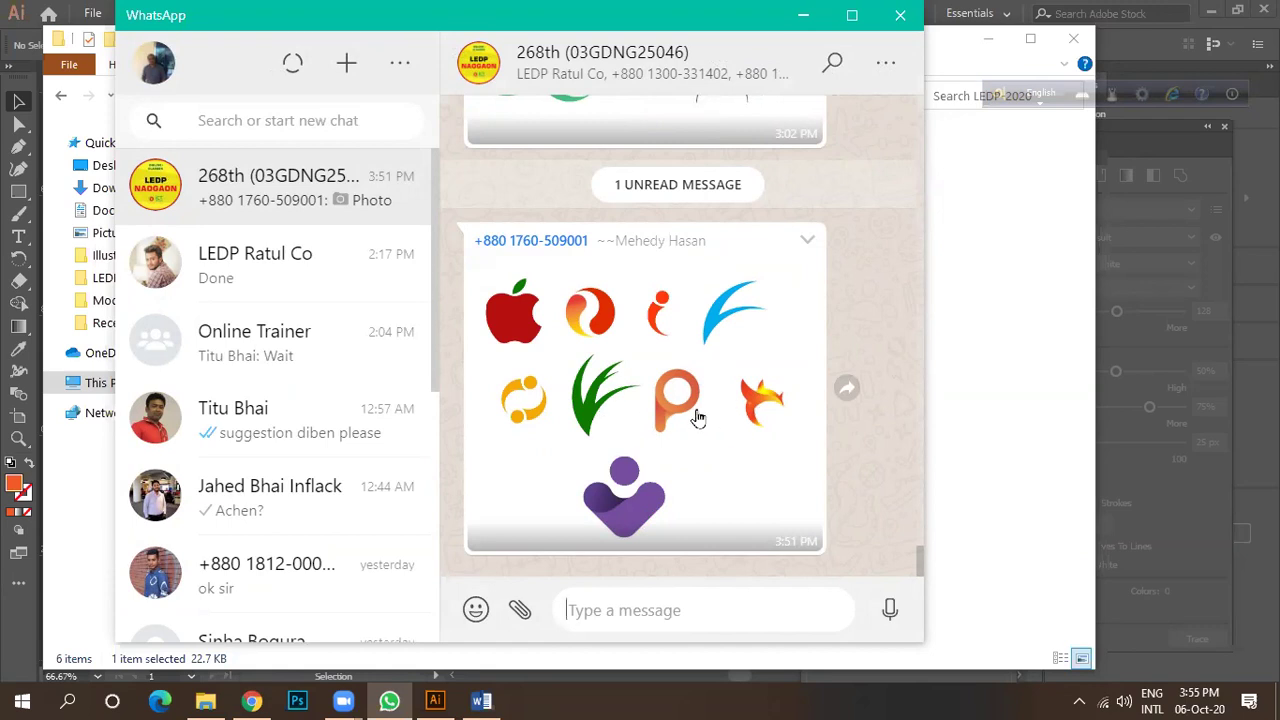
{"action": "left_click", "coordinate": [657, 402]}
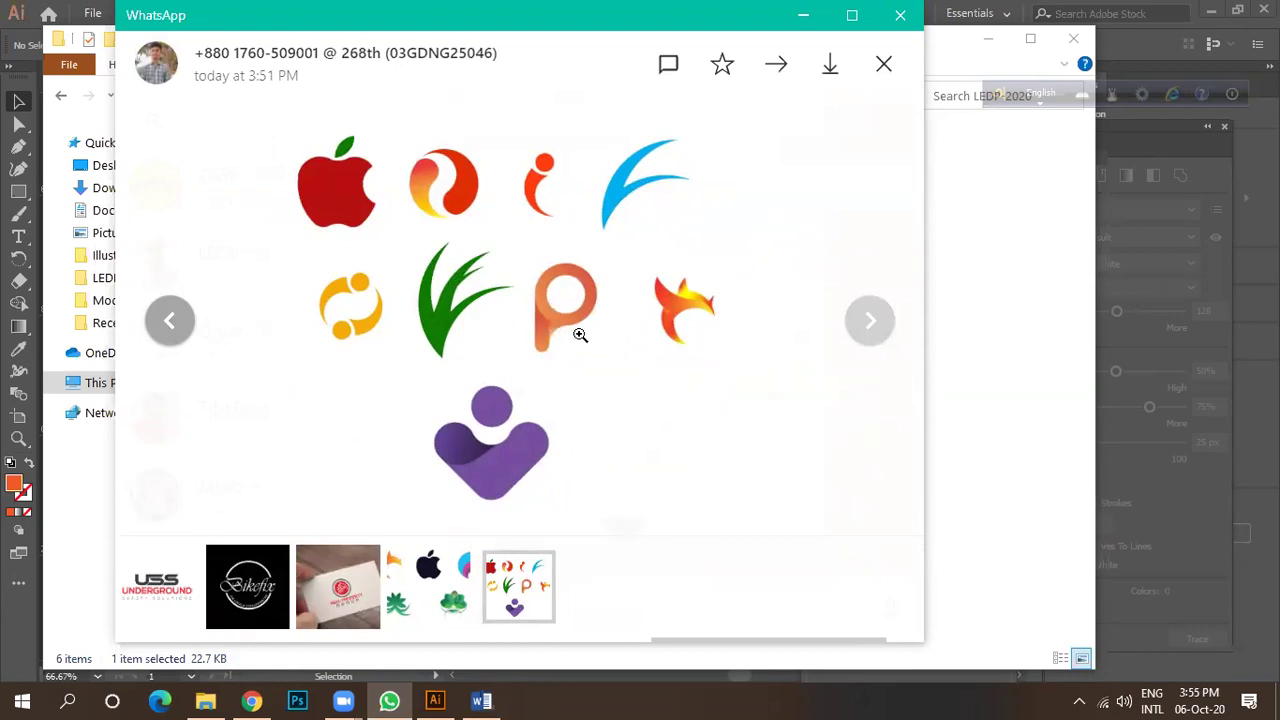
{"action": "left_click", "coordinate": [497, 450]}
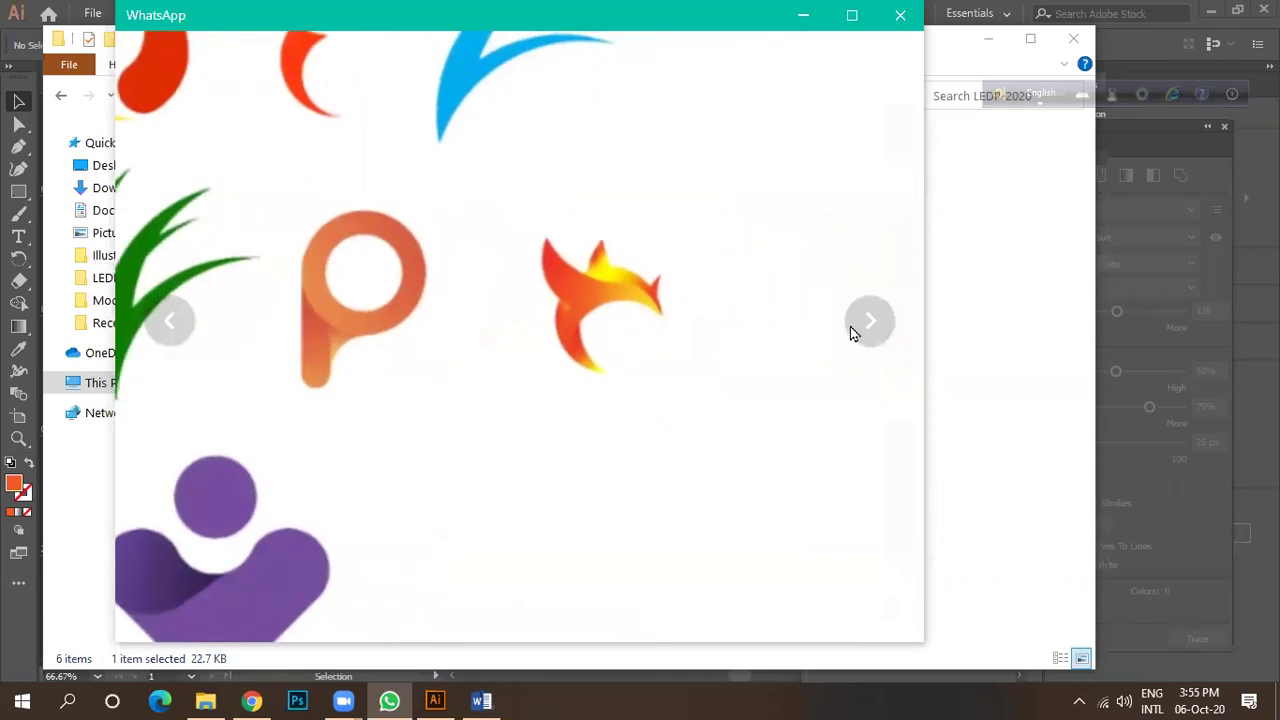
{"action": "left_click", "coordinate": [769, 228]}
{"action": "left_click", "coordinate": [877, 64]}
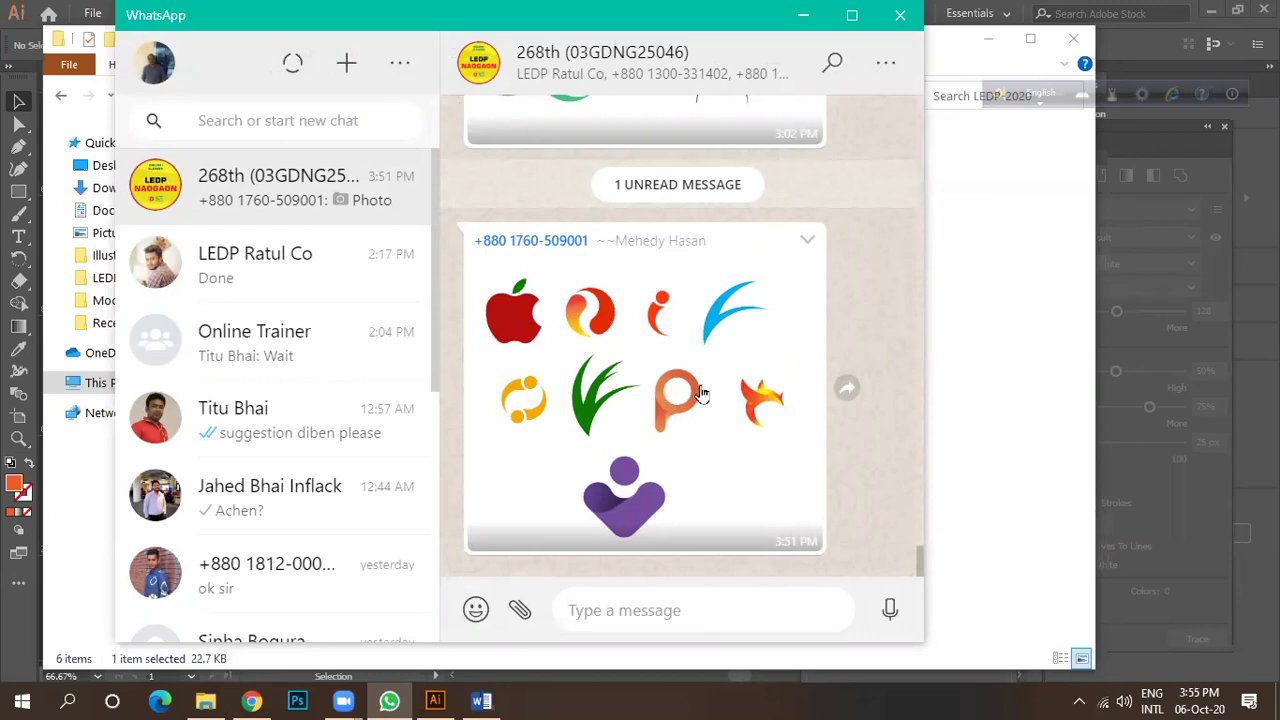
Review the business card and logo mockup photos posted earlier in the group, and return to the newest nine-logo image.
{"action": "scroll", "coordinate": [702, 393], "scroll_direction": "up", "scroll_amount": 10}
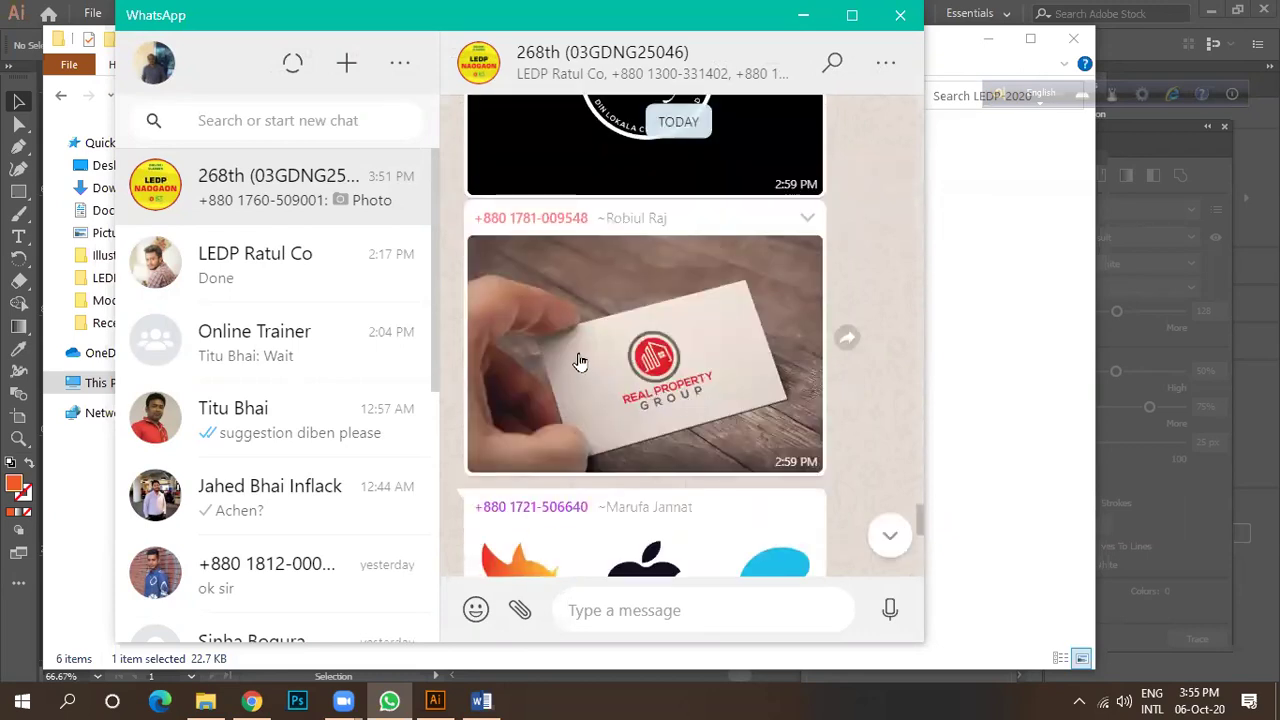
{"action": "scroll", "coordinate": [635, 385], "scroll_direction": "up", "scroll_amount": 5}
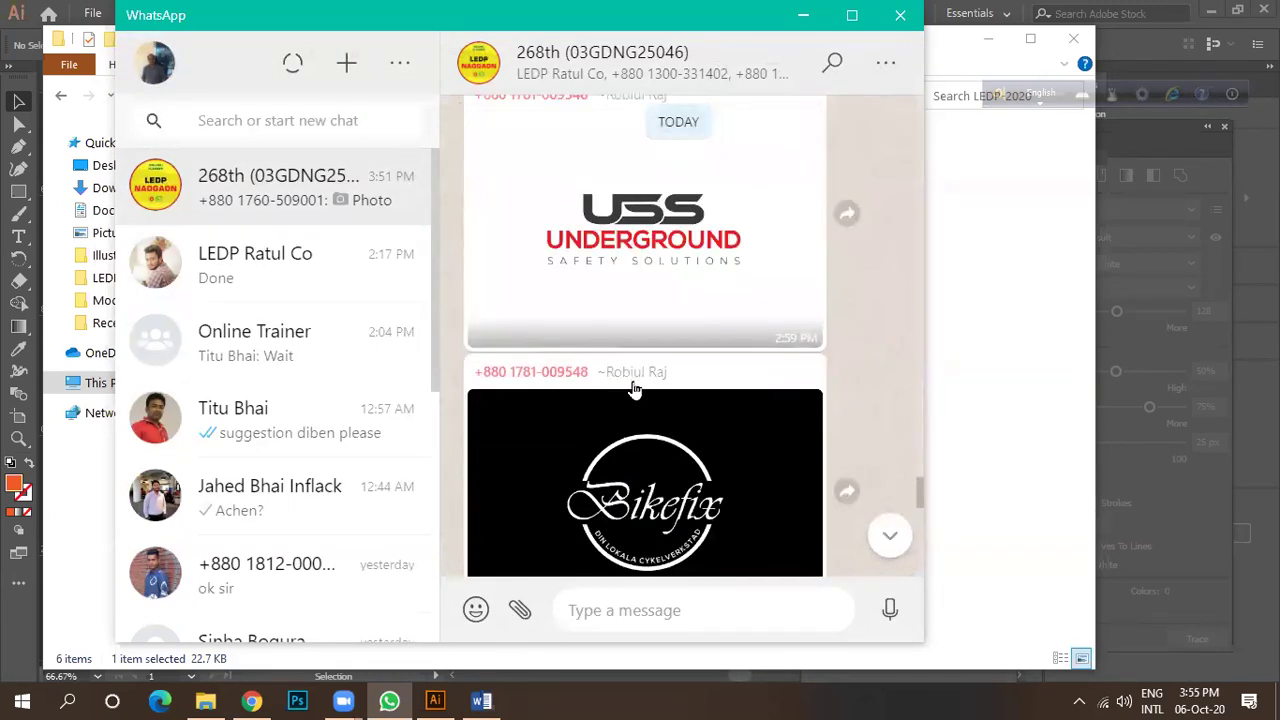
{"action": "scroll", "coordinate": [640, 400], "scroll_direction": "up", "scroll_amount": 3}
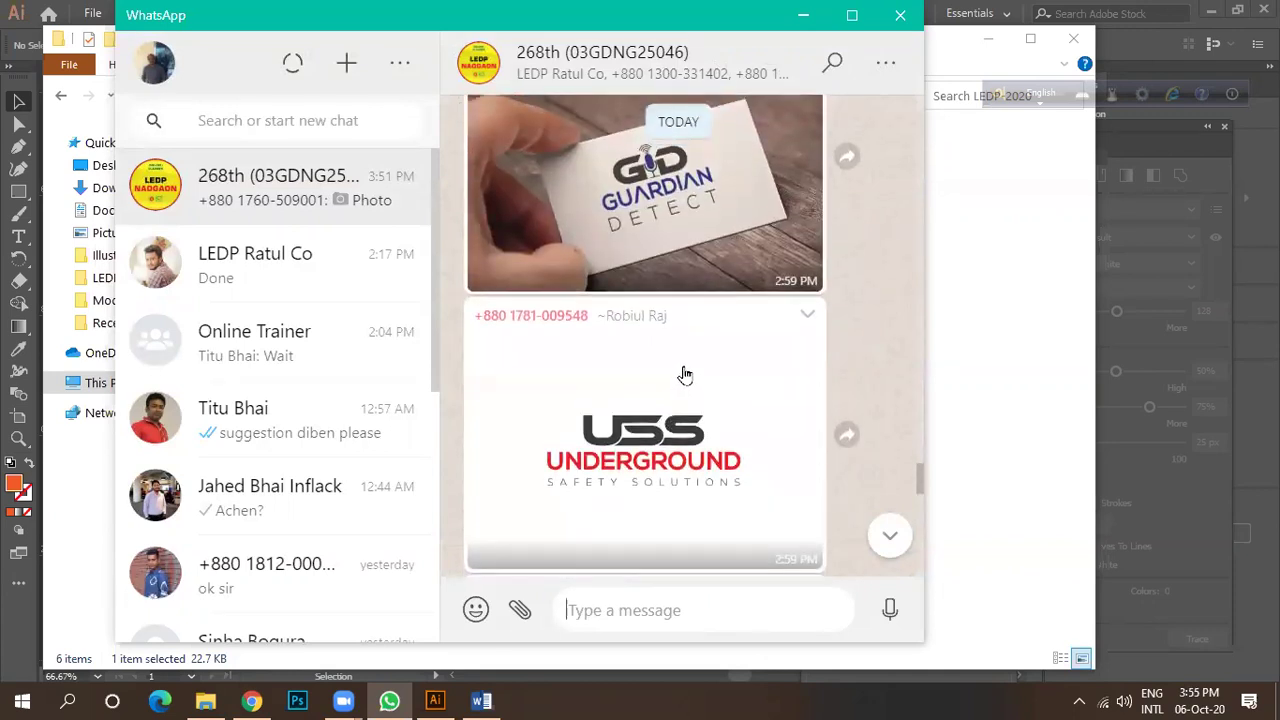
{"action": "scroll", "coordinate": [683, 378], "scroll_direction": "up", "scroll_amount": 3}
{"action": "scroll", "coordinate": [688, 395], "scroll_direction": "up", "scroll_amount": 2}
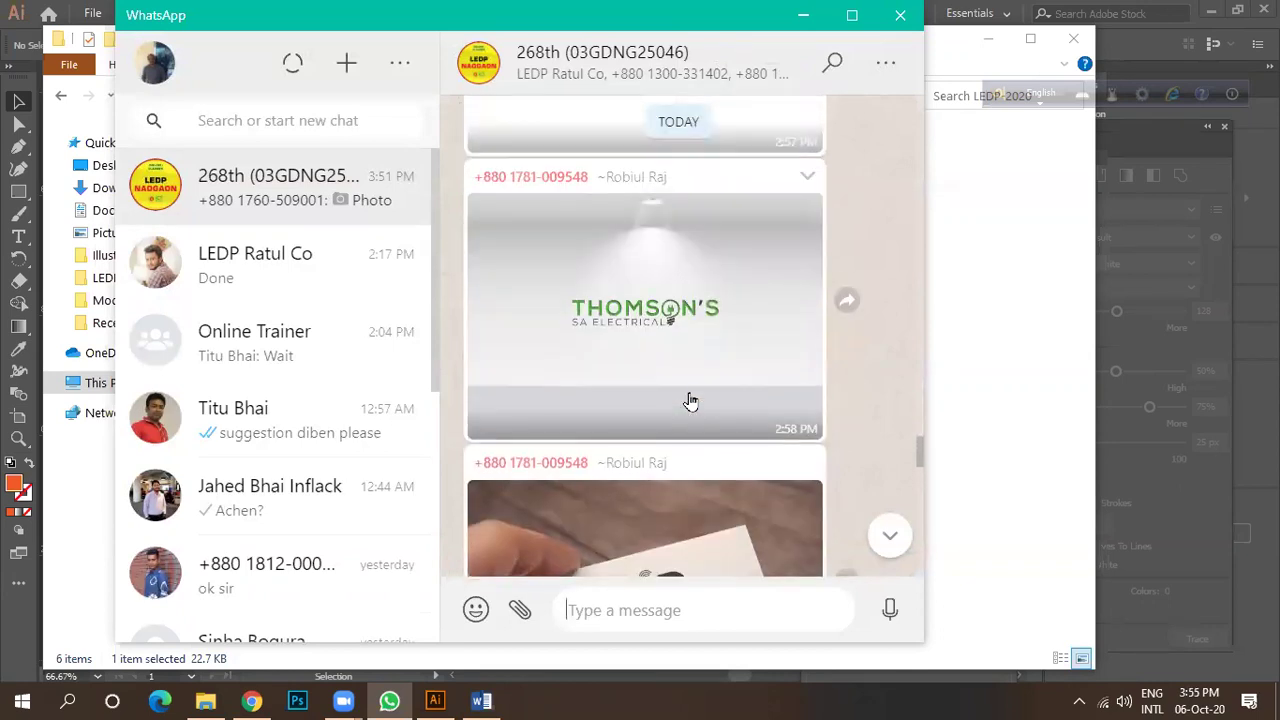
{"action": "scroll", "coordinate": [649, 401], "scroll_direction": "down", "scroll_amount": 15}
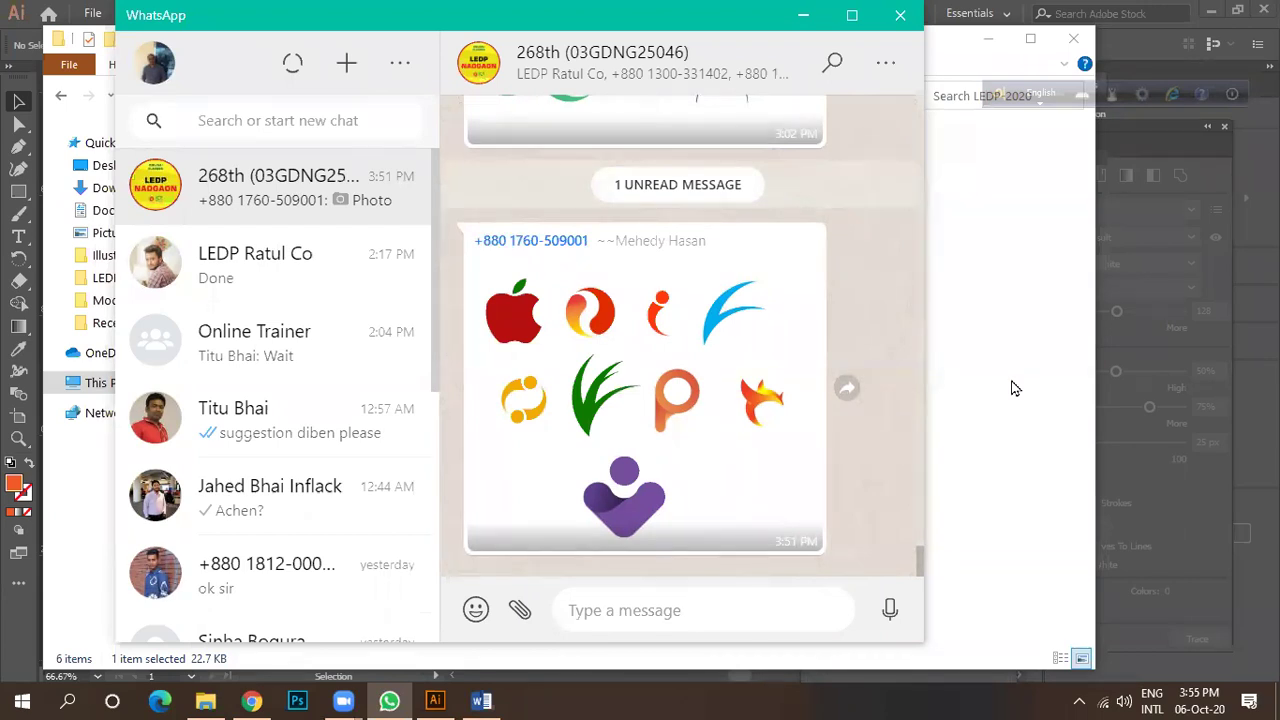
{"action": "scroll", "coordinate": [790, 365], "scroll_direction": "up", "scroll_amount": 15}
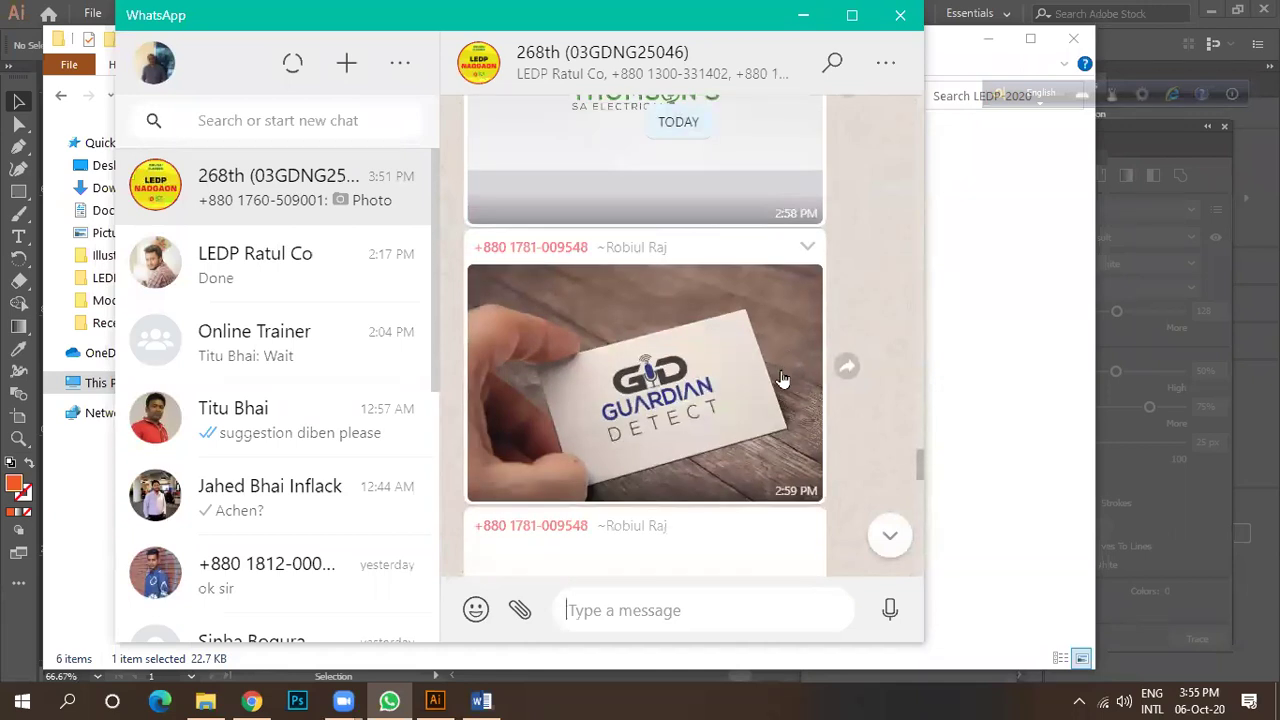
{"action": "scroll", "coordinate": [785, 380], "scroll_direction": "up", "scroll_amount": 6}
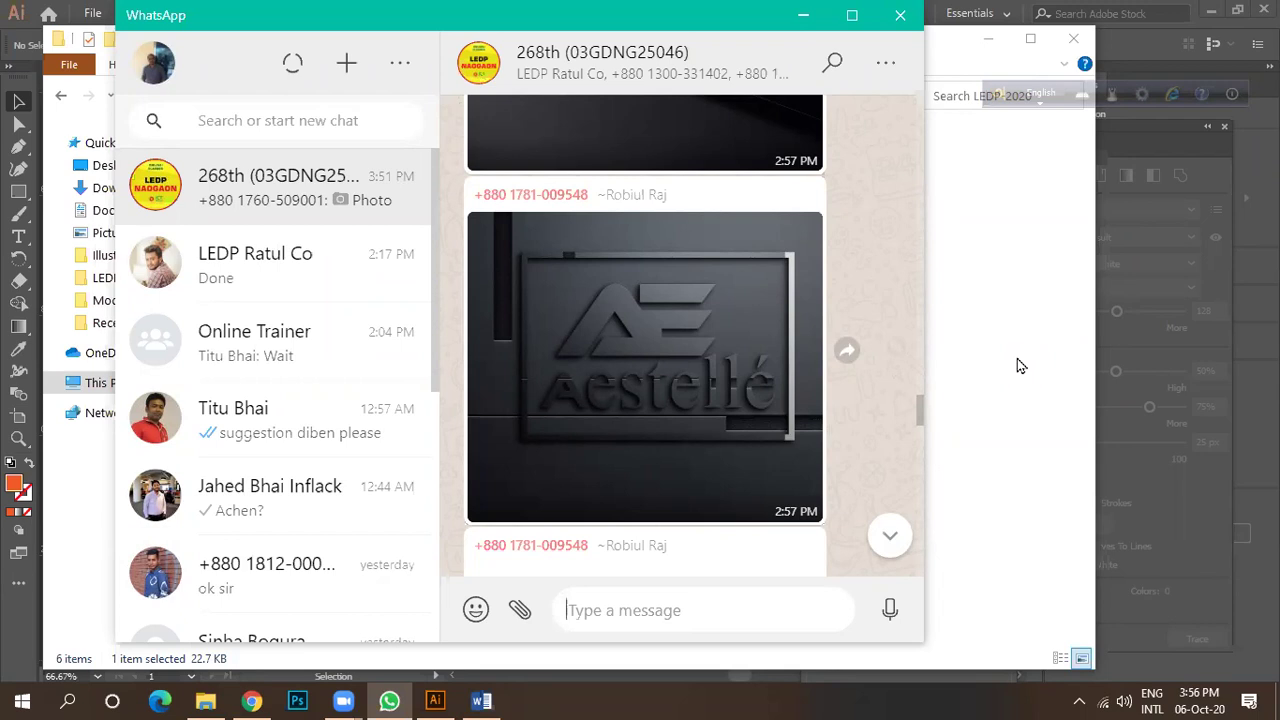
{"action": "scroll", "coordinate": [608, 348], "scroll_direction": "down", "scroll_amount": 5}
{"action": "scroll", "coordinate": [608, 348], "scroll_direction": "down", "scroll_amount": 10}
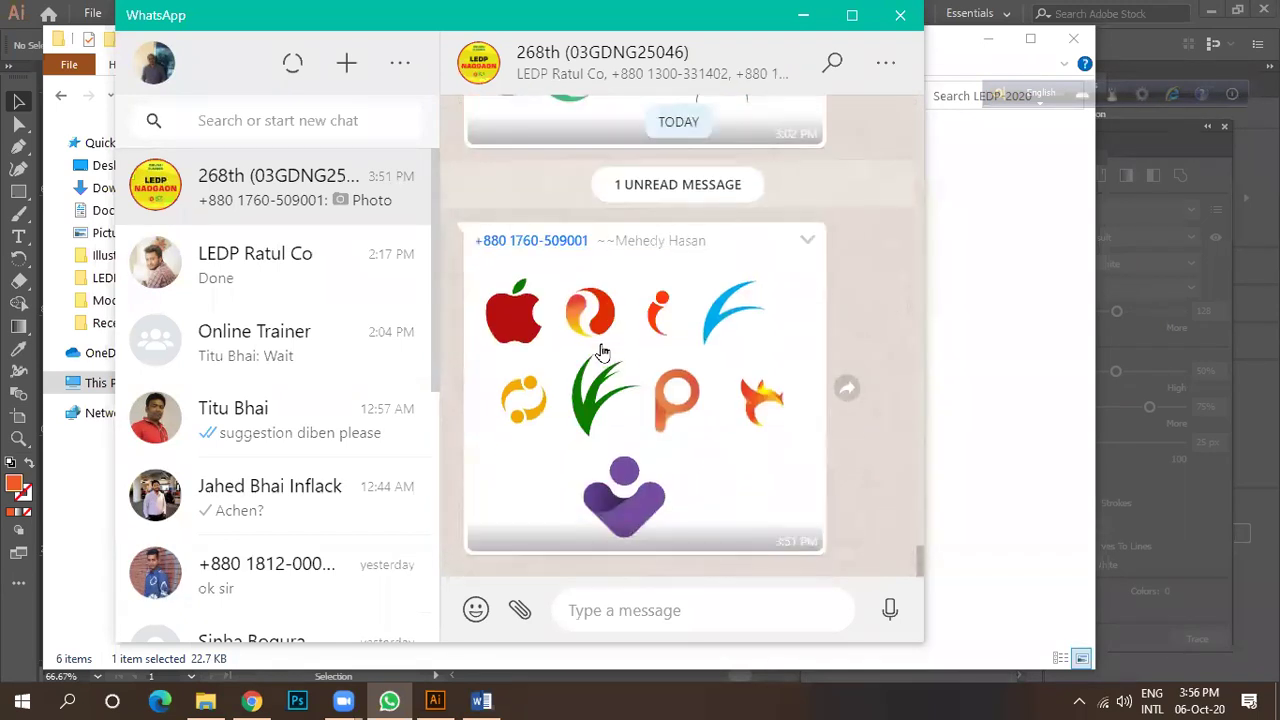
Reopen the 268th group chat and examine the older logo submissions, including the orange P and CarryMinati designs.
{"action": "left_click", "coordinate": [357, 276]}
{"action": "left_click", "coordinate": [272, 186]}
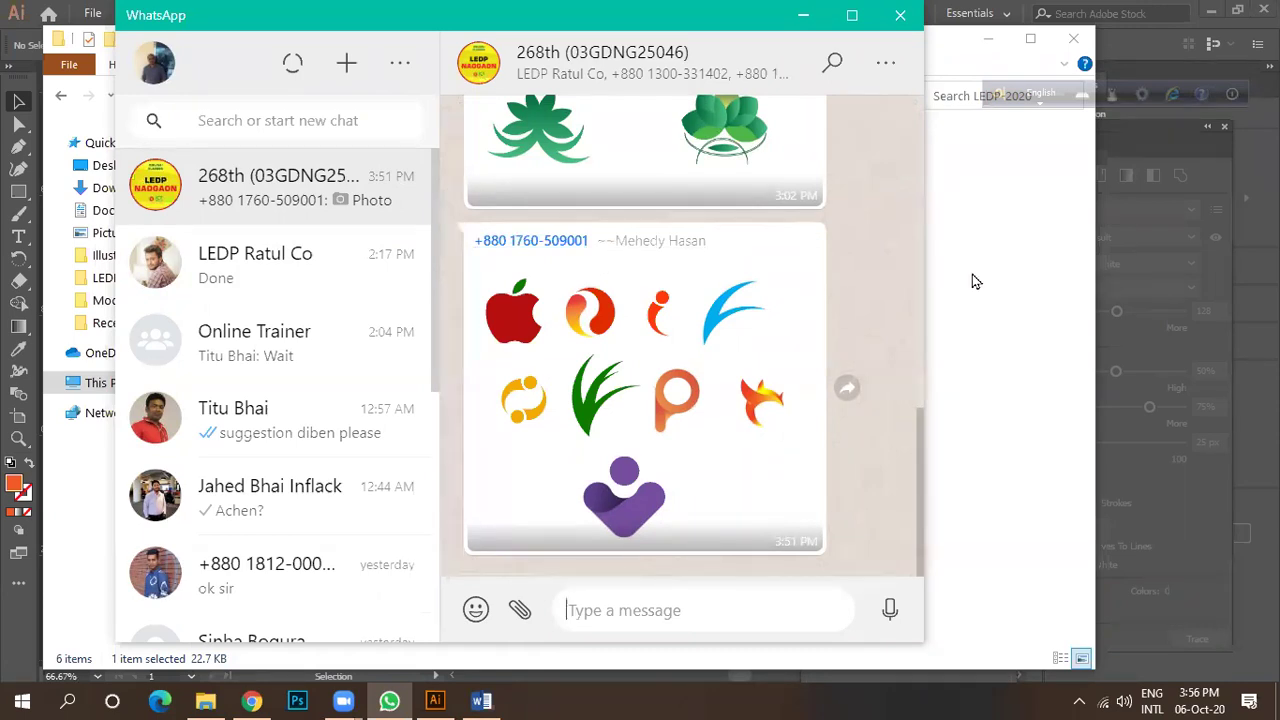
{"action": "scroll", "coordinate": [662, 316], "scroll_direction": "up", "scroll_amount": 10}
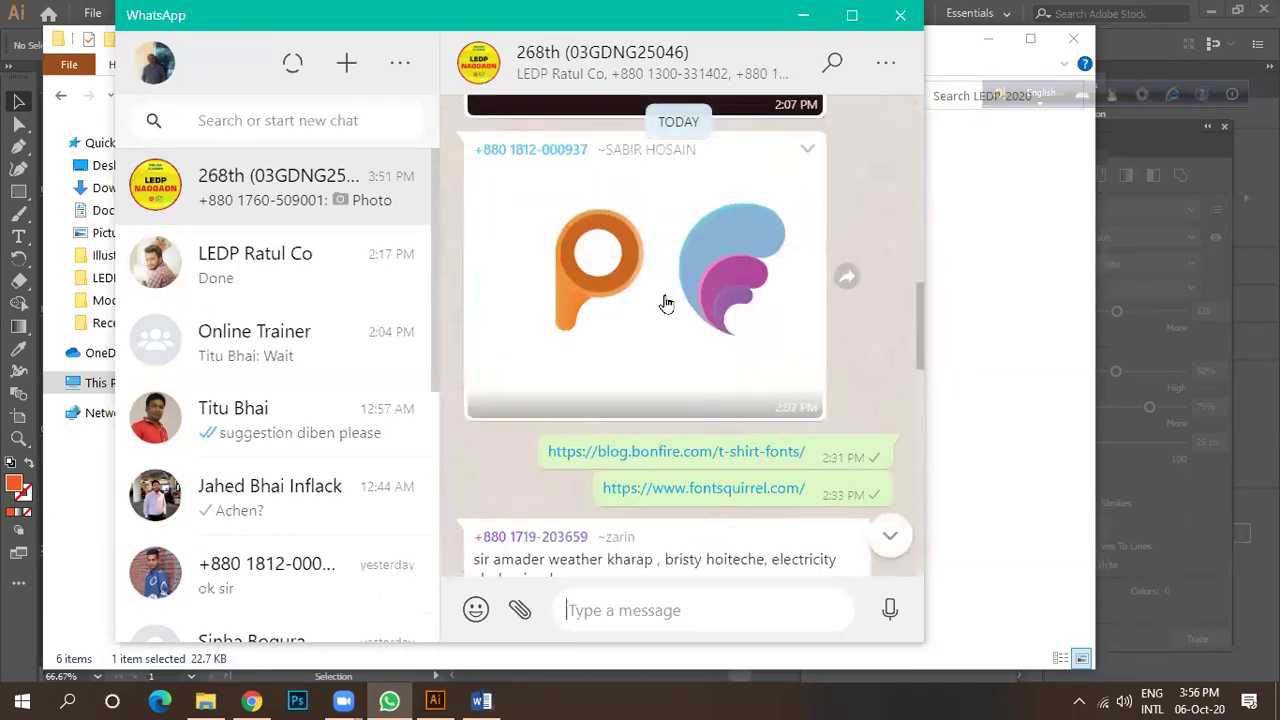
{"action": "scroll", "coordinate": [666, 302], "scroll_direction": "up", "scroll_amount": 10}
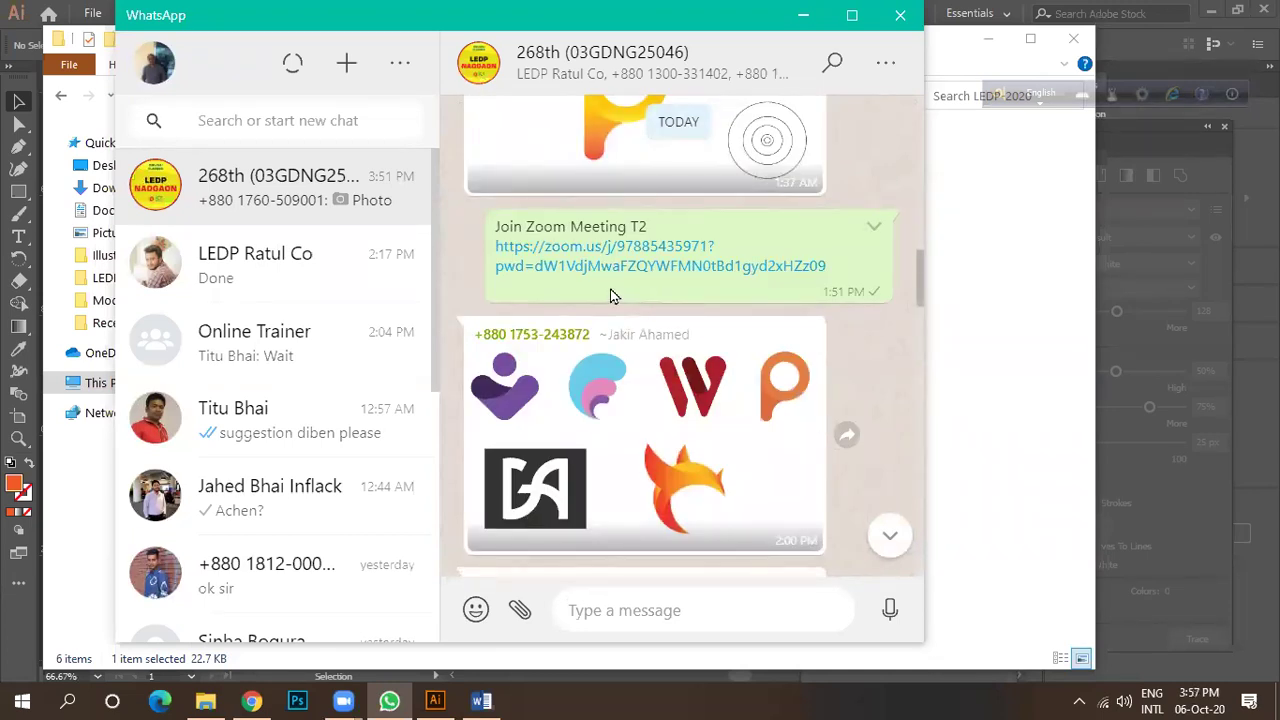
{"action": "scroll", "coordinate": [610, 296], "scroll_direction": "down", "scroll_amount": 5}
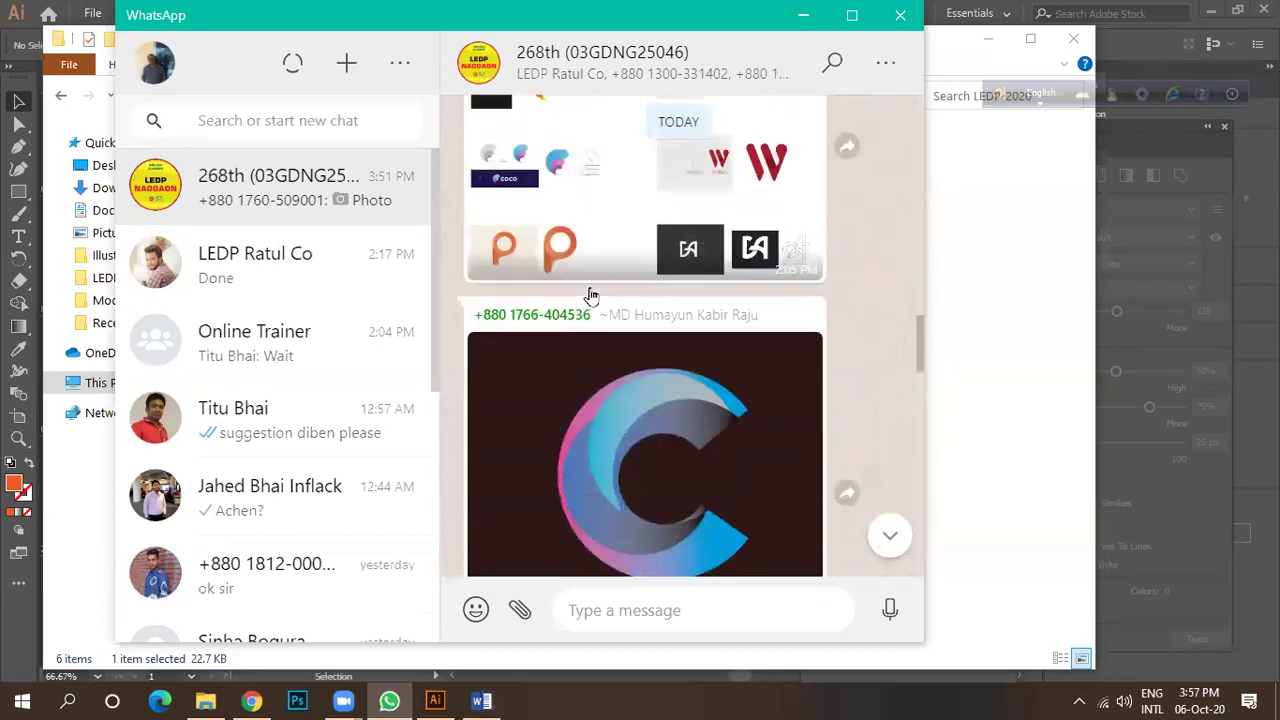
{"action": "scroll", "coordinate": [588, 295], "scroll_direction": "down", "scroll_amount": 1}
{"action": "scroll", "coordinate": [640, 266], "scroll_direction": "down", "scroll_amount": 2}
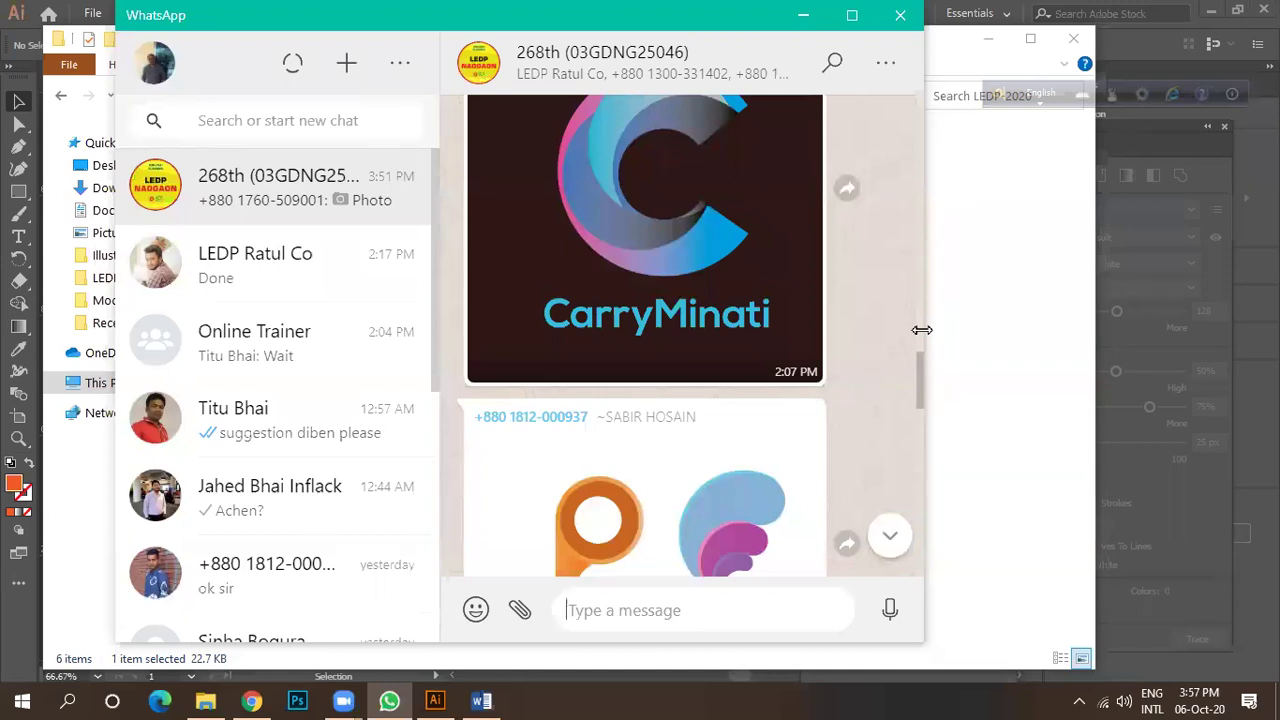
{"action": "scroll", "coordinate": [654, 351], "scroll_direction": "down", "scroll_amount": 10}
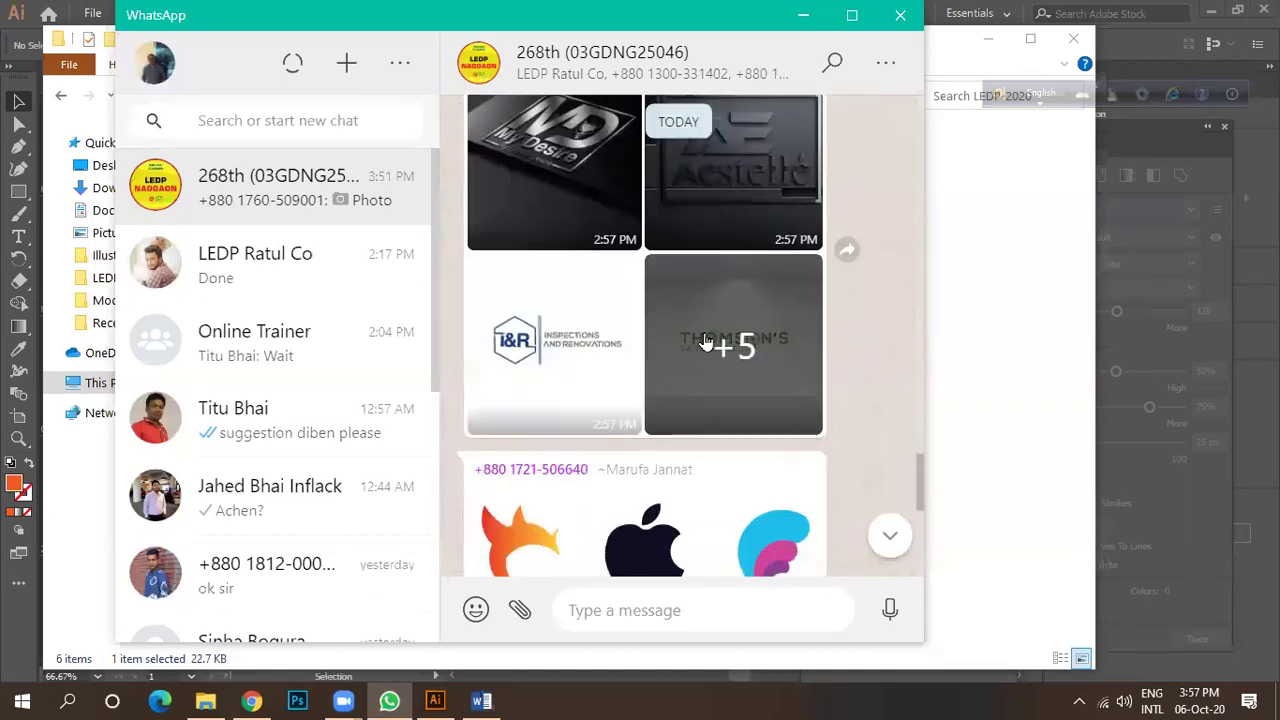
{"action": "scroll", "coordinate": [705, 342], "scroll_direction": "down", "scroll_amount": 5}
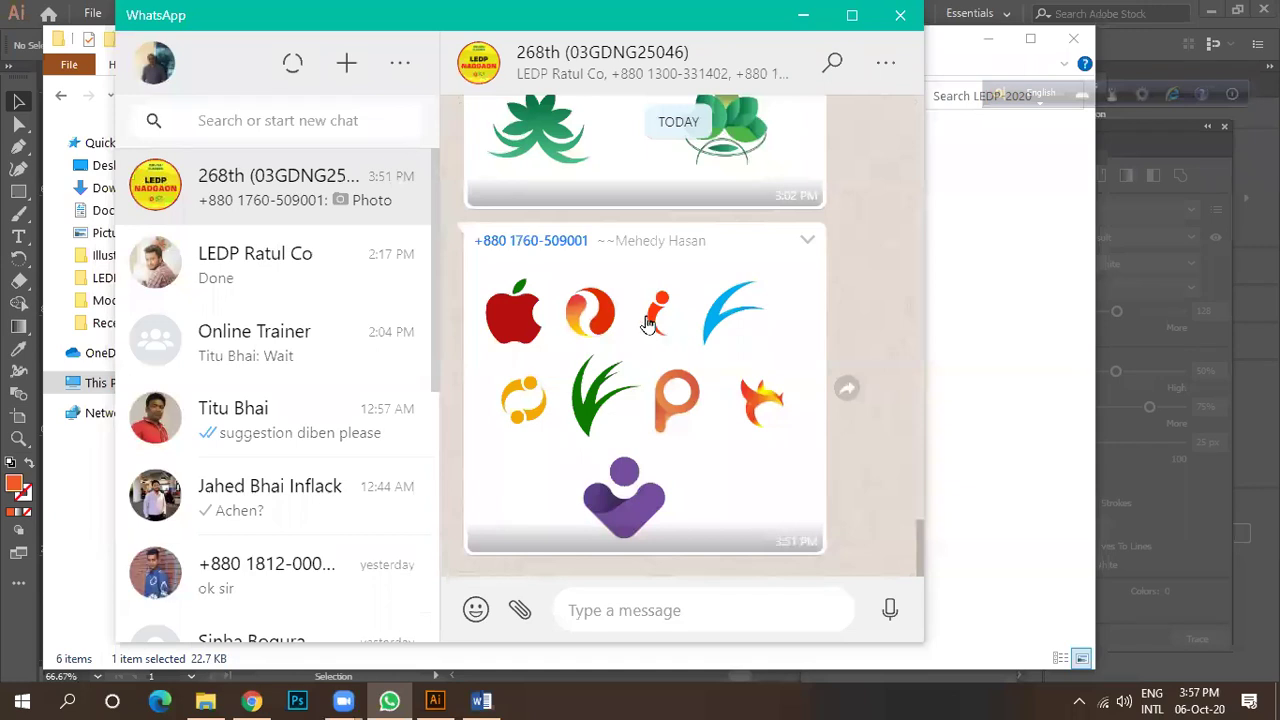
Look into other recent chats, including Online Trainer, and return to the five-logo image in the 268th group chat.
{"action": "left_click", "coordinate": [270, 282]}
{"action": "left_click", "coordinate": [280, 187]}
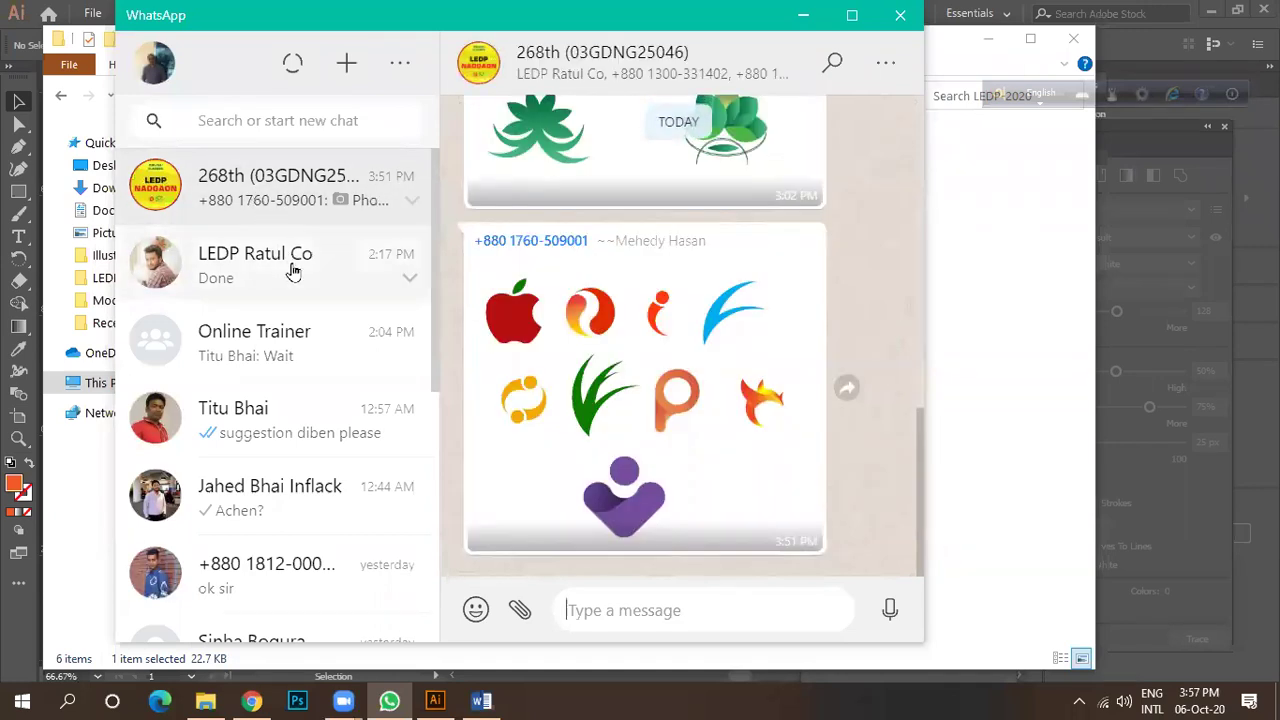
{"action": "left_click", "coordinate": [286, 350]}
{"action": "left_click", "coordinate": [252, 200]}
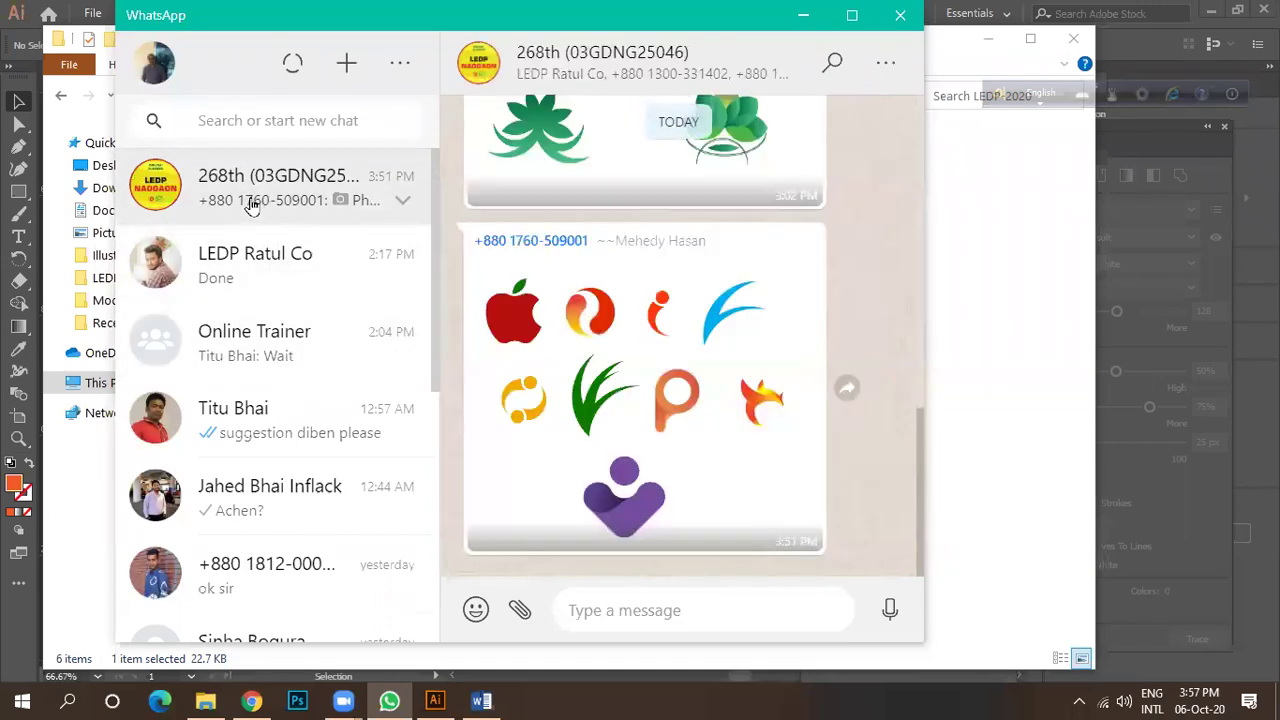
{"action": "left_click", "coordinate": [289, 428]}
{"action": "left_click", "coordinate": [302, 356]}
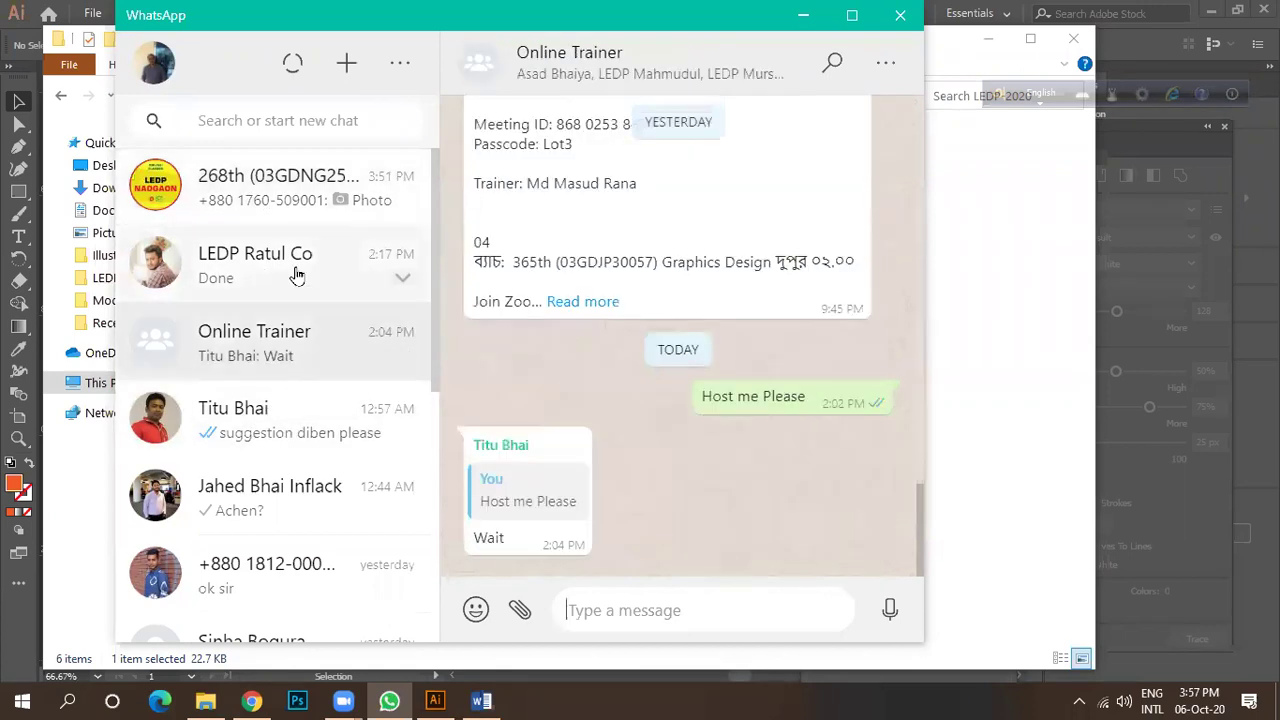
{"action": "left_click", "coordinate": [296, 276]}
{"action": "left_click", "coordinate": [266, 187]}
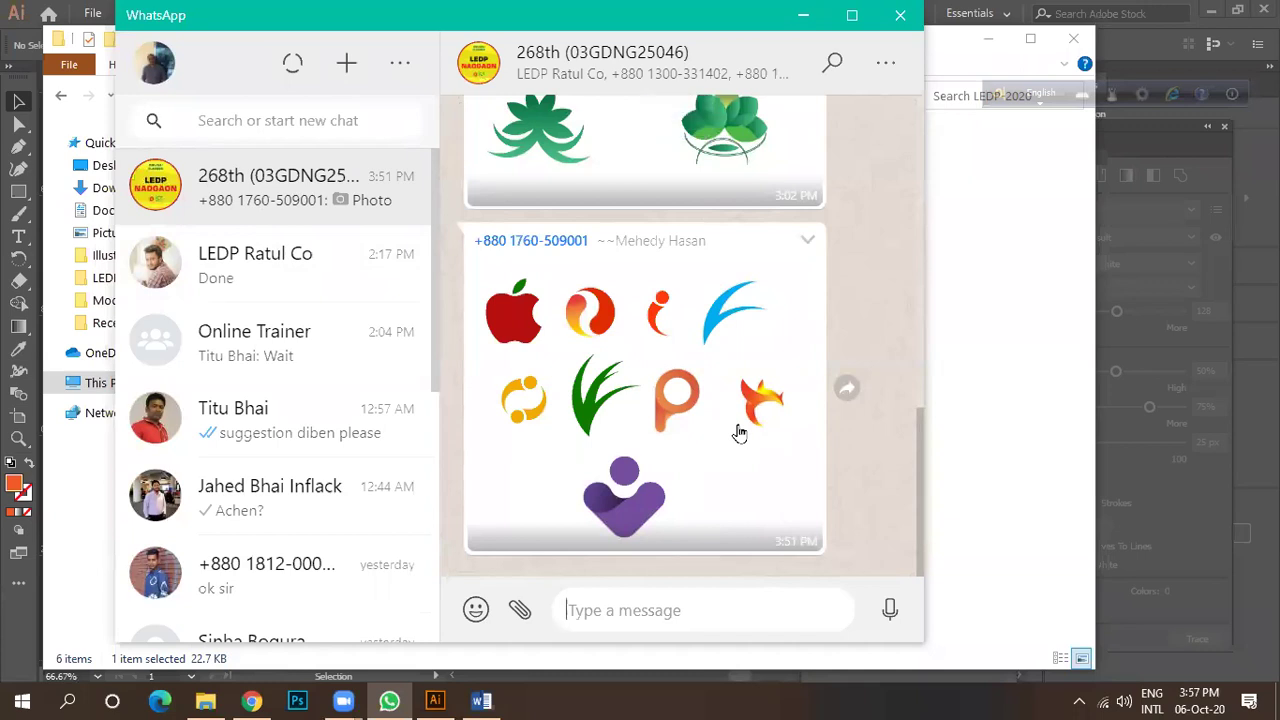
{"action": "scroll", "coordinate": [720, 436], "scroll_direction": "up", "scroll_amount": 5}
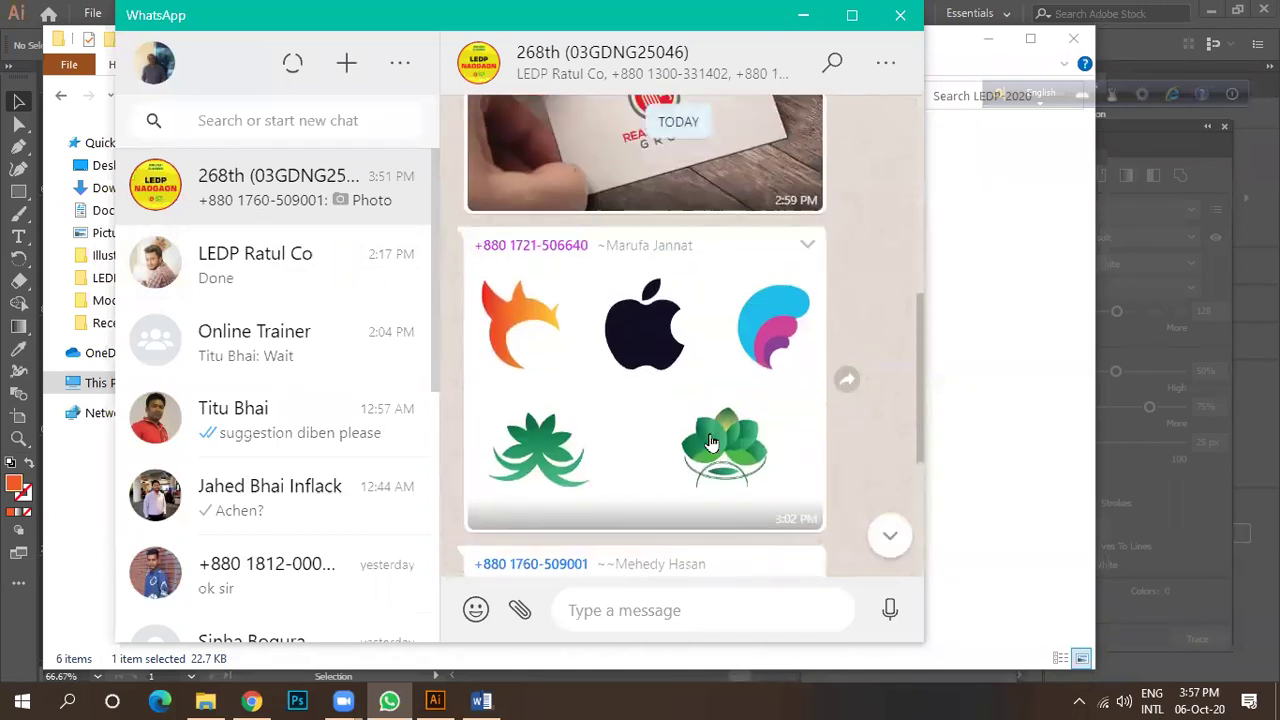
Look back over the shared logo mockups and return to the newest nine-logo image in the 268th group chat.
{"action": "scroll", "coordinate": [711, 440], "scroll_direction": "up", "scroll_amount": 3}
{"action": "scroll", "coordinate": [709, 437], "scroll_direction": "down", "scroll_amount": 3}
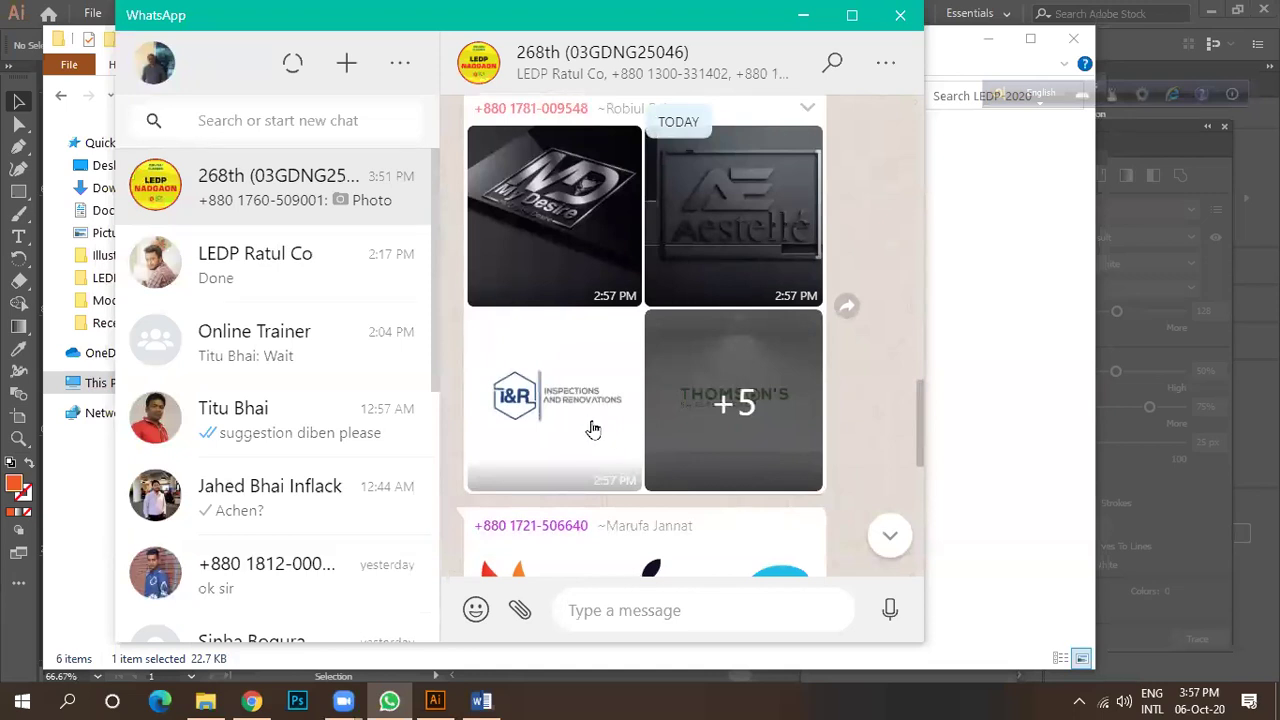
{"action": "scroll", "coordinate": [593, 430], "scroll_direction": "down", "scroll_amount": 1}
{"action": "scroll", "coordinate": [593, 430], "scroll_direction": "down", "scroll_amount": 5}
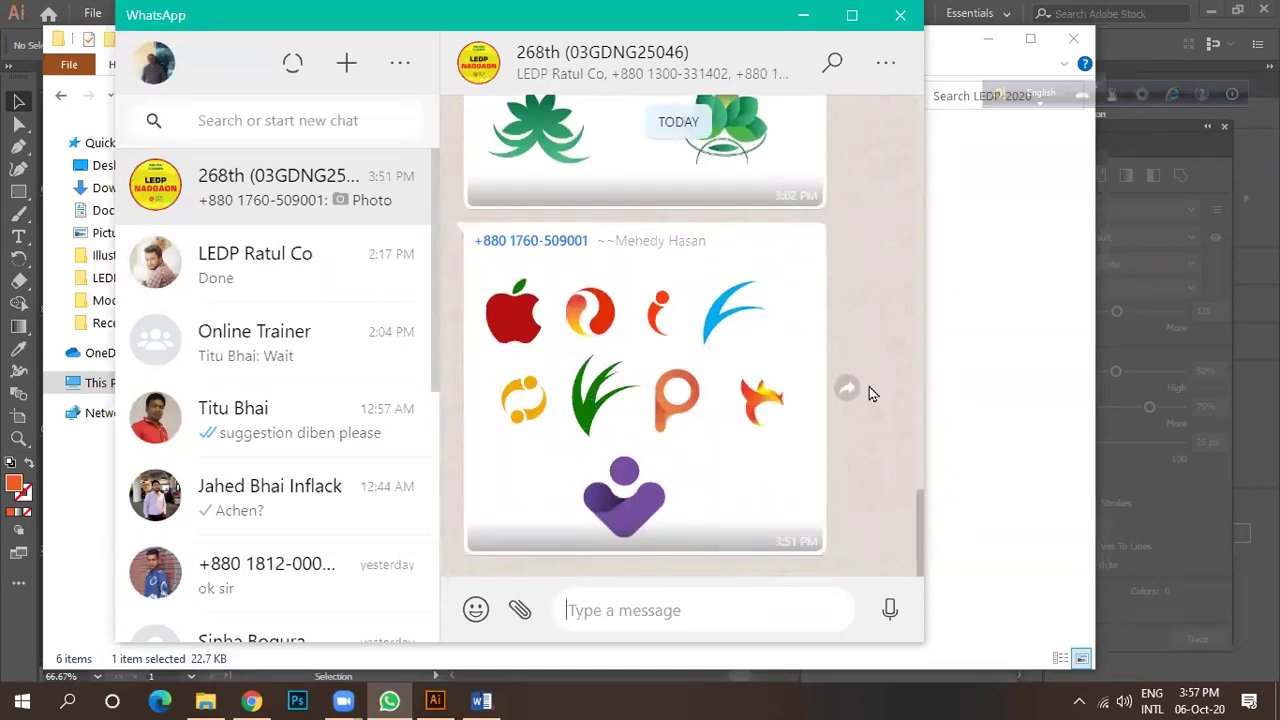
Switch to Illustrator and move the black Trail Road image and the orange frame farther away from the artboard.
{"action": "left_click", "coordinate": [435, 700]}
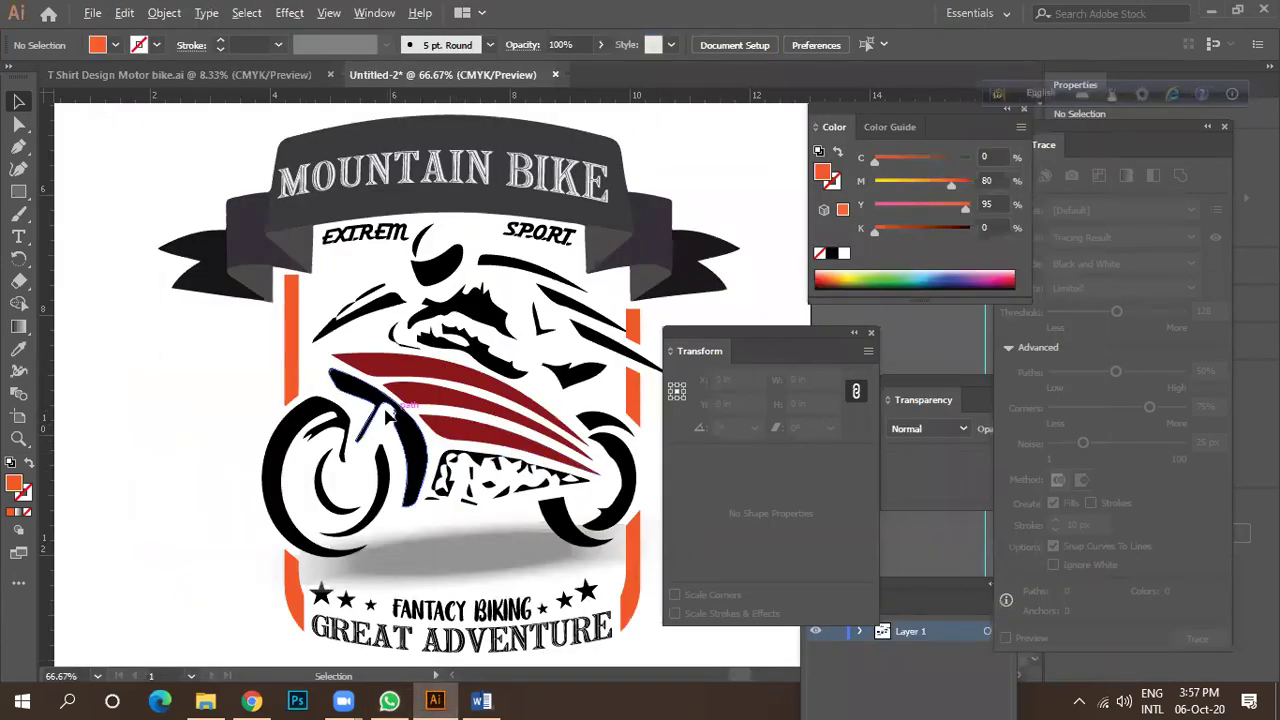
{"action": "scroll", "coordinate": [386, 415], "scroll_direction": "down", "scroll_amount": 3}
{"action": "scroll", "coordinate": [436, 322], "scroll_direction": "down", "scroll_amount": 3}
{"action": "left_click_drag", "start_coordinate": [305, 305], "coordinate": [128, 382]}
{"action": "scroll", "coordinate": [320, 328], "scroll_direction": "down", "scroll_amount": 2}
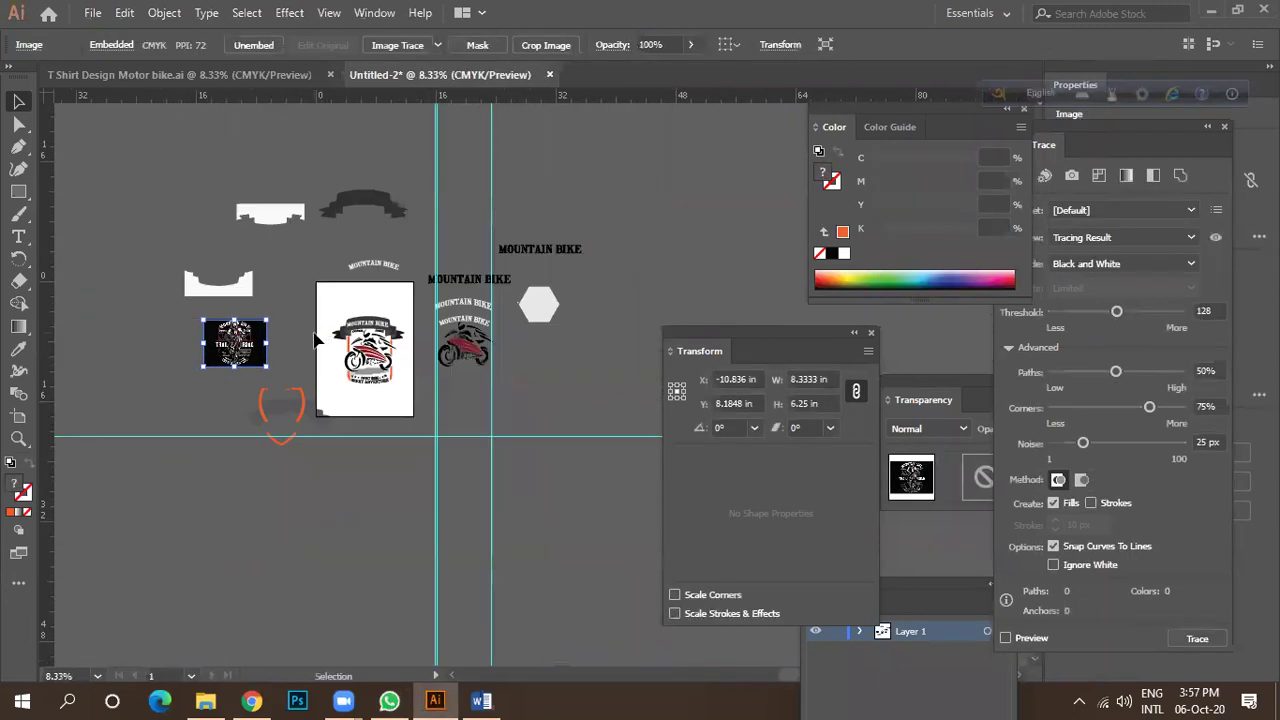
{"action": "left_click_drag", "start_coordinate": [231, 355], "coordinate": [150, 353]}
{"action": "mouse_move", "coordinate": [303, 489]}
{"action": "left_mouse_down"}
{"action": "mouse_move", "coordinate": [282, 440]}
{"action": "mouse_move", "coordinate": [264, 470]}
{"action": "mouse_move", "coordinate": [268, 537]}
{"action": "left_mouse_up"}
Move the Mountain Bike design off the artboard beside the black image, and shift the white ribbon piece out of its way.
{"action": "left_click_drag", "start_coordinate": [360, 362], "coordinate": [214, 452]}
{"action": "left_click_drag", "start_coordinate": [229, 297], "coordinate": [132, 230]}
{"action": "left_click_drag", "start_coordinate": [212, 457], "coordinate": [237, 351]}
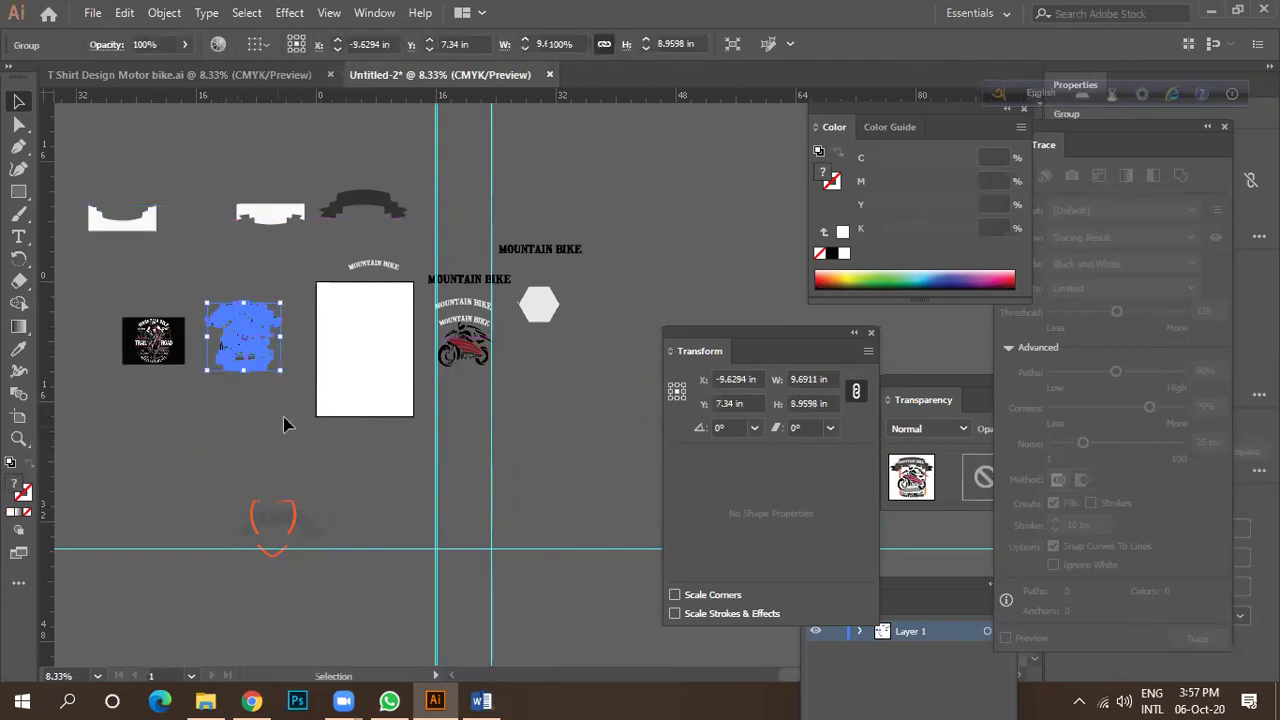
{"action": "left_click", "coordinate": [286, 423]}
{"action": "scroll", "coordinate": [332, 322], "scroll_direction": "up", "scroll_amount": 3}
{"action": "scroll", "coordinate": [428, 366], "scroll_direction": "down", "scroll_amount": 2}
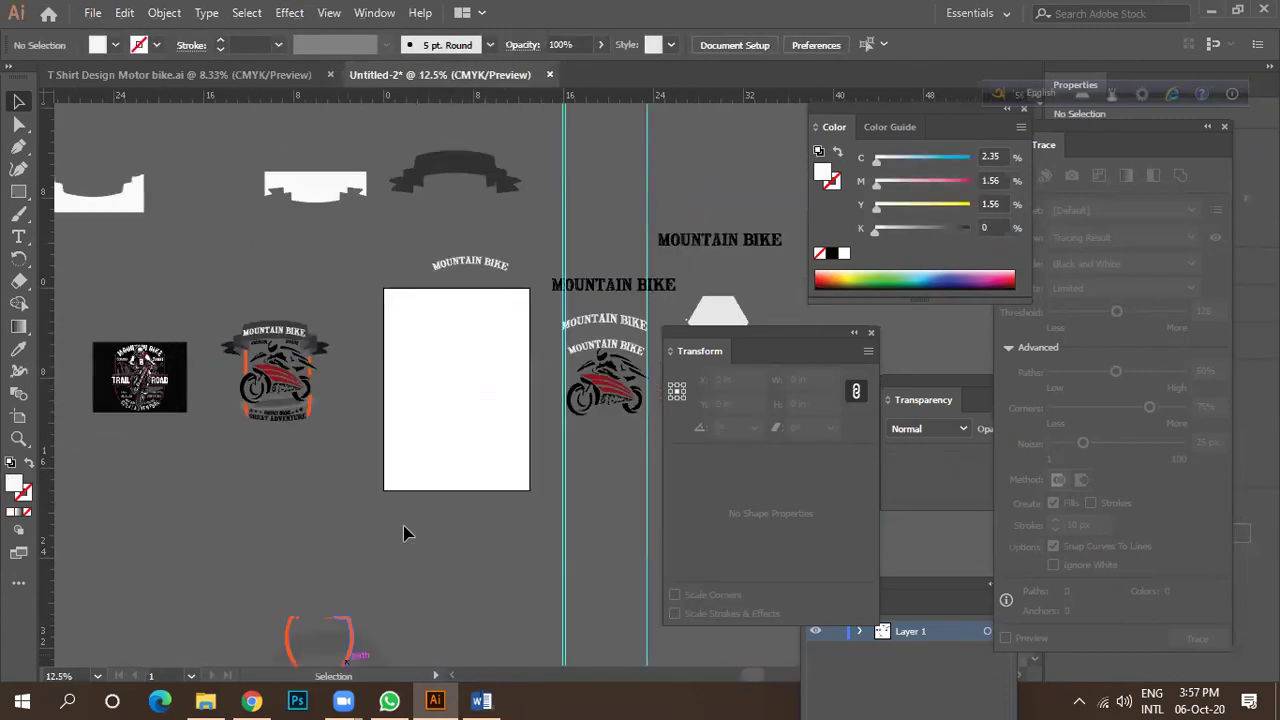
Switch to Chrome and search Facebook for "ledp naogaon".
{"action": "left_click", "coordinate": [251, 700]}
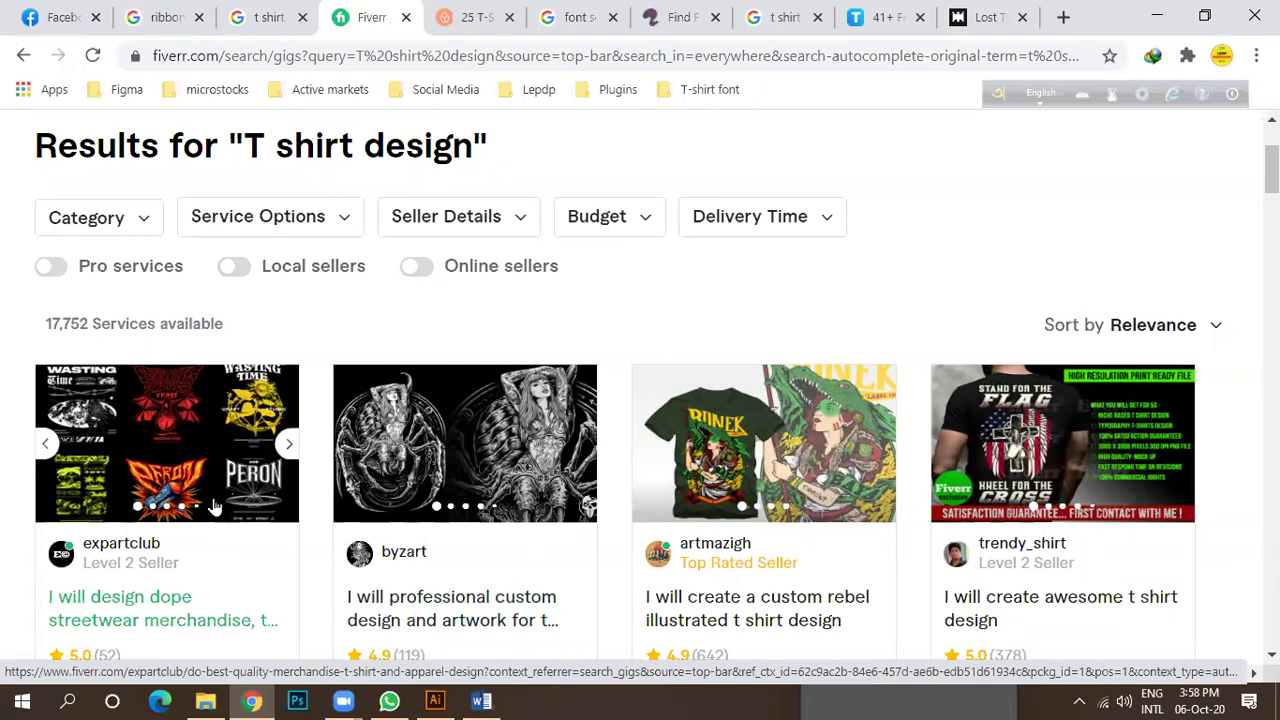
{"action": "left_click", "coordinate": [45, 20]}
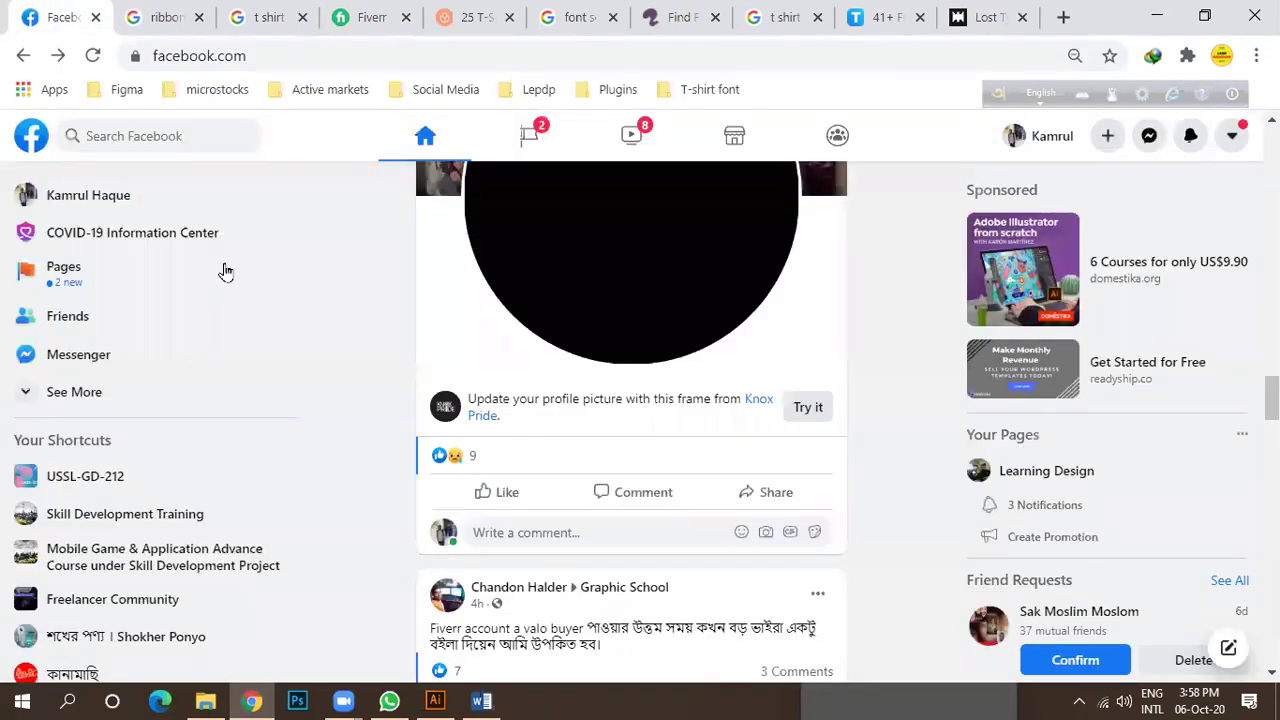
{"action": "left_click", "coordinate": [175, 136]}
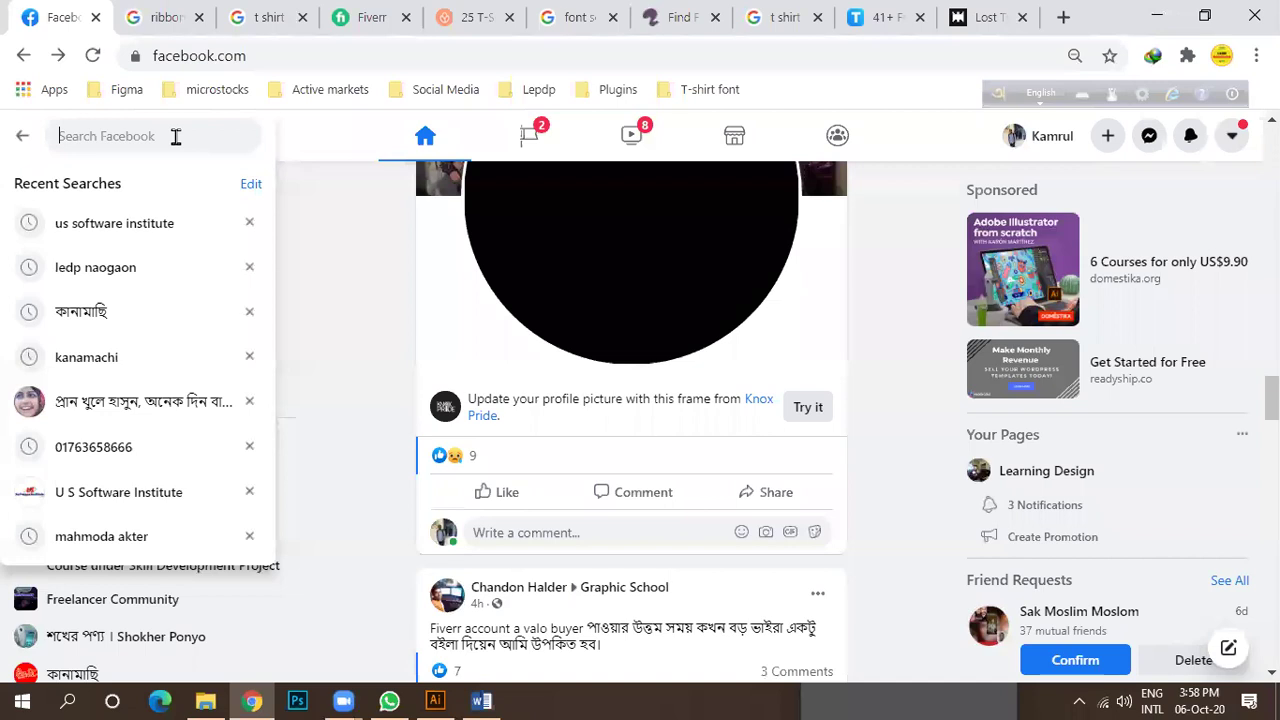
{"action": "type", "text": "ledp"}
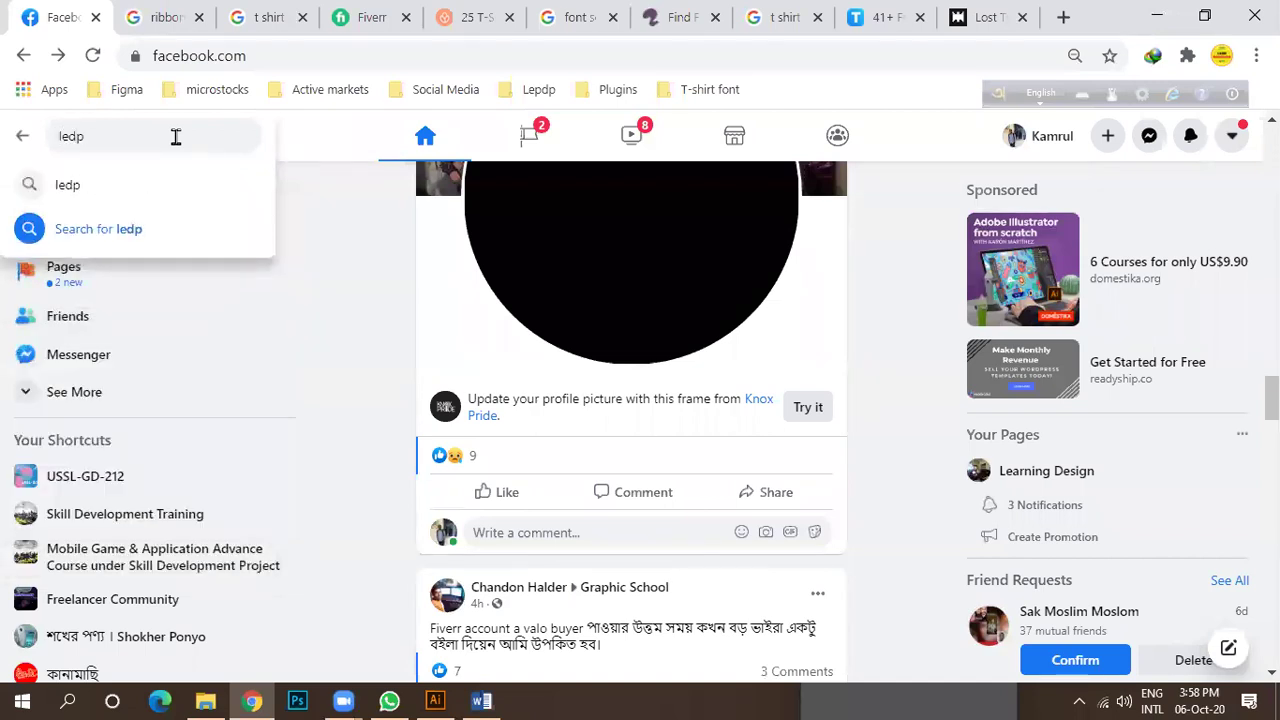
{"action": "type", "text": " naogai"}
{"action": "key", "text": "BackSpace"}
{"action": "type", "text": "on"}
{"action": "key", "text": "Return"}
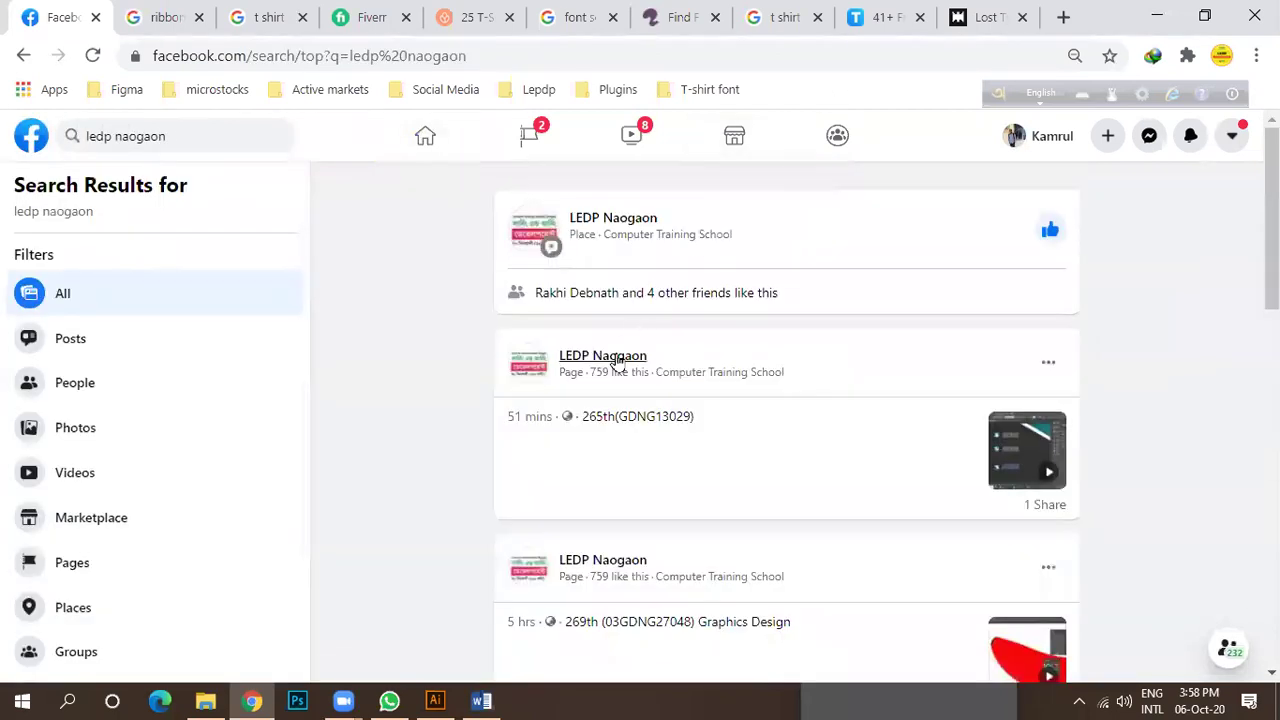
Open the LEDP Naogaon page and find the 268th batch live video among its posts.
{"action": "left_click", "coordinate": [610, 220]}
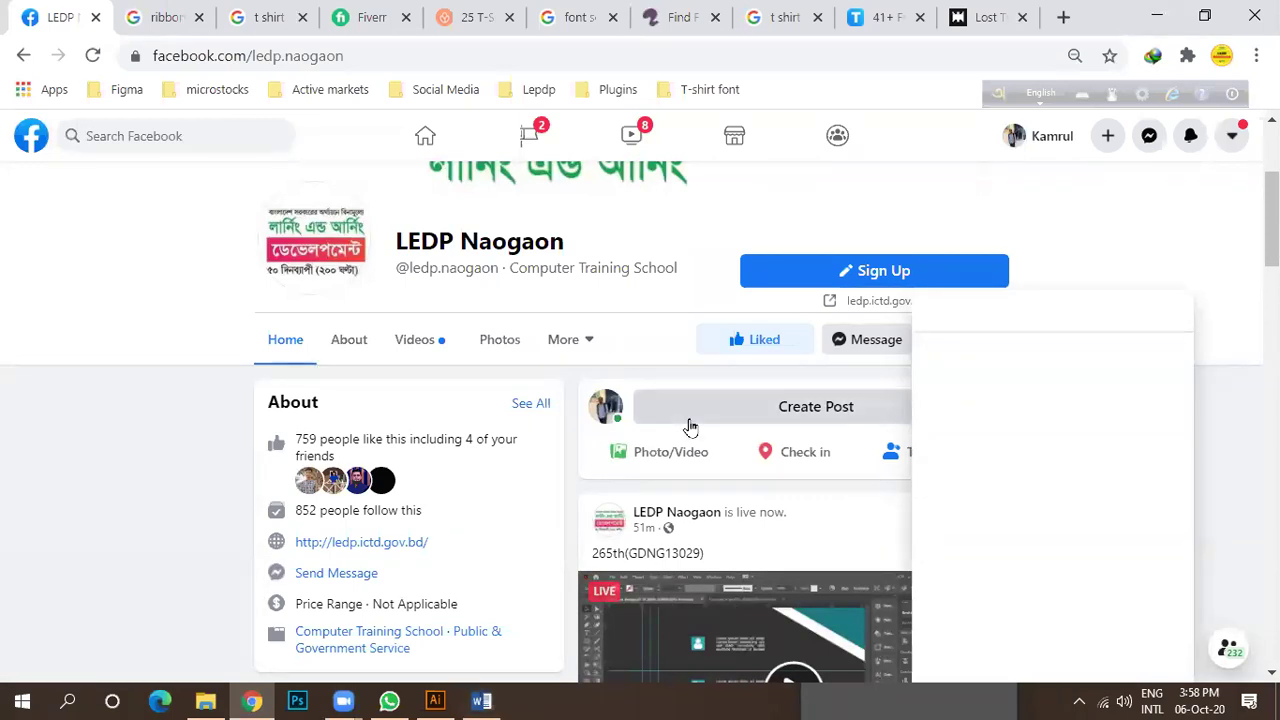
{"action": "scroll", "coordinate": [686, 423], "scroll_direction": "down", "scroll_amount": 3}
{"action": "scroll", "coordinate": [740, 444], "scroll_direction": "down", "scroll_amount": 2}
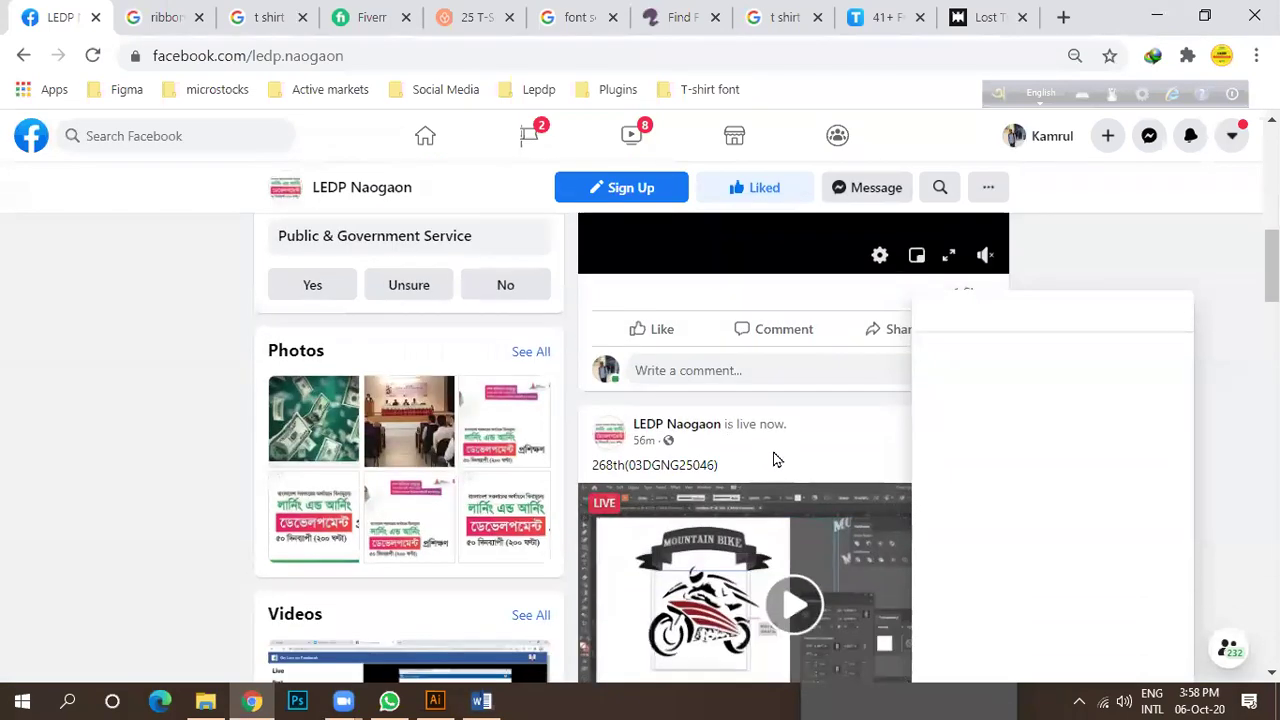
{"action": "scroll", "coordinate": [774, 457], "scroll_direction": "down", "scroll_amount": 1}
{"action": "scroll", "coordinate": [700, 468], "scroll_direction": "down", "scroll_amount": 1}
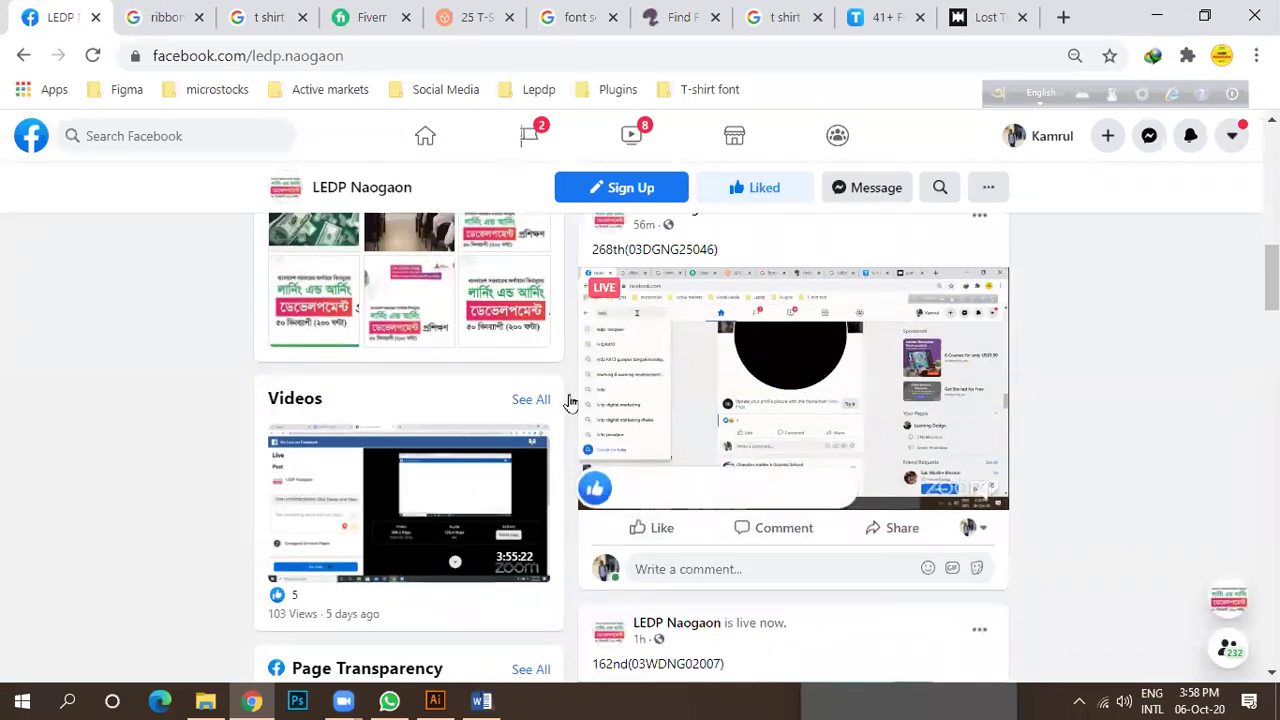
Browse the Google image results for "ribbon label vector" and return to the start of the results.
{"action": "left_click", "coordinate": [163, 18]}
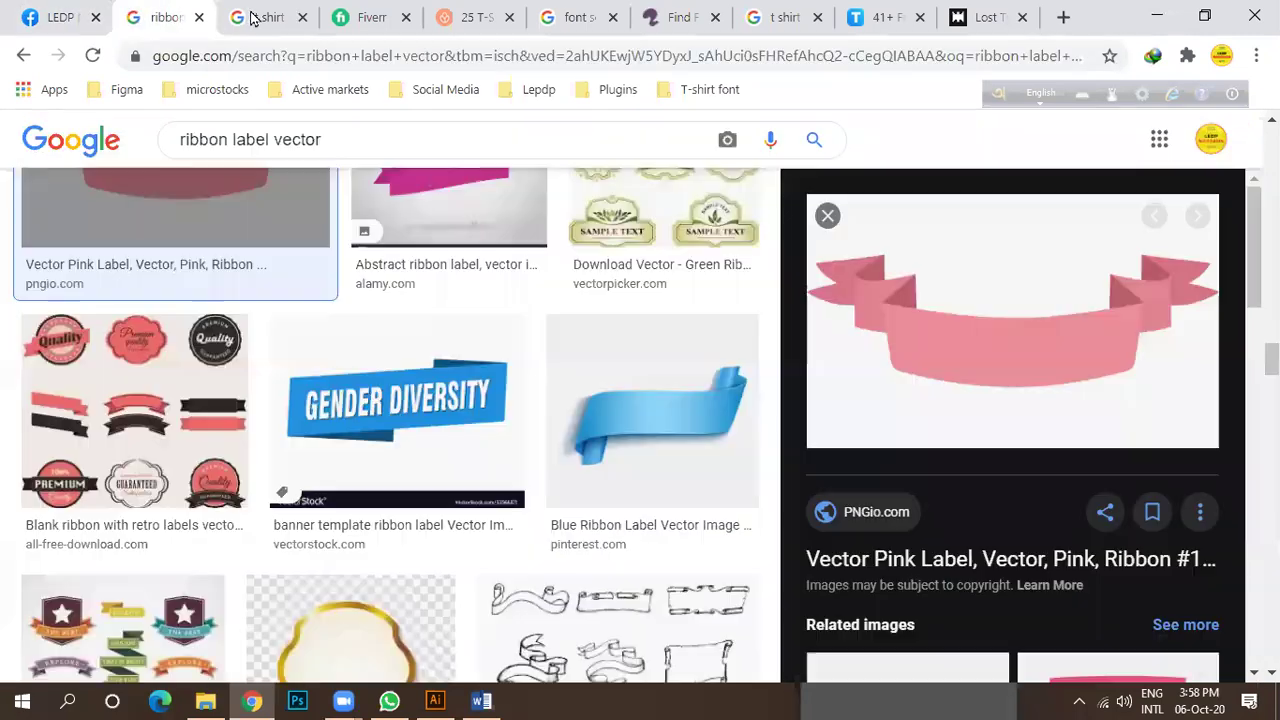
{"action": "scroll", "coordinate": [420, 323], "scroll_direction": "down", "scroll_amount": 10}
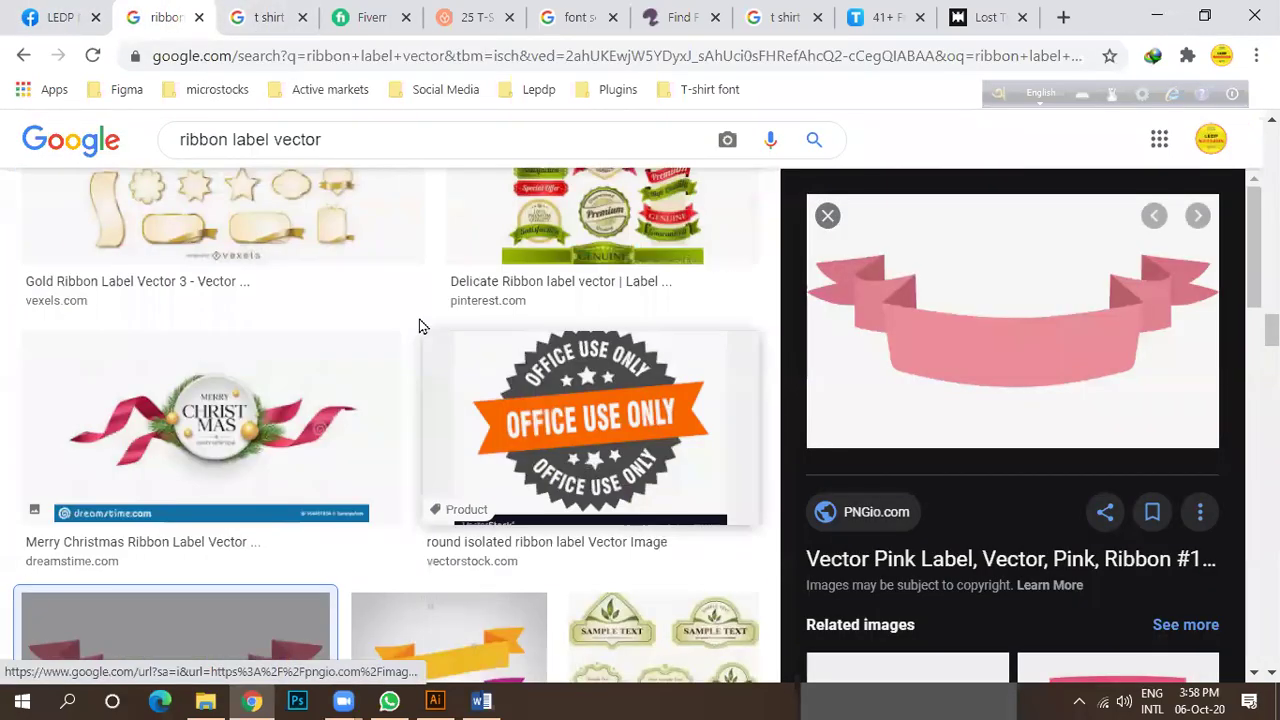
{"action": "scroll", "coordinate": [297, 200], "scroll_direction": "up", "scroll_amount": 5}
{"action": "scroll", "coordinate": [297, 195], "scroll_direction": "down", "scroll_amount": 5}
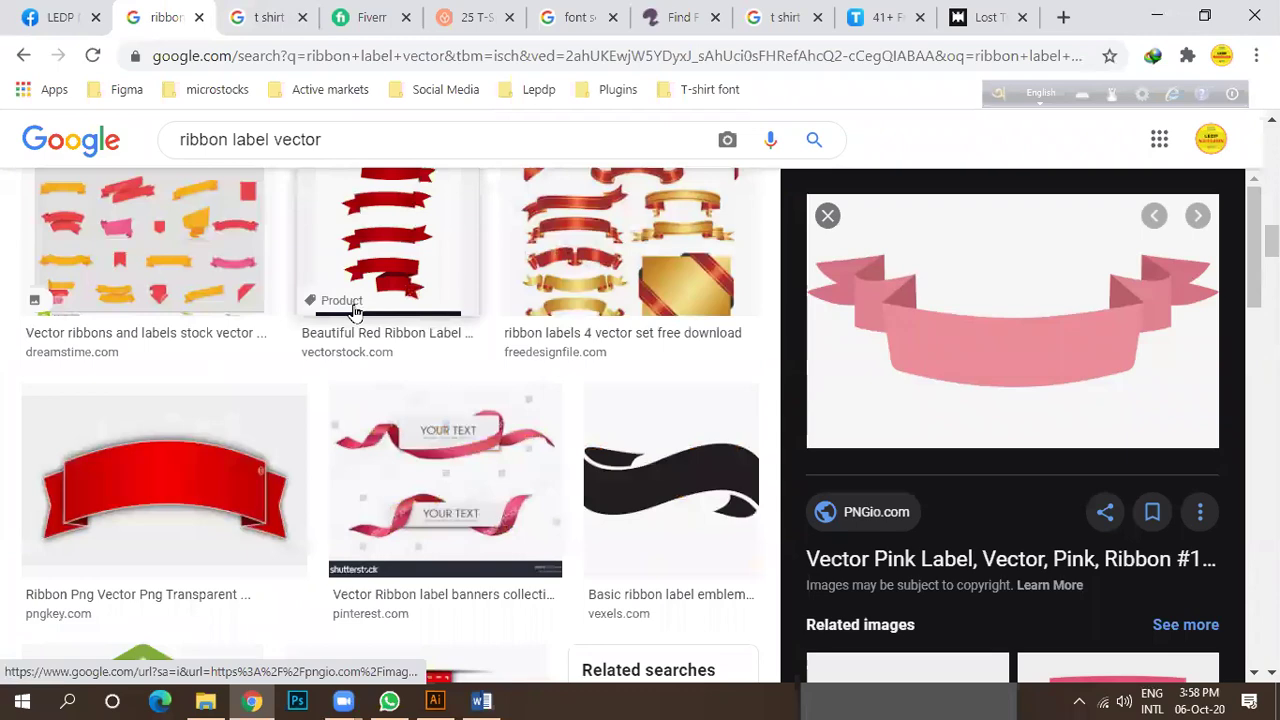
{"action": "scroll", "coordinate": [294, 386], "scroll_direction": "down", "scroll_amount": 5}
{"action": "scroll", "coordinate": [294, 392], "scroll_direction": "up", "scroll_amount": 10}
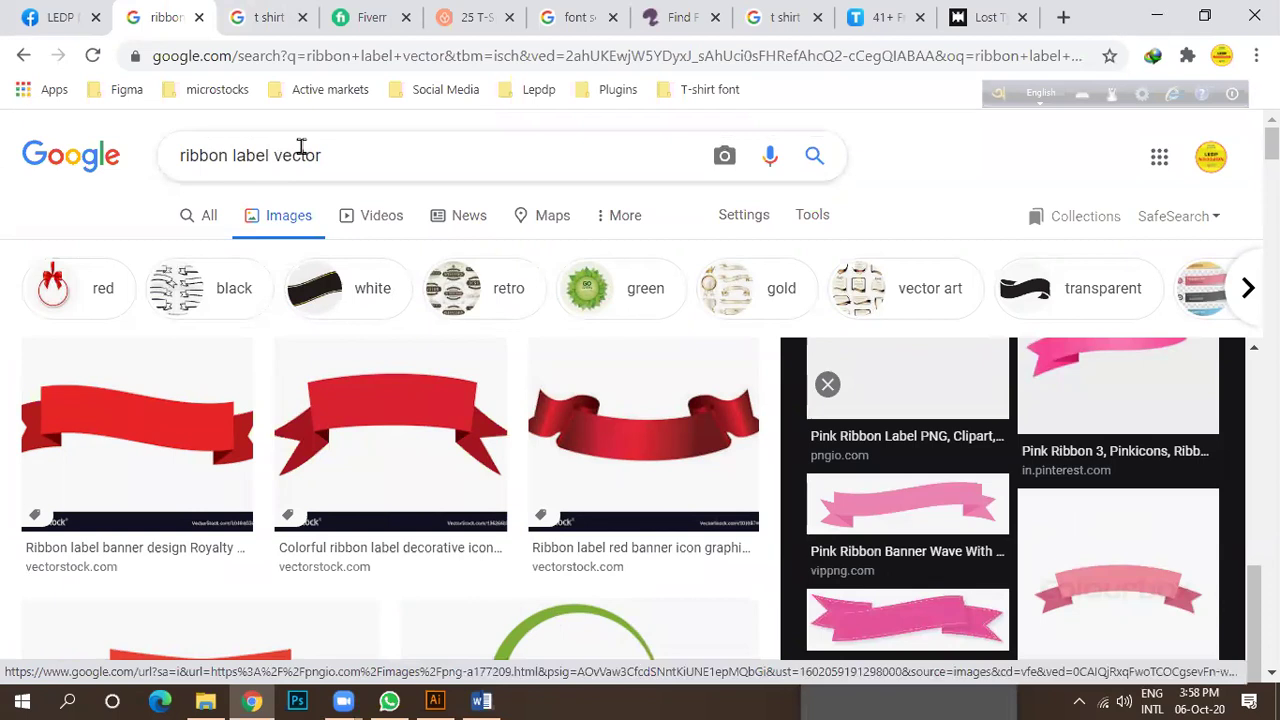
Look through the Fiverr gigs found for "T shirt design" and return to the search field.
{"action": "left_click", "coordinate": [288, 18]}
{"action": "left_click", "coordinate": [338, 20]}
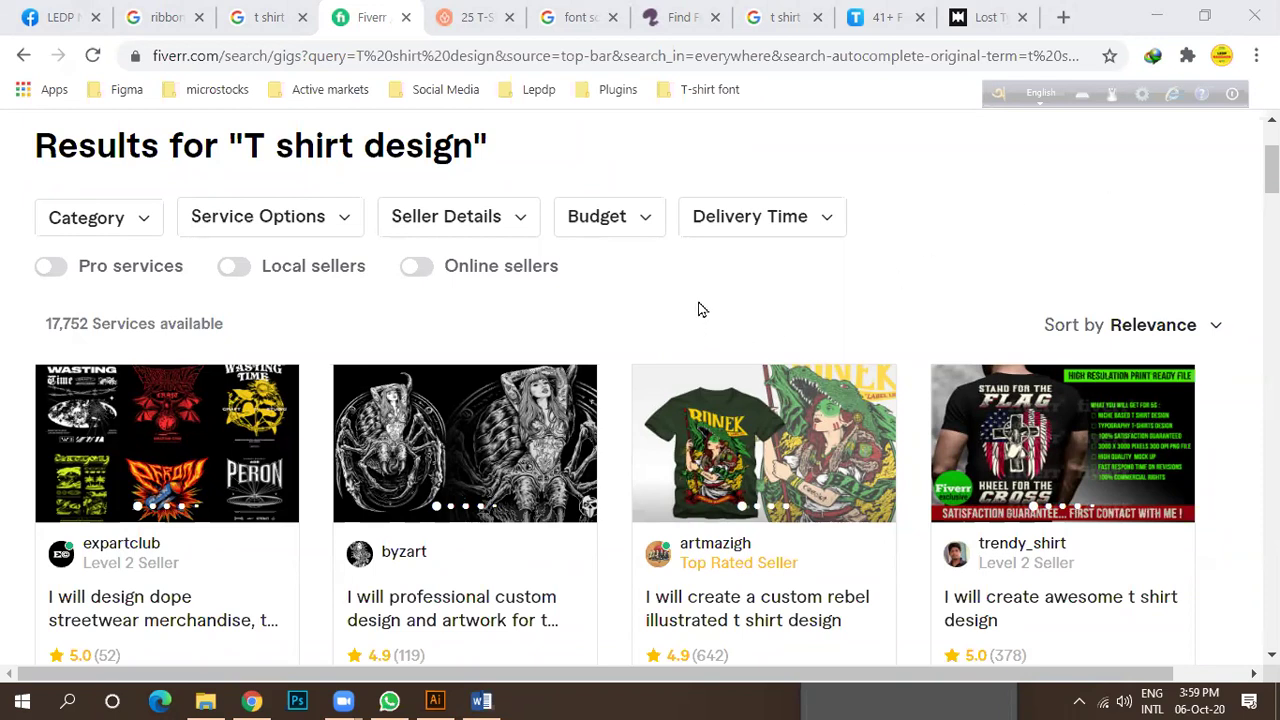
{"action": "scroll", "coordinate": [700, 305], "scroll_direction": "down", "scroll_amount": 2}
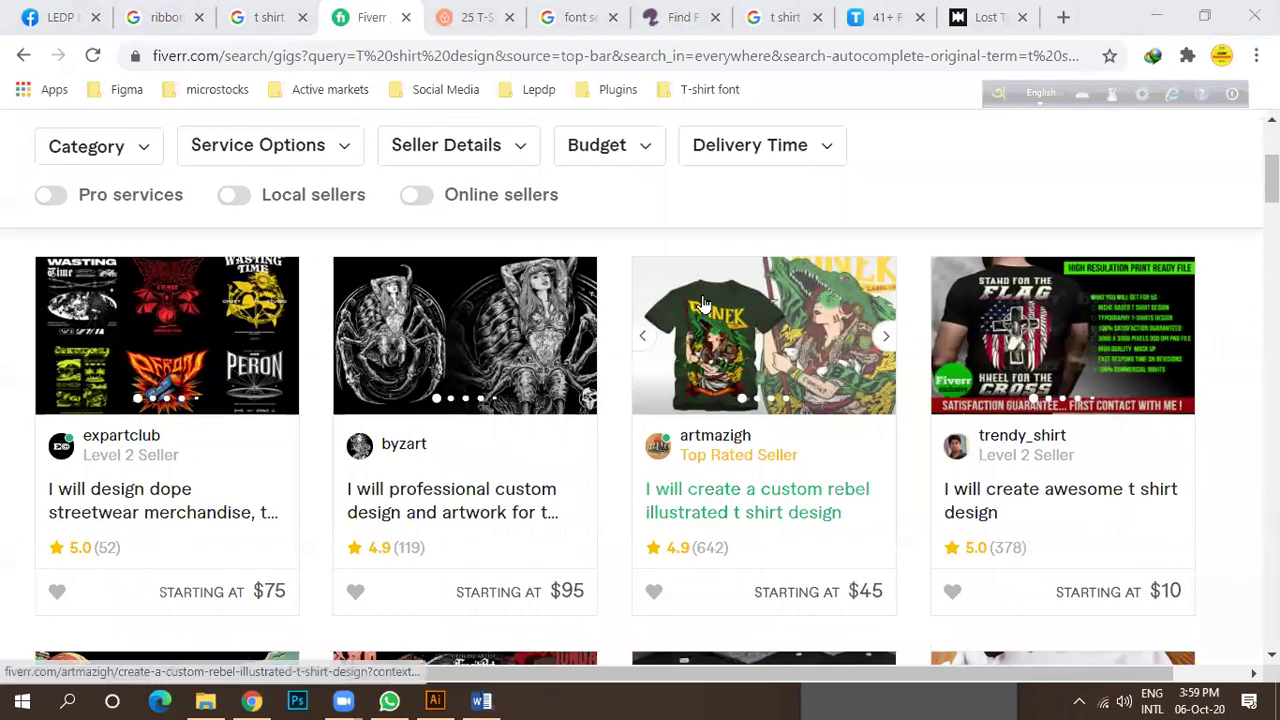
{"action": "scroll", "coordinate": [697, 290], "scroll_direction": "down", "scroll_amount": 1}
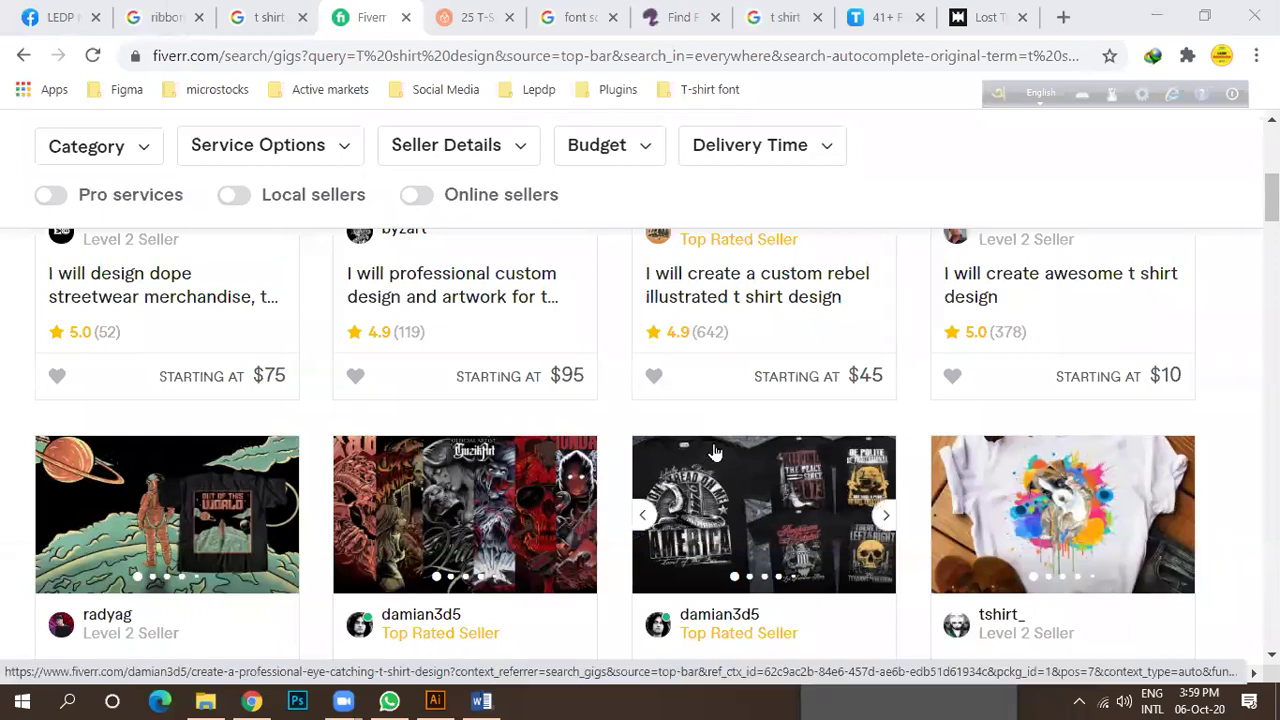
{"action": "scroll", "coordinate": [713, 465], "scroll_direction": "down", "scroll_amount": 2}
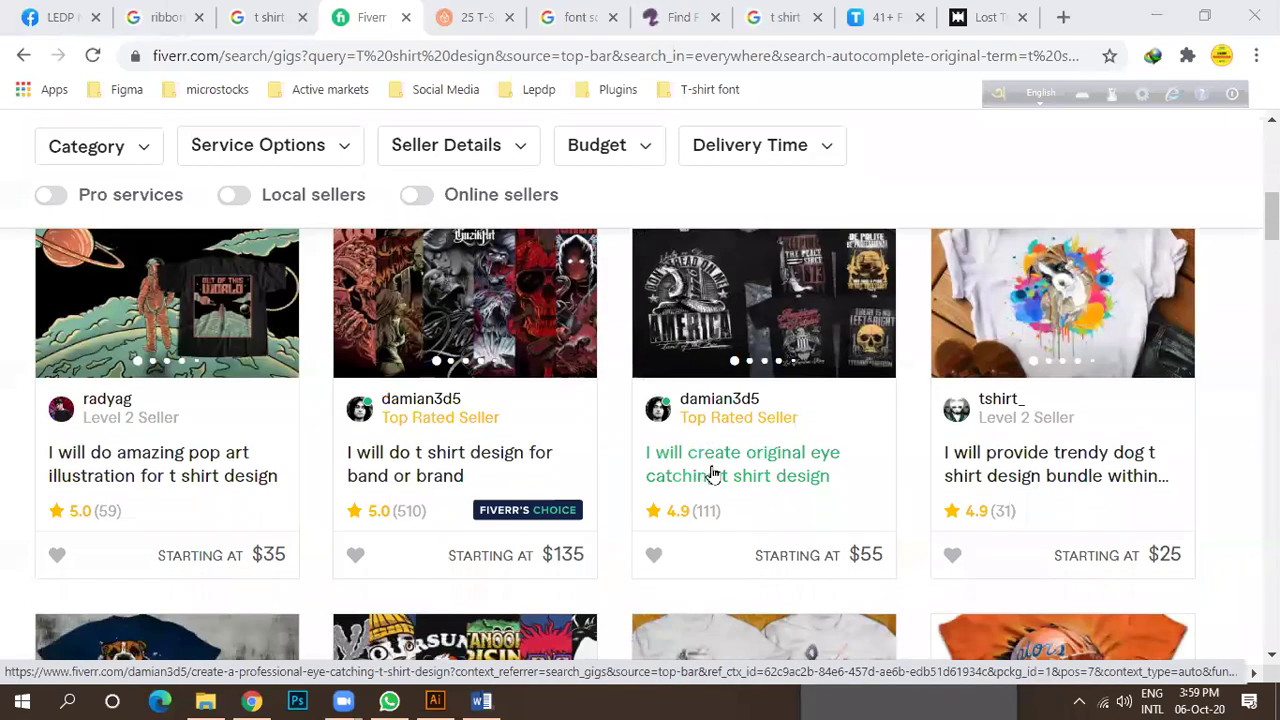
{"action": "scroll", "coordinate": [760, 460], "scroll_direction": "down", "scroll_amount": 3}
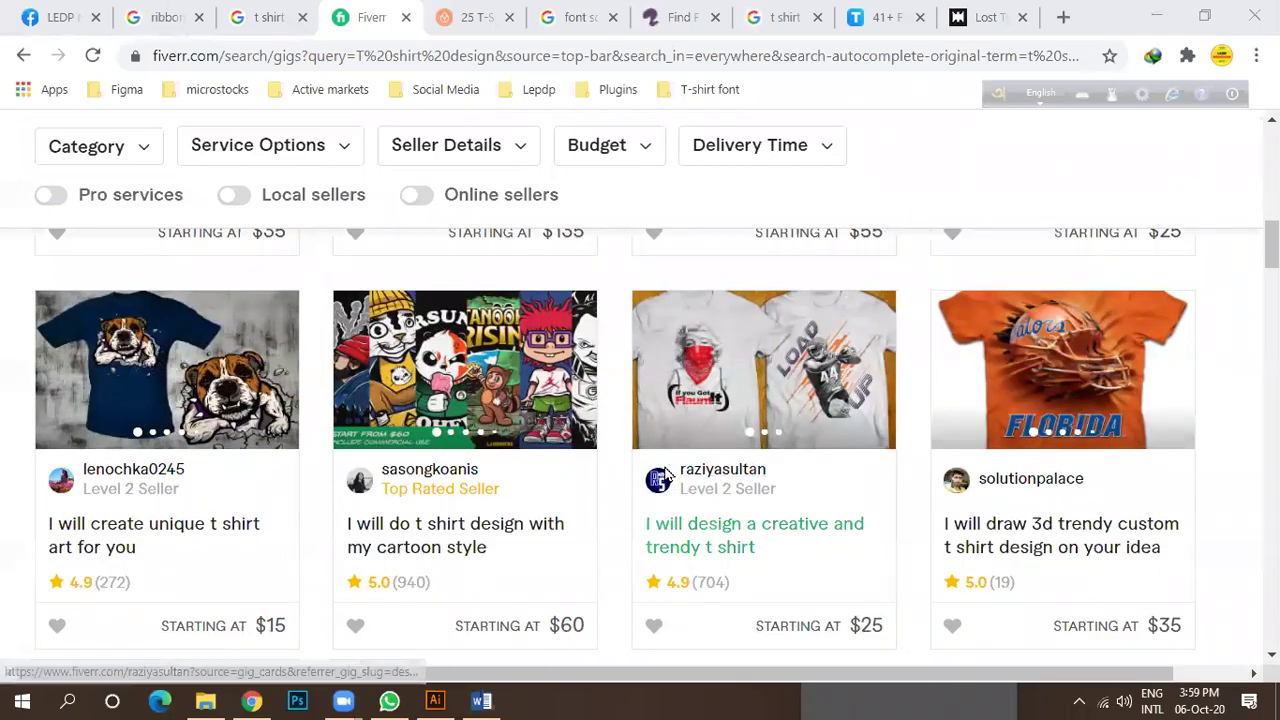
{"action": "scroll", "coordinate": [668, 450], "scroll_direction": "up", "scroll_amount": 10}
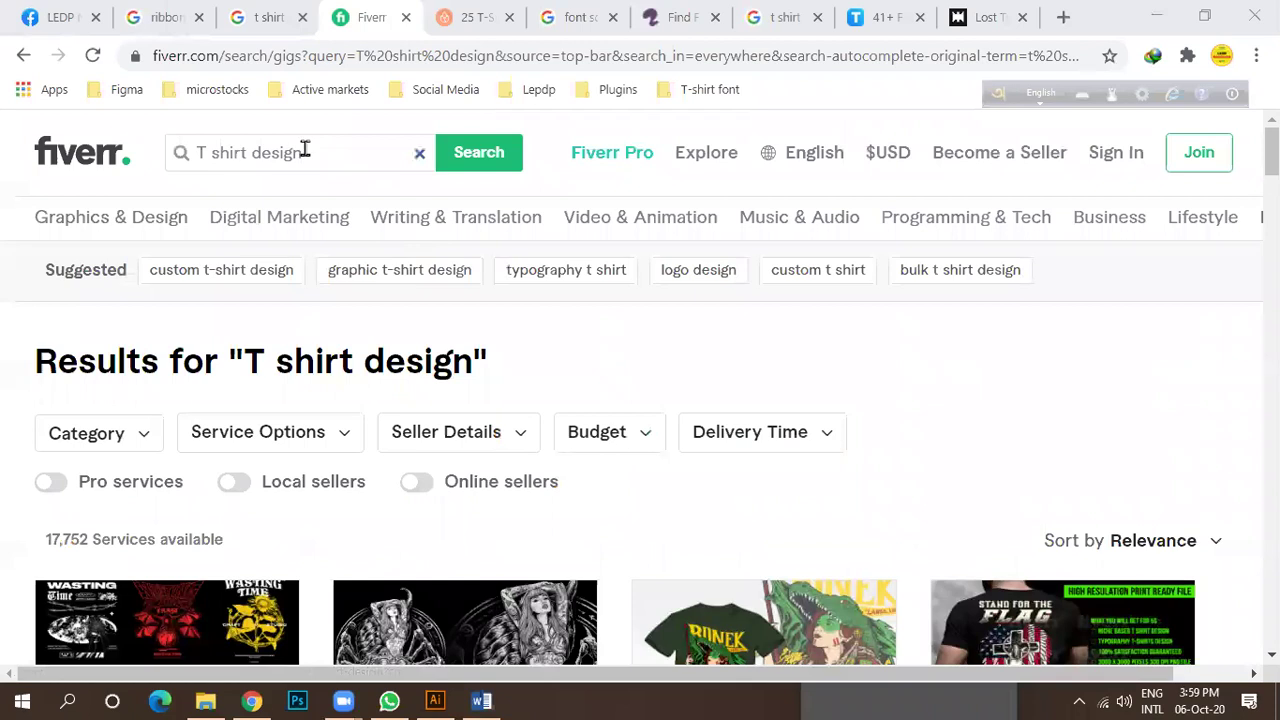
Rerun the "T shirt design" search on Fiverr and open the dope streetwear merchandise gig in a new tab.
{"action": "left_click", "coordinate": [205, 150]}
{"action": "left_click", "coordinate": [455, 162]}
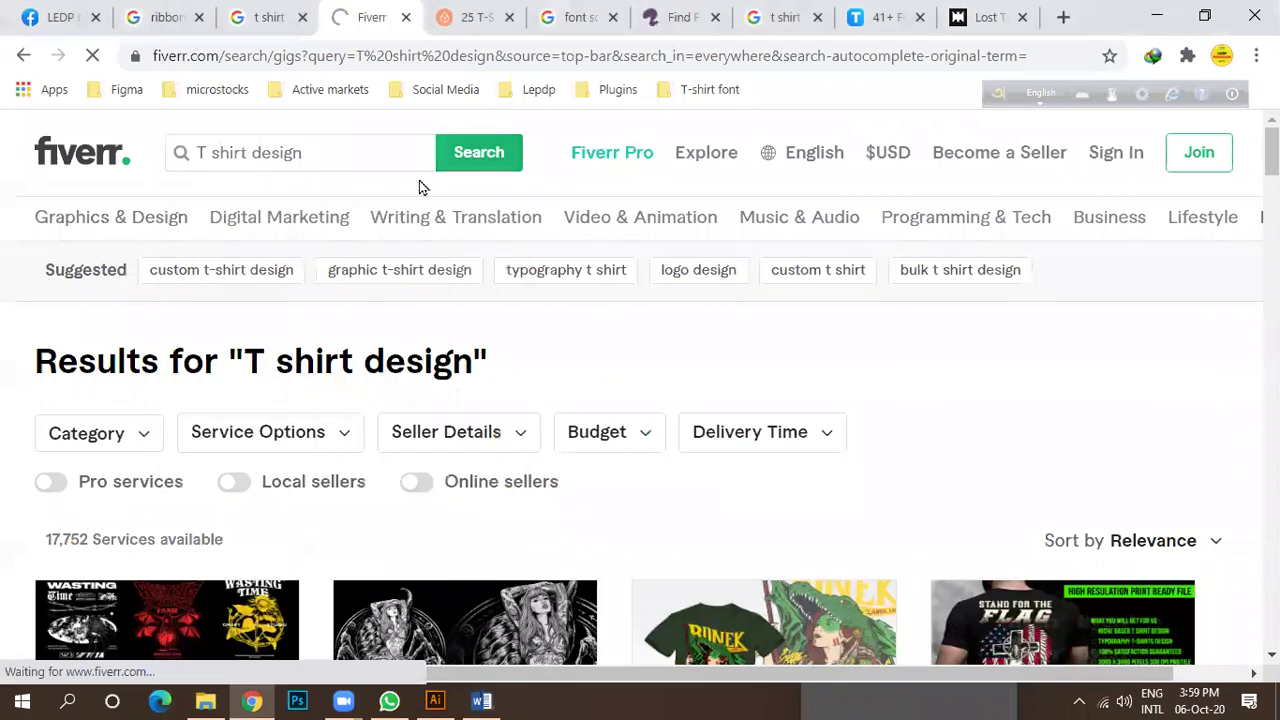
{"action": "scroll", "coordinate": [600, 340], "scroll_direction": "down", "scroll_amount": 2}
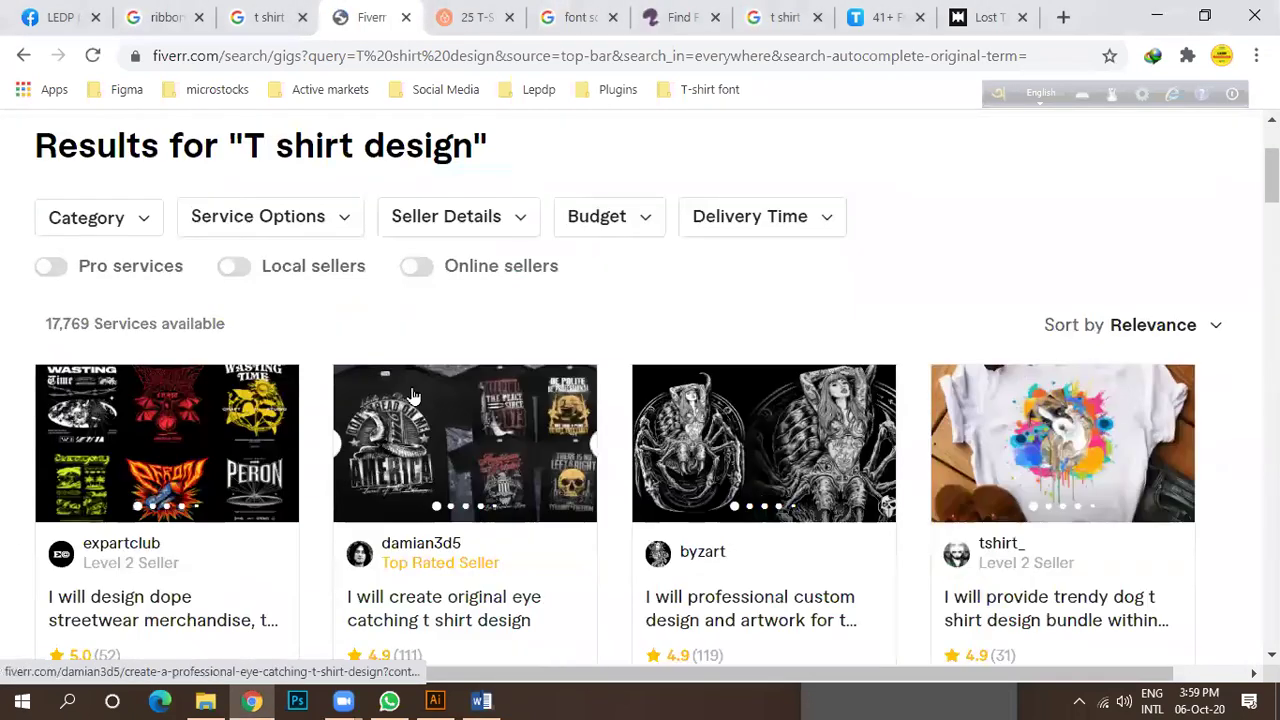
{"action": "scroll", "coordinate": [110, 425], "scroll_direction": "down", "scroll_amount": 2}
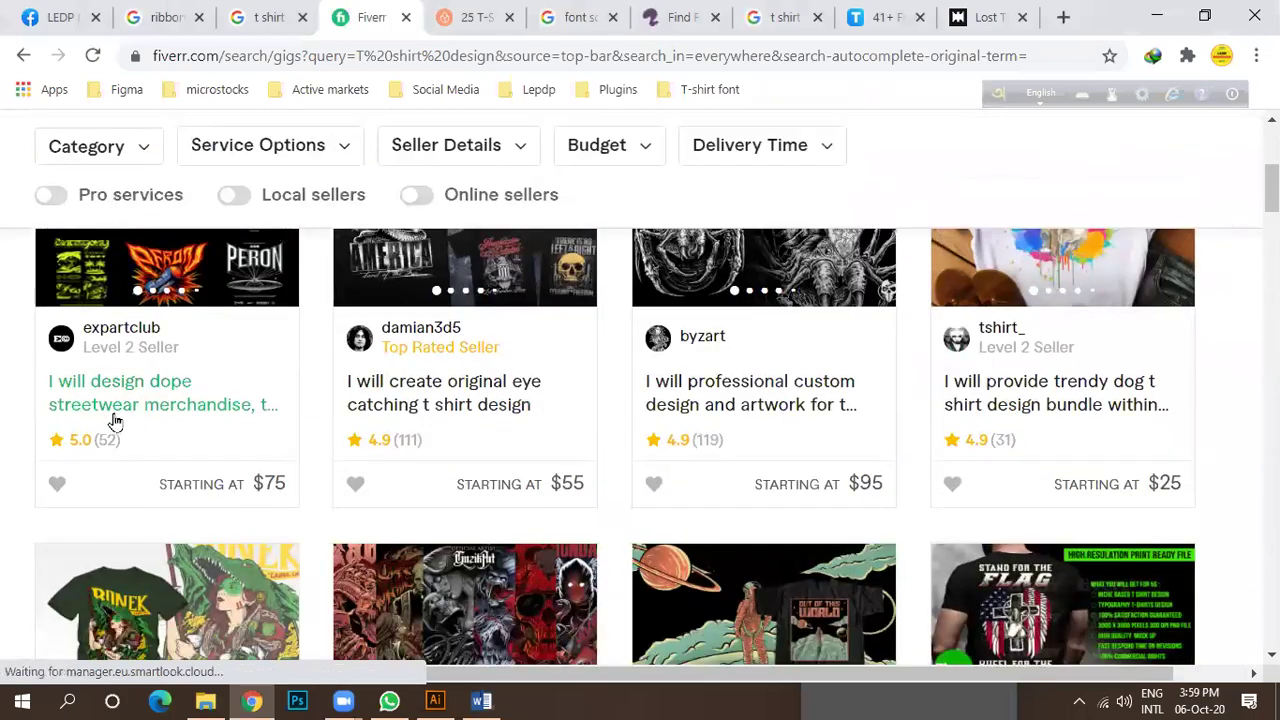
{"action": "scroll", "coordinate": [115, 421], "scroll_direction": "up", "scroll_amount": 2}
{"action": "scroll", "coordinate": [118, 400], "scroll_direction": "down", "scroll_amount": 2}
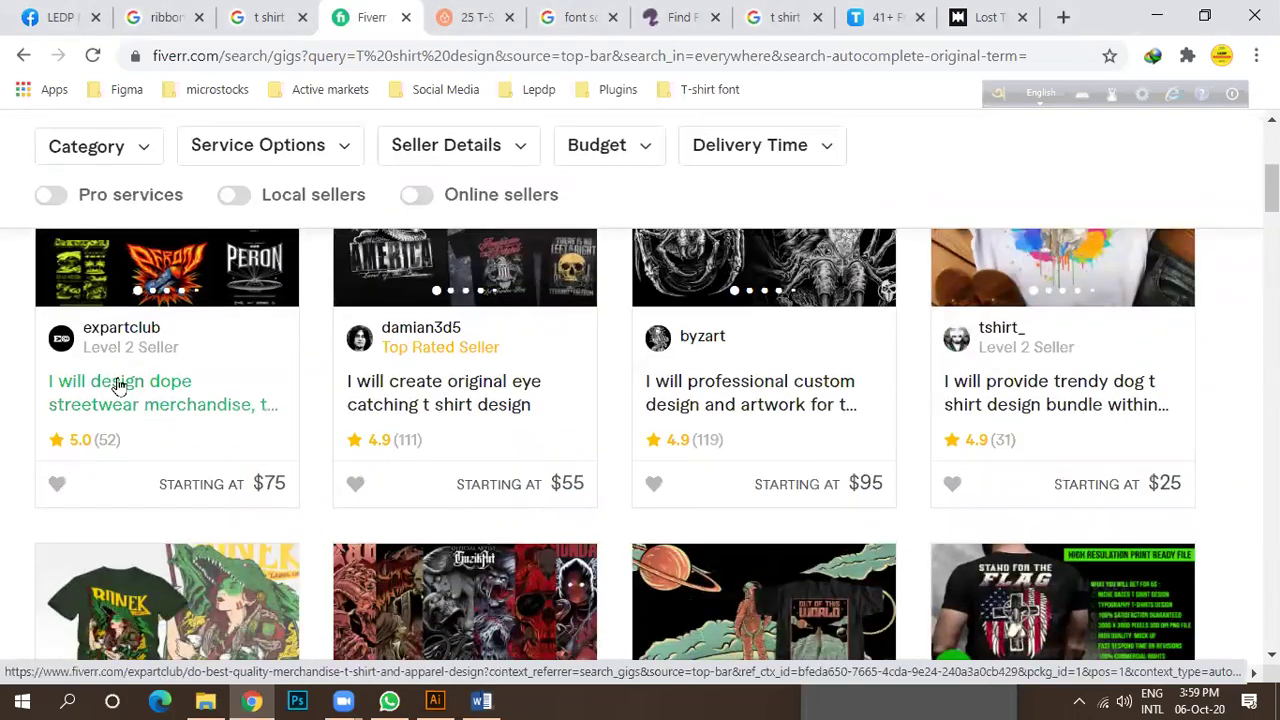
{"action": "scroll", "coordinate": [200, 400], "scroll_direction": "up", "scroll_amount": 1}
{"action": "right_click", "coordinate": [126, 316]}
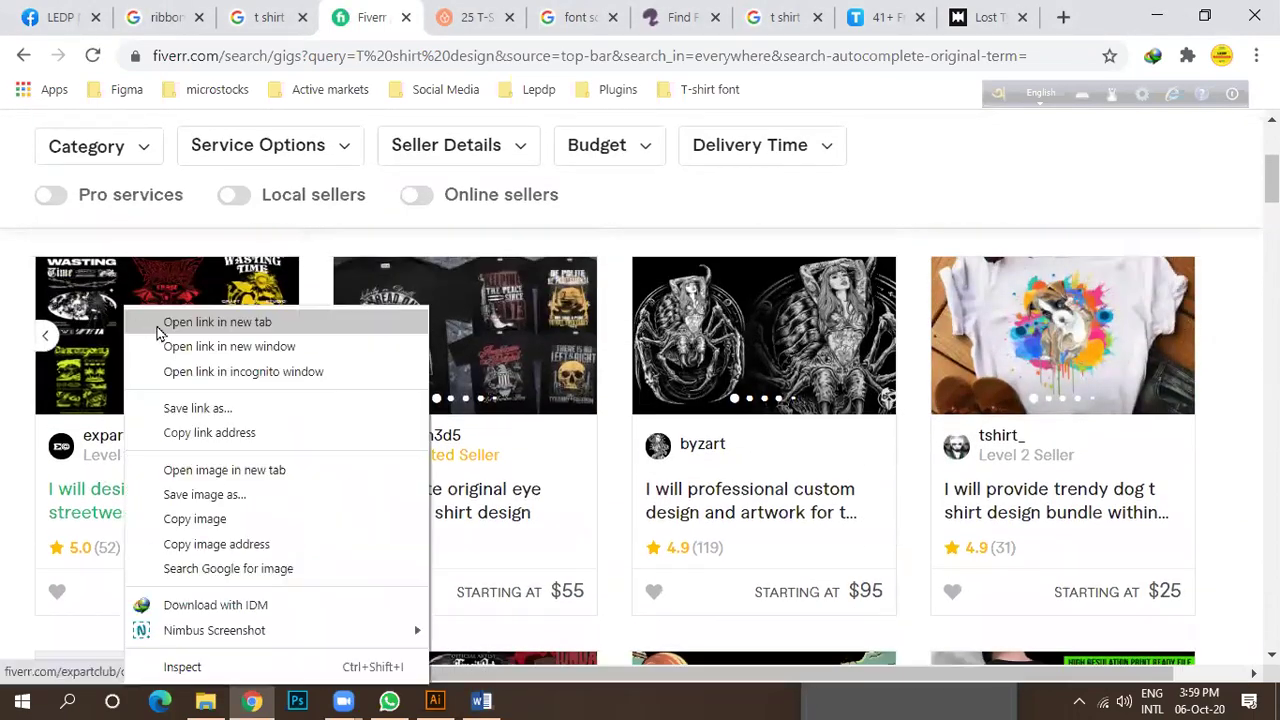
{"action": "left_click", "coordinate": [160, 324]}
{"action": "left_click", "coordinate": [423, 20]}
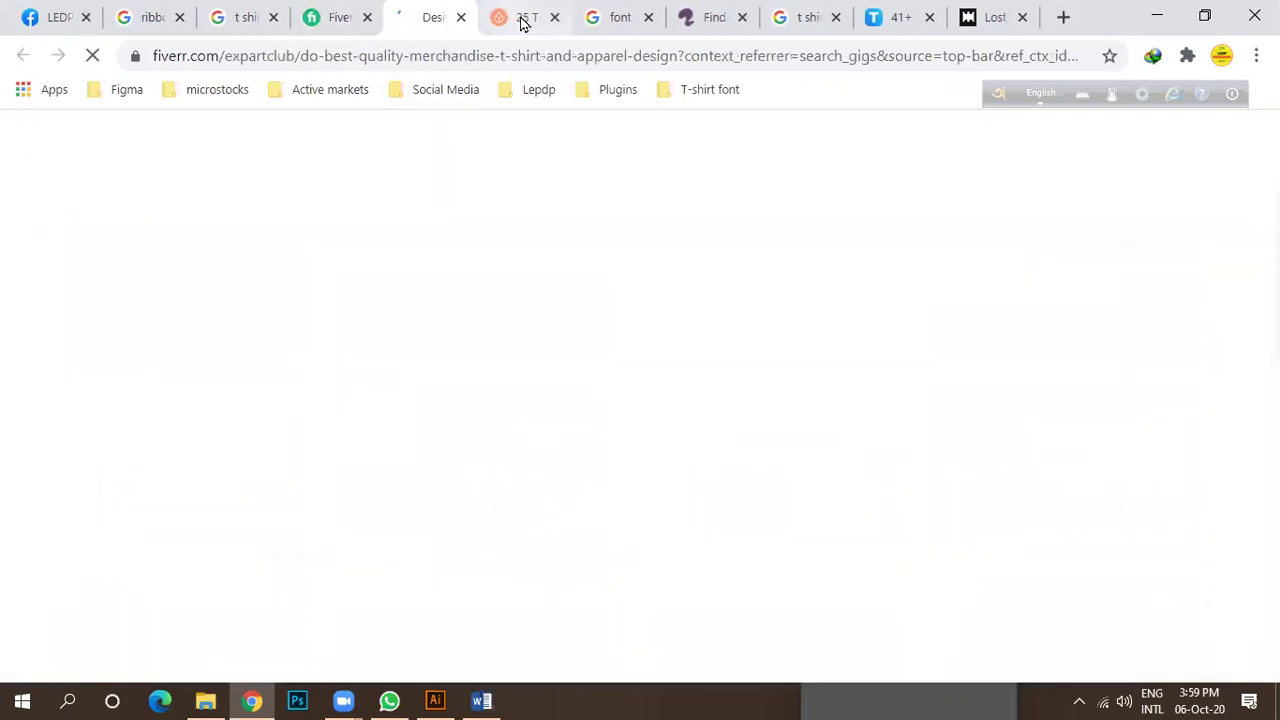
Close the five leftover tabs between the Fiverr gig and Lost Type, including Font Squirrel and Template.net.
{"action": "left_click", "coordinate": [520, 20]}
{"action": "left_click", "coordinate": [555, 17]}
{"action": "left_click", "coordinate": [555, 17]}
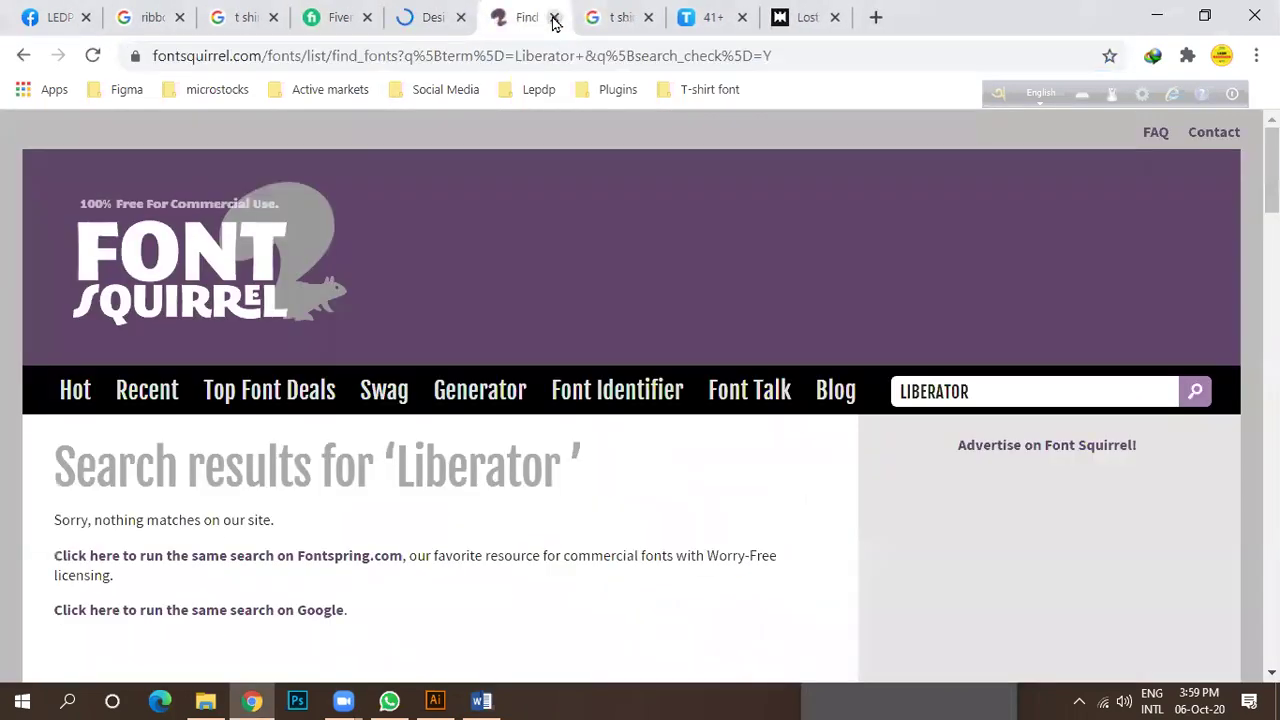
{"action": "left_click", "coordinate": [555, 17]}
{"action": "left_click", "coordinate": [555, 17]}
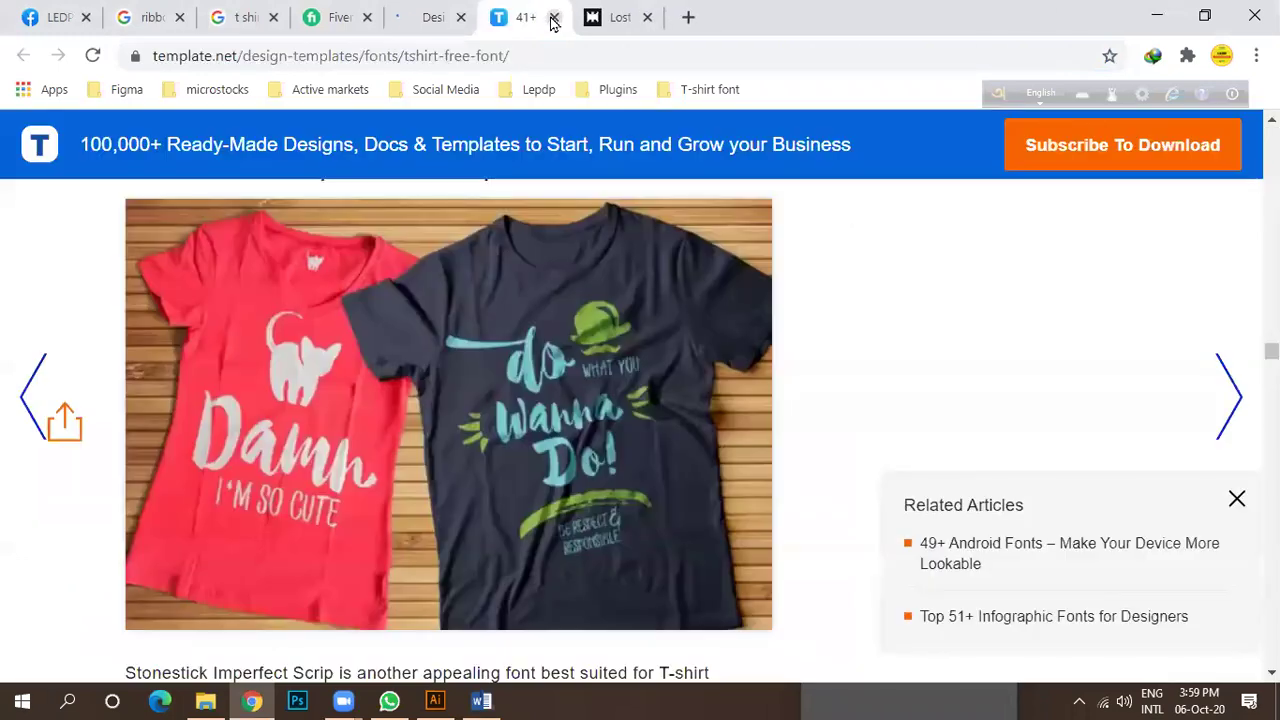
{"action": "left_click", "coordinate": [555, 17]}
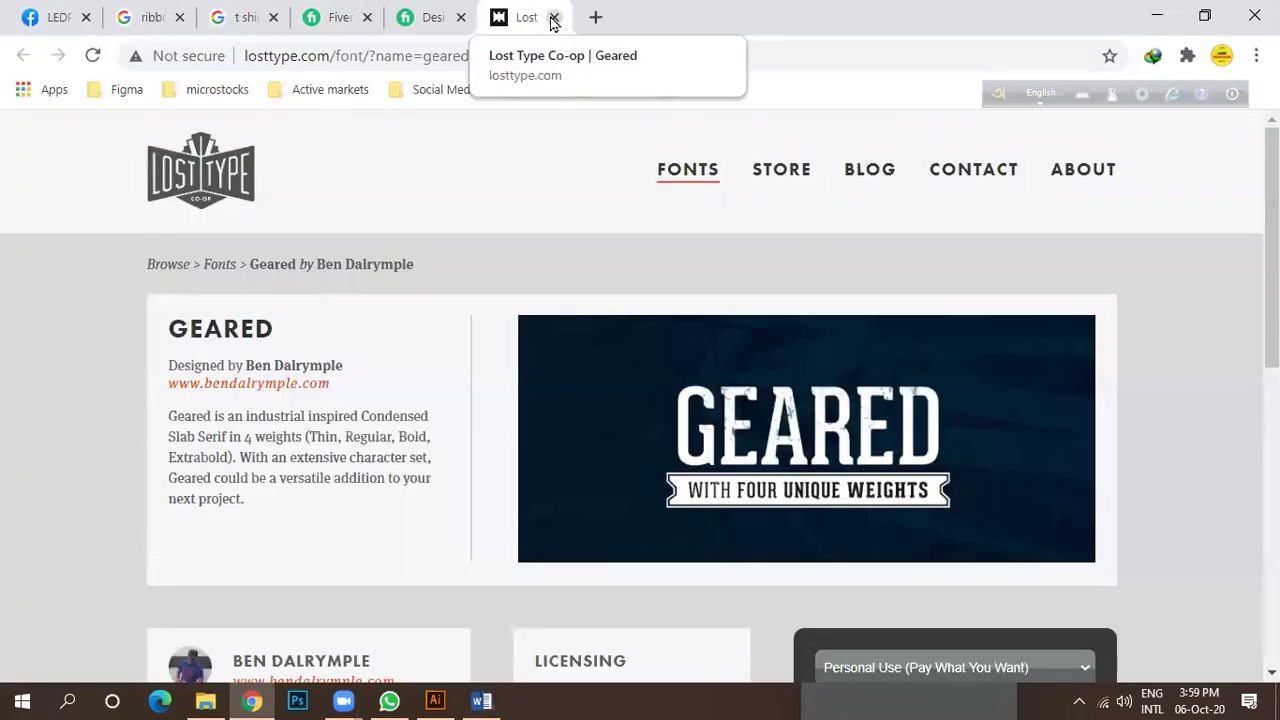
Look through the Geared font page on Lost Type, including its download section and sample images.
{"action": "scroll", "coordinate": [680, 414], "scroll_direction": "down", "scroll_amount": 2}
{"action": "scroll", "coordinate": [678, 410], "scroll_direction": "up", "scroll_amount": 2}
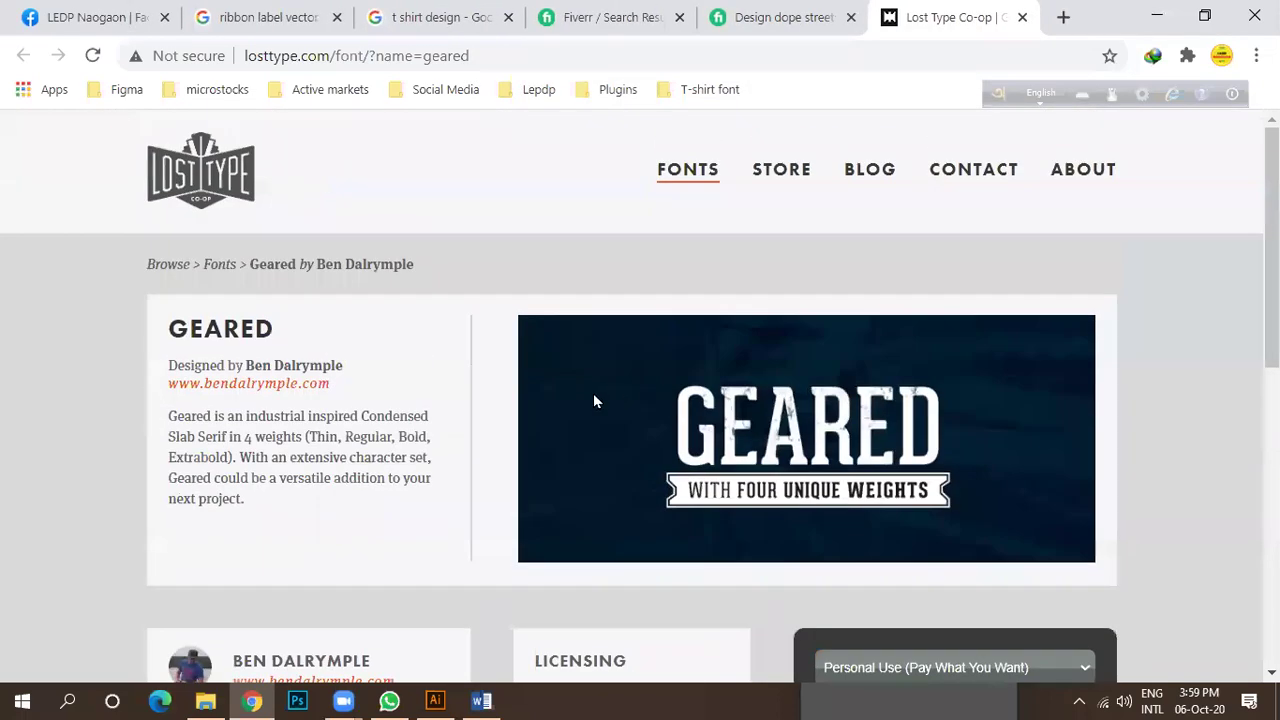
{"action": "scroll", "coordinate": [593, 400], "scroll_direction": "down", "scroll_amount": 8}
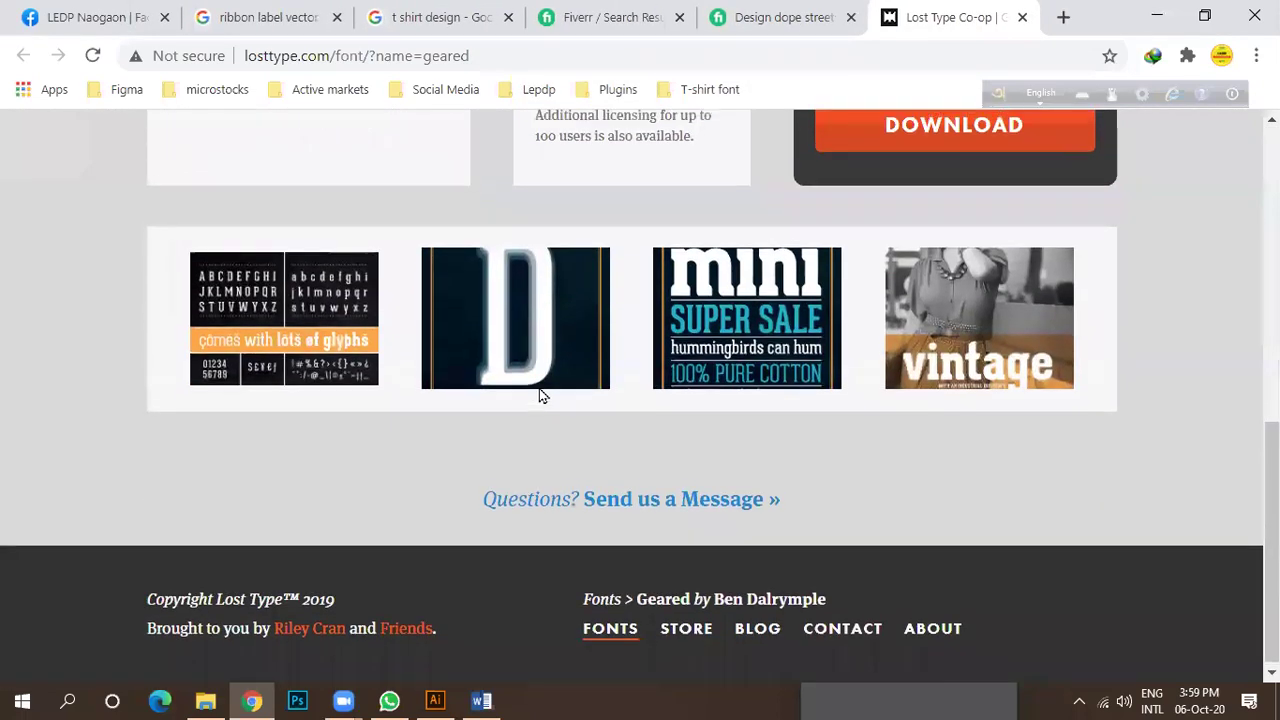
Leave the Geared font page and return to the dope streetwear merchandise gig on Fiverr.
{"action": "scroll", "coordinate": [539, 396], "scroll_direction": "up", "scroll_amount": 10}
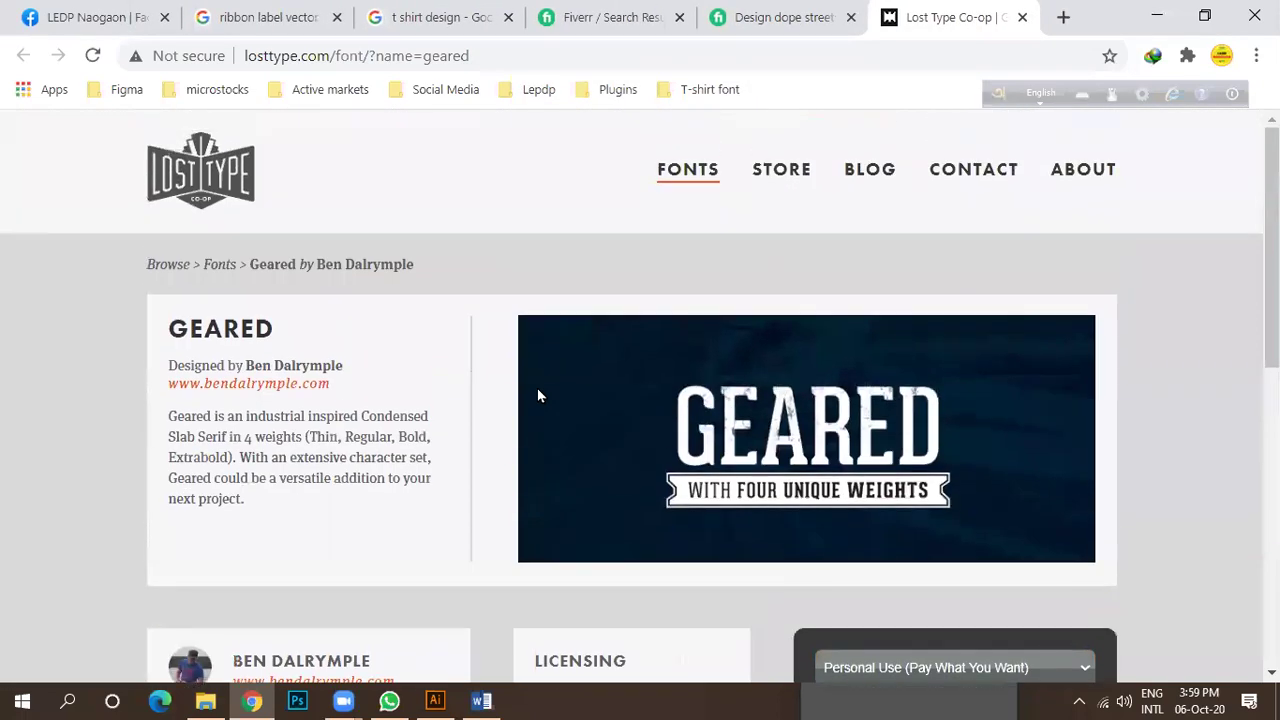
{"action": "left_click", "coordinate": [273, 24]}
{"action": "left_click", "coordinate": [588, 22]}
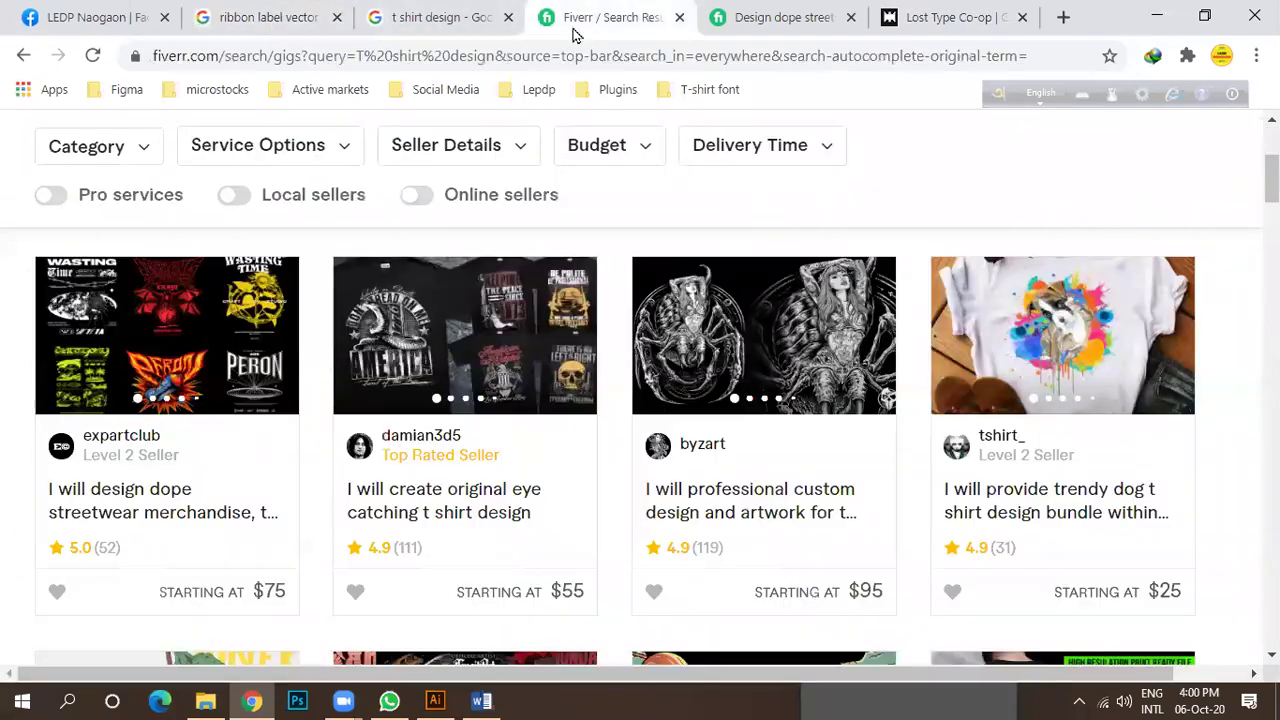
{"action": "left_click", "coordinate": [738, 22]}
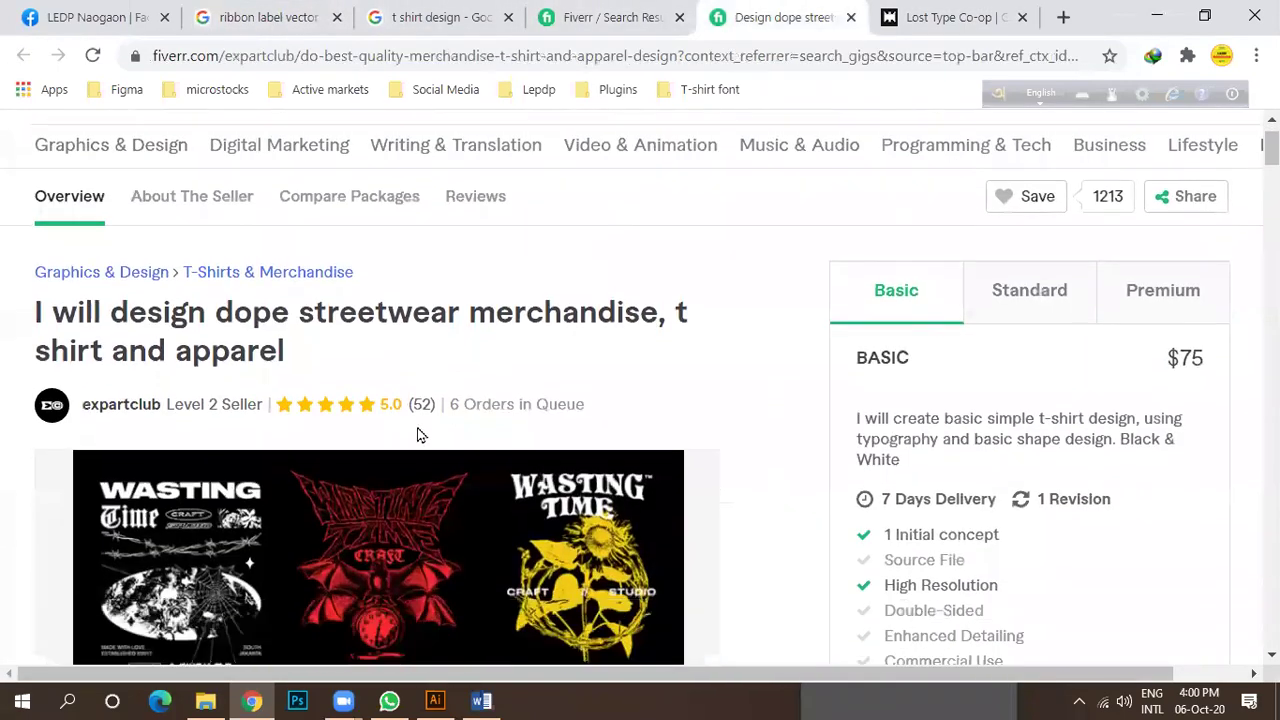
Examine the first two sample design sheets in the dope streetwear merchandise gig's gallery.
{"action": "scroll", "coordinate": [425, 438], "scroll_direction": "down", "scroll_amount": 3}
{"action": "scroll", "coordinate": [737, 586], "scroll_direction": "down", "scroll_amount": 1}
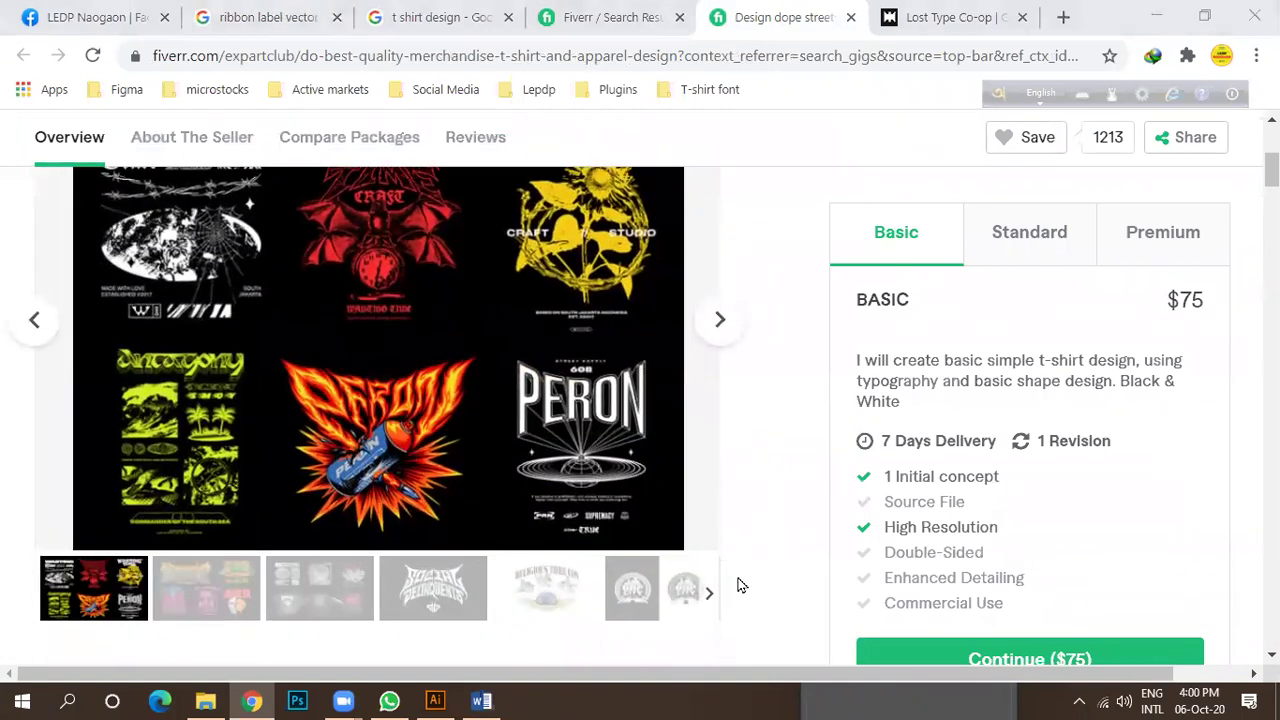
{"action": "scroll", "coordinate": [240, 385], "scroll_direction": "up", "scroll_amount": 1}
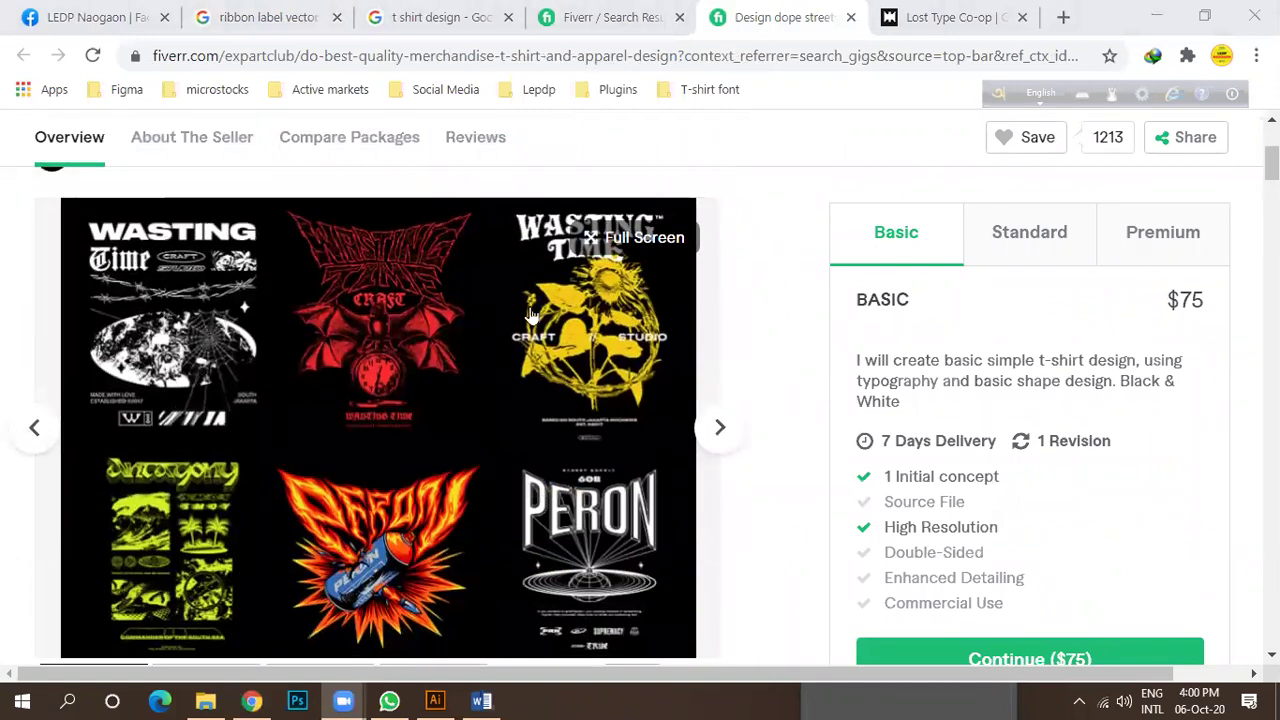
{"action": "scroll", "coordinate": [335, 340], "scroll_direction": "down", "scroll_amount": 1}
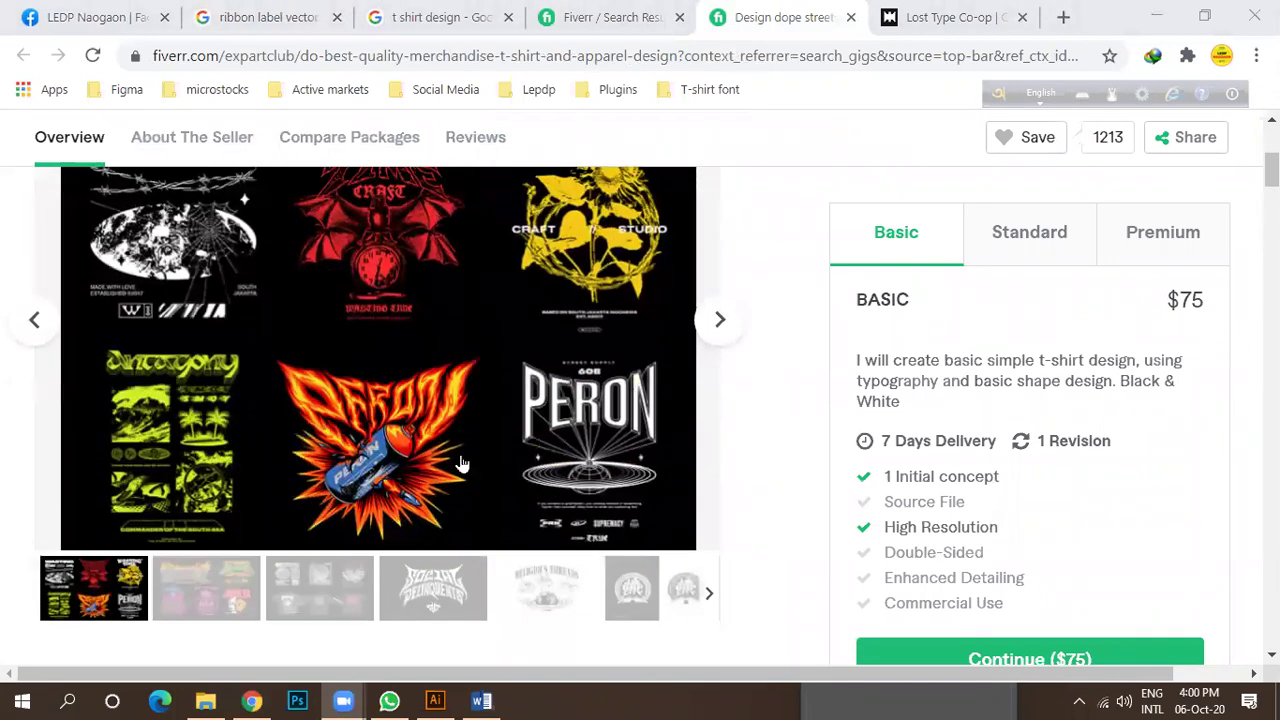
{"action": "scroll", "coordinate": [470, 432], "scroll_direction": "down", "scroll_amount": 1}
{"action": "left_click", "coordinate": [207, 477]}
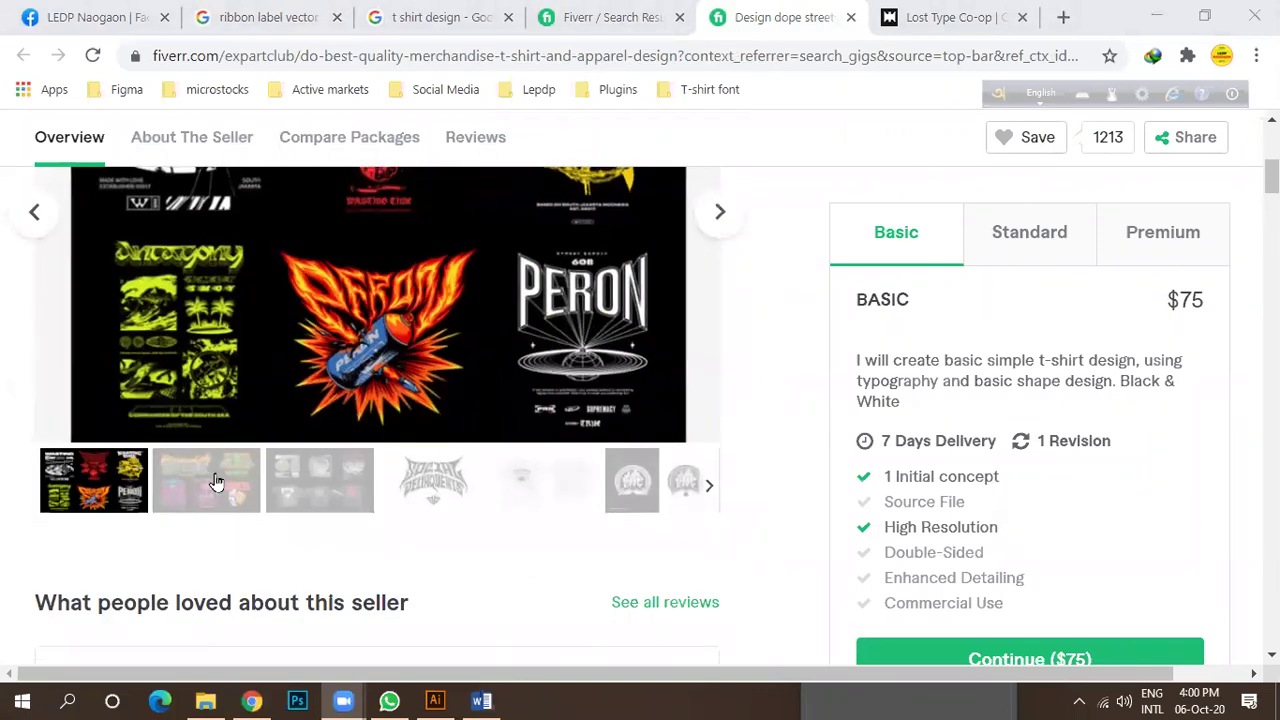
{"action": "scroll", "coordinate": [250, 340], "scroll_direction": "up", "scroll_amount": 3}
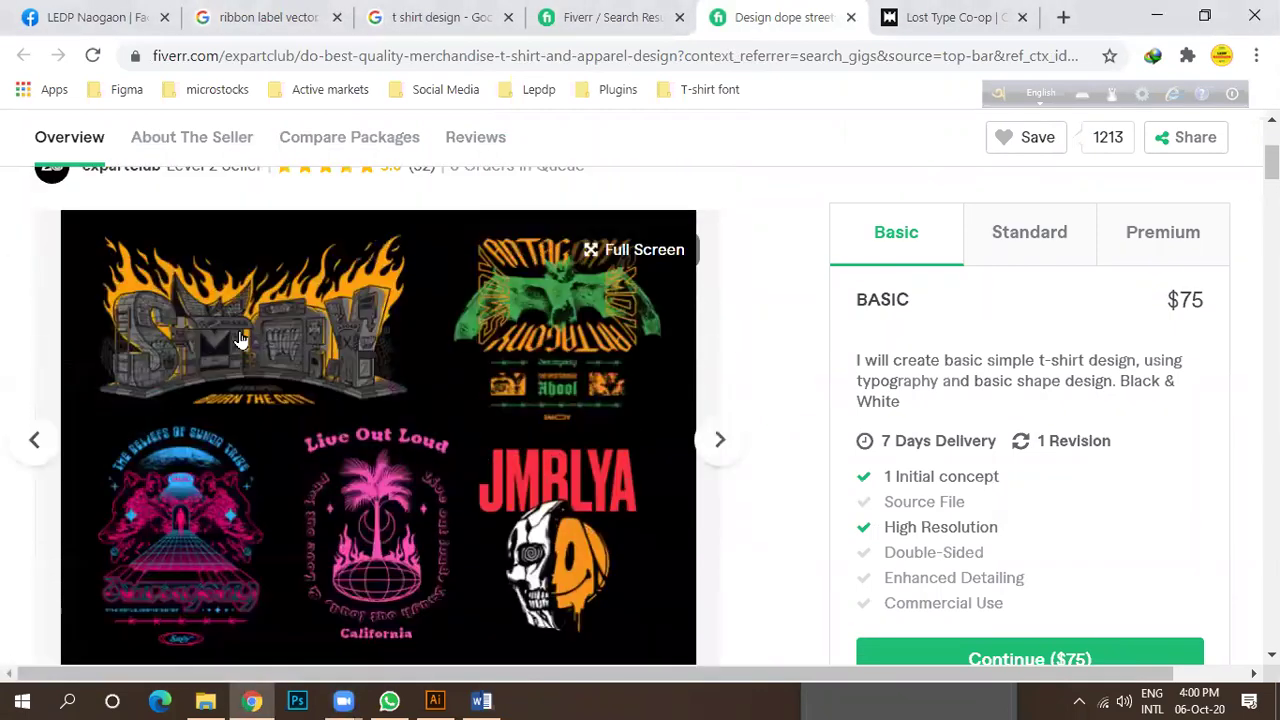
{"action": "scroll", "coordinate": [203, 350], "scroll_direction": "down", "scroll_amount": 2}
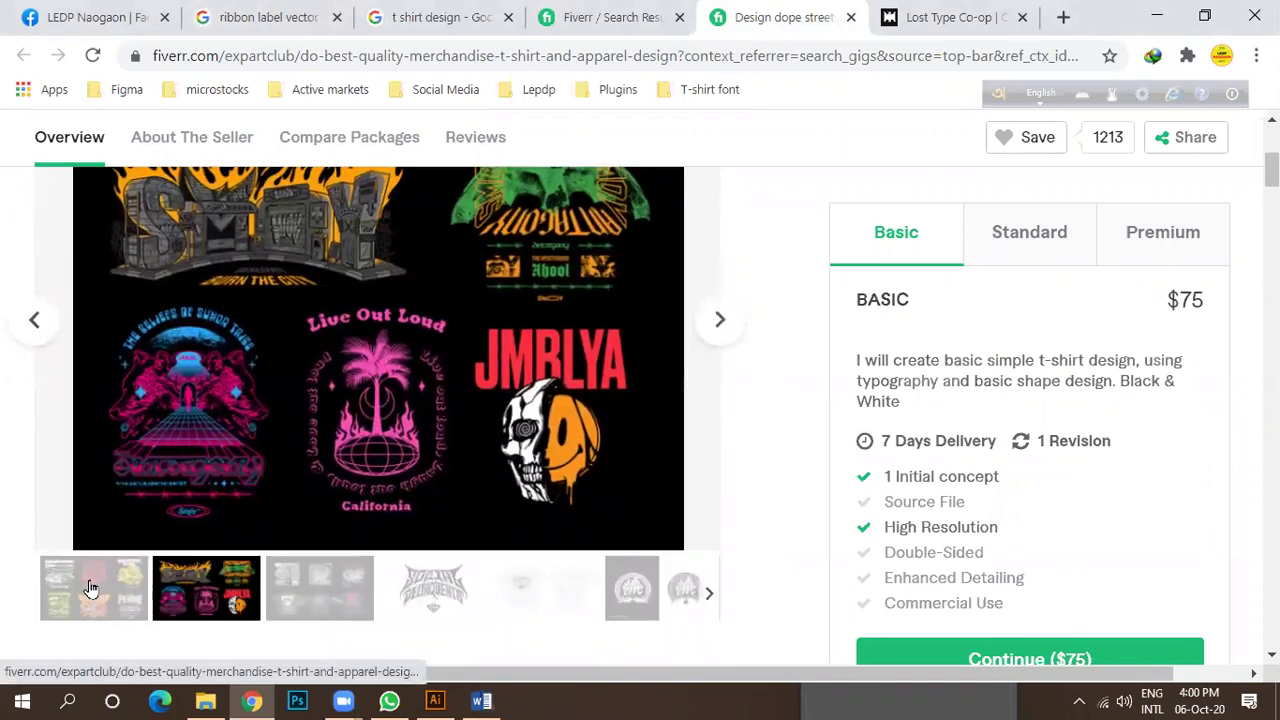
{"action": "left_click", "coordinate": [90, 588]}
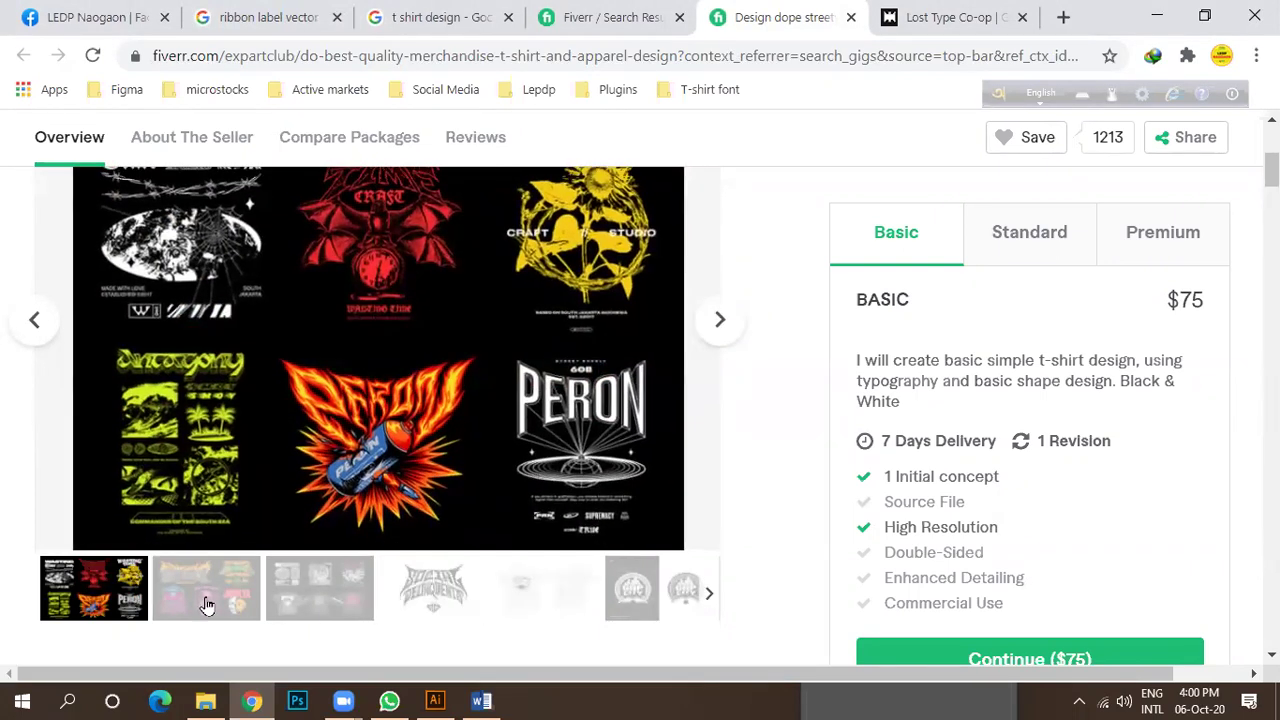
Browse the remaining delivered designs in the streetwear gig's gallery and glance at the reviews and gig description.
{"action": "left_click", "coordinate": [446, 607]}
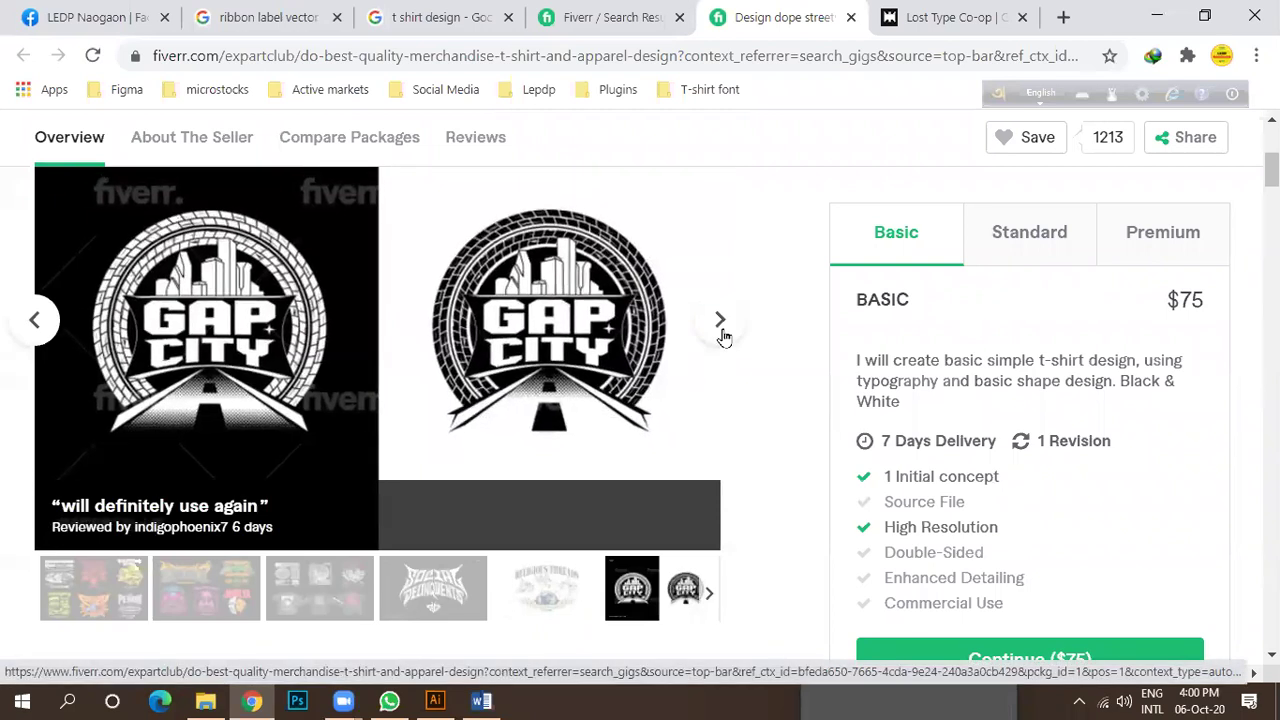
{"action": "left_click", "coordinate": [721, 328]}
{"action": "left_click", "coordinate": [722, 327]}
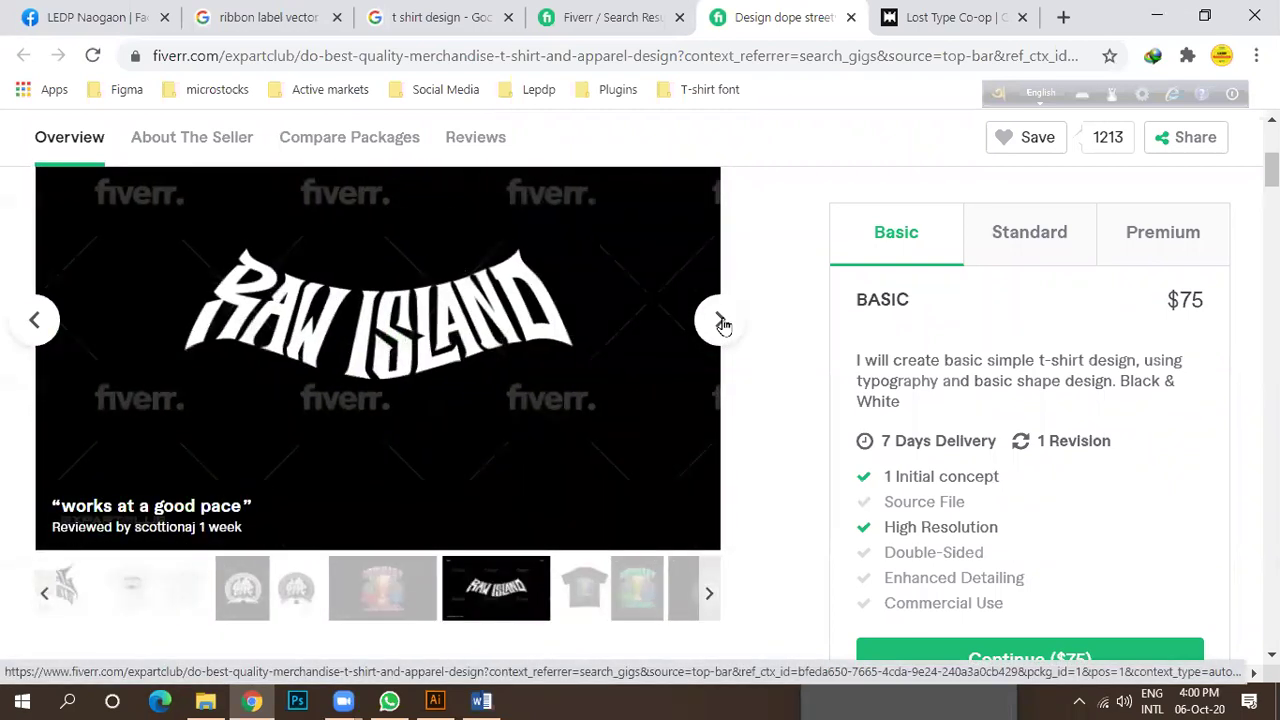
{"action": "left_click", "coordinate": [722, 326]}
{"action": "left_click", "coordinate": [722, 326]}
{"action": "left_click", "coordinate": [722, 326]}
{"action": "left_click", "coordinate": [722, 326]}
{"action": "left_click", "coordinate": [721, 324]}
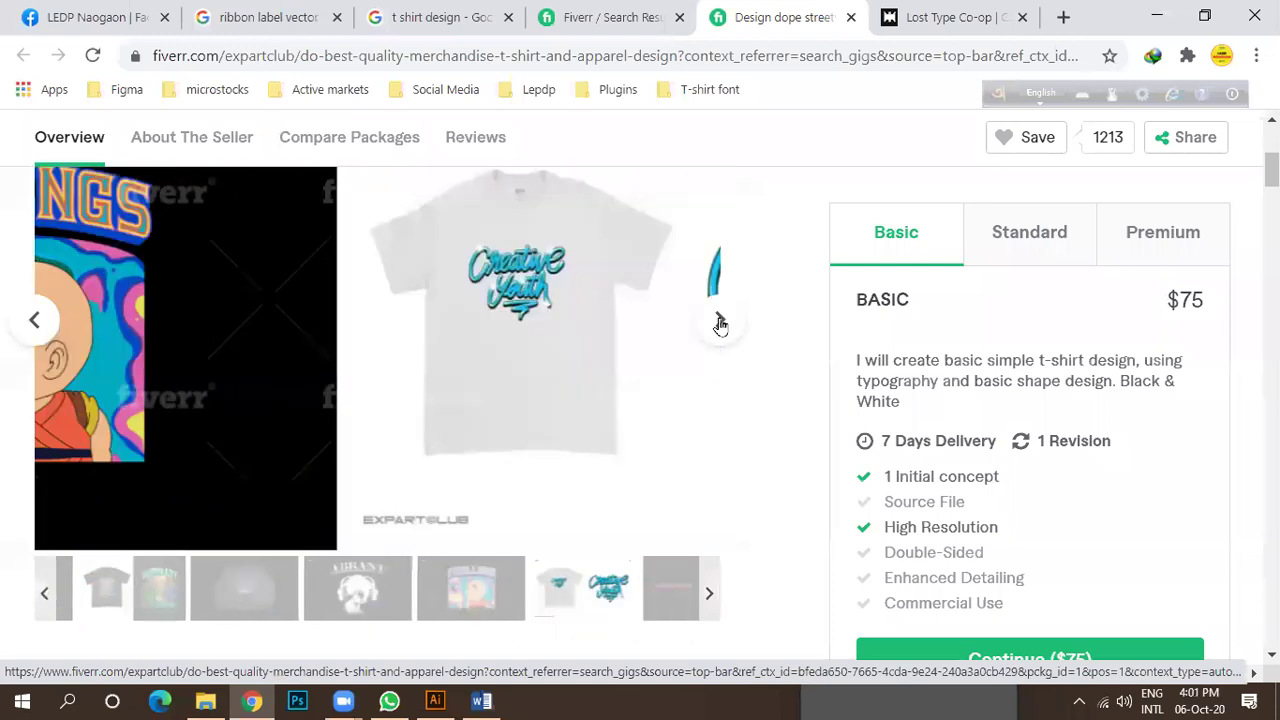
{"action": "left_click", "coordinate": [721, 324]}
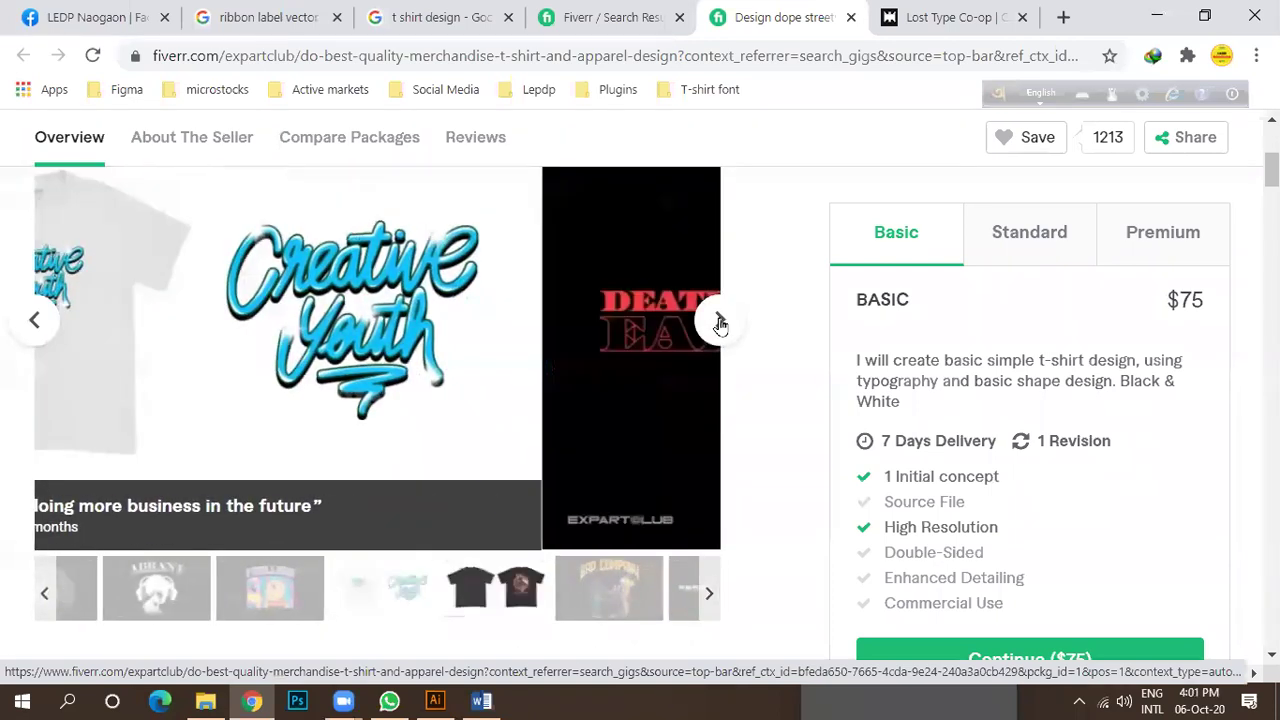
{"action": "left_click", "coordinate": [720, 324]}
{"action": "scroll", "coordinate": [554, 440], "scroll_direction": "down", "scroll_amount": 4}
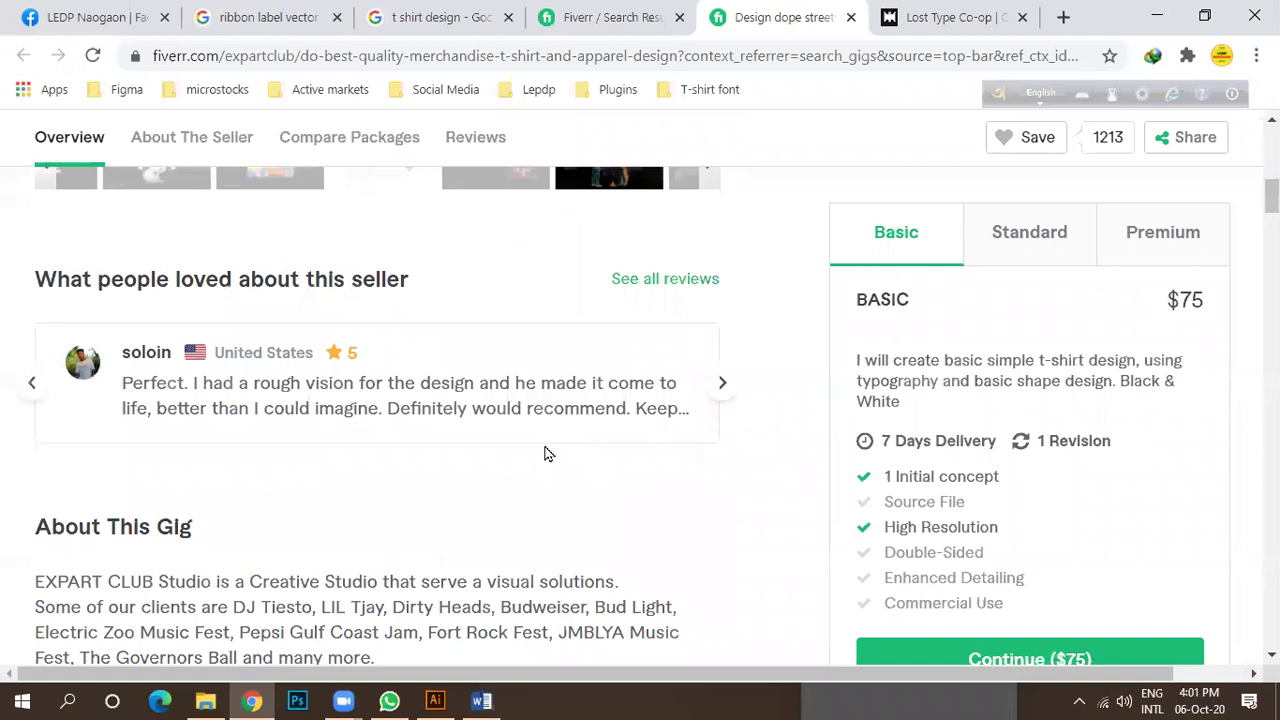
{"action": "scroll", "coordinate": [546, 451], "scroll_direction": "up", "scroll_amount": 4}
{"action": "scroll", "coordinate": [450, 405], "scroll_direction": "up", "scroll_amount": 3}
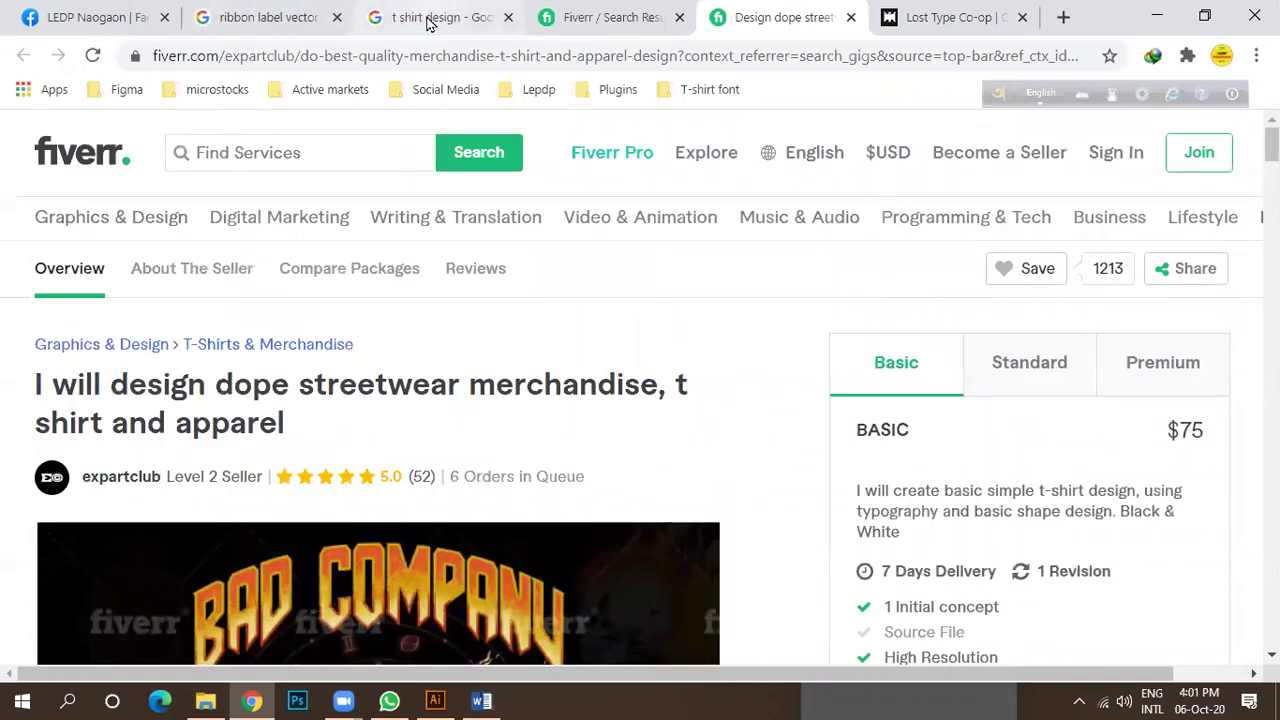
Go back to the "T shirt design" search results and open the "I will create awesome t shirt design" gig in a new tab.
{"action": "left_click", "coordinate": [608, 20]}
{"action": "scroll", "coordinate": [540, 440], "scroll_direction": "down", "scroll_amount": 4}
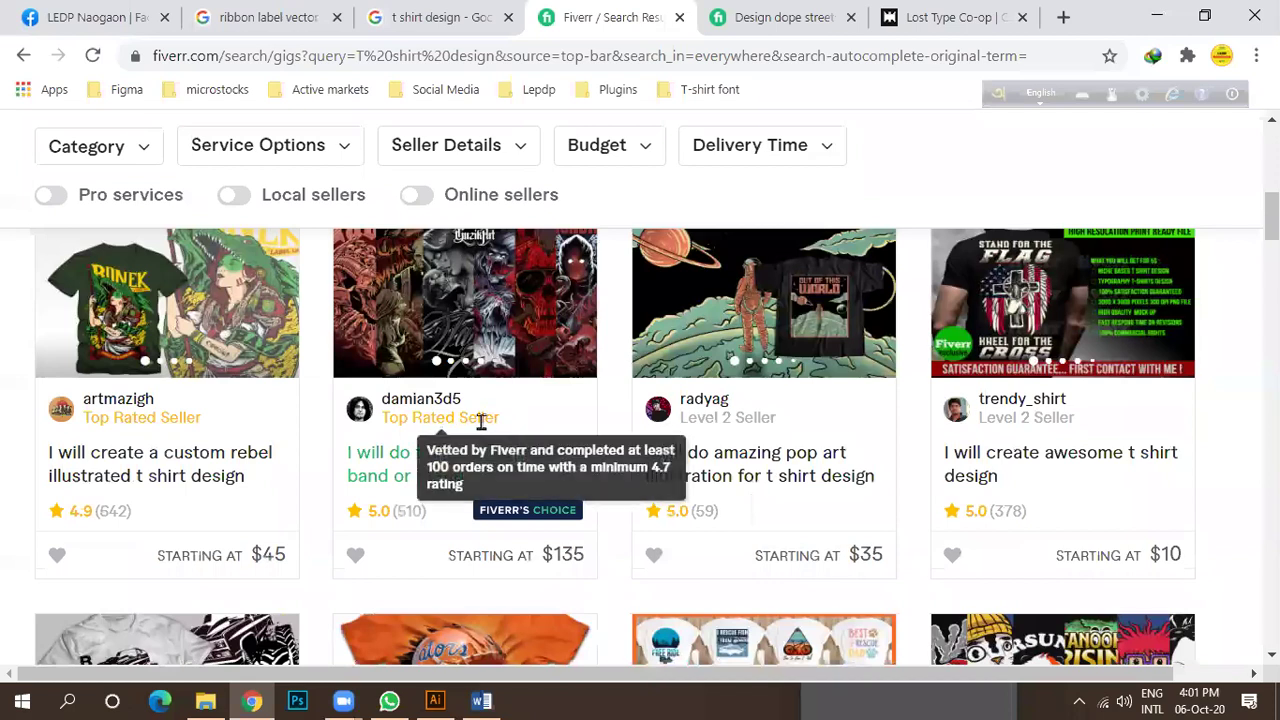
{"action": "left_click", "coordinate": [1081, 272]}
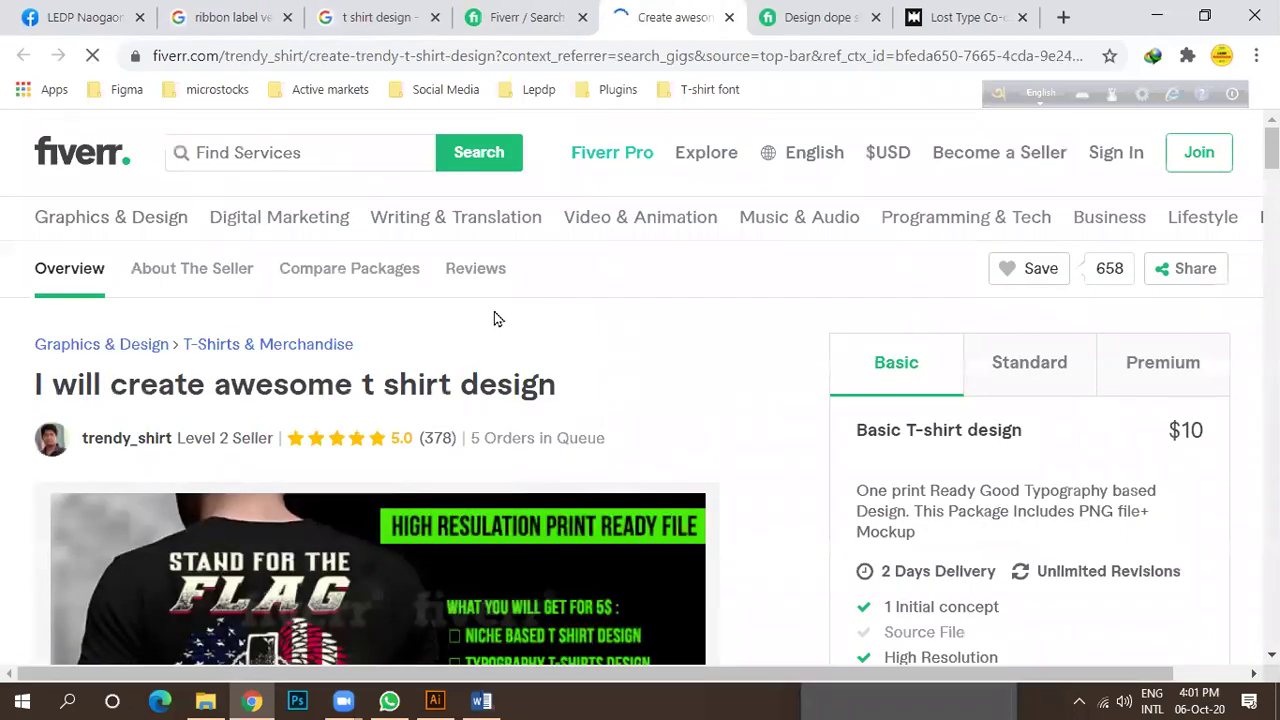
Examine the first three sample images in the awesome t shirt design gig's gallery.
{"action": "scroll", "coordinate": [601, 332], "scroll_direction": "down", "scroll_amount": 1}
{"action": "scroll", "coordinate": [601, 332], "scroll_direction": "down", "scroll_amount": 3}
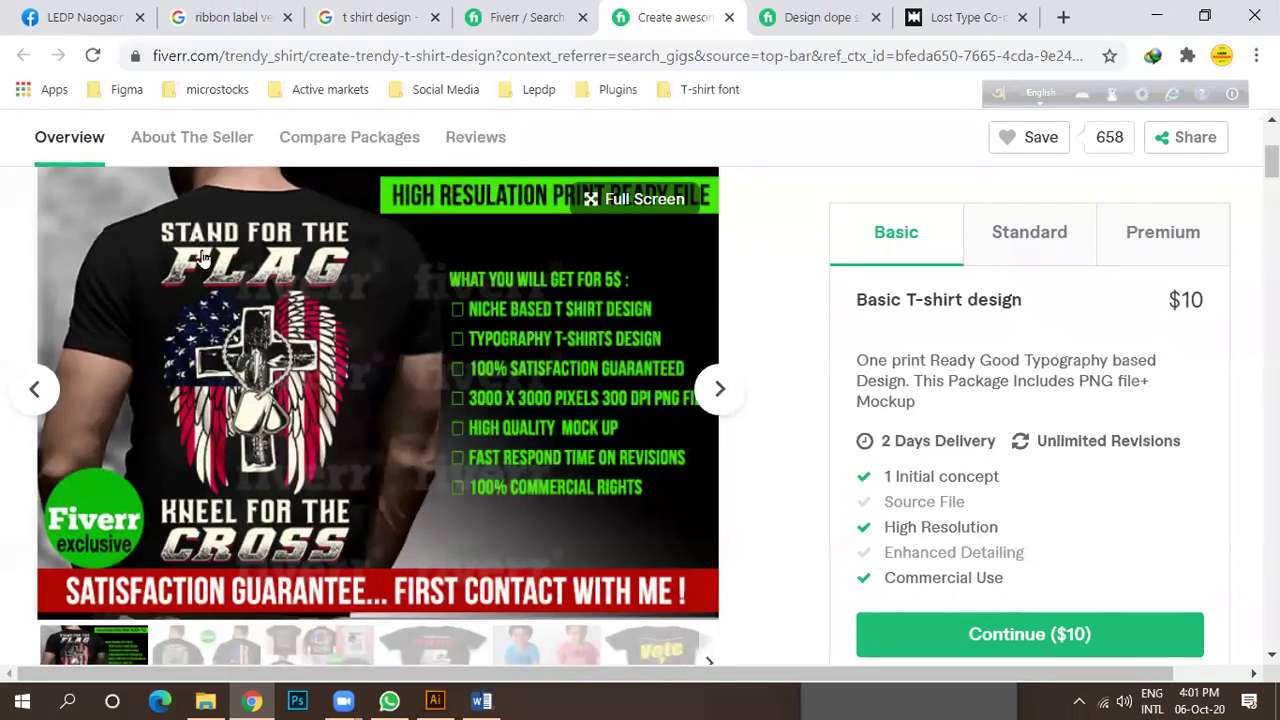
{"action": "scroll", "coordinate": [340, 435], "scroll_direction": "down", "scroll_amount": 1}
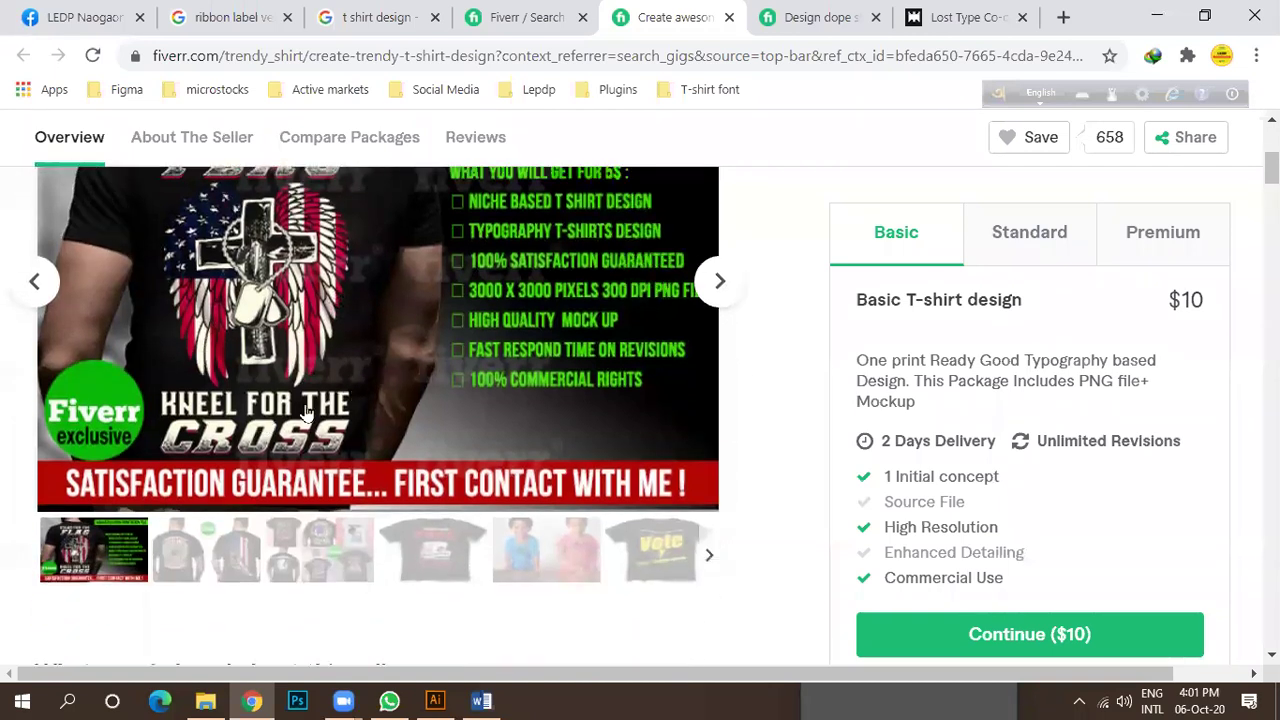
{"action": "left_click", "coordinate": [198, 548]}
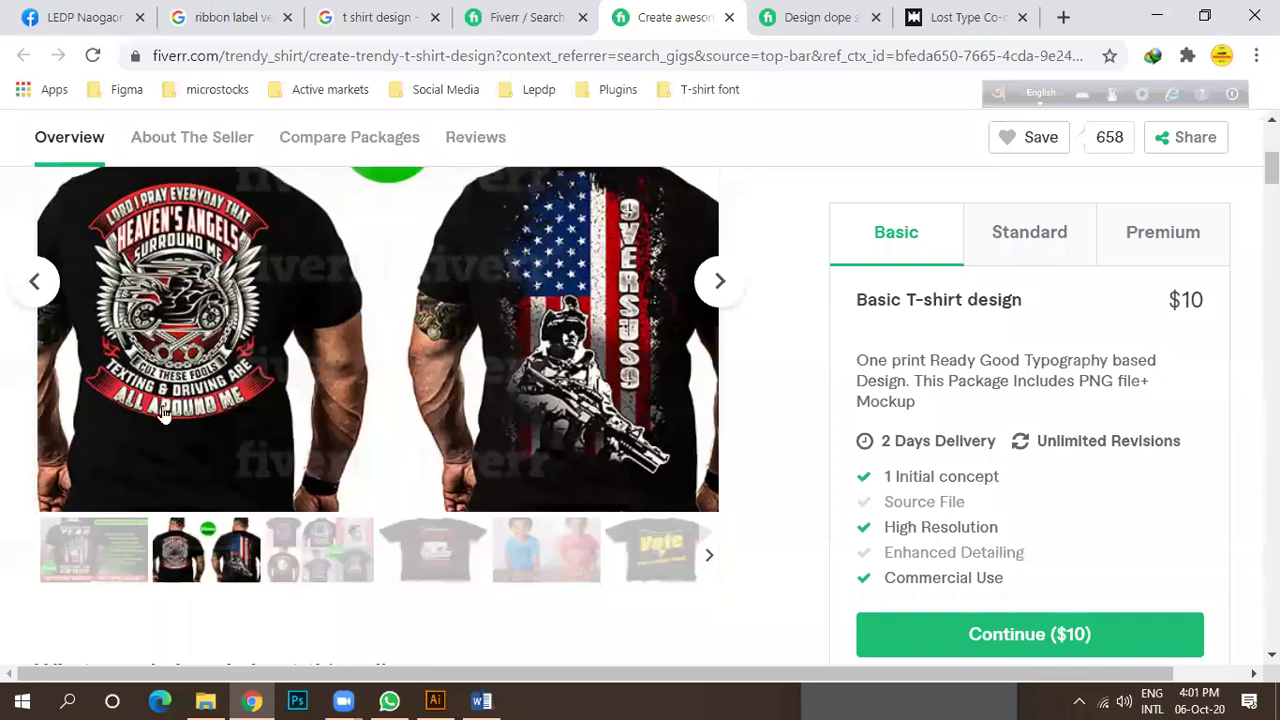
{"action": "left_click", "coordinate": [286, 558]}
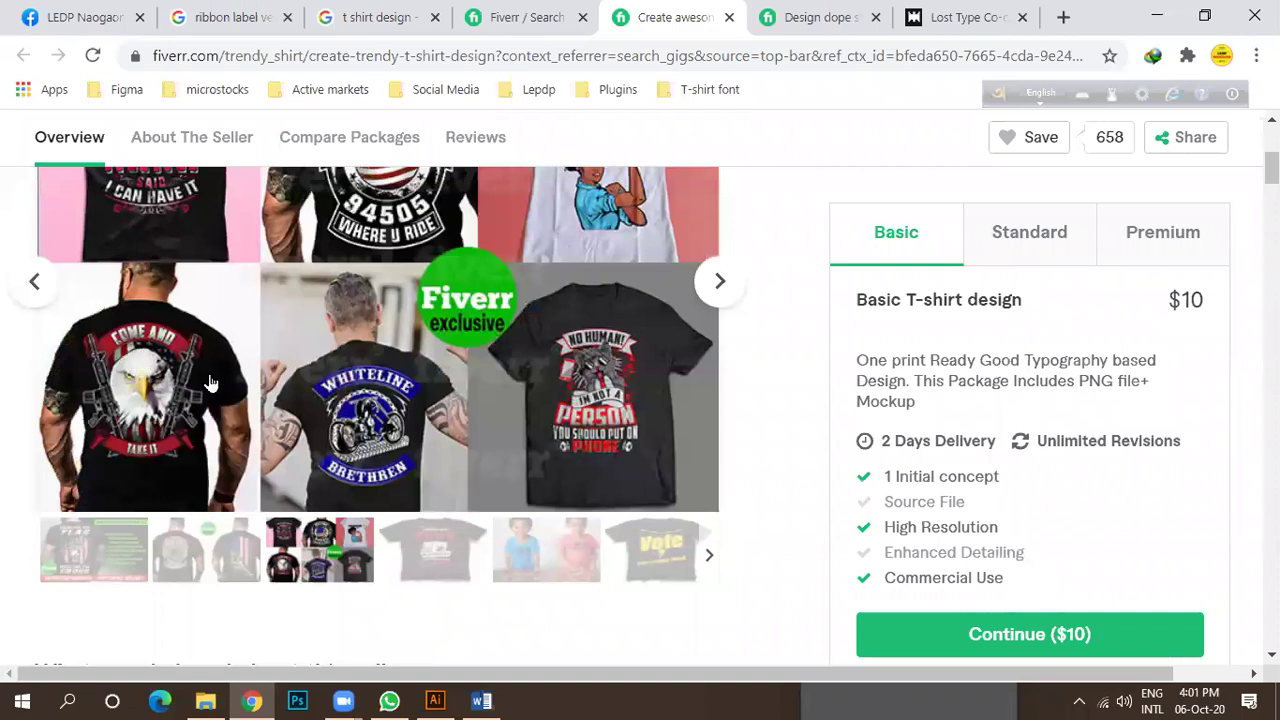
{"action": "scroll", "coordinate": [210, 382], "scroll_direction": "up", "scroll_amount": 1}
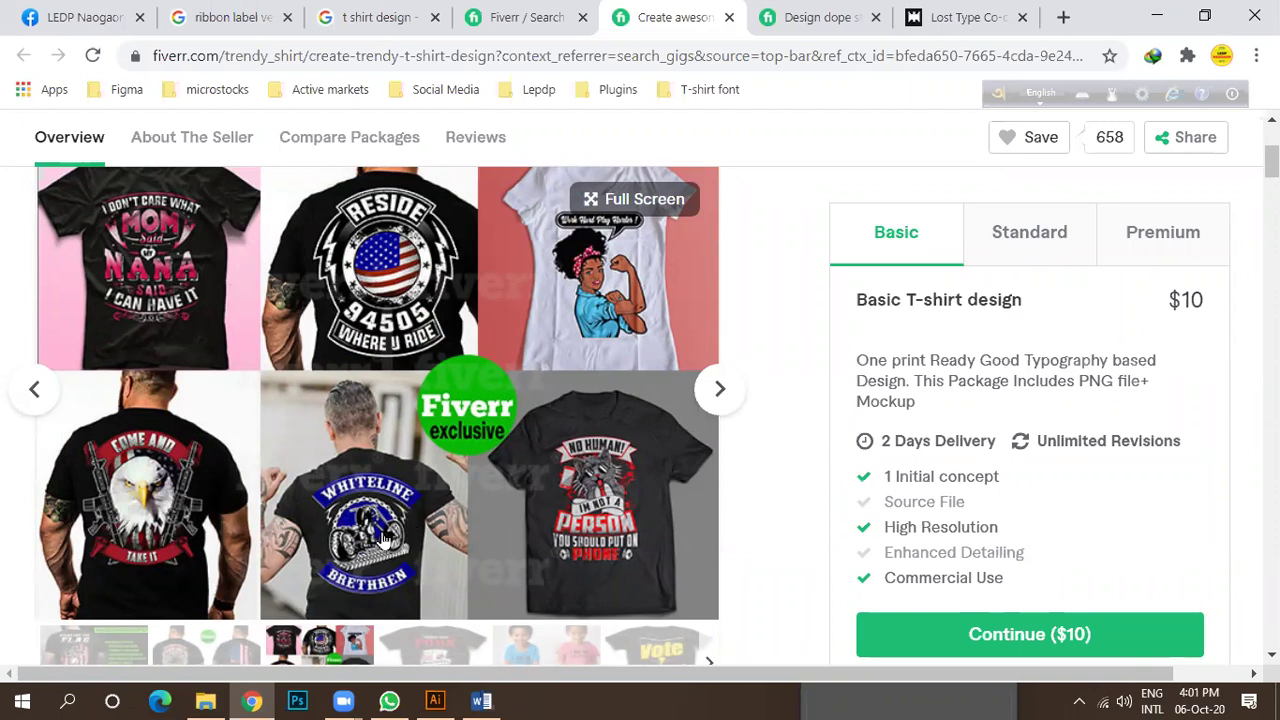
Page through the buyer-reviewed shirt designs in the awesome t shirt design gig's gallery, from the playing-card shirt onward.
{"action": "left_click", "coordinate": [722, 392]}
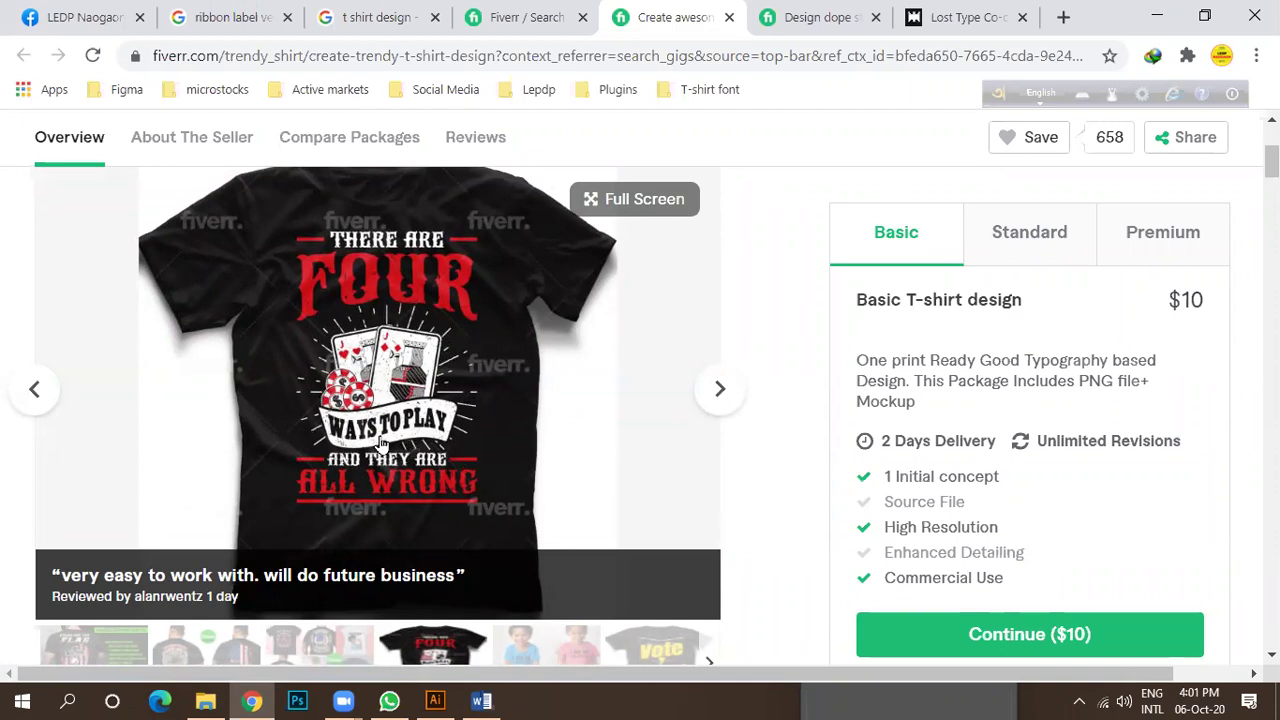
{"action": "left_click", "coordinate": [720, 392]}
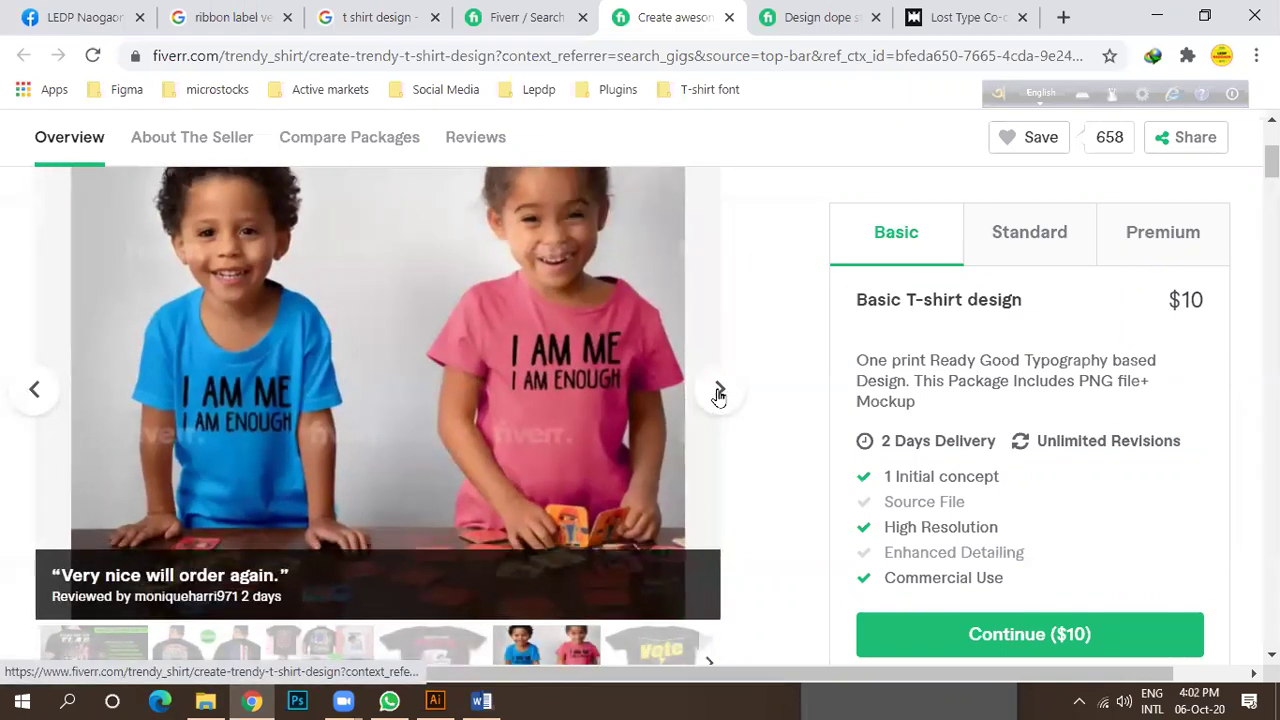
{"action": "left_click", "coordinate": [719, 392]}
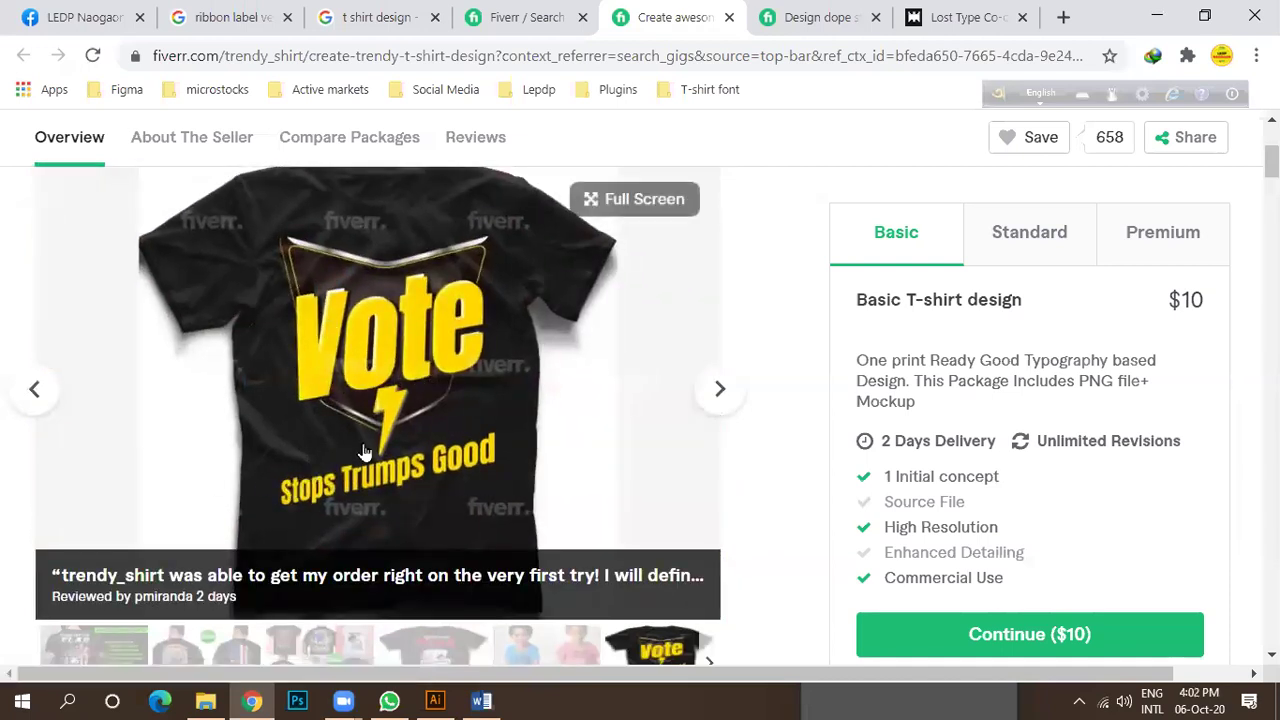
{"action": "left_click", "coordinate": [722, 394]}
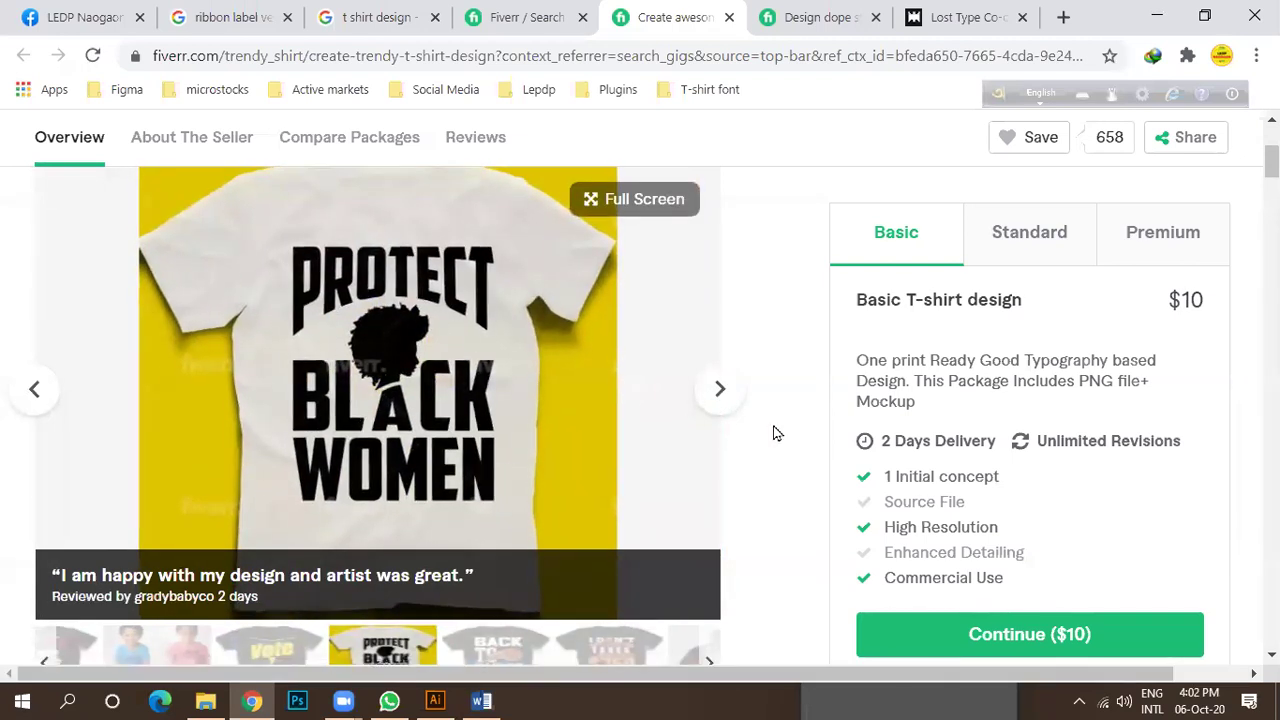
{"action": "left_click", "coordinate": [720, 391]}
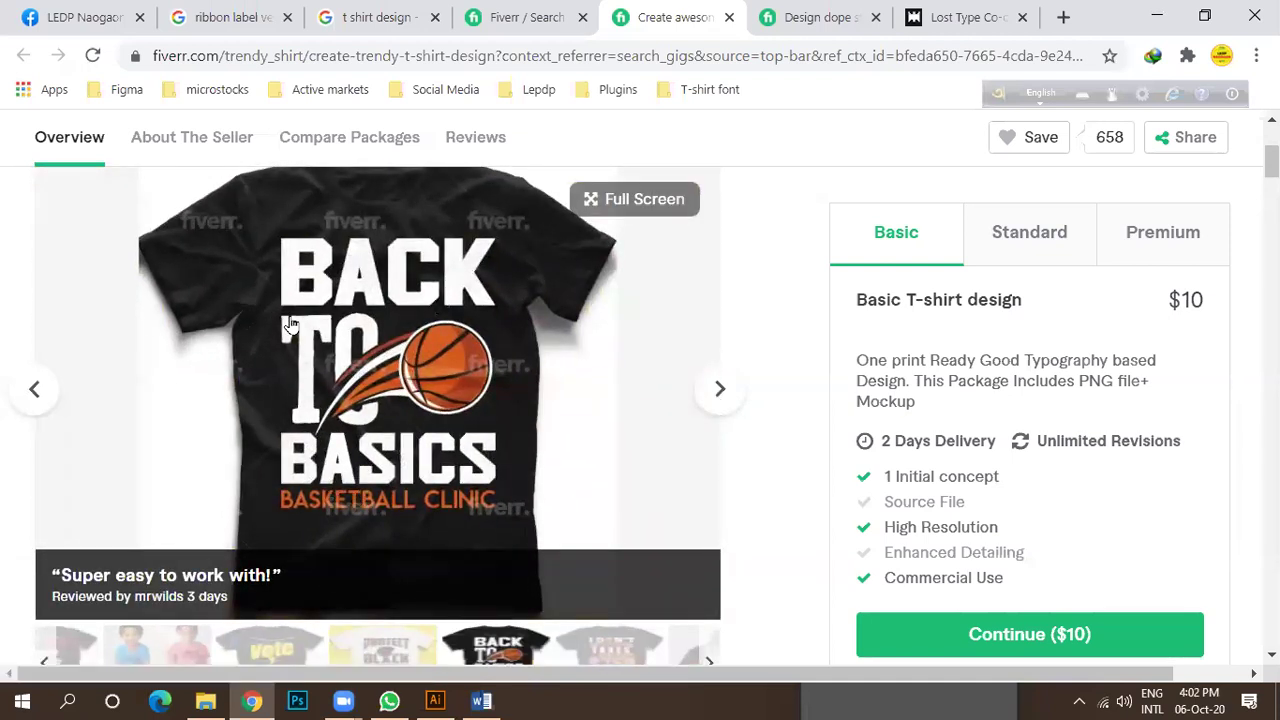
{"action": "left_click", "coordinate": [720, 395]}
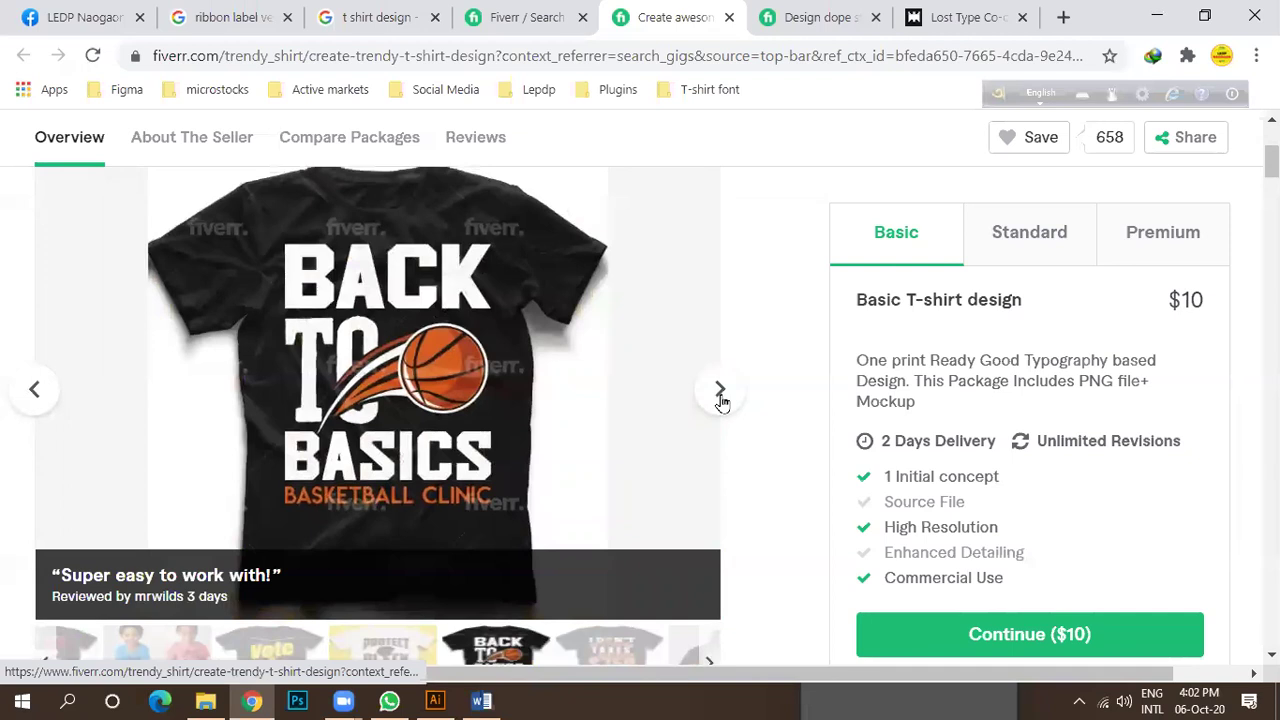
{"action": "left_click", "coordinate": [720, 392]}
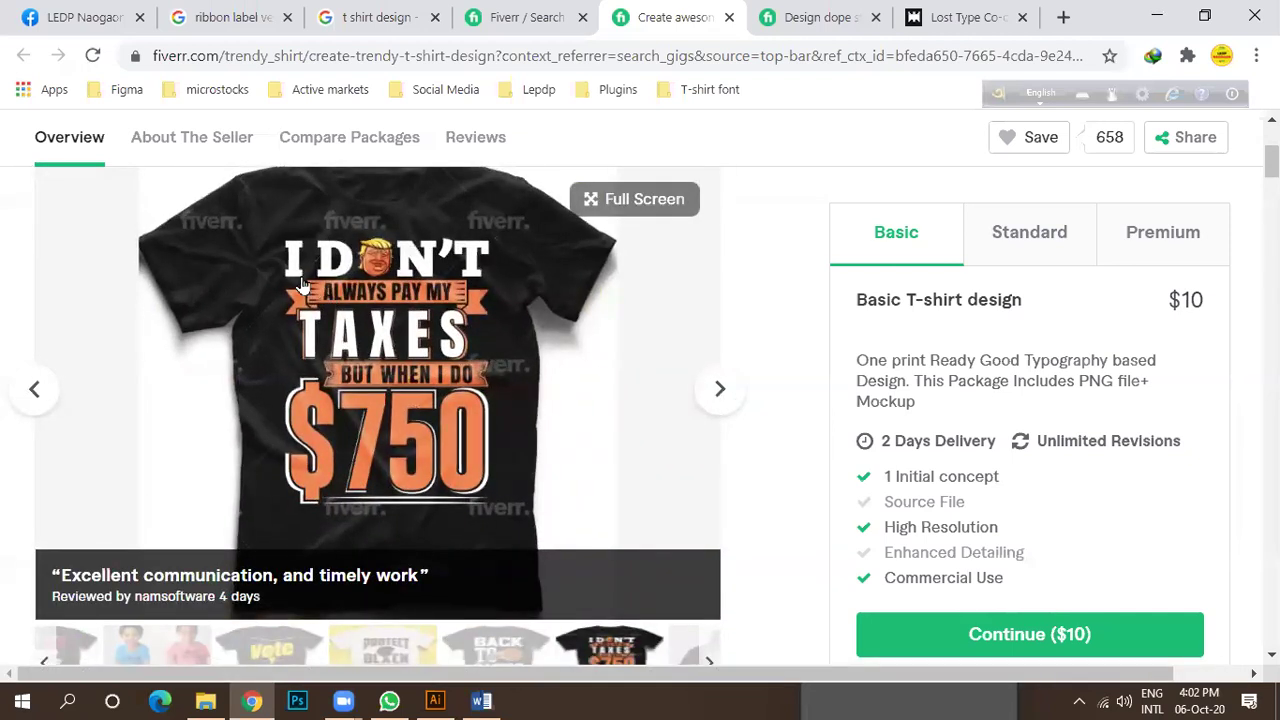
{"action": "left_click", "coordinate": [705, 393]}
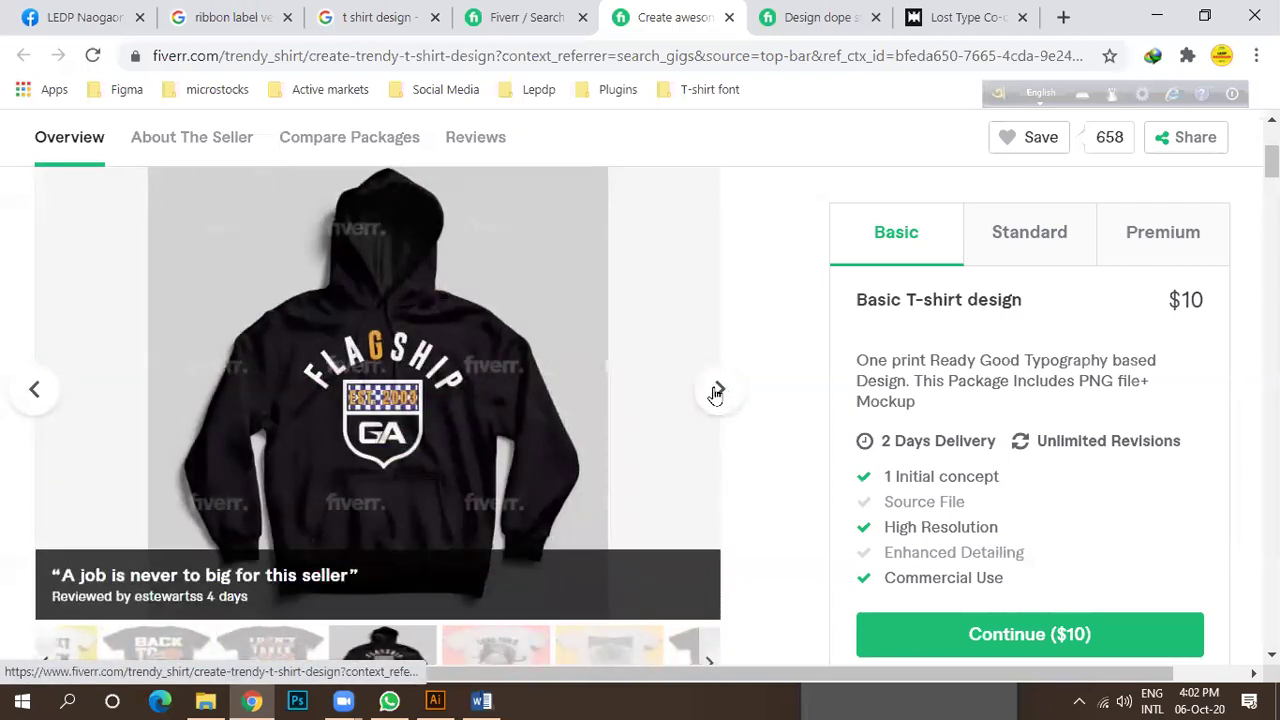
{"action": "left_click", "coordinate": [714, 392]}
{"action": "left_click", "coordinate": [714, 392]}
Point out the gig's orders in queue beside the seller rating and view the next sample shirt.
{"action": "scroll", "coordinate": [537, 420], "scroll_direction": "up", "scroll_amount": 3}
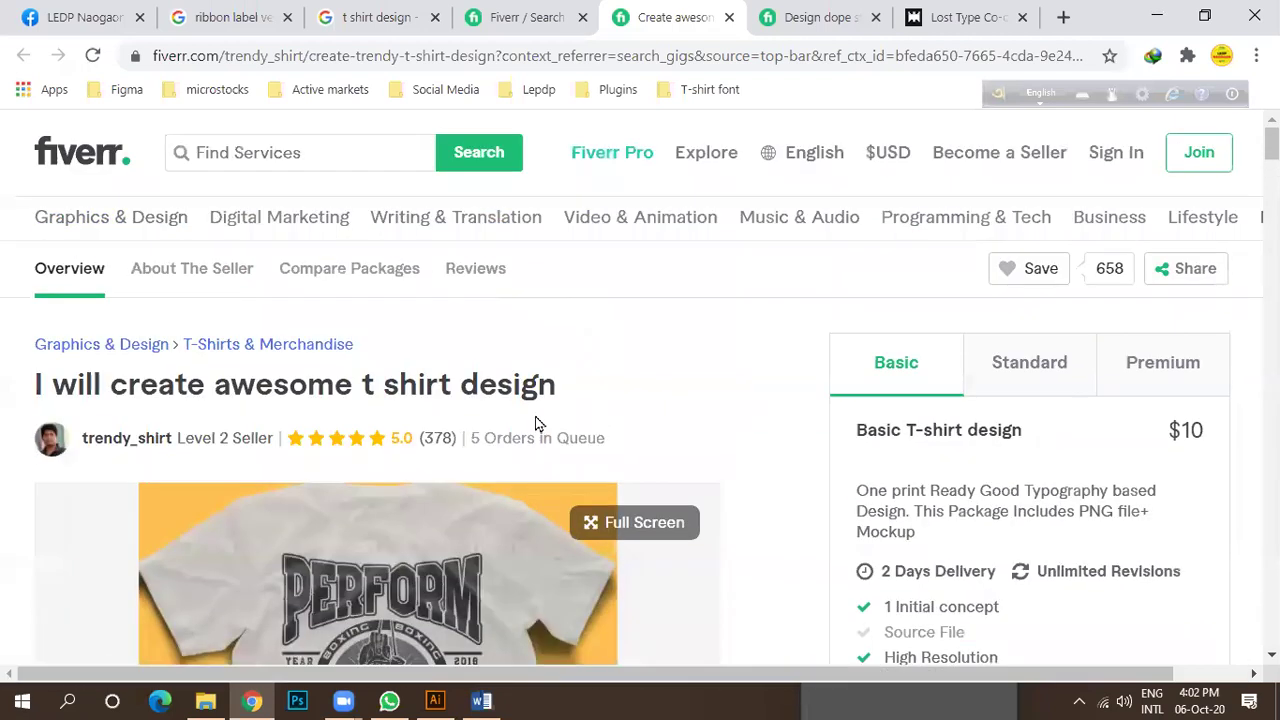
{"action": "left_click_drag", "start_coordinate": [474, 445], "coordinate": [646, 437]}
{"action": "left_click", "coordinate": [640, 437]}
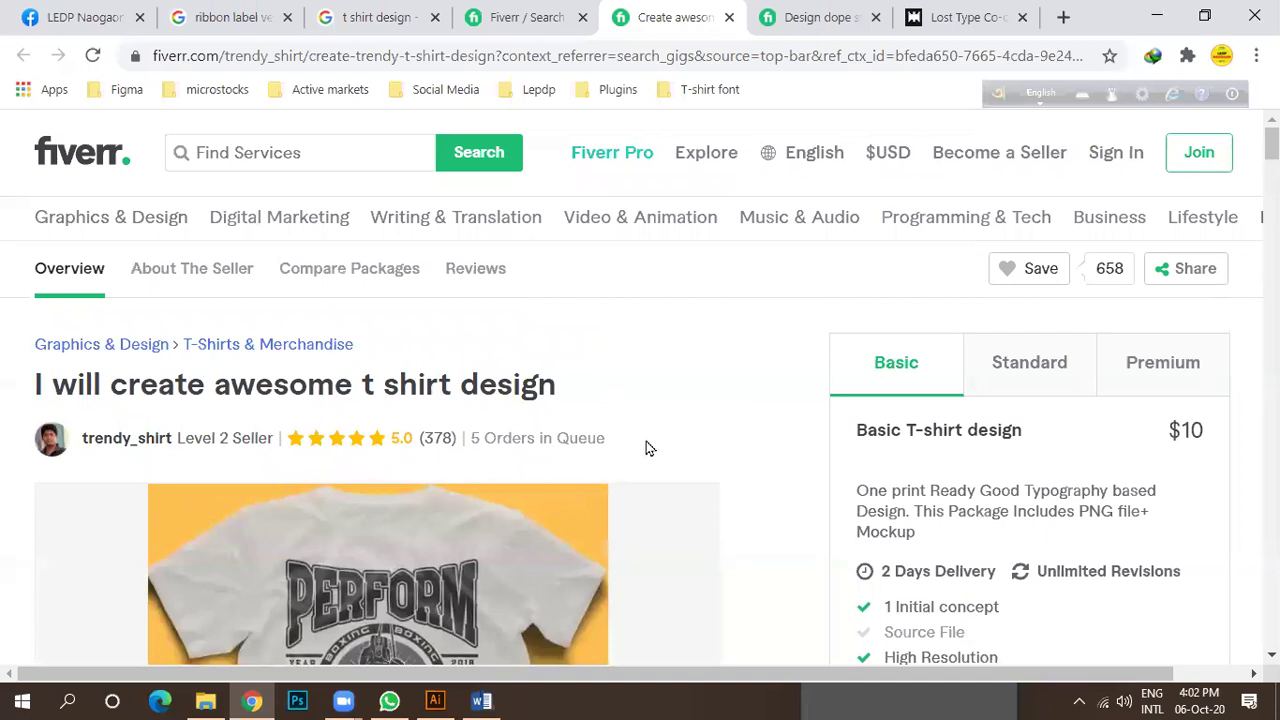
{"action": "scroll", "coordinate": [649, 446], "scroll_direction": "down", "scroll_amount": 3}
{"action": "left_click", "coordinate": [720, 390]}
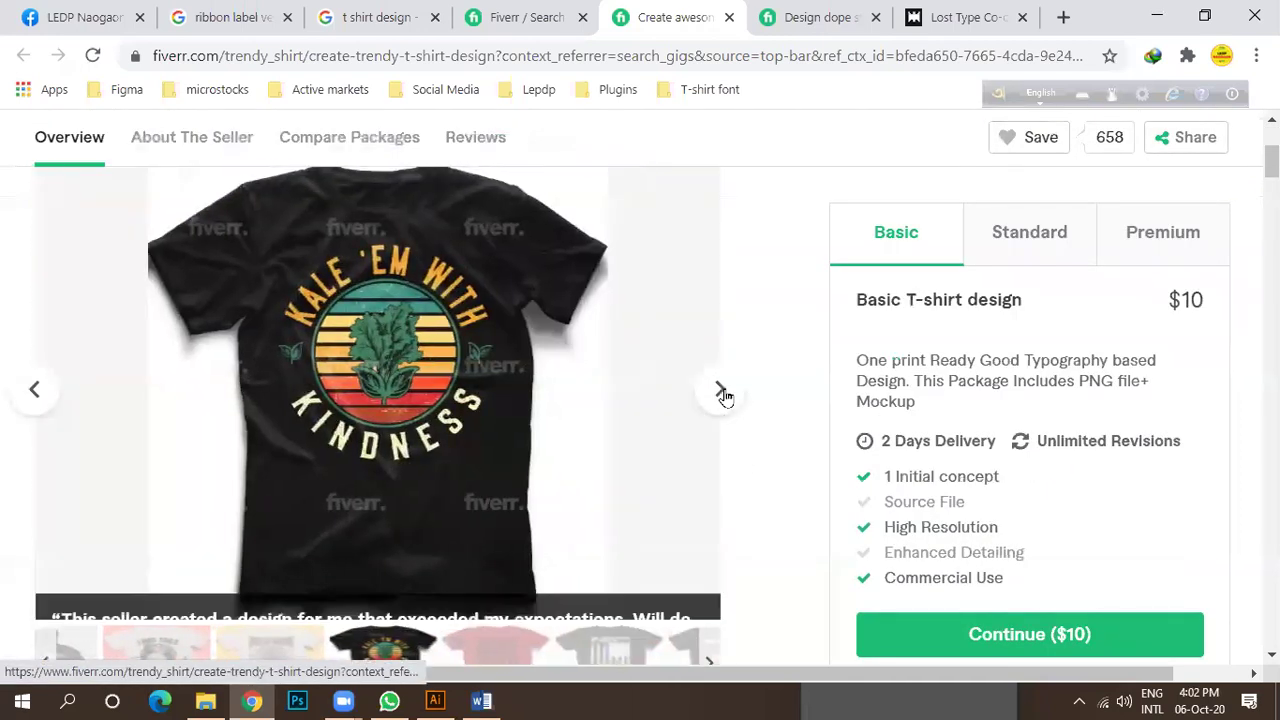
{"action": "scroll", "coordinate": [537, 438], "scroll_direction": "up", "scroll_amount": 2}
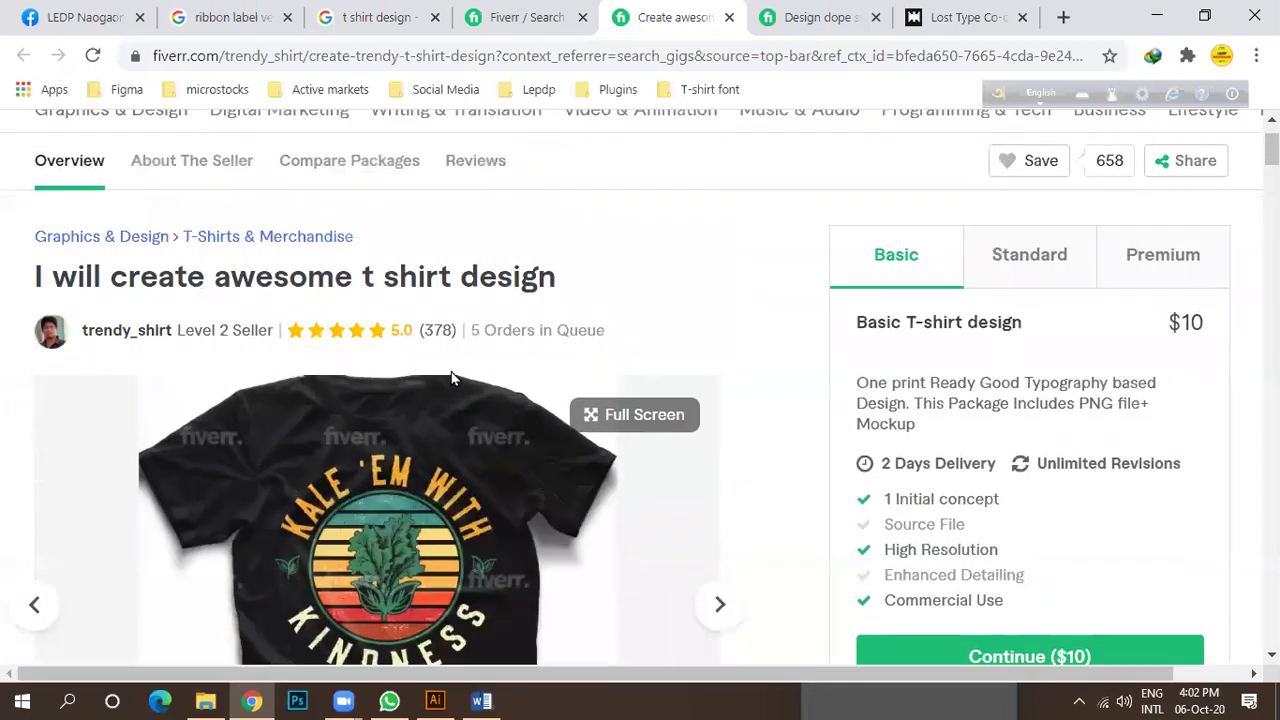
Highlight the gig's orders in queue and view the red "I Will Wear Red" sample shirt after the kale design.
{"action": "left_click_drag", "start_coordinate": [470, 330], "coordinate": [625, 339]}
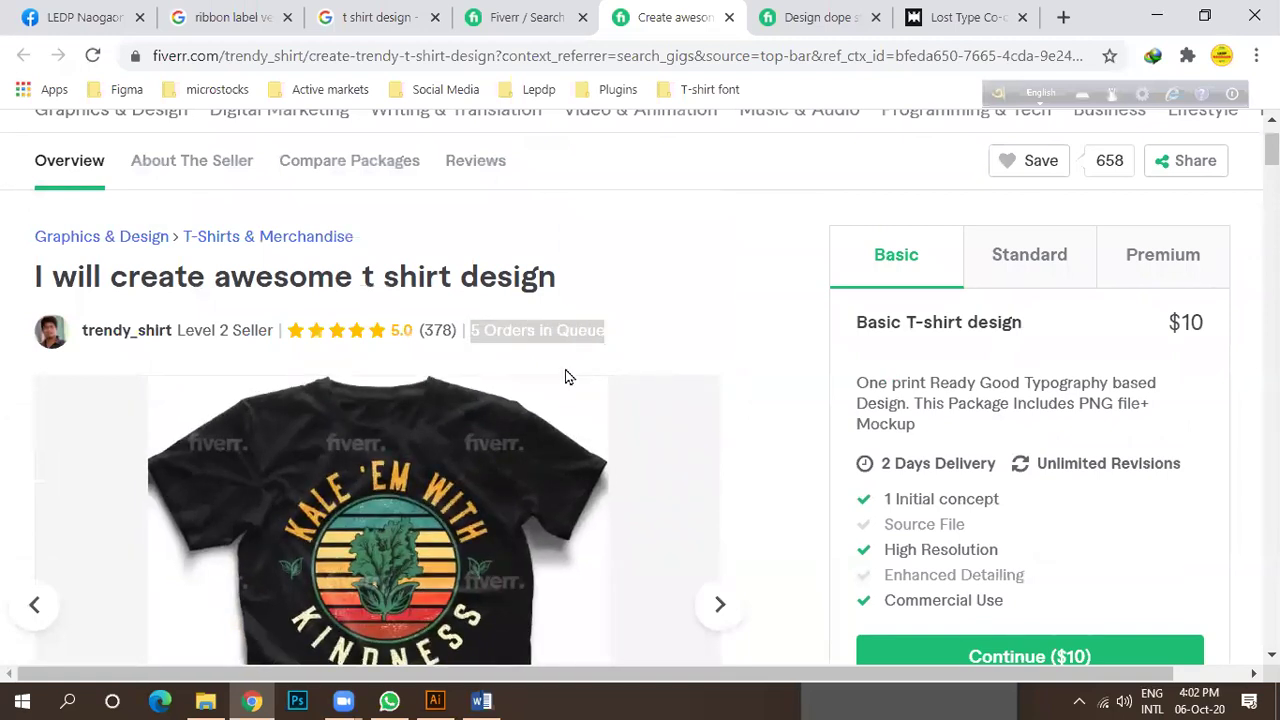
{"action": "mouse_move", "coordinate": [386, 457]}
{"action": "mouse_move", "coordinate": [477, 472]}
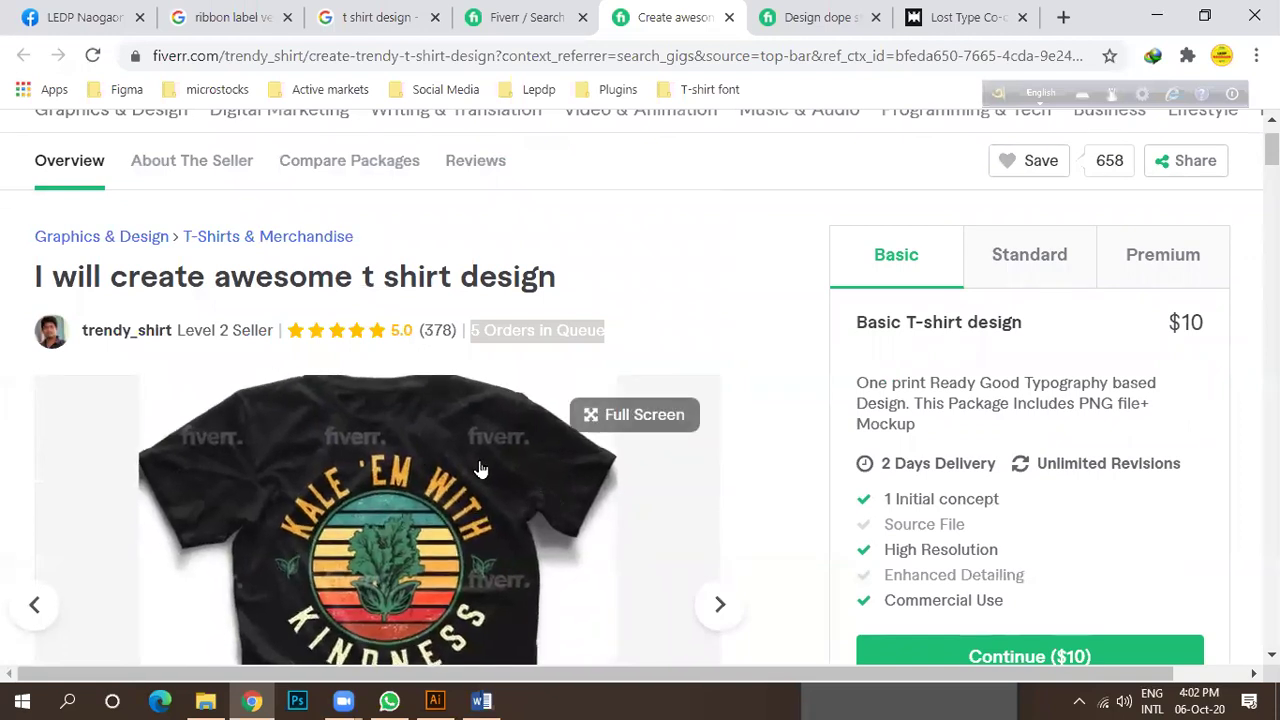
{"action": "scroll", "coordinate": [657, 433], "scroll_direction": "down", "scroll_amount": 1}
{"action": "left_click", "coordinate": [718, 390]}
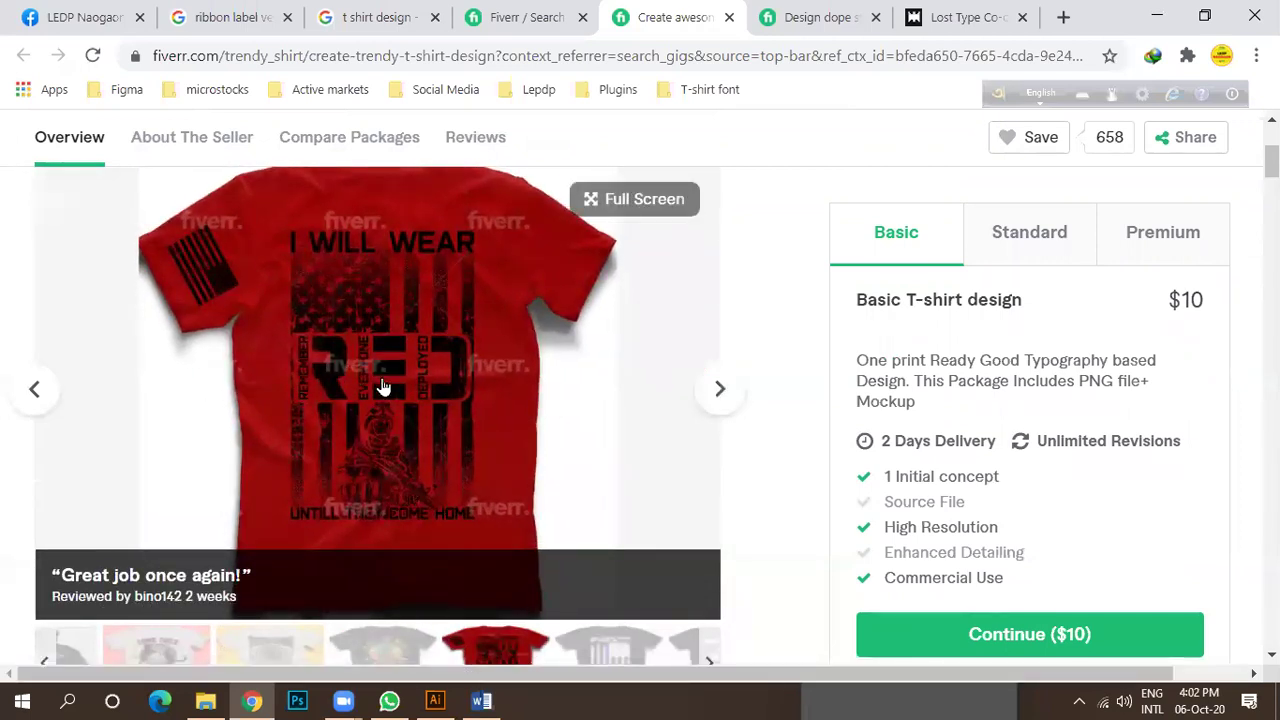
{"action": "scroll", "coordinate": [386, 408], "scroll_direction": "up", "scroll_amount": 2}
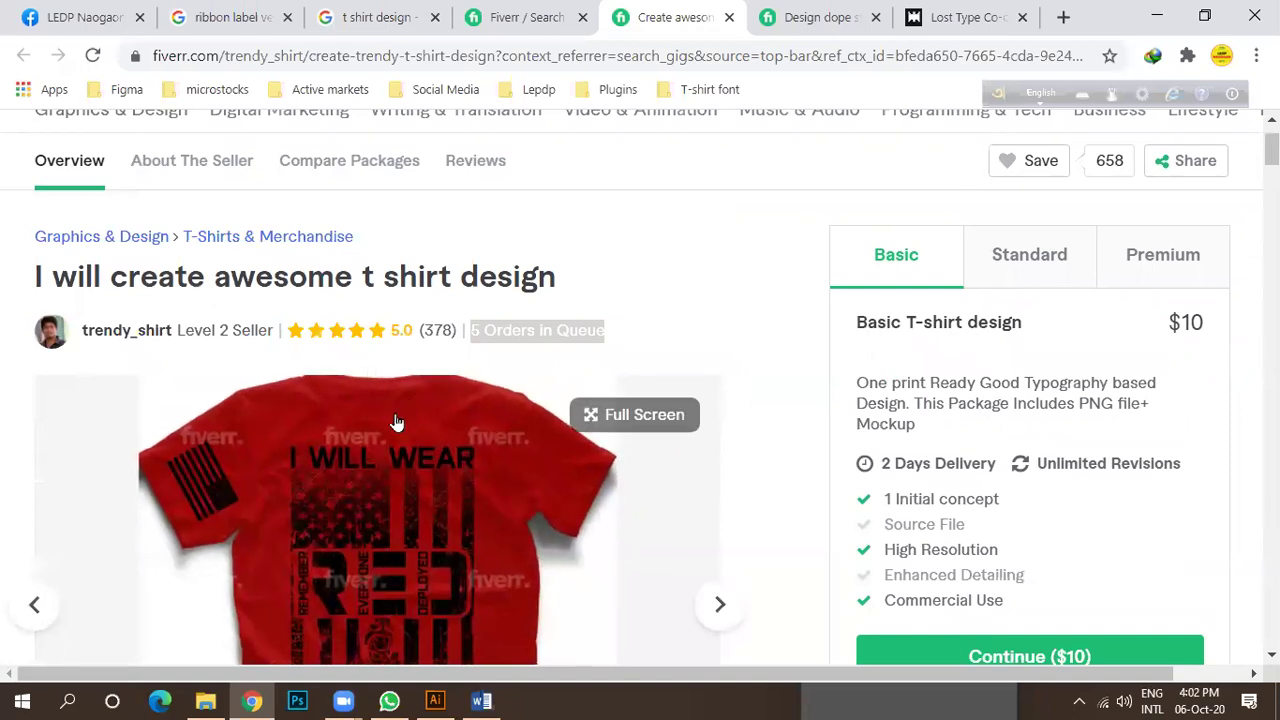
{"action": "scroll", "coordinate": [398, 420], "scroll_direction": "down", "scroll_amount": 1}
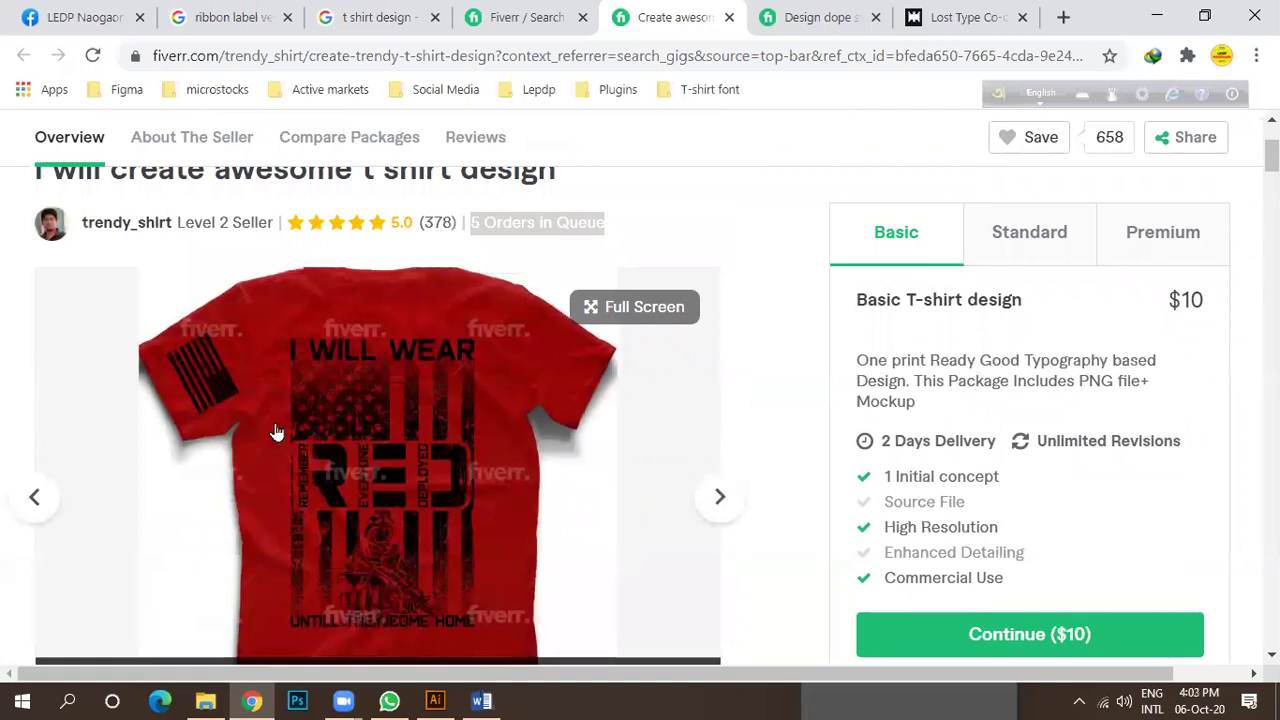
Page back through the gig's gallery to the "Long Tails Are My Friends" shirt and view its buyer review.
{"action": "left_click", "coordinate": [35, 497]}
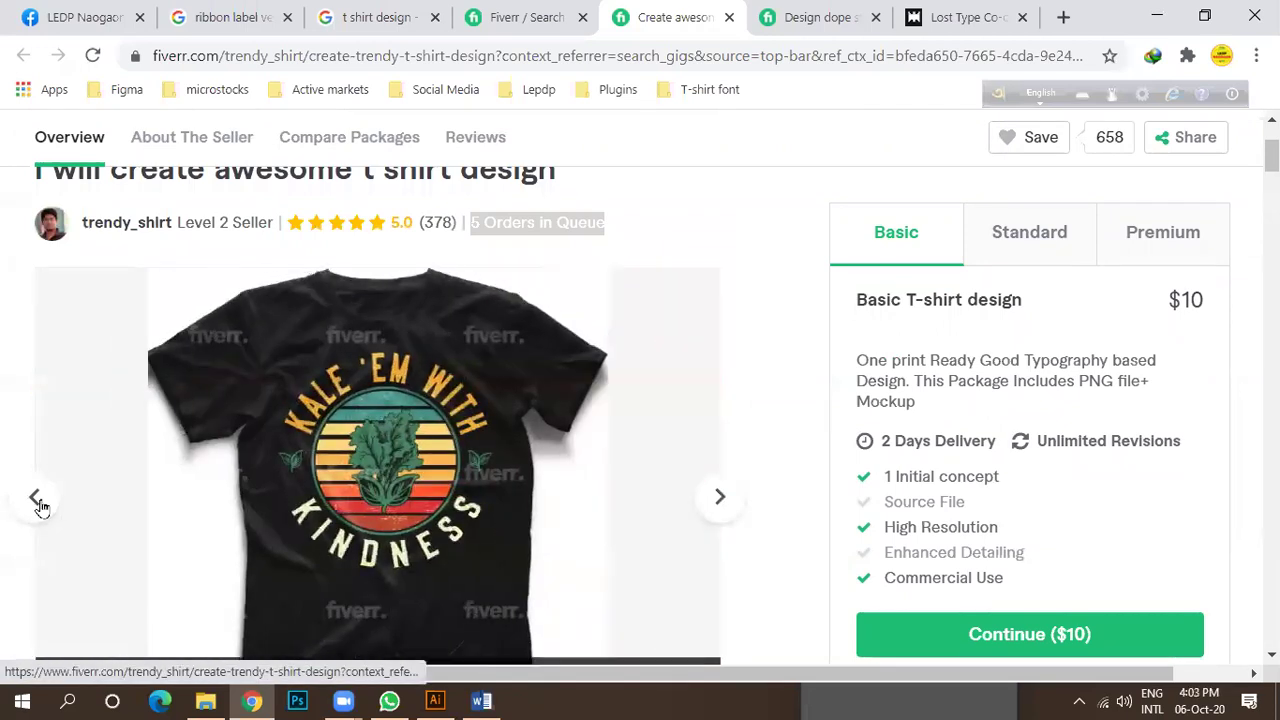
{"action": "left_click", "coordinate": [38, 503]}
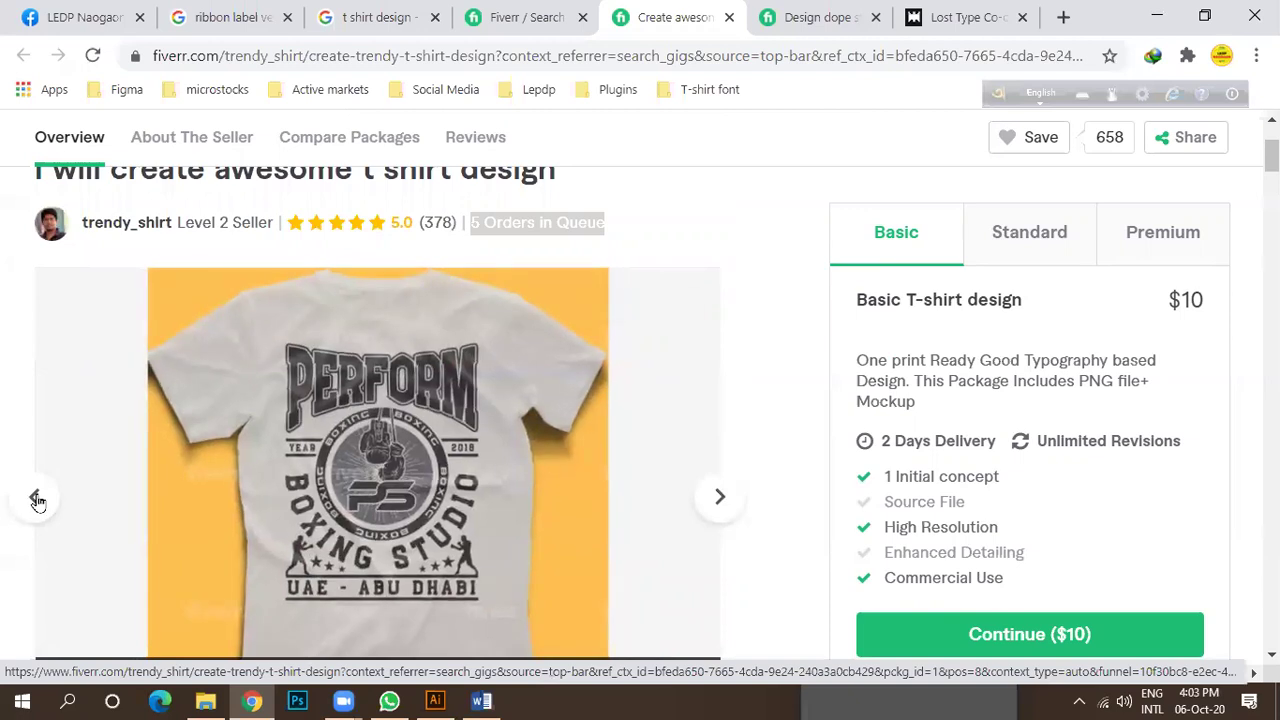
{"action": "left_click", "coordinate": [35, 497]}
{"action": "scroll", "coordinate": [418, 405], "scroll_direction": "down", "scroll_amount": 1}
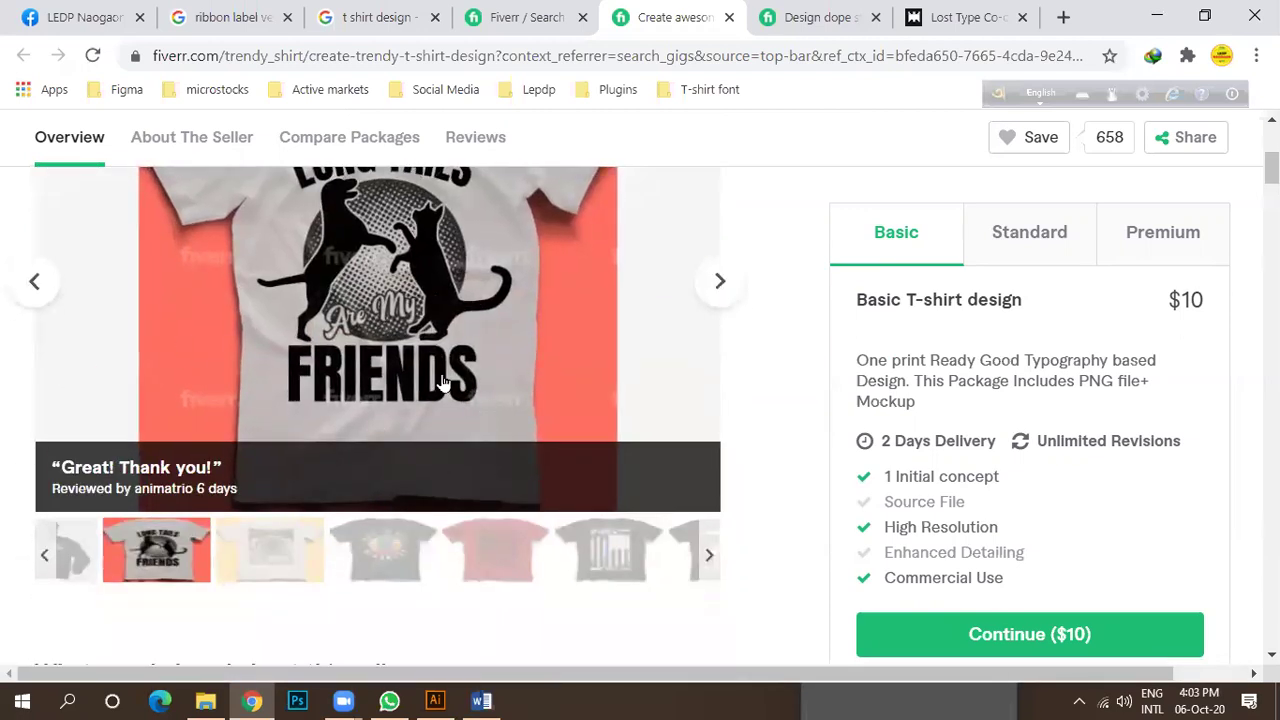
{"action": "scroll", "coordinate": [450, 375], "scroll_direction": "up", "scroll_amount": 2}
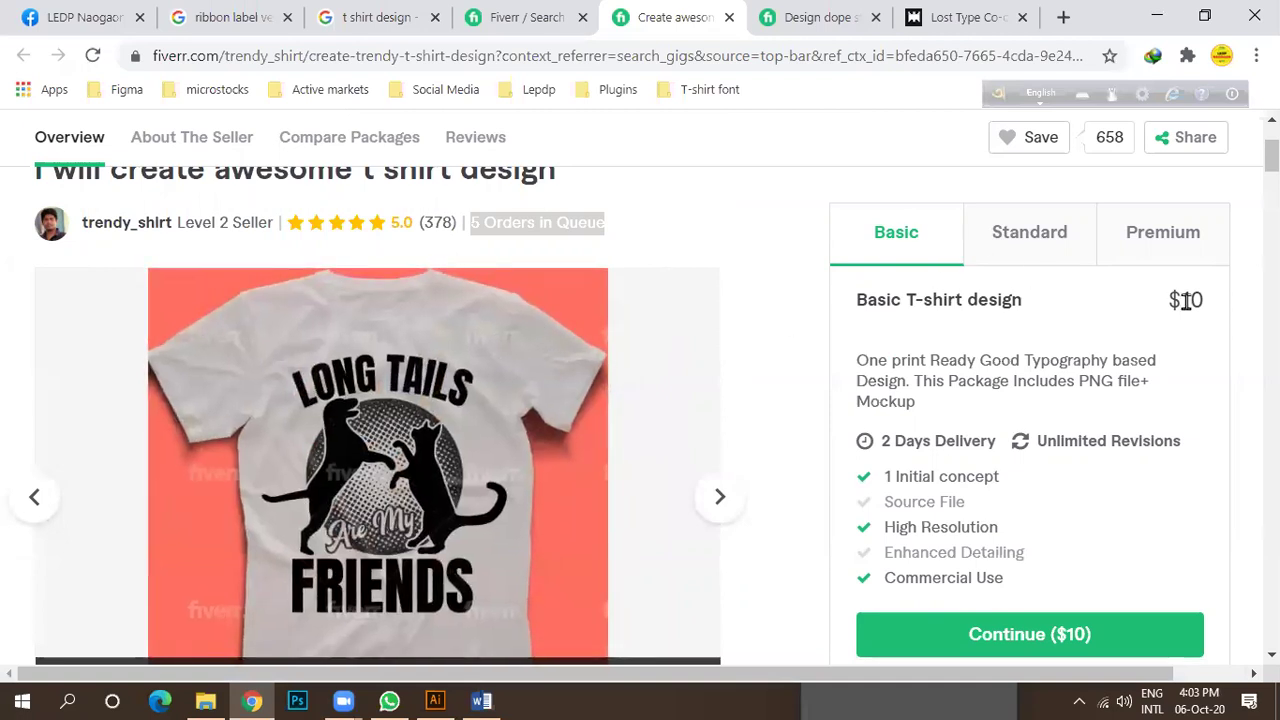
Compare the prices of the gig's Basic, Standard and Premium packages, ending on Basic.
{"action": "left_click", "coordinate": [1012, 245]}
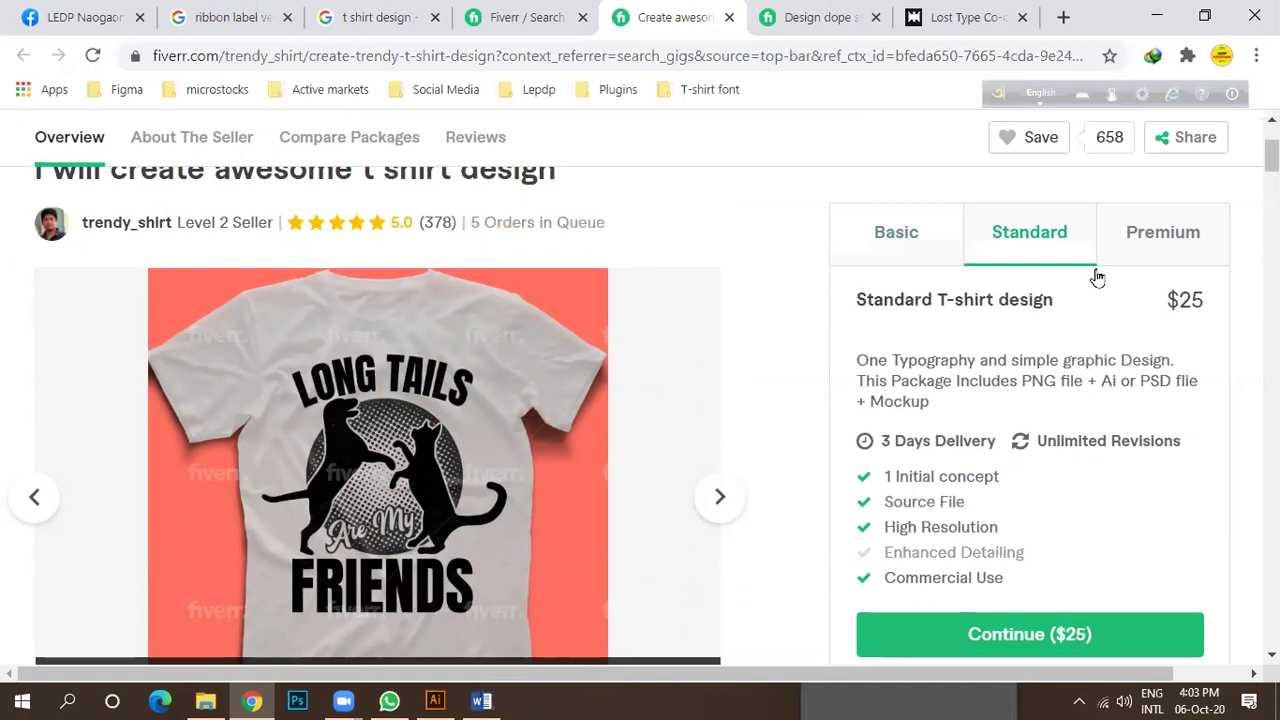
{"action": "left_click_drag", "start_coordinate": [1176, 297], "coordinate": [1219, 303]}
{"action": "left_click", "coordinate": [1159, 254]}
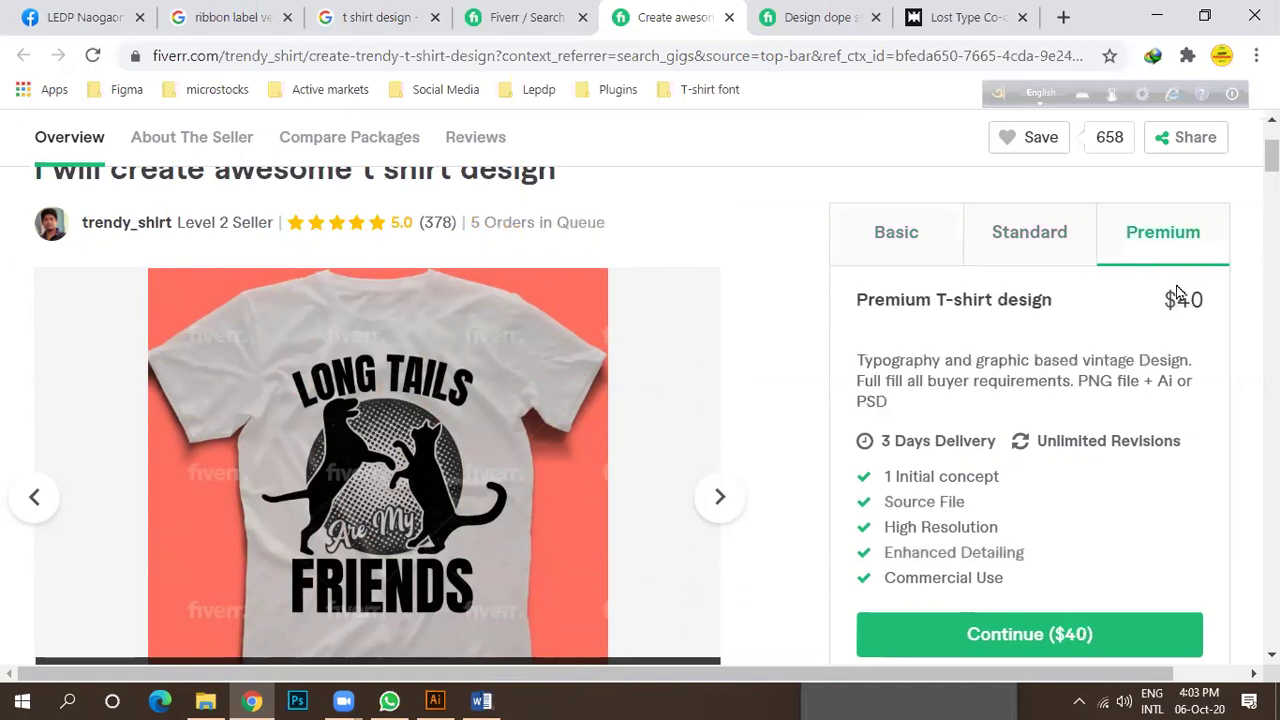
{"action": "double_click", "coordinate": [1190, 299]}
{"action": "left_click", "coordinate": [877, 249]}
{"action": "left_click", "coordinate": [1020, 252]}
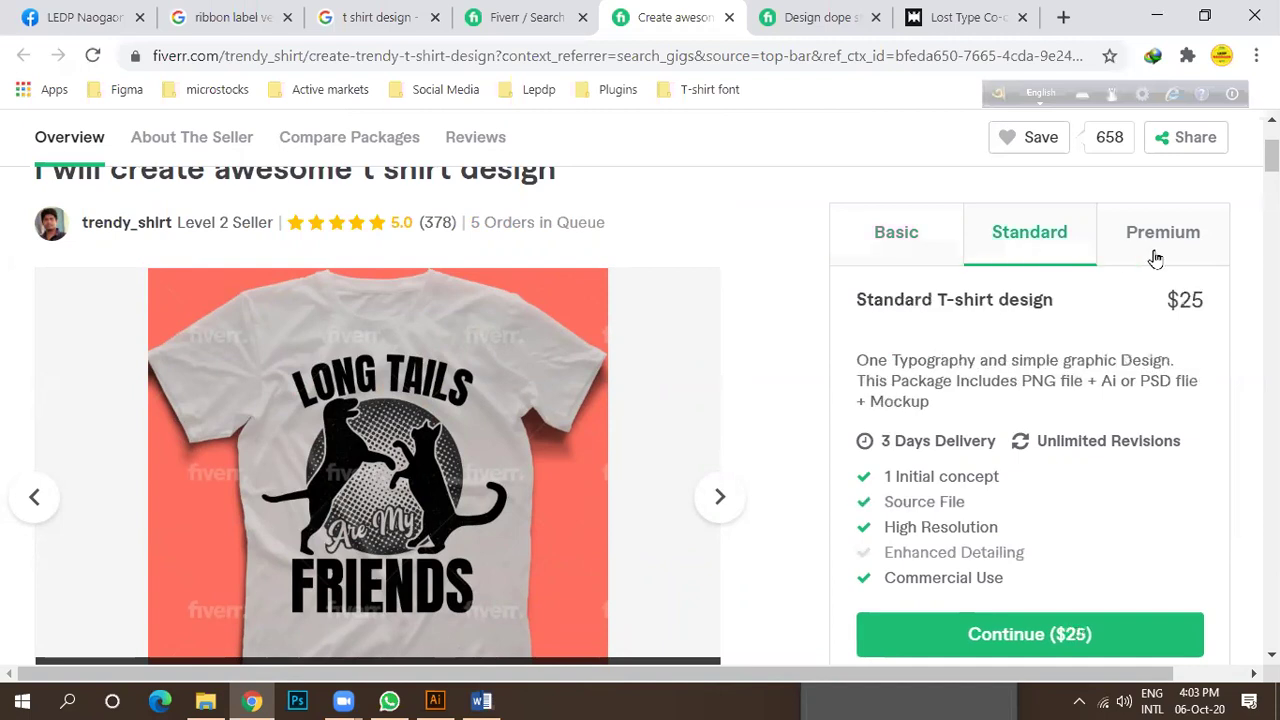
{"action": "left_click", "coordinate": [1155, 259]}
{"action": "left_click", "coordinate": [908, 264]}
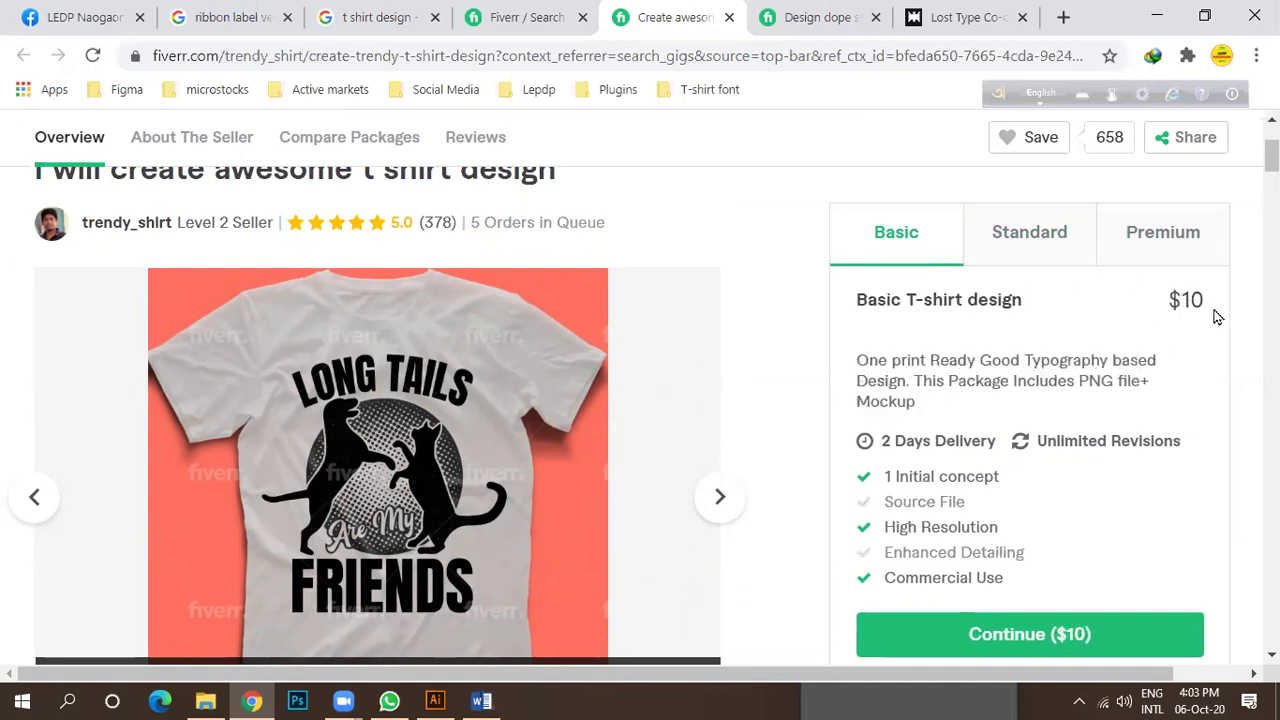
Compare the included features of the Basic and Standard packages and highlight the Basic package's delivery time.
{"action": "scroll", "coordinate": [1051, 434], "scroll_direction": "down", "scroll_amount": 1}
{"action": "left_click_drag", "start_coordinate": [878, 474], "coordinate": [1010, 580]}
{"action": "left_click", "coordinate": [1023, 262]}
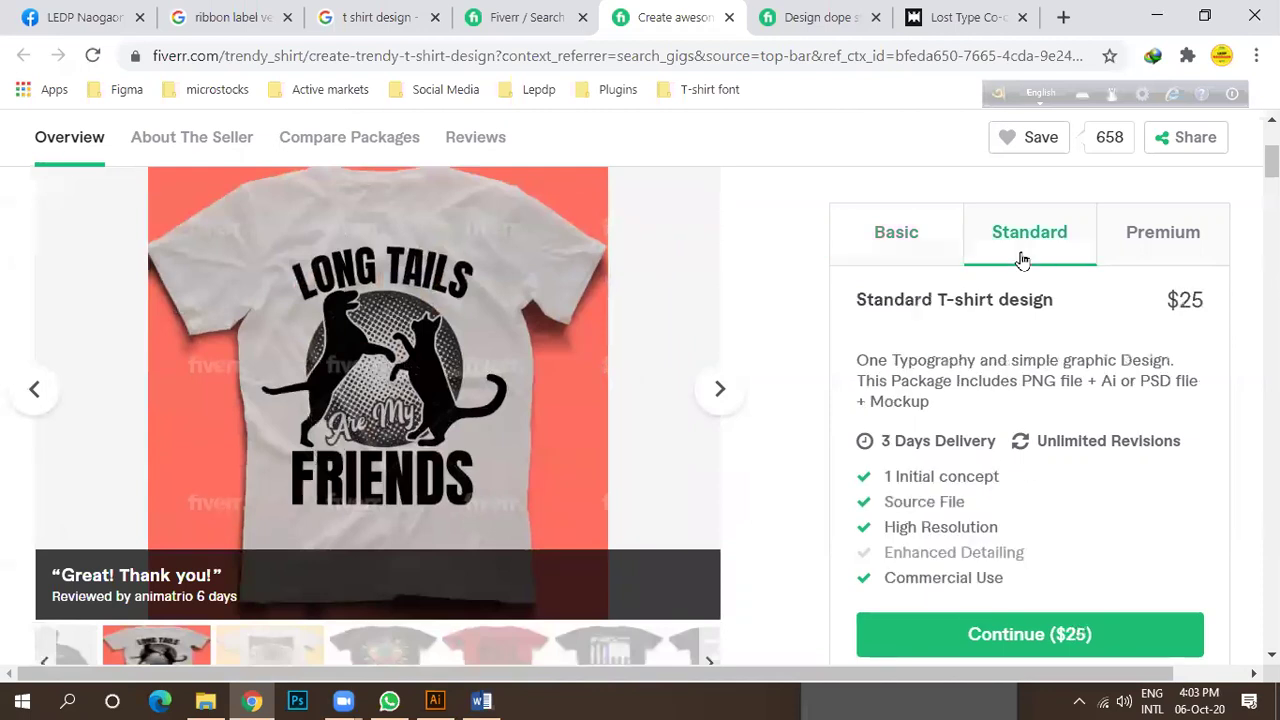
{"action": "left_click_drag", "start_coordinate": [884, 477], "coordinate": [1020, 580]}
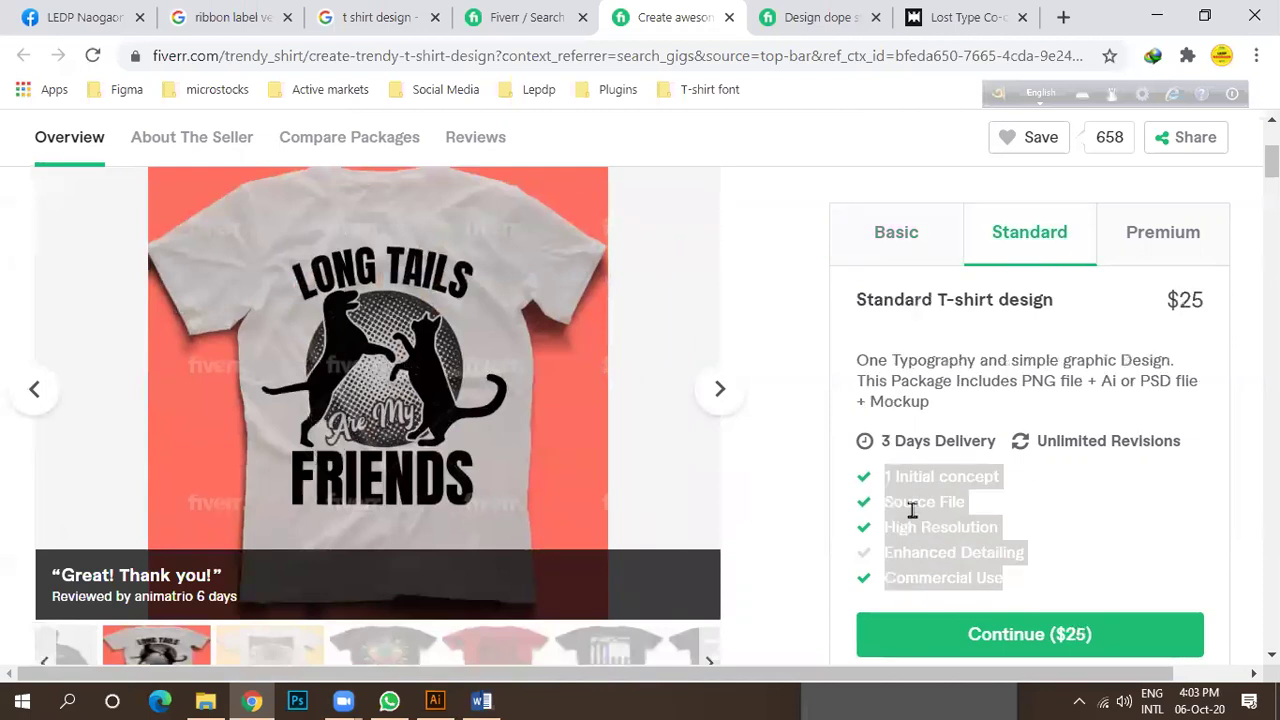
{"action": "left_click", "coordinate": [893, 240]}
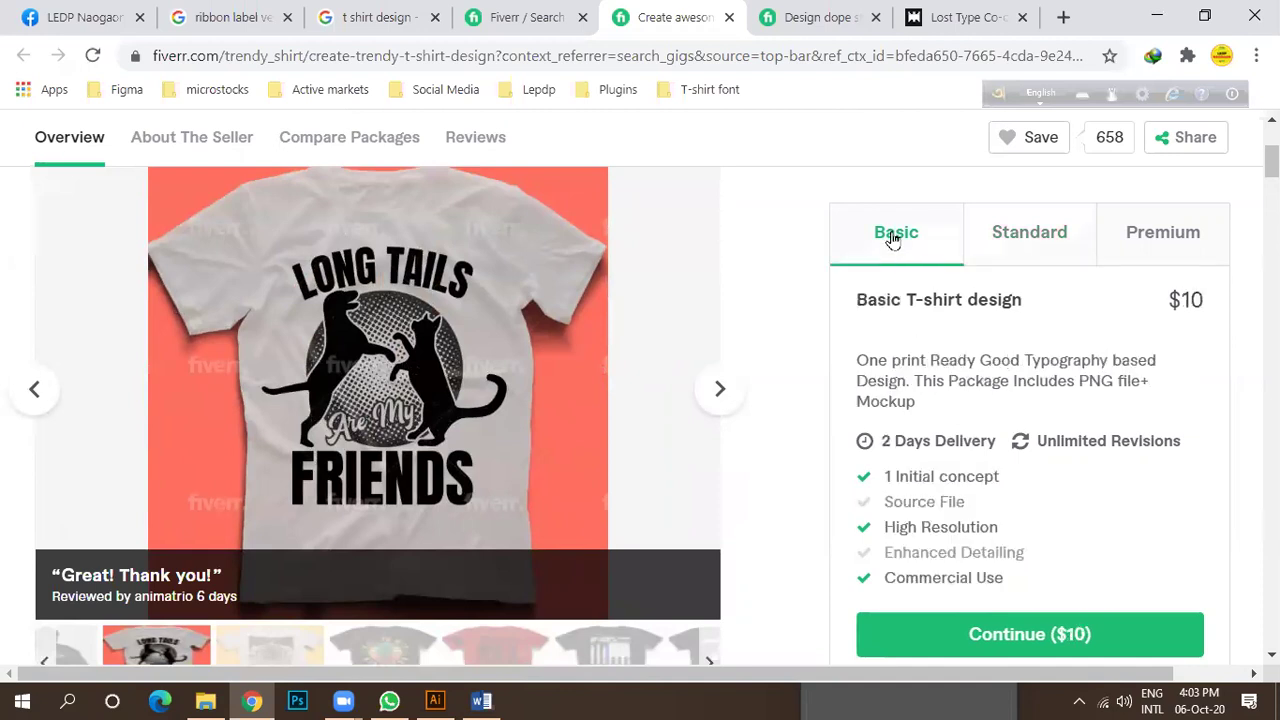
{"action": "left_click_drag", "start_coordinate": [886, 445], "coordinate": [985, 460]}
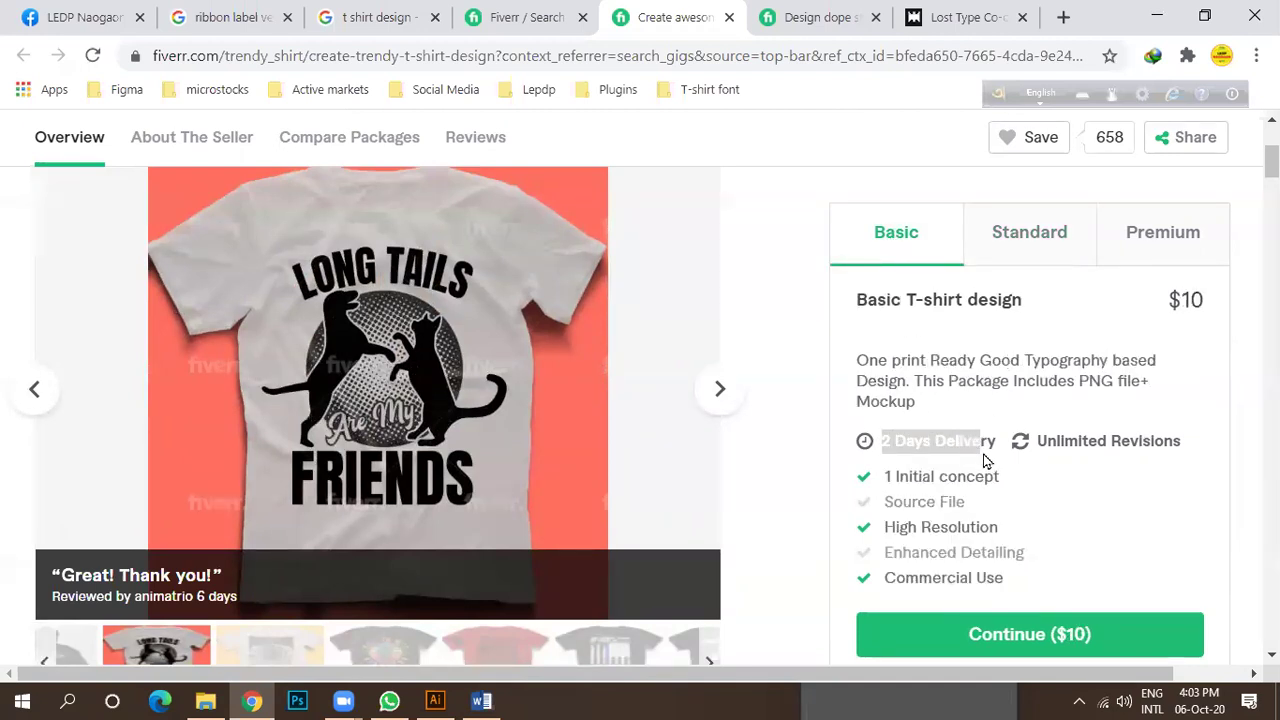
Show the Premium package and highlight its initial concept and source file features.
{"action": "left_click", "coordinate": [1148, 246]}
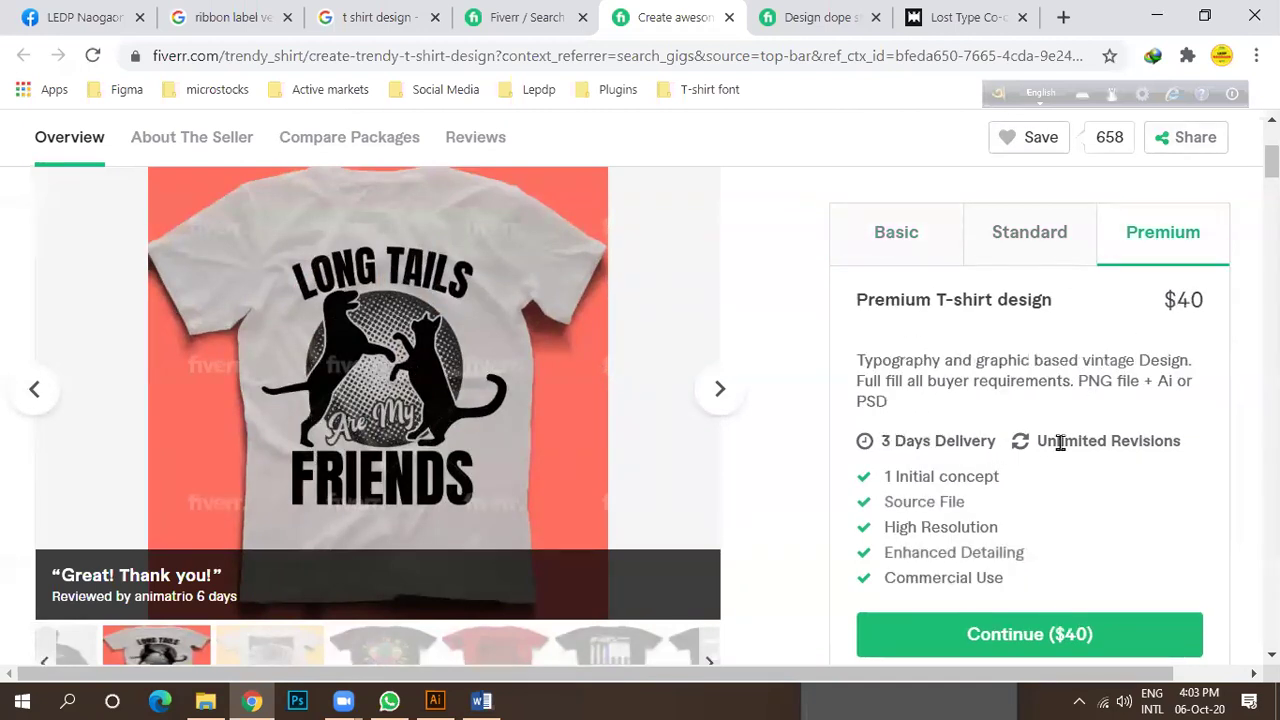
{"action": "left_click_drag", "start_coordinate": [918, 478], "coordinate": [991, 480]}
{"action": "left_click_drag", "start_coordinate": [884, 502], "coordinate": [963, 509]}
{"action": "scroll", "coordinate": [540, 420], "scroll_direction": "down", "scroll_amount": 2}
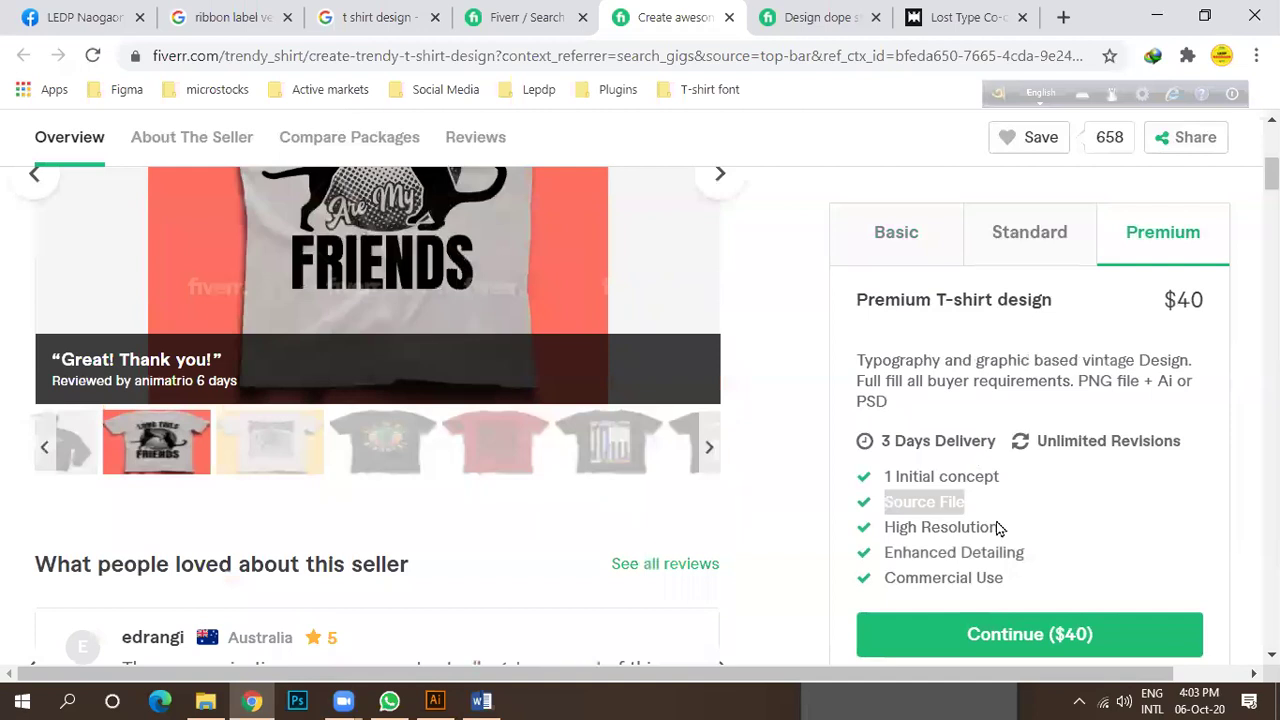
{"action": "scroll", "coordinate": [500, 440], "scroll_direction": "up", "scroll_amount": 2}
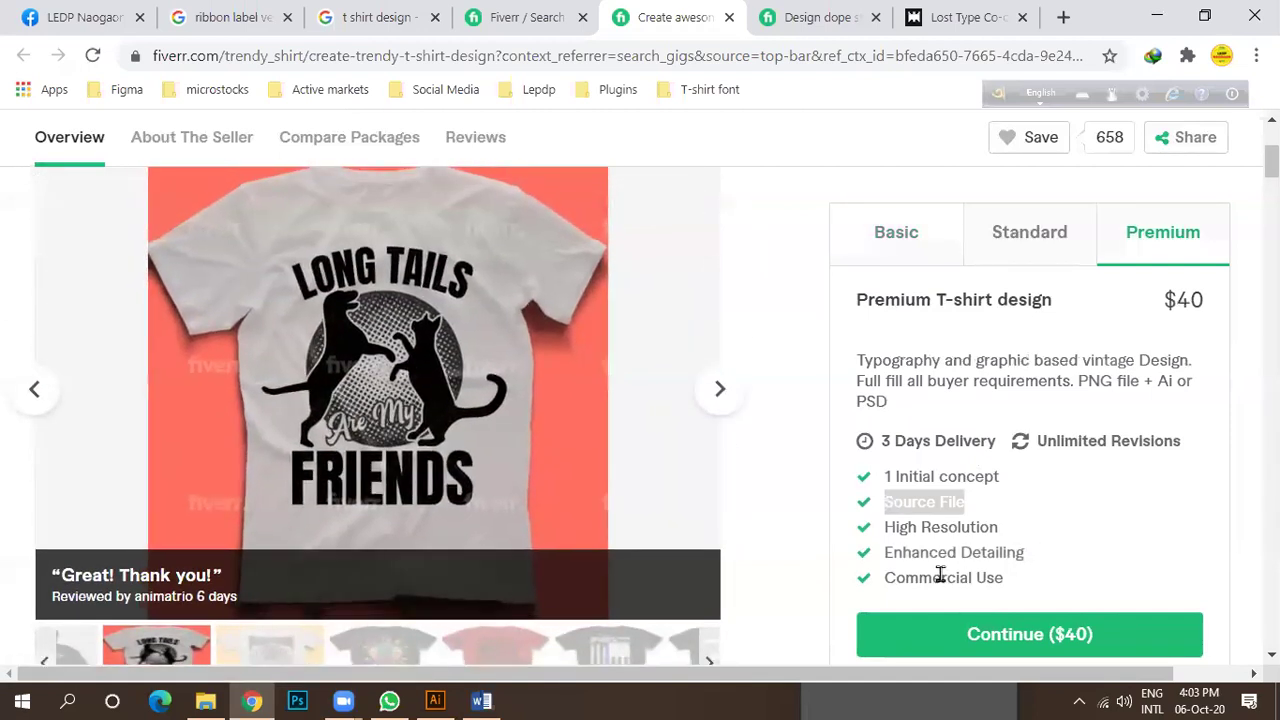
Point out the Premium package's commercial use, description, title and price, and compare with the Standard package's price.
{"action": "left_click_drag", "start_coordinate": [889, 583], "coordinate": [1016, 587]}
{"action": "left_click_drag", "start_coordinate": [884, 360], "coordinate": [1070, 366]}
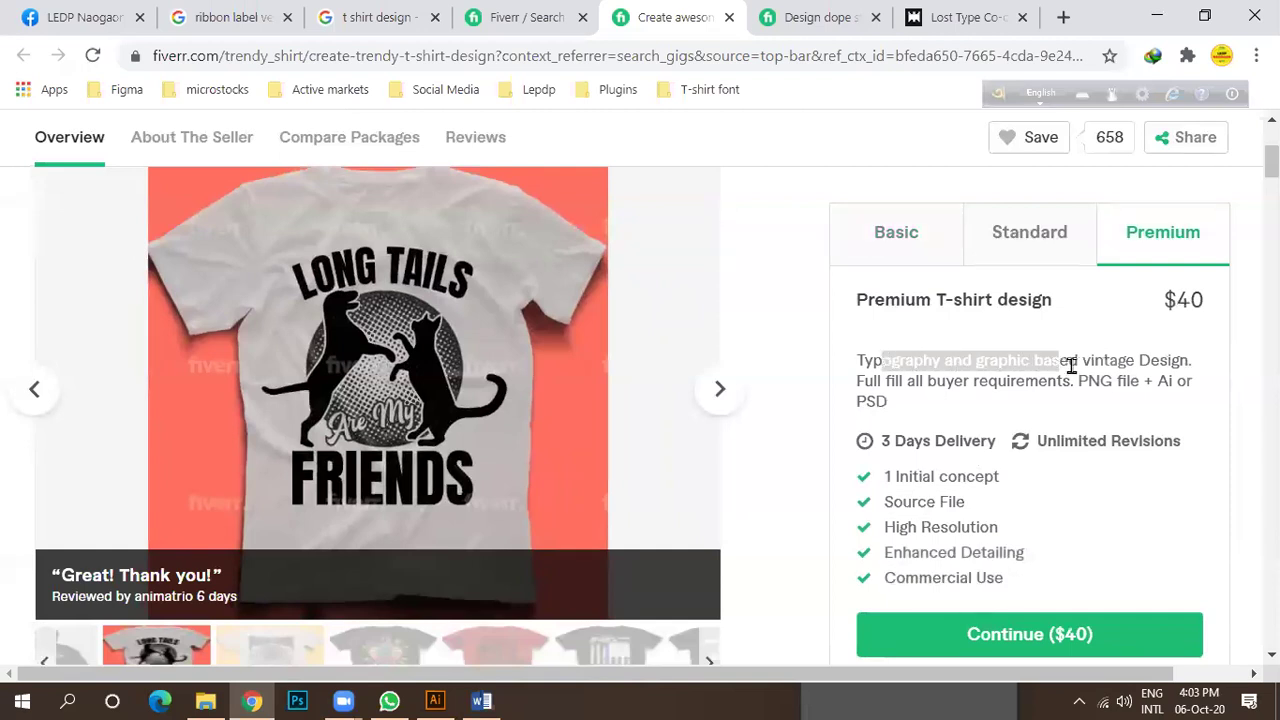
{"action": "left_click_drag", "start_coordinate": [874, 301], "coordinate": [1052, 303]}
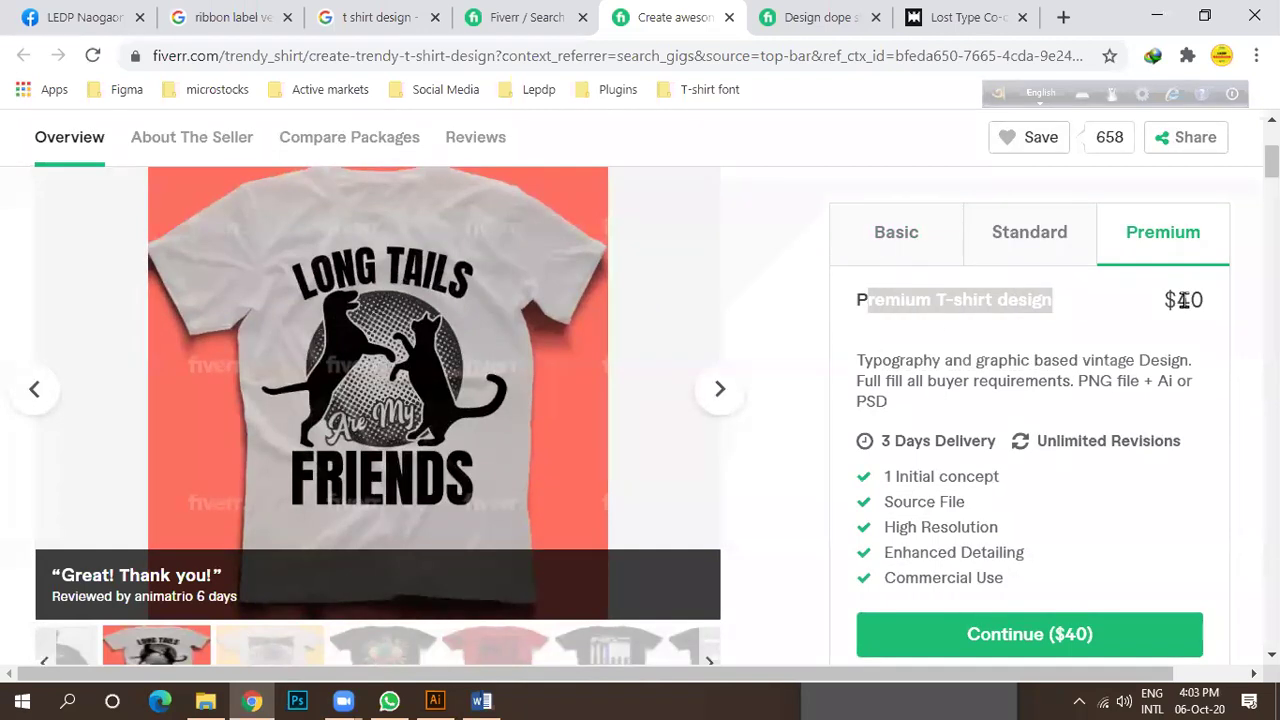
{"action": "left_click_drag", "start_coordinate": [1175, 300], "coordinate": [1208, 308]}
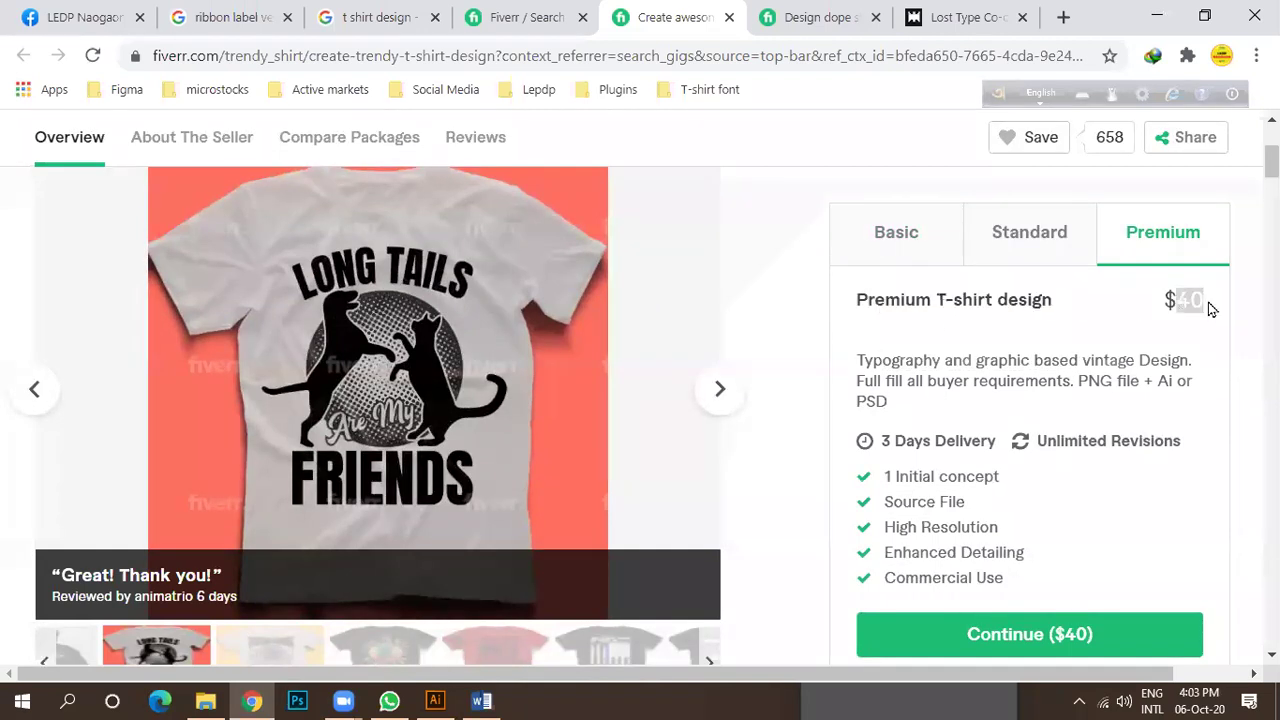
{"action": "left_click", "coordinate": [1033, 242]}
{"action": "left_click_drag", "start_coordinate": [1189, 300], "coordinate": [1215, 307]}
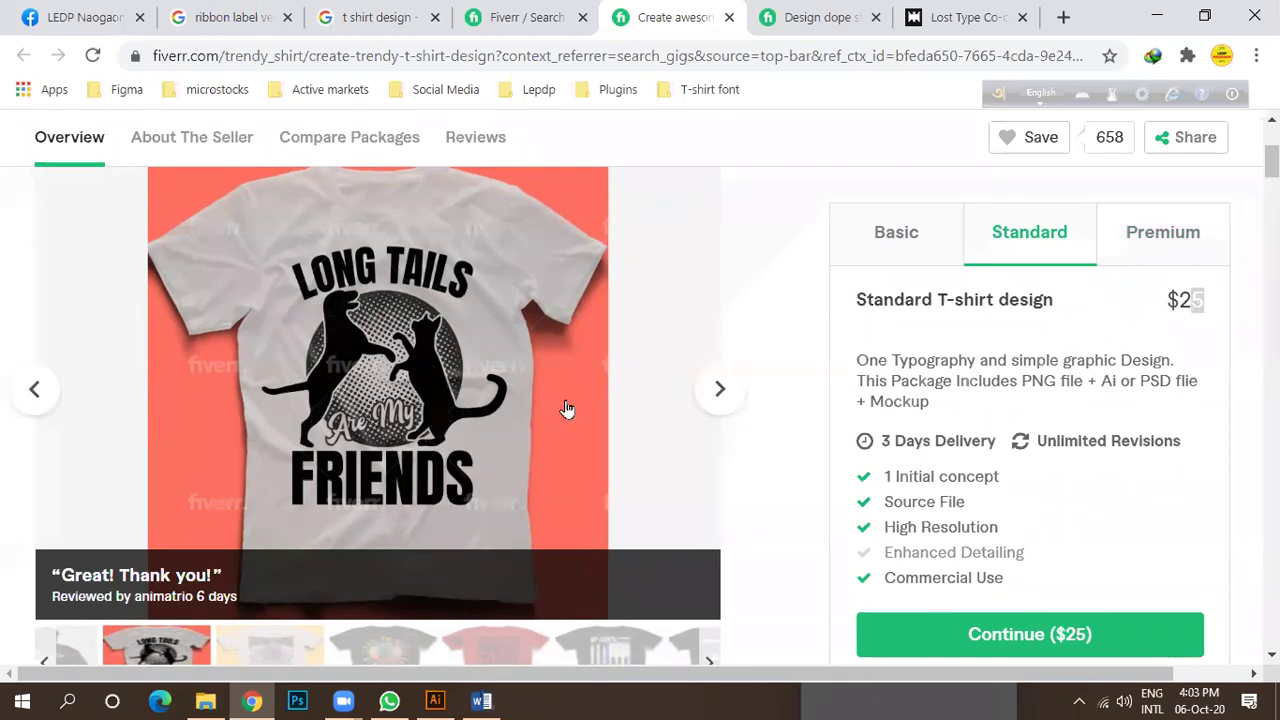
Read the gig's description, including the services offered and what the buyer will get.
{"action": "scroll", "coordinate": [565, 390], "scroll_direction": "down", "scroll_amount": 4}
{"action": "scroll", "coordinate": [400, 450], "scroll_direction": "down", "scroll_amount": 2}
{"action": "scroll", "coordinate": [286, 425], "scroll_direction": "down", "scroll_amount": 5}
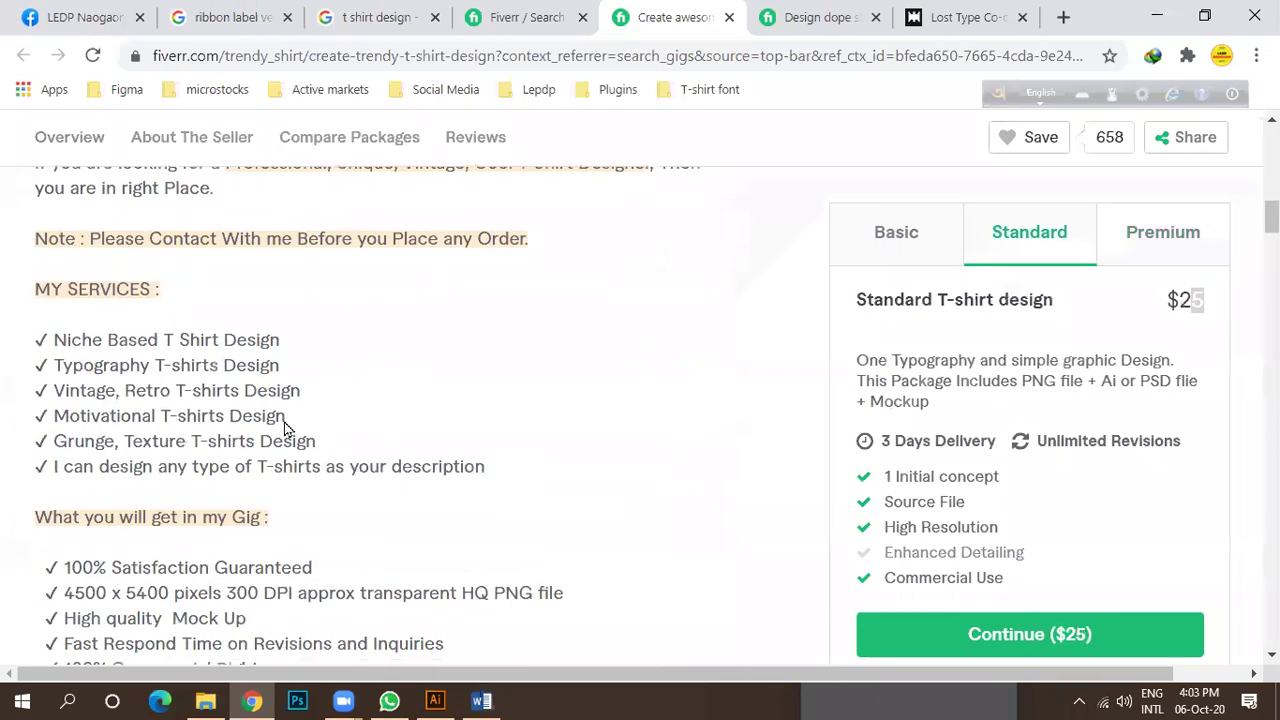
{"action": "scroll", "coordinate": [266, 410], "scroll_direction": "up", "scroll_amount": 2}
{"action": "scroll", "coordinate": [200, 466], "scroll_direction": "down", "scroll_amount": 6}
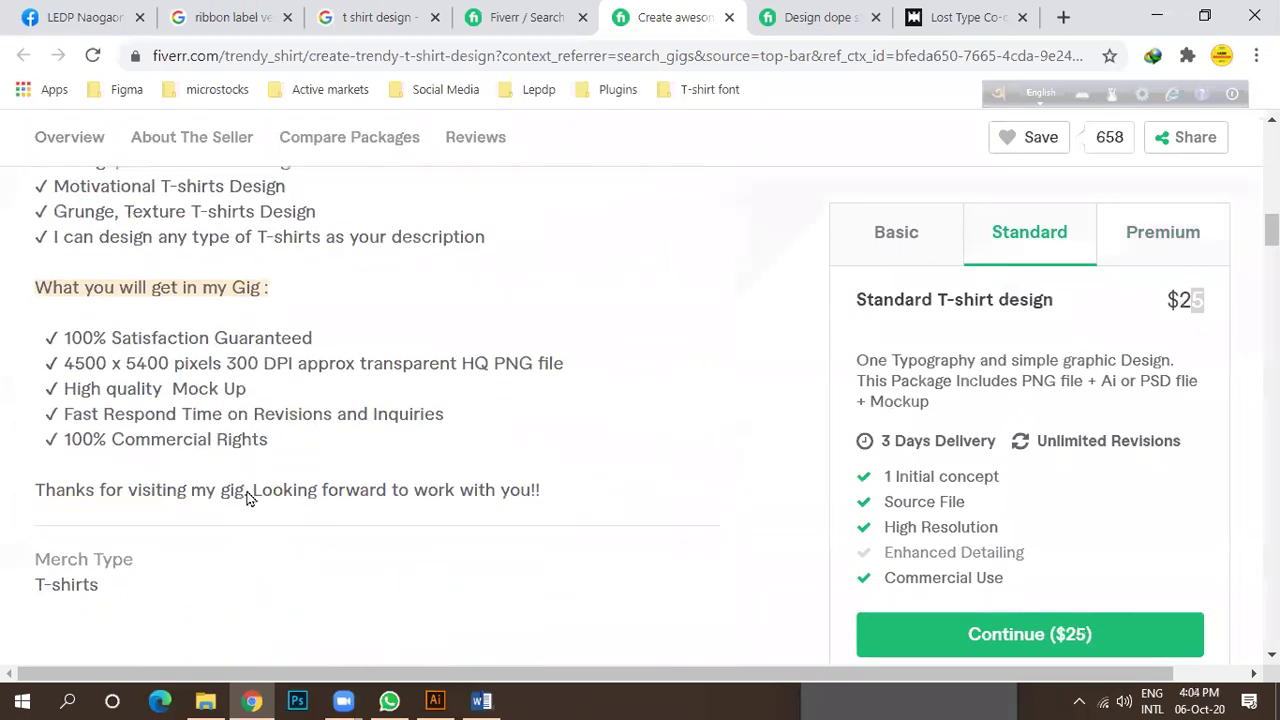
{"action": "scroll", "coordinate": [450, 515], "scroll_direction": "up", "scroll_amount": 15}
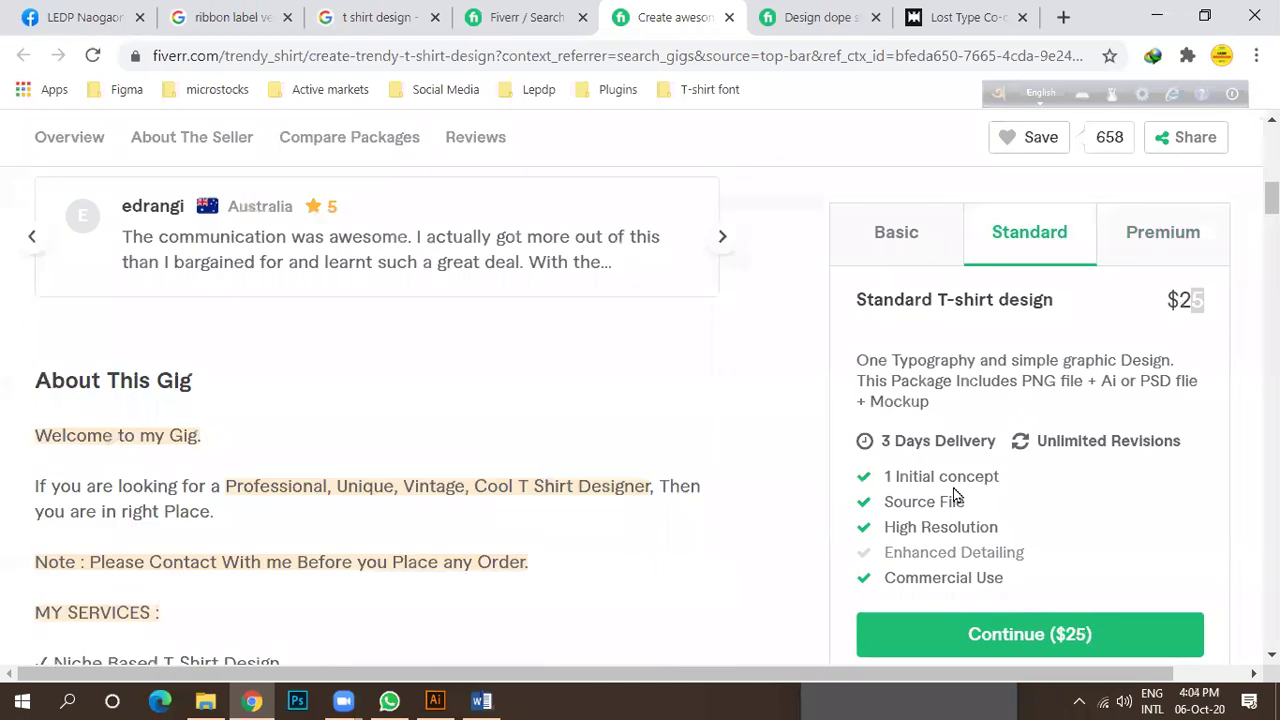
Page forward through the gig's reviewed sample shirts, from "Perform Boxing Studio" to the "Boricua 5" design.
{"action": "scroll", "coordinate": [603, 434], "scroll_direction": "down", "scroll_amount": 4}
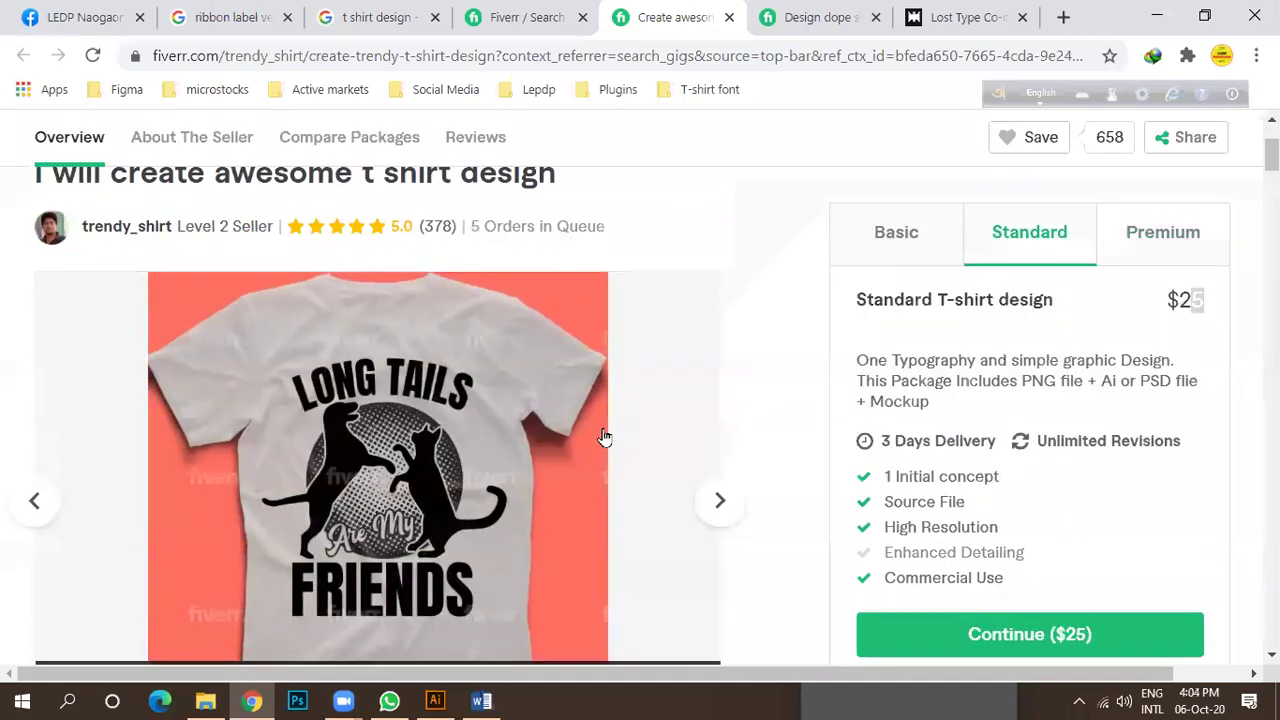
{"action": "left_click", "coordinate": [721, 290]}
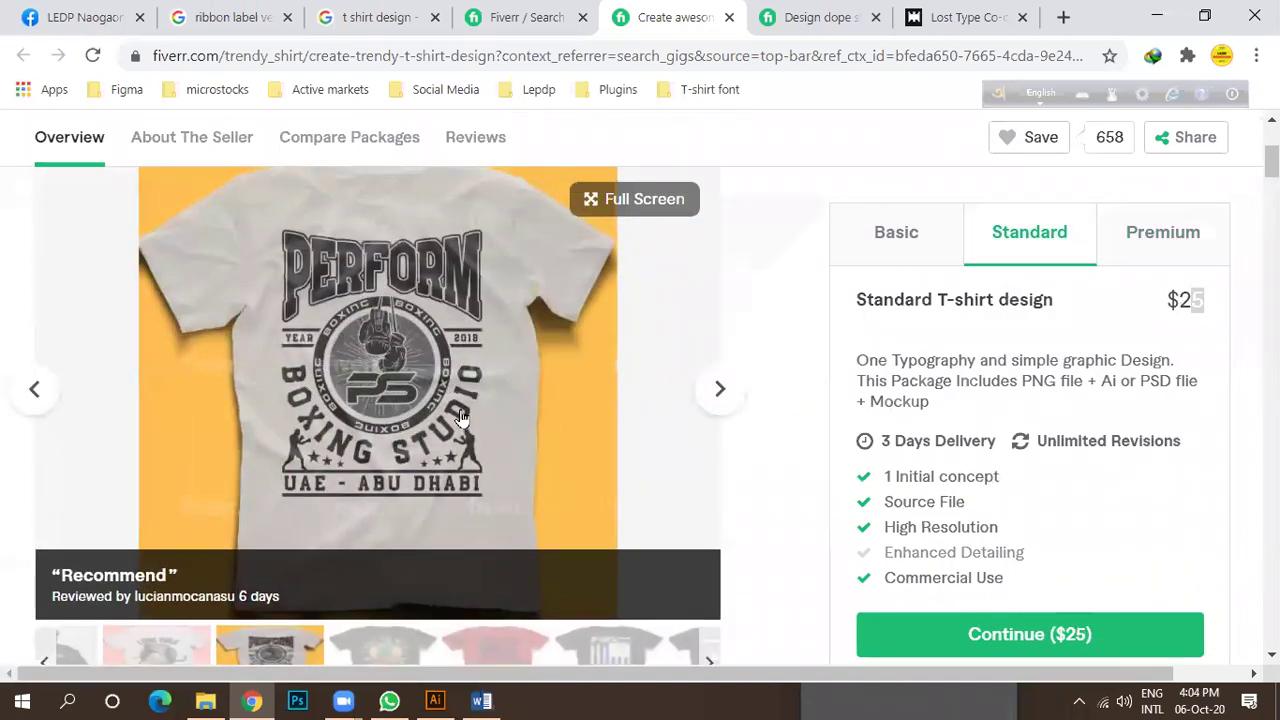
{"action": "left_click", "coordinate": [721, 405]}
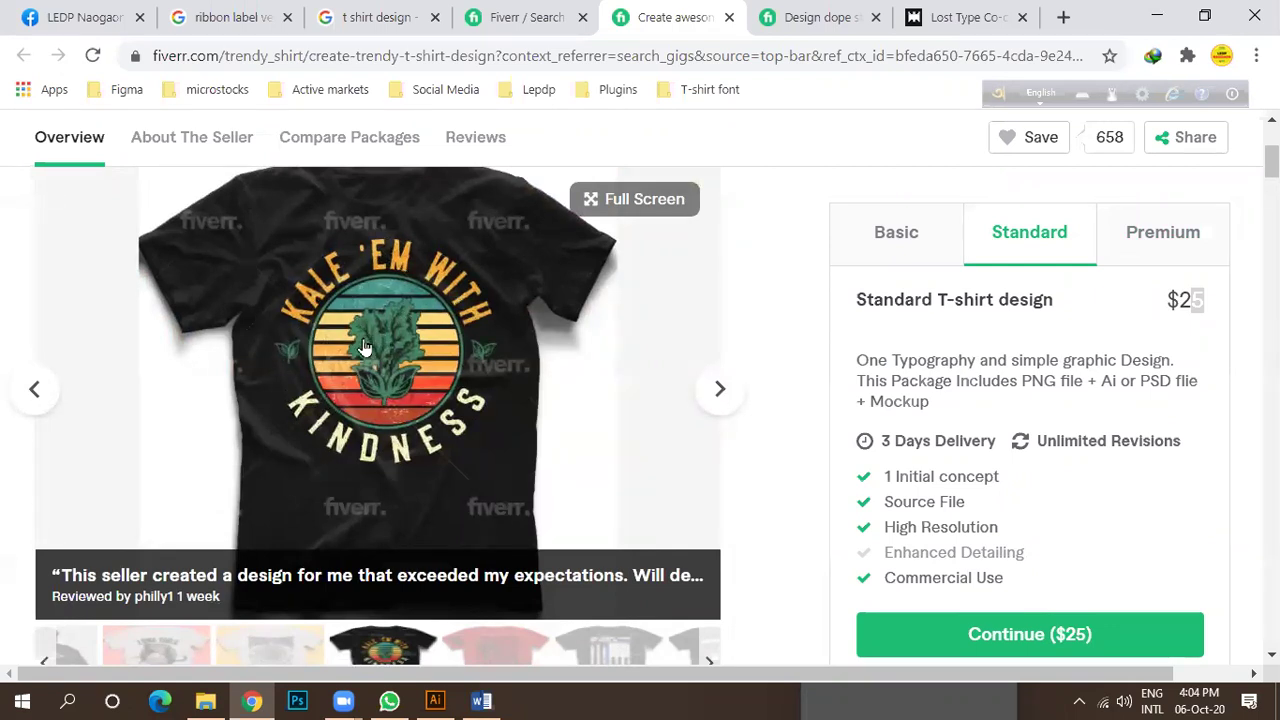
{"action": "left_click", "coordinate": [718, 390]}
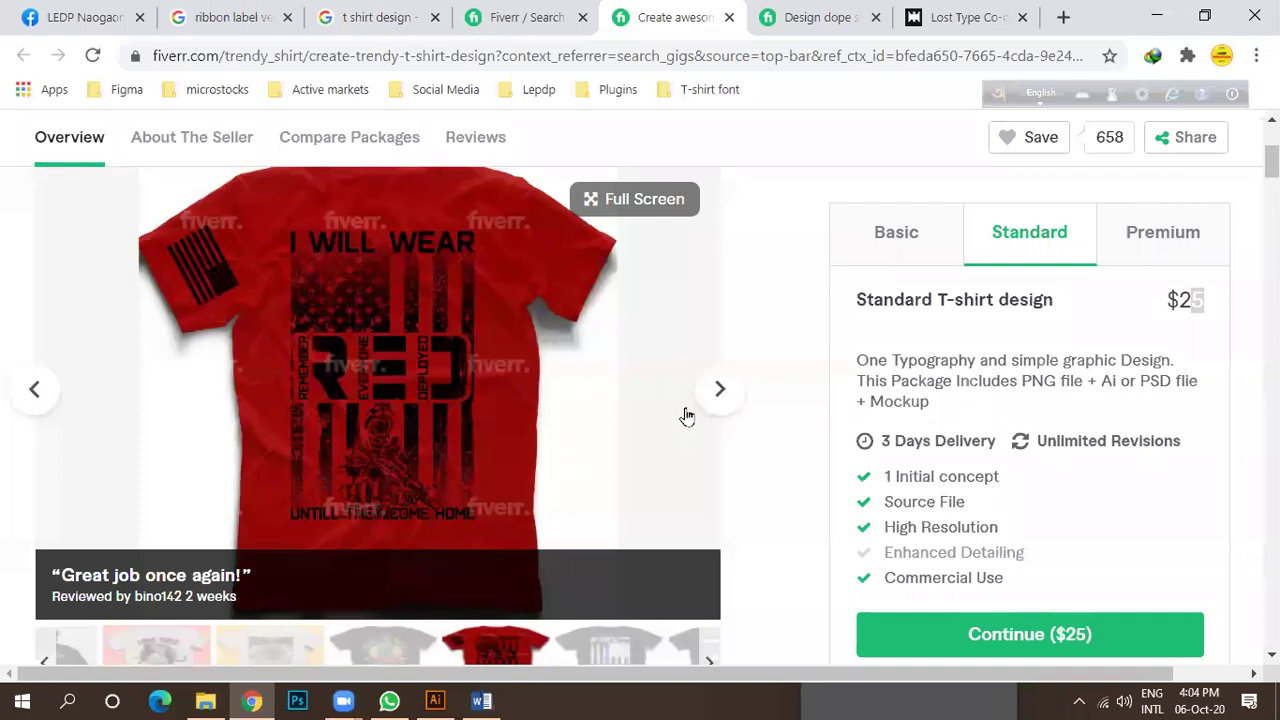
{"action": "left_click", "coordinate": [716, 392]}
{"action": "left_click", "coordinate": [721, 392]}
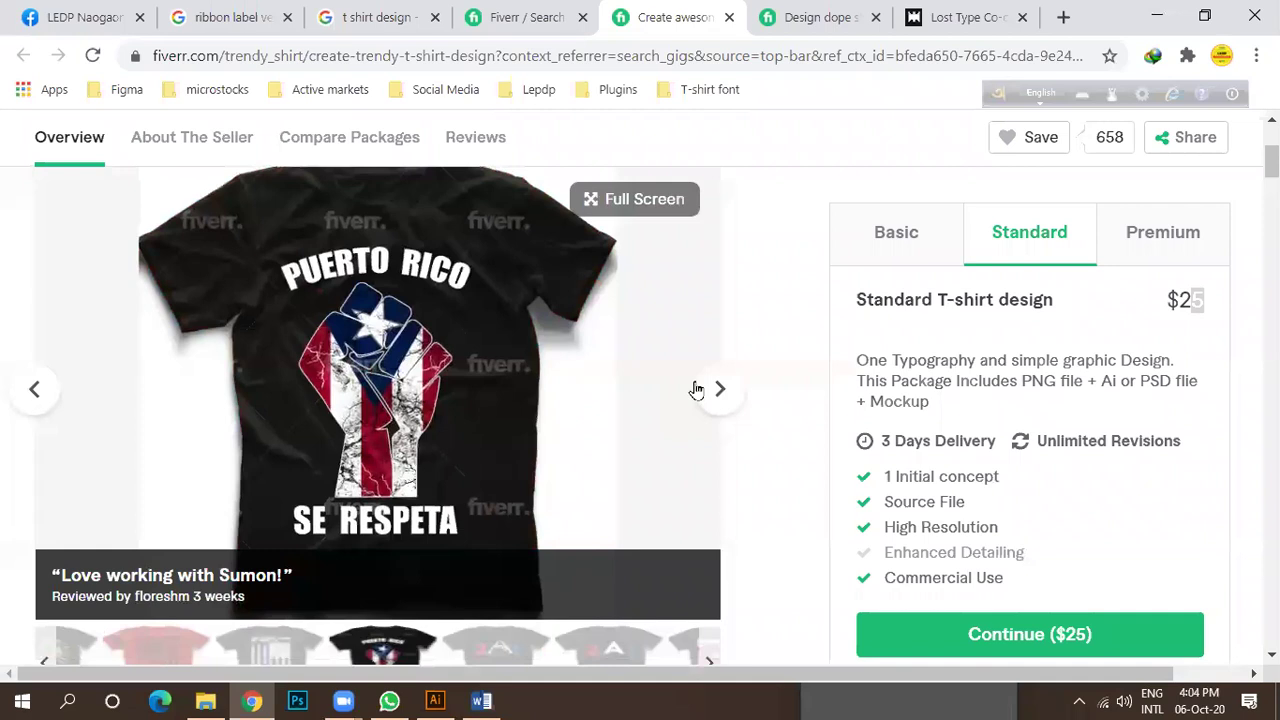
{"action": "left_click", "coordinate": [716, 392]}
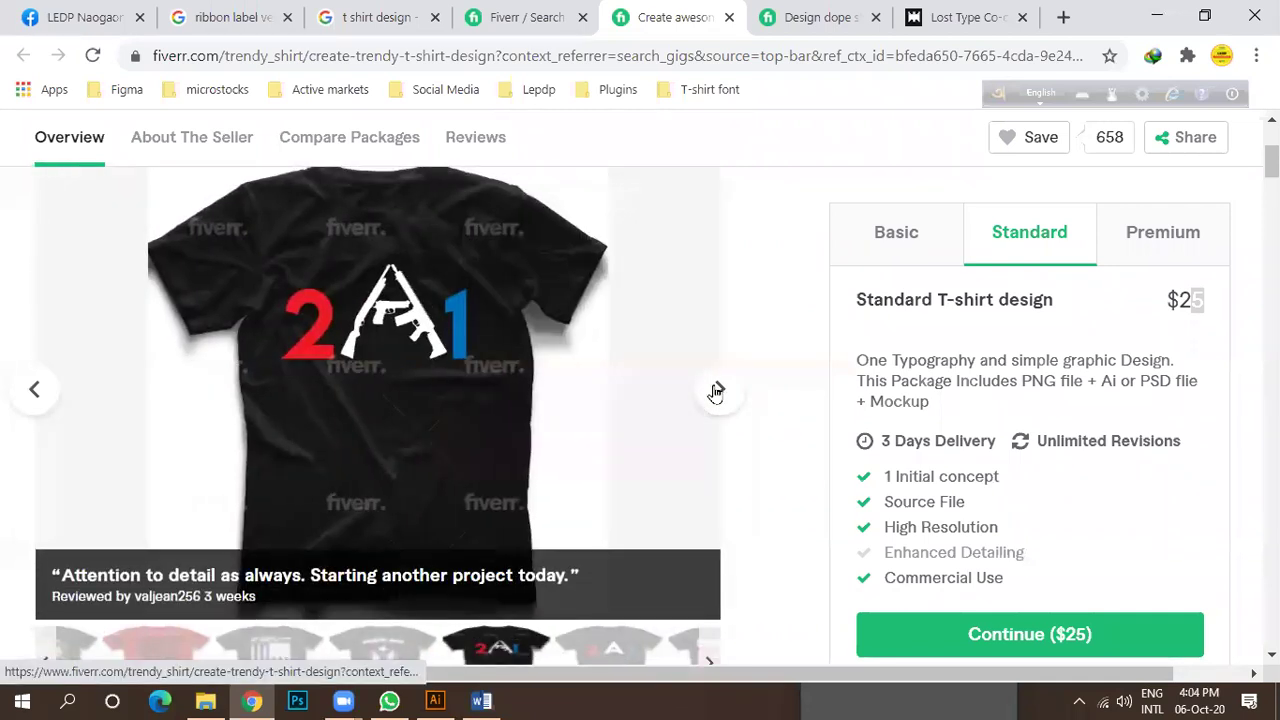
{"action": "left_click", "coordinate": [716, 390]}
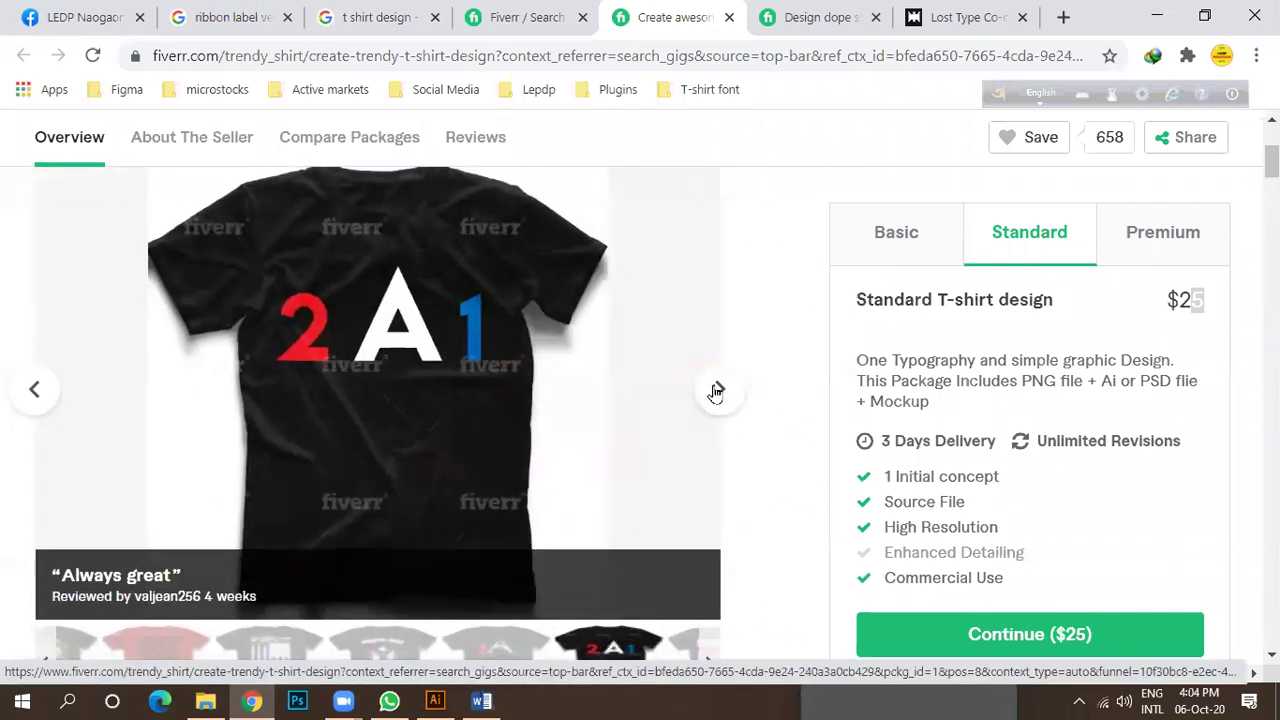
{"action": "left_click", "coordinate": [716, 390]}
{"action": "left_click", "coordinate": [716, 390]}
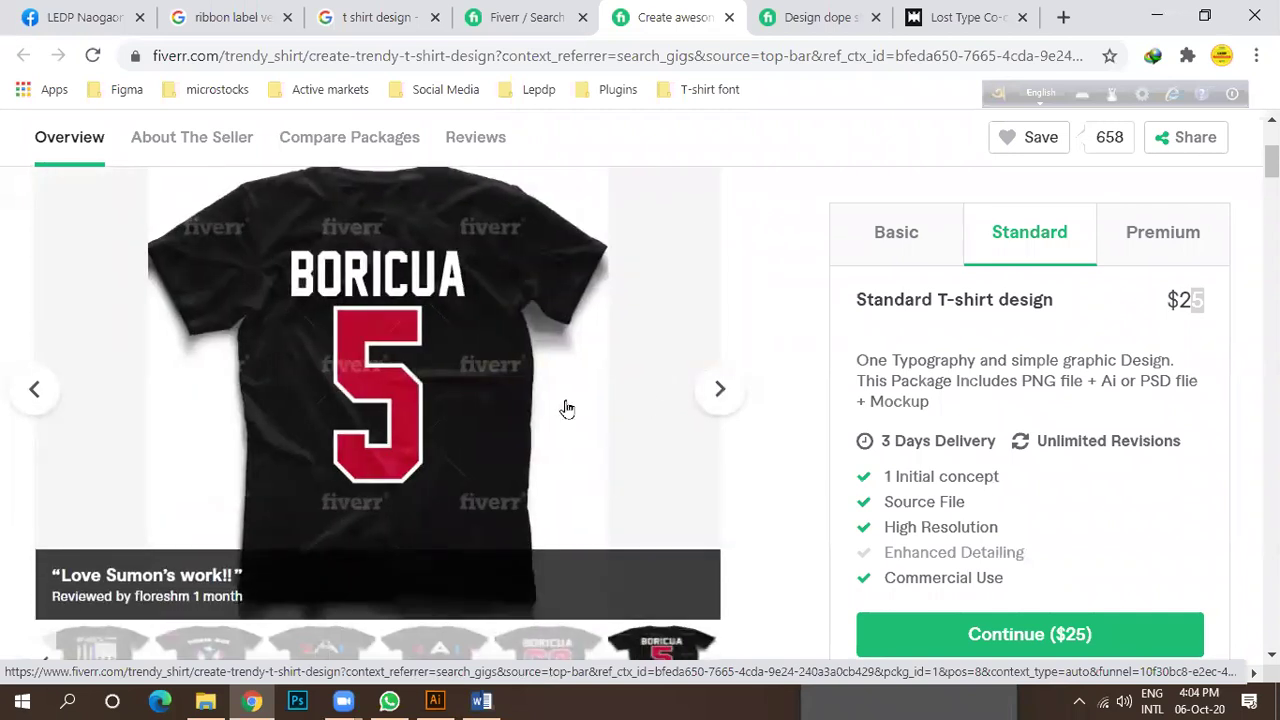
Advance the gig's samples to the "Stand for the Flag" shirt and glance at the mountain bike design file in Illustrator.
{"action": "left_click", "coordinate": [733, 402]}
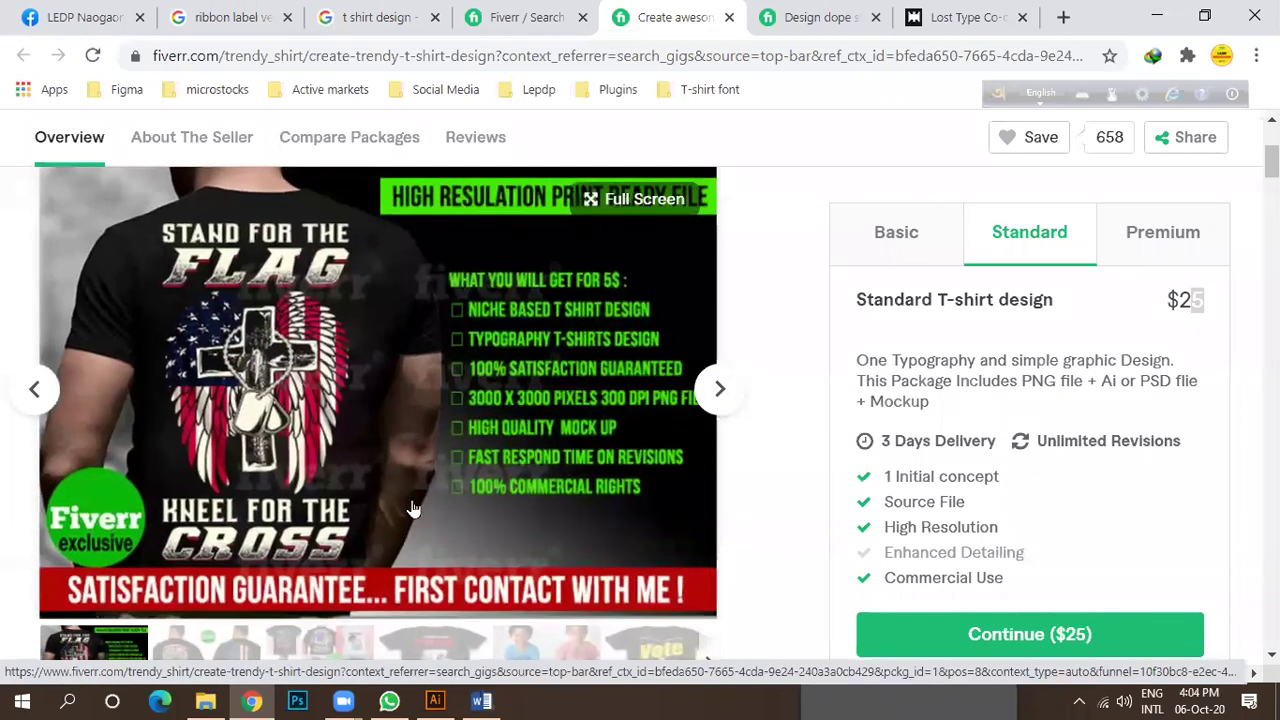
{"action": "left_click", "coordinate": [435, 700]}
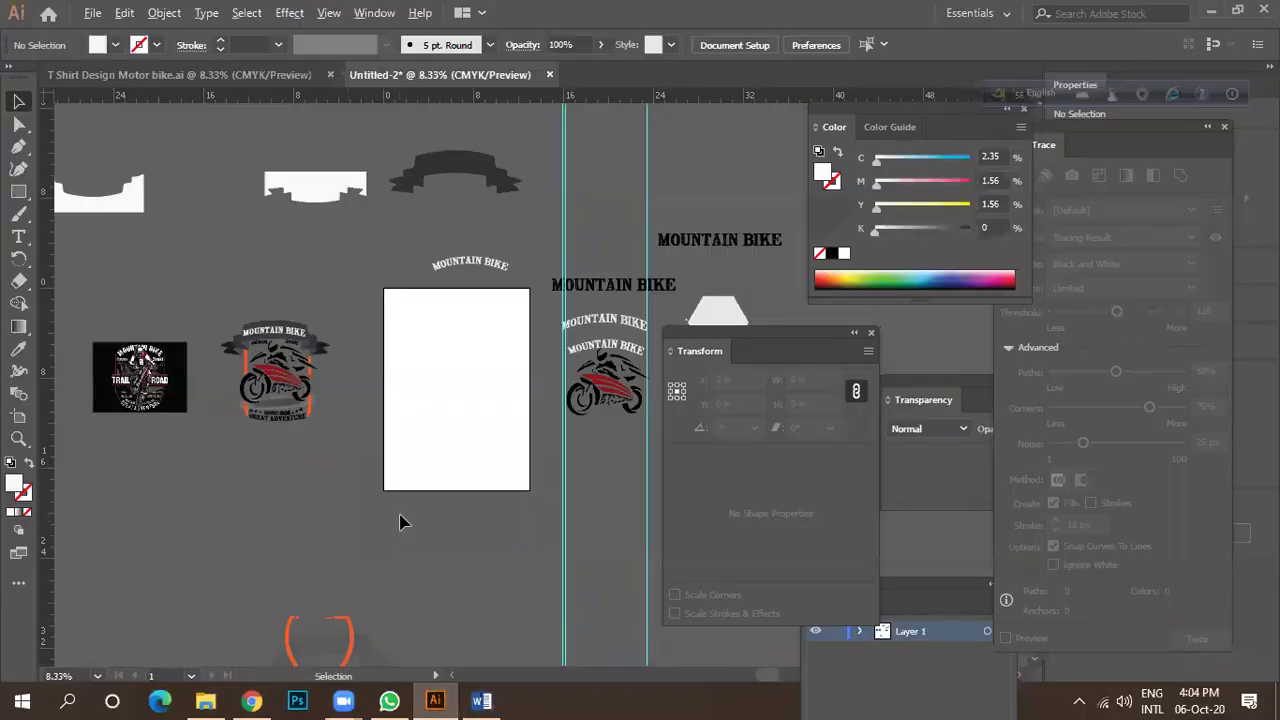
{"action": "scroll", "coordinate": [400, 520], "scroll_direction": "down", "scroll_amount": 1}
{"action": "left_click", "coordinate": [252, 700]}
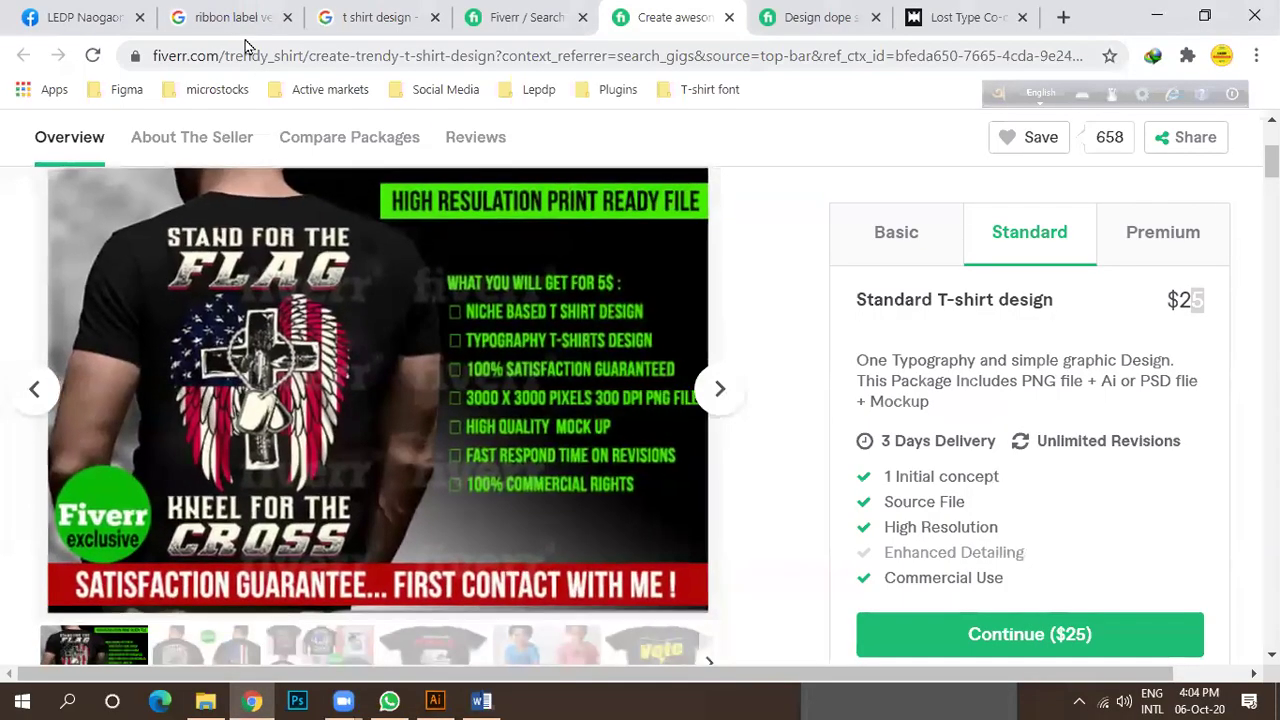
Return to the "t shirt design" image search in Chrome and replace the query with "gun lable vetor".
{"action": "left_click", "coordinate": [235, 17]}
{"action": "left_click", "coordinate": [342, 17]}
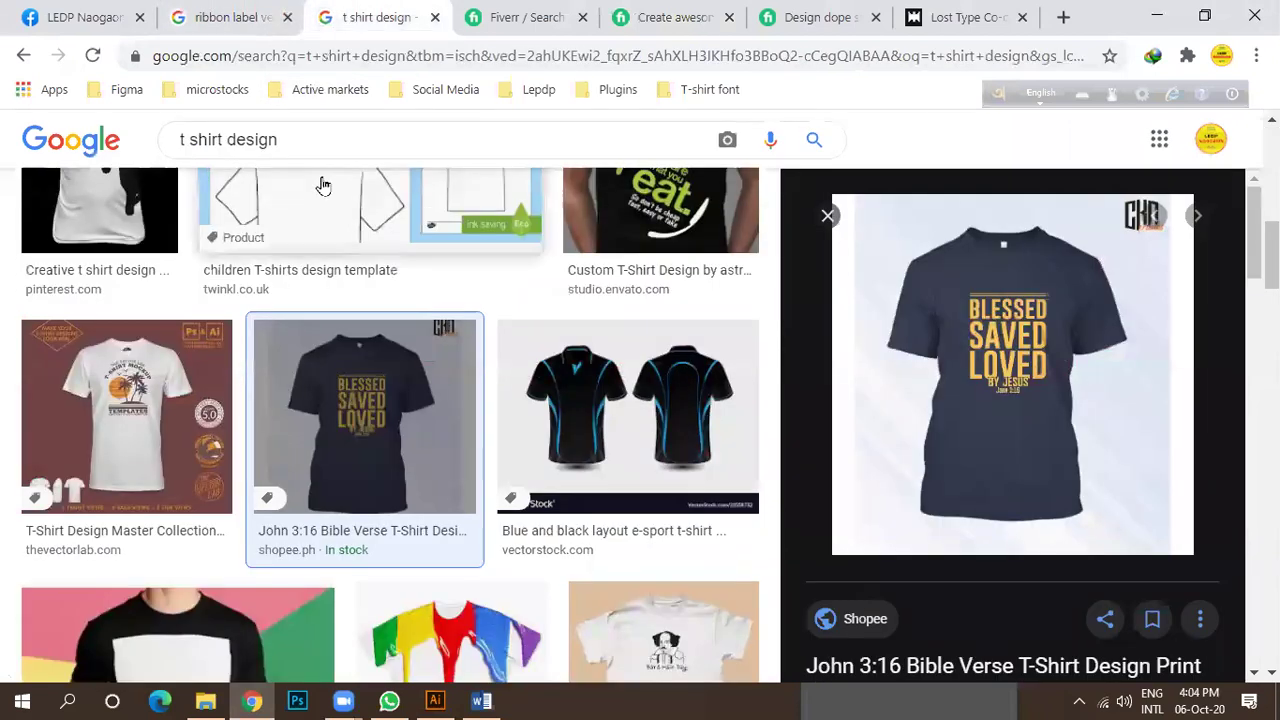
{"action": "scroll", "coordinate": [289, 146], "scroll_direction": "up", "scroll_amount": 3}
{"action": "left_click_drag", "start_coordinate": [289, 141], "coordinate": [143, 163]}
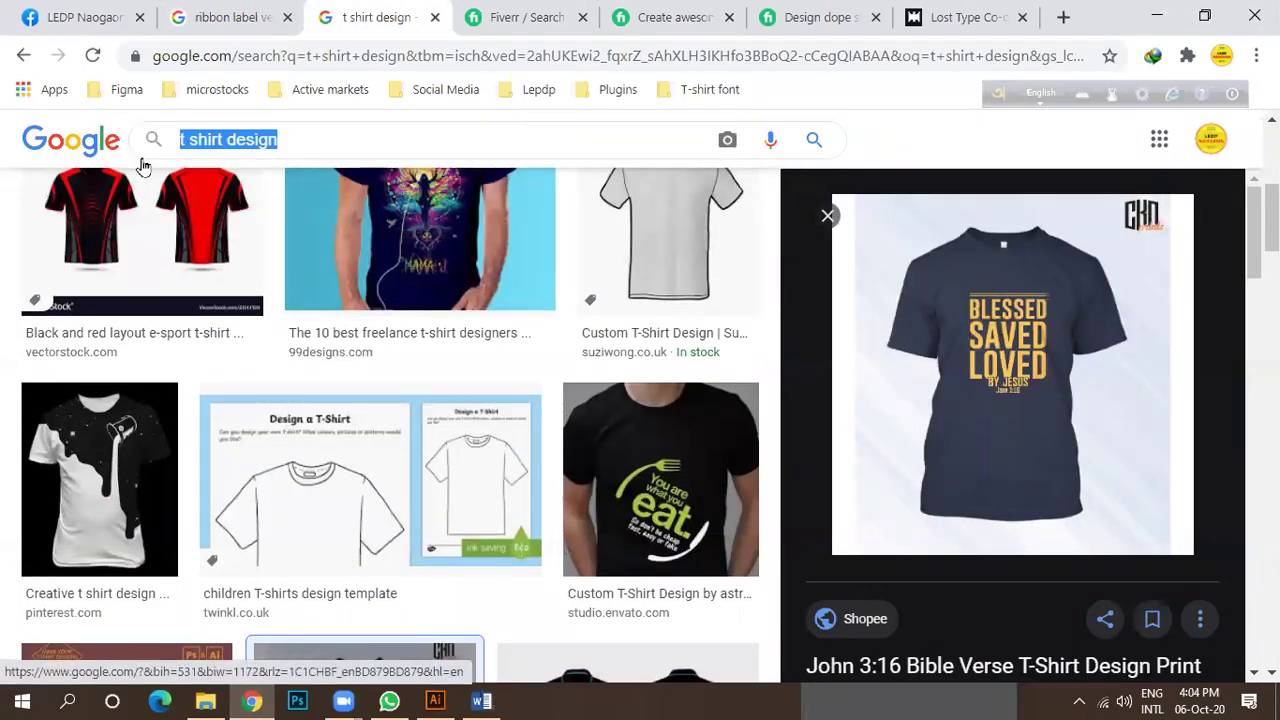
{"action": "type", "text": "gun"}
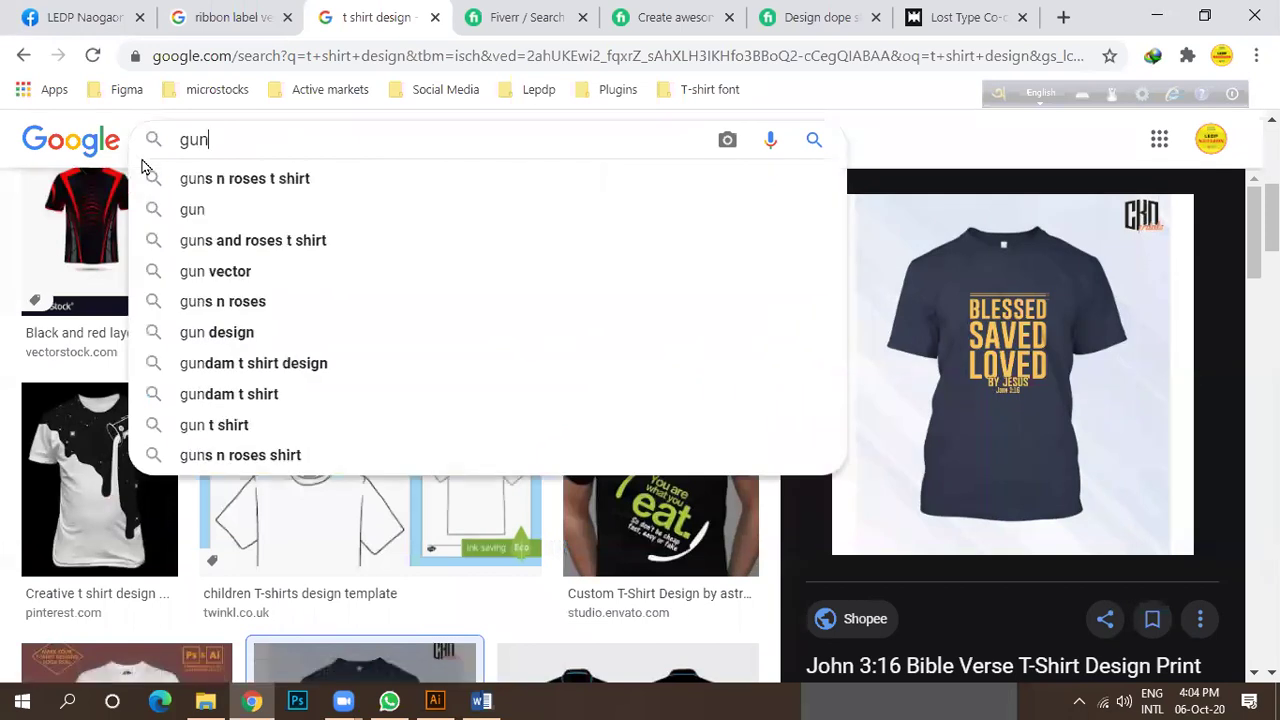
{"action": "type", "text": " leb"}
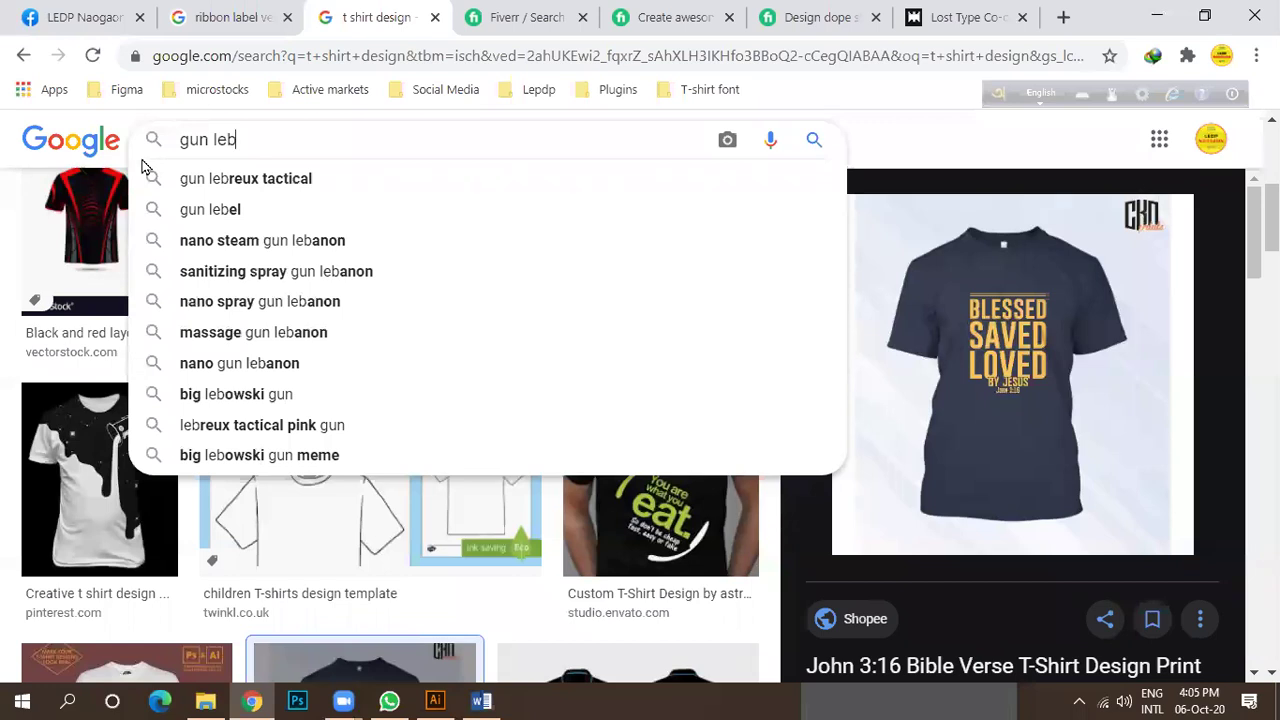
{"action": "key", "text": "BackSpace"}
{"action": "key", "text": "BackSpace"}
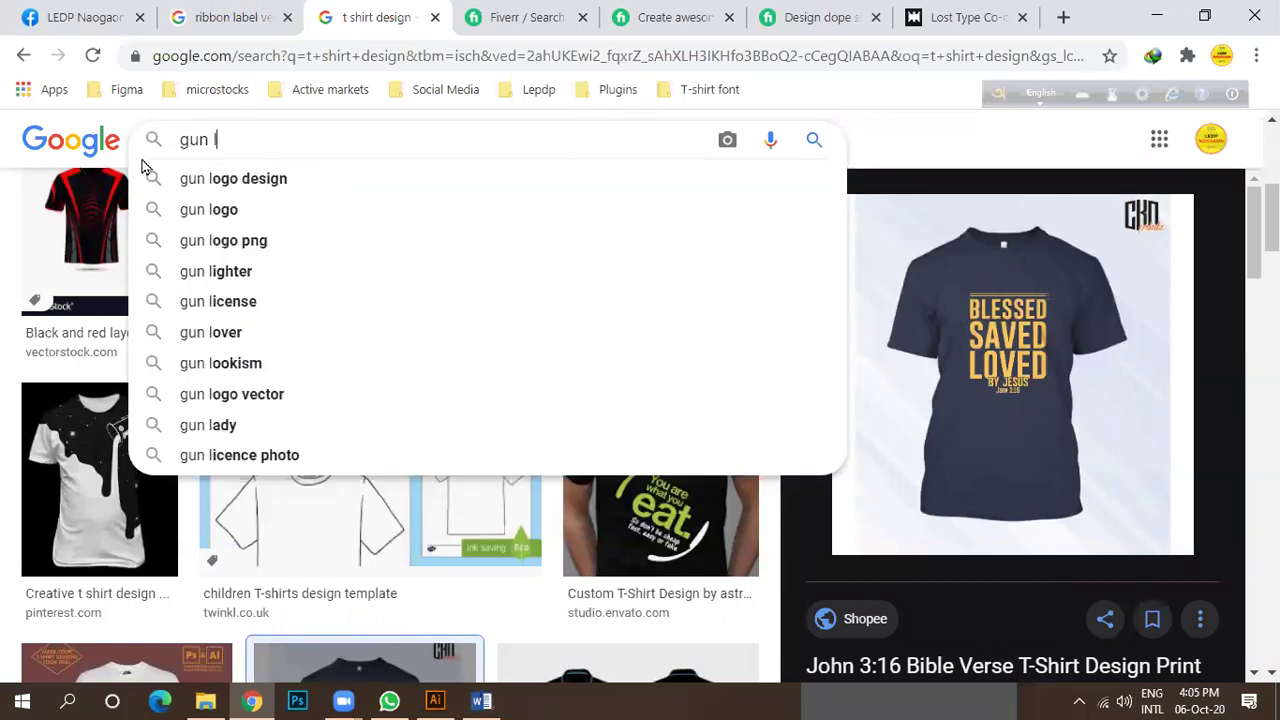
{"action": "type", "text": "able vetor"}
{"action": "key", "text": "Return"}
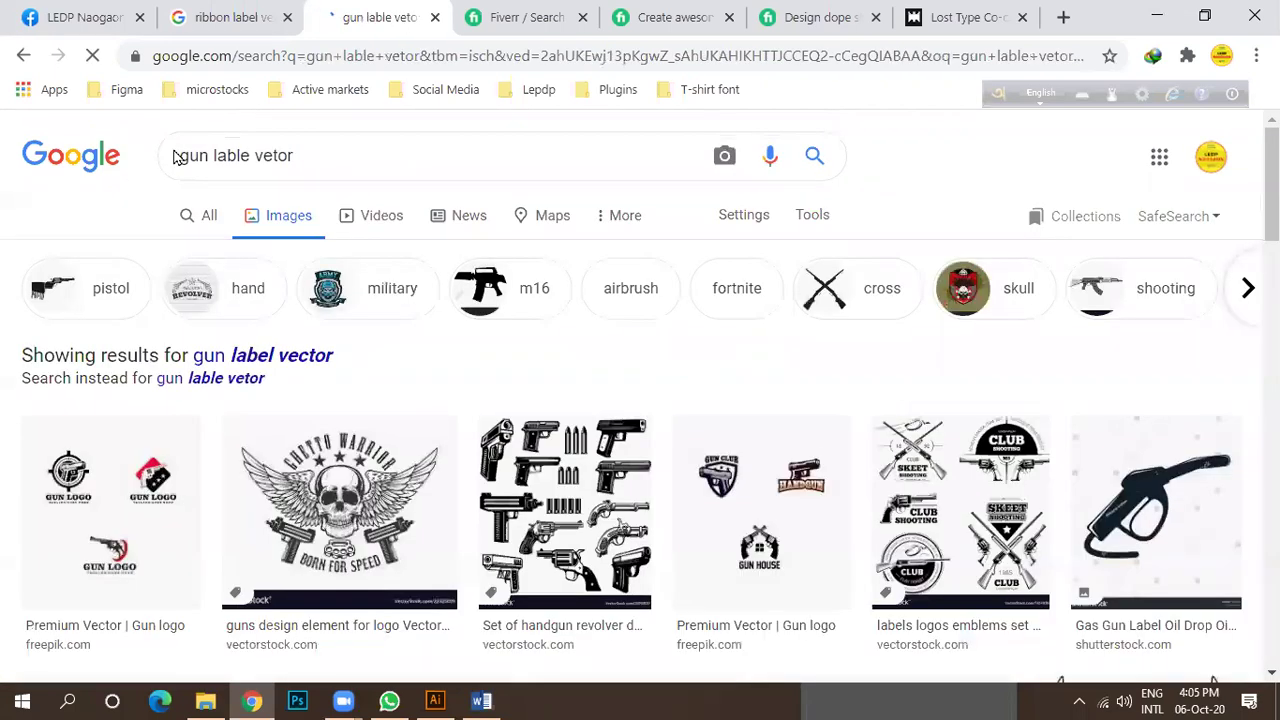
Browse down the gun label image results, examining the gun logos, club badges, crossed rifles and skull emblems.
{"action": "scroll", "coordinate": [654, 334], "scroll_direction": "down", "scroll_amount": 3}
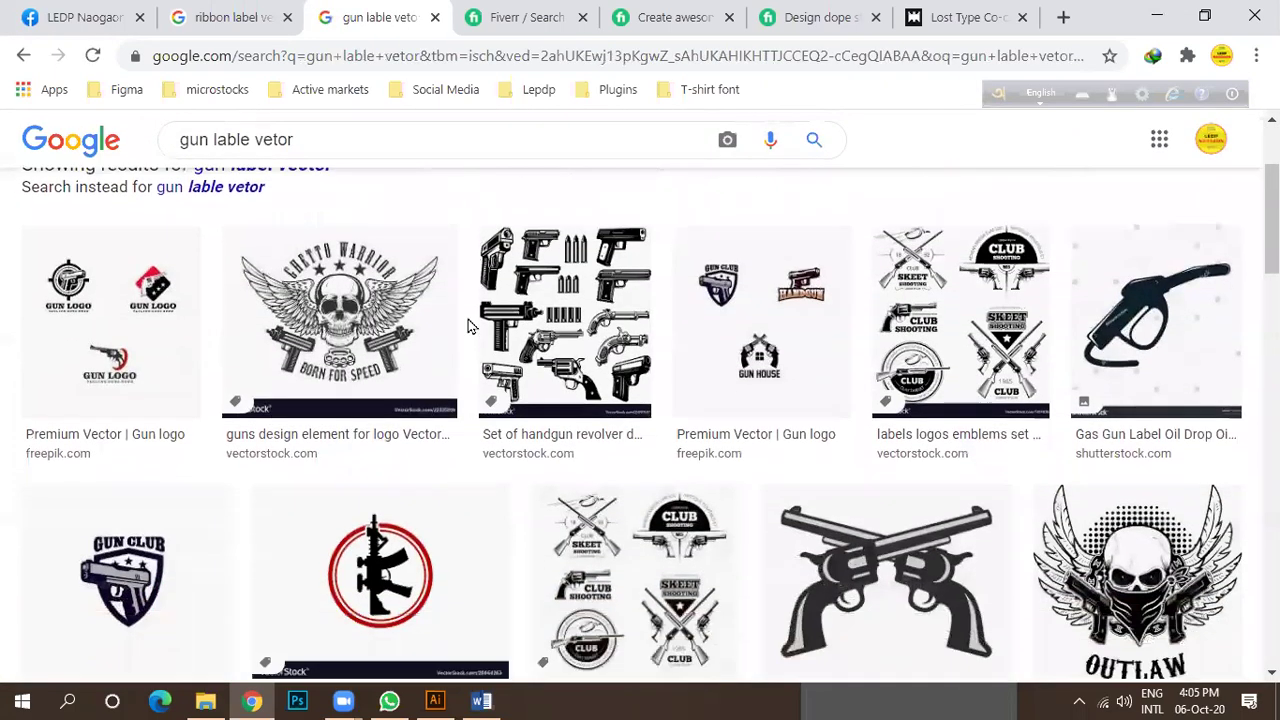
{"action": "scroll", "coordinate": [385, 360], "scroll_direction": "down", "scroll_amount": 3}
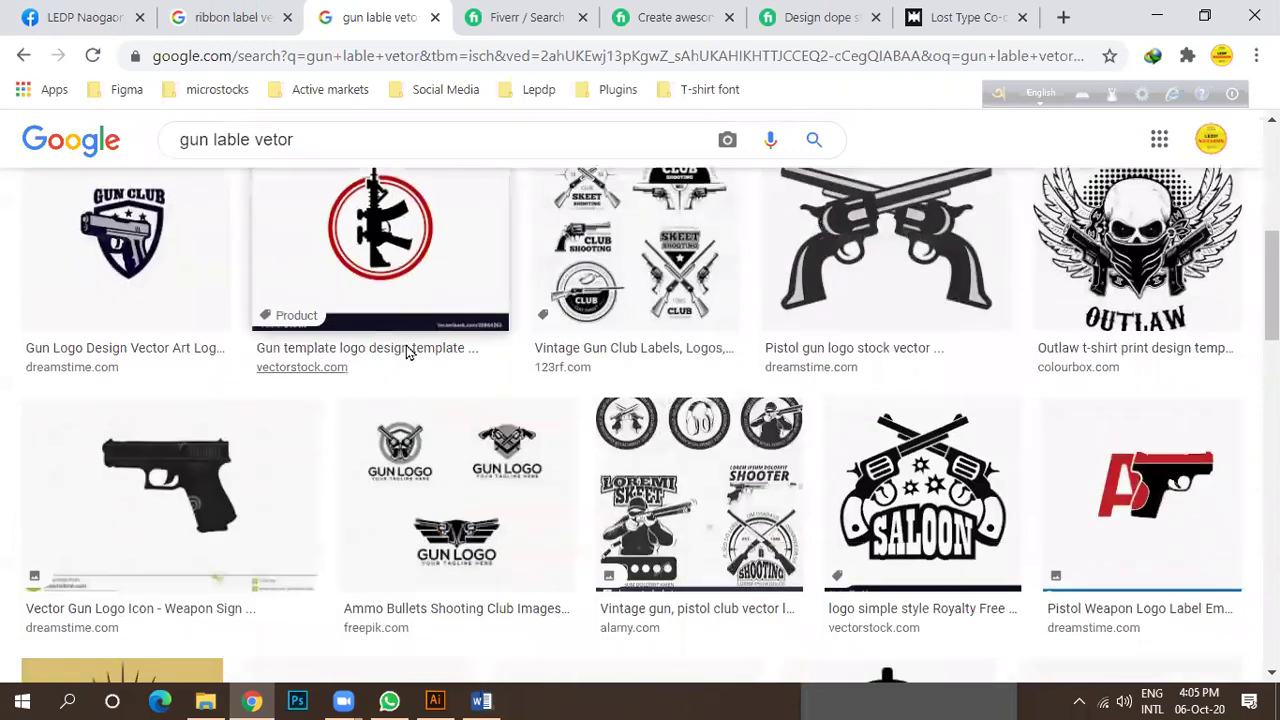
{"action": "scroll", "coordinate": [623, 371], "scroll_direction": "up", "scroll_amount": 1}
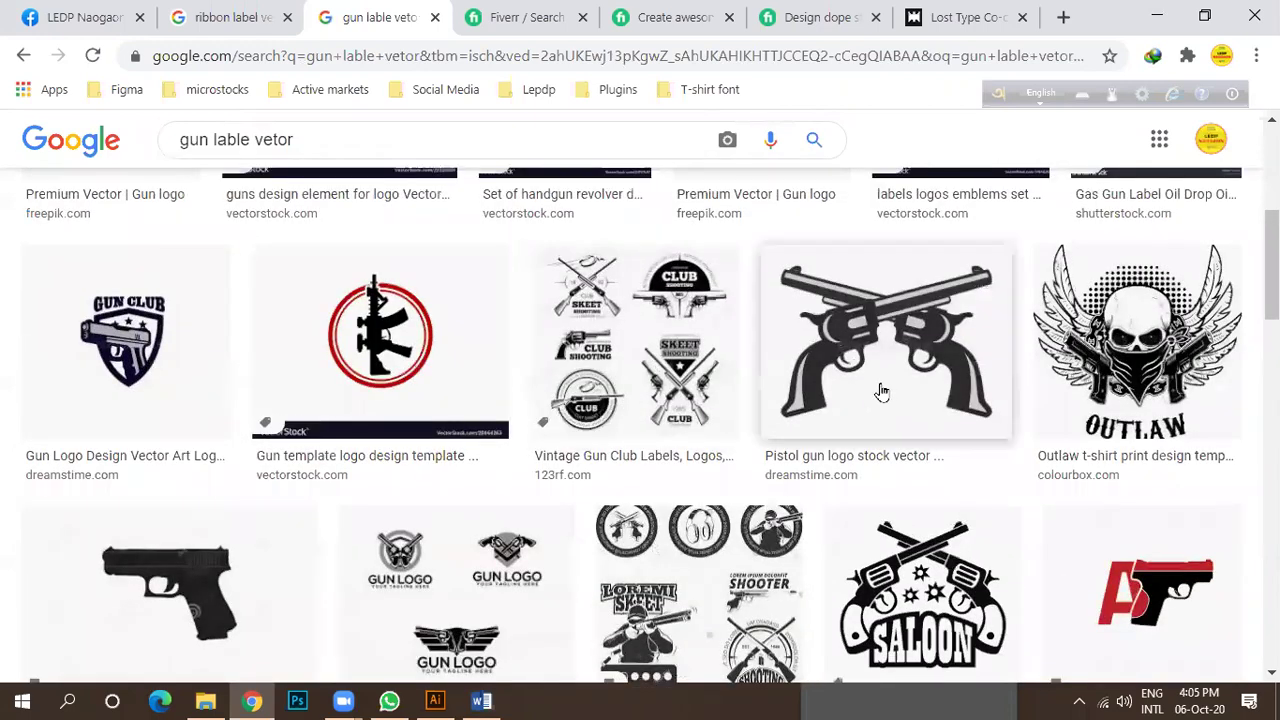
{"action": "scroll", "coordinate": [545, 380], "scroll_direction": "down", "scroll_amount": 2}
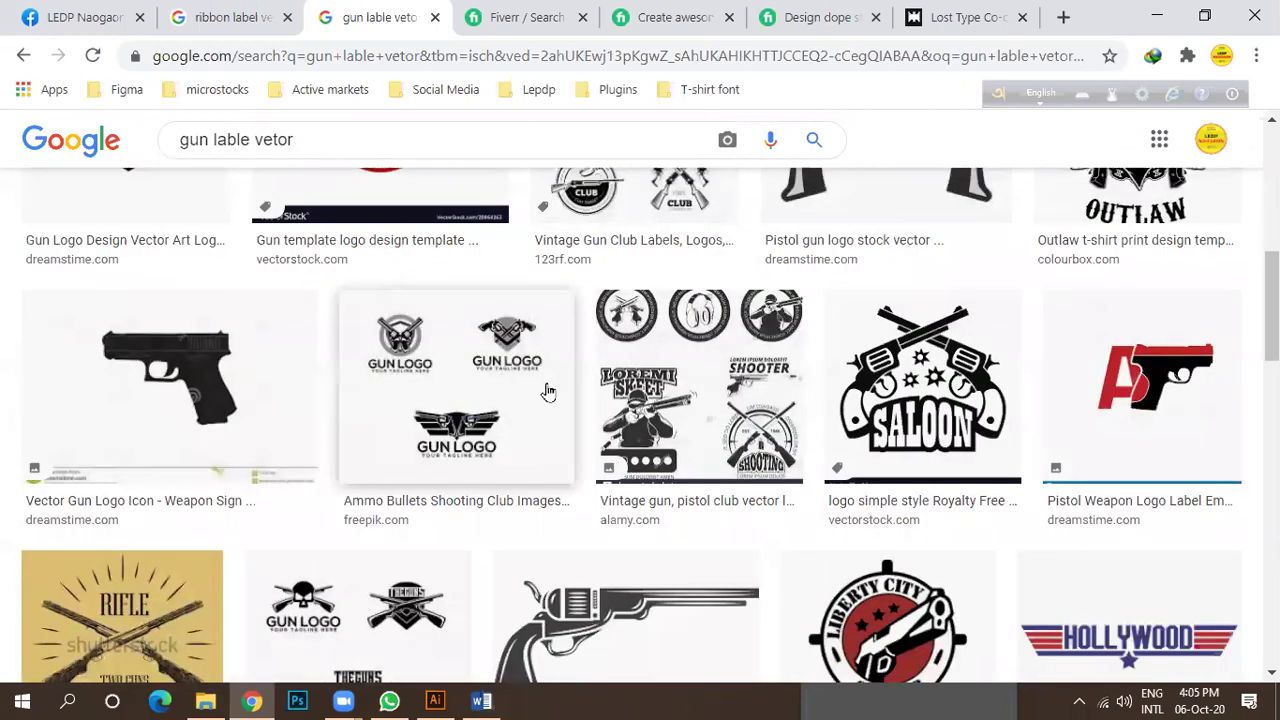
{"action": "scroll", "coordinate": [530, 393], "scroll_direction": "down", "scroll_amount": 3}
{"action": "scroll", "coordinate": [510, 397], "scroll_direction": "up", "scroll_amount": 2}
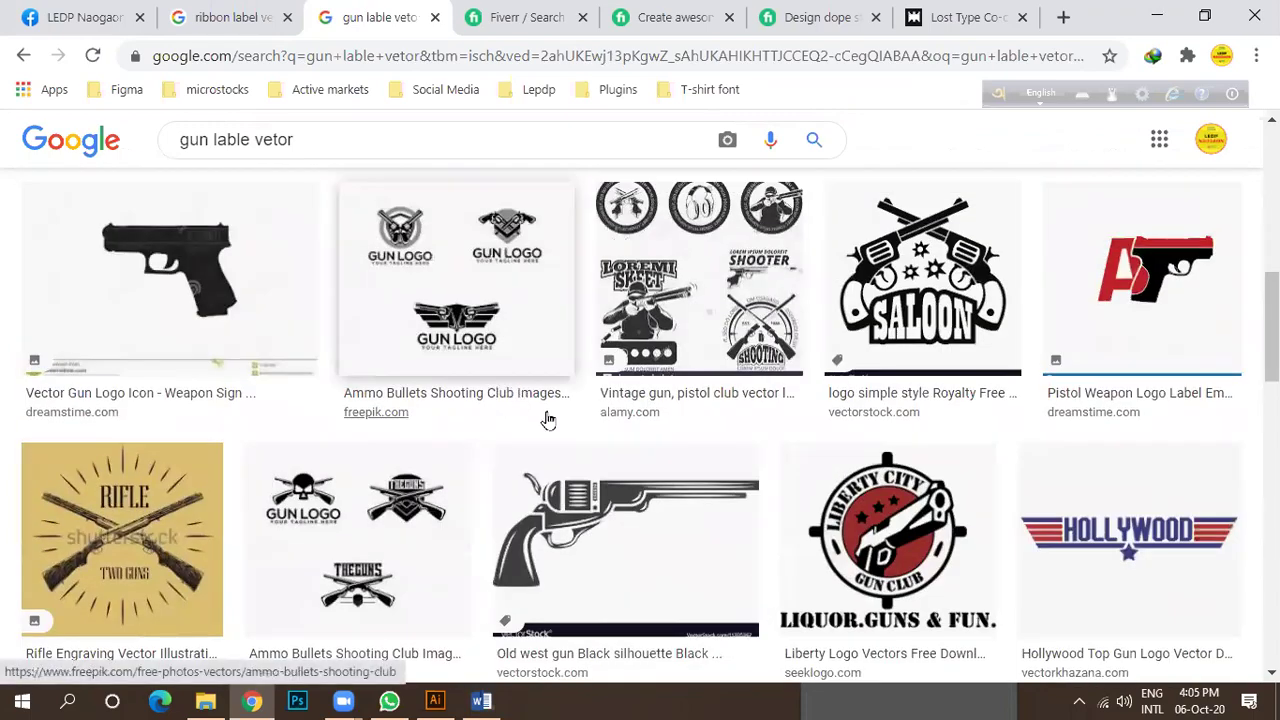
{"action": "scroll", "coordinate": [548, 420], "scroll_direction": "down", "scroll_amount": 3}
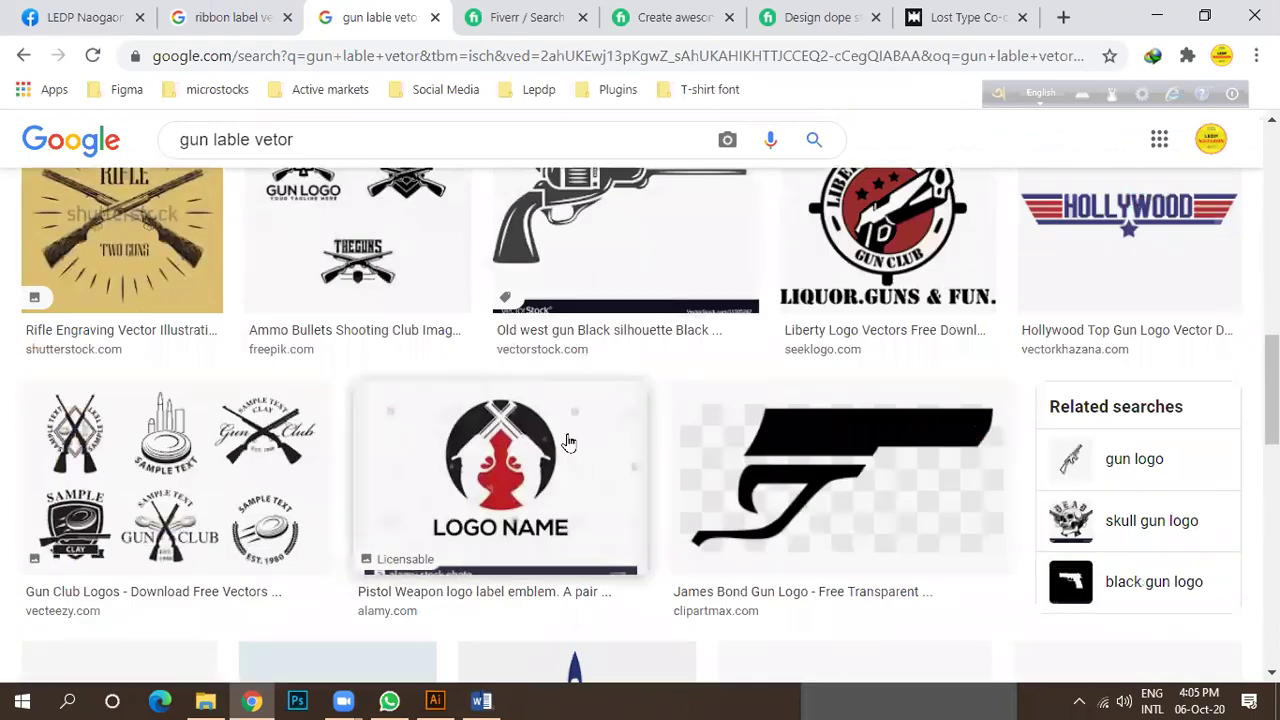
{"action": "scroll", "coordinate": [567, 442], "scroll_direction": "down", "scroll_amount": 5}
{"action": "scroll", "coordinate": [645, 444], "scroll_direction": "up", "scroll_amount": 1}
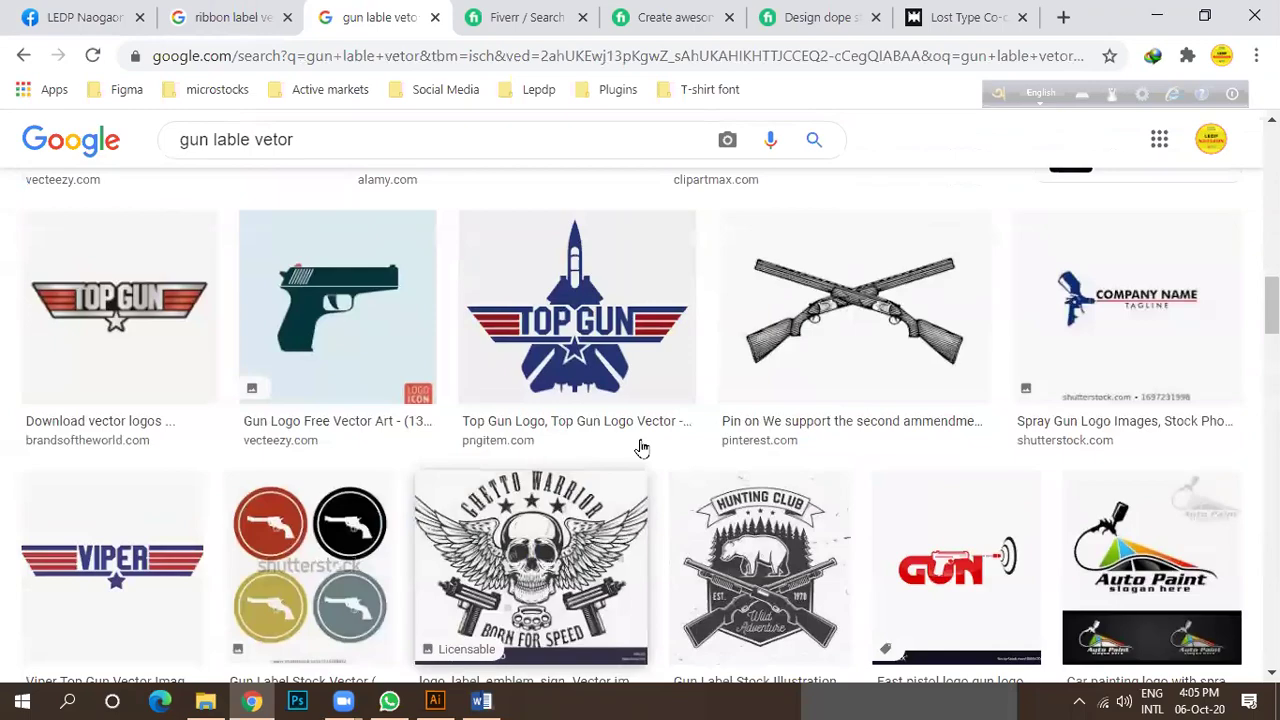
{"action": "scroll", "coordinate": [628, 443], "scroll_direction": "down", "scroll_amount": 3}
{"action": "scroll", "coordinate": [588, 441], "scroll_direction": "down", "scroll_amount": 8}
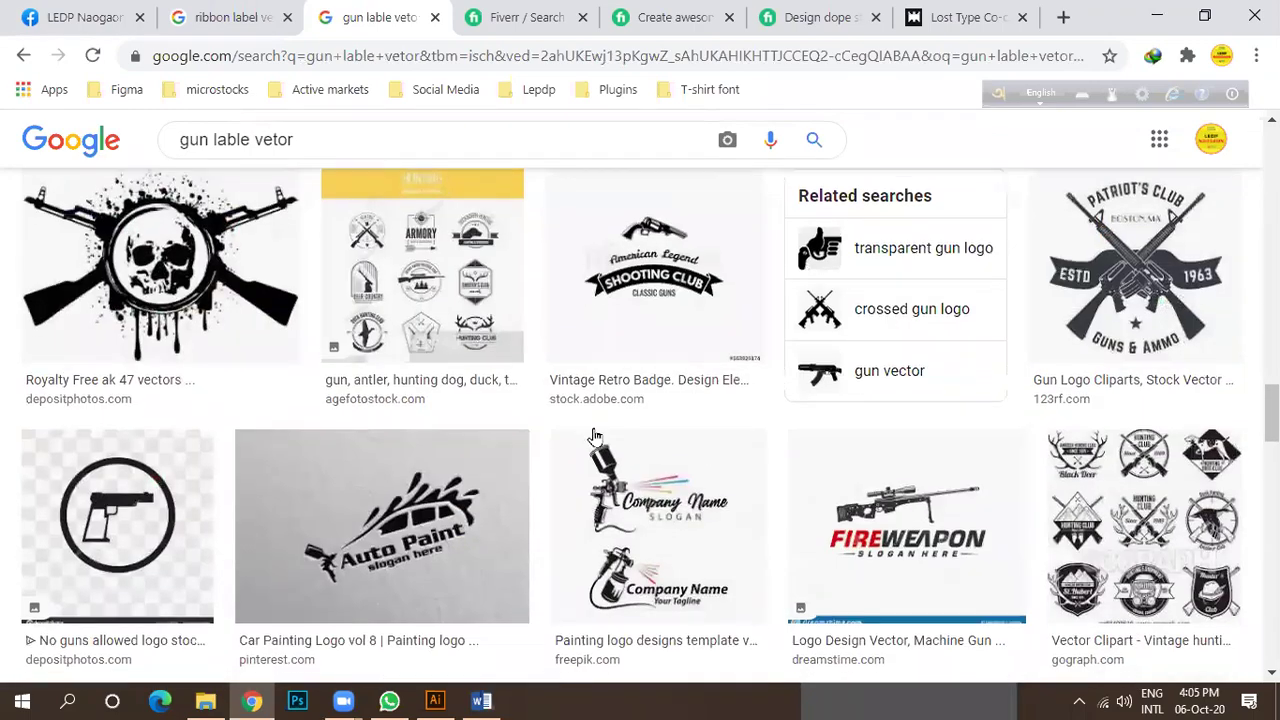
{"action": "scroll", "coordinate": [593, 438], "scroll_direction": "down", "scroll_amount": 3}
{"action": "scroll", "coordinate": [592, 437], "scroll_direction": "up", "scroll_amount": 1}
{"action": "scroll", "coordinate": [591, 437], "scroll_direction": "down", "scroll_amount": 4}
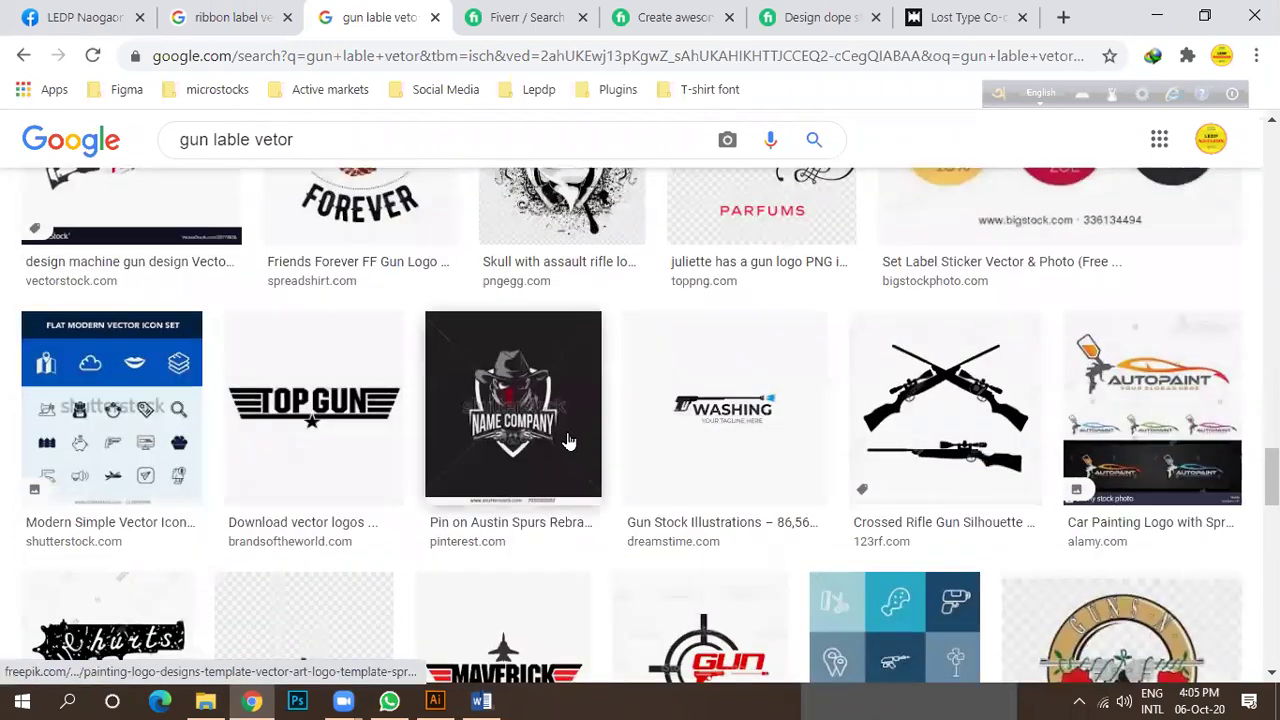
{"action": "scroll", "coordinate": [560, 445], "scroll_direction": "down", "scroll_amount": 5}
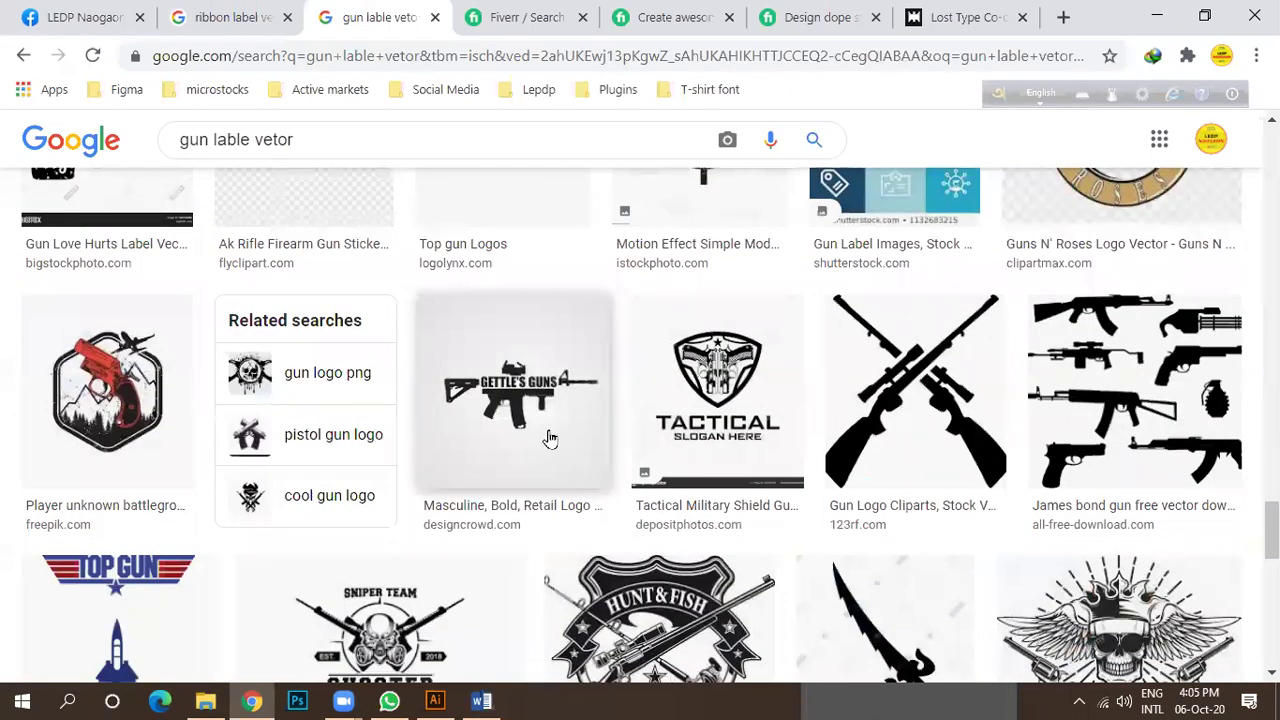
{"action": "scroll", "coordinate": [545, 440], "scroll_direction": "down", "scroll_amount": 3}
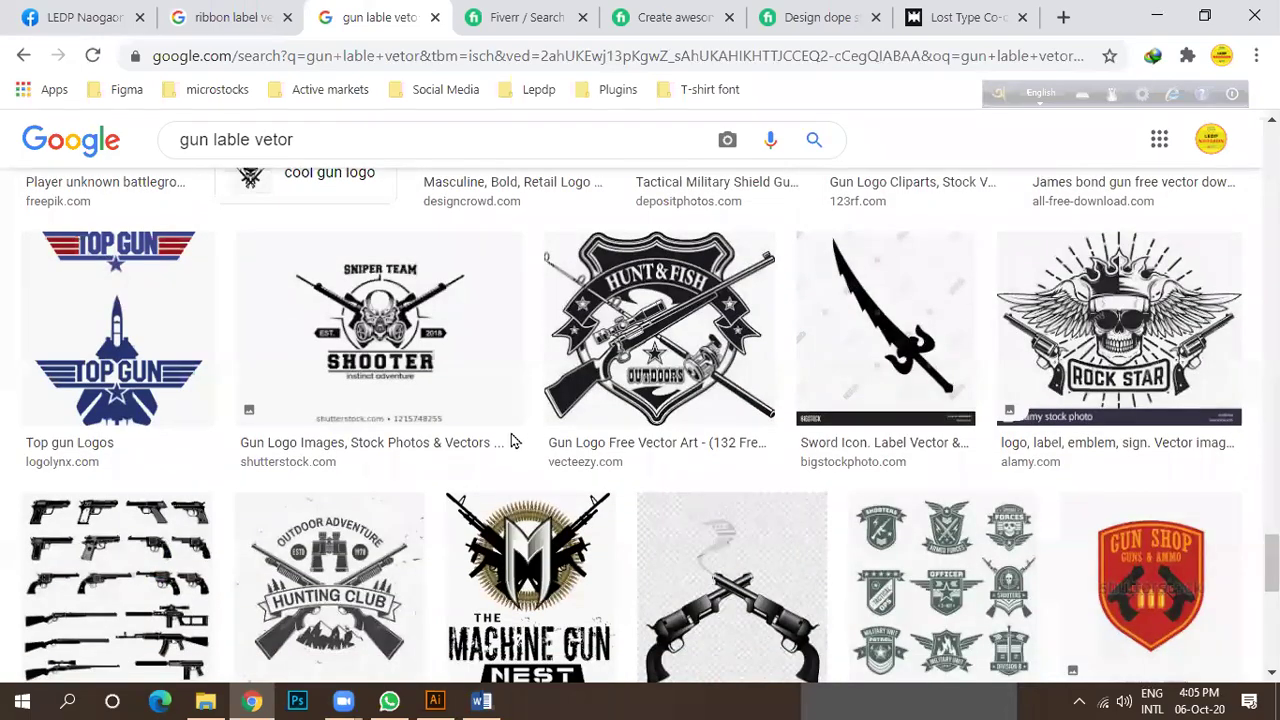
{"action": "scroll", "coordinate": [510, 440], "scroll_direction": "down", "scroll_amount": 5}
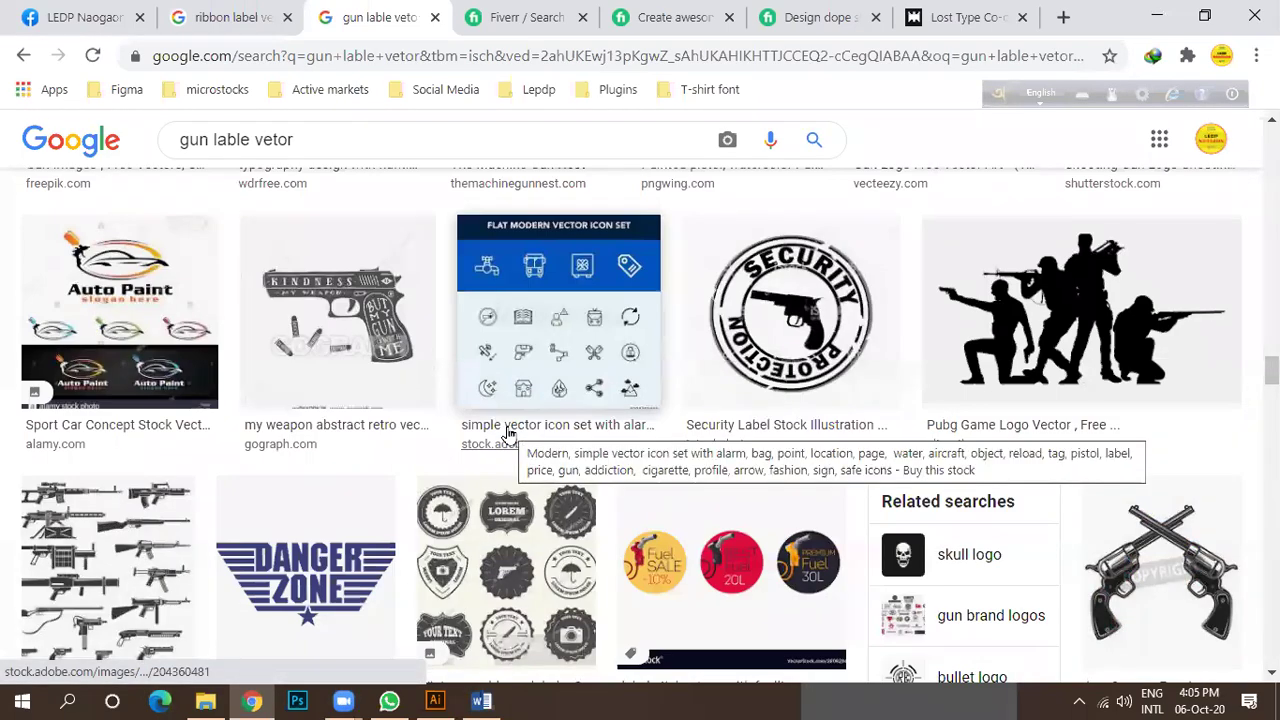
{"action": "scroll", "coordinate": [507, 432], "scroll_direction": "up", "scroll_amount": 1}
{"action": "scroll", "coordinate": [505, 440], "scroll_direction": "down", "scroll_amount": 5}
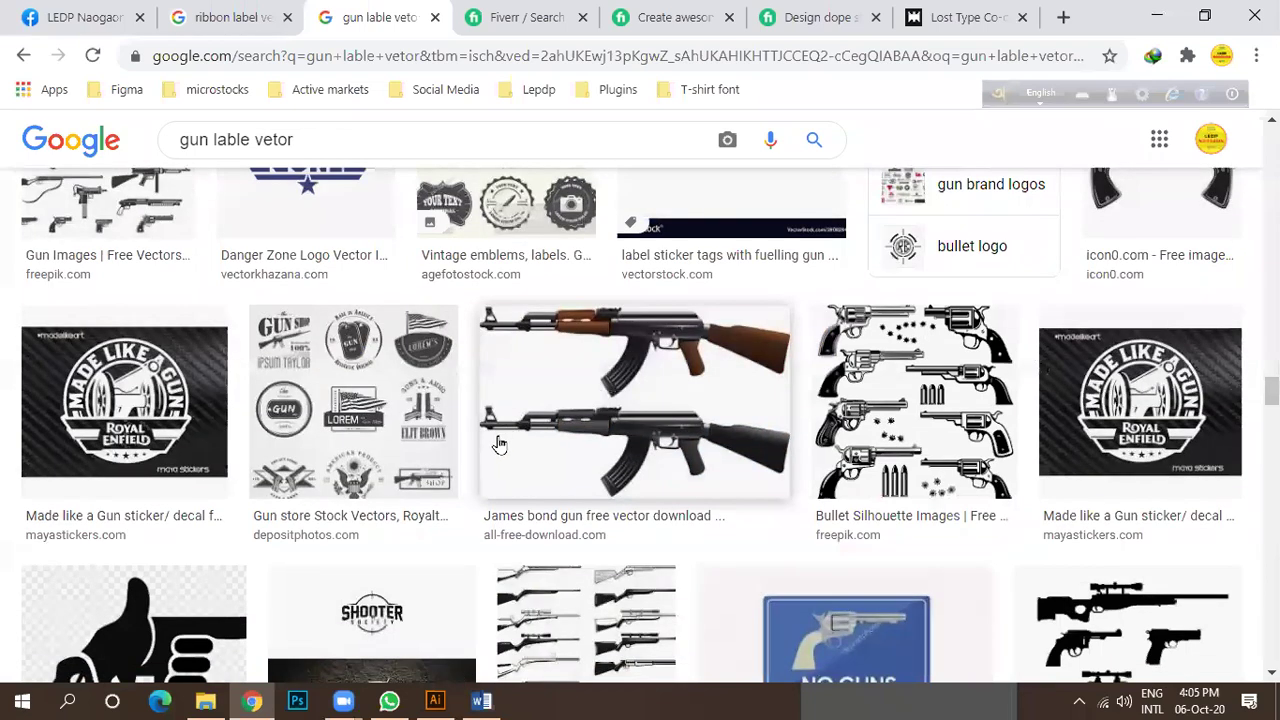
{"action": "scroll", "coordinate": [491, 457], "scroll_direction": "down", "scroll_amount": 4}
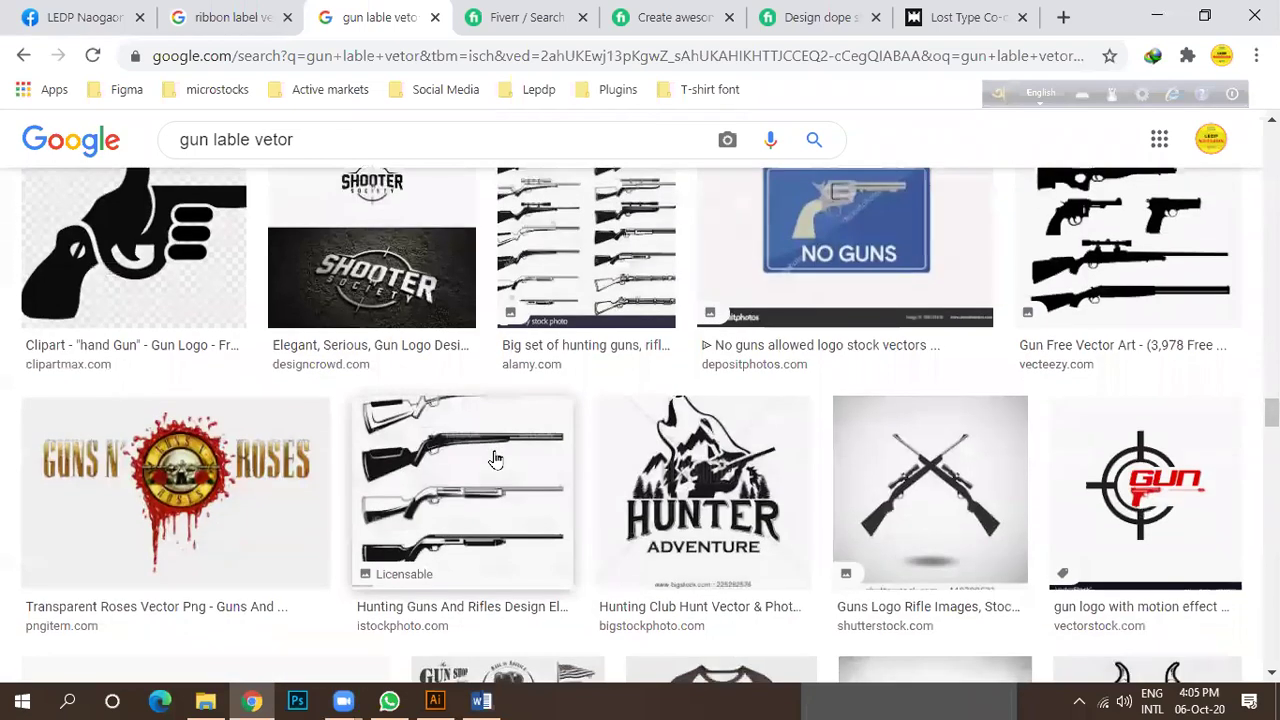
Go back up through the gun image results to re-examine the hunting, shooting club and skull emblem designs.
{"action": "scroll", "coordinate": [551, 449], "scroll_direction": "up", "scroll_amount": 2}
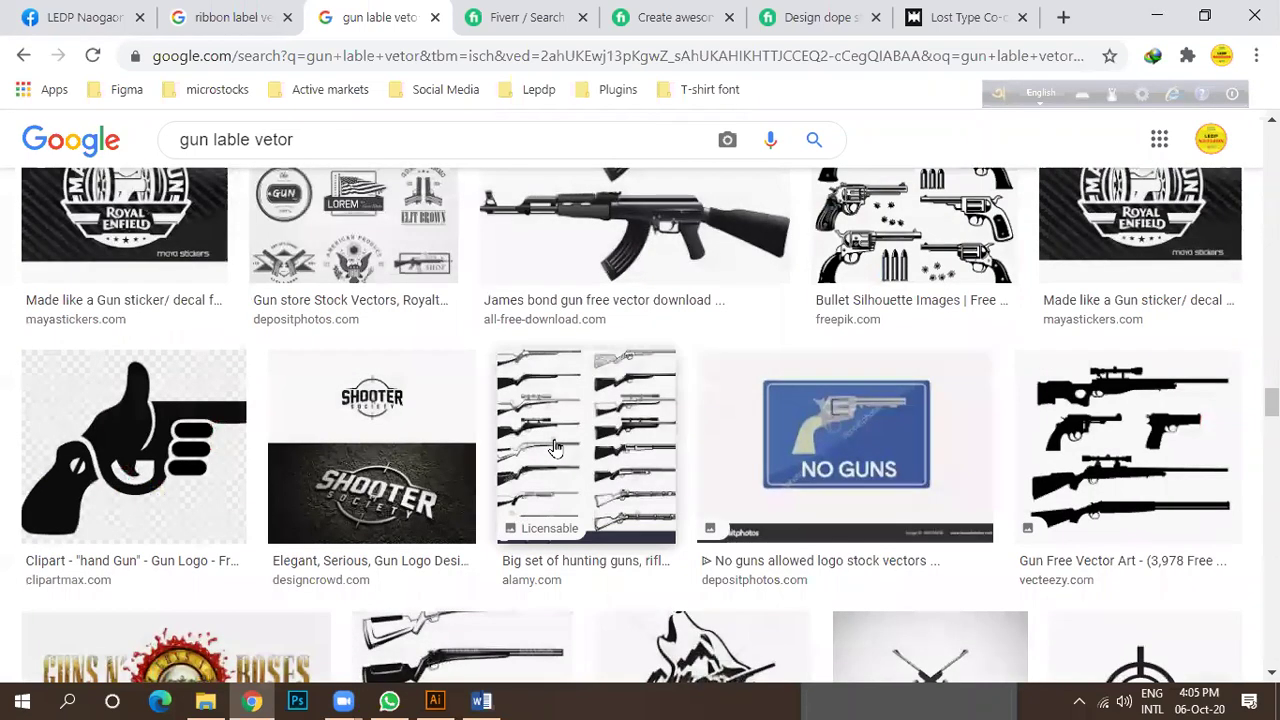
{"action": "scroll", "coordinate": [558, 448], "scroll_direction": "up", "scroll_amount": 2}
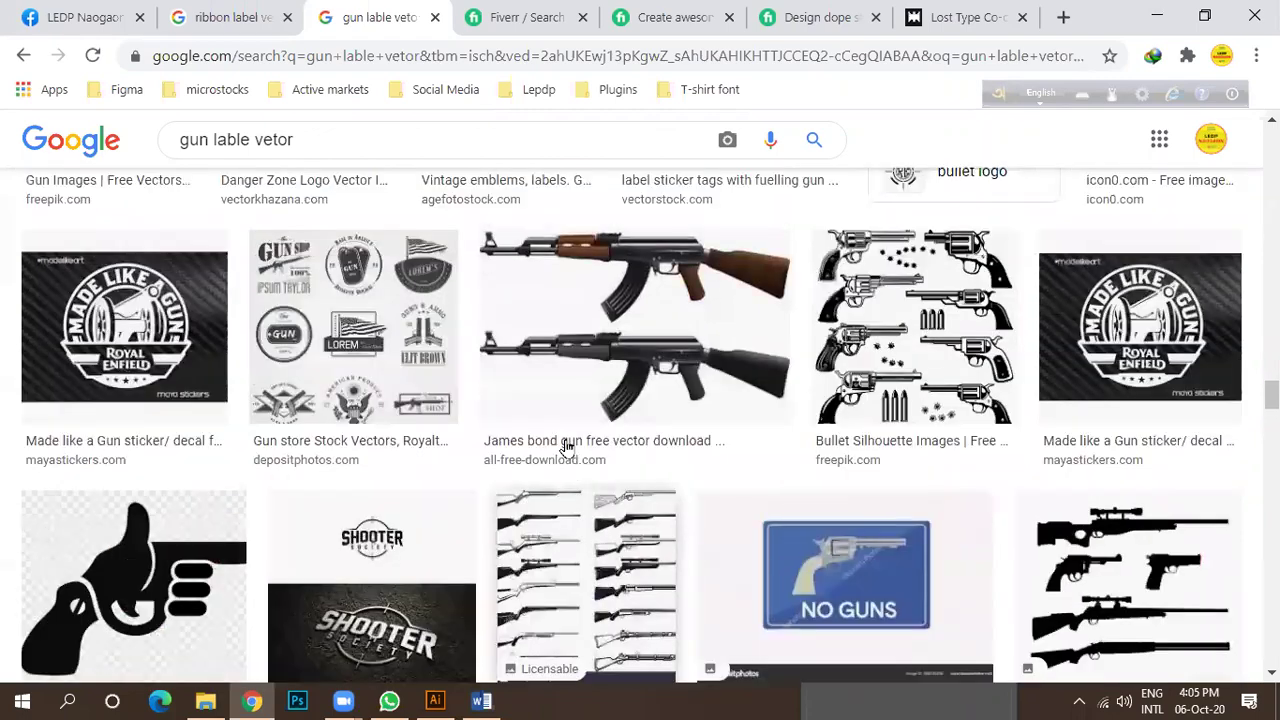
{"action": "scroll", "coordinate": [591, 451], "scroll_direction": "up", "scroll_amount": 5}
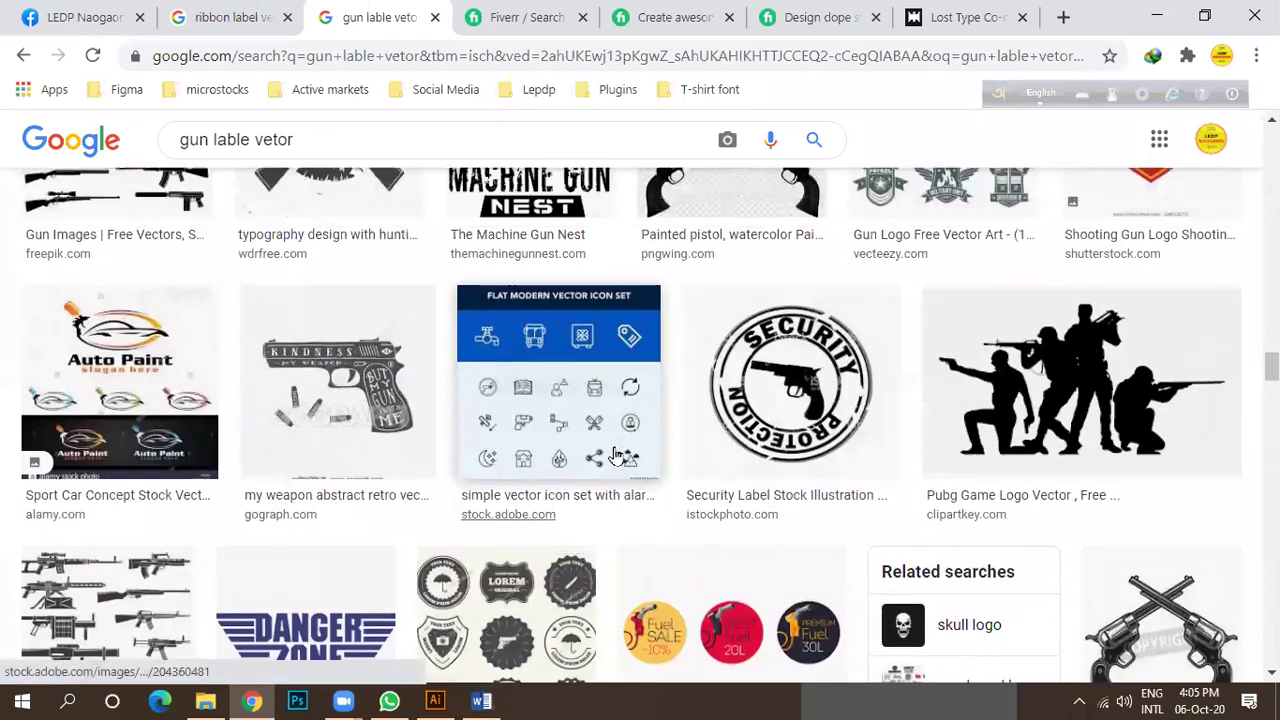
{"action": "scroll", "coordinate": [660, 465], "scroll_direction": "up", "scroll_amount": 2}
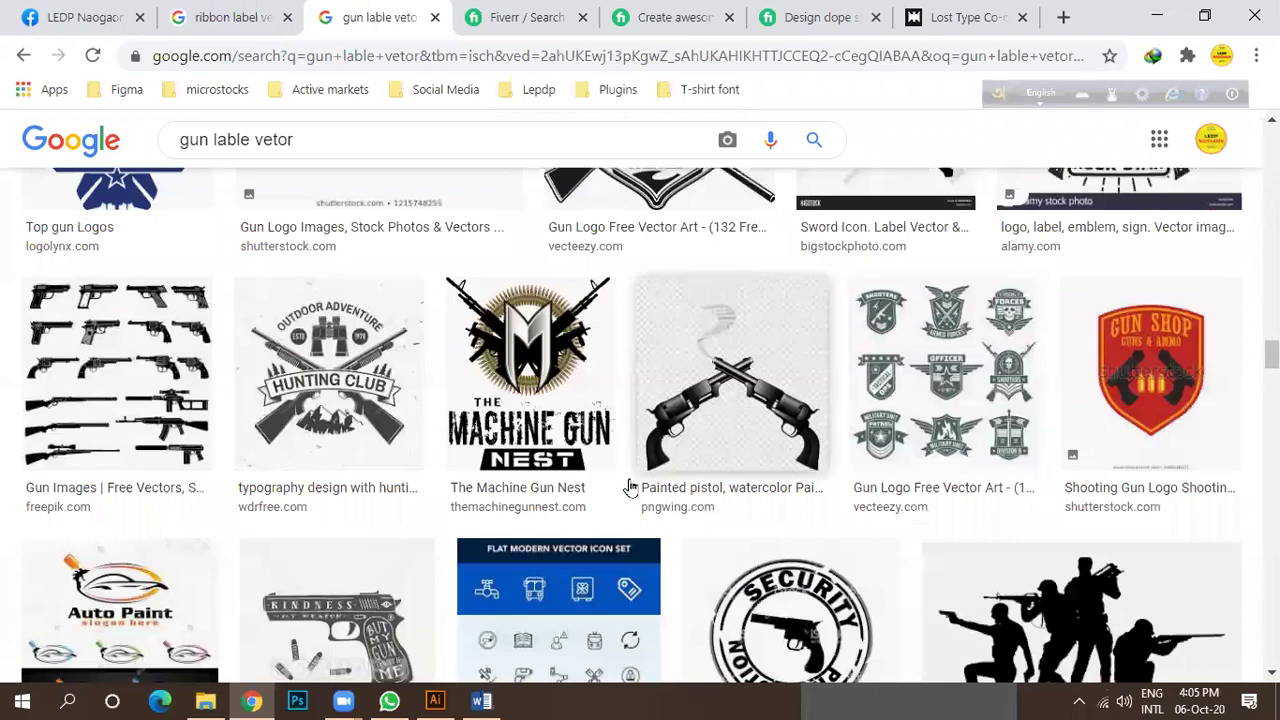
{"action": "scroll", "coordinate": [500, 478], "scroll_direction": "up", "scroll_amount": 2}
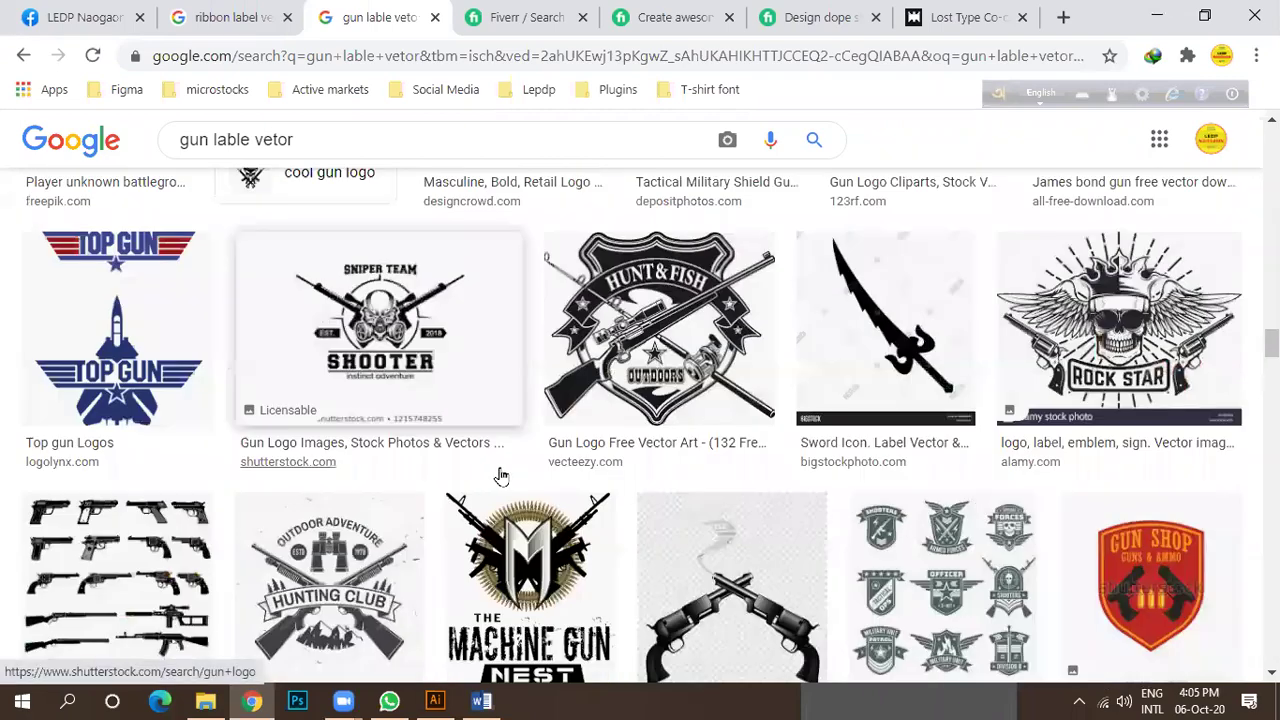
{"action": "scroll", "coordinate": [480, 470], "scroll_direction": "up", "scroll_amount": 3}
{"action": "scroll", "coordinate": [481, 470], "scroll_direction": "down", "scroll_amount": 10}
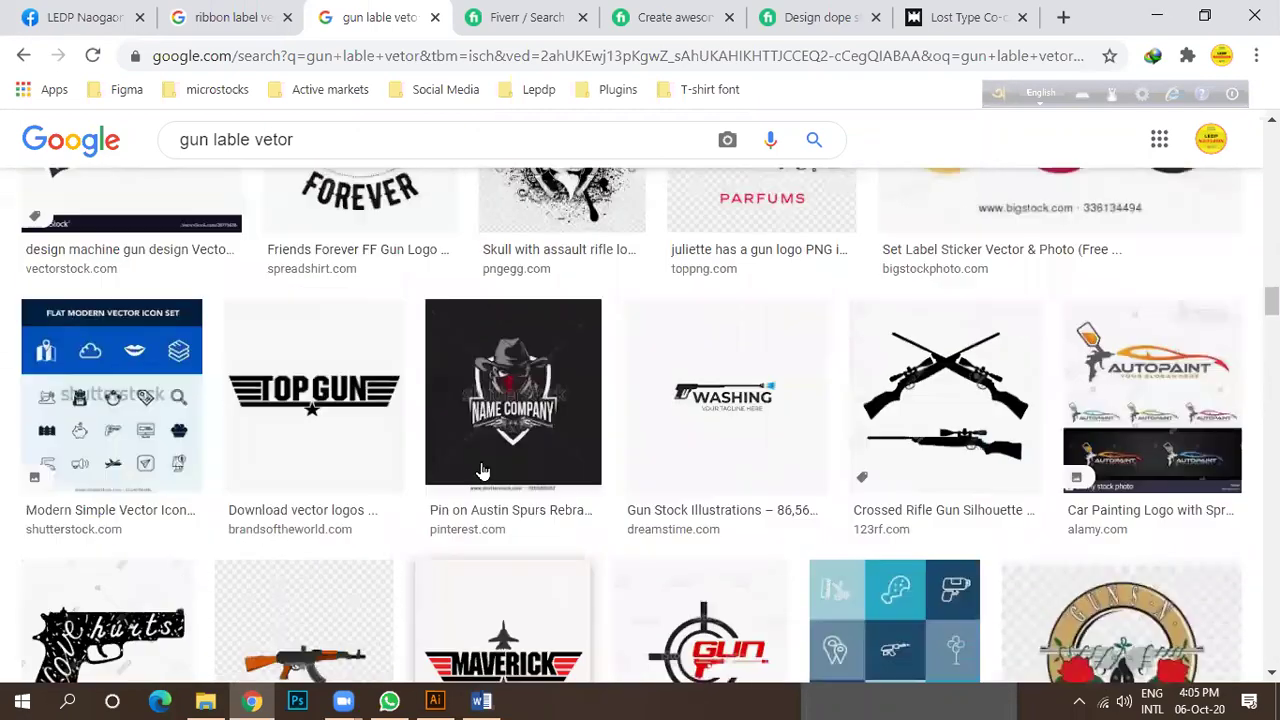
{"action": "scroll", "coordinate": [481, 470], "scroll_direction": "up", "scroll_amount": 10}
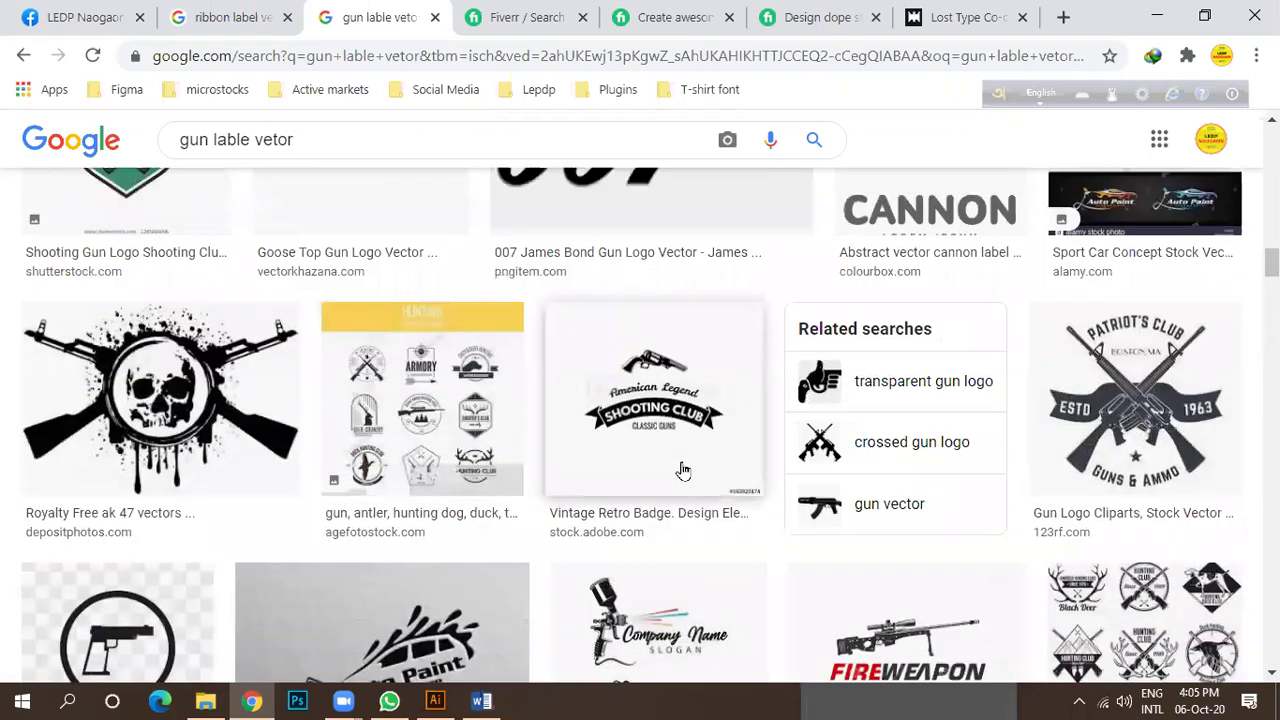
{"action": "scroll", "coordinate": [628, 478], "scroll_direction": "down", "scroll_amount": 3}
{"action": "scroll", "coordinate": [600, 475], "scroll_direction": "up", "scroll_amount": 5}
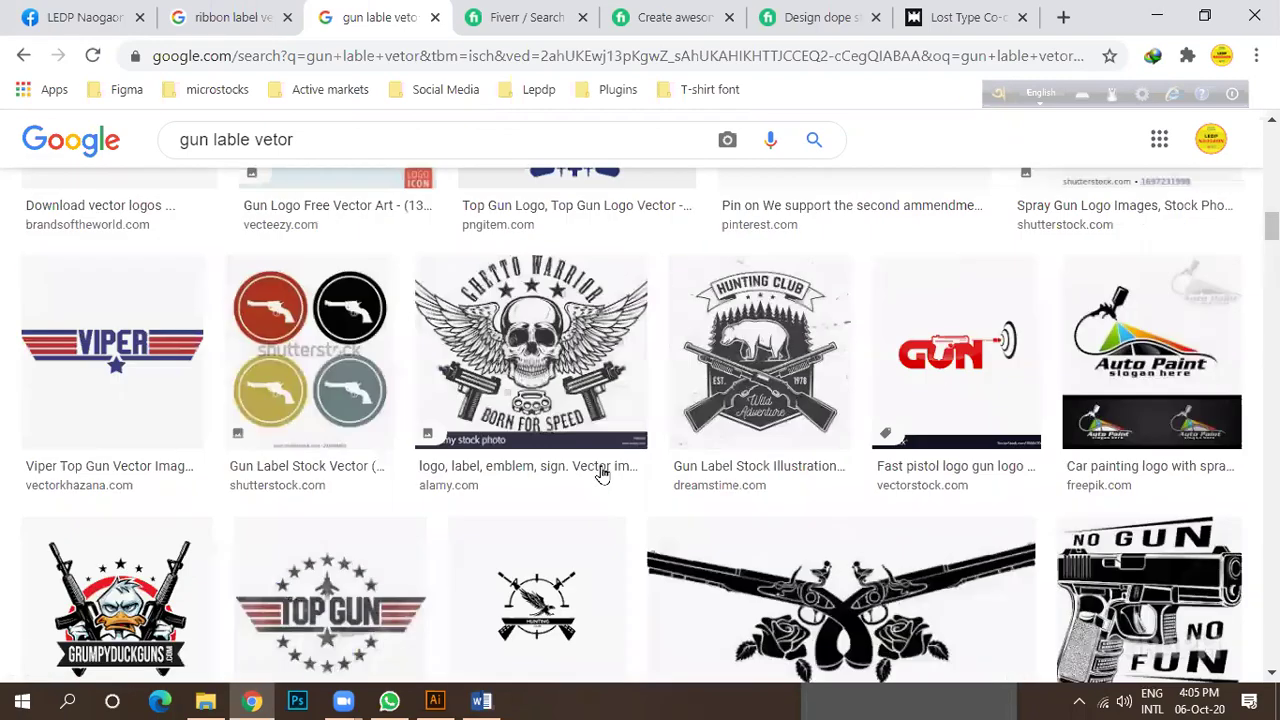
Look through gun image results further down the page for more label and emblem references.
{"action": "scroll", "coordinate": [622, 500], "scroll_direction": "down", "scroll_amount": 15}
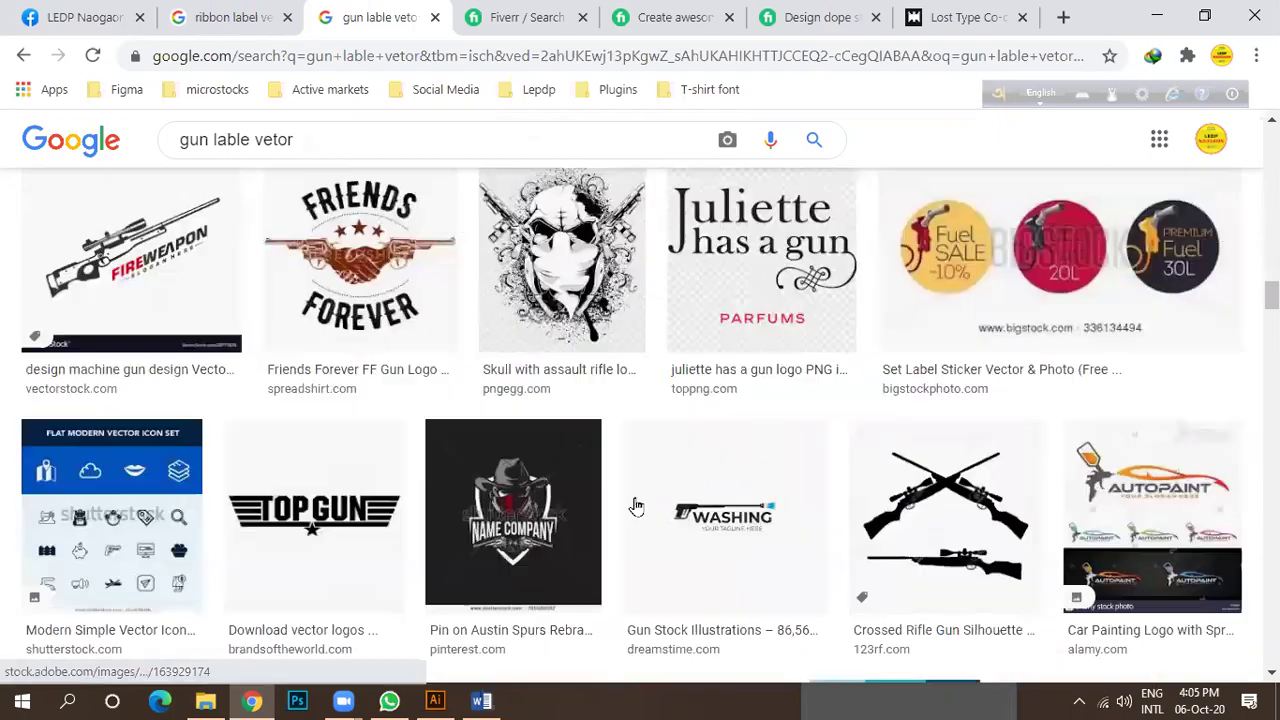
{"action": "scroll", "coordinate": [655, 490], "scroll_direction": "down", "scroll_amount": 15}
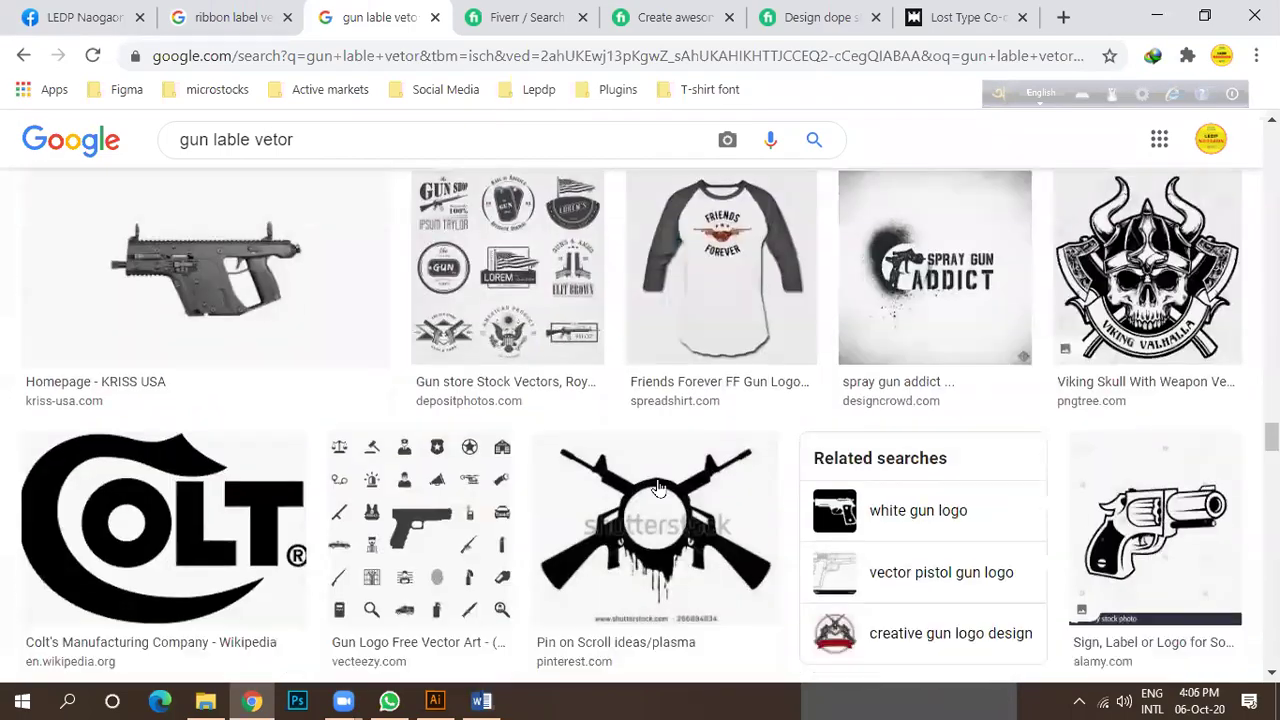
{"action": "scroll", "coordinate": [662, 482], "scroll_direction": "down", "scroll_amount": 15}
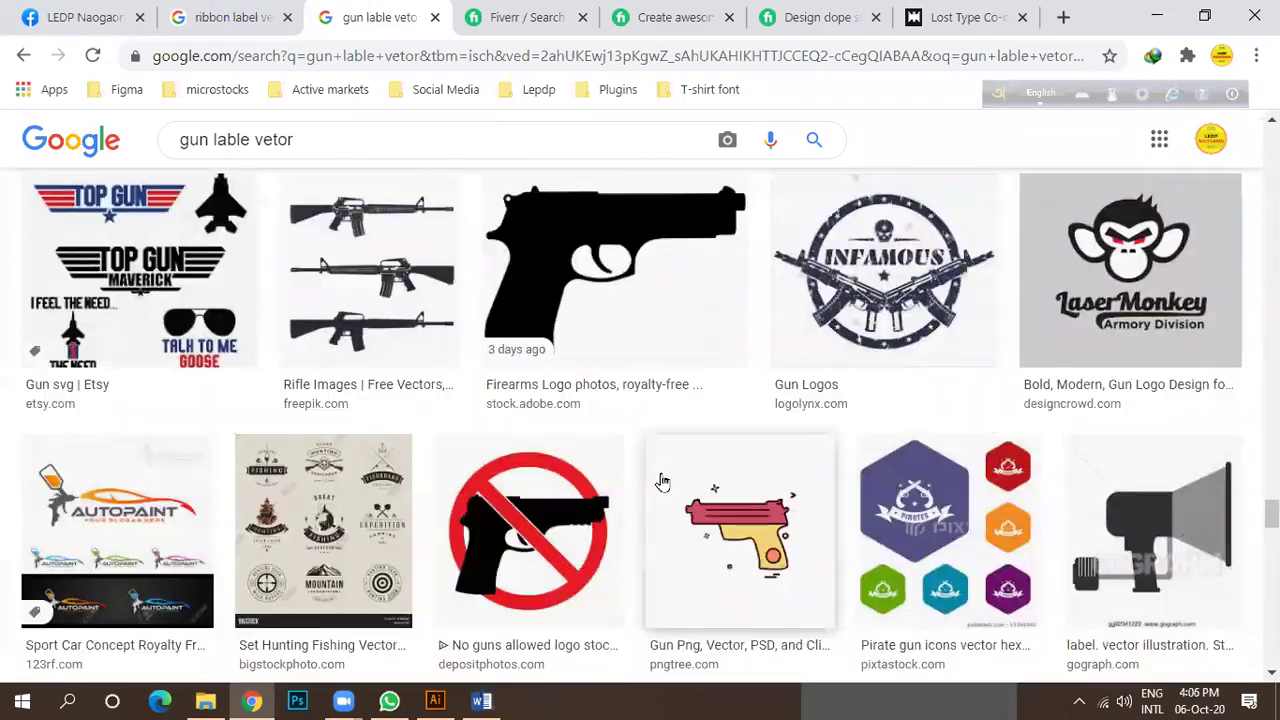
{"action": "scroll", "coordinate": [668, 478], "scroll_direction": "down", "scroll_amount": 5}
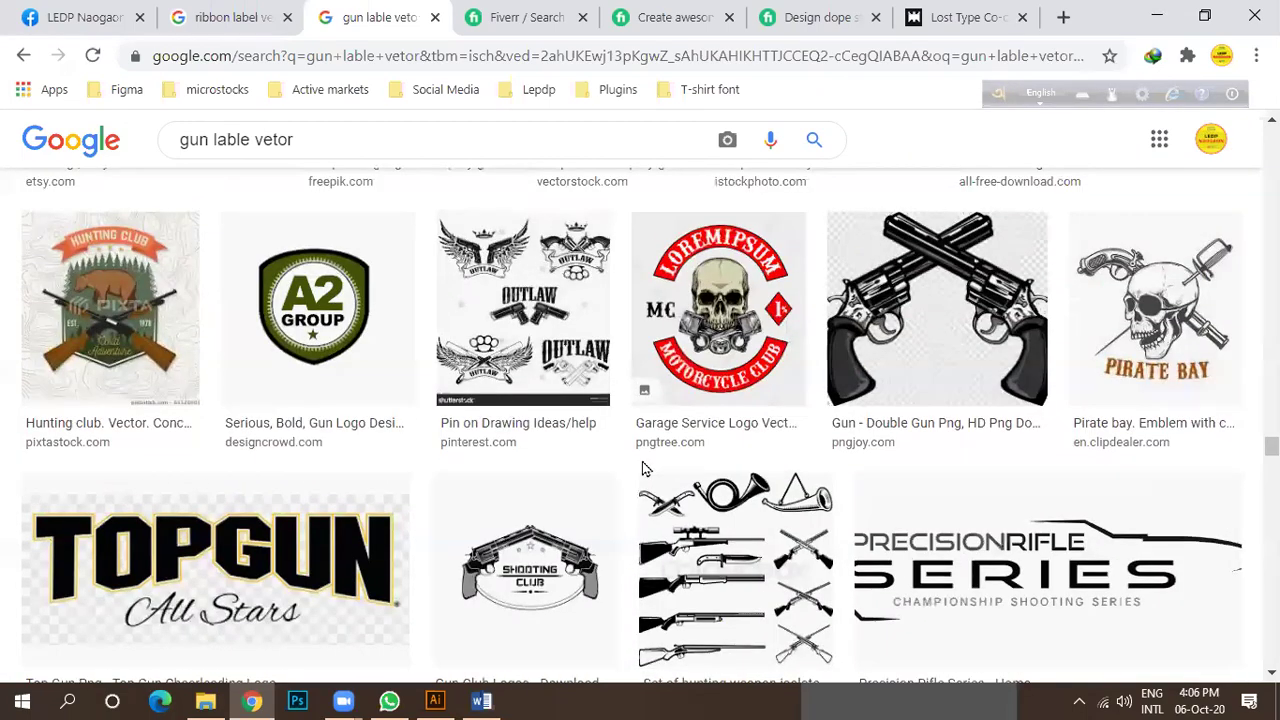
Find the Vecteezy sheet of nine handguns further down the gun image results and copy the image.
{"action": "scroll", "coordinate": [646, 469], "scroll_direction": "down", "scroll_amount": 10}
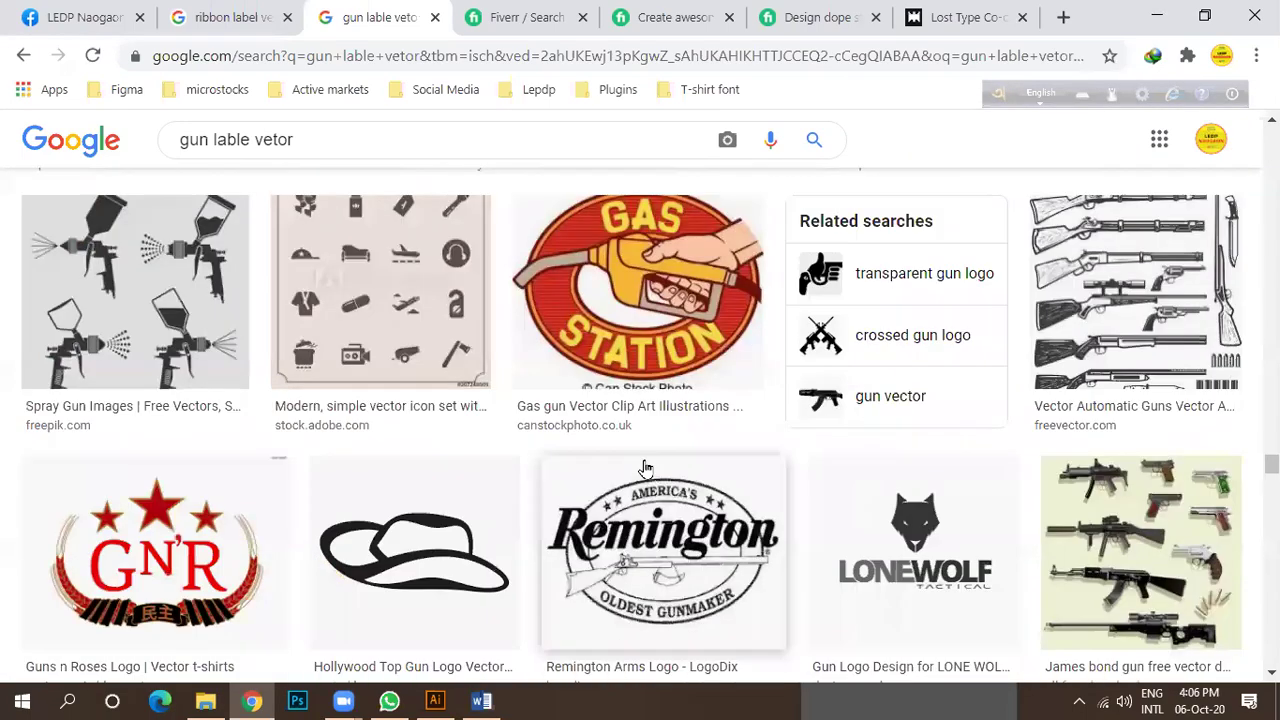
{"action": "scroll", "coordinate": [648, 466], "scroll_direction": "down", "scroll_amount": 1}
{"action": "scroll", "coordinate": [648, 468], "scroll_direction": "up", "scroll_amount": 2}
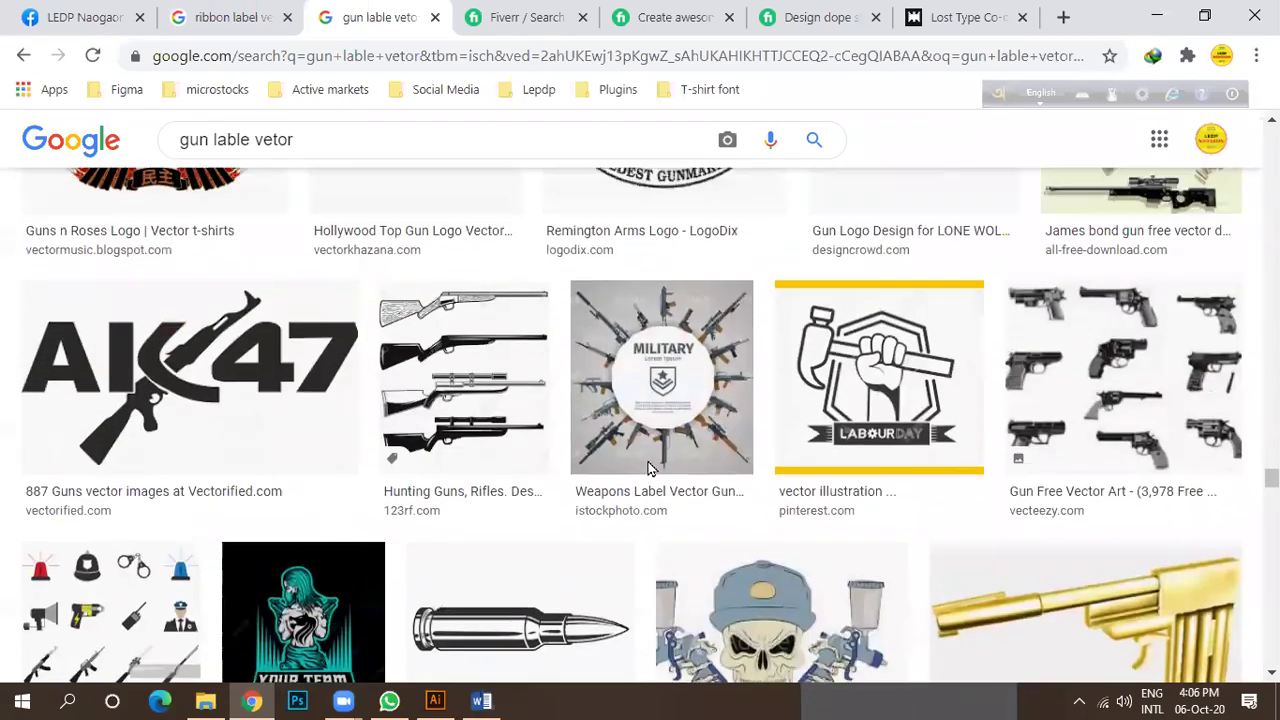
{"action": "left_click", "coordinate": [1099, 415]}
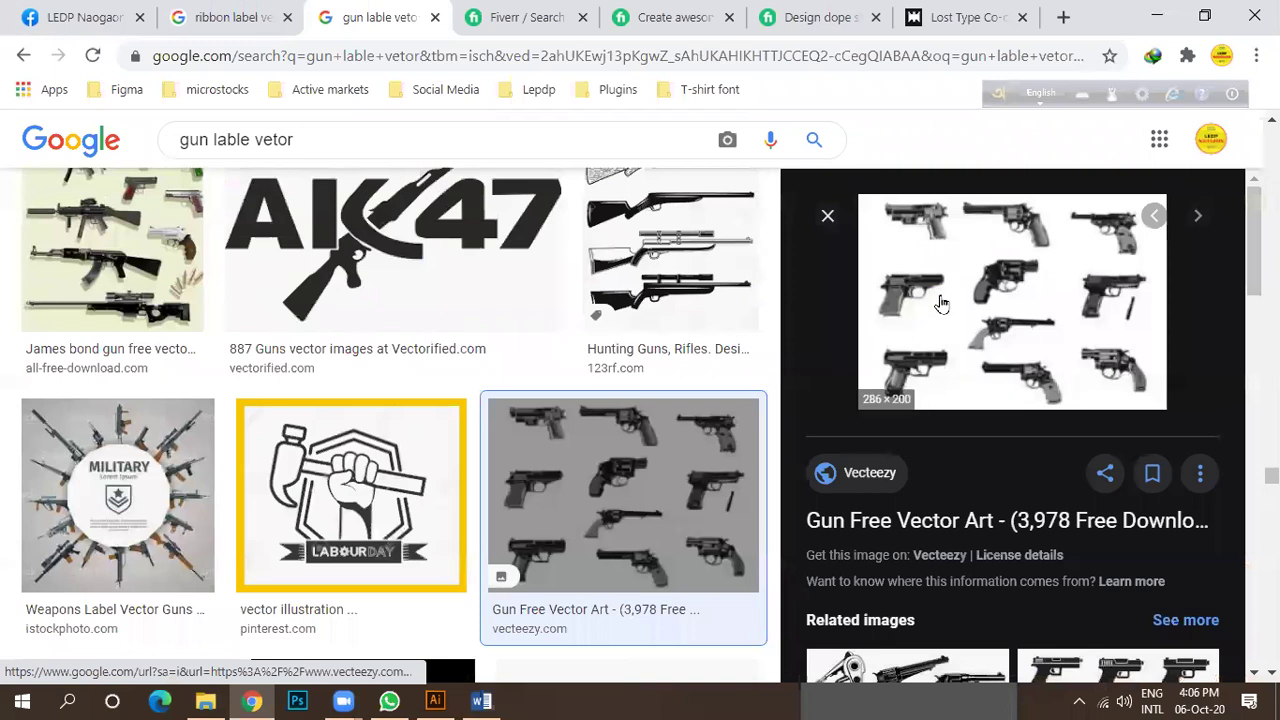
{"action": "right_click", "coordinate": [966, 275]}
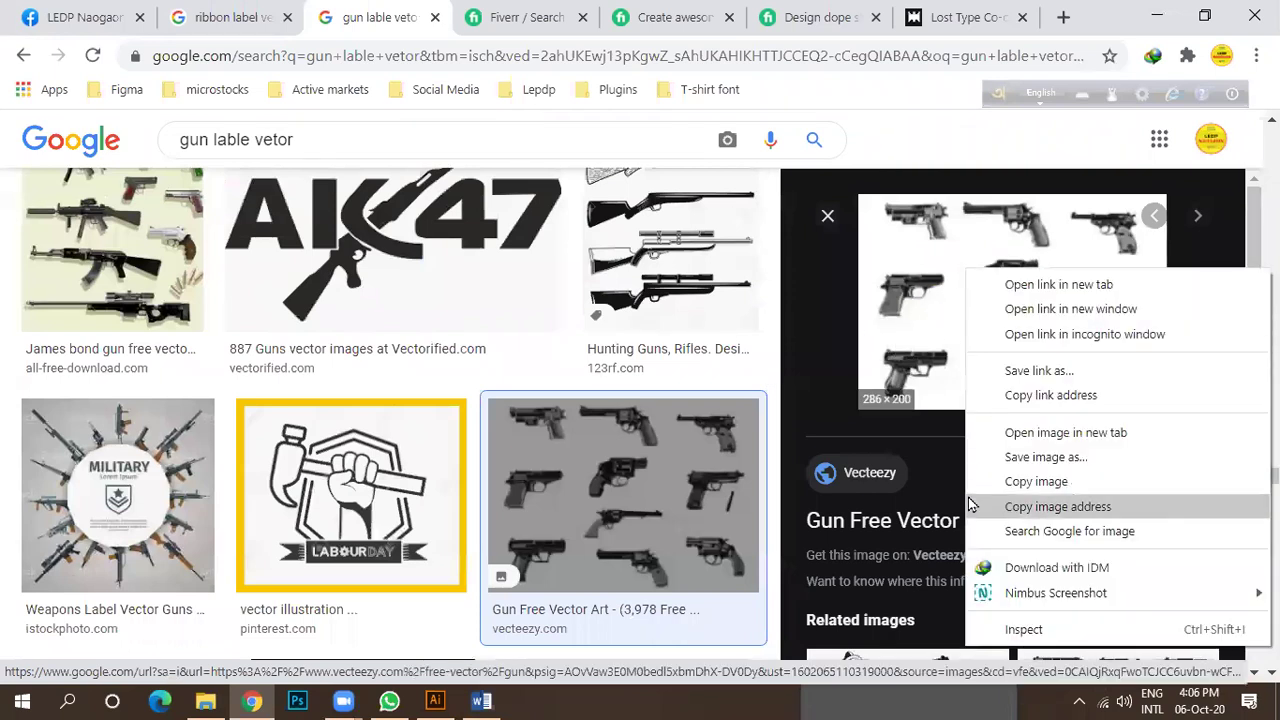
{"action": "left_click", "coordinate": [1035, 481]}
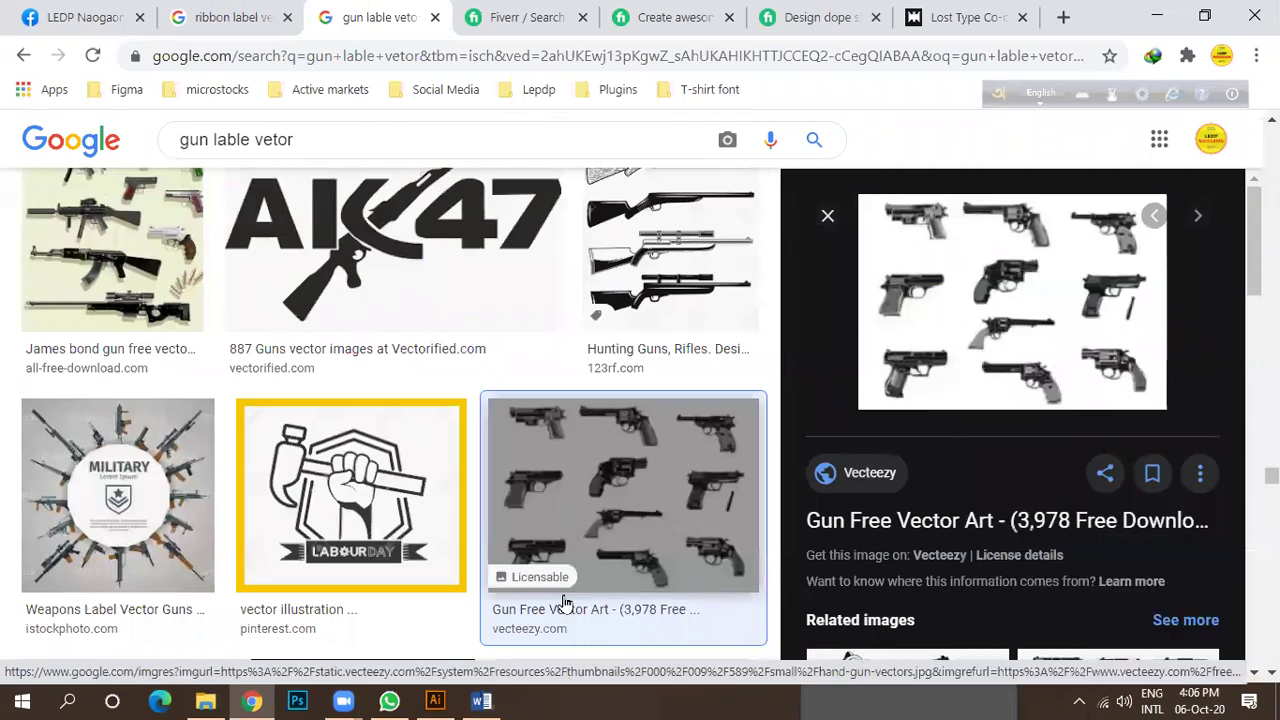
Switch to Illustrator, paste the handgun sheet into Untitled-2 and enlarge it over the artboard to about 14.4 × 10.0 in.
{"action": "left_click", "coordinate": [435, 700]}
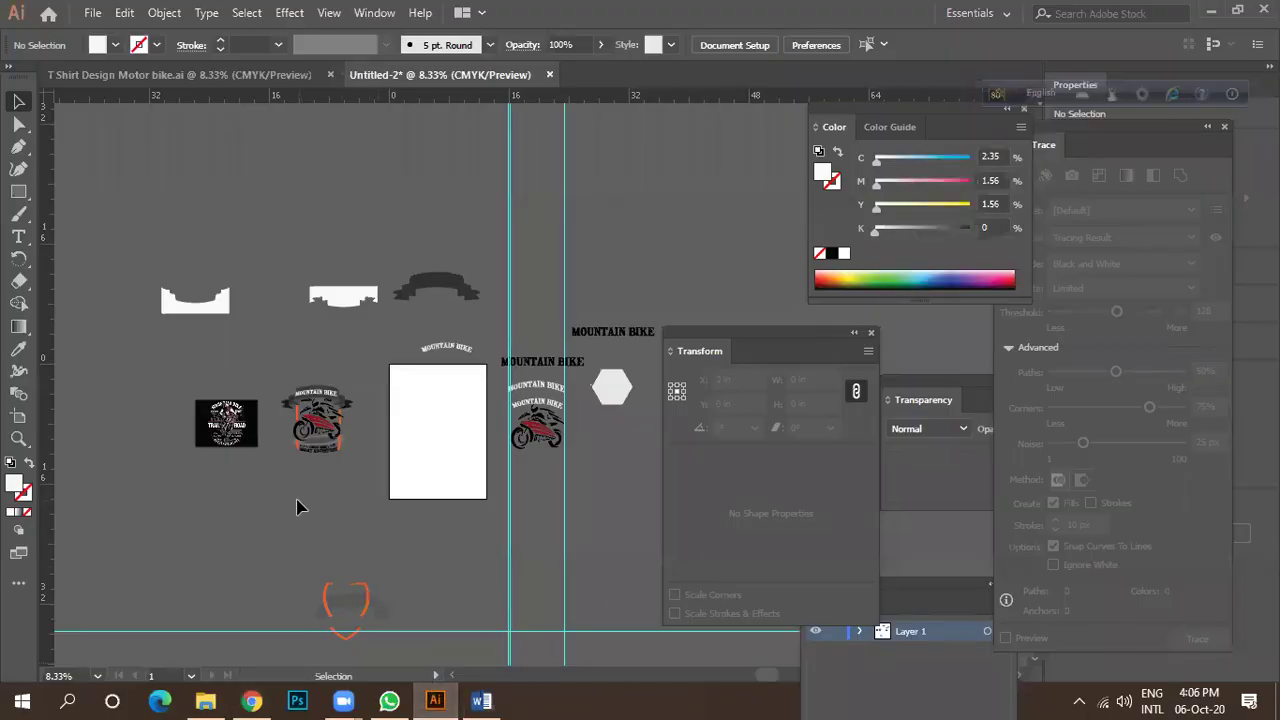
{"action": "key", "text": "ctrl+v"}
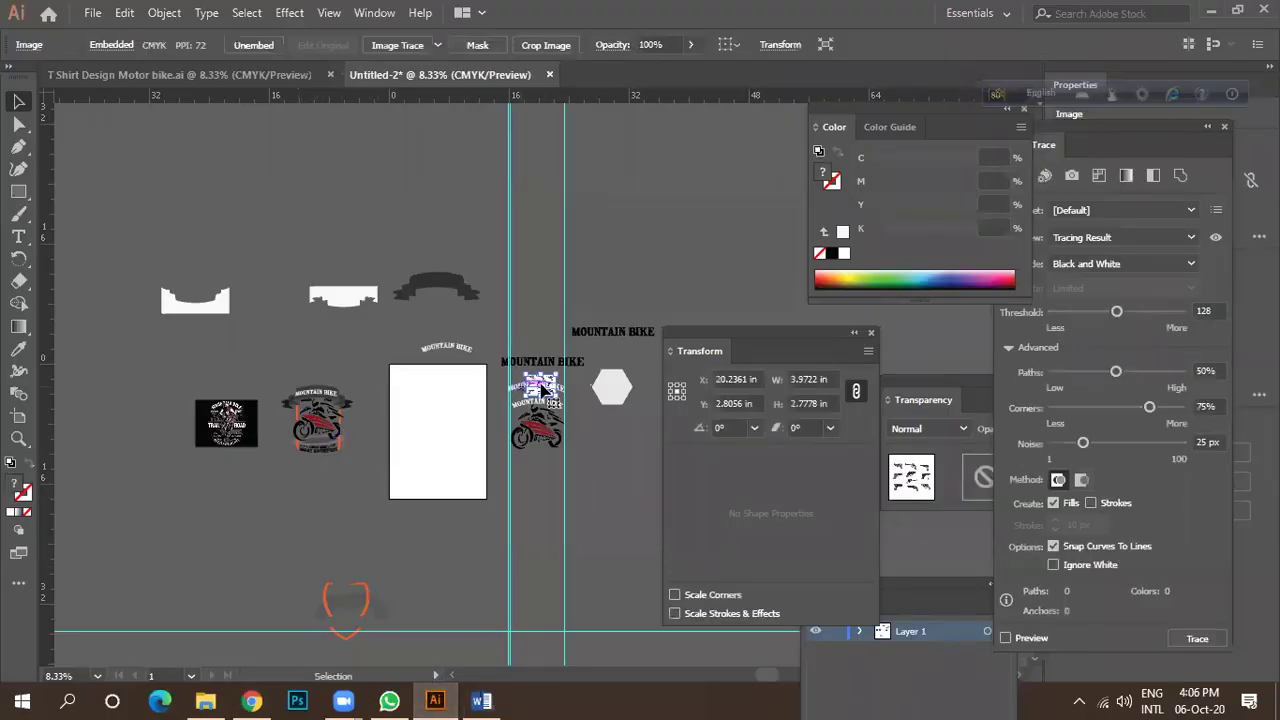
{"action": "left_click_drag", "start_coordinate": [487, 403], "coordinate": [500, 480]}
{"action": "scroll", "coordinate": [426, 434], "scroll_direction": "up", "scroll_amount": 3}
{"action": "scroll", "coordinate": [418, 424], "scroll_direction": "up", "scroll_amount": 4}
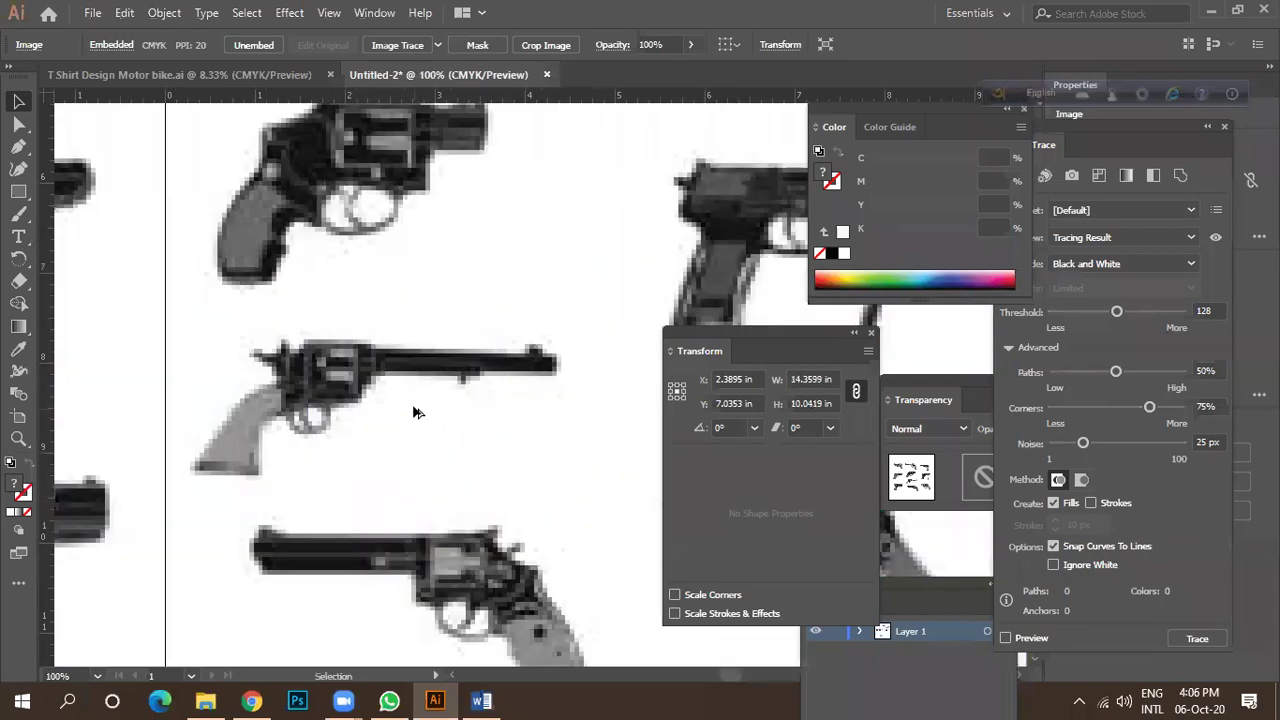
{"action": "scroll", "coordinate": [418, 412], "scroll_direction": "down", "scroll_amount": 5}
{"action": "scroll", "coordinate": [360, 306], "scroll_direction": "up", "scroll_amount": 4}
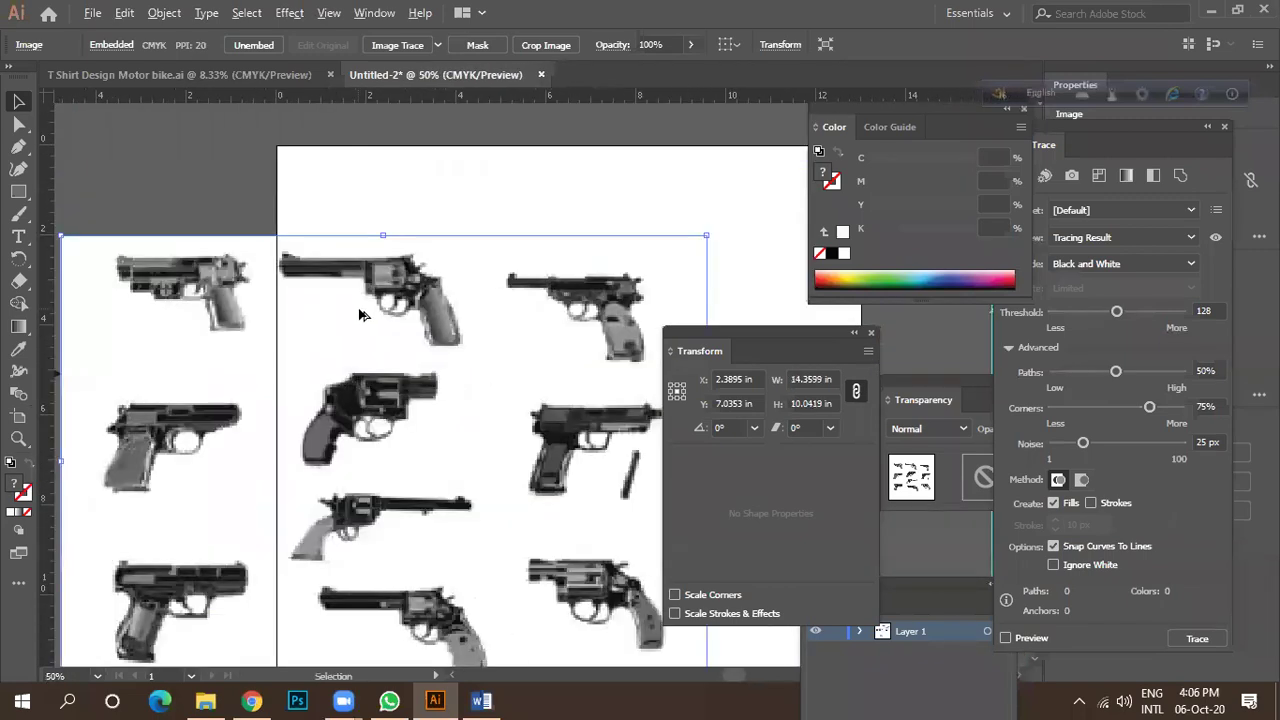
{"action": "scroll", "coordinate": [360, 315], "scroll_direction": "down", "scroll_amount": 4}
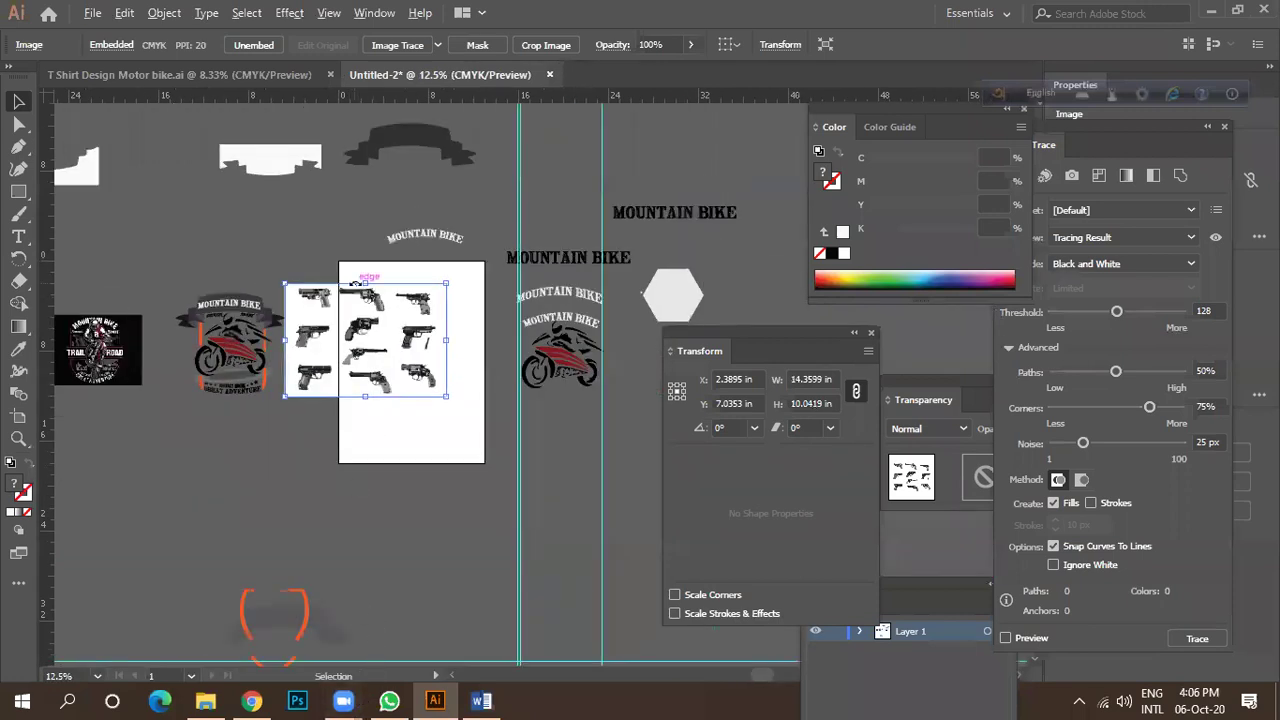
Reposition the handgun sheet and reduce it to about 9.7 × 6.8 in to check its image quality up close.
{"action": "scroll", "coordinate": [355, 285], "scroll_direction": "up", "scroll_amount": 3}
{"action": "left_click_drag", "start_coordinate": [372, 316], "coordinate": [408, 323]}
{"action": "left_click_drag", "start_coordinate": [625, 590], "coordinate": [555, 536]}
{"action": "scroll", "coordinate": [390, 386], "scroll_direction": "up", "scroll_amount": 3}
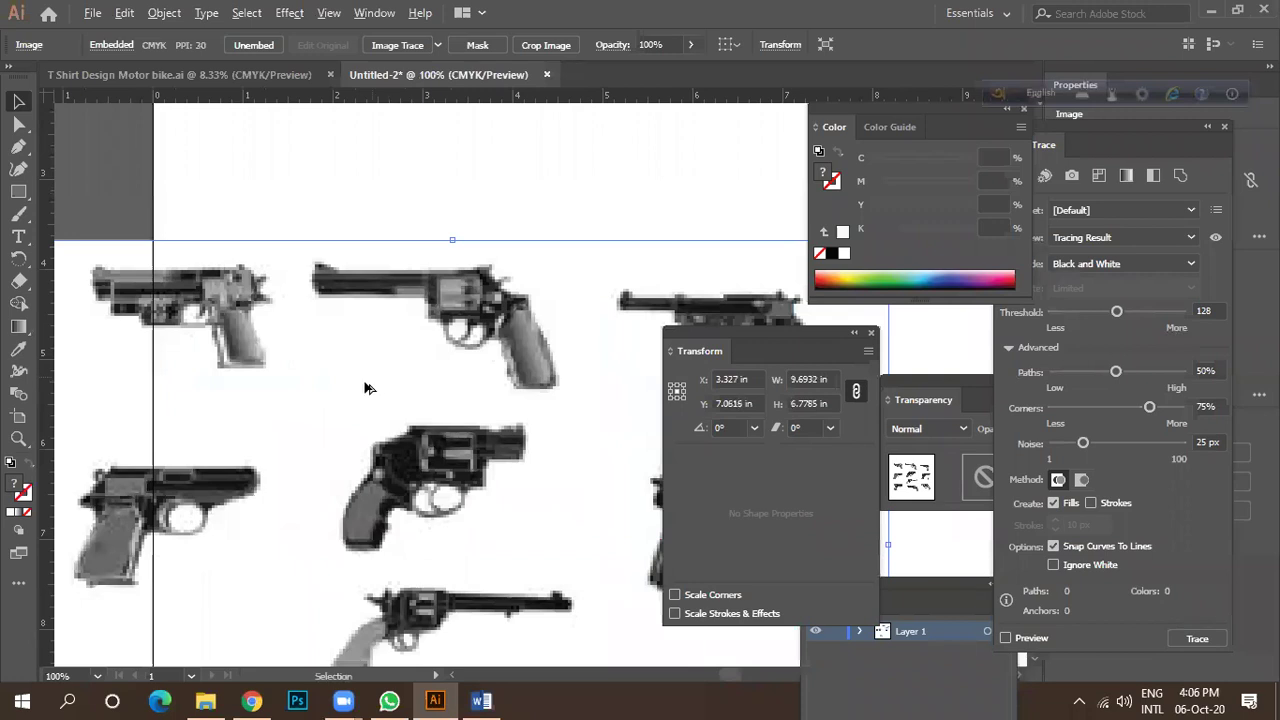
{"action": "scroll", "coordinate": [367, 388], "scroll_direction": "down", "scroll_amount": 1}
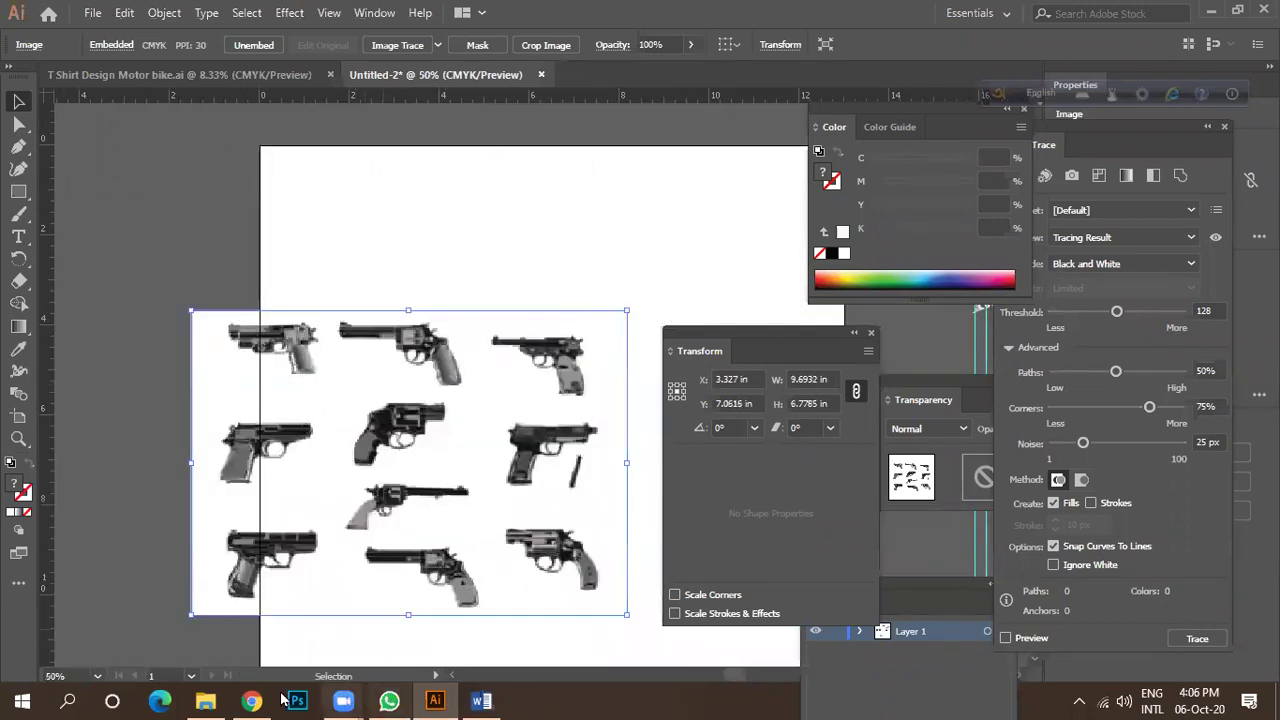
Return to Chrome, look through the handgun sheet's related images and open the Handgun Silhouettes picture.
{"action": "left_click", "coordinate": [252, 700]}
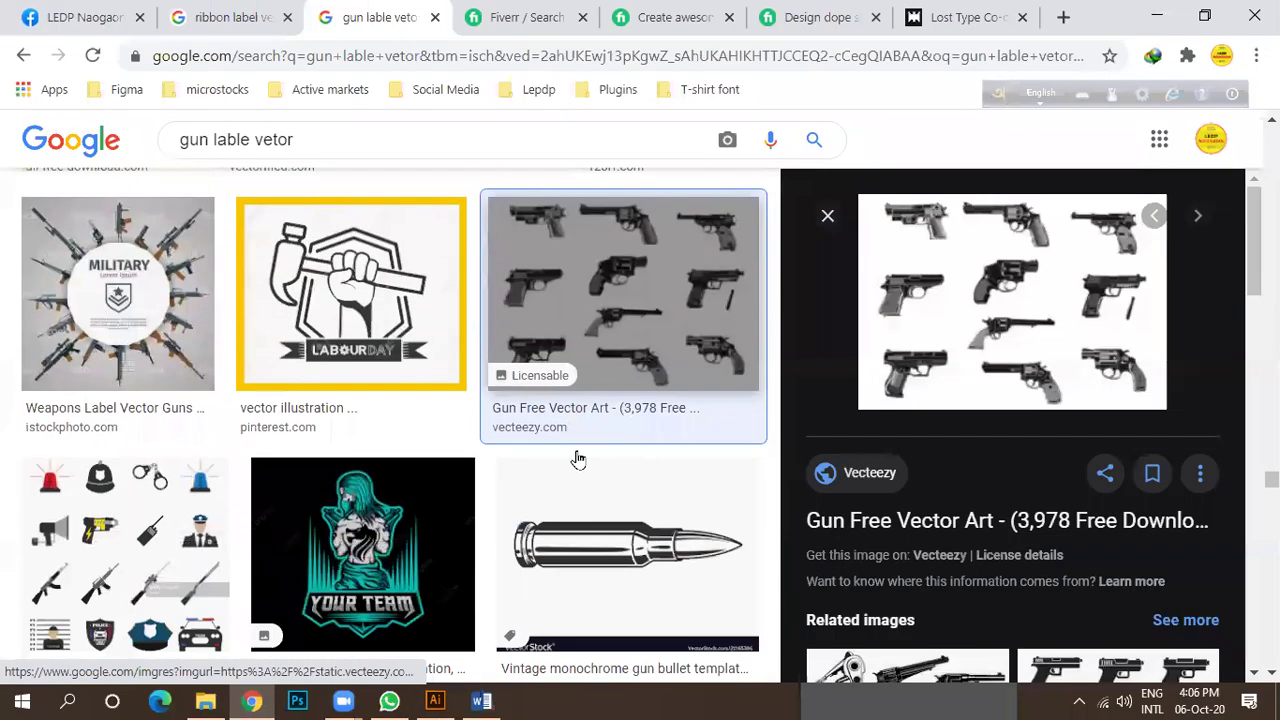
{"action": "scroll", "coordinate": [1022, 337], "scroll_direction": "down", "scroll_amount": 8}
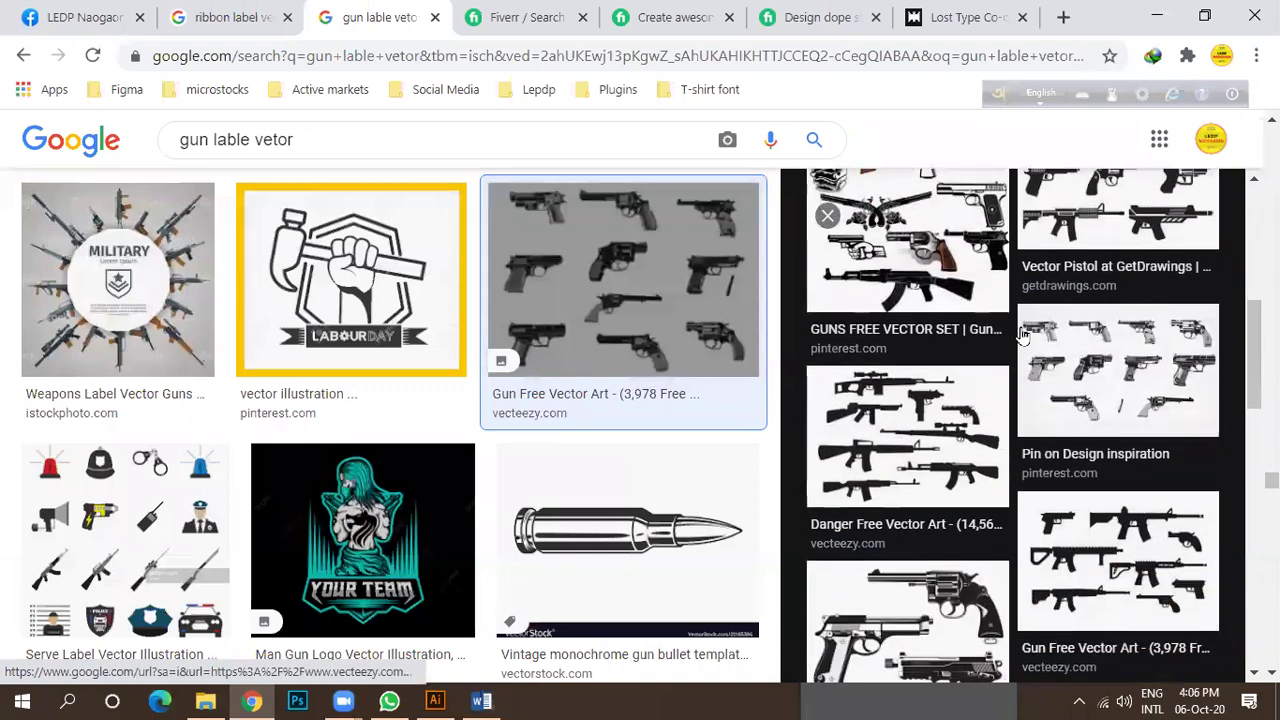
{"action": "scroll", "coordinate": [1022, 337], "scroll_direction": "up", "scroll_amount": 8}
{"action": "scroll", "coordinate": [955, 478], "scroll_direction": "down", "scroll_amount": 12}
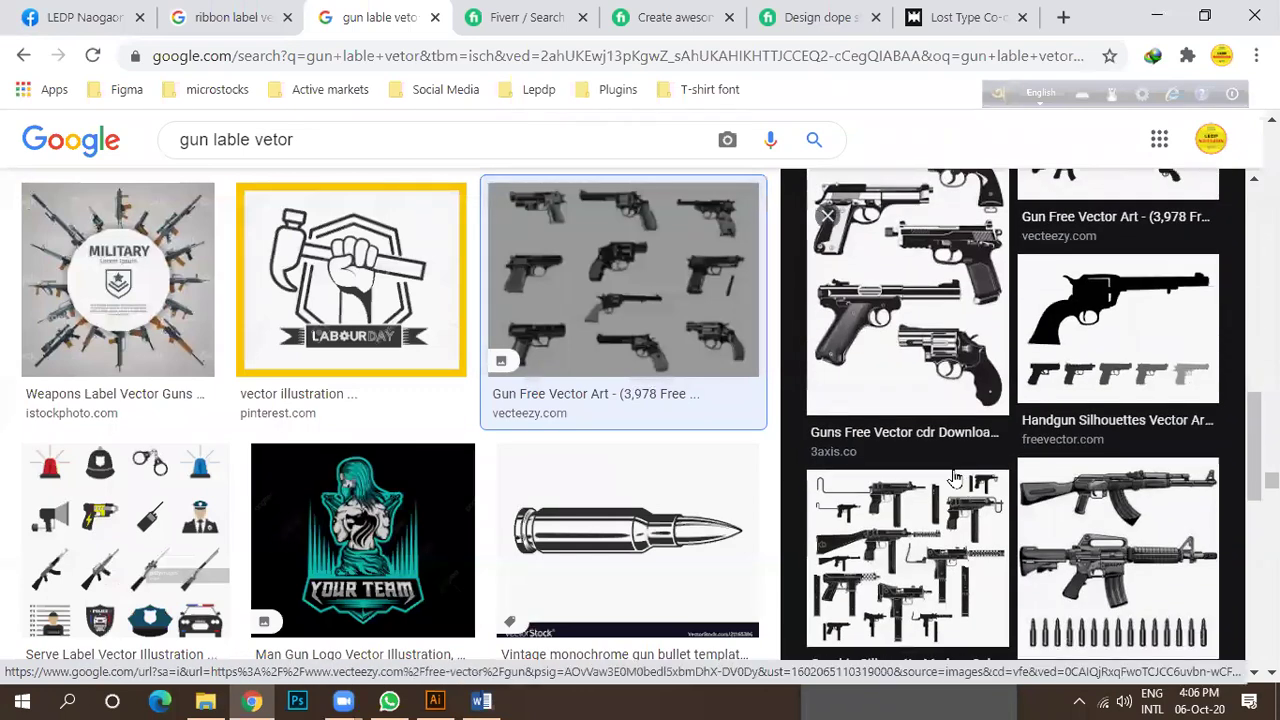
{"action": "left_click", "coordinate": [1098, 312]}
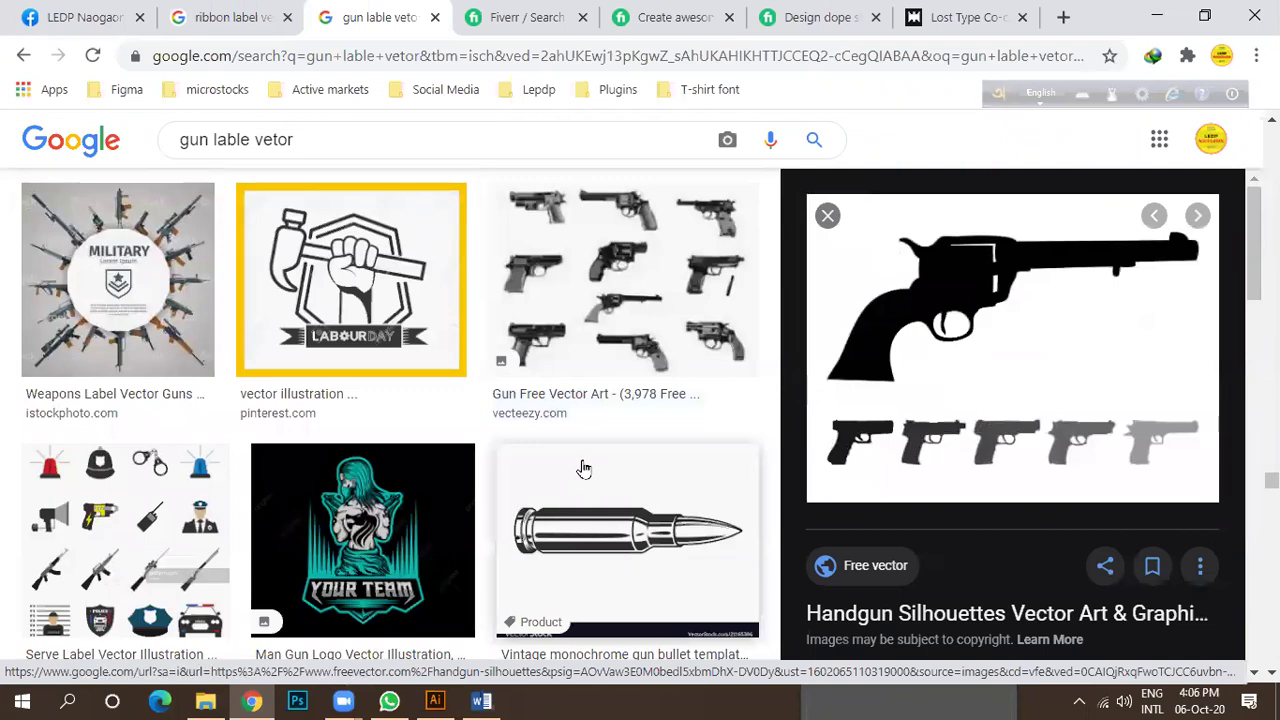
Look through the related gun silhouettes, open the single Revolver Silhouette from Vectorportal and copy the image.
{"action": "scroll", "coordinate": [1020, 400], "scroll_direction": "down", "scroll_amount": 5}
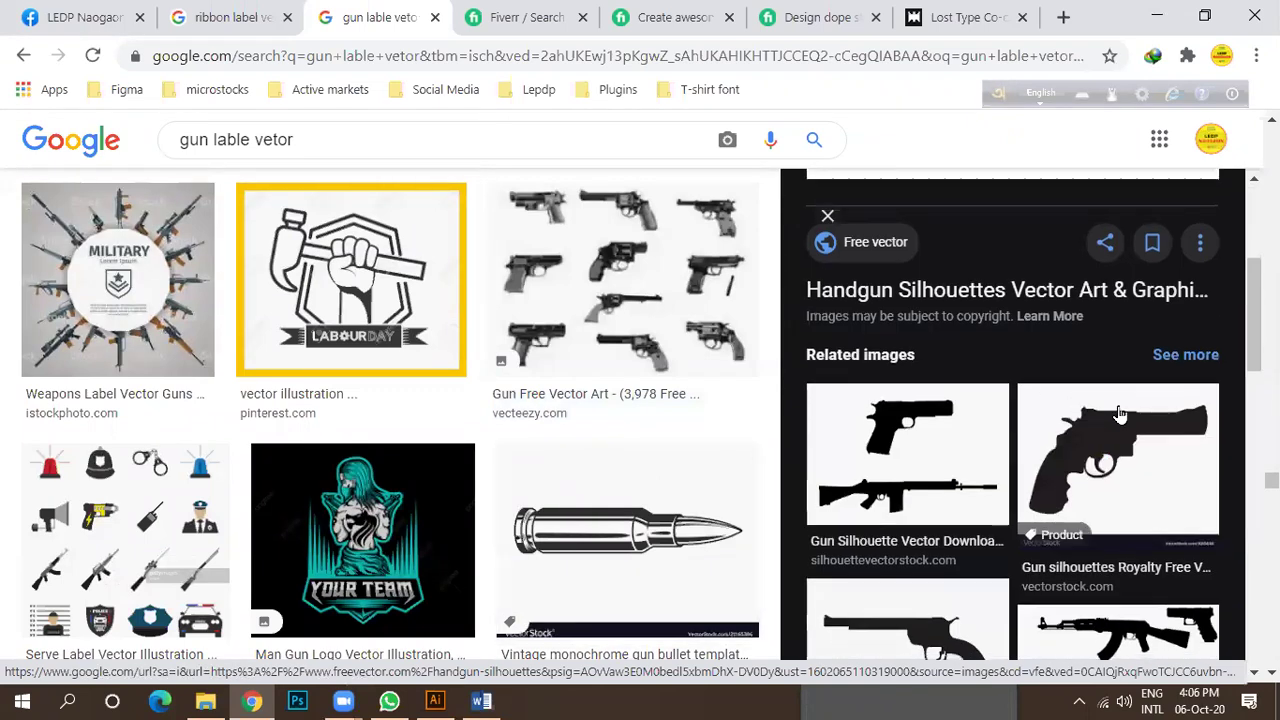
{"action": "scroll", "coordinate": [912, 382], "scroll_direction": "down", "scroll_amount": 4}
{"action": "scroll", "coordinate": [912, 382], "scroll_direction": "down", "scroll_amount": 2}
{"action": "scroll", "coordinate": [1172, 527], "scroll_direction": "up", "scroll_amount": 1}
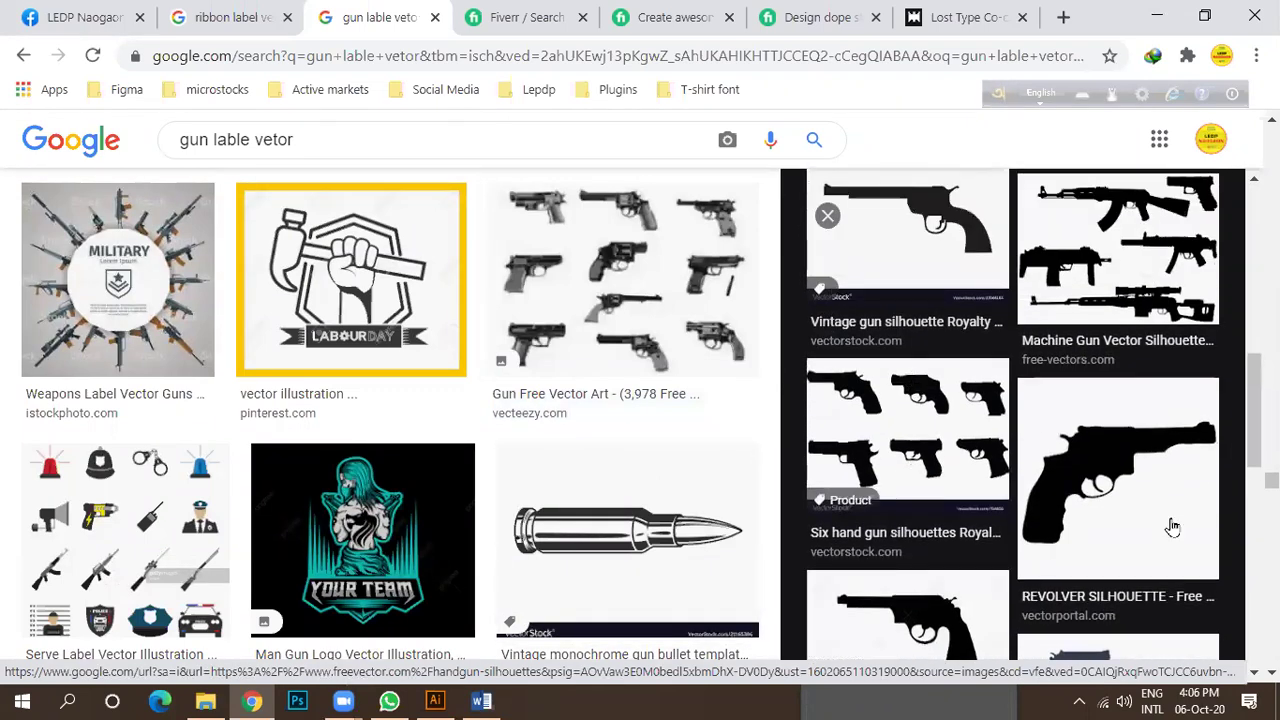
{"action": "scroll", "coordinate": [1060, 465], "scroll_direction": "down", "scroll_amount": 3}
{"action": "scroll", "coordinate": [1047, 452], "scroll_direction": "down", "scroll_amount": 3}
{"action": "scroll", "coordinate": [1000, 458], "scroll_direction": "up", "scroll_amount": 5}
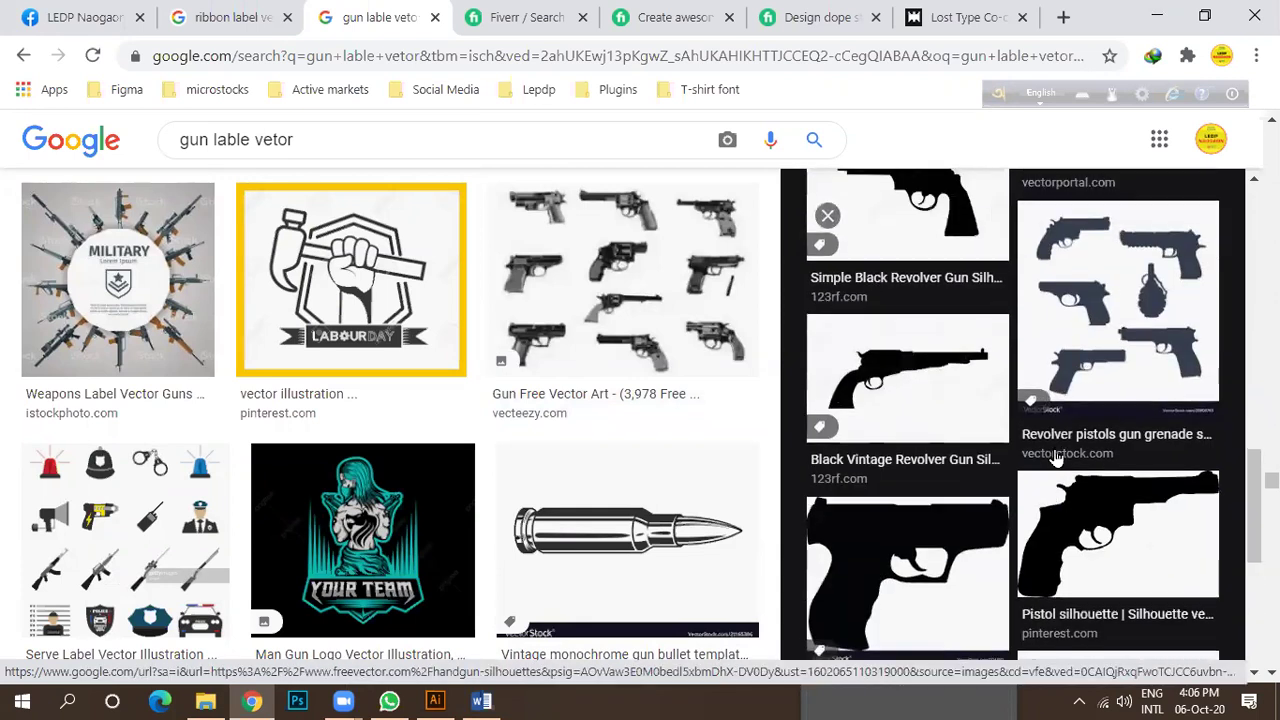
{"action": "scroll", "coordinate": [978, 460], "scroll_direction": "up", "scroll_amount": 6}
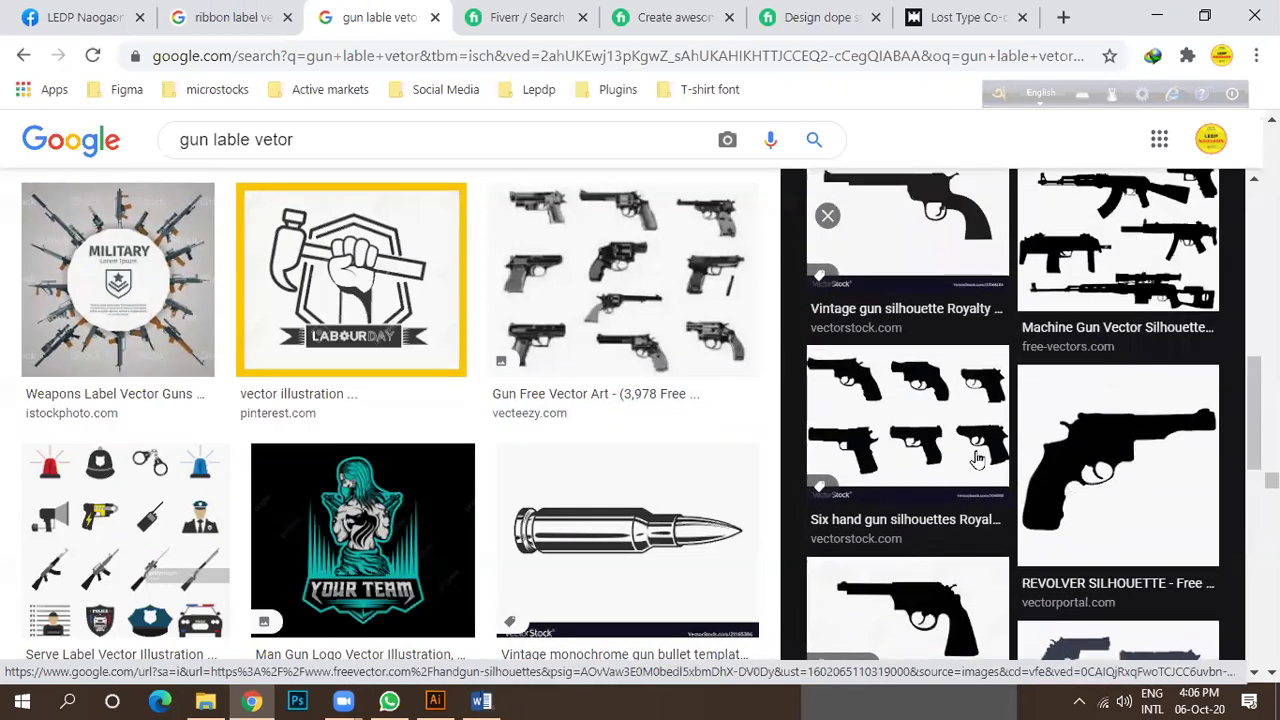
{"action": "scroll", "coordinate": [985, 455], "scroll_direction": "down", "scroll_amount": 6}
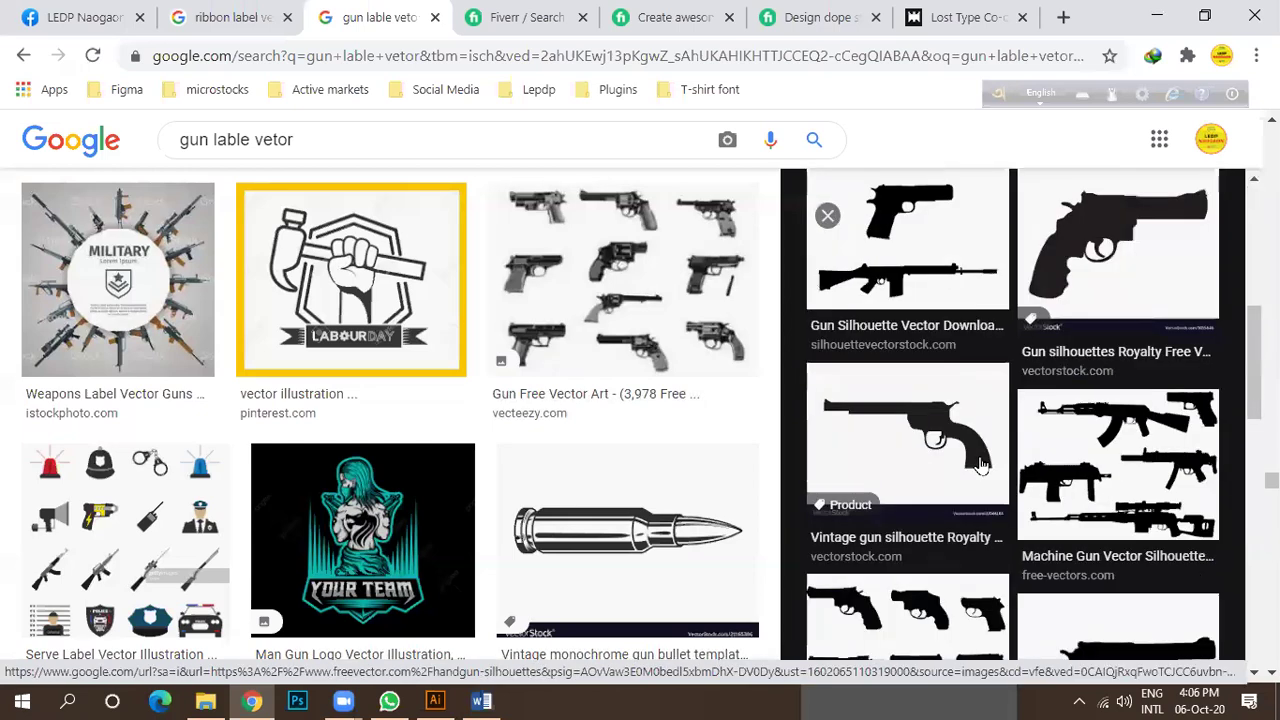
{"action": "left_click", "coordinate": [1088, 390]}
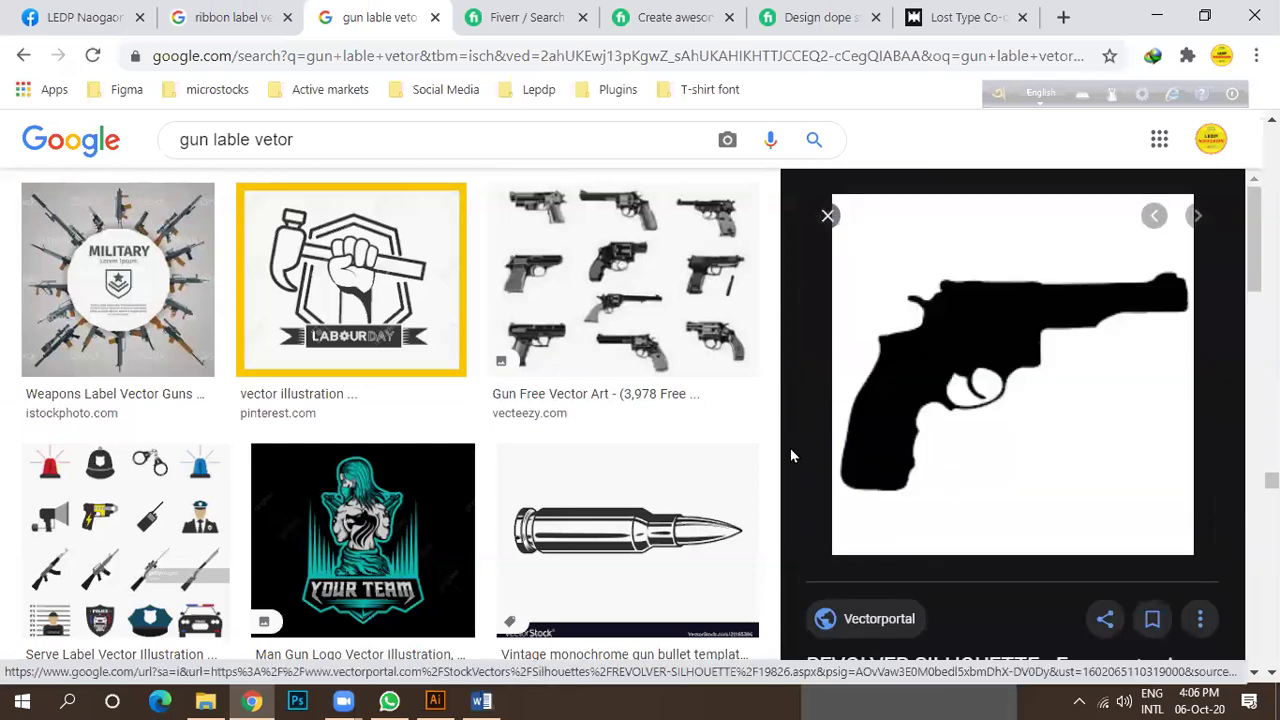
{"action": "right_click", "coordinate": [925, 368]}
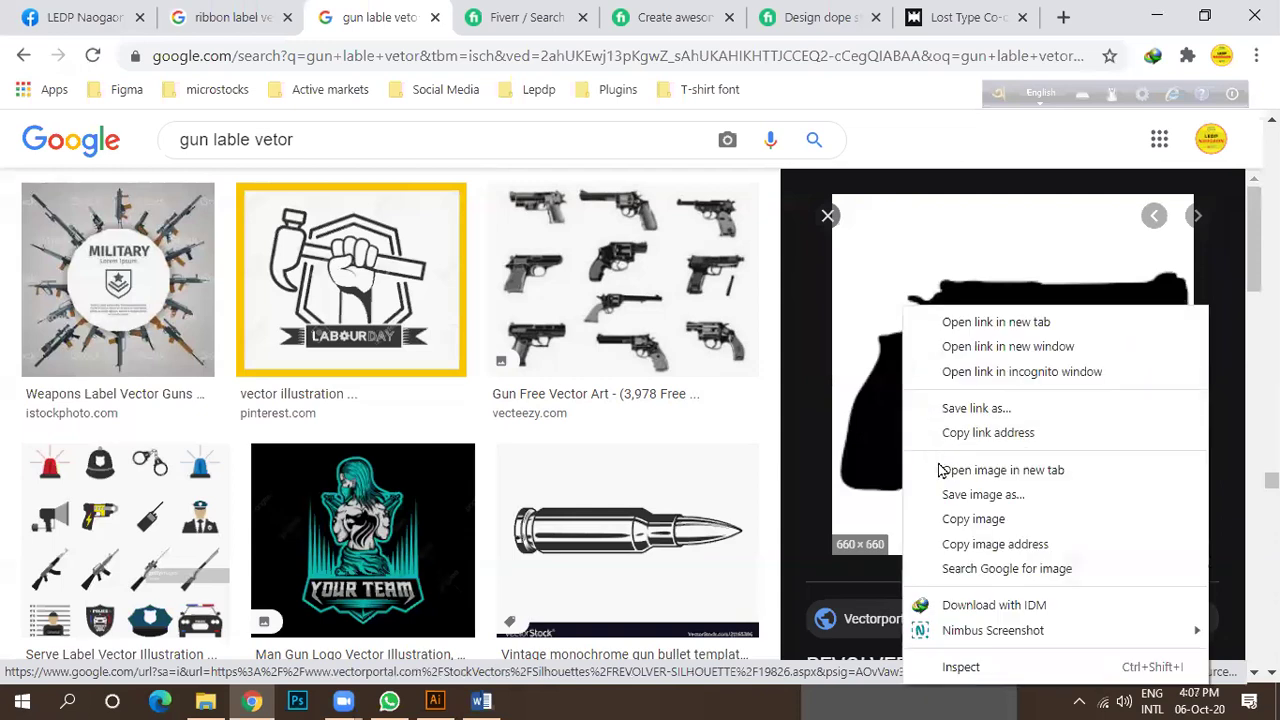
{"action": "left_click", "coordinate": [955, 517]}
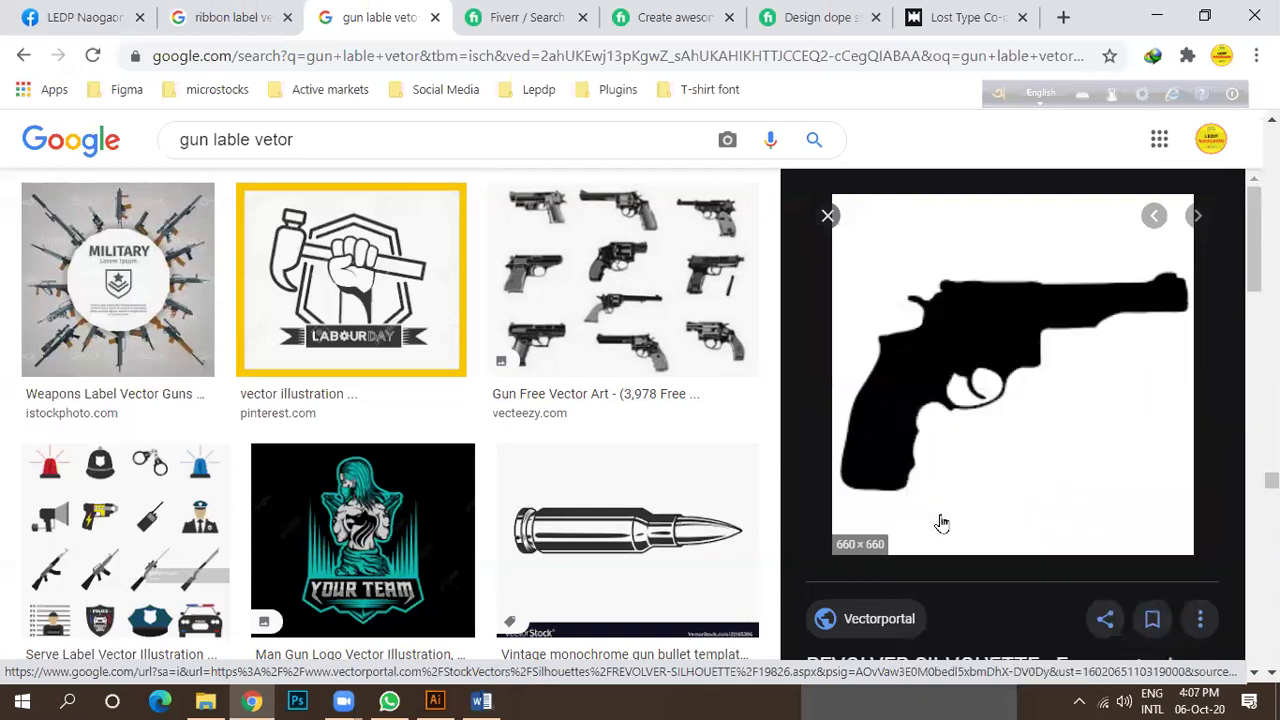
Switch to Illustrator and move the handgun sheet off the artboard, above the Mountain Bike badge, leaving it deselected.
{"action": "left_click", "coordinate": [435, 701]}
{"action": "left_click_drag", "start_coordinate": [440, 447], "coordinate": [163, 335]}
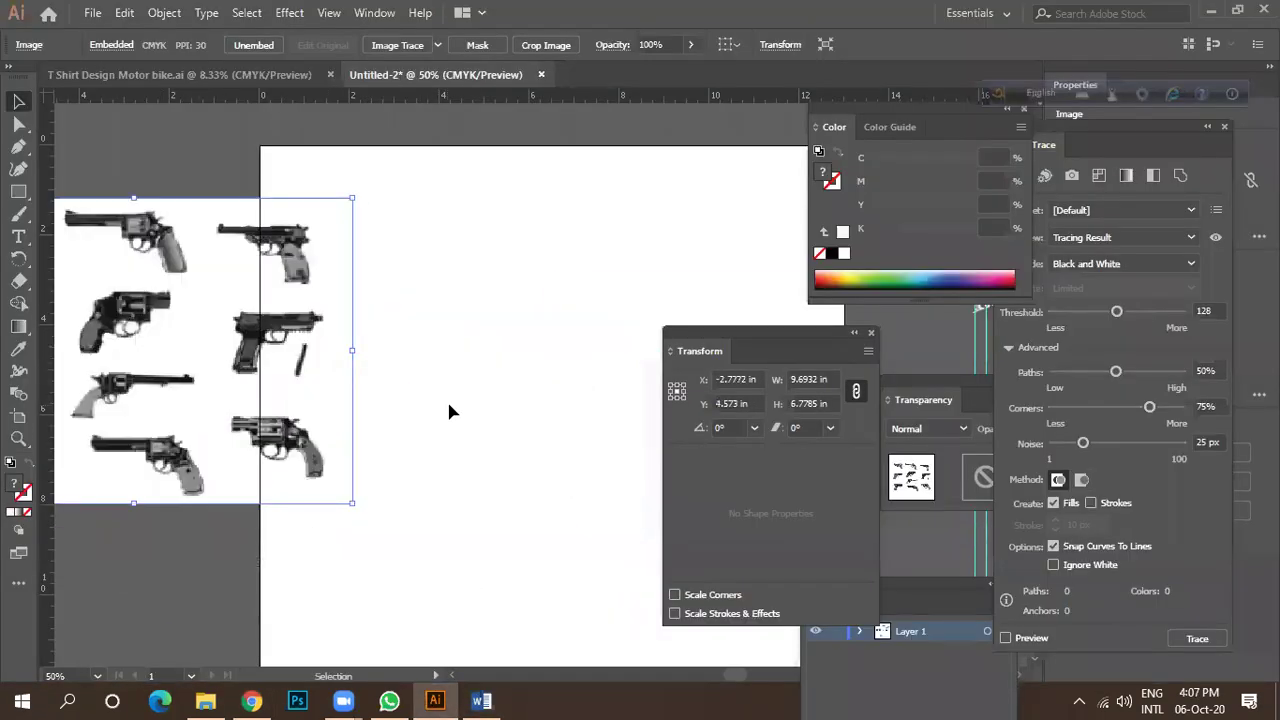
{"action": "scroll", "coordinate": [447, 399], "scroll_direction": "down", "scroll_amount": 2}
{"action": "left_click_drag", "start_coordinate": [300, 390], "coordinate": [245, 262]}
{"action": "left_click", "coordinate": [385, 428]}
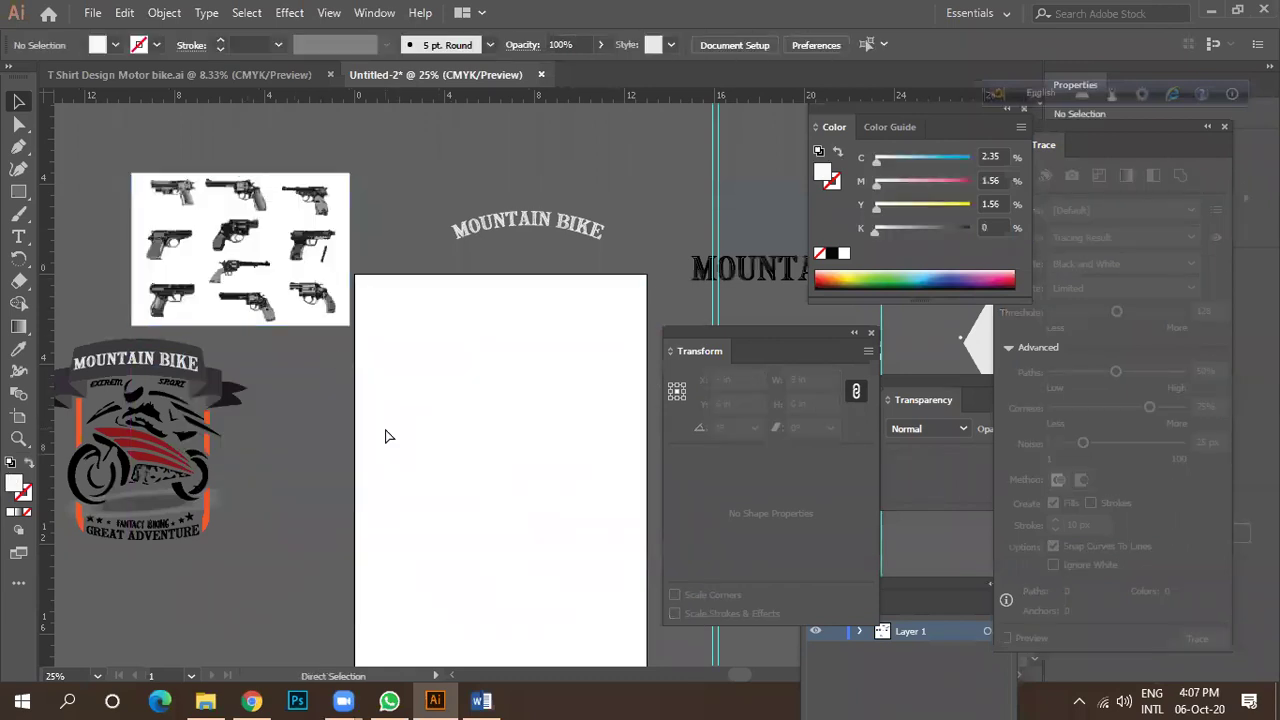
Paste the revolver silhouette onto the artboard, enlarge it to about 4.8 in square and inspect its edges.
{"action": "key", "text": "ctrl+v"}
{"action": "left_click_drag", "start_coordinate": [554, 401], "coordinate": [568, 492]}
{"action": "scroll", "coordinate": [511, 420], "scroll_direction": "up", "scroll_amount": 3}
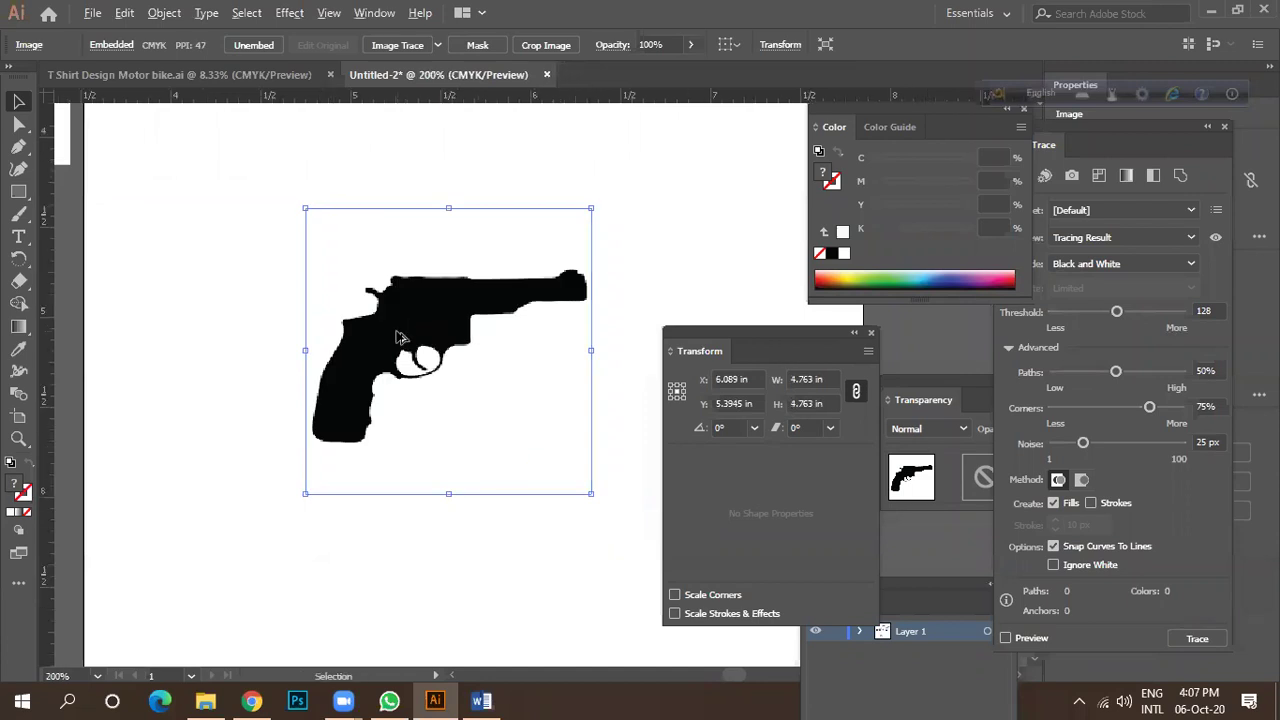
{"action": "scroll", "coordinate": [393, 339], "scroll_direction": "up", "scroll_amount": 4}
{"action": "scroll", "coordinate": [393, 339], "scroll_direction": "down", "scroll_amount": 4}
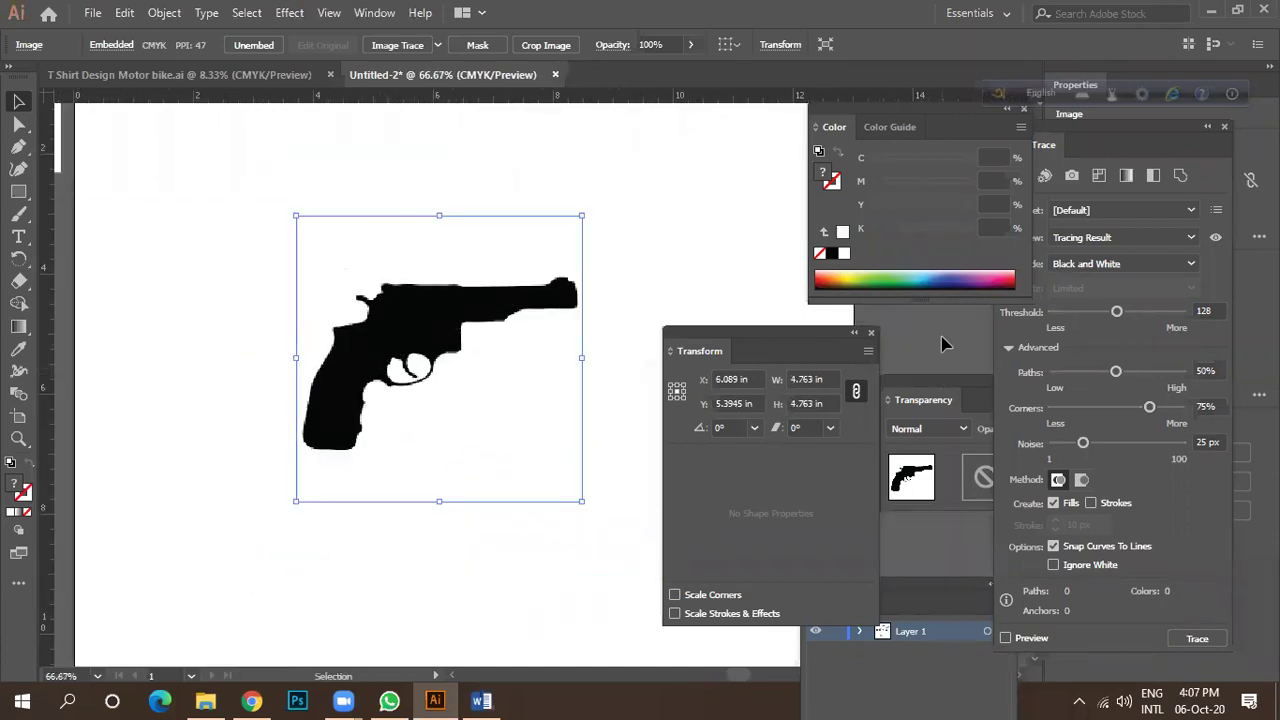
Place a copy of the revolver image off the artboard beside the Mountain Bike badge and delete the handgun sheet.
{"action": "left_click_drag", "start_coordinate": [1101, 125], "coordinate": [1140, 123]}
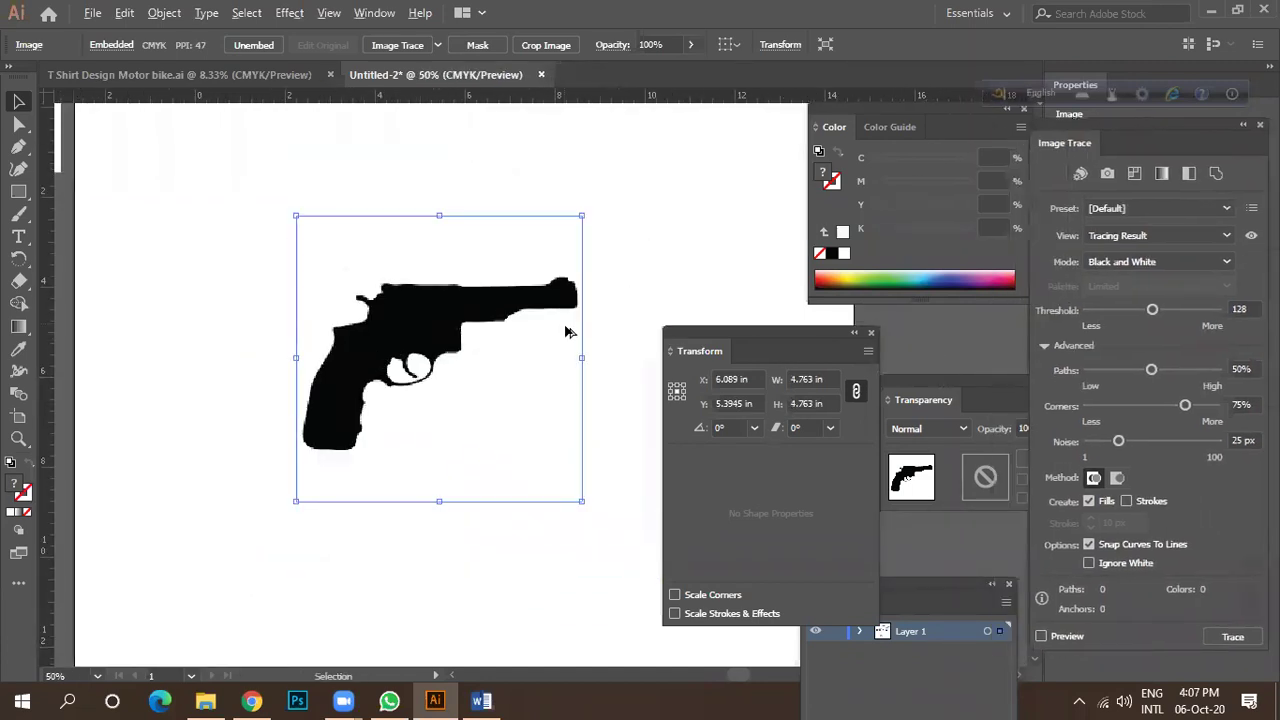
{"action": "scroll", "coordinate": [578, 340], "scroll_direction": "down", "scroll_amount": 2}
{"action": "scroll", "coordinate": [582, 346], "scroll_direction": "down", "scroll_amount": 1}
{"action": "left_click_drag", "start_coordinate": [543, 366], "coordinate": [288, 525]}
{"action": "key", "text": "Delete"}
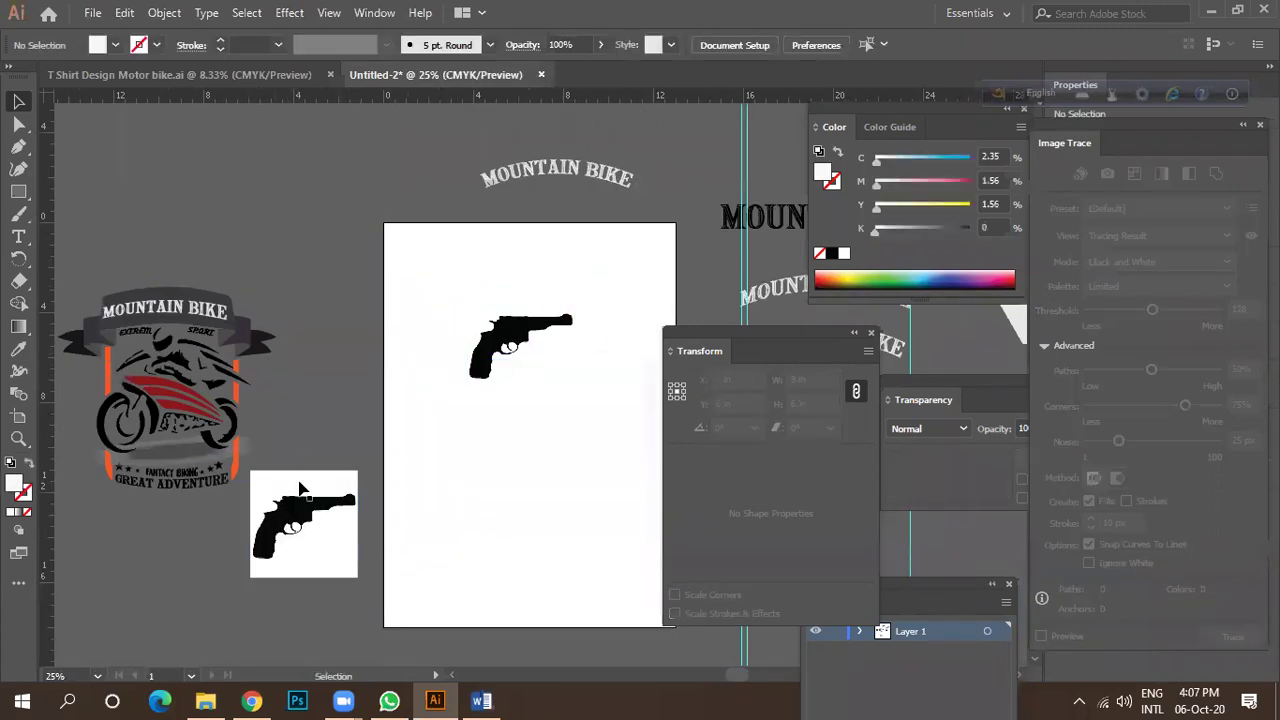
Place the artboard's revolver image in the empty area above the Mountain Bike badge, outside the artboard.
{"action": "left_click", "coordinate": [522, 328]}
{"action": "scroll", "coordinate": [514, 350], "scroll_direction": "up", "scroll_amount": 2}
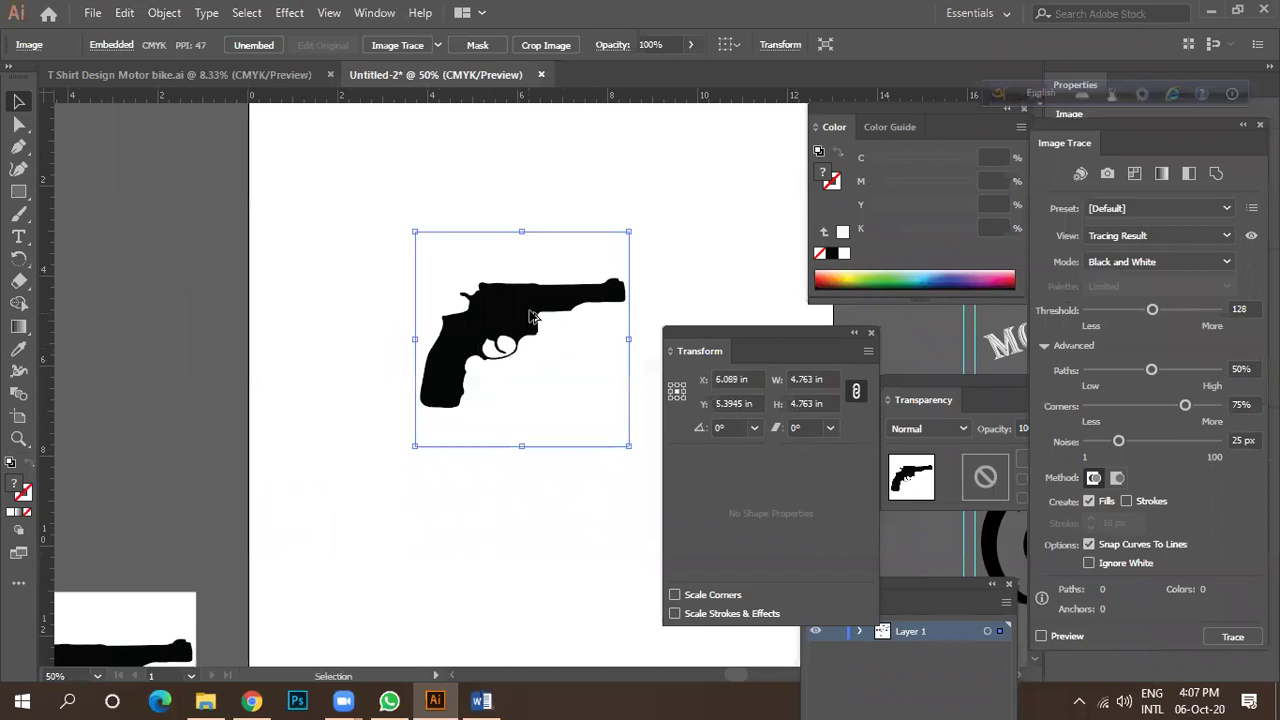
{"action": "scroll", "coordinate": [532, 317], "scroll_direction": "down", "scroll_amount": 2}
{"action": "left_click_drag", "start_coordinate": [538, 325], "coordinate": [269, 222]}
{"action": "left_click_drag", "start_coordinate": [326, 309], "coordinate": [480, 338]}
{"action": "left_click_drag", "start_coordinate": [440, 250], "coordinate": [472, 230]}
{"action": "scroll", "coordinate": [450, 228], "scroll_direction": "up", "scroll_amount": 4}
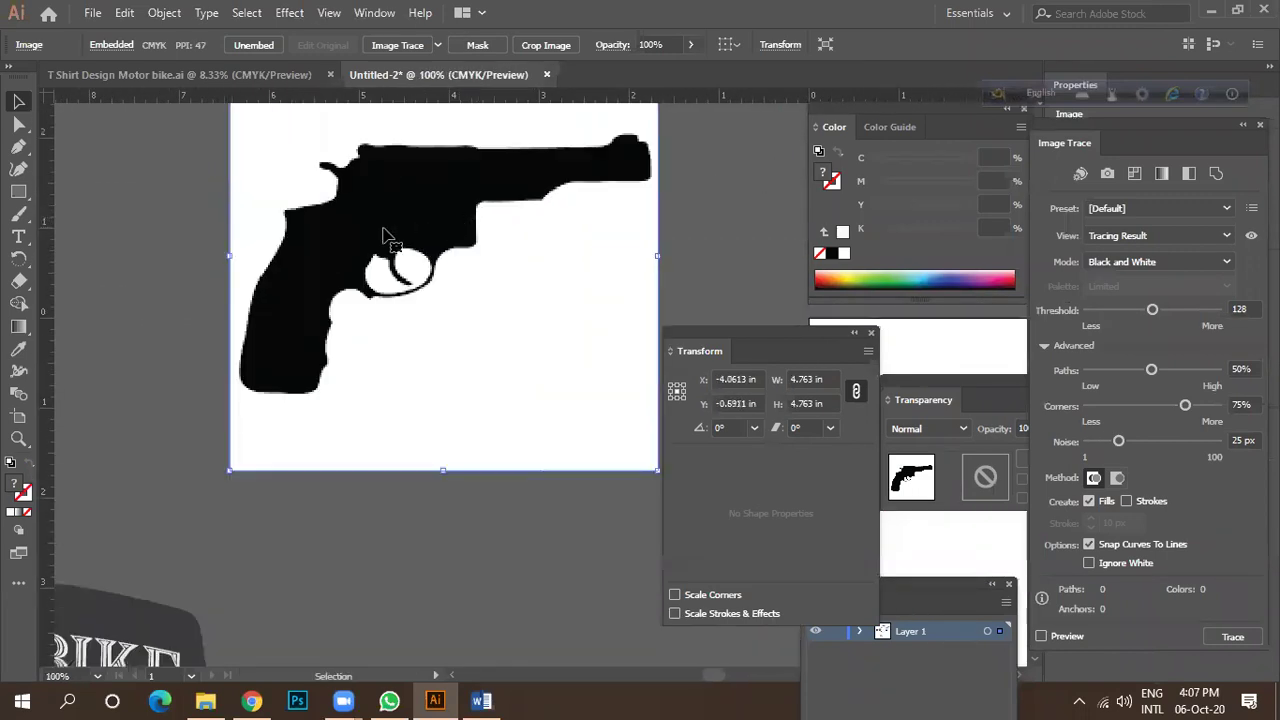
Turn on Ignore White in the revolver's Image Trace settings and exit the floating language toolbar.
{"action": "scroll", "coordinate": [383, 229], "scroll_direction": "down", "scroll_amount": 2}
{"action": "scroll", "coordinate": [388, 258], "scroll_direction": "up", "scroll_amount": 2}
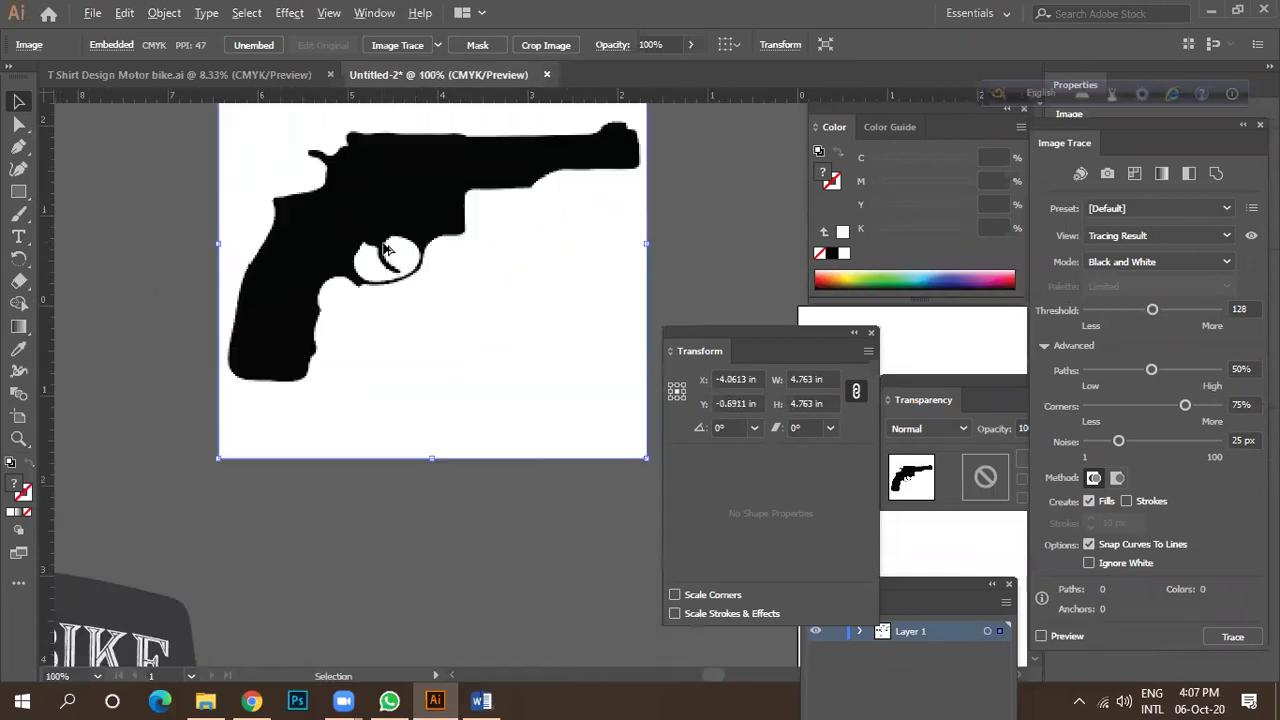
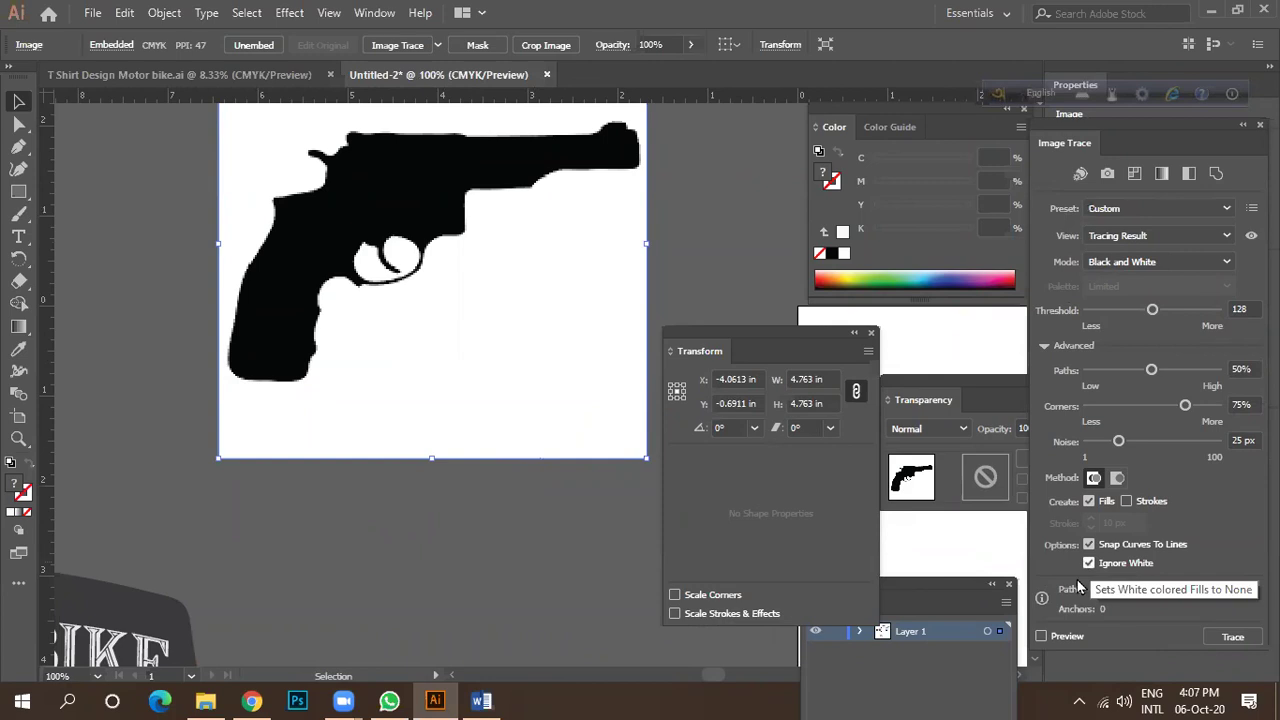
{"action": "left_click_drag", "start_coordinate": [1068, 136], "coordinate": [915, 90]}
{"action": "left_click", "coordinate": [996, 95]}
{"action": "left_click", "coordinate": [1025, 360]}
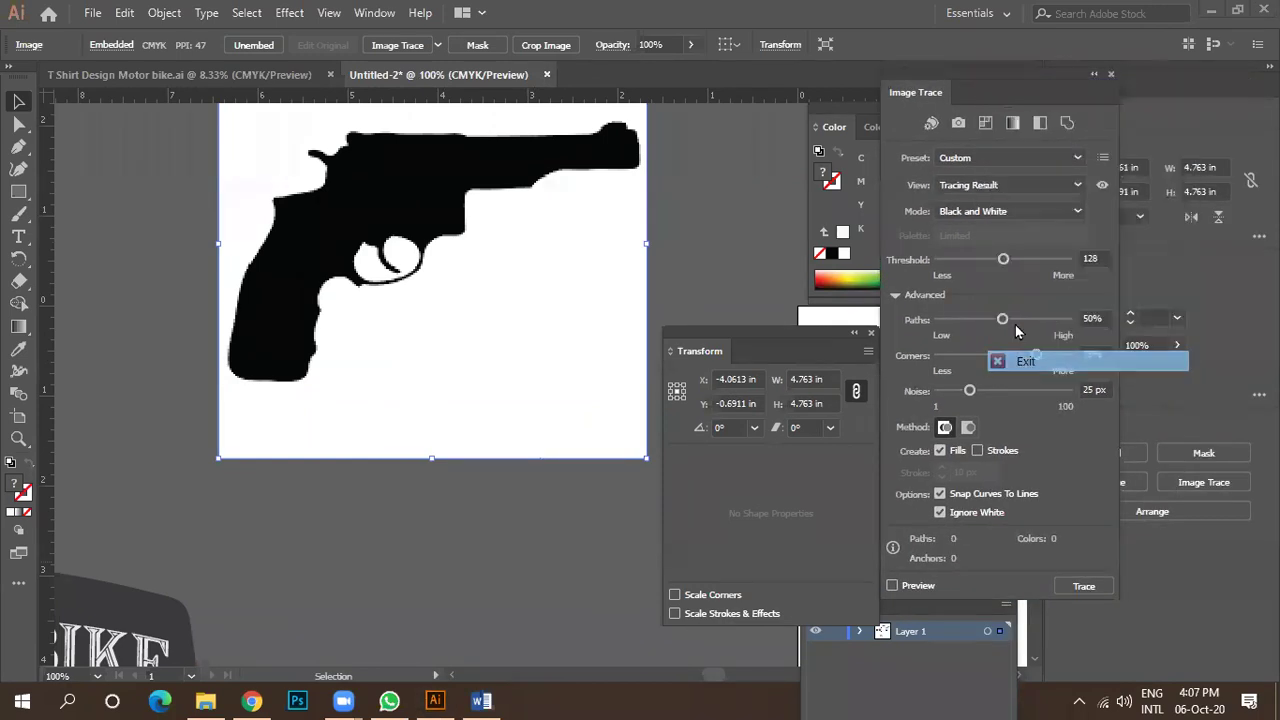
Preview the black-and-white trace of the revolver image and expand it into vector paths.
{"action": "left_click", "coordinate": [891, 586]}
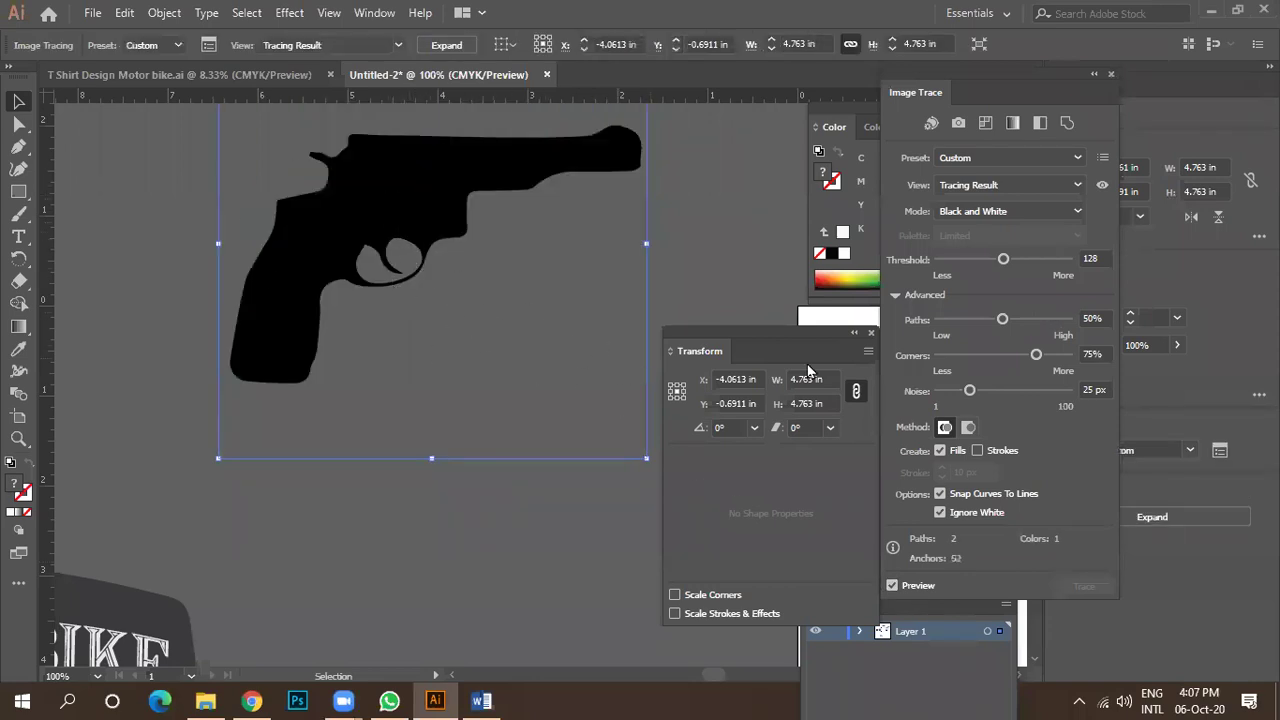
{"action": "left_click", "coordinate": [446, 46]}
{"action": "scroll", "coordinate": [416, 312], "scroll_direction": "down", "scroll_amount": 3}
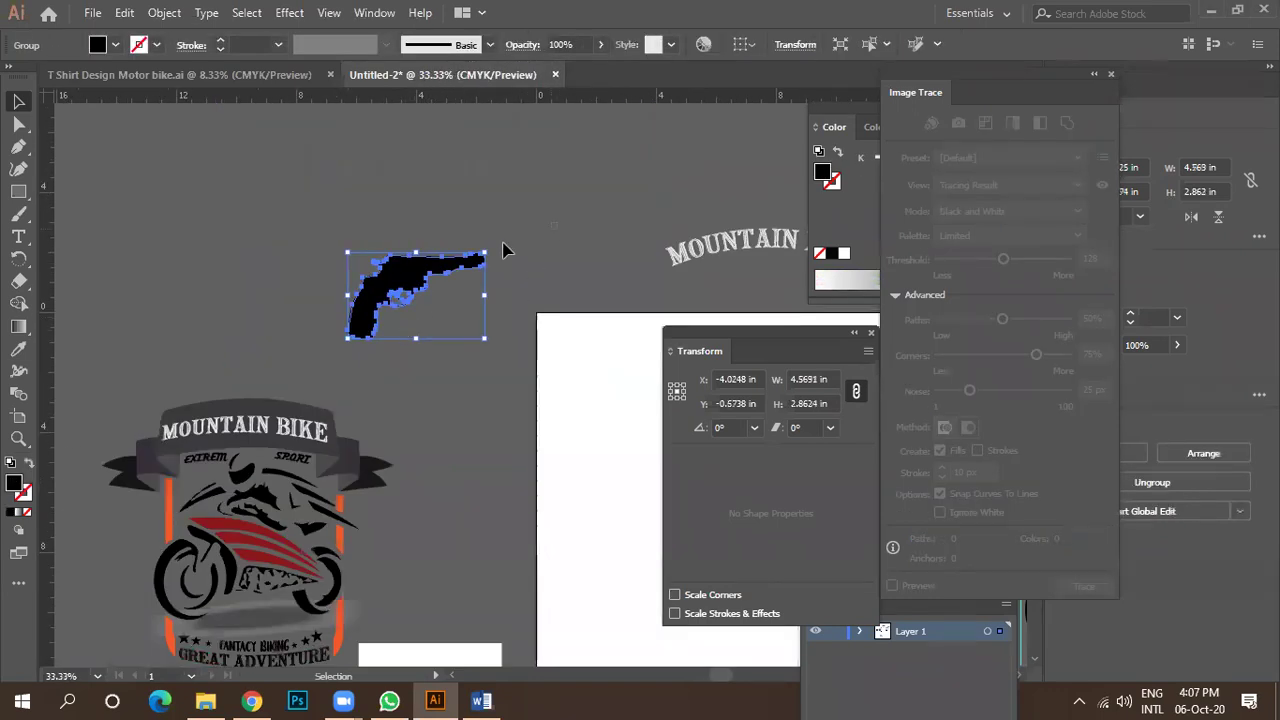
{"action": "left_click", "coordinate": [368, 231]}
Move the expanded revolver silhouette onto the upper middle of the artboard.
{"action": "left_click_drag", "start_coordinate": [517, 211], "coordinate": [303, 196]}
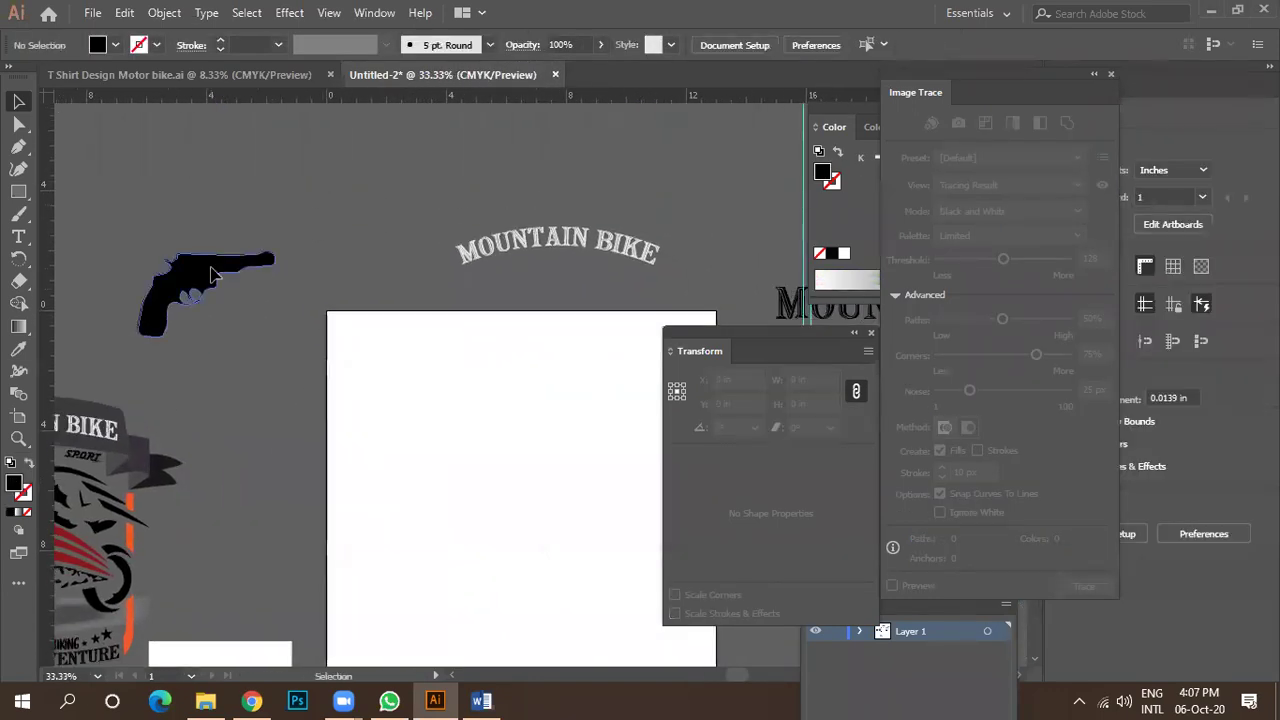
{"action": "left_click", "coordinate": [190, 278]}
{"action": "left_click_drag", "start_coordinate": [190, 278], "coordinate": [463, 410]}
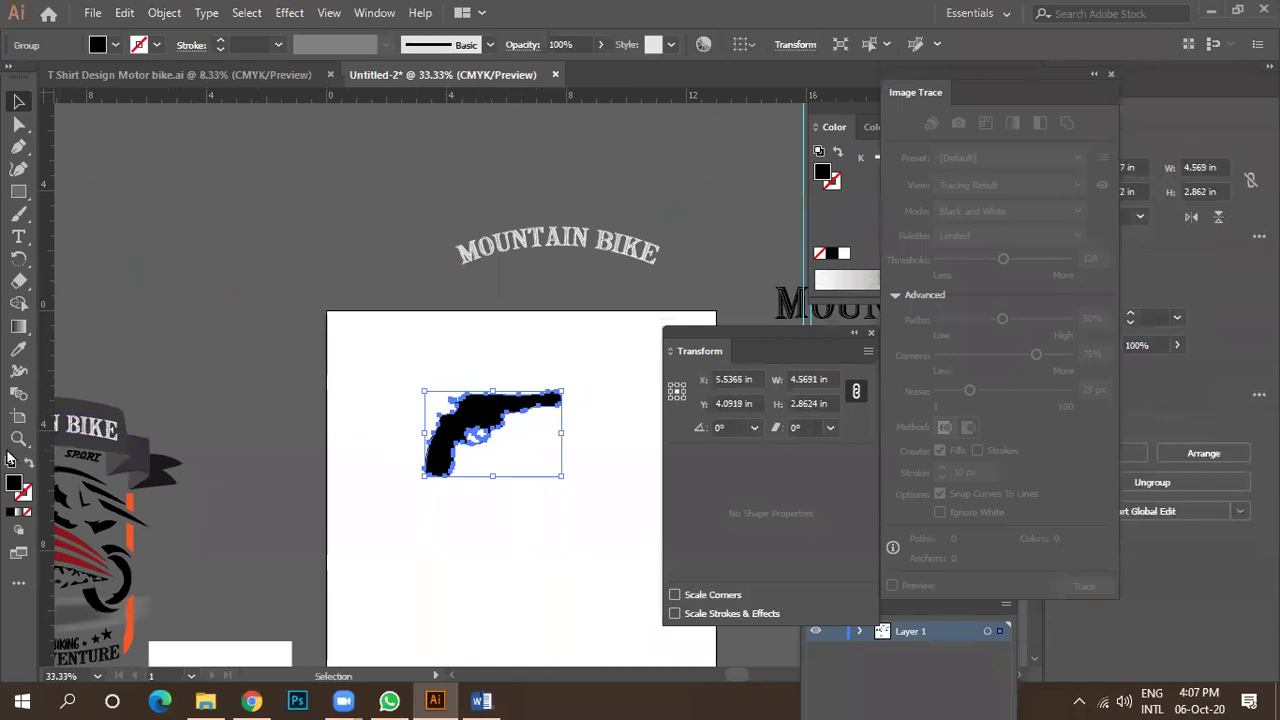
Fill the revolver silhouette with dark gray 262324 and inspect the result.
{"action": "double_click", "coordinate": [13, 484]}
{"action": "left_click", "coordinate": [650, 415]}
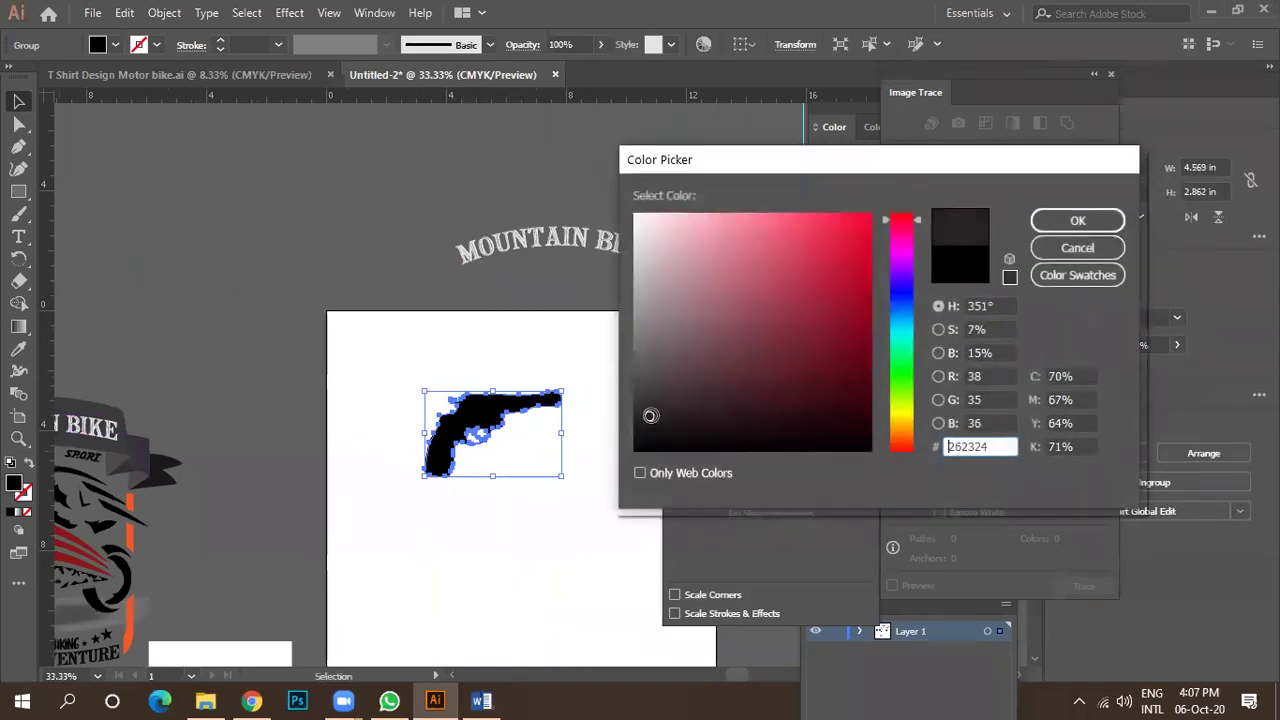
{"action": "left_click", "coordinate": [1040, 221]}
{"action": "left_click", "coordinate": [408, 282]}
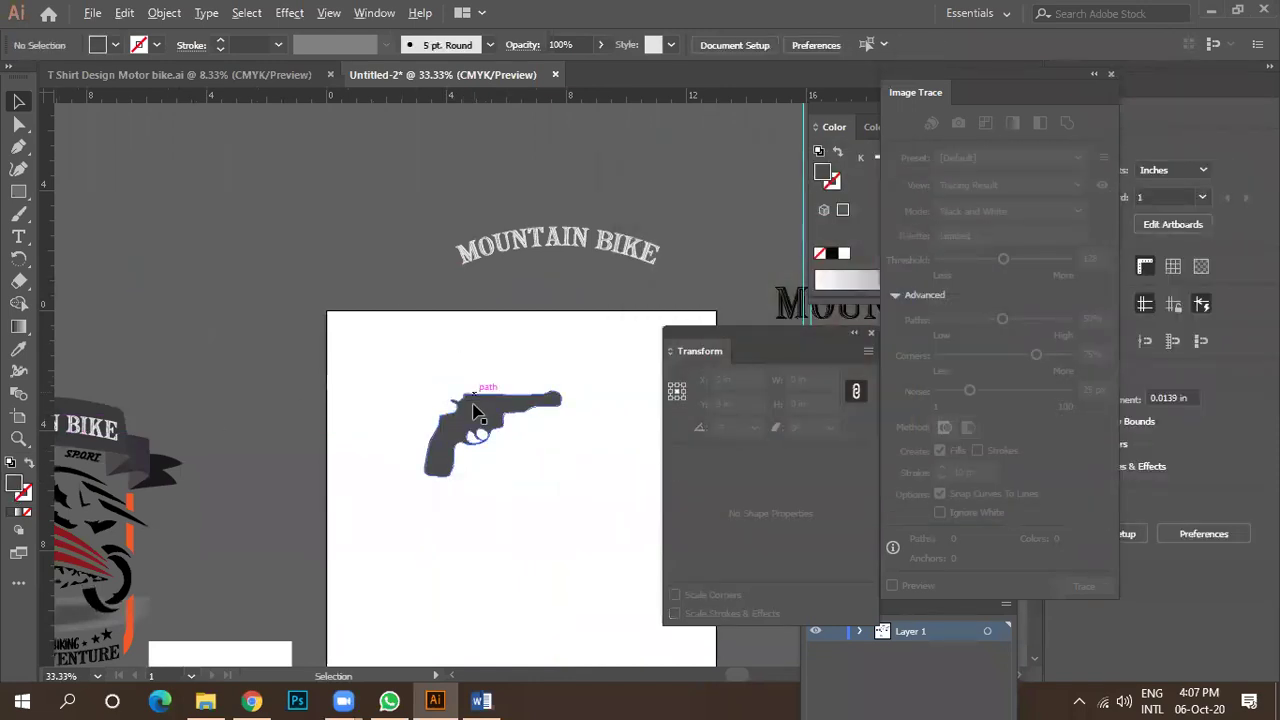
{"action": "scroll", "coordinate": [478, 405], "scroll_direction": "up", "scroll_amount": 4}
{"action": "scroll", "coordinate": [310, 331], "scroll_direction": "down", "scroll_amount": 3}
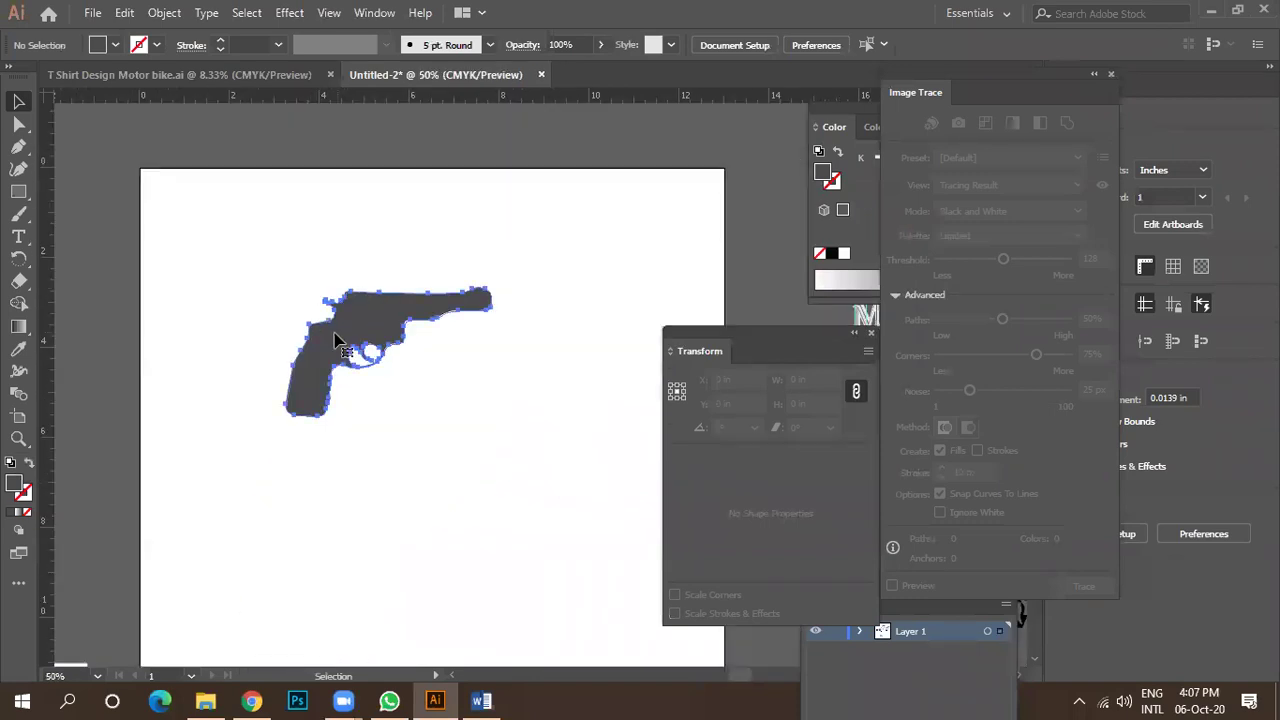
Set the revolver silhouette's fill to the near-black blue-gray 151719 and inspect it up close.
{"action": "left_click", "coordinate": [336, 341]}
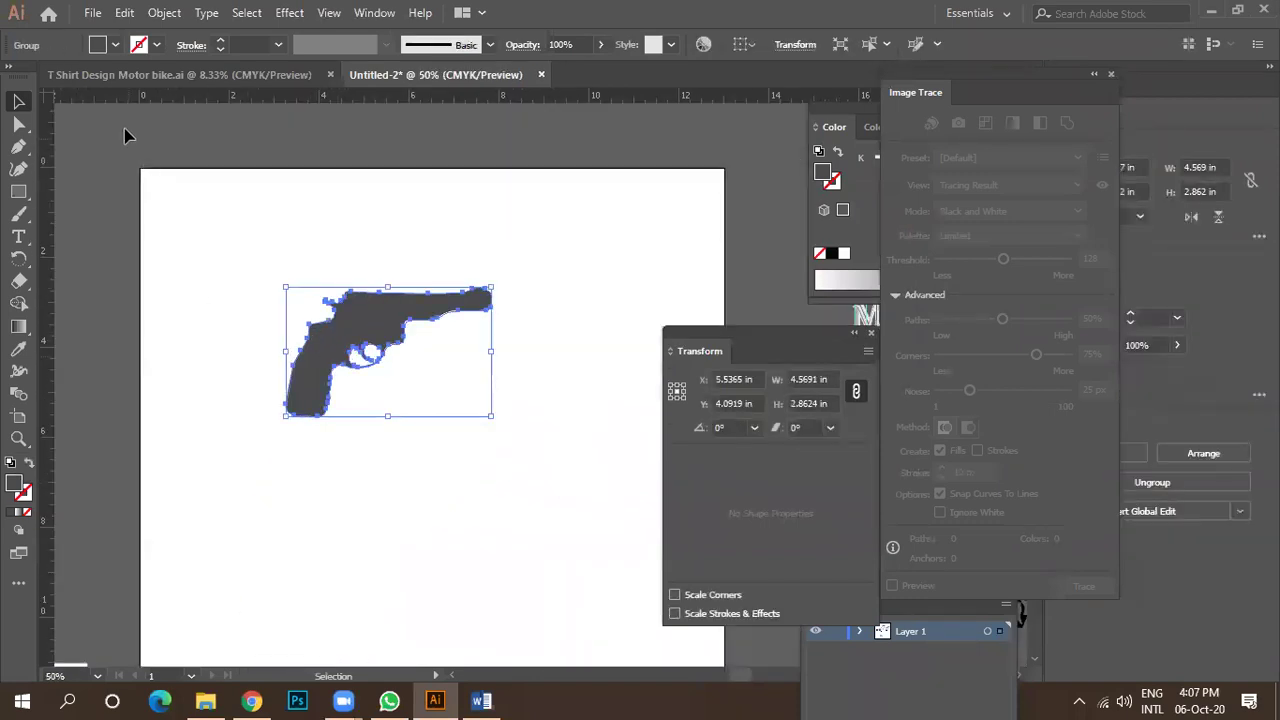
{"action": "double_click", "coordinate": [16, 484]}
{"action": "left_click_drag", "start_coordinate": [903, 338], "coordinate": [901, 314]}
{"action": "left_click", "coordinate": [683, 428]}
{"action": "left_click", "coordinate": [1077, 220]}
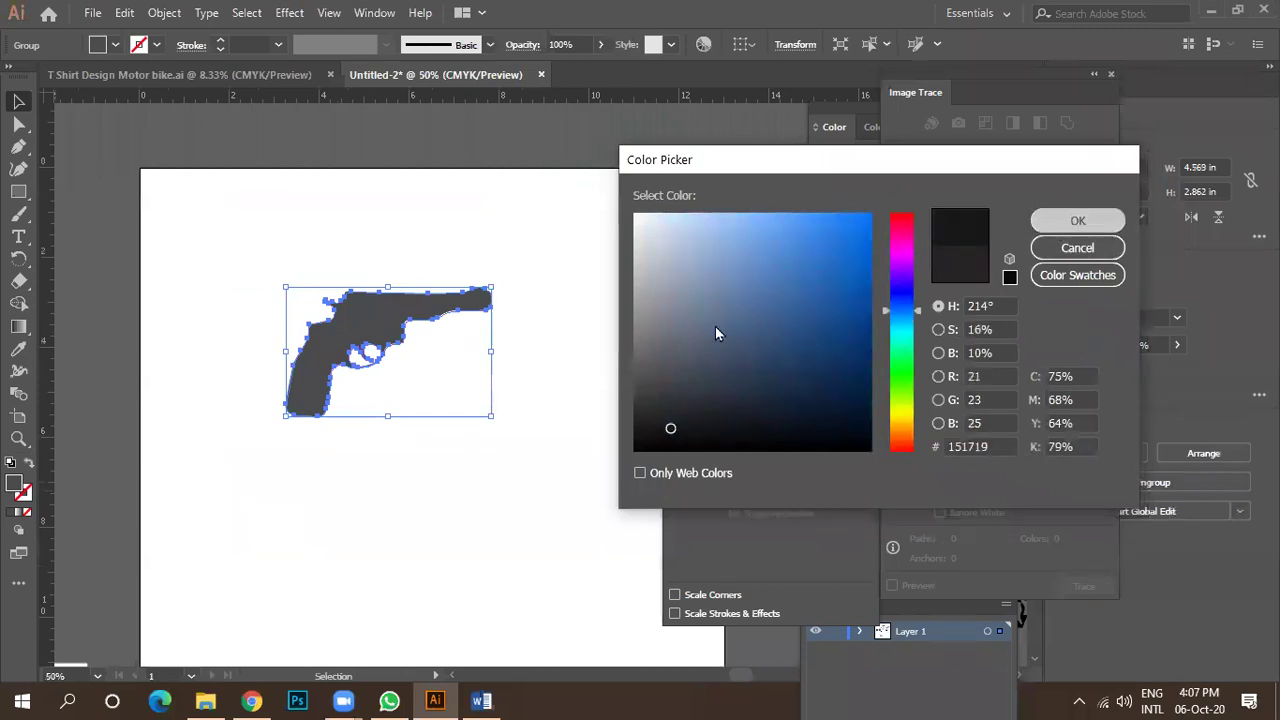
{"action": "left_click", "coordinate": [475, 445]}
{"action": "scroll", "coordinate": [386, 331], "scroll_direction": "up", "scroll_amount": 3}
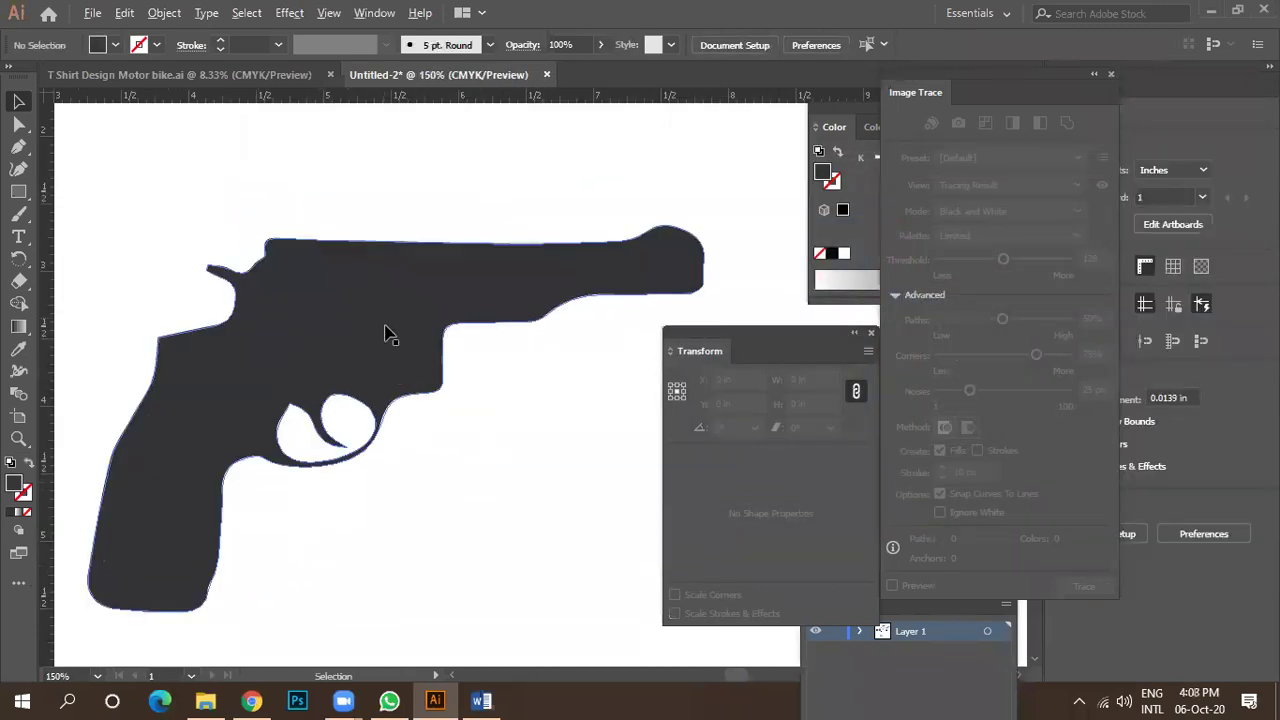
Place the revolver lower on the artboard and put an overlapping duplicate beside it, further toward the artboard's right edge.
{"action": "scroll", "coordinate": [400, 380], "scroll_direction": "down", "scroll_amount": 4}
{"action": "scroll", "coordinate": [397, 390], "scroll_direction": "down", "scroll_amount": 2}
{"action": "left_click_drag", "start_coordinate": [397, 397], "coordinate": [476, 440]}
{"action": "scroll", "coordinate": [365, 448], "scroll_direction": "up", "scroll_amount": 3}
{"action": "key", "text": "ctrl+z"}
{"action": "left_click_drag", "start_coordinate": [363, 425], "coordinate": [489, 421]}
Reflect the duplicate revolver across the vertical axis so its barrel points toward the original.
{"action": "right_click", "coordinate": [489, 420]}
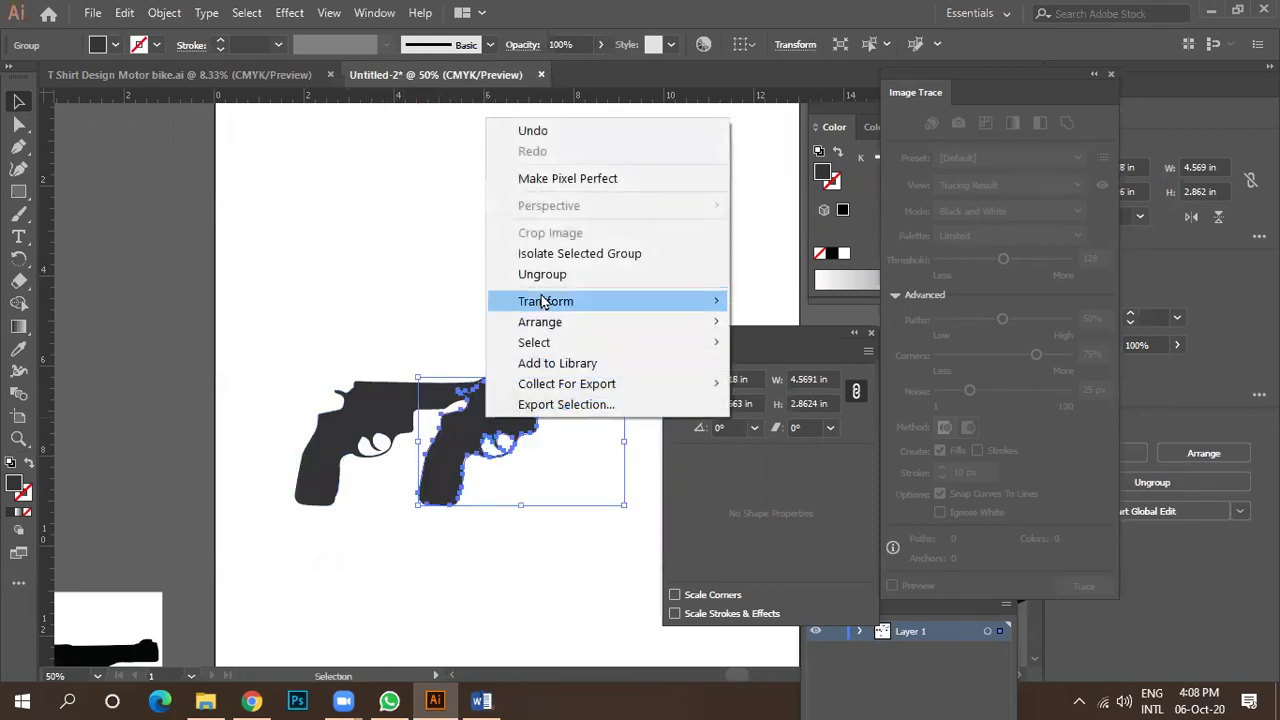
{"action": "mouse_move", "coordinate": [700, 303]}
{"action": "left_click", "coordinate": [790, 375]}
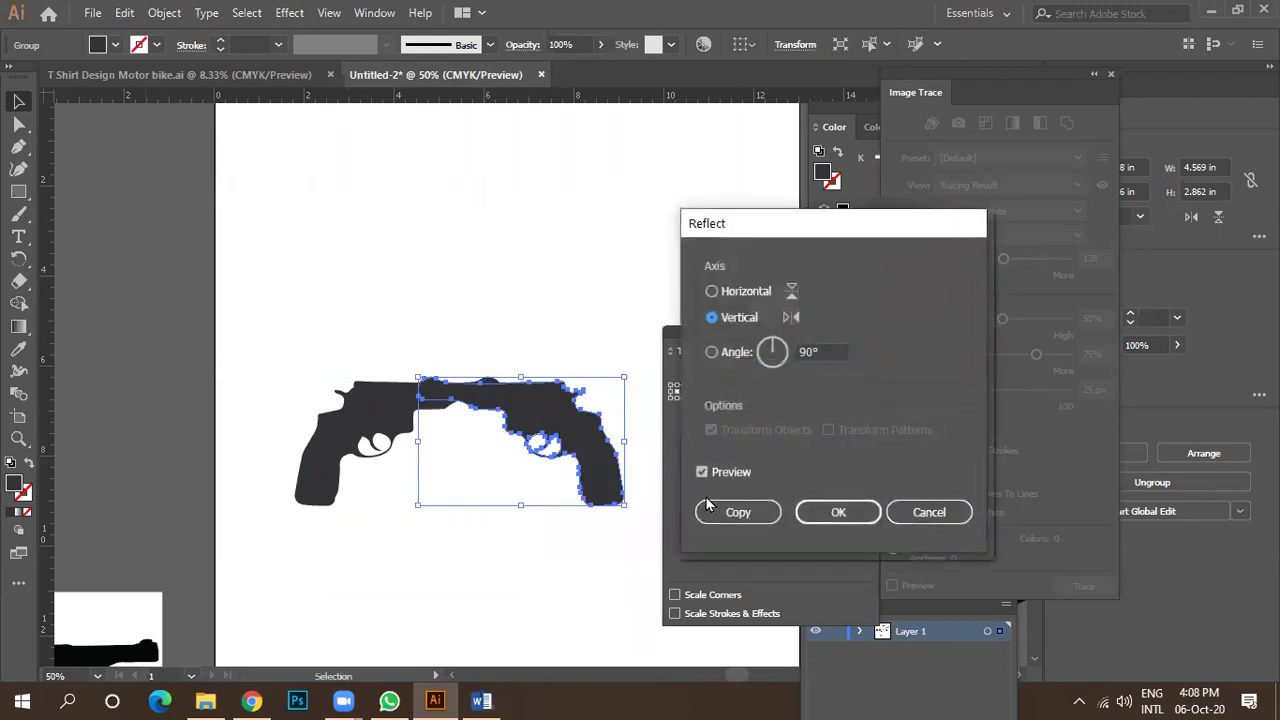
{"action": "left_click", "coordinate": [840, 514]}
Try overlapping the mirrored and original revolvers and align their centers horizontally.
{"action": "left_click_drag", "start_coordinate": [623, 480], "coordinate": [600, 408]}
{"action": "key", "text": "ctrl+minus"}
{"action": "key", "text": "ctrl+minus"}
{"action": "left_click_drag", "start_coordinate": [478, 438], "coordinate": [498, 410]}
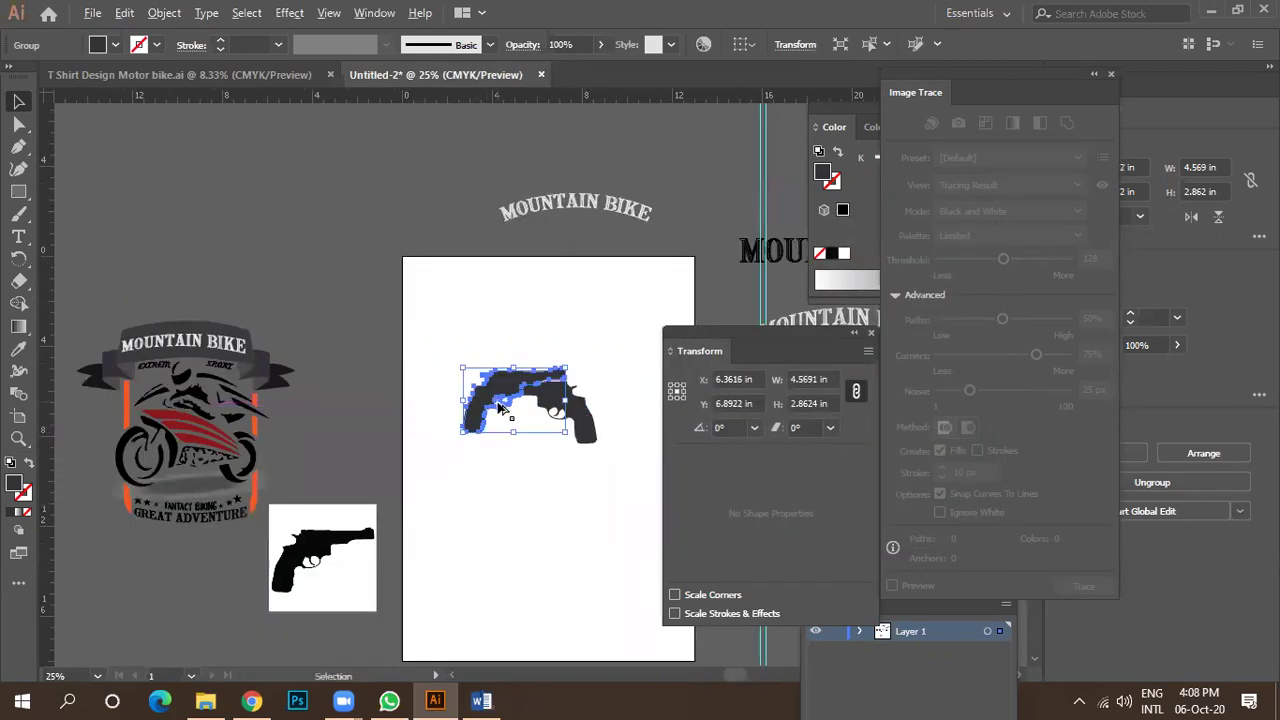
{"action": "key", "text": "ctrl+1"}
{"action": "key", "text": "ctrl+minus"}
{"action": "left_click_drag", "start_coordinate": [627, 405], "coordinate": [533, 392]}
{"action": "key", "text": "ctrl+minus"}
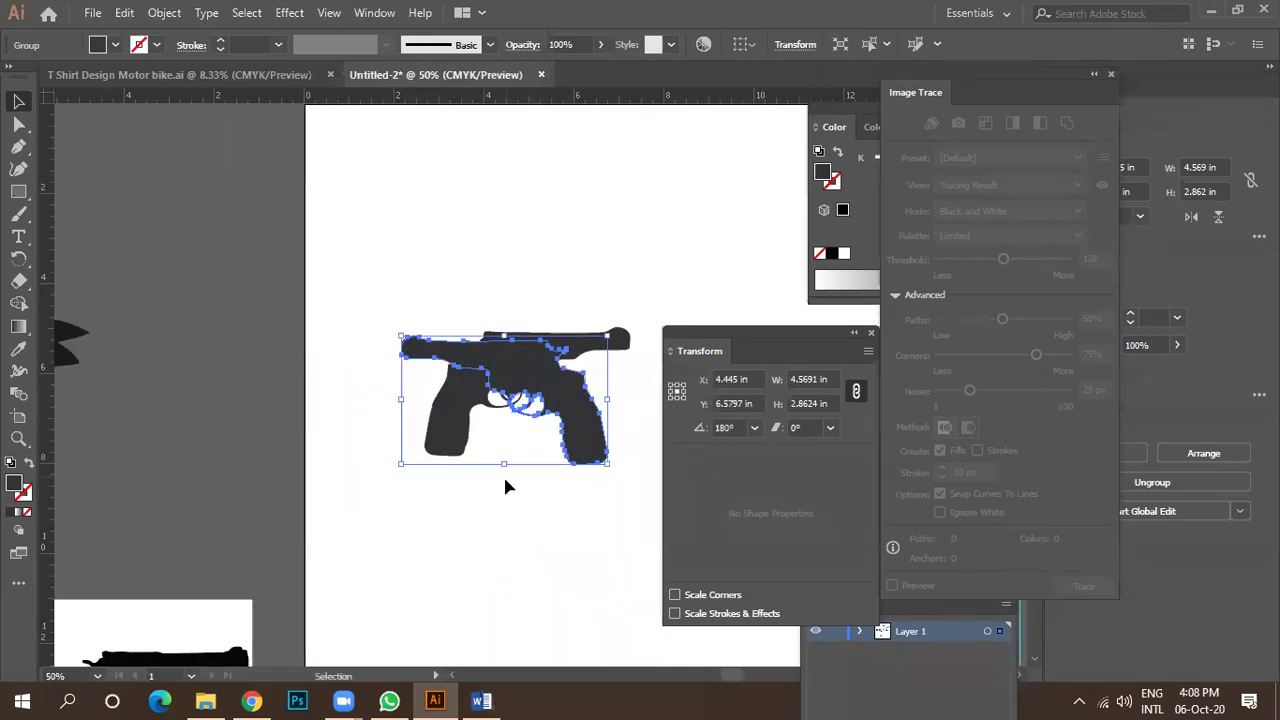
{"action": "left_click", "coordinate": [555, 410], "text": "shift"}
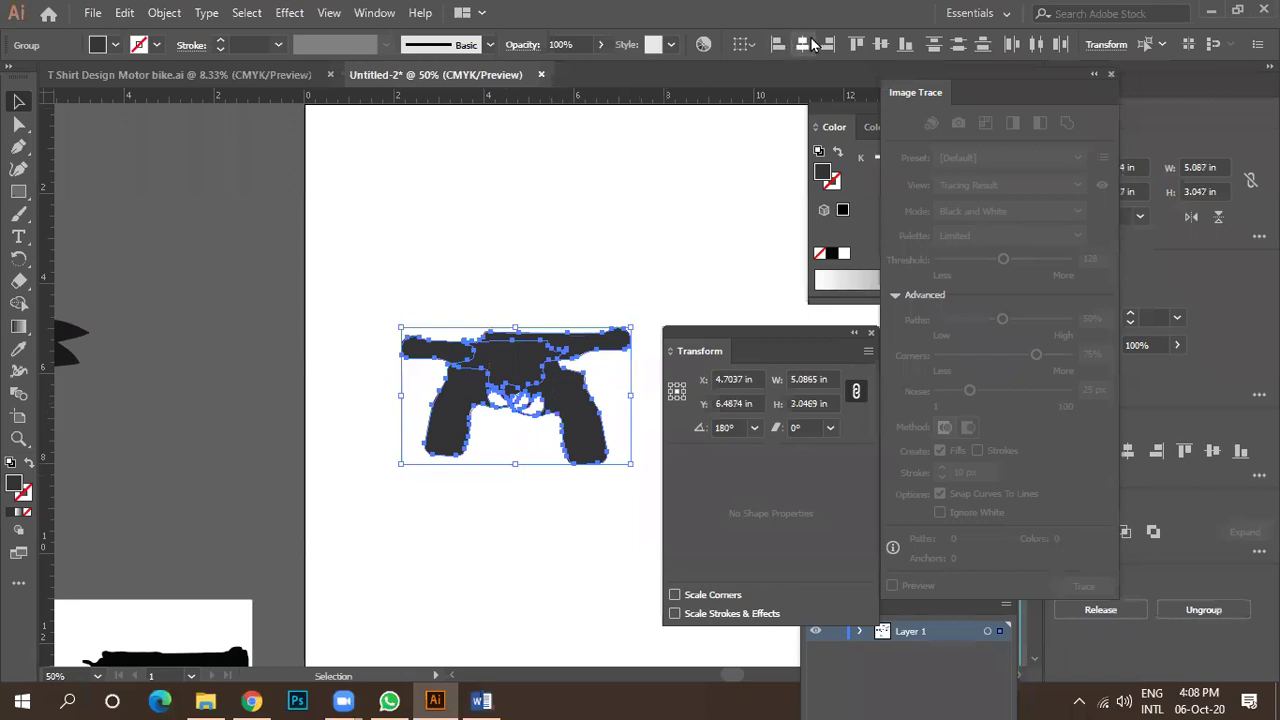
{"action": "left_click", "coordinate": [812, 42]}
{"action": "left_click", "coordinate": [613, 175]}
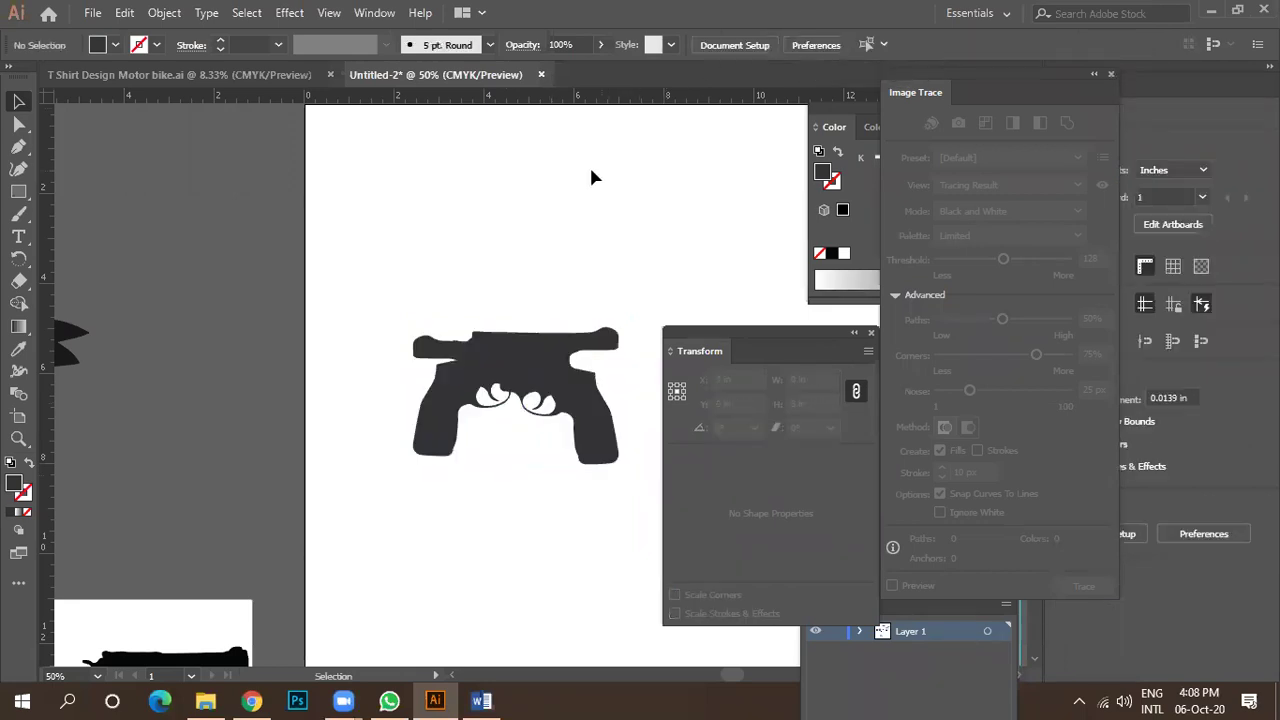
Rotate the mirrored revolver so its barrel points diagonally up, and delete the unrotated original.
{"action": "key", "text": "ctrl+minus"}
{"action": "left_click_drag", "start_coordinate": [512, 332], "coordinate": [515, 333]}
{"action": "left_click_drag", "start_coordinate": [564, 289], "coordinate": [587, 351]}
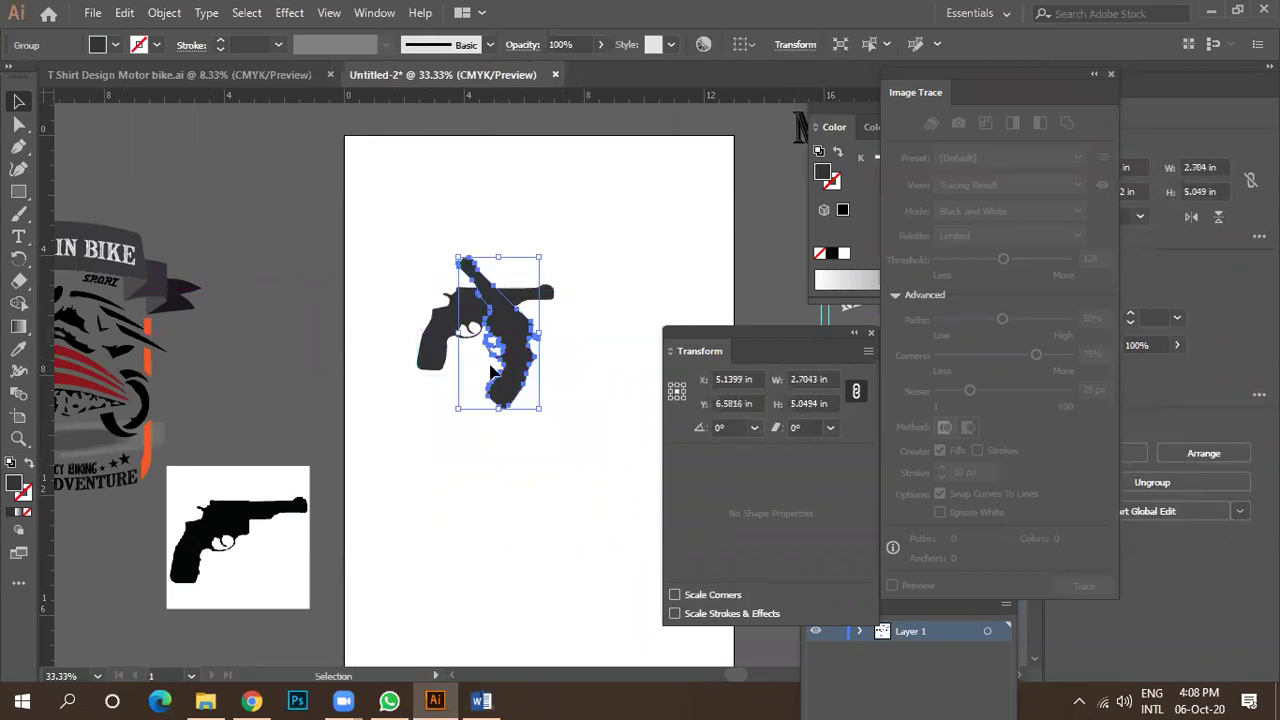
{"action": "left_click_drag", "start_coordinate": [437, 338], "coordinate": [352, 390]}
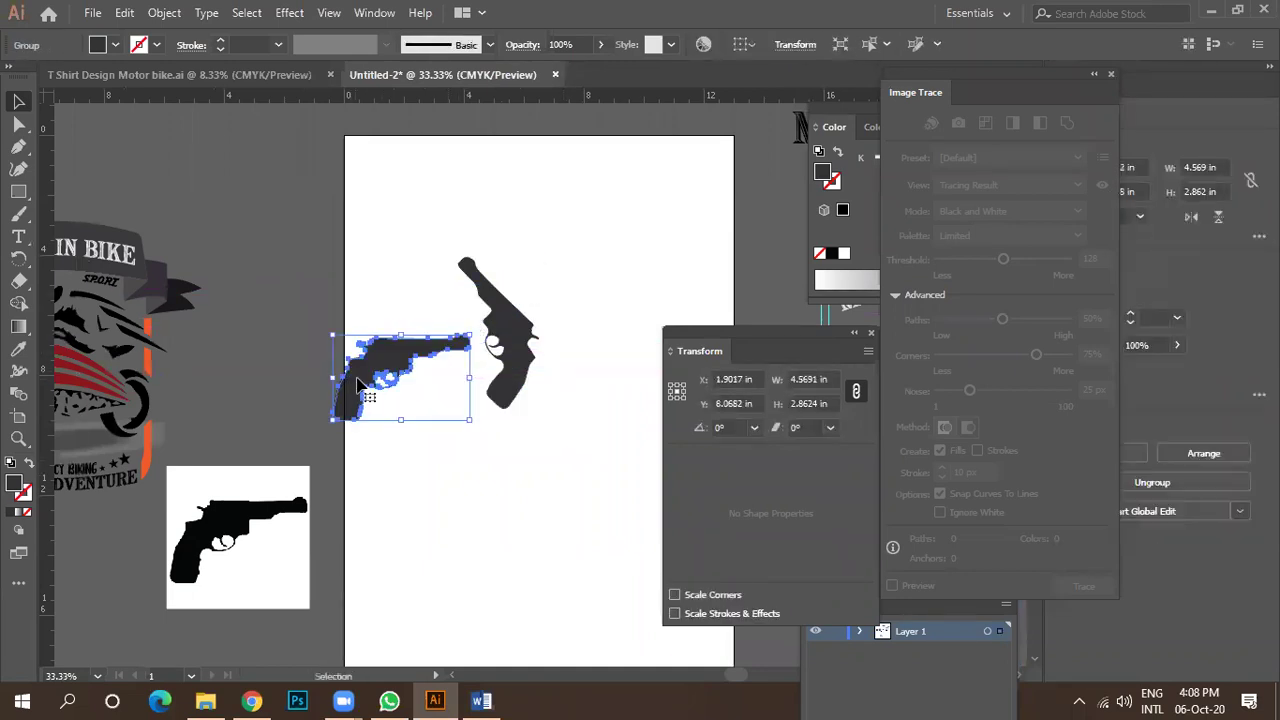
{"action": "key", "text": "Delete"}
Create a mirrored copy of the rotated revolver by reflecting it across the vertical axis.
{"action": "left_click", "coordinate": [541, 335]}
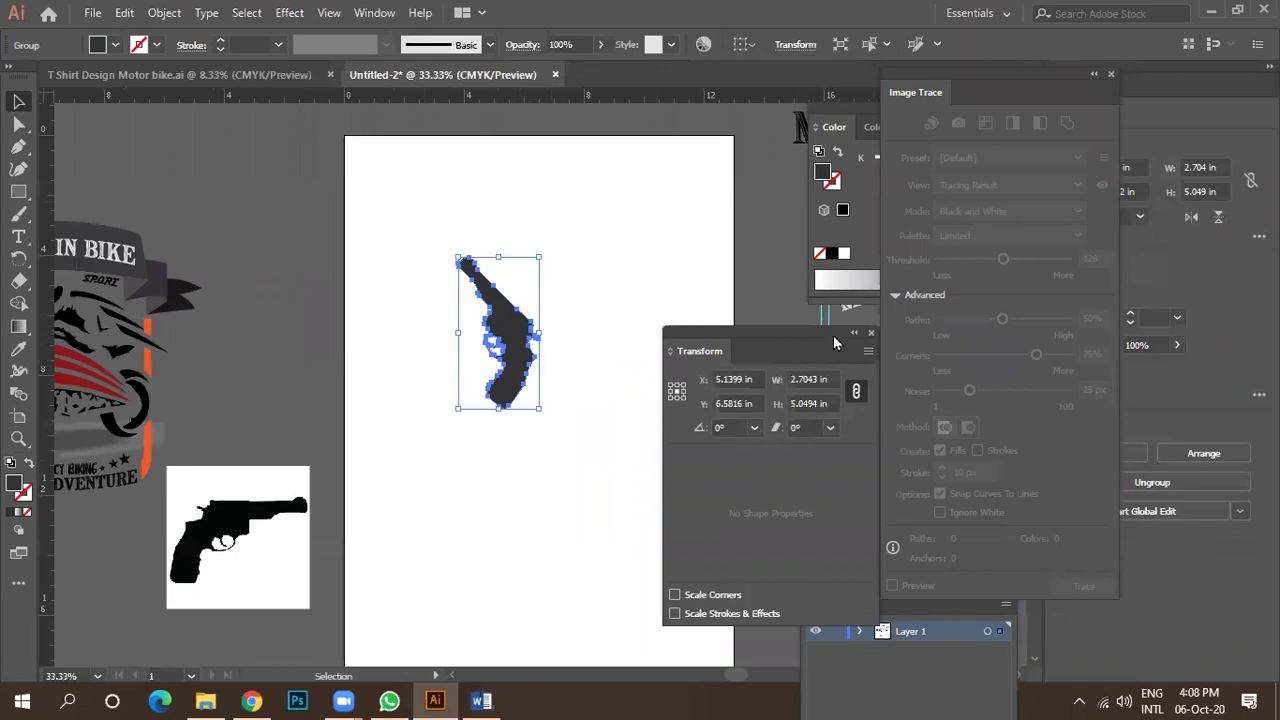
{"action": "right_click", "coordinate": [500, 320]}
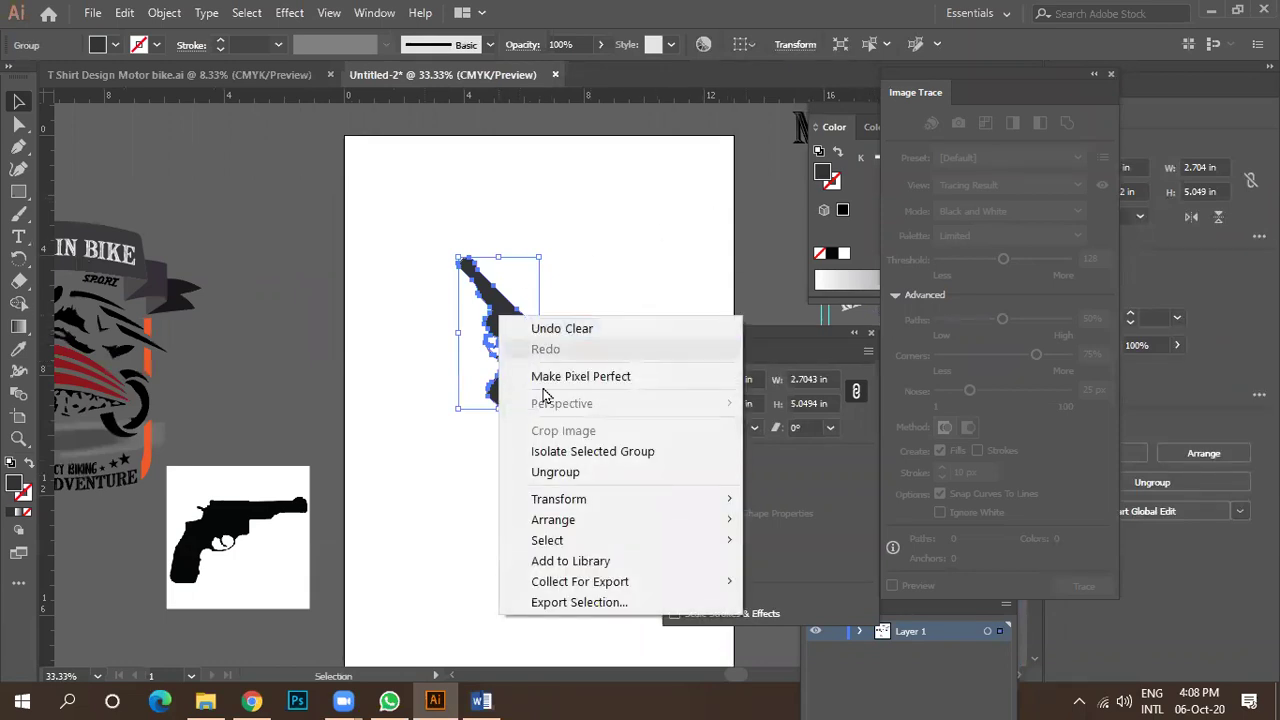
{"action": "mouse_move", "coordinate": [545, 499]}
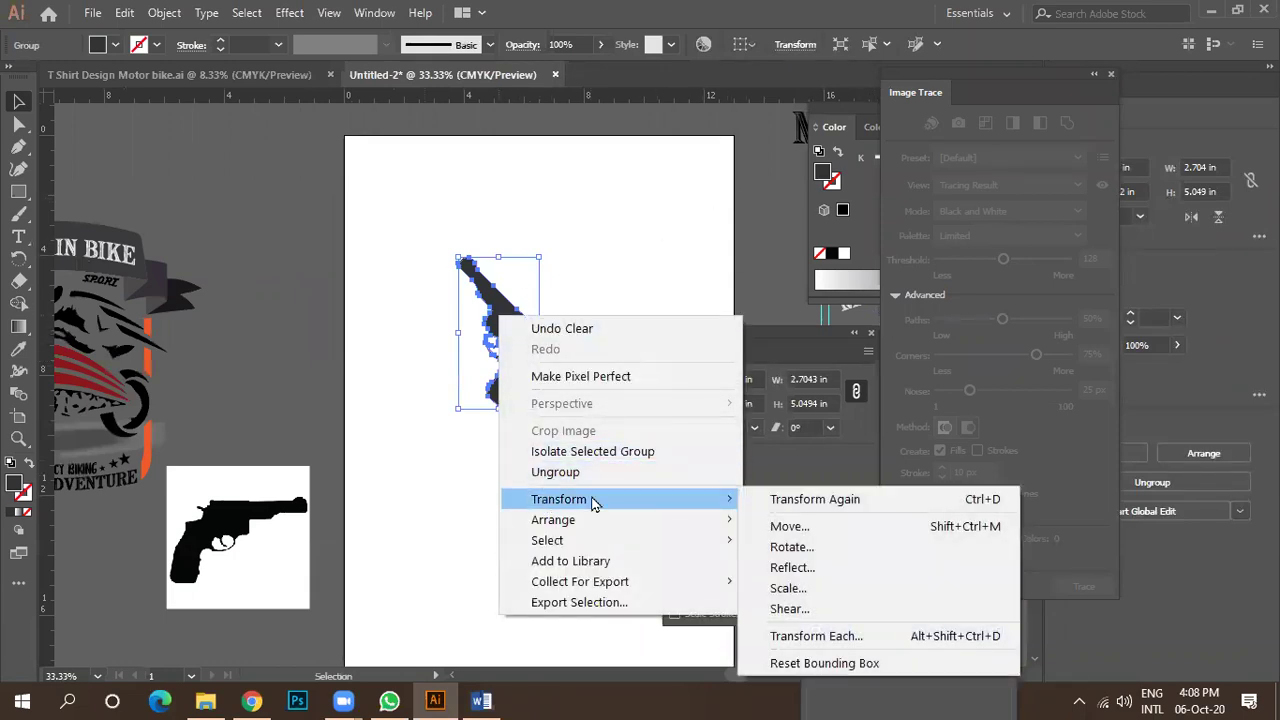
{"action": "left_click", "coordinate": [797, 567]}
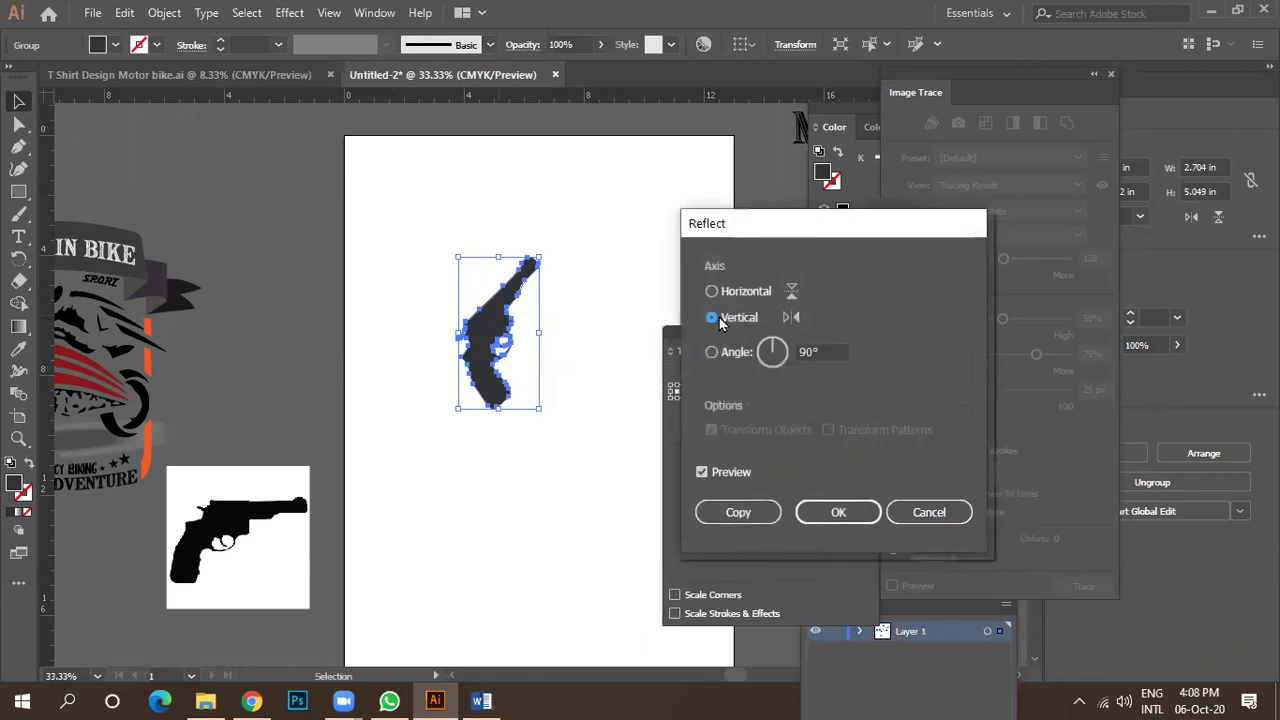
{"action": "left_click", "coordinate": [735, 512]}
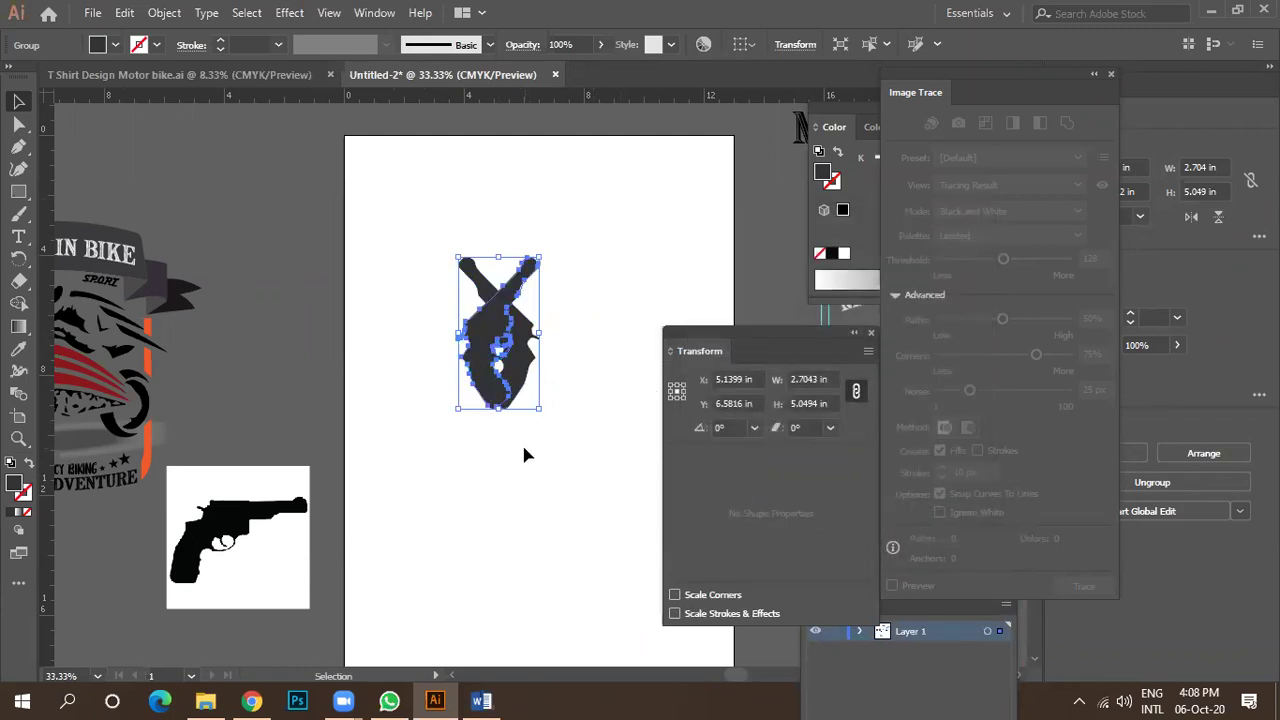
Spread the two revolvers apart side by side, with their barrels angled up toward each other and a small gap between the muzzles.
{"action": "scroll", "coordinate": [544, 368], "scroll_direction": "up", "scroll_amount": 2}
{"action": "left_click_drag", "start_coordinate": [544, 368], "coordinate": [645, 360]}
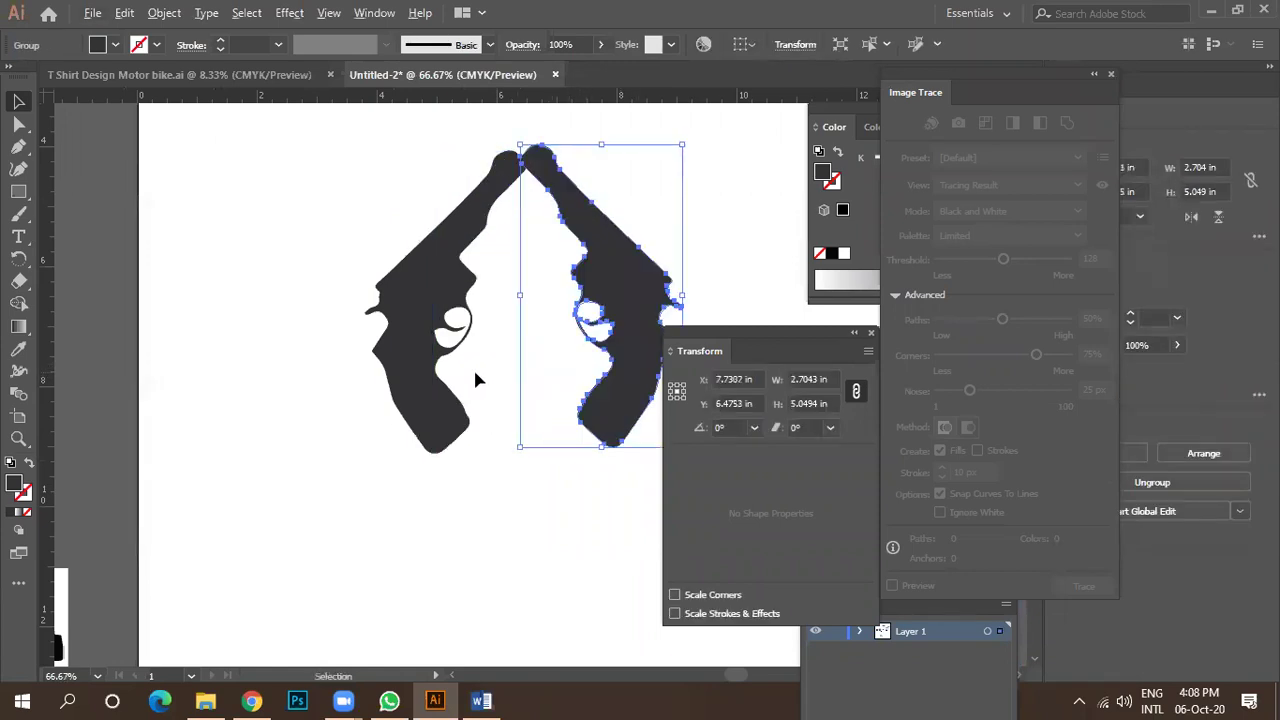
{"action": "scroll", "coordinate": [473, 367], "scroll_direction": "down", "scroll_amount": 1}
{"action": "left_click_drag", "start_coordinate": [419, 381], "coordinate": [395, 381]}
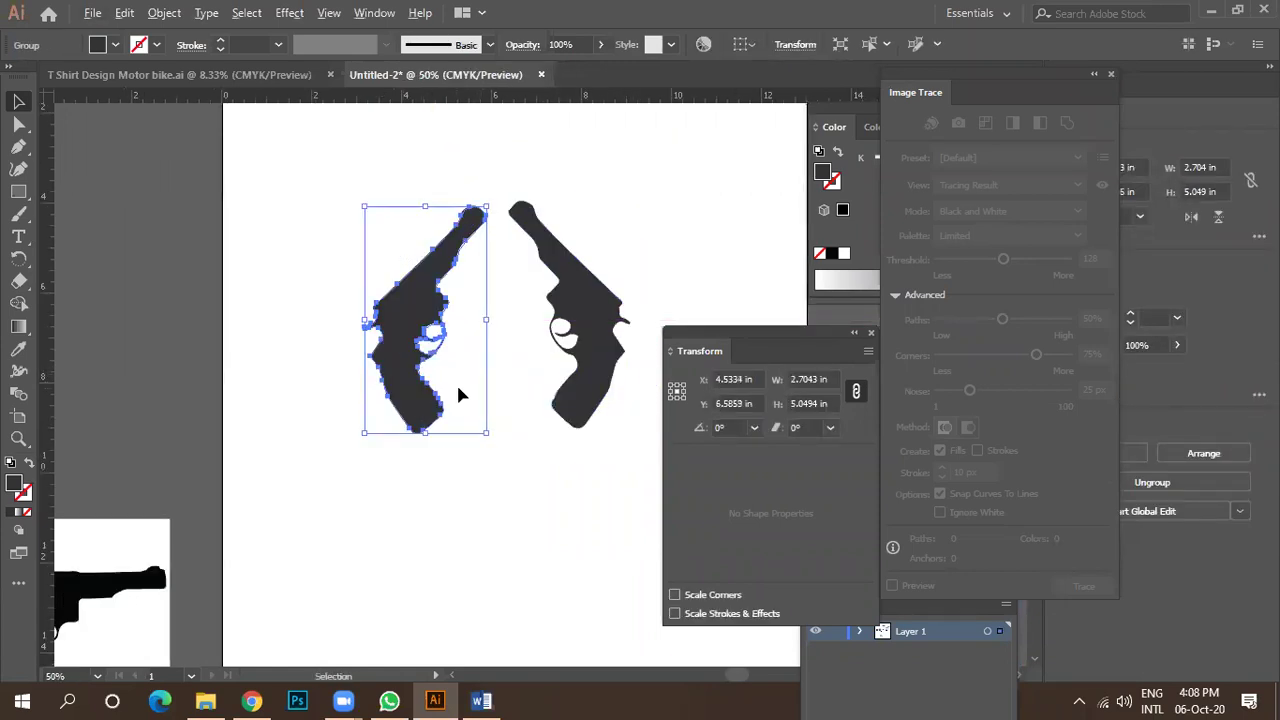
{"action": "scroll", "coordinate": [456, 382], "scroll_direction": "down", "scroll_amount": 2}
{"action": "left_click", "coordinate": [520, 445]}
{"action": "scroll", "coordinate": [466, 305], "scroll_direction": "up", "scroll_amount": 3}
{"action": "left_click", "coordinate": [597, 390]}
{"action": "scroll", "coordinate": [476, 374], "scroll_direction": "down", "scroll_amount": 3}
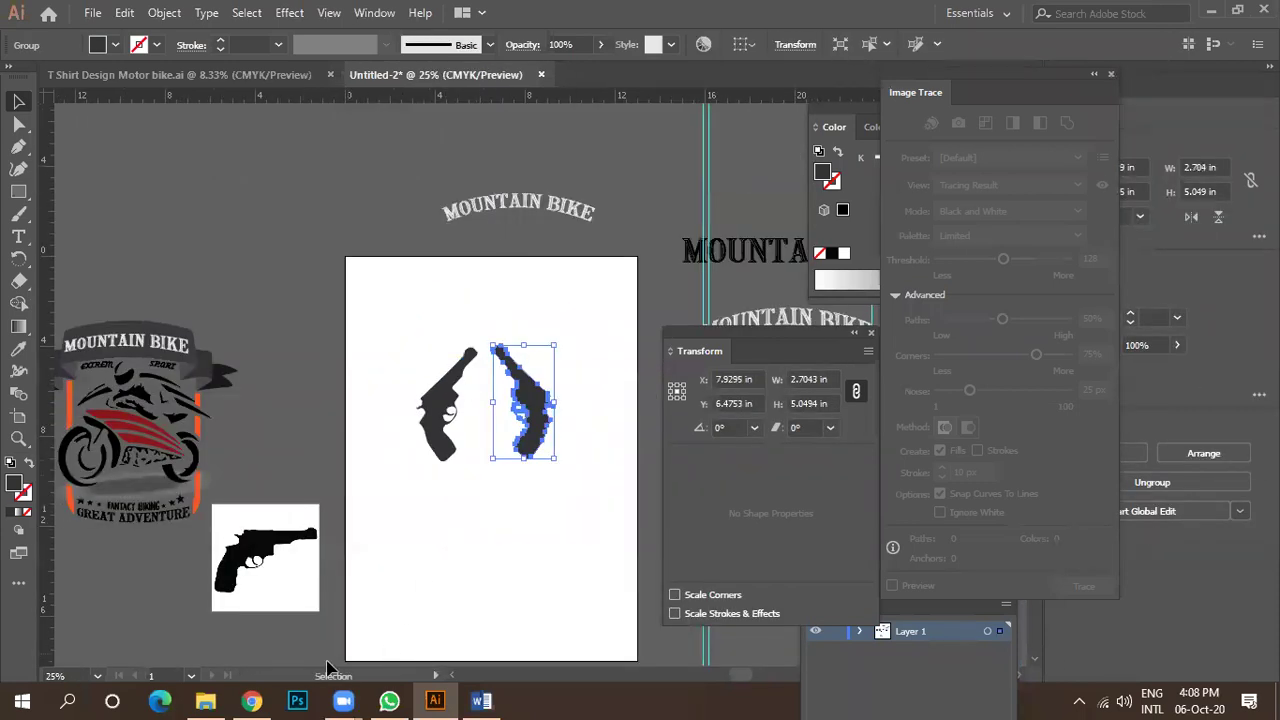
Switch to Chrome and run a Google image search for "animal lable vetor".
{"action": "left_click", "coordinate": [251, 701]}
{"action": "scroll", "coordinate": [357, 437], "scroll_direction": "up", "scroll_amount": 1}
{"action": "scroll", "coordinate": [505, 386], "scroll_direction": "down", "scroll_amount": 5}
{"action": "scroll", "coordinate": [505, 386], "scroll_direction": "up", "scroll_amount": 10}
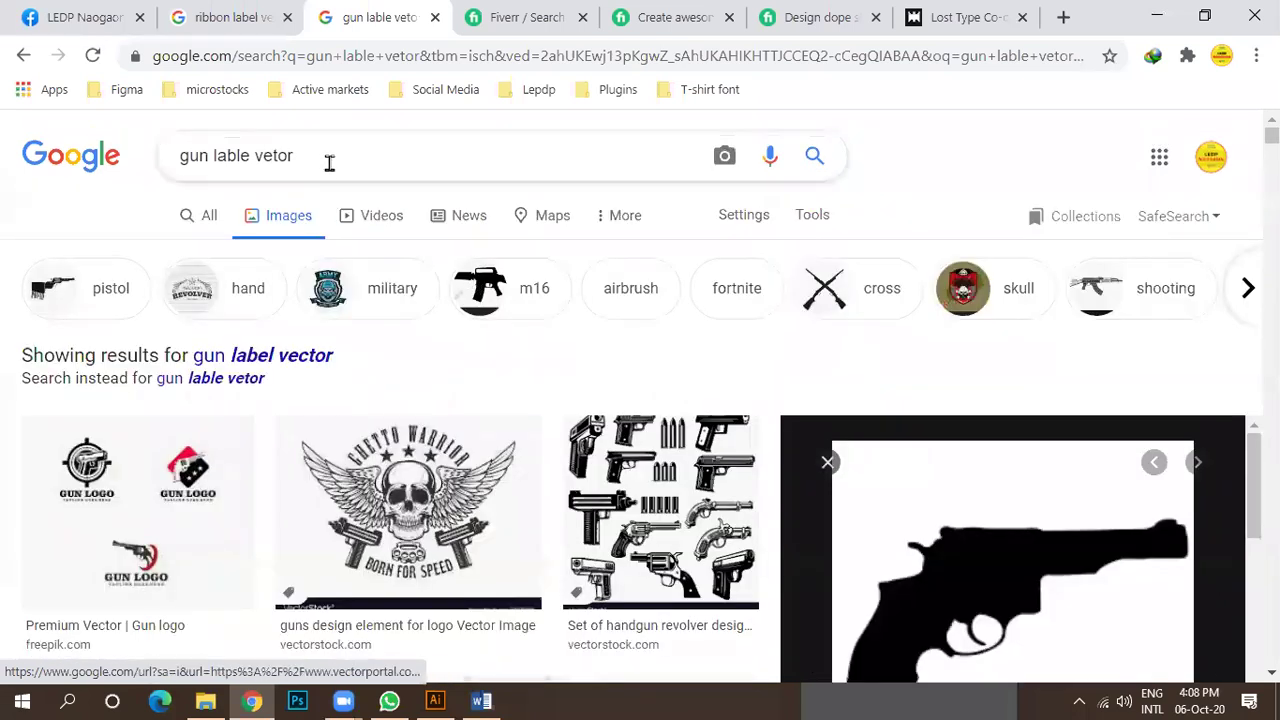
{"action": "left_click_drag", "start_coordinate": [212, 157], "coordinate": [166, 157]}
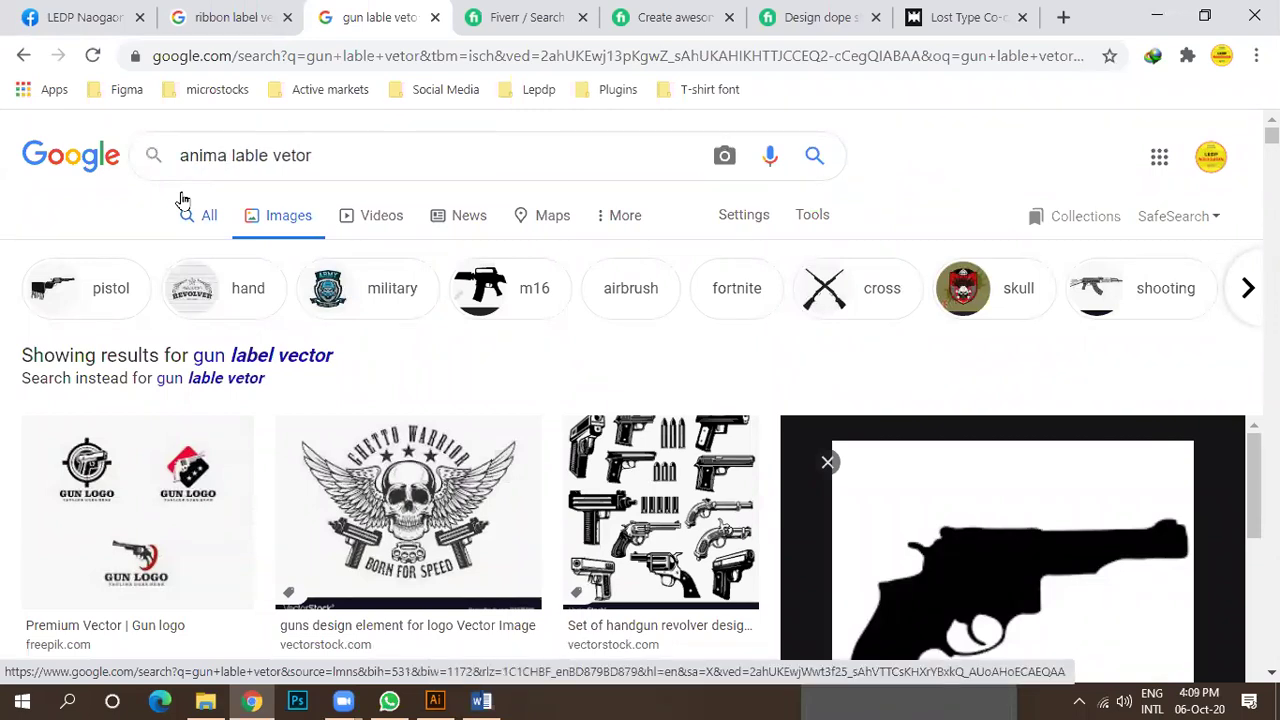
{"action": "key", "text": "Return"}
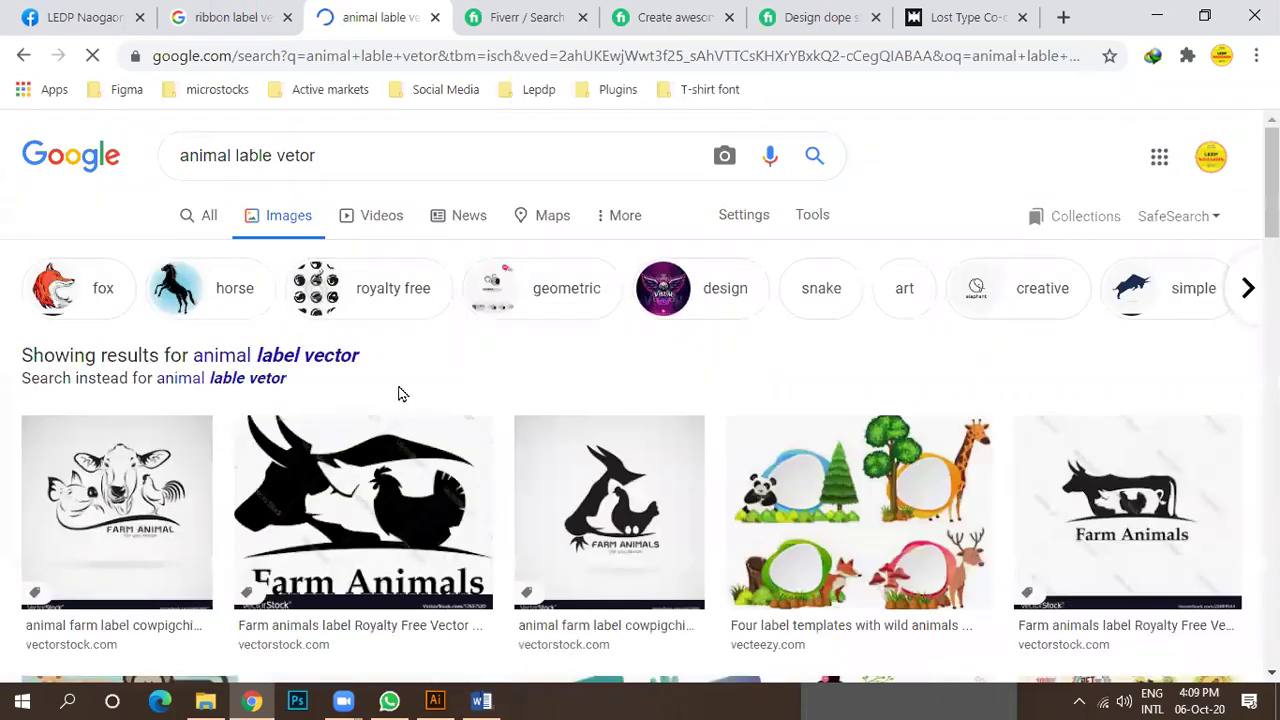
Browse the animal label image results for logo, badge and silhouette references.
{"action": "scroll", "coordinate": [398, 393], "scroll_direction": "down", "scroll_amount": 5}
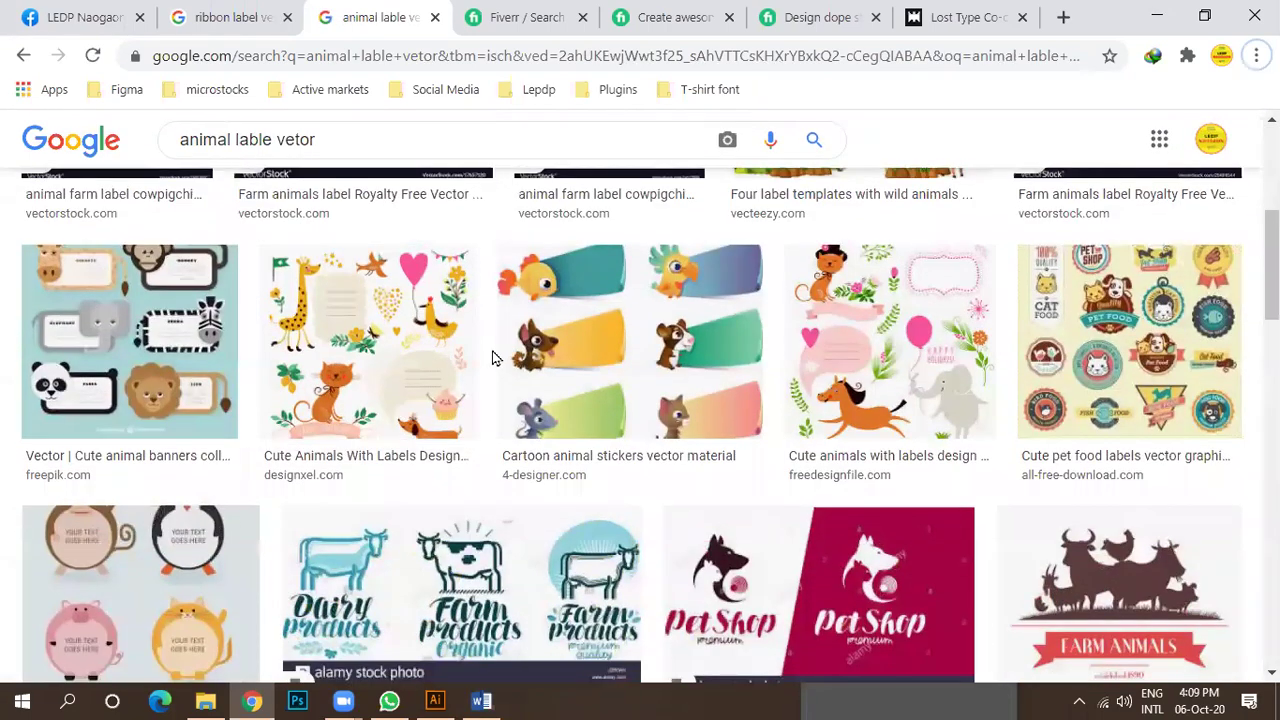
{"action": "scroll", "coordinate": [492, 358], "scroll_direction": "down", "scroll_amount": 5}
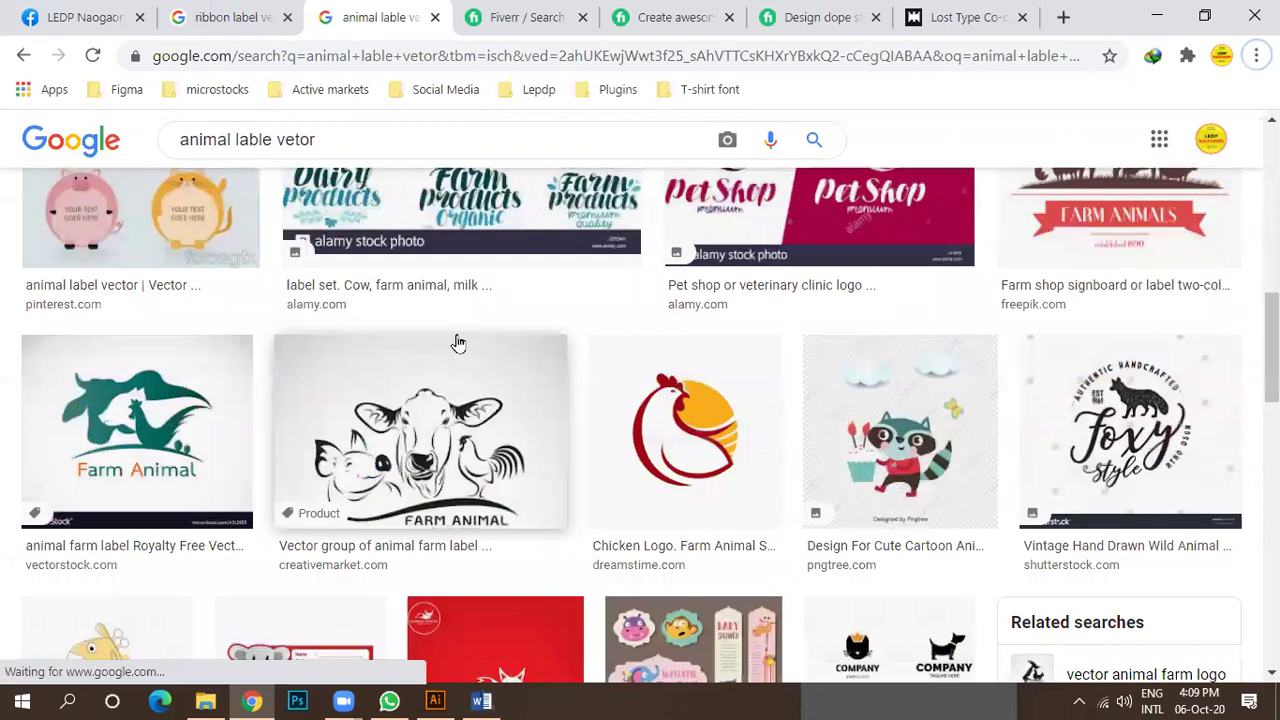
{"action": "scroll", "coordinate": [462, 343], "scroll_direction": "down", "scroll_amount": 8}
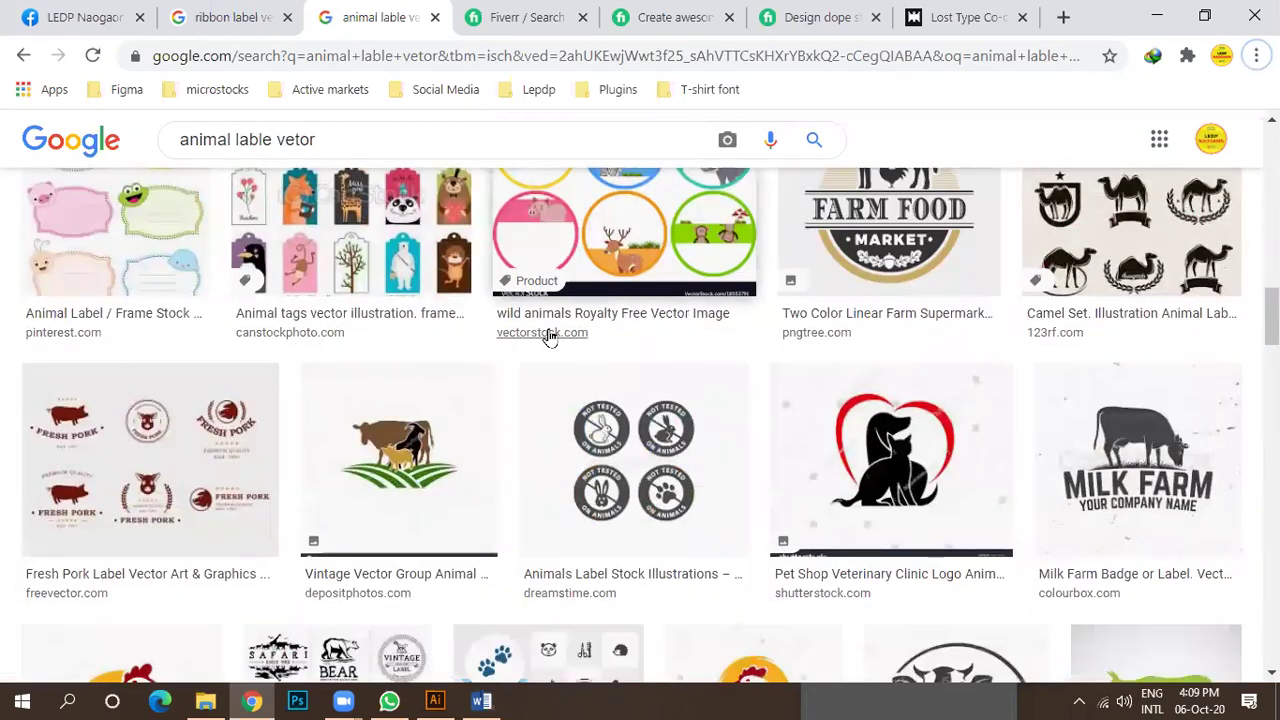
{"action": "scroll", "coordinate": [500, 370], "scroll_direction": "down", "scroll_amount": 5}
{"action": "scroll", "coordinate": [540, 393], "scroll_direction": "down", "scroll_amount": 5}
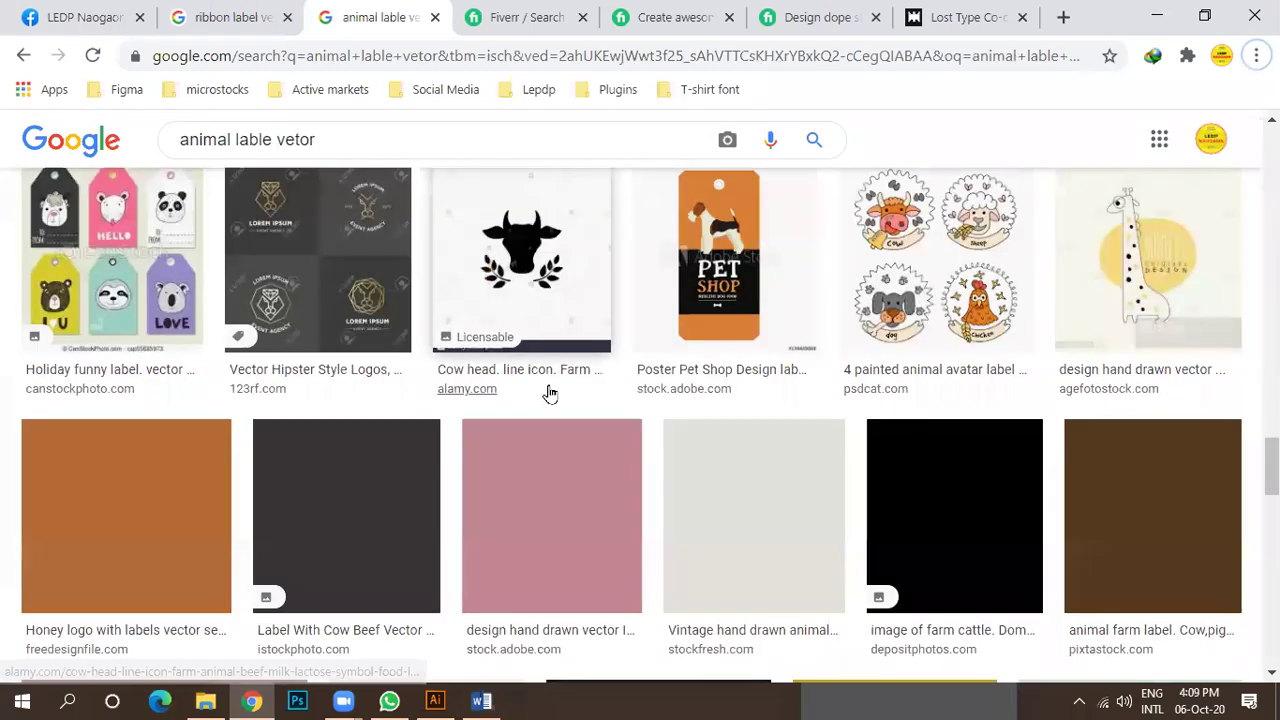
{"action": "scroll", "coordinate": [553, 415], "scroll_direction": "down", "scroll_amount": 1}
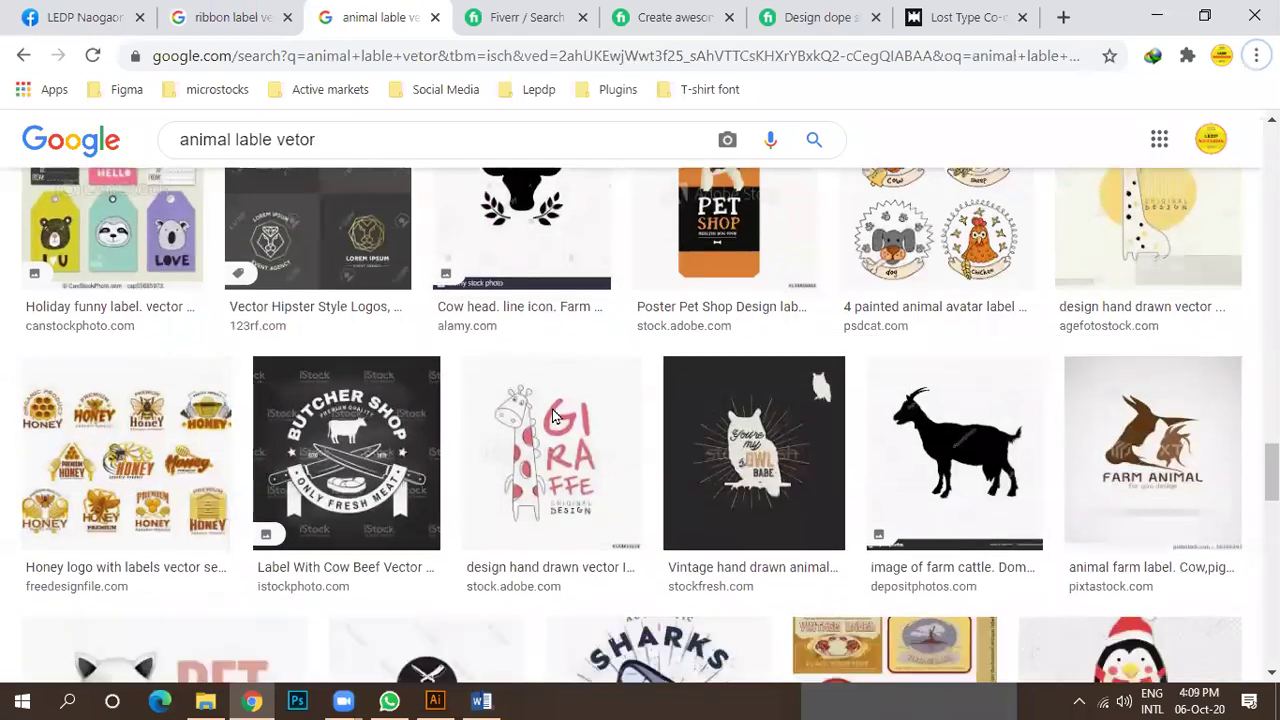
{"action": "scroll", "coordinate": [553, 415], "scroll_direction": "down", "scroll_amount": 15}
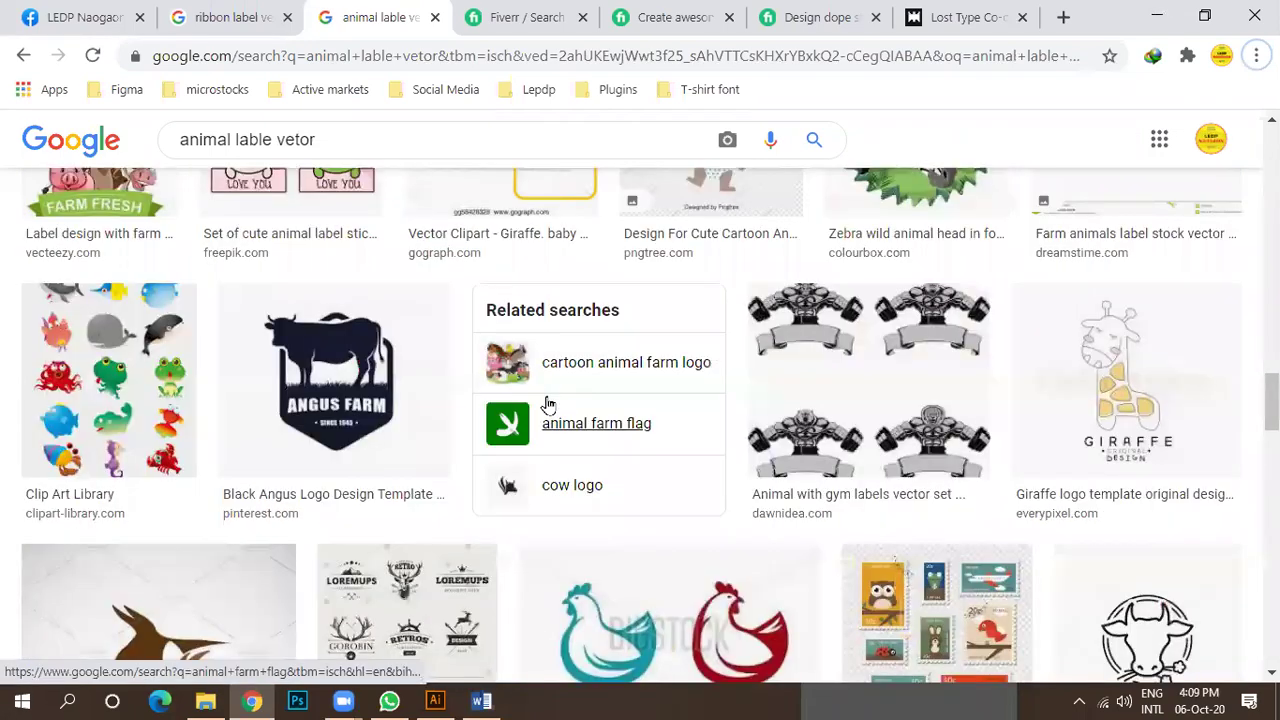
Run a Google image search for "Dare lable vetor" and skim the results.
{"action": "scroll", "coordinate": [548, 403], "scroll_direction": "up", "scroll_amount": 4}
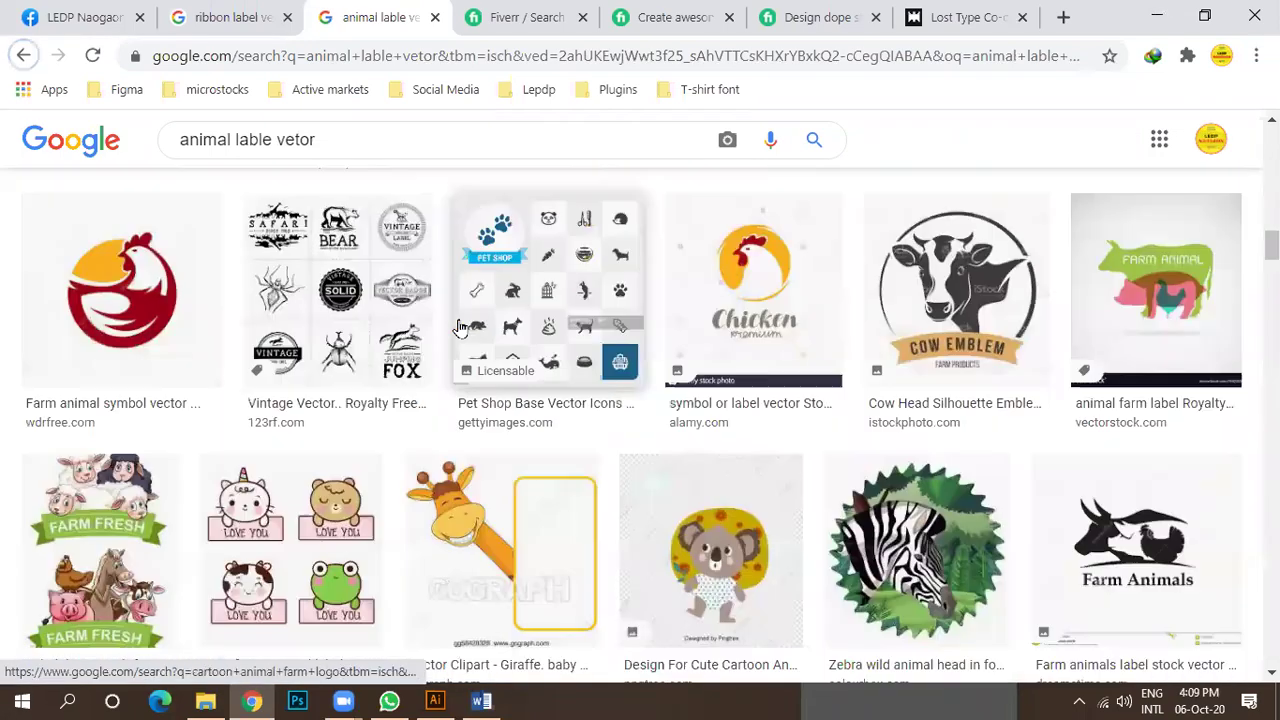
{"action": "double_click", "coordinate": [229, 139]}
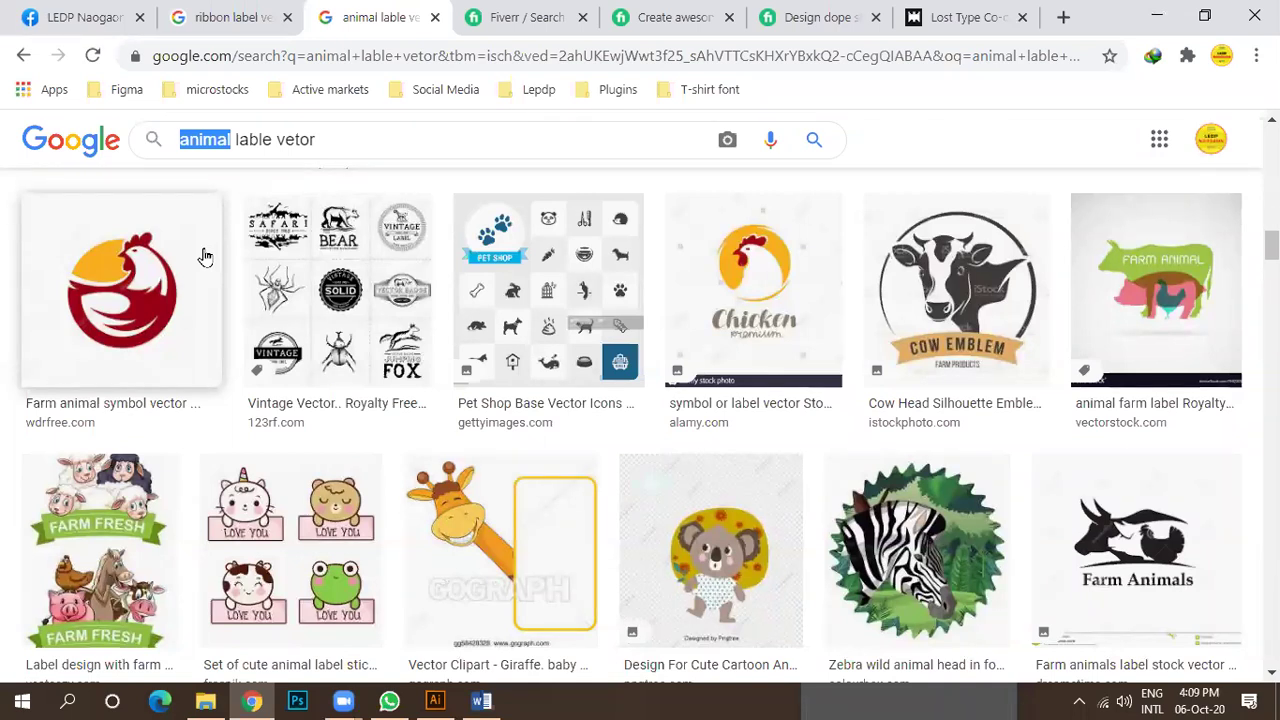
{"action": "type", "text": "Hear"}
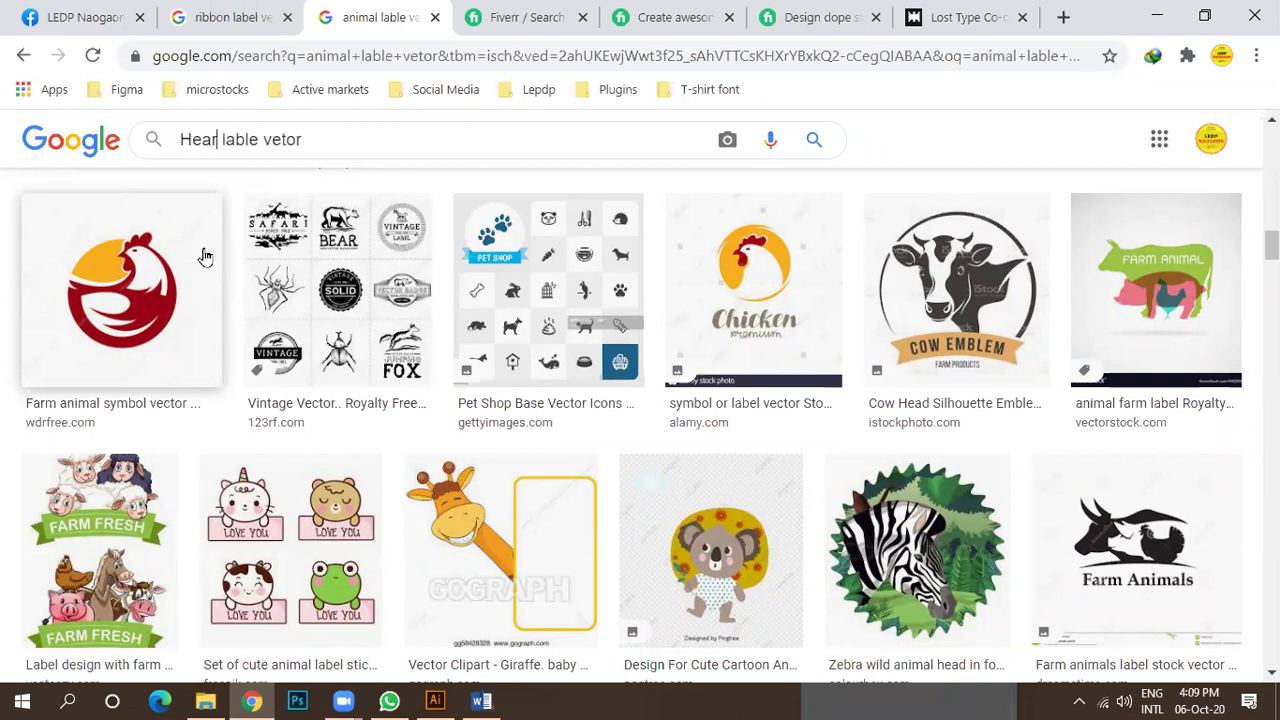
{"action": "key", "text": "BackSpace"}
{"action": "key", "text": "BackSpace"}
{"action": "key", "text": "BackSpace"}
{"action": "key", "text": "BackSpace"}
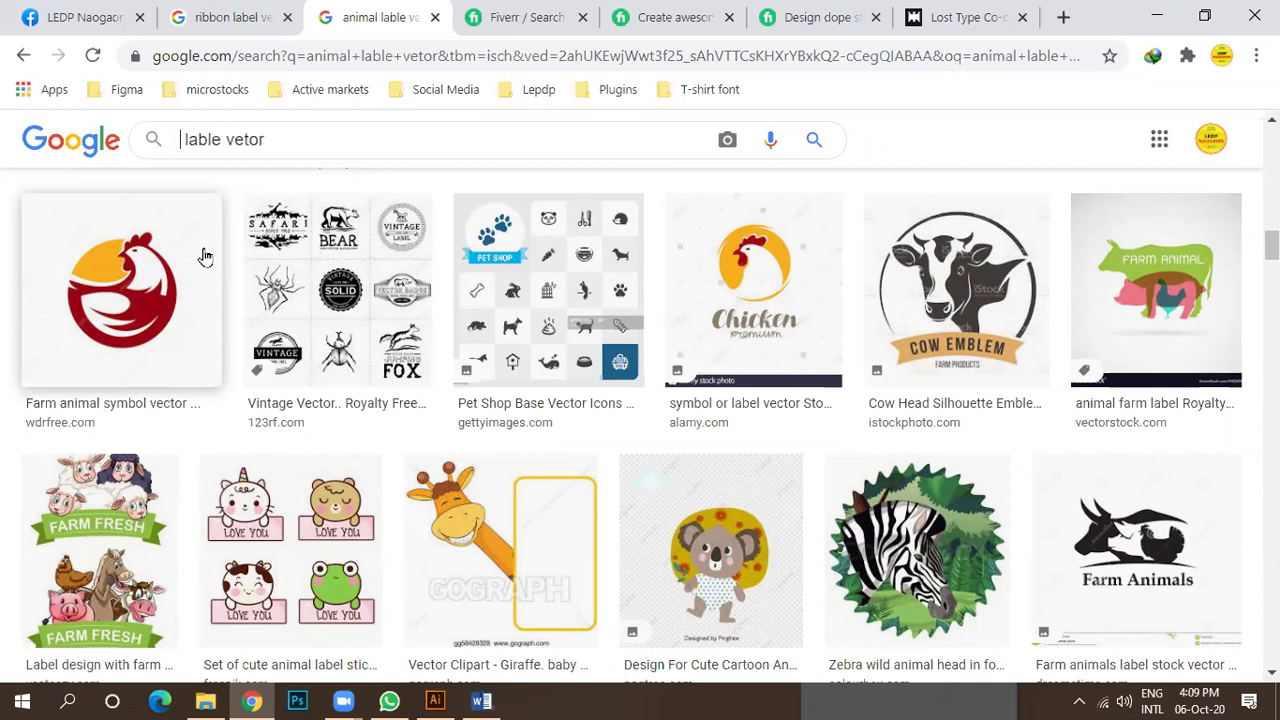
{"action": "type", "text": "Dear"}
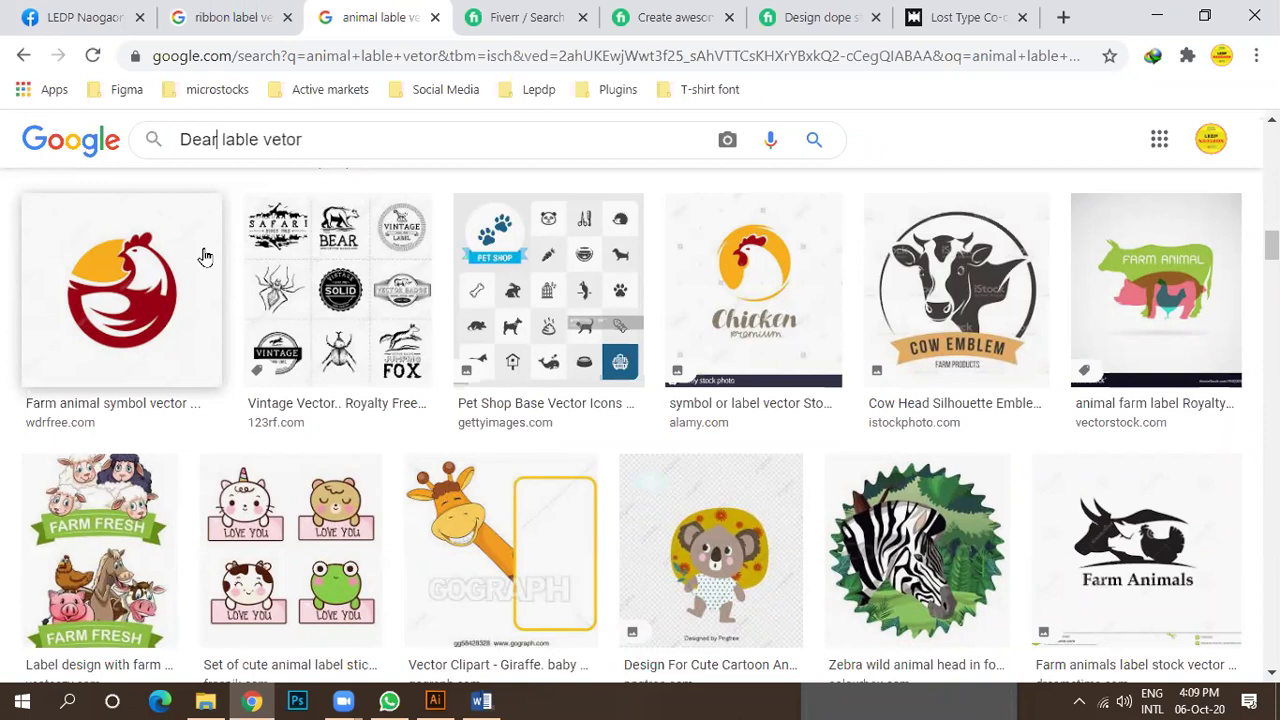
{"action": "key", "text": "BackSpace"}
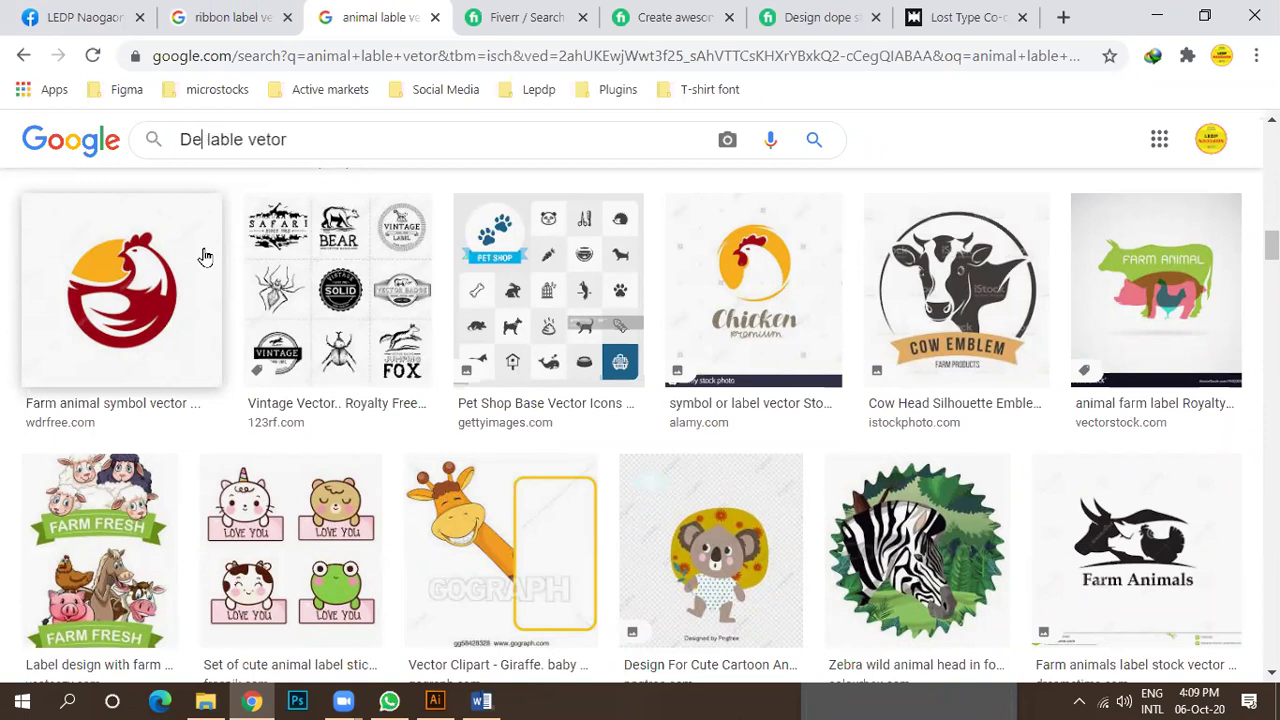
{"action": "type", "text": "r"}
{"action": "key", "text": "Return"}
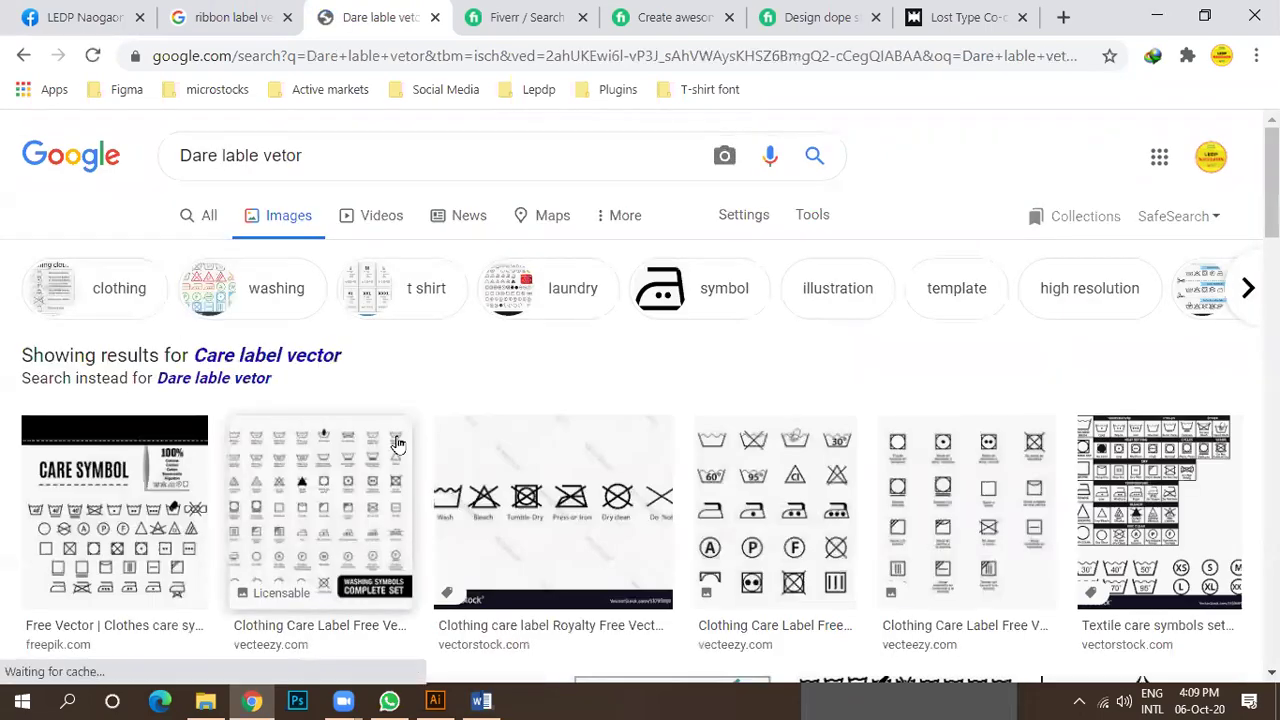
{"action": "scroll", "coordinate": [471, 409], "scroll_direction": "down", "scroll_amount": 6}
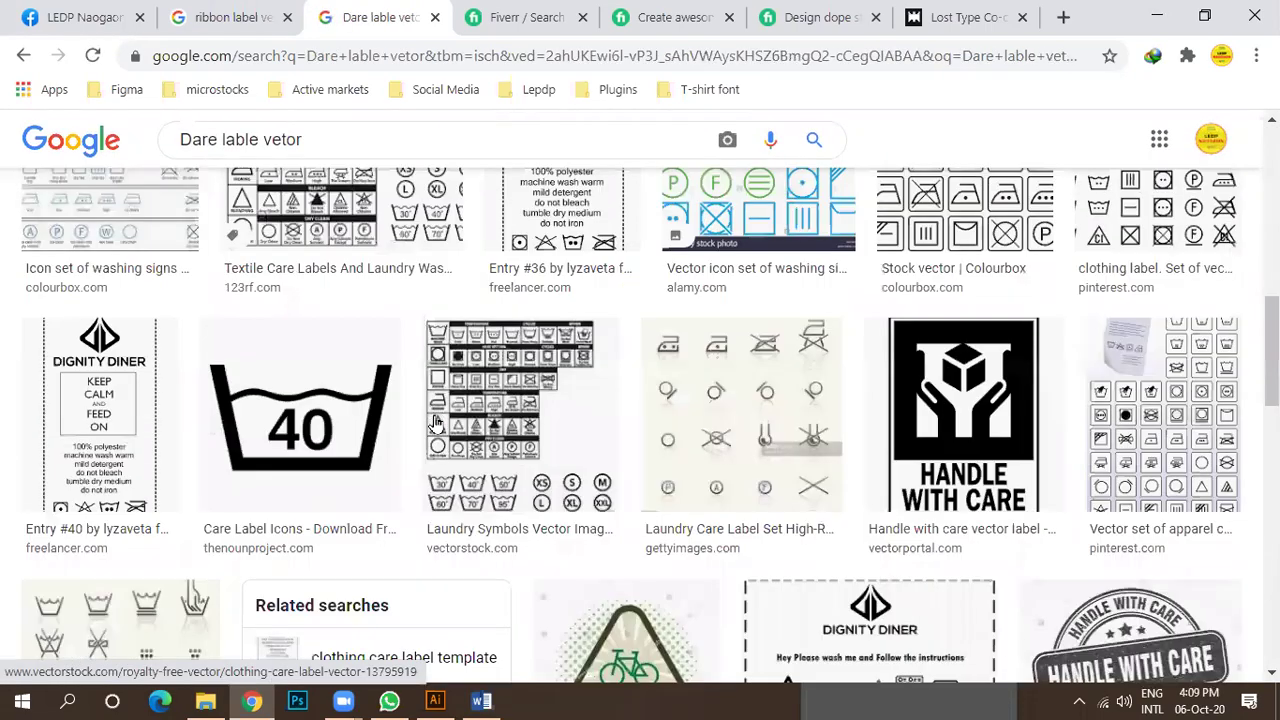
{"action": "scroll", "coordinate": [435, 423], "scroll_direction": "down", "scroll_amount": 1}
{"action": "scroll", "coordinate": [366, 457], "scroll_direction": "down", "scroll_amount": 4}
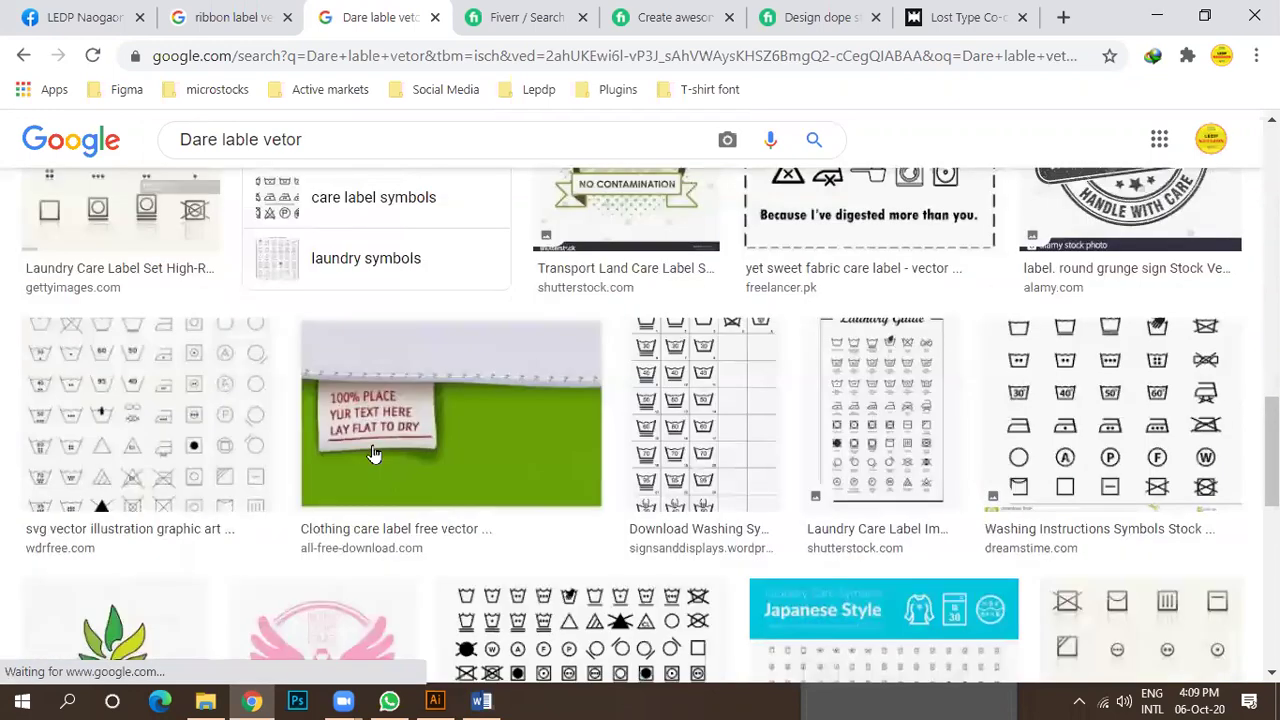
{"action": "scroll", "coordinate": [330, 400], "scroll_direction": "up", "scroll_amount": 10}
Correct the image search query to "Deer lable vetor" and run it.
{"action": "left_click", "coordinate": [199, 156]}
{"action": "key", "text": "BackSpace"}
{"action": "type", "text": "ee"}
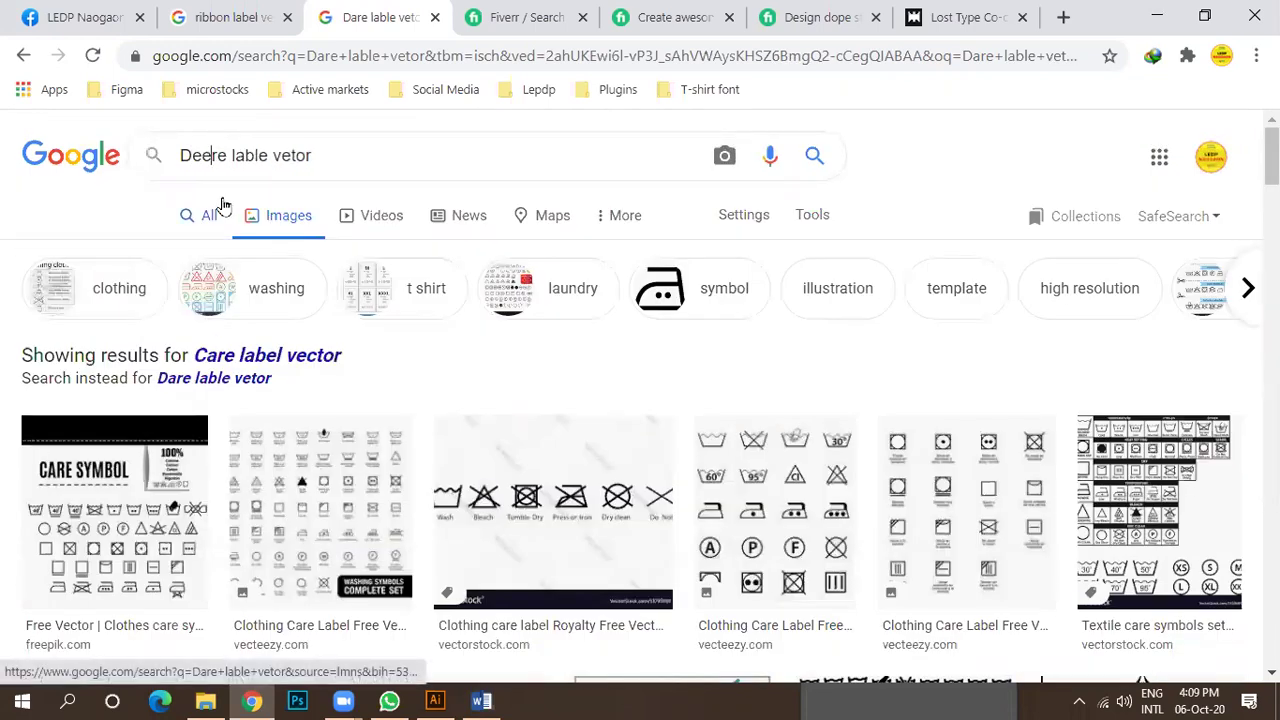
{"action": "left_click", "coordinate": [228, 157]}
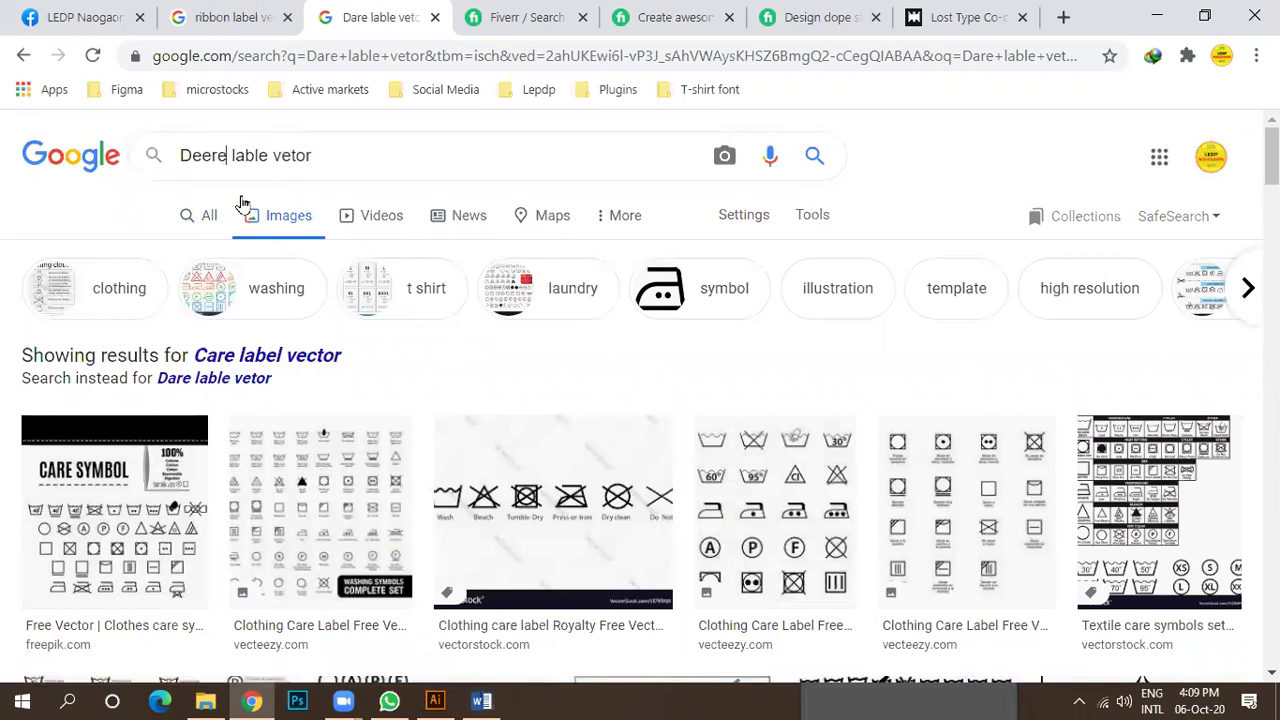
{"action": "key", "text": "BackSpace"}
{"action": "key", "text": "Return"}
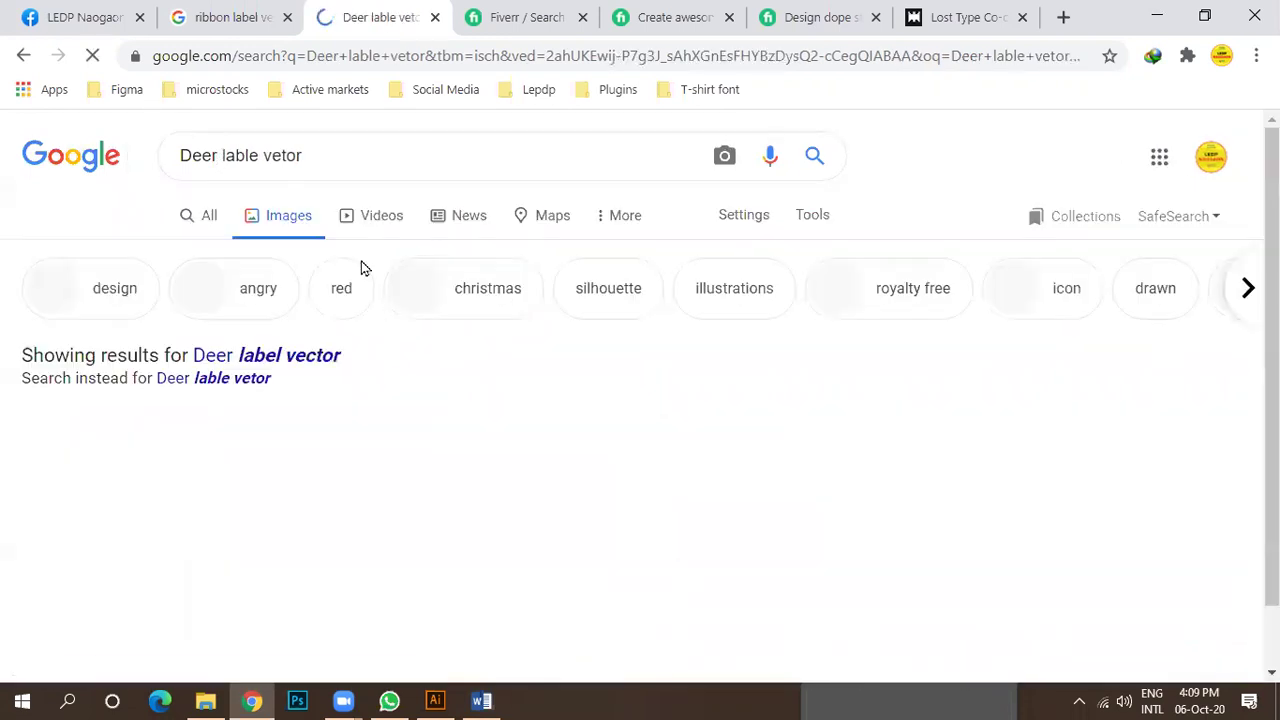
Look through the deer results and copy the VectorStock image of a deer standing on a curved hill.
{"action": "scroll", "coordinate": [428, 368], "scroll_direction": "down", "scroll_amount": 3}
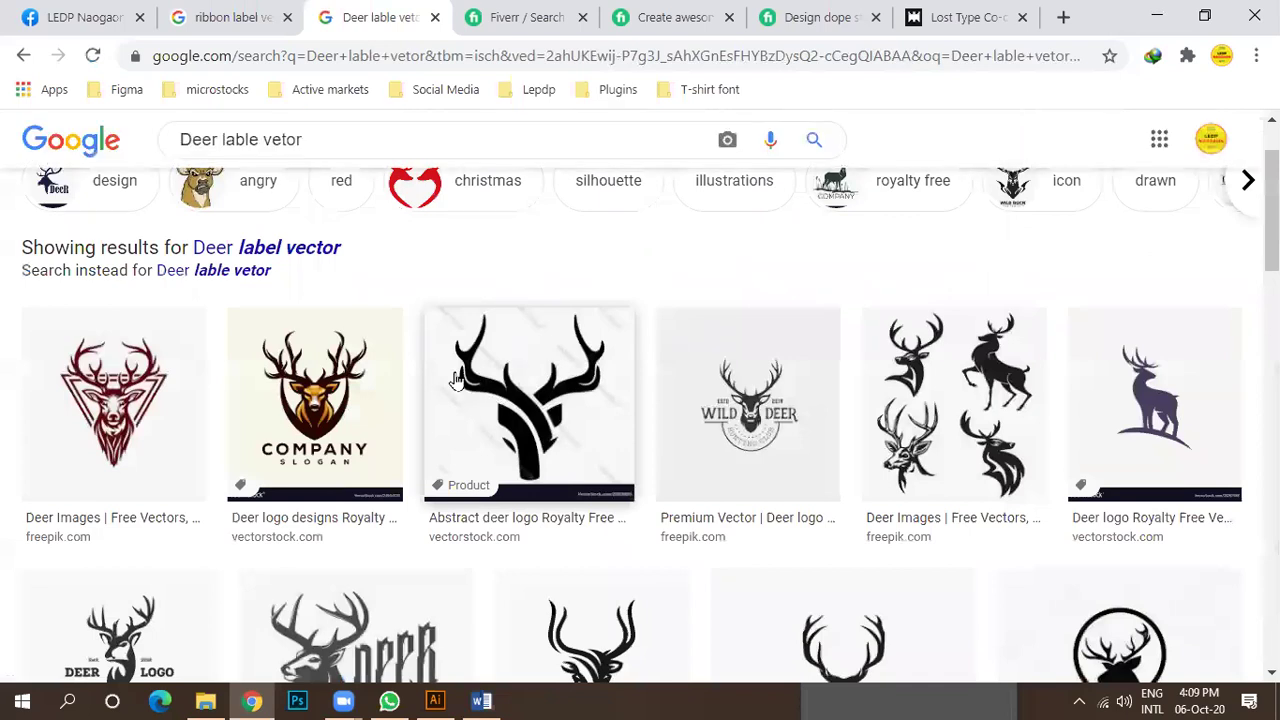
{"action": "scroll", "coordinate": [399, 399], "scroll_direction": "down", "scroll_amount": 1}
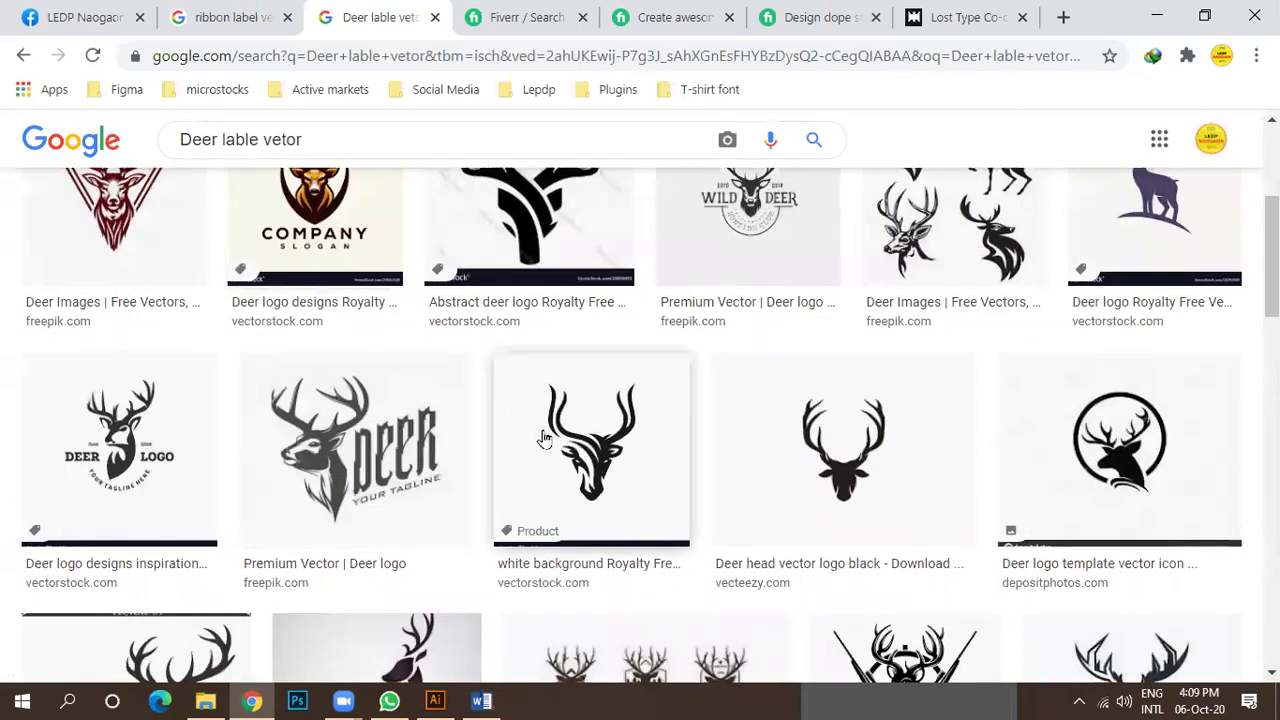
{"action": "scroll", "coordinate": [547, 427], "scroll_direction": "down", "scroll_amount": 2}
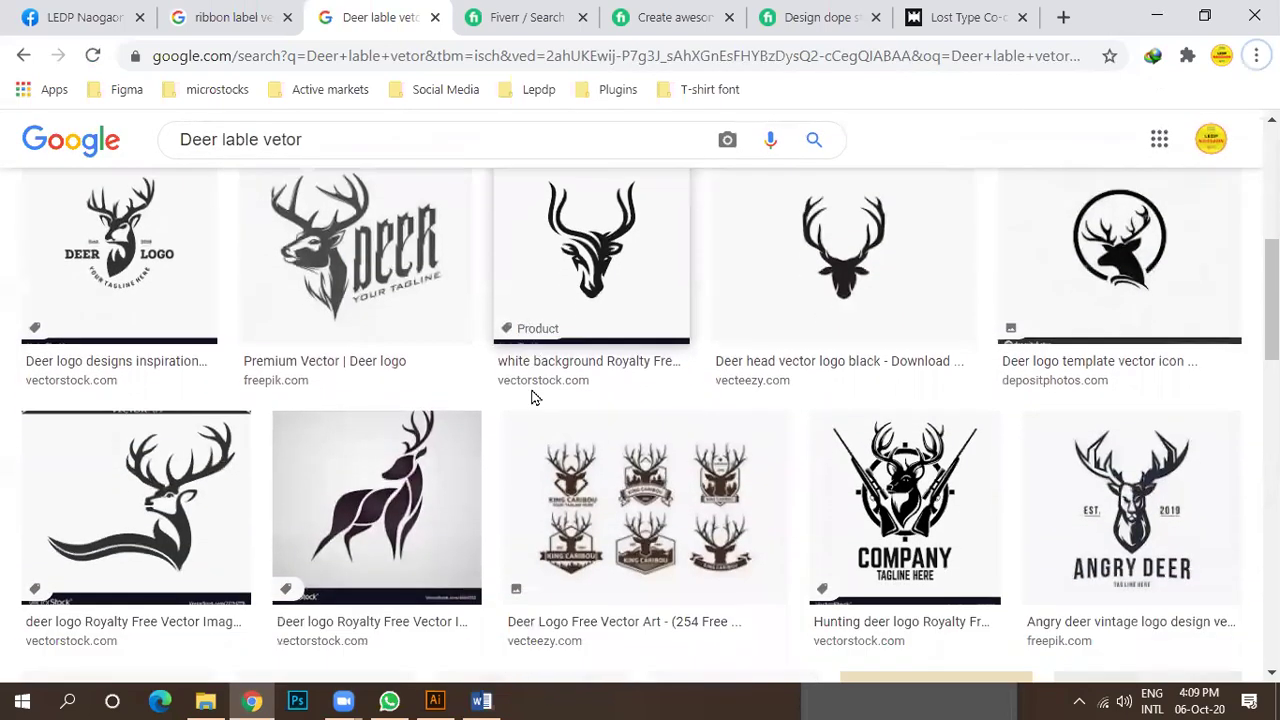
{"action": "scroll", "coordinate": [537, 399], "scroll_direction": "up", "scroll_amount": 5}
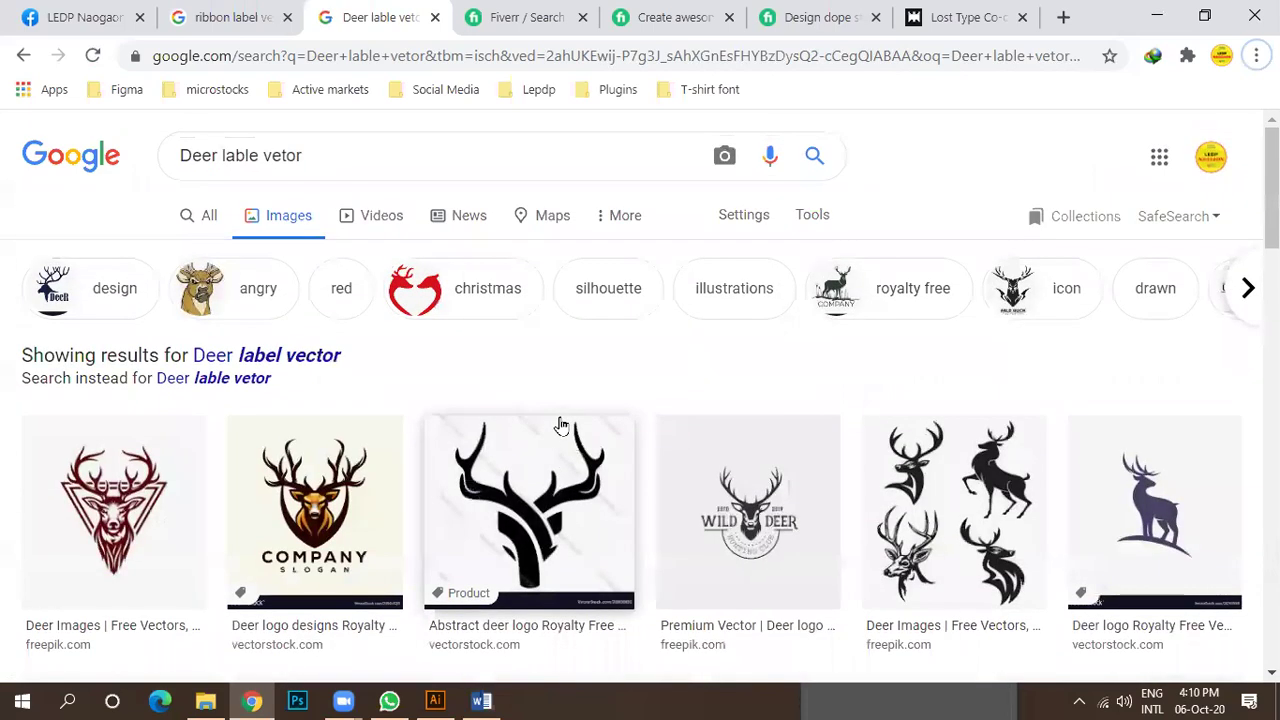
{"action": "scroll", "coordinate": [560, 425], "scroll_direction": "down", "scroll_amount": 3}
{"action": "scroll", "coordinate": [560, 425], "scroll_direction": "up", "scroll_amount": 1}
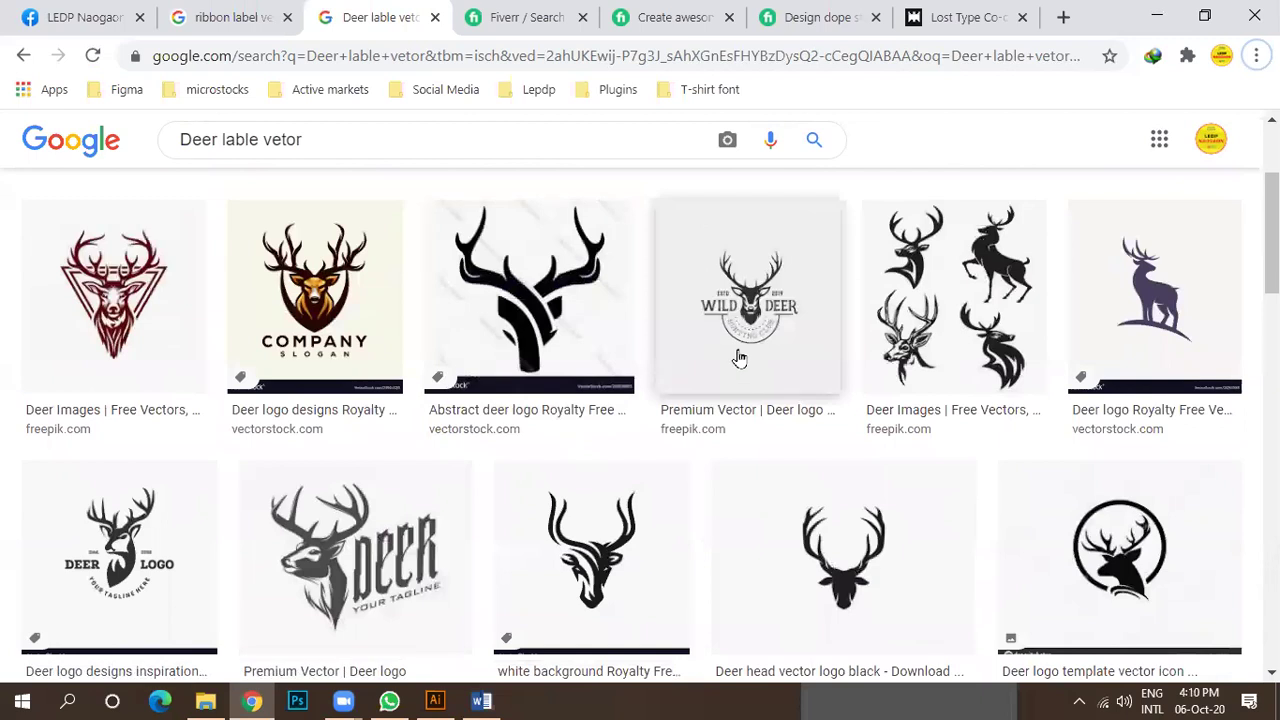
{"action": "left_click", "coordinate": [1124, 313]}
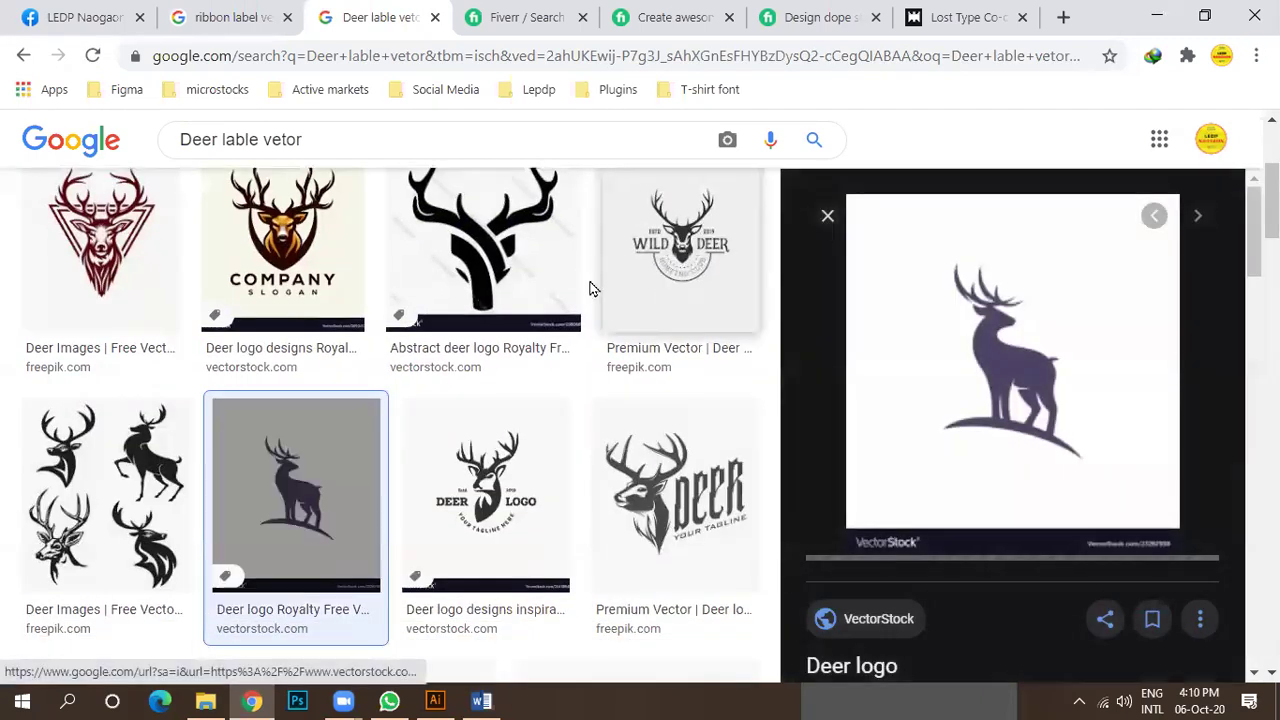
{"action": "right_click", "coordinate": [952, 318]}
{"action": "left_click", "coordinate": [1020, 519]}
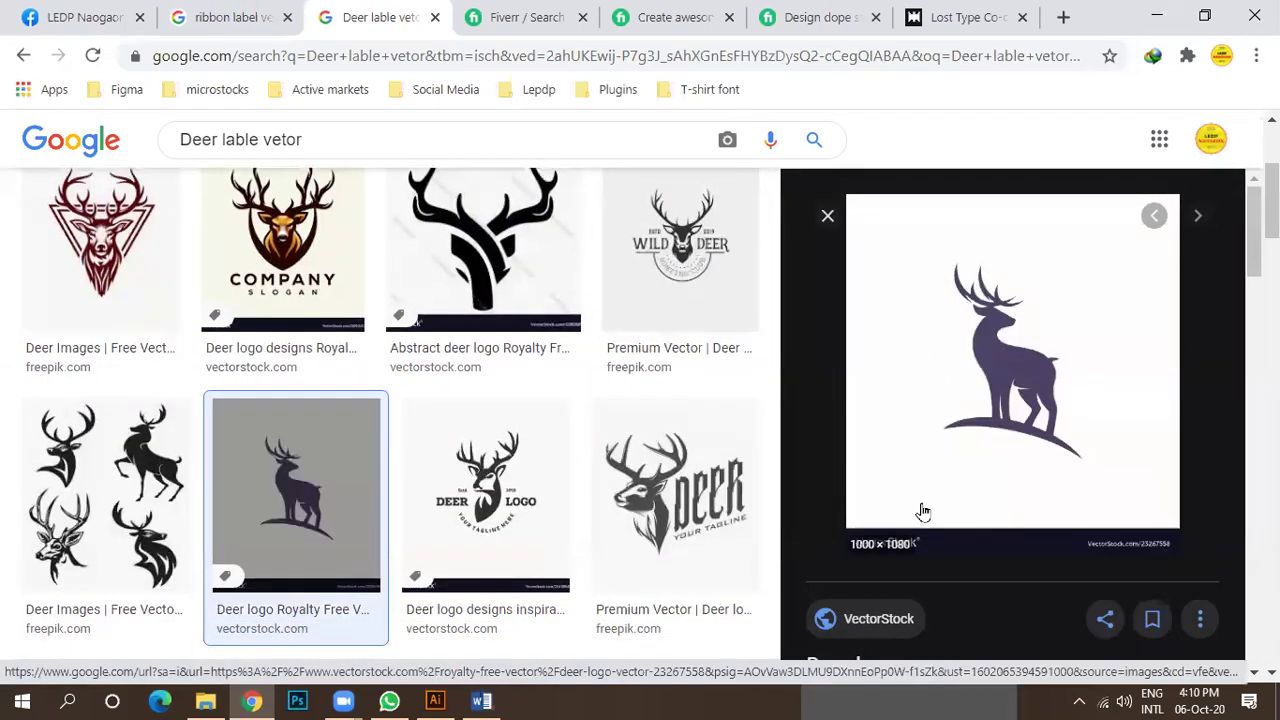
Switch to Illustrator, paste the deer image left of the artboard and trace it in black and white, ignoring white.
{"action": "left_click", "coordinate": [435, 700]}
{"action": "left_click", "coordinate": [289, 434]}
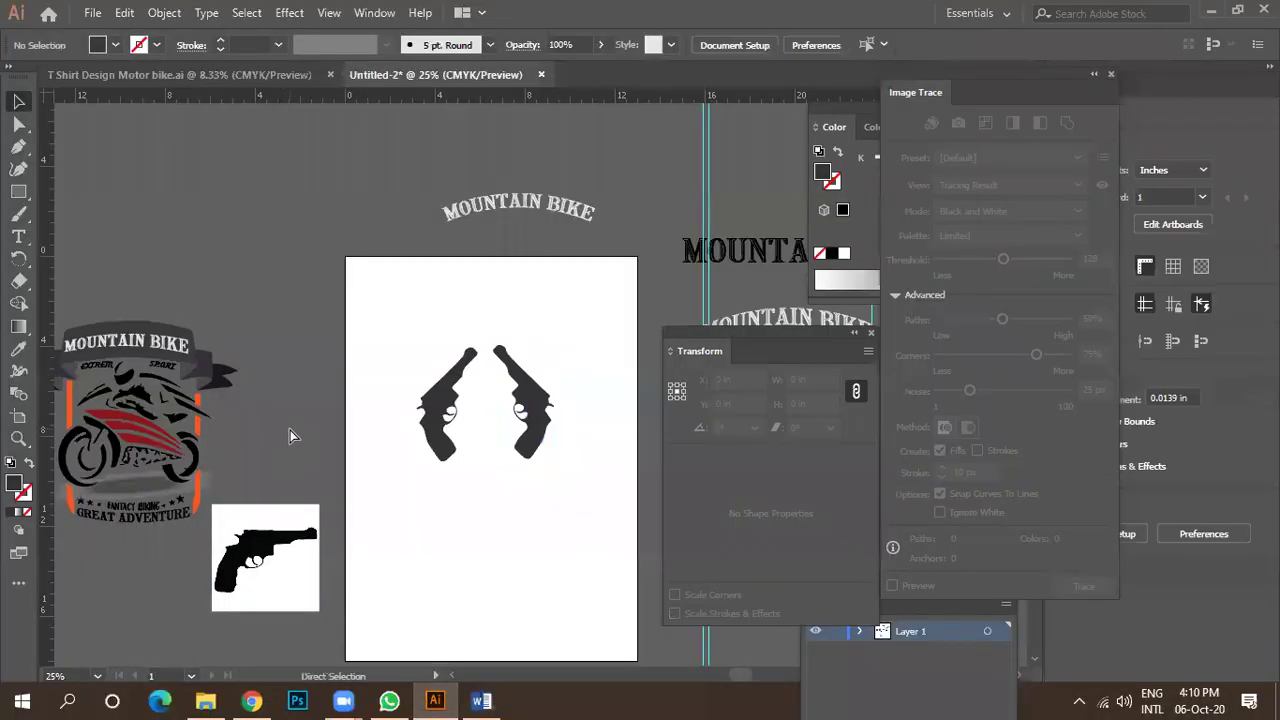
{"action": "key", "text": "ctrl+v"}
{"action": "left_click_drag", "start_coordinate": [395, 405], "coordinate": [183, 440]}
{"action": "scroll", "coordinate": [200, 280], "scroll_direction": "down", "scroll_amount": 1}
{"action": "scroll", "coordinate": [160, 390], "scroll_direction": "up", "scroll_amount": 2}
{"action": "scroll", "coordinate": [184, 440], "scroll_direction": "down", "scroll_amount": 1}
{"action": "left_click_drag", "start_coordinate": [286, 360], "coordinate": [210, 342]}
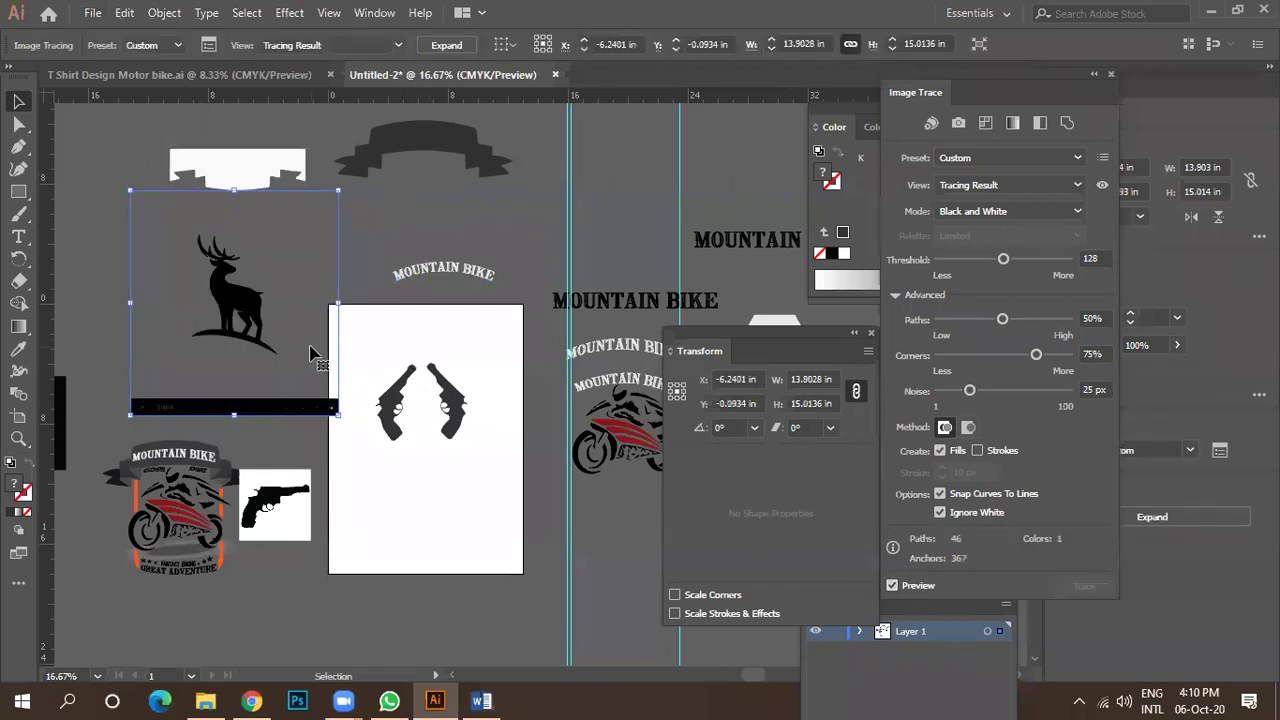
Expand the traced deer image and ungroup it into separate paths.
{"action": "left_click", "coordinate": [433, 48]}
{"action": "left_click", "coordinate": [398, 258]}
{"action": "scroll", "coordinate": [398, 258], "scroll_direction": "up", "scroll_amount": 3}
{"action": "scroll", "coordinate": [291, 286], "scroll_direction": "down", "scroll_amount": 3}
{"action": "left_click", "coordinate": [291, 286]}
{"action": "right_click", "coordinate": [301, 333]}
{"action": "left_click", "coordinate": [352, 448]}
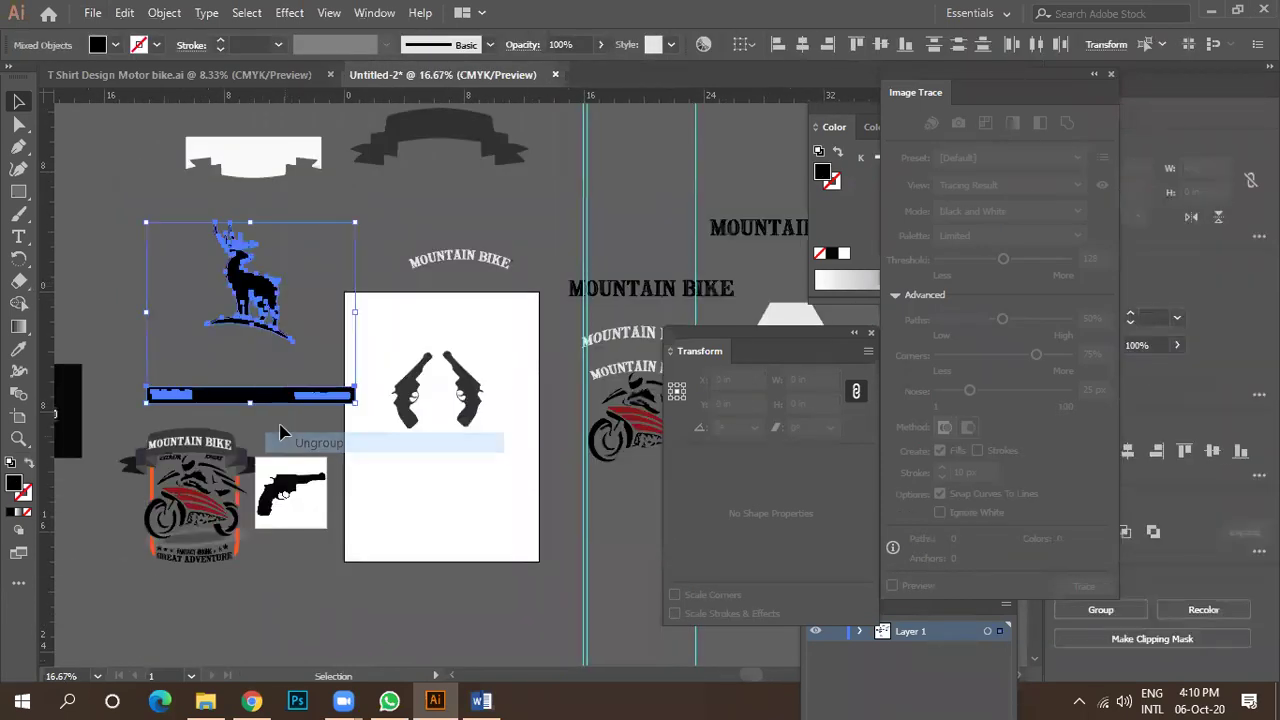
Delete the black watermark bar and its lettering below the deer.
{"action": "left_click", "coordinate": [145, 374]}
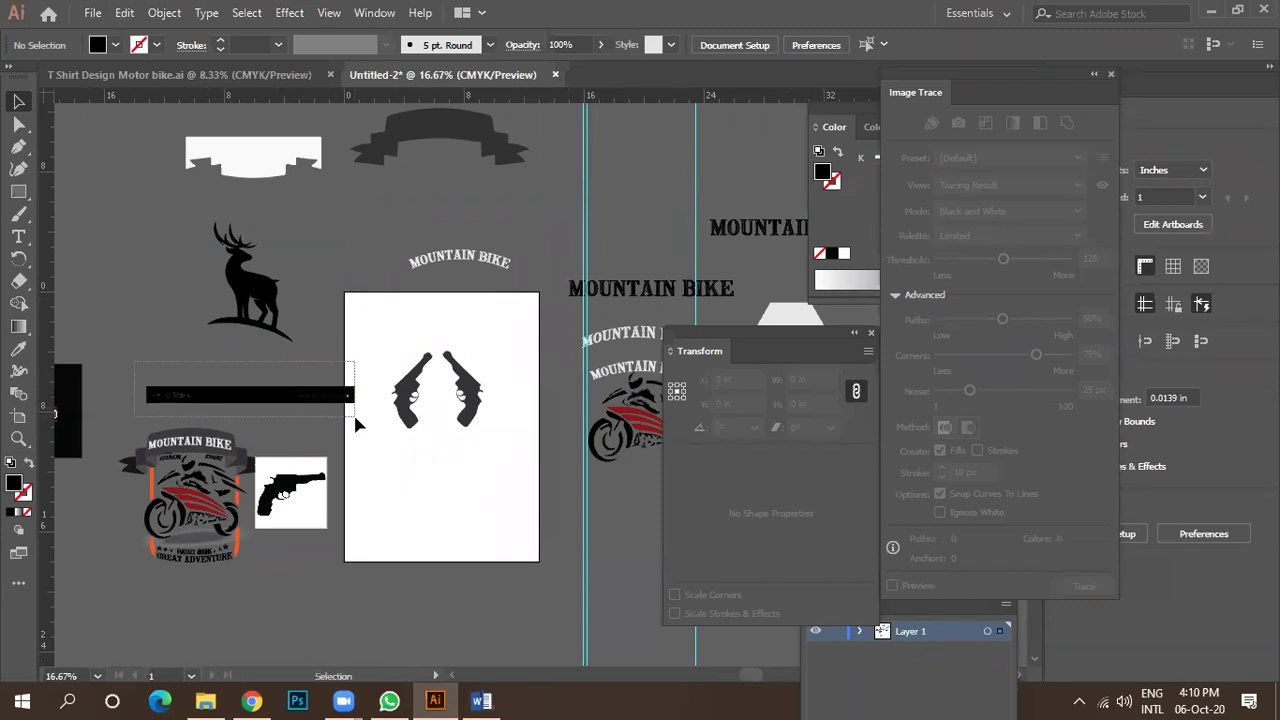
{"action": "left_click_drag", "start_coordinate": [356, 420], "coordinate": [355, 419]}
{"action": "key", "text": "Delete"}
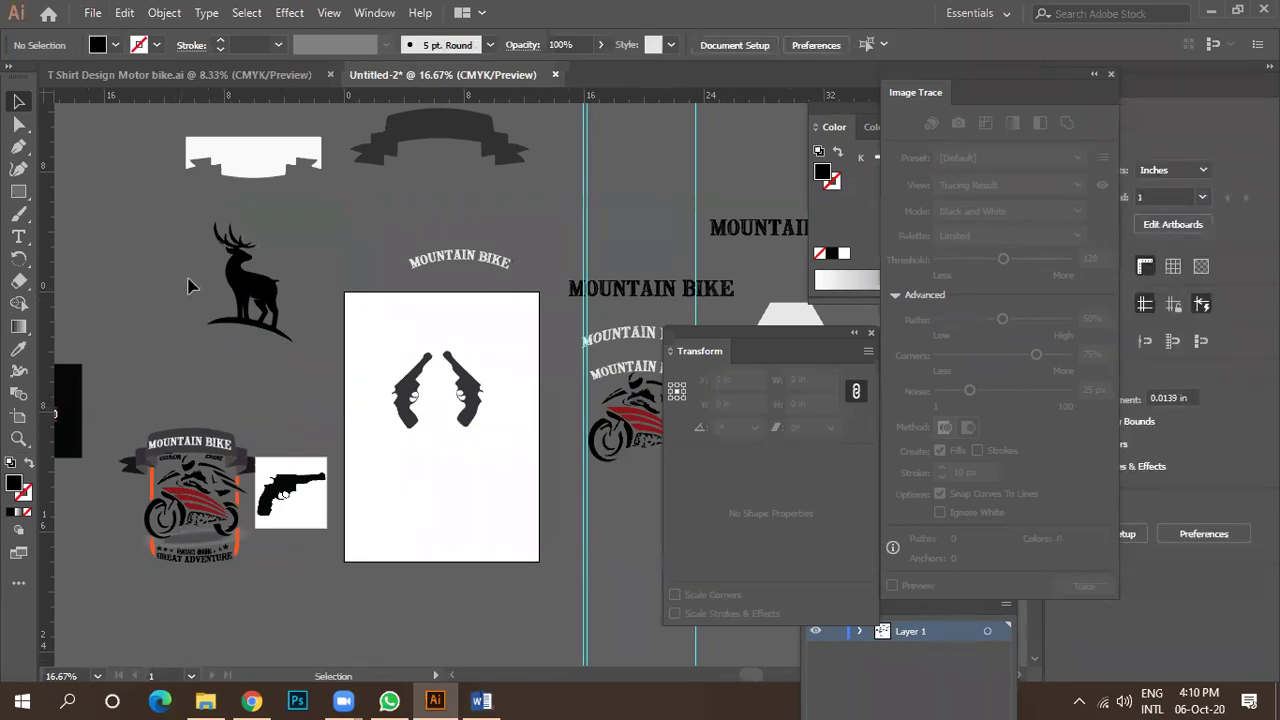
Recolor the deer silhouette with the dark gray fill sampled from a revolver.
{"action": "left_click", "coordinate": [249, 286]}
{"action": "scroll", "coordinate": [250, 283], "scroll_direction": "up", "scroll_amount": 3}
{"action": "scroll", "coordinate": [250, 283], "scroll_direction": "down", "scroll_amount": 3}
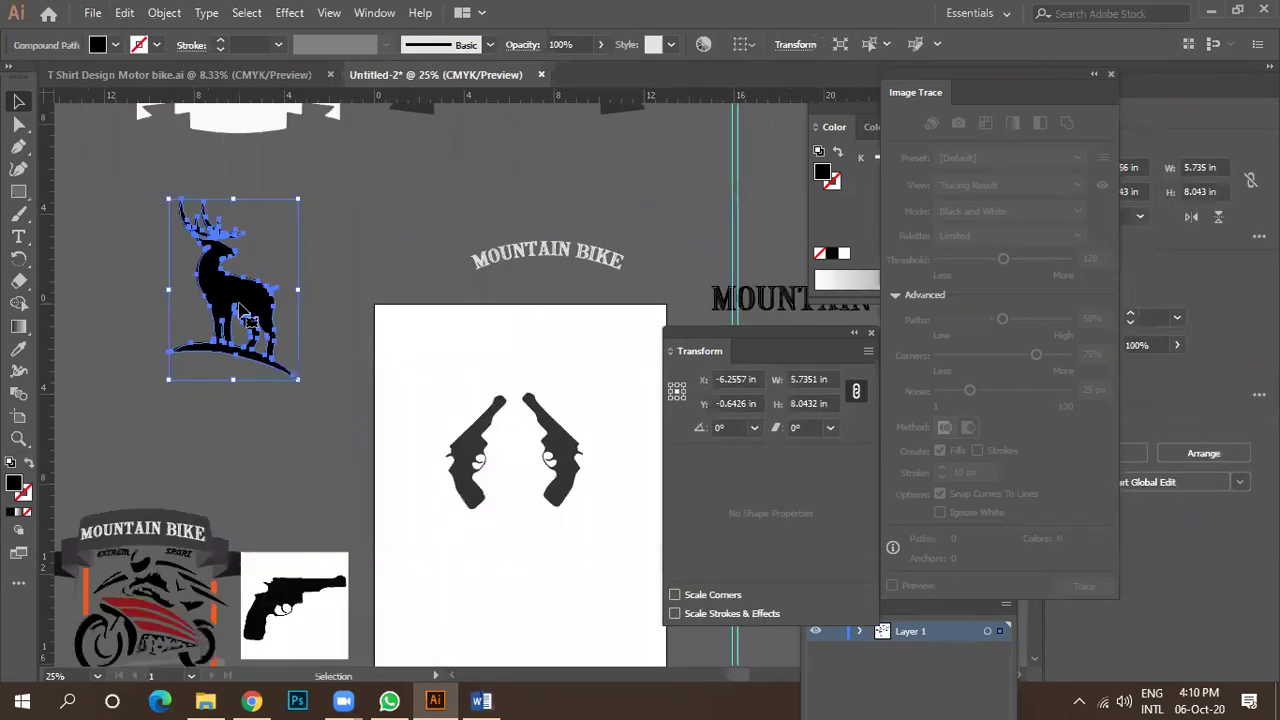
{"action": "key", "text": "i"}
{"action": "left_click", "coordinate": [487, 414]}
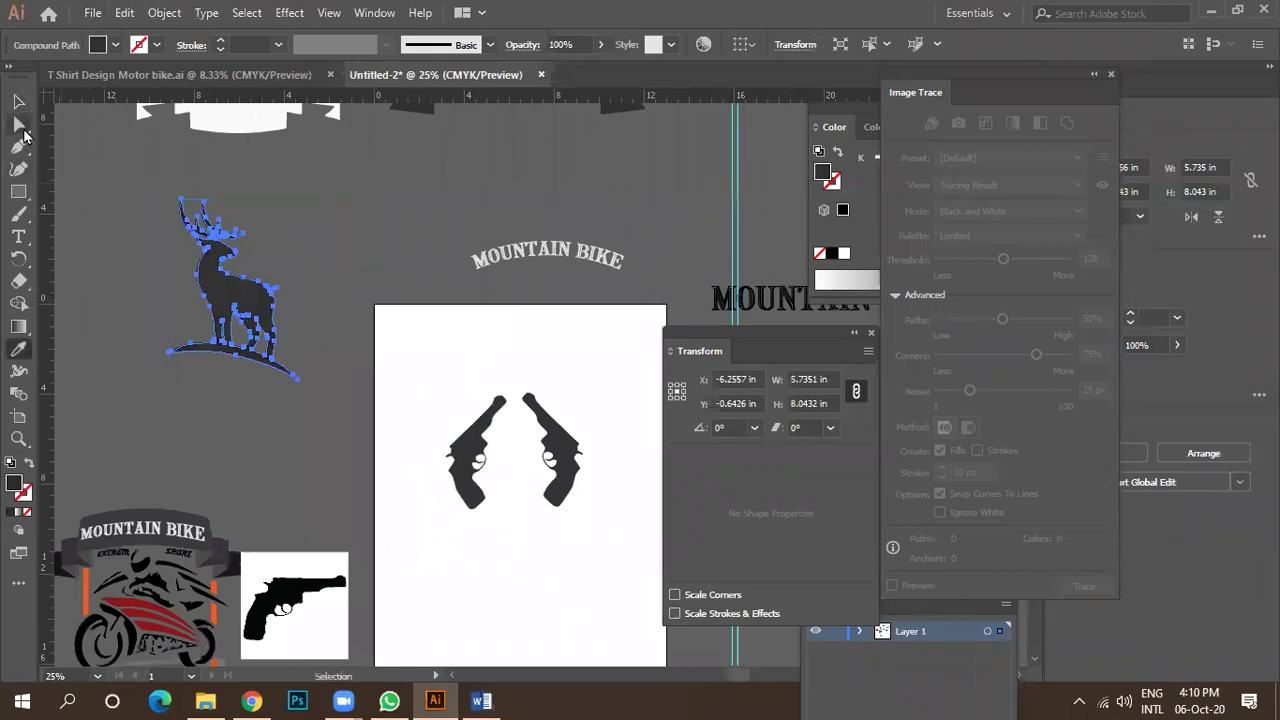
Move the deer silhouette onto the artboard, centered over the pair of revolvers.
{"action": "key", "text": "v"}
{"action": "left_click", "coordinate": [215, 190]}
{"action": "left_click_drag", "start_coordinate": [243, 300], "coordinate": [533, 442]}
{"action": "scroll", "coordinate": [491, 434], "scroll_direction": "up", "scroll_amount": 5}
{"action": "scroll", "coordinate": [470, 420], "scroll_direction": "down", "scroll_amount": 2}
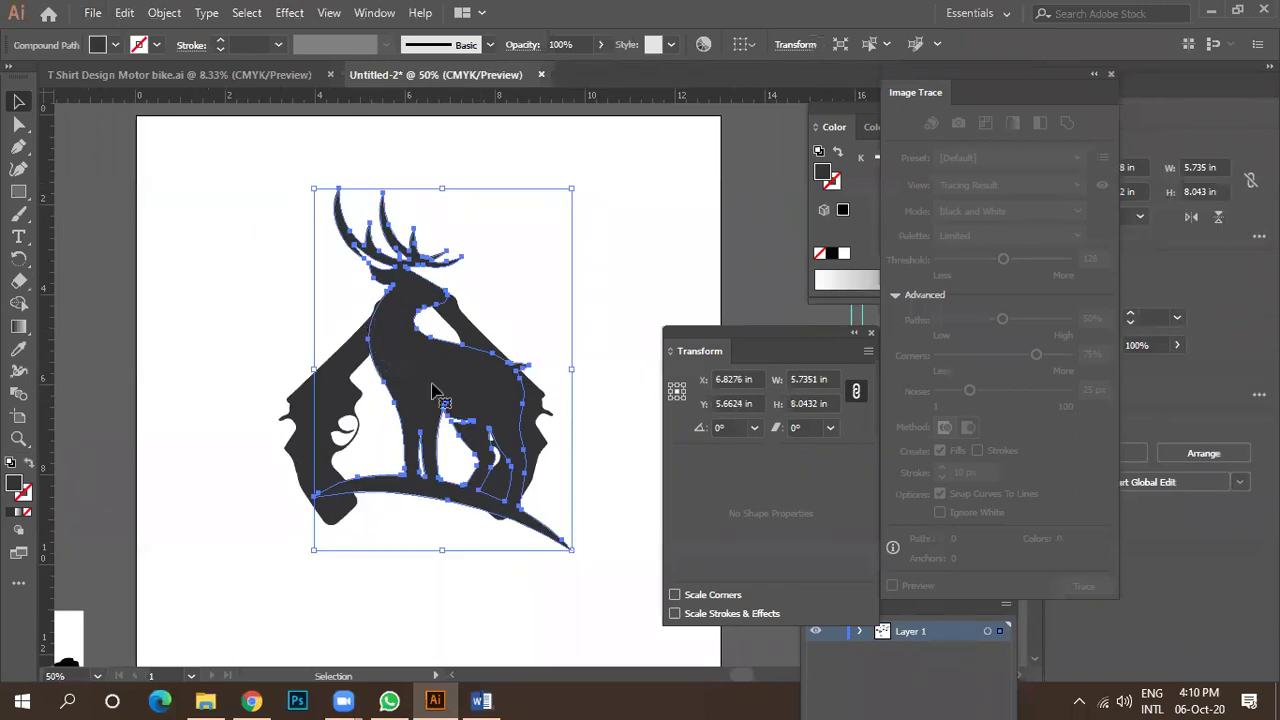
{"action": "scroll", "coordinate": [490, 434], "scroll_direction": "up", "scroll_amount": 3}
{"action": "scroll", "coordinate": [466, 406], "scroll_direction": "down", "scroll_amount": 2}
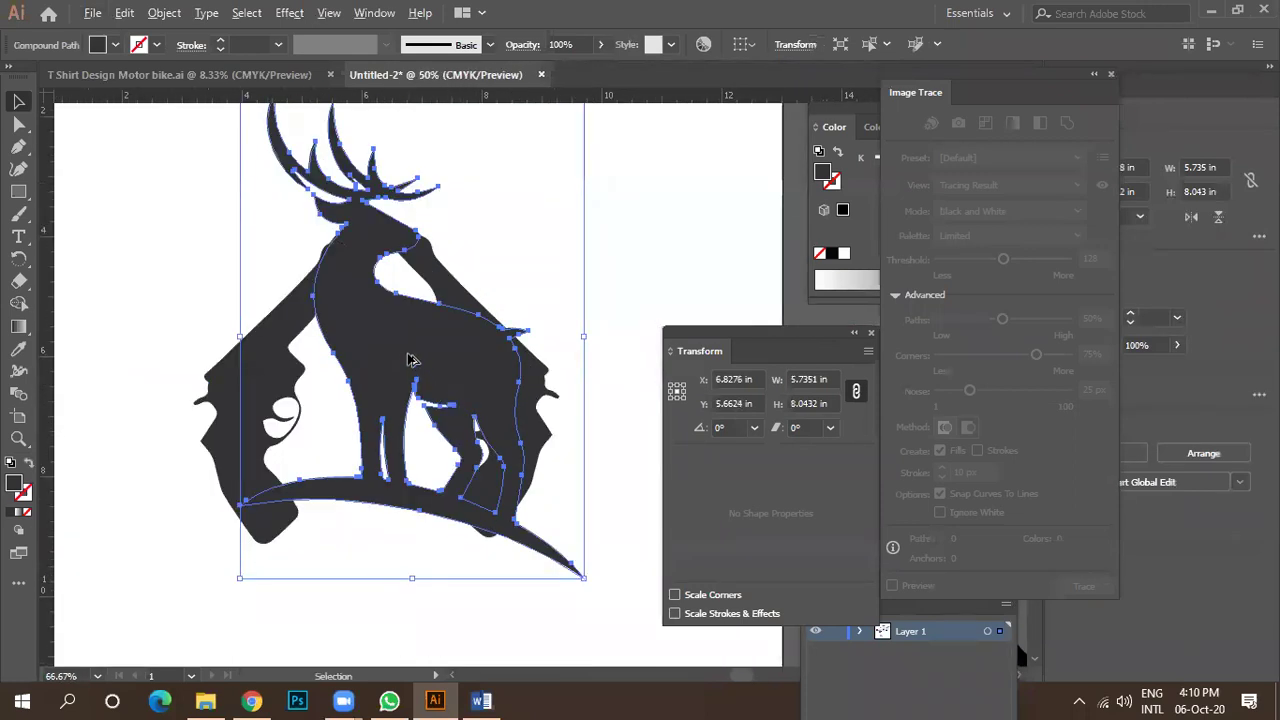
{"action": "scroll", "coordinate": [409, 357], "scroll_direction": "down", "scroll_amount": 2}
{"action": "mouse_move", "coordinate": [418, 378]}
{"action": "left_mouse_down"}
{"action": "mouse_move", "coordinate": [405, 268]}
{"action": "mouse_move", "coordinate": [420, 371]}
{"action": "left_mouse_up"}
Spread the two revolvers outward so that one stands on each side of the deer.
{"action": "scroll", "coordinate": [420, 268], "scroll_direction": "down", "scroll_amount": 1}
{"action": "scroll", "coordinate": [398, 235], "scroll_direction": "up", "scroll_amount": 2}
{"action": "scroll", "coordinate": [420, 371], "scroll_direction": "down", "scroll_amount": 1}
{"action": "left_click_drag", "start_coordinate": [503, 449], "coordinate": [590, 464]}
{"action": "left_click_drag", "start_coordinate": [302, 470], "coordinate": [216, 443]}
{"action": "left_click_drag", "start_coordinate": [558, 445], "coordinate": [562, 435]}
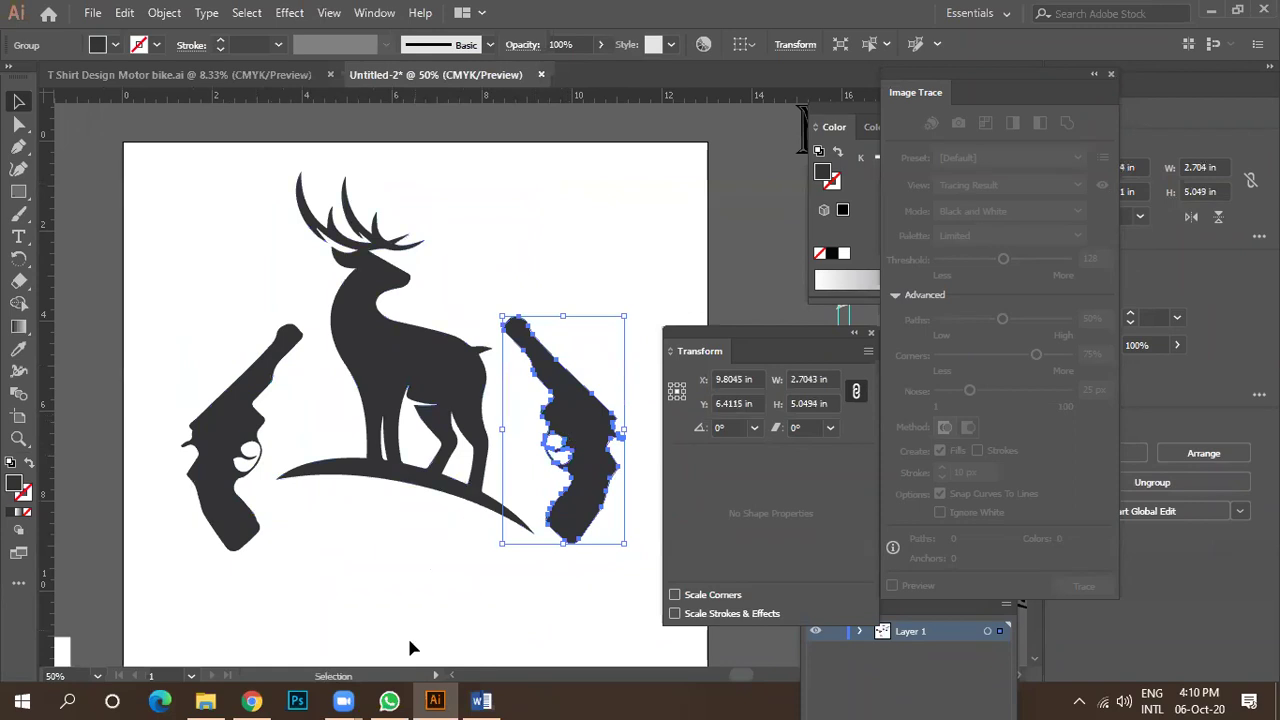
Switch to Chrome, run an image search for "gun lable vetor" and preview the Shutterstock gas gun label image.
{"action": "left_click", "coordinate": [251, 701]}
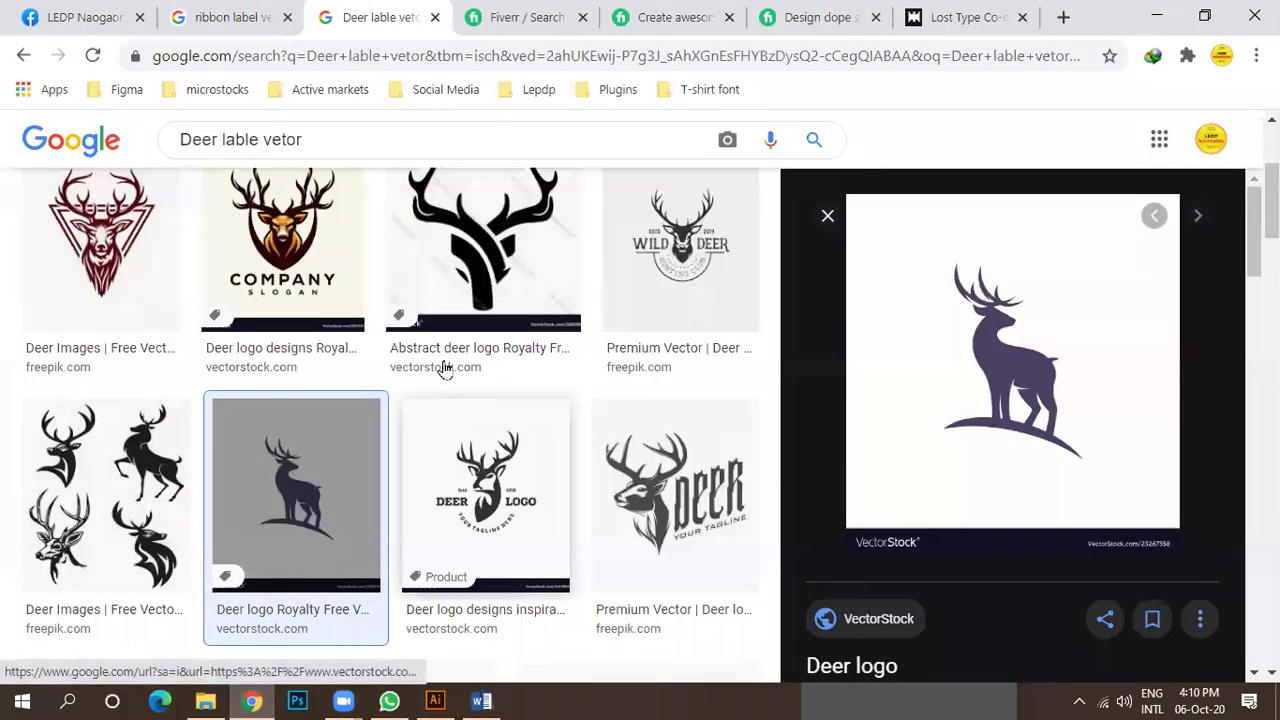
{"action": "scroll", "coordinate": [400, 420], "scroll_direction": "up", "scroll_amount": 3}
{"action": "left_click_drag", "start_coordinate": [220, 155], "coordinate": [151, 160]}
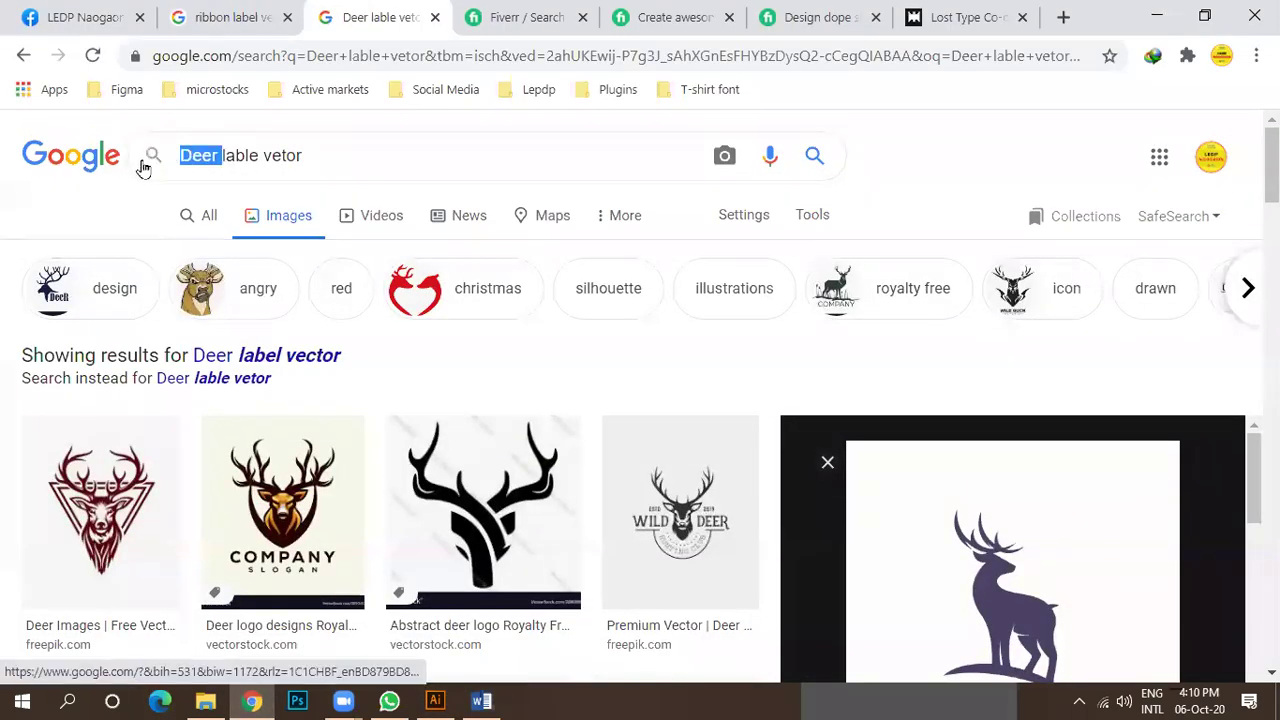
{"action": "type", "text": "gun"}
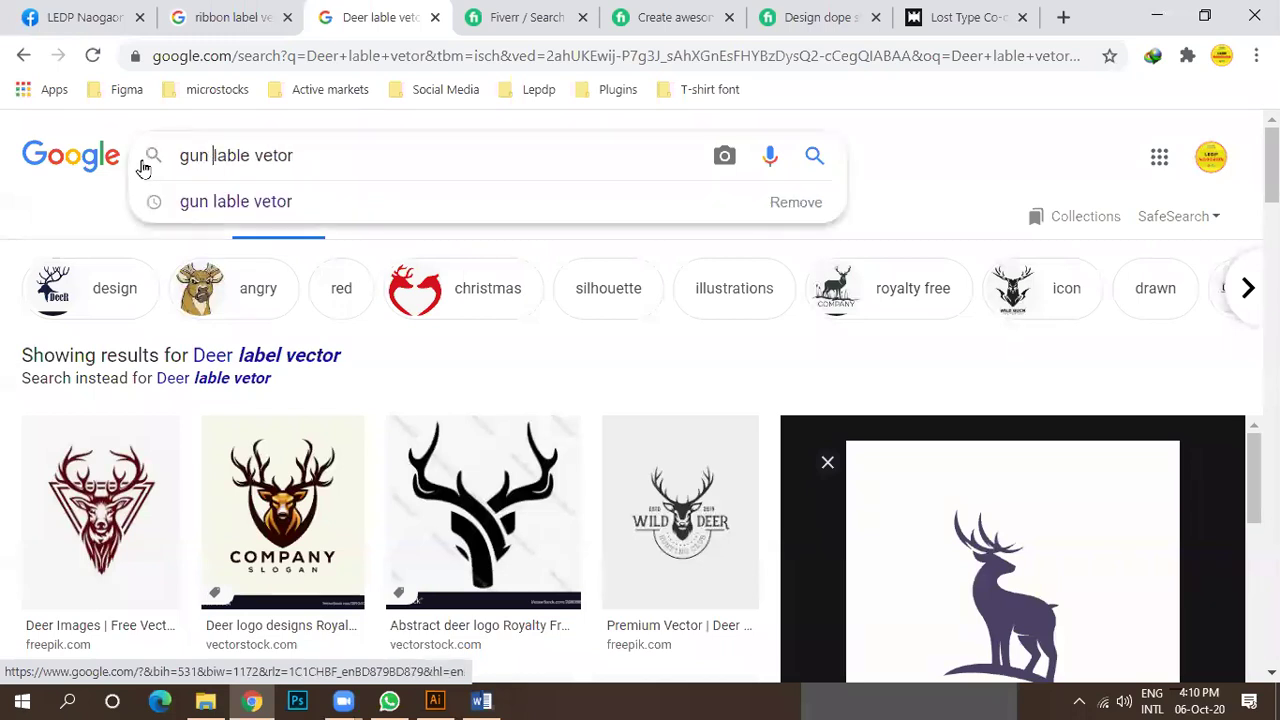
{"action": "key", "text": "Return"}
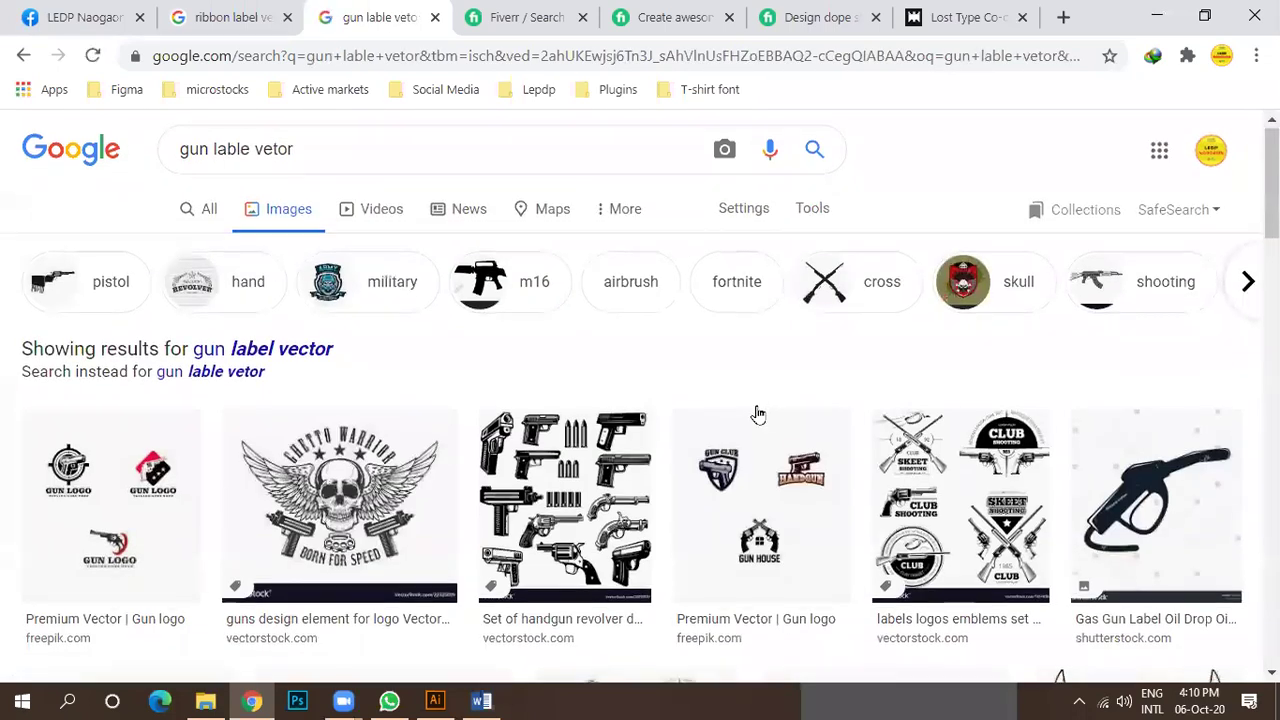
{"action": "scroll", "coordinate": [750, 418], "scroll_direction": "down", "scroll_amount": 2}
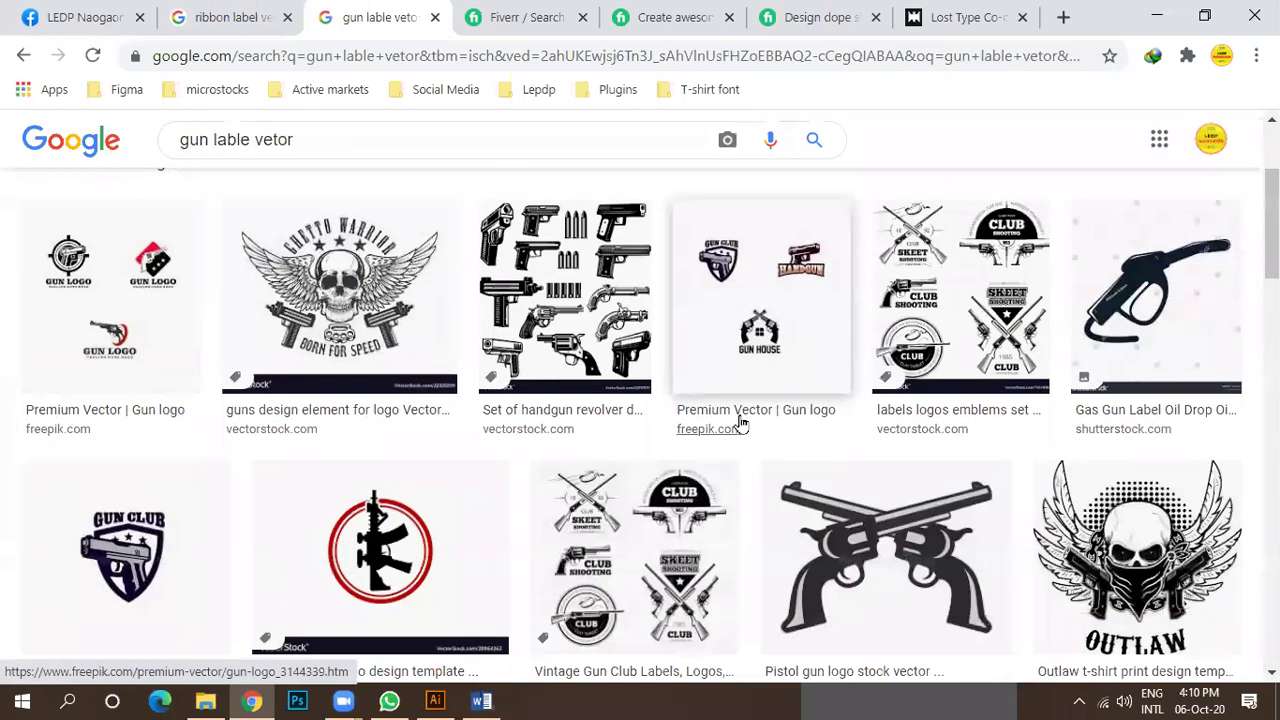
{"action": "left_click", "coordinate": [1153, 300]}
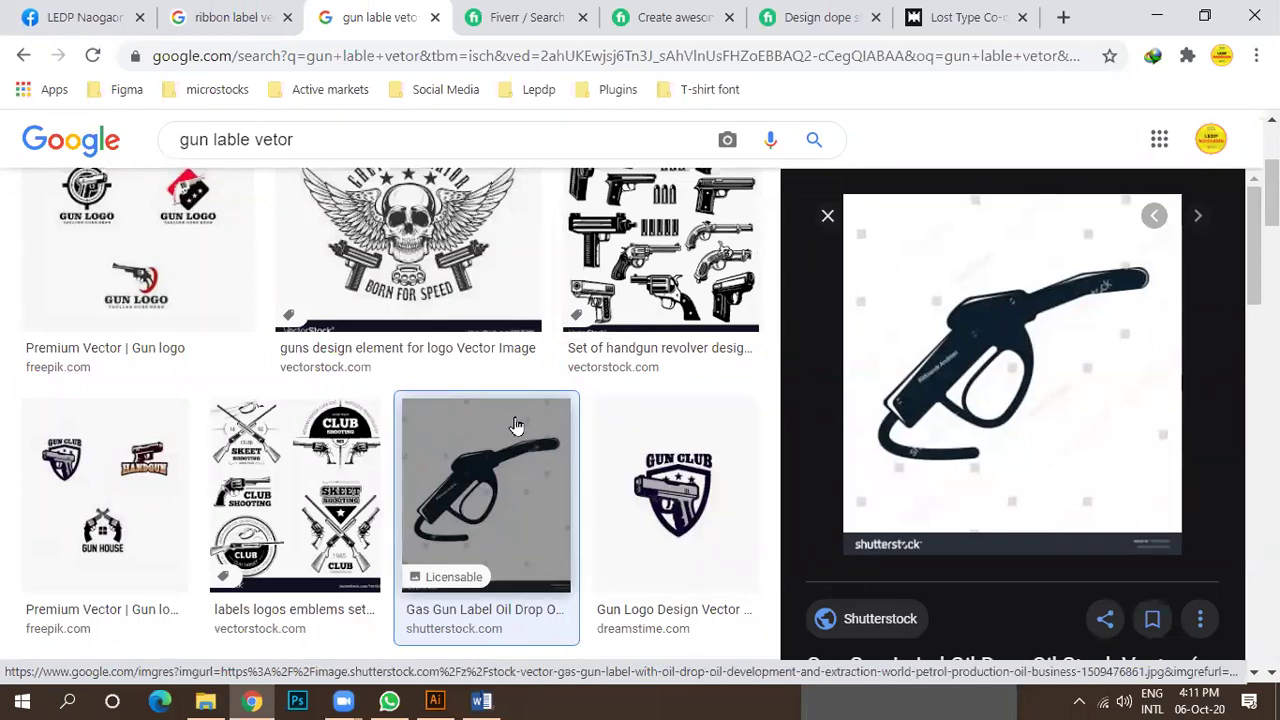
Browse the gun label image results for a crossed-gun emblem to use as a reference.
{"action": "scroll", "coordinate": [700, 428], "scroll_direction": "down", "scroll_amount": 4}
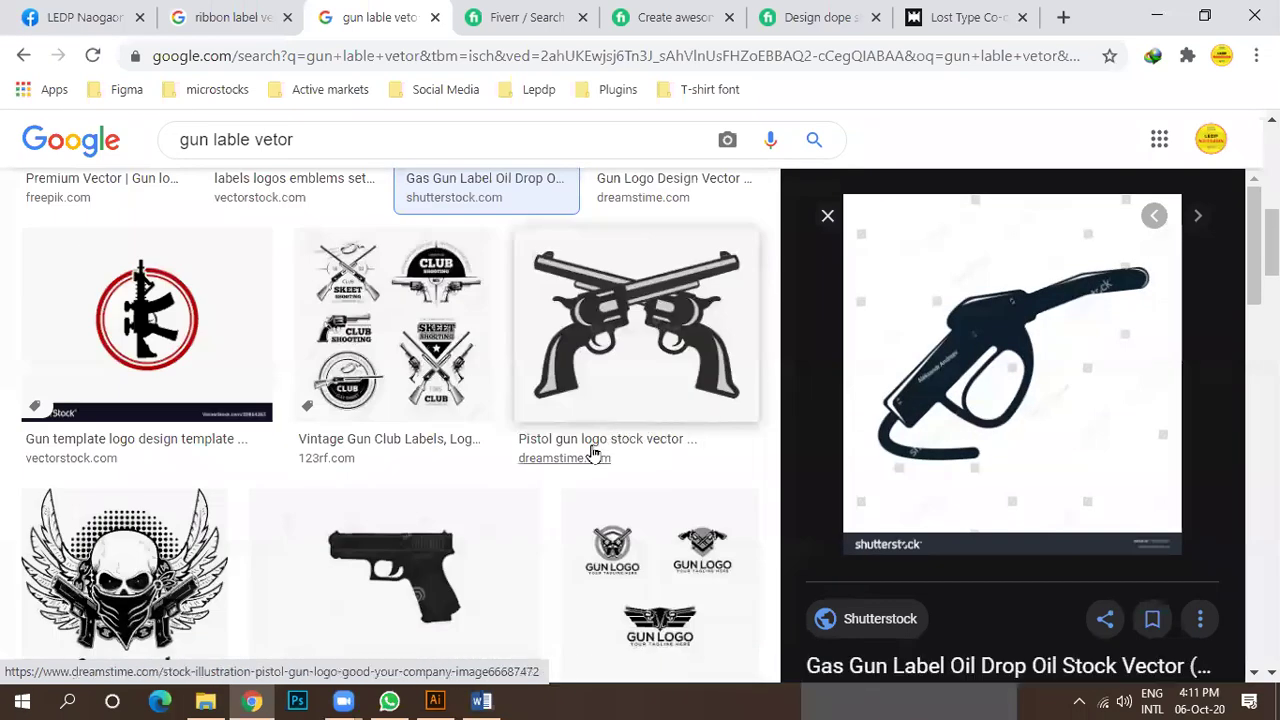
{"action": "scroll", "coordinate": [586, 451], "scroll_direction": "down", "scroll_amount": 4}
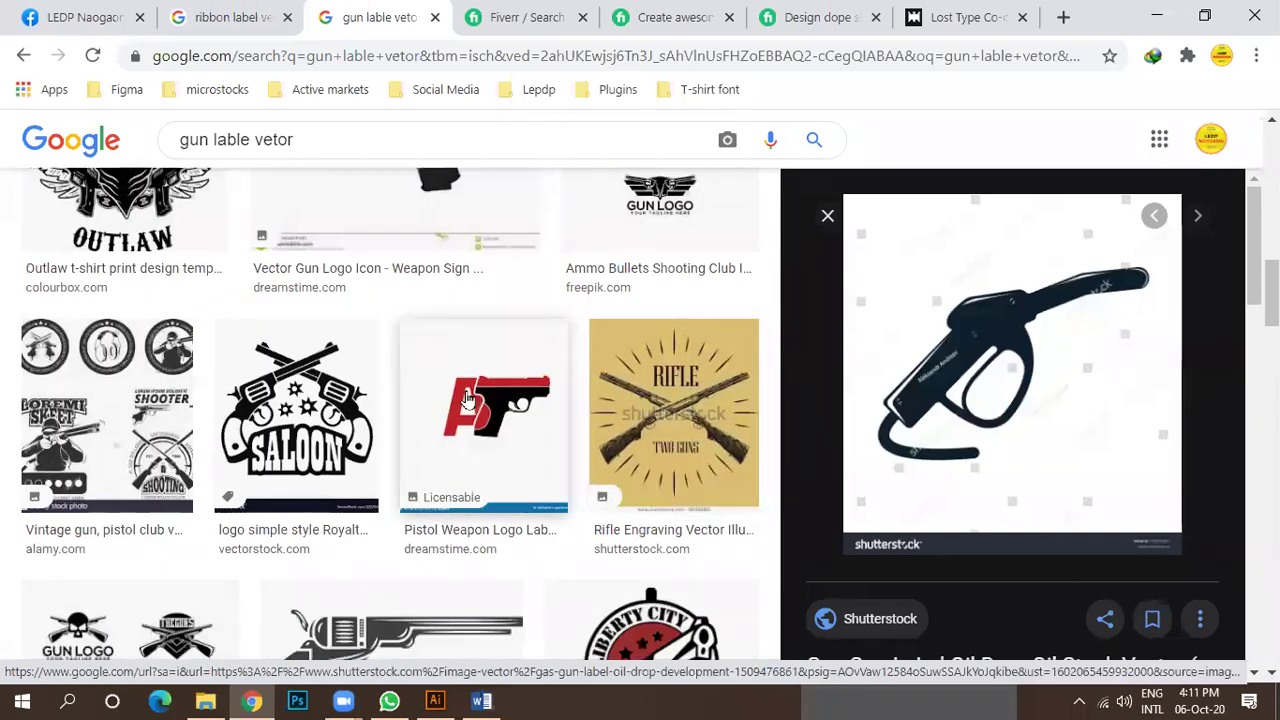
{"action": "scroll", "coordinate": [407, 410], "scroll_direction": "up", "scroll_amount": 3}
{"action": "scroll", "coordinate": [300, 390], "scroll_direction": "up", "scroll_amount": 3}
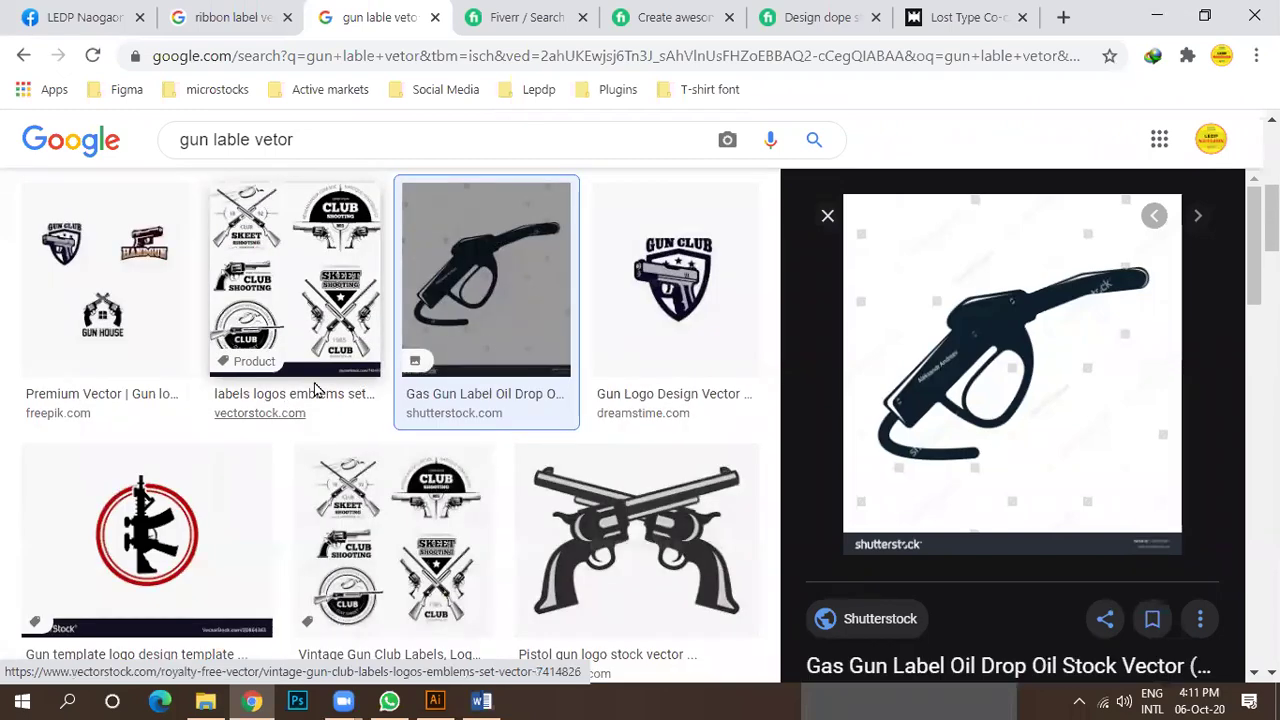
{"action": "scroll", "coordinate": [330, 380], "scroll_direction": "down", "scroll_amount": 10}
{"action": "scroll", "coordinate": [390, 426], "scroll_direction": "down", "scroll_amount": 2}
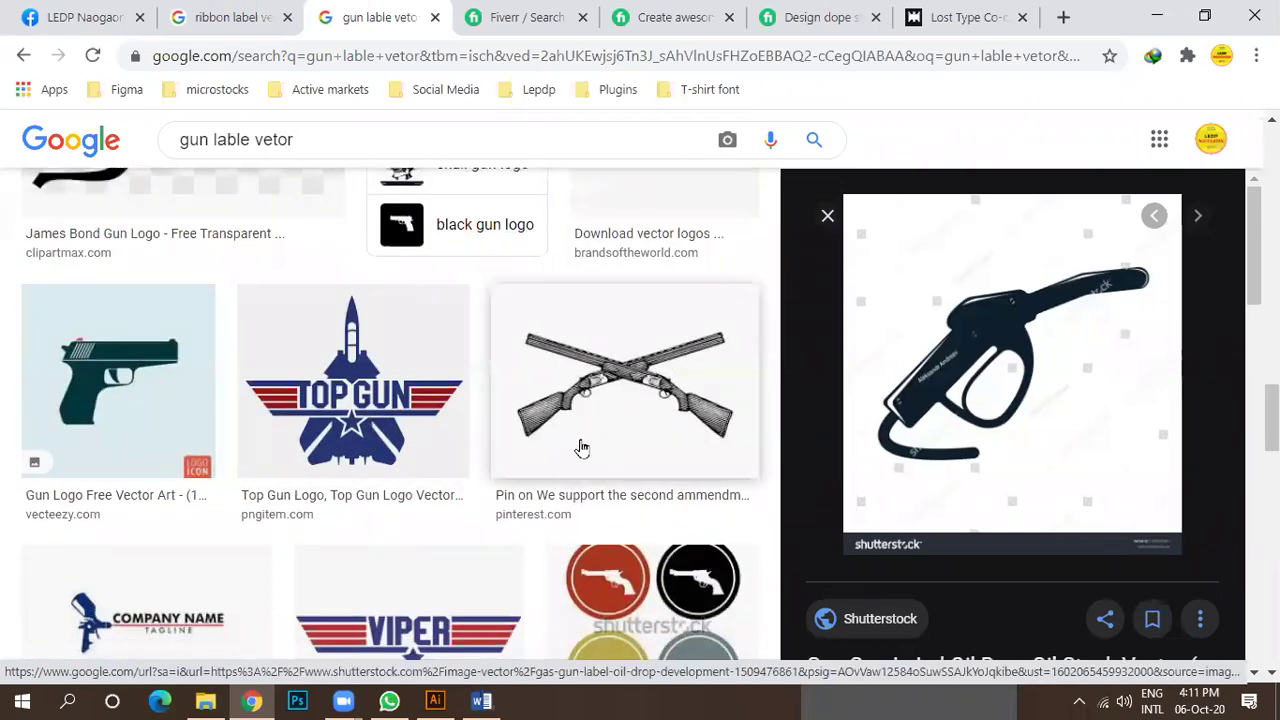
{"action": "scroll", "coordinate": [610, 431], "scroll_direction": "down", "scroll_amount": 8}
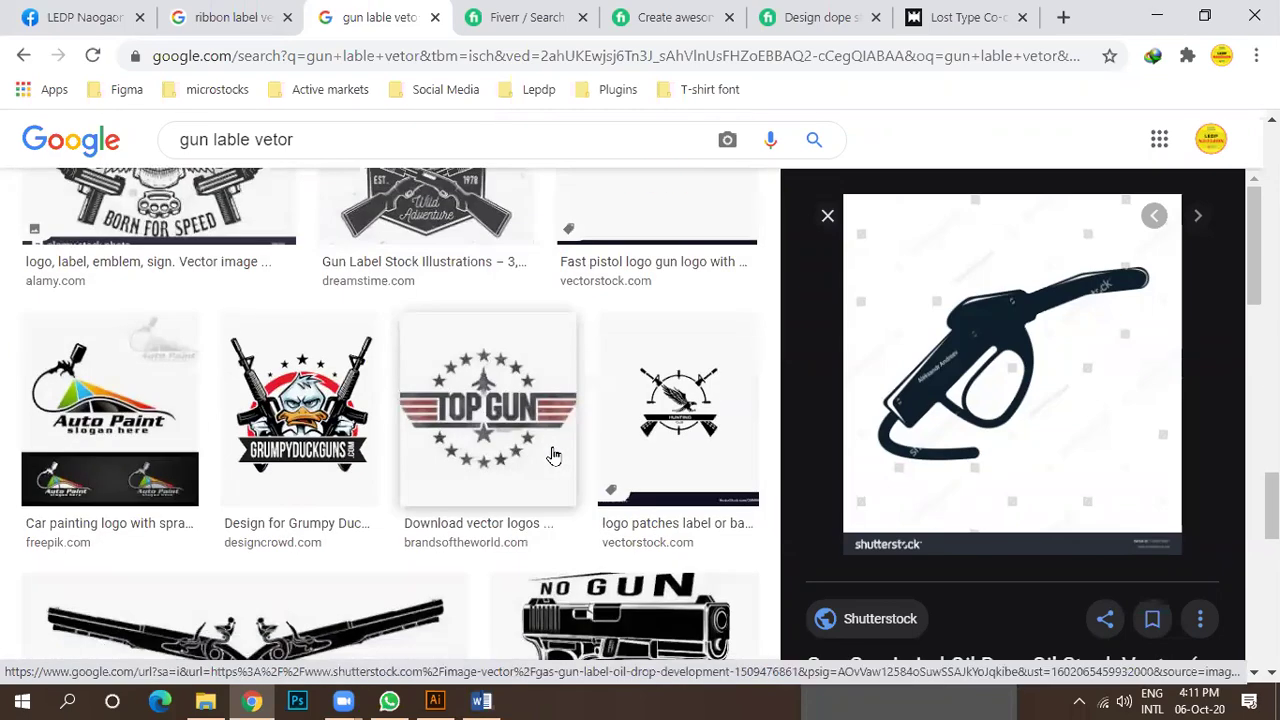
{"action": "scroll", "coordinate": [552, 456], "scroll_direction": "up", "scroll_amount": 1}
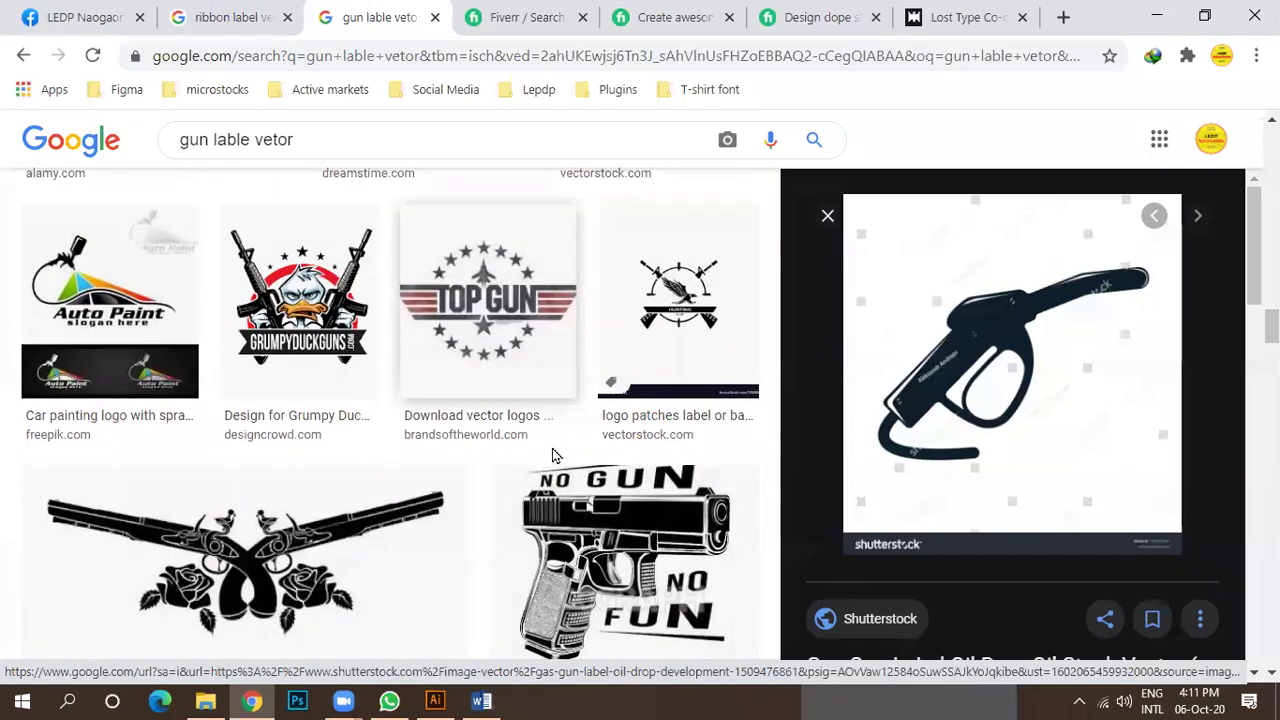
{"action": "scroll", "coordinate": [552, 456], "scroll_direction": "down", "scroll_amount": 5}
{"action": "scroll", "coordinate": [523, 457], "scroll_direction": "up", "scroll_amount": 3}
{"action": "scroll", "coordinate": [527, 463], "scroll_direction": "down", "scroll_amount": 4}
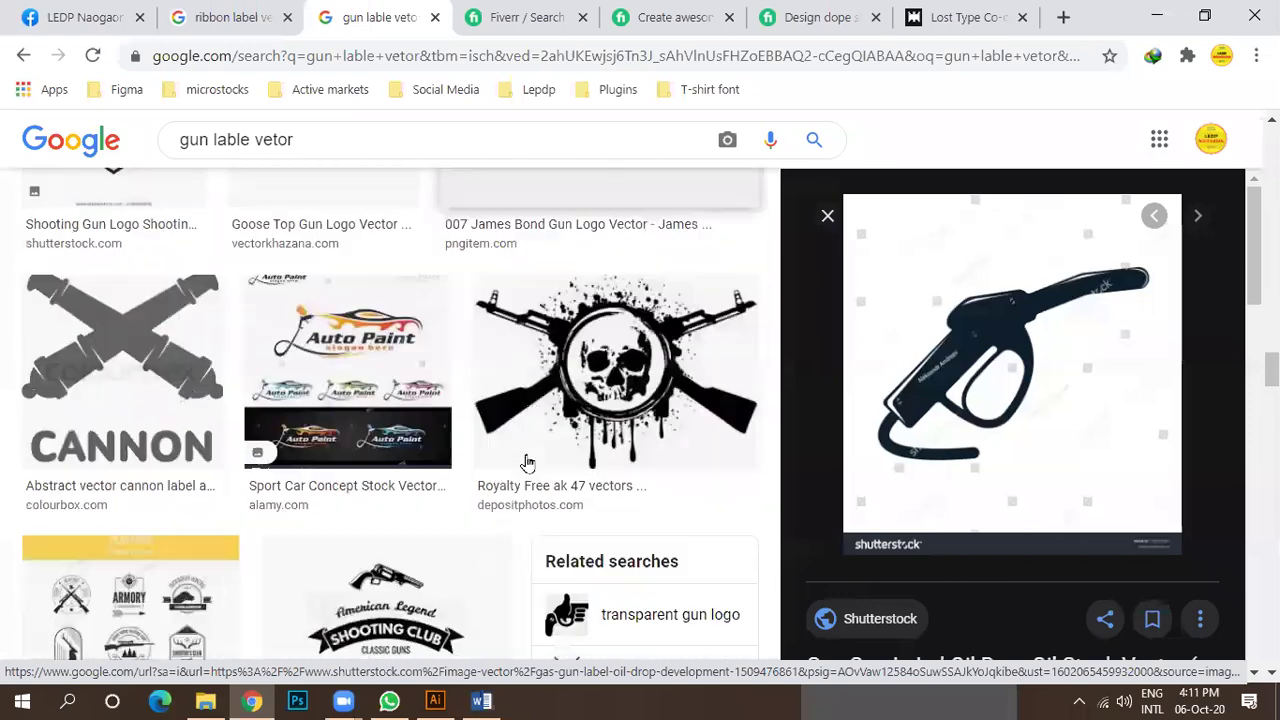
{"action": "scroll", "coordinate": [527, 463], "scroll_direction": "down", "scroll_amount": 1}
{"action": "scroll", "coordinate": [519, 380], "scroll_direction": "down", "scroll_amount": 4}
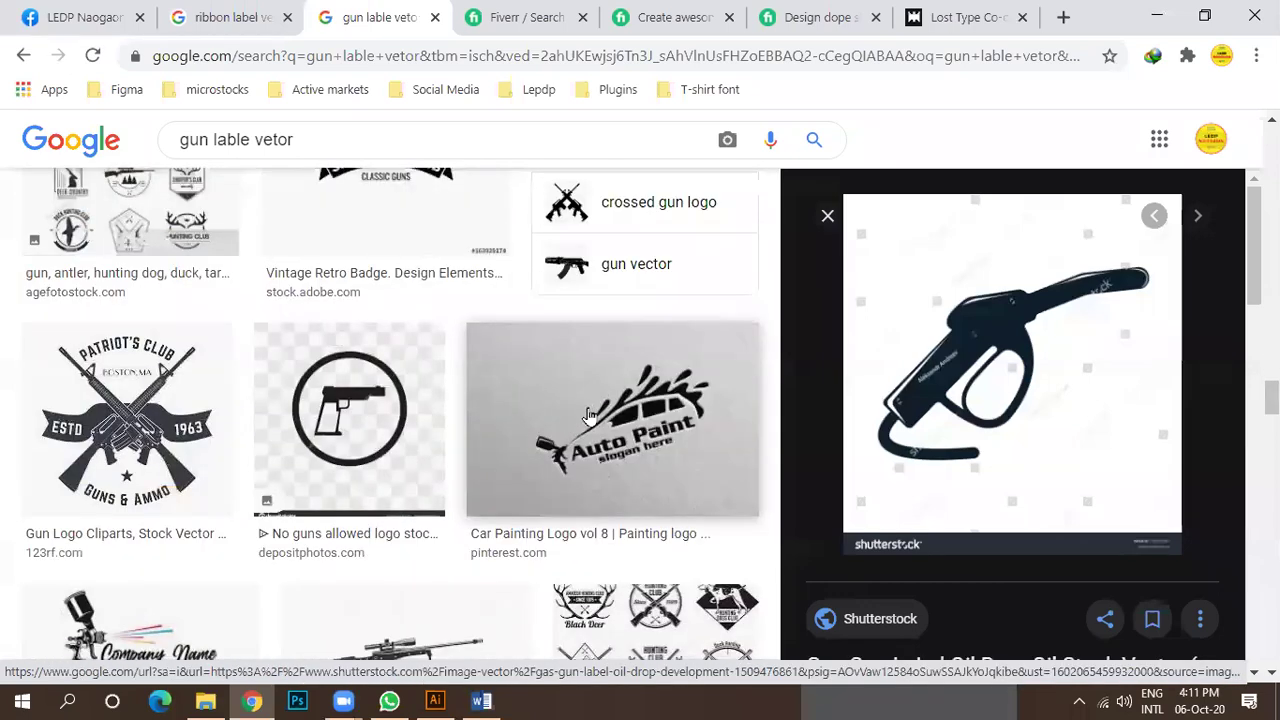
{"action": "scroll", "coordinate": [495, 440], "scroll_direction": "down", "scroll_amount": 3}
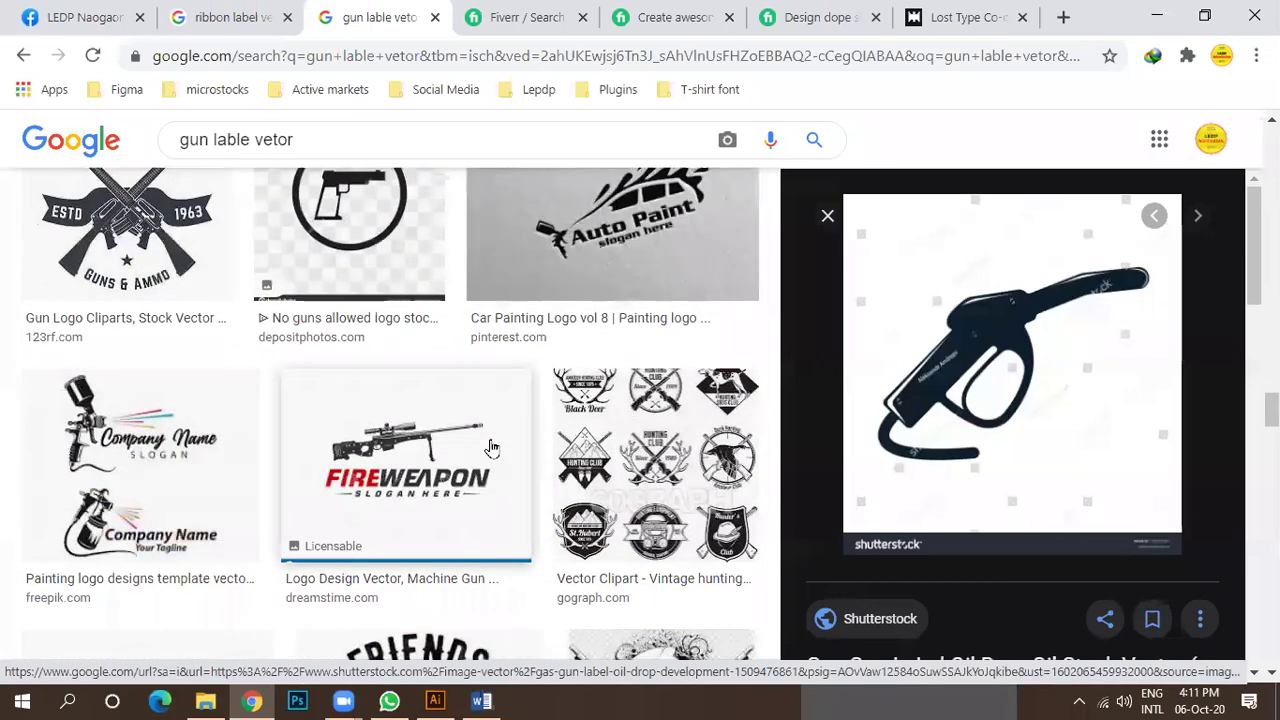
{"action": "scroll", "coordinate": [498, 445], "scroll_direction": "up", "scroll_amount": 2}
{"action": "scroll", "coordinate": [503, 441], "scroll_direction": "down", "scroll_amount": 3}
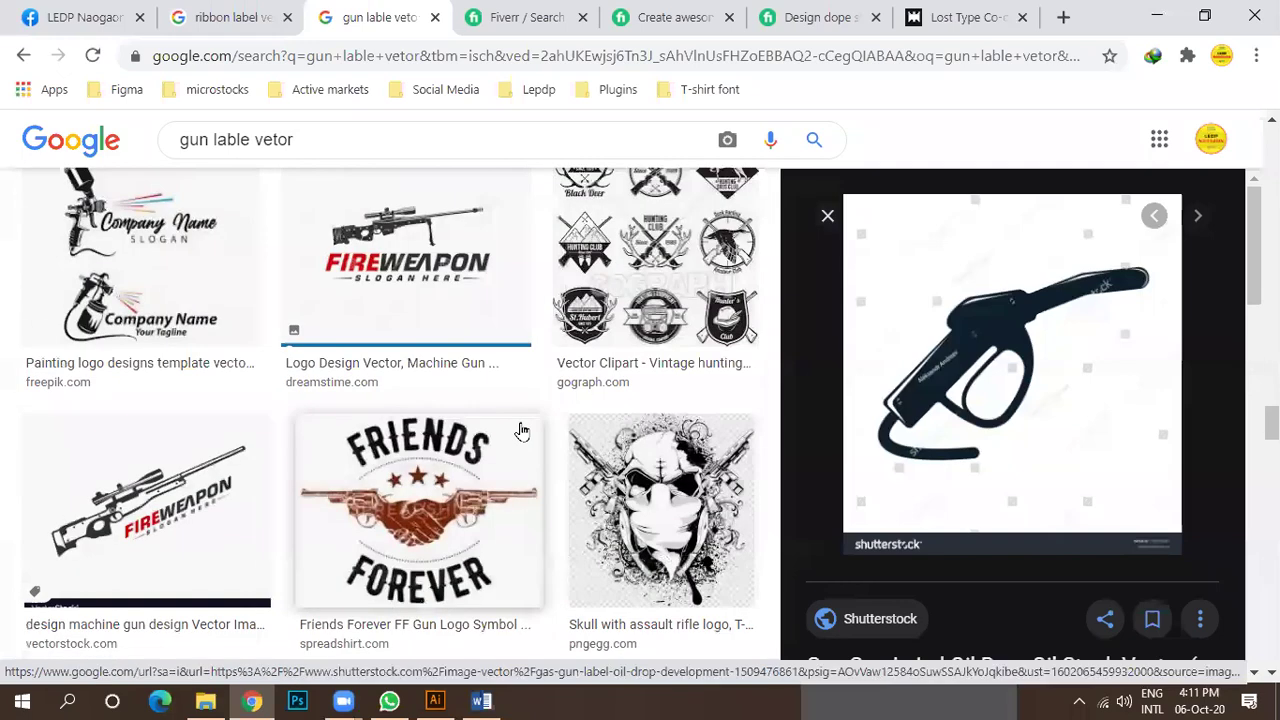
{"action": "scroll", "coordinate": [537, 425], "scroll_direction": "up", "scroll_amount": 3}
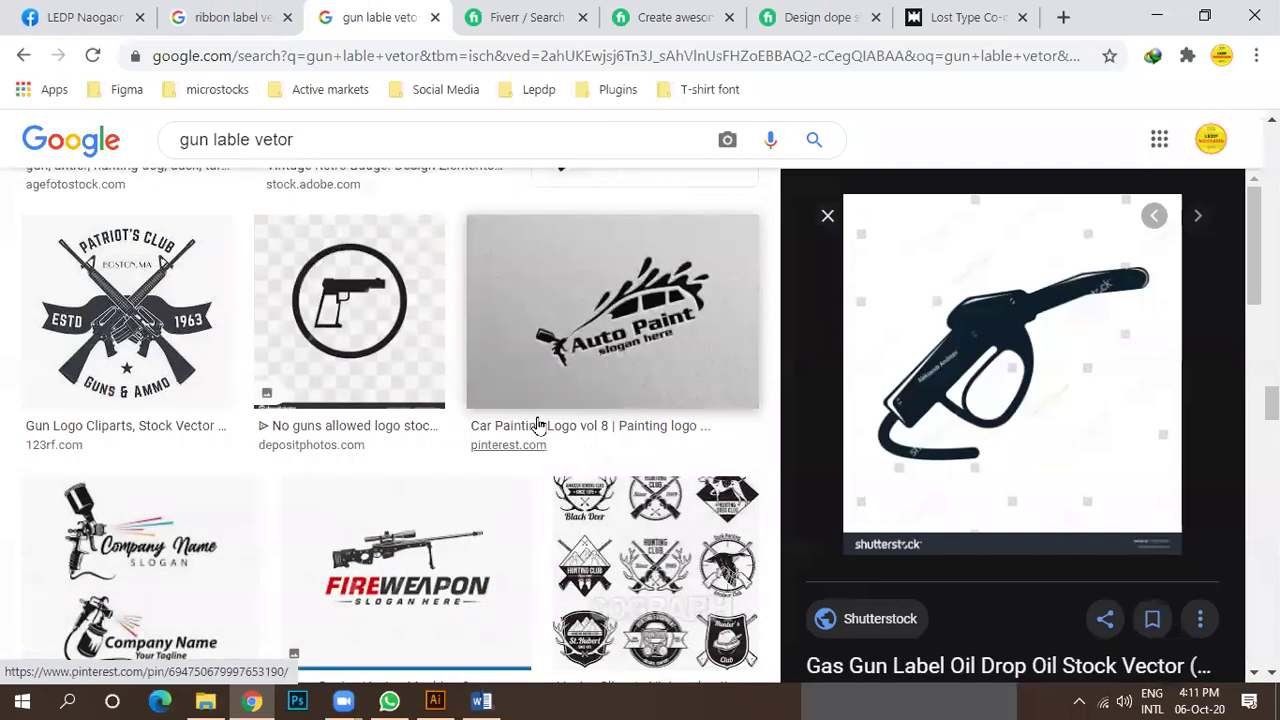
{"action": "scroll", "coordinate": [537, 424], "scroll_direction": "down", "scroll_amount": 4}
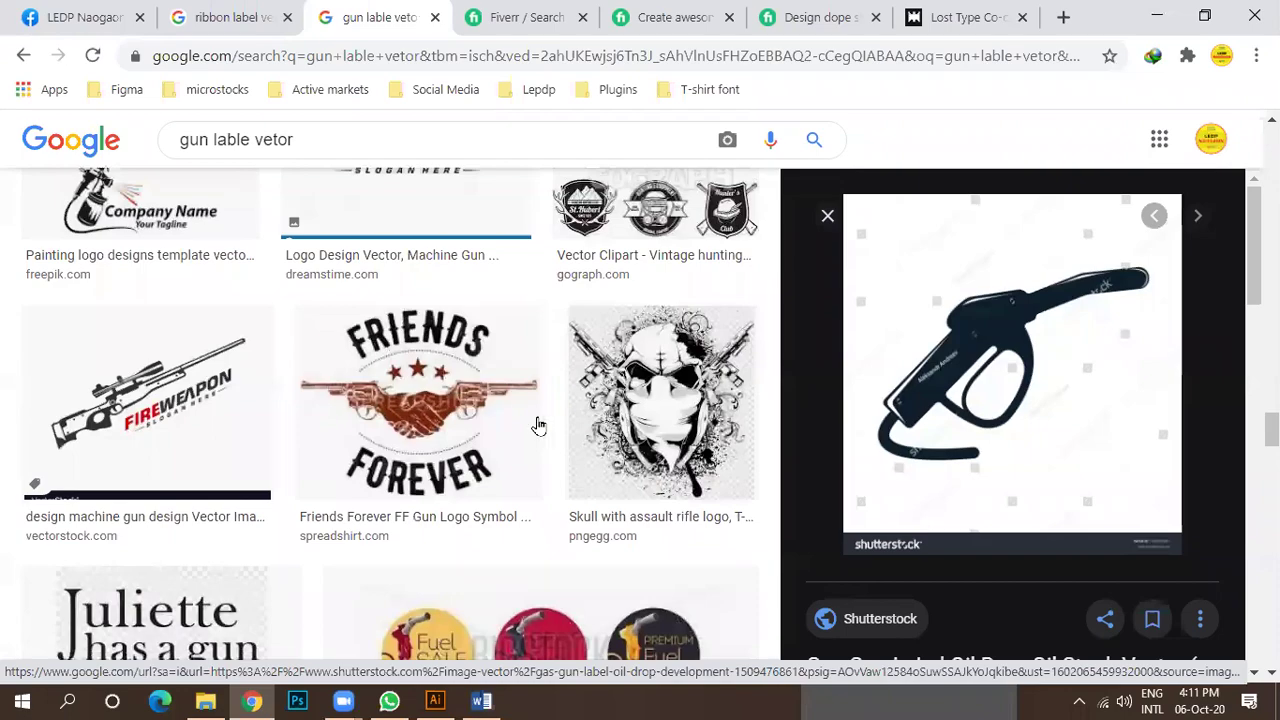
{"action": "scroll", "coordinate": [520, 427], "scroll_direction": "up", "scroll_amount": 6}
{"action": "scroll", "coordinate": [517, 427], "scroll_direction": "up", "scroll_amount": 8}
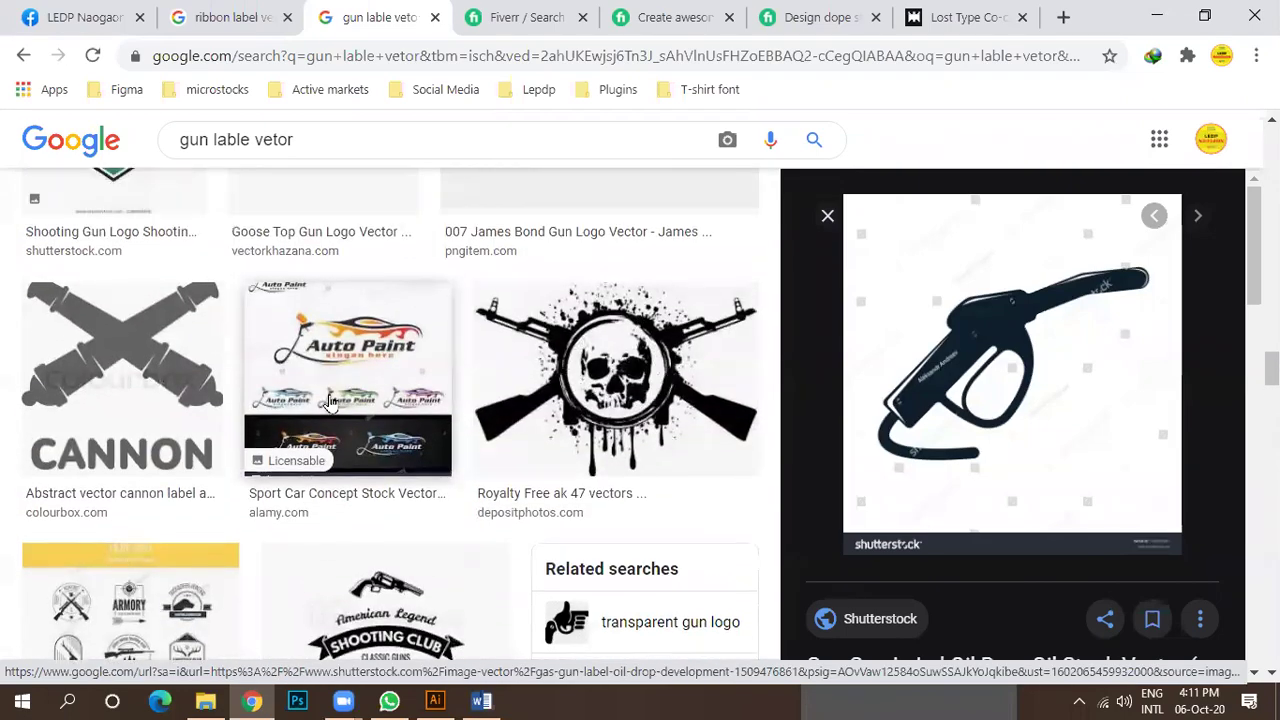
{"action": "scroll", "coordinate": [257, 449], "scroll_direction": "down", "scroll_amount": 7}
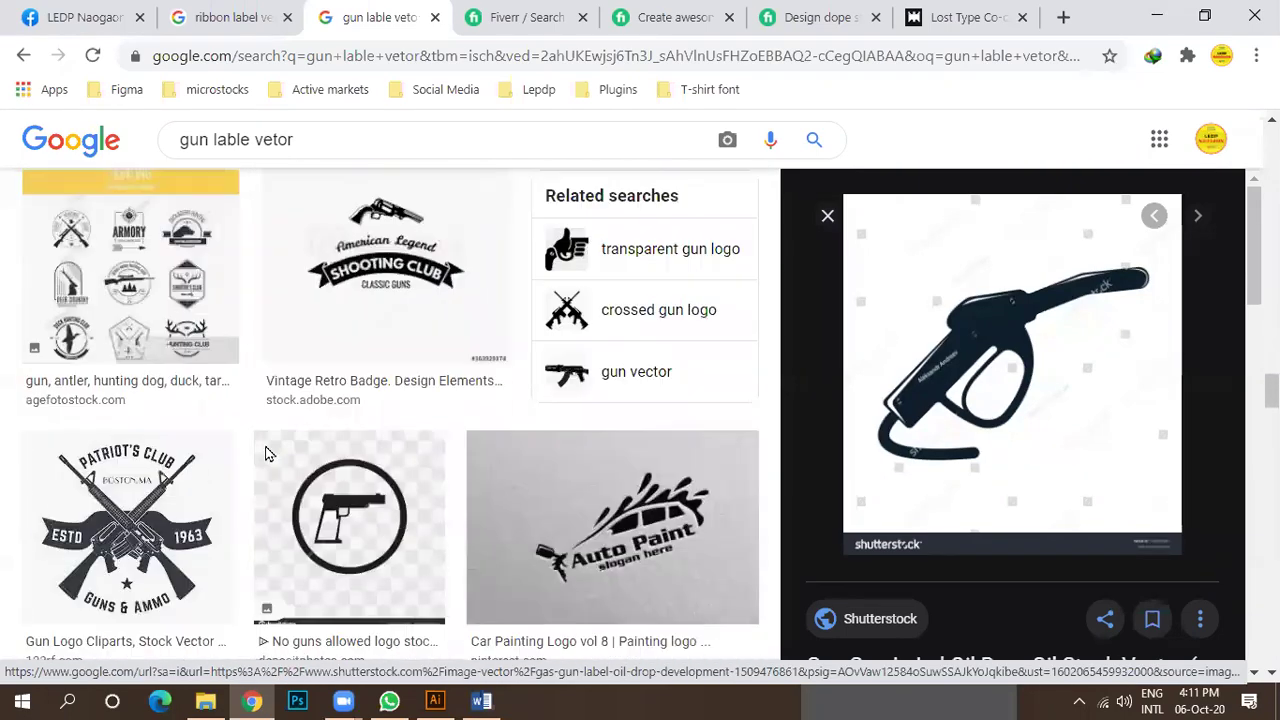
Copy the Patriot's Club Guns & Ammo emblem image and paste it into the Untilted-2 document in Illustrator.
{"action": "left_click", "coordinate": [188, 484]}
{"action": "right_click", "coordinate": [1005, 367]}
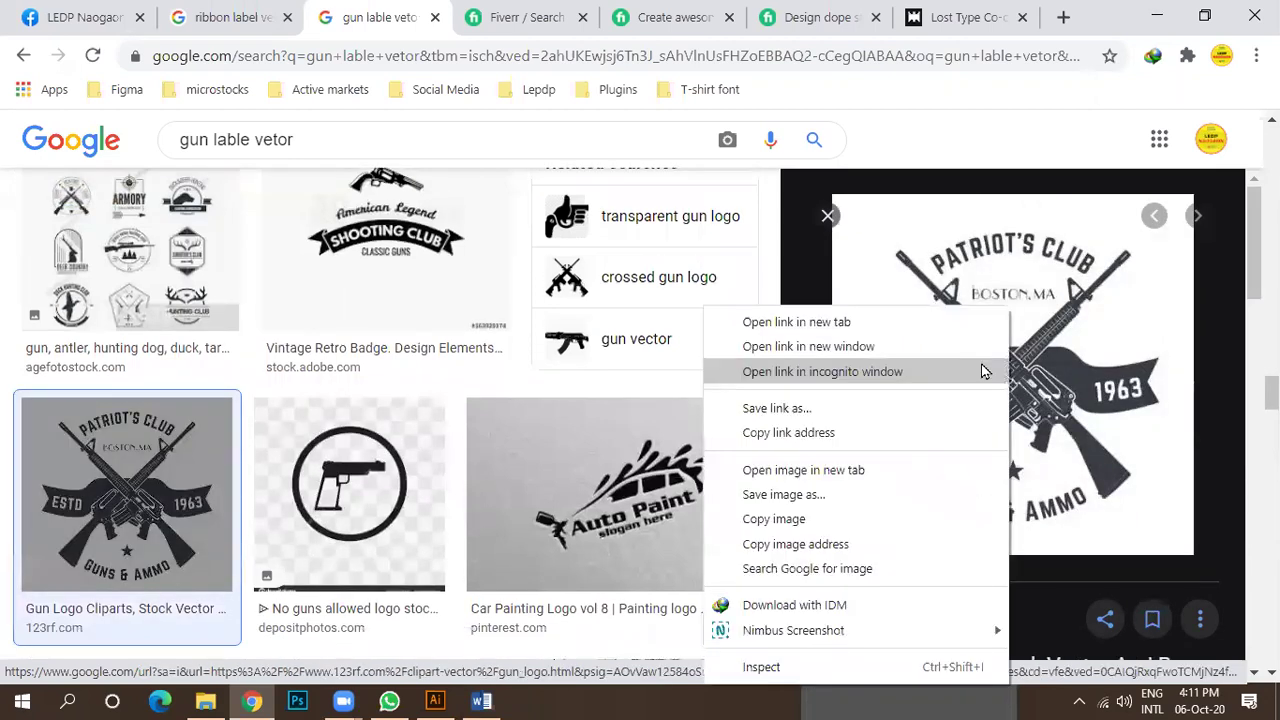
{"action": "left_click", "coordinate": [858, 519]}
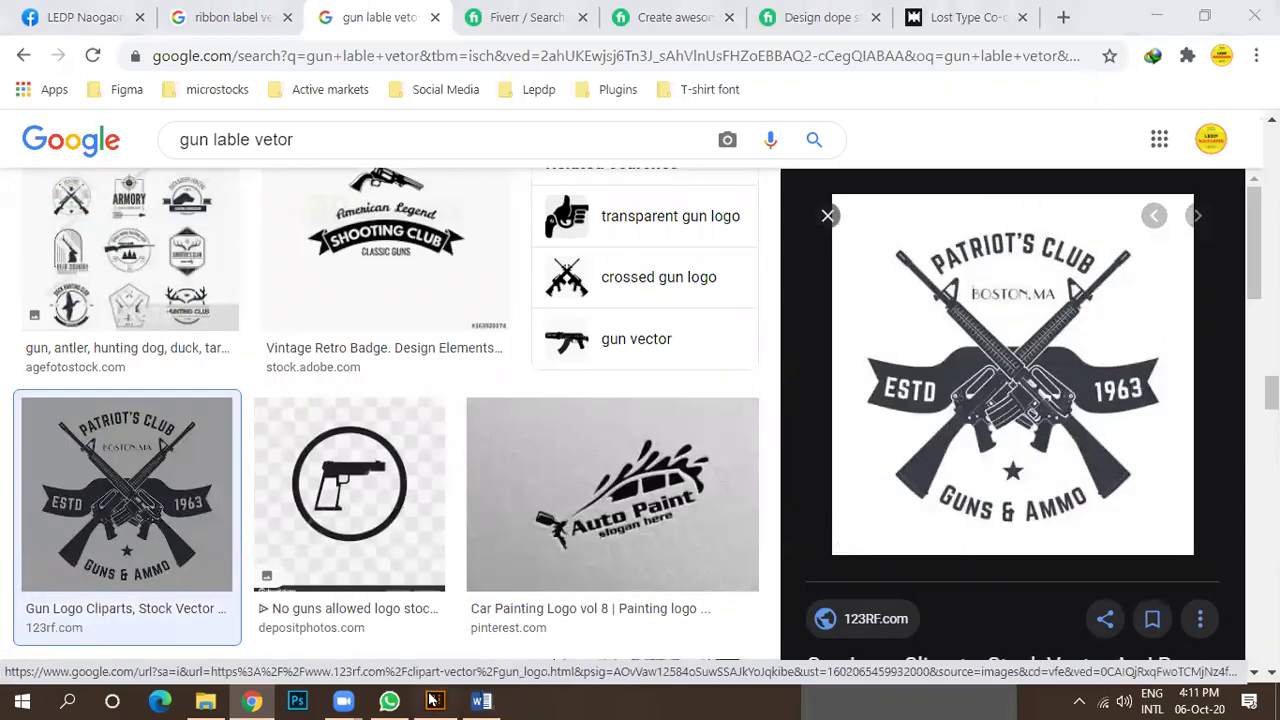
{"action": "key", "text": "alt+Tab"}
{"action": "left_click", "coordinate": [306, 575]}
{"action": "key", "text": "ctrl+v"}
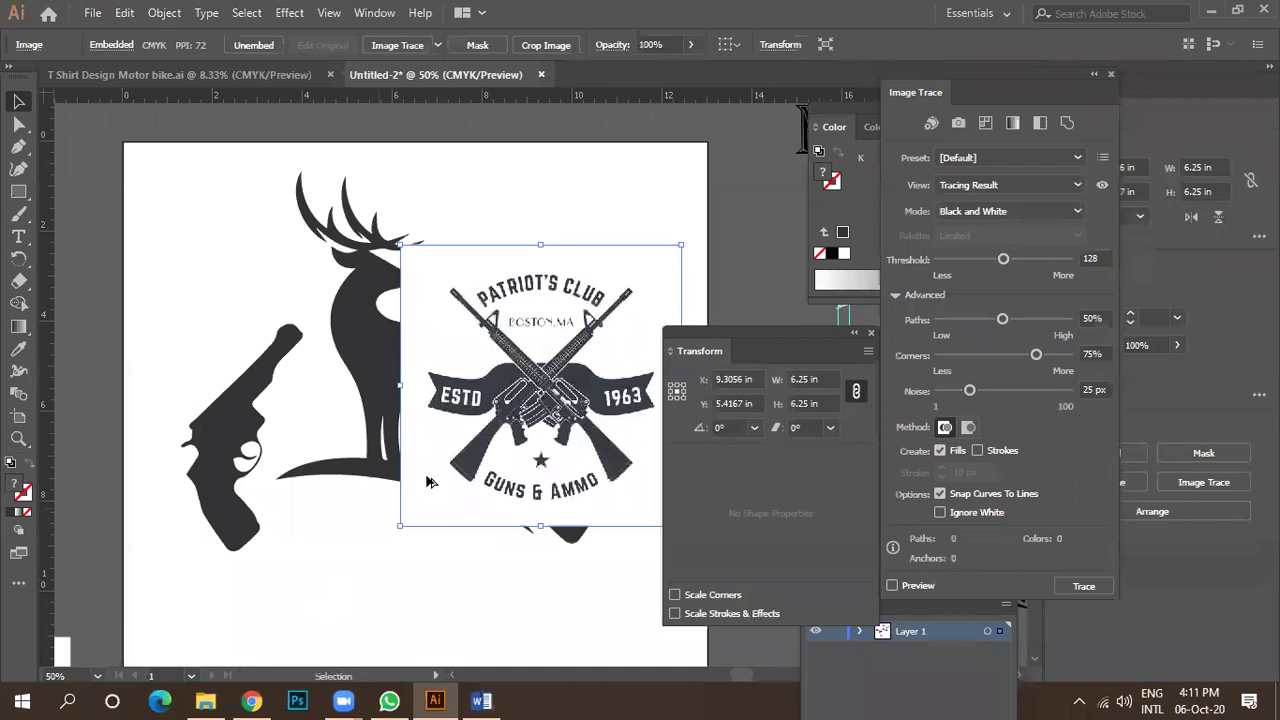
Move the pasted Patriot's Club emblem off the artboard and place a duplicate between it and the artboard.
{"action": "scroll", "coordinate": [505, 460], "scroll_direction": "down", "scroll_amount": 3}
{"action": "left_click_drag", "start_coordinate": [512, 458], "coordinate": [236, 385]}
{"action": "scroll", "coordinate": [236, 385], "scroll_direction": "up", "scroll_amount": 3}
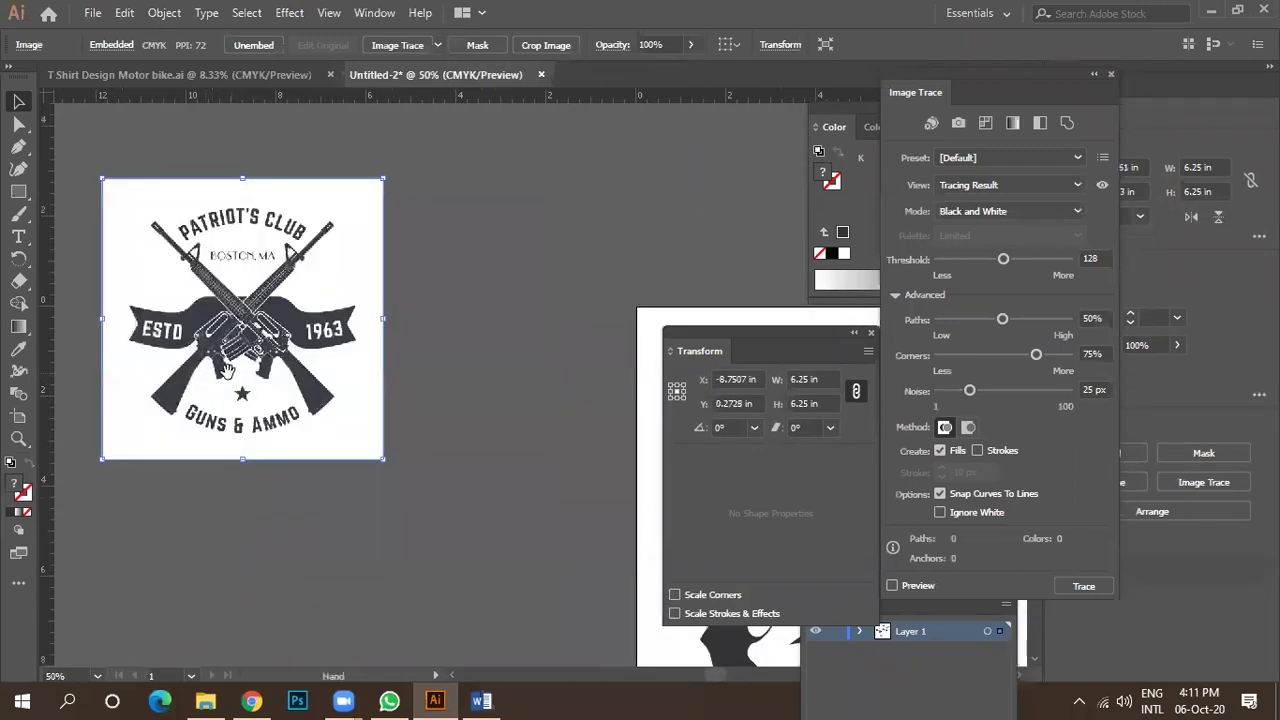
{"action": "scroll", "coordinate": [363, 452], "scroll_direction": "up", "scroll_amount": 2}
{"action": "scroll", "coordinate": [366, 451], "scroll_direction": "down", "scroll_amount": 1}
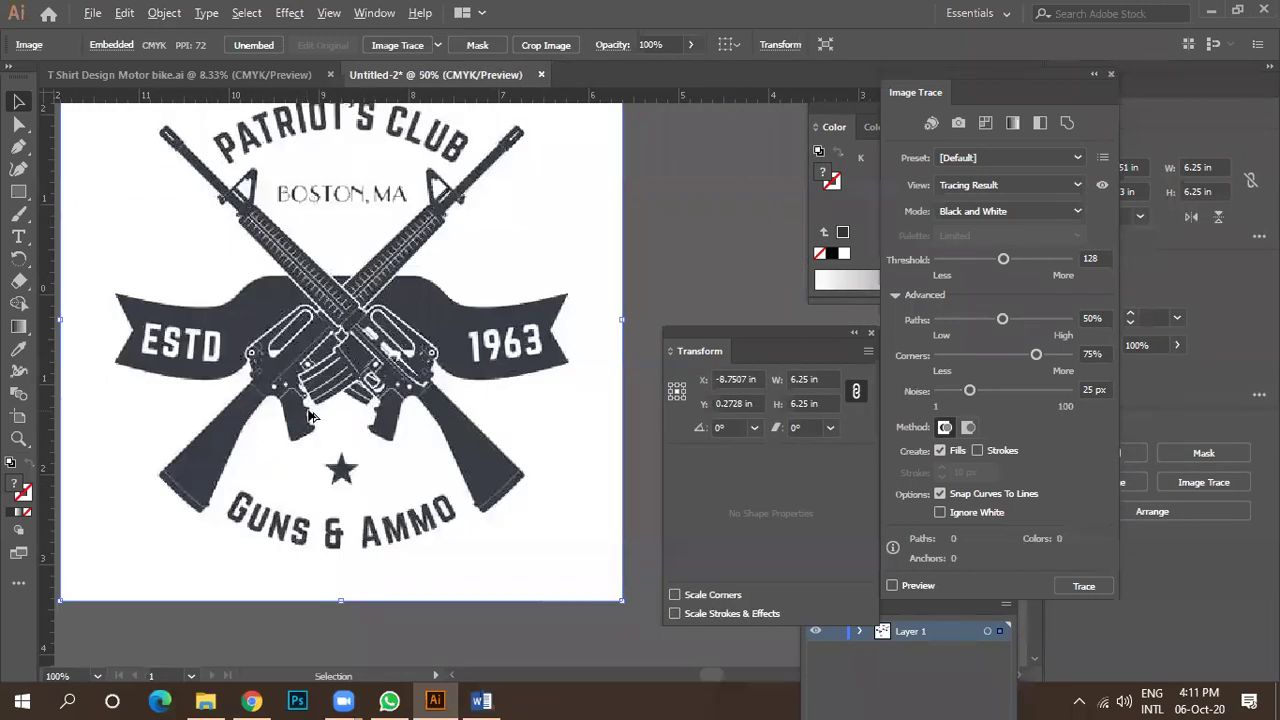
{"action": "scroll", "coordinate": [345, 407], "scroll_direction": "down", "scroll_amount": 1}
{"action": "scroll", "coordinate": [345, 407], "scroll_direction": "down", "scroll_amount": 2}
{"action": "left_click_drag", "start_coordinate": [345, 407], "coordinate": [156, 344]}
{"action": "left_click_drag", "start_coordinate": [355, 407], "coordinate": [432, 458]}
{"action": "scroll", "coordinate": [434, 450], "scroll_direction": "up", "scroll_amount": 1}
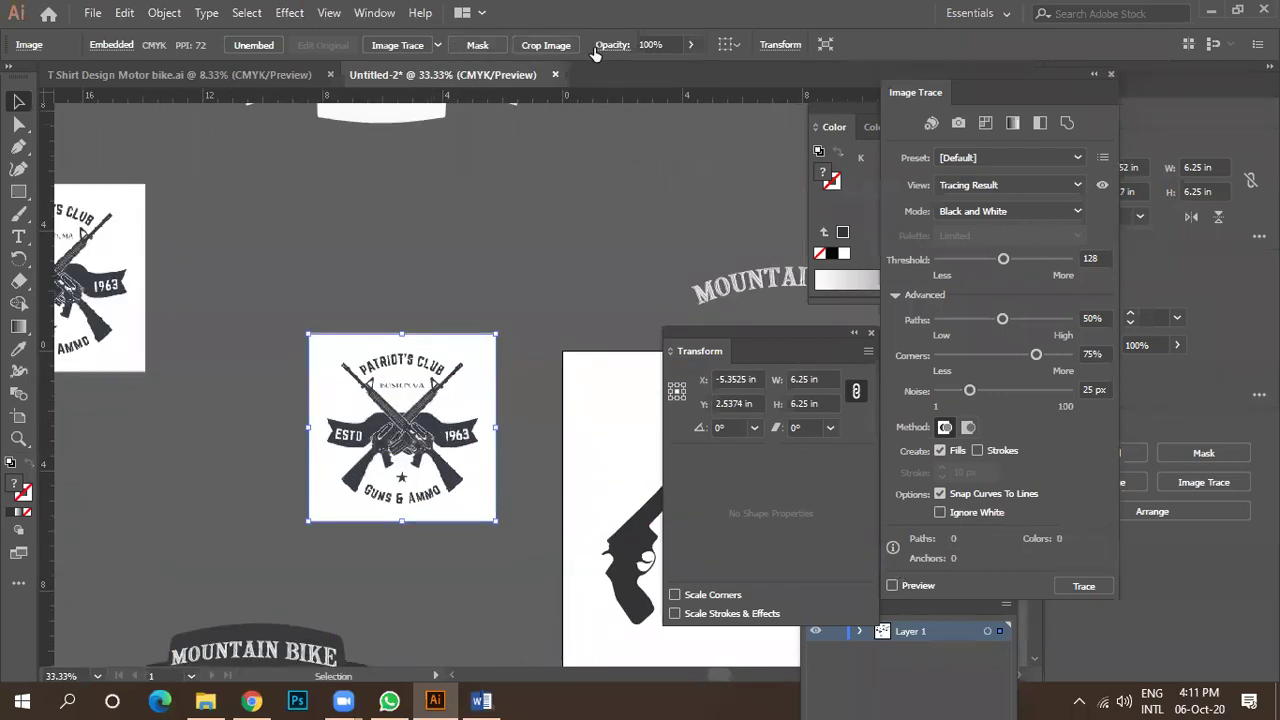
Try tracing the duplicated emblem with the Low Fidelity Photo preset, and undo the trace.
{"action": "left_click", "coordinate": [437, 47]}
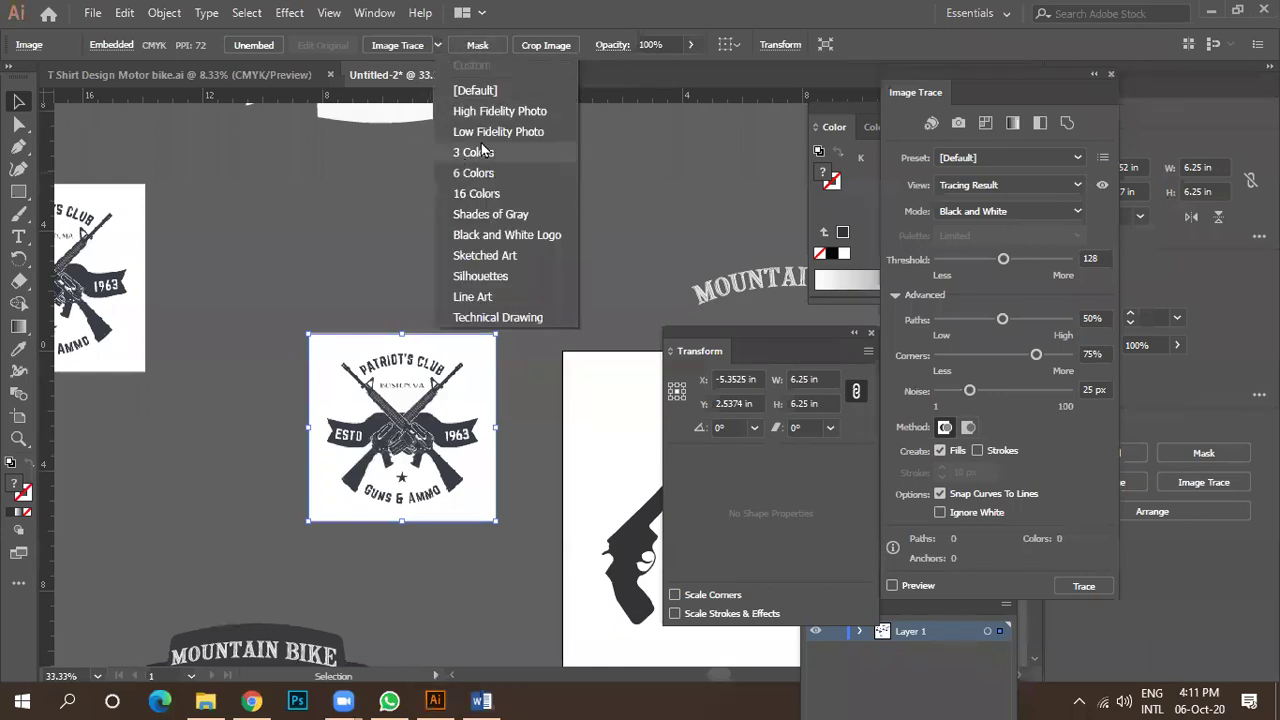
{"action": "left_click", "coordinate": [500, 132]}
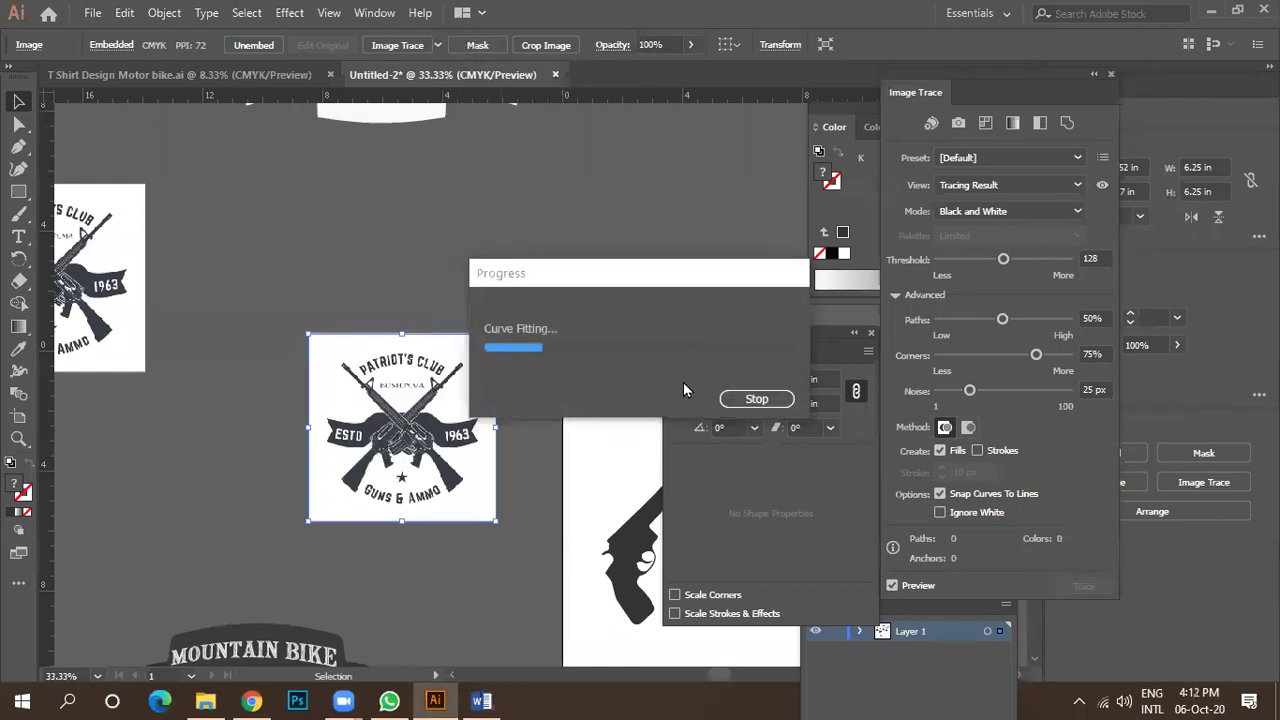
{"action": "scroll", "coordinate": [393, 453], "scroll_direction": "up", "scroll_amount": 4}
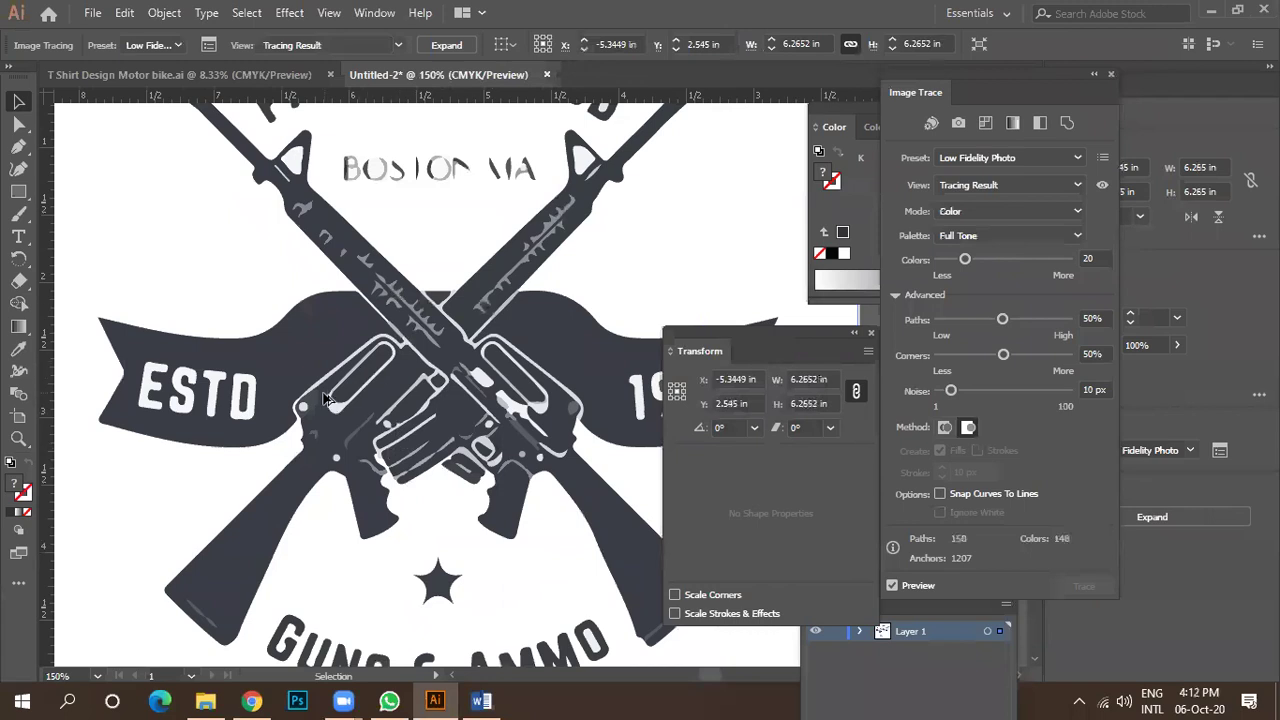
{"action": "key", "text": "ctrl+z"}
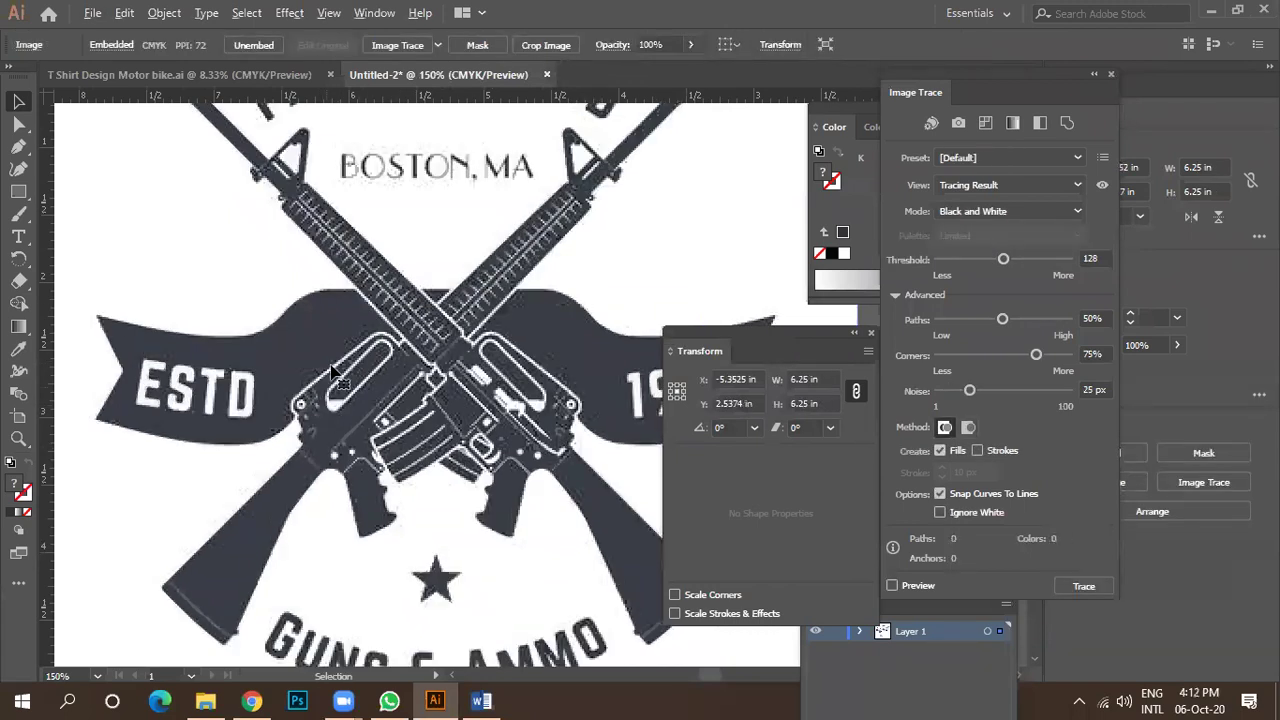
Trace the duplicated emblem in Black and White mode with Ignore White enabled, and expand the tracing into vector paths.
{"action": "scroll", "coordinate": [330, 335], "scroll_direction": "down", "scroll_amount": 2}
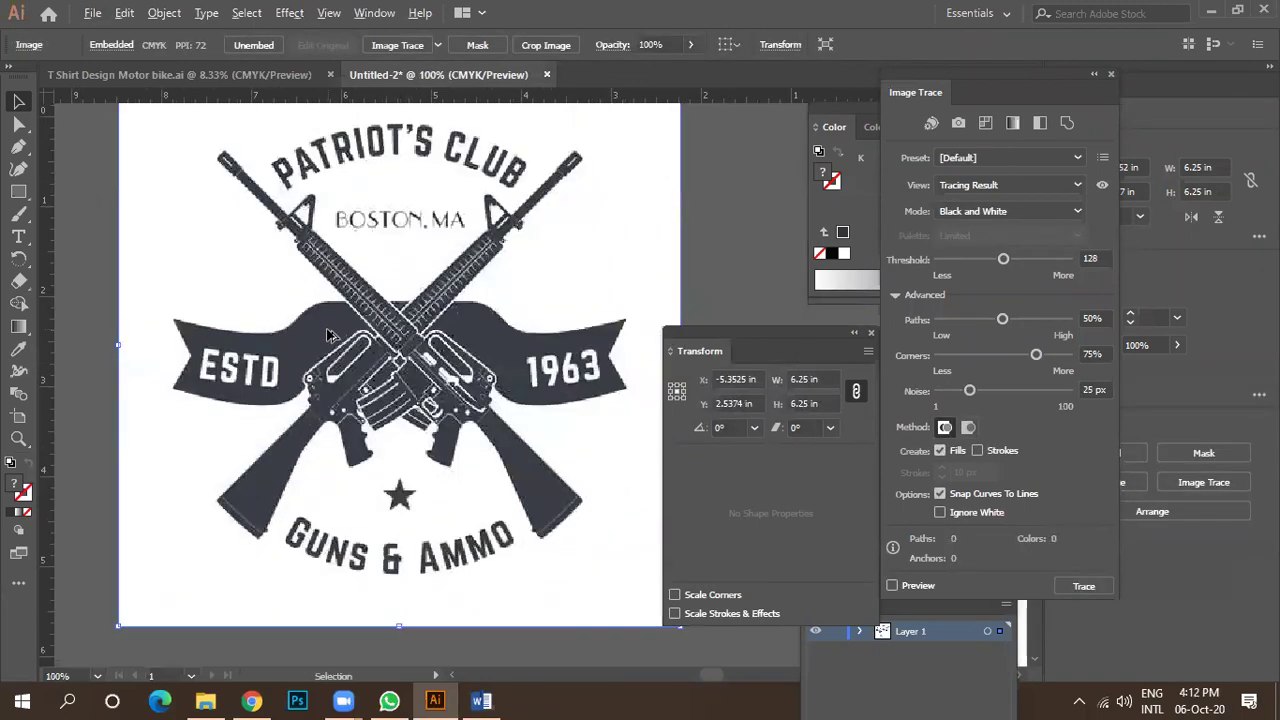
{"action": "scroll", "coordinate": [323, 331], "scroll_direction": "up", "scroll_amount": 3}
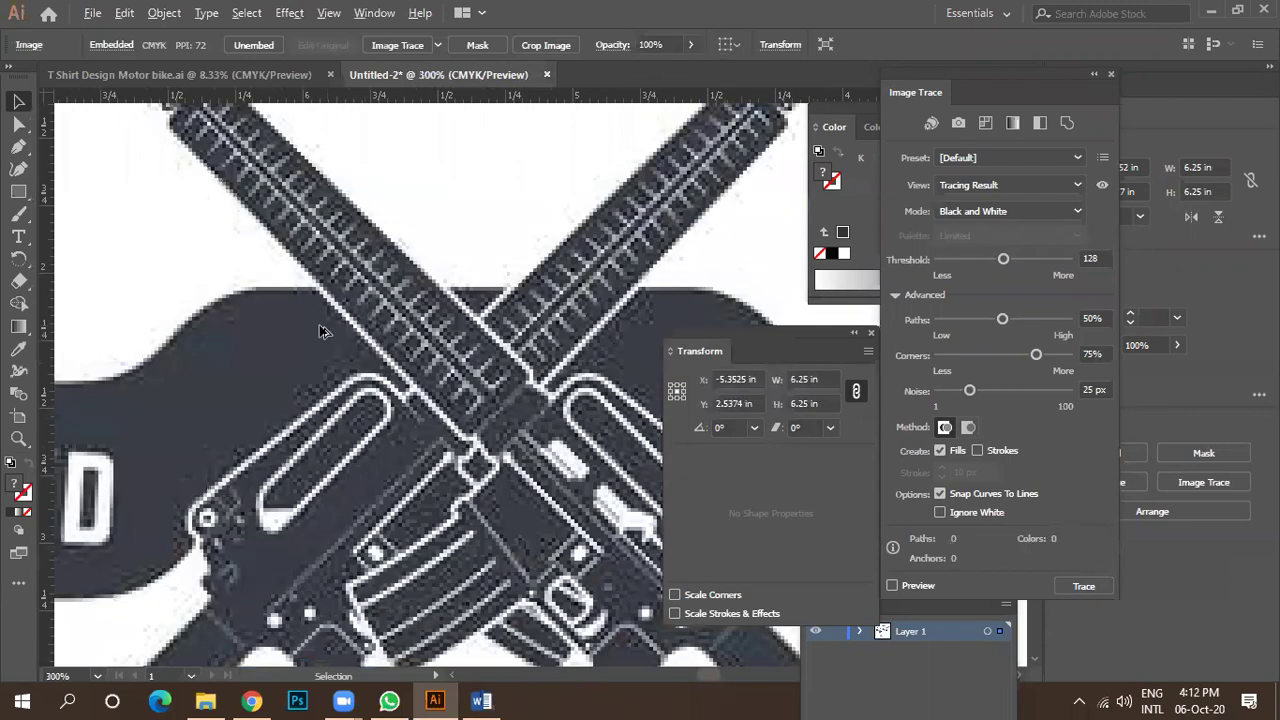
{"action": "scroll", "coordinate": [322, 333], "scroll_direction": "down", "scroll_amount": 3}
{"action": "scroll", "coordinate": [320, 333], "scroll_direction": "down", "scroll_amount": 1}
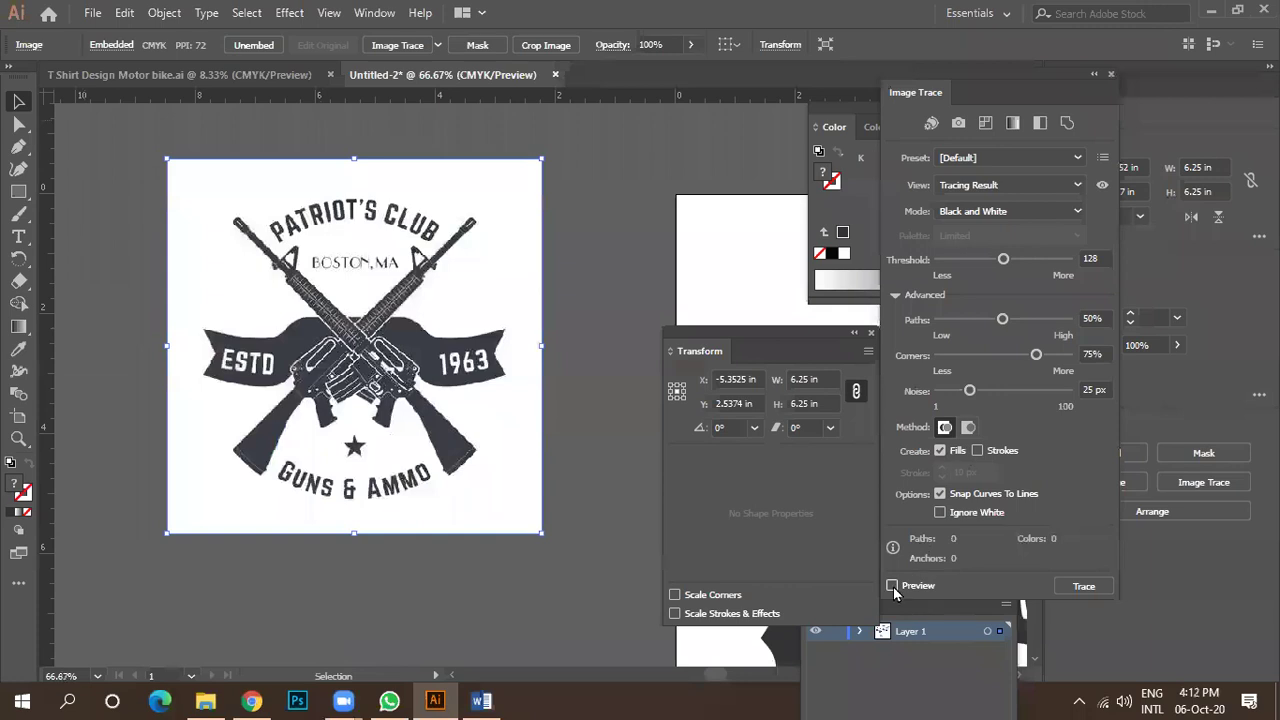
{"action": "left_click", "coordinate": [940, 512]}
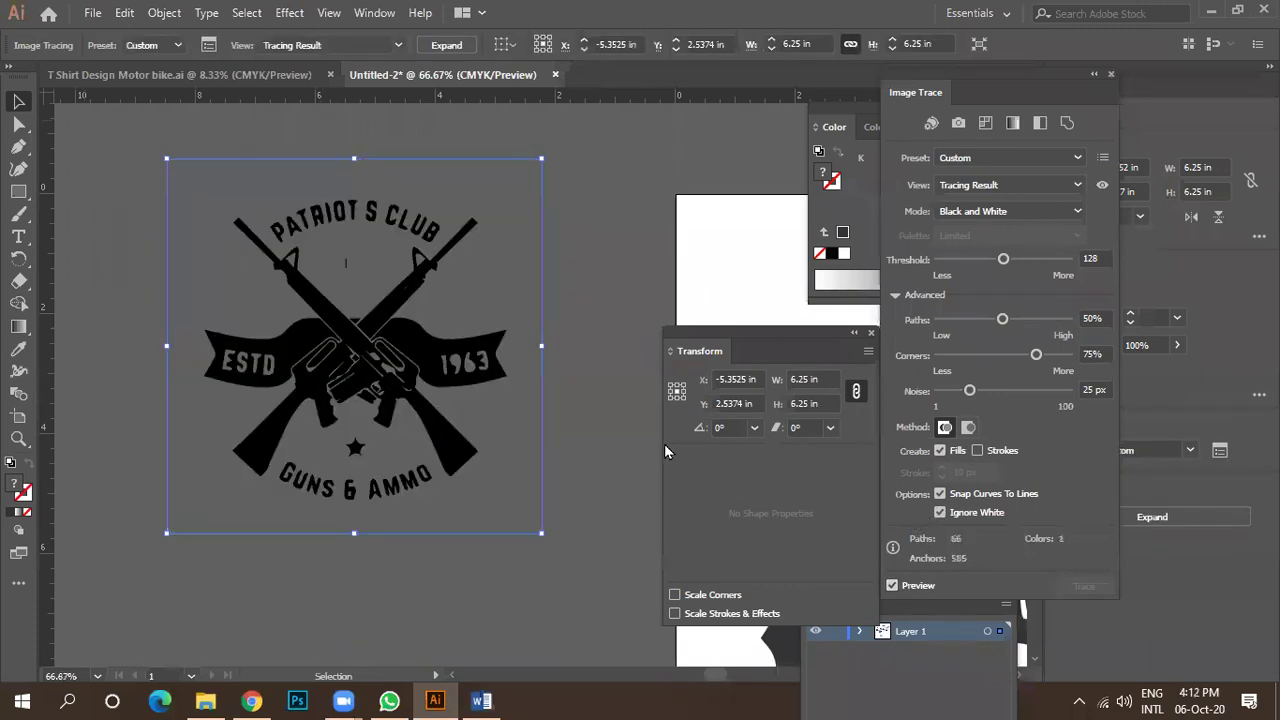
{"action": "right_click", "coordinate": [400, 373]}
{"action": "left_click", "coordinate": [574, 300]}
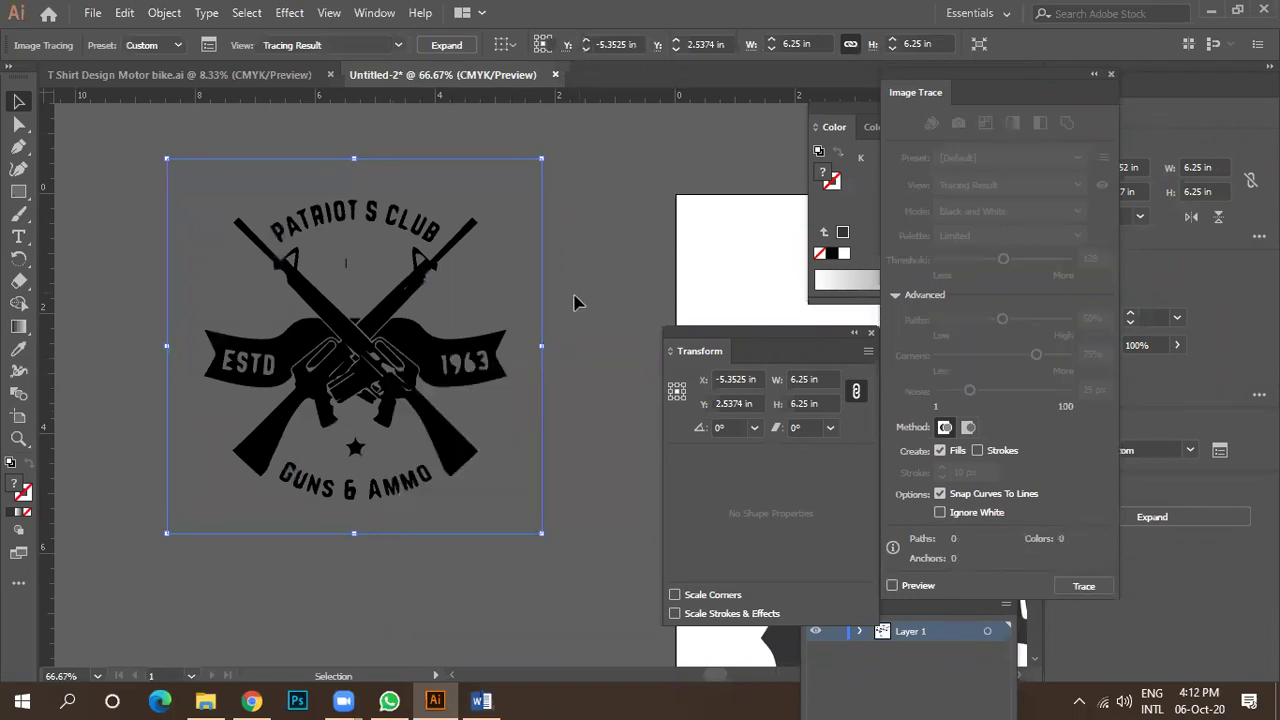
{"action": "left_click", "coordinate": [370, 320]}
{"action": "left_click", "coordinate": [447, 45]}
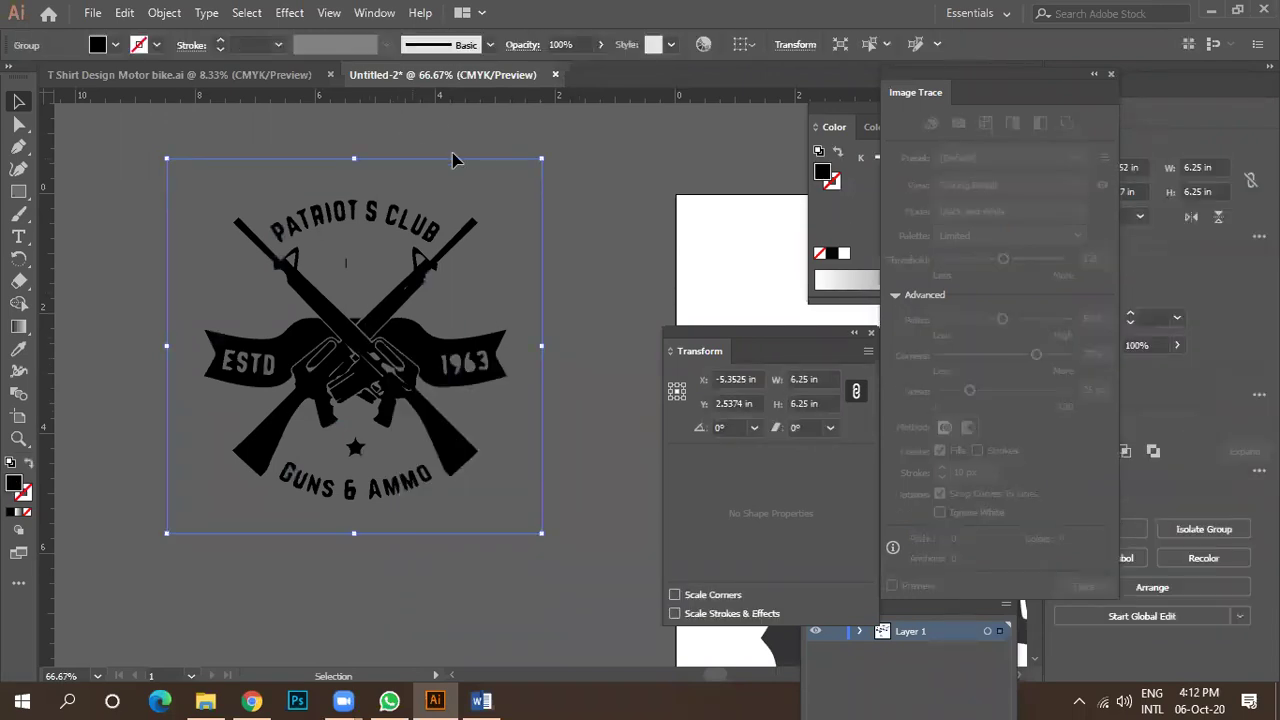
Ungroup the expanded Patriot's Club emblem and clear the selection.
{"action": "left_click", "coordinate": [540, 246]}
{"action": "right_click", "coordinate": [338, 331]}
{"action": "left_click", "coordinate": [400, 486]}
{"action": "left_click", "coordinate": [537, 354]}
Try pulling one rifle away from the crossed pair as a separate compound path.
{"action": "scroll", "coordinate": [401, 322], "scroll_direction": "up", "scroll_amount": 2}
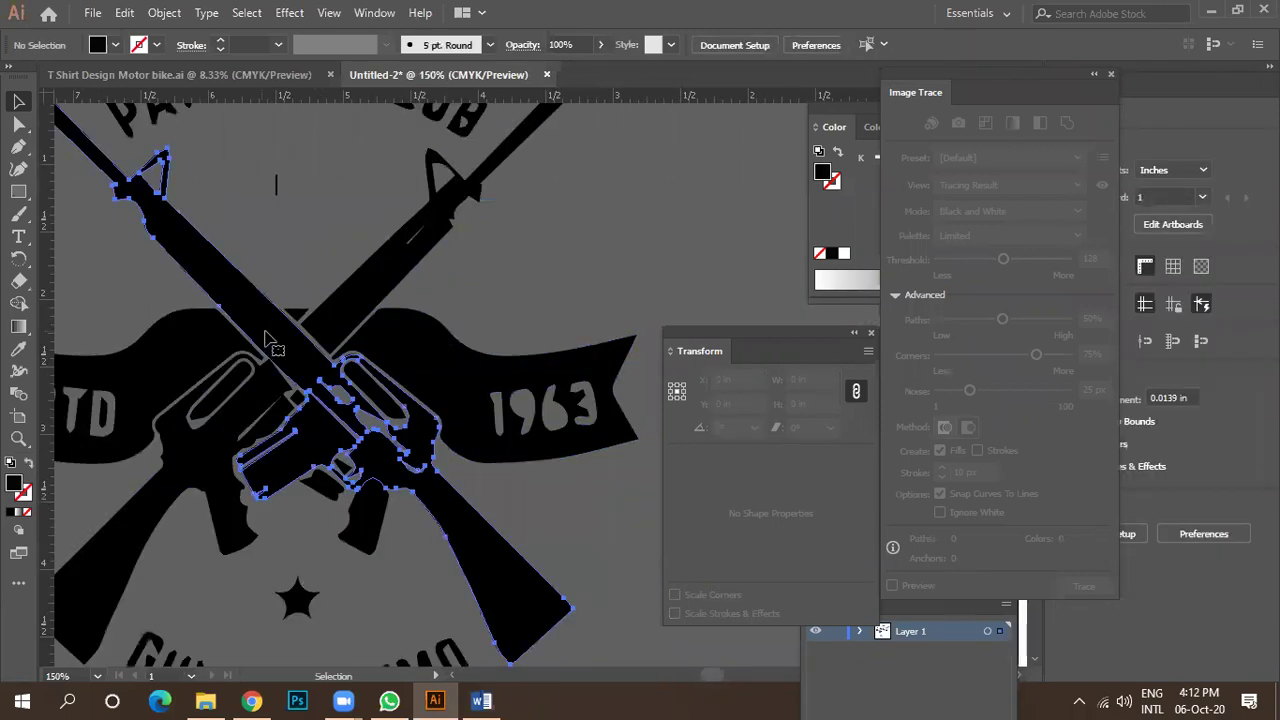
{"action": "left_click", "coordinate": [333, 323]}
{"action": "scroll", "coordinate": [350, 313], "scroll_direction": "down", "scroll_amount": 2}
{"action": "left_click_drag", "start_coordinate": [418, 262], "coordinate": [470, 345]}
{"action": "scroll", "coordinate": [470, 345], "scroll_direction": "down", "scroll_amount": 2}
{"action": "scroll", "coordinate": [440, 350], "scroll_direction": "up", "scroll_amount": 3}
{"action": "scroll", "coordinate": [425, 305], "scroll_direction": "down", "scroll_amount": 1}
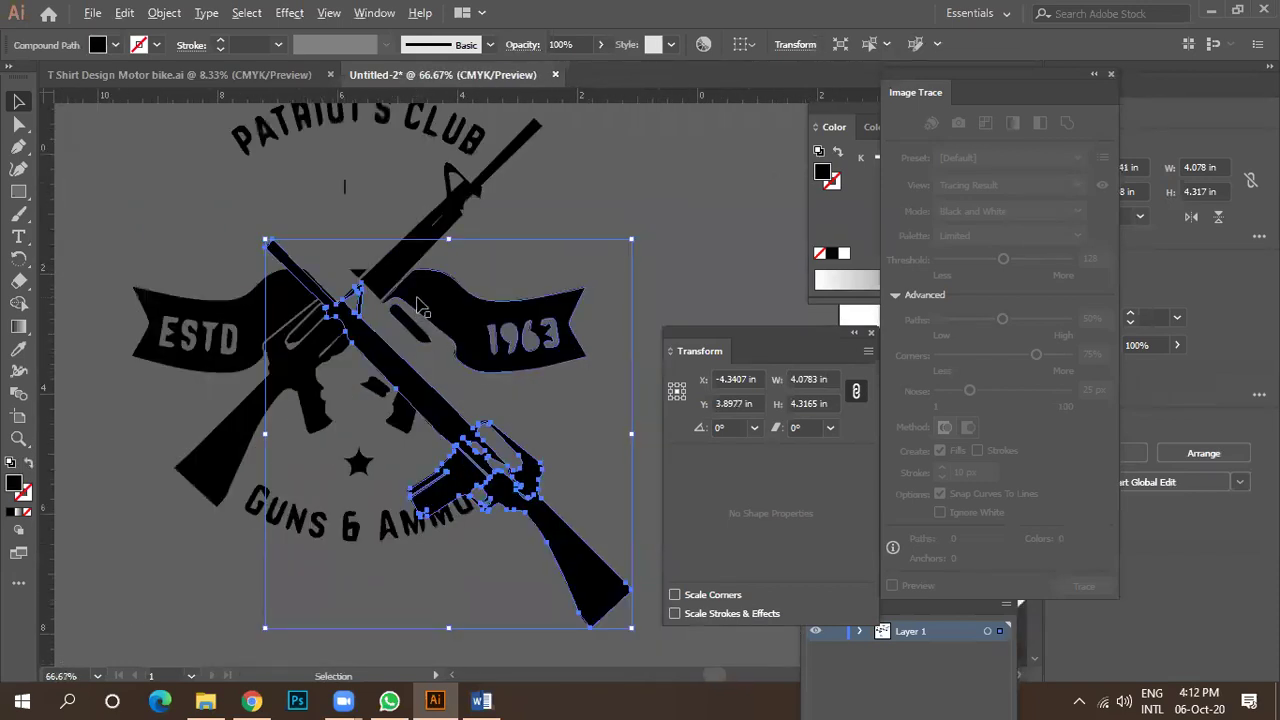
Delete both ribbon halves, 1963 and ESTD, from the traced emblem.
{"action": "left_click", "coordinate": [495, 330]}
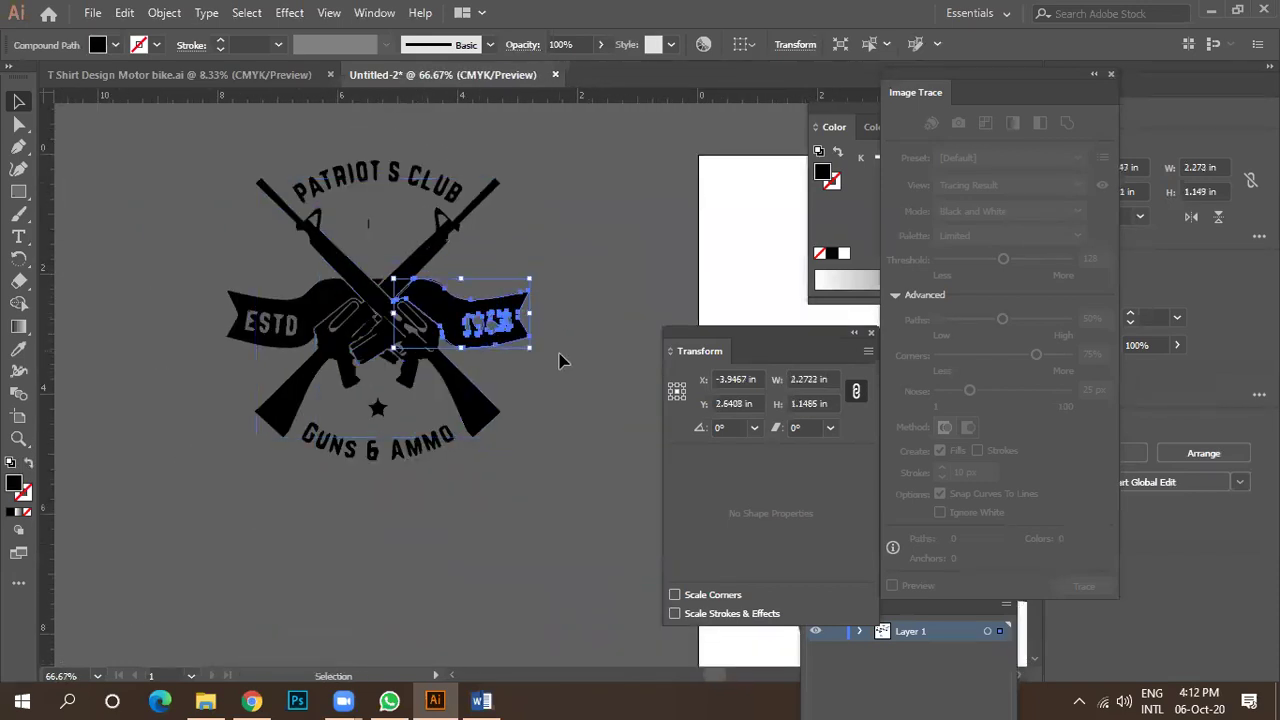
{"action": "key", "text": "Delete"}
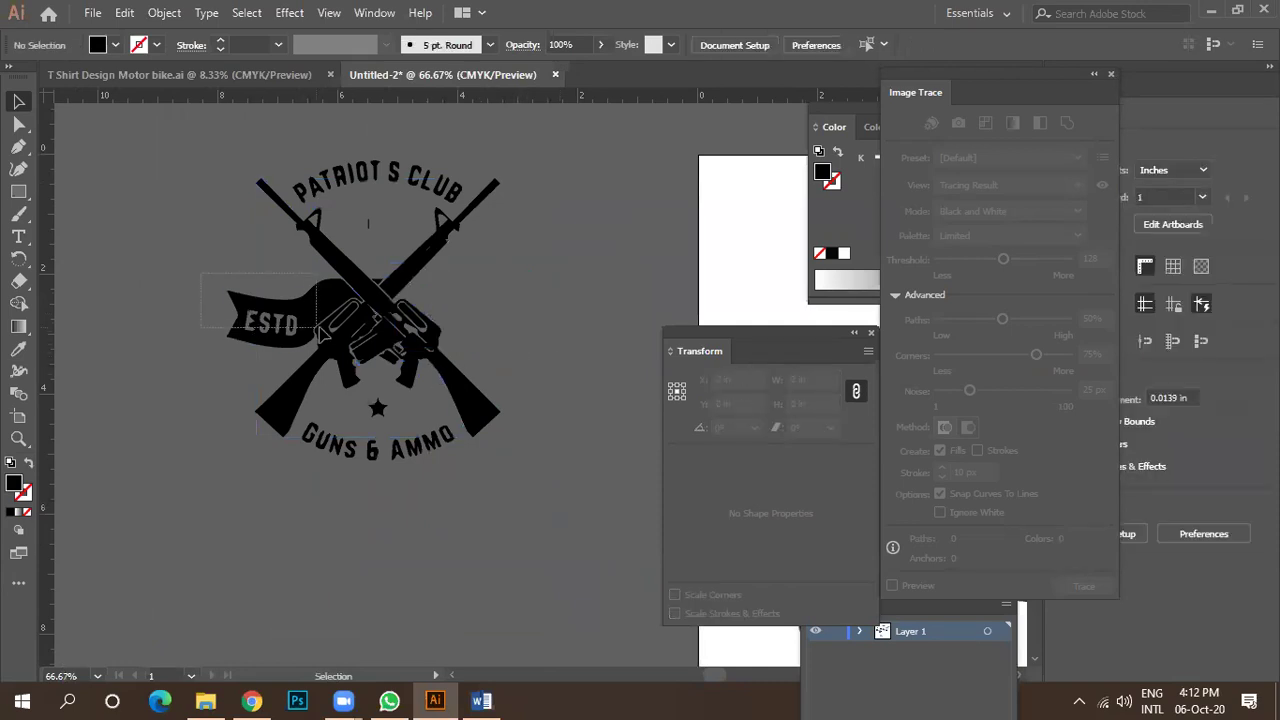
{"action": "left_click", "coordinate": [296, 340]}
{"action": "key", "text": "Delete"}
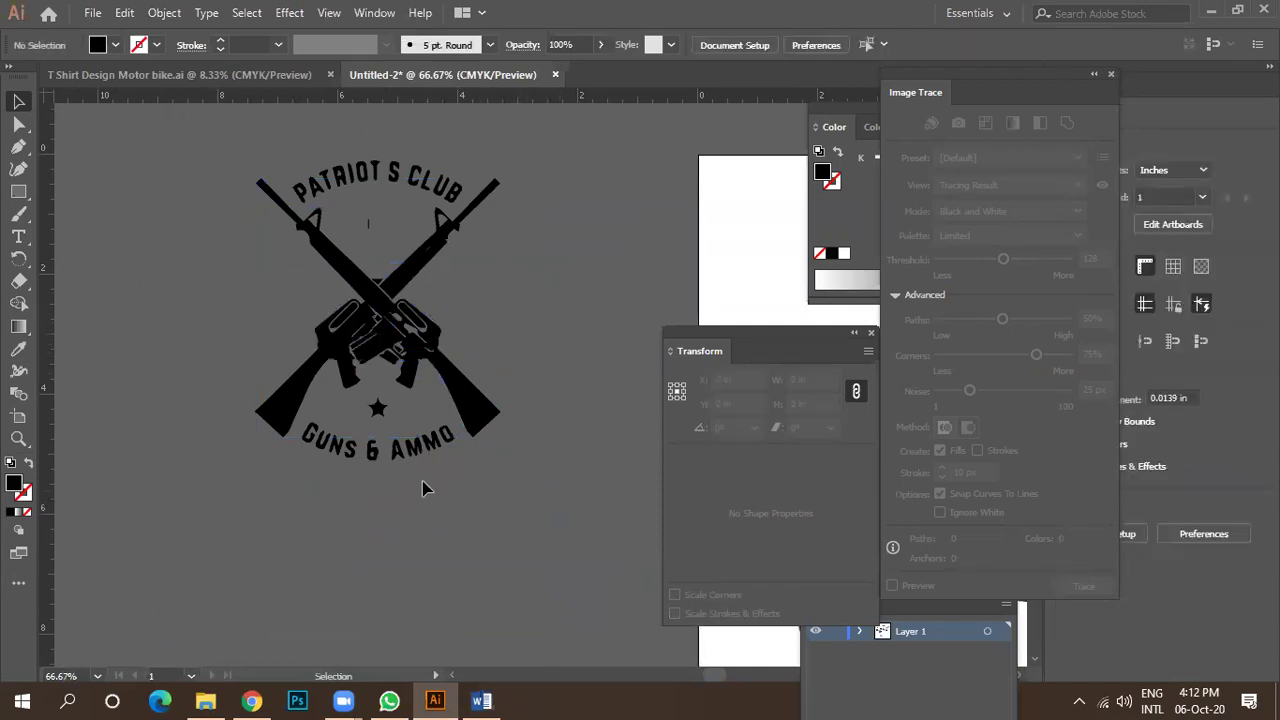
Delete the GUNS & AMMO and PATRIOT'S CLUB lettering and the star from around the crossed rifles.
{"action": "left_click", "coordinate": [343, 420]}
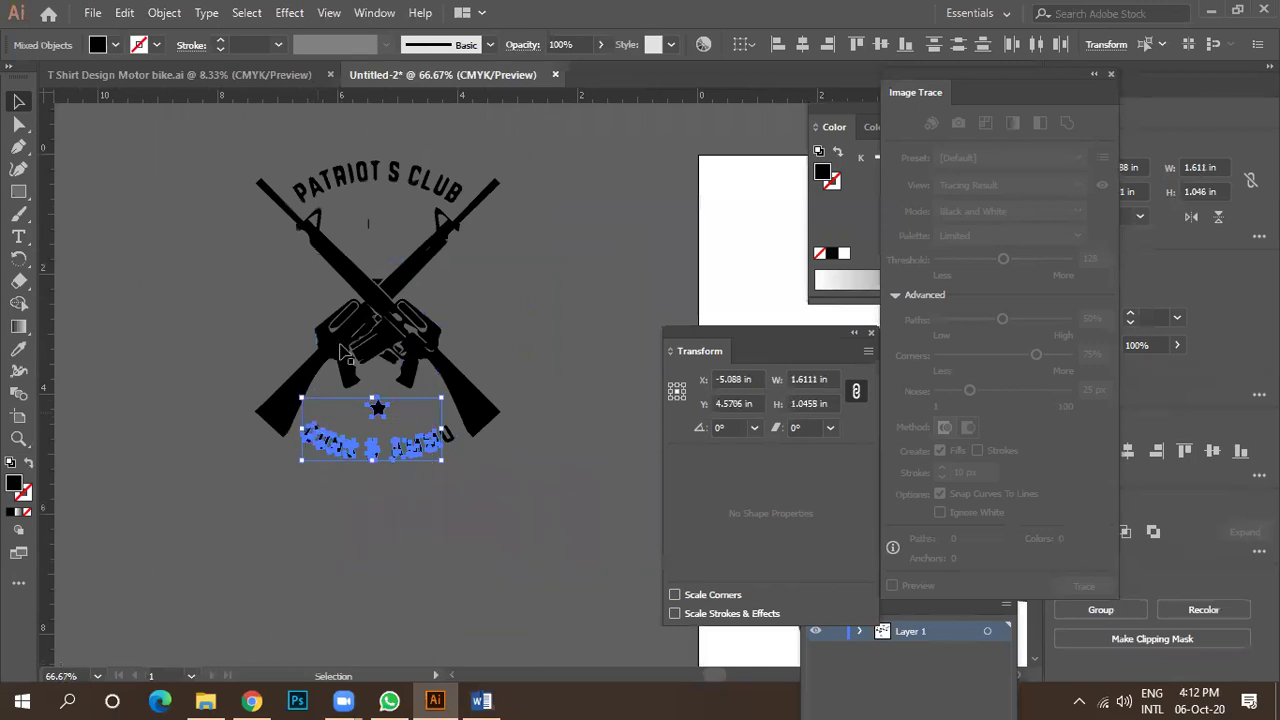
{"action": "key", "text": "Delete"}
{"action": "left_click_drag", "start_coordinate": [425, 183], "coordinate": [426, 186]}
{"action": "key", "text": "Delete"}
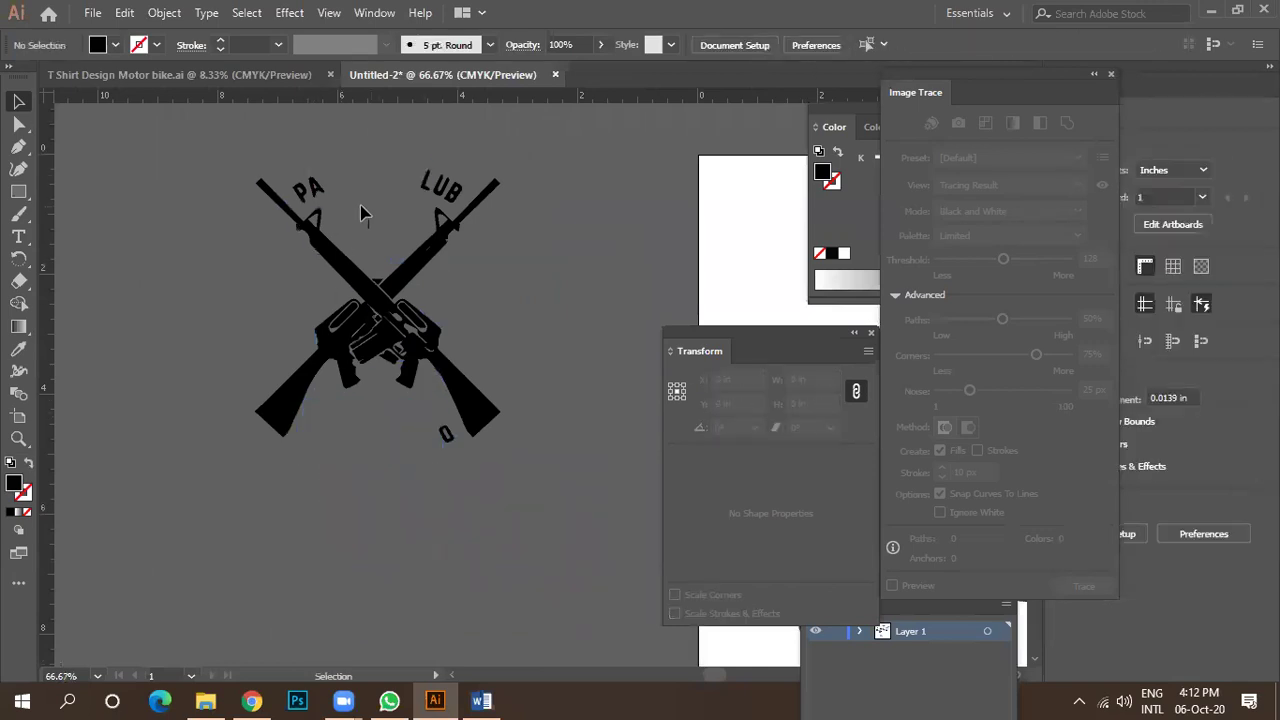
{"action": "left_click", "coordinate": [307, 190]}
{"action": "key", "text": "Delete"}
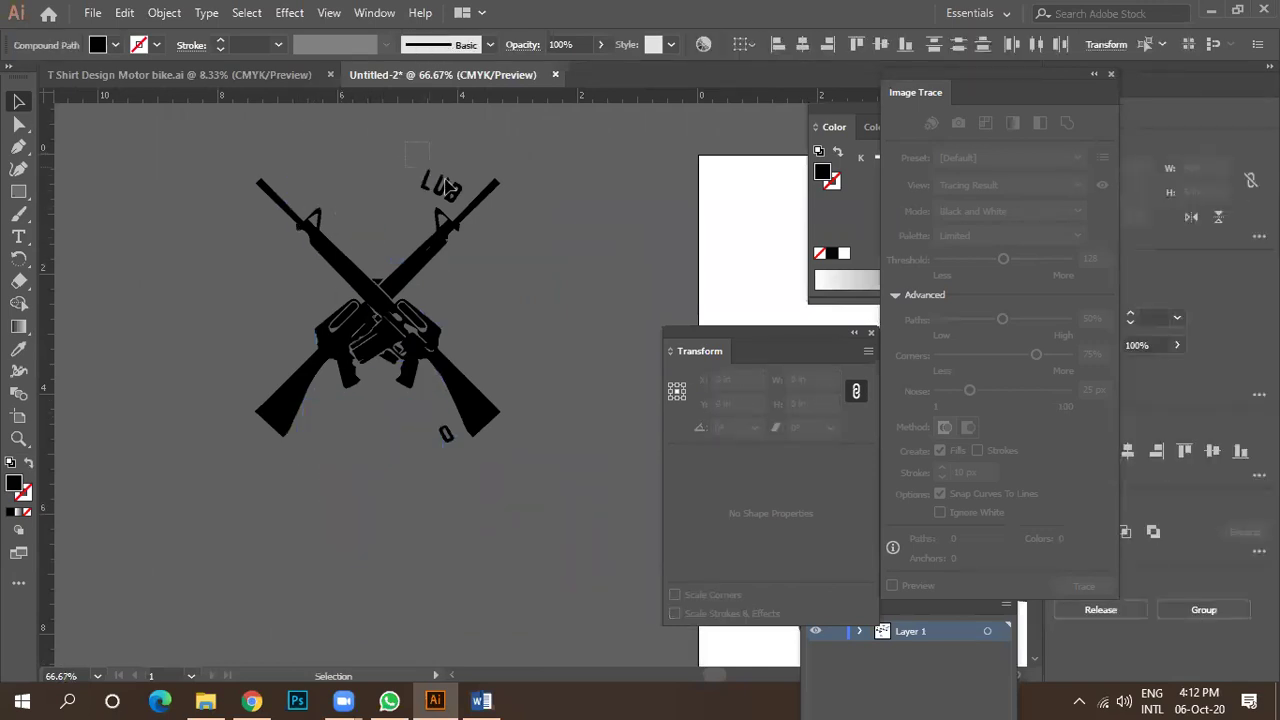
{"action": "left_click_drag", "start_coordinate": [418, 166], "coordinate": [496, 200]}
{"action": "key", "text": "Delete"}
{"action": "left_click", "coordinate": [446, 433]}
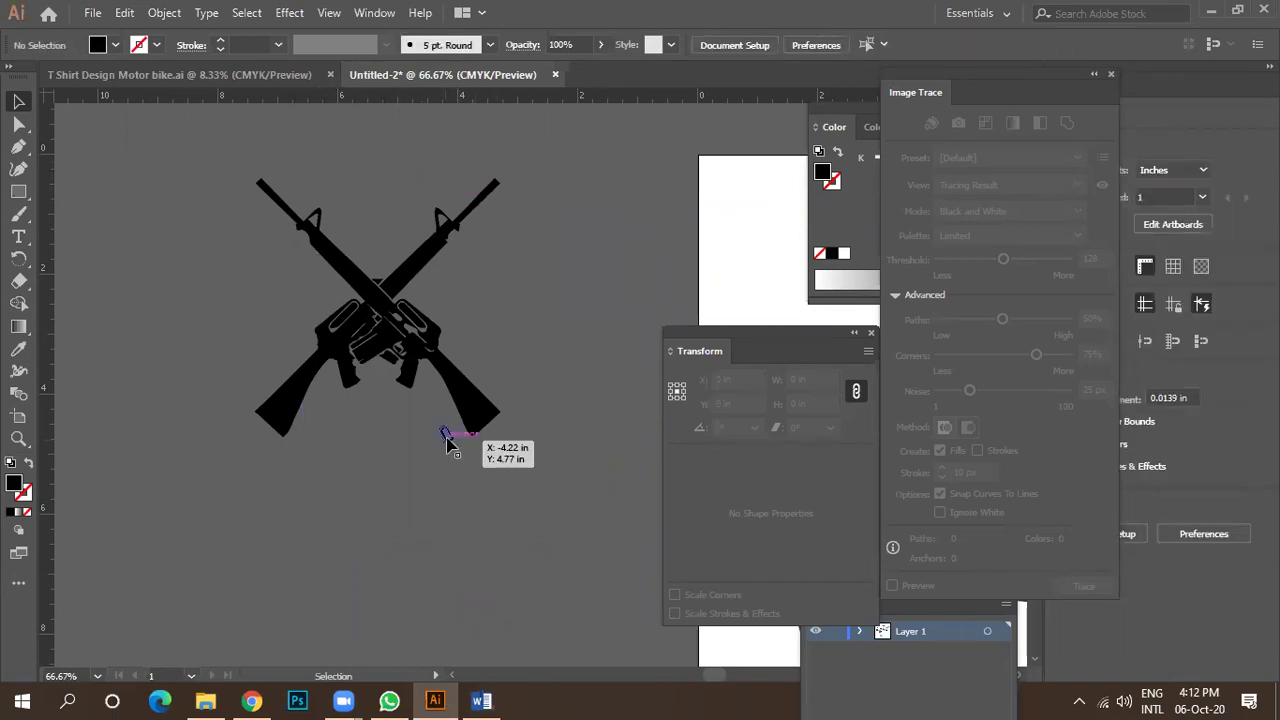
{"action": "key", "text": "Delete"}
{"action": "scroll", "coordinate": [350, 450], "scroll_direction": "down", "scroll_amount": 2}
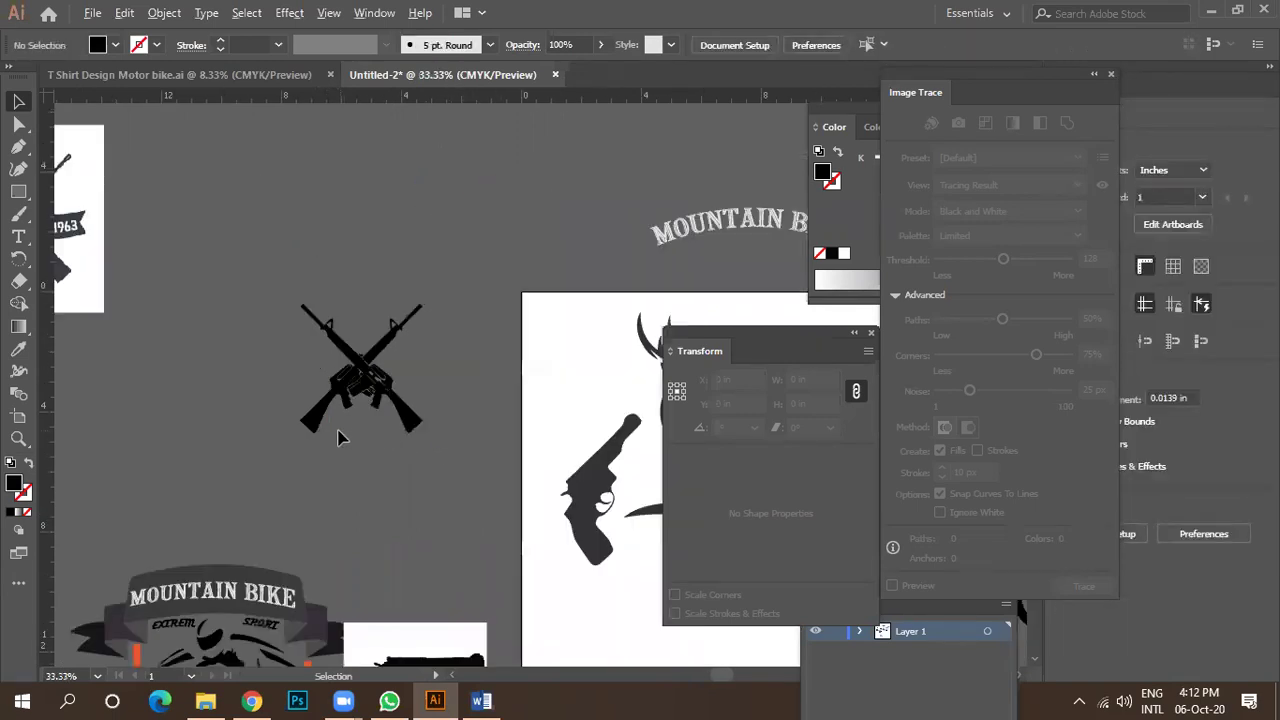
Recolour the crossed rifles with the deer's dark grey using the Eyedropper, and clear the selection.
{"action": "left_click", "coordinate": [422, 432]}
{"action": "scroll", "coordinate": [431, 466], "scroll_direction": "down", "scroll_amount": 1}
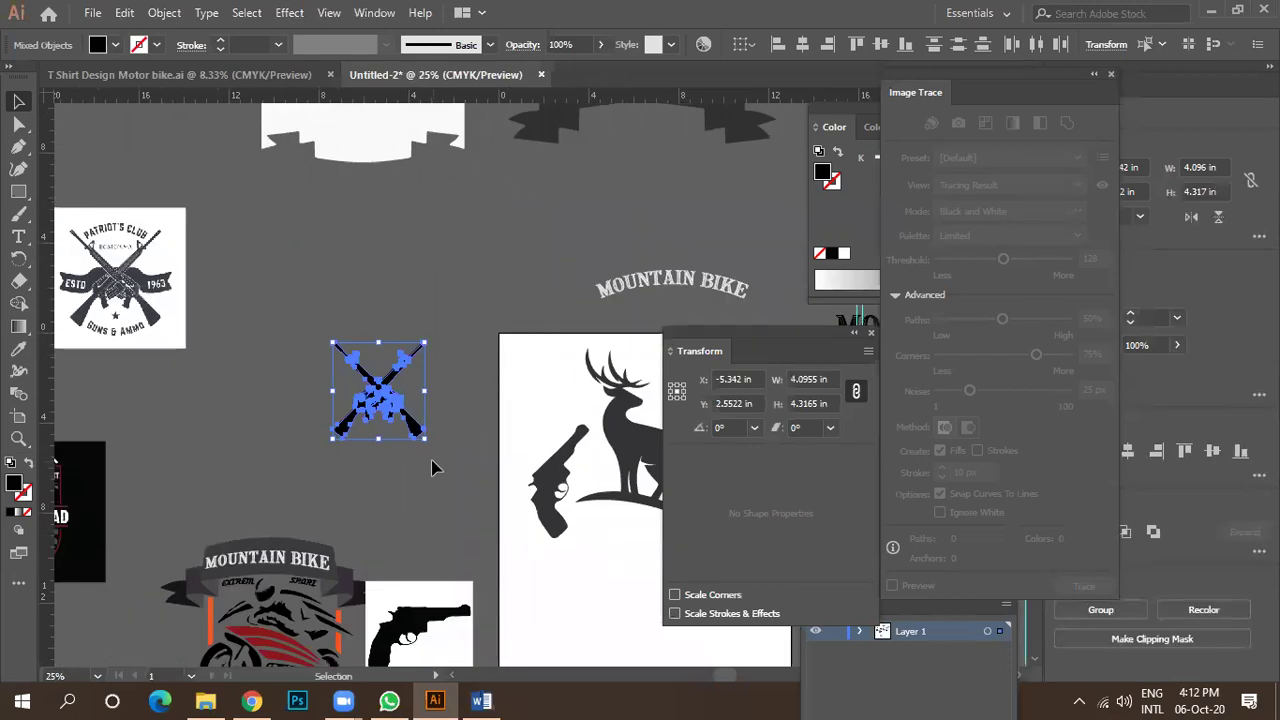
{"action": "key", "text": "i"}
{"action": "left_click", "coordinate": [588, 460]}
{"action": "left_click", "coordinate": [17, 102]}
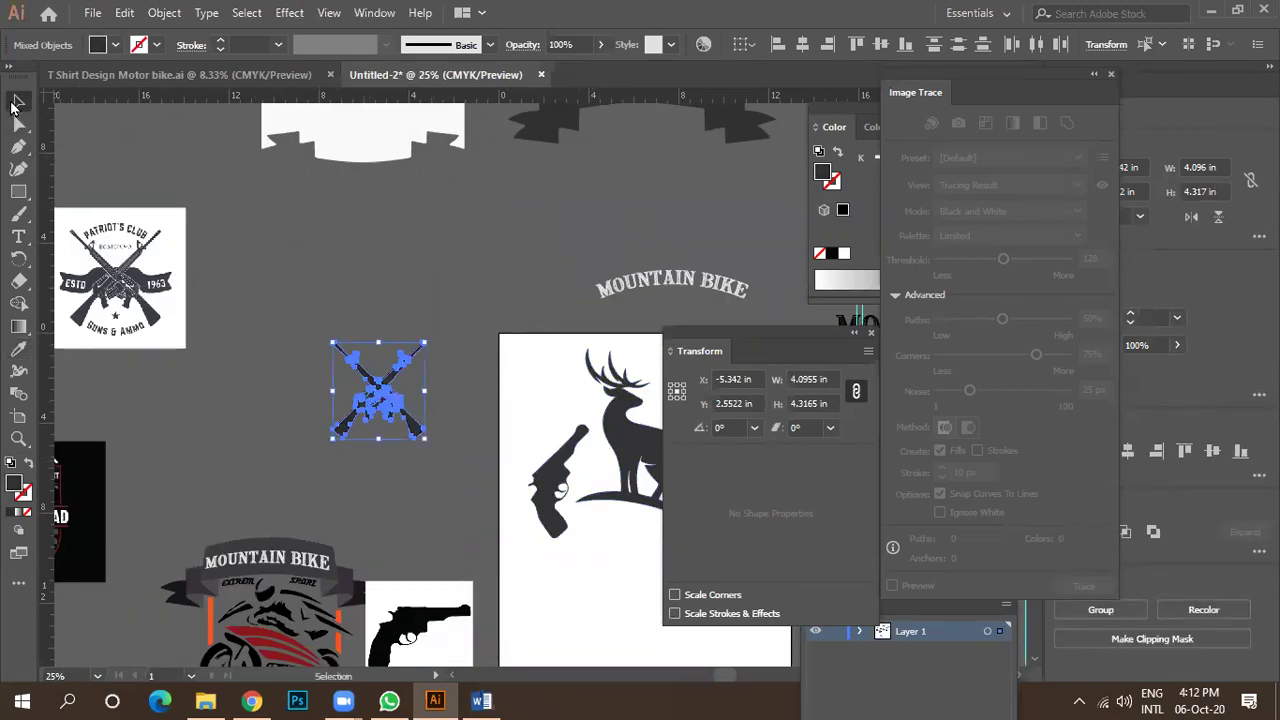
{"action": "left_click", "coordinate": [277, 240]}
Move both revolvers off the artboard, one to each side above it.
{"action": "scroll", "coordinate": [300, 330], "scroll_direction": "down", "scroll_amount": 3}
{"action": "left_click_drag", "start_coordinate": [371, 400], "coordinate": [286, 268]}
{"action": "left_click_drag", "start_coordinate": [430, 370], "coordinate": [559, 215]}
Select all pieces of the crossed rifles and group them.
{"action": "left_click_drag", "start_coordinate": [266, 334], "coordinate": [410, 420]}
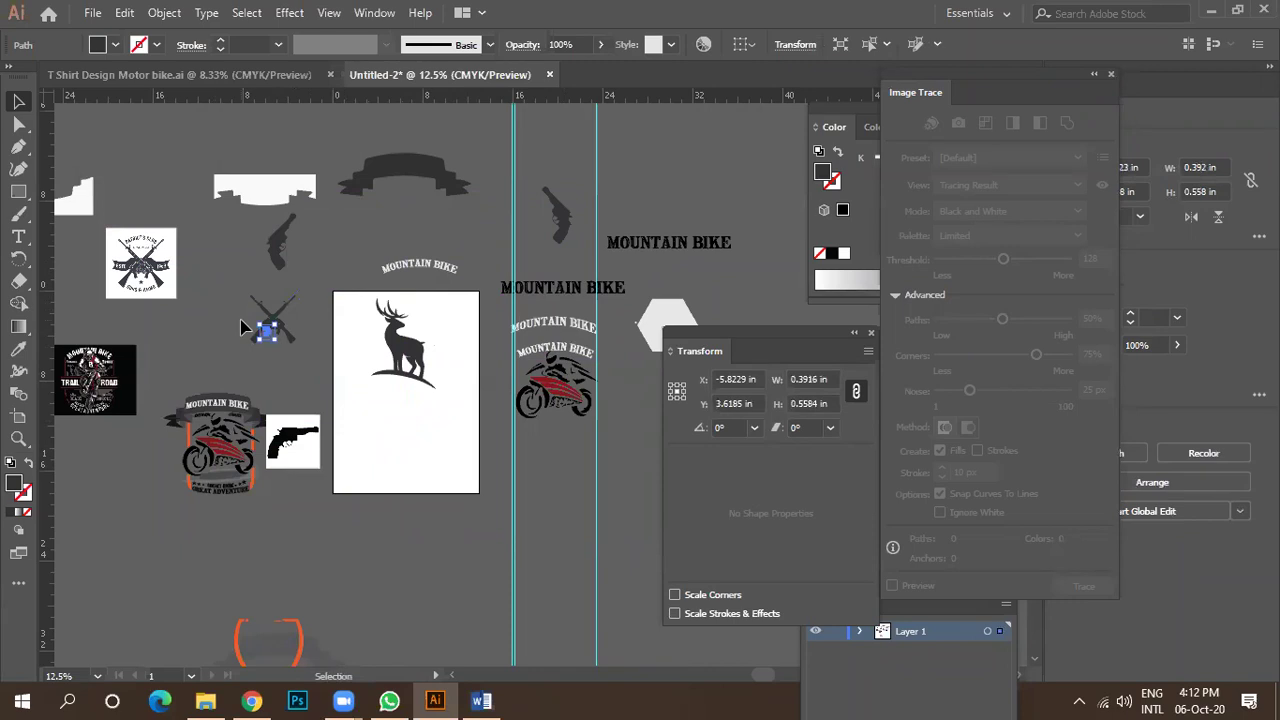
{"action": "scroll", "coordinate": [251, 334], "scroll_direction": "up", "scroll_amount": 3}
{"action": "key", "text": "a"}
{"action": "left_click_drag", "start_coordinate": [245, 216], "coordinate": [494, 460]}
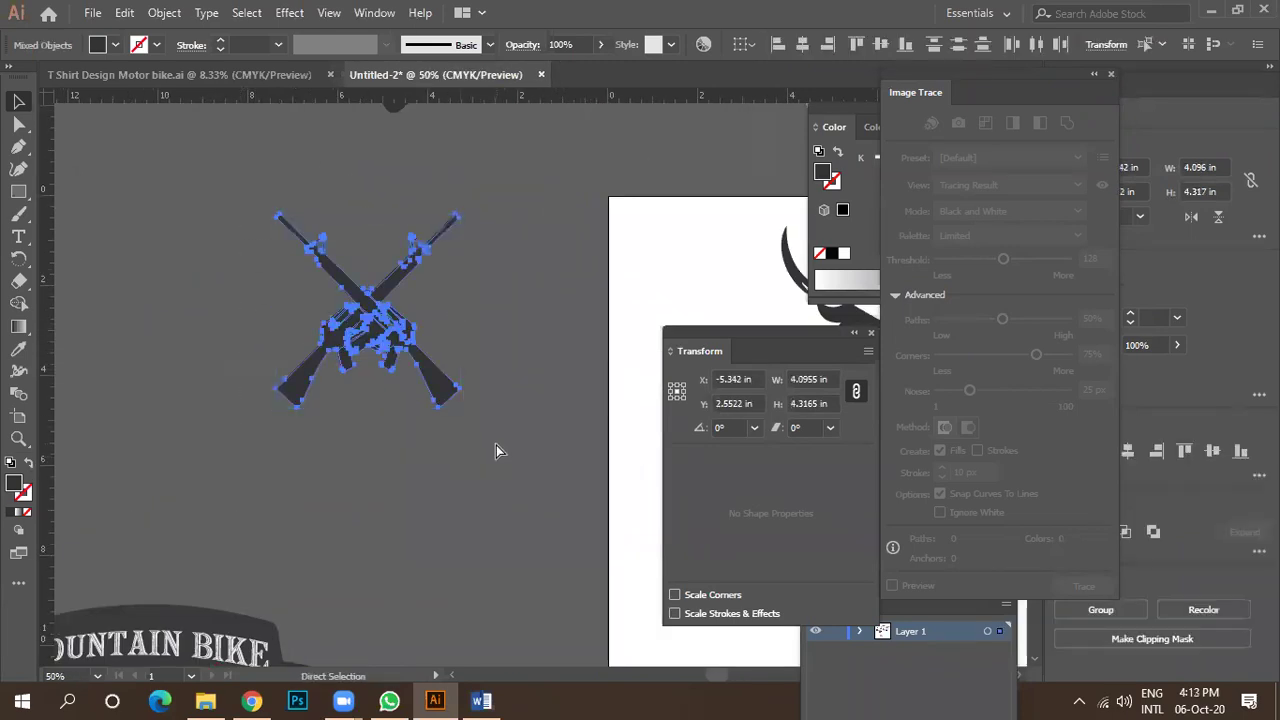
{"action": "key", "text": "ctrl+g"}
{"action": "key", "text": "alt+space"}
{"action": "key", "text": "Escape"}
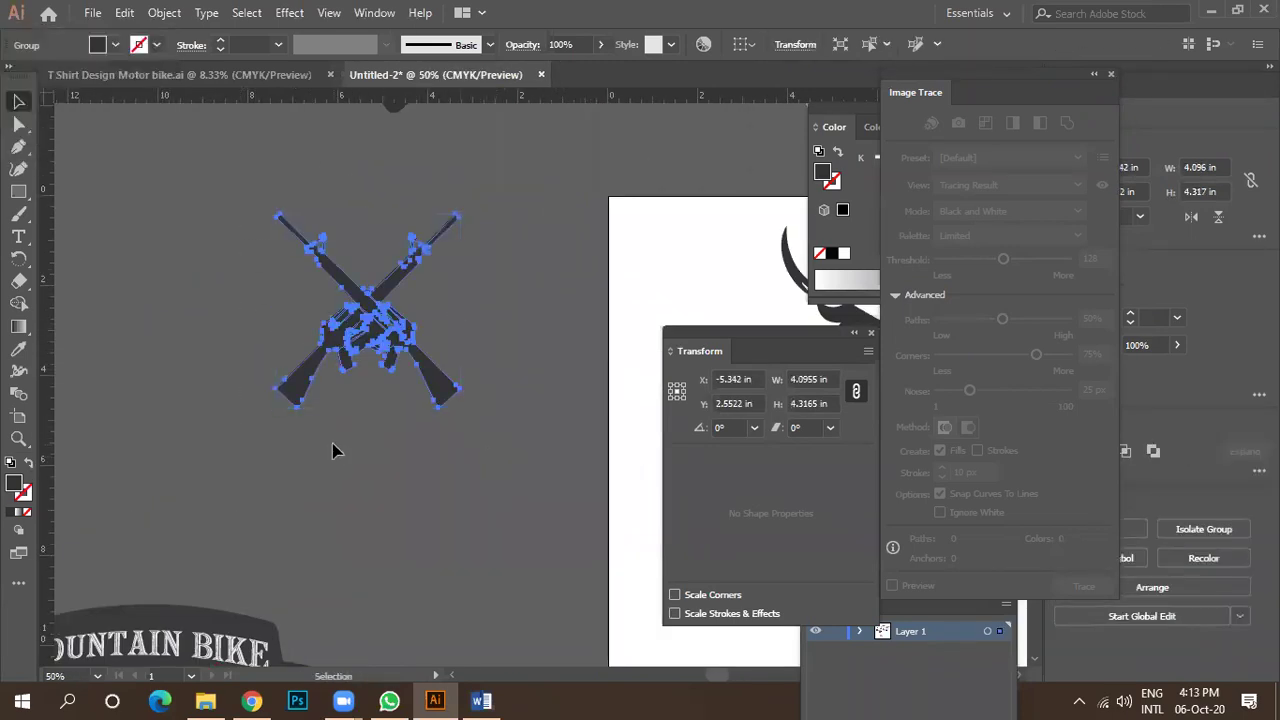
Move the crossed rifles group onto the artboard, directly beneath the deer.
{"action": "key", "text": "v"}
{"action": "left_click", "coordinate": [434, 400]}
{"action": "scroll", "coordinate": [312, 449], "scroll_direction": "down", "scroll_amount": 3}
{"action": "left_click_drag", "start_coordinate": [335, 410], "coordinate": [529, 535]}
{"action": "key", "text": "ctrl+1"}
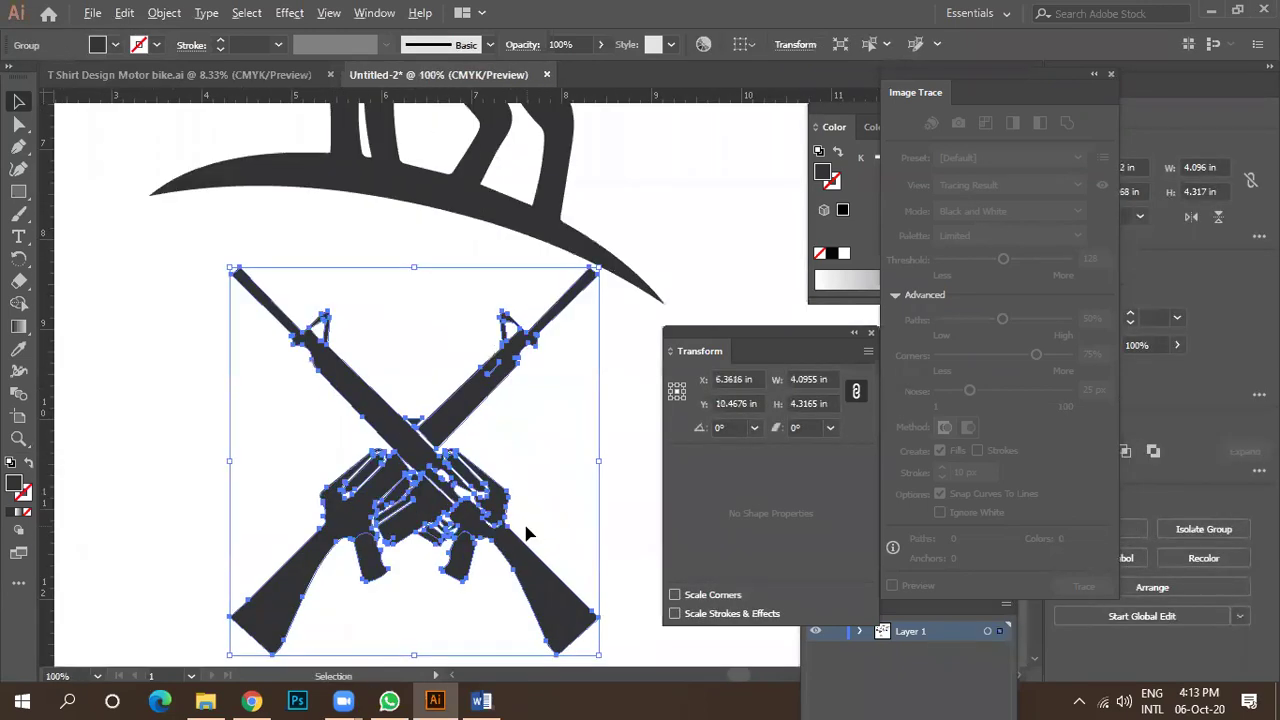
{"action": "left_click_drag", "start_coordinate": [462, 508], "coordinate": [512, 470]}
{"action": "scroll", "coordinate": [466, 460], "scroll_direction": "down", "scroll_amount": 2}
Scale the deer down to about 1.8 in wide and place it between the two rifle barrels.
{"action": "left_click", "coordinate": [409, 240]}
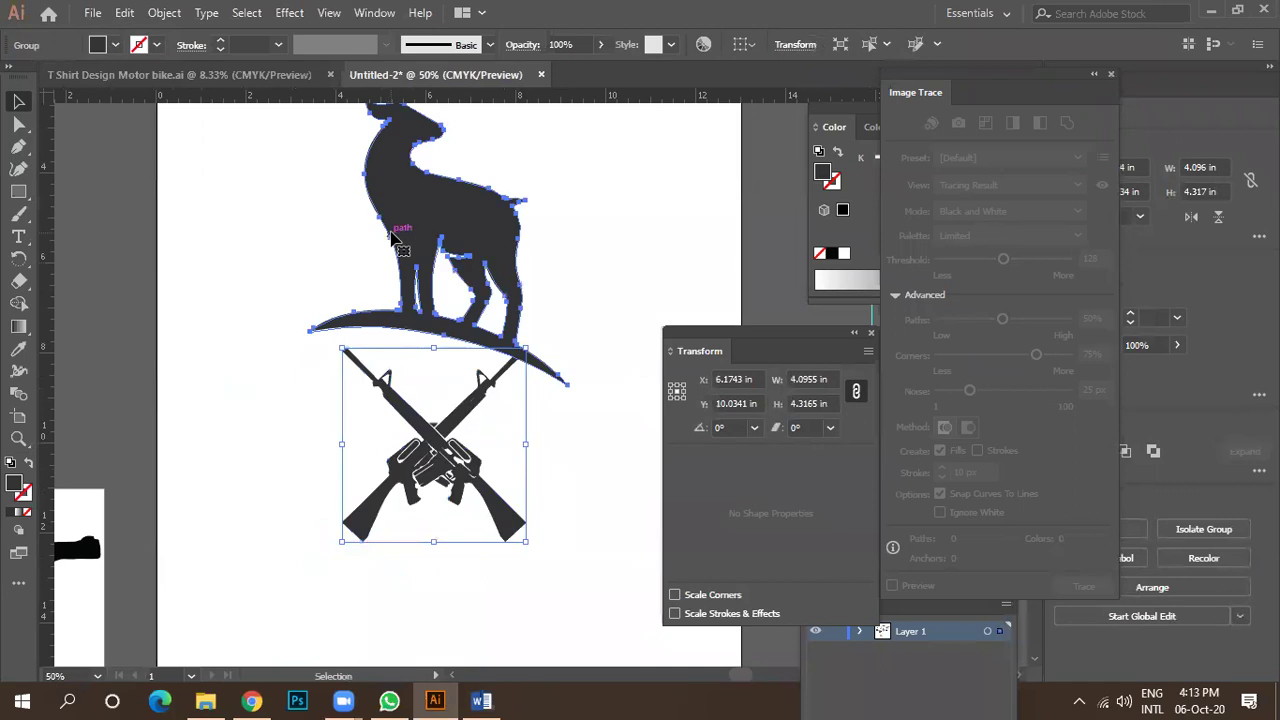
{"action": "scroll", "coordinate": [474, 298], "scroll_direction": "down", "scroll_amount": 2}
{"action": "left_click_drag", "start_coordinate": [518, 165], "coordinate": [497, 225]}
{"action": "left_click_drag", "start_coordinate": [455, 265], "coordinate": [435, 290]}
{"action": "scroll", "coordinate": [455, 352], "scroll_direction": "up", "scroll_amount": 3}
{"action": "scroll", "coordinate": [456, 300], "scroll_direction": "up", "scroll_amount": 3}
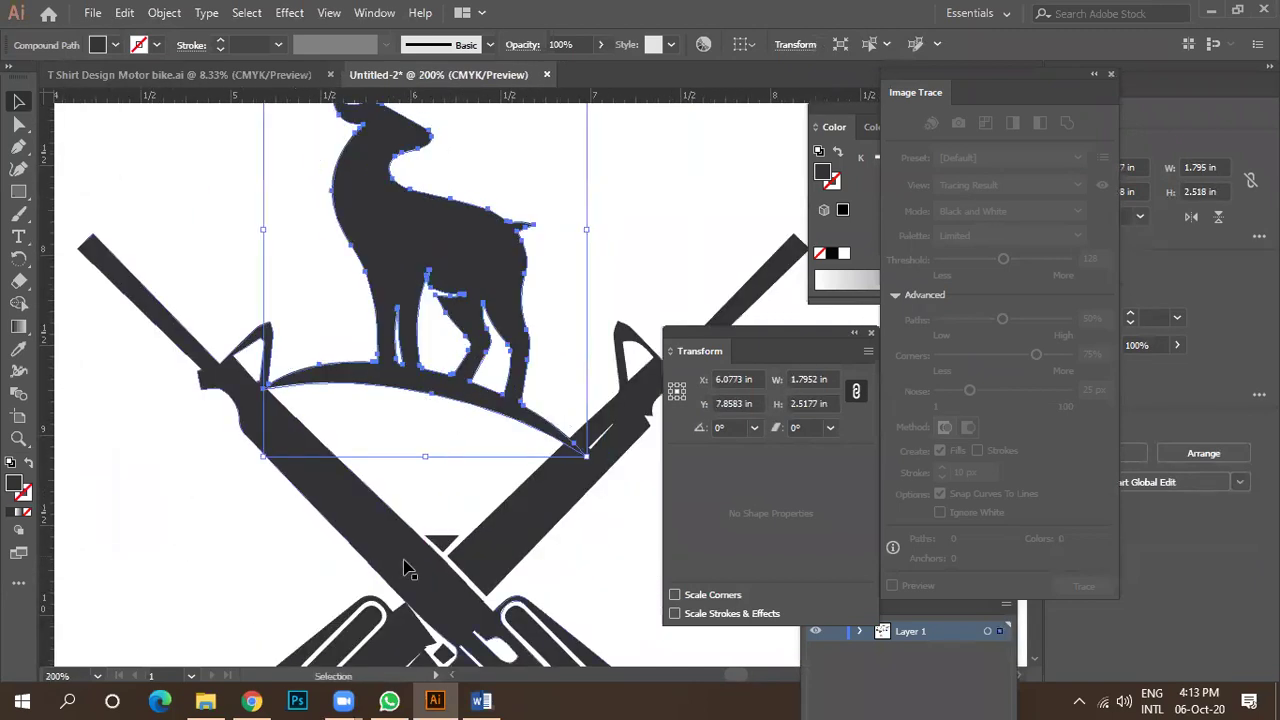
Lower the deer so its curved ground overlaps the point where the rifles cross.
{"action": "left_click", "coordinate": [407, 568]}
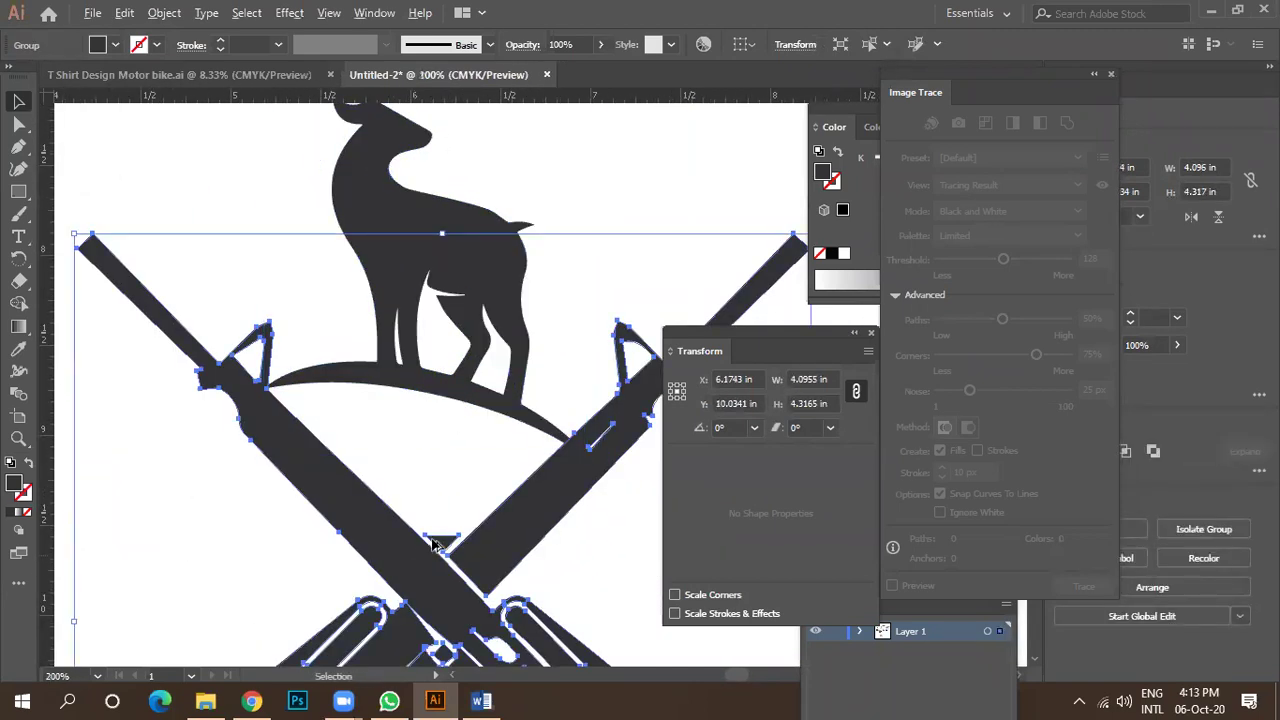
{"action": "scroll", "coordinate": [433, 543], "scroll_direction": "down", "scroll_amount": 5}
{"action": "left_click", "coordinate": [421, 455]}
{"action": "scroll", "coordinate": [418, 476], "scroll_direction": "up", "scroll_amount": 4}
{"action": "left_click_drag", "start_coordinate": [418, 479], "coordinate": [413, 562]}
{"action": "scroll", "coordinate": [450, 350], "scroll_direction": "down", "scroll_amount": 2}
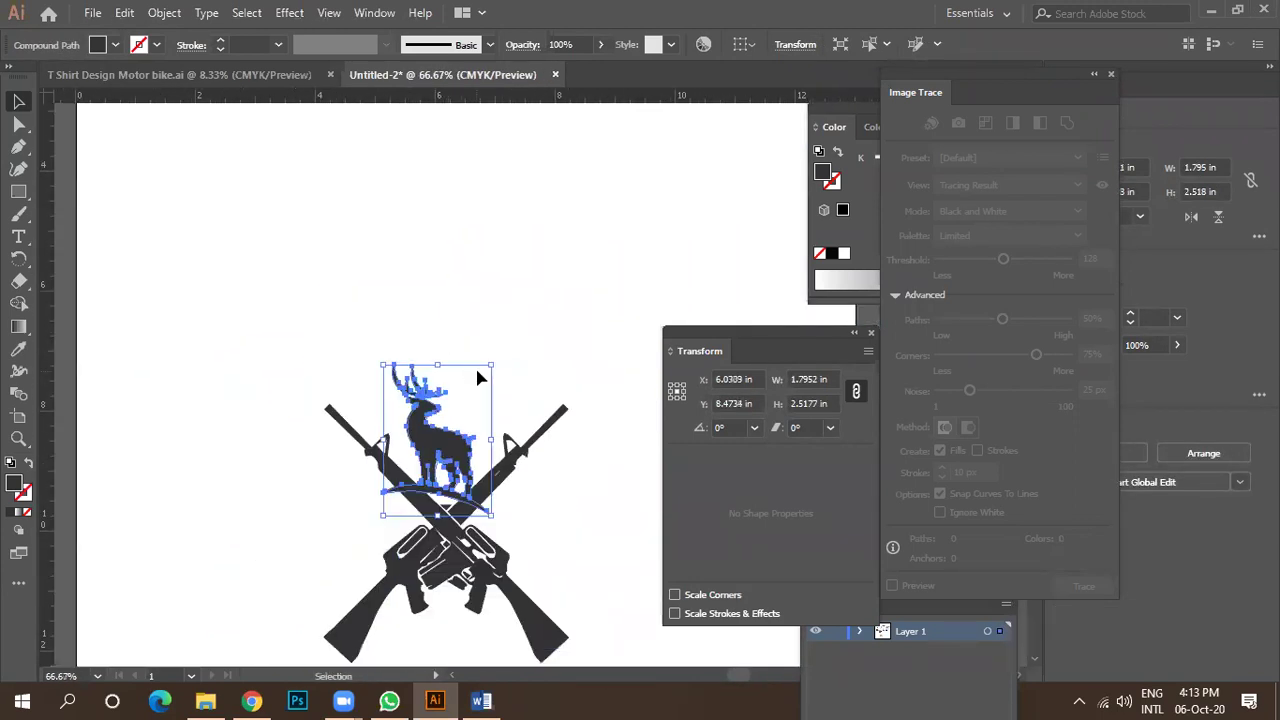
Enlarge the deer to about 2.43 in wide and reposition it standing over the rifle crossing.
{"action": "mouse_move", "coordinate": [507, 356]}
{"action": "left_mouse_down"}
{"action": "mouse_move", "coordinate": [523, 346]}
{"action": "mouse_move", "coordinate": [513, 350]}
{"action": "left_mouse_up"}
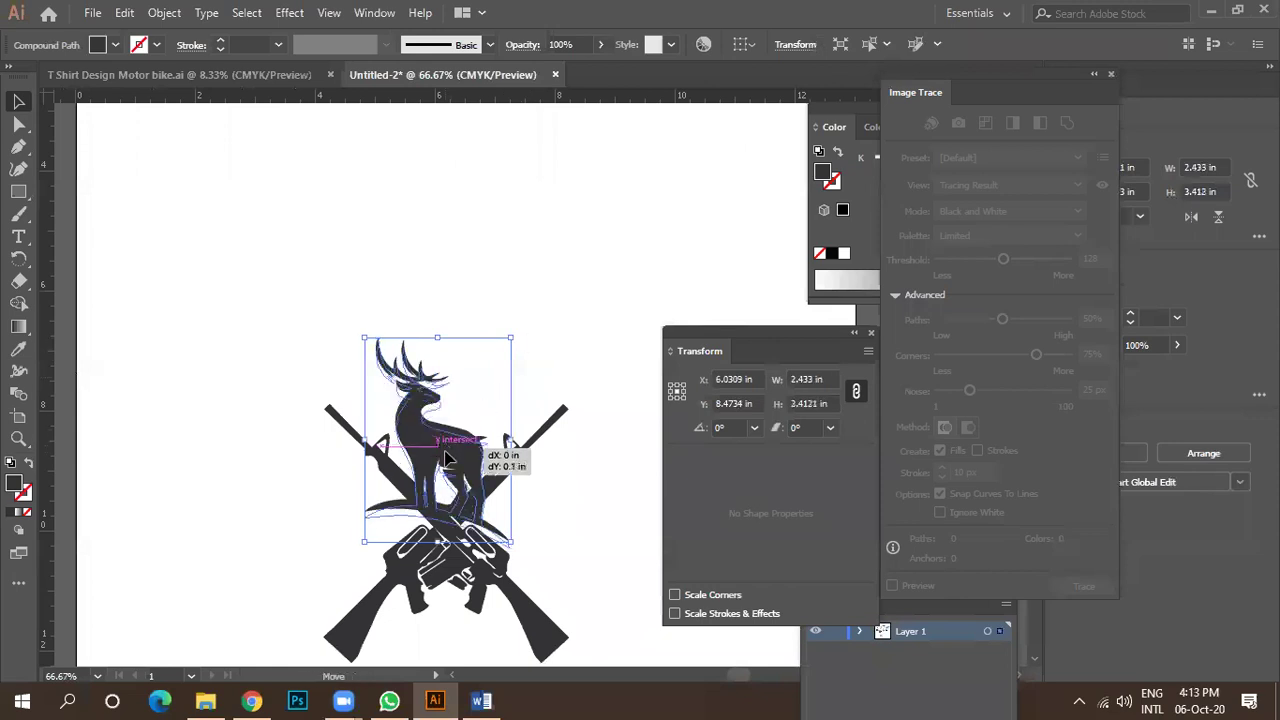
{"action": "scroll", "coordinate": [450, 458], "scroll_direction": "up", "scroll_amount": 2}
{"action": "mouse_move", "coordinate": [432, 465]}
{"action": "left_mouse_down"}
{"action": "mouse_move", "coordinate": [462, 440]}
{"action": "mouse_move", "coordinate": [439, 443]}
{"action": "left_mouse_up"}
{"action": "left_click", "coordinate": [247, 384]}
{"action": "scroll", "coordinate": [409, 443], "scroll_direction": "down", "scroll_amount": 2}
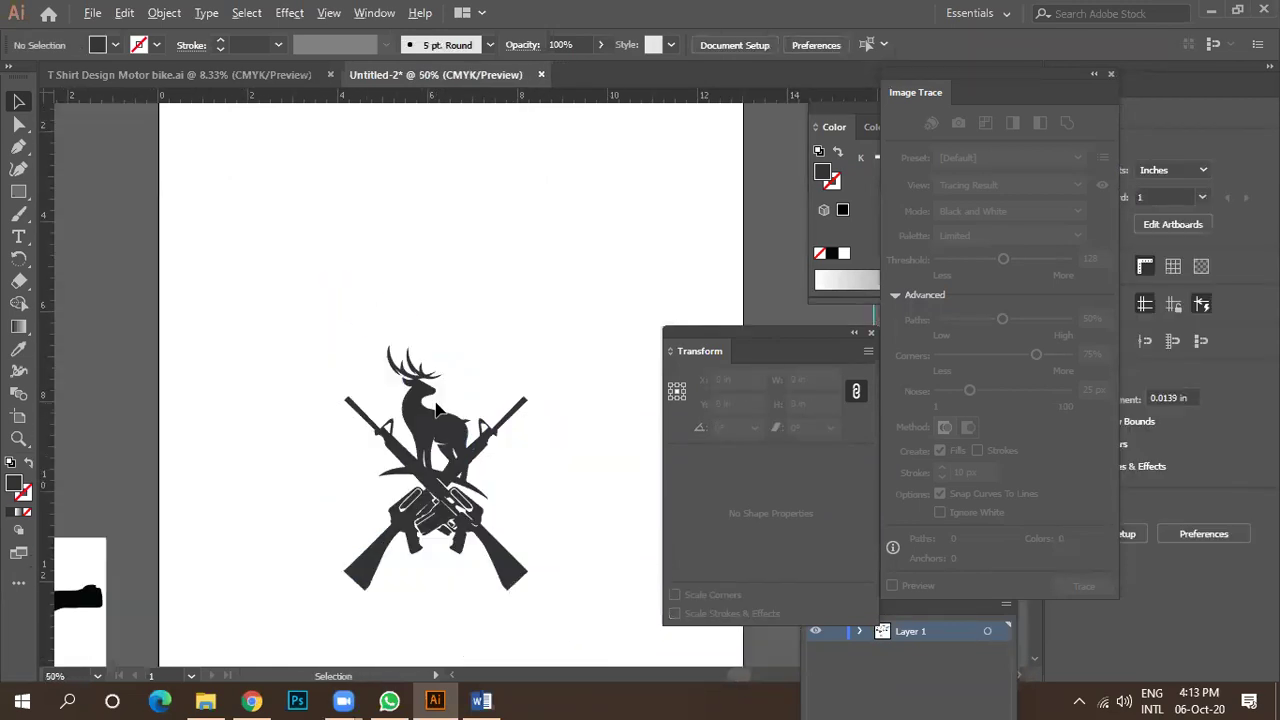
{"action": "left_click", "coordinate": [497, 432]}
{"action": "left_click", "coordinate": [497, 432]}
{"action": "scroll", "coordinate": [330, 500], "scroll_direction": "up", "scroll_amount": 5}
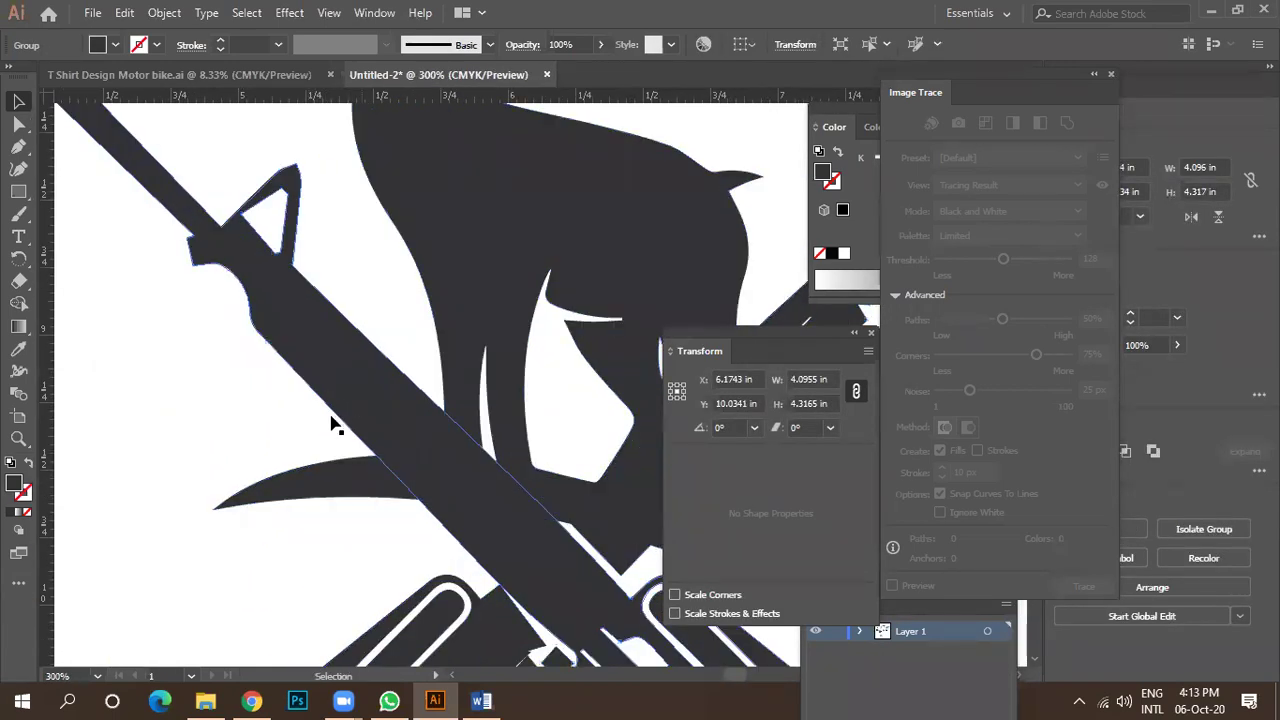
{"action": "left_click", "coordinate": [240, 445]}
{"action": "scroll", "coordinate": [286, 486], "scroll_direction": "down", "scroll_amount": 3}
{"action": "left_click_drag", "start_coordinate": [177, 391], "coordinate": [333, 462]}
{"action": "left_click", "coordinate": [18, 306]}
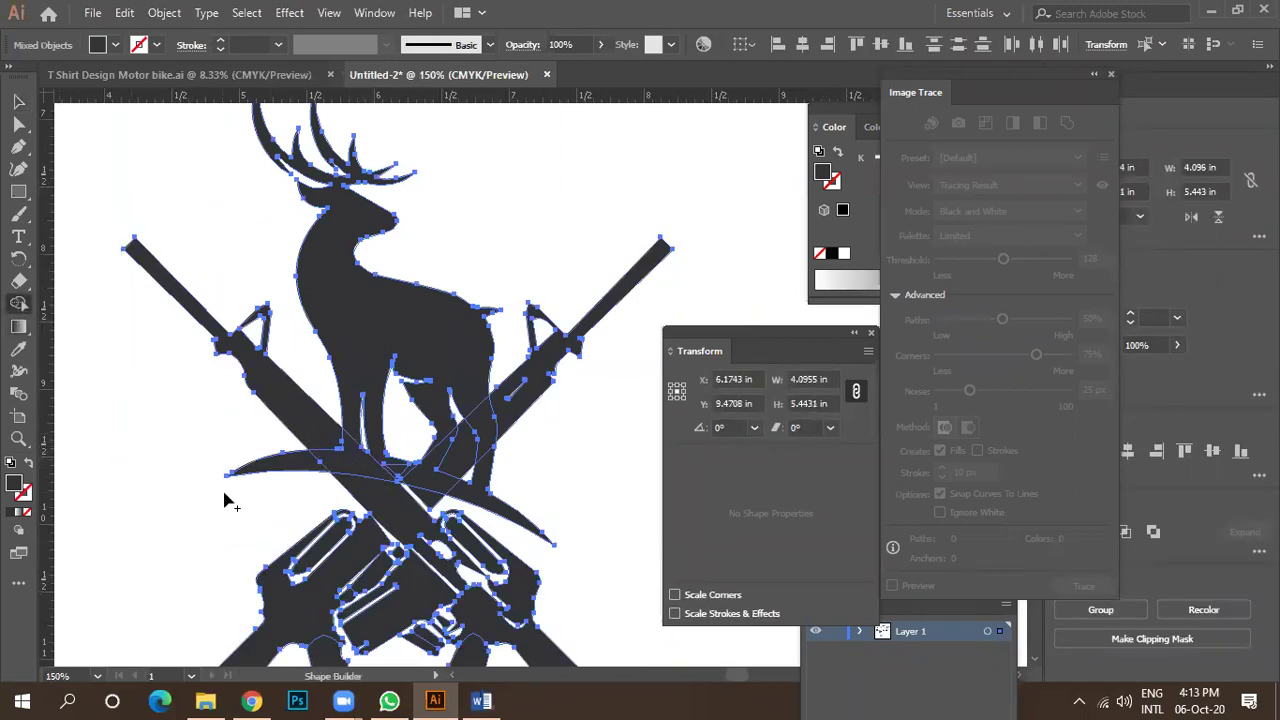
{"action": "scroll", "coordinate": [296, 488], "scroll_direction": "down", "scroll_amount": 3}
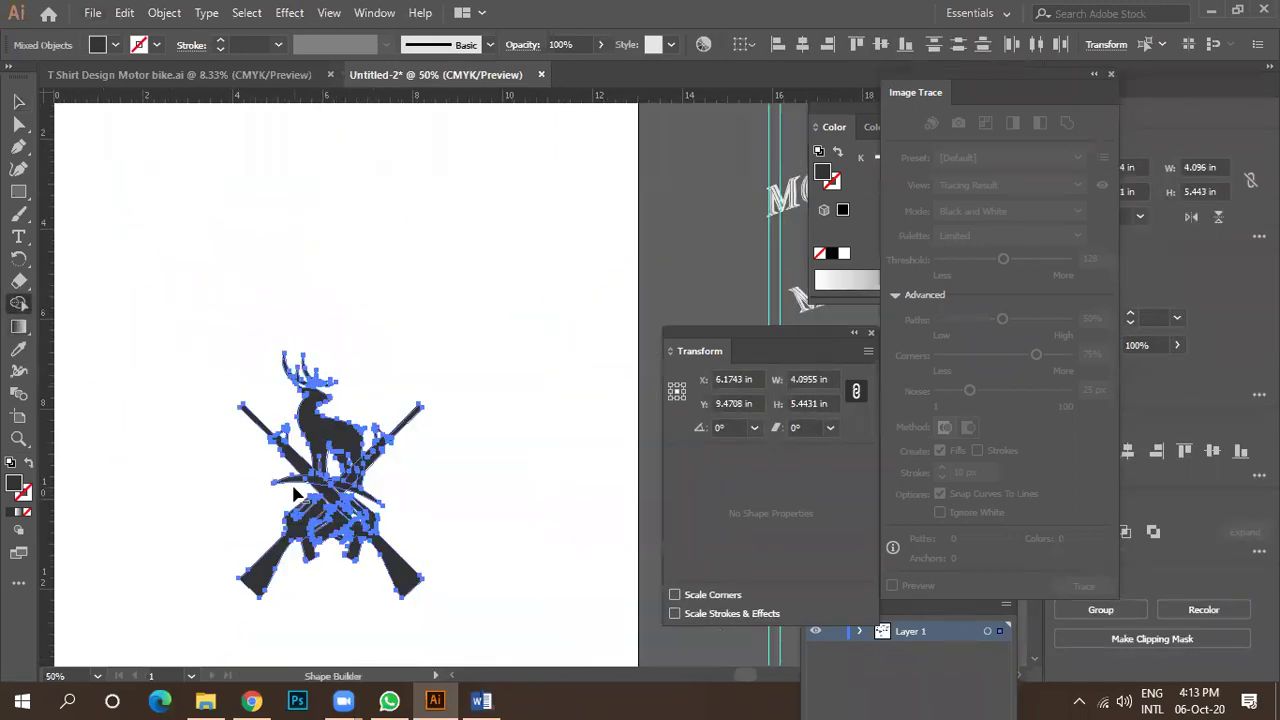
Place a spare copy of the deer outside the artboard.
{"action": "key", "text": "v"}
{"action": "scroll", "coordinate": [443, 309], "scroll_direction": "down", "scroll_amount": 3}
{"action": "mouse_move", "coordinate": [400, 355]}
{"action": "left_mouse_down"}
{"action": "mouse_move", "coordinate": [390, 325]}
{"action": "mouse_move", "coordinate": [194, 268]}
{"action": "left_mouse_up"}
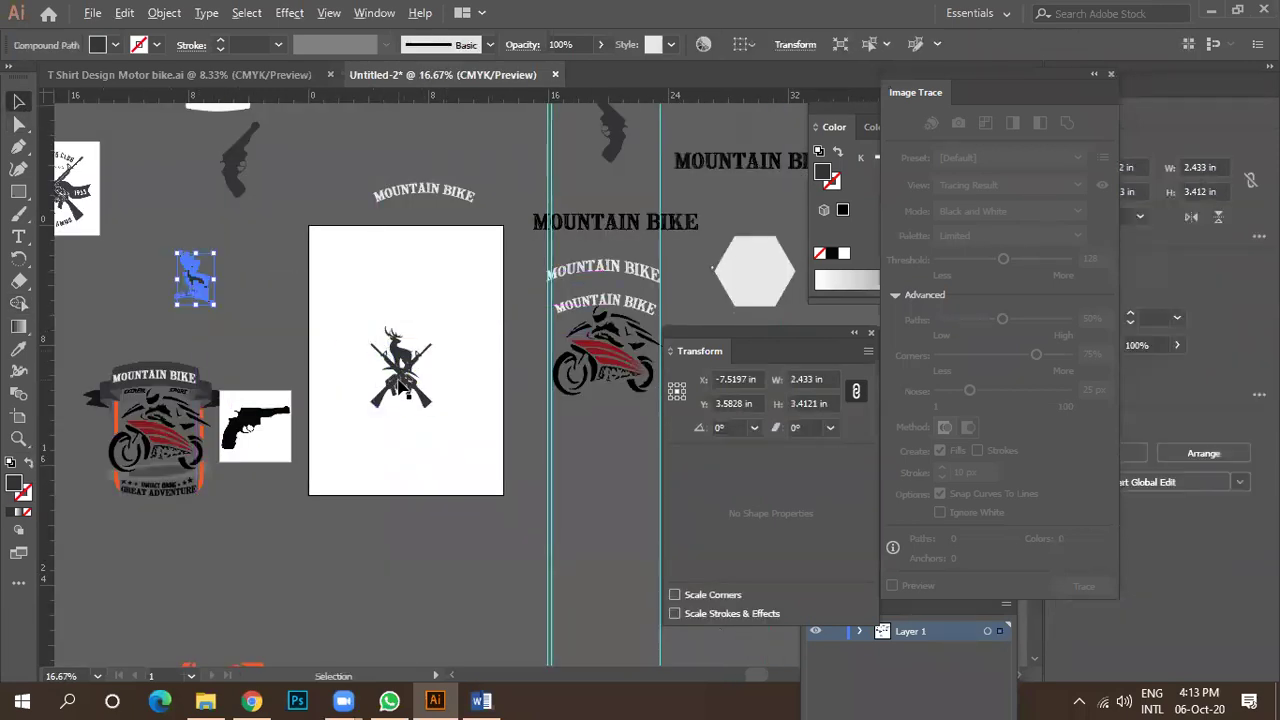
Use Shape Builder on the deer and rifles to remove the curved ground's tips that stick out beyond the barrels.
{"action": "scroll", "coordinate": [399, 384], "scroll_direction": "up", "scroll_amount": 2}
{"action": "left_click_drag", "start_coordinate": [306, 294], "coordinate": [448, 434]}
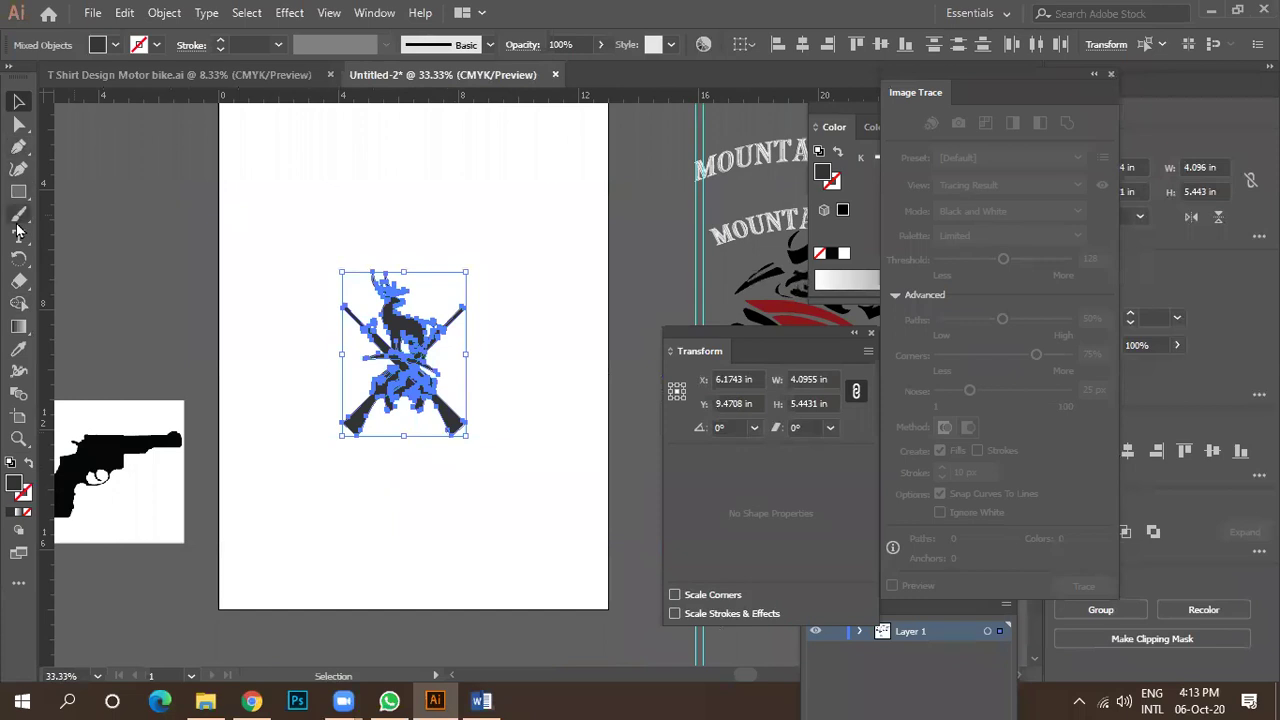
{"action": "left_click", "coordinate": [20, 304]}
{"action": "scroll", "coordinate": [383, 368], "scroll_direction": "up", "scroll_amount": 4}
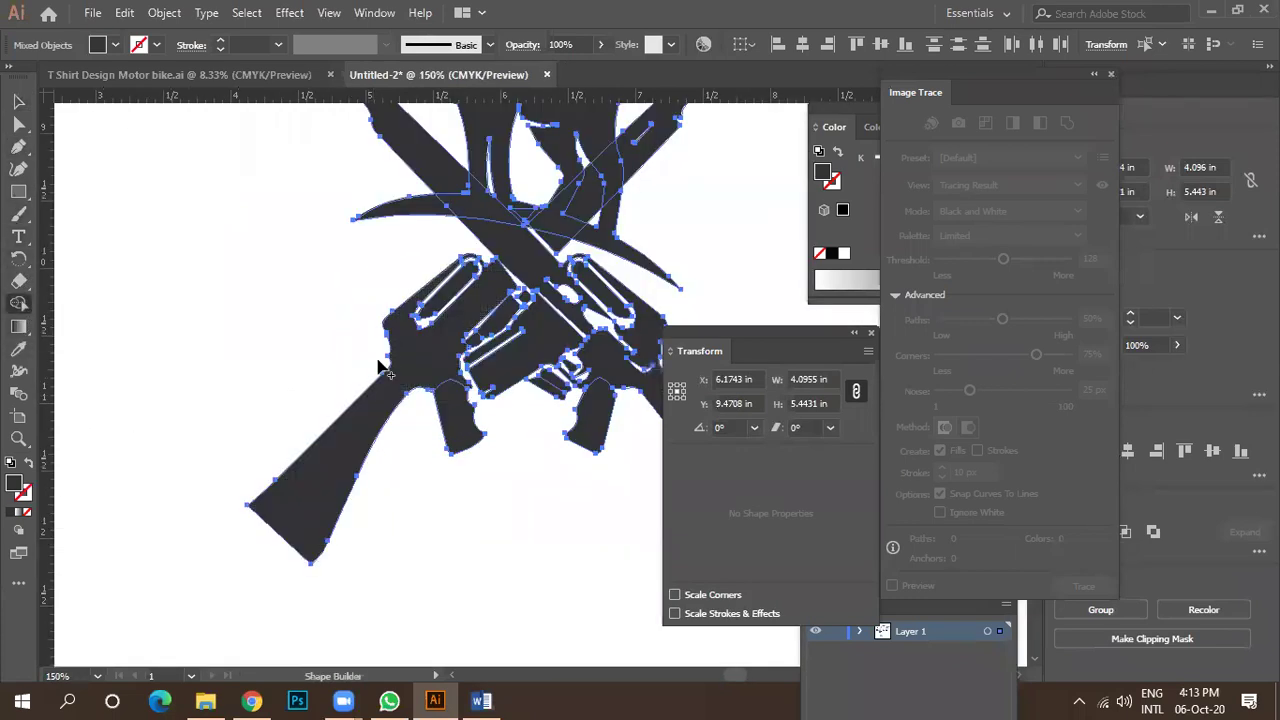
{"action": "left_click", "coordinate": [400, 214], "text": "alt"}
{"action": "left_click", "coordinate": [630, 265], "text": "alt"}
Cut out the large opening between the deer's legs and the narrow gap at its hind legs with Shape Builder.
{"action": "left_click", "coordinate": [536, 170]}
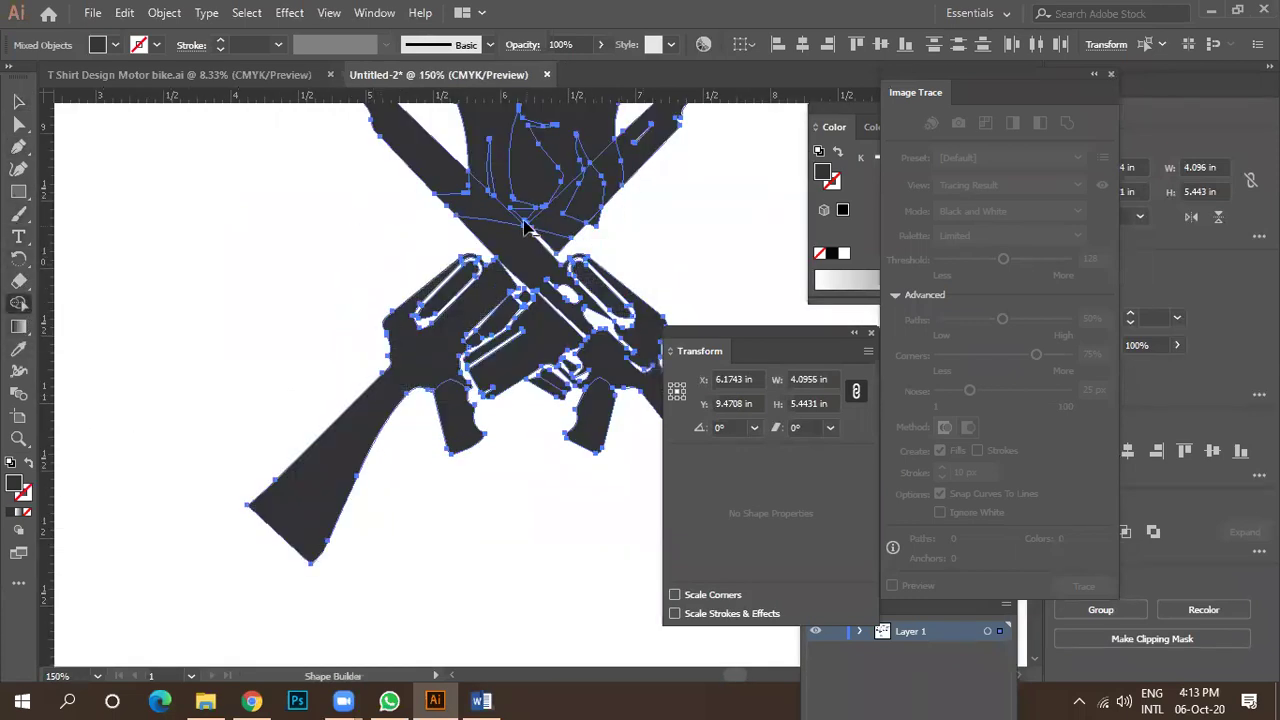
{"action": "scroll", "coordinate": [527, 228], "scroll_direction": "up", "scroll_amount": 4}
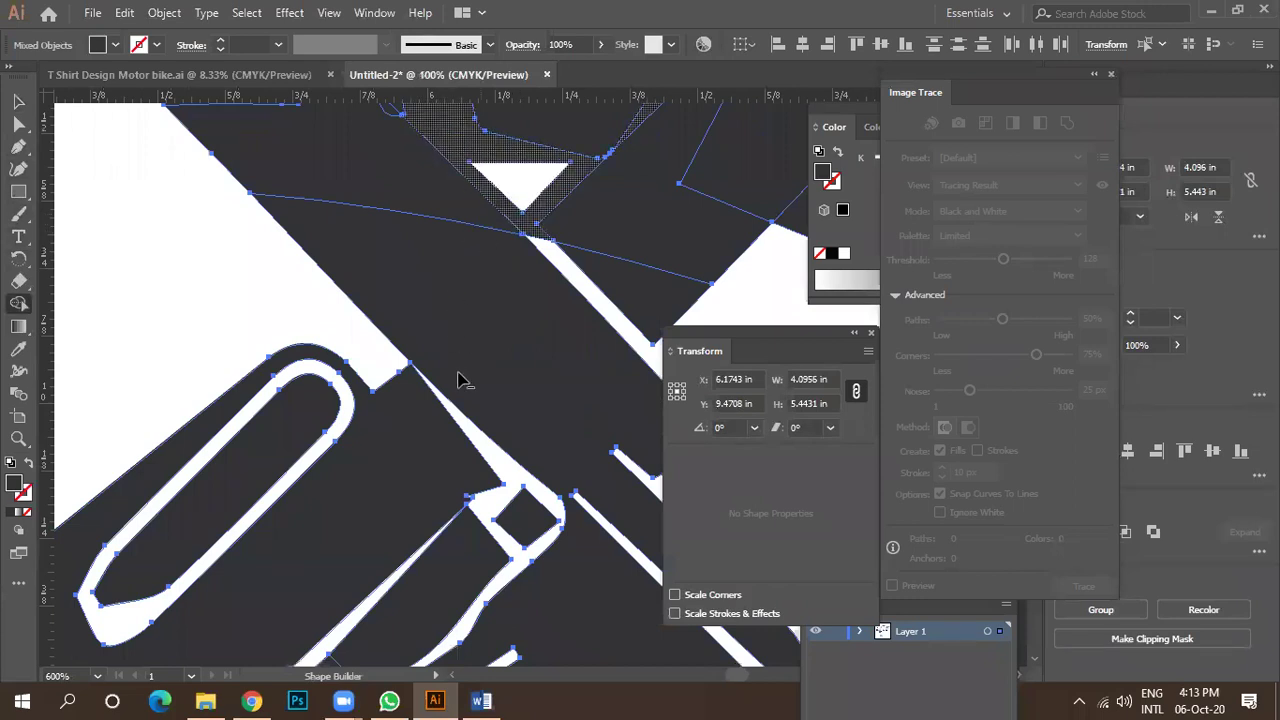
{"action": "scroll", "coordinate": [461, 379], "scroll_direction": "down", "scroll_amount": 6}
{"action": "scroll", "coordinate": [457, 334], "scroll_direction": "up", "scroll_amount": 4}
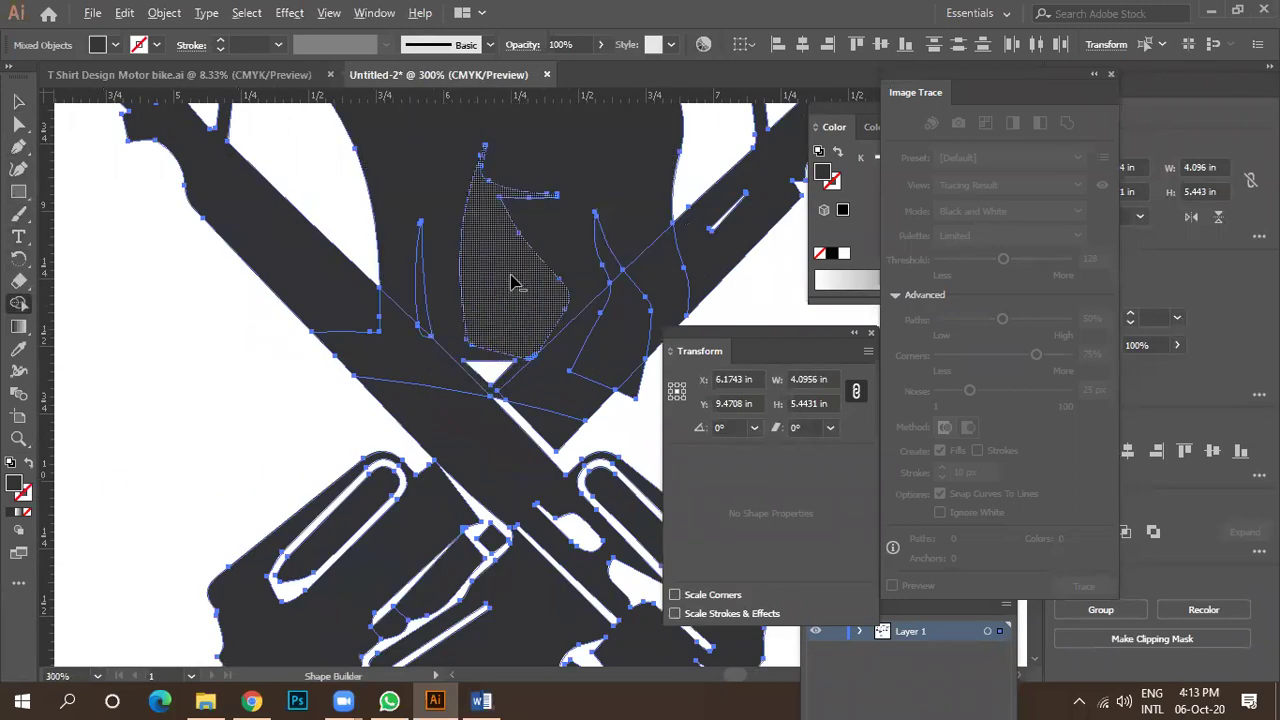
{"action": "left_click", "coordinate": [468, 300], "text": "alt"}
{"action": "scroll", "coordinate": [143, 320], "scroll_direction": "down", "scroll_amount": 4}
{"action": "scroll", "coordinate": [236, 322], "scroll_direction": "up", "scroll_amount": 4}
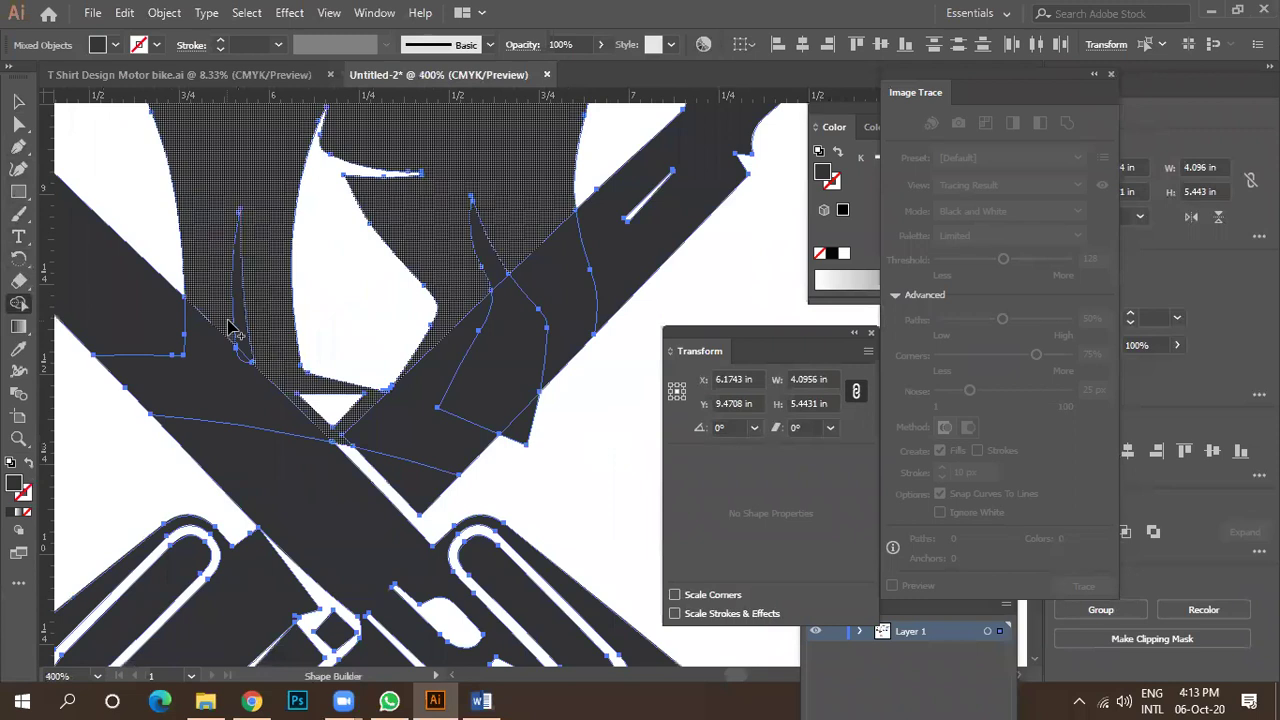
{"action": "left_click", "coordinate": [480, 262], "text": "alt"}
{"action": "scroll", "coordinate": [333, 348], "scroll_direction": "down", "scroll_amount": 4}
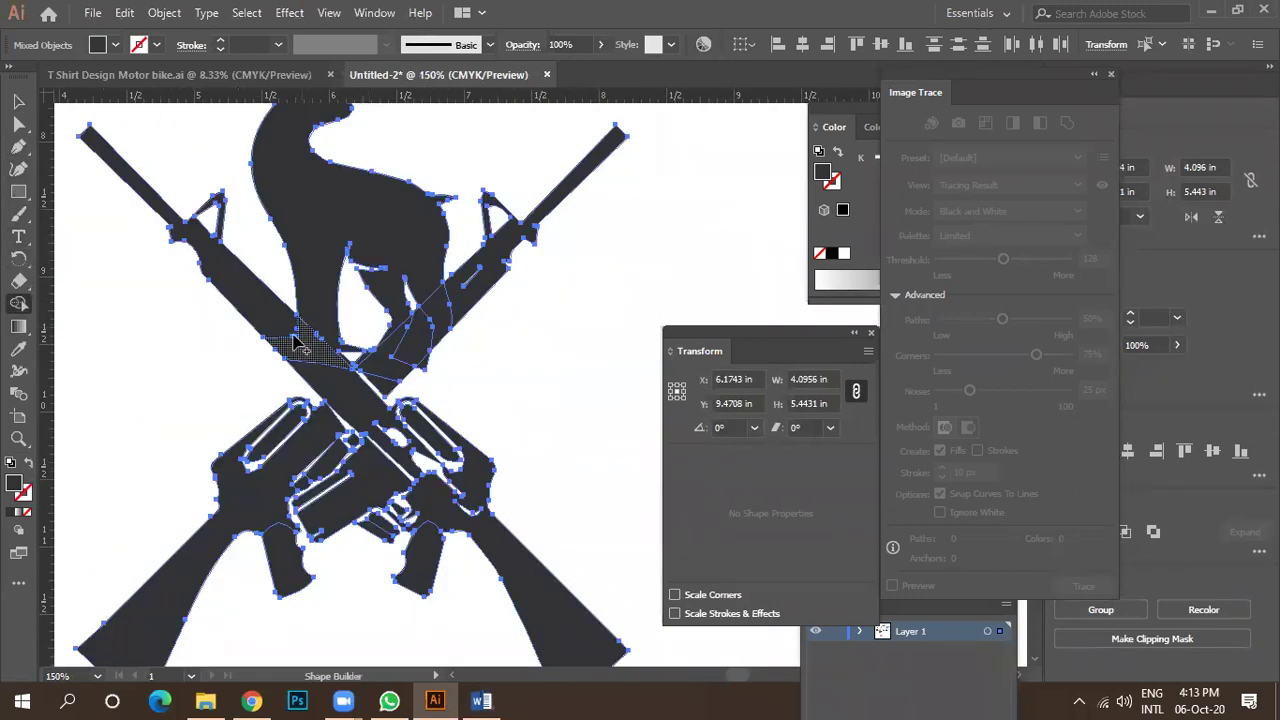
Examine the joins between the deer's legs and the rifles, clear the selection, and review the combined artwork on the artboard.
{"action": "scroll", "coordinate": [452, 374], "scroll_direction": "up", "scroll_amount": 4}
{"action": "scroll", "coordinate": [478, 384], "scroll_direction": "down", "scroll_amount": 2}
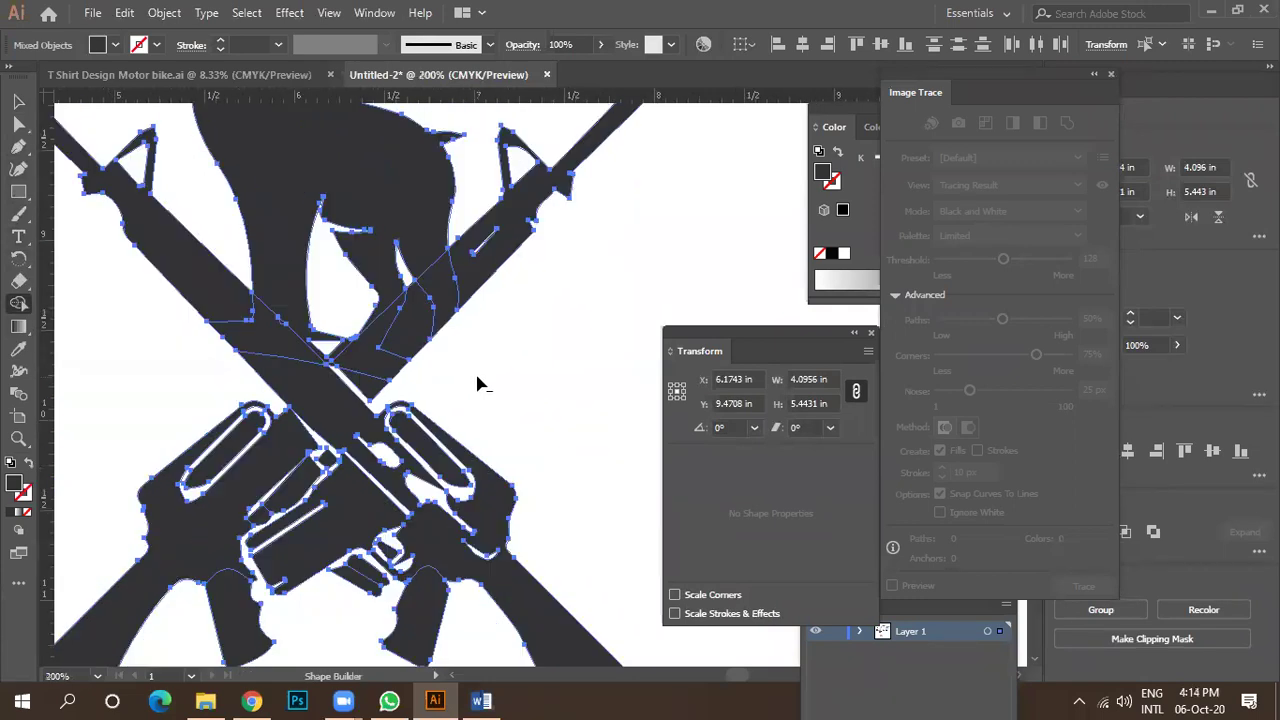
{"action": "scroll", "coordinate": [380, 383], "scroll_direction": "up", "scroll_amount": 3}
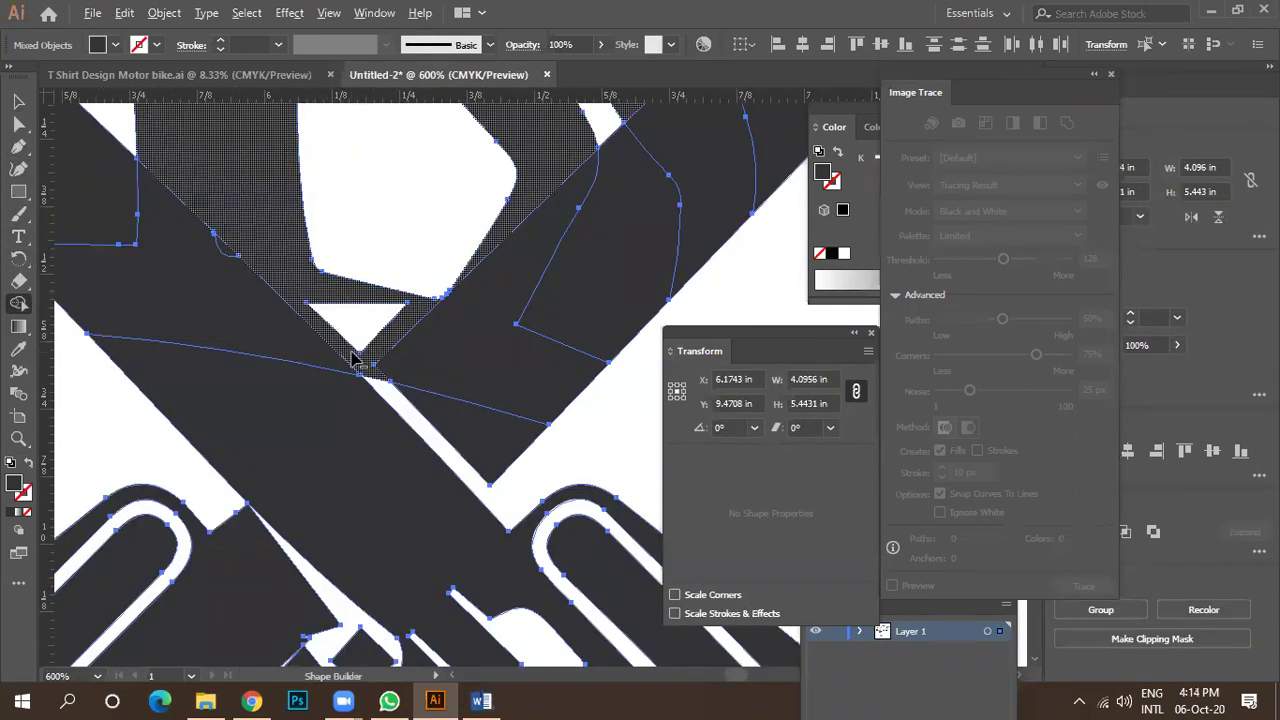
{"action": "scroll", "coordinate": [370, 258], "scroll_direction": "down", "scroll_amount": 3}
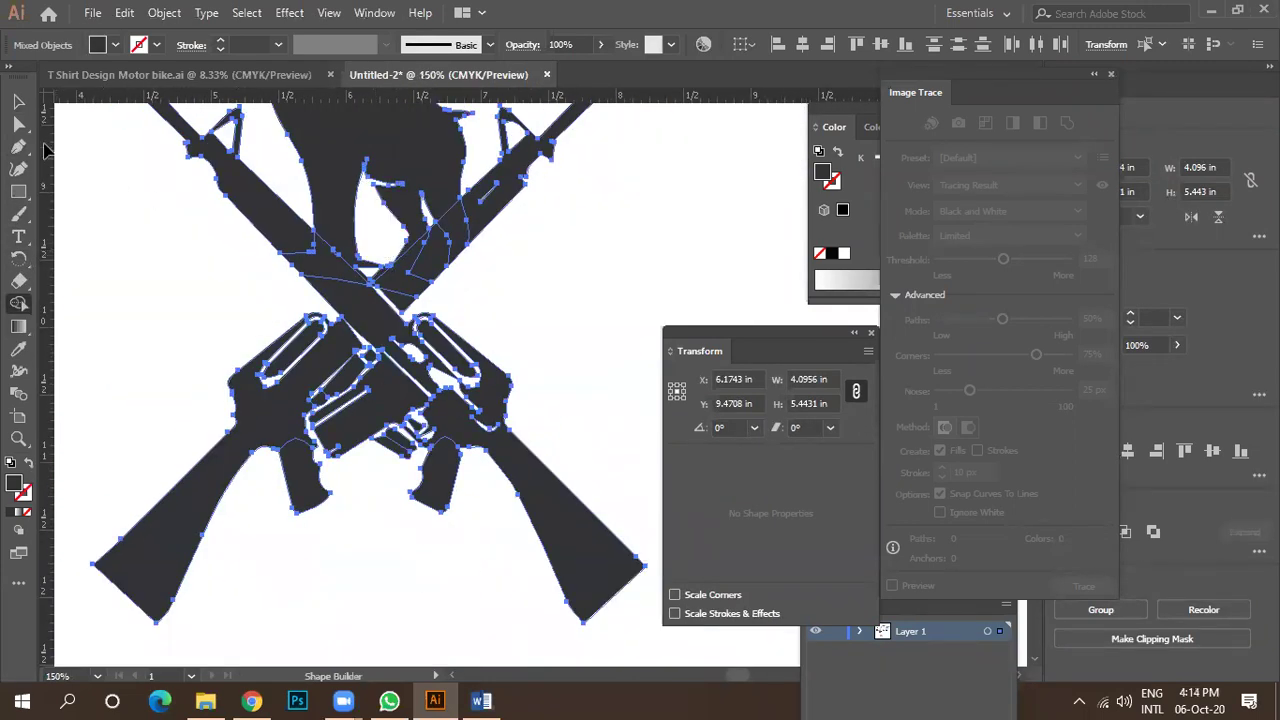
{"action": "left_click", "coordinate": [16, 98]}
{"action": "left_click", "coordinate": [157, 214]}
{"action": "scroll", "coordinate": [340, 260], "scroll_direction": "down", "scroll_amount": 2}
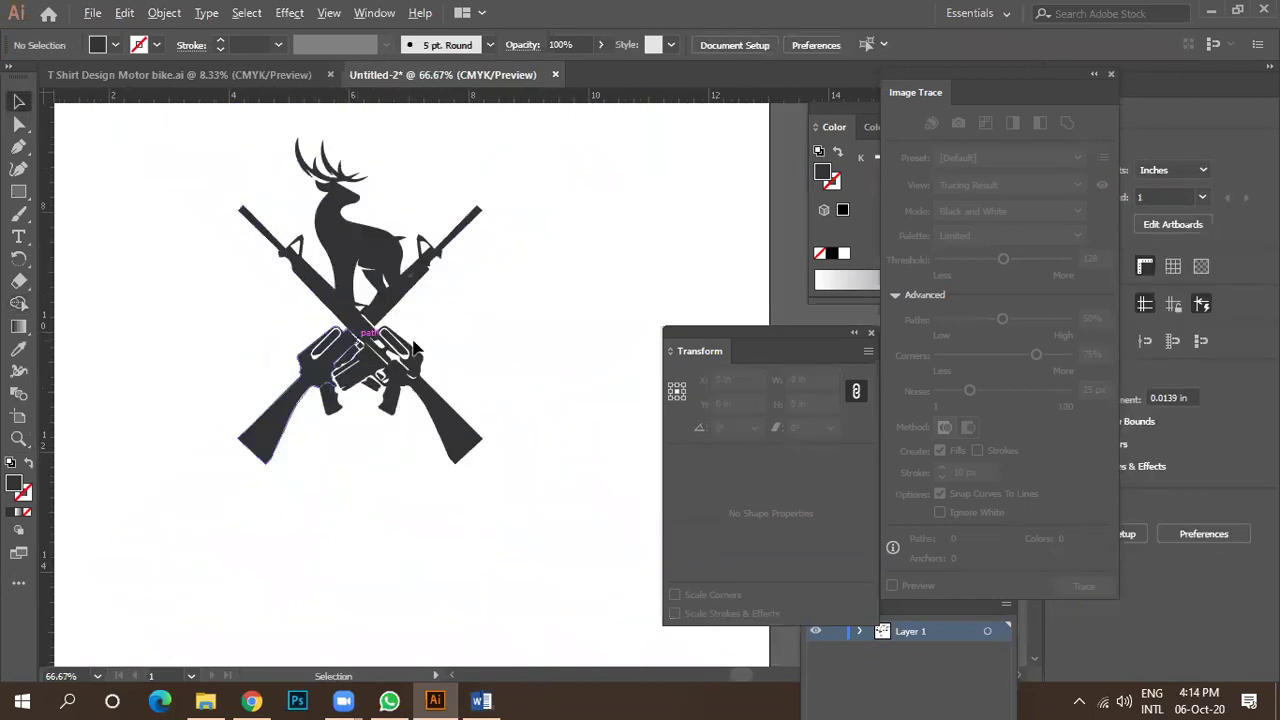
{"action": "scroll", "coordinate": [517, 344], "scroll_direction": "up", "scroll_amount": 4}
{"action": "scroll", "coordinate": [474, 289], "scroll_direction": "down", "scroll_amount": 4}
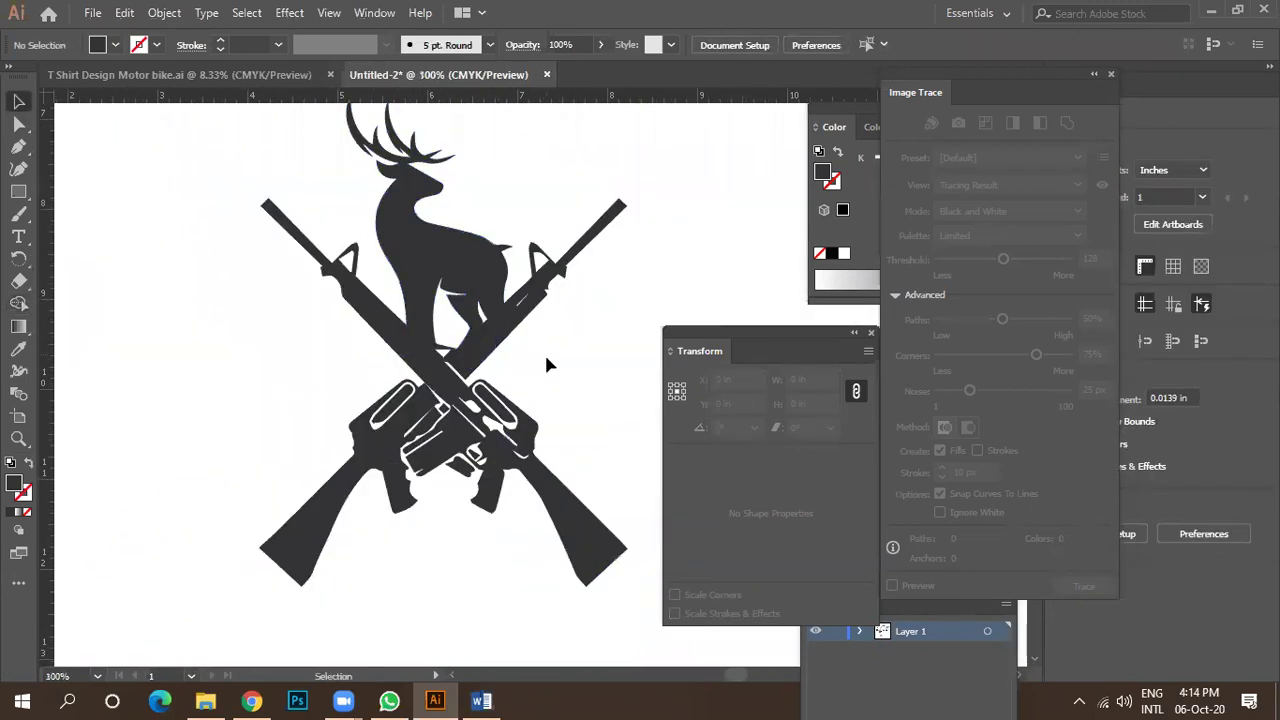
{"action": "scroll", "coordinate": [365, 255], "scroll_direction": "down", "scroll_amount": 3}
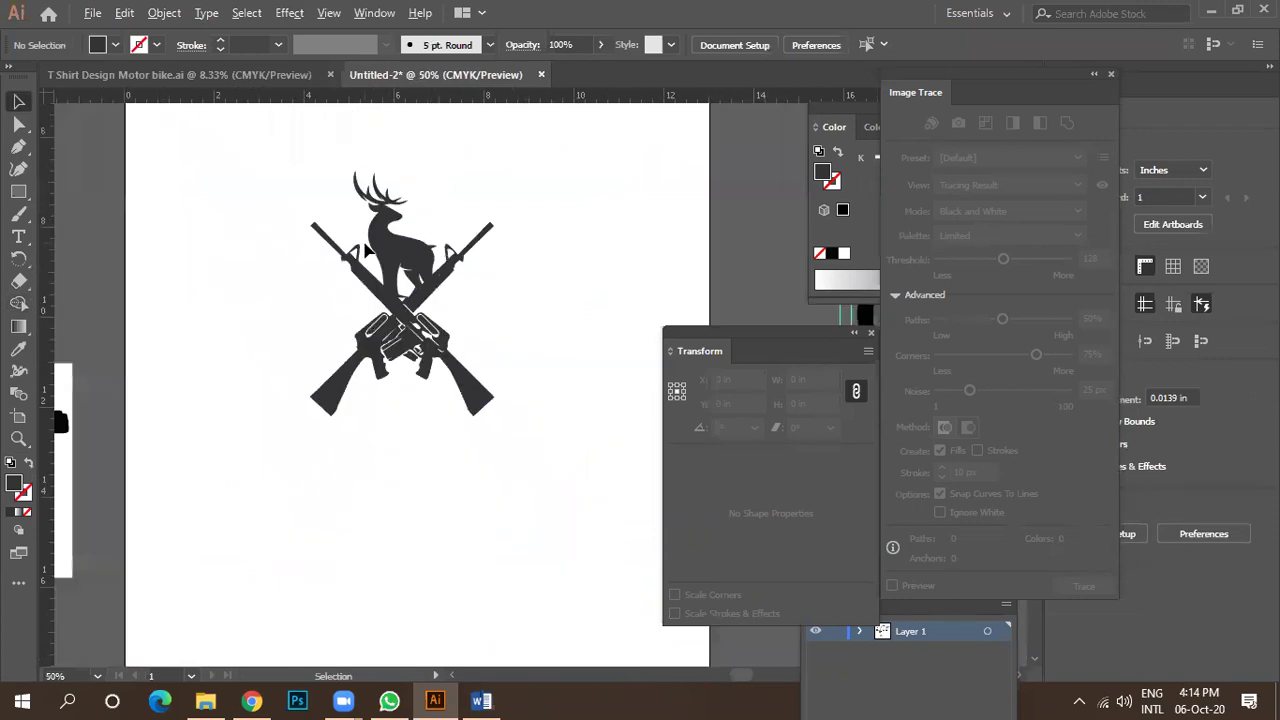
{"action": "left_click_drag", "start_coordinate": [473, 290], "coordinate": [501, 384]}
{"action": "scroll", "coordinate": [503, 382], "scroll_direction": "down", "scroll_amount": 1}
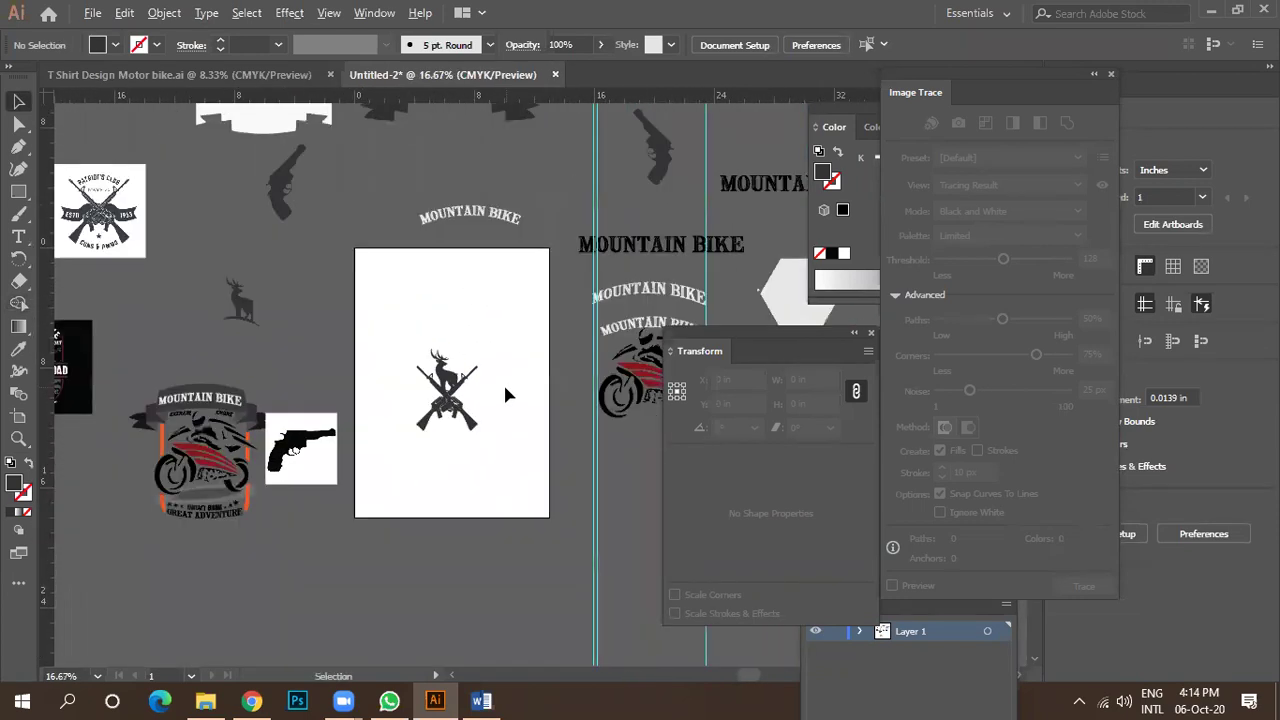
Survey the spare artwork and reference images placed around the artboard.
{"action": "scroll", "coordinate": [492, 383], "scroll_direction": "down", "scroll_amount": 1}
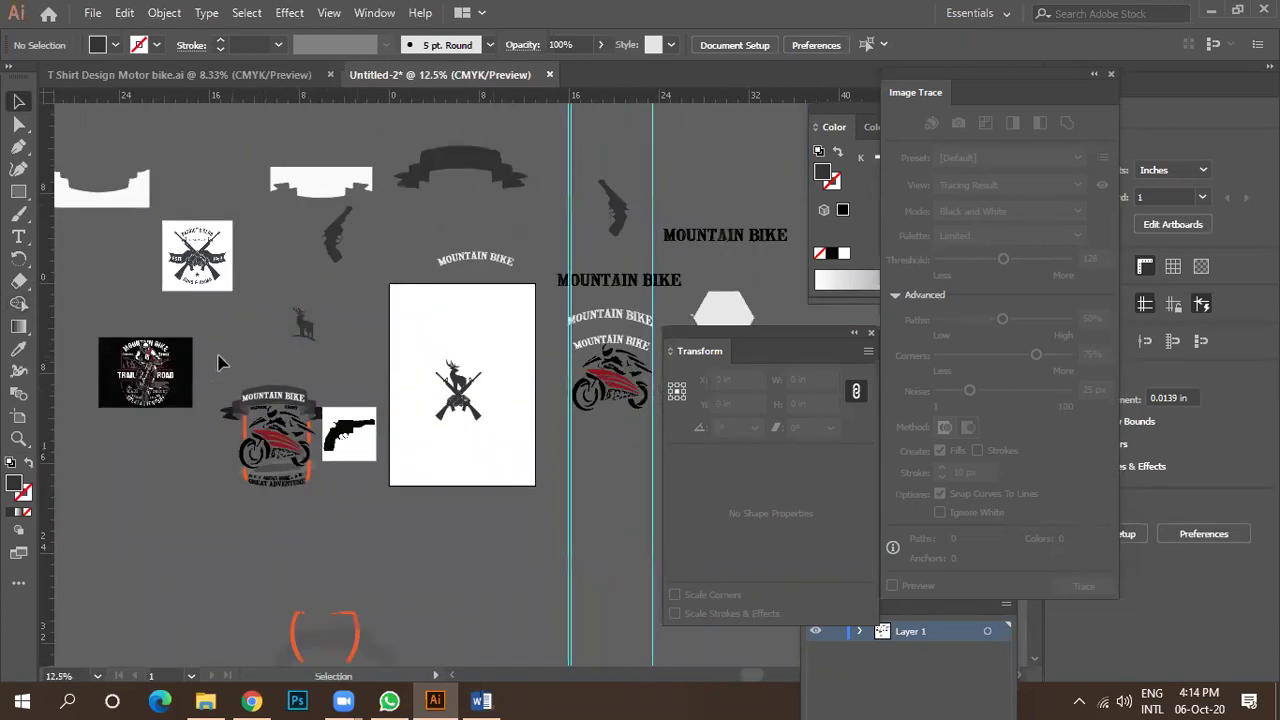
{"action": "scroll", "coordinate": [300, 359], "scroll_direction": "down", "scroll_amount": 1}
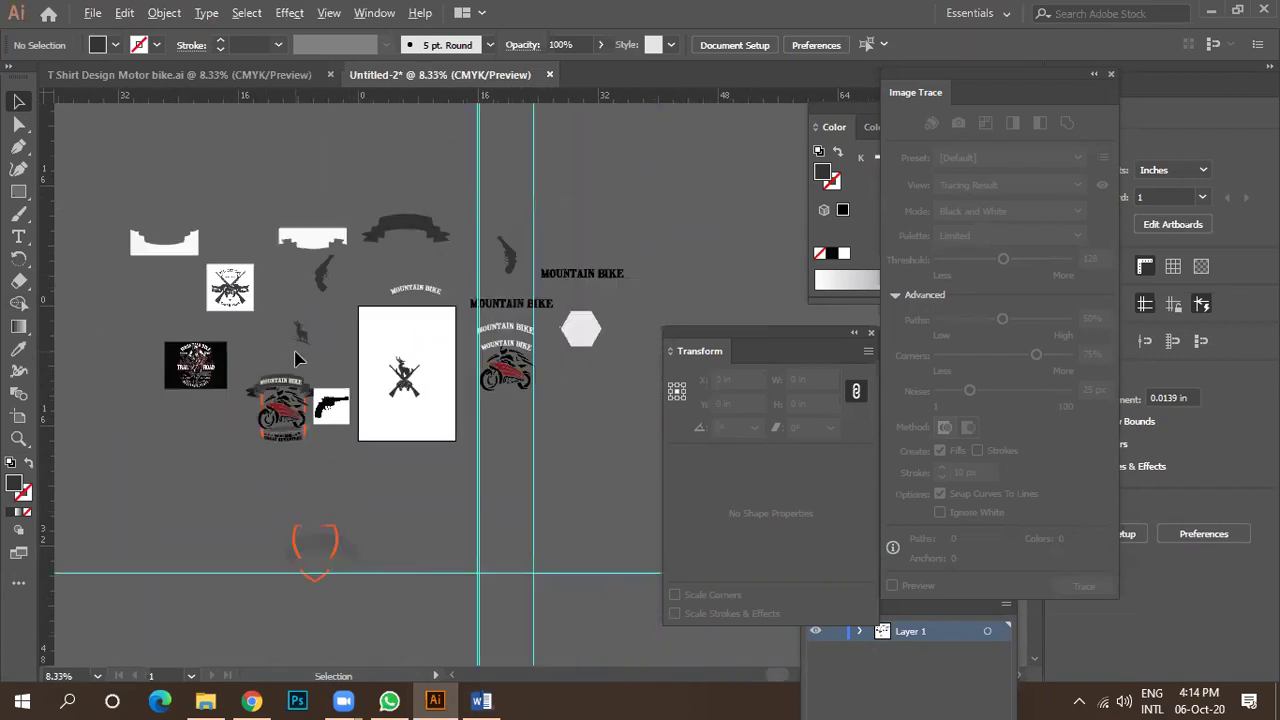
{"action": "scroll", "coordinate": [218, 258], "scroll_direction": "up", "scroll_amount": 3}
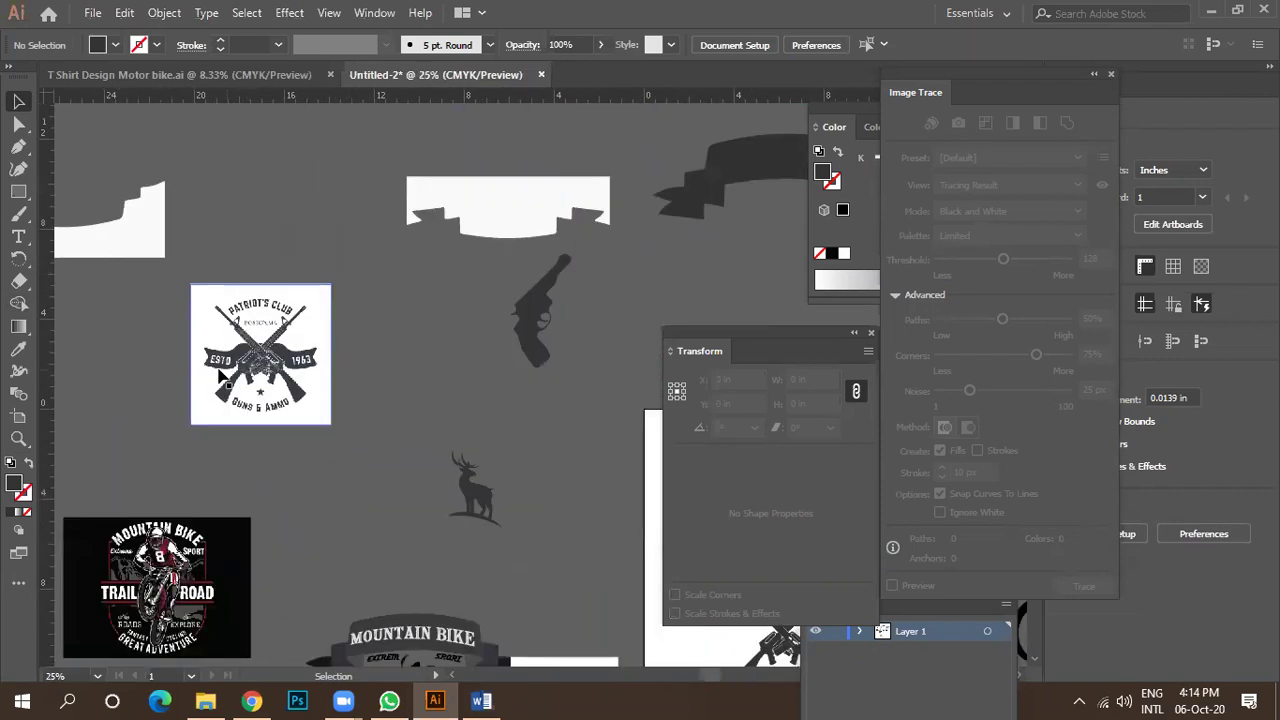
{"action": "scroll", "coordinate": [148, 358], "scroll_direction": "down", "scroll_amount": 1}
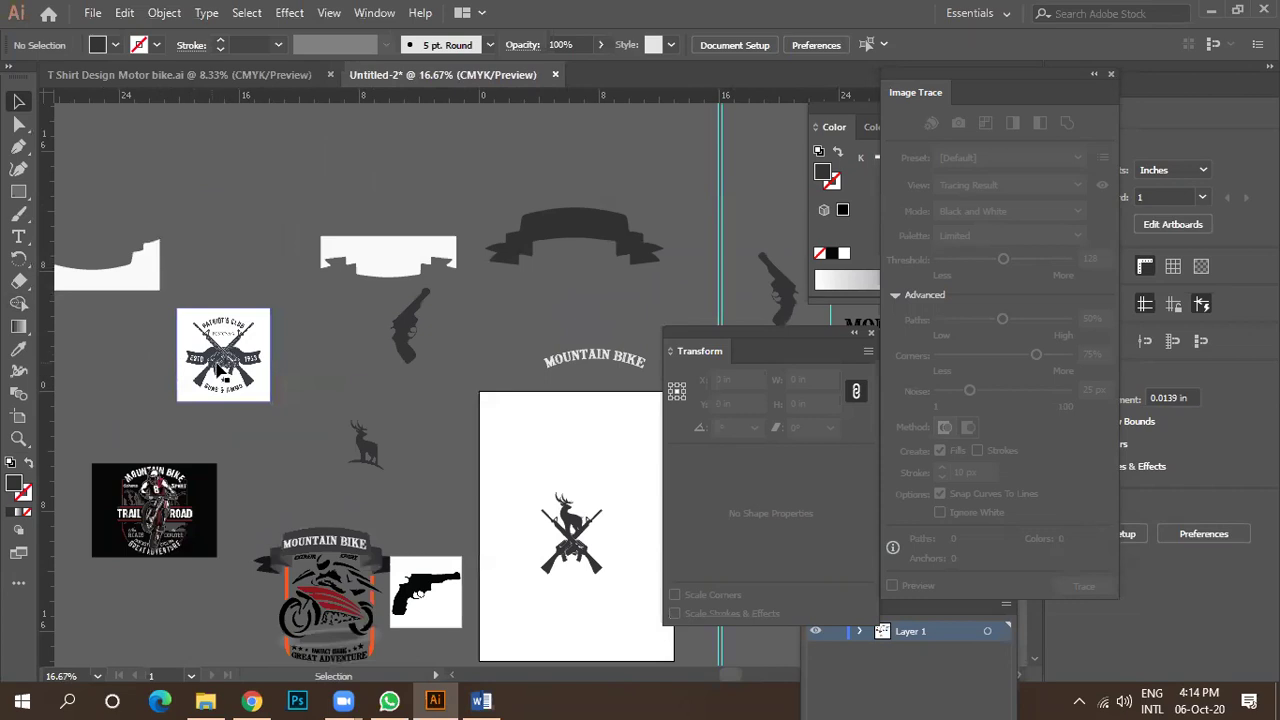
{"action": "scroll", "coordinate": [230, 460], "scroll_direction": "down", "scroll_amount": 1}
{"action": "scroll", "coordinate": [347, 461], "scroll_direction": "down", "scroll_amount": 1}
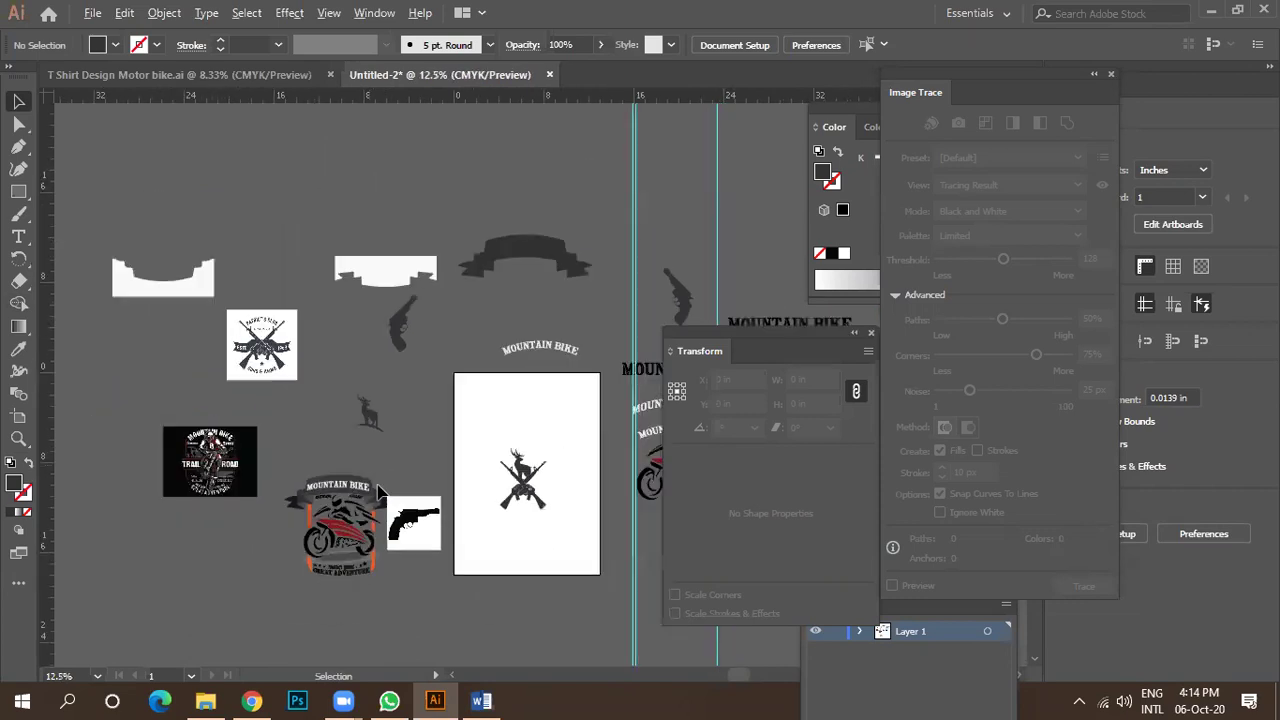
Switch to Chrome and look through the open reference pages, returning to the Patriot's Club crossed-rifles label.
{"action": "left_click", "coordinate": [252, 700]}
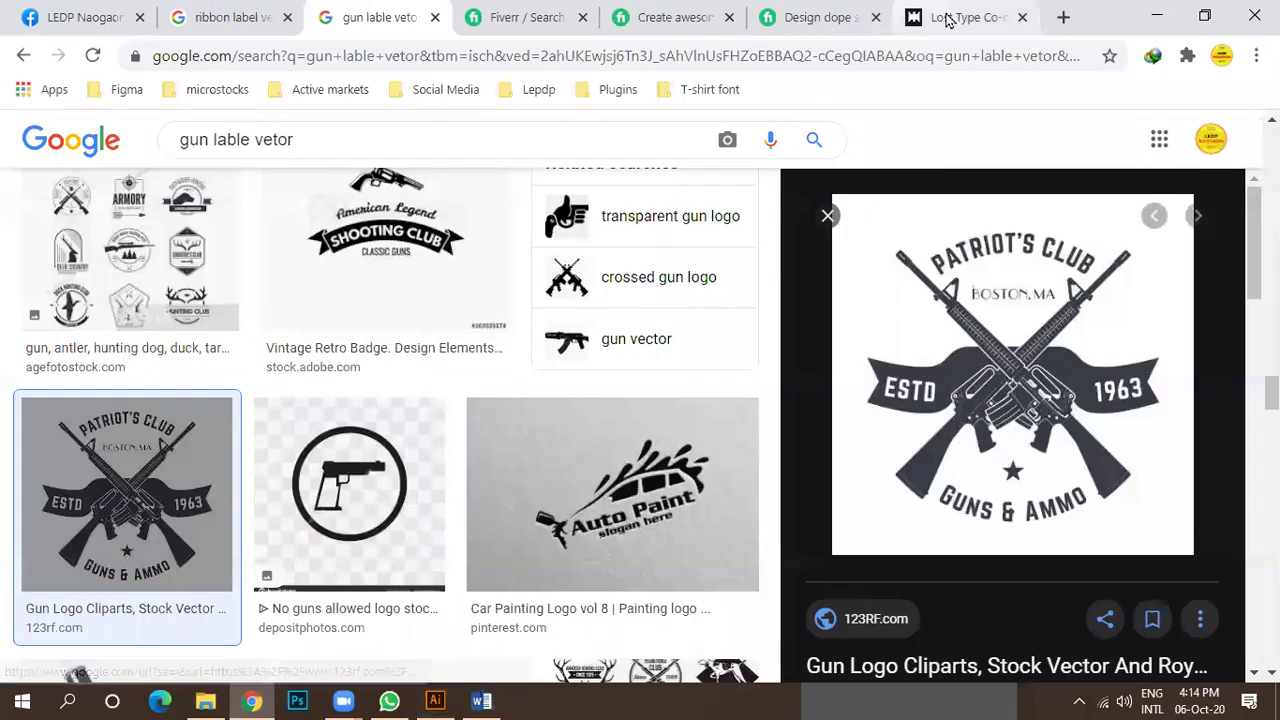
{"action": "left_click", "coordinate": [905, 20]}
{"action": "left_click", "coordinate": [795, 18]}
{"action": "left_click", "coordinate": [605, 18]}
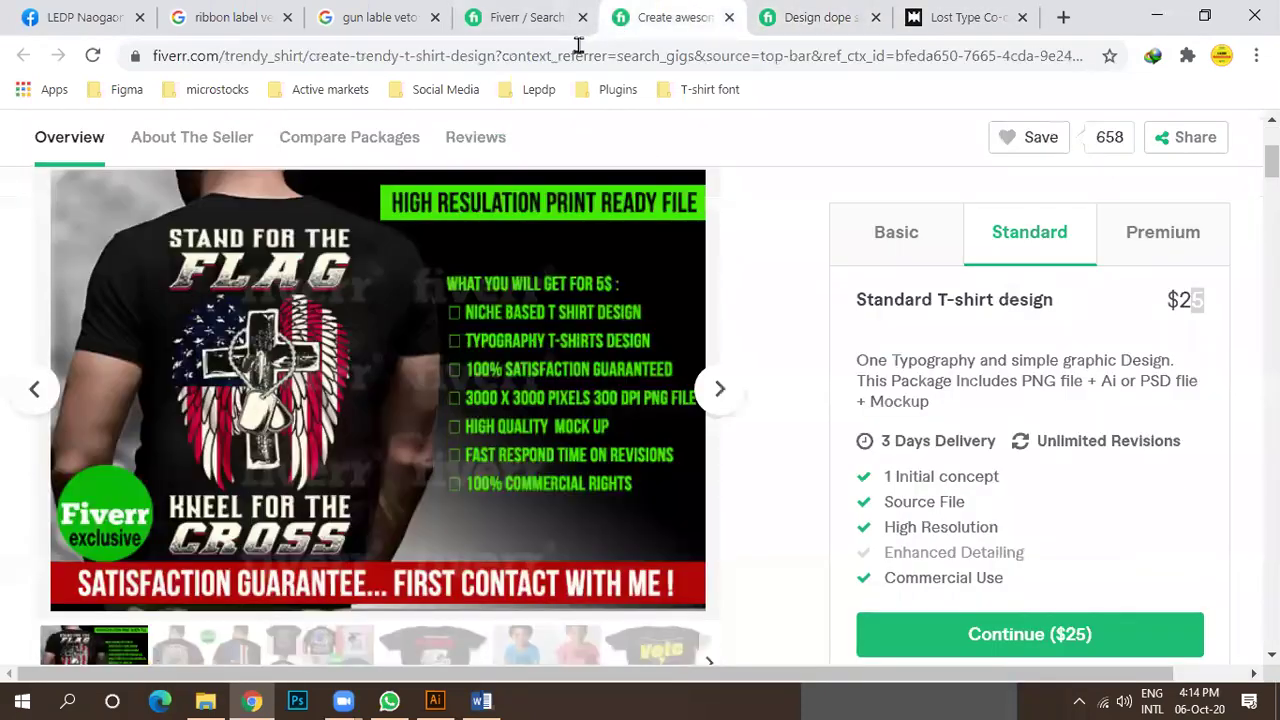
{"action": "left_click", "coordinate": [521, 18]}
{"action": "left_click", "coordinate": [357, 20]}
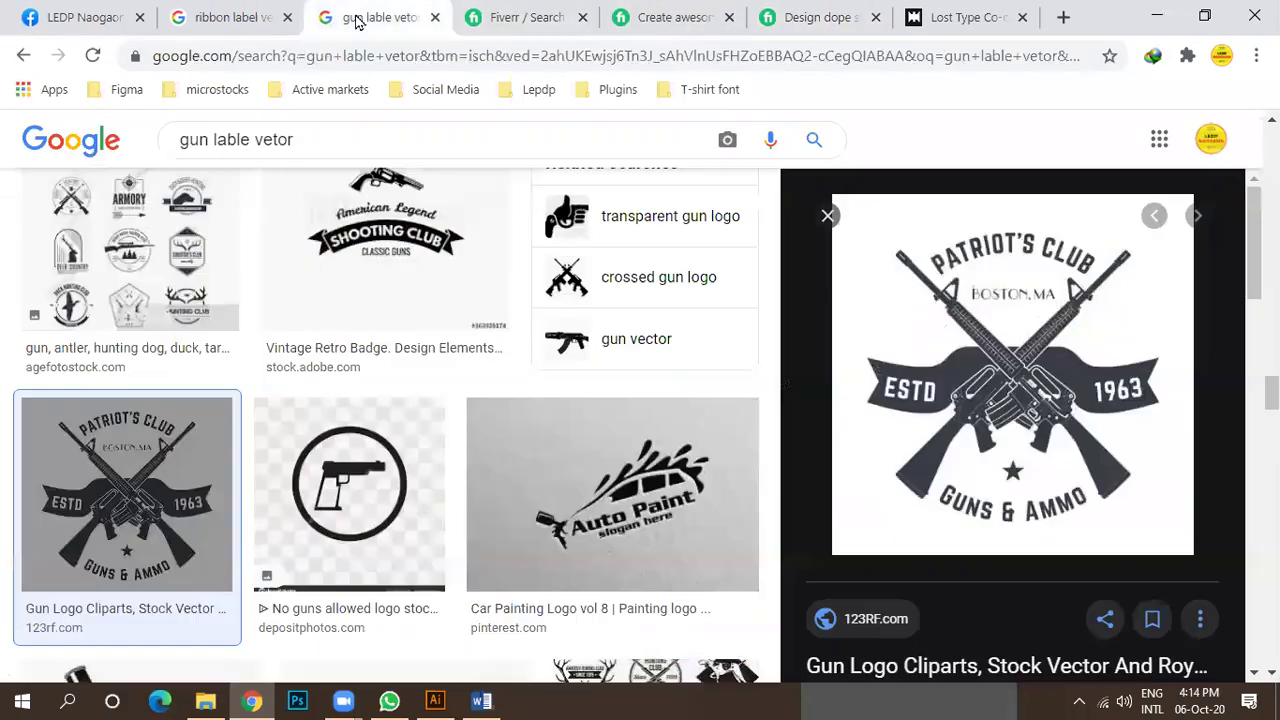
{"action": "scroll", "coordinate": [850, 366], "scroll_direction": "down", "scroll_amount": 5}
{"action": "scroll", "coordinate": [800, 350], "scroll_direction": "up", "scroll_amount": 5}
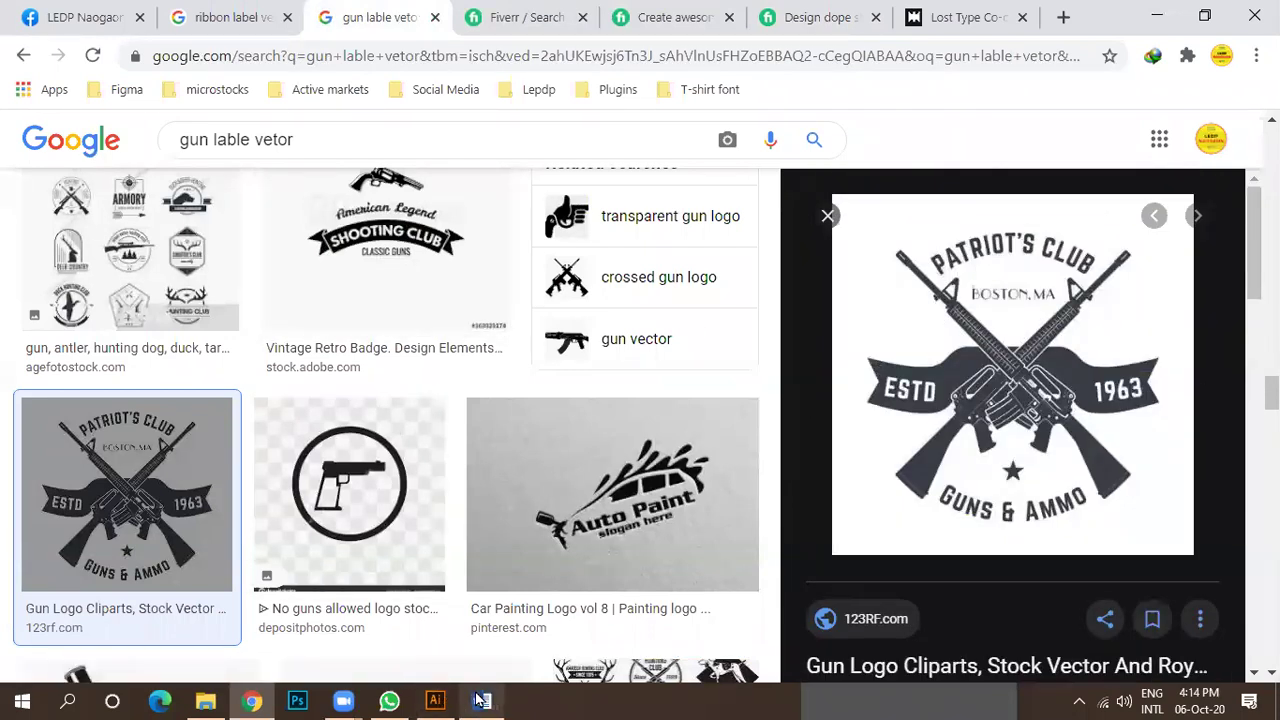
{"action": "mouse_move", "coordinate": [481, 700]}
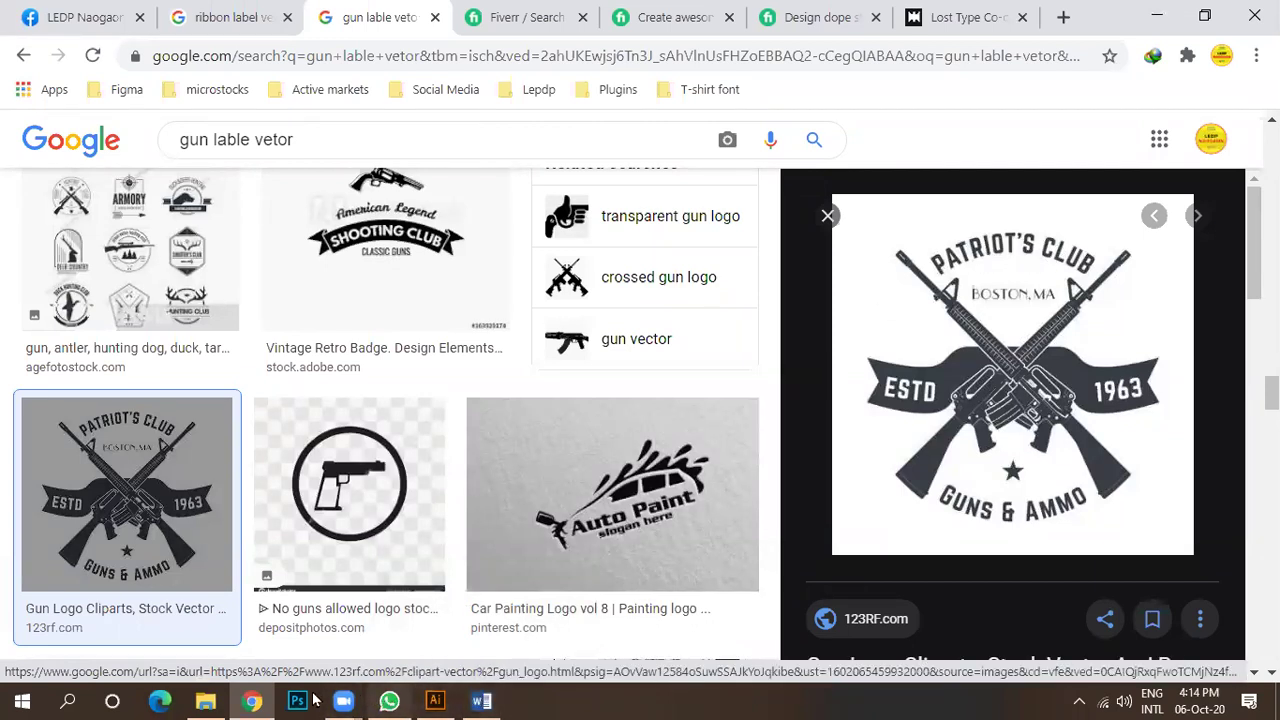
Return to Illustrator and add the point text HUNTING on the artboard above the deer and rifles.
{"action": "left_click", "coordinate": [435, 700]}
{"action": "scroll", "coordinate": [536, 439], "scroll_direction": "up", "scroll_amount": 2}
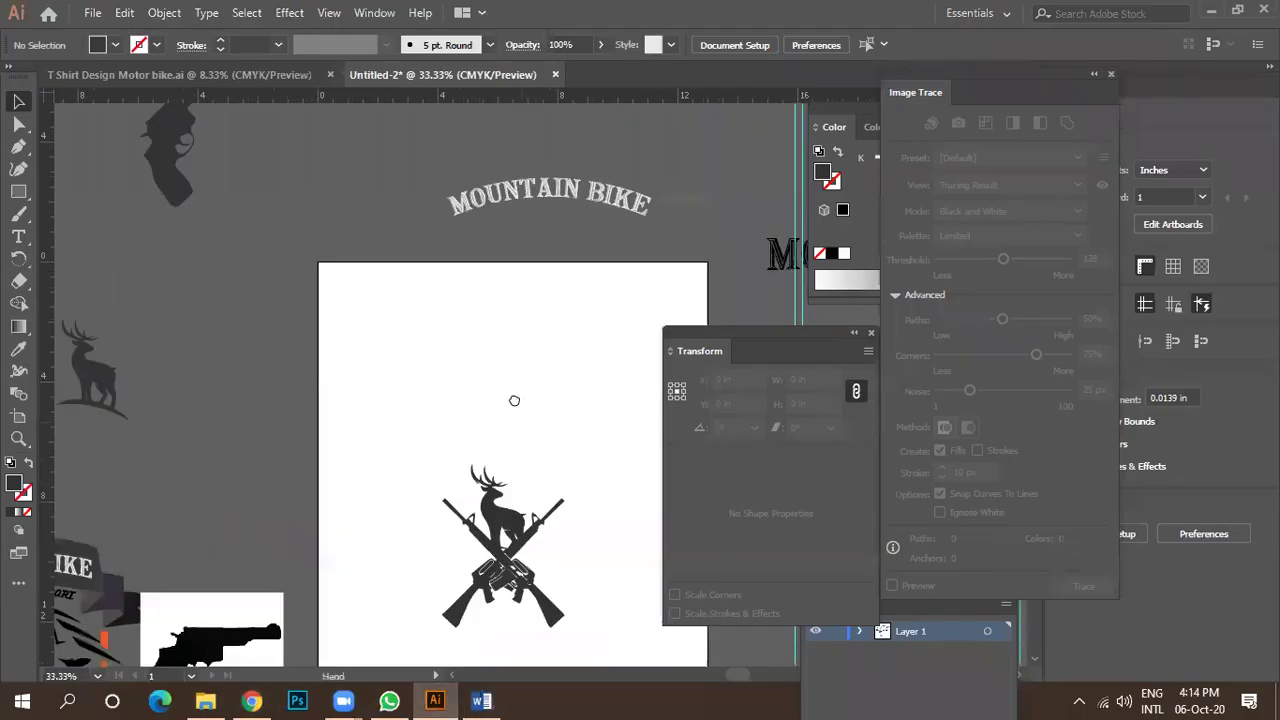
{"action": "scroll", "coordinate": [514, 400], "scroll_direction": "down", "scroll_amount": 2}
{"action": "scroll", "coordinate": [476, 302], "scroll_direction": "down", "scroll_amount": 1}
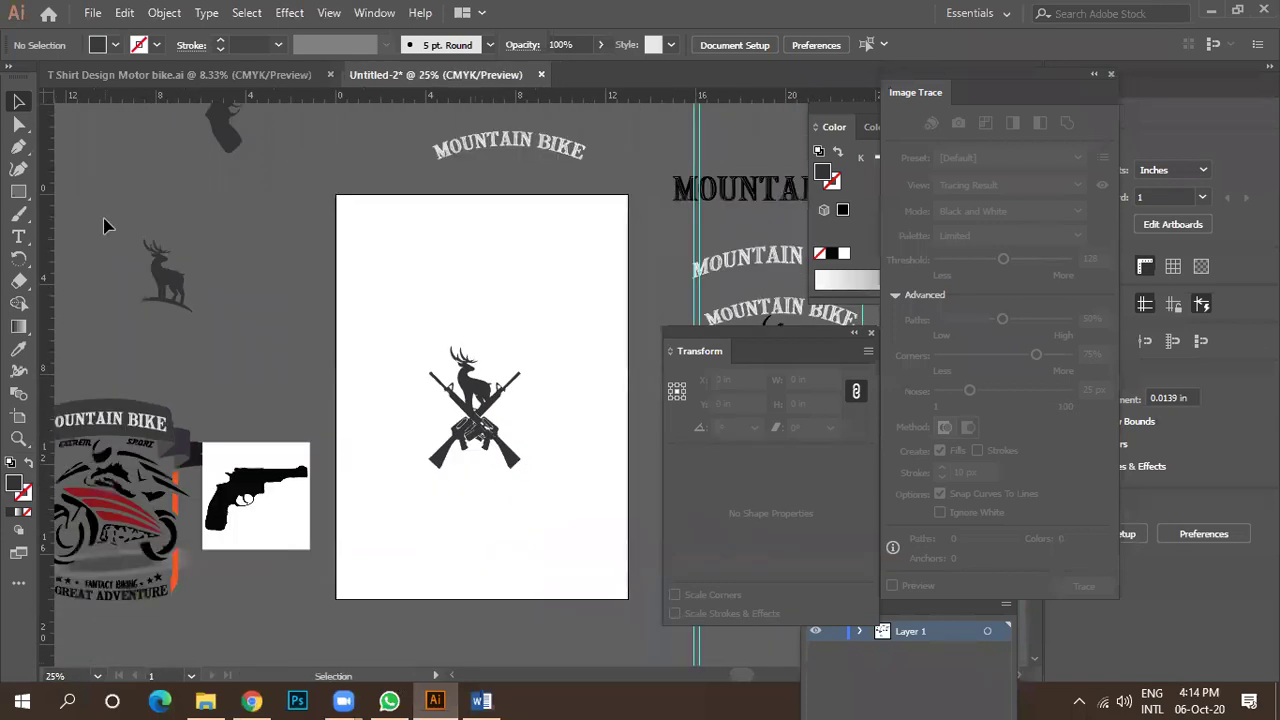
{"action": "left_click", "coordinate": [15, 195]}
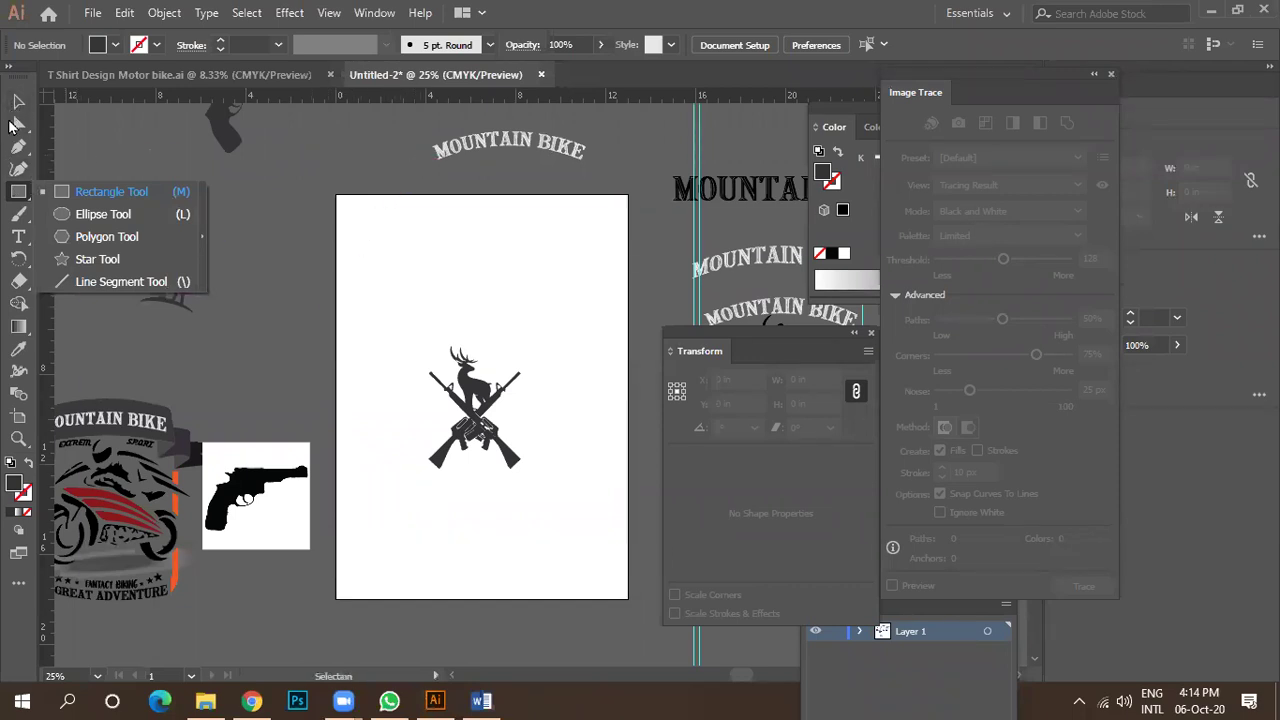
{"action": "left_click", "coordinate": [111, 191]}
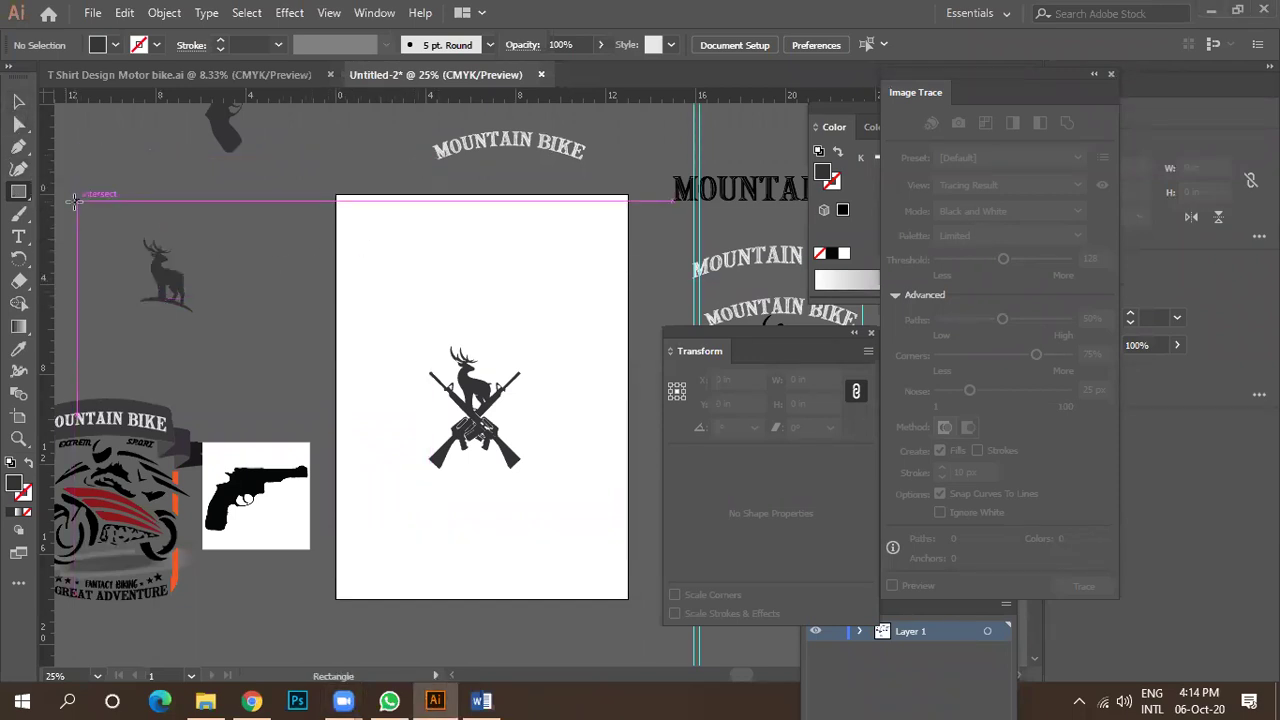
{"action": "left_click", "coordinate": [18, 237]}
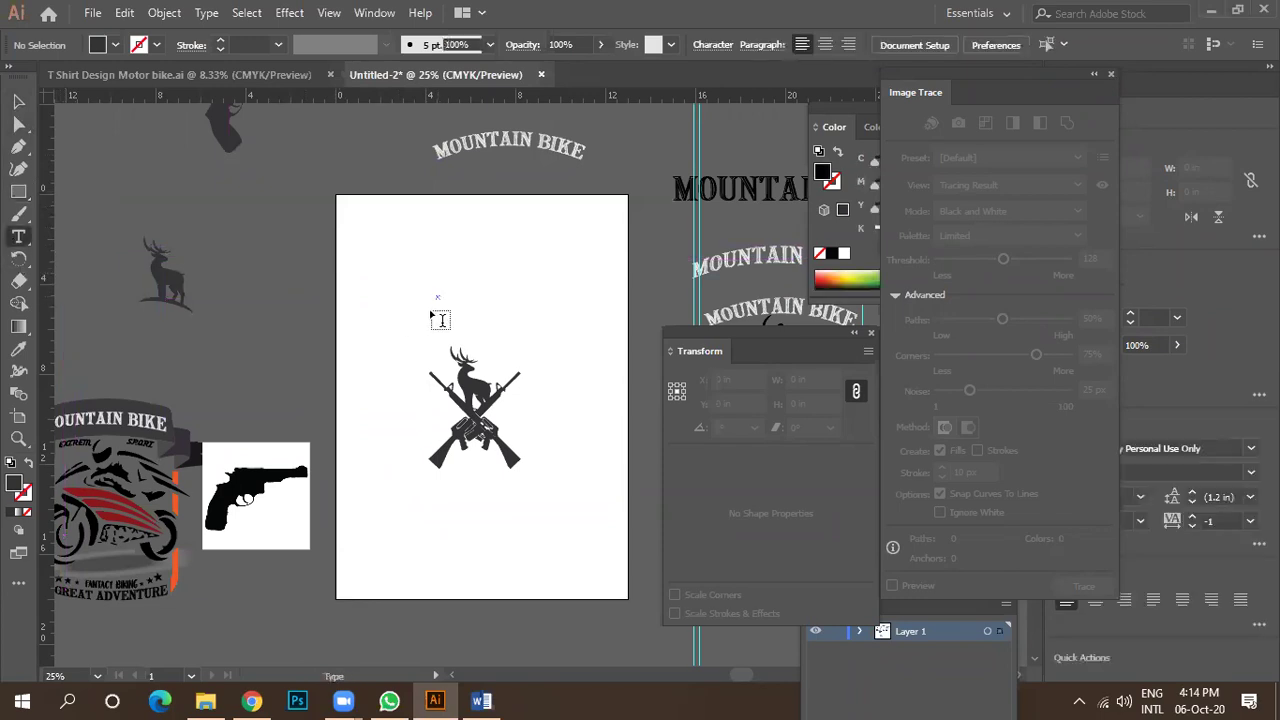
{"action": "left_click", "coordinate": [445, 318]}
{"action": "scroll", "coordinate": [491, 300], "scroll_direction": "up", "scroll_amount": 3}
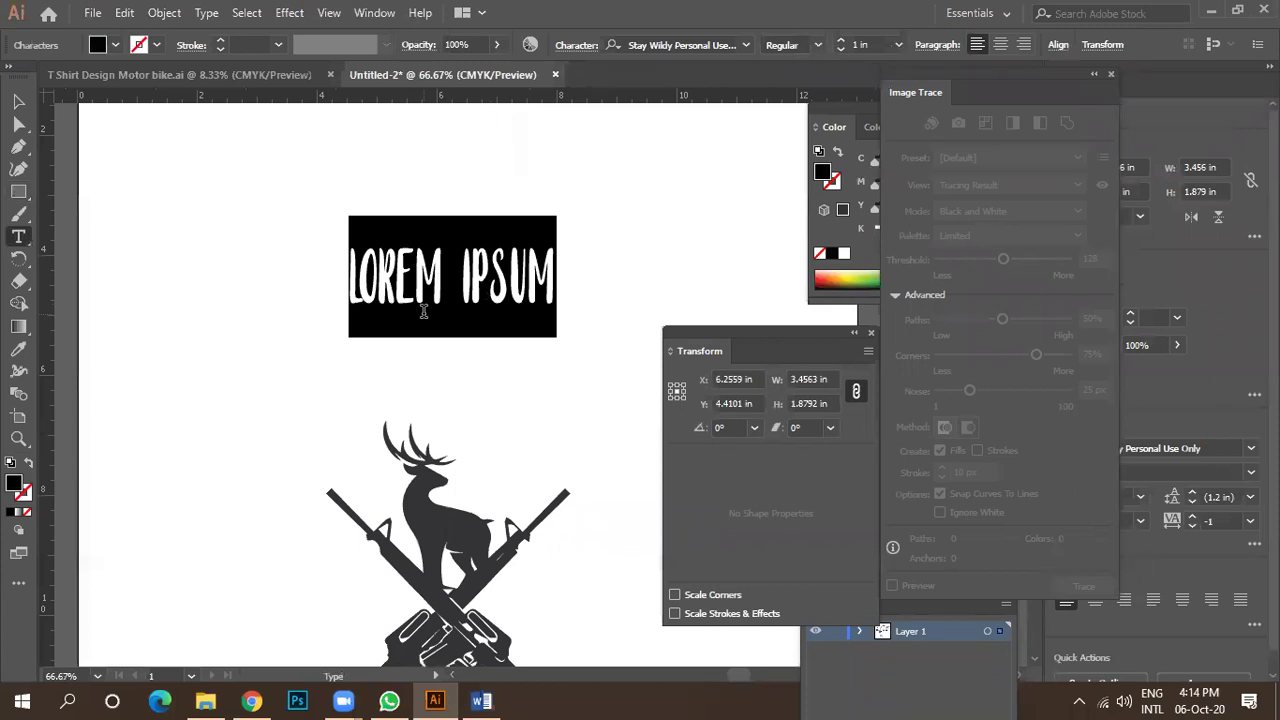
{"action": "type", "text": "HU"}
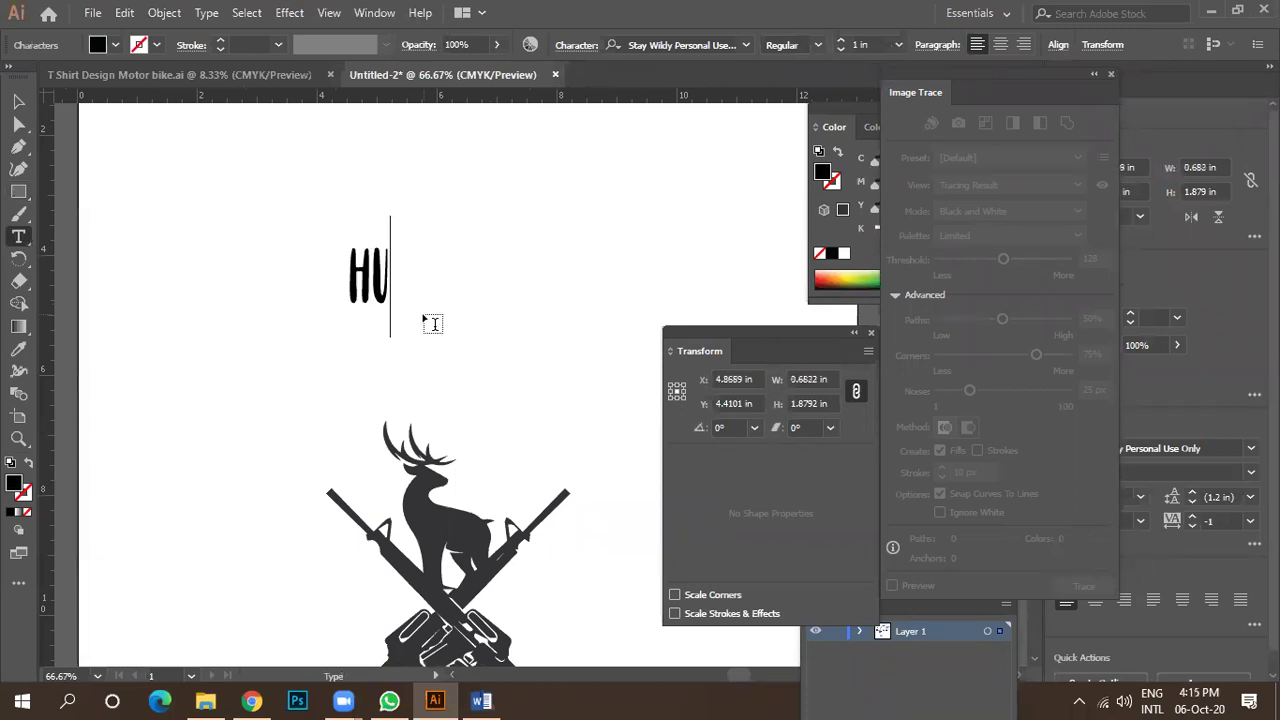
{"action": "type", "text": "NTING"}
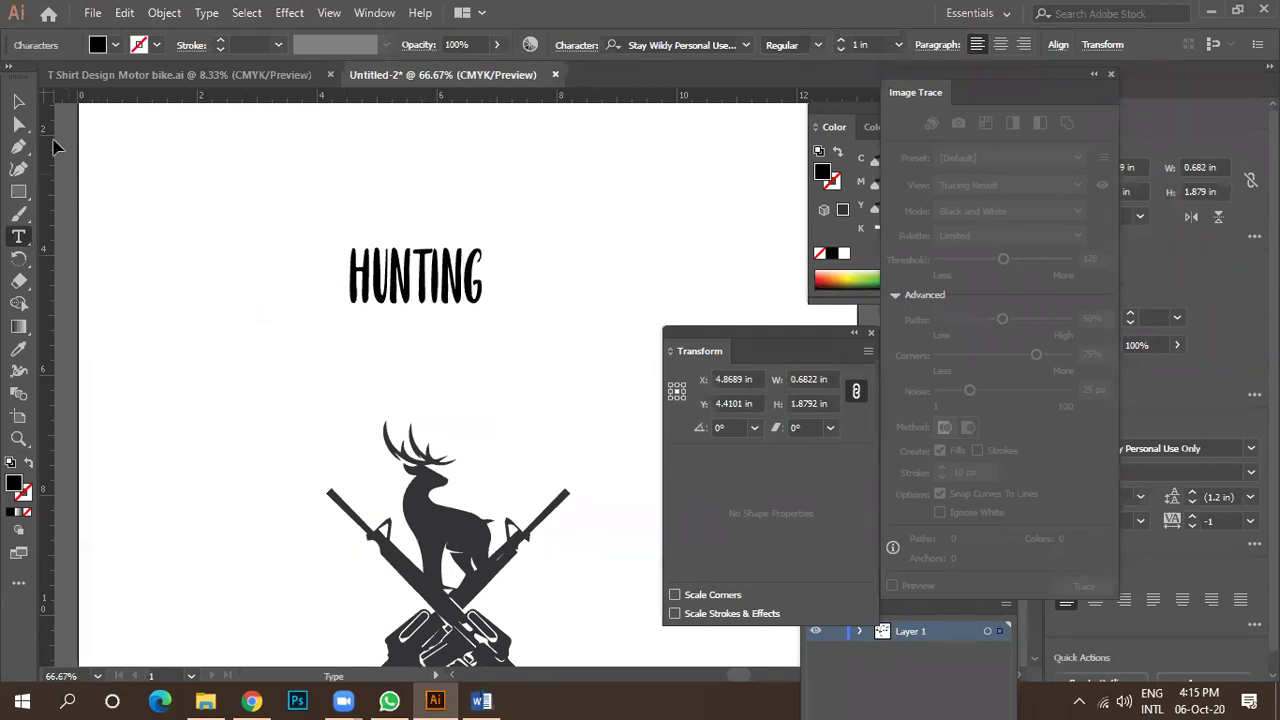
Remove the trailing space after the word HUNTING.
{"action": "left_click", "coordinate": [18, 101]}
{"action": "double_click", "coordinate": [491, 289]}
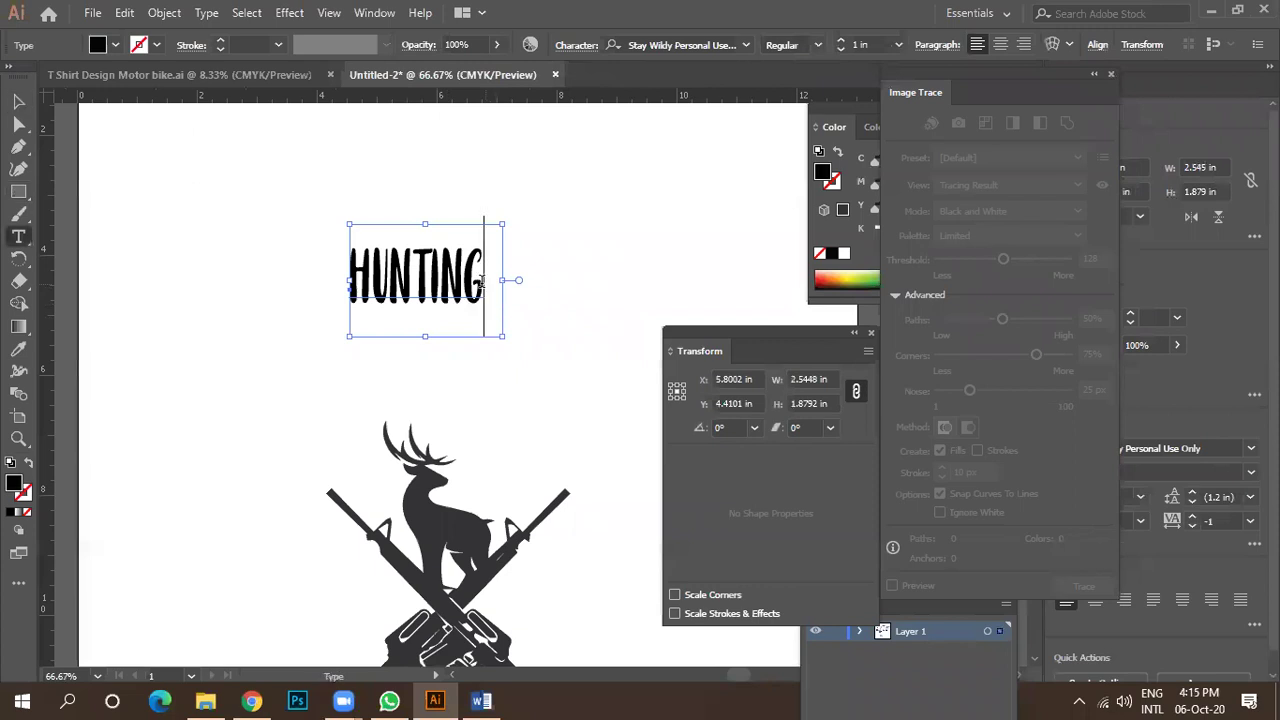
{"action": "key", "text": "ctrl+a"}
{"action": "left_click", "coordinate": [494, 283]}
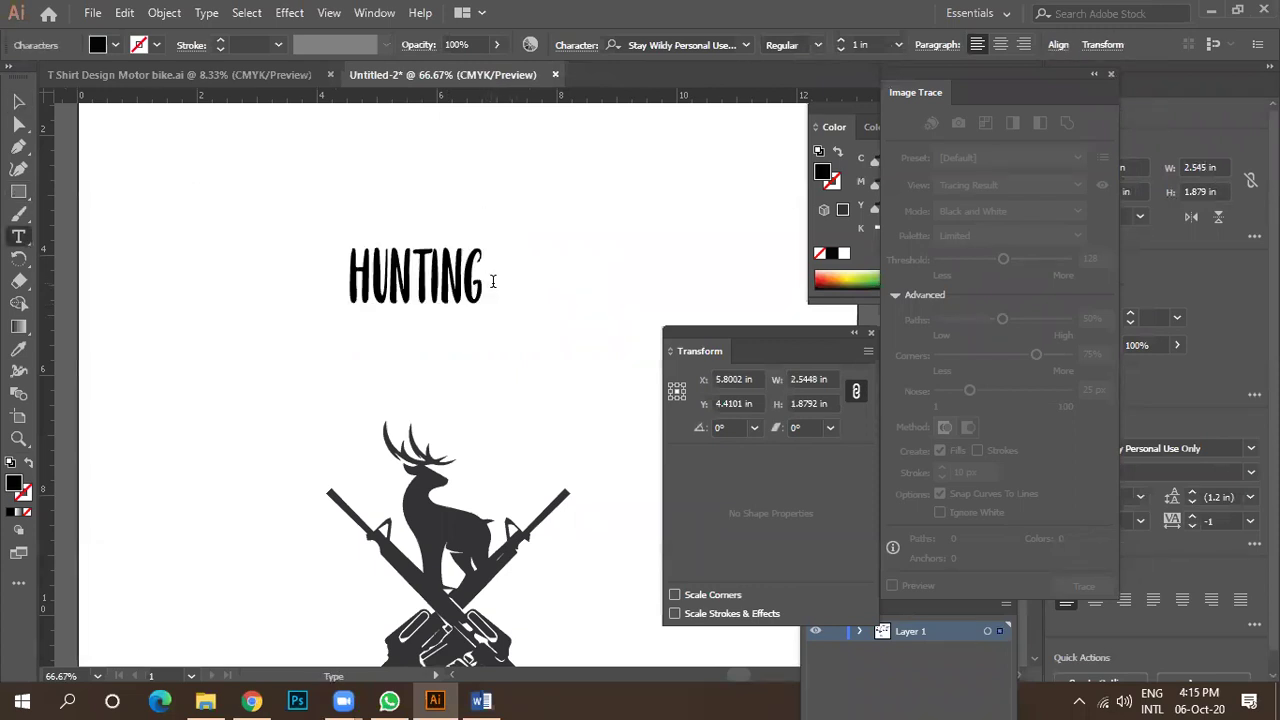
{"action": "left_click_drag", "start_coordinate": [492, 282], "coordinate": [509, 283]}
{"action": "key", "text": "BackSpace"}
{"action": "left_click", "coordinate": [18, 101]}
Enlarge HUNTING proportionally to about 5.18 in wide and position it just above the deer's antlers.
{"action": "left_click_drag", "start_coordinate": [483, 337], "coordinate": [586, 400]}
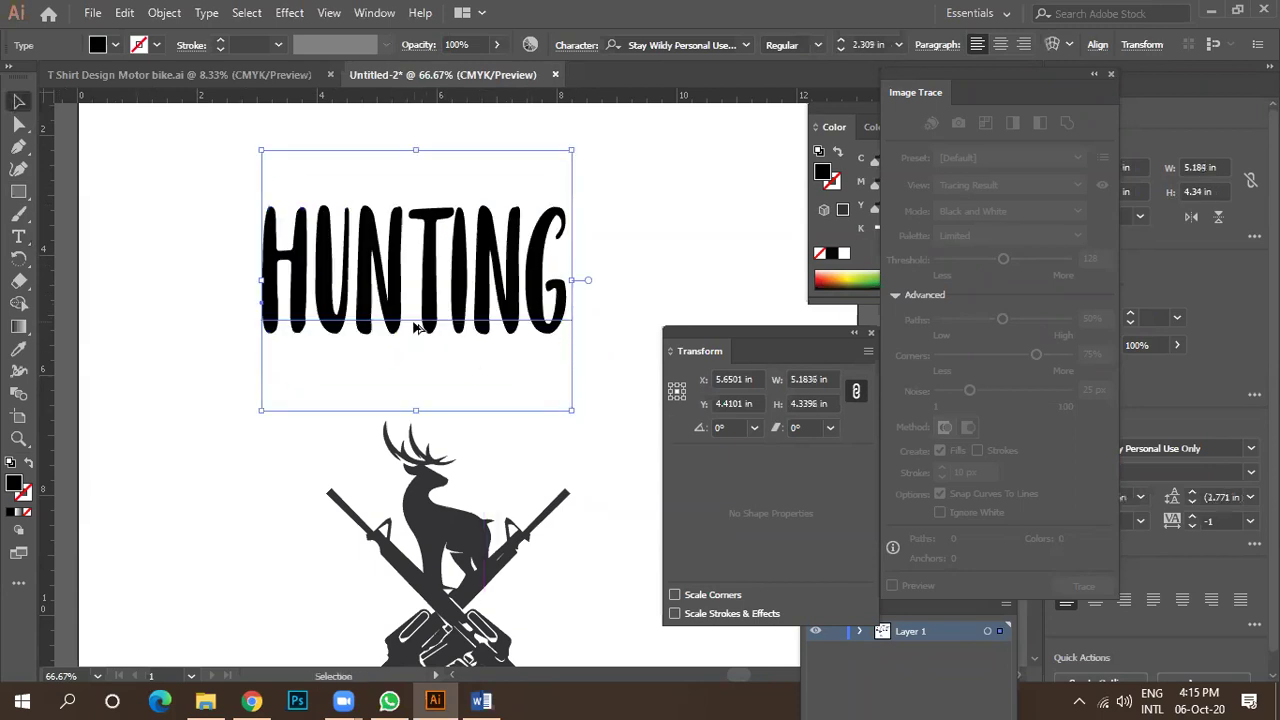
{"action": "scroll", "coordinate": [420, 323], "scroll_direction": "down", "scroll_amount": 2}
{"action": "mouse_move", "coordinate": [442, 318]}
{"action": "left_mouse_down"}
{"action": "mouse_move", "coordinate": [460, 362]}
{"action": "mouse_move", "coordinate": [432, 322]}
{"action": "left_mouse_up"}
{"action": "scroll", "coordinate": [457, 366], "scroll_direction": "up", "scroll_amount": 3}
{"action": "scroll", "coordinate": [457, 366], "scroll_direction": "down", "scroll_amount": 1}
{"action": "scroll", "coordinate": [437, 320], "scroll_direction": "down", "scroll_amount": 1}
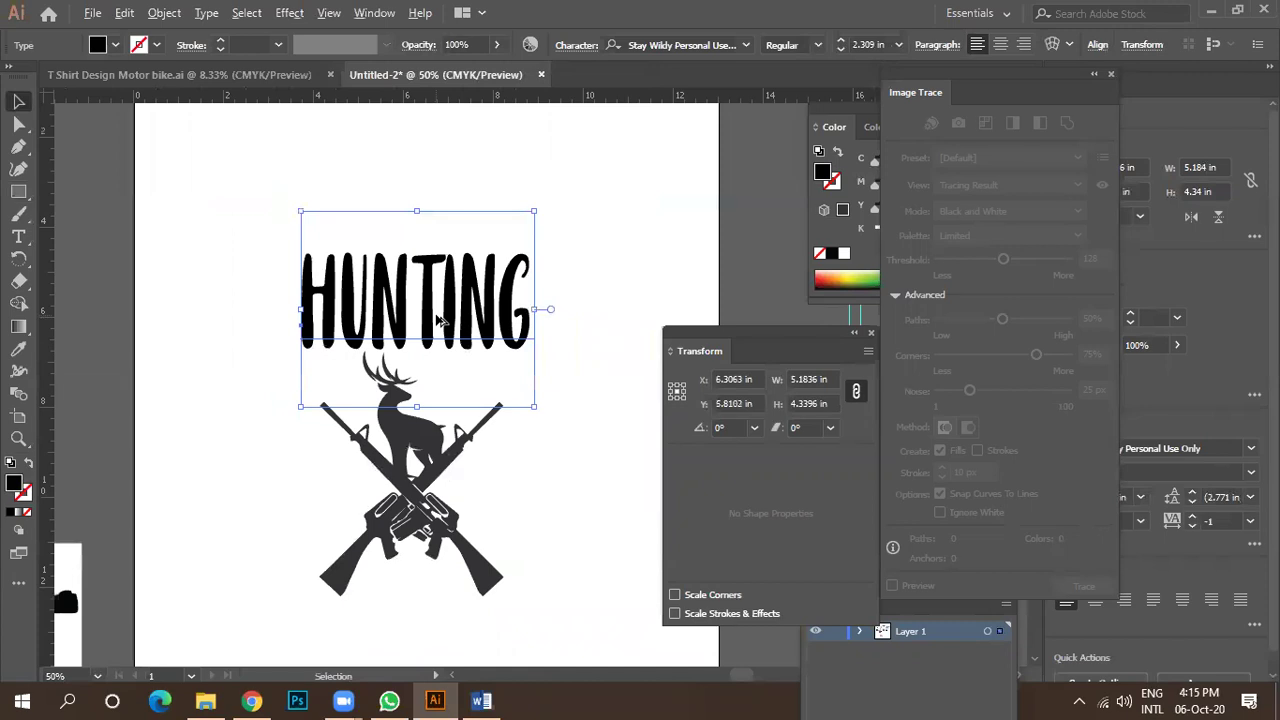
Warp the HUNTING text with a horizontal Arch at 32% bend and open the choice of warp styles.
{"action": "left_click", "coordinate": [1053, 46]}
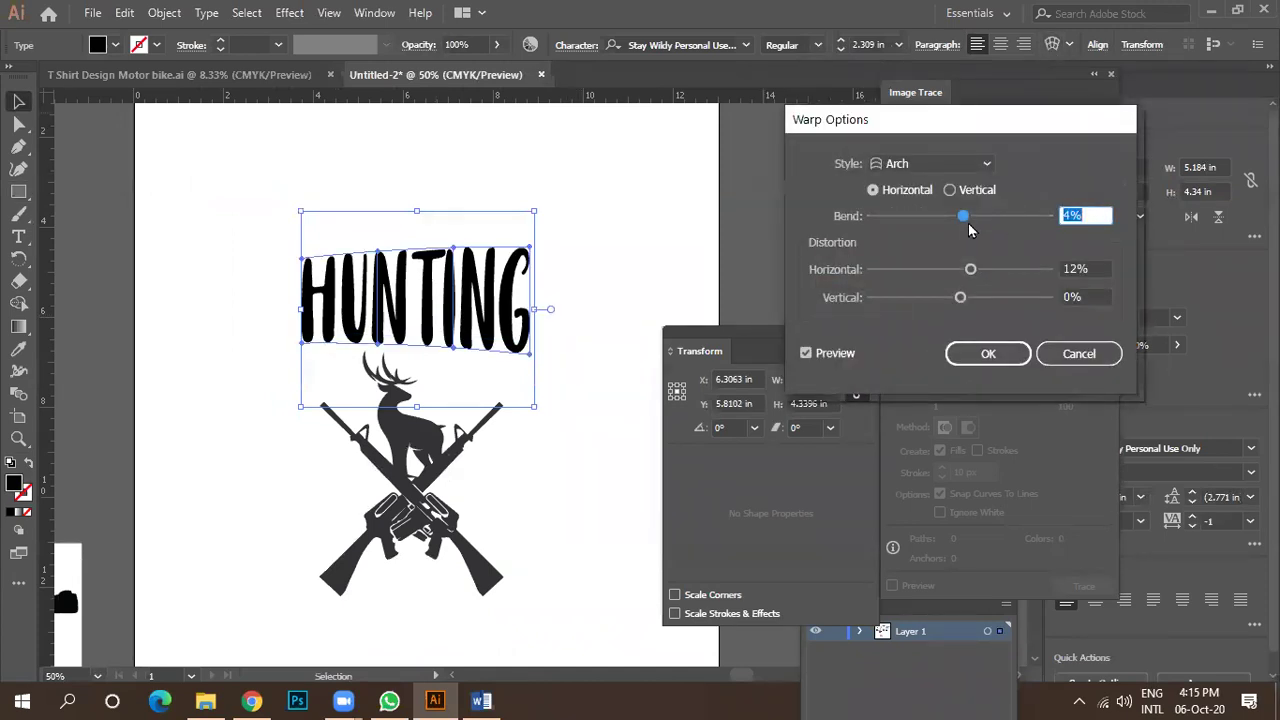
{"action": "left_click_drag", "start_coordinate": [982, 222], "coordinate": [990, 216]}
{"action": "left_click", "coordinate": [935, 163]}
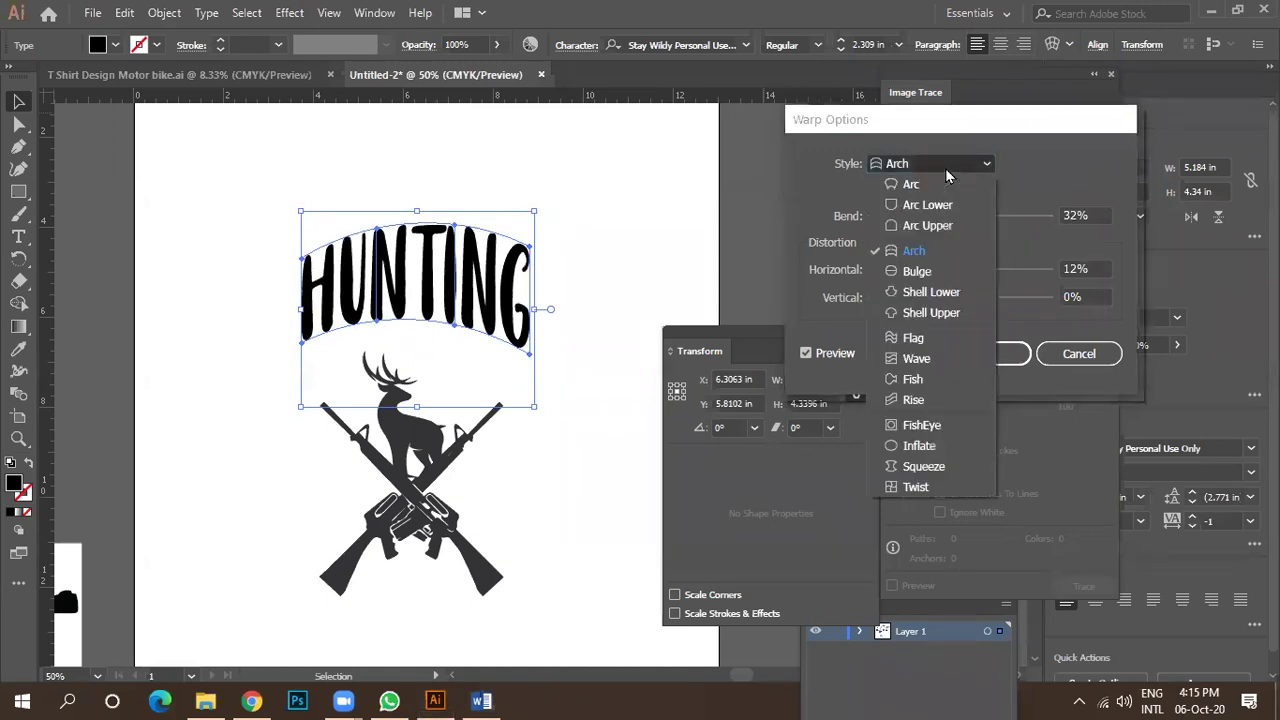
Apply the Arch warp with 32% bend and 12% horizontal distortion to HUNTING, and scale it to about 4.34 in wide above the deer.
{"action": "left_click", "coordinate": [930, 249]}
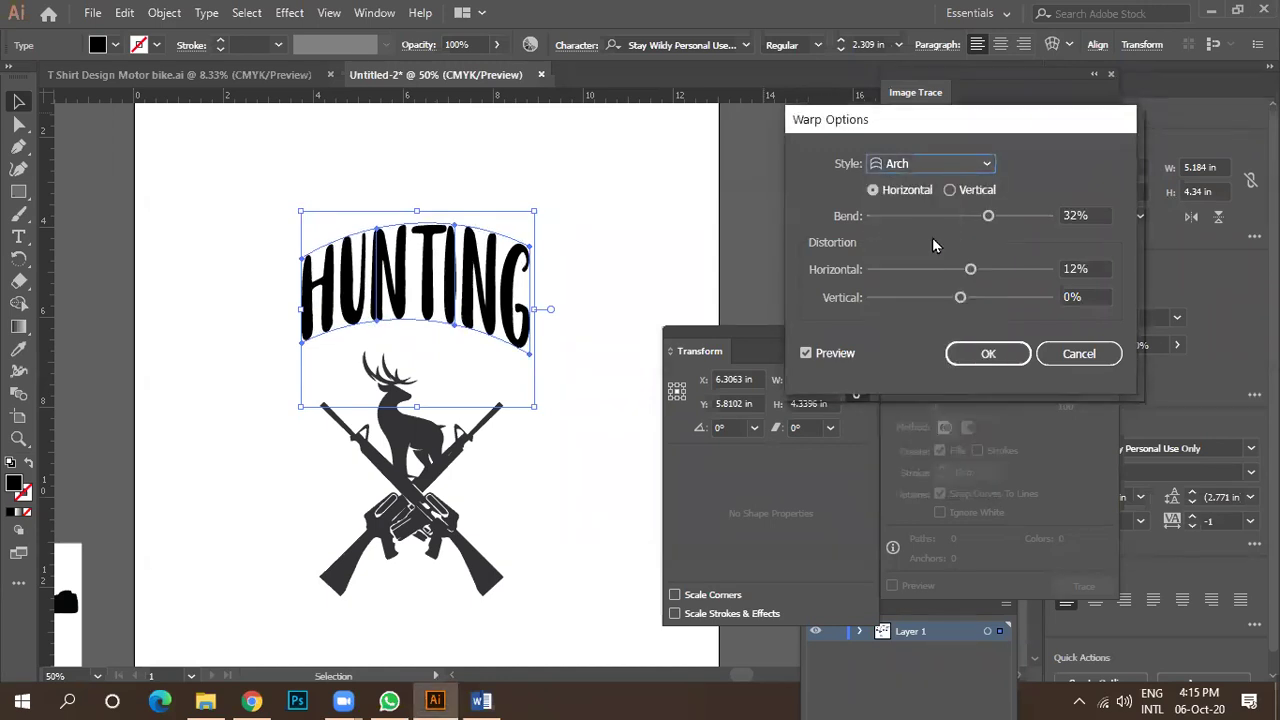
{"action": "left_click", "coordinate": [986, 354]}
{"action": "mouse_move", "coordinate": [535, 228]}
{"action": "left_mouse_down"}
{"action": "mouse_move", "coordinate": [522, 248]}
{"action": "mouse_move", "coordinate": [550, 222]}
{"action": "mouse_move", "coordinate": [514, 233]}
{"action": "left_mouse_up"}
{"action": "mouse_move", "coordinate": [448, 281]}
{"action": "left_mouse_down"}
{"action": "mouse_move", "coordinate": [445, 322]}
{"action": "mouse_move", "coordinate": [423, 307]}
{"action": "mouse_move", "coordinate": [428, 292]}
{"action": "left_mouse_up"}
{"action": "key", "text": "ctrl+plus"}
{"action": "key", "text": "ctrl+plus"}
{"action": "key", "text": "ctrl+plus"}
{"action": "key", "text": "ctrl+minus"}
{"action": "key", "text": "ctrl+minus"}
{"action": "key", "text": "ctrl+minus"}
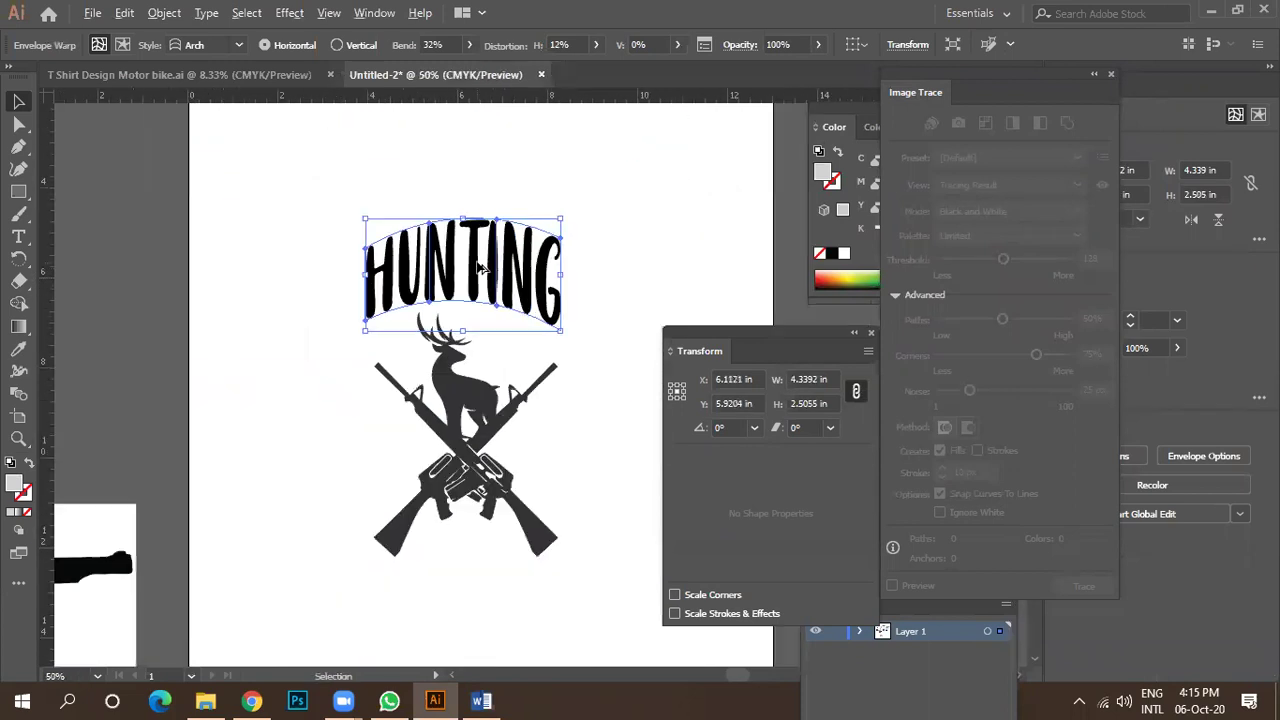
{"action": "scroll", "coordinate": [455, 318], "scroll_direction": "up", "scroll_amount": 1}
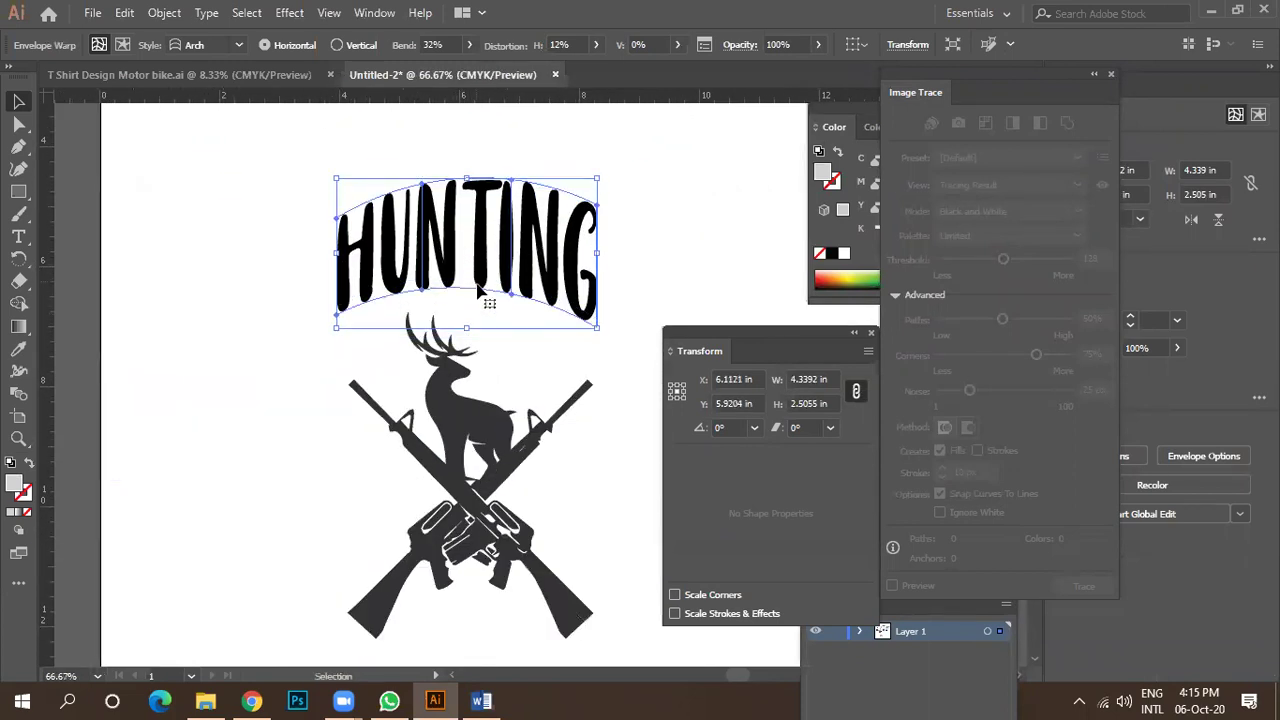
{"action": "scroll", "coordinate": [478, 268], "scroll_direction": "down", "scroll_amount": 1}
{"action": "left_click", "coordinate": [550, 315]}
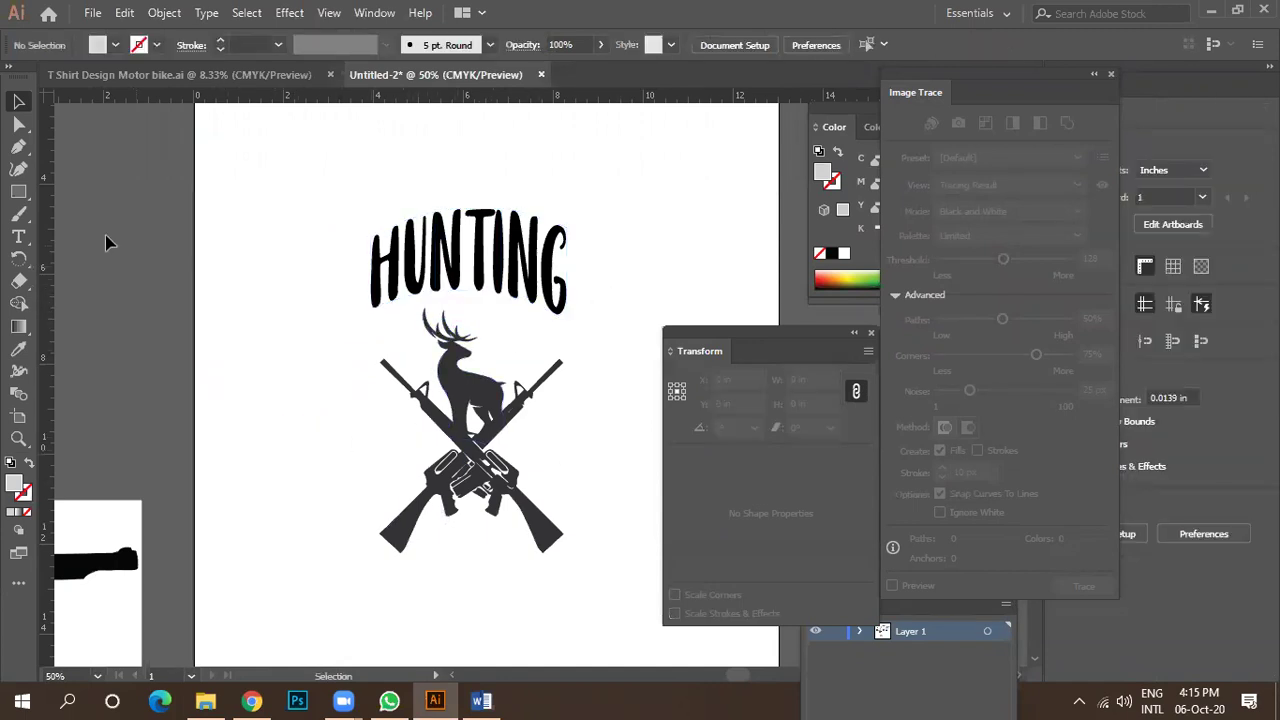
Add a new text line reading "IS BOT MY JOB" on the artboard above the HUNTING lettering.
{"action": "left_click", "coordinate": [19, 234]}
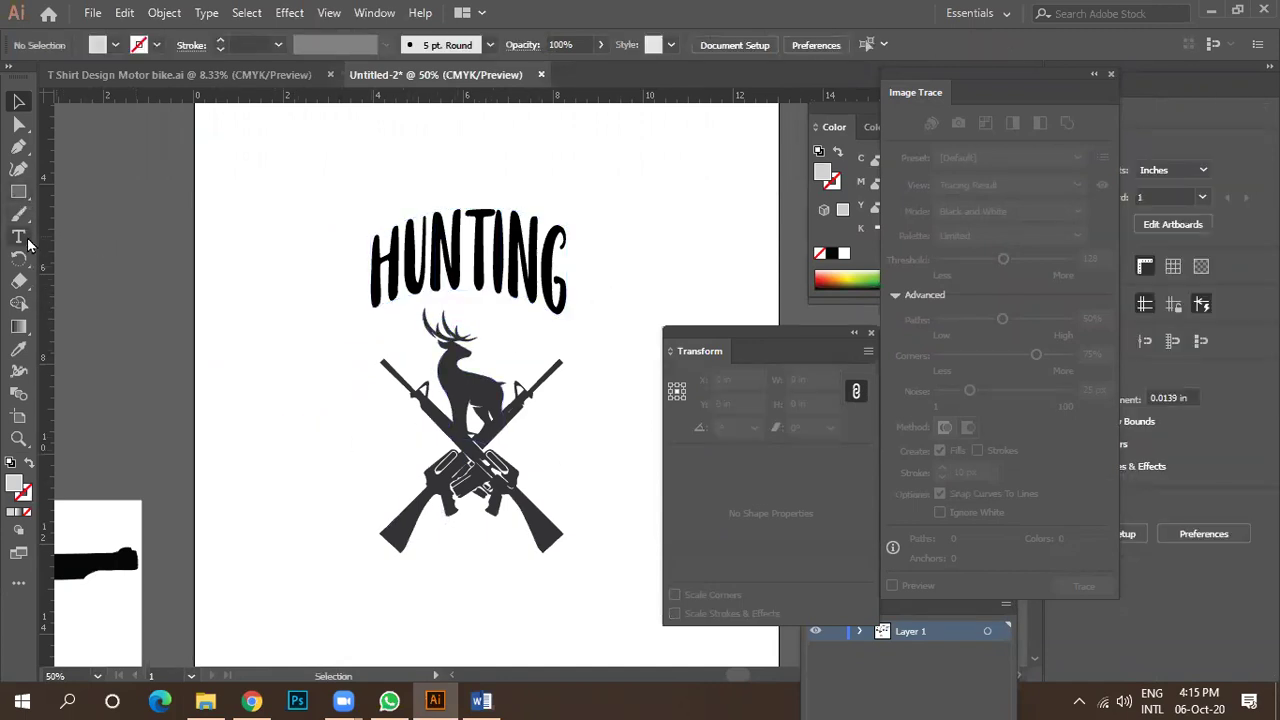
{"action": "left_click", "coordinate": [626, 197]}
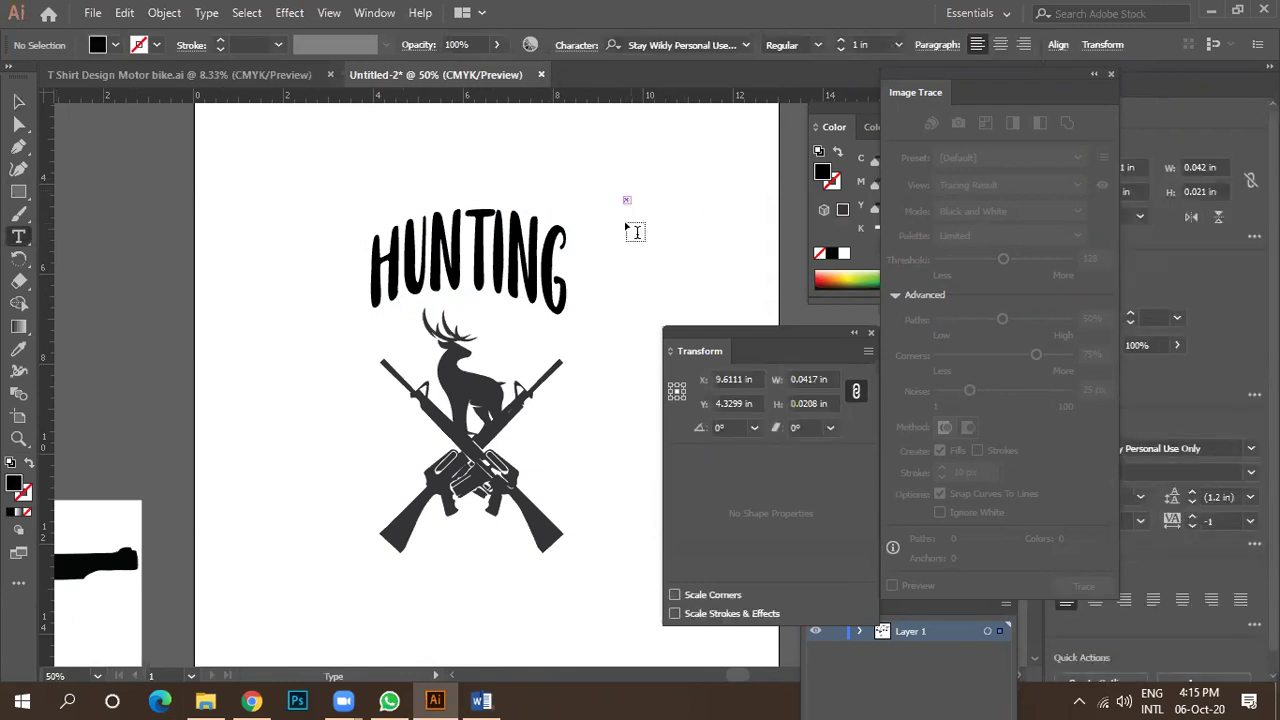
{"action": "key", "text": "Escape"}
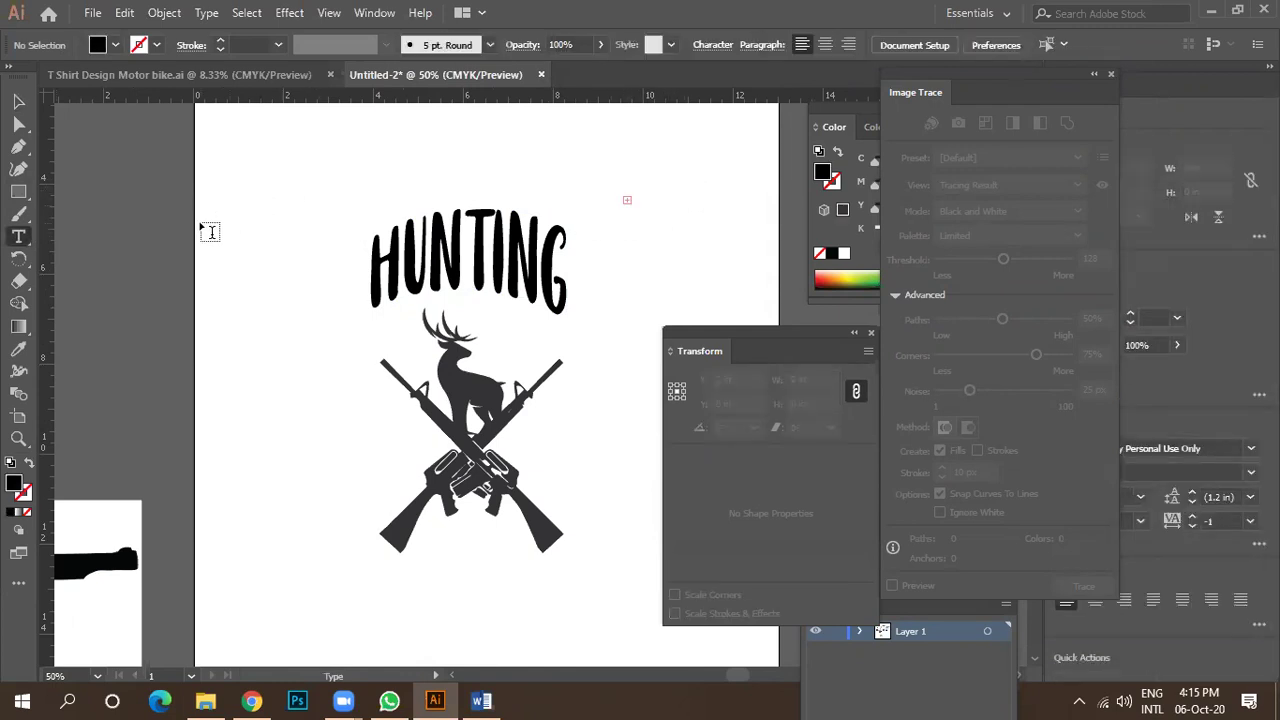
{"action": "left_click", "coordinate": [264, 191]}
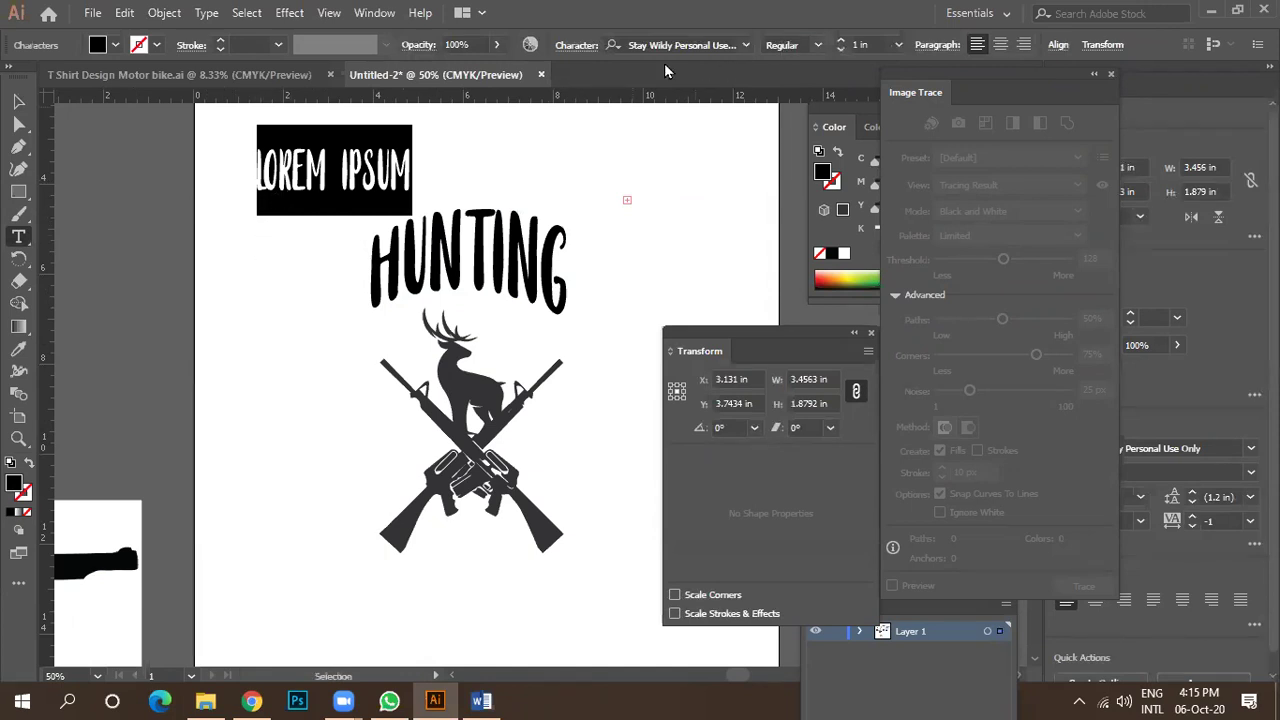
{"action": "type", "text": "IS "}
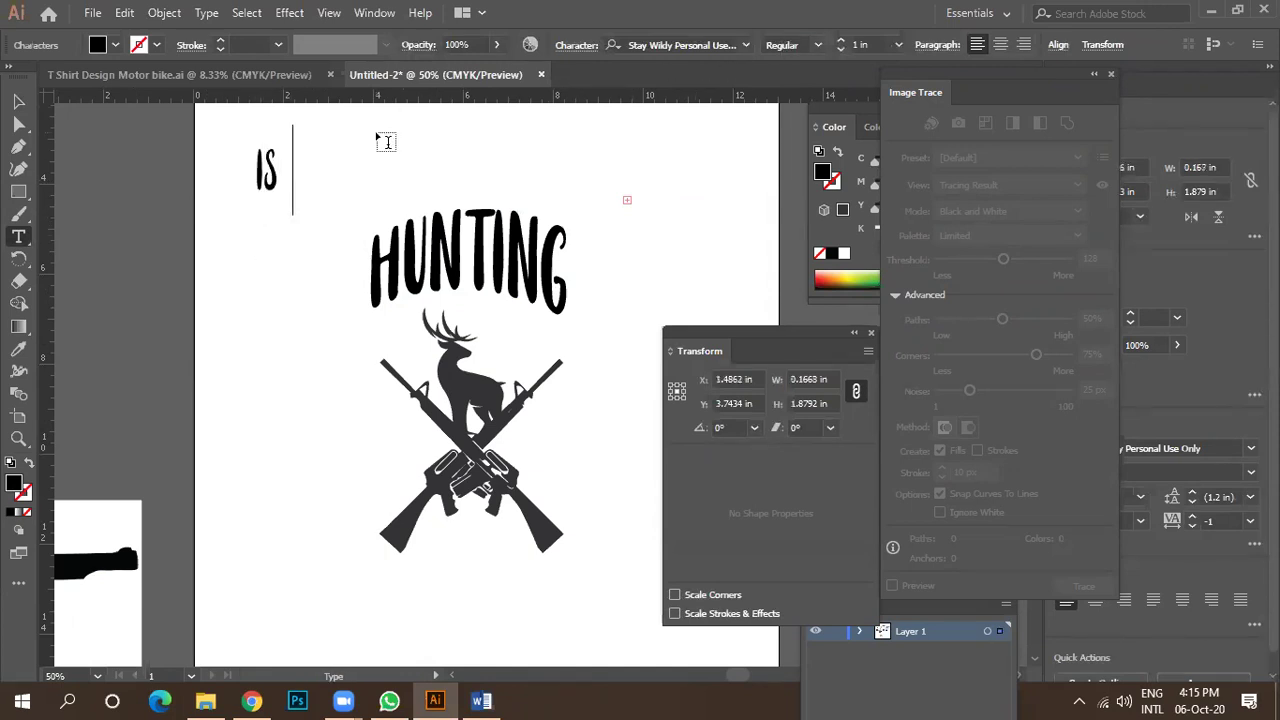
{"action": "type", "text": "BOT "}
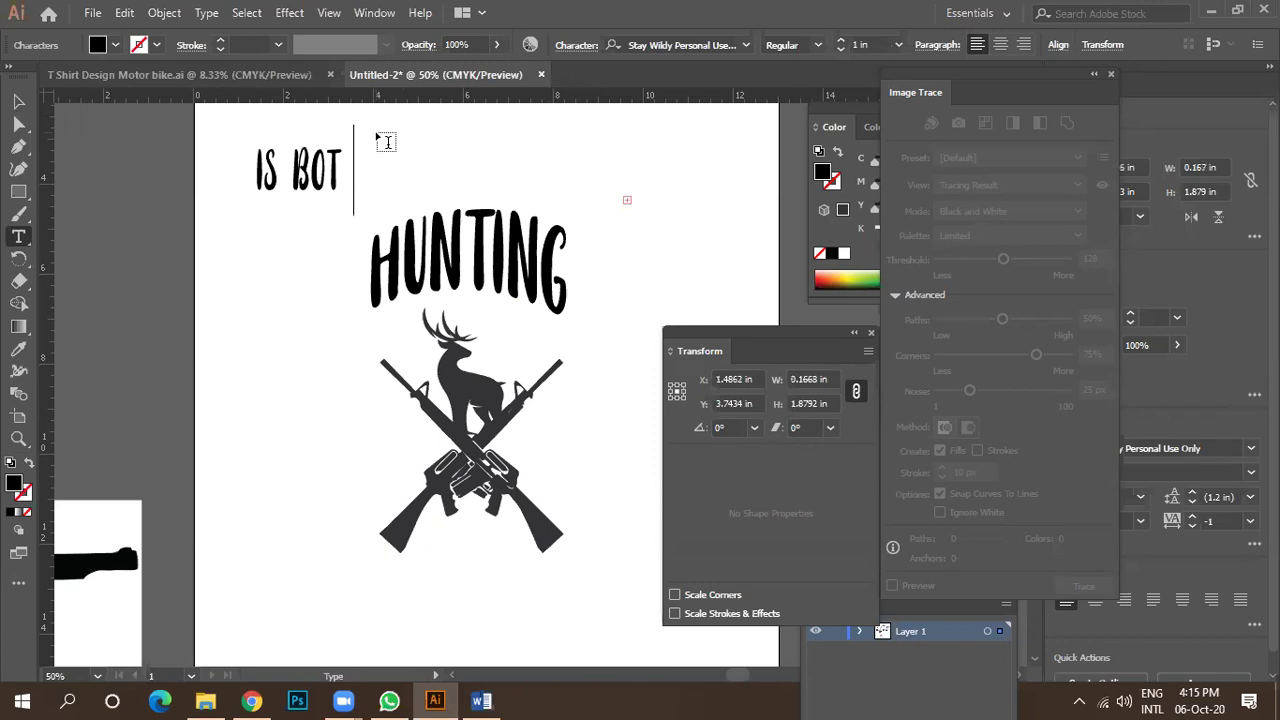
{"action": "type", "text": "MY JOB"}
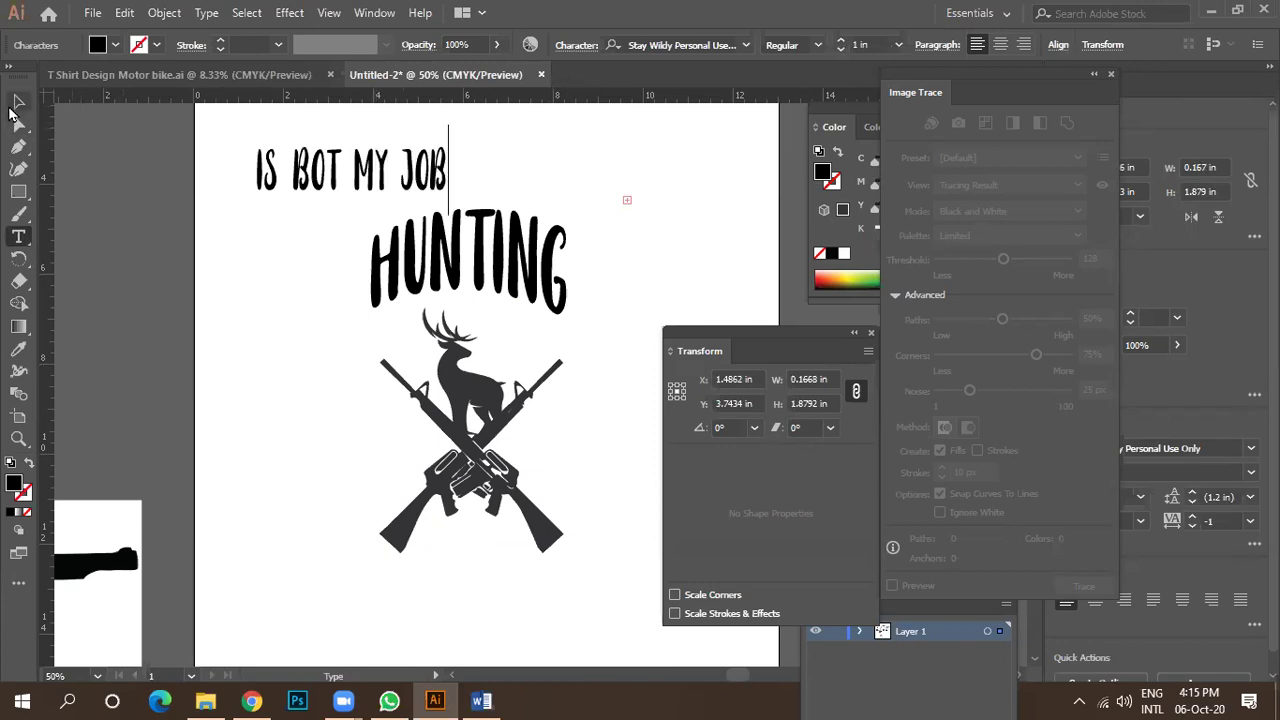
Move the IS BOT MY JOB line directly below HUNTING, over the deer's antlers.
{"action": "left_click", "coordinate": [14, 106]}
{"action": "left_click_drag", "start_coordinate": [310, 180], "coordinate": [345, 330]}
{"action": "scroll", "coordinate": [287, 362], "scroll_direction": "up", "scroll_amount": 2}
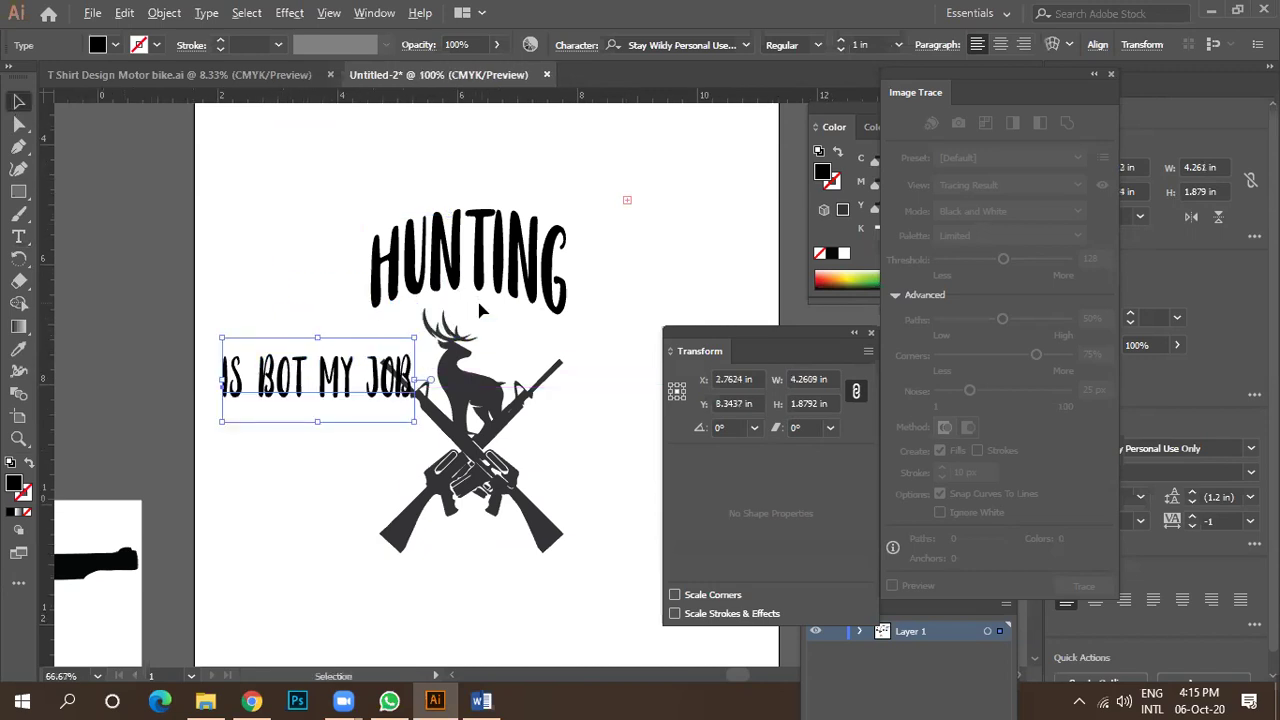
{"action": "scroll", "coordinate": [295, 380], "scroll_direction": "down", "scroll_amount": 2}
{"action": "left_click_drag", "start_coordinate": [298, 390], "coordinate": [435, 338]}
{"action": "scroll", "coordinate": [435, 338], "scroll_direction": "up", "scroll_amount": 2}
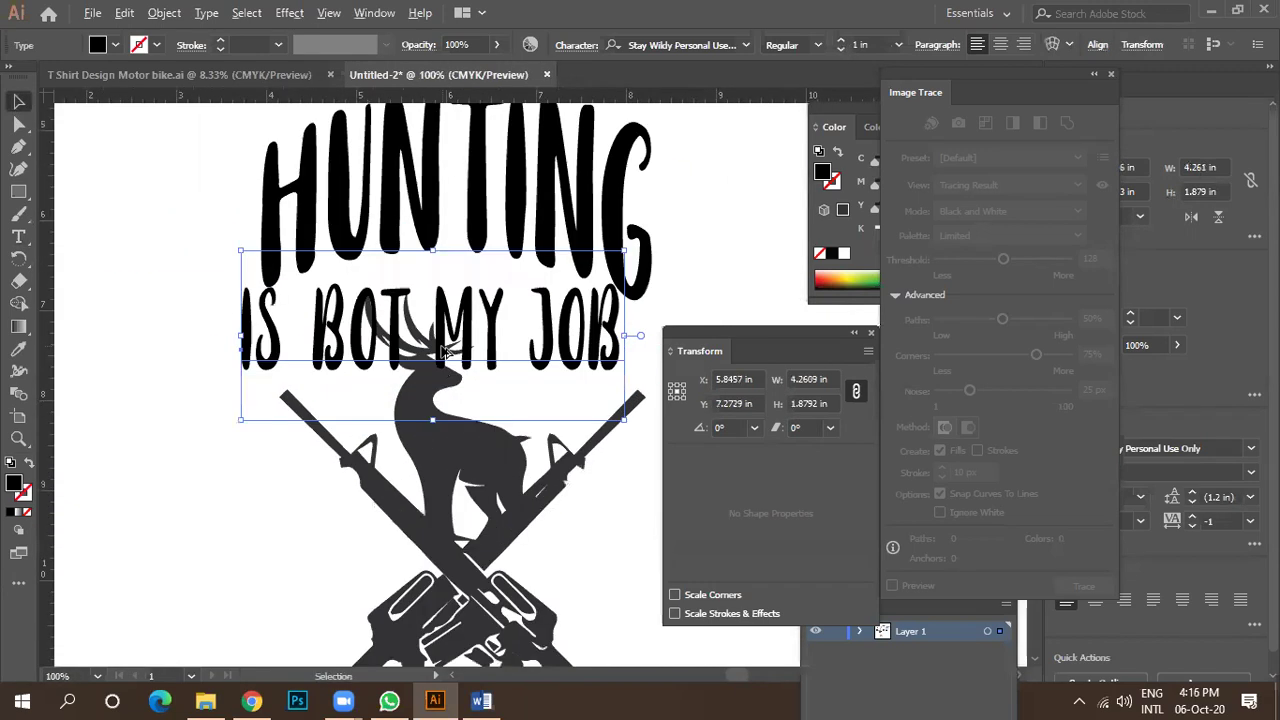
Try several fonts on the IS BOT MY JOB line and apply Terbium - Personal Use Only.
{"action": "left_click", "coordinate": [708, 44]}
{"action": "key", "text": "Down"}
{"action": "key", "text": "Down"}
{"action": "key", "text": "Down"}
{"action": "key", "text": "Down"}
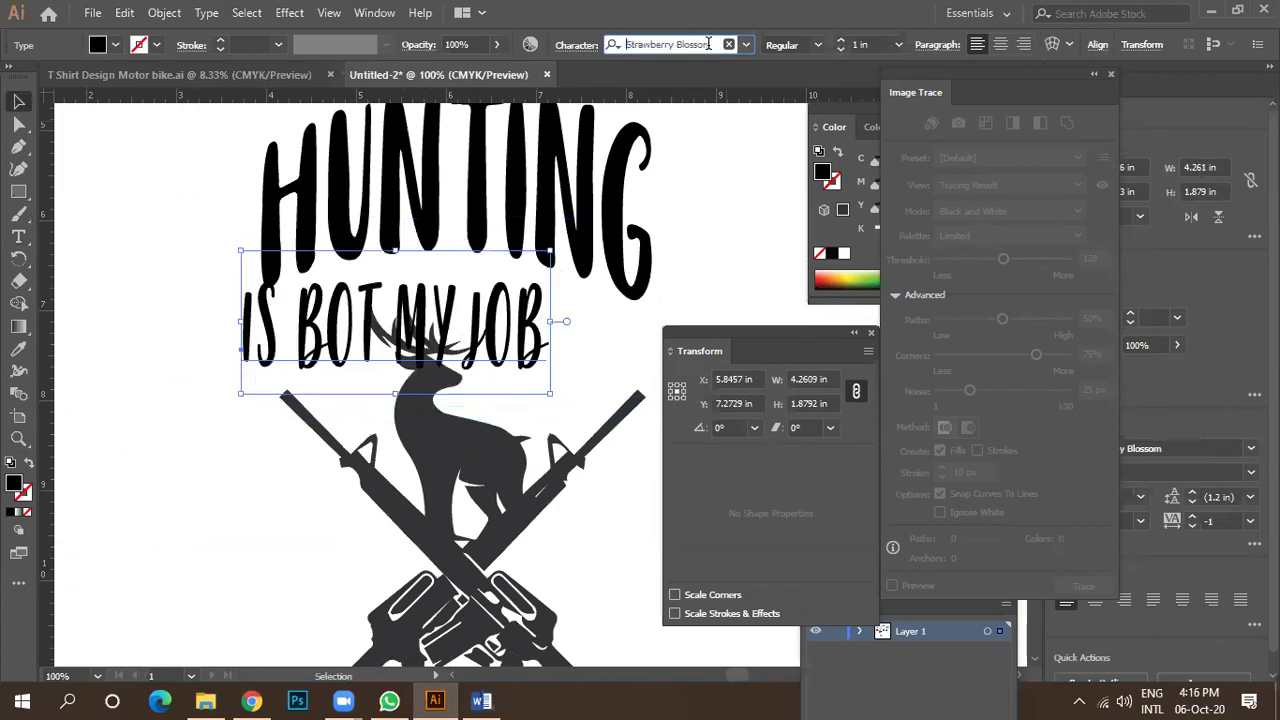
{"action": "key", "text": "Down"}
{"action": "key", "text": "Down"}
{"action": "key", "text": "Down"}
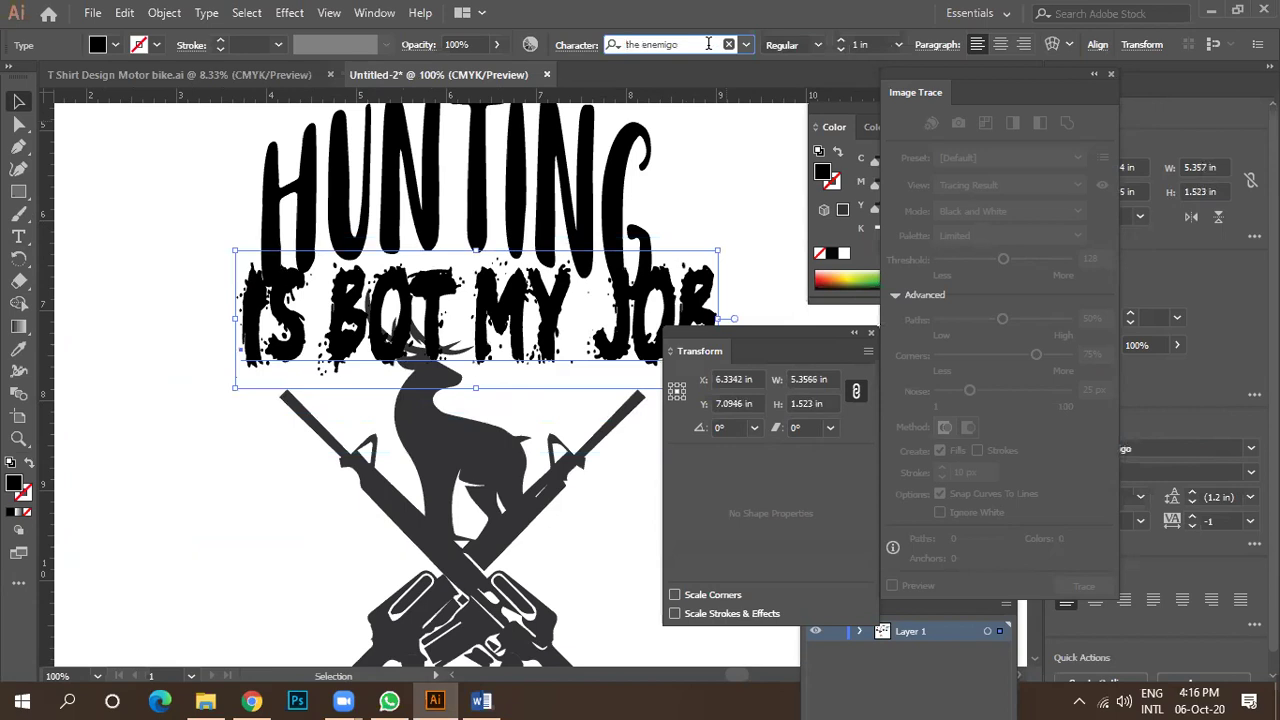
{"action": "key", "text": "Down"}
{"action": "key", "text": "Down"}
{"action": "key", "text": "Down"}
{"action": "key", "text": "Up"}
{"action": "key", "text": "Up"}
{"action": "key", "text": "Up"}
{"action": "key", "text": "Down"}
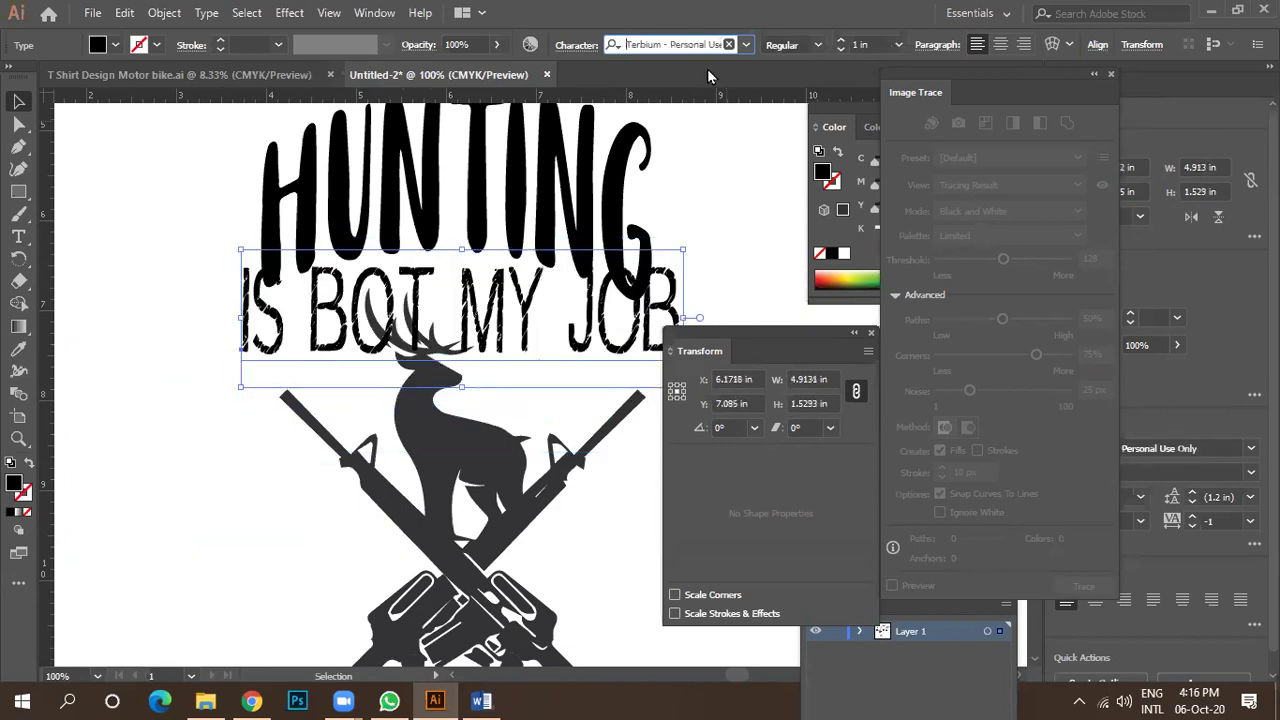
{"action": "key", "text": "Return"}
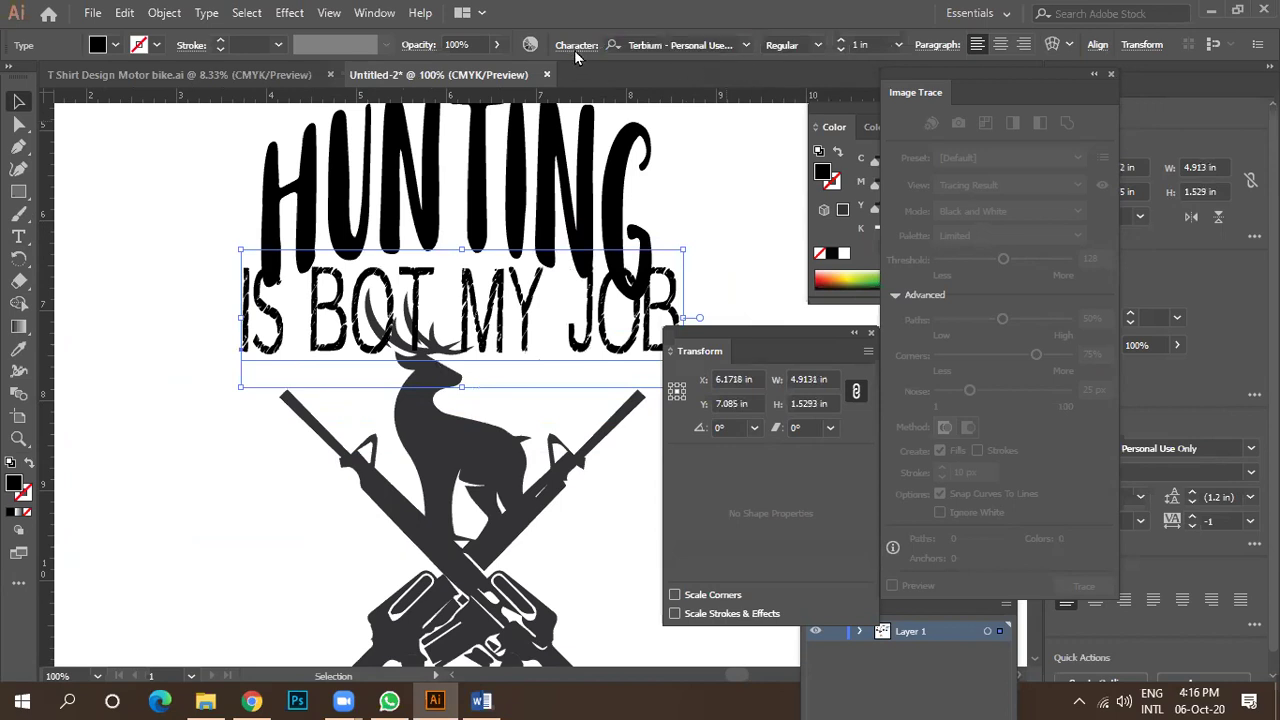
Set the font size of the IS BOT MY JOB line to 0.4 in.
{"action": "left_click", "coordinate": [572, 46]}
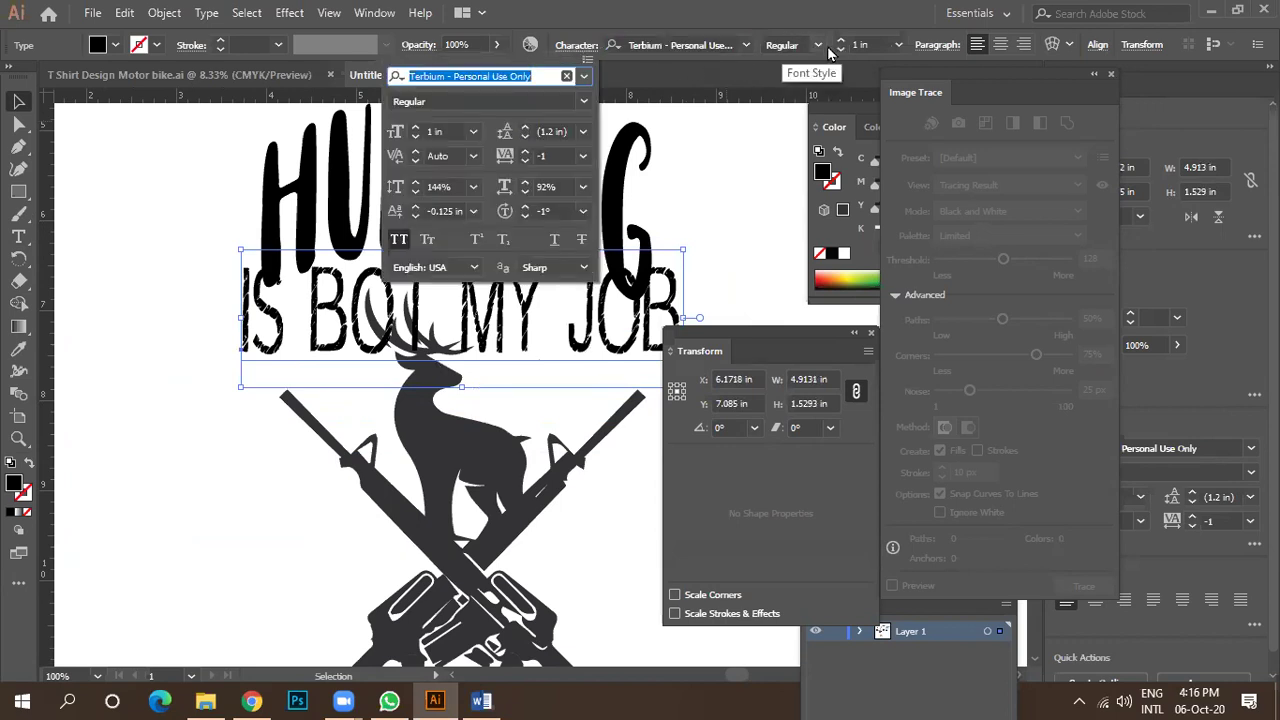
{"action": "left_click", "coordinate": [898, 47]}
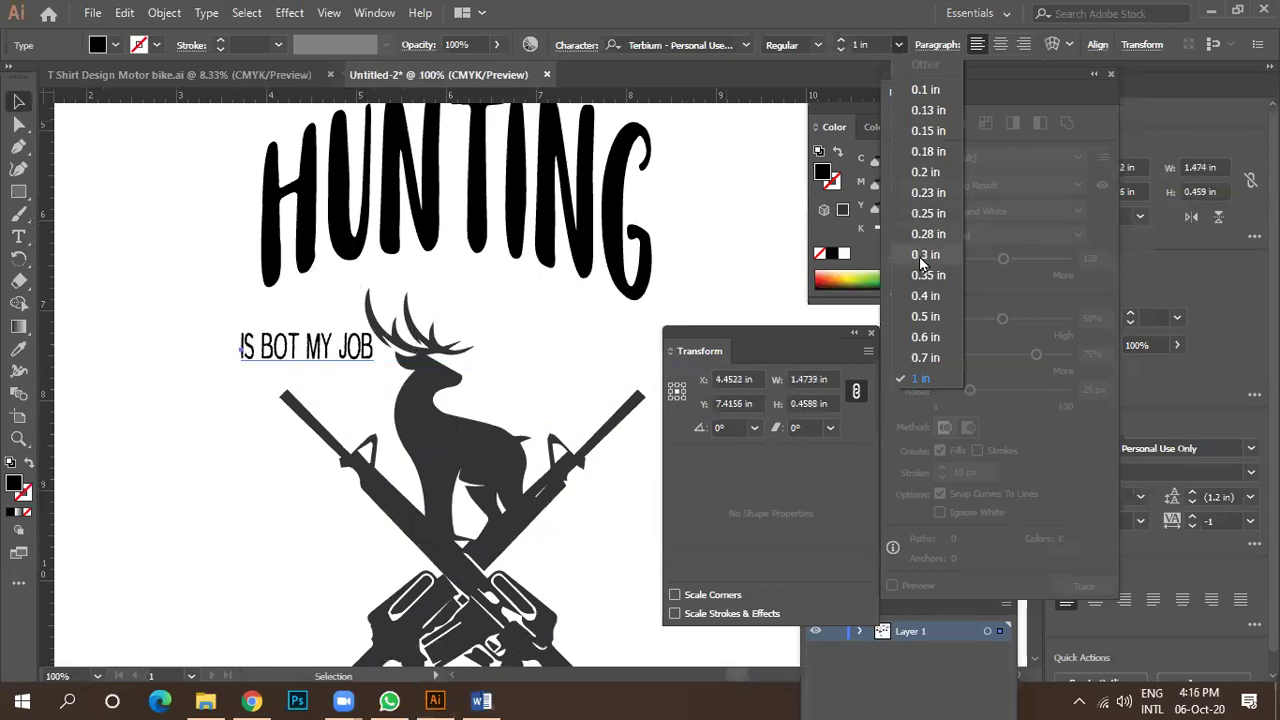
{"action": "left_click", "coordinate": [920, 296]}
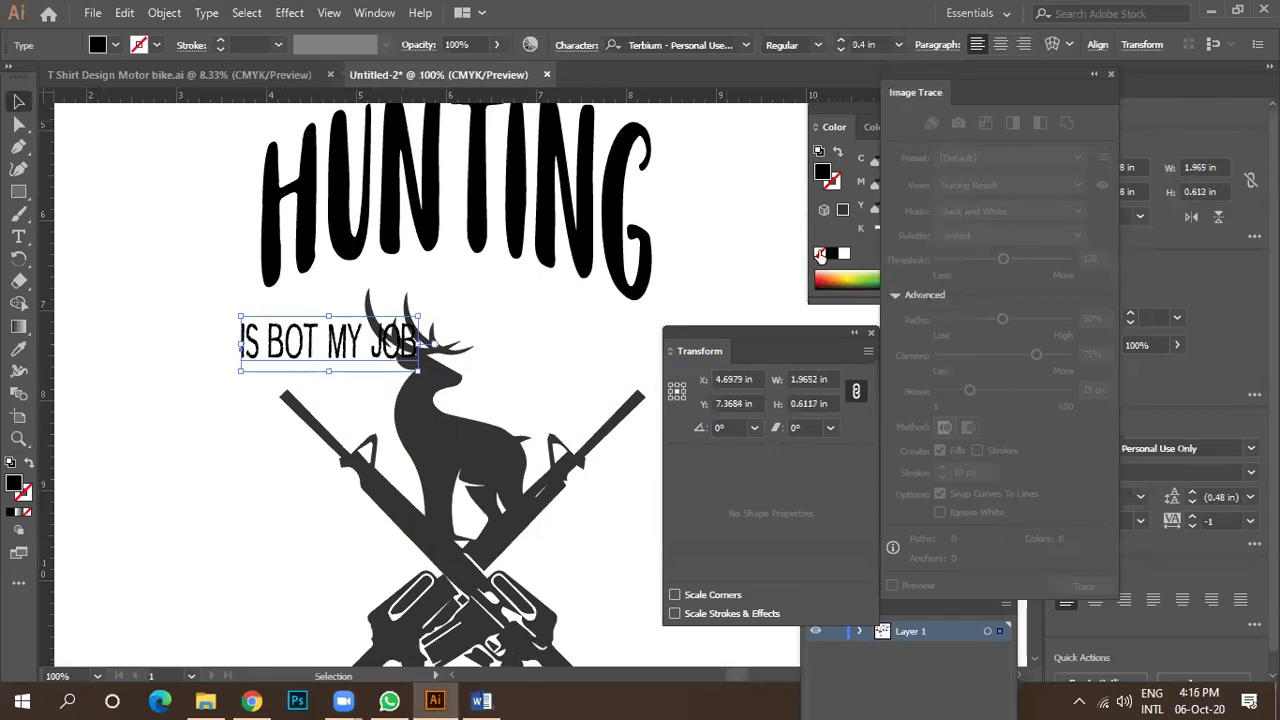
Position the IS BOT MY JOB line over the crossed rifles, just below the deer's legs.
{"action": "left_click_drag", "start_coordinate": [310, 365], "coordinate": [440, 312]}
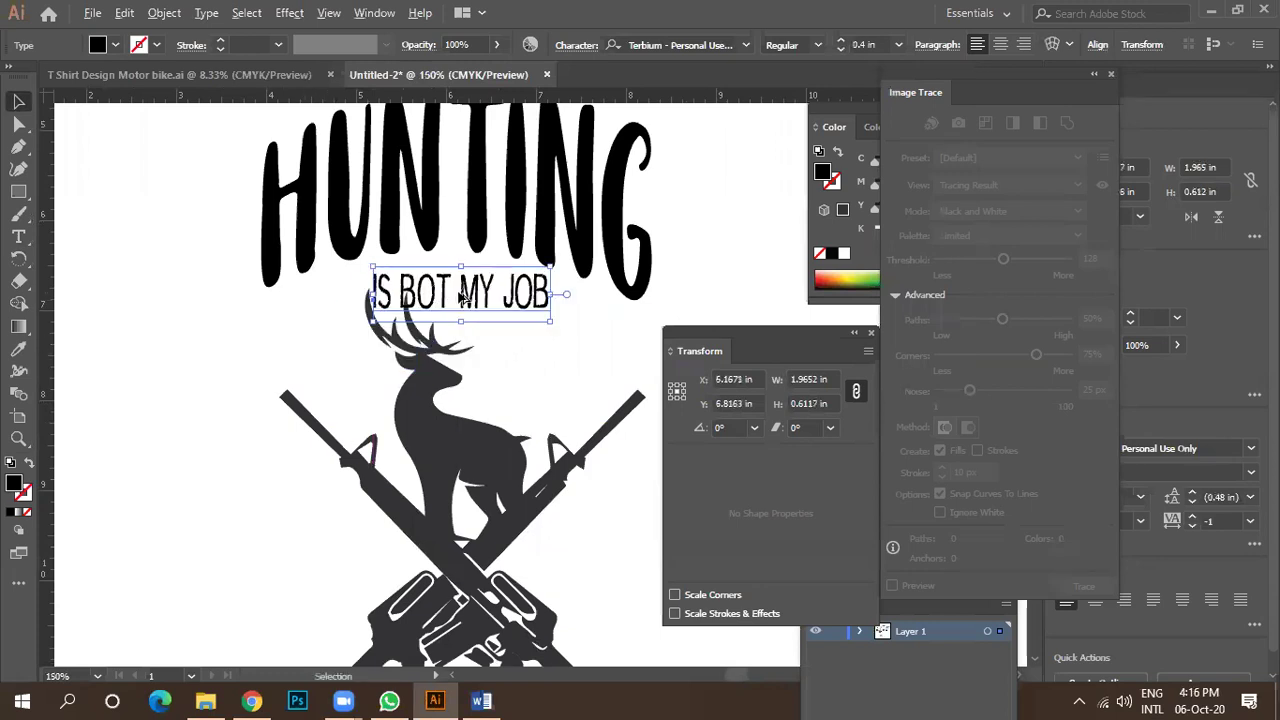
{"action": "scroll", "coordinate": [465, 300], "scroll_direction": "up", "scroll_amount": 3}
{"action": "scroll", "coordinate": [480, 305], "scroll_direction": "up", "scroll_amount": 3}
{"action": "scroll", "coordinate": [400, 375], "scroll_direction": "down", "scroll_amount": 5}
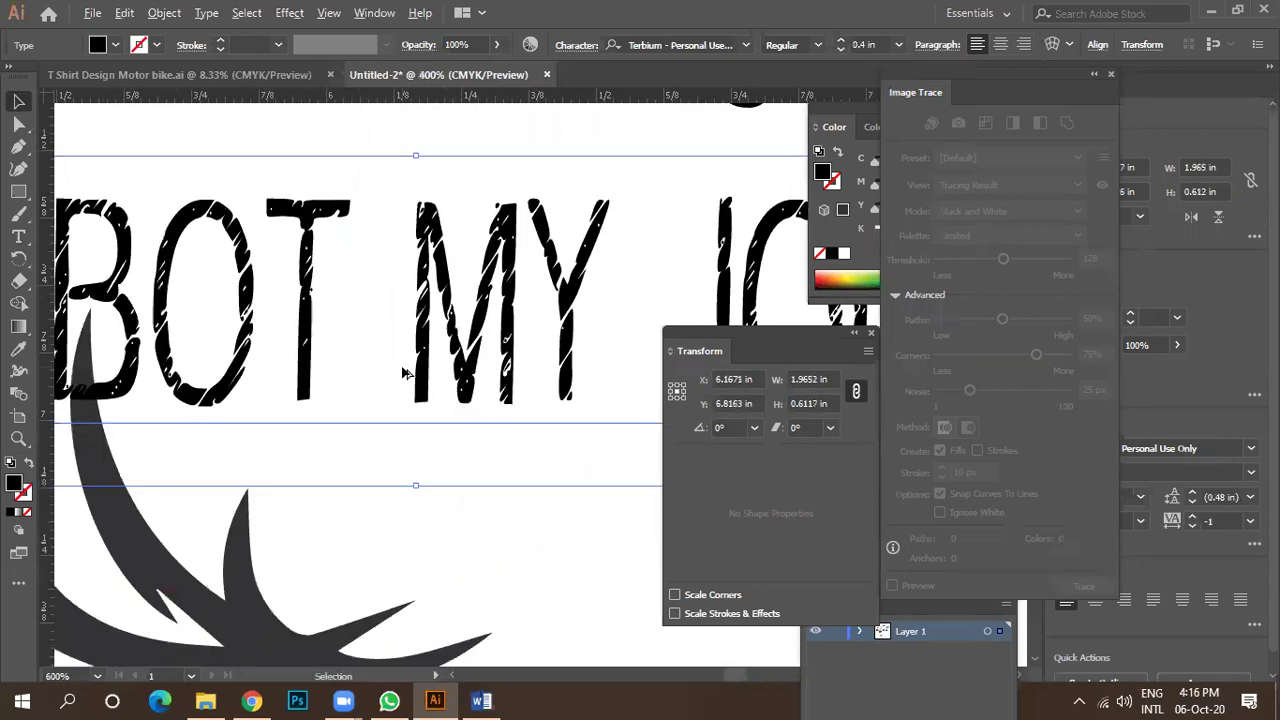
{"action": "scroll", "coordinate": [380, 360], "scroll_direction": "up", "scroll_amount": 2}
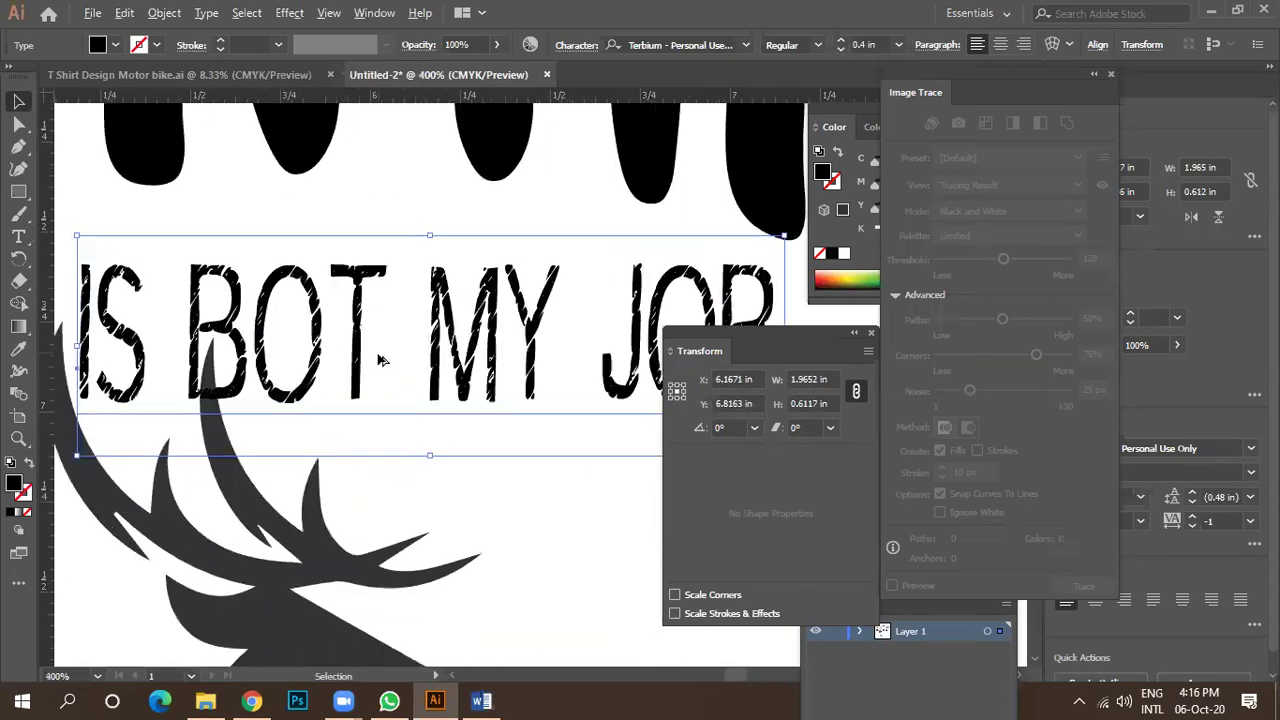
{"action": "scroll", "coordinate": [360, 365], "scroll_direction": "down", "scroll_amount": 4}
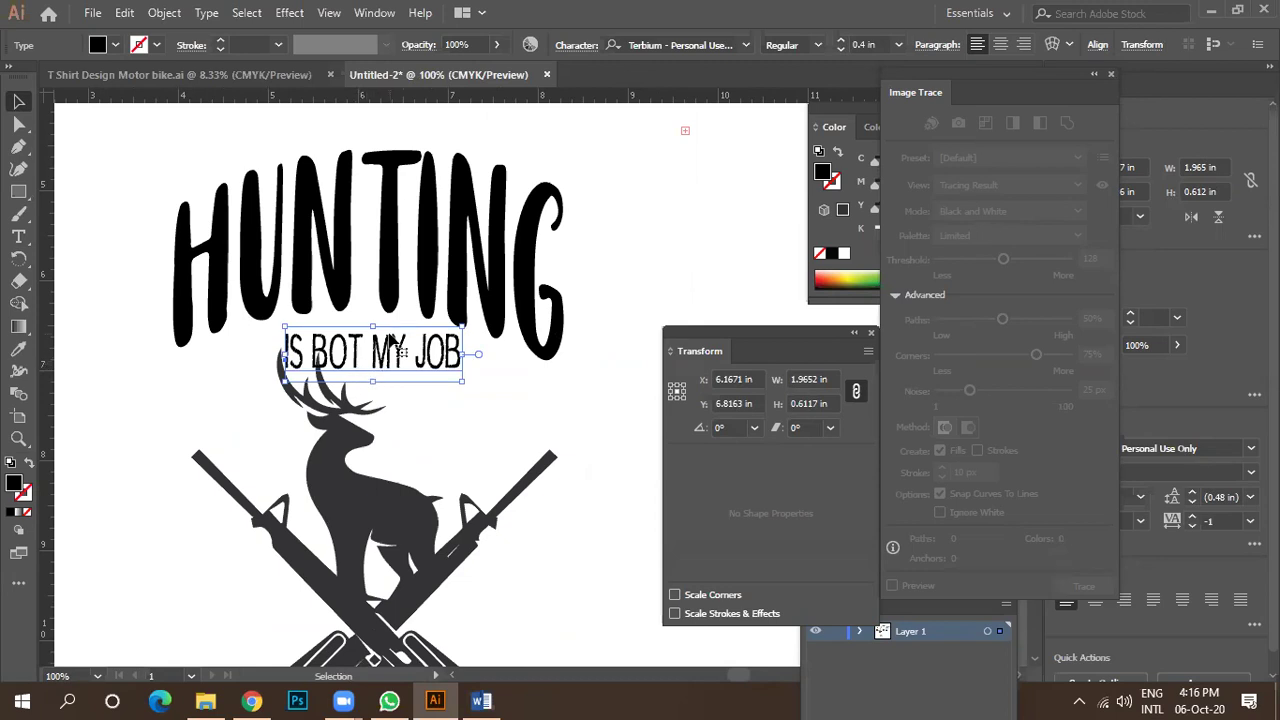
{"action": "scroll", "coordinate": [400, 340], "scroll_direction": "down", "scroll_amount": 3}
{"action": "left_click_drag", "start_coordinate": [385, 228], "coordinate": [372, 489]}
Lower the arched HUNTING lettering so it overlaps the antlers and meets the rifle muzzles.
{"action": "left_click_drag", "start_coordinate": [423, 186], "coordinate": [425, 262]}
{"action": "scroll", "coordinate": [314, 294], "scroll_direction": "up", "scroll_amount": 3}
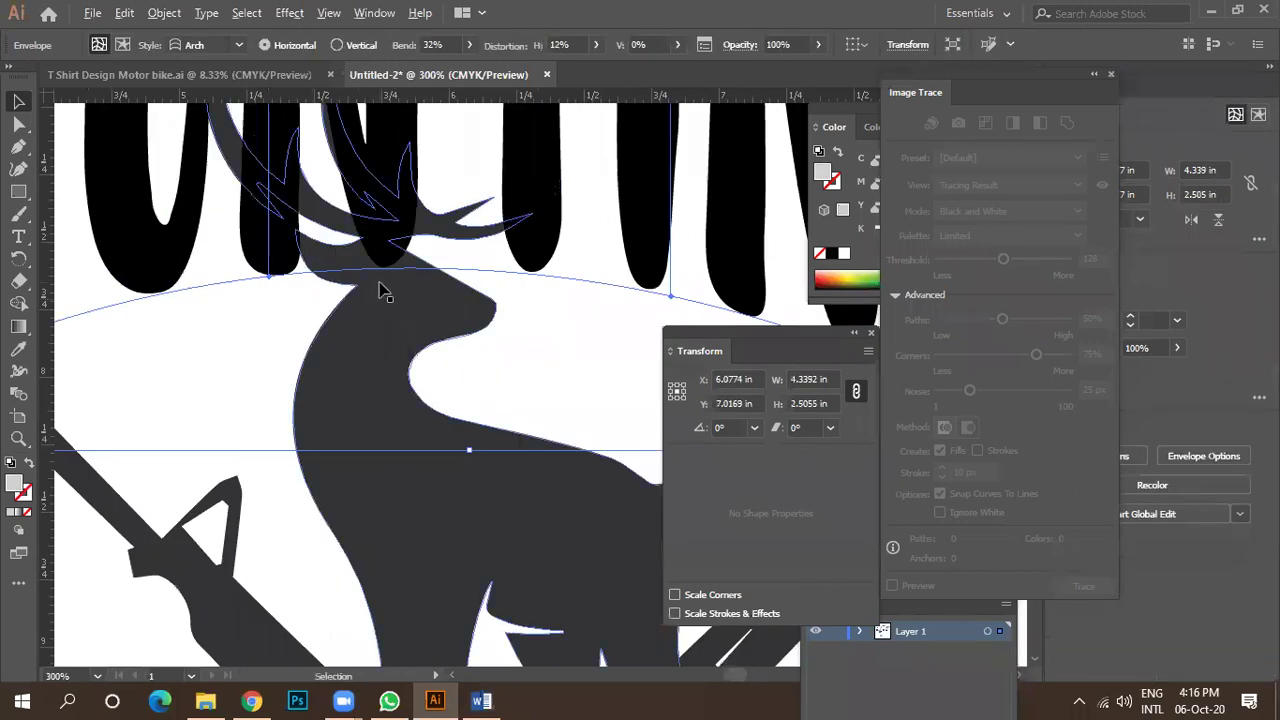
{"action": "scroll", "coordinate": [380, 285], "scroll_direction": "down", "scroll_amount": 1}
{"action": "scroll", "coordinate": [388, 288], "scroll_direction": "down", "scroll_amount": 2}
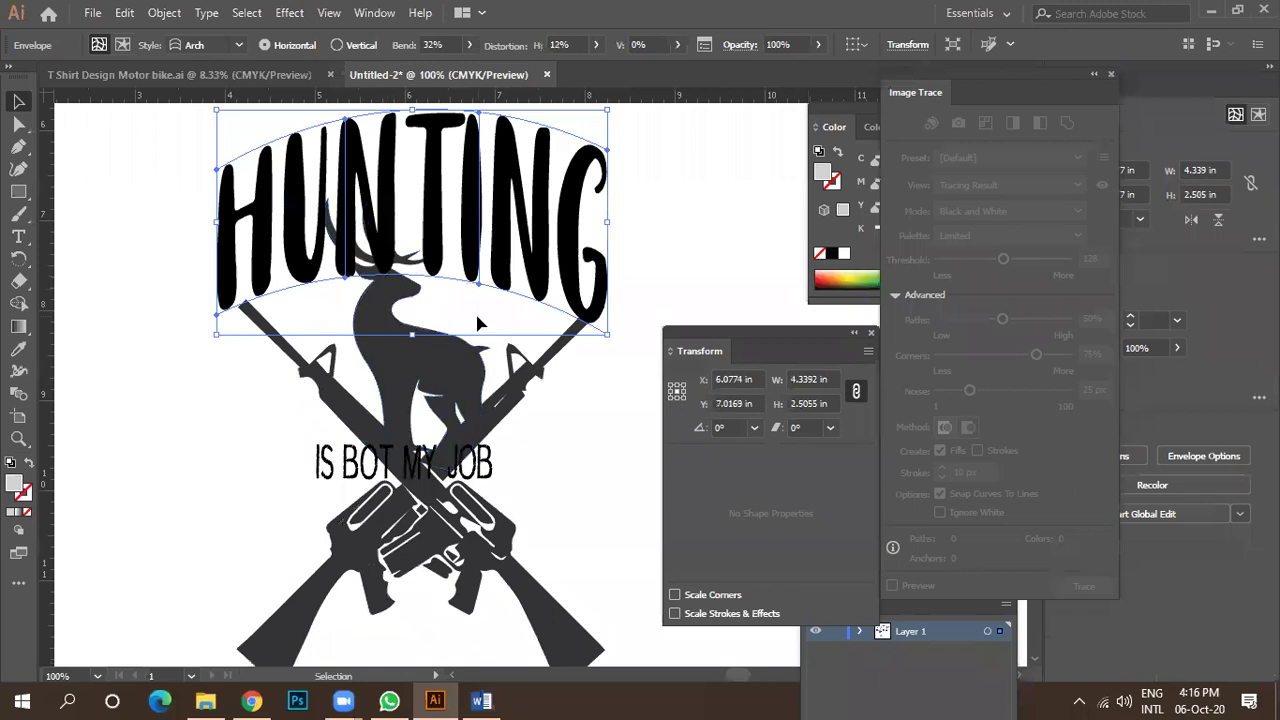
{"action": "left_click", "coordinate": [540, 330]}
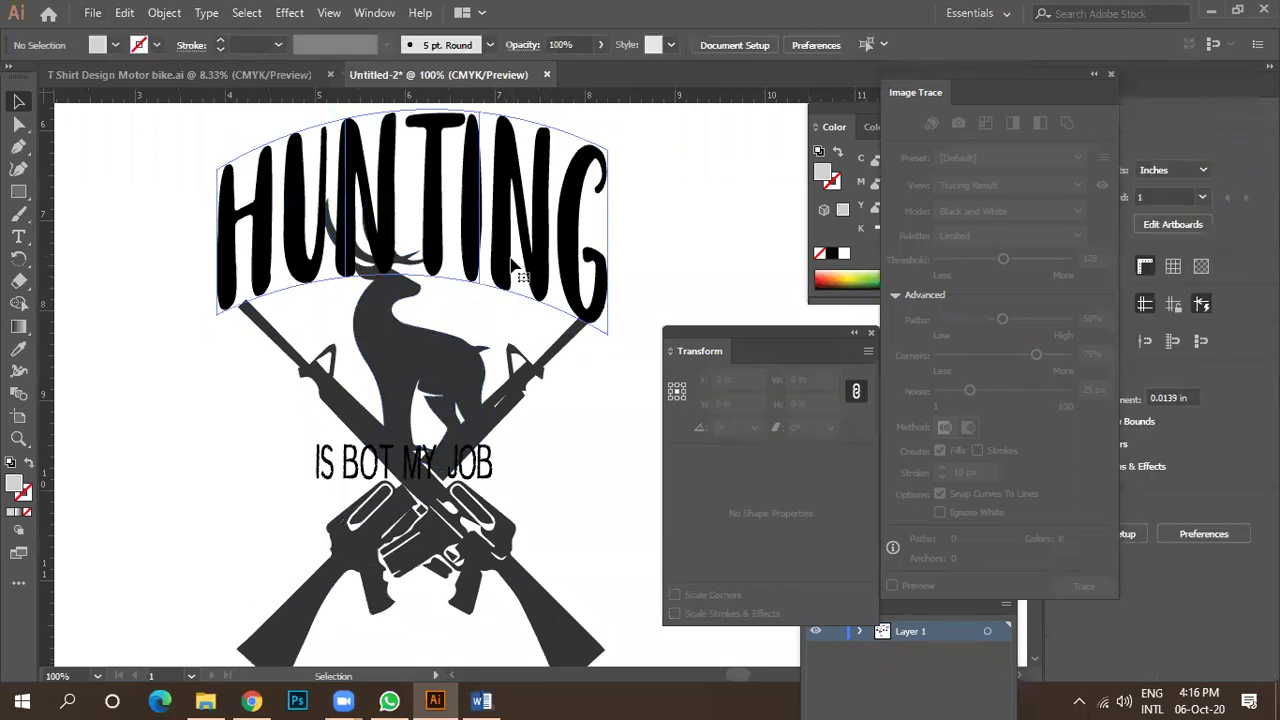
{"action": "left_click", "coordinate": [470, 212]}
{"action": "scroll", "coordinate": [460, 220], "scroll_direction": "down", "scroll_amount": 1}
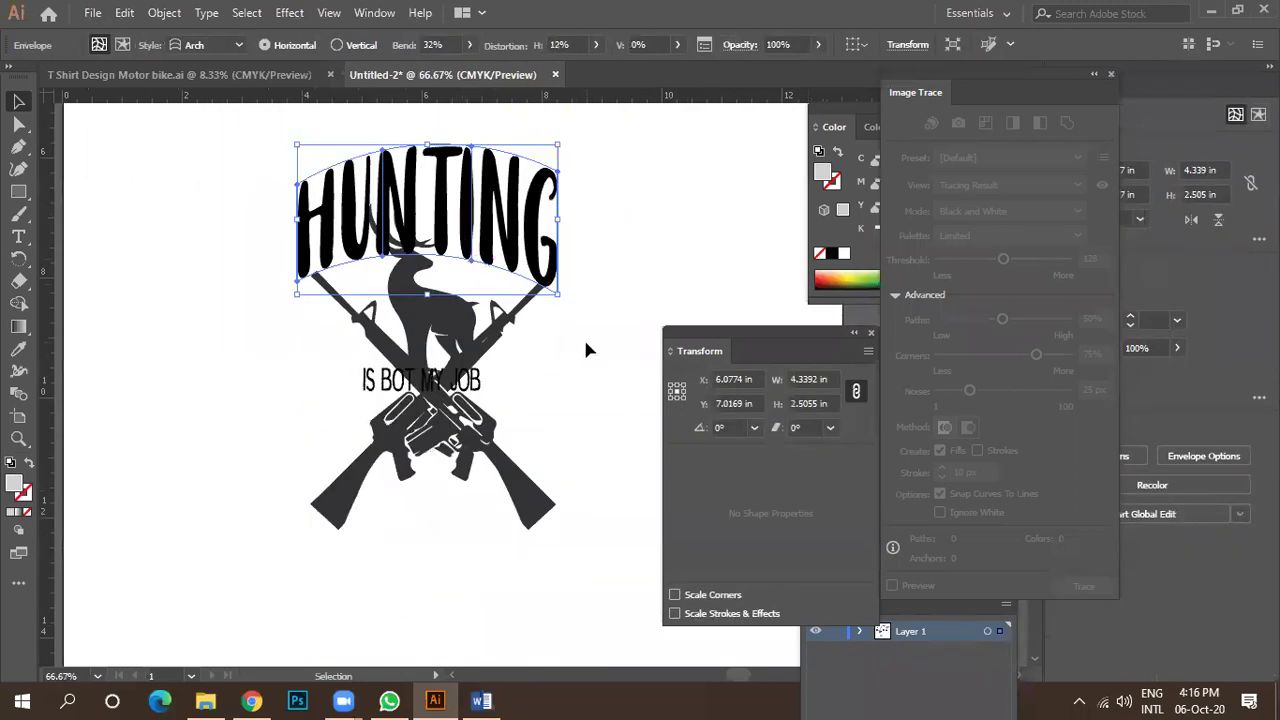
{"action": "left_click_drag", "start_coordinate": [530, 258], "coordinate": [583, 292]}
Enlarge the IS BOT MY JOB line to about 3.43 in wide and center it across the crossed rifles.
{"action": "left_click", "coordinate": [440, 385]}
{"action": "scroll", "coordinate": [510, 380], "scroll_direction": "up", "scroll_amount": 3}
{"action": "scroll", "coordinate": [510, 375], "scroll_direction": "down", "scroll_amount": 2}
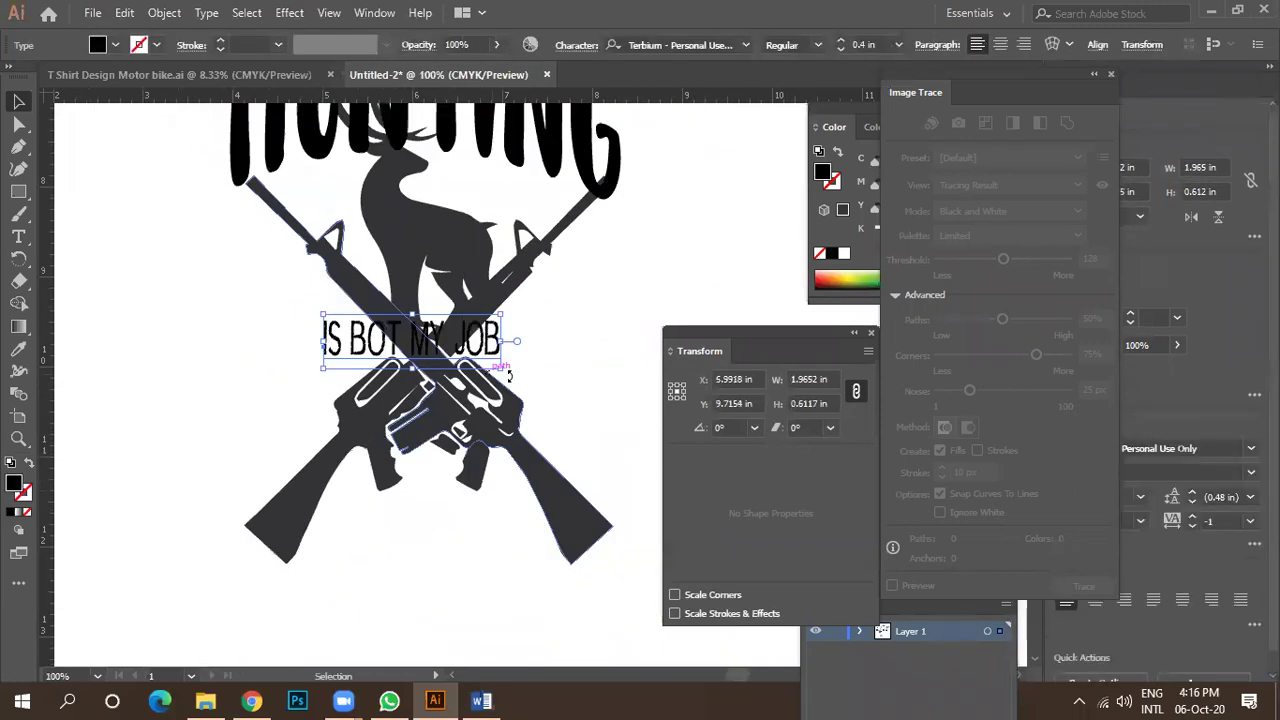
{"action": "left_click_drag", "start_coordinate": [500, 368], "coordinate": [567, 398]}
{"action": "left_click_drag", "start_coordinate": [420, 335], "coordinate": [435, 335]}
{"action": "scroll", "coordinate": [435, 335], "scroll_direction": "up", "scroll_amount": 3}
{"action": "scroll", "coordinate": [435, 335], "scroll_direction": "down", "scroll_amount": 5}
Draw a black rectangle about 4.11 by 0.56 in over the IS BOT MY JOB line.
{"action": "left_click_drag", "start_coordinate": [22, 199], "coordinate": [90, 189]}
{"action": "left_click_drag", "start_coordinate": [310, 305], "coordinate": [455, 357]}
{"action": "left_click_drag", "start_coordinate": [557, 365], "coordinate": [527, 355]}
{"action": "scroll", "coordinate": [500, 346], "scroll_direction": "up", "scroll_amount": 3}
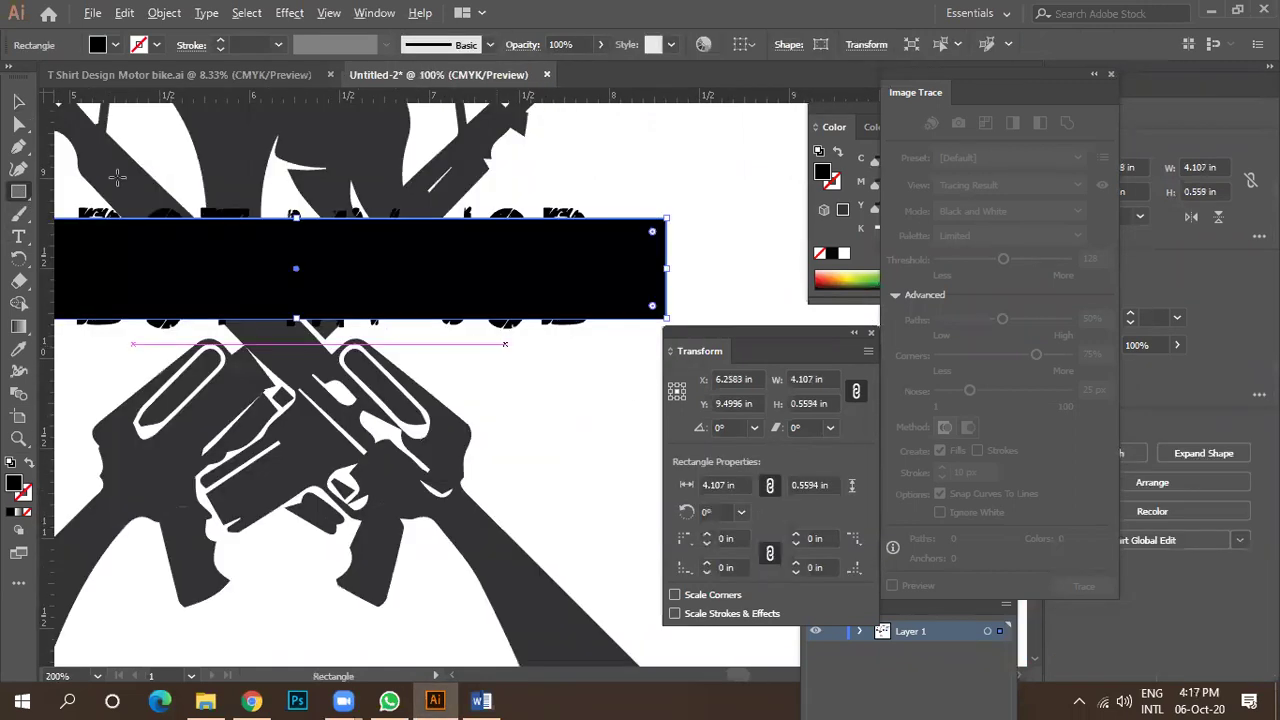
{"action": "scroll", "coordinate": [475, 300], "scroll_direction": "down", "scroll_amount": 2}
Enlarge the black rectangle to about 5 by 1.11 in and send it behind the text and rifles.
{"action": "key", "text": "v"}
{"action": "scroll", "coordinate": [475, 296], "scroll_direction": "down", "scroll_amount": 2}
{"action": "left_click_drag", "start_coordinate": [445, 290], "coordinate": [446, 272]}
{"action": "scroll", "coordinate": [460, 305], "scroll_direction": "up", "scroll_amount": 2}
{"action": "left_click_drag", "start_coordinate": [652, 304], "coordinate": [680, 300]}
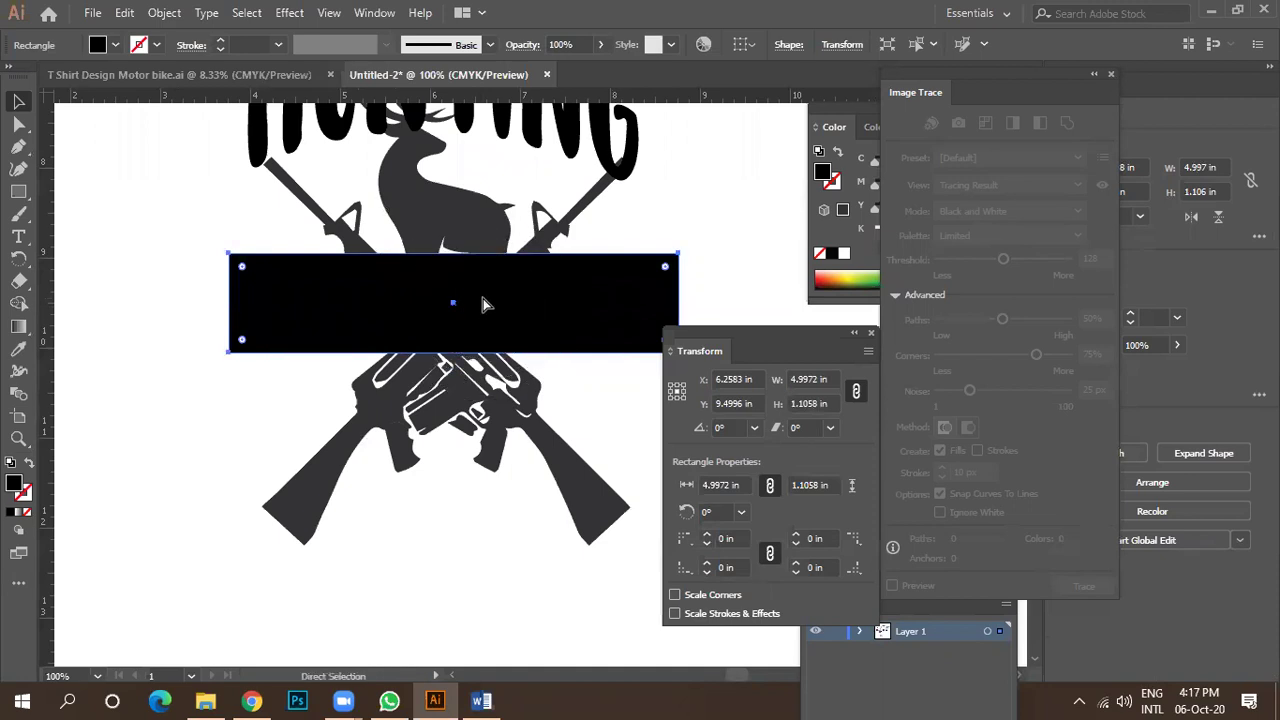
{"action": "key", "text": "ctrl+shift+bracketleft"}
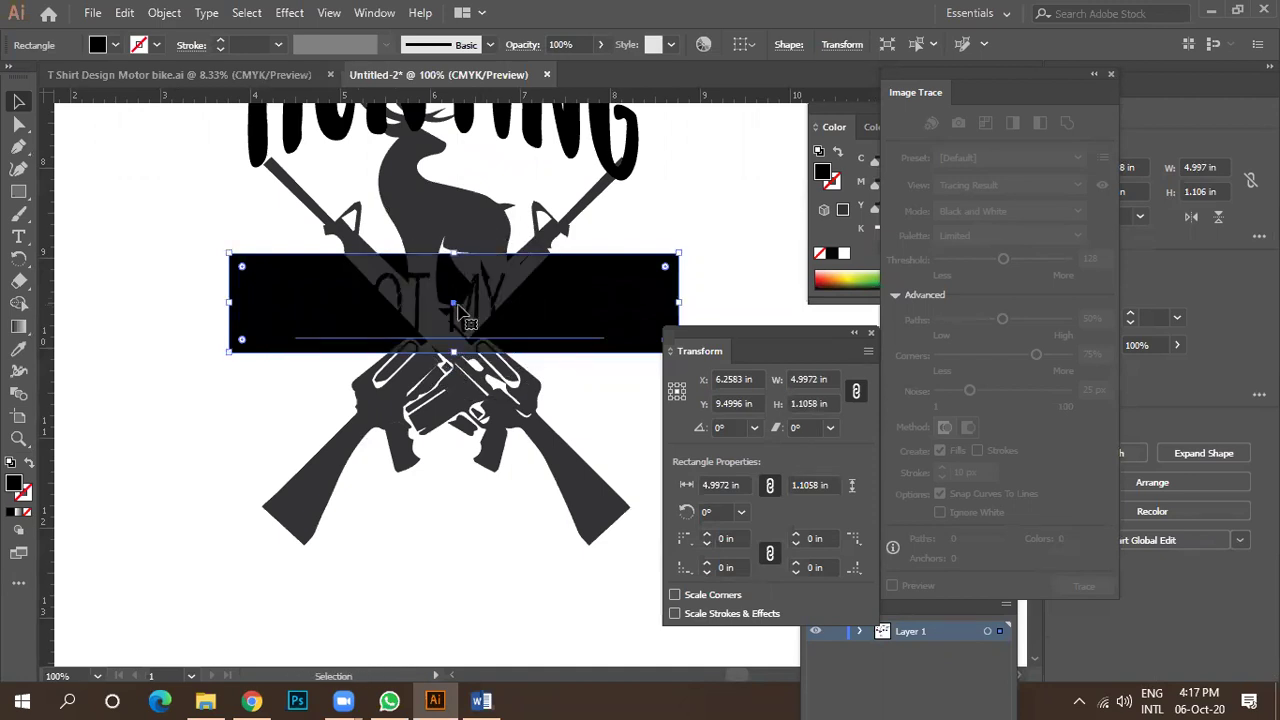
Change the fill of the IS BOT MY JOB text to a near-white color.
{"action": "left_click", "coordinate": [462, 232]}
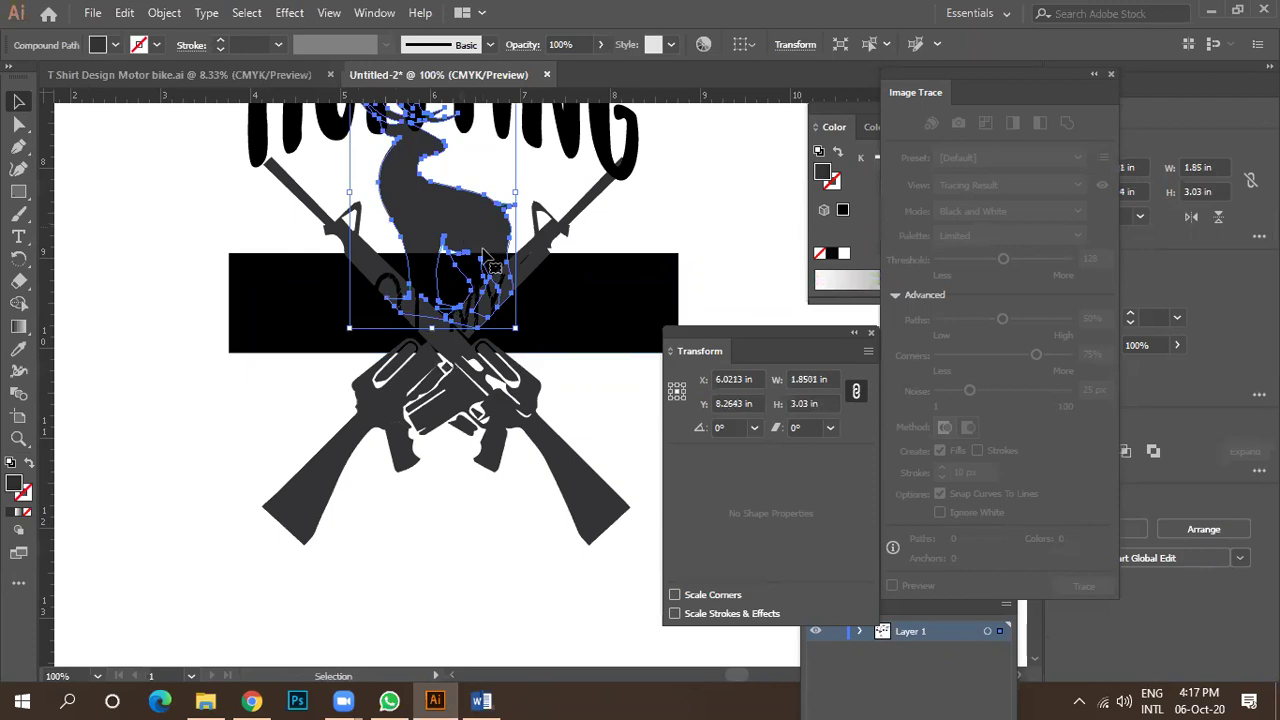
{"action": "left_click", "coordinate": [553, 330]}
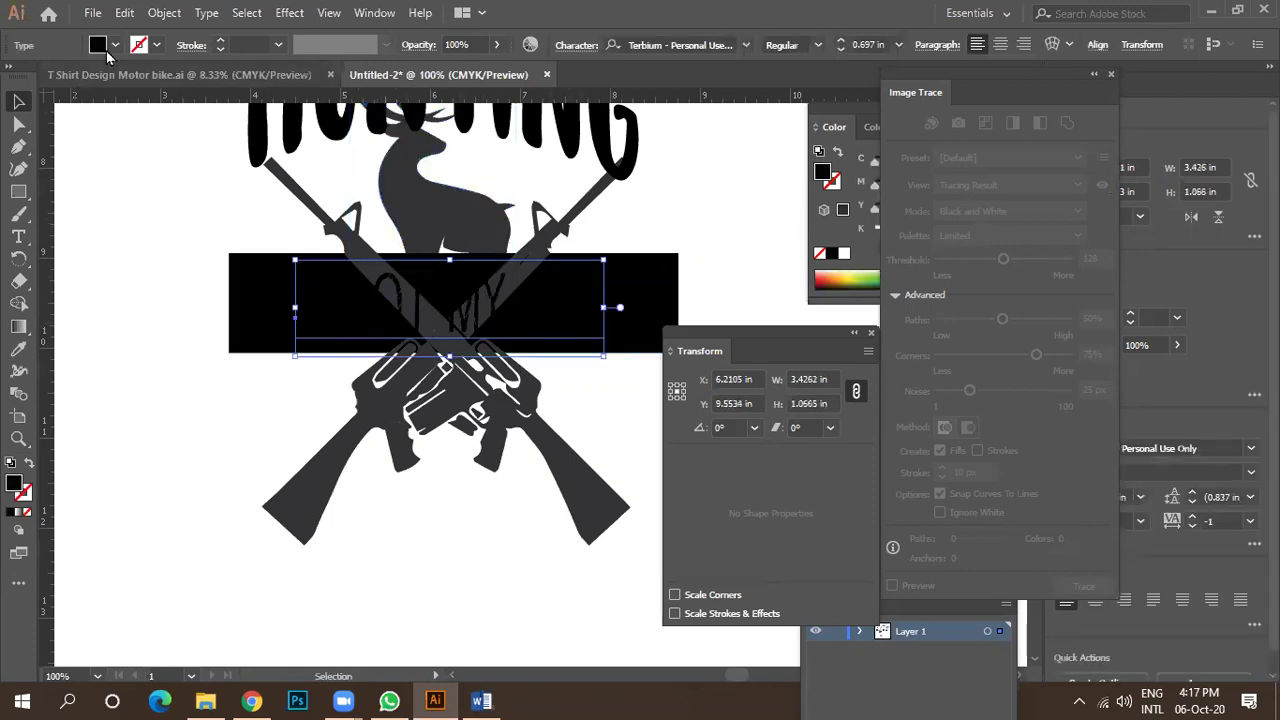
{"action": "left_click", "coordinate": [114, 45]}
{"action": "left_click", "coordinate": [147, 133]}
{"action": "key", "text": "ctrl+minus"}
{"action": "key", "text": "ctrl+minus"}
{"action": "scroll", "coordinate": [448, 336], "scroll_direction": "up", "scroll_amount": 3}
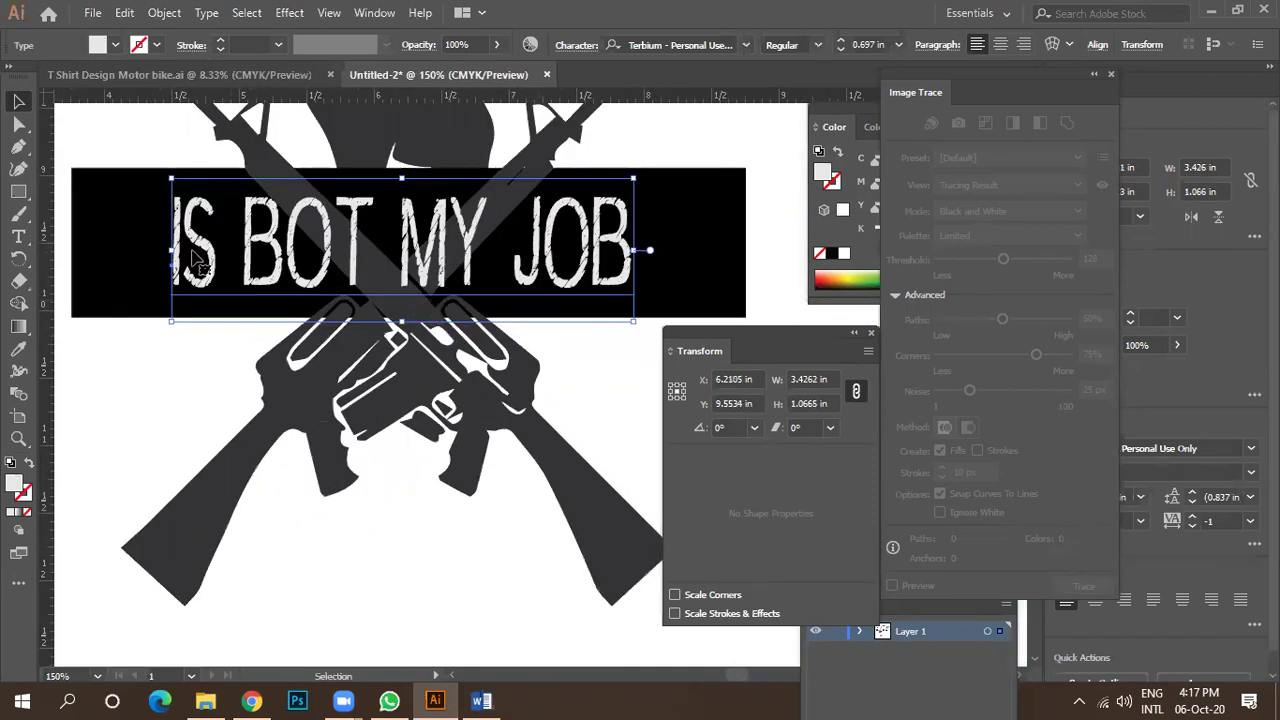
Align the arched HUNTING lettering and the black rectangle to a common horizontal center.
{"action": "scroll", "coordinate": [357, 286], "scroll_direction": "down", "scroll_amount": 1}
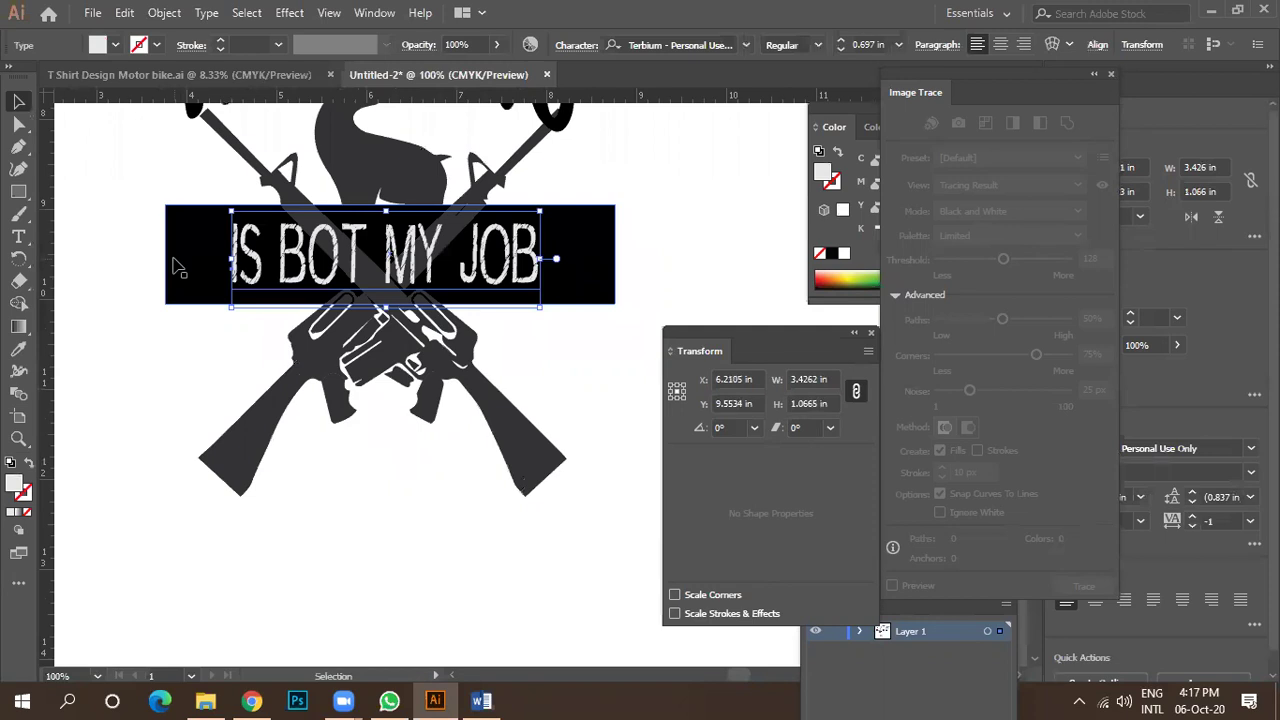
{"action": "scroll", "coordinate": [339, 274], "scroll_direction": "down", "scroll_amount": 2}
{"action": "left_click", "coordinate": [390, 150], "text": "shift"}
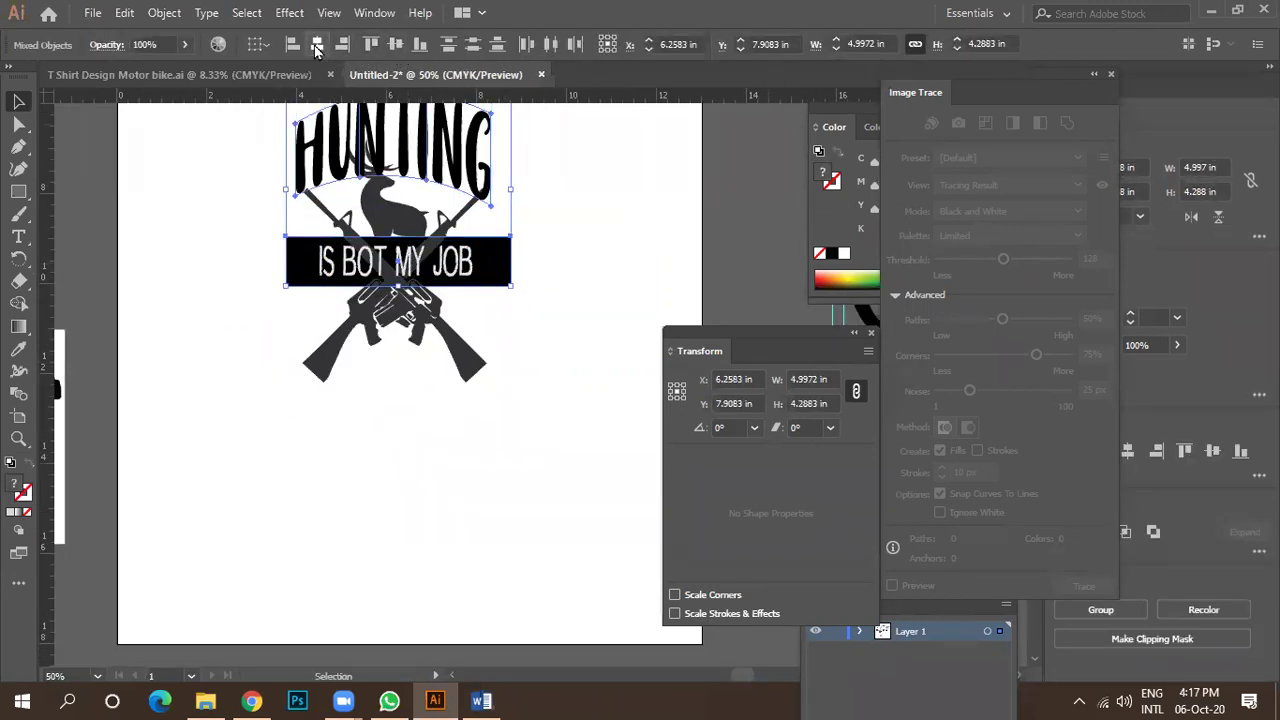
{"action": "left_click", "coordinate": [315, 50]}
{"action": "left_click", "coordinate": [589, 222]}
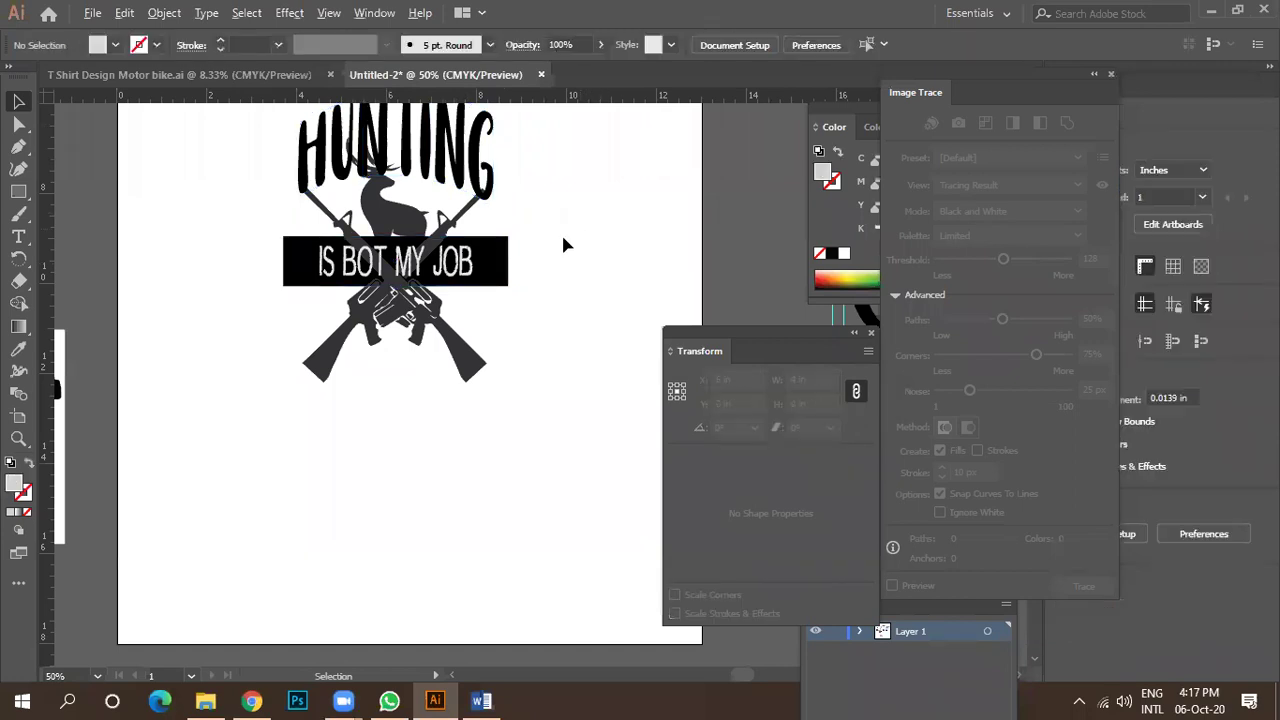
Place two vertical guides at the outer left and right edges of the HUNTING lettering.
{"action": "left_click", "coordinate": [488, 275]}
{"action": "scroll", "coordinate": [488, 275], "scroll_direction": "up", "scroll_amount": 1}
{"action": "left_click_drag", "start_coordinate": [48, 270], "coordinate": [229, 275]}
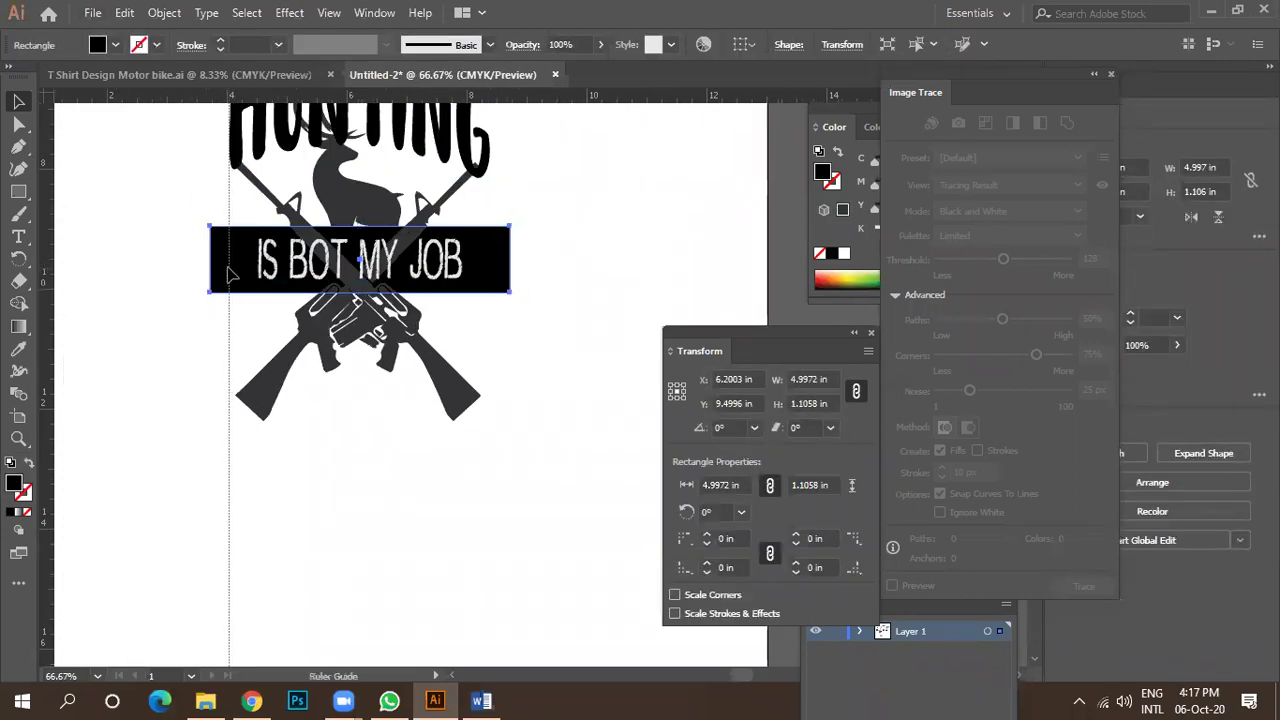
{"action": "left_click_drag", "start_coordinate": [48, 300], "coordinate": [607, 299]}
Narrow the black rectangle evenly to about 4.63 in wide so it extends just past both guides.
{"action": "left_click", "coordinate": [500, 262]}
{"action": "left_click", "coordinate": [486, 275]}
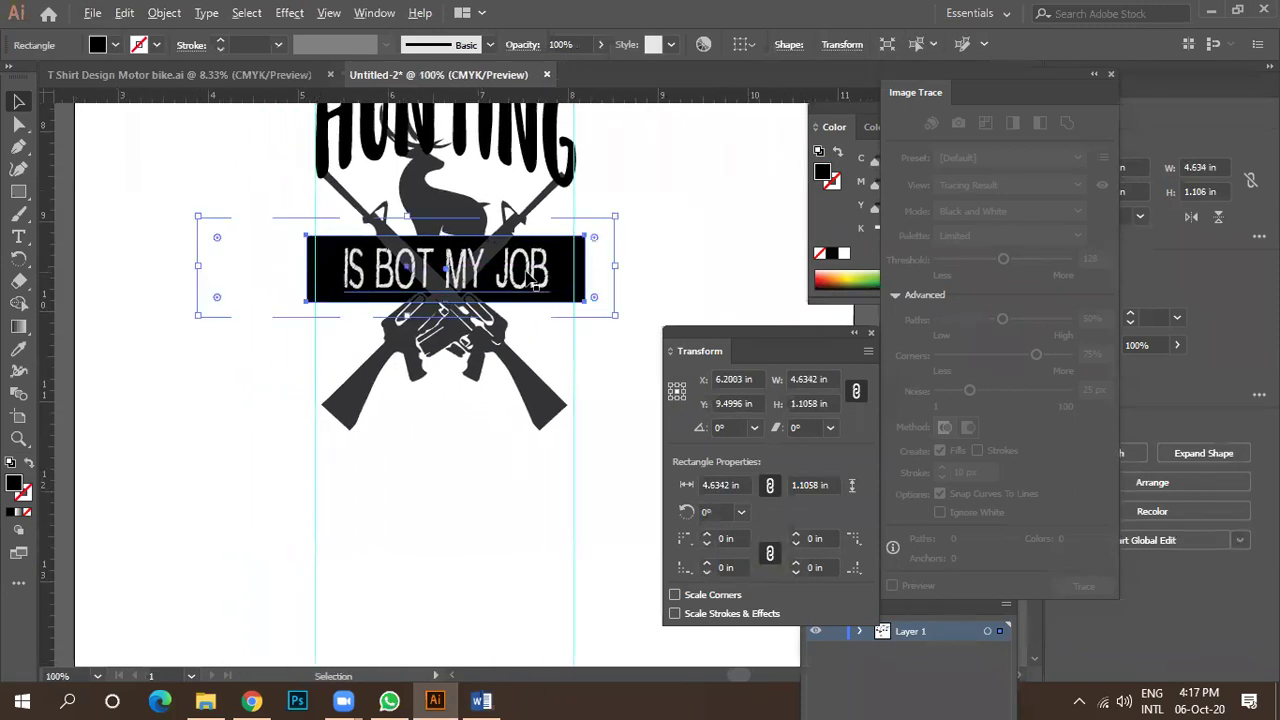
{"action": "scroll", "coordinate": [486, 275], "scroll_direction": "up", "scroll_amount": 3}
{"action": "scroll", "coordinate": [405, 272], "scroll_direction": "down", "scroll_amount": 3}
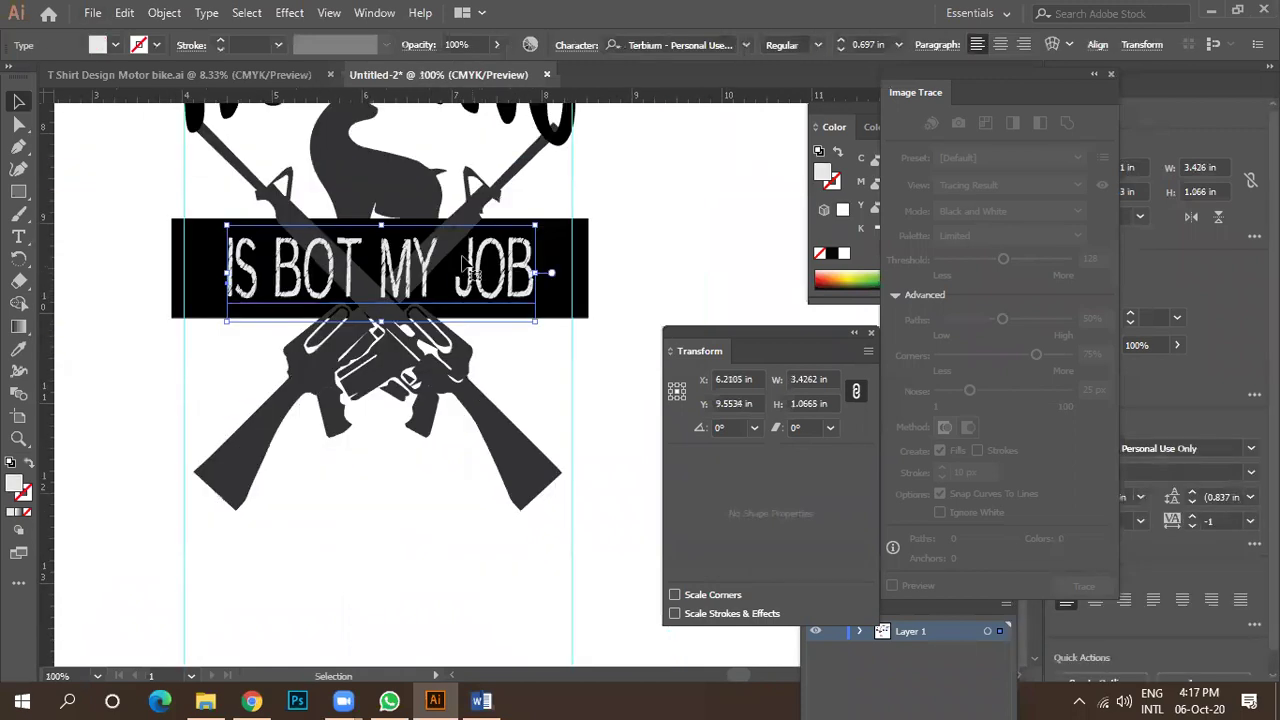
Set the horizontal scale of the IS BOT MY JOB text to 123%.
{"action": "scroll", "coordinate": [510, 160], "scroll_direction": "down", "scroll_amount": 1}
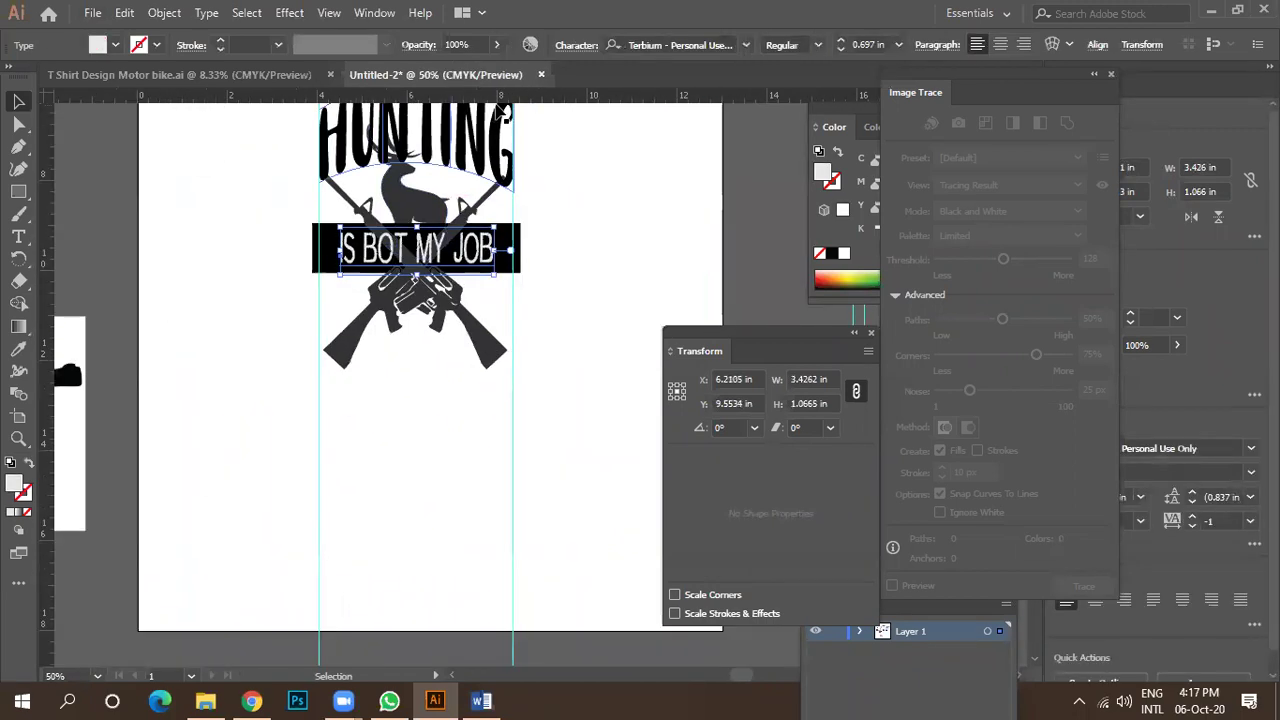
{"action": "left_click", "coordinate": [576, 46]}
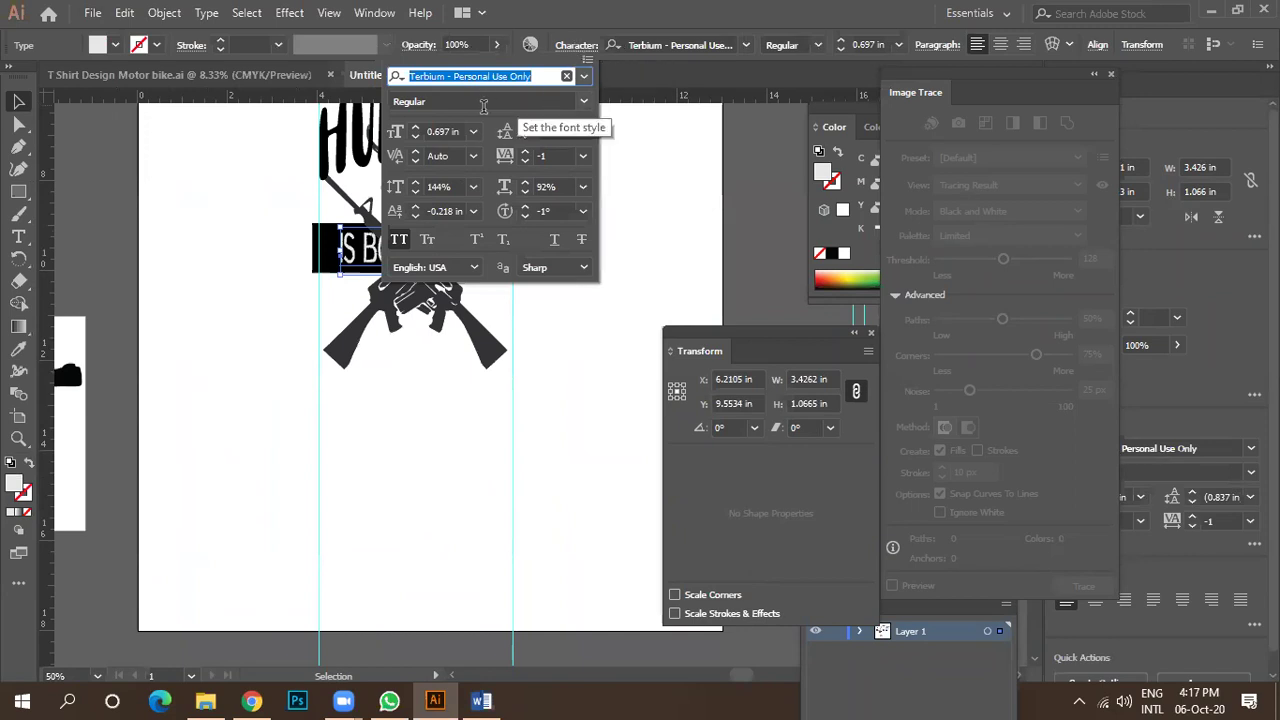
{"action": "left_click", "coordinate": [503, 187]}
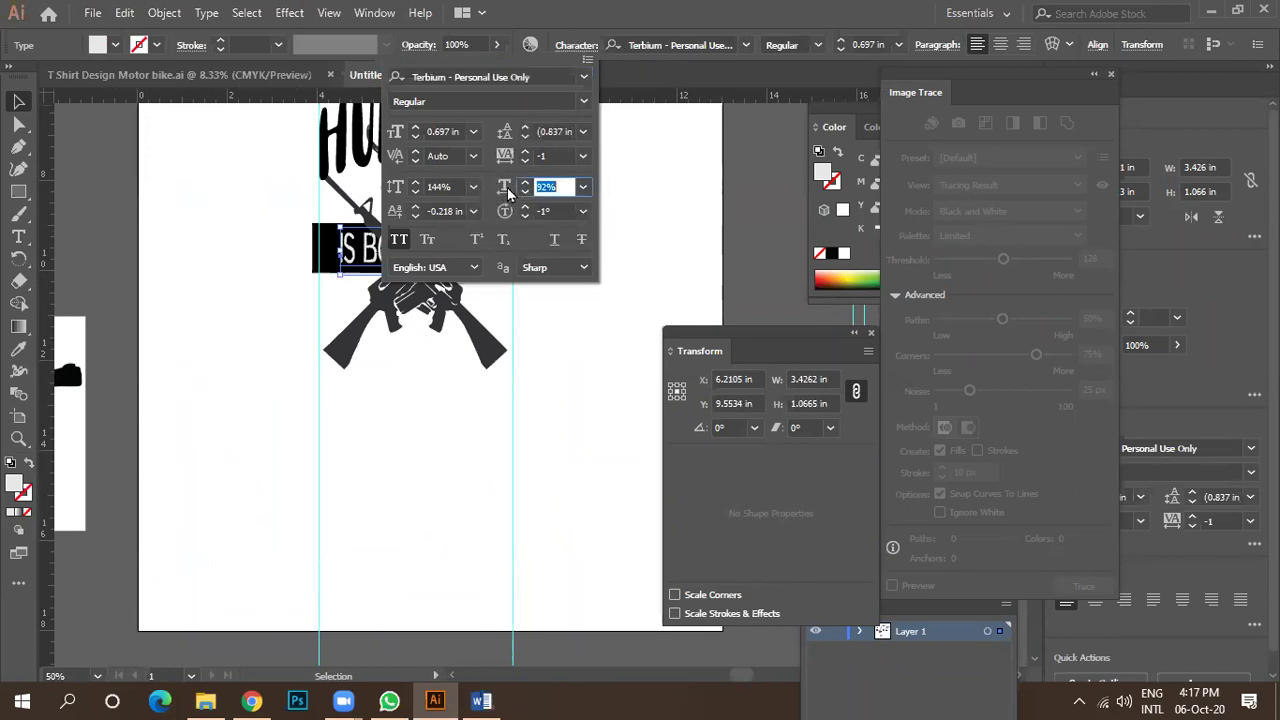
{"action": "key", "text": "Down"}
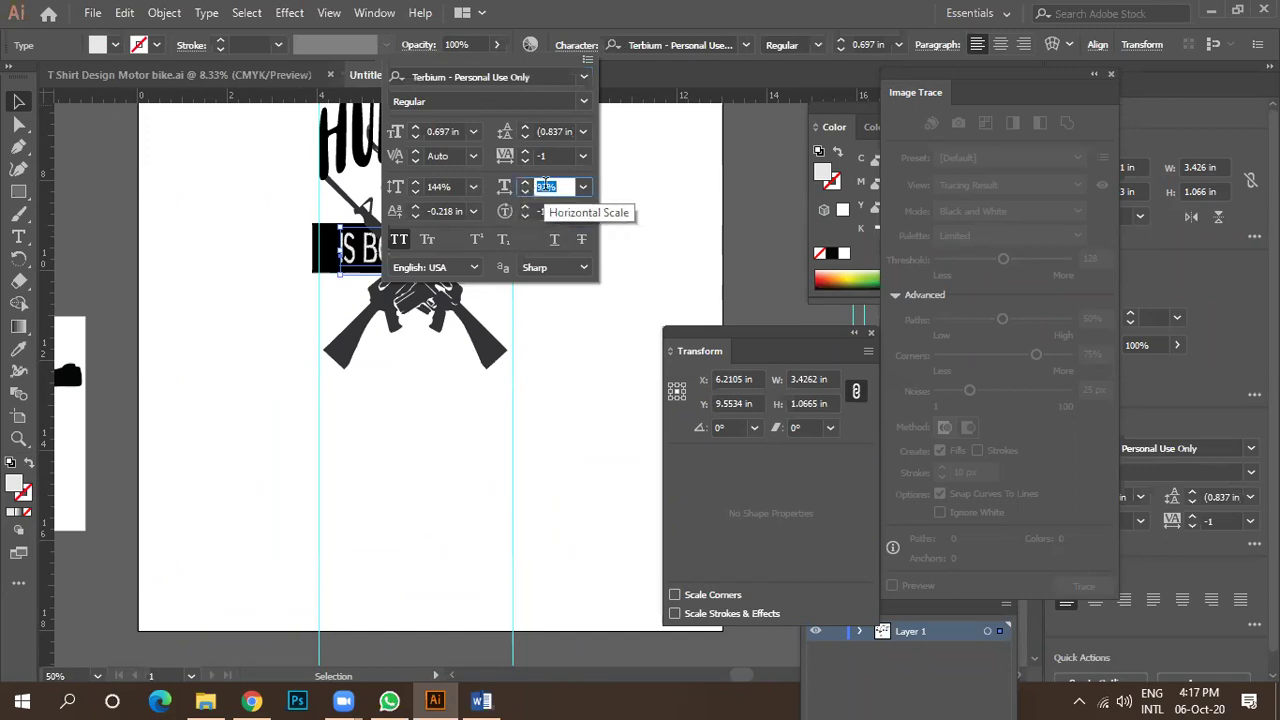
{"action": "key", "text": "Up"}
{"action": "key", "text": "Up"}
{"action": "key", "text": "Up"}
{"action": "key", "text": "Up"}
{"action": "key", "text": "Up"}
{"action": "key", "text": "Up"}
{"action": "key", "text": "Up"}
{"action": "key", "text": "Up"}
{"action": "key", "text": "Up"}
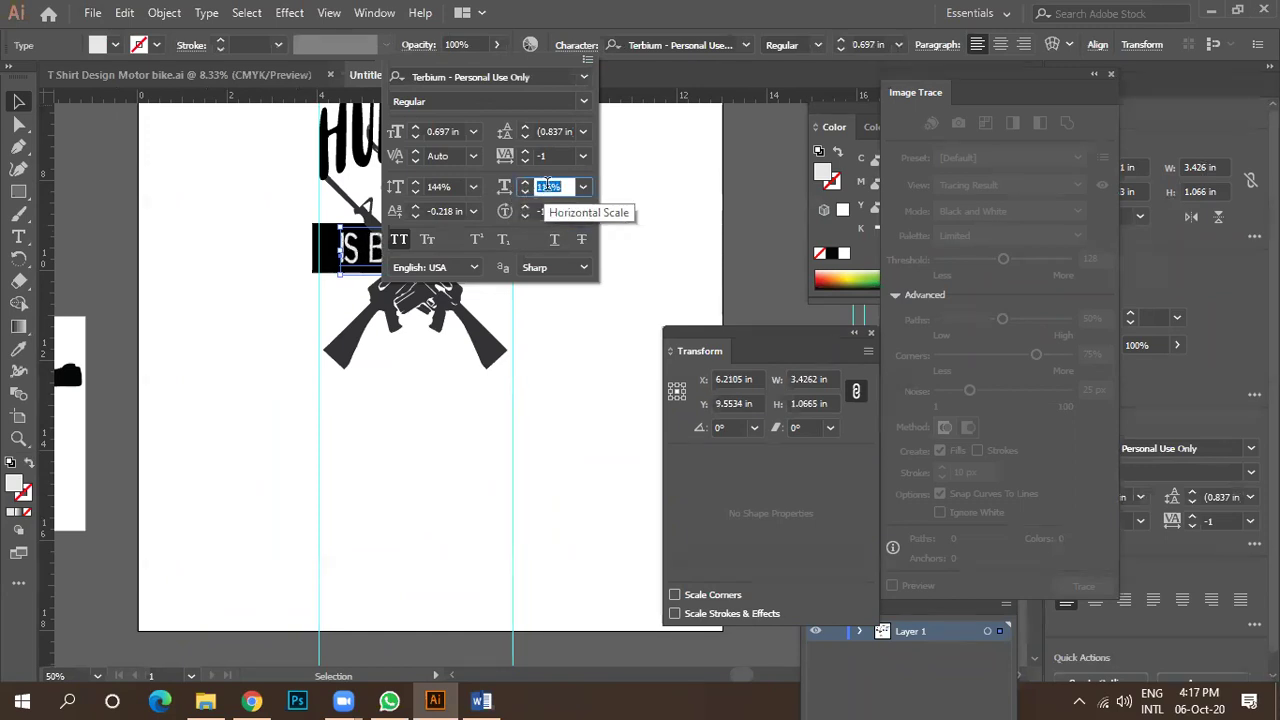
{"action": "key", "text": "Up"}
{"action": "key", "text": "Return"}
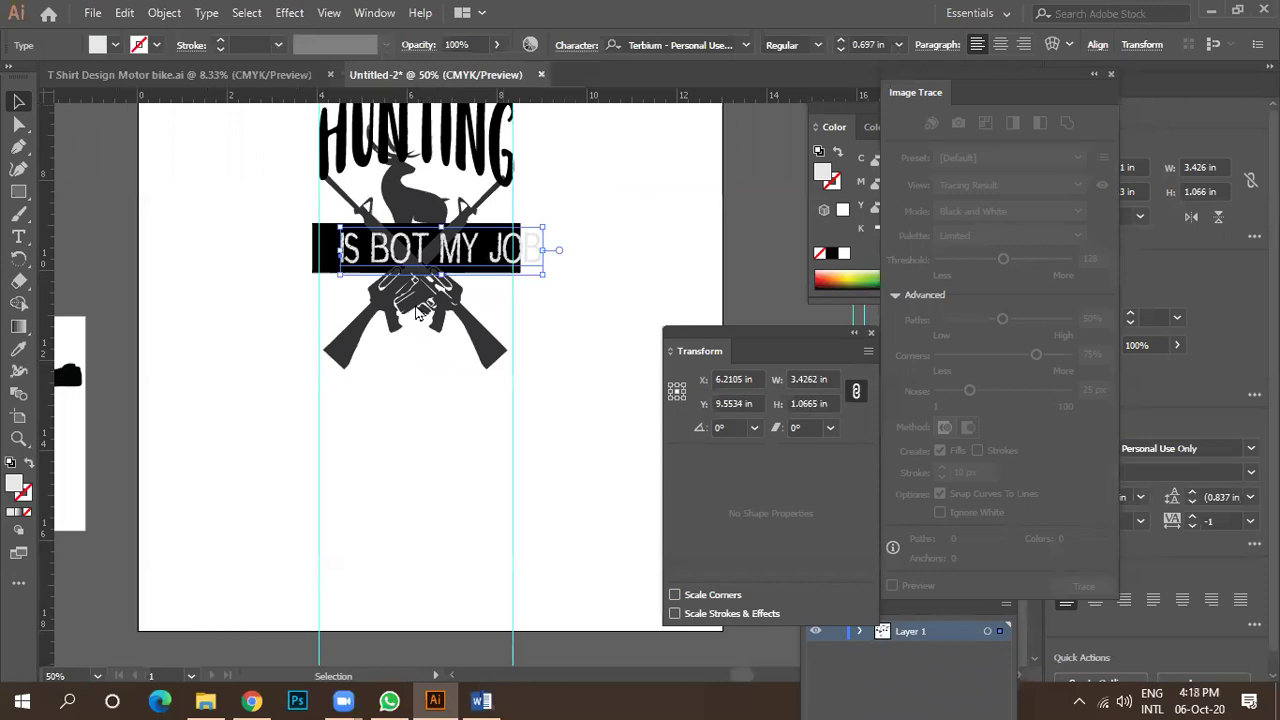
{"action": "left_click_drag", "start_coordinate": [449, 257], "coordinate": [349, 404]}
{"action": "left_click_drag", "start_coordinate": [244, 440], "coordinate": [159, 432]}
{"action": "scroll", "coordinate": [265, 388], "scroll_direction": "up", "scroll_amount": 2}
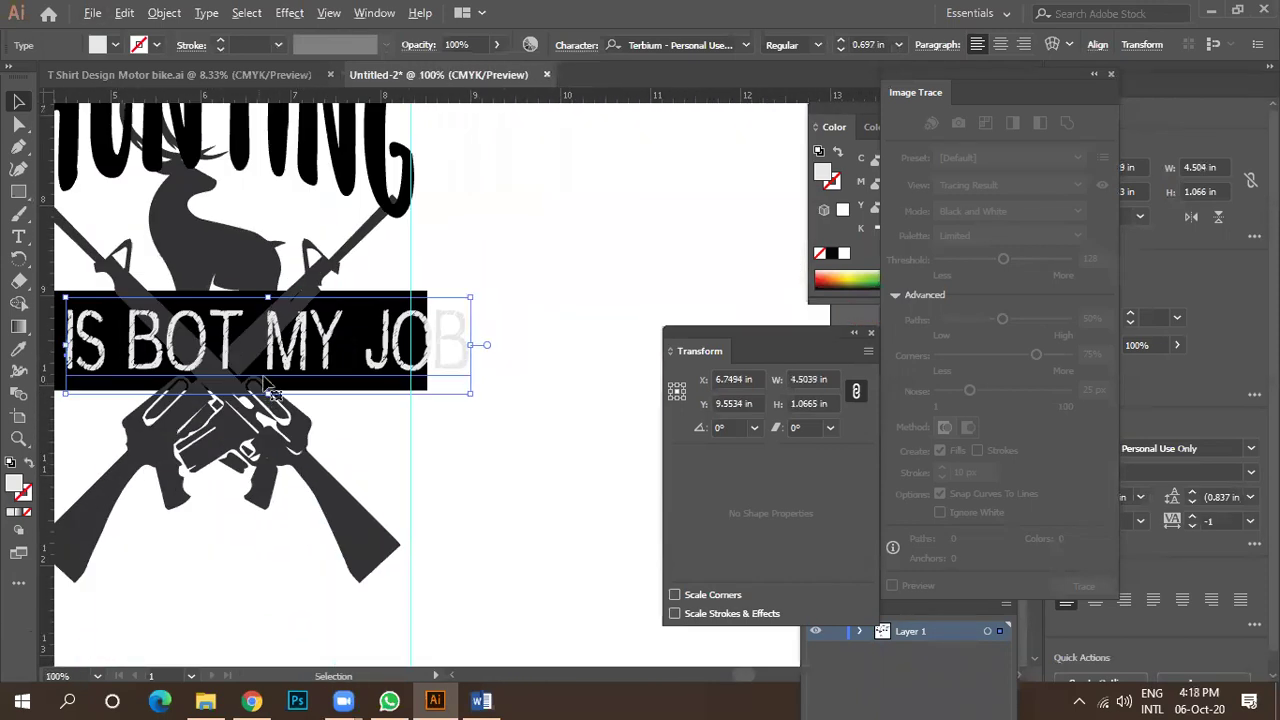
Increase the IS BOT MY JOB text's horizontal scale further until the line is about 5.2 in wide.
{"action": "left_click", "coordinate": [575, 45]}
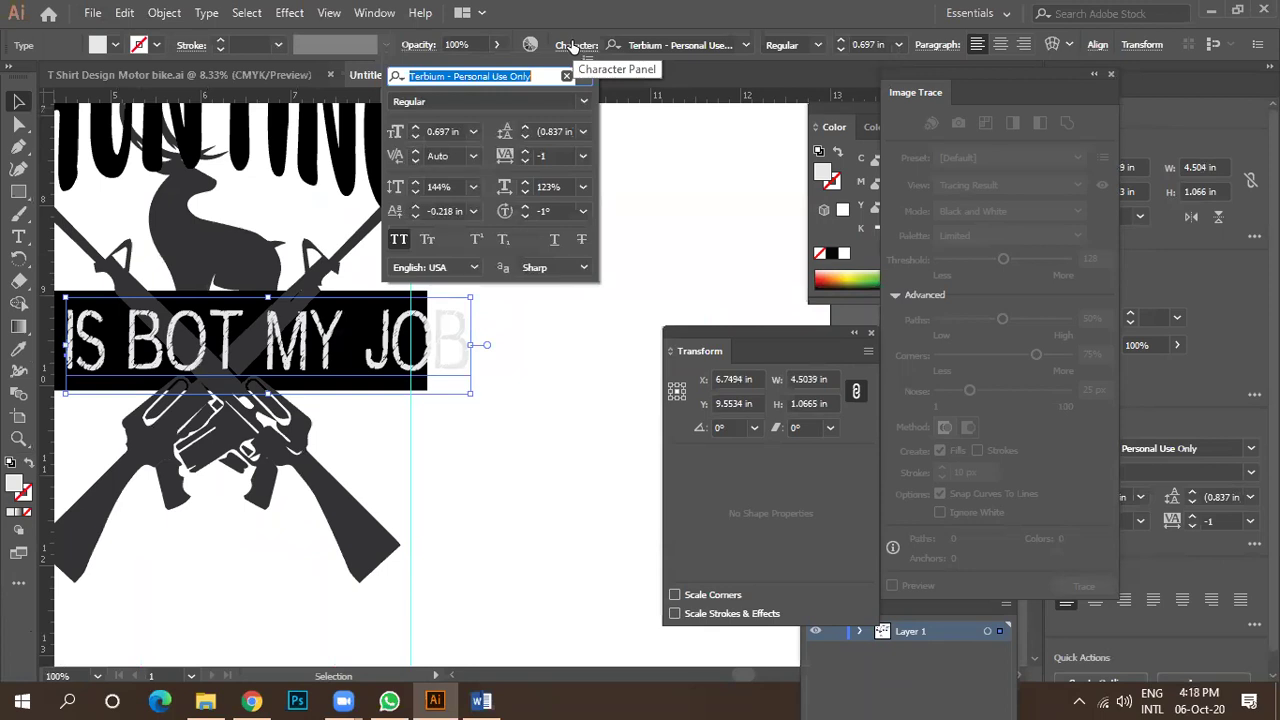
{"action": "left_click", "coordinate": [526, 184]}
{"action": "left_click", "coordinate": [526, 184]}
{"action": "left_click", "coordinate": [526, 184]}
{"action": "left_click", "coordinate": [526, 184]}
{"action": "left_click", "coordinate": [527, 184]}
{"action": "left_click", "coordinate": [527, 184]}
{"action": "left_click", "coordinate": [527, 184]}
{"action": "left_click", "coordinate": [527, 184]}
Scale the IS BOT MY JOB line to about 4.35 by 0.89 in and fit it between the guides on the black rectangle.
{"action": "key", "text": "ctrl+minus"}
{"action": "key", "text": "ctrl+minus"}
{"action": "key", "text": "ctrl+minus"}
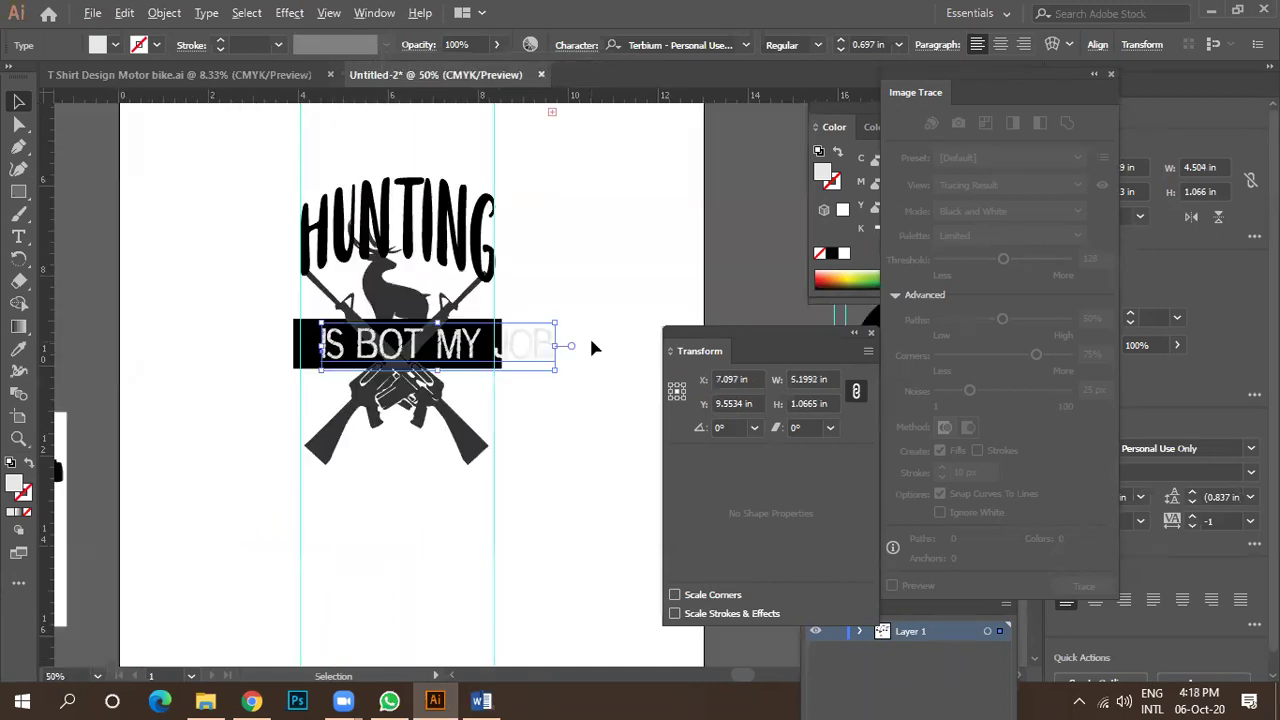
{"action": "left_click_drag", "start_coordinate": [504, 357], "coordinate": [480, 367]}
{"action": "key", "text": "ctrl+plus"}
{"action": "left_click_drag", "start_coordinate": [621, 302], "coordinate": [635, 270]}
{"action": "key", "text": "ctrl+plus"}
{"action": "key", "text": "ctrl+plus"}
{"action": "key", "text": "ctrl+minus"}
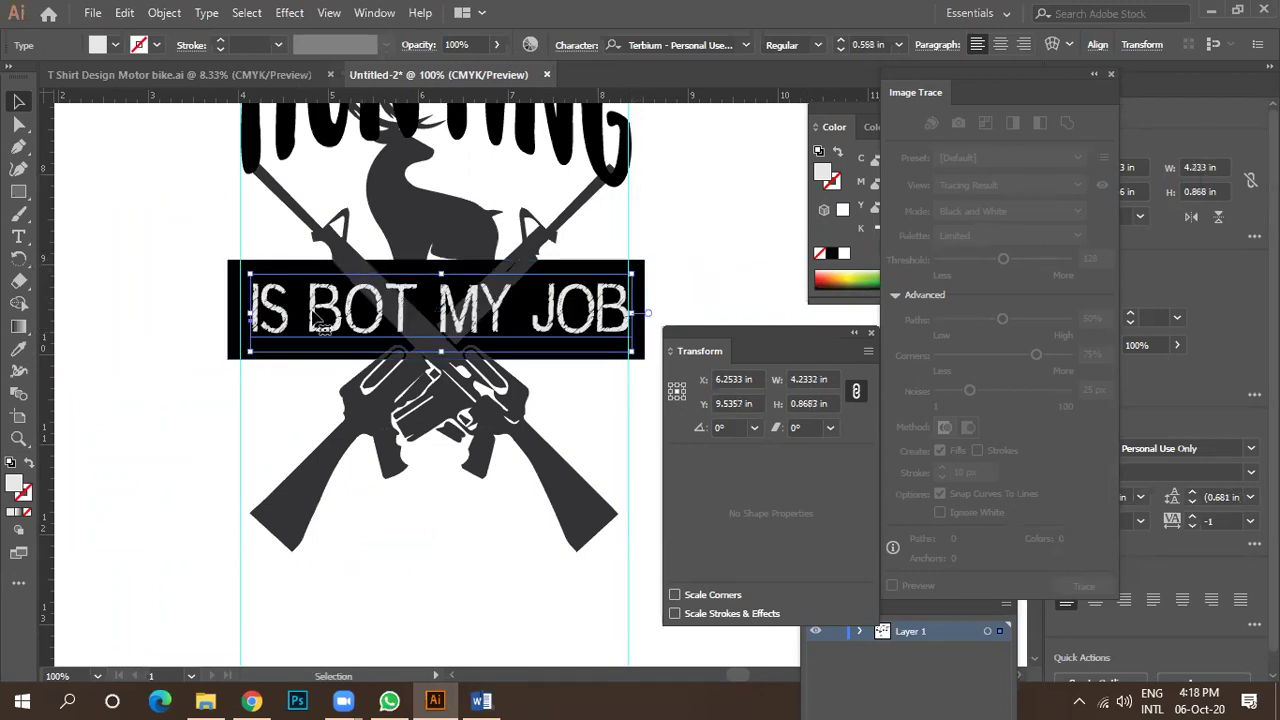
{"action": "left_click_drag", "start_coordinate": [248, 275], "coordinate": [234, 265]}
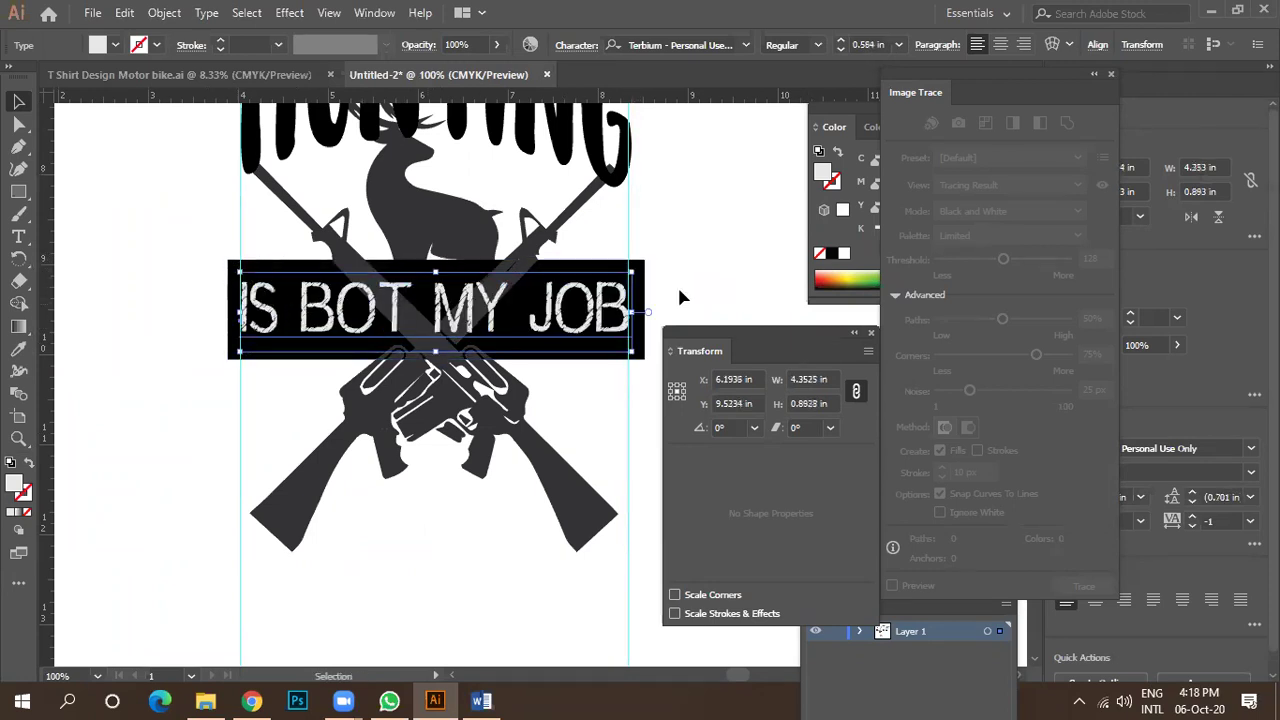
Examine how the banner text and crossed rifles line up with the vertical guides.
{"action": "key", "text": "ctrl+shift+a"}
{"action": "key", "text": "ctrl+minus"}
{"action": "scroll", "coordinate": [463, 282], "scroll_direction": "up", "scroll_amount": 2}
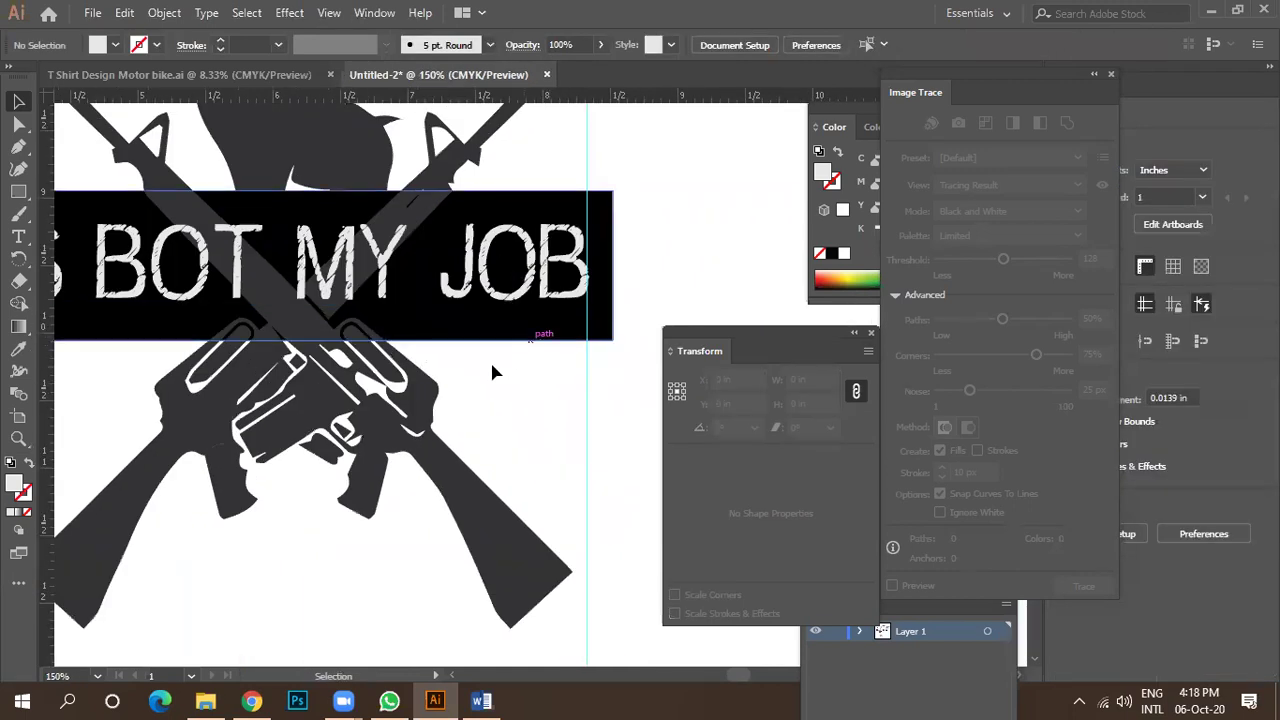
{"action": "scroll", "coordinate": [491, 366], "scroll_direction": "down", "scroll_amount": 2}
{"action": "left_click", "coordinate": [452, 393]}
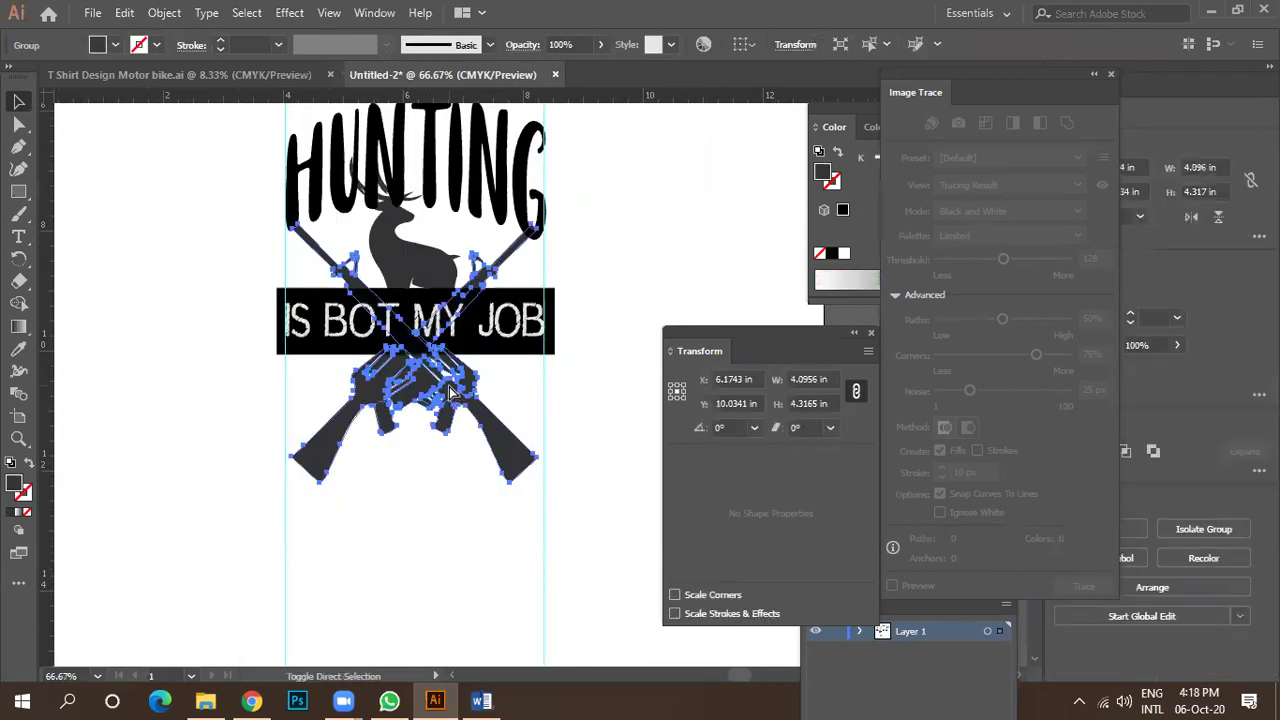
{"action": "left_click", "coordinate": [548, 374]}
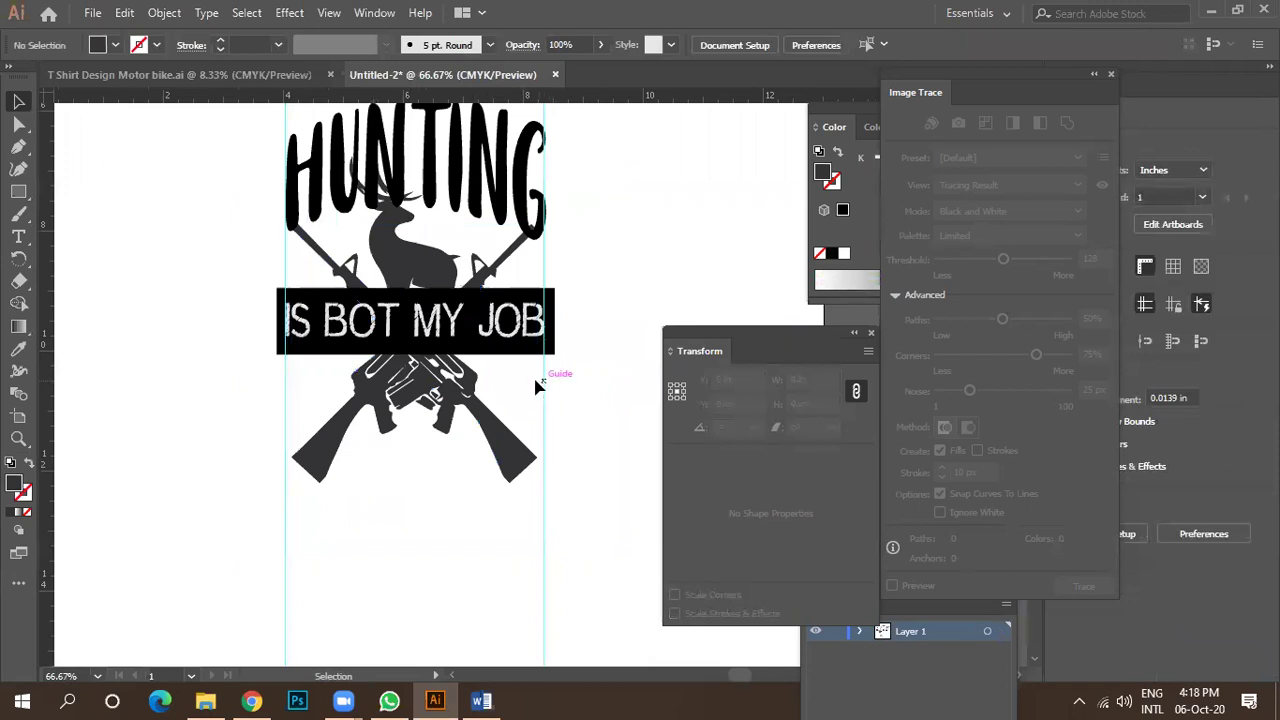
{"action": "scroll", "coordinate": [392, 318], "scroll_direction": "up", "scroll_amount": 3}
{"action": "scroll", "coordinate": [445, 320], "scroll_direction": "down", "scroll_amount": 4}
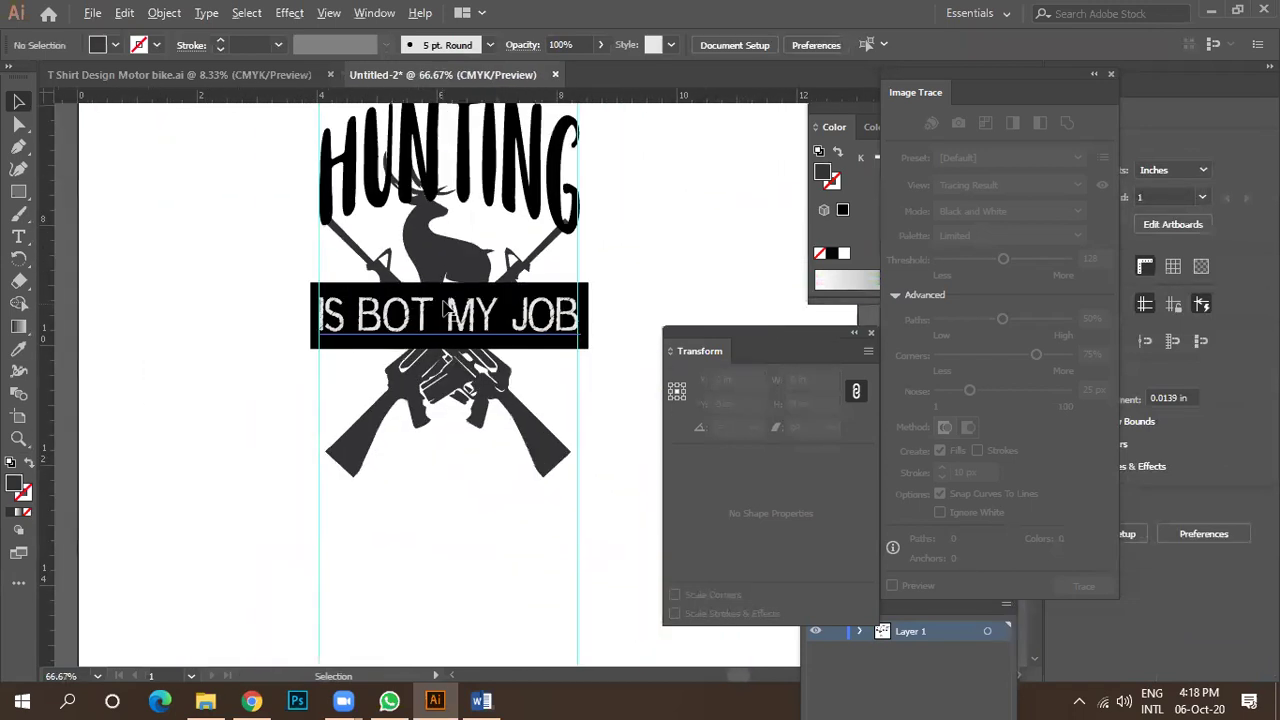
Duplicate the arched HUNTING lettering between the rifle stocks and shrink the copy to about 1.85 in wide.
{"action": "left_click_drag", "start_coordinate": [465, 195], "coordinate": [452, 445]}
{"action": "left_click_drag", "start_coordinate": [518, 503], "coordinate": [466, 429]}
{"action": "scroll", "coordinate": [466, 428], "scroll_direction": "up", "scroll_amount": 2}
{"action": "left_click_drag", "start_coordinate": [523, 468], "coordinate": [516, 461]}
{"action": "scroll", "coordinate": [419, 405], "scroll_direction": "up", "scroll_amount": 1}
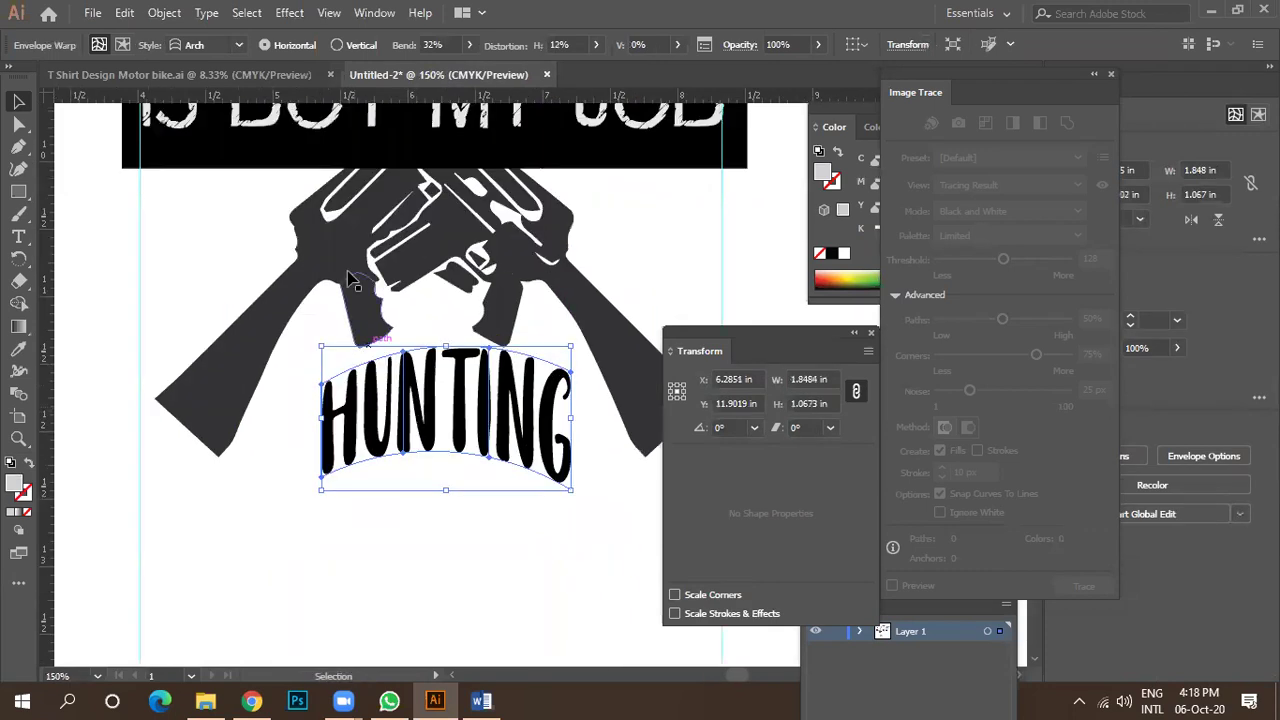
Reduce the small HUNTING copy's arch bend to 27% and enlarge it to about 2.25 by 1.25 in.
{"action": "left_click", "coordinate": [469, 45]}
{"action": "left_click_drag", "start_coordinate": [448, 70], "coordinate": [438, 72]}
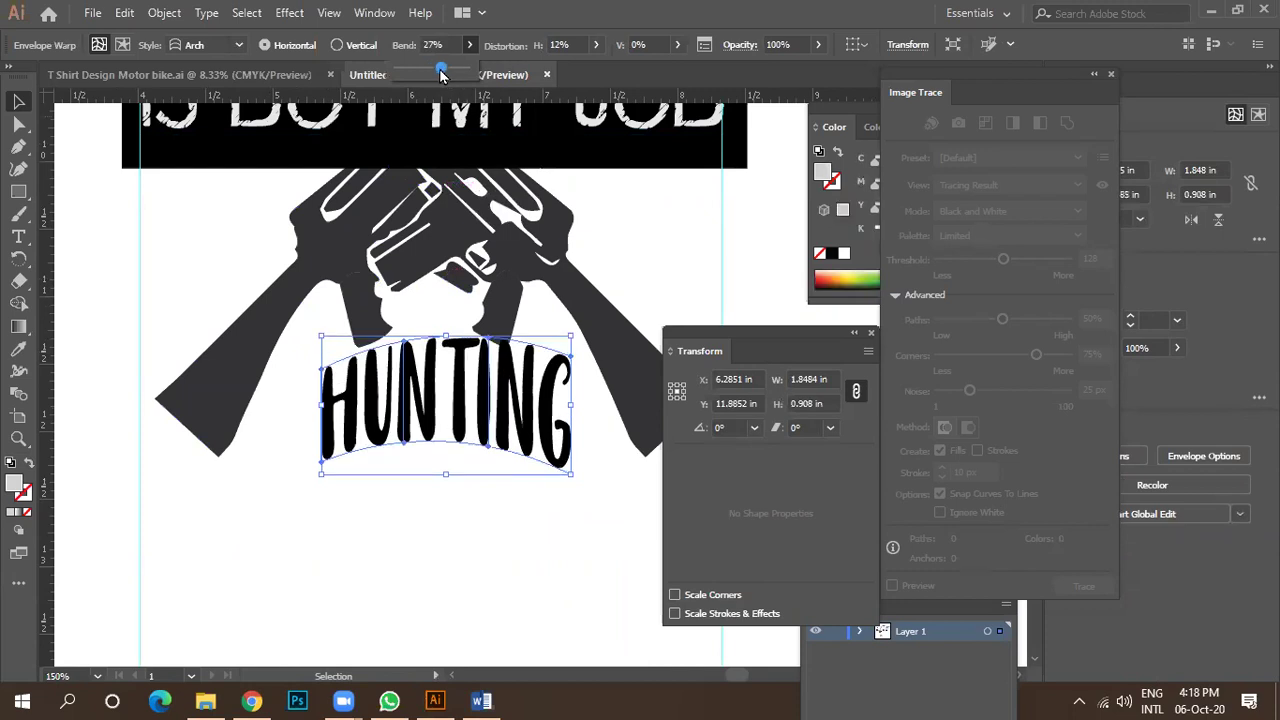
{"action": "left_click", "coordinate": [455, 420]}
{"action": "left_click_drag", "start_coordinate": [569, 468], "coordinate": [594, 494]}
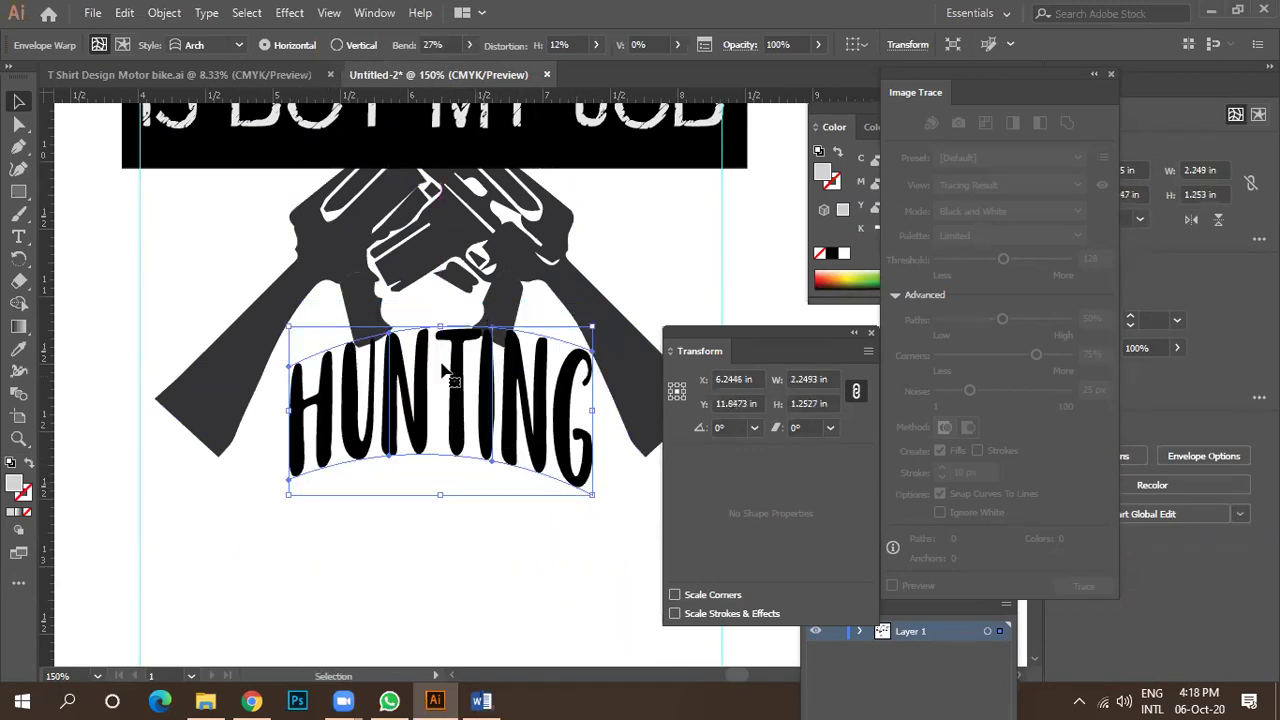
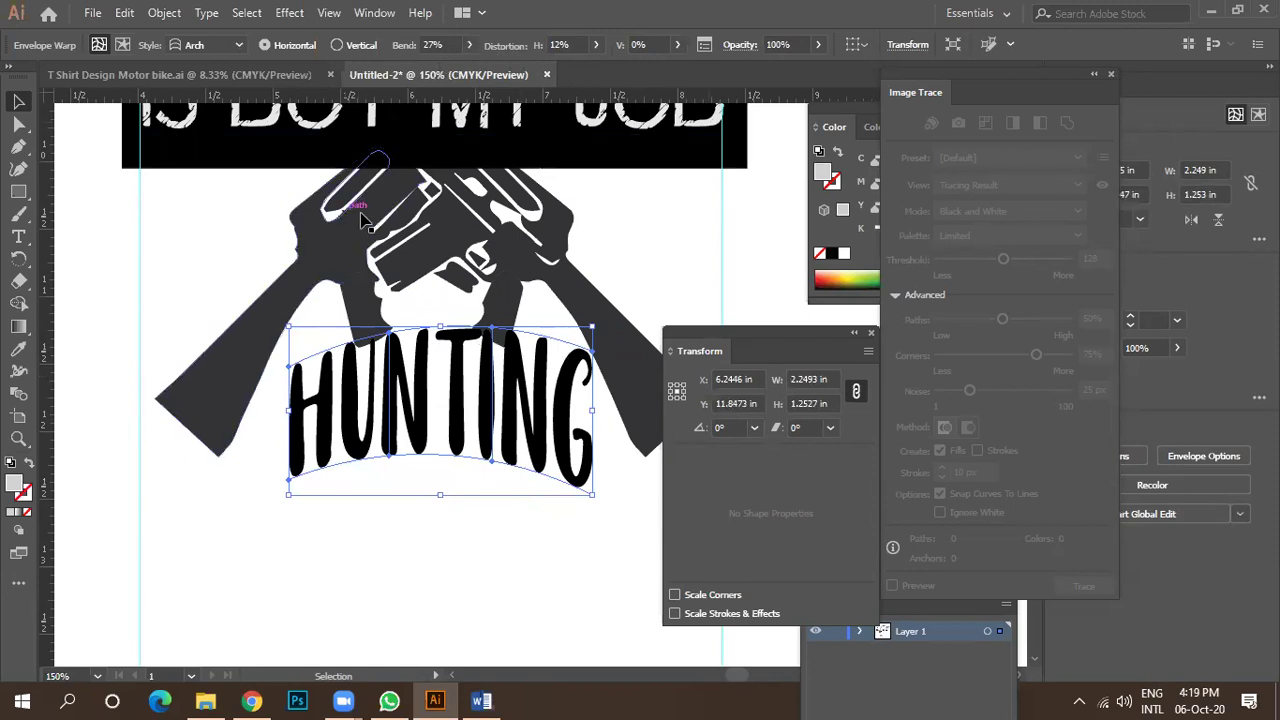
Duplicate the IS BOT MY JOB text below the small HUNTING lettering.
{"action": "left_click", "coordinate": [645, 249]}
{"action": "scroll", "coordinate": [385, 281], "scroll_direction": "down", "scroll_amount": 2}
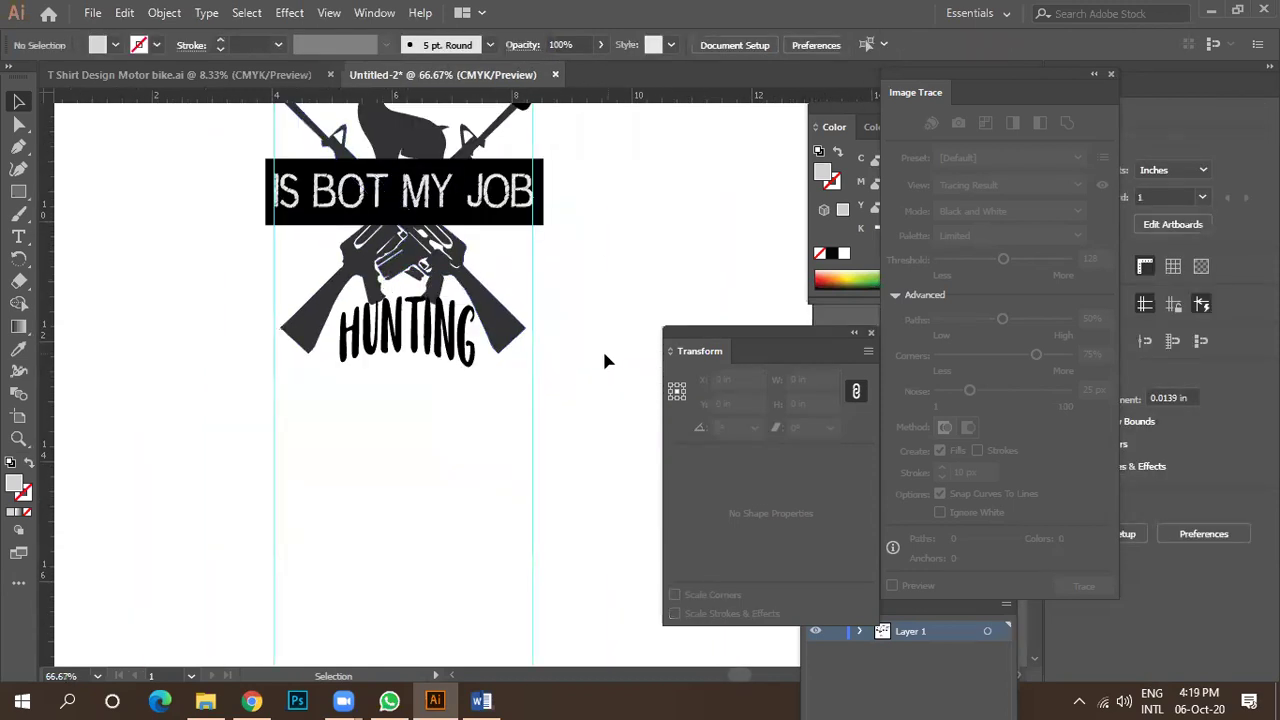
{"action": "left_click_drag", "start_coordinate": [425, 185], "coordinate": [431, 386]}
{"action": "left_click_drag", "start_coordinate": [348, 413], "coordinate": [436, 413]}
{"action": "double_click", "coordinate": [297, 407]}
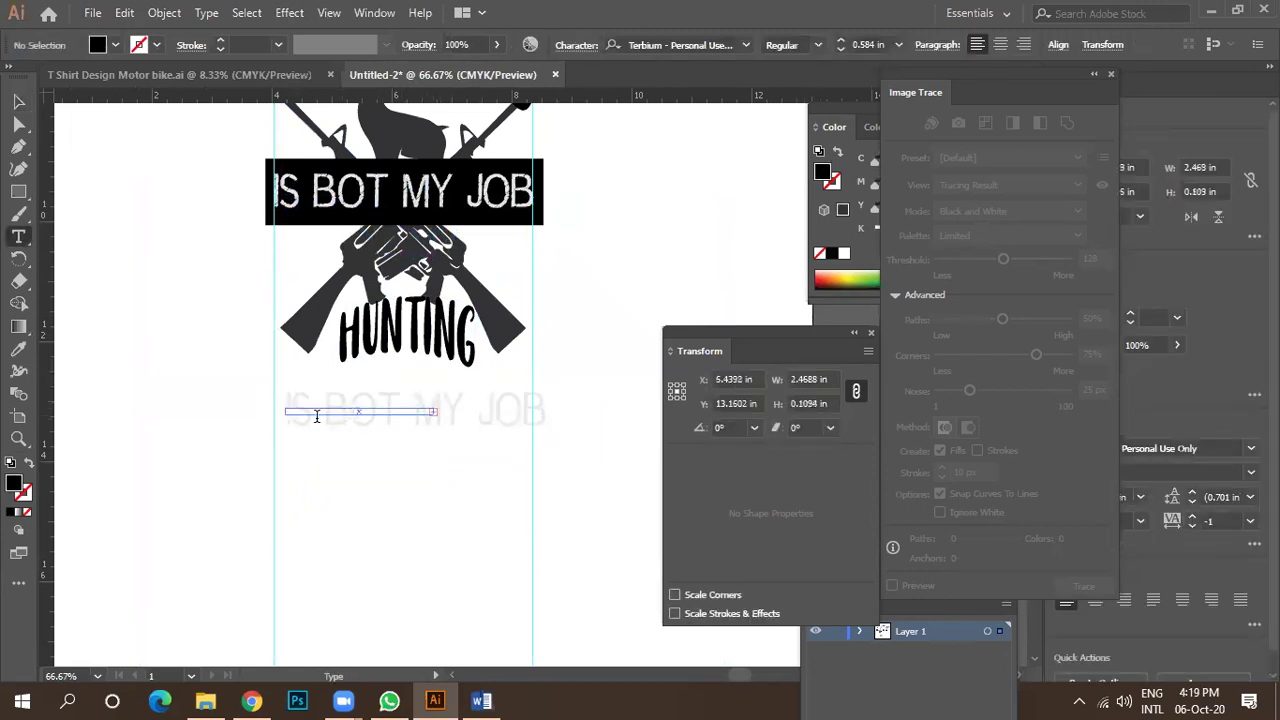
{"action": "key", "text": "Escape"}
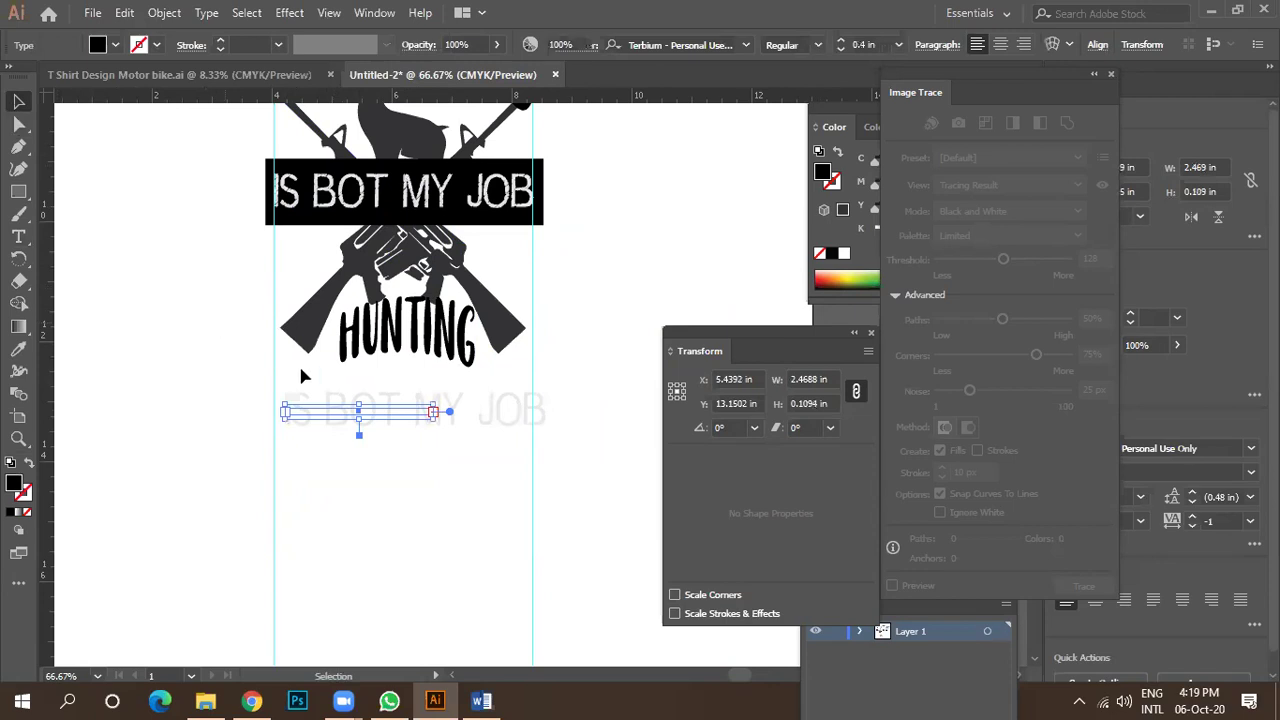
{"action": "left_click", "coordinate": [300, 366]}
Change the copied text line's fill to black and replace its wording with IS MY PASSION.
{"action": "left_click", "coordinate": [370, 413]}
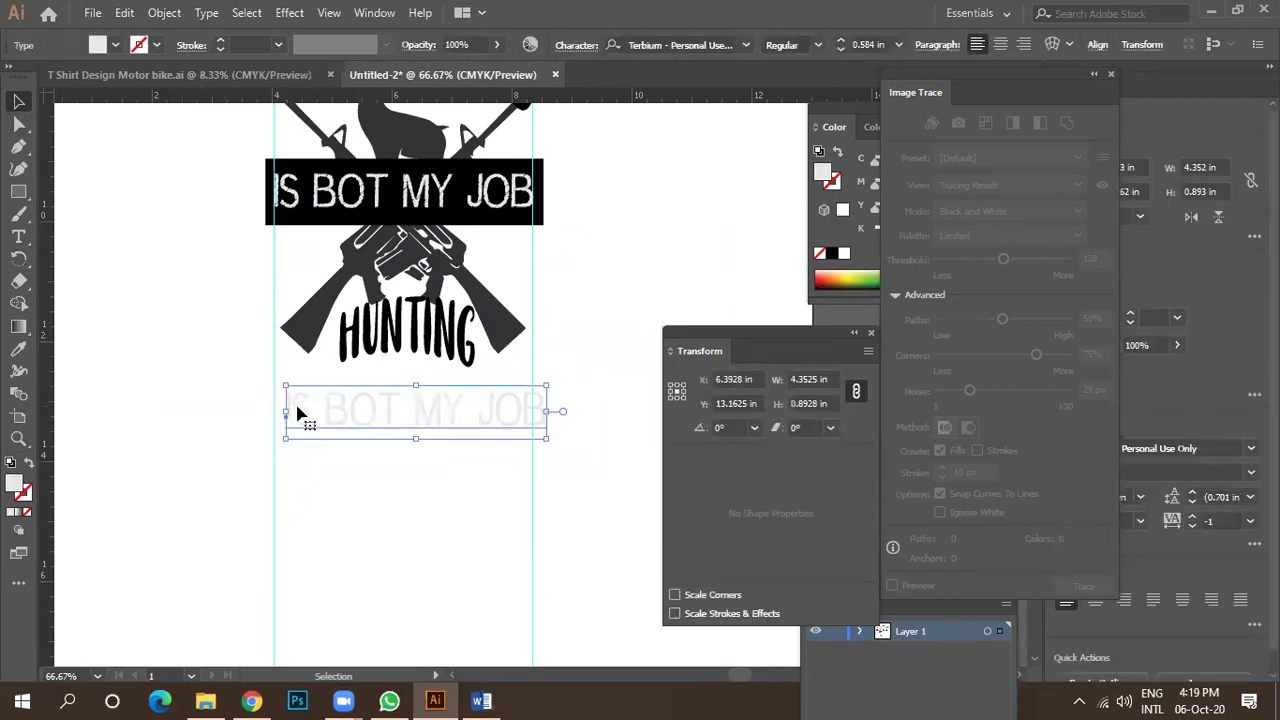
{"action": "left_click", "coordinate": [370, 335]}
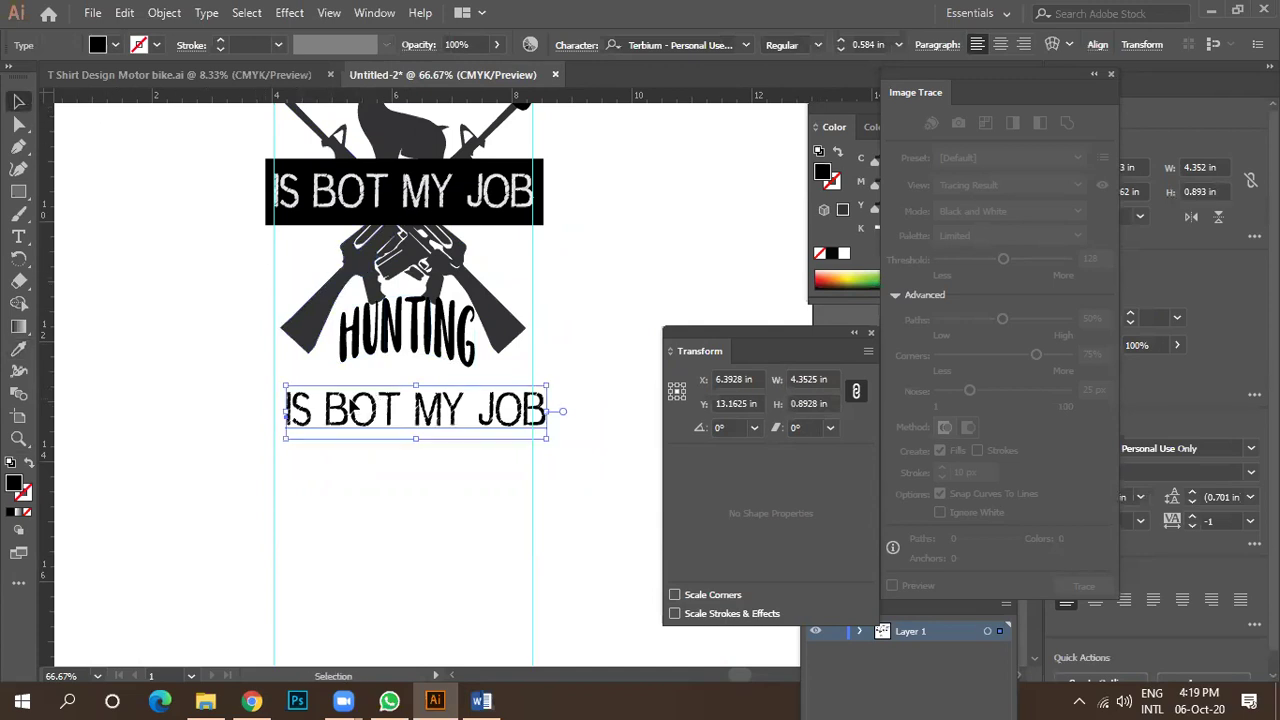
{"action": "key", "text": "t"}
{"action": "left_click", "coordinate": [352, 397]}
{"action": "left_click_drag", "start_coordinate": [285, 406], "coordinate": [641, 427]}
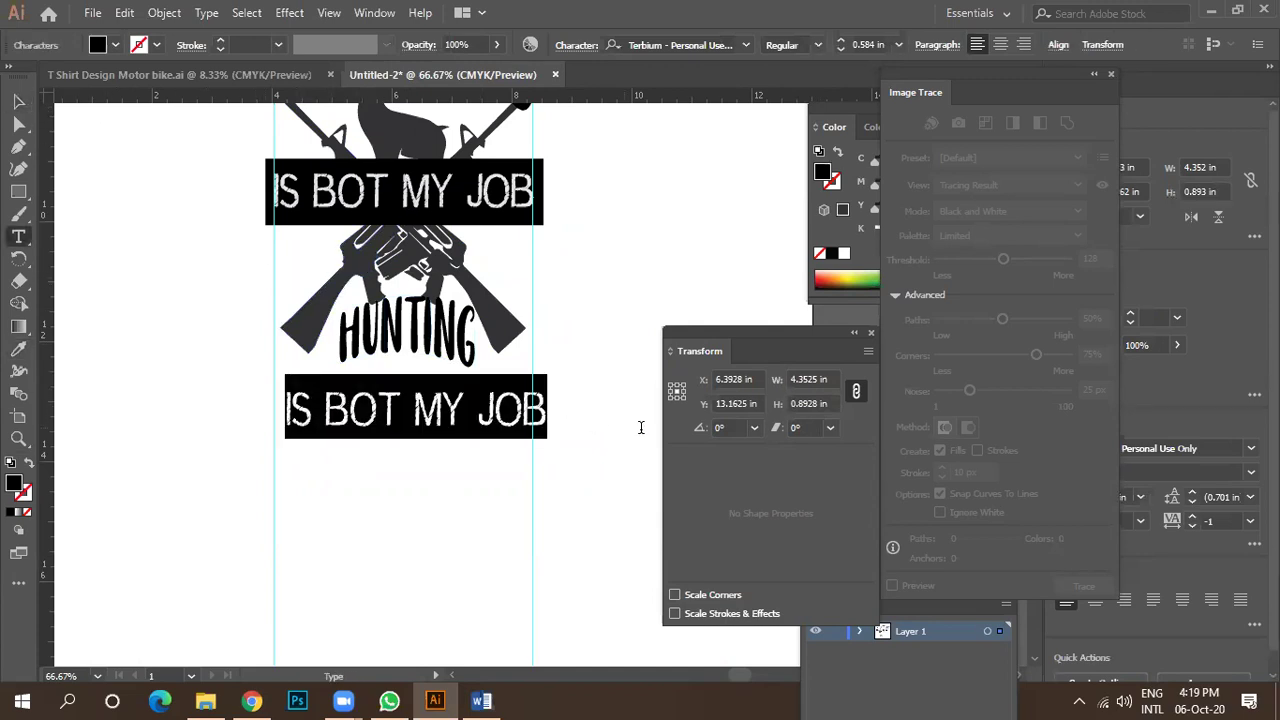
{"action": "key", "text": "BackSpace"}
{"action": "type", "text": "IS "}
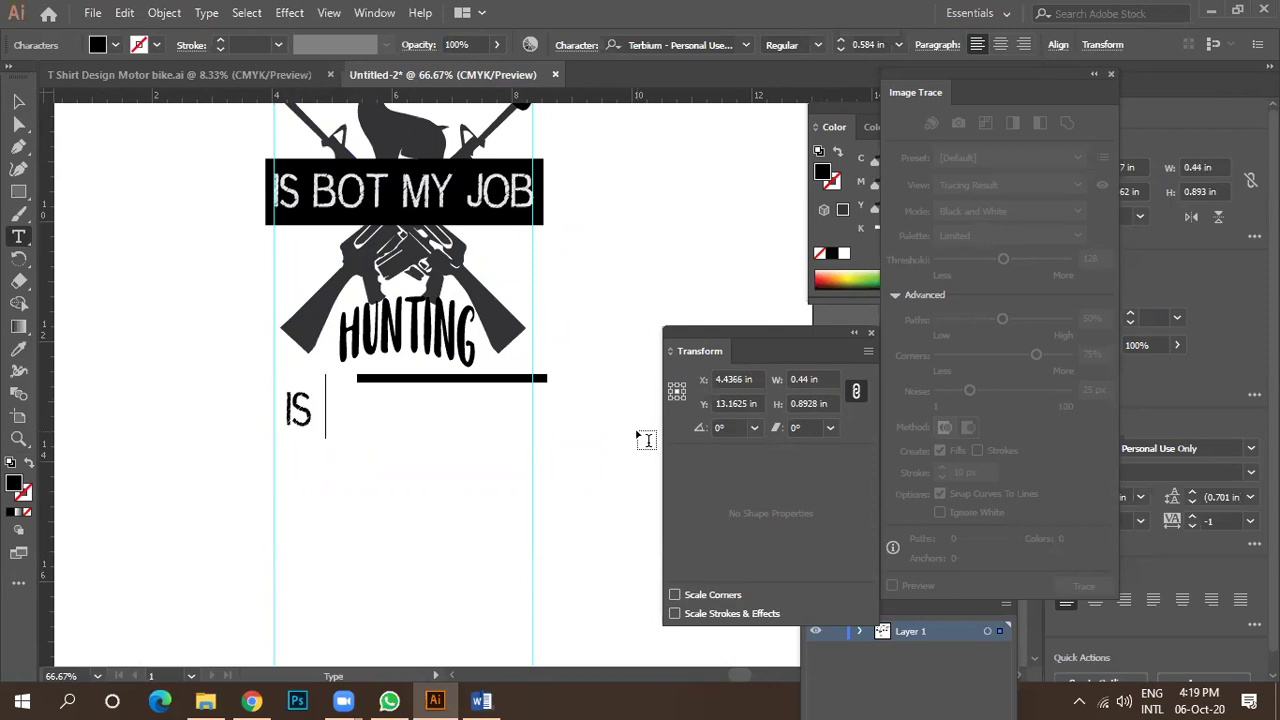
{"action": "type", "text": "MY P"}
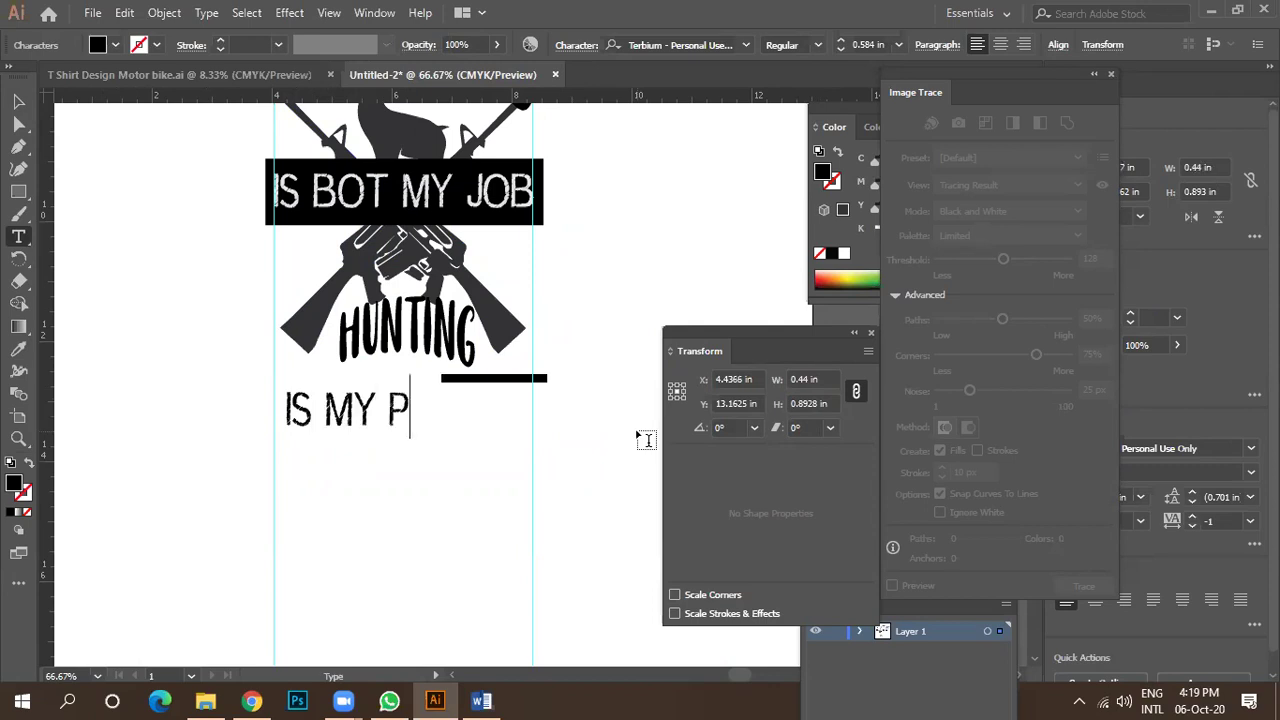
{"action": "type", "text": "ASSION"}
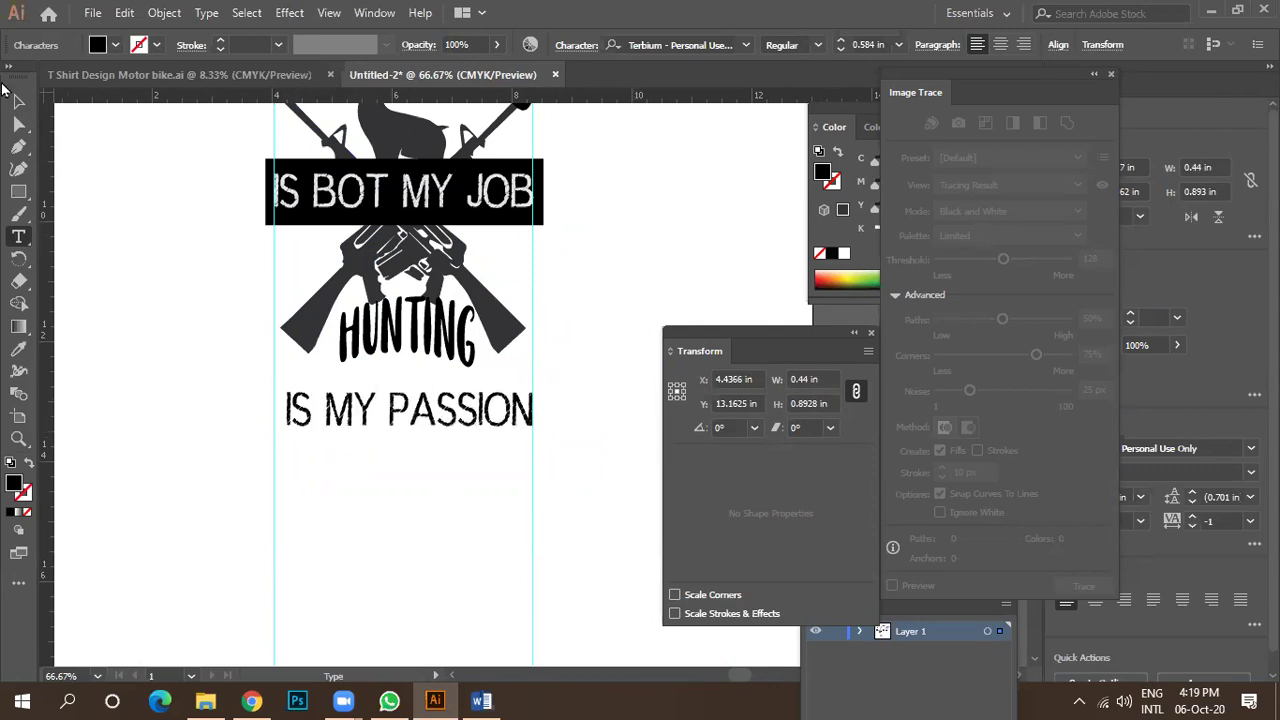
Scale the IS MY PASSION line to about 3.87 by 0.84 in and move it directly under the small HUNTING lettering.
{"action": "left_click", "coordinate": [18, 100]}
{"action": "left_click", "coordinate": [345, 386]}
{"action": "left_click_drag", "start_coordinate": [531, 386], "coordinate": [527, 389]}
{"action": "left_click_drag", "start_coordinate": [438, 399], "coordinate": [410, 390]}
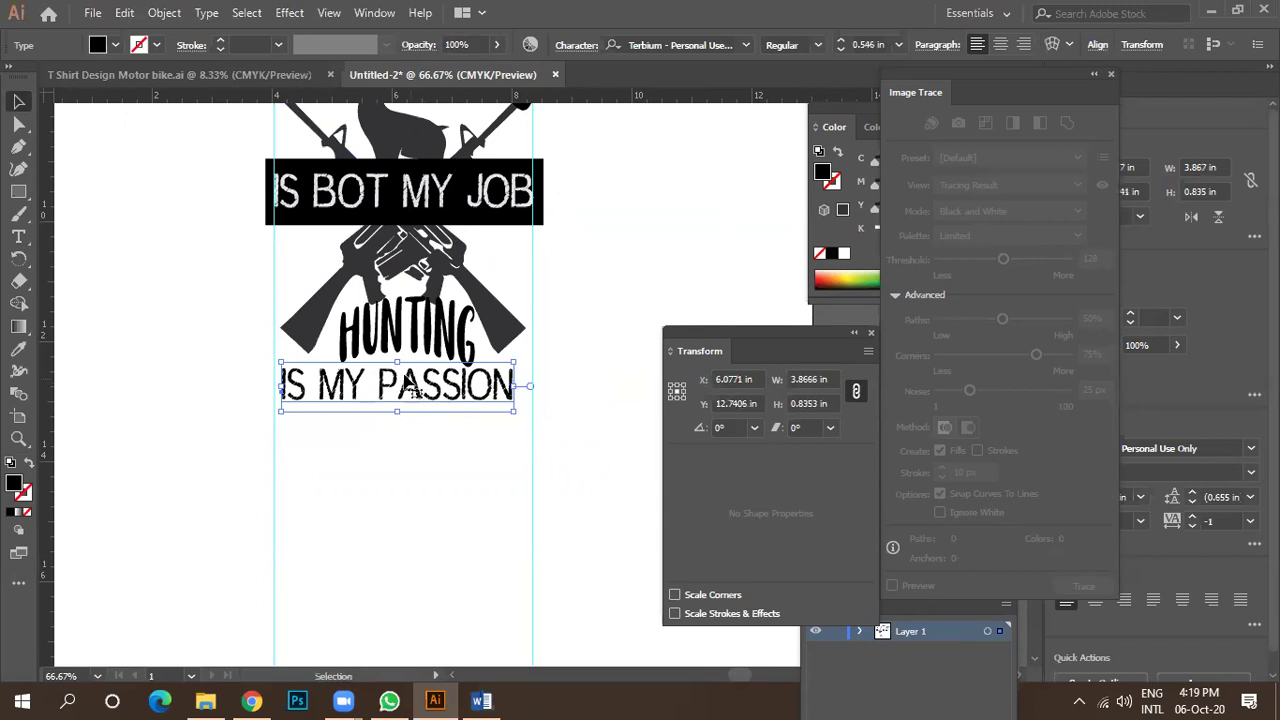
Examine how the small HUNTING lettering meets IS MY PASSION and how the deer's antlers overlap the large HUNTING letters.
{"action": "scroll", "coordinate": [391, 339], "scroll_direction": "up", "scroll_amount": 2}
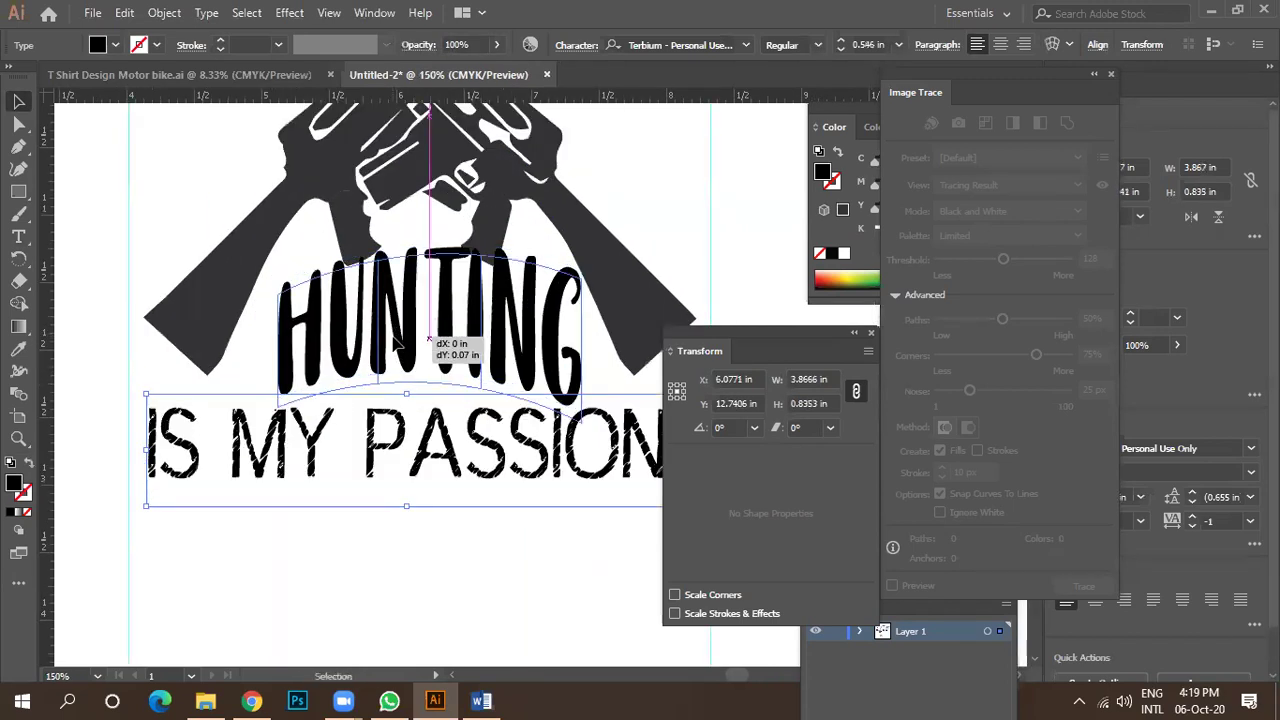
{"action": "left_click", "coordinate": [398, 336]}
{"action": "scroll", "coordinate": [400, 334], "scroll_direction": "down", "scroll_amount": 3}
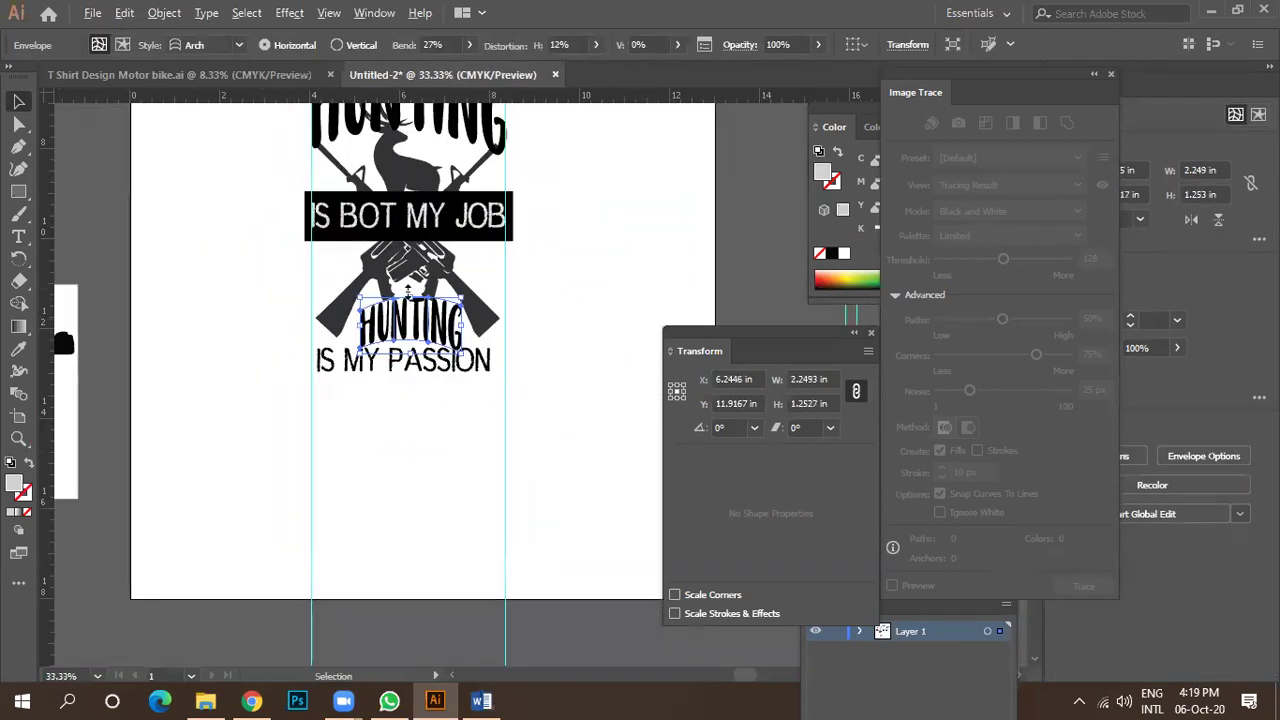
{"action": "scroll", "coordinate": [420, 190], "scroll_direction": "down", "scroll_amount": 1}
{"action": "scroll", "coordinate": [424, 192], "scroll_direction": "up", "scroll_amount": 3}
{"action": "scroll", "coordinate": [424, 192], "scroll_direction": "down", "scroll_amount": 1}
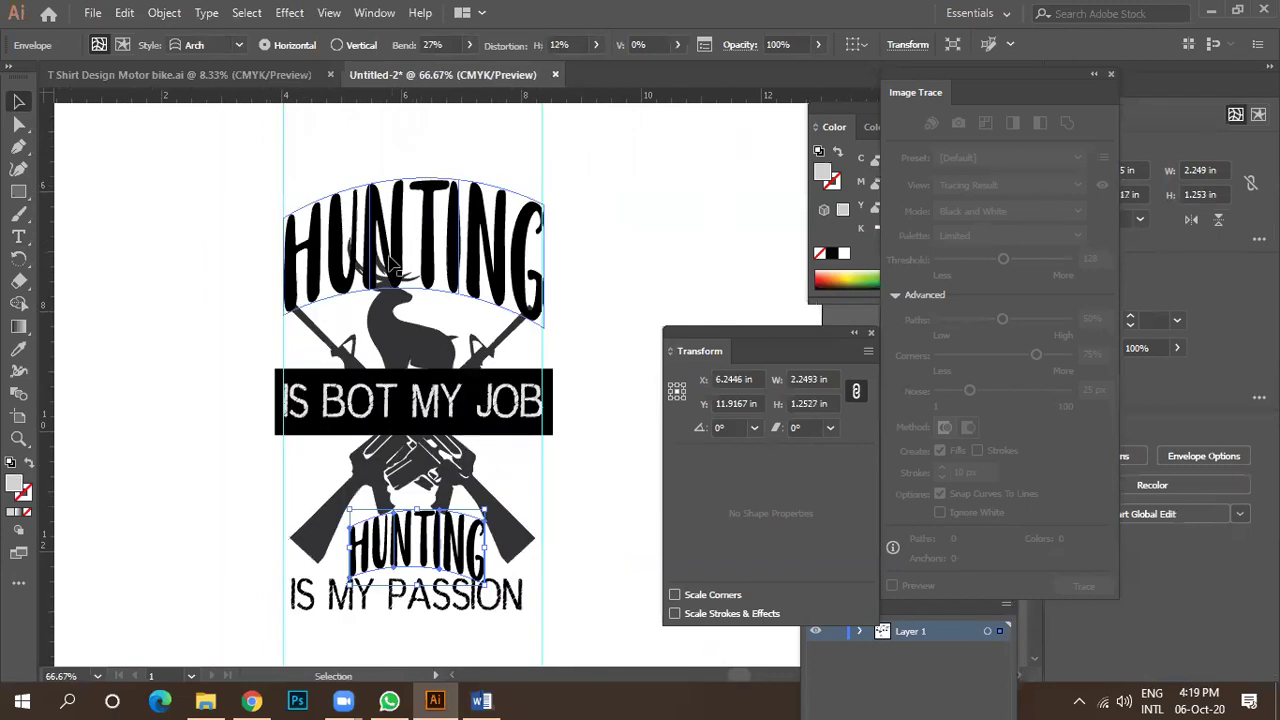
{"action": "scroll", "coordinate": [352, 272], "scroll_direction": "up", "scroll_amount": 3}
{"action": "scroll", "coordinate": [350, 231], "scroll_direction": "down", "scroll_amount": 1}
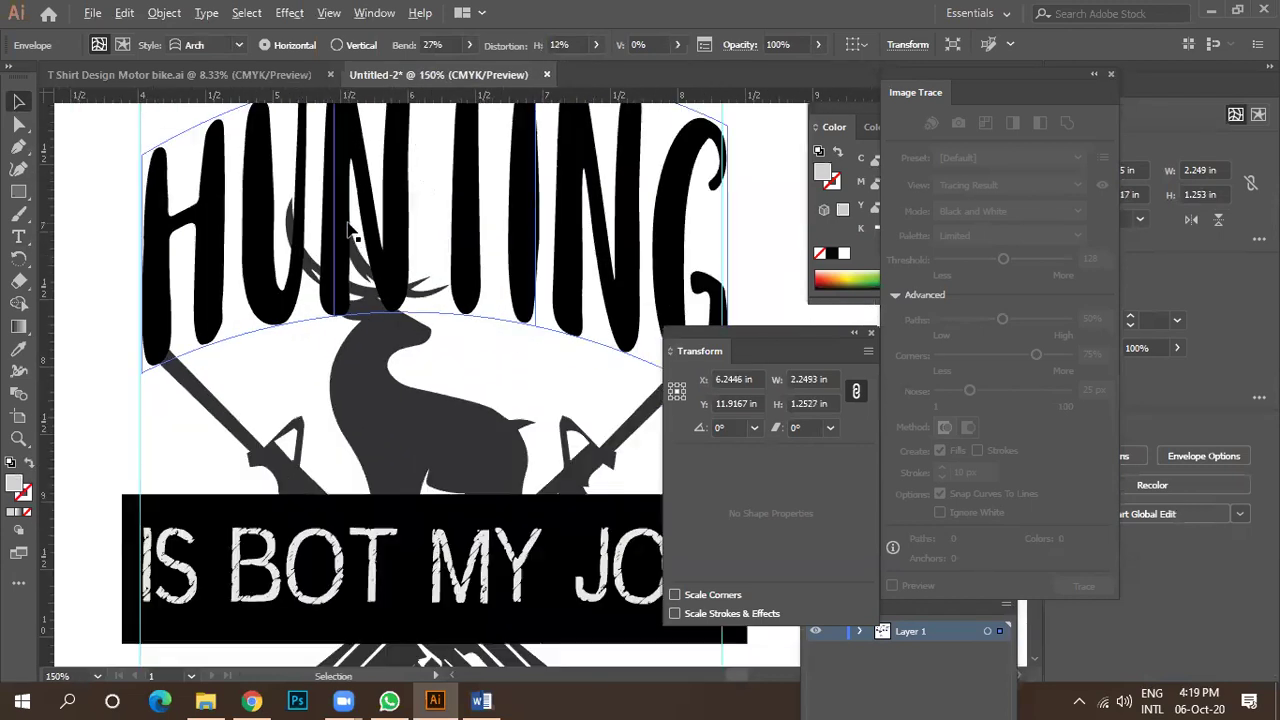
{"action": "left_click", "coordinate": [352, 222], "text": "ctrl"}
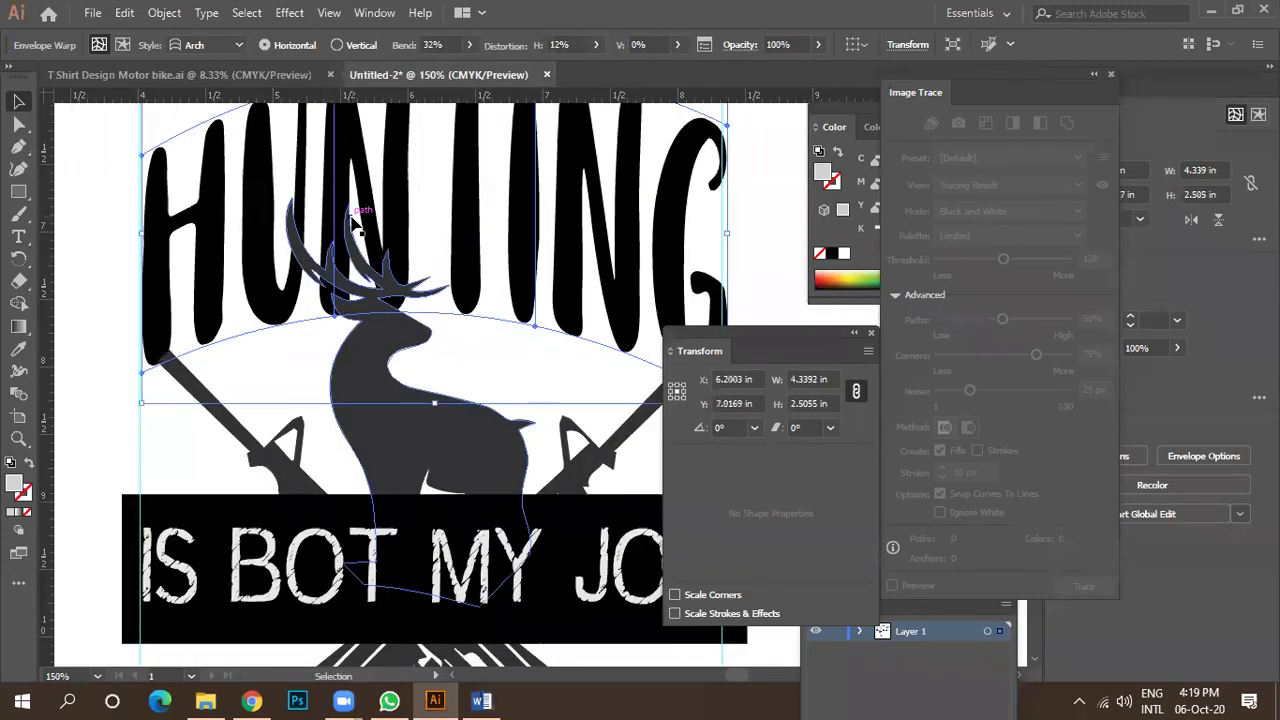
{"action": "scroll", "coordinate": [291, 242], "scroll_direction": "up", "scroll_amount": 3}
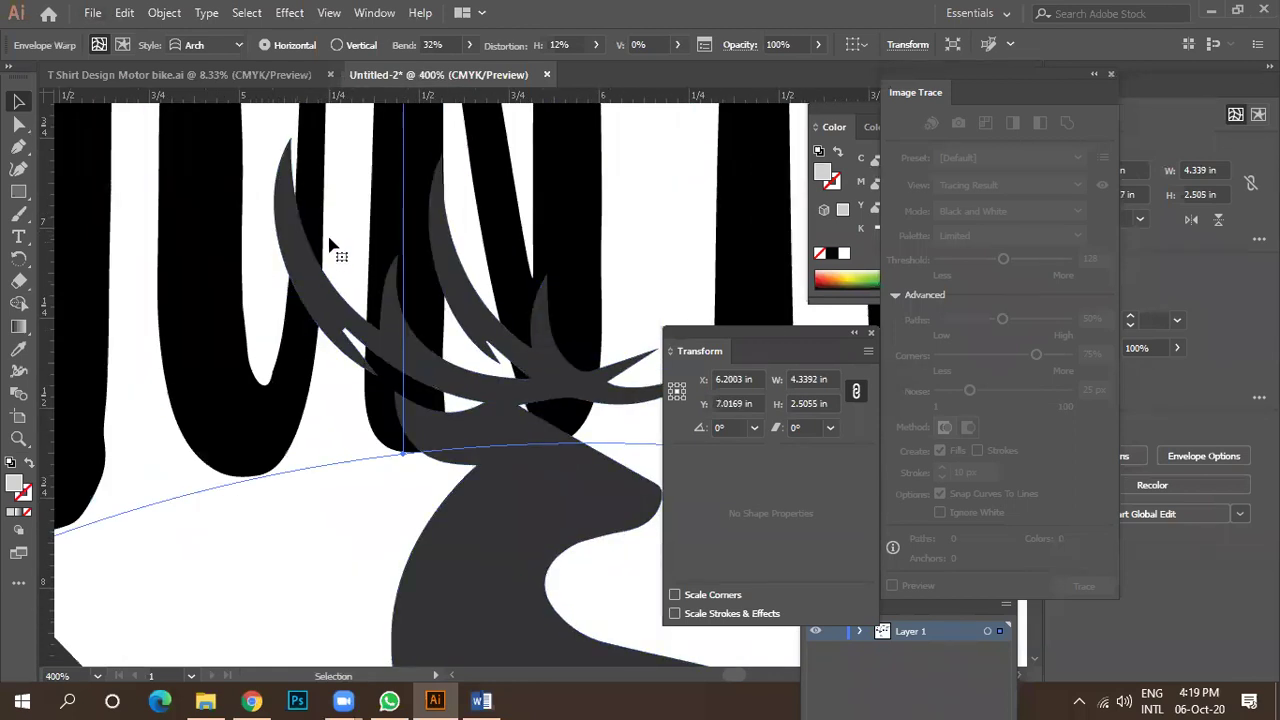
{"action": "scroll", "coordinate": [330, 250], "scroll_direction": "down", "scroll_amount": 3}
{"action": "scroll", "coordinate": [372, 205], "scroll_direction": "down", "scroll_amount": 2}
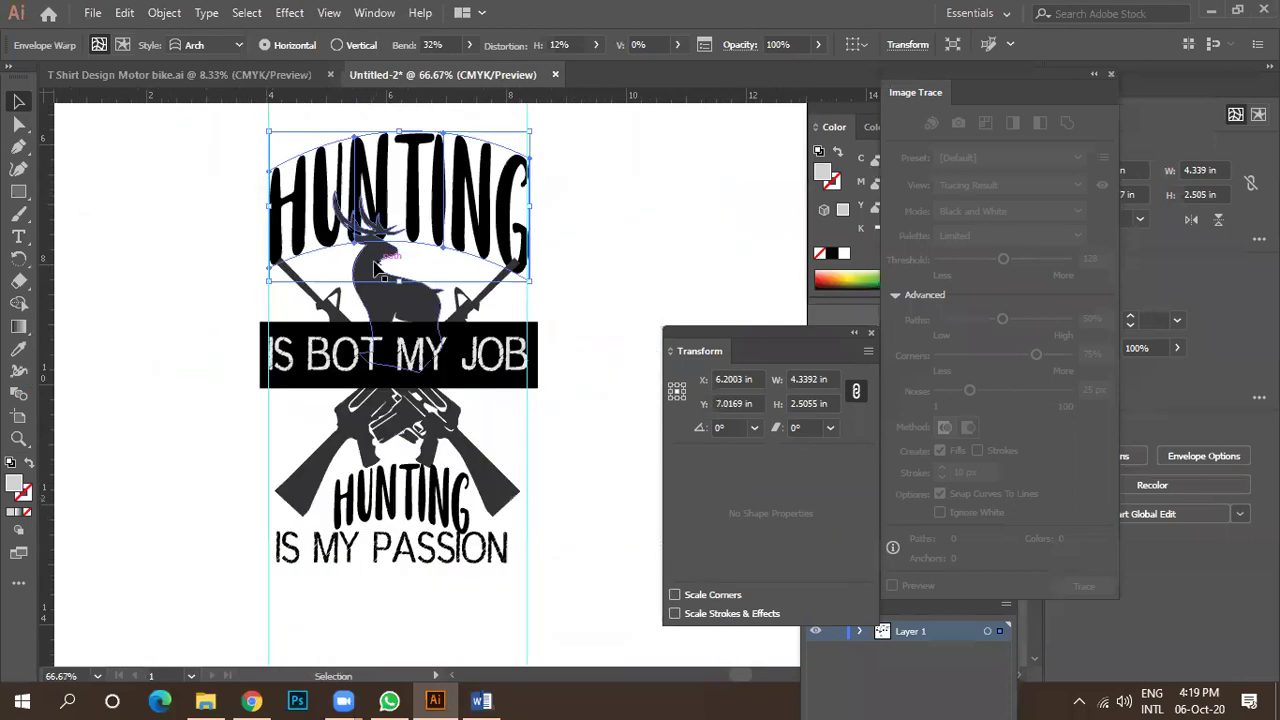
Inspect the whole composition, checking the IS BOT MY JOB banner, crossed rifles, deer and lettering up close and from afar.
{"action": "scroll", "coordinate": [385, 220], "scroll_direction": "up", "scroll_amount": 2}
{"action": "scroll", "coordinate": [390, 235], "scroll_direction": "down", "scroll_amount": 2}
{"action": "scroll", "coordinate": [529, 408], "scroll_direction": "down", "scroll_amount": 1}
{"action": "scroll", "coordinate": [400, 305], "scroll_direction": "up", "scroll_amount": 3}
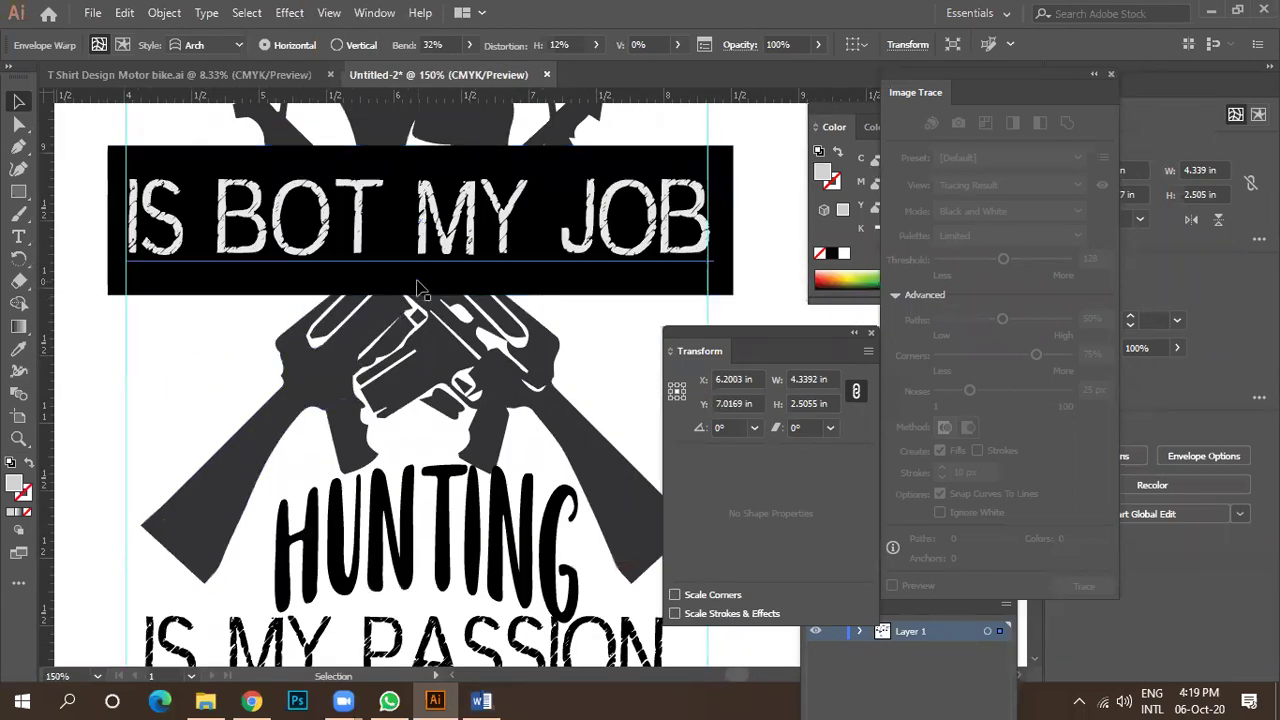
{"action": "scroll", "coordinate": [410, 290], "scroll_direction": "down", "scroll_amount": 1}
{"action": "scroll", "coordinate": [410, 290], "scroll_direction": "up", "scroll_amount": 2}
{"action": "scroll", "coordinate": [410, 290], "scroll_direction": "down", "scroll_amount": 2}
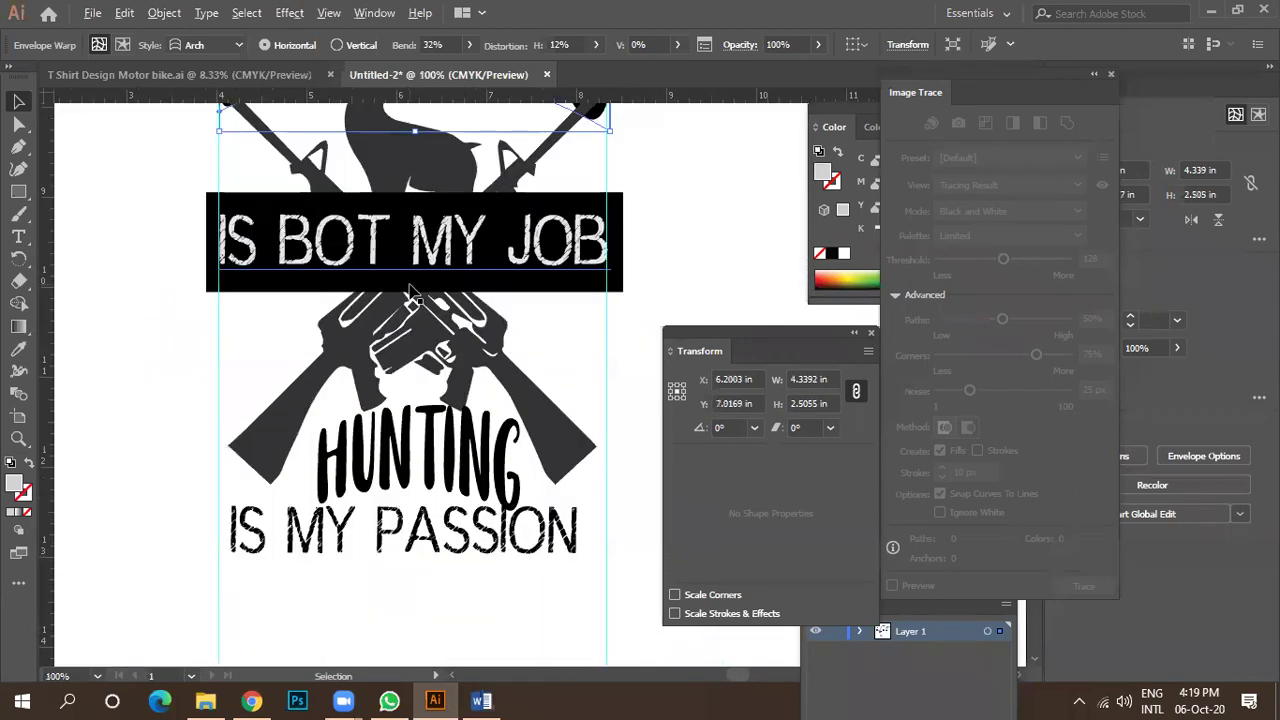
{"action": "scroll", "coordinate": [410, 290], "scroll_direction": "down", "scroll_amount": 2}
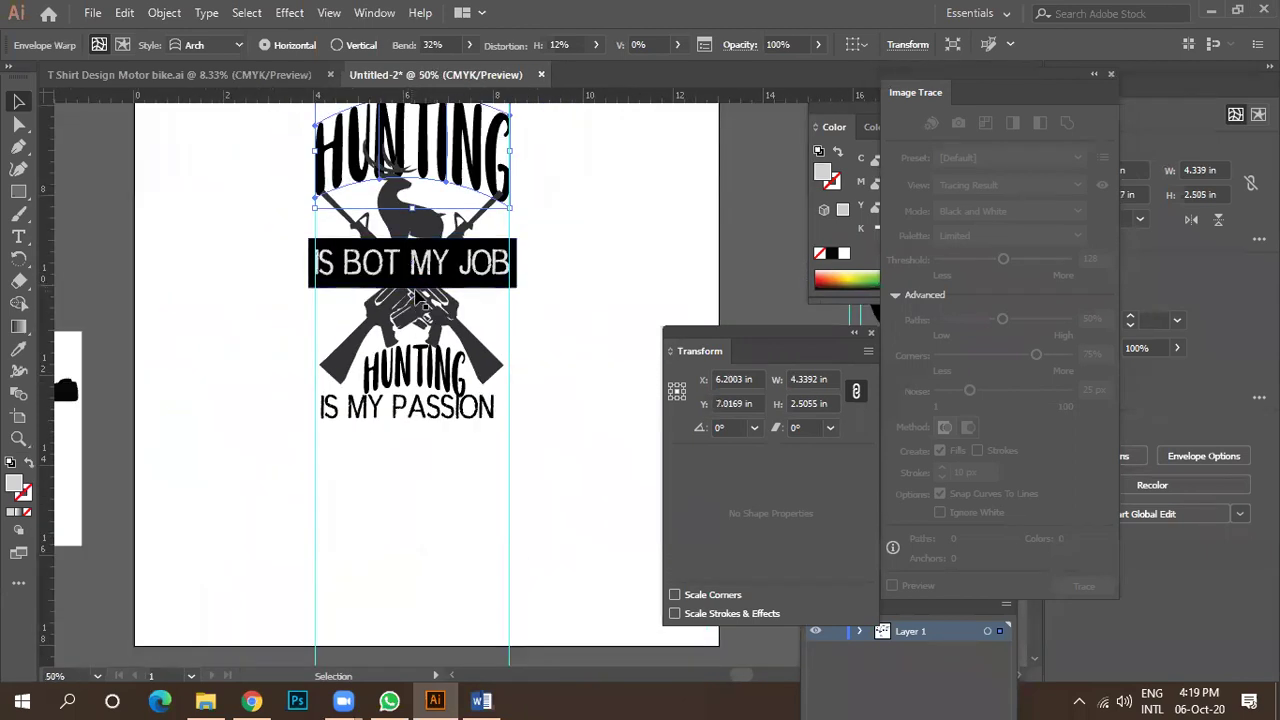
{"action": "scroll", "coordinate": [421, 298], "scroll_direction": "up", "scroll_amount": 1}
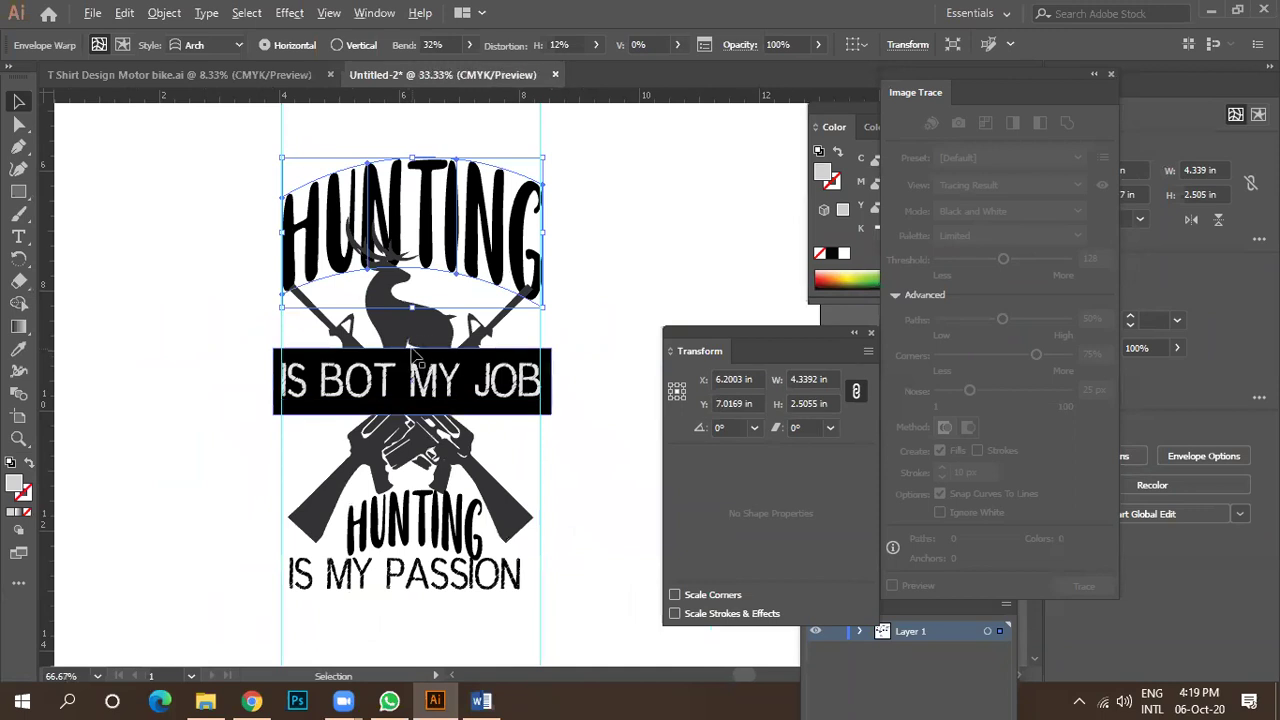
{"action": "scroll", "coordinate": [546, 258], "scroll_direction": "down", "scroll_amount": 2}
{"action": "left_click_drag", "start_coordinate": [546, 258], "coordinate": [499, 166]}
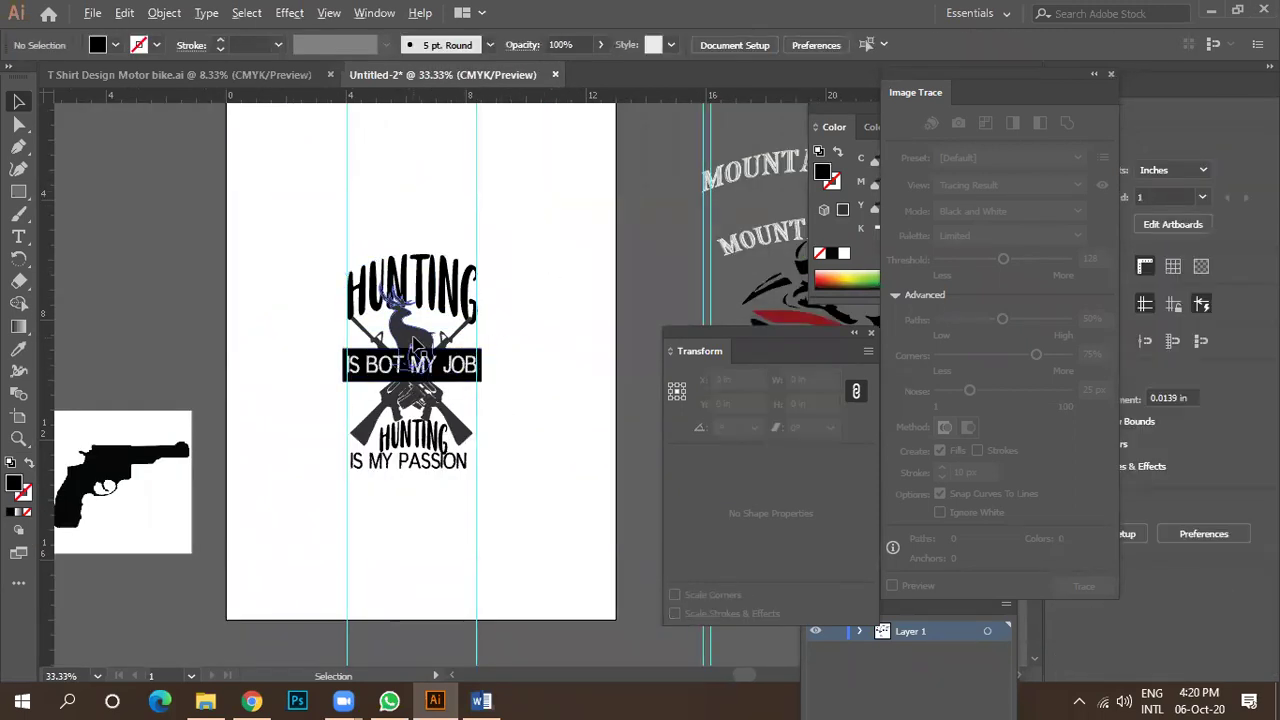
{"action": "scroll", "coordinate": [416, 337], "scroll_direction": "up", "scroll_amount": 3}
{"action": "scroll", "coordinate": [416, 337], "scroll_direction": "down", "scroll_amount": 3}
{"action": "scroll", "coordinate": [428, 249], "scroll_direction": "up", "scroll_amount": 5}
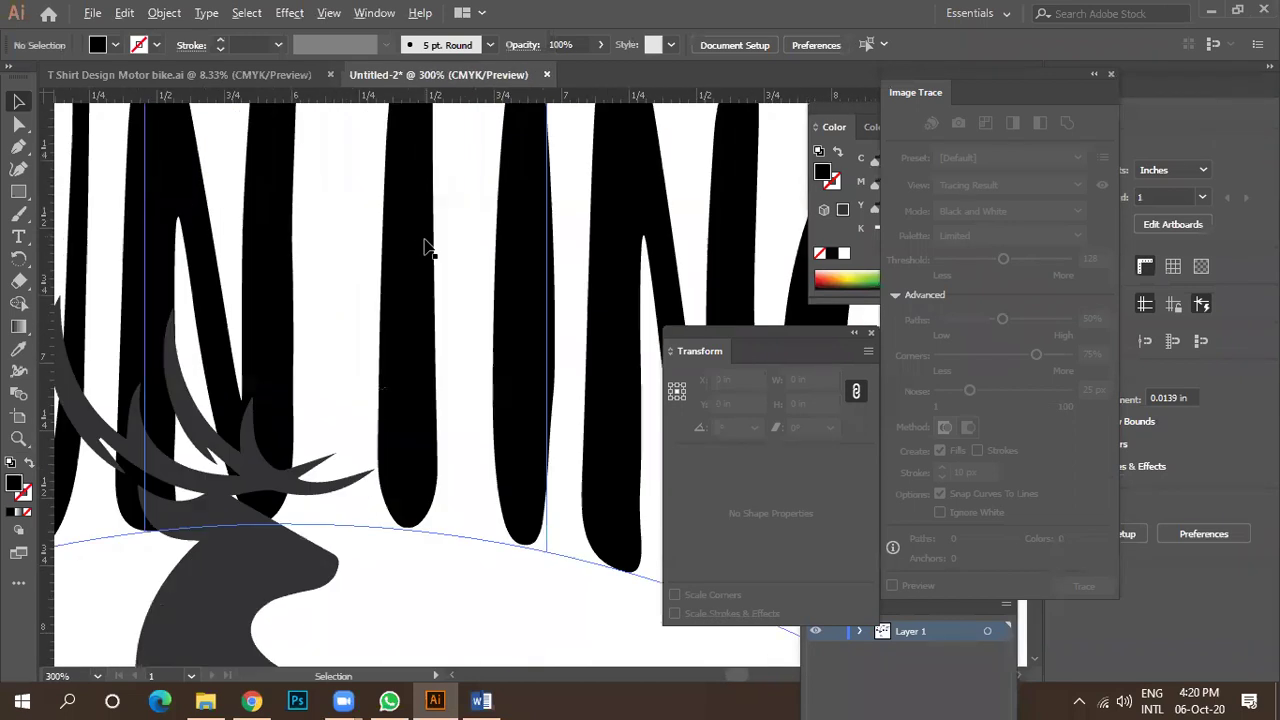
{"action": "scroll", "coordinate": [430, 255], "scroll_direction": "down", "scroll_amount": 3}
{"action": "scroll", "coordinate": [432, 290], "scroll_direction": "down", "scroll_amount": 3}
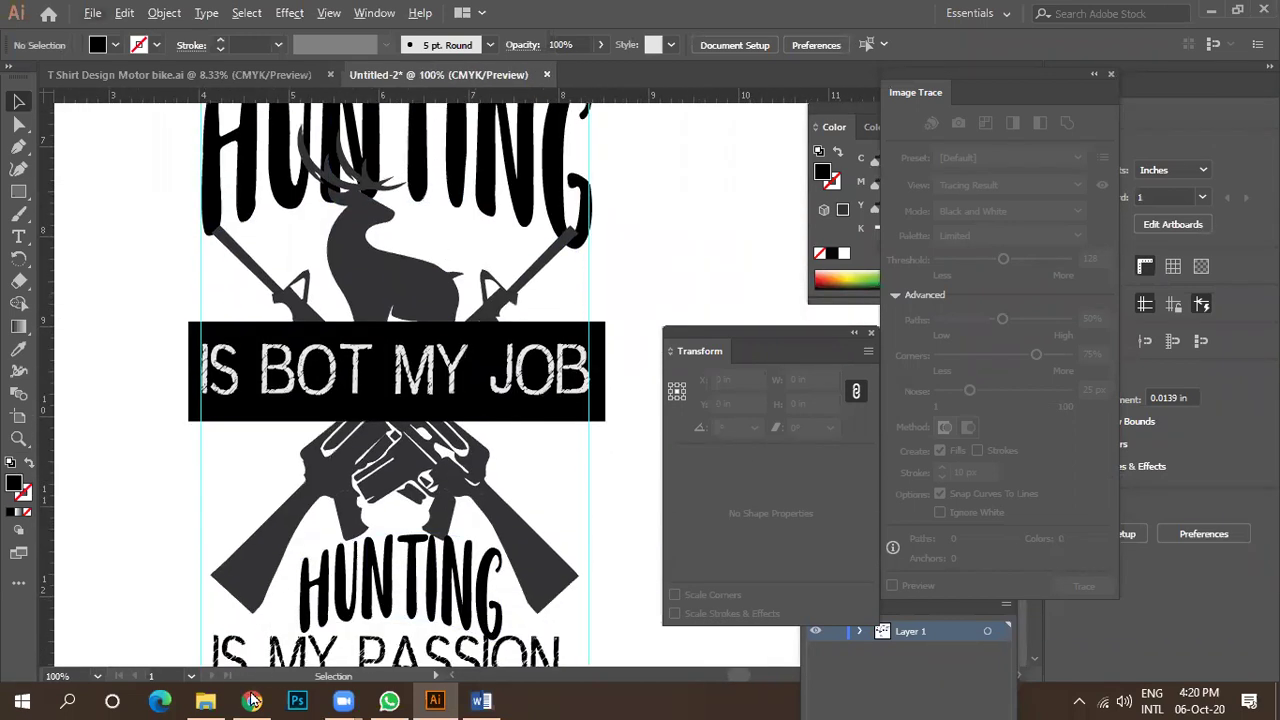
Switch to Chrome and search Google Images for "grunge label vector" in the existing ribbon search.
{"action": "left_click", "coordinate": [252, 700]}
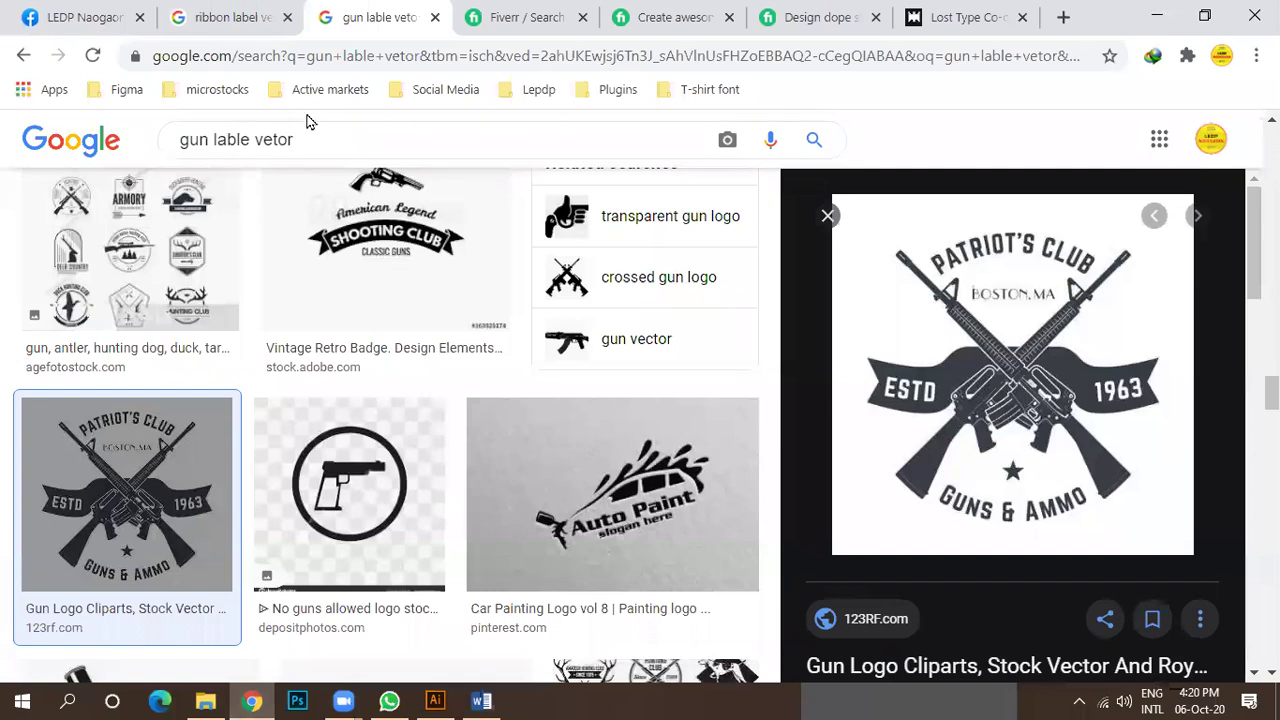
{"action": "left_click", "coordinate": [230, 15]}
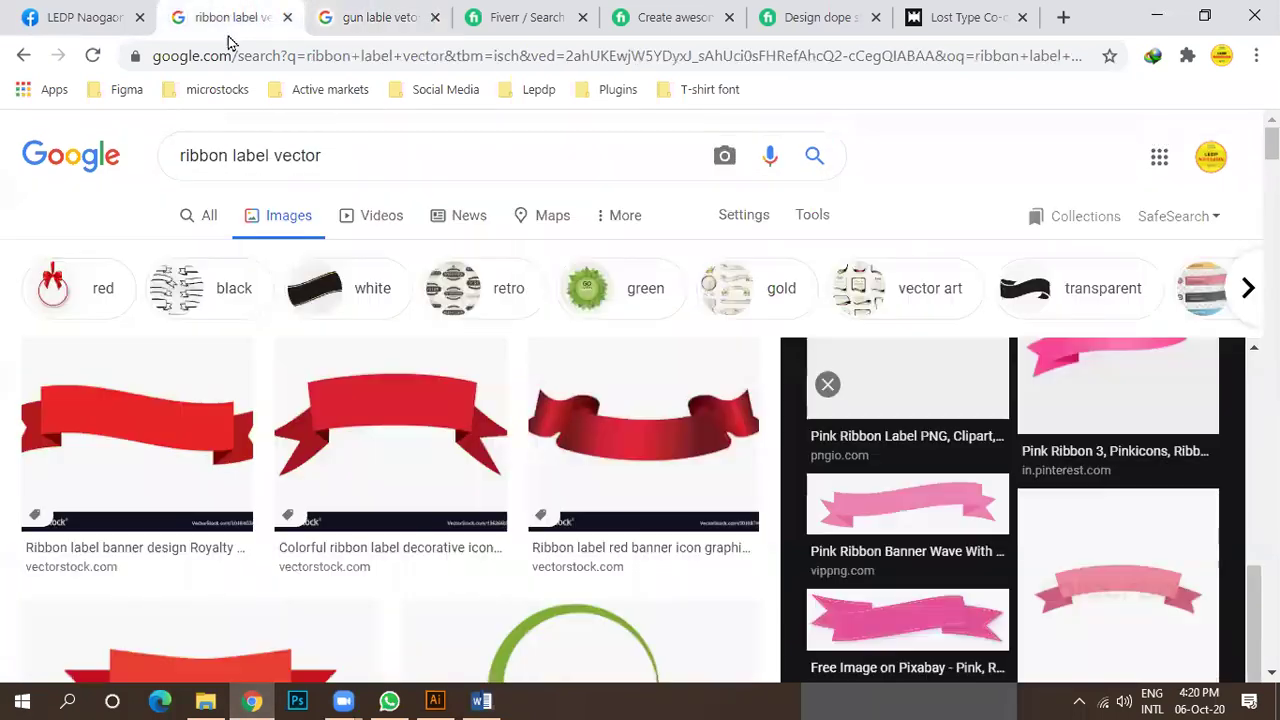
{"action": "double_click", "coordinate": [229, 157]}
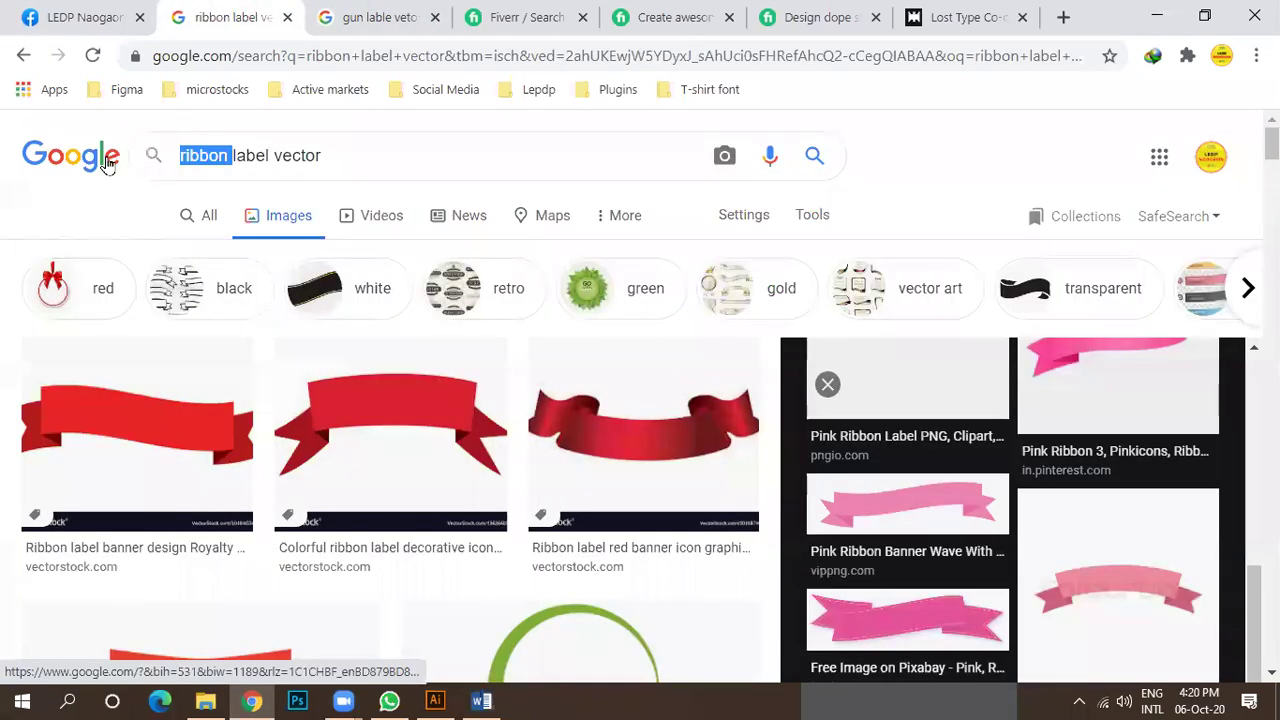
{"action": "type", "text": "g"}
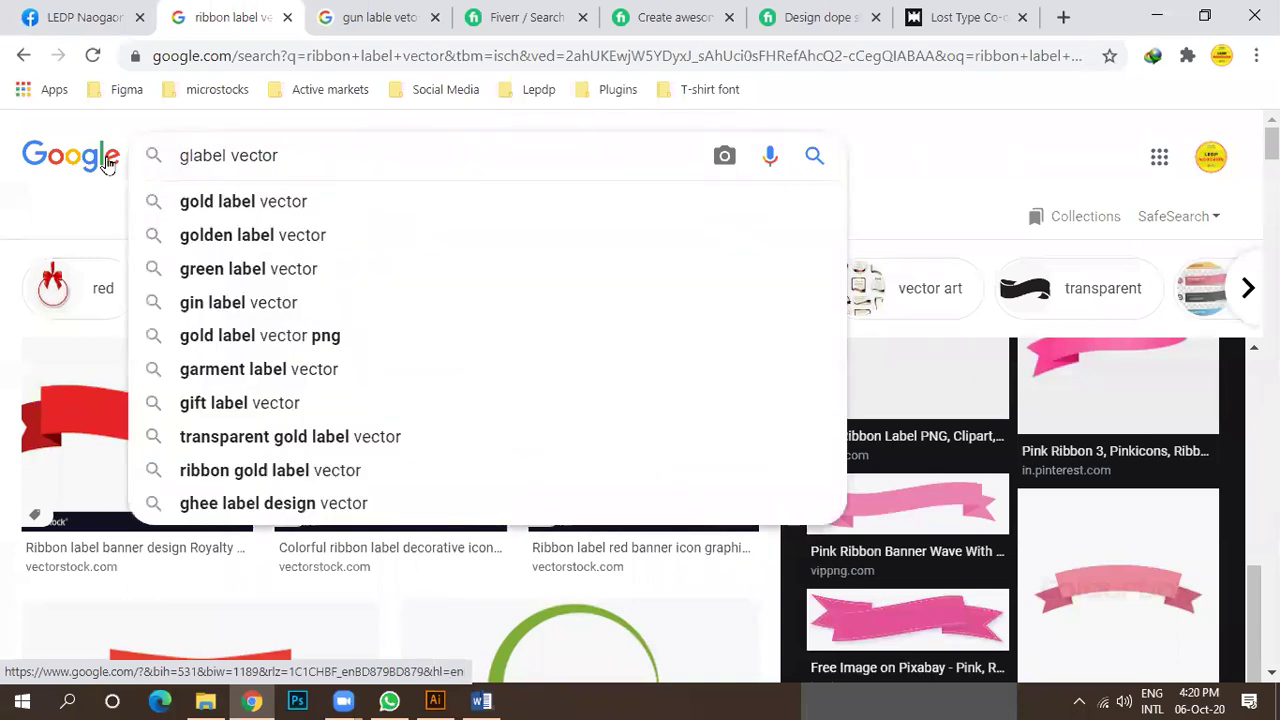
{"action": "type", "text": "runge"}
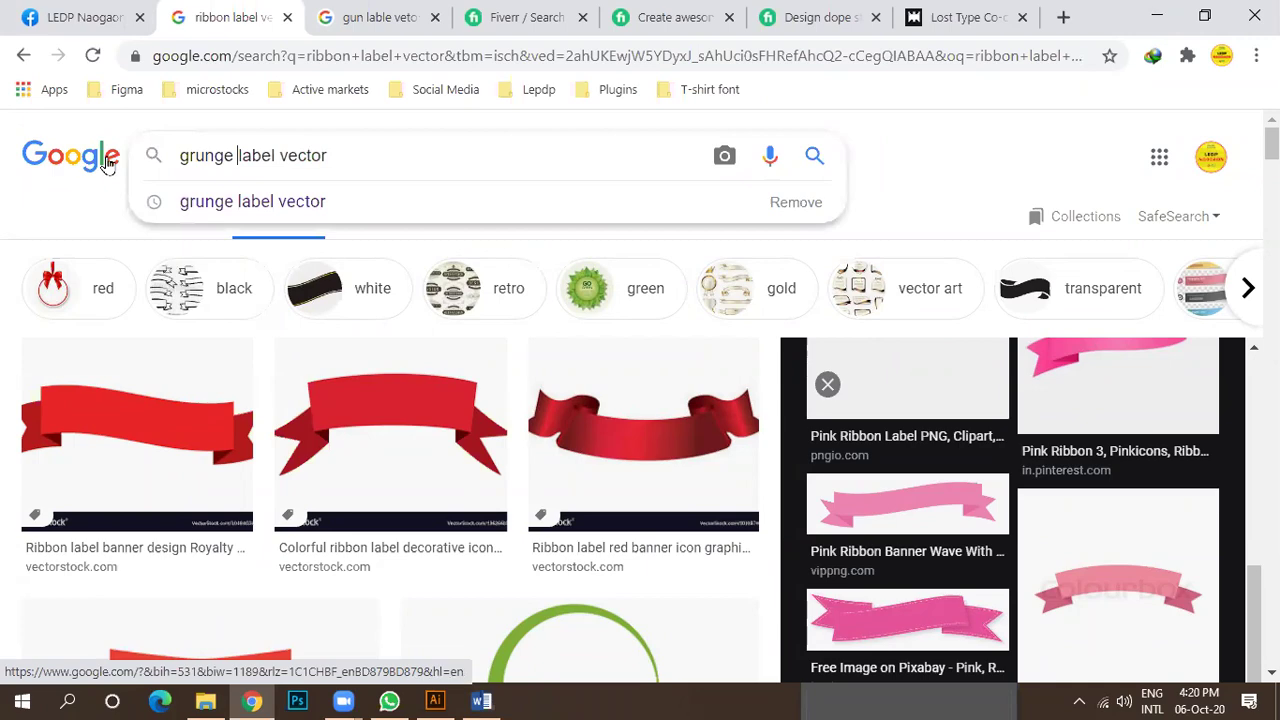
{"action": "key", "text": "Return"}
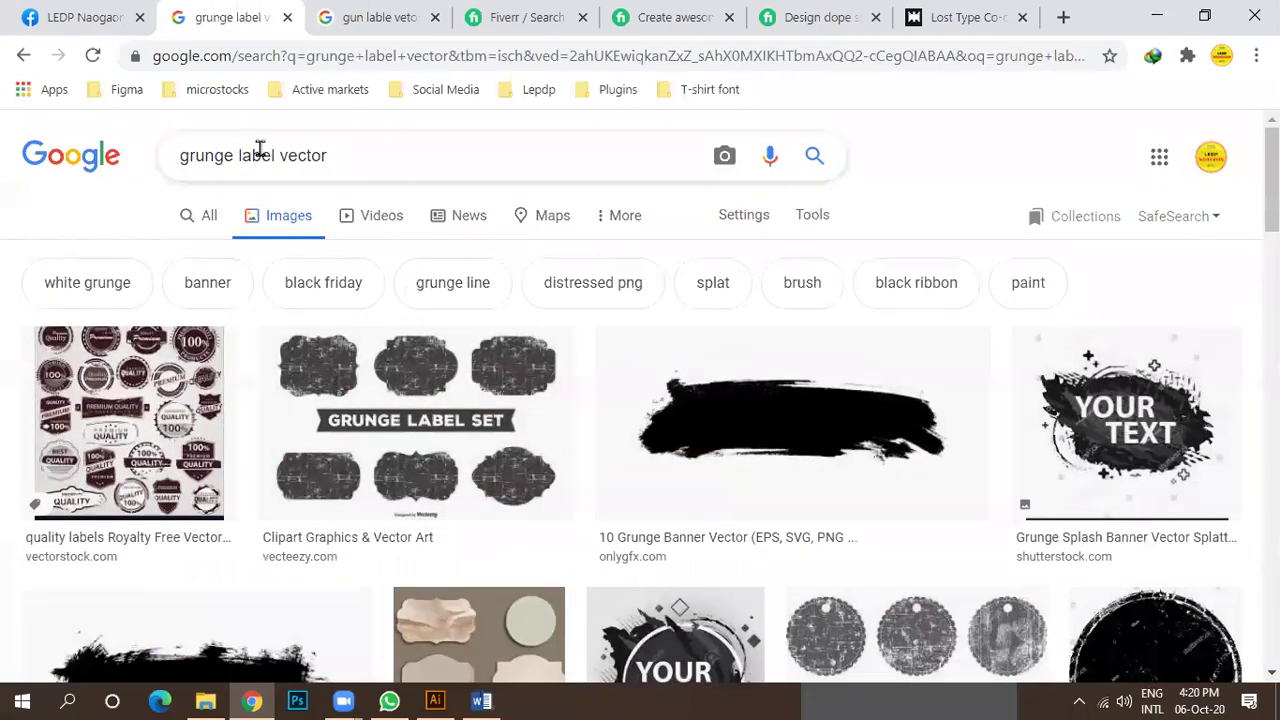
Broaden the image search to "grunge vector" and browse the results for suitable textures.
{"action": "left_click_drag", "start_coordinate": [237, 155], "coordinate": [276, 162]}
{"action": "key", "text": "BackSpace"}
{"action": "key", "text": "Return"}
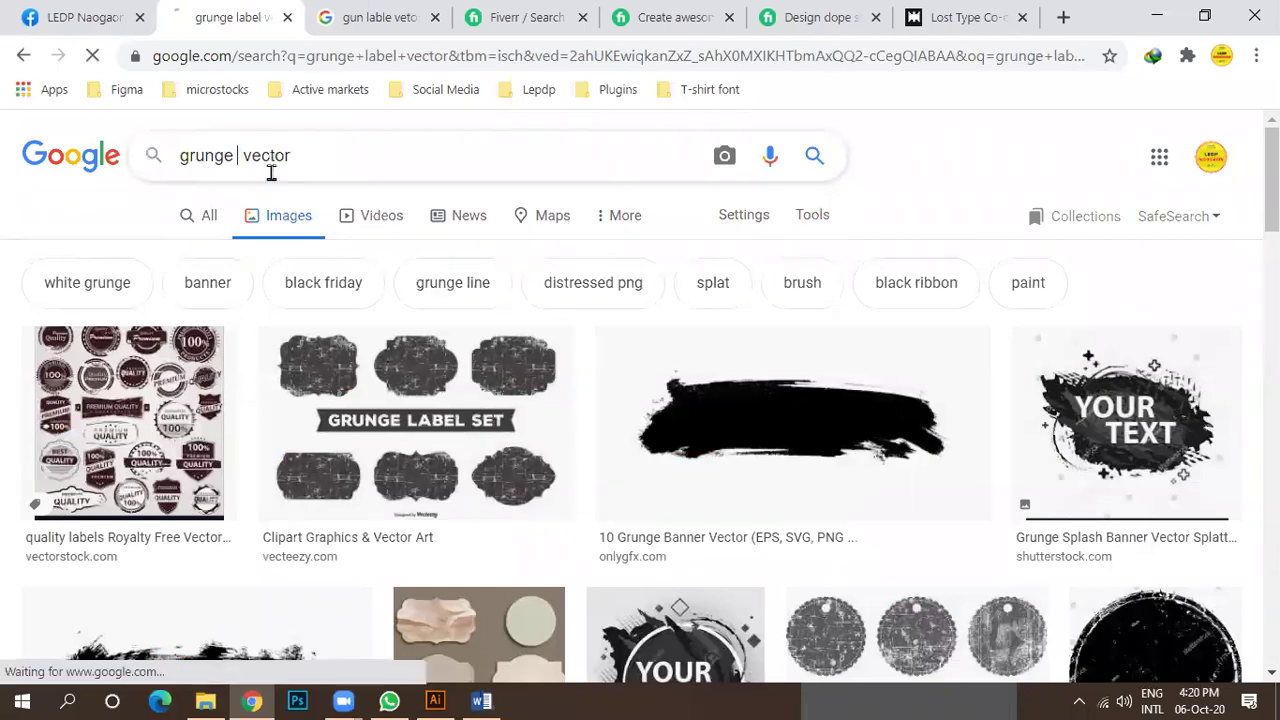
{"action": "scroll", "coordinate": [947, 383], "scroll_direction": "down", "scroll_amount": 4}
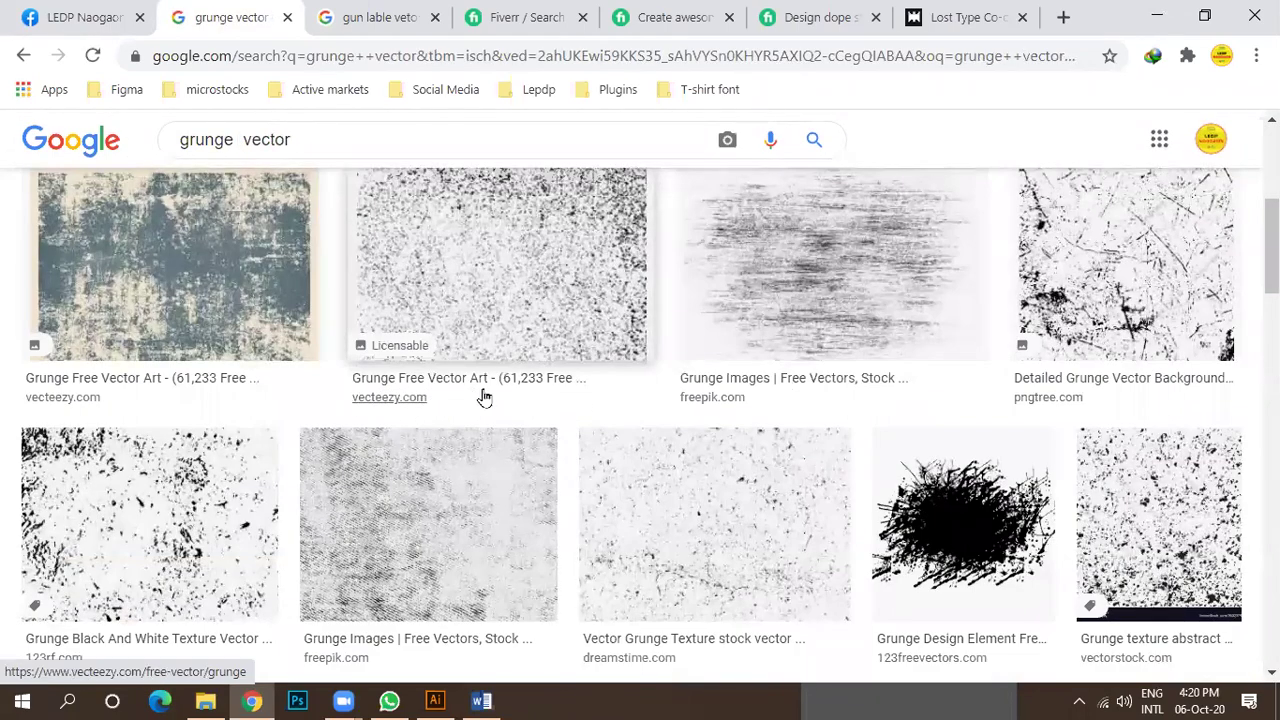
{"action": "scroll", "coordinate": [500, 380], "scroll_direction": "up", "scroll_amount": 2}
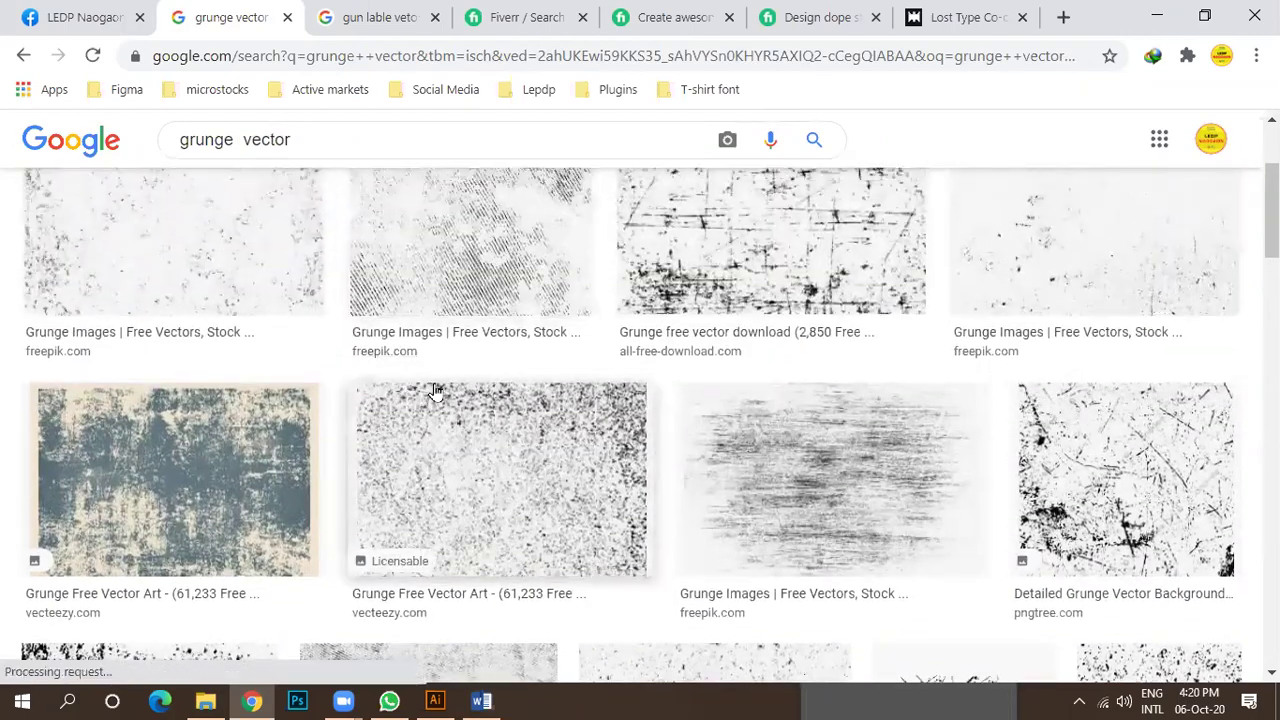
{"action": "scroll", "coordinate": [352, 378], "scroll_direction": "down", "scroll_amount": 2}
{"action": "scroll", "coordinate": [400, 378], "scroll_direction": "up", "scroll_amount": 1}
Open the speckled black-and-white grunge texture from vecteezy.com and copy its preview image.
{"action": "left_click", "coordinate": [517, 378]}
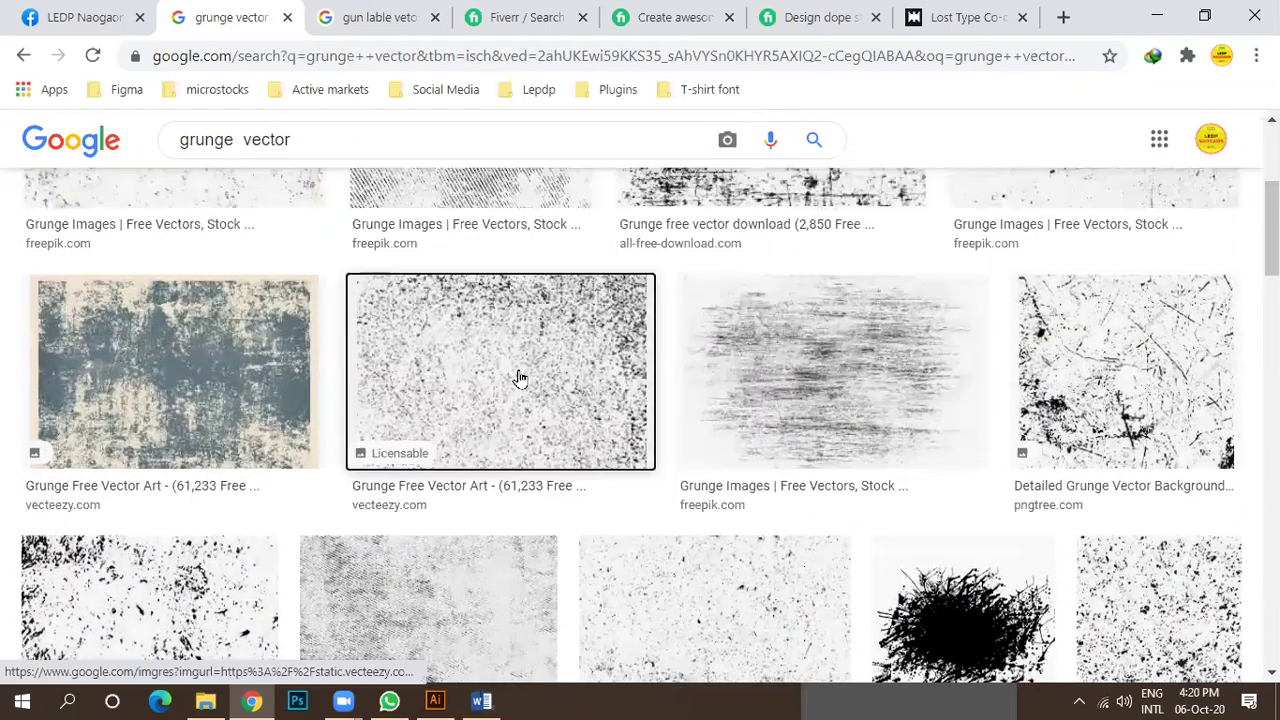
{"action": "right_click", "coordinate": [945, 308]}
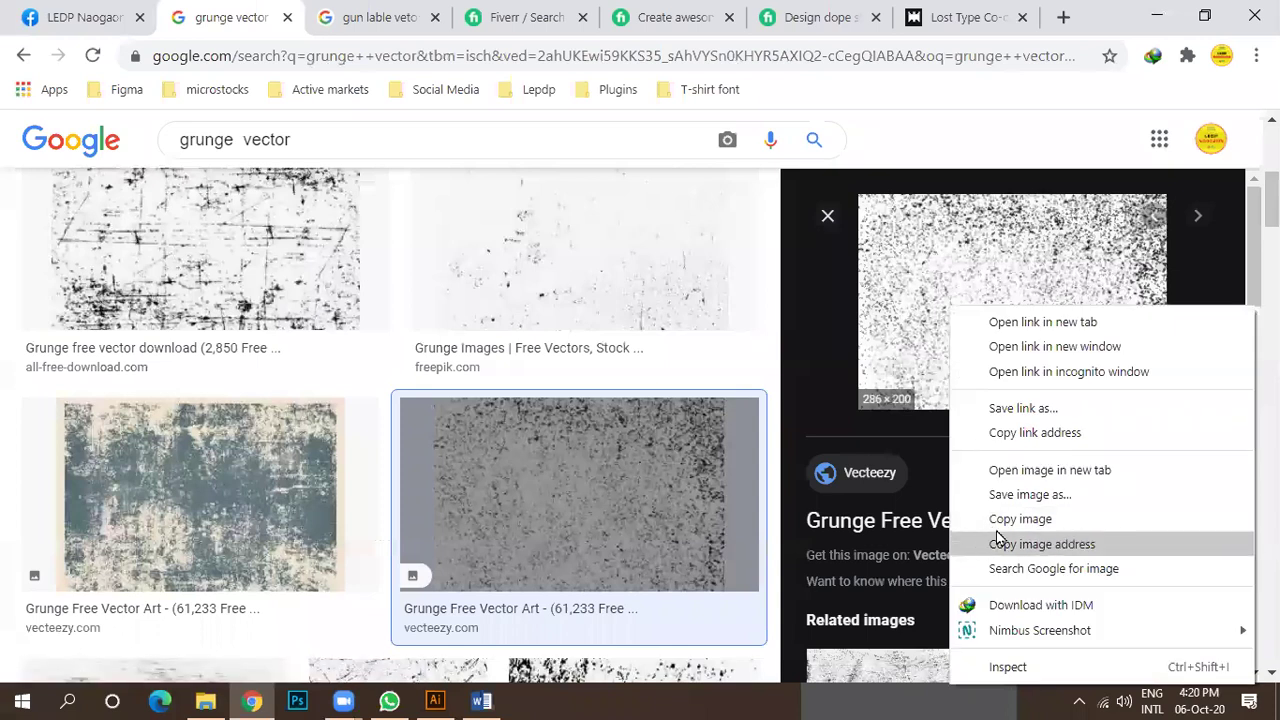
{"action": "left_click", "coordinate": [960, 519]}
Return to Illustrator, paste the speckled grunge texture and place it just outside the artboard's upper left corner.
{"action": "key", "text": "alt+Tab"}
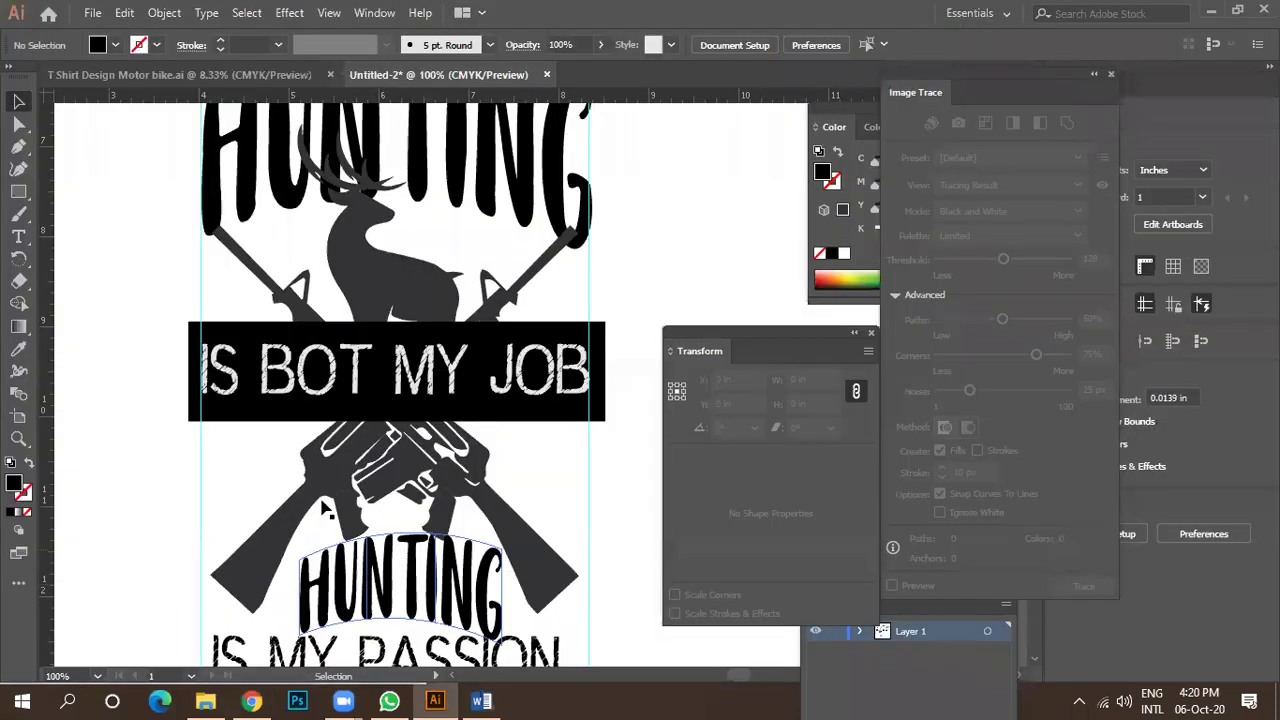
{"action": "key", "text": "ctrl+minus"}
{"action": "key", "text": "ctrl+minus"}
{"action": "key", "text": "ctrl+minus"}
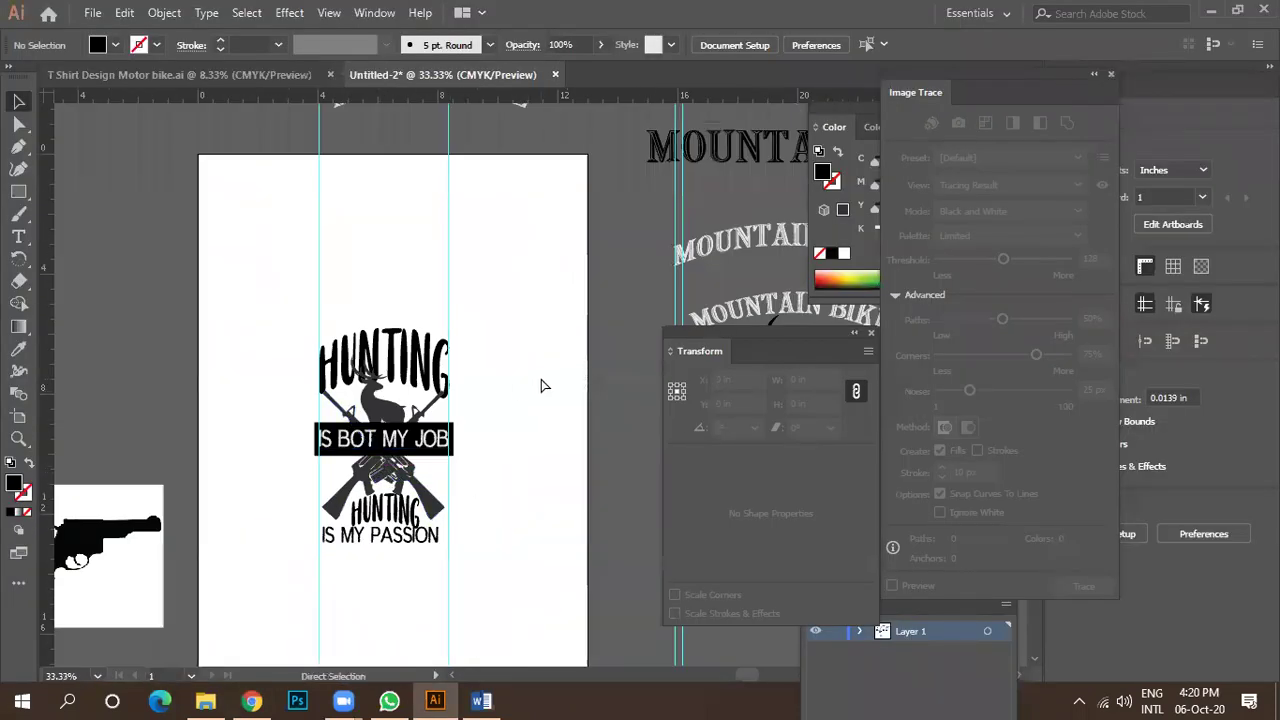
{"action": "key", "text": "ctrl+v"}
{"action": "key", "text": "ctrl+minus"}
{"action": "left_click_drag", "start_coordinate": [560, 398], "coordinate": [342, 293]}
Go back to Chrome, open the blue and cream grunge texture from vecteezy.com and copy its preview image.
{"action": "left_click", "coordinate": [253, 700]}
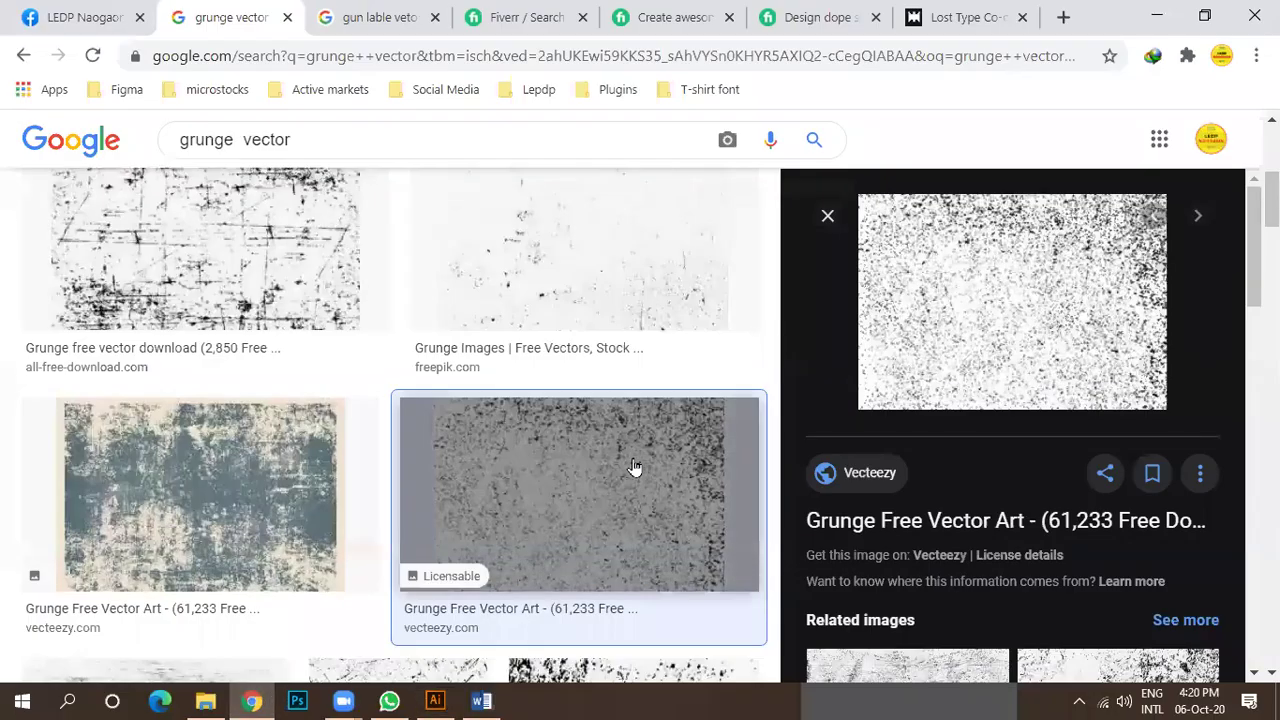
{"action": "left_click", "coordinate": [180, 500]}
{"action": "right_click", "coordinate": [1003, 326]}
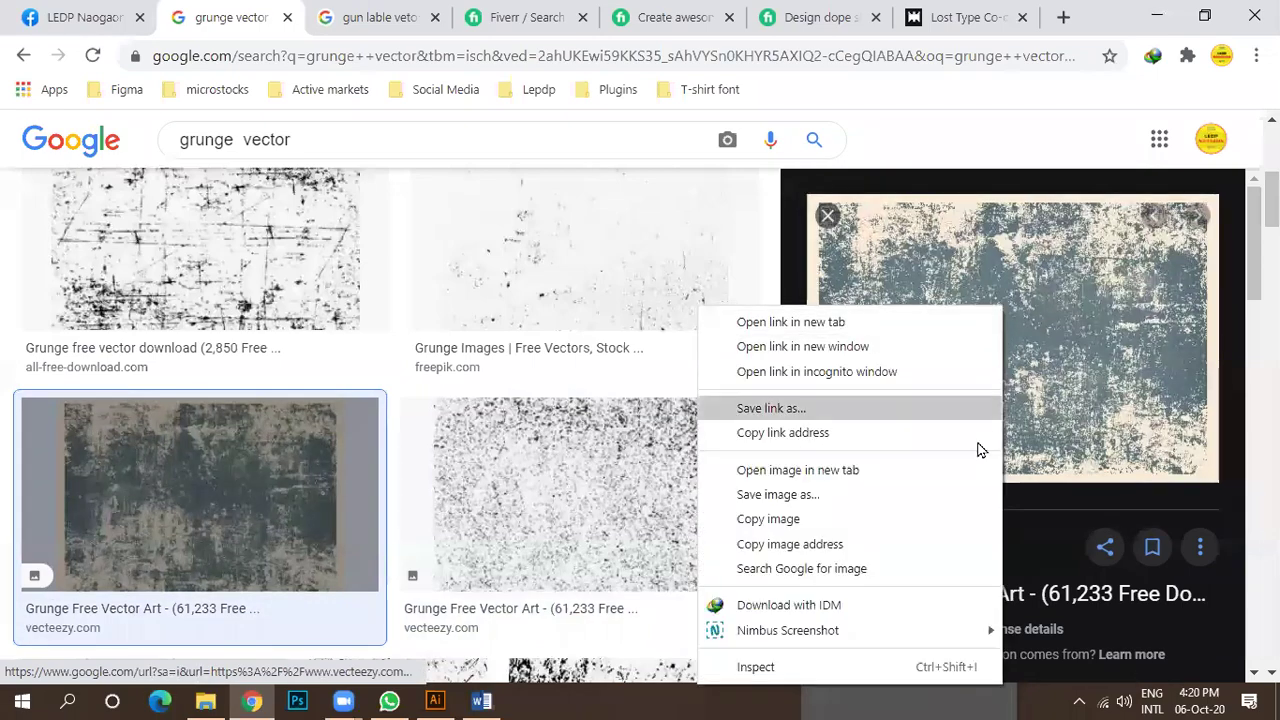
{"action": "left_click", "coordinate": [772, 520]}
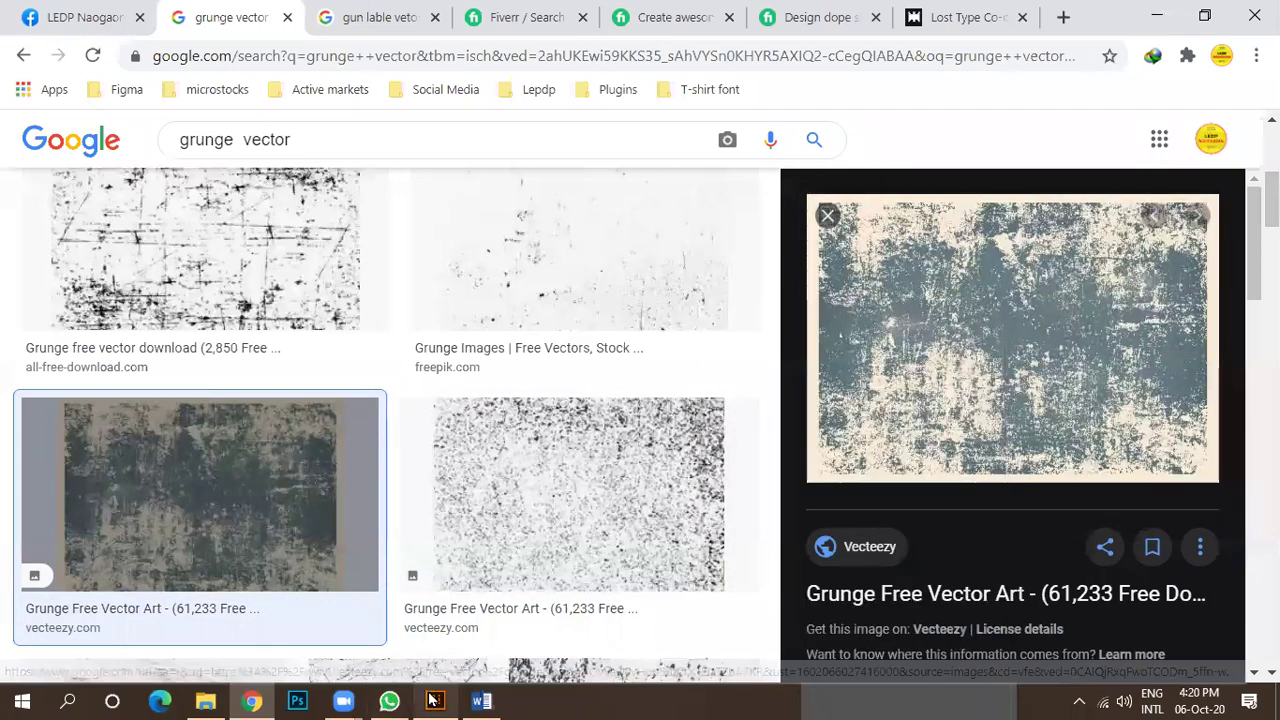
In Illustrator, paste the blue grunge texture beside the artboard's upper left corner and move the spare deer farther left.
{"action": "left_click", "coordinate": [435, 700]}
{"action": "left_click", "coordinate": [262, 578]}
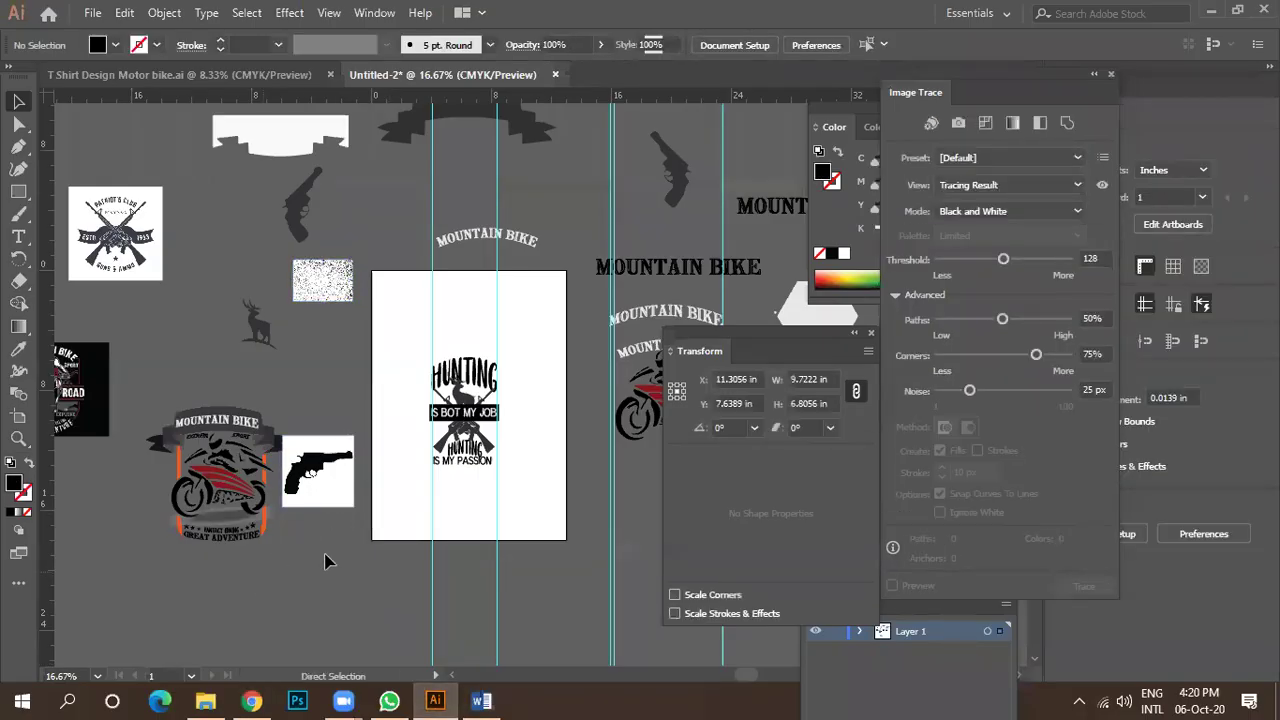
{"action": "key", "text": "ctrl+v"}
{"action": "left_click_drag", "start_coordinate": [519, 407], "coordinate": [279, 277]}
{"action": "left_click_drag", "start_coordinate": [257, 325], "coordinate": [163, 336]}
Examine where the deer's antlers overlap the arched HUNTING lettering, along with the banner and lower text.
{"action": "scroll", "coordinate": [400, 369], "scroll_direction": "up", "scroll_amount": 2}
{"action": "scroll", "coordinate": [417, 388], "scroll_direction": "down", "scroll_amount": 1}
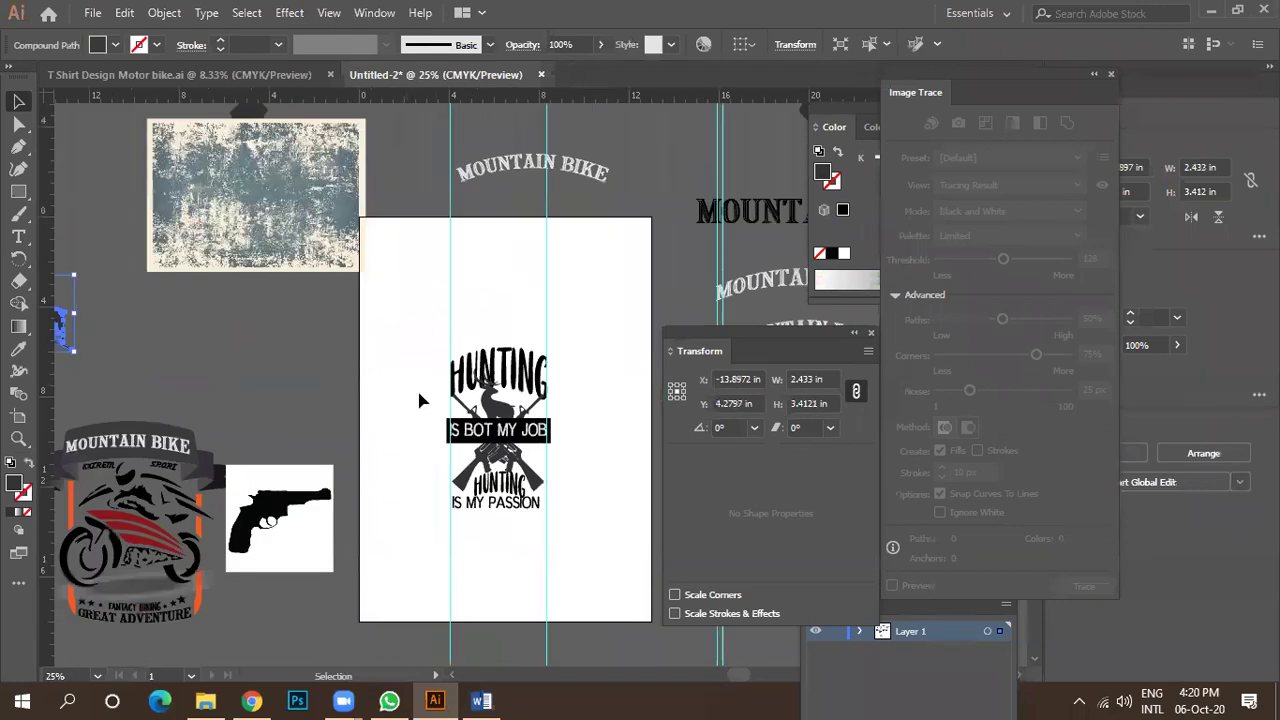
{"action": "scroll", "coordinate": [438, 330], "scroll_direction": "up", "scroll_amount": 3}
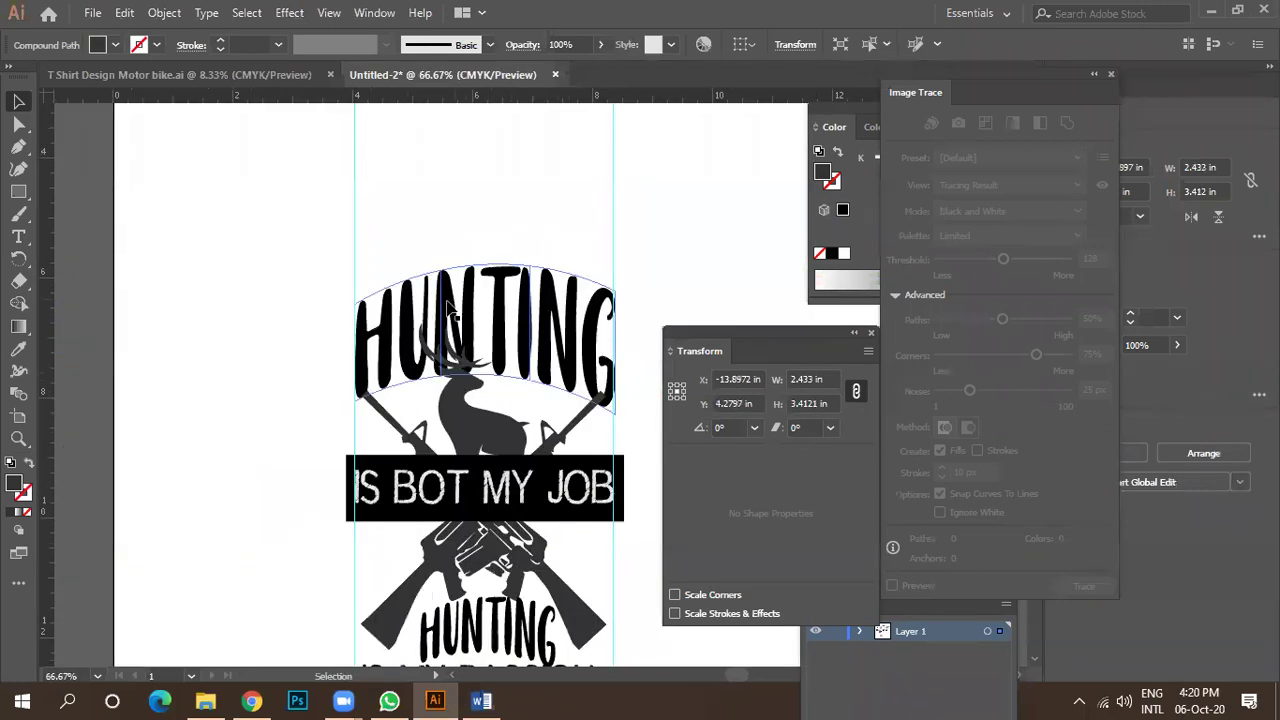
{"action": "scroll", "coordinate": [449, 309], "scroll_direction": "down", "scroll_amount": 2}
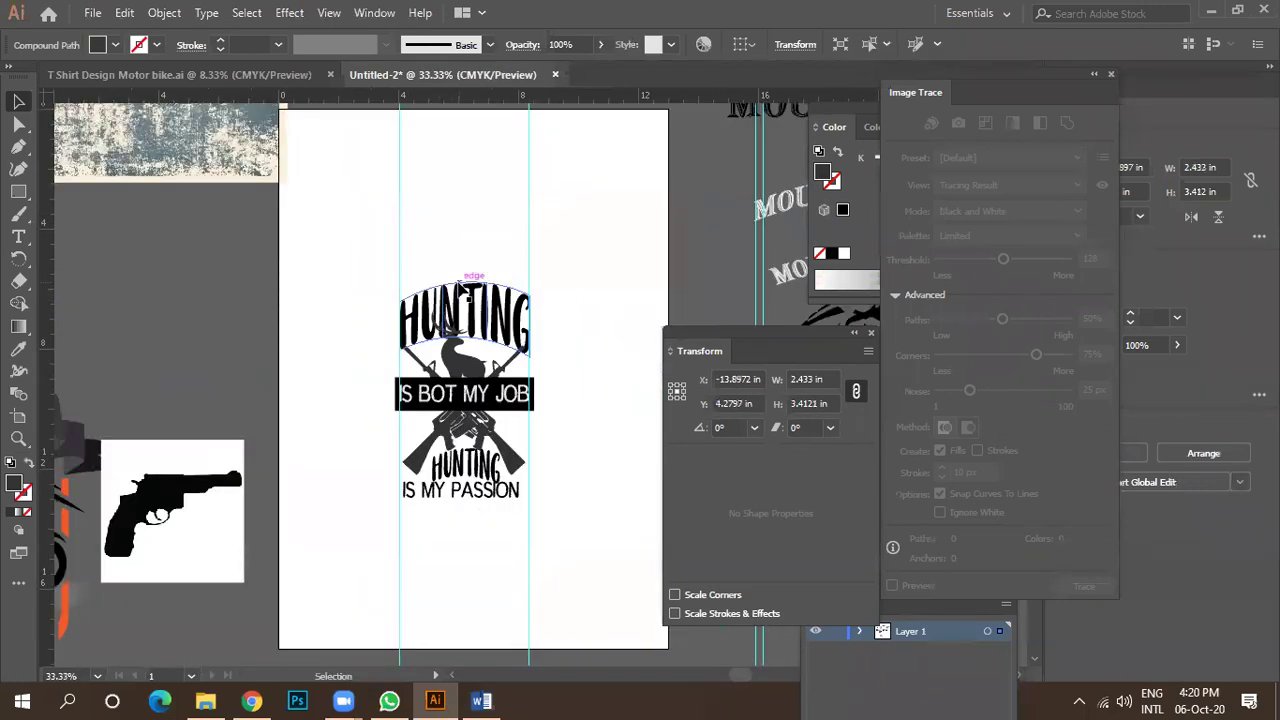
{"action": "left_click", "coordinate": [484, 312]}
{"action": "scroll", "coordinate": [486, 290], "scroll_direction": "down", "scroll_amount": 1}
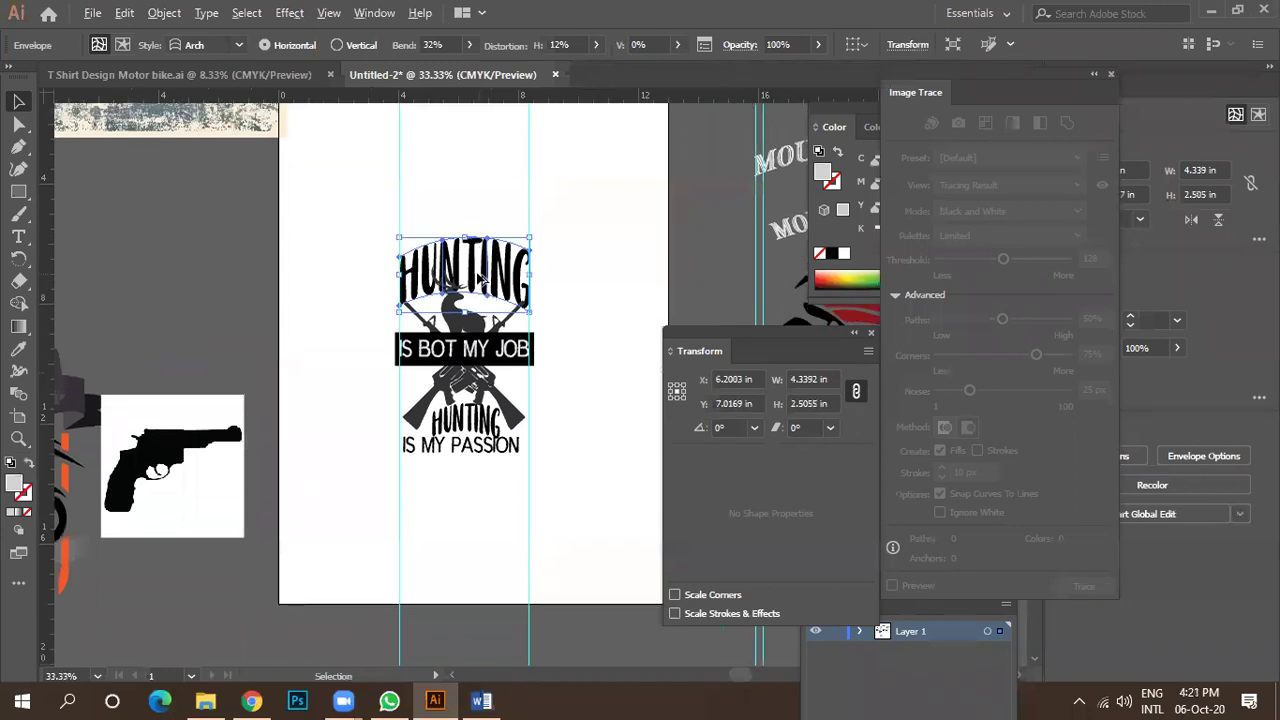
{"action": "scroll", "coordinate": [480, 278], "scroll_direction": "up", "scroll_amount": 3}
{"action": "scroll", "coordinate": [478, 278], "scroll_direction": "up", "scroll_amount": 1}
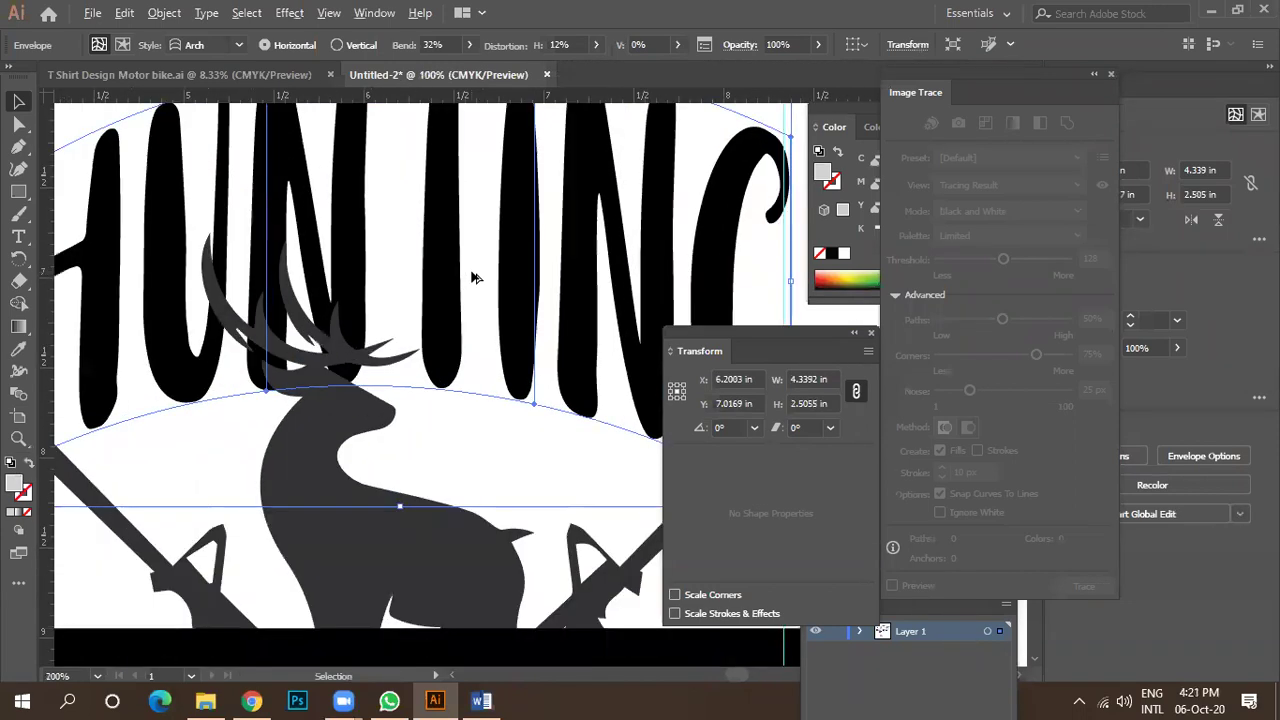
{"action": "scroll", "coordinate": [476, 278], "scroll_direction": "down", "scroll_amount": 3}
{"action": "scroll", "coordinate": [480, 282], "scroll_direction": "down", "scroll_amount": 2}
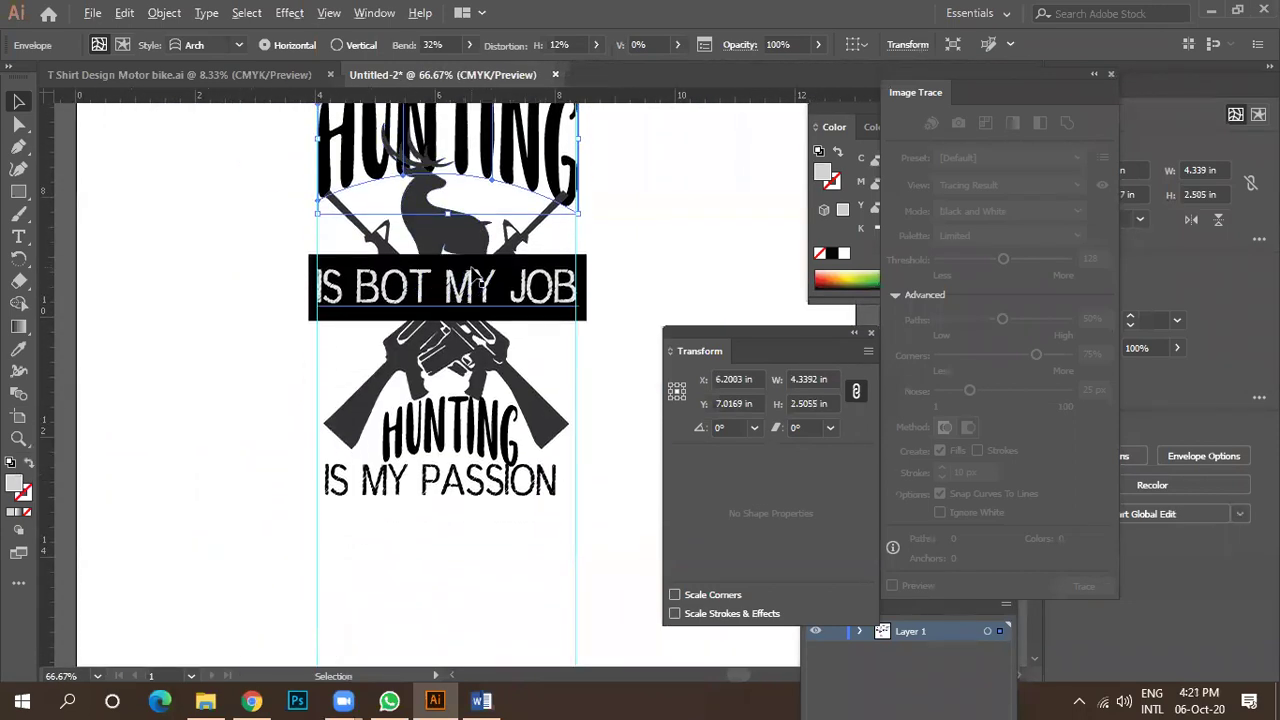
{"action": "scroll", "coordinate": [480, 282], "scroll_direction": "up", "scroll_amount": 1}
{"action": "scroll", "coordinate": [480, 282], "scroll_direction": "down", "scroll_amount": 2}
{"action": "scroll", "coordinate": [478, 260], "scroll_direction": "up", "scroll_amount": 1}
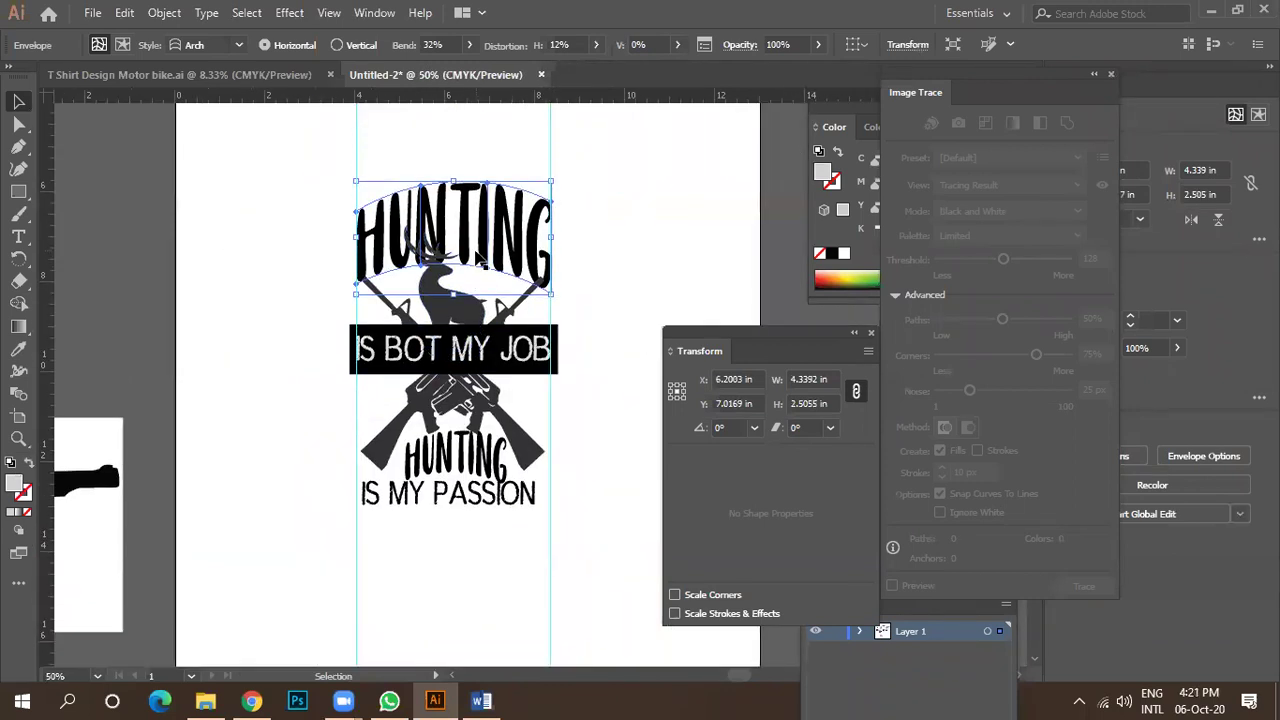
{"action": "scroll", "coordinate": [480, 262], "scroll_direction": "up", "scroll_amount": 1}
{"action": "right_click", "coordinate": [474, 277]}
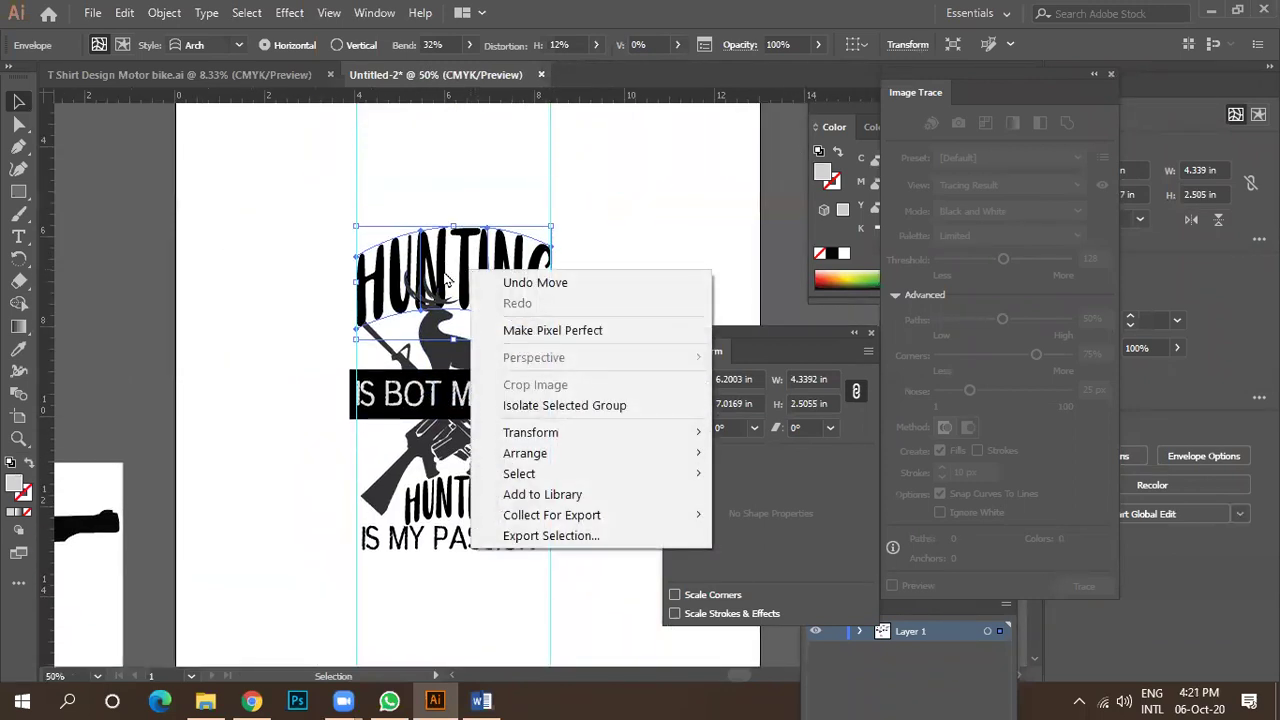
{"action": "scroll", "coordinate": [322, 298], "scroll_direction": "down", "scroll_amount": 1}
Enlarge the whole hunting design until the arched lettering is about 9.53 in wide, and spread its two vertical guides to the artboard's side margins.
{"action": "left_click_drag", "start_coordinate": [300, 242], "coordinate": [515, 518]}
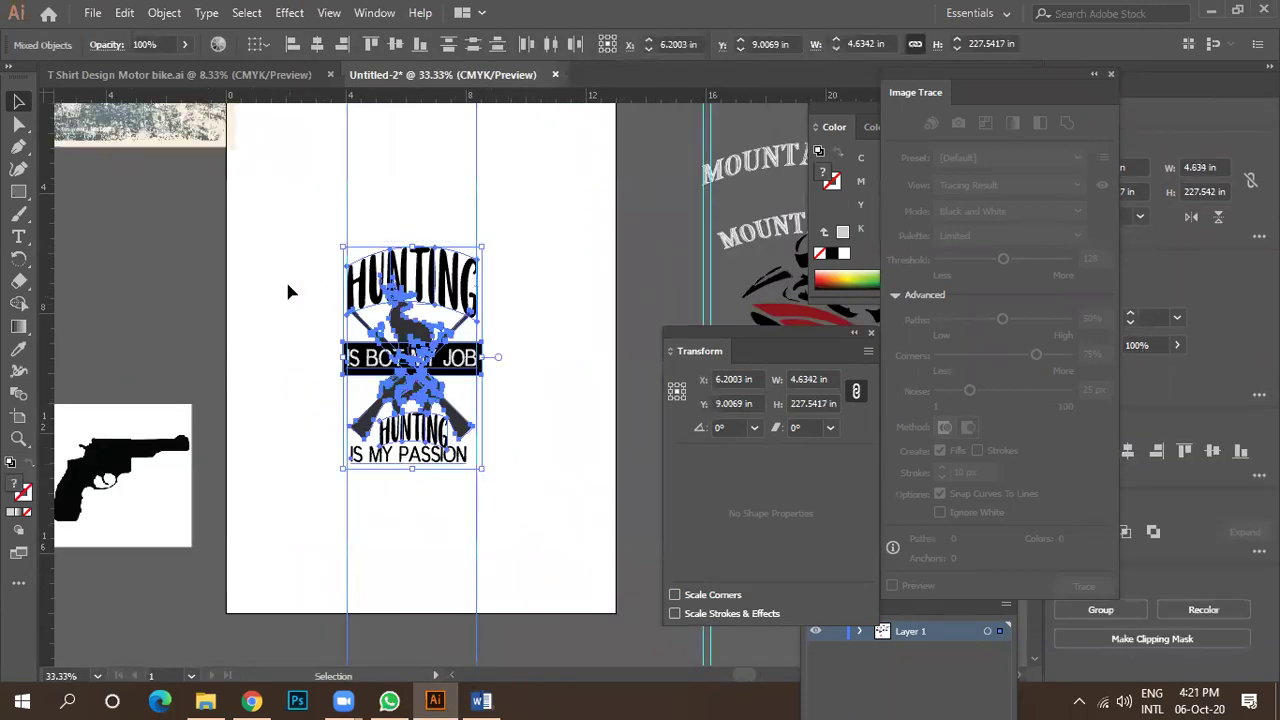
{"action": "left_click_drag", "start_coordinate": [485, 470], "coordinate": [612, 548]}
{"action": "left_click_drag", "start_coordinate": [541, 572], "coordinate": [600, 600]}
{"action": "left_click_drag", "start_coordinate": [478, 538], "coordinate": [478, 536]}
{"action": "scroll", "coordinate": [478, 536], "scroll_direction": "down", "scroll_amount": 1}
{"action": "key", "text": "ctrl+minus"}
{"action": "left_click", "coordinate": [548, 445]}
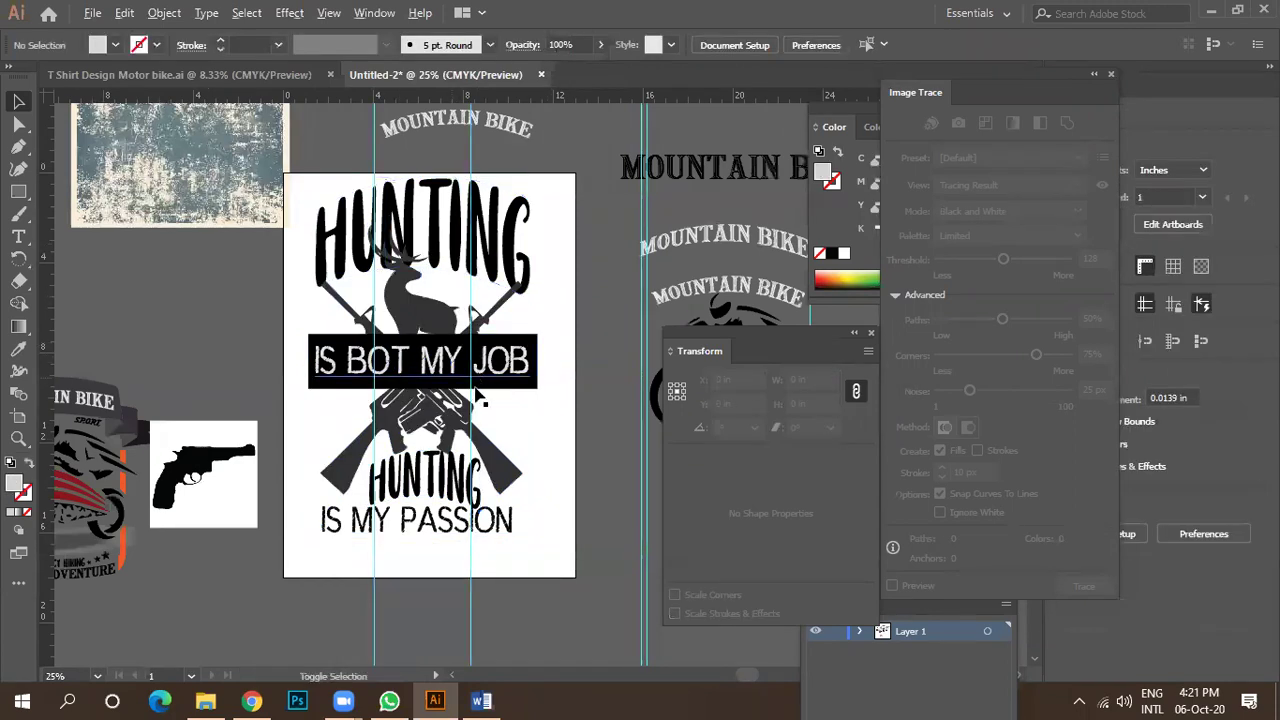
{"action": "left_click_drag", "start_coordinate": [471, 564], "coordinate": [565, 586]}
{"action": "left_click_drag", "start_coordinate": [378, 590], "coordinate": [301, 588]}
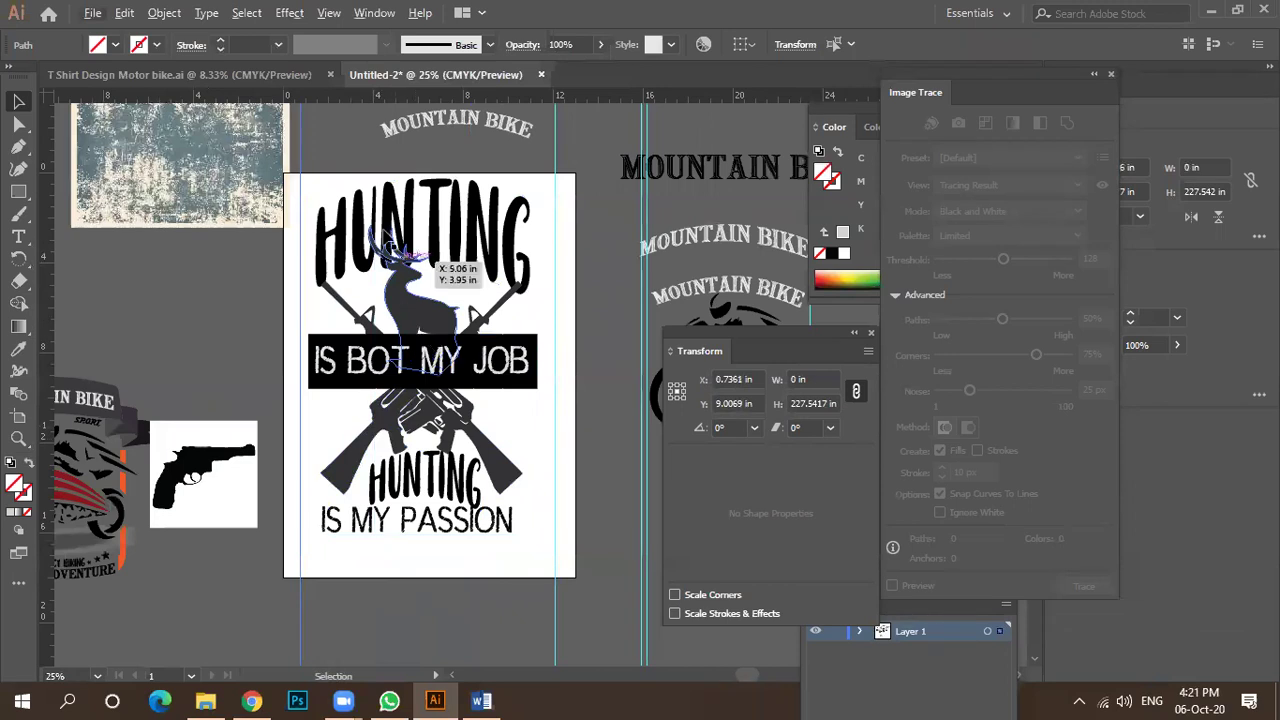
Place a spare copy of the arched HUNTING lettering above the artboard.
{"action": "scroll", "coordinate": [360, 237], "scroll_direction": "up", "scroll_amount": 1}
{"action": "left_click", "coordinate": [359, 244]}
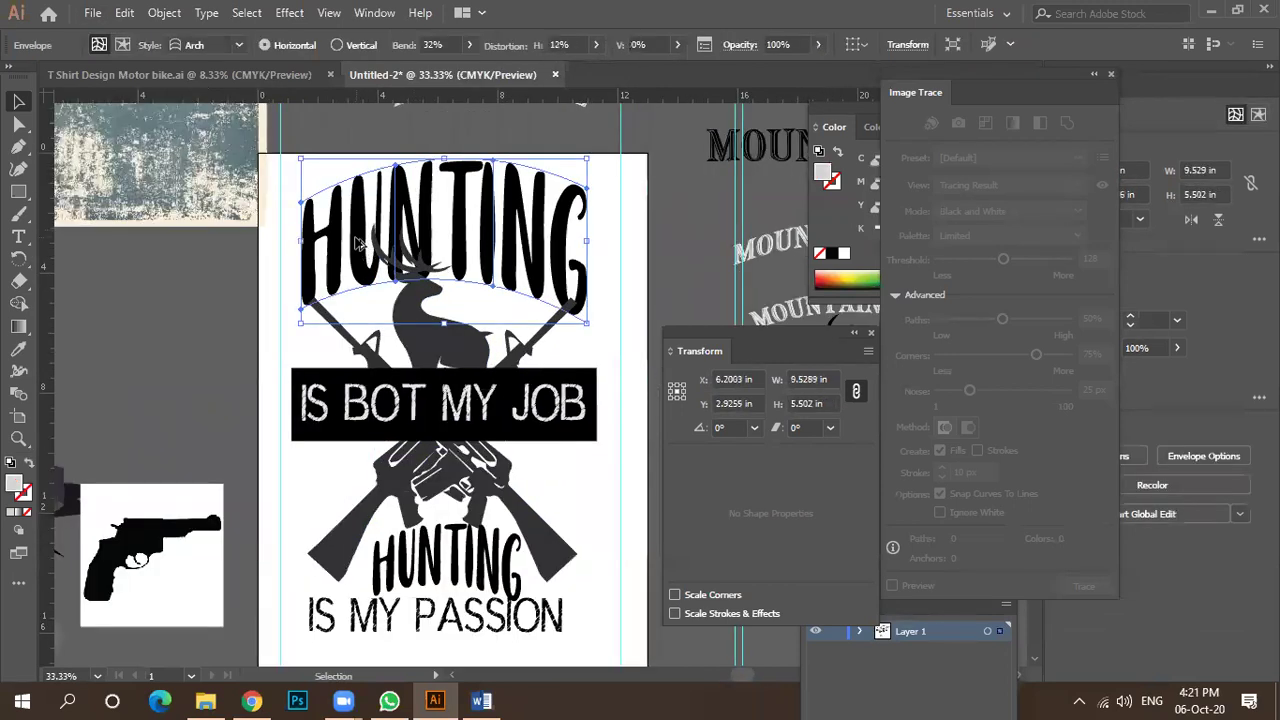
{"action": "scroll", "coordinate": [374, 237], "scroll_direction": "down", "scroll_amount": 2}
{"action": "left_click_drag", "start_coordinate": [370, 242], "coordinate": [461, 132]}
Expand the original arched HUNTING lettering on the artboard into editable outlines.
{"action": "left_click", "coordinate": [370, 250]}
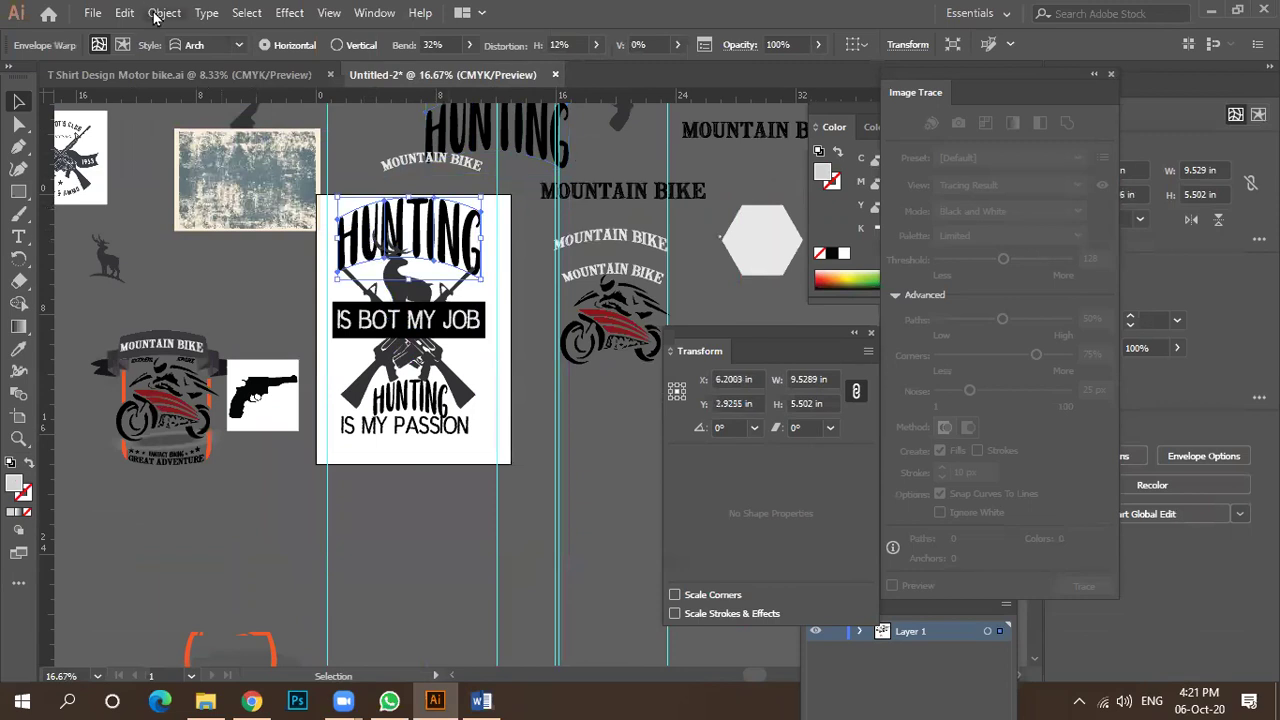
{"action": "left_click", "coordinate": [164, 13]}
{"action": "left_click", "coordinate": [222, 208]}
{"action": "left_click", "coordinate": [617, 458]}
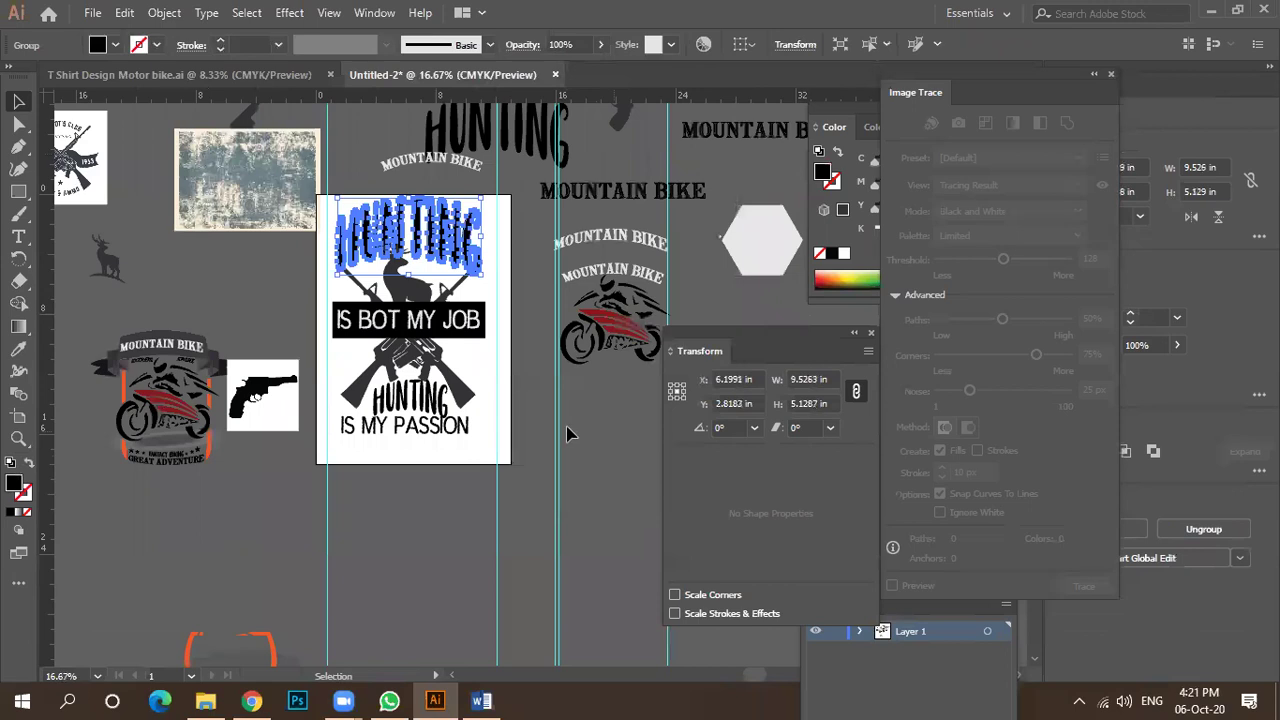
{"action": "left_click", "coordinate": [567, 433]}
Expand the IS BOT MY JOB, lower HUNTING and IS MY PASSION texts into outlines.
{"action": "scroll", "coordinate": [428, 337], "scroll_direction": "up", "scroll_amount": 2}
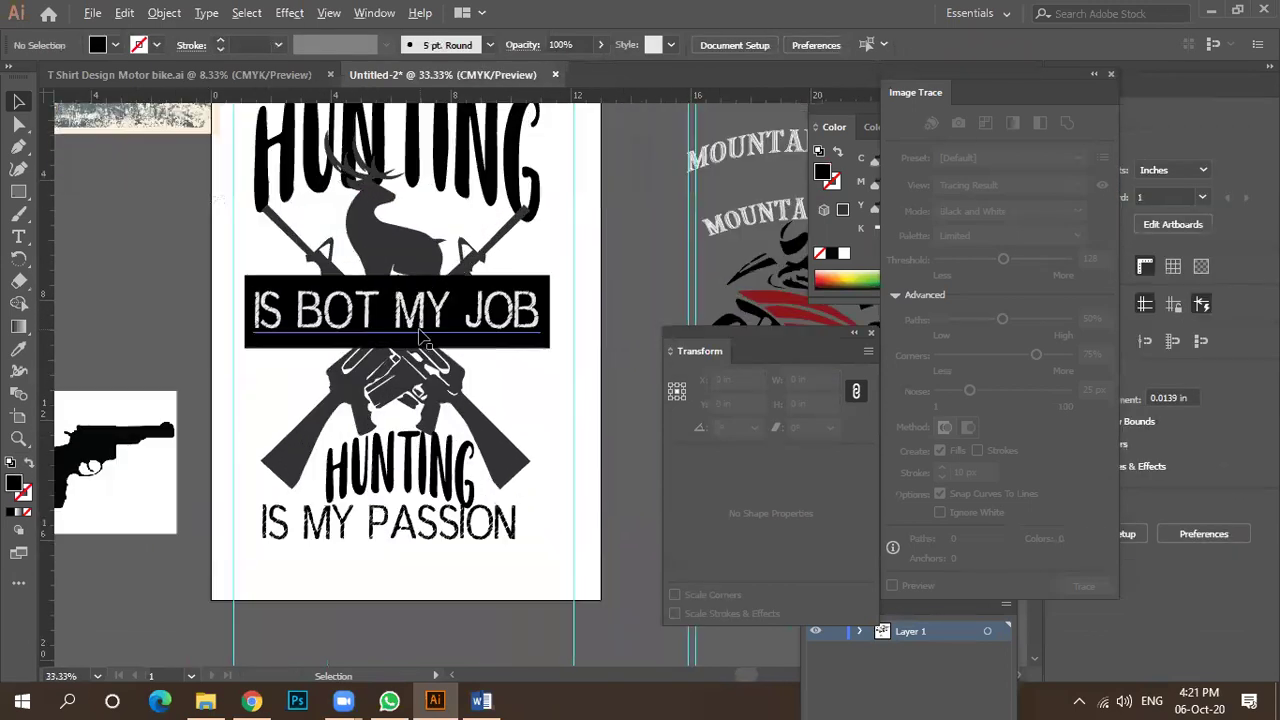
{"action": "left_click", "coordinate": [400, 310]}
{"action": "left_click", "coordinate": [368, 530], "text": "shift"}
{"action": "left_click", "coordinate": [373, 530], "text": "shift"}
{"action": "left_click", "coordinate": [368, 530], "text": "shift"}
{"action": "left_click", "coordinate": [164, 12]}
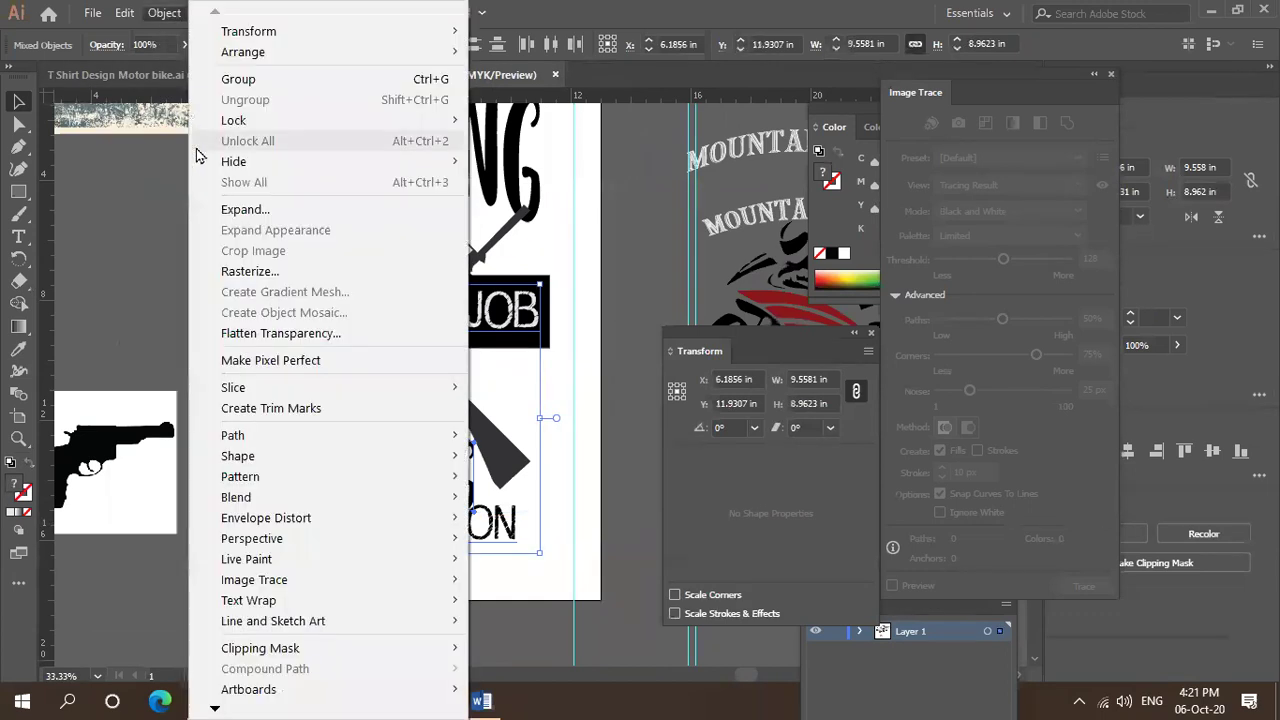
{"action": "left_click", "coordinate": [240, 208]}
{"action": "left_click", "coordinate": [592, 458]}
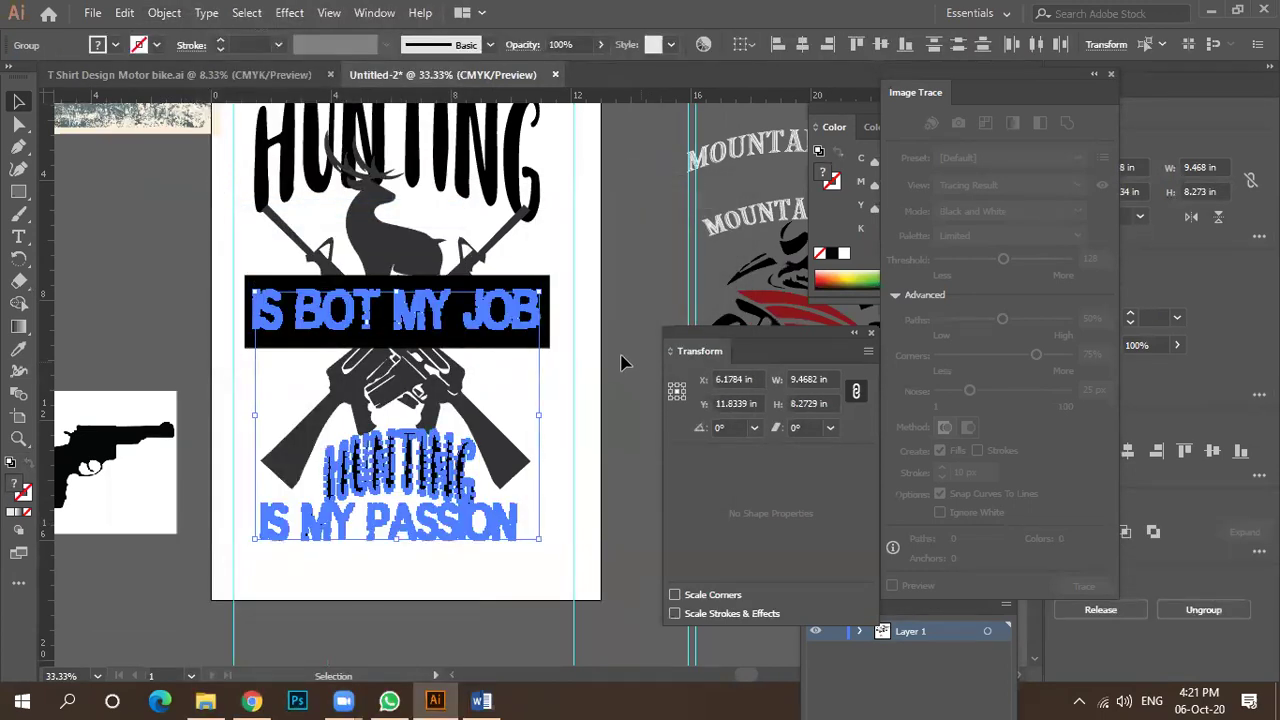
{"action": "left_click", "coordinate": [620, 362]}
Select the deer with the arched HUNTING lettering and remove the letter pieces showing below the antlers with the Shape Builder.
{"action": "scroll", "coordinate": [400, 300], "scroll_direction": "up", "scroll_amount": 3}
{"action": "scroll", "coordinate": [388, 298], "scroll_direction": "down", "scroll_amount": 3}
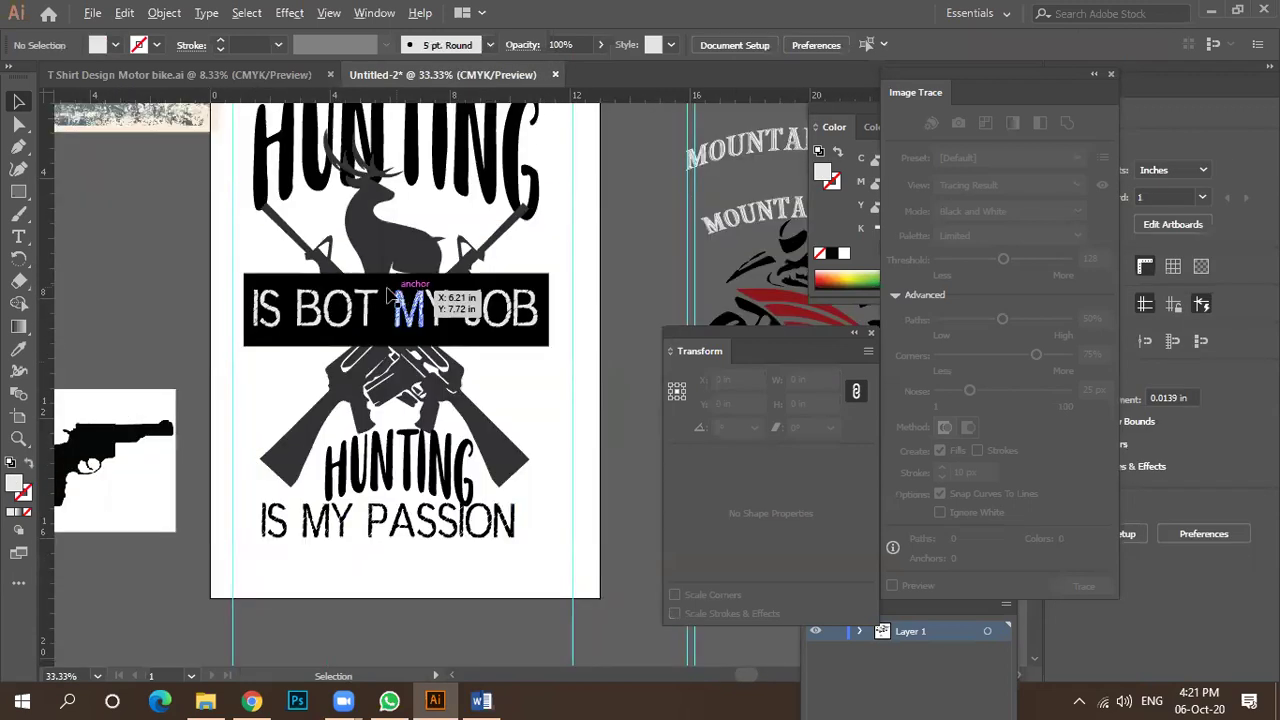
{"action": "scroll", "coordinate": [388, 290], "scroll_direction": "up", "scroll_amount": 4}
{"action": "scroll", "coordinate": [375, 300], "scroll_direction": "down", "scroll_amount": 3}
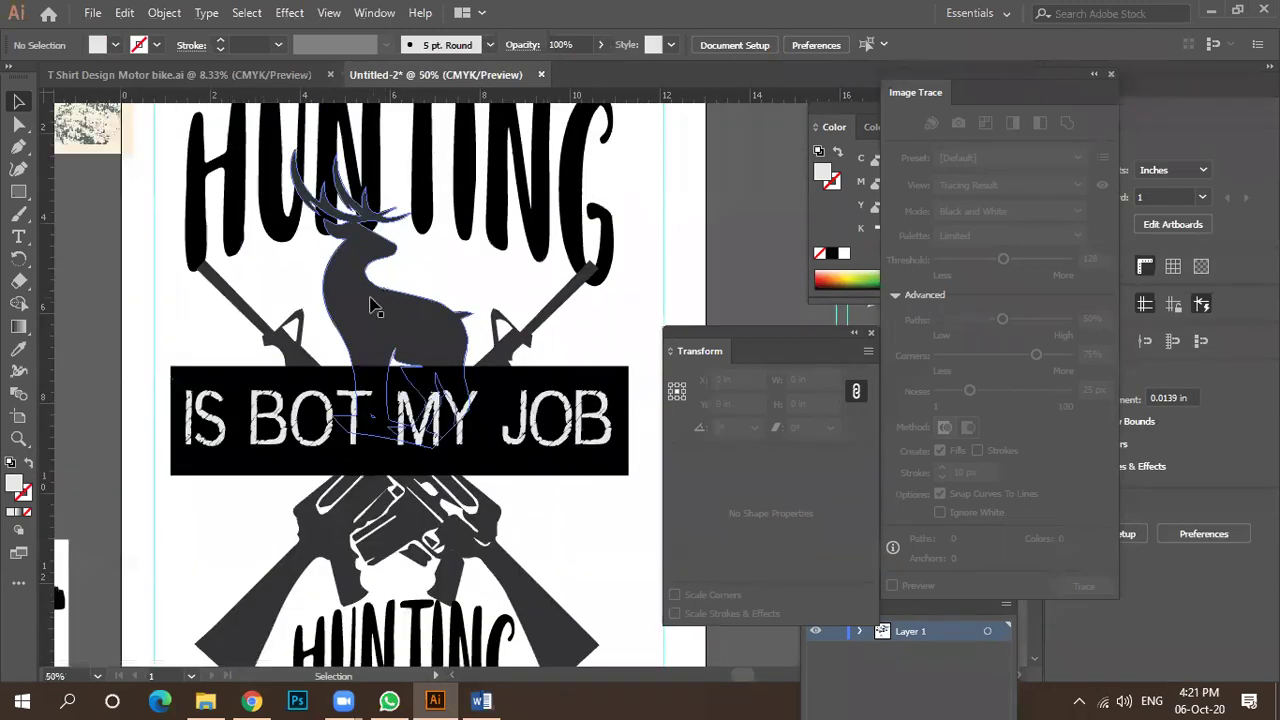
{"action": "left_click", "coordinate": [373, 306]}
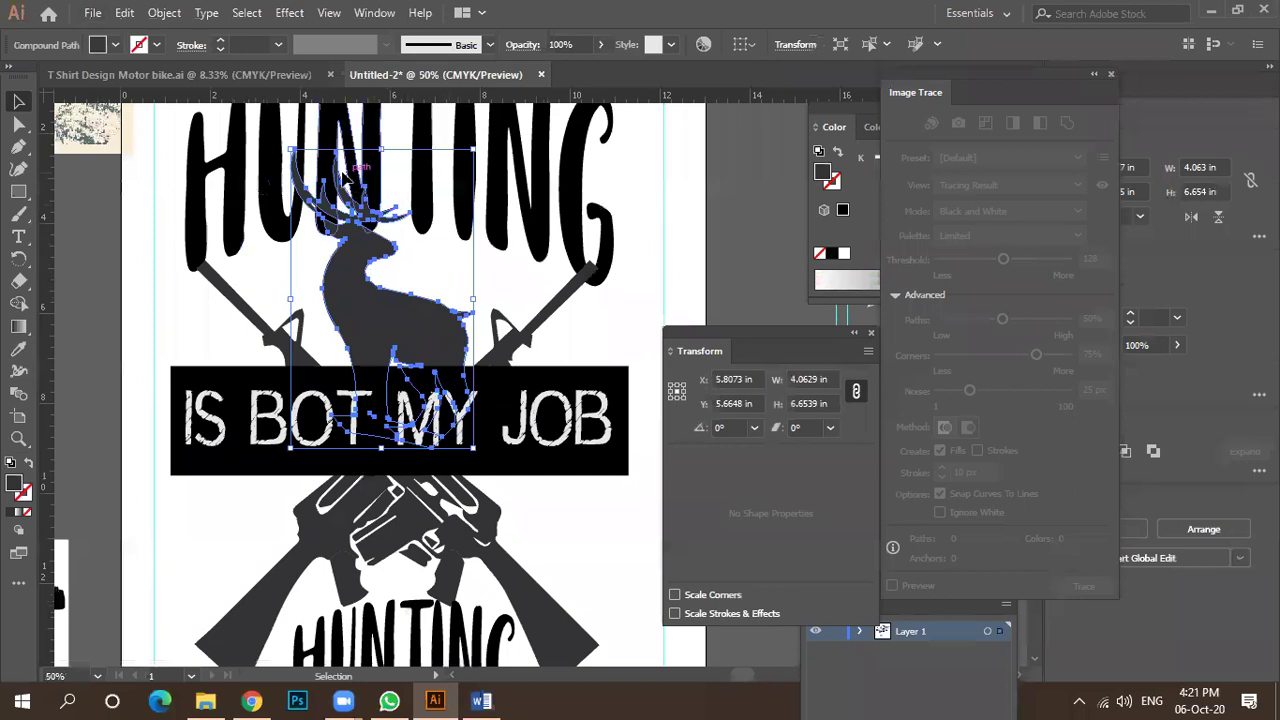
{"action": "scroll", "coordinate": [380, 205], "scroll_direction": "up", "scroll_amount": 2}
{"action": "left_click", "coordinate": [400, 188], "text": "shift"}
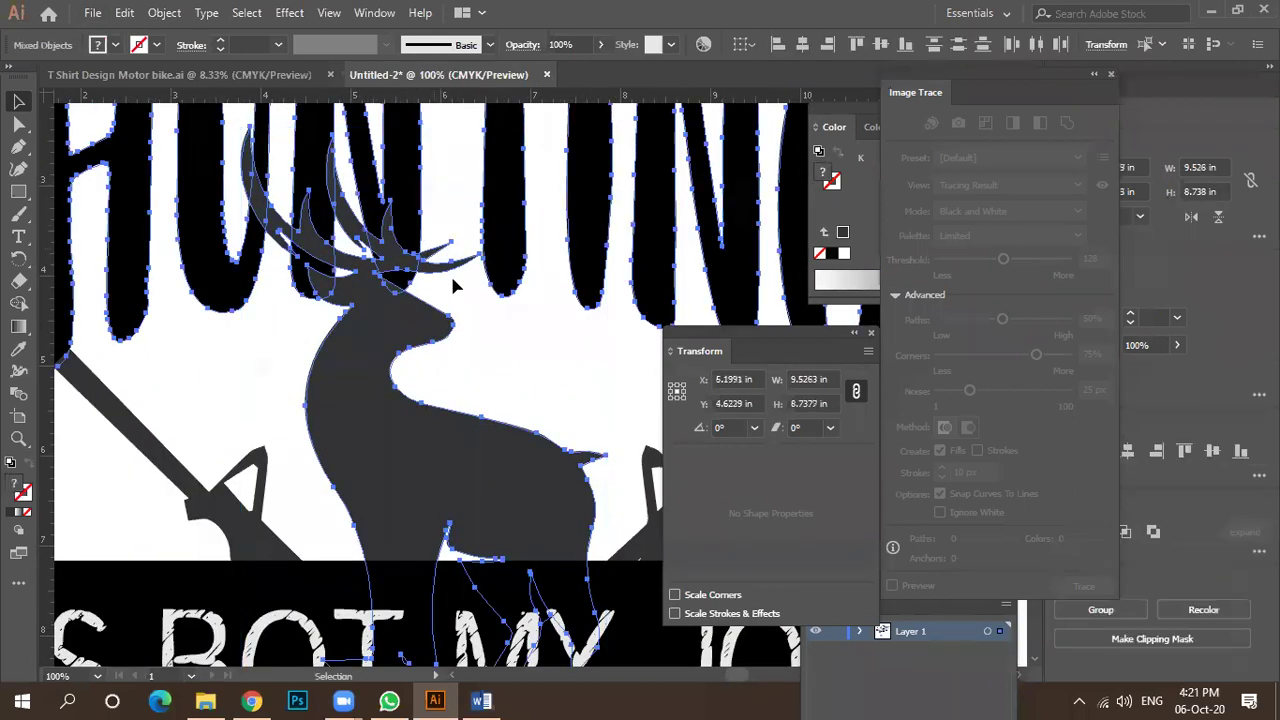
{"action": "scroll", "coordinate": [453, 287], "scroll_direction": "down", "scroll_amount": 1}
{"action": "scroll", "coordinate": [430, 285], "scroll_direction": "up", "scroll_amount": 3}
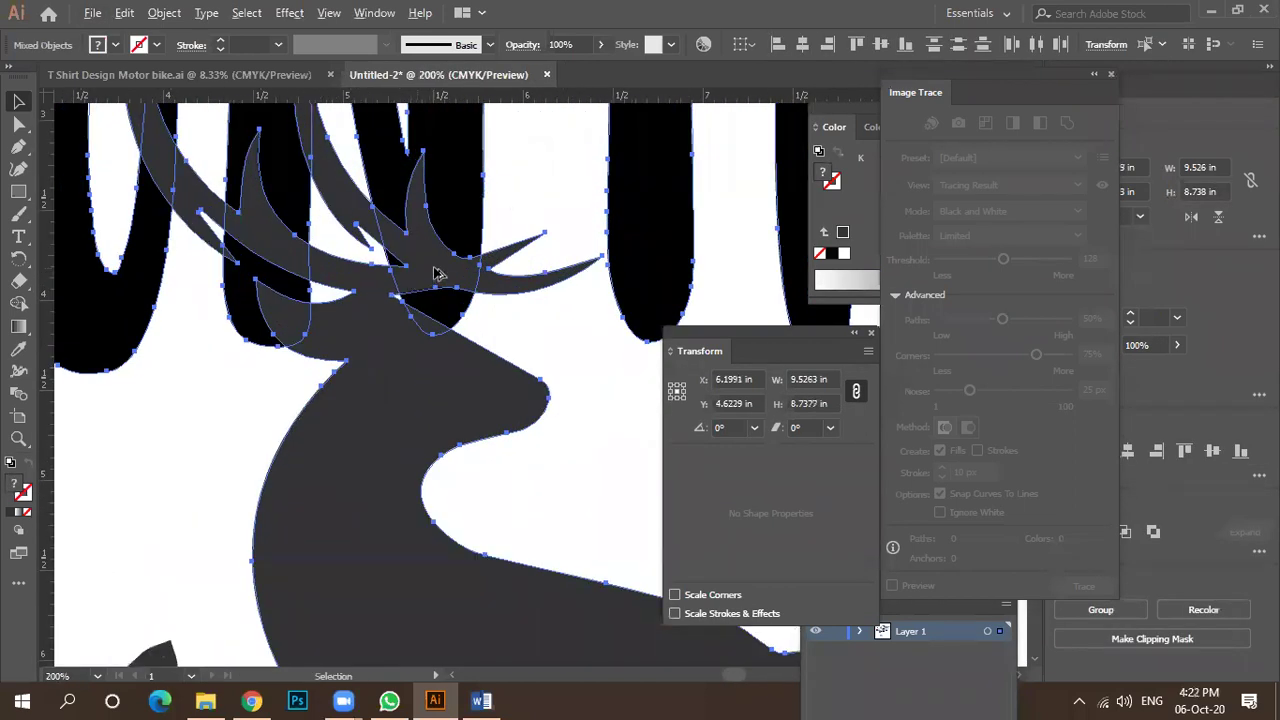
{"action": "scroll", "coordinate": [435, 273], "scroll_direction": "down", "scroll_amount": 3}
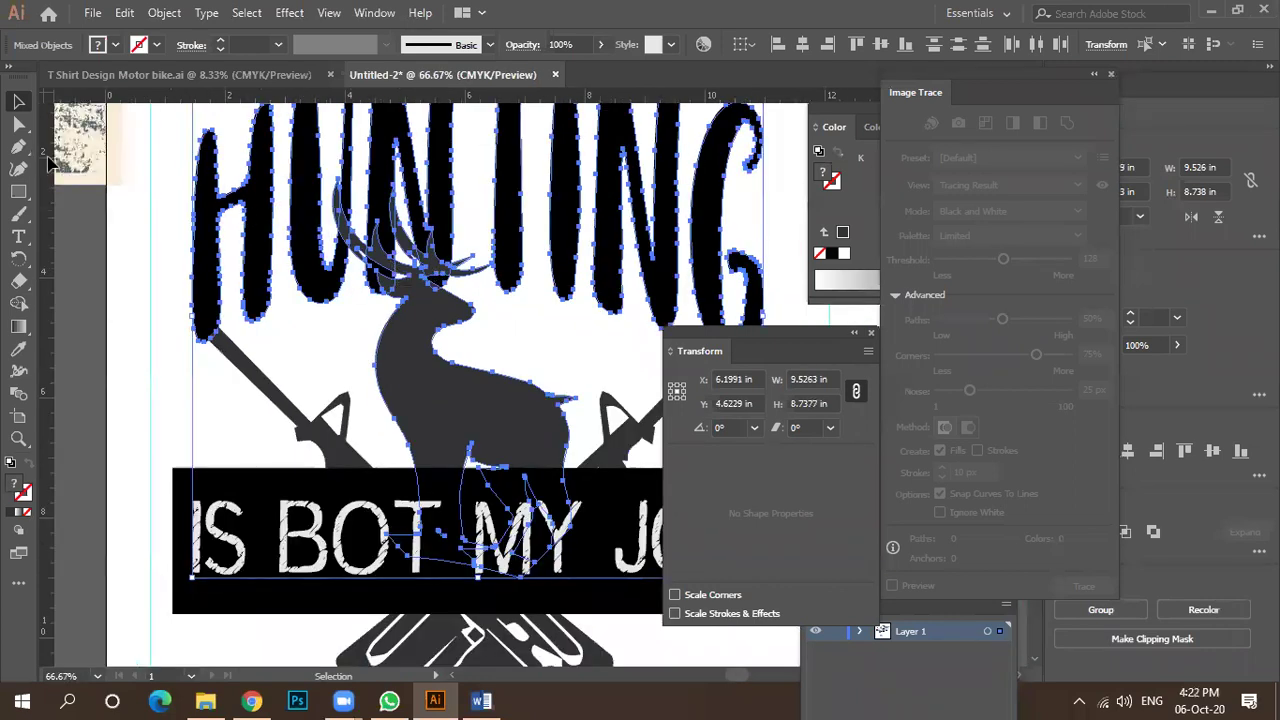
{"action": "left_click", "coordinate": [18, 303]}
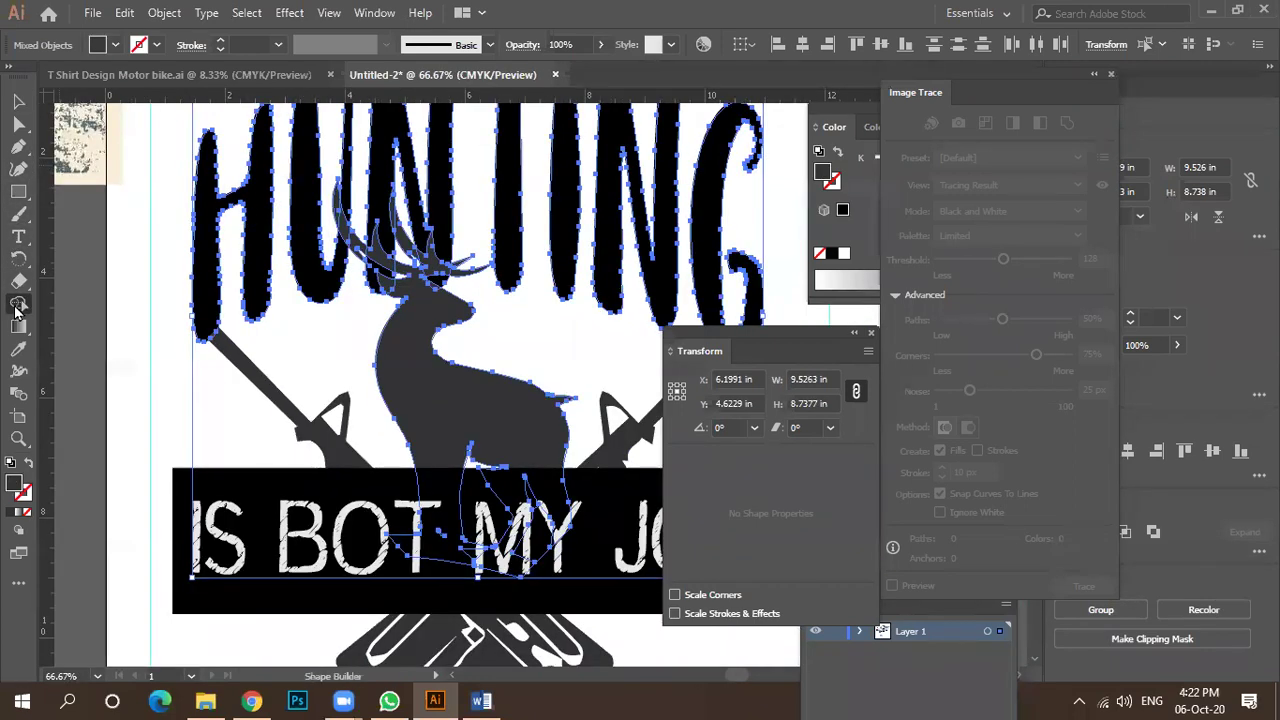
{"action": "scroll", "coordinate": [360, 298], "scroll_direction": "up", "scroll_amount": 3}
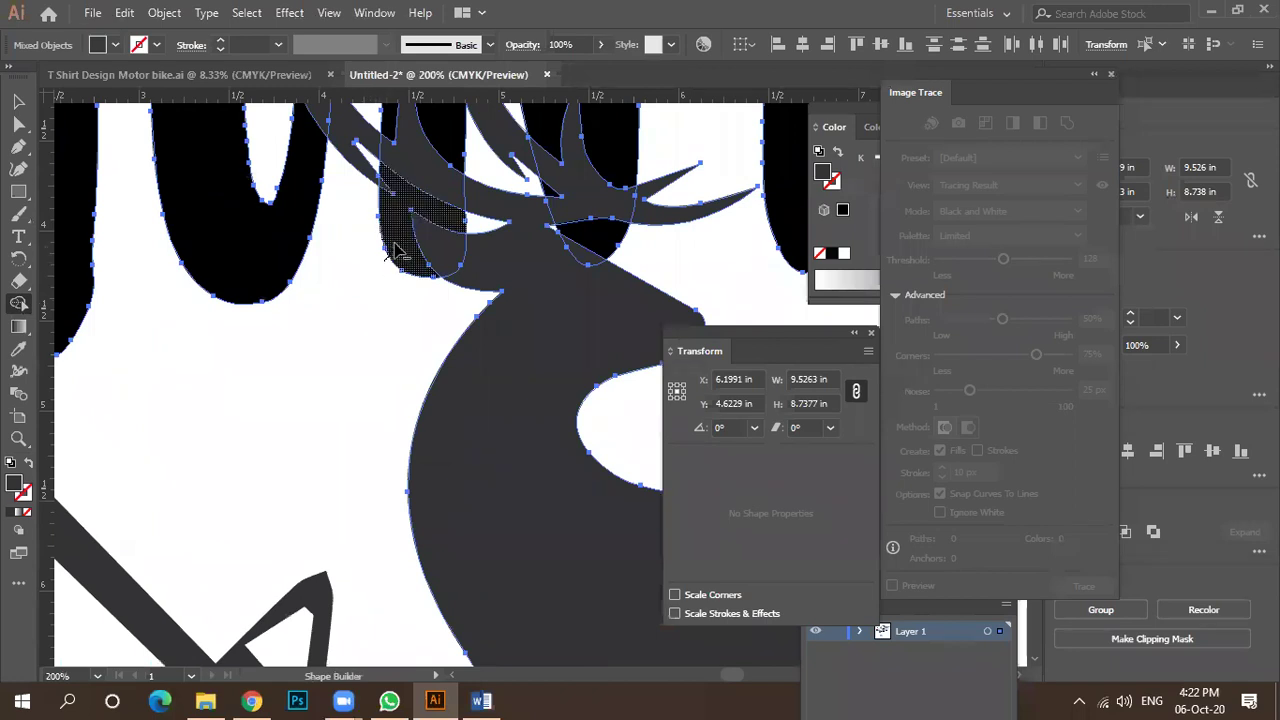
{"action": "scroll", "coordinate": [336, 292], "scroll_direction": "down", "scroll_amount": 2}
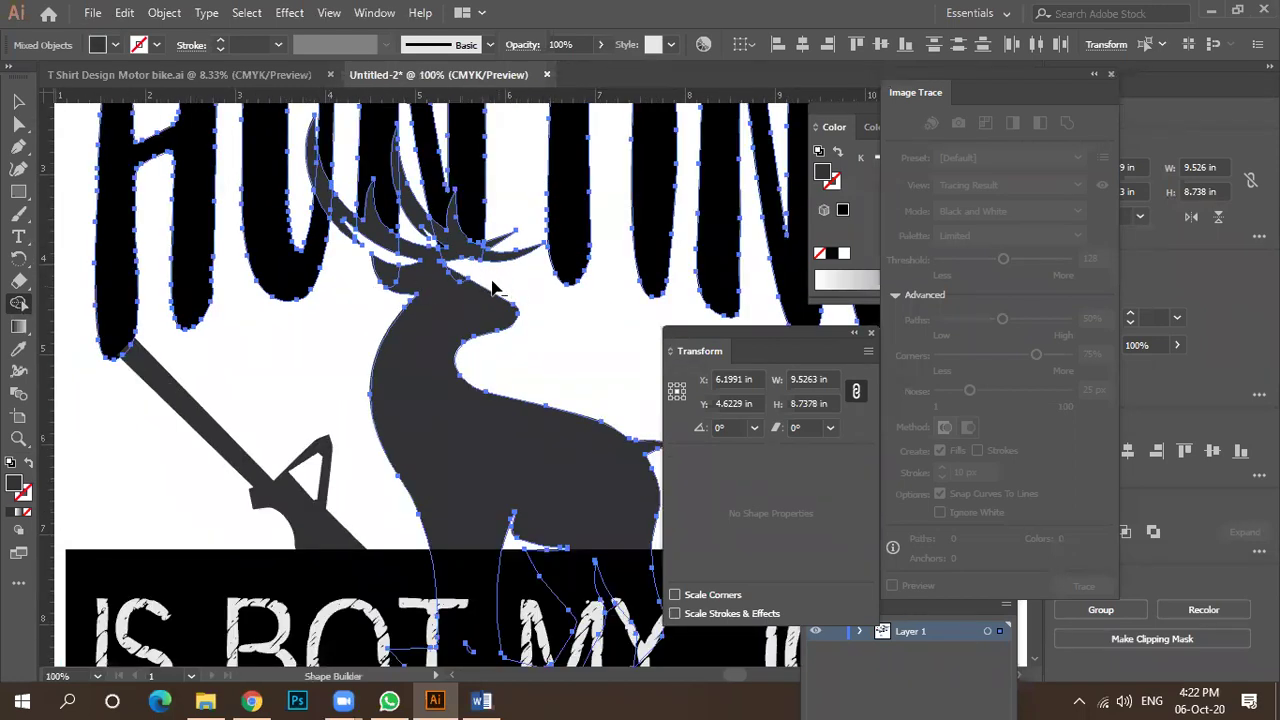
Check the remaining overlaps of the antlers with the U and N for pieces to cut, and deselect the artwork.
{"action": "scroll", "coordinate": [490, 285], "scroll_direction": "down", "scroll_amount": 1}
{"action": "scroll", "coordinate": [362, 208], "scroll_direction": "up", "scroll_amount": 3}
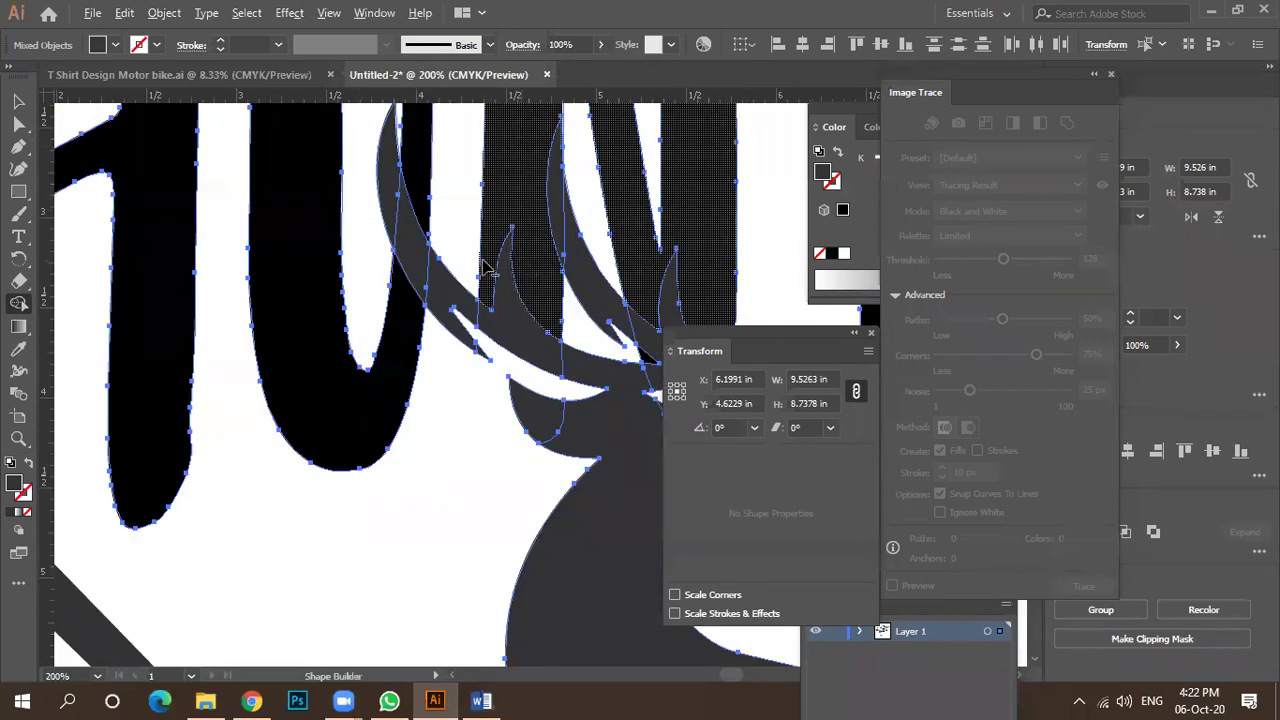
{"action": "scroll", "coordinate": [447, 222], "scroll_direction": "down", "scroll_amount": 3}
{"action": "scroll", "coordinate": [440, 232], "scroll_direction": "up", "scroll_amount": 1}
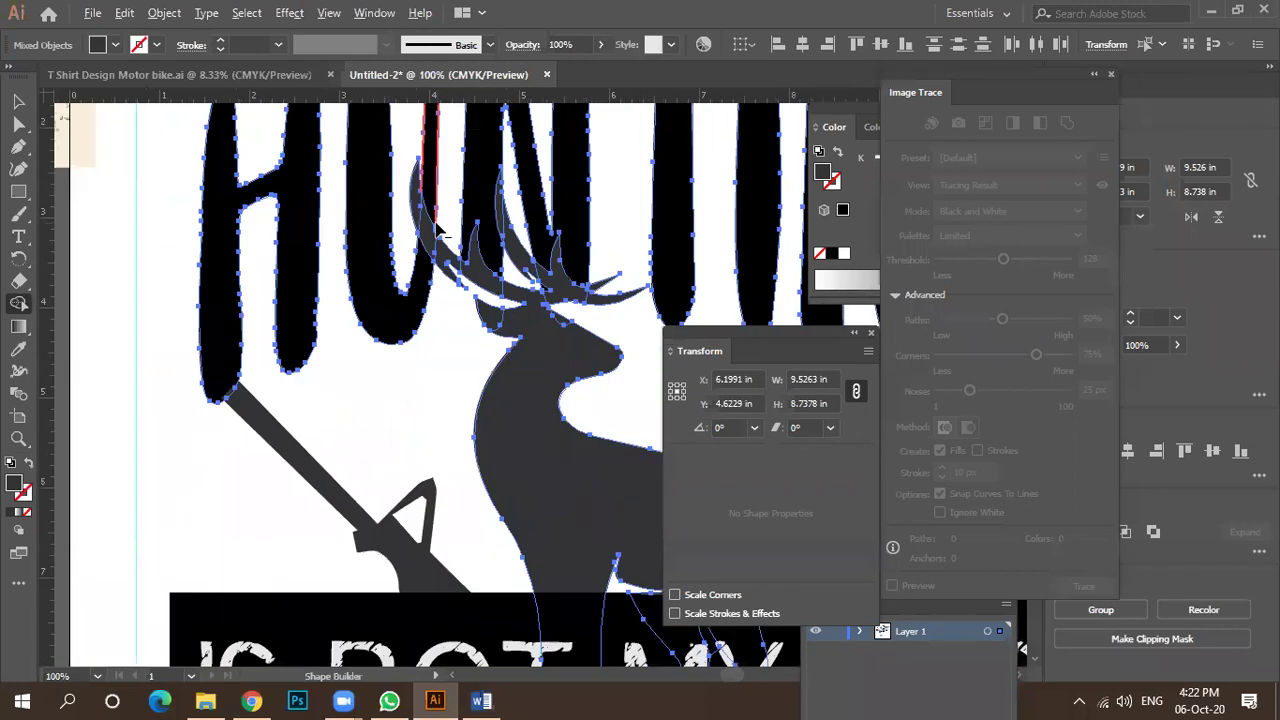
{"action": "scroll", "coordinate": [477, 230], "scroll_direction": "down", "scroll_amount": 1}
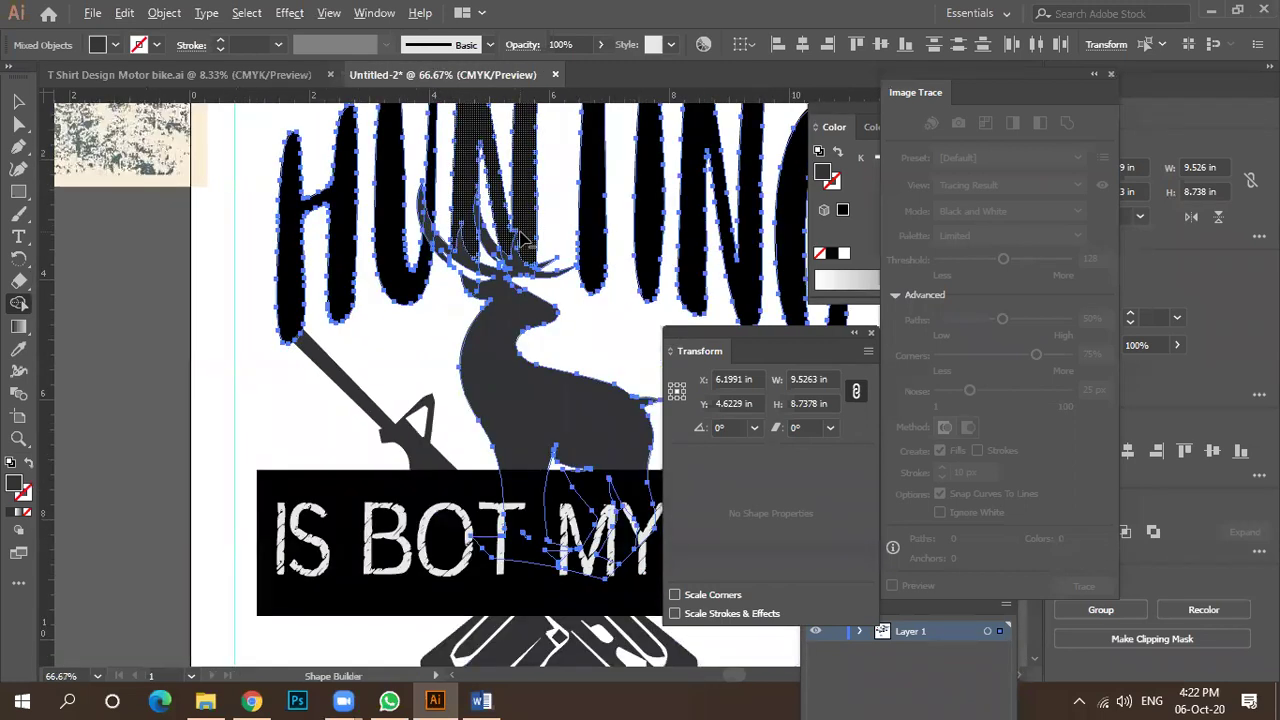
{"action": "scroll", "coordinate": [500, 265], "scroll_direction": "up", "scroll_amount": 1}
{"action": "left_click", "coordinate": [24, 106]}
{"action": "left_click", "coordinate": [316, 402]}
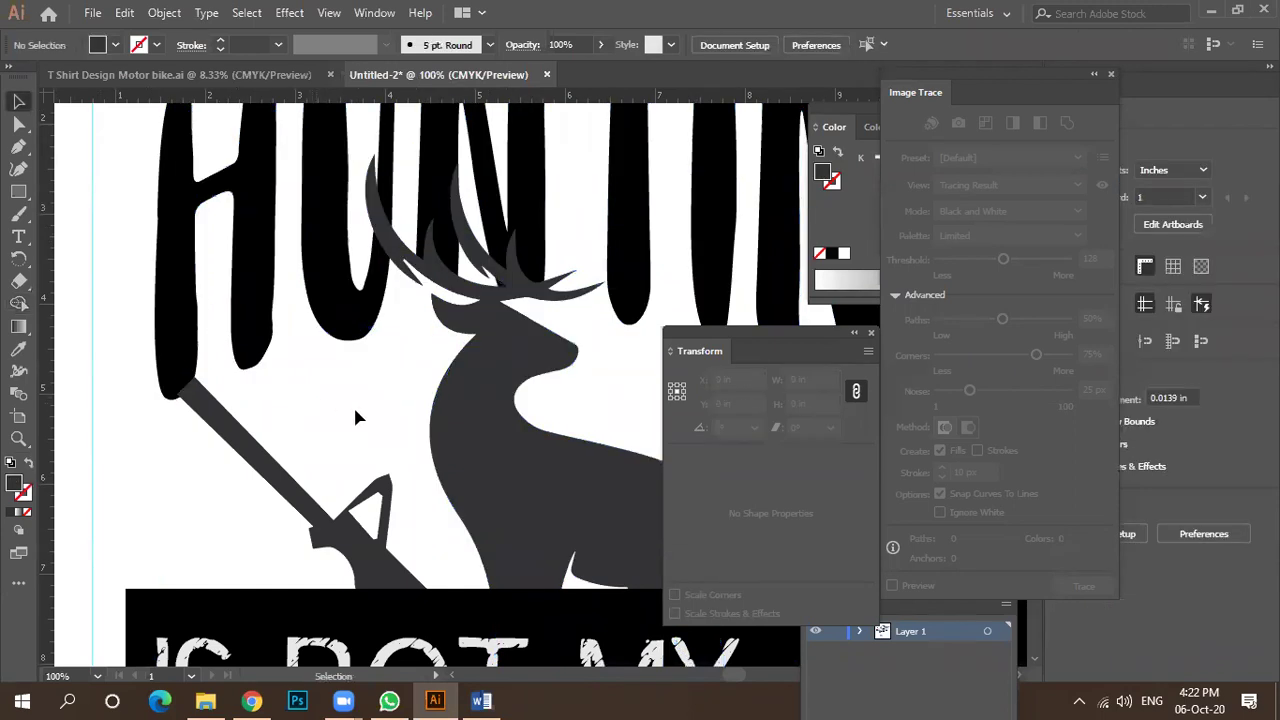
Move the deer slightly up to Y 5.5735 in and select it together with the arched HUNTING lettering.
{"action": "scroll", "coordinate": [345, 402], "scroll_direction": "down", "scroll_amount": 1}
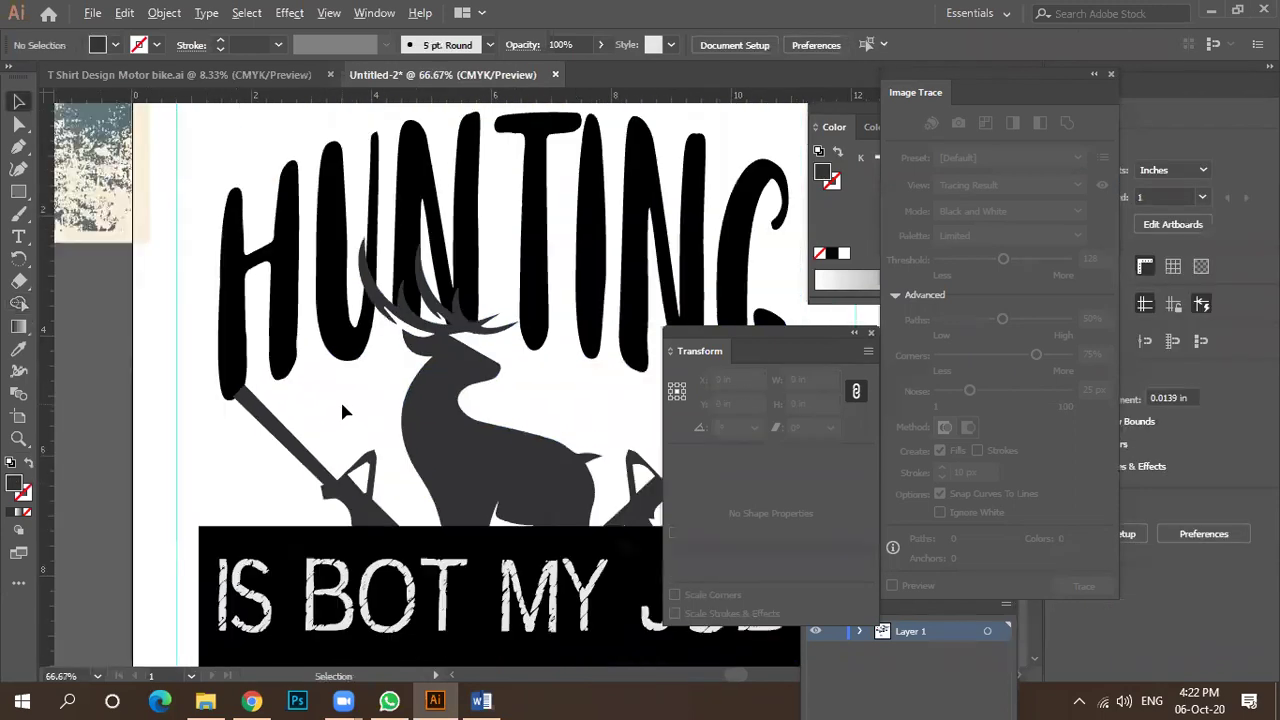
{"action": "left_click", "coordinate": [441, 412]}
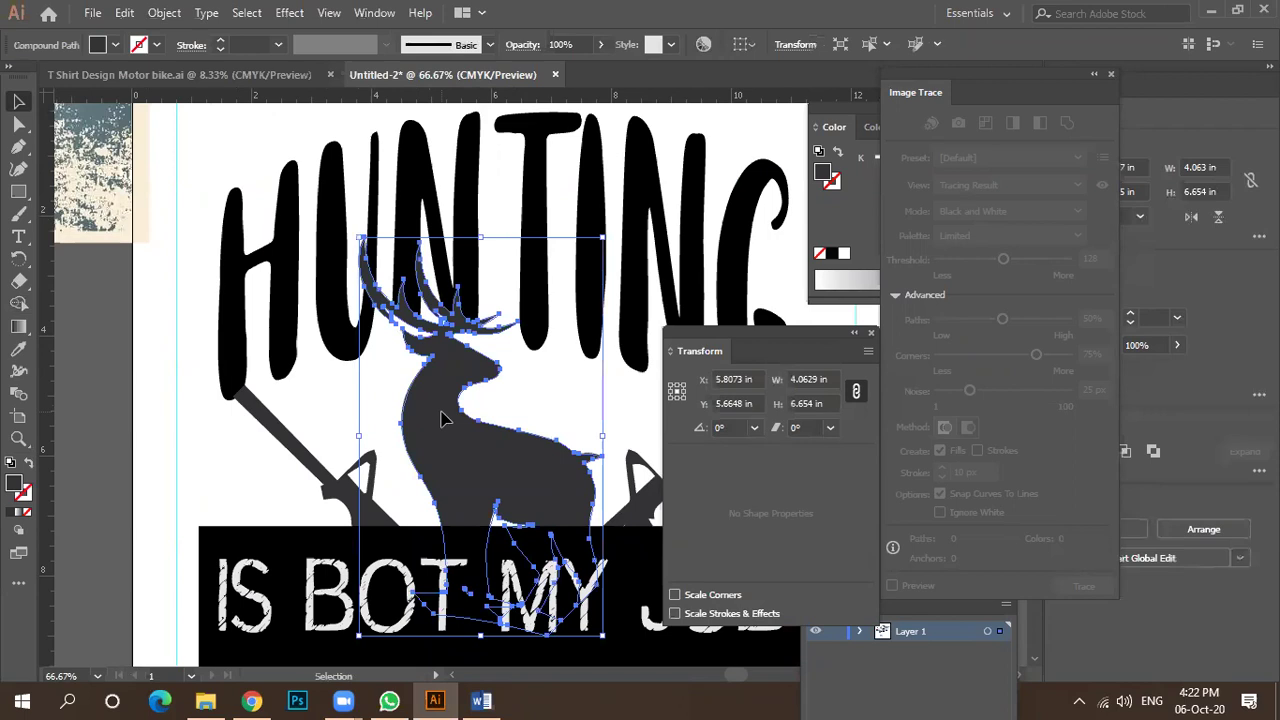
{"action": "left_click_drag", "start_coordinate": [444, 412], "coordinate": [443, 405]}
{"action": "key", "text": "ctrl+plus"}
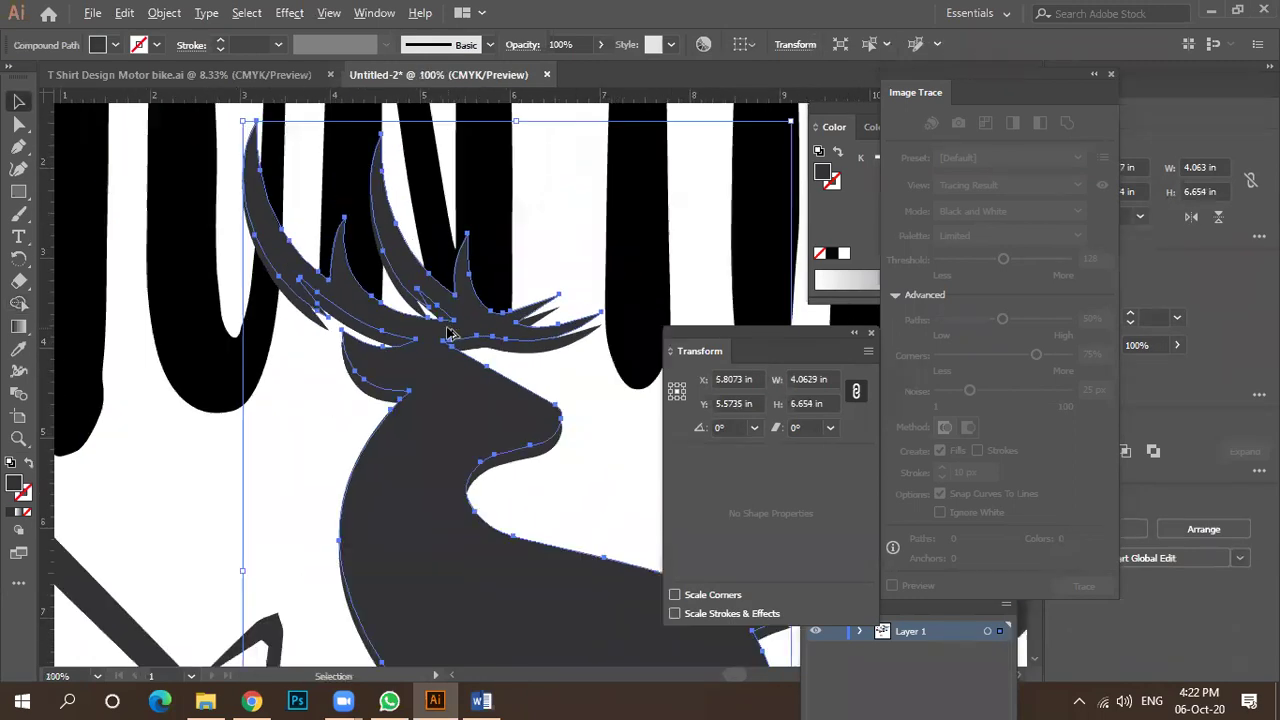
{"action": "key", "text": "ctrl+minus"}
{"action": "left_click", "coordinate": [468, 248], "text": "shift"}
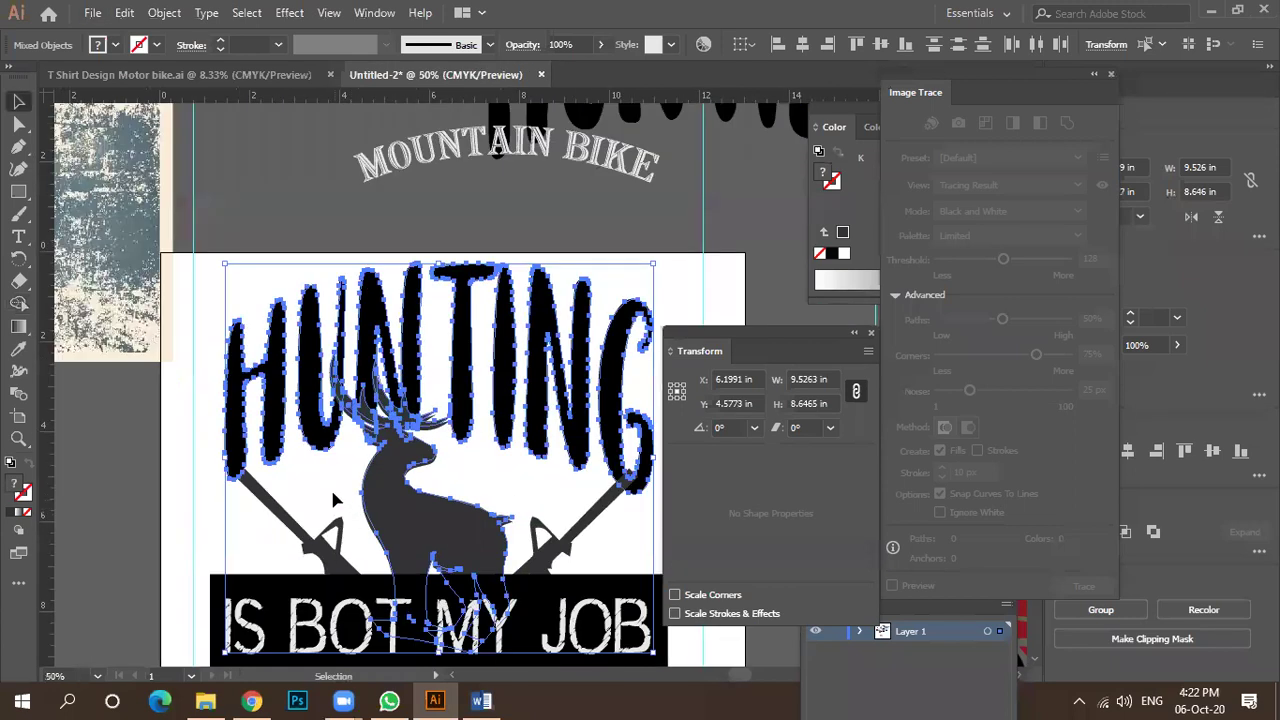
{"action": "scroll", "coordinate": [345, 458], "scroll_direction": "down", "scroll_amount": 1}
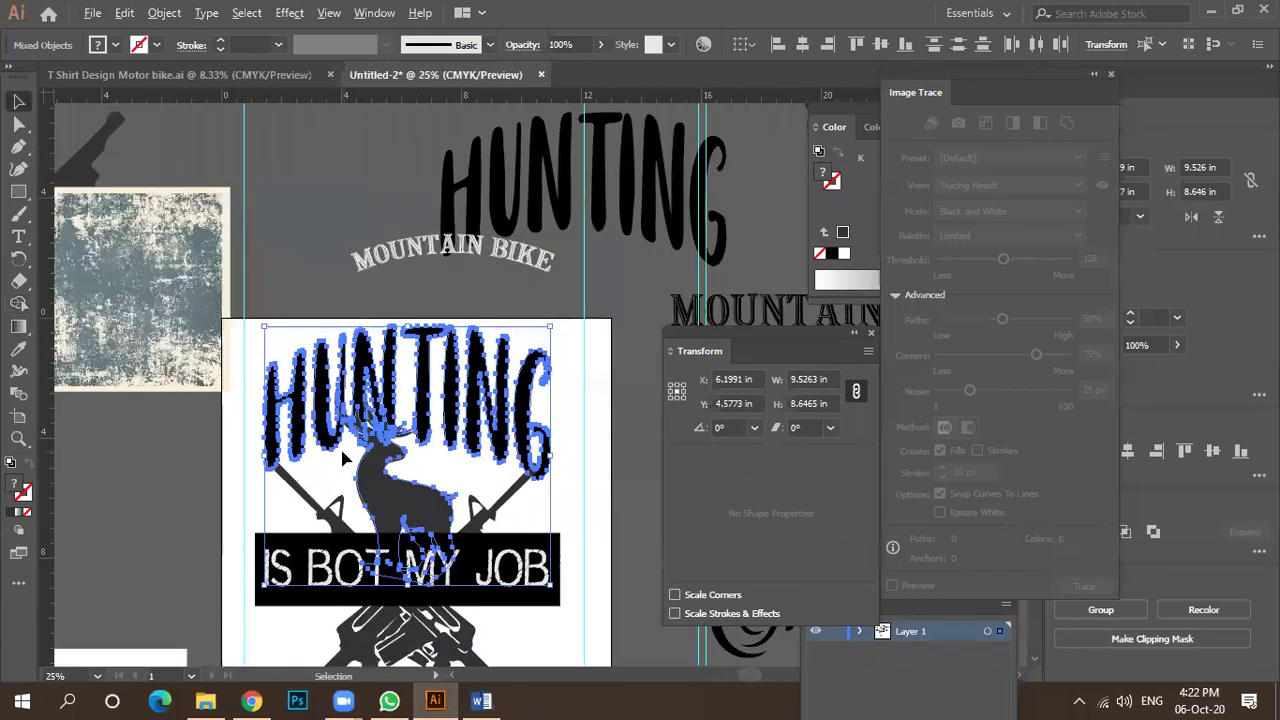
{"action": "scroll", "coordinate": [345, 458], "scroll_direction": "down", "scroll_amount": 1}
{"action": "scroll", "coordinate": [350, 459], "scroll_direction": "up", "scroll_amount": 2}
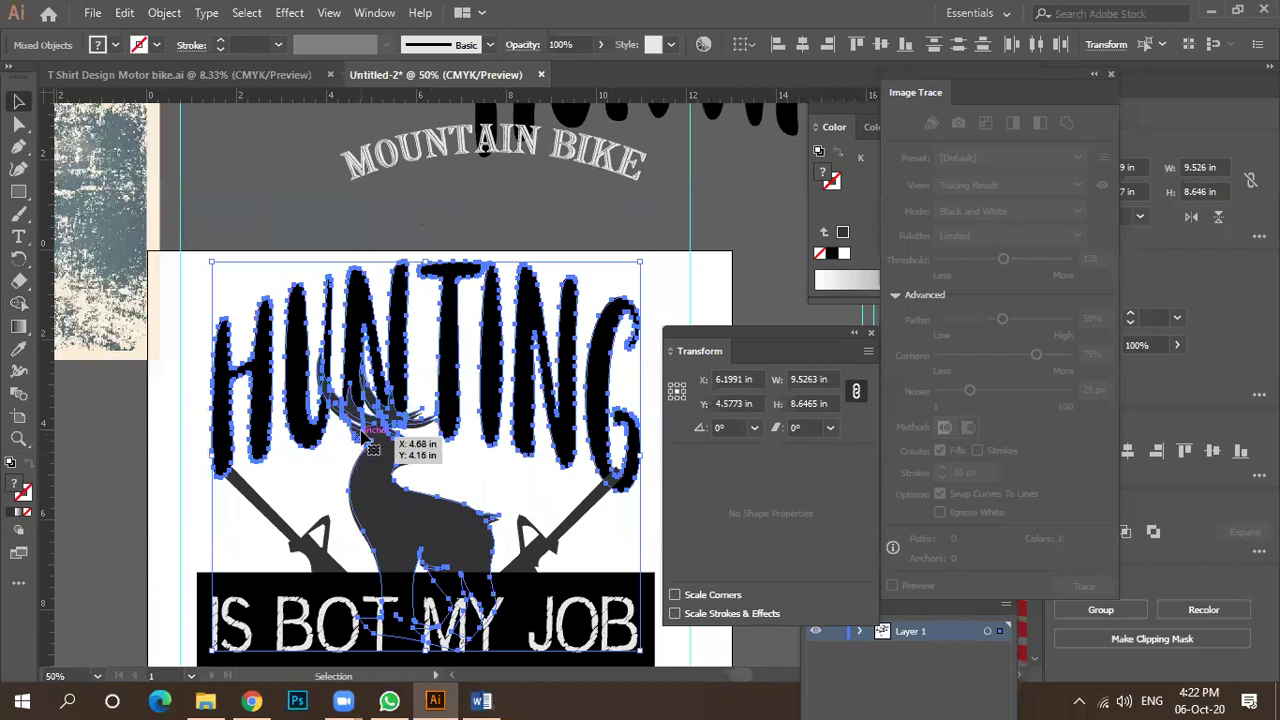
{"action": "scroll", "coordinate": [360, 458], "scroll_direction": "up", "scroll_amount": 3}
{"action": "scroll", "coordinate": [410, 388], "scroll_direction": "down", "scroll_amount": 1}
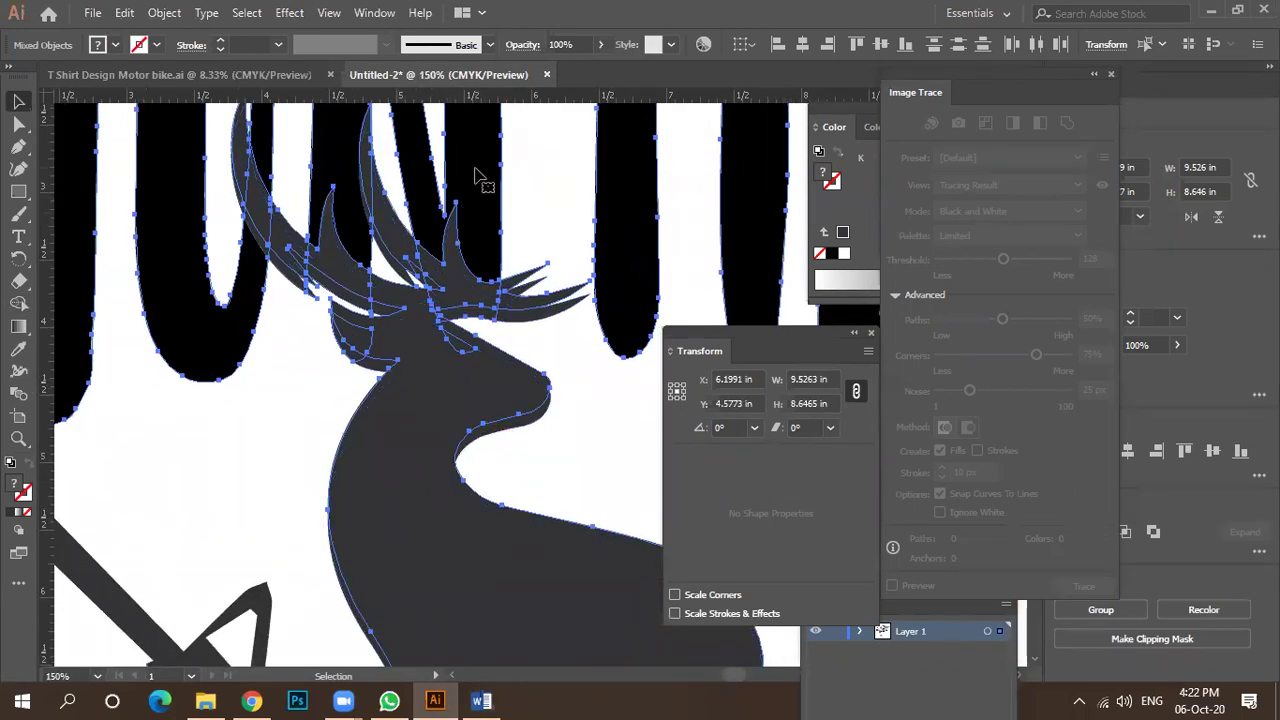
{"action": "scroll", "coordinate": [465, 235], "scroll_direction": "down", "scroll_amount": 1}
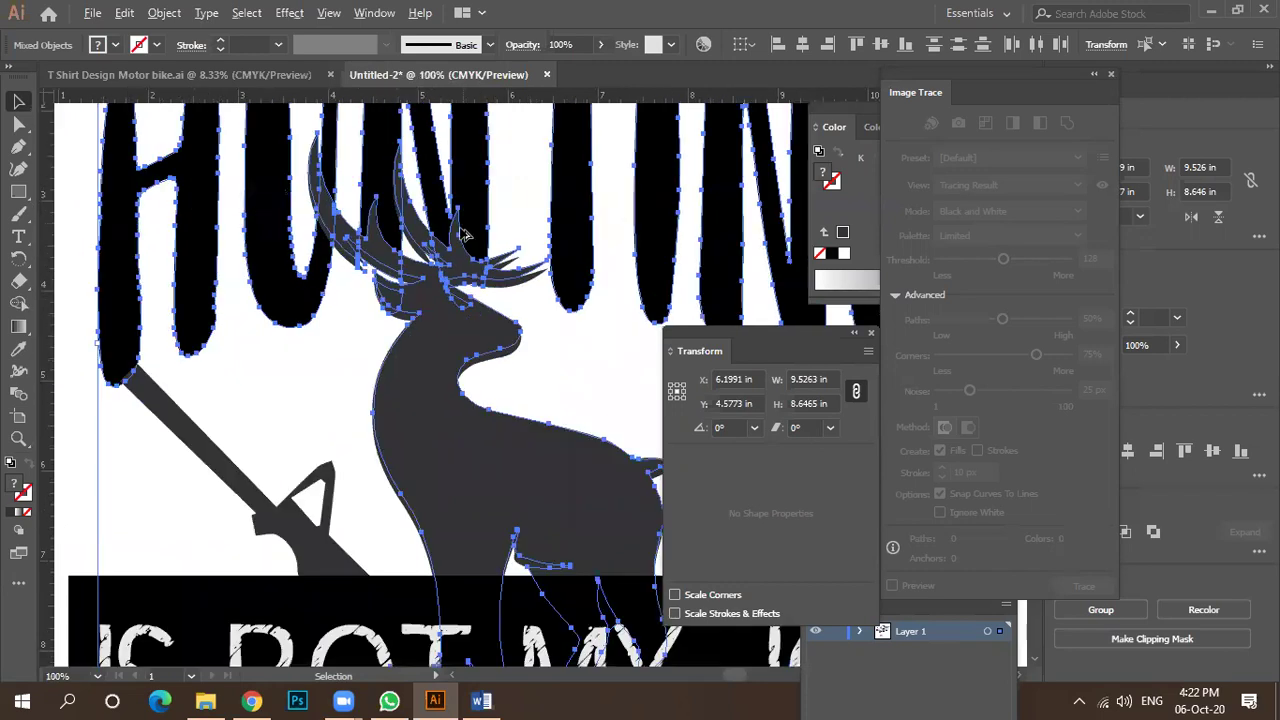
{"action": "left_click", "coordinate": [345, 14]}
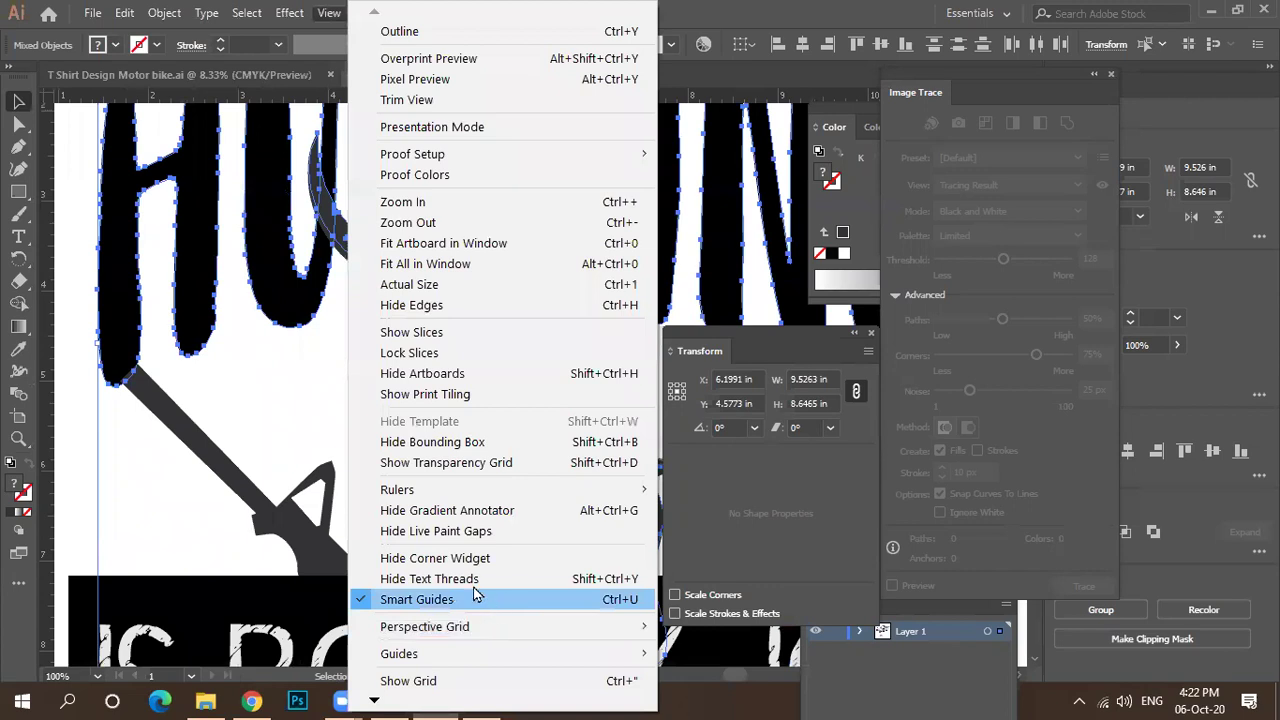
{"action": "mouse_move", "coordinate": [378, 699]}
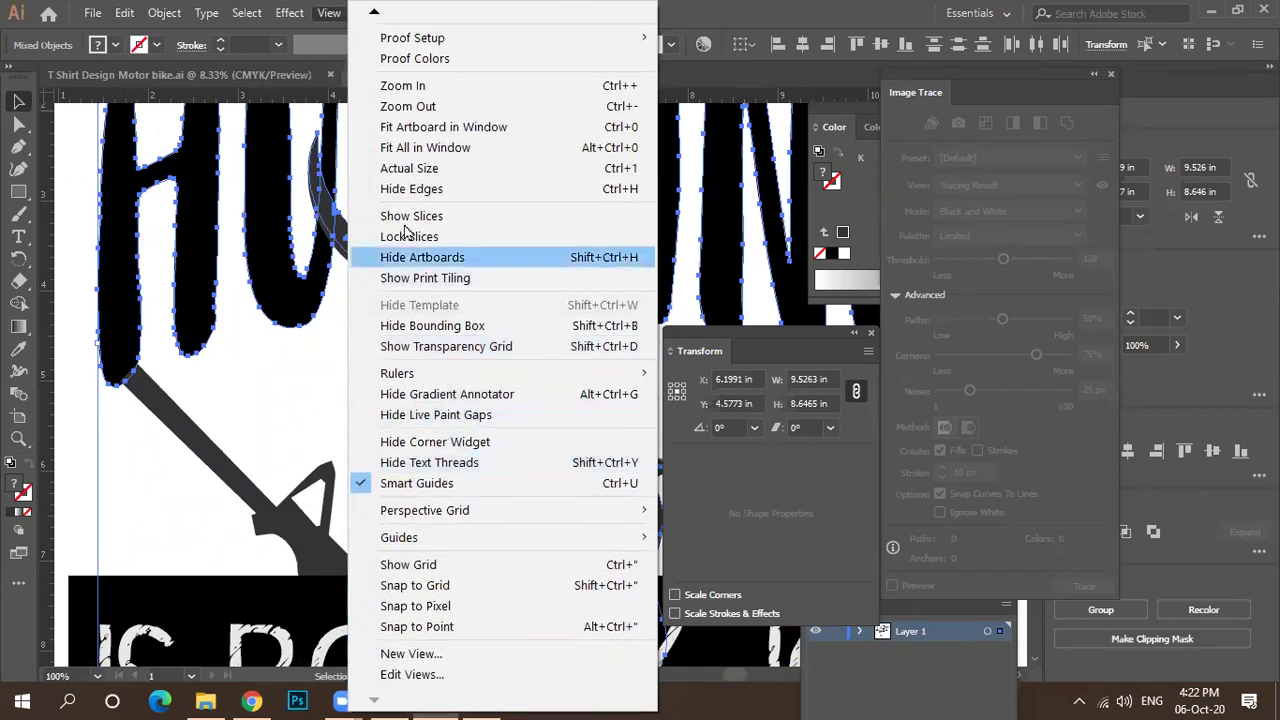
{"action": "left_click", "coordinate": [340, 20]}
{"action": "left_click", "coordinate": [378, 20]}
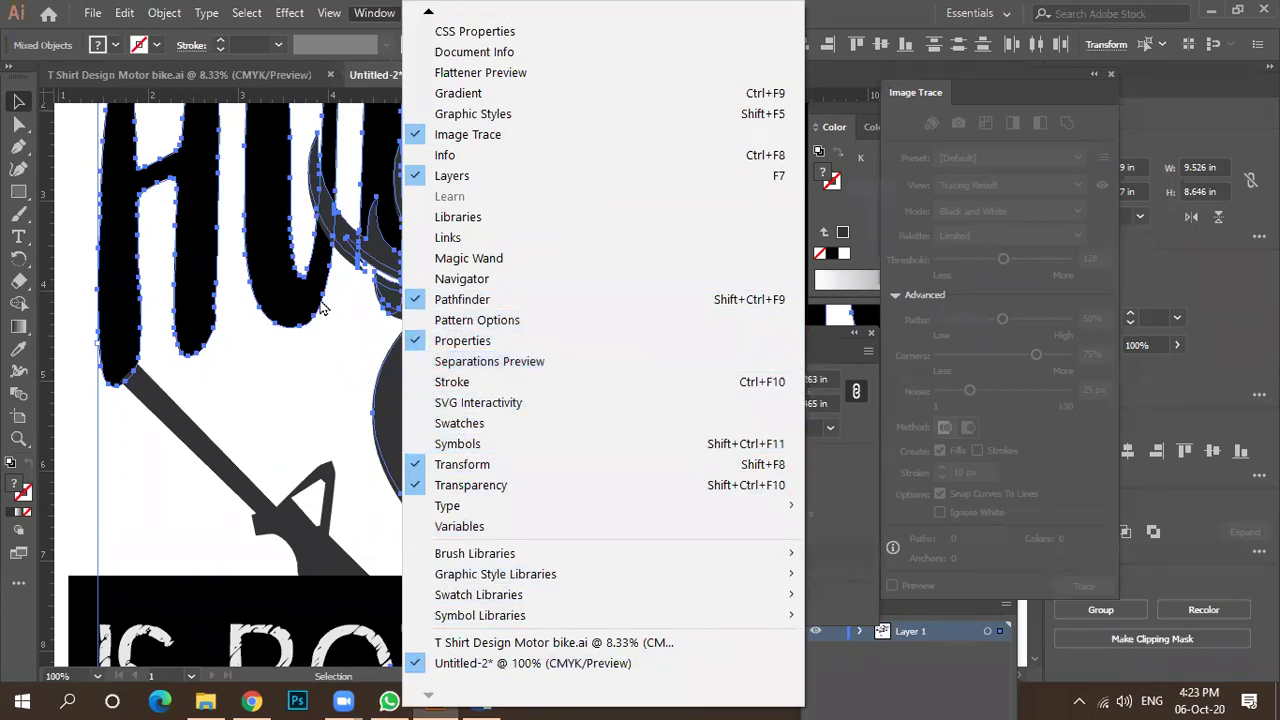
{"action": "left_click", "coordinate": [382, 402]}
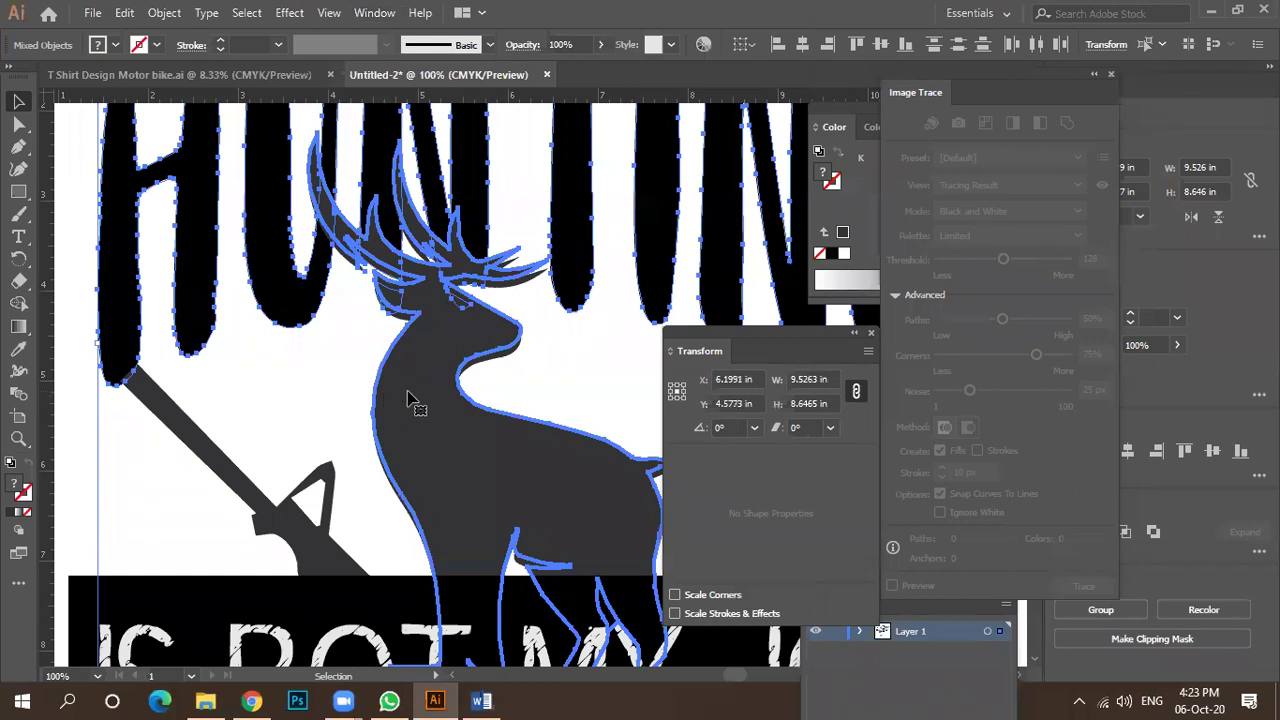
Close the Transform panel and rearrange the floating Image Trace, Transparency, Color and Pathfinder panels to expose the Pathfinder options.
{"action": "scroll", "coordinate": [530, 410], "scroll_direction": "down", "scroll_amount": 1}
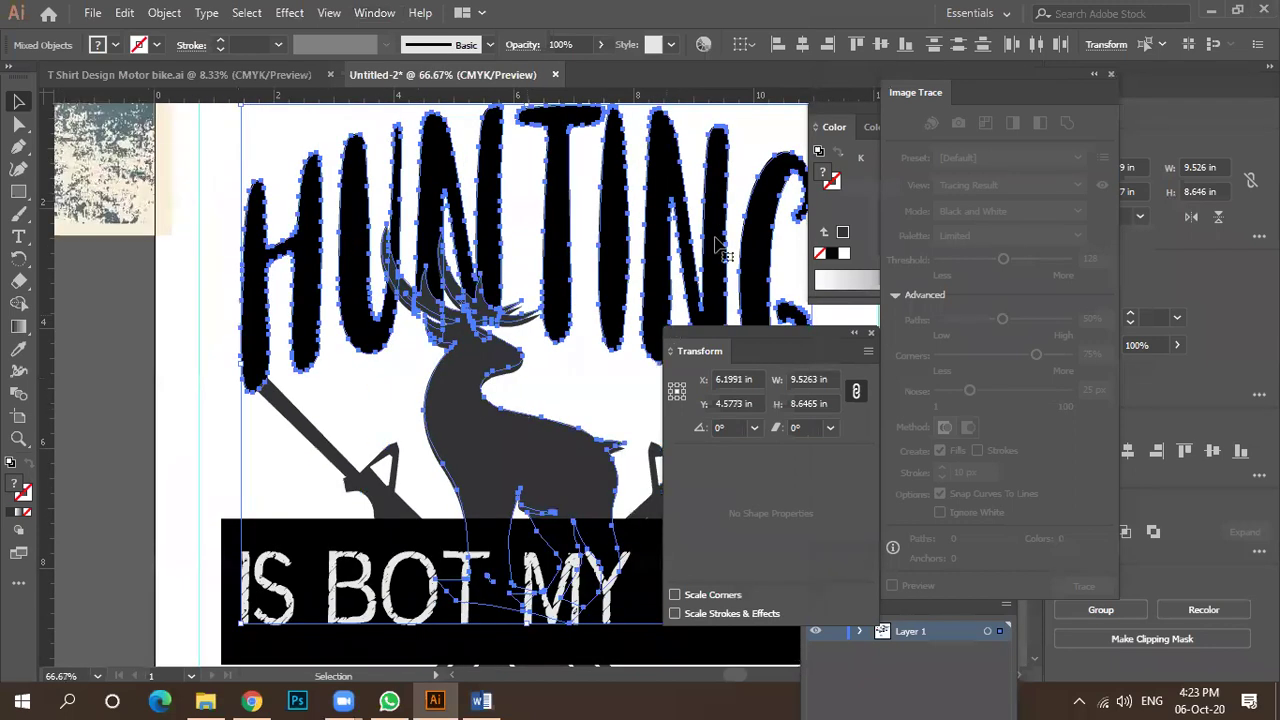
{"action": "mouse_move", "coordinate": [975, 90]}
{"action": "left_mouse_down"}
{"action": "mouse_move", "coordinate": [1007, 198]}
{"action": "mouse_move", "coordinate": [975, 183]}
{"action": "left_mouse_up"}
{"action": "scroll", "coordinate": [262, 342], "scroll_direction": "down", "scroll_amount": 4}
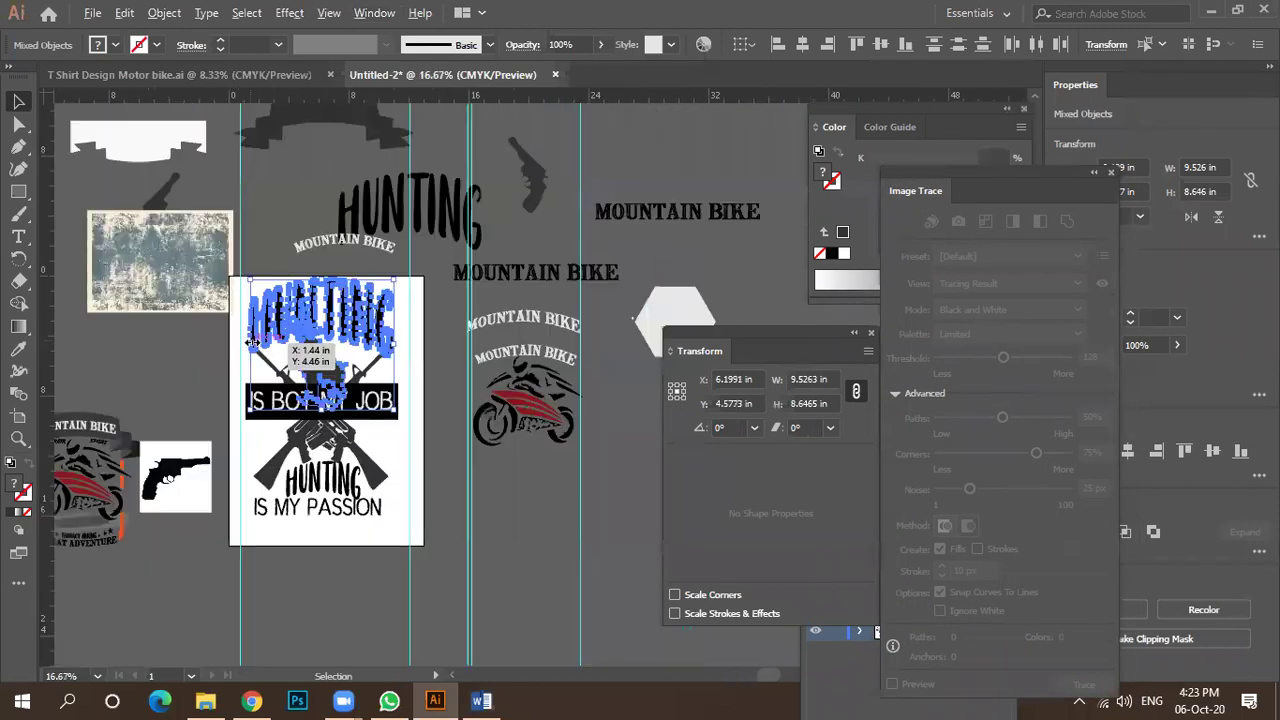
{"action": "left_click_drag", "start_coordinate": [706, 338], "coordinate": [626, 352]}
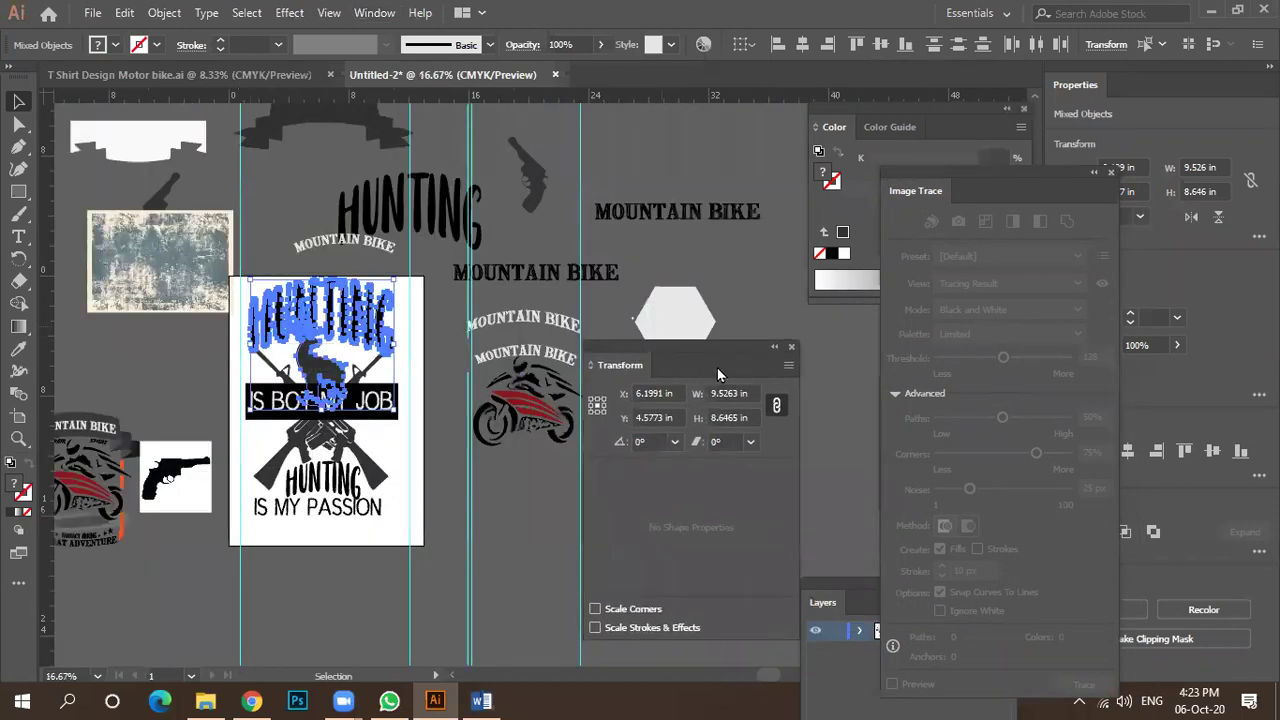
{"action": "left_click", "coordinate": [790, 349]}
{"action": "left_click_drag", "start_coordinate": [839, 592], "coordinate": [729, 448]}
{"action": "left_click_drag", "start_coordinate": [970, 180], "coordinate": [765, 327]}
{"action": "left_click_drag", "start_coordinate": [944, 338], "coordinate": [1019, 336]}
{"action": "key", "text": "ctrl+shift+F9"}
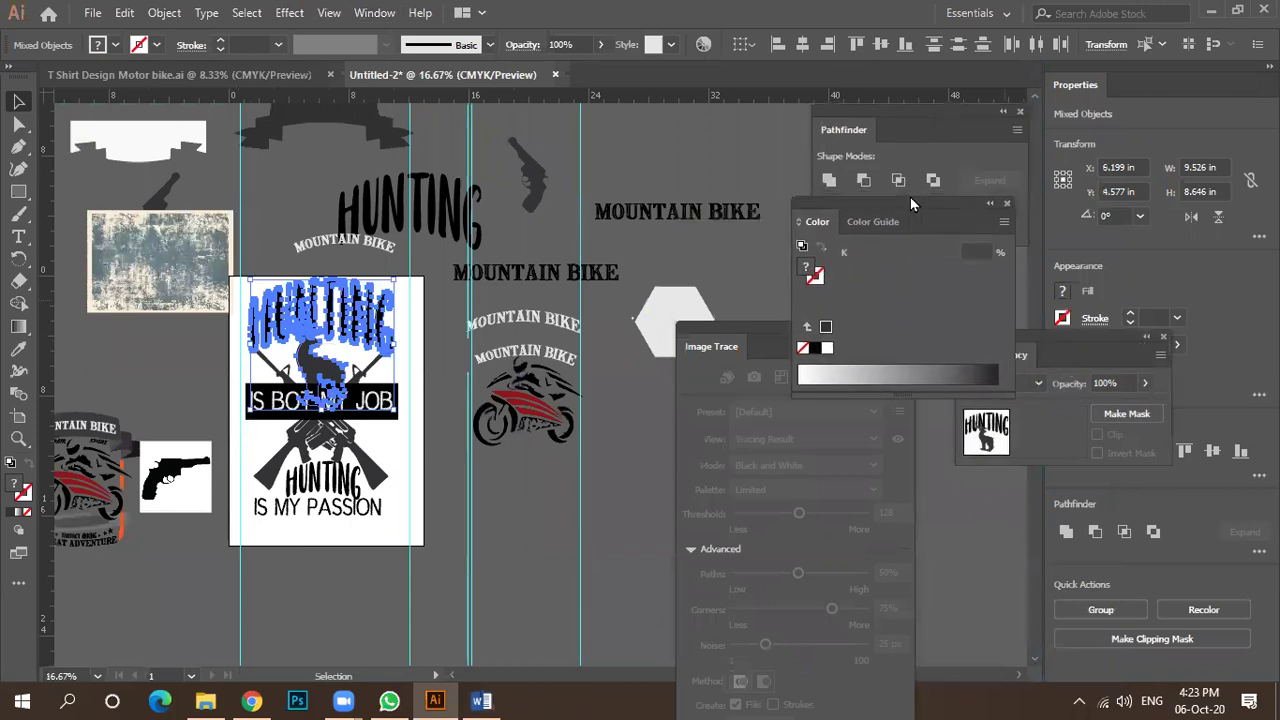
{"action": "left_click", "coordinate": [795, 131]}
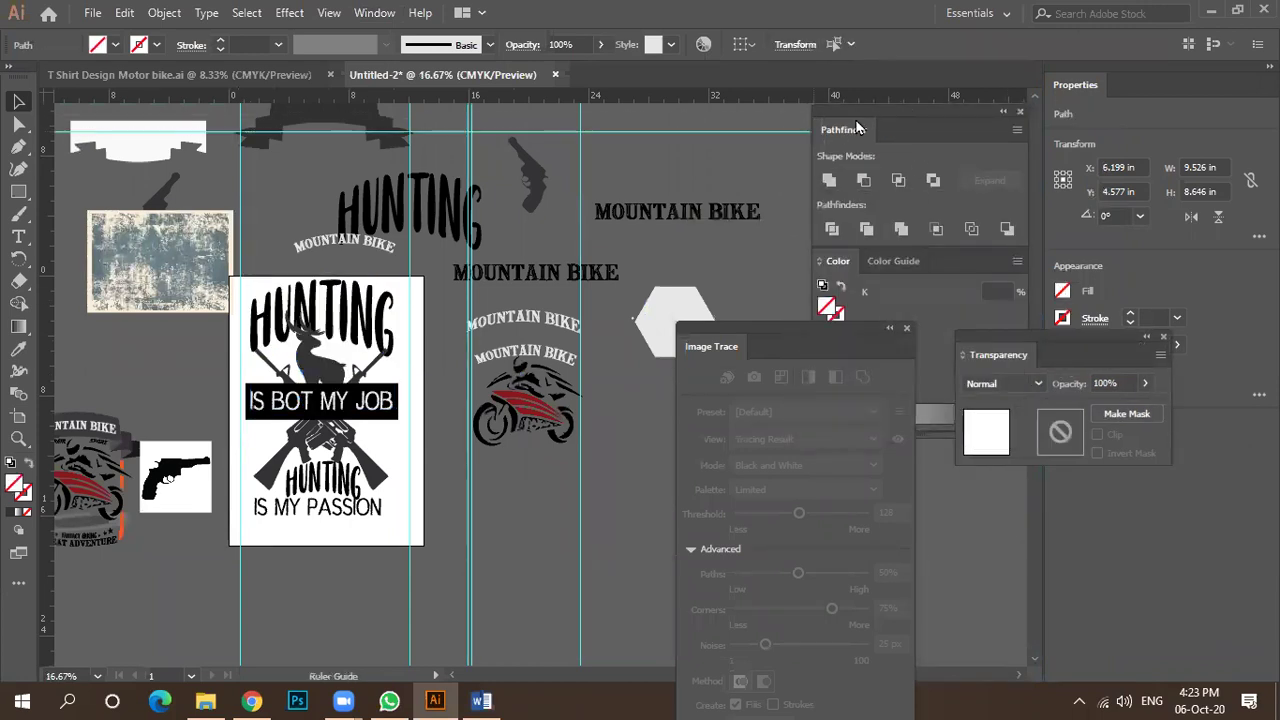
{"action": "left_click_drag", "start_coordinate": [867, 121], "coordinate": [754, 182]}
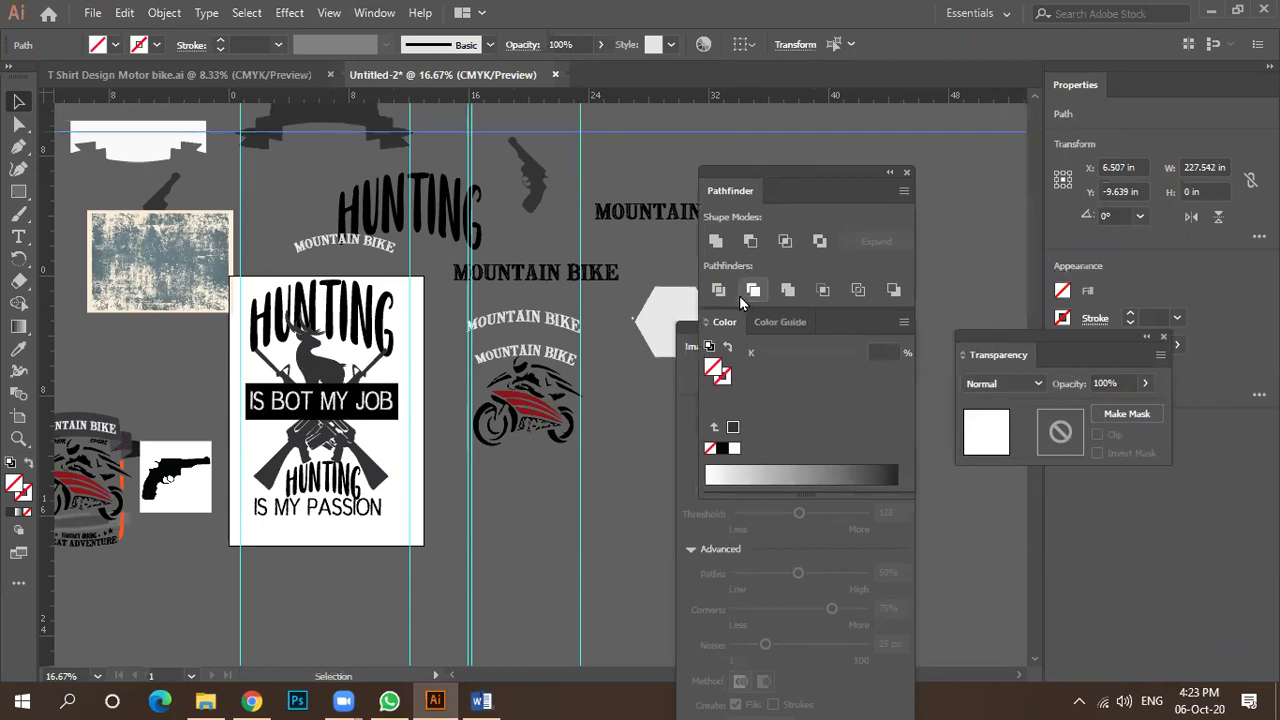
Try to cut the deer and the arched HUNTING lettering against each other with Minus Front, and undo it.
{"action": "left_click", "coordinate": [751, 242]}
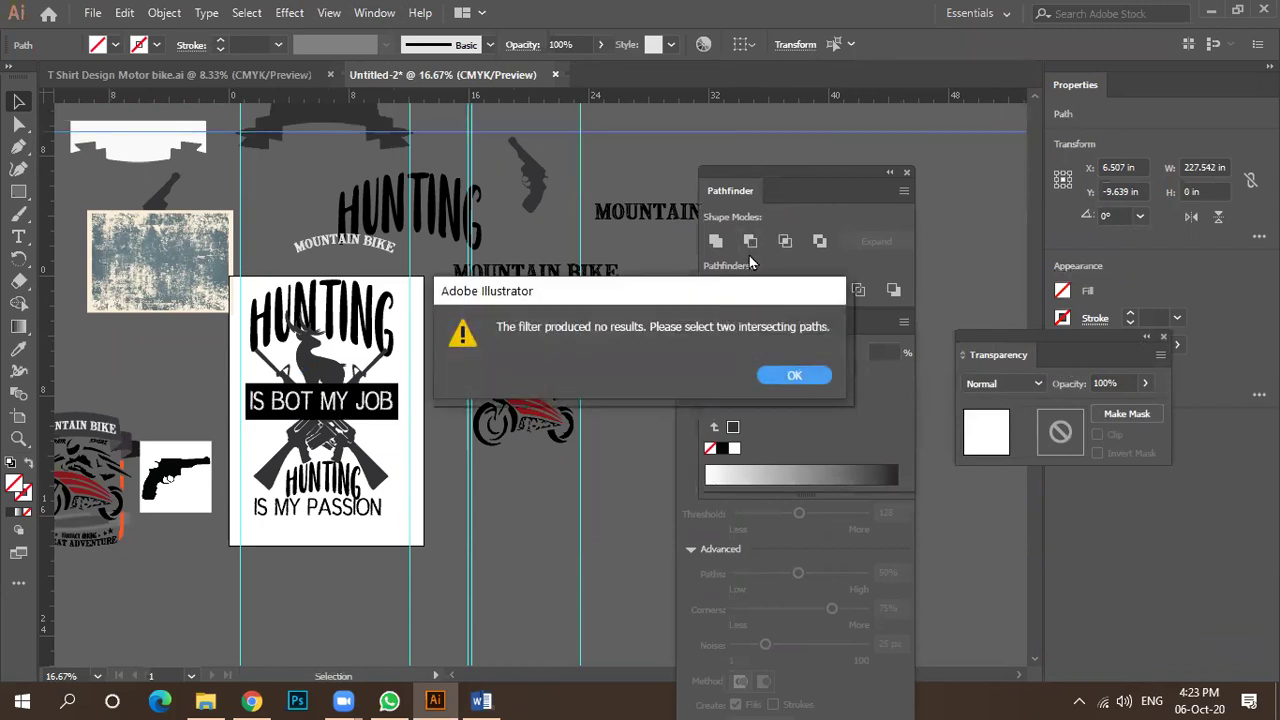
{"action": "left_click", "coordinate": [794, 375]}
{"action": "scroll", "coordinate": [400, 400], "scroll_direction": "up", "scroll_amount": 3}
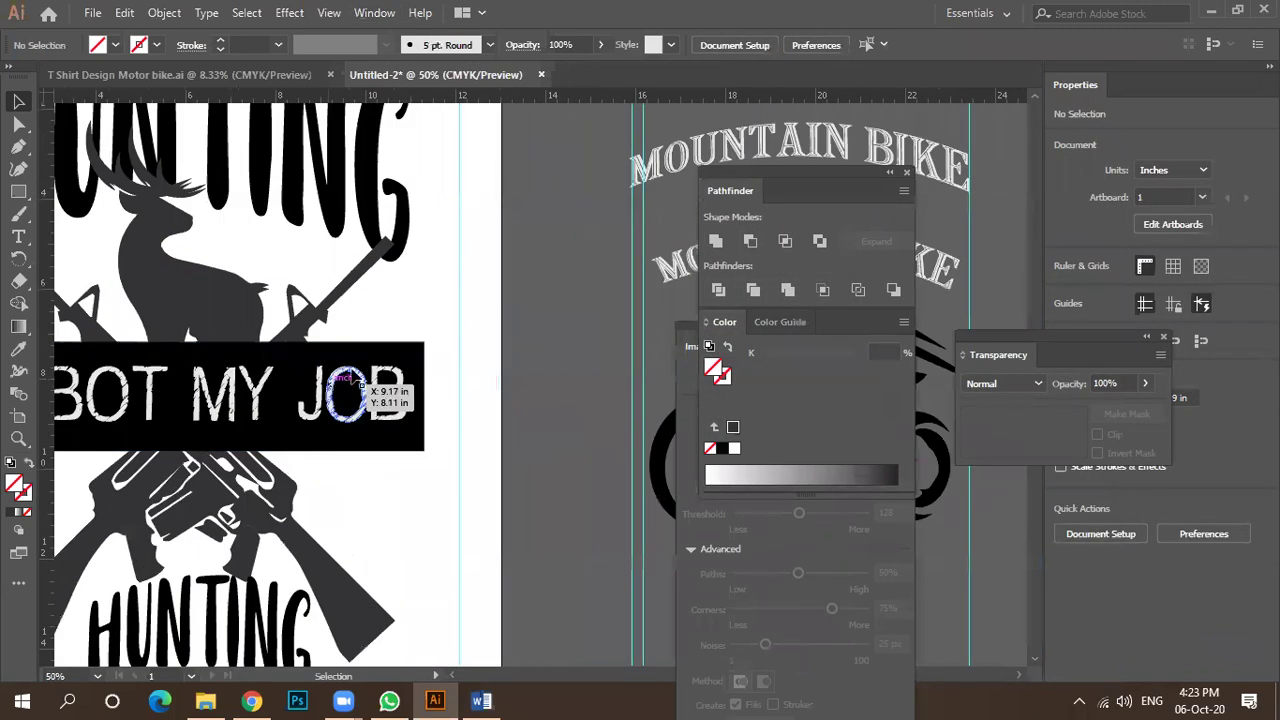
{"action": "scroll", "coordinate": [345, 385], "scroll_direction": "left", "scroll_amount": 5}
{"action": "scroll", "coordinate": [345, 385], "scroll_direction": "up", "scroll_amount": 1}
{"action": "left_click", "coordinate": [425, 290]}
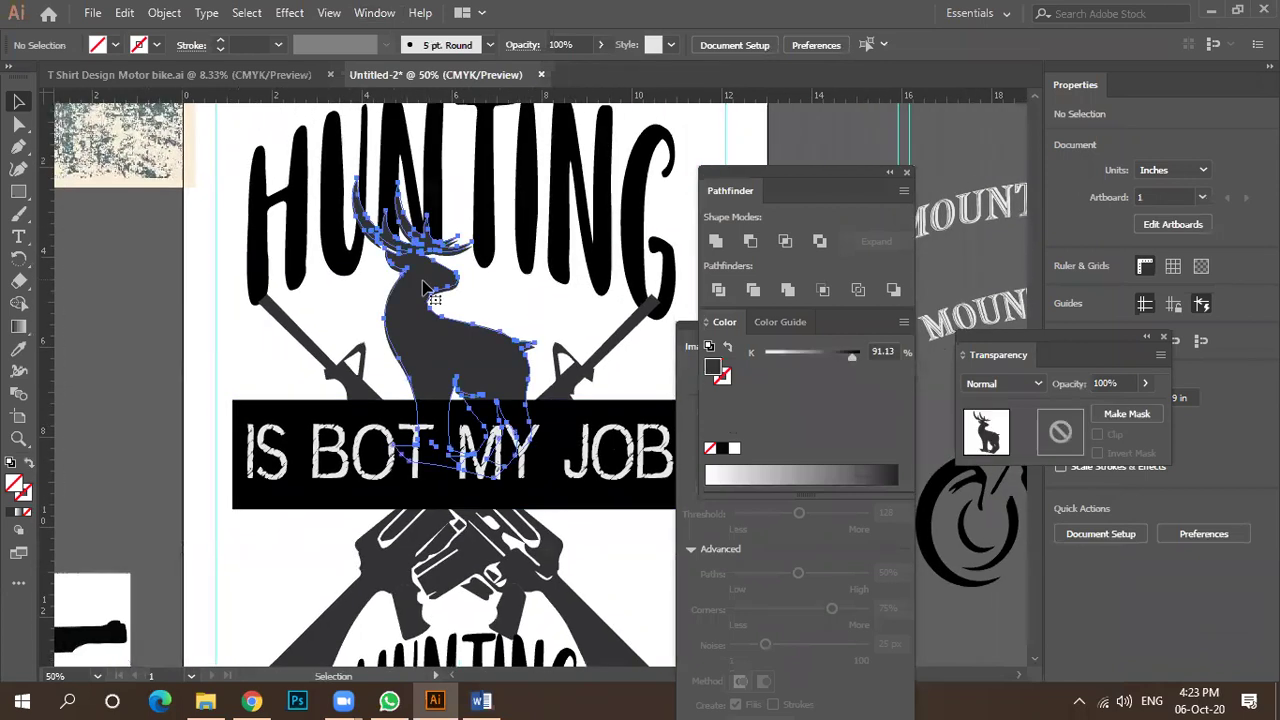
{"action": "scroll", "coordinate": [430, 250], "scroll_direction": "up", "scroll_amount": 2}
{"action": "left_click", "coordinate": [455, 168], "text": "shift"}
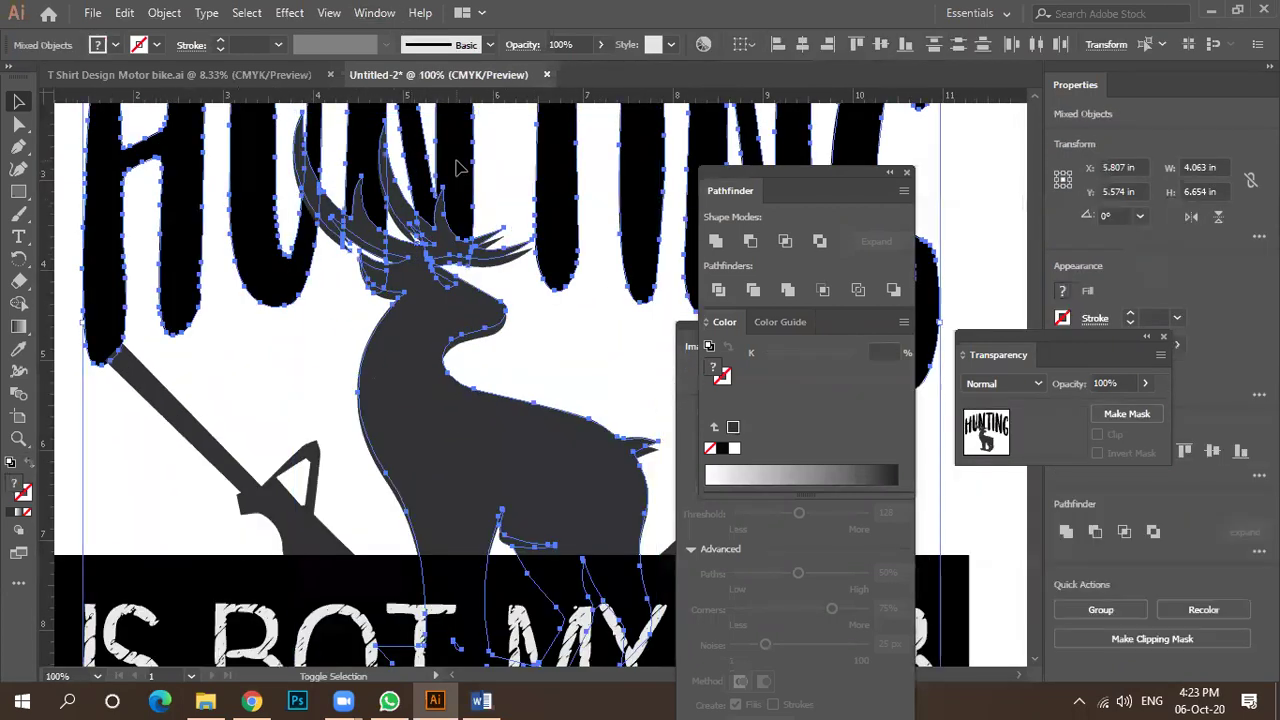
{"action": "left_click", "coordinate": [751, 243]}
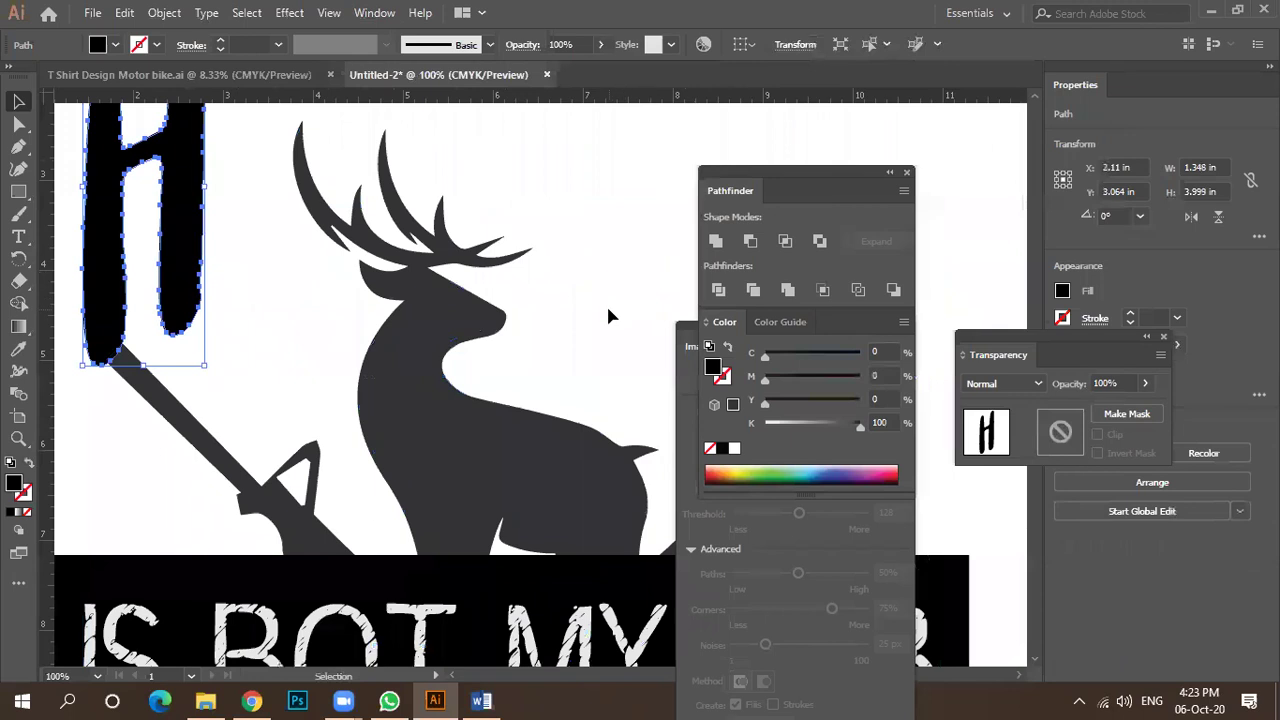
{"action": "key", "text": "ctrl+z"}
Reselect the deer with the arched HUNTING lettering, deselect both, and examine the antler overlaps with the U and N.
{"action": "scroll", "coordinate": [600, 305], "scroll_direction": "down", "scroll_amount": 1}
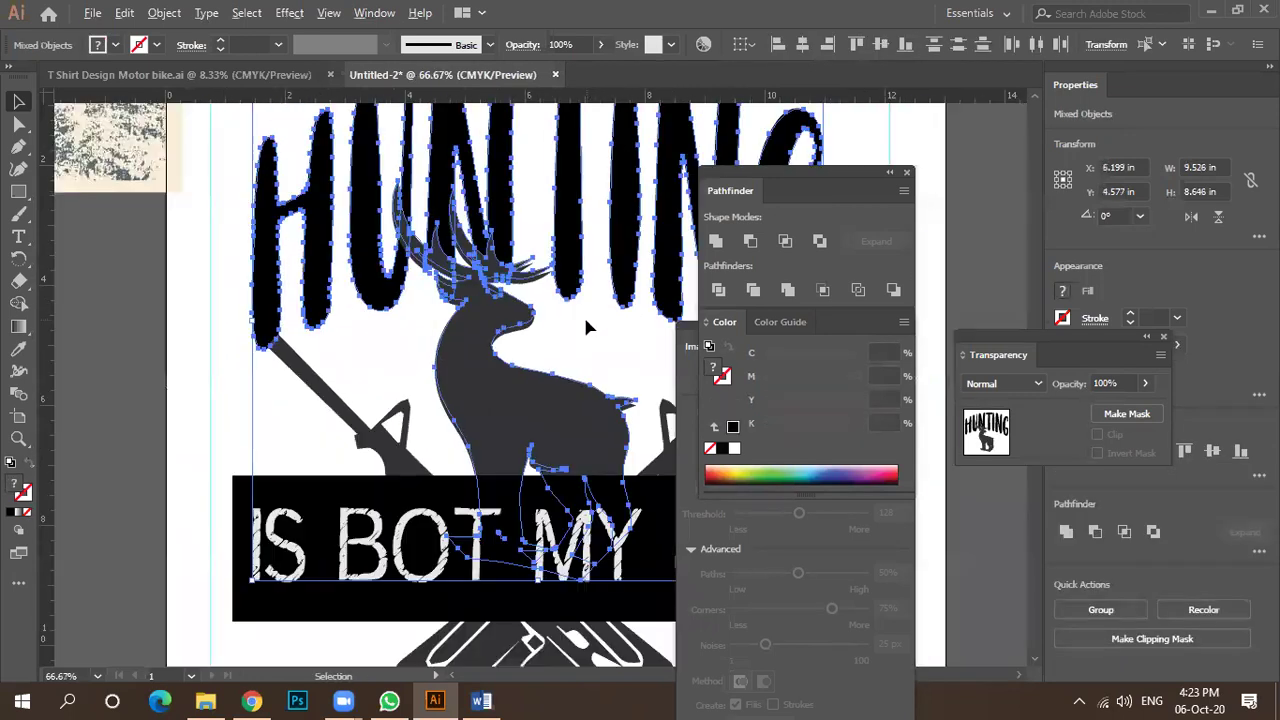
{"action": "scroll", "coordinate": [390, 215], "scroll_direction": "up", "scroll_amount": 1}
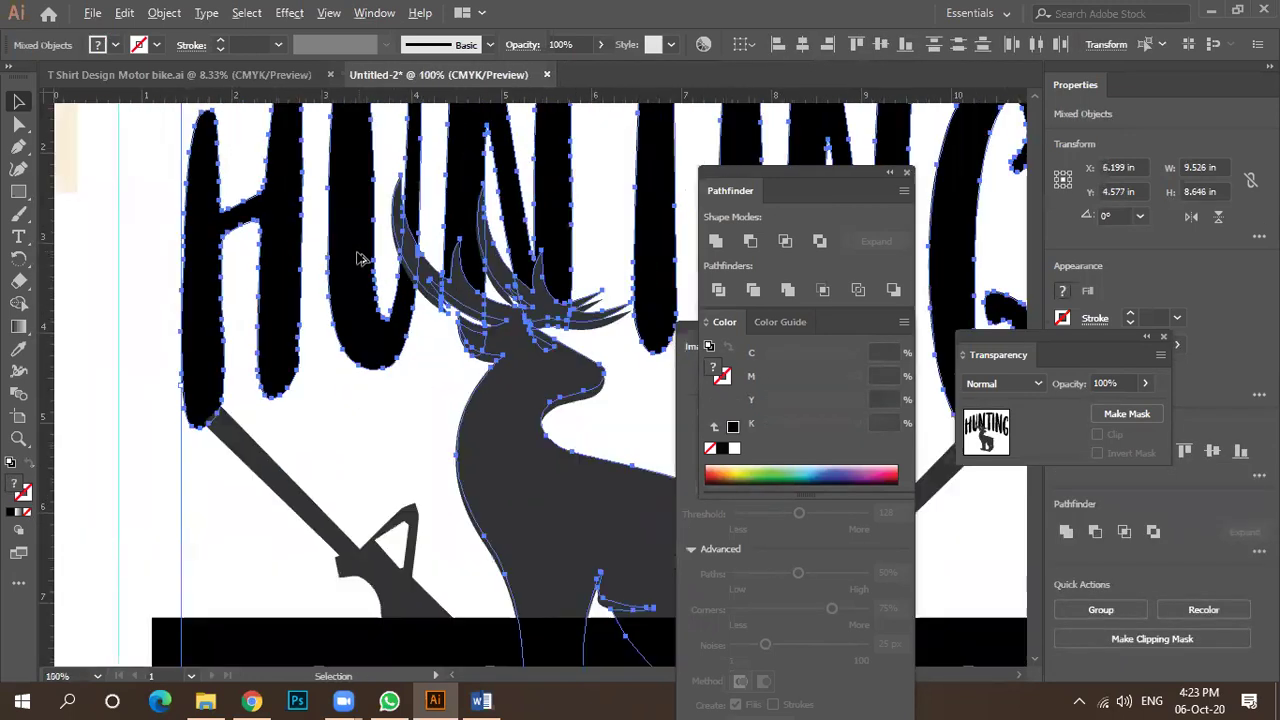
{"action": "left_click", "coordinate": [378, 421]}
{"action": "left_click", "coordinate": [507, 443]}
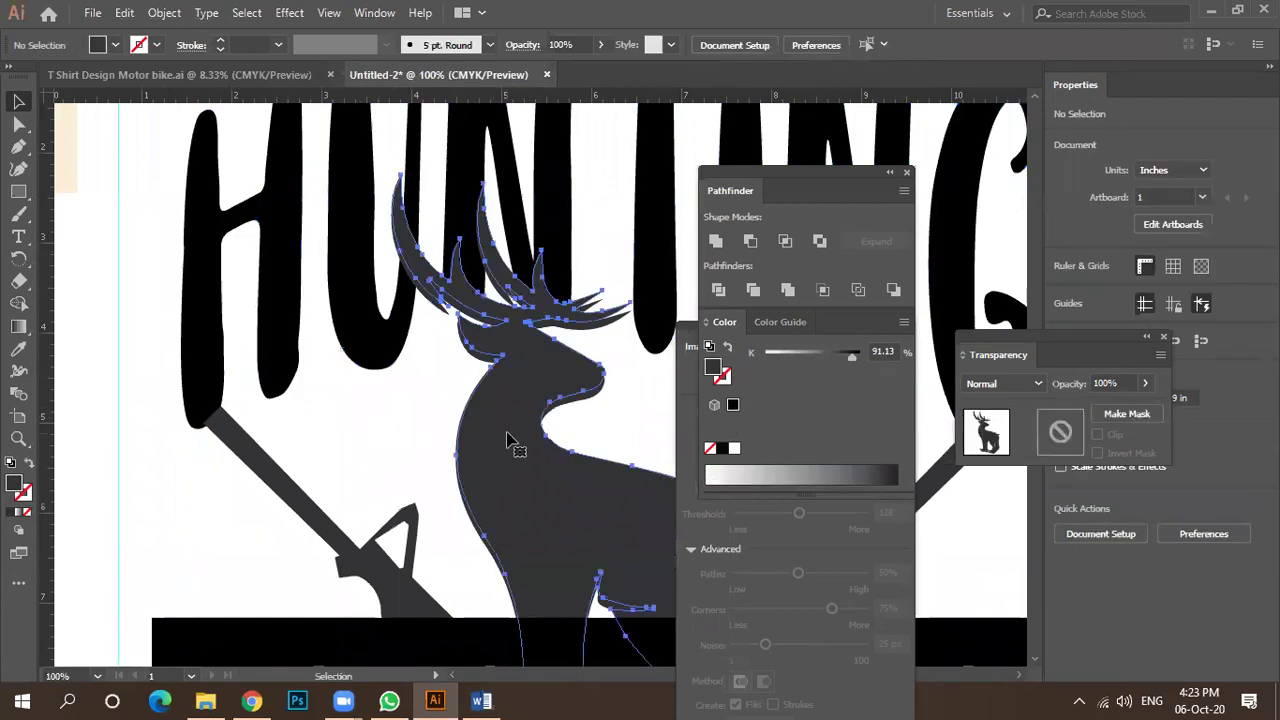
{"action": "left_click", "coordinate": [557, 207], "text": "shift"}
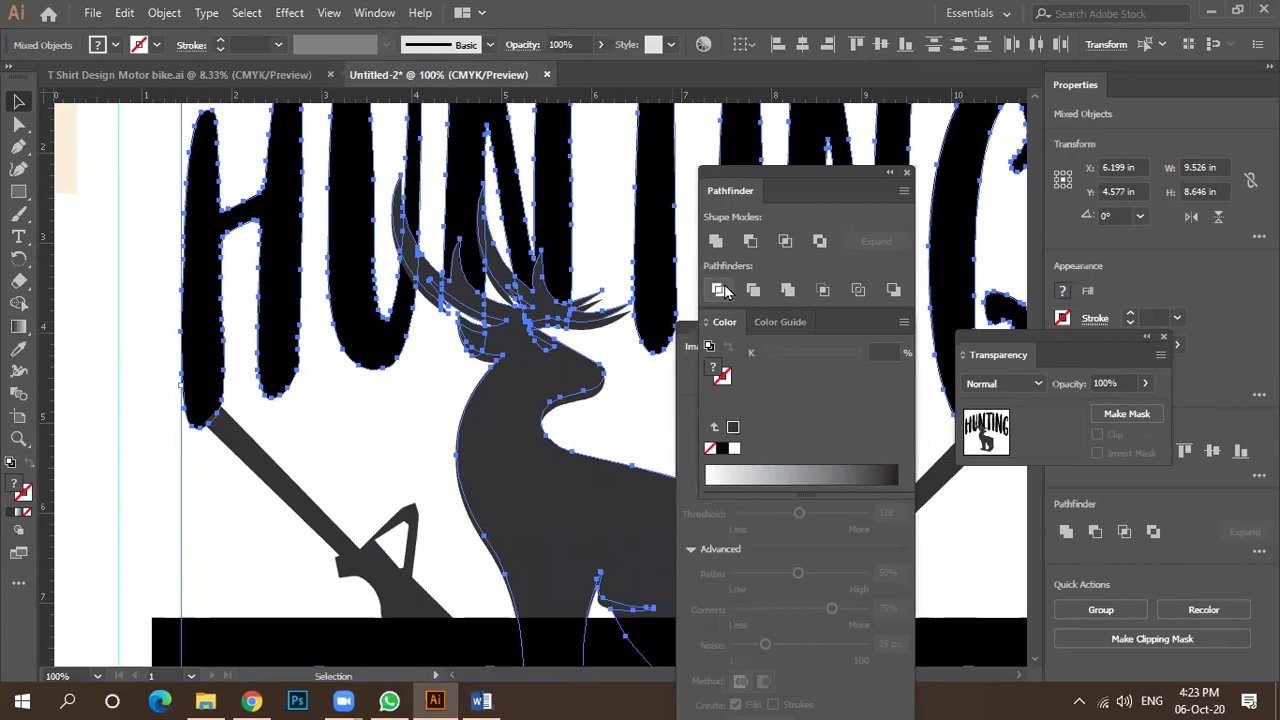
{"action": "key", "text": "ctrl+g"}
{"action": "left_click", "coordinate": [417, 419]}
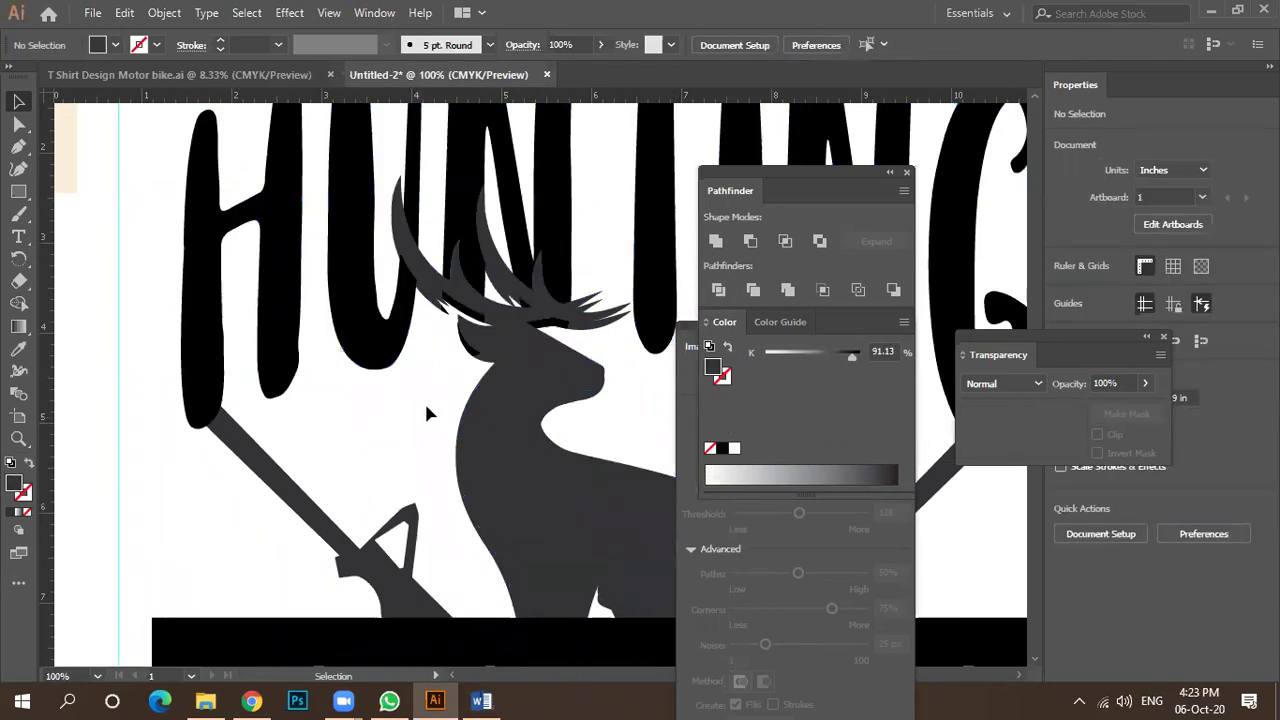
{"action": "scroll", "coordinate": [447, 290], "scroll_direction": "up", "scroll_amount": 3}
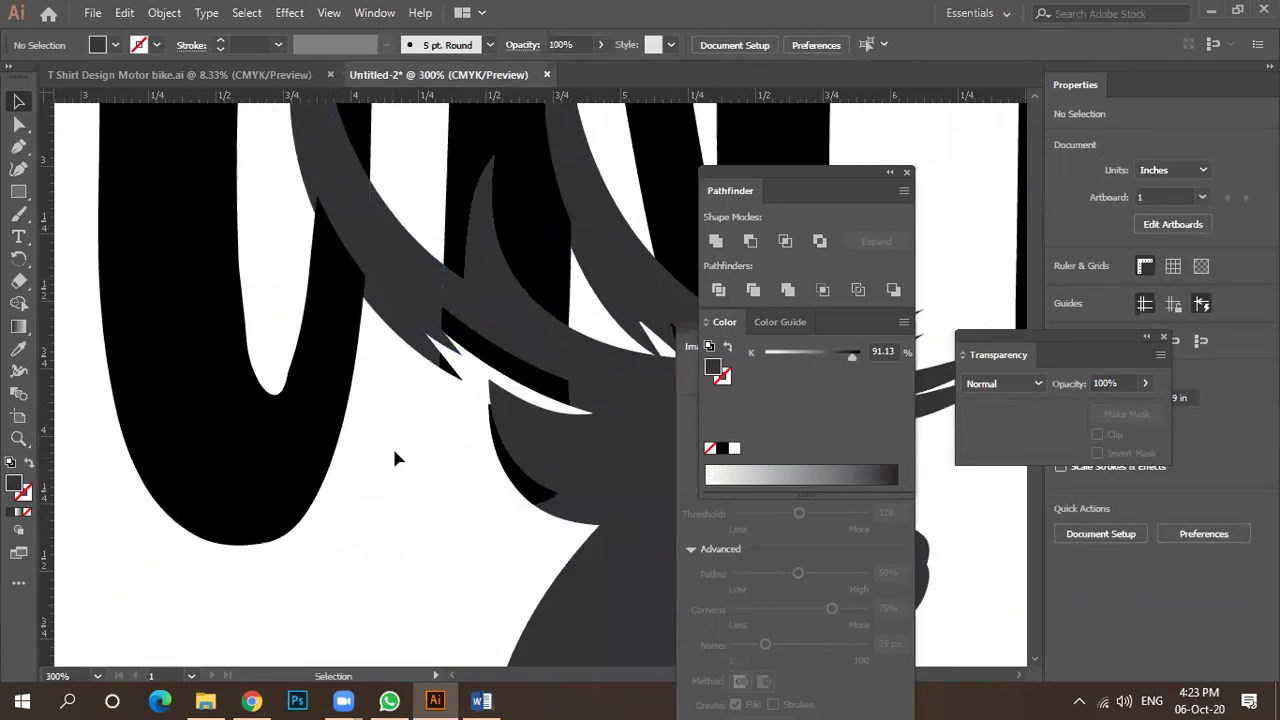
{"action": "scroll", "coordinate": [392, 466], "scroll_direction": "down", "scroll_amount": 3}
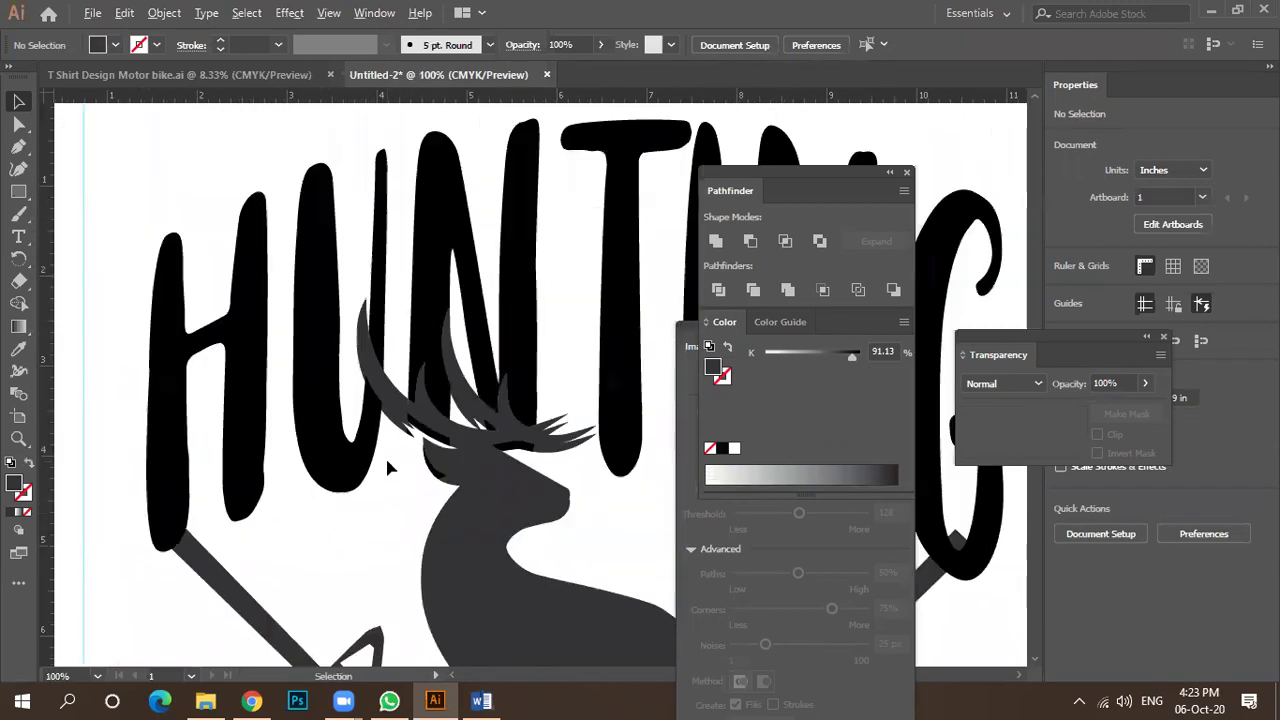
Undo the earlier Shape Builder cuts on the letter N beneath the antlers and deselect the artwork.
{"action": "key", "text": "a"}
{"action": "key", "text": "ctrl+a"}
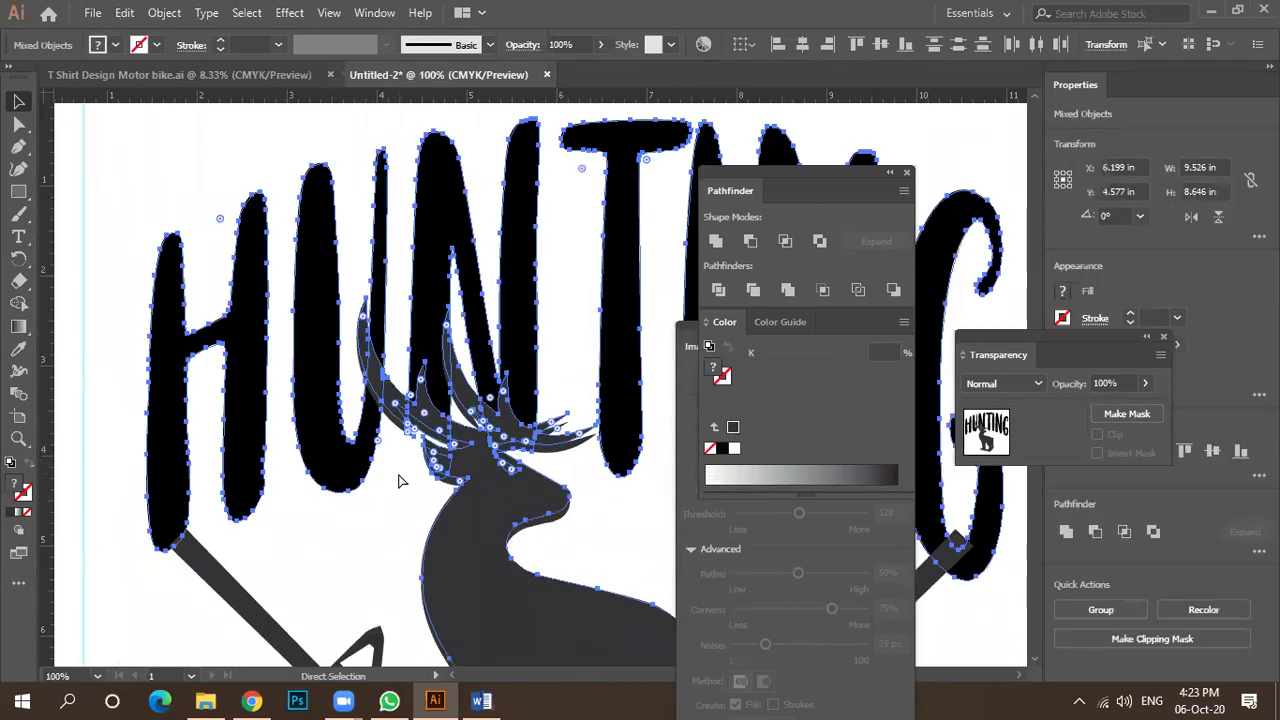
{"action": "left_click", "coordinate": [388, 487]}
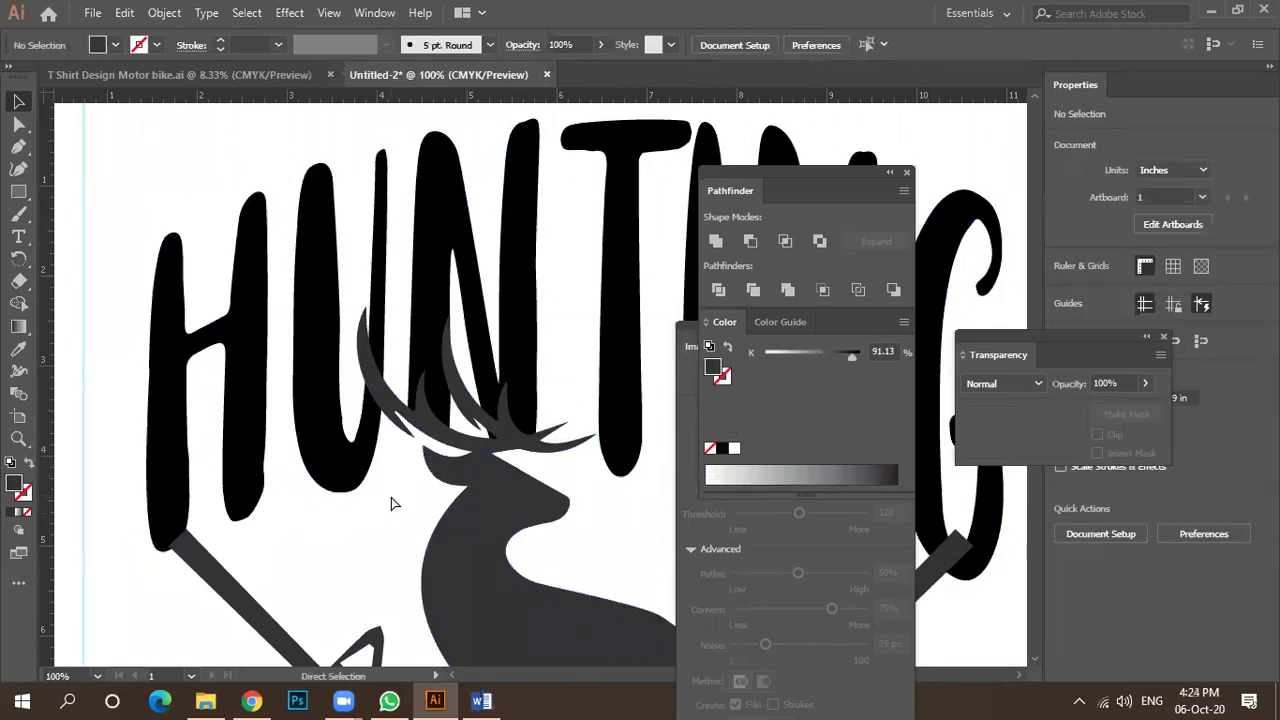
{"action": "key", "text": "v"}
{"action": "key", "text": "ctrl+a"}
{"action": "scroll", "coordinate": [346, 451], "scroll_direction": "down", "scroll_amount": 2}
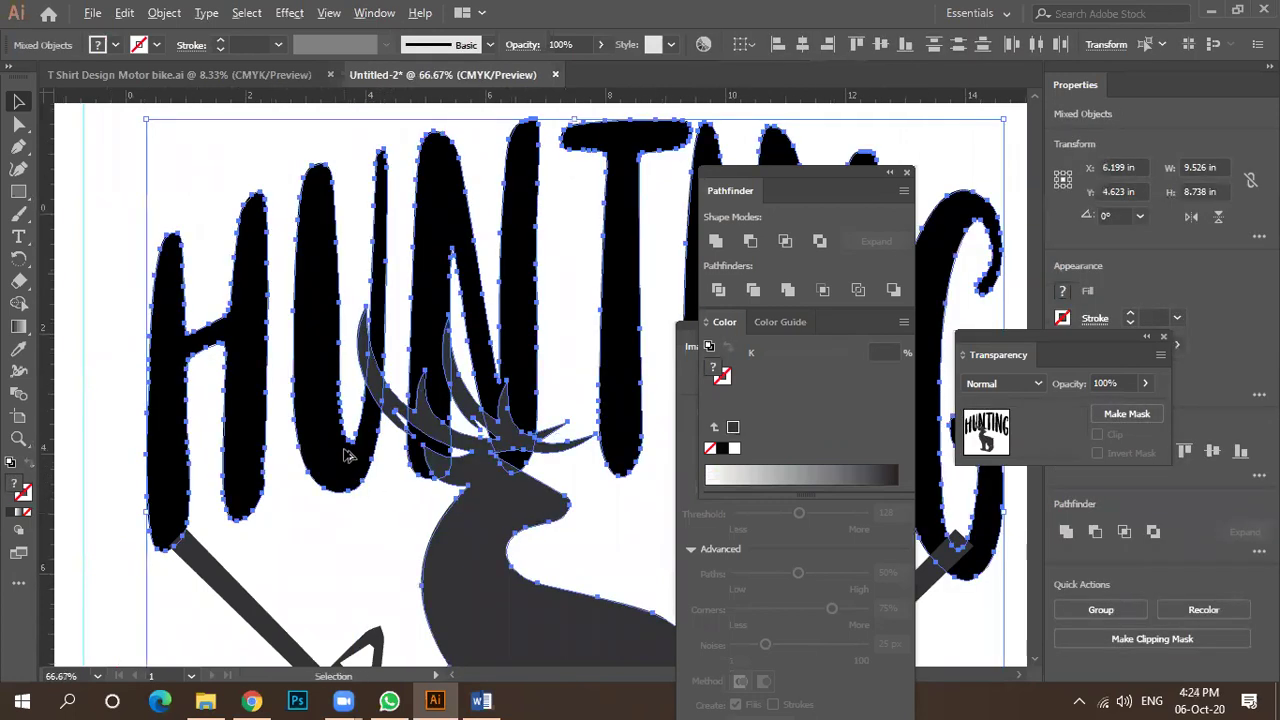
{"action": "left_click", "coordinate": [278, 262]}
Try to remove the part of the N below the antlers with the Shape Builder on the lettering alone, and undo it.
{"action": "scroll", "coordinate": [383, 470], "scroll_direction": "up", "scroll_amount": 3}
{"action": "scroll", "coordinate": [383, 380], "scroll_direction": "down", "scroll_amount": 1}
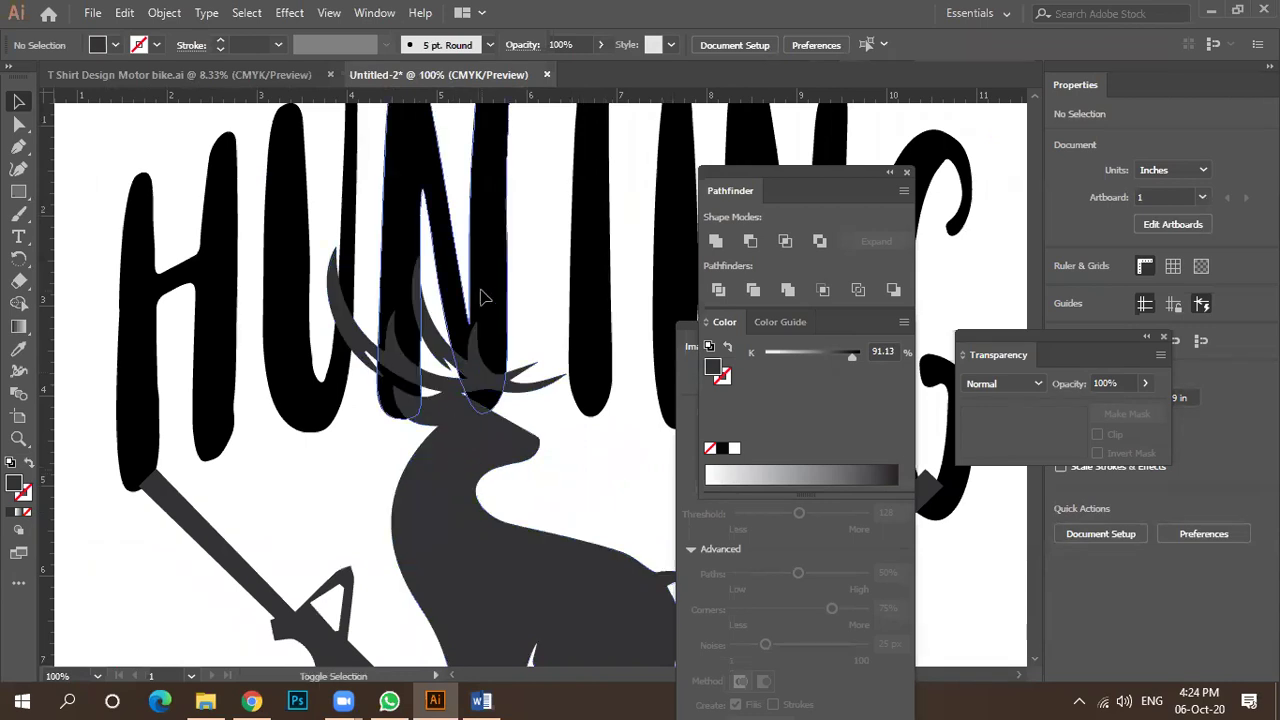
{"action": "left_click", "coordinate": [230, 258]}
{"action": "left_click", "coordinate": [18, 303]}
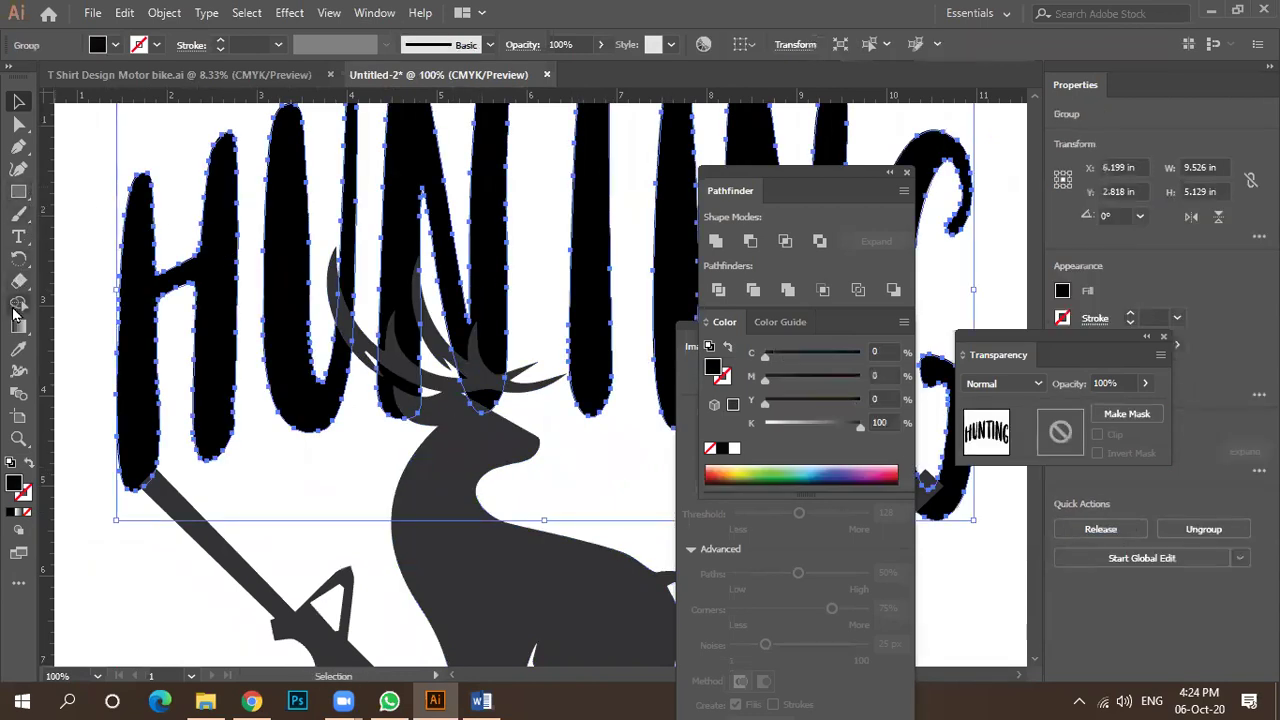
{"action": "scroll", "coordinate": [362, 421], "scroll_direction": "up", "scroll_amount": 2}
{"action": "left_click", "coordinate": [436, 376]}
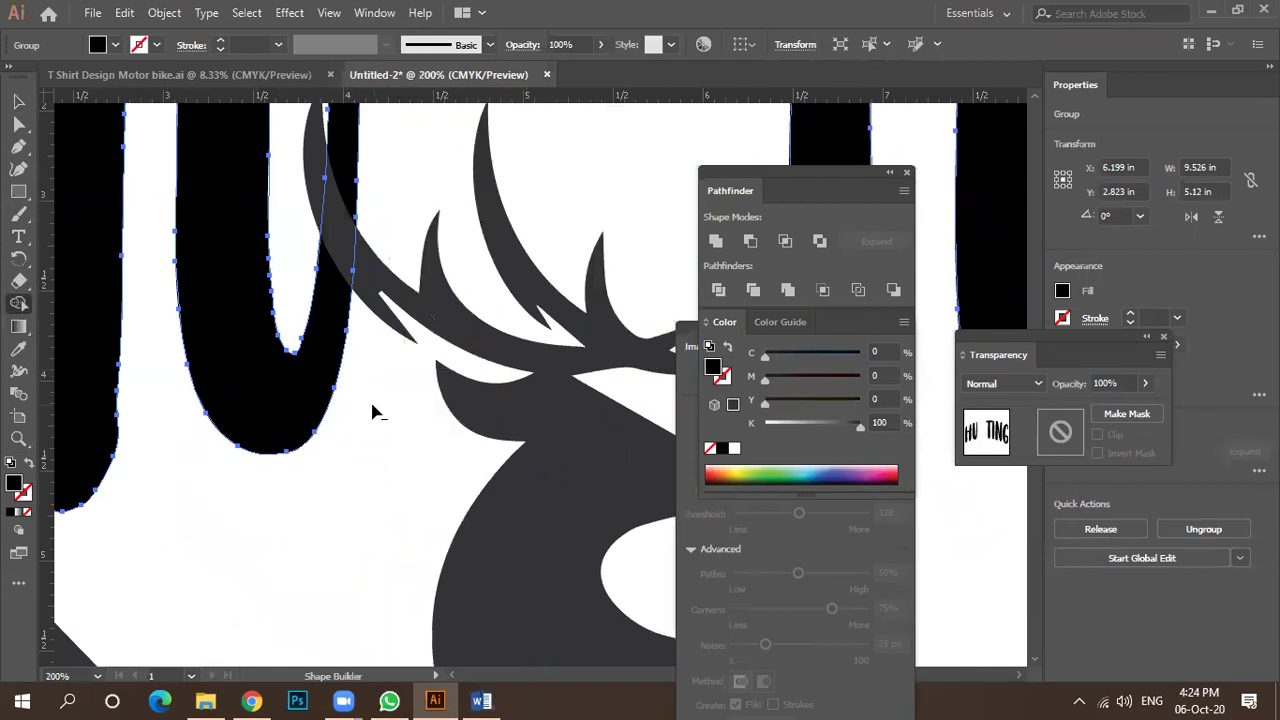
{"action": "key", "text": "ctrl+z"}
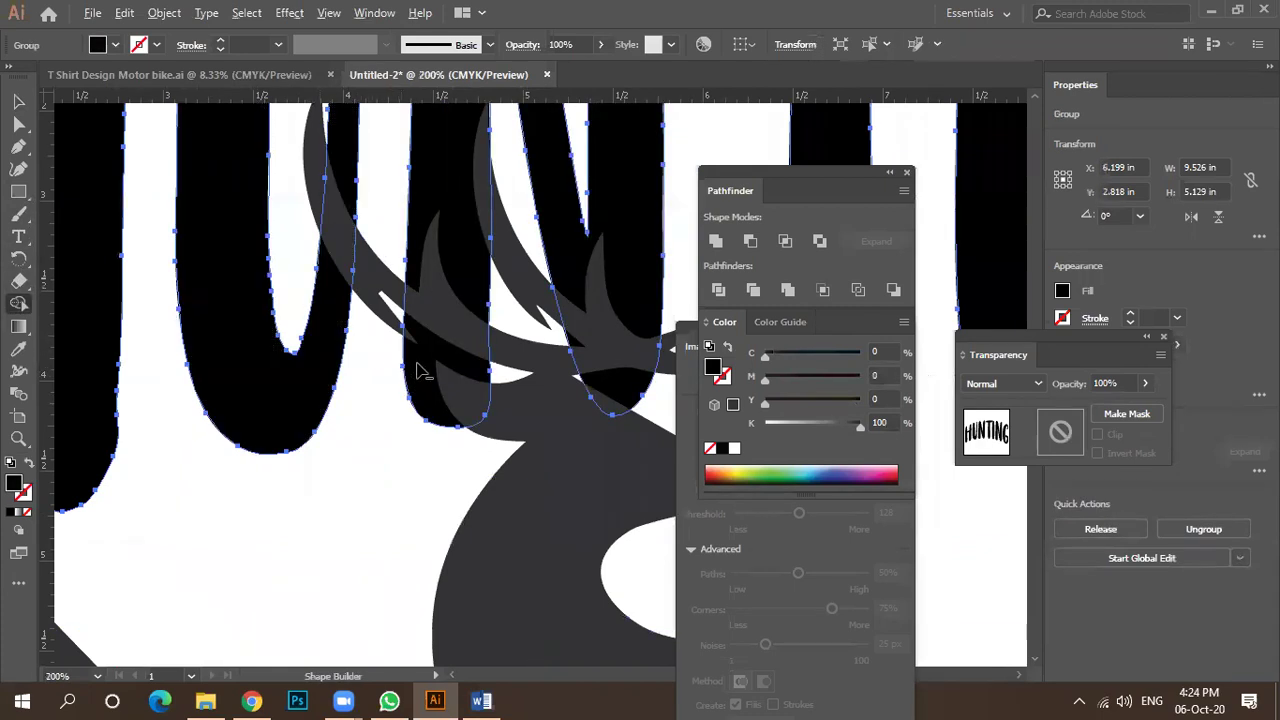
Remove the parts of the N below the antlers with the Shape Builder on the deer and HUNTING lettering, and deselect the artwork.
{"action": "key", "text": "v"}
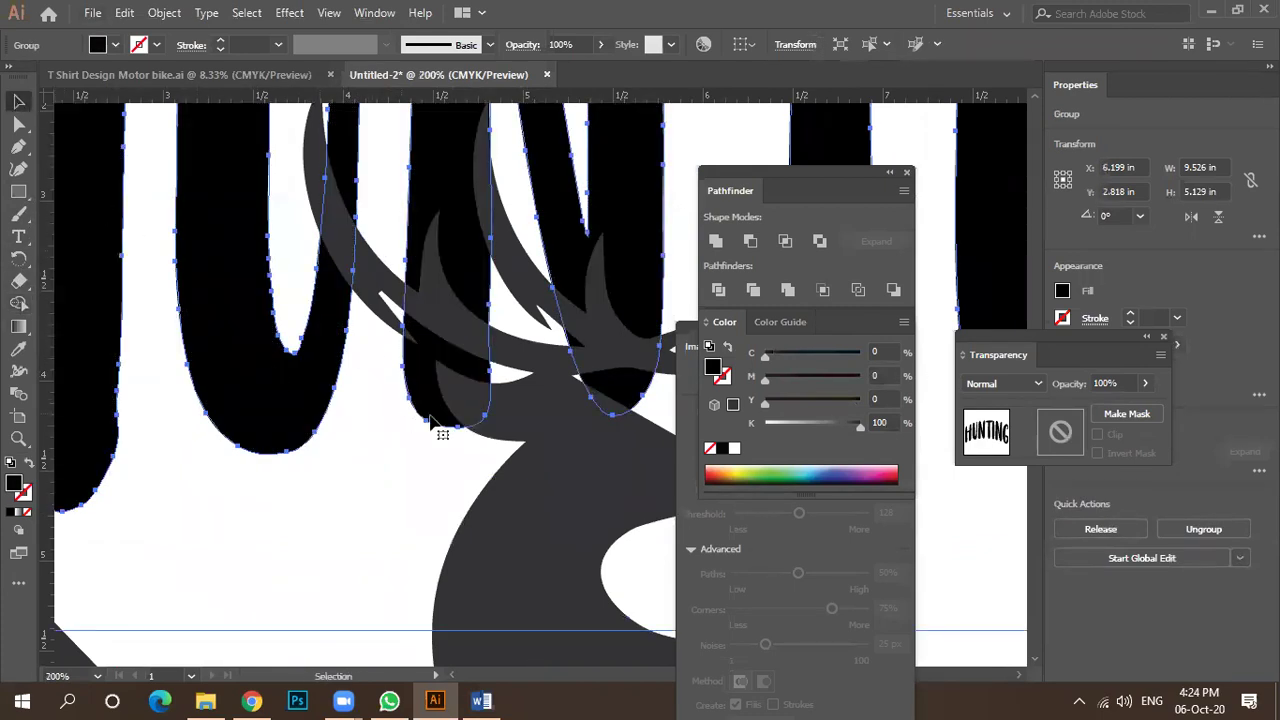
{"action": "left_click", "coordinate": [531, 457]}
{"action": "left_click", "coordinate": [408, 363], "text": "shift"}
{"action": "left_click", "coordinate": [86, 236], "text": "shift"}
{"action": "left_click", "coordinate": [18, 303]}
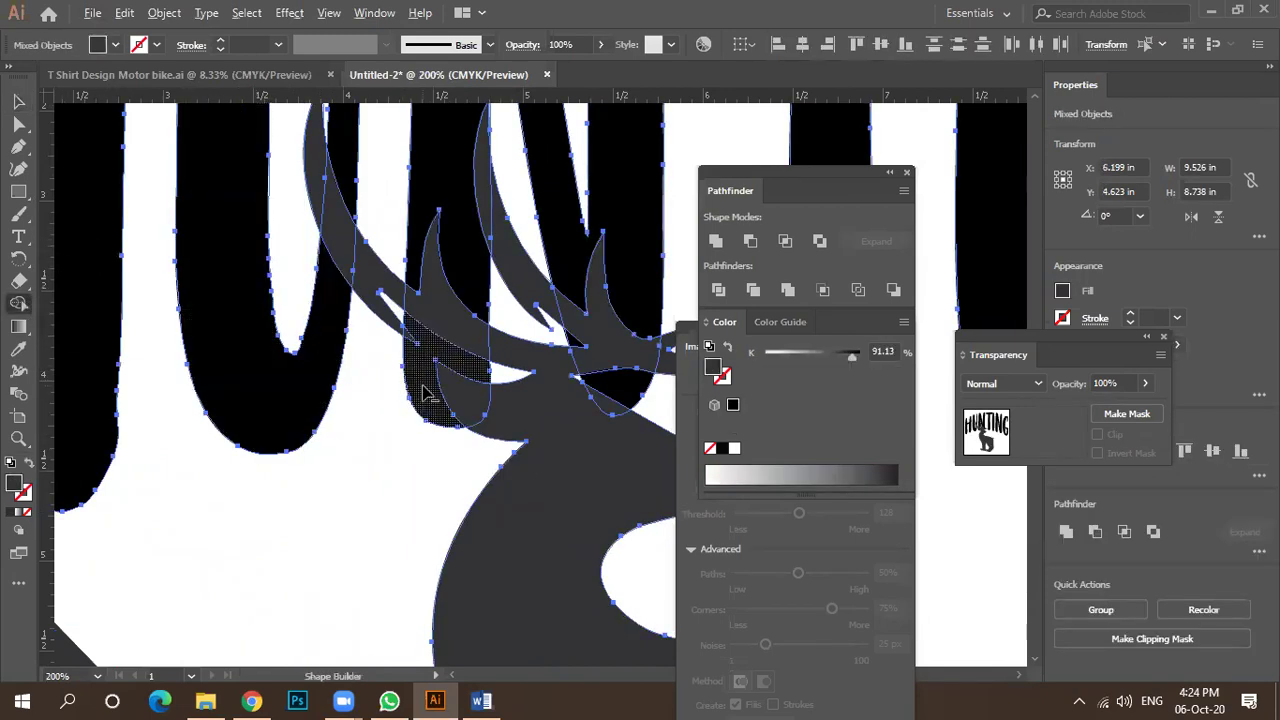
{"action": "left_click", "coordinate": [383, 427], "text": "alt"}
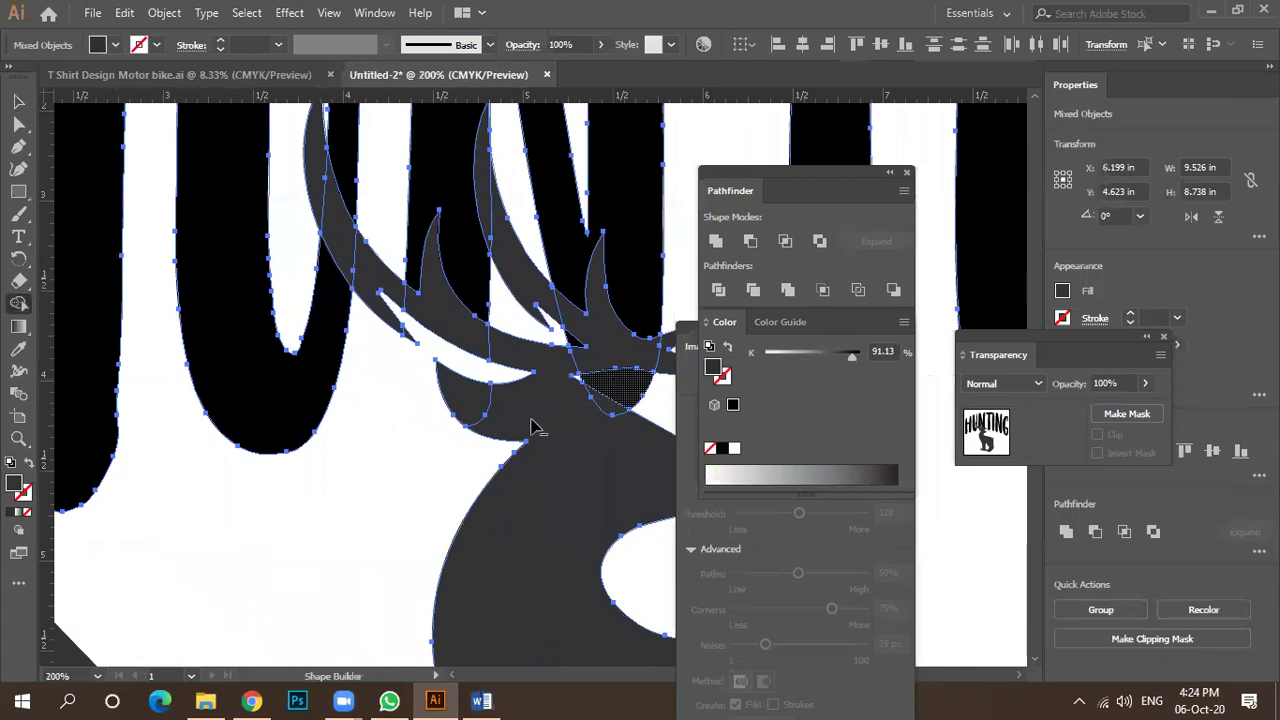
{"action": "scroll", "coordinate": [566, 333], "scroll_direction": "up", "scroll_amount": 2}
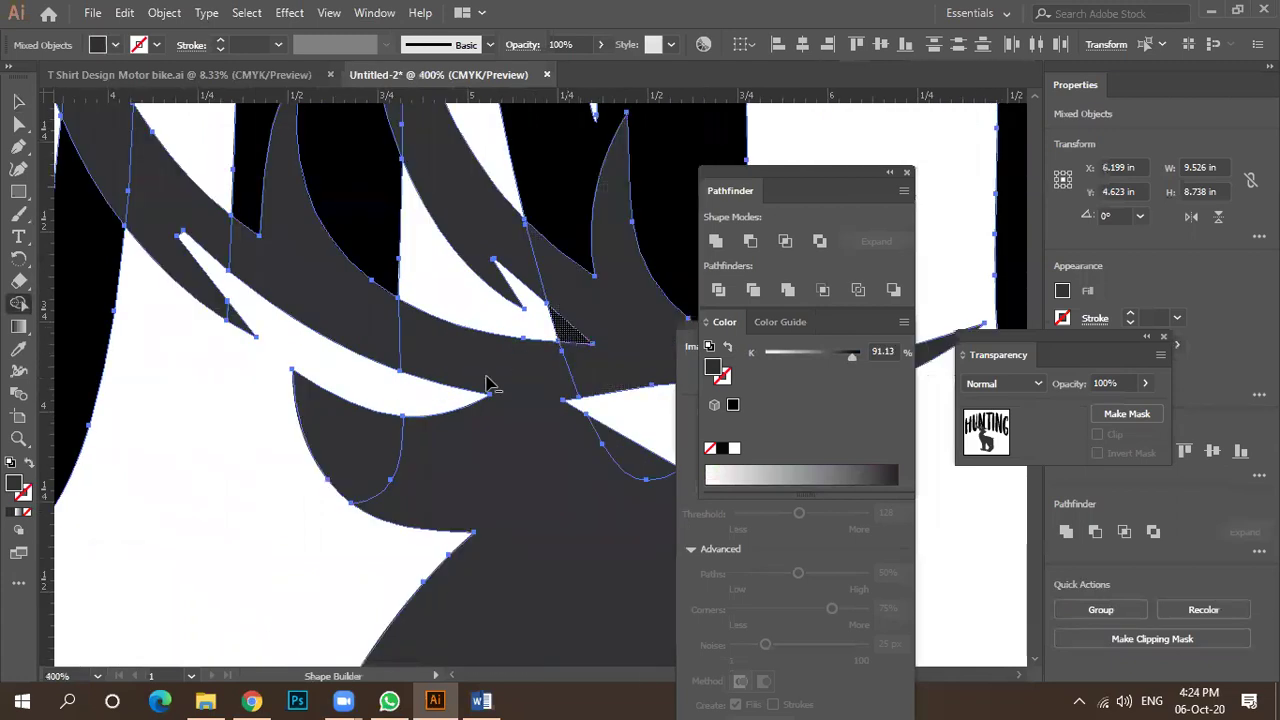
{"action": "scroll", "coordinate": [312, 424], "scroll_direction": "down", "scroll_amount": 3}
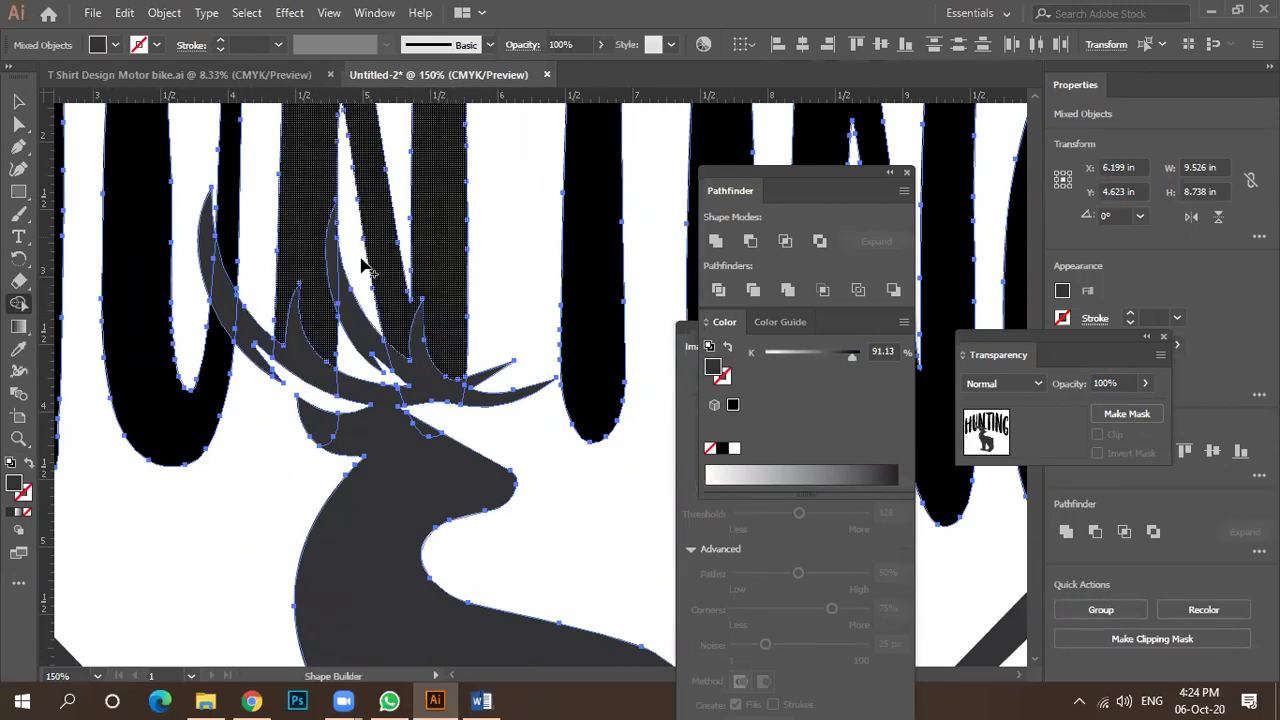
{"action": "left_click", "coordinate": [19, 101]}
{"action": "left_click", "coordinate": [298, 490]}
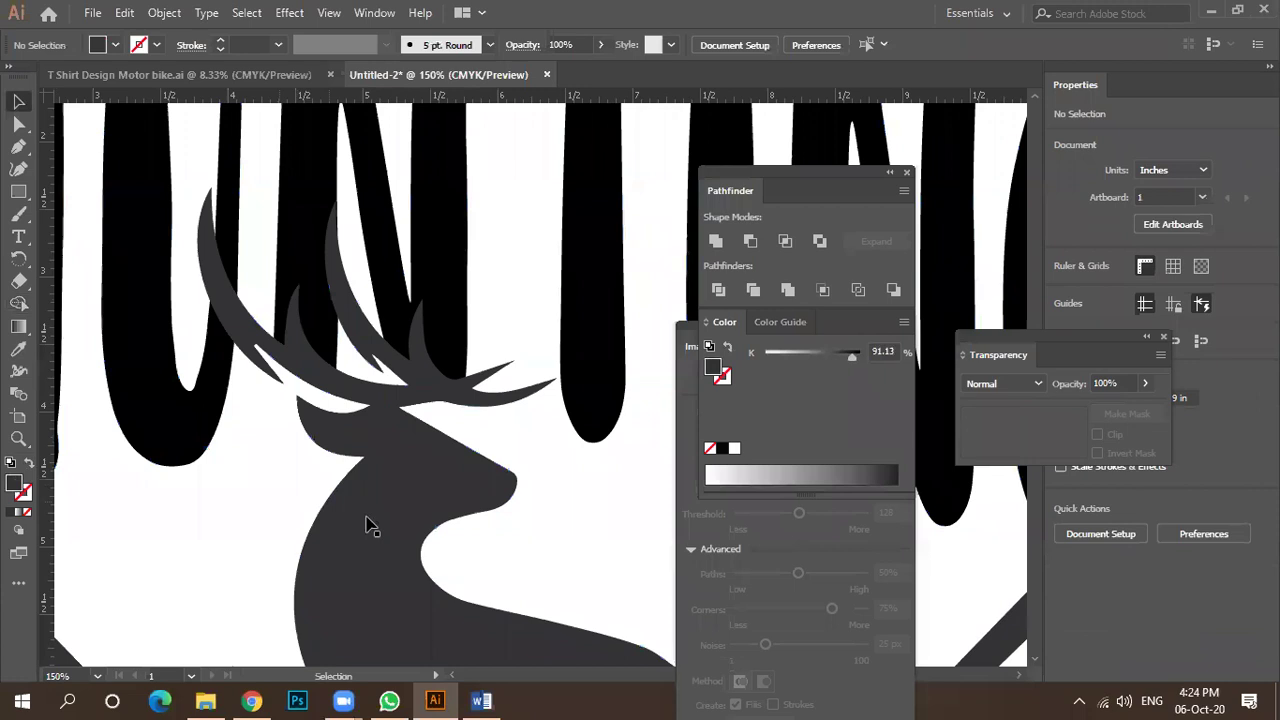
{"action": "left_click", "coordinate": [352, 536]}
{"action": "mouse_move", "coordinate": [372, 547]}
{"action": "left_mouse_down"}
{"action": "mouse_move", "coordinate": [380, 531]}
{"action": "mouse_move", "coordinate": [378, 547]}
{"action": "left_mouse_up"}
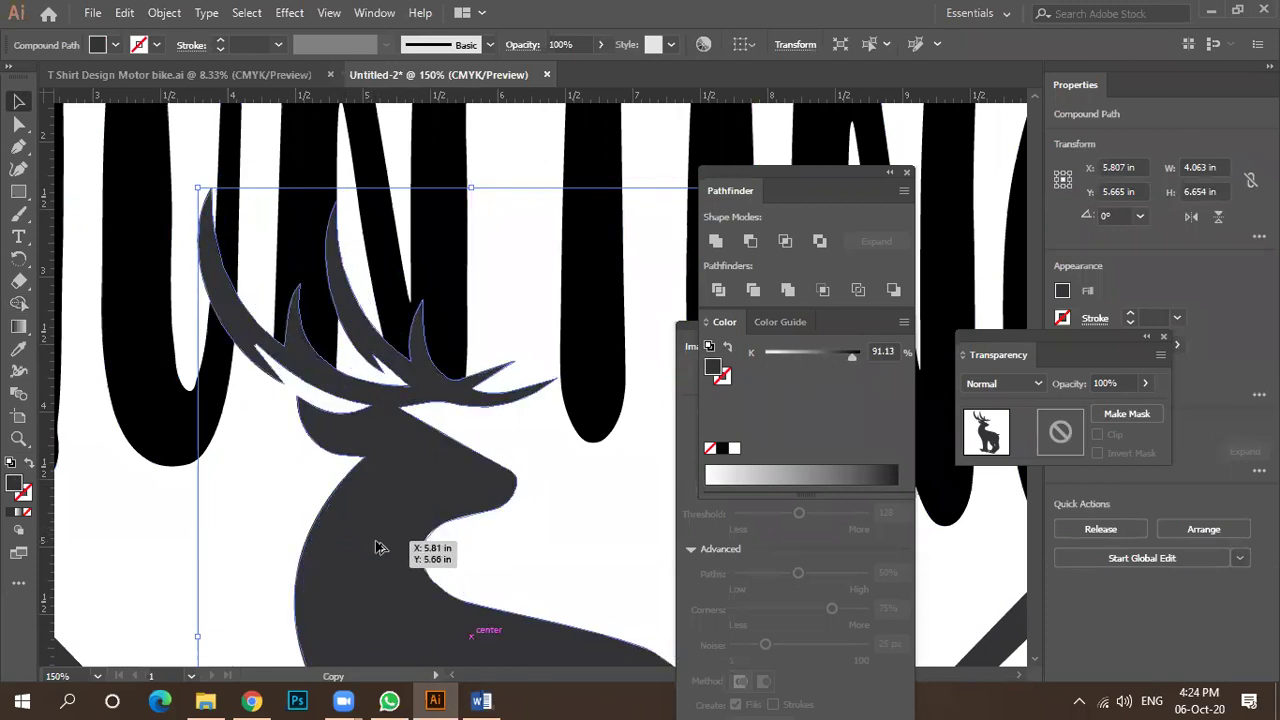
{"action": "key", "text": "ctrl+a"}
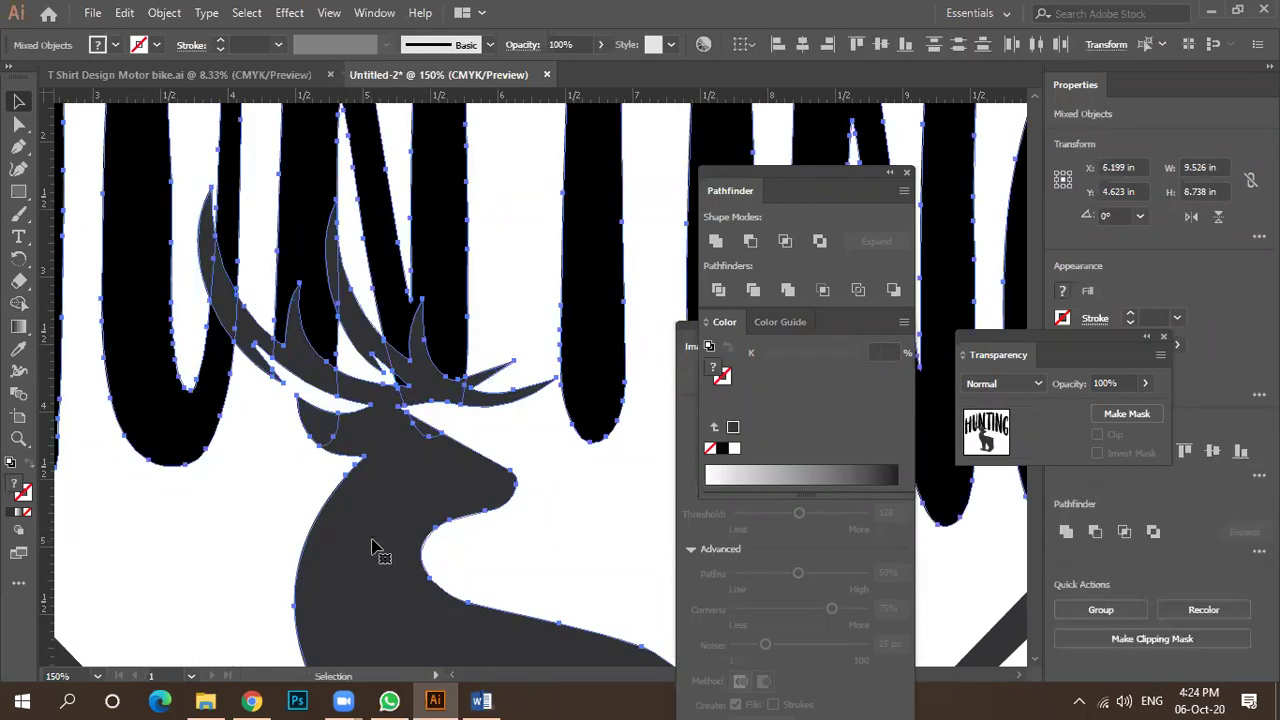
{"action": "left_click", "coordinate": [517, 522]}
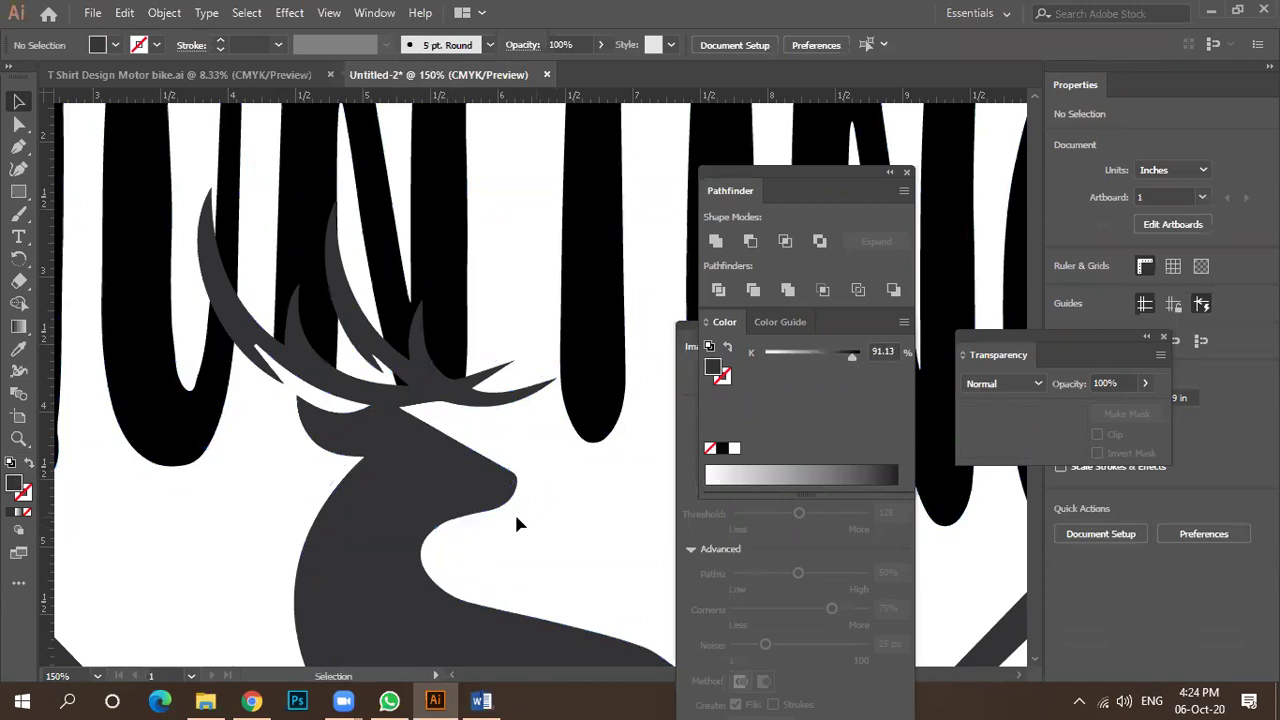
Try enlarging the deer slightly about its centre to about 4.14 × 6.78 in.
{"action": "left_click", "coordinate": [428, 530]}
{"action": "key", "text": "a"}
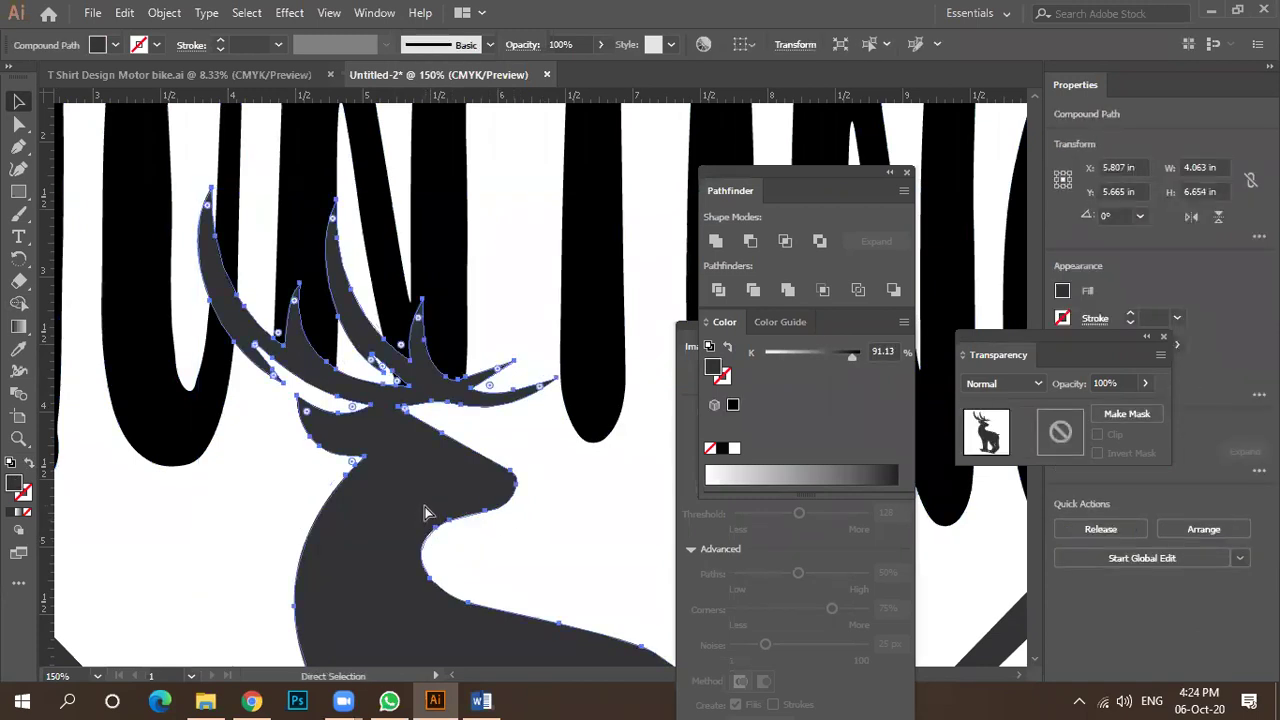
{"action": "key", "text": "ctrl+t"}
{"action": "scroll", "coordinate": [289, 453], "scroll_direction": "down", "scroll_amount": 3}
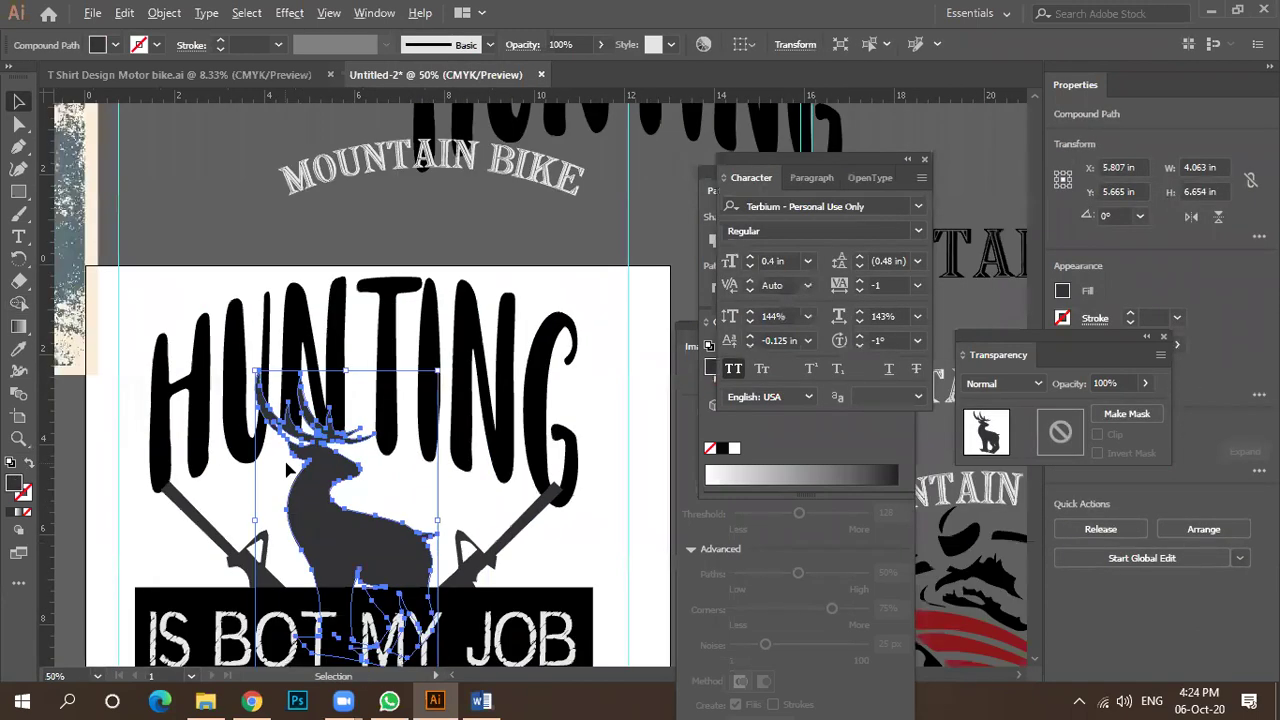
{"action": "left_click_drag", "start_coordinate": [436, 370], "coordinate": [437, 368]}
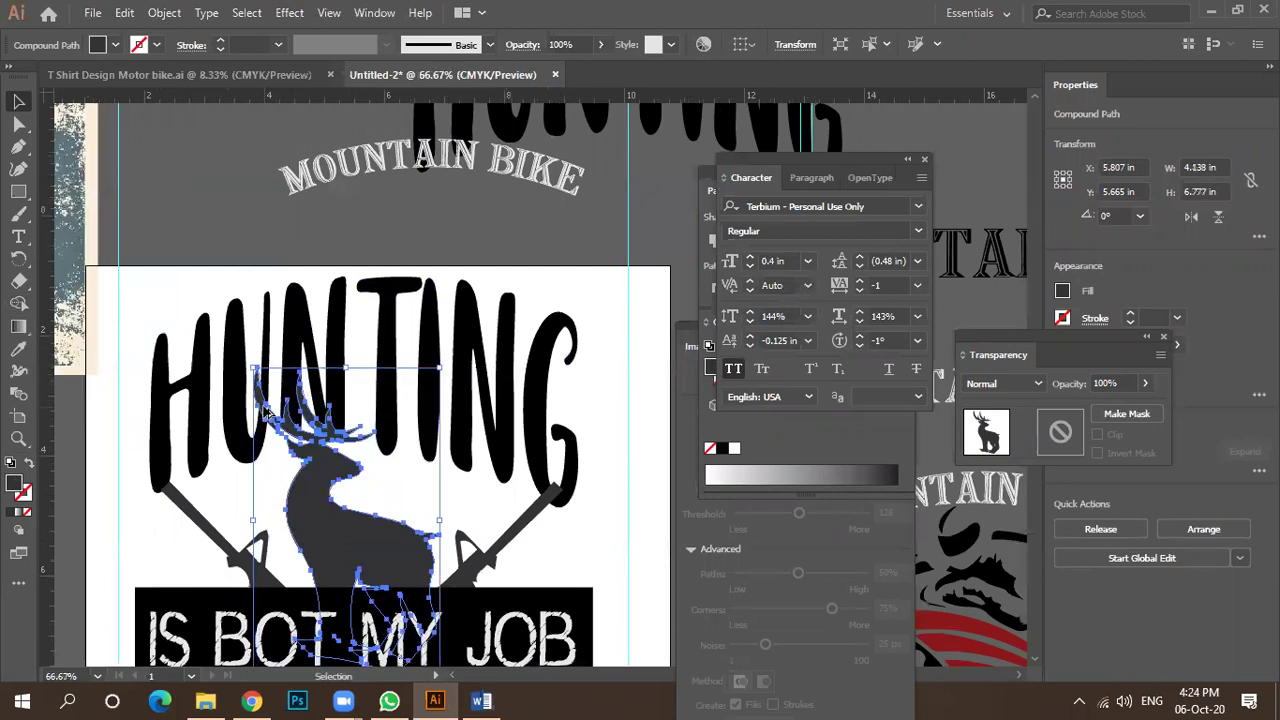
Try shifting the deer slightly down and to the right over the lettering, and undo the move.
{"action": "scroll", "coordinate": [264, 413], "scroll_direction": "up", "scroll_amount": 3}
{"action": "left_click_drag", "start_coordinate": [266, 418], "coordinate": [268, 432]}
{"action": "key", "text": "a"}
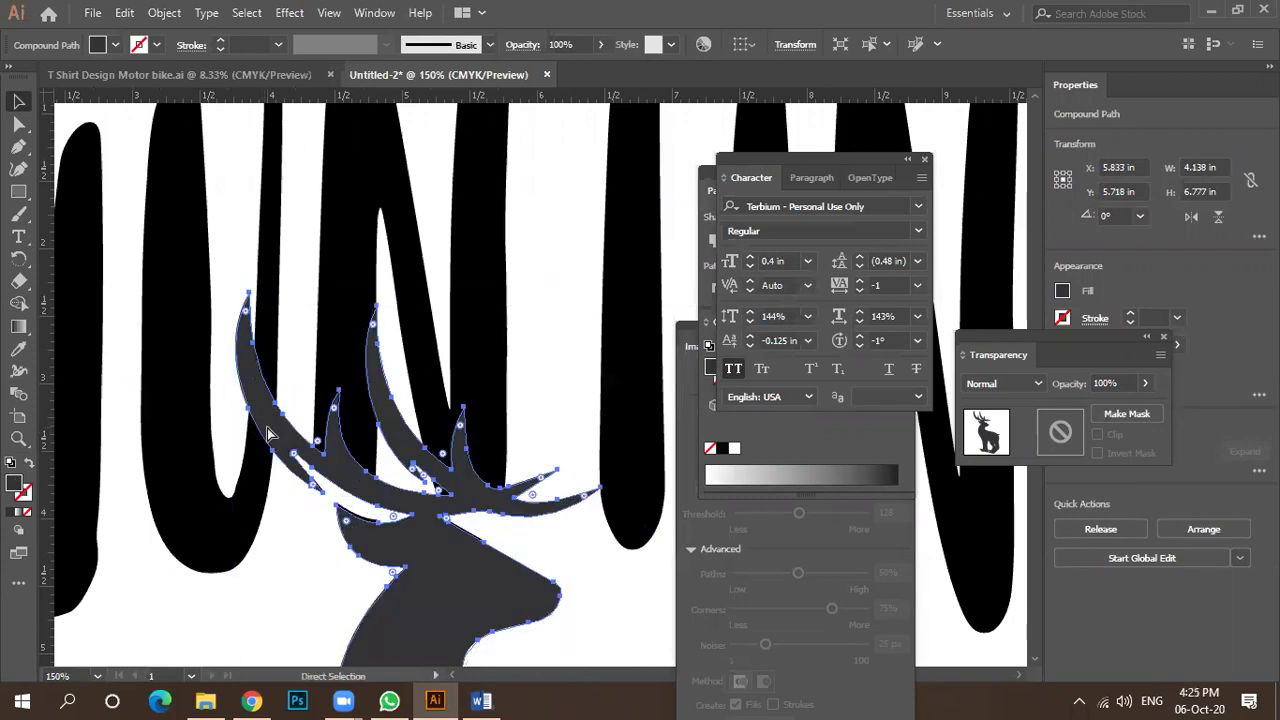
{"action": "key", "text": "ctrl+z"}
{"action": "key", "text": "v"}
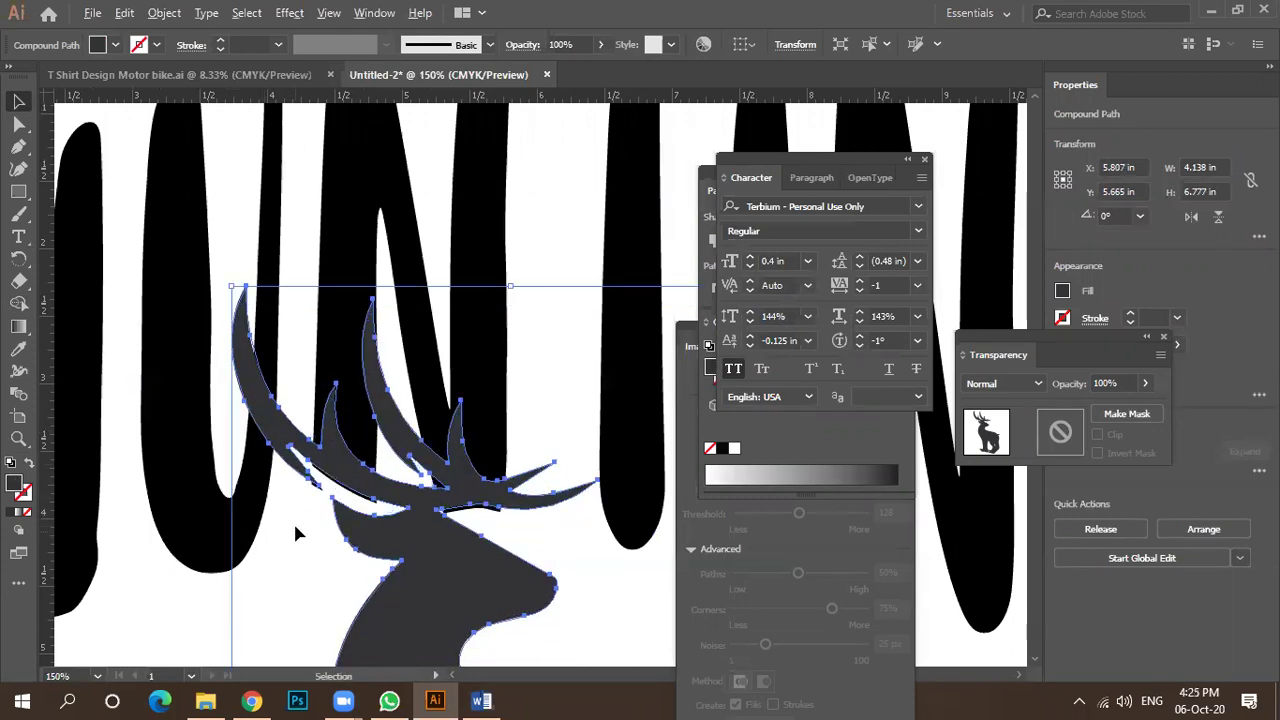
Try enlarging the deer further about its centre to about 4.35 × 7.12 in.
{"action": "left_click", "coordinate": [289, 515]}
{"action": "scroll", "coordinate": [238, 425], "scroll_direction": "up", "scroll_amount": 2}
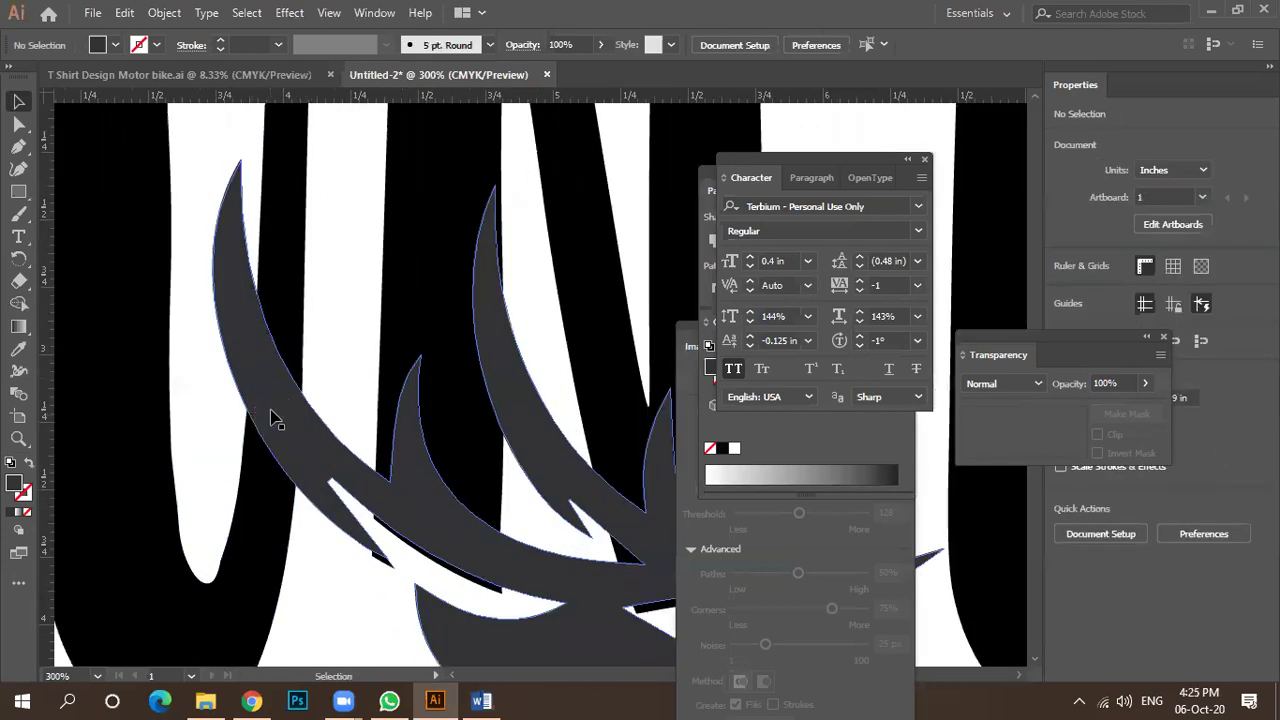
{"action": "left_click", "coordinate": [233, 436]}
{"action": "scroll", "coordinate": [231, 436], "scroll_direction": "down", "scroll_amount": 3}
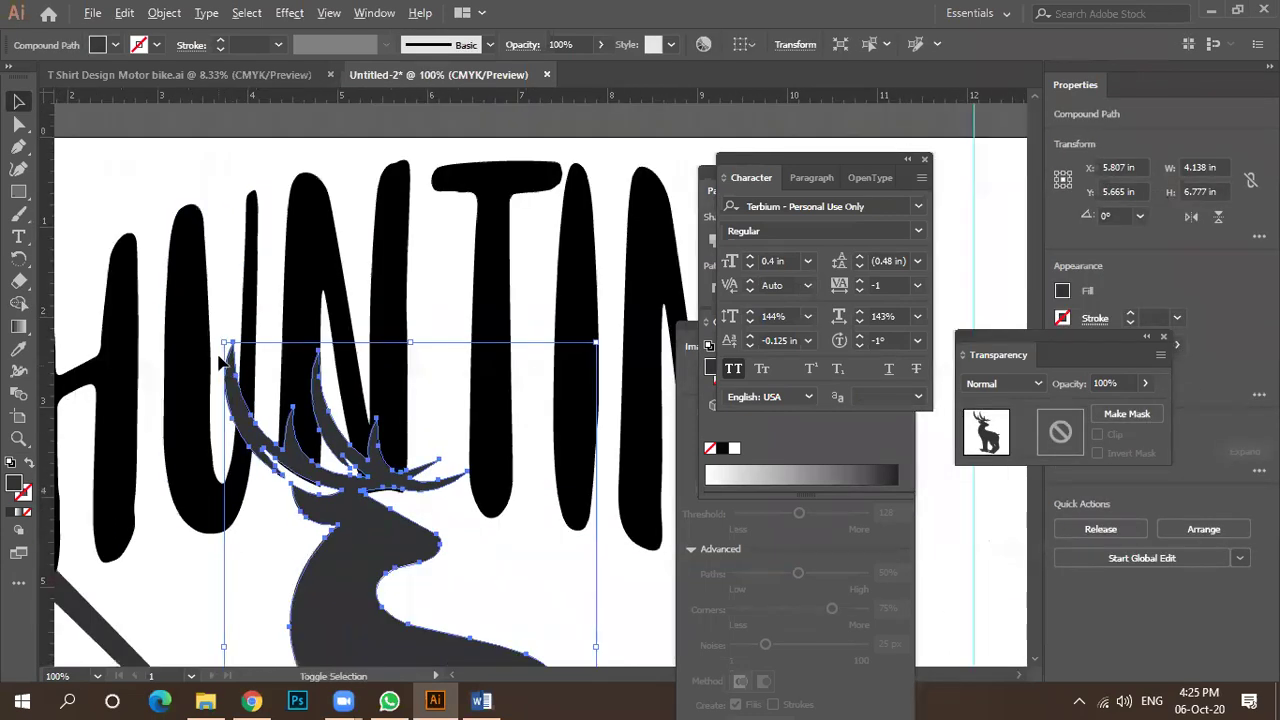
{"action": "left_click_drag", "start_coordinate": [222, 341], "coordinate": [213, 330]}
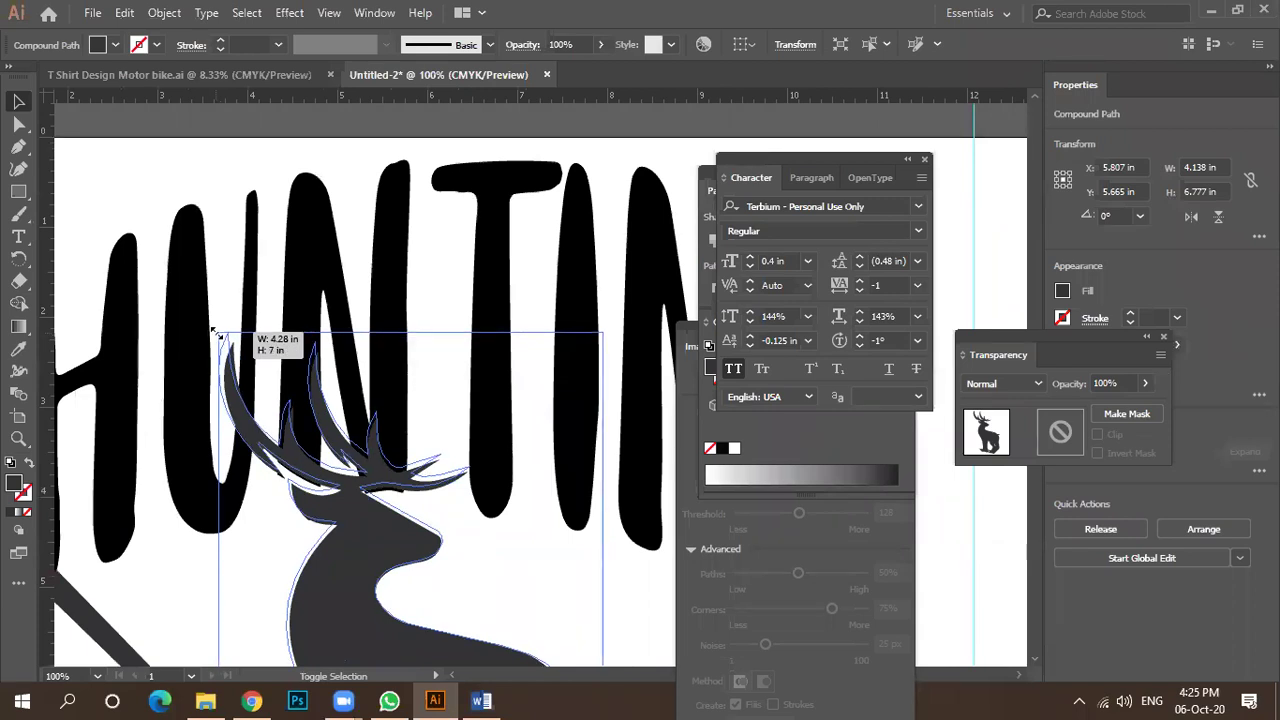
{"action": "left_click_drag", "start_coordinate": [213, 330], "coordinate": [212, 326]}
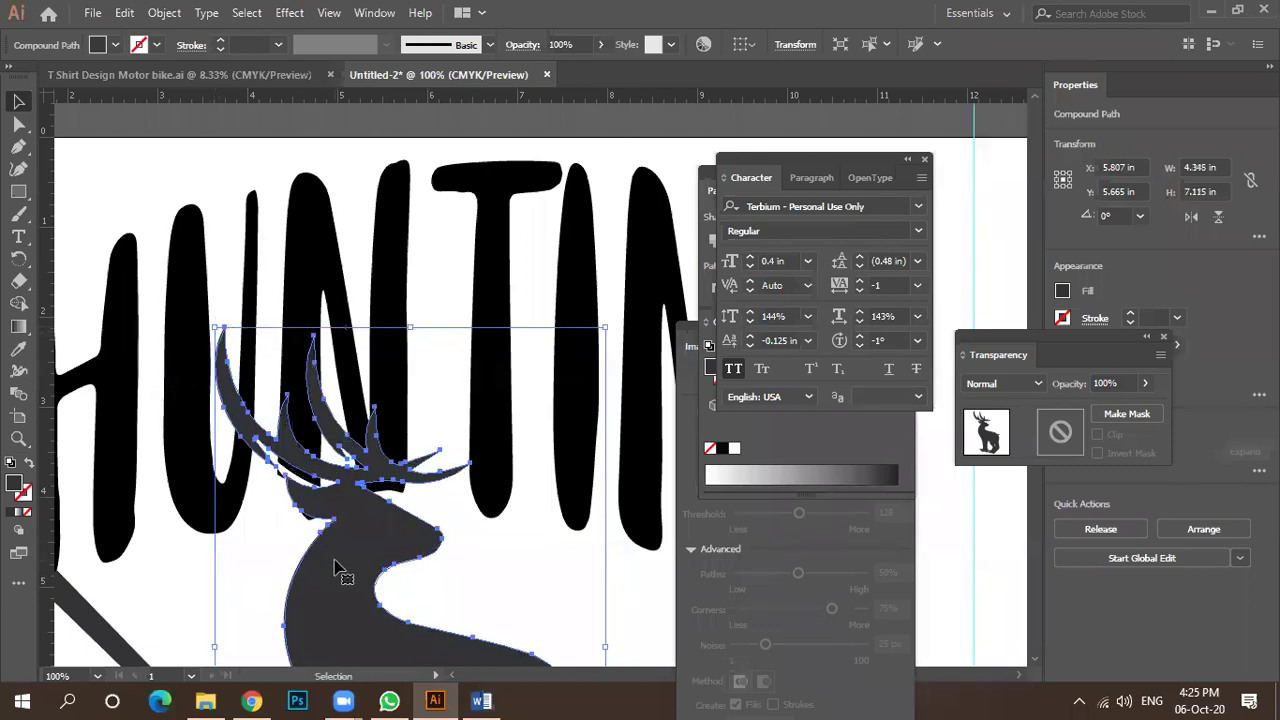
Cut the enlarged deer and paste it in place in front of the lettering.
{"action": "key", "text": "ctrl+x"}
{"action": "key", "text": "ctrl+f"}
{"action": "left_click", "coordinate": [245, 578]}
{"action": "left_click", "coordinate": [349, 580]}
{"action": "key", "text": "ctrl+x"}
{"action": "key", "text": "ctrl+f"}
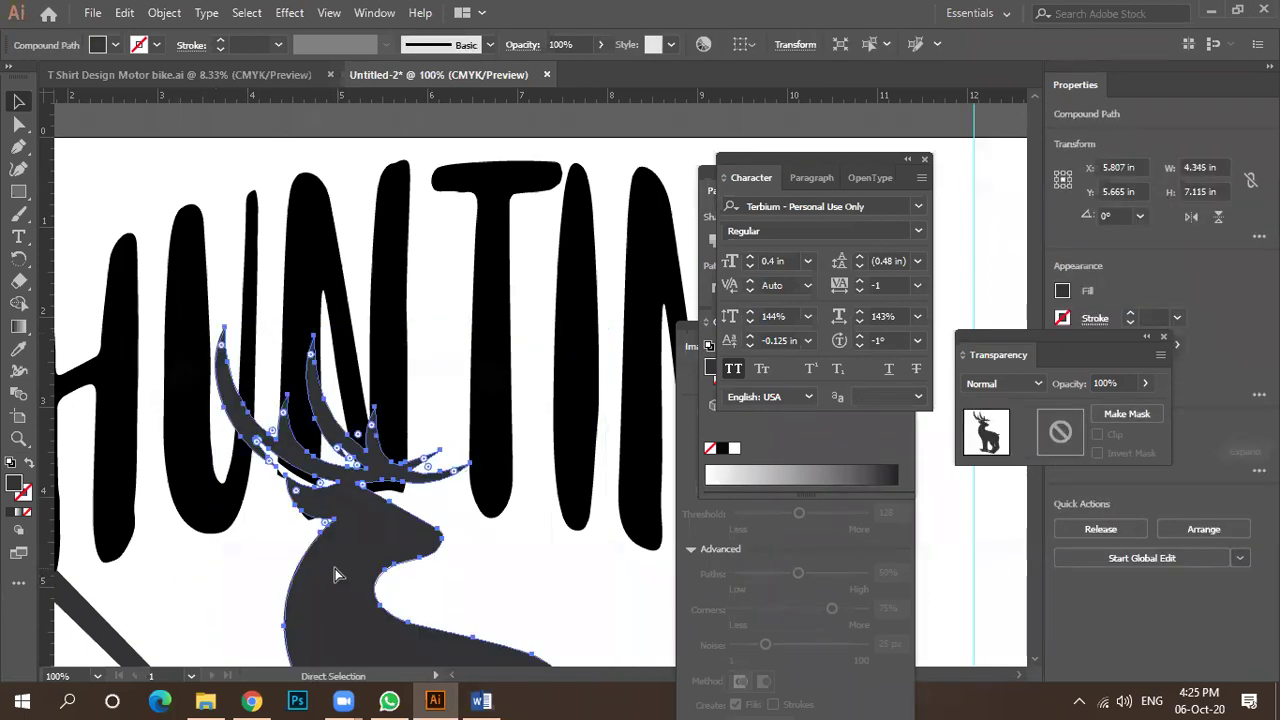
Inspect the antler edges against the N, undo the deer's enlargements and deselect it.
{"action": "left_click", "coordinate": [262, 585]}
{"action": "key", "text": "ctrl+minus"}
{"action": "scroll", "coordinate": [405, 528], "scroll_direction": "up", "scroll_amount": 3}
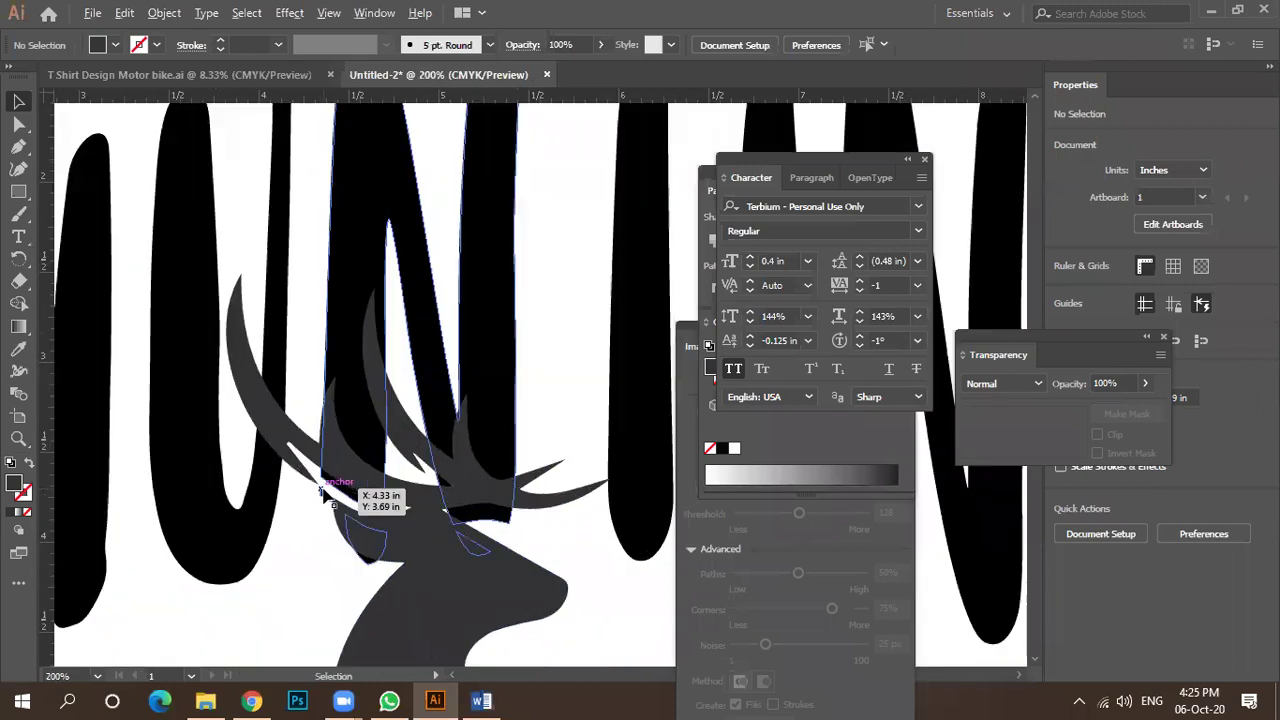
{"action": "left_click", "coordinate": [323, 520]}
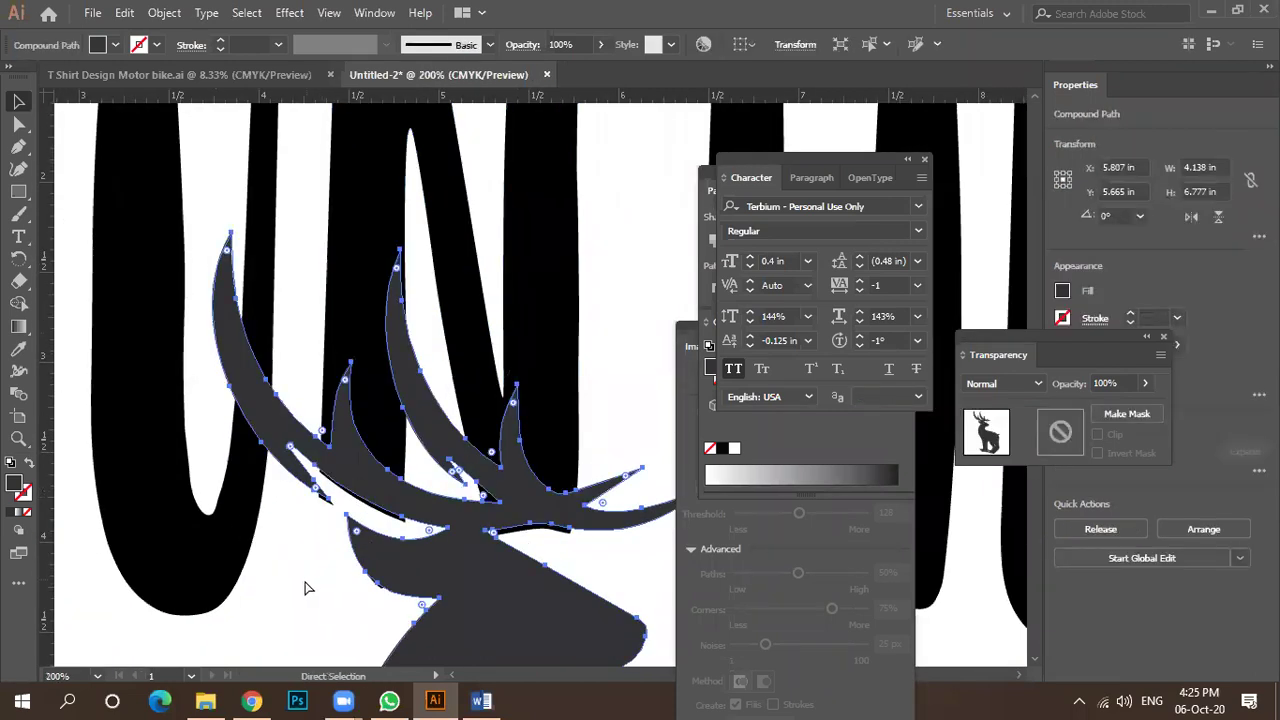
{"action": "key", "text": "v"}
{"action": "left_click", "coordinate": [302, 577]}
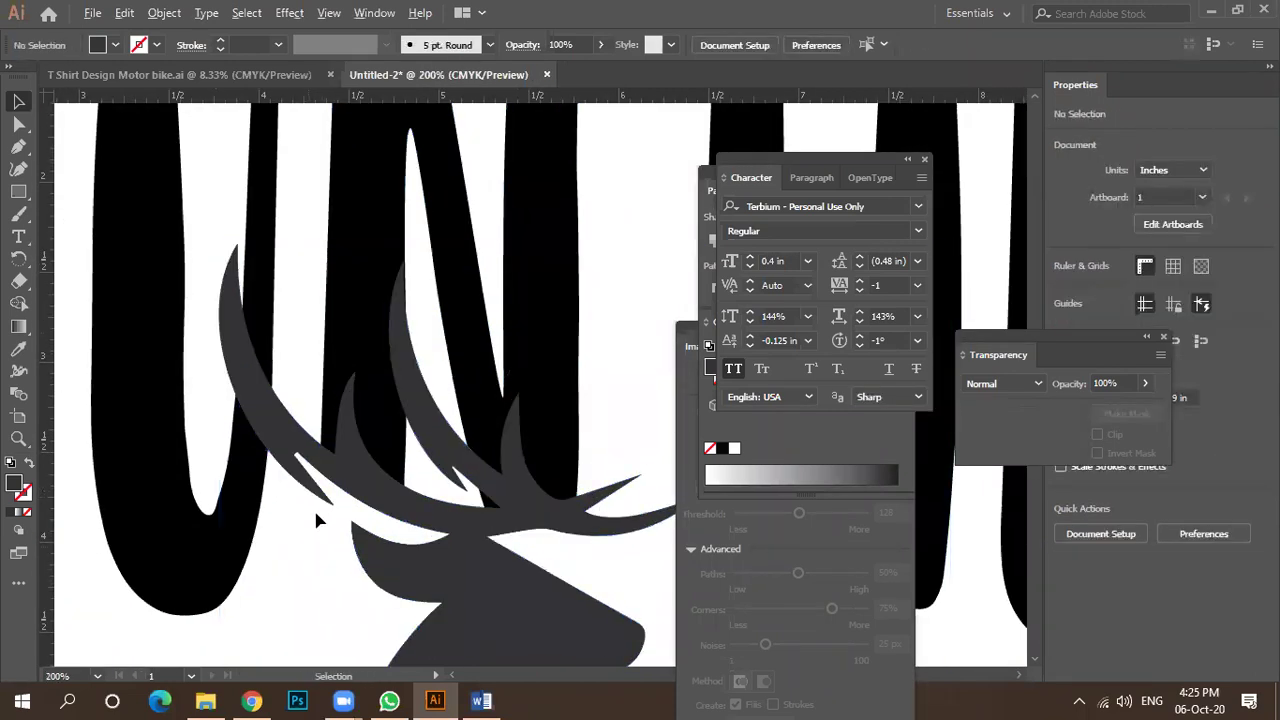
Draw a closed filled shape about 0.31 × 0.96 in with the Pen tool over the left antler where it crosses the U.
{"action": "left_click", "coordinate": [18, 146]}
{"action": "scroll", "coordinate": [246, 308], "scroll_direction": "up", "scroll_amount": 3, "text": "alt"}
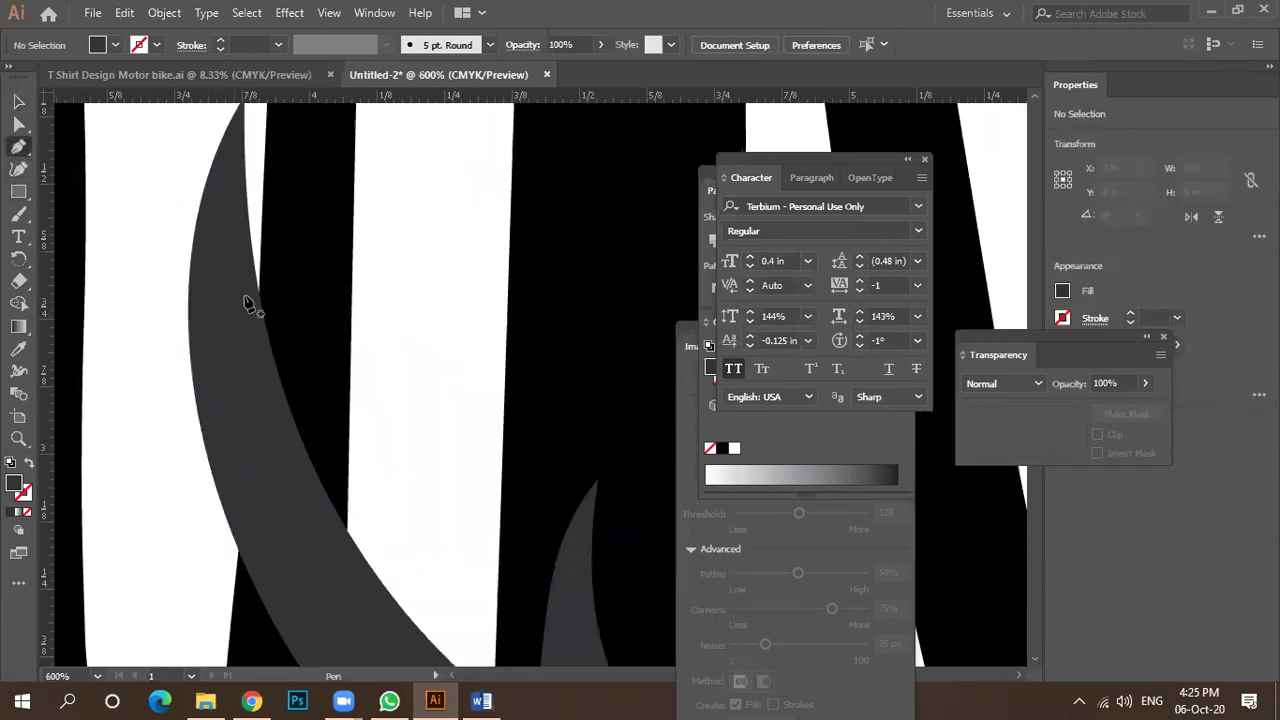
{"action": "left_click", "coordinate": [256, 224]}
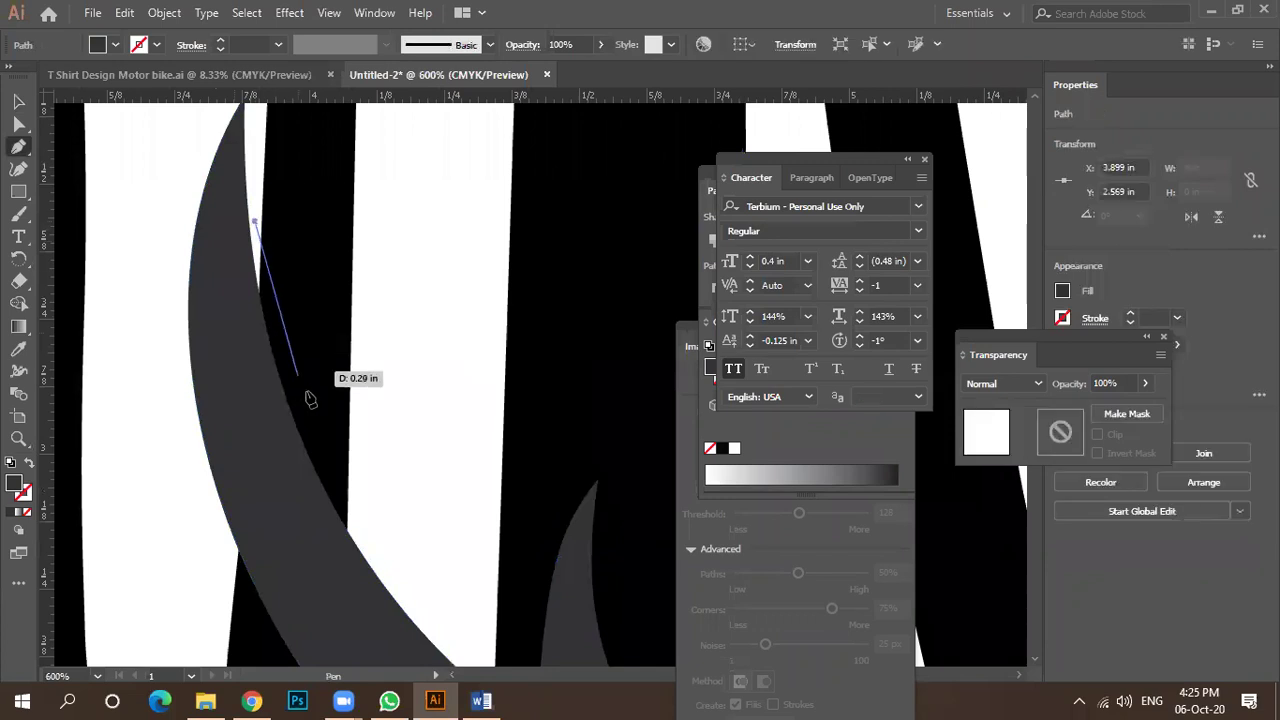
{"action": "left_click", "coordinate": [360, 521]}
{"action": "left_click_drag", "start_coordinate": [366, 528], "coordinate": [406, 570]}
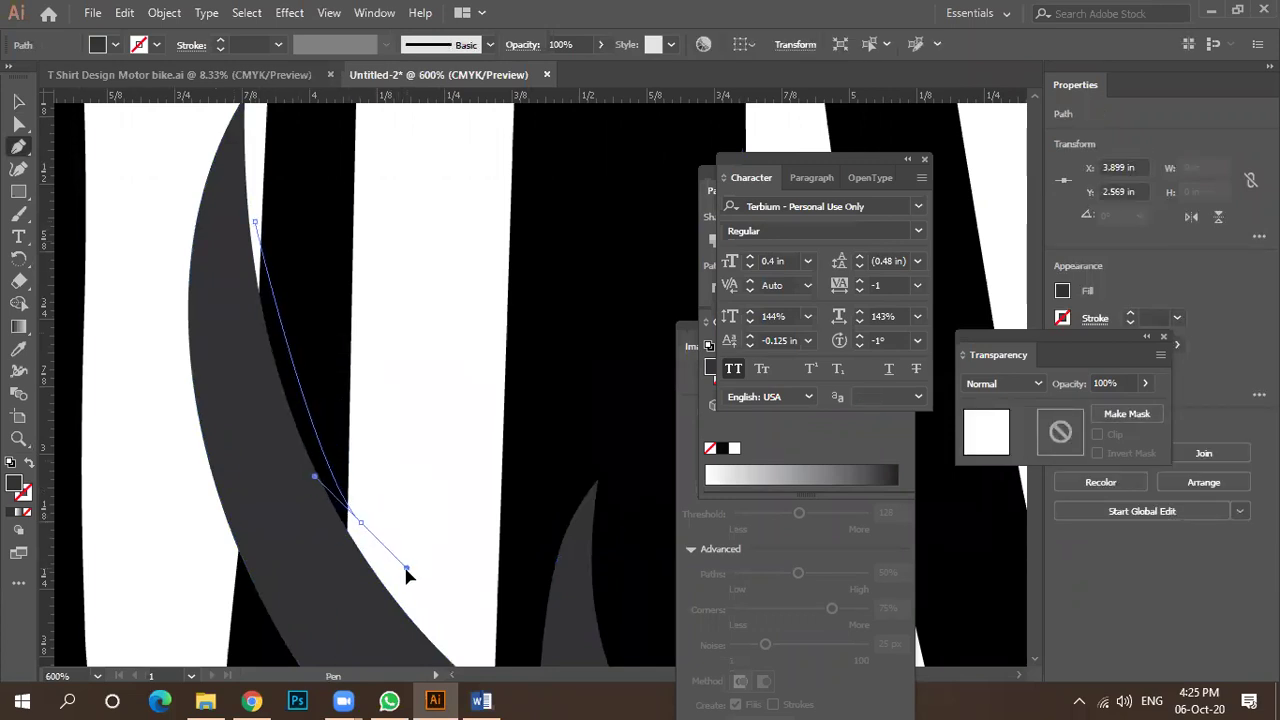
{"action": "scroll", "coordinate": [394, 440], "scroll_direction": "down", "scroll_amount": 5}
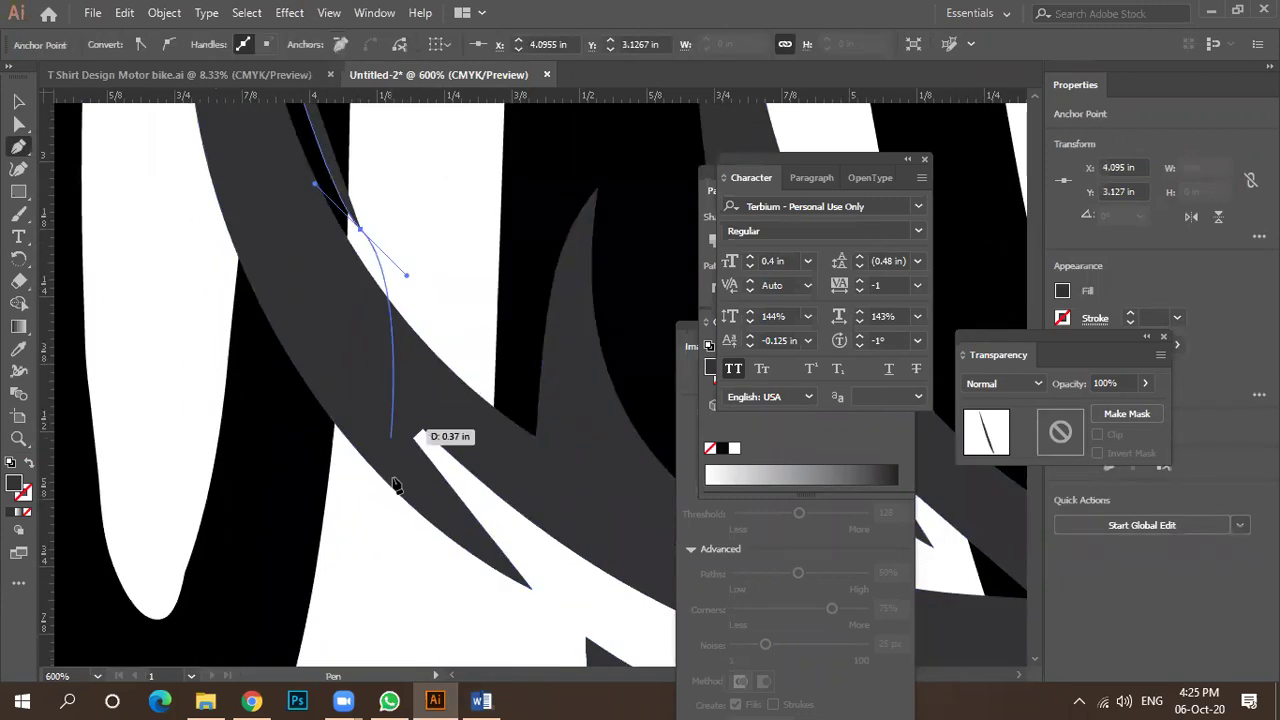
{"action": "left_click", "coordinate": [337, 448]}
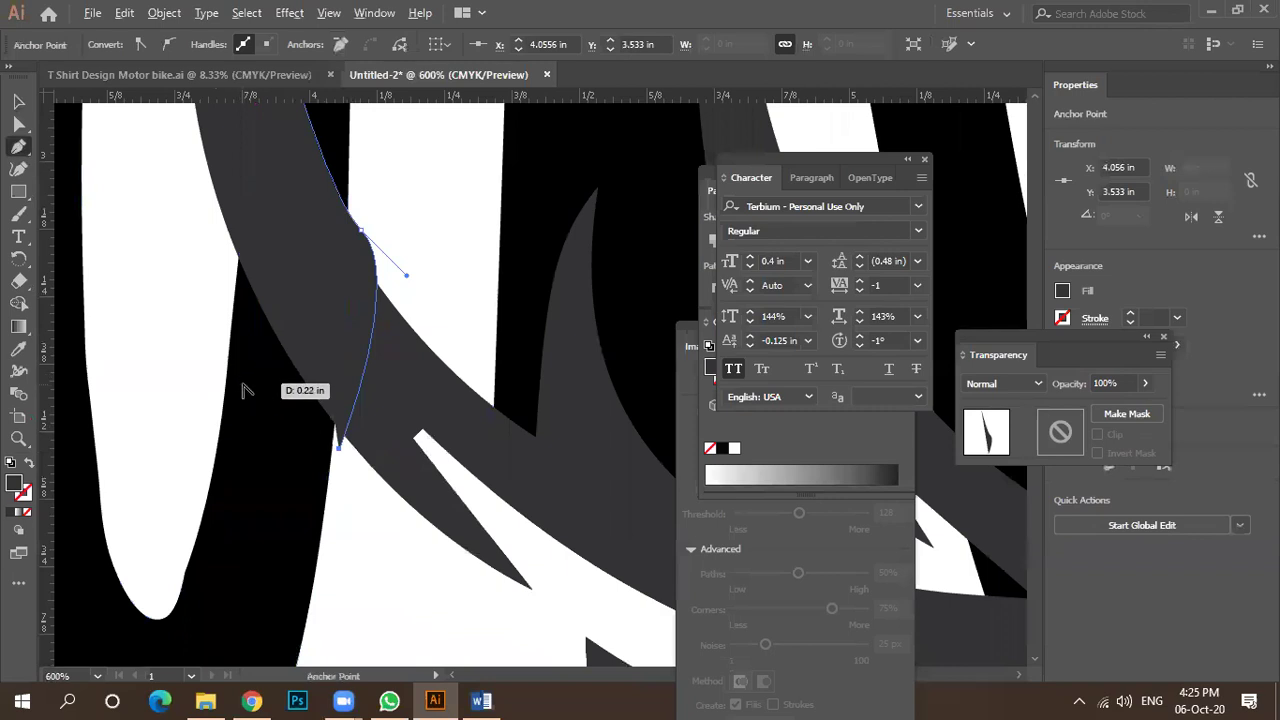
{"action": "scroll", "coordinate": [243, 384], "scroll_direction": "down", "scroll_amount": 1}
{"action": "left_click_drag", "start_coordinate": [225, 300], "coordinate": [220, 286]}
{"action": "scroll", "coordinate": [214, 300], "scroll_direction": "down", "scroll_amount": 1}
{"action": "mouse_move", "coordinate": [242, 146]}
{"action": "left_mouse_down"}
{"action": "mouse_move", "coordinate": [237, 190]}
{"action": "mouse_move", "coordinate": [257, 140]}
{"action": "mouse_move", "coordinate": [243, 152]}
{"action": "left_mouse_up"}
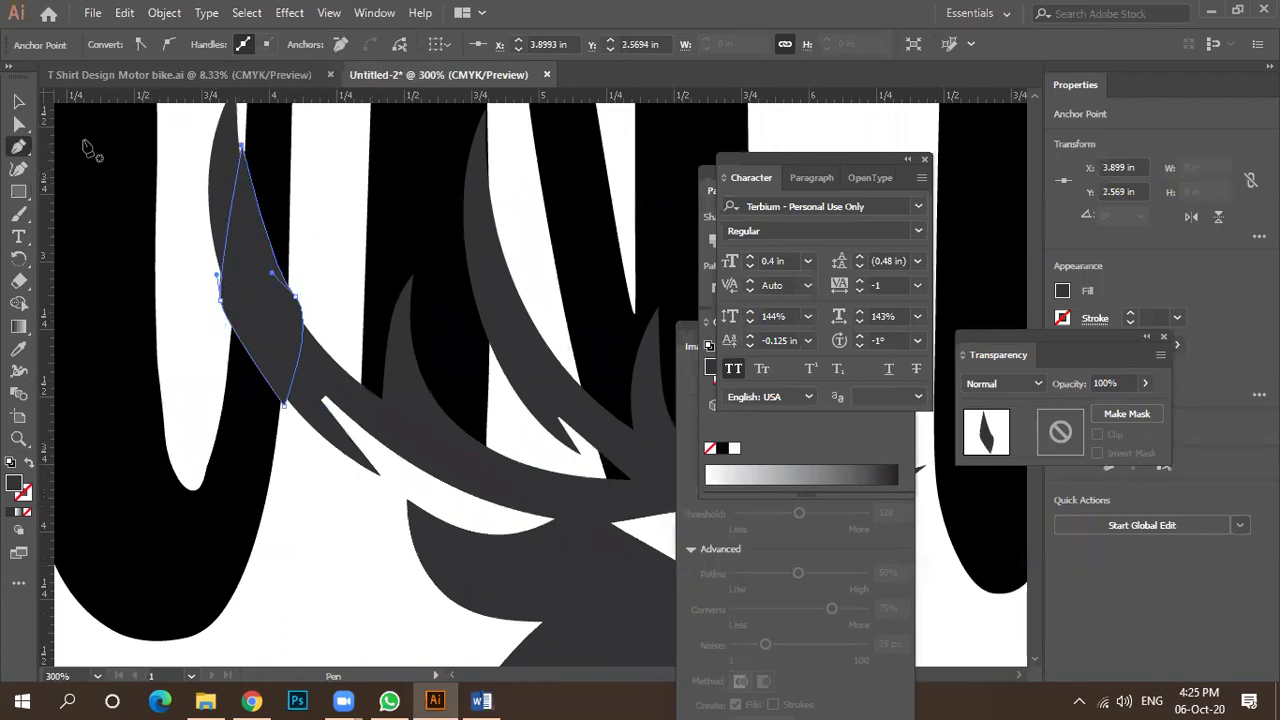
{"action": "left_click", "coordinate": [15, 101]}
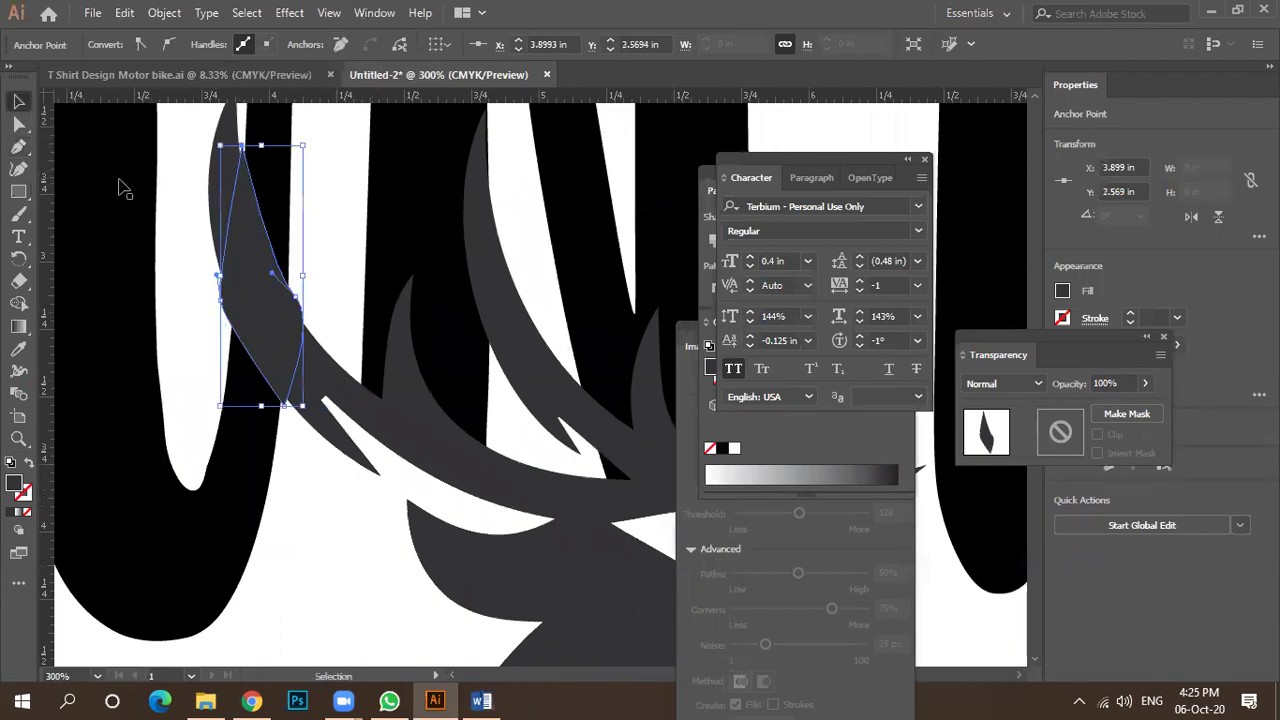
Try the Shape Builder on the drawn antler patch together with the HUNTING lettering, and reselect both objects.
{"action": "left_click", "coordinate": [322, 268]}
{"action": "left_click", "coordinate": [270, 320]}
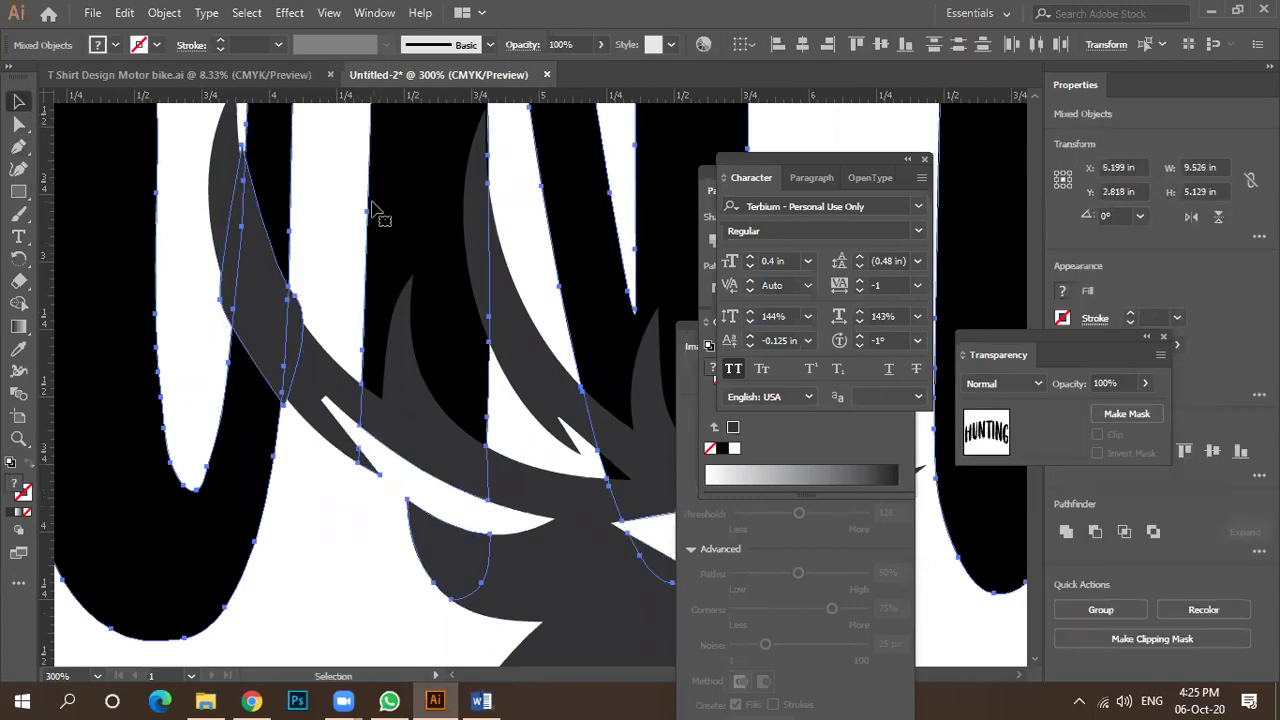
{"action": "left_click", "coordinate": [18, 303]}
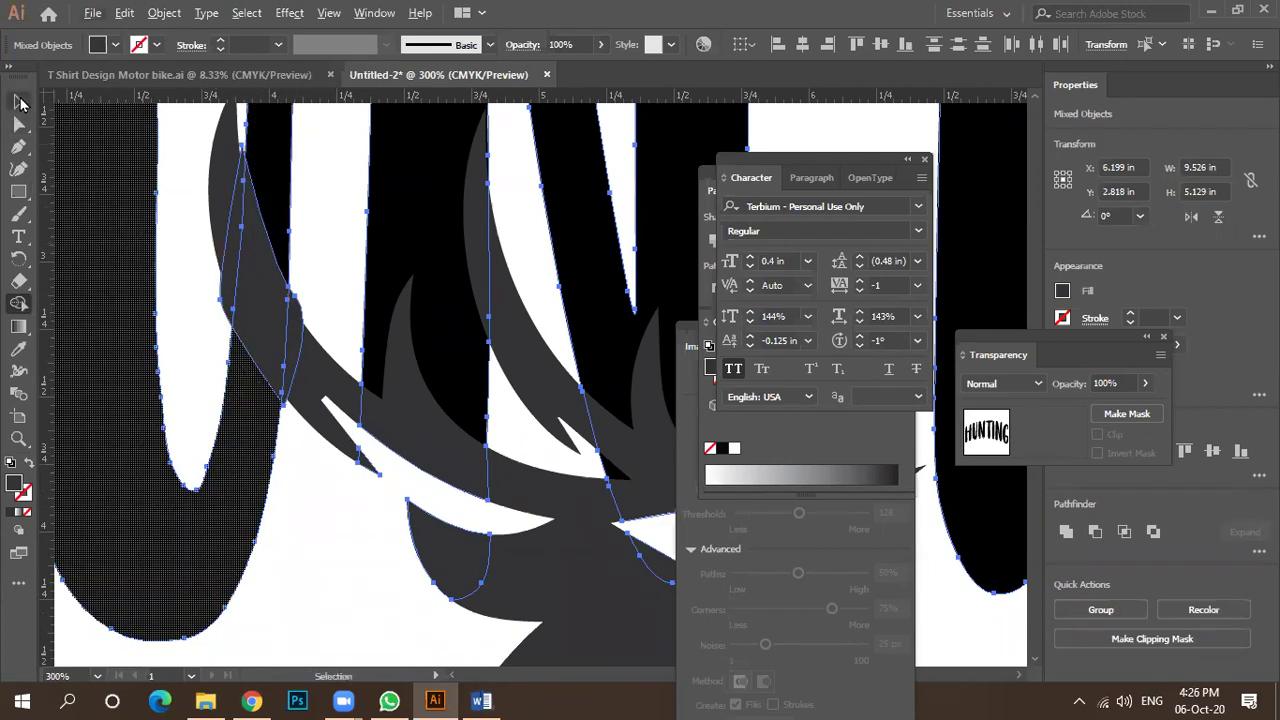
{"action": "left_click", "coordinate": [20, 100]}
{"action": "mouse_move", "coordinate": [254, 323]}
{"action": "left_mouse_down"}
{"action": "mouse_move", "coordinate": [224, 338]}
{"action": "mouse_move", "coordinate": [240, 337]}
{"action": "left_mouse_up"}
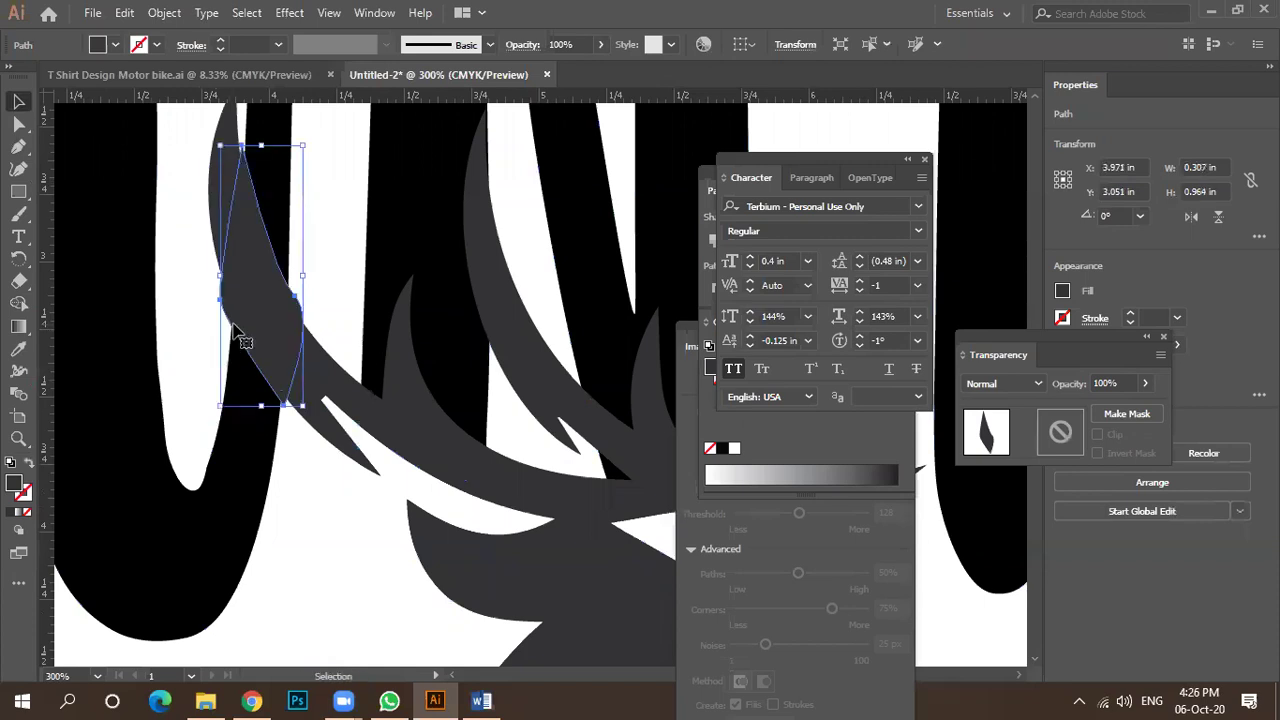
{"action": "left_click", "coordinate": [277, 180], "text": "shift"}
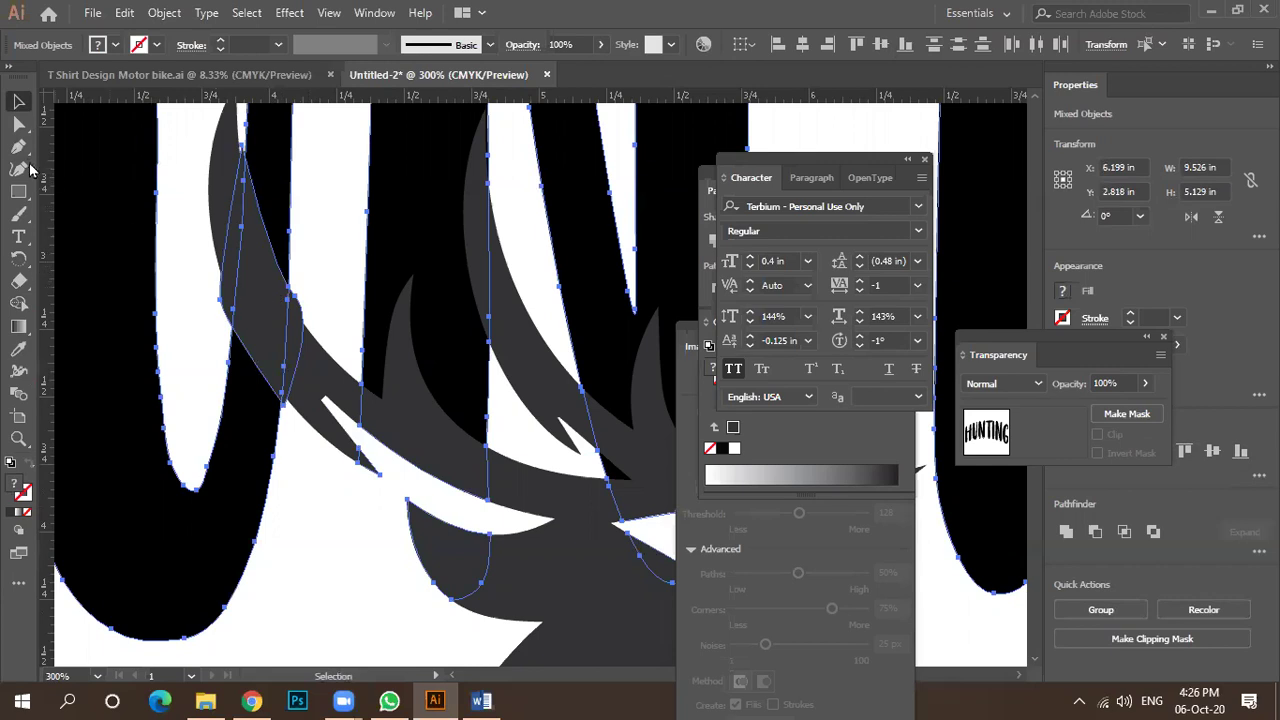
Try moving the drawn patch off the antler, and step through the history to restore it over the U crossing.
{"action": "left_click", "coordinate": [201, 349]}
{"action": "mouse_move", "coordinate": [257, 334]}
{"action": "left_mouse_down"}
{"action": "mouse_move", "coordinate": [216, 365]}
{"action": "mouse_move", "coordinate": [250, 420]}
{"action": "mouse_move", "coordinate": [245, 445]}
{"action": "mouse_move", "coordinate": [220, 418]}
{"action": "mouse_move", "coordinate": [263, 337]}
{"action": "mouse_move", "coordinate": [258, 319]}
{"action": "left_mouse_up"}
{"action": "key", "text": "ctrl+z"}
{"action": "key", "text": "ctrl+z"}
{"action": "key", "text": "ctrl+z"}
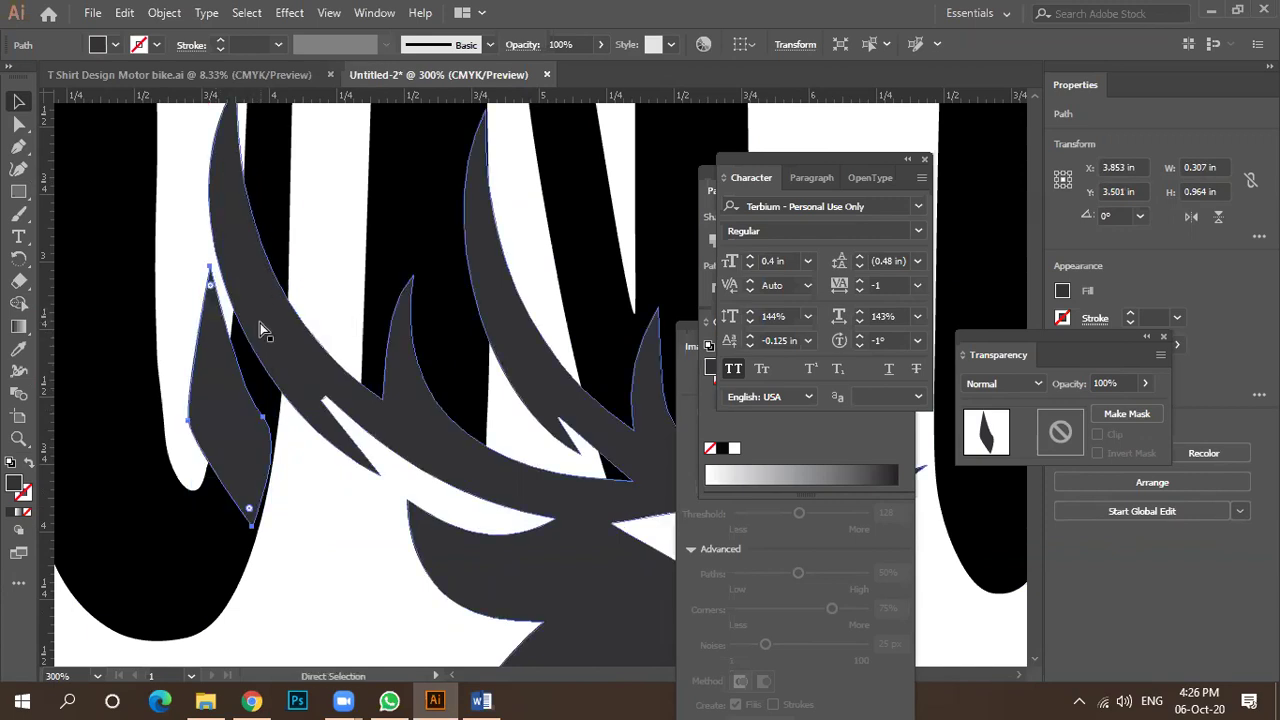
{"action": "key", "text": "ctrl+shift+z"}
{"action": "key", "text": "ctrl+shift+z"}
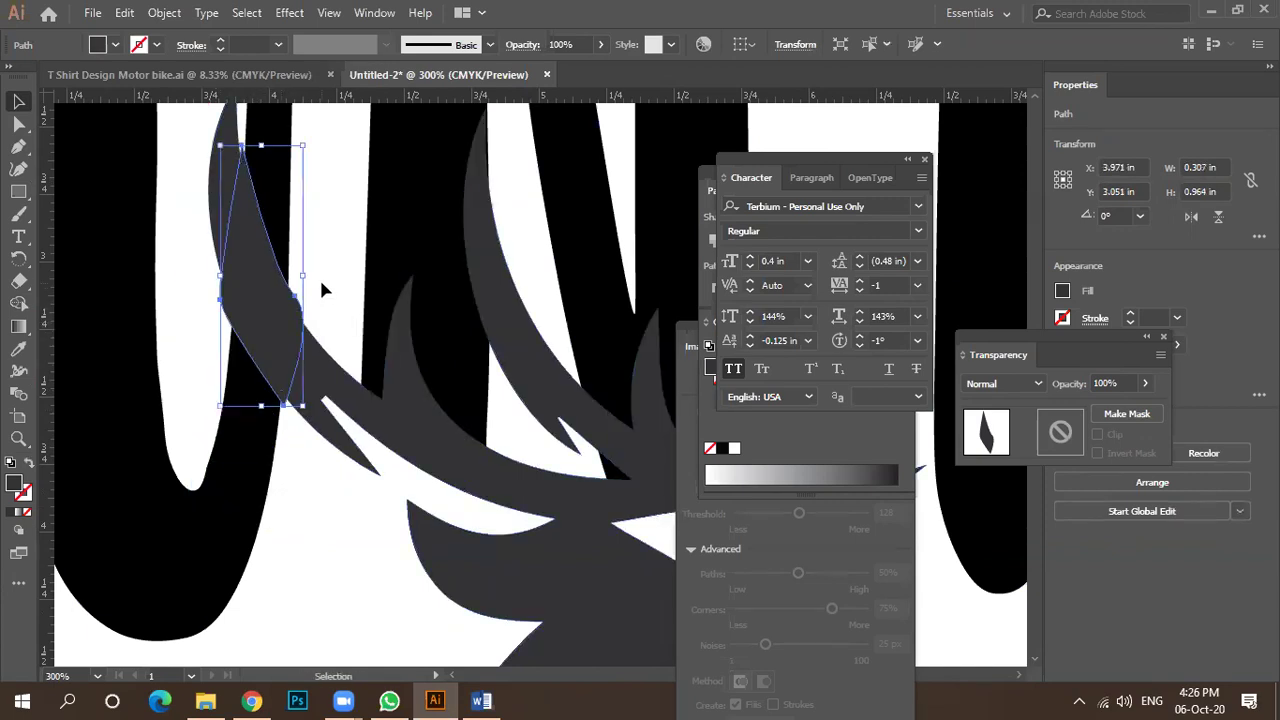
Close the Character panel and apply Pathfinder Divide to the drawn antler patch together with the HUNTING lettering.
{"action": "scroll", "coordinate": [319, 284], "scroll_direction": "up", "scroll_amount": 1}
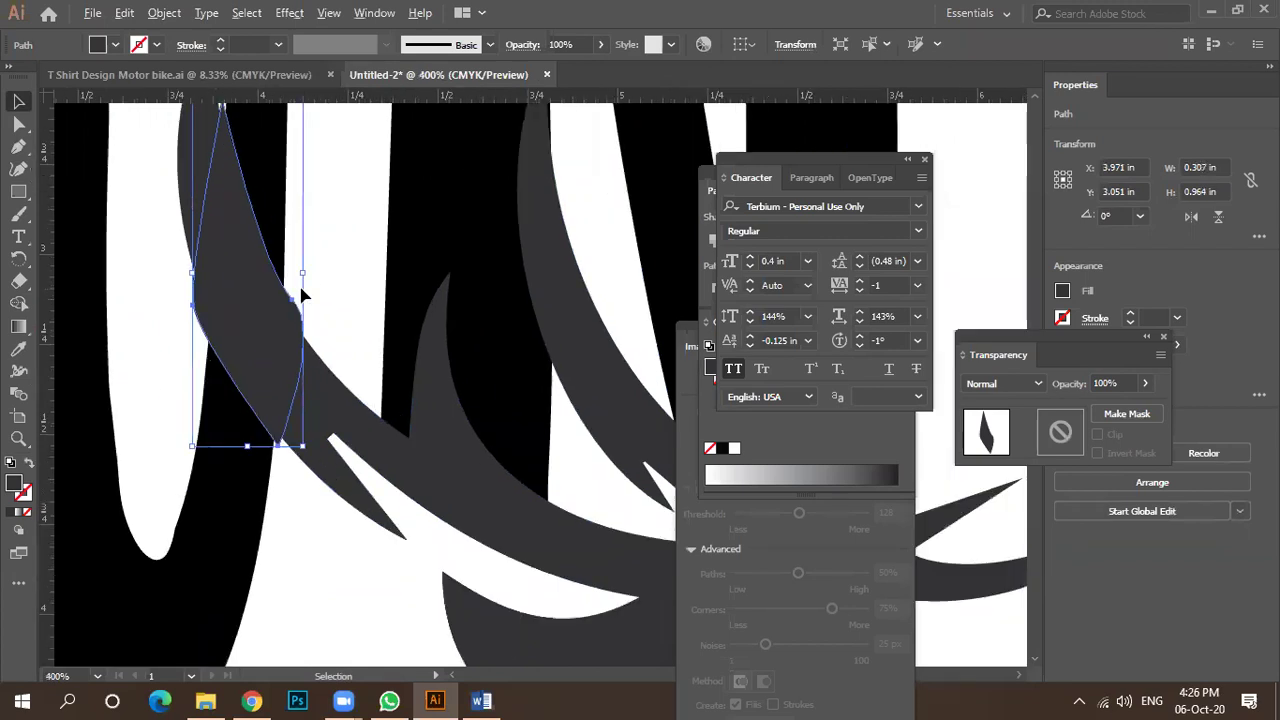
{"action": "left_click", "coordinate": [238, 505], "text": "shift"}
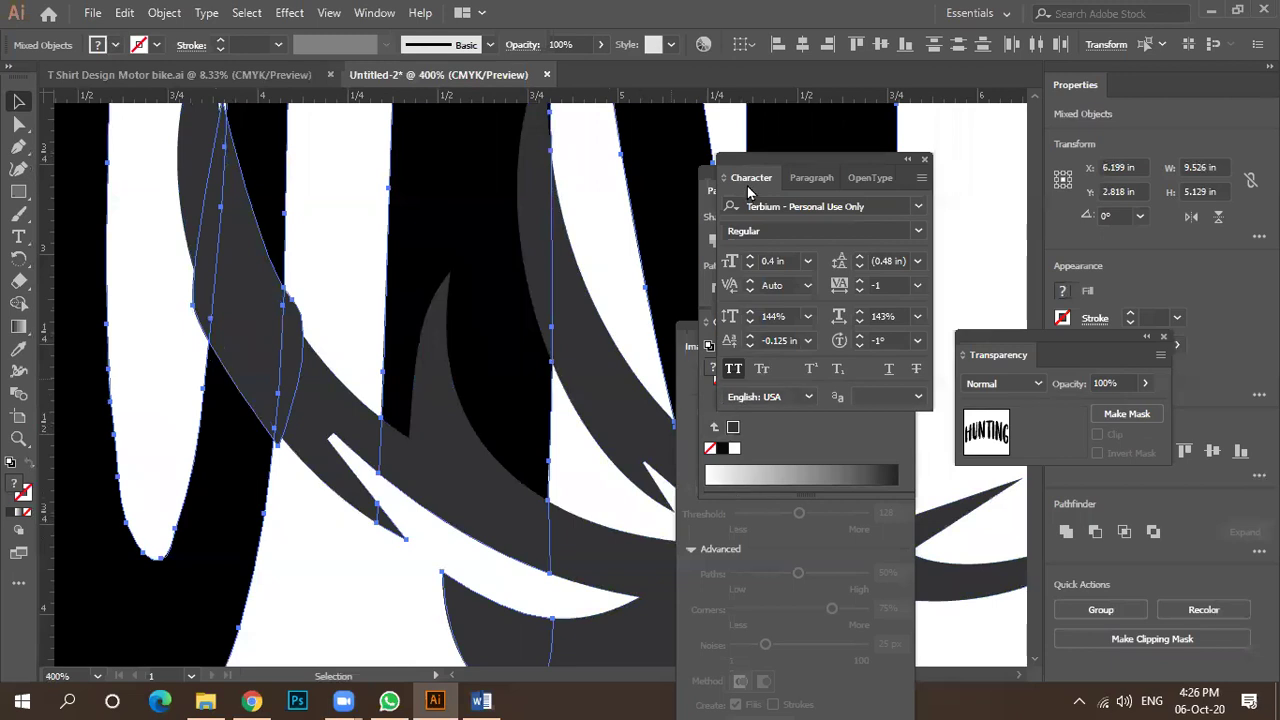
{"action": "left_click_drag", "start_coordinate": [745, 168], "coordinate": [976, 178]}
{"action": "left_click", "coordinate": [1038, 173]}
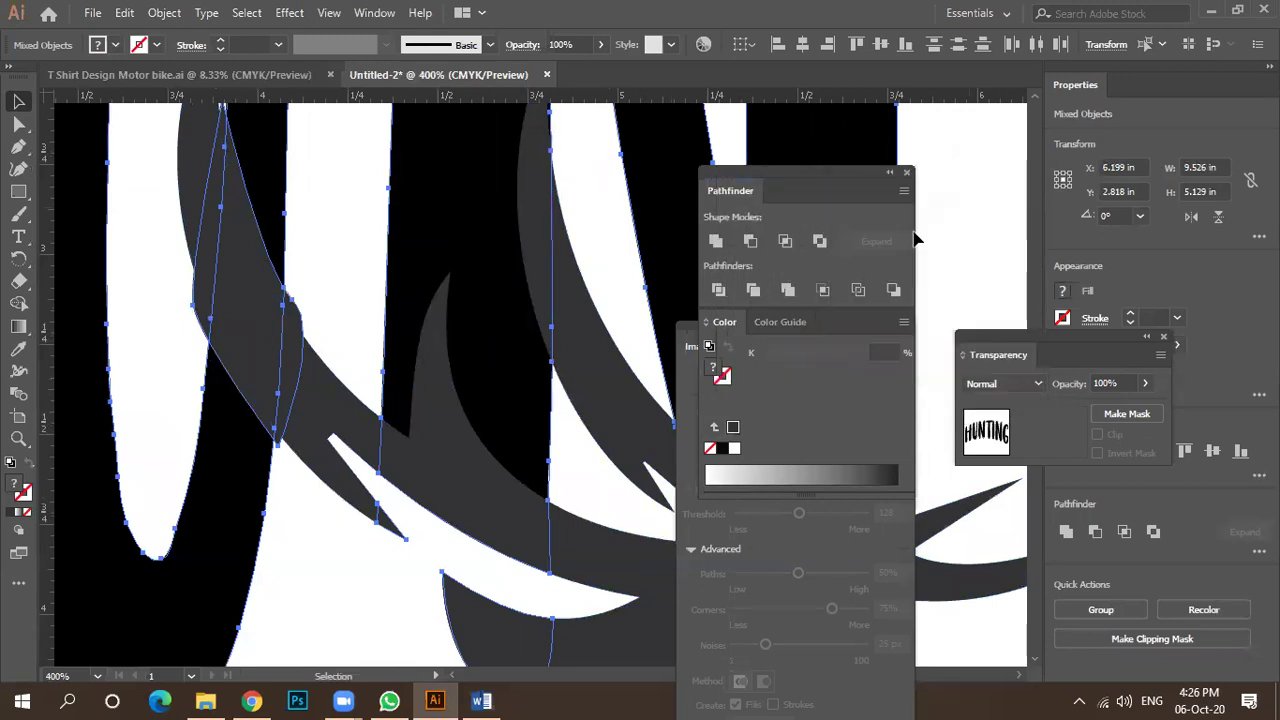
{"action": "left_click", "coordinate": [719, 290]}
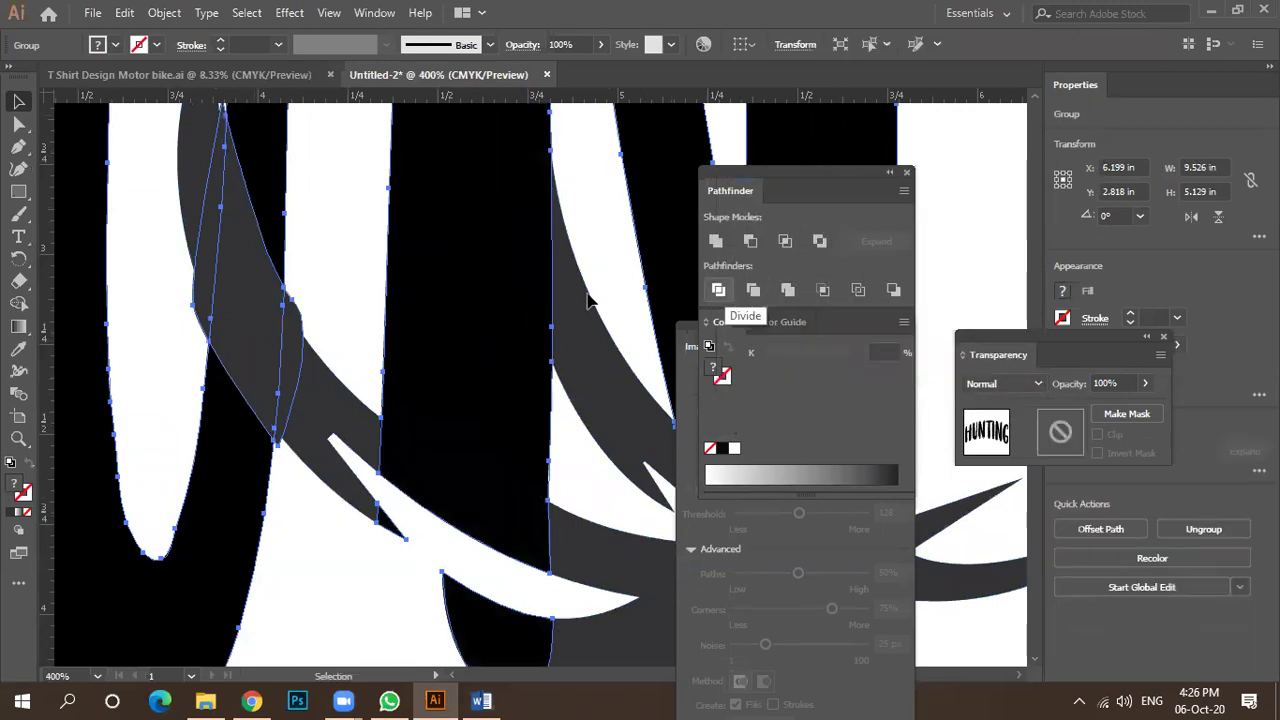
{"action": "left_click", "coordinate": [342, 293]}
Ungroup the divided lettering and delete the piece cut from the U's right stem around the antler.
{"action": "right_click", "coordinate": [256, 290]}
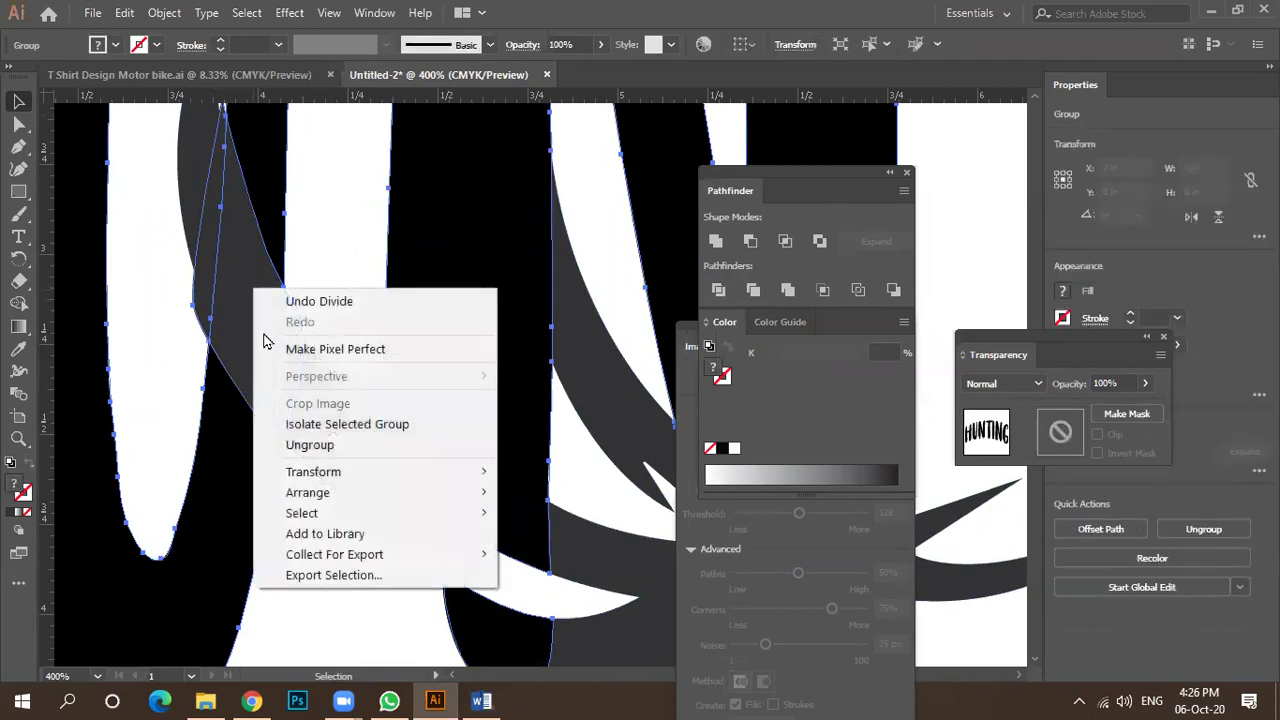
{"action": "left_click", "coordinate": [312, 442]}
{"action": "left_click", "coordinate": [258, 326]}
{"action": "left_click", "coordinate": [257, 314]}
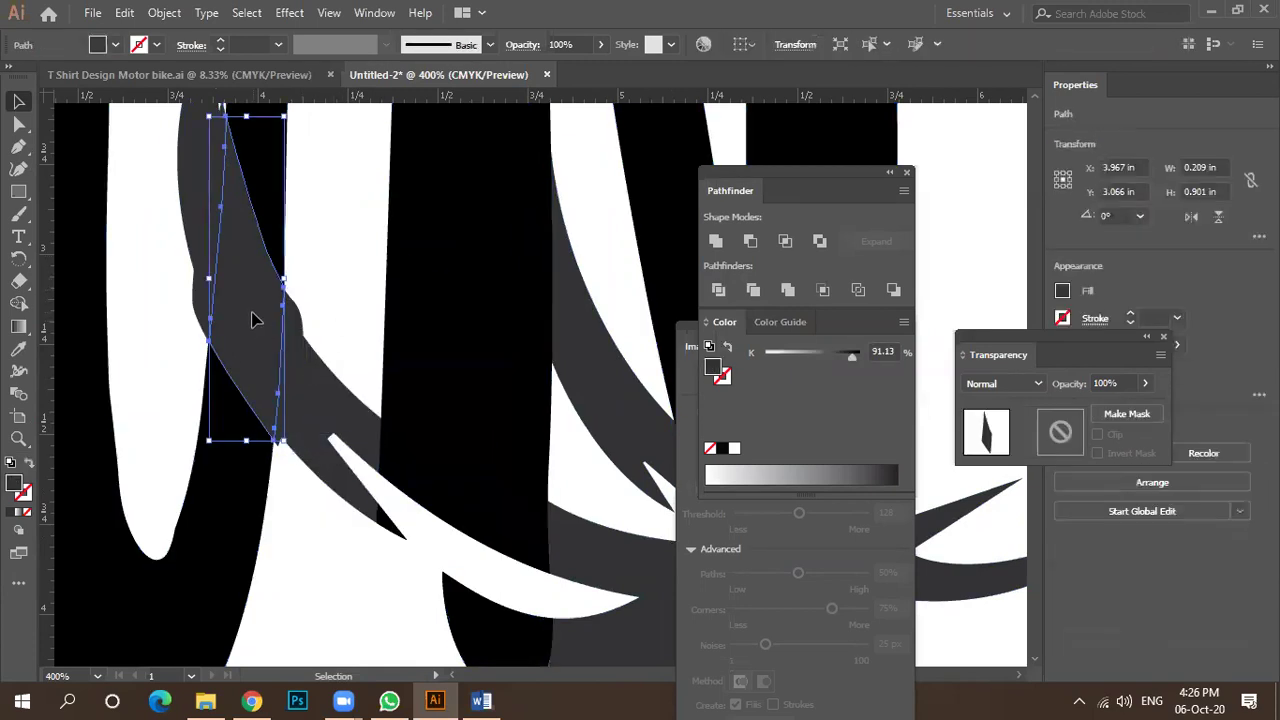
{"action": "left_click_drag", "start_coordinate": [257, 314], "coordinate": [186, 351]}
{"action": "left_click", "coordinate": [322, 340]}
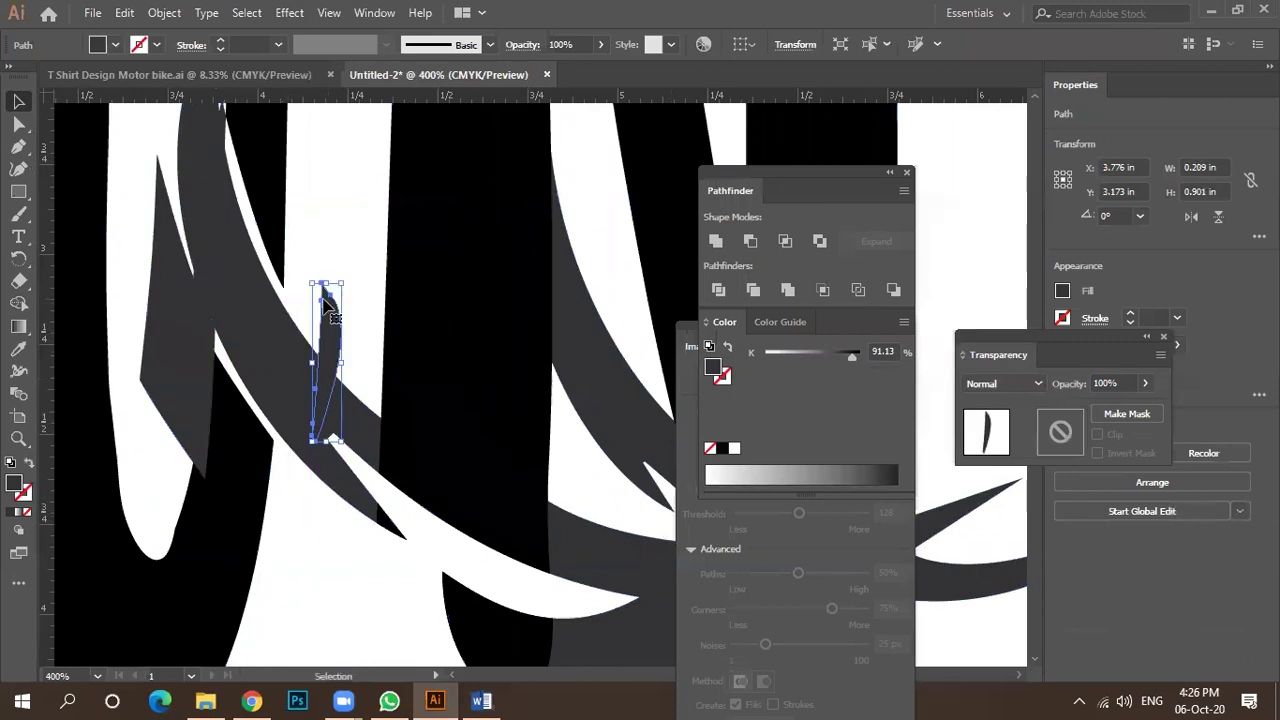
{"action": "left_click", "coordinate": [175, 347]}
{"action": "key", "text": "Delete"}
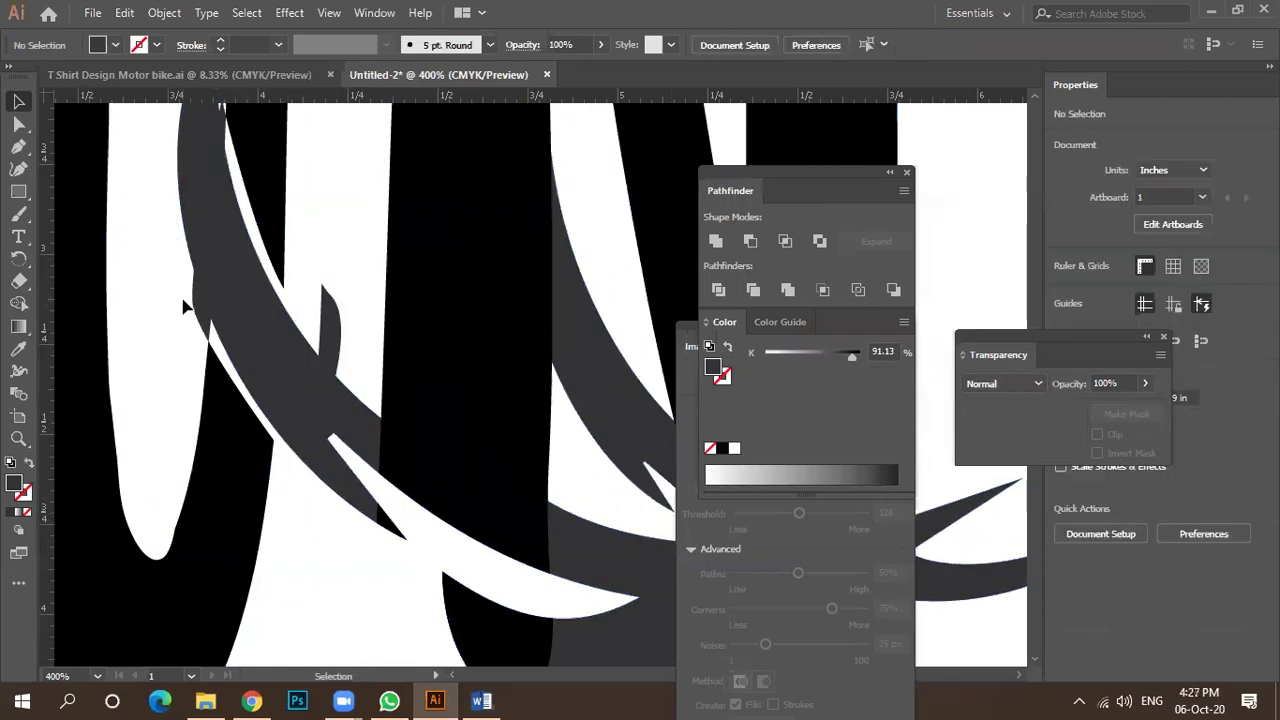
Delete the two leftover patch slivers on both sides of the U's right stem.
{"action": "left_click", "coordinate": [198, 295]}
{"action": "key", "text": "Delete"}
{"action": "left_click", "coordinate": [318, 335]}
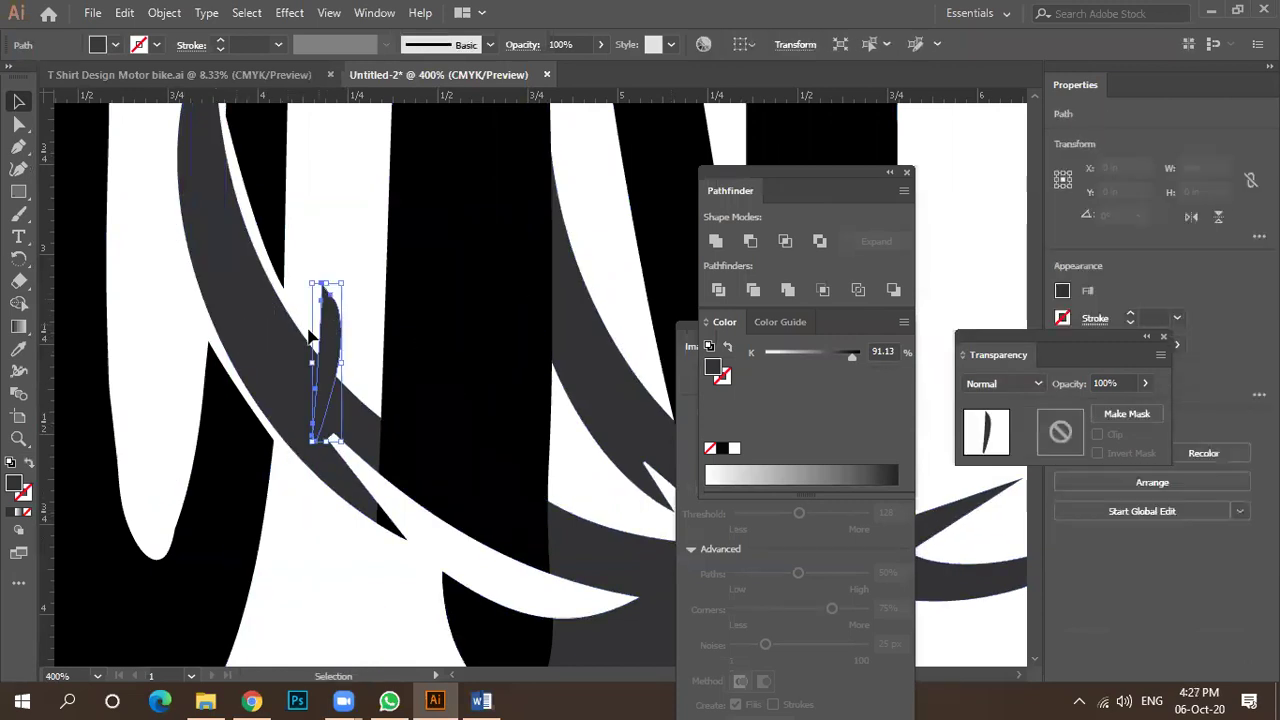
{"action": "key", "text": "Delete"}
Select the deer and bring it in front of the HUNTING lettering.
{"action": "scroll", "coordinate": [279, 413], "scroll_direction": "down", "scroll_amount": 2}
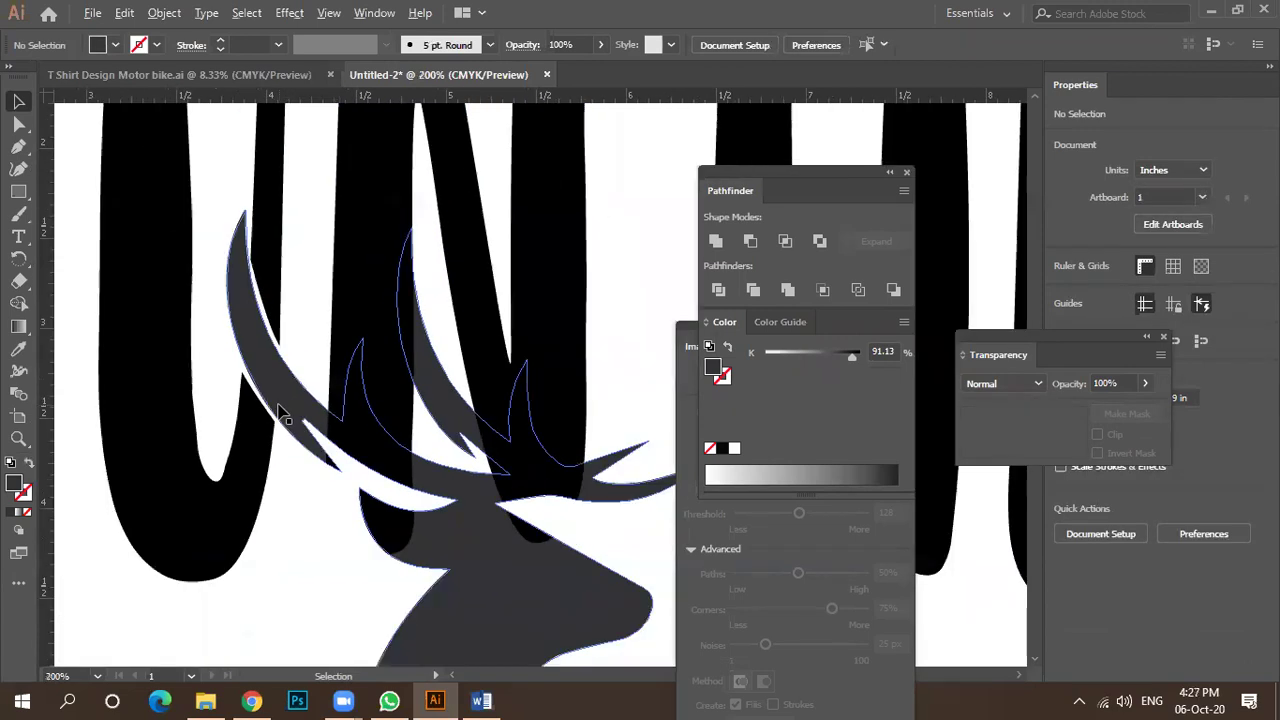
{"action": "scroll", "coordinate": [252, 270], "scroll_direction": "up", "scroll_amount": 3}
{"action": "scroll", "coordinate": [333, 427], "scroll_direction": "down", "scroll_amount": 3}
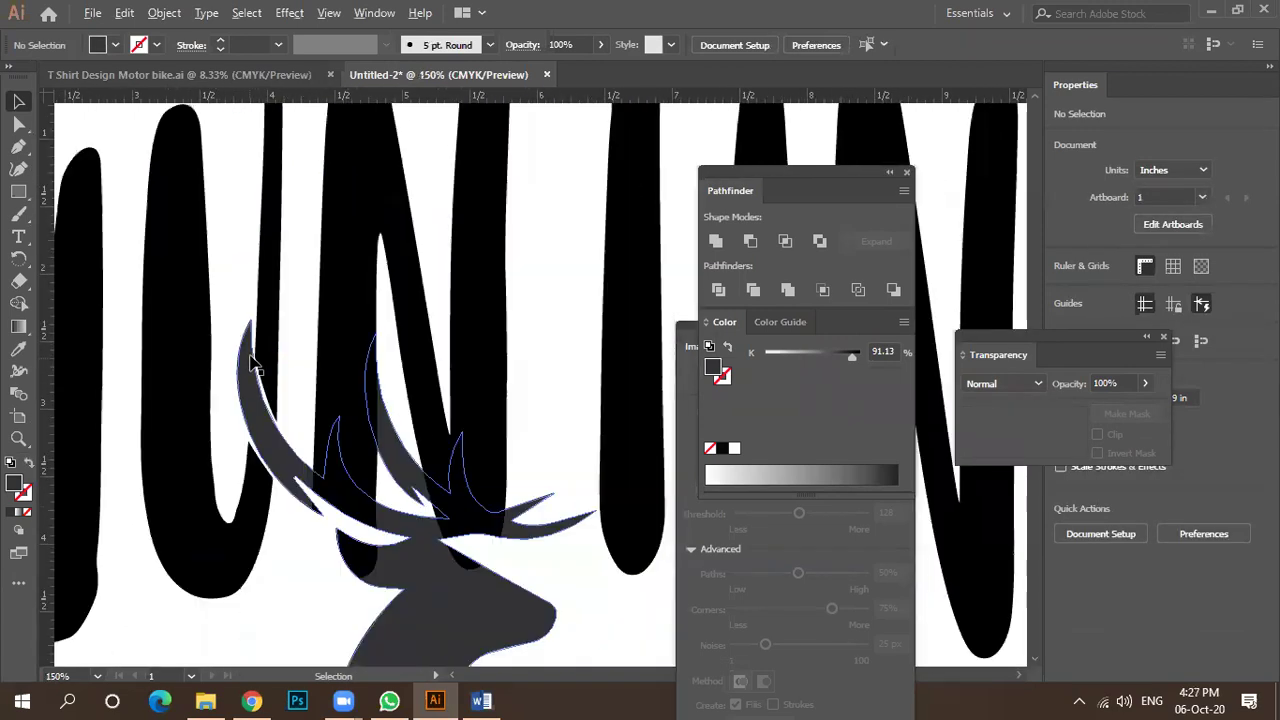
{"action": "scroll", "coordinate": [300, 399], "scroll_direction": "up", "scroll_amount": 2}
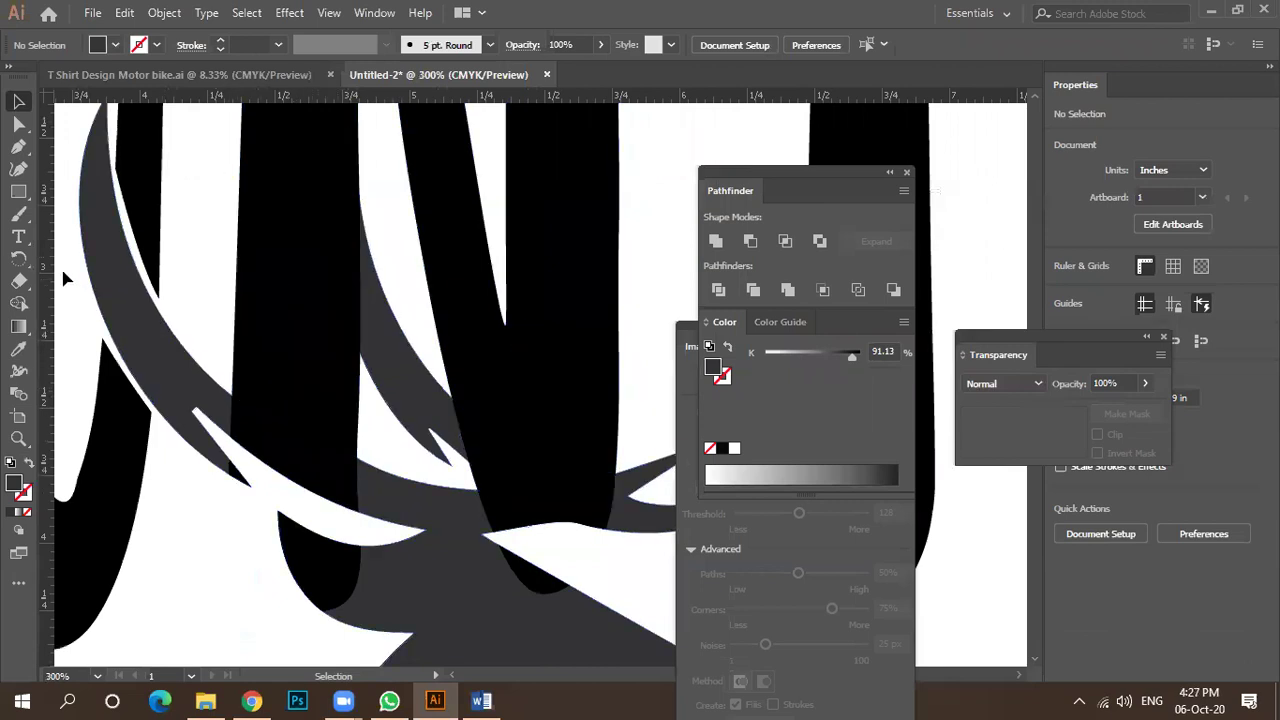
{"action": "left_click", "coordinate": [18, 147]}
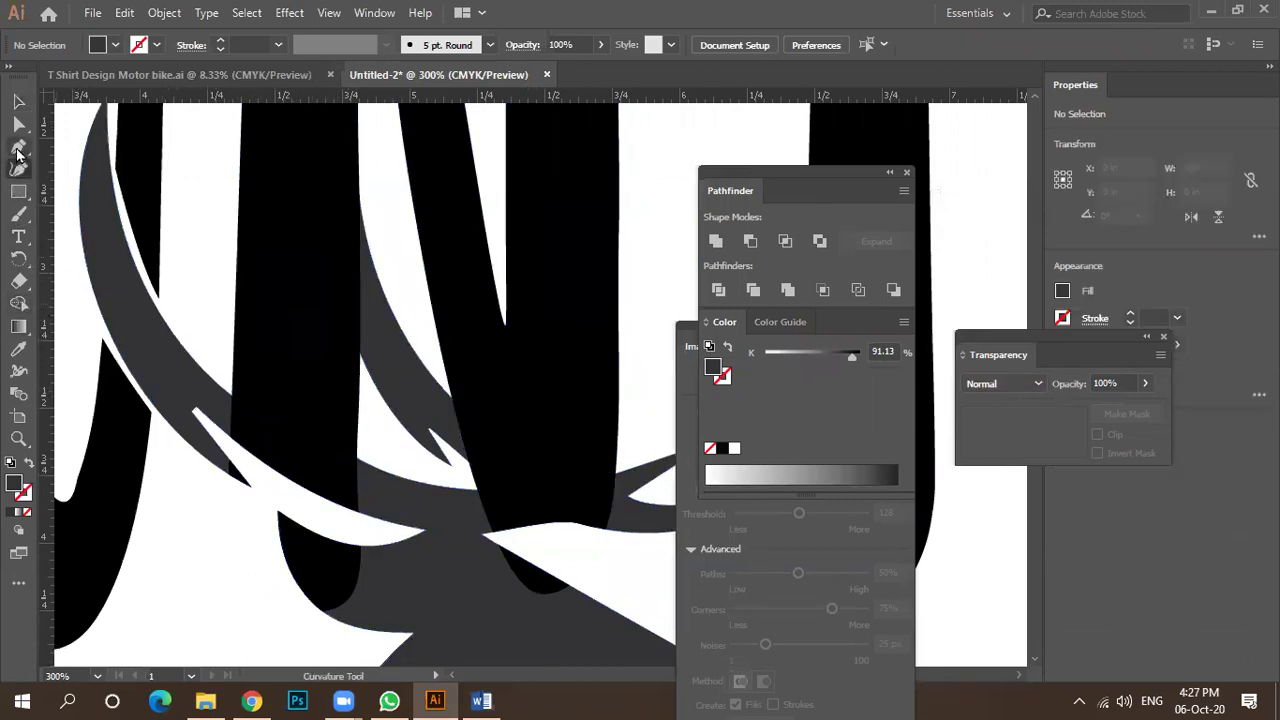
{"action": "scroll", "coordinate": [314, 350], "scroll_direction": "down", "scroll_amount": 2}
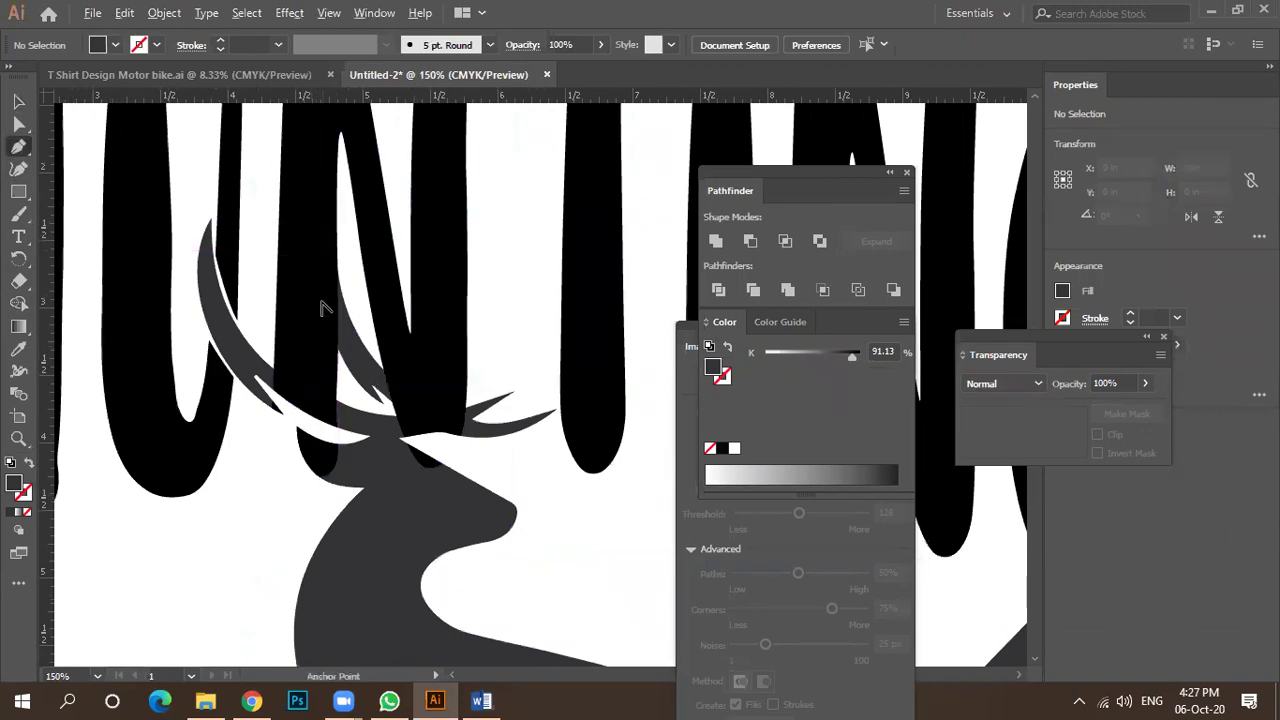
{"action": "left_click", "coordinate": [18, 101]}
{"action": "left_click", "coordinate": [425, 520]}
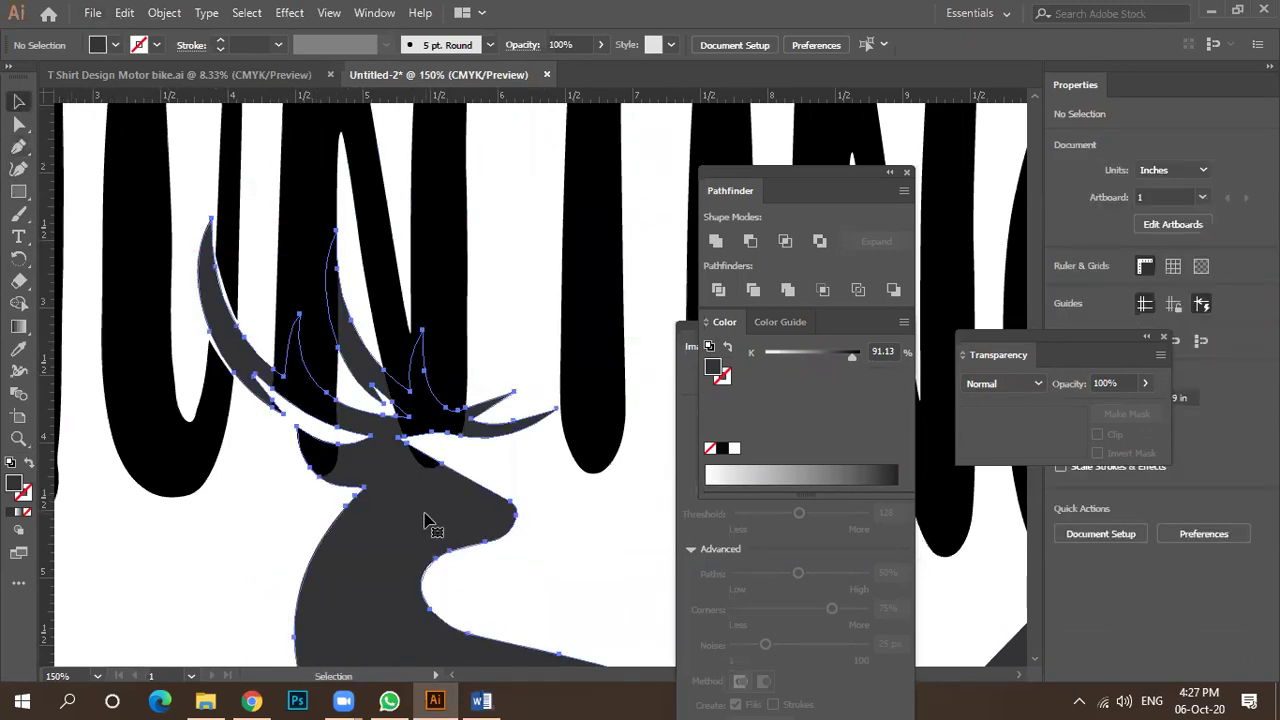
{"action": "left_click", "coordinate": [425, 520]}
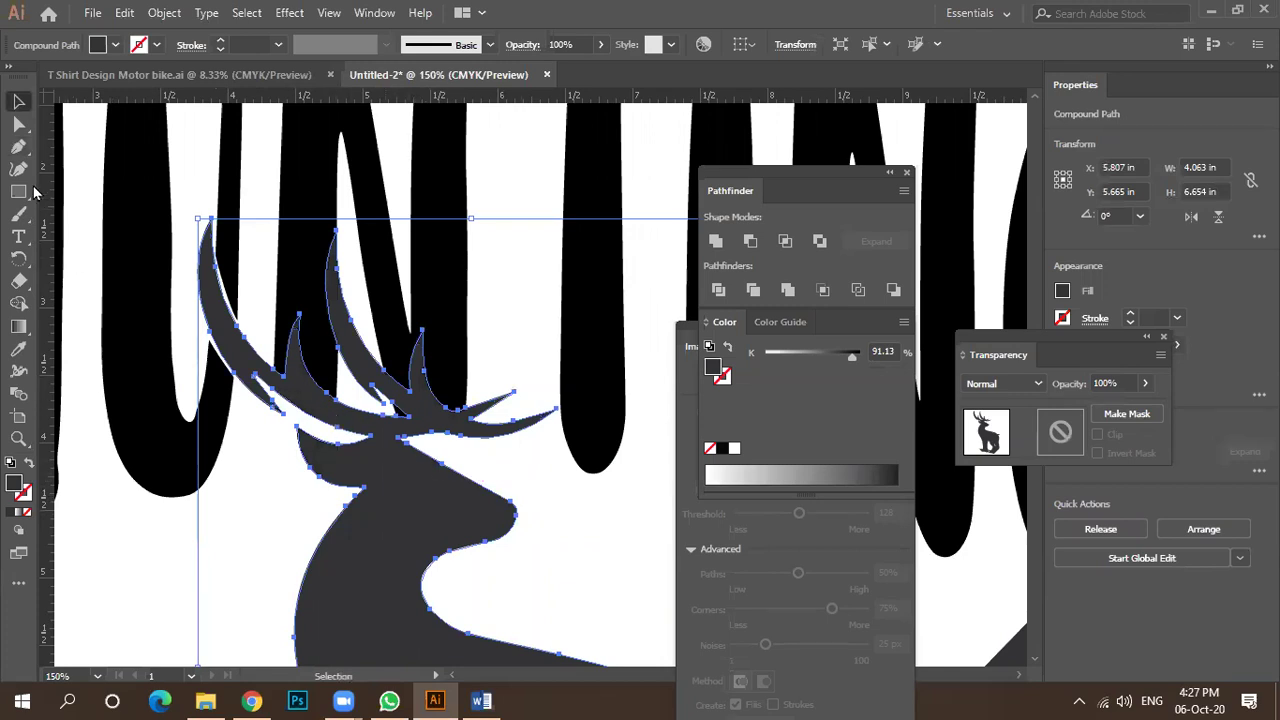
Draw a closed filled shape with the Pen tool around the left antler's inner tine, slightly larger than it, over the N's left stem.
{"action": "left_click", "coordinate": [18, 147]}
{"action": "scroll", "coordinate": [265, 324], "scroll_direction": "up", "scroll_amount": 2}
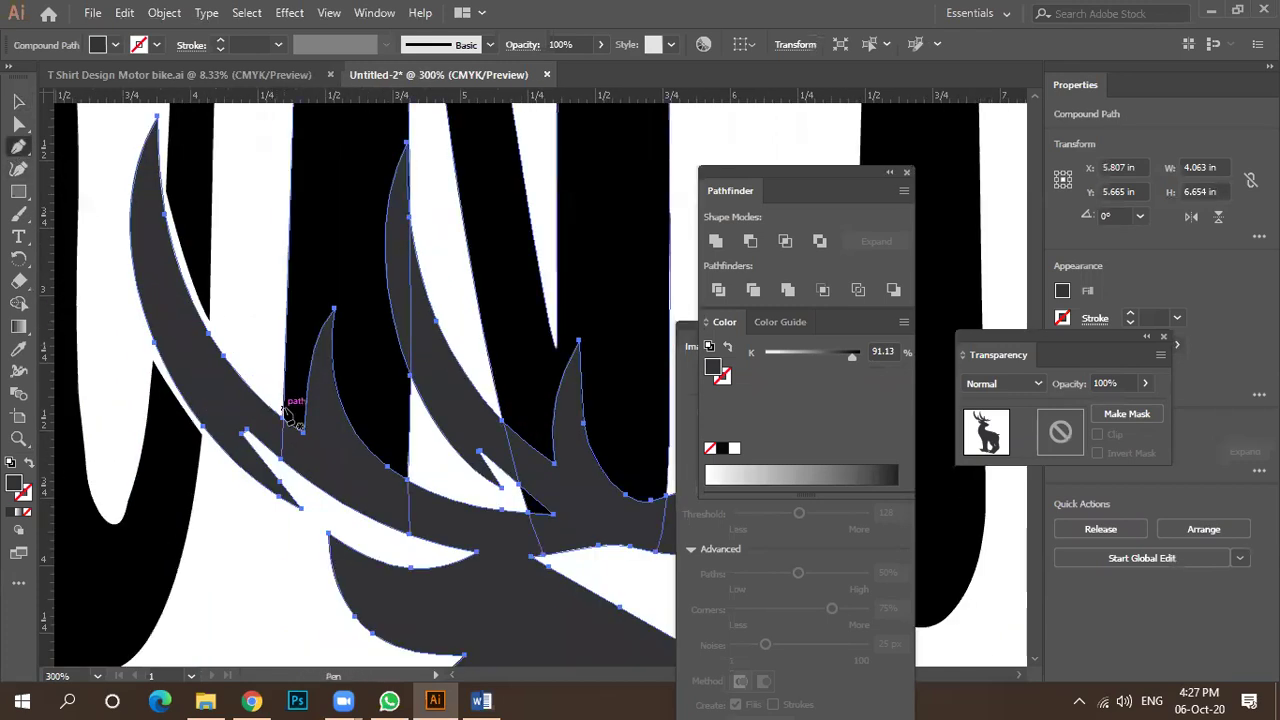
{"action": "left_click", "coordinate": [279, 394]}
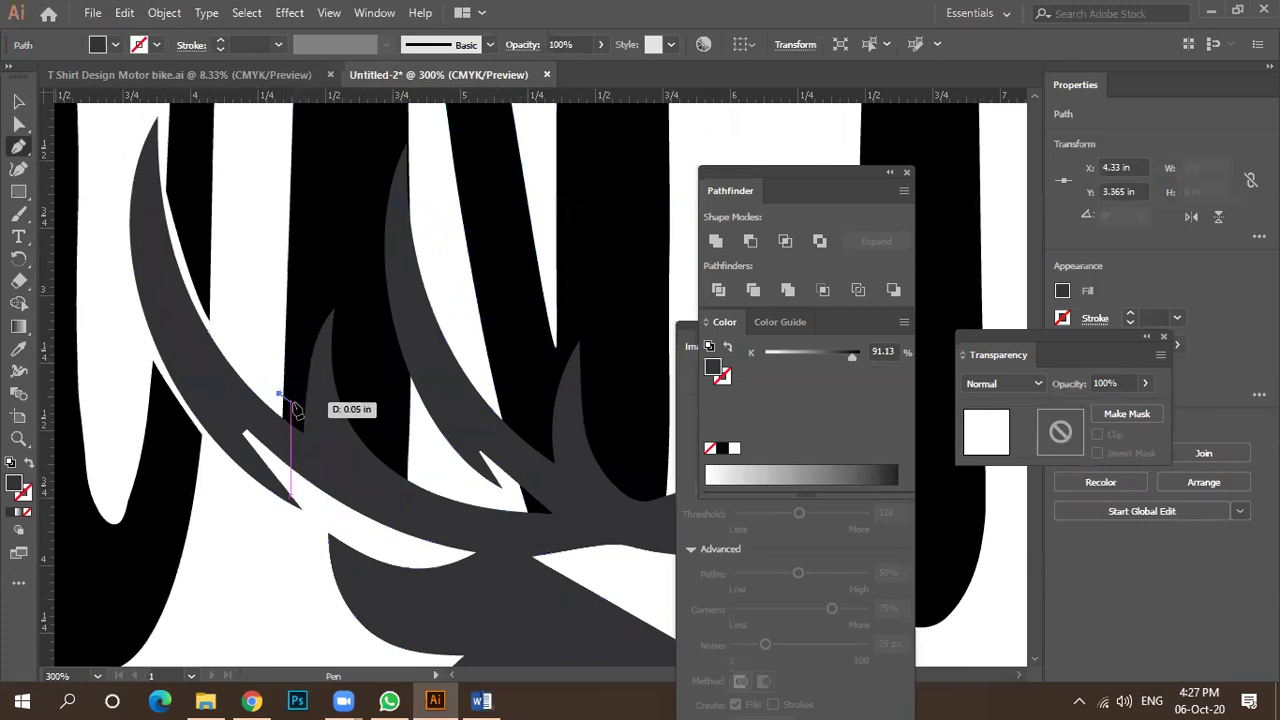
{"action": "left_click", "coordinate": [296, 408]}
{"action": "left_click_drag", "start_coordinate": [313, 309], "coordinate": [330, 292]}
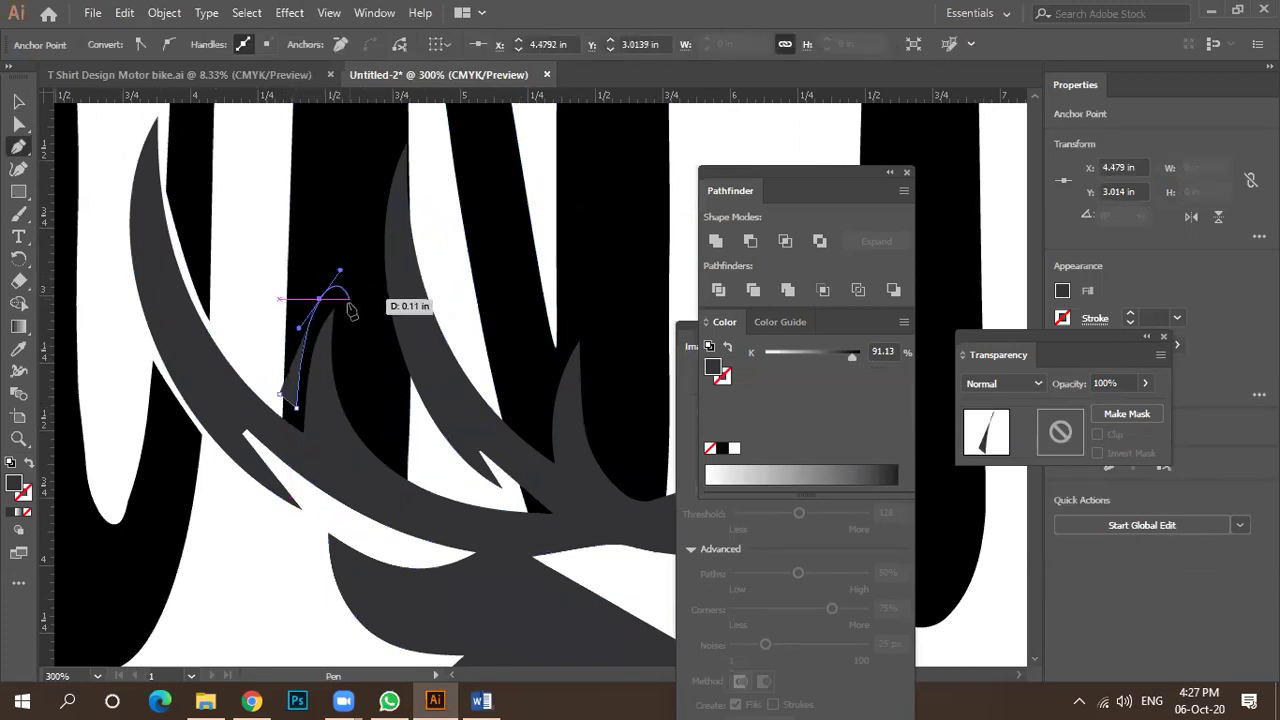
{"action": "scroll", "coordinate": [340, 284], "scroll_direction": "up", "scroll_amount": 1}
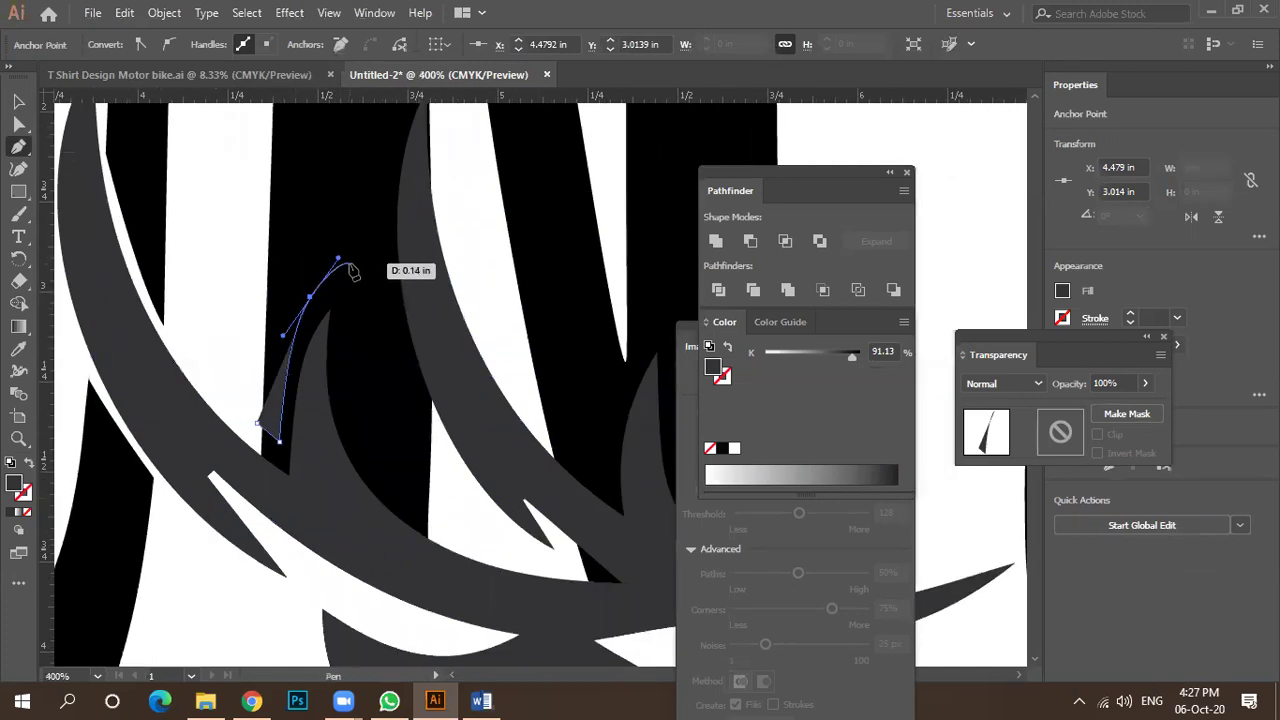
{"action": "left_click_drag", "start_coordinate": [344, 272], "coordinate": [443, 510]}
{"action": "left_click", "coordinate": [358, 451]}
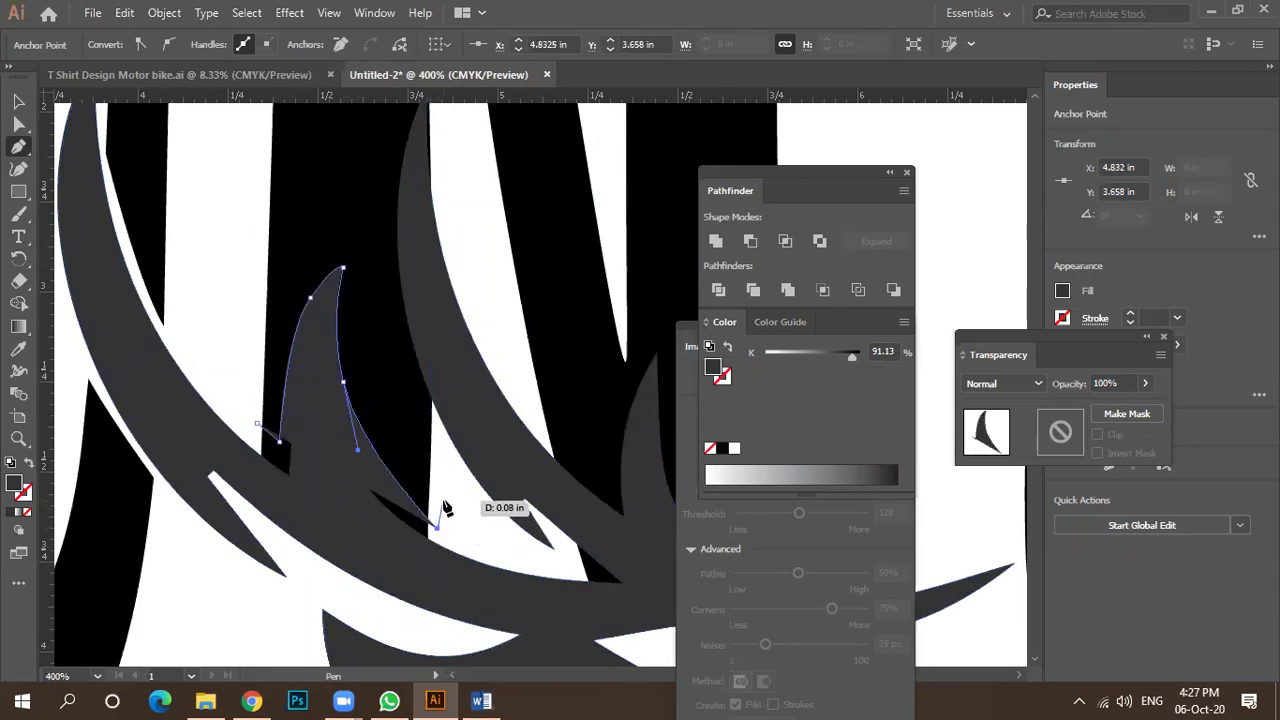
{"action": "left_click", "coordinate": [377, 613]}
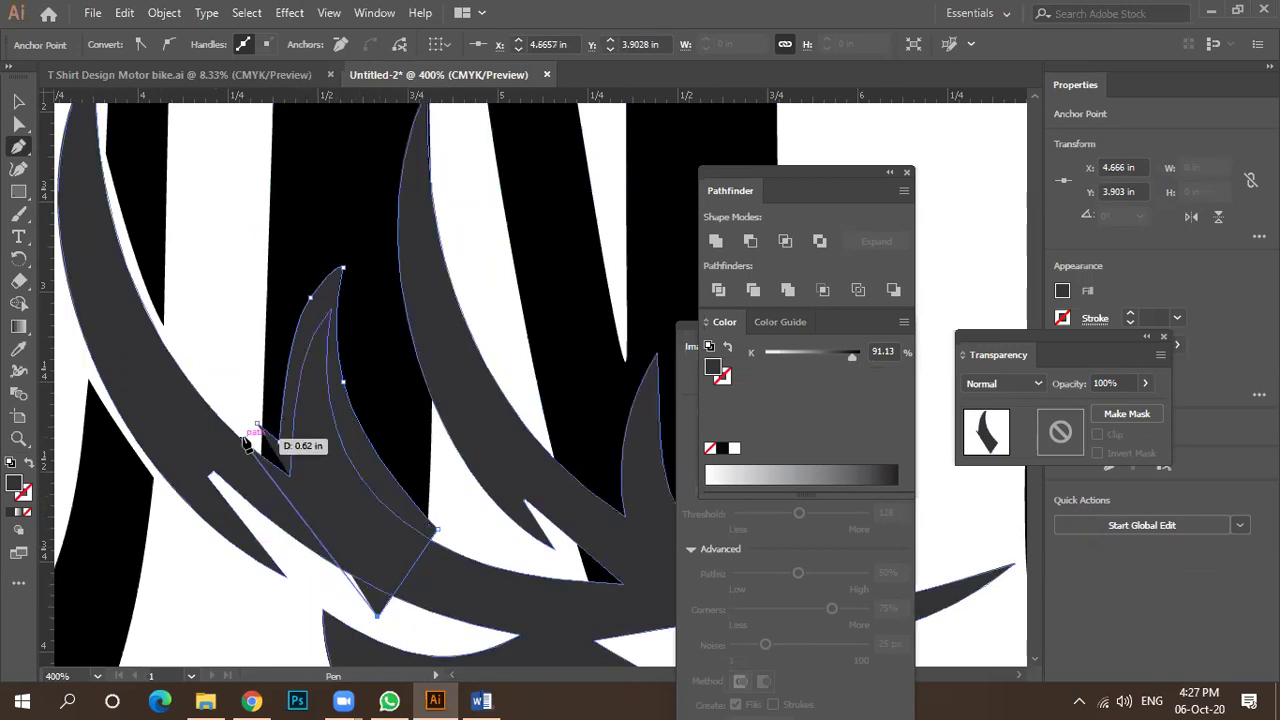
{"action": "left_click", "coordinate": [191, 564]}
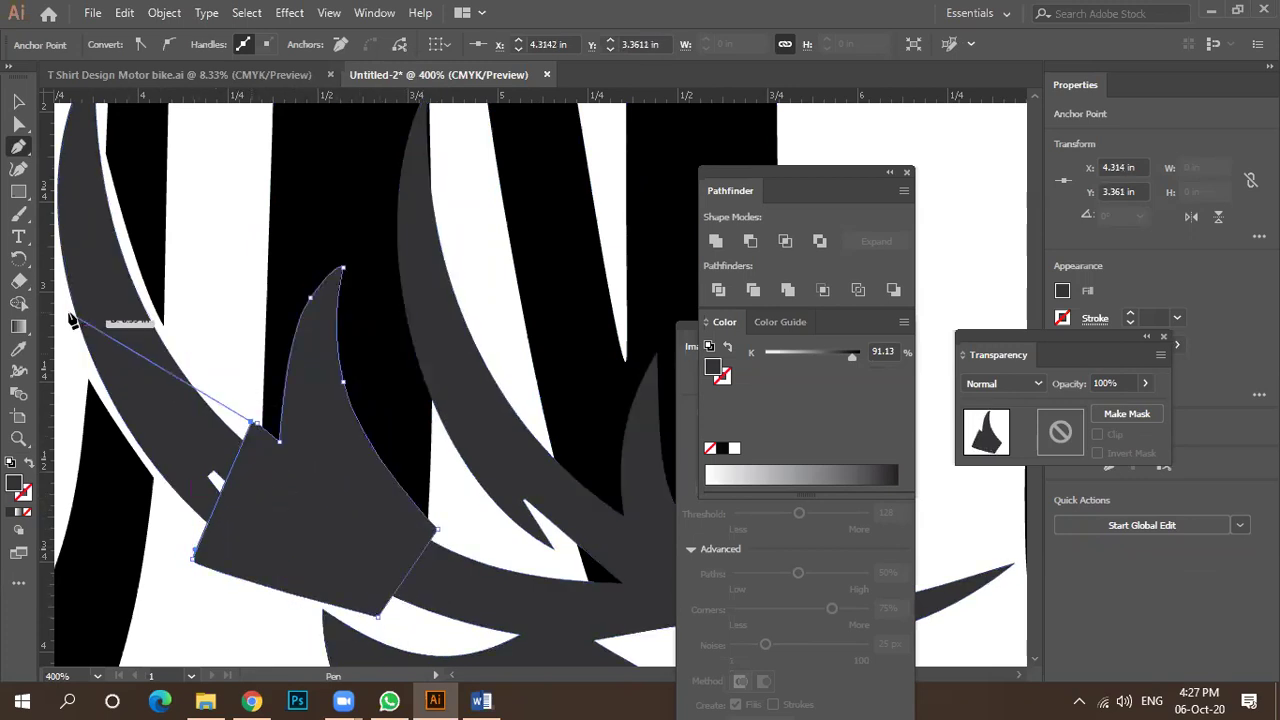
{"action": "left_click", "coordinate": [251, 422]}
{"action": "scroll", "coordinate": [265, 440], "scroll_direction": "up", "scroll_amount": 2}
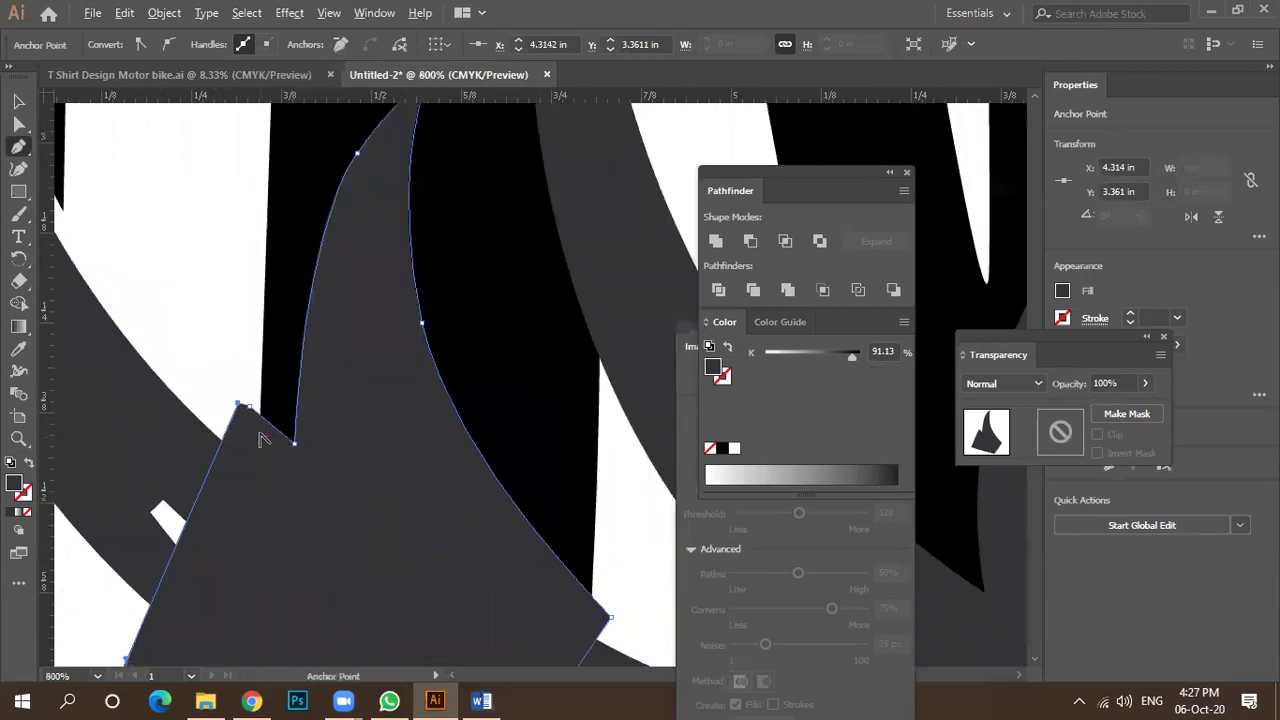
Select the tine patch together with the letter N and apply Pathfinder Divide.
{"action": "left_click", "coordinate": [24, 122]}
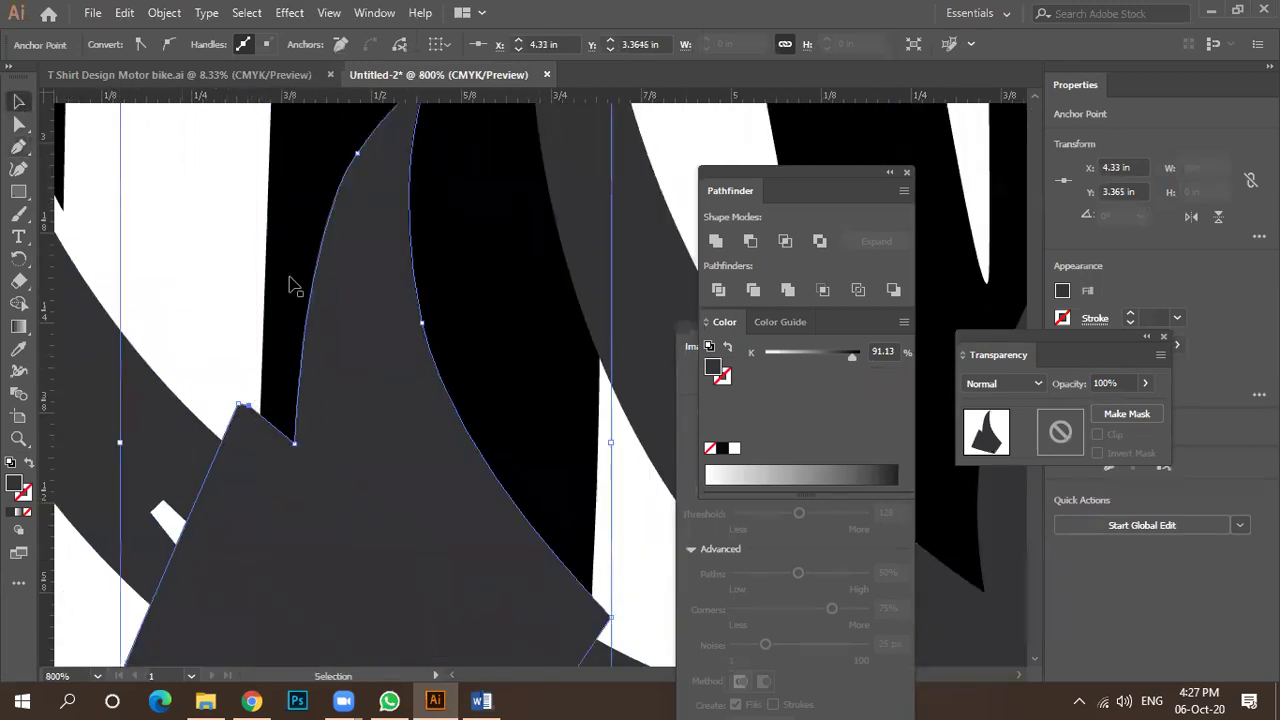
{"action": "key", "text": "v"}
{"action": "scroll", "coordinate": [455, 352], "scroll_direction": "down", "scroll_amount": 2}
{"action": "left_click", "coordinate": [414, 190], "text": "shift"}
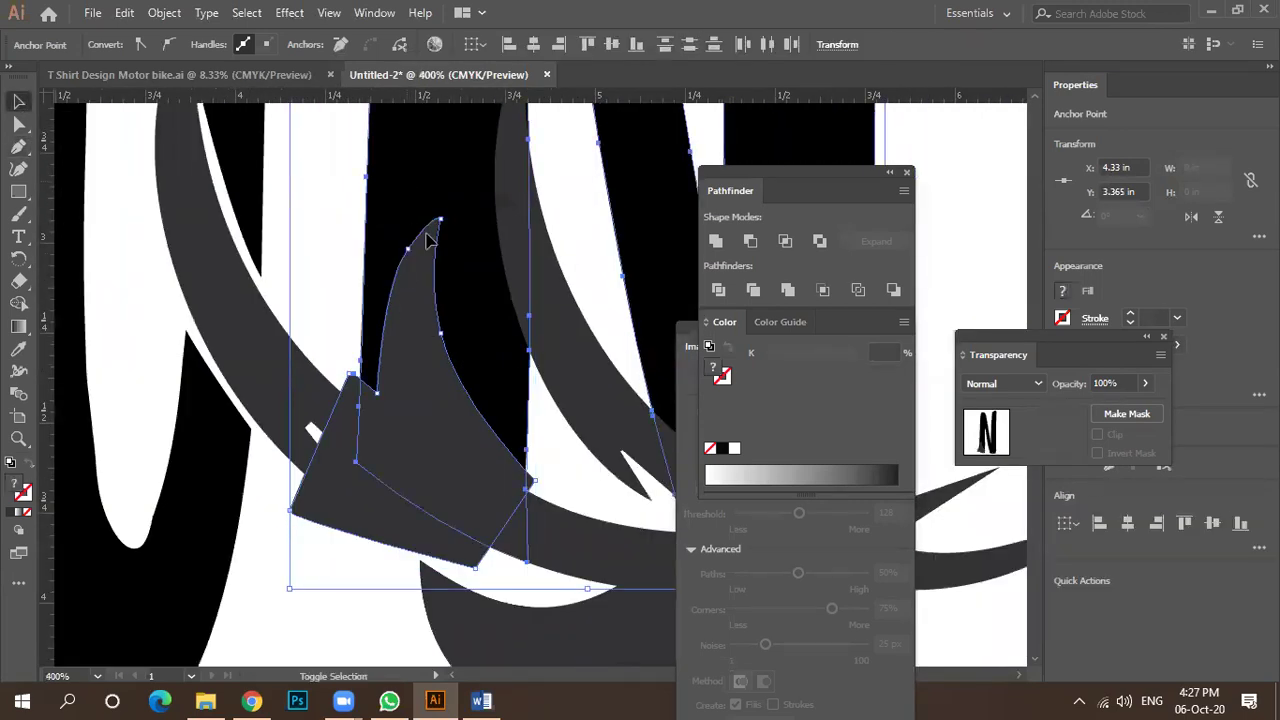
{"action": "left_click", "coordinate": [717, 291]}
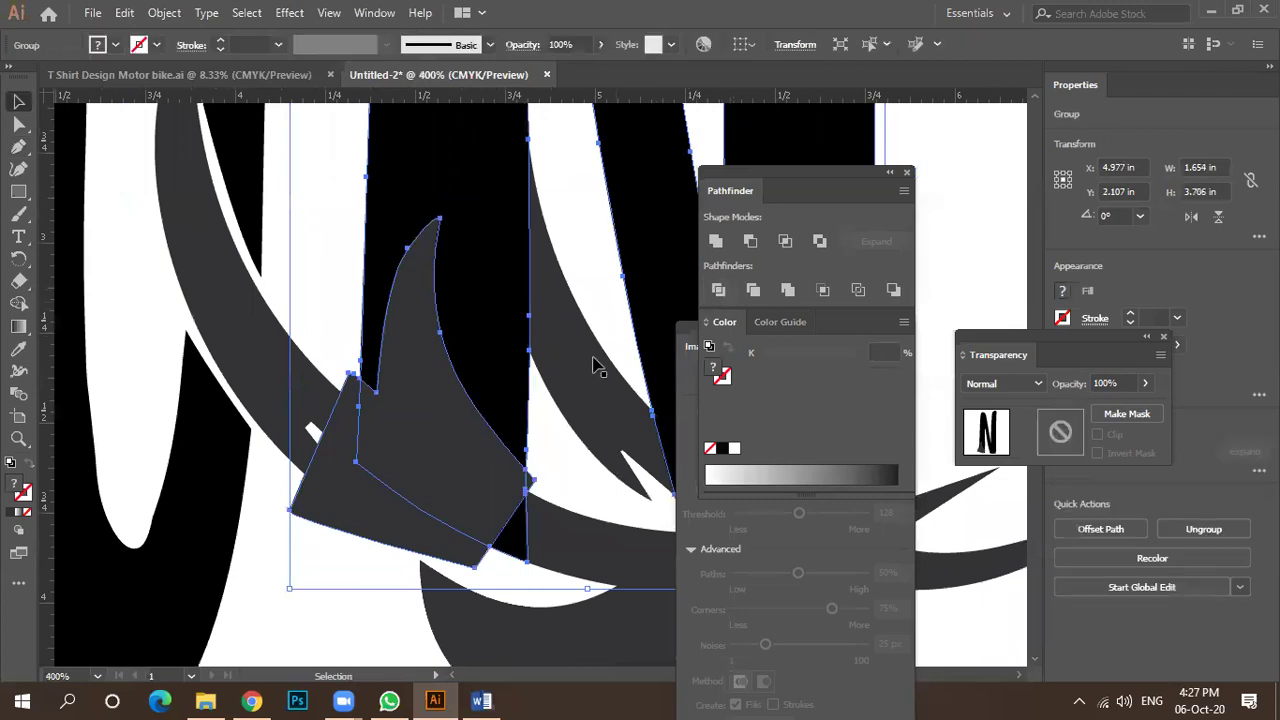
{"action": "left_click", "coordinate": [558, 455]}
Ungroup the divided N and delete the tine-shaped cutout and the leftover patch pieces on both sides of its left stem.
{"action": "right_click", "coordinate": [353, 513]}
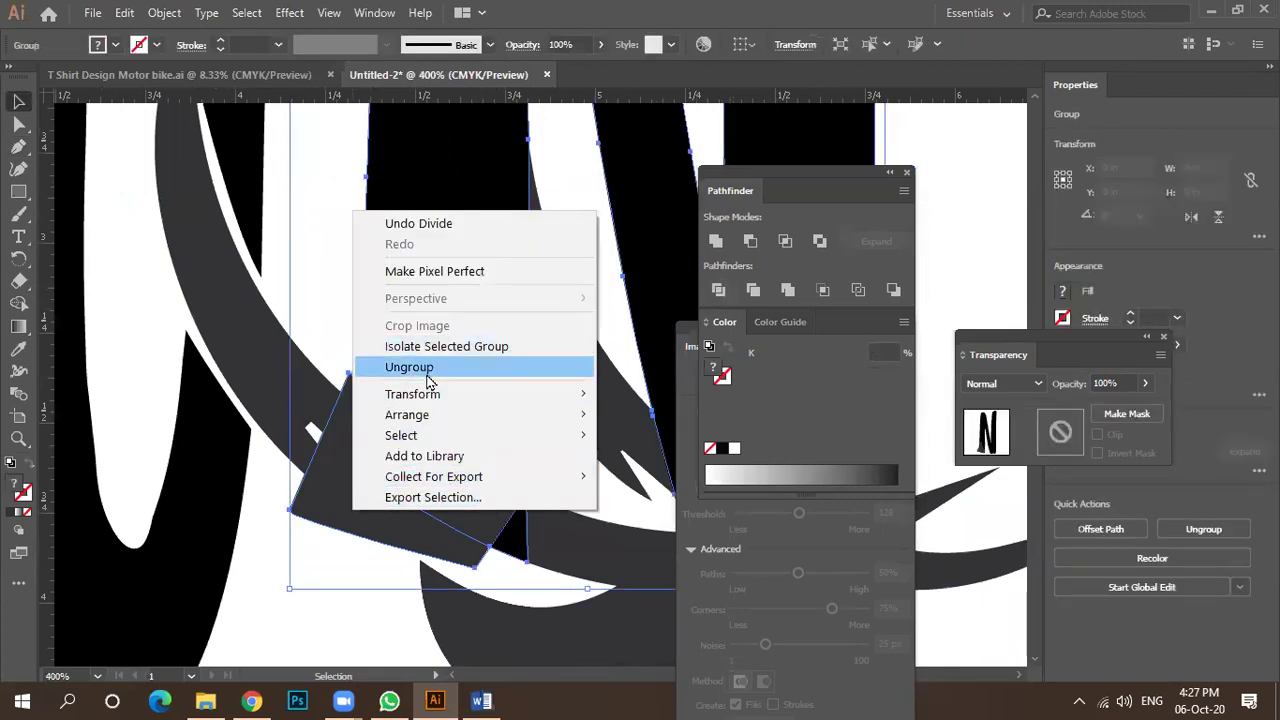
{"action": "left_click", "coordinate": [427, 376]}
{"action": "key", "text": "ctrl+shift+a"}
{"action": "left_click", "coordinate": [337, 504]}
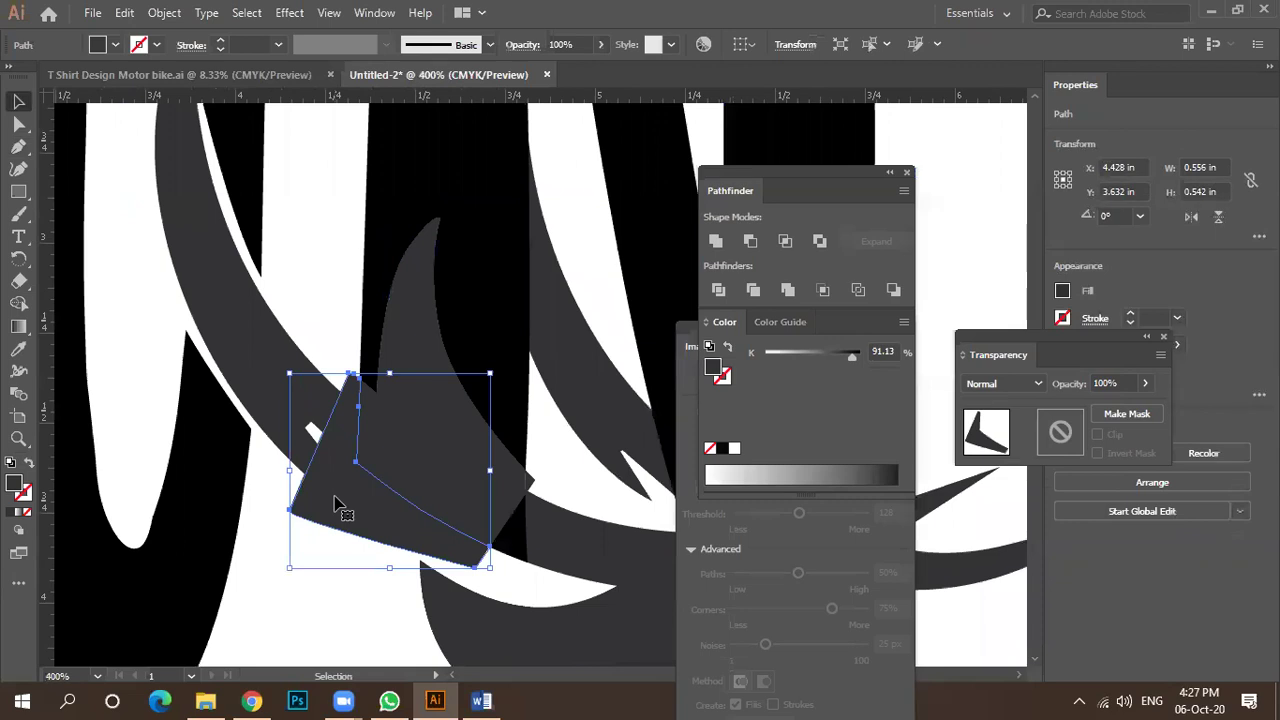
{"action": "key", "text": "Delete"}
{"action": "left_click", "coordinate": [371, 434]}
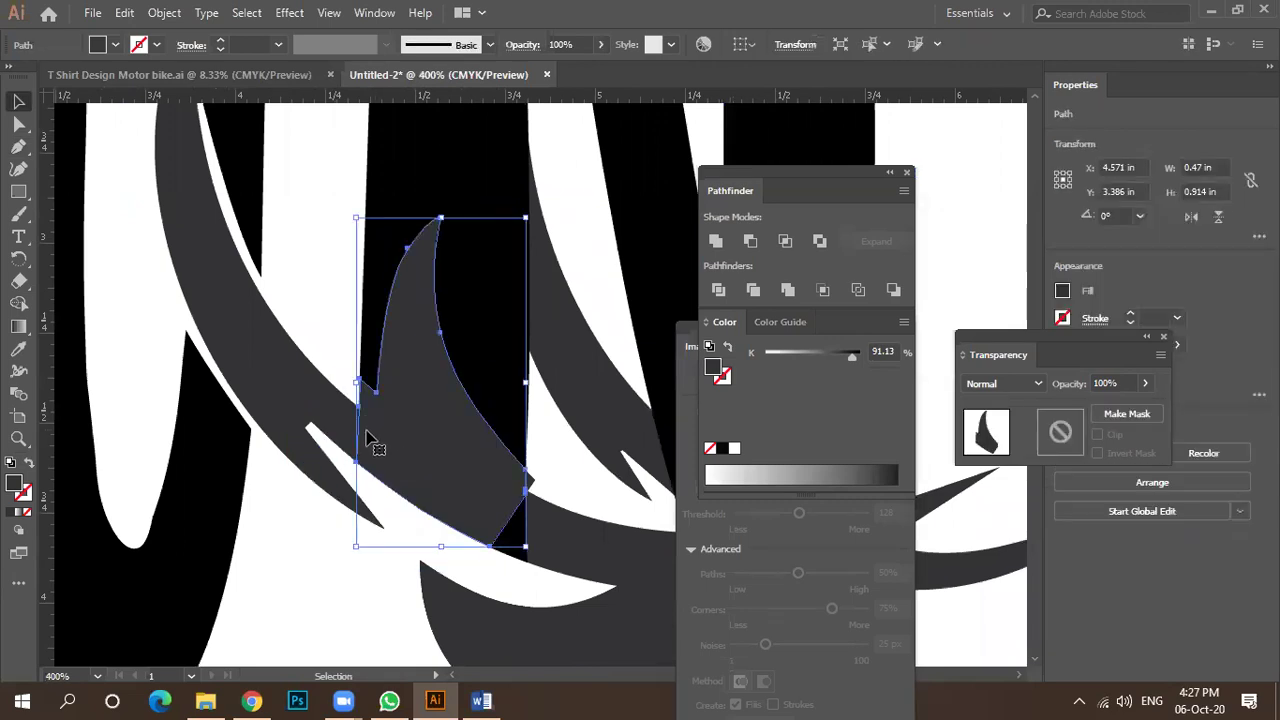
{"action": "key", "text": "Delete"}
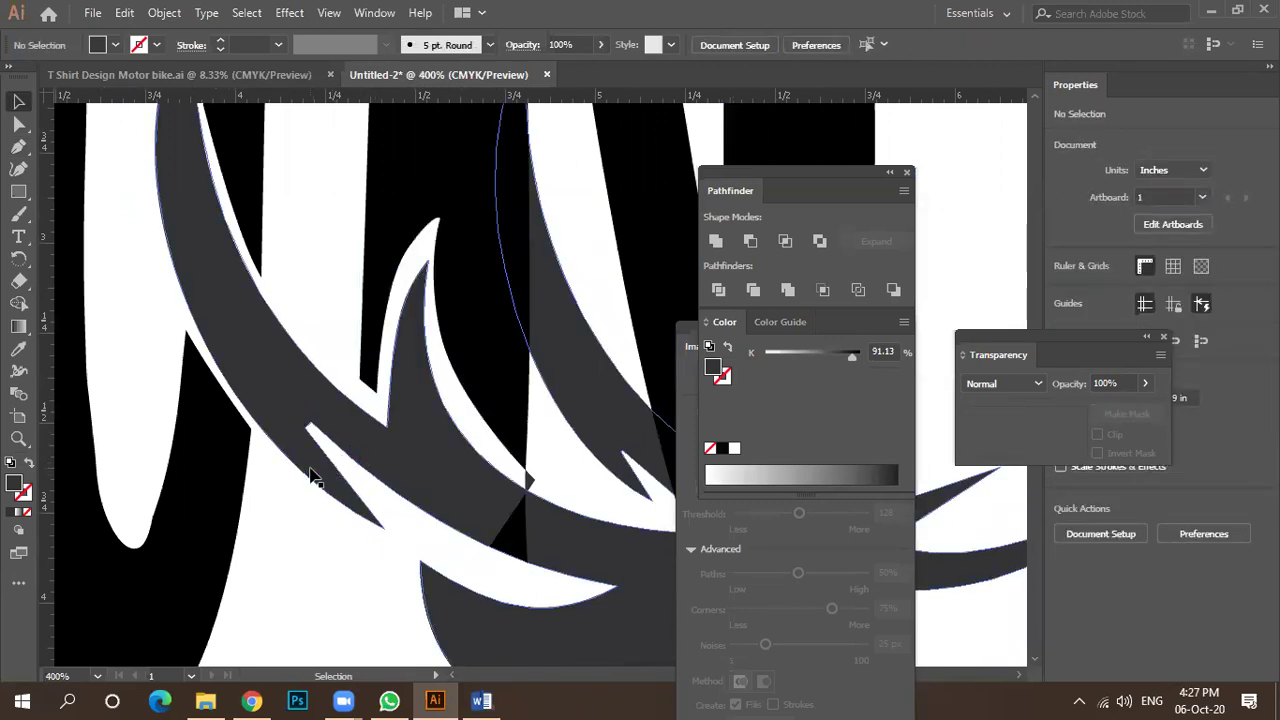
{"action": "left_click", "coordinate": [533, 486]}
{"action": "key", "text": "Delete"}
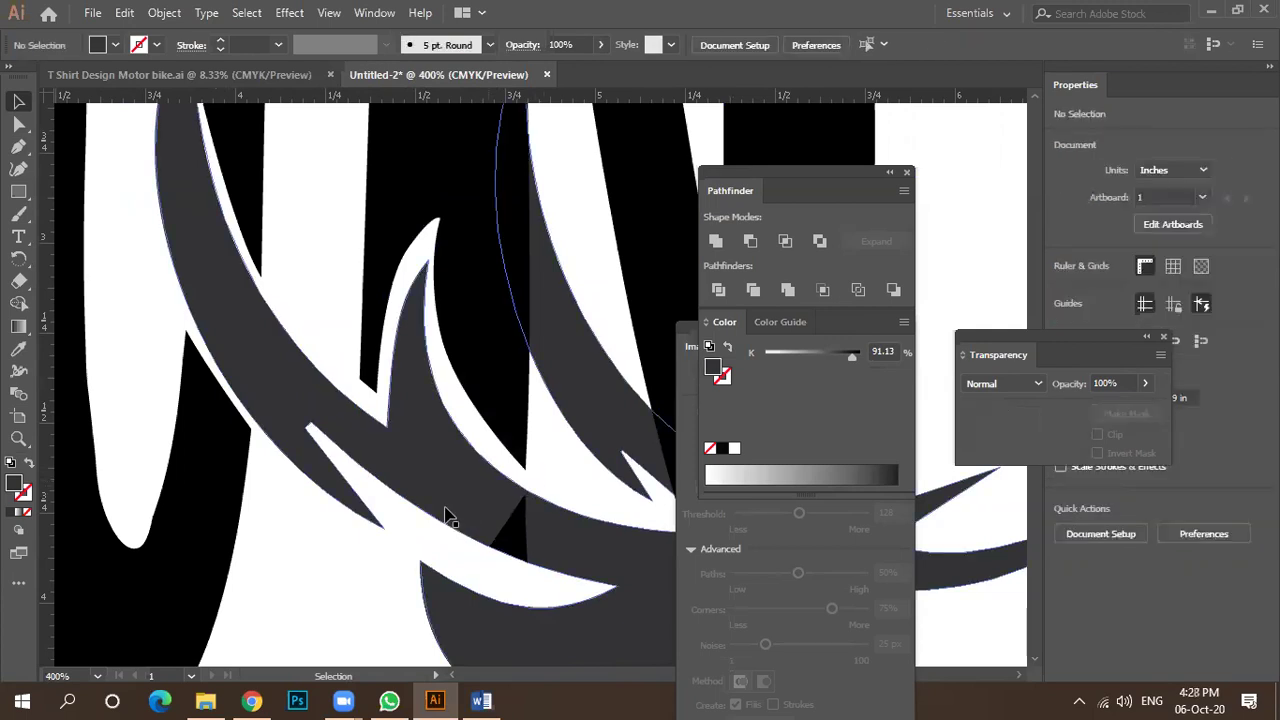
{"action": "scroll", "coordinate": [380, 526], "scroll_direction": "down", "scroll_amount": 5}
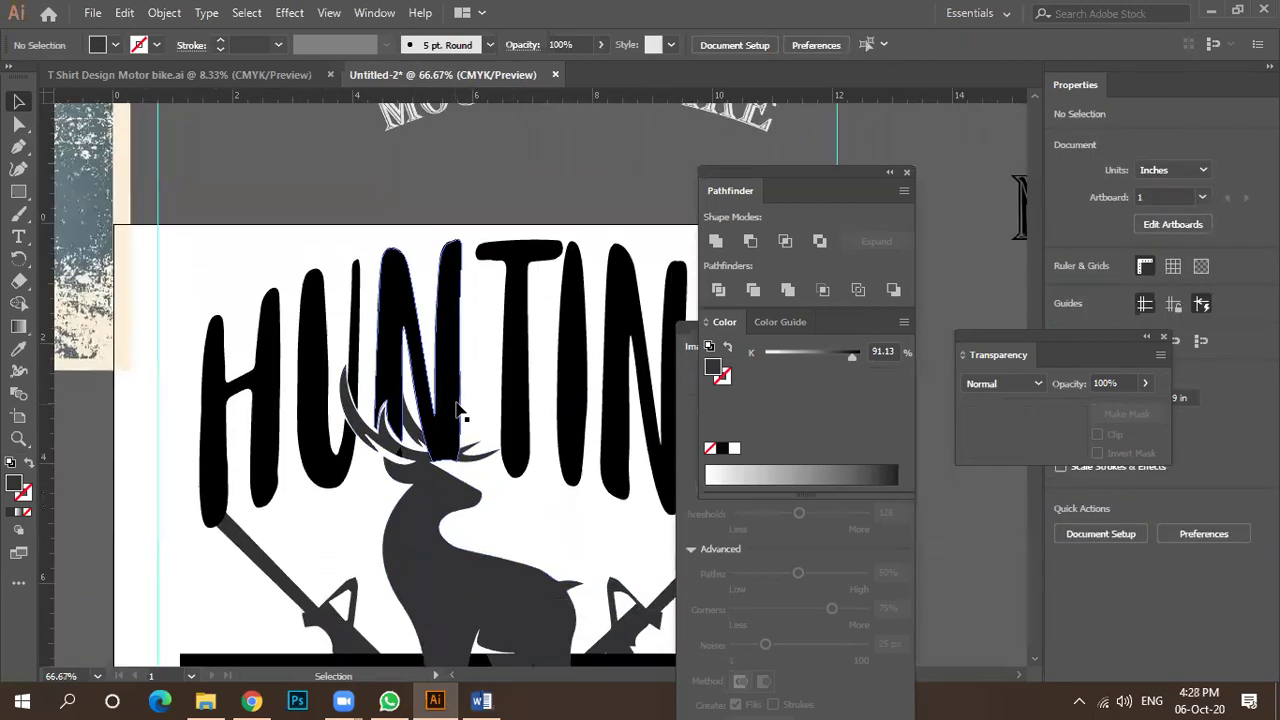
{"action": "scroll", "coordinate": [460, 410], "scroll_direction": "down", "scroll_amount": 1}
{"action": "scroll", "coordinate": [375, 370], "scroll_direction": "up", "scroll_amount": 3}
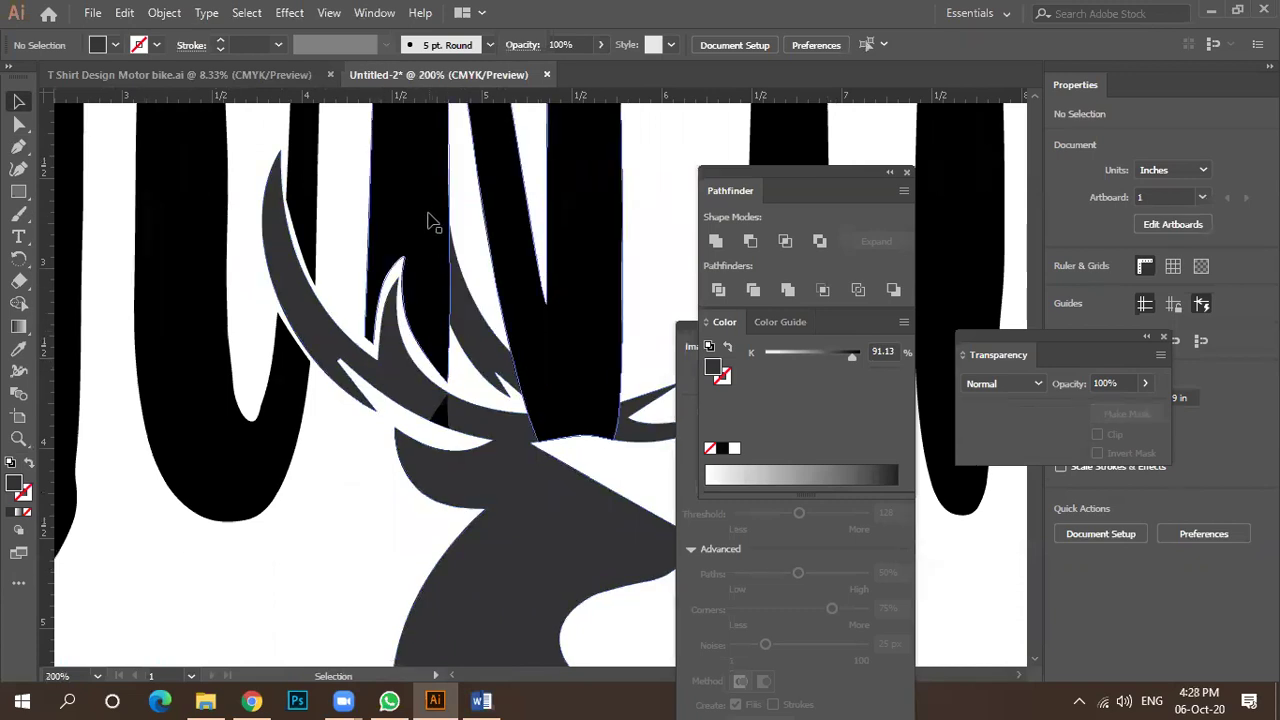
{"action": "scroll", "coordinate": [340, 355], "scroll_direction": "down", "scroll_amount": 1}
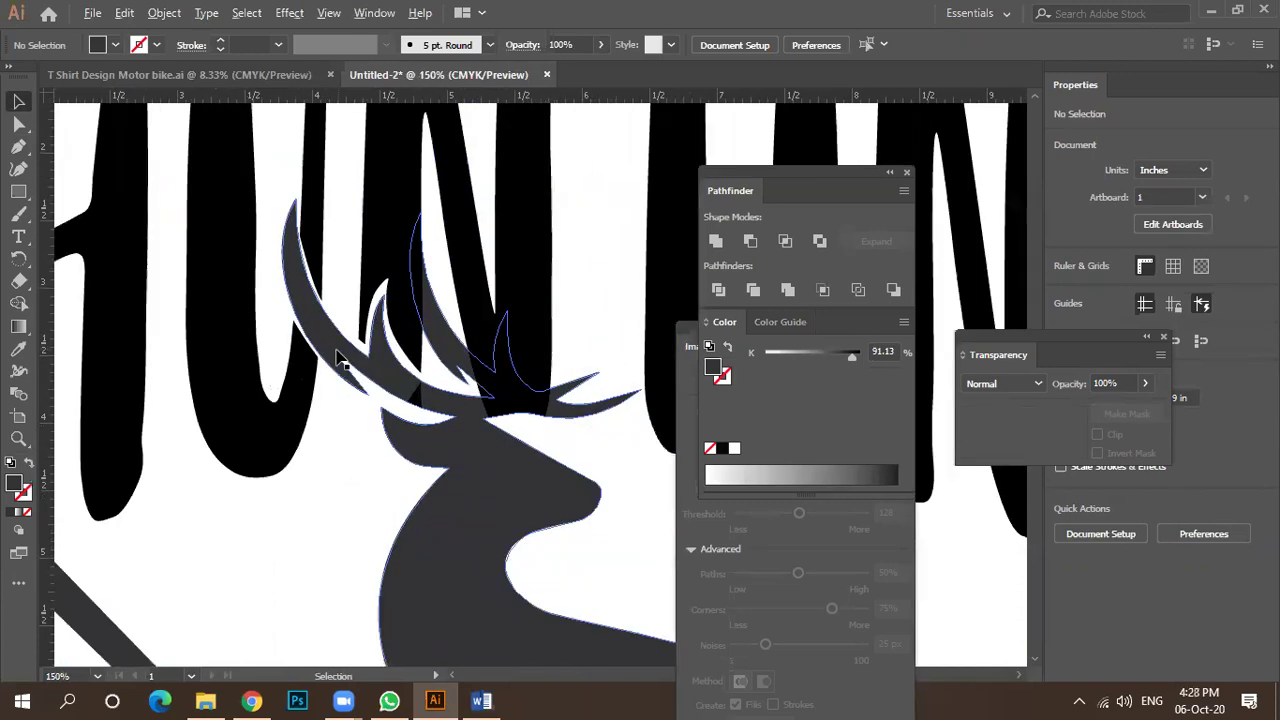
Remove the small leftover black fragment of the N from the left antler and bring the deer in front of the HUNTING lettering.
{"action": "scroll", "coordinate": [360, 358], "scroll_direction": "down", "scroll_amount": 2}
{"action": "scroll", "coordinate": [383, 357], "scroll_direction": "up", "scroll_amount": 3}
{"action": "left_click", "coordinate": [381, 360]}
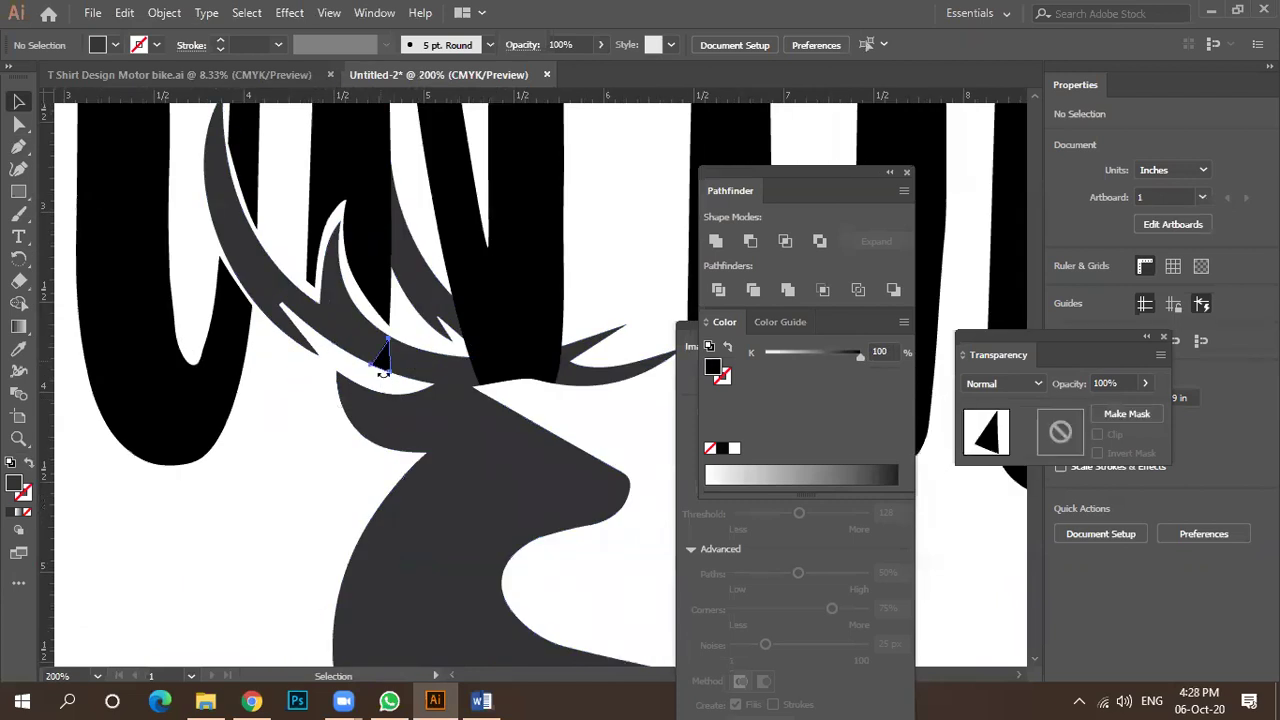
{"action": "left_click_drag", "start_coordinate": [388, 378], "coordinate": [386, 372]}
{"action": "key", "text": "ctrl+shift+a"}
{"action": "scroll", "coordinate": [363, 408], "scroll_direction": "down", "scroll_amount": 2}
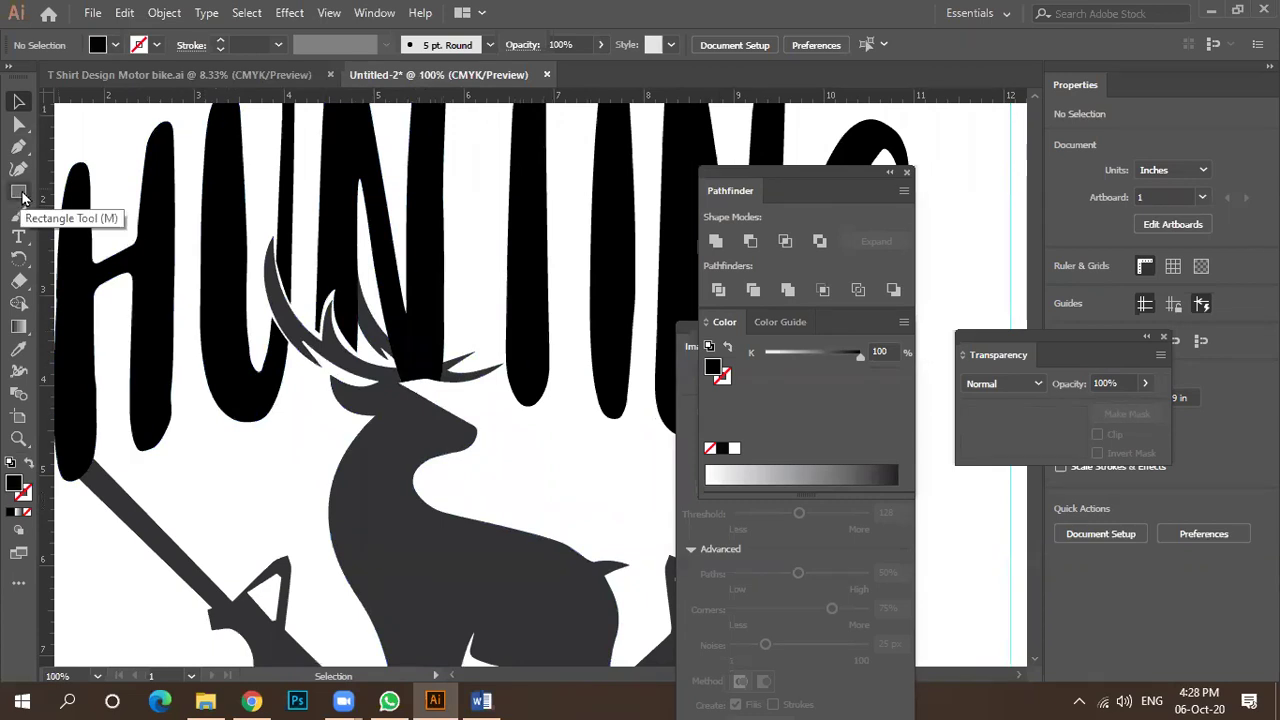
{"action": "left_click", "coordinate": [366, 524]}
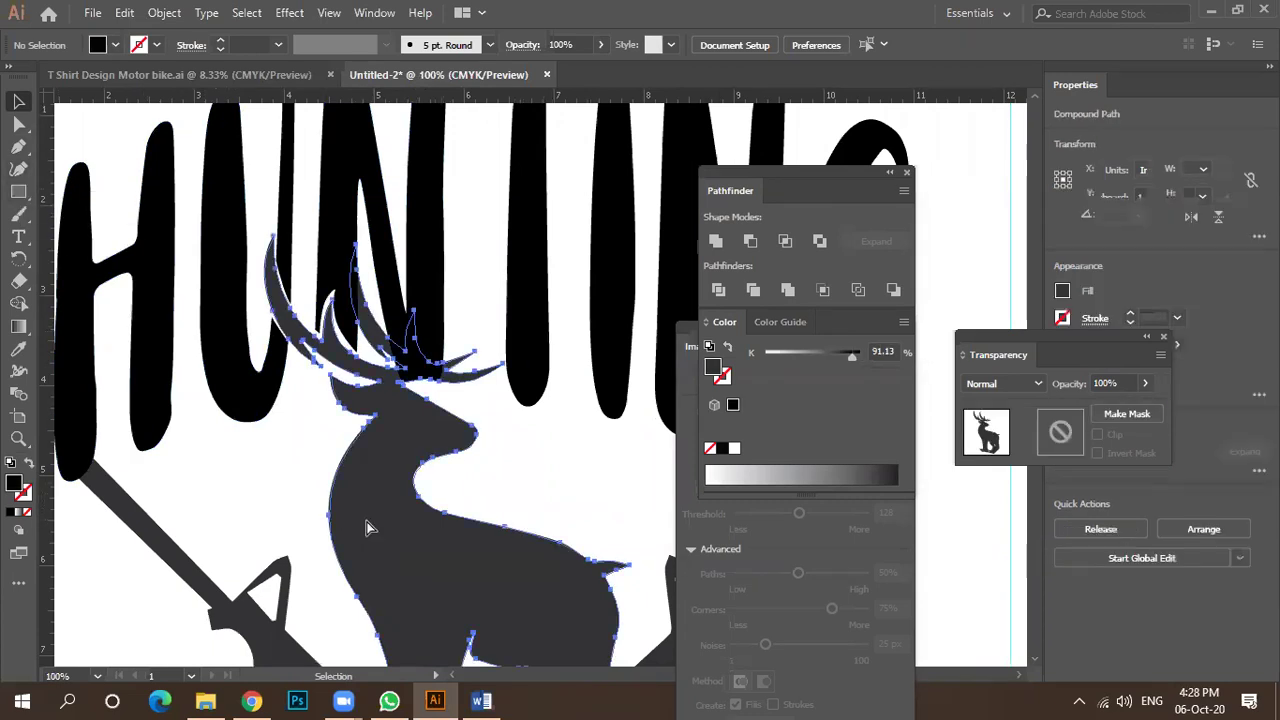
{"action": "left_click", "coordinate": [474, 458]}
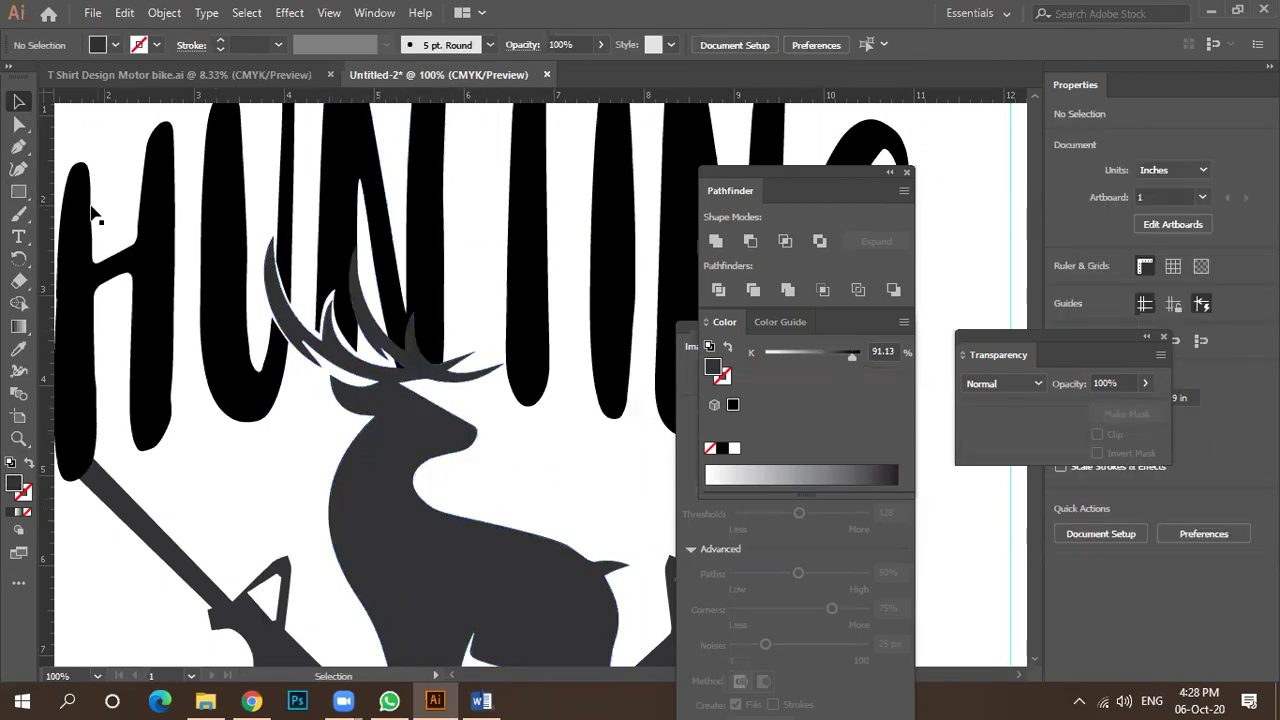
Draw a closed filled shape with the Pen tool around the short antler tine, slightly larger than it, over the base of the N's right stem.
{"action": "left_click", "coordinate": [17, 147]}
{"action": "scroll", "coordinate": [405, 338], "scroll_direction": "up", "scroll_amount": 2}
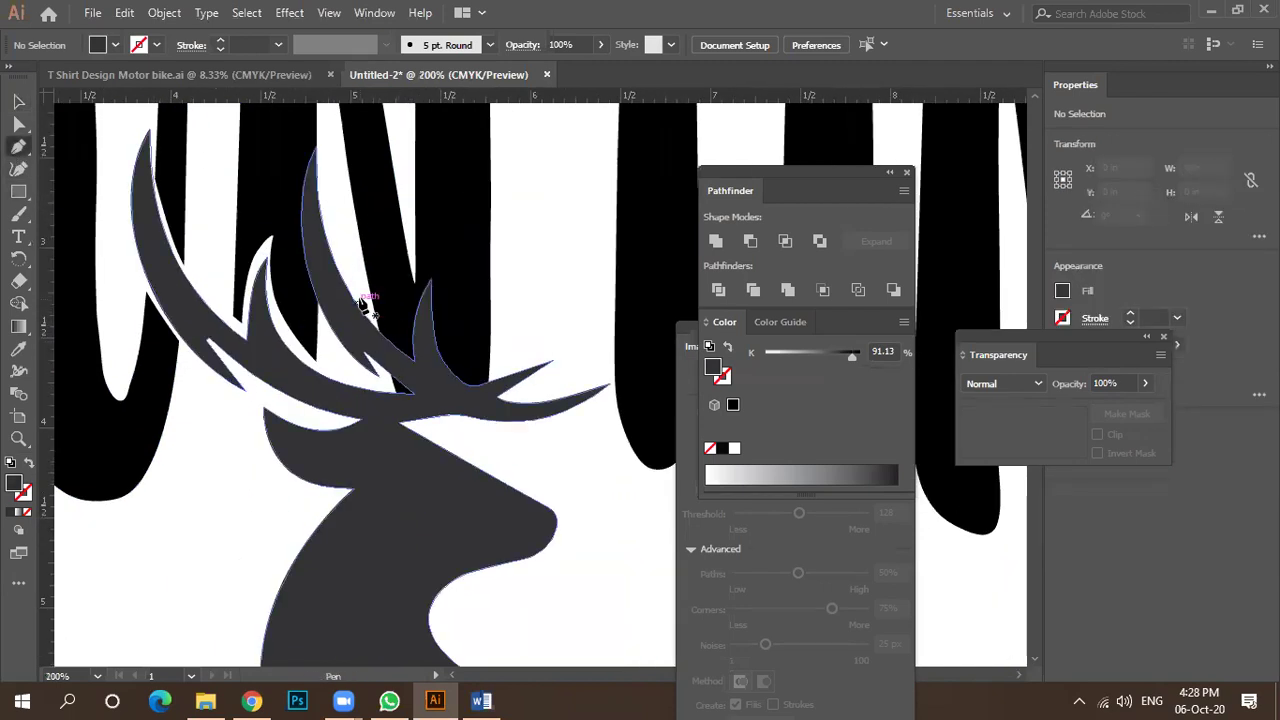
{"action": "left_click", "coordinate": [366, 301]}
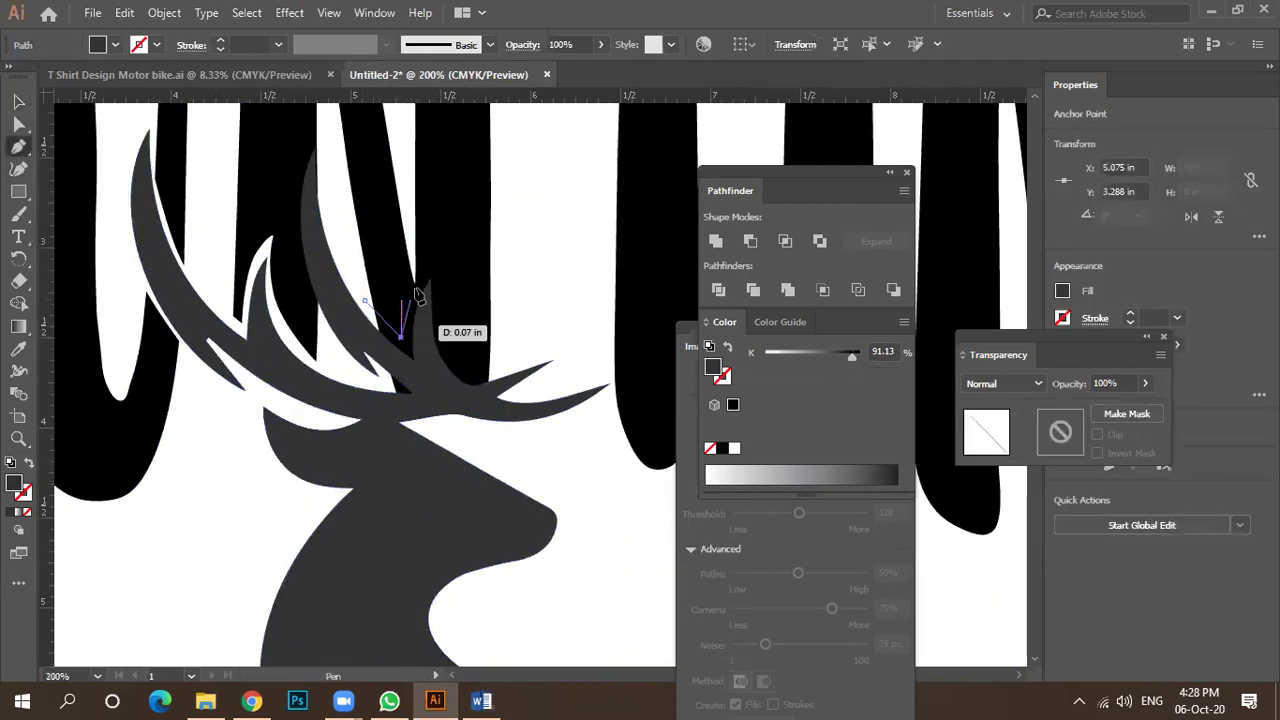
{"action": "left_click", "coordinate": [400, 336]}
{"action": "left_click_drag", "start_coordinate": [434, 253], "coordinate": [453, 233]}
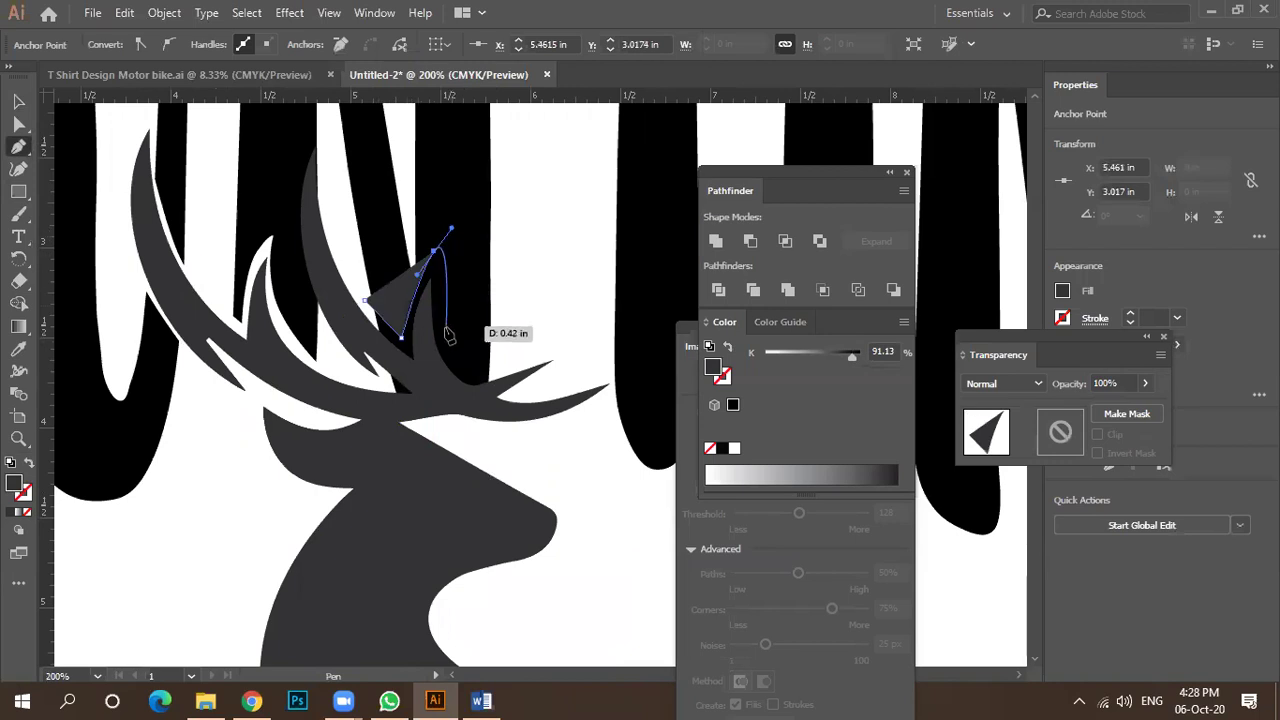
{"action": "scroll", "coordinate": [432, 274], "scroll_direction": "up", "scroll_amount": 1}
{"action": "left_click", "coordinate": [433, 242]}
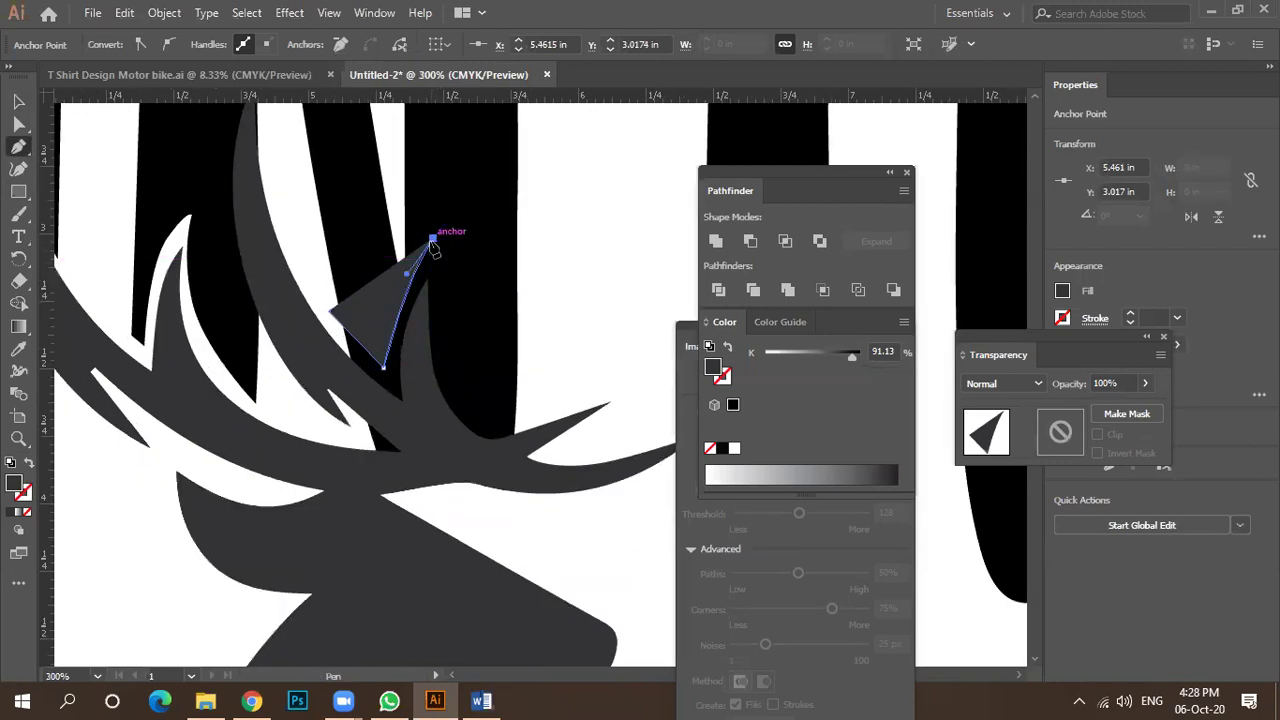
{"action": "left_click_drag", "start_coordinate": [459, 368], "coordinate": [460, 379]}
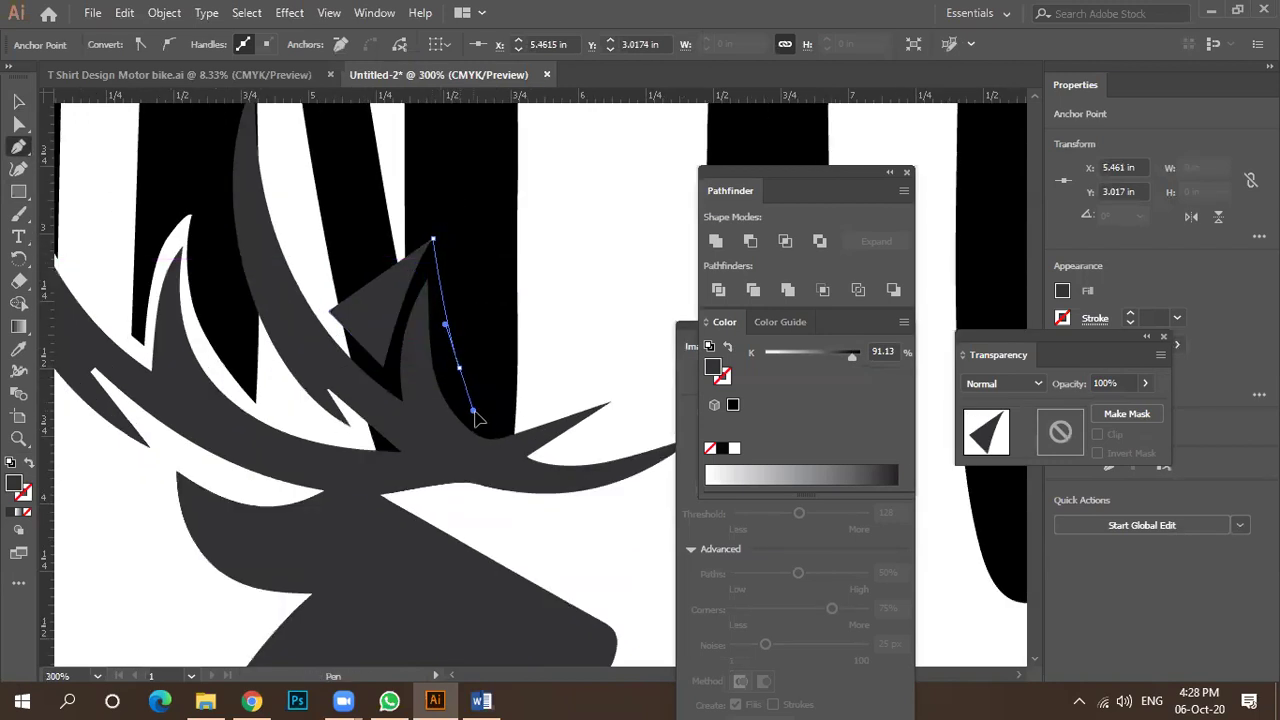
{"action": "left_click_drag", "start_coordinate": [481, 421], "coordinate": [480, 416]}
{"action": "left_click_drag", "start_coordinate": [460, 370], "coordinate": [449, 376]}
{"action": "mouse_move", "coordinate": [428, 328]}
{"action": "left_mouse_down"}
{"action": "mouse_move", "coordinate": [428, 348]}
{"action": "mouse_move", "coordinate": [440, 336]}
{"action": "left_mouse_up"}
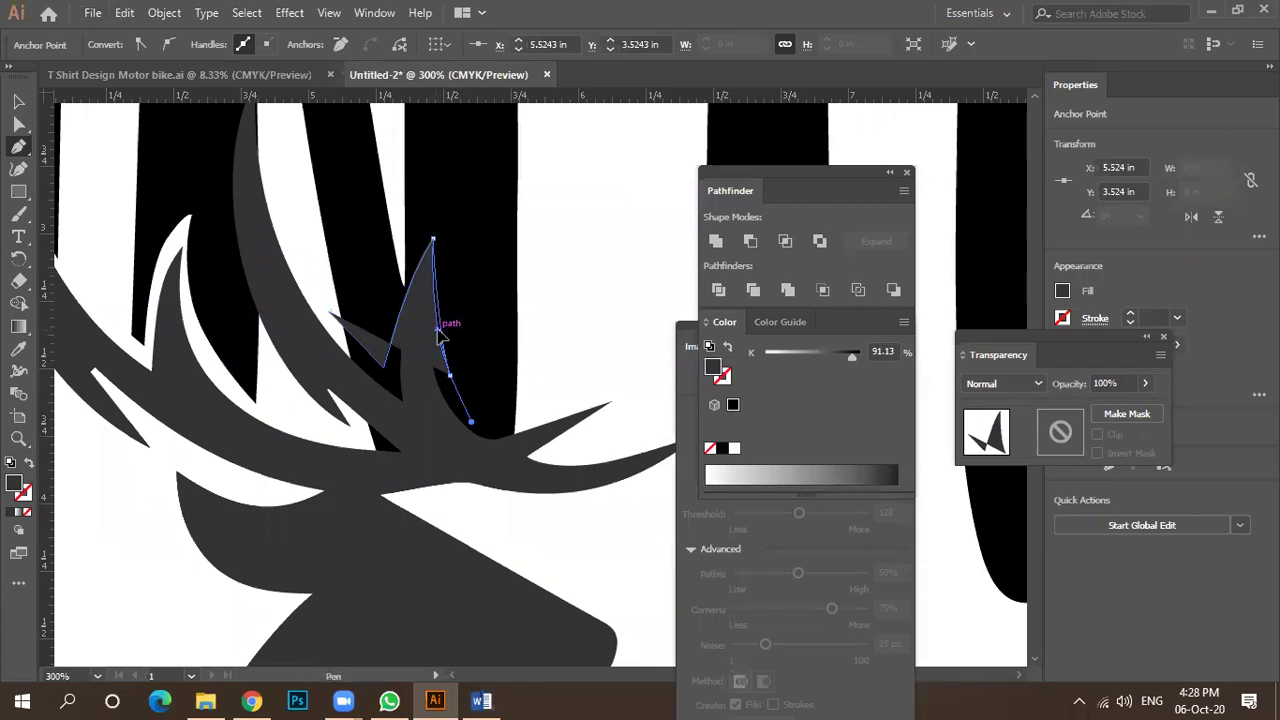
{"action": "left_click_drag", "start_coordinate": [516, 428], "coordinate": [540, 412]}
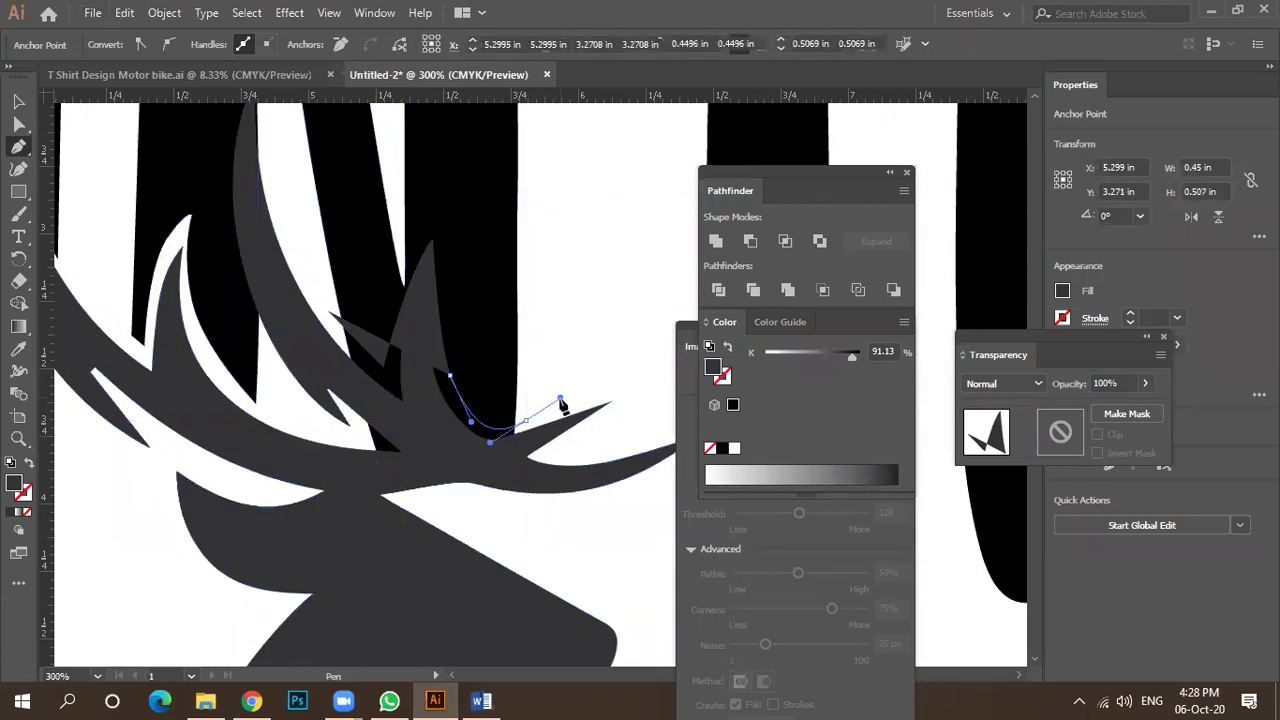
{"action": "left_click", "coordinate": [545, 527]}
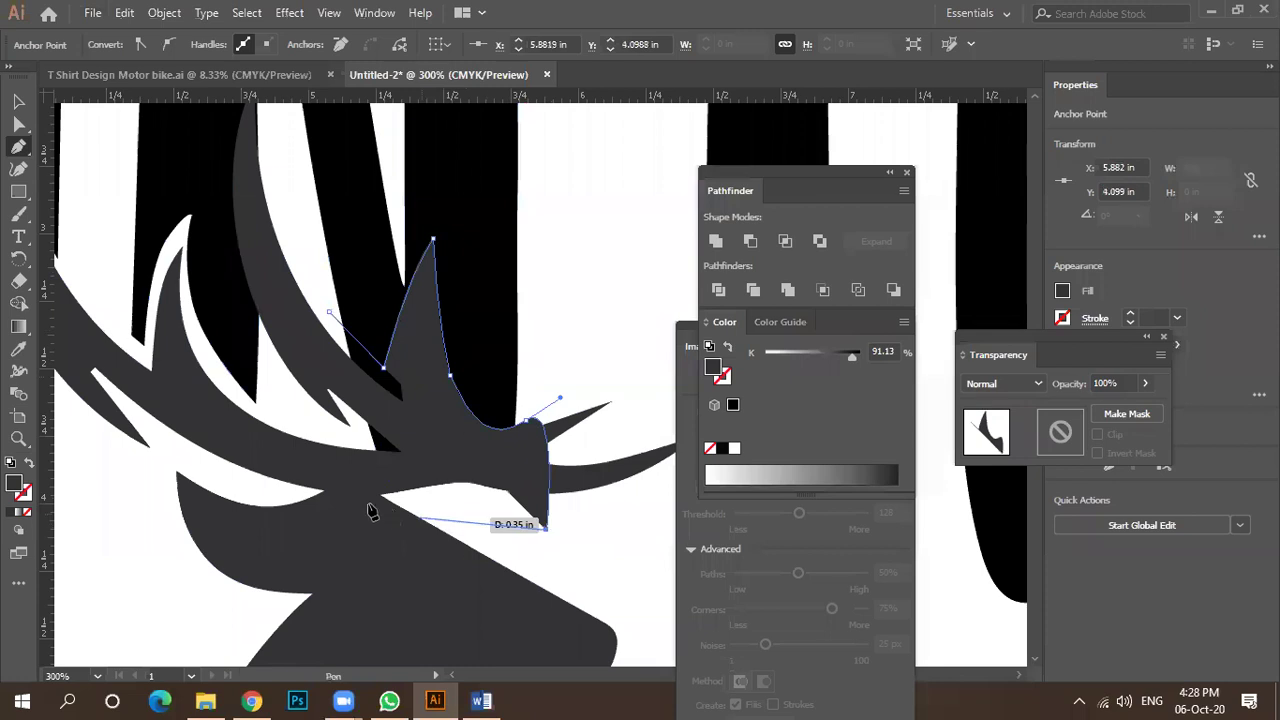
{"action": "left_click", "coordinate": [262, 494]}
{"action": "left_click", "coordinate": [329, 314]}
Select the short-tine patch together with the letter N and apply Pathfinder Divide.
{"action": "key", "text": "v"}
{"action": "left_click", "coordinate": [386, 249]}
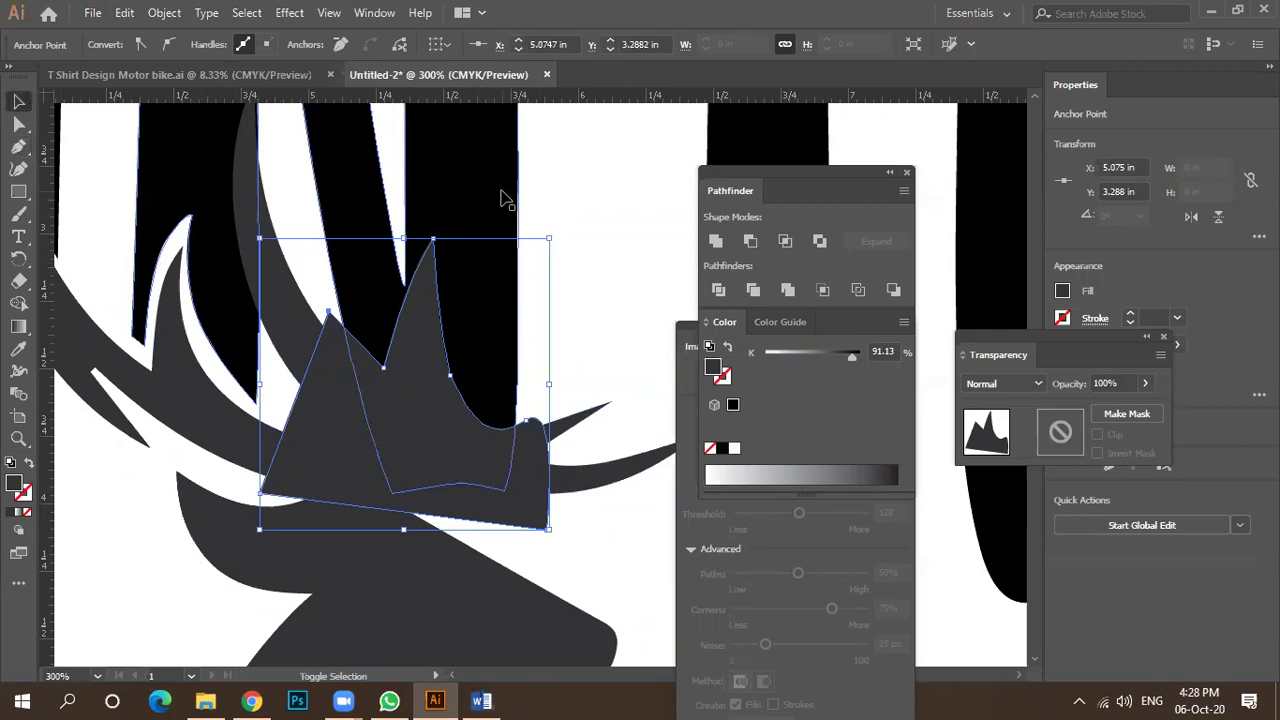
{"action": "left_click", "coordinate": [495, 194], "text": "shift"}
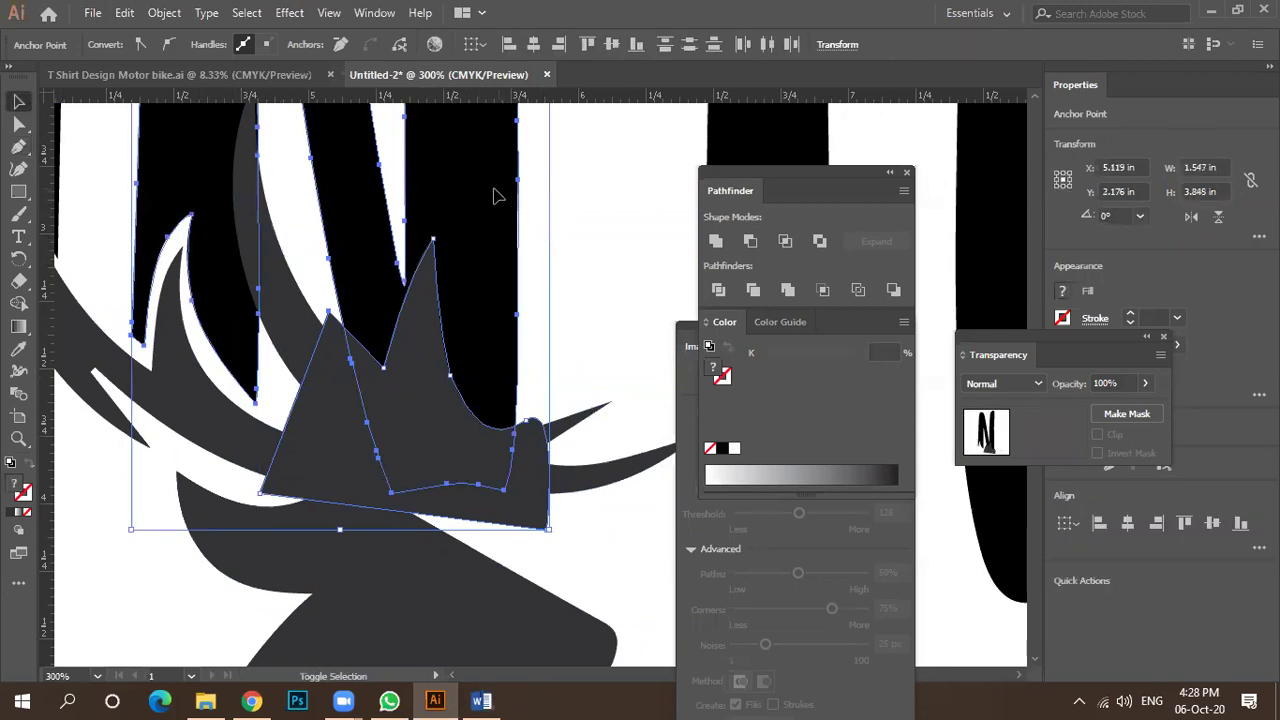
{"action": "left_click", "coordinate": [718, 290]}
{"action": "left_click", "coordinate": [651, 280]}
Ungroup the divided N and delete the patch pieces and cutout over the lower end of its right stem and diagonal.
{"action": "left_click", "coordinate": [414, 391]}
{"action": "right_click", "coordinate": [421, 369]}
{"action": "left_click", "coordinate": [463, 517]}
{"action": "left_click", "coordinate": [586, 312]}
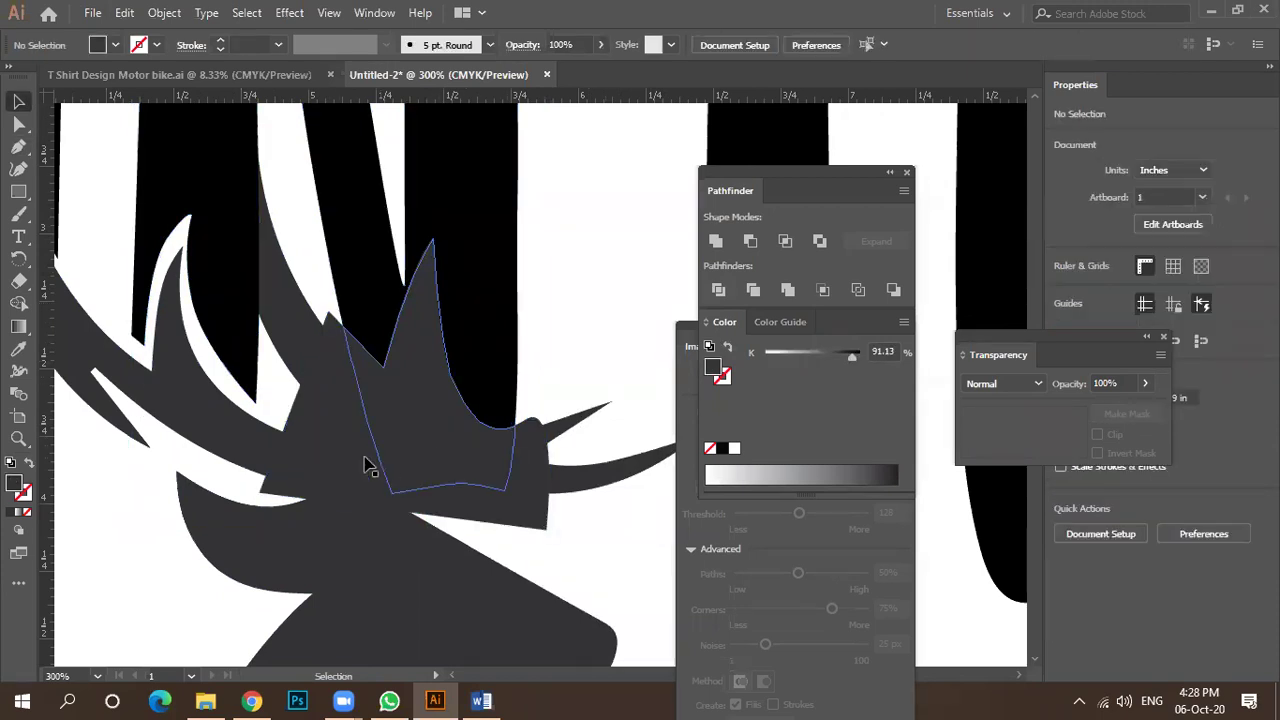
{"action": "left_click", "coordinate": [329, 471]}
{"action": "key", "text": "Delete"}
{"action": "left_click", "coordinate": [405, 432]}
{"action": "key", "text": "Delete"}
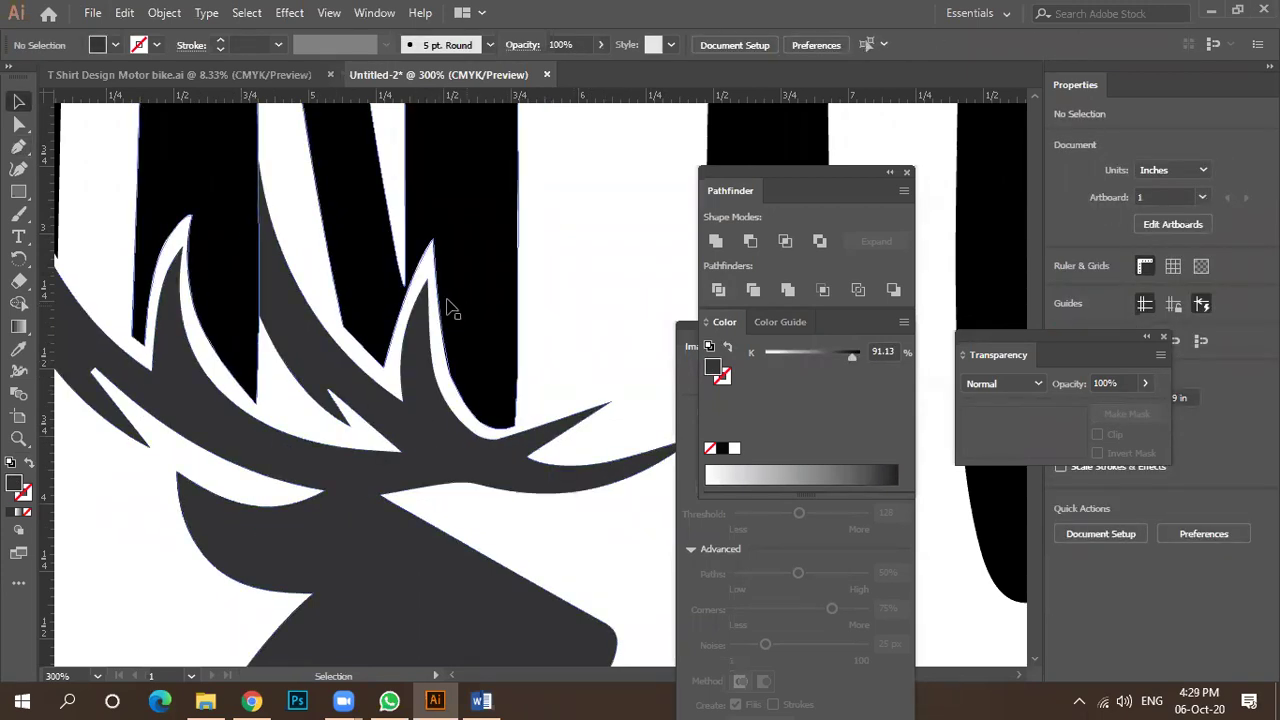
Draw a closed filled shape with the Pen tool around the tall middle antler tine, slightly larger than it, over the right edge of the N's left stem.
{"action": "scroll", "coordinate": [412, 379], "scroll_direction": "down", "scroll_amount": 4}
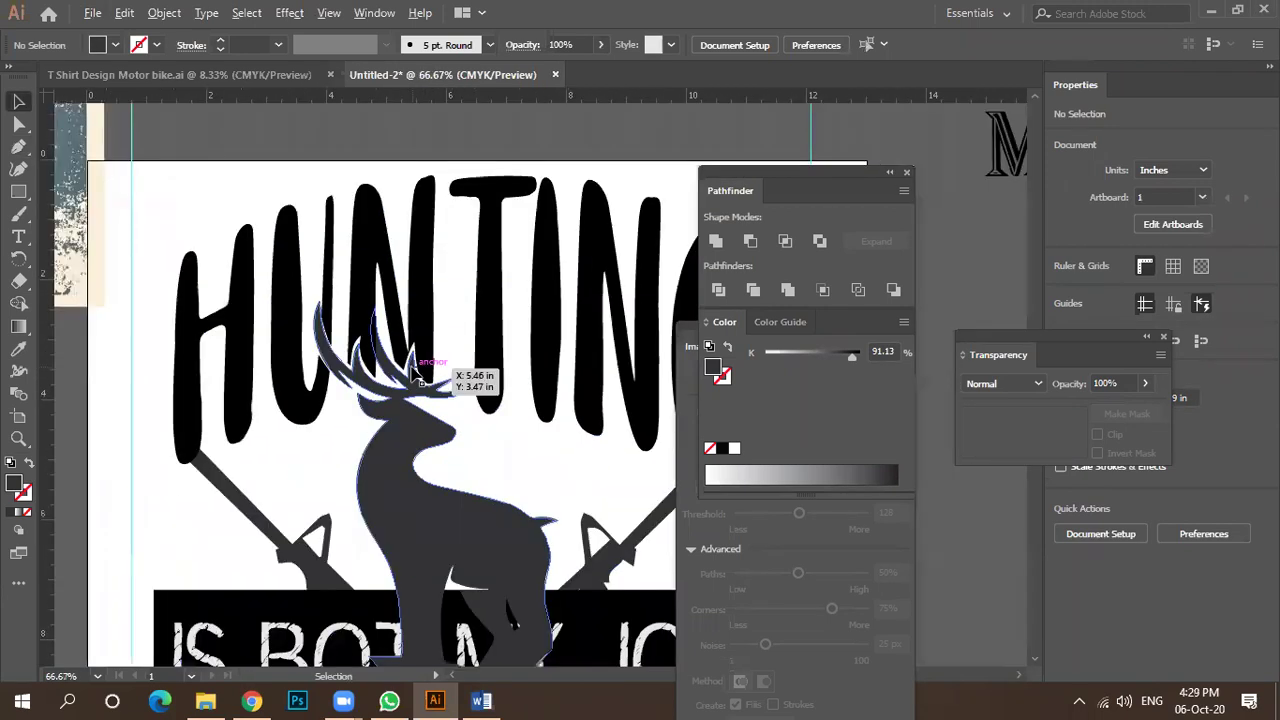
{"action": "scroll", "coordinate": [414, 372], "scroll_direction": "up", "scroll_amount": 3}
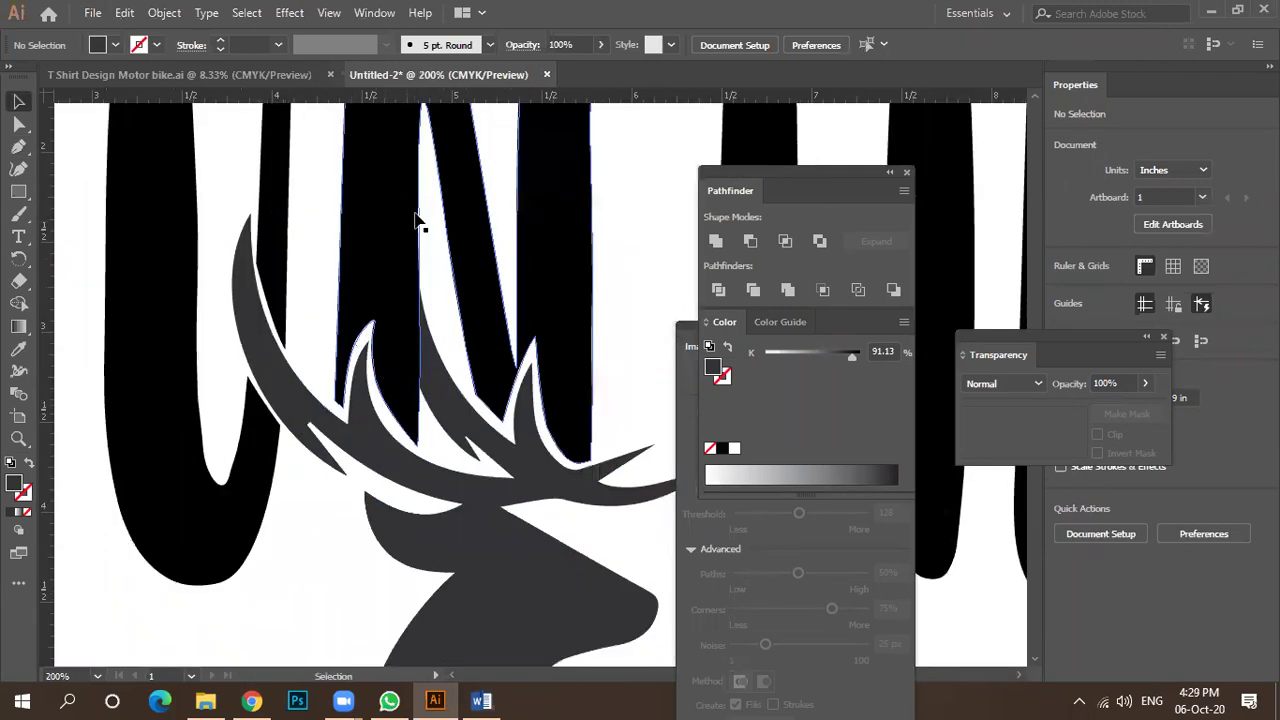
{"action": "left_click", "coordinate": [430, 372]}
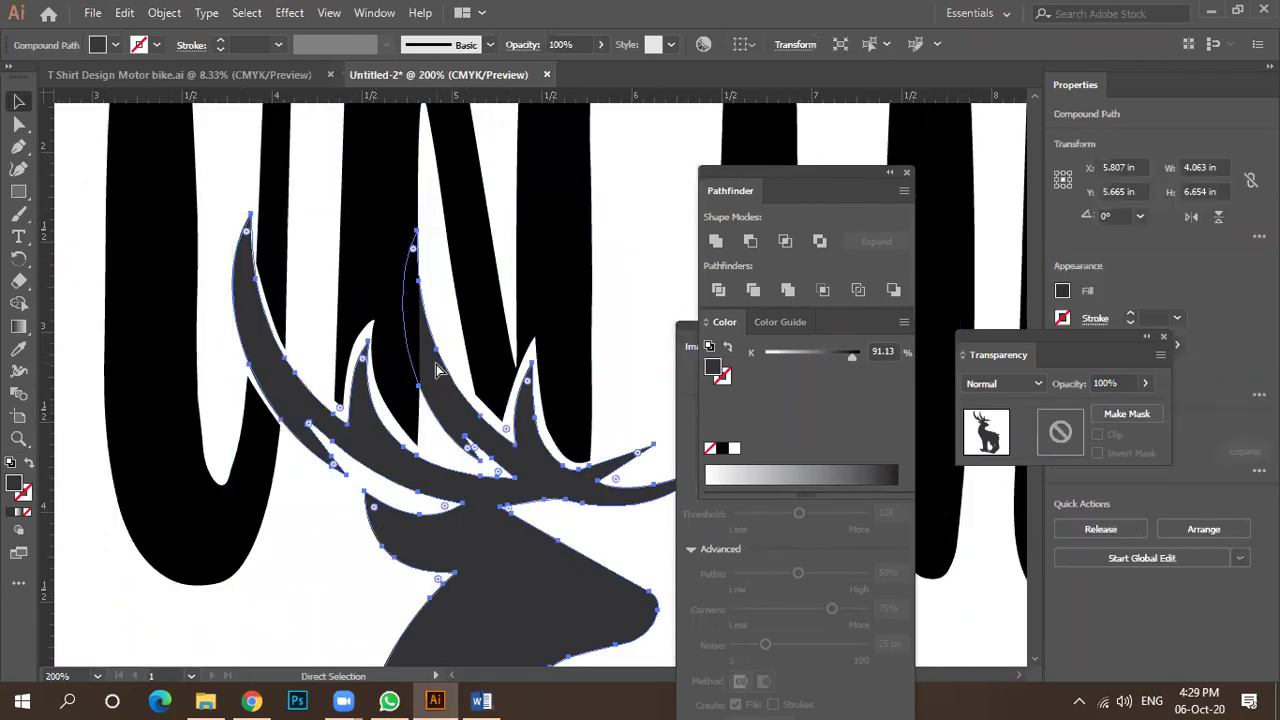
{"action": "left_click", "coordinate": [334, 530]}
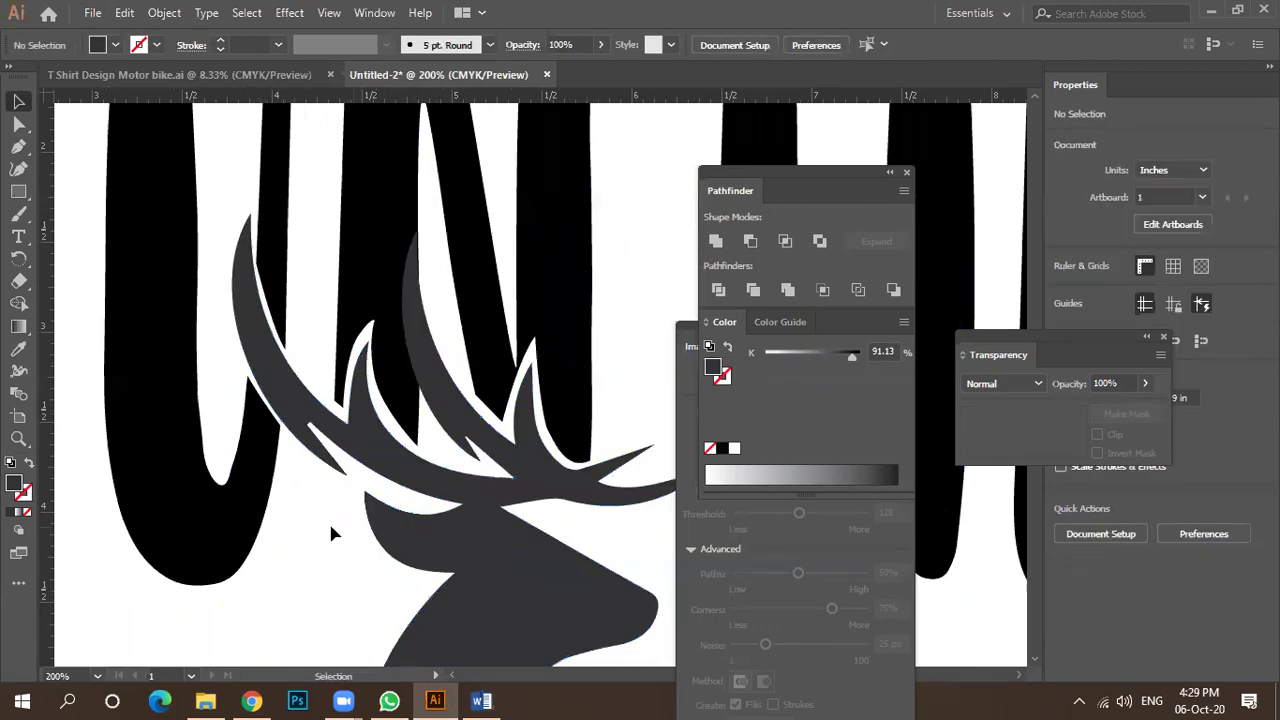
{"action": "left_click", "coordinate": [18, 147]}
{"action": "left_click", "coordinate": [424, 412]}
{"action": "left_click_drag", "start_coordinate": [391, 250], "coordinate": [378, 296]}
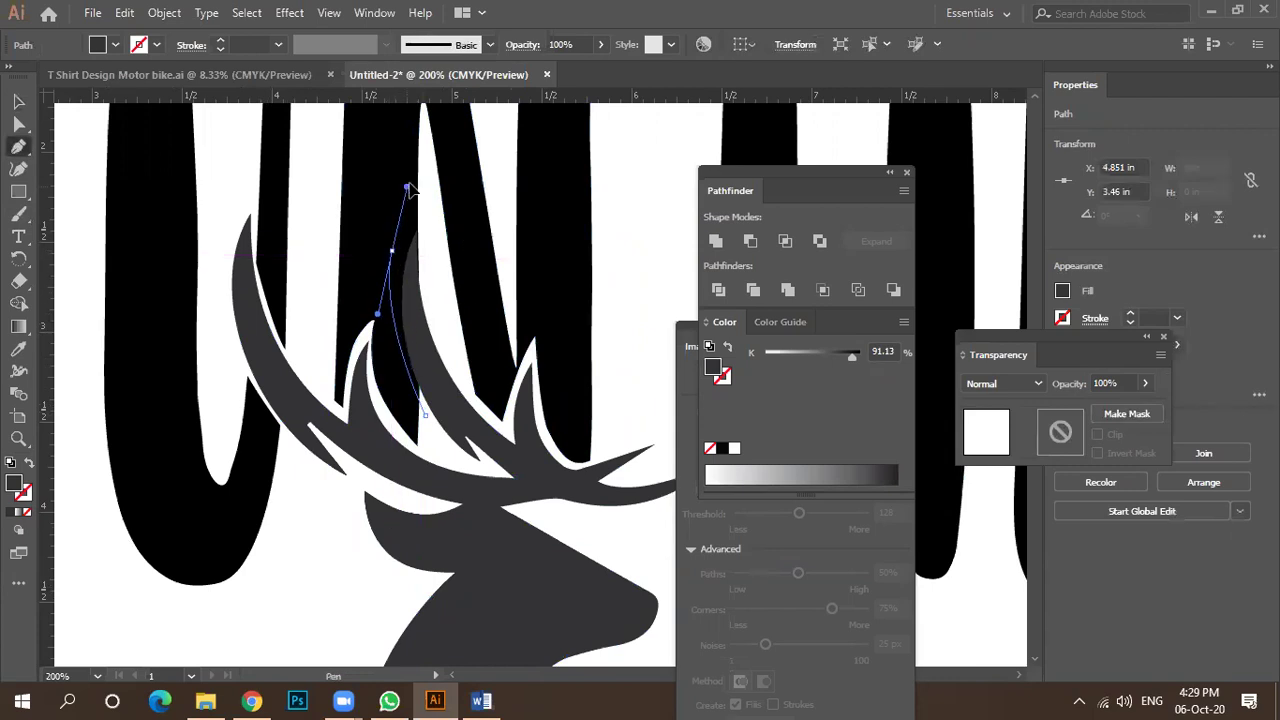
{"action": "left_click_drag", "start_coordinate": [391, 250], "coordinate": [333, 309]}
{"action": "scroll", "coordinate": [396, 249], "scroll_direction": "up", "scroll_amount": 3}
{"action": "left_click_drag", "start_coordinate": [430, 178], "coordinate": [487, 170]}
{"action": "left_click", "coordinate": [452, 414]}
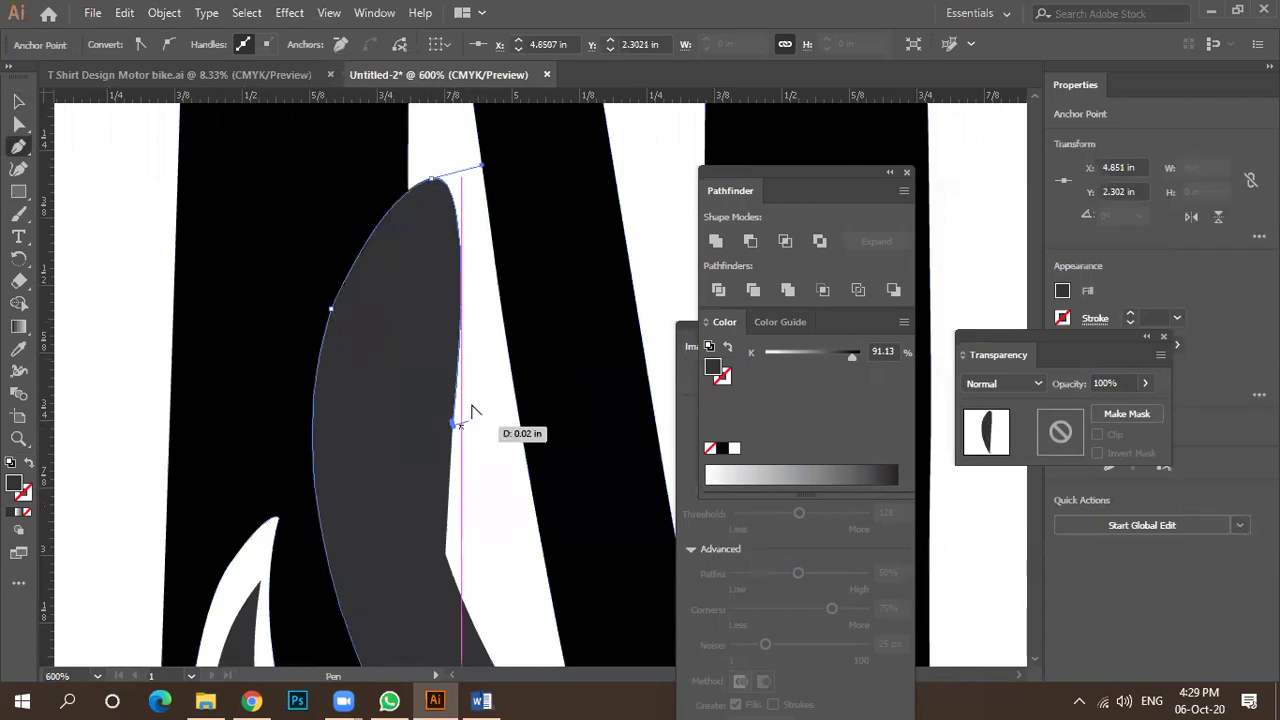
{"action": "scroll", "coordinate": [470, 415], "scroll_direction": "down", "scroll_amount": 3}
{"action": "left_click", "coordinate": [459, 538]}
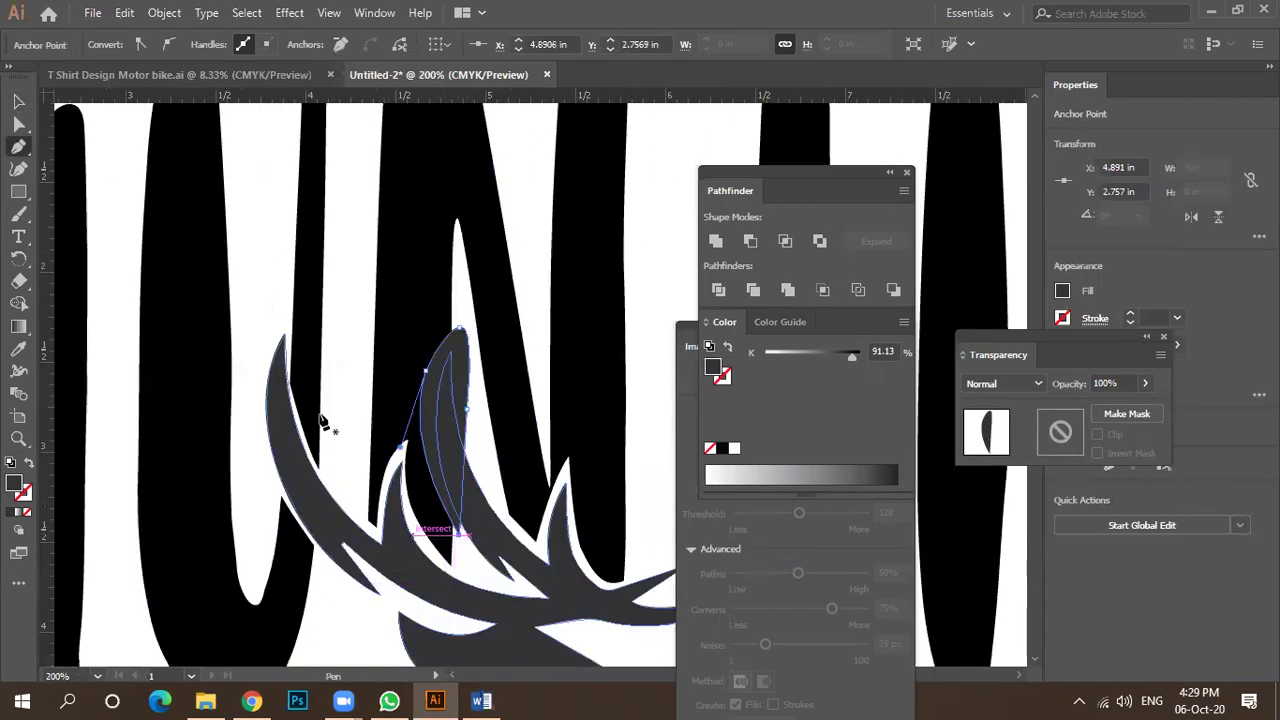
Select the tall-tine patch together with the letter N and apply Pathfinder Divide.
{"action": "key", "text": "v"}
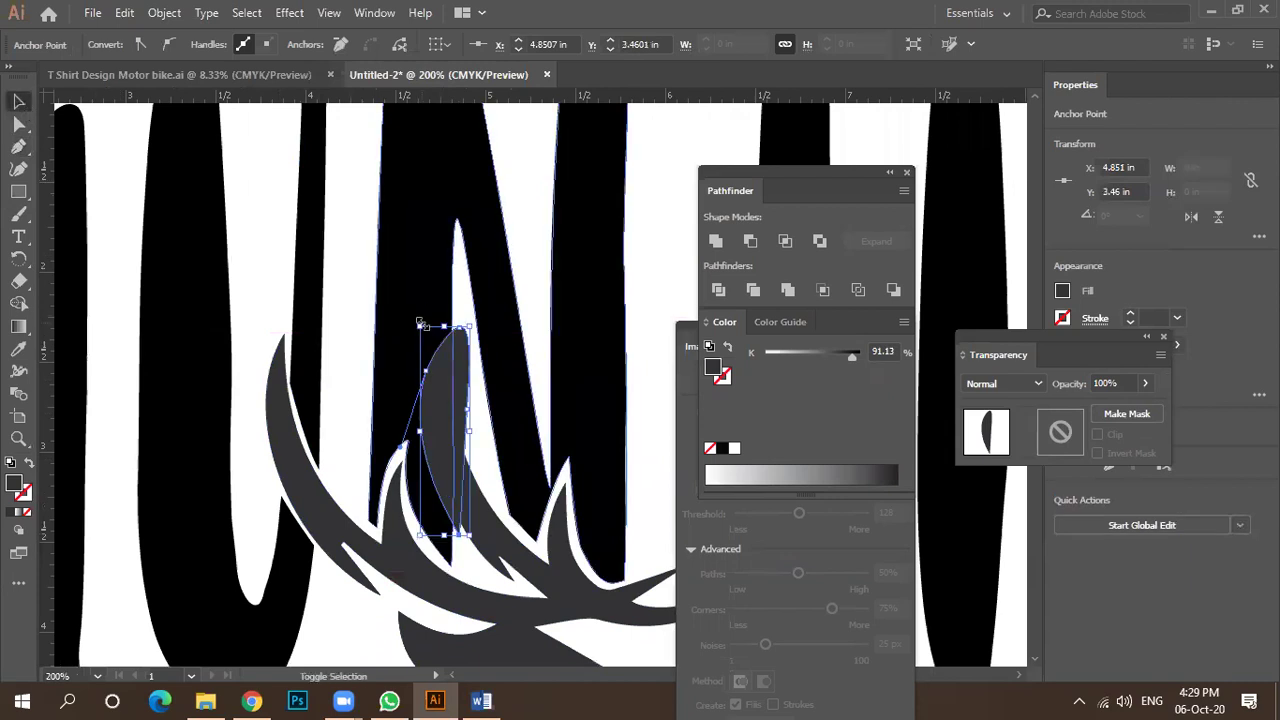
{"action": "left_click", "coordinate": [423, 279], "text": "shift"}
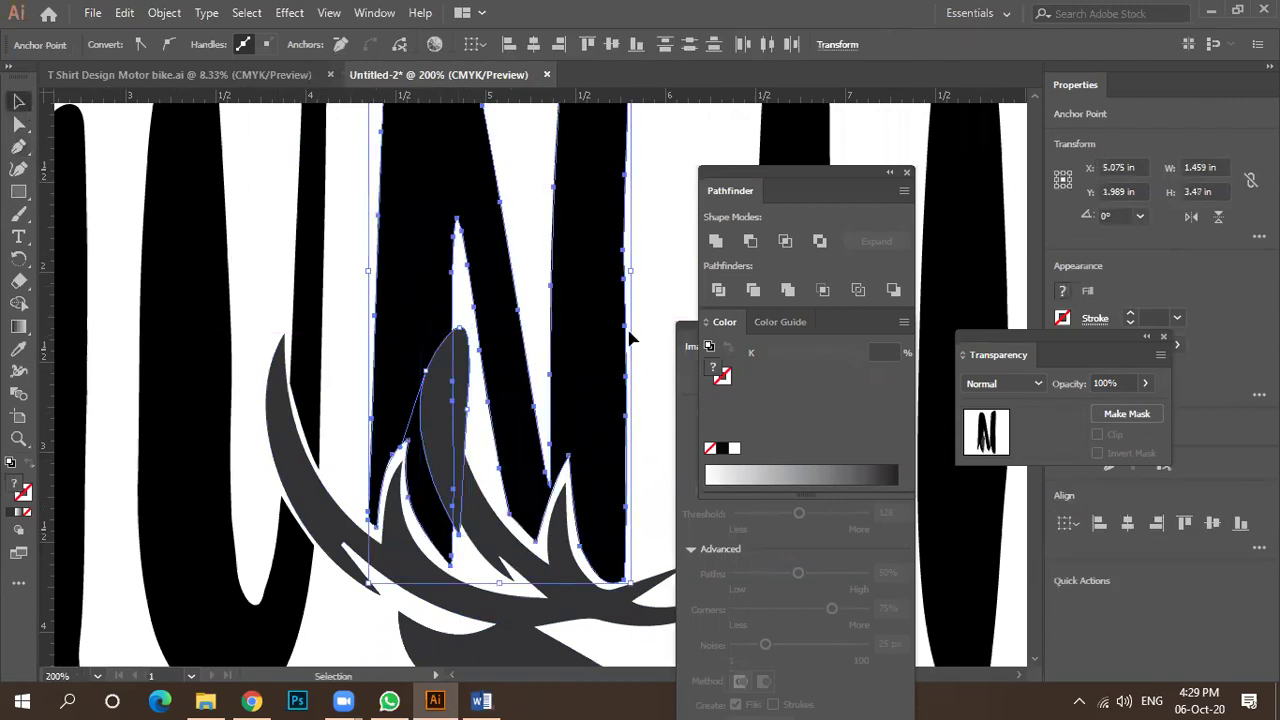
{"action": "left_click", "coordinate": [717, 298]}
{"action": "left_click", "coordinate": [500, 395]}
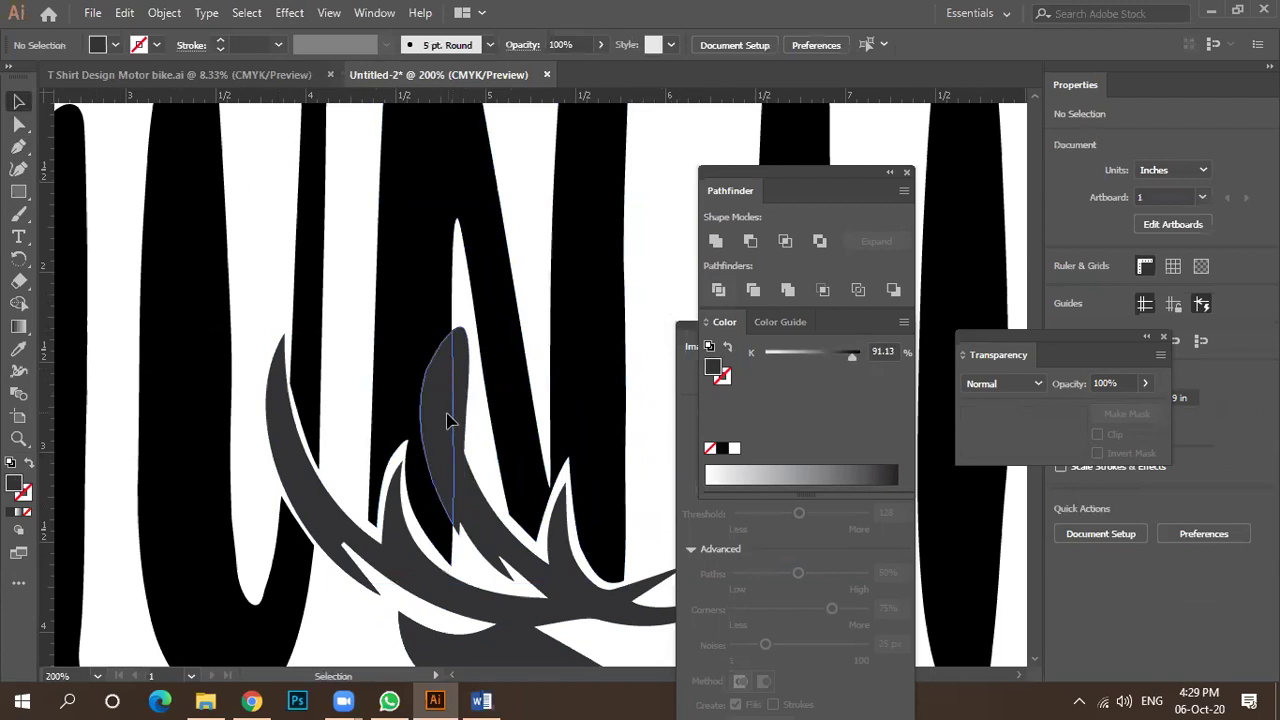
Ungroup the divided N and delete the cutout and leftover patch piece around the tall middle tine.
{"action": "left_click", "coordinate": [433, 416]}
{"action": "right_click", "coordinate": [433, 416]}
{"action": "left_click", "coordinate": [500, 261]}
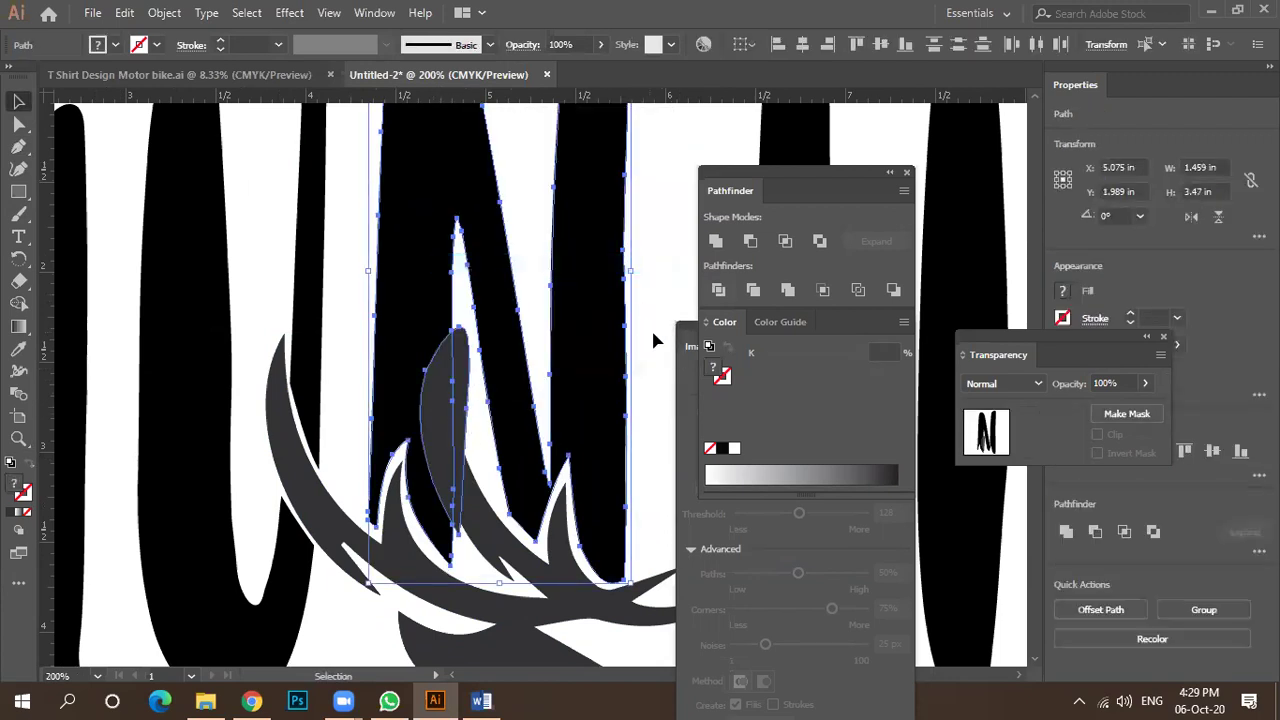
{"action": "left_click", "coordinate": [652, 332]}
{"action": "left_click", "coordinate": [452, 425]}
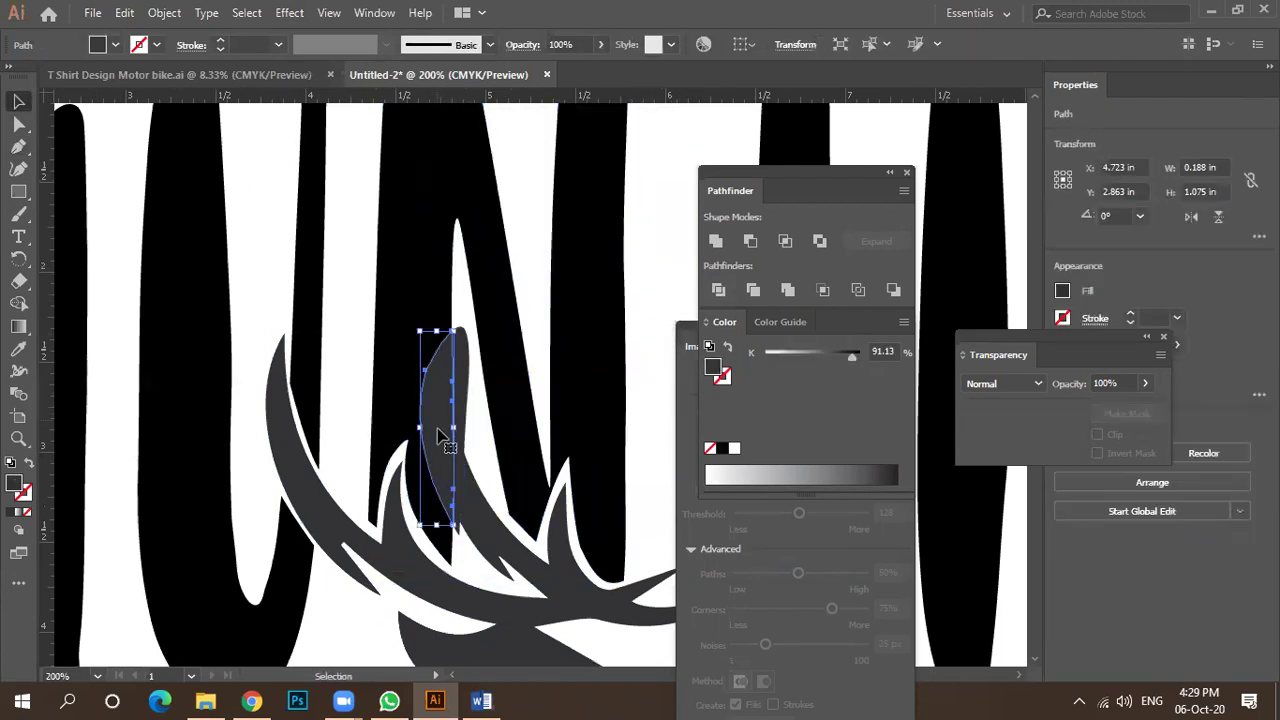
{"action": "key", "text": "Delete"}
{"action": "left_click", "coordinate": [470, 368]}
{"action": "key", "text": "Delete"}
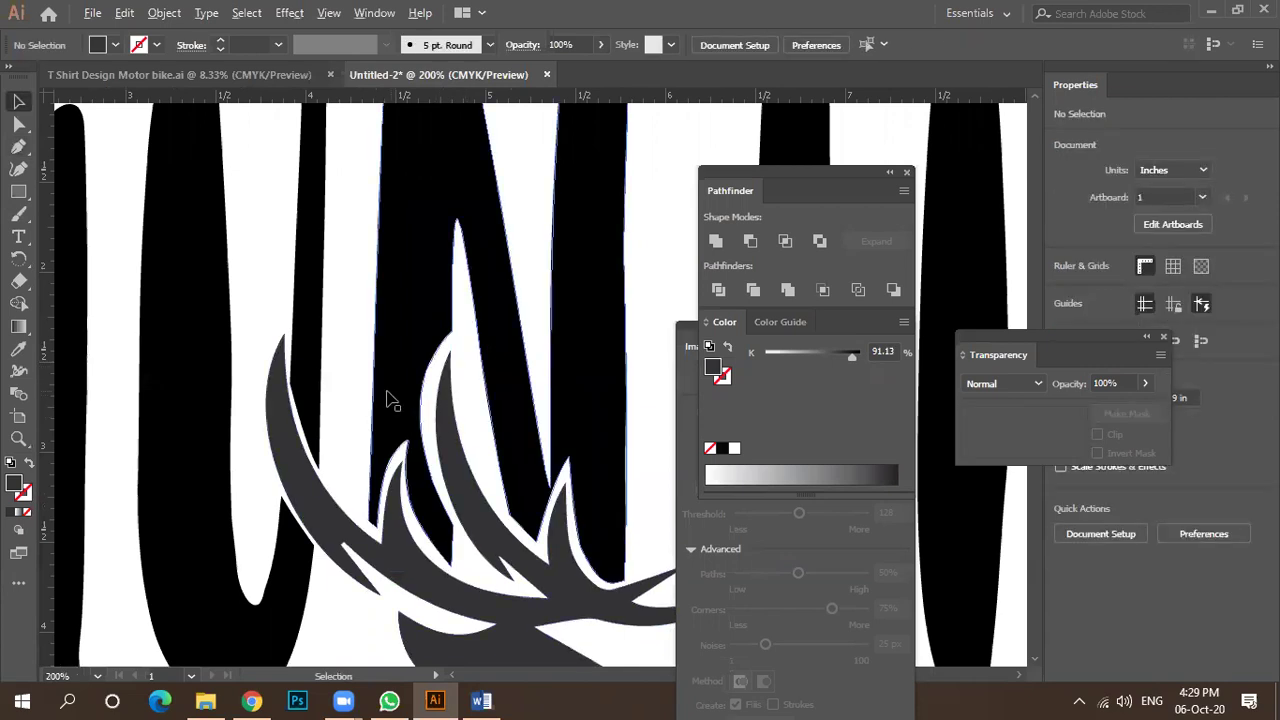
Examine the lettering cutouts around the antlers and the rifle barrel overlapping the base of the letter G.
{"action": "key", "text": "ctrl+minus"}
{"action": "key", "text": "ctrl+minus"}
{"action": "key", "text": "ctrl+minus"}
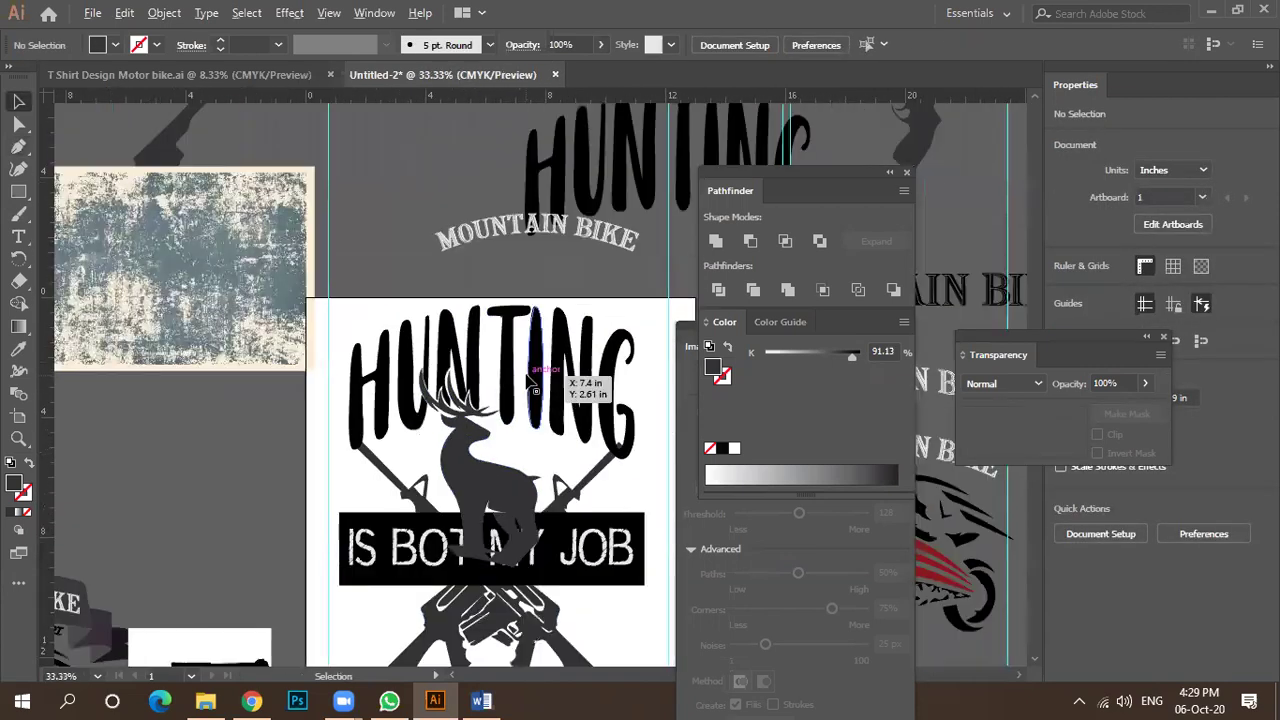
{"action": "scroll", "coordinate": [474, 400], "scroll_direction": "up", "scroll_amount": 3}
{"action": "scroll", "coordinate": [370, 390], "scroll_direction": "down", "scroll_amount": 5}
{"action": "key", "text": "ctrl+minus"}
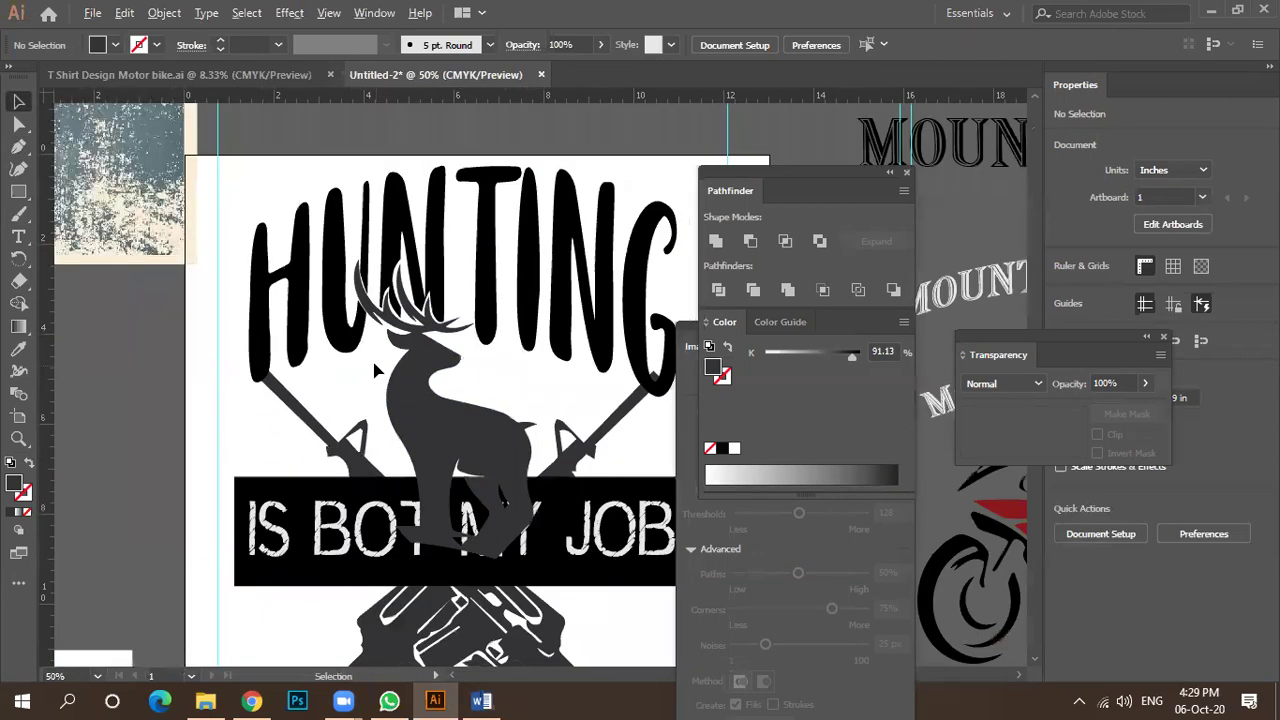
{"action": "scroll", "coordinate": [390, 370], "scroll_direction": "down", "scroll_amount": 3}
{"action": "scroll", "coordinate": [497, 357], "scroll_direction": "right", "scroll_amount": 3}
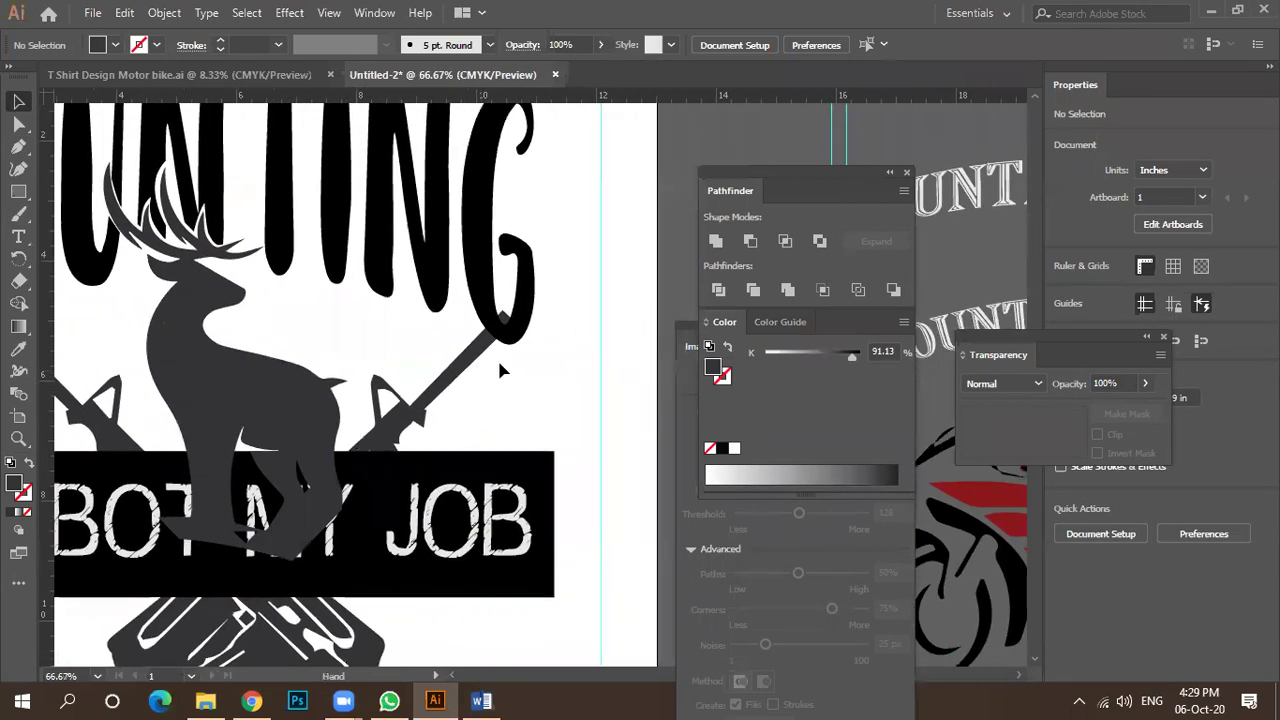
{"action": "key", "text": "ctrl+minus"}
{"action": "scroll", "coordinate": [550, 345], "scroll_direction": "up", "scroll_amount": 4}
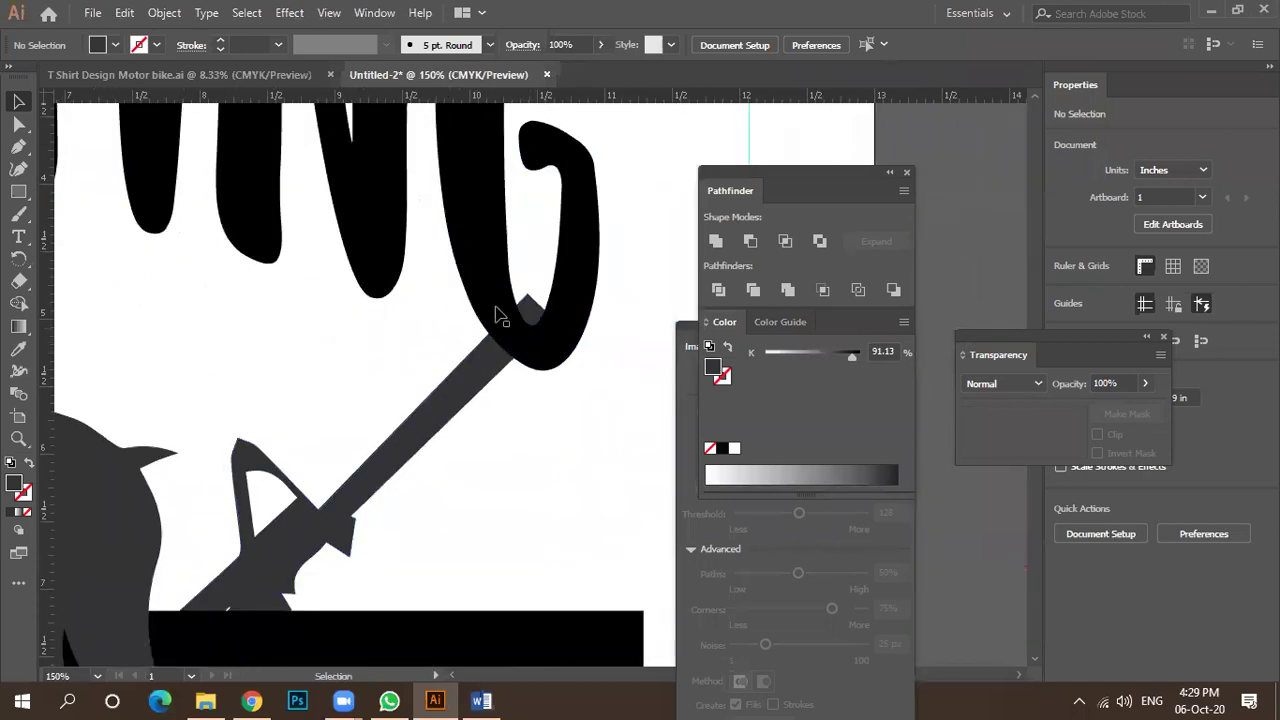
Try enlarging the crossed rifles group to about 9.16 in wide and 10.21 in tall, extending its top and bottom.
{"action": "left_click_drag", "start_coordinate": [520, 305], "coordinate": [534, 371]}
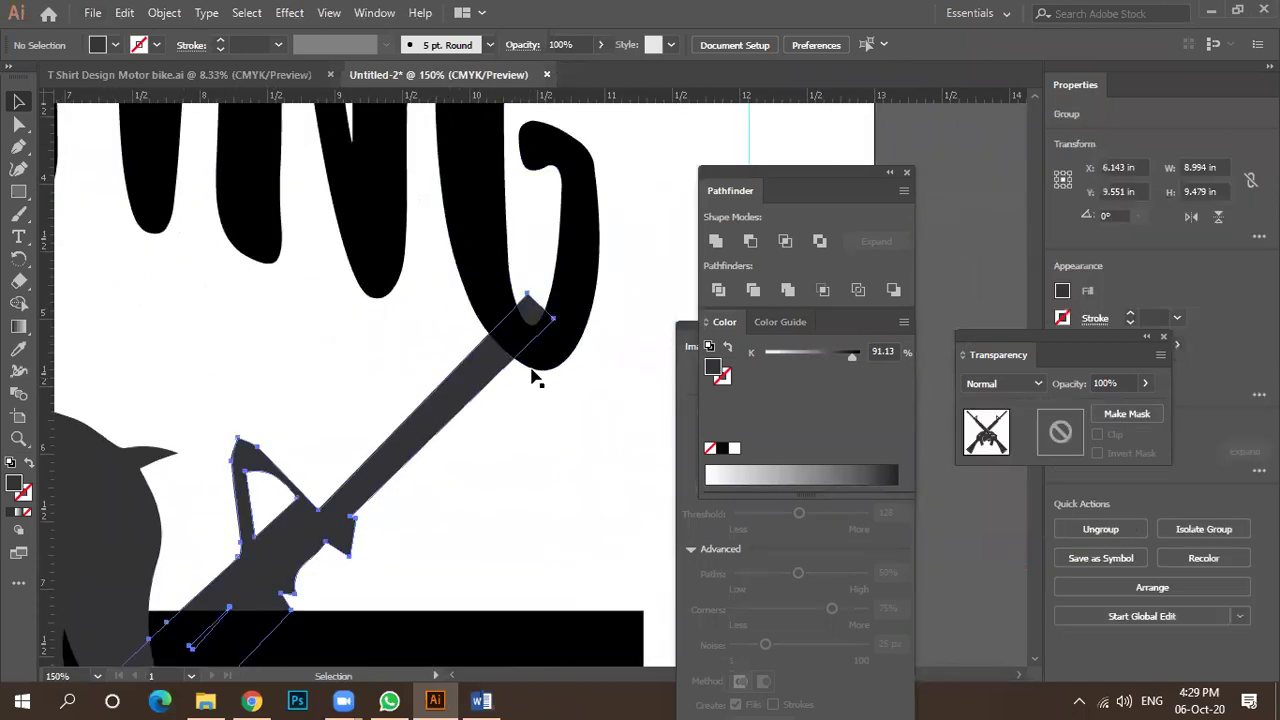
{"action": "scroll", "coordinate": [534, 371], "scroll_direction": "down", "scroll_amount": 2}
{"action": "scroll", "coordinate": [515, 395], "scroll_direction": "down", "scroll_amount": 1}
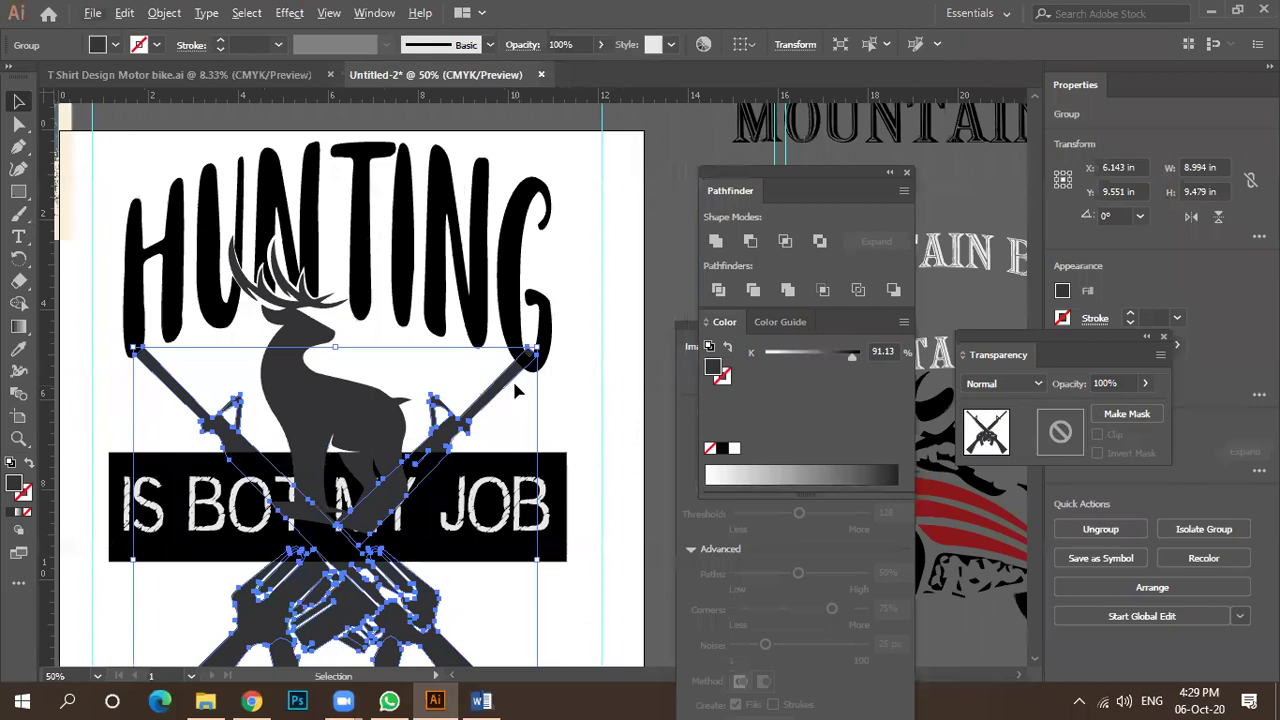
{"action": "key", "text": "a"}
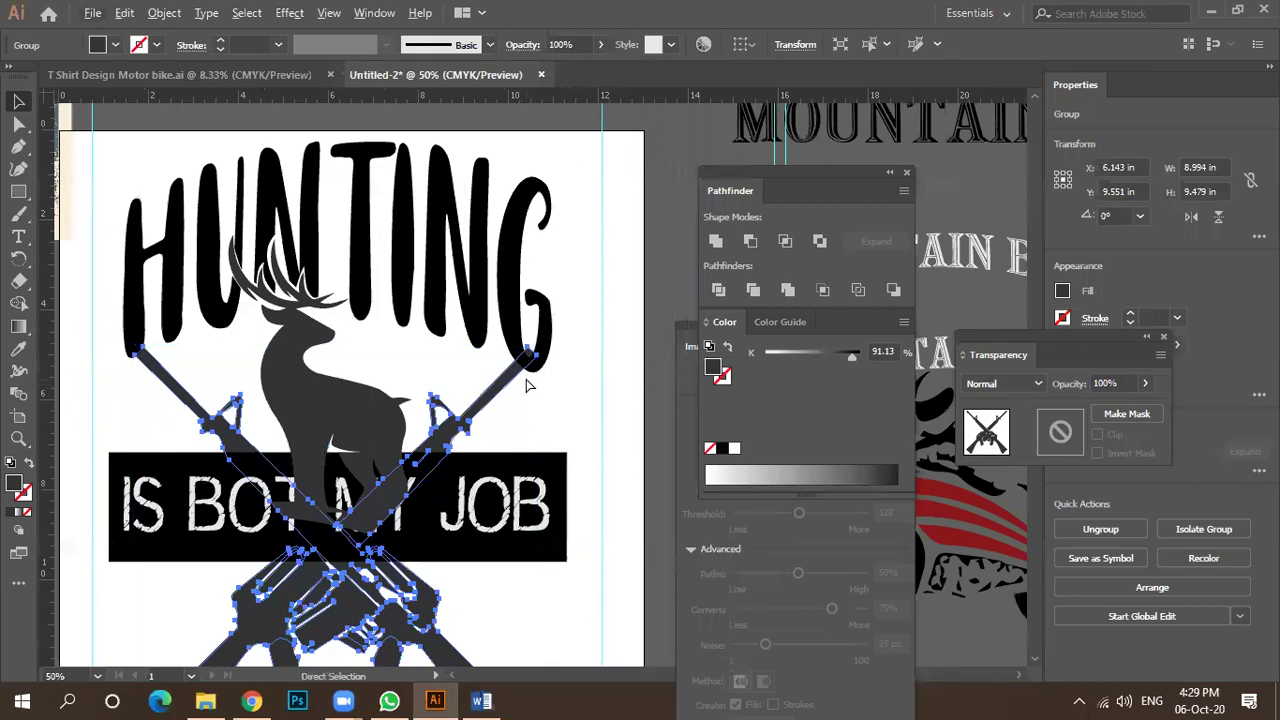
{"action": "key", "text": "v"}
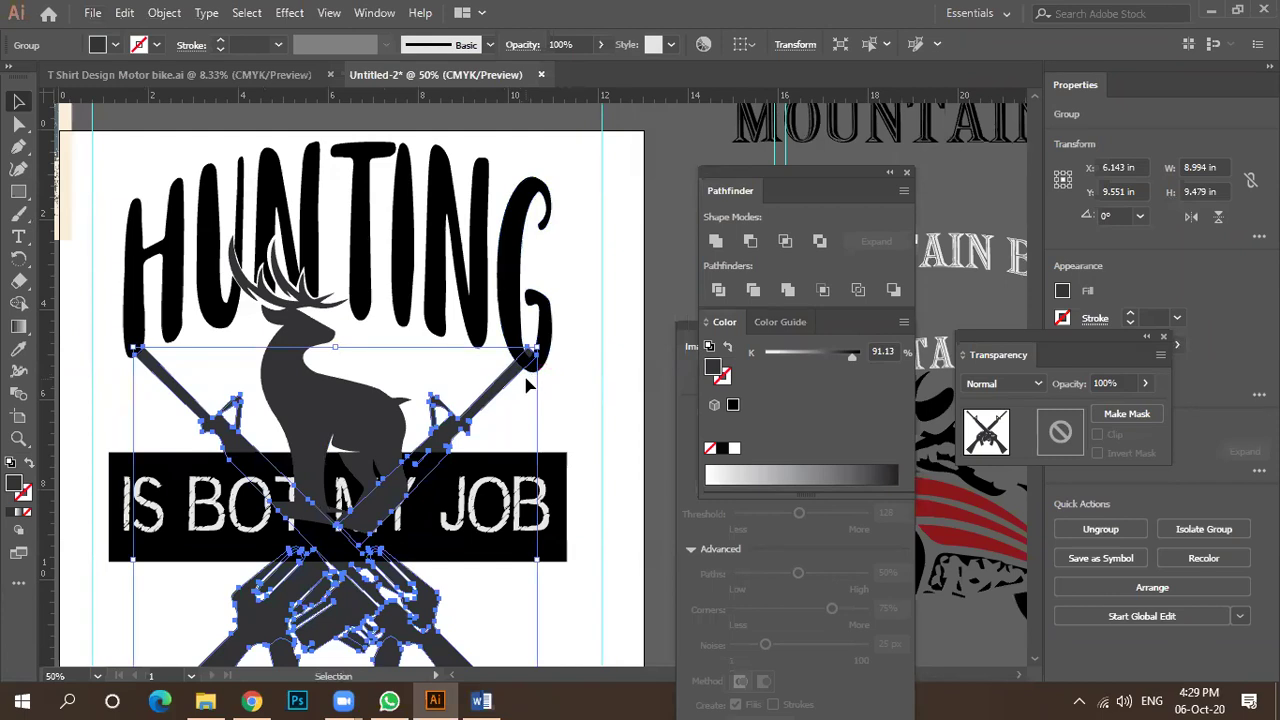
{"action": "scroll", "coordinate": [524, 380], "scroll_direction": "up", "scroll_amount": 3}
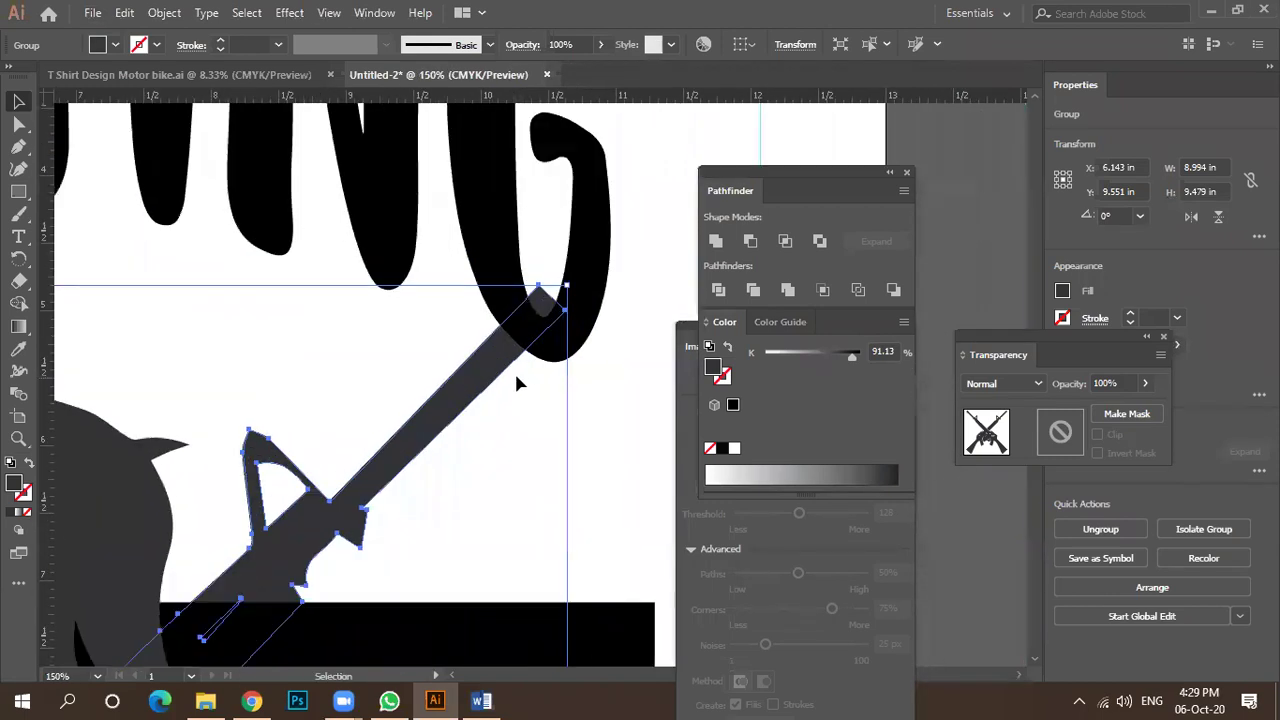
{"action": "left_click_drag", "start_coordinate": [566, 286], "coordinate": [581, 273]}
{"action": "scroll", "coordinate": [588, 310], "scroll_direction": "down", "scroll_amount": 1}
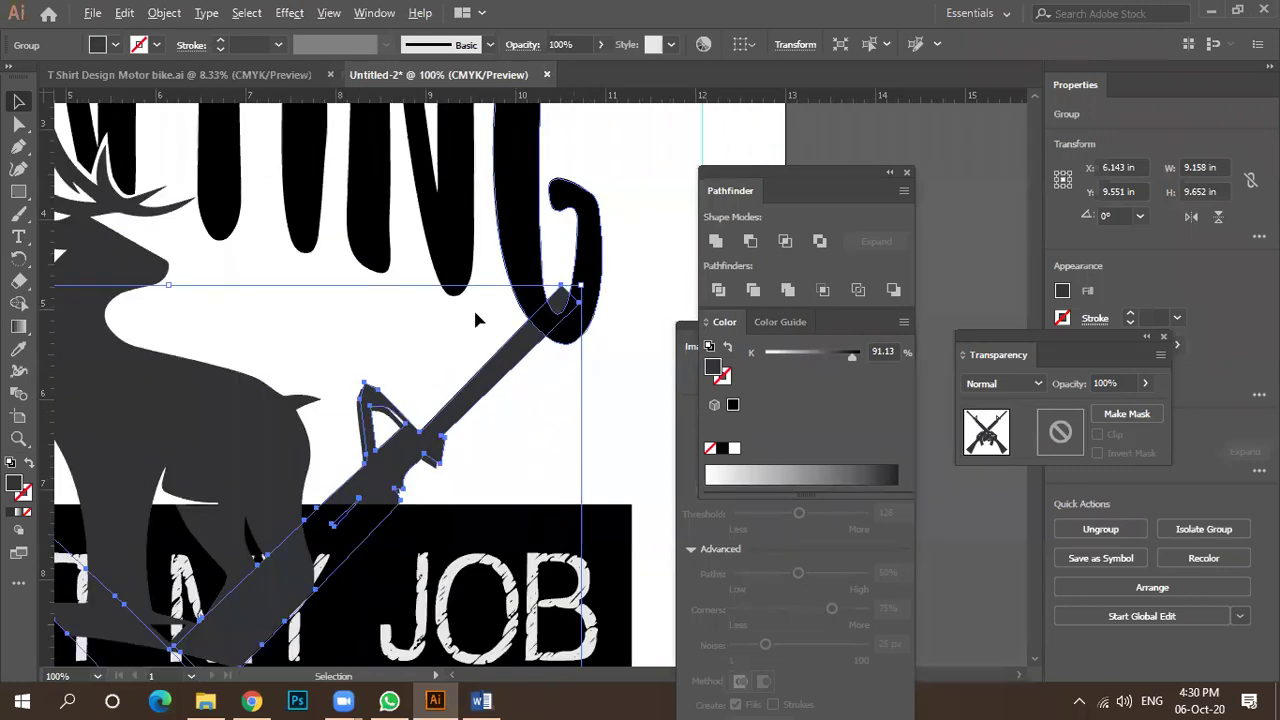
{"action": "left_click_drag", "start_coordinate": [168, 283], "coordinate": [170, 274]}
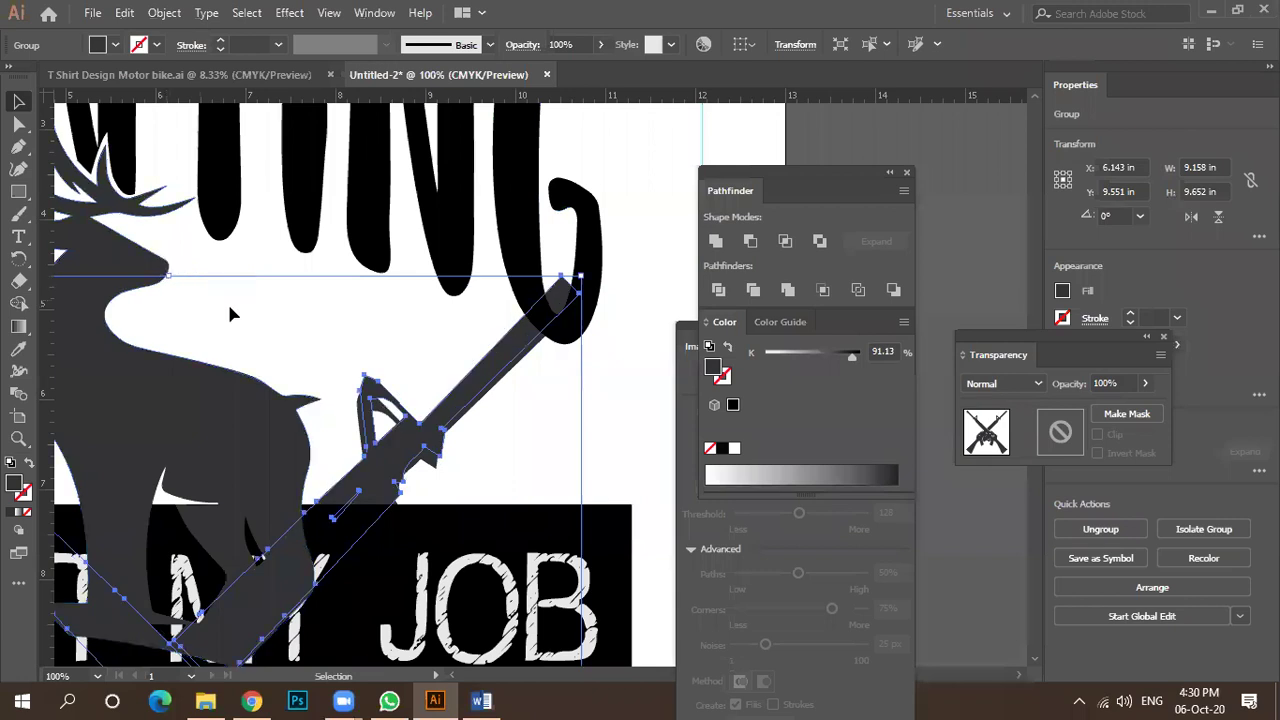
{"action": "scroll", "coordinate": [311, 309], "scroll_direction": "down", "scroll_amount": 3}
{"action": "left_click_drag", "start_coordinate": [260, 597], "coordinate": [261, 608]}
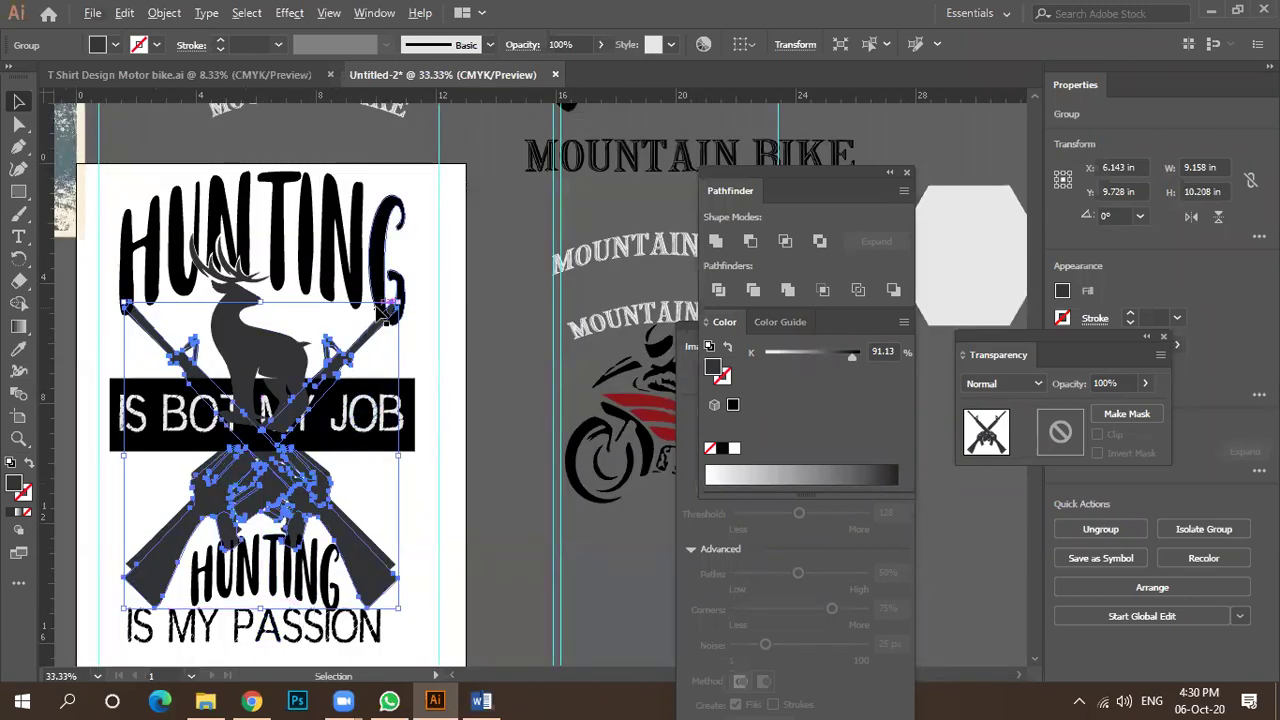
Undo the resizing of the crossed rifles and clear the selection.
{"action": "key", "text": "ctrl+z"}
{"action": "key", "text": "ctrl+z"}
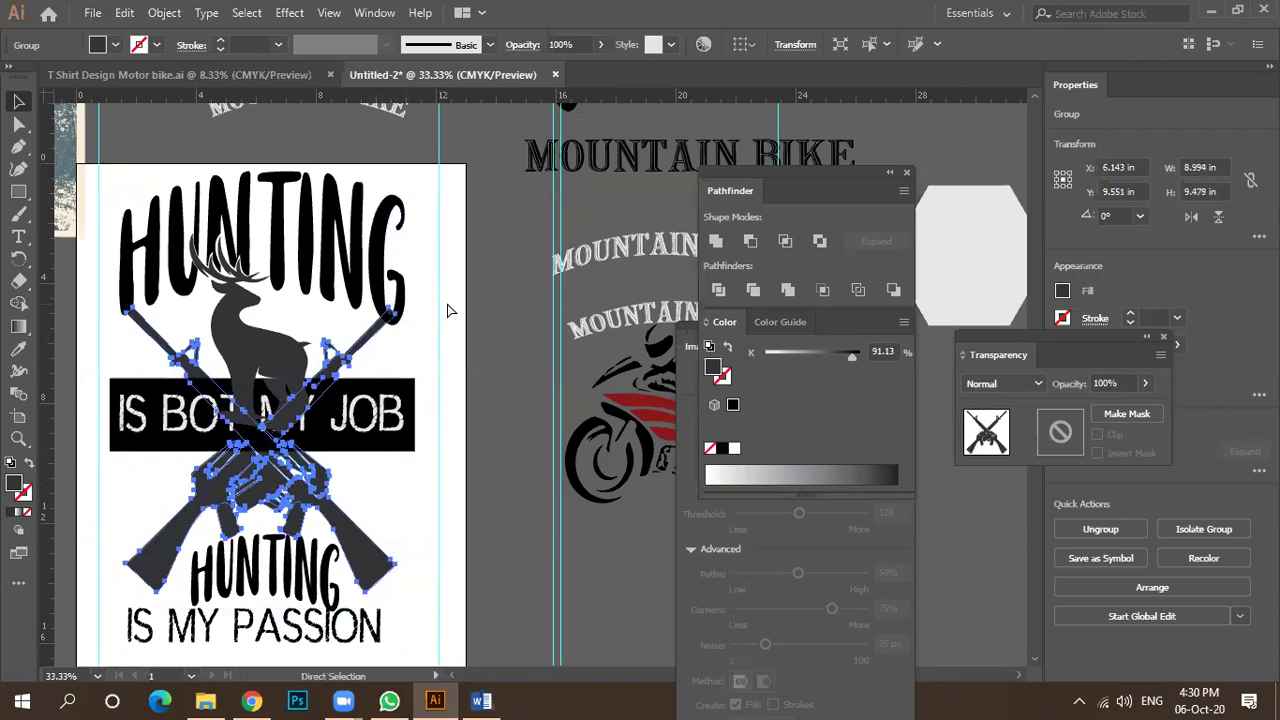
{"action": "key", "text": "ctrl+z"}
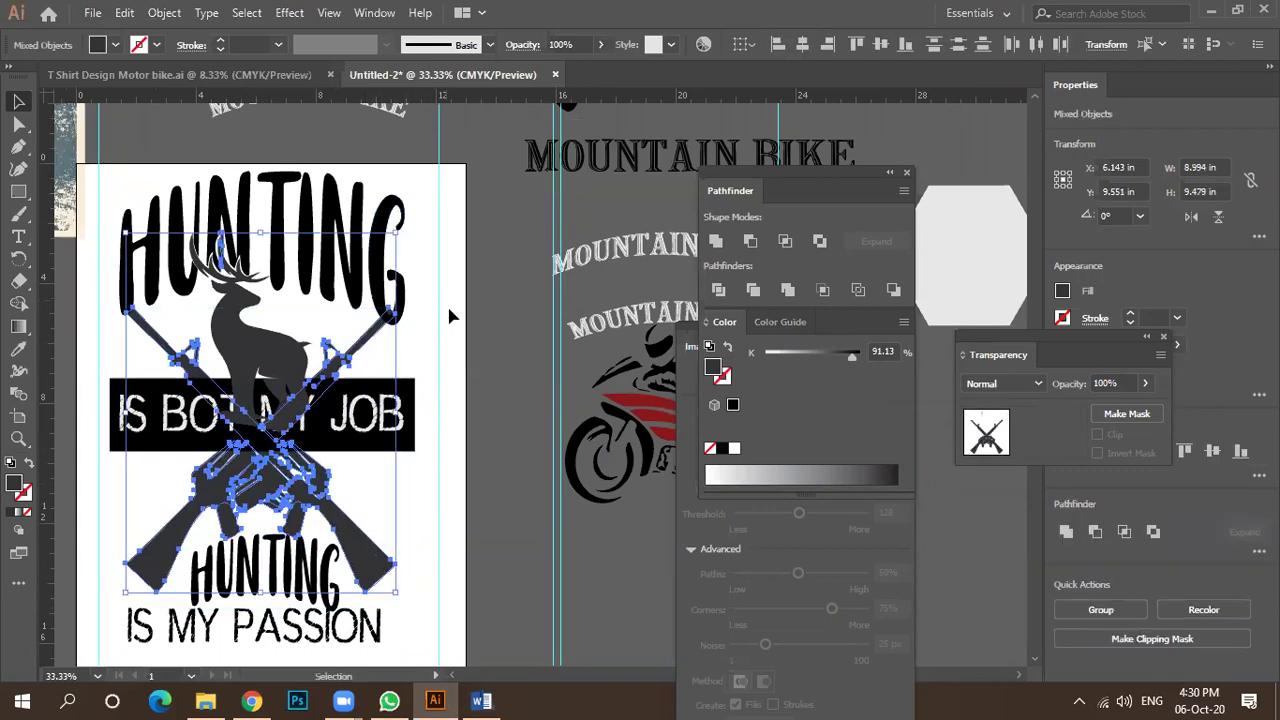
{"action": "left_click", "coordinate": [437, 330]}
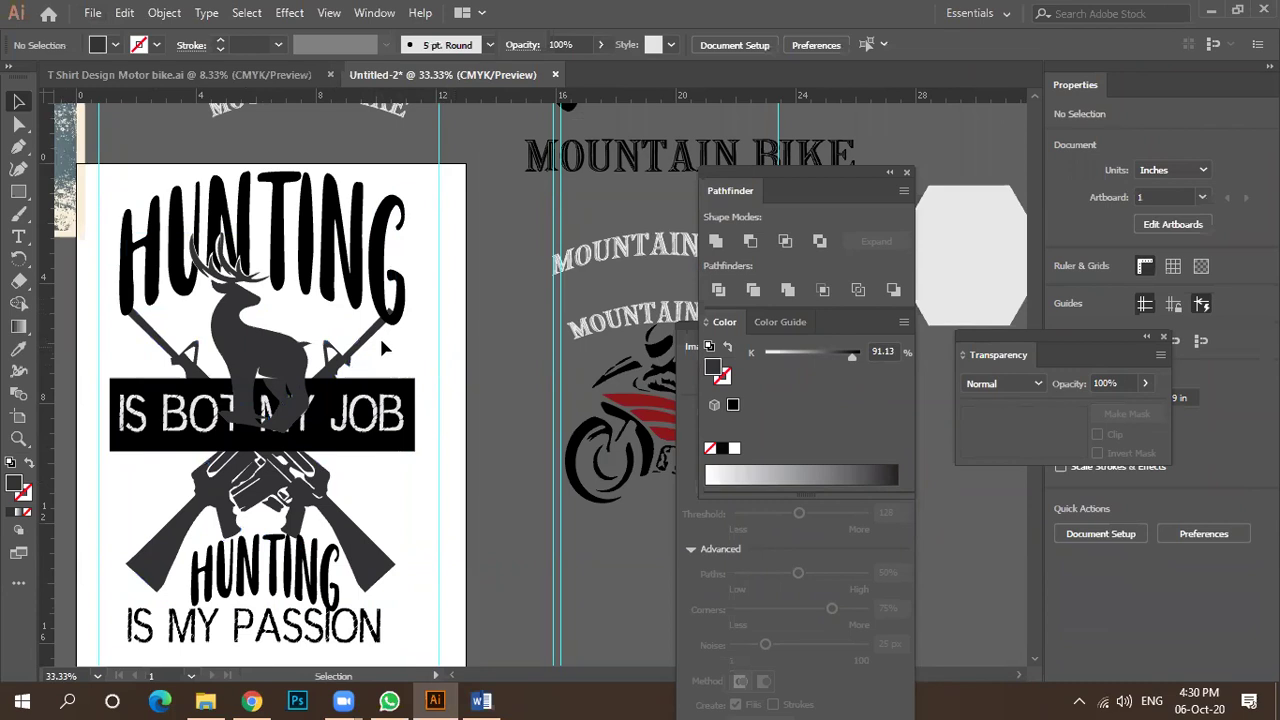
{"action": "left_click", "coordinate": [390, 346]}
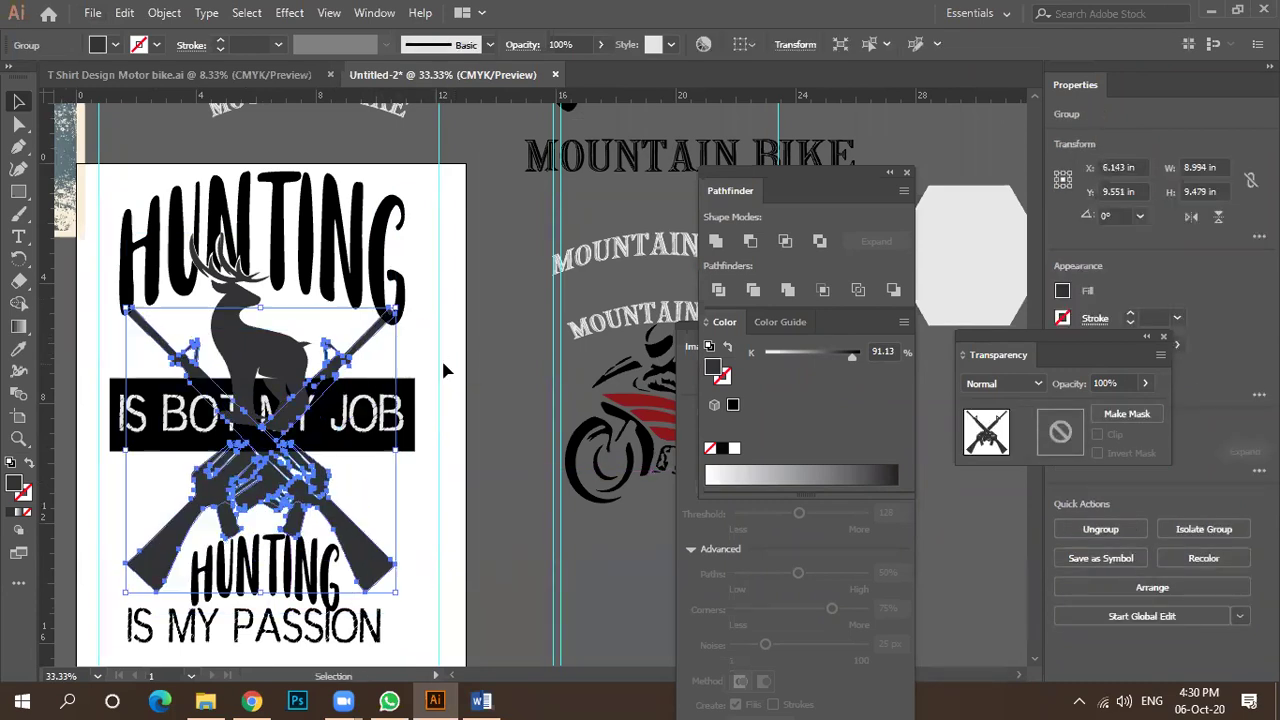
{"action": "left_click", "coordinate": [380, 326]}
{"action": "scroll", "coordinate": [372, 320], "scroll_direction": "up", "scroll_amount": 5}
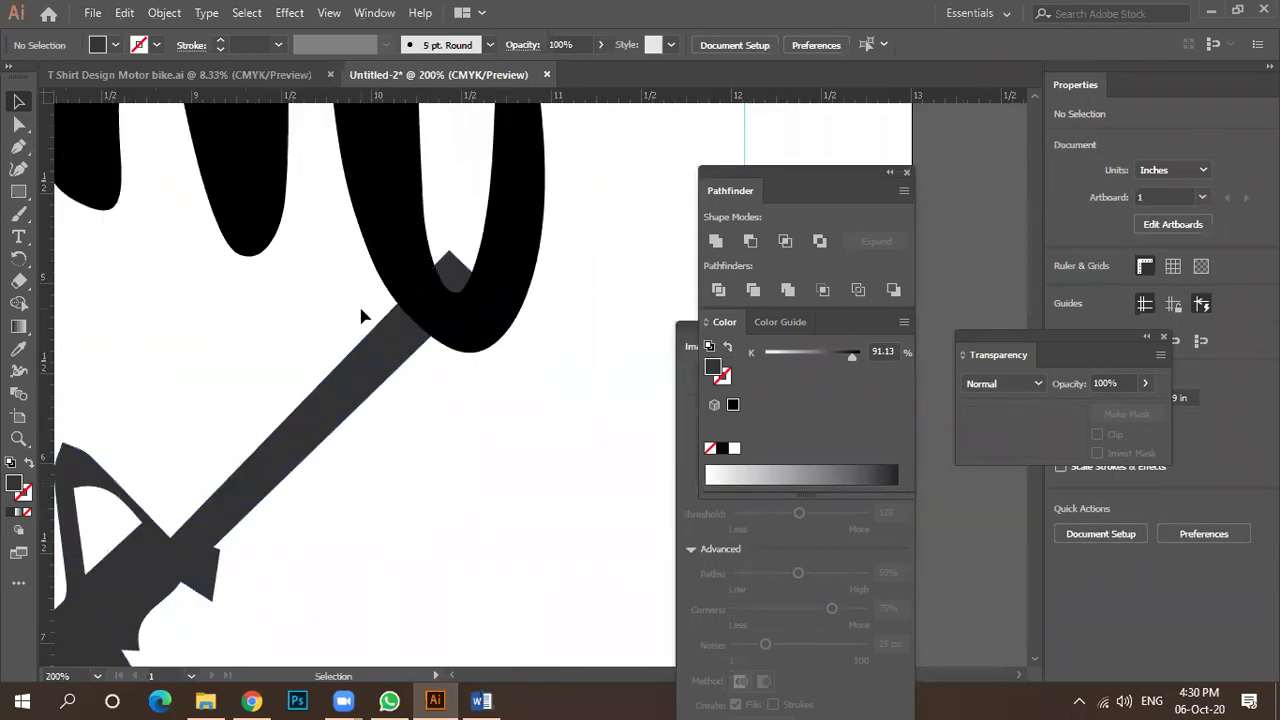
{"action": "left_click", "coordinate": [17, 193]}
{"action": "left_click_drag", "start_coordinate": [363, 305], "coordinate": [381, 301]}
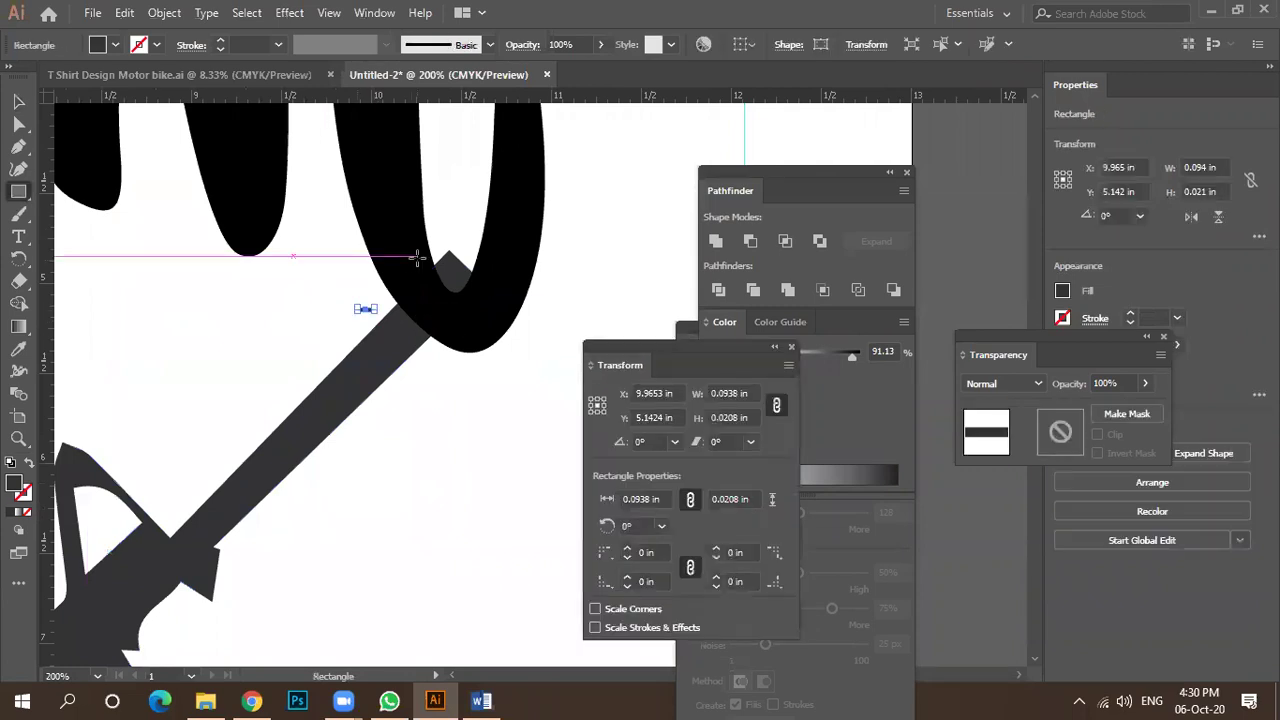
{"action": "key", "text": "ctrl+shift+a"}
{"action": "key", "text": "v"}
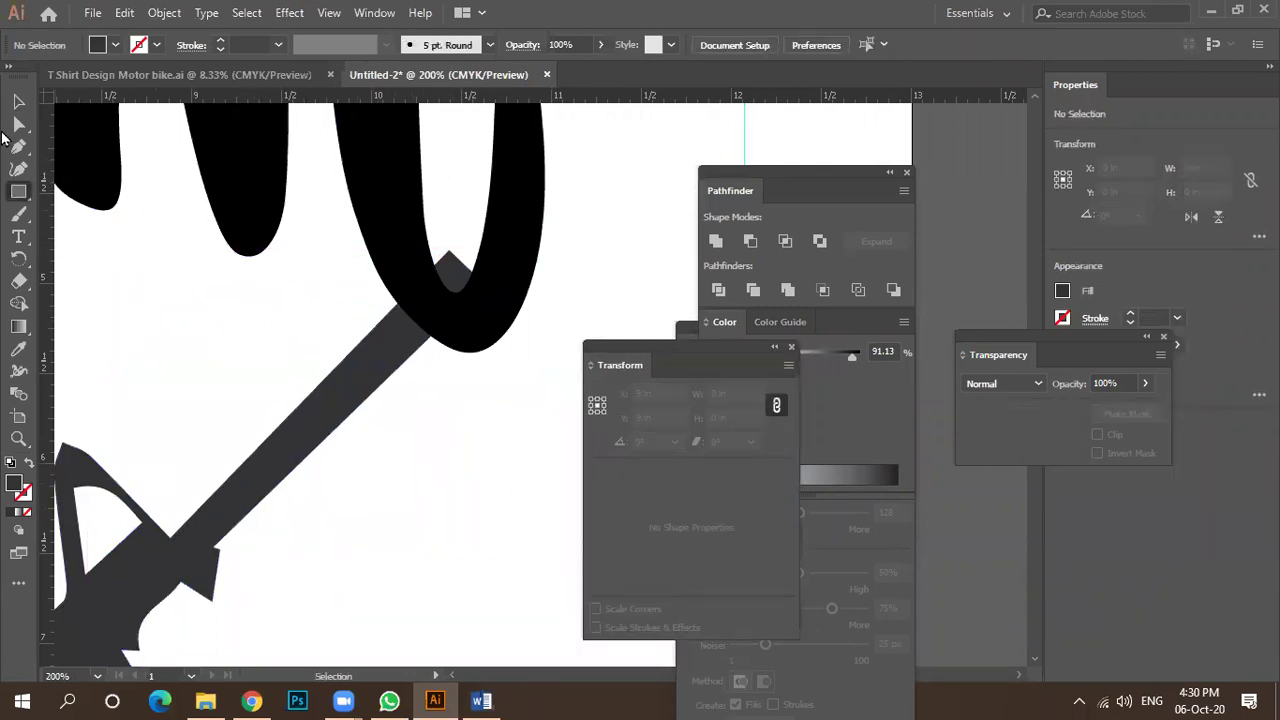
Draw a closed four-cornered filled shape with the Pen tool around the rifle muzzle, slightly wider than the barrel, over the base of the G.
{"action": "left_click", "coordinate": [14, 149]}
{"action": "left_click", "coordinate": [355, 323]}
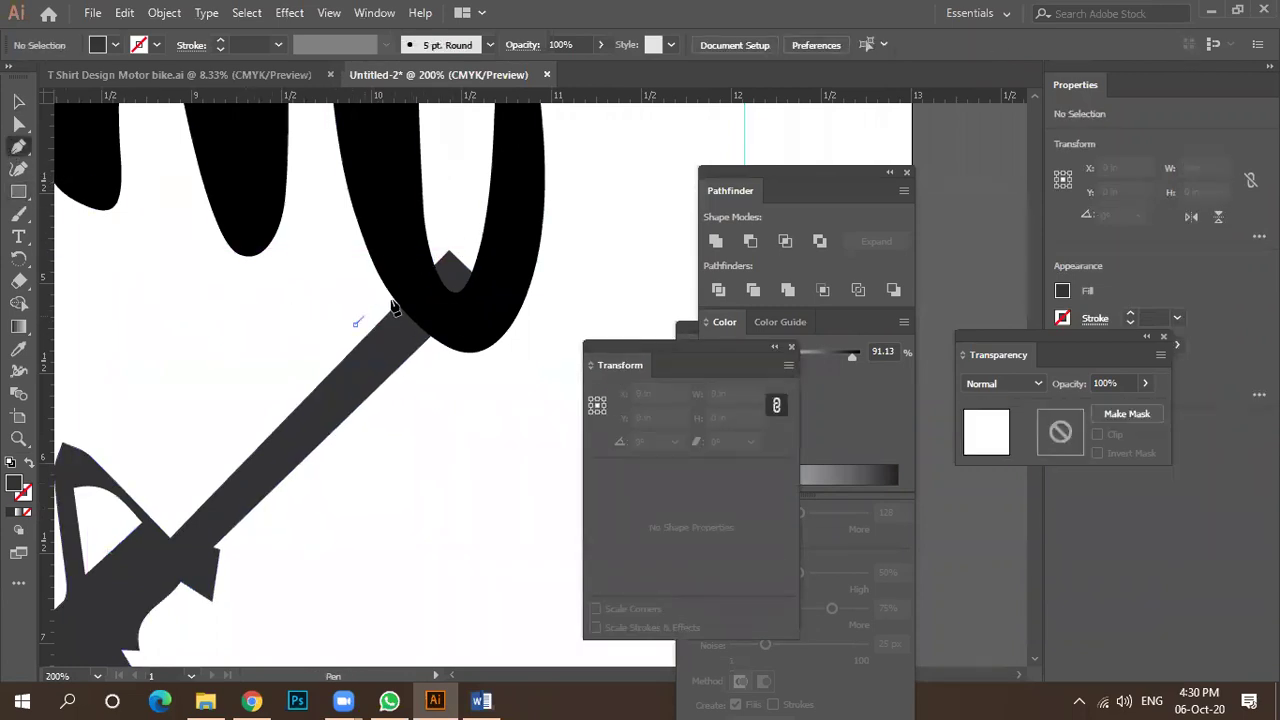
{"action": "left_click", "coordinate": [450, 221]}
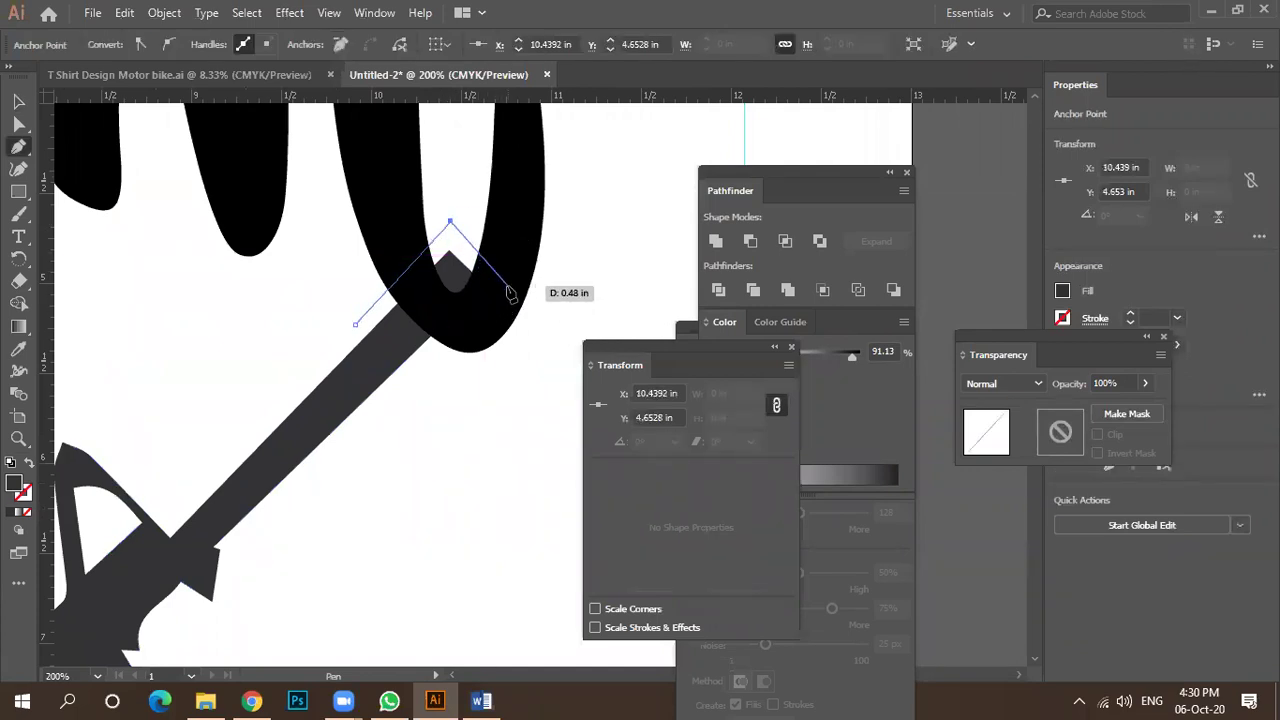
{"action": "left_click", "coordinate": [508, 288]}
{"action": "left_click", "coordinate": [420, 386]}
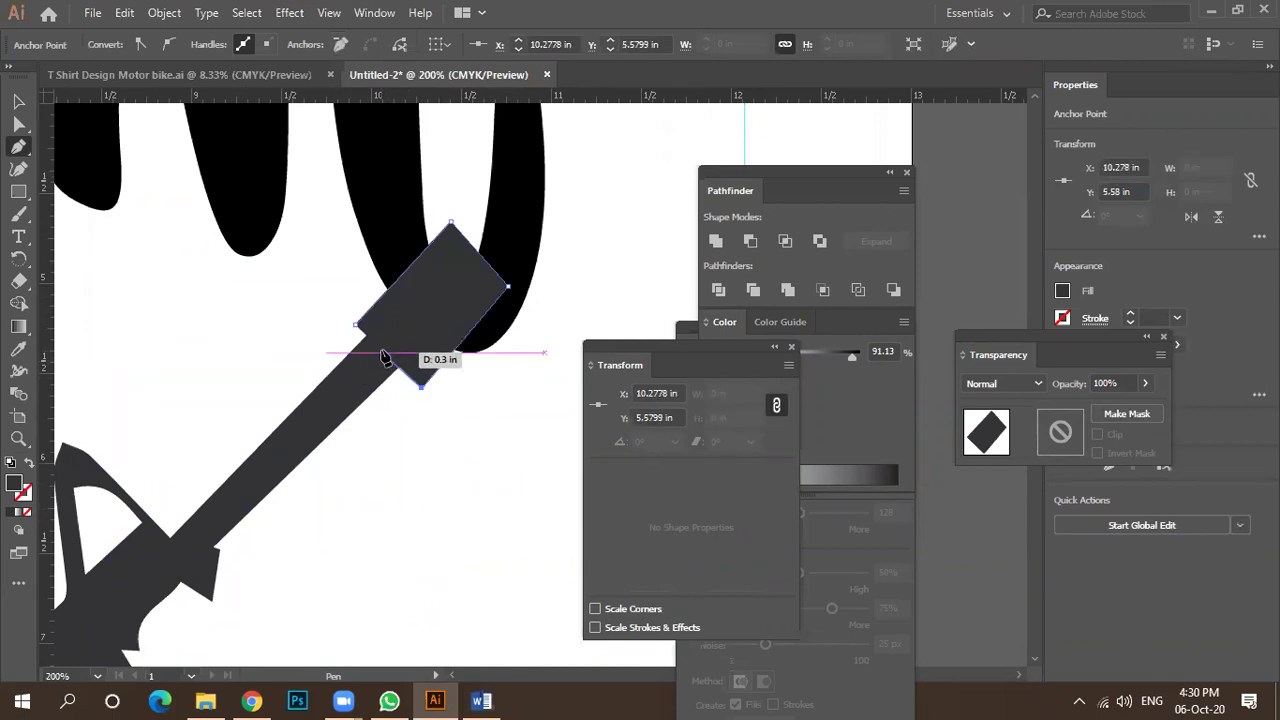
{"action": "key", "text": "ctrl"}
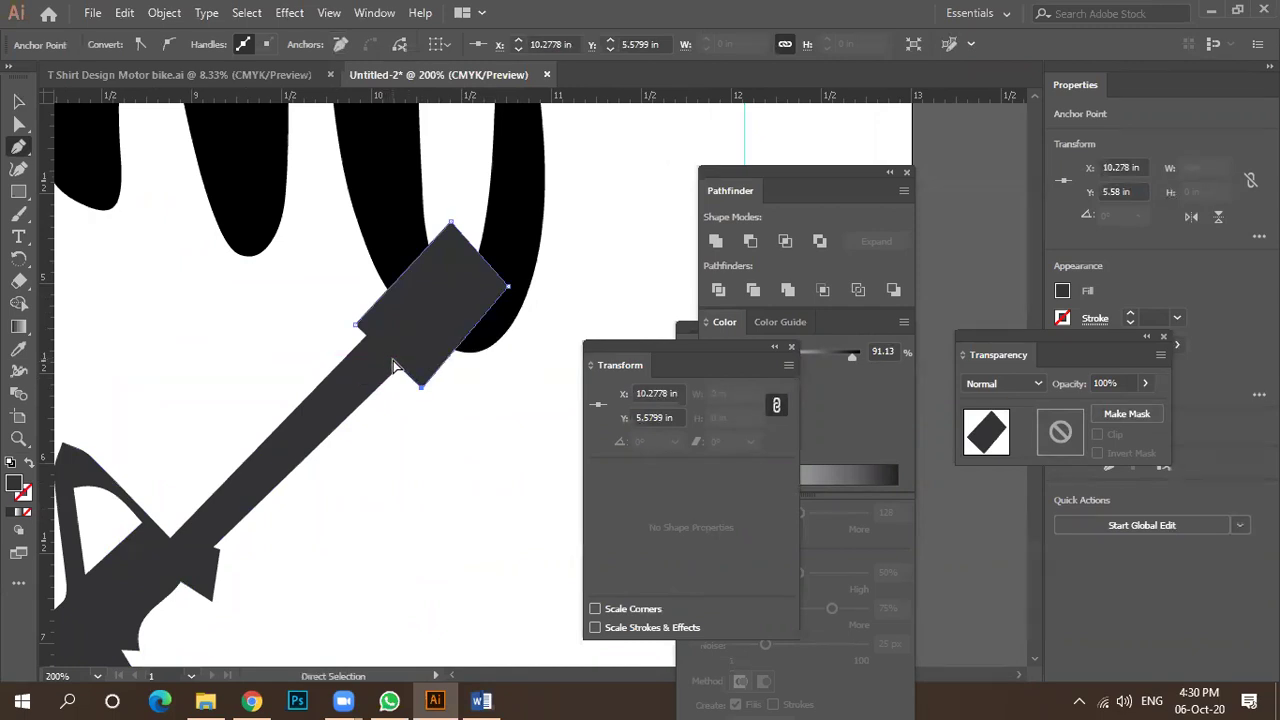
{"action": "left_click", "coordinate": [355, 324]}
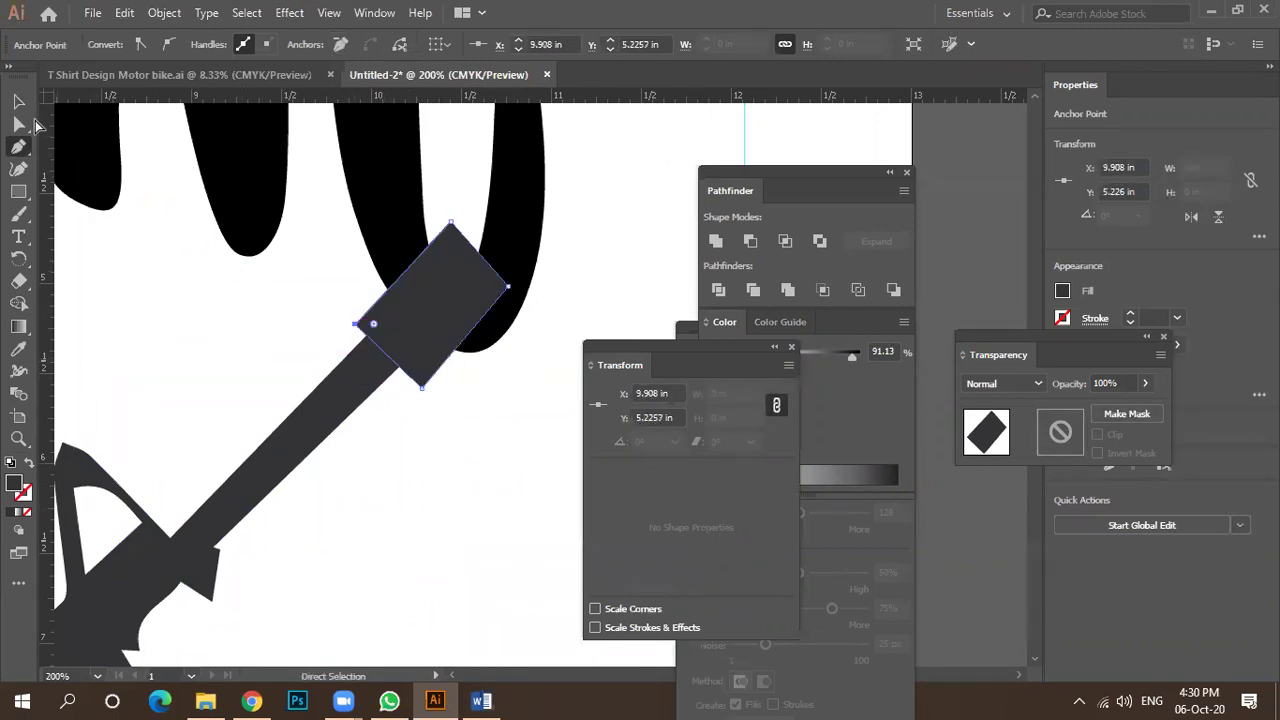
Select the muzzle patch together with the letter G and apply Pathfinder Divide.
{"action": "left_click", "coordinate": [18, 101]}
{"action": "left_click", "coordinate": [440, 300]}
{"action": "left_click", "coordinate": [526, 194], "text": "shift"}
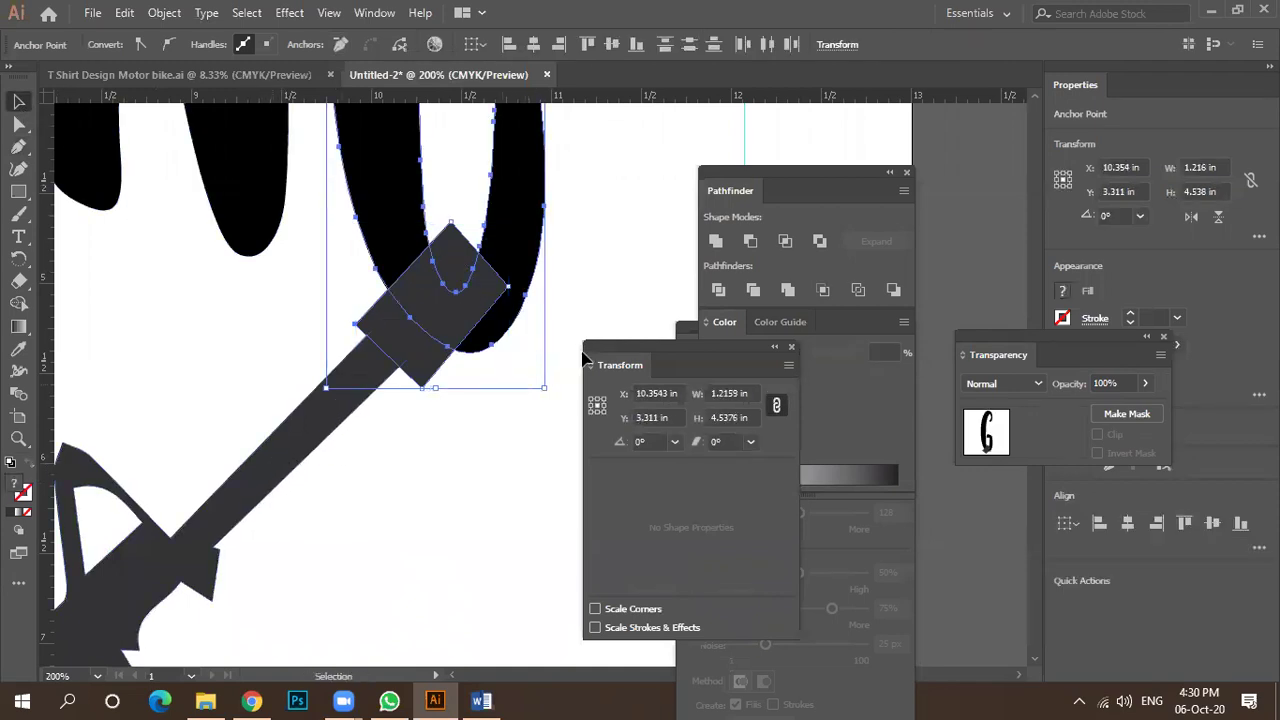
{"action": "left_click", "coordinate": [716, 292]}
Ungroup the divided G and delete the cutout and leftover patch pieces around the rifle muzzle.
{"action": "left_click", "coordinate": [460, 473]}
{"action": "left_click", "coordinate": [504, 313]}
{"action": "right_click", "coordinate": [506, 320]}
{"action": "left_click", "coordinate": [515, 466]}
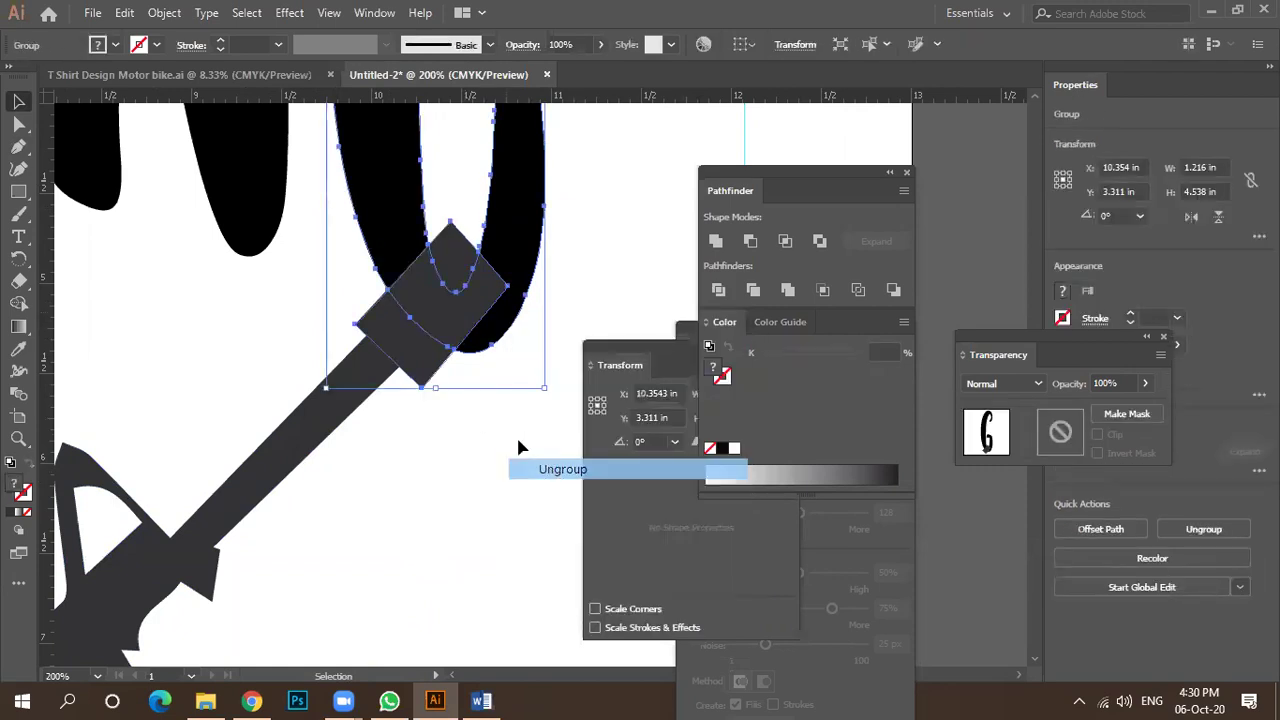
{"action": "key", "text": "ctrl+shift+a"}
{"action": "left_click_drag", "start_coordinate": [456, 325], "coordinate": [432, 458]}
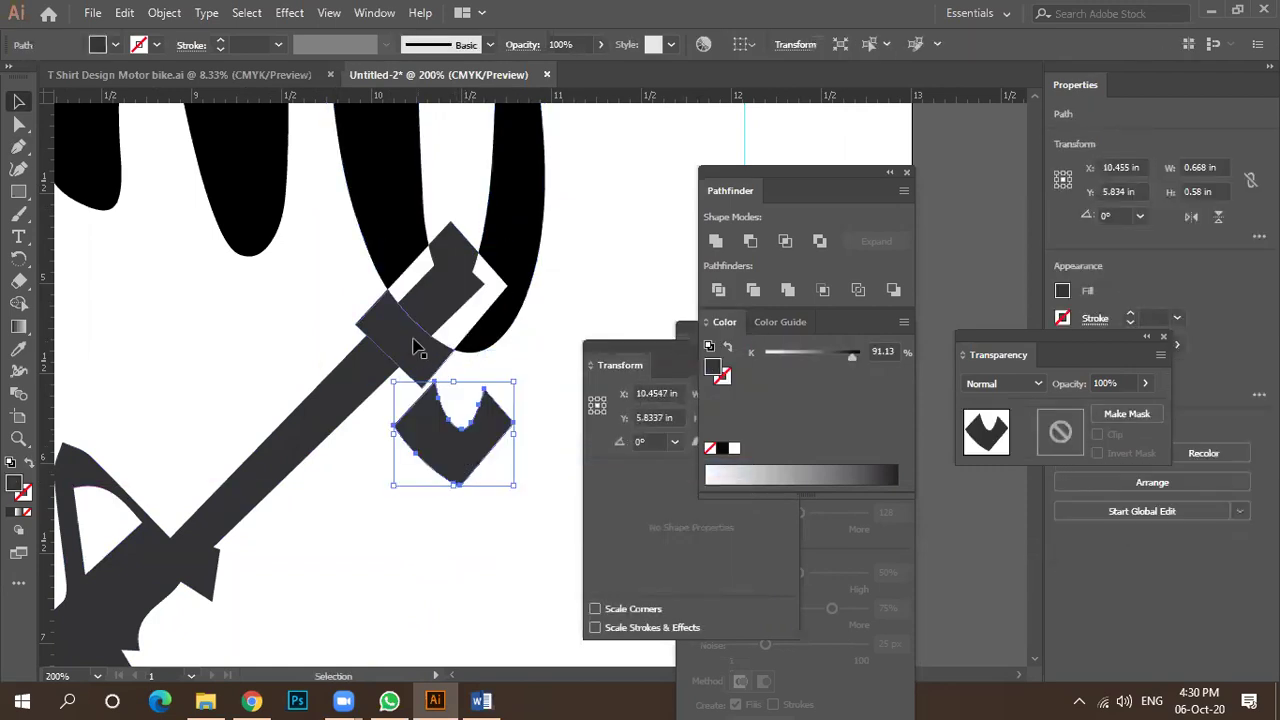
{"action": "left_click_drag", "start_coordinate": [460, 240], "coordinate": [460, 208]}
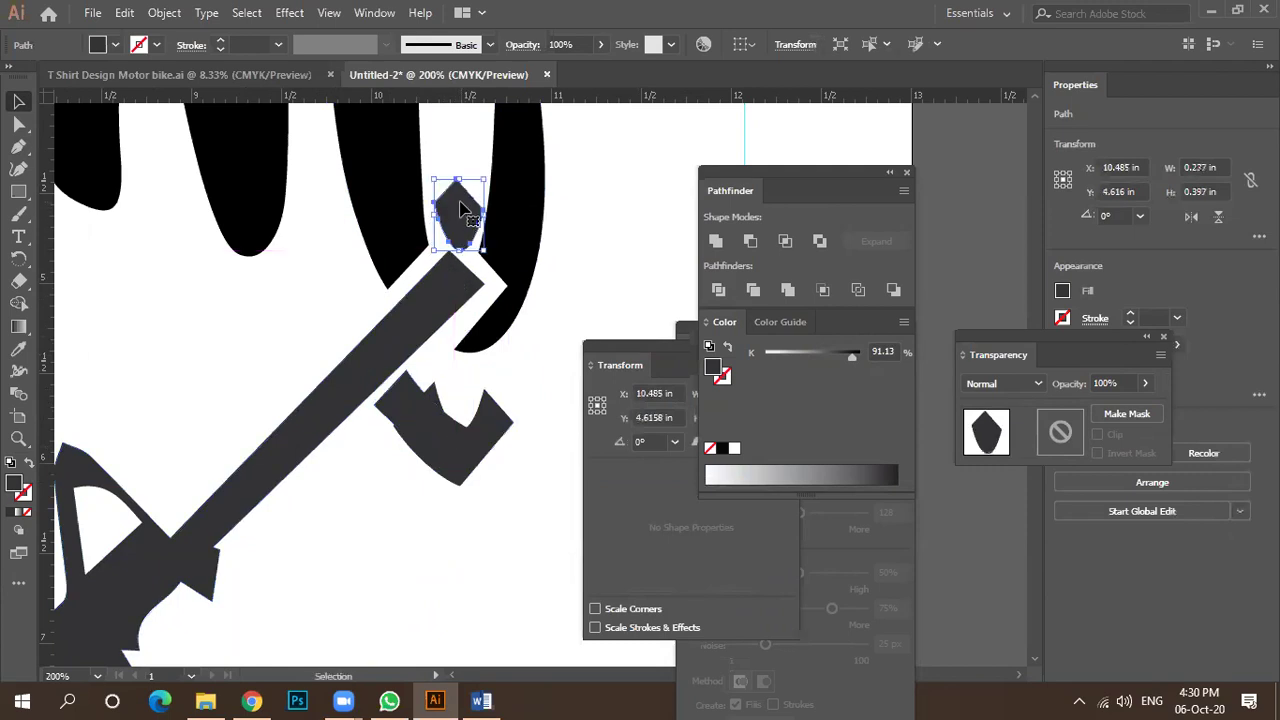
{"action": "key", "text": "ctrl+z"}
{"action": "left_click", "coordinate": [414, 400]}
{"action": "key", "text": "ctrl+z"}
{"action": "left_click", "coordinate": [418, 405]}
{"action": "key", "text": "Delete"}
{"action": "scroll", "coordinate": [432, 466], "scroll_direction": "down", "scroll_amount": 2}
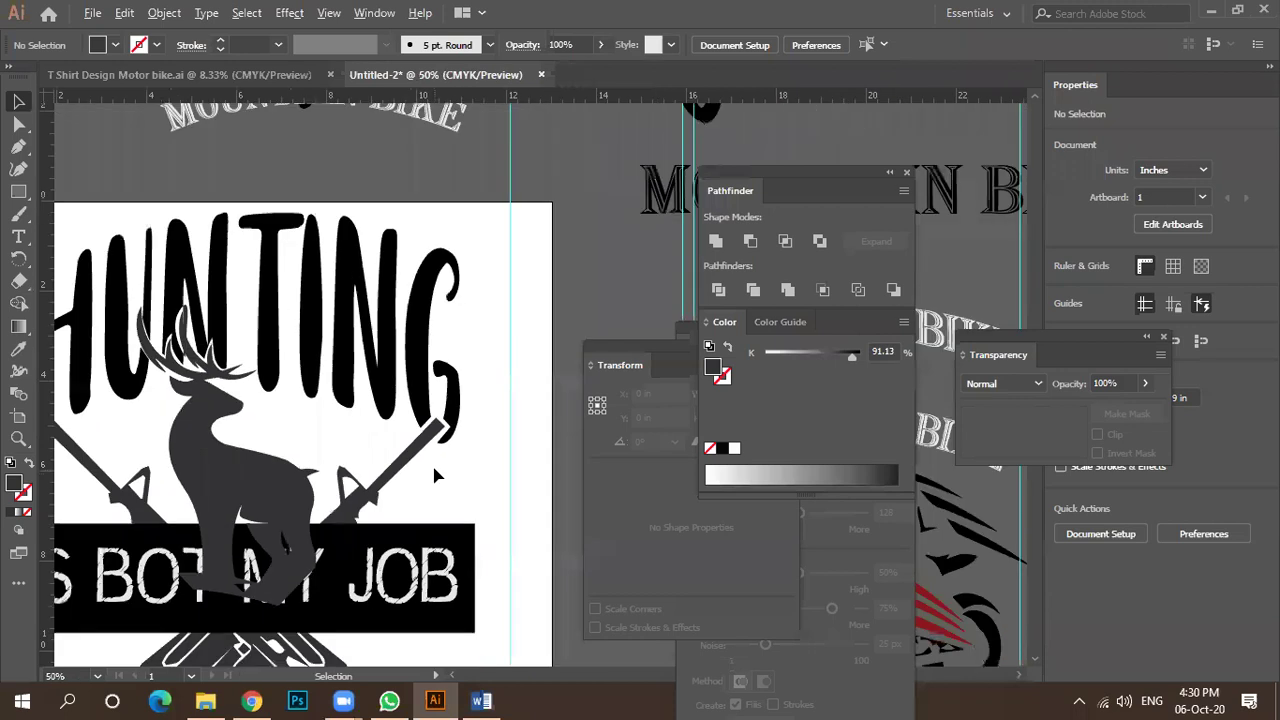
{"action": "scroll", "coordinate": [434, 476], "scroll_direction": "down", "scroll_amount": 2}
{"action": "scroll", "coordinate": [288, 401], "scroll_direction": "up", "scroll_amount": 4}
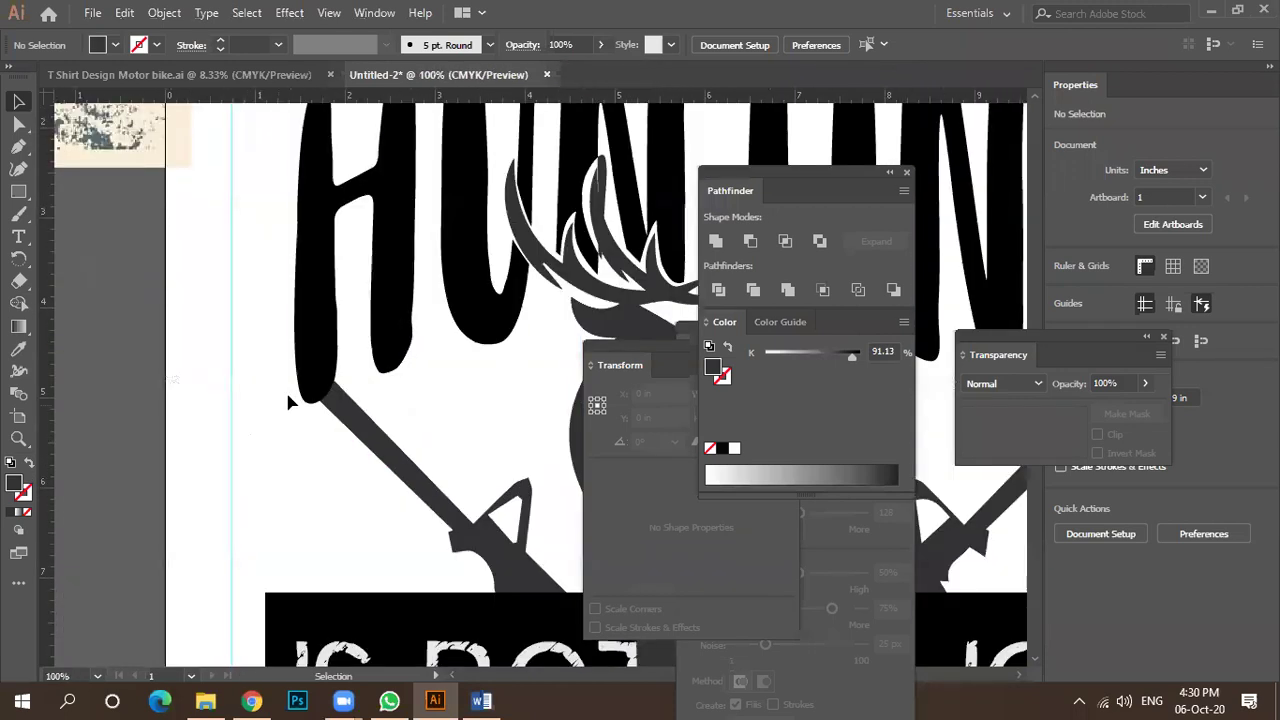
{"action": "scroll", "coordinate": [288, 401], "scroll_direction": "up", "scroll_amount": 2}
{"action": "left_click", "coordinate": [331, 395]}
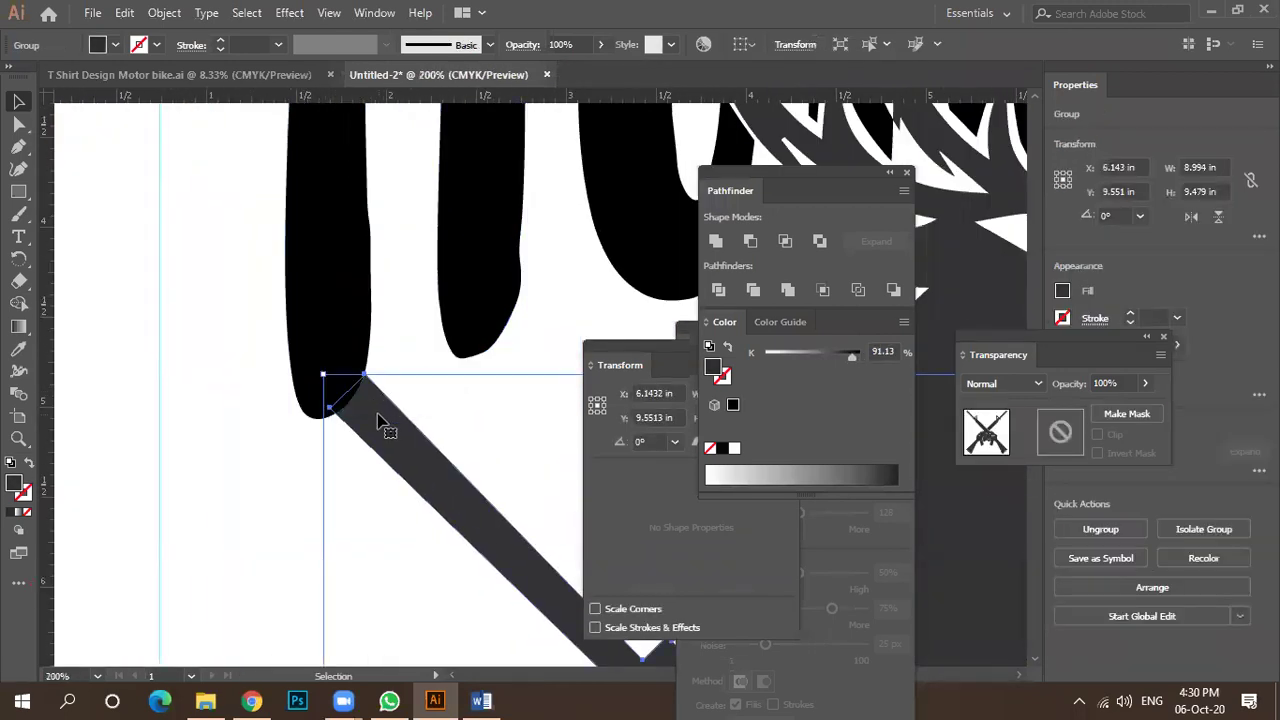
{"action": "left_click", "coordinate": [203, 388]}
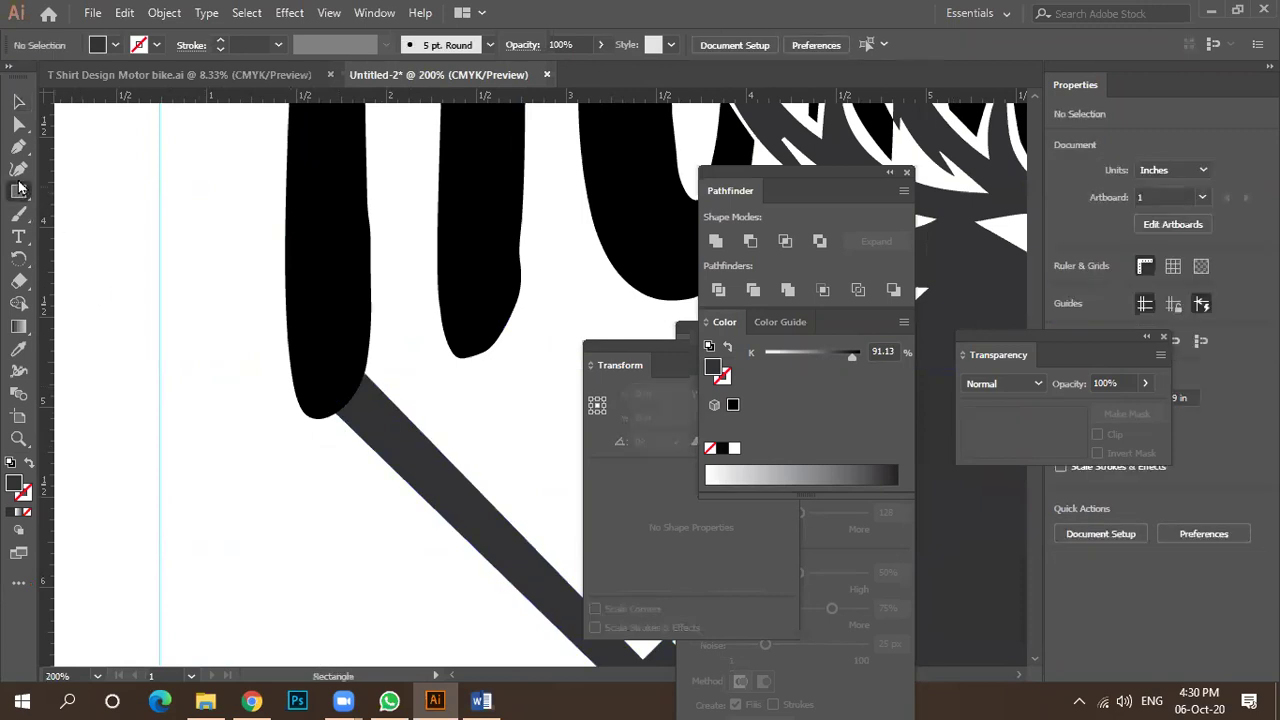
{"action": "left_click", "coordinate": [13, 149]}
{"action": "left_click_drag", "start_coordinate": [301, 381], "coordinate": [366, 462]}
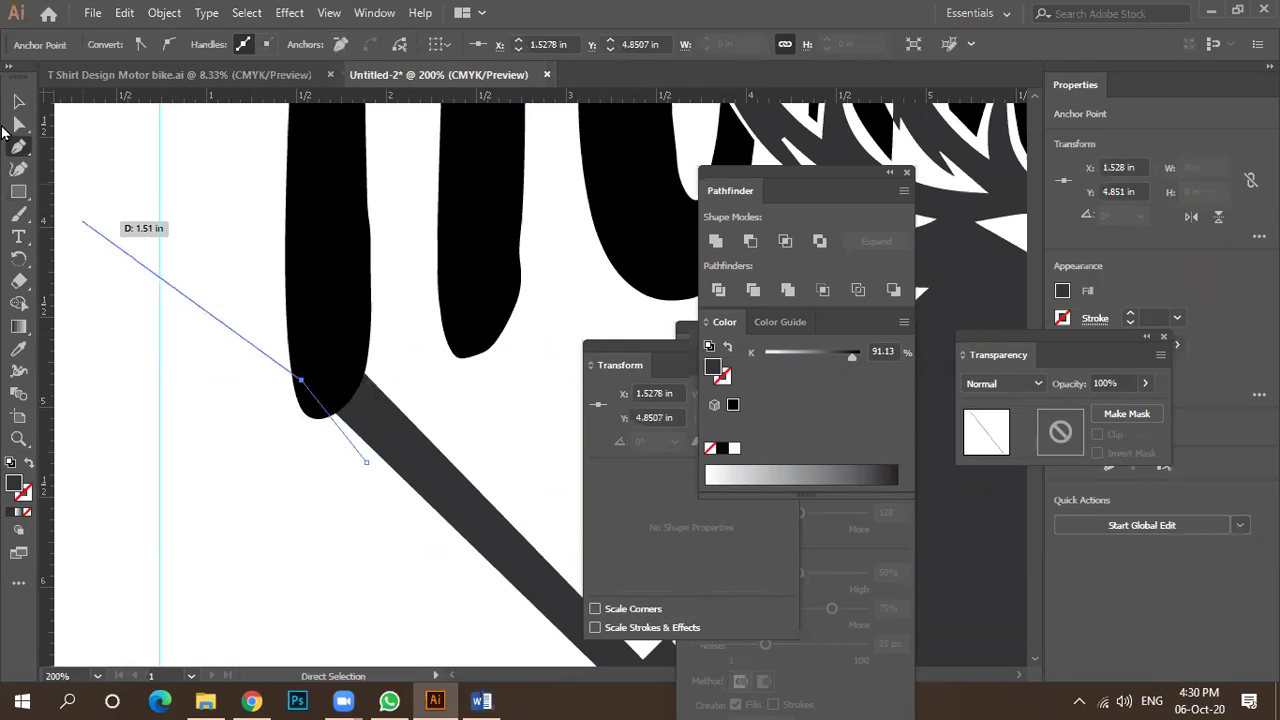
Bring the crossed rifles group in front of the letter H and deselect it.
{"action": "left_click", "coordinate": [17, 104]}
{"action": "left_click", "coordinate": [406, 460]}
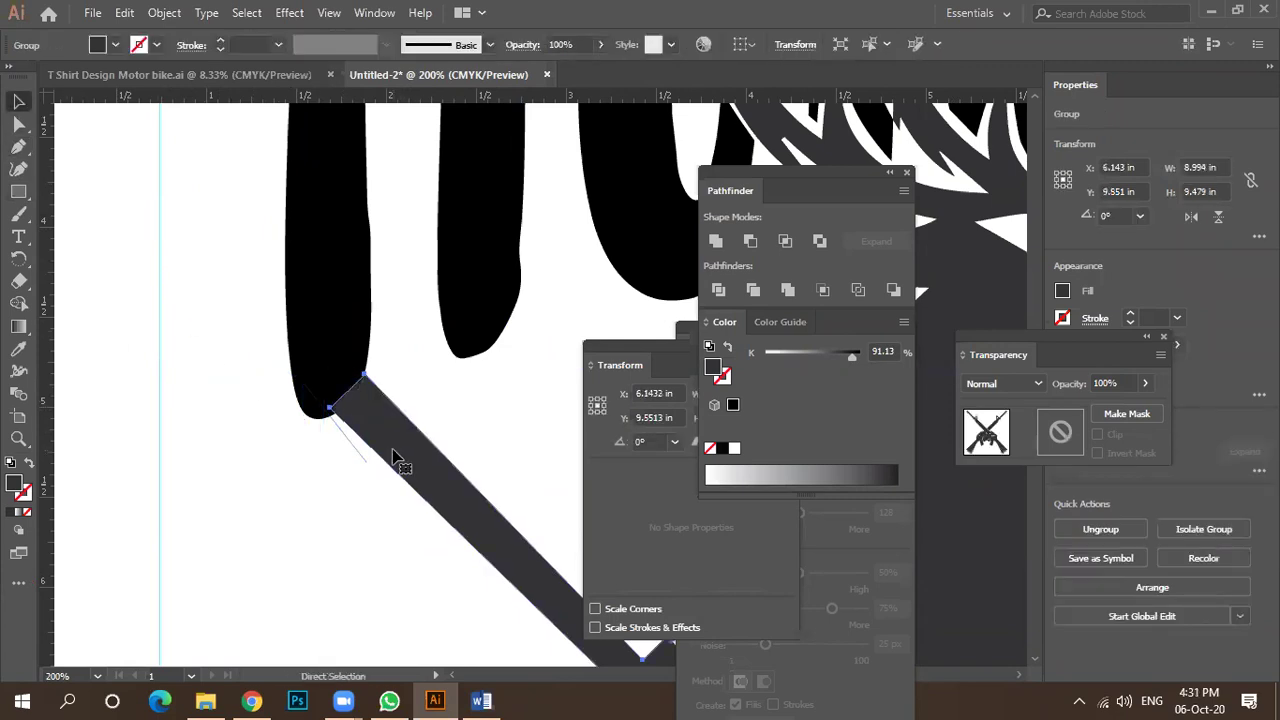
{"action": "left_click", "coordinate": [348, 463]}
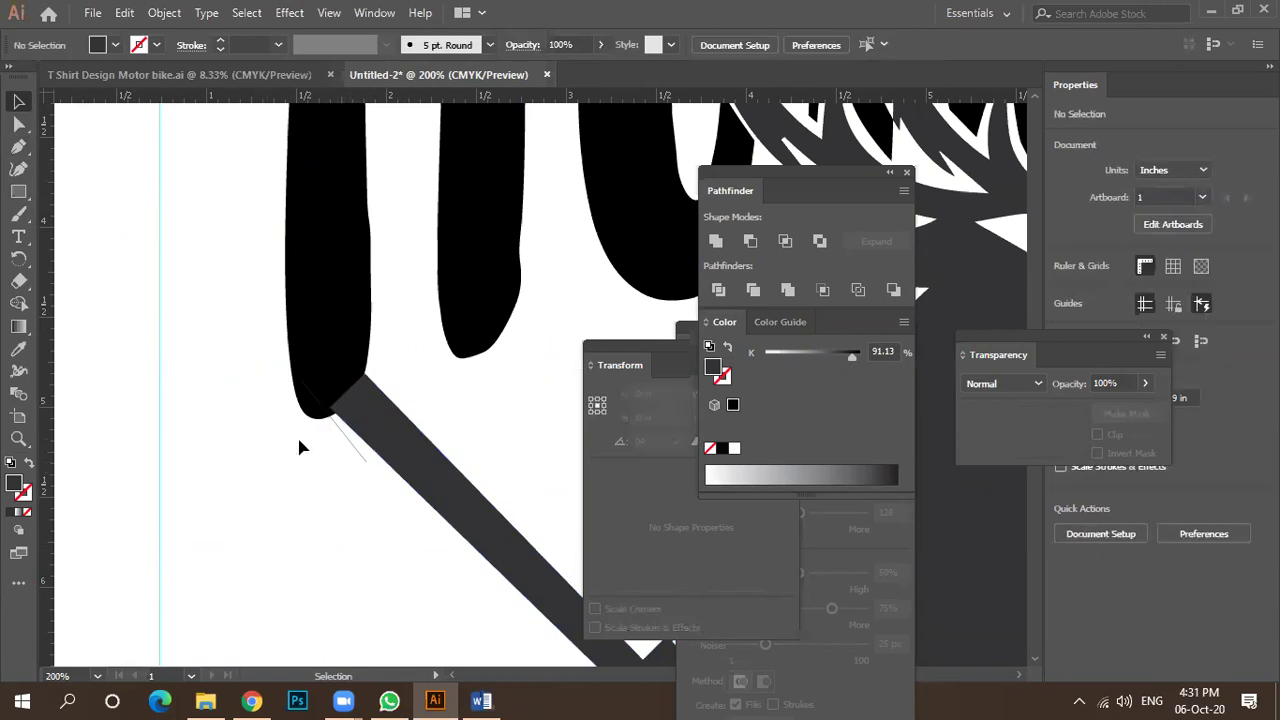
Move the stray path off the rifle muzzle and draw a closed four-cornered filled shape around the muzzle over the base of the H.
{"action": "left_click_drag", "start_coordinate": [345, 445], "coordinate": [276, 490]}
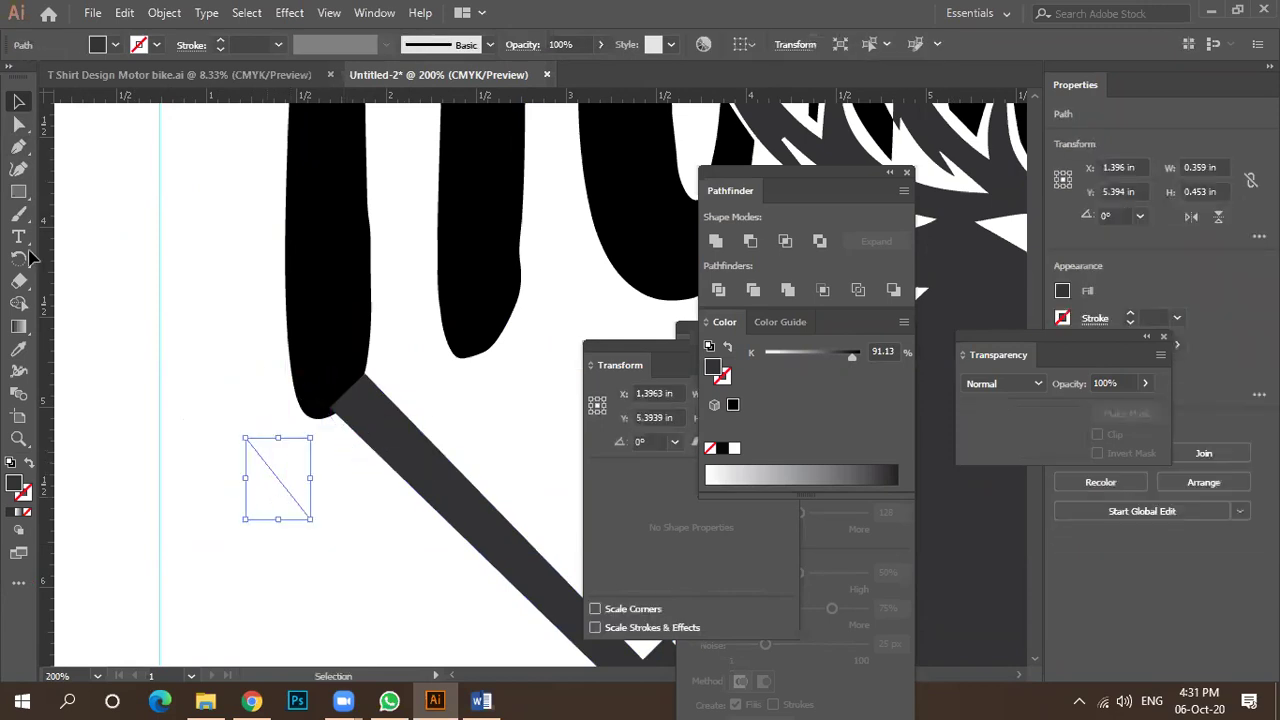
{"action": "key", "text": "ctrl+shift+a"}
{"action": "left_click", "coordinate": [360, 455]}
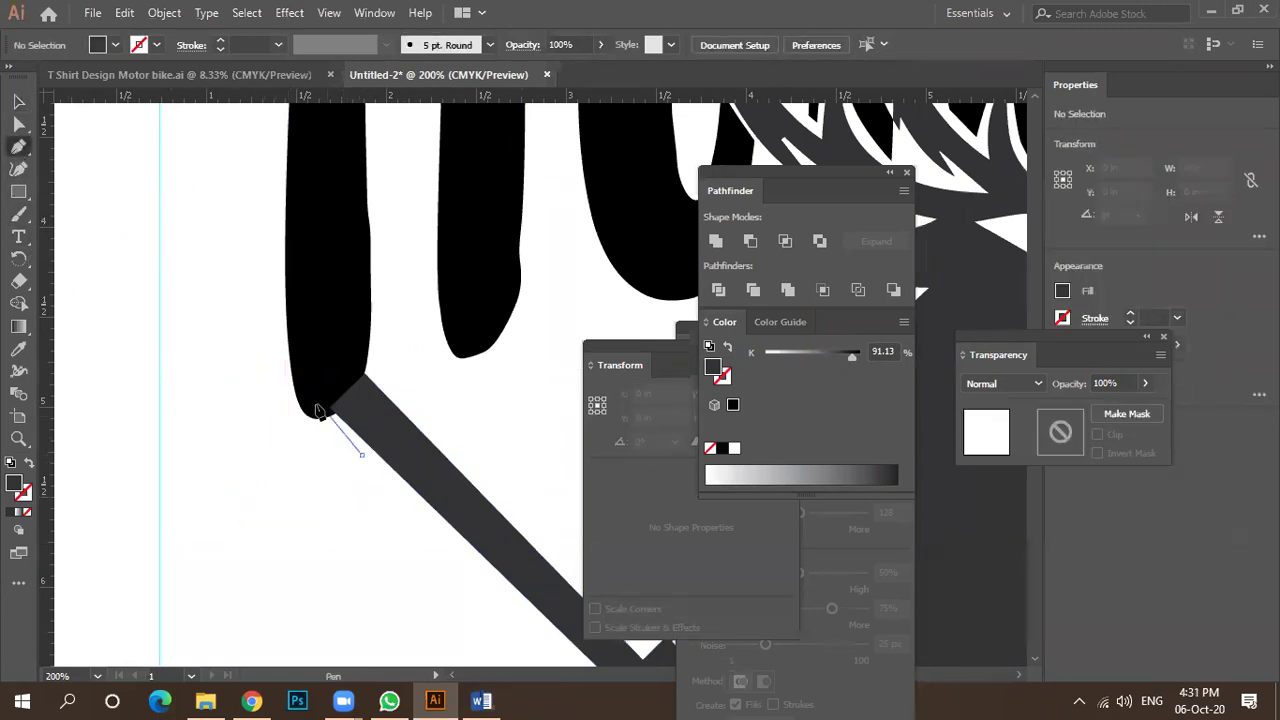
{"action": "left_click", "coordinate": [310, 405]}
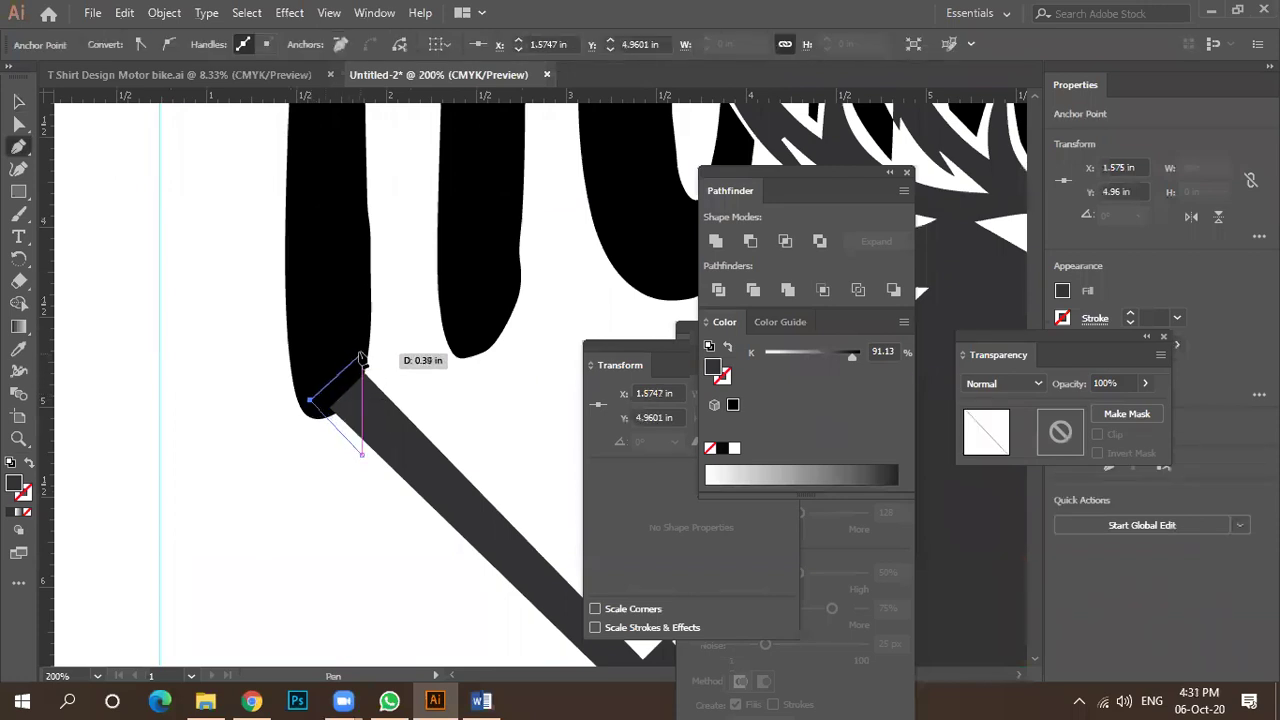
{"action": "left_click", "coordinate": [361, 353]}
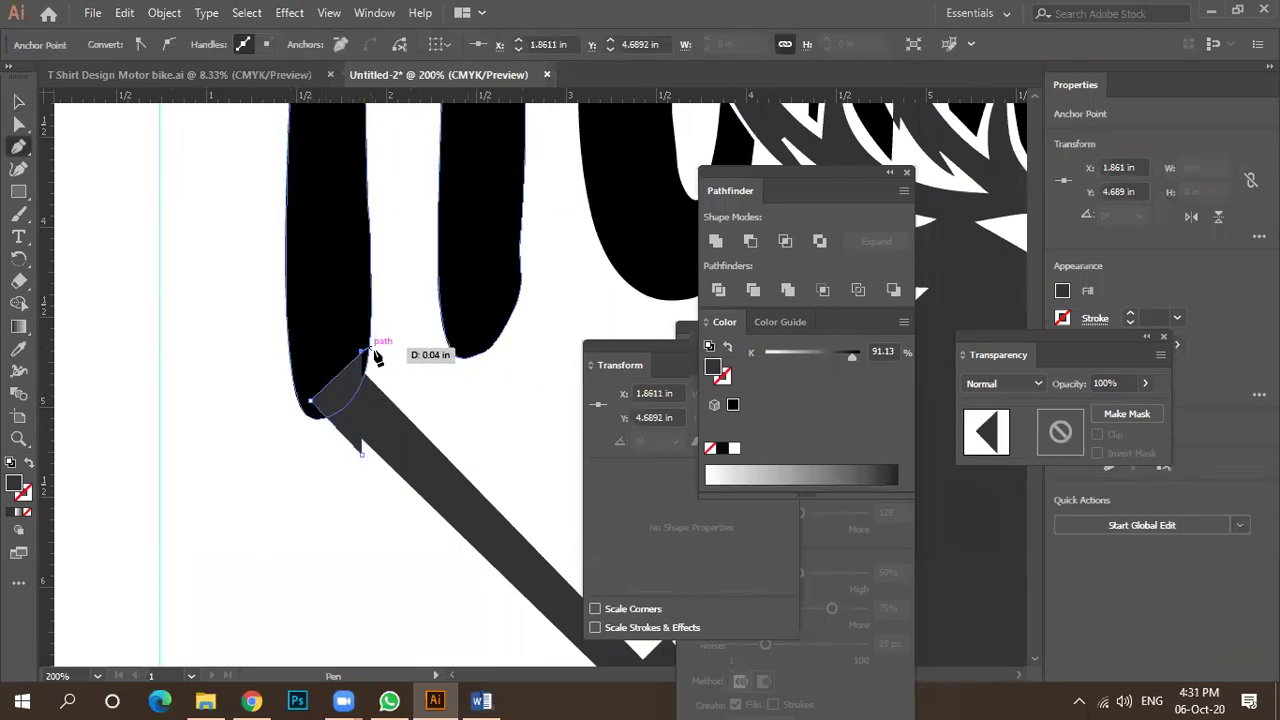
{"action": "left_click", "coordinate": [424, 411]}
{"action": "left_click", "coordinate": [360, 455]}
{"action": "key", "text": "v"}
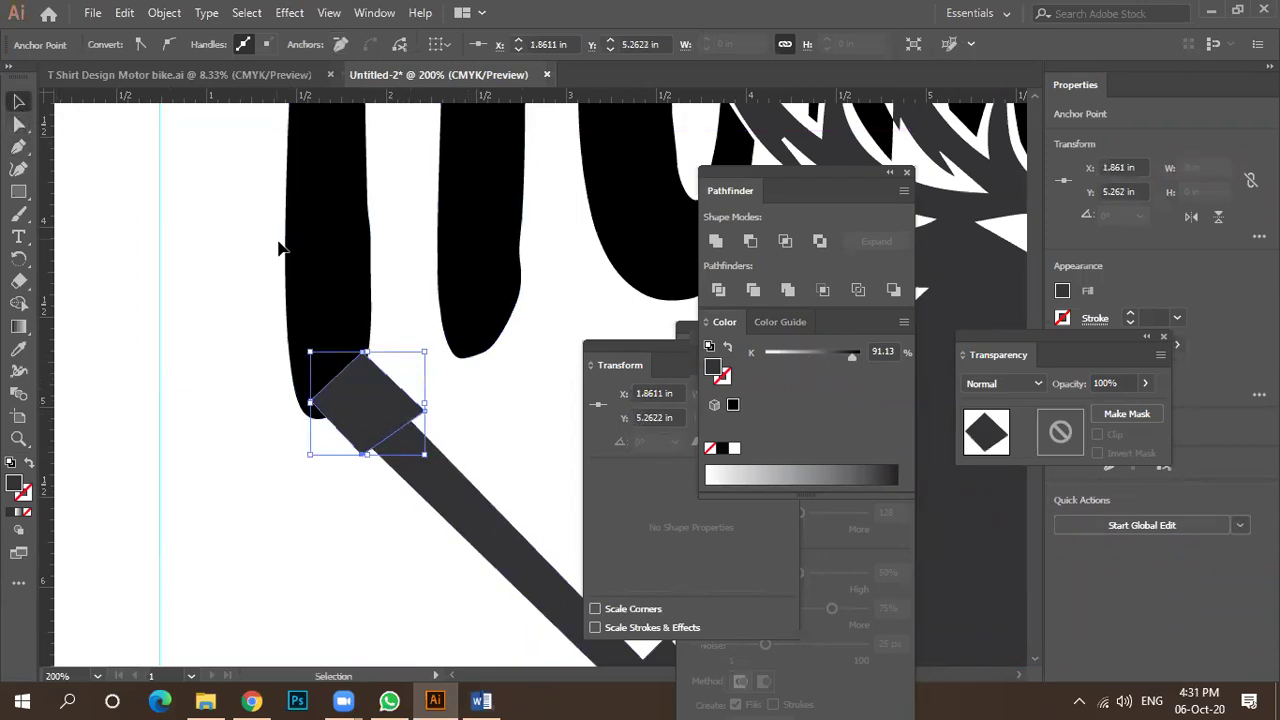
Select the muzzle patch together with the letter H and apply Pathfinder Divide.
{"action": "left_click", "coordinate": [309, 257], "text": "shift"}
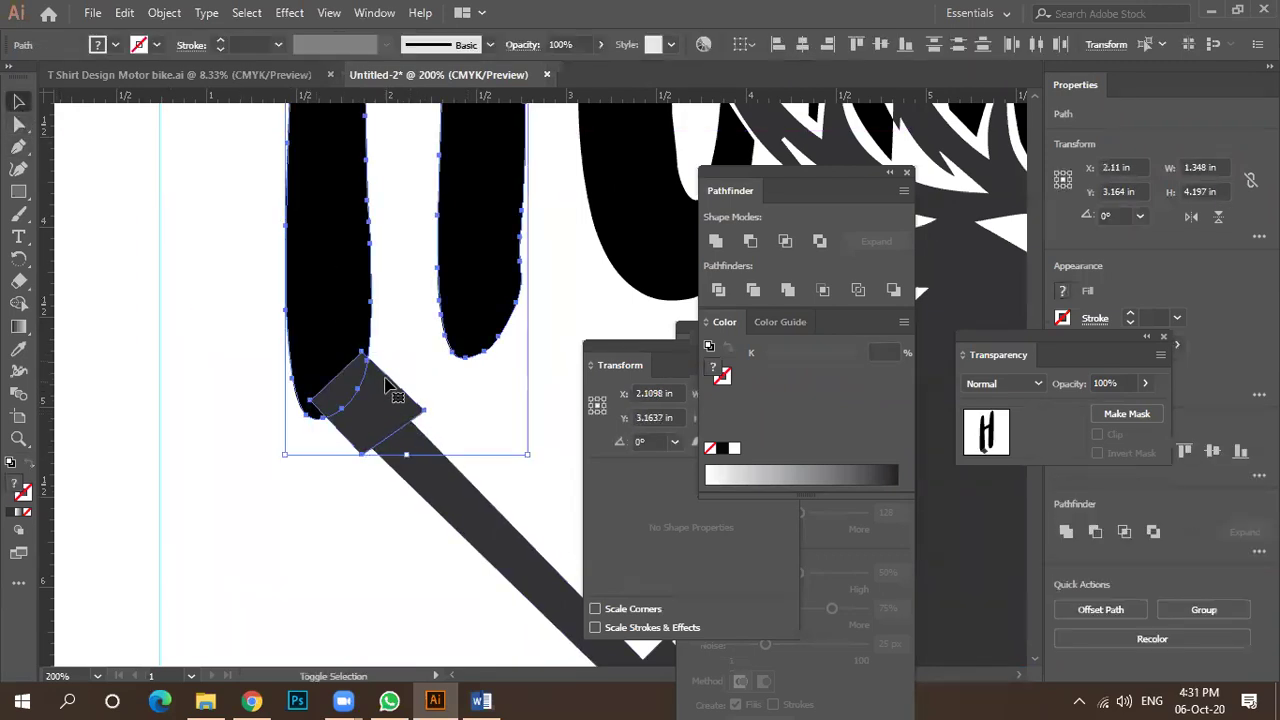
{"action": "left_click", "coordinate": [718, 290]}
{"action": "left_click", "coordinate": [385, 496]}
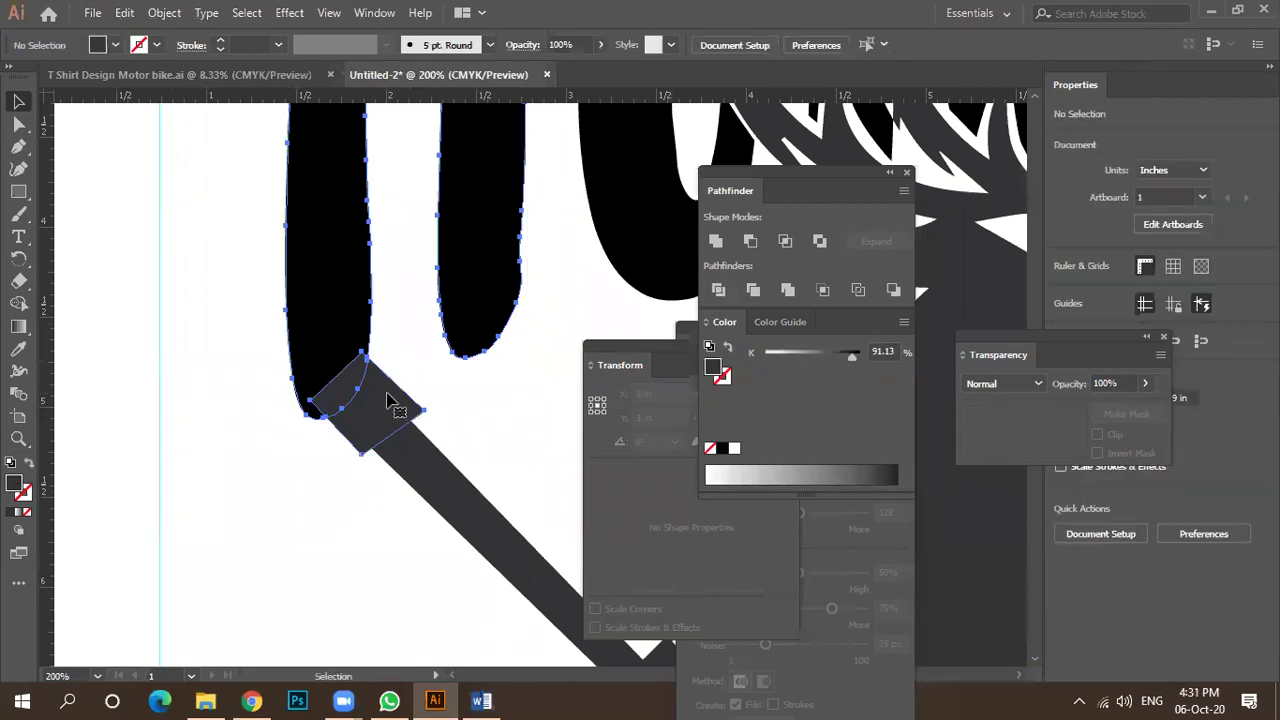
Ungroup the divided H and delete the leftover patch and cutout pieces around the rifle muzzle.
{"action": "right_click", "coordinate": [390, 395]}
{"action": "left_click", "coordinate": [476, 250]}
{"action": "left_click", "coordinate": [217, 451]}
{"action": "left_click_drag", "start_coordinate": [371, 423], "coordinate": [288, 528]}
{"action": "key", "text": "Delete"}
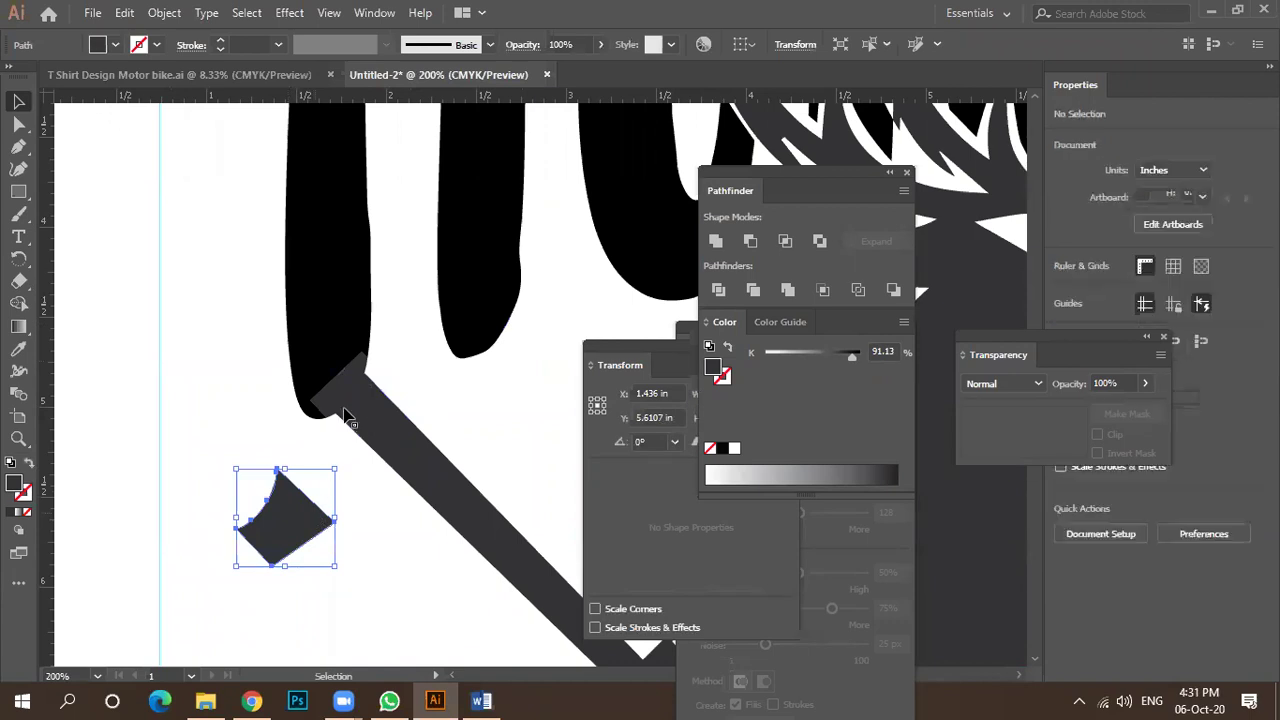
{"action": "left_click", "coordinate": [343, 372]}
{"action": "key", "text": "Delete"}
Review the trimmed H against the rifle and the overall hunting design on the artboard.
{"action": "scroll", "coordinate": [257, 562], "scroll_direction": "down", "scroll_amount": 4}
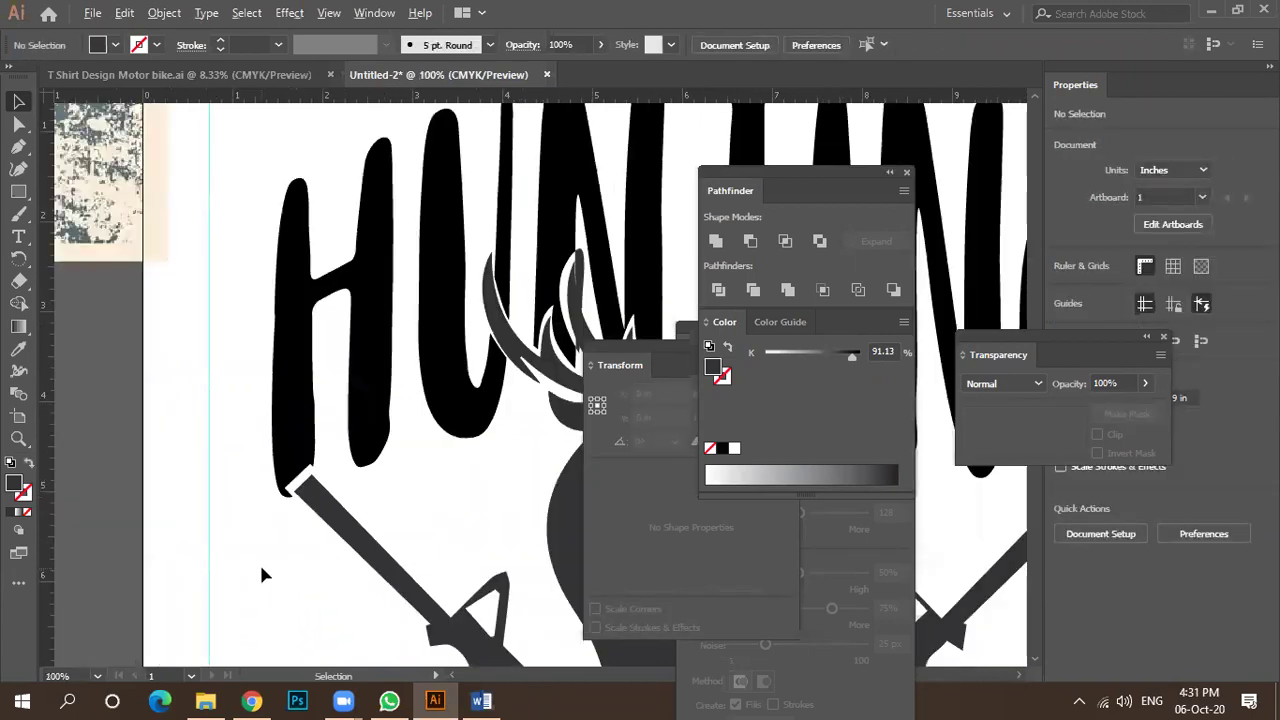
{"action": "scroll", "coordinate": [344, 470], "scroll_direction": "down", "scroll_amount": 2}
{"action": "scroll", "coordinate": [344, 470], "scroll_direction": "down", "scroll_amount": 3}
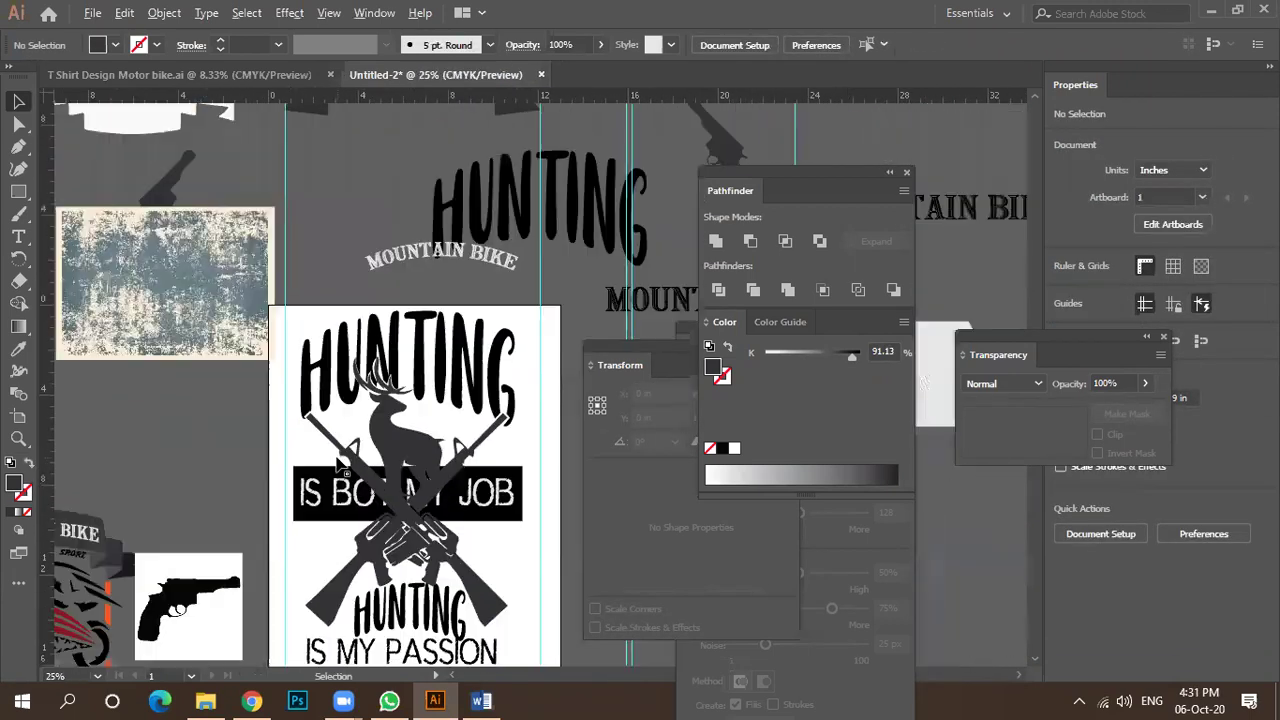
{"action": "scroll", "coordinate": [343, 462], "scroll_direction": "down", "scroll_amount": 2}
{"action": "scroll", "coordinate": [400, 440], "scroll_direction": "down", "scroll_amount": 1}
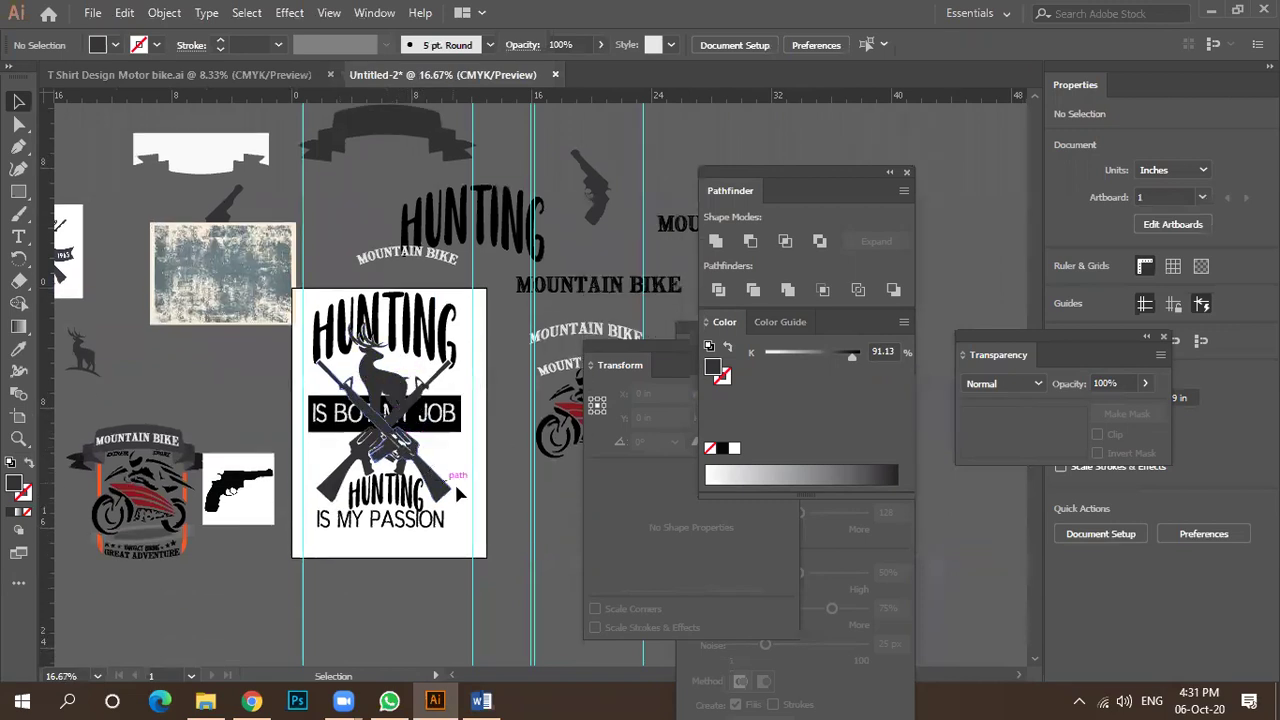
{"action": "scroll", "coordinate": [452, 520], "scroll_direction": "down", "scroll_amount": 1}
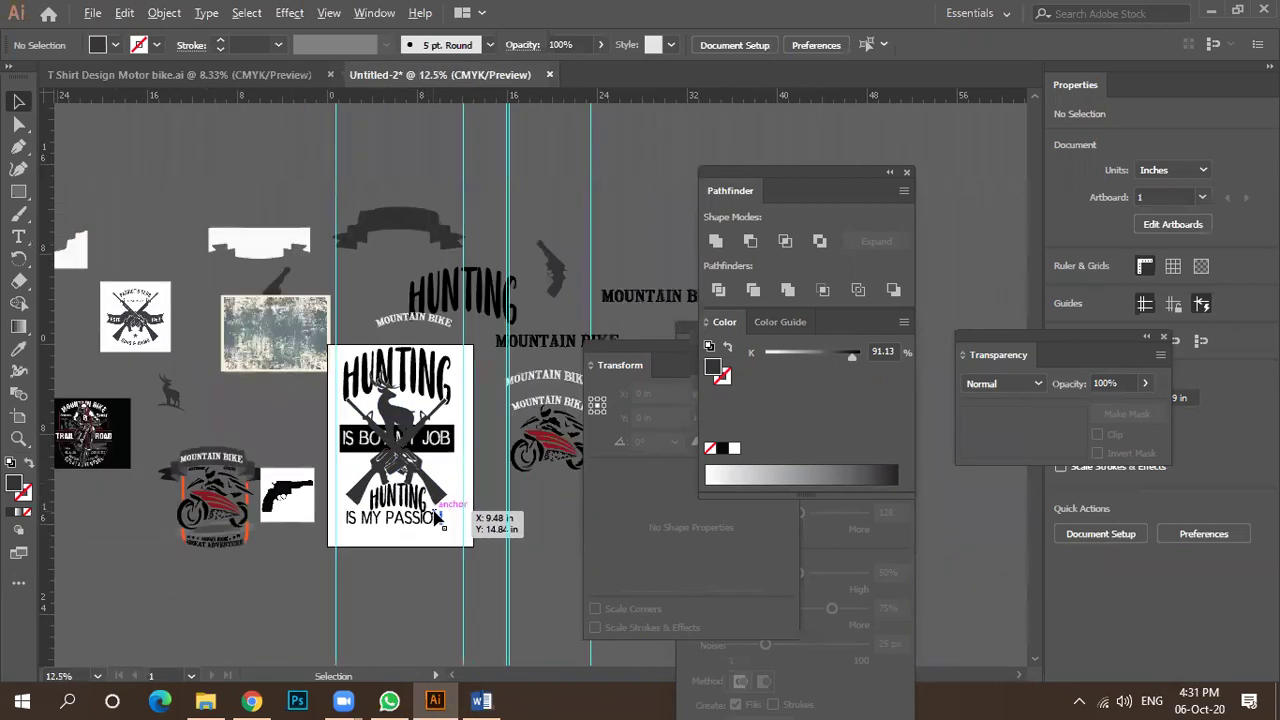
{"action": "scroll", "coordinate": [320, 474], "scroll_direction": "up", "scroll_amount": 1}
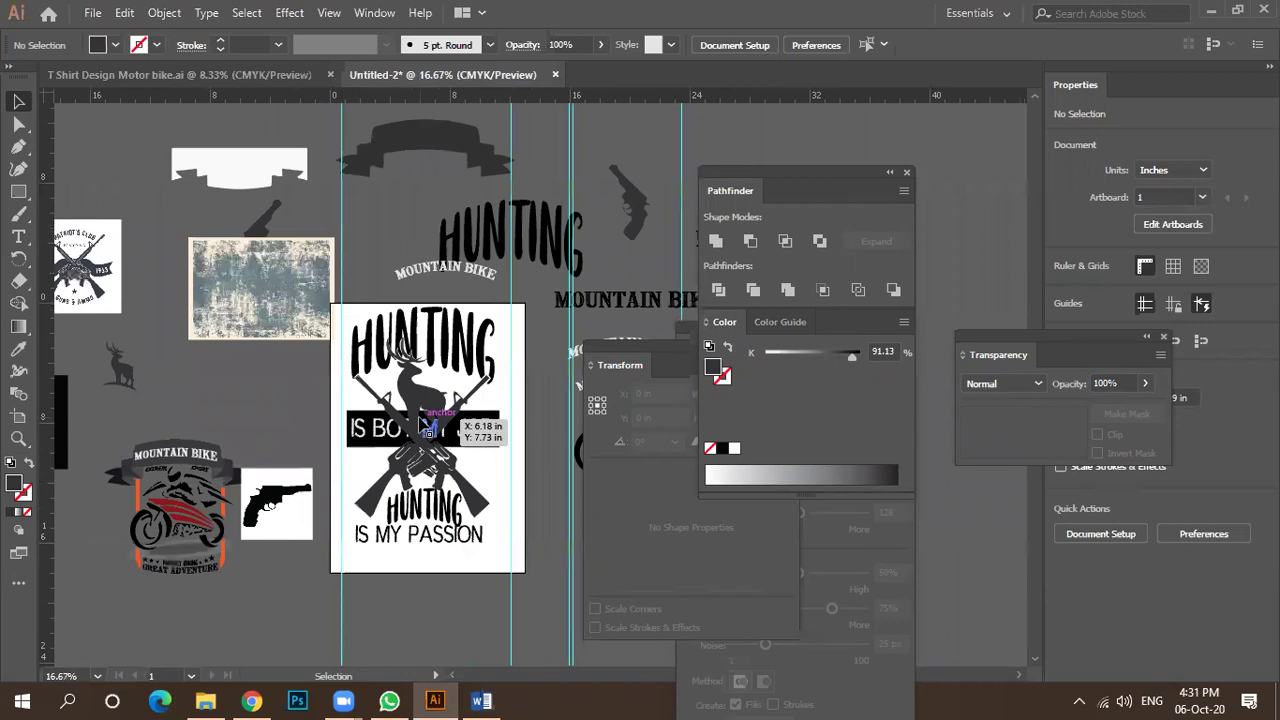
Select all the letters of the arched HUNTING lettering, from H to G, and group them.
{"action": "scroll", "coordinate": [425, 425], "scroll_direction": "up", "scroll_amount": 3}
{"action": "left_click", "coordinate": [425, 340]}
{"action": "left_click", "coordinate": [330, 355]}
{"action": "left_click", "coordinate": [287, 393], "text": "shift"}
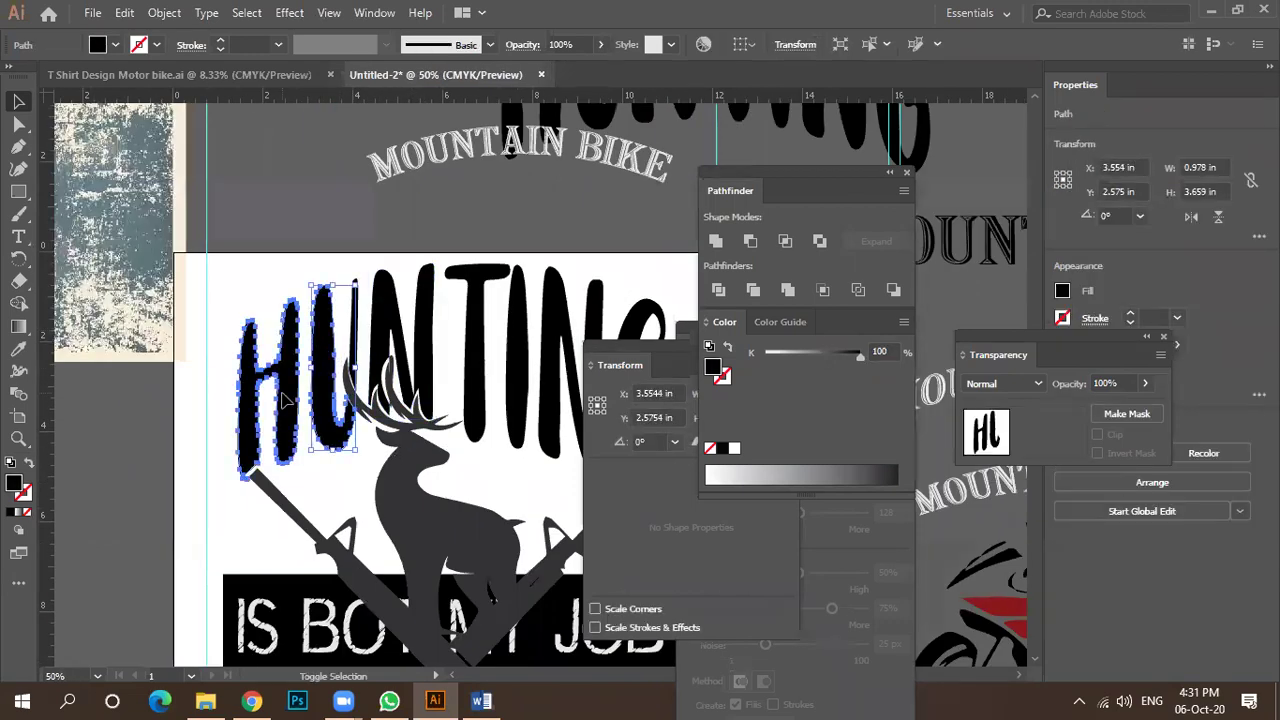
{"action": "left_click", "coordinate": [381, 314], "text": "shift"}
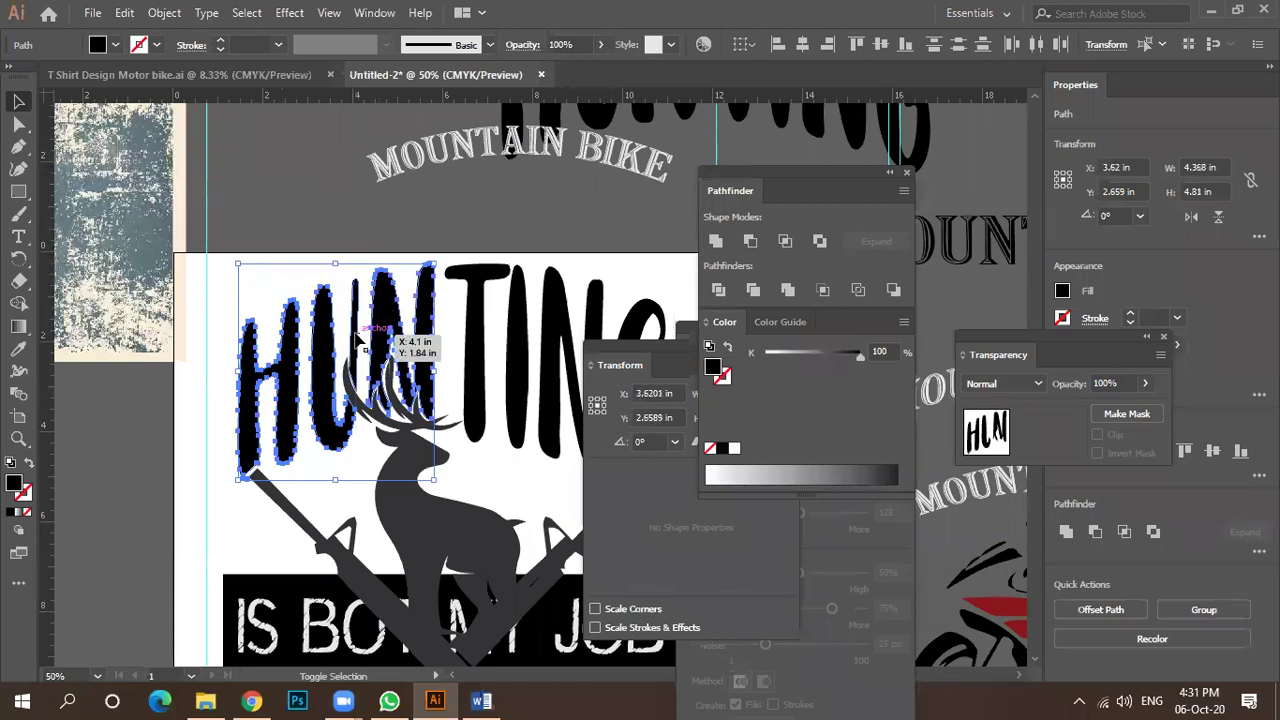
{"action": "left_click", "coordinate": [483, 335], "text": "shift"}
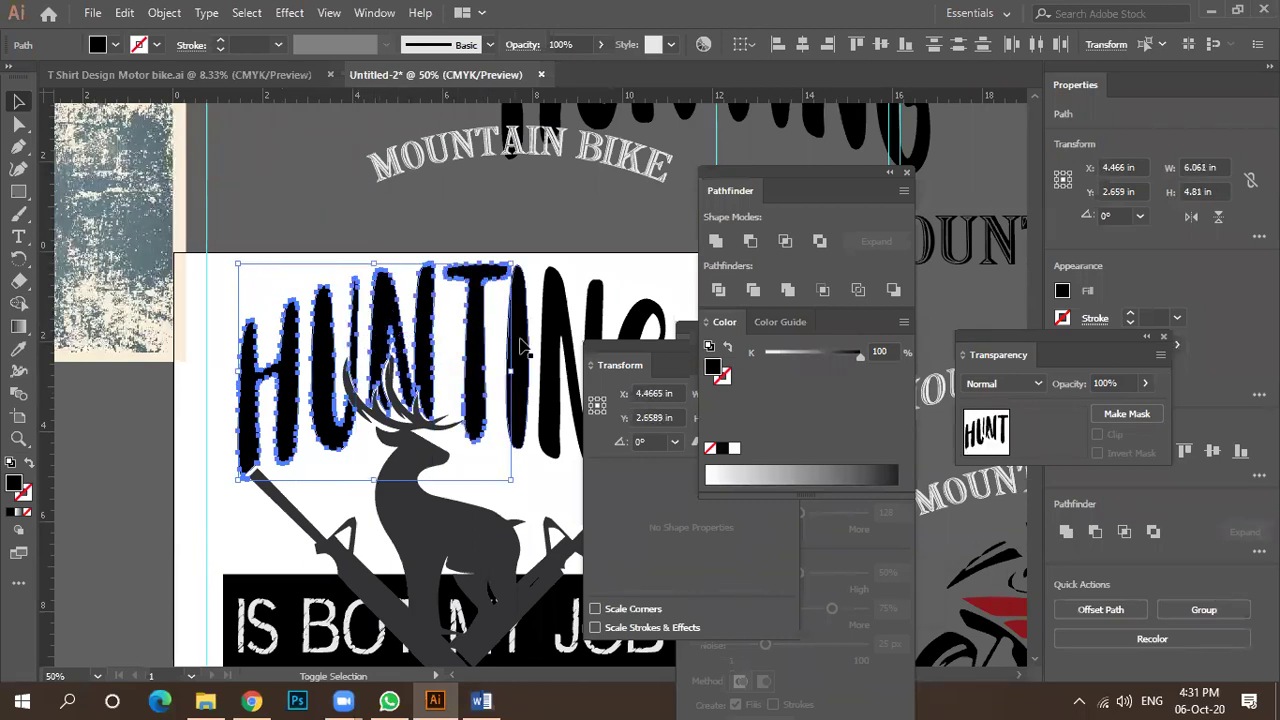
{"action": "scroll", "coordinate": [327, 350], "scroll_direction": "down", "scroll_amount": 2}
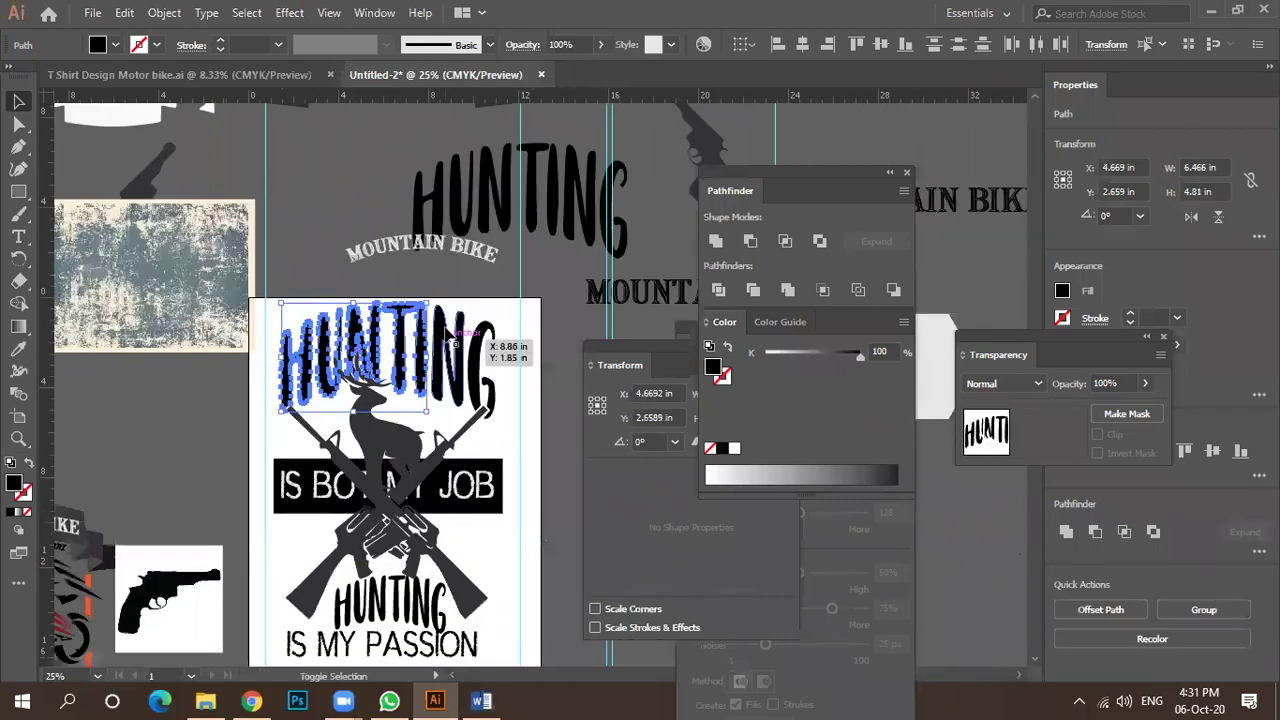
{"action": "left_click", "coordinate": [452, 350], "text": "shift"}
{"action": "left_click", "coordinate": [476, 352], "text": "shift"}
{"action": "scroll", "coordinate": [508, 408], "scroll_direction": "up", "scroll_amount": 3}
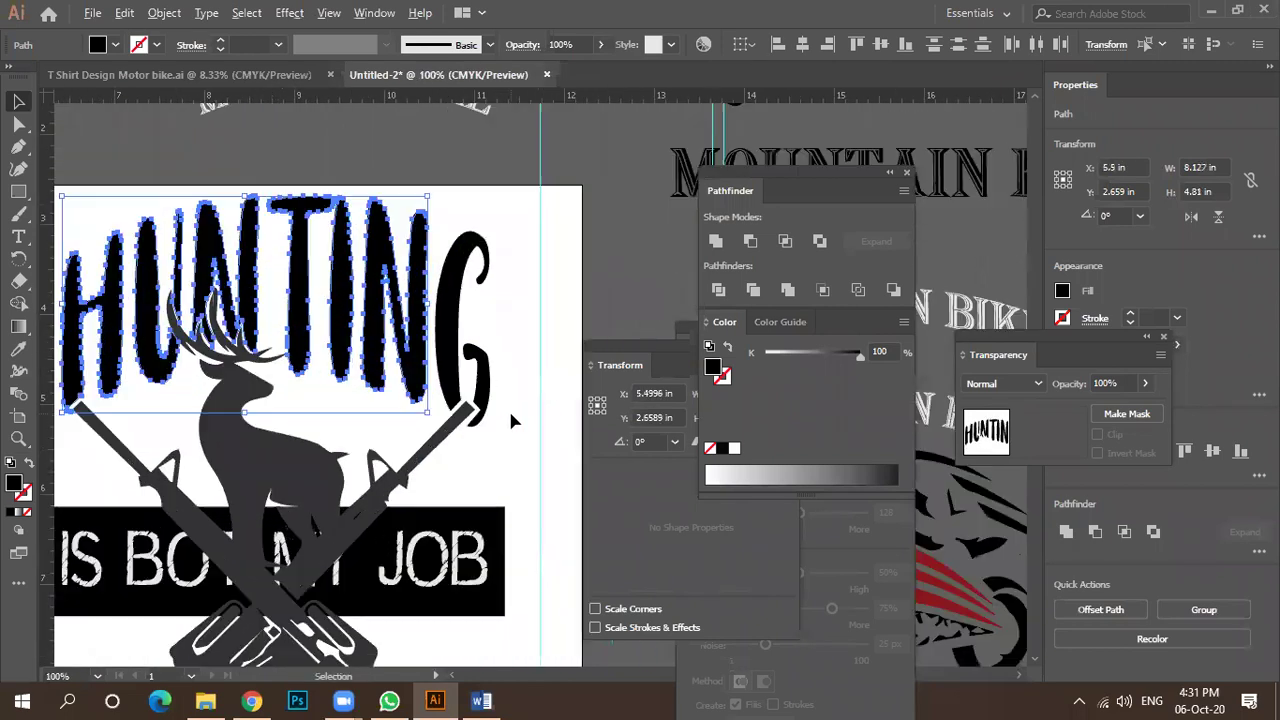
{"action": "scroll", "coordinate": [525, 369], "scroll_direction": "down", "scroll_amount": 3}
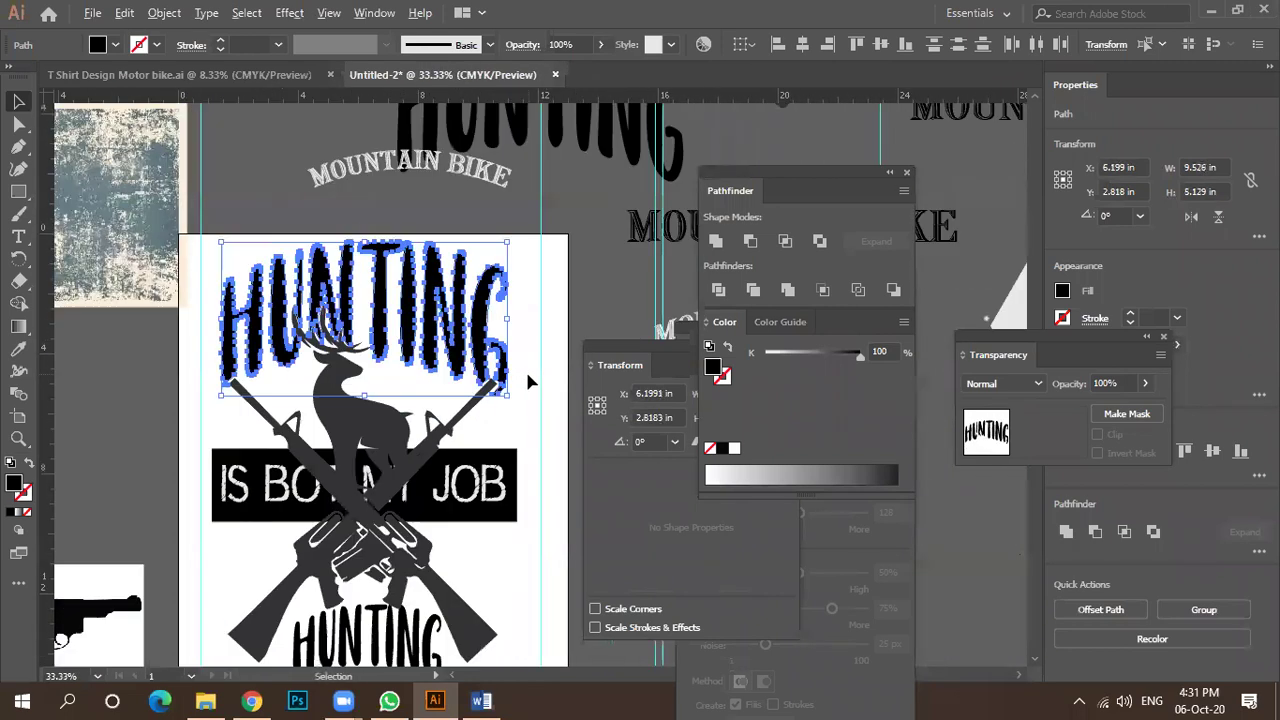
{"action": "scroll", "coordinate": [268, 337], "scroll_direction": "up", "scroll_amount": 3}
{"action": "scroll", "coordinate": [294, 323], "scroll_direction": "down", "scroll_amount": 1}
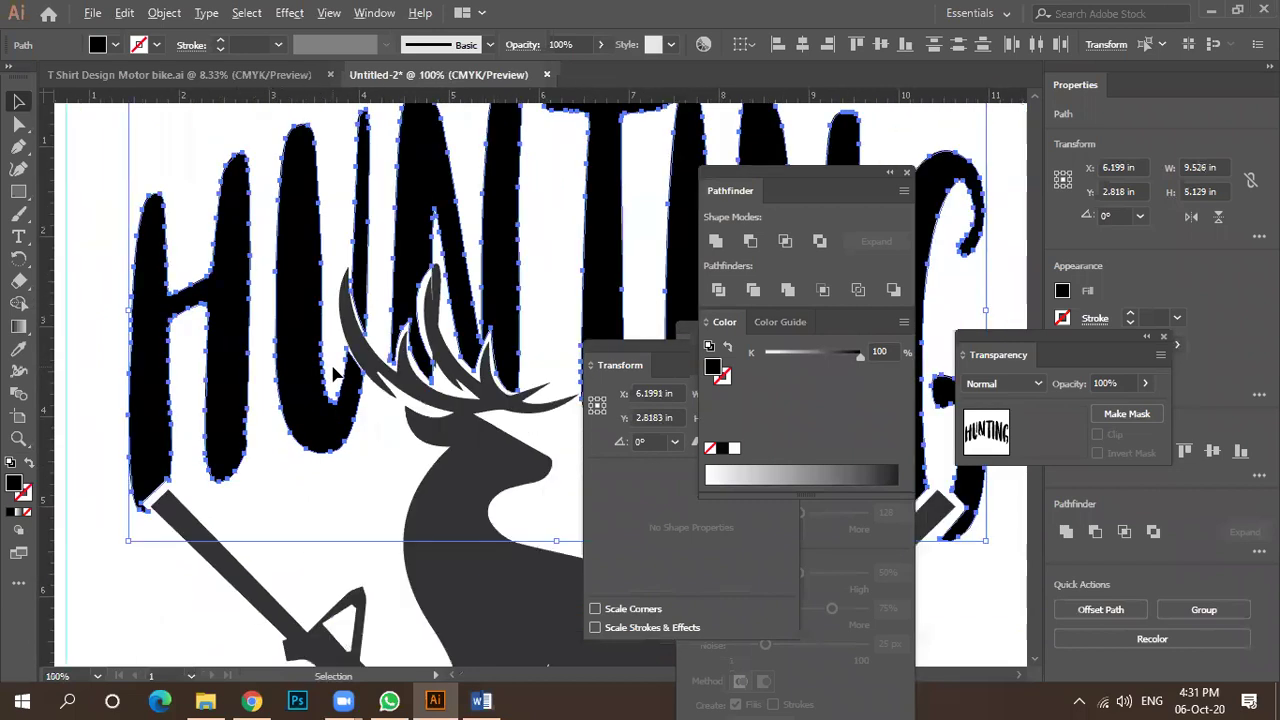
{"action": "scroll", "coordinate": [340, 370], "scroll_direction": "down", "scroll_amount": 1}
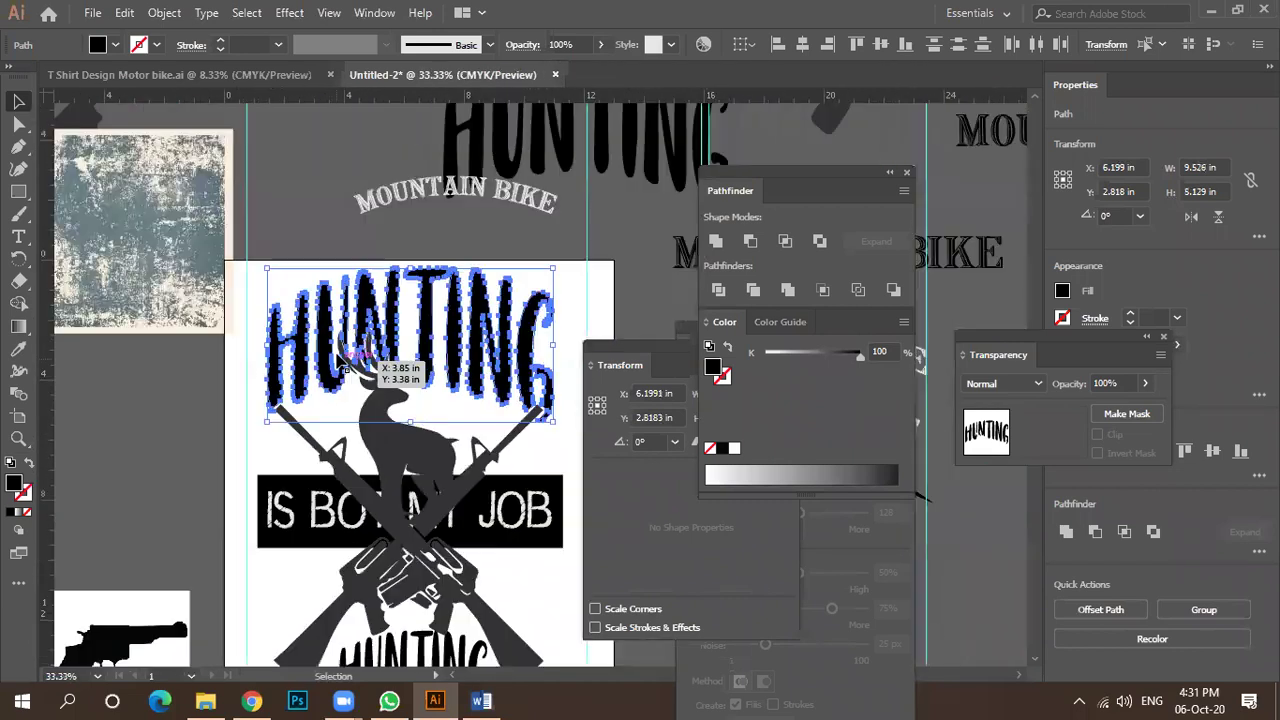
{"action": "right_click", "coordinate": [328, 318]}
{"action": "left_click", "coordinate": [388, 430]}
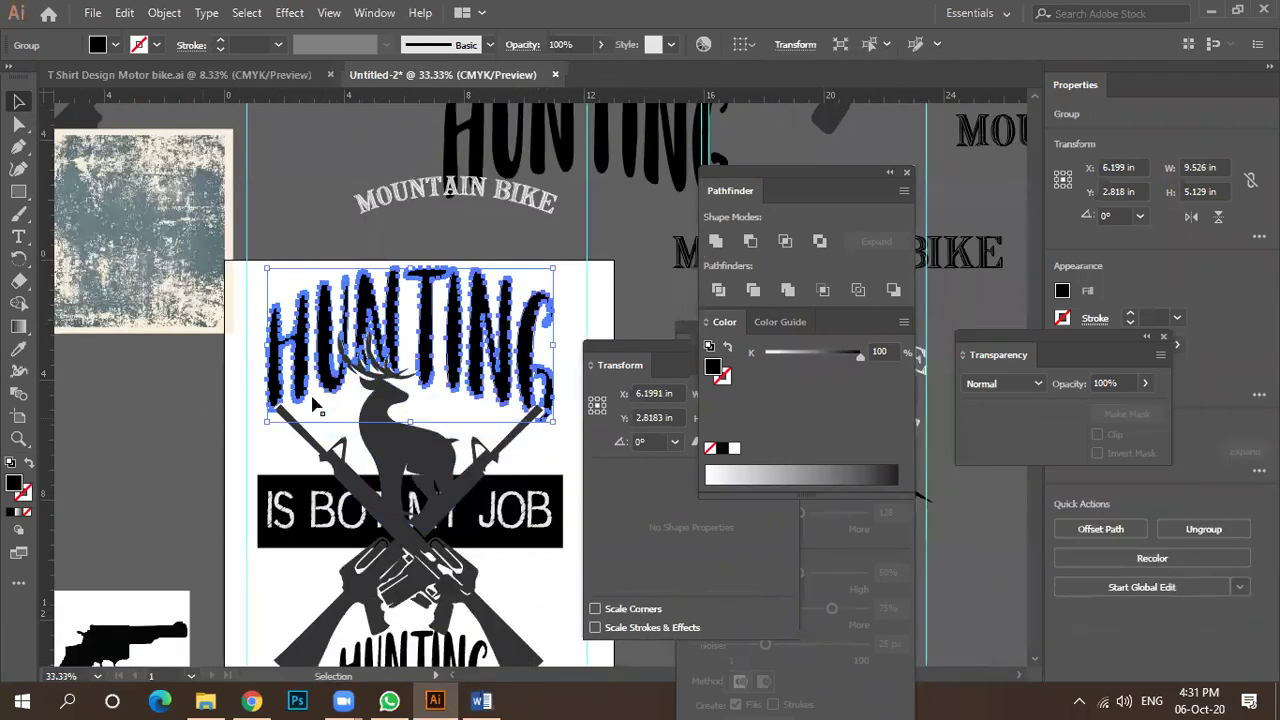
{"action": "left_click", "coordinate": [470, 330]}
Move the black-and-white speckle texture image out from behind the blue grunge texture to beside the revolver above it.
{"action": "scroll", "coordinate": [473, 332], "scroll_direction": "down", "scroll_amount": 2}
{"action": "left_click", "coordinate": [240, 300]}
{"action": "scroll", "coordinate": [228, 340], "scroll_direction": "up", "scroll_amount": 1}
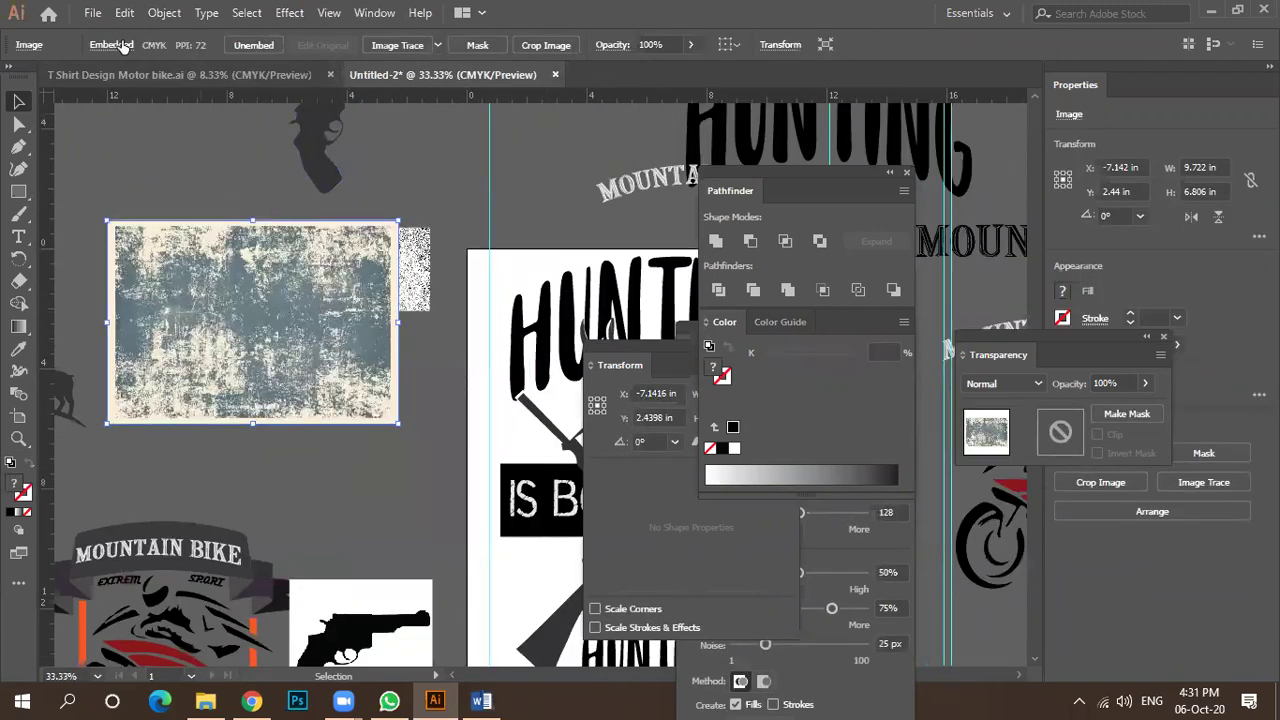
{"action": "left_click_drag", "start_coordinate": [293, 347], "coordinate": [348, 187]}
{"action": "scroll", "coordinate": [266, 249], "scroll_direction": "down", "scroll_amount": 2}
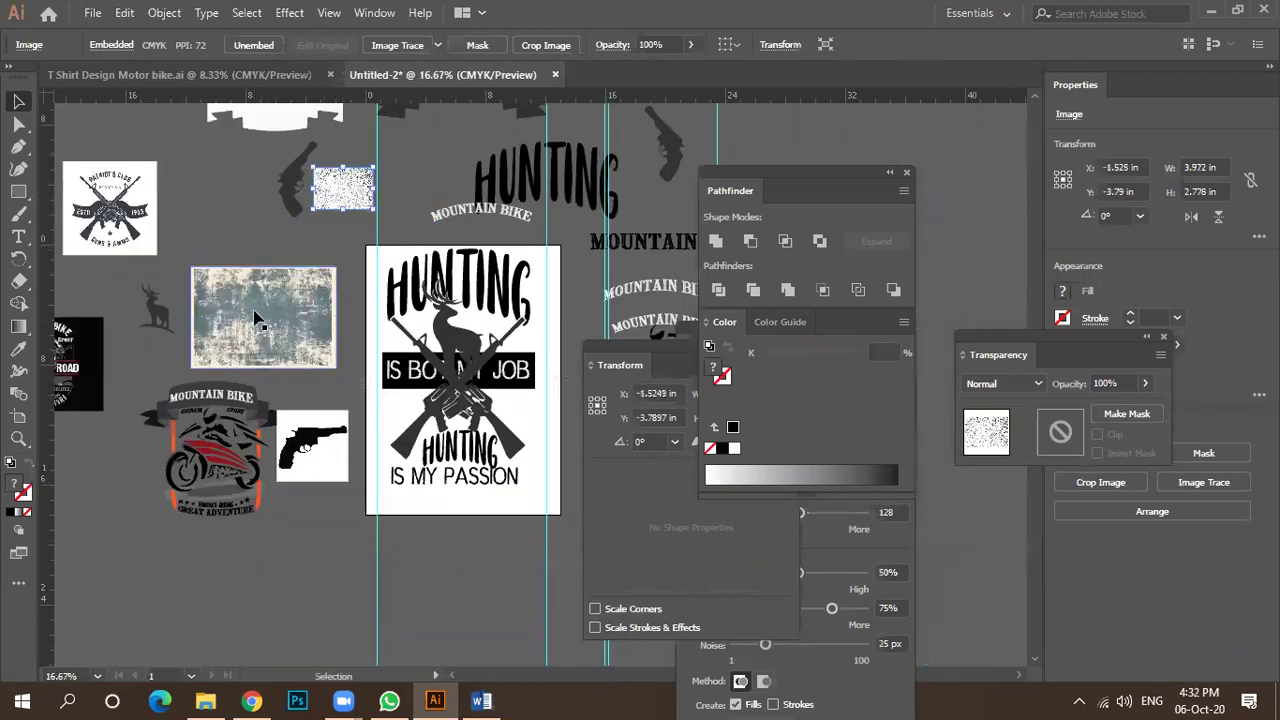
Reposition the blue grunge texture image beside the artboard, above the mountain bike artwork, at about X -5.92 in, Y 4.10 in.
{"action": "left_click_drag", "start_coordinate": [277, 290], "coordinate": [148, 512]}
{"action": "scroll", "coordinate": [298, 263], "scroll_direction": "down", "scroll_amount": 1}
{"action": "scroll", "coordinate": [280, 293], "scroll_direction": "up", "scroll_amount": 2}
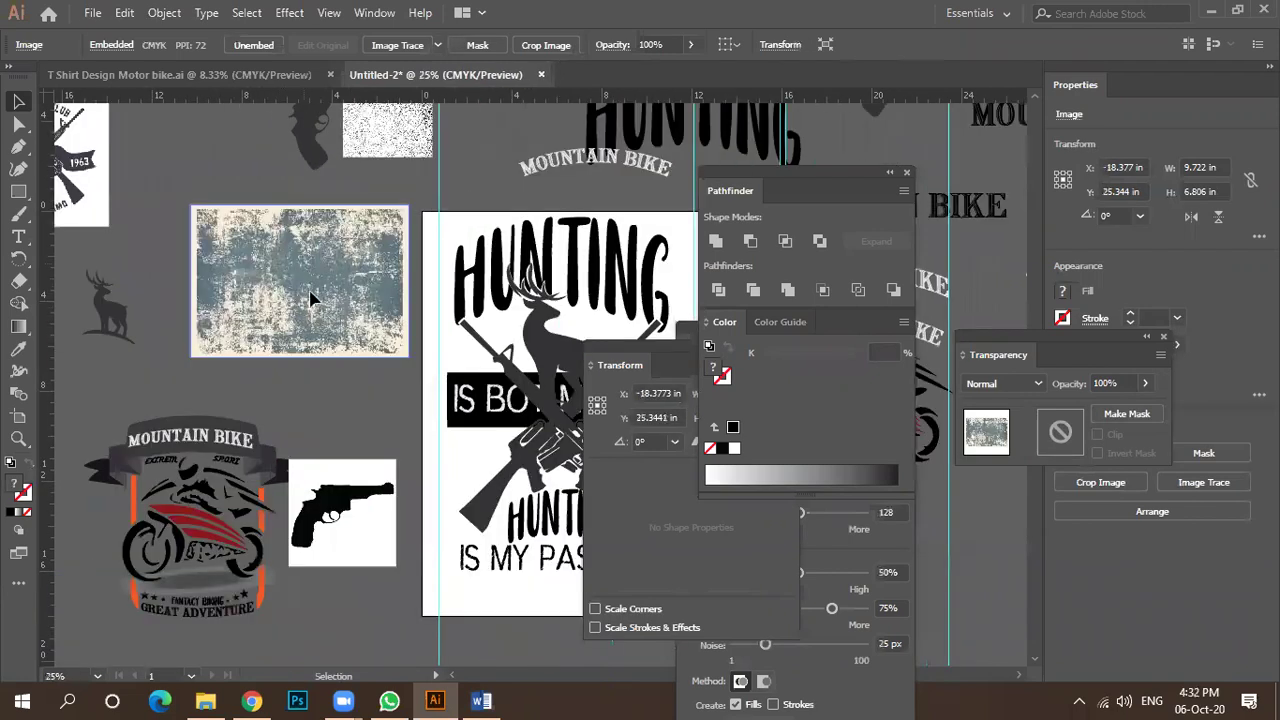
{"action": "left_click_drag", "start_coordinate": [312, 298], "coordinate": [302, 320]}
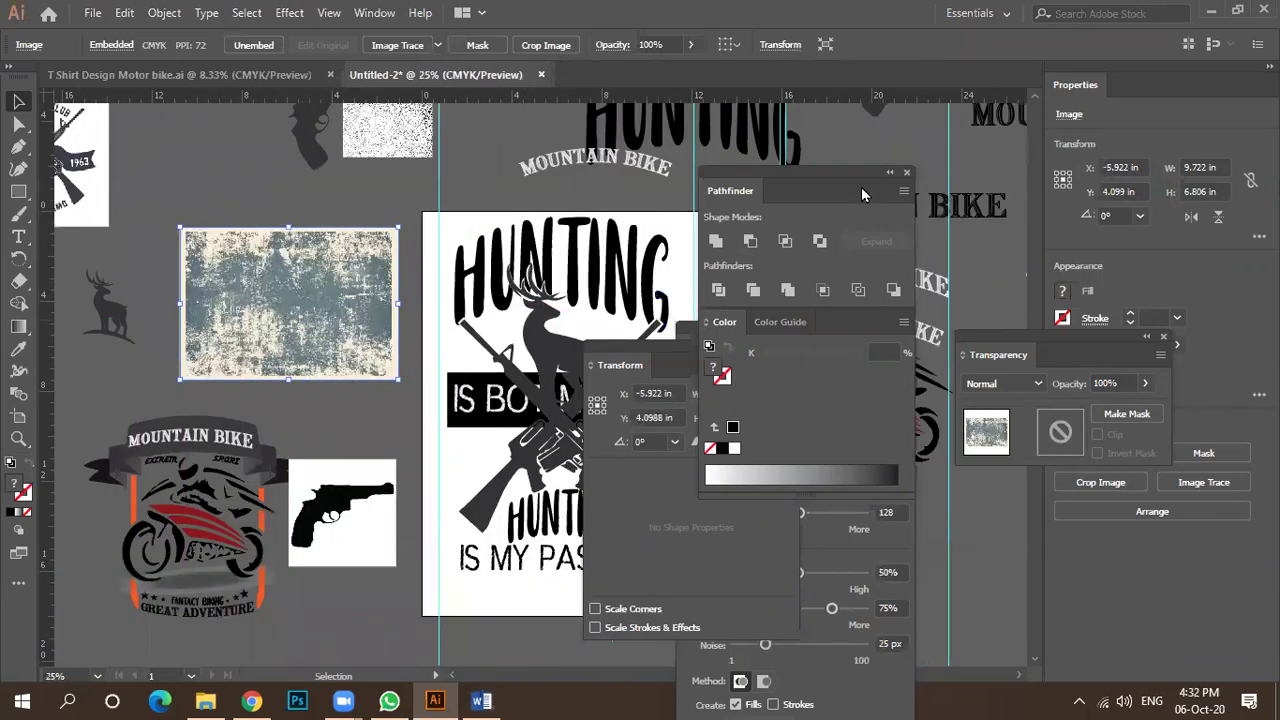
{"action": "left_click_drag", "start_coordinate": [779, 178], "coordinate": [833, 168]}
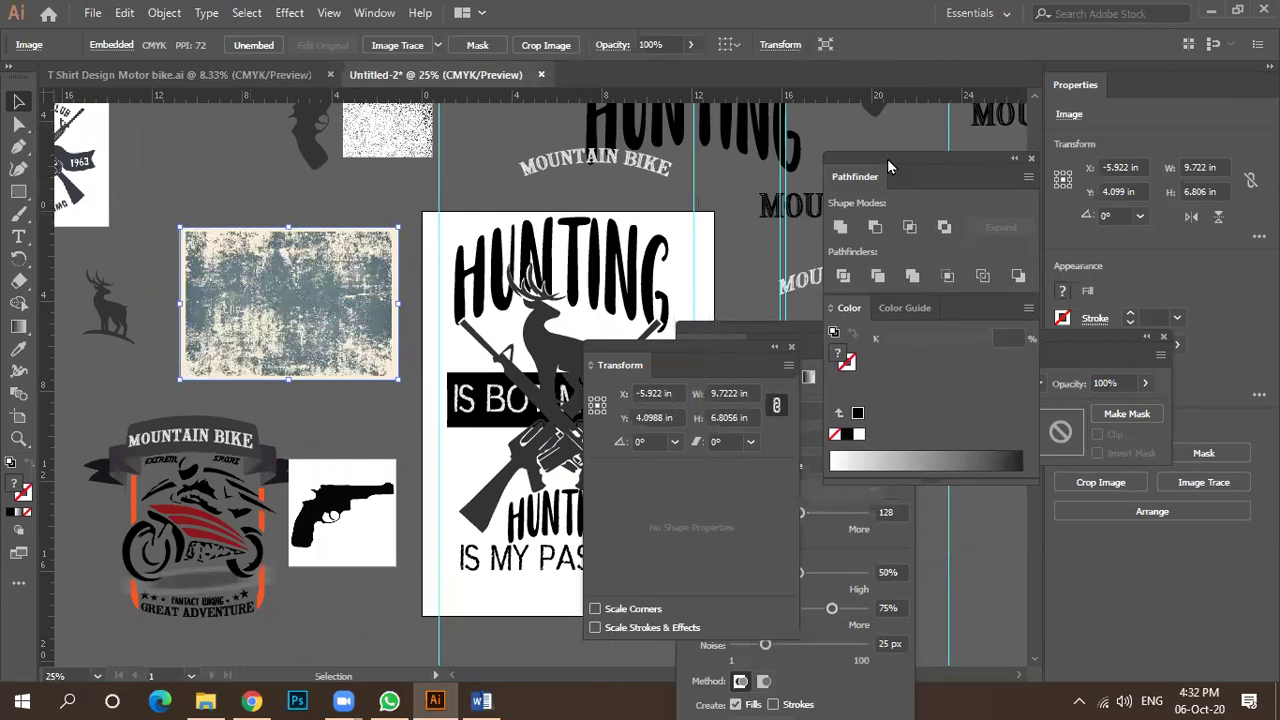
{"action": "left_click", "coordinate": [372, 14]}
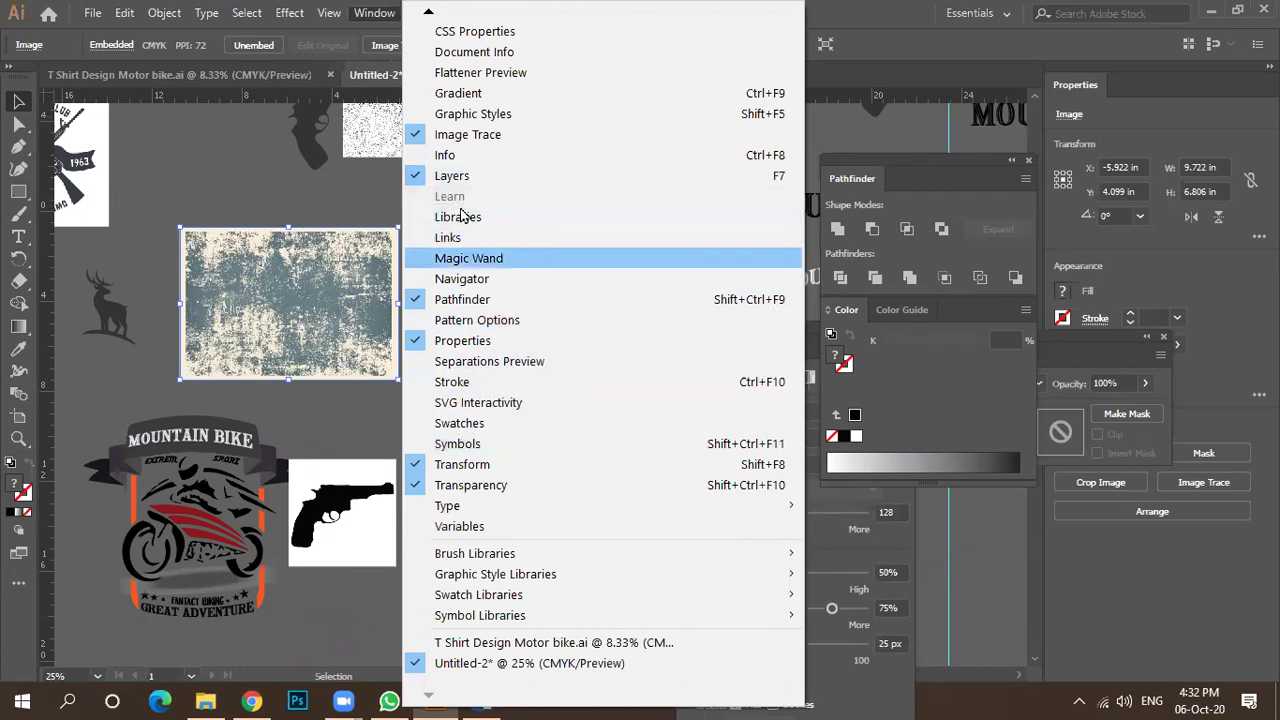
{"action": "mouse_move", "coordinate": [428, 14]}
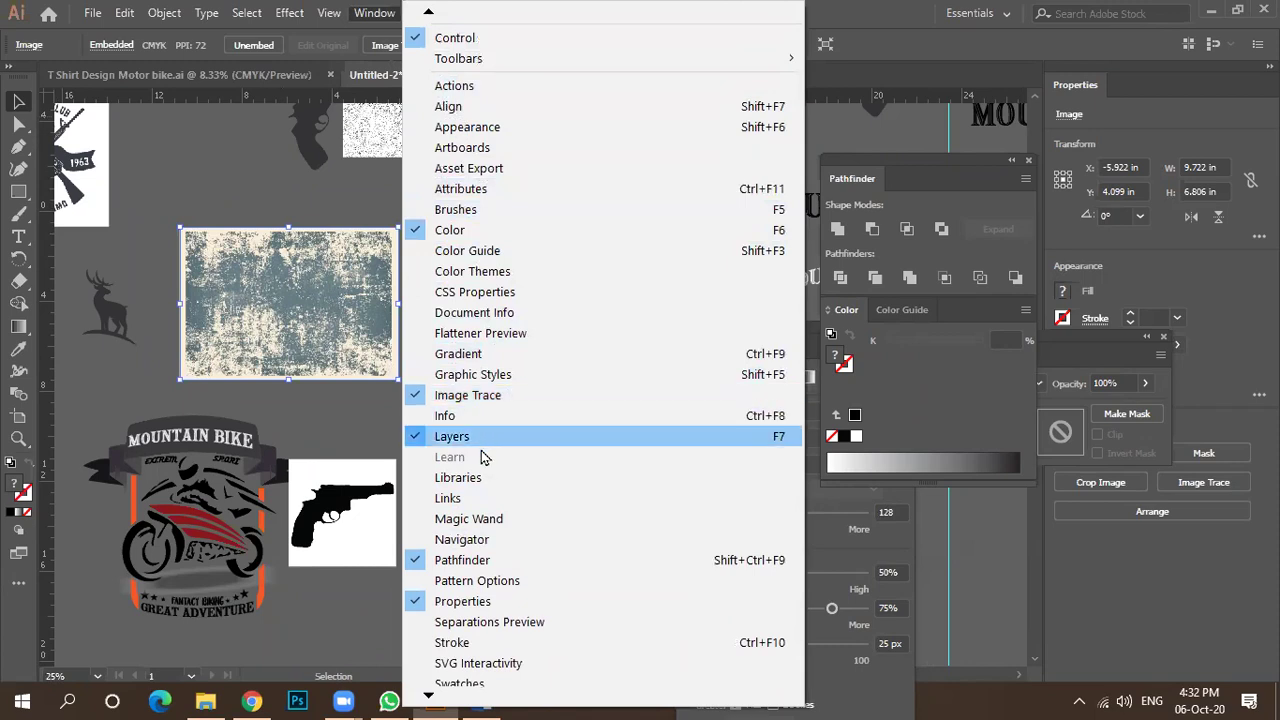
{"action": "left_click", "coordinate": [950, 540]}
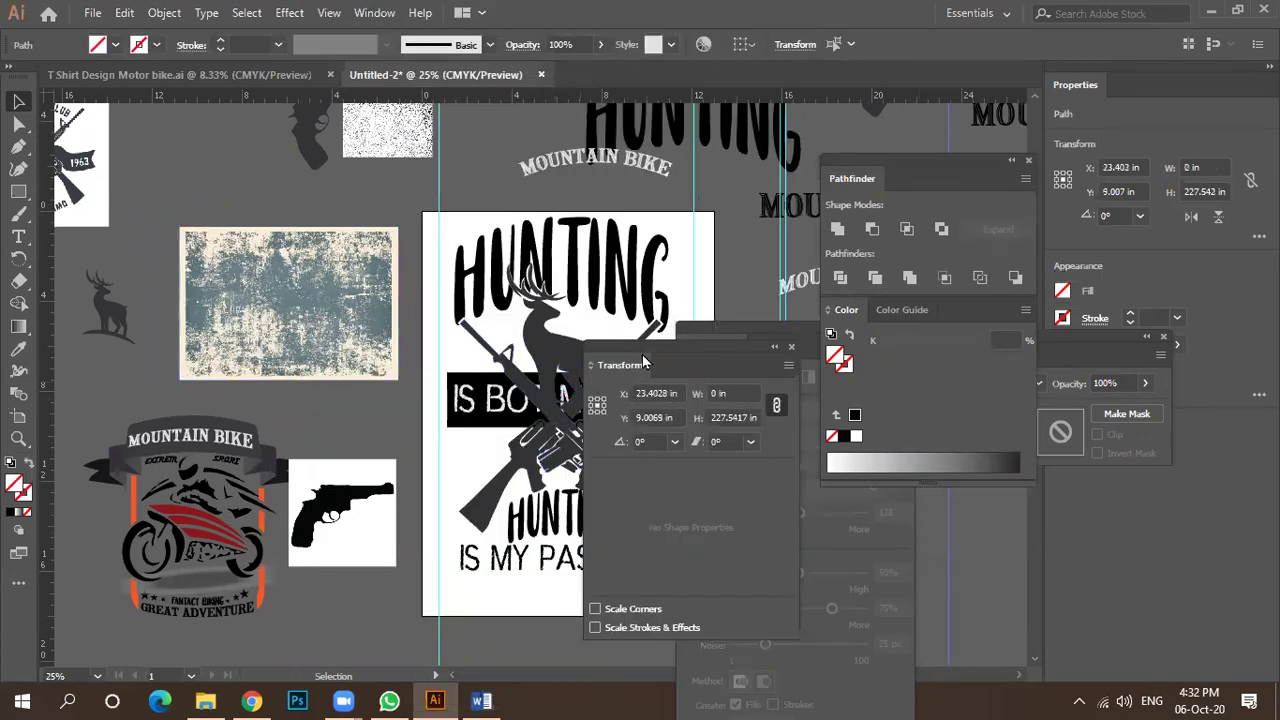
Separate Color from Pathfinder and close the floating Transform, Color and Transparency panels covering the artwork.
{"action": "left_click_drag", "start_coordinate": [645, 362], "coordinate": [529, 388]}
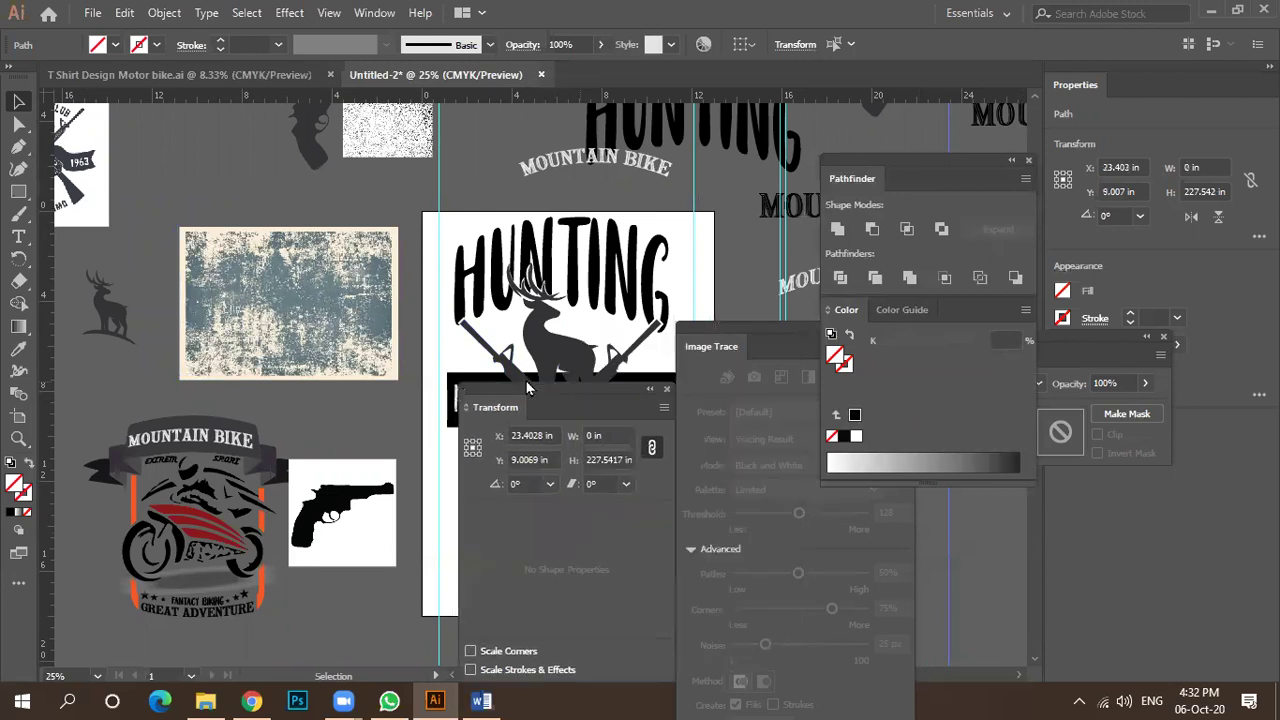
{"action": "left_click", "coordinate": [666, 390]}
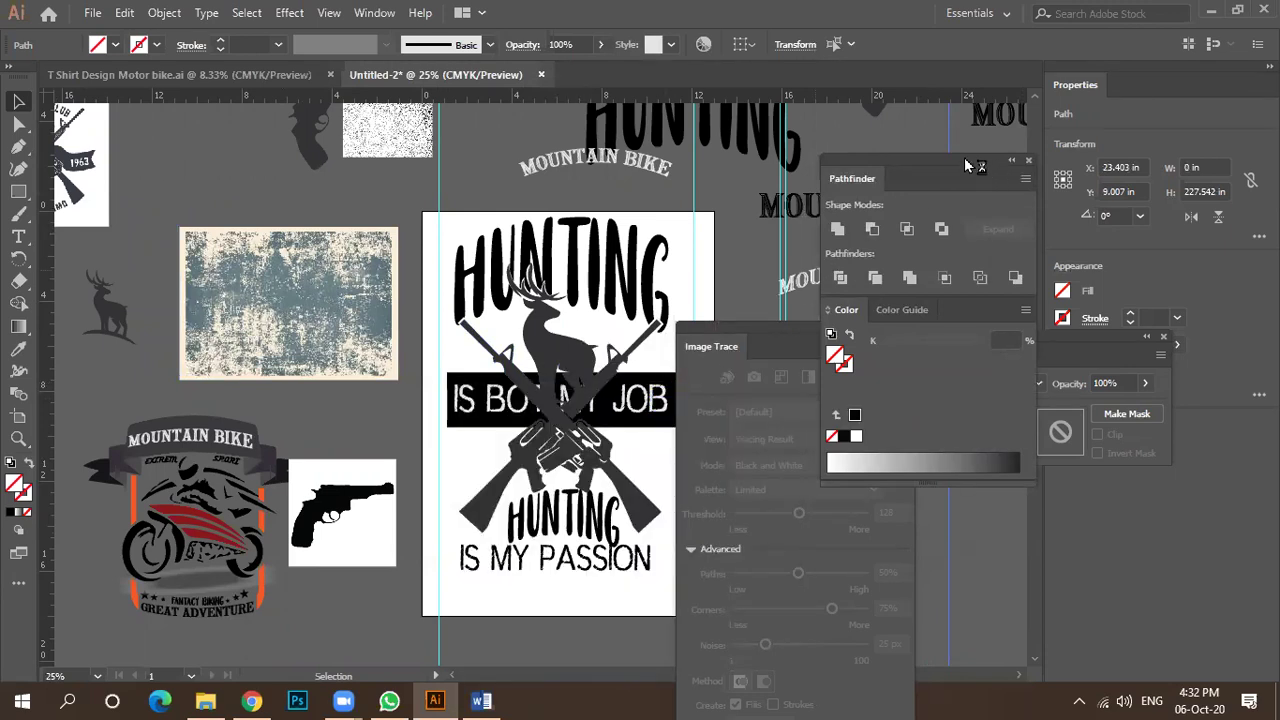
{"action": "left_click_drag", "start_coordinate": [968, 165], "coordinate": [976, 179]}
{"action": "mouse_move", "coordinate": [972, 325]}
{"action": "left_mouse_down"}
{"action": "mouse_move", "coordinate": [950, 370]}
{"action": "mouse_move", "coordinate": [978, 430]}
{"action": "left_mouse_up"}
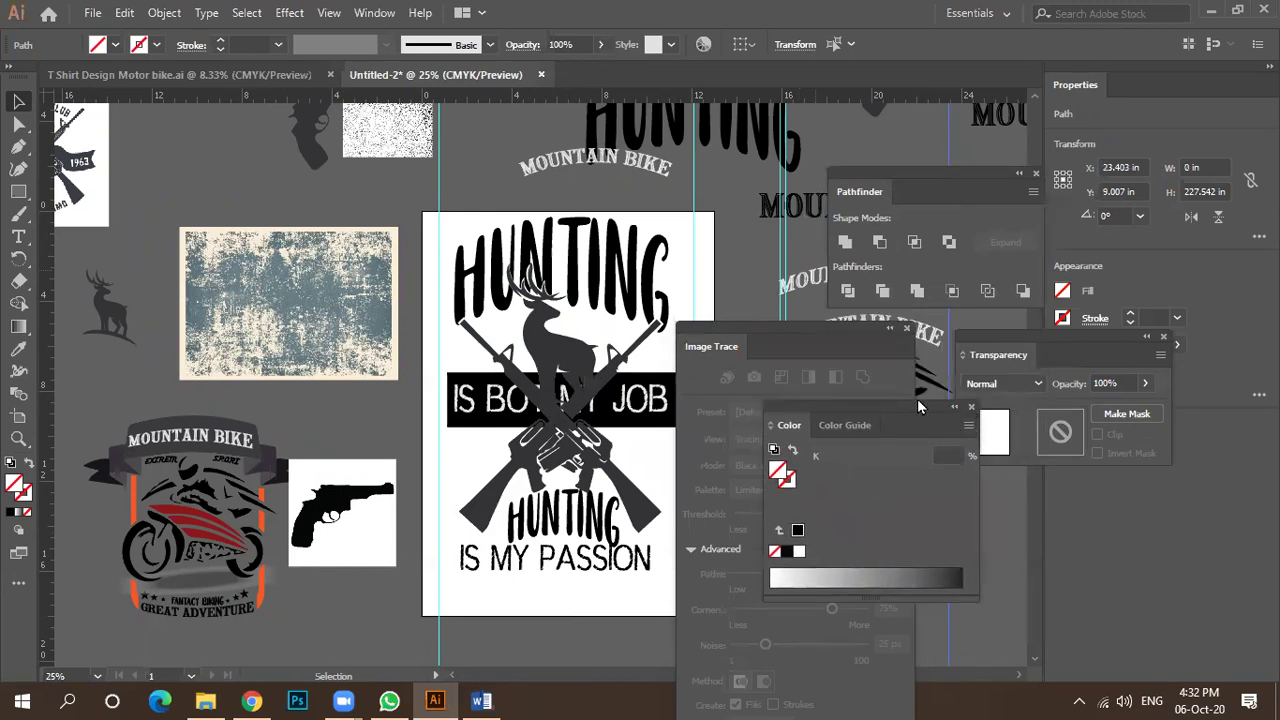
{"action": "left_click", "coordinate": [971, 407]}
{"action": "left_click", "coordinate": [1164, 338]}
Dock the Image Trace panel together with Properties and the Layers panel beside them.
{"action": "left_click_drag", "start_coordinate": [795, 338], "coordinate": [1026, 379]}
{"action": "left_click_drag", "start_coordinate": [939, 175], "coordinate": [908, 165]}
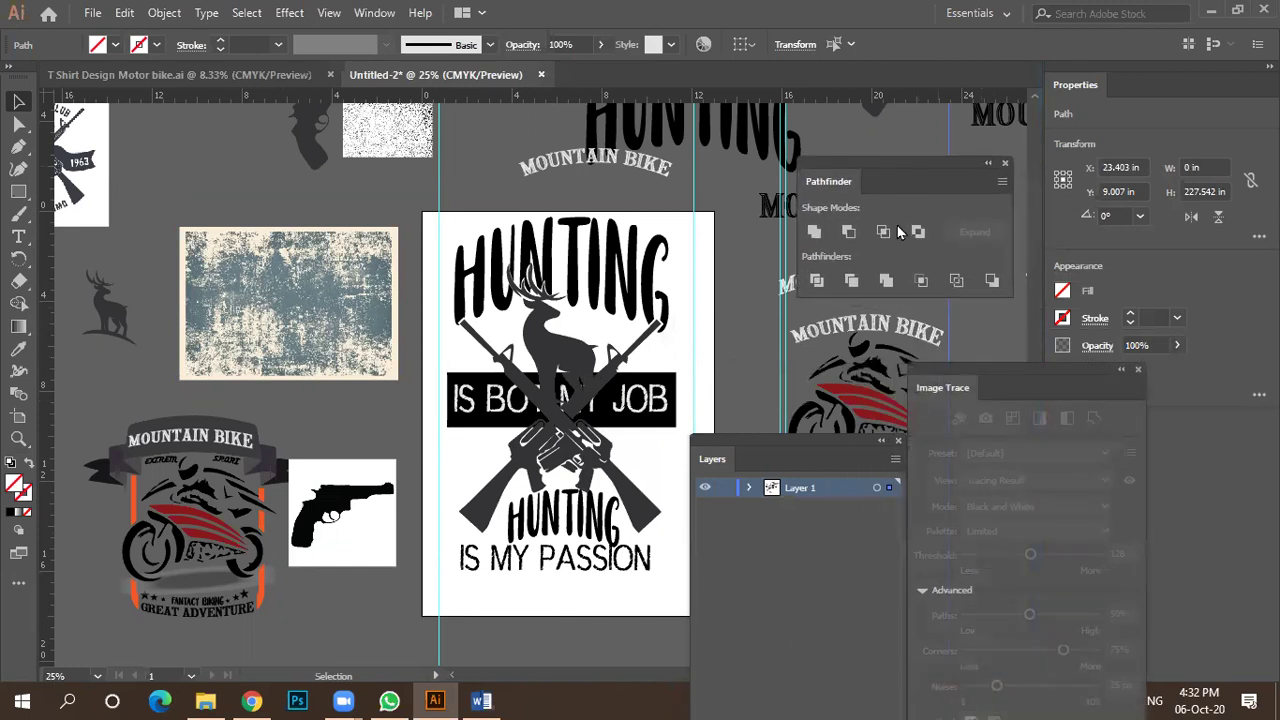
{"action": "mouse_move", "coordinate": [826, 453]}
{"action": "left_mouse_down"}
{"action": "mouse_move", "coordinate": [1275, 410]}
{"action": "mouse_move", "coordinate": [1075, 393]}
{"action": "mouse_move", "coordinate": [1116, 207]}
{"action": "mouse_move", "coordinate": [1088, 161]}
{"action": "mouse_move", "coordinate": [934, 101]}
{"action": "left_mouse_up"}
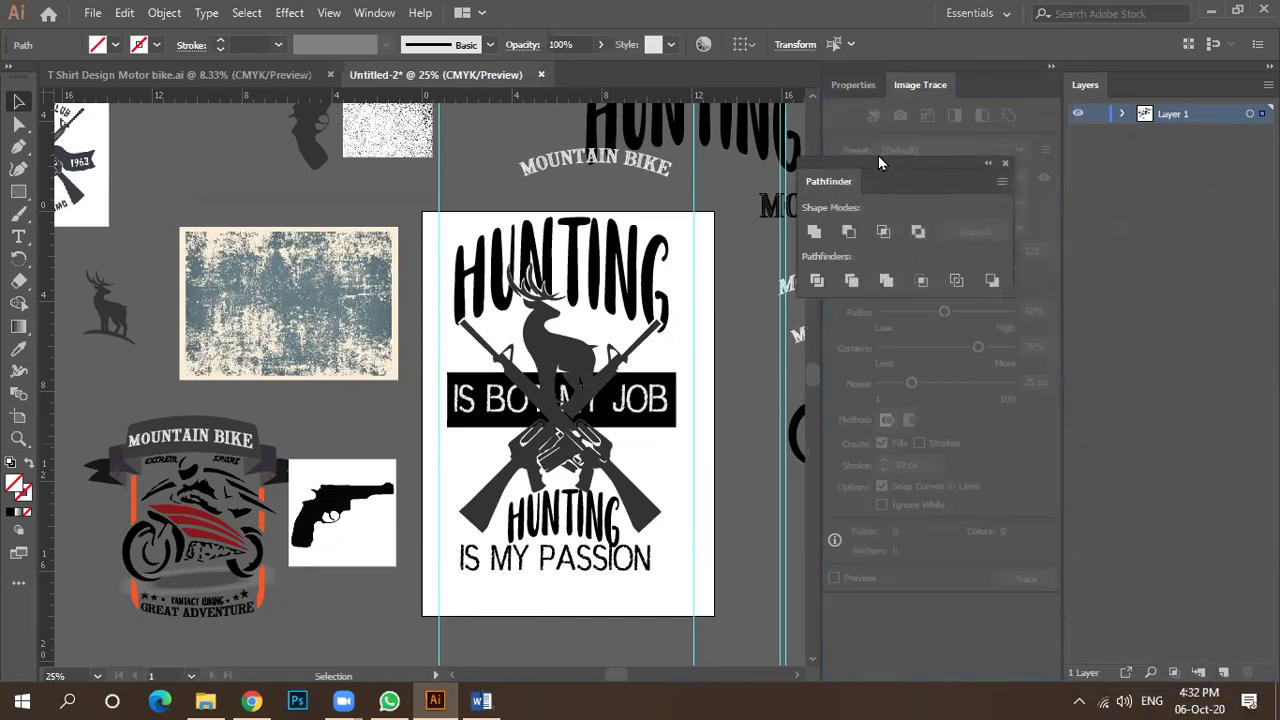
Dock the floating Pathfinder panel beneath the Layers panel.
{"action": "left_click_drag", "start_coordinate": [878, 160], "coordinate": [1137, 220]}
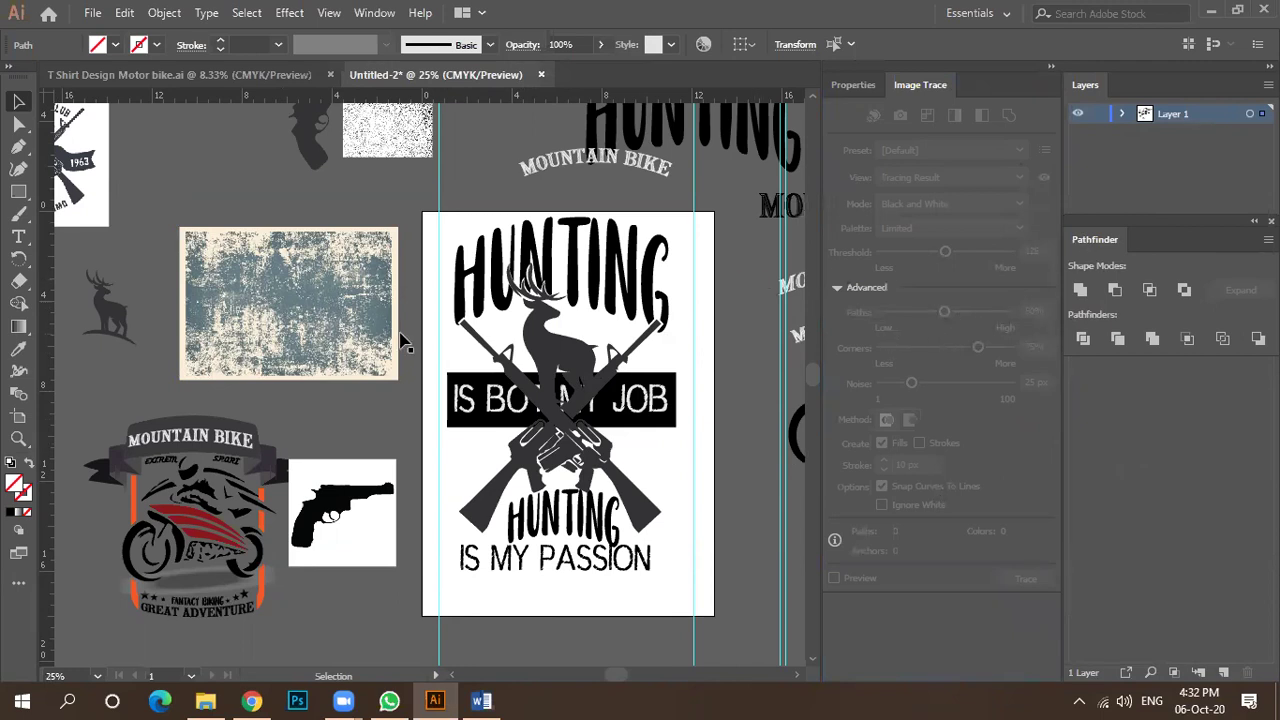
Trace the blue grunge texture image beside the artboard with the High Fidelity Photo preset.
{"action": "left_click", "coordinate": [352, 343]}
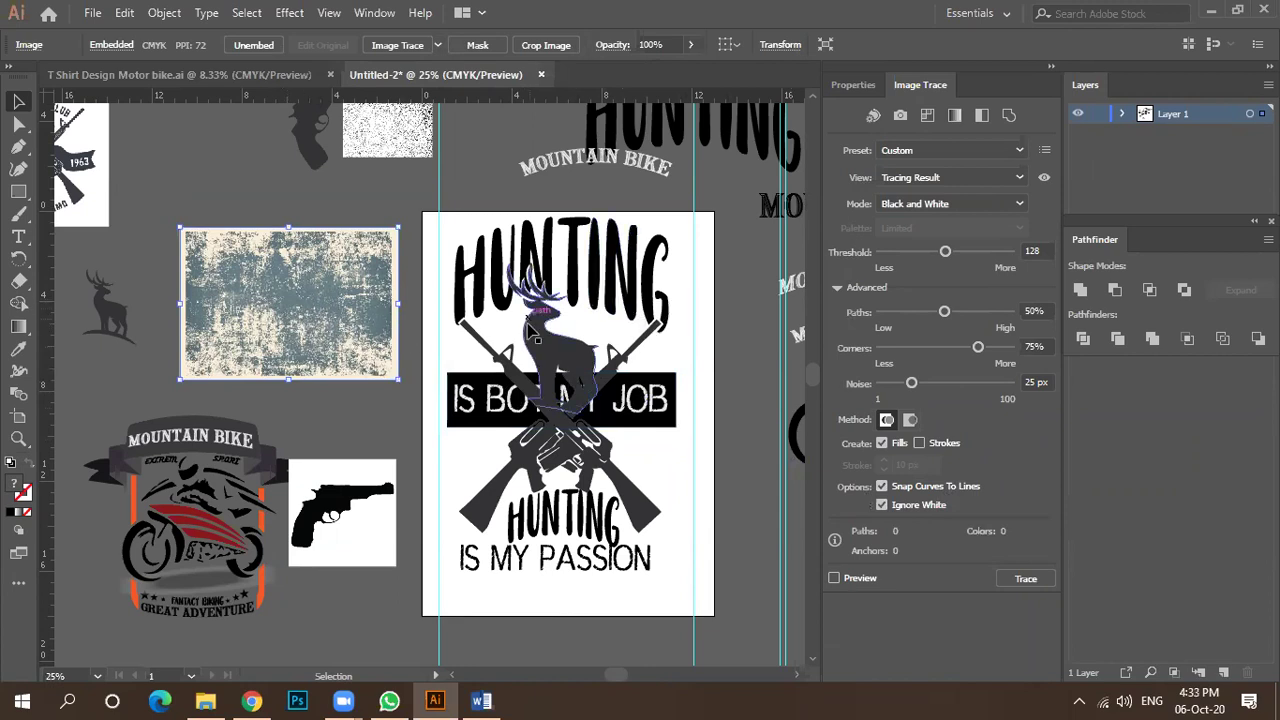
{"action": "left_click", "coordinate": [945, 151]}
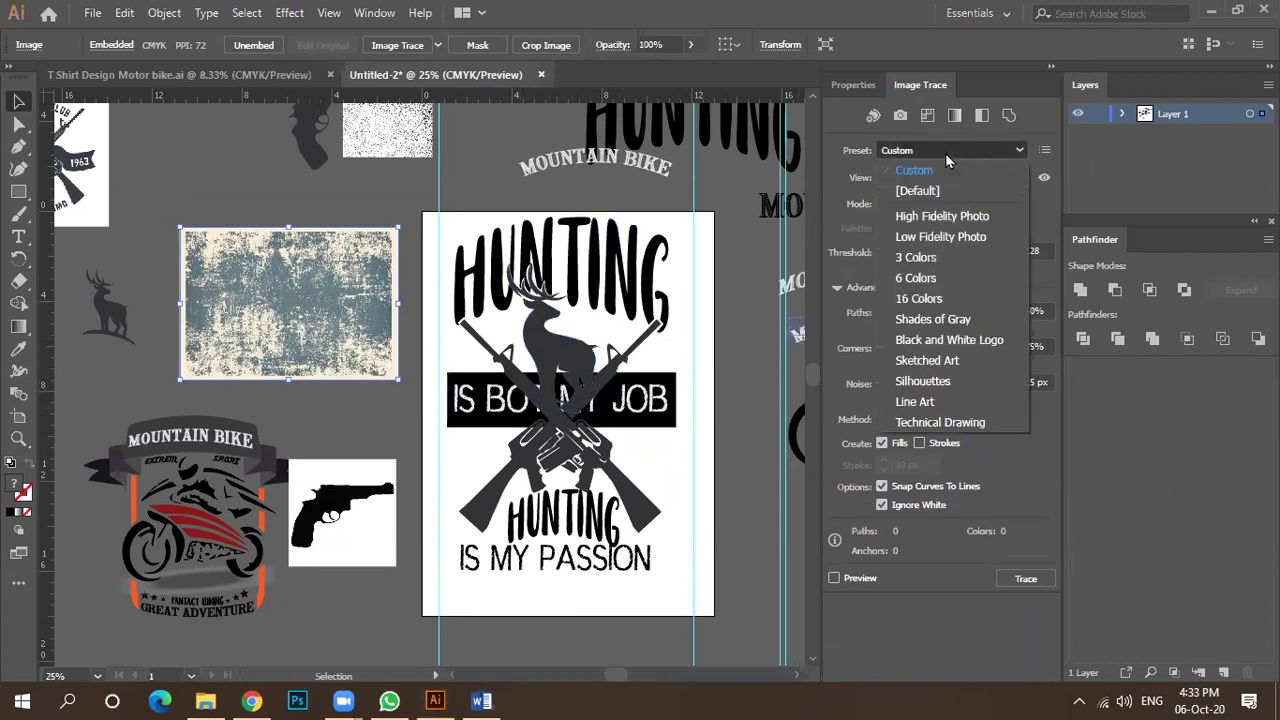
{"action": "left_click", "coordinate": [945, 216]}
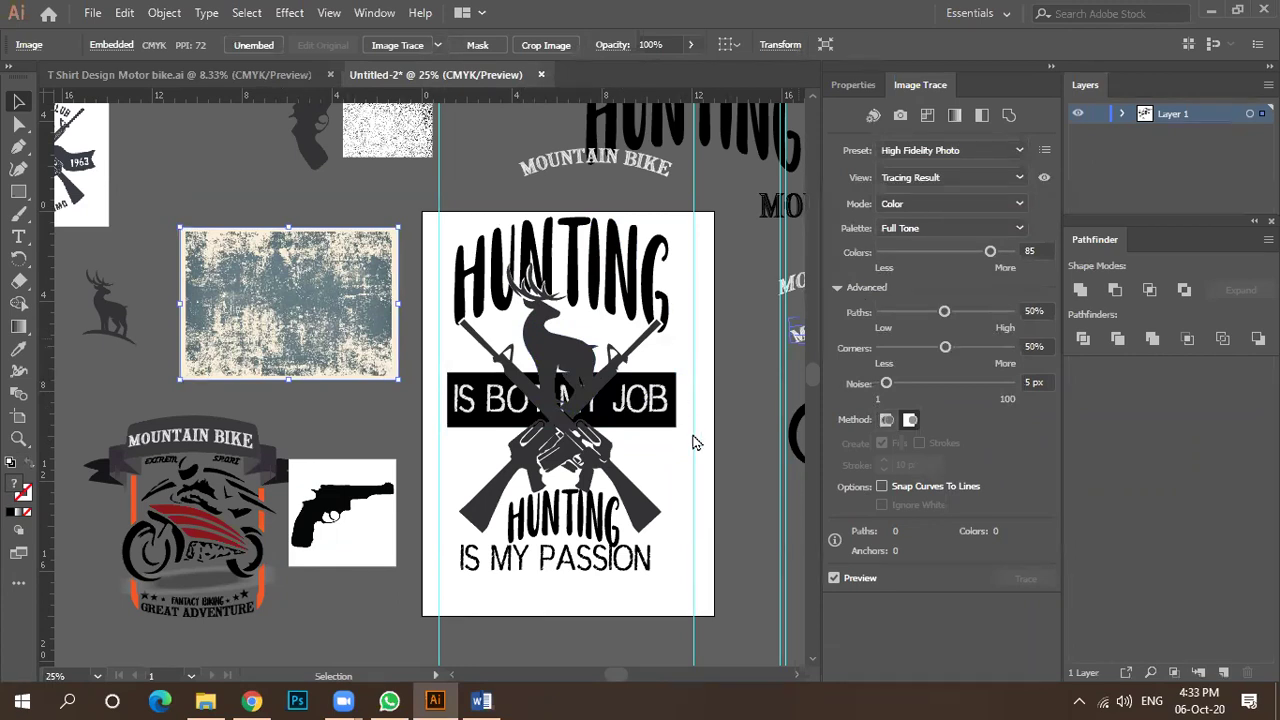
{"action": "left_click", "coordinate": [840, 579]}
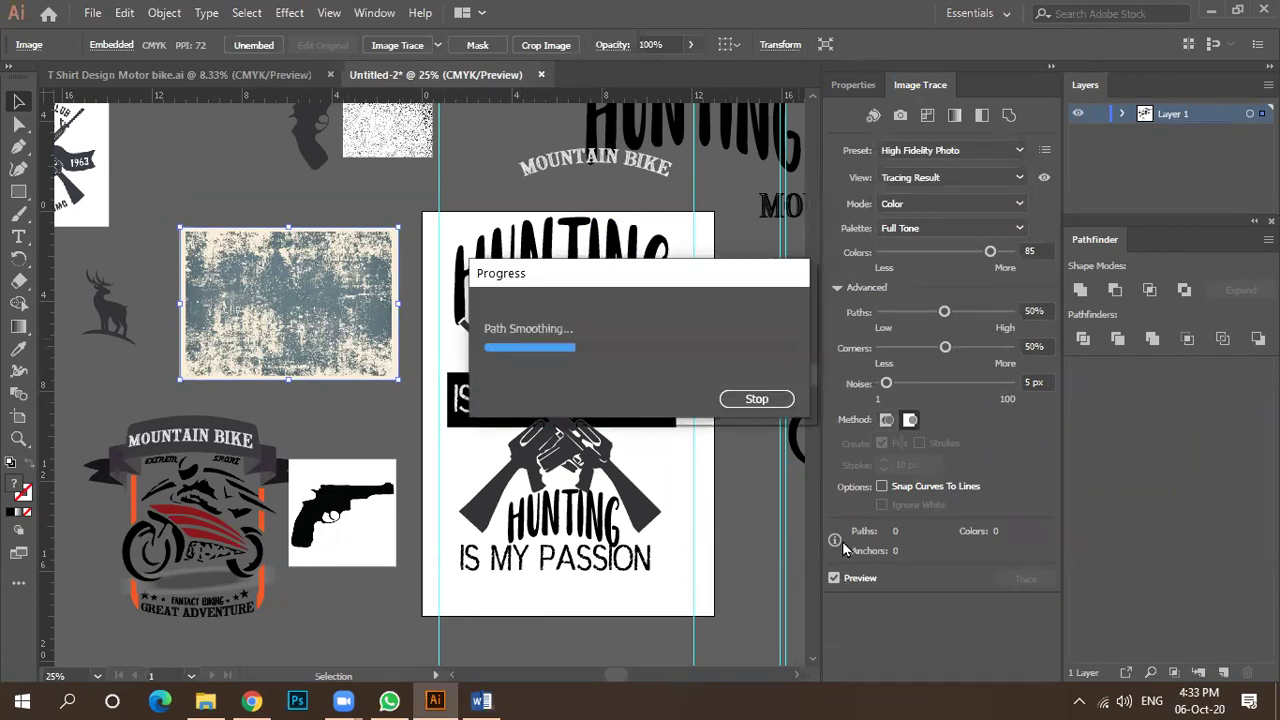
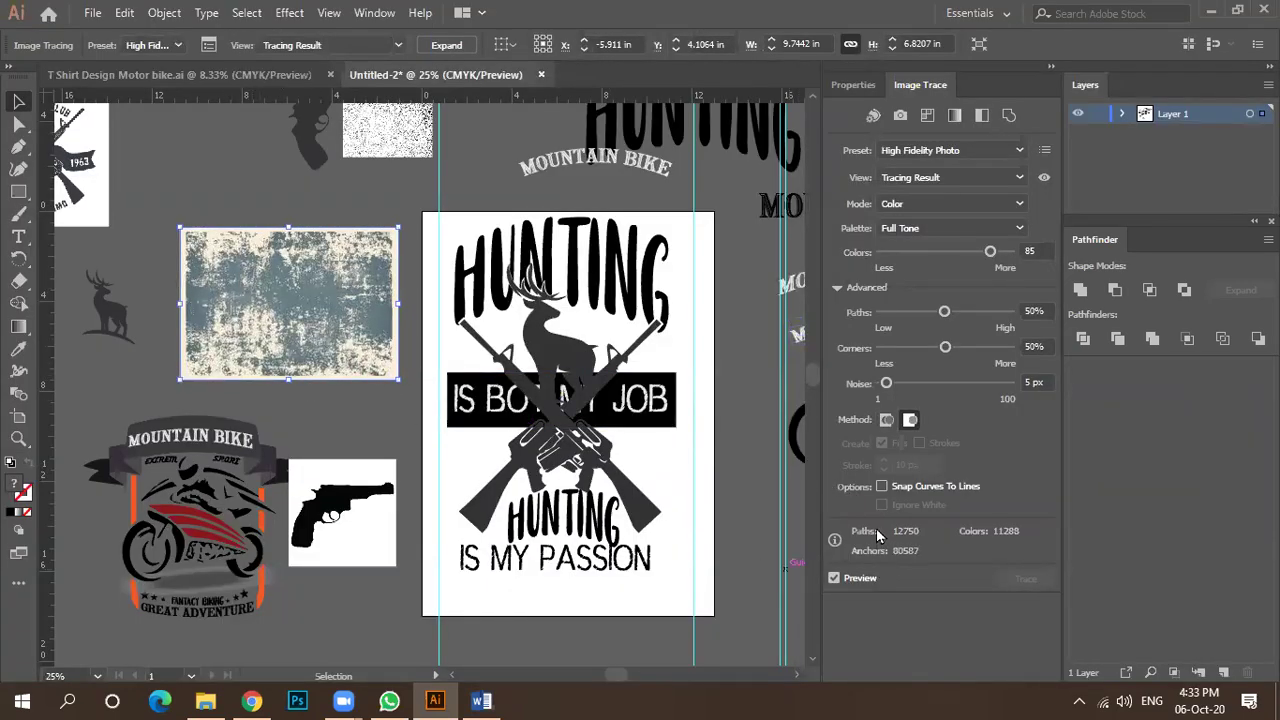
Retrace the grunge texture in black and white with the Default preset, ignoring white.
{"action": "left_click", "coordinate": [937, 152]}
{"action": "left_click", "coordinate": [936, 189]}
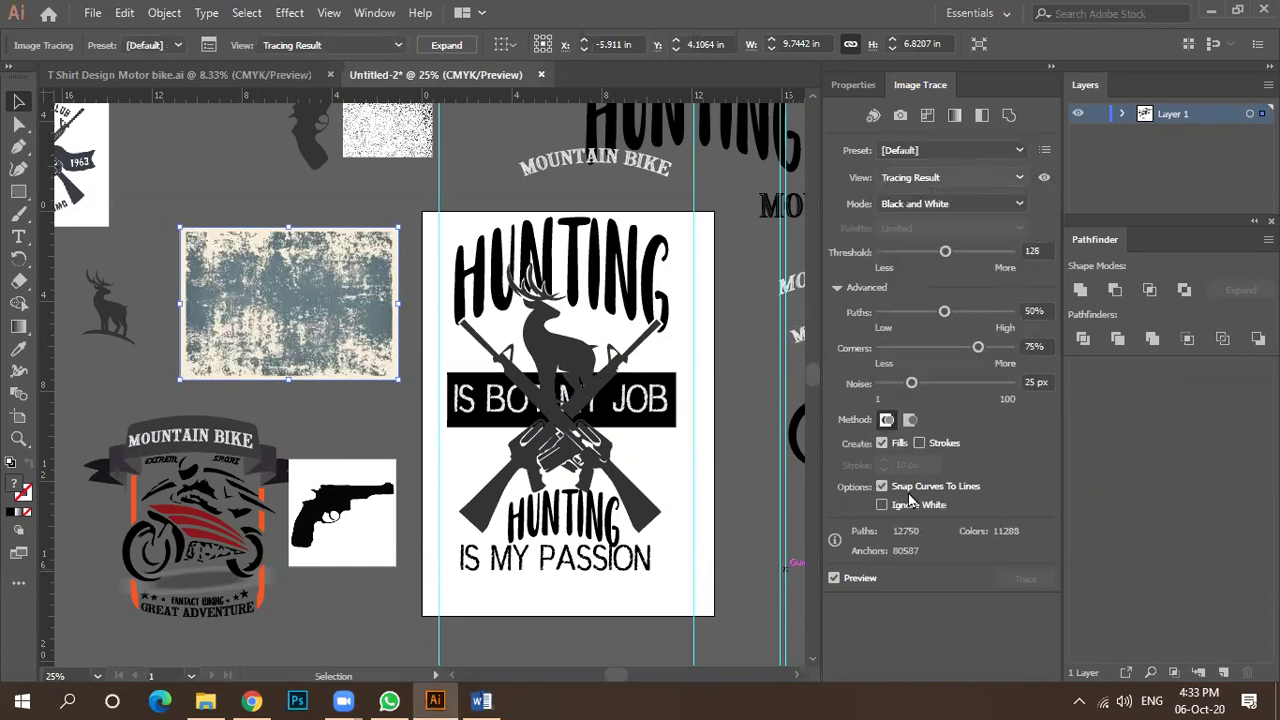
{"action": "left_click", "coordinate": [881, 506]}
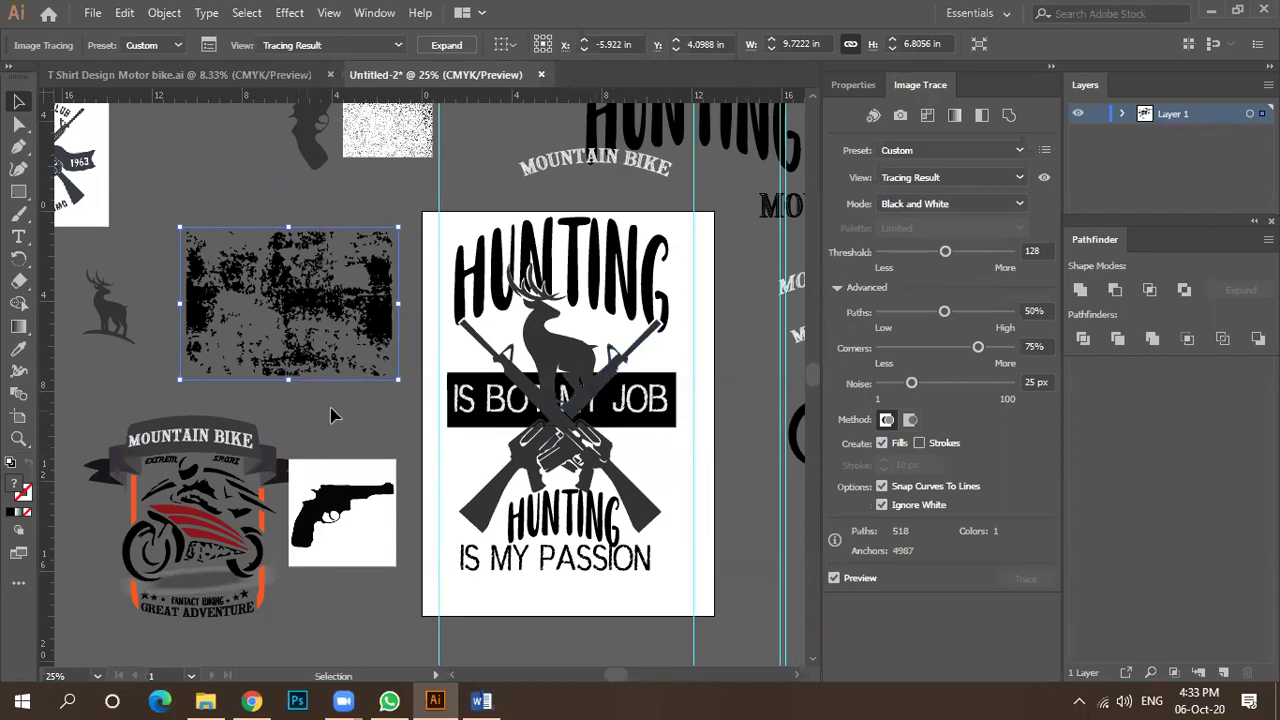
Try to recolor the unexpanded grunge tracing with cream sampled from the original grunge image.
{"action": "scroll", "coordinate": [350, 403], "scroll_direction": "down", "scroll_amount": 2}
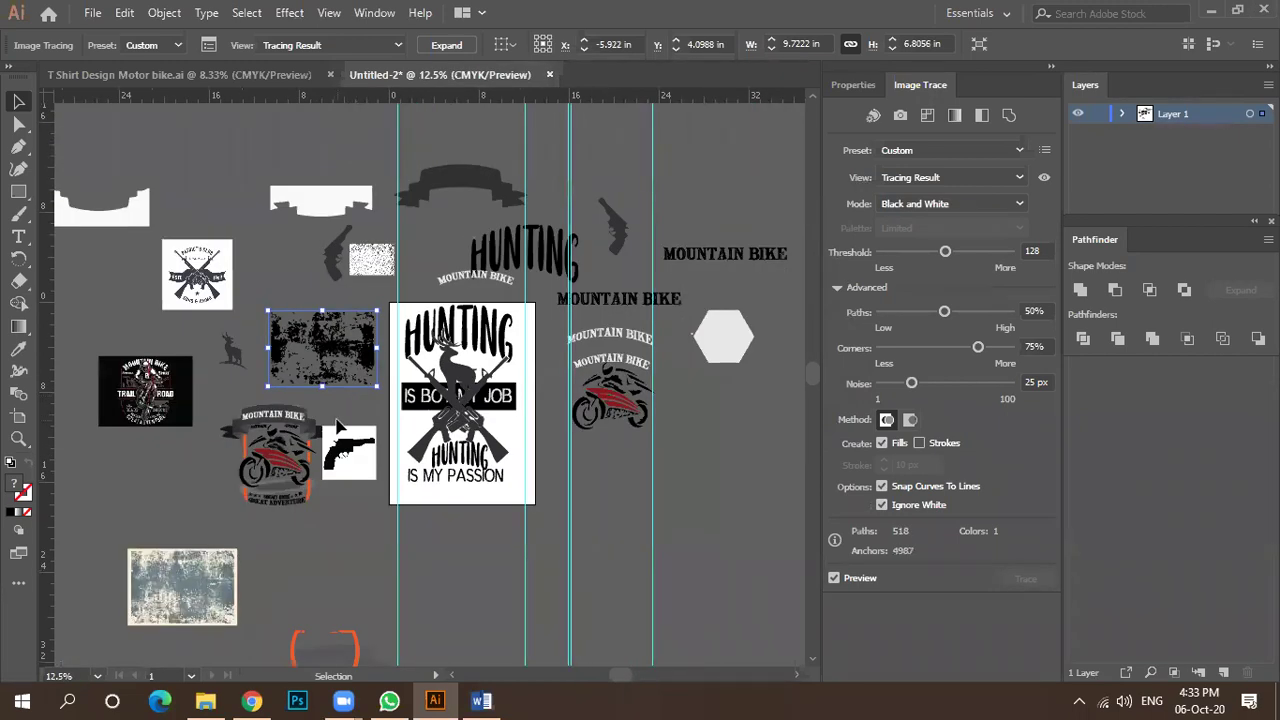
{"action": "key", "text": "i"}
{"action": "left_click", "coordinate": [172, 617]}
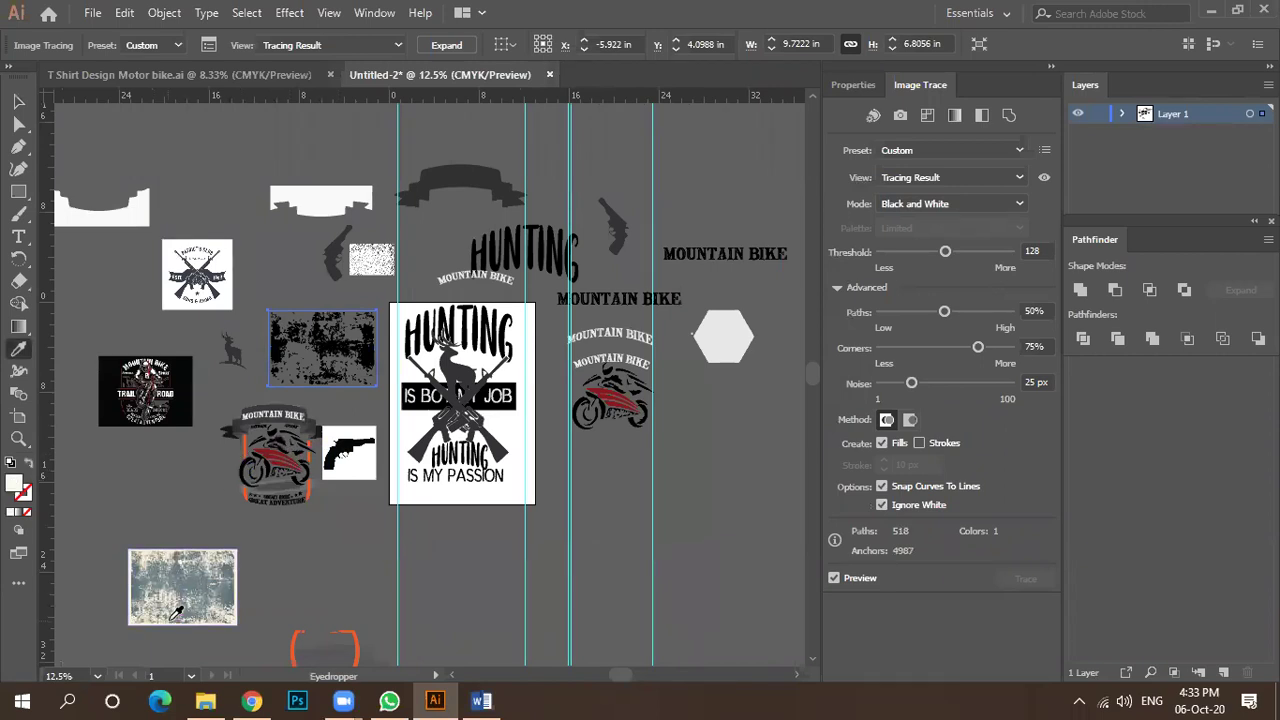
{"action": "scroll", "coordinate": [223, 612], "scroll_direction": "up", "scroll_amount": 2}
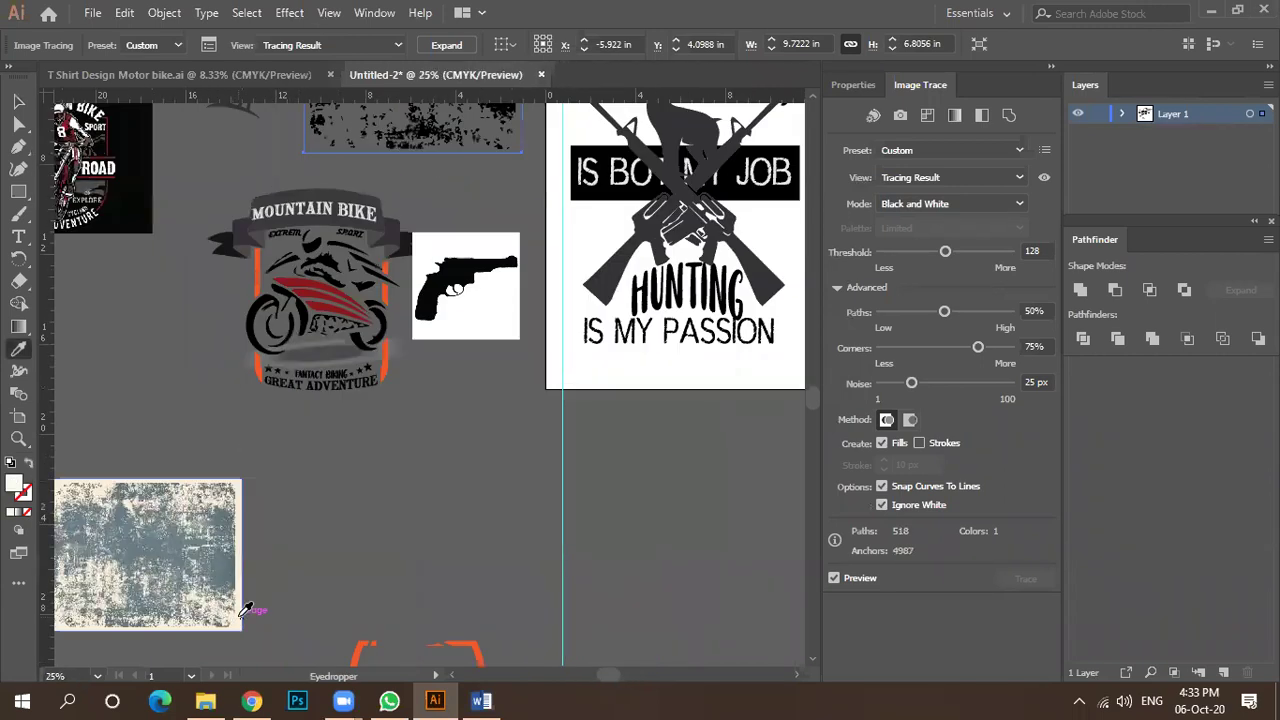
{"action": "scroll", "coordinate": [268, 510], "scroll_direction": "down", "scroll_amount": 2}
Expand the black grunge tracing into editable vector paths and check its details up close.
{"action": "left_click", "coordinate": [19, 104]}
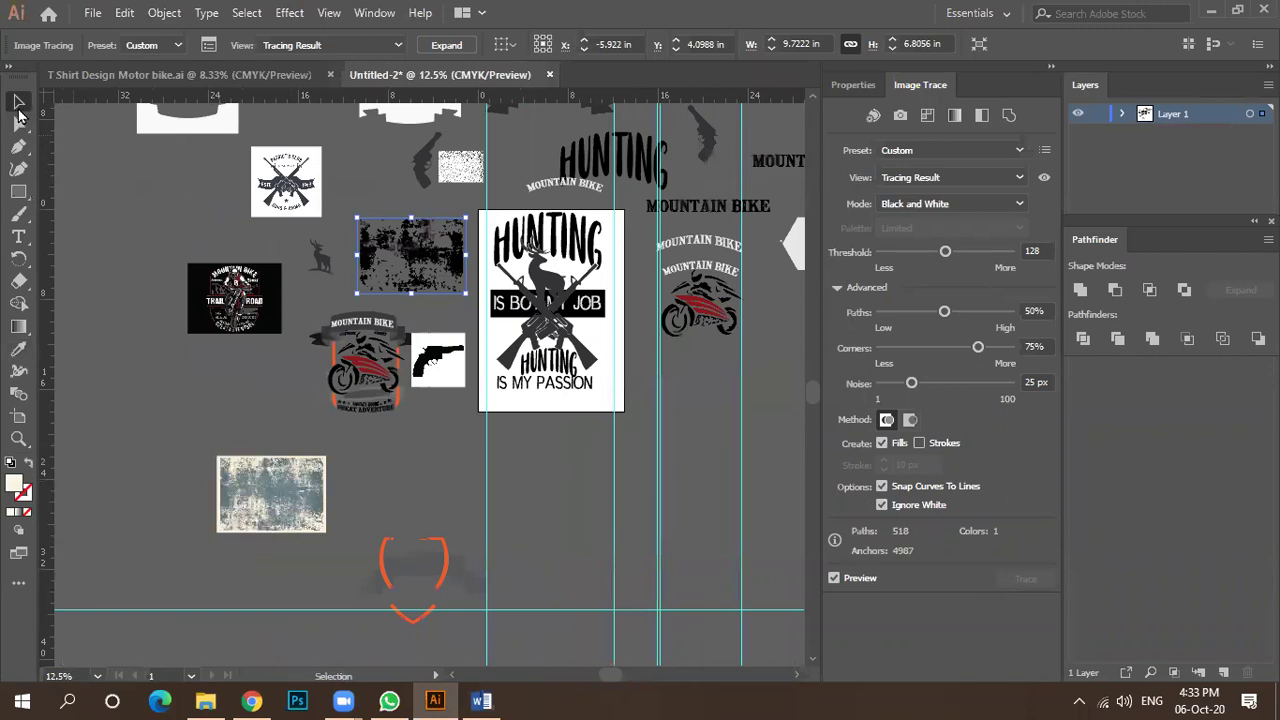
{"action": "left_click", "coordinate": [446, 46]}
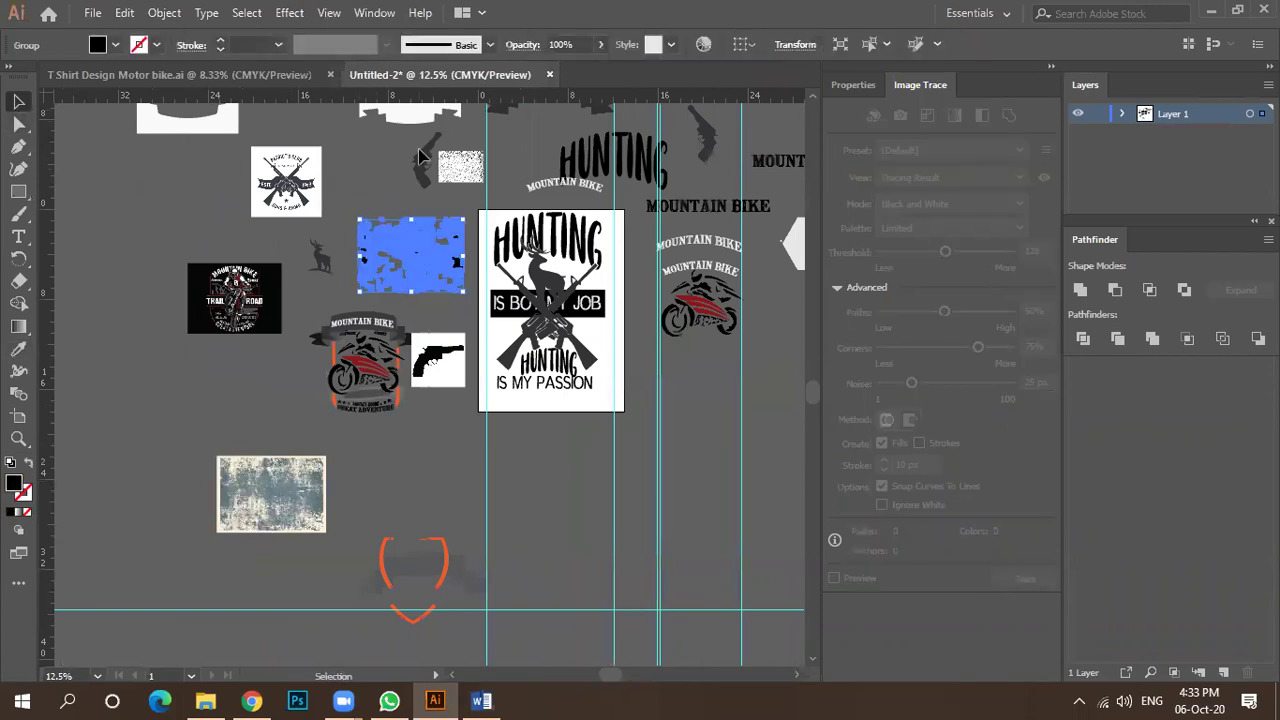
{"action": "left_click", "coordinate": [418, 453]}
{"action": "scroll", "coordinate": [412, 262], "scroll_direction": "up", "scroll_amount": 3}
{"action": "left_click", "coordinate": [410, 266]}
{"action": "scroll", "coordinate": [410, 268], "scroll_direction": "up", "scroll_amount": 3}
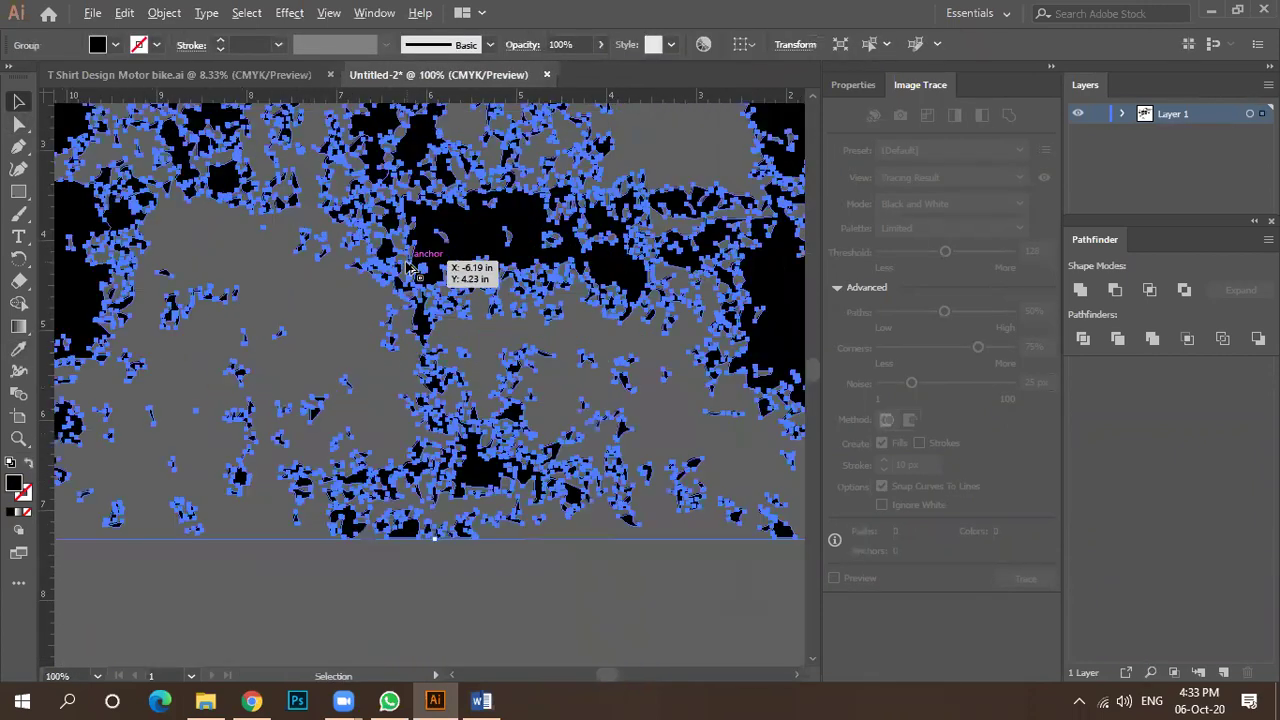
{"action": "scroll", "coordinate": [410, 268], "scroll_direction": "down", "scroll_amount": 3}
{"action": "scroll", "coordinate": [418, 363], "scroll_direction": "up", "scroll_amount": 3}
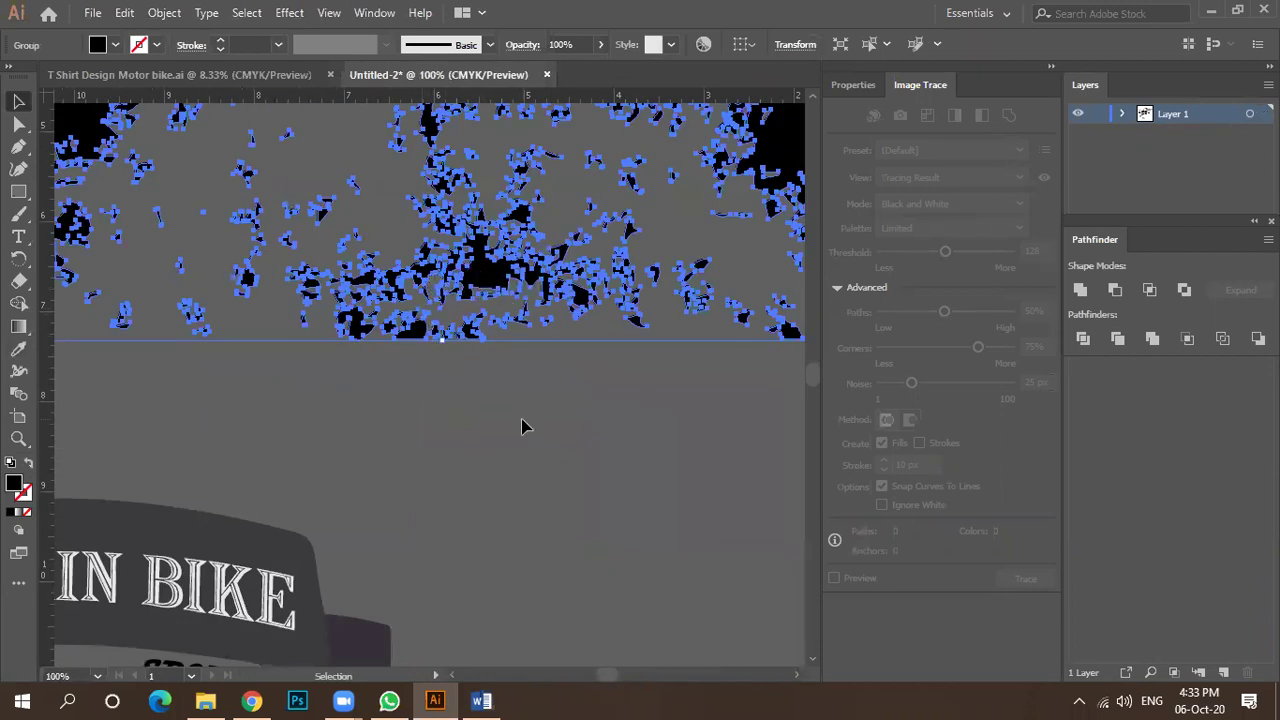
{"action": "left_click", "coordinate": [521, 427]}
{"action": "scroll", "coordinate": [449, 386], "scroll_direction": "down", "scroll_amount": 2}
{"action": "left_click", "coordinate": [471, 325]}
{"action": "scroll", "coordinate": [471, 325], "scroll_direction": "down", "scroll_amount": 2}
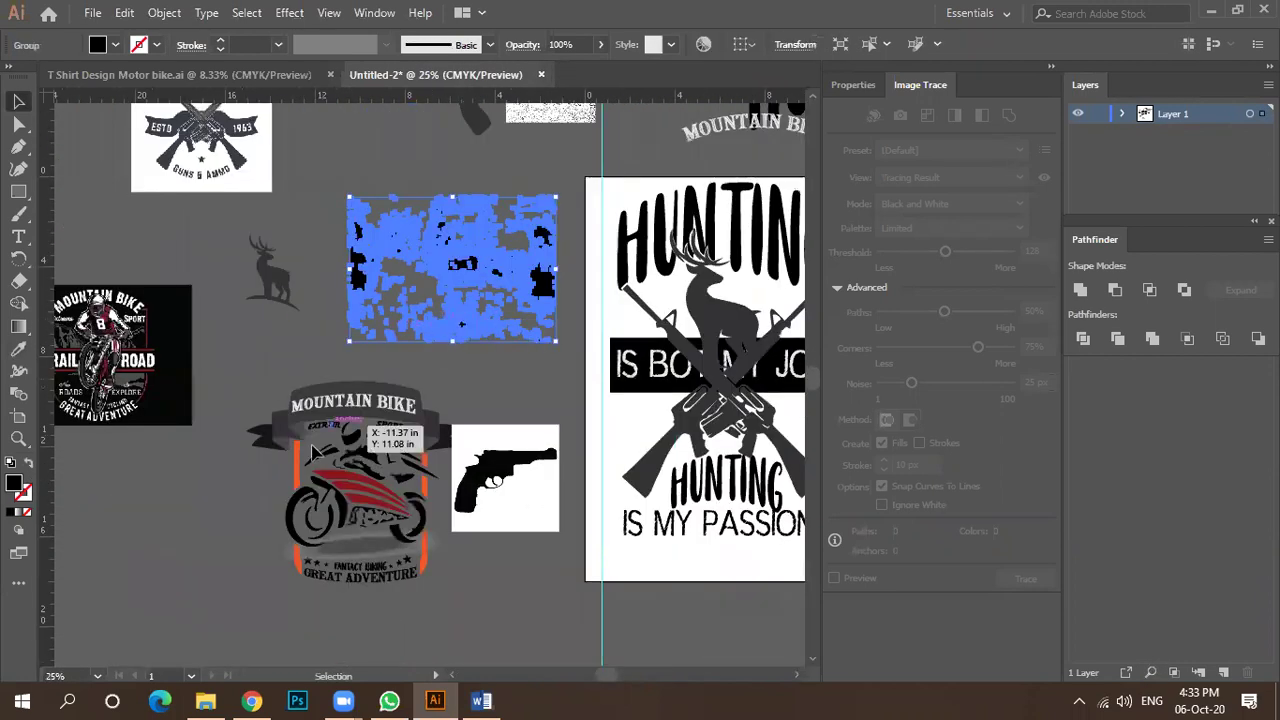
Fill the expanded grunge texture with the cream color sampled from the edge of the original grunge image.
{"action": "scroll", "coordinate": [310, 605], "scroll_direction": "down", "scroll_amount": 1}
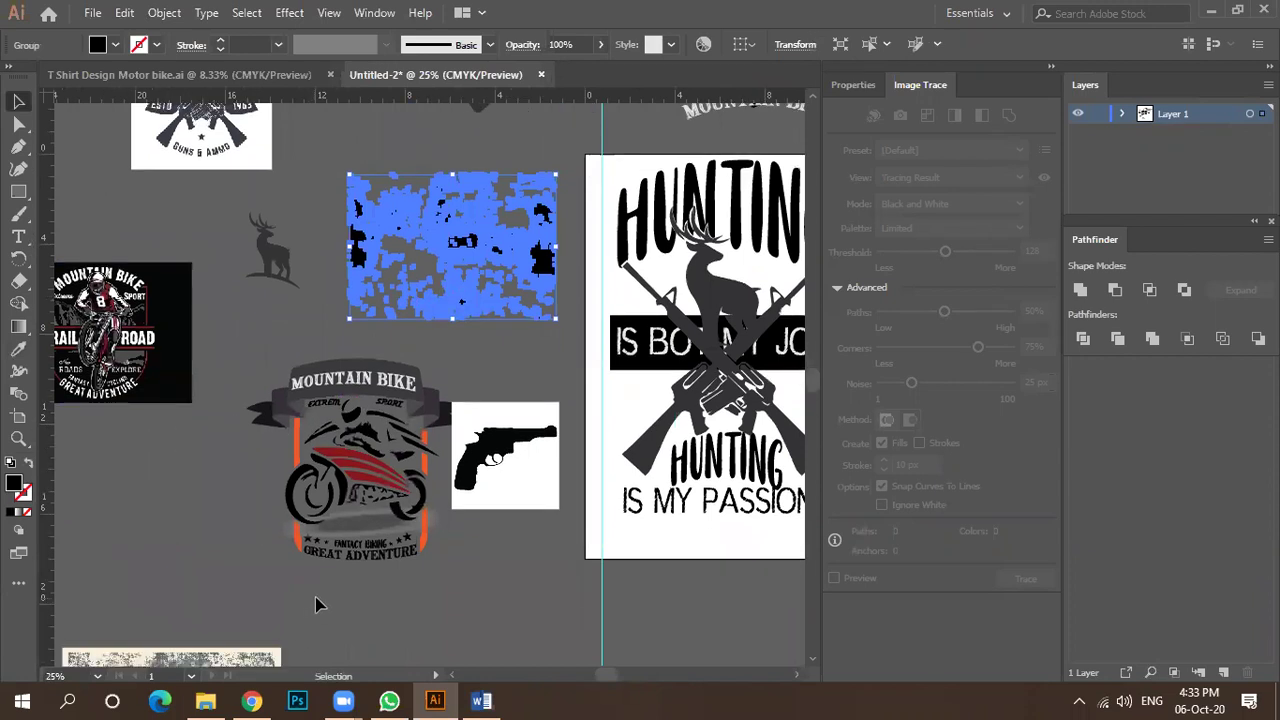
{"action": "key", "text": "i"}
{"action": "scroll", "coordinate": [285, 530], "scroll_direction": "down", "scroll_amount": 2}
{"action": "left_click", "coordinate": [212, 590]}
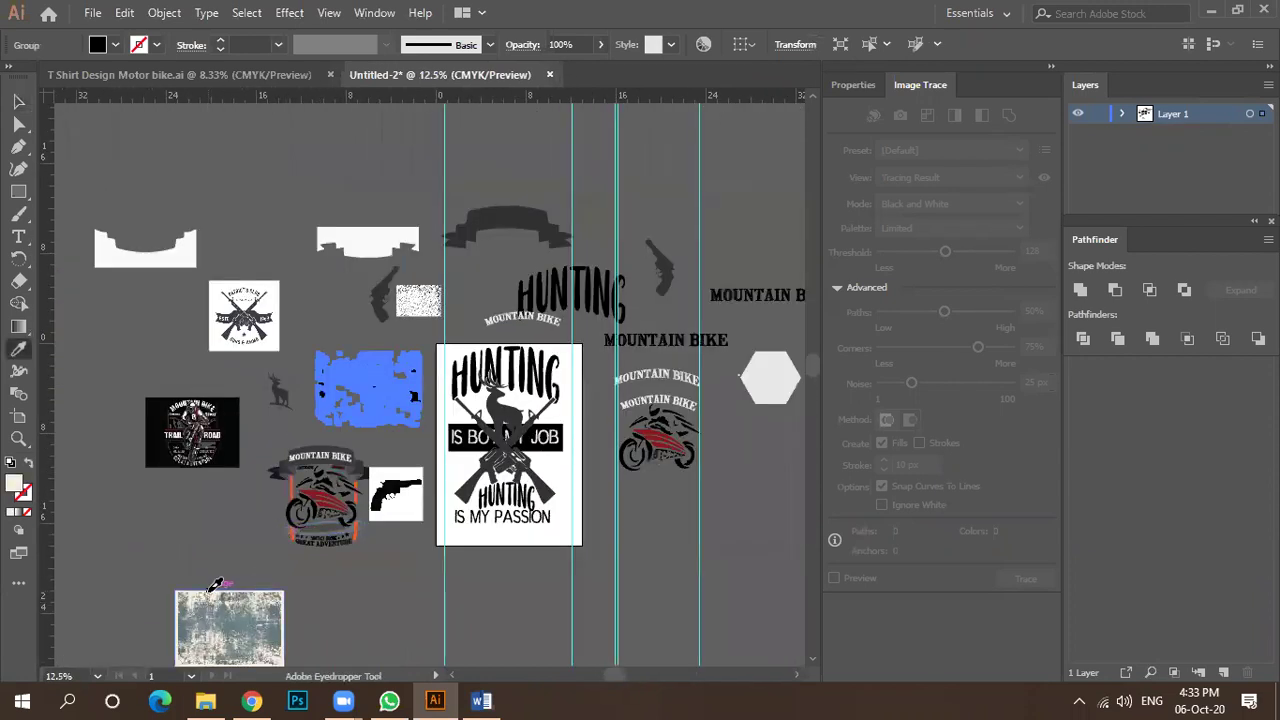
{"action": "key", "text": "v"}
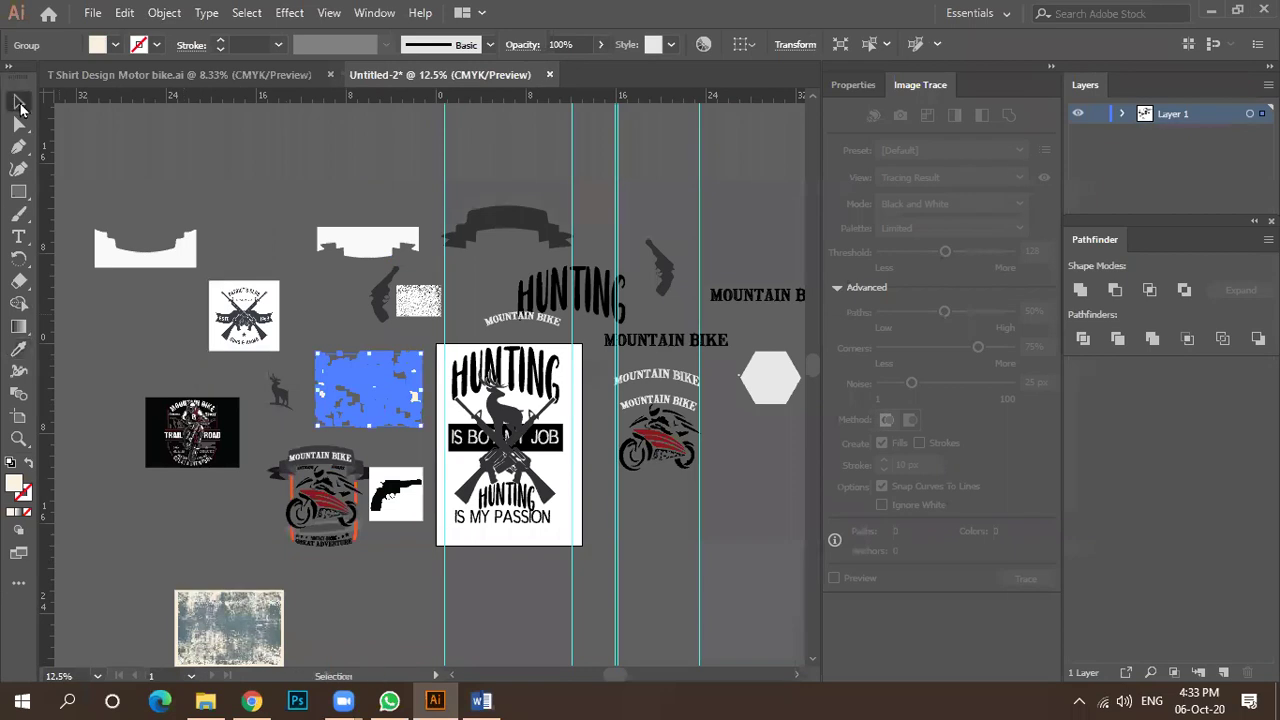
{"action": "key", "text": "ctrl+shift+a"}
Move the cream grunge texture onto the artboard so it overlaps the arched HUNTING lettering.
{"action": "scroll", "coordinate": [418, 397], "scroll_direction": "up", "scroll_amount": 1}
{"action": "scroll", "coordinate": [418, 397], "scroll_direction": "up", "scroll_amount": 3}
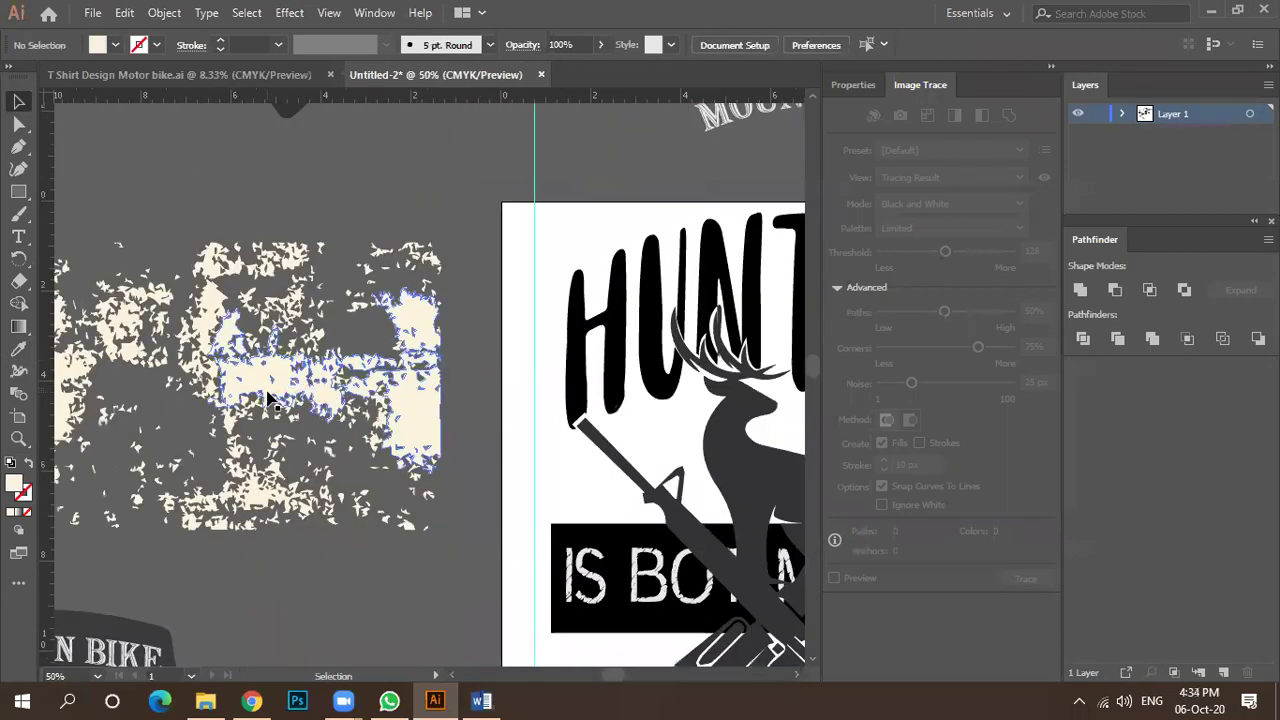
{"action": "scroll", "coordinate": [290, 375], "scroll_direction": "down", "scroll_amount": 1}
{"action": "left_click_drag", "start_coordinate": [294, 371], "coordinate": [697, 301]}
{"action": "scroll", "coordinate": [297, 357], "scroll_direction": "down", "scroll_amount": 1}
{"action": "scroll", "coordinate": [478, 290], "scroll_direction": "up", "scroll_amount": 2}
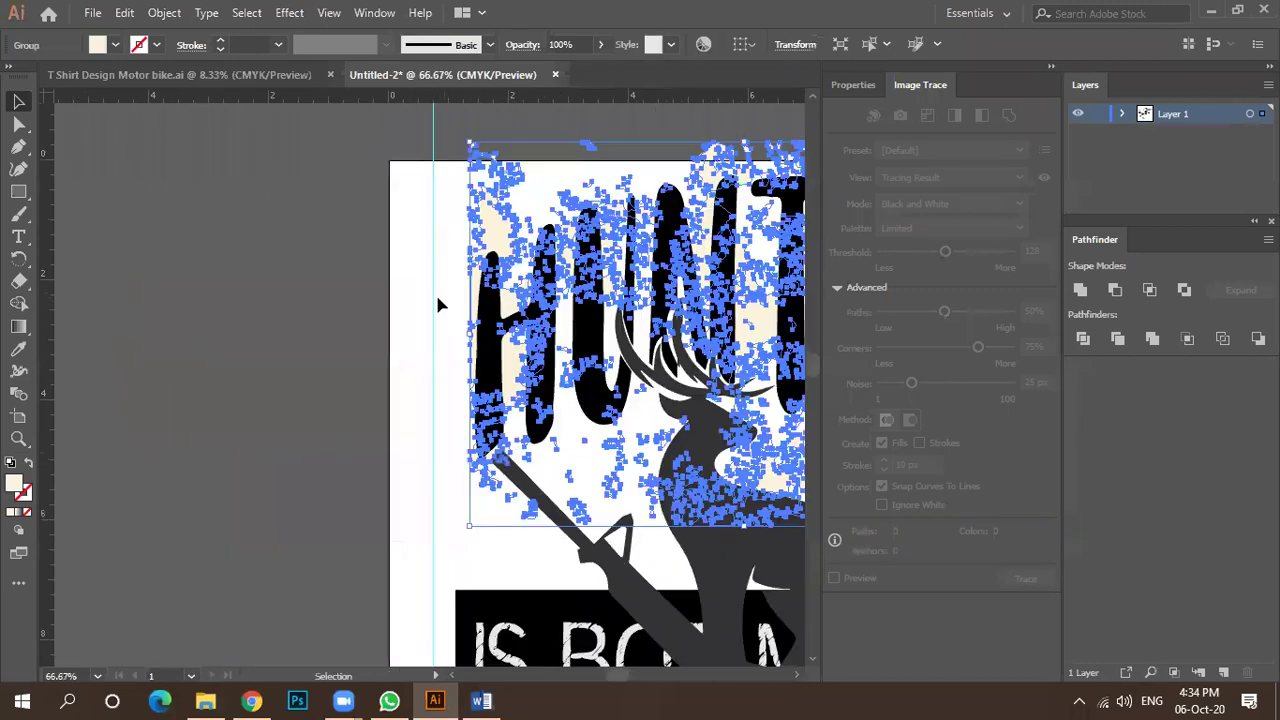
{"action": "scroll", "coordinate": [437, 303], "scroll_direction": "down", "scroll_amount": 1}
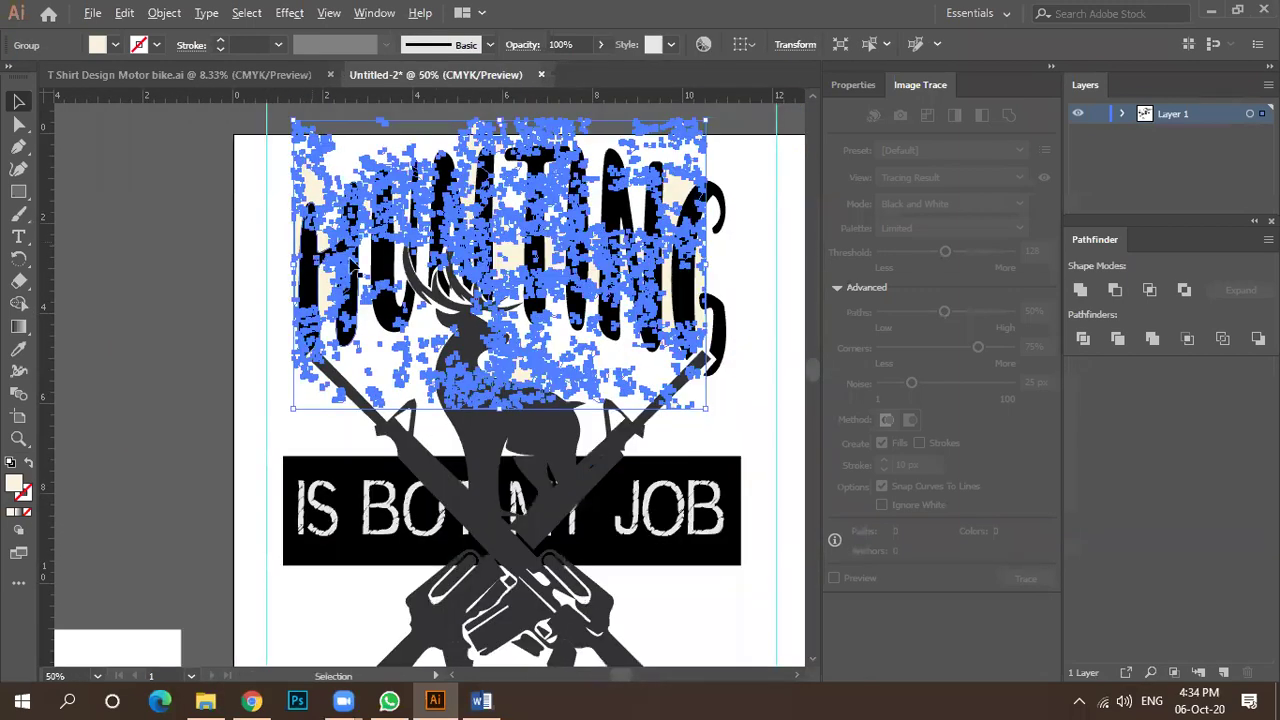
{"action": "scroll", "coordinate": [355, 268], "scroll_direction": "down", "scroll_amount": 1}
{"action": "left_click_drag", "start_coordinate": [580, 262], "coordinate": [506, 264]}
{"action": "scroll", "coordinate": [506, 264], "scroll_direction": "up", "scroll_amount": 2}
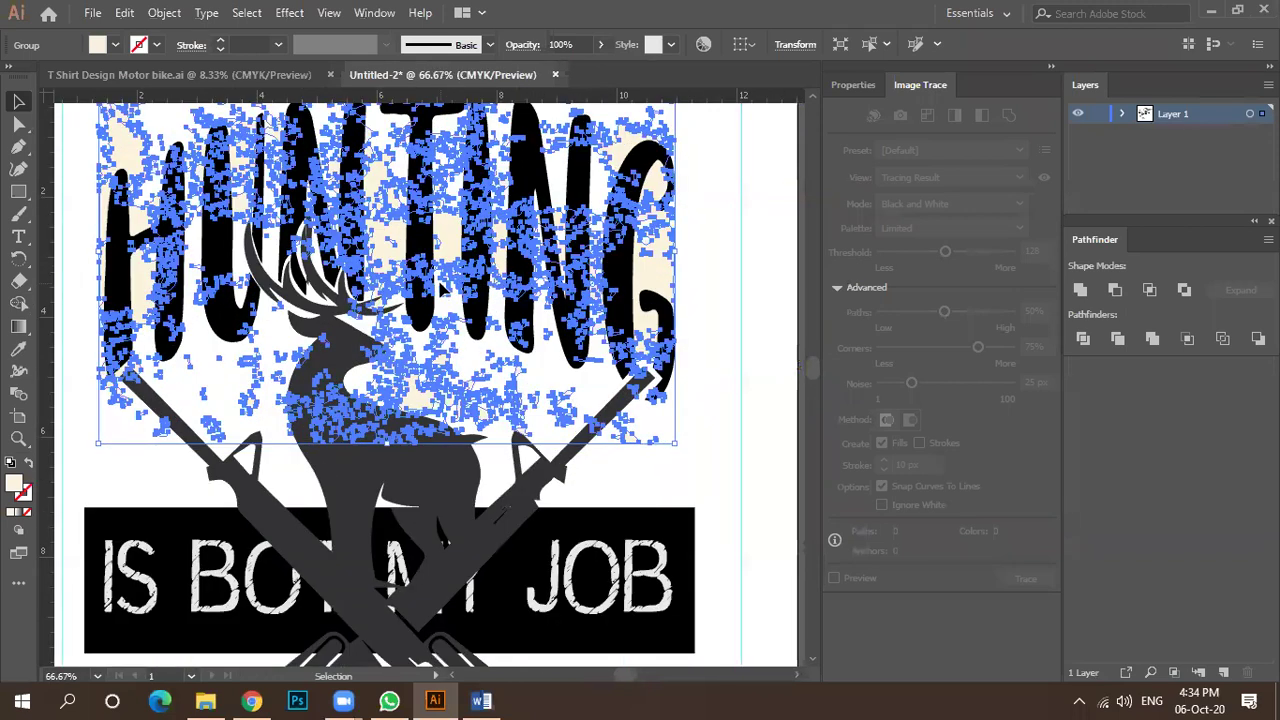
Arrange the cream grunge texture in front of the arched HUNTING lettering.
{"action": "left_click", "coordinate": [420, 226]}
{"action": "key", "text": "a"}
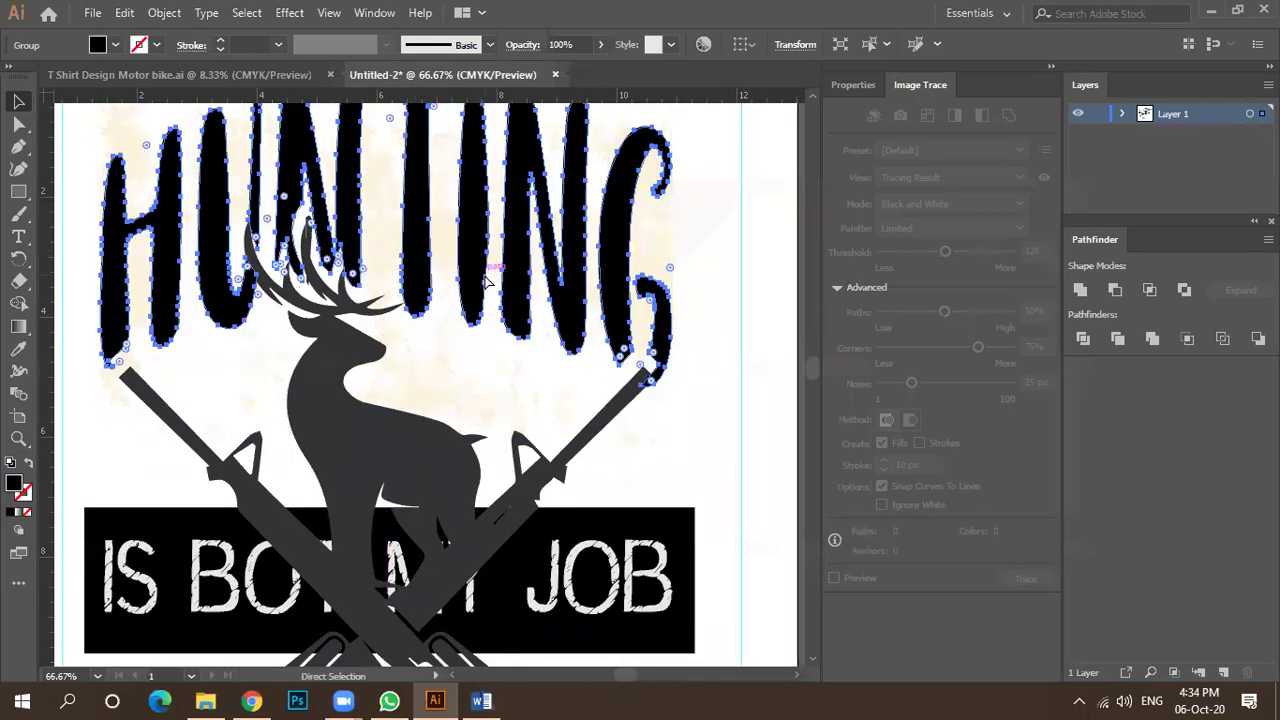
{"action": "key", "text": "v"}
{"action": "left_click", "coordinate": [660, 237]}
{"action": "left_click_drag", "start_coordinate": [660, 237], "coordinate": [650, 279]}
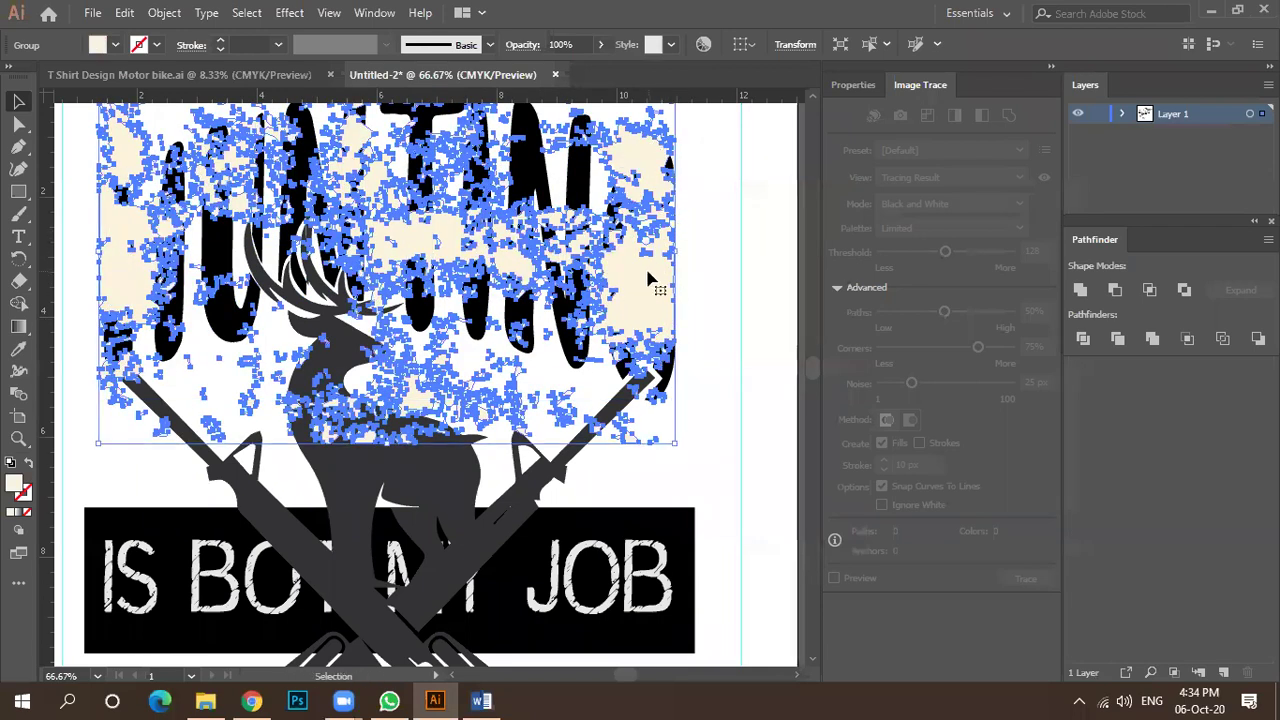
{"action": "scroll", "coordinate": [648, 280], "scroll_direction": "down", "scroll_amount": 2}
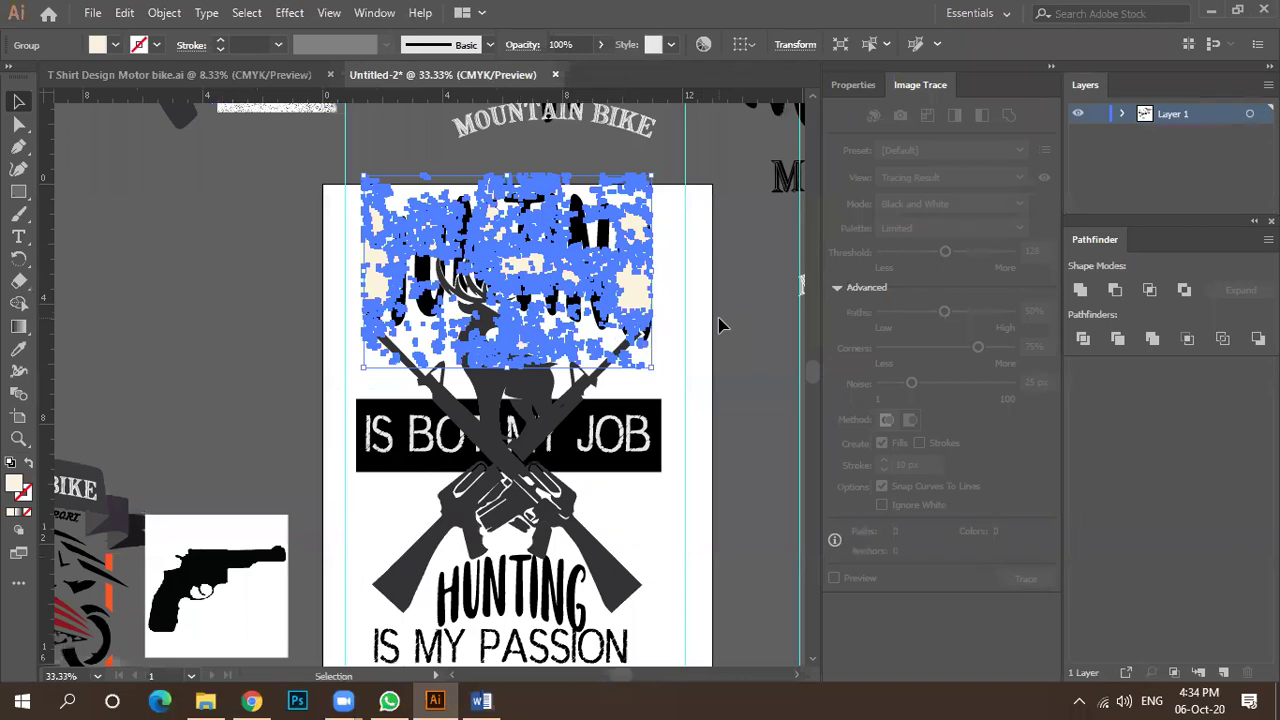
{"action": "left_click", "coordinate": [720, 325]}
{"action": "scroll", "coordinate": [580, 290], "scroll_direction": "up", "scroll_amount": 3}
{"action": "scroll", "coordinate": [553, 293], "scroll_direction": "down", "scroll_amount": 2}
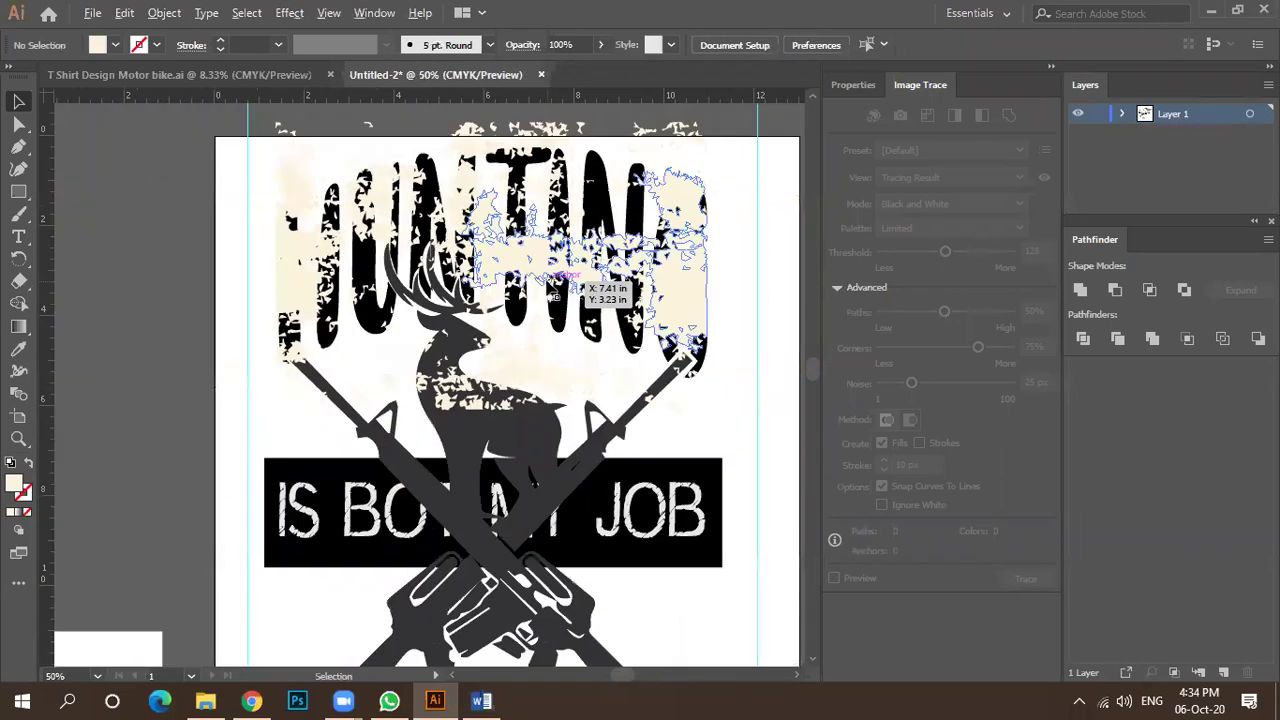
Enlarge the cream grunge texture and reposition it to cover the whole arched HUNTING lettering from H to G.
{"action": "left_click_drag", "start_coordinate": [541, 268], "coordinate": [505, 285]}
{"action": "scroll", "coordinate": [420, 235], "scroll_direction": "up", "scroll_amount": 3}
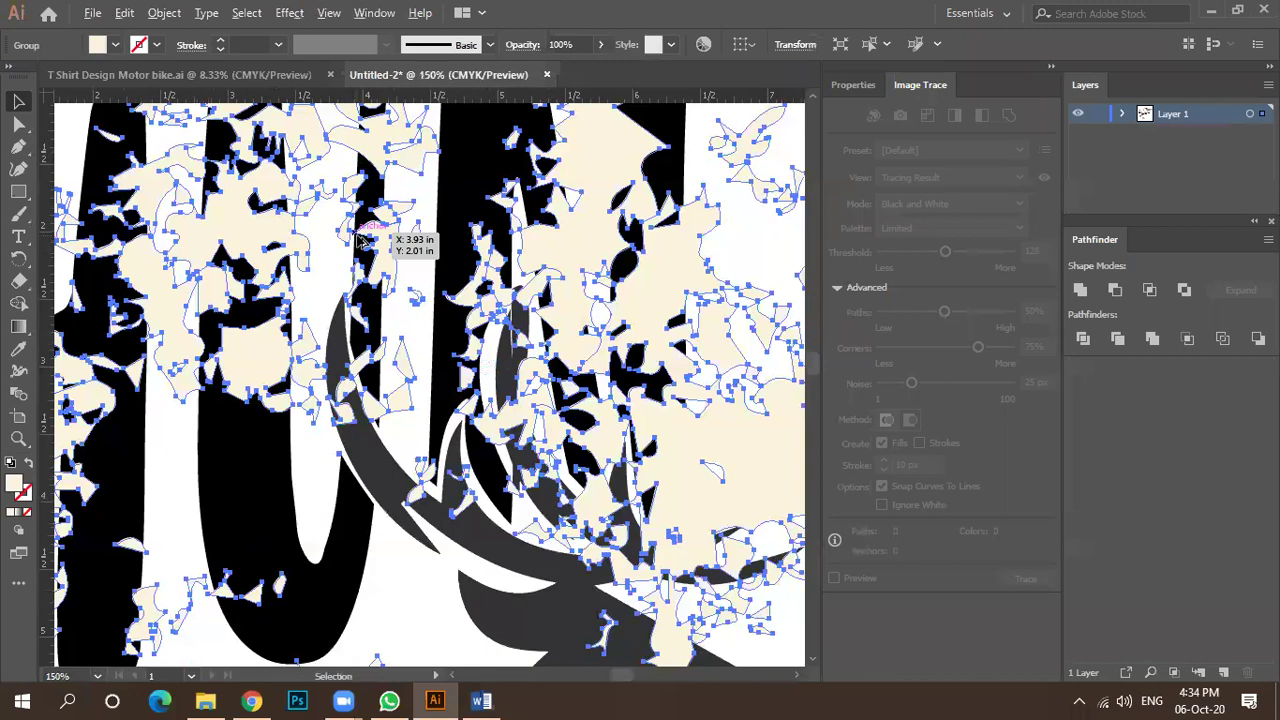
{"action": "scroll", "coordinate": [363, 238], "scroll_direction": "down", "scroll_amount": 3}
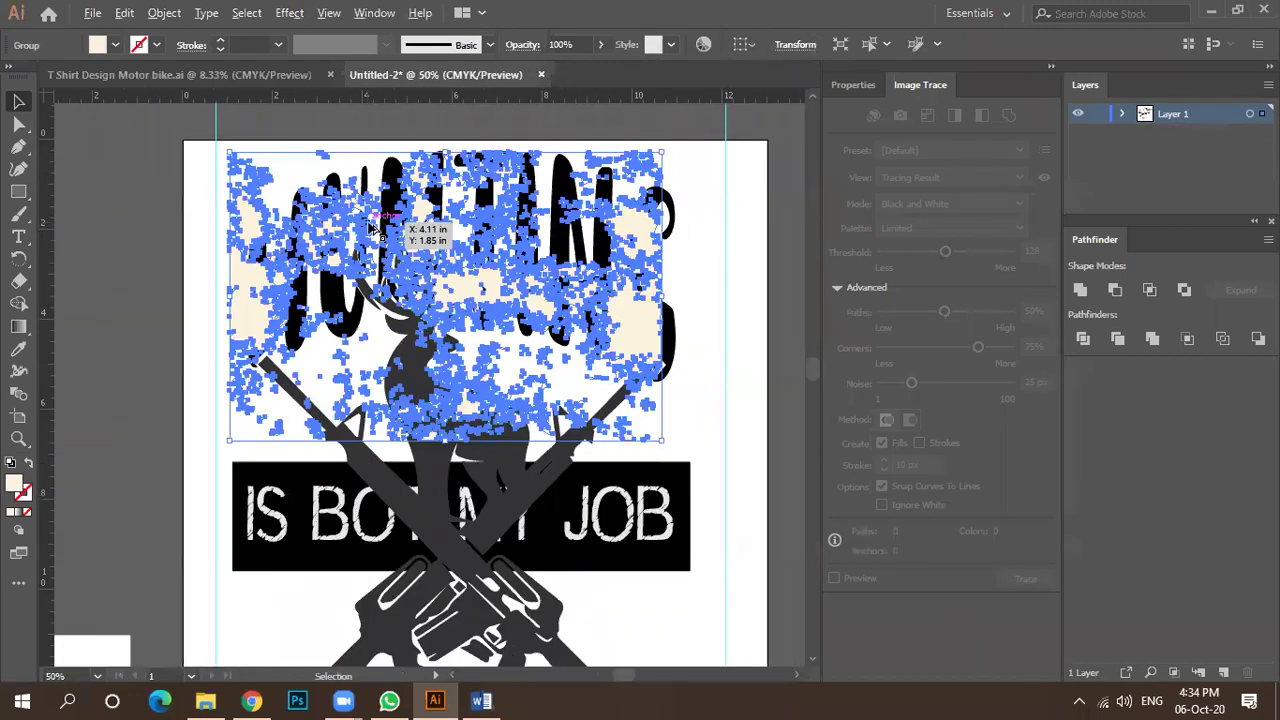
{"action": "scroll", "coordinate": [667, 157], "scroll_direction": "down", "scroll_amount": 1}
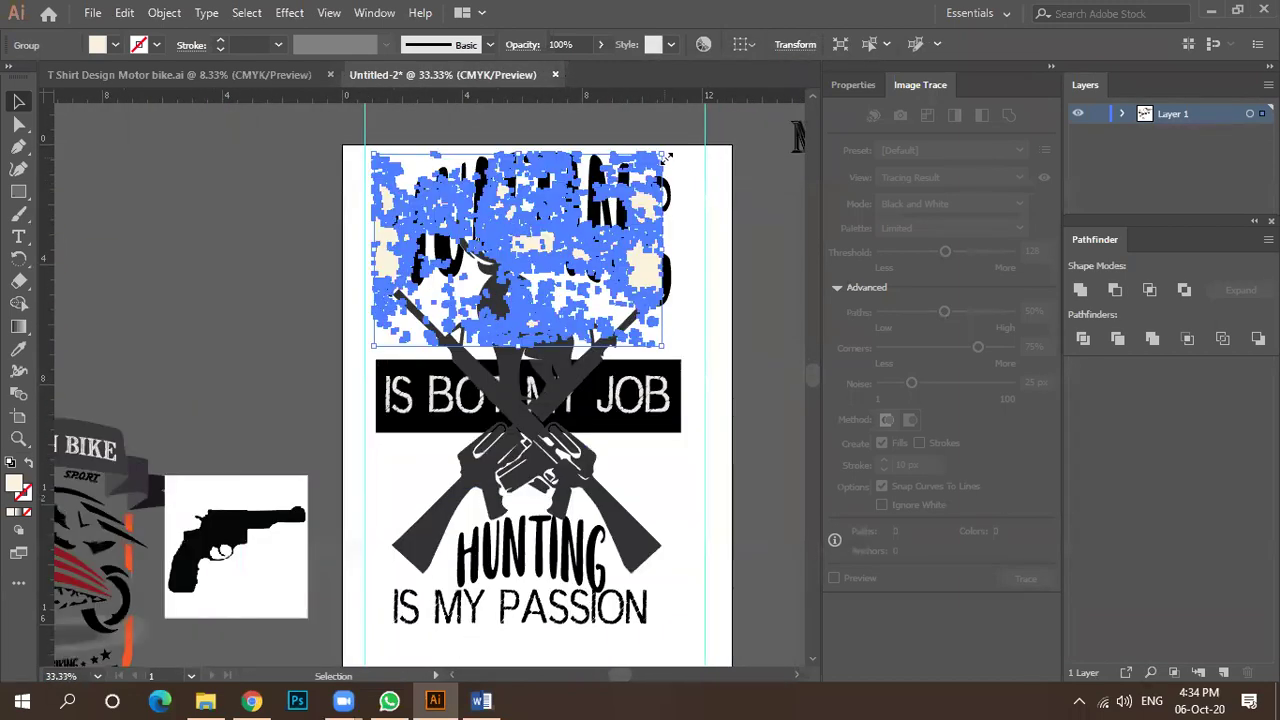
{"action": "left_click_drag", "start_coordinate": [663, 152], "coordinate": [708, 122]}
{"action": "left_click_drag", "start_coordinate": [512, 243], "coordinate": [549, 243]}
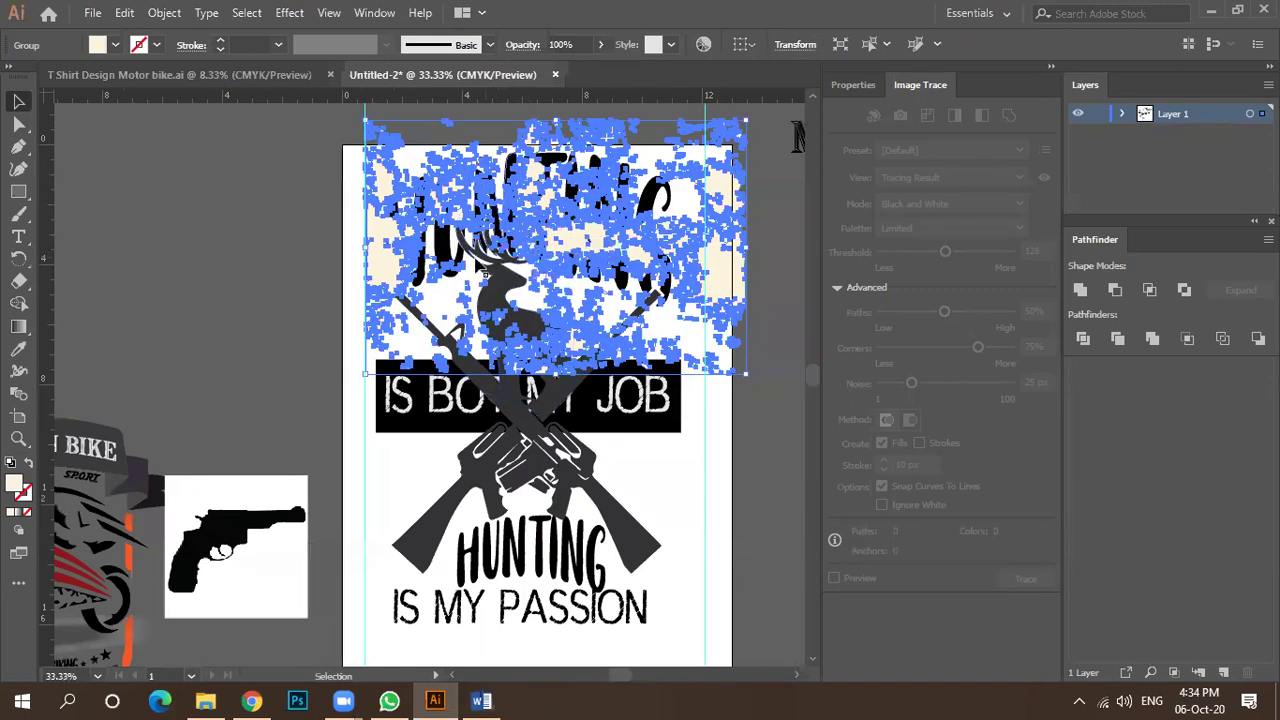
Select the texture with the HUNTING lettering and use Shape Builder to remove texture pieces beyond the G and above the letters.
{"action": "left_click", "coordinate": [443, 262], "text": "shift"}
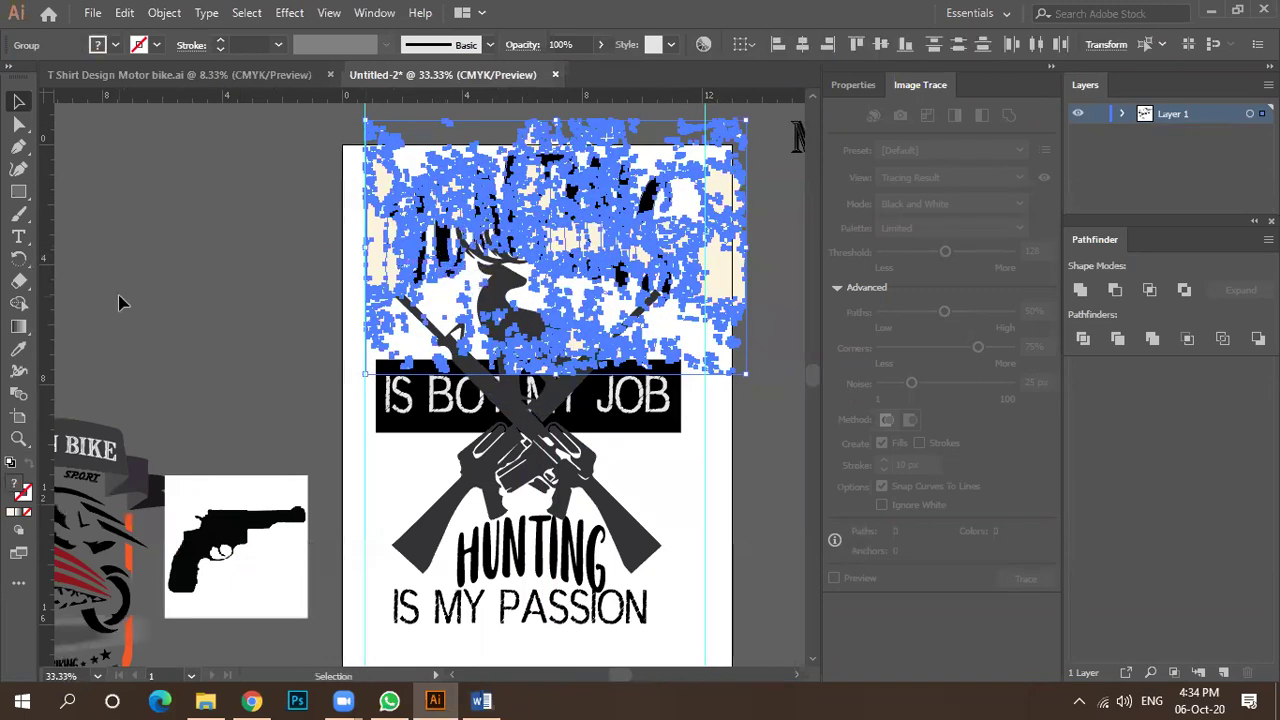
{"action": "left_click", "coordinate": [15, 305]}
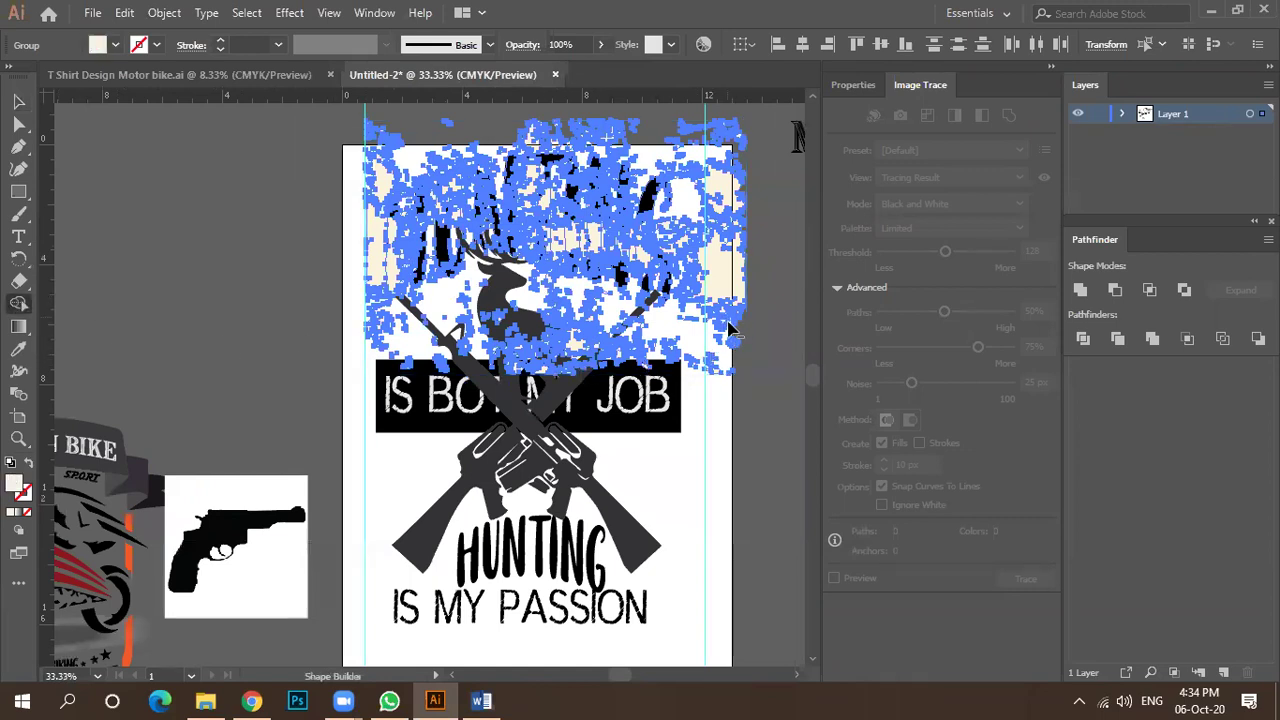
{"action": "mouse_move", "coordinate": [733, 342]}
{"action": "left_mouse_down"}
{"action": "mouse_move", "coordinate": [741, 379]}
{"action": "mouse_move", "coordinate": [740, 268]}
{"action": "left_mouse_up"}
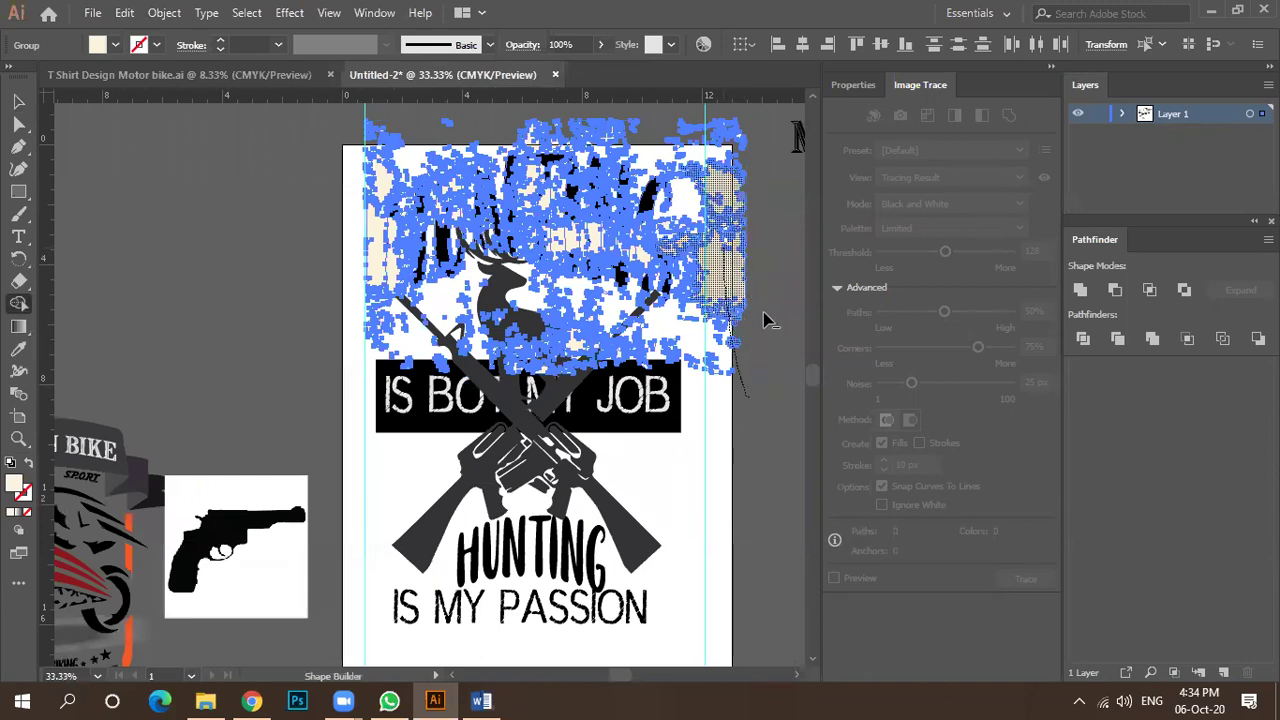
{"action": "left_click_drag", "start_coordinate": [318, 138], "coordinate": [727, 127]}
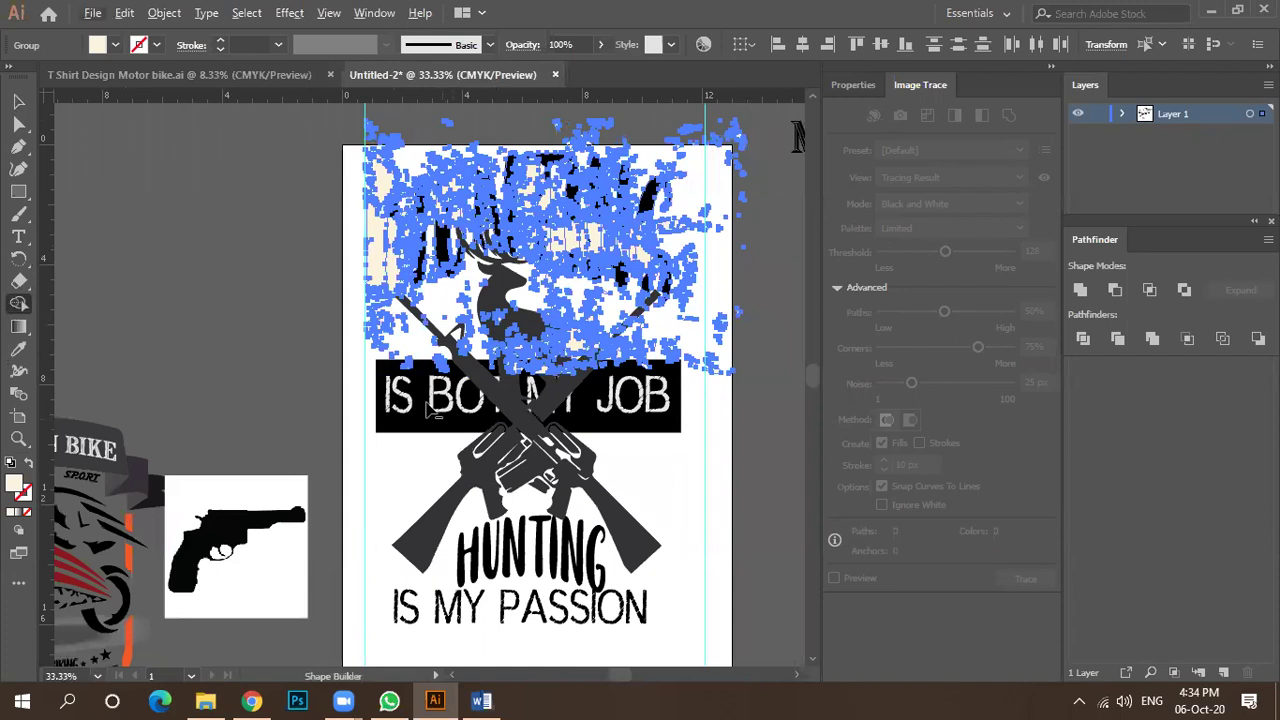
{"action": "left_click_drag", "start_coordinate": [318, 345], "coordinate": [487, 323]}
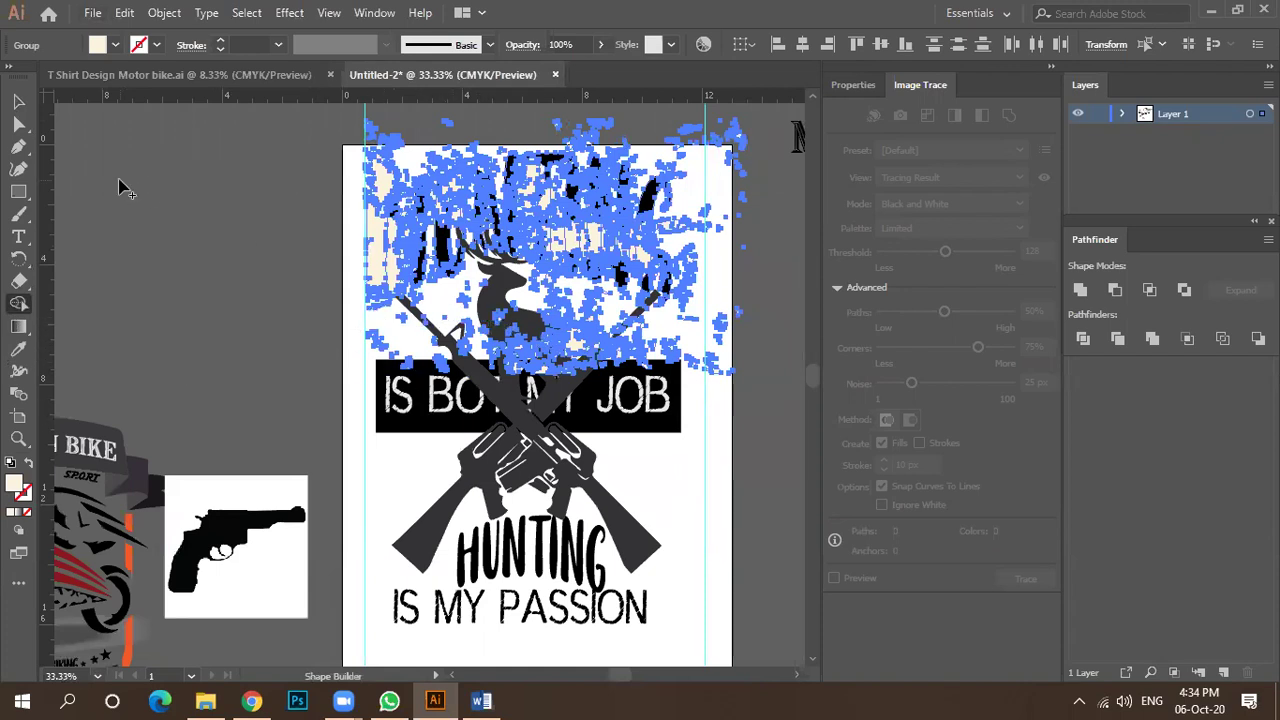
{"action": "left_click", "coordinate": [18, 101]}
{"action": "left_click", "coordinate": [218, 246]}
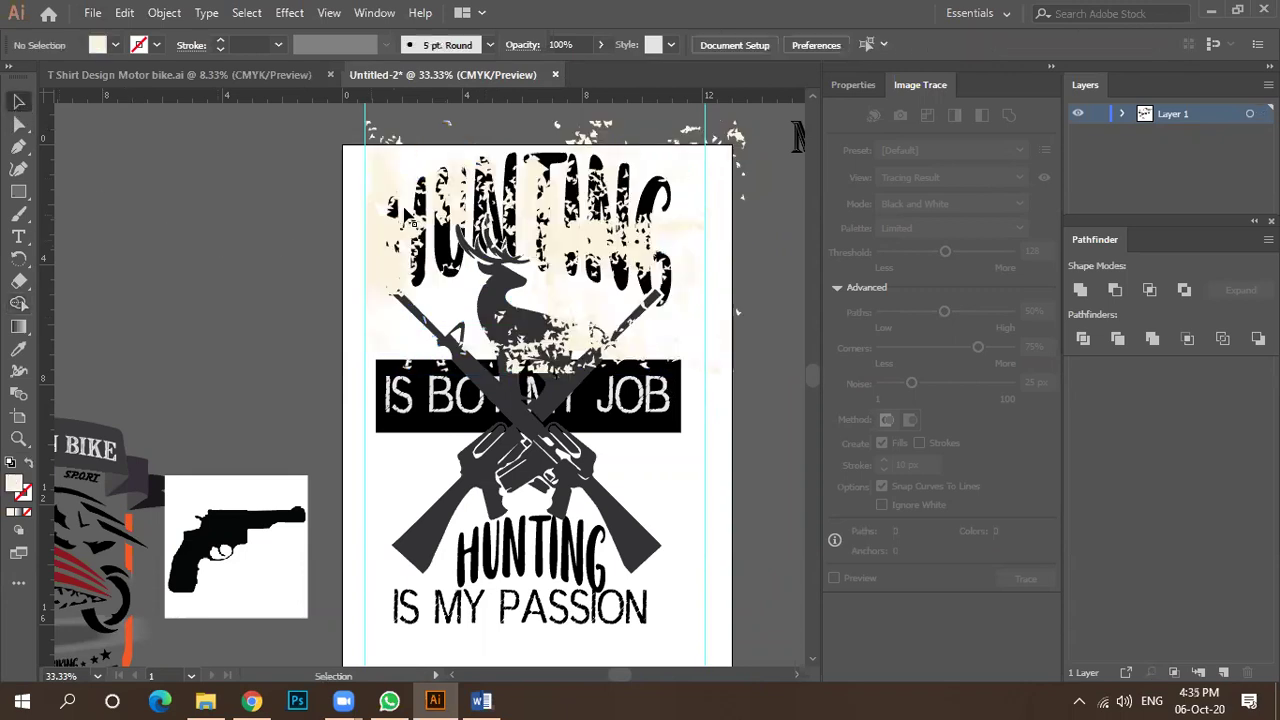
Shift the trimmed grunge texture slightly down and past the artboard's left edge, uncovering part of the G.
{"action": "left_click_drag", "start_coordinate": [348, 204], "coordinate": [268, 229]}
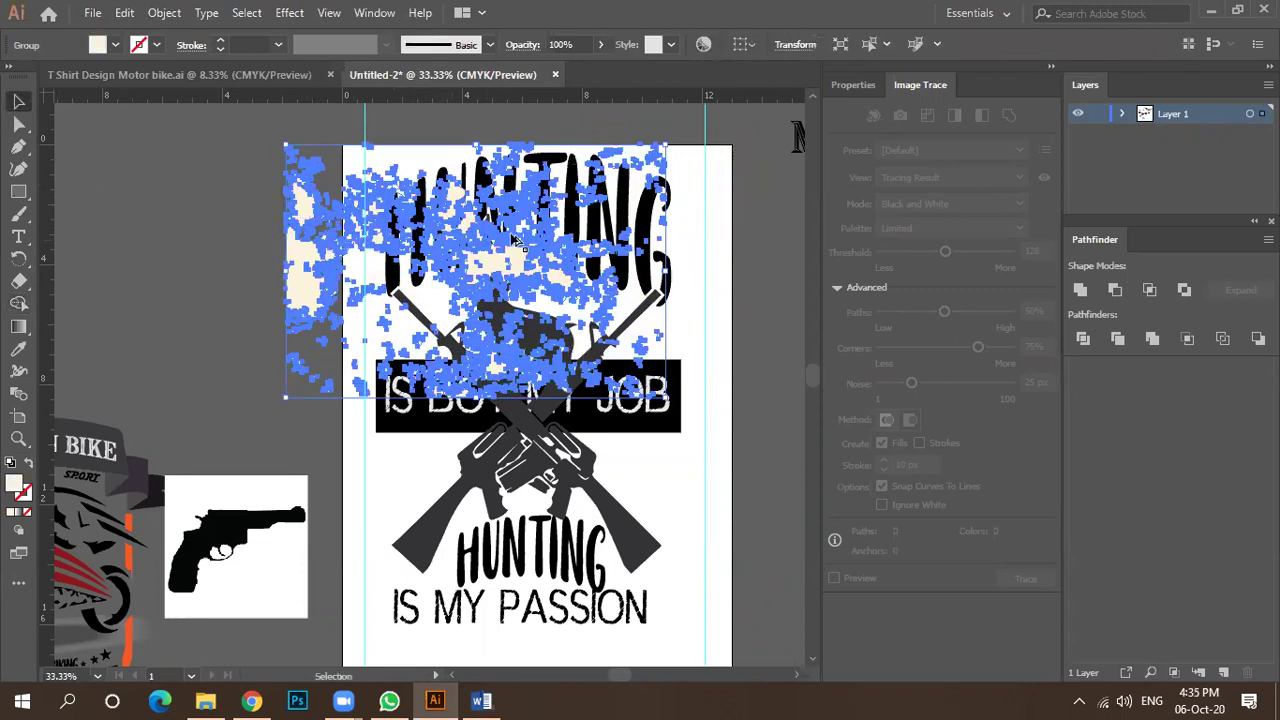
Move the cream grunge texture over the middle of the hunting design, across the upper HUNTING lettering and the black banner.
{"action": "key", "text": "ctrl+minus"}
{"action": "mouse_move", "coordinate": [484, 263]}
{"action": "left_mouse_down"}
{"action": "mouse_move", "coordinate": [348, 254]}
{"action": "mouse_move", "coordinate": [300, 274]}
{"action": "mouse_move", "coordinate": [343, 274]}
{"action": "mouse_move", "coordinate": [280, 248]}
{"action": "left_mouse_up"}
{"action": "key", "text": "ctrl+plus"}
{"action": "key", "text": "ctrl+minus"}
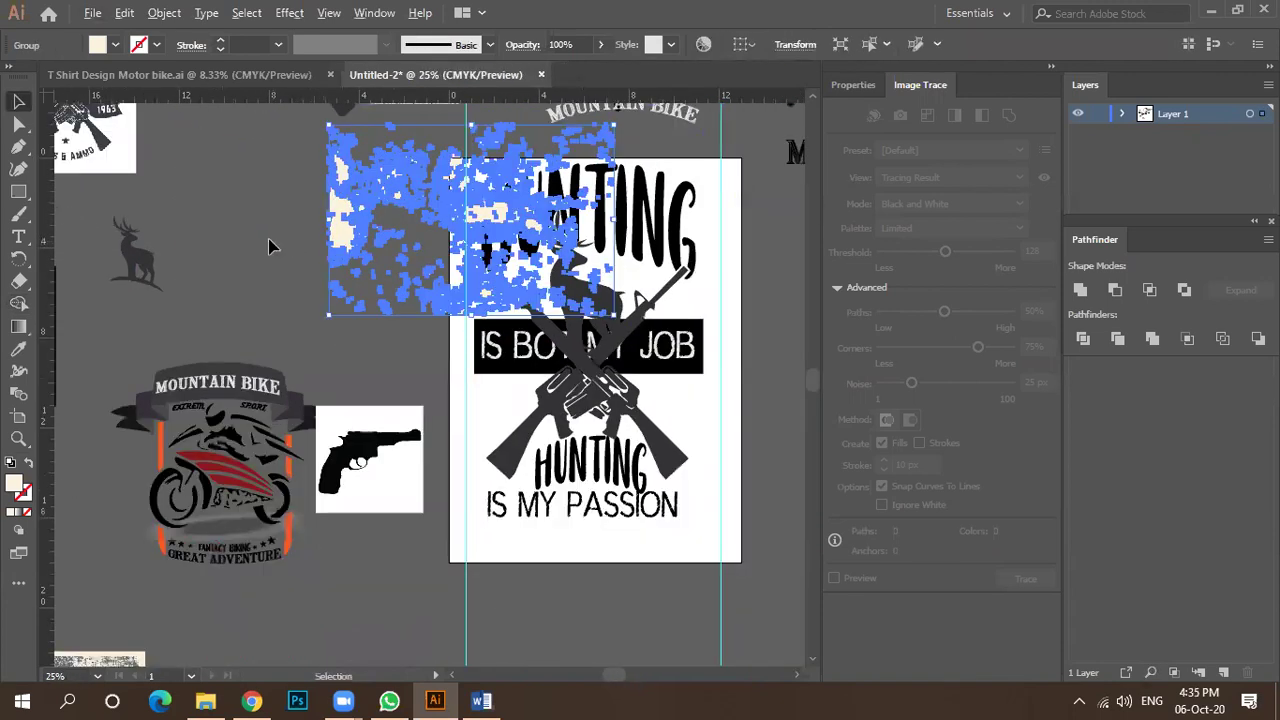
{"action": "key", "text": "ctrl+minus"}
{"action": "mouse_move", "coordinate": [395, 248]}
{"action": "left_mouse_down"}
{"action": "mouse_move", "coordinate": [548, 272]}
{"action": "mouse_move", "coordinate": [520, 250]}
{"action": "mouse_move", "coordinate": [496, 252]}
{"action": "left_mouse_up"}
{"action": "key", "text": "ctrl+plus"}
{"action": "key", "text": "ctrl+plus"}
{"action": "key", "text": "ctrl+plus"}
{"action": "key", "text": "ctrl+minus"}
{"action": "mouse_move", "coordinate": [440, 200]}
{"action": "left_mouse_down"}
{"action": "mouse_move", "coordinate": [425, 215]}
{"action": "mouse_move", "coordinate": [440, 284]}
{"action": "left_mouse_up"}
{"action": "scroll", "coordinate": [422, 287], "scroll_direction": "down", "scroll_amount": 1}
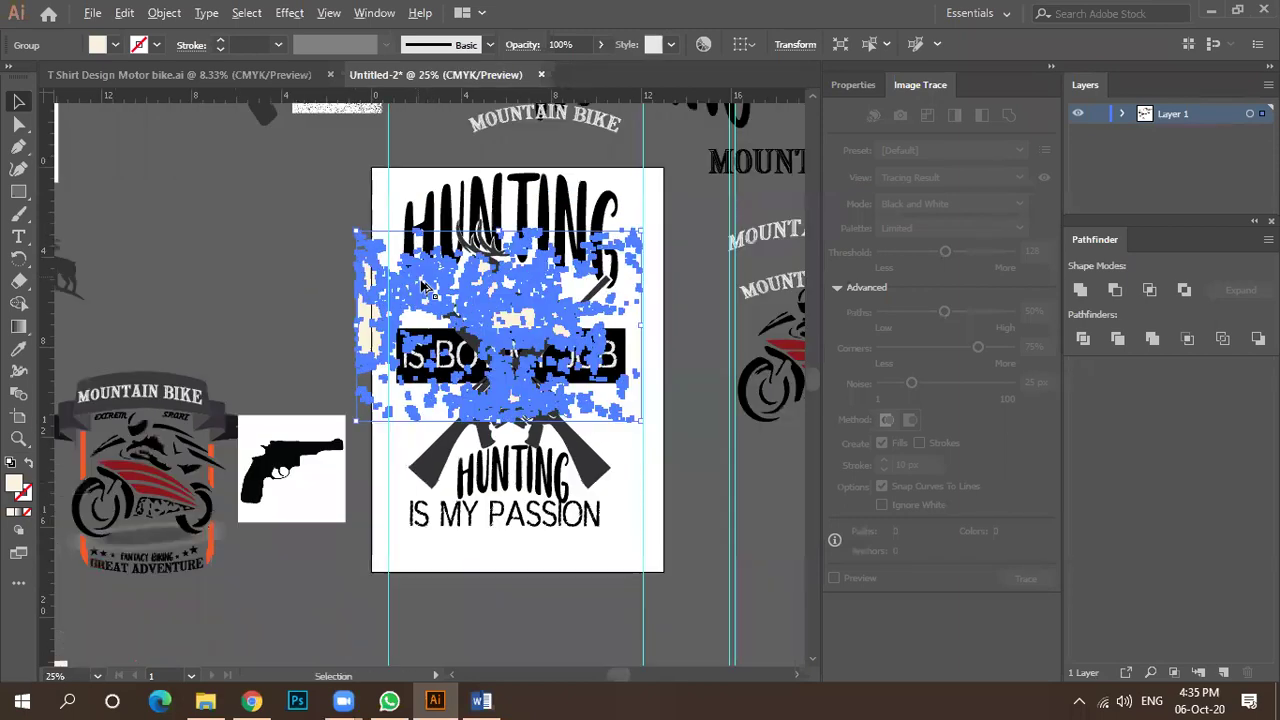
Move the grunge texture up and to the right so its lower half overlaps the upper HUNTING lettering.
{"action": "left_click_drag", "start_coordinate": [590, 292], "coordinate": [600, 164]}
{"action": "scroll", "coordinate": [484, 246], "scroll_direction": "up", "scroll_amount": 3}
{"action": "left_click_drag", "start_coordinate": [481, 426], "coordinate": [481, 398]}
{"action": "scroll", "coordinate": [481, 398], "scroll_direction": "up", "scroll_amount": 3}
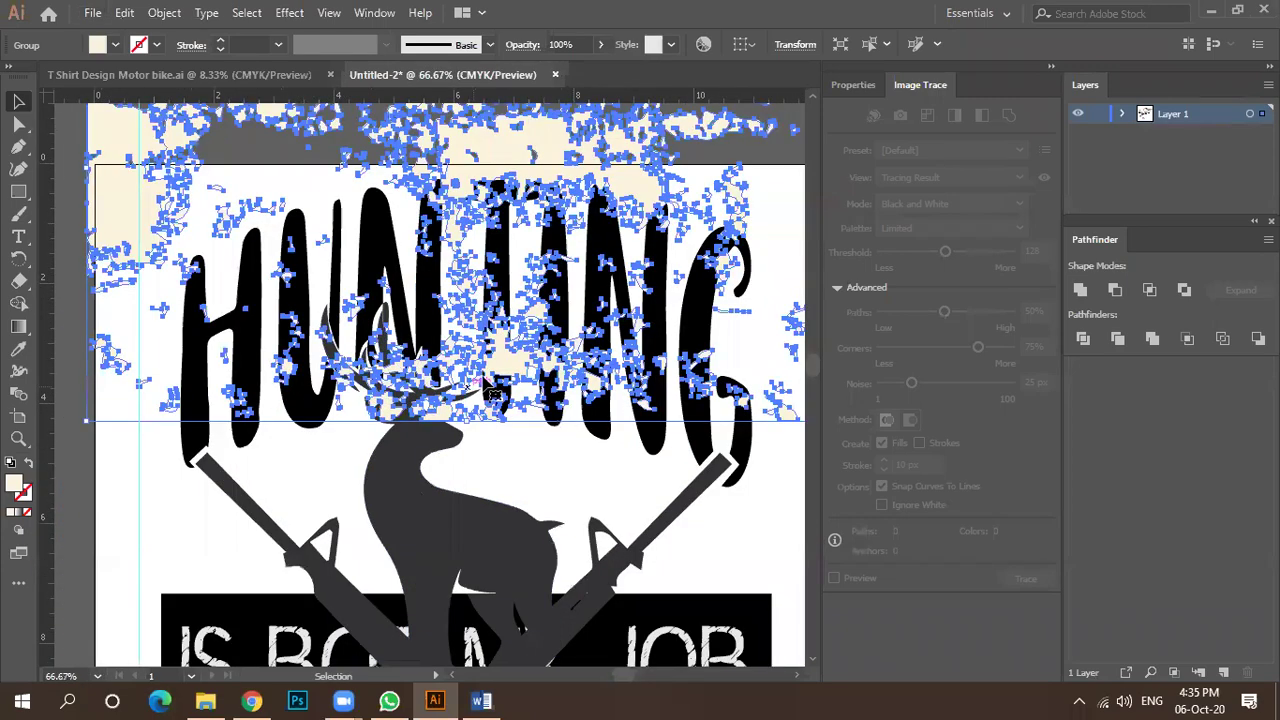
{"action": "mouse_move", "coordinate": [500, 350]}
{"action": "left_mouse_down"}
{"action": "mouse_move", "coordinate": [558, 352]}
{"action": "mouse_move", "coordinate": [686, 262]}
{"action": "left_mouse_up"}
{"action": "scroll", "coordinate": [555, 348], "scroll_direction": "down", "scroll_amount": 2}
{"action": "scroll", "coordinate": [555, 348], "scroll_direction": "down", "scroll_amount": 1}
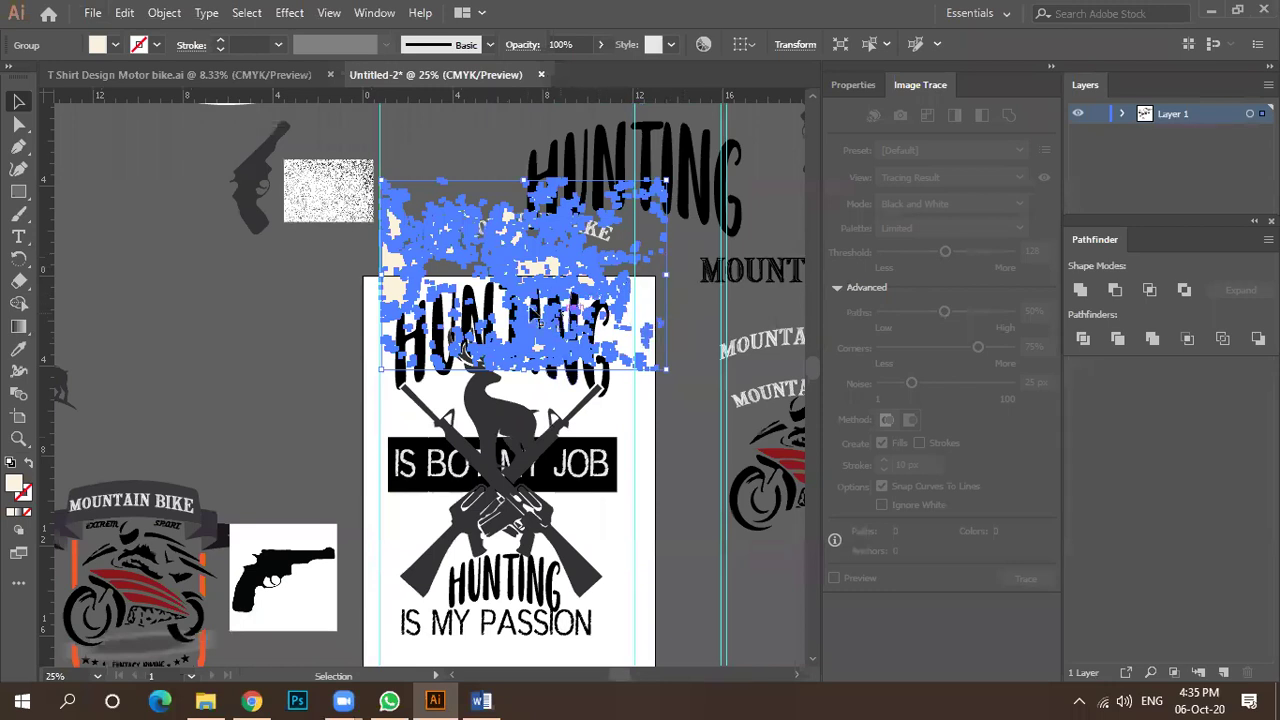
Display the transparency and opacity mask controls for the grunge texture.
{"action": "left_click", "coordinate": [374, 12]}
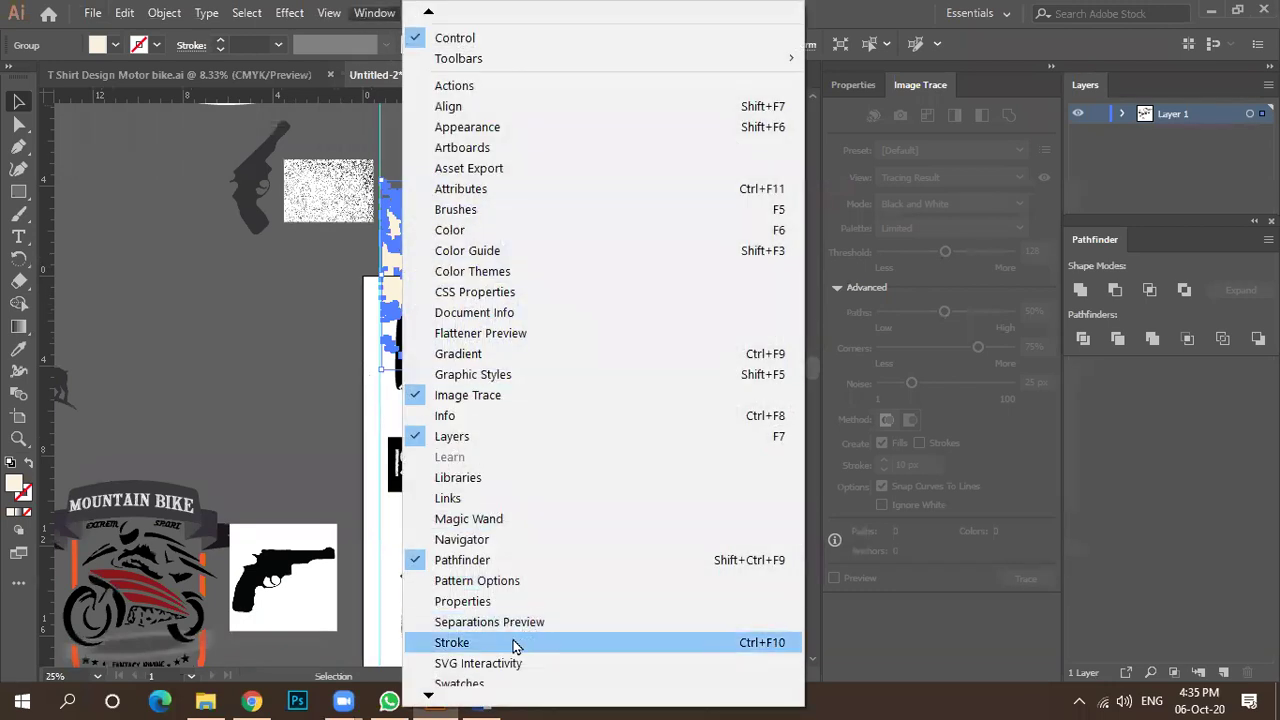
{"action": "mouse_move", "coordinate": [428, 694]}
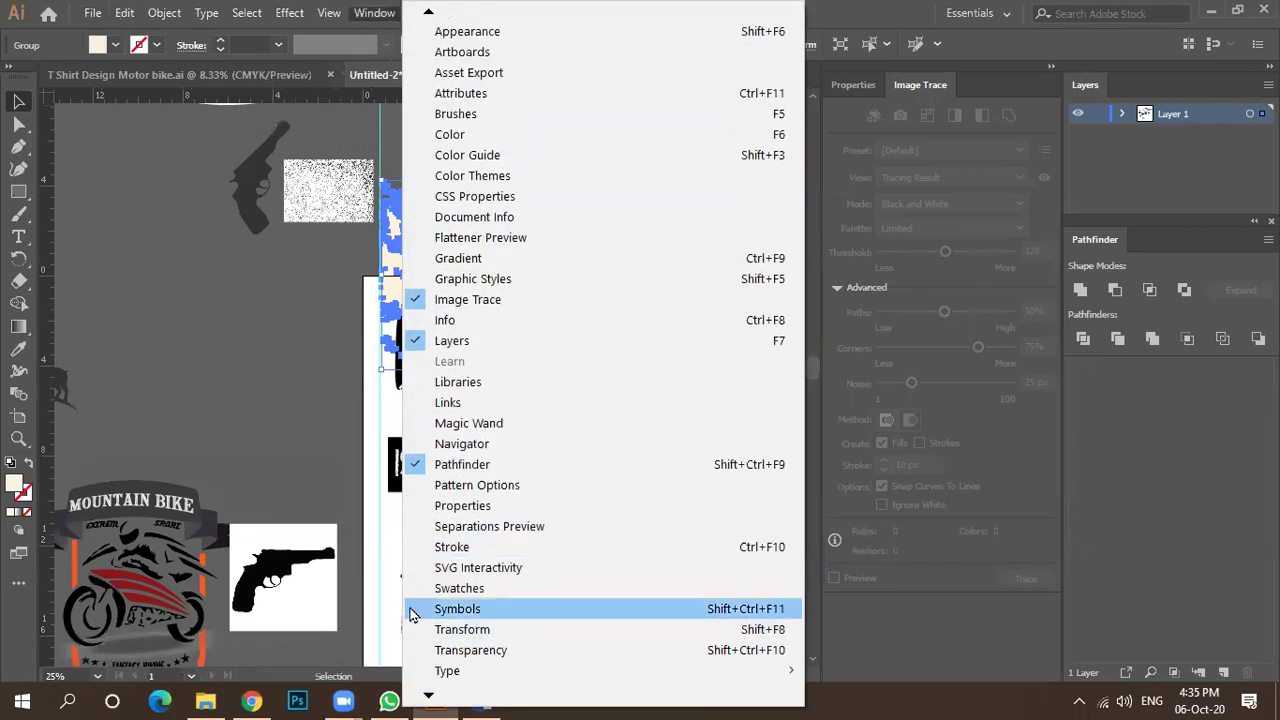
{"action": "left_click", "coordinate": [434, 650]}
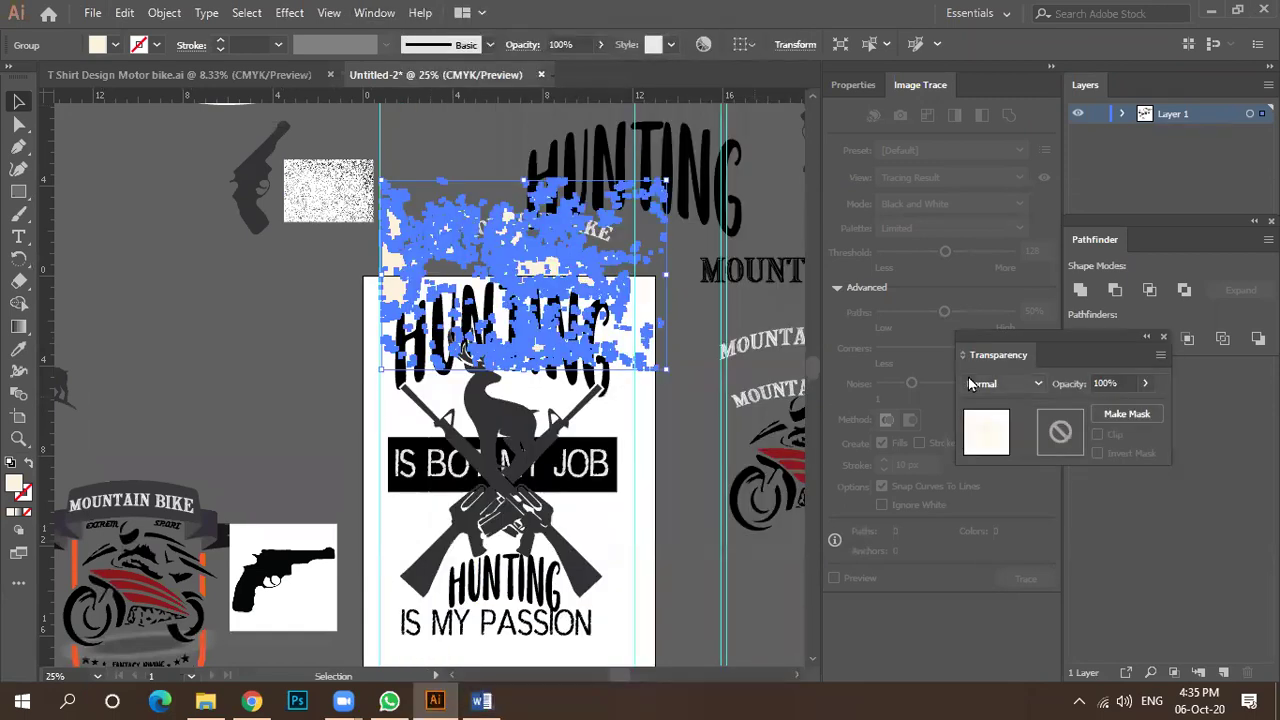
Try to make an opacity mask from the grunge texture alone and check the HUNTING lettering.
{"action": "left_click", "coordinate": [1124, 425]}
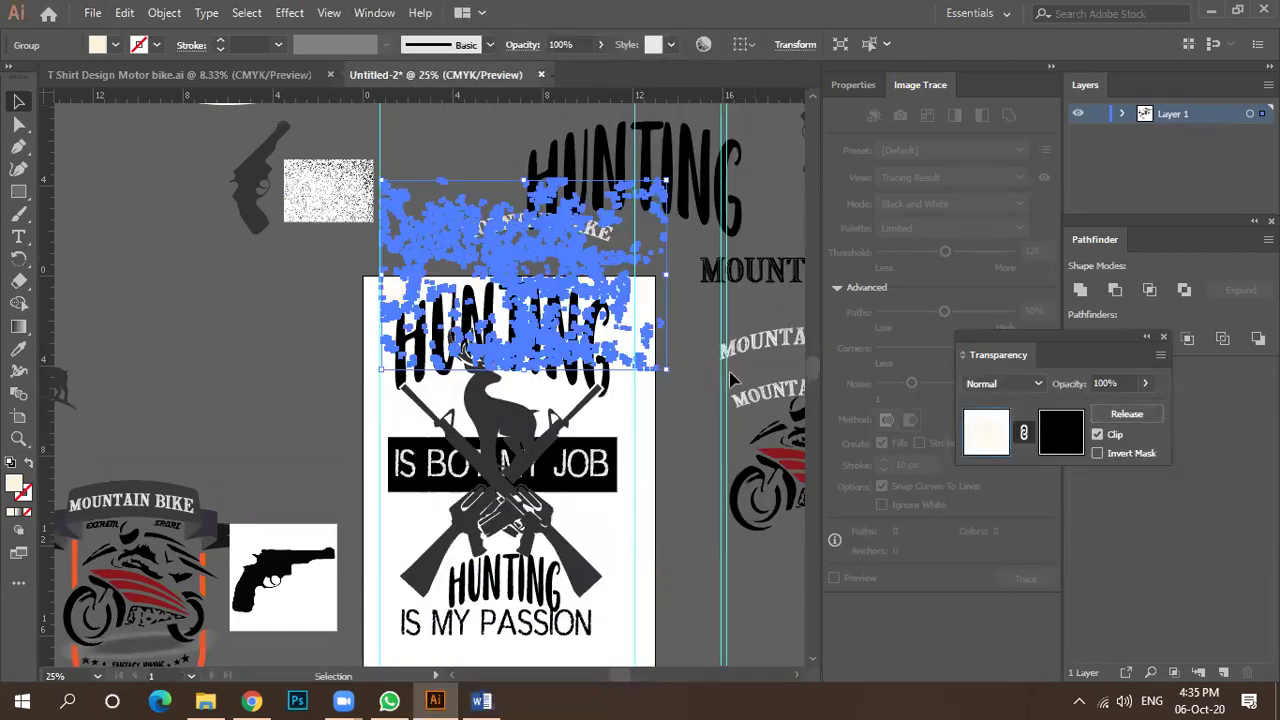
{"action": "left_click", "coordinate": [690, 331]}
{"action": "scroll", "coordinate": [484, 340], "scroll_direction": "up", "scroll_amount": 3}
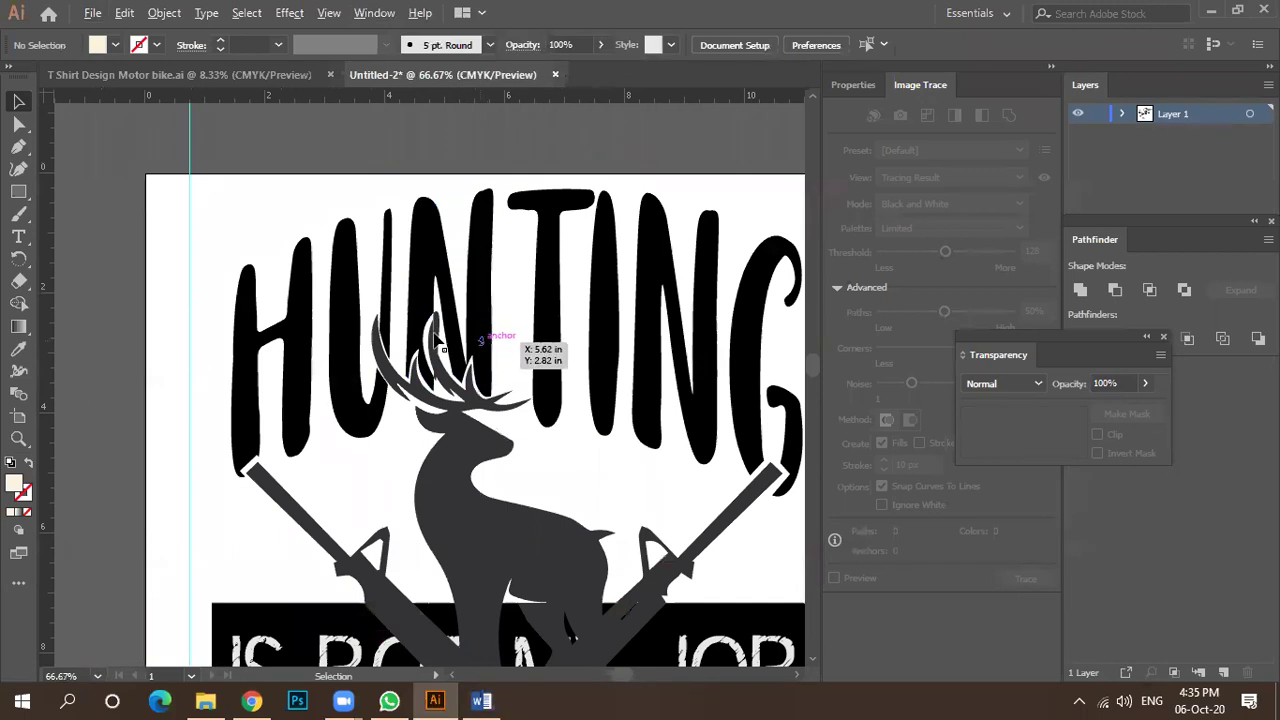
{"action": "scroll", "coordinate": [300, 320], "scroll_direction": "up", "scroll_amount": 3}
{"action": "left_click", "coordinate": [380, 334]}
{"action": "scroll", "coordinate": [370, 333], "scroll_direction": "down", "scroll_amount": 2}
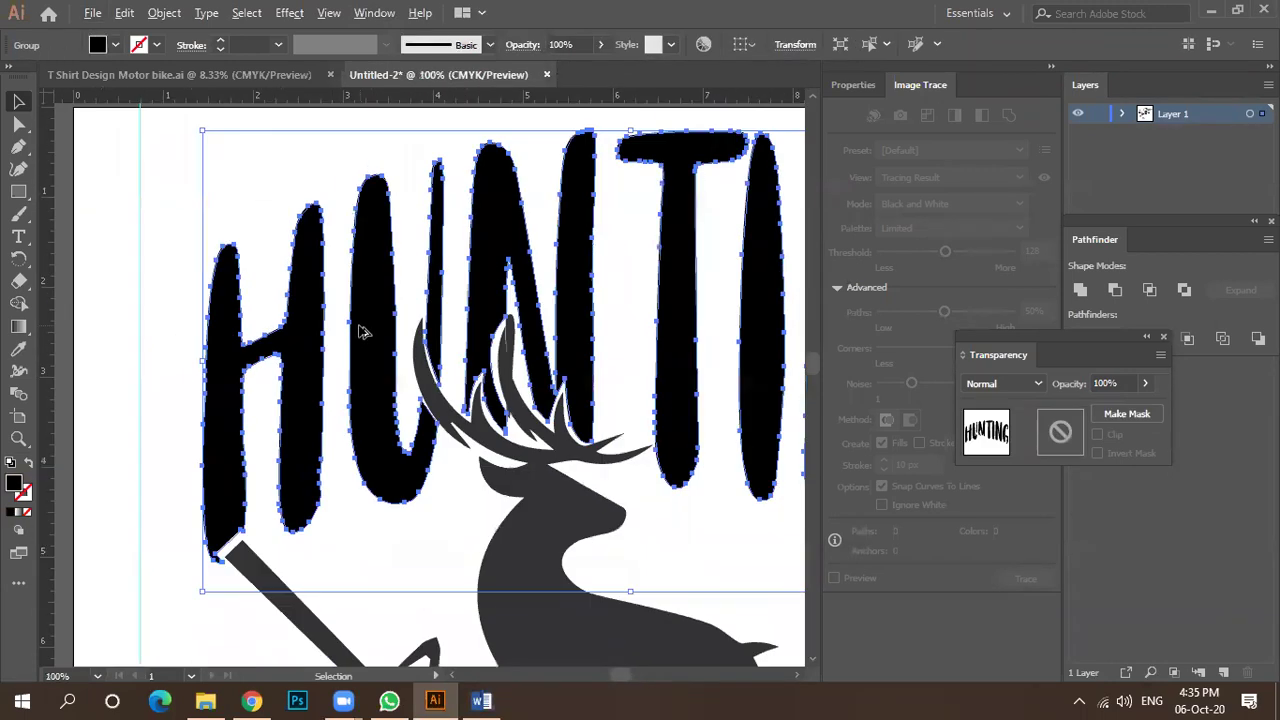
Try to mask the upper HUNTING lettering with the already masked grunge texture, using an inverted opacity mask.
{"action": "scroll", "coordinate": [363, 333], "scroll_direction": "down", "scroll_amount": 3}
{"action": "left_click", "coordinate": [510, 220]}
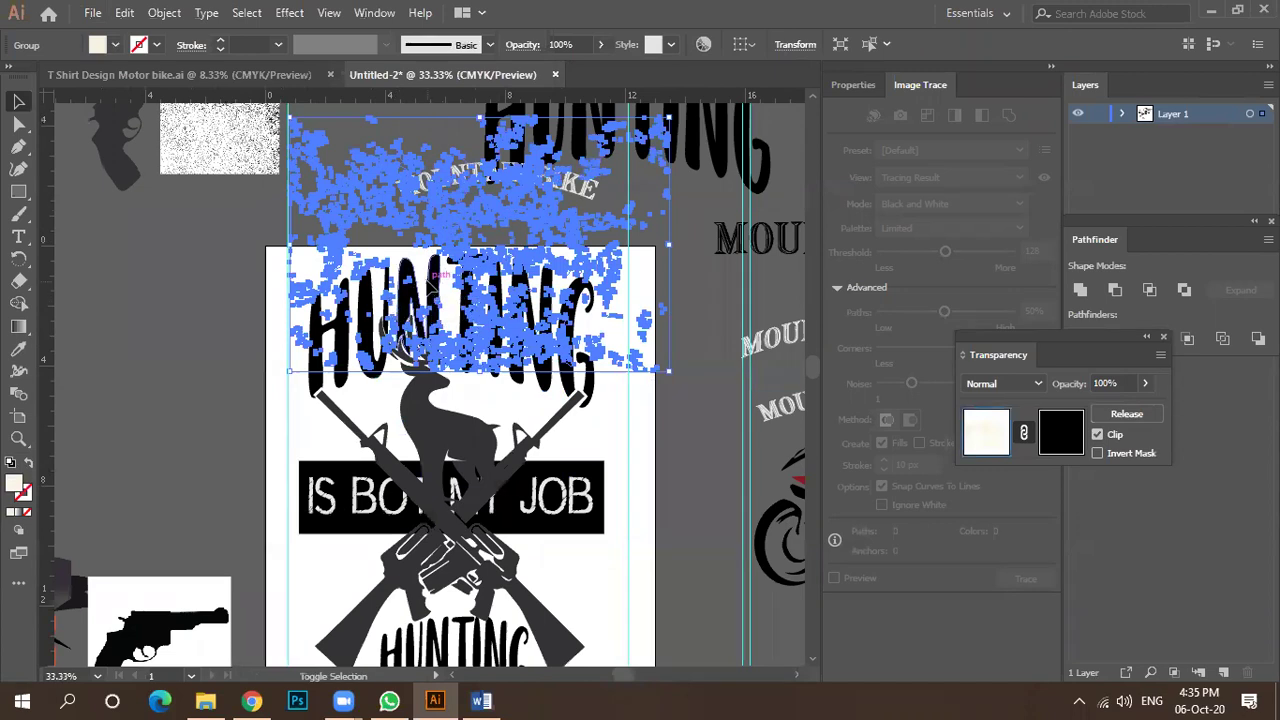
{"action": "left_click", "coordinate": [432, 285], "text": "shift"}
{"action": "left_click", "coordinate": [1127, 414]}
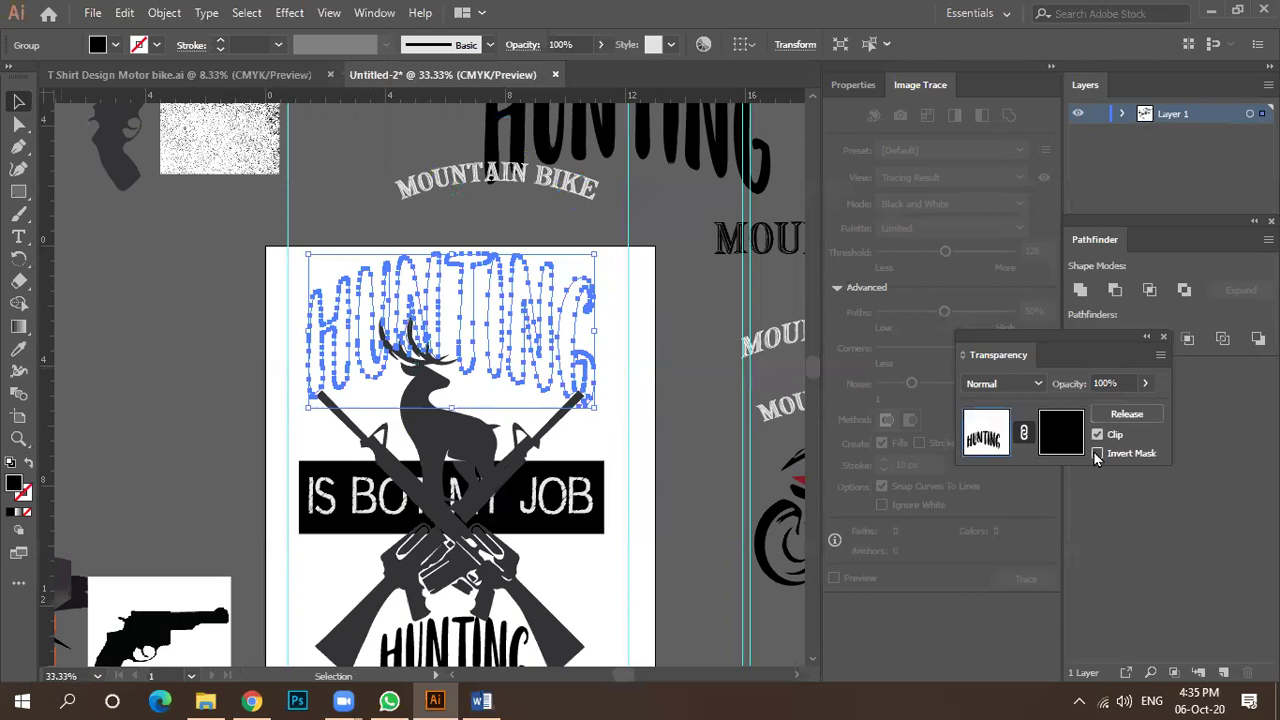
{"action": "left_click", "coordinate": [697, 430]}
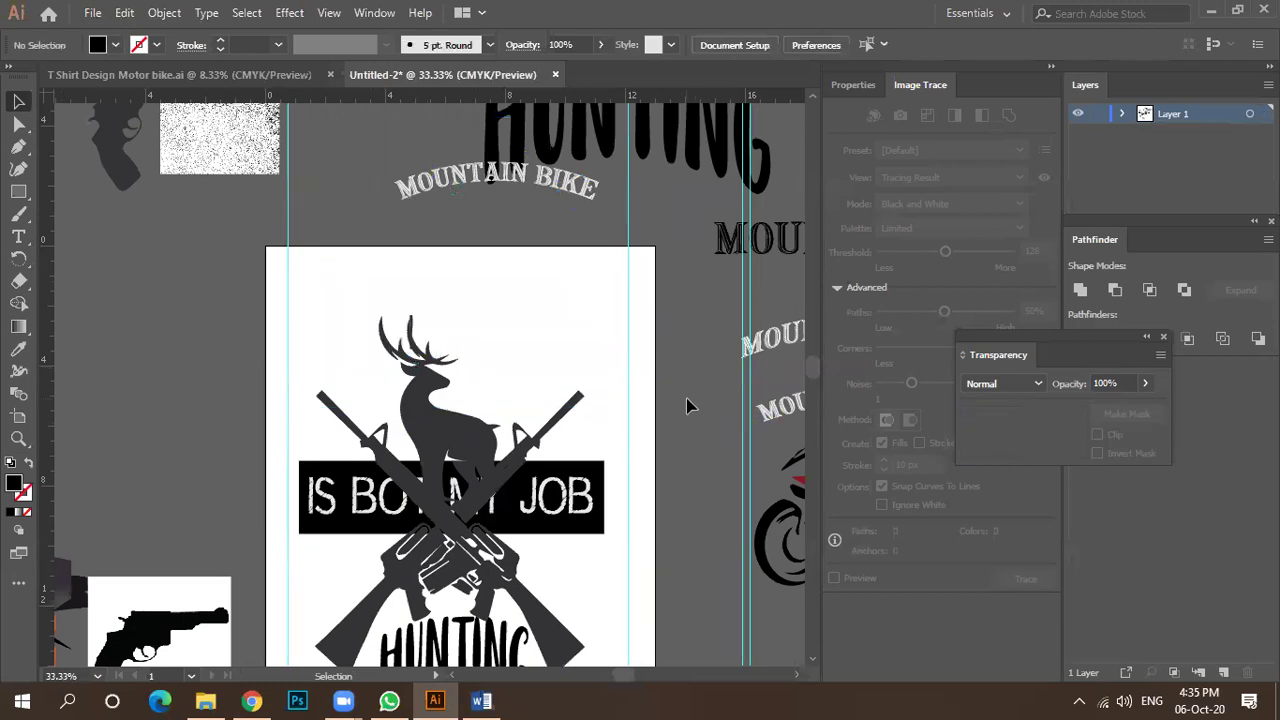
Release the inverted opacity mask from the upper HUNTING lettering.
{"action": "scroll", "coordinate": [420, 349], "scroll_direction": "up", "scroll_amount": 2}
{"action": "left_click", "coordinate": [421, 268]}
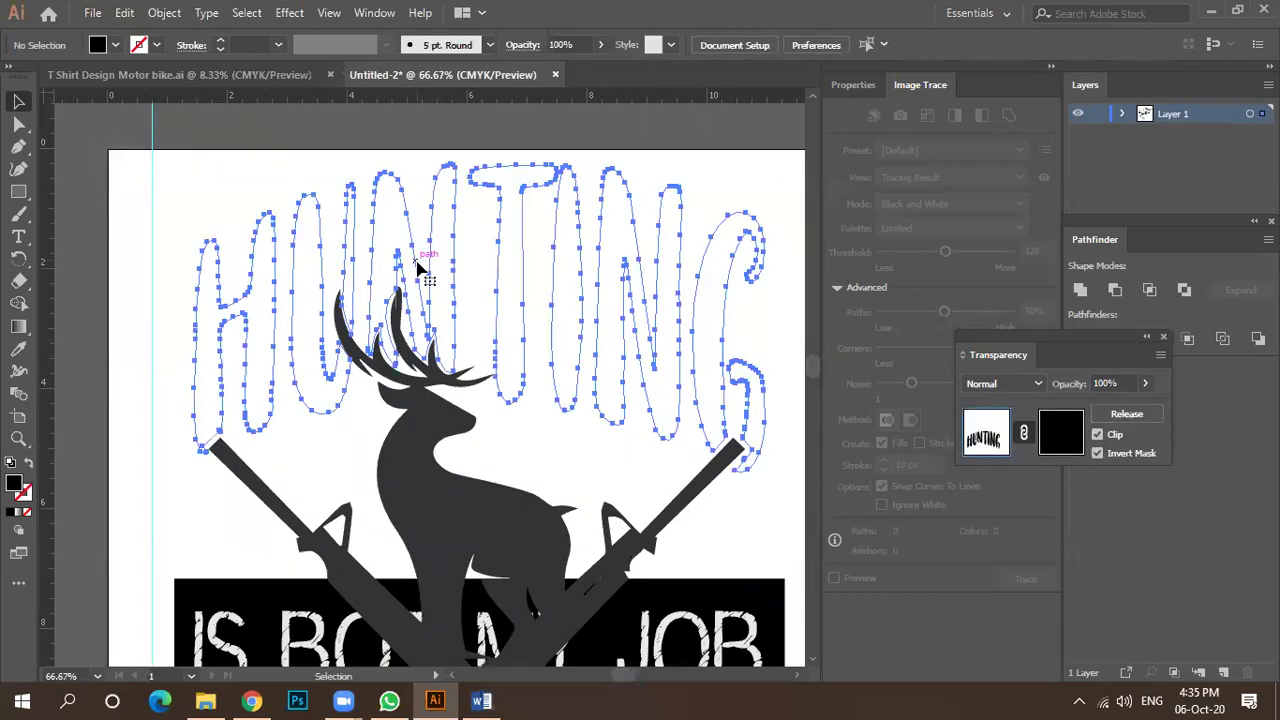
{"action": "scroll", "coordinate": [443, 271], "scroll_direction": "down", "scroll_amount": 2}
{"action": "left_click", "coordinate": [1127, 414]}
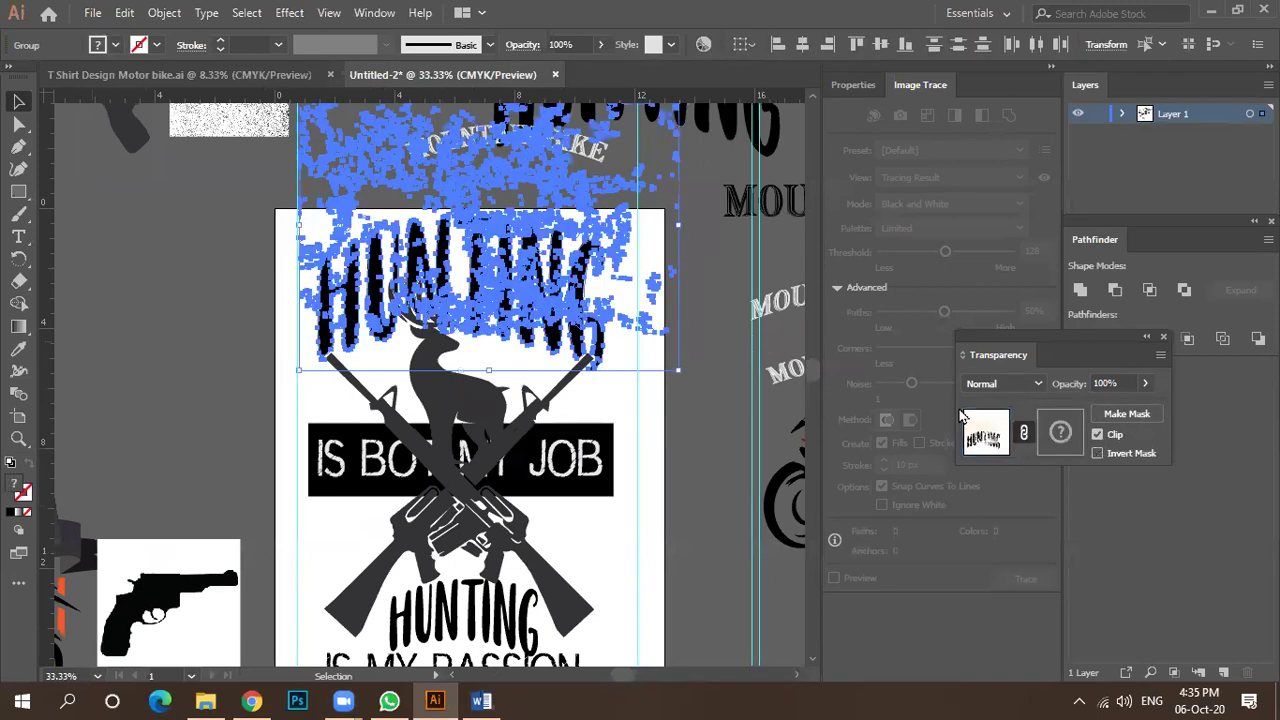
Inspect the upper HUNTING lettering and the hidden grunge texture by selecting each of them.
{"action": "key", "text": "Delete"}
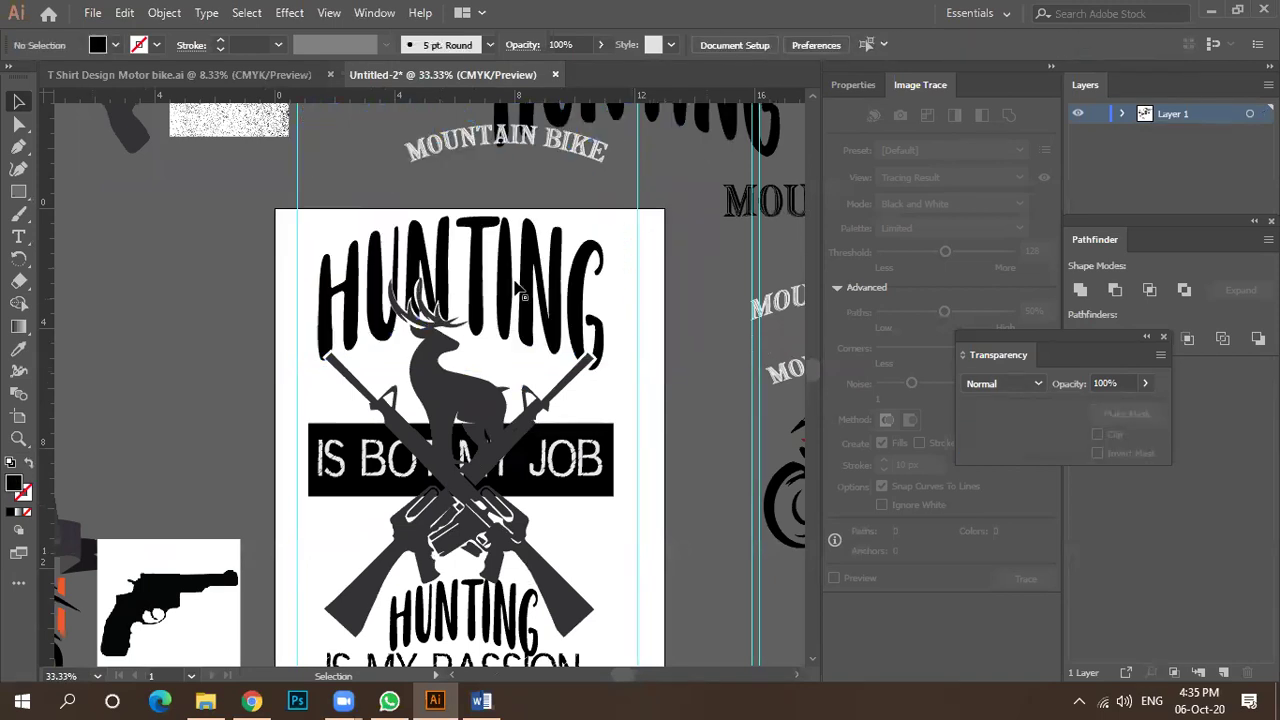
{"action": "scroll", "coordinate": [420, 277], "scroll_direction": "up", "scroll_amount": 3}
{"action": "scroll", "coordinate": [483, 237], "scroll_direction": "down", "scroll_amount": 3}
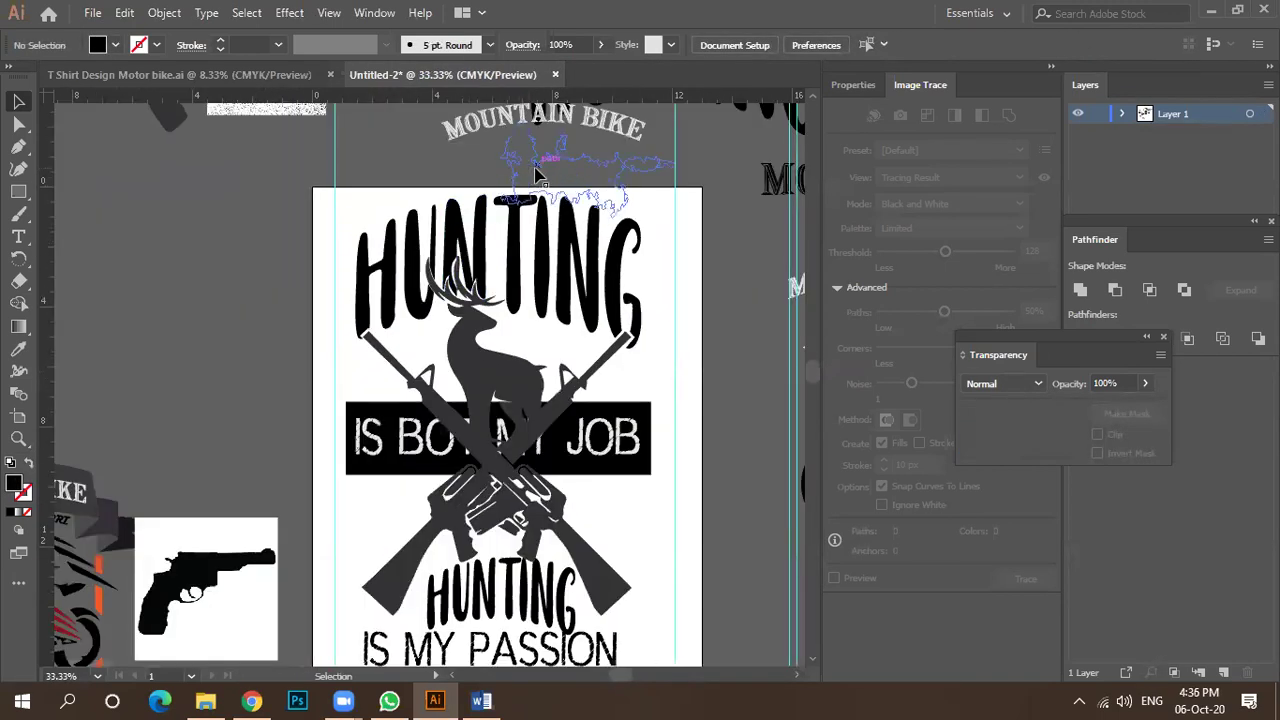
{"action": "key", "text": "ctrl+z"}
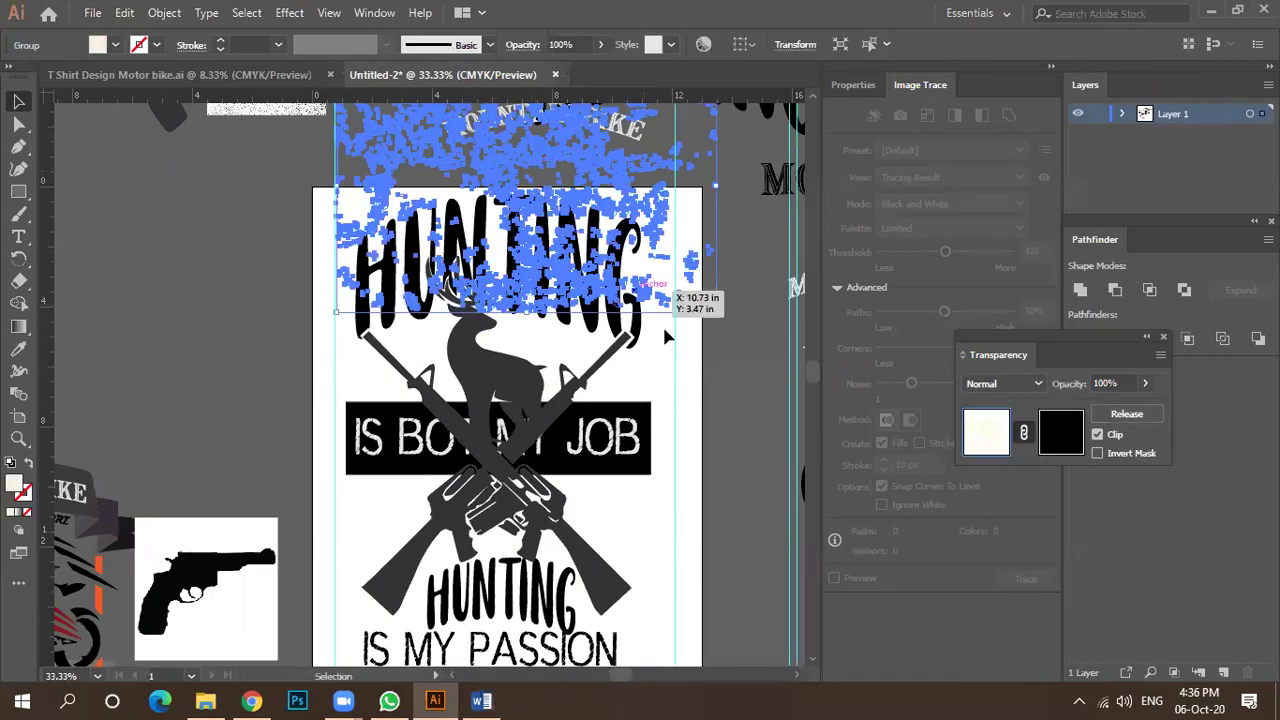
{"action": "left_click", "coordinate": [711, 389]}
{"action": "key", "text": "a"}
{"action": "left_click", "coordinate": [481, 230]}
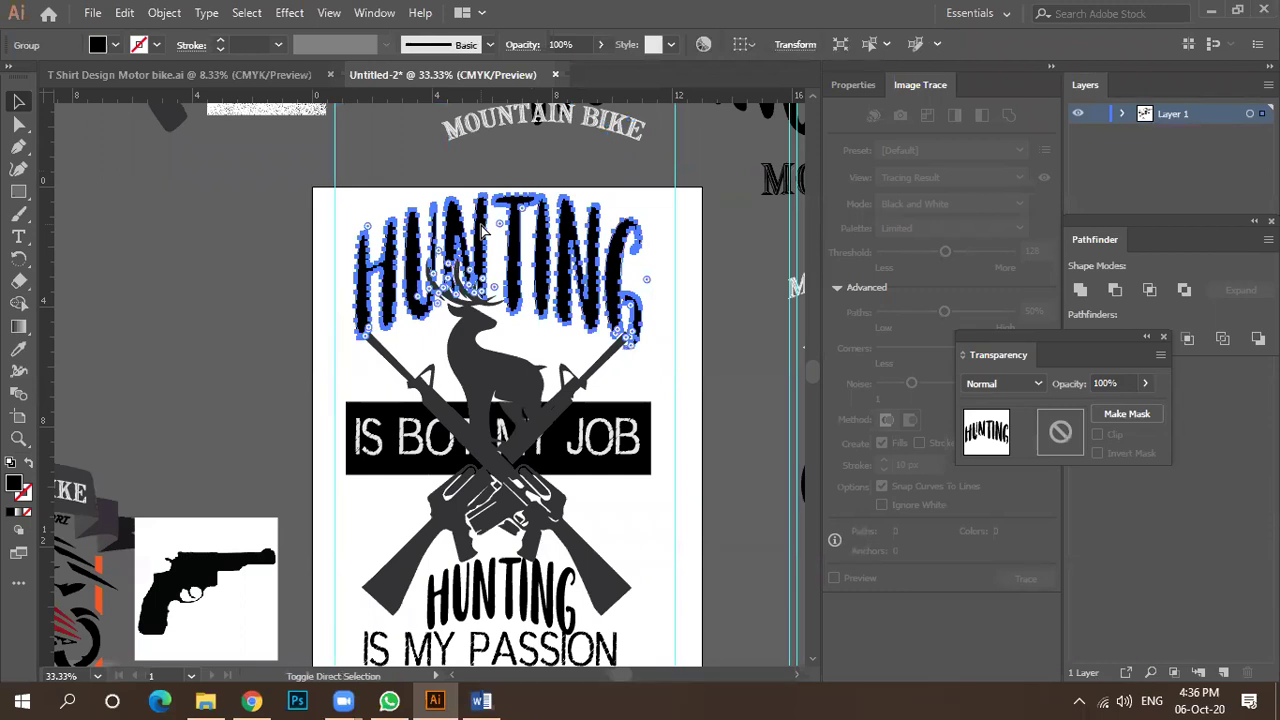
{"action": "key", "text": "v"}
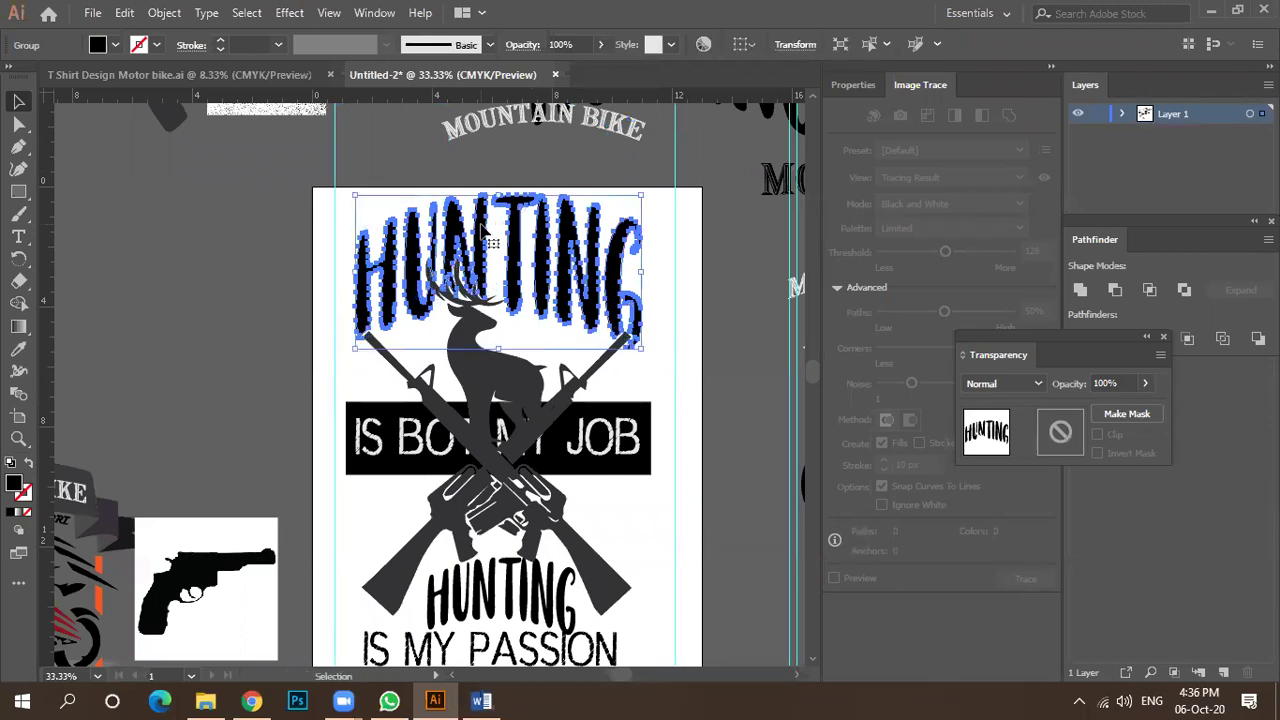
{"action": "left_click", "coordinate": [691, 251]}
Release the grunge texture's own opacity mask.
{"action": "left_click", "coordinate": [590, 178]}
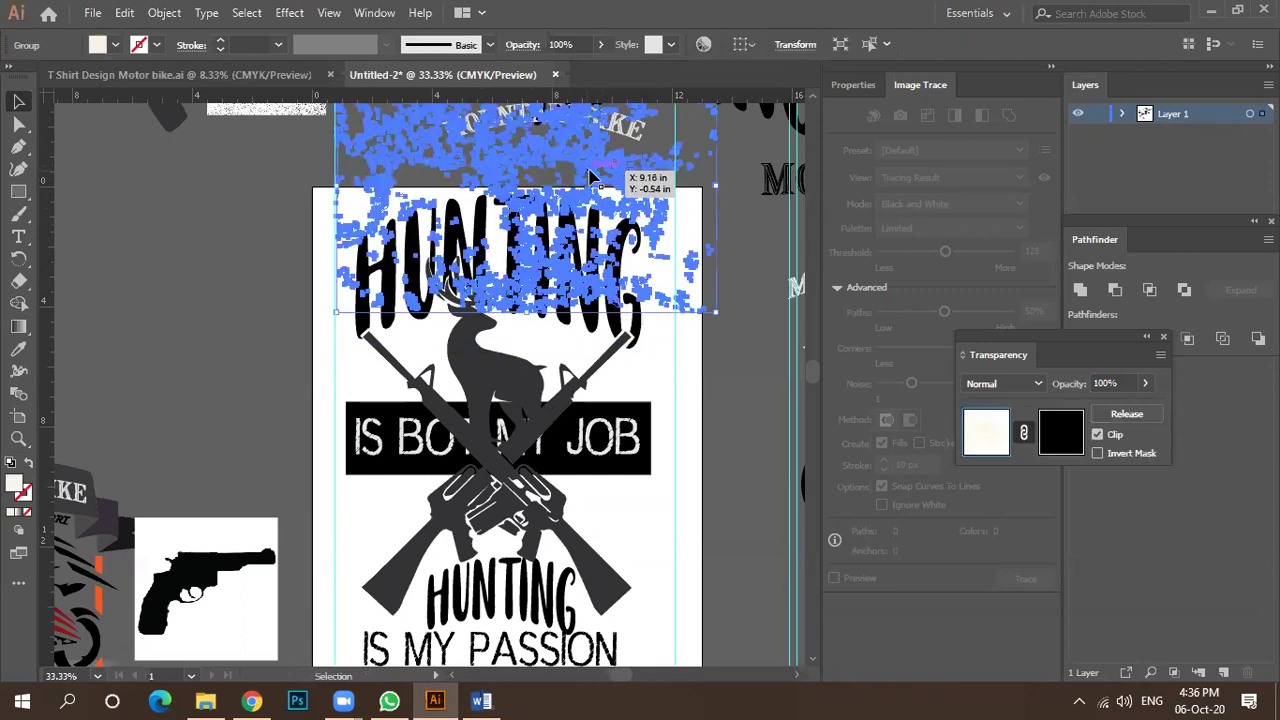
{"action": "left_click", "coordinate": [1126, 413]}
{"action": "left_click", "coordinate": [765, 400]}
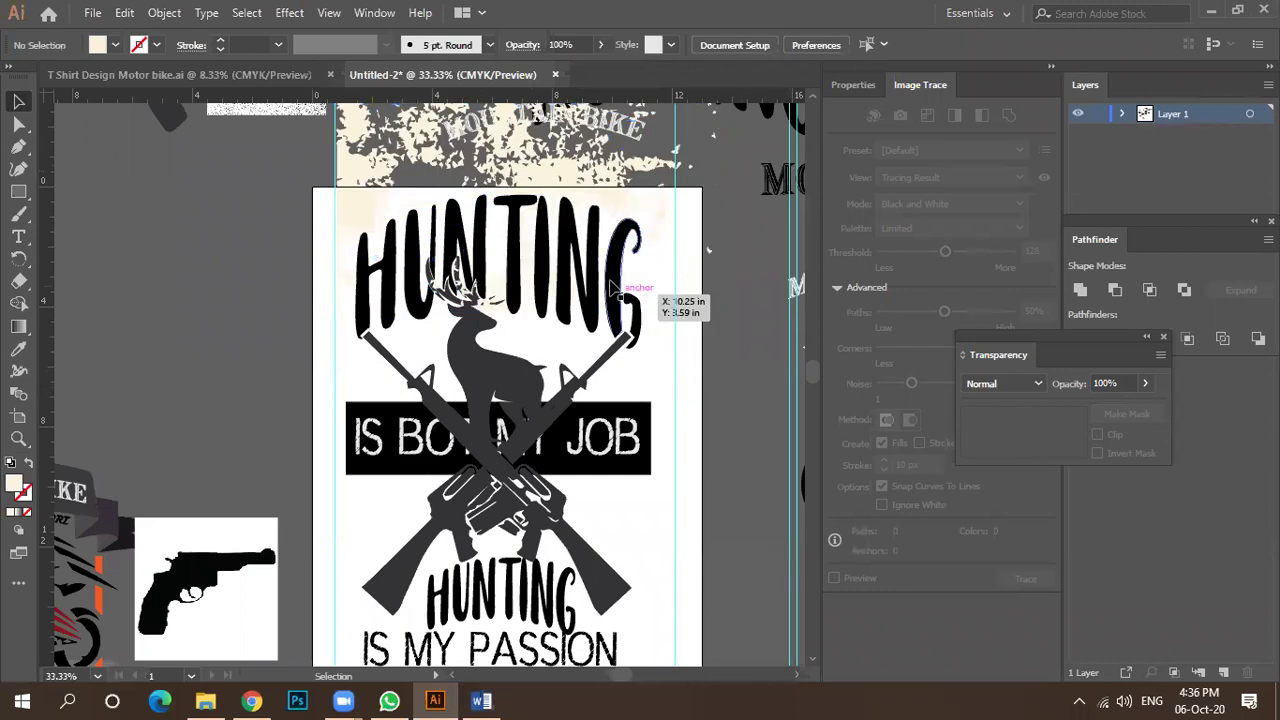
Shift the grunge texture slightly left and down over the upper HUNTING lettering.
{"action": "left_click_drag", "start_coordinate": [560, 182], "coordinate": [532, 188]}
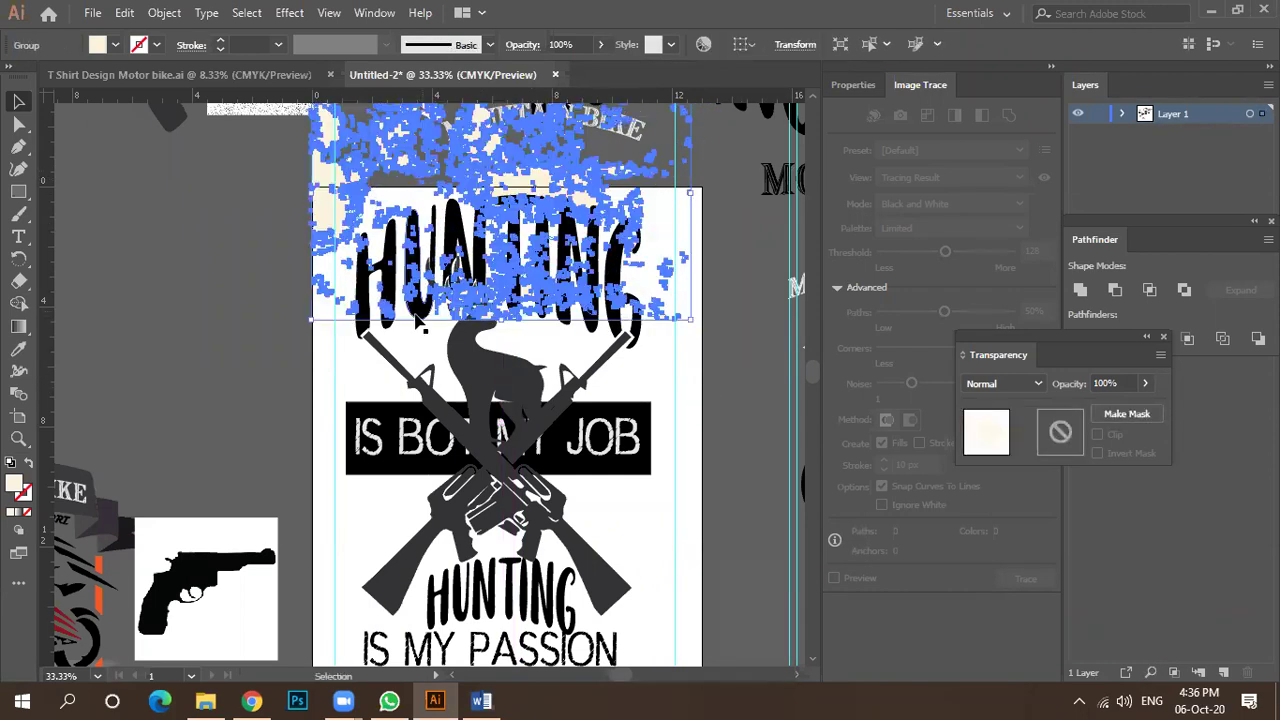
{"action": "scroll", "coordinate": [381, 275], "scroll_direction": "up", "scroll_amount": 3}
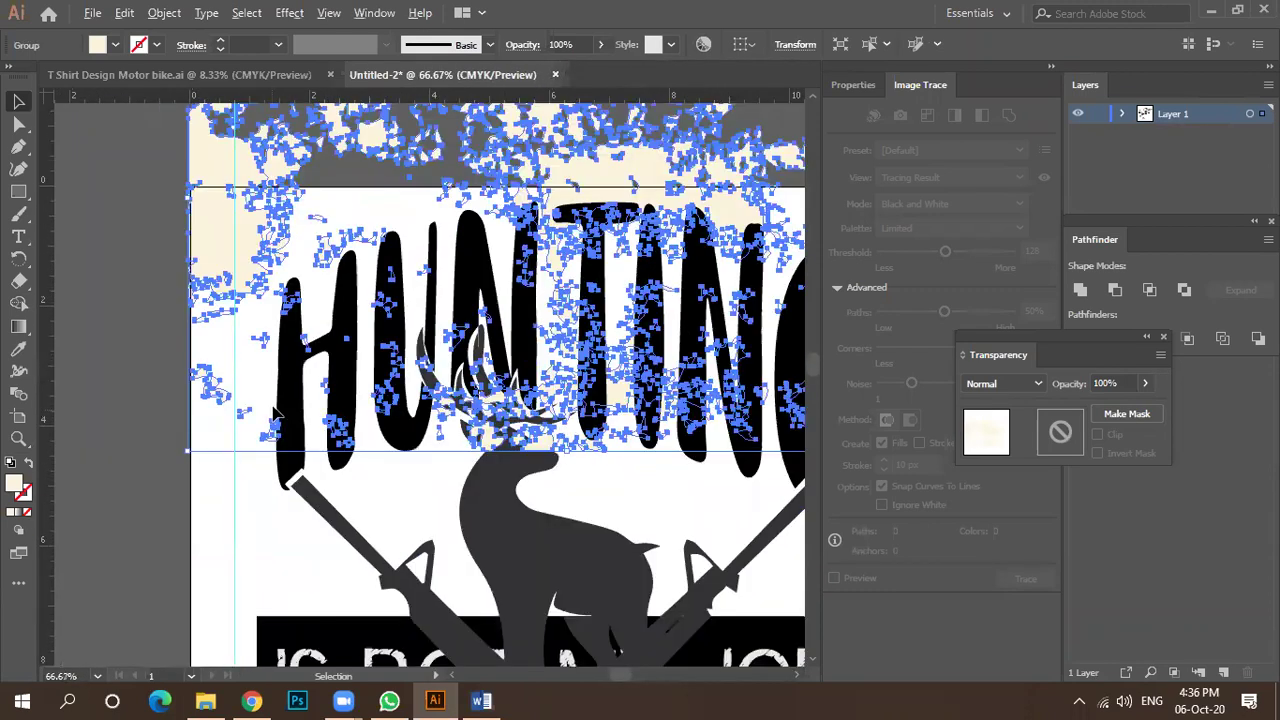
{"action": "scroll", "coordinate": [278, 424], "scroll_direction": "down", "scroll_amount": 3}
Try to make an opacity mask from the unmasked grunge texture and the upper HUNTING lettering together.
{"action": "left_click", "coordinate": [595, 352], "text": "shift"}
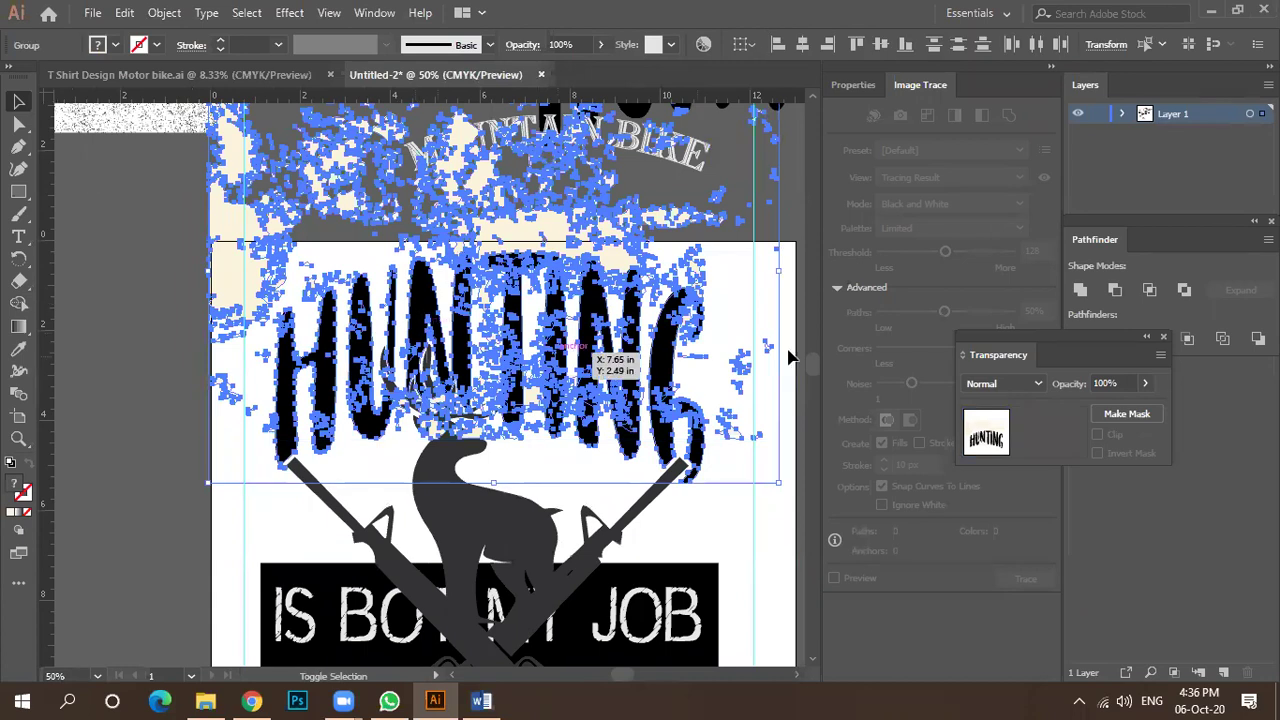
{"action": "left_click", "coordinate": [1127, 414]}
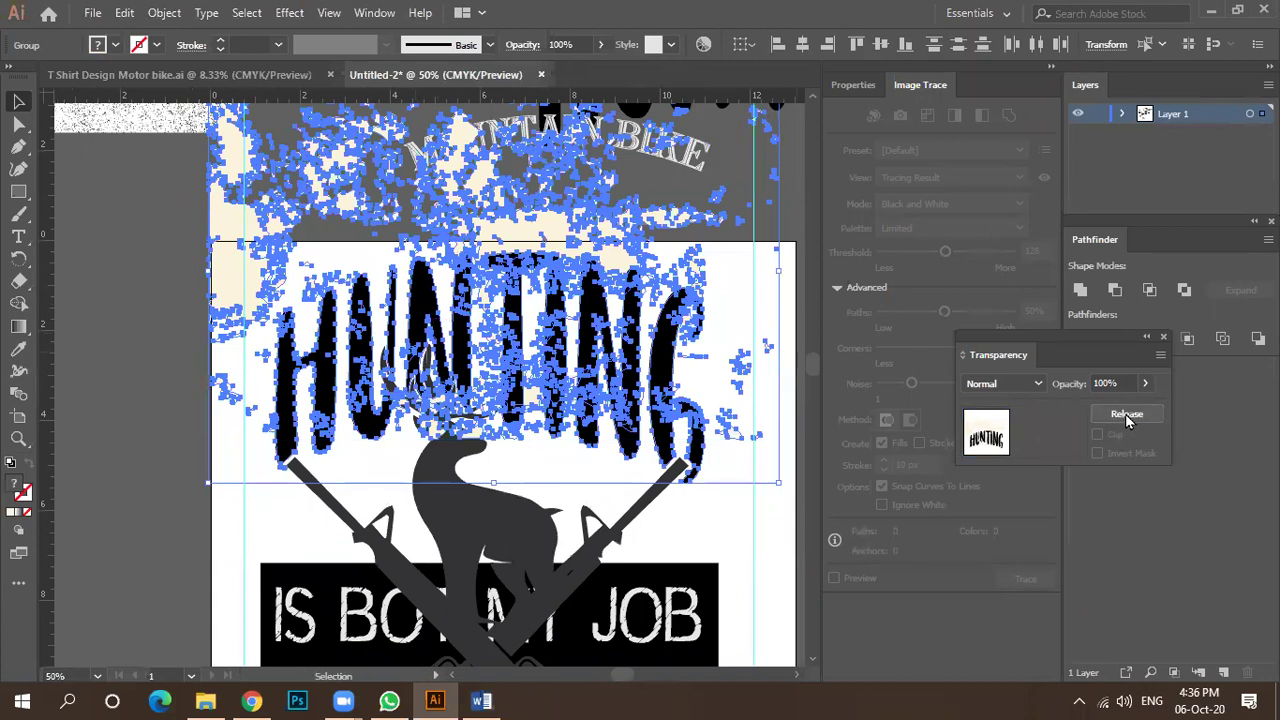
{"action": "left_click", "coordinate": [787, 393]}
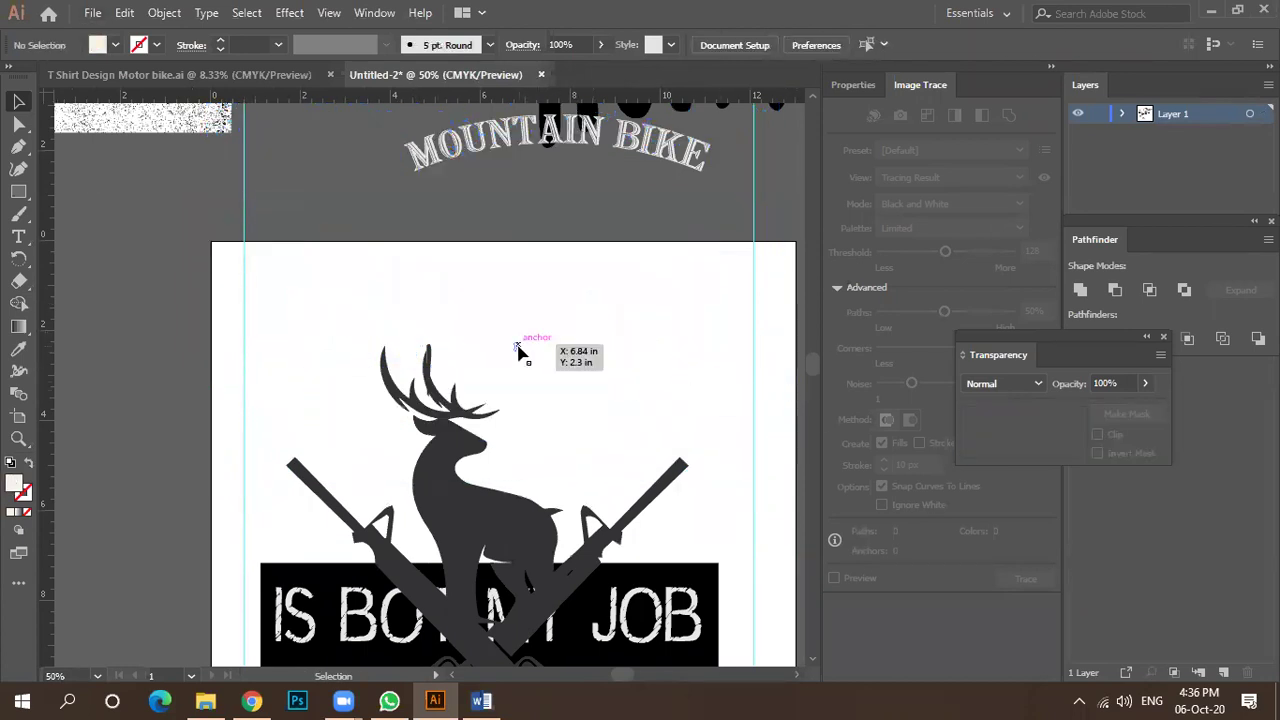
Release the opacity mask that joins the grunge texture and the upper HUNTING lettering.
{"action": "left_click", "coordinate": [519, 352]}
{"action": "left_click", "coordinate": [1127, 414]}
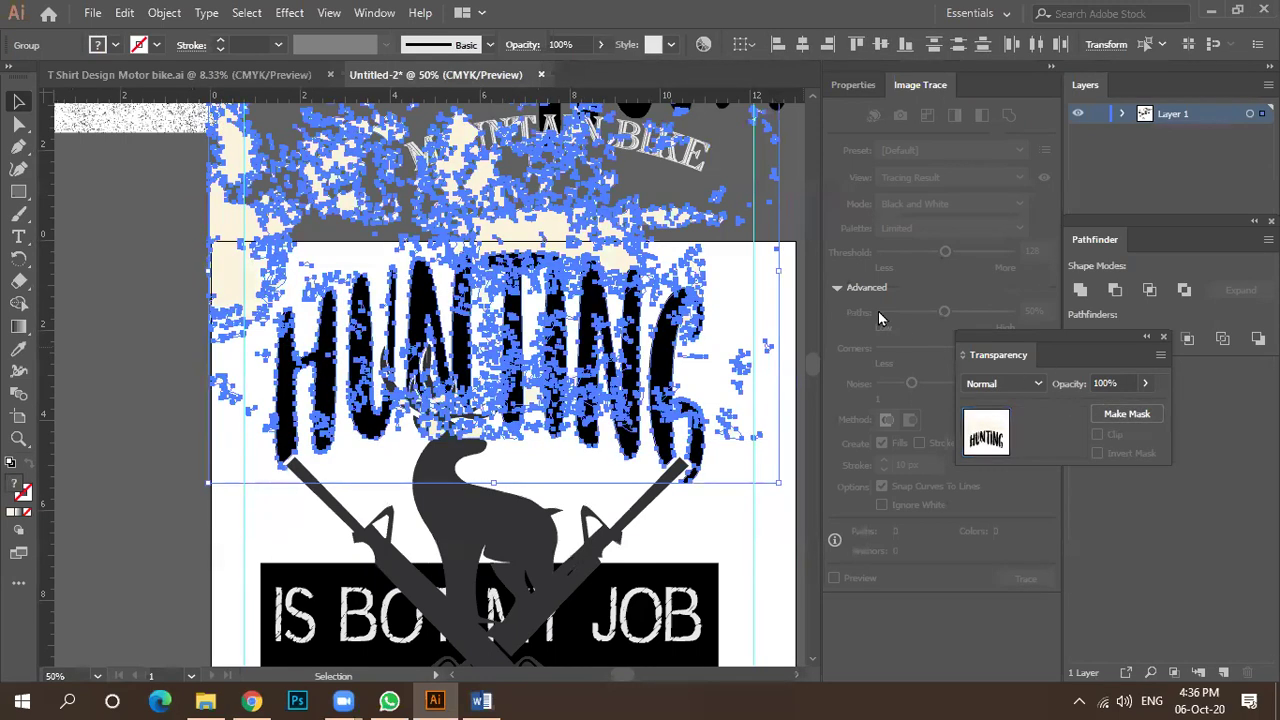
{"action": "left_click", "coordinate": [788, 248]}
Bring the grunge texture in front of the upper HUNTING lettering.
{"action": "scroll", "coordinate": [516, 290], "scroll_direction": "down", "scroll_amount": 1}
{"action": "left_click", "coordinate": [497, 260]}
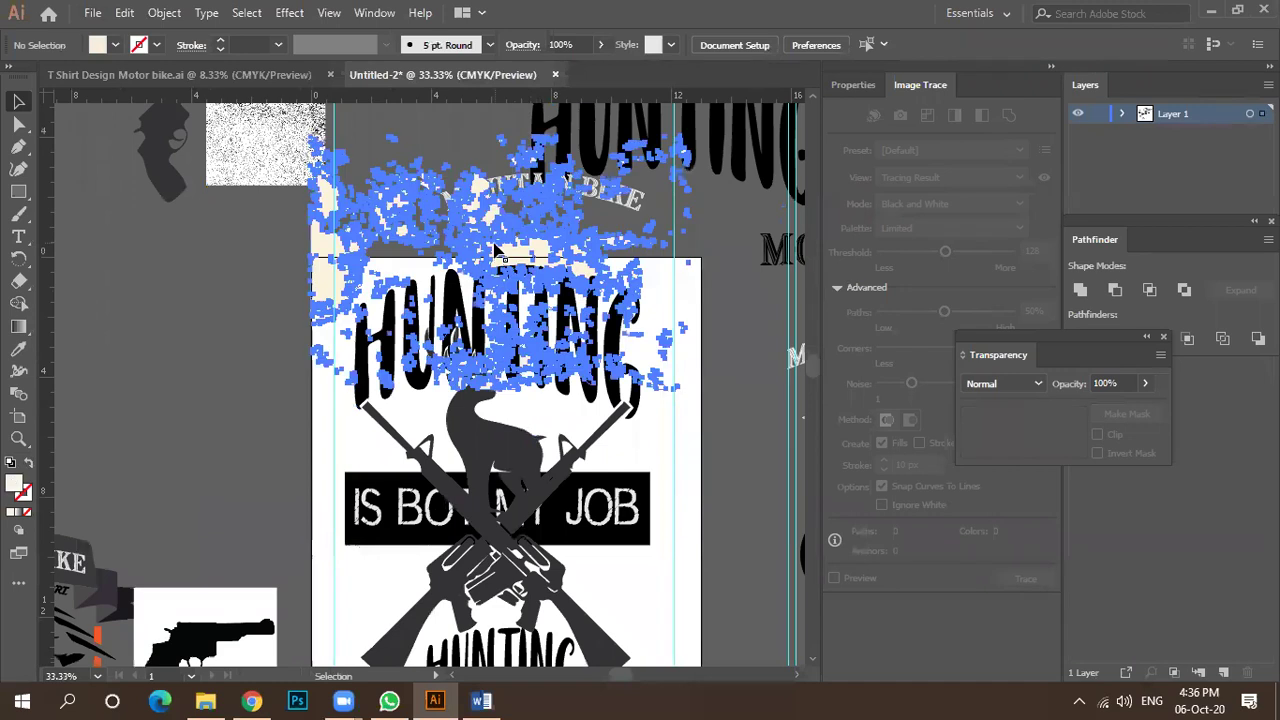
{"action": "scroll", "coordinate": [497, 260], "scroll_direction": "up", "scroll_amount": 3}
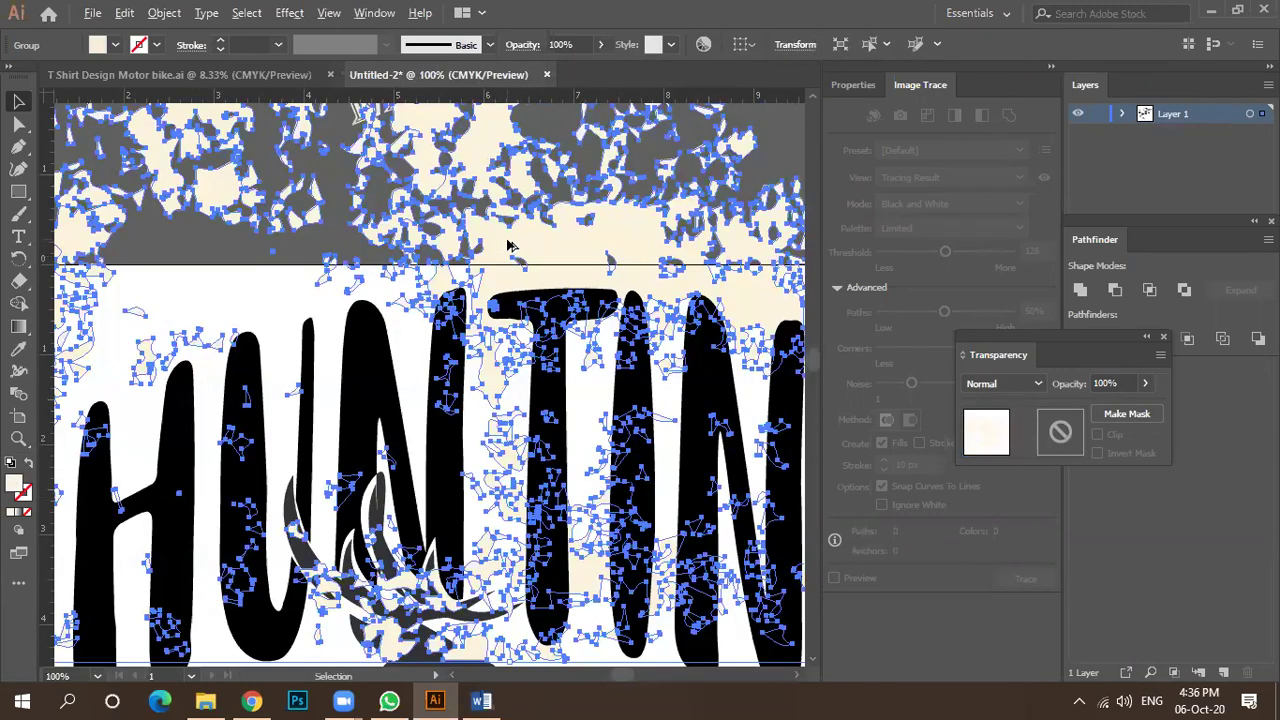
{"action": "scroll", "coordinate": [508, 246], "scroll_direction": "down", "scroll_amount": 1}
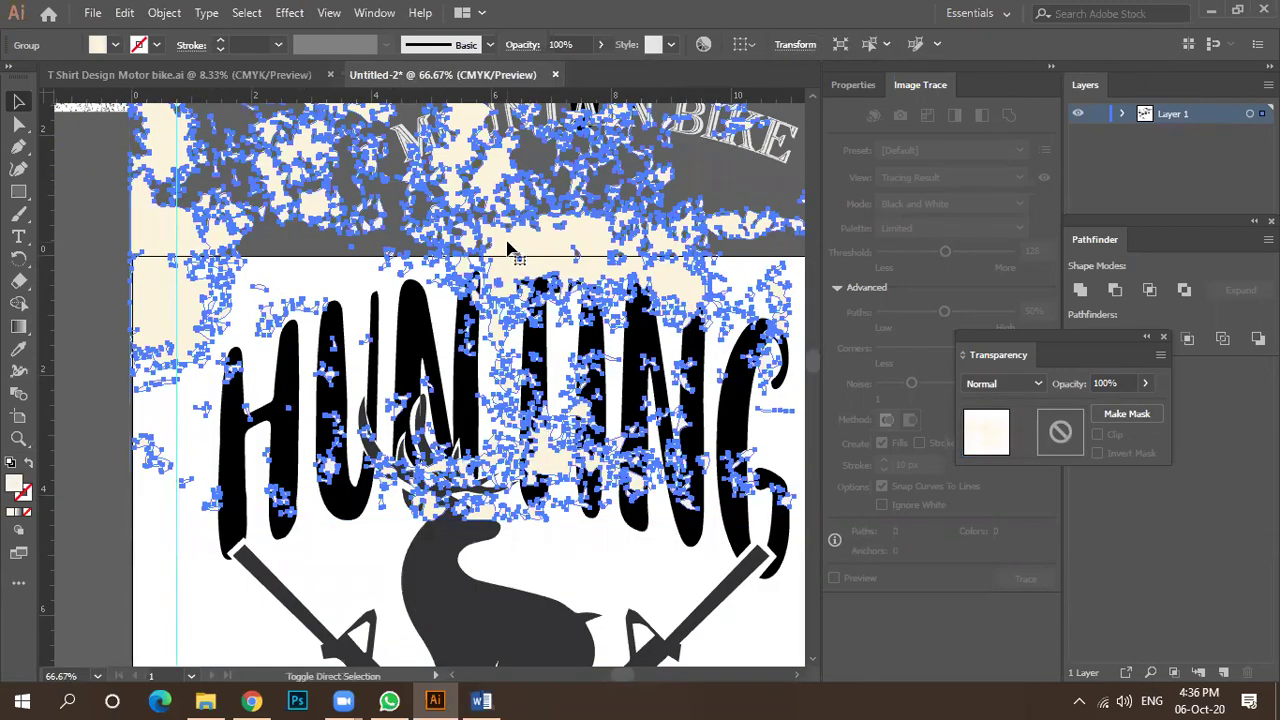
{"action": "scroll", "coordinate": [510, 250], "scroll_direction": "down", "scroll_amount": 3}
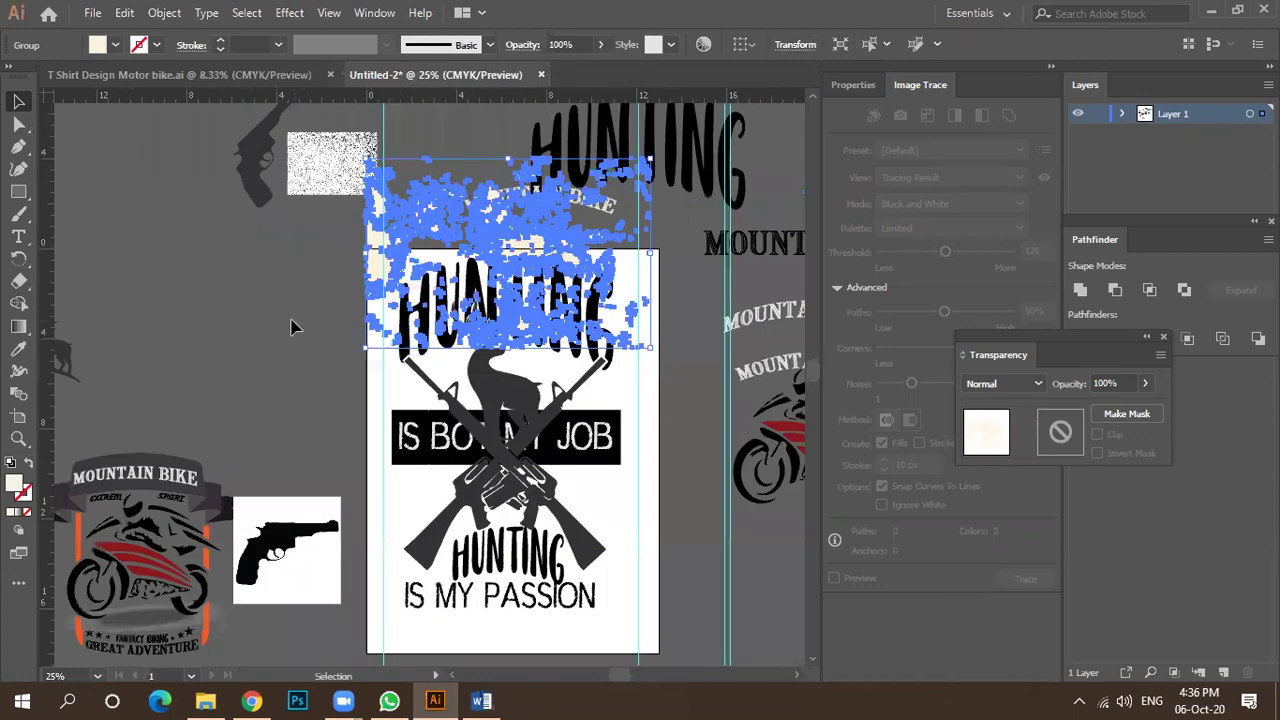
{"action": "left_click", "coordinate": [291, 323]}
Try the grunge texture at slightly lower positions over the upper HUNTING lettering.
{"action": "scroll", "coordinate": [447, 355], "scroll_direction": "up", "scroll_amount": 2}
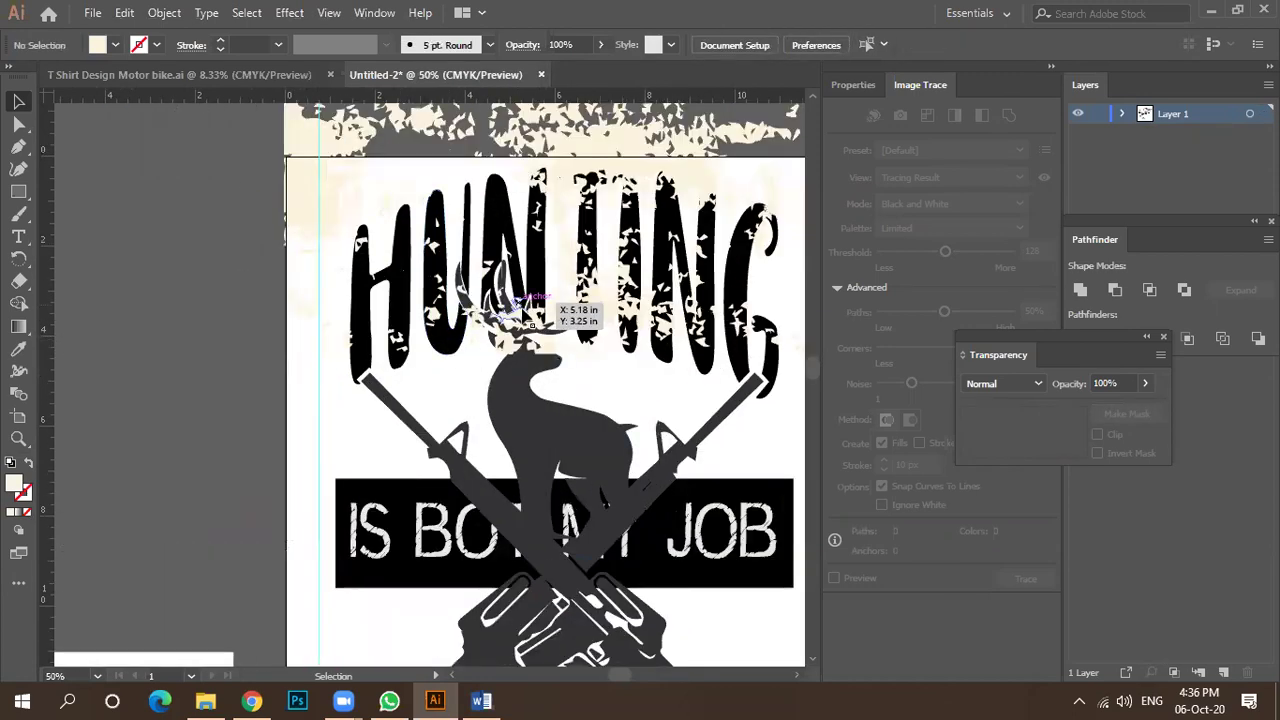
{"action": "left_click", "coordinate": [540, 178]}
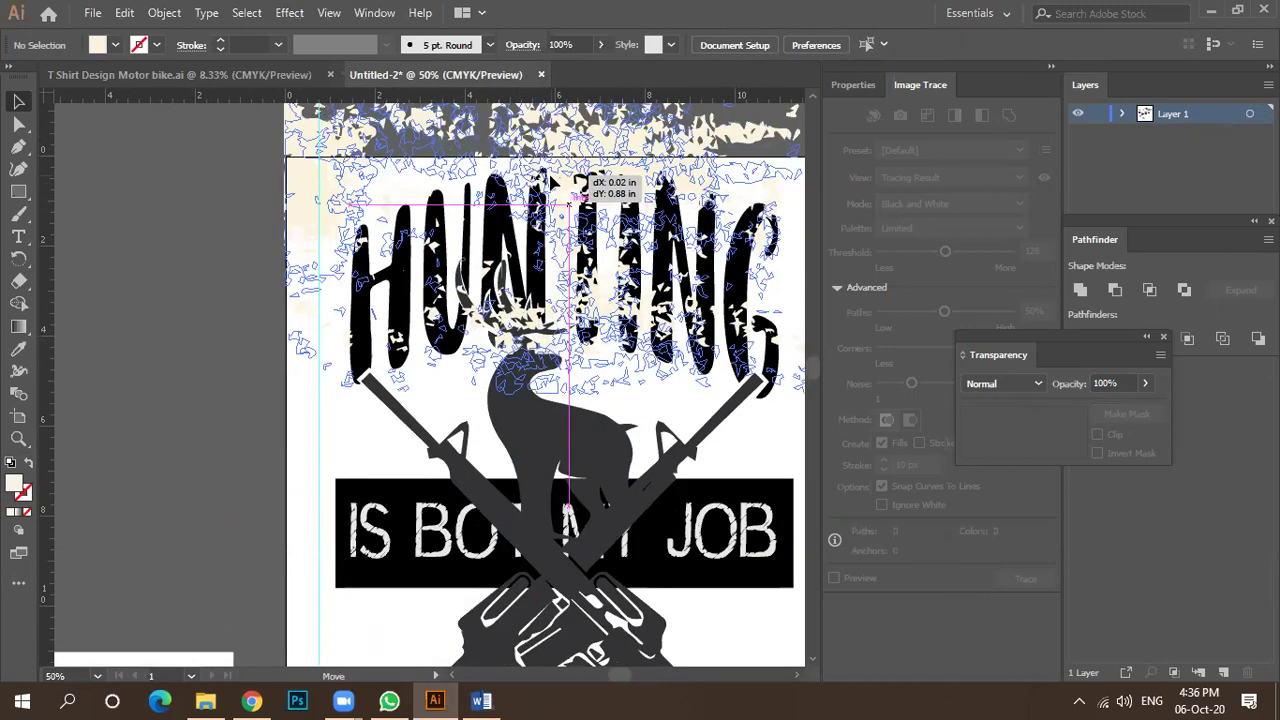
{"action": "left_click", "coordinate": [194, 251]}
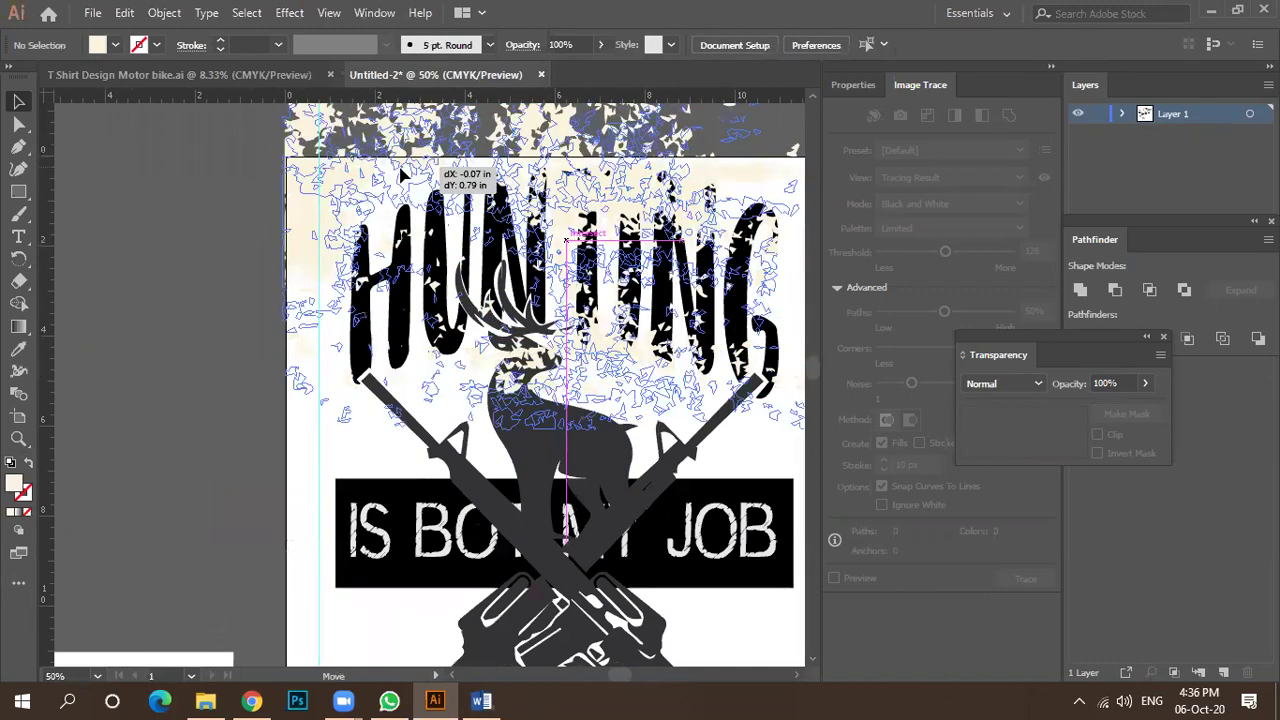
{"action": "left_click", "coordinate": [305, 216]}
Enlarge the grunge texture to about twice its size and shift it down and right across the design.
{"action": "scroll", "coordinate": [283, 227], "scroll_direction": "down", "scroll_amount": 3}
{"action": "left_click_drag", "start_coordinate": [470, 290], "coordinate": [574, 360]}
{"action": "scroll", "coordinate": [418, 270], "scroll_direction": "up", "scroll_amount": 2}
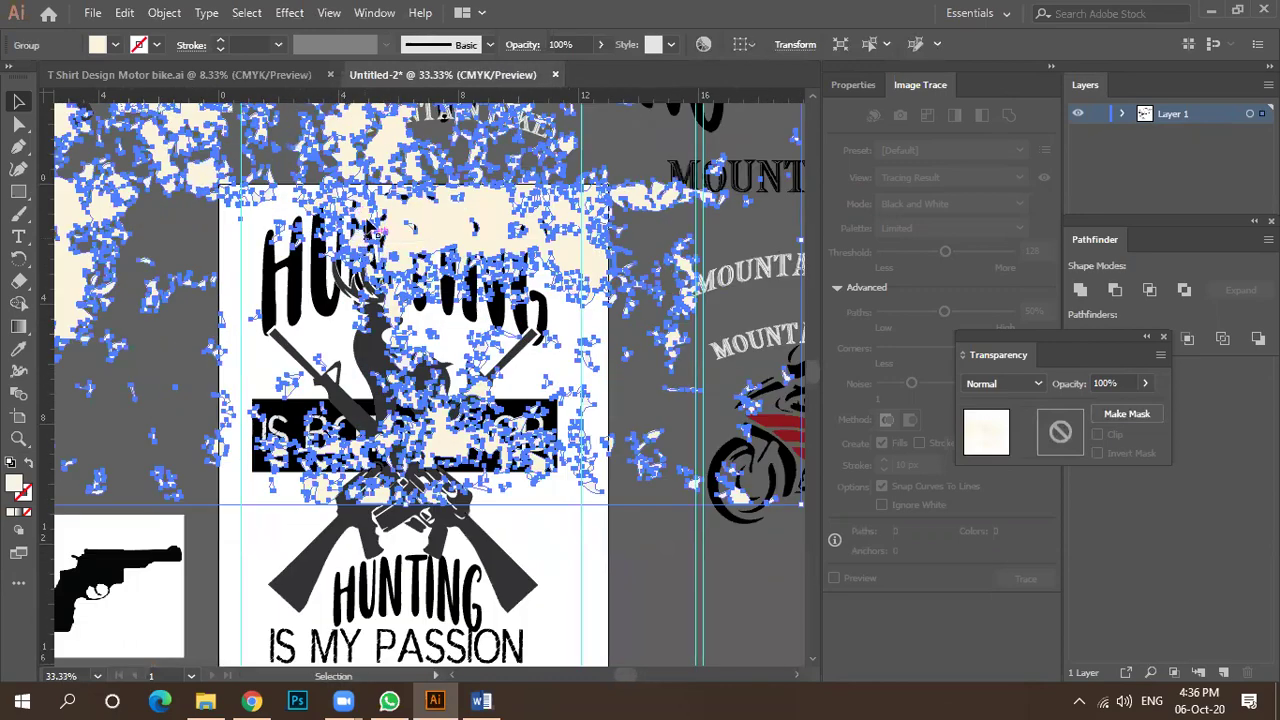
{"action": "scroll", "coordinate": [433, 178], "scroll_direction": "down", "scroll_amount": 1}
{"action": "left_click_drag", "start_coordinate": [433, 178], "coordinate": [484, 232]}
{"action": "scroll", "coordinate": [507, 272], "scroll_direction": "up", "scroll_amount": 2}
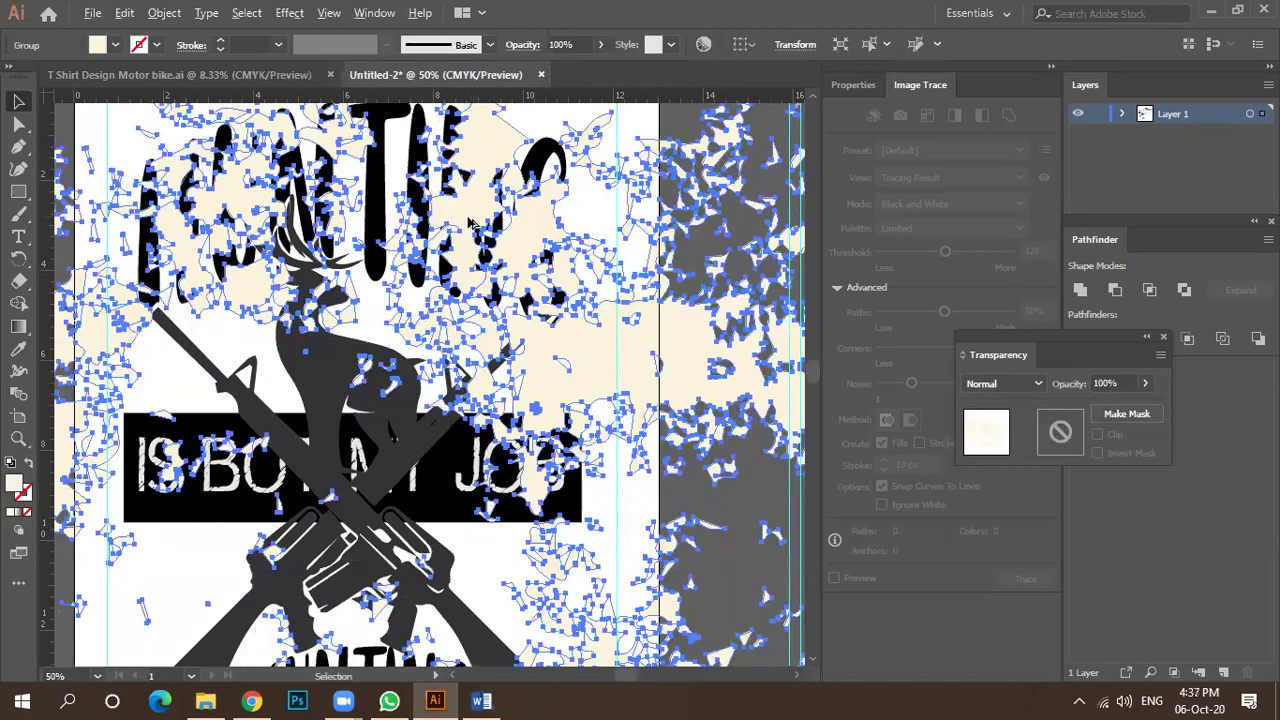
Move the grunge texture toward the artboard's left side and rotate it a quarter turn.
{"action": "scroll", "coordinate": [470, 222], "scroll_direction": "down", "scroll_amount": 3}
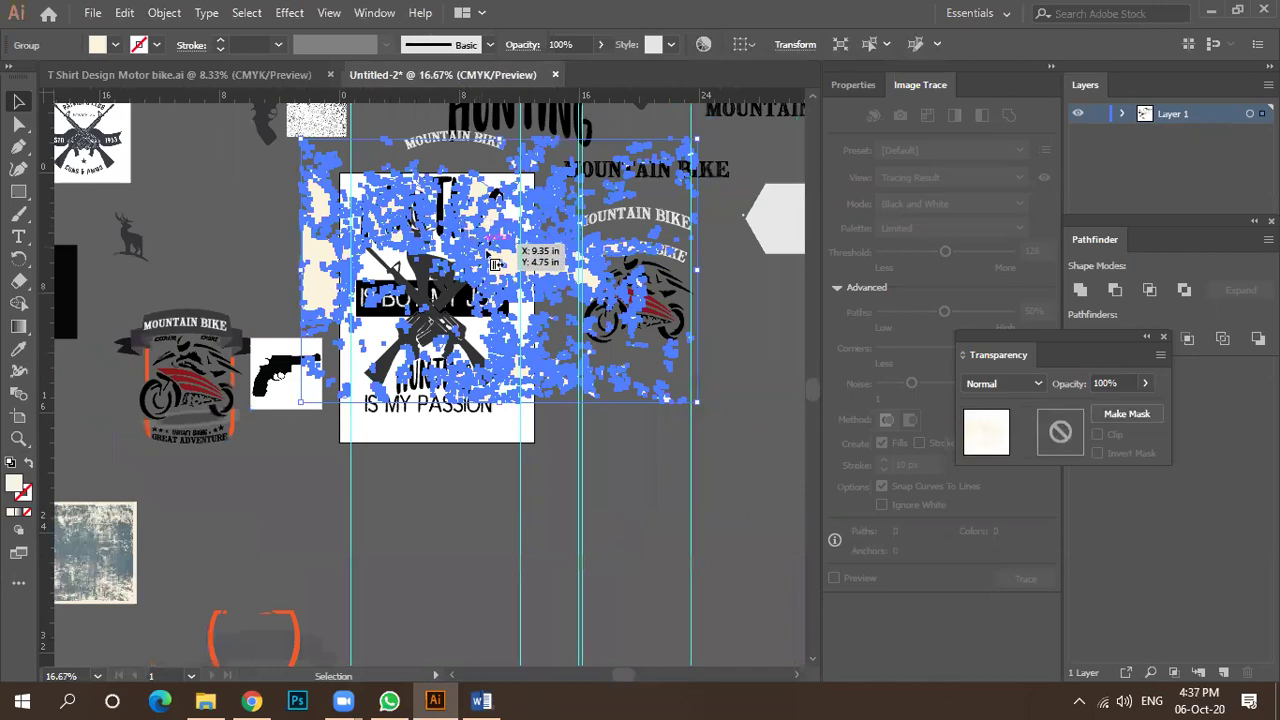
{"action": "scroll", "coordinate": [376, 218], "scroll_direction": "up", "scroll_amount": 2}
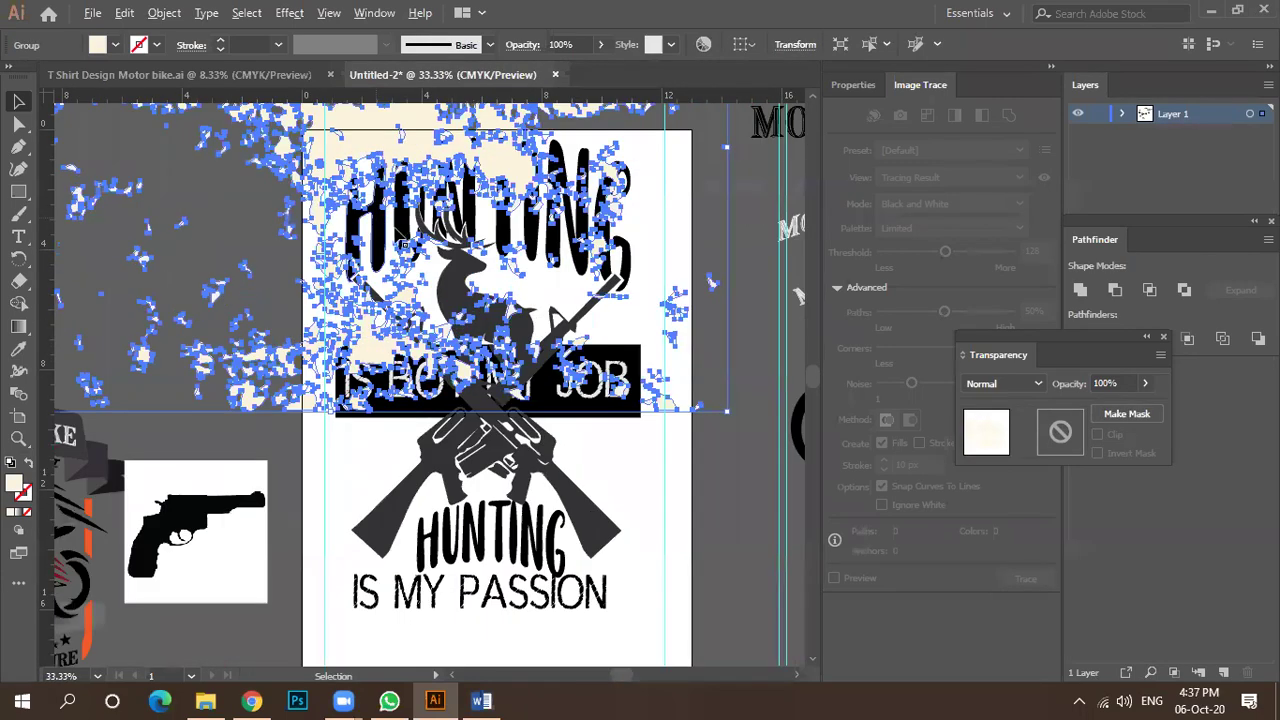
{"action": "scroll", "coordinate": [402, 240], "scroll_direction": "down", "scroll_amount": 2}
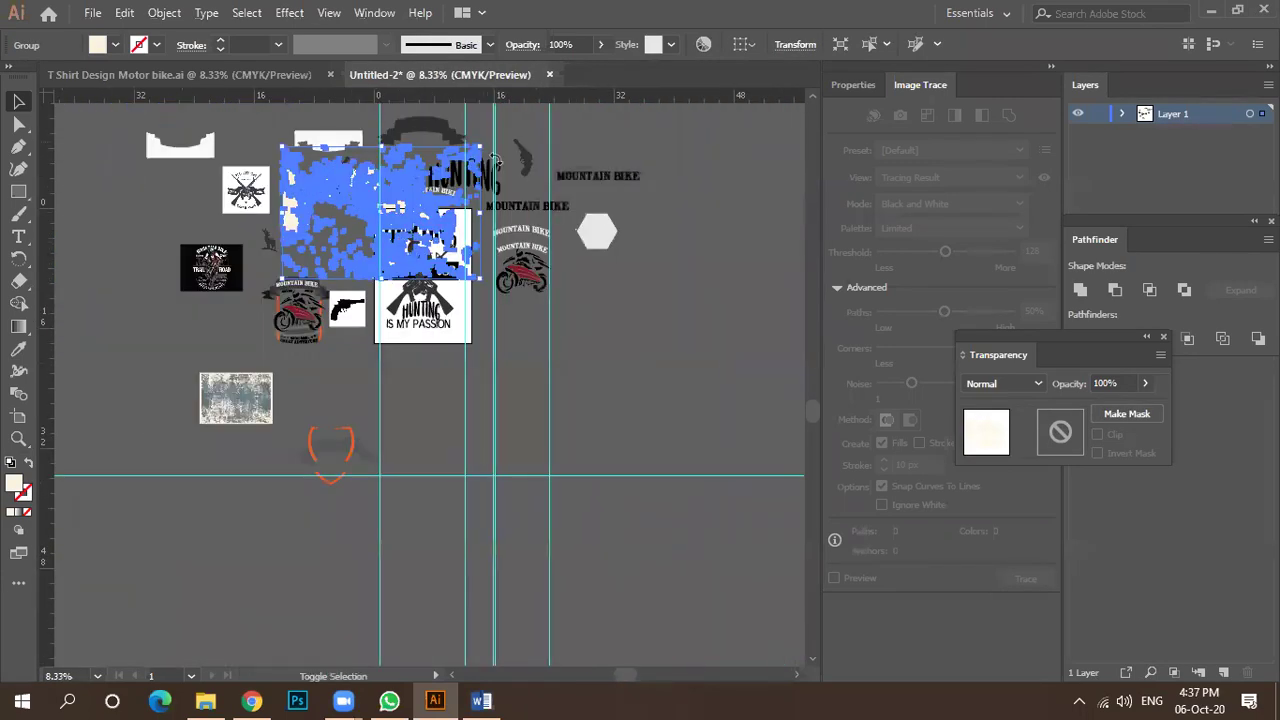
{"action": "mouse_move", "coordinate": [497, 174]}
{"action": "left_mouse_down"}
{"action": "mouse_move", "coordinate": [468, 282]}
{"action": "mouse_move", "coordinate": [420, 298]}
{"action": "left_mouse_up"}
{"action": "scroll", "coordinate": [381, 285], "scroll_direction": "up", "scroll_amount": 4}
{"action": "scroll", "coordinate": [373, 280], "scroll_direction": "down", "scroll_amount": 2}
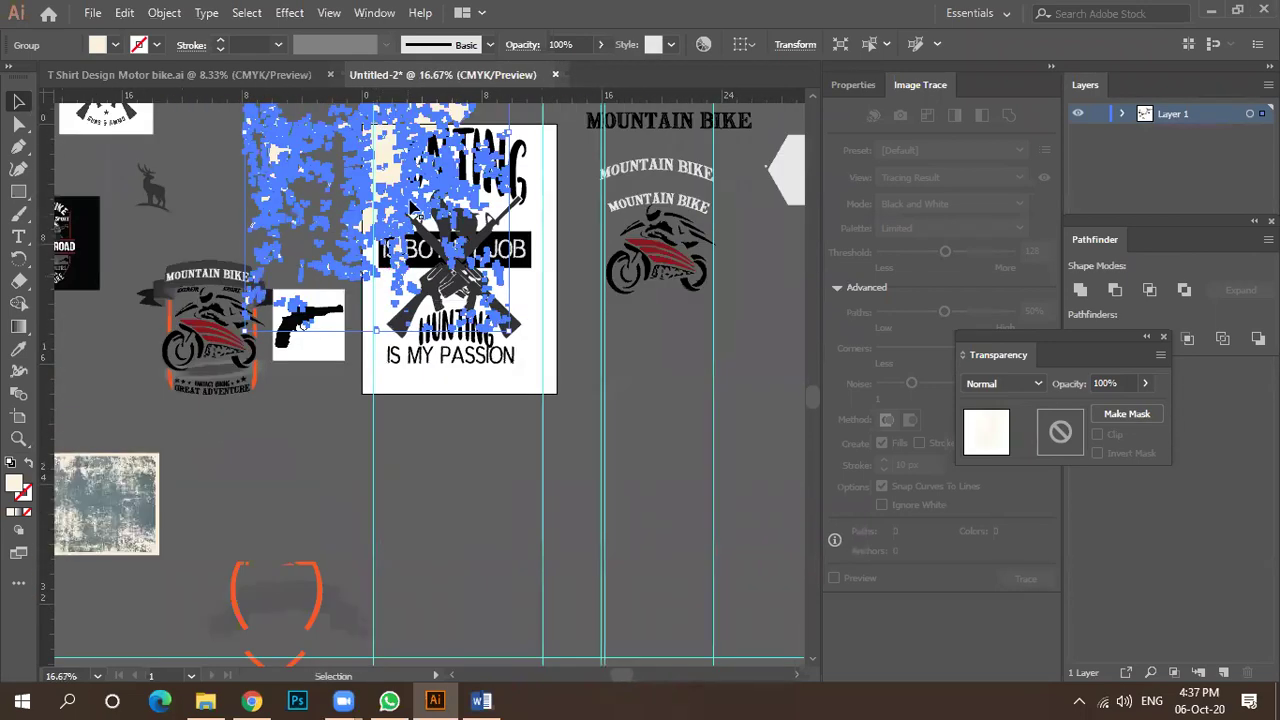
Move the grunge texture up so that only its scattered lower pieces overlap the upper HUNTING lettering.
{"action": "left_click", "coordinate": [517, 200]}
{"action": "scroll", "coordinate": [490, 176], "scroll_direction": "up", "scroll_amount": 4}
{"action": "scroll", "coordinate": [481, 247], "scroll_direction": "down", "scroll_amount": 2}
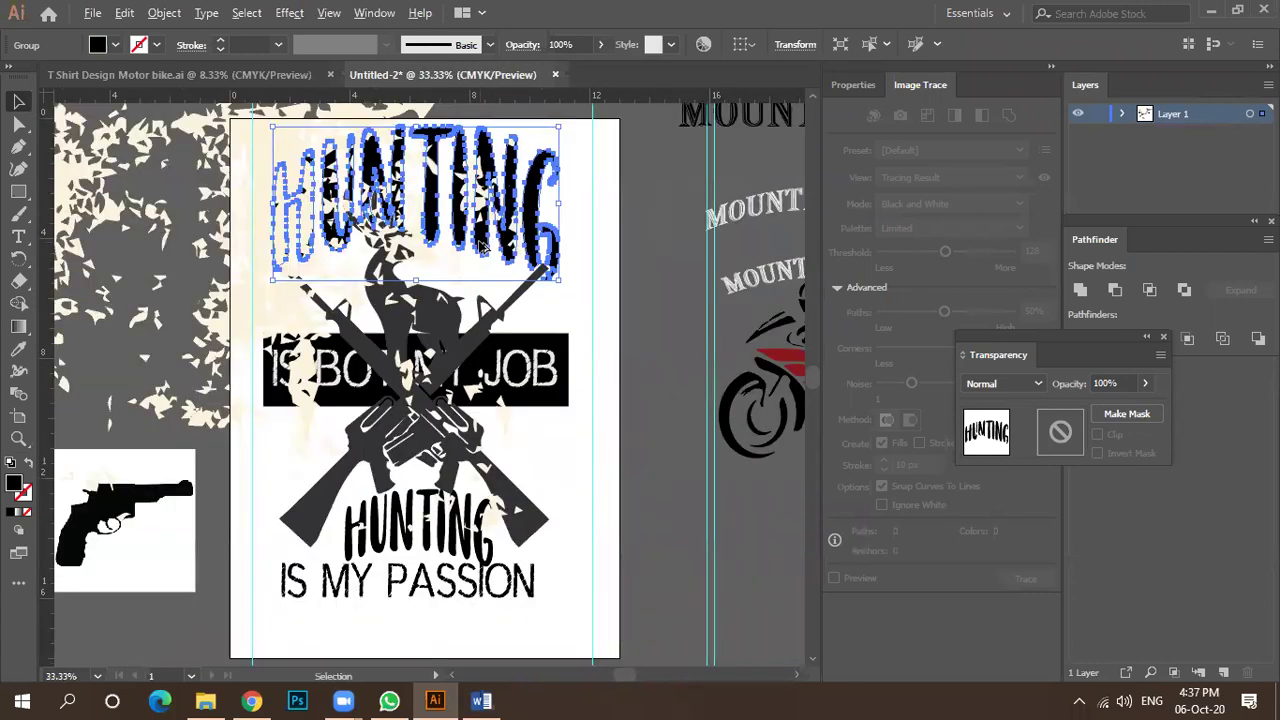
{"action": "scroll", "coordinate": [311, 209], "scroll_direction": "up", "scroll_amount": 2}
{"action": "scroll", "coordinate": [357, 248], "scroll_direction": "down", "scroll_amount": 2}
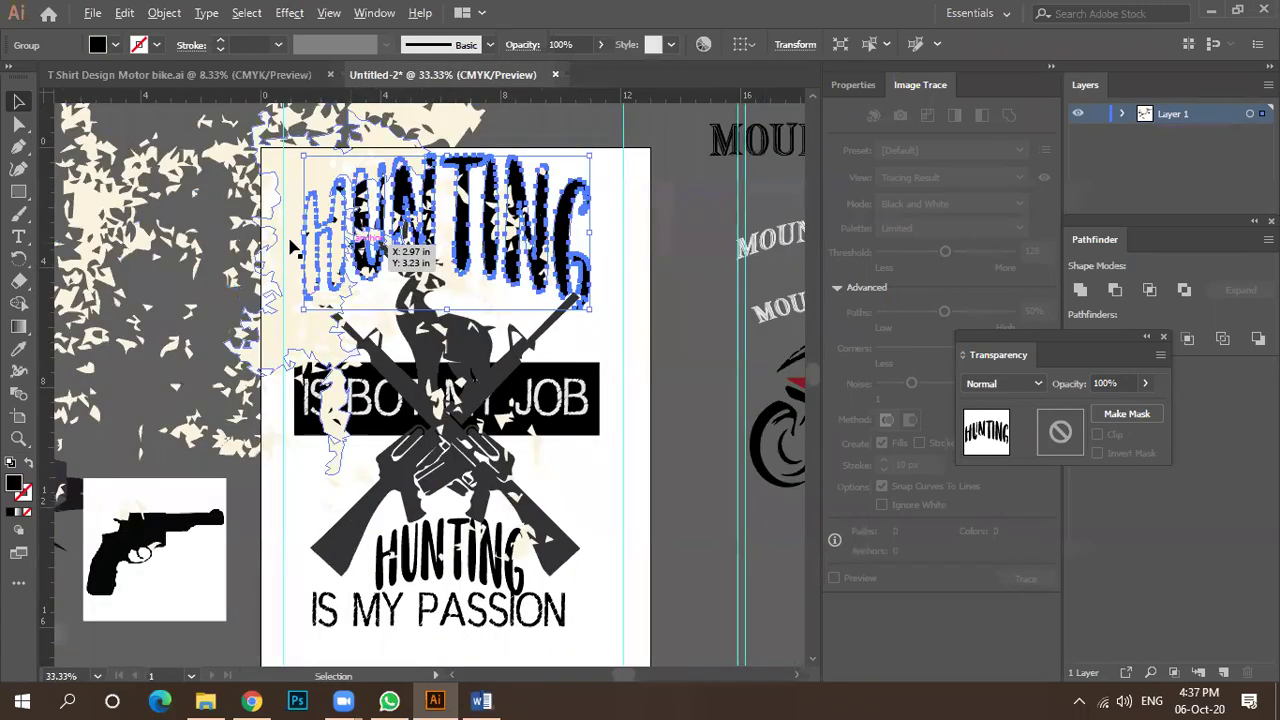
{"action": "left_click", "coordinate": [188, 235]}
{"action": "mouse_move", "coordinate": [188, 235]}
{"action": "left_mouse_down"}
{"action": "mouse_move", "coordinate": [188, 178]}
{"action": "mouse_move", "coordinate": [196, 200]}
{"action": "mouse_move", "coordinate": [240, 140]}
{"action": "mouse_move", "coordinate": [290, 134]}
{"action": "mouse_move", "coordinate": [284, 152]}
{"action": "mouse_move", "coordinate": [300, 125]}
{"action": "mouse_move", "coordinate": [301, 157]}
{"action": "left_mouse_up"}
{"action": "scroll", "coordinate": [188, 240], "scroll_direction": "down", "scroll_amount": 1}
{"action": "scroll", "coordinate": [192, 196], "scroll_direction": "up", "scroll_amount": 2}
{"action": "scroll", "coordinate": [284, 155], "scroll_direction": "down", "scroll_amount": 1}
{"action": "scroll", "coordinate": [301, 157], "scroll_direction": "down", "scroll_amount": 1}
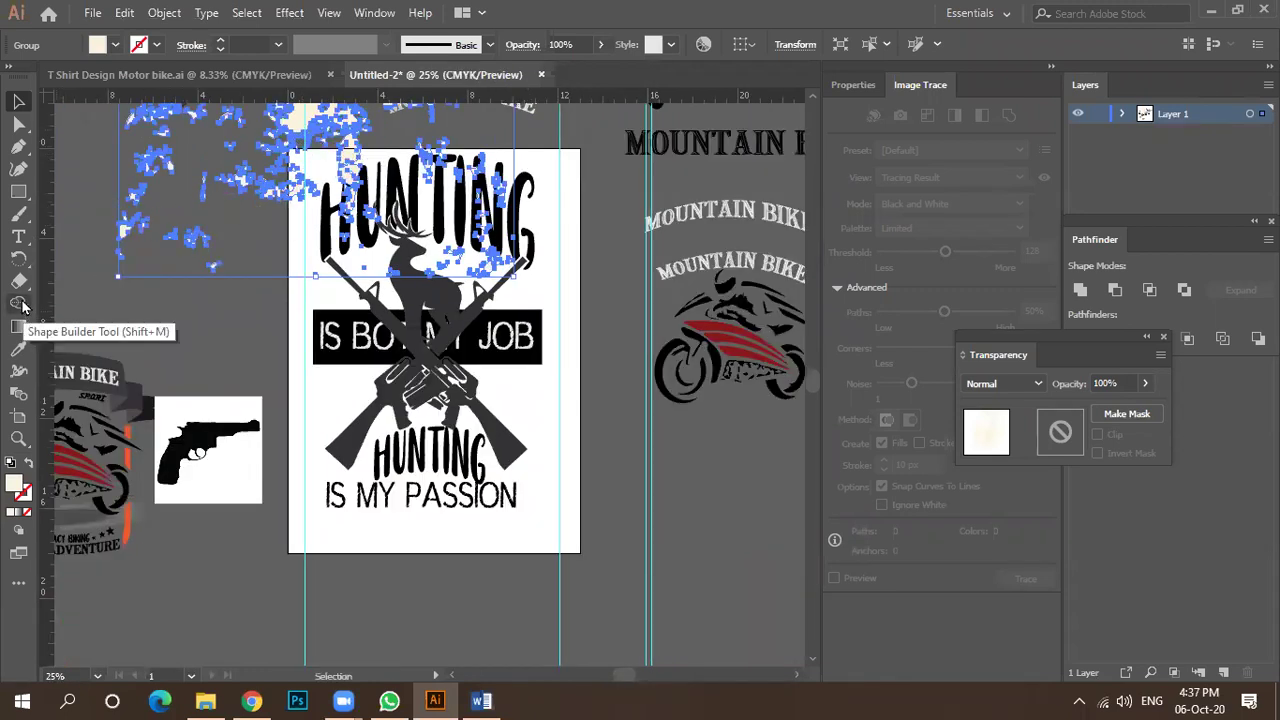
Select the grunge texture with the upper HUNTING lettering and remove the large texture areas above the artboard using Shape Builder.
{"action": "left_click", "coordinate": [327, 250], "text": "shift"}
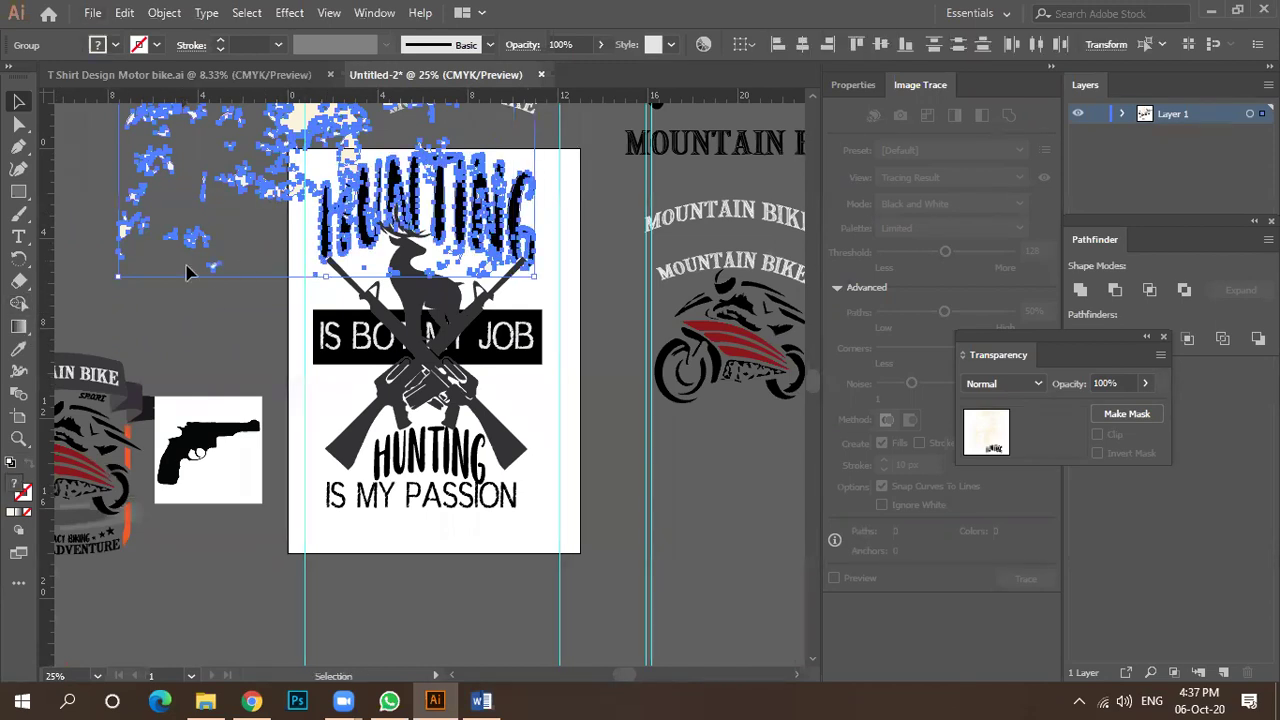
{"action": "left_click", "coordinate": [16, 308]}
{"action": "mouse_move", "coordinate": [236, 295]}
{"action": "left_mouse_down"}
{"action": "mouse_move", "coordinate": [124, 212]}
{"action": "mouse_move", "coordinate": [157, 155]}
{"action": "mouse_move", "coordinate": [337, 119]}
{"action": "mouse_move", "coordinate": [327, 197]}
{"action": "left_mouse_up"}
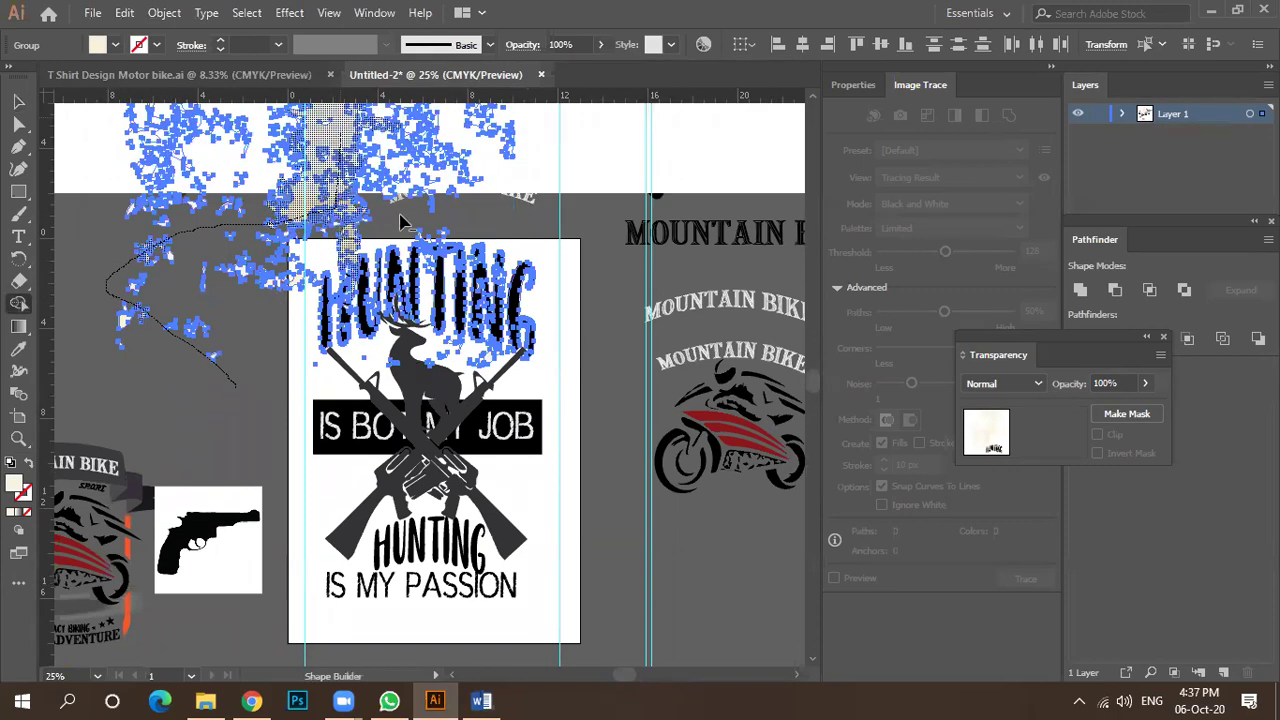
{"action": "left_click_drag", "start_coordinate": [418, 220], "coordinate": [418, 222]}
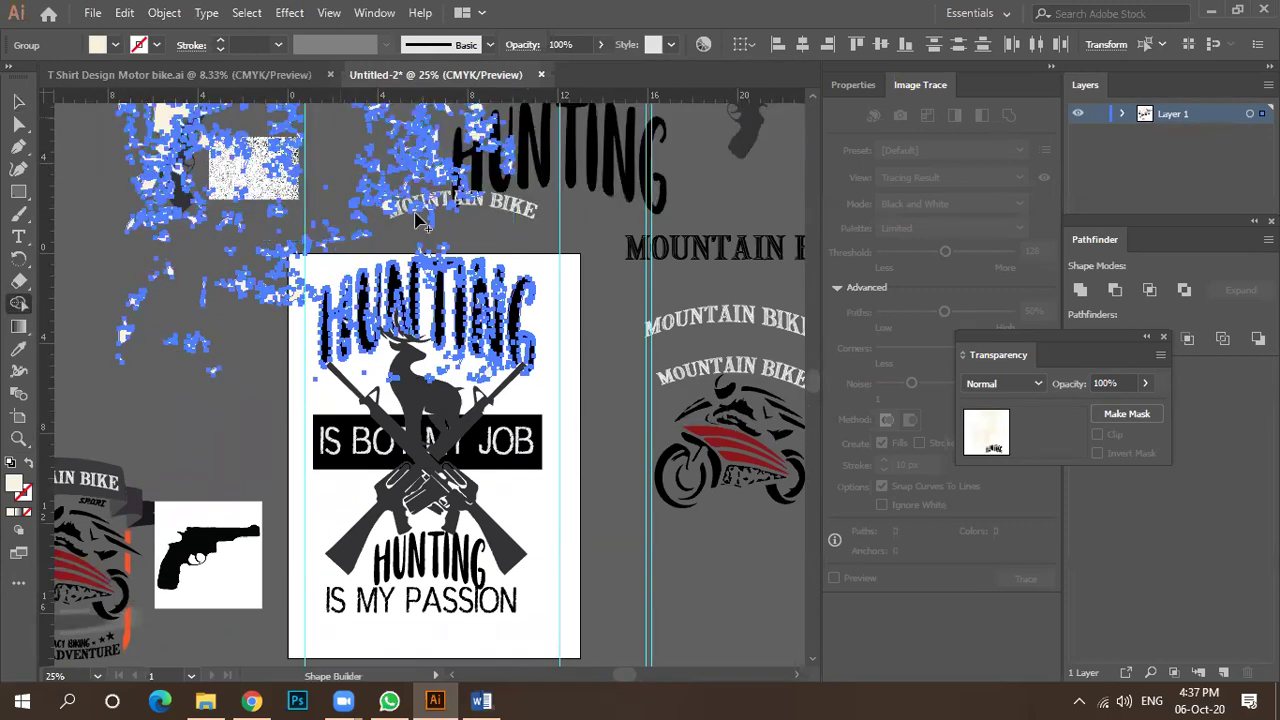
Remove texture pieces beside the H and below the I and second N of the upper HUNTING lettering with Shape Builder.
{"action": "scroll", "coordinate": [322, 320], "scroll_direction": "up", "scroll_amount": 1}
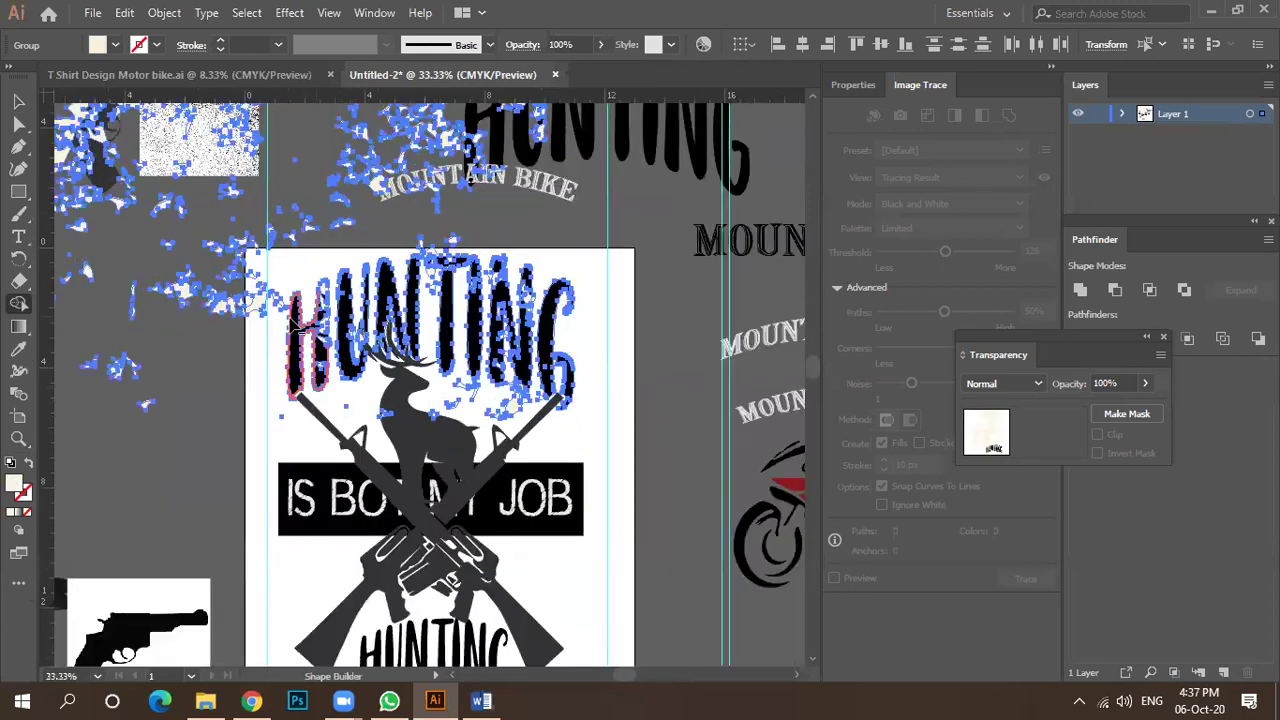
{"action": "scroll", "coordinate": [257, 333], "scroll_direction": "up", "scroll_amount": 1}
{"action": "left_click_drag", "start_coordinate": [245, 334], "coordinate": [318, 268]}
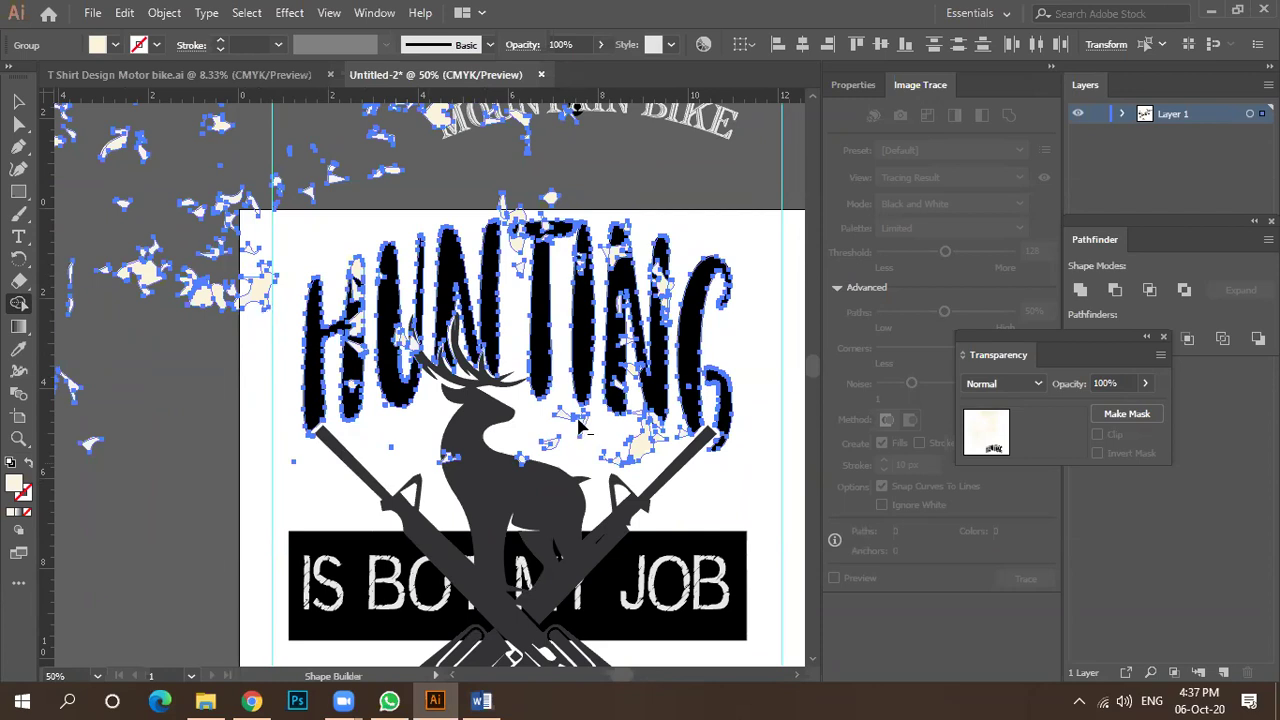
{"action": "scroll", "coordinate": [580, 427], "scroll_direction": "up", "scroll_amount": 2}
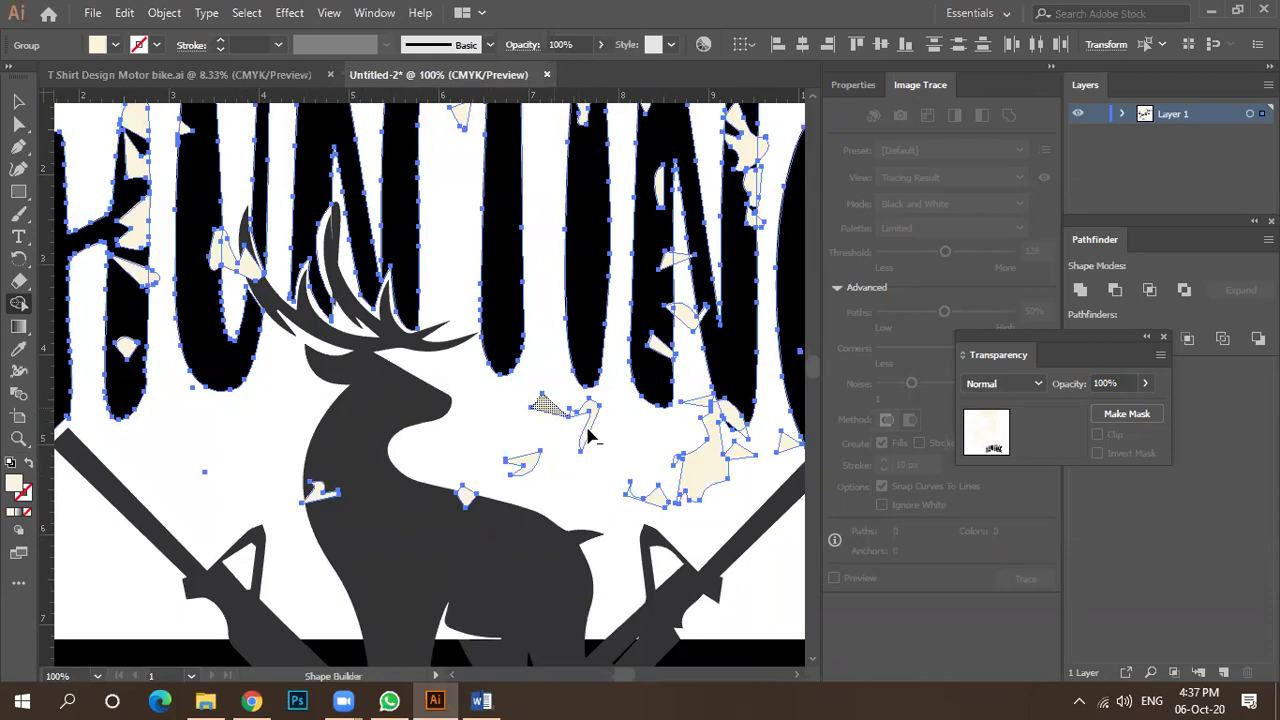
{"action": "left_click", "coordinate": [588, 436], "text": "alt"}
{"action": "left_click", "coordinate": [585, 425], "text": "alt"}
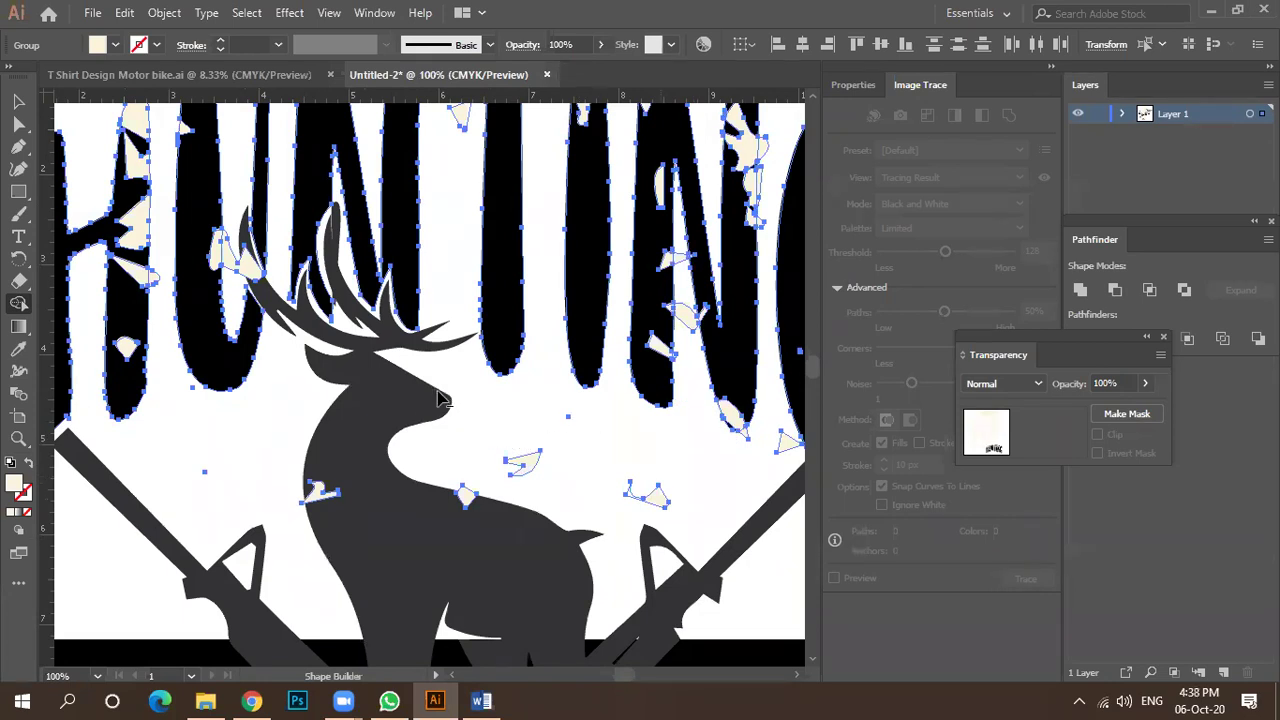
Remove the texture pieces at the foot of the second N and between its strokes with Shape Builder.
{"action": "scroll", "coordinate": [298, 470], "scroll_direction": "down", "scroll_amount": 10}
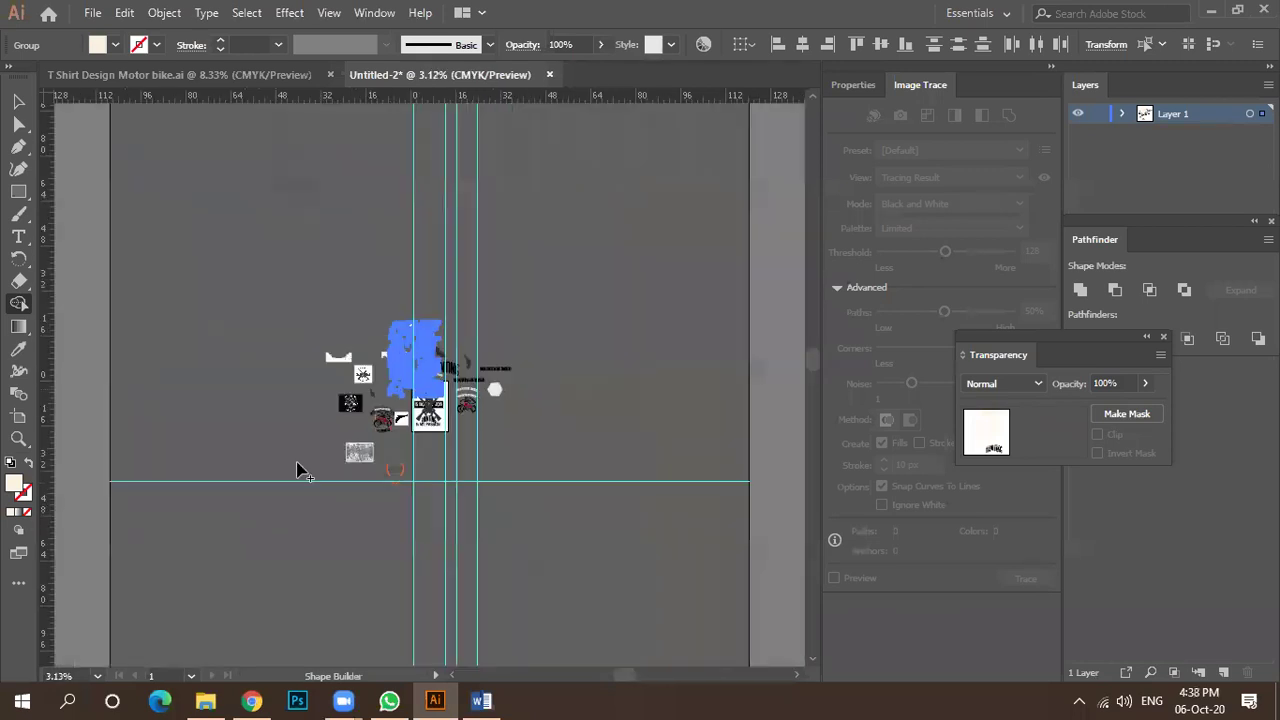
{"action": "scroll", "coordinate": [352, 405], "scroll_direction": "up", "scroll_amount": 8}
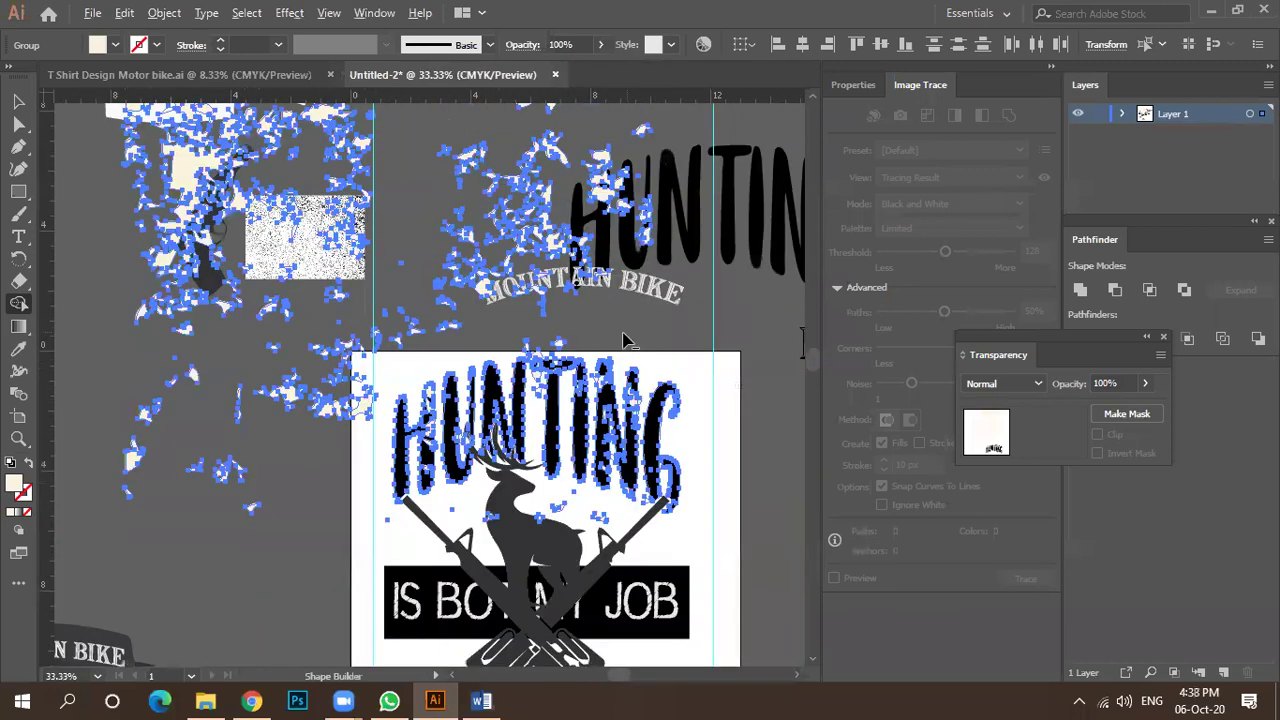
{"action": "scroll", "coordinate": [700, 345], "scroll_direction": "down", "scroll_amount": 3}
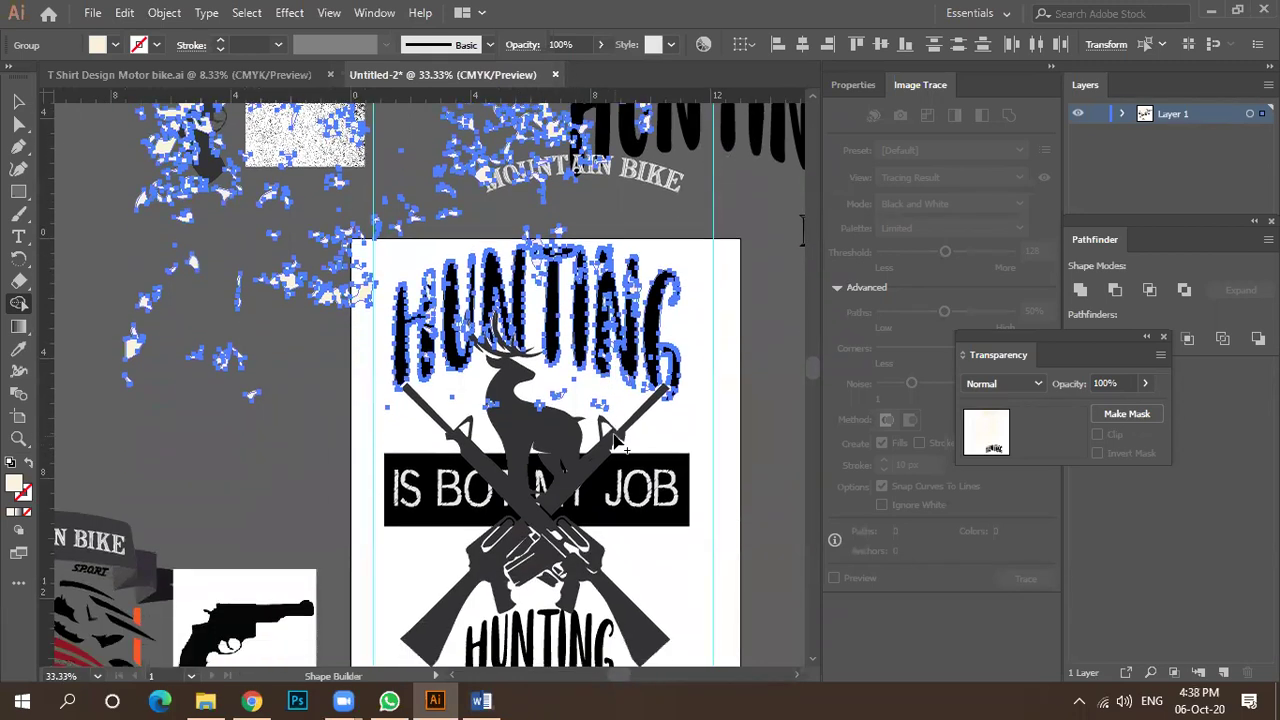
{"action": "scroll", "coordinate": [622, 348], "scroll_direction": "up", "scroll_amount": 4}
{"action": "left_click", "coordinate": [622, 348], "text": "alt"}
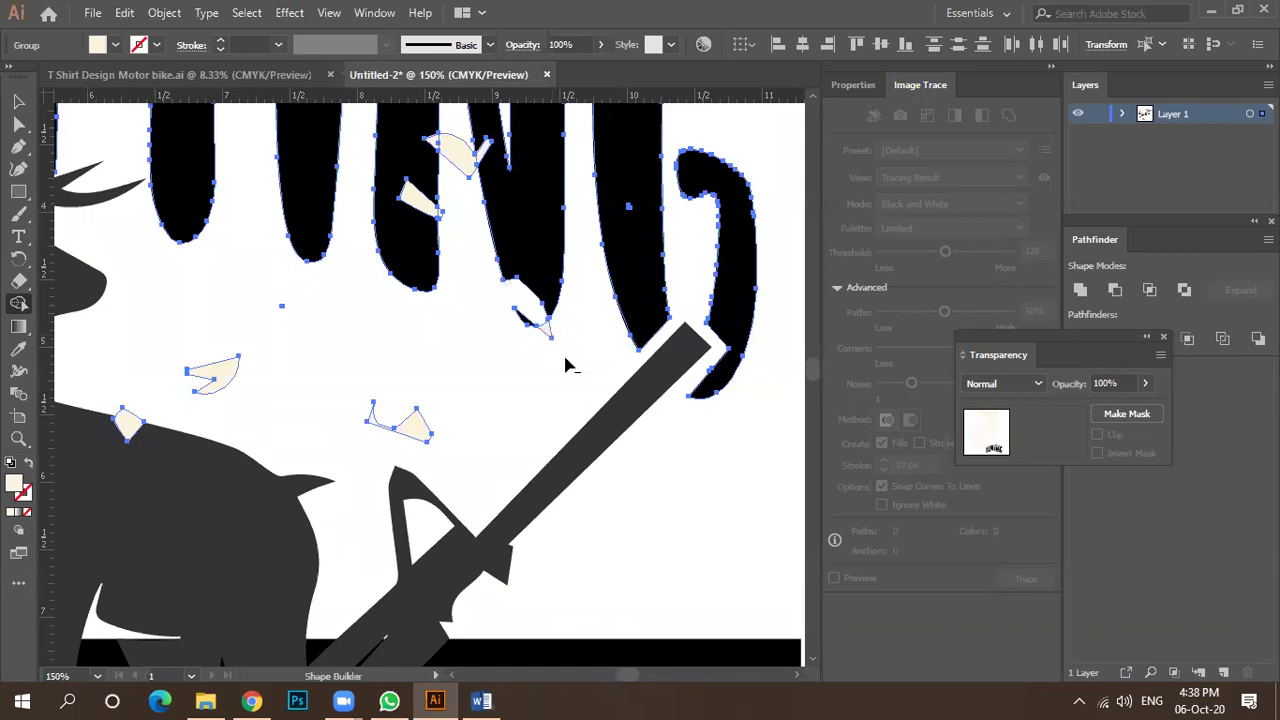
{"action": "scroll", "coordinate": [605, 400], "scroll_direction": "up", "scroll_amount": 3}
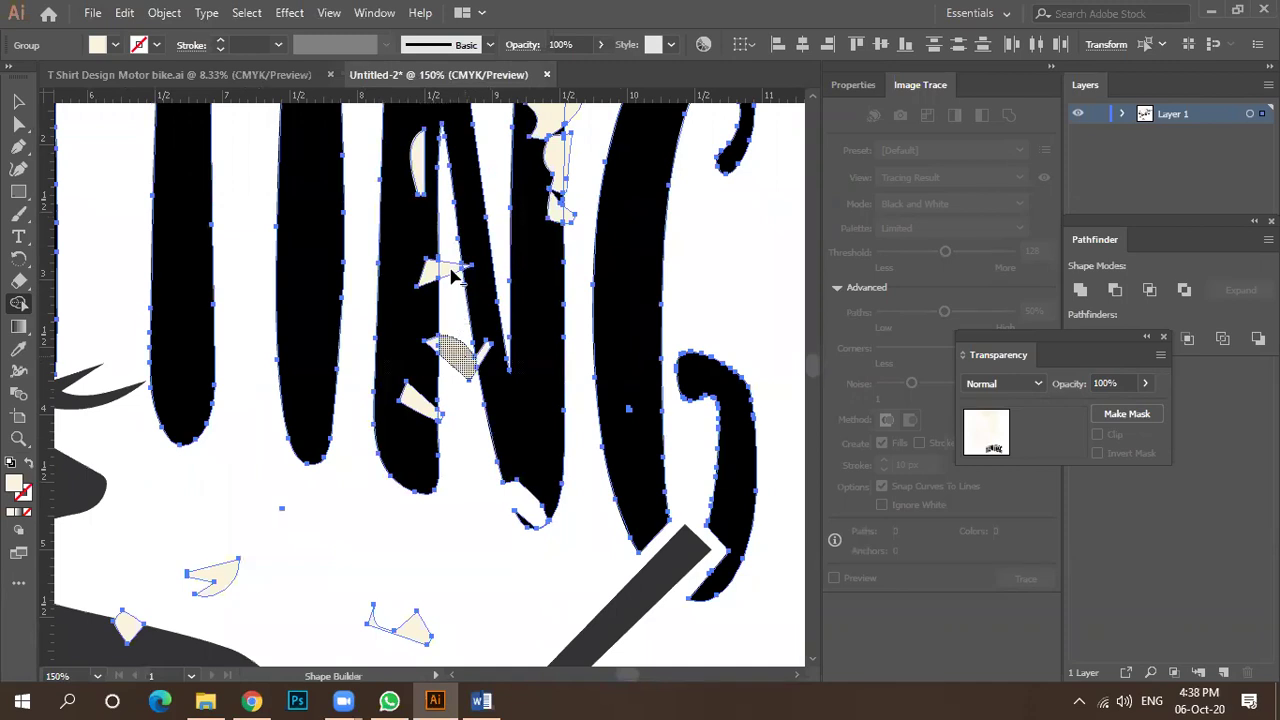
{"action": "left_click", "coordinate": [460, 368], "text": "alt"}
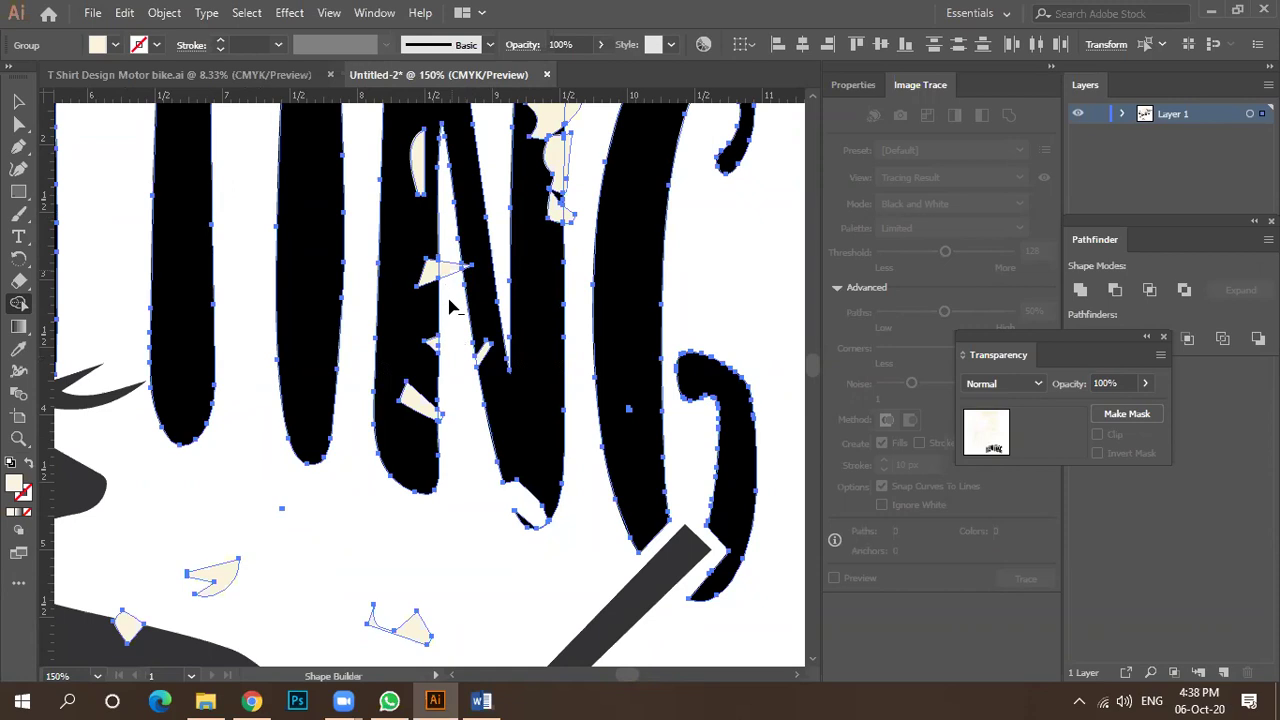
{"action": "scroll", "coordinate": [470, 335], "scroll_direction": "up", "scroll_amount": 1}
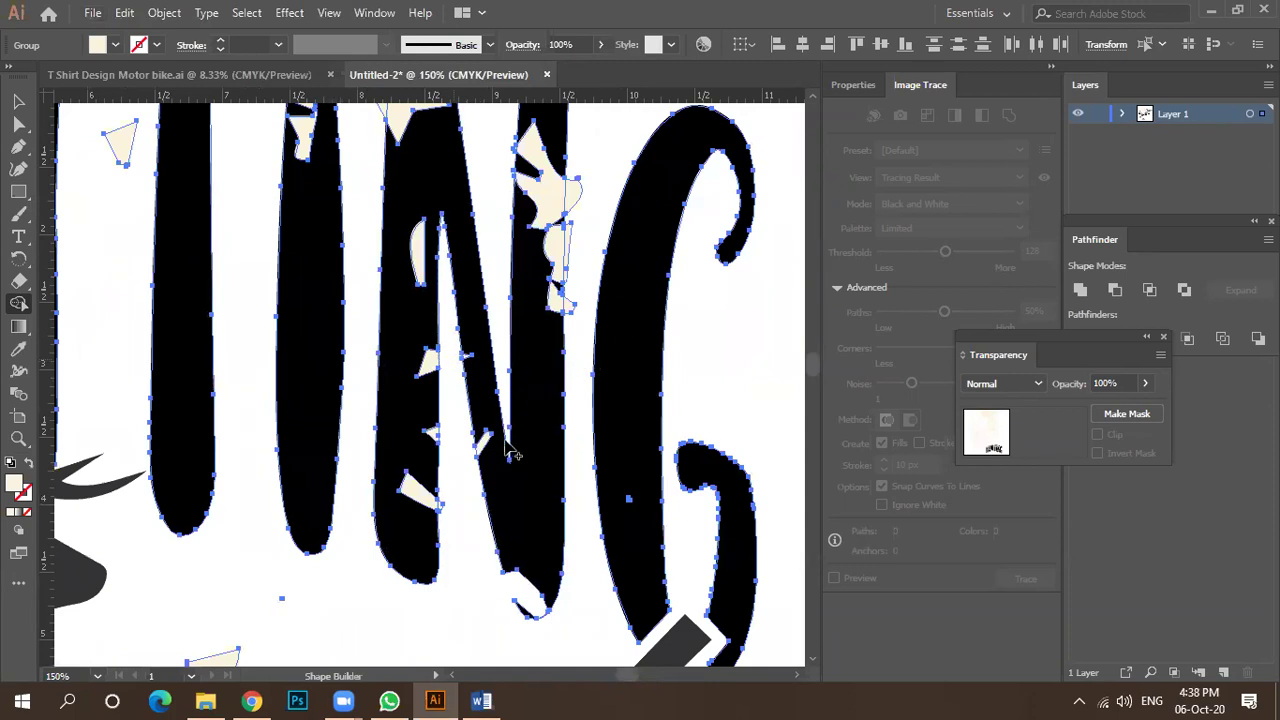
Switch to the Selection tool and ungroup the grunge texture into separate pieces, leaving nothing selected.
{"action": "scroll", "coordinate": [510, 453], "scroll_direction": "down", "scroll_amount": 2}
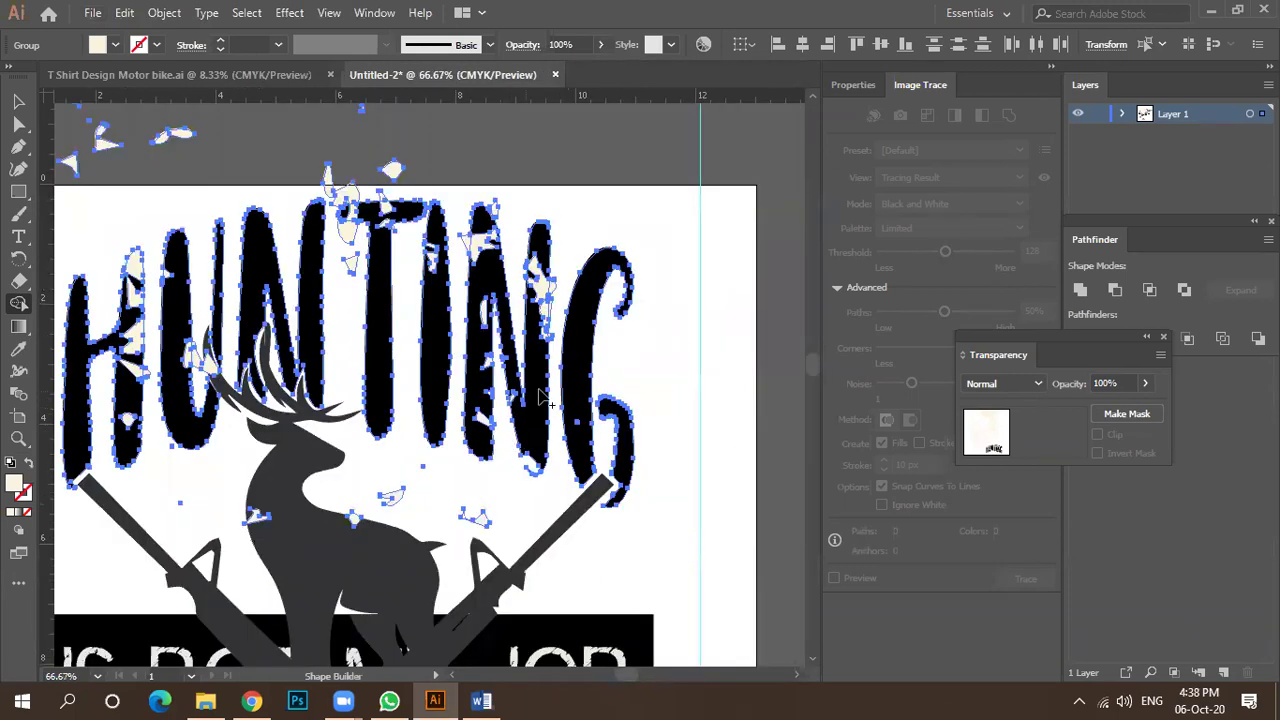
{"action": "scroll", "coordinate": [563, 400], "scroll_direction": "down", "scroll_amount": 1}
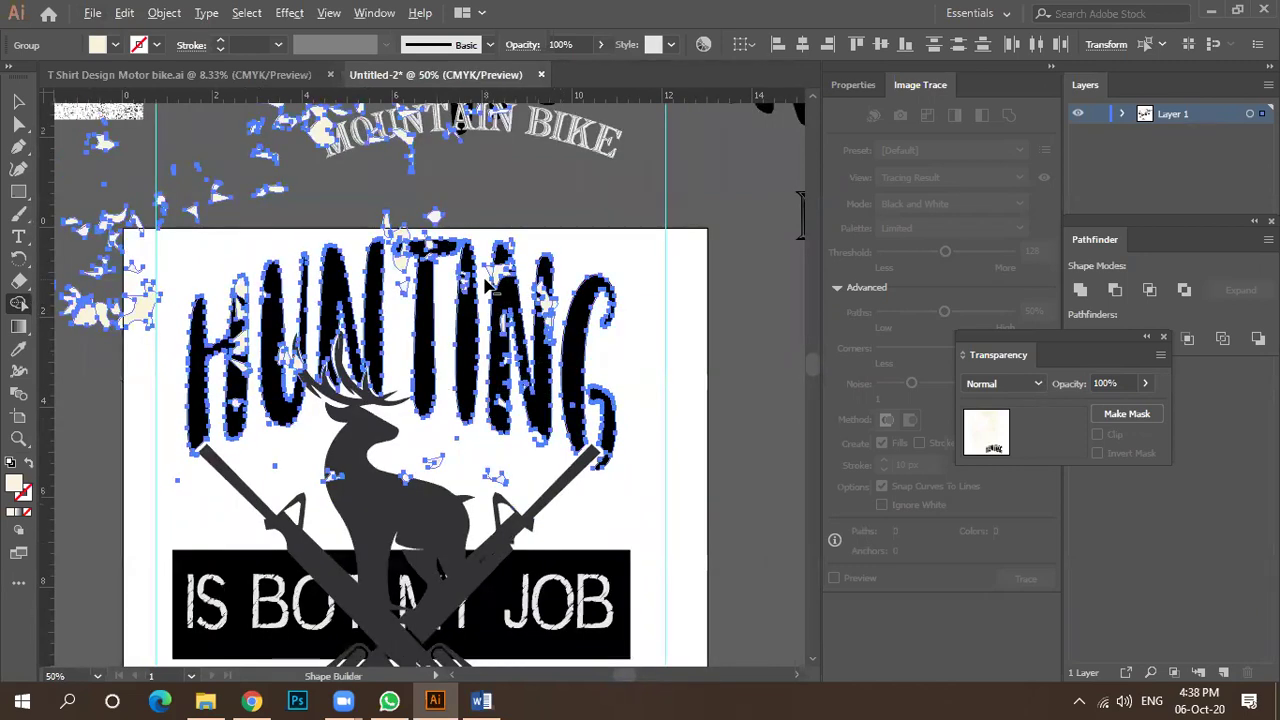
{"action": "scroll", "coordinate": [358, 225], "scroll_direction": "up", "scroll_amount": 2}
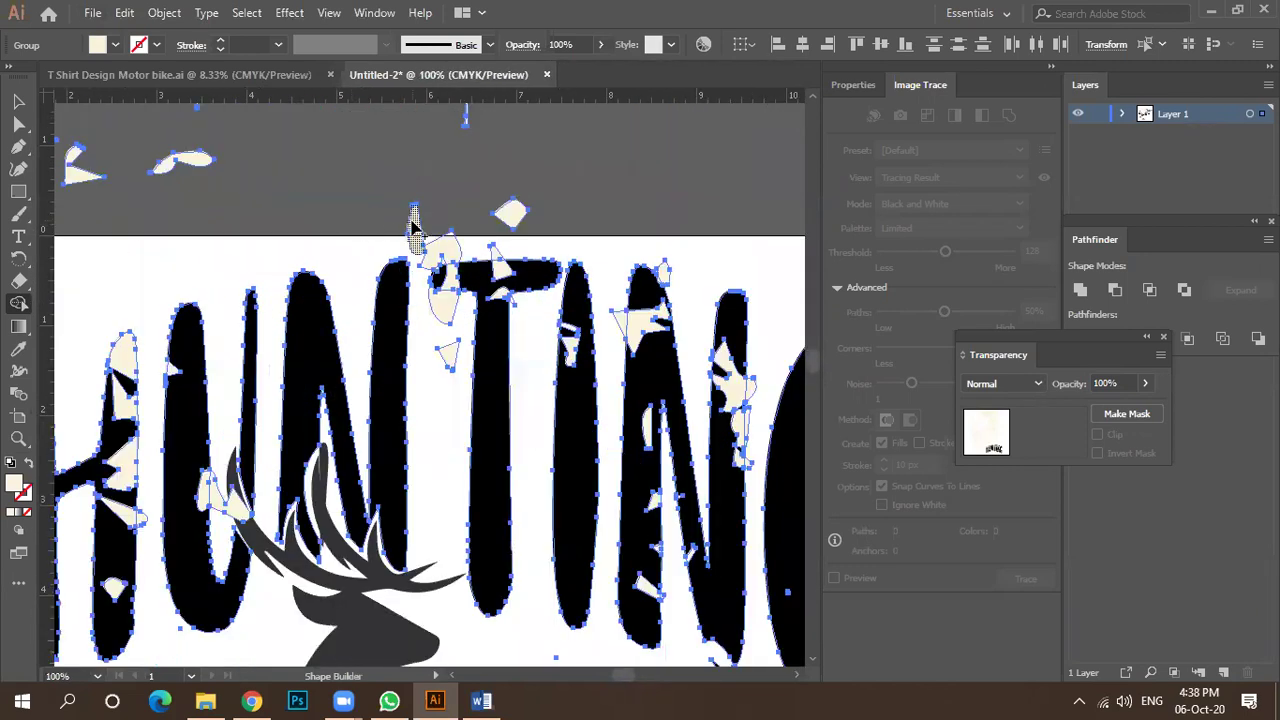
{"action": "scroll", "coordinate": [414, 229], "scroll_direction": "down", "scroll_amount": 2}
{"action": "scroll", "coordinate": [432, 229], "scroll_direction": "down", "scroll_amount": 1}
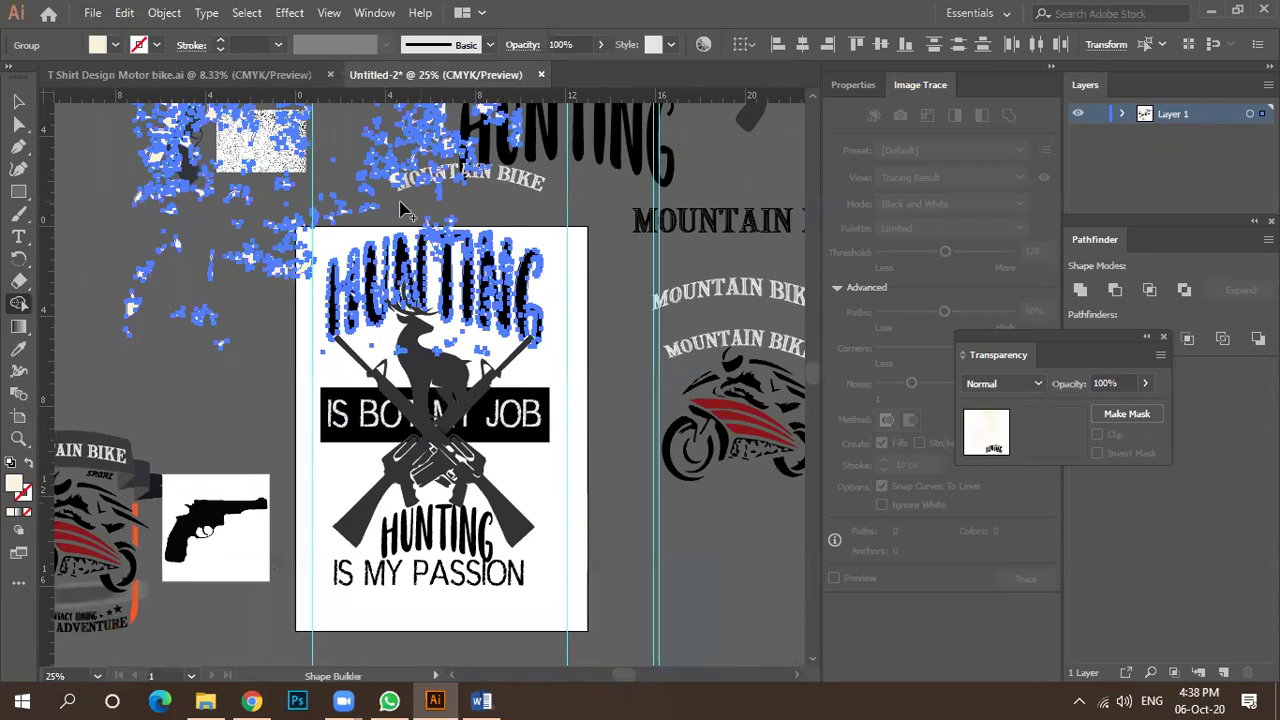
{"action": "left_click", "coordinate": [18, 101]}
{"action": "left_click", "coordinate": [180, 206]}
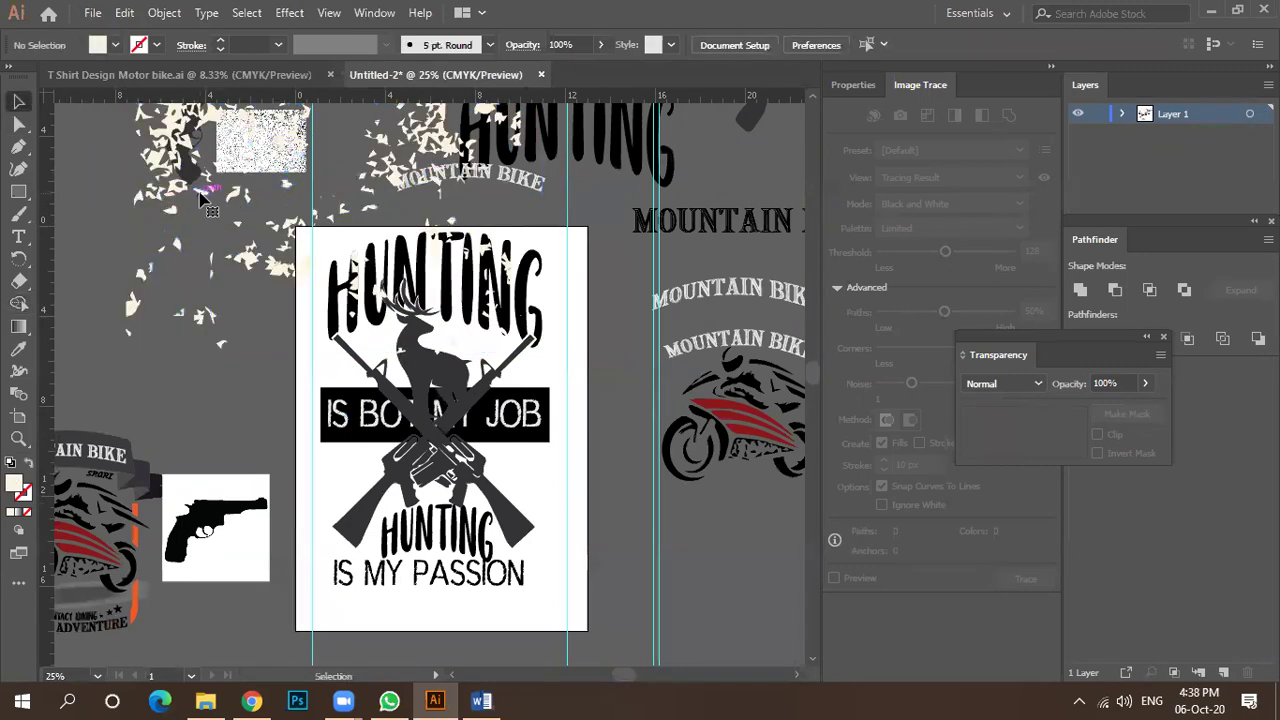
{"action": "right_click", "coordinate": [194, 198]}
{"action": "left_click", "coordinate": [256, 350]}
{"action": "left_click", "coordinate": [184, 379]}
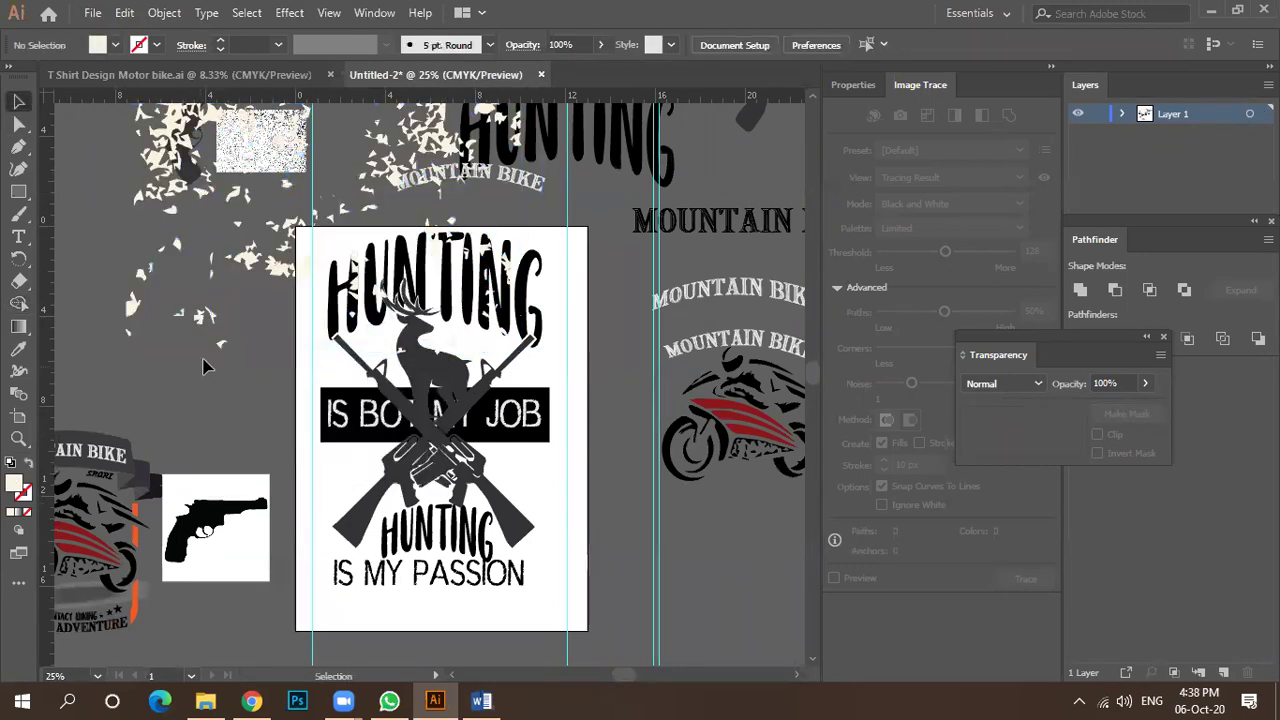
Delete the two loose texture pieces at the artboard's top edge above the T of the upper HUNTING lettering.
{"action": "scroll", "coordinate": [212, 345], "scroll_direction": "down", "scroll_amount": 1}
{"action": "scroll", "coordinate": [325, 318], "scroll_direction": "up", "scroll_amount": 2}
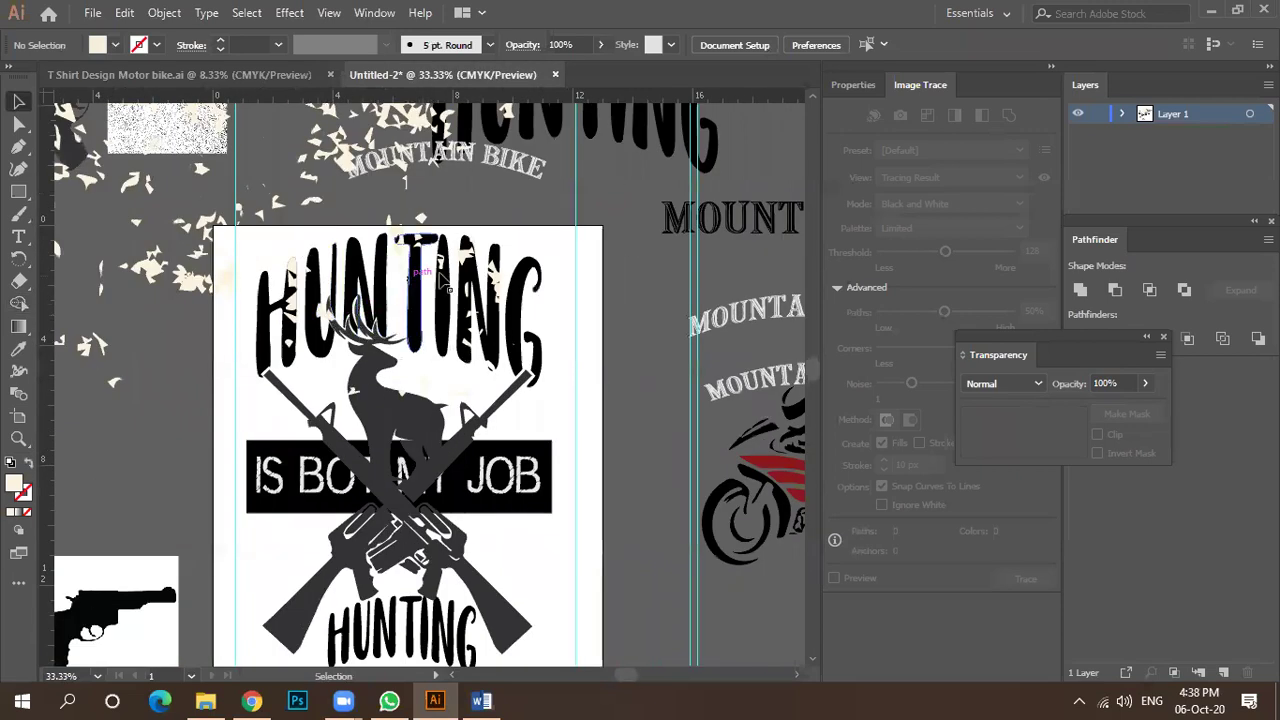
{"action": "scroll", "coordinate": [425, 254], "scroll_direction": "up", "scroll_amount": 3}
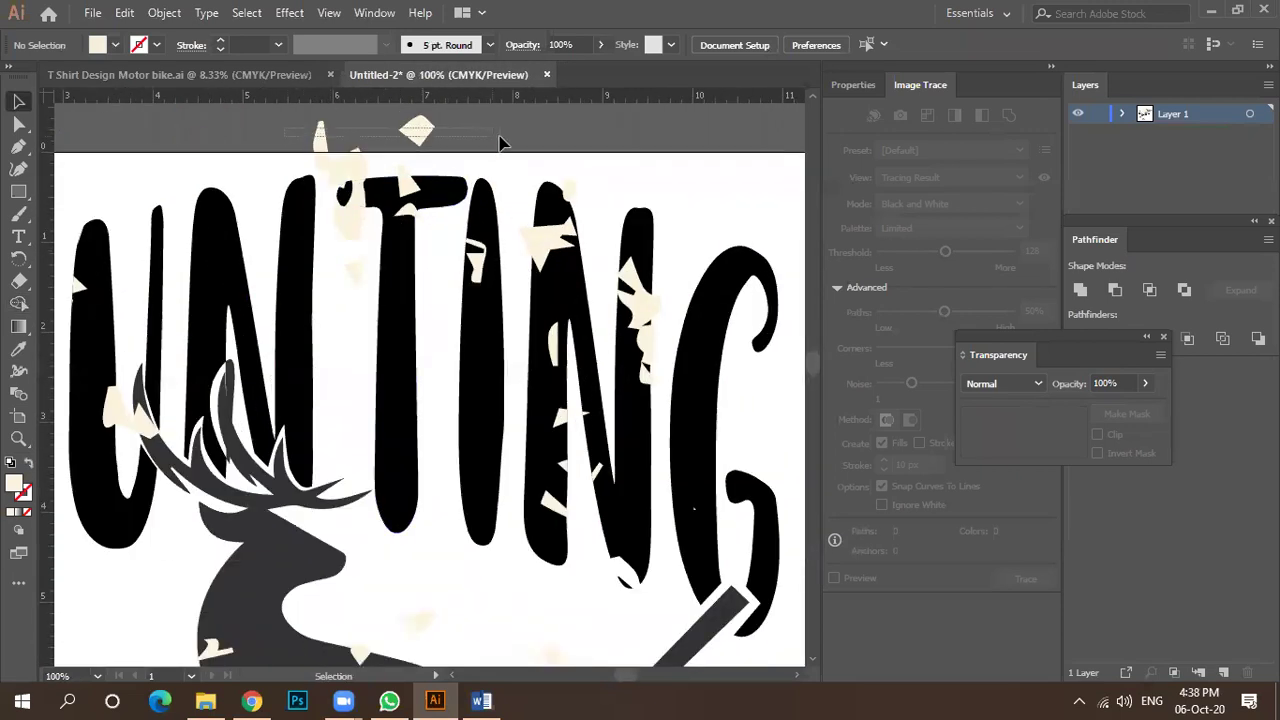
{"action": "left_click_drag", "start_coordinate": [502, 143], "coordinate": [502, 143]}
{"action": "key", "text": "Delete"}
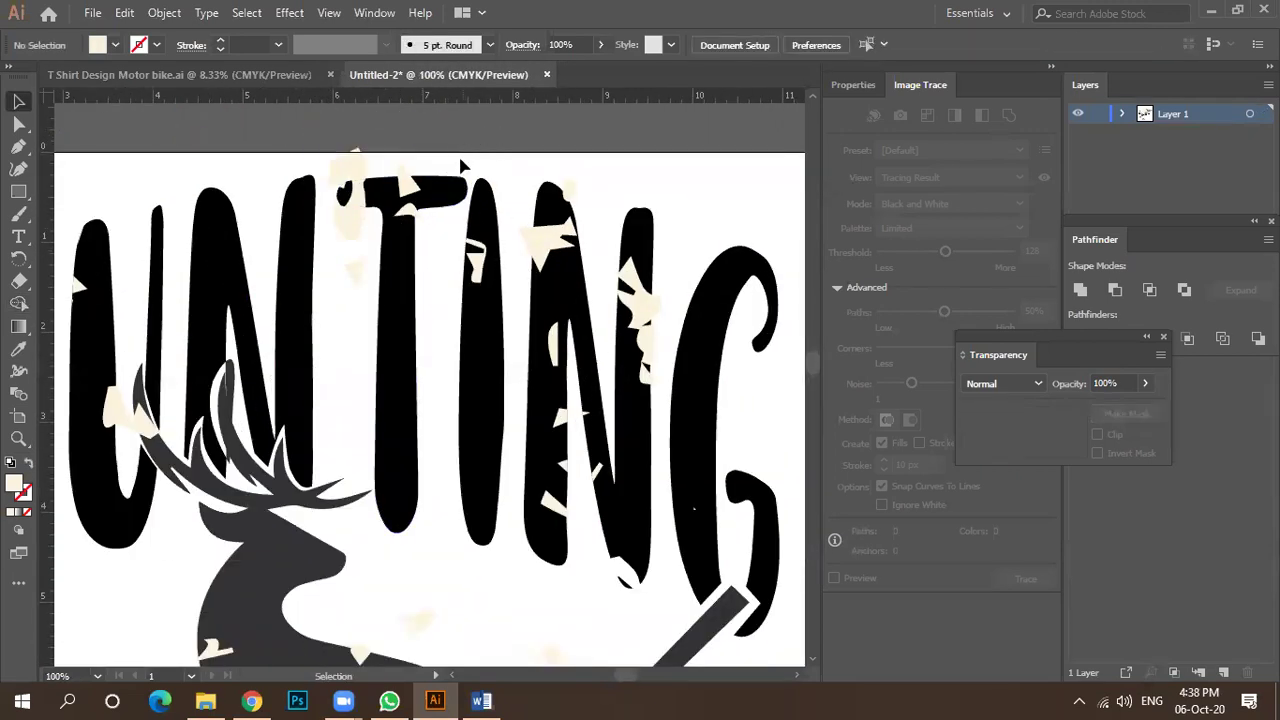
Delete the texture pieces over the left end of the T's crossbar in the upper HUNTING lettering.
{"action": "key", "text": "Delete"}
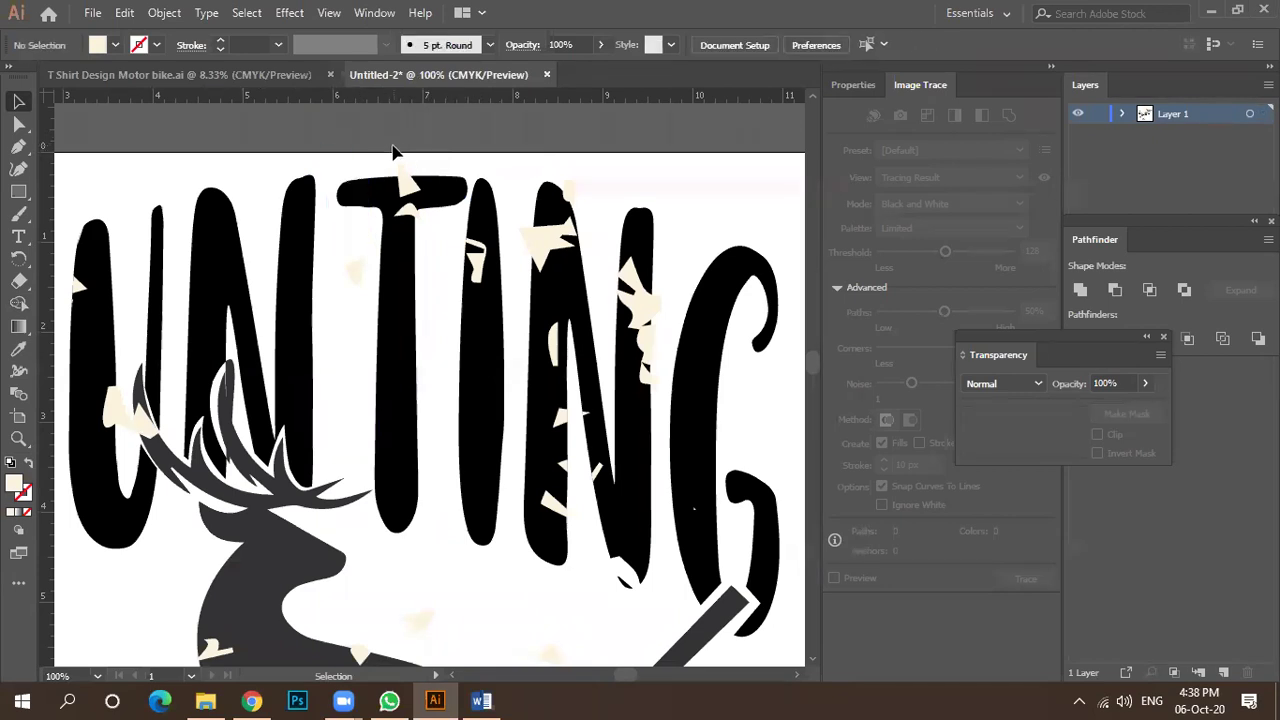
{"action": "scroll", "coordinate": [606, 256], "scroll_direction": "down", "scroll_amount": 3}
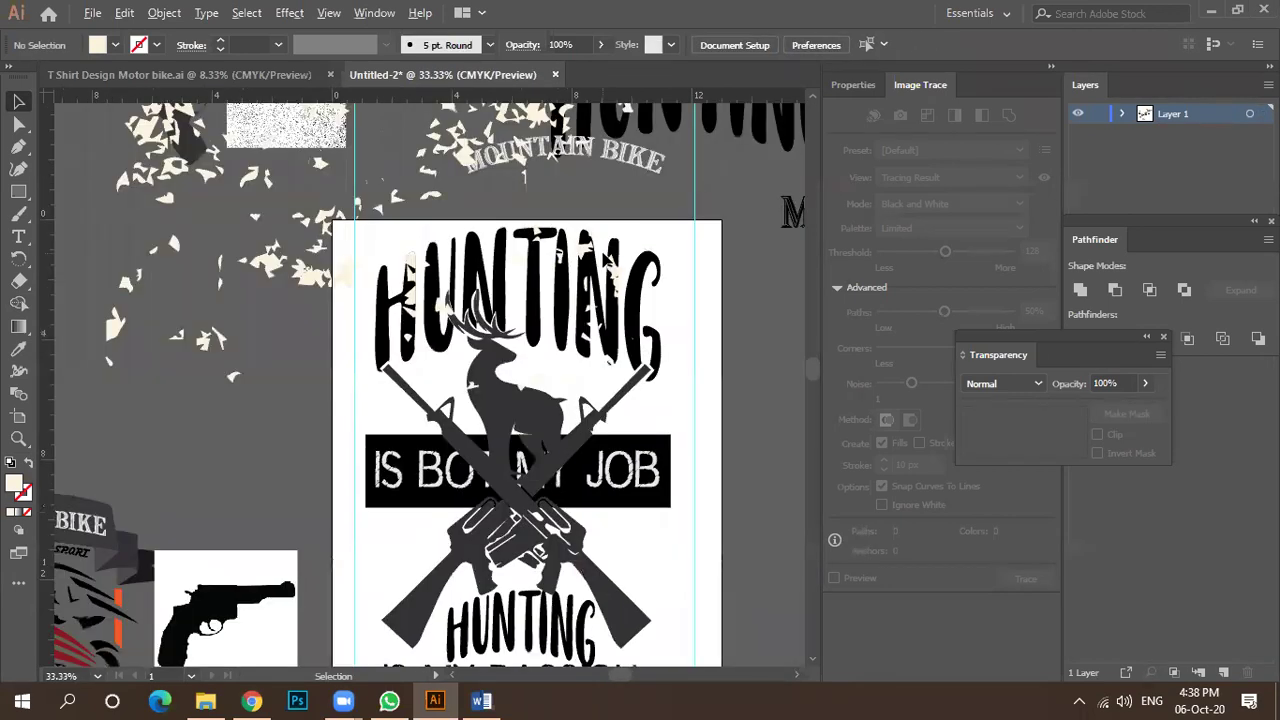
Delete the large cluster of loose texture pieces between the dark gray revolver and the artboard.
{"action": "scroll", "coordinate": [562, 205], "scroll_direction": "down", "scroll_amount": 2}
{"action": "scroll", "coordinate": [445, 215], "scroll_direction": "down", "scroll_amount": 1}
{"action": "scroll", "coordinate": [429, 178], "scroll_direction": "up", "scroll_amount": 1}
{"action": "left_click_drag", "start_coordinate": [326, 187], "coordinate": [131, 213]}
{"action": "left_click_drag", "start_coordinate": [340, 240], "coordinate": [268, 207]}
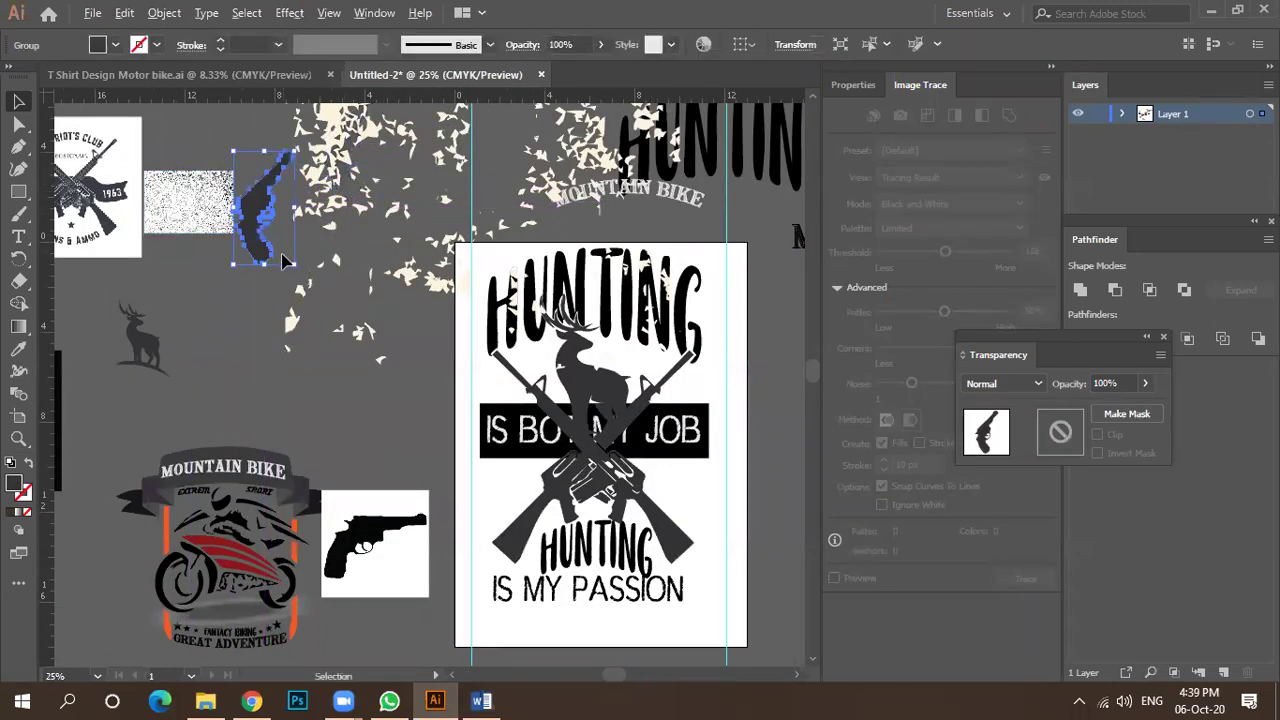
{"action": "scroll", "coordinate": [283, 256], "scroll_direction": "down", "scroll_amount": 1}
{"action": "left_click", "coordinate": [308, 152]}
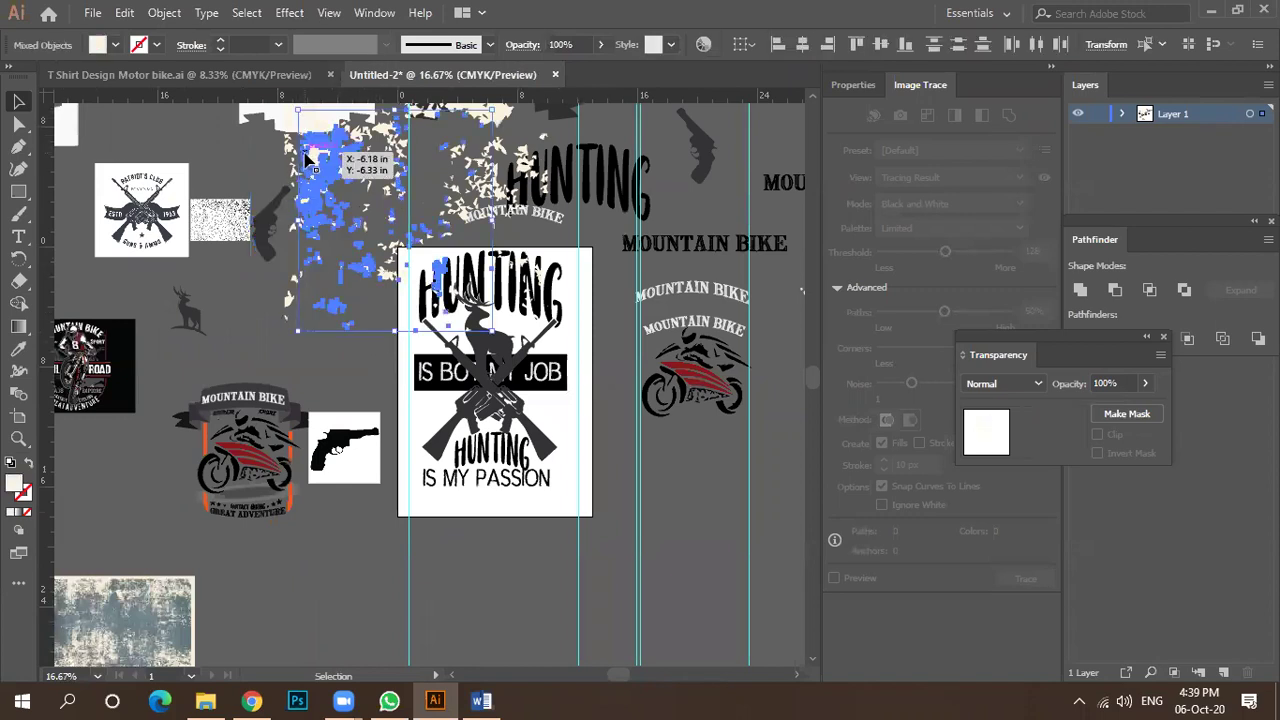
{"action": "left_click", "coordinate": [330, 175]}
{"action": "left_click", "coordinate": [418, 200]}
{"action": "left_click", "coordinate": [430, 165]}
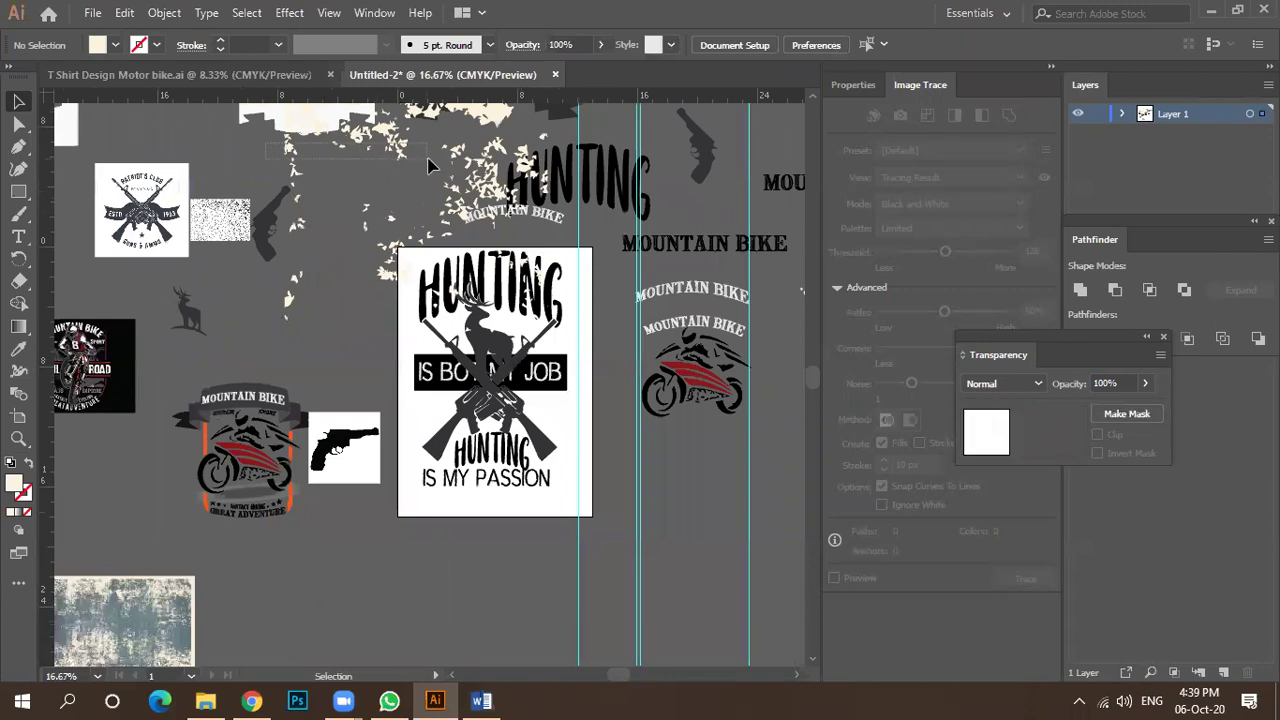
Delete the loose texture pieces around the artboard's upper-left corner, below the MOUNTAIN BIKE text.
{"action": "left_click", "coordinate": [497, 196]}
{"action": "left_click_drag", "start_coordinate": [335, 185], "coordinate": [410, 288]}
{"action": "key", "text": "Delete"}
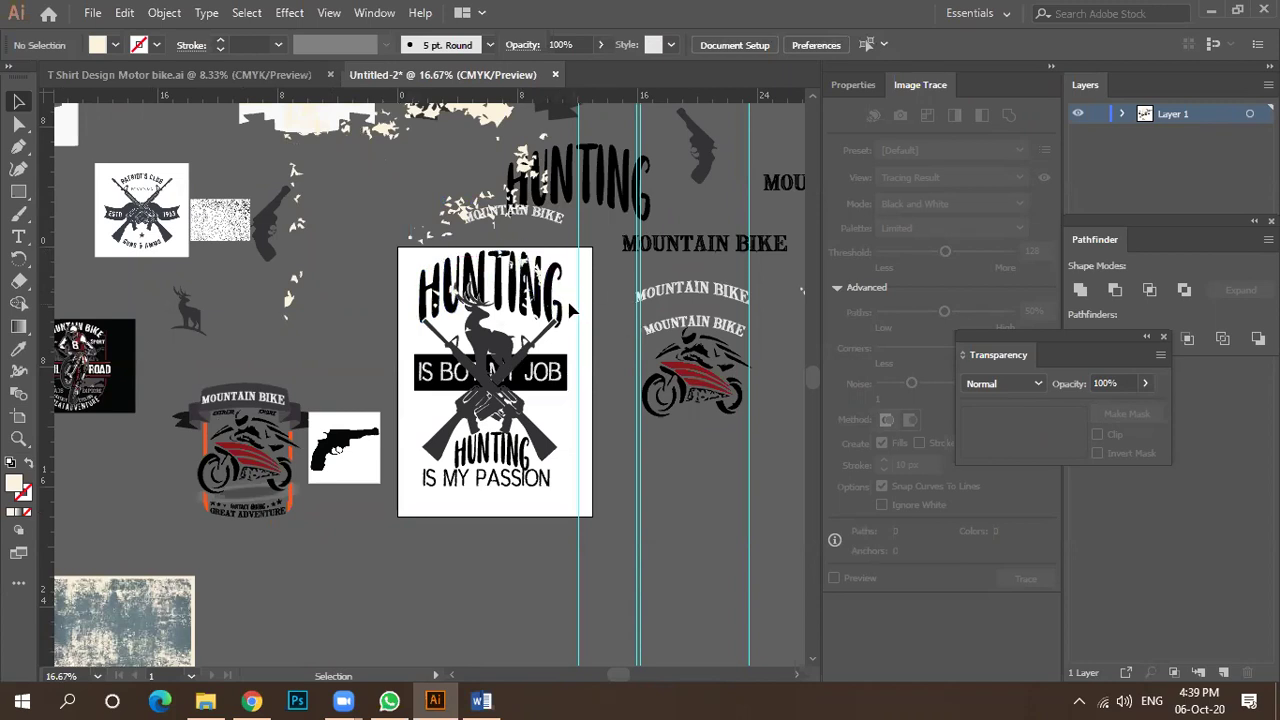
Select the upper HUNTING lettering together with its texture pieces, leaving the deer out of the selection.
{"action": "scroll", "coordinate": [566, 295], "scroll_direction": "up", "scroll_amount": 2}
{"action": "left_click_drag", "start_coordinate": [391, 249], "coordinate": [605, 278]}
{"action": "mouse_move", "coordinate": [218, 224]}
{"action": "left_mouse_down"}
{"action": "mouse_move", "coordinate": [557, 273]}
{"action": "mouse_move", "coordinate": [571, 288]}
{"action": "left_mouse_up"}
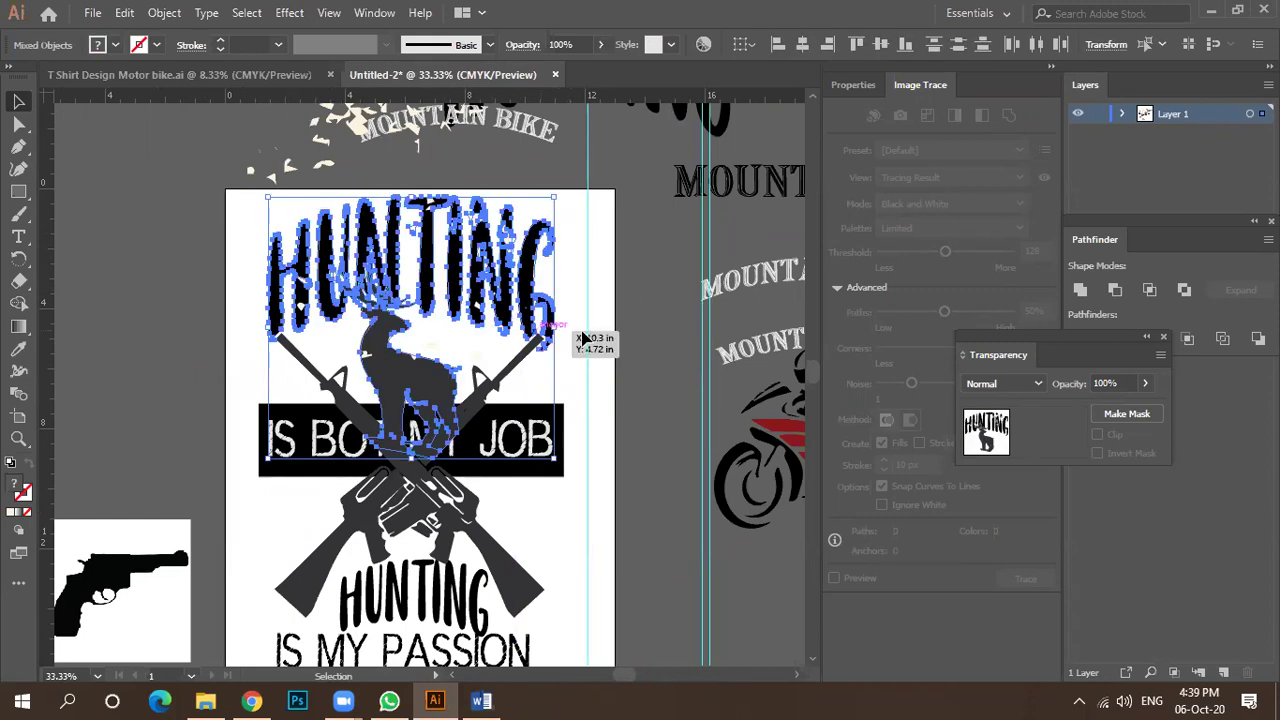
{"action": "left_click", "coordinate": [589, 326]}
{"action": "scroll", "coordinate": [405, 325], "scroll_direction": "up", "scroll_amount": 1}
{"action": "left_click_drag", "start_coordinate": [170, 166], "coordinate": [645, 335]}
{"action": "left_click", "coordinate": [420, 413], "text": "shift"}
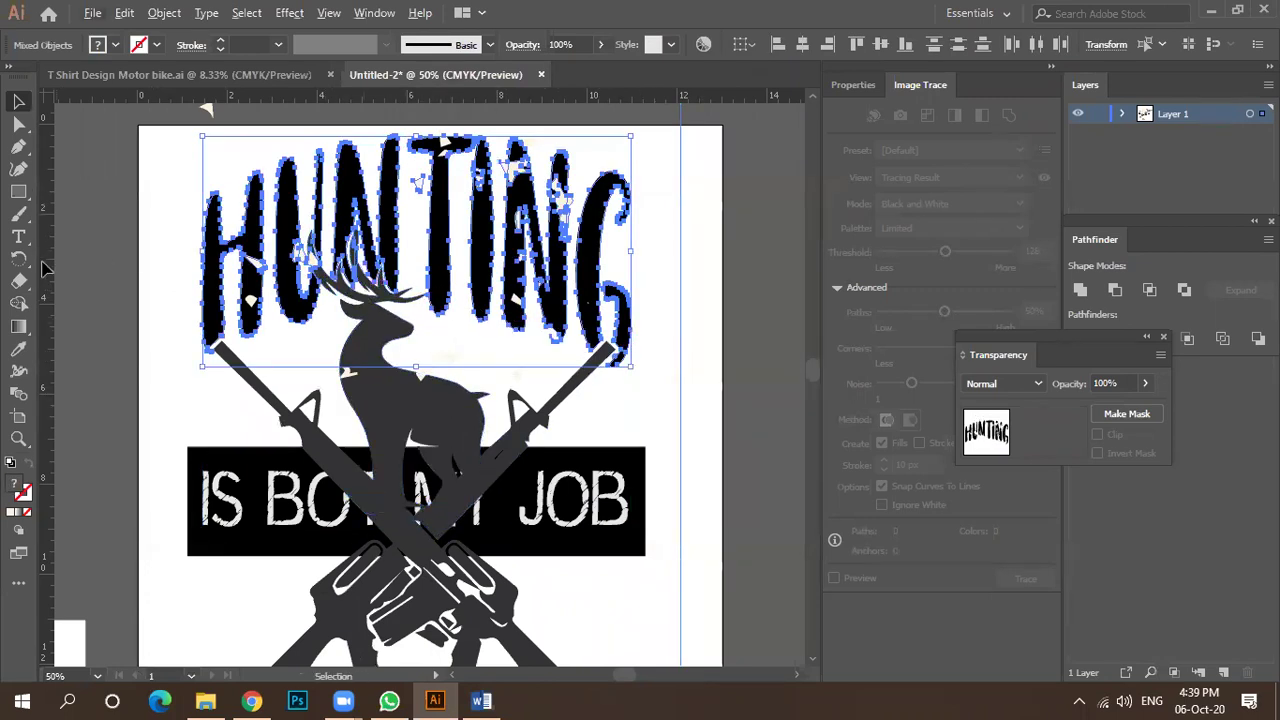
Use Shape Builder to trim texture overhanging the T and second N of the upper HUNTING lettering.
{"action": "left_click", "coordinate": [19, 304]}
{"action": "scroll", "coordinate": [600, 388], "scroll_direction": "up", "scroll_amount": 4}
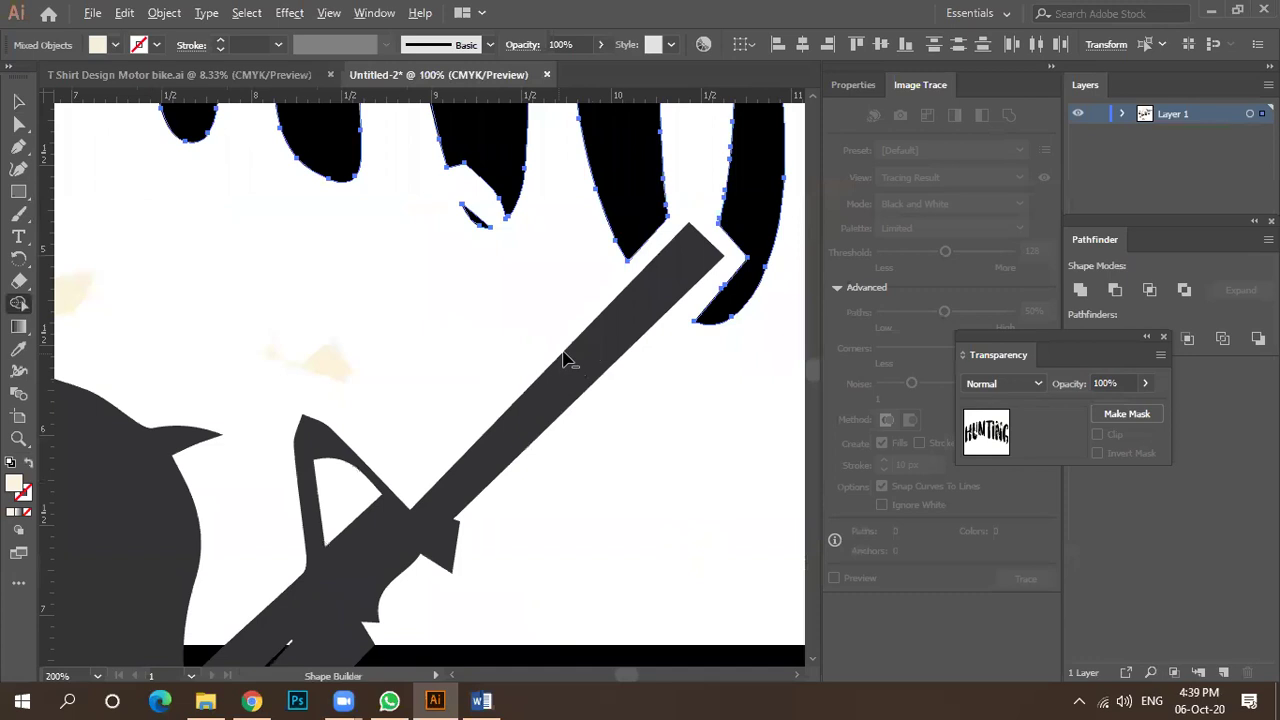
{"action": "scroll", "coordinate": [565, 360], "scroll_direction": "down", "scroll_amount": 4}
{"action": "scroll", "coordinate": [570, 205], "scroll_direction": "up", "scroll_amount": 3}
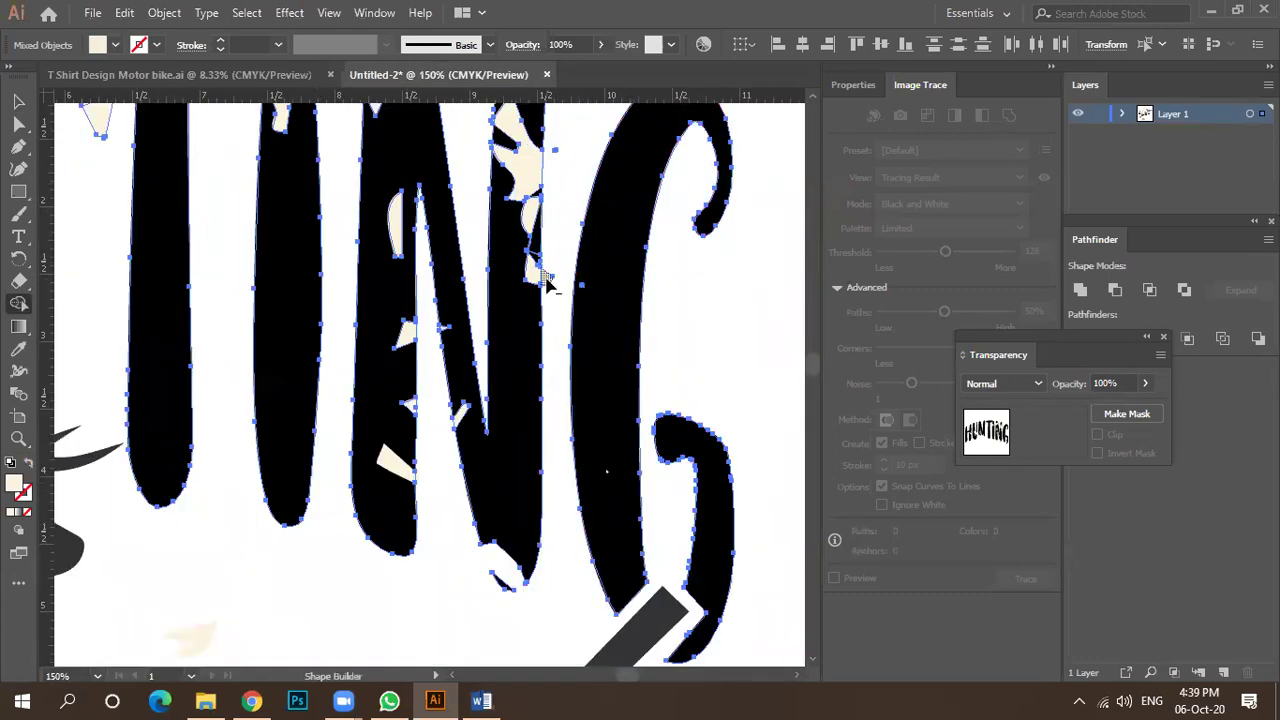
{"action": "scroll", "coordinate": [430, 312], "scroll_direction": "down", "scroll_amount": 3}
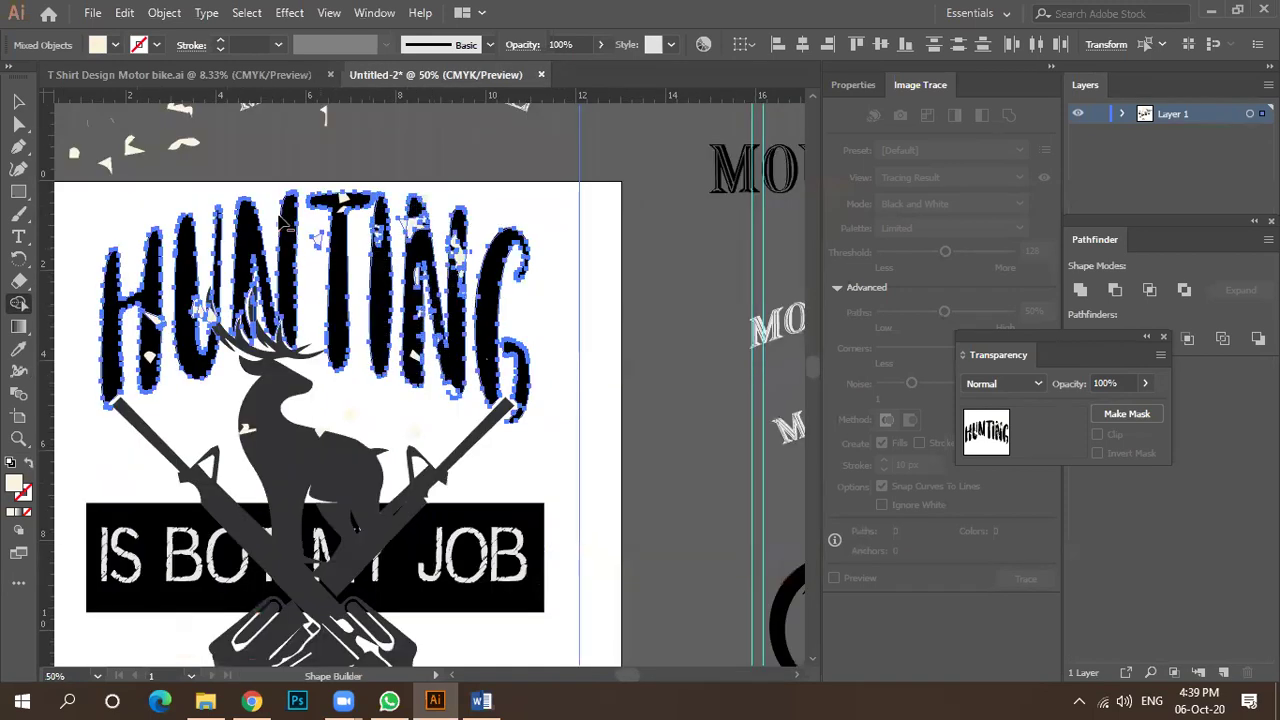
{"action": "scroll", "coordinate": [290, 230], "scroll_direction": "up", "scroll_amount": 3}
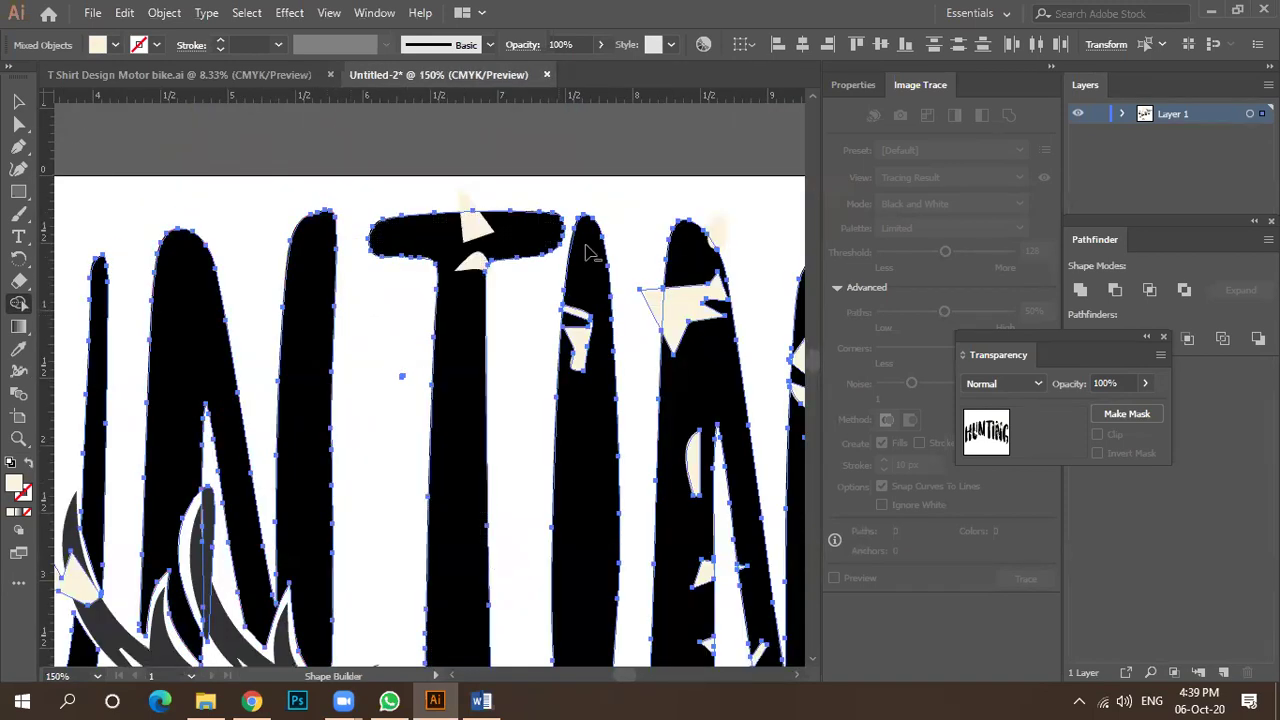
{"action": "scroll", "coordinate": [578, 285], "scroll_direction": "down", "scroll_amount": 2}
{"action": "scroll", "coordinate": [576, 280], "scroll_direction": "up", "scroll_amount": 4}
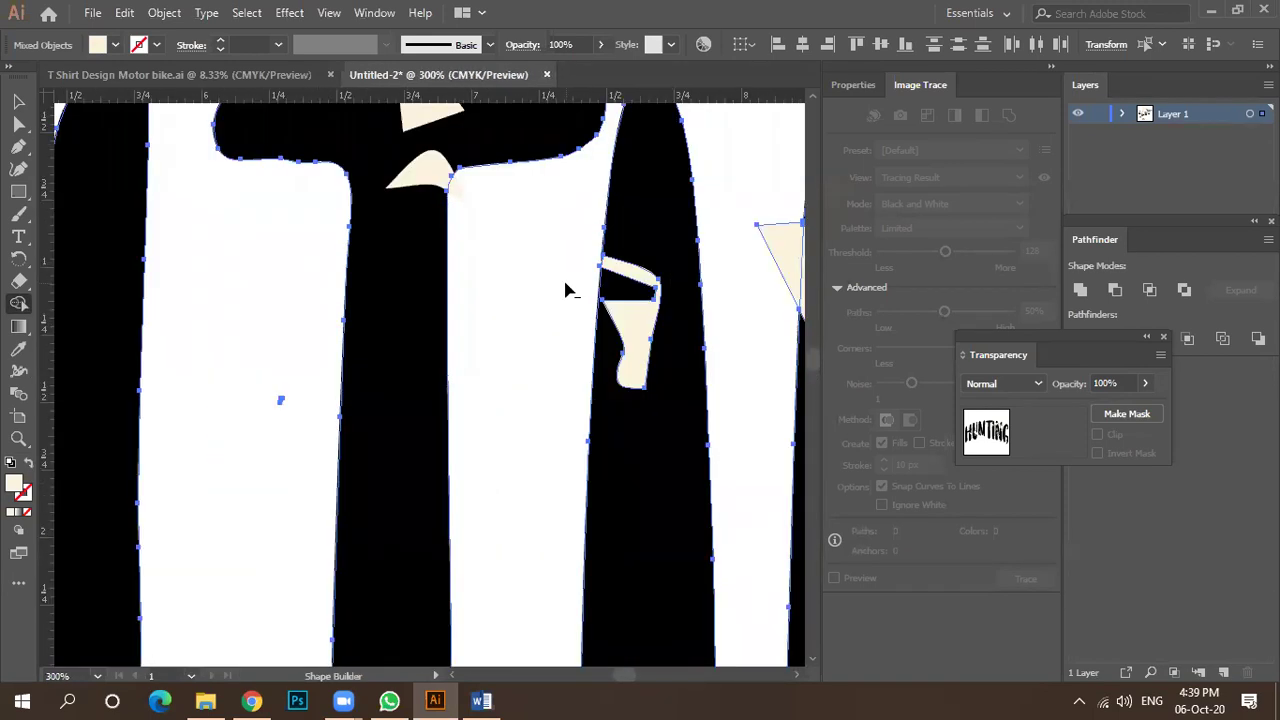
{"action": "scroll", "coordinate": [561, 285], "scroll_direction": "down", "scroll_amount": 4}
{"action": "scroll", "coordinate": [634, 272], "scroll_direction": "up", "scroll_amount": 2}
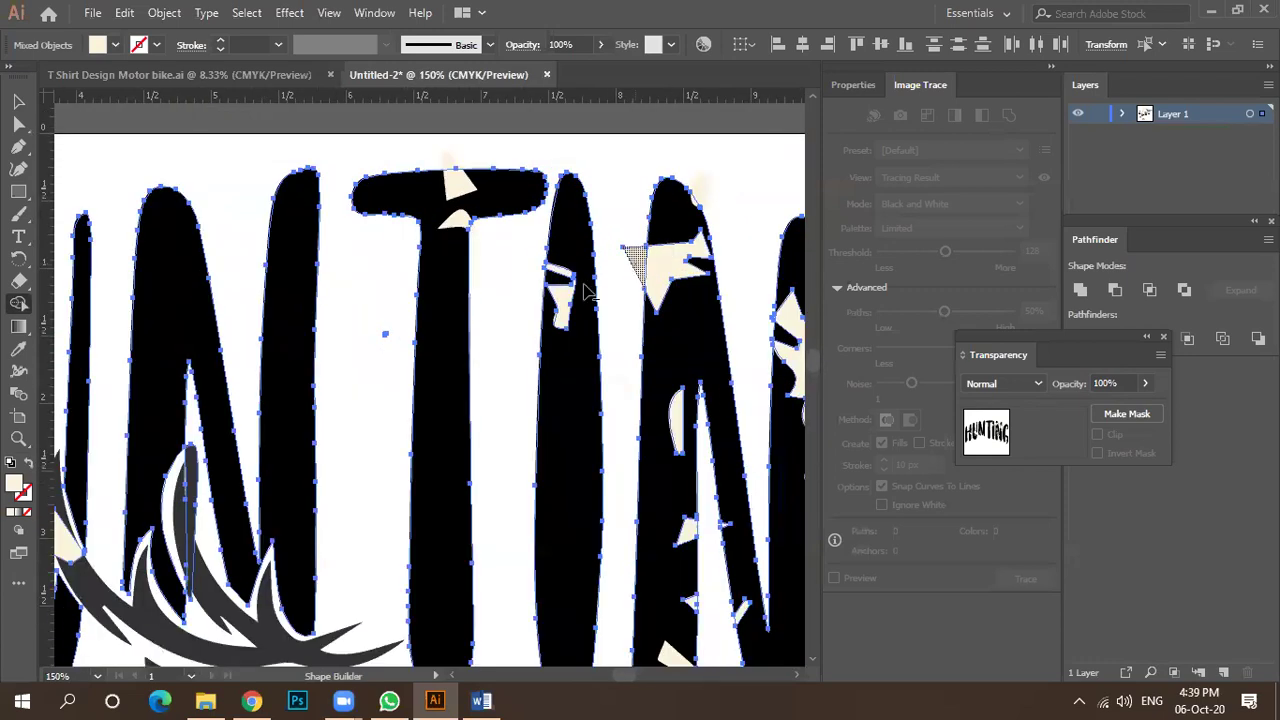
{"action": "scroll", "coordinate": [590, 285], "scroll_direction": "down", "scroll_amount": 3}
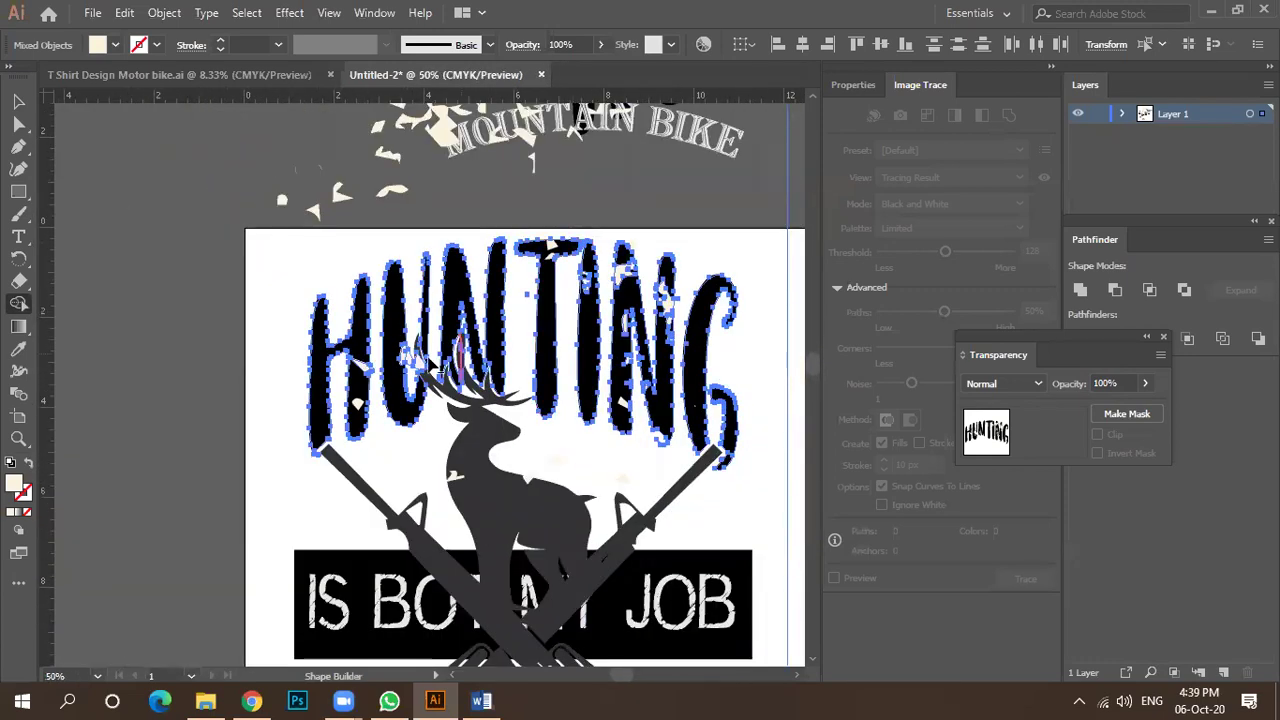
Remove the texture overhanging the U across the antlers and beside the H with Shape Builder, and clear the selection.
{"action": "scroll", "coordinate": [397, 380], "scroll_direction": "up", "scroll_amount": 4}
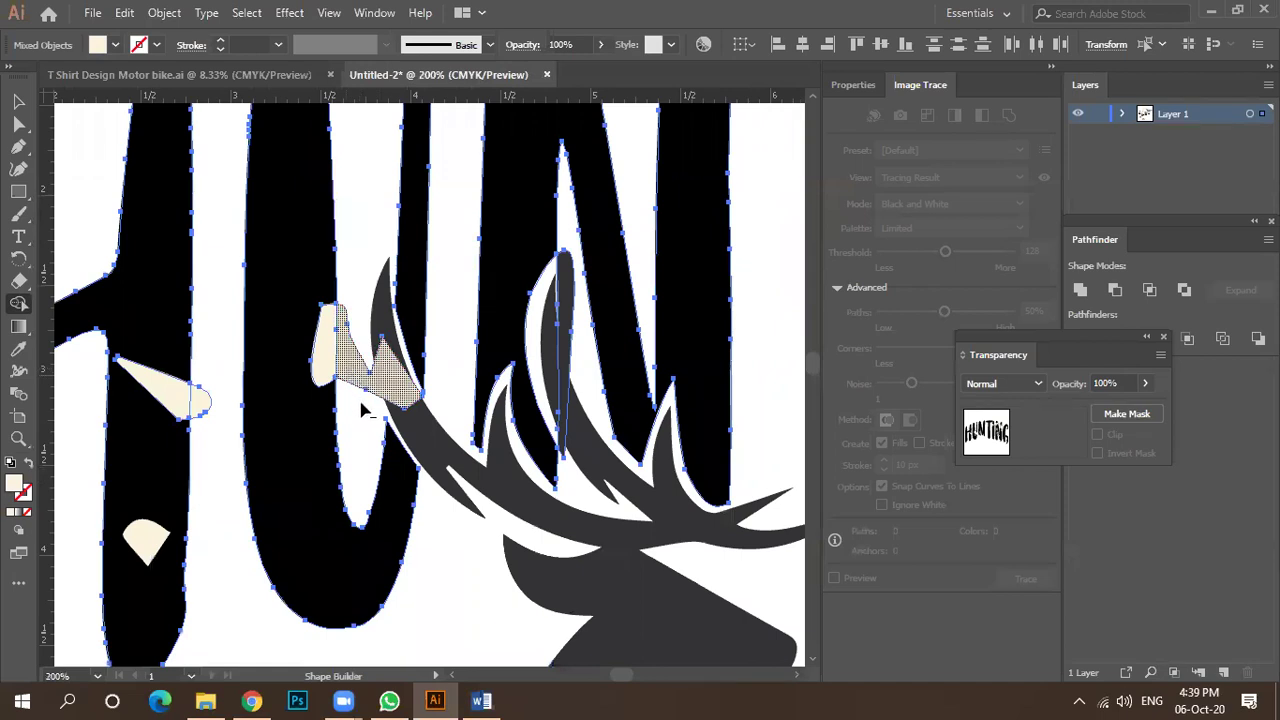
{"action": "left_click", "coordinate": [358, 380]}
{"action": "scroll", "coordinate": [487, 350], "scroll_direction": "down", "scroll_amount": 1}
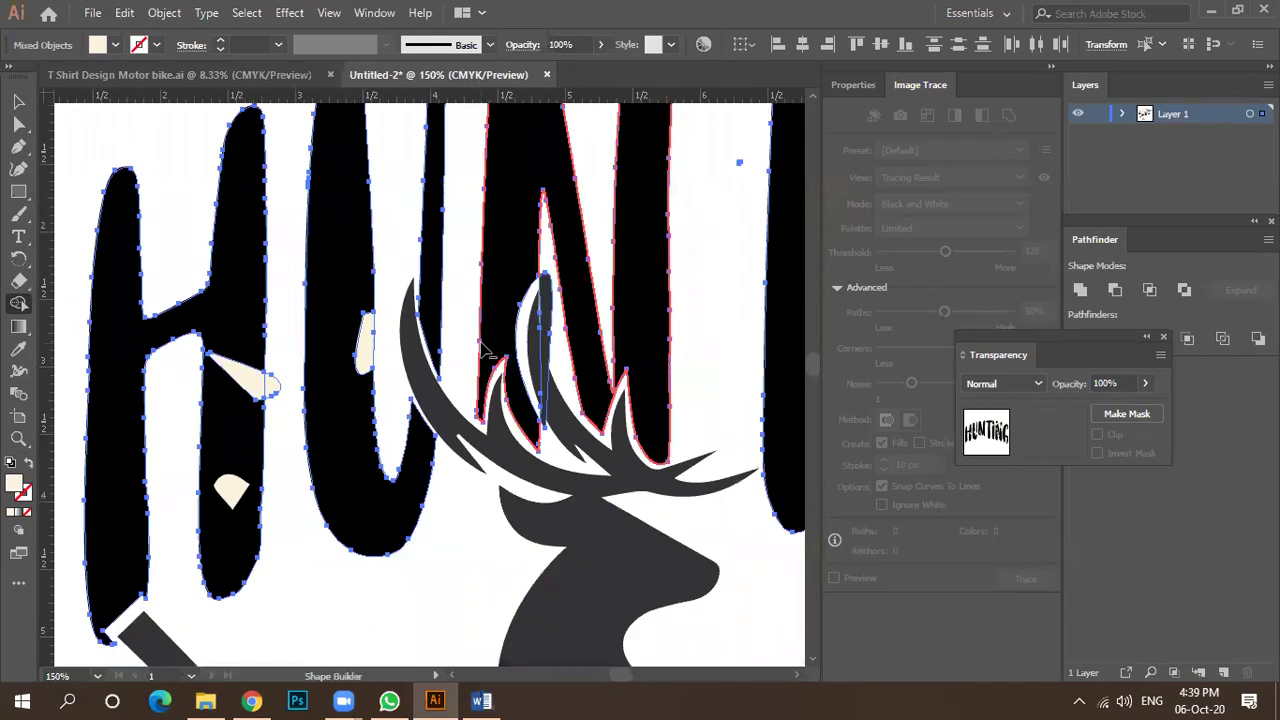
{"action": "scroll", "coordinate": [362, 424], "scroll_direction": "down", "scroll_amount": 2}
{"action": "left_click", "coordinate": [344, 428]}
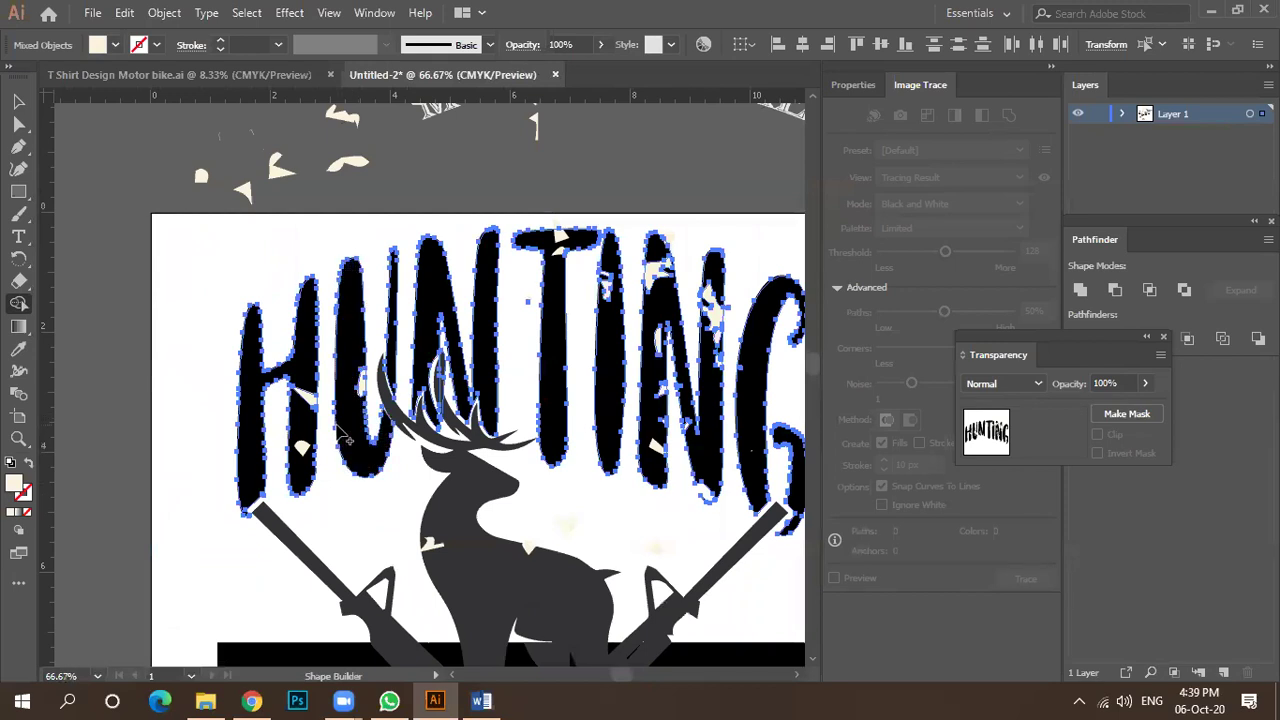
{"action": "scroll", "coordinate": [570, 320], "scroll_direction": "up", "scroll_amount": 2}
{"action": "scroll", "coordinate": [466, 354], "scroll_direction": "down", "scroll_amount": 3}
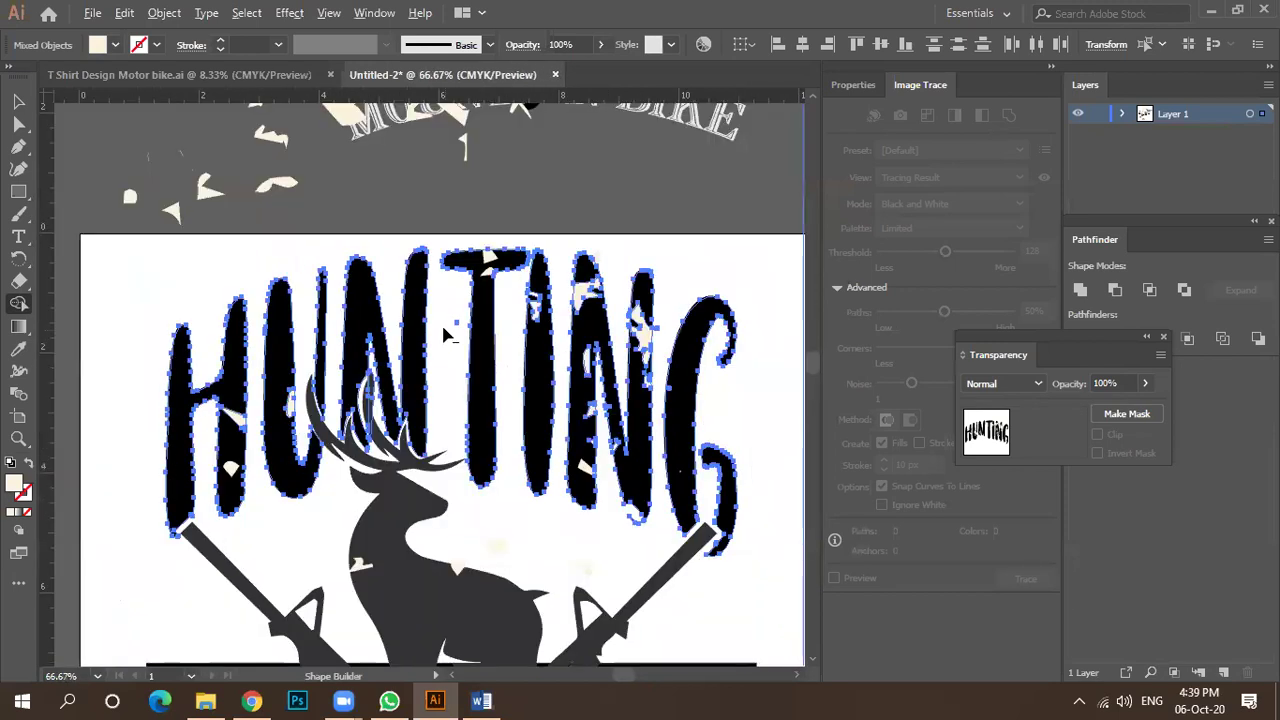
{"action": "left_click", "coordinate": [18, 101]}
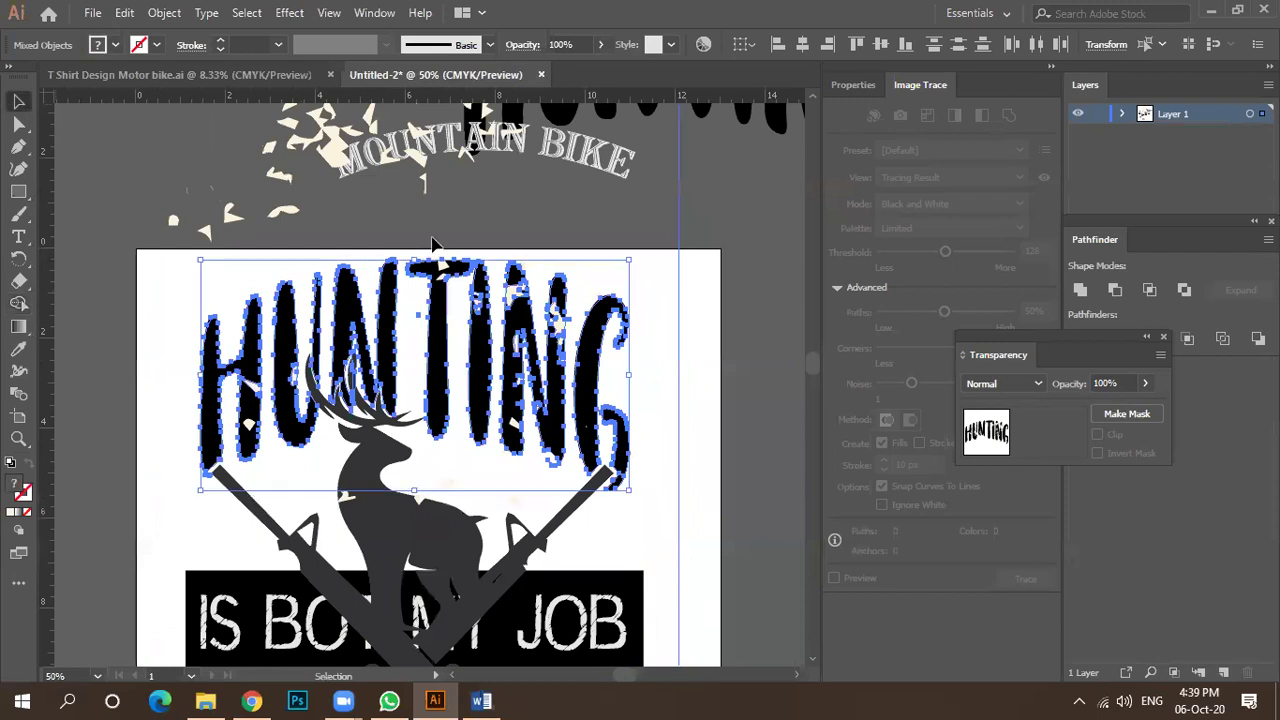
{"action": "scroll", "coordinate": [563, 265], "scroll_direction": "down", "scroll_amount": 2}
{"action": "left_click", "coordinate": [650, 338]}
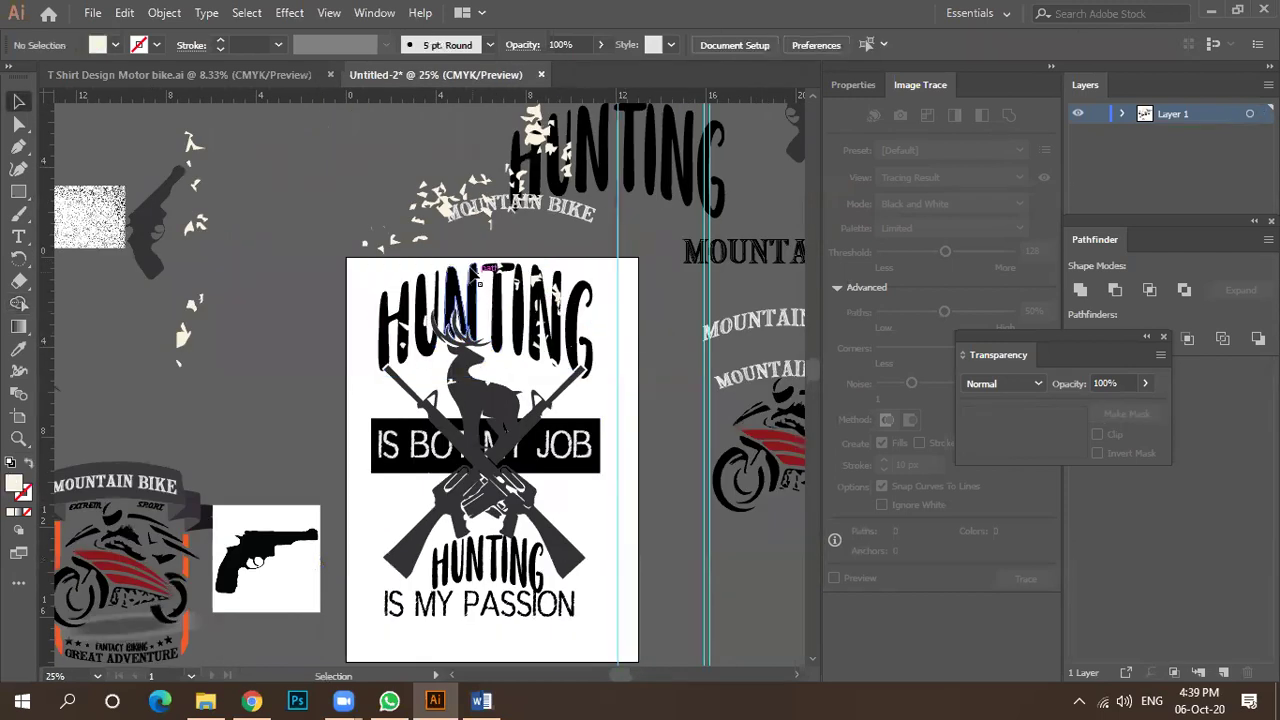
Examine the deer and the whole design for leftover texture pieces.
{"action": "scroll", "coordinate": [472, 300], "scroll_direction": "down", "scroll_amount": 1}
{"action": "scroll", "coordinate": [483, 402], "scroll_direction": "up", "scroll_amount": 3}
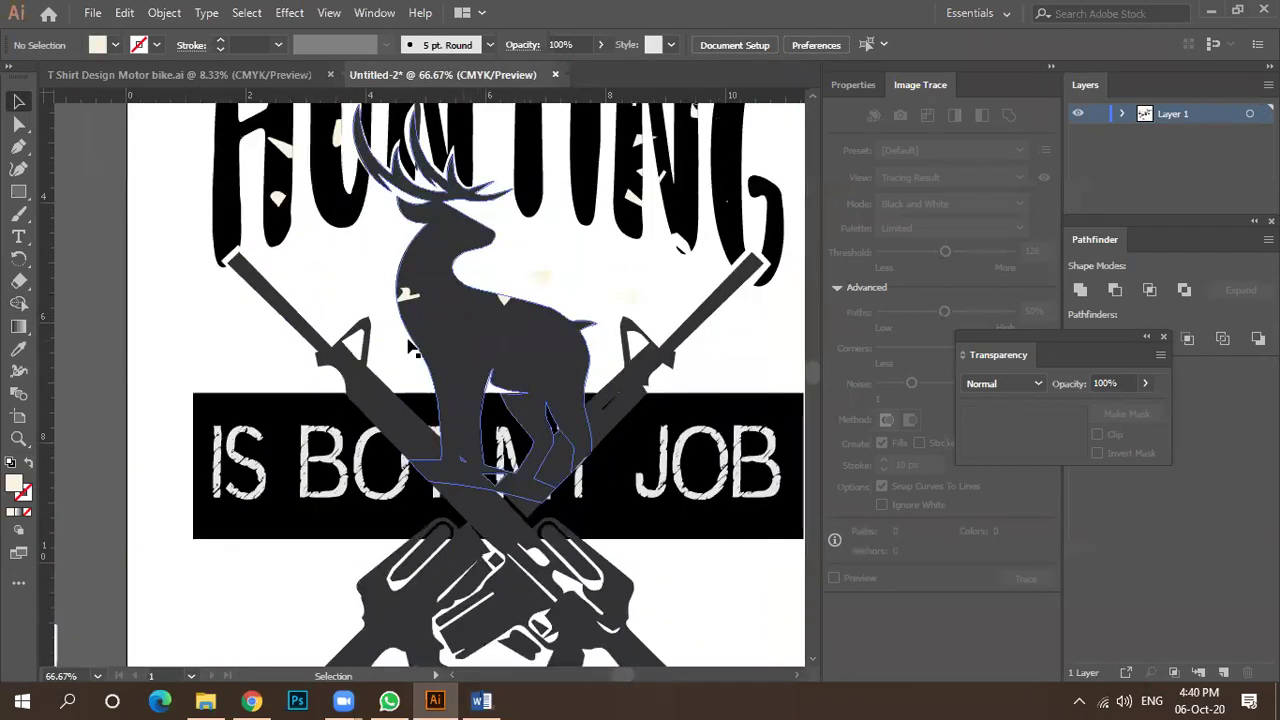
{"action": "scroll", "coordinate": [410, 345], "scroll_direction": "down", "scroll_amount": 3}
{"action": "scroll", "coordinate": [560, 195], "scroll_direction": "up", "scroll_amount": 4}
{"action": "scroll", "coordinate": [550, 200], "scroll_direction": "down", "scroll_amount": 4}
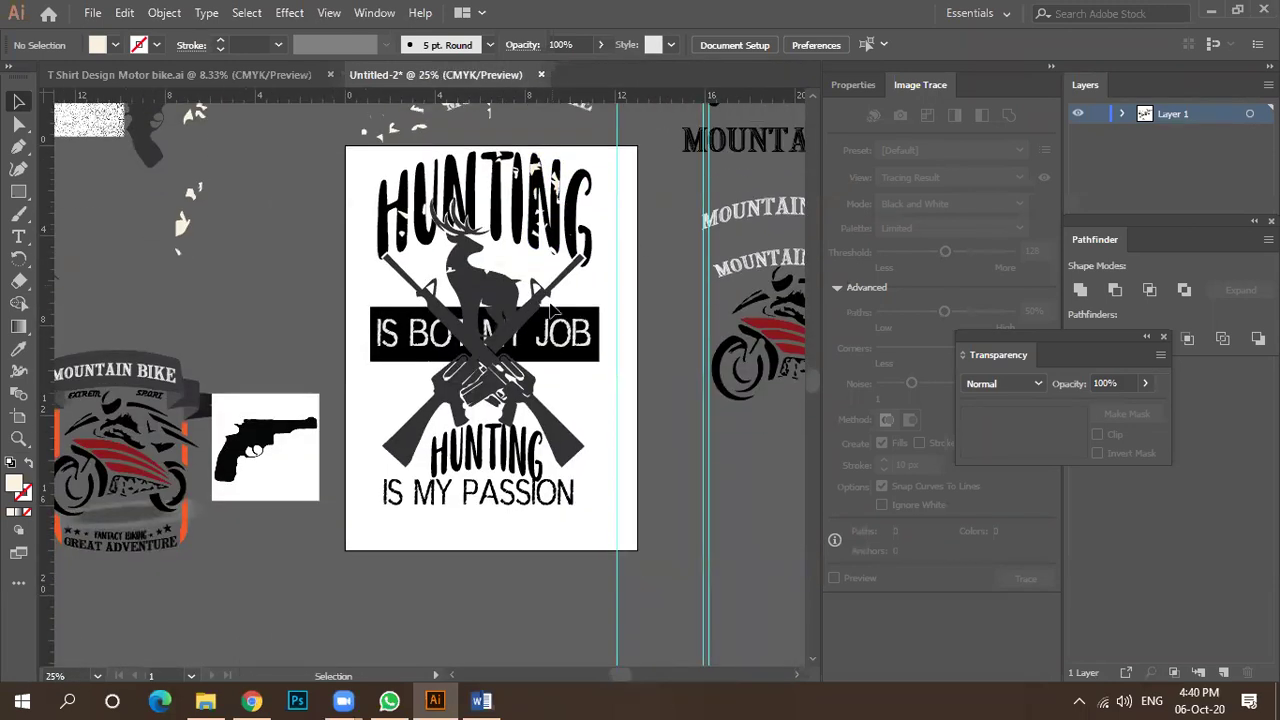
{"action": "scroll", "coordinate": [552, 320], "scroll_direction": "down", "scroll_amount": 2}
{"action": "left_click_drag", "start_coordinate": [557, 357], "coordinate": [588, 456]}
{"action": "scroll", "coordinate": [531, 226], "scroll_direction": "up", "scroll_amount": 4}
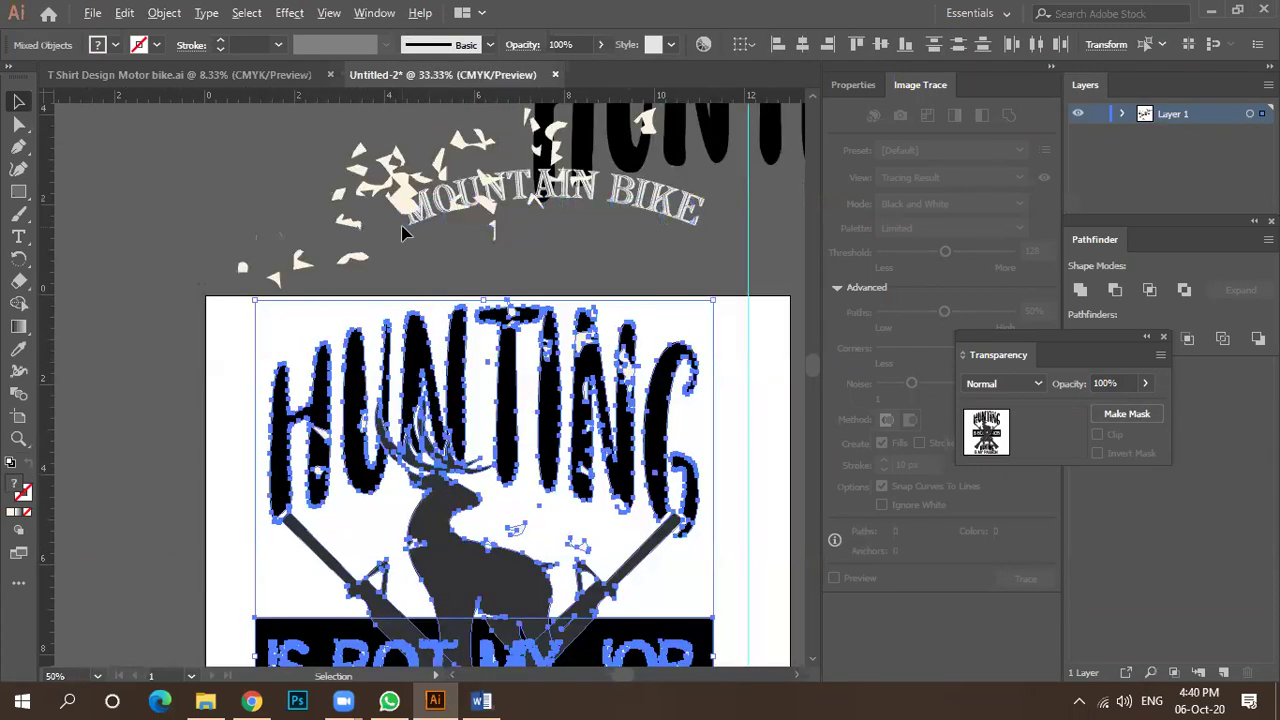
{"action": "scroll", "coordinate": [403, 232], "scroll_direction": "down", "scroll_amount": 1}
{"action": "left_click", "coordinate": [557, 260]}
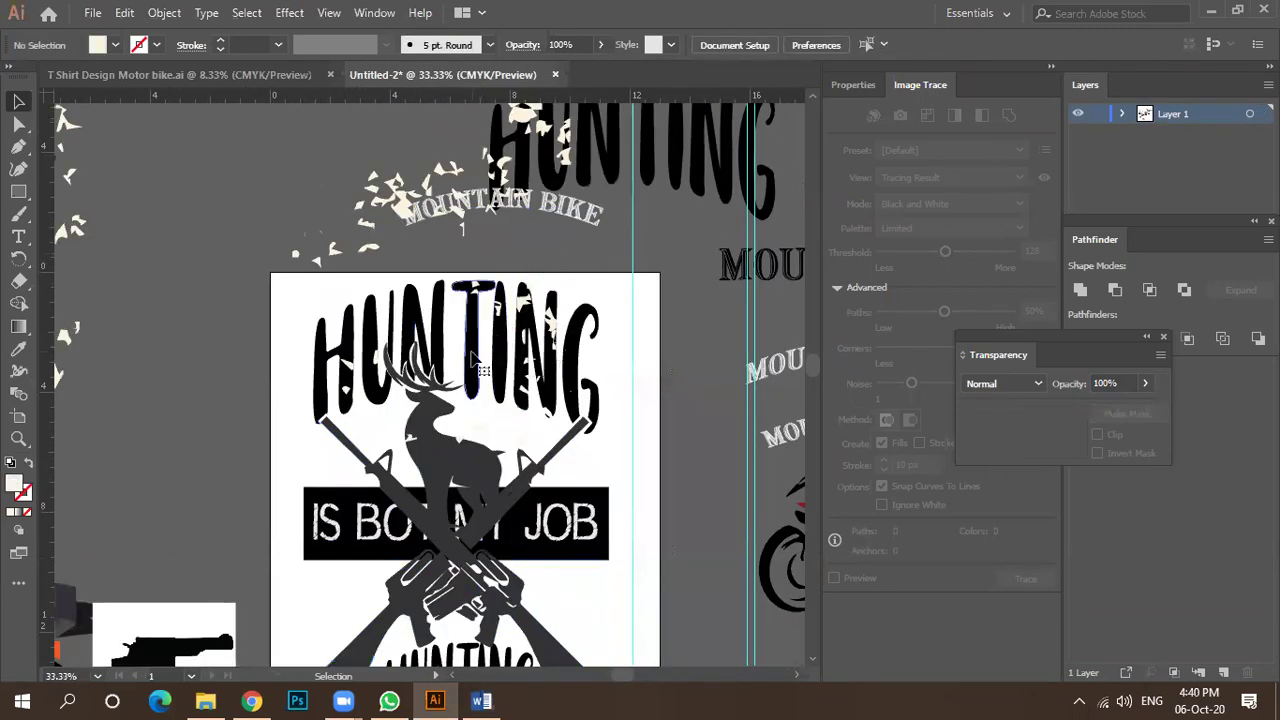
Fill the upper HUNTING lettering with the orange swatch.
{"action": "left_click", "coordinate": [380, 314]}
{"action": "left_click", "coordinate": [115, 45]}
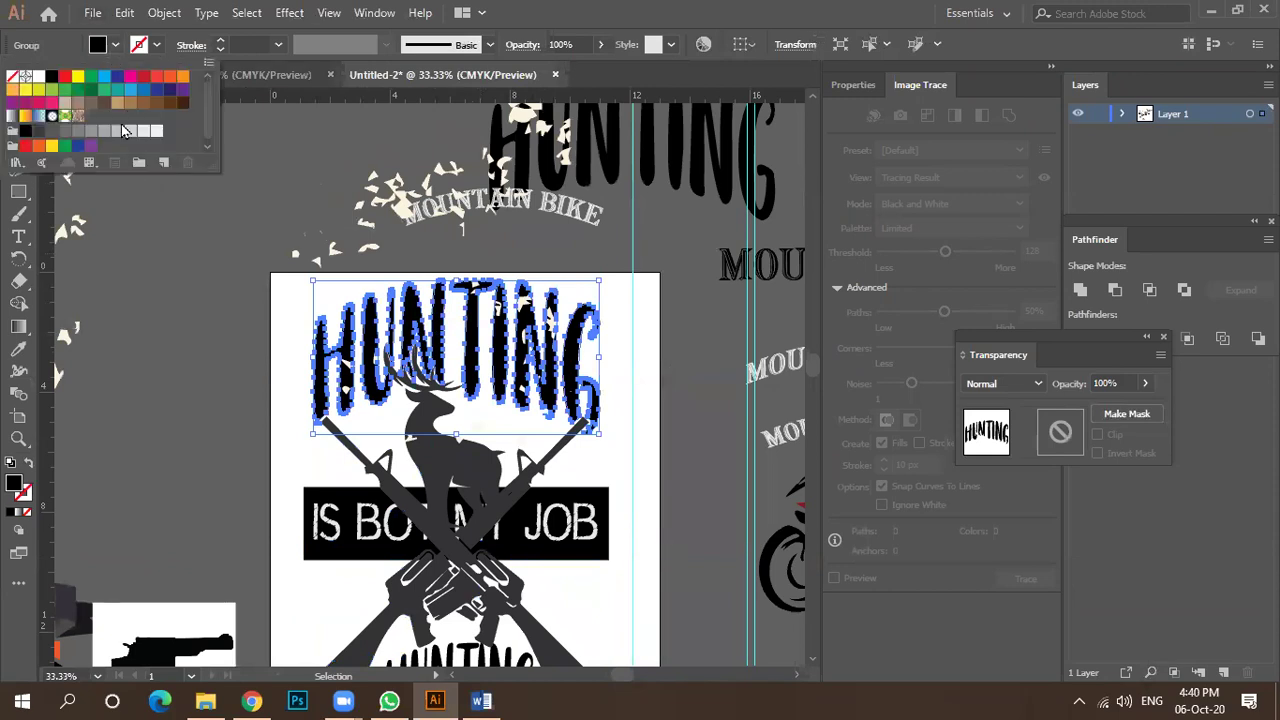
{"action": "left_click", "coordinate": [183, 77]}
{"action": "left_click", "coordinate": [215, 293]}
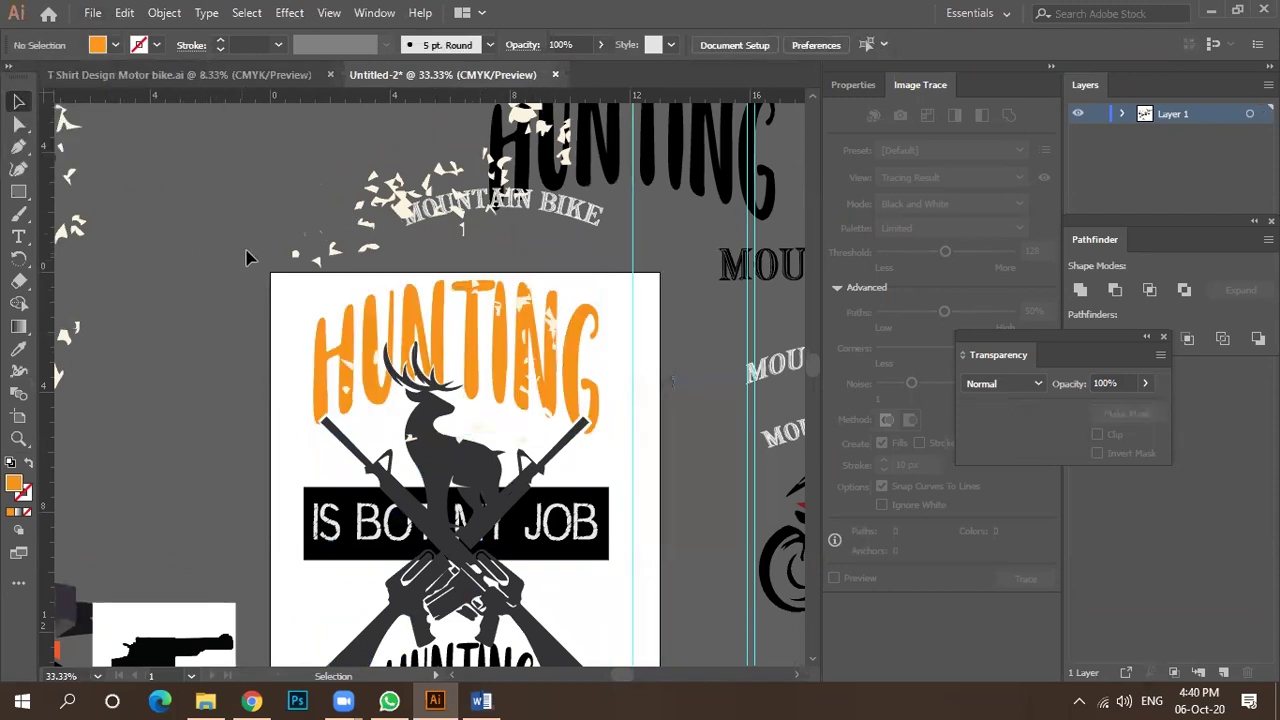
Recolor the deer with a lighter medium gray fill using the Color Picker.
{"action": "scroll", "coordinate": [245, 258], "scroll_direction": "down", "scroll_amount": 2}
{"action": "scroll", "coordinate": [245, 258], "scroll_direction": "up", "scroll_amount": 2}
{"action": "left_click", "coordinate": [420, 330]}
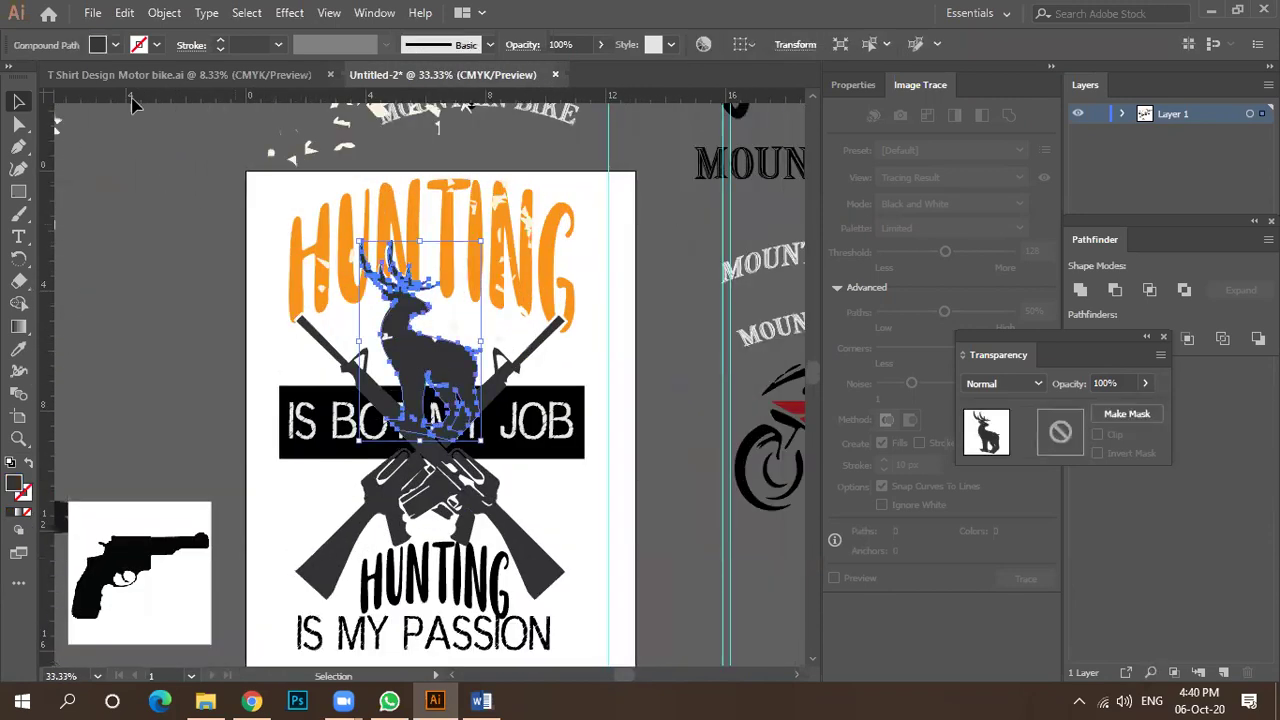
{"action": "double_click", "coordinate": [17, 486]}
{"action": "left_click_drag", "start_coordinate": [899, 421], "coordinate": [903, 432]}
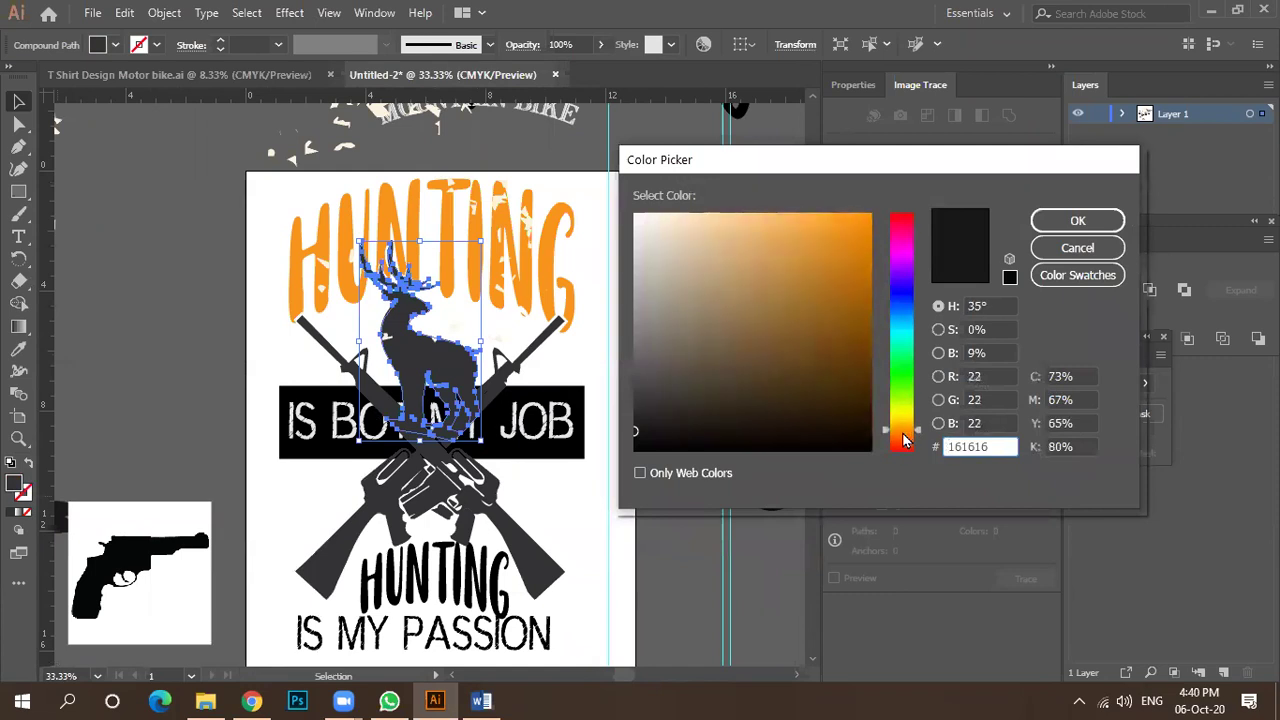
{"action": "left_click", "coordinate": [866, 305]}
{"action": "left_click", "coordinate": [1078, 220]}
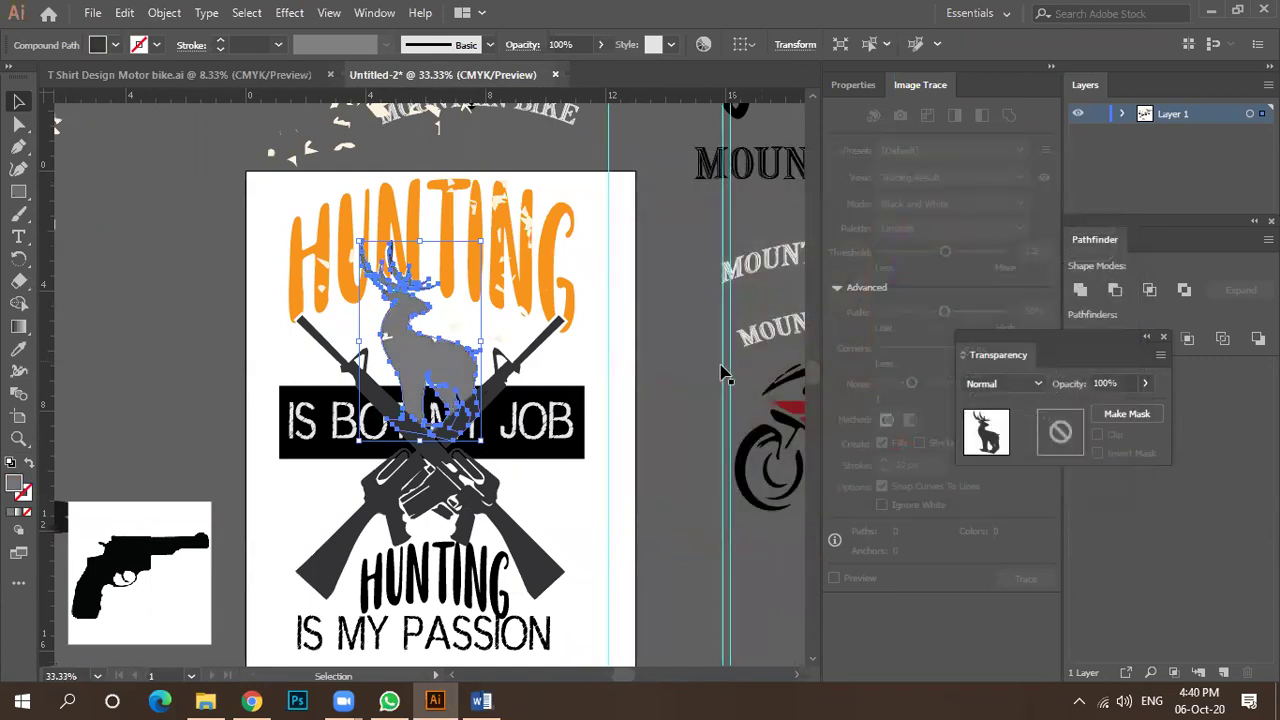
{"action": "left_click", "coordinate": [722, 372]}
Fill the deer with the orange swatch, darken it to a brownish orange in the Color Picker, and deselect it.
{"action": "left_click", "coordinate": [420, 330]}
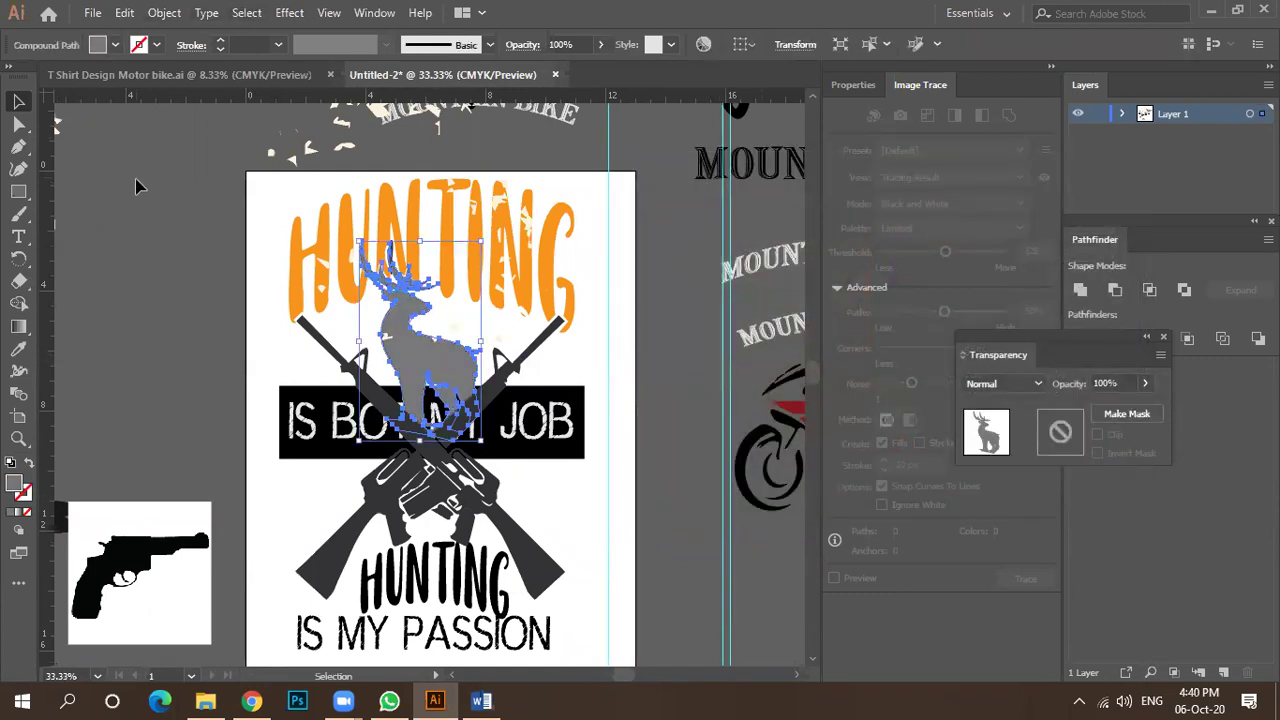
{"action": "left_click", "coordinate": [114, 45]}
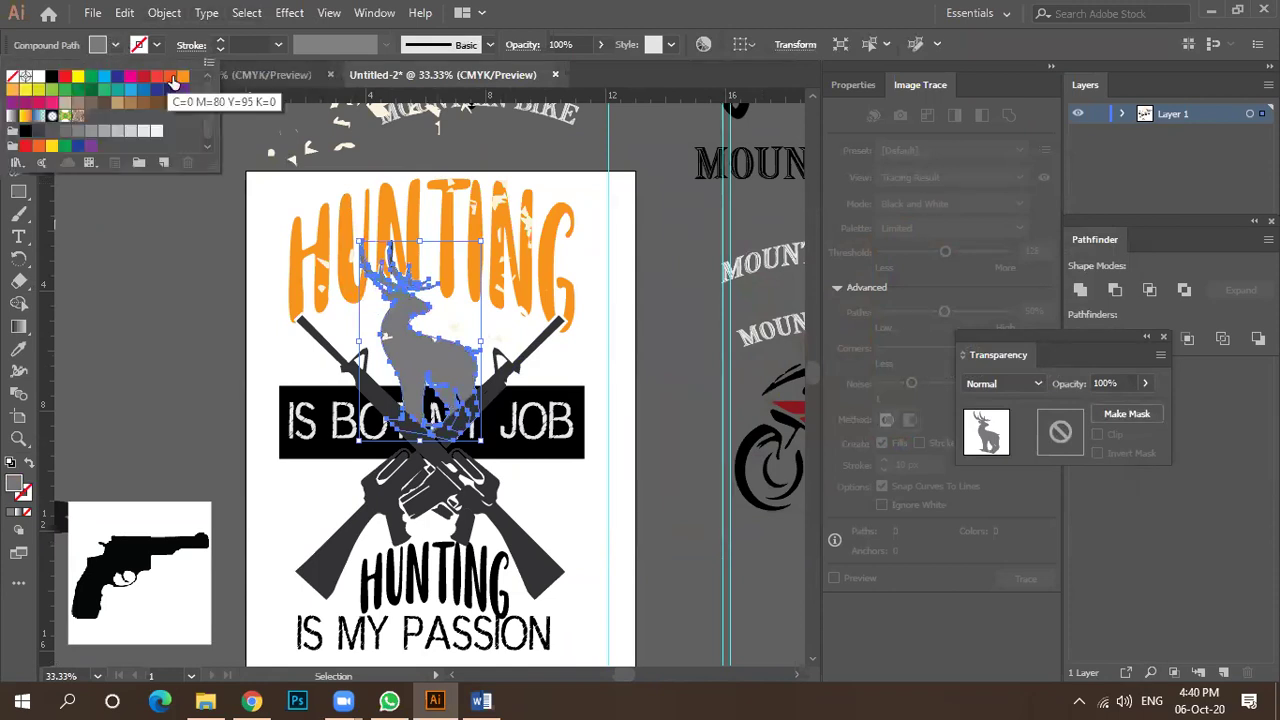
{"action": "left_click", "coordinate": [181, 78]}
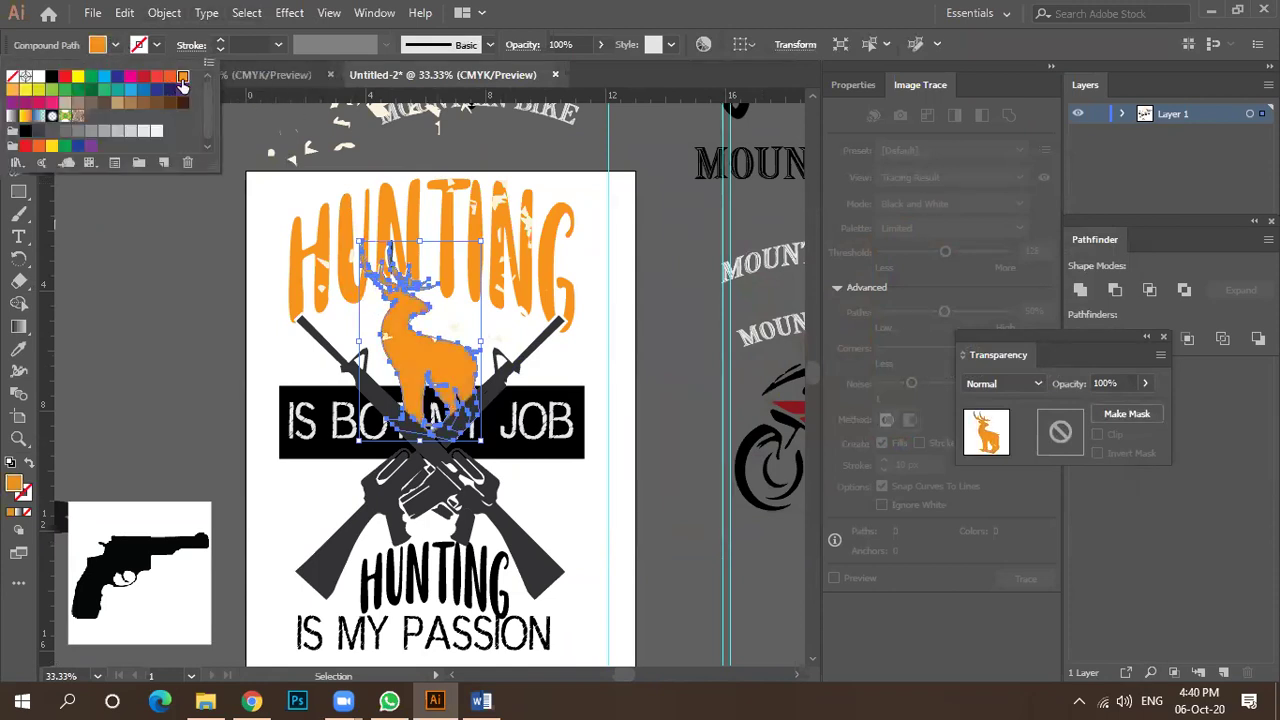
{"action": "double_click", "coordinate": [13, 486]}
{"action": "left_click_drag", "start_coordinate": [846, 341], "coordinate": [872, 283]}
{"action": "left_click", "coordinate": [1078, 220]}
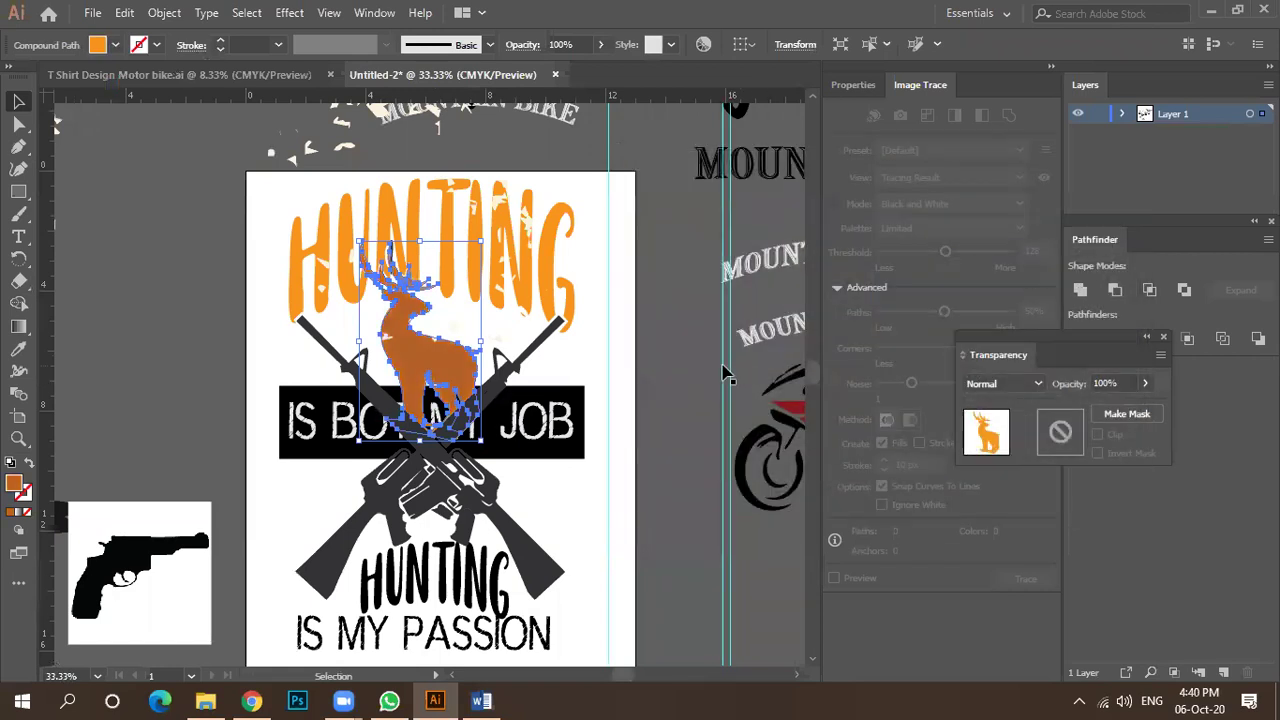
{"action": "left_click", "coordinate": [651, 363]}
{"action": "scroll", "coordinate": [590, 300], "scroll_direction": "down", "scroll_amount": 2}
{"action": "scroll", "coordinate": [591, 297], "scroll_direction": "down", "scroll_amount": 1, "text": "alt"}
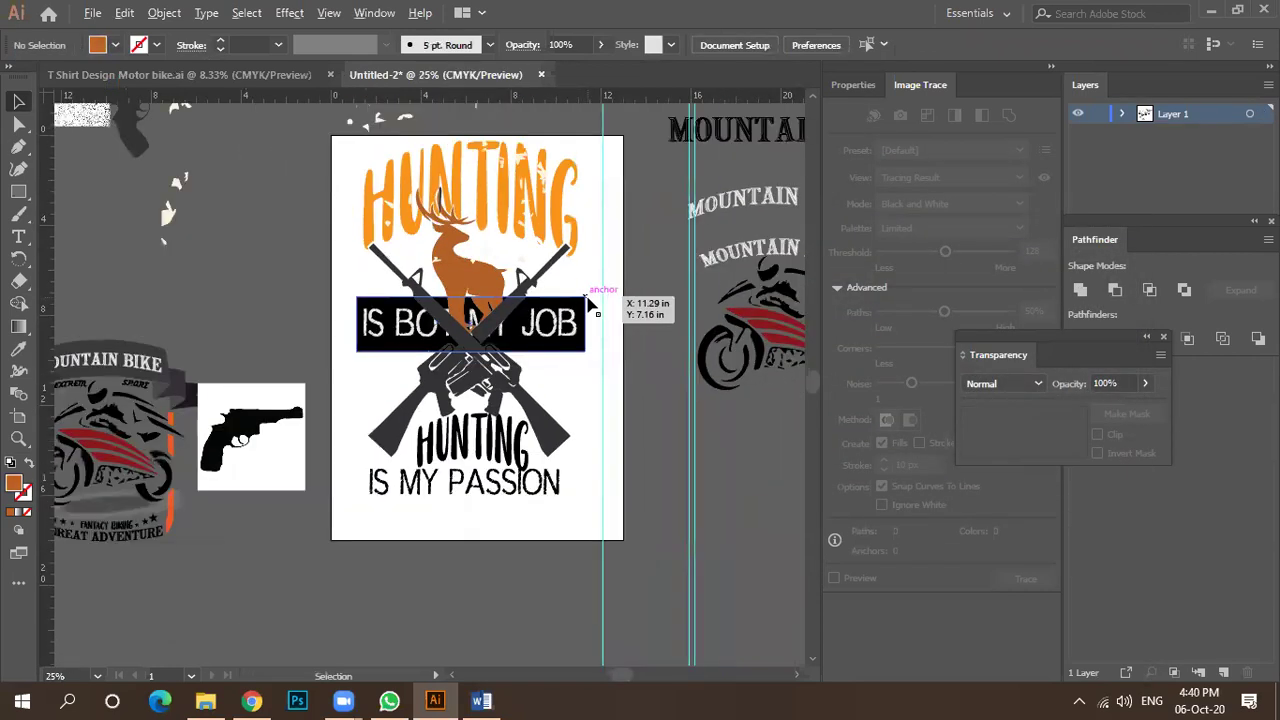
Recolor the IS BOT MY JOB, lower HUNTING and IS MY PASSION lettering with the orange sampled from the upper HUNTING lettering.
{"action": "scroll", "coordinate": [565, 310], "scroll_direction": "up", "scroll_amount": 2, "text": "alt"}
{"action": "left_click", "coordinate": [556, 337]}
{"action": "scroll", "coordinate": [590, 350], "scroll_direction": "down", "scroll_amount": 1, "text": "alt"}
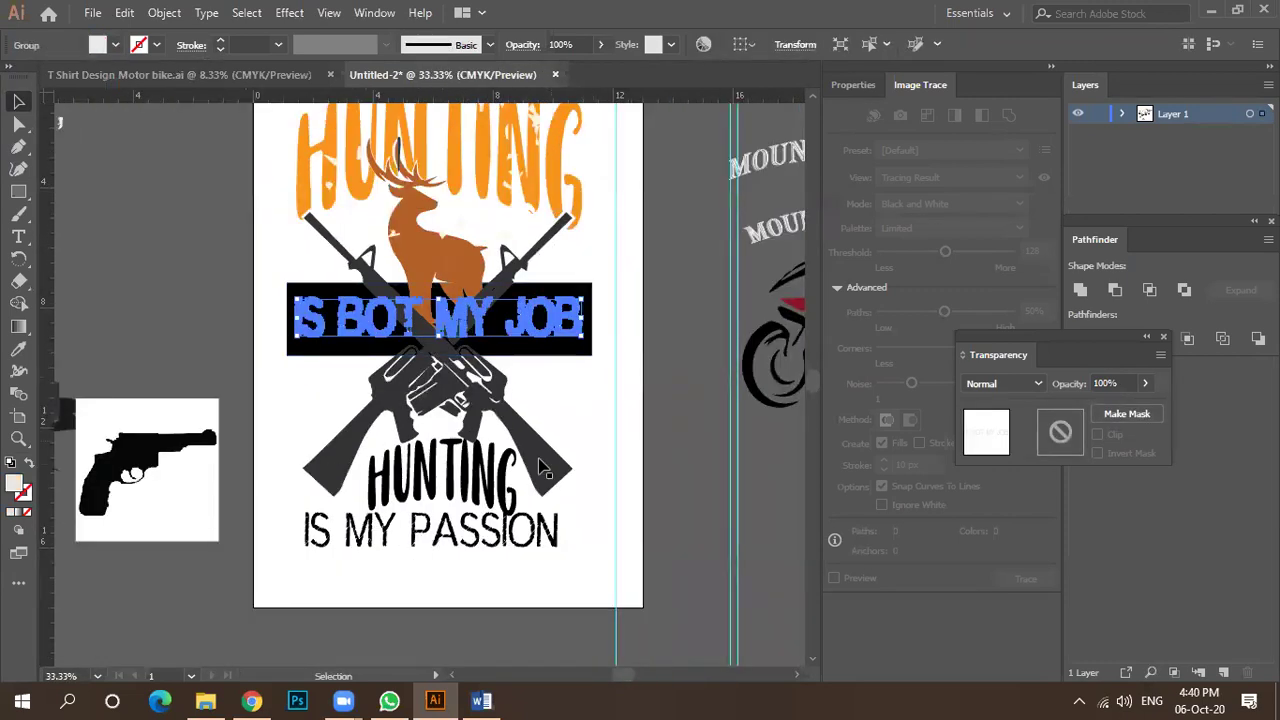
{"action": "left_click", "coordinate": [515, 490], "text": "shift"}
{"action": "left_click", "coordinate": [492, 545], "text": "shift"}
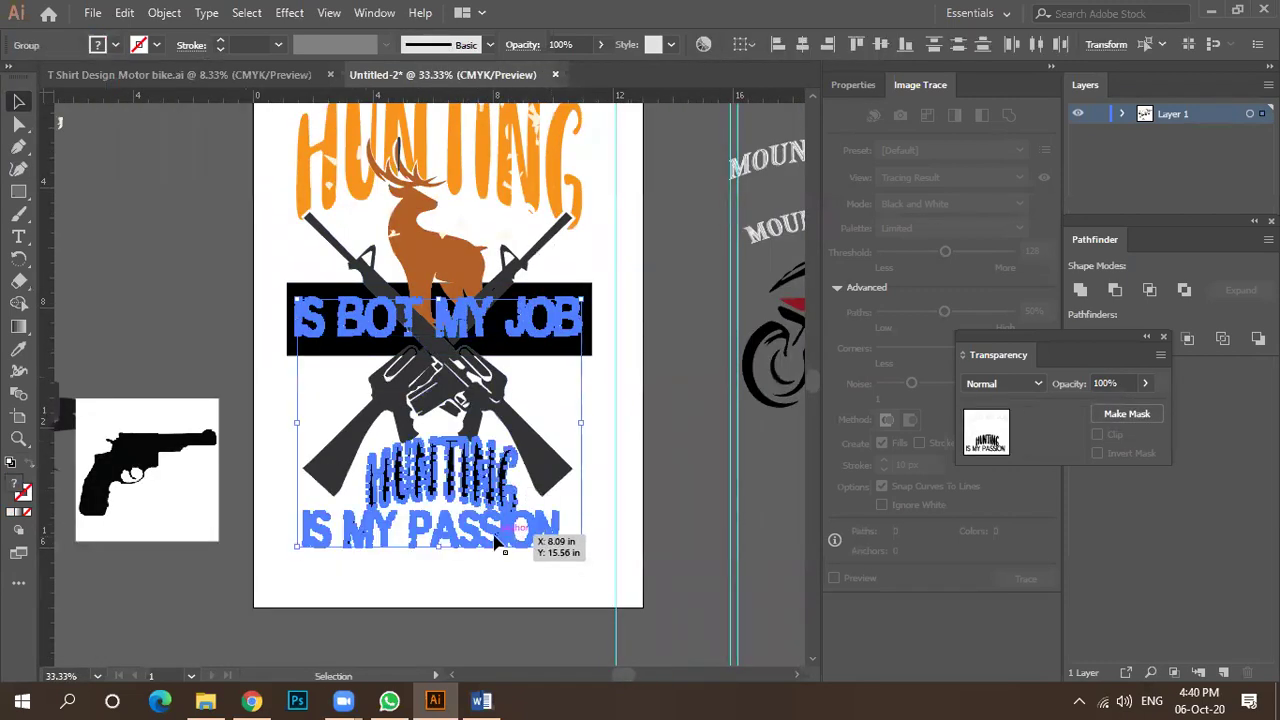
{"action": "key", "text": "i"}
{"action": "left_click", "coordinate": [538, 190]}
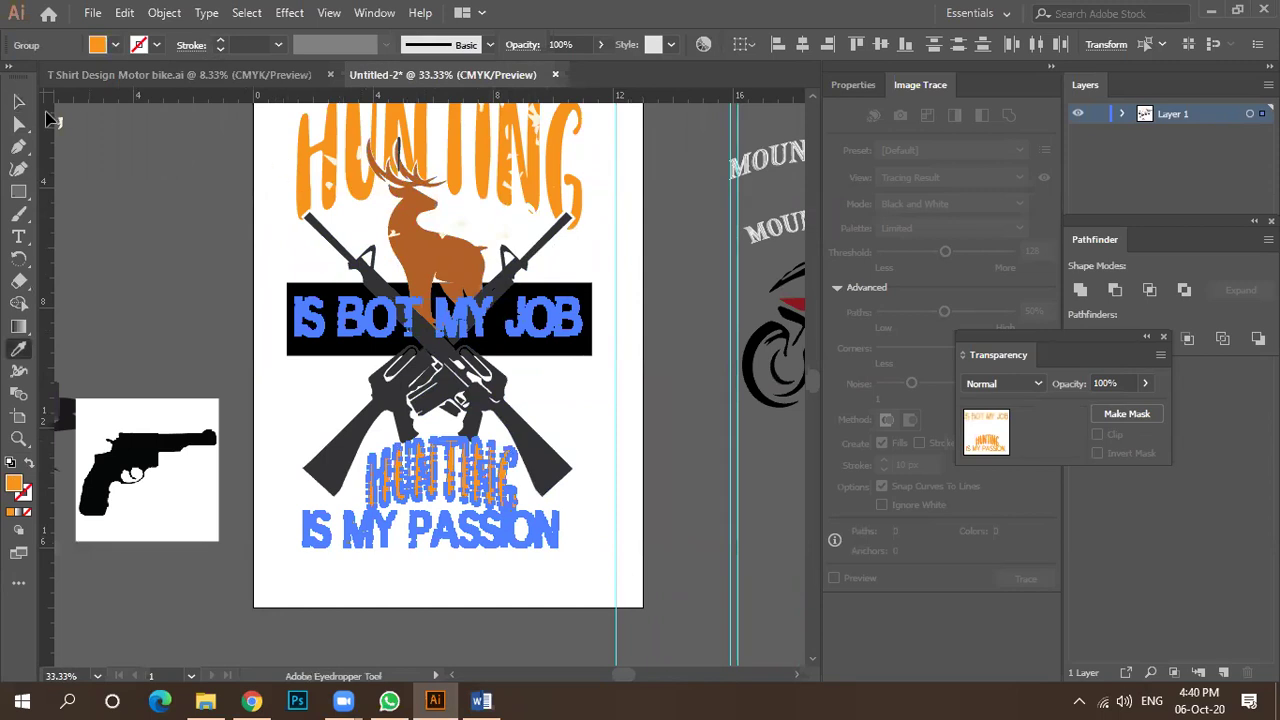
{"action": "left_click", "coordinate": [18, 101]}
{"action": "left_click", "coordinate": [212, 220]}
{"action": "scroll", "coordinate": [615, 365], "scroll_direction": "down", "scroll_amount": 1}
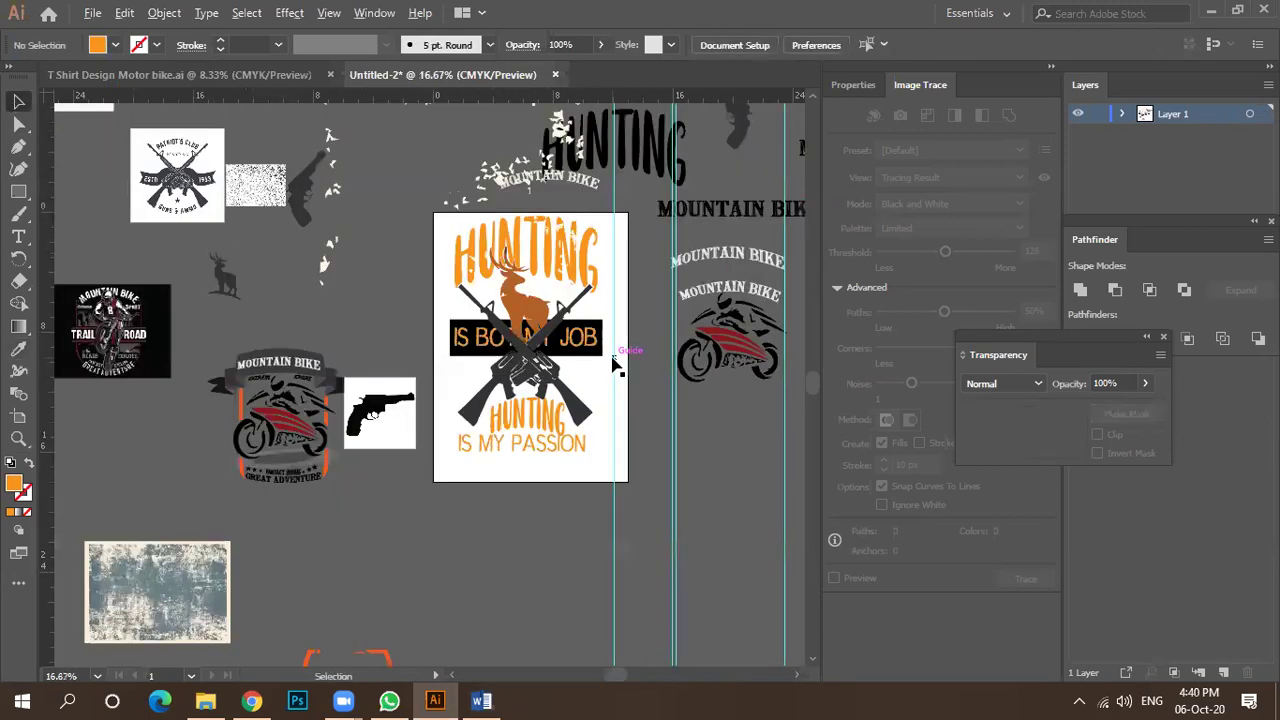
{"action": "scroll", "coordinate": [583, 370], "scroll_direction": "up", "scroll_amount": 1}
Try to recolor the crossed rifles brown through the Color Picker and deselect them.
{"action": "left_click", "coordinate": [533, 430]}
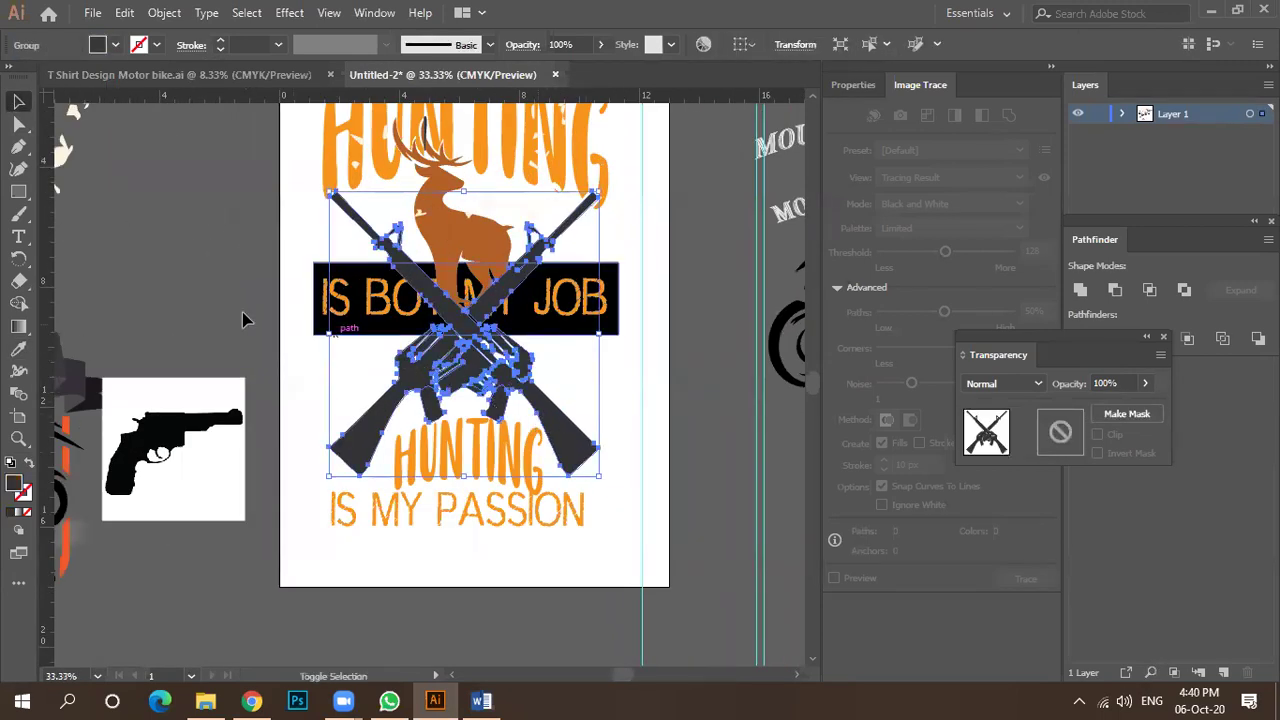
{"action": "double_click", "coordinate": [12, 485]}
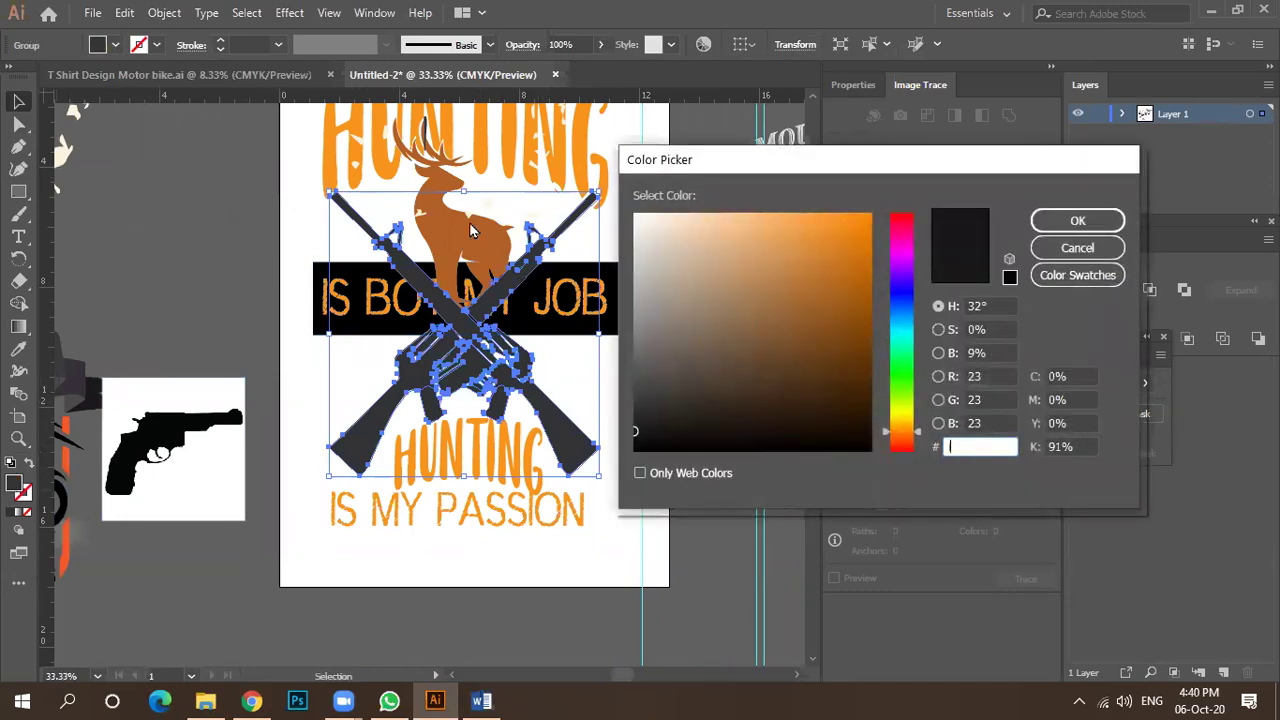
{"action": "type", "text": "B16002"}
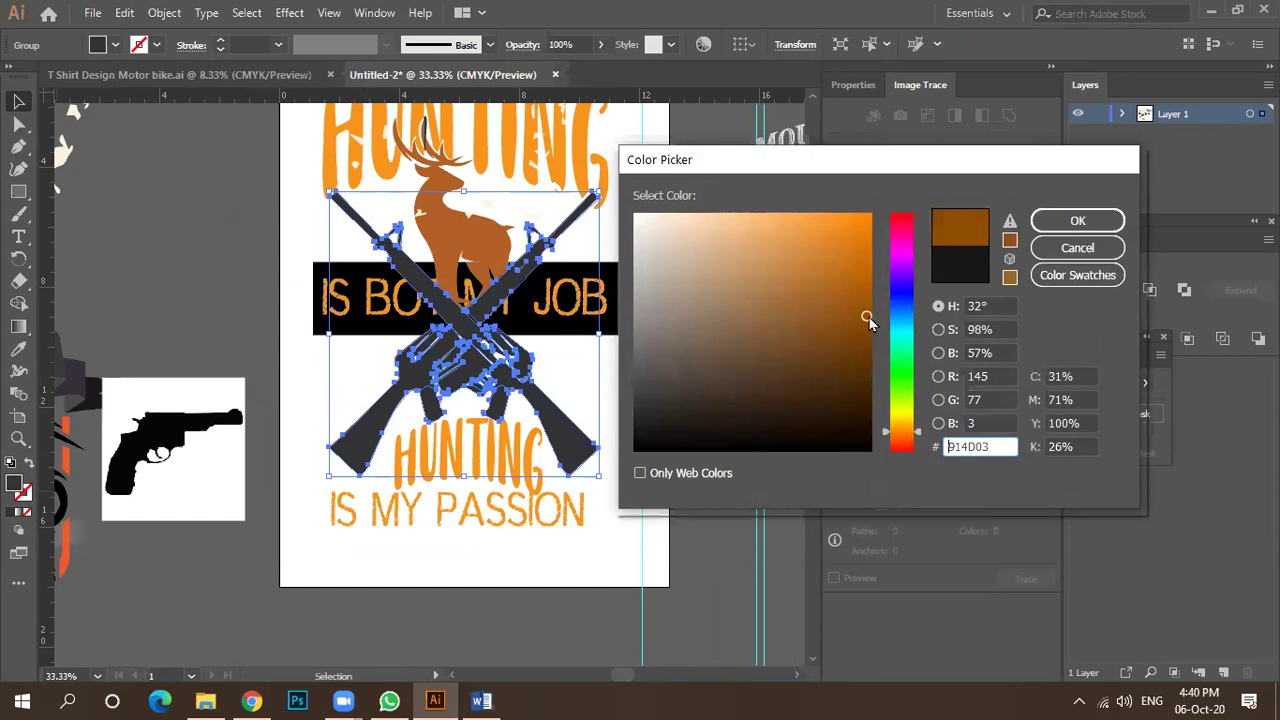
{"action": "left_click", "coordinate": [1077, 220]}
{"action": "left_click", "coordinate": [698, 428]}
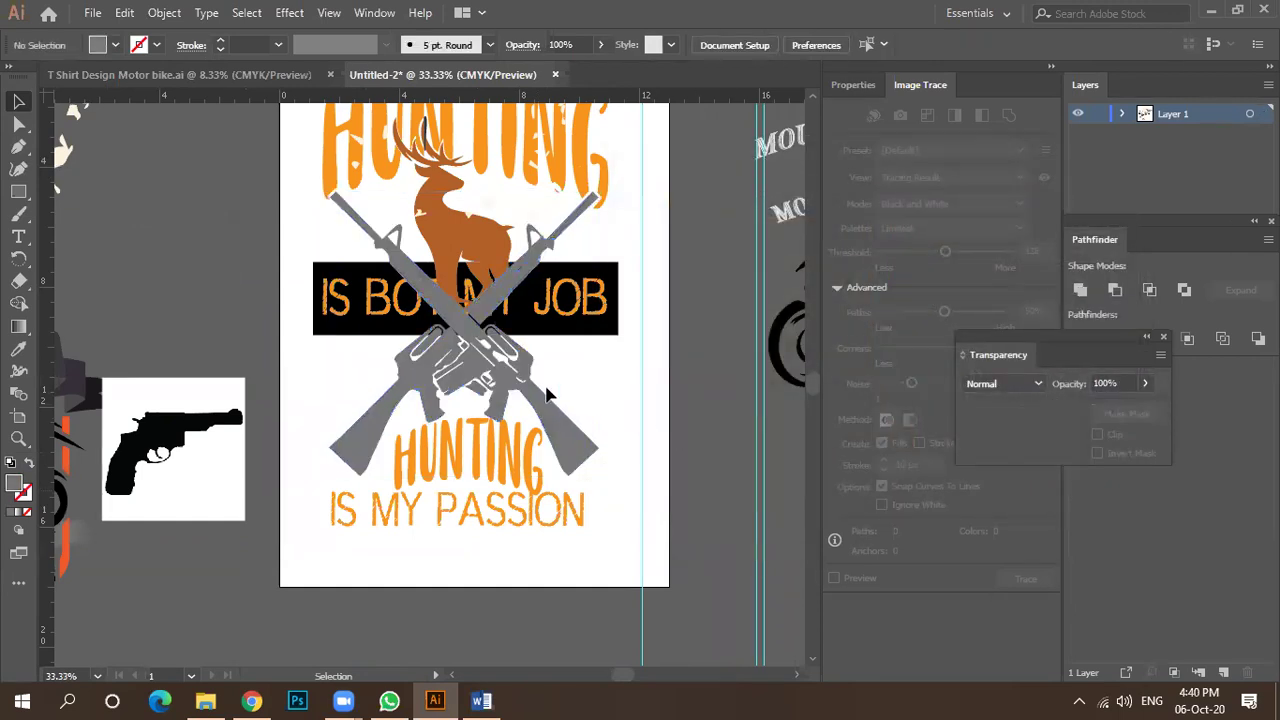
{"action": "left_click", "coordinate": [549, 420]}
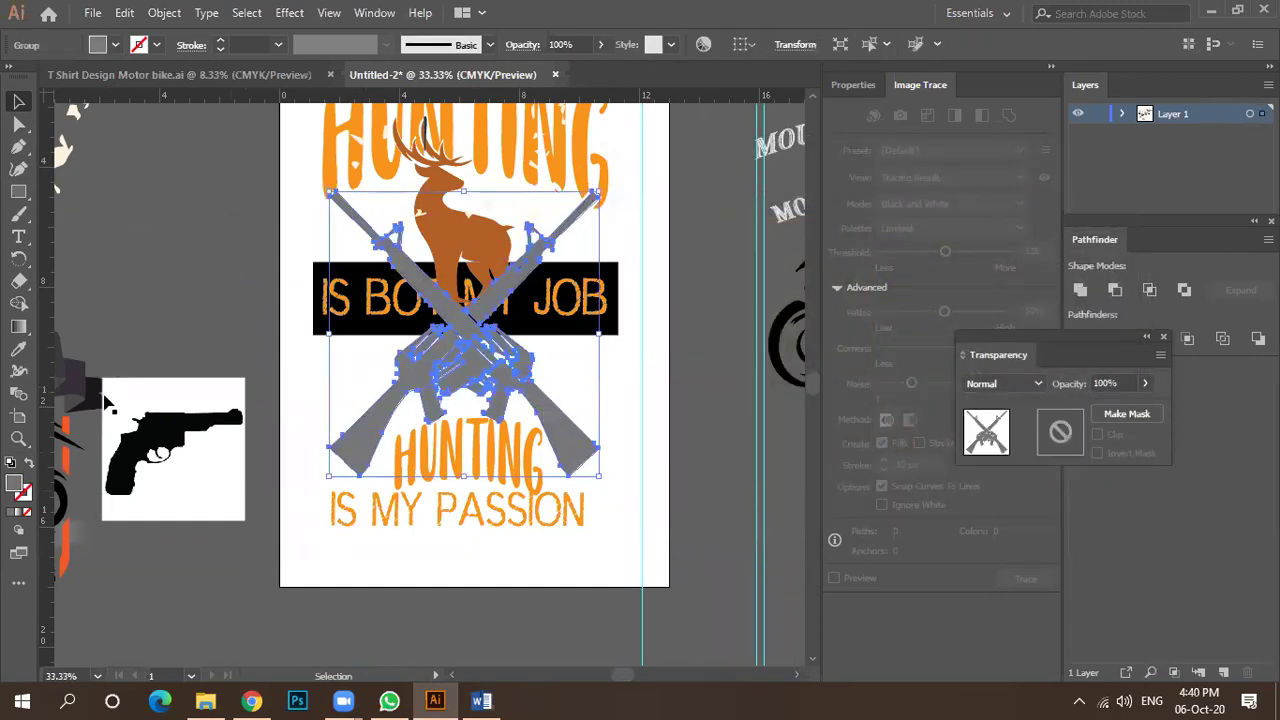
{"action": "double_click", "coordinate": [13, 487]}
{"action": "left_click_drag", "start_coordinate": [829, 351], "coordinate": [857, 289]}
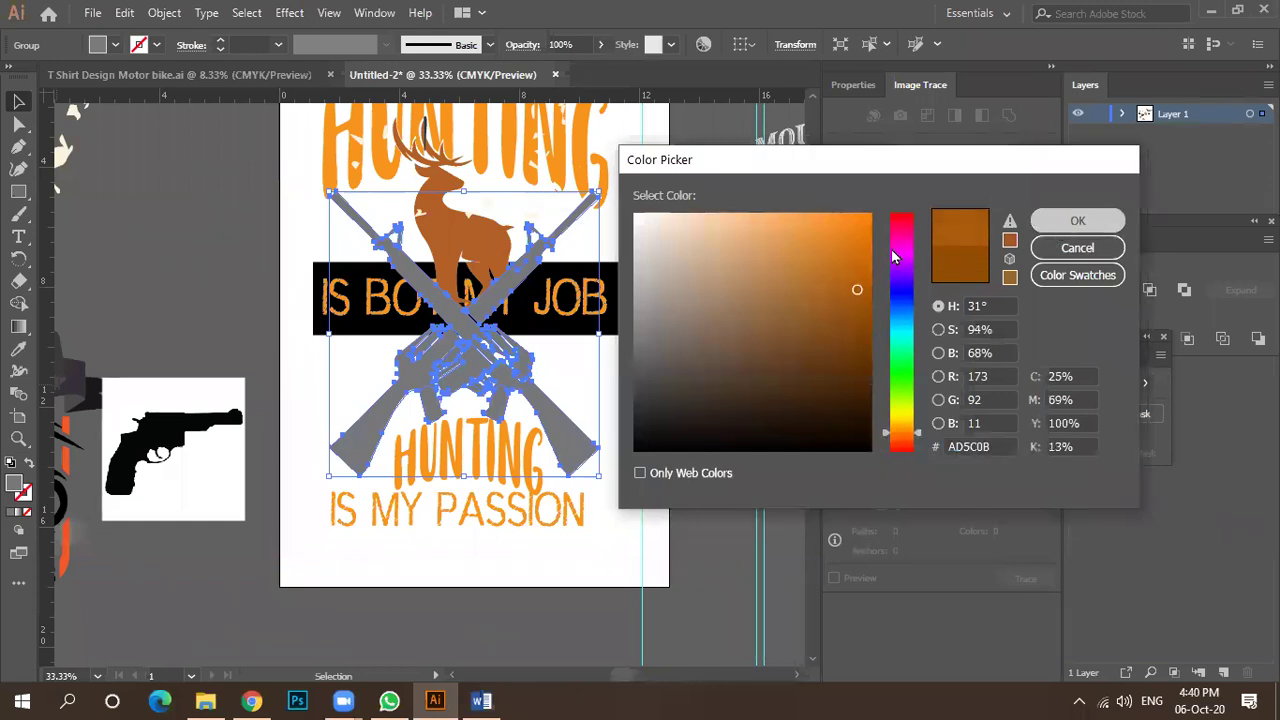
{"action": "key", "text": "Escape"}
Fill the crossed rifles with the red-orange swatch, darken it to brown 894100 in the Color Picker, and deselect them.
{"action": "left_click", "coordinate": [115, 45]}
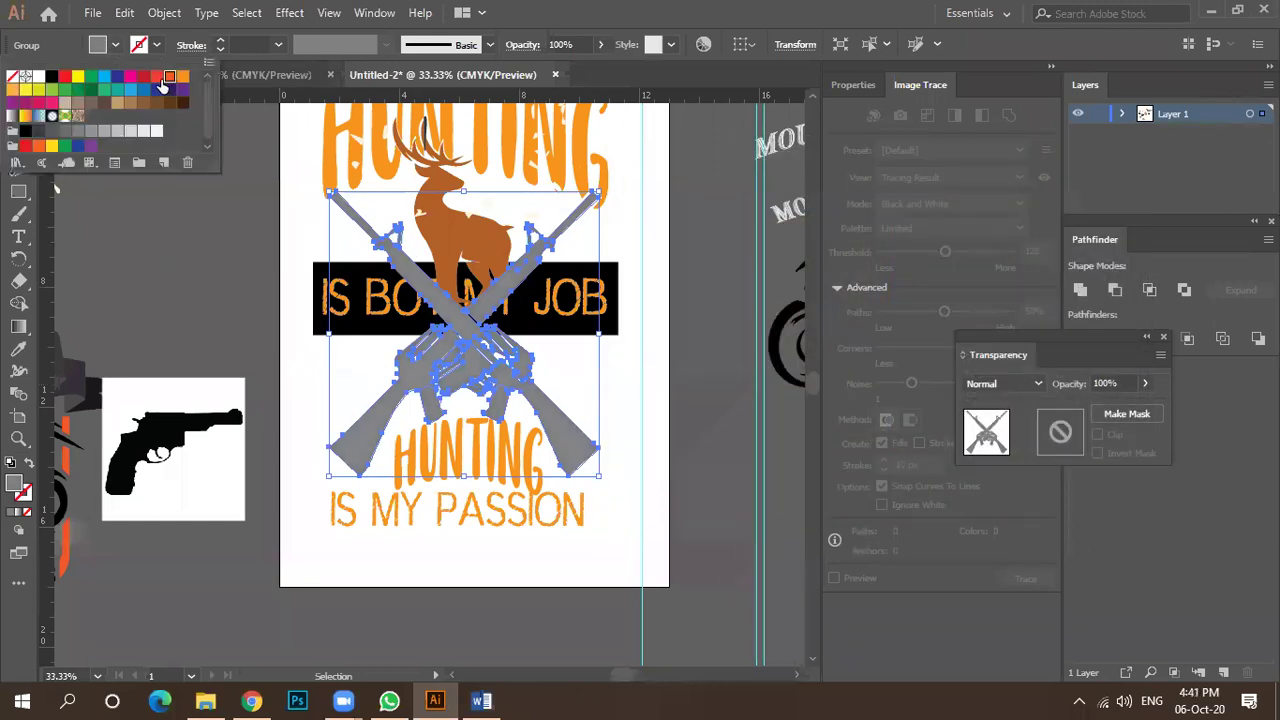
{"action": "double_click", "coordinate": [14, 487]}
{"action": "left_click", "coordinate": [860, 324]}
{"action": "left_click_drag", "start_coordinate": [905, 447], "coordinate": [906, 442]}
{"action": "left_click_drag", "start_coordinate": [860, 300], "coordinate": [874, 319]}
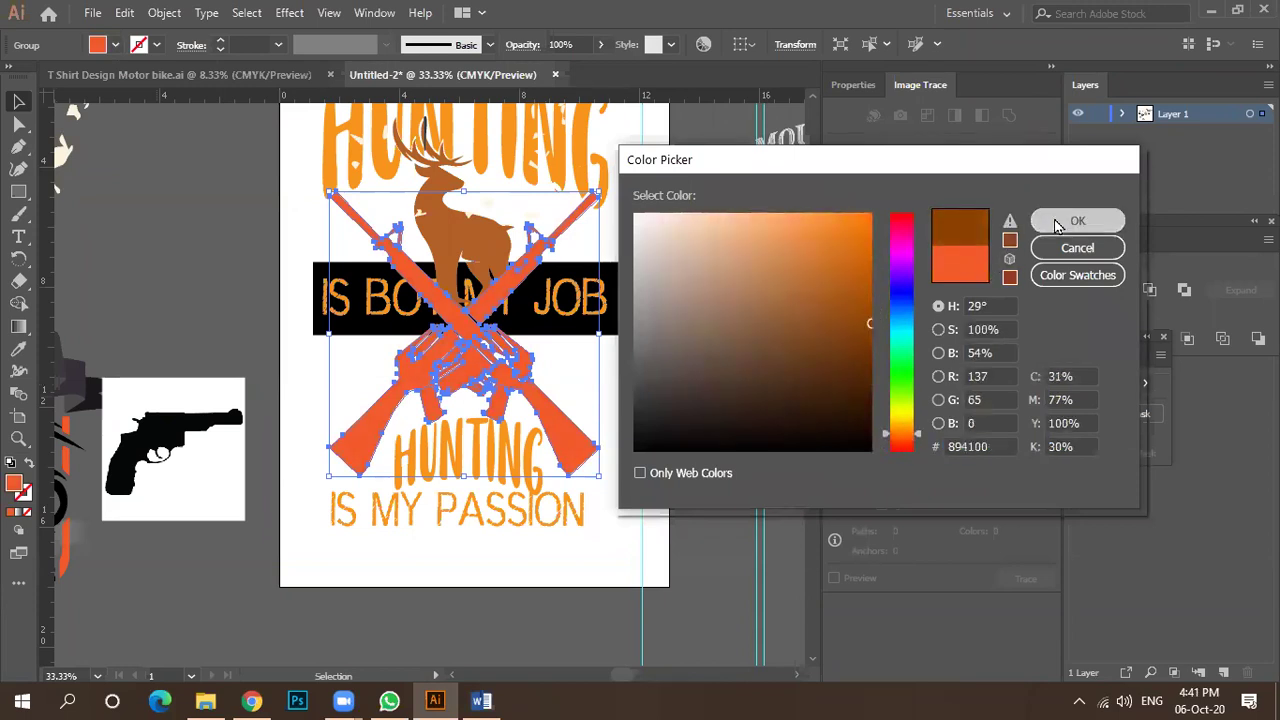
{"action": "left_click", "coordinate": [1077, 220]}
{"action": "left_click", "coordinate": [677, 420]}
Examine the recolored design and the distressed texture of the IS MY PASSION lettering up close.
{"action": "scroll", "coordinate": [600, 392], "scroll_direction": "down", "scroll_amount": 1}
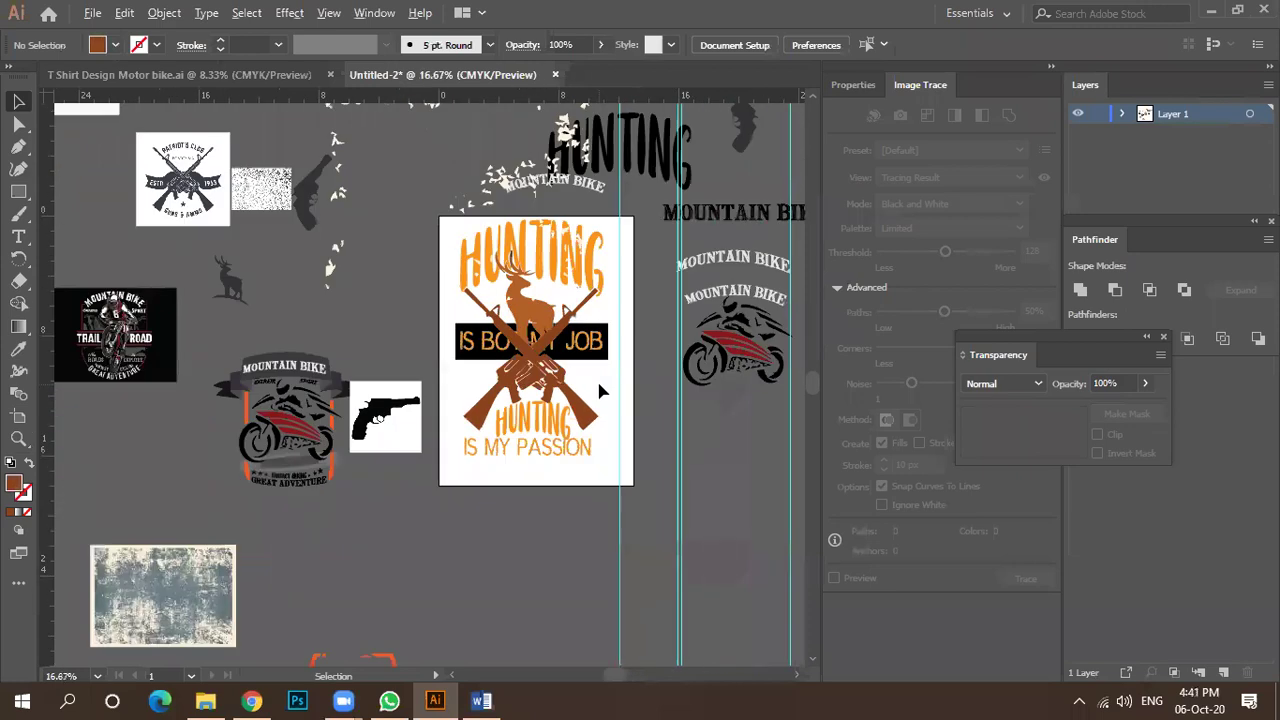
{"action": "scroll", "coordinate": [566, 468], "scroll_direction": "up", "scroll_amount": 3}
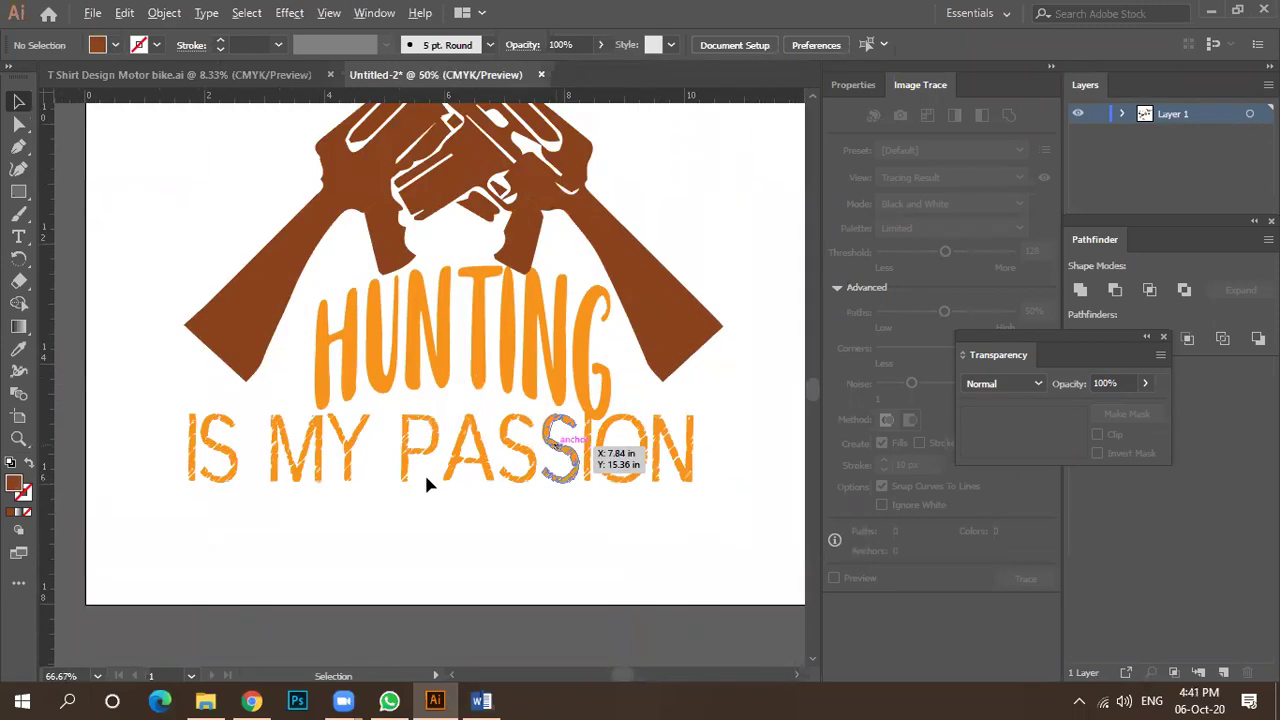
{"action": "scroll", "coordinate": [415, 484], "scroll_direction": "up", "scroll_amount": 3}
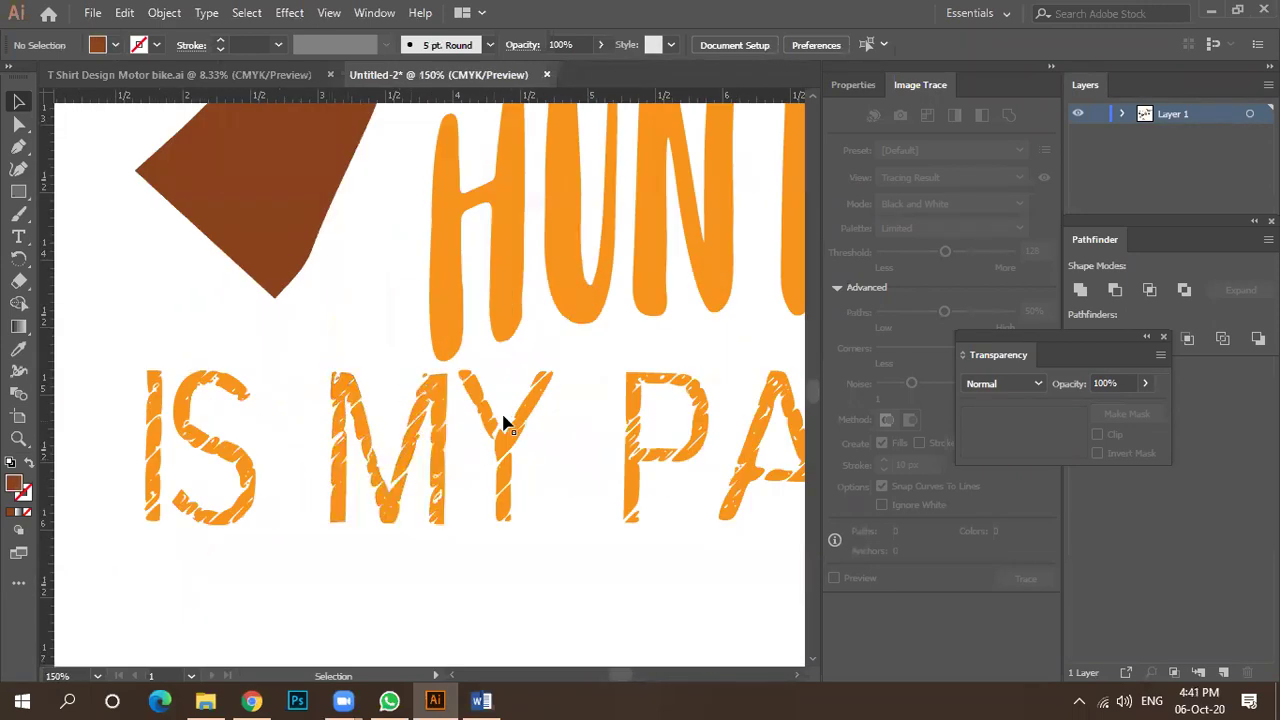
{"action": "left_click", "coordinate": [340, 460]}
{"action": "scroll", "coordinate": [298, 462], "scroll_direction": "up", "scroll_amount": 2}
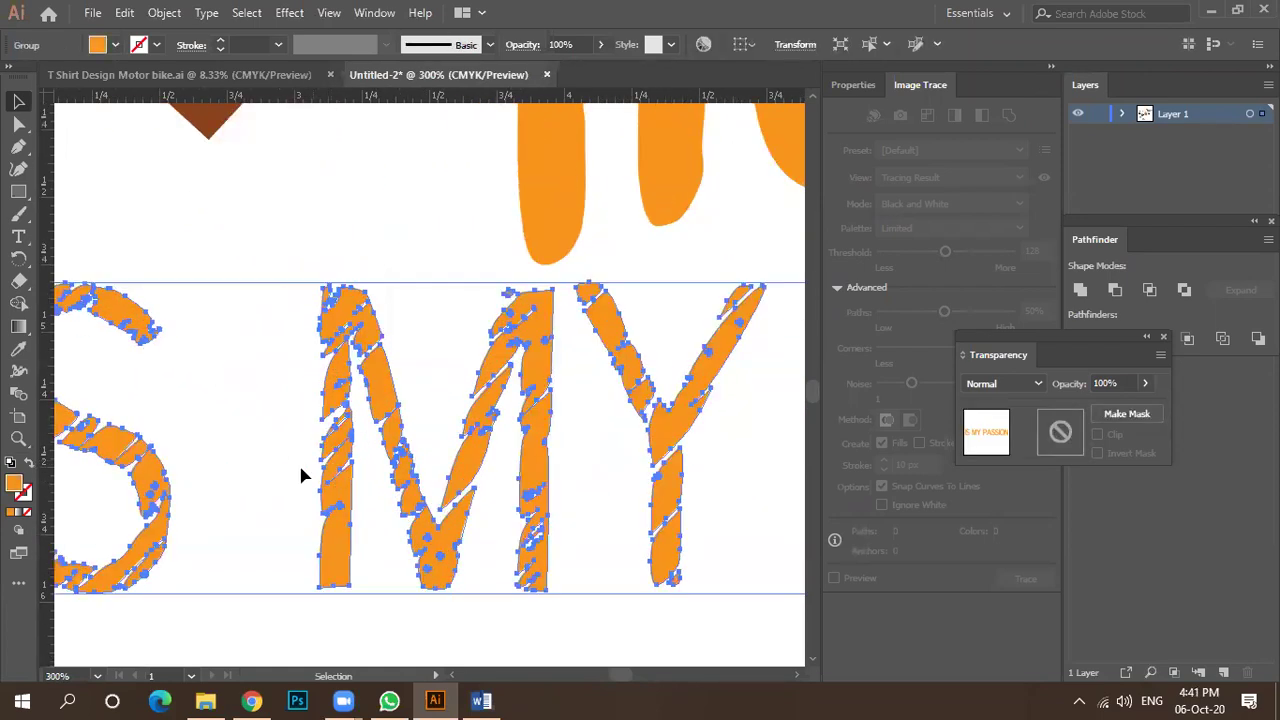
{"action": "left_click", "coordinate": [270, 474]}
{"action": "scroll", "coordinate": [443, 389], "scroll_direction": "down", "scroll_amount": 6}
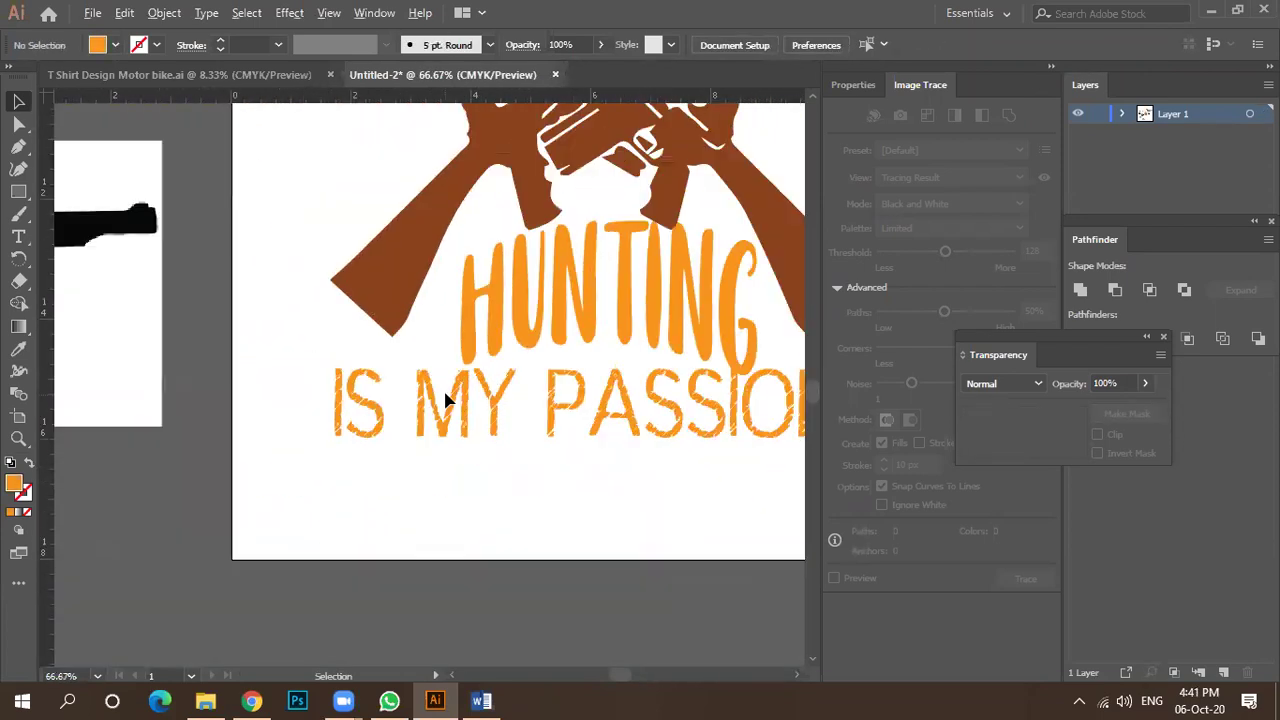
{"action": "scroll", "coordinate": [445, 398], "scroll_direction": "down", "scroll_amount": 2}
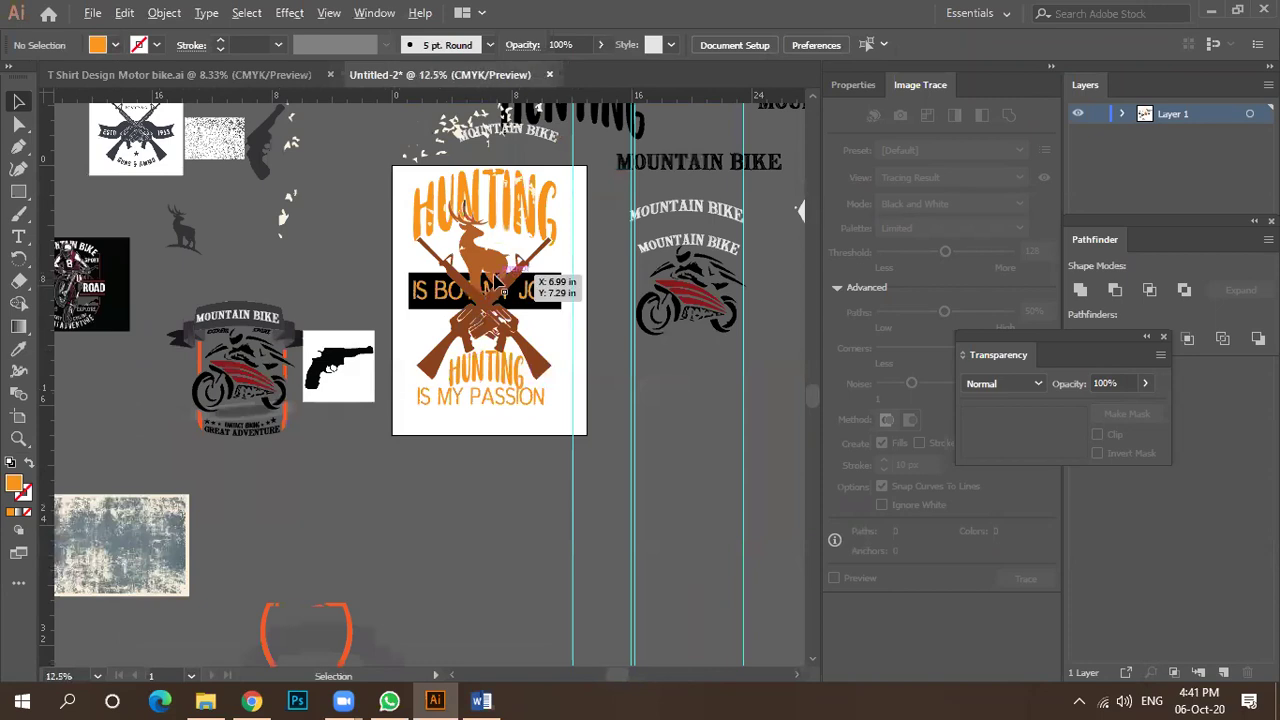
Move the whole design lower on the artboard and deselect it.
{"action": "scroll", "coordinate": [498, 278], "scroll_direction": "down", "scroll_amount": 1}
{"action": "left_click_drag", "start_coordinate": [428, 190], "coordinate": [546, 394]}
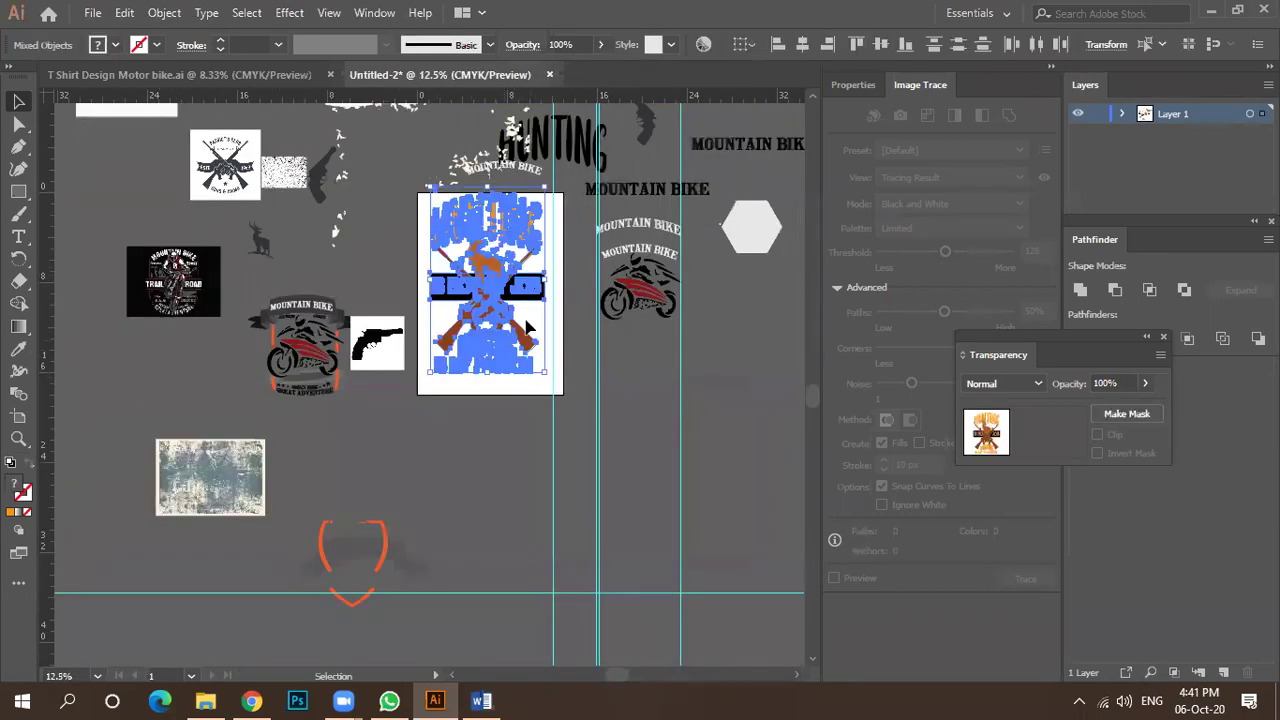
{"action": "scroll", "coordinate": [460, 238], "scroll_direction": "up", "scroll_amount": 4}
{"action": "left_click_drag", "start_coordinate": [718, 114], "coordinate": [672, 188]}
{"action": "left_click", "coordinate": [699, 213]}
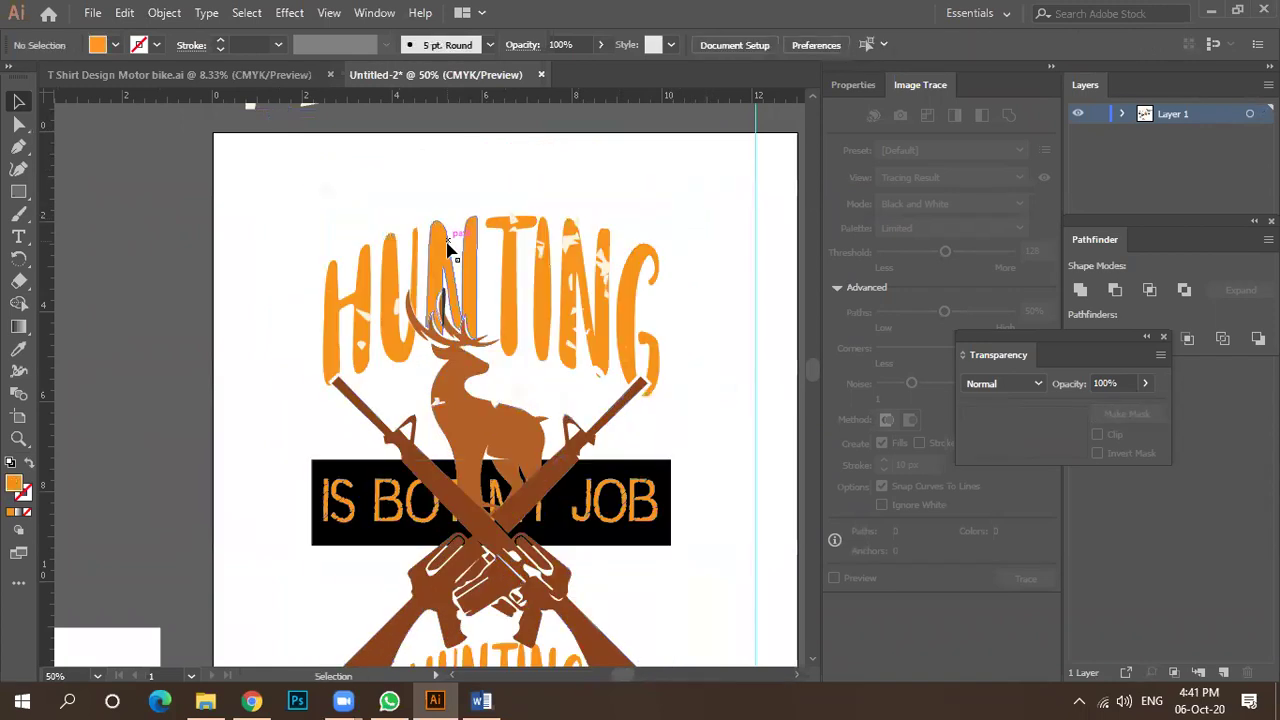
Bring the black banner rectangle to the front of the design.
{"action": "scroll", "coordinate": [448, 250], "scroll_direction": "down", "scroll_amount": 1}
{"action": "scroll", "coordinate": [497, 432], "scroll_direction": "up", "scroll_amount": 2}
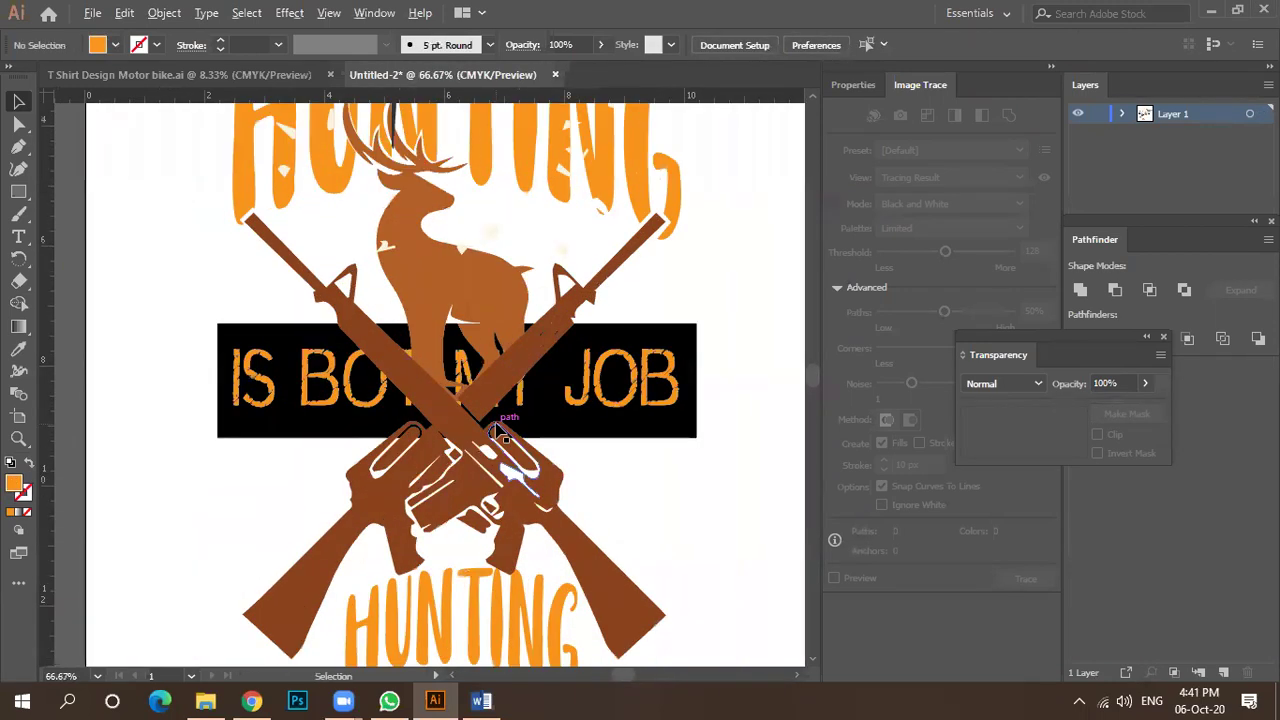
{"action": "left_click", "coordinate": [529, 414]}
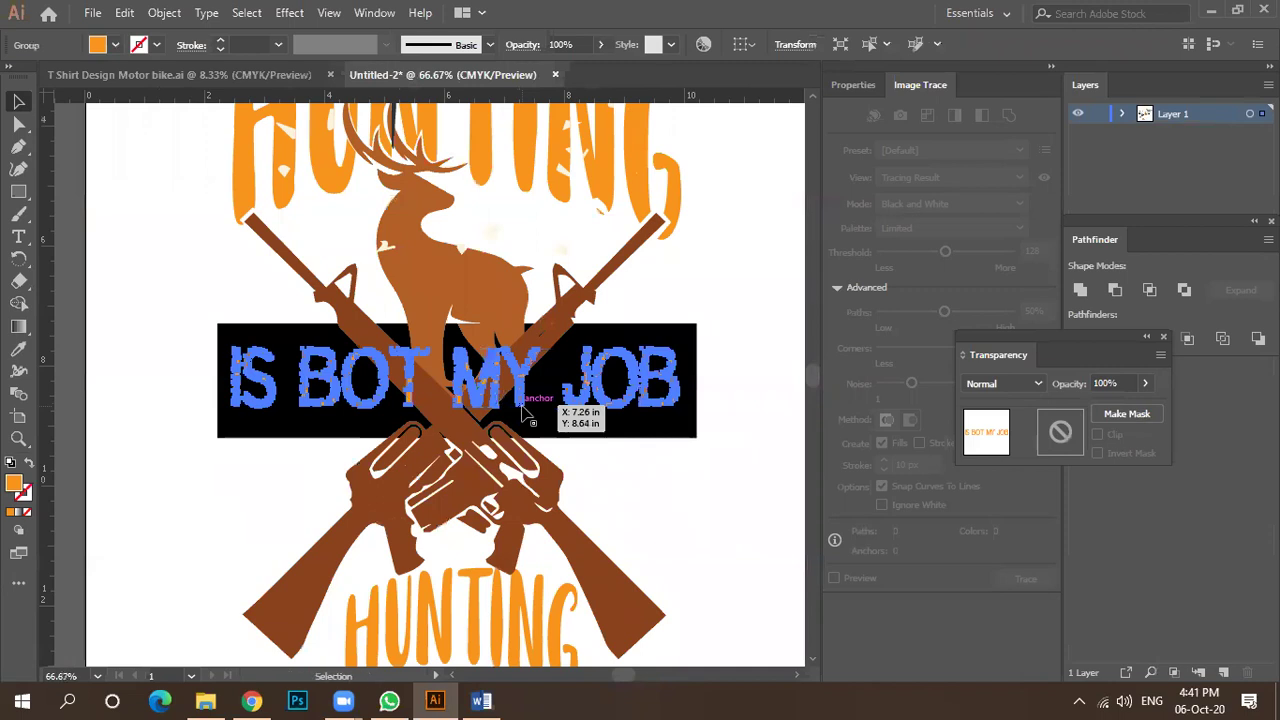
{"action": "left_click", "coordinate": [621, 459]}
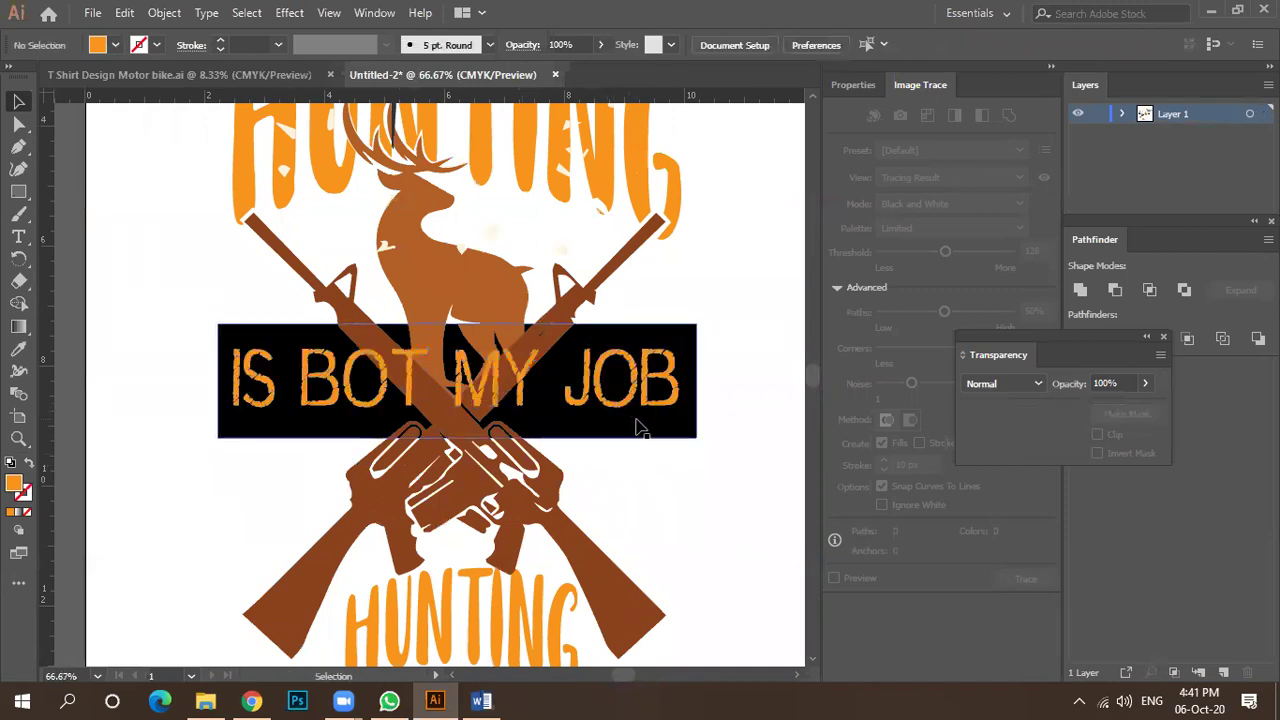
{"action": "left_click", "coordinate": [644, 434]}
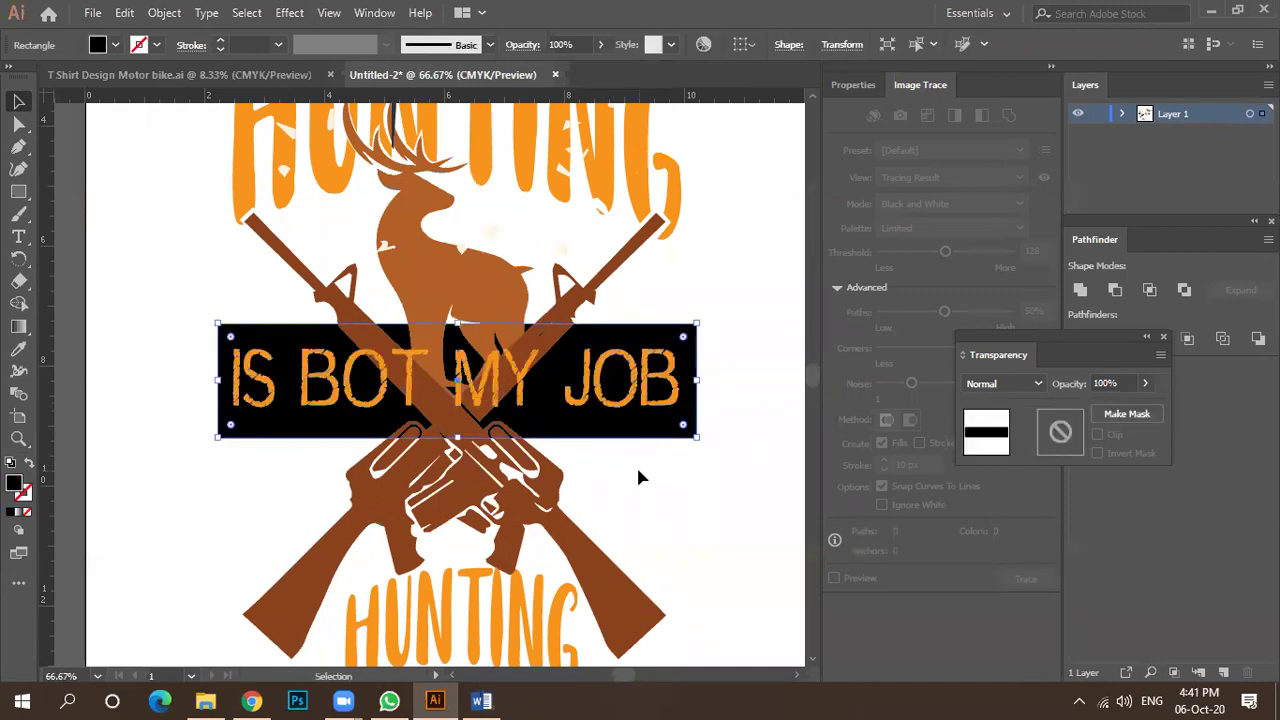
{"action": "key", "text": "ctrl+shift+bracketright"}
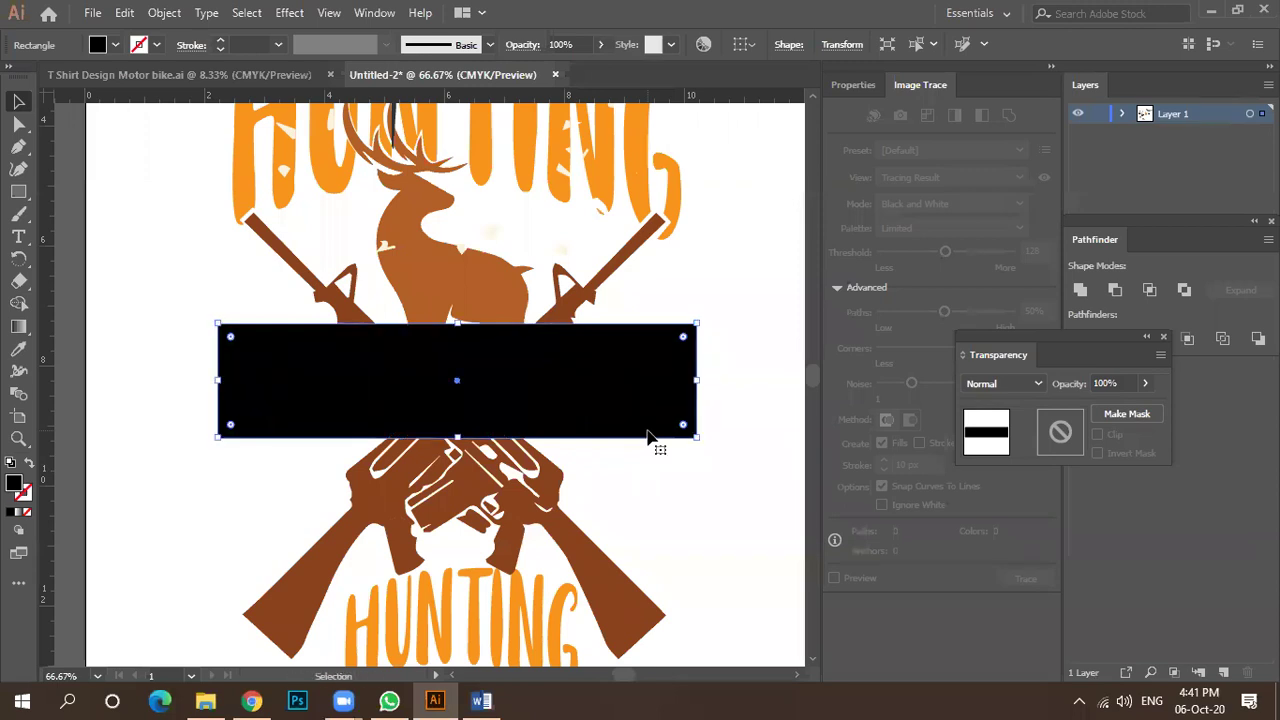
Send the crossed rifles and the black banner rectangle to the back of the stacking order.
{"action": "left_click", "coordinate": [577, 305]}
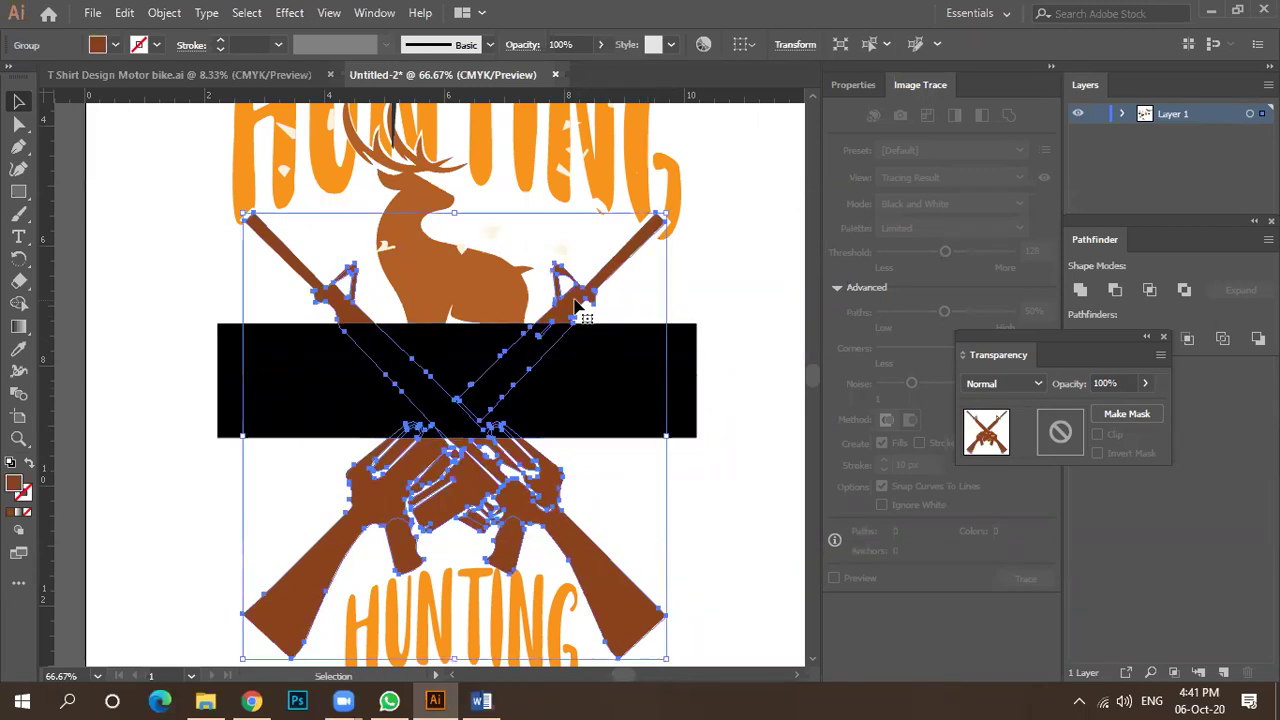
{"action": "key", "text": "a"}
{"action": "left_click", "coordinate": [638, 373]}
{"action": "key", "text": "ctrl+shift+bracketleft"}
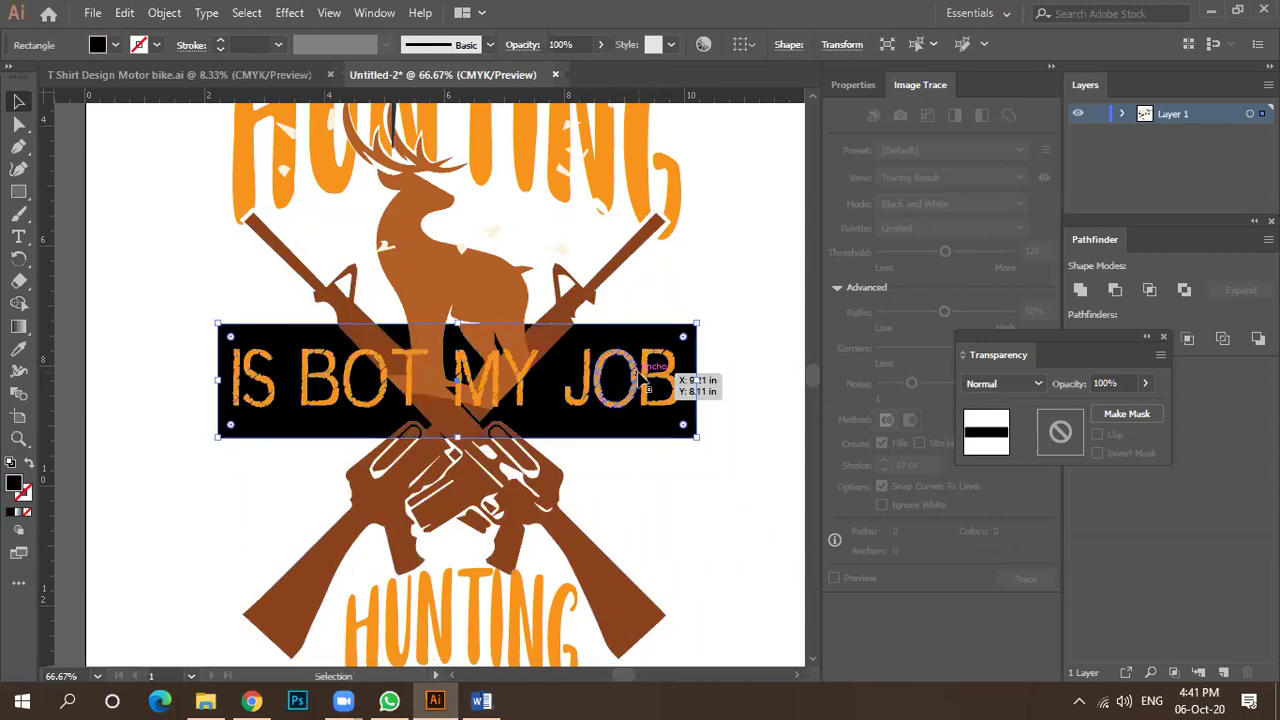
Send the crossed rifles behind the black banner and bring the deer to the front.
{"action": "left_click", "coordinate": [510, 299]}
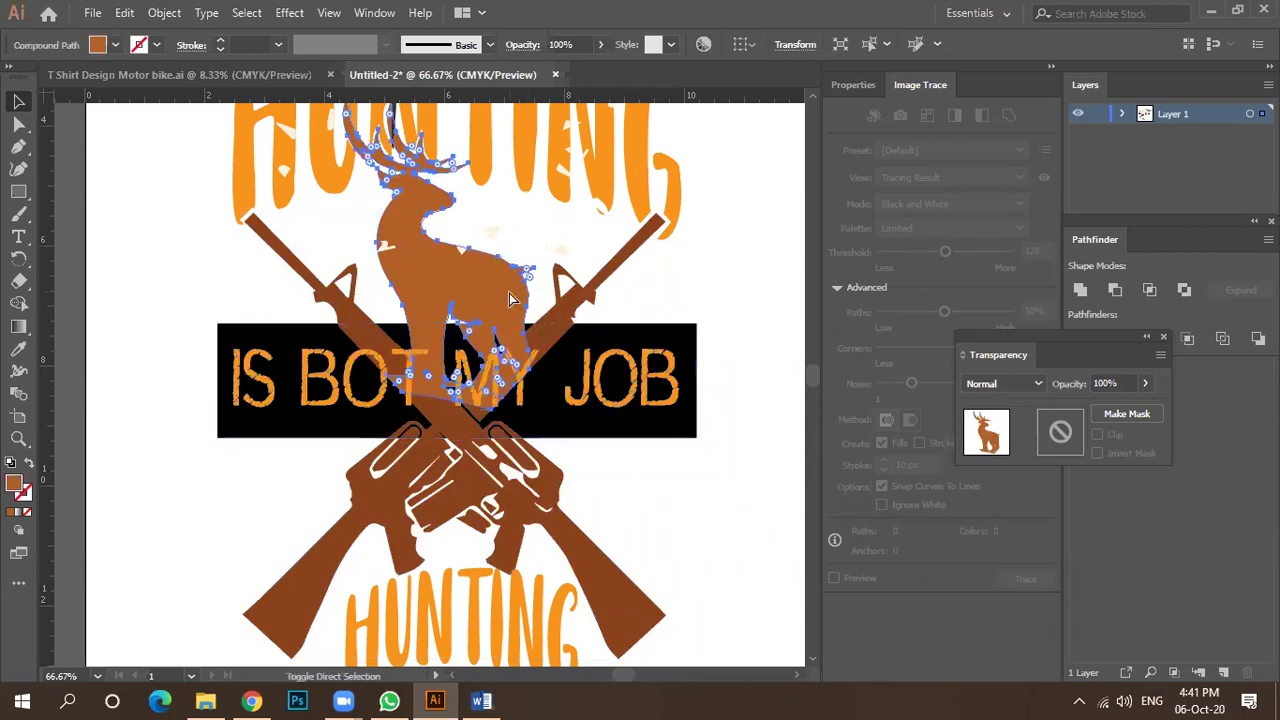
{"action": "key", "text": "v"}
{"action": "left_click", "coordinate": [601, 281]}
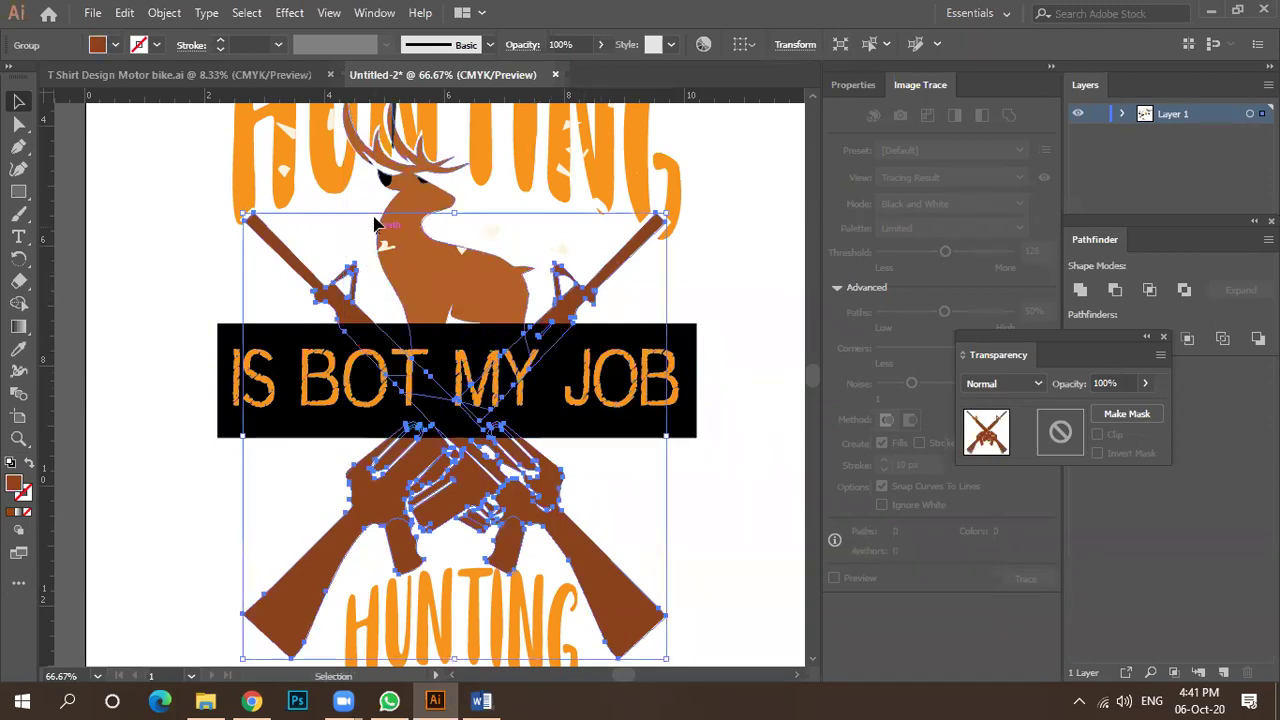
{"action": "left_click", "coordinate": [407, 240]}
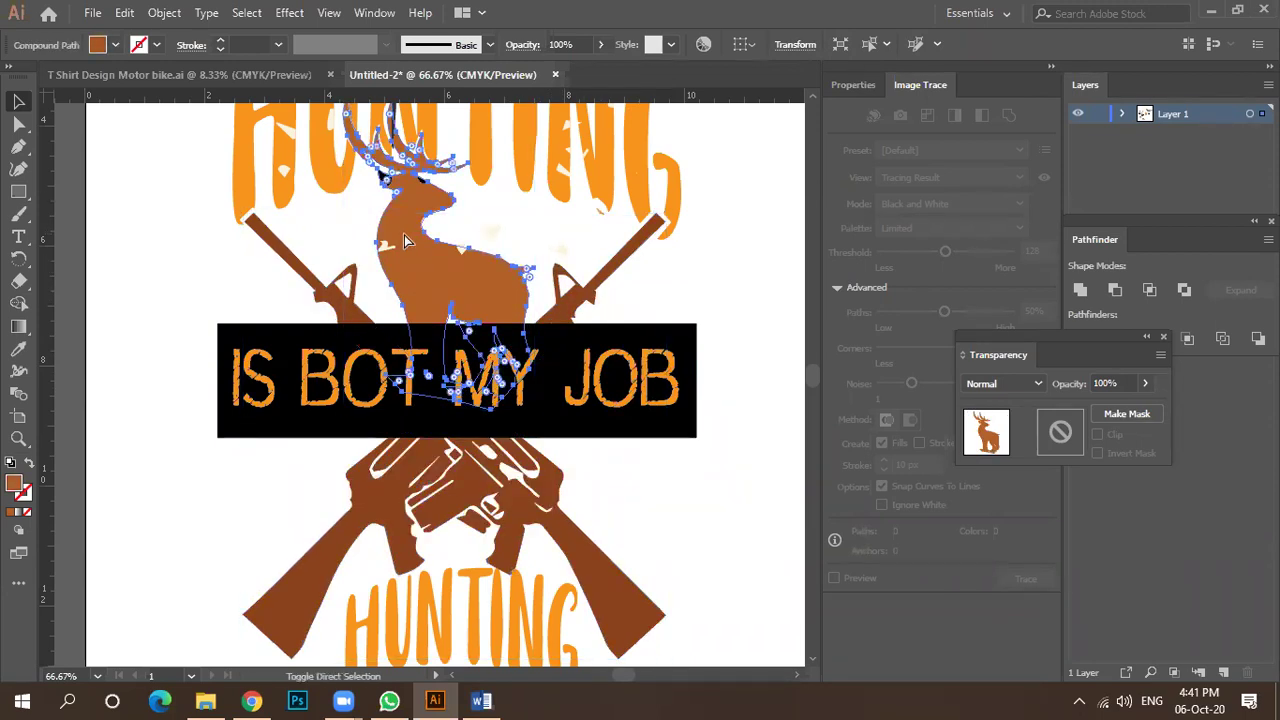
{"action": "key", "text": "ctrl+shift+bracketright"}
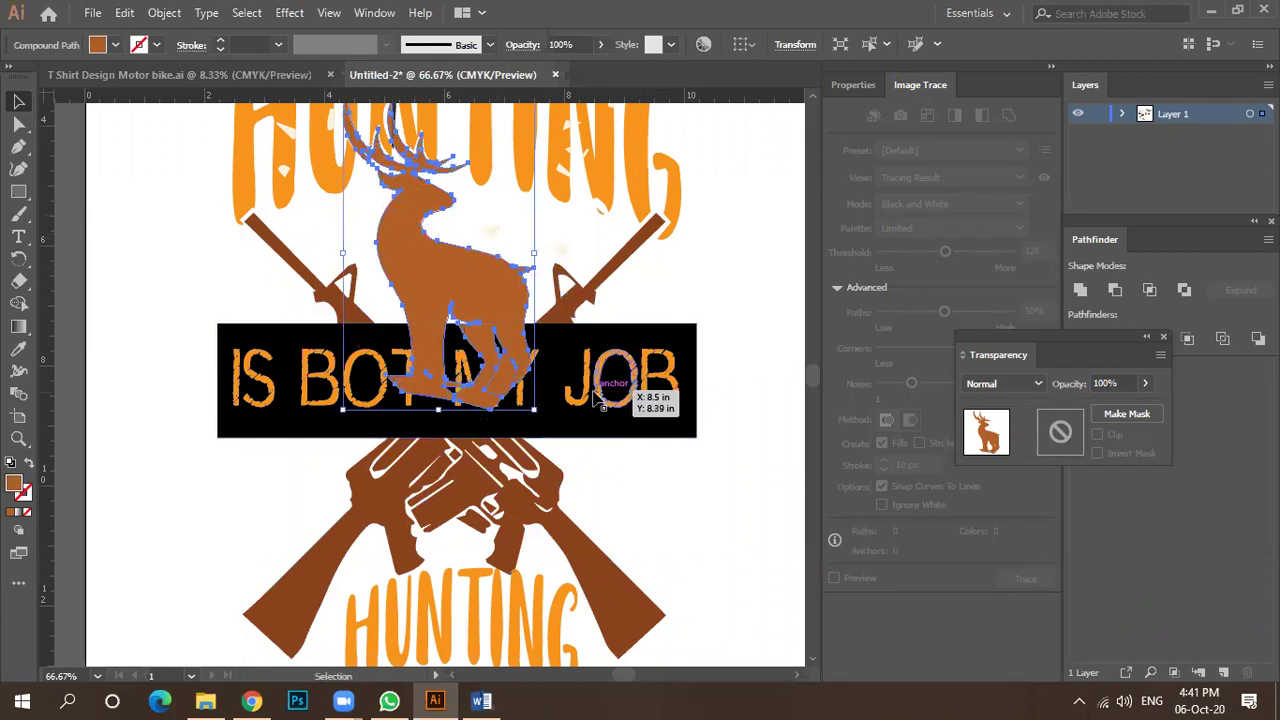
Send the IS BOT MY JOB lettering and the black banner to the back of the stacking order, behind the rifles.
{"action": "left_click", "coordinate": [603, 397]}
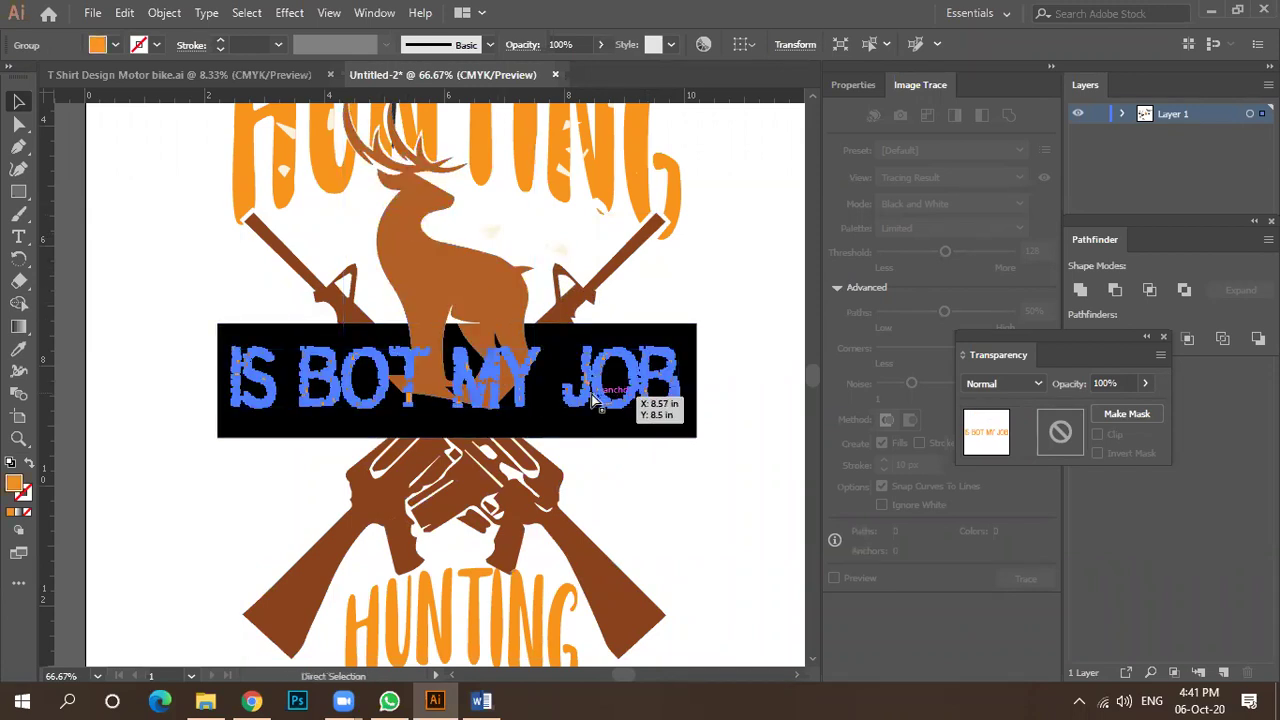
{"action": "left_click", "coordinate": [653, 343]}
{"action": "key", "text": "ctrl+bracketright"}
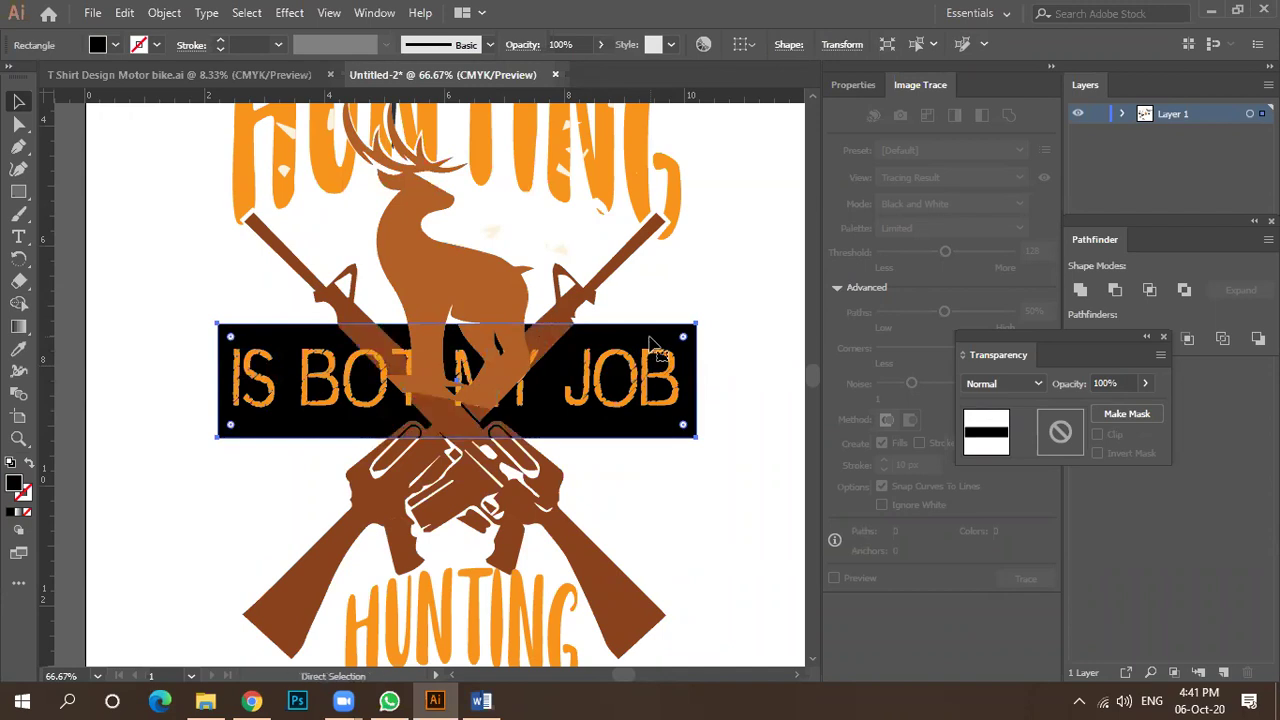
{"action": "left_click", "coordinate": [630, 395]}
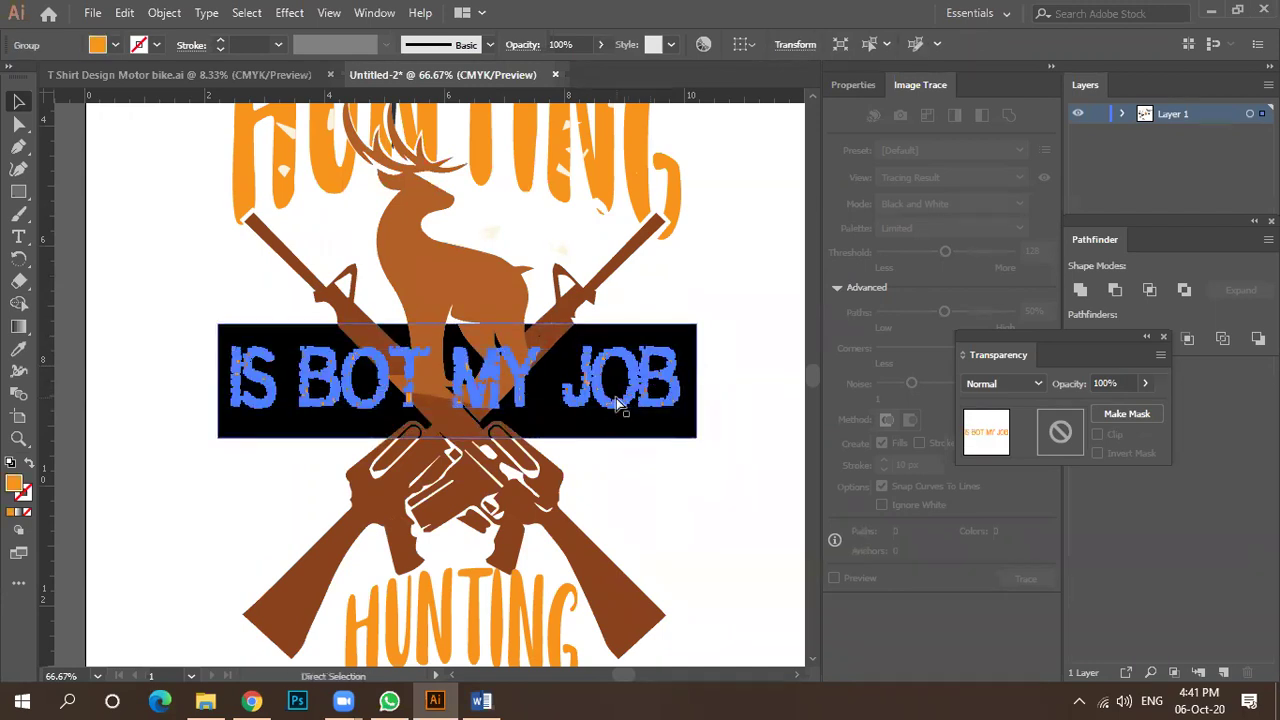
{"action": "key", "text": "Delete"}
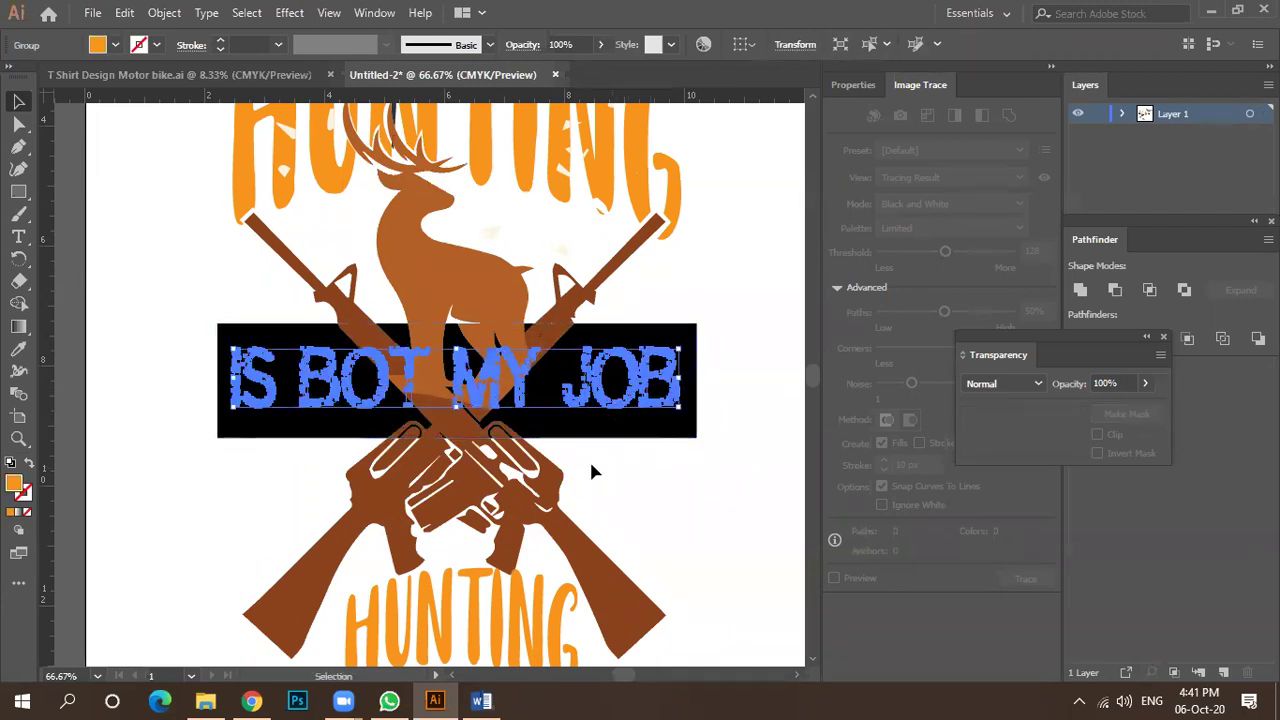
{"action": "left_click", "coordinate": [609, 360]}
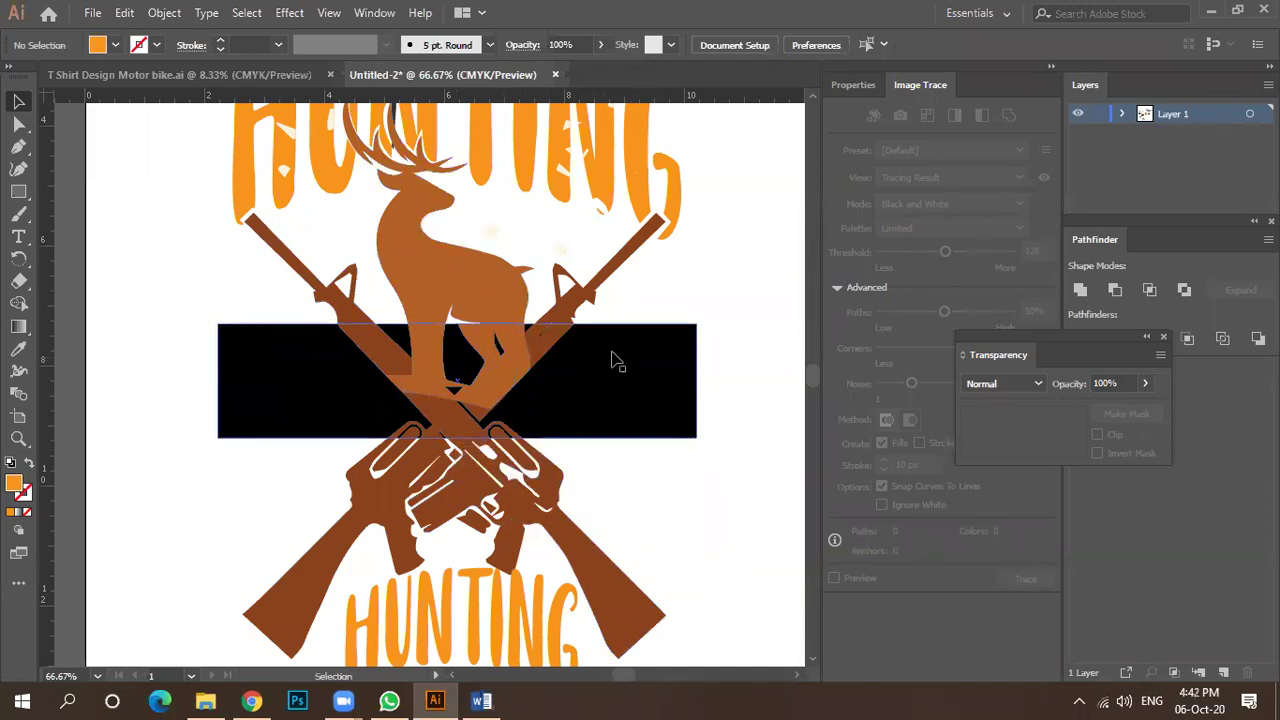
{"action": "left_click", "coordinate": [630, 350]}
{"action": "key", "text": "ctrl+bracketleft"}
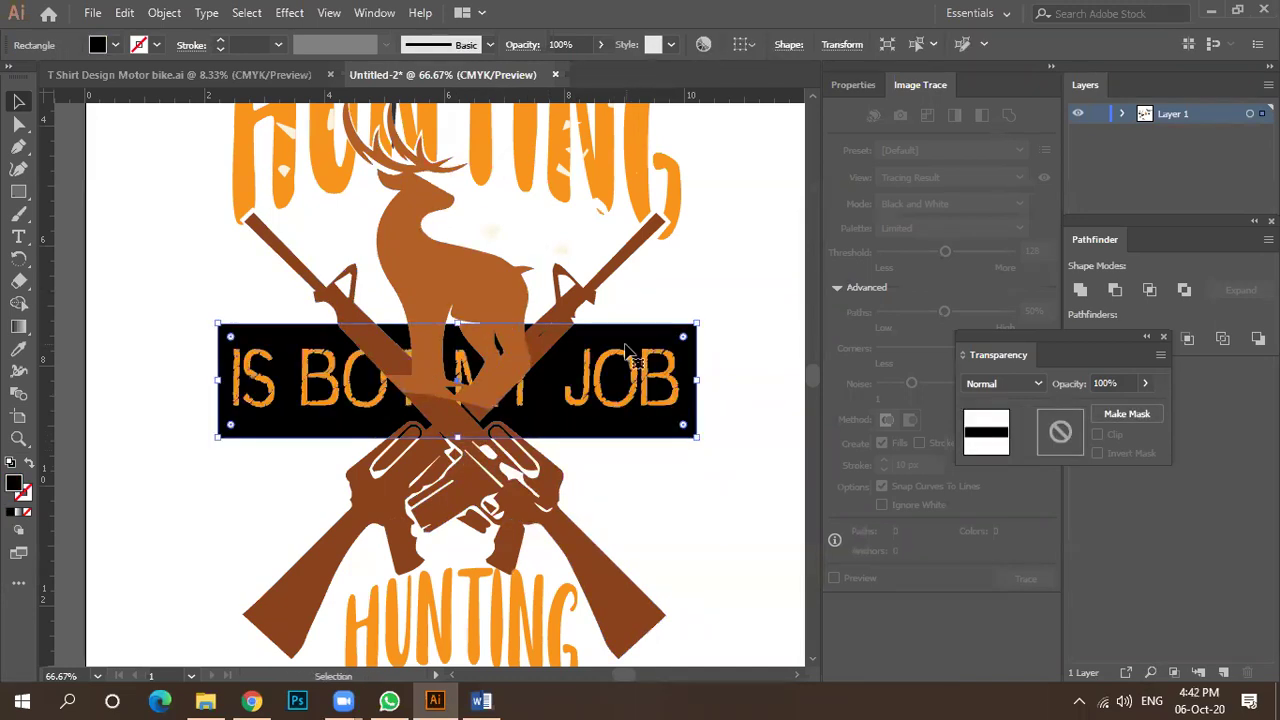
Bring the black banner to the front of the design and place the IS BOT MY JOB lettering in front of it.
{"action": "left_click", "coordinate": [630, 450]}
{"action": "left_click", "coordinate": [640, 345]}
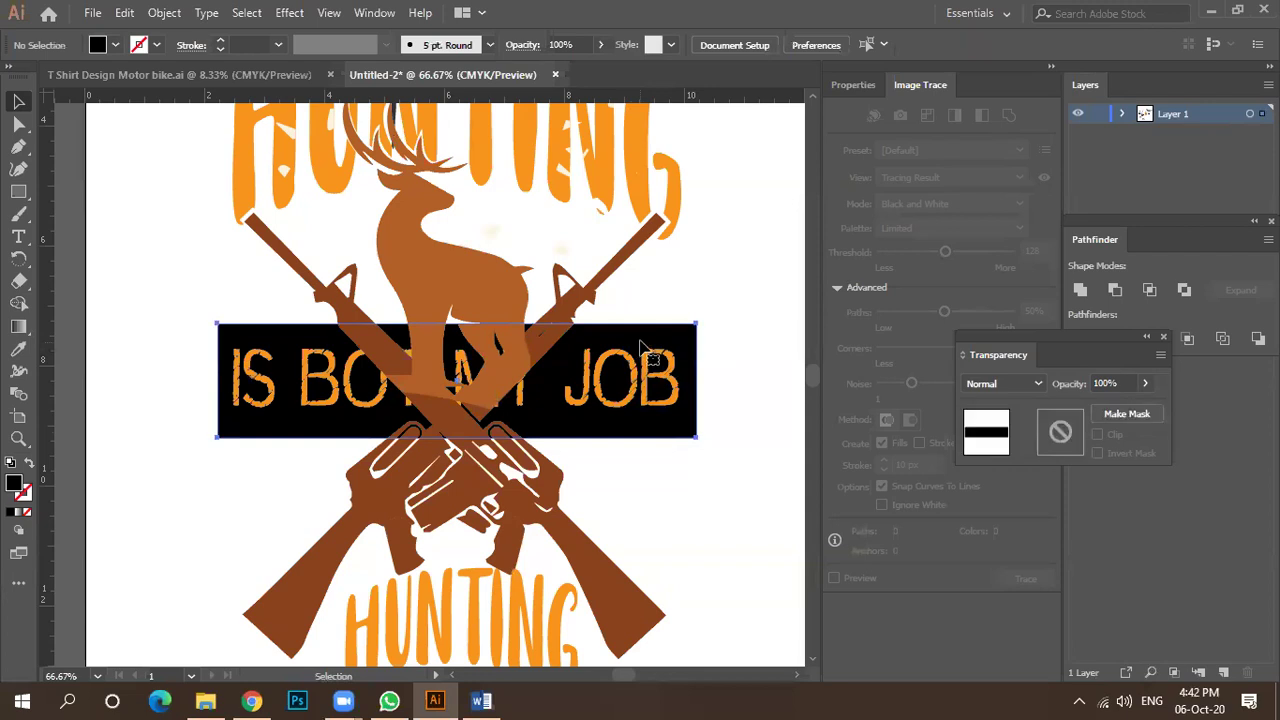
{"action": "key", "text": "ctrl+shift+bracketright"}
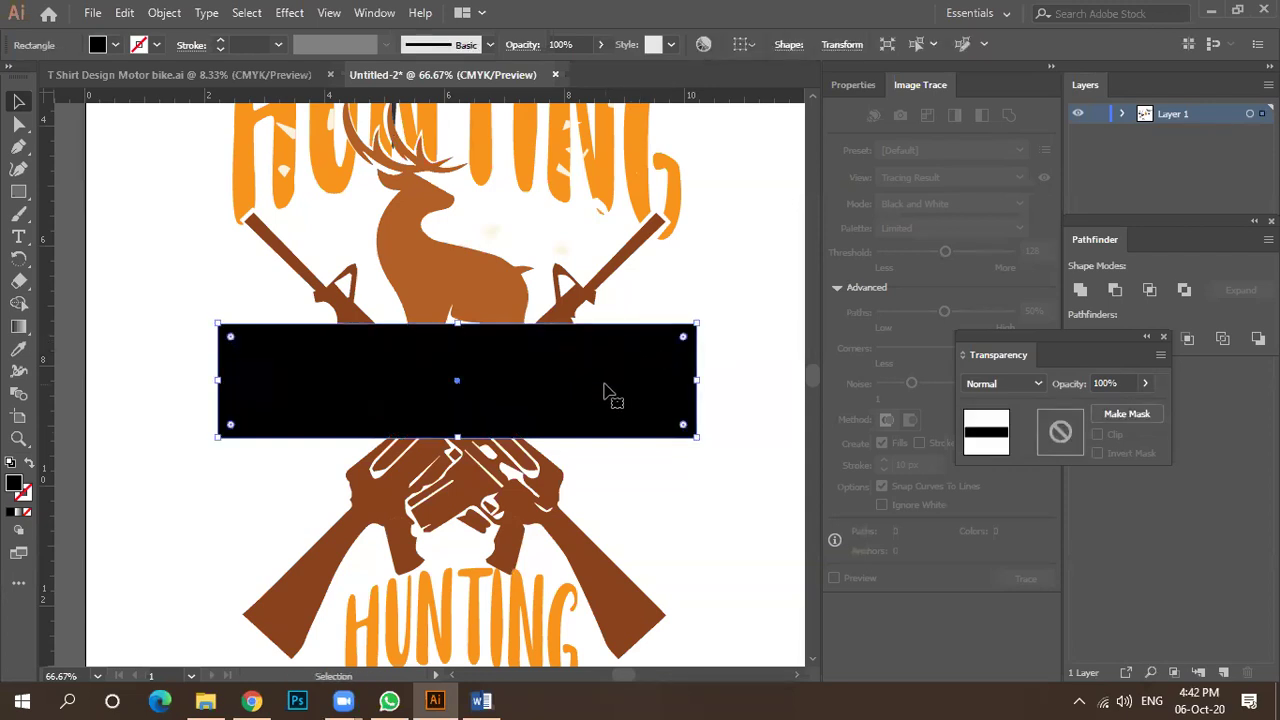
{"action": "key", "text": "ctrl+shift+a"}
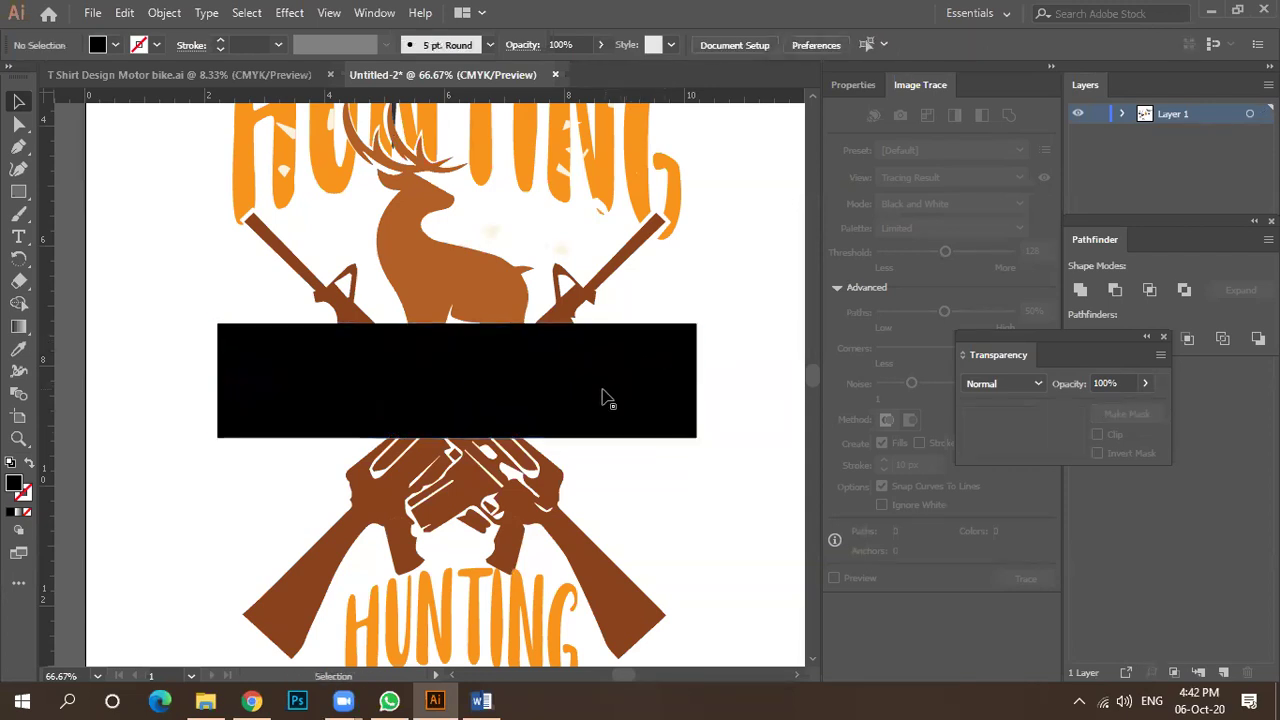
{"action": "left_click", "coordinate": [605, 397], "text": "ctrl"}
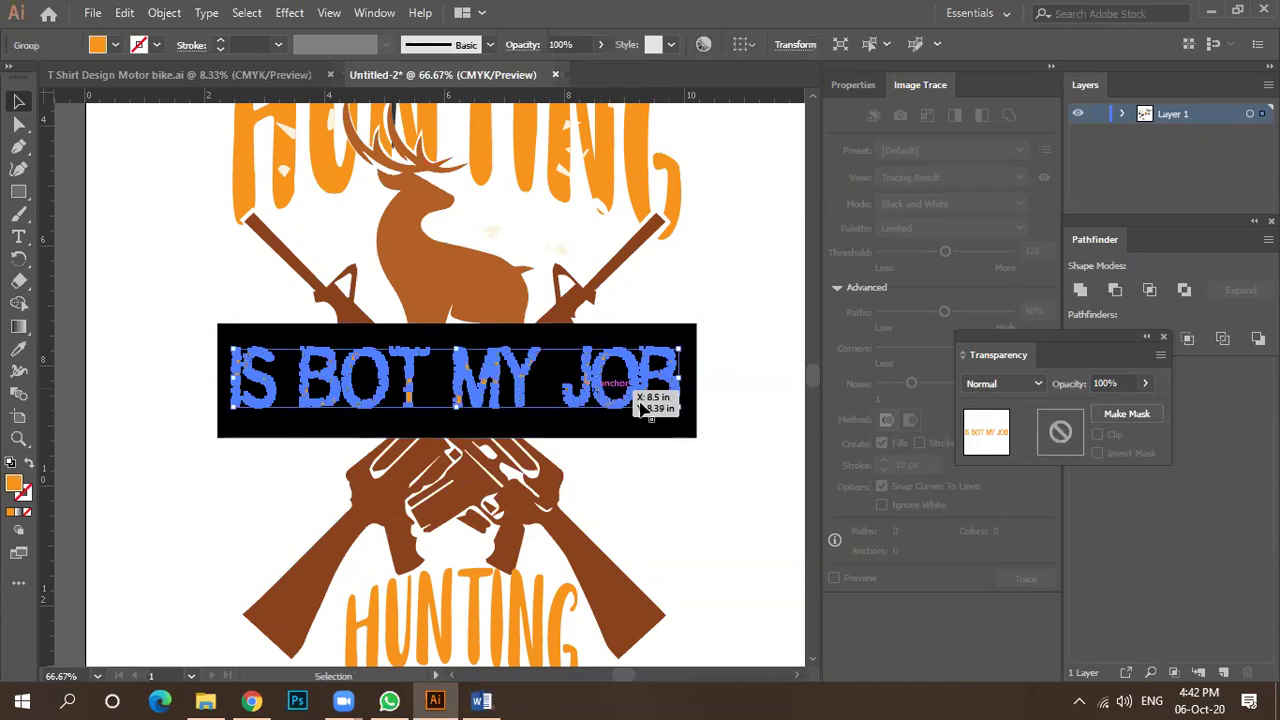
{"action": "key", "text": "ctrl+shift+a"}
{"action": "key", "text": "ctrl+minus"}
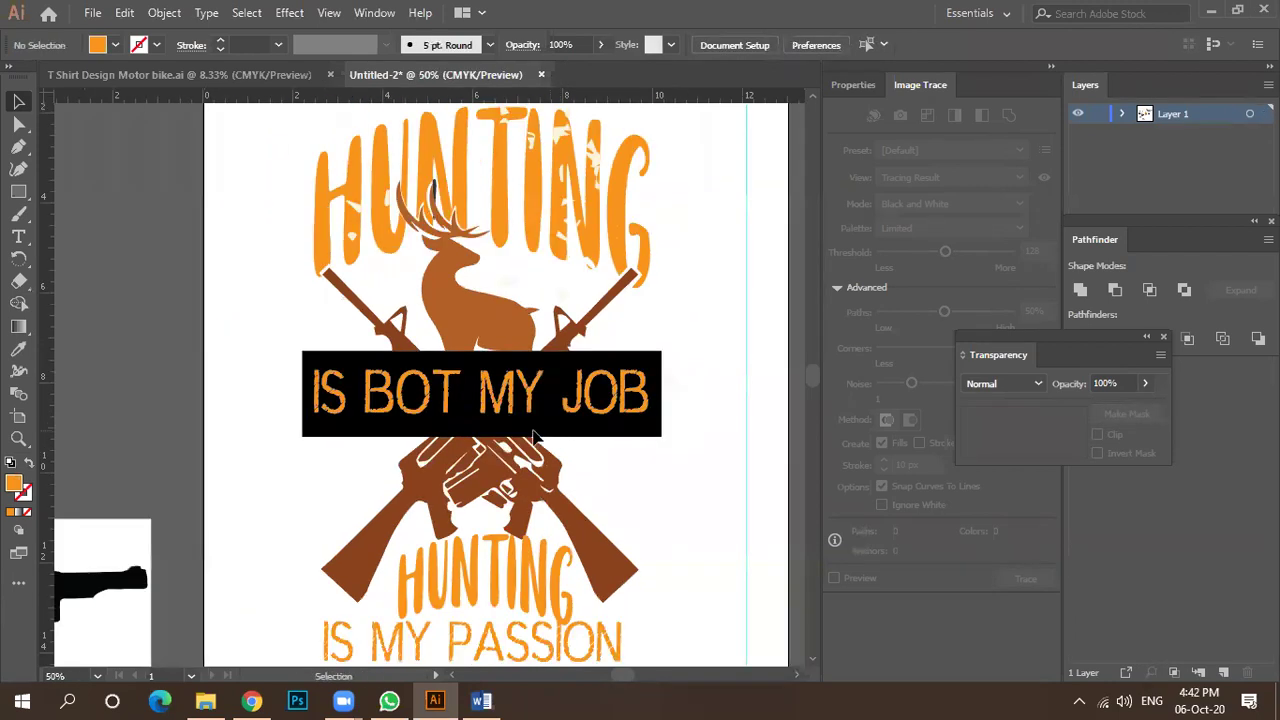
Delete the stray dark sliver beside the deer's antlers inside the upper HUNTING lettering.
{"action": "scroll", "coordinate": [434, 194], "scroll_direction": "up", "scroll_amount": 3}
{"action": "left_click", "coordinate": [459, 266]}
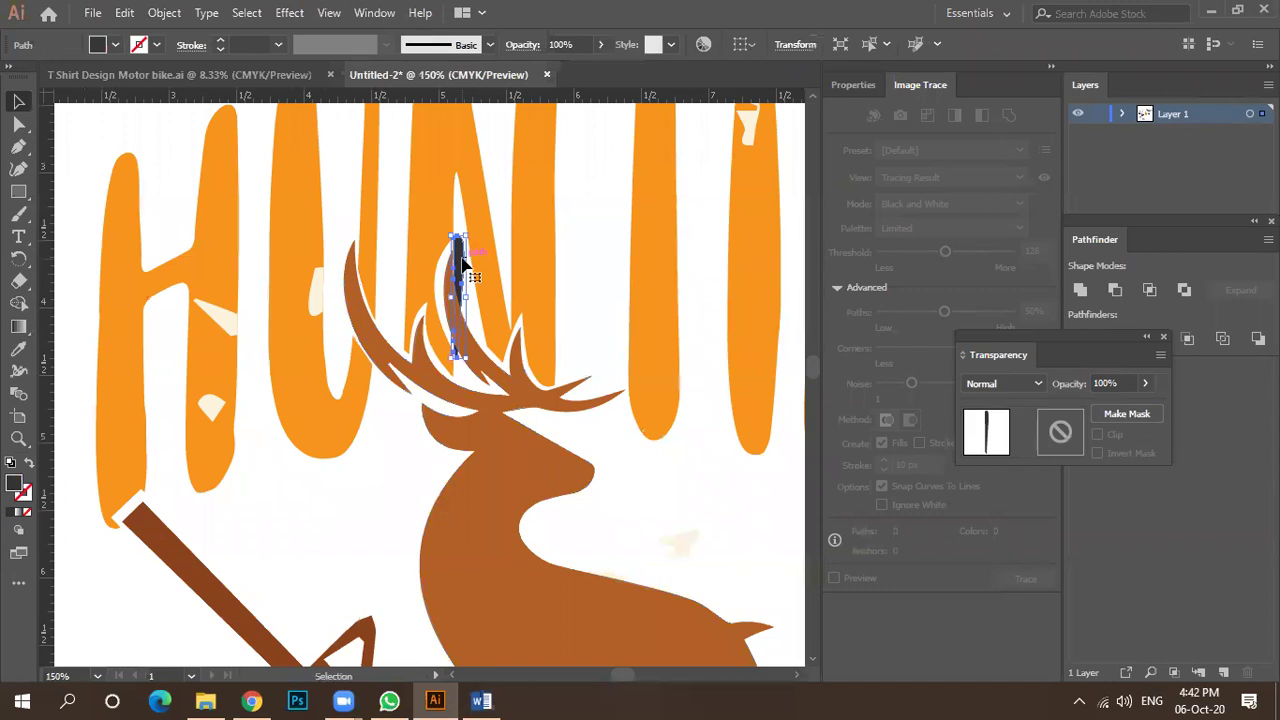
{"action": "key", "text": "Delete"}
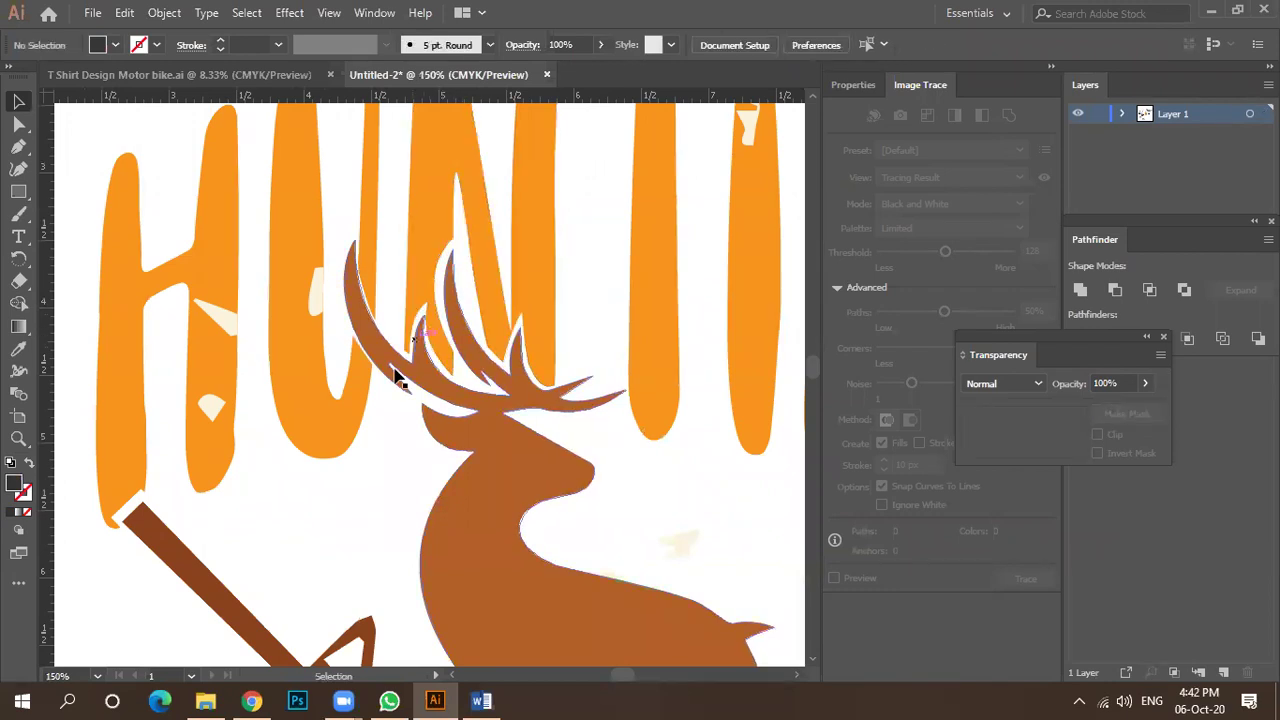
{"action": "scroll", "coordinate": [366, 371], "scroll_direction": "down", "scroll_amount": 4}
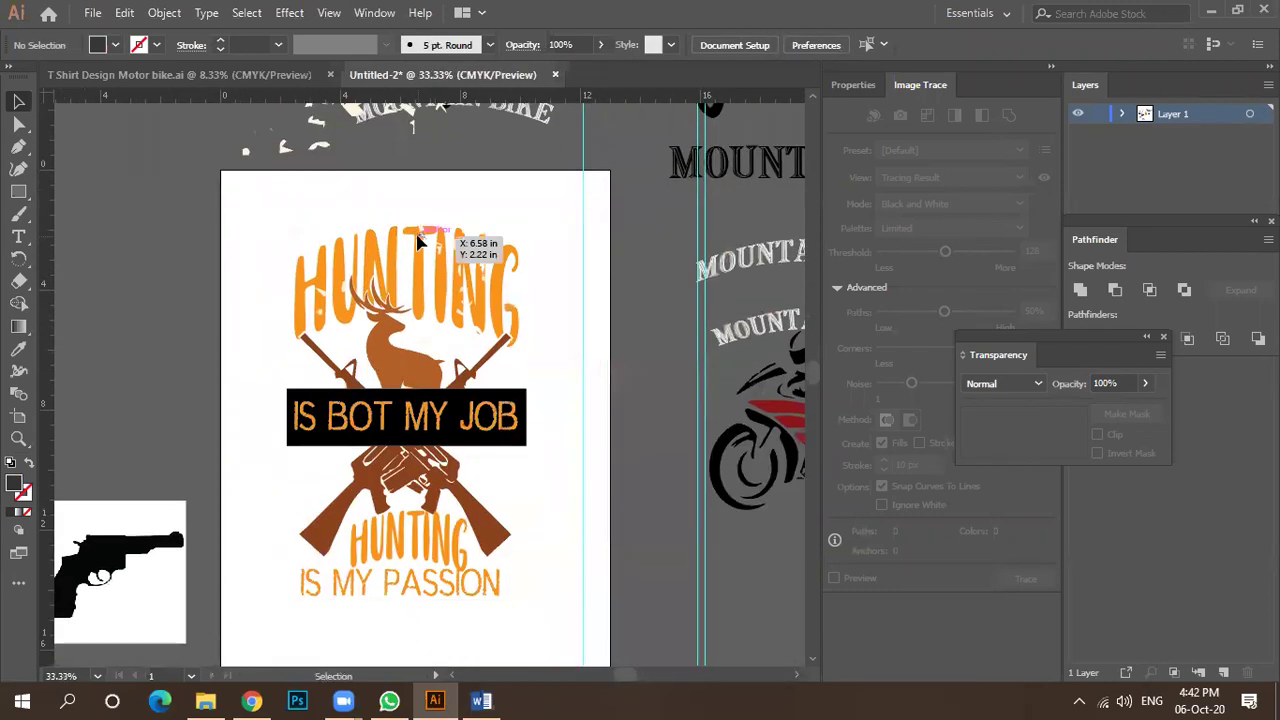
{"action": "scroll", "coordinate": [421, 270], "scroll_direction": "down", "scroll_amount": 2}
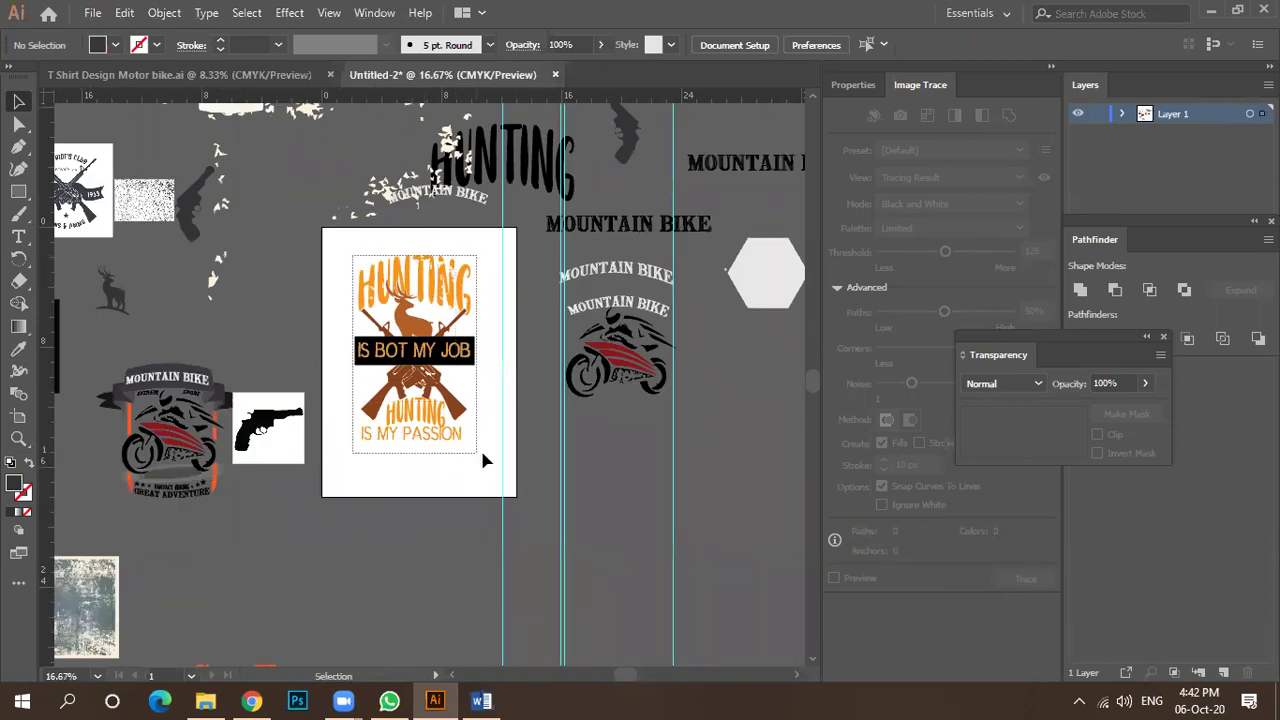
{"action": "left_click_drag", "start_coordinate": [482, 460], "coordinate": [390, 383]}
{"action": "scroll", "coordinate": [388, 383], "scroll_direction": "up", "scroll_amount": 3}
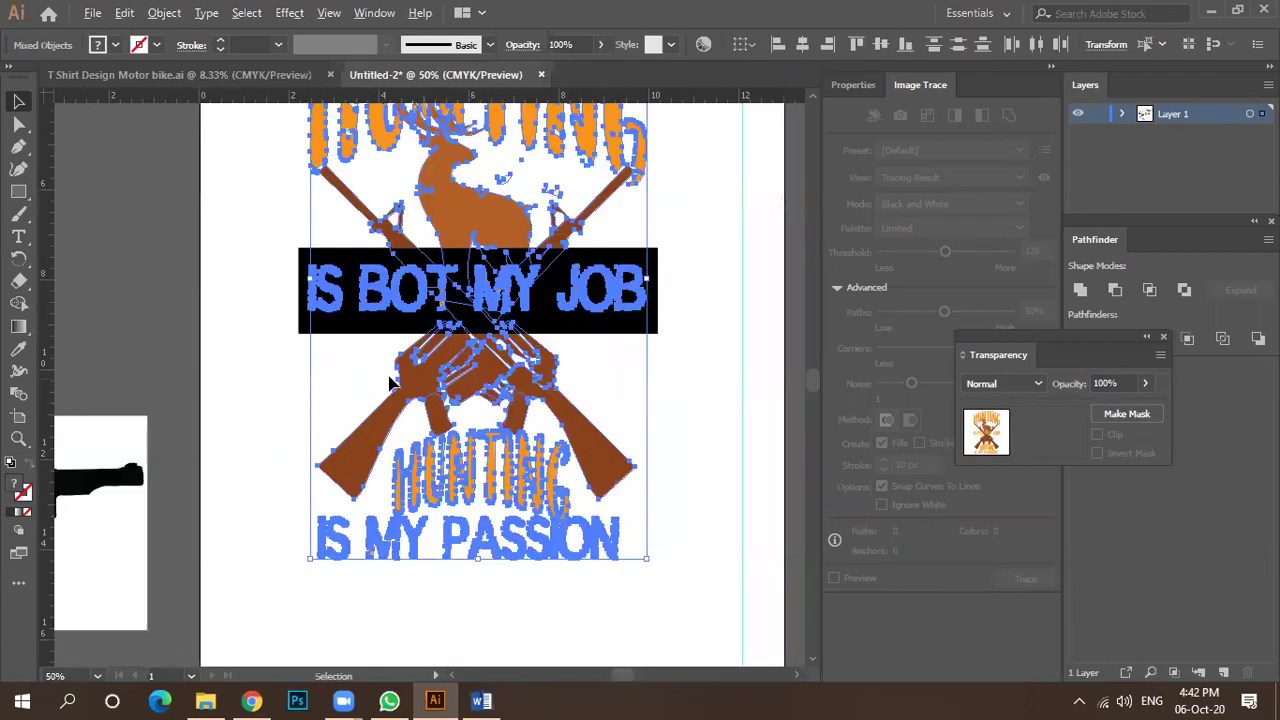
{"action": "left_click", "coordinate": [603, 380]}
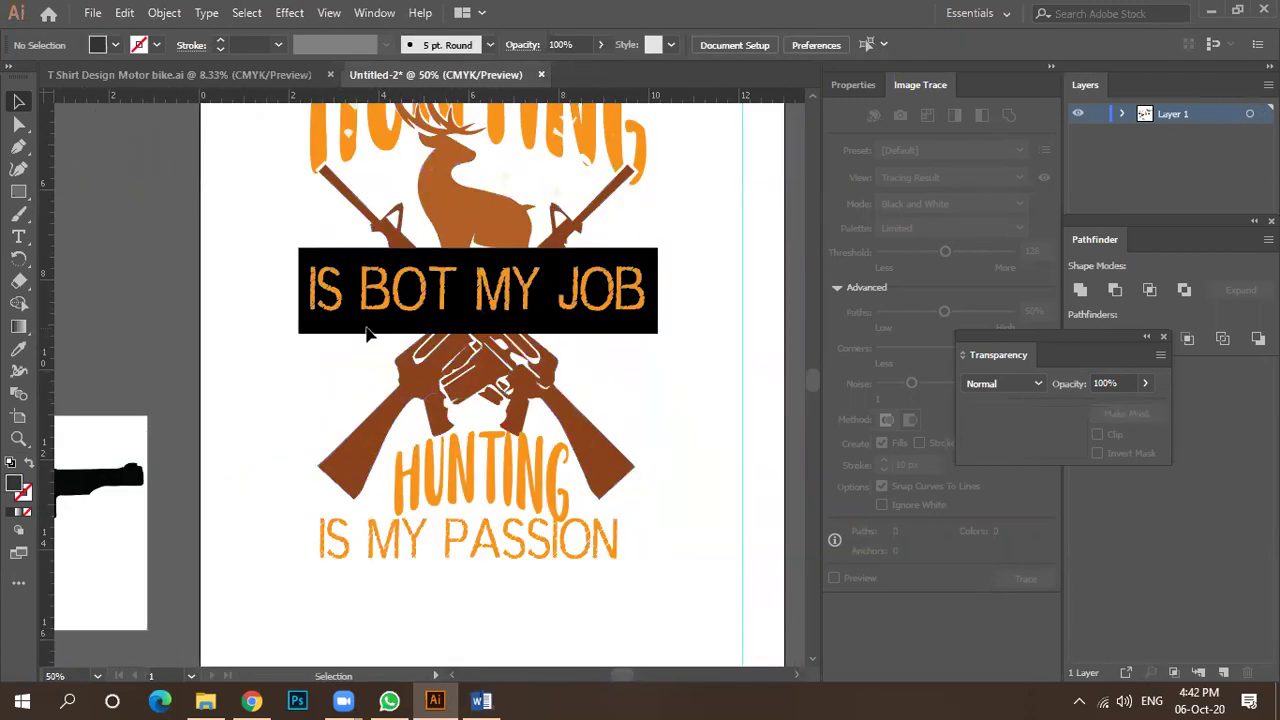
{"action": "scroll", "coordinate": [330, 348], "scroll_direction": "down", "scroll_amount": 1}
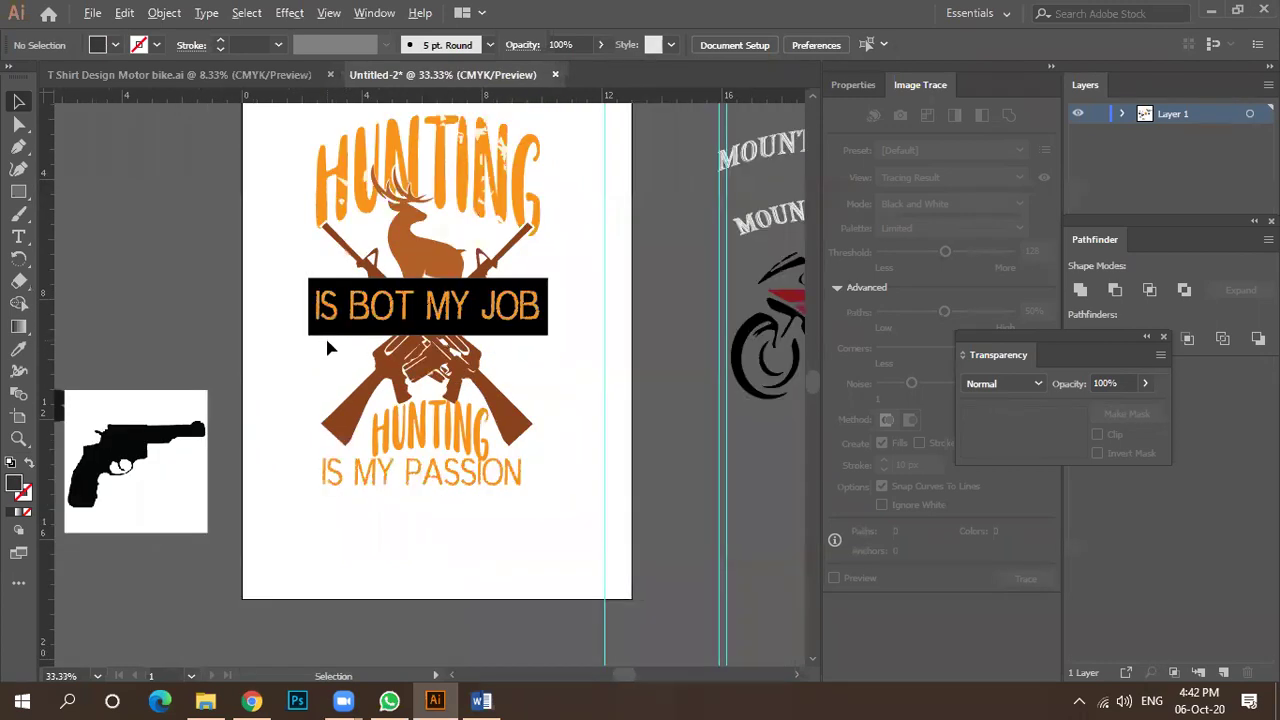
{"action": "scroll", "coordinate": [370, 357], "scroll_direction": "down", "scroll_amount": 2}
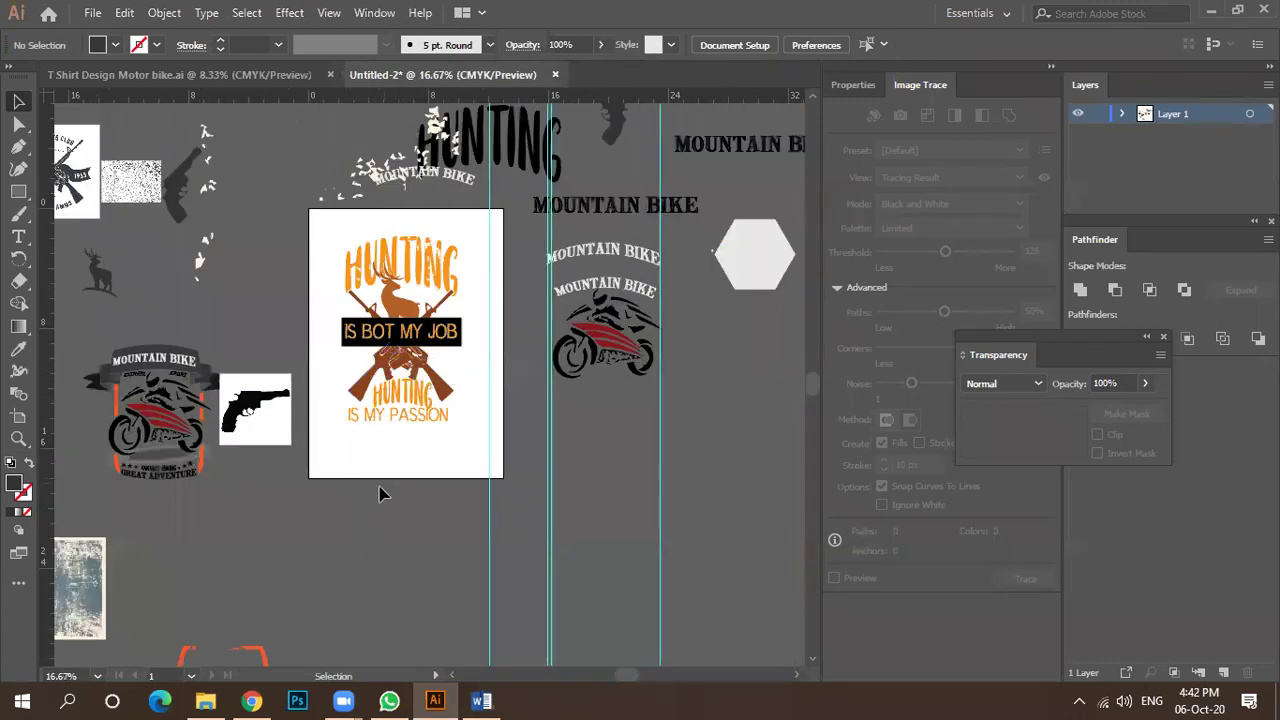
{"action": "mouse_move", "coordinate": [350, 700]}
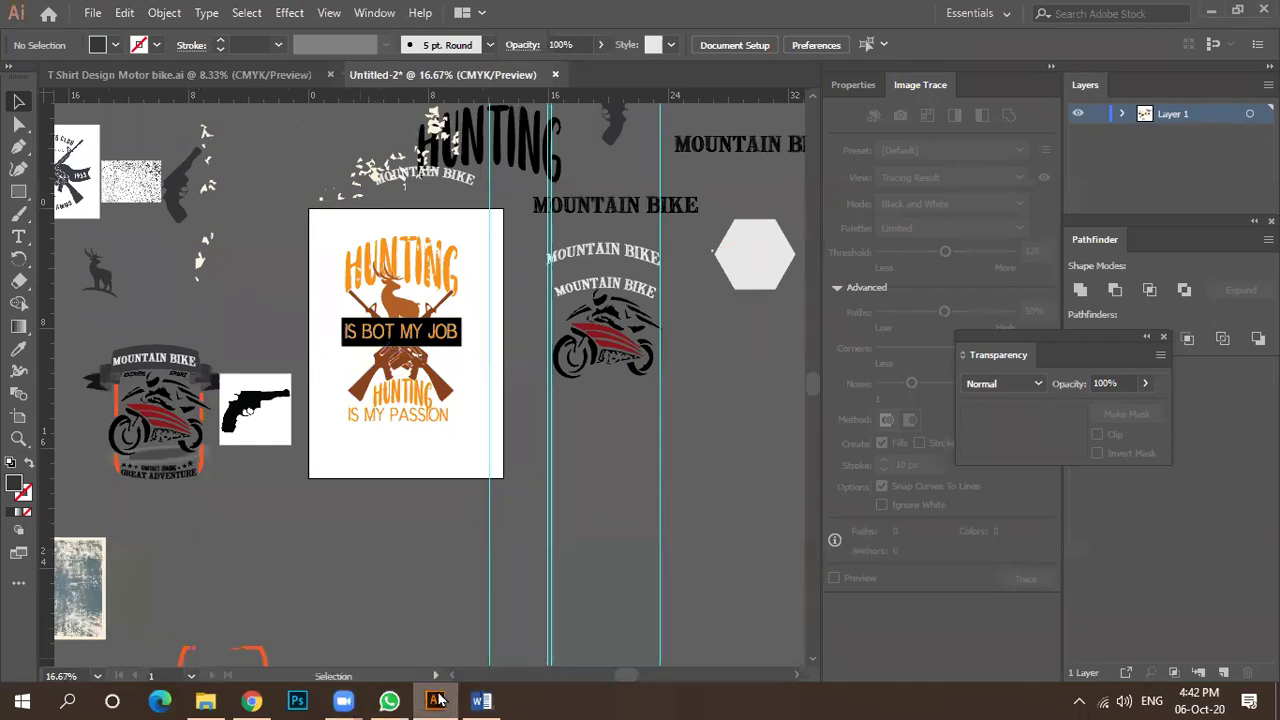
{"action": "left_click", "coordinate": [250, 700]}
{"action": "left_click", "coordinate": [205, 700]}
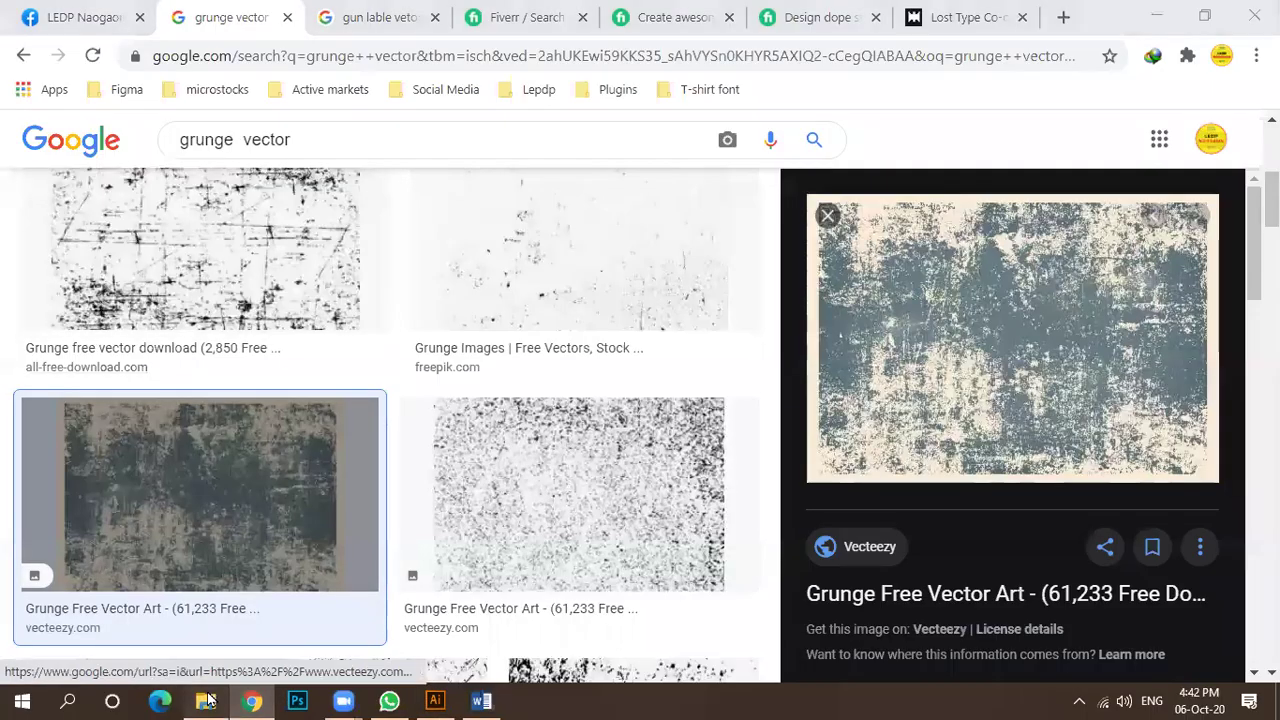
{"action": "left_click", "coordinate": [432, 700]}
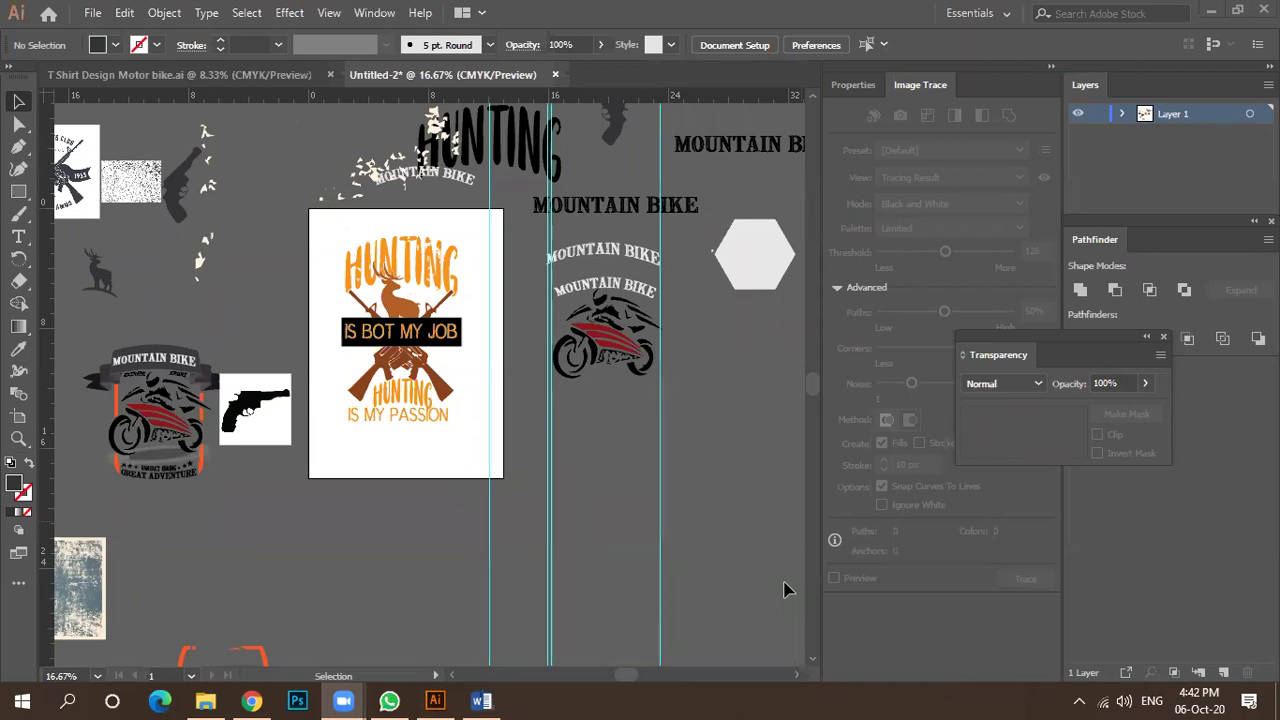
{"action": "left_click", "coordinate": [733, 440]}
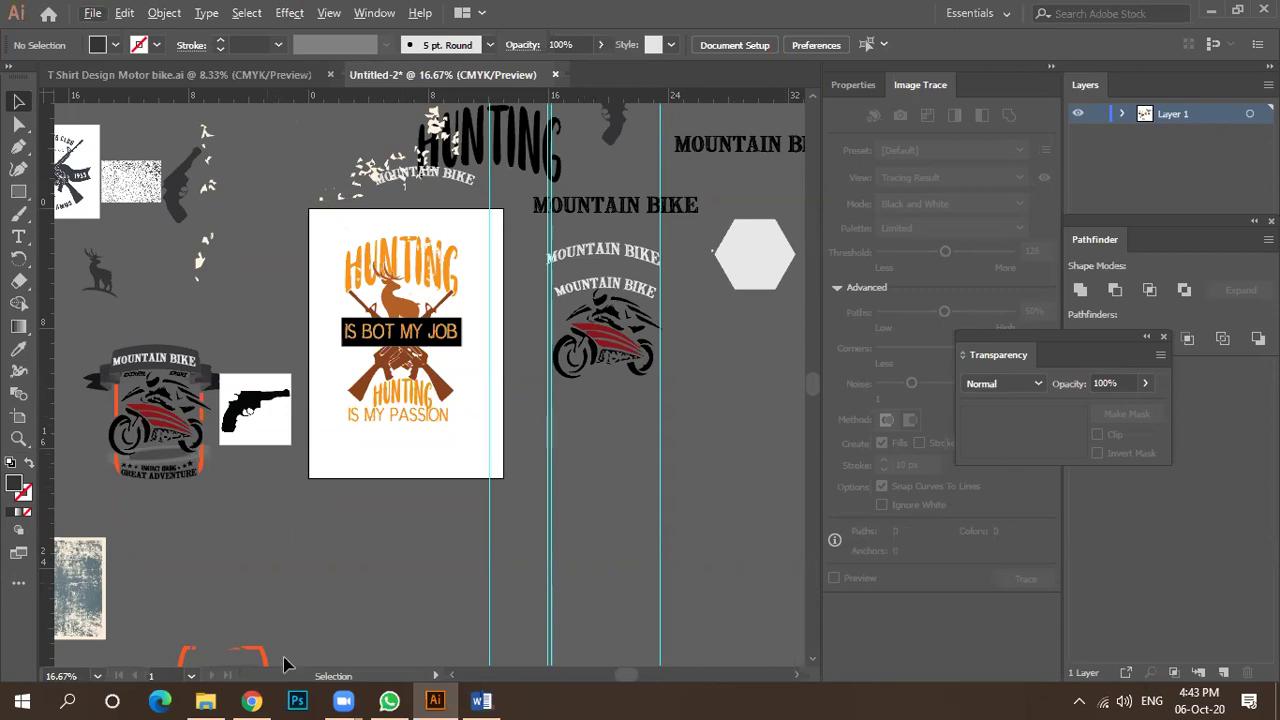
{"action": "left_click", "coordinate": [389, 700]}
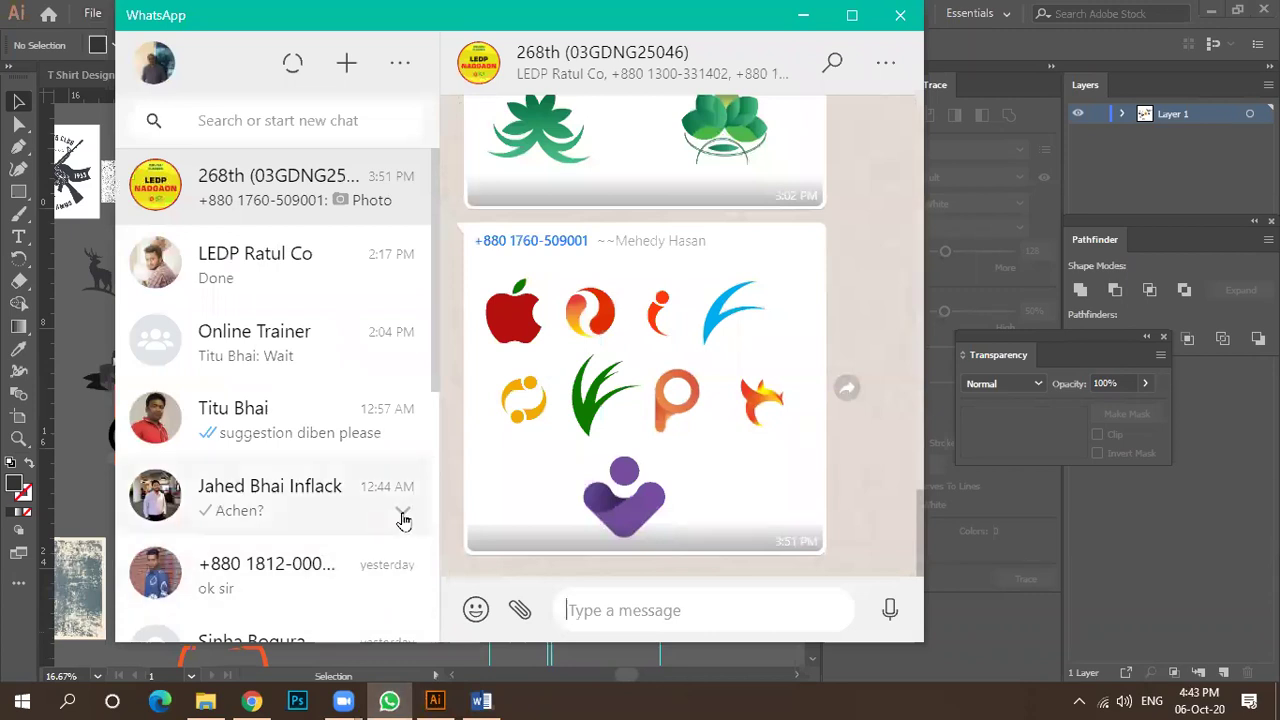
{"action": "left_click", "coordinate": [435, 700]}
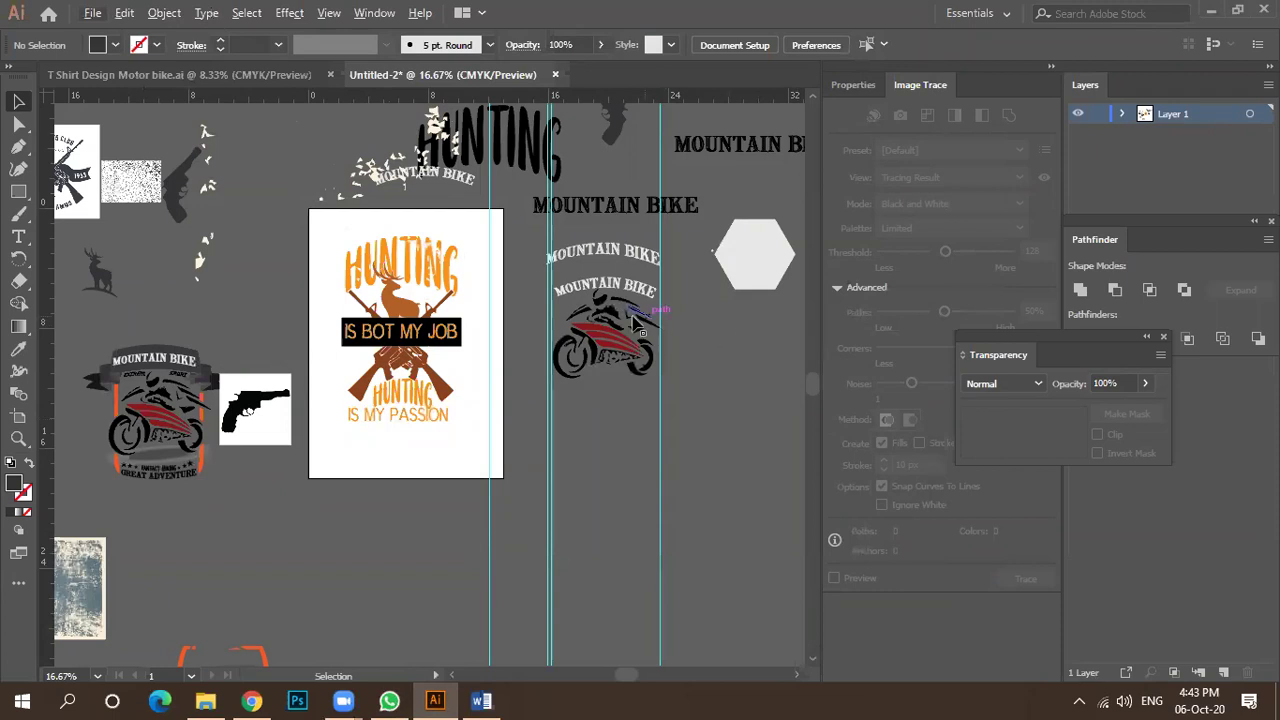
Select the lettering, deer and crossed rifles and enlarge them together slightly on the artboard.
{"action": "scroll", "coordinate": [460, 255], "scroll_direction": "up", "scroll_amount": 4}
{"action": "scroll", "coordinate": [484, 247], "scroll_direction": "down", "scroll_amount": 2}
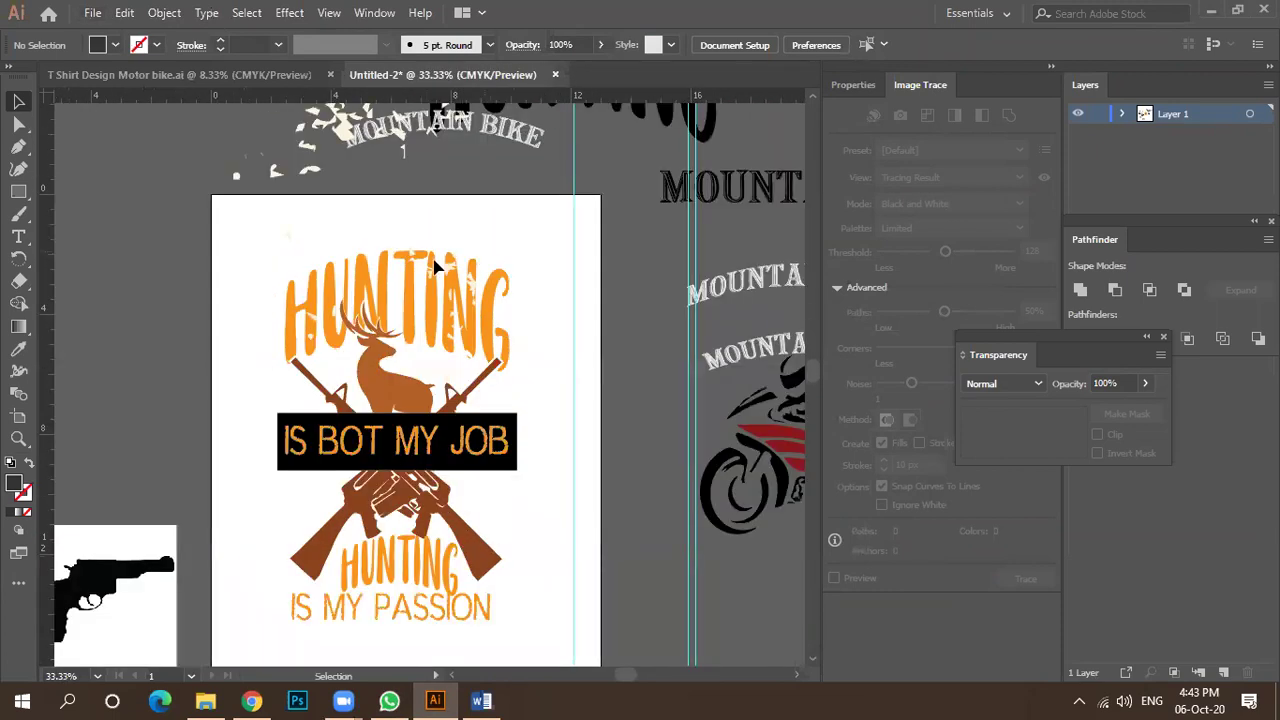
{"action": "left_click_drag", "start_coordinate": [259, 242], "coordinate": [527, 612]}
{"action": "left_click_drag", "start_coordinate": [509, 233], "coordinate": [533, 215]}
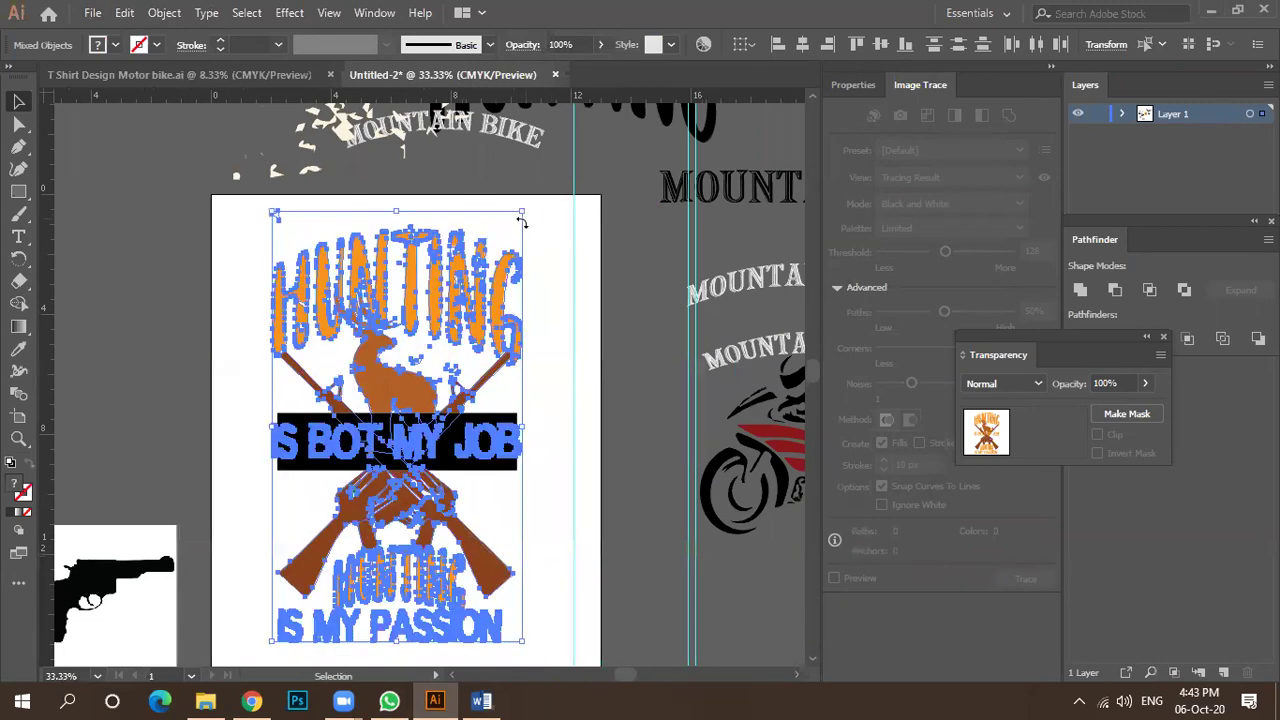
Delete the stray cream speck above the start of the upper HUNTING lettering.
{"action": "left_click", "coordinate": [250, 202]}
{"action": "left_click_drag", "start_coordinate": [249, 198], "coordinate": [282, 230]}
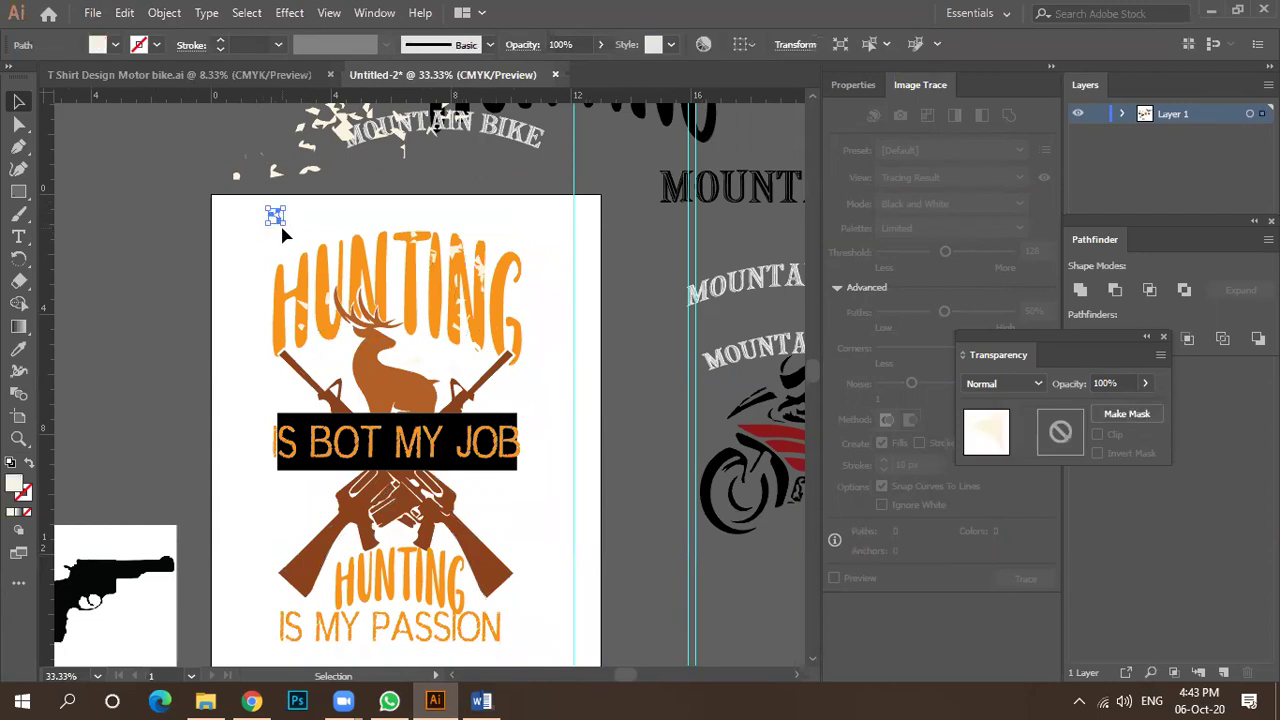
{"action": "key", "text": "Delete"}
{"action": "scroll", "coordinate": [398, 326], "scroll_direction": "down", "scroll_amount": 3}
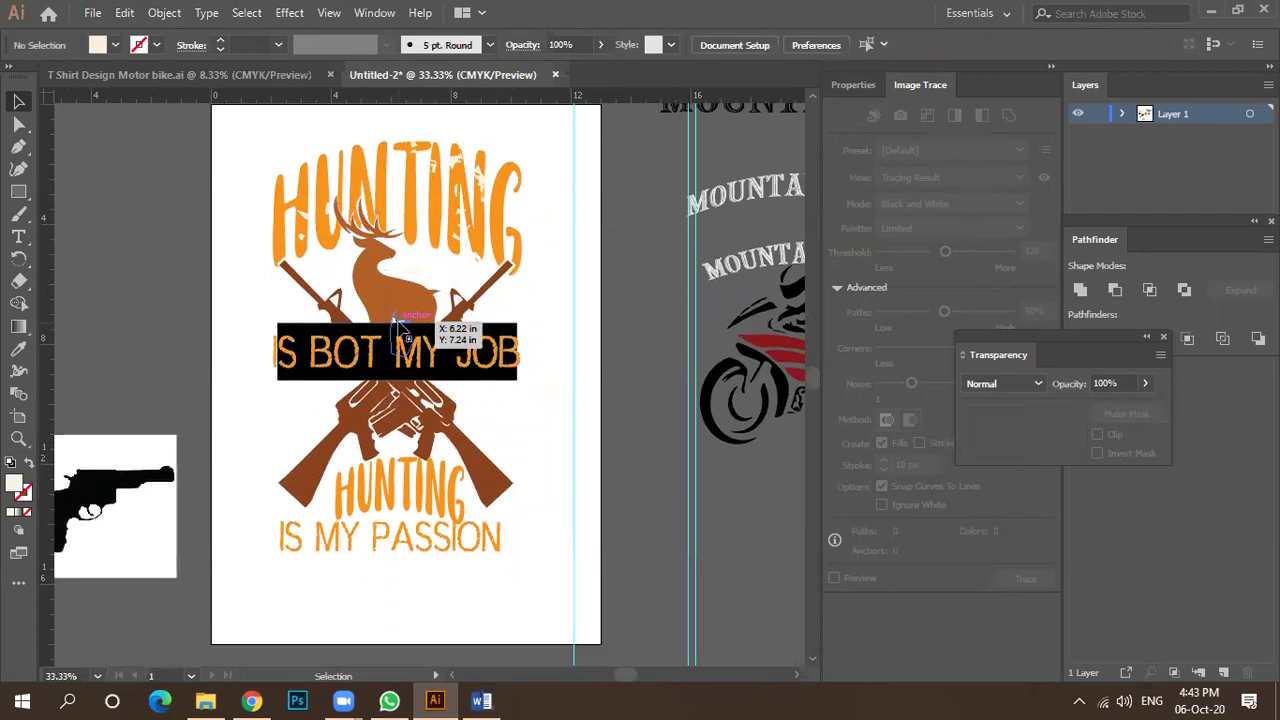
Widen the black banner on both sides so it extends past the ends of the IS BOT MY JOB lettering.
{"action": "scroll", "coordinate": [398, 326], "scroll_direction": "down", "scroll_amount": 2}
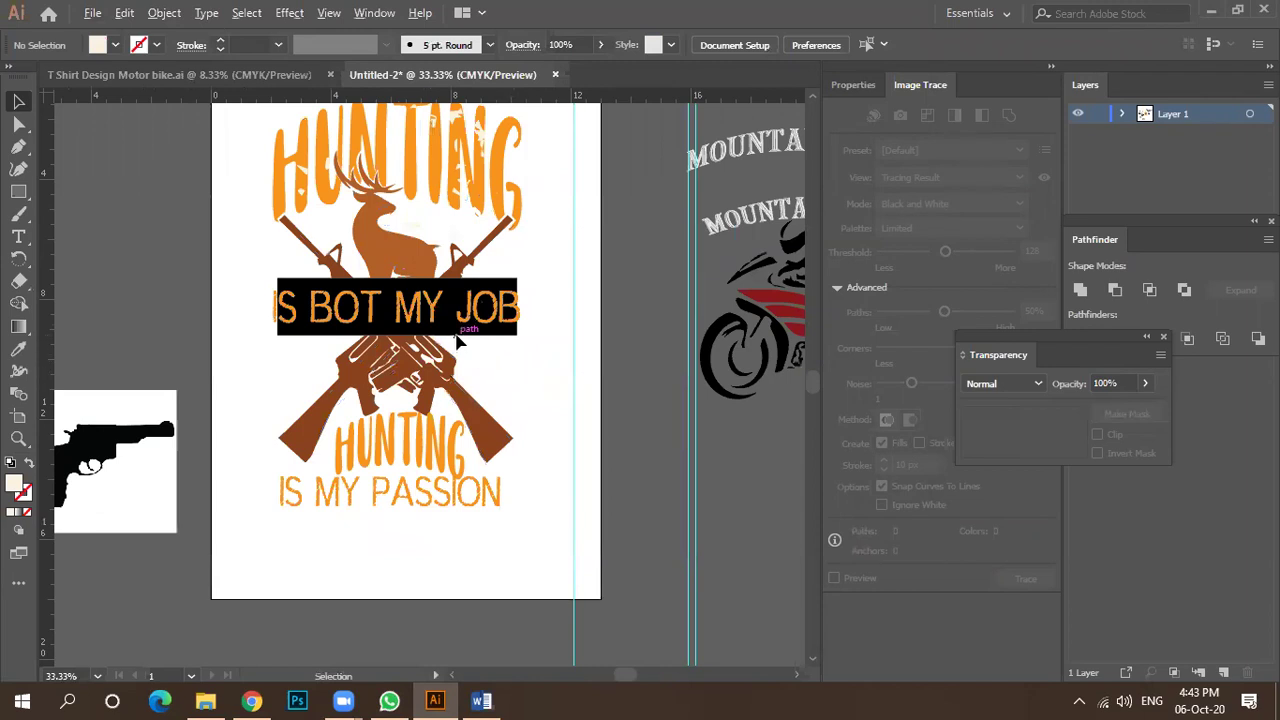
{"action": "key", "text": "a"}
{"action": "left_click", "coordinate": [510, 336]}
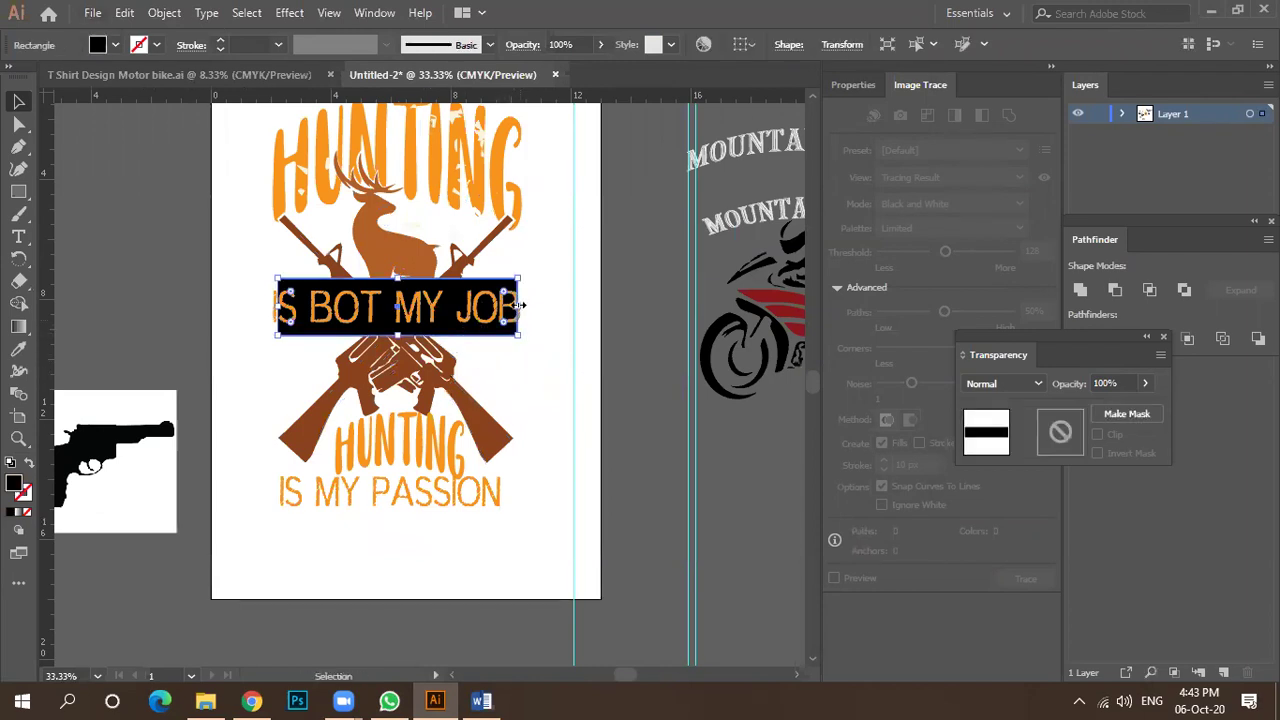
{"action": "left_click_drag", "start_coordinate": [521, 303], "coordinate": [531, 306]}
{"action": "left_click", "coordinate": [530, 355]}
{"action": "key", "text": "ctrl+minus"}
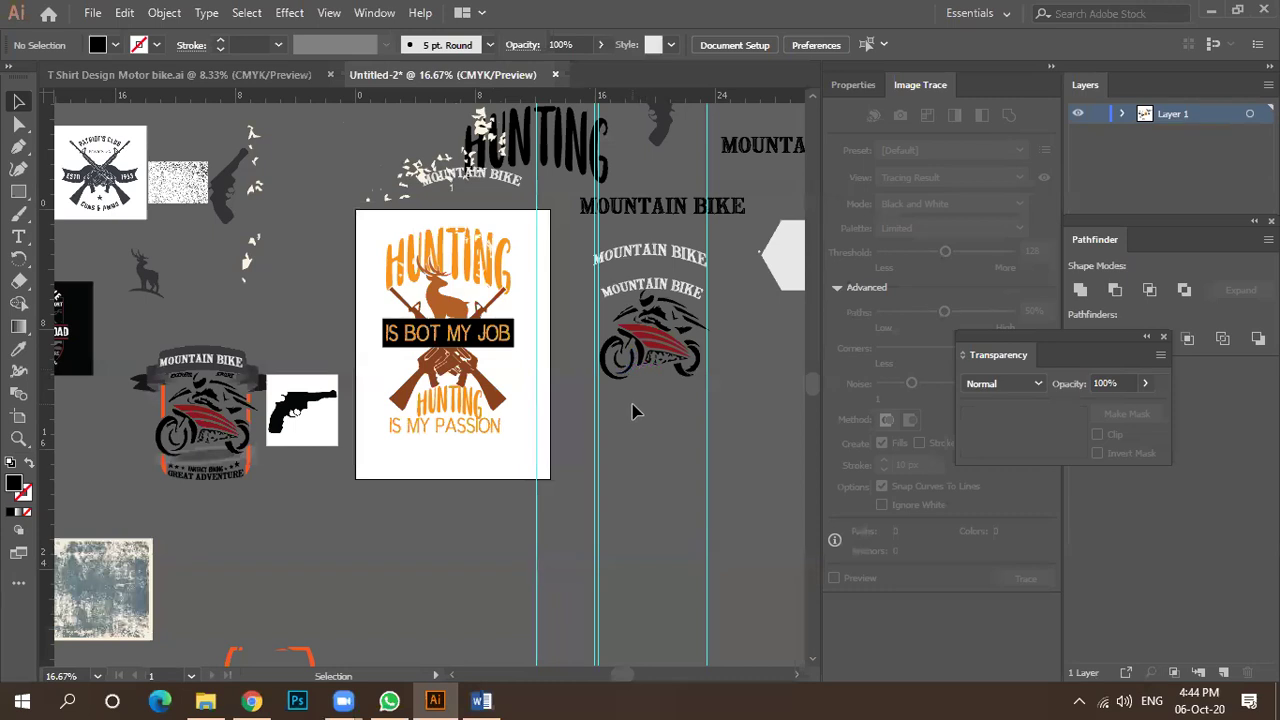
Place a smaller copy of the straight MOUNTAIN BIKE text, about 0.84 in in size, directly beneath the motorcycle.
{"action": "scroll", "coordinate": [660, 370], "scroll_direction": "up", "scroll_amount": 3}
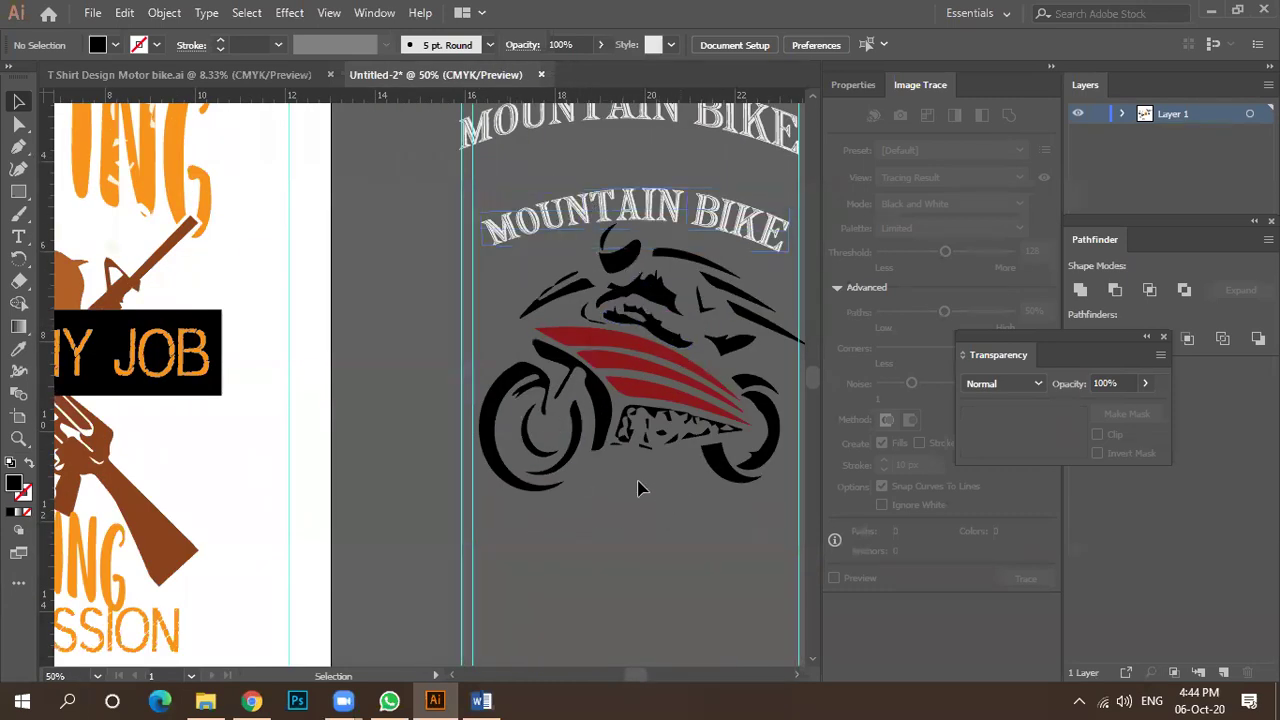
{"action": "scroll", "coordinate": [597, 440], "scroll_direction": "down", "scroll_amount": 2}
{"action": "left_click_drag", "start_coordinate": [597, 206], "coordinate": [700, 470]}
{"action": "left_click_drag", "start_coordinate": [649, 483], "coordinate": [631, 473]}
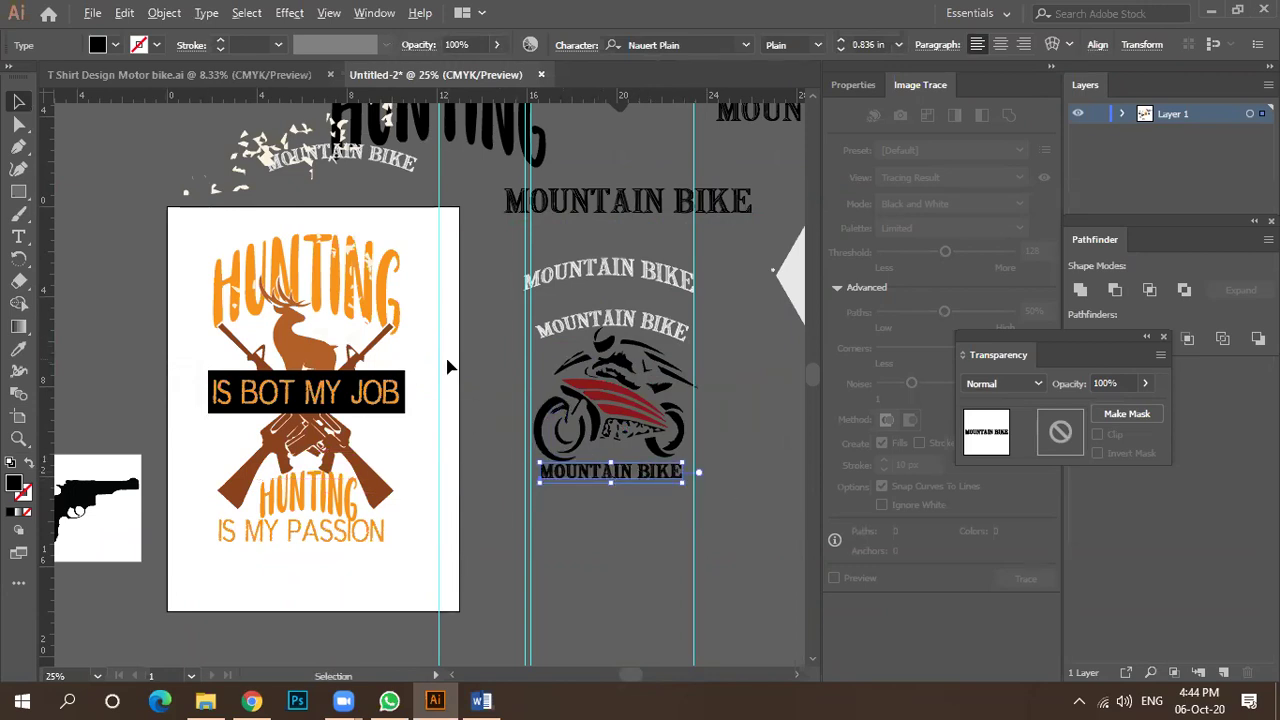
Select the whole hunting design, including the black banner, and enlarge it on the artboard.
{"action": "scroll", "coordinate": [447, 367], "scroll_direction": "down", "scroll_amount": 1}
{"action": "mouse_move", "coordinate": [340, 332]}
{"action": "left_mouse_down"}
{"action": "mouse_move", "coordinate": [407, 490]}
{"action": "mouse_move", "coordinate": [434, 491]}
{"action": "mouse_move", "coordinate": [410, 440]}
{"action": "mouse_move", "coordinate": [400, 445]}
{"action": "mouse_move", "coordinate": [429, 499]}
{"action": "left_mouse_up"}
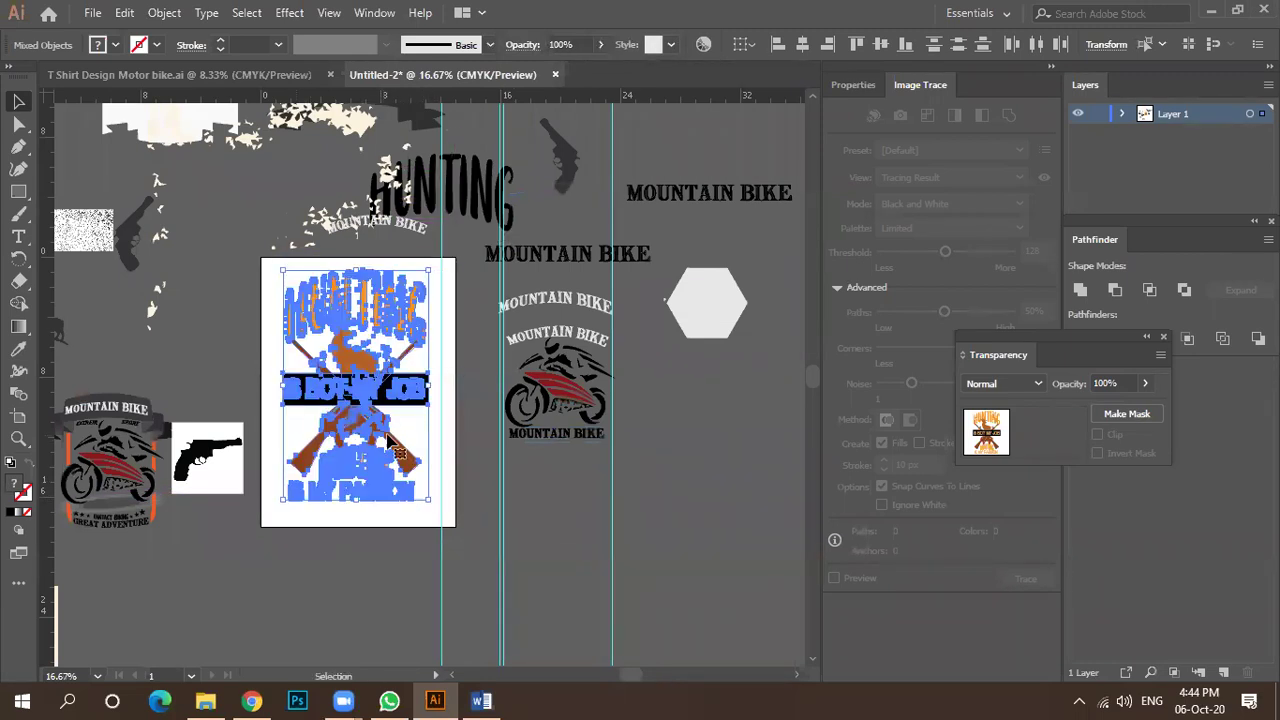
Review the whole hunting design and compare it with the MOUNTAIN BIKE reference image, looking closely at the lower lettering.
{"action": "left_click", "coordinate": [457, 398]}
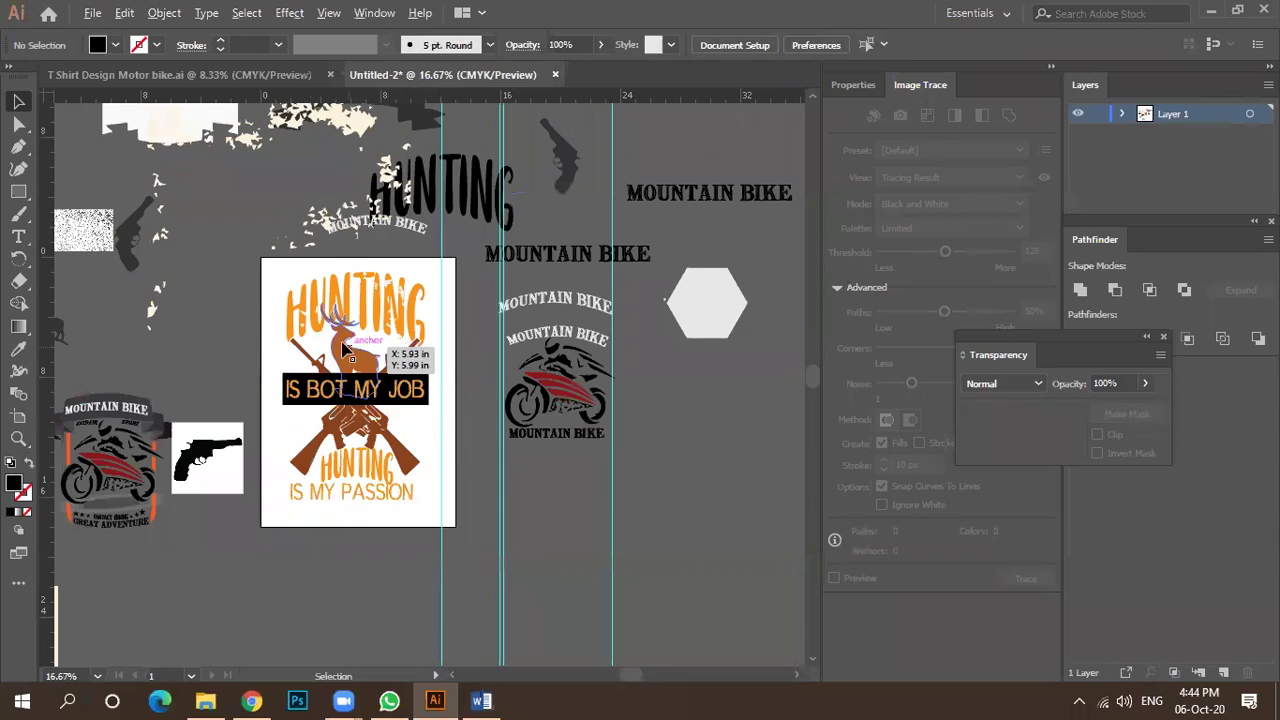
{"action": "scroll", "coordinate": [400, 300], "scroll_direction": "down", "scroll_amount": 3}
{"action": "scroll", "coordinate": [96, 348], "scroll_direction": "up", "scroll_amount": 2}
{"action": "scroll", "coordinate": [96, 343], "scroll_direction": "up", "scroll_amount": 2}
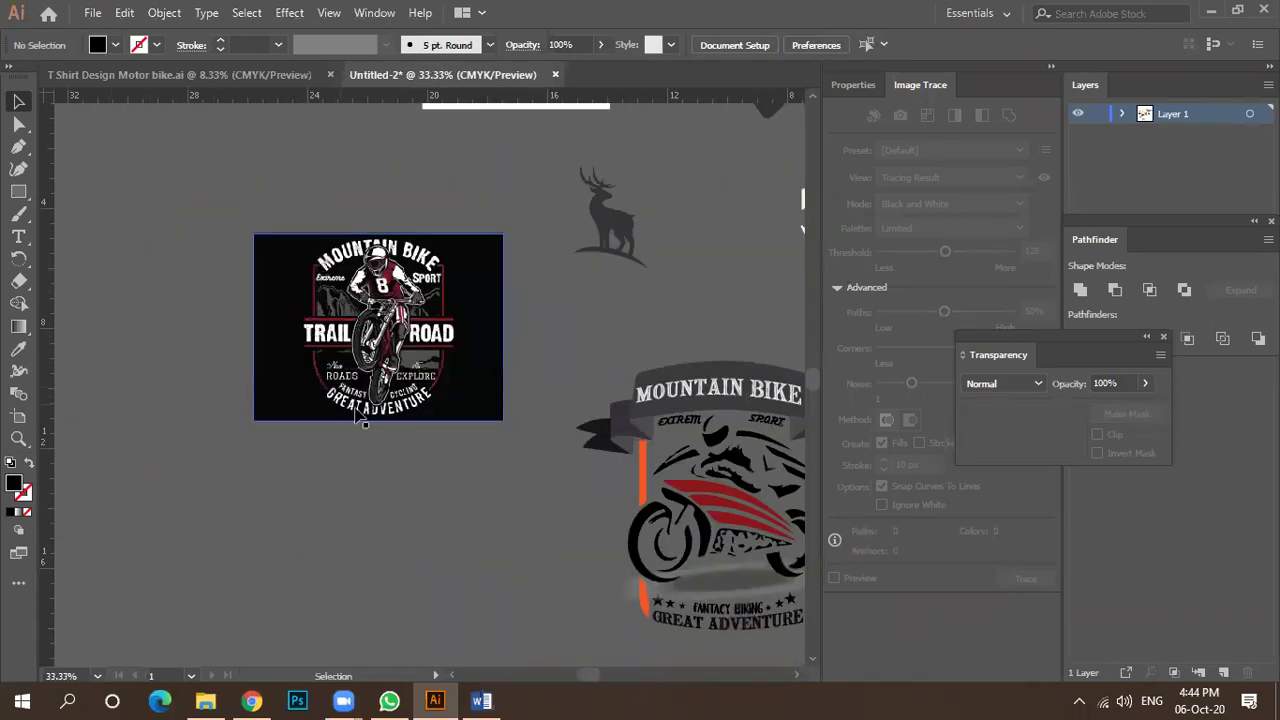
{"action": "scroll", "coordinate": [235, 361], "scroll_direction": "down", "scroll_amount": 2}
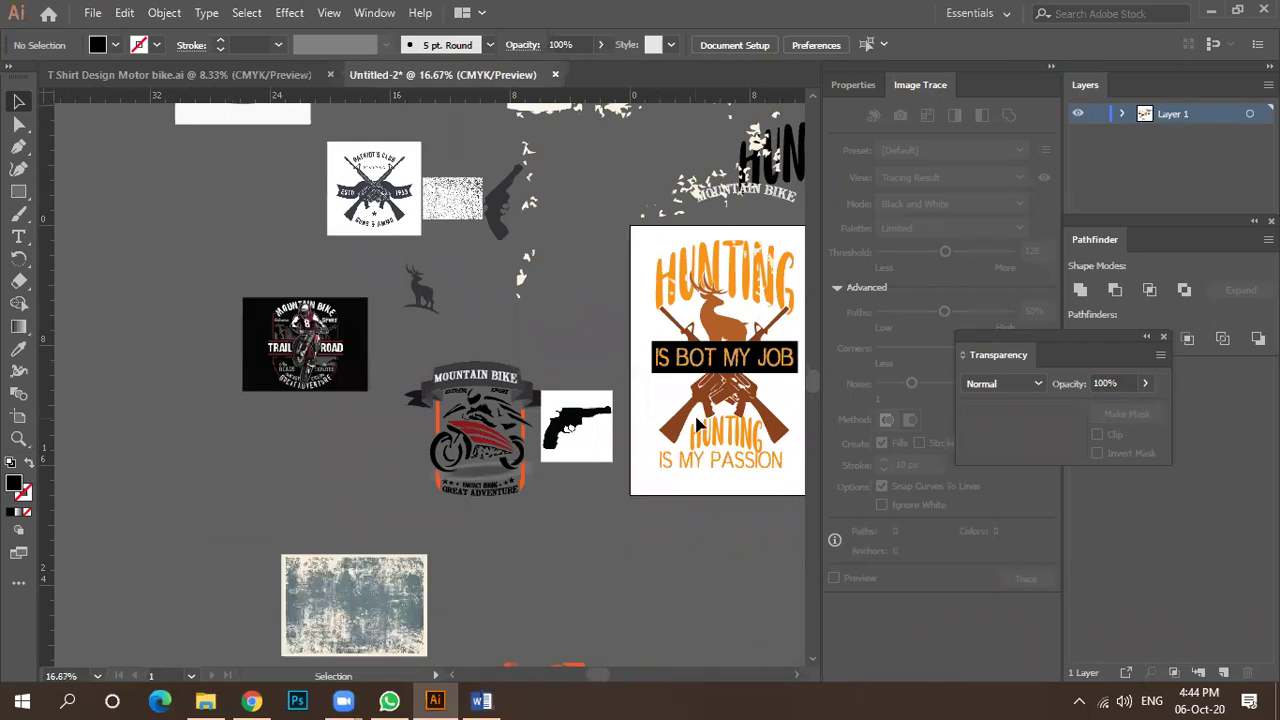
{"action": "left_click_drag", "start_coordinate": [683, 413], "coordinate": [601, 393]}
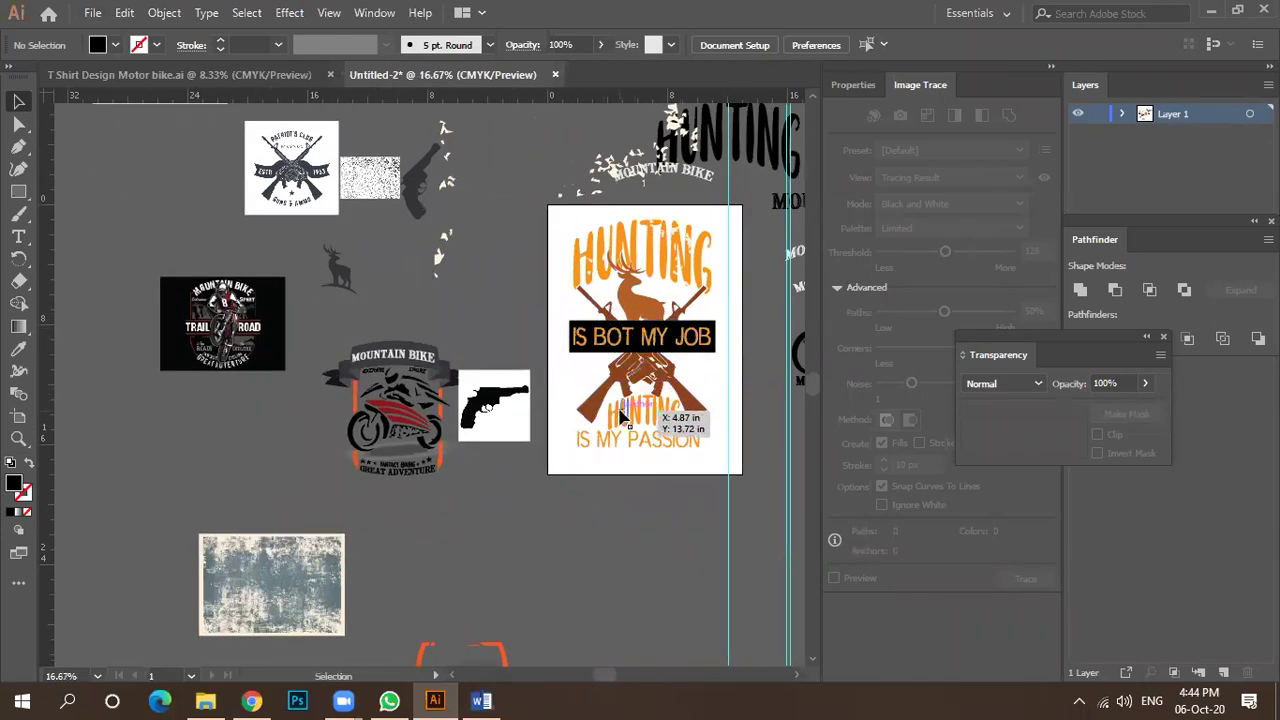
{"action": "scroll", "coordinate": [690, 400], "scroll_direction": "up", "scroll_amount": 2}
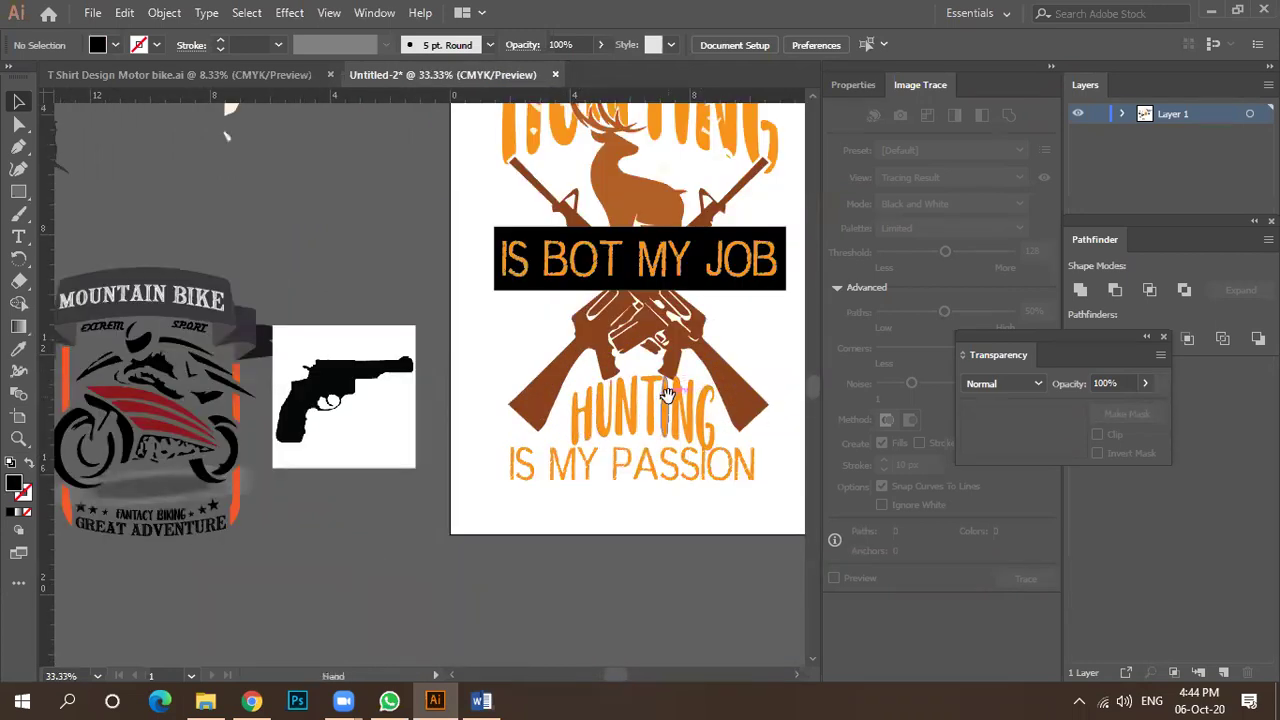
{"action": "left_click_drag", "start_coordinate": [668, 411], "coordinate": [570, 380]}
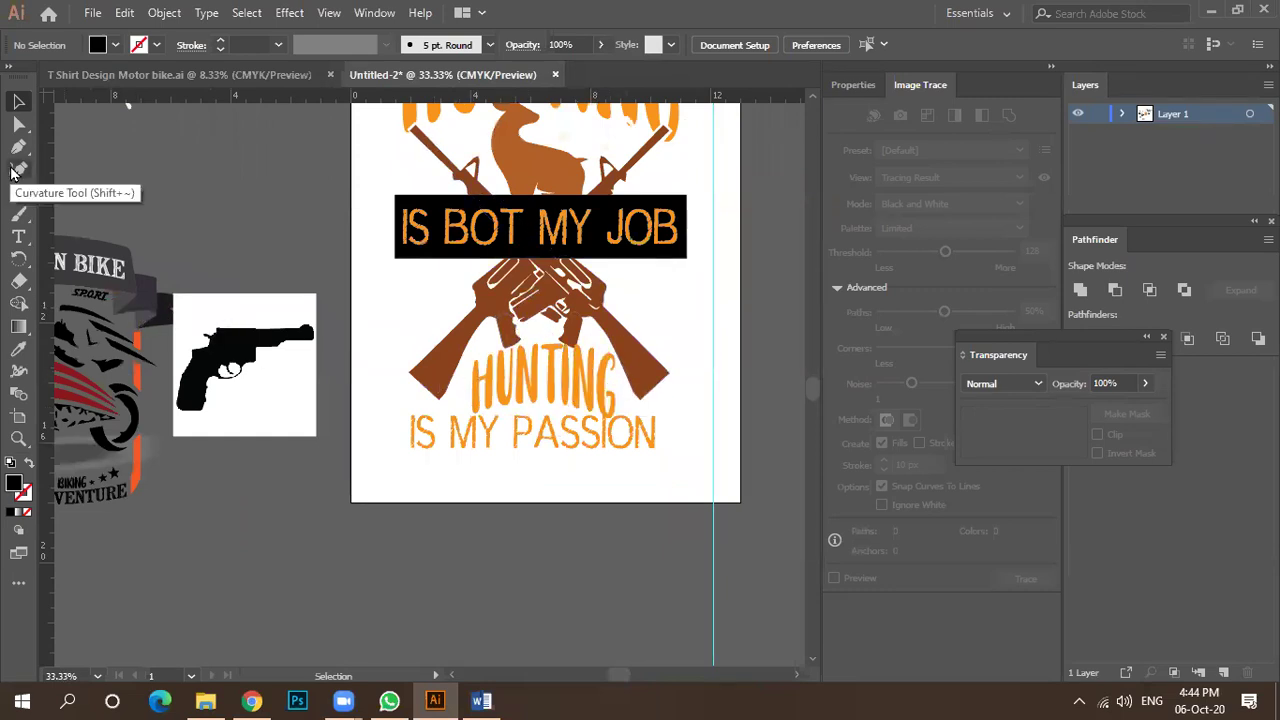
Draw a black circle about 5.875 in across and place it over the lower HUNTING lettering.
{"action": "left_click_drag", "start_coordinate": [18, 192], "coordinate": [110, 197]}
{"action": "left_click_drag", "start_coordinate": [219, 192], "coordinate": [307, 280]}
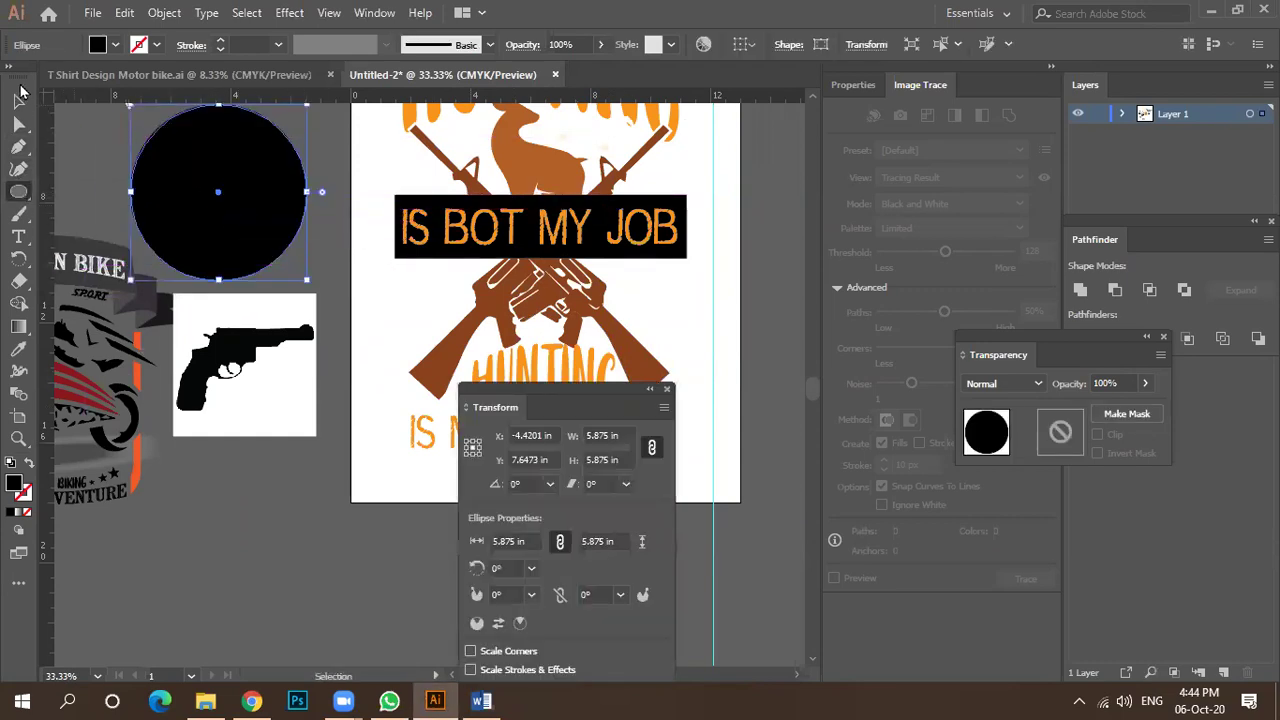
{"action": "key", "text": "v"}
{"action": "scroll", "coordinate": [255, 225], "scroll_direction": "down", "scroll_amount": 1}
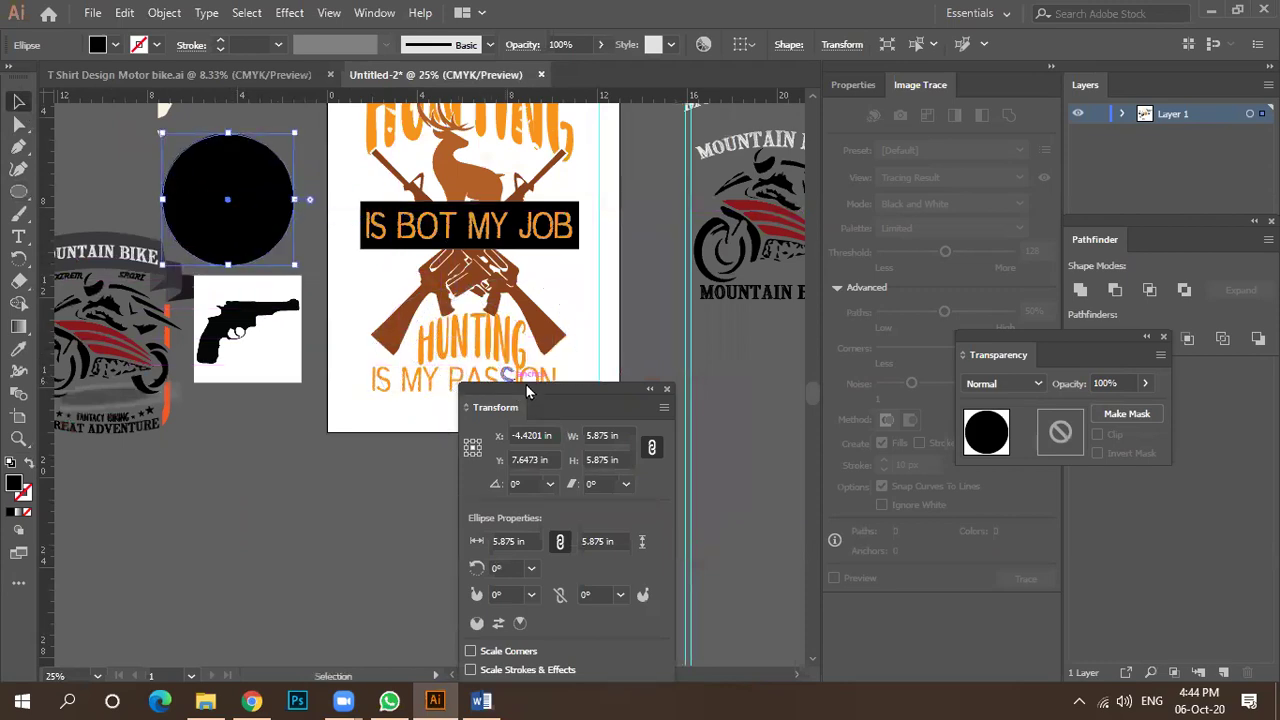
{"action": "left_click_drag", "start_coordinate": [297, 271], "coordinate": [394, 362]}
{"action": "left_click_drag", "start_coordinate": [554, 390], "coordinate": [716, 452]}
{"action": "left_click", "coordinate": [829, 452]}
{"action": "left_click_drag", "start_coordinate": [327, 320], "coordinate": [476, 395]}
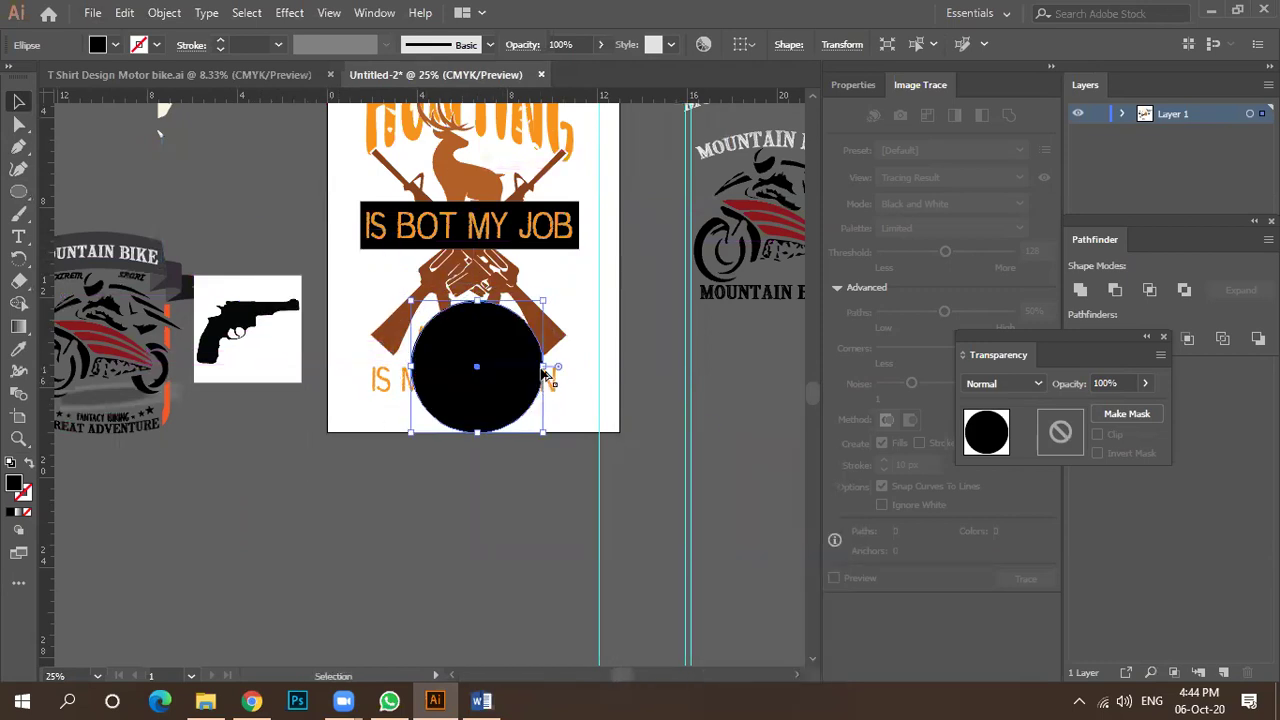
Stretch the circle into a wide ellipse about 10.5 by 7.9 in and set its opacity to 54%.
{"action": "left_click_drag", "start_coordinate": [545, 367], "coordinate": [497, 382]}
{"action": "left_click_drag", "start_coordinate": [475, 442], "coordinate": [474, 488]}
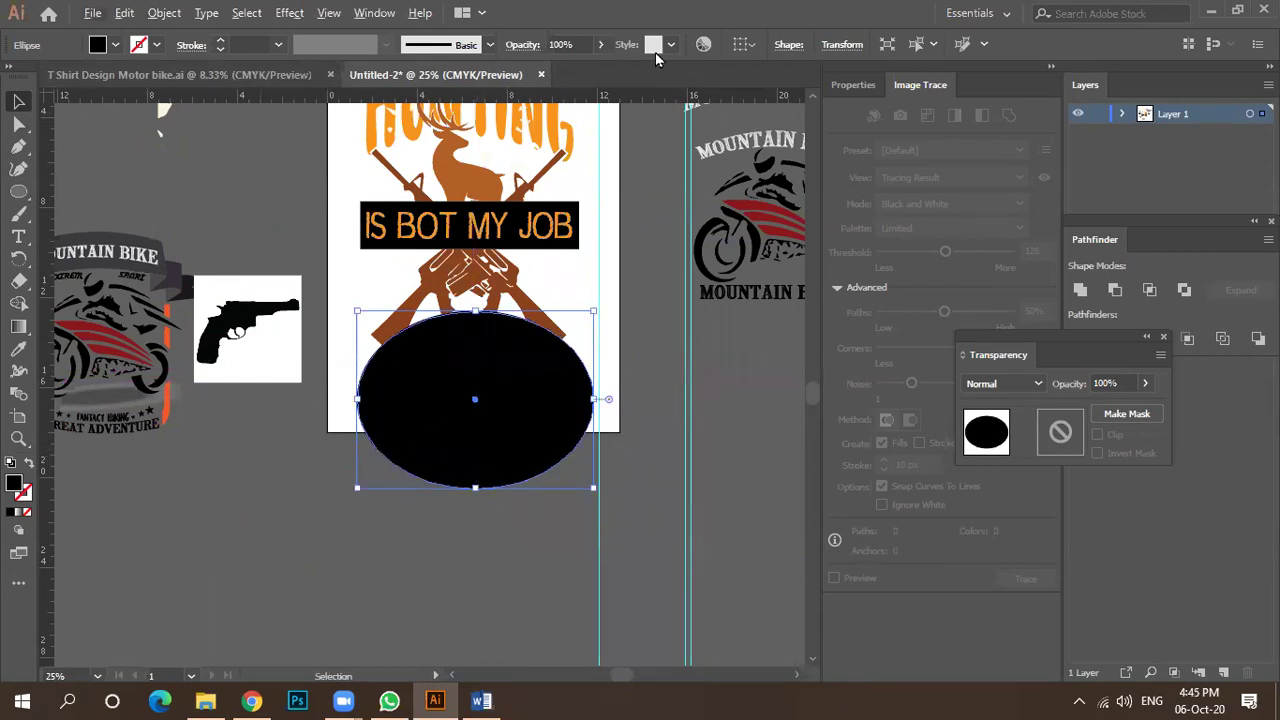
{"action": "left_click", "coordinate": [600, 44]}
{"action": "left_click_drag", "start_coordinate": [602, 68], "coordinate": [563, 79]}
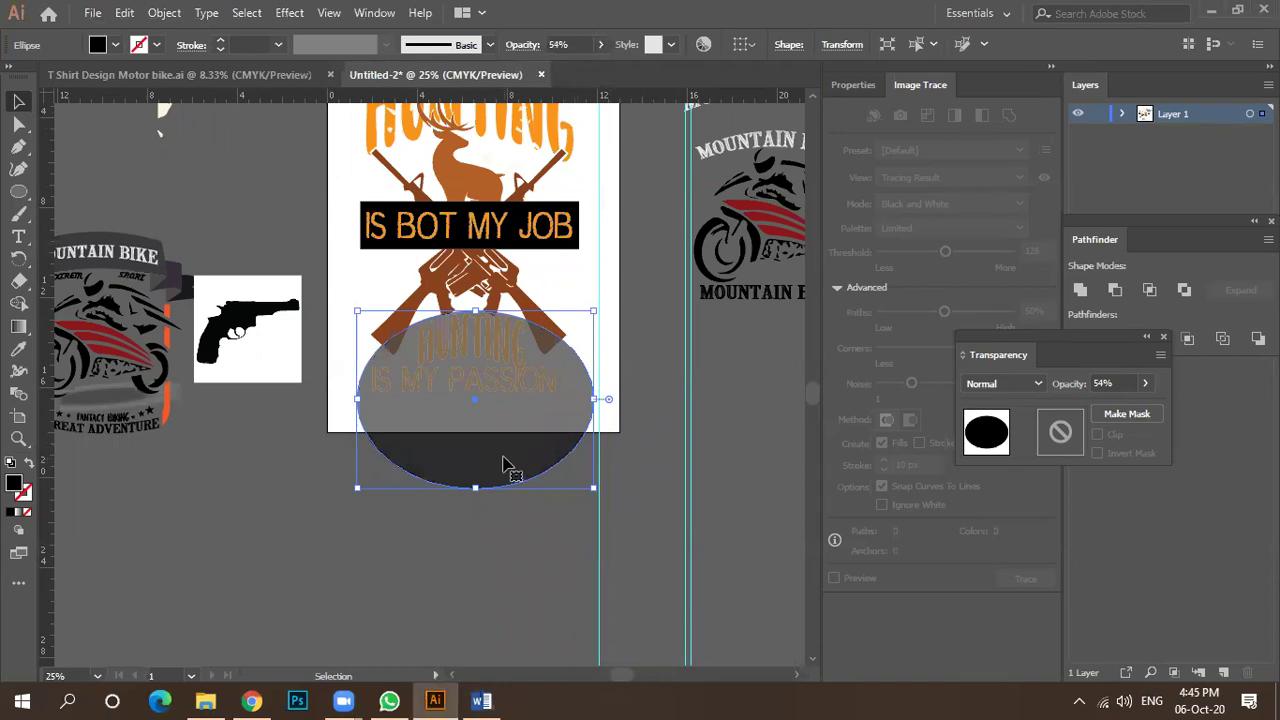
Place a copy of the semi-transparent ellipse lower down so an arch remains above it, and select both ellipses.
{"action": "left_click", "coordinate": [493, 512]}
{"action": "left_click_drag", "start_coordinate": [507, 446], "coordinate": [506, 491]}
{"action": "left_click", "coordinate": [578, 381], "text": "shift"}
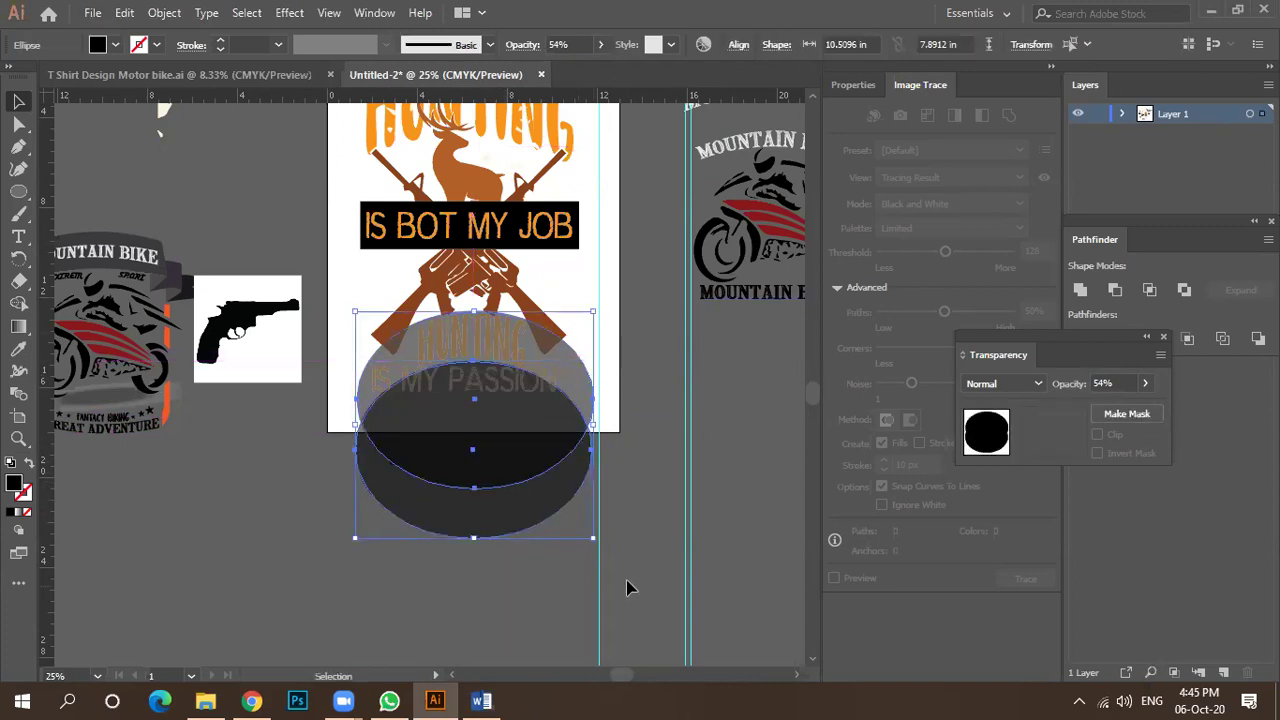
Draw a tall narrow black ellipse about 2.25 by 10.39 in at the left end of the wide ellipses.
{"action": "left_click", "coordinate": [15, 196]}
{"action": "left_click_drag", "start_coordinate": [10, 200], "coordinate": [100, 209]}
{"action": "left_click_drag", "start_coordinate": [318, 296], "coordinate": [372, 528]}
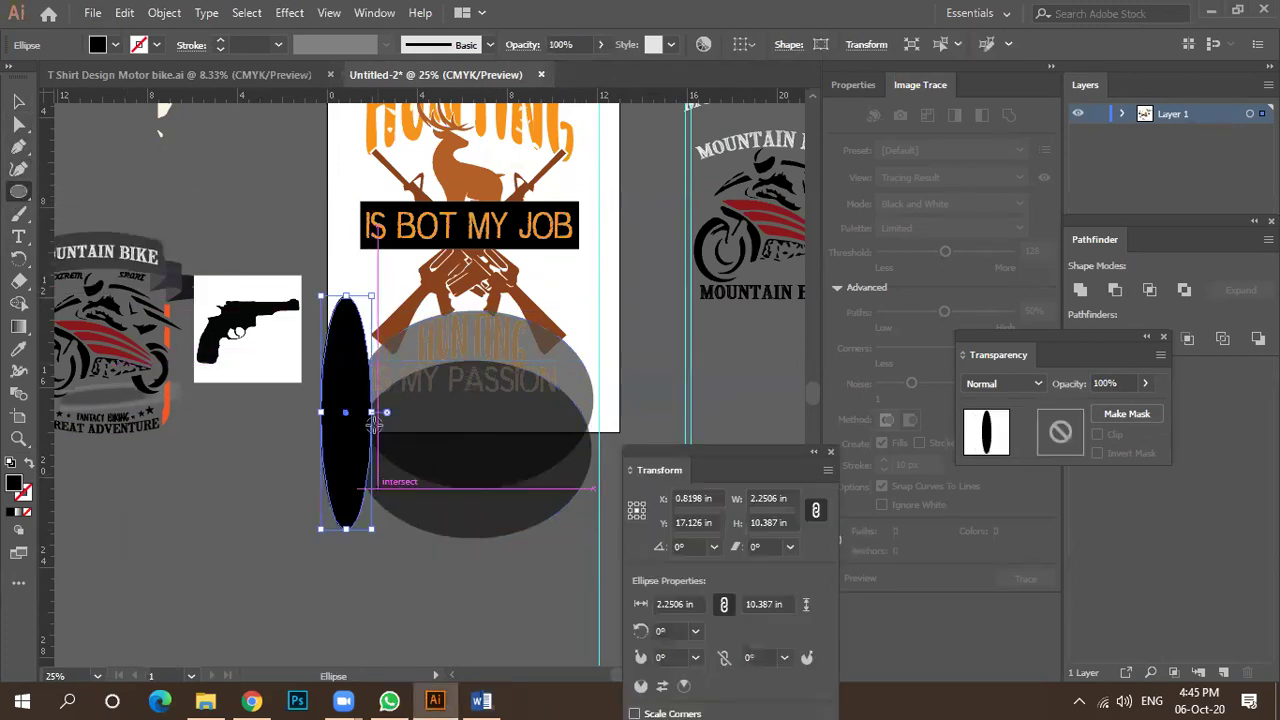
{"action": "scroll", "coordinate": [374, 424], "scroll_direction": "up", "scroll_amount": 3}
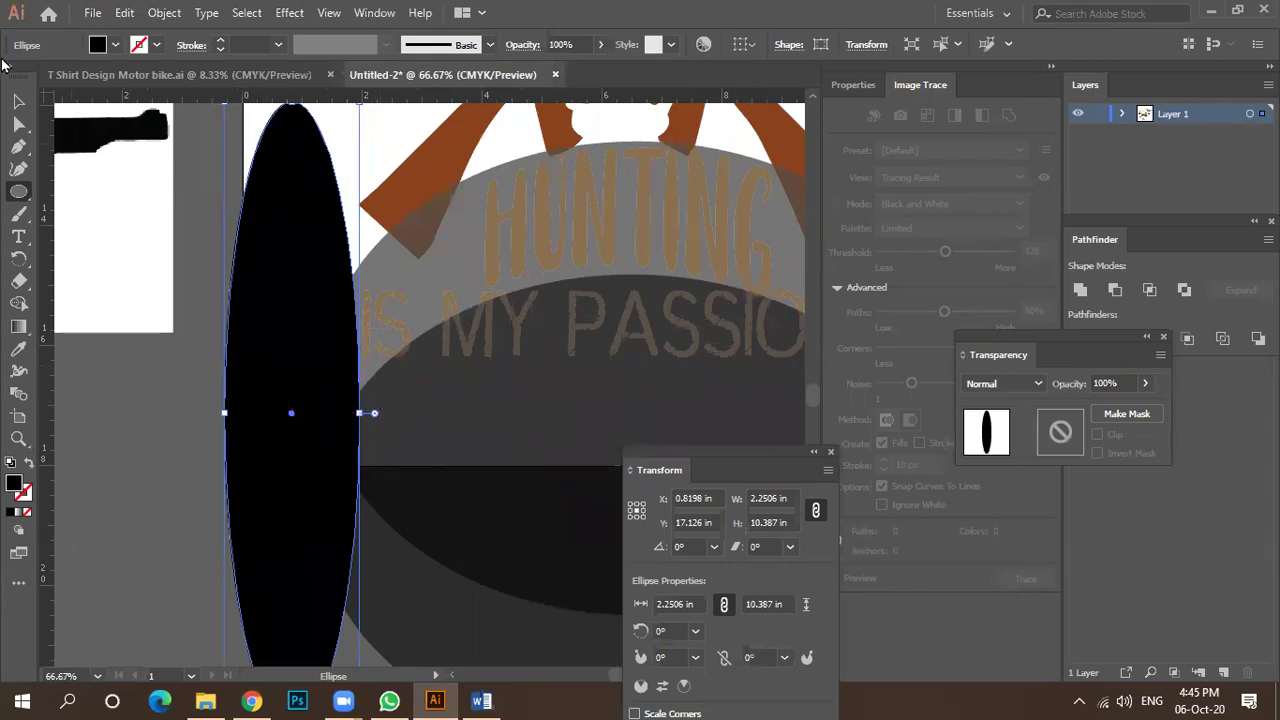
Copy the tall ellipse to the right end of the arch and position both tall ellipses over the arch's ends.
{"action": "left_click", "coordinate": [18, 101]}
{"action": "left_click_drag", "start_coordinate": [294, 403], "coordinate": [497, 412]}
{"action": "scroll", "coordinate": [212, 318], "scroll_direction": "down", "scroll_amount": 3}
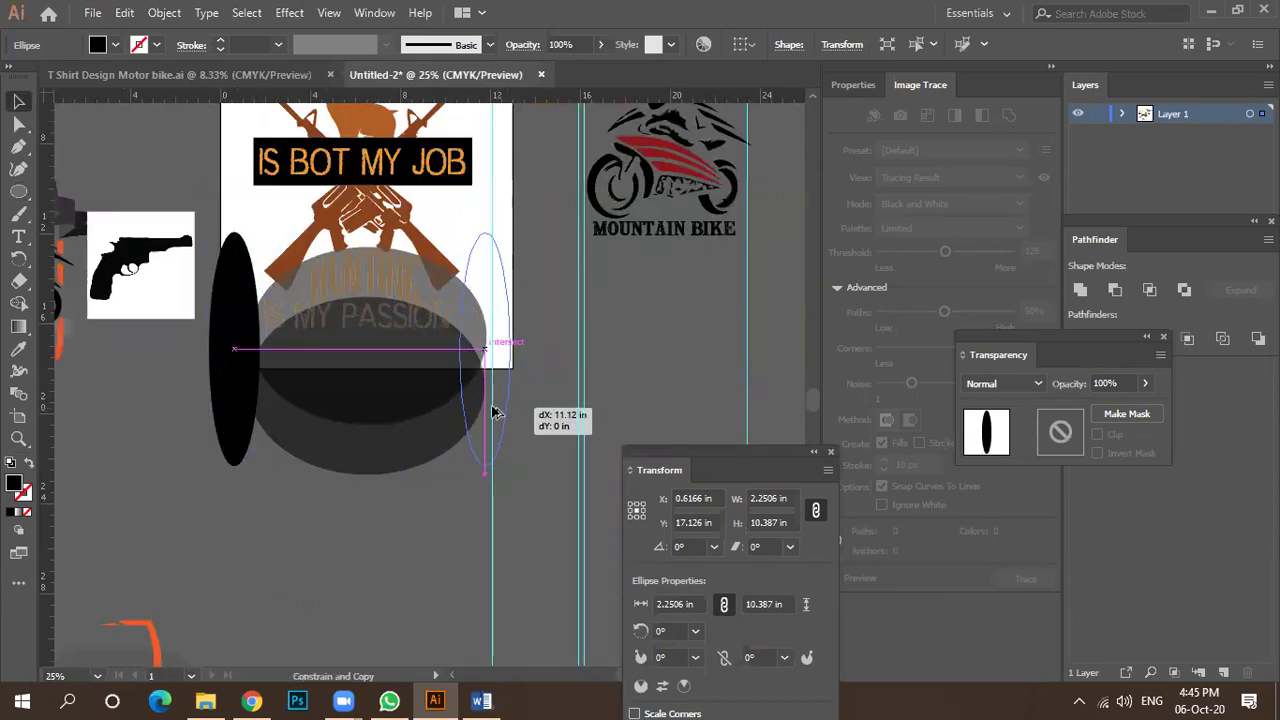
{"action": "left_click_drag", "start_coordinate": [497, 412], "coordinate": [460, 391]}
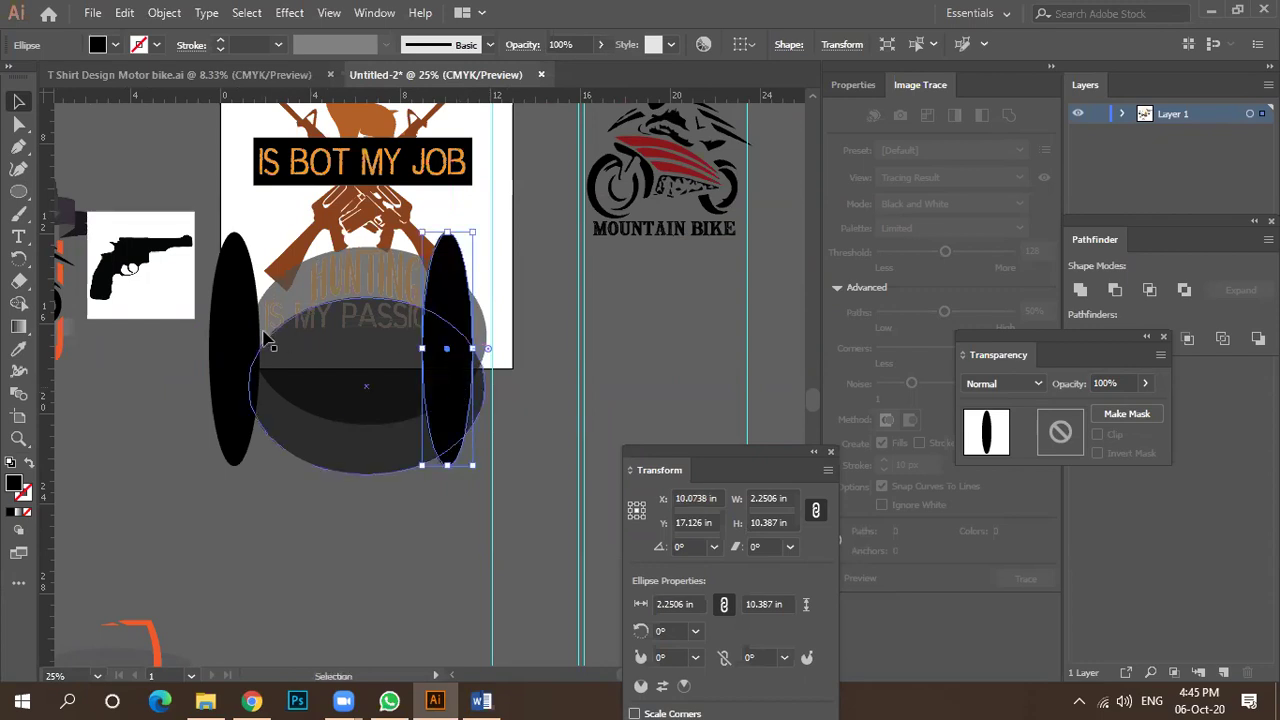
{"action": "left_click_drag", "start_coordinate": [228, 356], "coordinate": [265, 352]}
Use Shape Builder on all four ellipses to remove the area beneath the arch and the outer sliver at its right end.
{"action": "left_click", "coordinate": [462, 316], "text": "shift"}
{"action": "key", "text": "ctrl+g"}
{"action": "left_click", "coordinate": [322, 280]}
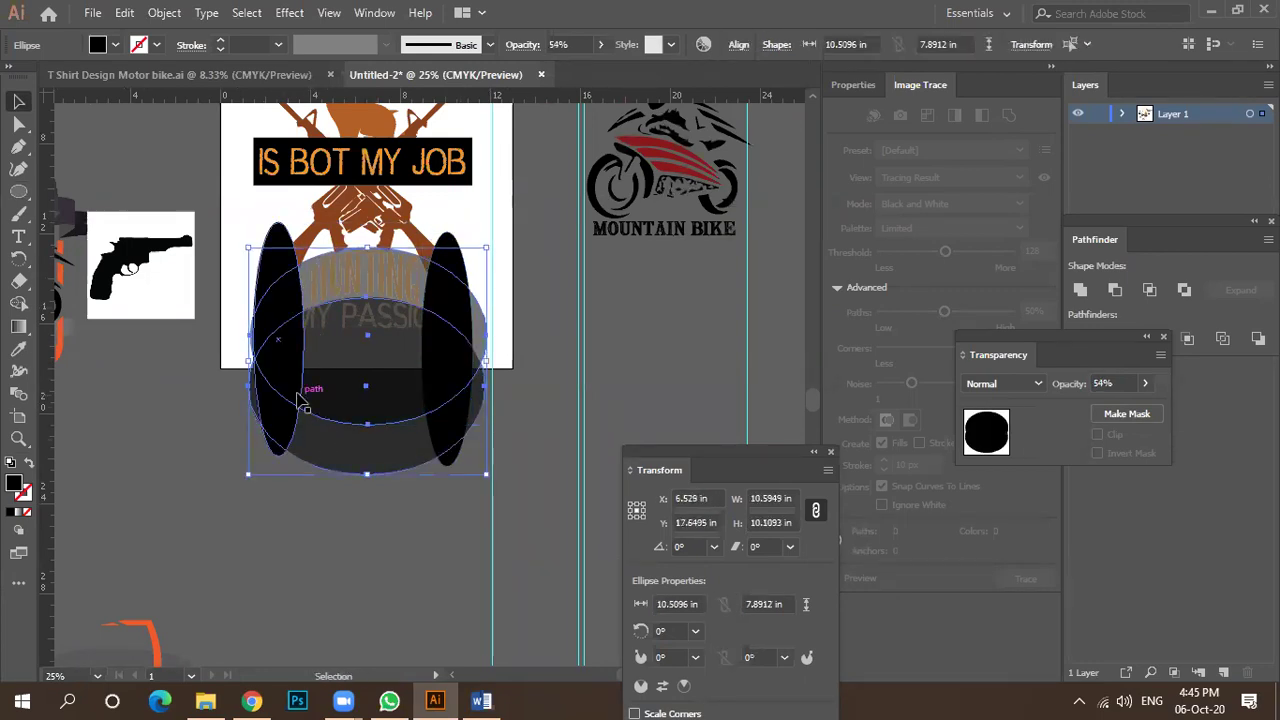
{"action": "left_click", "coordinate": [279, 252], "text": "shift"}
{"action": "left_click", "coordinate": [452, 268], "text": "shift"}
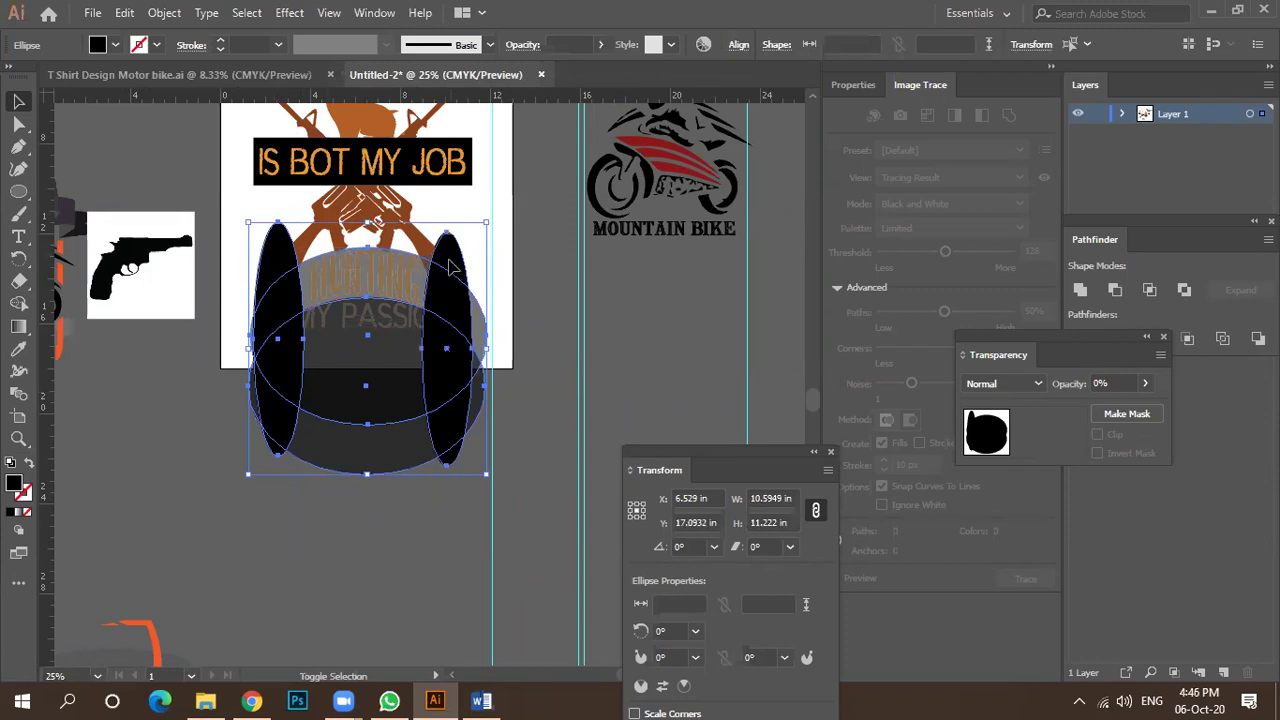
{"action": "left_click", "coordinate": [18, 303]}
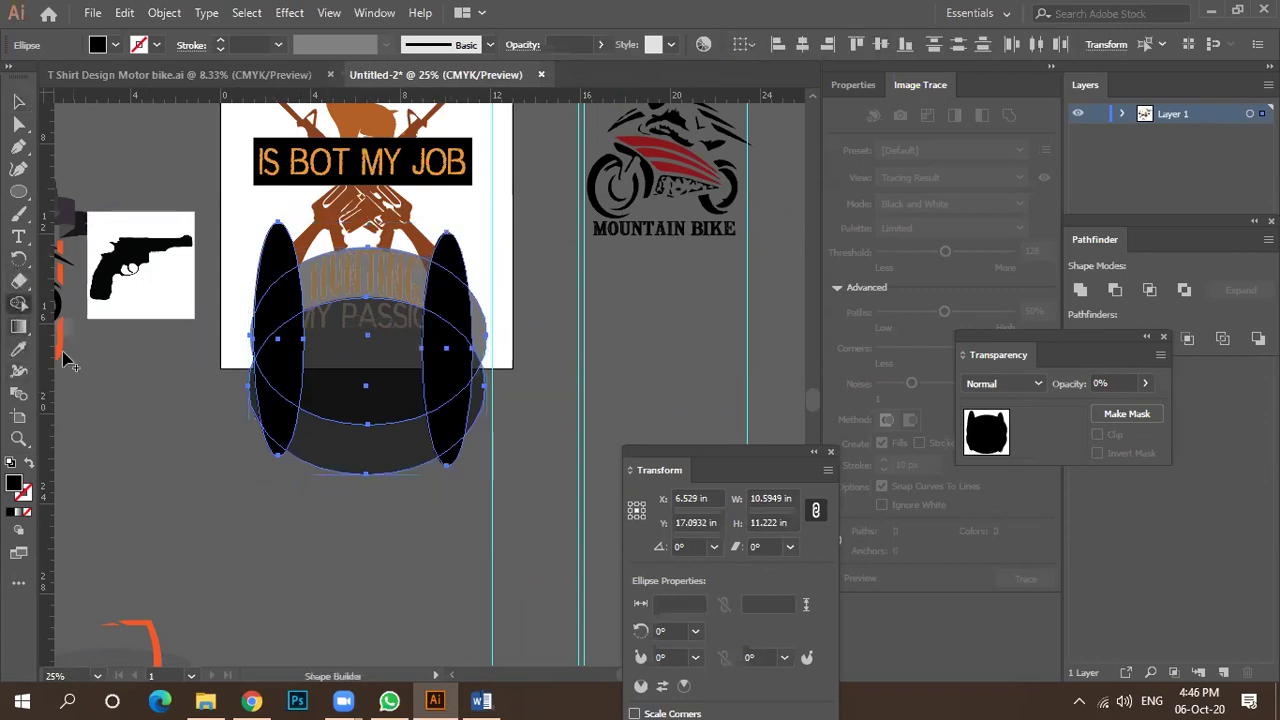
{"action": "mouse_move", "coordinate": [371, 483]}
{"action": "left_mouse_down"}
{"action": "mouse_move", "coordinate": [366, 330]}
{"action": "mouse_move", "coordinate": [403, 513]}
{"action": "mouse_move", "coordinate": [457, 414]}
{"action": "mouse_move", "coordinate": [445, 428]}
{"action": "mouse_move", "coordinate": [475, 451]}
{"action": "left_mouse_up"}
{"action": "left_click", "coordinate": [473, 385], "text": "alt"}
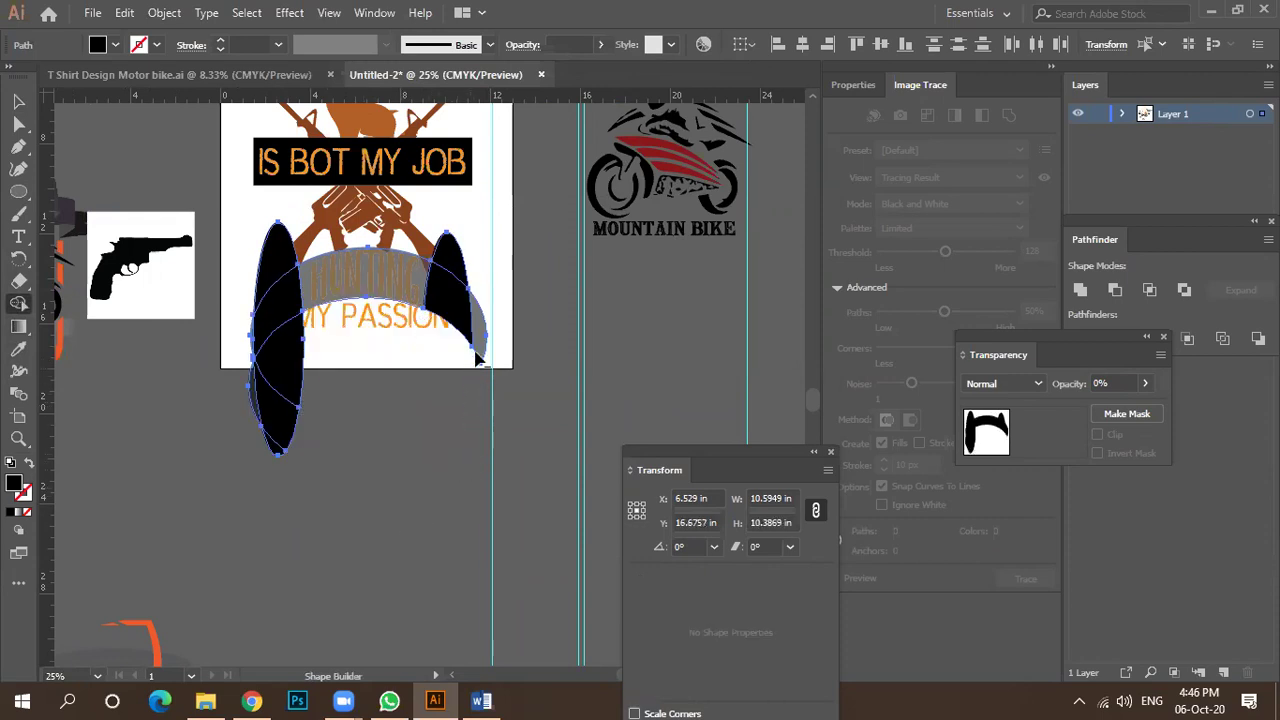
{"action": "left_click", "coordinate": [500, 334], "text": "alt"}
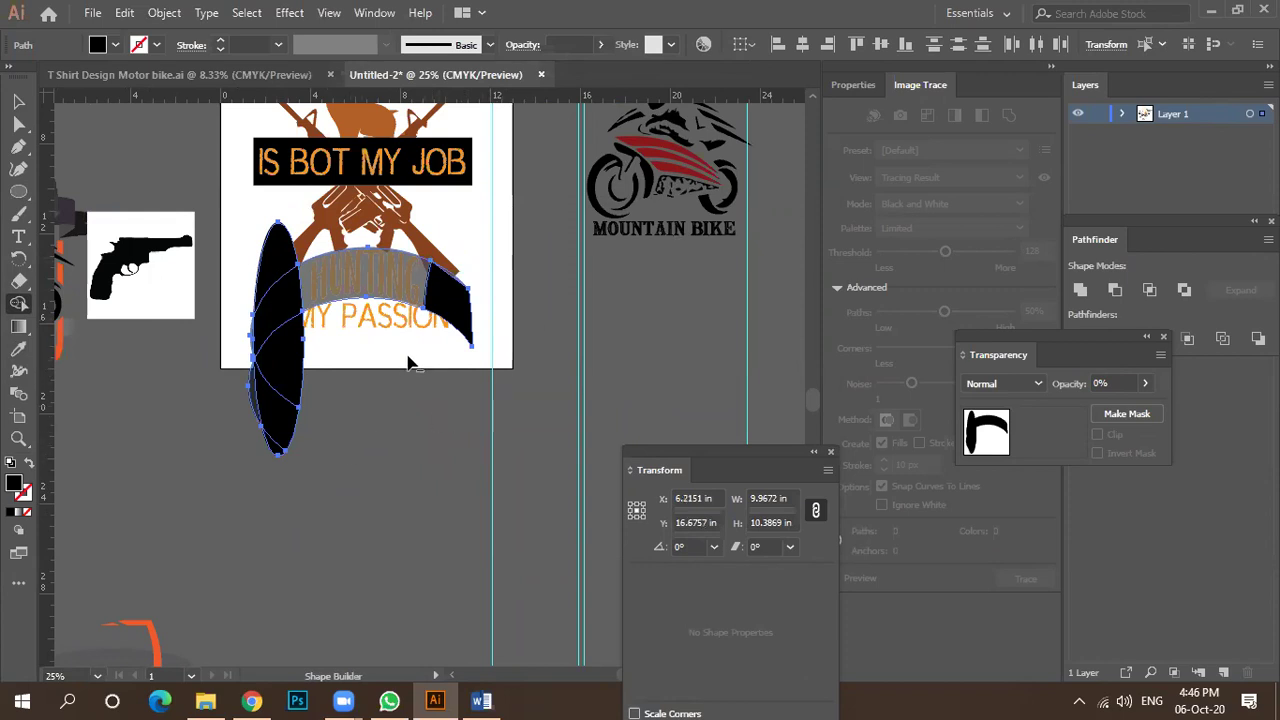
{"action": "scroll", "coordinate": [410, 363], "scroll_direction": "up", "scroll_amount": 2}
{"action": "scroll", "coordinate": [514, 323], "scroll_direction": "down", "scroll_amount": 1}
{"action": "left_click_drag", "start_coordinate": [483, 435], "coordinate": [603, 276]}
{"action": "left_click", "coordinate": [551, 278], "text": "alt"}
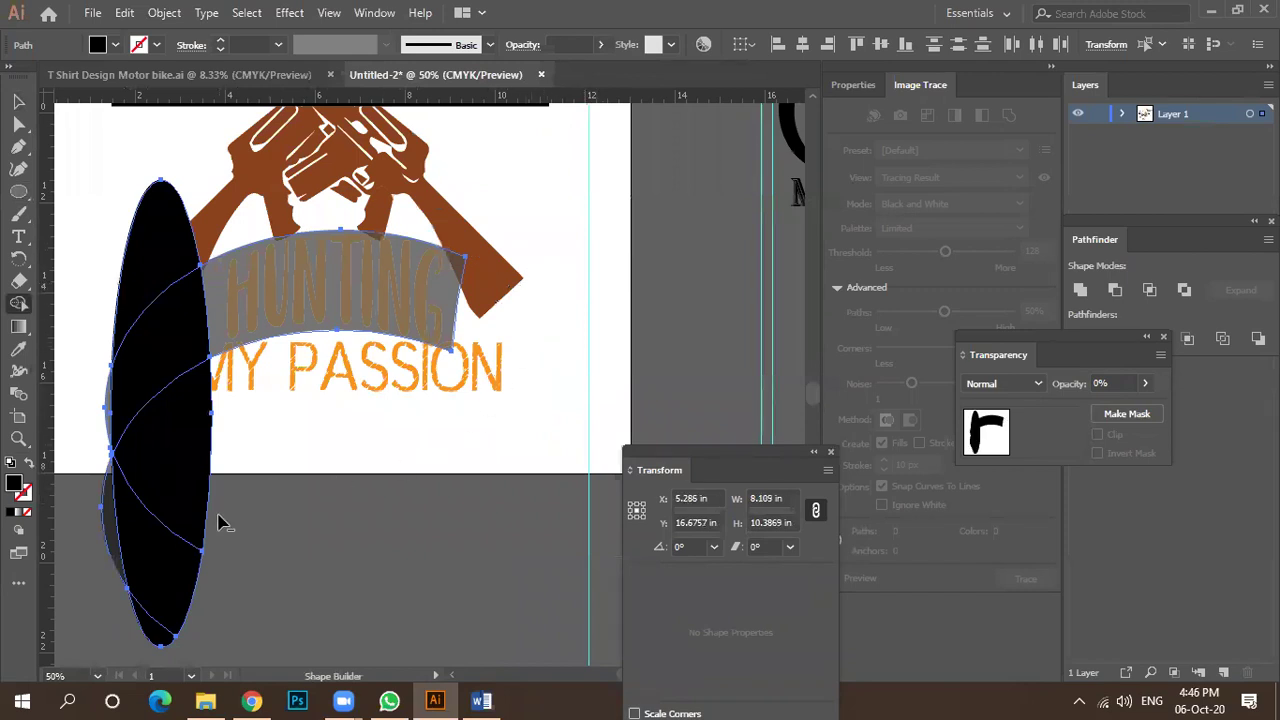
{"action": "left_click", "coordinate": [164, 455], "text": "alt"}
{"action": "mouse_move", "coordinate": [133, 205]}
{"action": "left_mouse_down"}
{"action": "mouse_move", "coordinate": [128, 556]}
{"action": "mouse_move", "coordinate": [106, 583]}
{"action": "mouse_move", "coordinate": [118, 590]}
{"action": "left_mouse_up"}
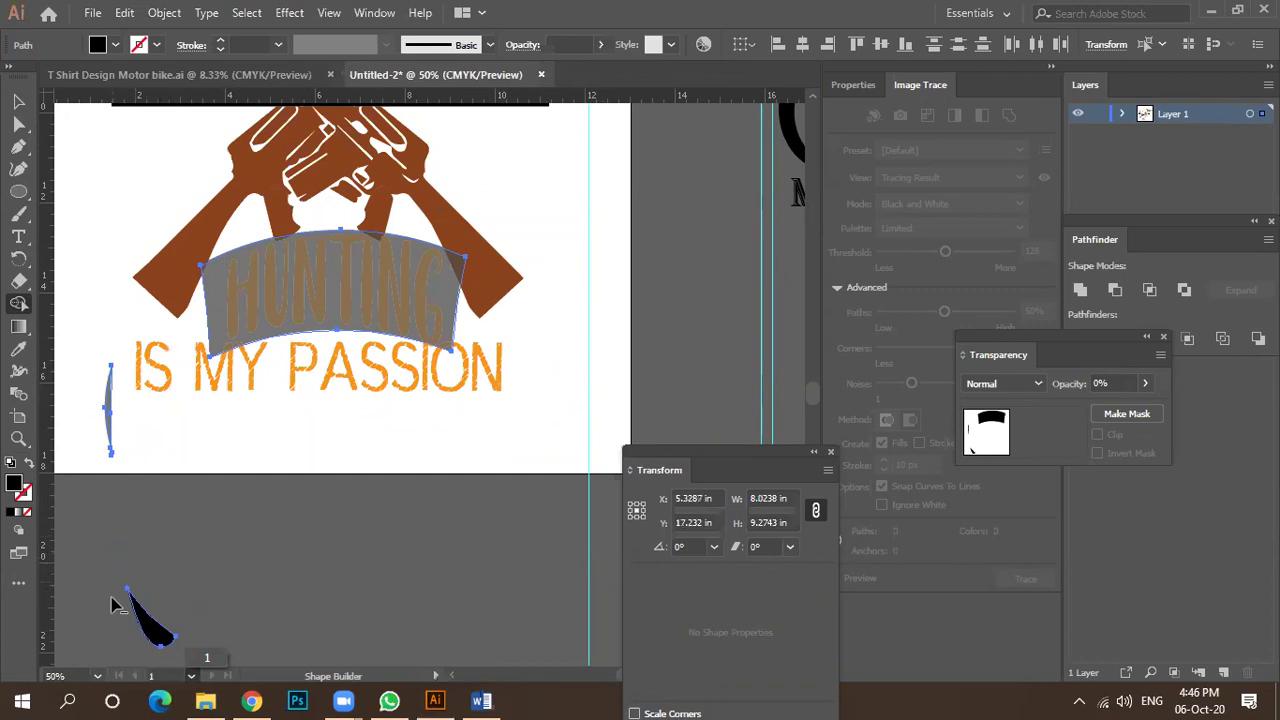
{"action": "left_click", "coordinate": [109, 432], "text": "alt"}
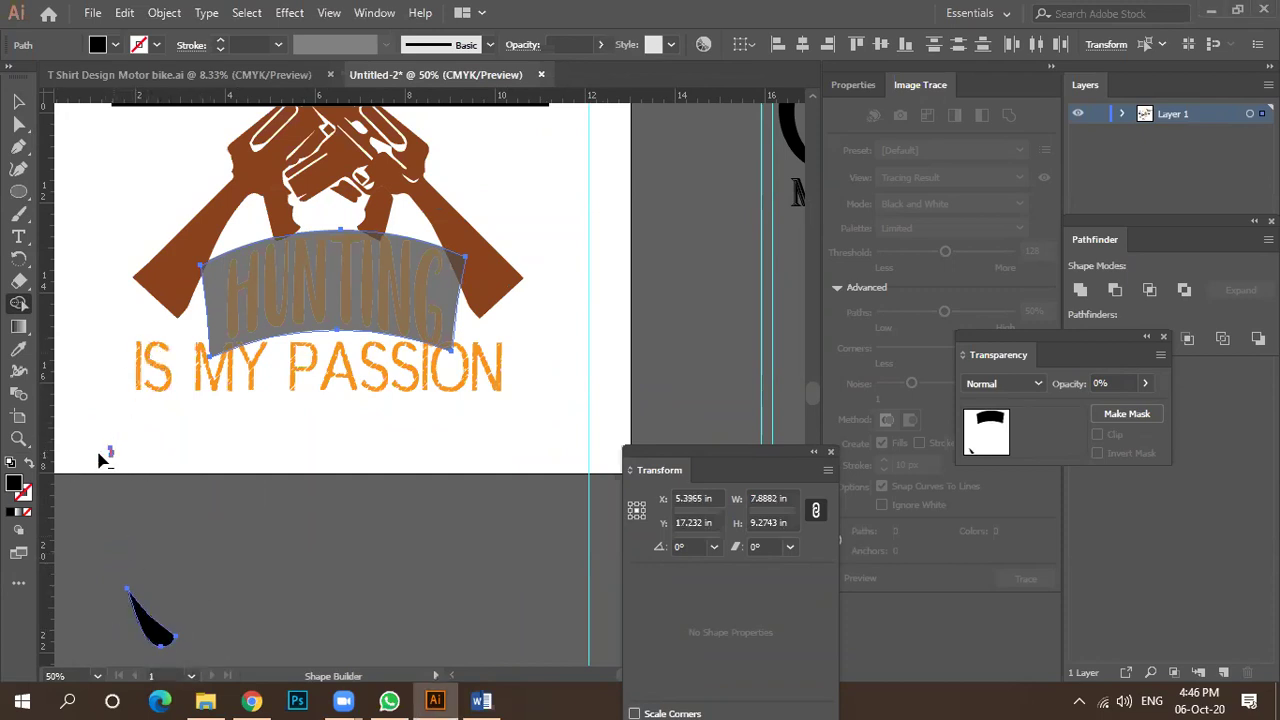
{"action": "left_click_drag", "start_coordinate": [111, 456], "coordinate": [122, 437]}
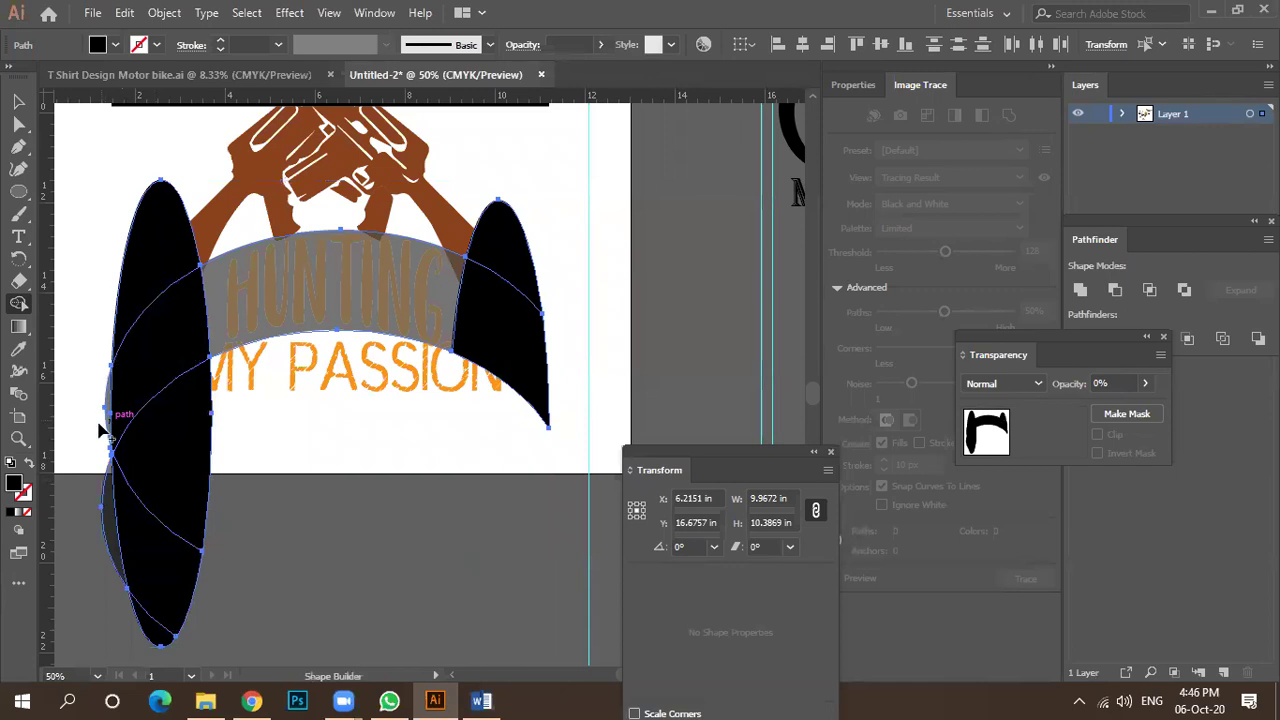
Remove the tall ellipses' parts above the arch and the leftover pieces below and outside its left end.
{"action": "left_click", "coordinate": [518, 258], "text": "alt"}
{"action": "left_click", "coordinate": [155, 245], "text": "alt"}
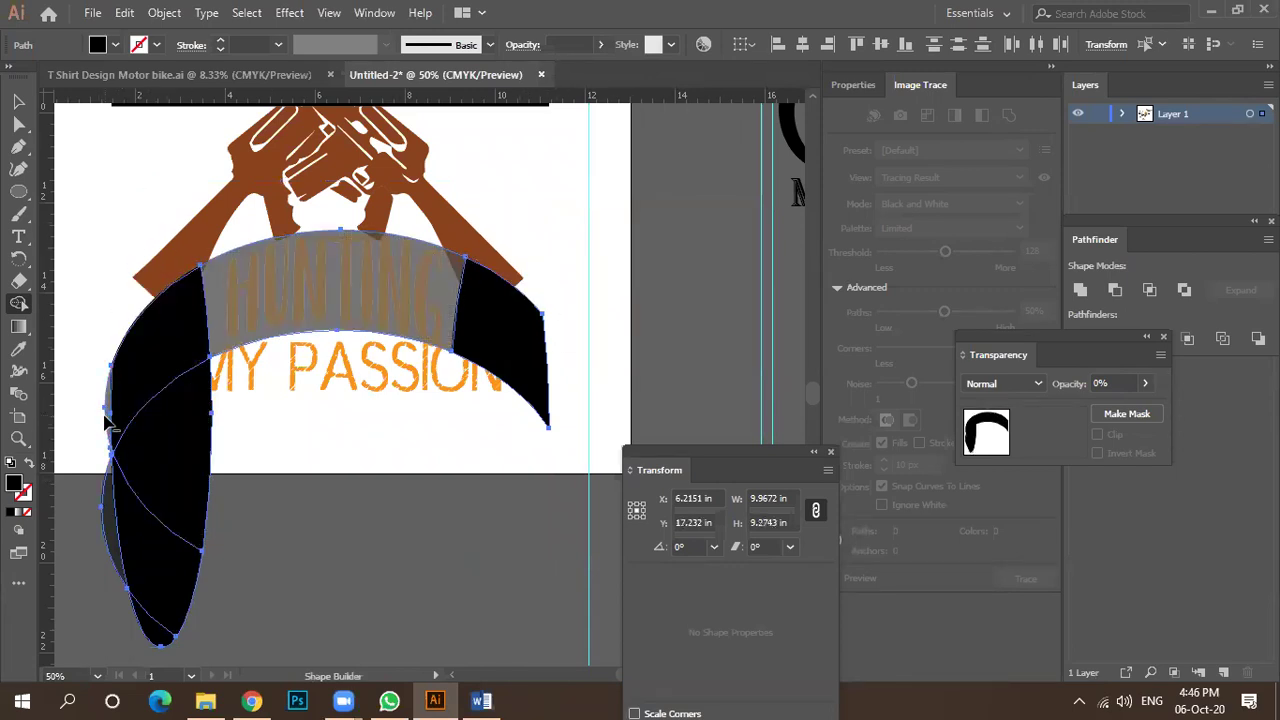
{"action": "left_click", "coordinate": [150, 485], "text": "alt"}
{"action": "left_click_drag", "start_coordinate": [143, 523], "coordinate": [305, 575]}
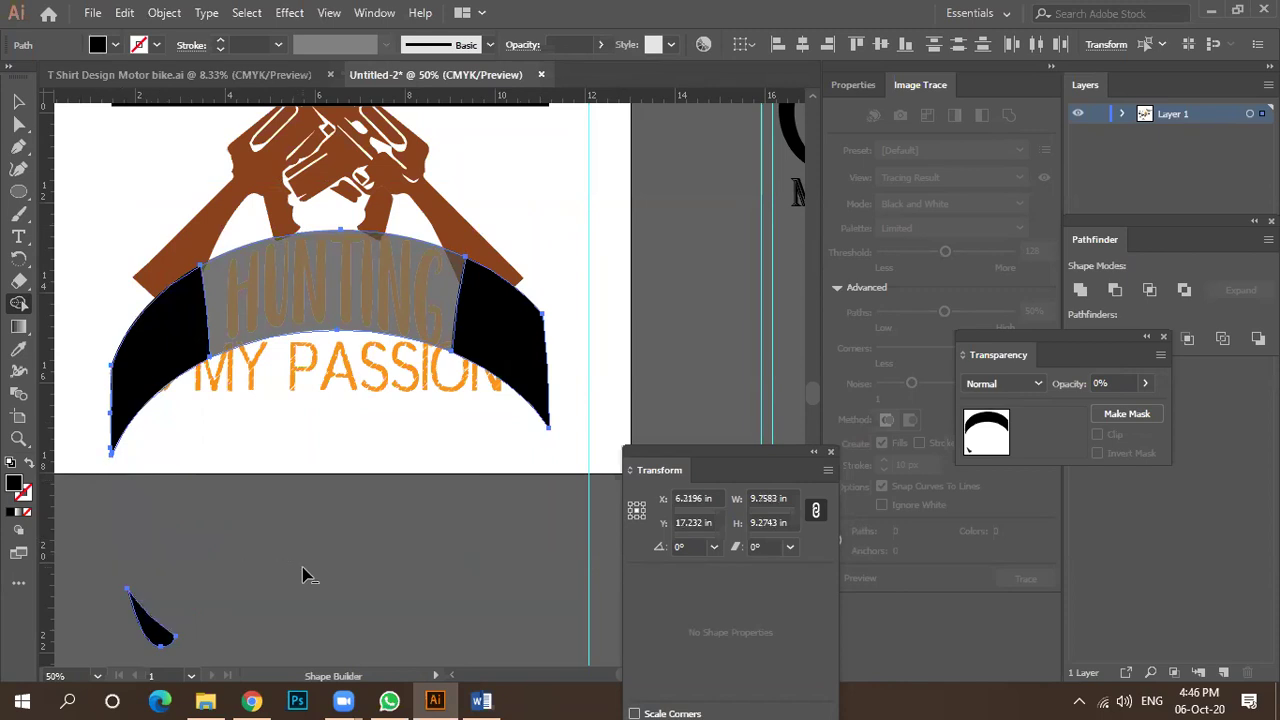
{"action": "left_click_drag", "start_coordinate": [135, 610], "coordinate": [228, 576]}
{"action": "scroll", "coordinate": [94, 445], "scroll_direction": "up", "scroll_amount": 5}
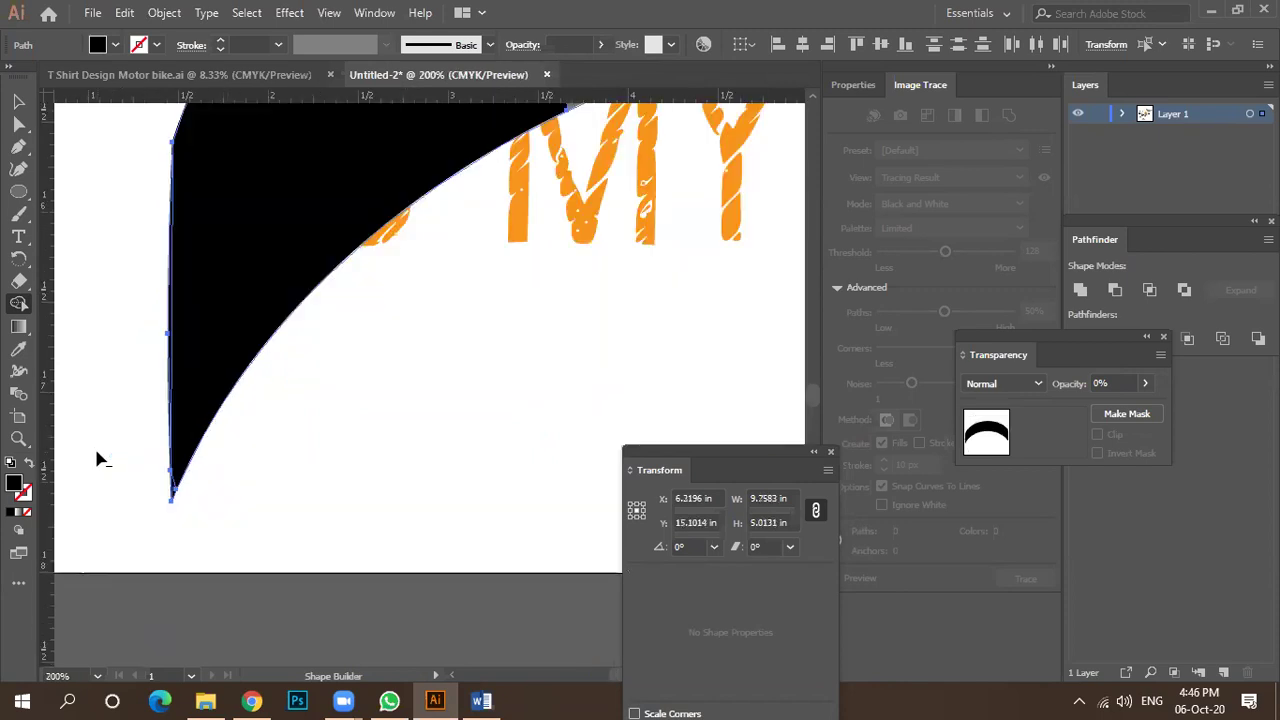
{"action": "scroll", "coordinate": [157, 494], "scroll_direction": "up", "scroll_amount": 3}
{"action": "left_click", "coordinate": [222, 508], "text": "alt"}
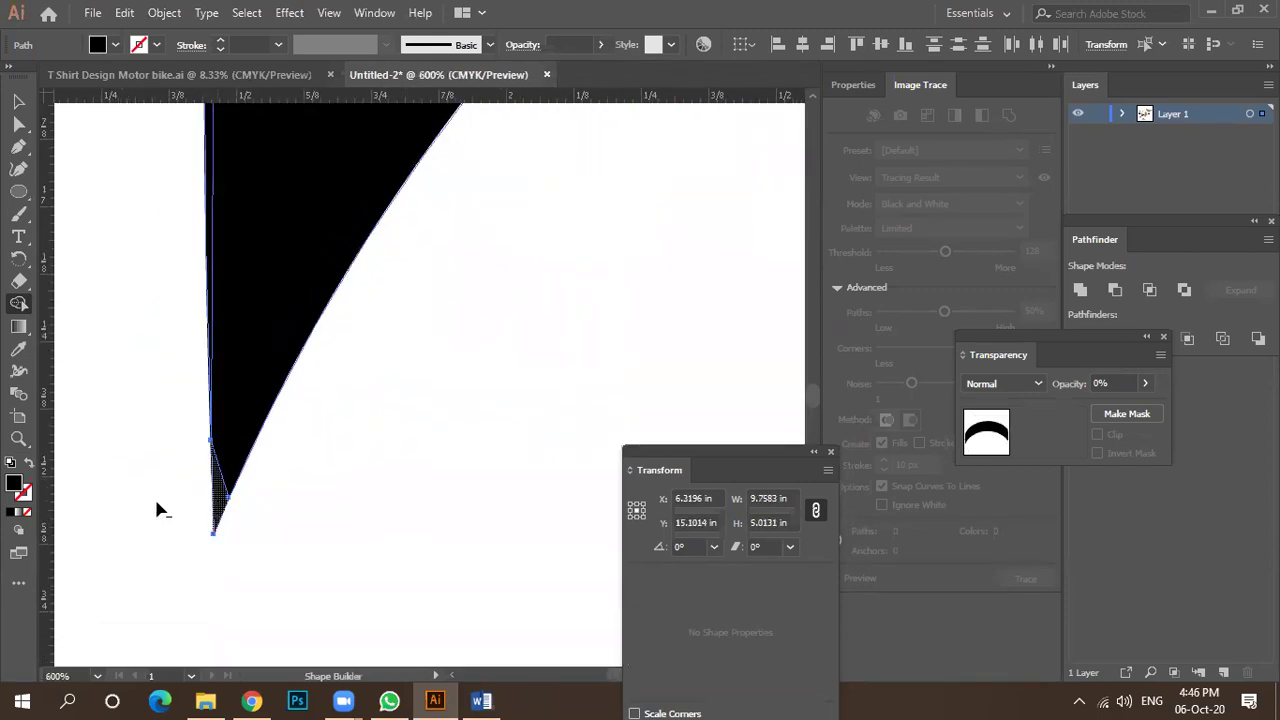
{"action": "key", "text": "ctrl+z"}
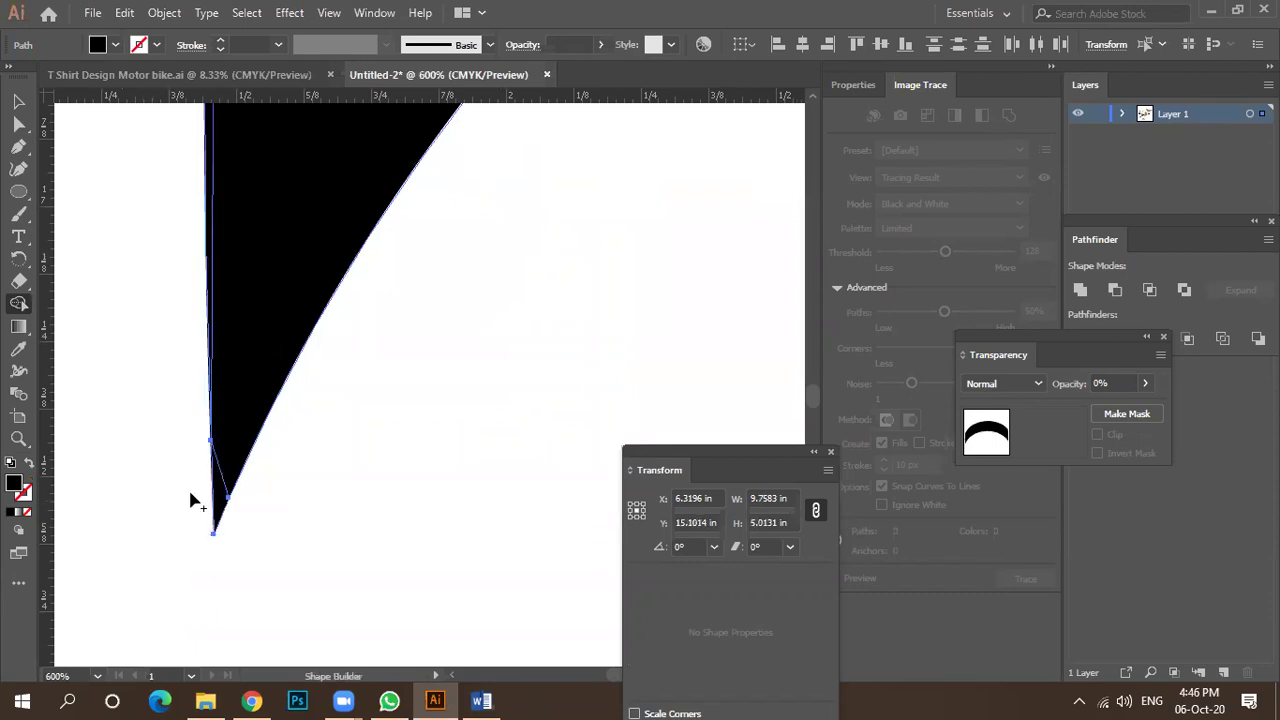
{"action": "scroll", "coordinate": [203, 502], "scroll_direction": "down", "scroll_amount": 8}
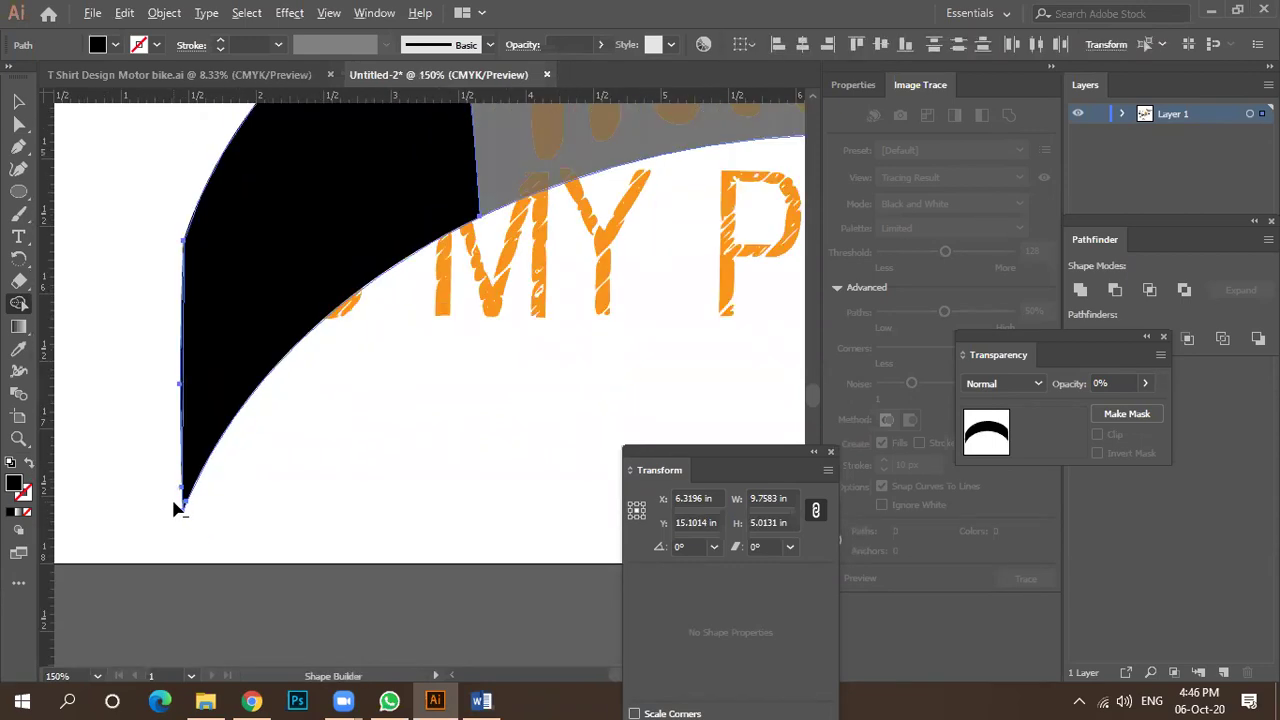
Merge all pieces of the arch into one solid black curved band with Shape Builder, and deselect it.
{"action": "mouse_move", "coordinate": [243, 400]}
{"action": "left_mouse_down"}
{"action": "mouse_move", "coordinate": [348, 354]}
{"action": "mouse_move", "coordinate": [538, 342]}
{"action": "left_mouse_up"}
{"action": "left_click", "coordinate": [19, 101]}
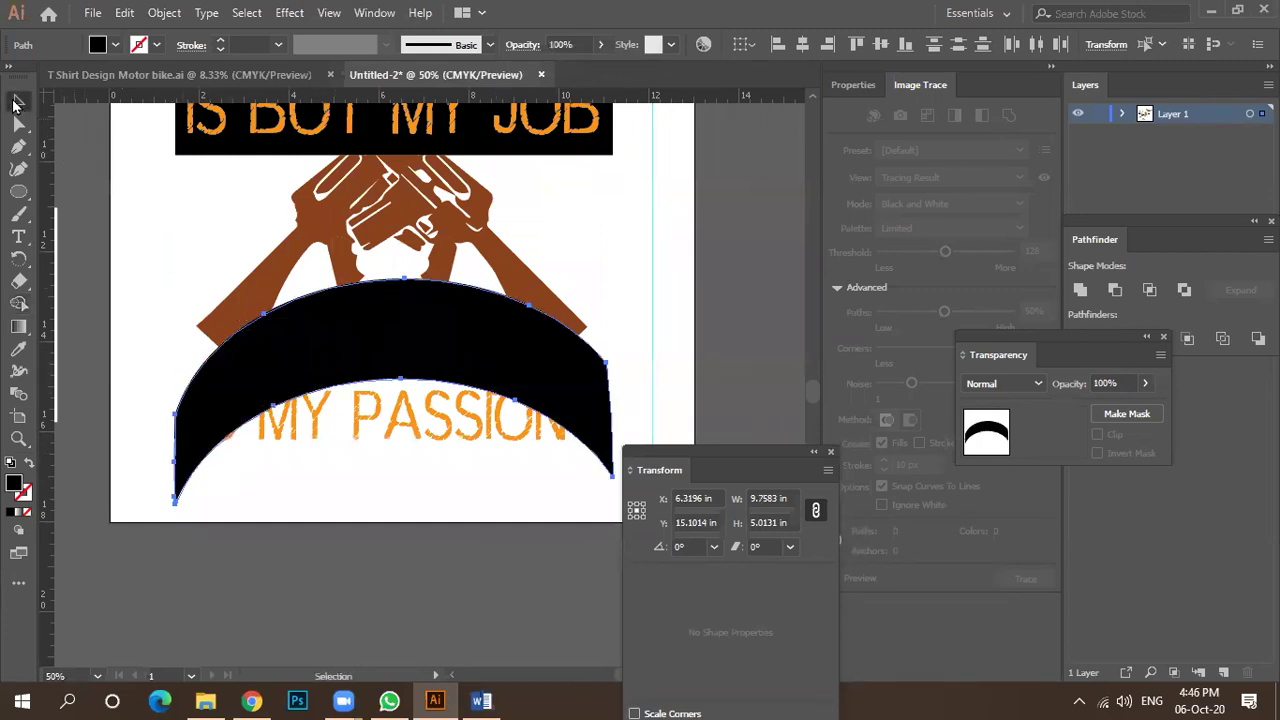
{"action": "left_click", "coordinate": [306, 560]}
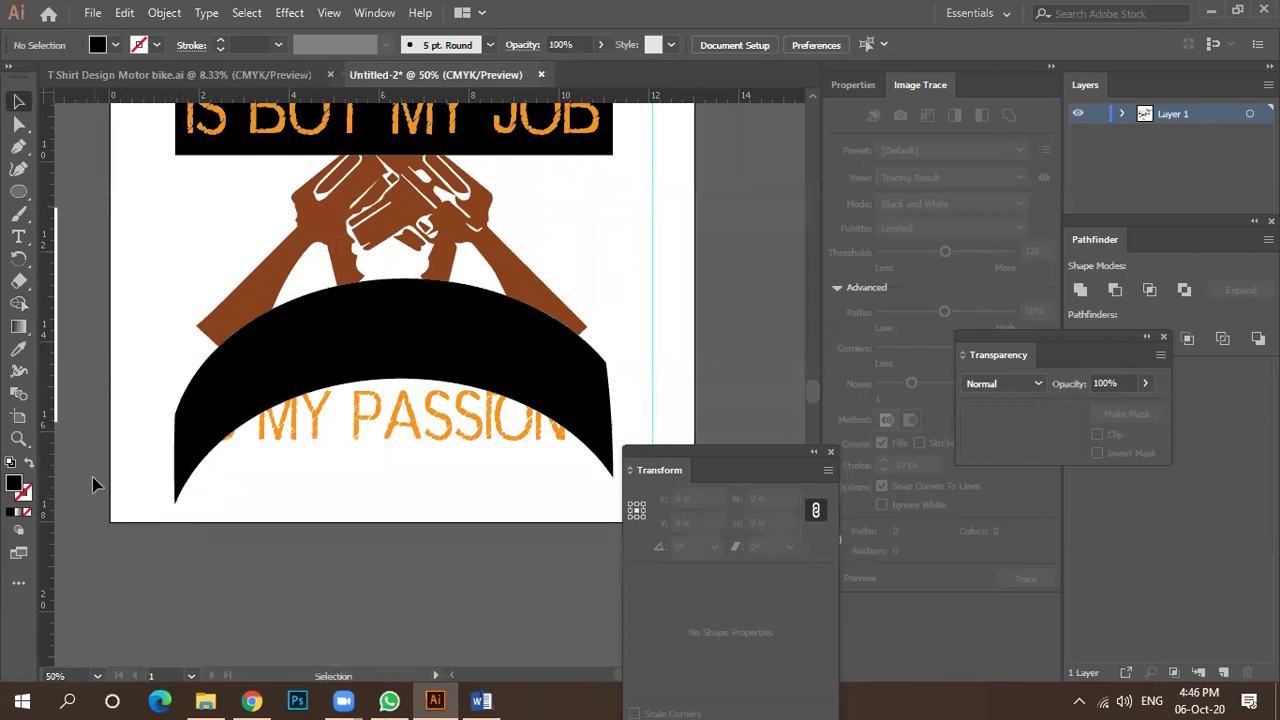
Duplicate the black curved band and place the copy outside the artboard, clear of its right edge.
{"action": "left_click_drag", "start_coordinate": [231, 405], "coordinate": [657, 362]}
{"action": "scroll", "coordinate": [473, 360], "scroll_direction": "down", "scroll_amount": 3}
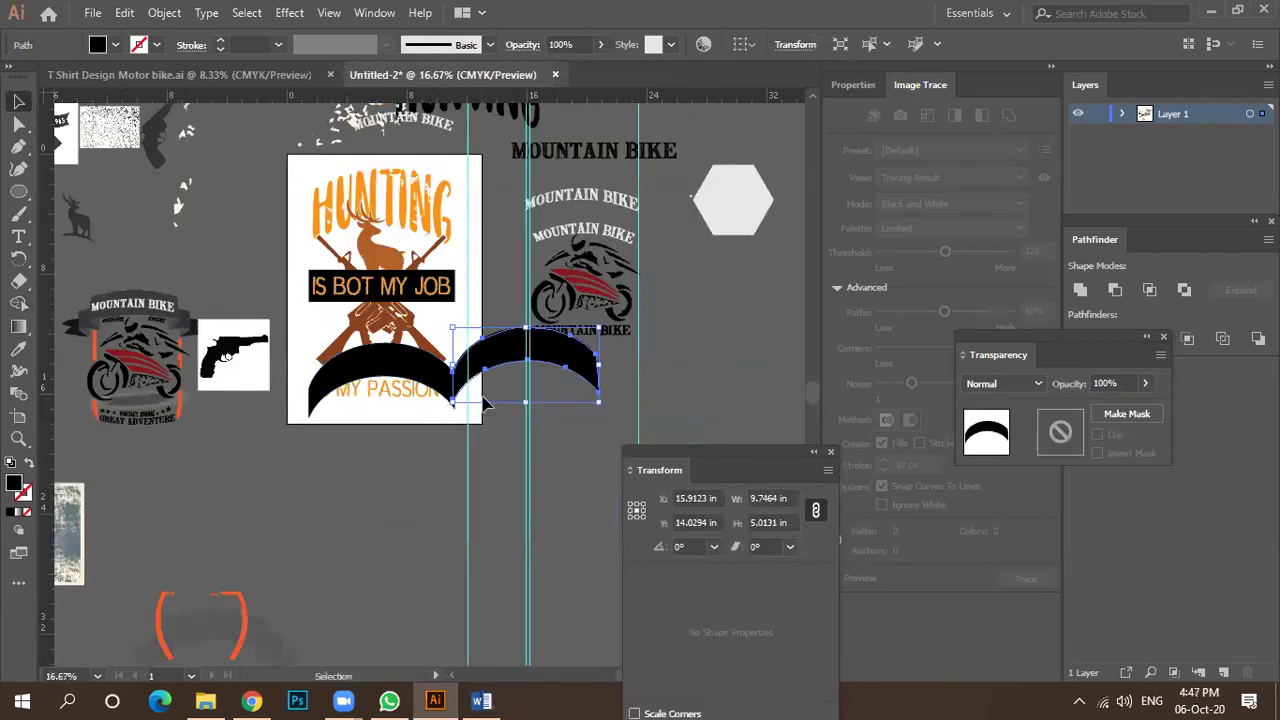
{"action": "scroll", "coordinate": [473, 360], "scroll_direction": "up", "scroll_amount": 2}
{"action": "left_click_drag", "start_coordinate": [473, 360], "coordinate": [479, 371]}
{"action": "scroll", "coordinate": [452, 360], "scroll_direction": "up", "scroll_amount": 3}
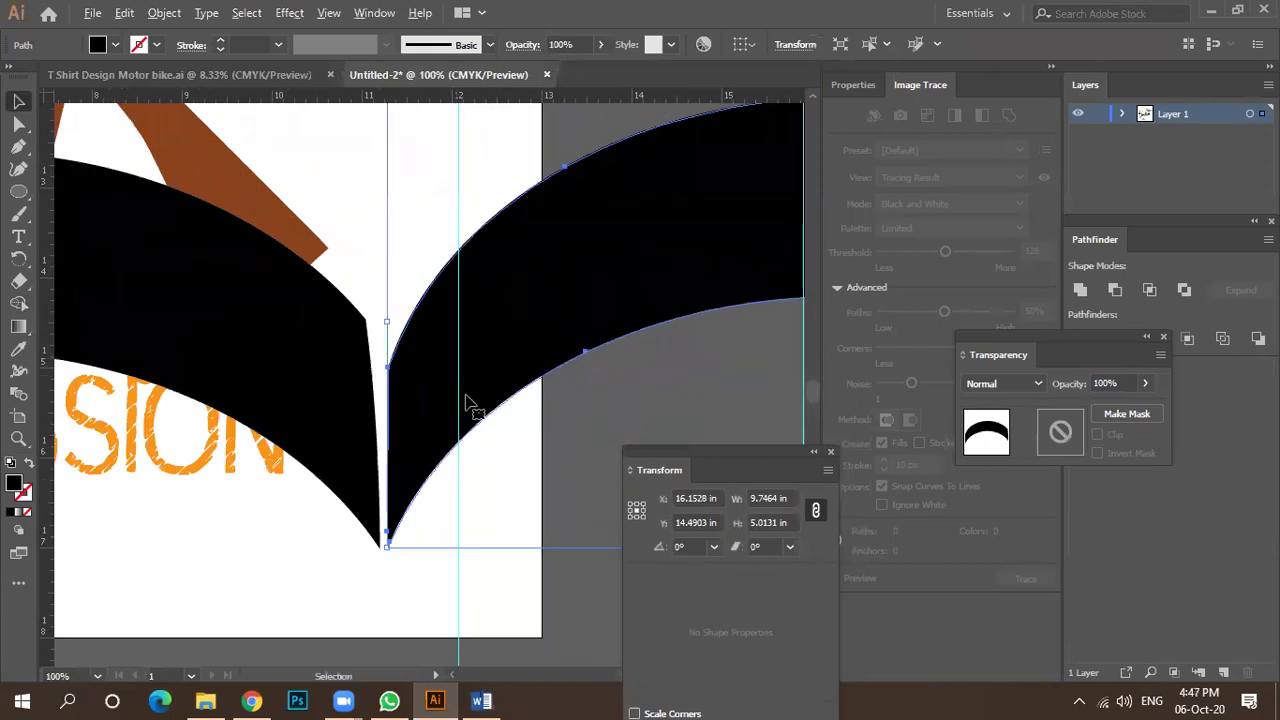
{"action": "left_click_drag", "start_coordinate": [427, 428], "coordinate": [602, 379]}
{"action": "scroll", "coordinate": [423, 437], "scroll_direction": "up", "scroll_amount": 2}
{"action": "scroll", "coordinate": [403, 357], "scroll_direction": "down", "scroll_amount": 3}
{"action": "scroll", "coordinate": [597, 358], "scroll_direction": "down", "scroll_amount": 2}
Shrink the original band to about 5.52 in wide and 2.84 in high and position it over the arched HUNTING lettering.
{"action": "left_click", "coordinate": [462, 380]}
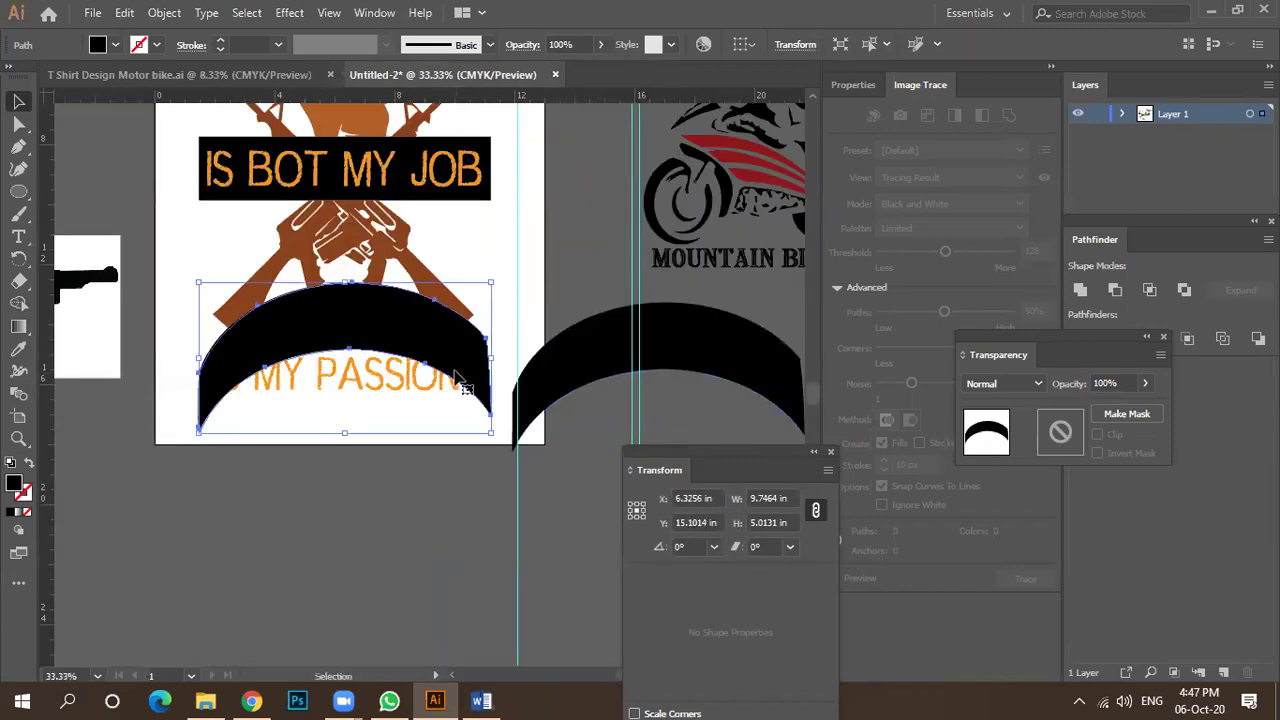
{"action": "left_click_drag", "start_coordinate": [490, 432], "coordinate": [452, 408]}
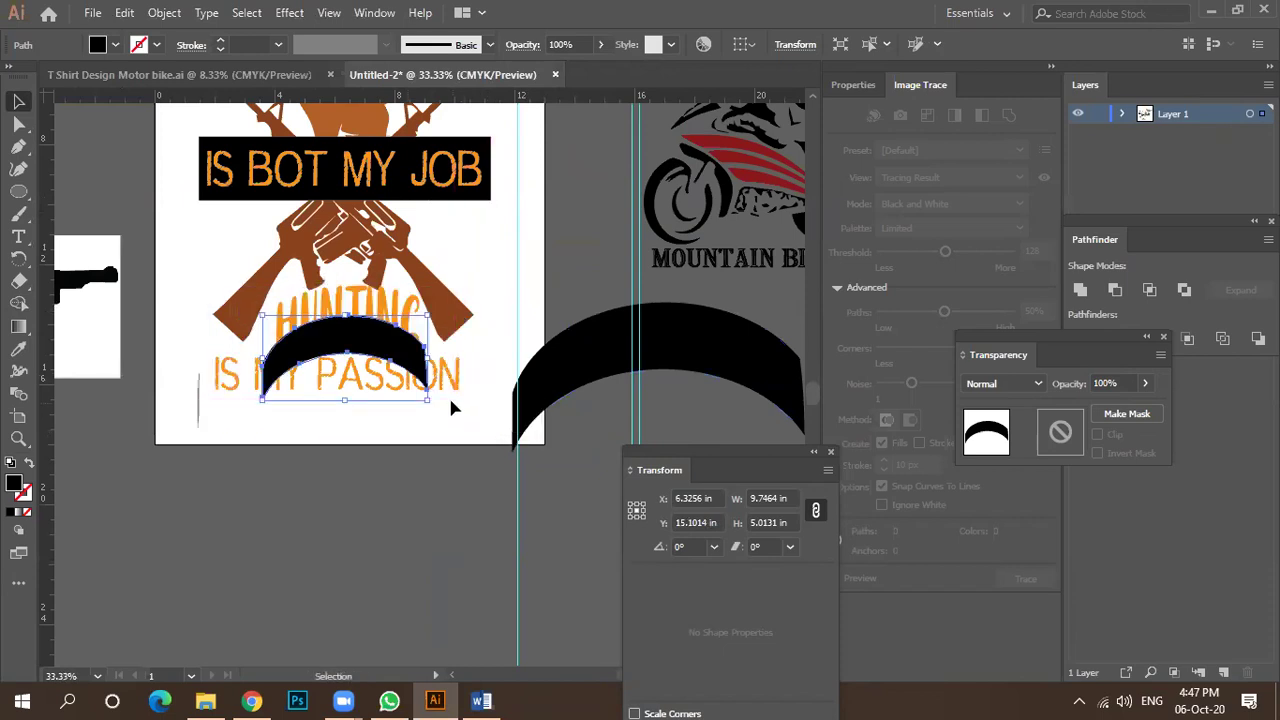
{"action": "mouse_move", "coordinate": [360, 347]}
{"action": "left_mouse_down"}
{"action": "mouse_move", "coordinate": [359, 306]}
{"action": "mouse_move", "coordinate": [352, 324]}
{"action": "left_mouse_up"}
{"action": "scroll", "coordinate": [359, 306], "scroll_direction": "up", "scroll_amount": 2}
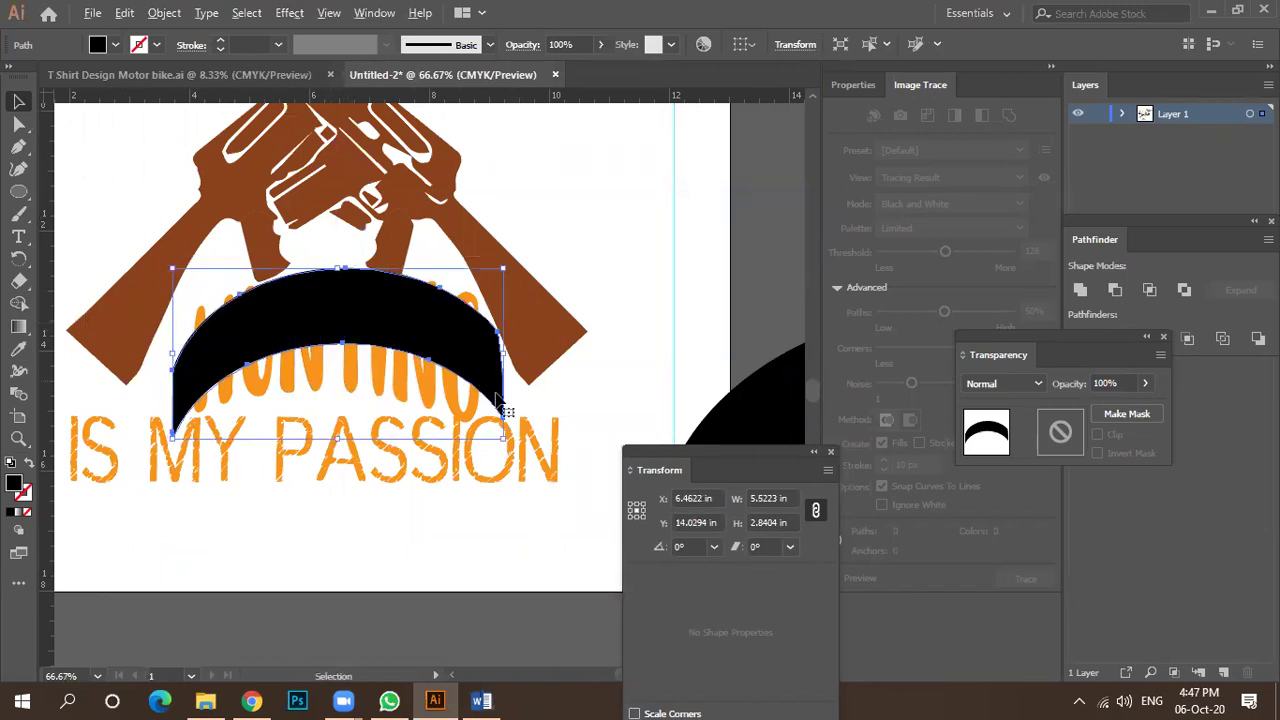
Bring the arched orange HUNTING lettering in front of the black band, and move it off the artboard, below its bottom edge.
{"action": "key", "text": "ctrl+shift+a"}
{"action": "left_click", "coordinate": [366, 340], "text": "ctrl"}
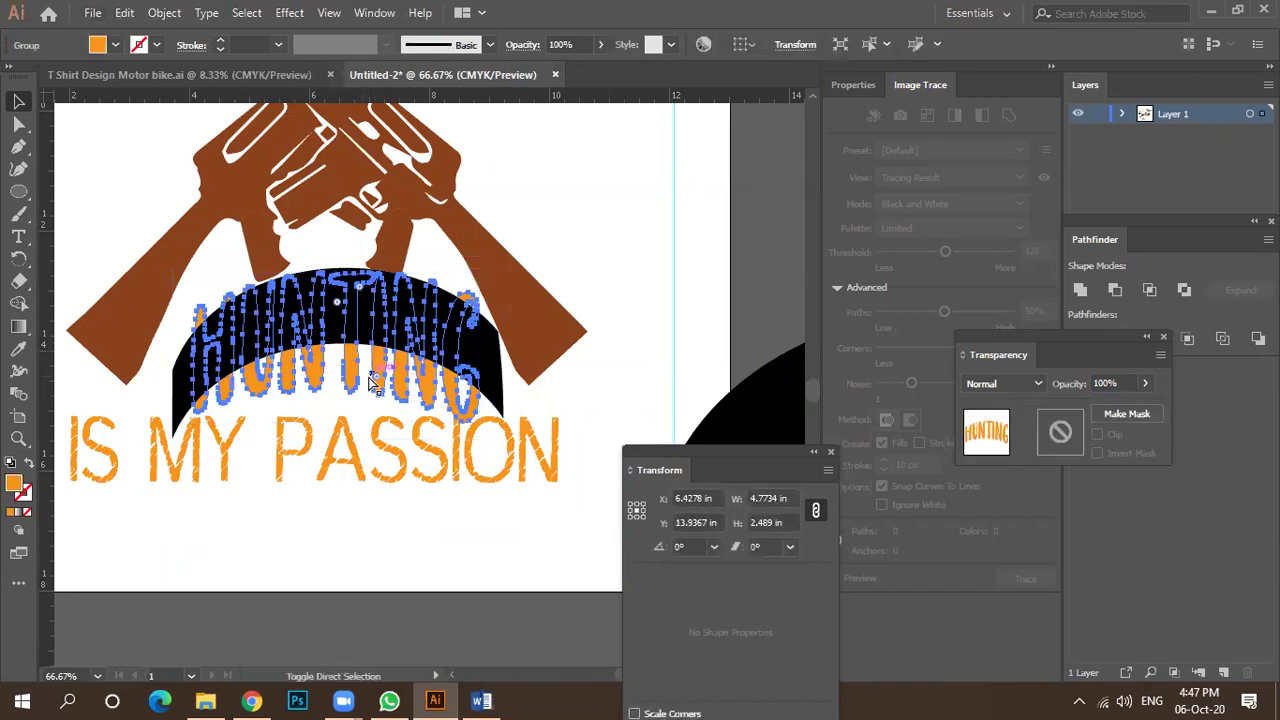
{"action": "key", "text": "ctrl+shift+bracketright"}
{"action": "left_click", "coordinate": [583, 372]}
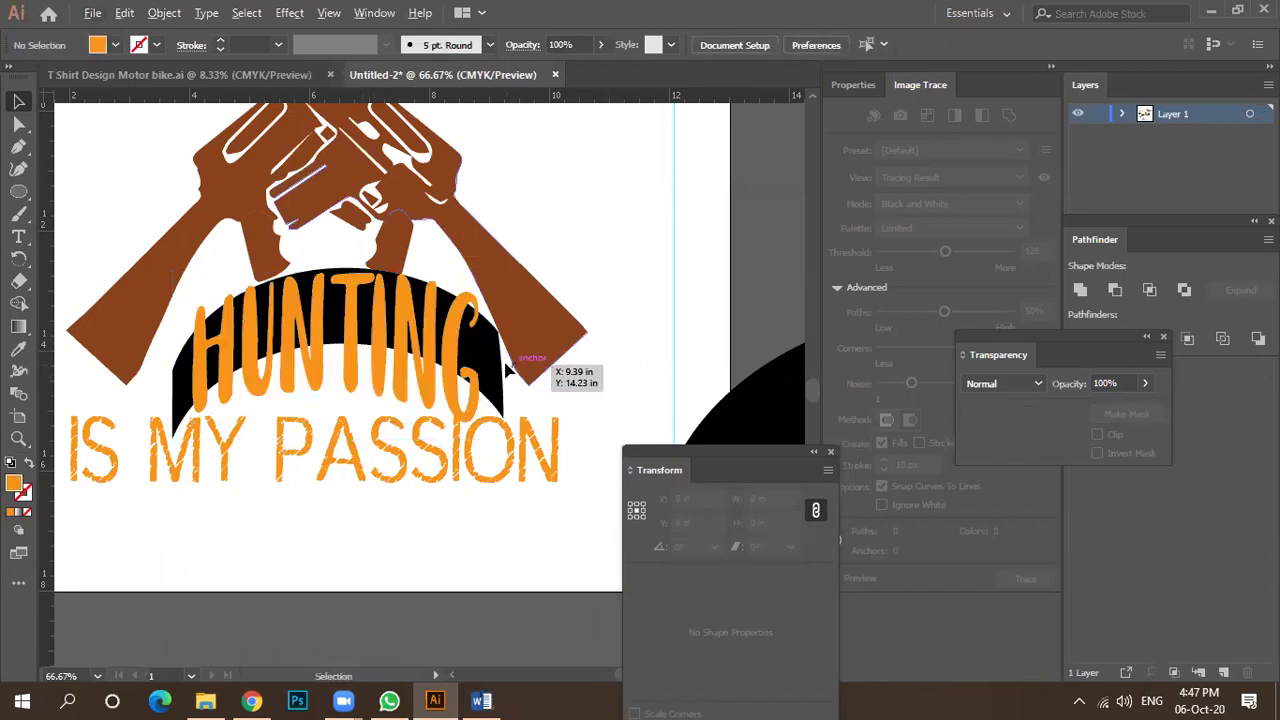
{"action": "scroll", "coordinate": [557, 366], "scroll_direction": "down", "scroll_amount": 2}
{"action": "scroll", "coordinate": [415, 365], "scroll_direction": "up", "scroll_amount": 2}
{"action": "left_click", "coordinate": [416, 365]}
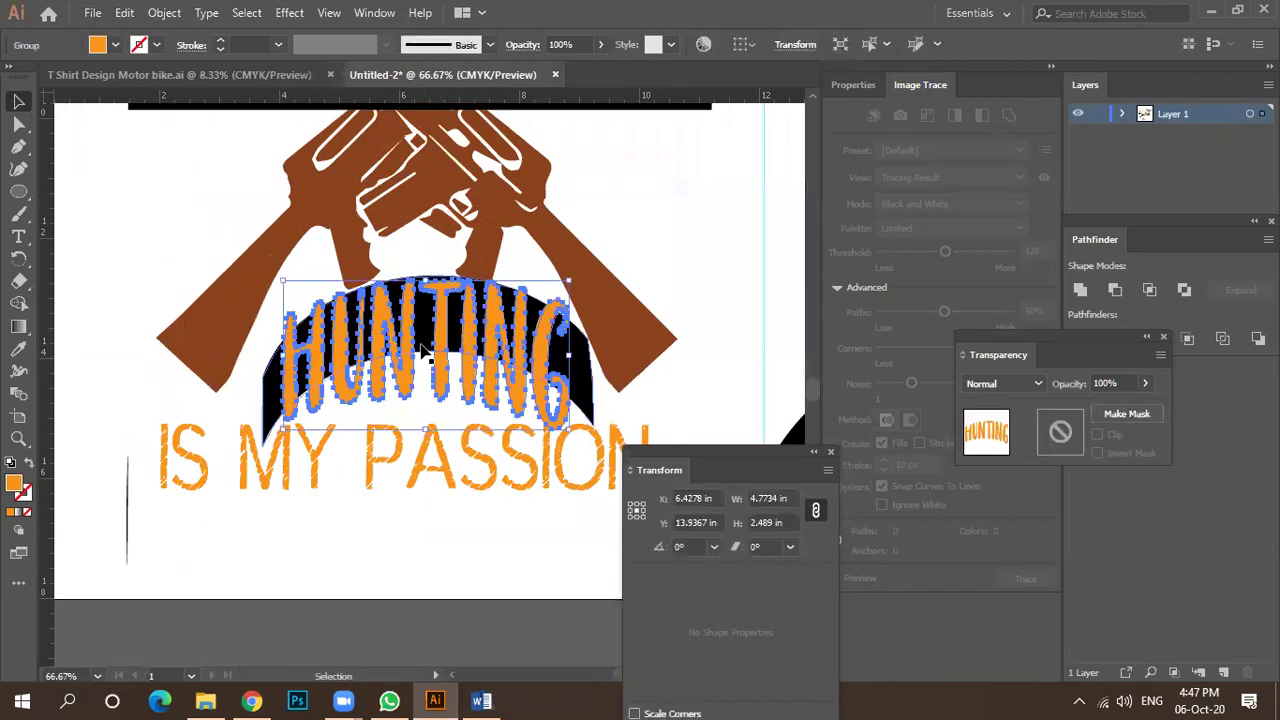
{"action": "scroll", "coordinate": [450, 364], "scroll_direction": "down", "scroll_amount": 2}
{"action": "left_click_drag", "start_coordinate": [452, 360], "coordinate": [425, 535]}
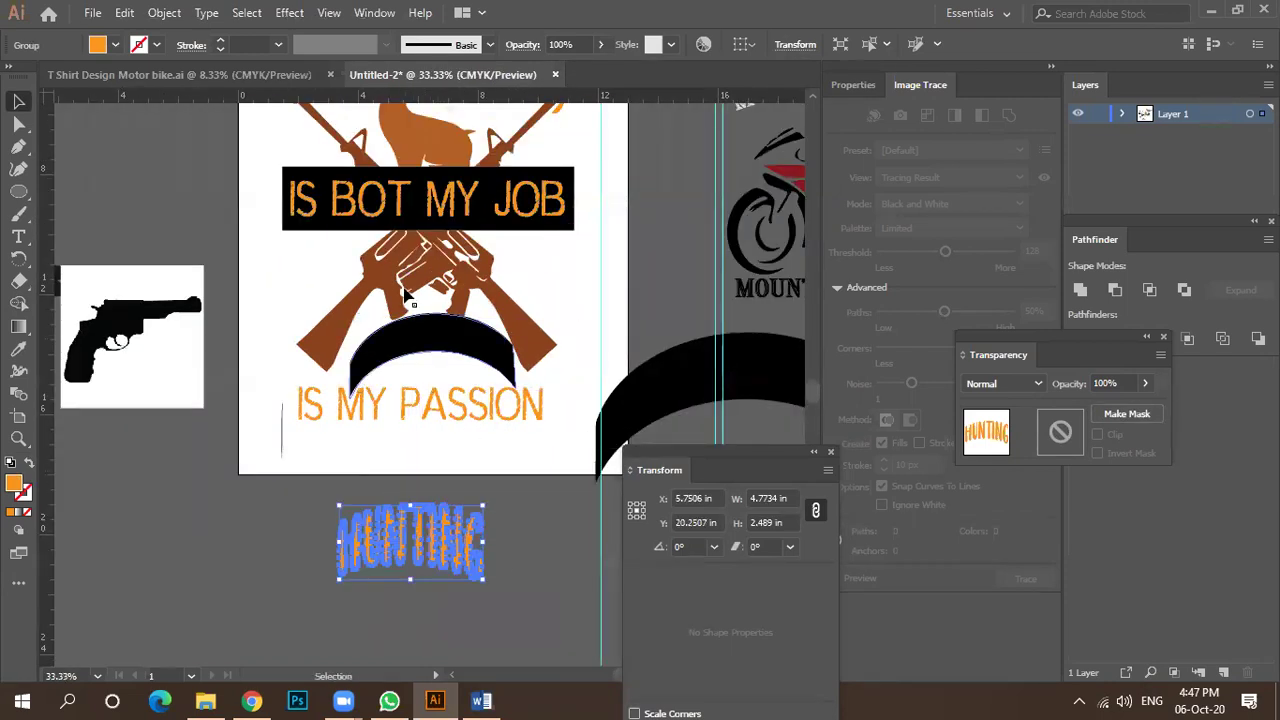
Add a new text object reading HUNTING on the empty canvas, below and left of the artboard.
{"action": "left_click", "coordinate": [18, 236]}
{"action": "left_click", "coordinate": [166, 505]}
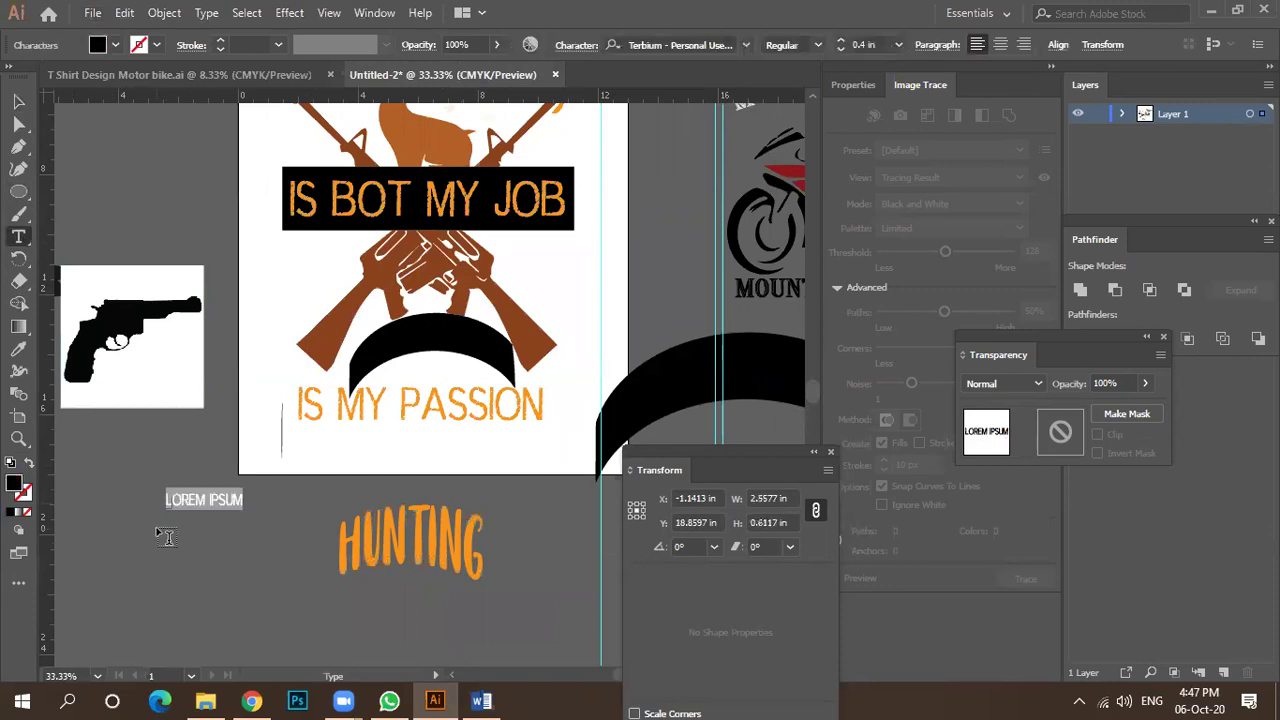
{"action": "type", "text": "HUNTING"}
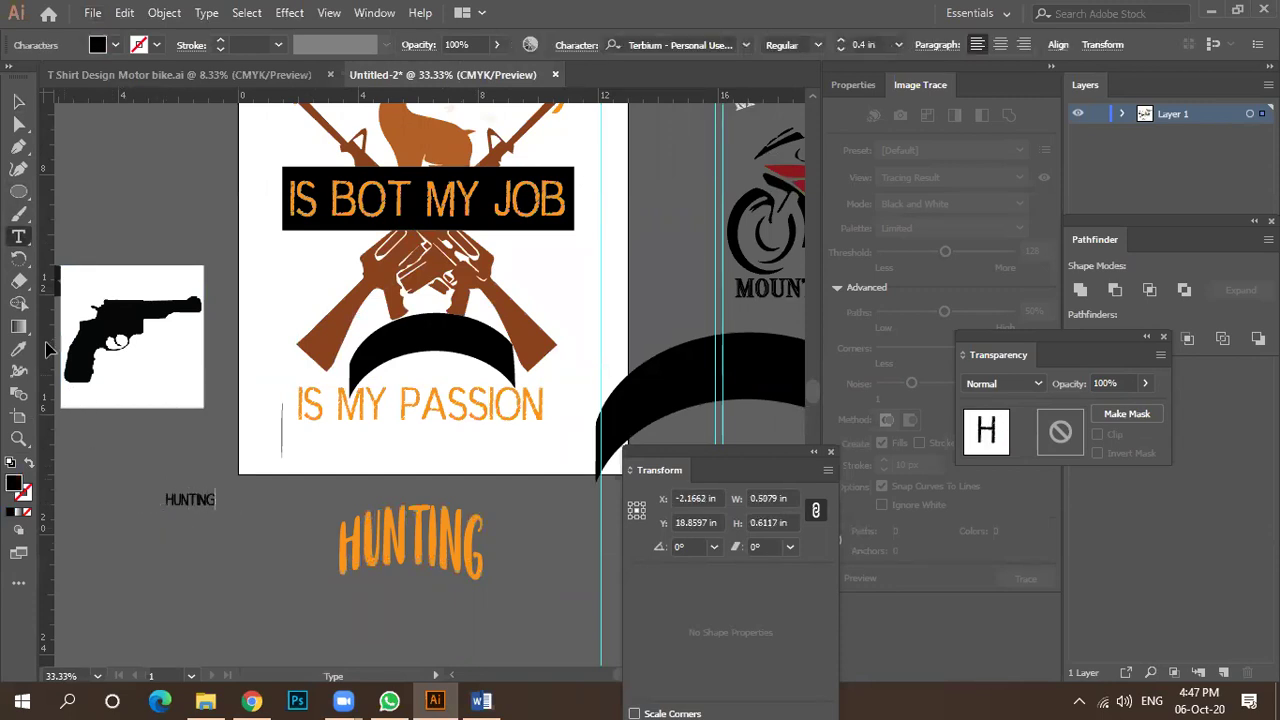
{"action": "key", "text": "Escape"}
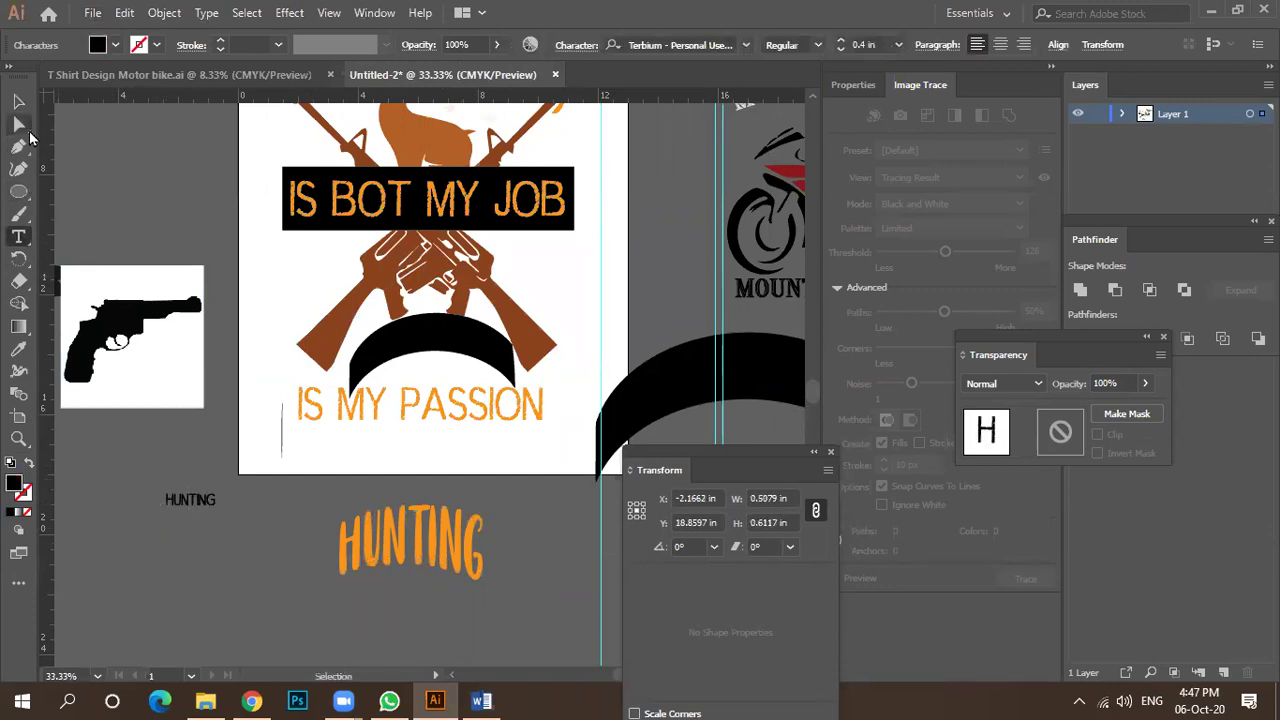
{"action": "left_click", "coordinate": [18, 102]}
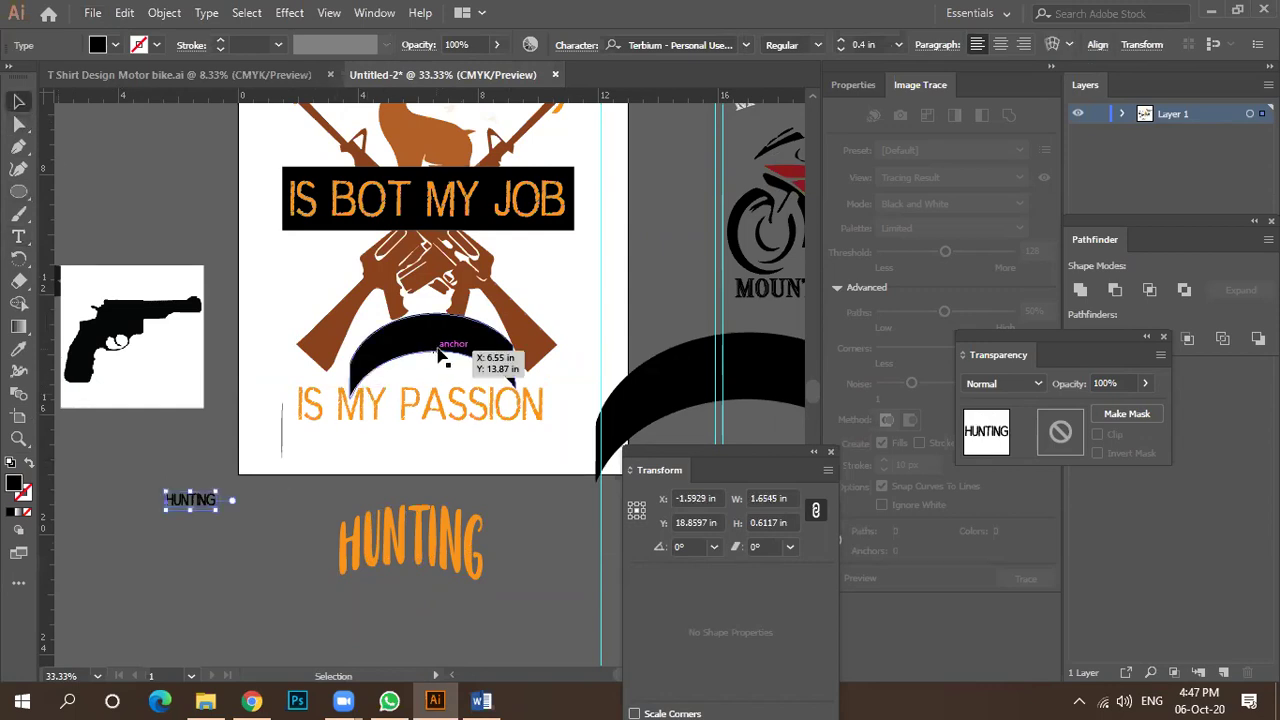
Send the small black band behind the rifles and position it just above the IS MY PASSION lettering.
{"action": "left_click", "coordinate": [432, 335]}
{"action": "key", "text": "ctrl+plus"}
{"action": "left_click_drag", "start_coordinate": [430, 330], "coordinate": [423, 322]}
{"action": "key", "text": "ctrl"}
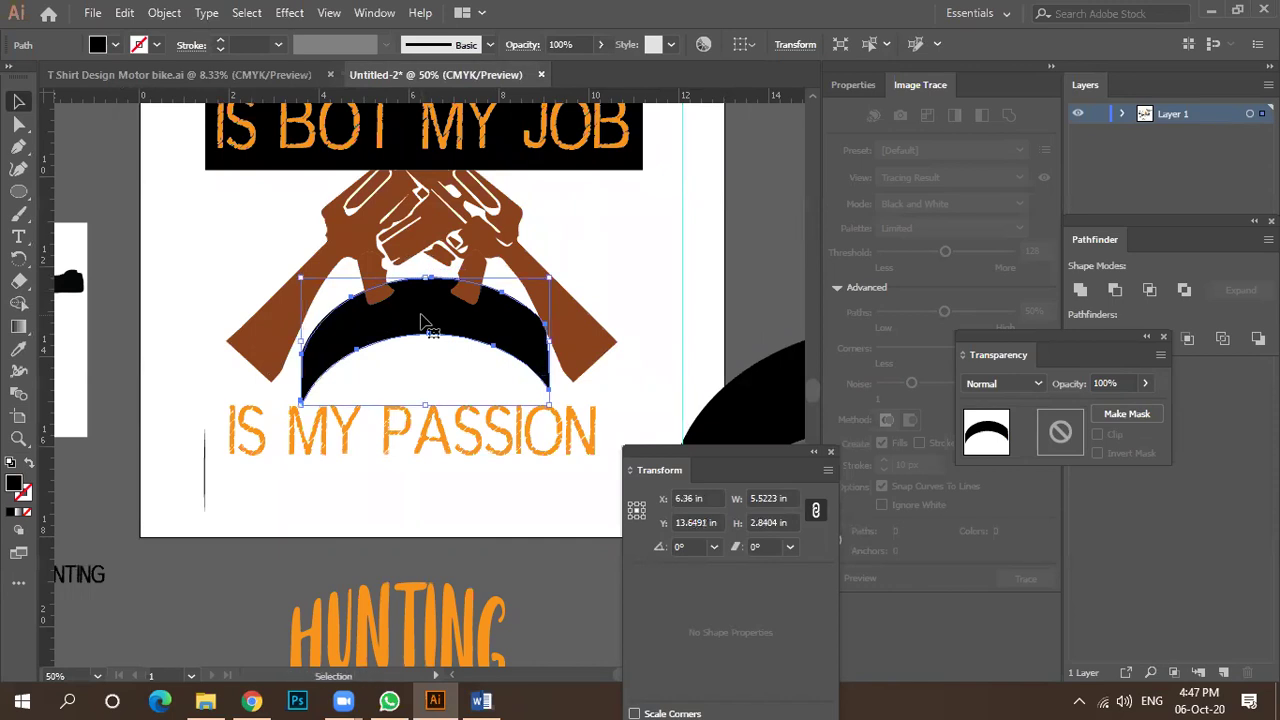
{"action": "left_click", "coordinate": [411, 374]}
{"action": "left_click_drag", "start_coordinate": [408, 313], "coordinate": [406, 316]}
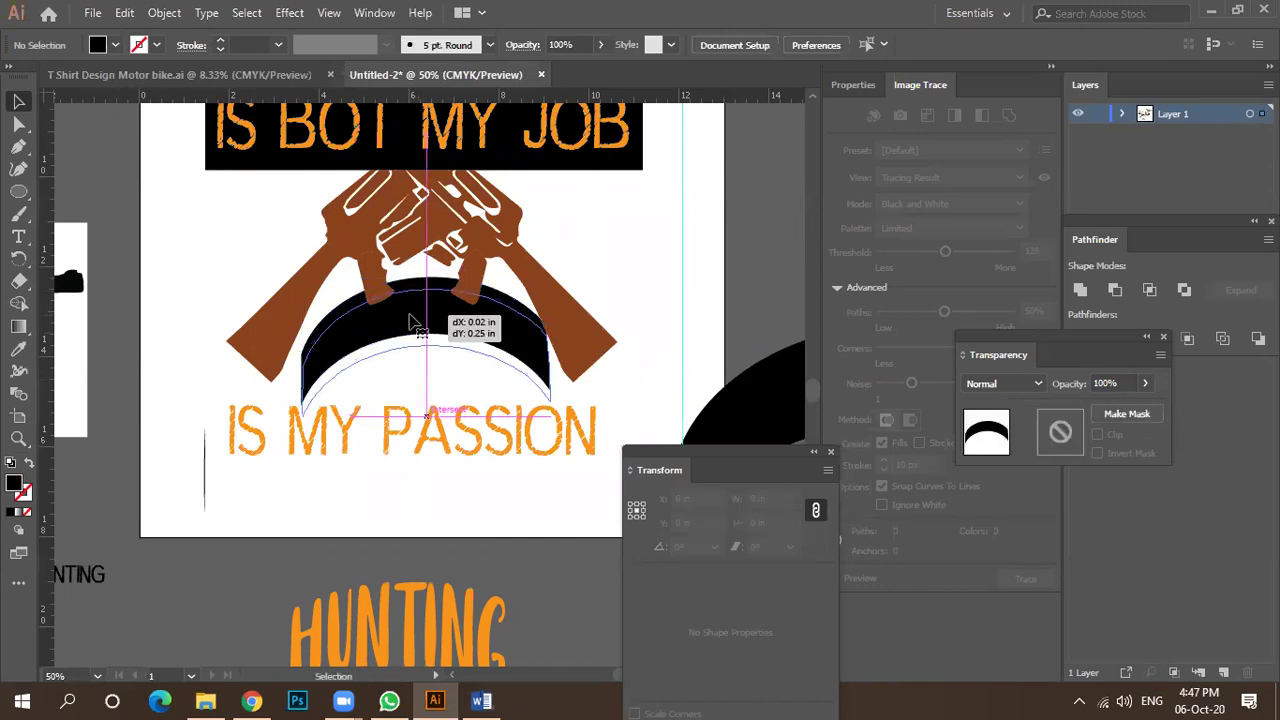
Widen the band between the rifle butts to about 6.05 in, keeping its height.
{"action": "scroll", "coordinate": [403, 314], "scroll_direction": "up", "scroll_amount": 3}
{"action": "scroll", "coordinate": [398, 320], "scroll_direction": "down", "scroll_amount": 1}
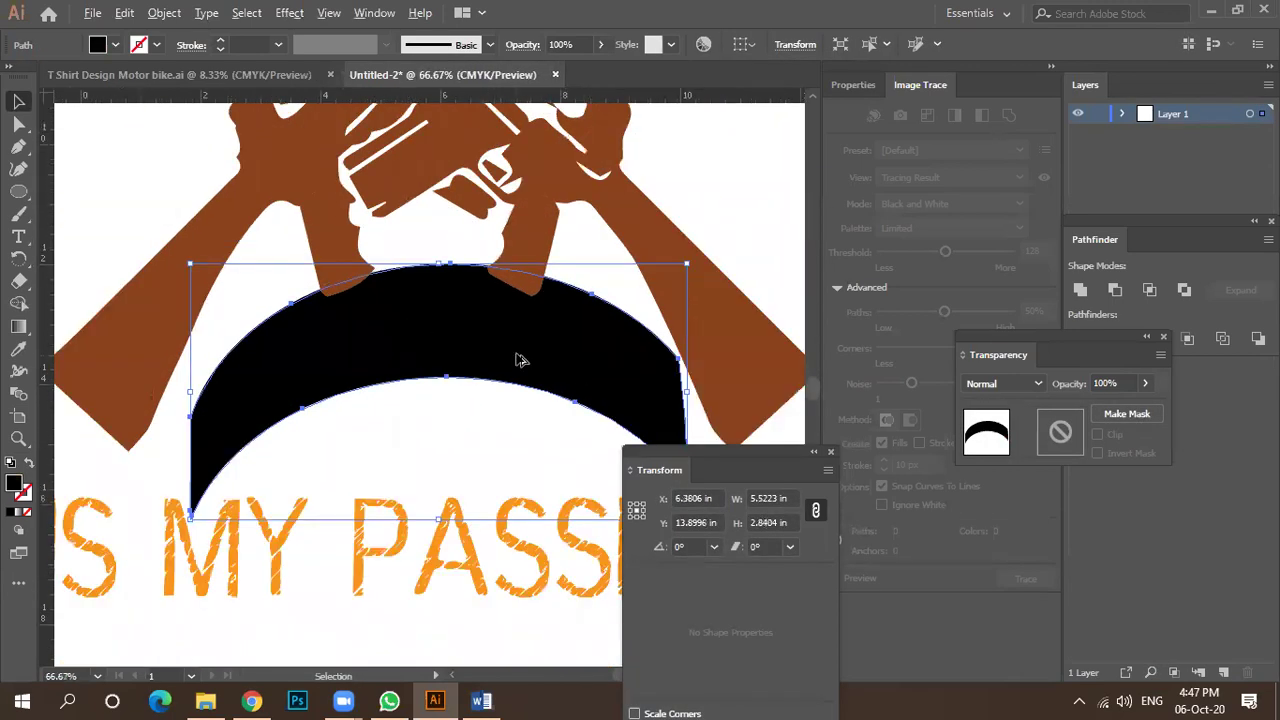
{"action": "scroll", "coordinate": [520, 360], "scroll_direction": "down", "scroll_amount": 1}
{"action": "left_click_drag", "start_coordinate": [632, 381], "coordinate": [497, 360]}
{"action": "scroll", "coordinate": [492, 361], "scroll_direction": "down", "scroll_amount": 1}
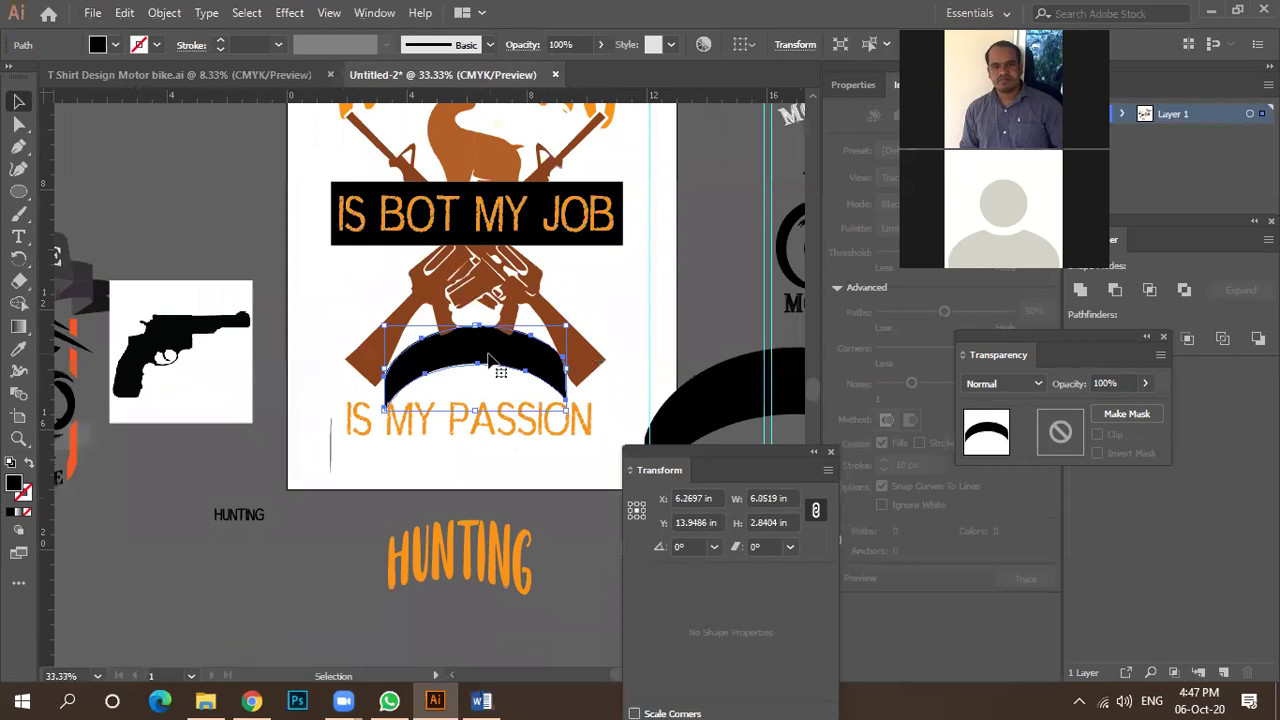
Move the new HUNTING text onto the black band and fill it with orange.
{"action": "left_click", "coordinate": [320, 610]}
{"action": "left_click_drag", "start_coordinate": [224, 534], "coordinate": [425, 389]}
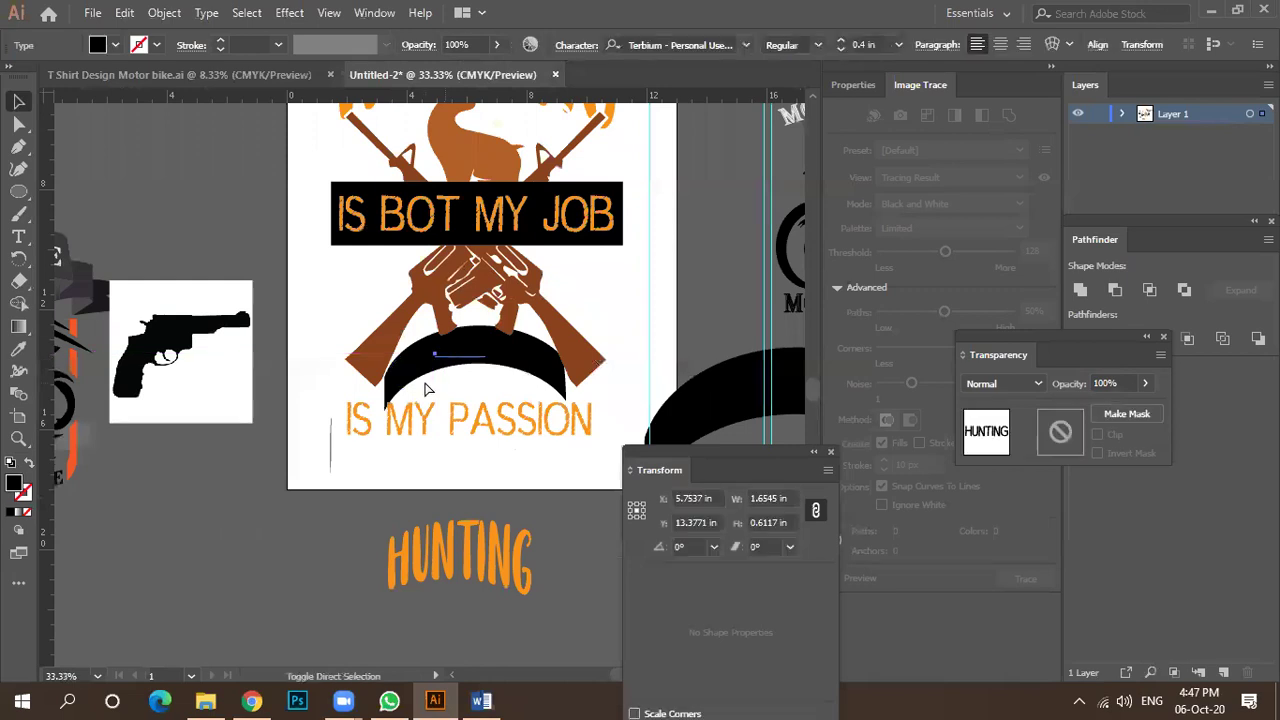
{"action": "left_click", "coordinate": [143, 46]}
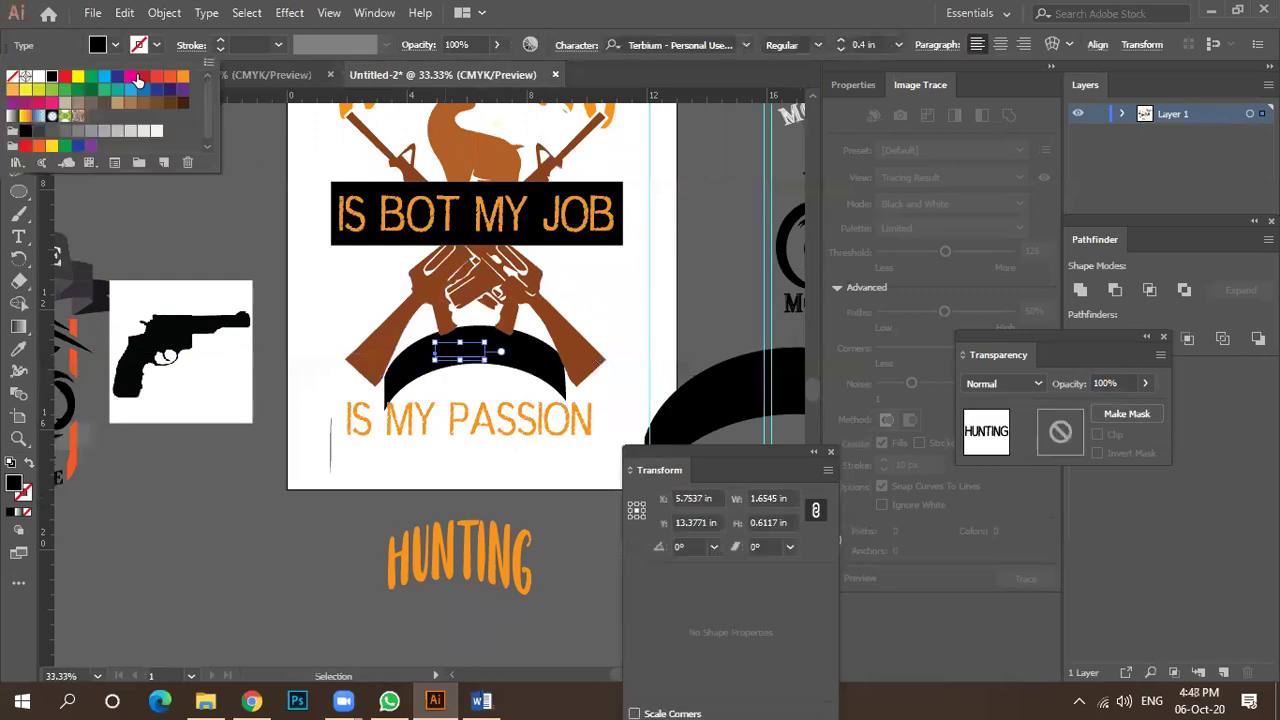
{"action": "left_click", "coordinate": [178, 76]}
{"action": "left_click", "coordinate": [288, 495]}
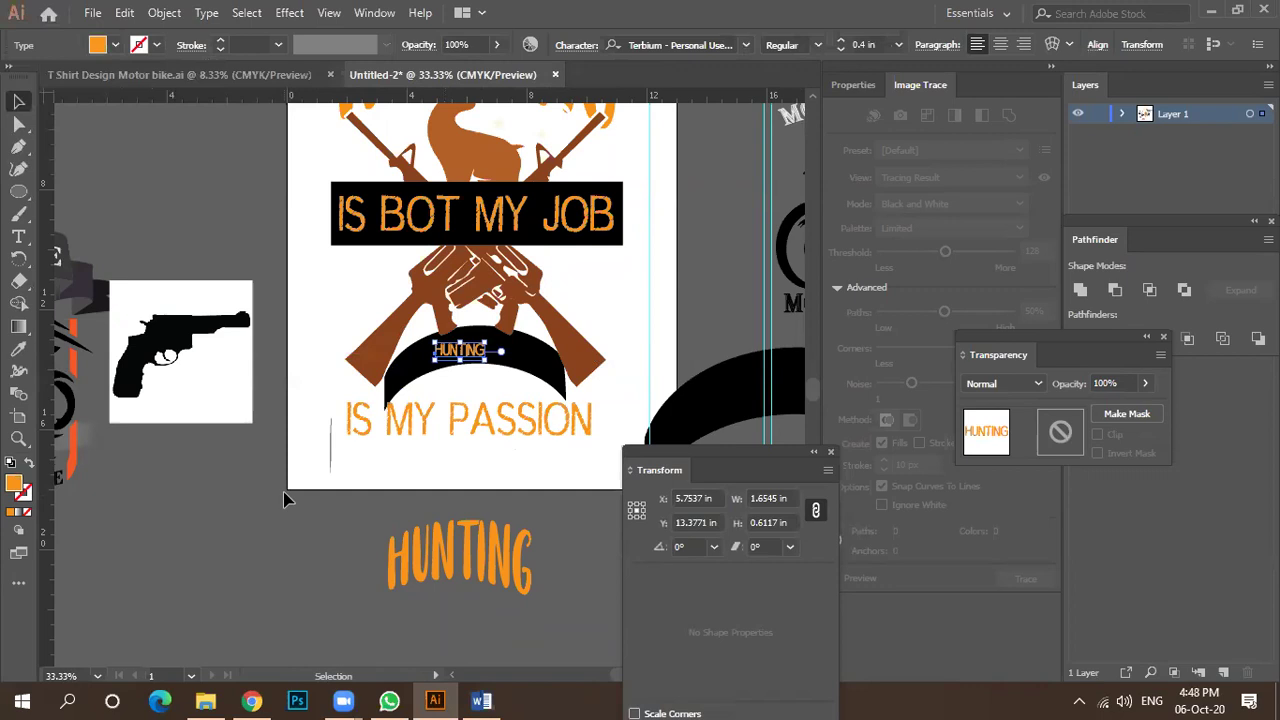
Enlarge the orange HUNTING text on the band to about 2.7 in wide.
{"action": "scroll", "coordinate": [467, 397], "scroll_direction": "up", "scroll_amount": 2}
{"action": "left_click_drag", "start_coordinate": [512, 325], "coordinate": [578, 322]}
{"action": "scroll", "coordinate": [478, 303], "scroll_direction": "up", "scroll_amount": 1}
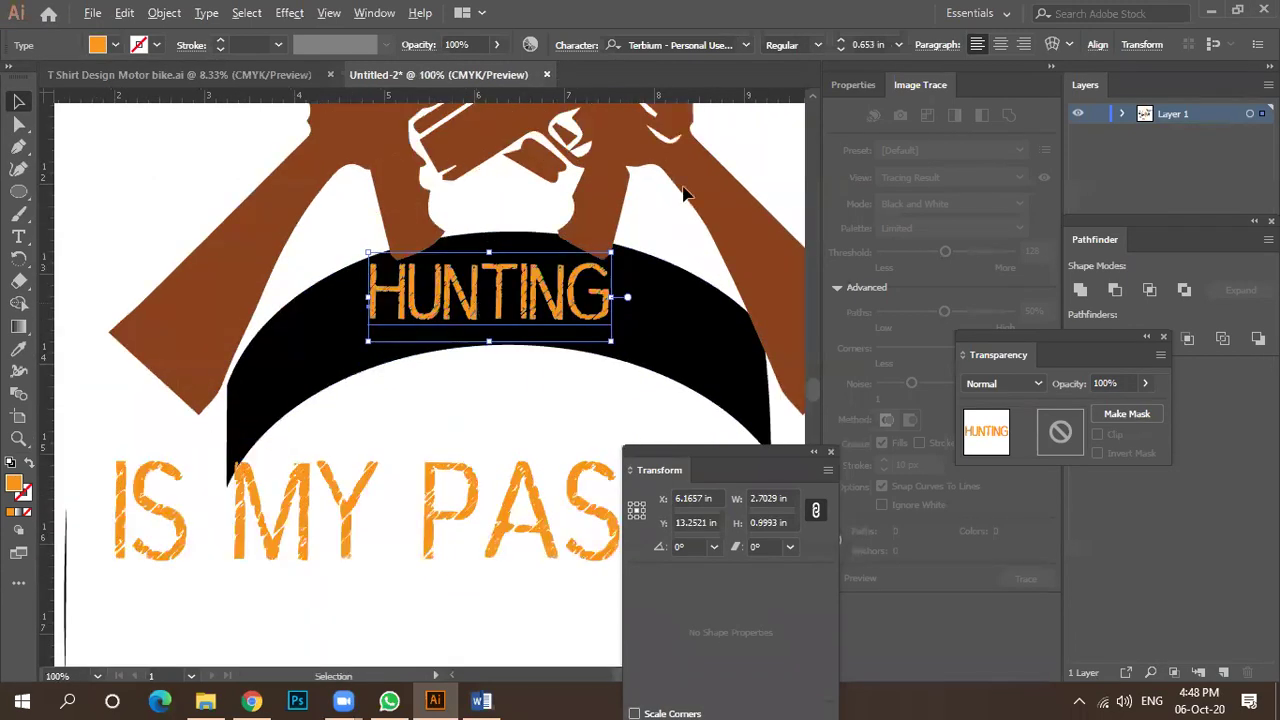
Warp the HUNTING text with a horizontal Arch, 32% bend and 12% horizontal distortion, and center it within the band's height.
{"action": "left_click", "coordinate": [1052, 44]}
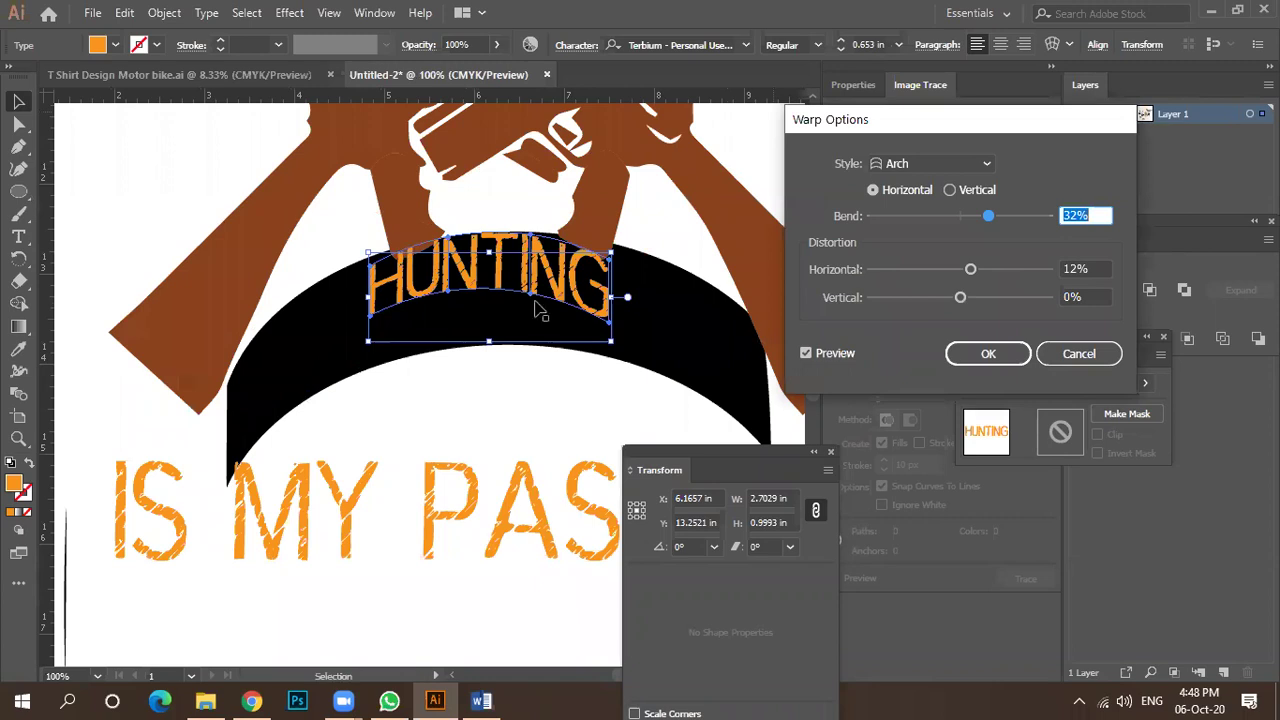
{"action": "key", "text": "Return"}
{"action": "left_click_drag", "start_coordinate": [538, 290], "coordinate": [625, 303]}
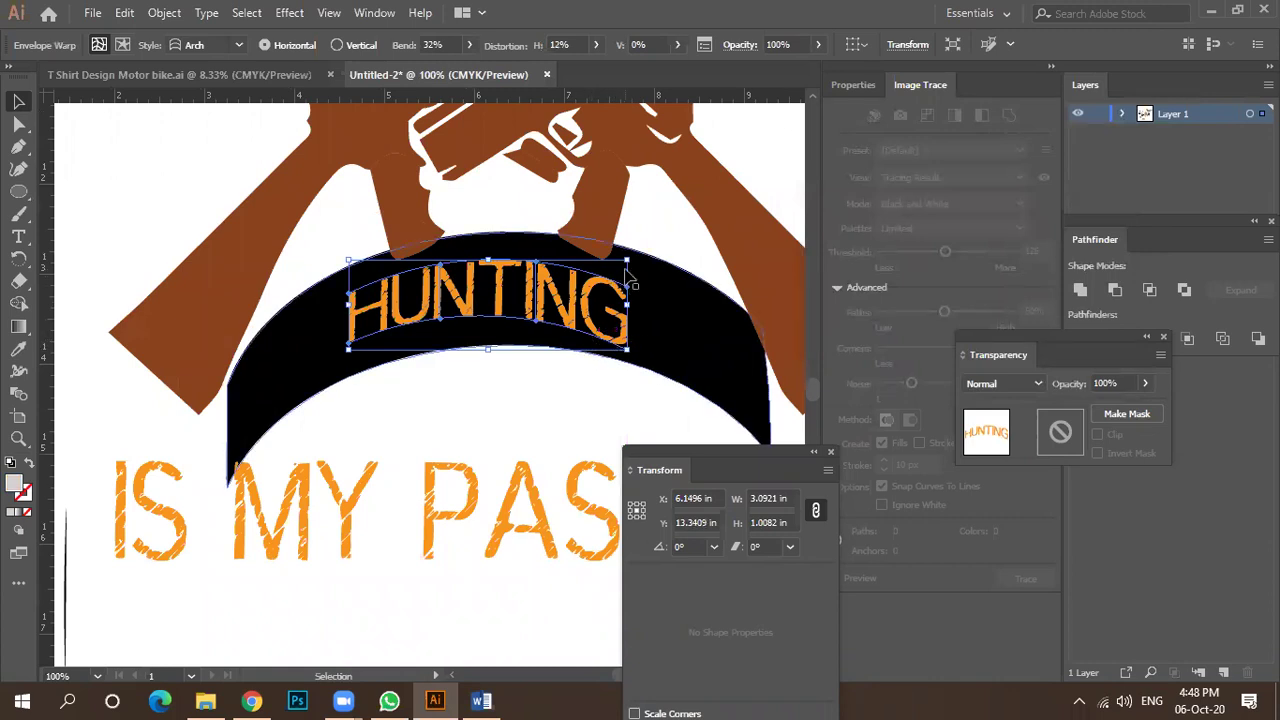
{"action": "left_click", "coordinate": [424, 403]}
{"action": "key", "text": "ctrl+minus"}
Place a horizontal guide at about 14.97 in, level with the lower tip of the band's right end.
{"action": "left_click", "coordinate": [440, 325]}
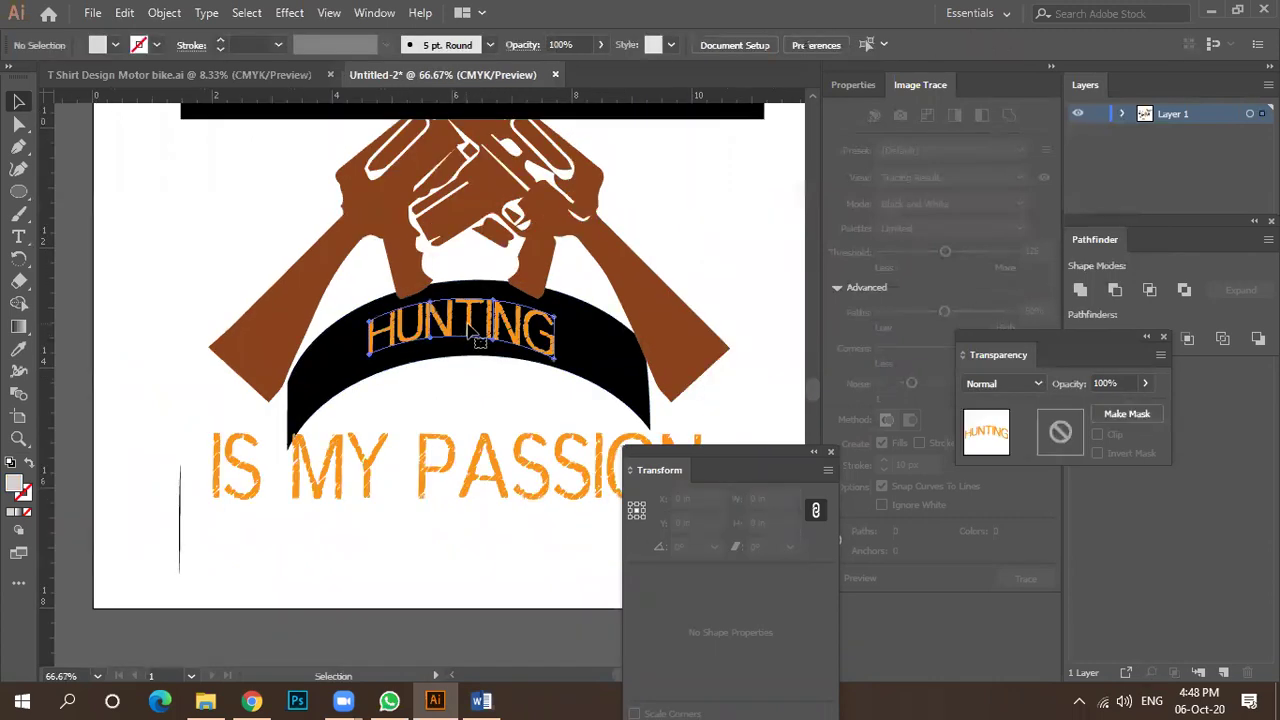
{"action": "key", "text": "ctrl+plus"}
{"action": "key", "text": "ctrl+plus"}
{"action": "left_click", "coordinate": [686, 351]}
{"action": "key", "text": "ctrl+minus"}
{"action": "key", "text": "ctrl+minus"}
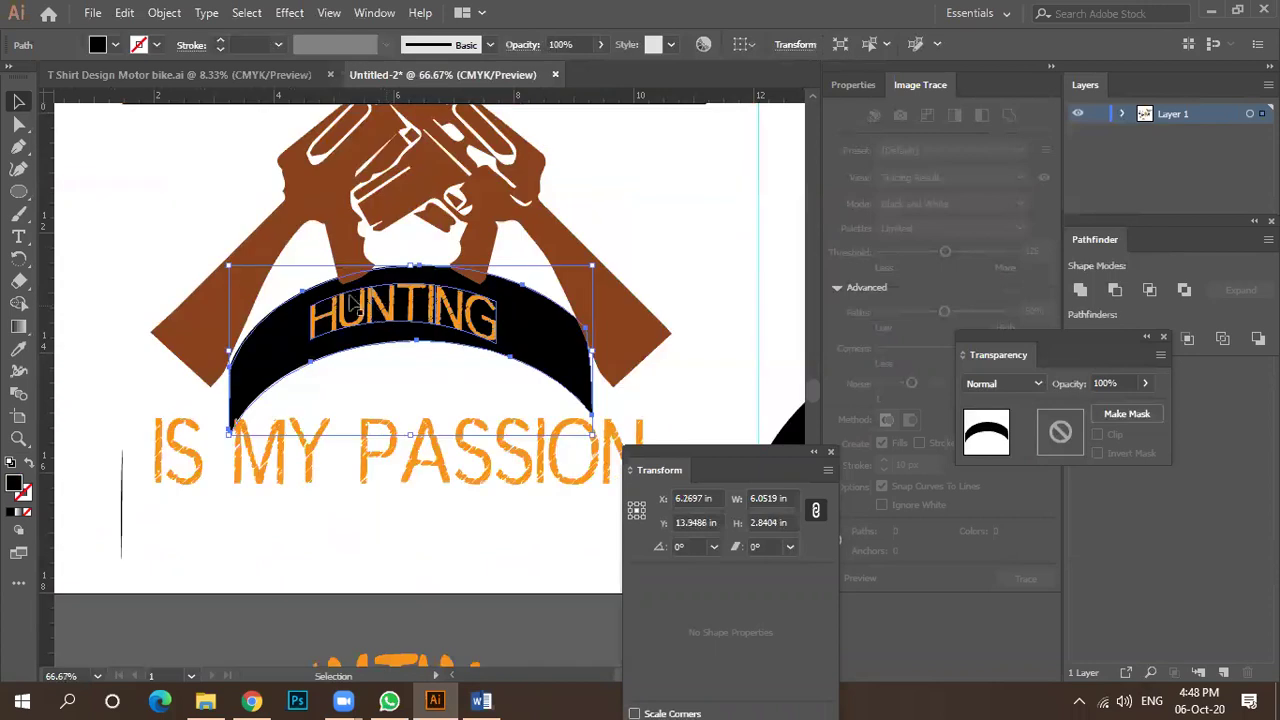
{"action": "left_click_drag", "start_coordinate": [369, 97], "coordinate": [348, 420]}
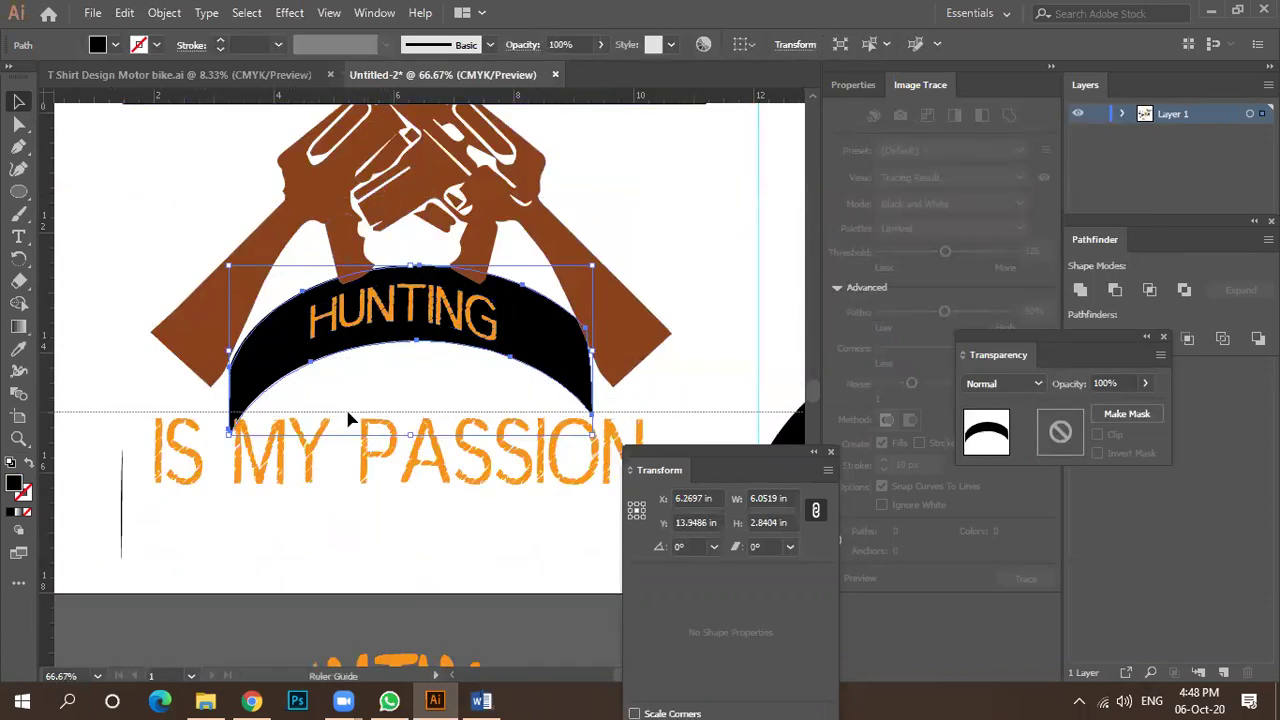
{"action": "left_click", "coordinate": [347, 411]}
{"action": "key", "text": "ctrl+plus"}
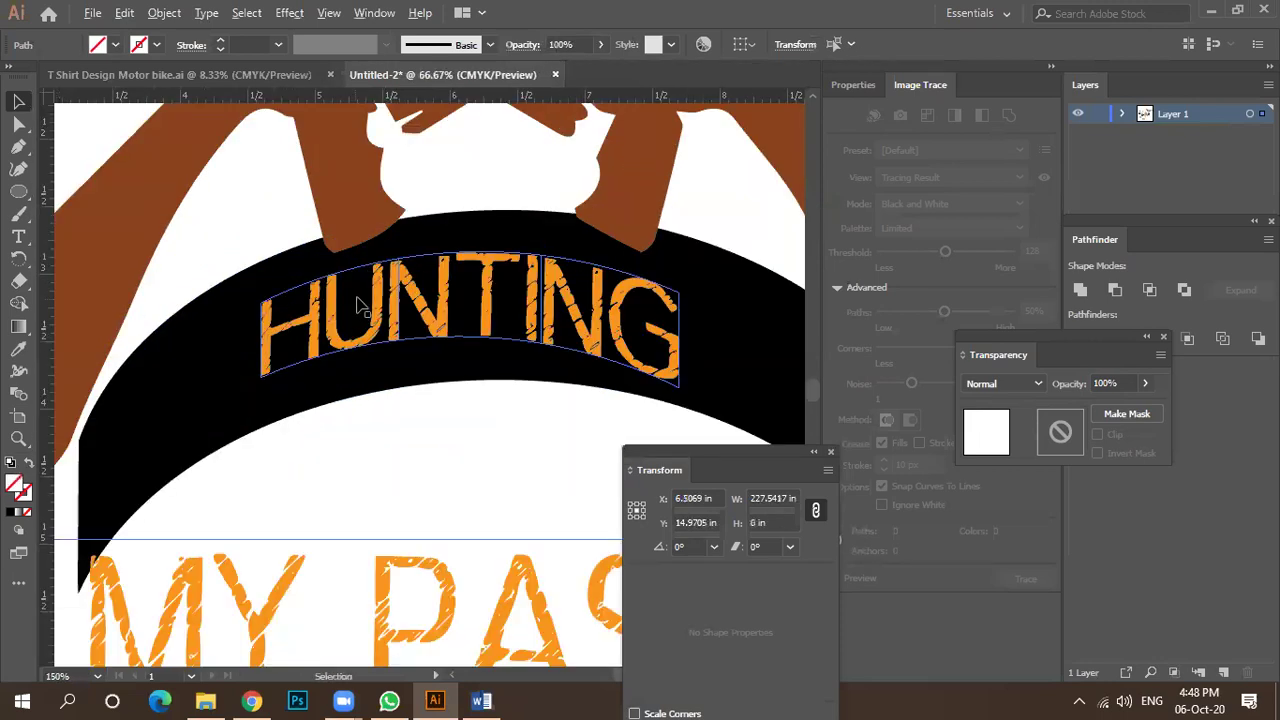
{"action": "key", "text": "ctrl+minus"}
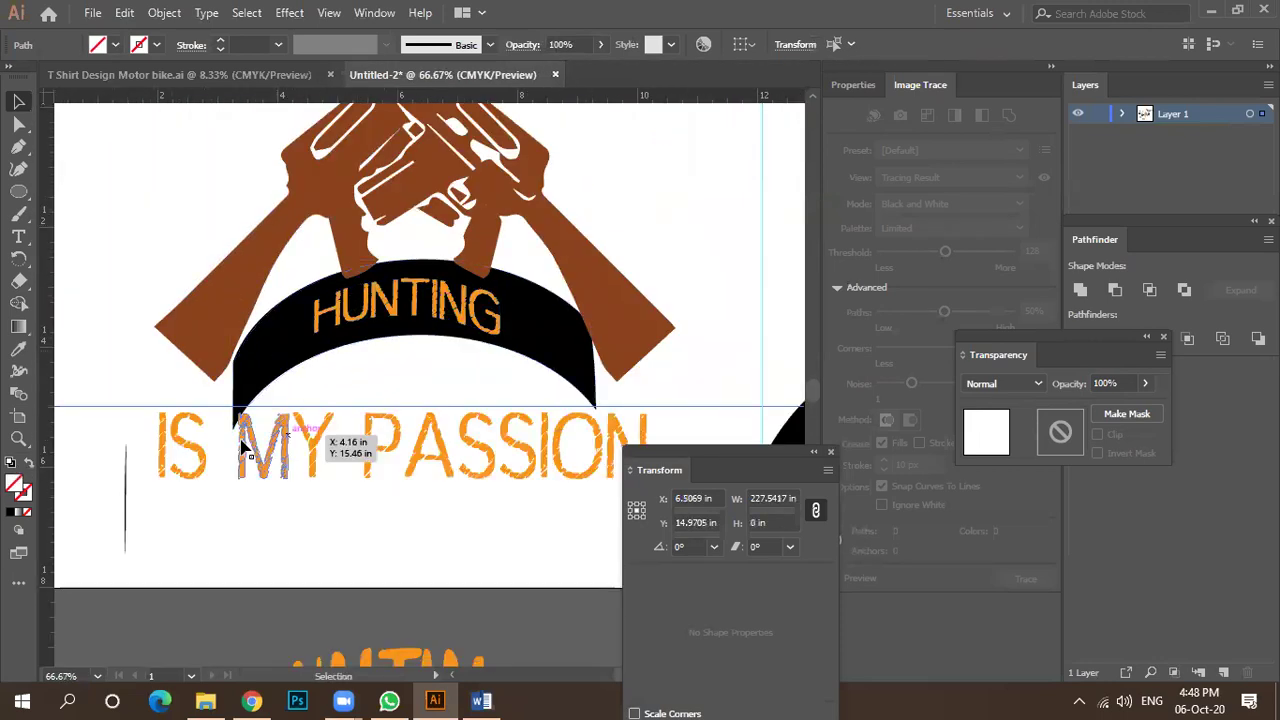
Rotate the black band about 2° clockwise to level its two lower tips against the guide.
{"action": "left_click", "coordinate": [428, 350]}
{"action": "left_click_drag", "start_coordinate": [608, 252], "coordinate": [609, 260]}
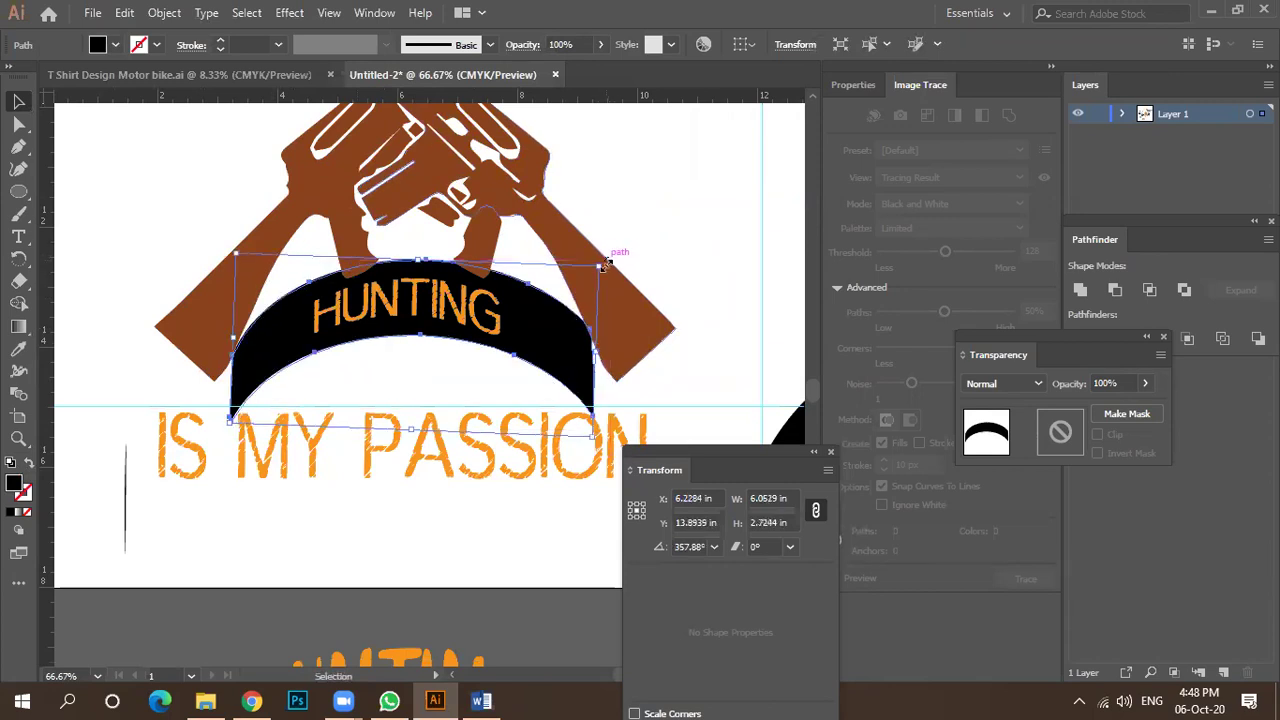
{"action": "left_click_drag", "start_coordinate": [607, 262], "coordinate": [609, 266]}
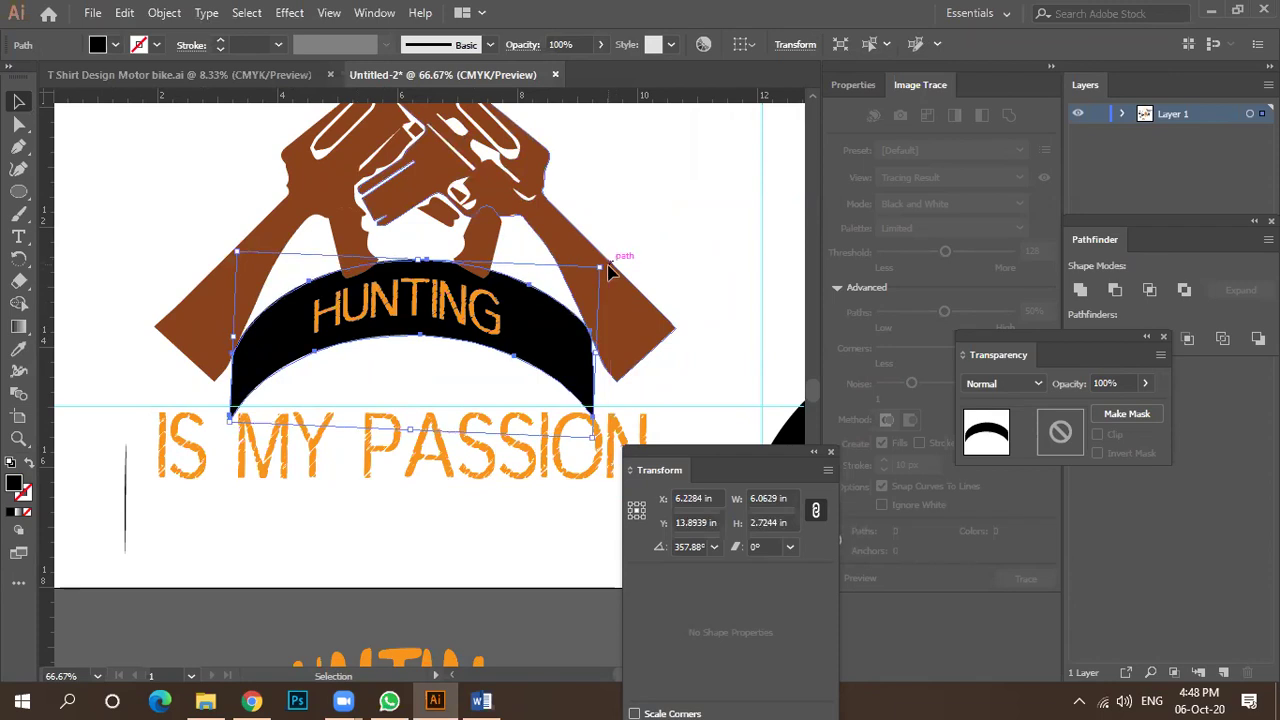
{"action": "left_click", "coordinate": [685, 287]}
{"action": "scroll", "coordinate": [521, 247], "scroll_direction": "down", "scroll_amount": 1}
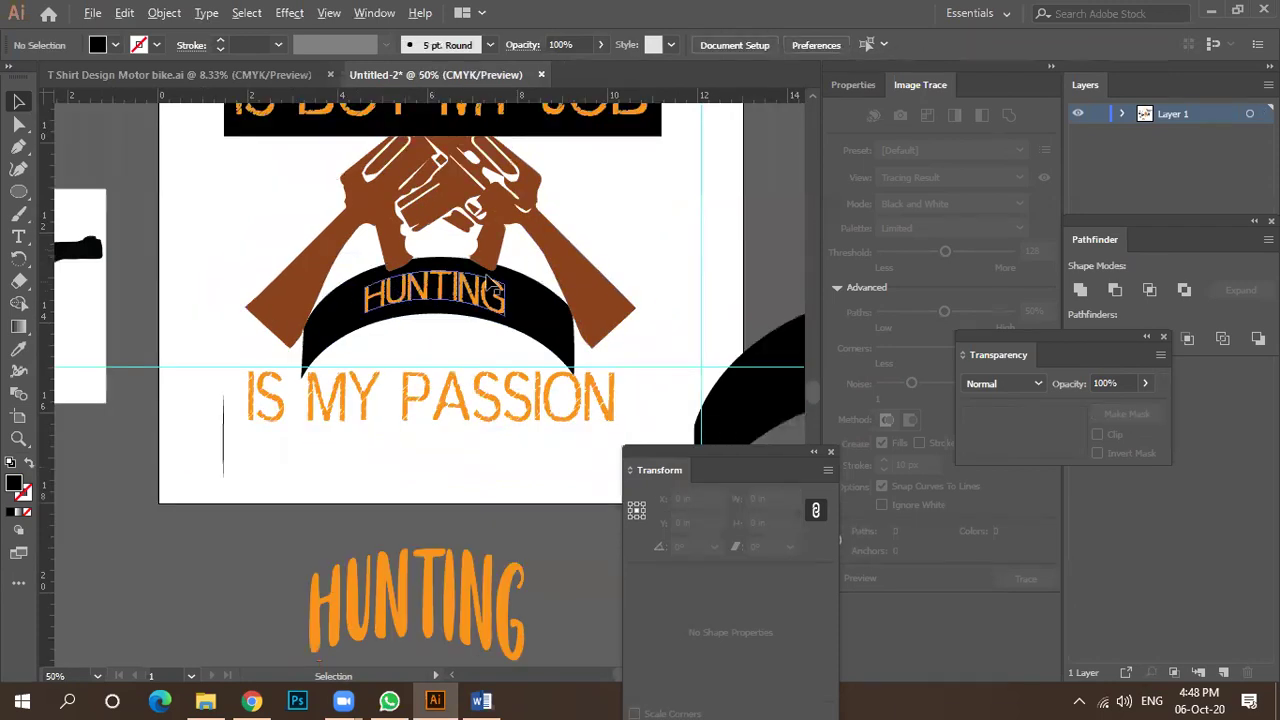
{"action": "scroll", "coordinate": [493, 287], "scroll_direction": "down", "scroll_amount": 1}
Shrink the IS MY PASSION lettering to roughly half its width and move it down to the artboard's bottom edge.
{"action": "left_click", "coordinate": [523, 337]}
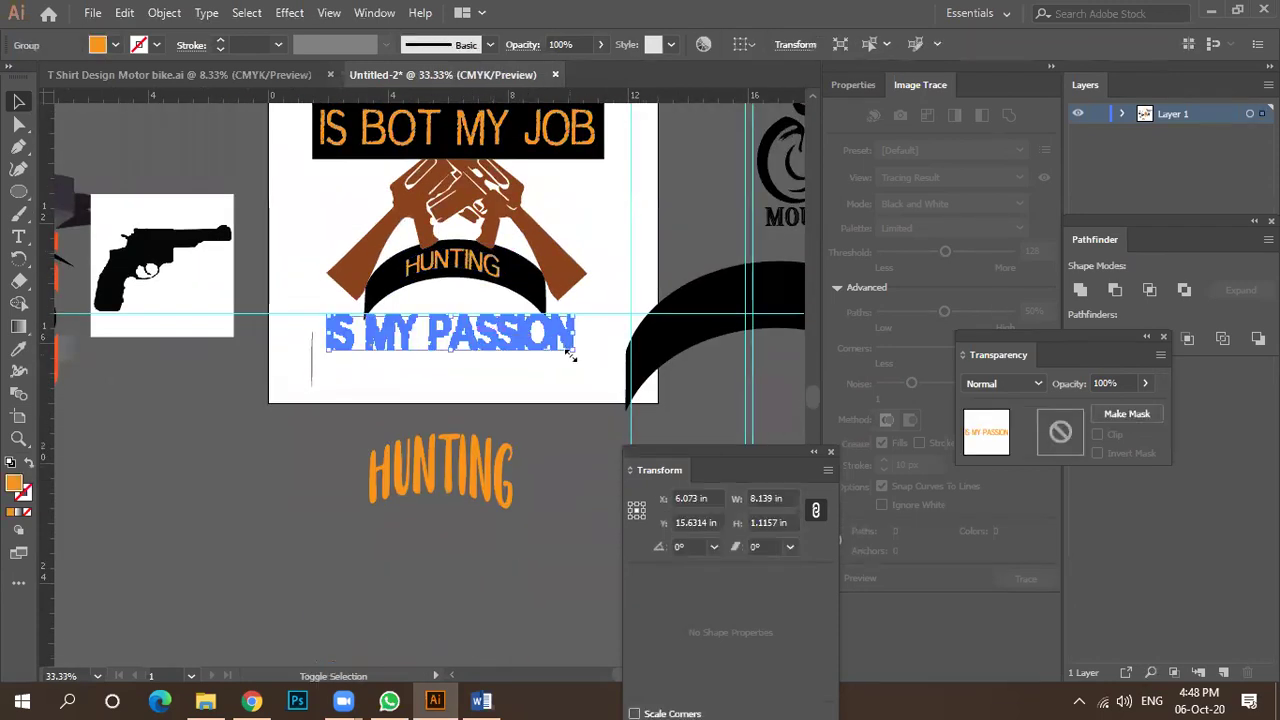
{"action": "left_click_drag", "start_coordinate": [569, 355], "coordinate": [531, 345]}
{"action": "left_click_drag", "start_coordinate": [451, 334], "coordinate": [460, 318]}
{"action": "left_click_drag", "start_coordinate": [540, 314], "coordinate": [415, 442]}
Duplicate the warped HUNTING text directly beneath the original, under the arch of the band.
{"action": "scroll", "coordinate": [471, 322], "scroll_direction": "up", "scroll_amount": 2}
{"action": "scroll", "coordinate": [457, 320], "scroll_direction": "down", "scroll_amount": 1}
{"action": "left_click_drag", "start_coordinate": [438, 250], "coordinate": [437, 300]}
Replace the wording of the lower warped HUNTING copy with IS MY PASSION.
{"action": "double_click", "coordinate": [395, 305]}
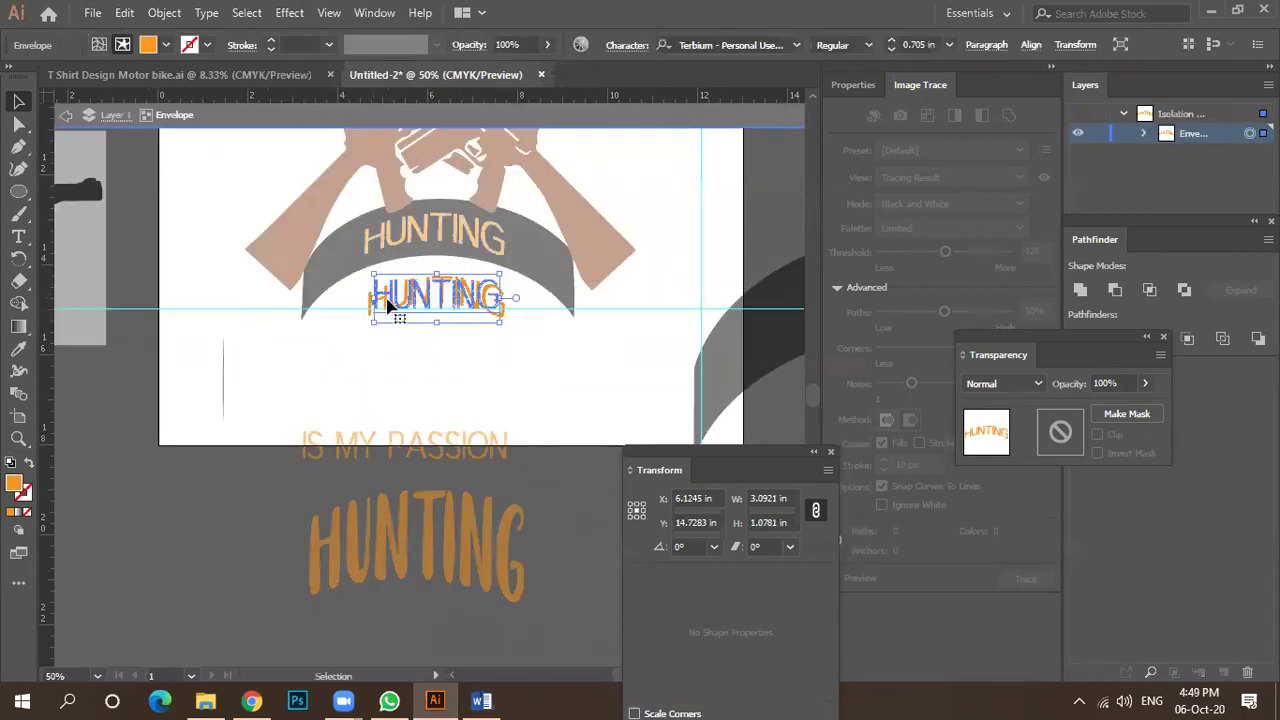
{"action": "double_click", "coordinate": [380, 295]}
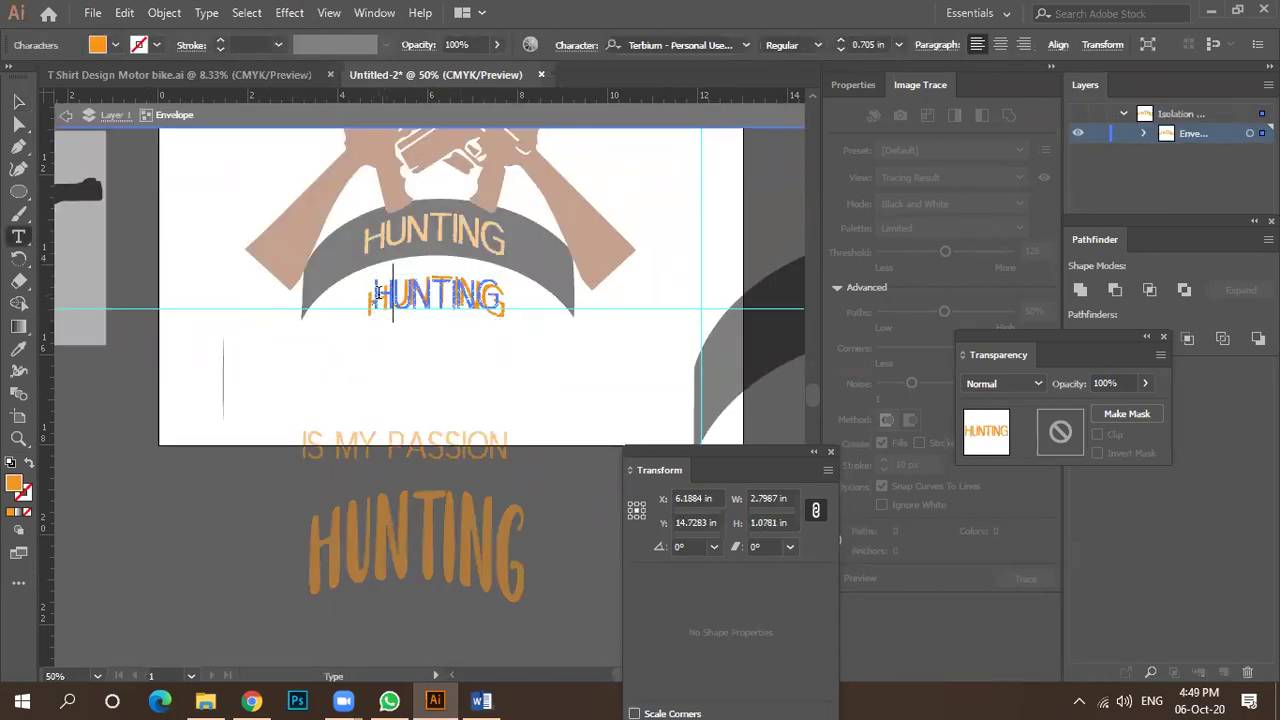
{"action": "left_click_drag", "start_coordinate": [375, 292], "coordinate": [573, 323]}
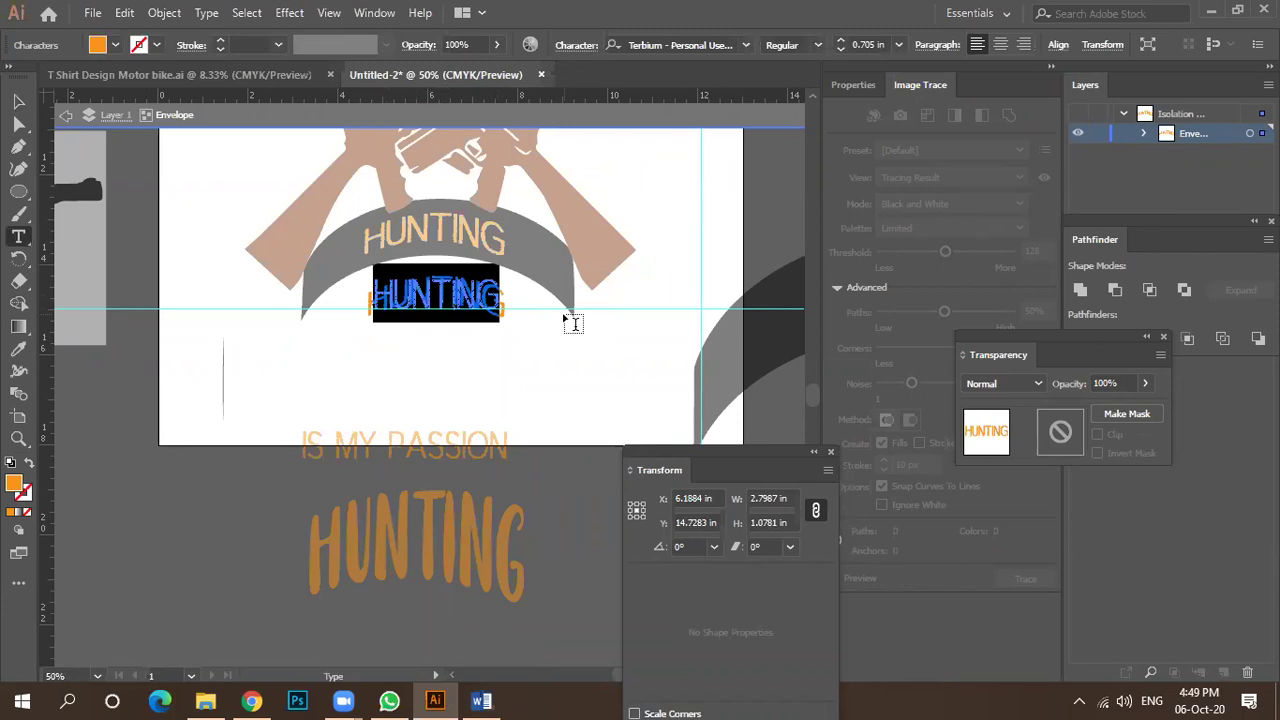
{"action": "type", "text": "IS"}
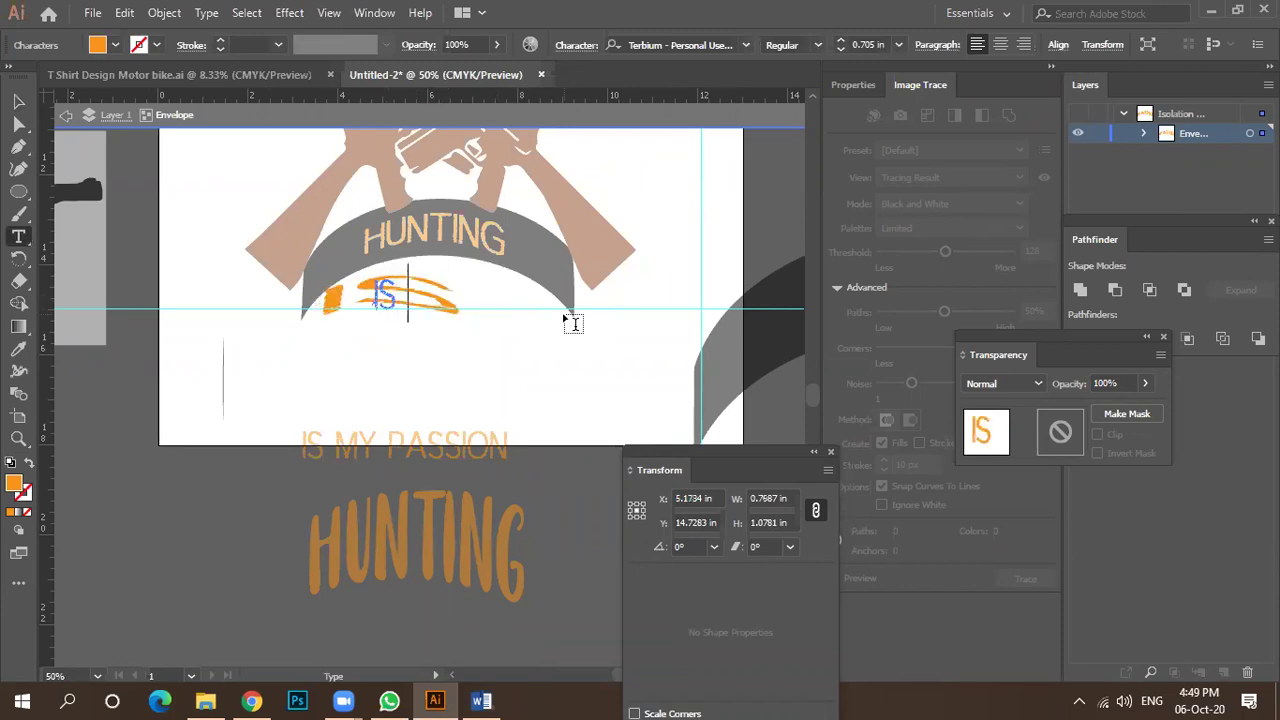
{"action": "type", "text": " MY"}
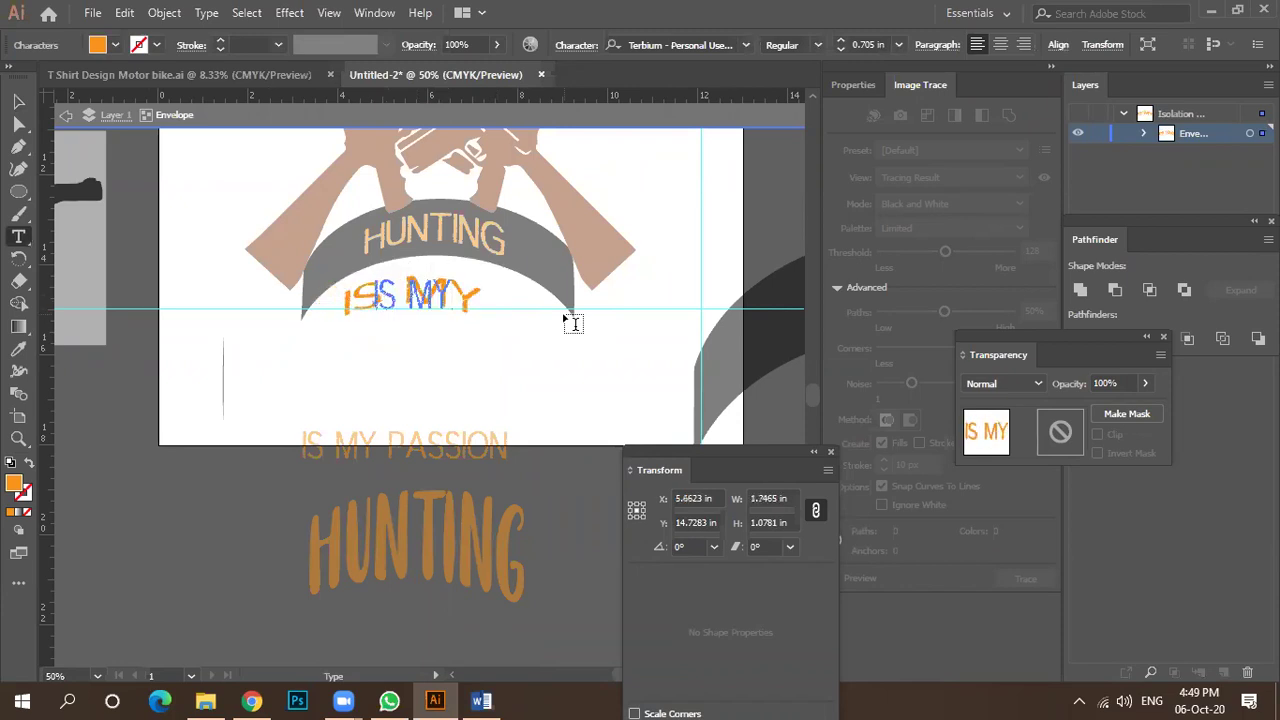
{"action": "type", "text": " PASS"}
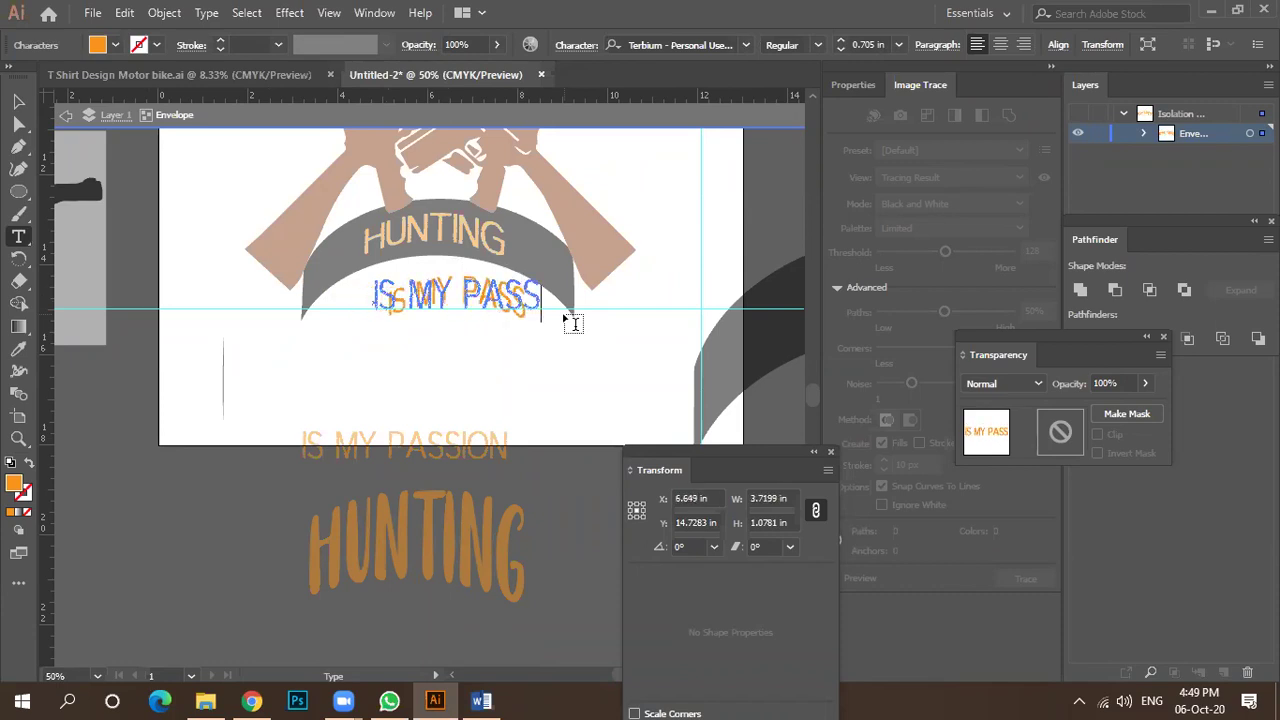
{"action": "key", "text": "BackSpace"}
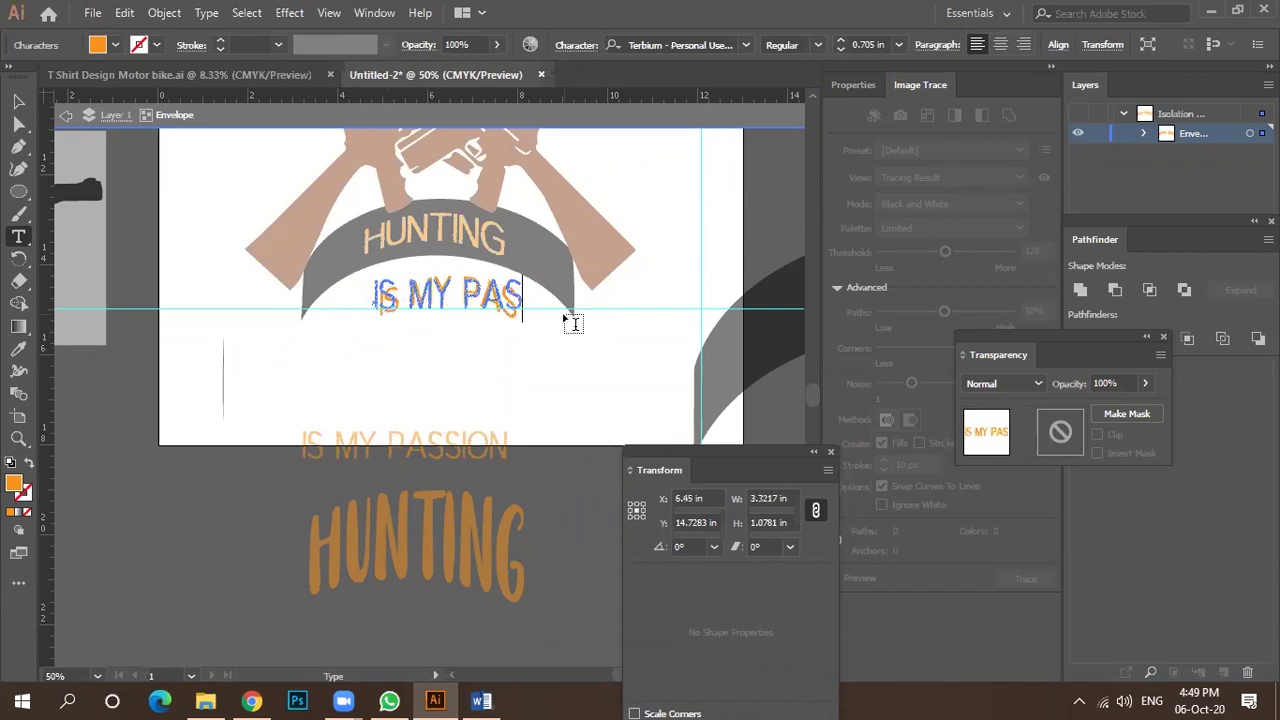
{"action": "type", "text": "SION"}
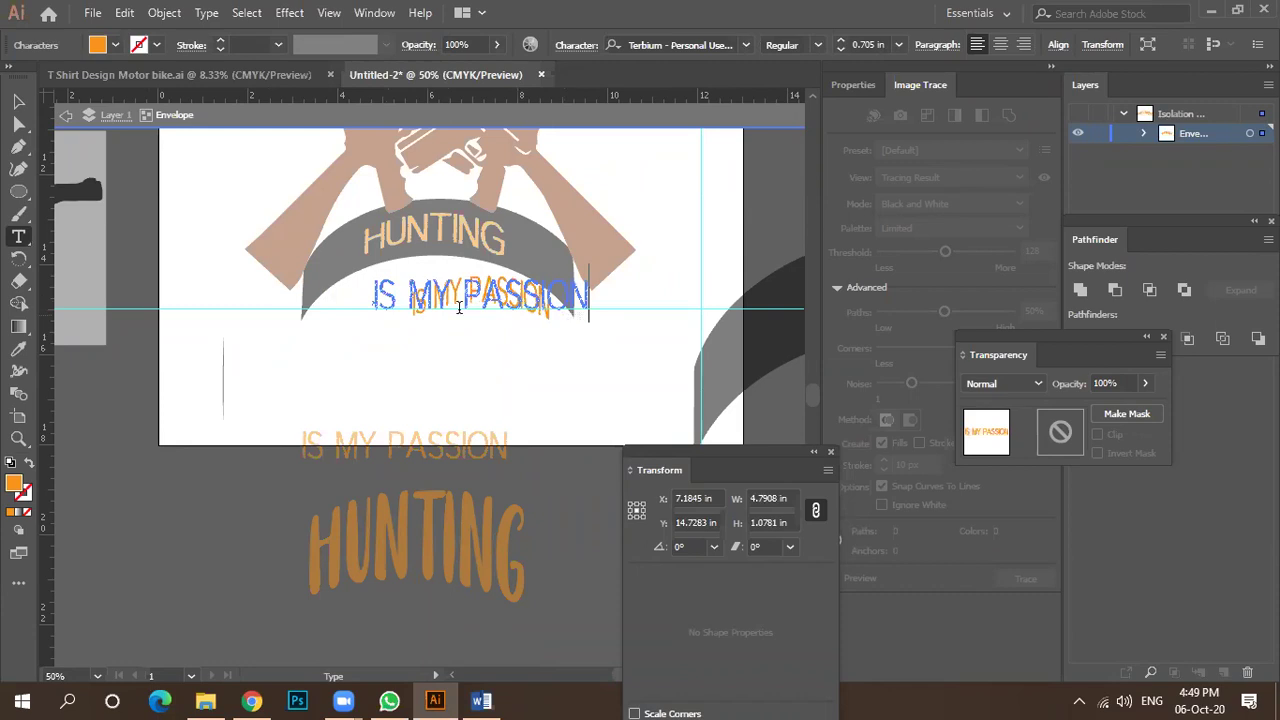
Enlarge the warped IS MY PASSION text to about 5.87 in wide, center it under the band's arch, and leave its envelope's isolation.
{"action": "left_click", "coordinate": [17, 102]}
{"action": "left_click_drag", "start_coordinate": [512, 299], "coordinate": [478, 292]}
{"action": "scroll", "coordinate": [450, 292], "scroll_direction": "up", "scroll_amount": 3}
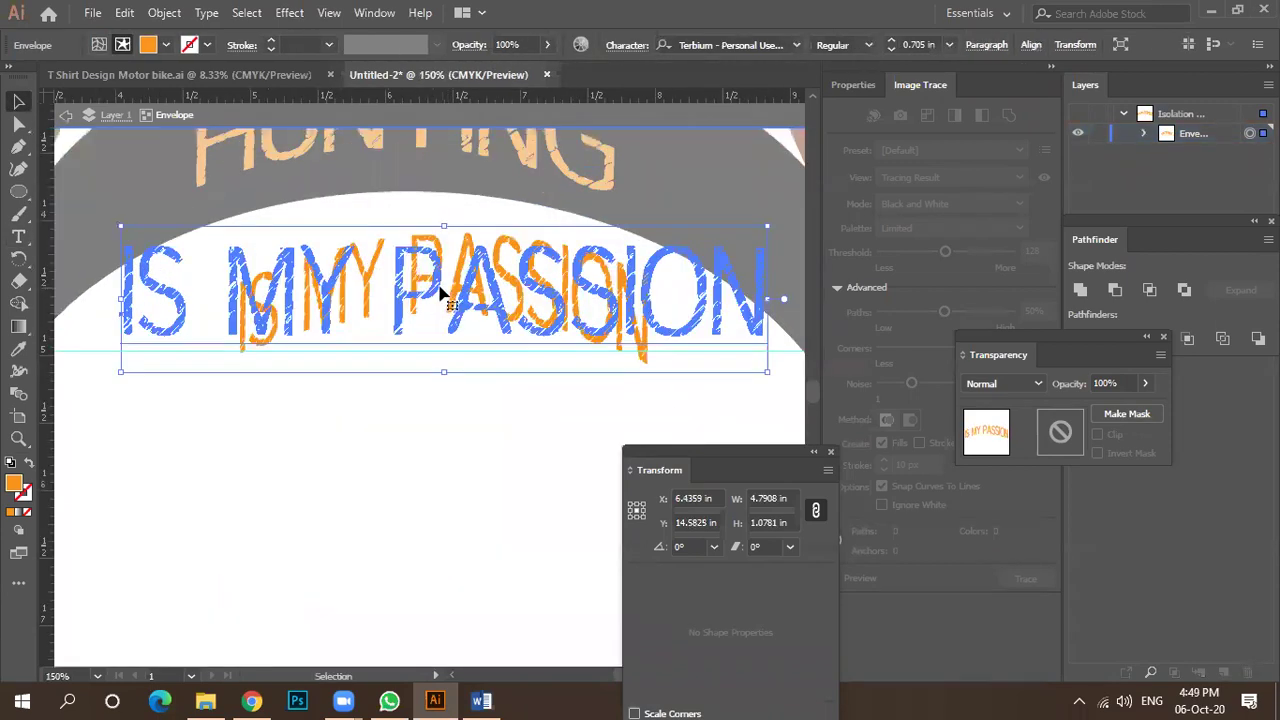
{"action": "scroll", "coordinate": [414, 294], "scroll_direction": "down", "scroll_amount": 1}
{"action": "left_click_drag", "start_coordinate": [641, 343], "coordinate": [690, 356]}
{"action": "mouse_move", "coordinate": [451, 289]}
{"action": "left_mouse_down"}
{"action": "mouse_move", "coordinate": [436, 296]}
{"action": "mouse_move", "coordinate": [443, 280]}
{"action": "mouse_move", "coordinate": [430, 283]}
{"action": "left_mouse_up"}
{"action": "left_click", "coordinate": [106, 116]}
{"action": "scroll", "coordinate": [406, 353], "scroll_direction": "down", "scroll_amount": 1}
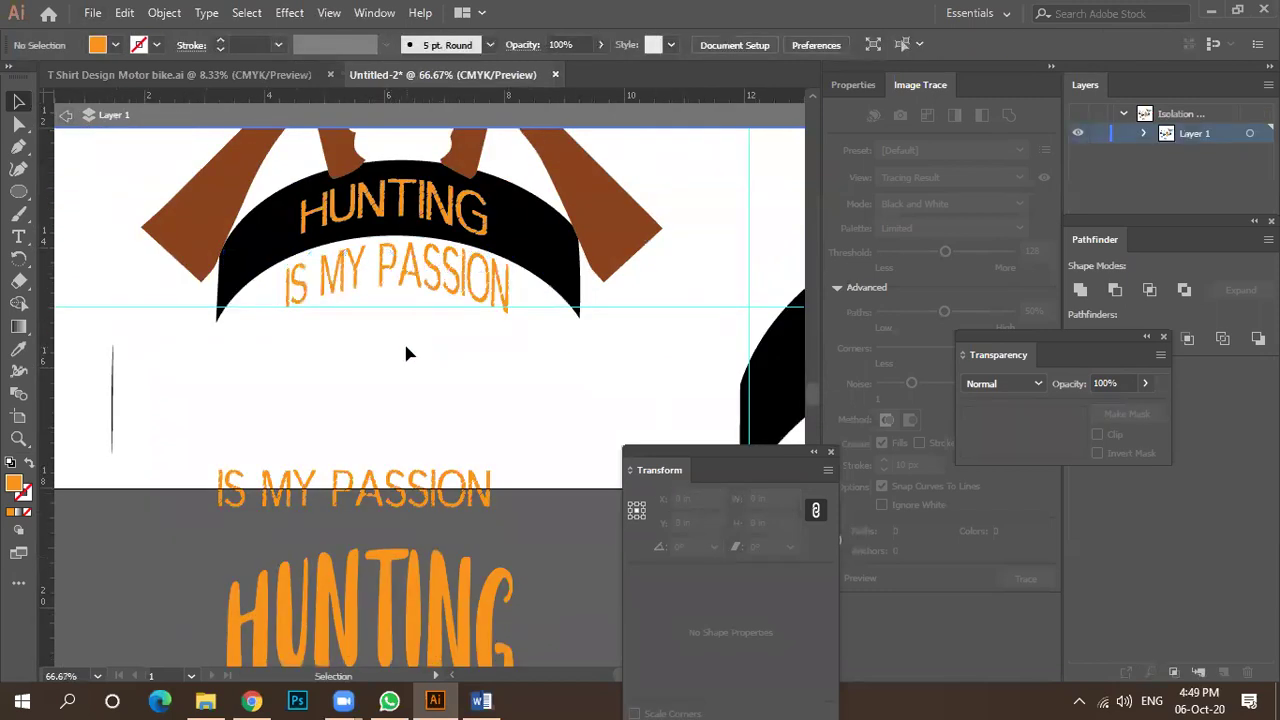
Move the spare HUNTING lettering and the flat IS MY PASSION lettering onto the pasteboard well below the artboard.
{"action": "scroll", "coordinate": [406, 350], "scroll_direction": "down", "scroll_amount": 2}
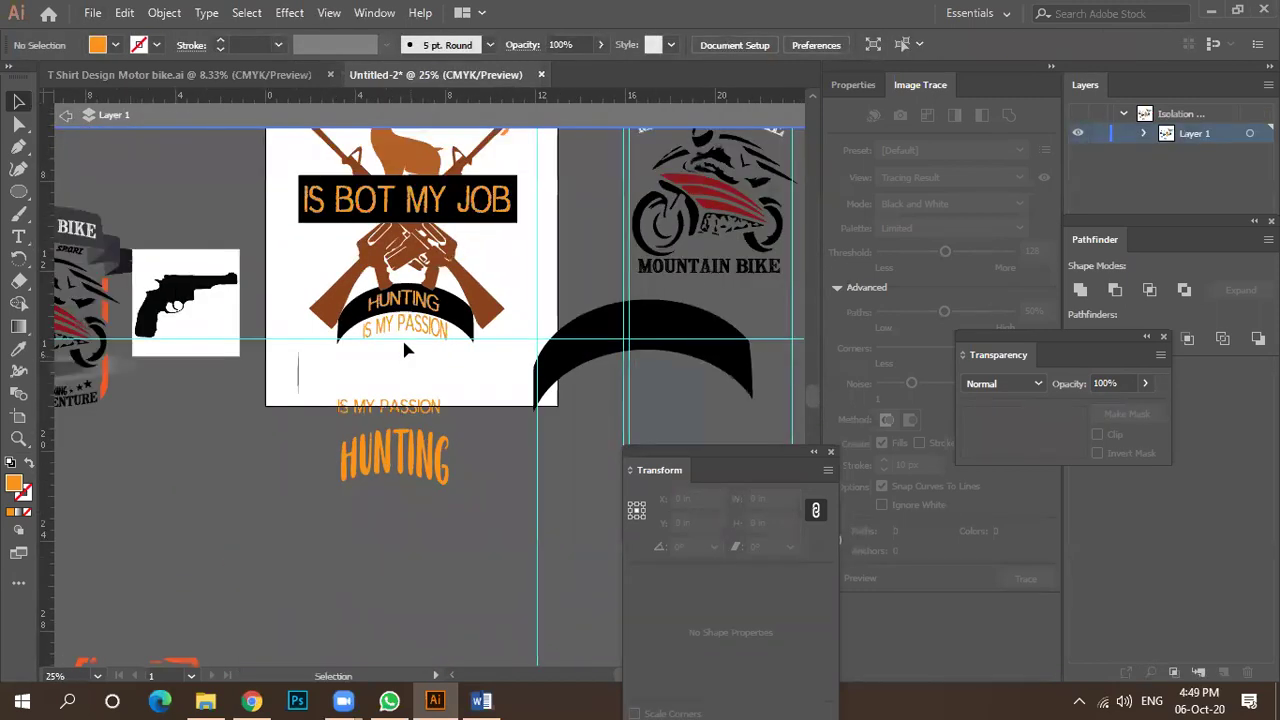
{"action": "scroll", "coordinate": [405, 349], "scroll_direction": "up", "scroll_amount": 3}
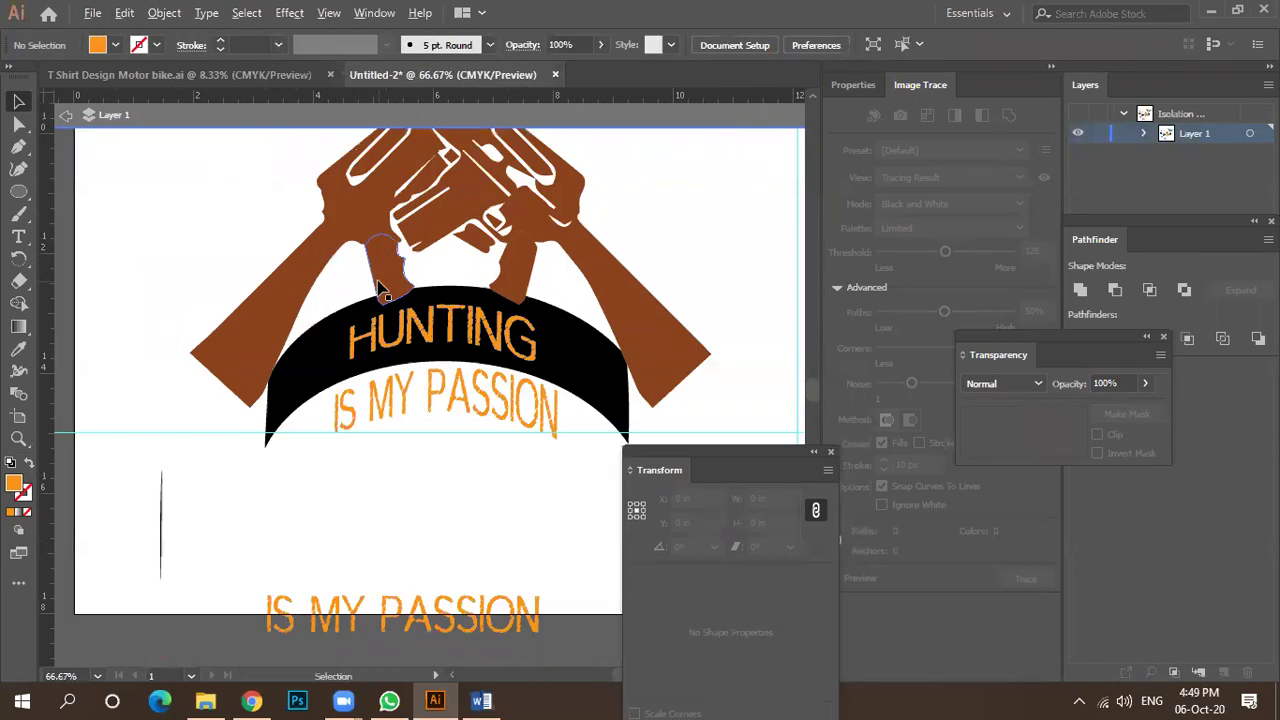
{"action": "left_click", "coordinate": [427, 340]}
{"action": "scroll", "coordinate": [340, 328], "scroll_direction": "down", "scroll_amount": 2}
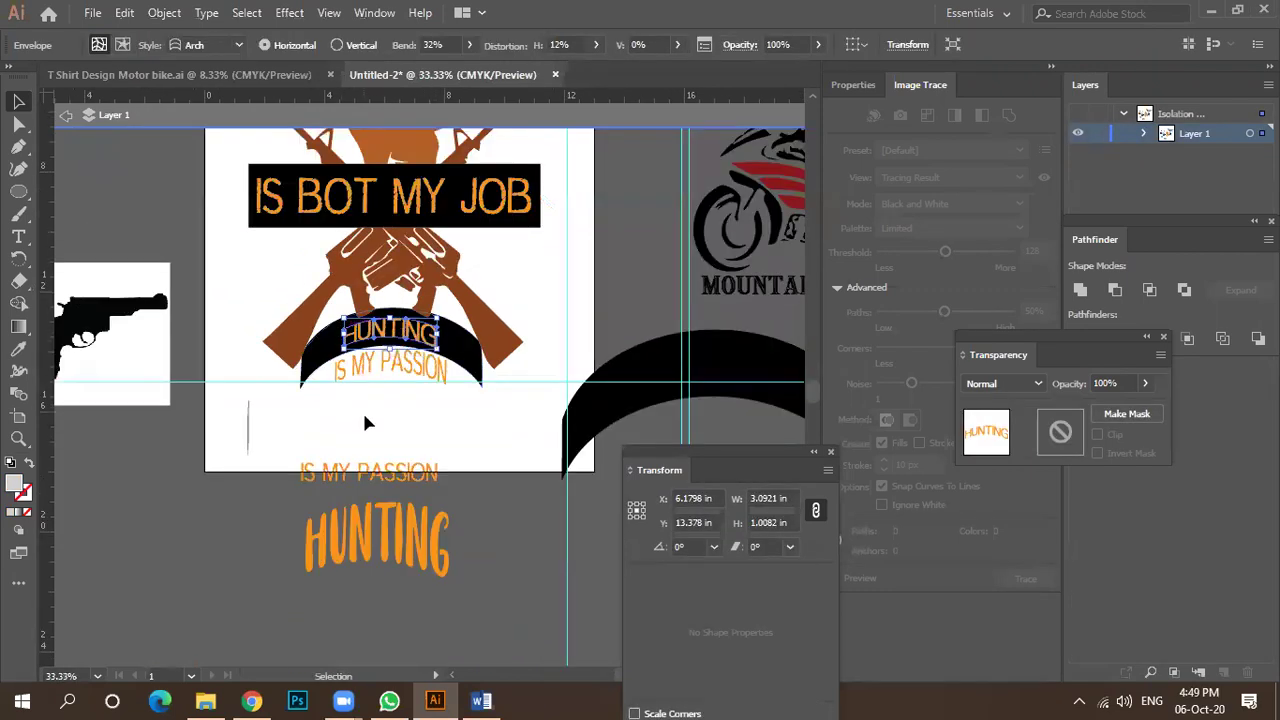
{"action": "left_click", "coordinate": [366, 420]}
{"action": "scroll", "coordinate": [383, 397], "scroll_direction": "down", "scroll_amount": 2}
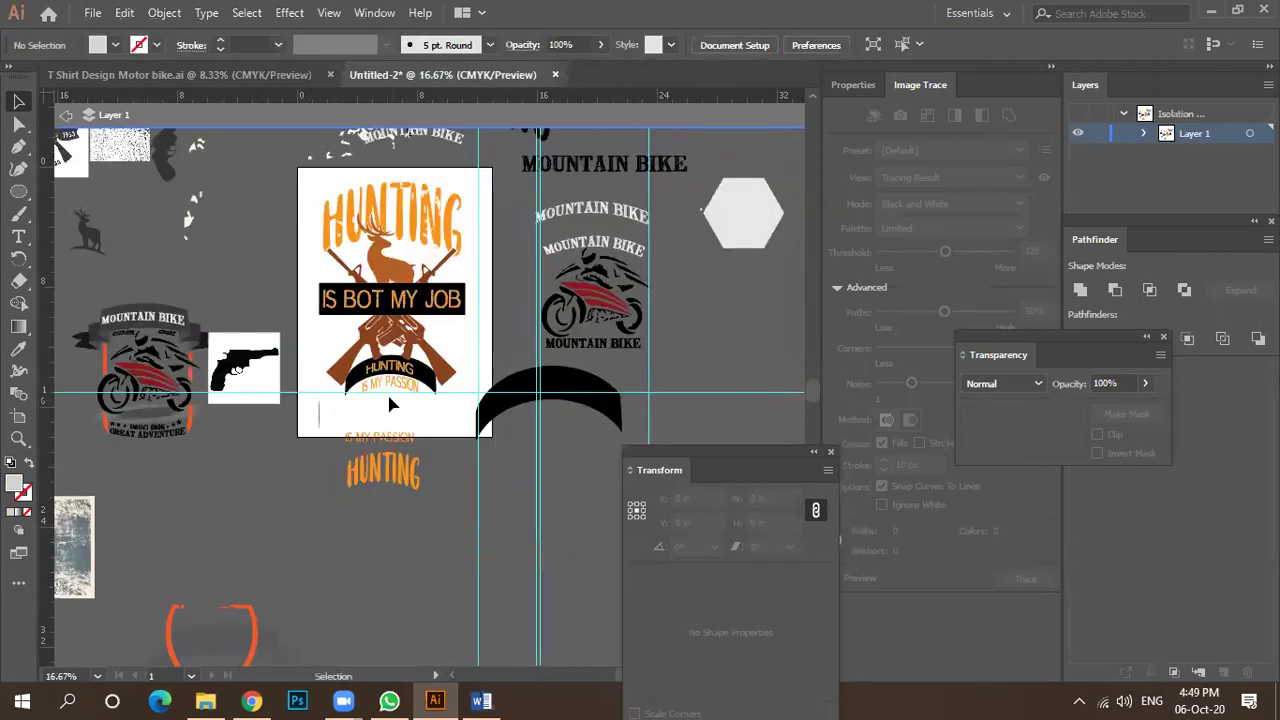
{"action": "scroll", "coordinate": [390, 403], "scroll_direction": "down", "scroll_amount": 1}
{"action": "left_click_drag", "start_coordinate": [383, 430], "coordinate": [323, 502]}
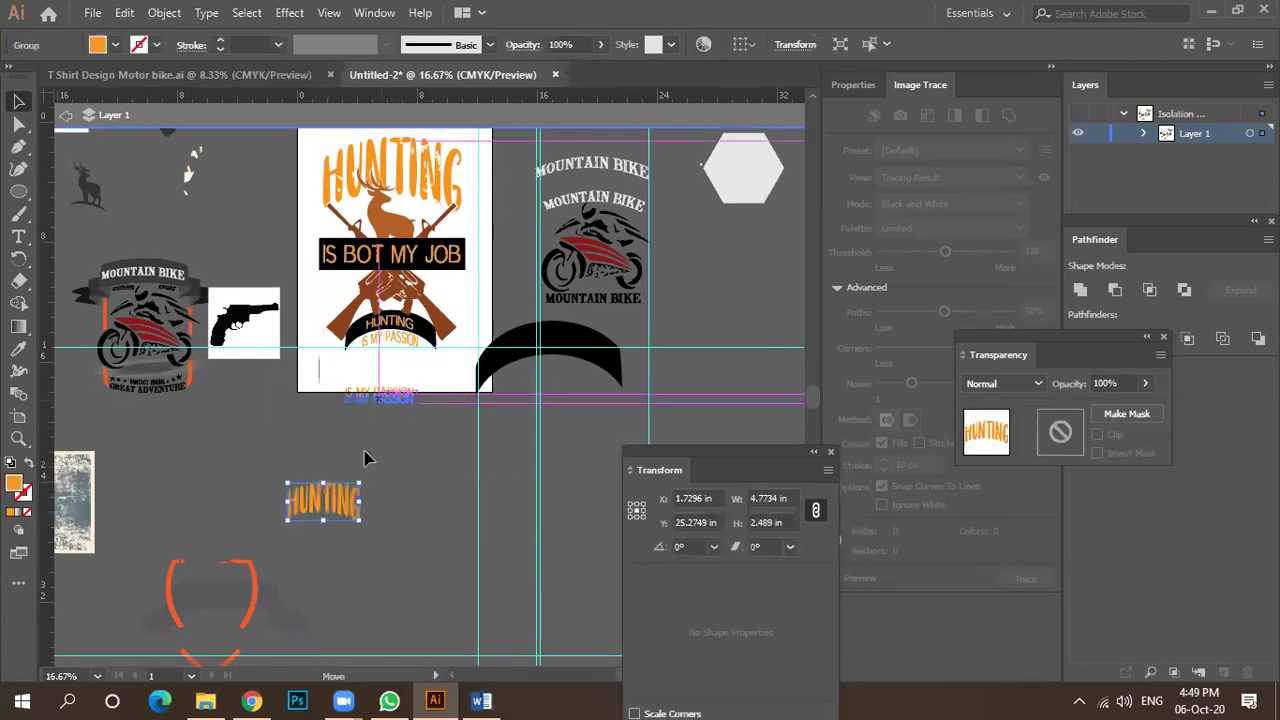
{"action": "left_click_drag", "start_coordinate": [378, 396], "coordinate": [357, 474]}
Expand the warped IS MY PASSION text under the band, with Object and Fill included.
{"action": "scroll", "coordinate": [372, 257], "scroll_direction": "up", "scroll_amount": 3}
{"action": "scroll", "coordinate": [372, 257], "scroll_direction": "down", "scroll_amount": 2}
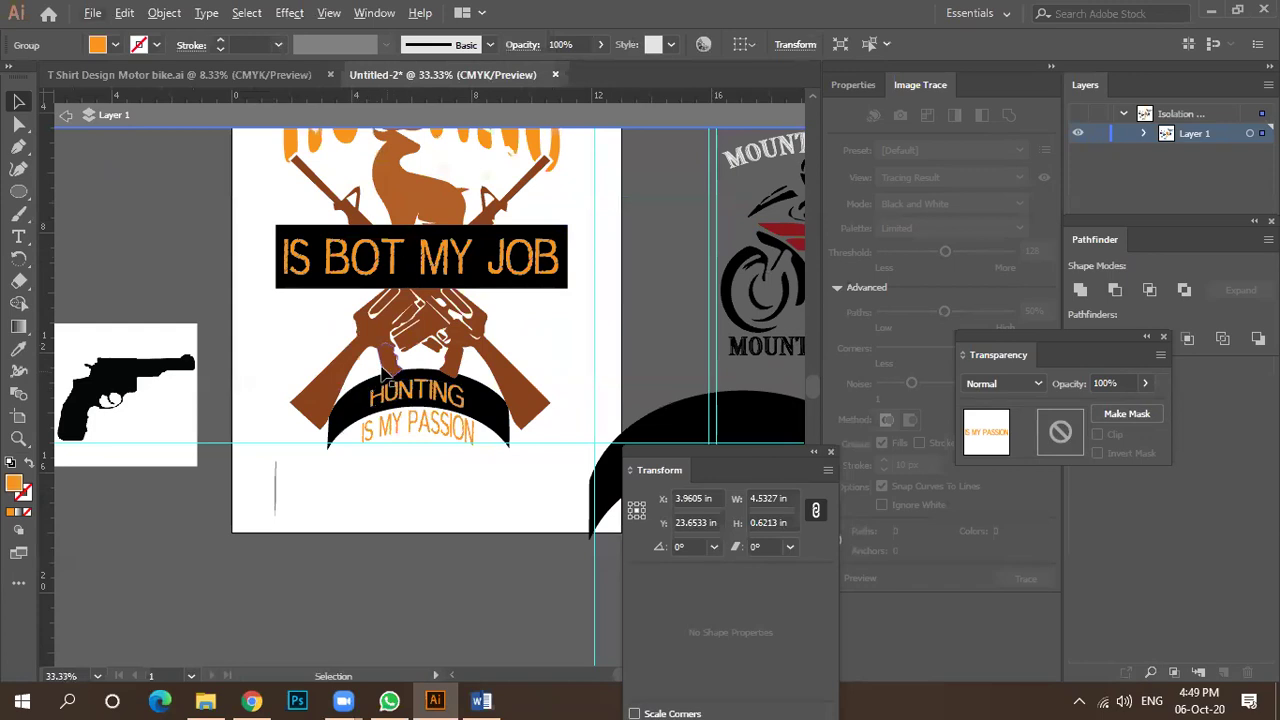
{"action": "scroll", "coordinate": [360, 405], "scroll_direction": "up", "scroll_amount": 3}
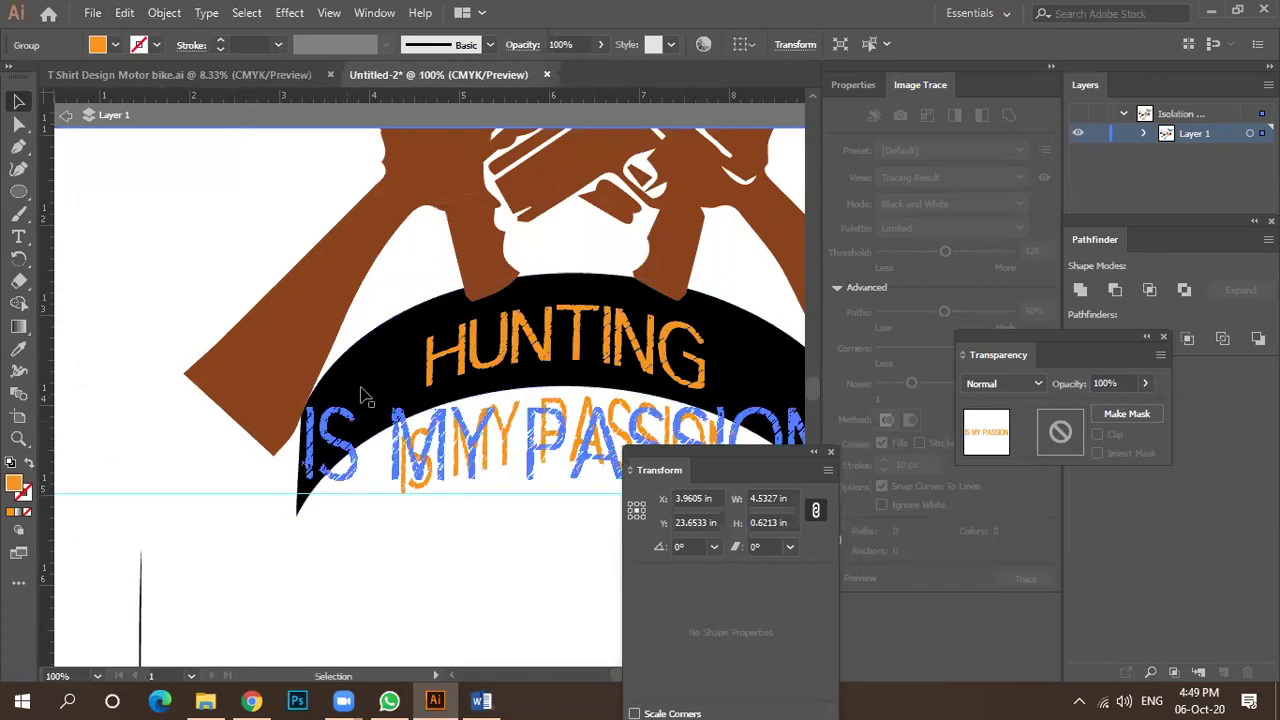
{"action": "left_click", "coordinate": [358, 393]}
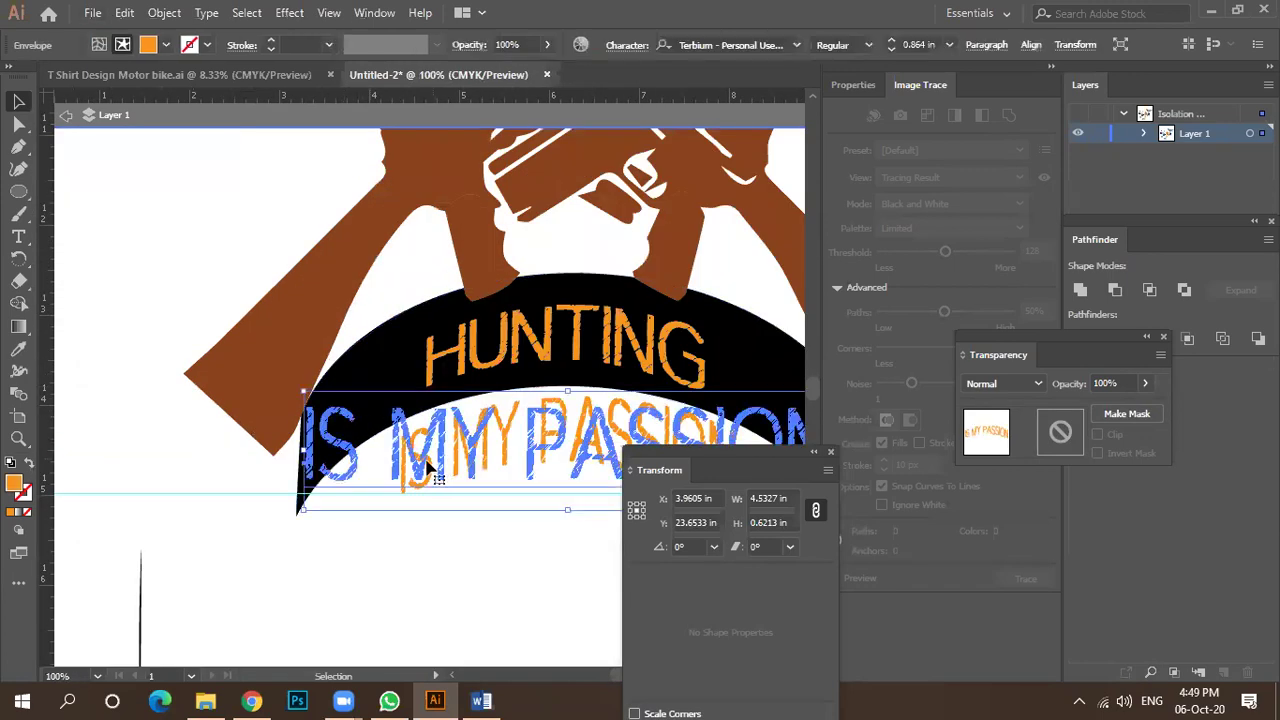
{"action": "left_click", "coordinate": [164, 13]}
{"action": "left_click", "coordinate": [260, 210]}
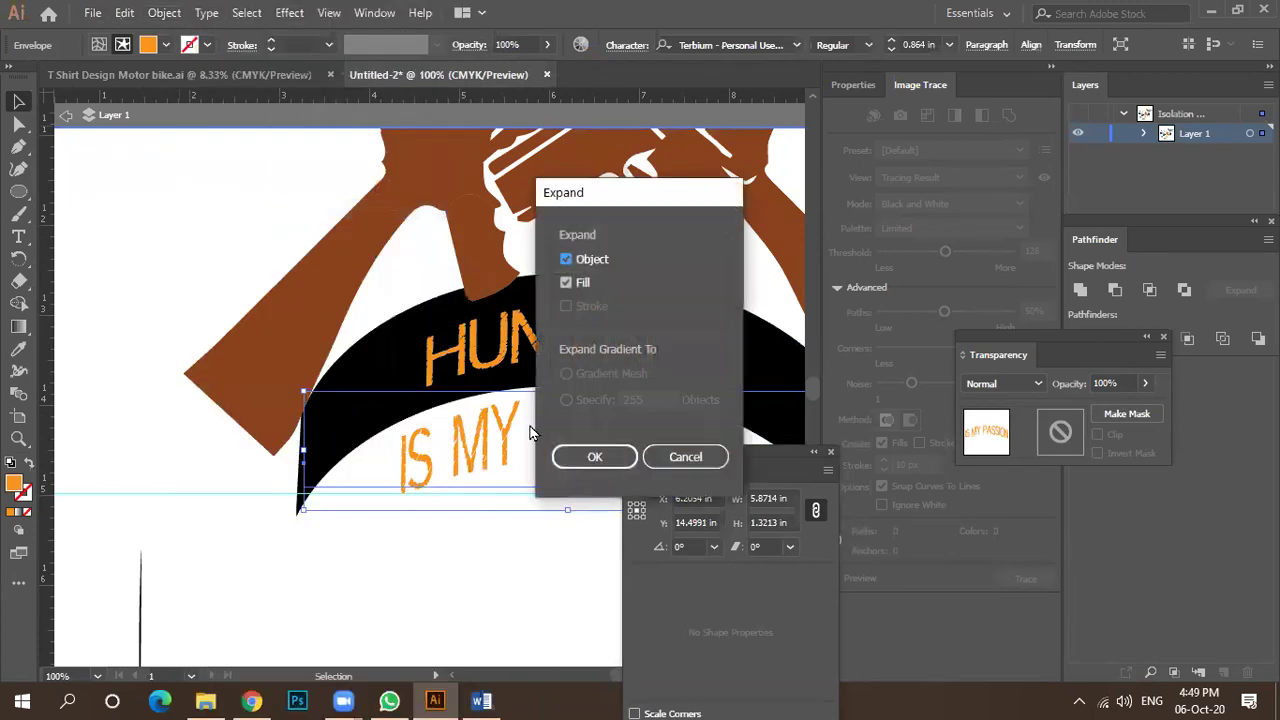
{"action": "left_click", "coordinate": [583, 458]}
Expand the arched HUNTING text on the black band, with Object and Fill included, and deselect it.
{"action": "left_click", "coordinate": [470, 345]}
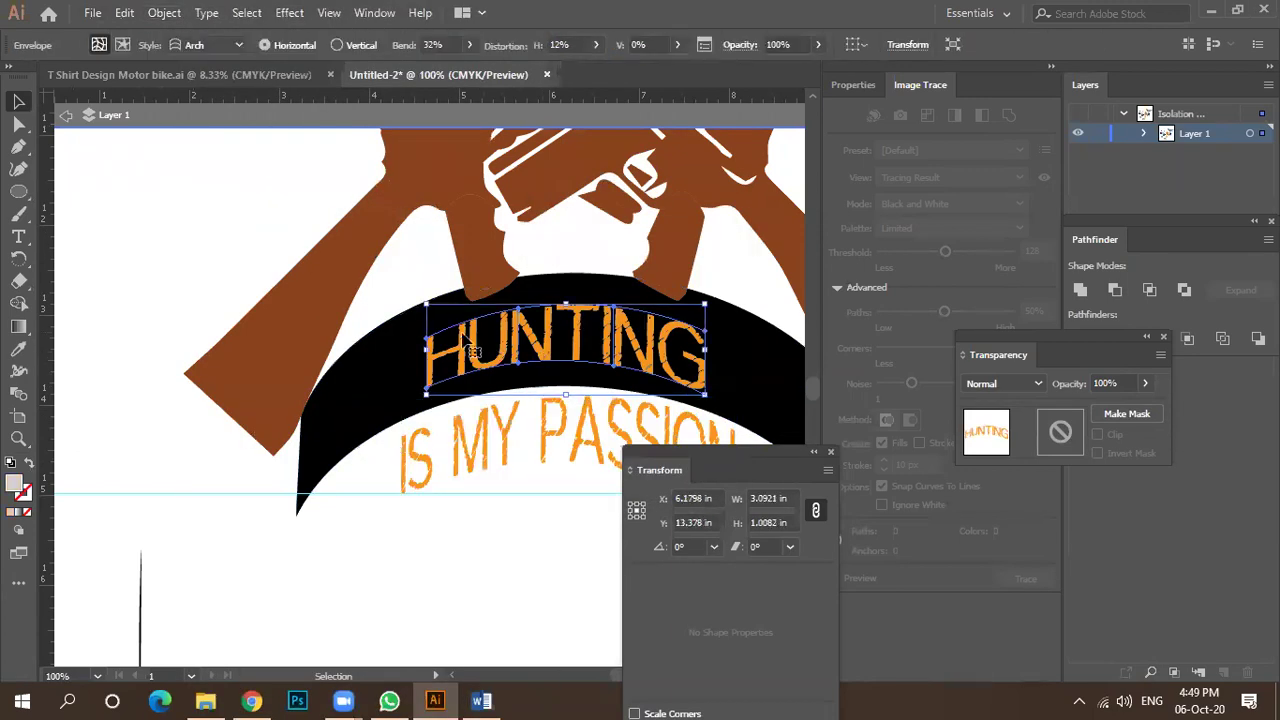
{"action": "left_click", "coordinate": [164, 13]}
{"action": "left_click", "coordinate": [257, 209]}
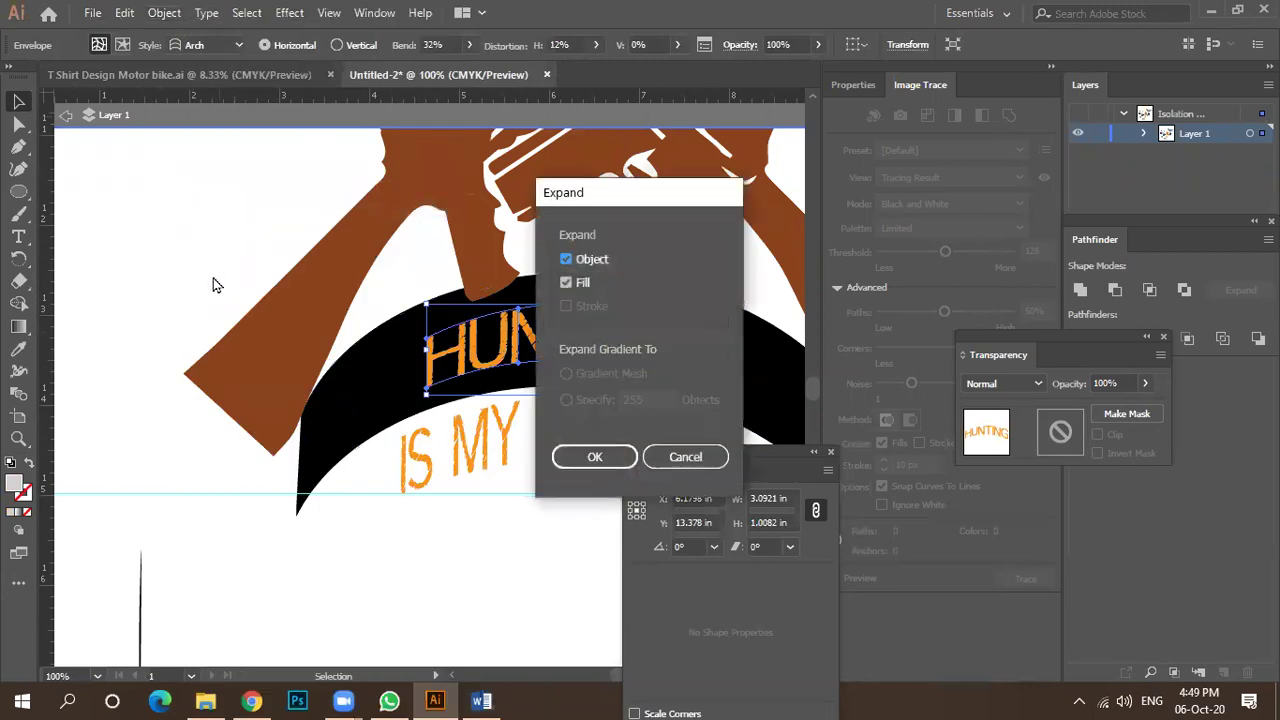
{"action": "left_click", "coordinate": [627, 465]}
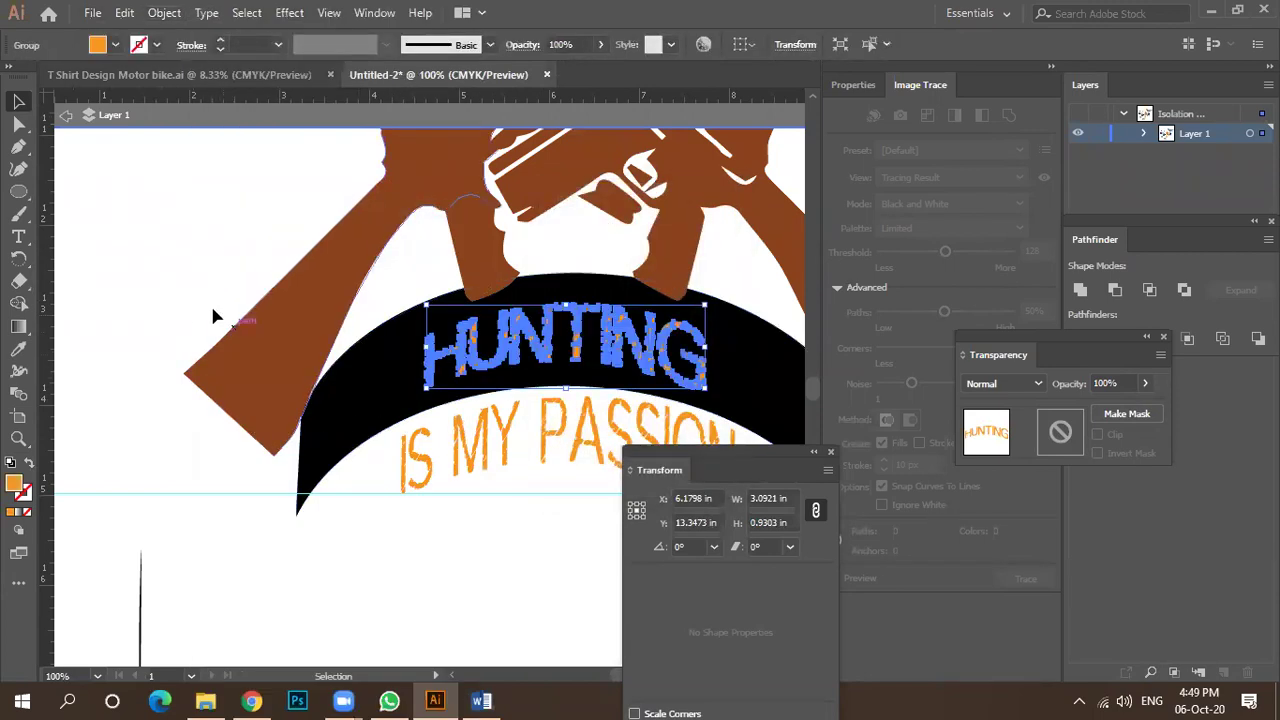
{"action": "scroll", "coordinate": [162, 301], "scroll_direction": "down", "scroll_amount": 2}
{"action": "left_click", "coordinate": [58, 275]}
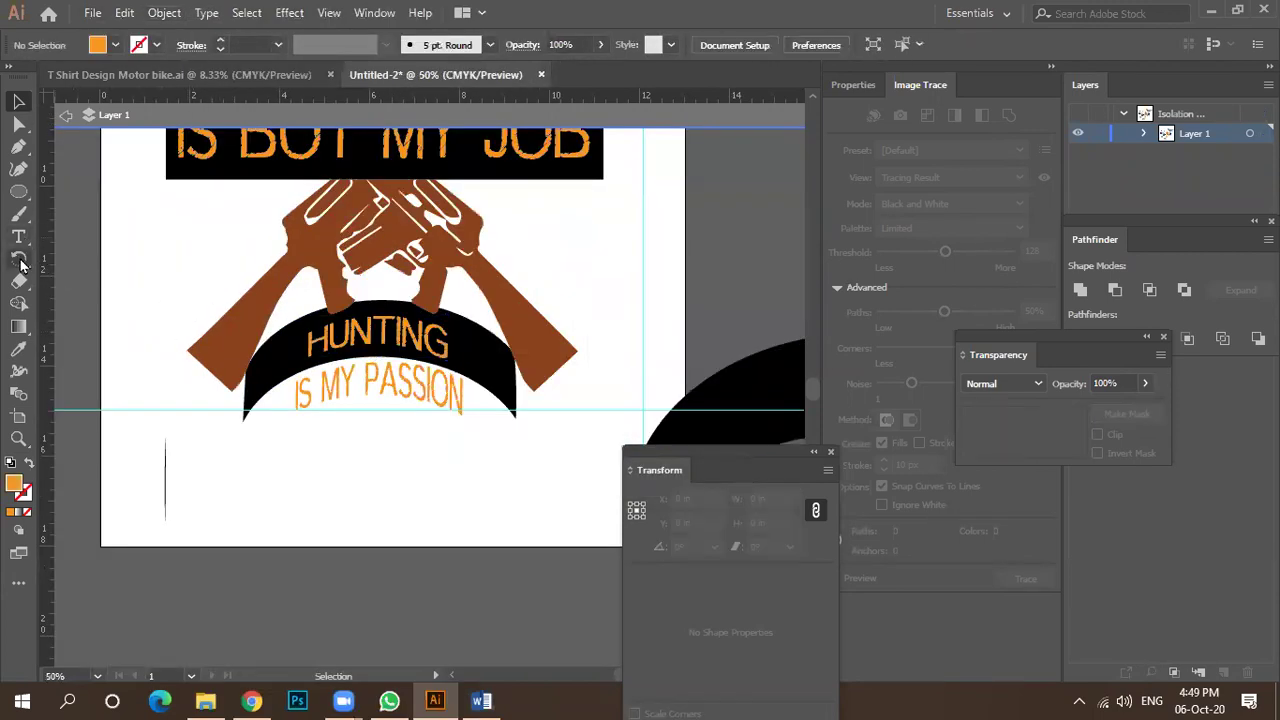
Draw an orange five-pointed star about 0.3 in wide on the black band, left of HUNTING.
{"action": "left_click", "coordinate": [29, 195]}
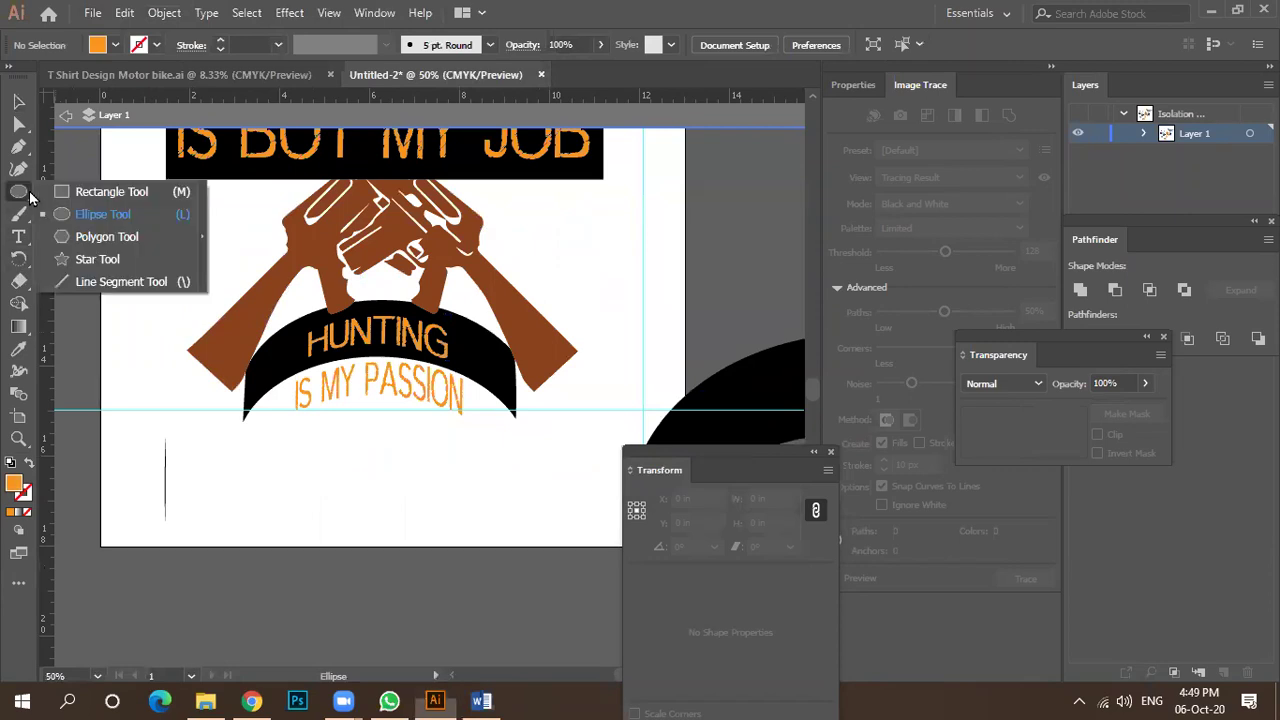
{"action": "left_click", "coordinate": [85, 260]}
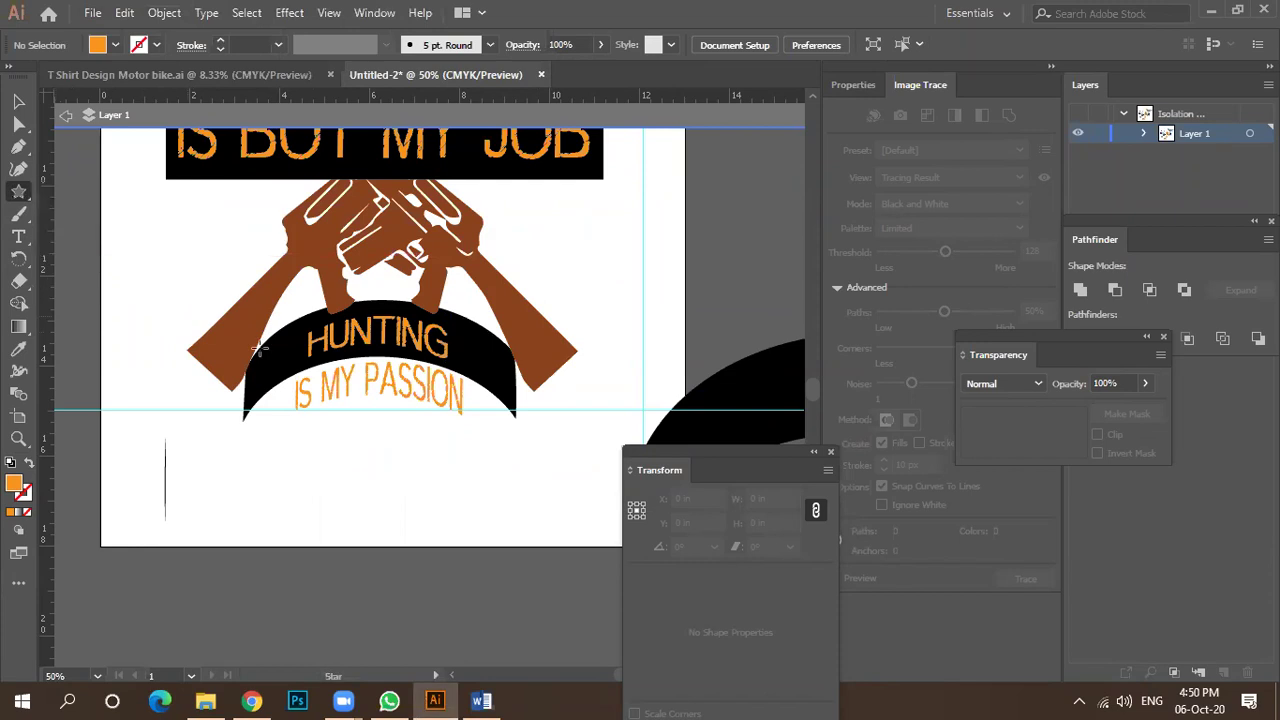
{"action": "scroll", "coordinate": [304, 375], "scroll_direction": "up", "scroll_amount": 2}
{"action": "left_click_drag", "start_coordinate": [265, 331], "coordinate": [271, 334]}
{"action": "scroll", "coordinate": [250, 336], "scroll_direction": "up", "scroll_amount": 4}
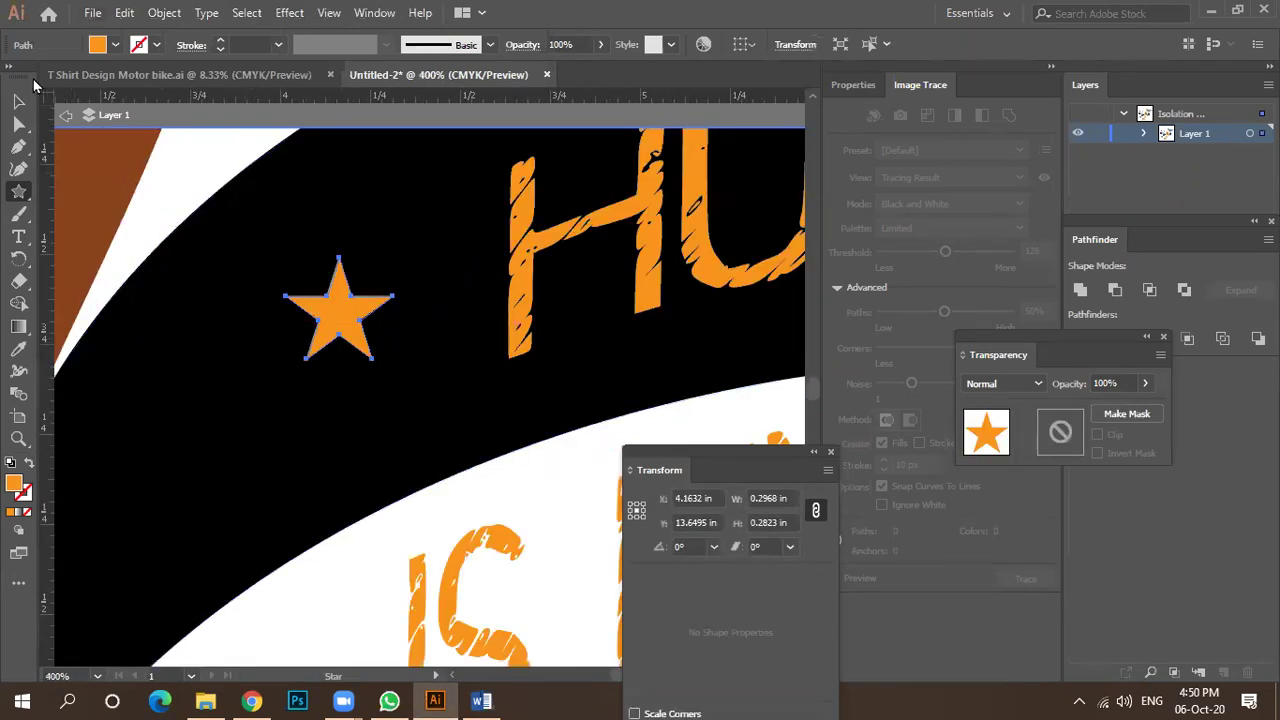
Duplicate the star twice down the left end of the band so three stars follow its curve.
{"action": "key", "text": "v"}
{"action": "scroll", "coordinate": [324, 232], "scroll_direction": "down", "scroll_amount": 2}
{"action": "left_click_drag", "start_coordinate": [340, 265], "coordinate": [220, 357]}
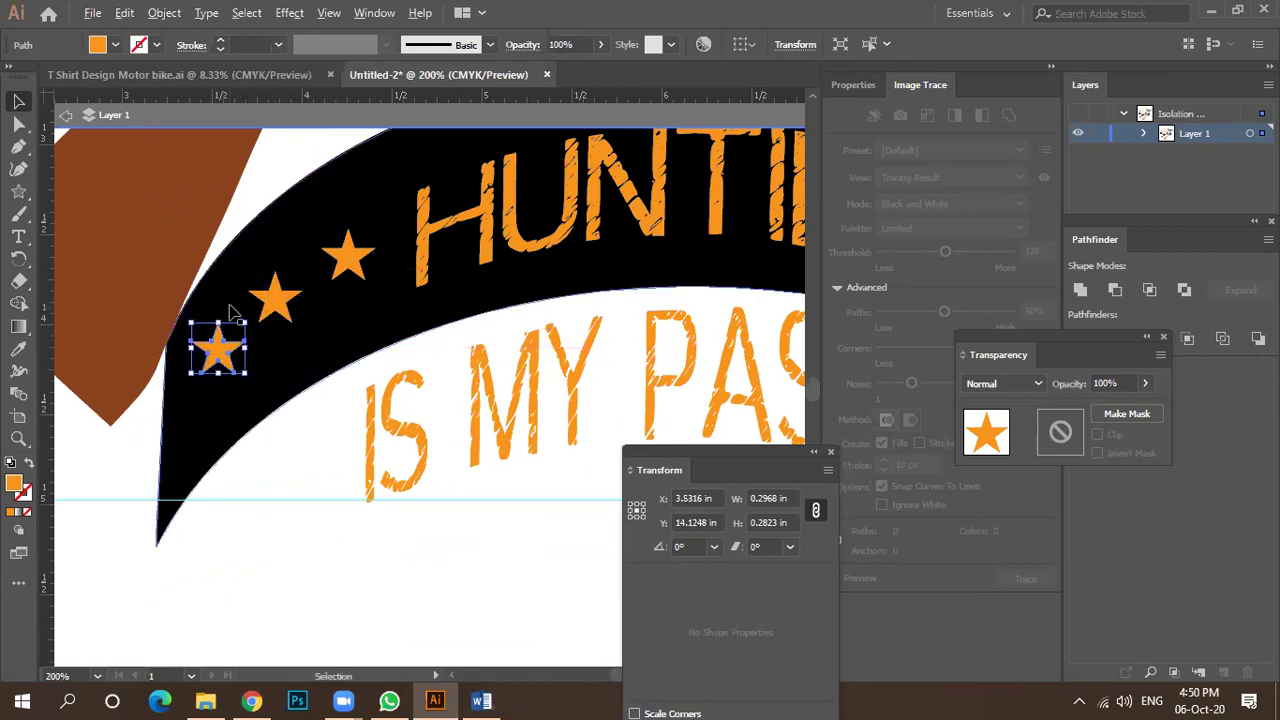
Copy the stars to the right end of the band, arranging three along its curve to mirror the left side.
{"action": "scroll", "coordinate": [222, 345], "scroll_direction": "down", "scroll_amount": 4}
{"action": "left_click_drag", "start_coordinate": [262, 290], "coordinate": [541, 341]}
{"action": "scroll", "coordinate": [430, 292], "scroll_direction": "up", "scroll_amount": 3}
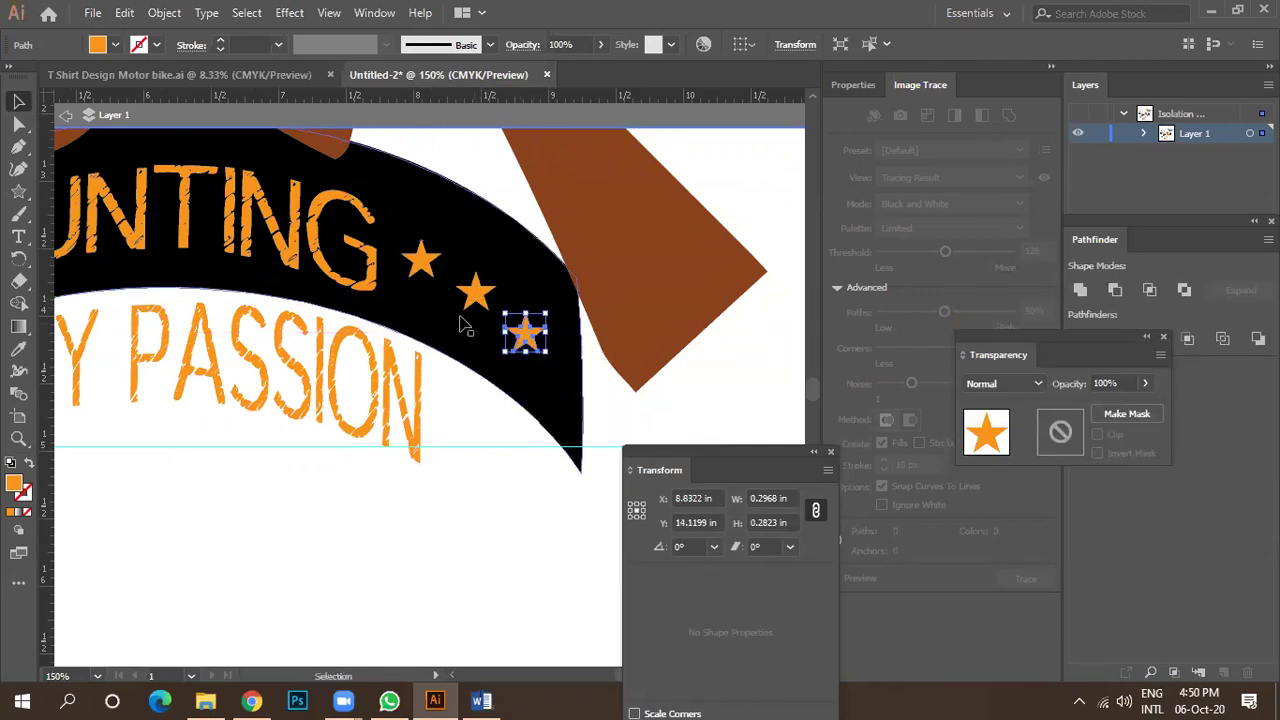
{"action": "scroll", "coordinate": [465, 325], "scroll_direction": "down", "scroll_amount": 4}
{"action": "left_click", "coordinate": [392, 395]}
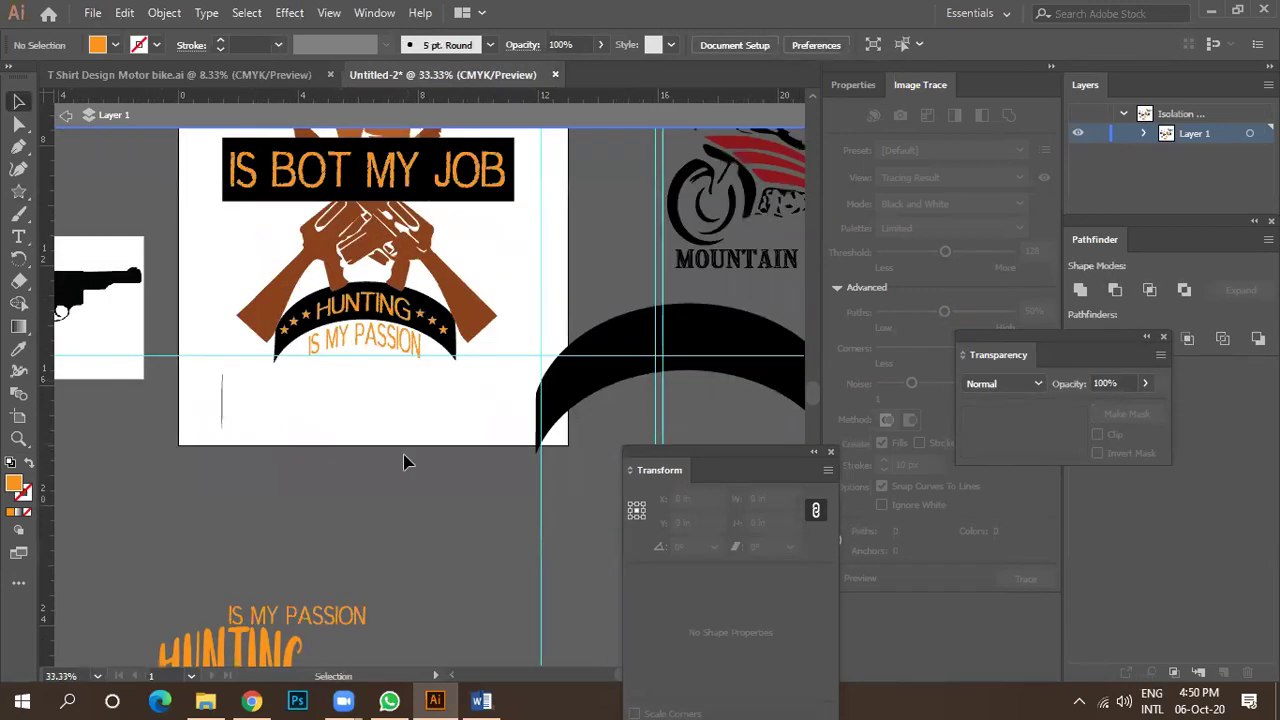
Exit Layer 1's isolation mode and move the vertical guide near the artboard's right edge about 20.9 in right, past the hexagon.
{"action": "scroll", "coordinate": [406, 462], "scroll_direction": "down", "scroll_amount": 2}
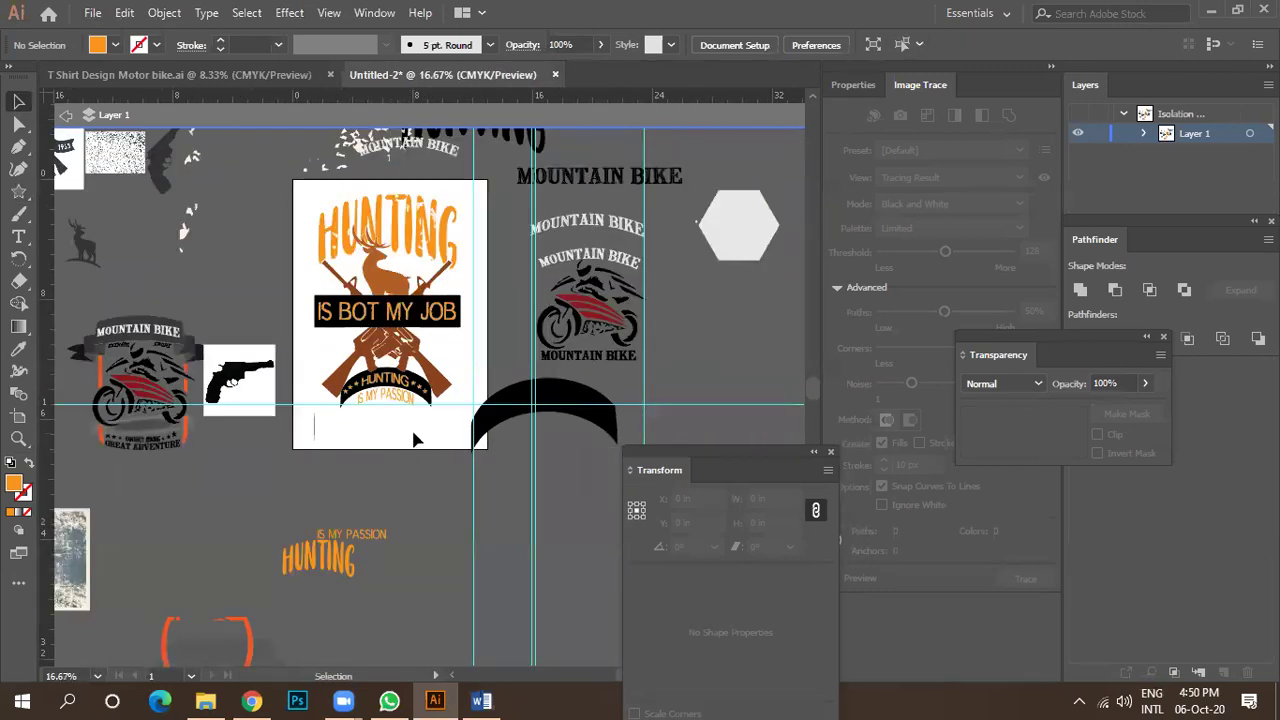
{"action": "scroll", "coordinate": [338, 268], "scroll_direction": "up", "scroll_amount": 2}
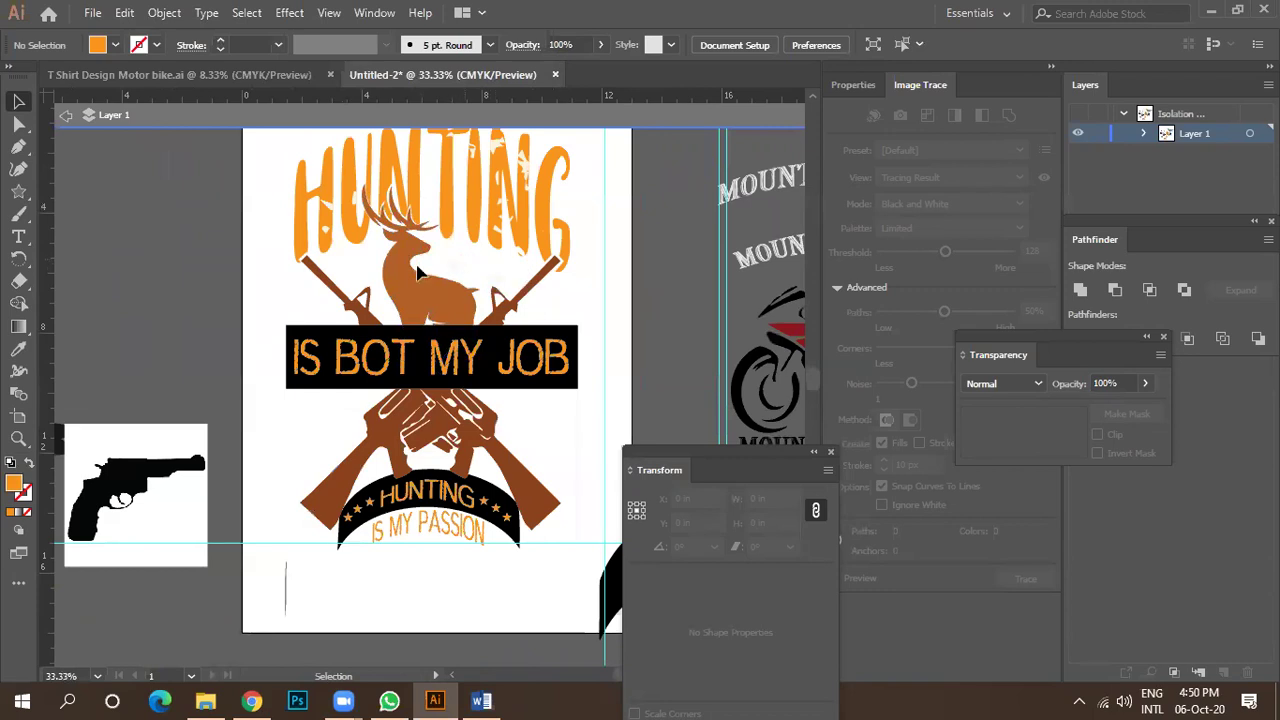
{"action": "scroll", "coordinate": [418, 272], "scroll_direction": "down", "scroll_amount": 2}
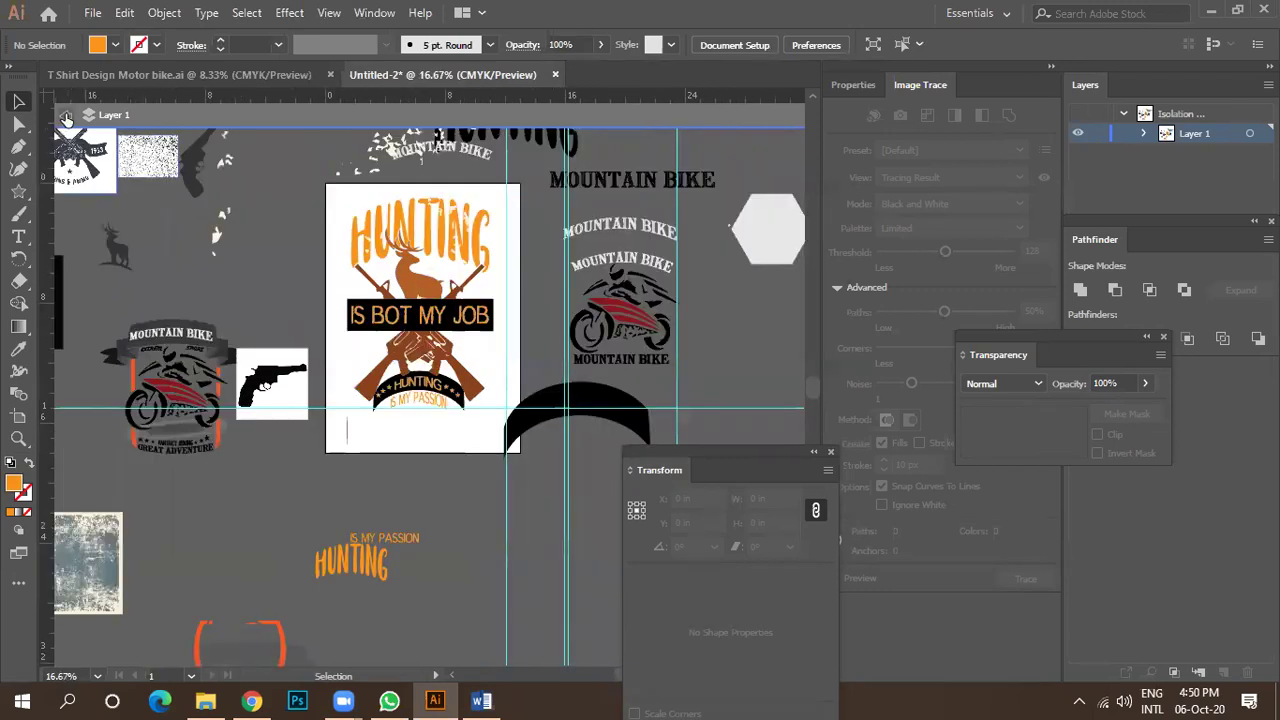
{"action": "left_click", "coordinate": [66, 118]}
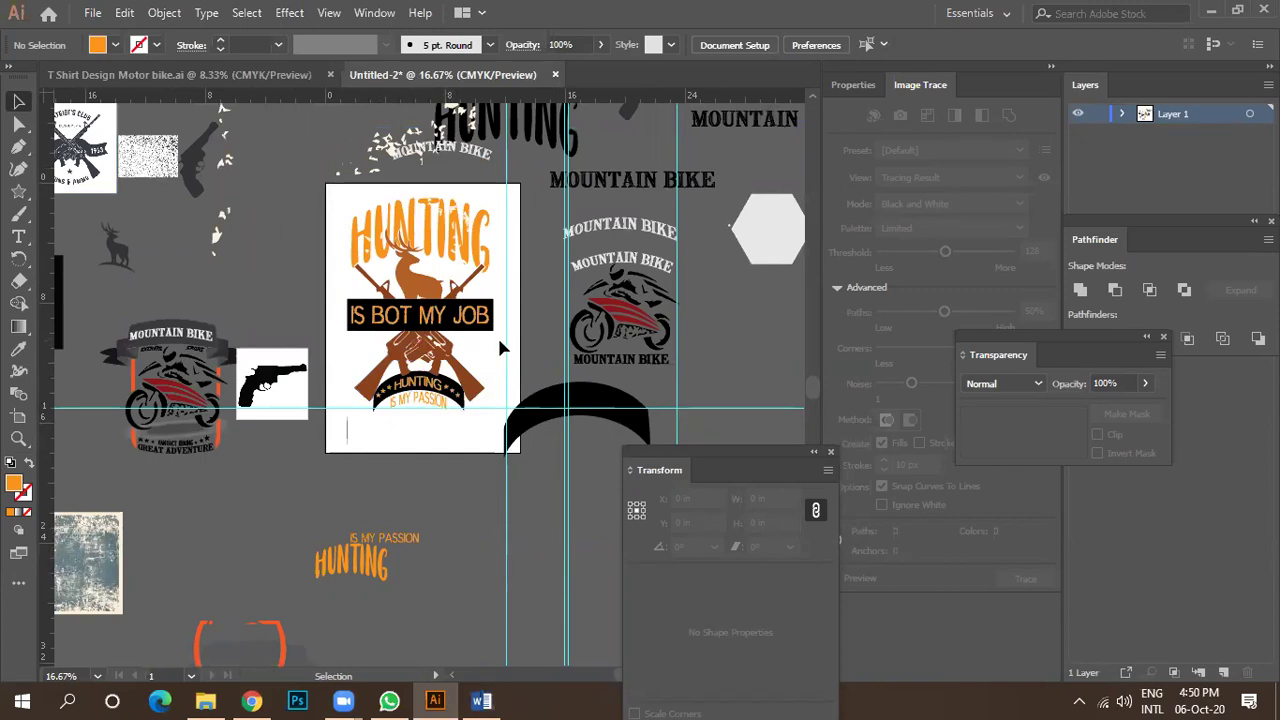
{"action": "scroll", "coordinate": [373, 344], "scroll_direction": "down", "scroll_amount": 1}
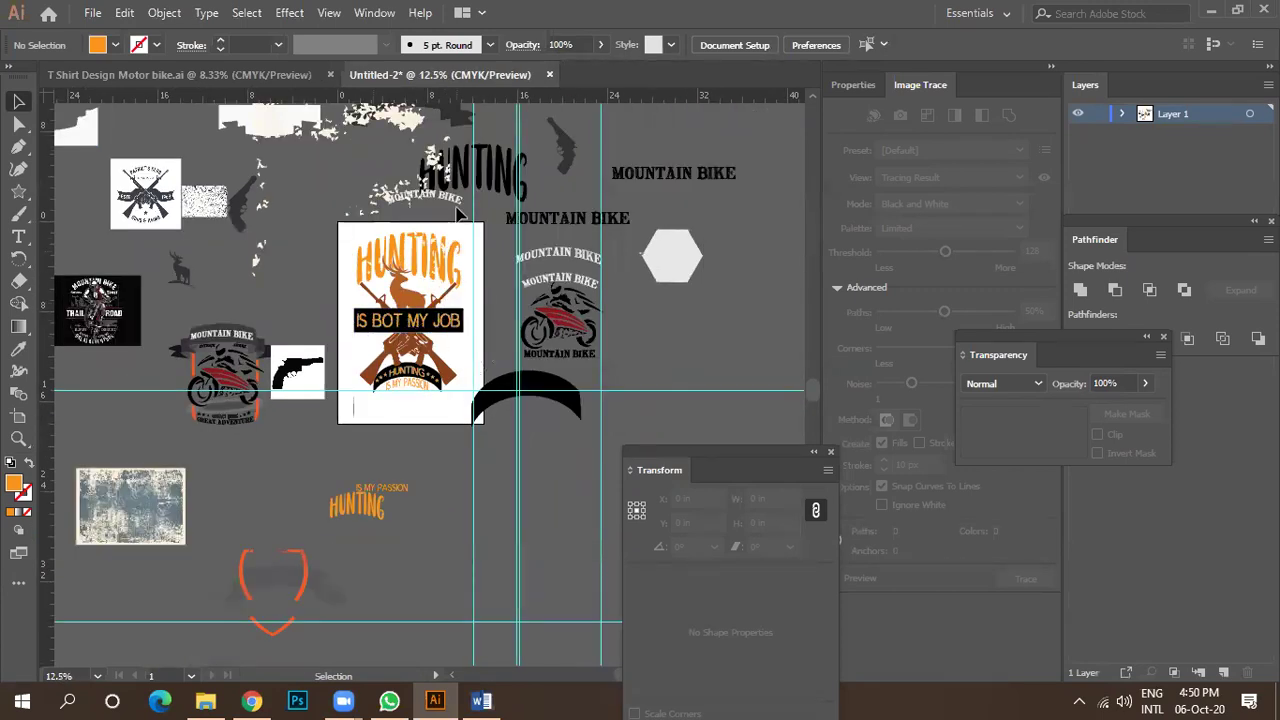
{"action": "left_click_drag", "start_coordinate": [477, 218], "coordinate": [714, 287]}
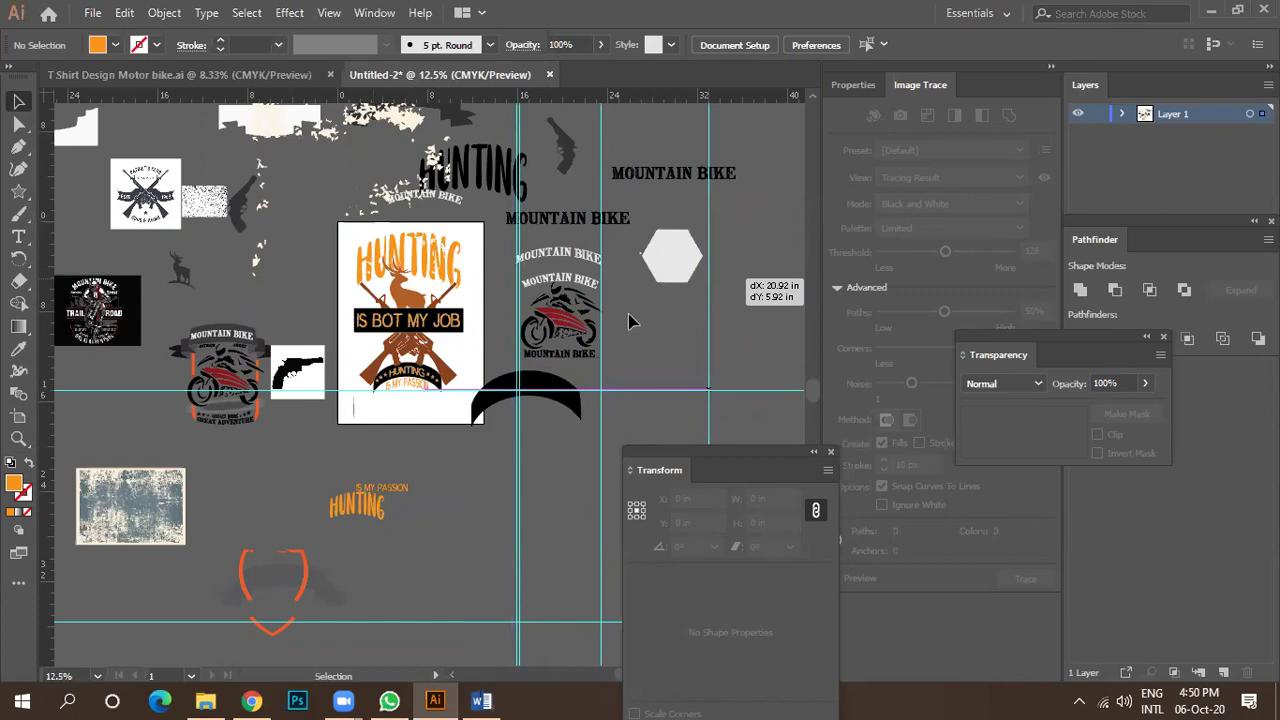
{"action": "scroll", "coordinate": [403, 258], "scroll_direction": "up", "scroll_amount": 1}
{"action": "scroll", "coordinate": [400, 258], "scroll_direction": "down", "scroll_amount": 1}
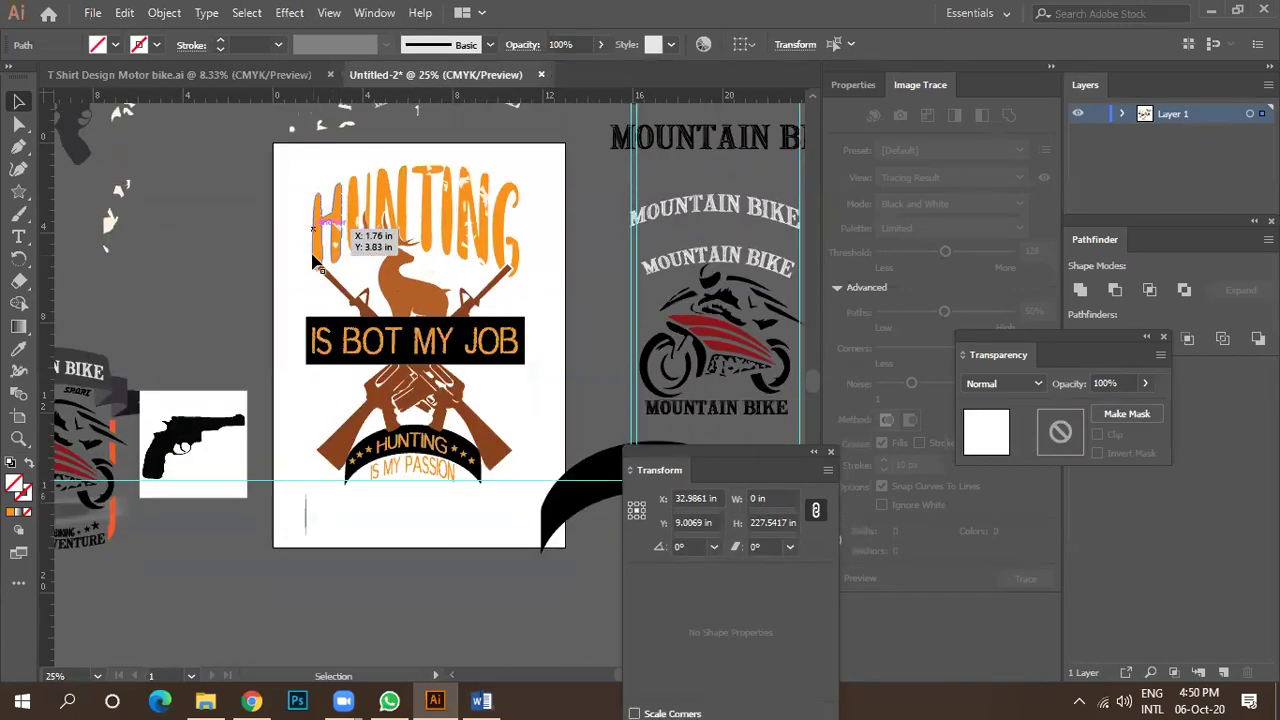
{"action": "scroll", "coordinate": [305, 265], "scroll_direction": "down", "scroll_amount": 1}
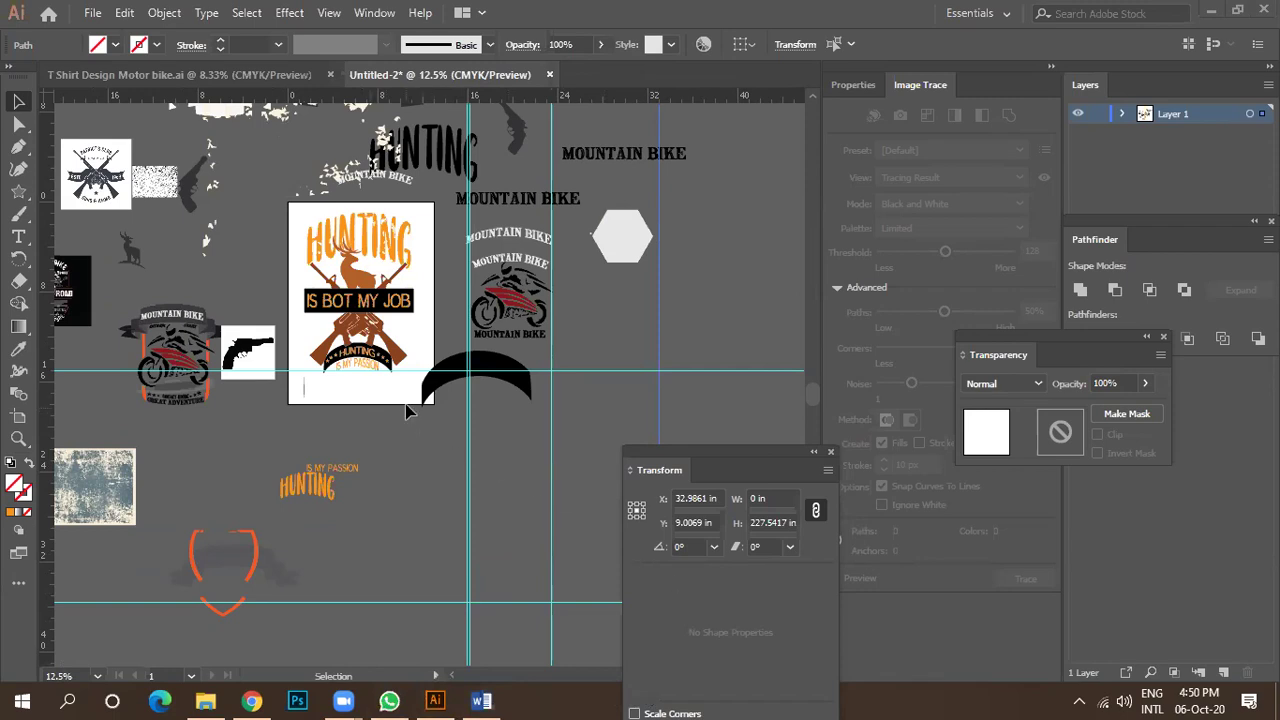
{"action": "scroll", "coordinate": [325, 310], "scroll_direction": "up", "scroll_amount": 3}
{"action": "scroll", "coordinate": [325, 310], "scroll_direction": "down", "scroll_amount": 1}
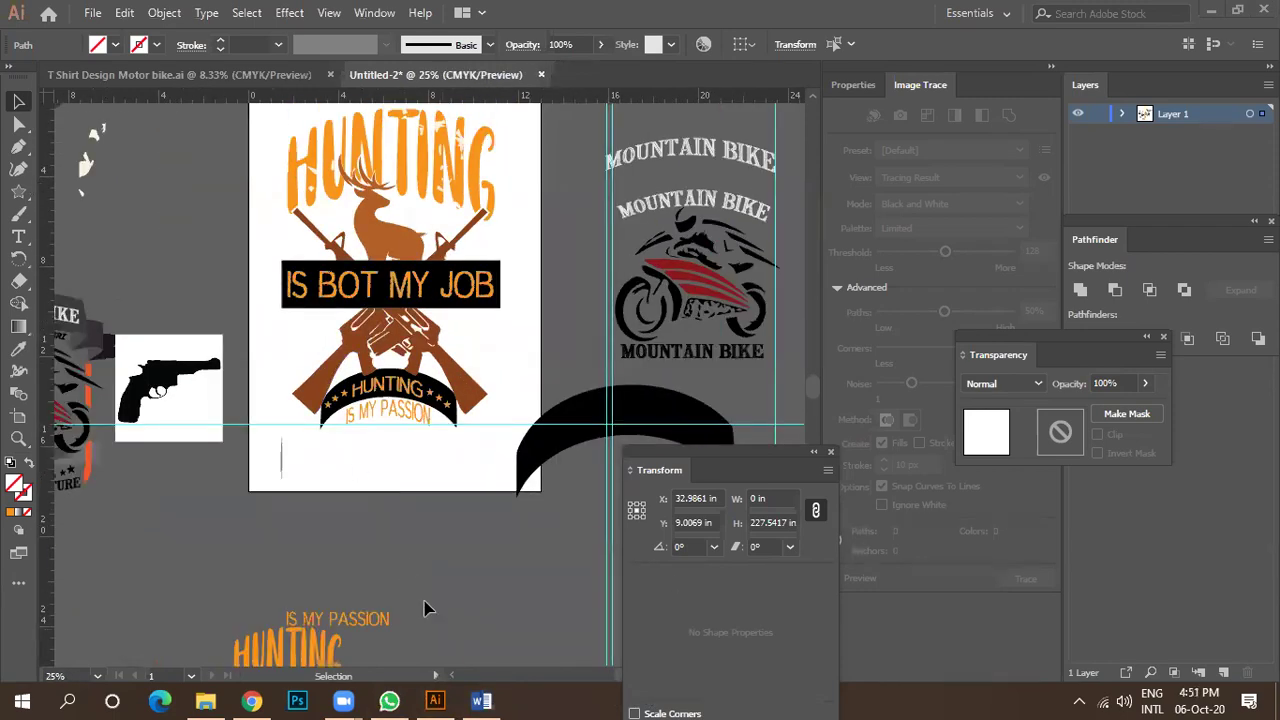
Switch to the Word notes and undo the deletion of the font links and the earlier insertion of the template.net link.
{"action": "key", "text": "alt+Tab"}
{"action": "scroll", "coordinate": [280, 415], "scroll_direction": "down", "scroll_amount": 2}
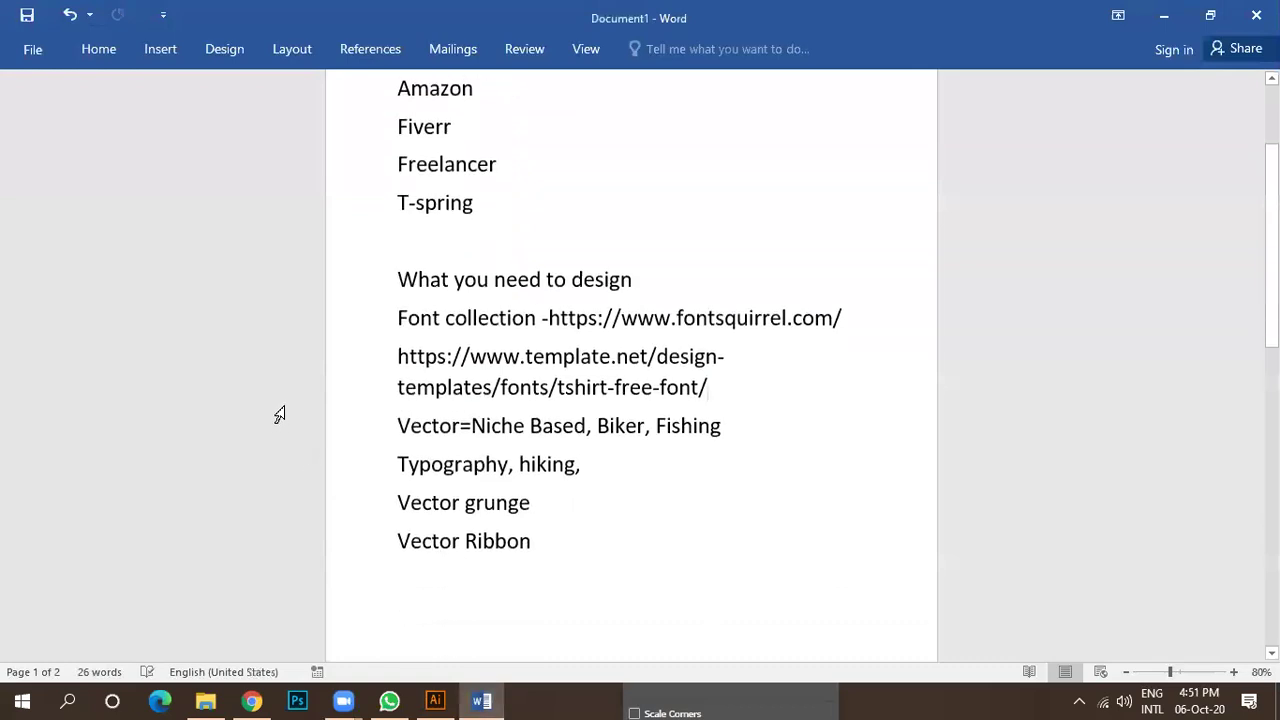
{"action": "left_click_drag", "start_coordinate": [466, 360], "coordinate": [337, 320]}
{"action": "key", "text": "BackSpace"}
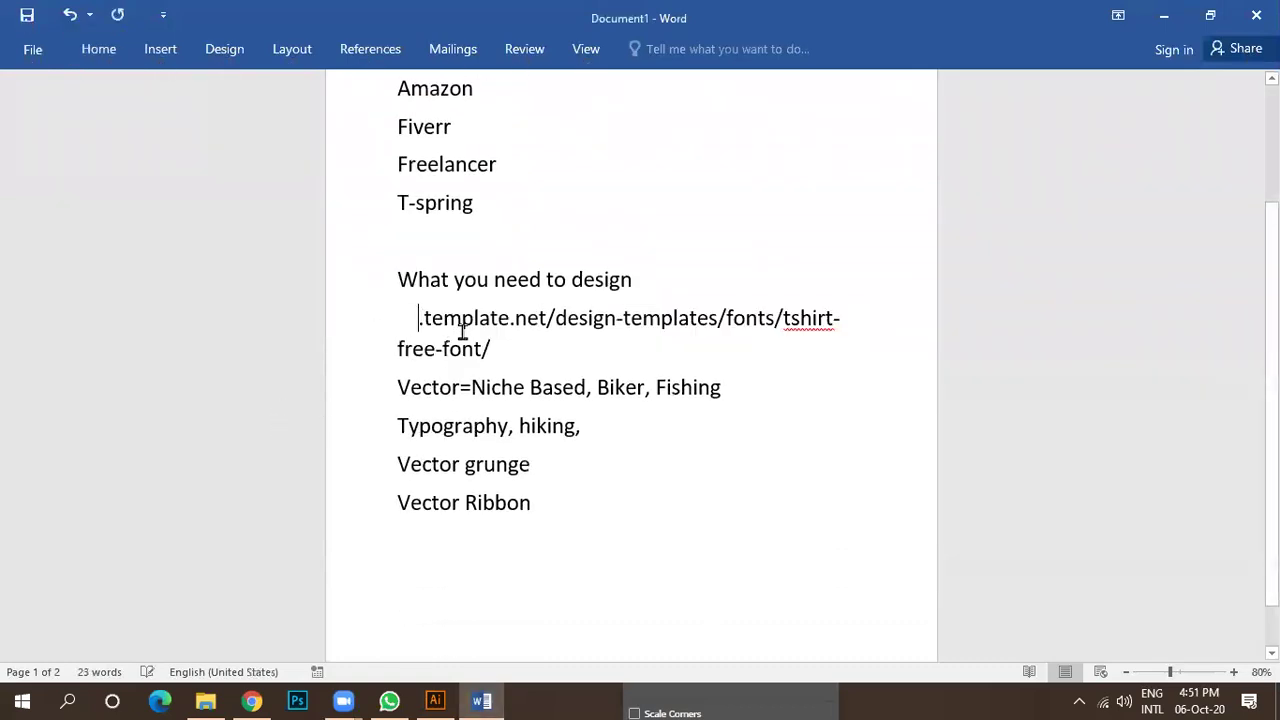
{"action": "key", "text": "ctrl+z"}
{"action": "key", "text": "ctrl+z"}
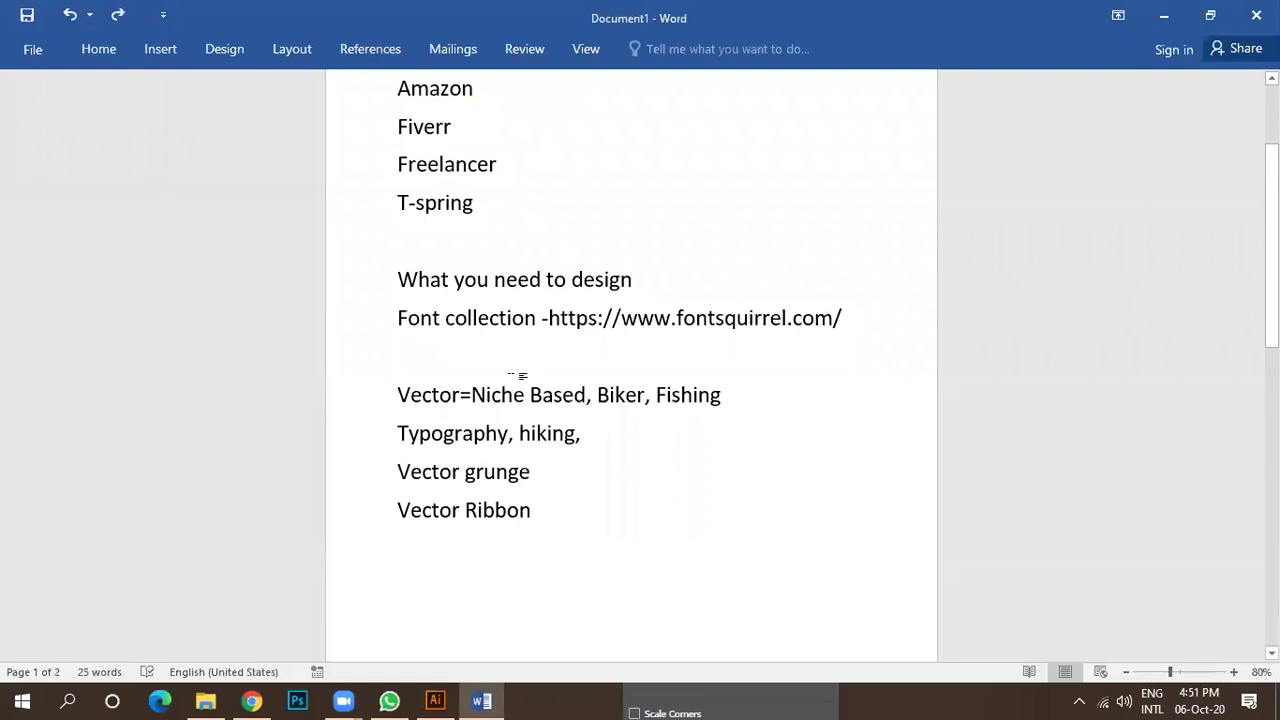
Review the Vector niche, Vector grunge and Vector Ribbon lines in the notes, and return to Illustrator.
{"action": "left_click_drag", "start_coordinate": [471, 396], "coordinate": [734, 403]}
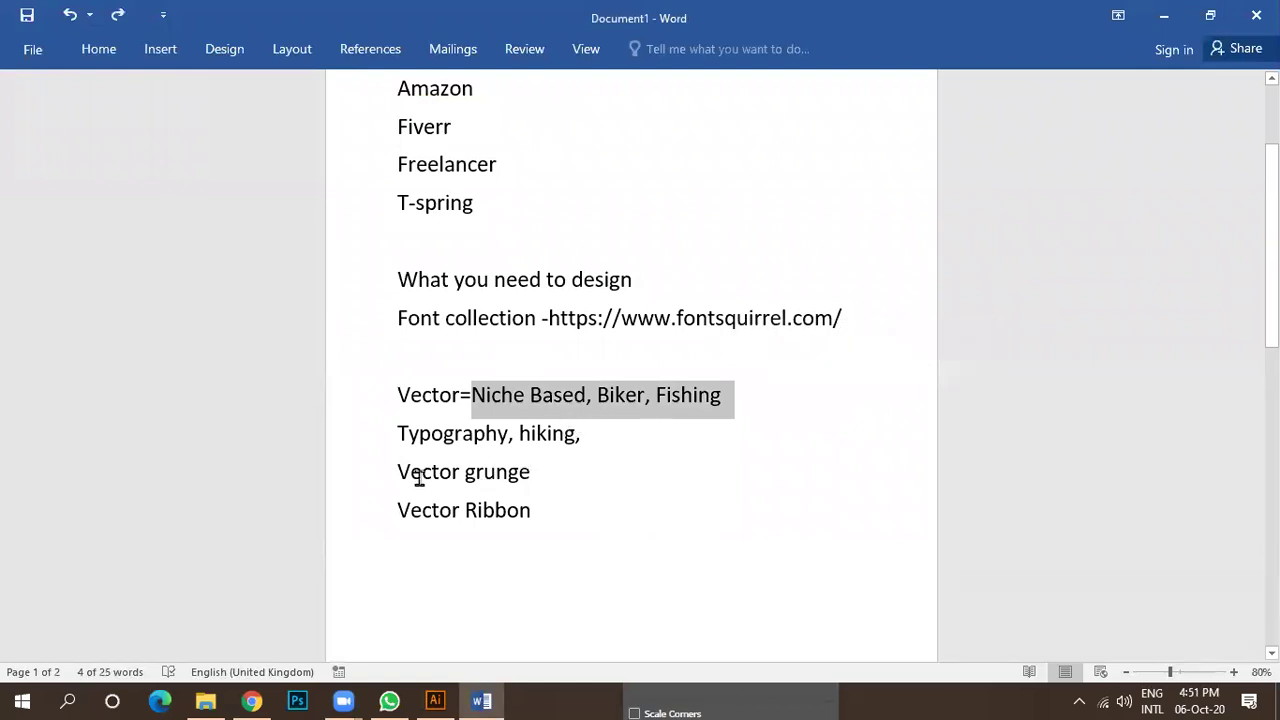
{"action": "left_click_drag", "start_coordinate": [405, 473], "coordinate": [563, 486]}
{"action": "left_click", "coordinate": [568, 486]}
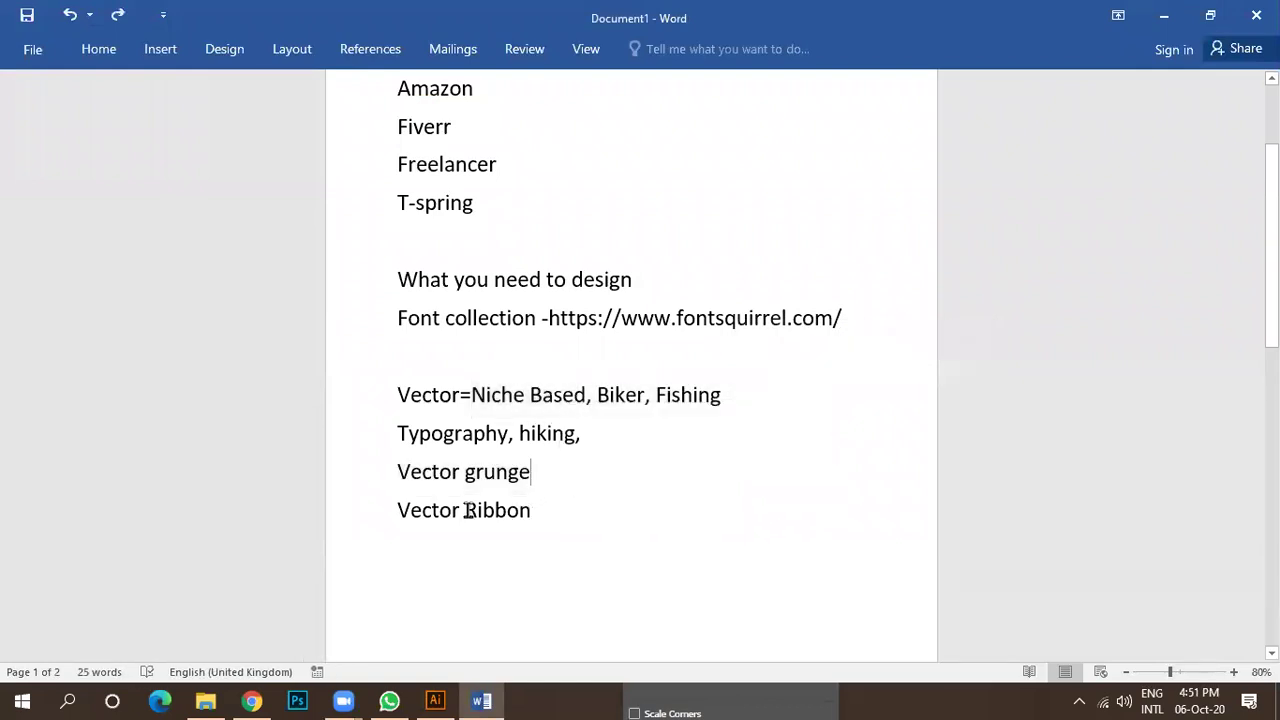
{"action": "left_click_drag", "start_coordinate": [401, 473], "coordinate": [566, 471]}
{"action": "left_click", "coordinate": [576, 474]}
{"action": "left_click_drag", "start_coordinate": [400, 512], "coordinate": [552, 516]}
{"action": "left_click", "coordinate": [554, 516]}
{"action": "left_click", "coordinate": [432, 700]}
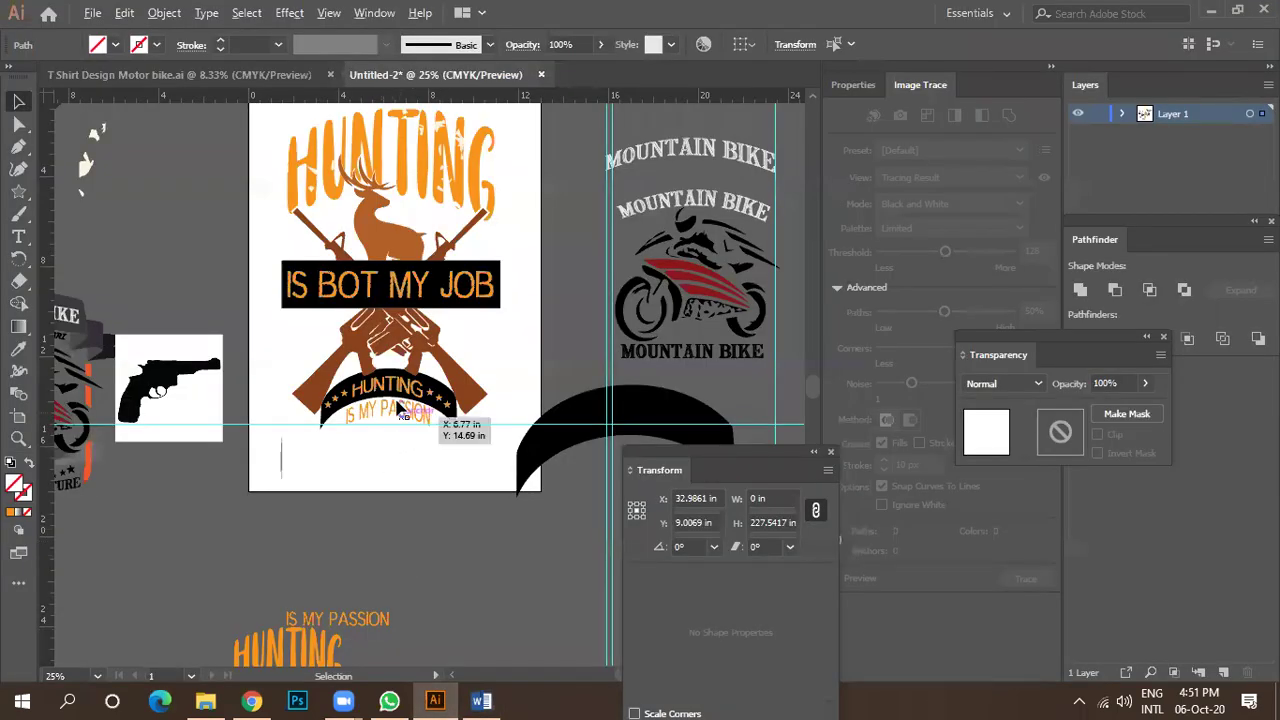
Examine the arched IS MY PASSION lettering and the whole hunting design on the artboard, leaving nothing selected.
{"action": "scroll", "coordinate": [395, 405], "scroll_direction": "up", "scroll_amount": 4}
{"action": "left_click", "coordinate": [390, 447]}
{"action": "scroll", "coordinate": [392, 447], "scroll_direction": "down", "scroll_amount": 2}
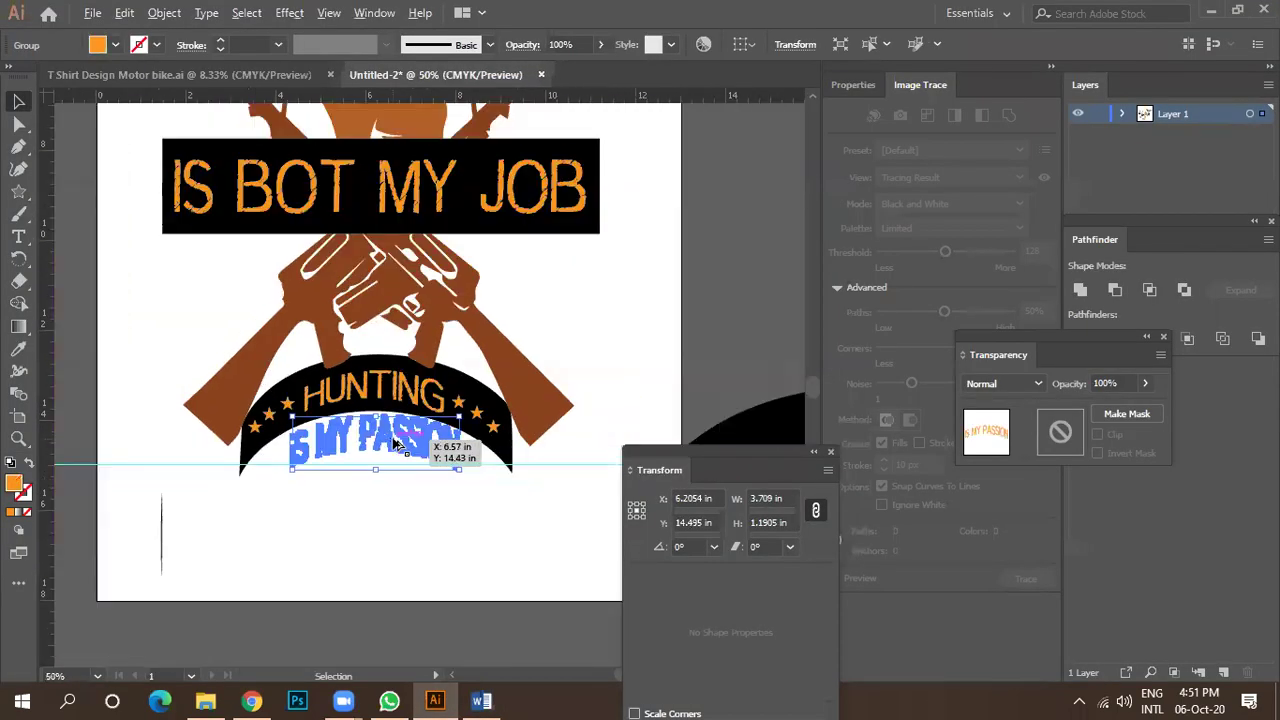
{"action": "scroll", "coordinate": [400, 440], "scroll_direction": "up", "scroll_amount": 2}
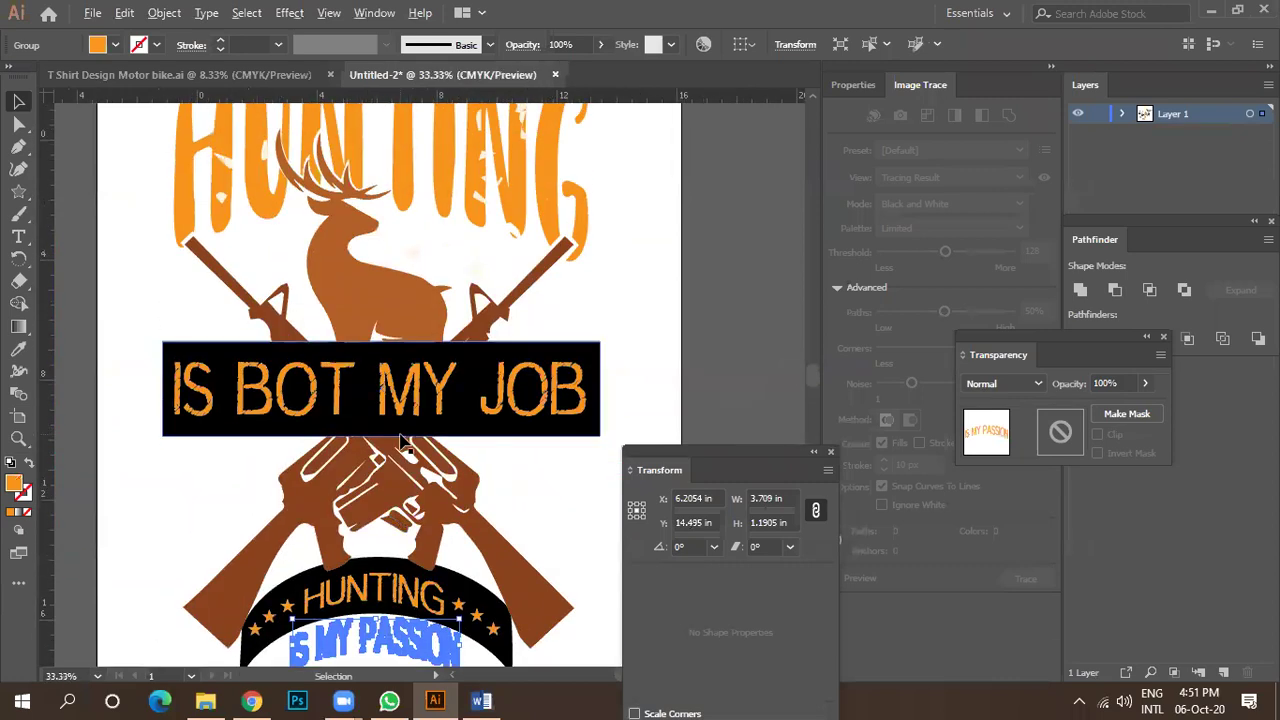
{"action": "scroll", "coordinate": [400, 440], "scroll_direction": "down", "scroll_amount": 2}
{"action": "left_click_drag", "start_coordinate": [272, 241], "coordinate": [512, 556]}
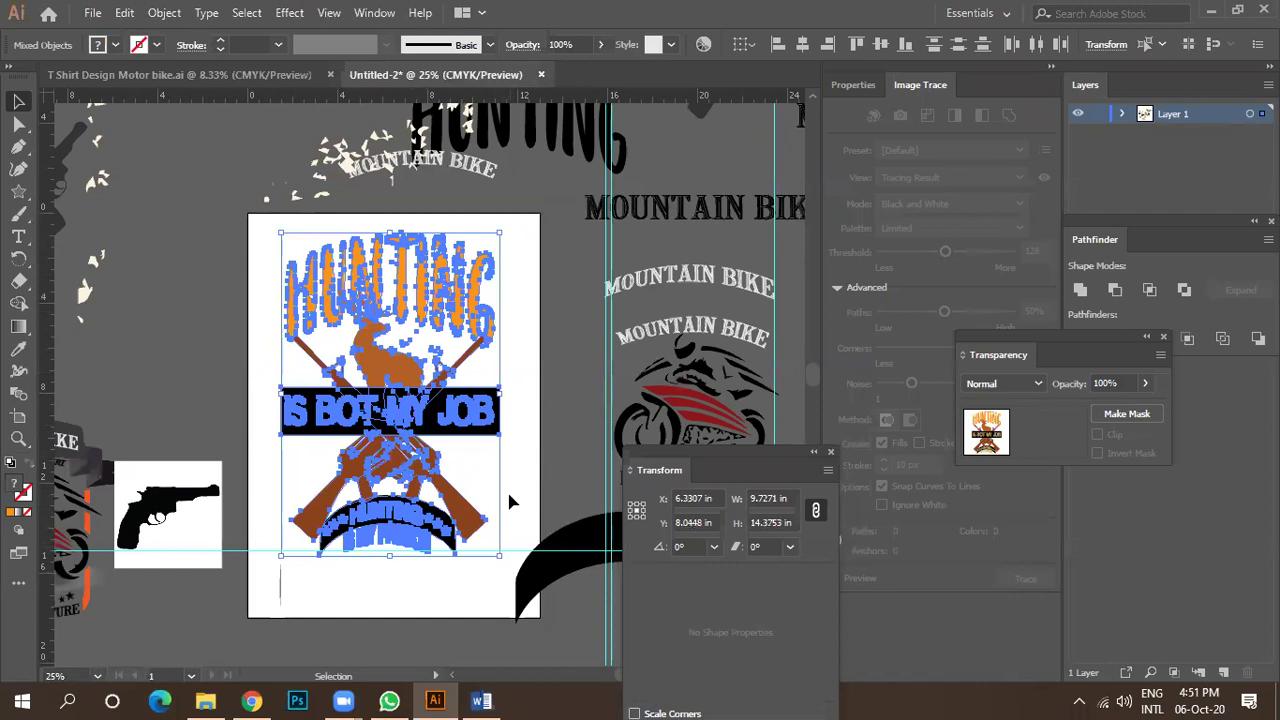
{"action": "left_click", "coordinate": [511, 494]}
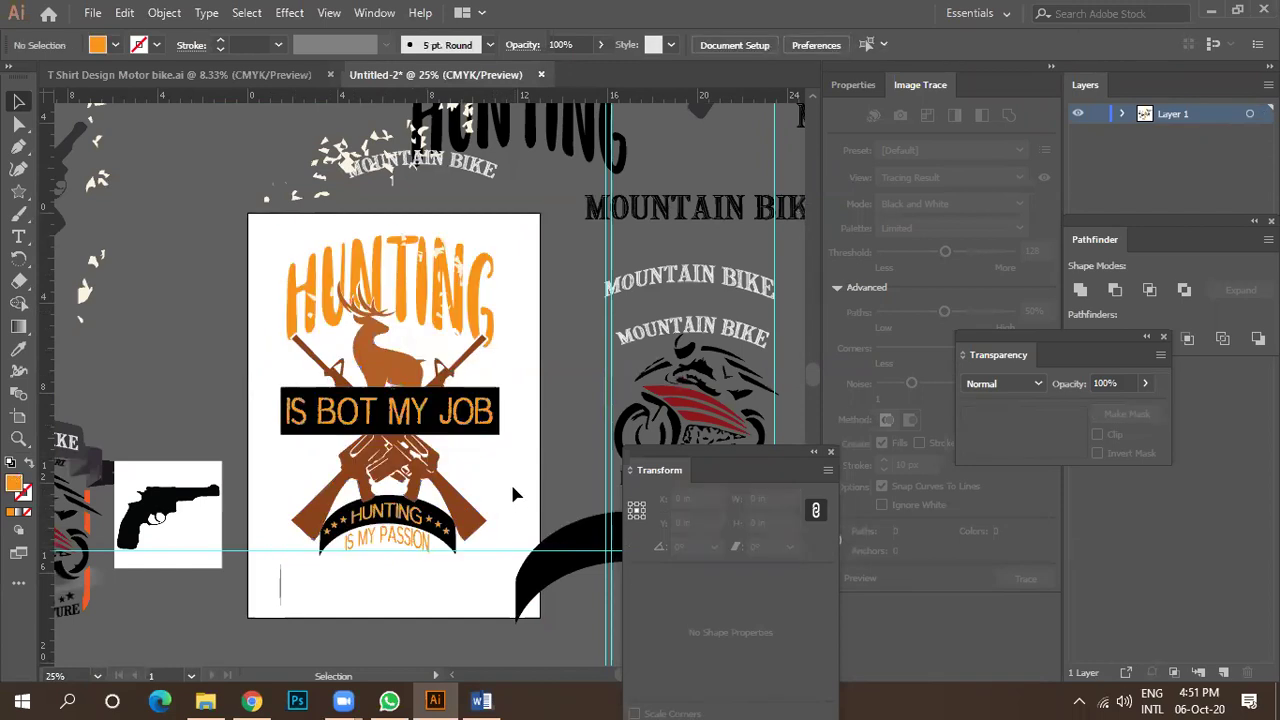
Delete the stray thin vertical line in the artboard's lower-left area, below the rifles.
{"action": "left_click_drag", "start_coordinate": [267, 591], "coordinate": [297, 606]}
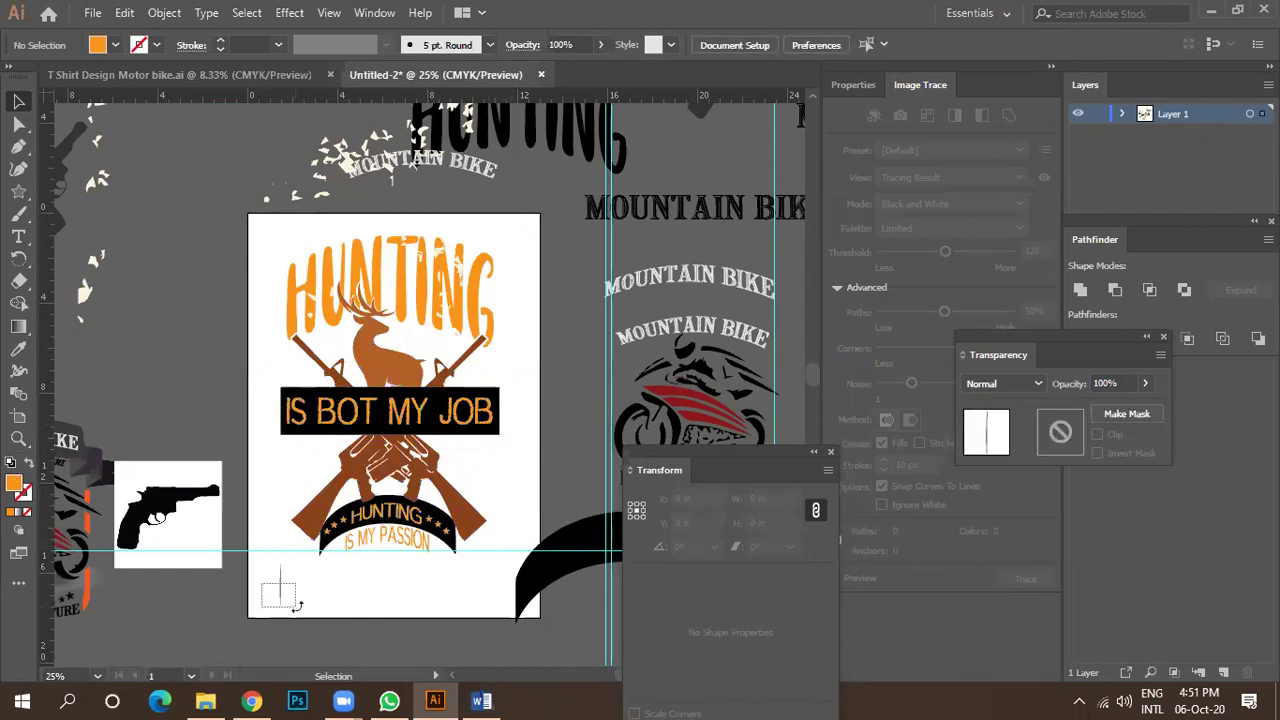
{"action": "key", "text": "Delete"}
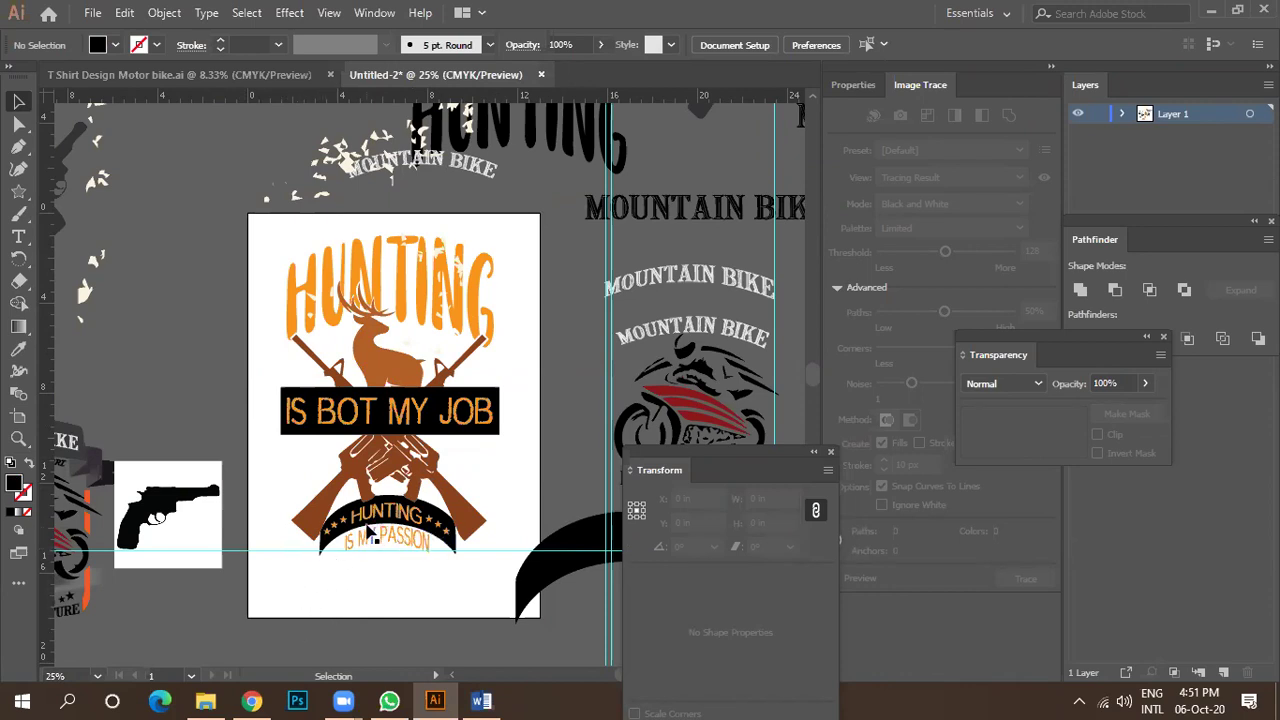
Examine the white gap around the deer's antlers where they overlap the large HUNTING lettering.
{"action": "scroll", "coordinate": [360, 262], "scroll_direction": "up", "scroll_amount": 3}
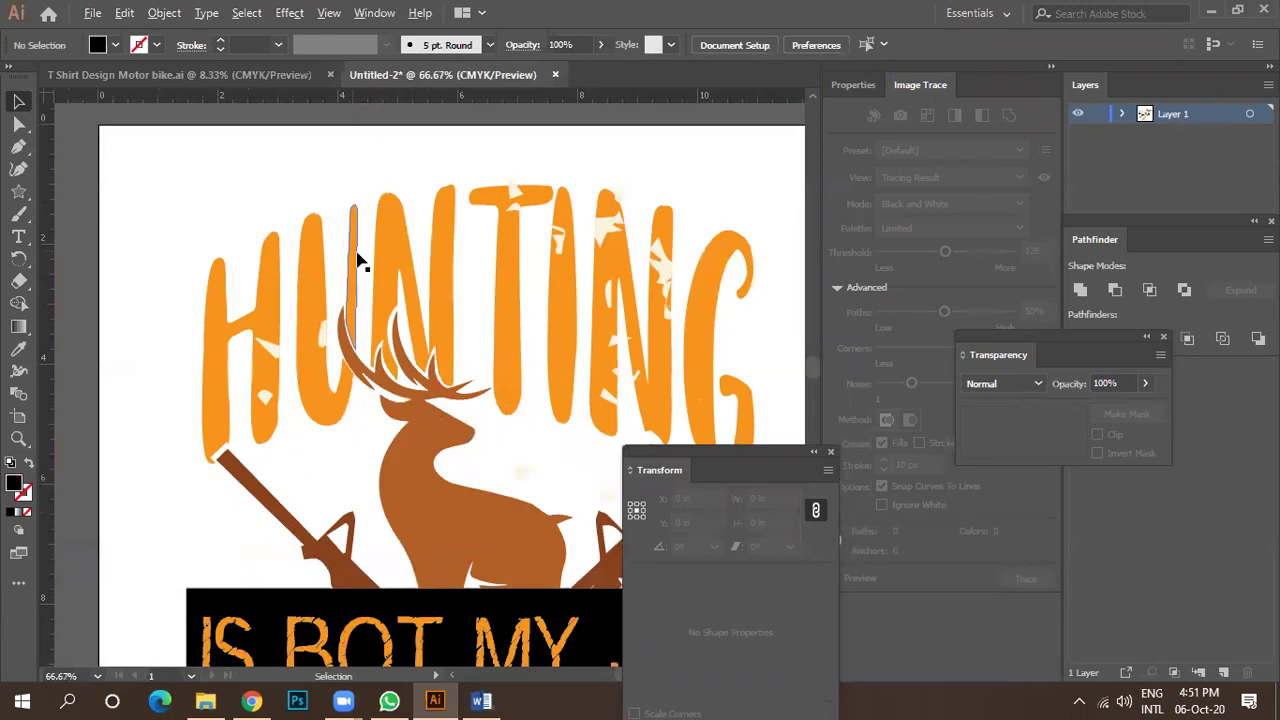
{"action": "scroll", "coordinate": [357, 291], "scroll_direction": "down", "scroll_amount": 1}
{"action": "scroll", "coordinate": [410, 316], "scroll_direction": "up", "scroll_amount": 4}
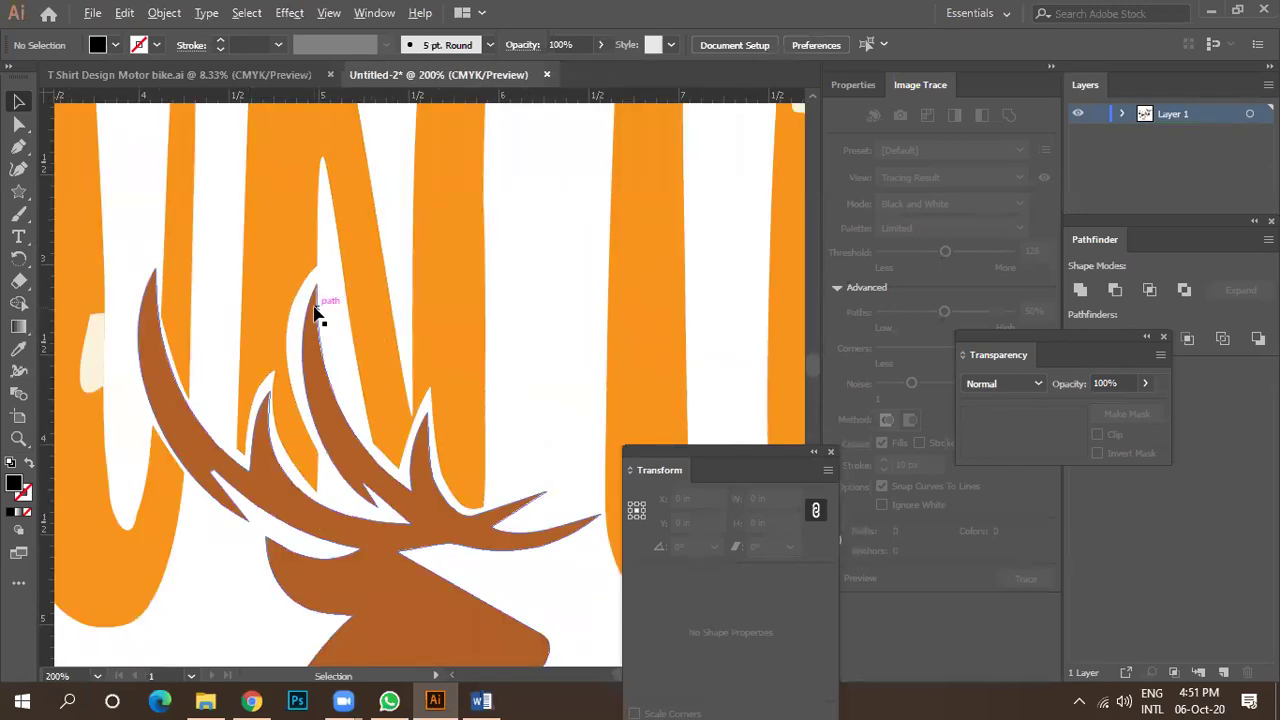
{"action": "scroll", "coordinate": [316, 313], "scroll_direction": "down", "scroll_amount": 4}
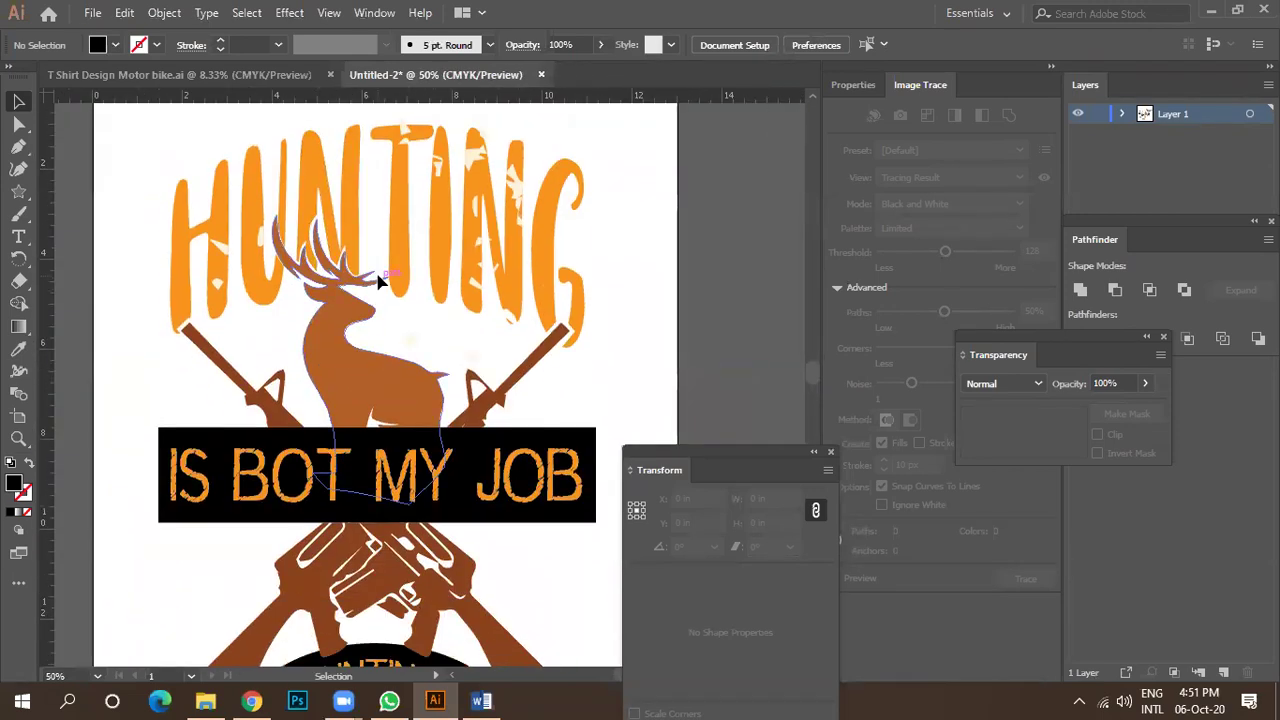
{"action": "scroll", "coordinate": [378, 282], "scroll_direction": "down", "scroll_amount": 2}
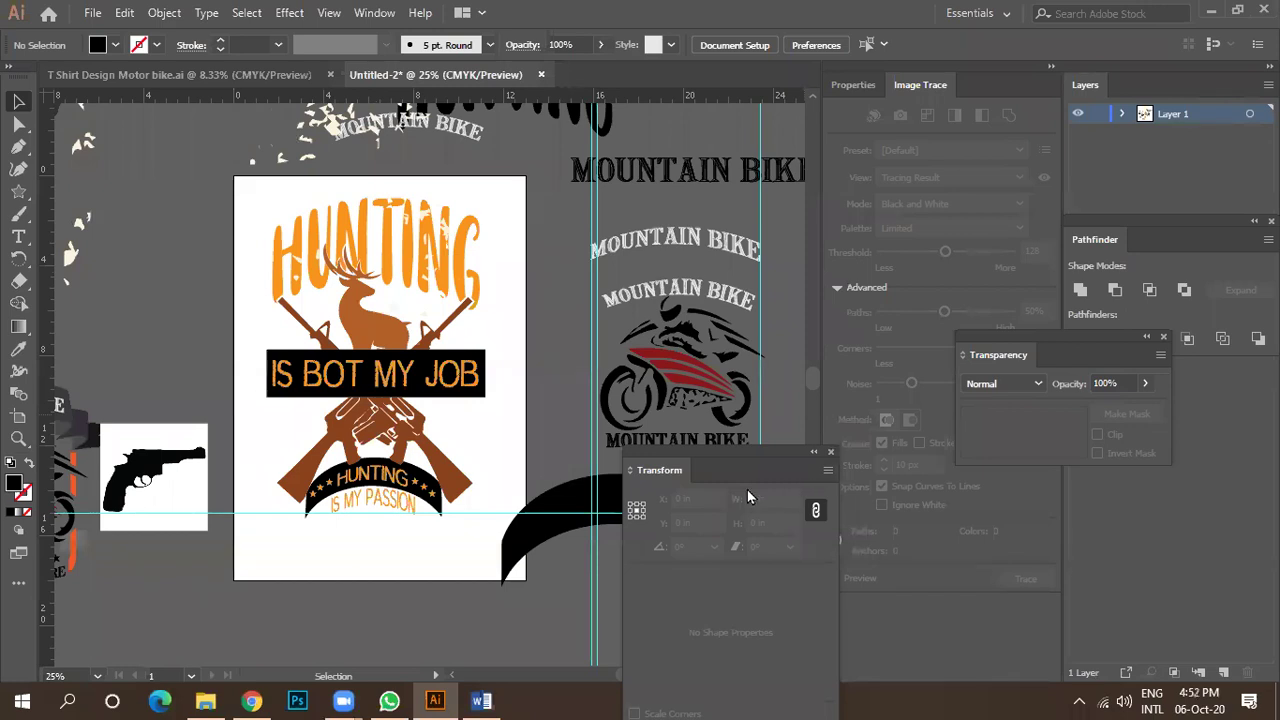
{"action": "left_click", "coordinate": [389, 700]}
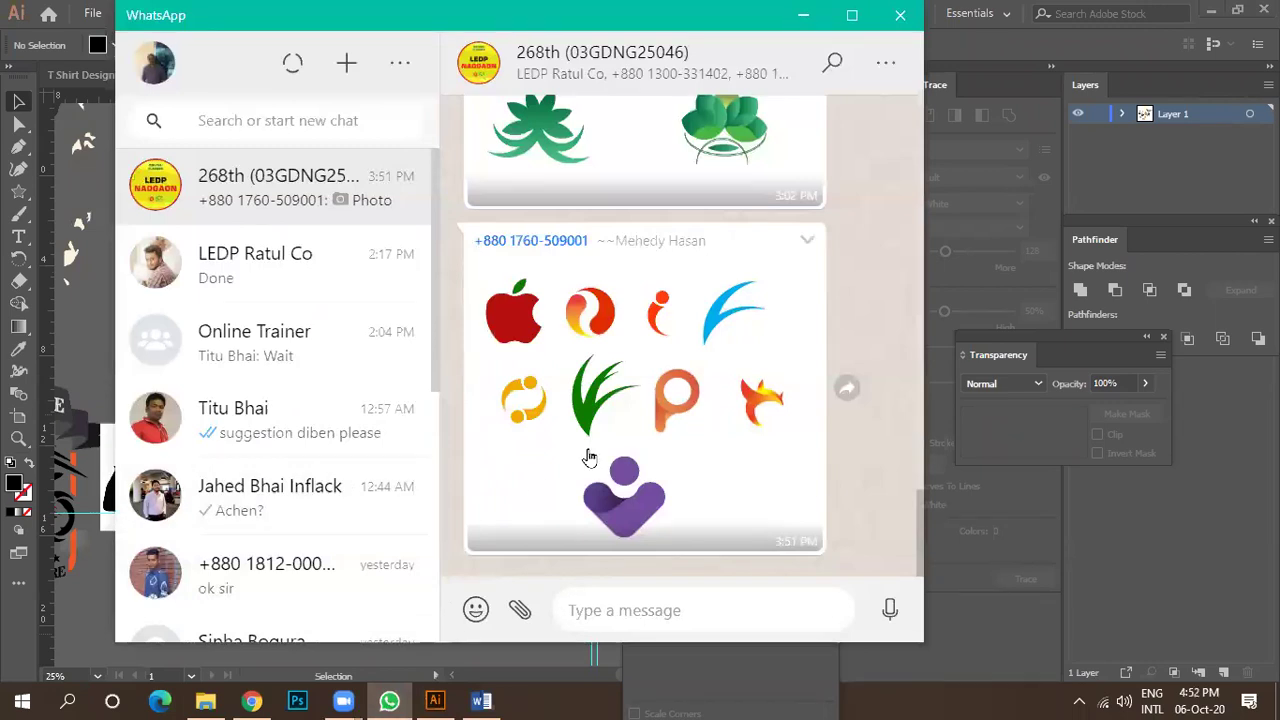
{"action": "left_click", "coordinate": [435, 700]}
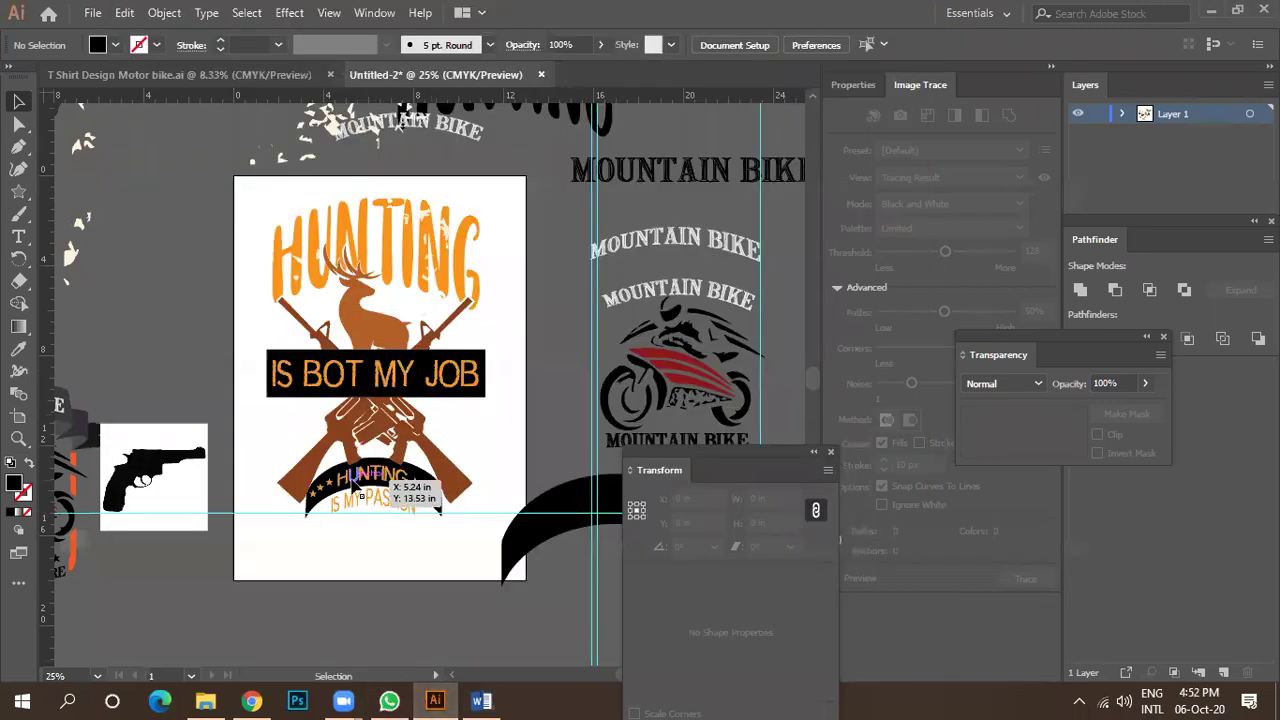
{"action": "scroll", "coordinate": [280, 240], "scroll_direction": "up", "scroll_amount": 3}
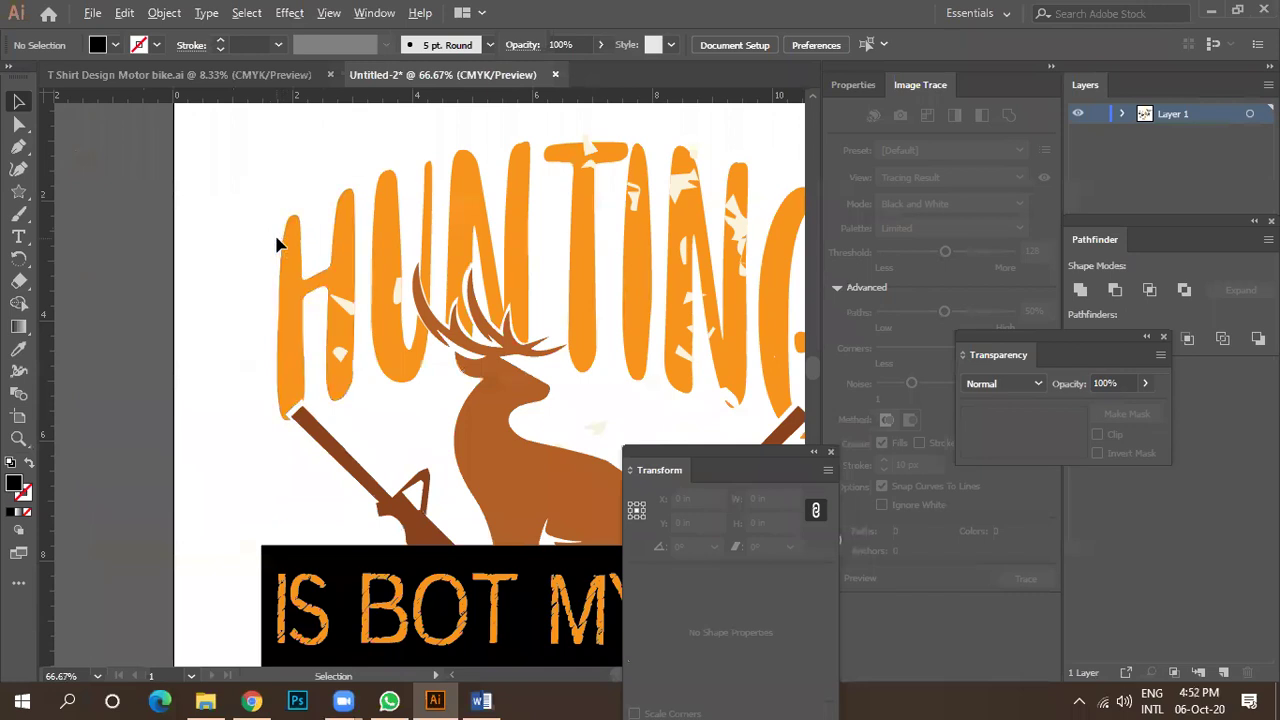
{"action": "scroll", "coordinate": [276, 246], "scroll_direction": "down", "scroll_amount": 1}
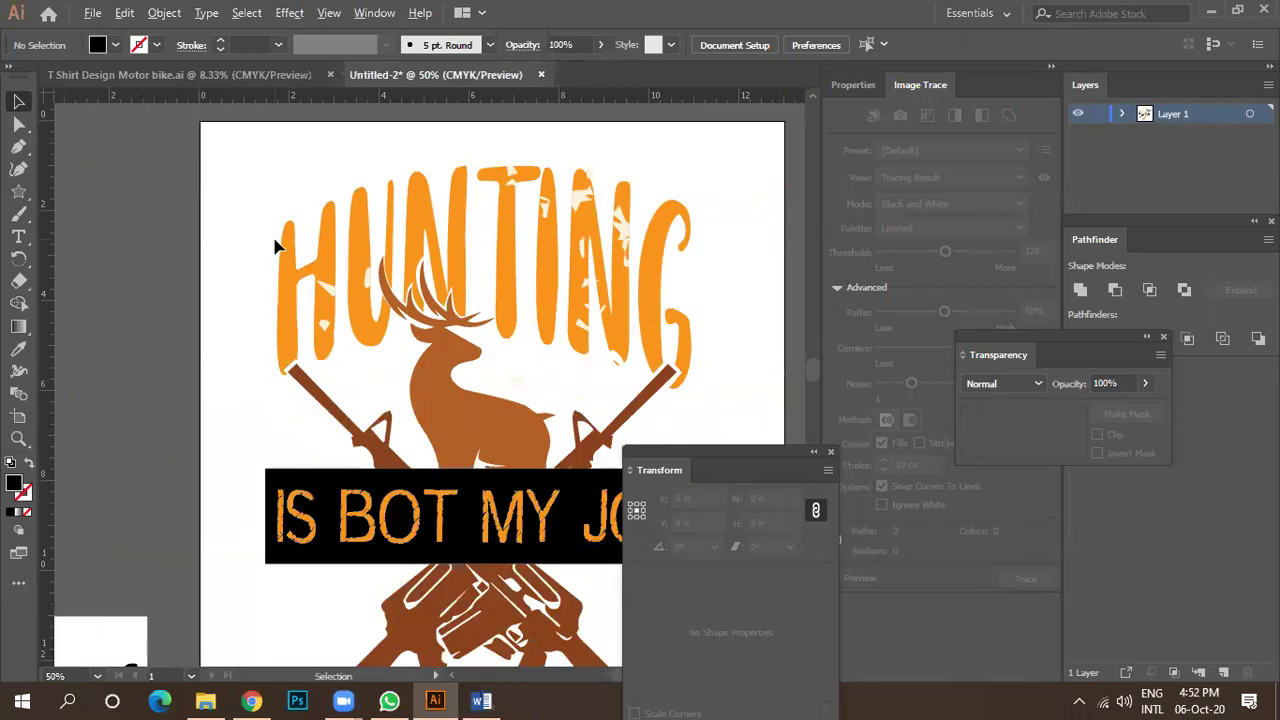
{"action": "scroll", "coordinate": [277, 244], "scroll_direction": "down", "scroll_amount": 1}
{"action": "scroll", "coordinate": [277, 244], "scroll_direction": "down", "scroll_amount": 1}
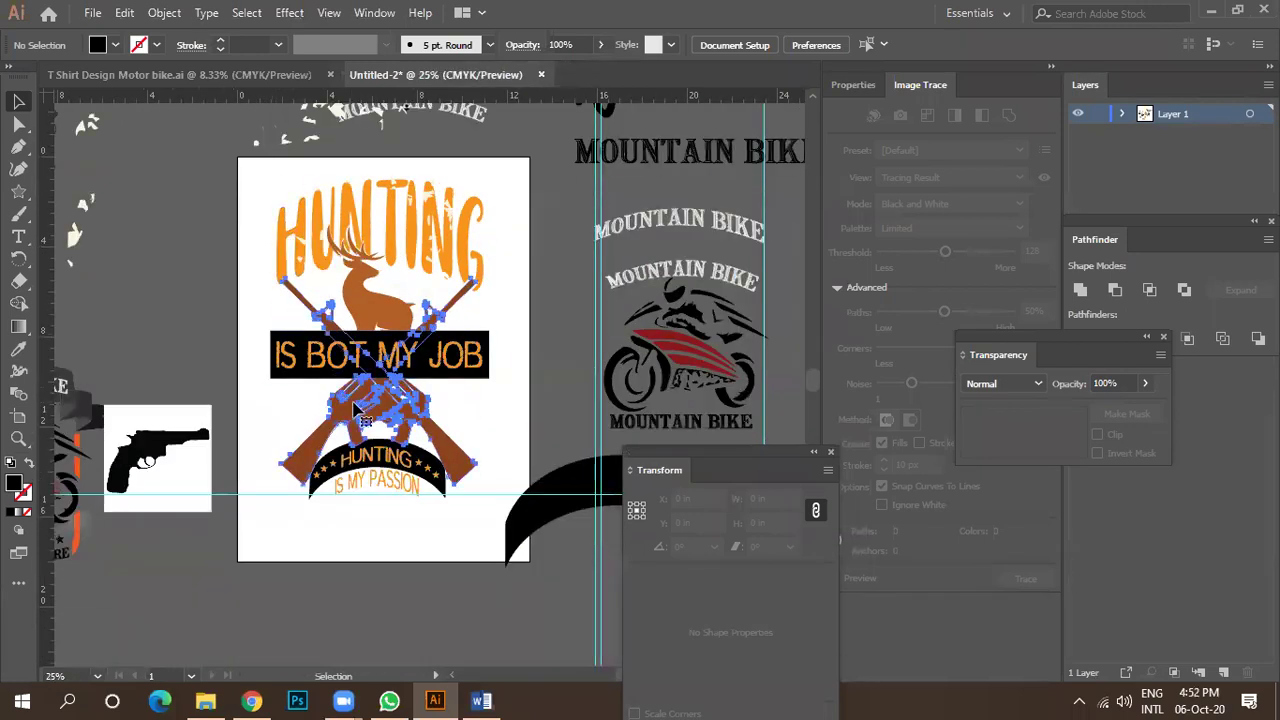
Examine the crossed rifles and the deer shape behind the black IS BOT MY JOB banner.
{"action": "left_click", "coordinate": [356, 409]}
{"action": "scroll", "coordinate": [356, 409], "scroll_direction": "up", "scroll_amount": 1}
{"action": "scroll", "coordinate": [360, 350], "scroll_direction": "up", "scroll_amount": 1}
{"action": "scroll", "coordinate": [360, 320], "scroll_direction": "down", "scroll_amount": 1}
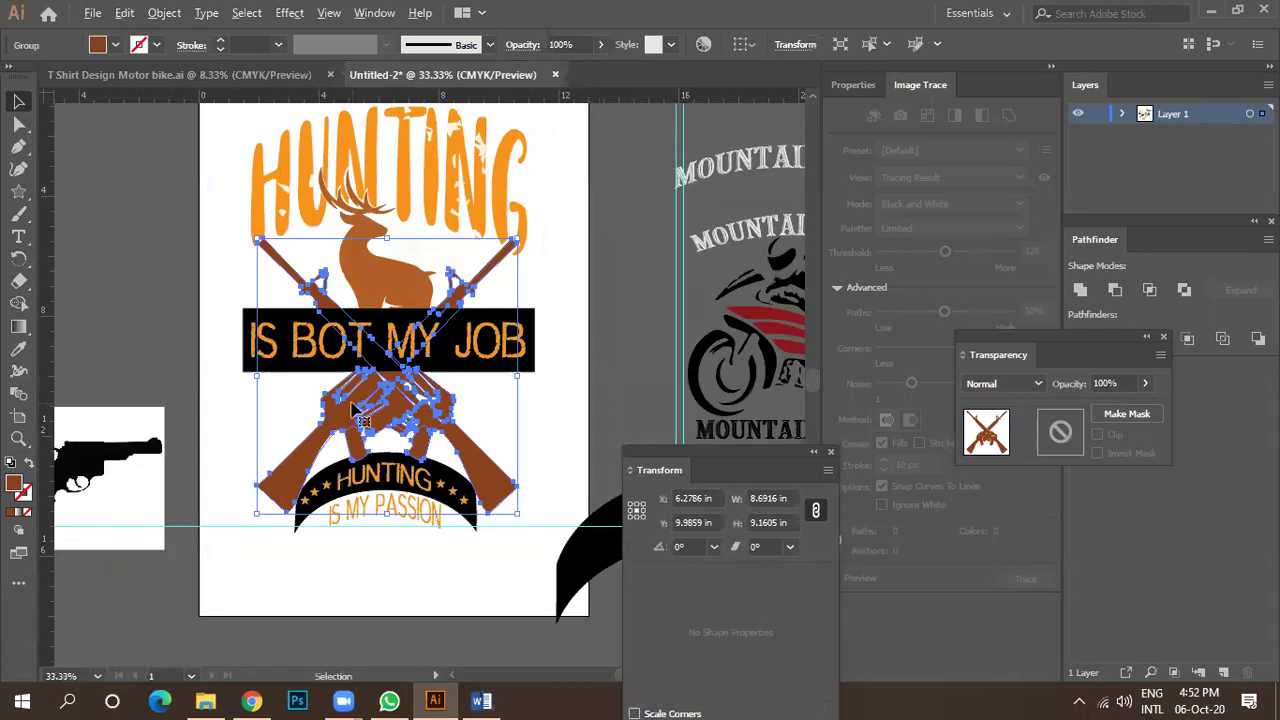
{"action": "left_click", "coordinate": [362, 288]}
{"action": "scroll", "coordinate": [443, 249], "scroll_direction": "up", "scroll_amount": 3}
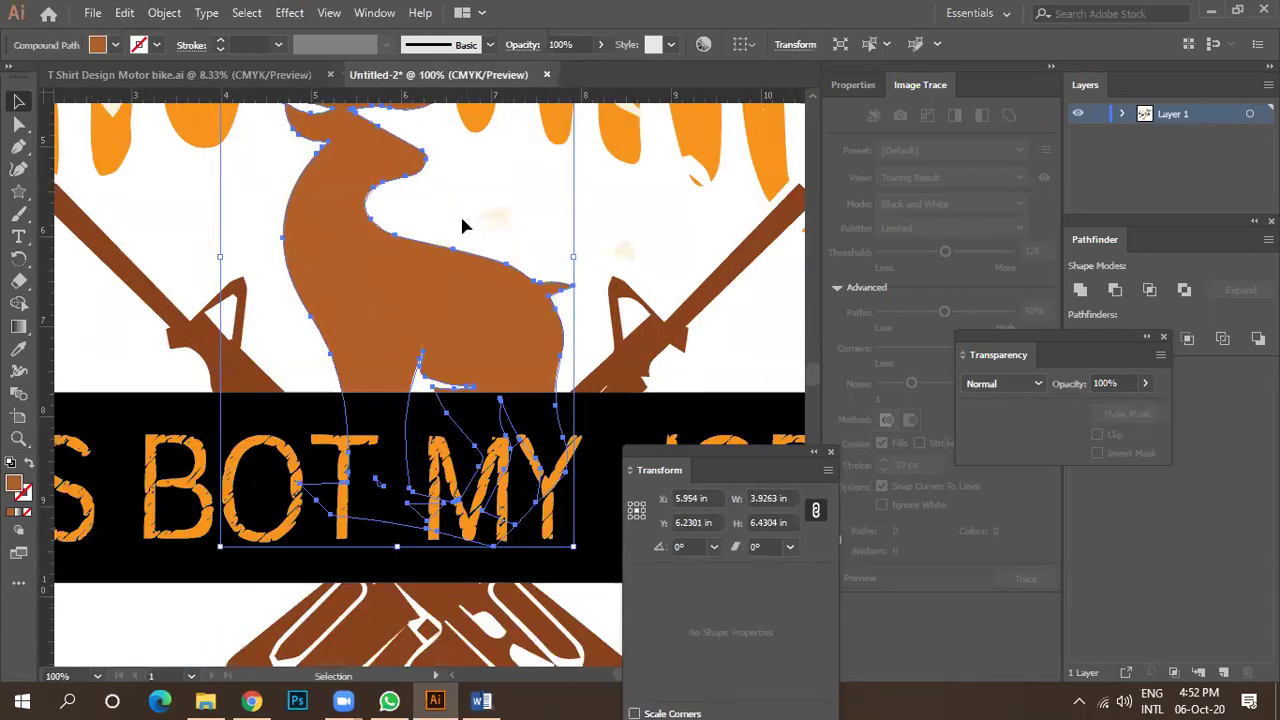
{"action": "left_click", "coordinate": [460, 225]}
{"action": "scroll", "coordinate": [460, 225], "scroll_direction": "down", "scroll_amount": 2}
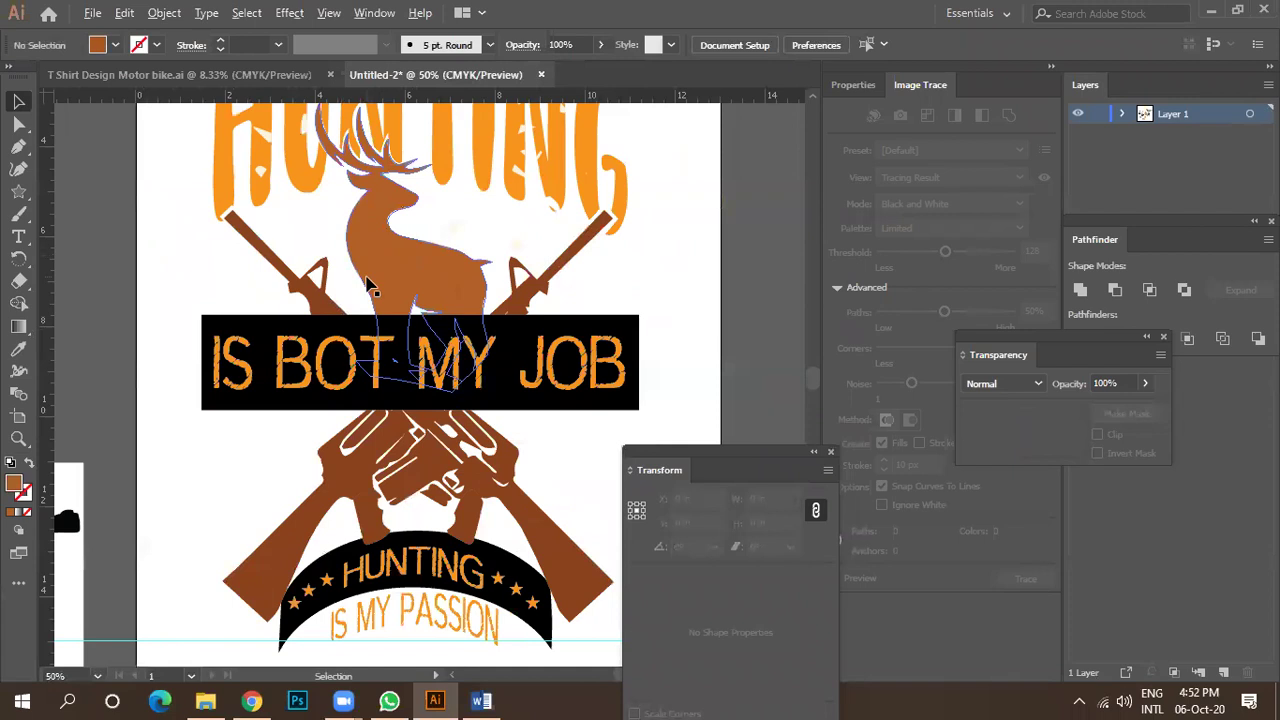
{"action": "scroll", "coordinate": [370, 287], "scroll_direction": "down", "scroll_amount": 1}
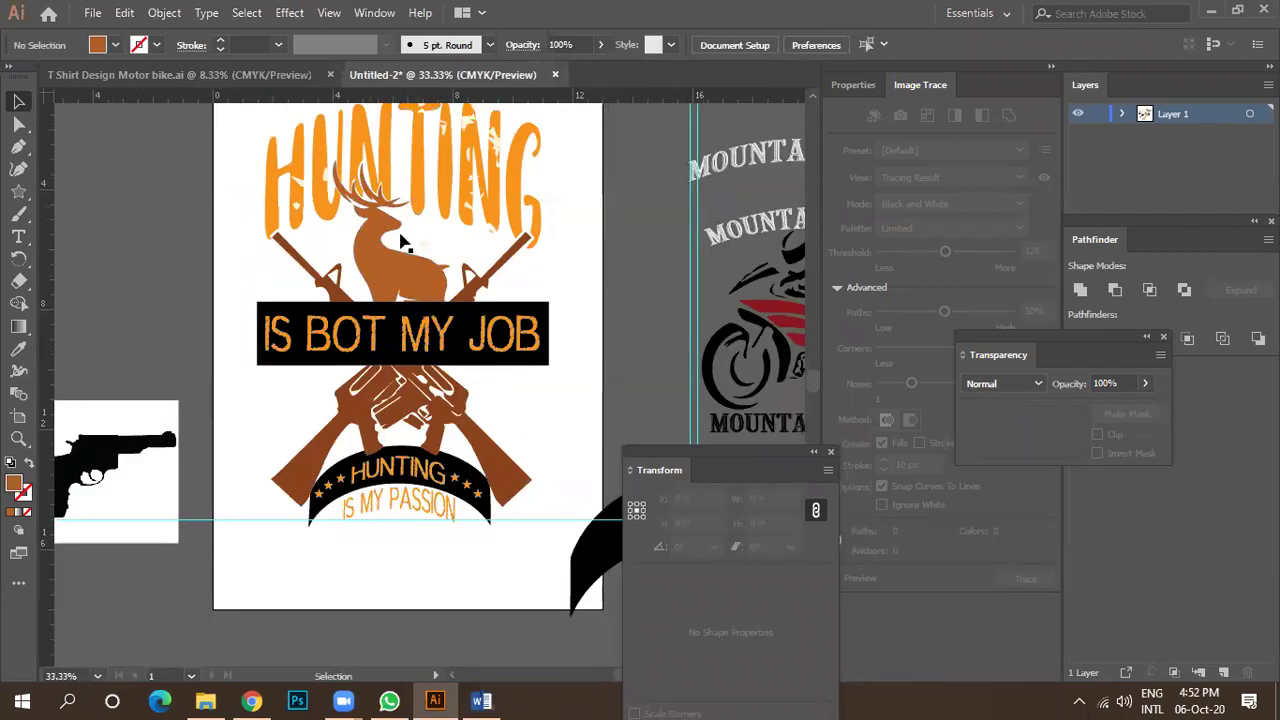
Try to enlarge the deer to about 13.2 by 21.6 in and move it over the artboard's top edge, and undo the changes.
{"action": "left_click", "coordinate": [384, 277]}
{"action": "left_click", "coordinate": [384, 277]}
{"action": "scroll", "coordinate": [393, 270], "scroll_direction": "down", "scroll_amount": 1}
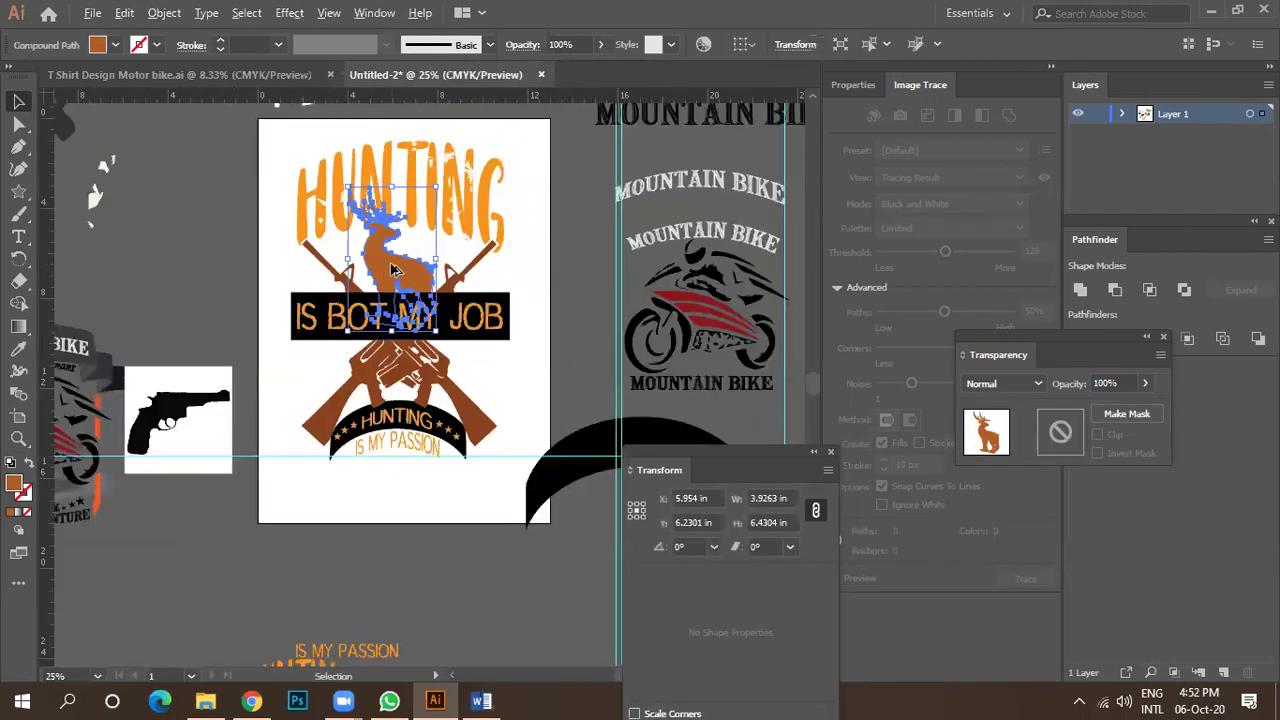
{"action": "left_click_drag", "start_coordinate": [395, 272], "coordinate": [465, 235]}
{"action": "scroll", "coordinate": [398, 165], "scroll_direction": "down", "scroll_amount": 1}
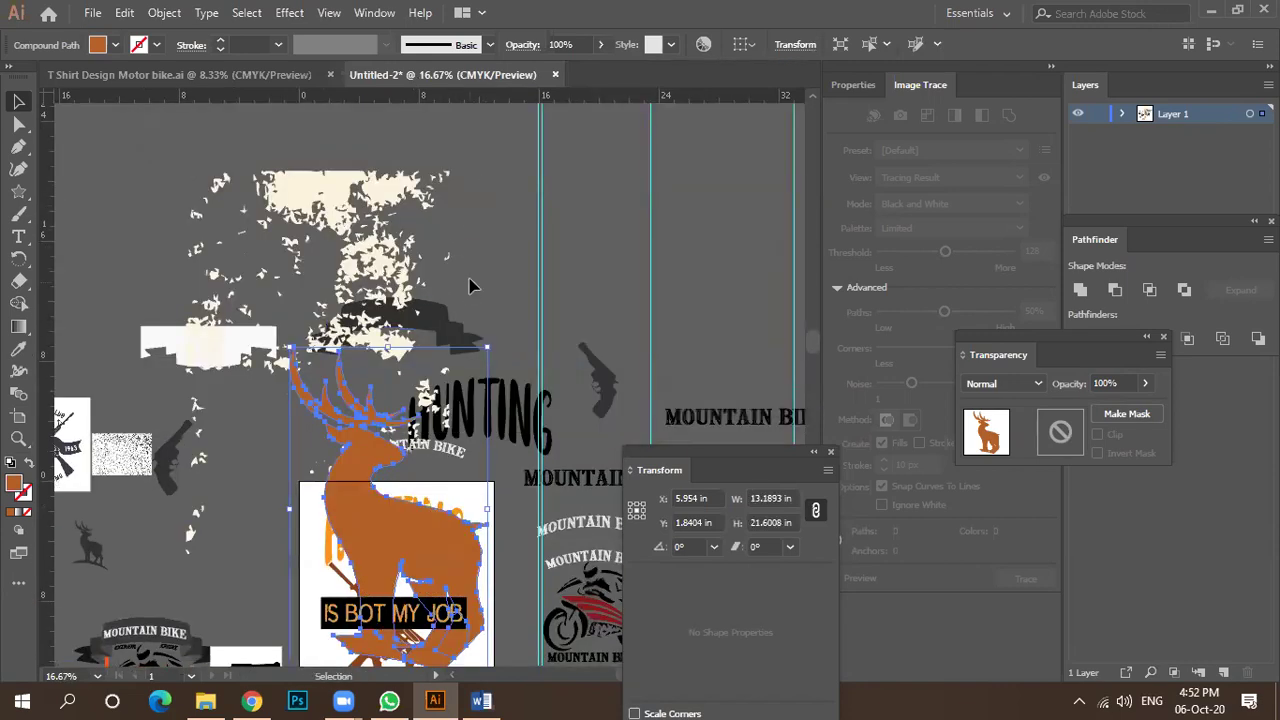
{"action": "scroll", "coordinate": [471, 286], "scroll_direction": "down", "scroll_amount": 3}
{"action": "left_click_drag", "start_coordinate": [408, 443], "coordinate": [397, 309]}
{"action": "scroll", "coordinate": [380, 441], "scroll_direction": "up", "scroll_amount": 2}
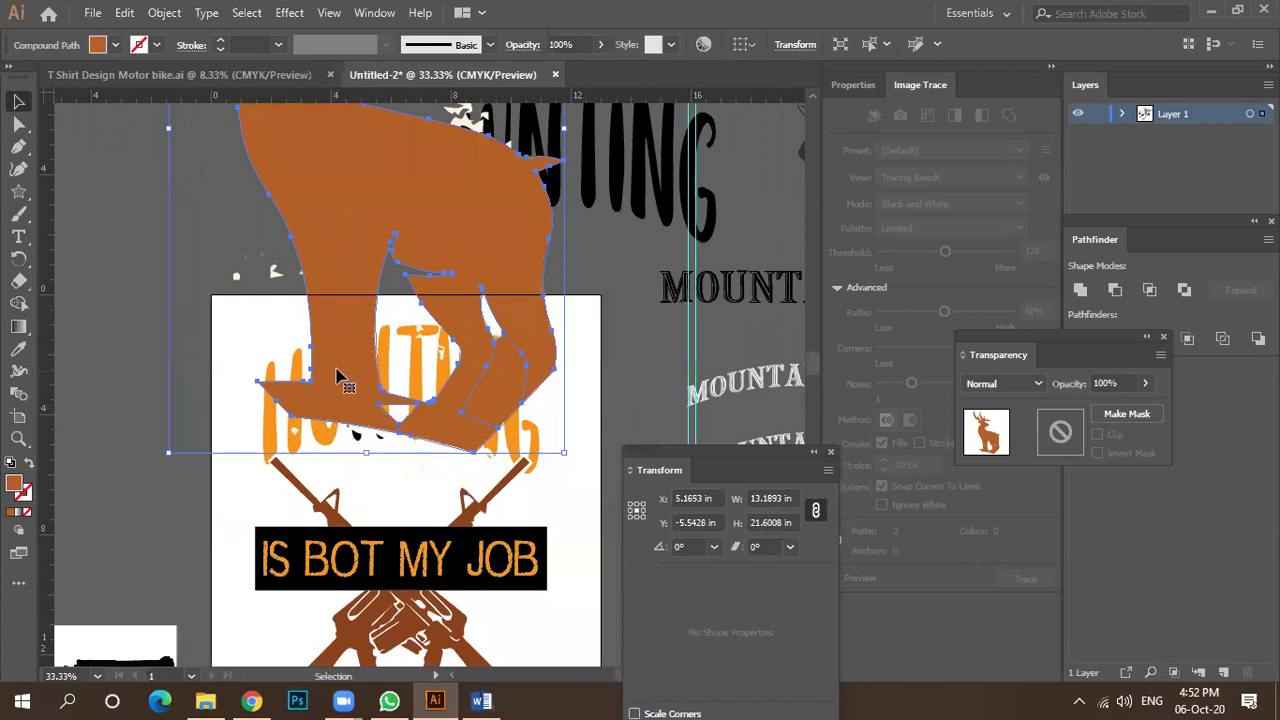
{"action": "scroll", "coordinate": [370, 378], "scroll_direction": "down", "scroll_amount": 1}
{"action": "key", "text": "ctrl+z"}
{"action": "key", "text": "v"}
{"action": "left_click_drag", "start_coordinate": [390, 367], "coordinate": [400, 455]}
{"action": "left_click", "coordinate": [540, 371]}
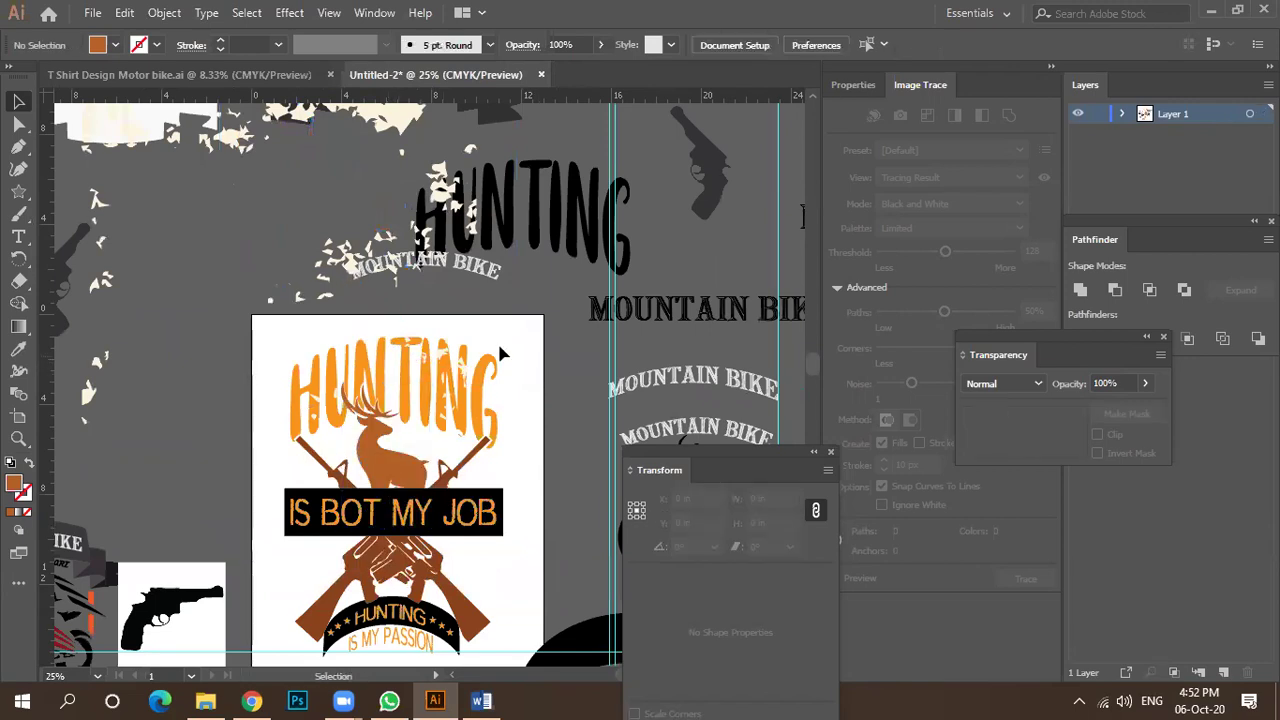
{"action": "scroll", "coordinate": [466, 294], "scroll_direction": "down", "scroll_amount": 5}
{"action": "scroll", "coordinate": [461, 290], "scroll_direction": "down", "scroll_amount": 3}
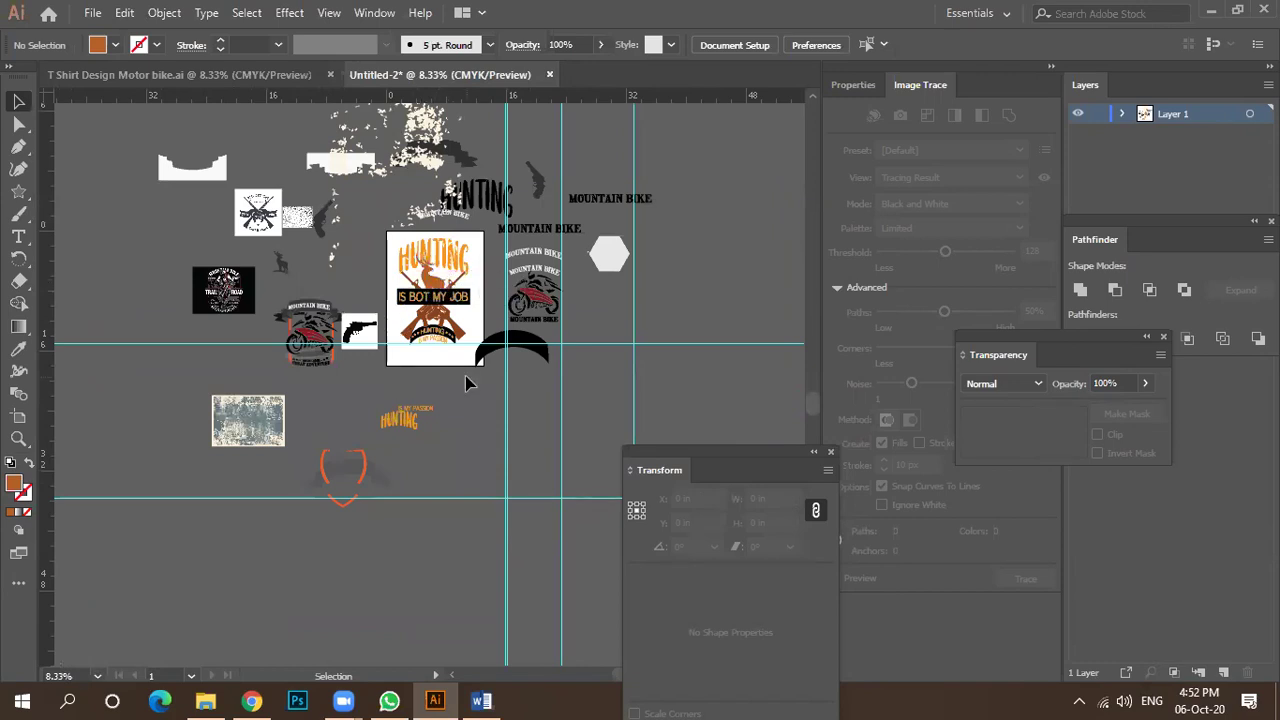
{"action": "scroll", "coordinate": [396, 248], "scroll_direction": "up", "scroll_amount": 3}
{"action": "scroll", "coordinate": [398, 250], "scroll_direction": "down", "scroll_amount": 1}
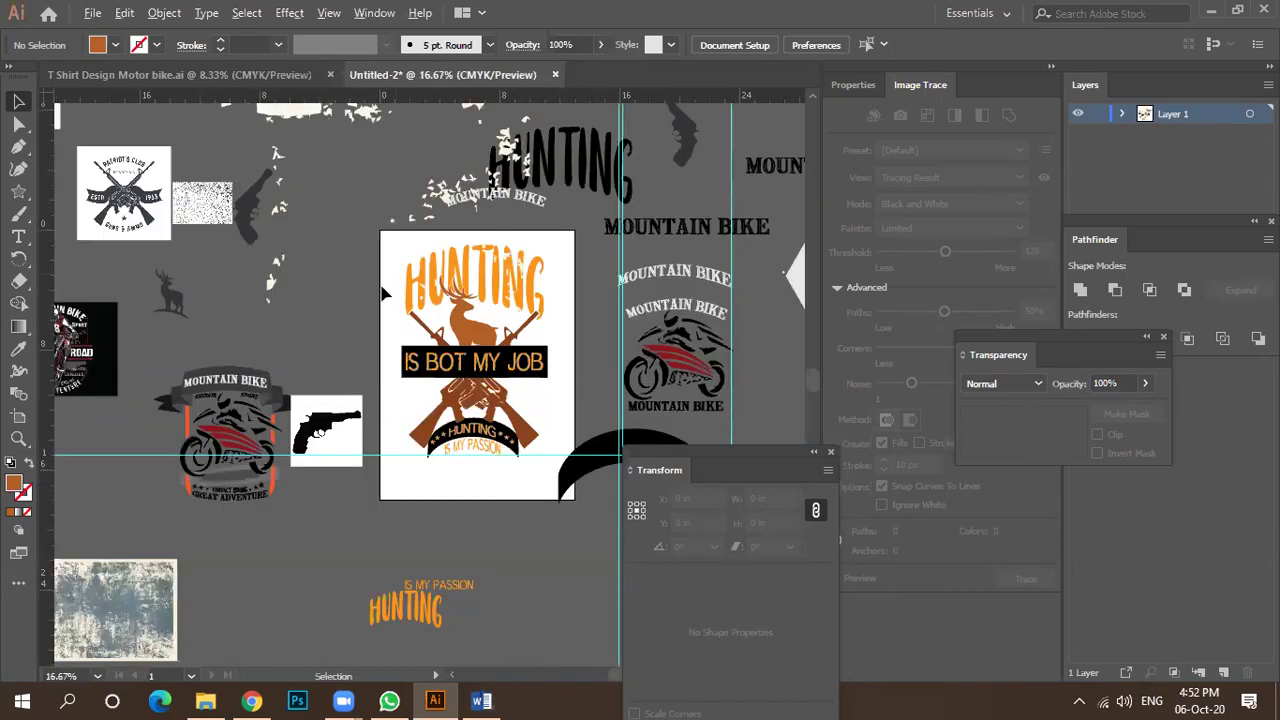
{"action": "scroll", "coordinate": [377, 396], "scroll_direction": "up", "scroll_amount": 2}
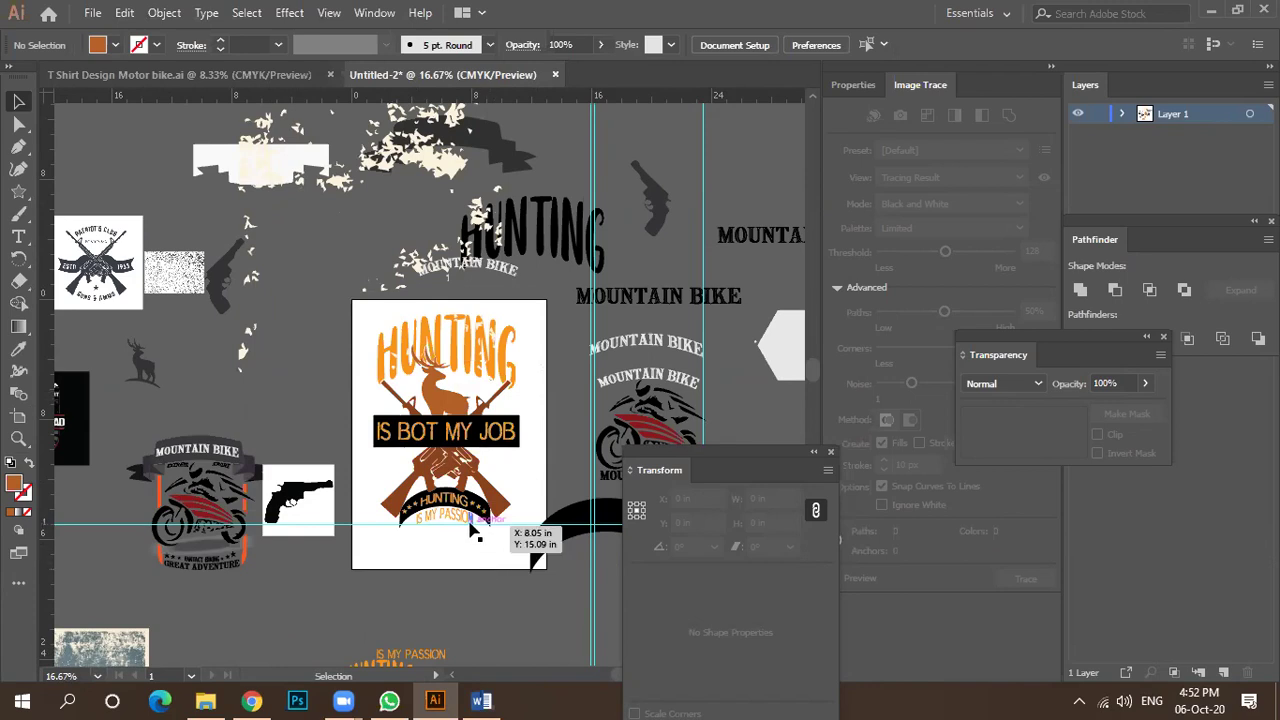
Examine the arched HUNTING star banner, the IS MY PASSION lettering below it, and the black IS BOT MY JOB banner.
{"action": "scroll", "coordinate": [437, 515], "scroll_direction": "up", "scroll_amount": 4}
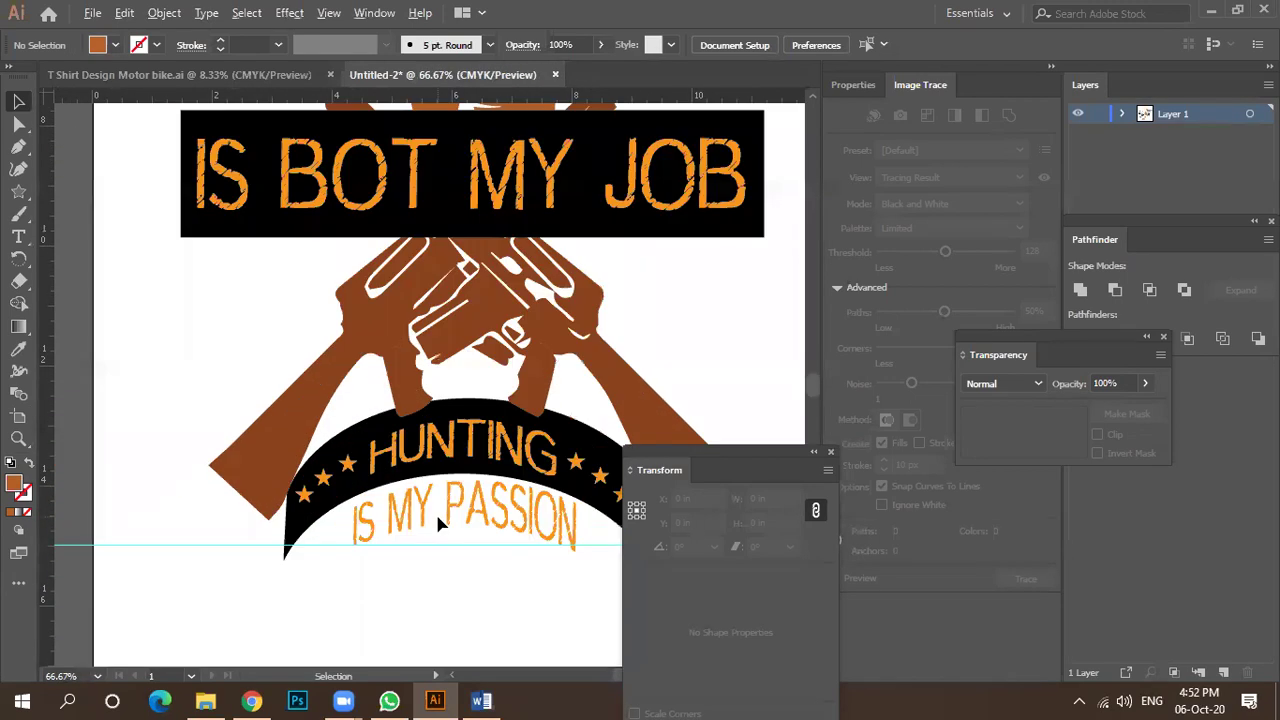
{"action": "scroll", "coordinate": [480, 470], "scroll_direction": "down", "scroll_amount": 1}
{"action": "scroll", "coordinate": [505, 458], "scroll_direction": "down", "scroll_amount": 1}
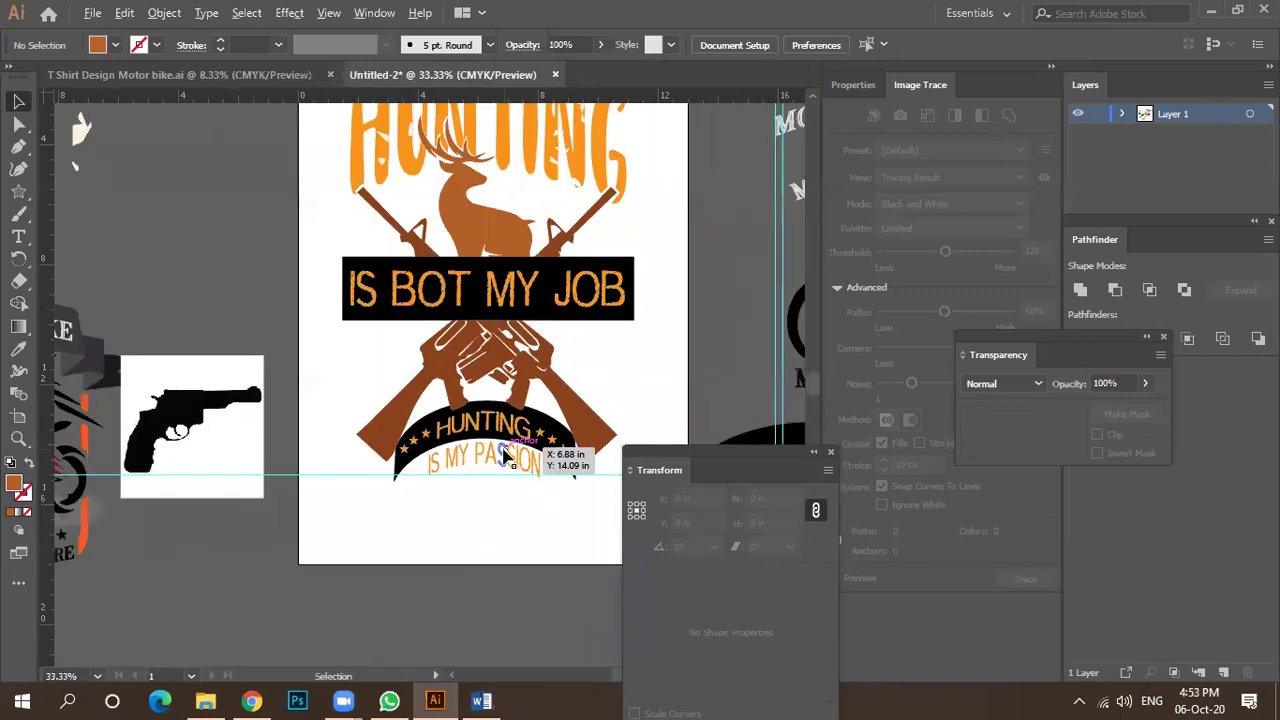
{"action": "scroll", "coordinate": [540, 458], "scroll_direction": "up", "scroll_amount": 1}
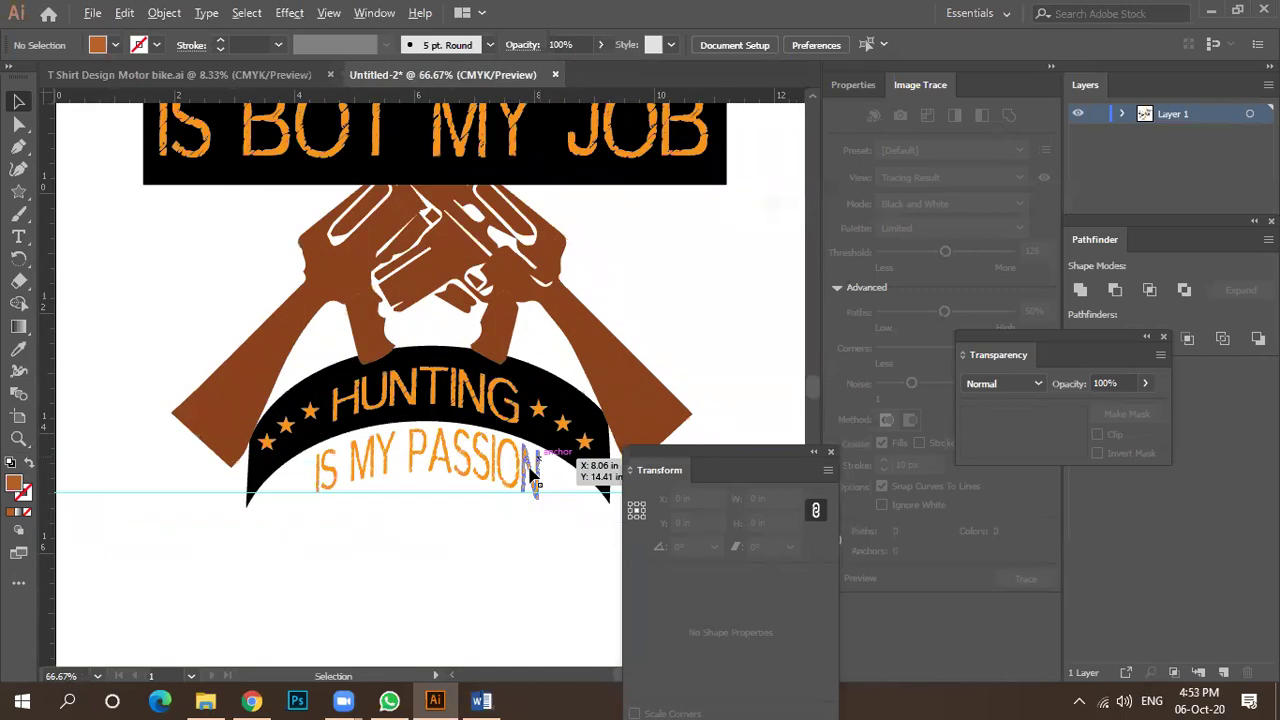
{"action": "scroll", "coordinate": [530, 468], "scroll_direction": "down", "scroll_amount": 4}
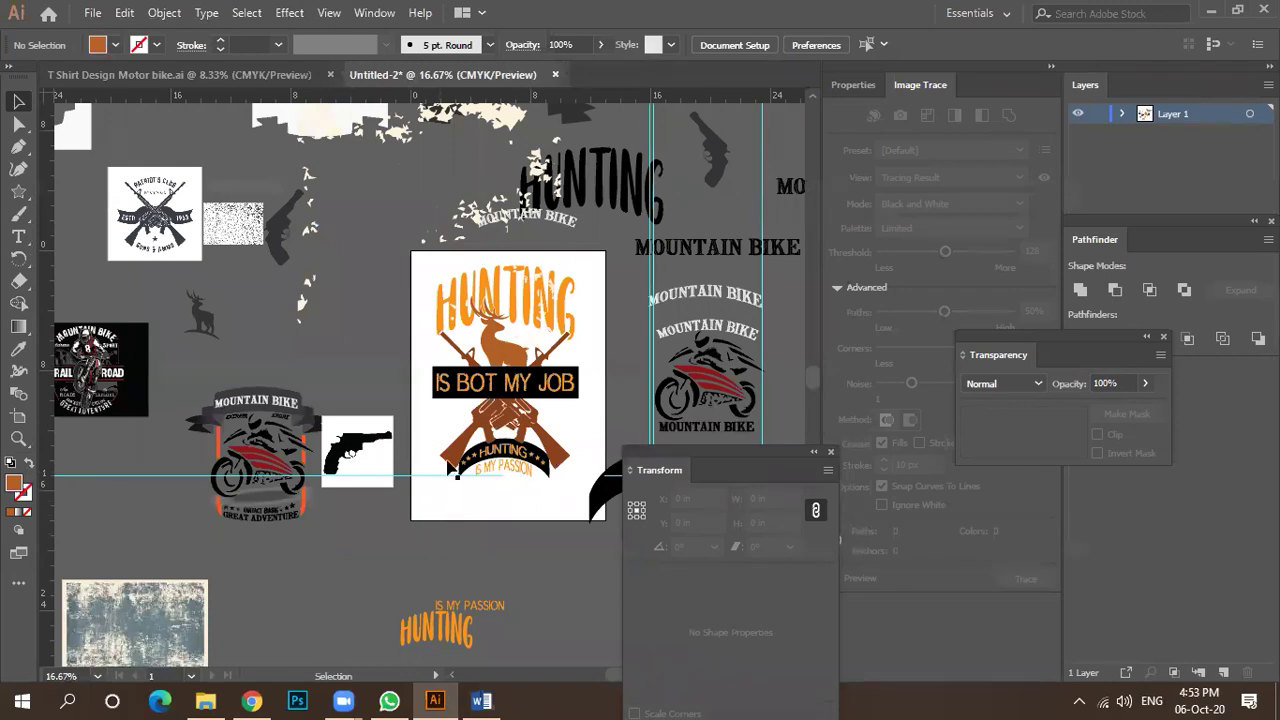
{"action": "scroll", "coordinate": [470, 398], "scroll_direction": "up", "scroll_amount": 2}
{"action": "scroll", "coordinate": [477, 403], "scroll_direction": "up", "scroll_amount": 1}
{"action": "scroll", "coordinate": [477, 403], "scroll_direction": "down", "scroll_amount": 1}
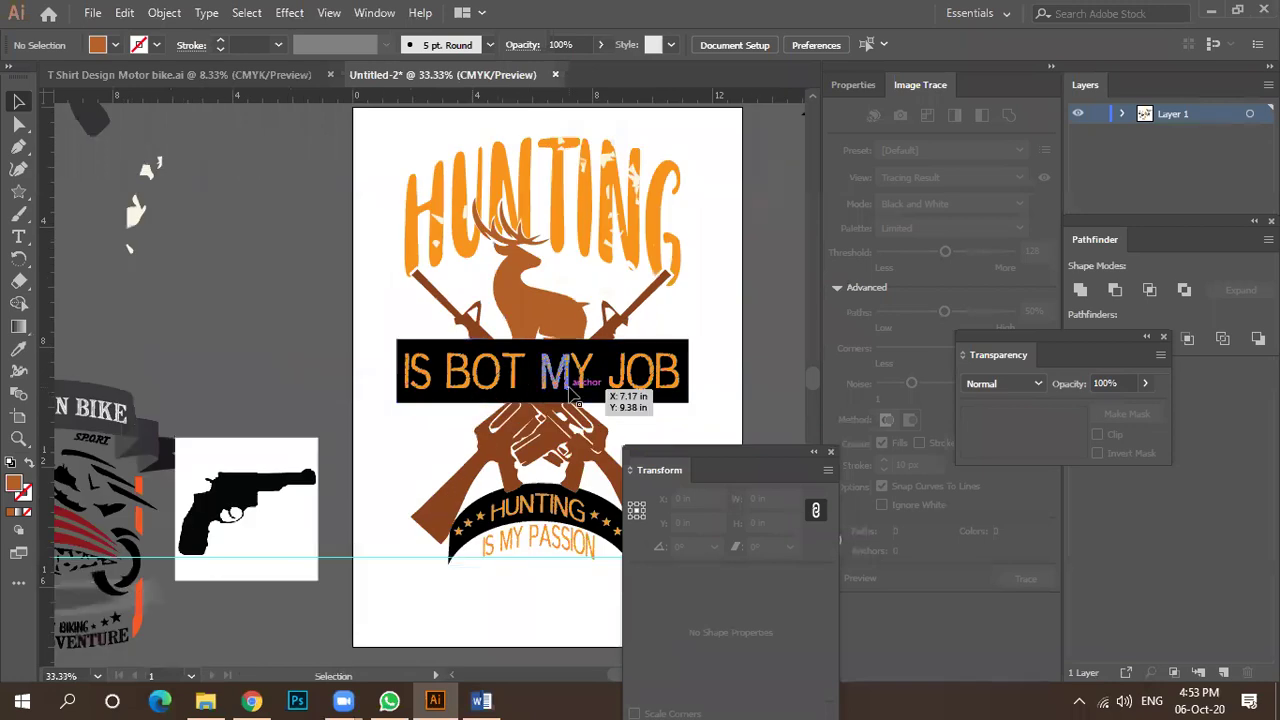
{"action": "left_click", "coordinate": [688, 385]}
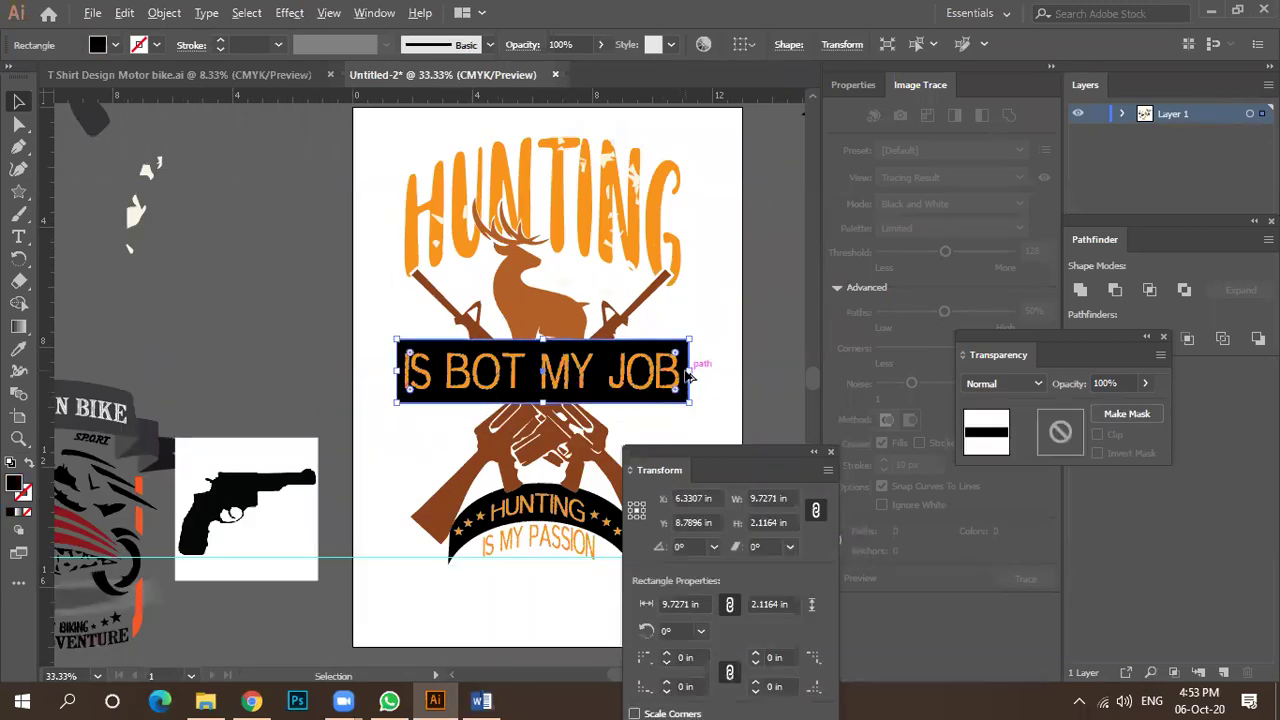
{"action": "left_click", "coordinate": [717, 366]}
{"action": "scroll", "coordinate": [536, 370], "scroll_direction": "up", "scroll_amount": 3}
{"action": "scroll", "coordinate": [455, 368], "scroll_direction": "down", "scroll_amount": 4}
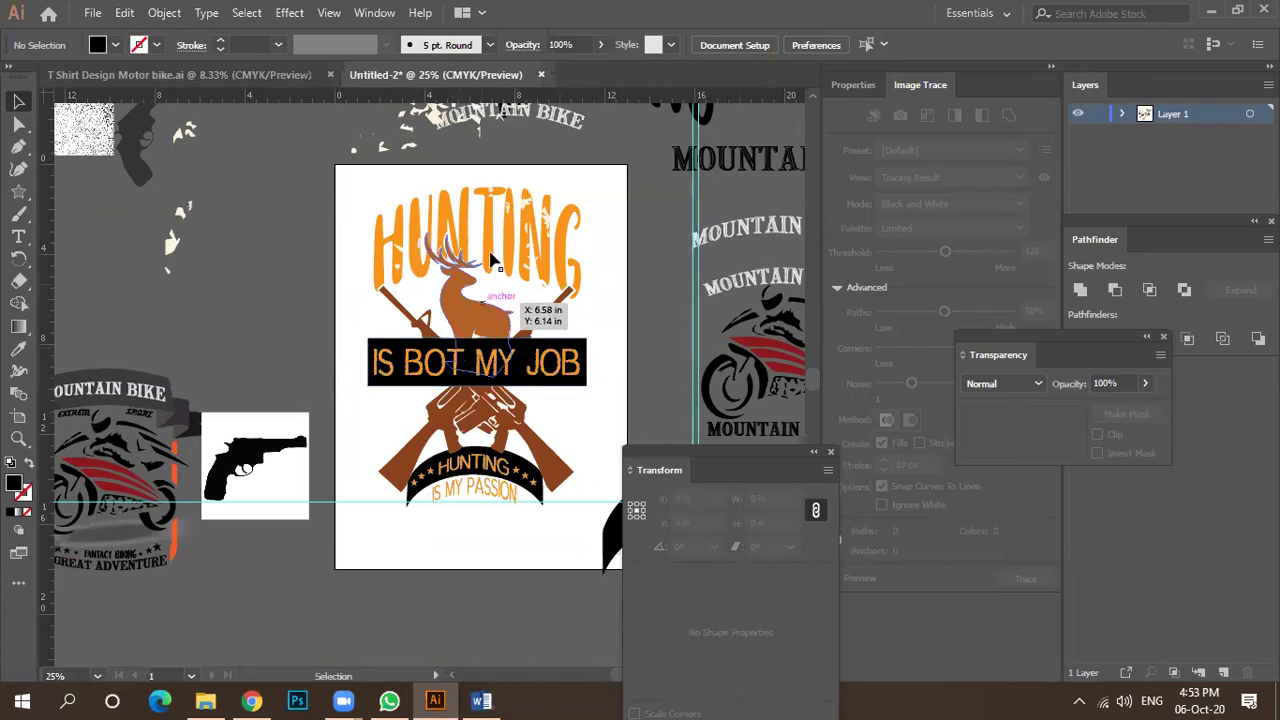
{"action": "left_click_drag", "start_coordinate": [372, 170], "coordinate": [594, 509]}
{"action": "left_click", "coordinate": [253, 700]}
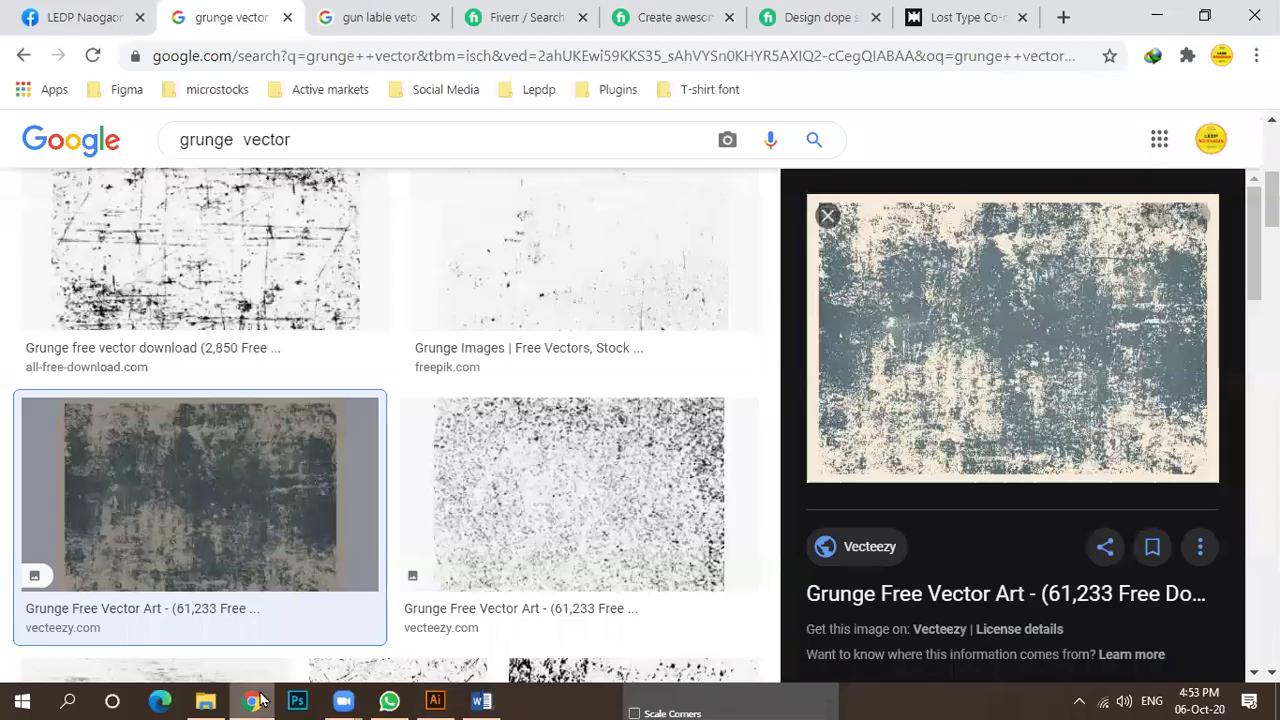
{"action": "left_click", "coordinate": [389, 700]}
{"action": "left_click", "coordinate": [435, 700]}
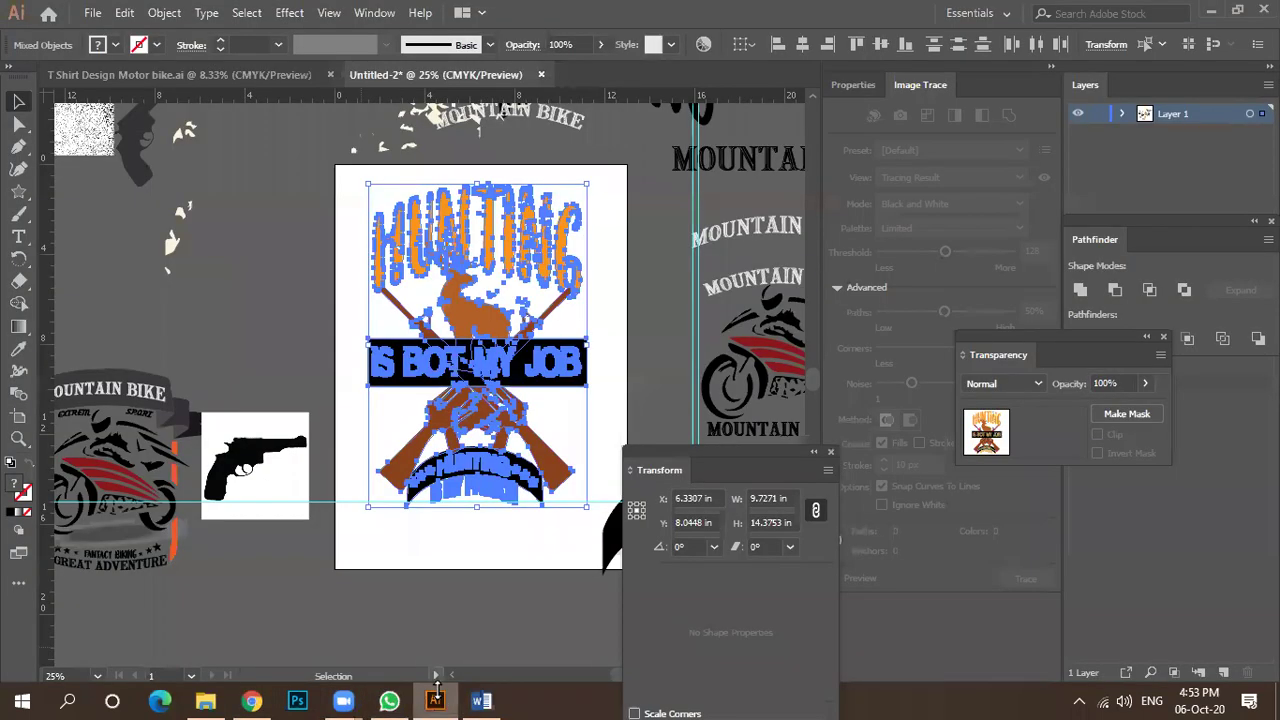
{"action": "left_click", "coordinate": [514, 528]}
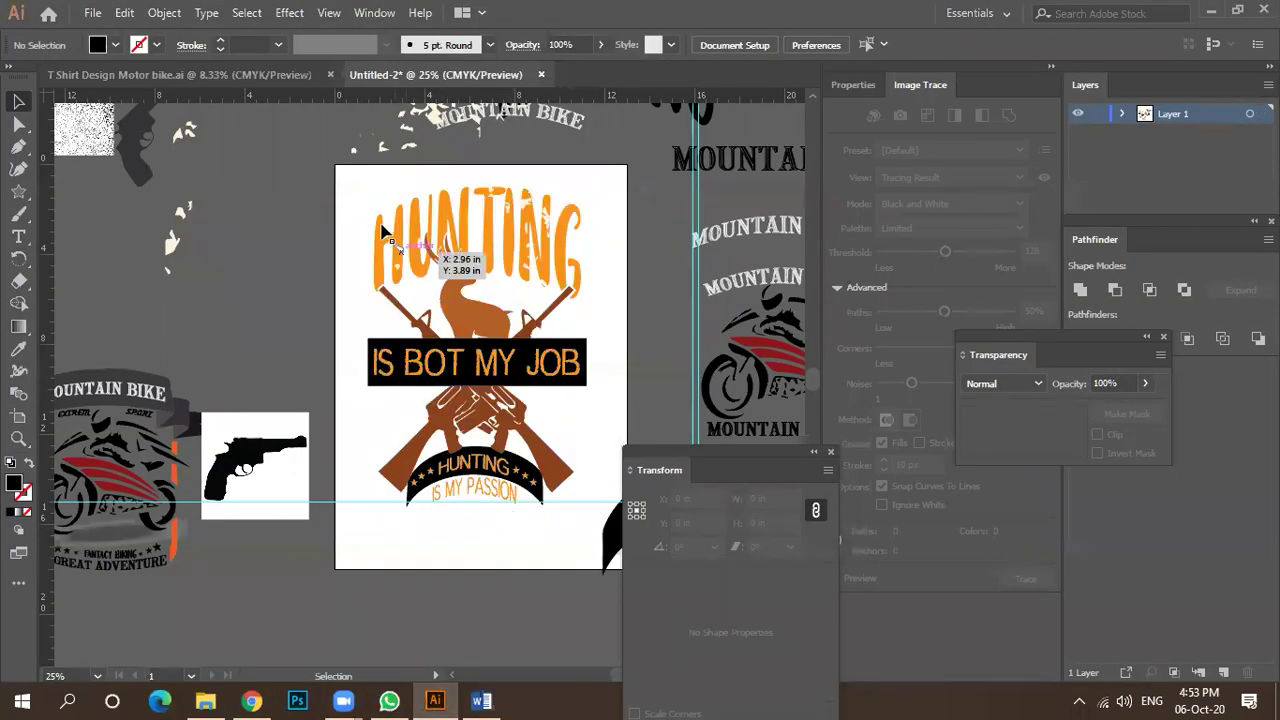
Group all parts of the hunting design and move the group about 0.7 in down on the artboard.
{"action": "mouse_move", "coordinate": [588, 476]}
{"action": "left_mouse_down"}
{"action": "mouse_move", "coordinate": [606, 503]}
{"action": "mouse_move", "coordinate": [600, 470]}
{"action": "left_mouse_up"}
{"action": "key", "text": "a"}
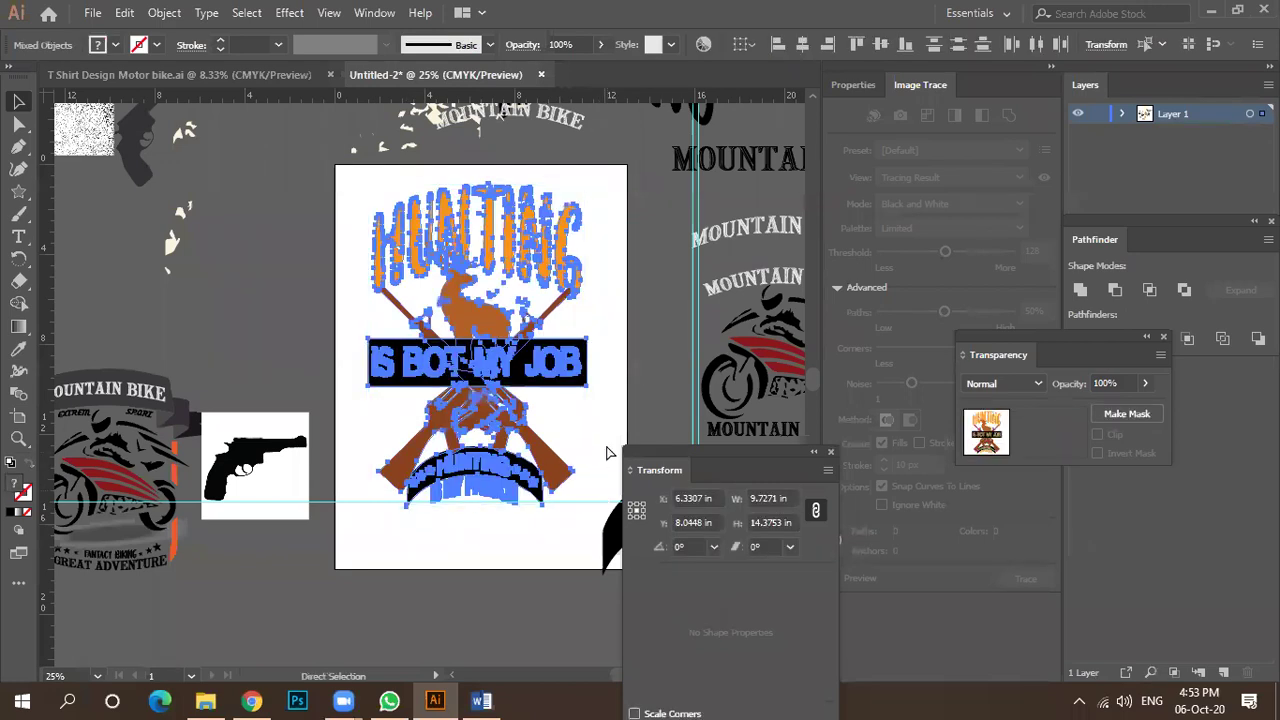
{"action": "left_click", "coordinate": [598, 414]}
{"action": "left_click_drag", "start_coordinate": [529, 377], "coordinate": [527, 395]}
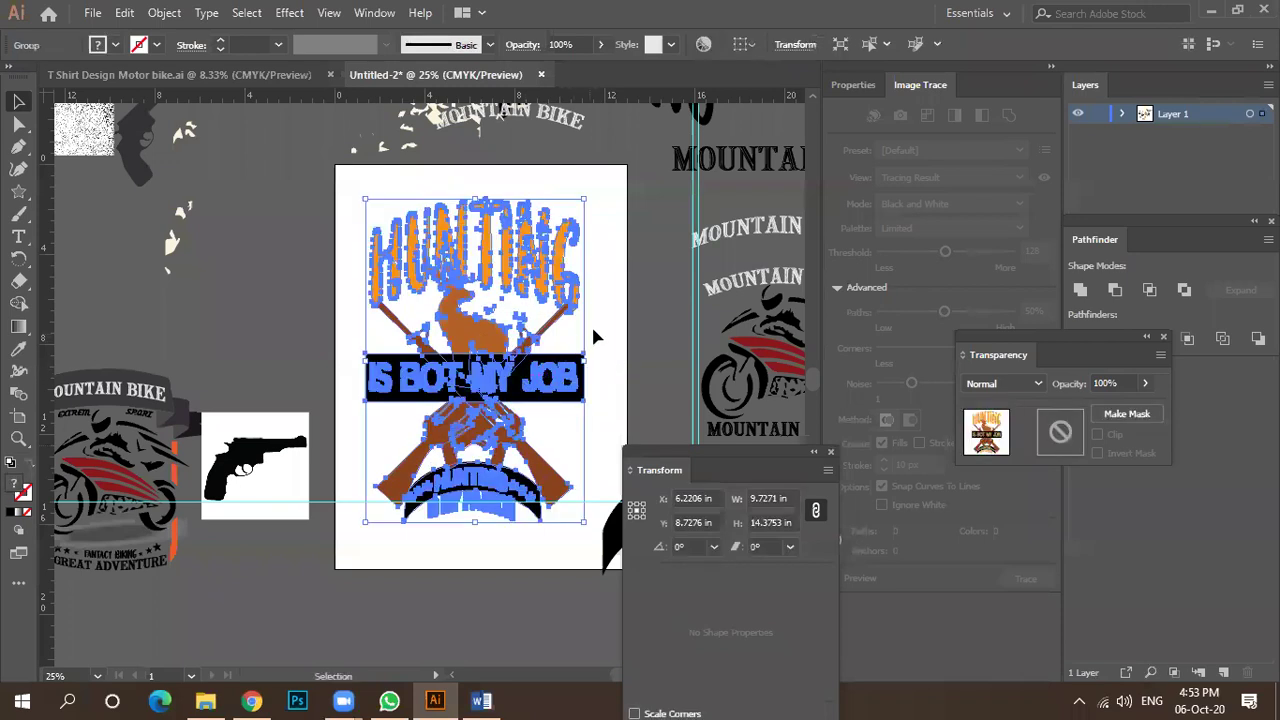
{"action": "left_click", "coordinate": [597, 324]}
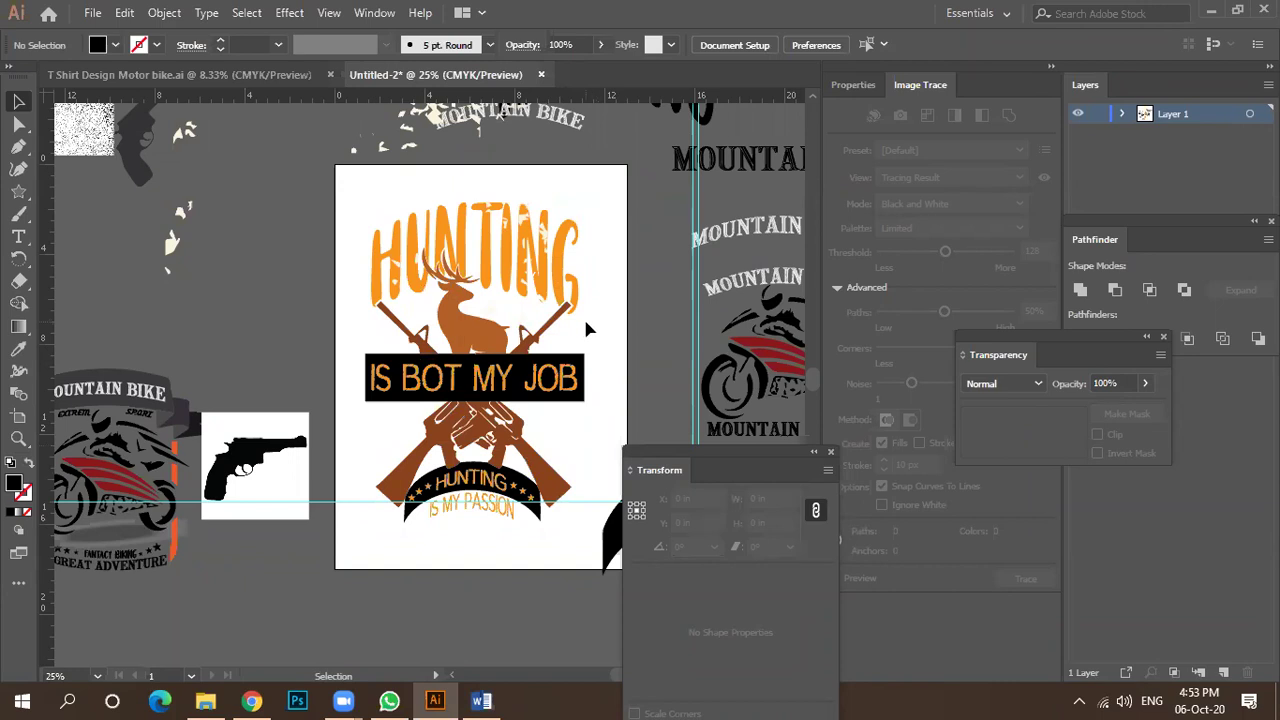
Examine the grouped design around the deer, including the small cream fragments beside its back.
{"action": "left_click", "coordinate": [511, 259]}
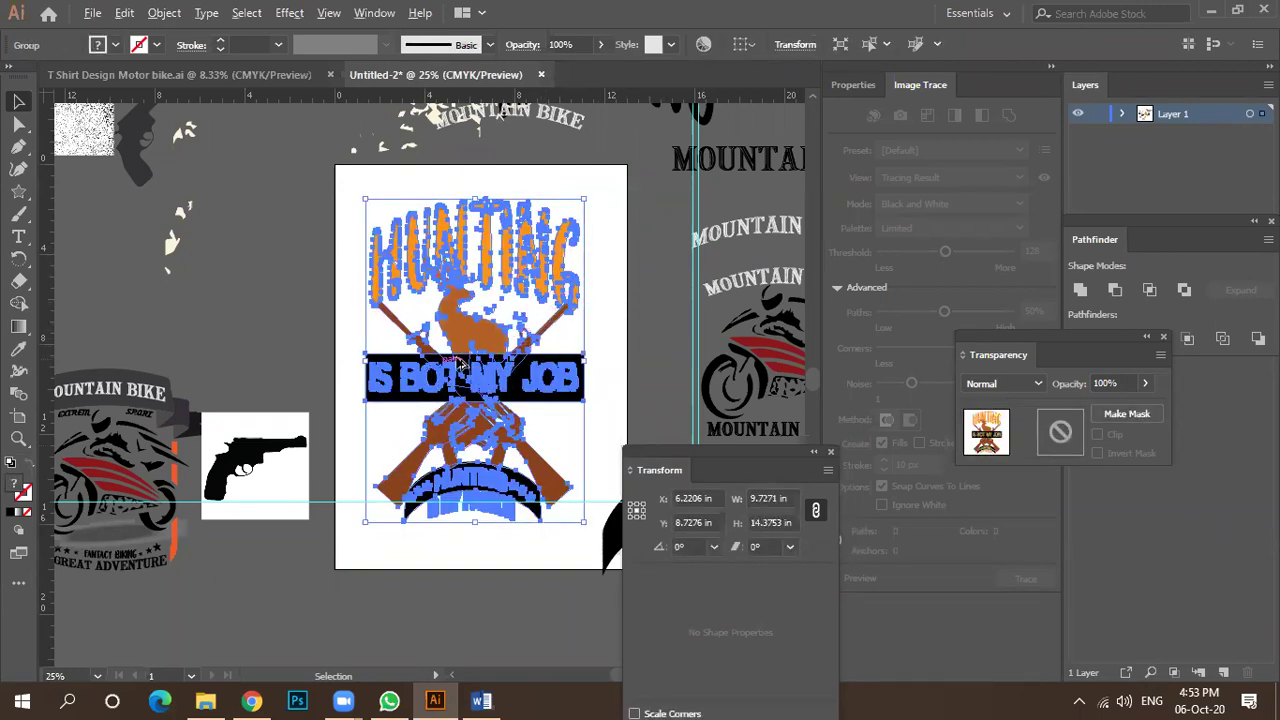
{"action": "scroll", "coordinate": [460, 364], "scroll_direction": "up", "scroll_amount": 3}
{"action": "scroll", "coordinate": [575, 292], "scroll_direction": "down", "scroll_amount": 2}
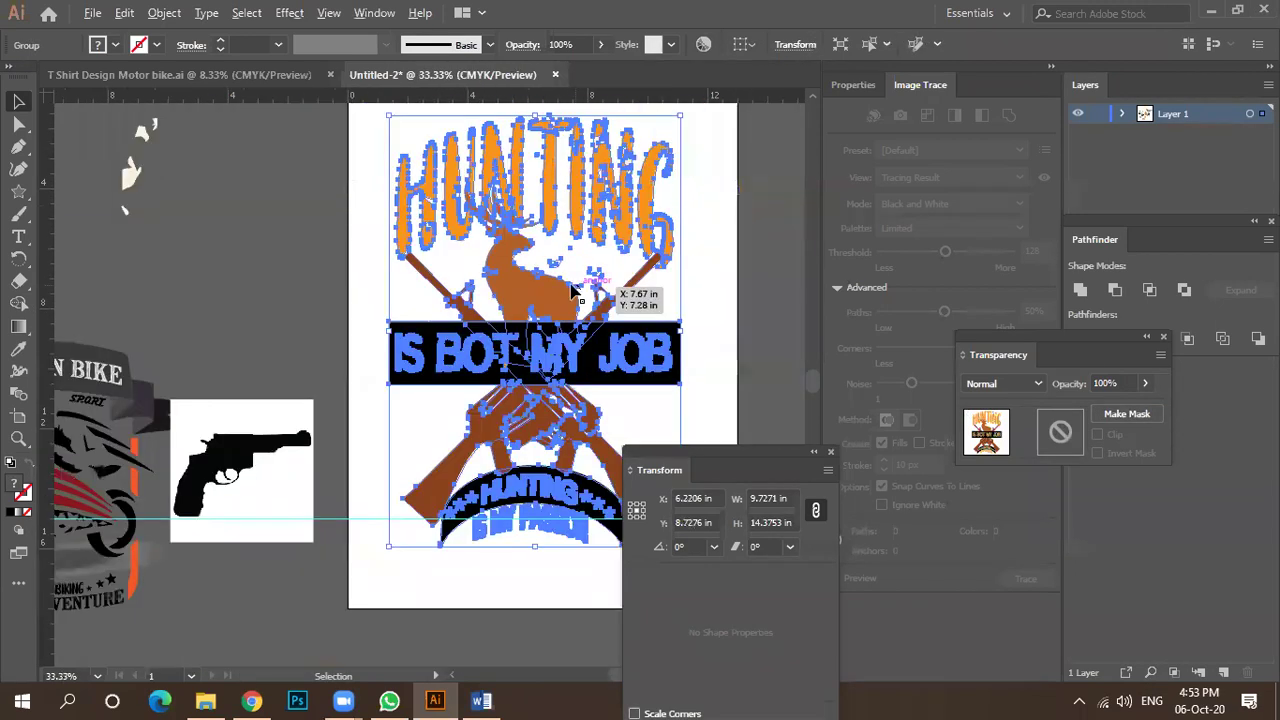
{"action": "left_click", "coordinate": [680, 303]}
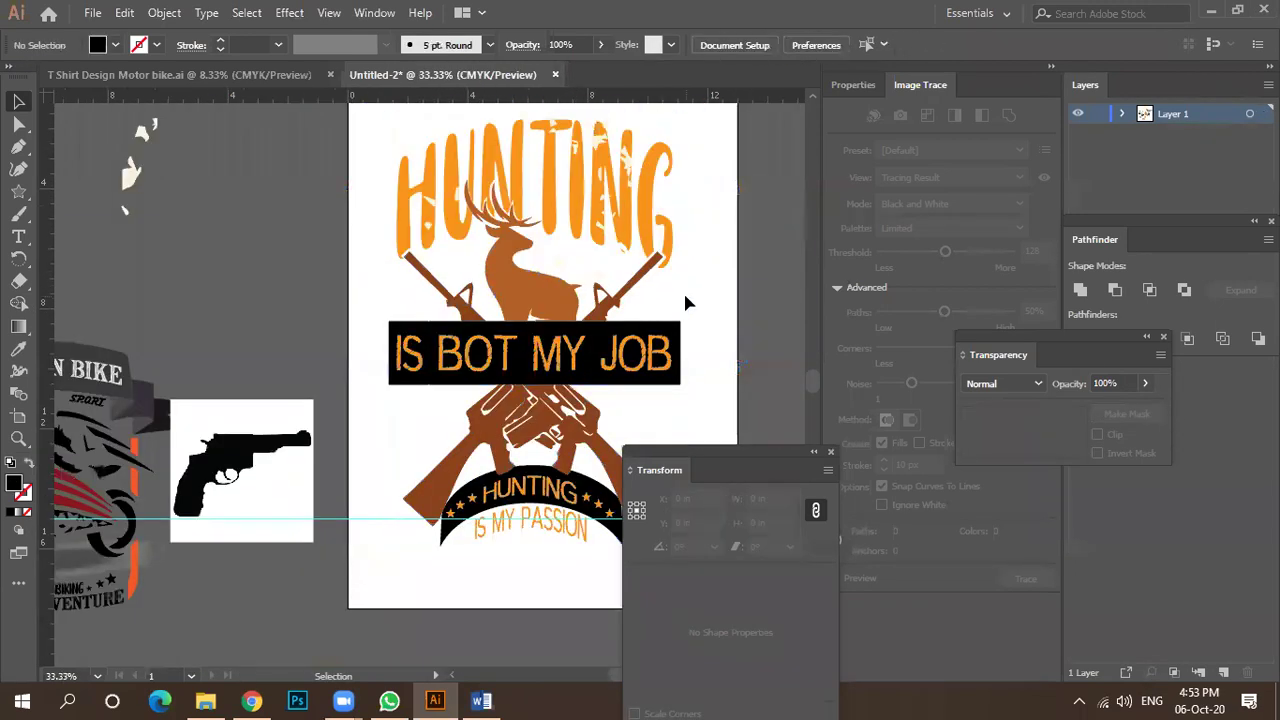
{"action": "scroll", "coordinate": [560, 274], "scroll_direction": "up", "scroll_amount": 3}
{"action": "left_click", "coordinate": [571, 248]}
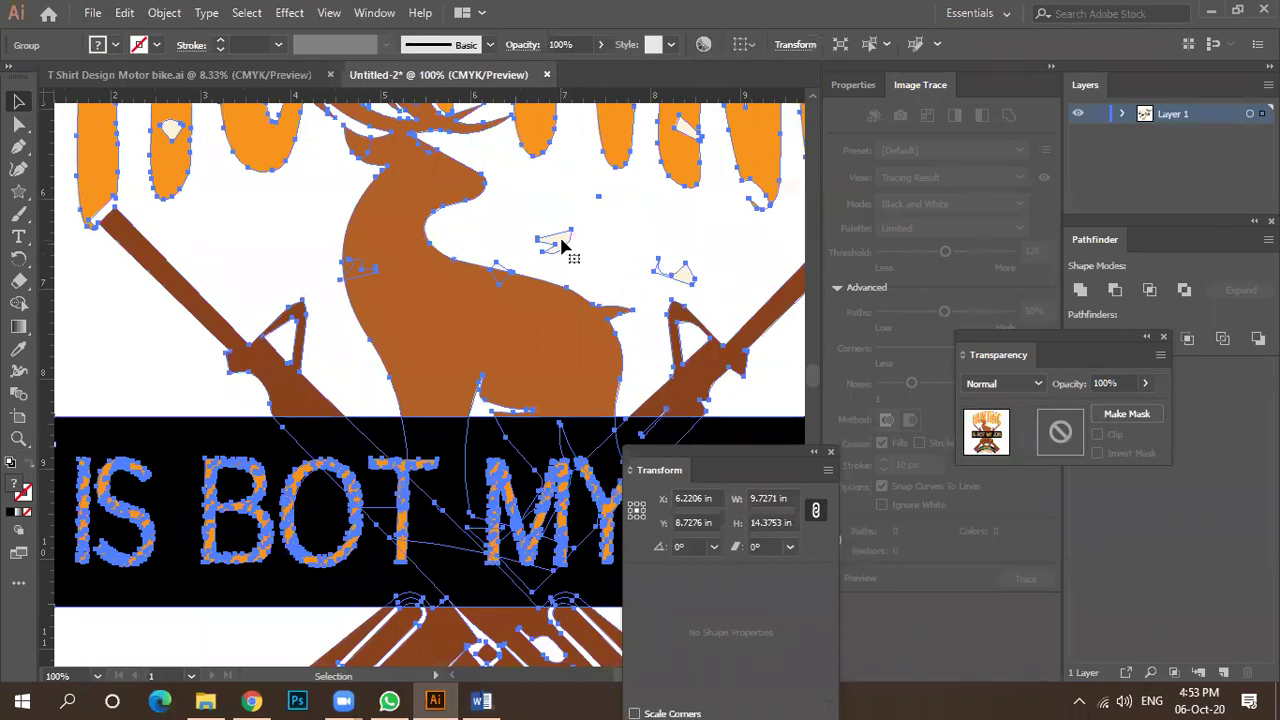
{"action": "scroll", "coordinate": [568, 246], "scroll_direction": "down", "scroll_amount": 3}
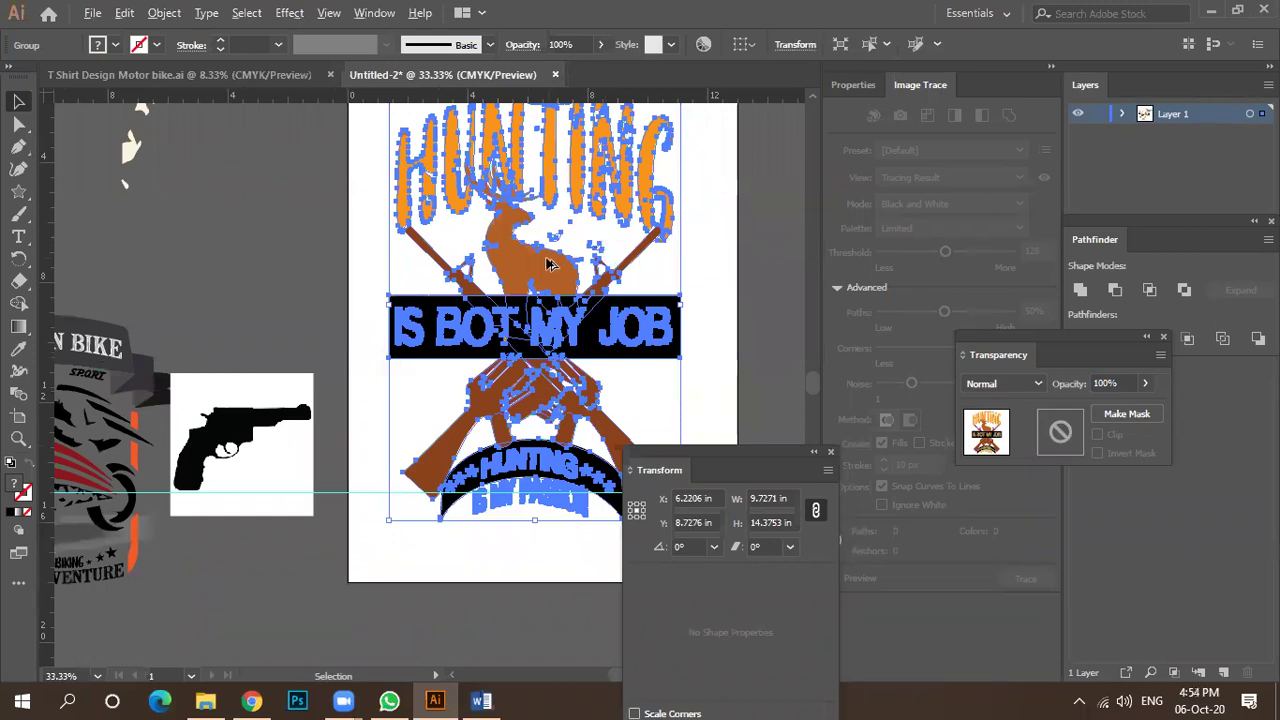
{"action": "scroll", "coordinate": [548, 263], "scroll_direction": "down", "scroll_amount": 1}
{"action": "left_click_drag", "start_coordinate": [668, 214], "coordinate": [528, 314]}
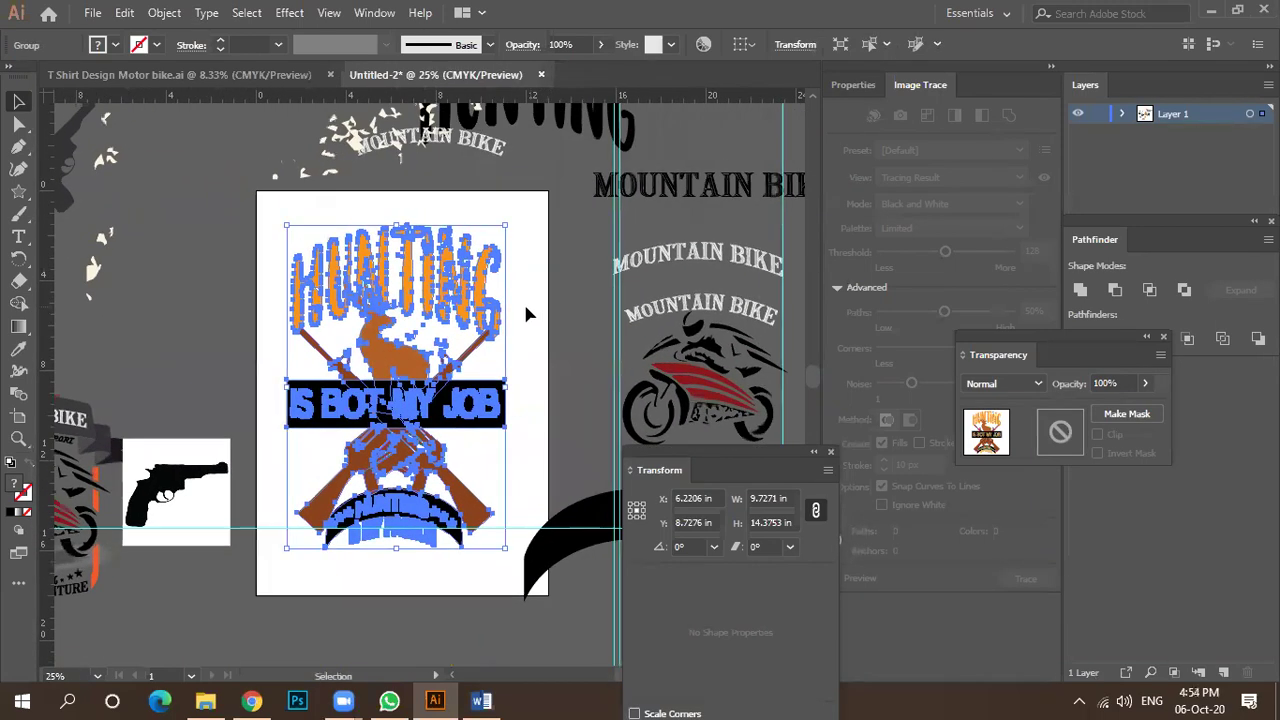
{"action": "scroll", "coordinate": [378, 266], "scroll_direction": "up", "scroll_amount": 4}
{"action": "scroll", "coordinate": [375, 262], "scroll_direction": "up", "scroll_amount": 2}
{"action": "scroll", "coordinate": [445, 255], "scroll_direction": "down", "scroll_amount": 6}
{"action": "scroll", "coordinate": [447, 258], "scroll_direction": "down", "scroll_amount": 2}
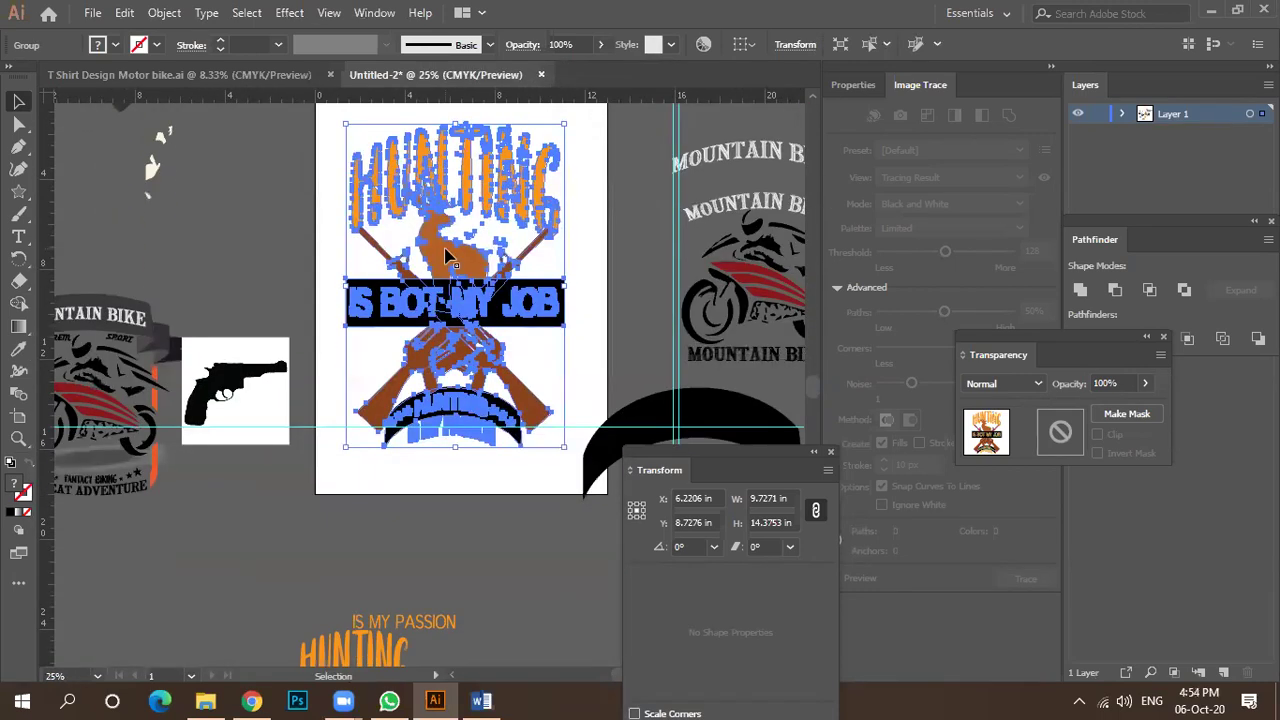
{"action": "scroll", "coordinate": [452, 270], "scroll_direction": "down", "scroll_amount": 1}
{"action": "left_click", "coordinate": [480, 514]}
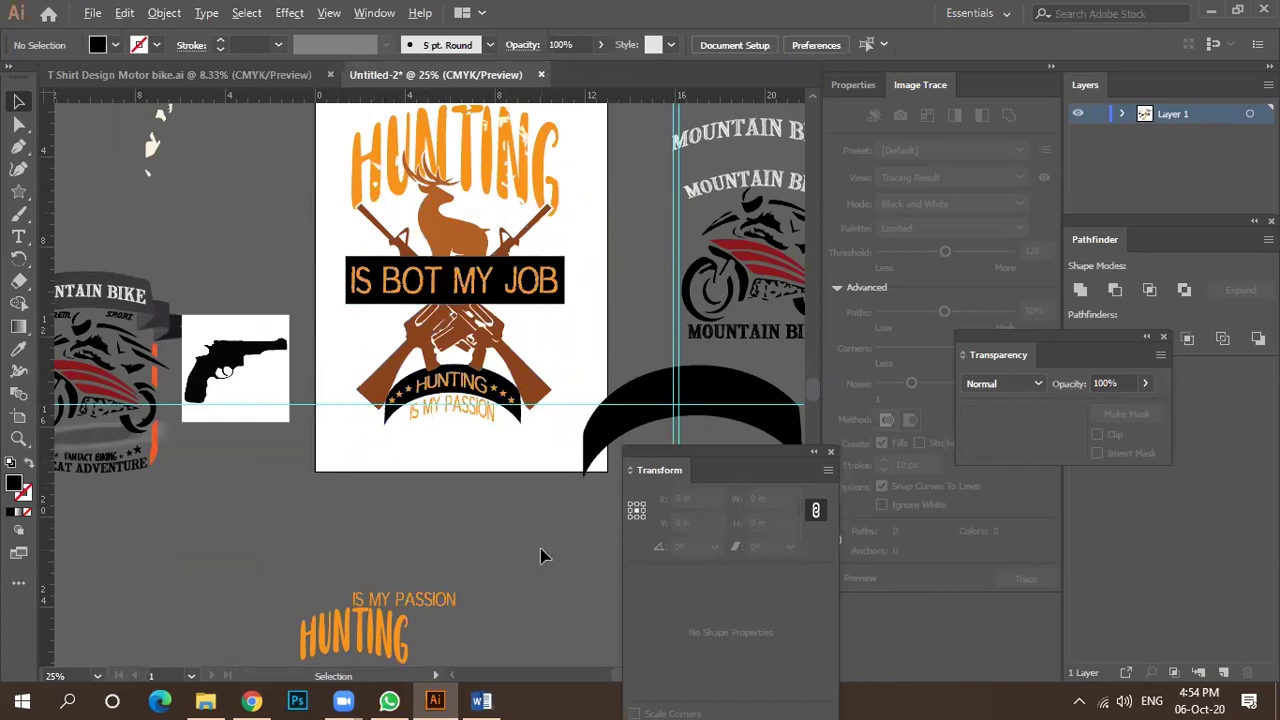
Examine the crossed rifles where they meet the arched star banner and the black IS BOT MY JOB banner.
{"action": "scroll", "coordinate": [540, 556], "scroll_direction": "down", "scroll_amount": 1}
{"action": "left_click", "coordinate": [690, 385]}
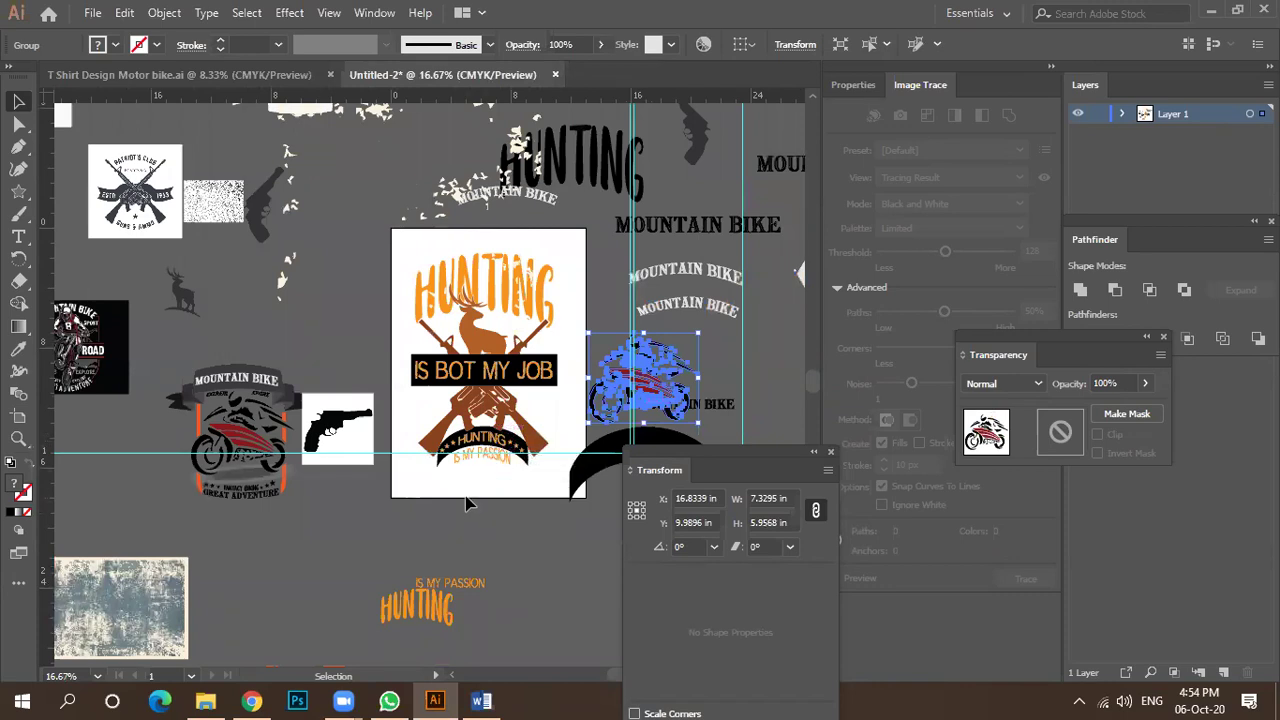
{"action": "scroll", "coordinate": [472, 438], "scroll_direction": "up", "scroll_amount": 4}
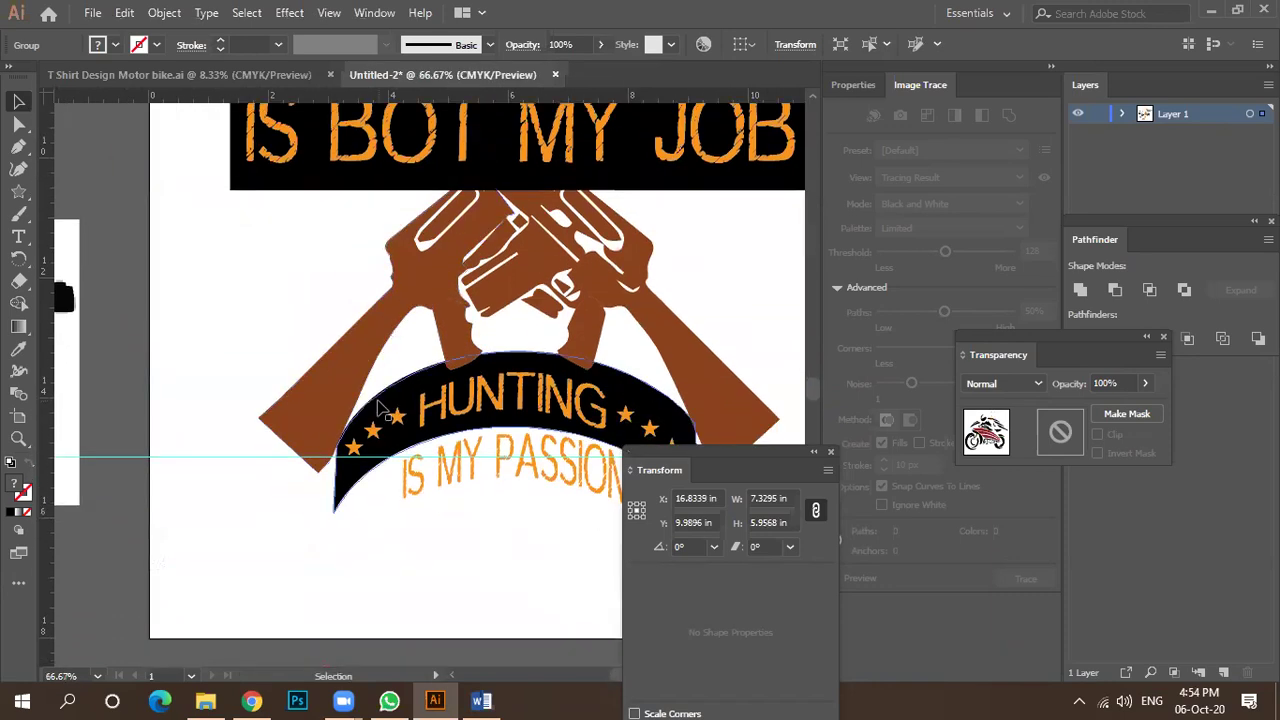
{"action": "scroll", "coordinate": [378, 405], "scroll_direction": "down", "scroll_amount": 3}
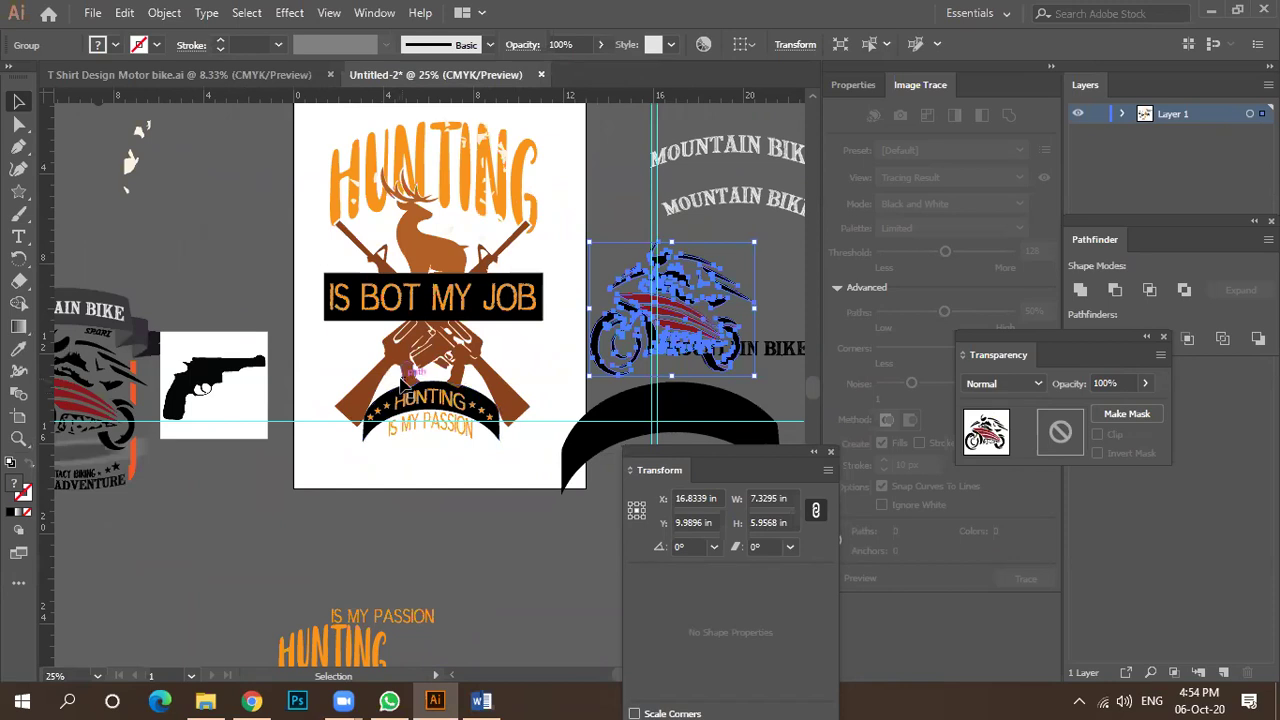
{"action": "left_click_drag", "start_coordinate": [400, 388], "coordinate": [419, 405]}
{"action": "scroll", "coordinate": [419, 400], "scroll_direction": "up", "scroll_amount": 3}
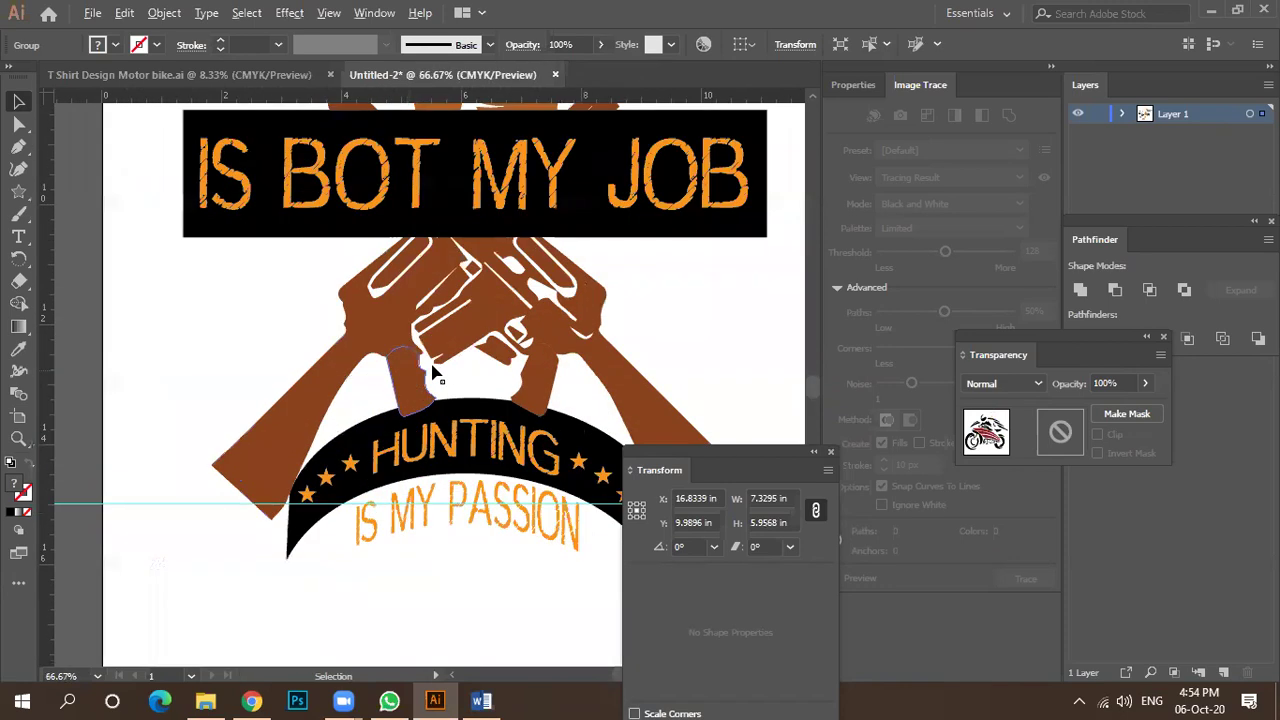
{"action": "scroll", "coordinate": [470, 372], "scroll_direction": "down", "scroll_amount": 4}
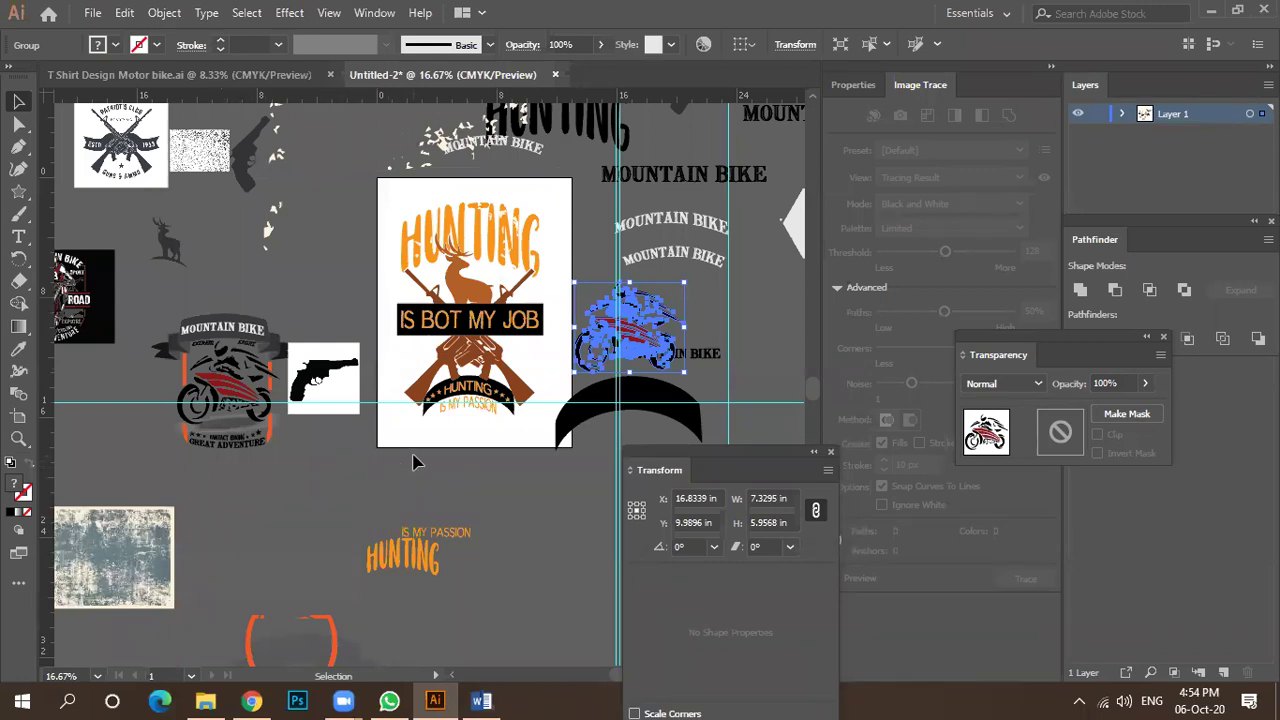
{"action": "left_click_drag", "start_coordinate": [400, 198], "coordinate": [545, 412]}
{"action": "left_click", "coordinate": [515, 437]}
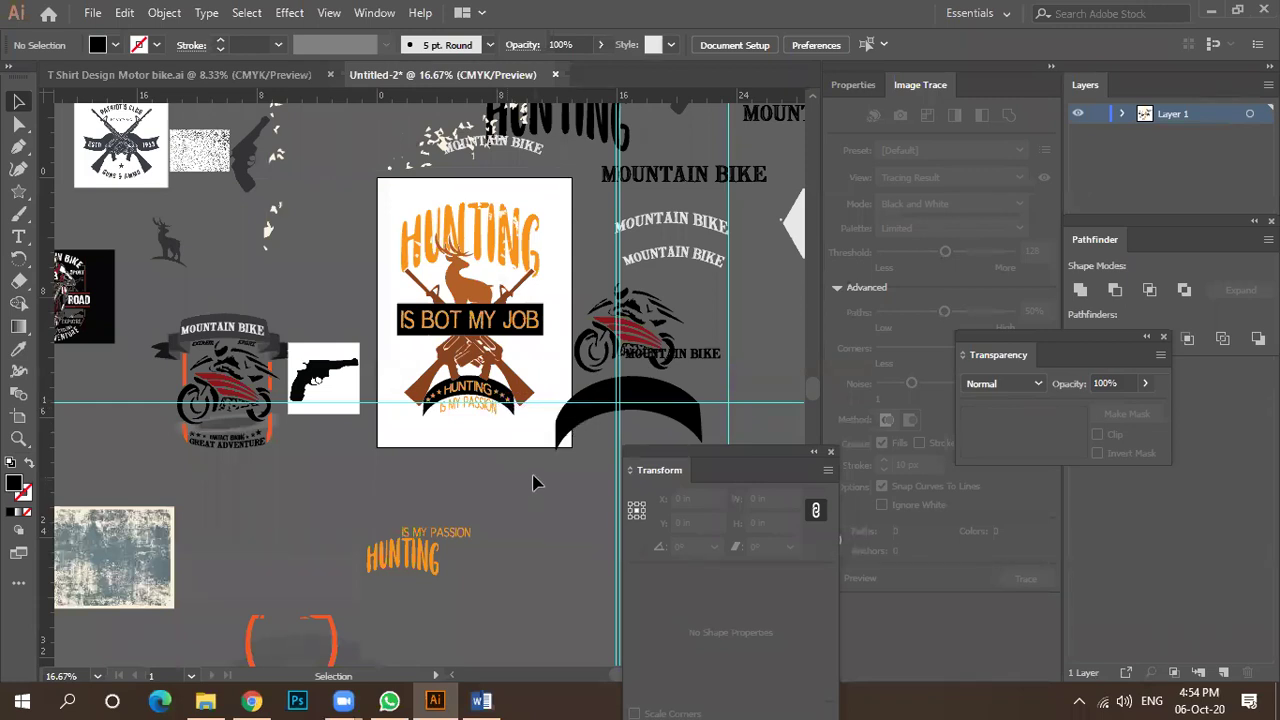
{"action": "scroll", "coordinate": [460, 300], "scroll_direction": "up", "scroll_amount": 3}
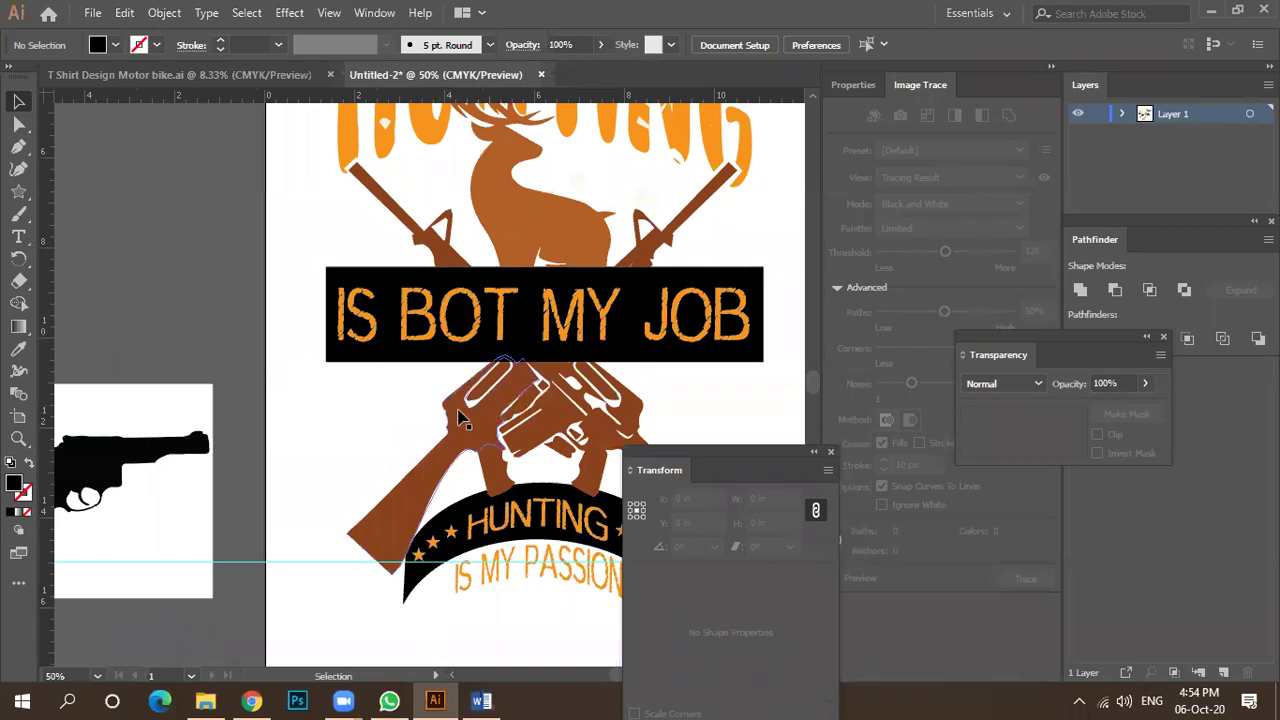
{"action": "scroll", "coordinate": [460, 420], "scroll_direction": "down", "scroll_amount": 2}
{"action": "left_click_drag", "start_coordinate": [385, 215], "coordinate": [600, 287]}
{"action": "left_click", "coordinate": [629, 284]}
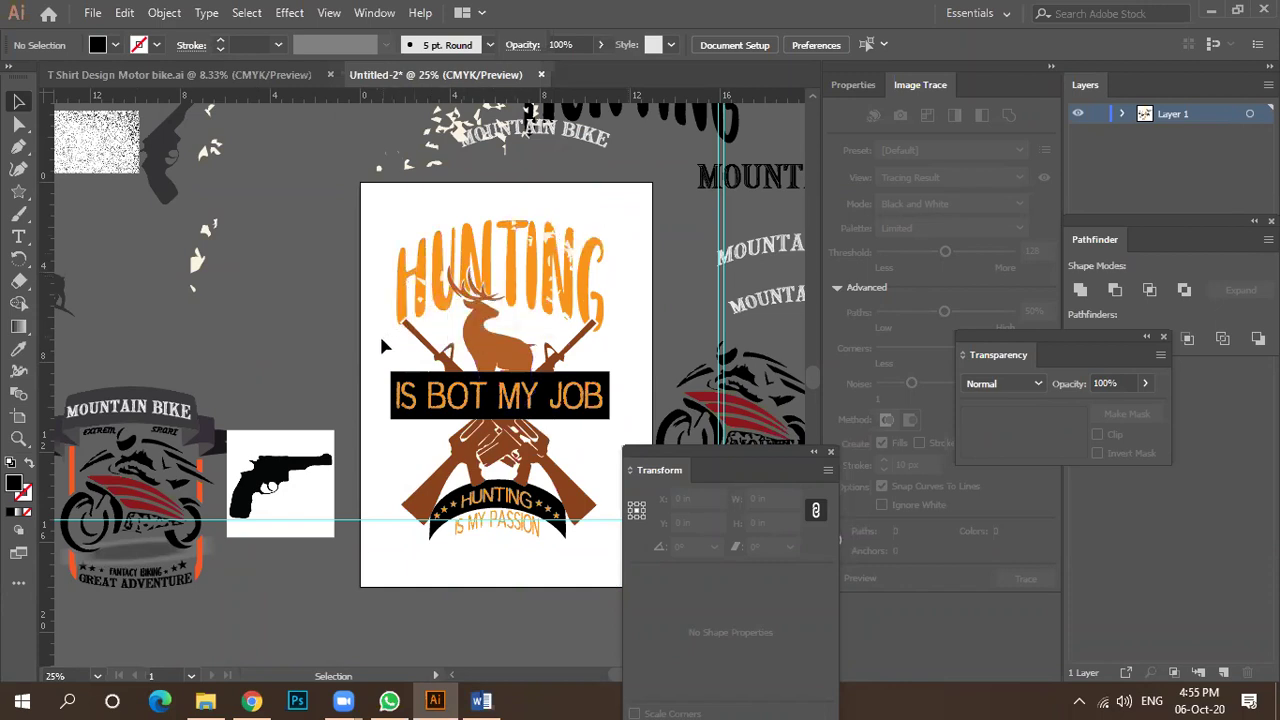
Examine the large HUNTING letters with their cream distress fragments and the gap around the deer's antlers.
{"action": "scroll", "coordinate": [472, 232], "scroll_direction": "up", "scroll_amount": 2}
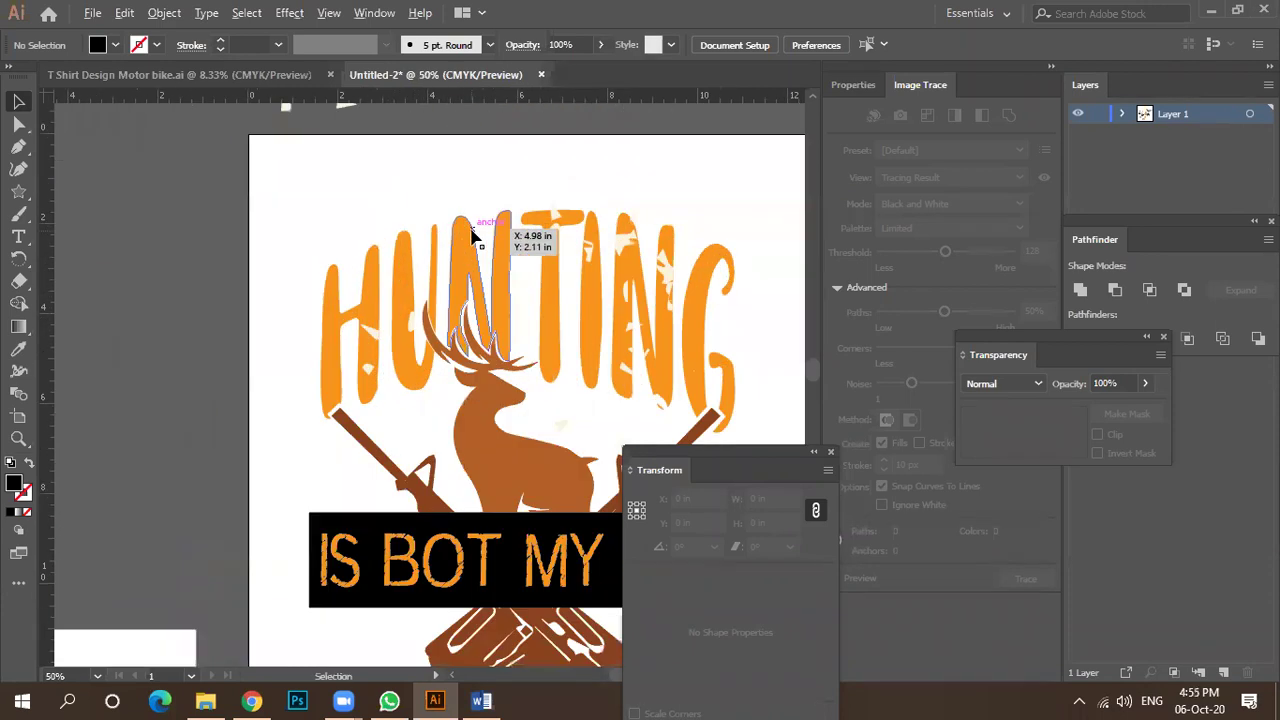
{"action": "scroll", "coordinate": [475, 225], "scroll_direction": "up", "scroll_amount": 1}
{"action": "scroll", "coordinate": [360, 271], "scroll_direction": "up", "scroll_amount": 1}
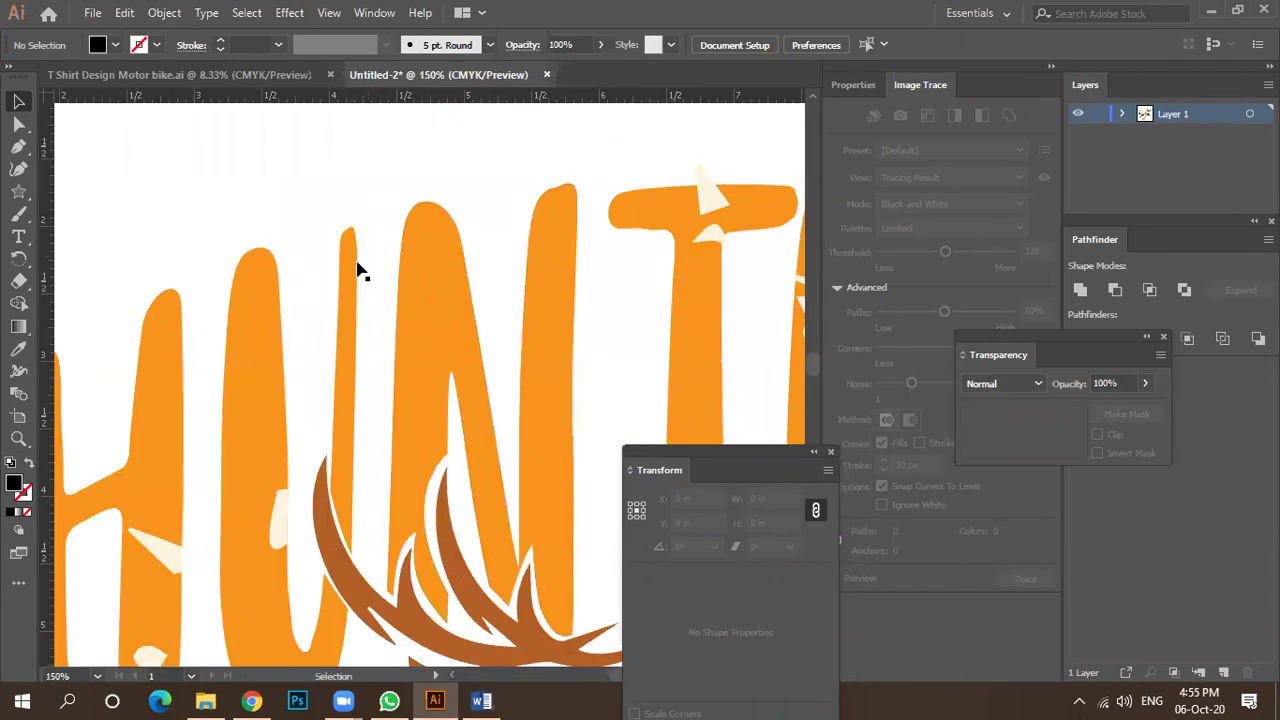
{"action": "scroll", "coordinate": [363, 251], "scroll_direction": "down", "scroll_amount": 2}
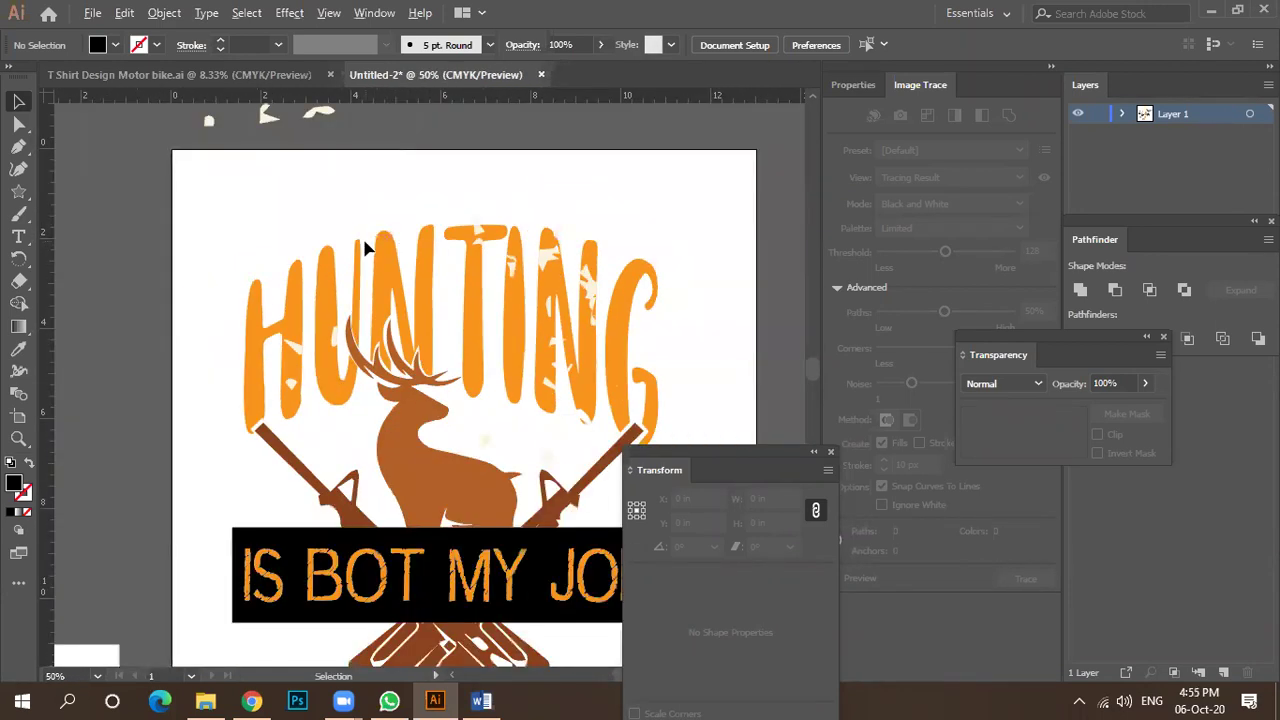
{"action": "left_click", "coordinate": [431, 288]}
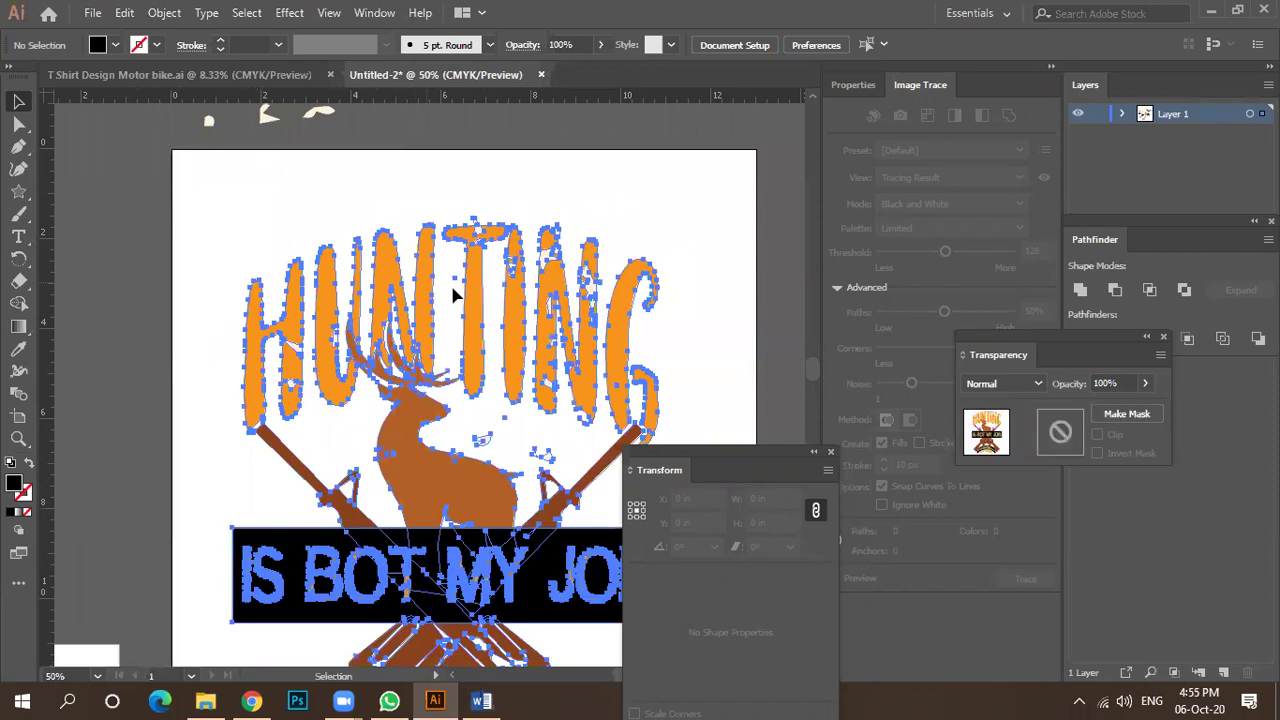
{"action": "left_click", "coordinate": [514, 160]}
{"action": "scroll", "coordinate": [465, 245], "scroll_direction": "up", "scroll_amount": 3}
{"action": "scroll", "coordinate": [478, 237], "scroll_direction": "down", "scroll_amount": 4}
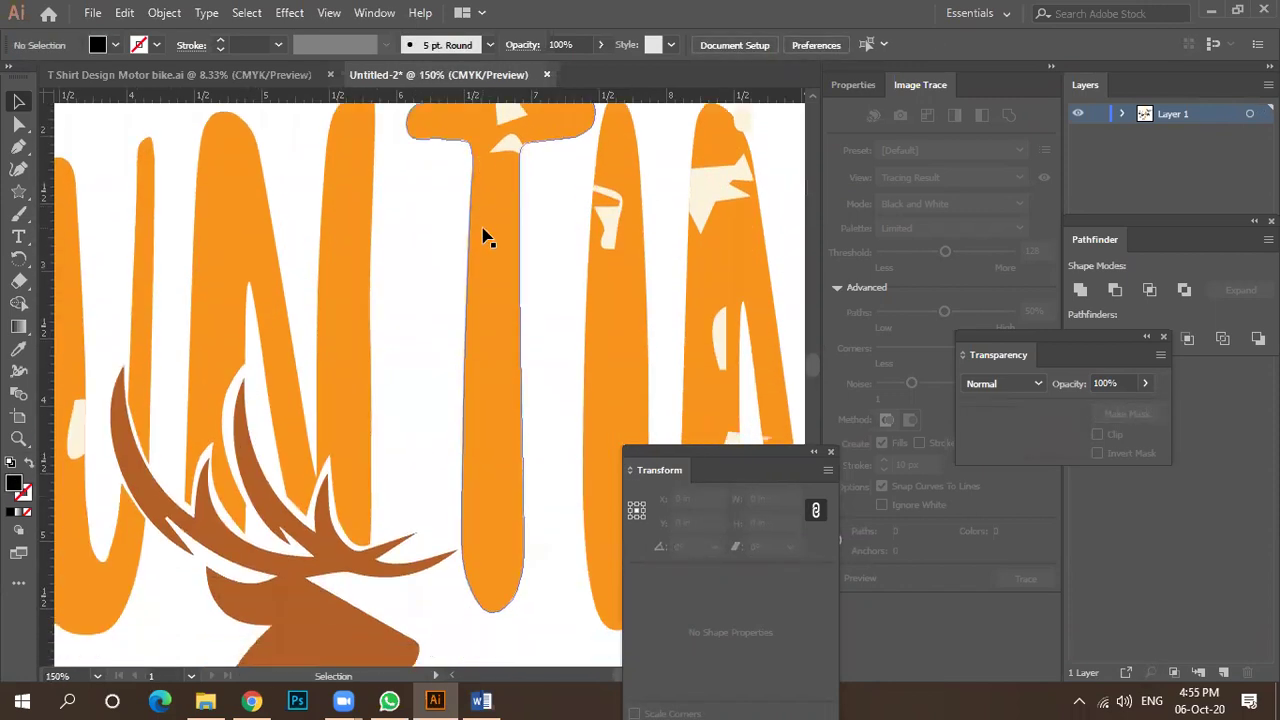
{"action": "scroll", "coordinate": [490, 260], "scroll_direction": "down", "scroll_amount": 1}
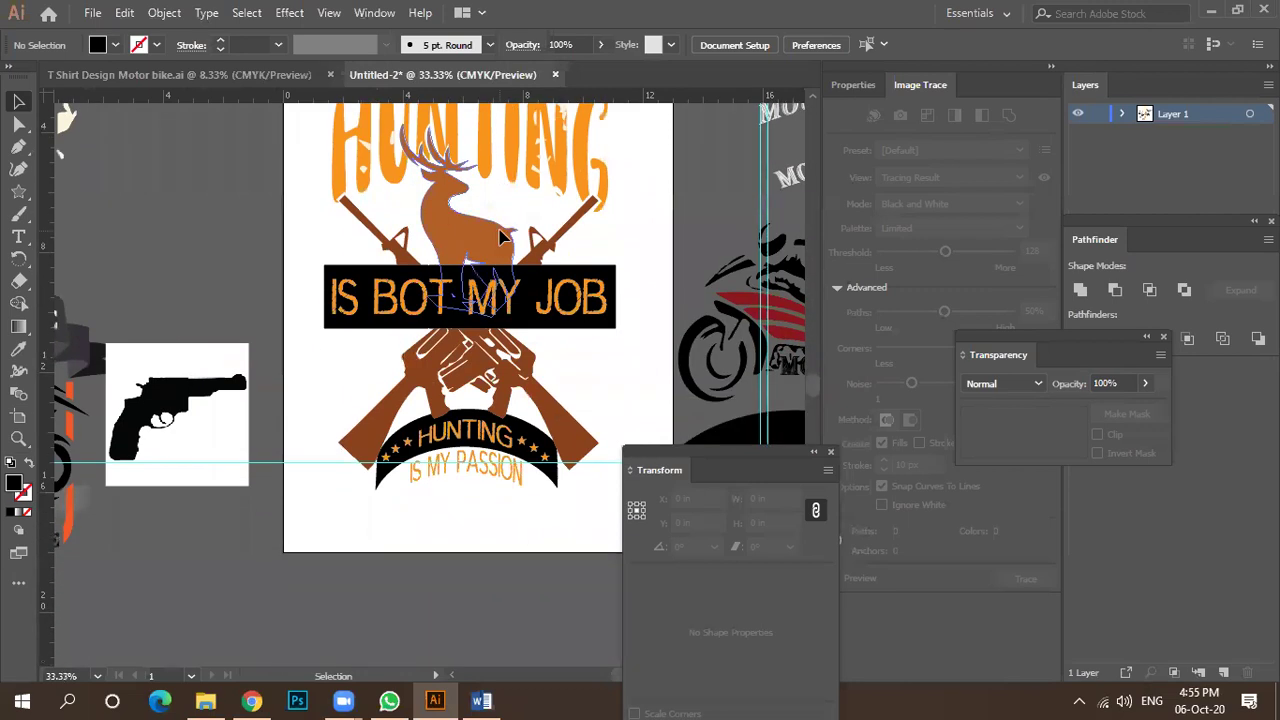
Examine the rifle stocks around the arched star banner, and the overall layout of the hunting design on the artboard.
{"action": "scroll", "coordinate": [470, 300], "scroll_direction": "down", "scroll_amount": 2}
{"action": "scroll", "coordinate": [470, 327], "scroll_direction": "up", "scroll_amount": 3}
{"action": "scroll", "coordinate": [478, 338], "scroll_direction": "up", "scroll_amount": 2}
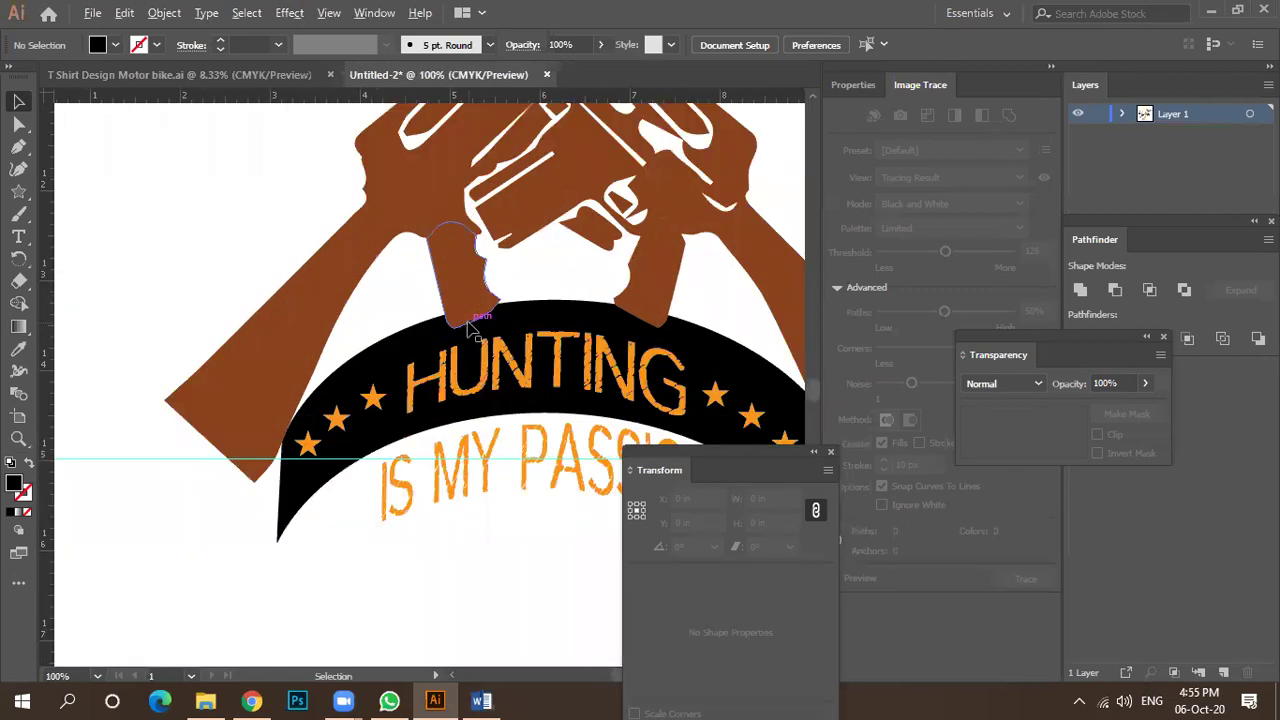
{"action": "scroll", "coordinate": [409, 323], "scroll_direction": "down", "scroll_amount": 1}
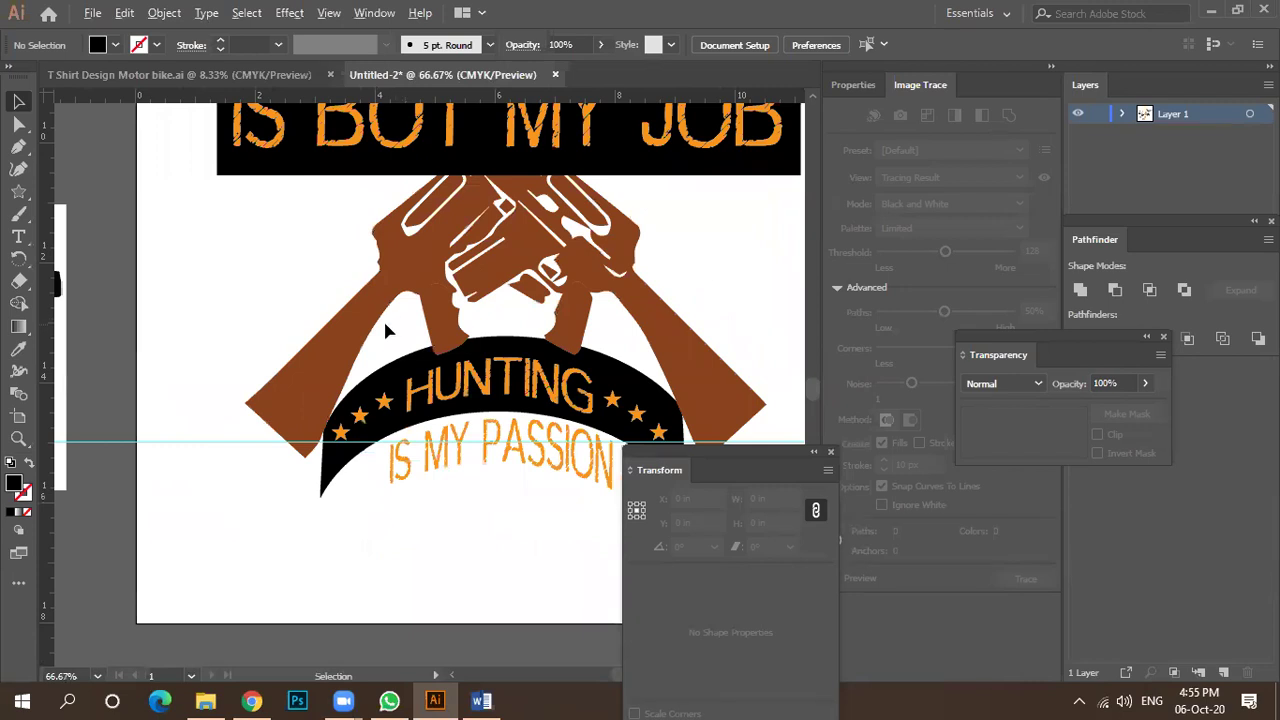
{"action": "scroll", "coordinate": [383, 318], "scroll_direction": "down", "scroll_amount": 1}
{"action": "scroll", "coordinate": [425, 345], "scroll_direction": "up", "scroll_amount": 2}
{"action": "scroll", "coordinate": [420, 350], "scroll_direction": "down", "scroll_amount": 2}
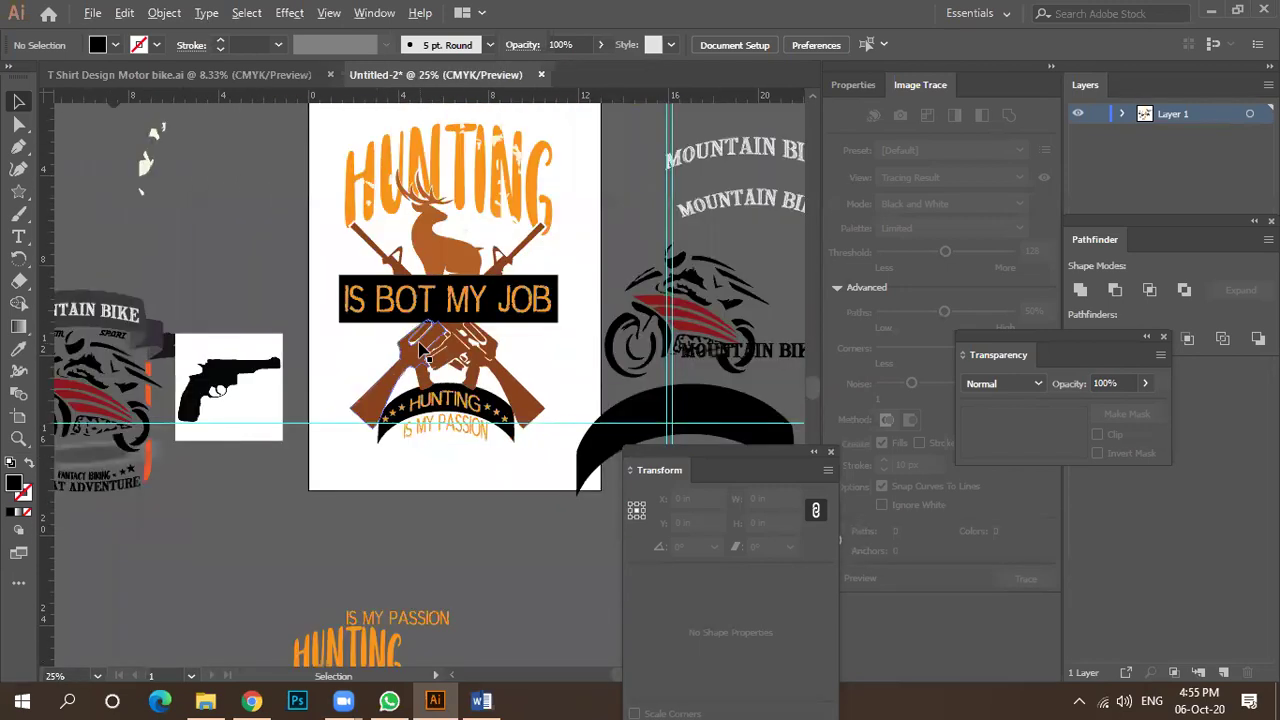
{"action": "left_click_drag", "start_coordinate": [341, 108], "coordinate": [549, 166]}
{"action": "left_click", "coordinate": [564, 188]}
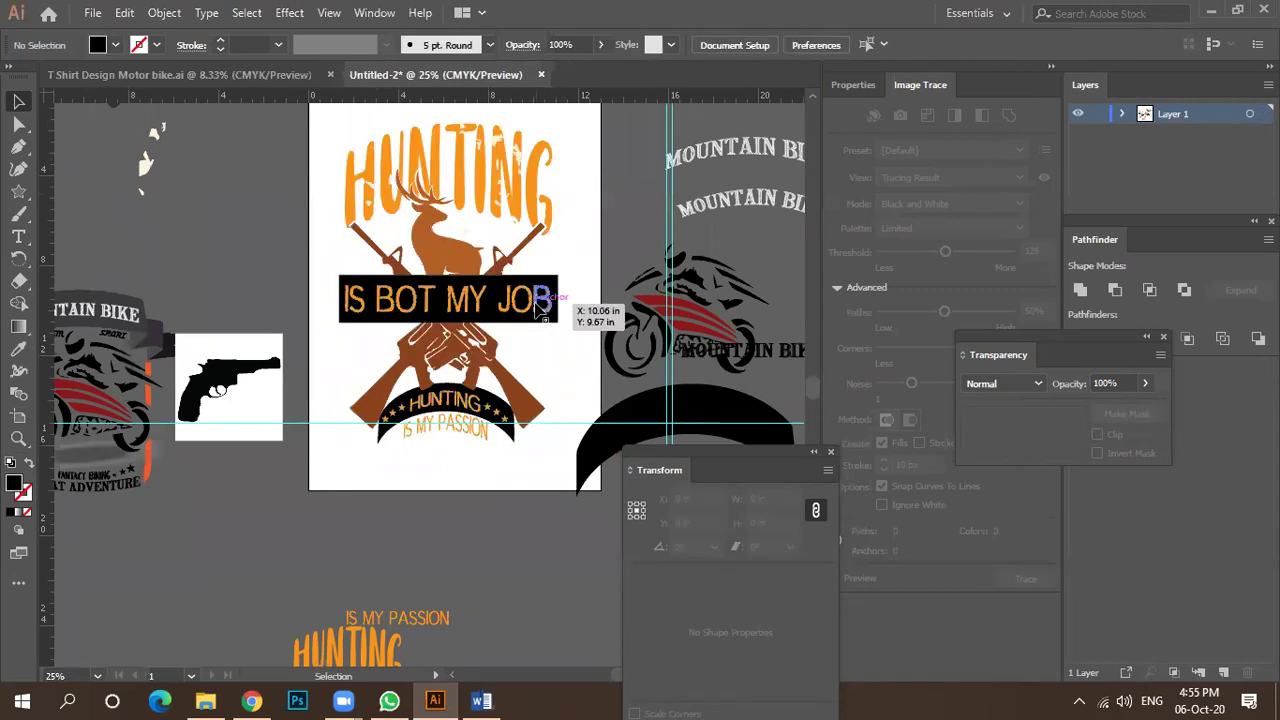
Switch to WhatsApp and examine the latest nine-logo image in the group chat, enlarging the purple heart-shaped figure logo.
{"action": "left_click", "coordinate": [389, 700]}
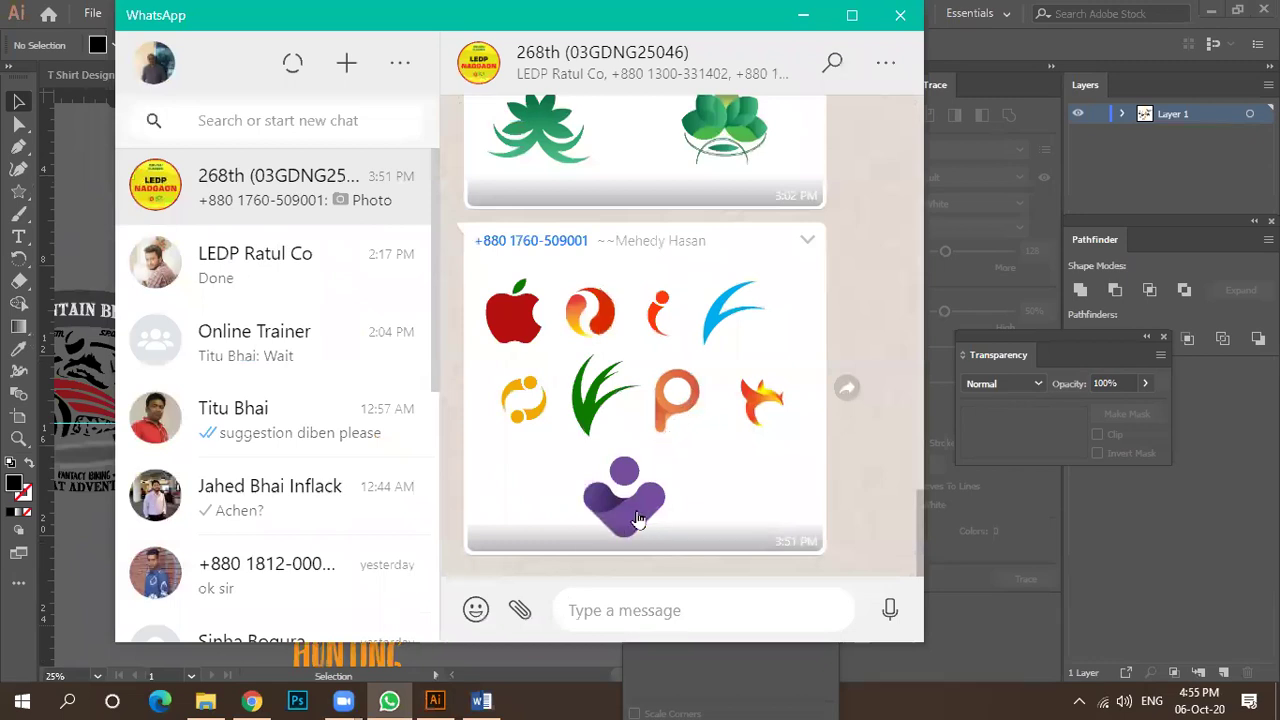
{"action": "left_click", "coordinate": [744, 489]}
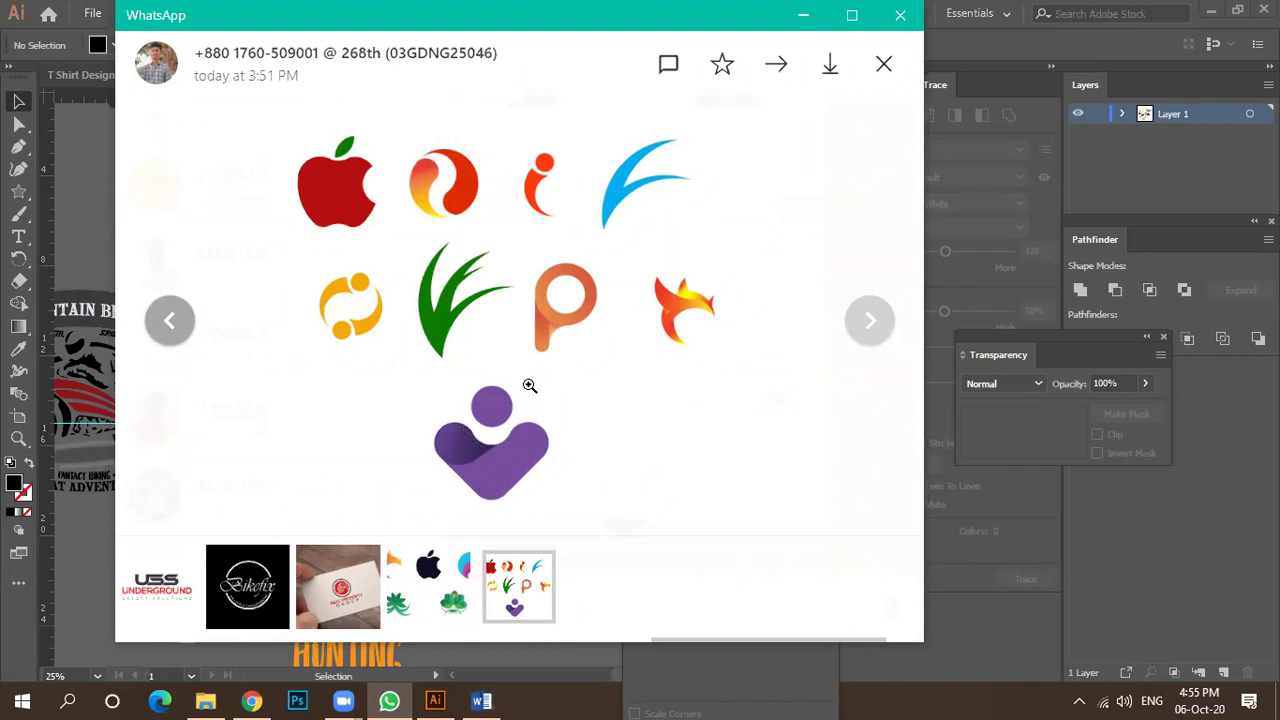
{"action": "left_click", "coordinate": [500, 460]}
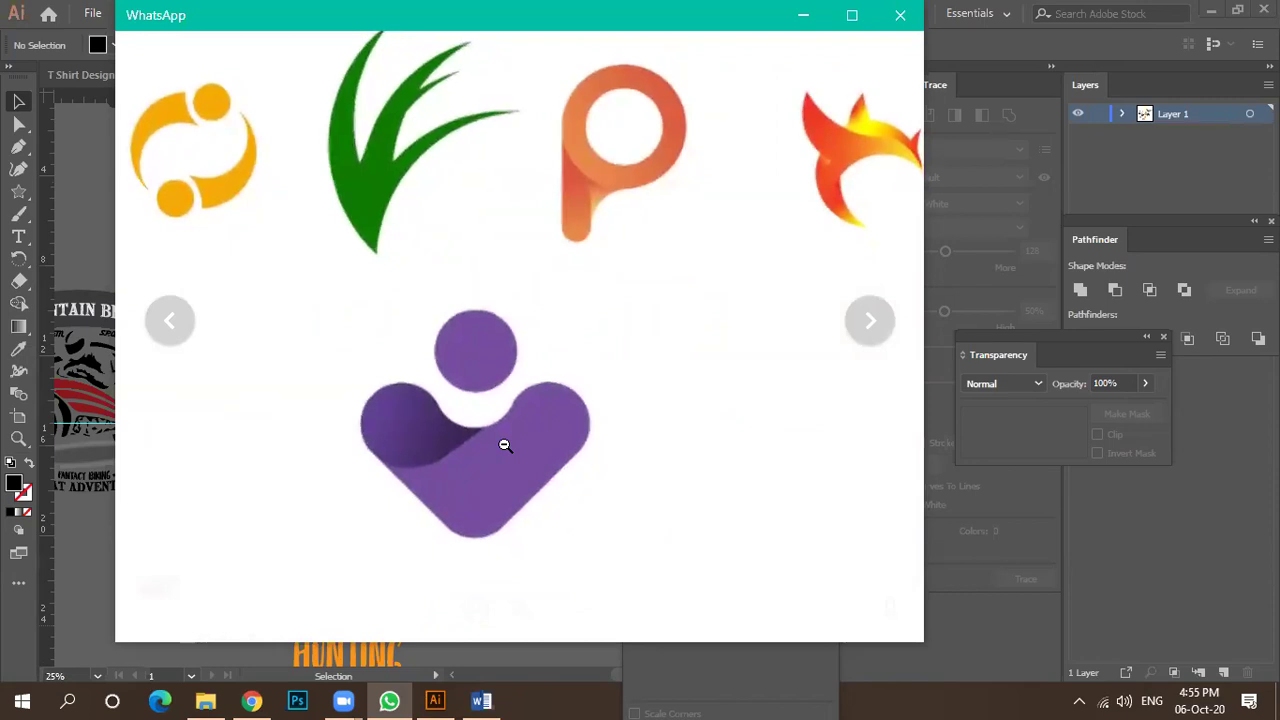
{"action": "left_click", "coordinate": [505, 447]}
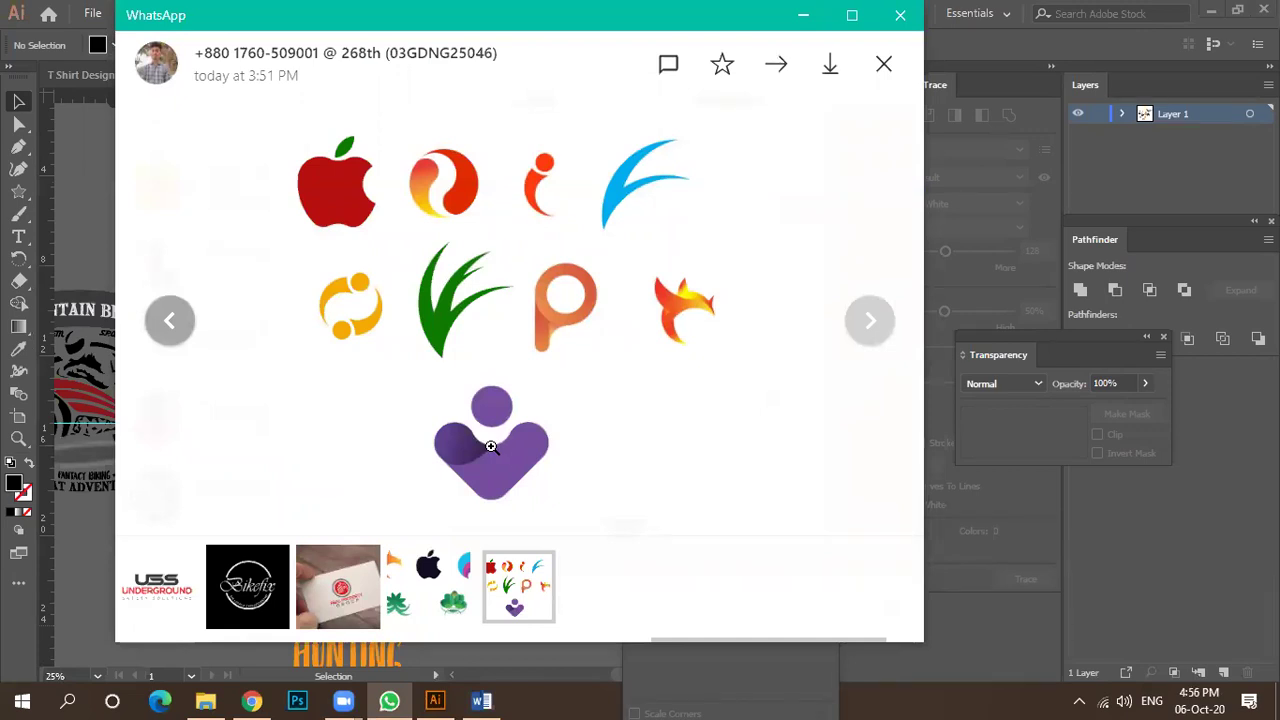
{"action": "key", "text": "Escape"}
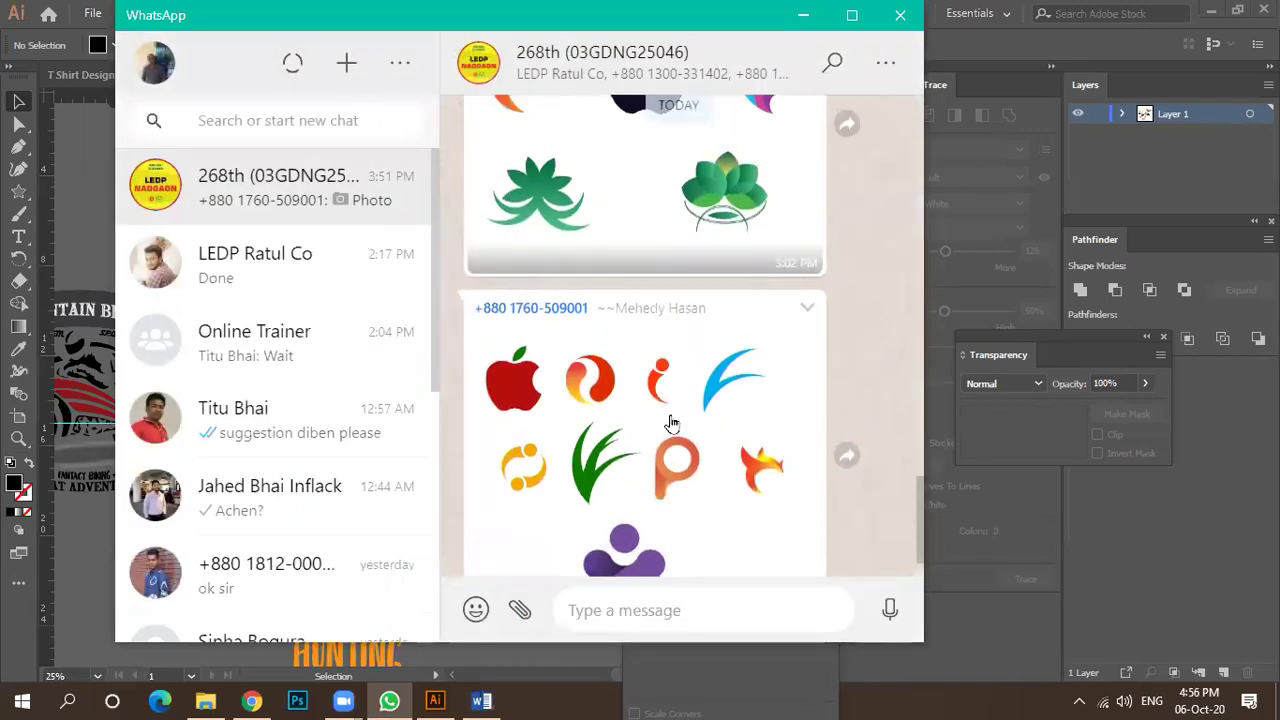
Review the earlier logo submissions in the group chat, comparing the sheet of reference and redrawn logos with the CarryMinati logo.
{"action": "scroll", "coordinate": [672, 424], "scroll_direction": "up", "scroll_amount": 10}
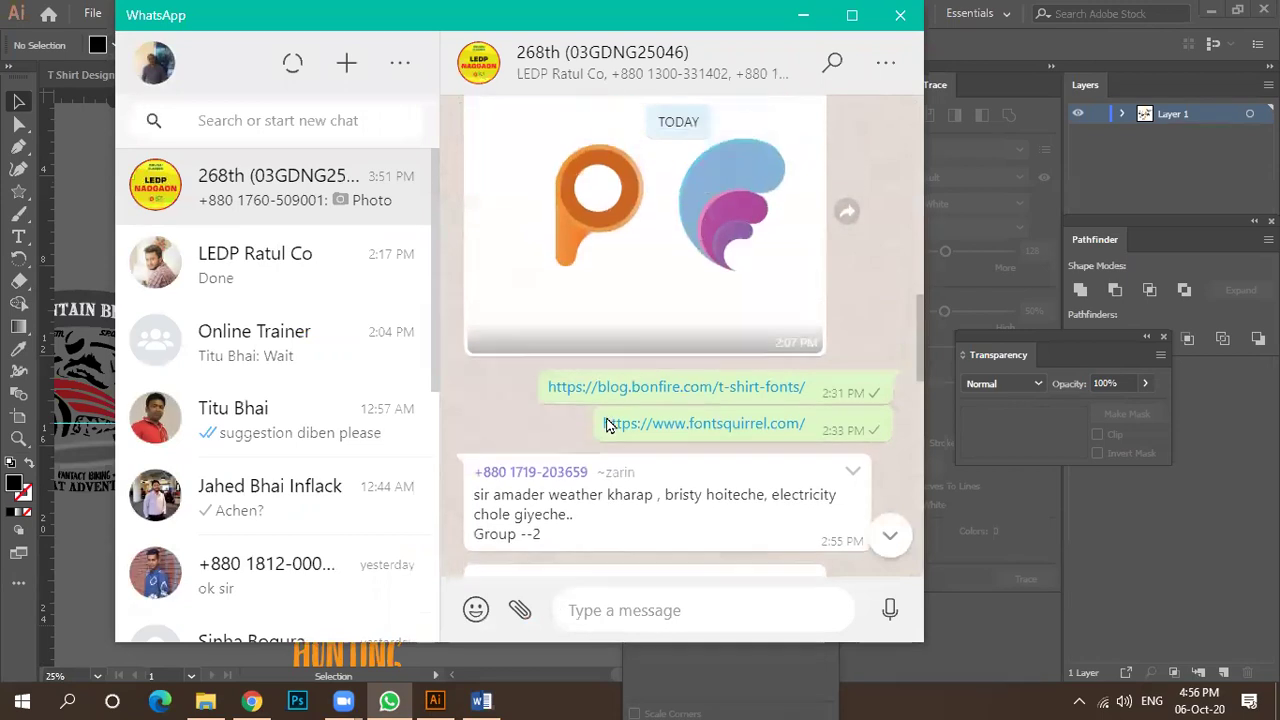
{"action": "scroll", "coordinate": [605, 424], "scroll_direction": "down", "scroll_amount": 5}
{"action": "scroll", "coordinate": [580, 424], "scroll_direction": "up", "scroll_amount": 7}
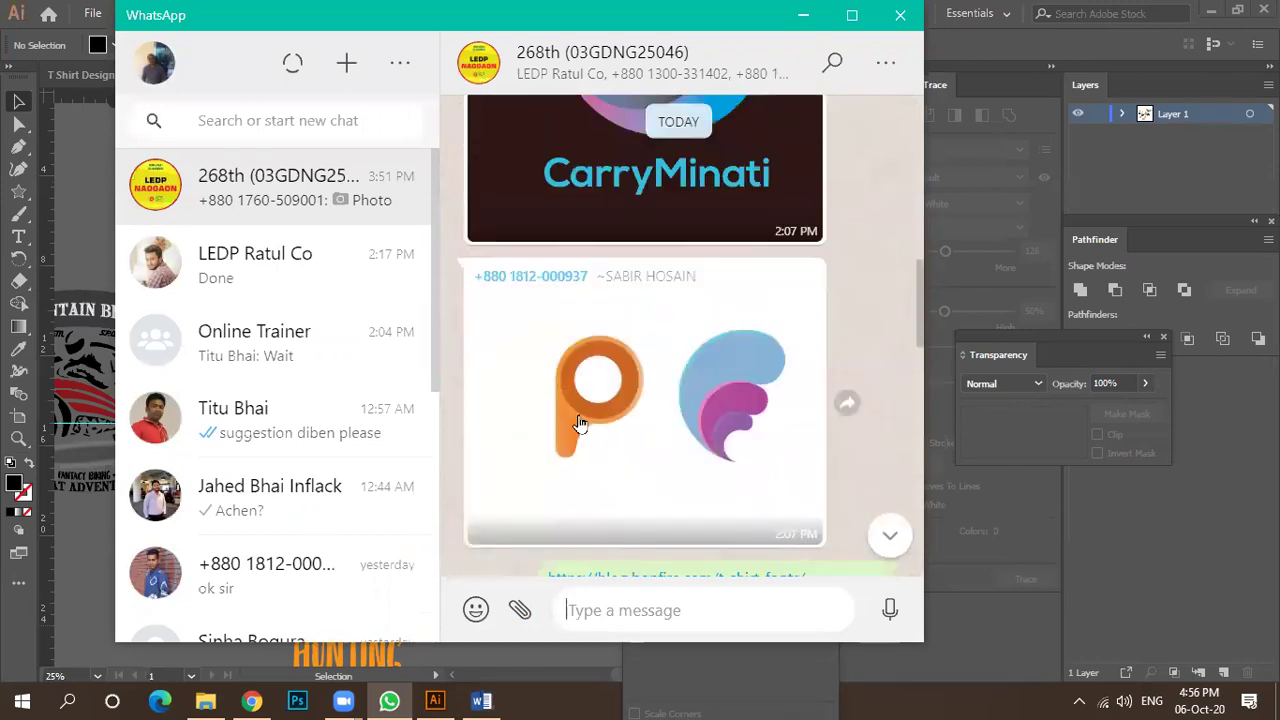
{"action": "scroll", "coordinate": [578, 424], "scroll_direction": "up", "scroll_amount": 6}
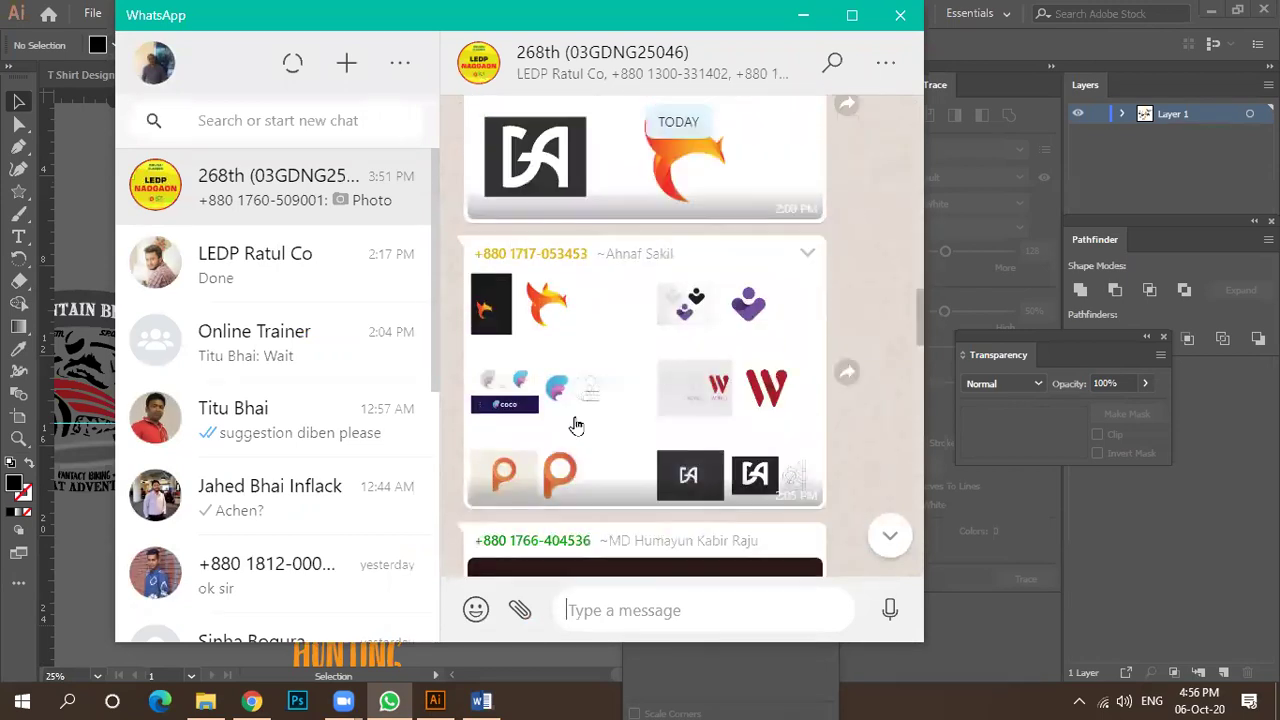
{"action": "scroll", "coordinate": [576, 425], "scroll_direction": "down", "scroll_amount": 3}
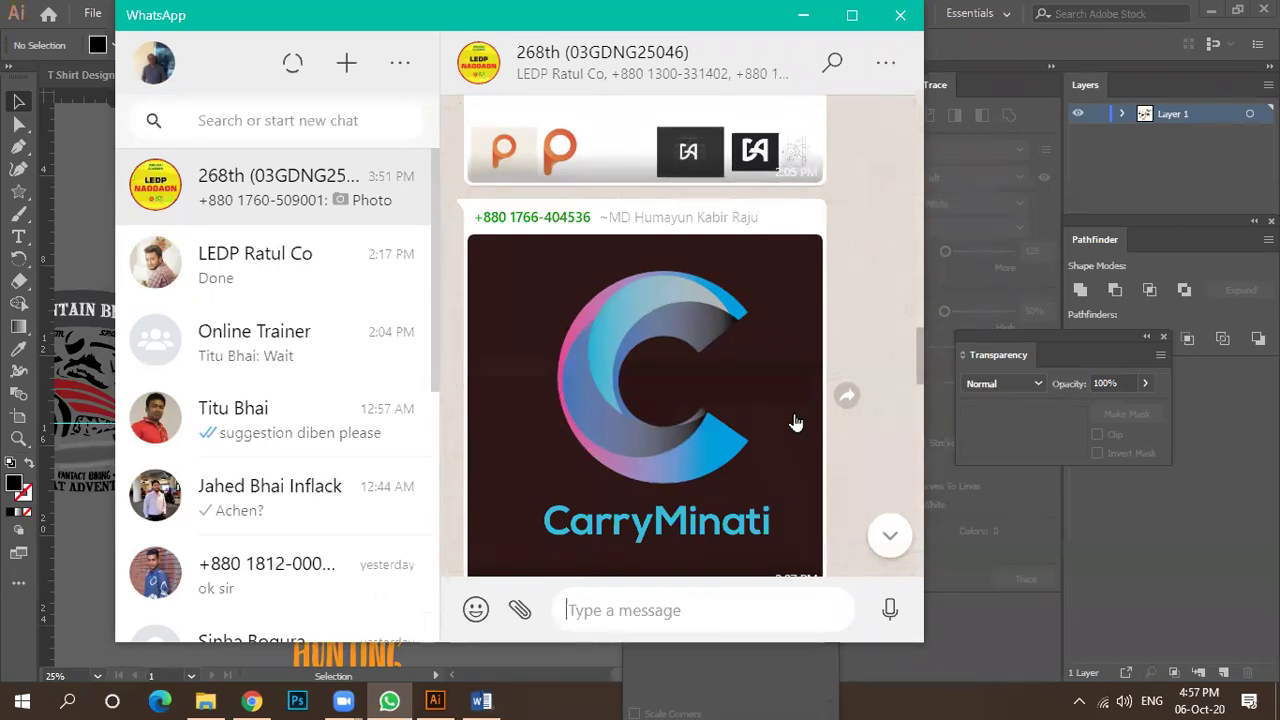
{"action": "scroll", "coordinate": [600, 458], "scroll_direction": "up", "scroll_amount": 3}
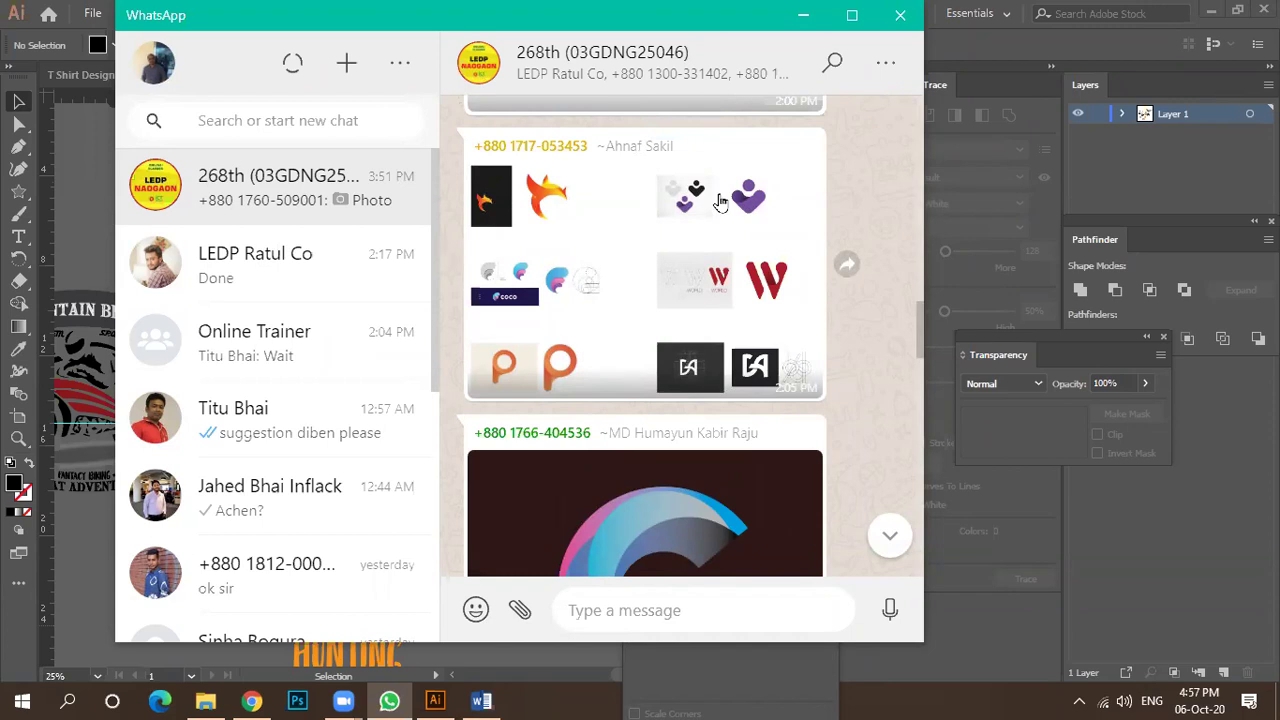
{"action": "scroll", "coordinate": [666, 271], "scroll_direction": "down", "scroll_amount": 3}
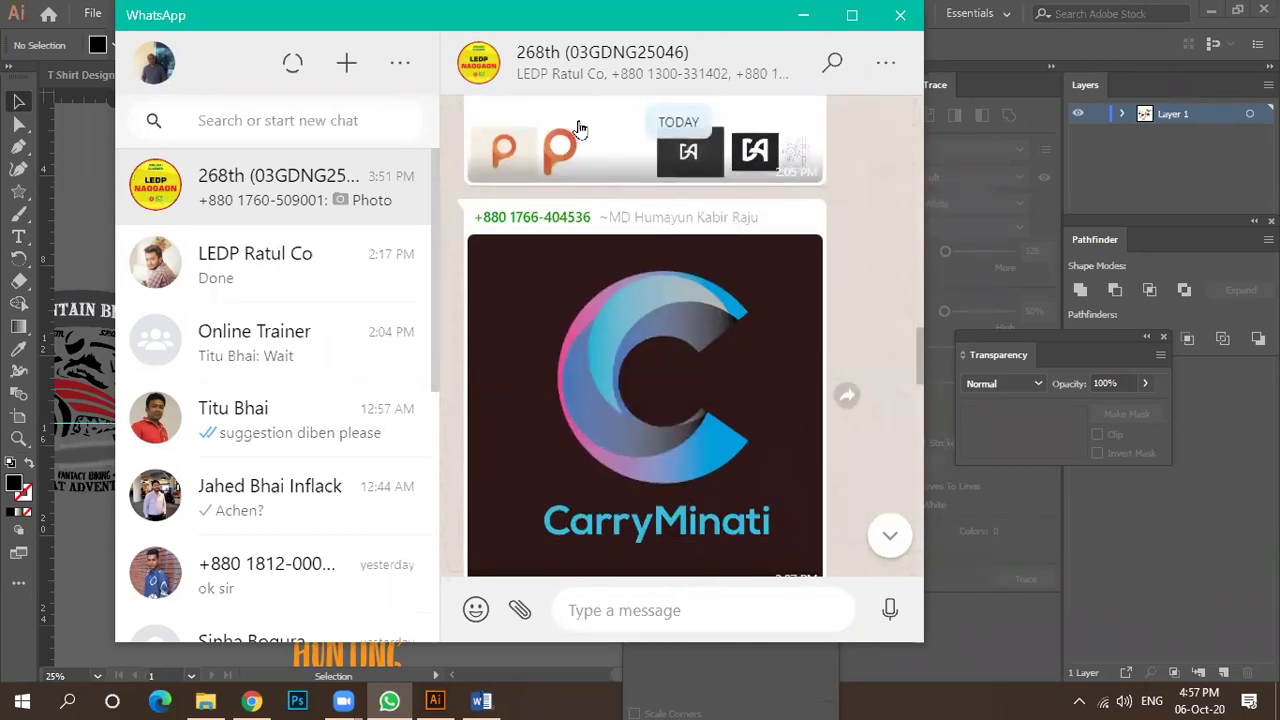
{"action": "scroll", "coordinate": [634, 317], "scroll_direction": "up", "scroll_amount": 1}
{"action": "scroll", "coordinate": [632, 320], "scroll_direction": "up", "scroll_amount": 4}
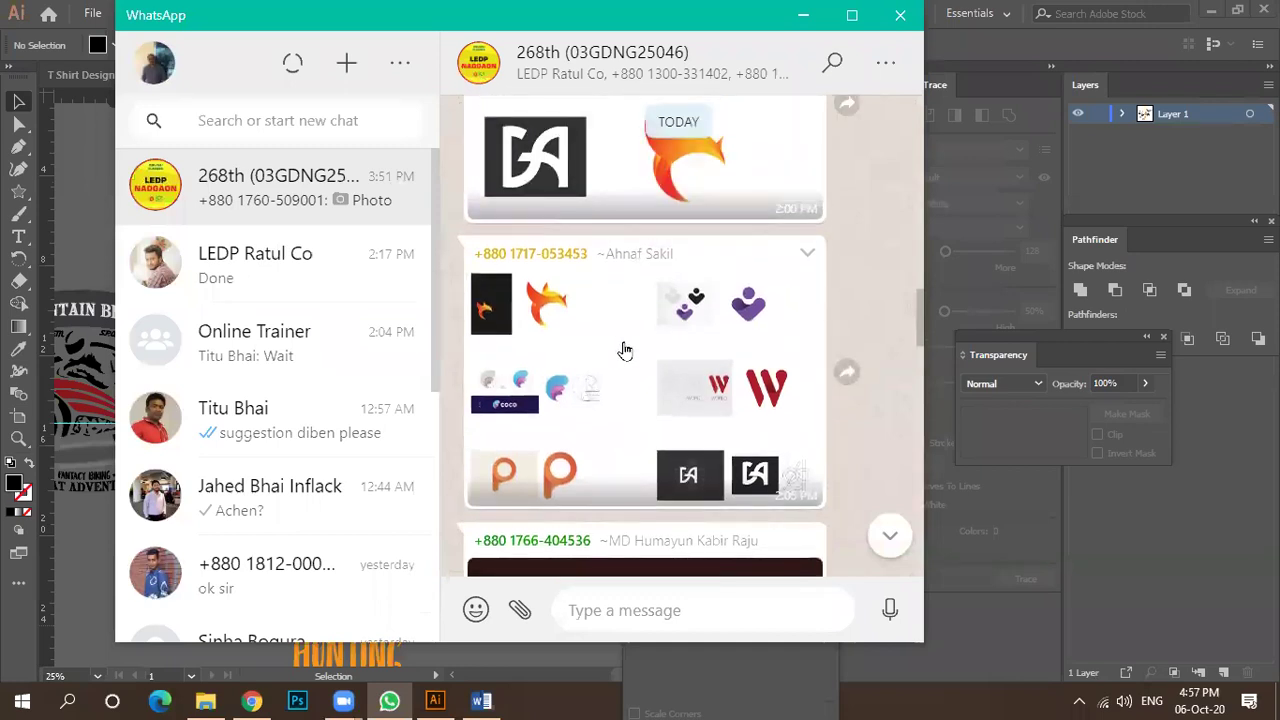
{"action": "scroll", "coordinate": [662, 348], "scroll_direction": "down", "scroll_amount": 4}
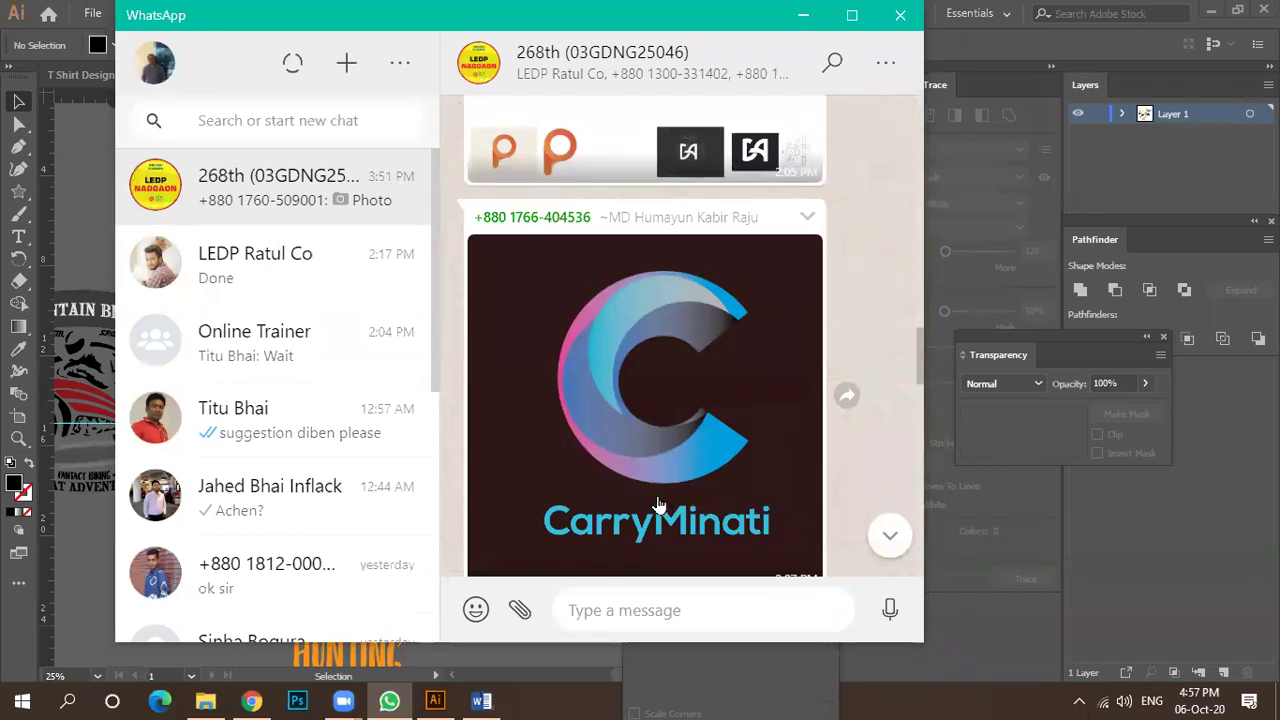
{"action": "scroll", "coordinate": [637, 503], "scroll_direction": "down", "scroll_amount": 5}
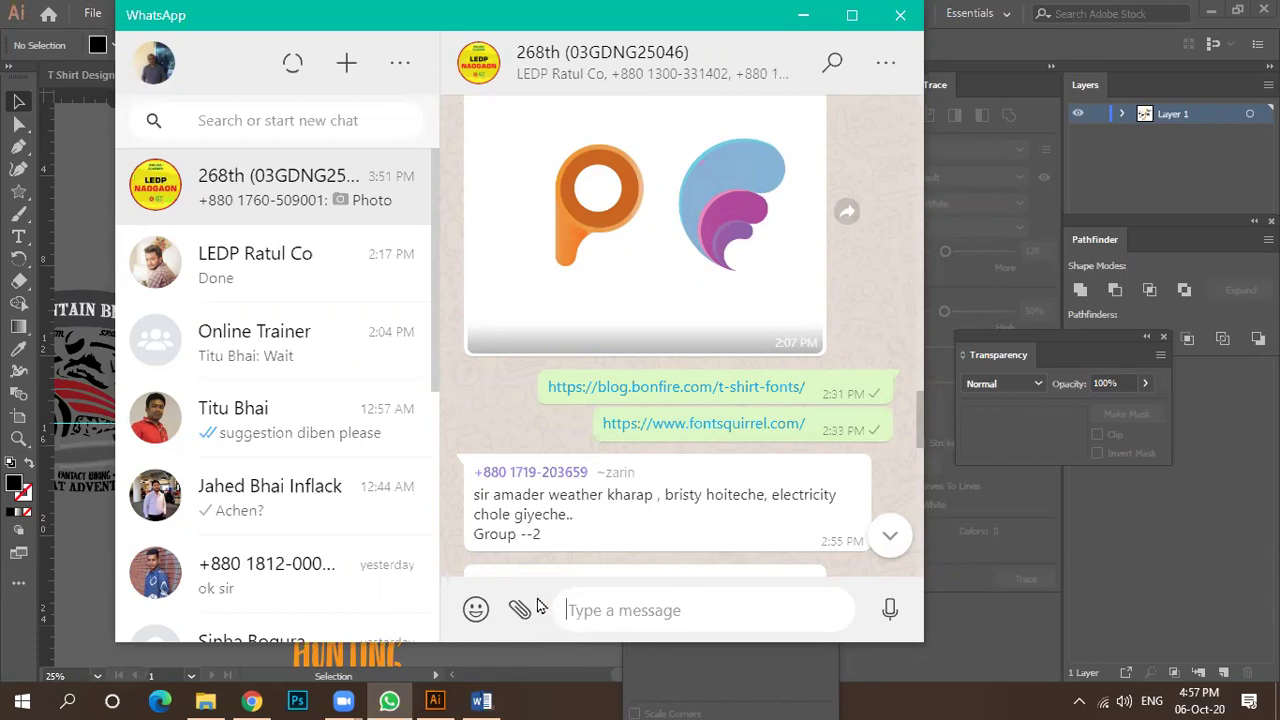
Switch back to Illustrator and save the hunting design as "T shirt" in Adobe Illustrator format in the LEDP-2020 Illustrator folder.
{"action": "key", "text": "alt+Tab"}
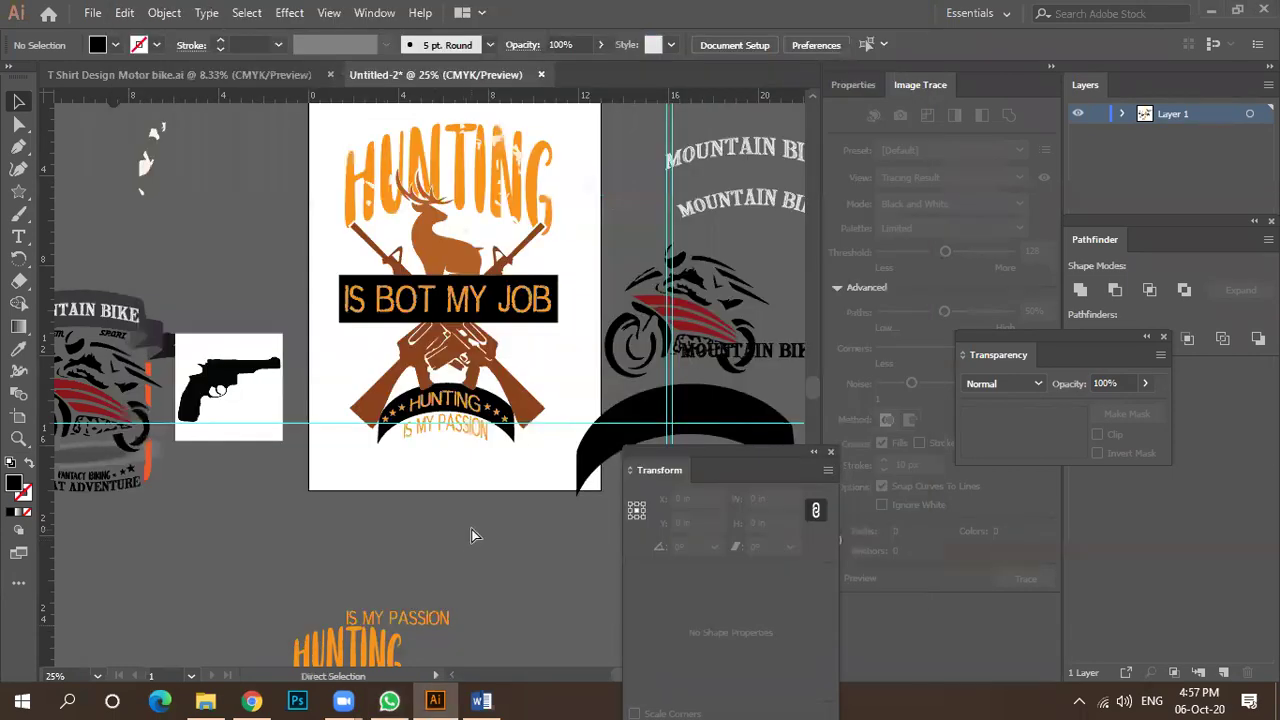
{"action": "key", "text": "ctrl+s"}
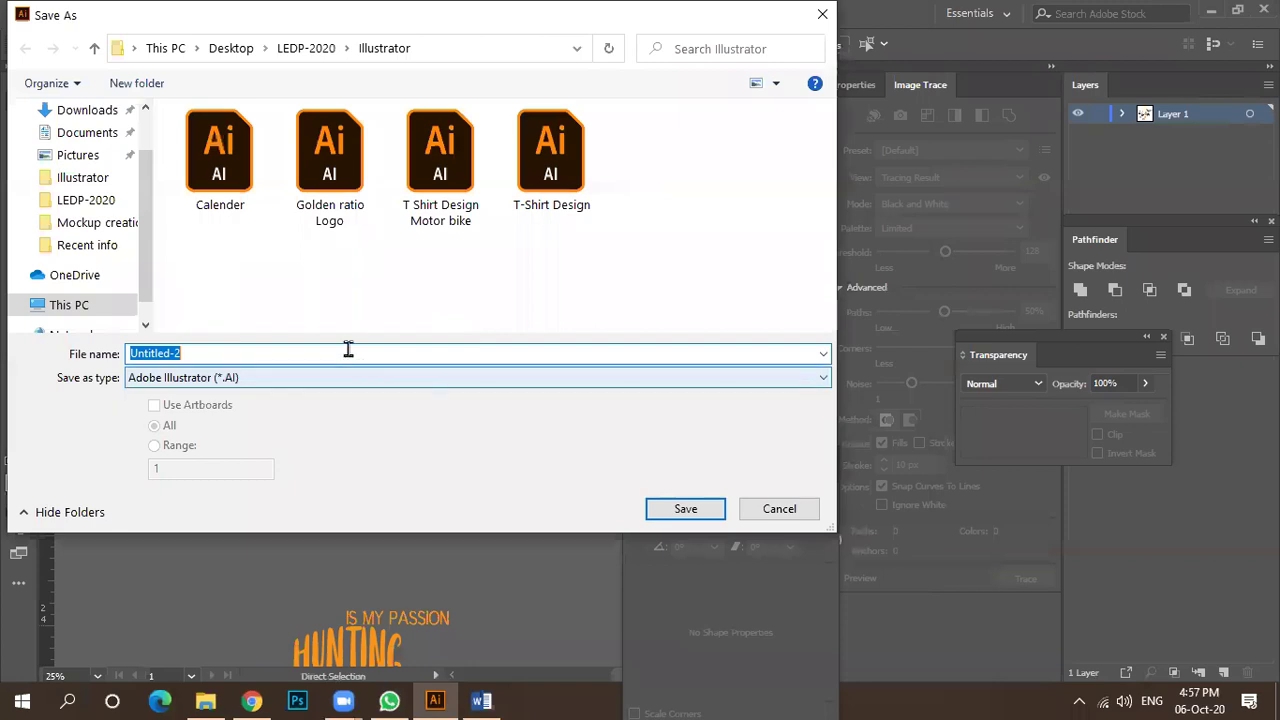
{"action": "left_click", "coordinate": [206, 352]}
{"action": "left_click_drag", "start_coordinate": [209, 351], "coordinate": [107, 345]}
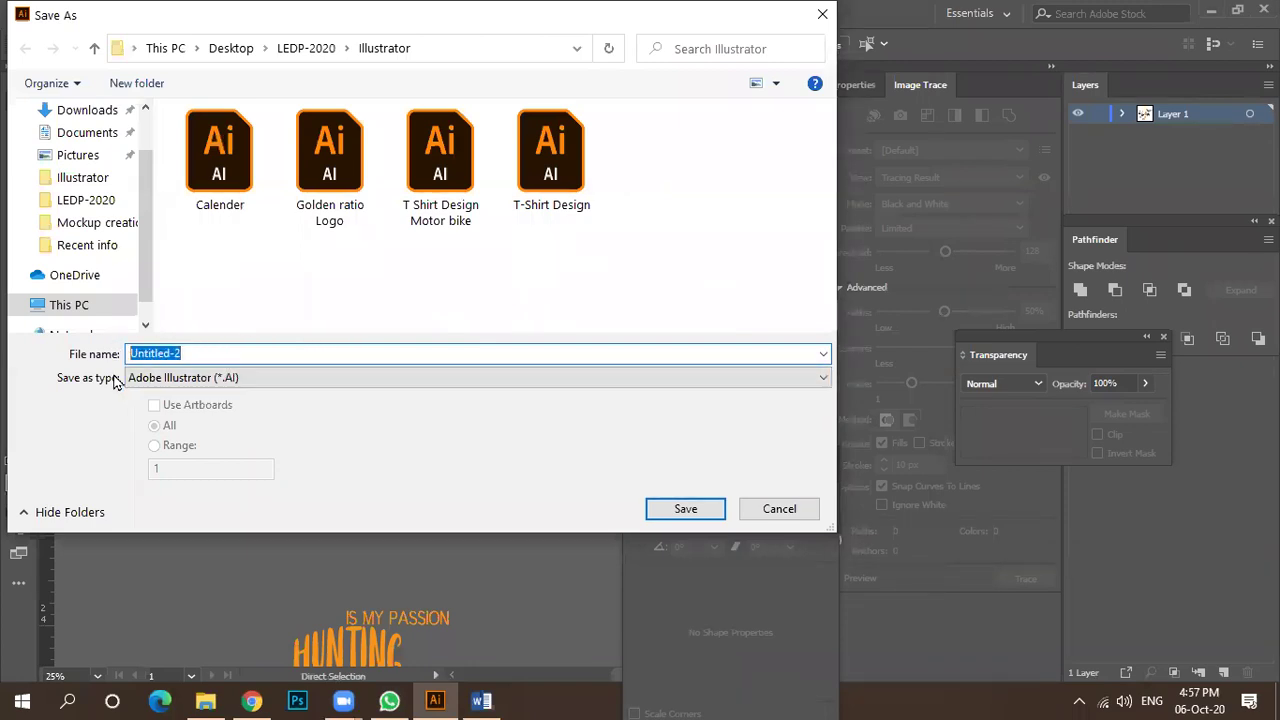
{"action": "type", "text": "T shirt"}
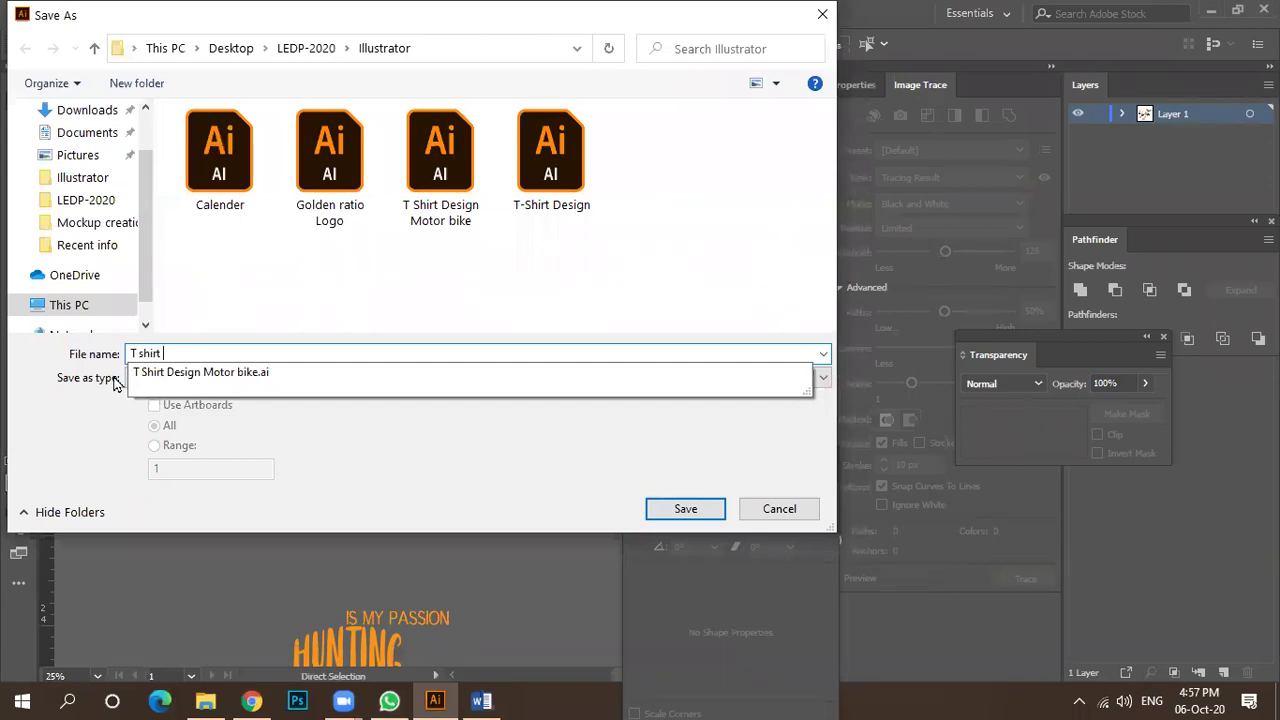
{"action": "left_click", "coordinate": [679, 513]}
{"action": "left_click", "coordinate": [679, 513]}
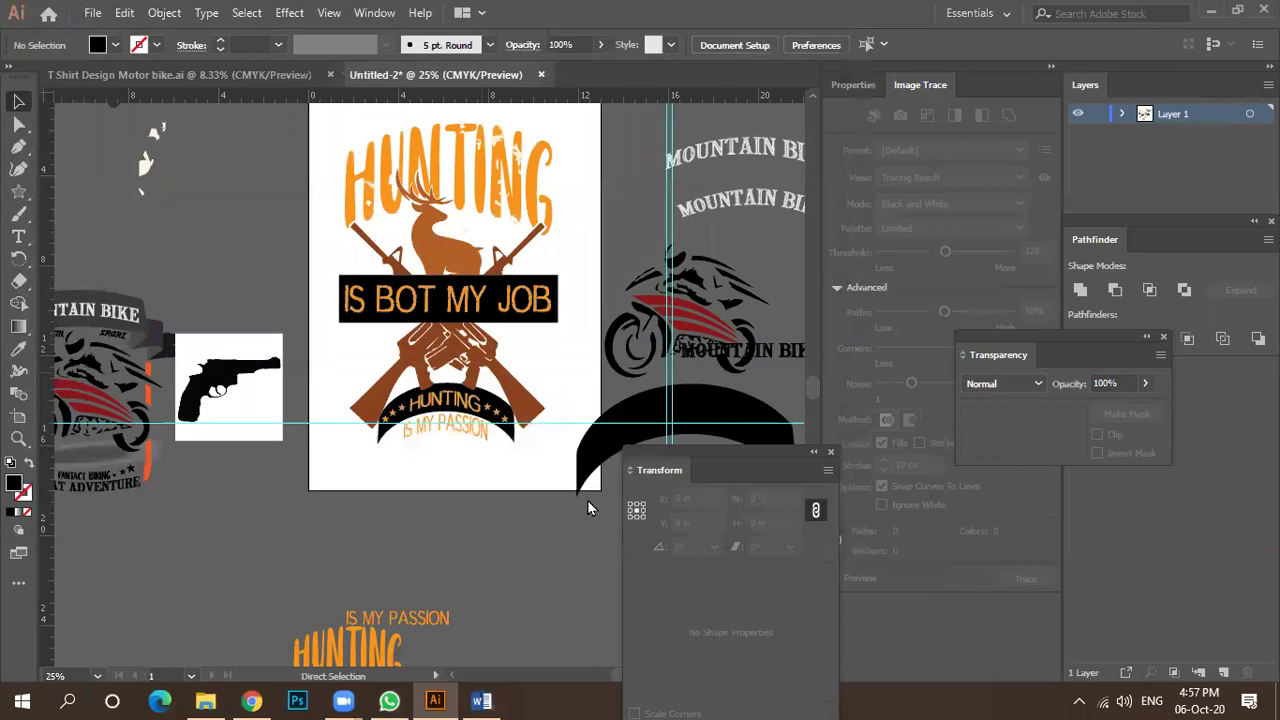
{"action": "key", "text": "Return"}
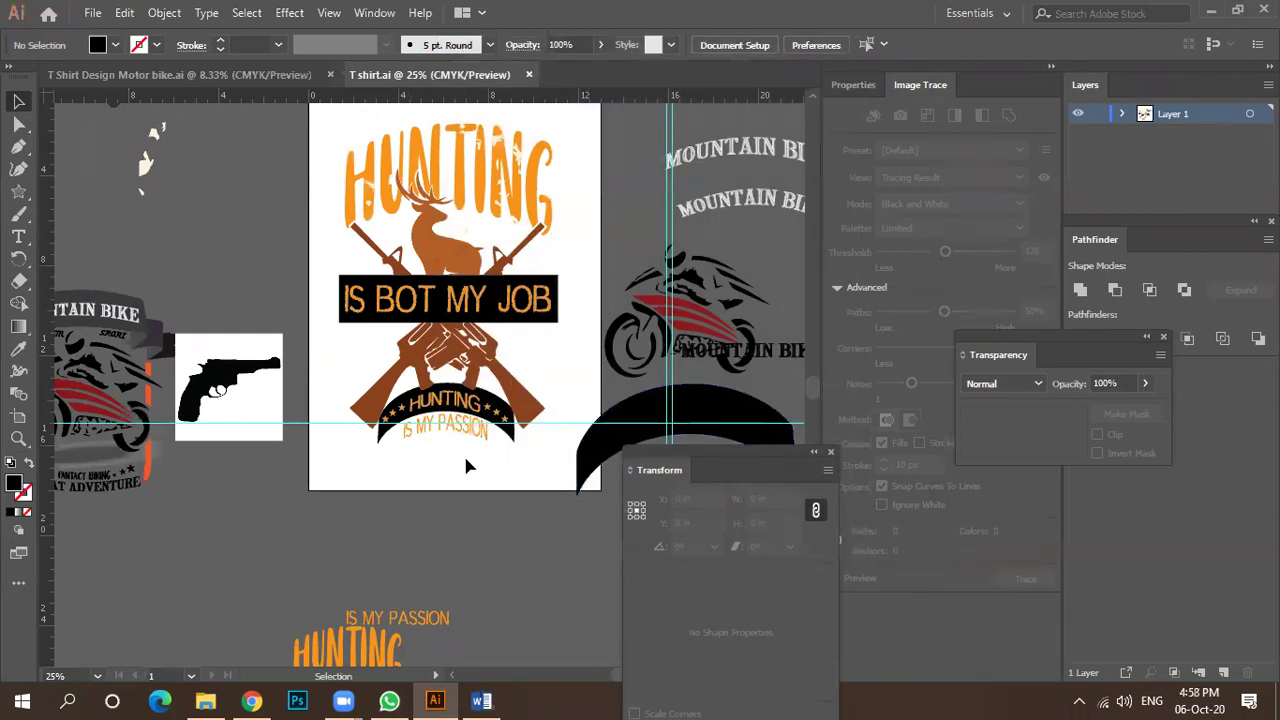
Examine the distressed IS MY PASSION lettering and its outlines beneath the arched HUNTING banner at high magnification.
{"action": "key", "text": "ctrl+1"}
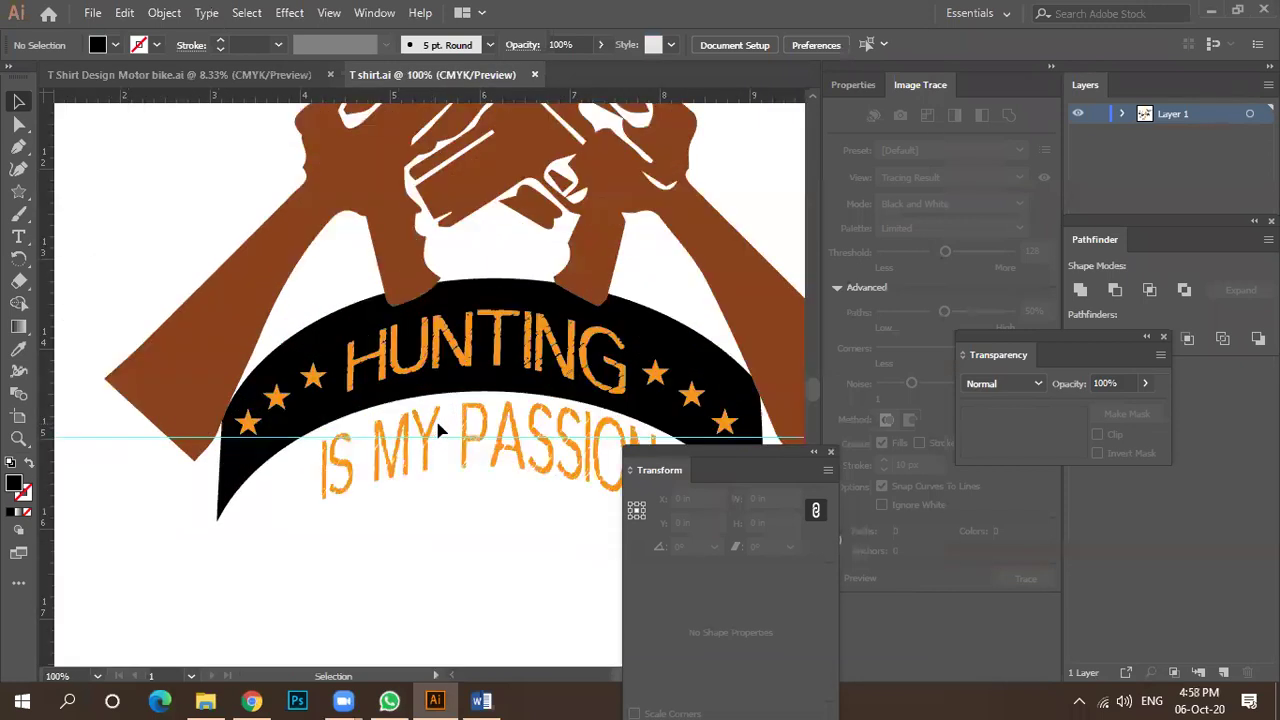
{"action": "left_click", "coordinate": [465, 432]}
{"action": "scroll", "coordinate": [453, 432], "scroll_direction": "up", "scroll_amount": 5}
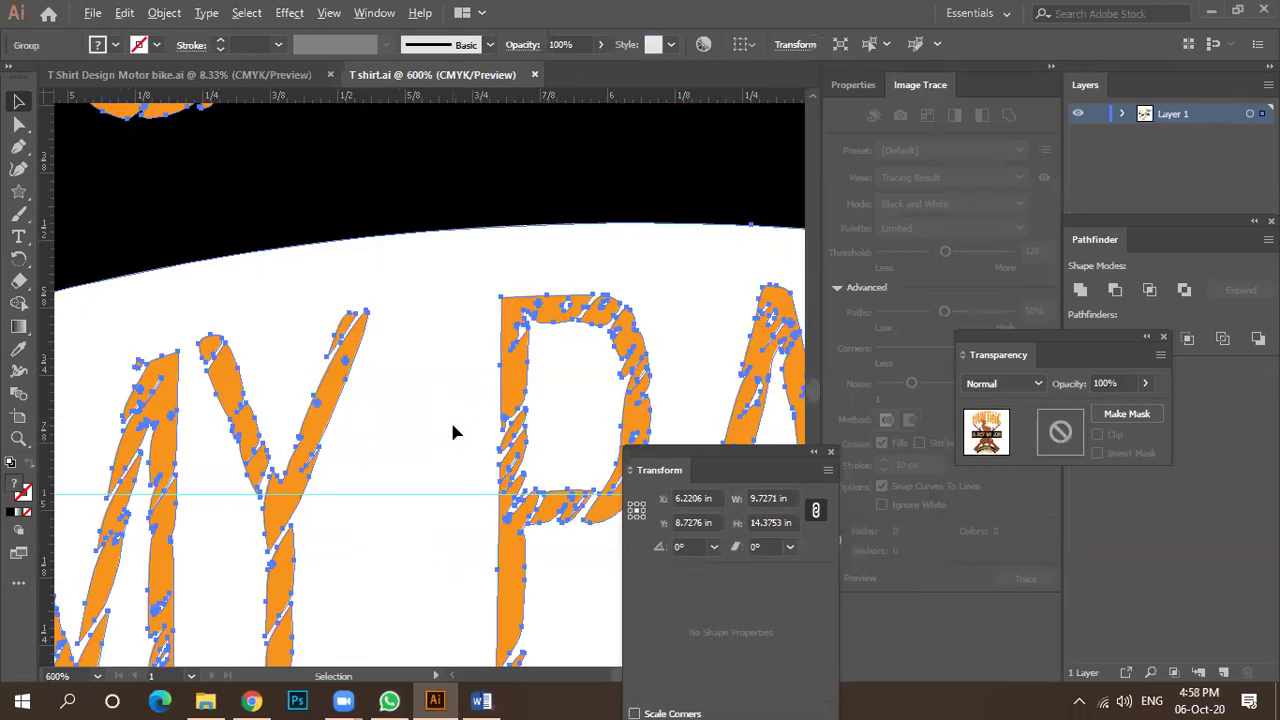
{"action": "left_click", "coordinate": [420, 386]}
{"action": "scroll", "coordinate": [400, 386], "scroll_direction": "down", "scroll_amount": 2}
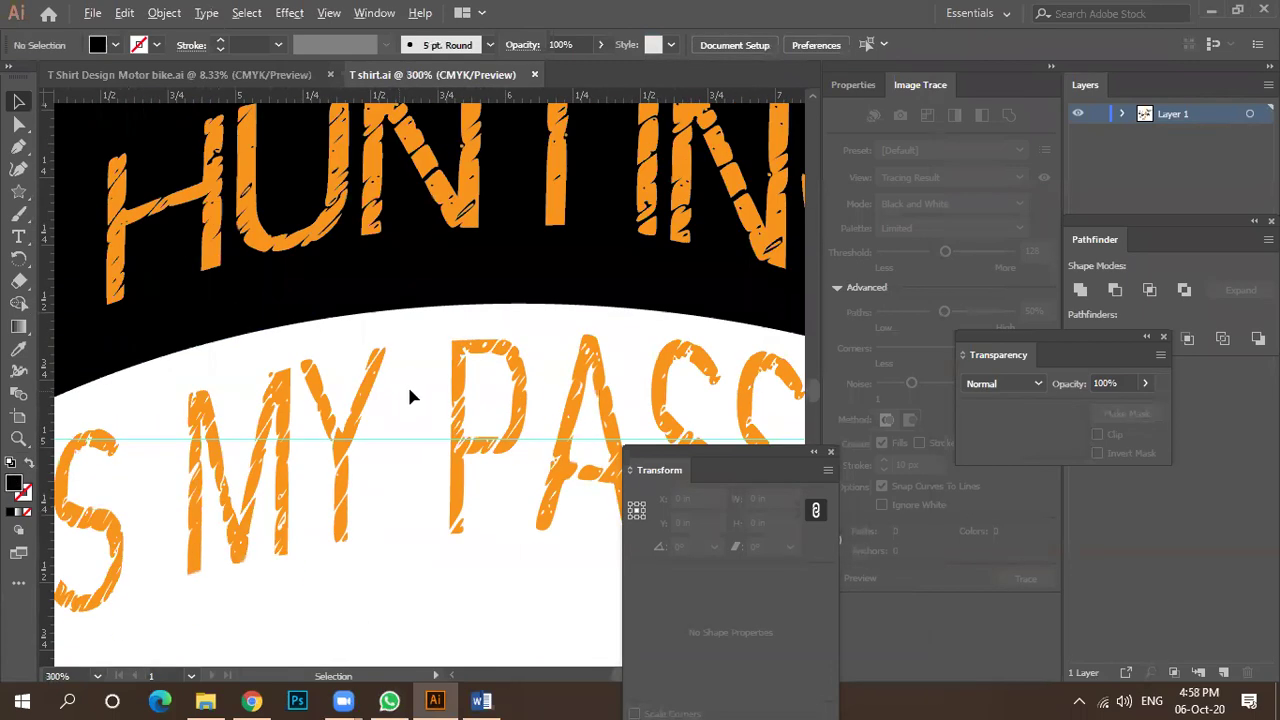
{"action": "left_click", "coordinate": [460, 391]}
{"action": "scroll", "coordinate": [452, 390], "scroll_direction": "down", "scroll_amount": 1}
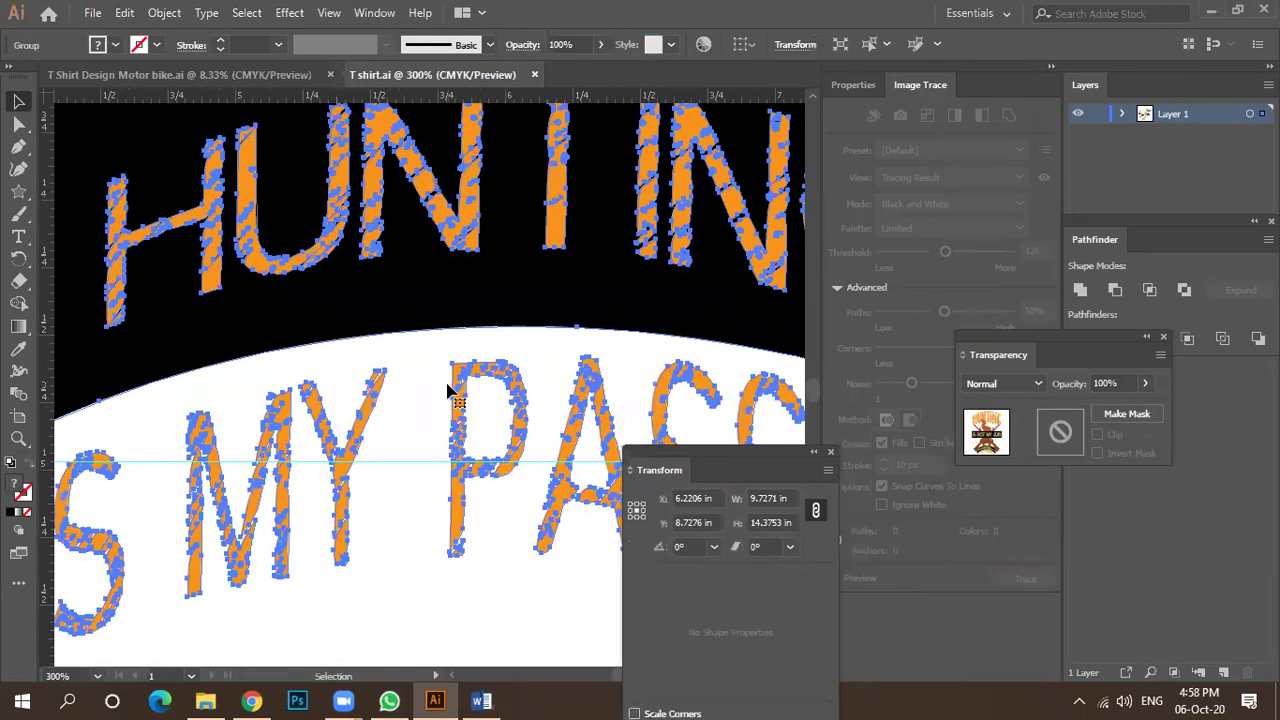
{"action": "scroll", "coordinate": [413, 393], "scroll_direction": "down", "scroll_amount": 1}
{"action": "scroll", "coordinate": [420, 390], "scroll_direction": "down", "scroll_amount": 3}
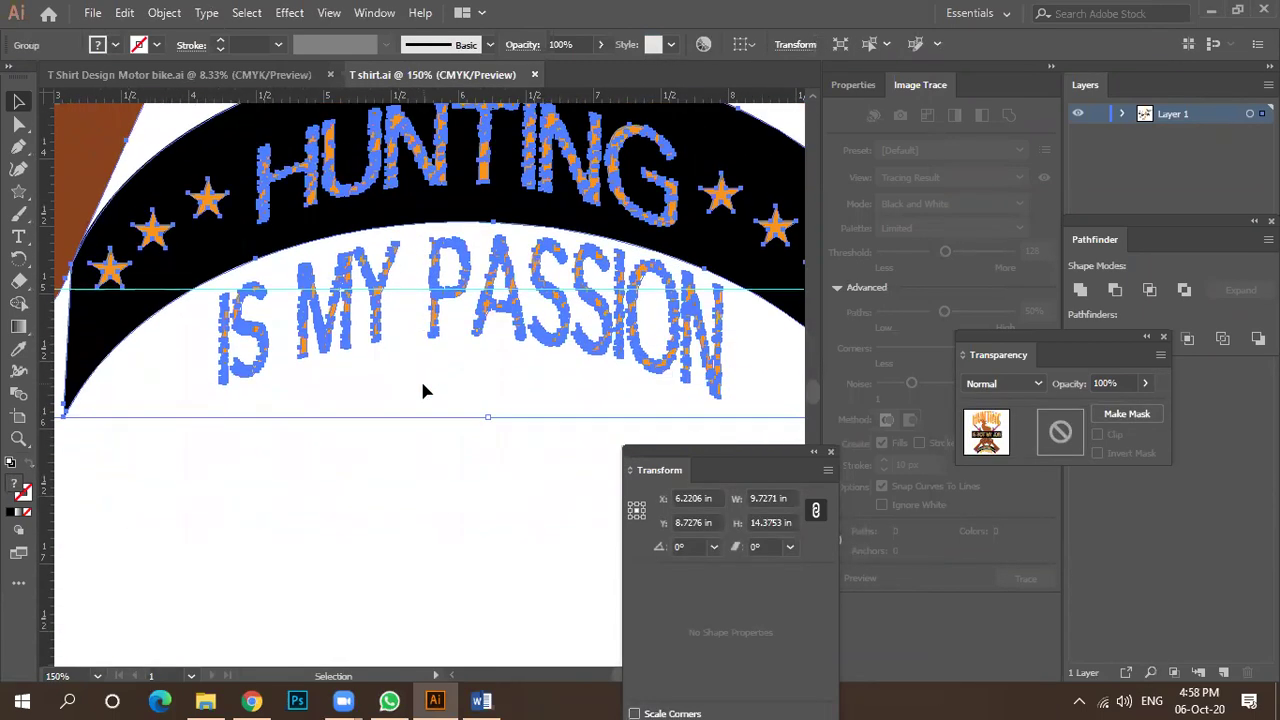
{"action": "left_click", "coordinate": [433, 515]}
{"action": "scroll", "coordinate": [390, 483], "scroll_direction": "down", "scroll_amount": 2}
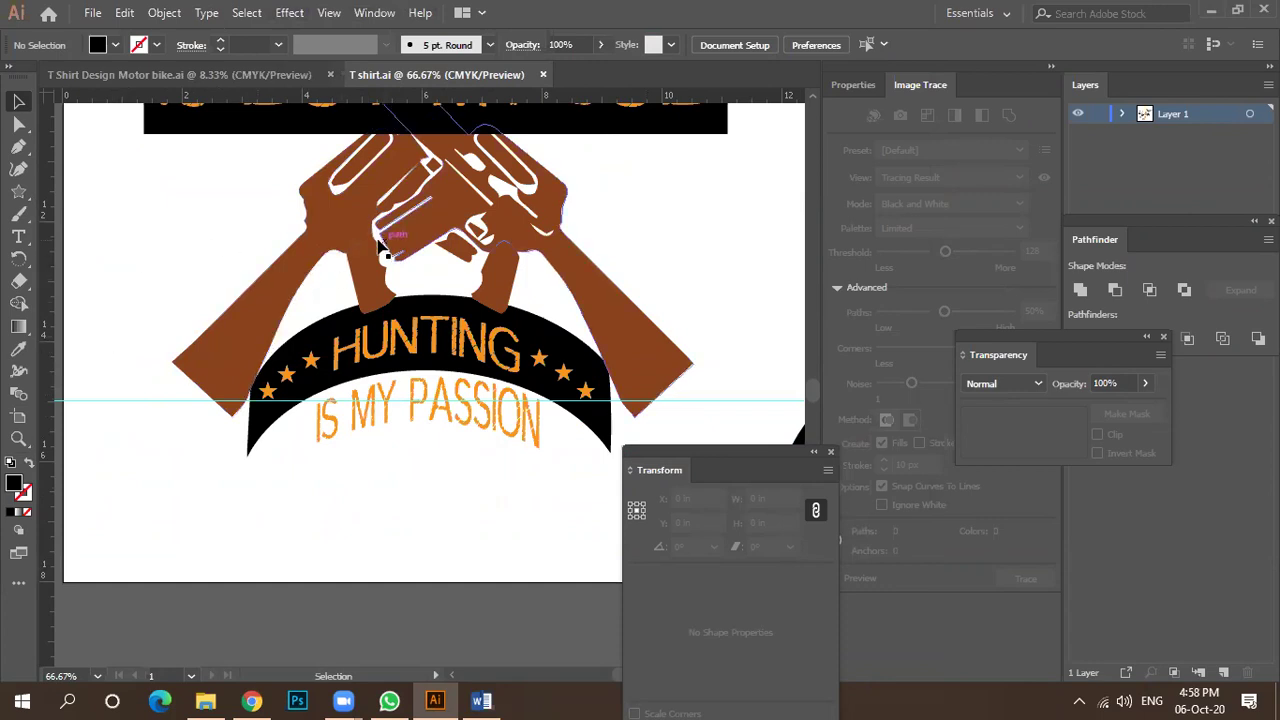
Inspect where the rifle grips overlap the arched star banner, and select the whole grouped hunting design.
{"action": "scroll", "coordinate": [354, 312], "scroll_direction": "up", "scroll_amount": 3}
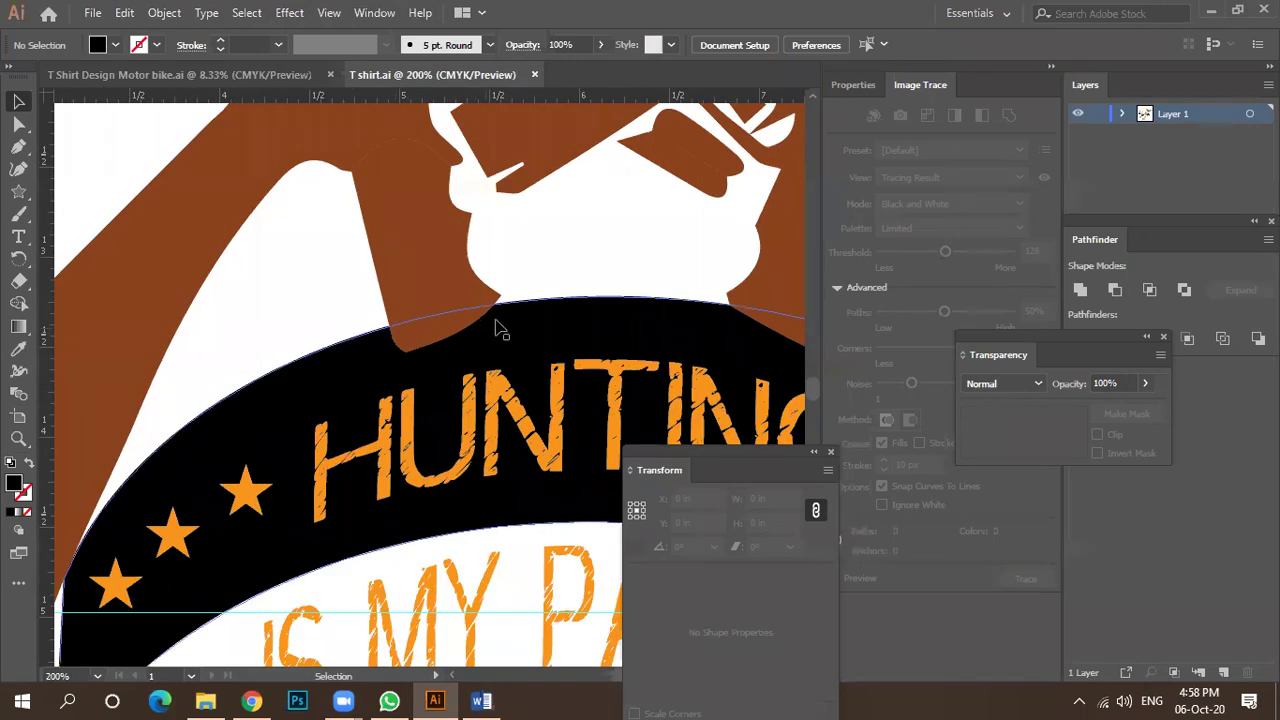
{"action": "scroll", "coordinate": [386, 286], "scroll_direction": "down", "scroll_amount": 2}
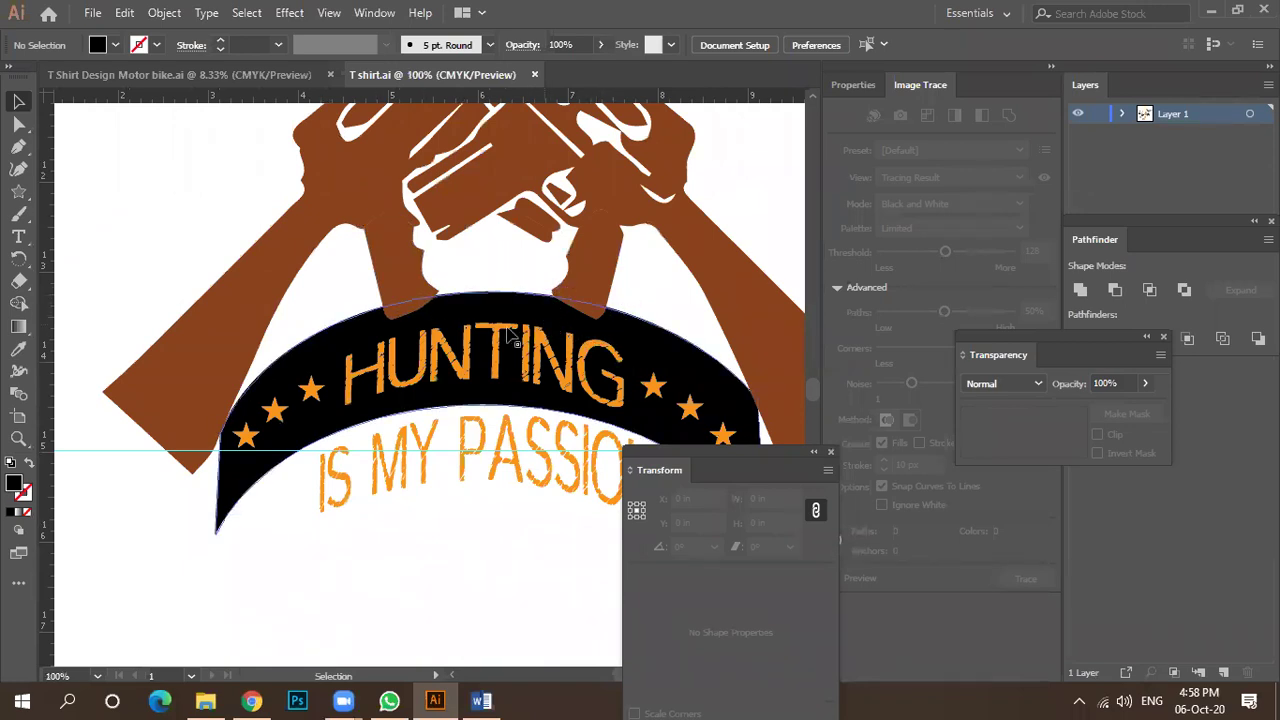
{"action": "scroll", "coordinate": [340, 332], "scroll_direction": "down", "scroll_amount": 1}
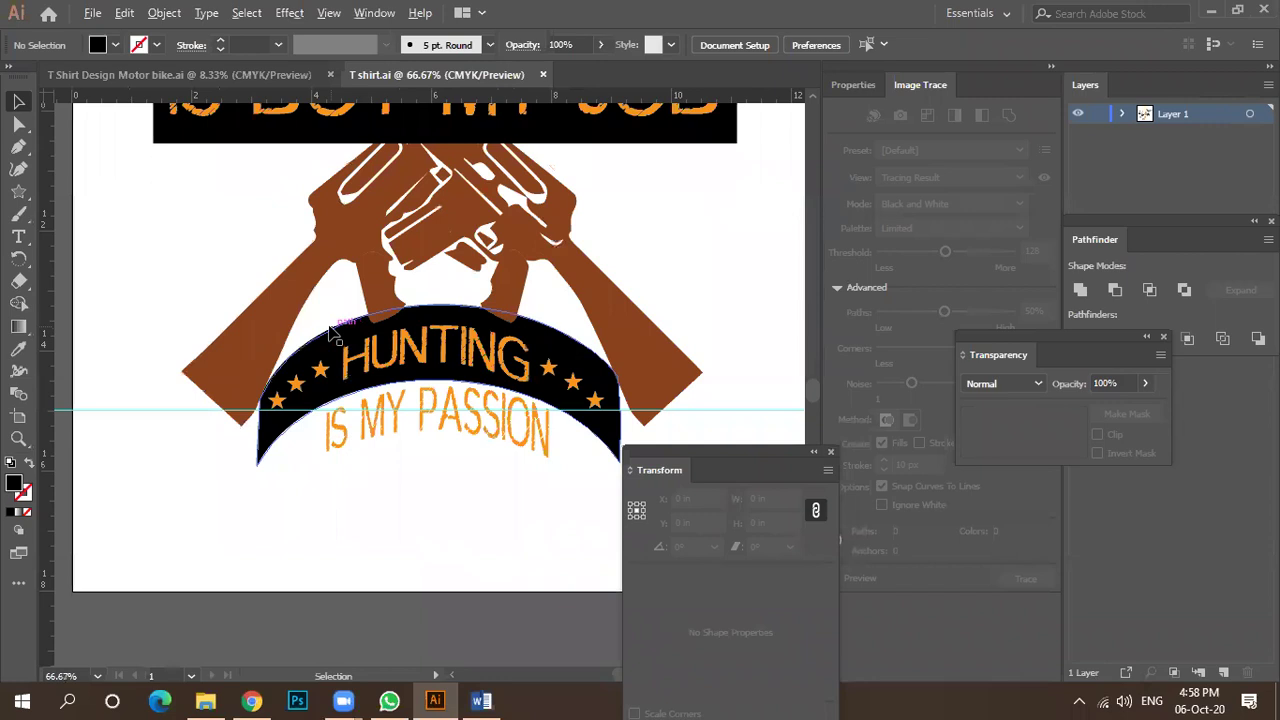
{"action": "left_click", "coordinate": [445, 320]}
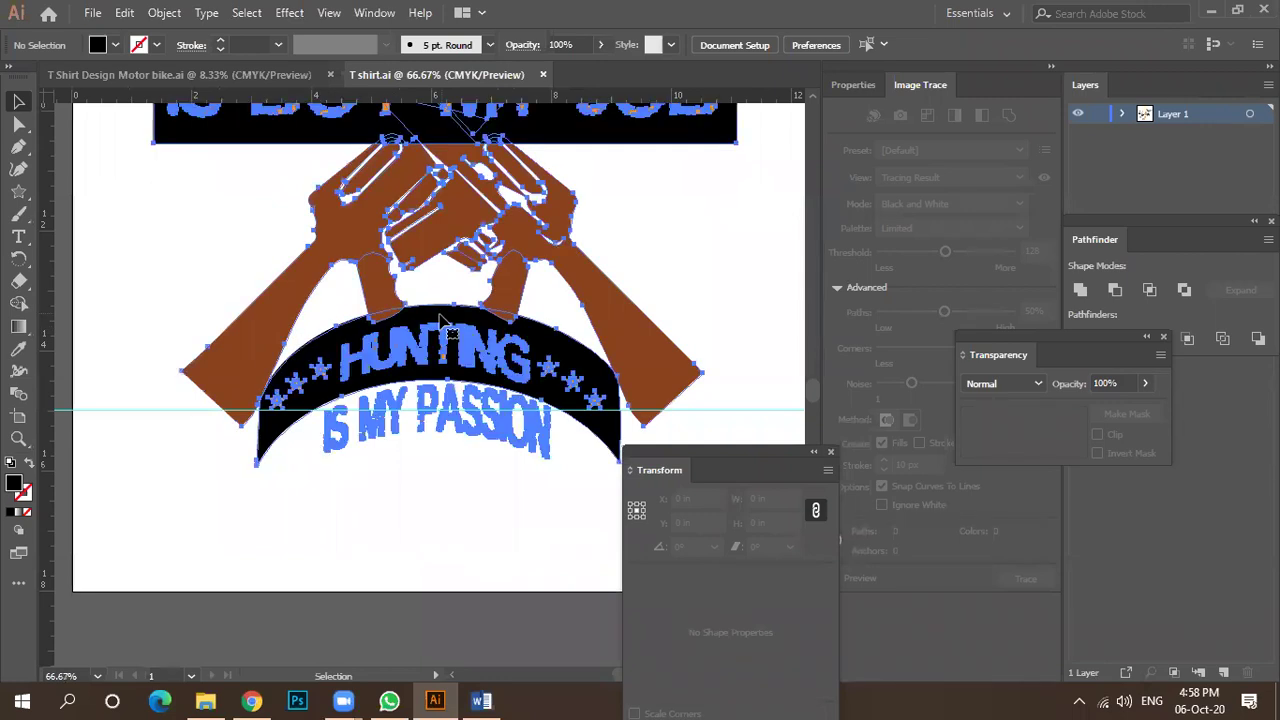
{"action": "scroll", "coordinate": [438, 320], "scroll_direction": "down", "scroll_amount": 3}
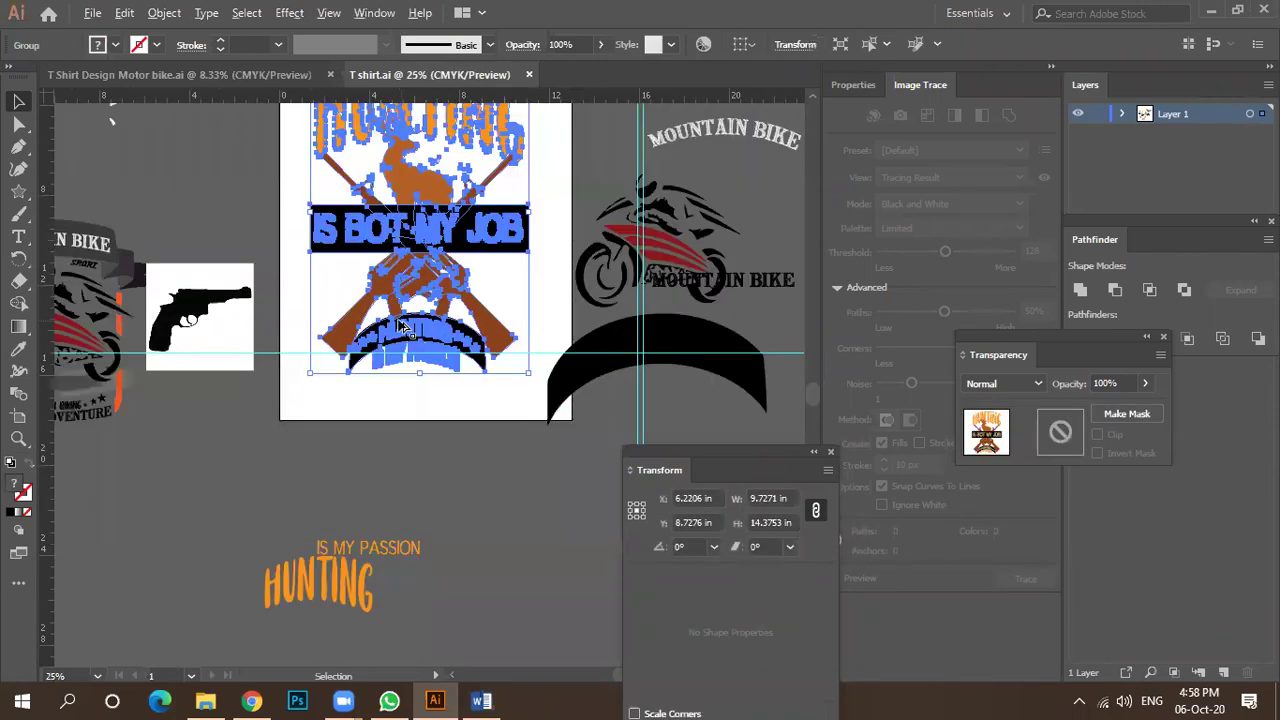
{"action": "left_click_drag", "start_coordinate": [400, 327], "coordinate": [404, 332]}
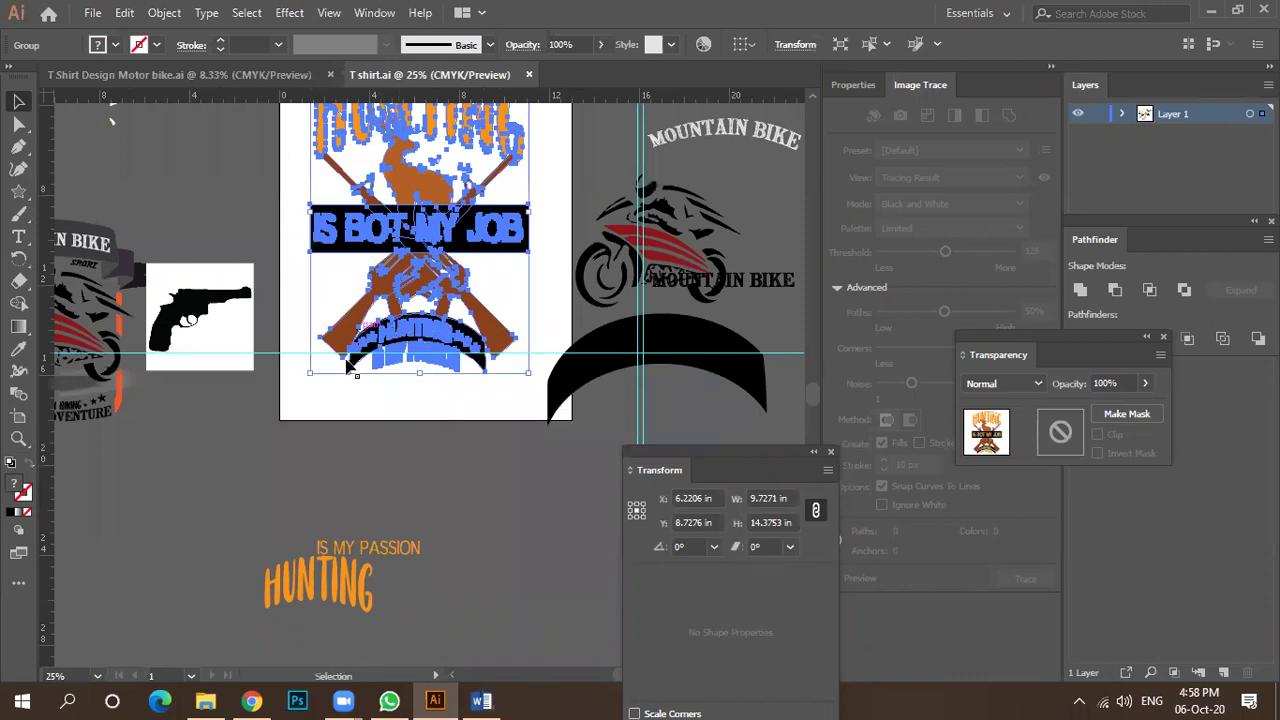